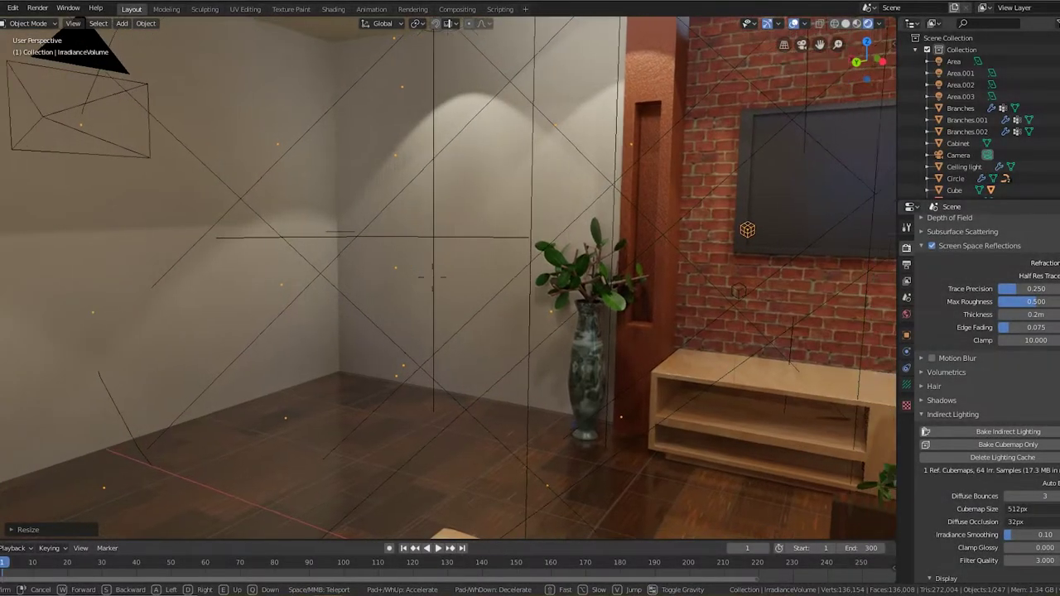
# - Walk through the finished living room past the TV wall toward the curtains and sofa
pyautogui.press('w')
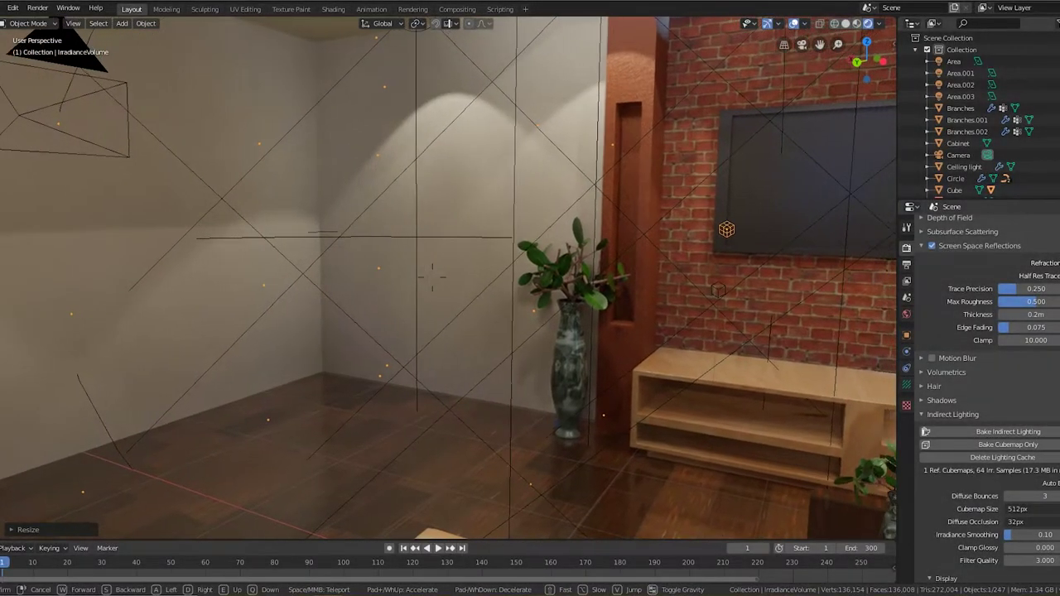
pyautogui.press('d')
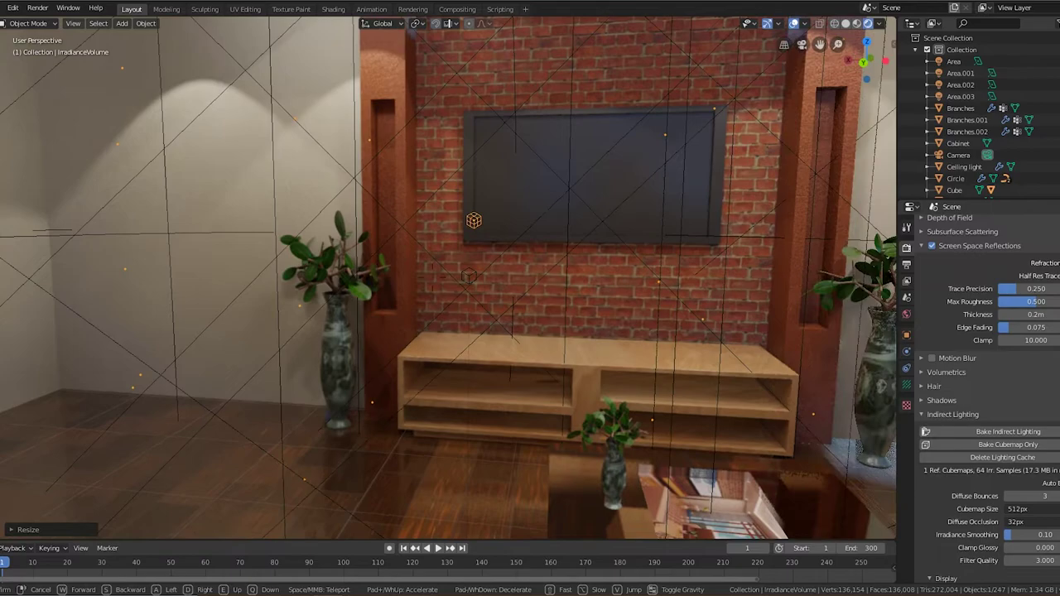
pyautogui.press('d')
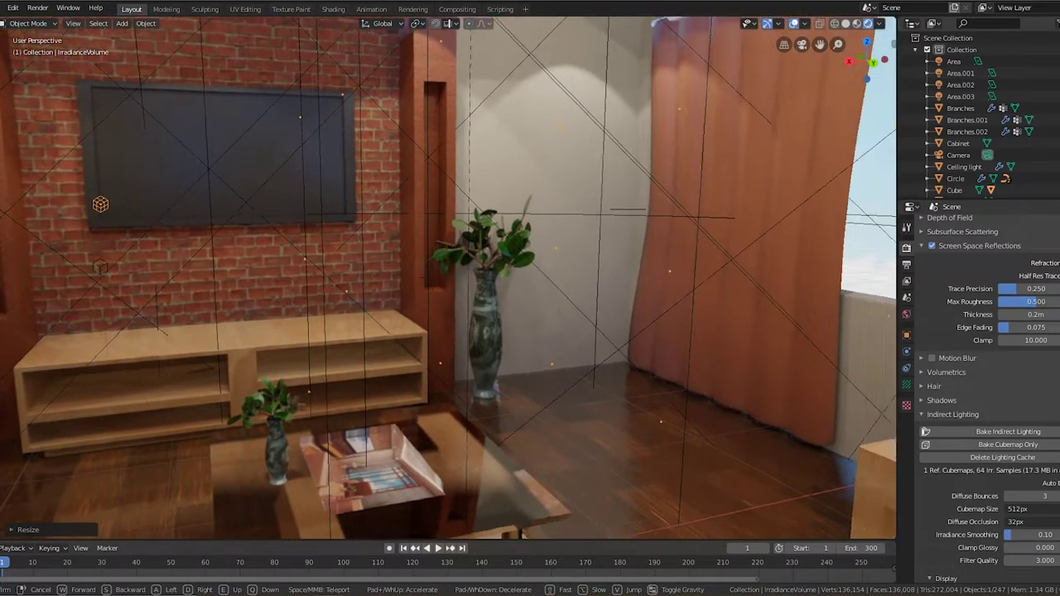
pyautogui.press('d')
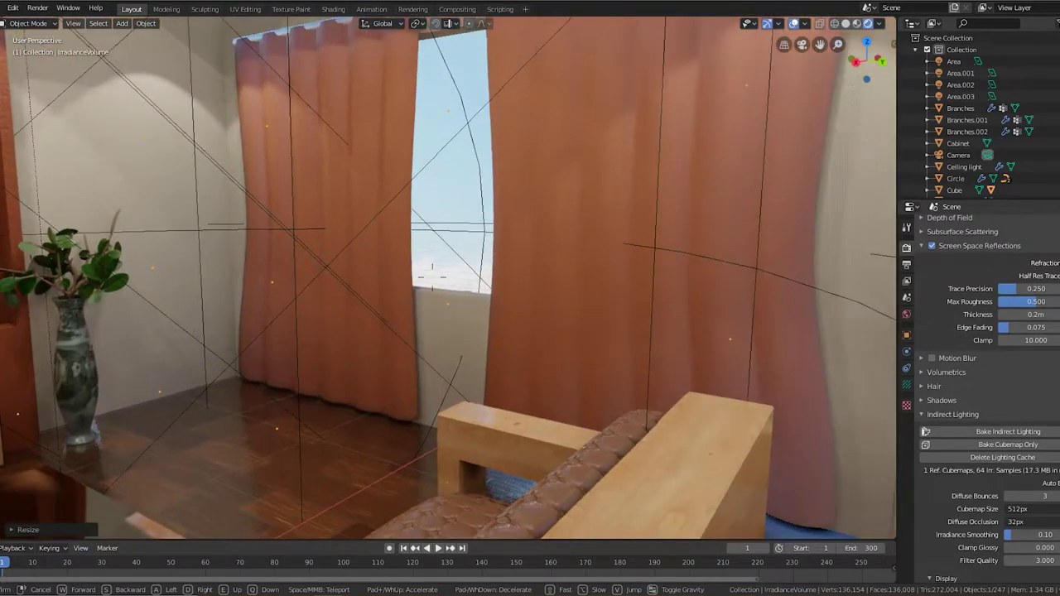
pyautogui.press('d')
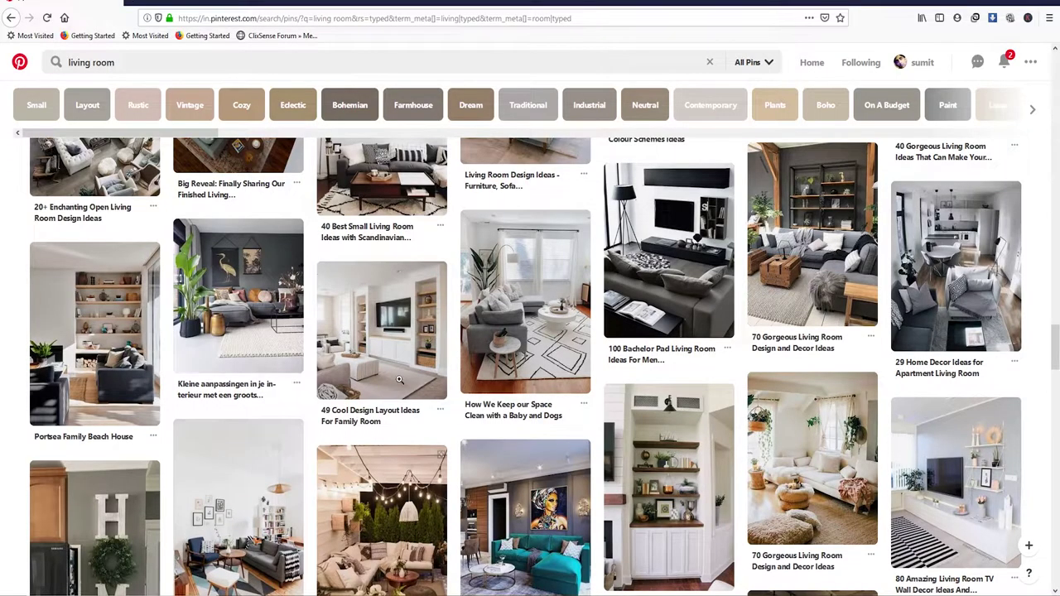
pyautogui.scroll(7, 356, 361)
pyautogui.scroll(20, 353, 360)
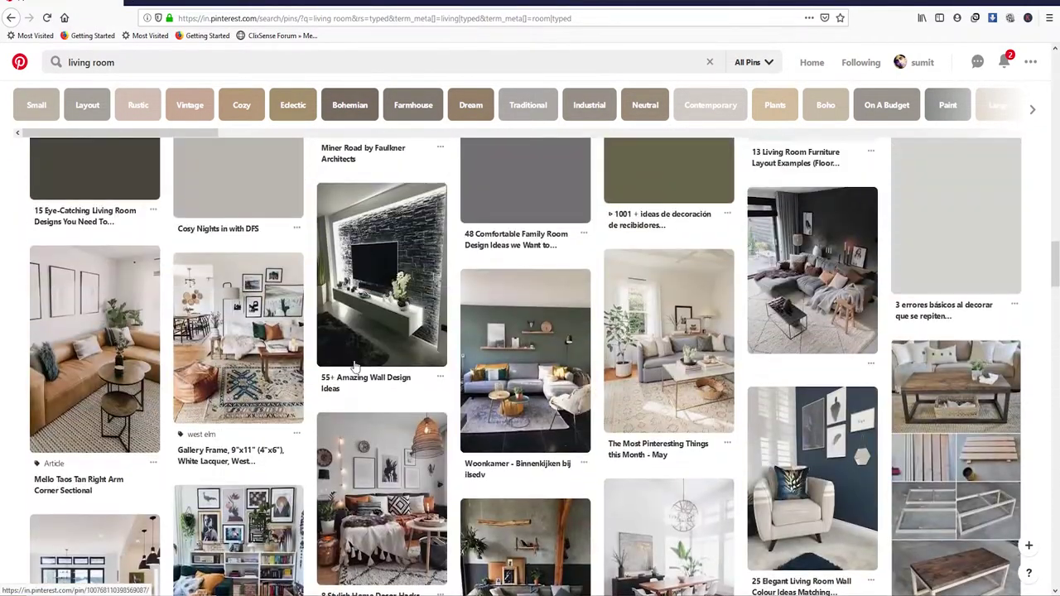
pyautogui.scroll(15, 353, 359)
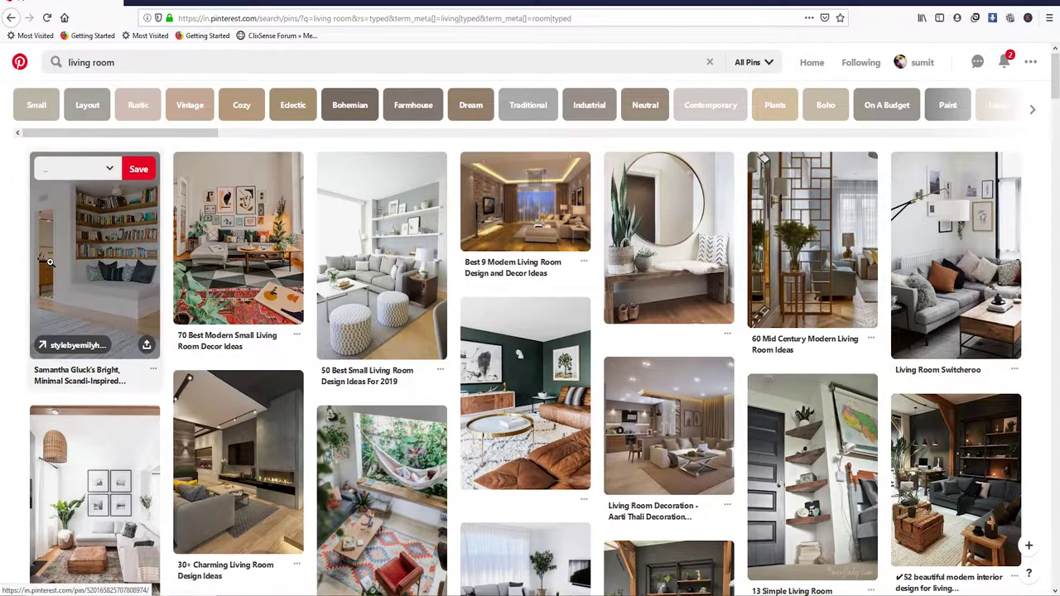
pyautogui.scroll(-8, 646, 370)
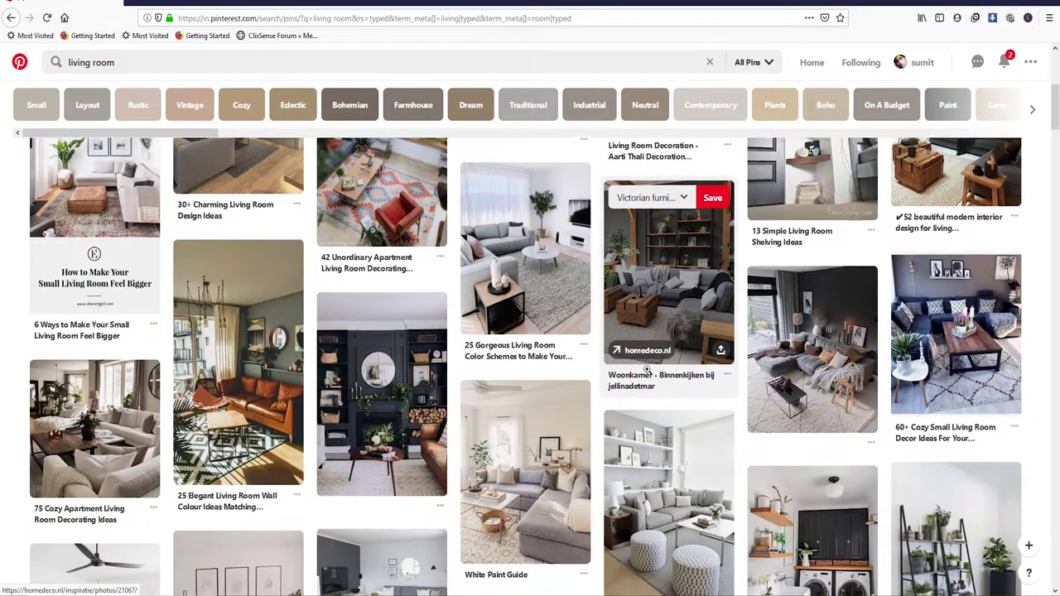
pyautogui.scroll(-6, 647, 370)
pyautogui.scroll(10, 647, 370)
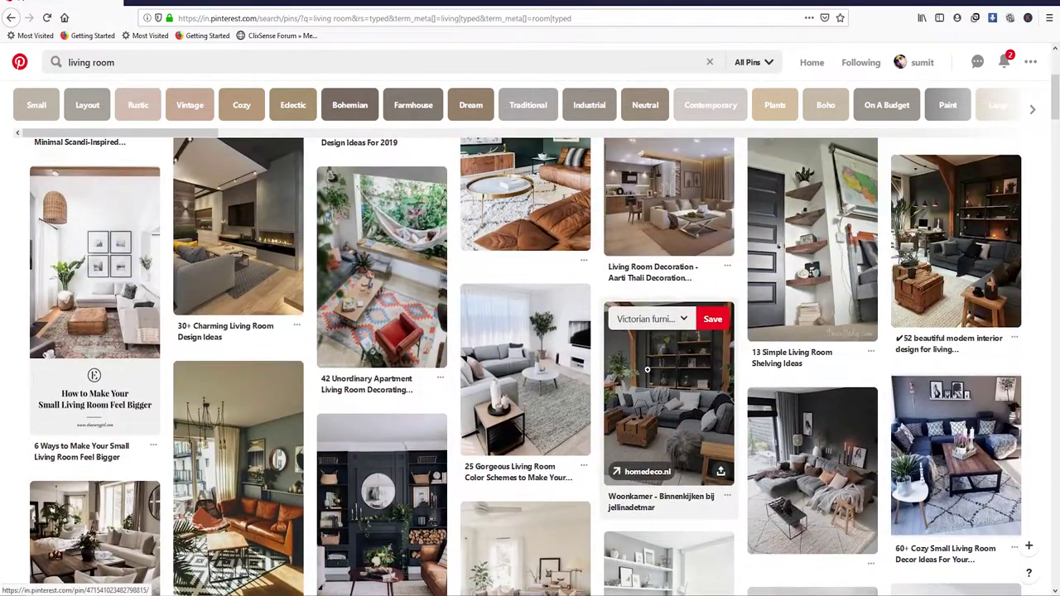
pyautogui.scroll(-15, 646, 370)
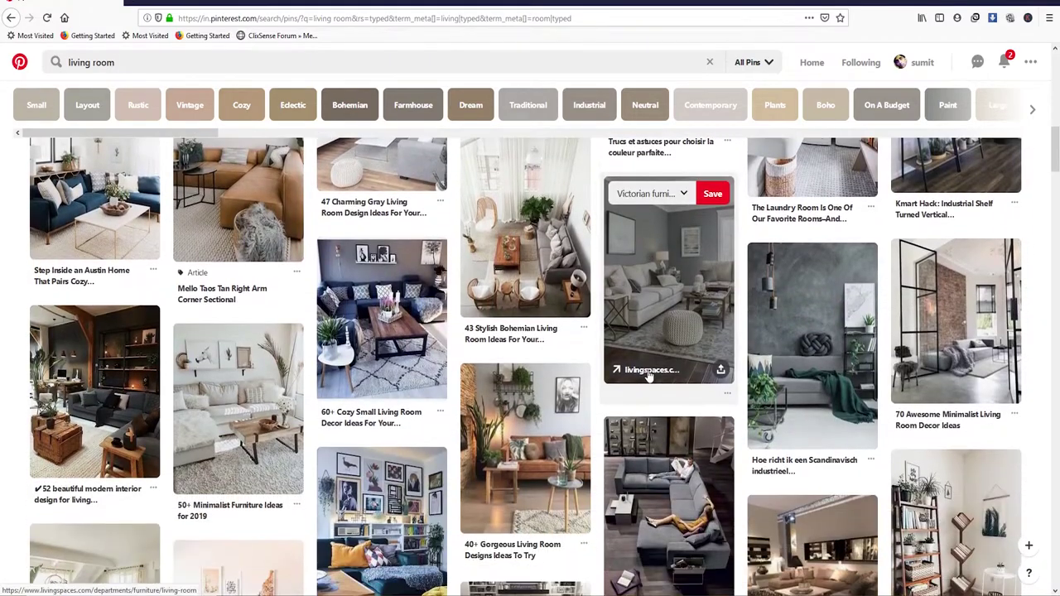
pyautogui.scroll(-3, 649, 374)
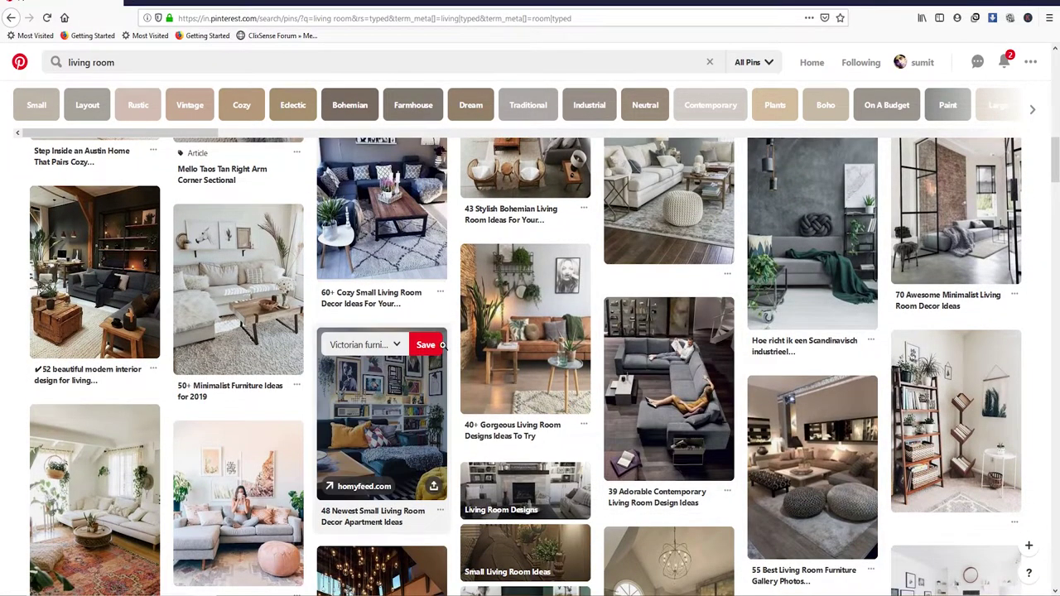
pyautogui.scroll(10, 546, 370)
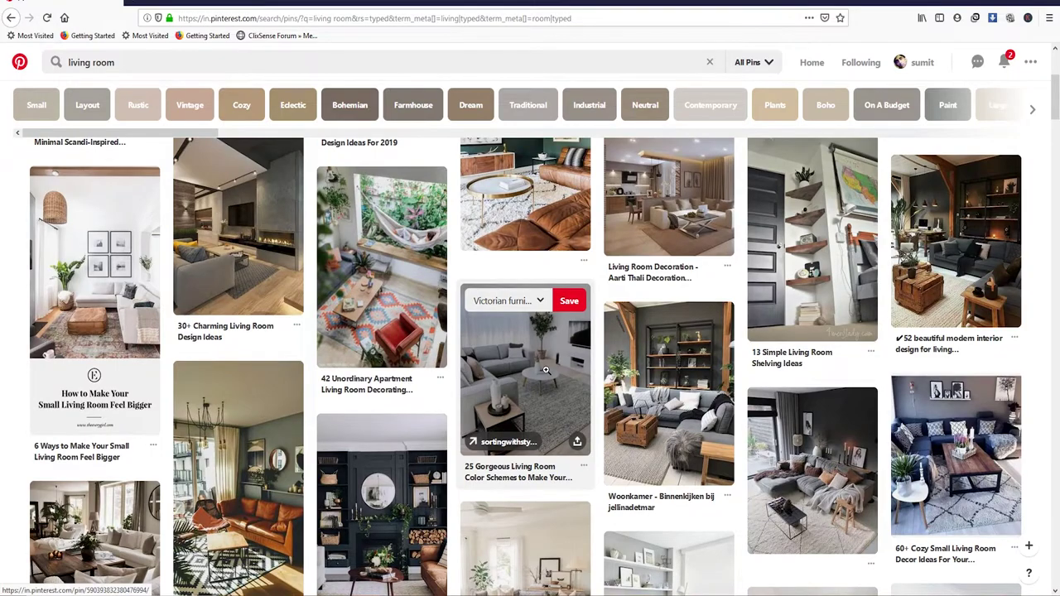
pyautogui.scroll(5, 546, 370)
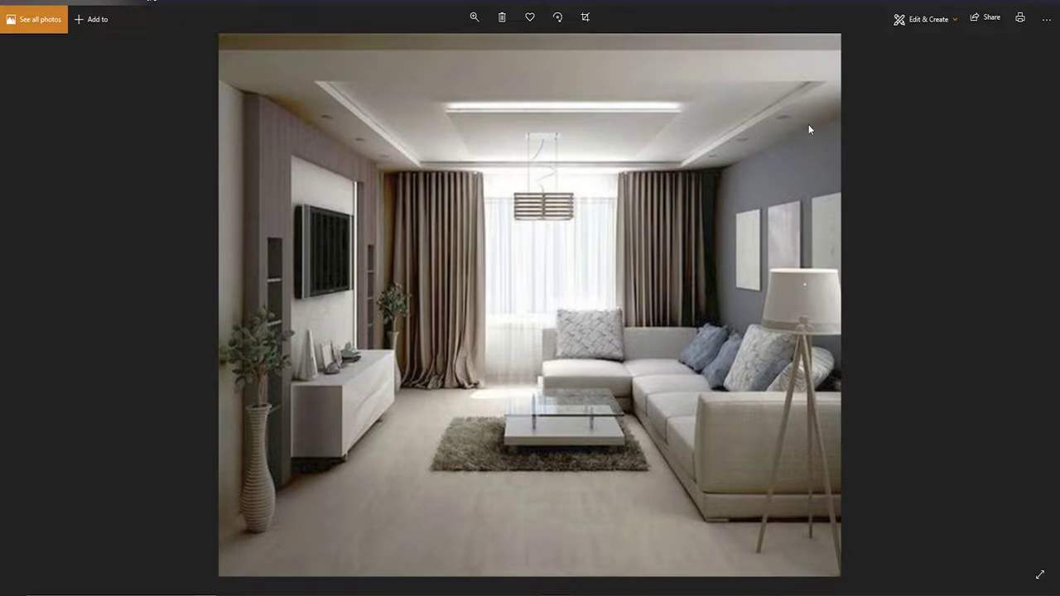
pyautogui.click(997, 3)
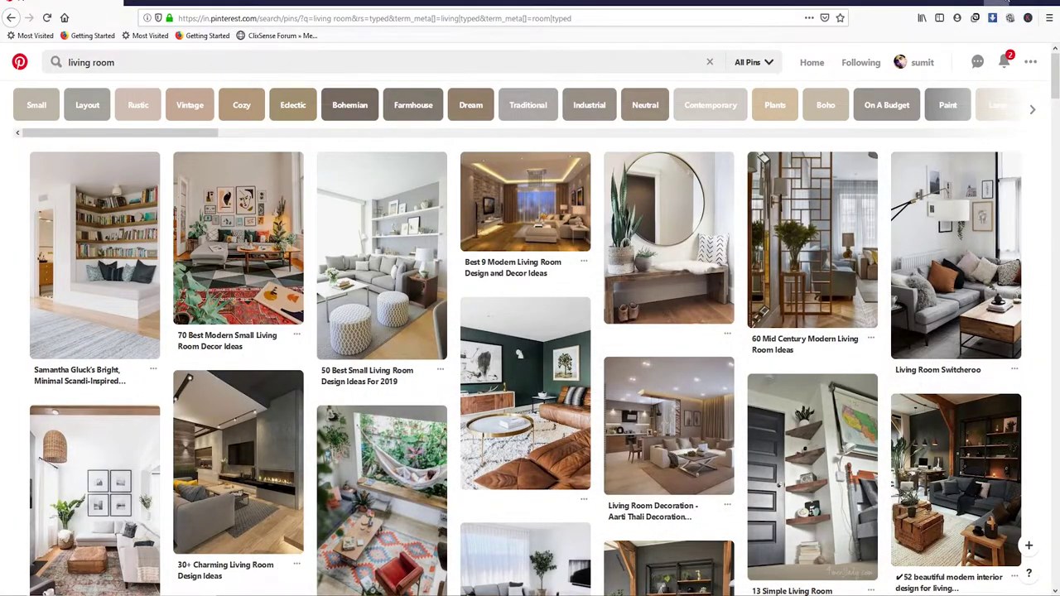
pyautogui.click(997, 2)
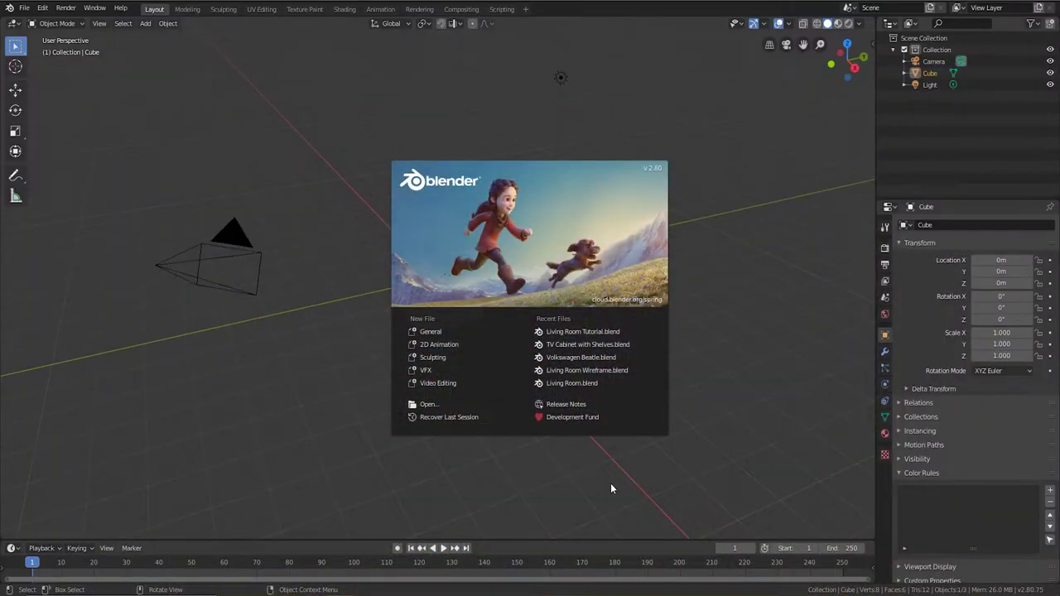
# - Dismiss the startup splash screen and delete the default light
pyautogui.click(752, 161)
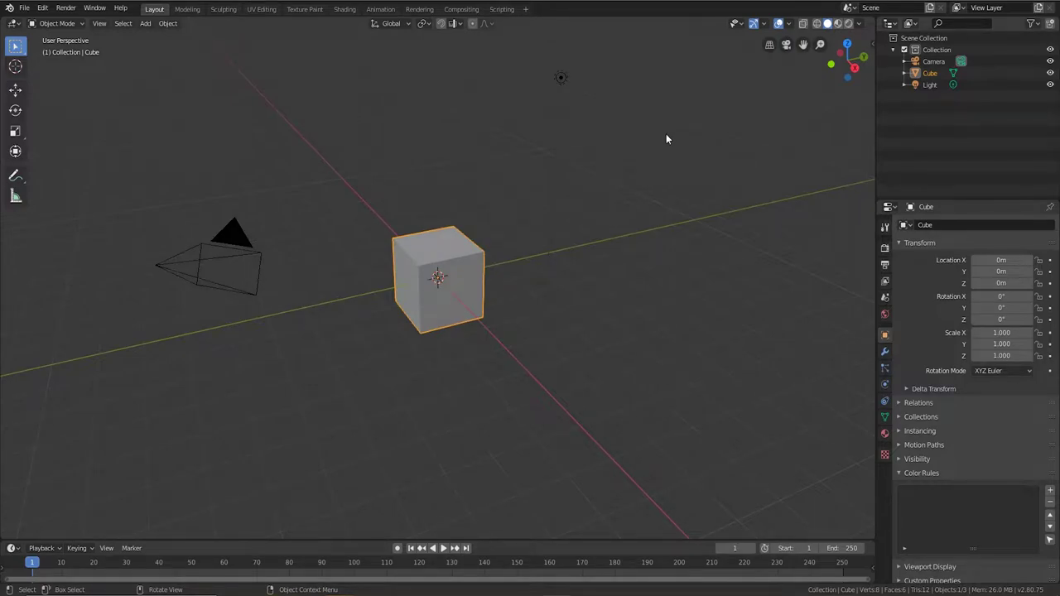
pyautogui.click(560, 74)
pyautogui.press('Delete')
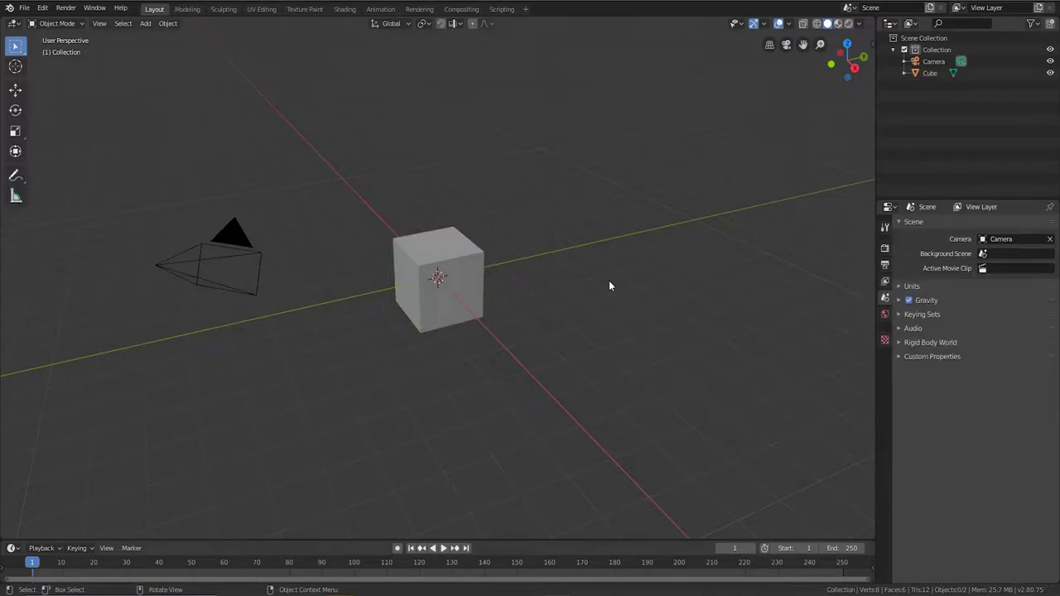
# - Hide the camera, select the cube and show its transform and dimensions sidebar
pyautogui.click(237, 240)
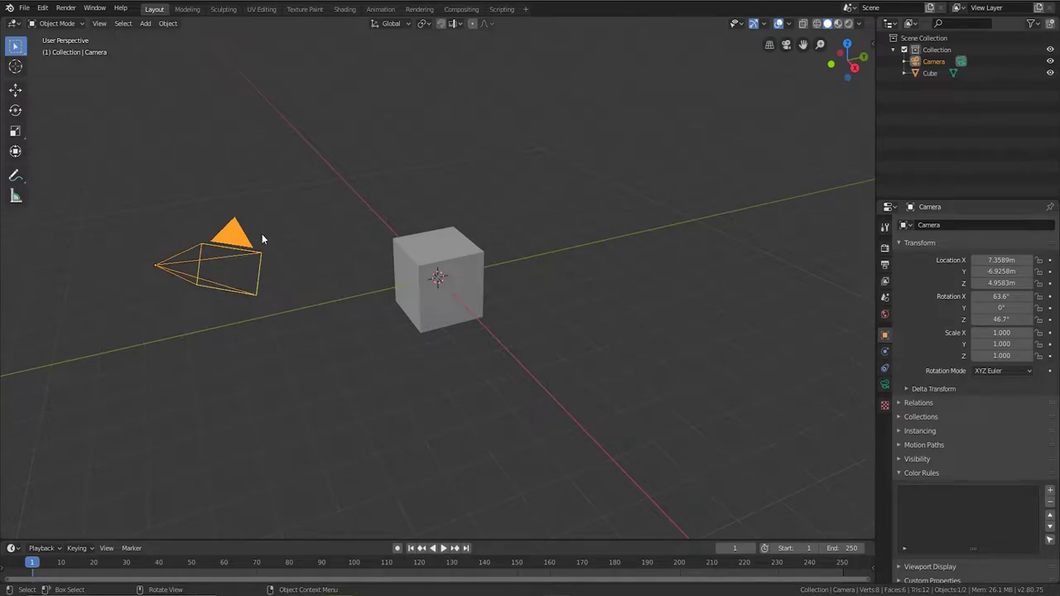
pyautogui.press('h')
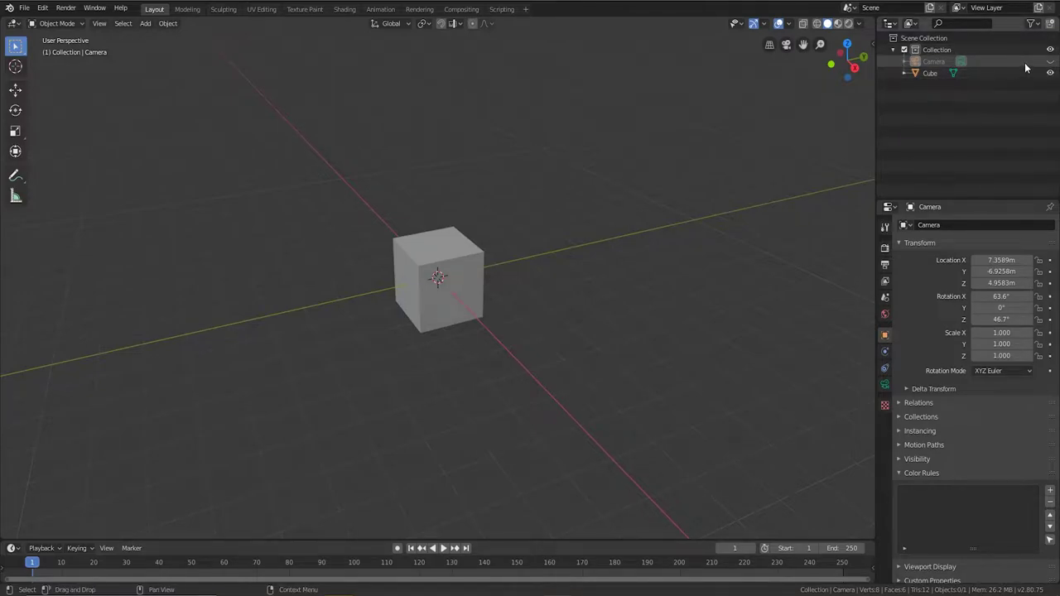
pyautogui.click(1050, 62)
pyautogui.click(1050, 62)
pyautogui.click(1050, 62)
pyautogui.click(1050, 62)
pyautogui.click(1050, 62)
pyautogui.click(1050, 62)
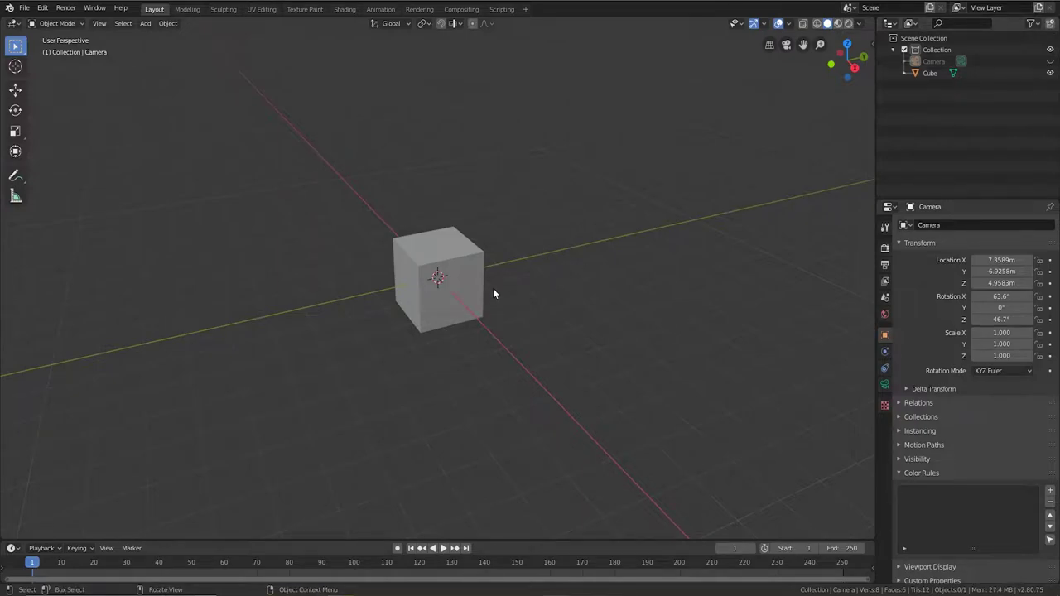
pyautogui.click(452, 264)
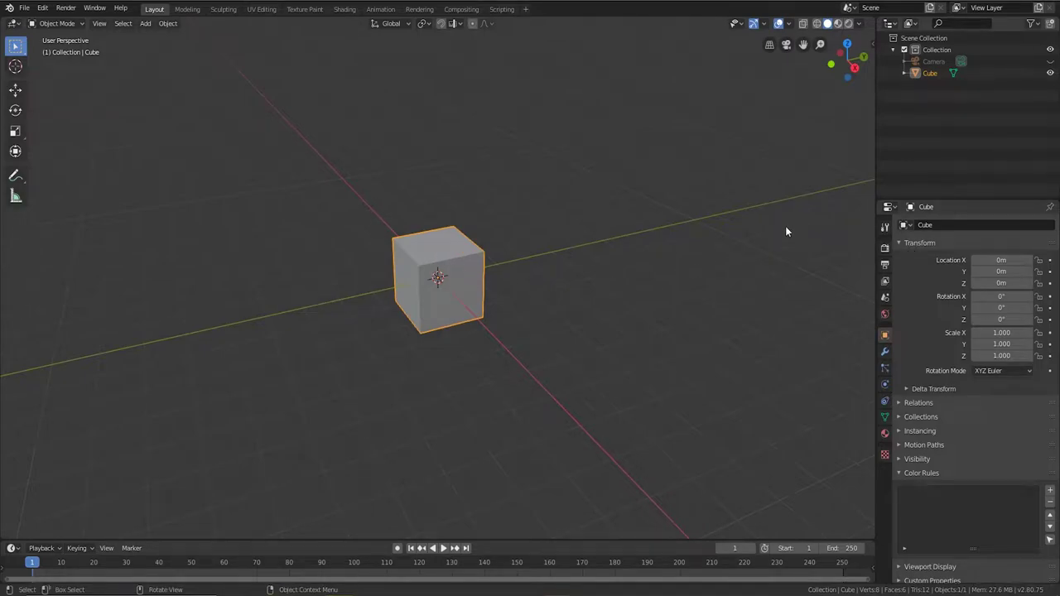
pyautogui.press('n')
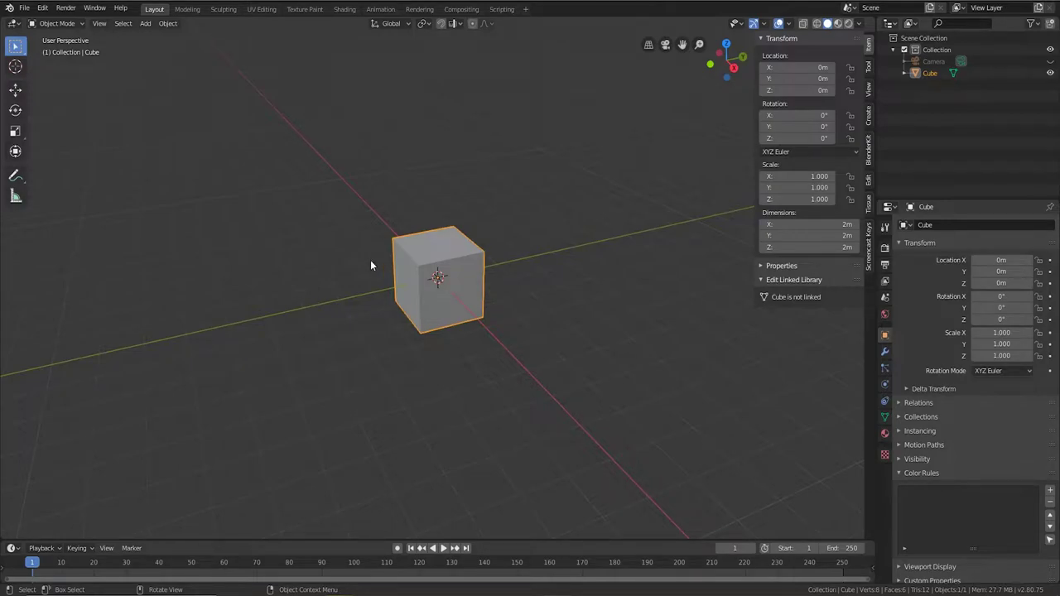
# - In Edit Mode, move the cube's mesh up 1 m along Z, then return to Object Mode
pyautogui.moveTo(401, 290); pyautogui.dragTo(450, 319, button='middle')
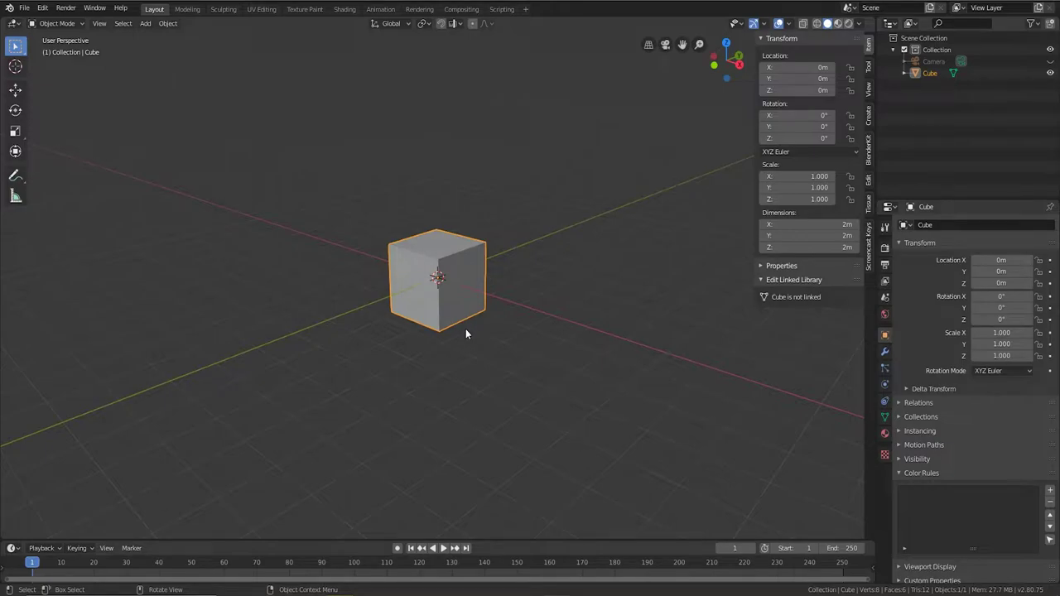
pyautogui.press('Tab')
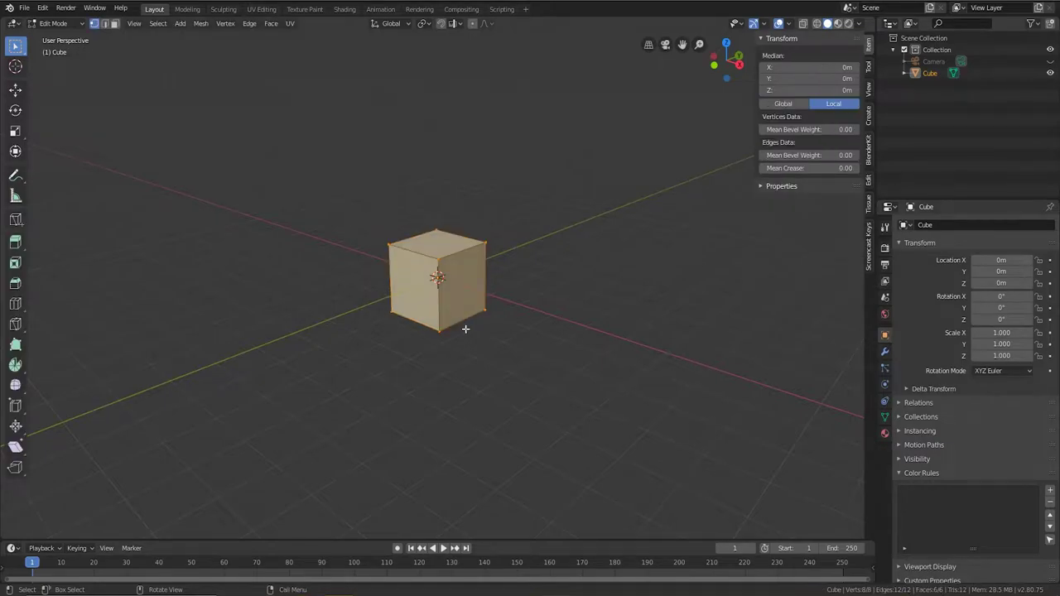
pyautogui.press('g')
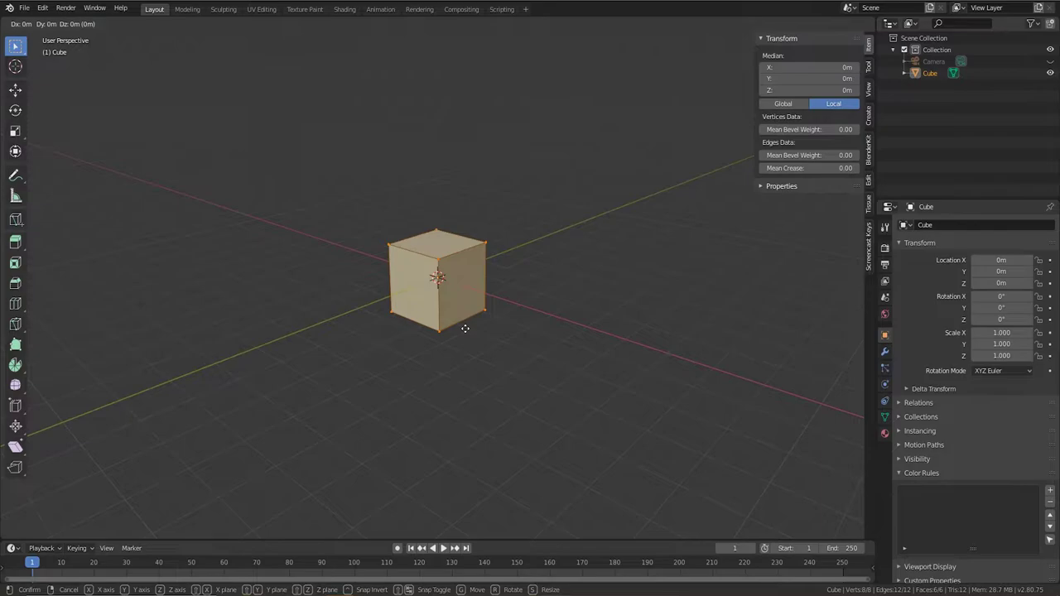
pyautogui.press('z')
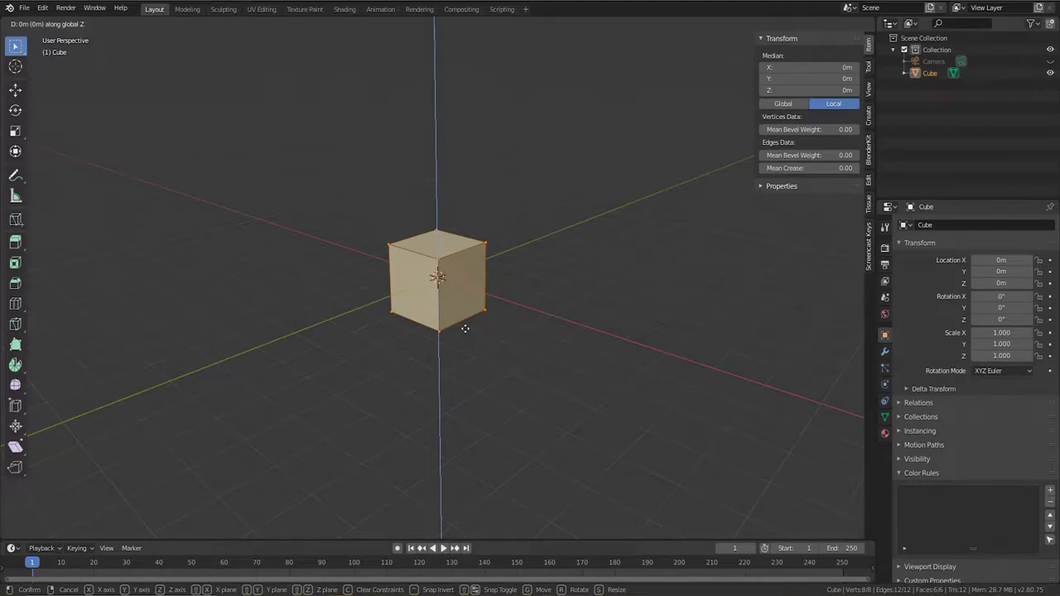
pyautogui.write('1')
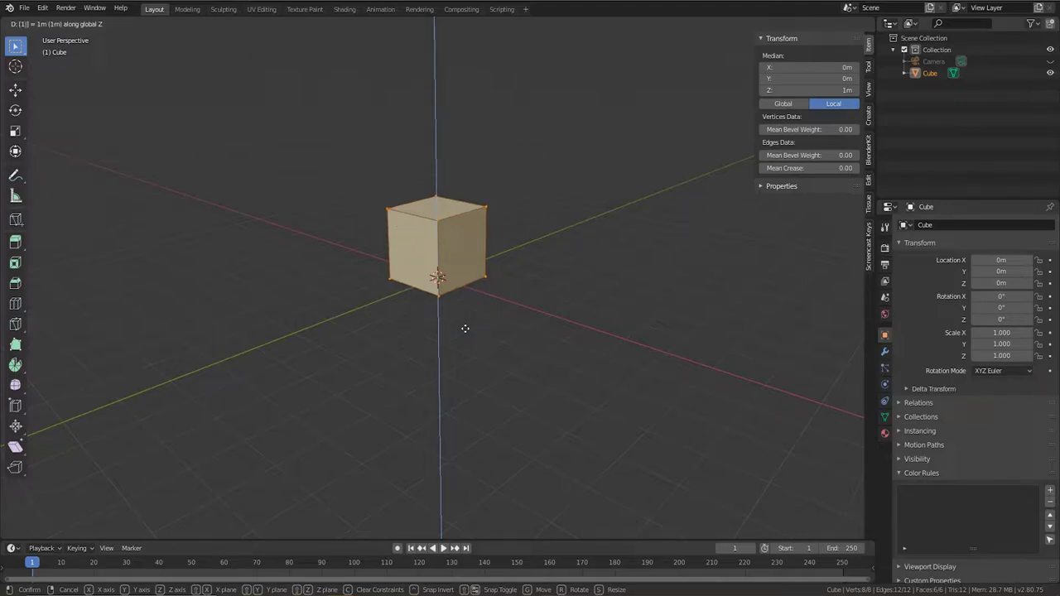
pyautogui.press('Return')
pyautogui.press('Tab')
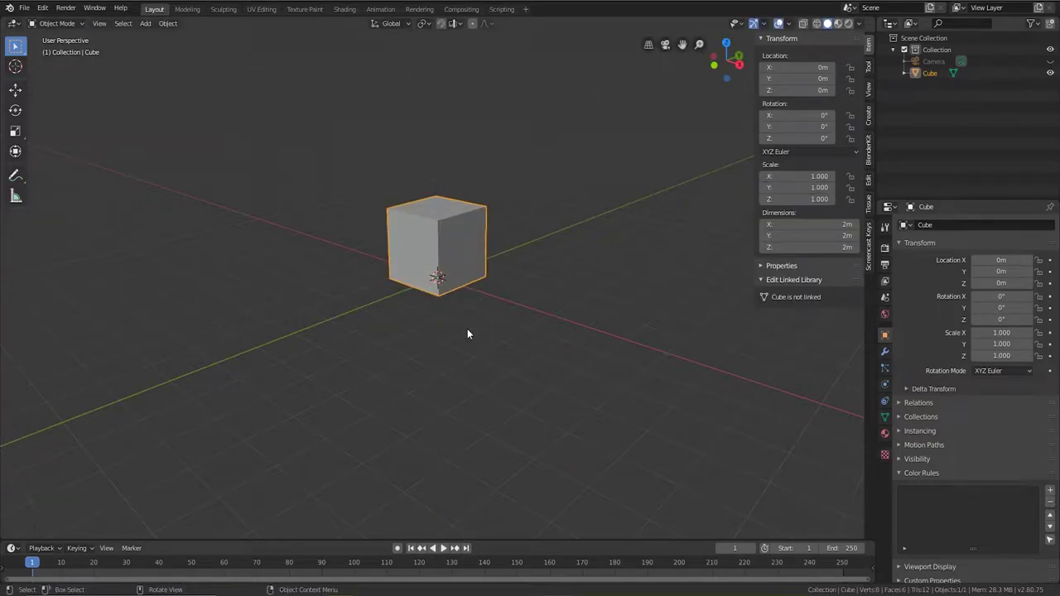
# - Cancel a resize to keep the cube's size and show the screencast keys display settings
pyautogui.press('s')
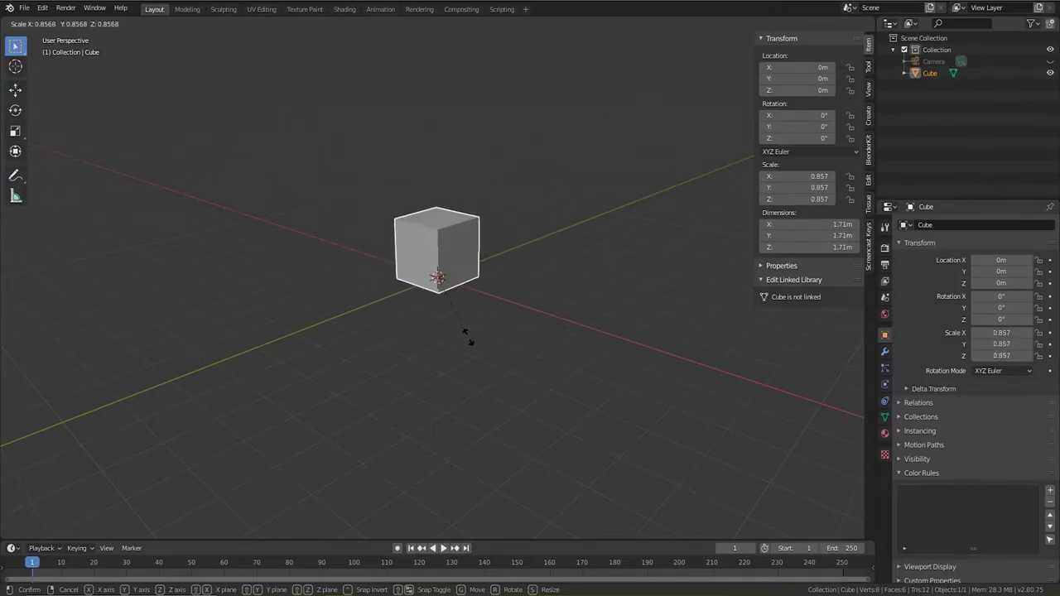
pyautogui.rightClick(487, 340)
pyautogui.moveTo(476, 342); pyautogui.dragTo(504, 335, button='middle')
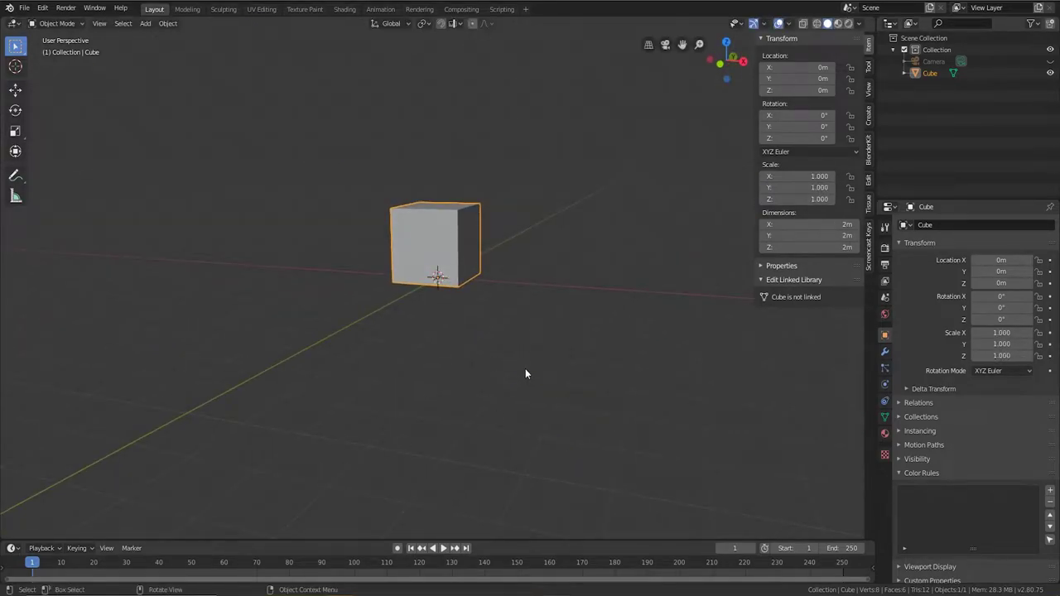
pyautogui.click(869, 253)
# - Set the cube's X dimension to 25ft
pyautogui.click(795, 192)
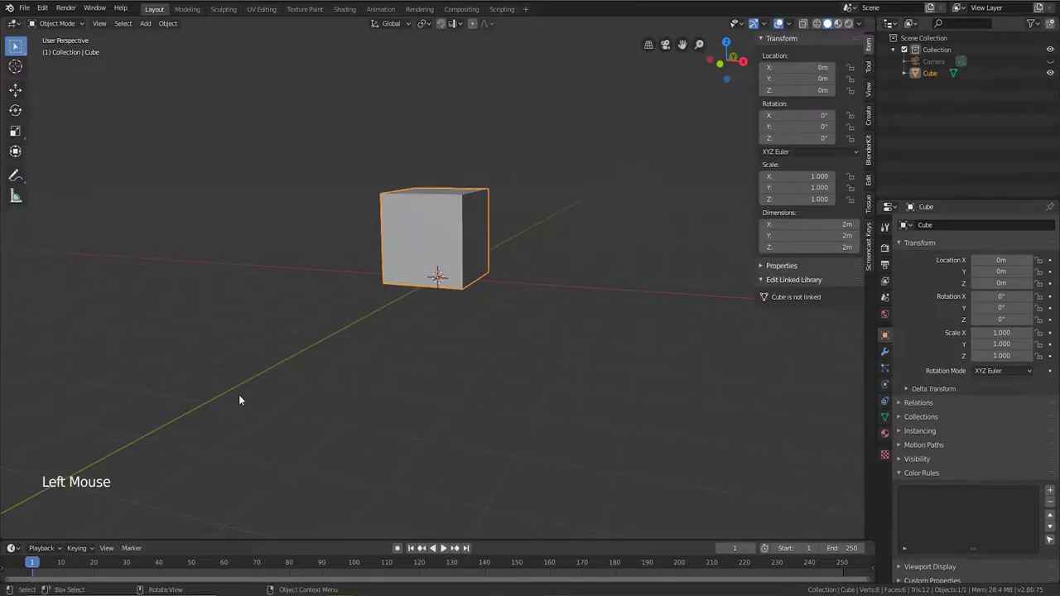
pyautogui.moveTo(449, 357); pyautogui.dragTo(420, 368, button='middle')
pyautogui.moveTo(374, 407); pyautogui.dragTo(386, 382, button='middle')
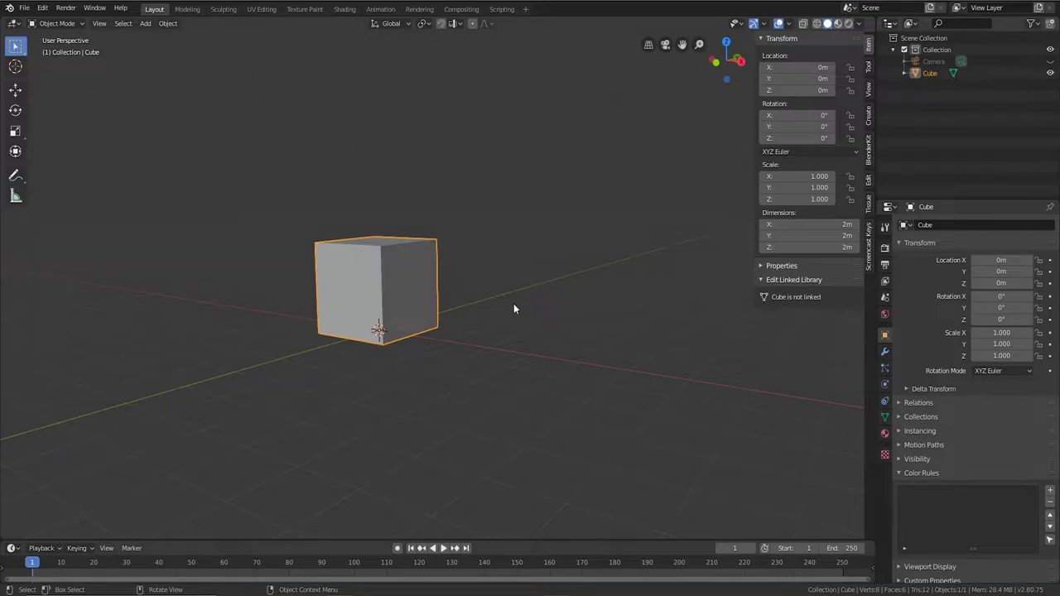
pyautogui.click(793, 225)
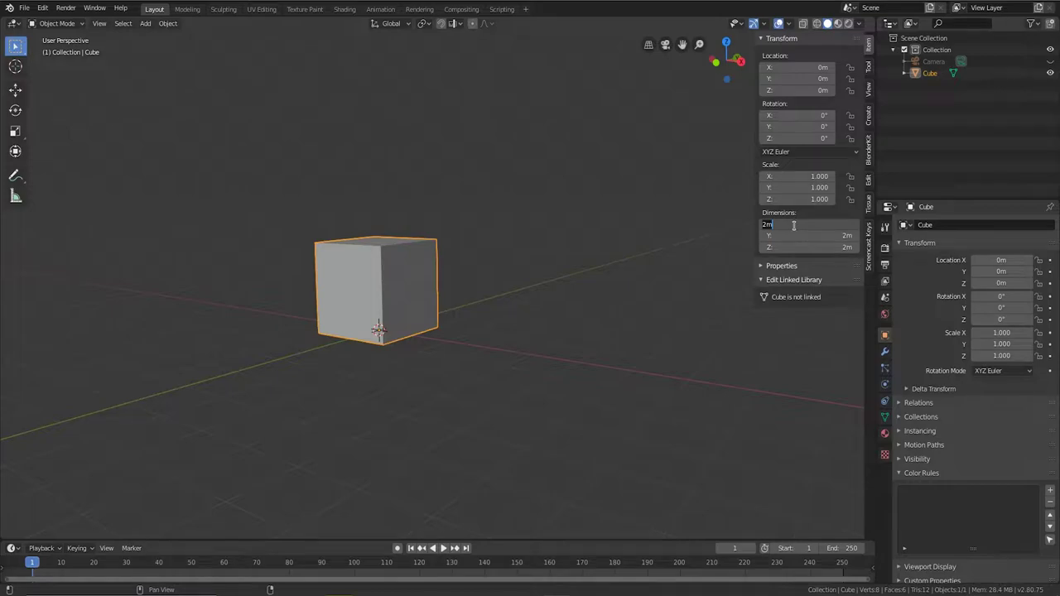
pyautogui.moveTo(726, 60); pyautogui.dragTo(679, 79)
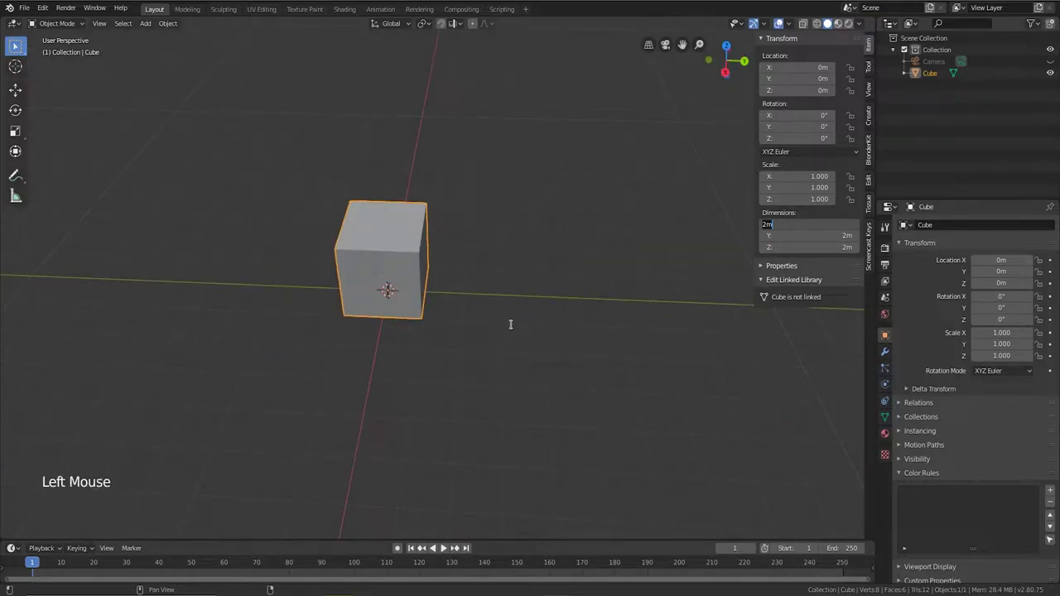
pyautogui.write('25ft')
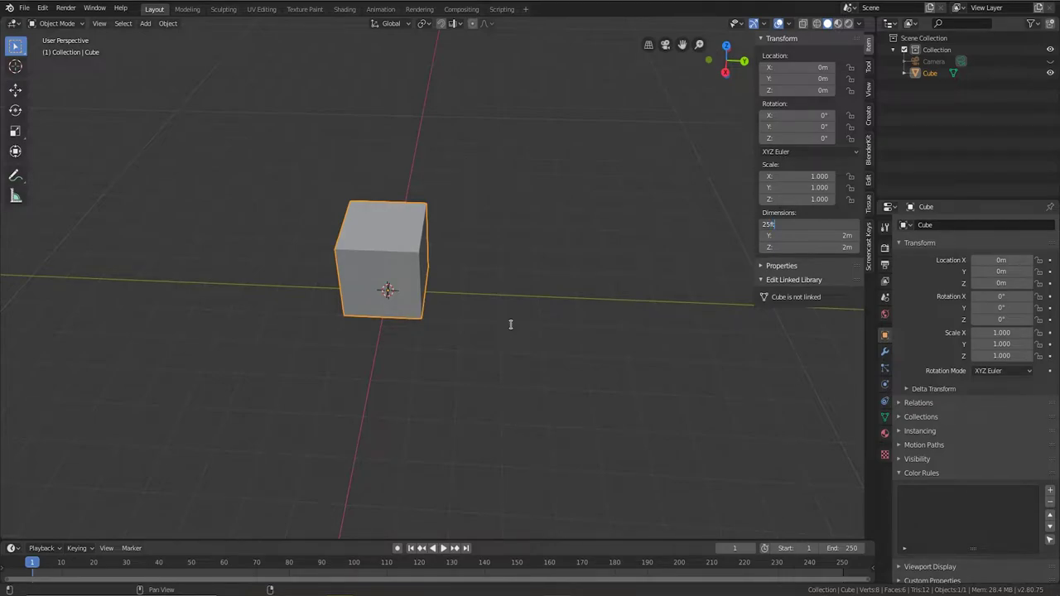
pyautogui.press('Return')
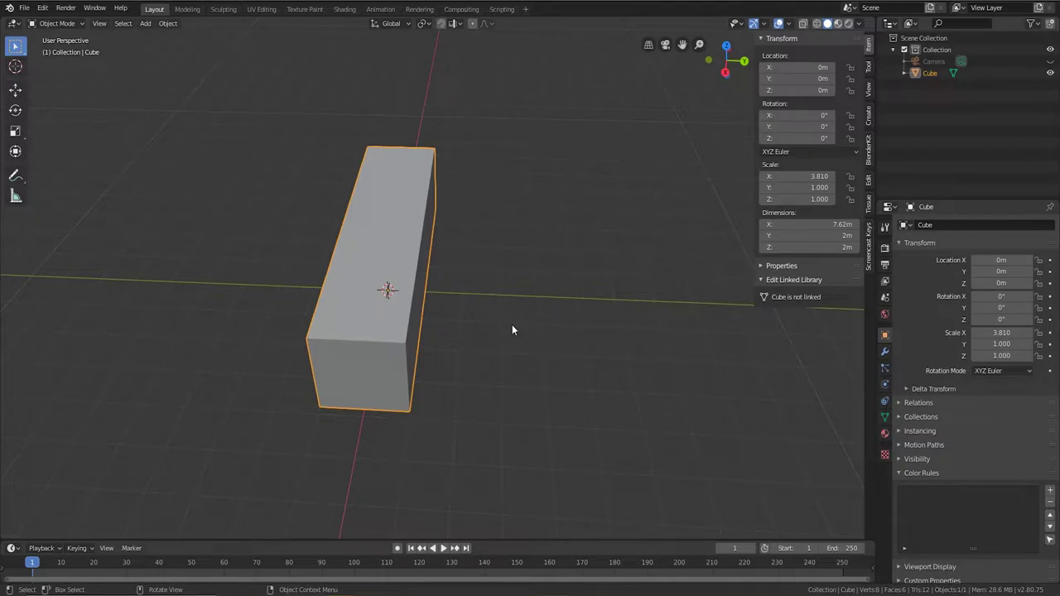
# - Set the cube's Y dimension to 20ft and Z dimension to 13'
pyautogui.click(816, 237)
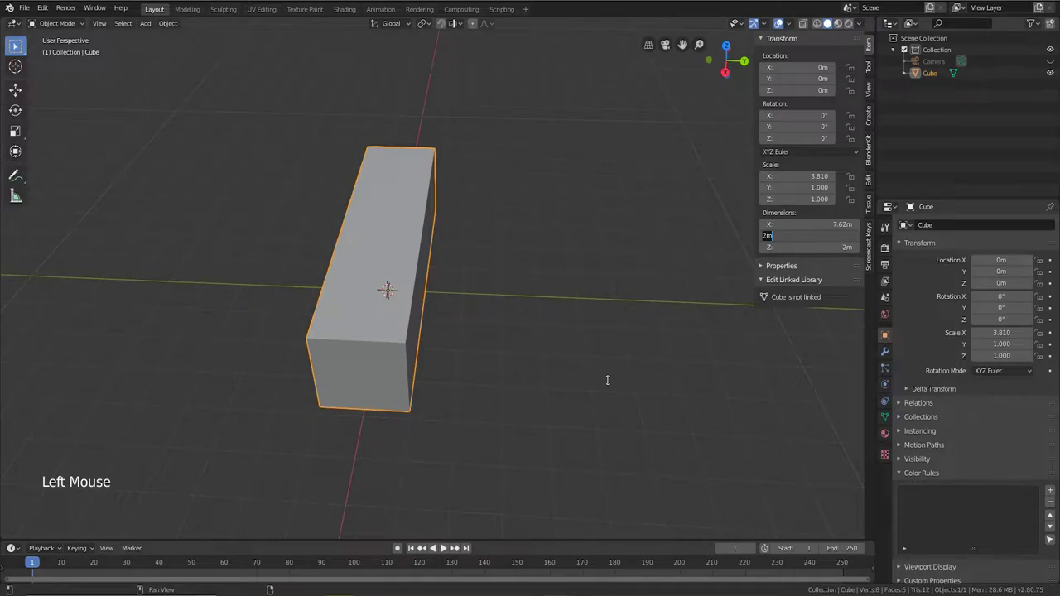
pyautogui.write('20ft')
pyautogui.press('Return')
pyautogui.moveTo(607, 378); pyautogui.dragTo(845, 240, button='middle')
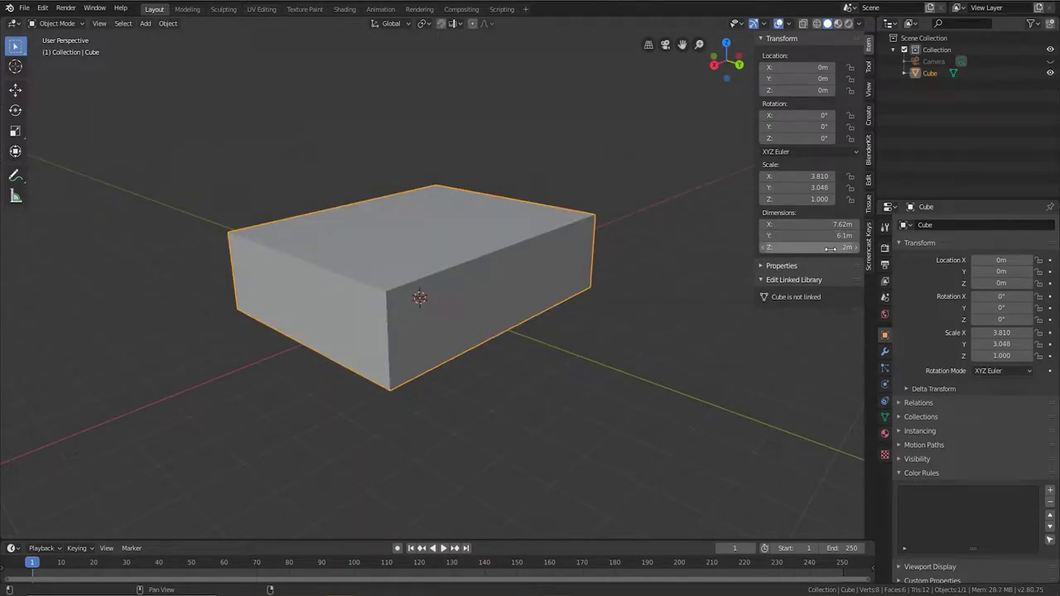
pyautogui.click(829, 248)
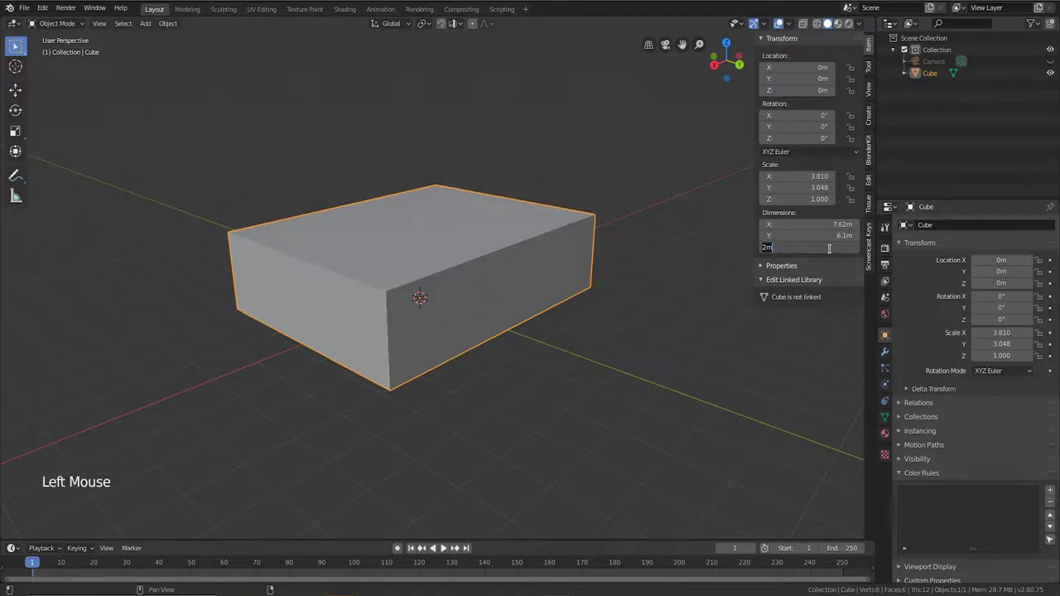
pyautogui.write("13'")
pyautogui.press('Return')
pyautogui.moveTo(386, 369)
pyautogui.mouseDown(button='middle')
pyautogui.moveTo(462, 410)
pyautogui.moveTo(360, 366)
pyautogui.moveTo(381, 364)
pyautogui.mouseUp(button='middle')
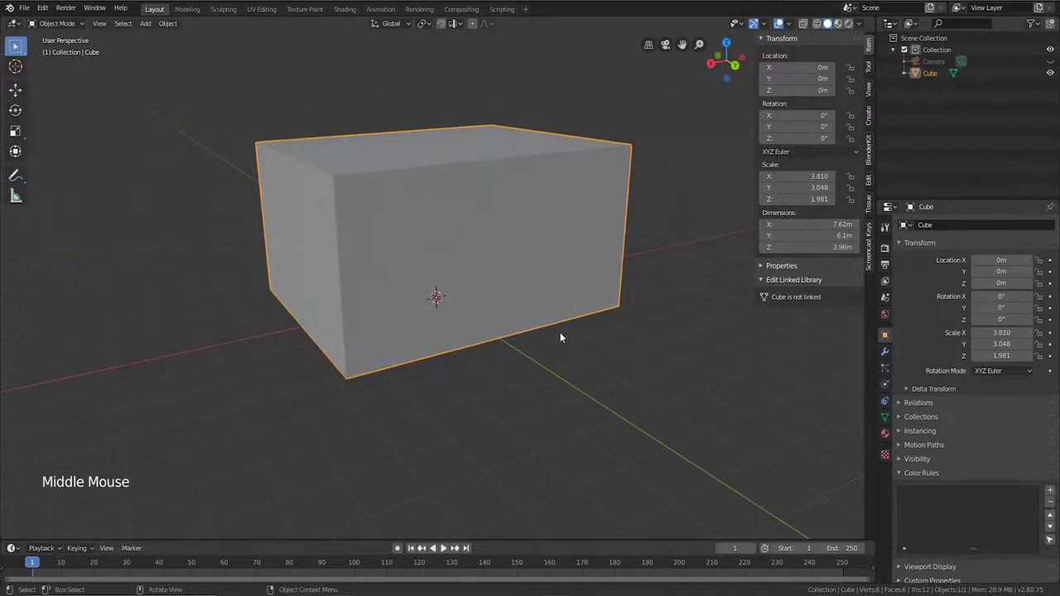
# - Apply the box's location, then rotation and scale, so scale reads 1.000
pyautogui.press('ctrl')
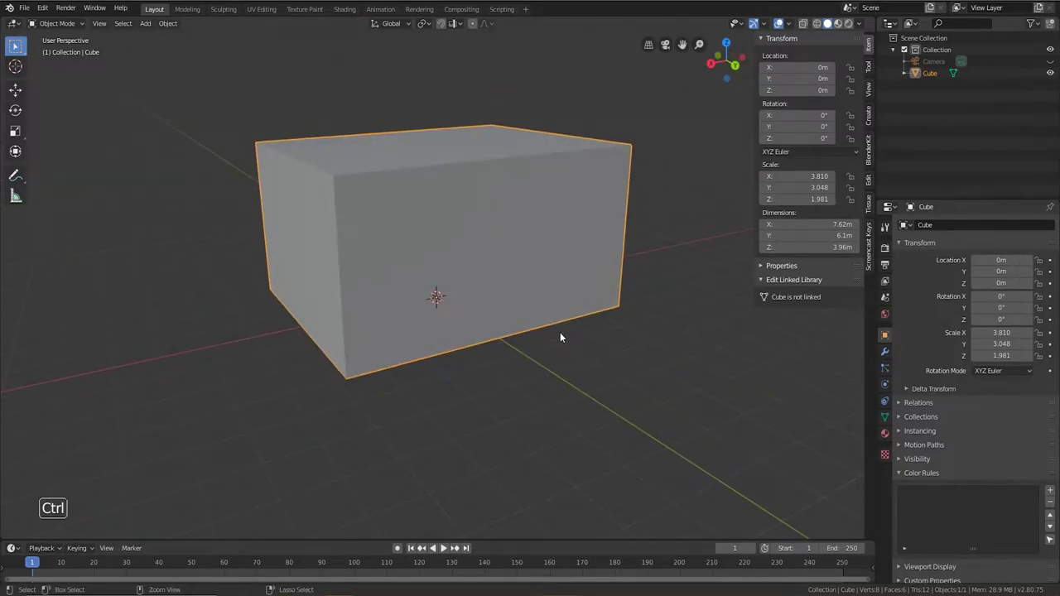
pyautogui.hotkey('ctrl', 'a')
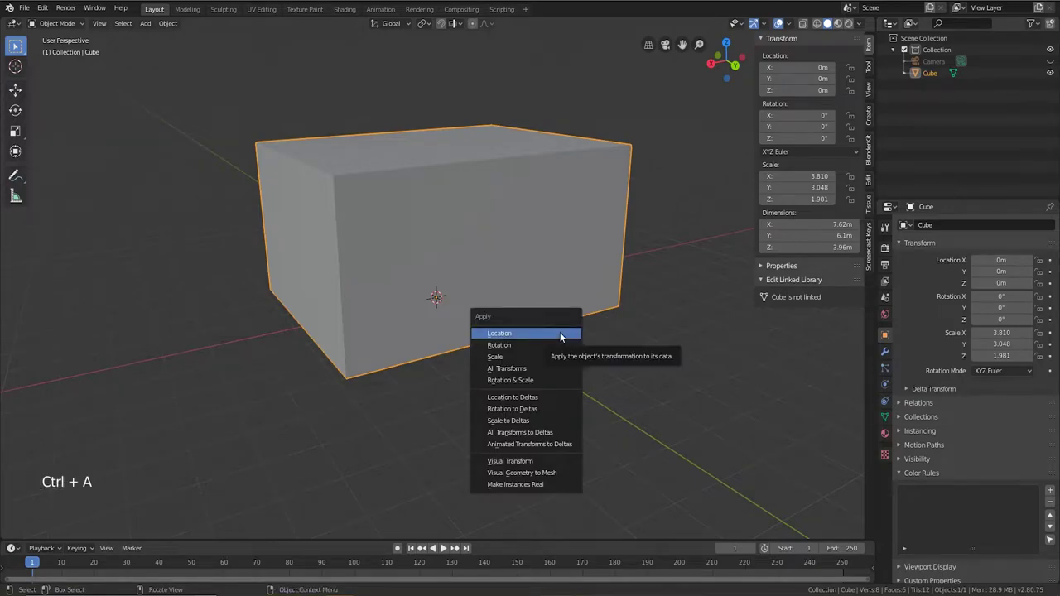
pyautogui.click(560, 335)
pyautogui.hotkey('ctrl', 'a')
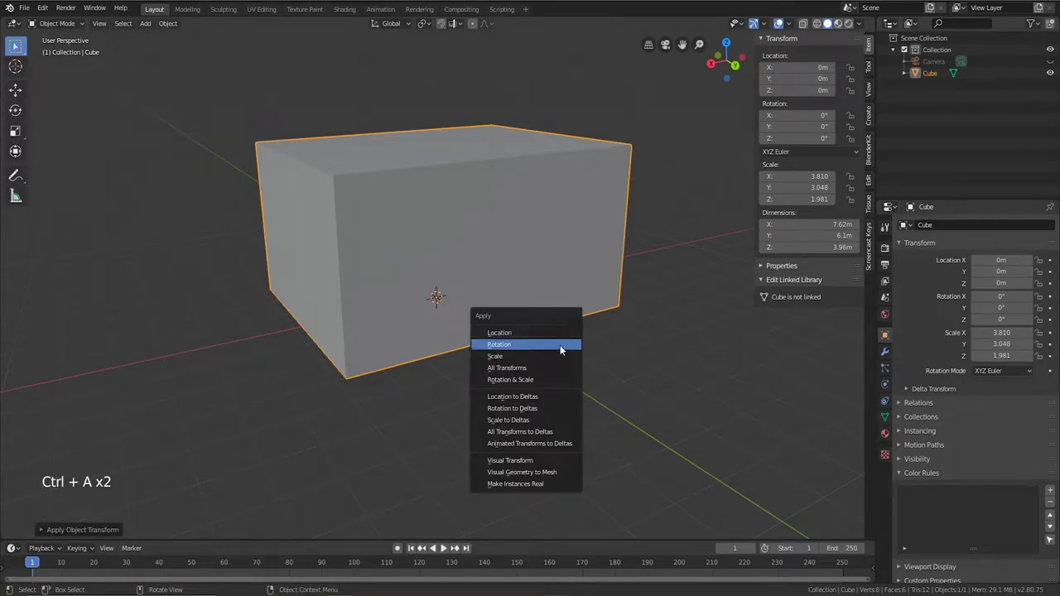
pyautogui.click(560, 380)
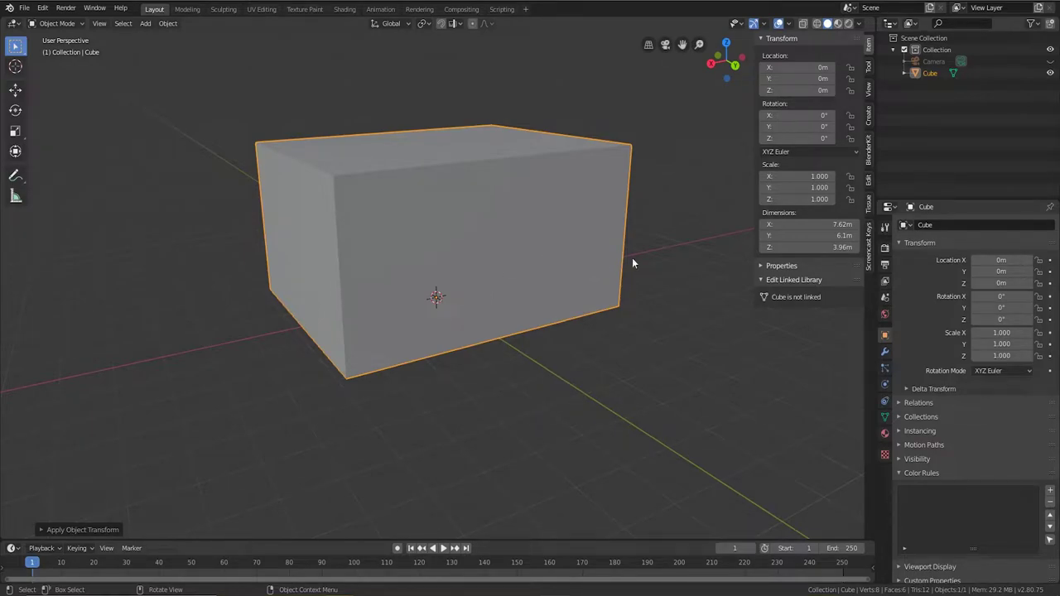
# - Rename the Cube object to 'Room' in the Outliner
pyautogui.click(930, 73)
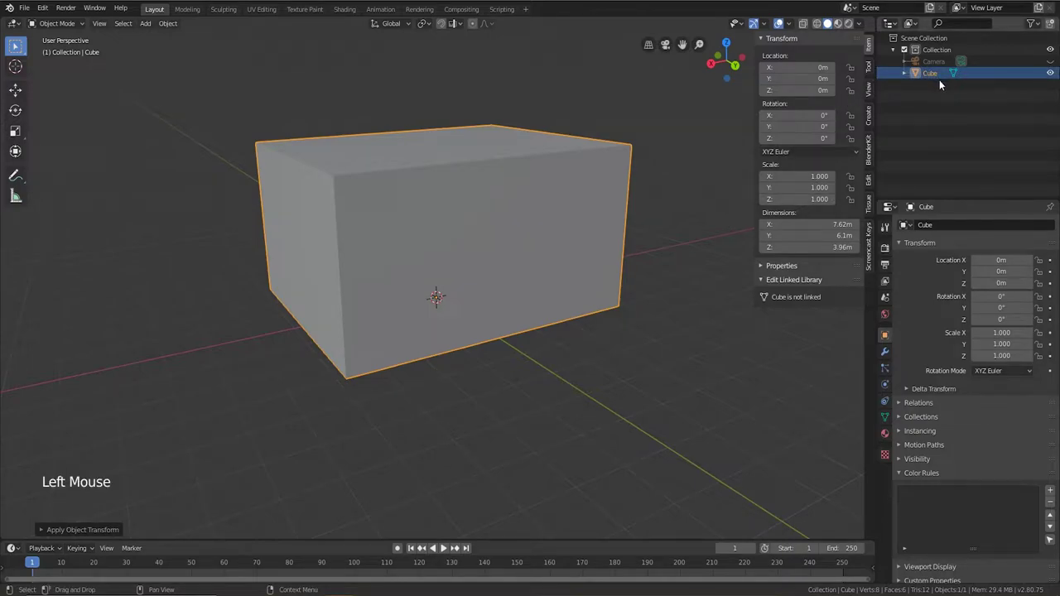
pyautogui.doubleClick(930, 71)
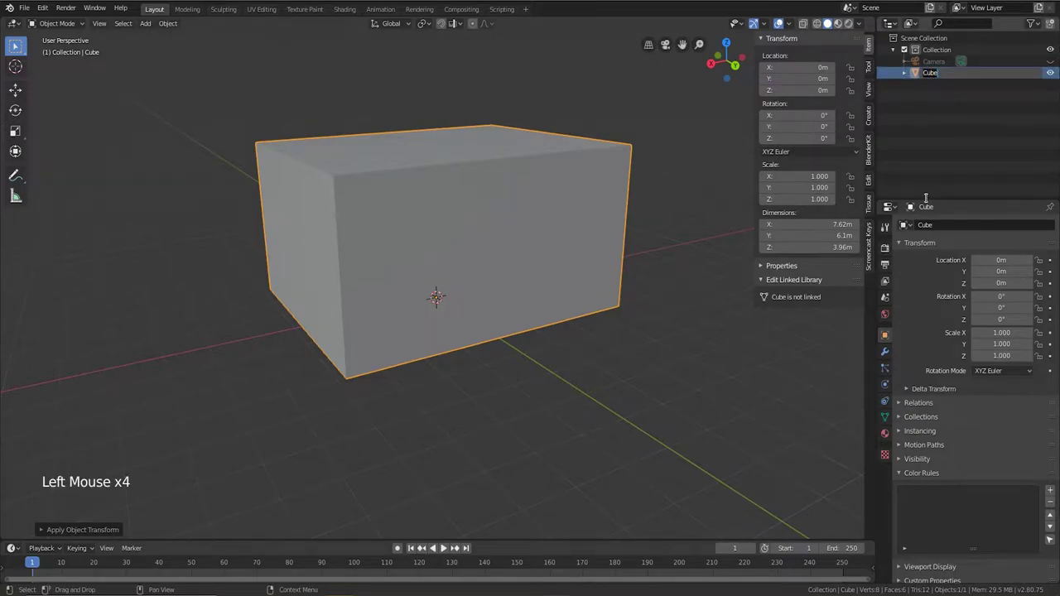
pyautogui.write('Room')
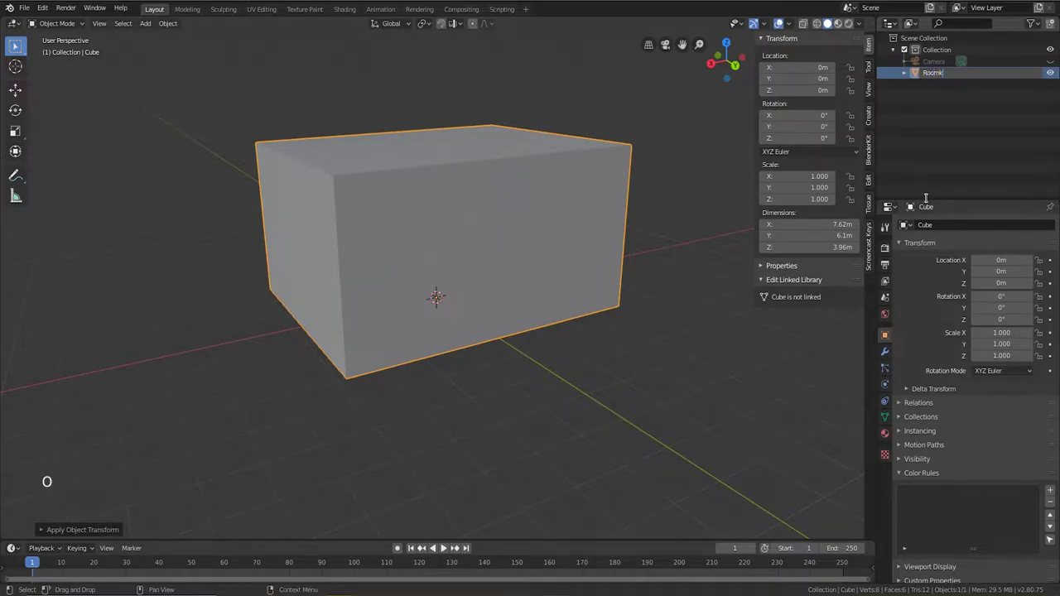
pyautogui.press('Return')
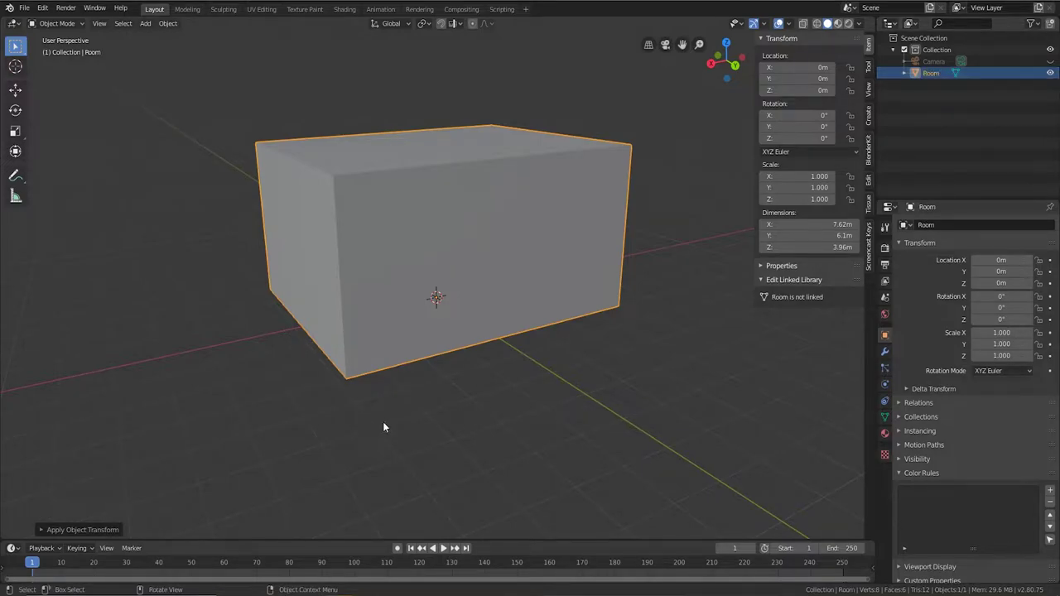
# - Enter Edit Mode on the Room box and orbit to view its top from above
pyautogui.moveTo(386, 337)
pyautogui.mouseDown(button='middle')
pyautogui.moveTo(409, 336)
pyautogui.moveTo(366, 340)
pyautogui.mouseUp(button='middle')
pyautogui.moveTo(571, 321); pyautogui.dragTo(471, 310, button='middle')
pyautogui.moveTo(483, 346); pyautogui.dragTo(525, 360, button='middle')
pyautogui.press('Tab')
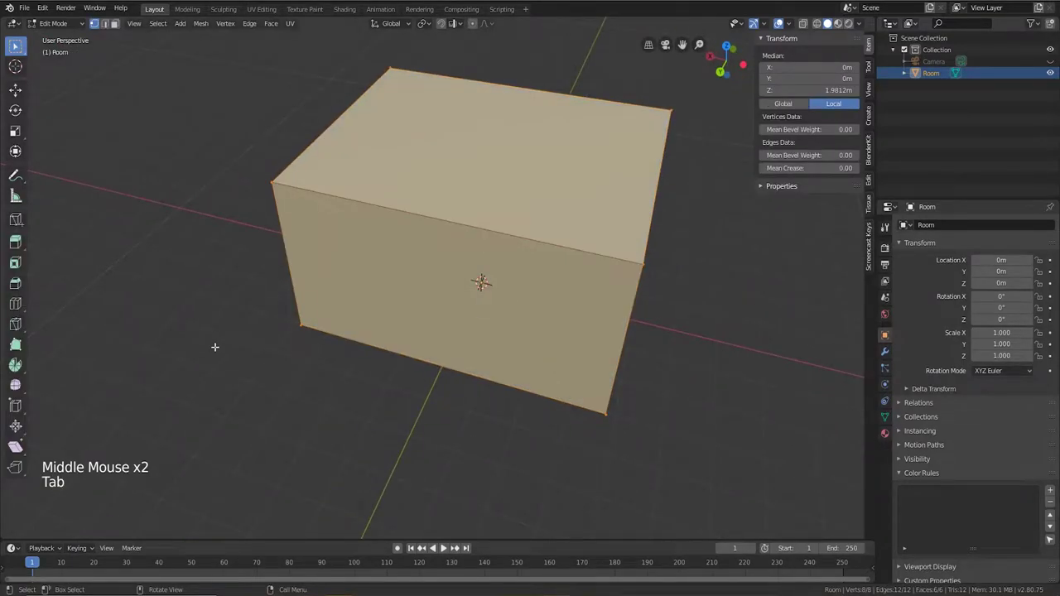
pyautogui.moveTo(237, 340); pyautogui.dragTo(322, 350, button='middle')
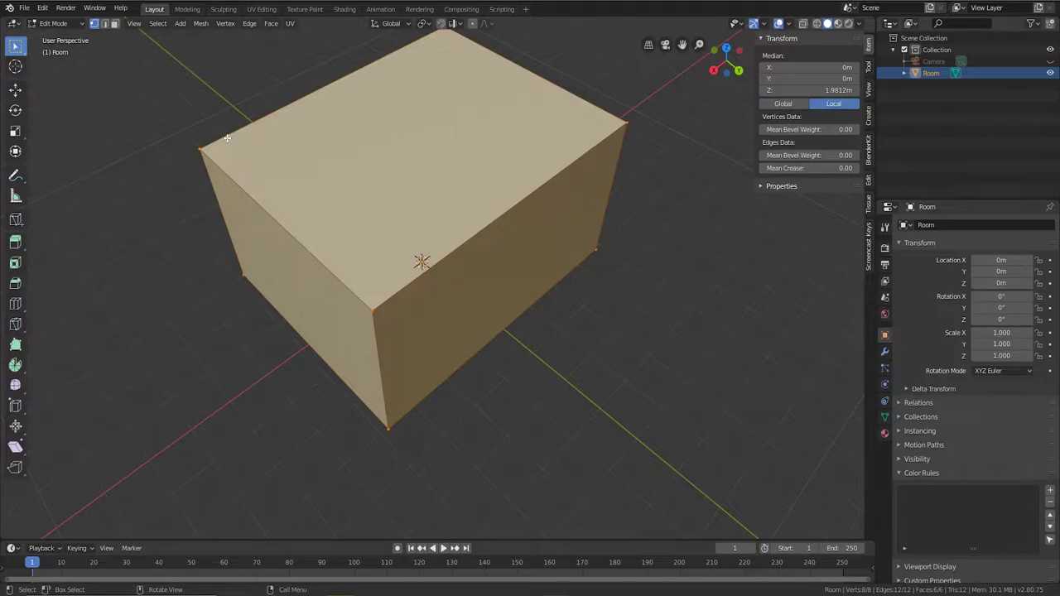
# - In Face select mode, select the box's top face and inset it twice
pyautogui.click(115, 23)
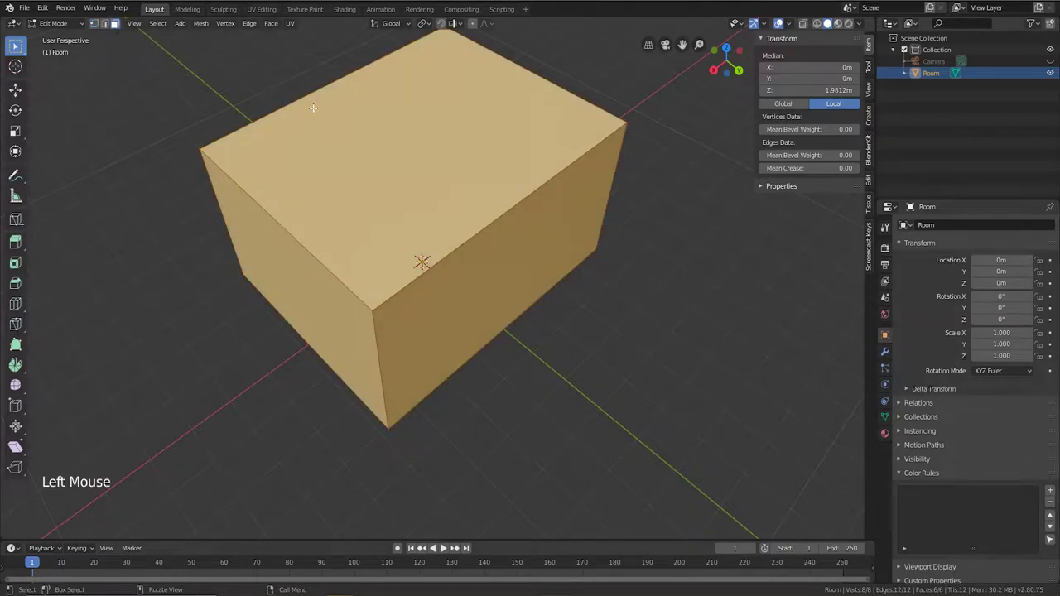
pyautogui.doubleClick(458, 157)
pyautogui.moveTo(622, 327); pyautogui.dragTo(601, 336, button='middle')
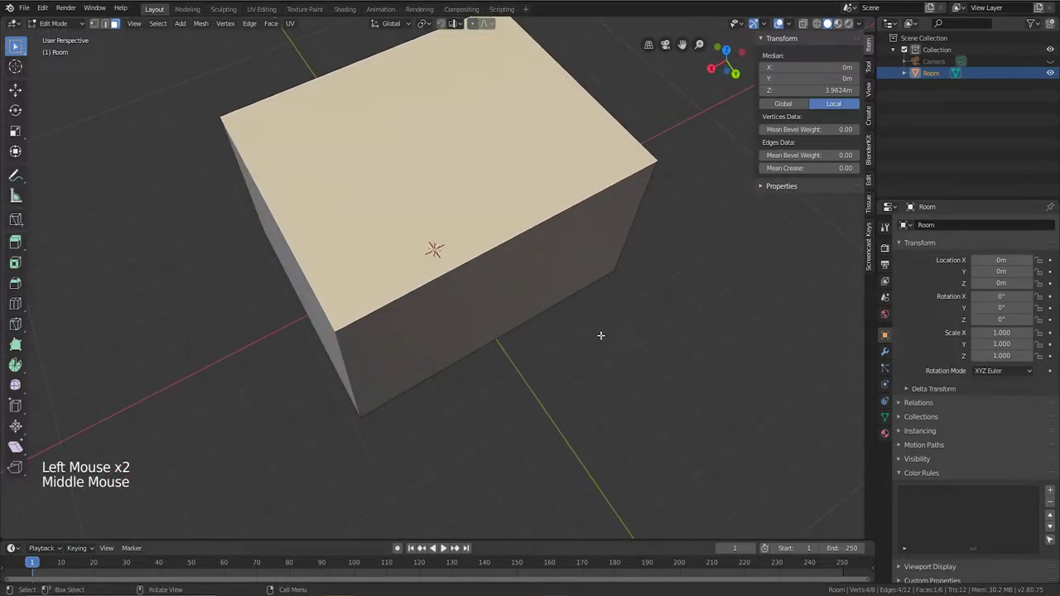
pyautogui.press('i')
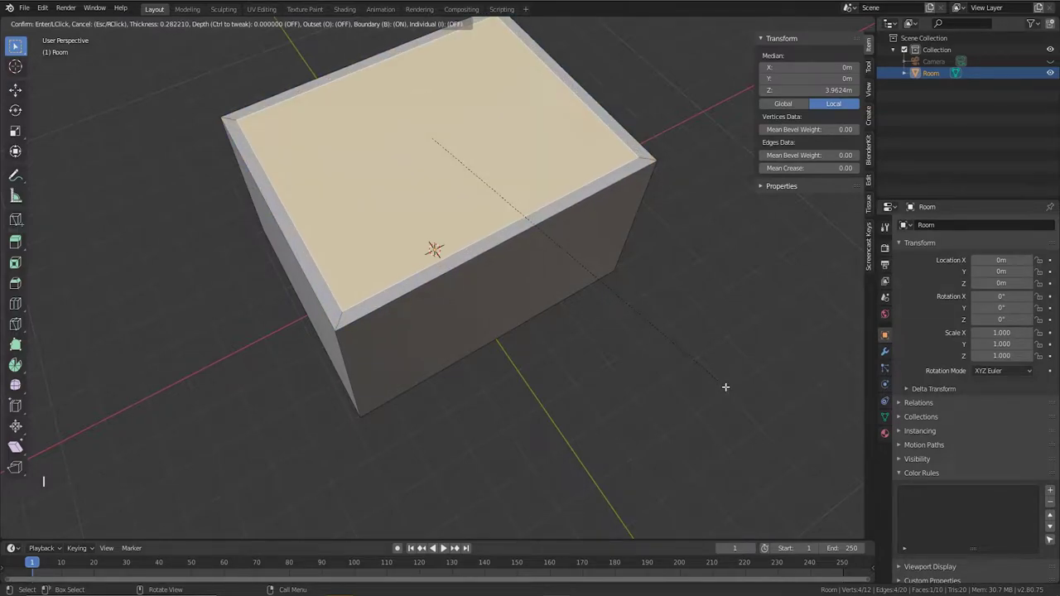
pyautogui.click(688, 358)
pyautogui.moveTo(592, 359); pyautogui.dragTo(661, 379, button='middle')
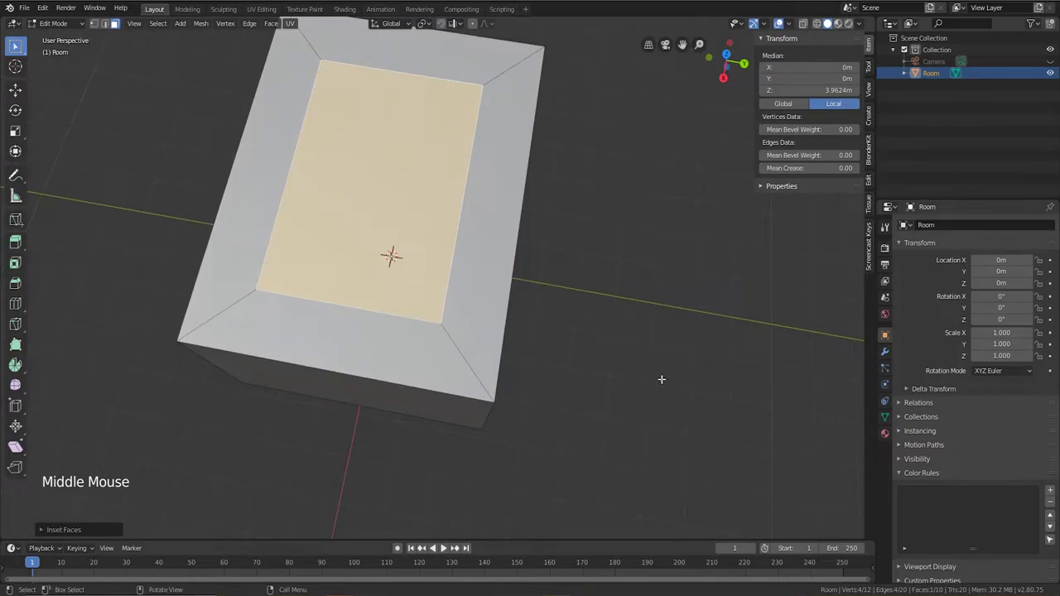
pyautogui.press('i')
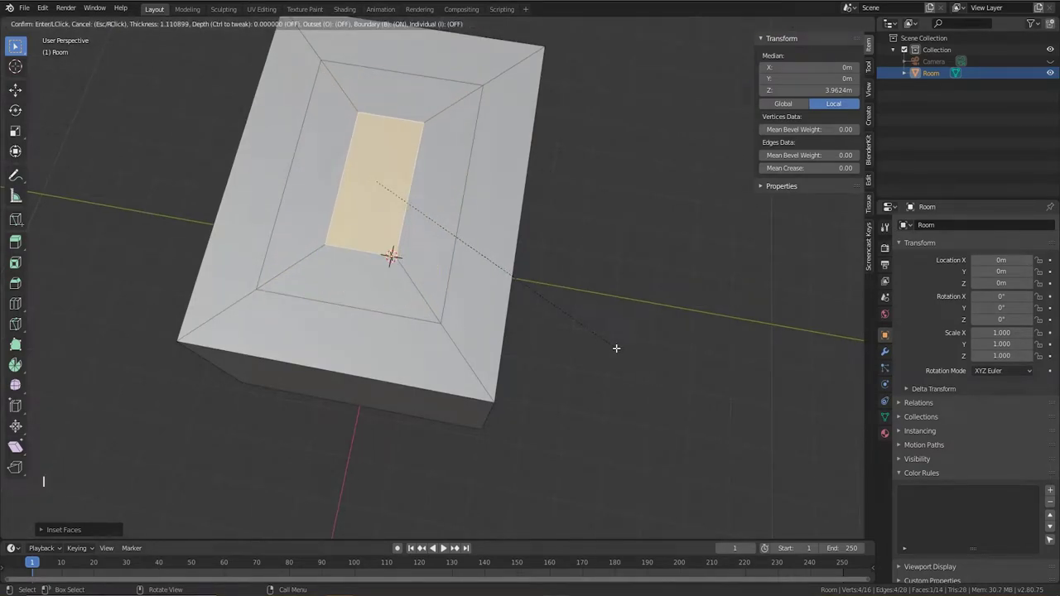
pyautogui.click(616, 348)
pyautogui.moveTo(616, 348); pyautogui.dragTo(568, 378, button='middle')
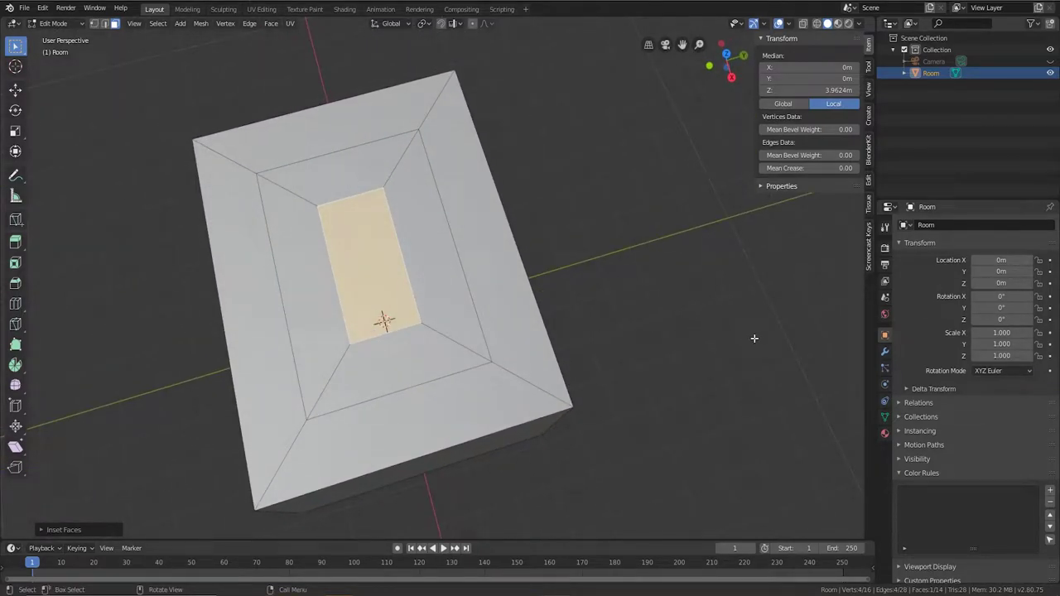
# - Scale the small centre face along X to make it squarer
pyautogui.press('s')
pyautogui.press('x')
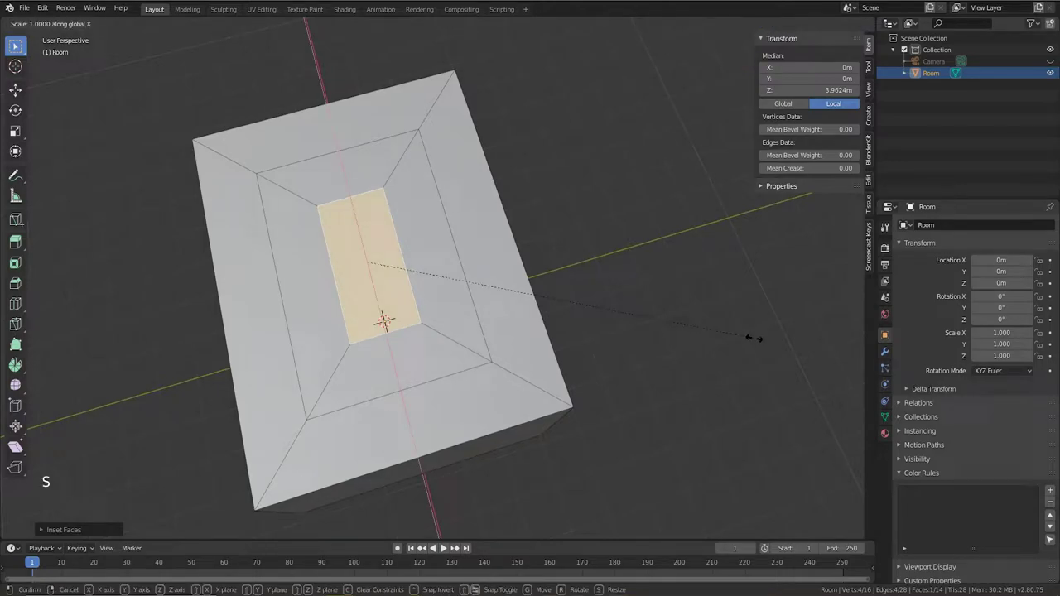
pyautogui.rightClick(754, 338)
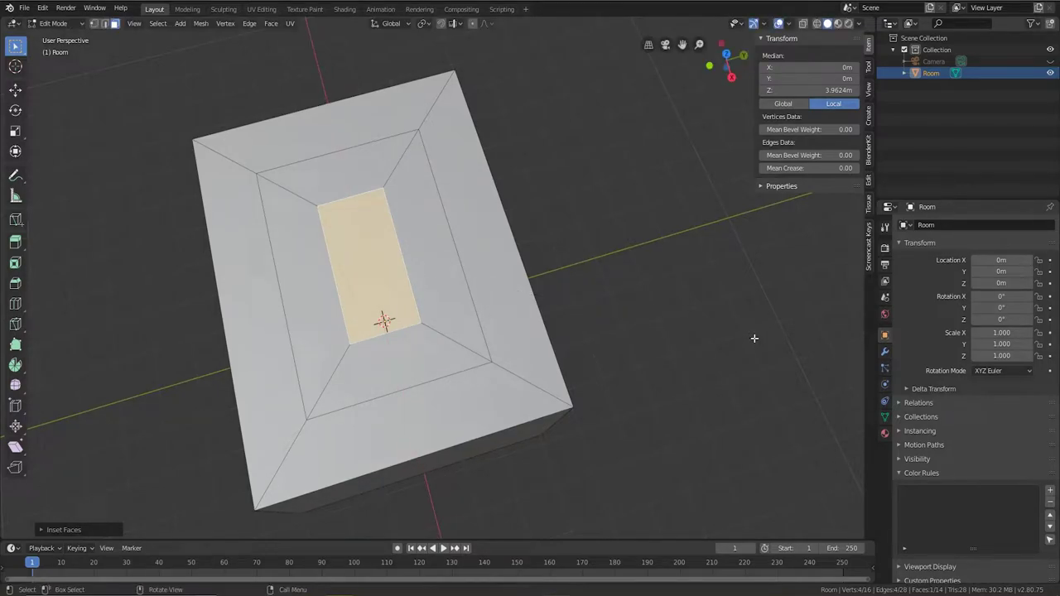
pyautogui.press('s')
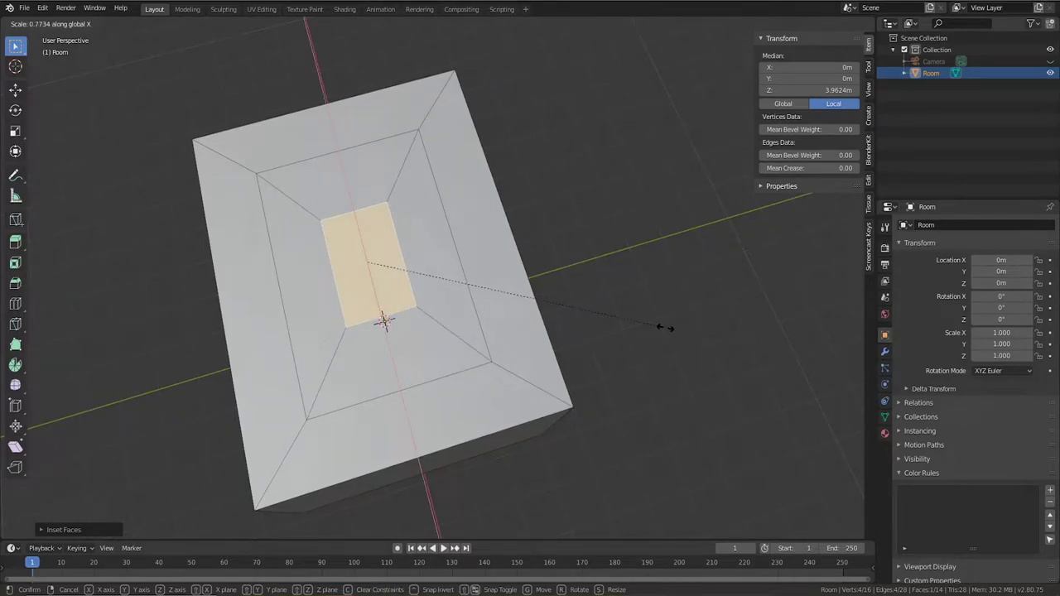
pyautogui.press('x')
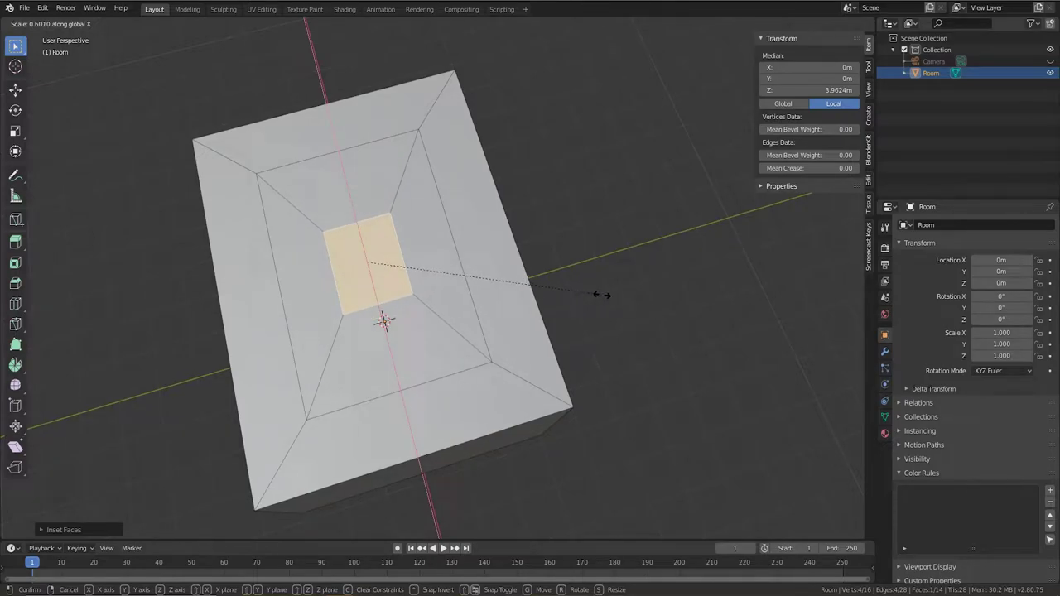
pyautogui.click(602, 295)
pyautogui.moveTo(603, 300); pyautogui.dragTo(539, 289, button='middle')
# - Scale the centre face up uniformly to enlarge it slightly
pyautogui.press('s')
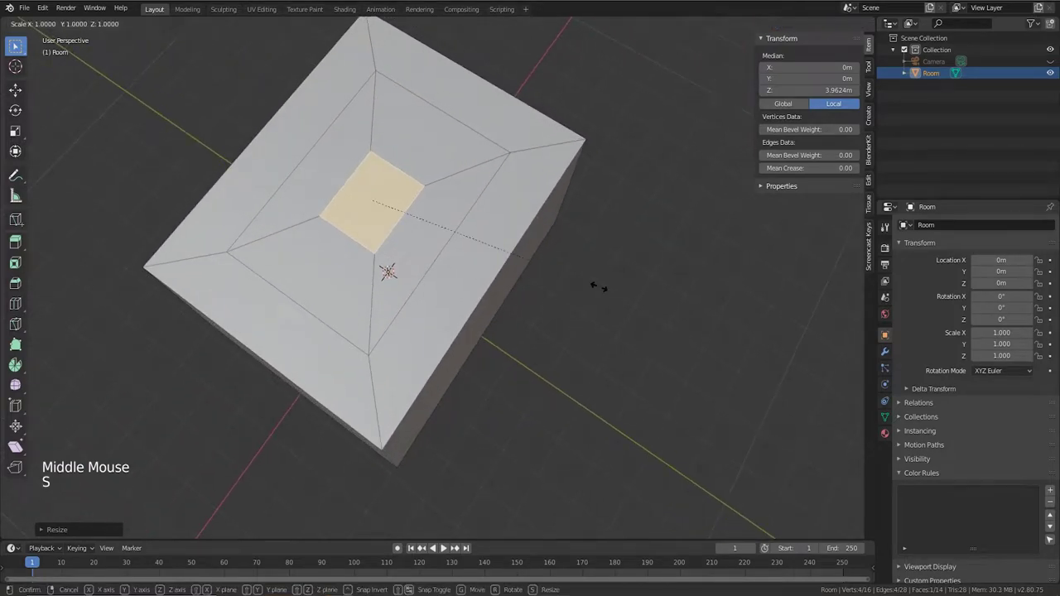
pyautogui.click(647, 303)
pyautogui.moveTo(644, 301); pyautogui.dragTo(568, 298, button='middle')
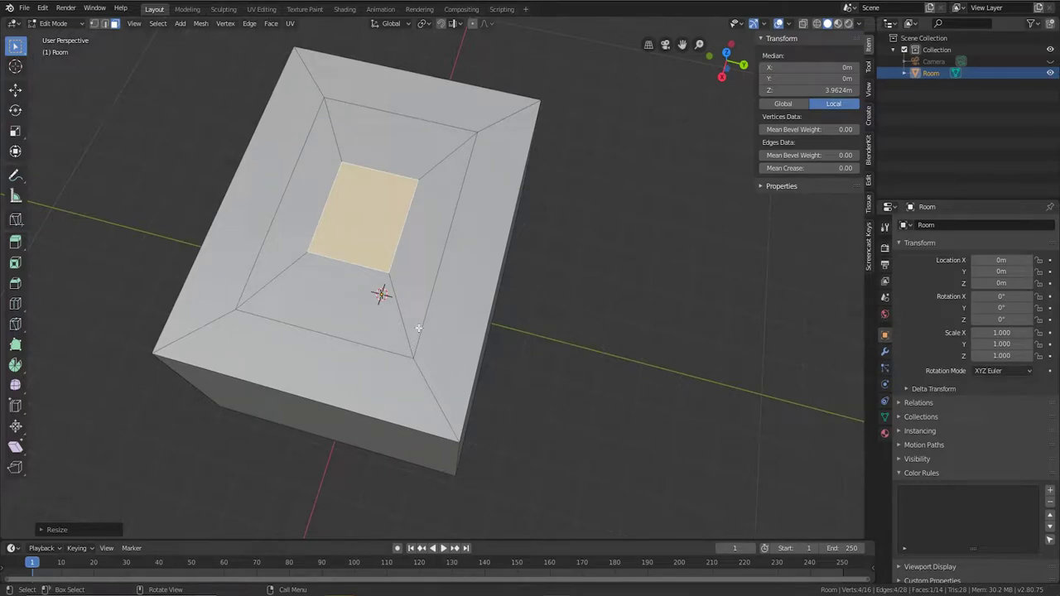
# - Deselect all, then select the inner loop of faces around the centre face
pyautogui.keyDown('alt'); pyautogui.click(439, 165); pyautogui.keyUp('alt')
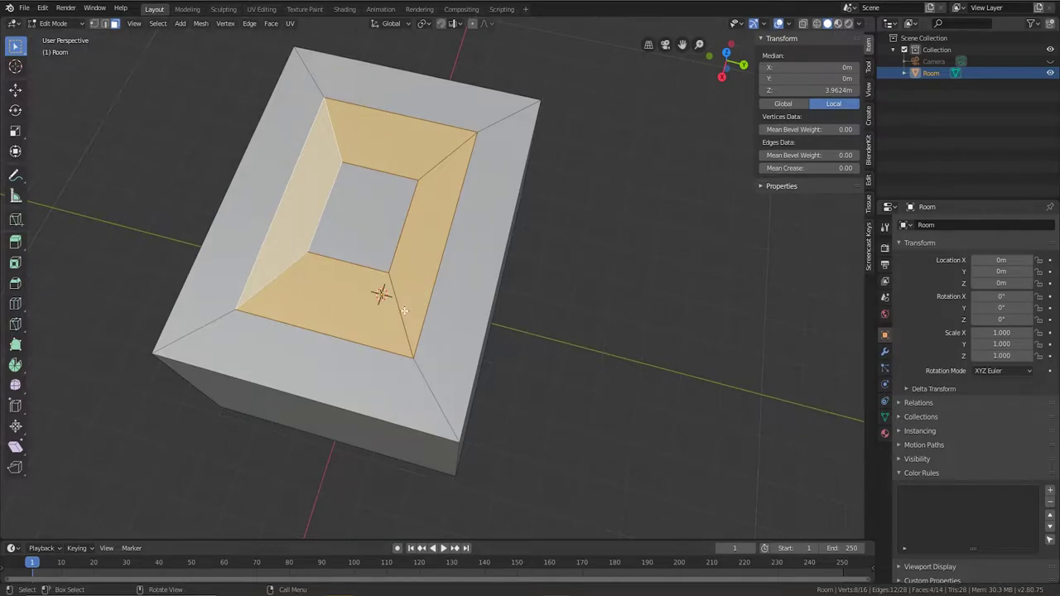
pyautogui.keyDown('alt'); pyautogui.click(399, 310); pyautogui.keyUp('alt')
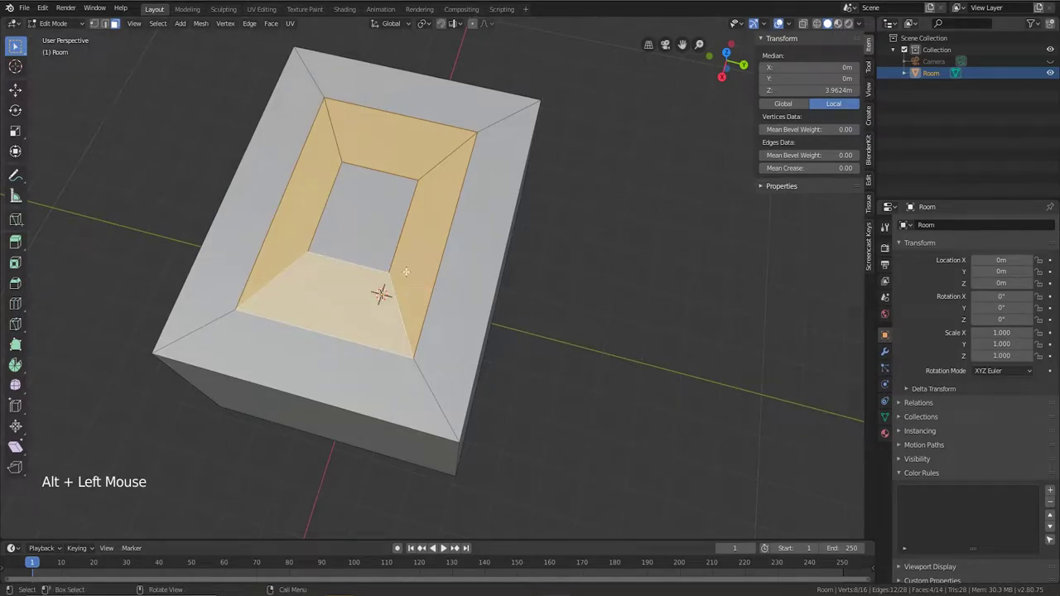
pyautogui.hotkey('alt', 'a')
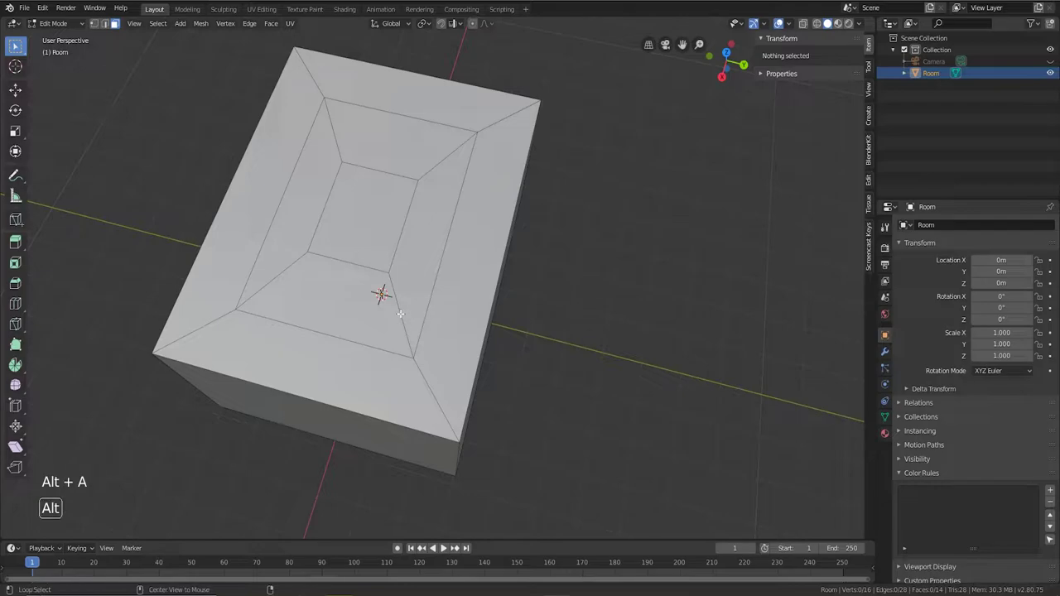
pyautogui.keyDown('alt'); pyautogui.click(401, 313); pyautogui.keyUp('alt')
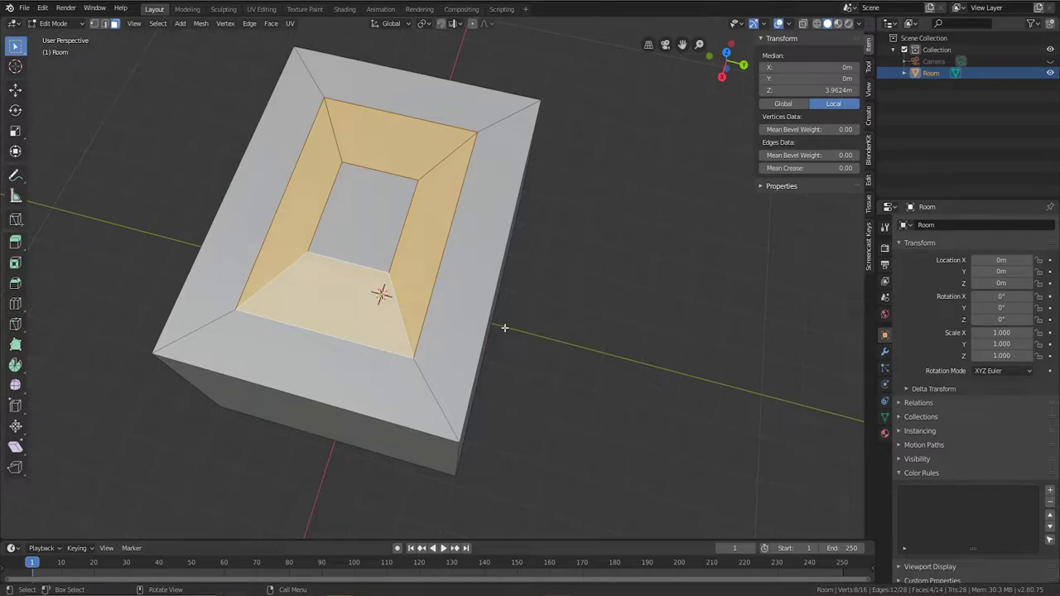
pyautogui.moveTo(502, 326); pyautogui.dragTo(454, 353, button='middle')
# - Extrude the inner ring of top faces upward into a raised border at 4.35 m median height
pyautogui.press('e')
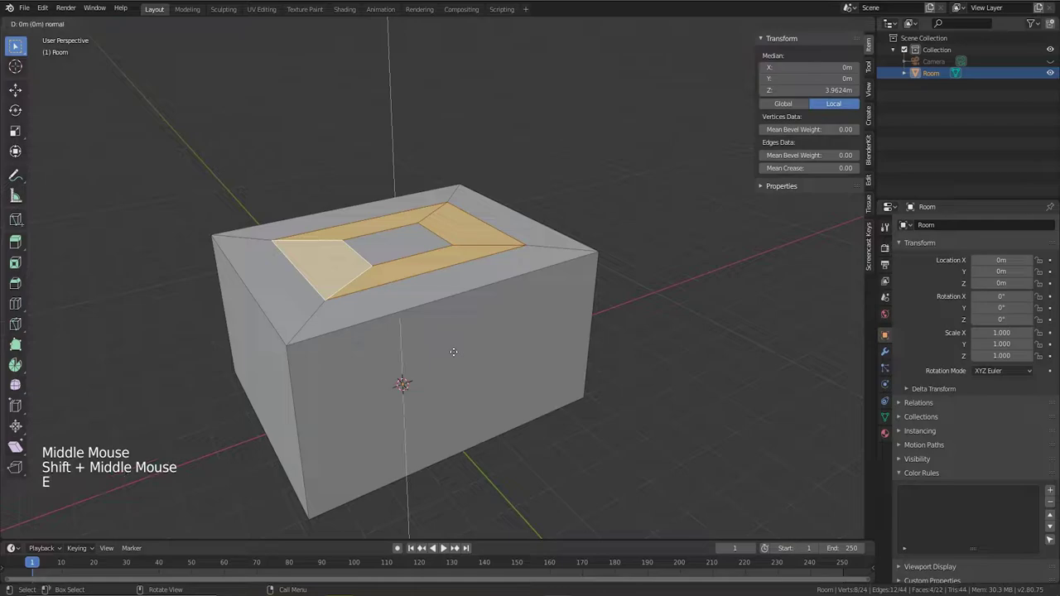
pyautogui.click(447, 193)
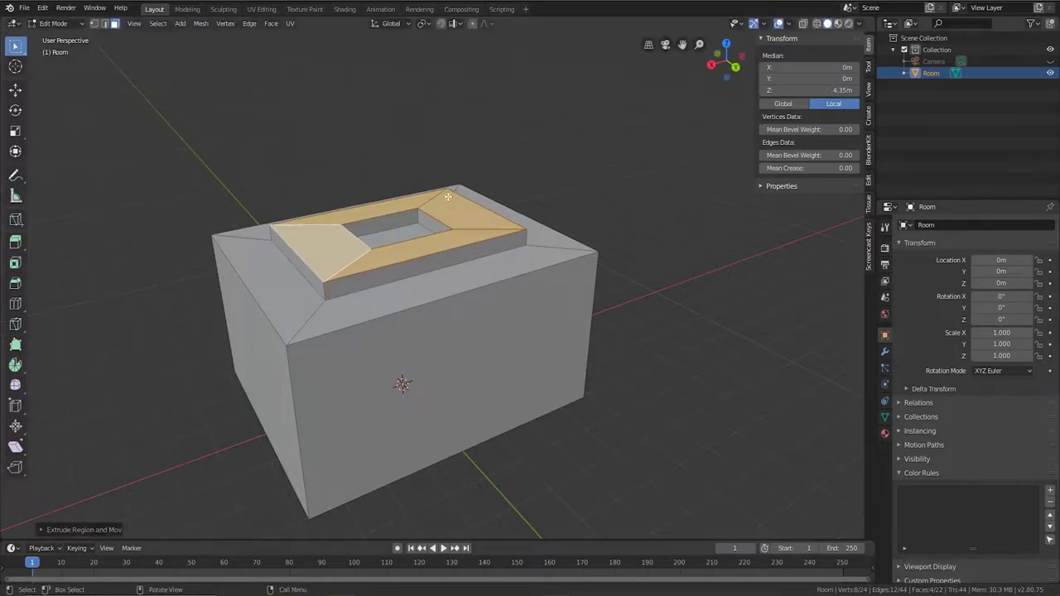
pyautogui.moveTo(475, 404); pyautogui.dragTo(499, 359, button='middle')
pyautogui.press('Tab')
pyautogui.scroll(-3, 519, 326)
pyautogui.scroll(-2, 520, 326)
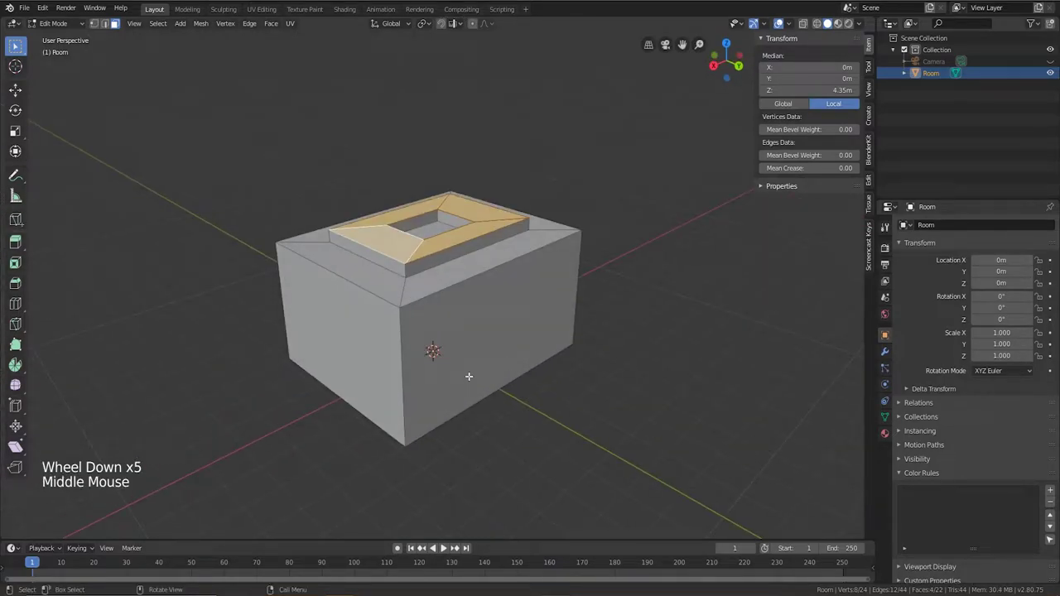
# - Unhide the camera and view the scene through it
pyautogui.moveTo(469, 374); pyautogui.dragTo(464, 356, button='middle')
pyautogui.click(1050, 61)
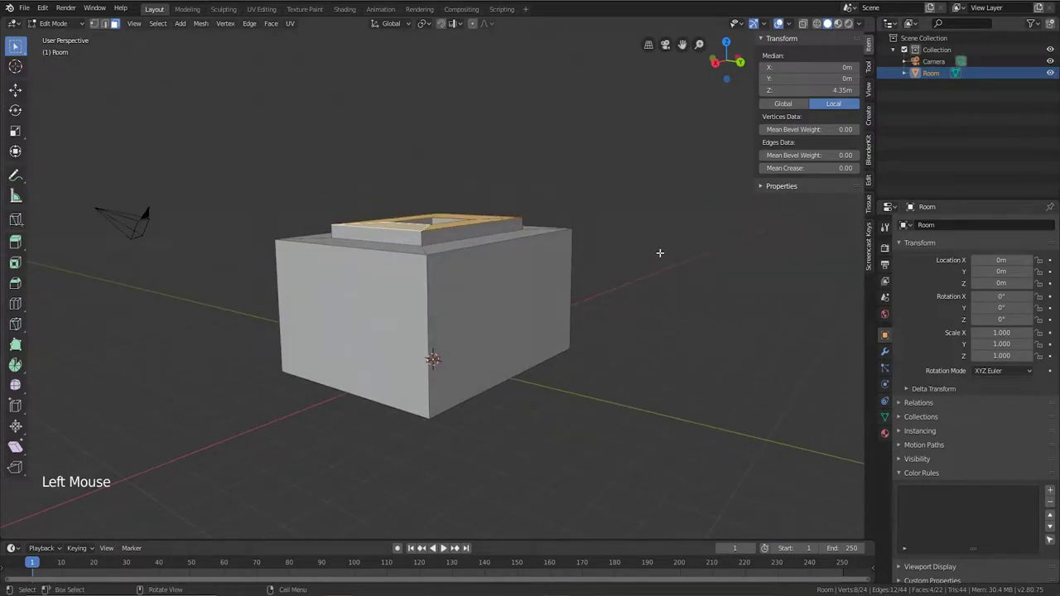
pyautogui.press('KP_0')
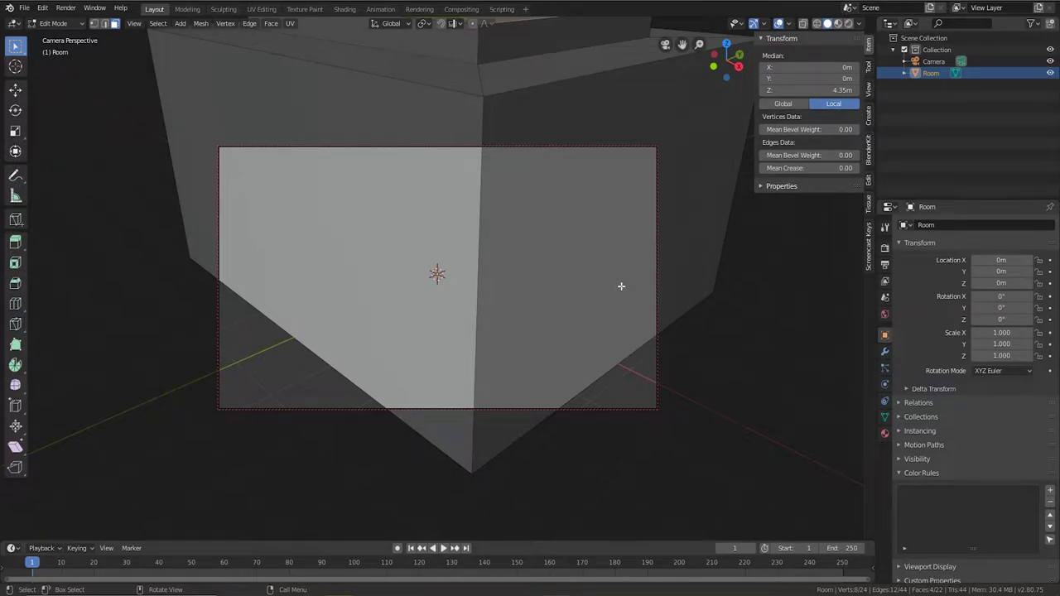
# - Zoom in on the camera frame and enable Lock Camera to View in the sidebar's View tab
pyautogui.press('ctrl')
pyautogui.keyDown('ctrl'); pyautogui.moveTo(622, 315); pyautogui.dragTo(551, 348, button='middle'); pyautogui.keyUp('ctrl')
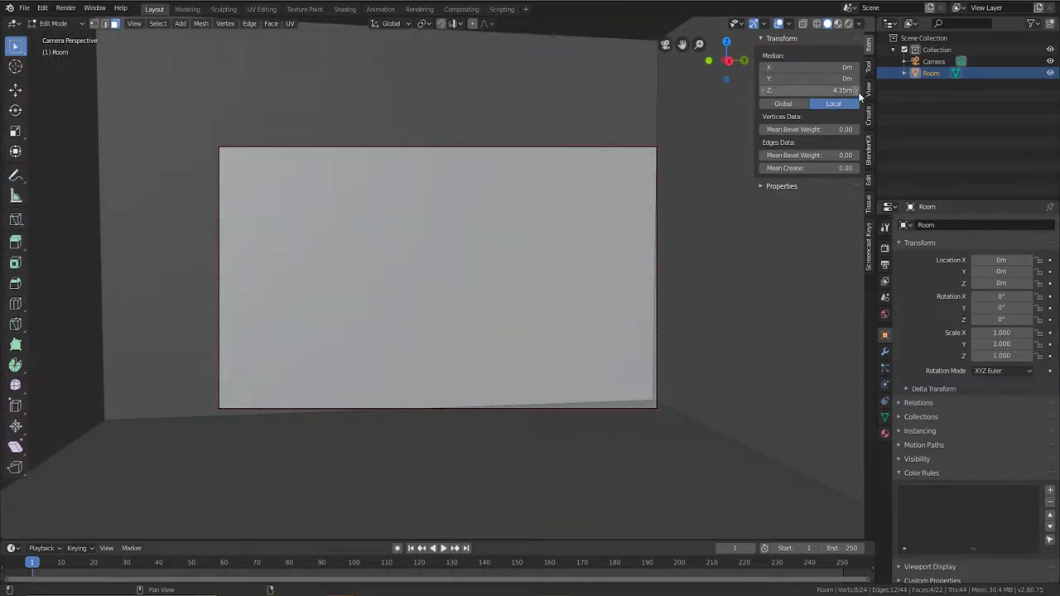
pyautogui.click(869, 68)
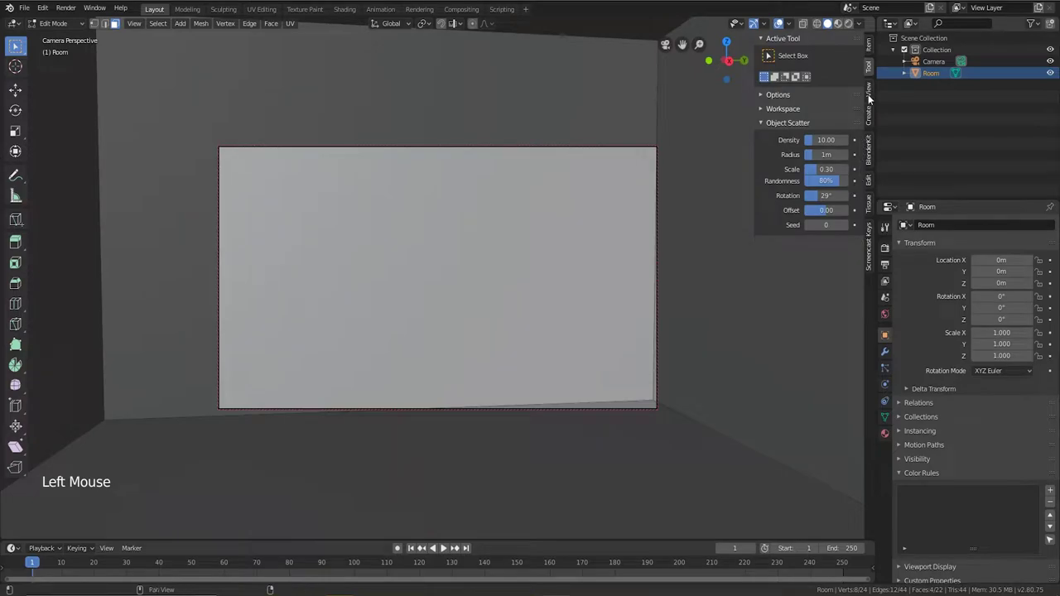
pyautogui.click(869, 93)
pyautogui.scroll(-6, 806, 423)
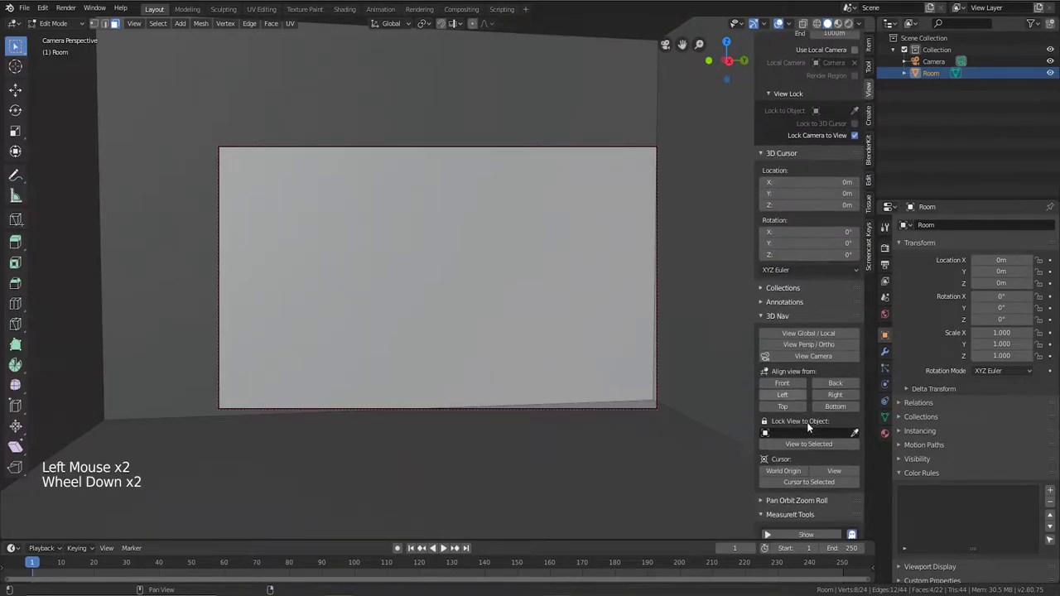
pyautogui.scroll(3, 808, 483)
pyautogui.scroll(5, 808, 484)
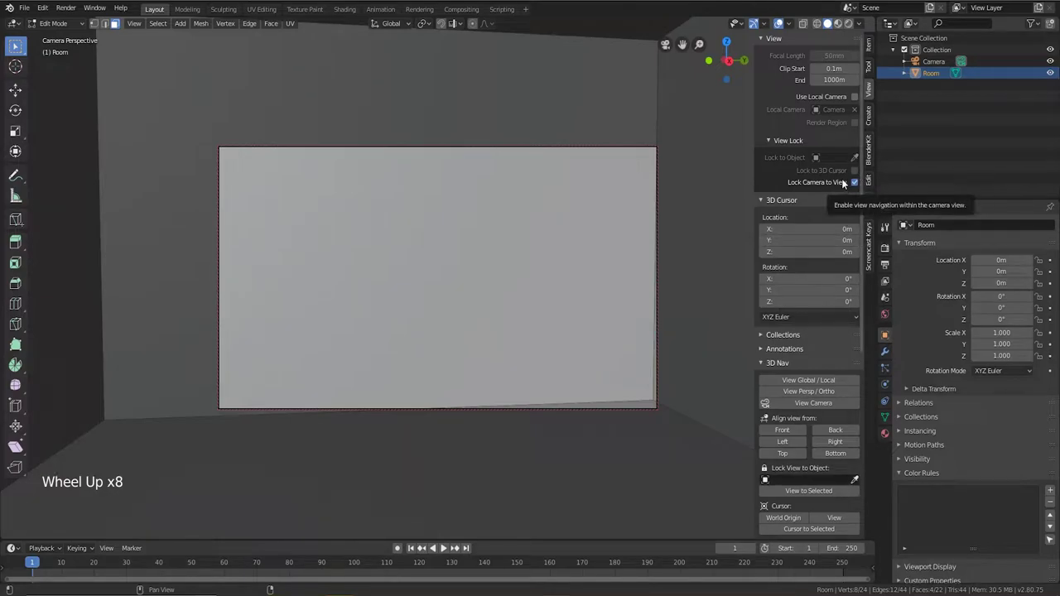
pyautogui.click(868, 45)
pyautogui.click(618, 245)
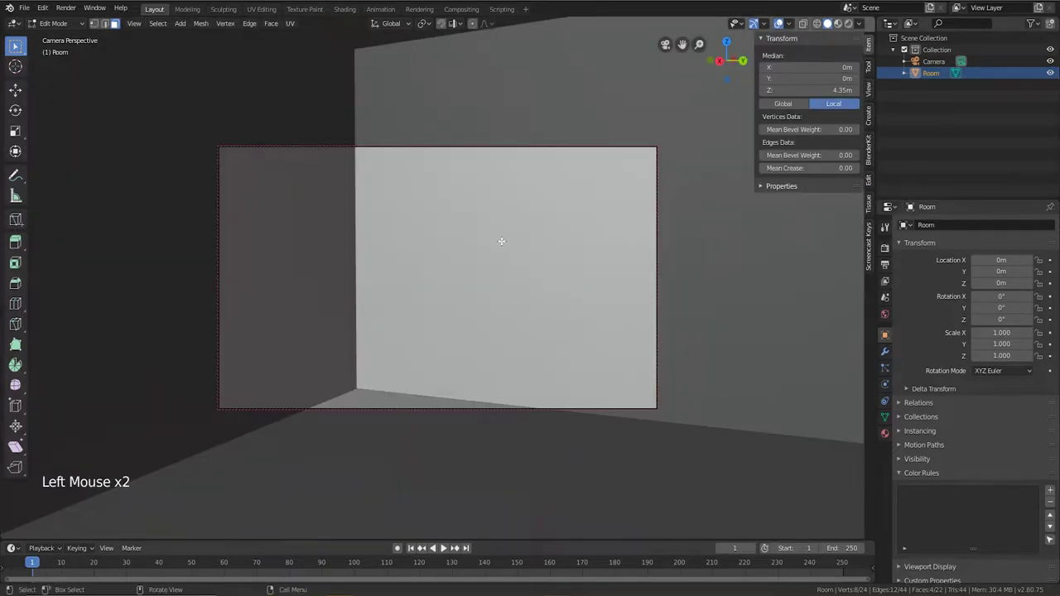
# - Swing the camera to face an interior room wall and pull it back to show more room
pyautogui.keyDown('shift'); pyautogui.moveTo(501, 241); pyautogui.dragTo(496, 284, button='middle'); pyautogui.keyUp('shift')
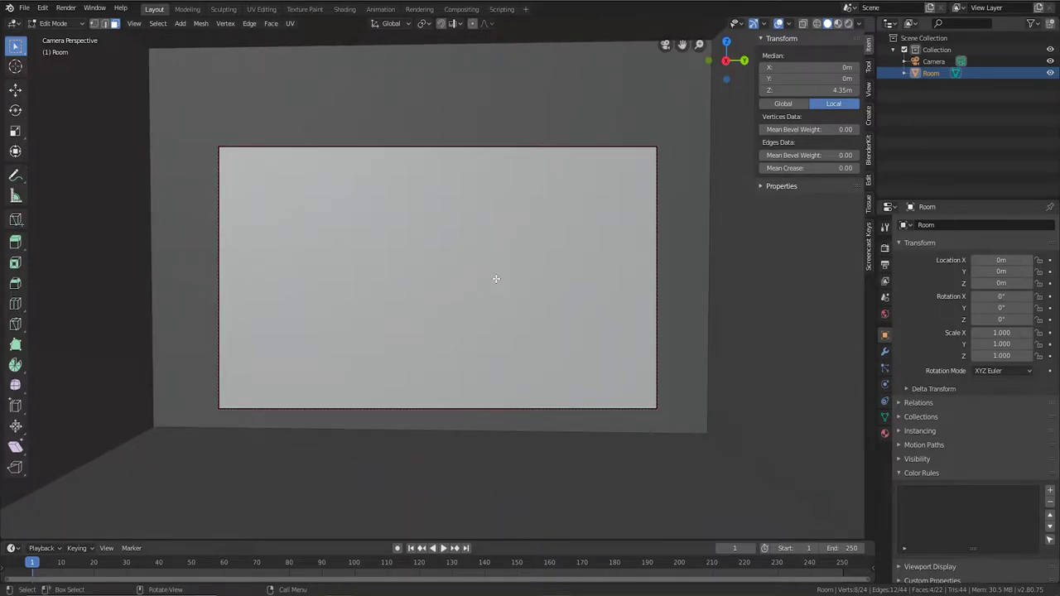
pyautogui.press('ctrl')
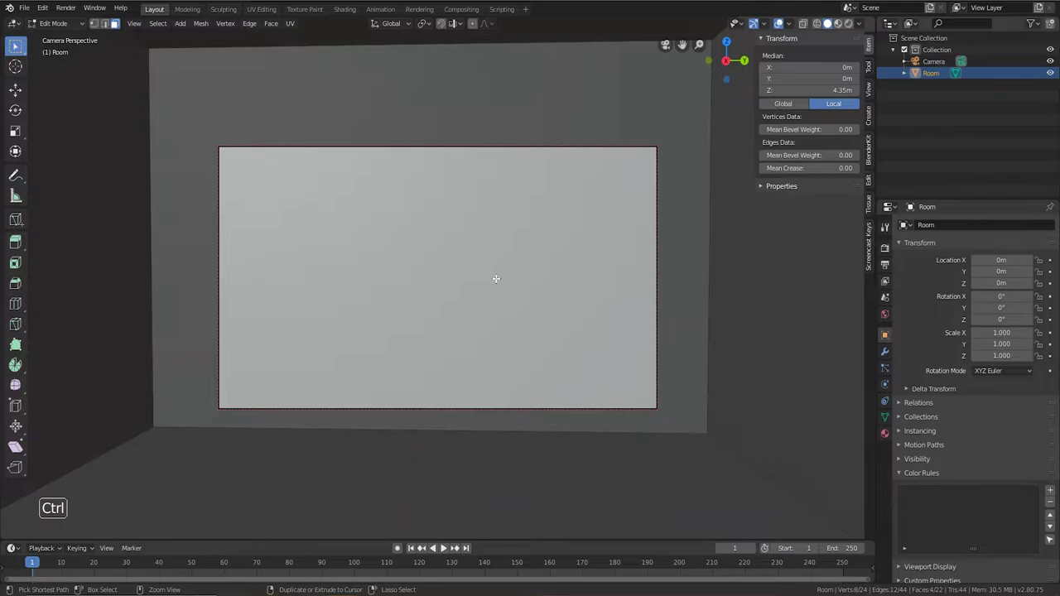
pyautogui.keyDown('ctrl'); pyautogui.middleClick(496, 278); pyautogui.keyUp('ctrl')
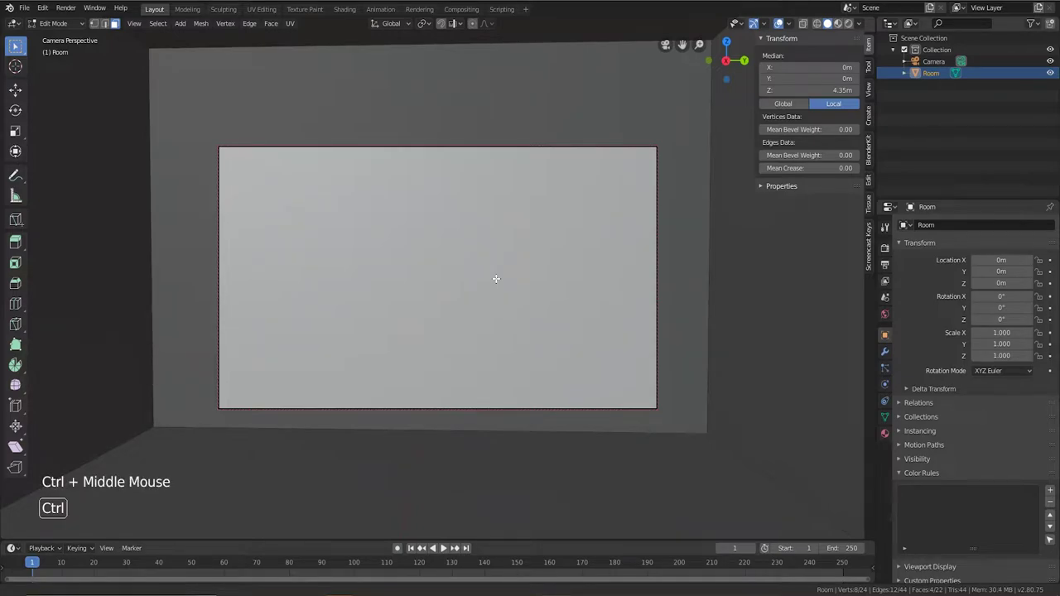
pyautogui.keyDown('ctrl'); pyautogui.moveTo(496, 279); pyautogui.dragTo(498, 333, button='middle'); pyautogui.keyUp('ctrl')
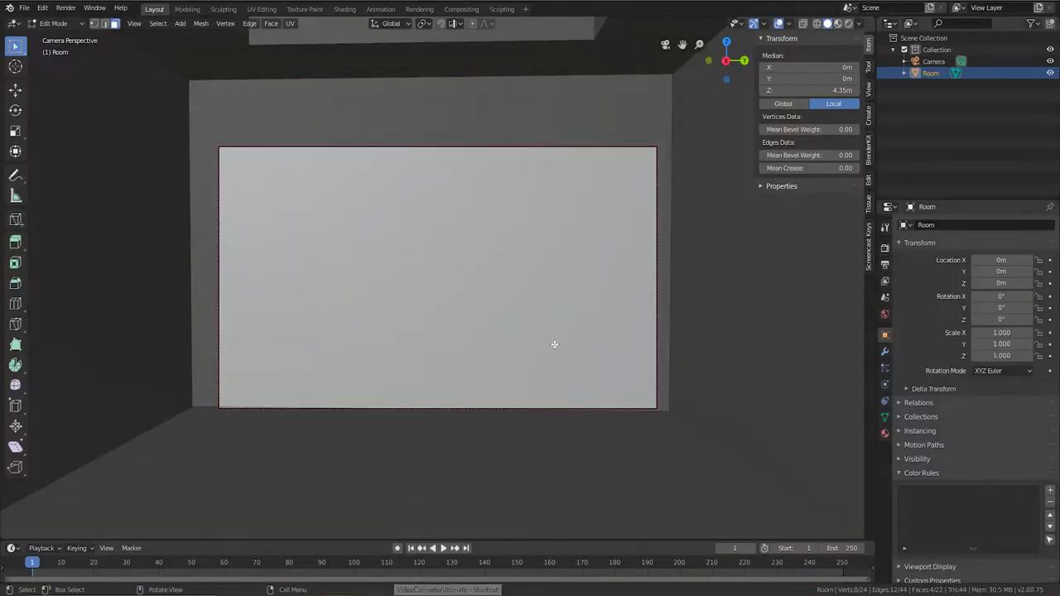
# - Look over the living-room reference photo with its large corner sofa and tray ceiling
pyautogui.keyDown('shift'); pyautogui.moveTo(555, 344); pyautogui.dragTo(576, 313, button='middle'); pyautogui.keyUp('shift')
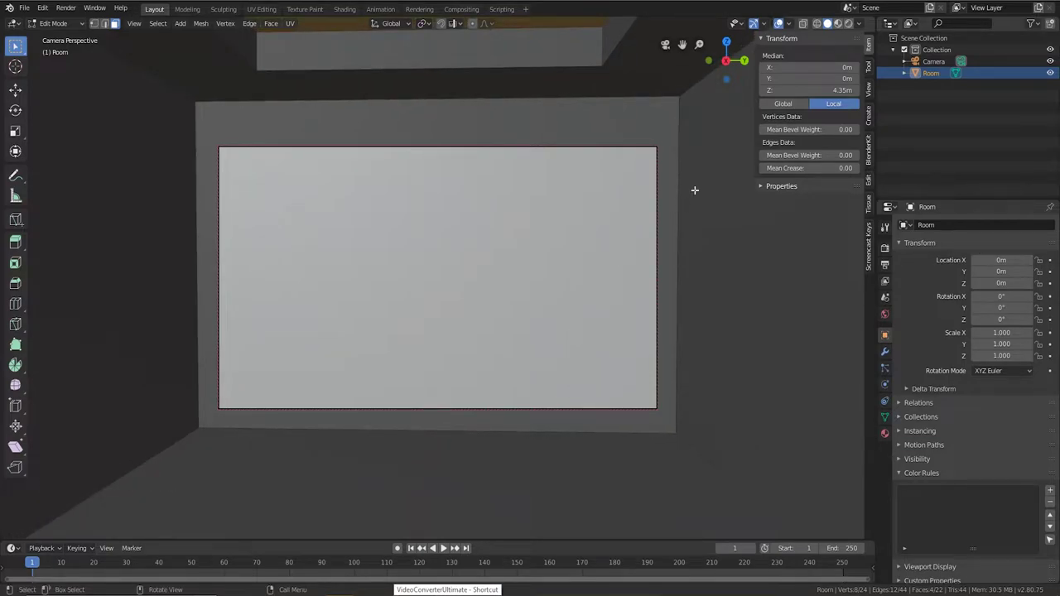
# - In Object Mode, select the camera and set its focal length to 21mm
pyautogui.press('Tab')
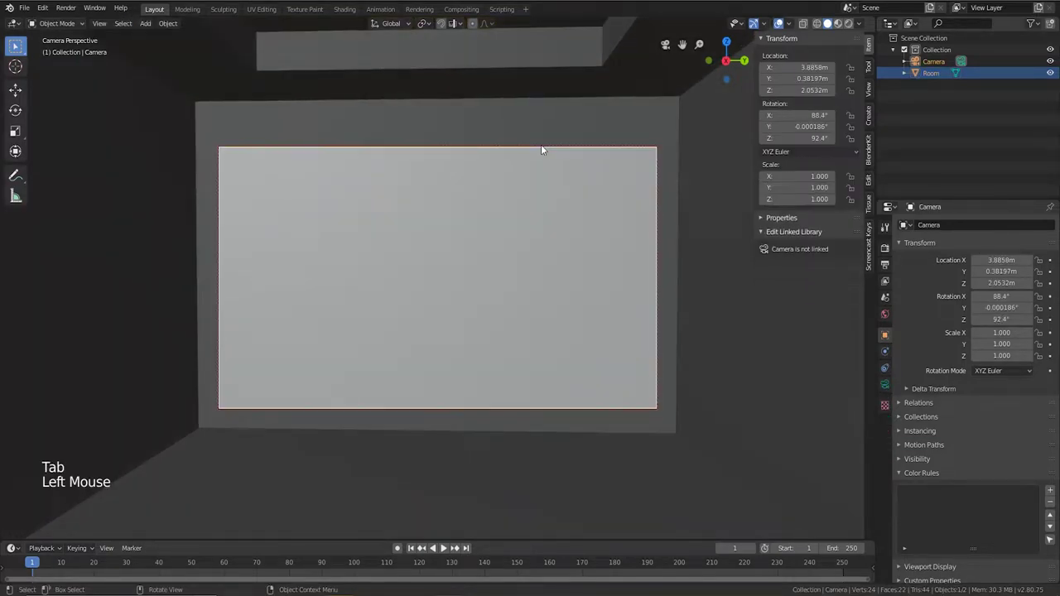
pyautogui.click(543, 147)
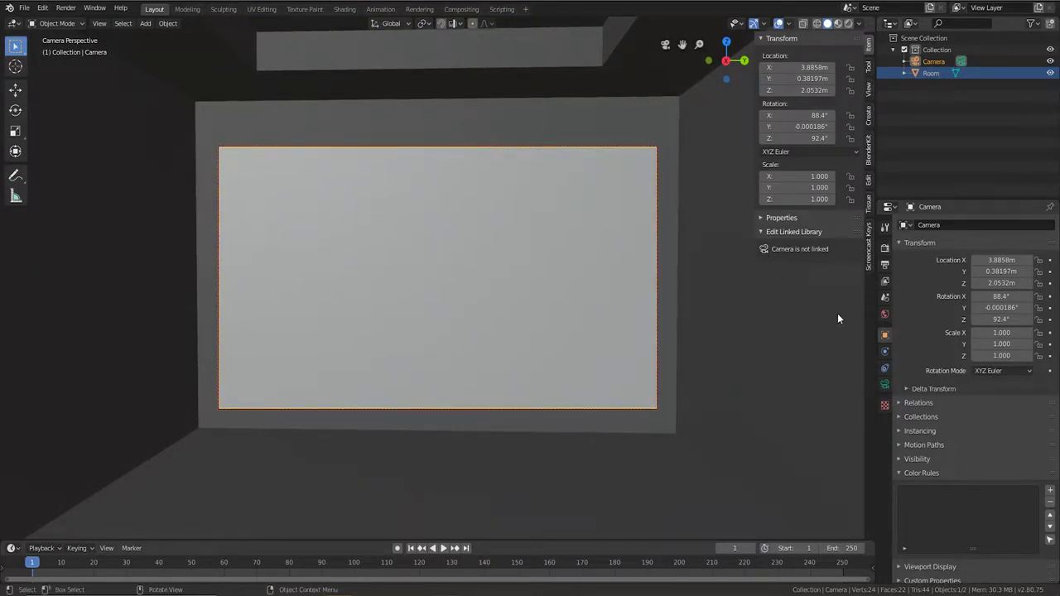
pyautogui.click(886, 387)
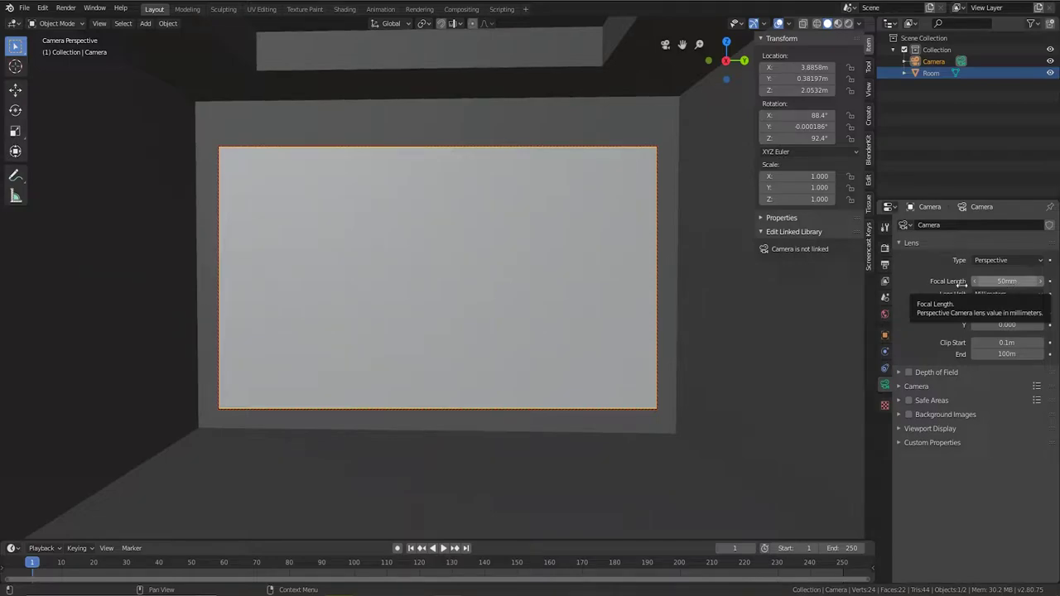
pyautogui.click(1006, 280)
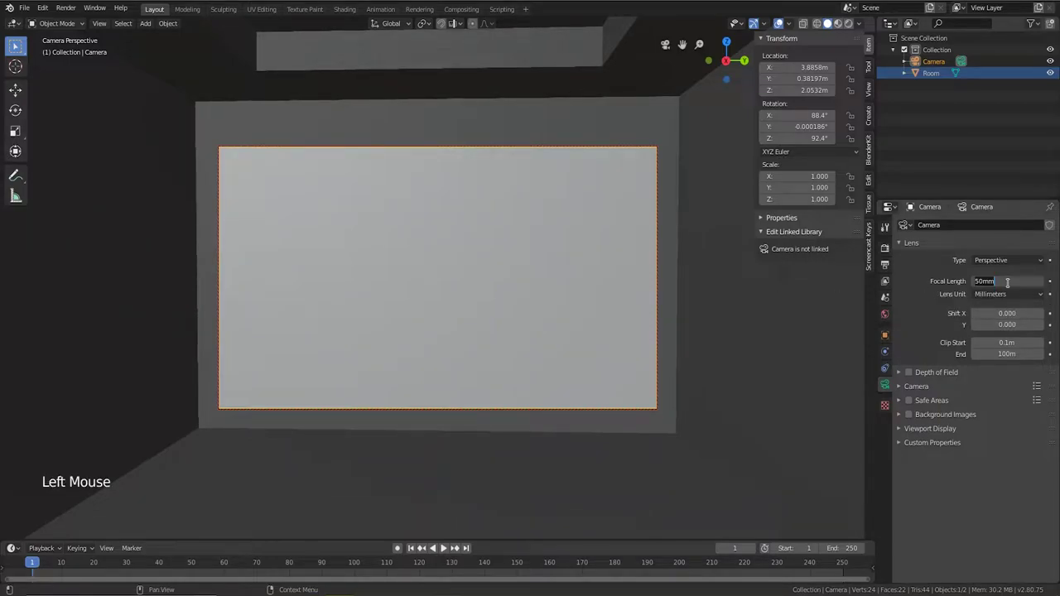
pyautogui.write('19')
pyautogui.press('Return')
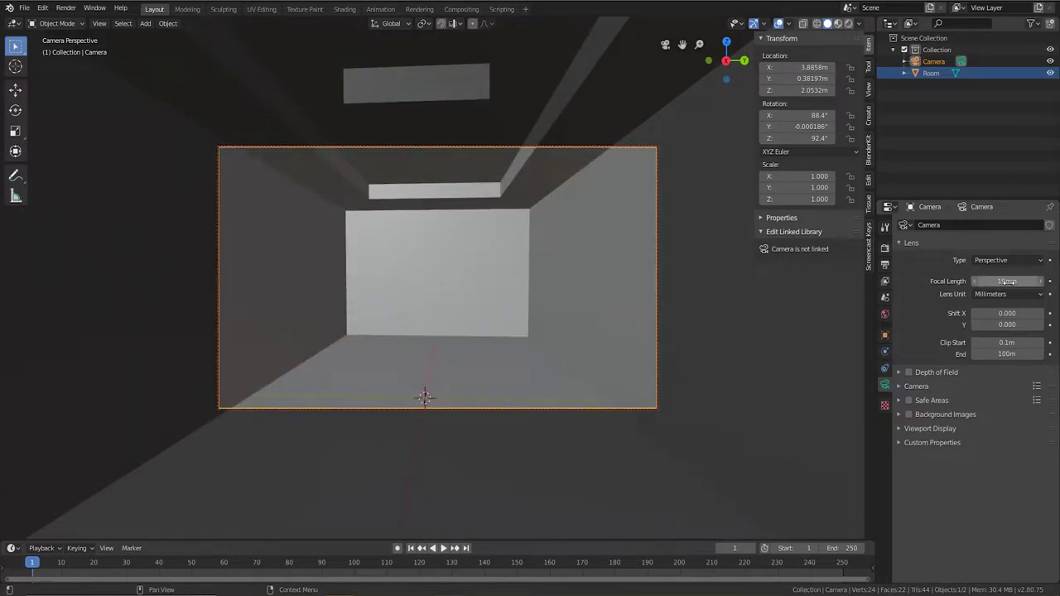
pyautogui.click(1007, 282)
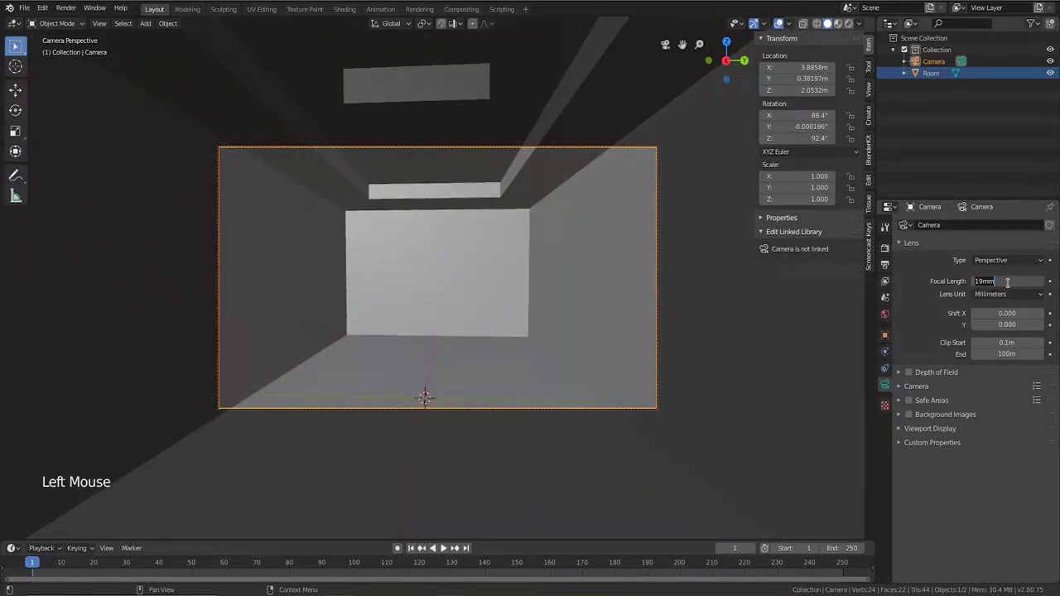
pyautogui.write('21')
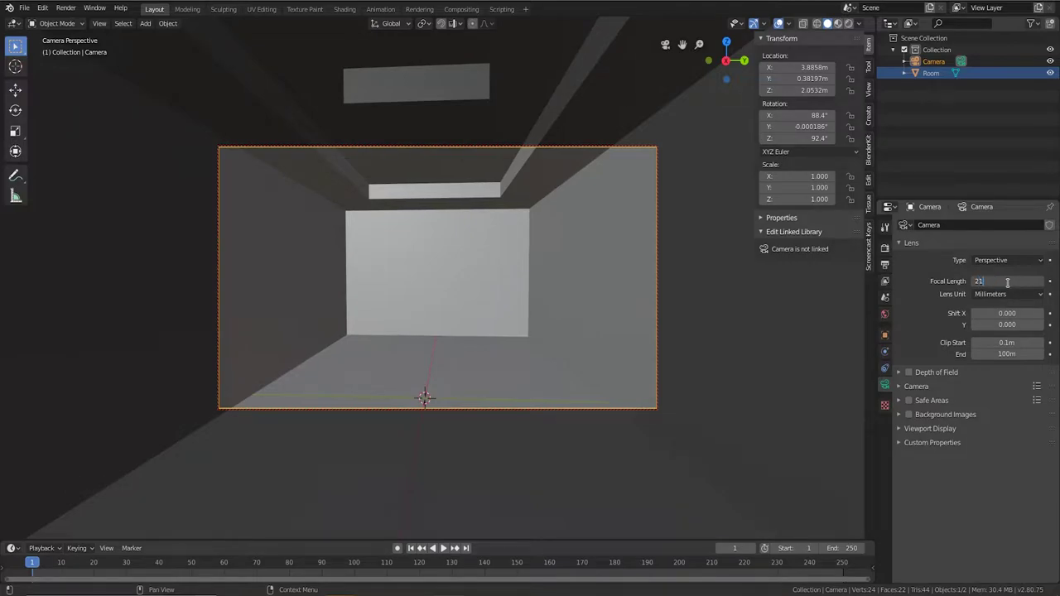
pyautogui.press('Return')
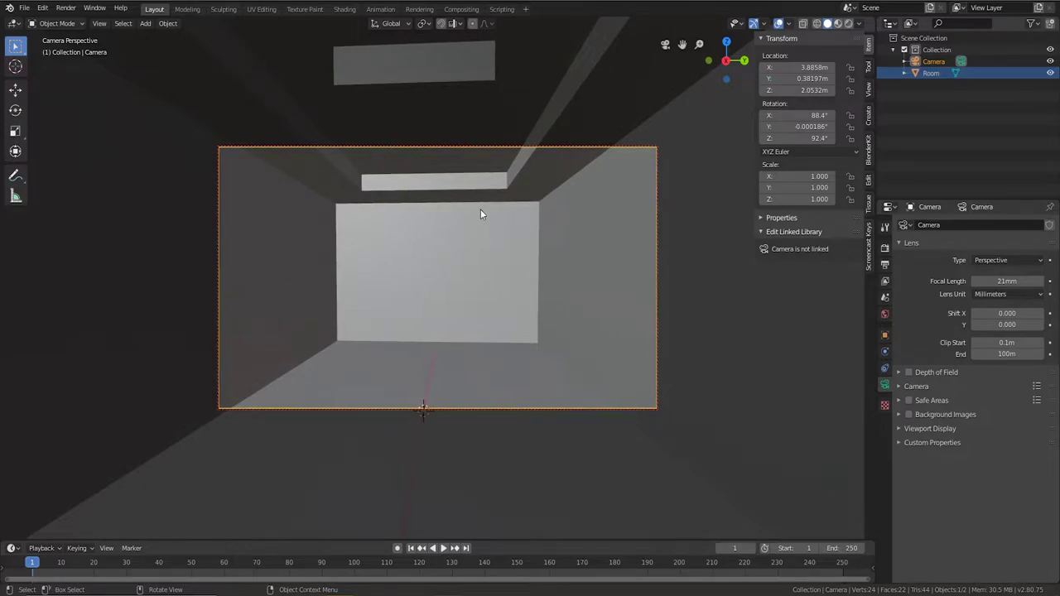
# - Nudge the camera slightly forward, then exit camera view and zoom out
pyautogui.keyDown('ctrl'); pyautogui.moveTo(476, 204); pyautogui.dragTo(464, 181, button='middle'); pyautogui.keyUp('ctrl')
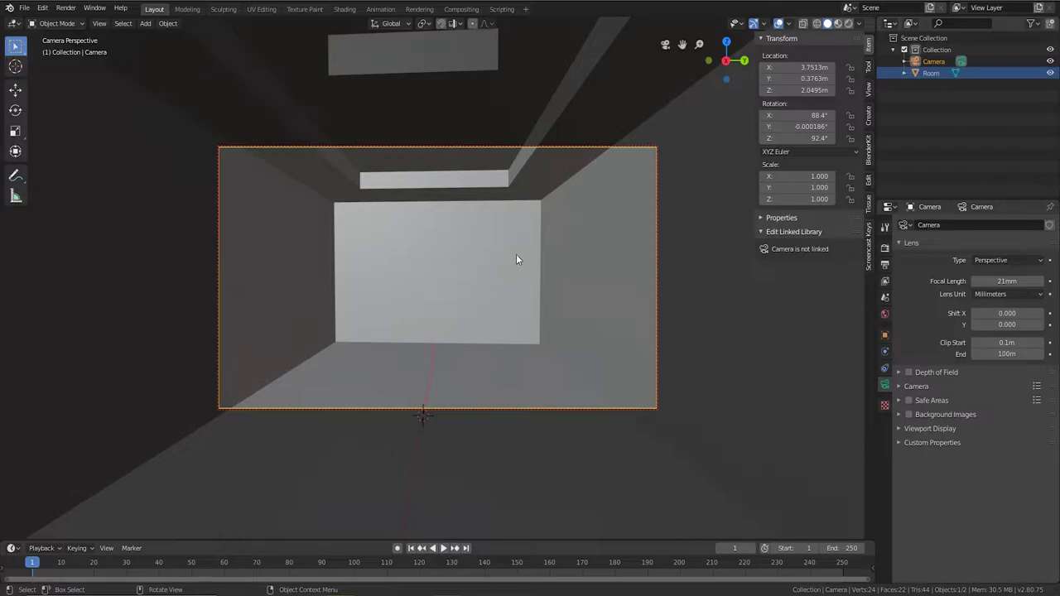
pyautogui.press('KP_0')
pyautogui.scroll(-3, 514, 257)
pyautogui.scroll(-4, 513, 261)
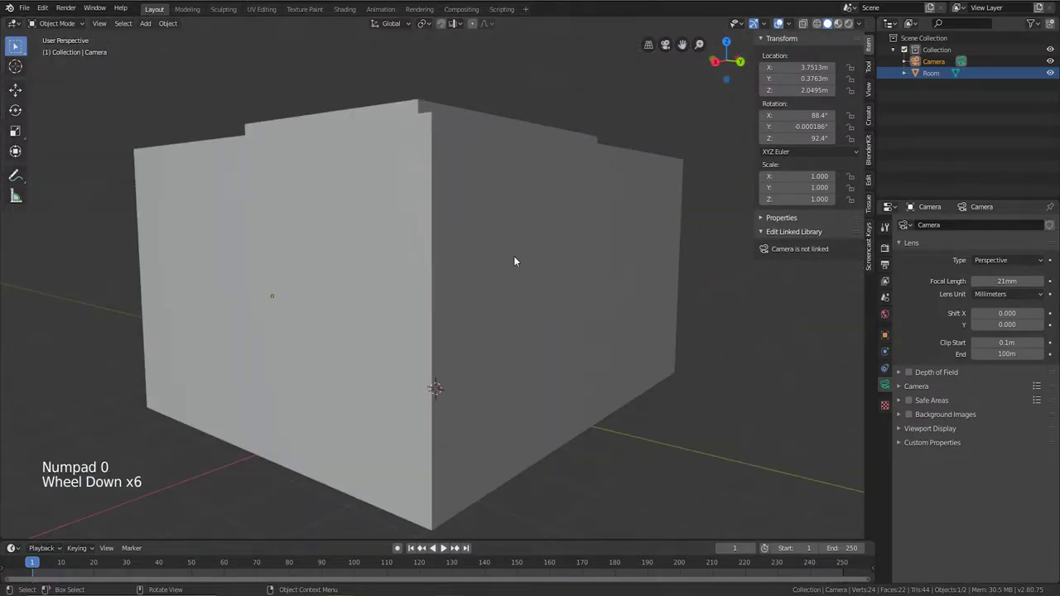
# - In Edit Mode, move the Room cube's left face along the X axis
pyautogui.click(402, 308)
pyautogui.press('Tab')
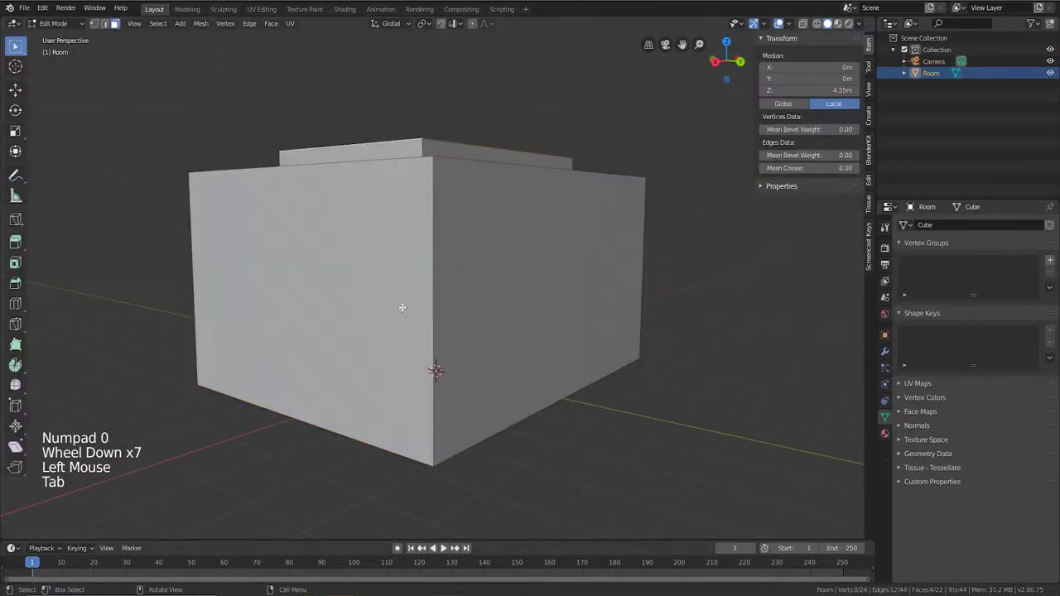
pyautogui.click(361, 326)
pyautogui.moveTo(362, 326); pyautogui.dragTo(324, 338, button='middle')
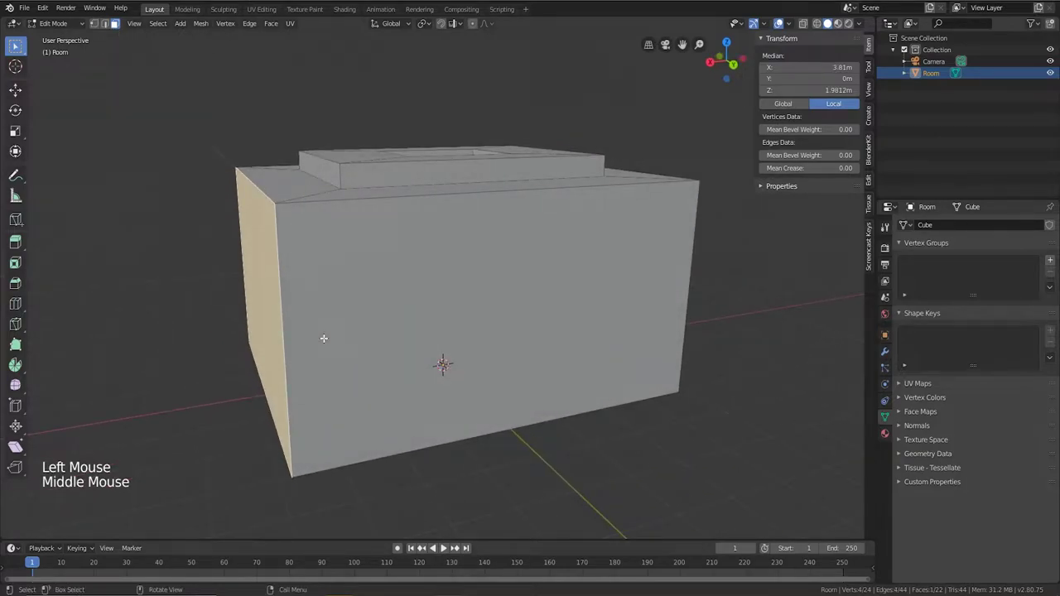
pyautogui.press('g')
pyautogui.press('x')
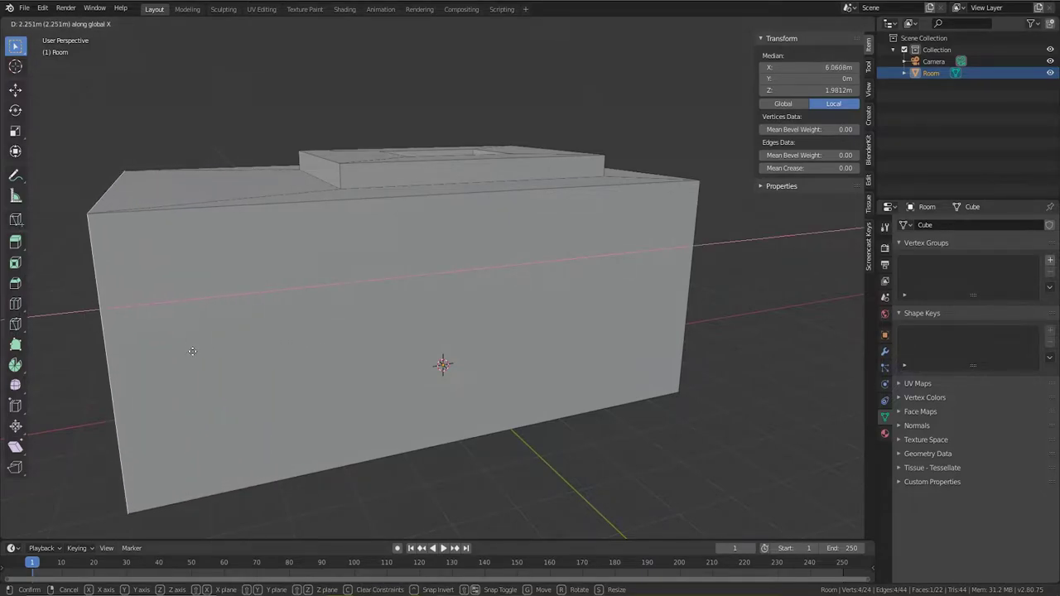
pyautogui.click(196, 353)
# - Reframe the camera through the room, then leave camera view and orbit toward a wall corner
pyautogui.press('KP_0')
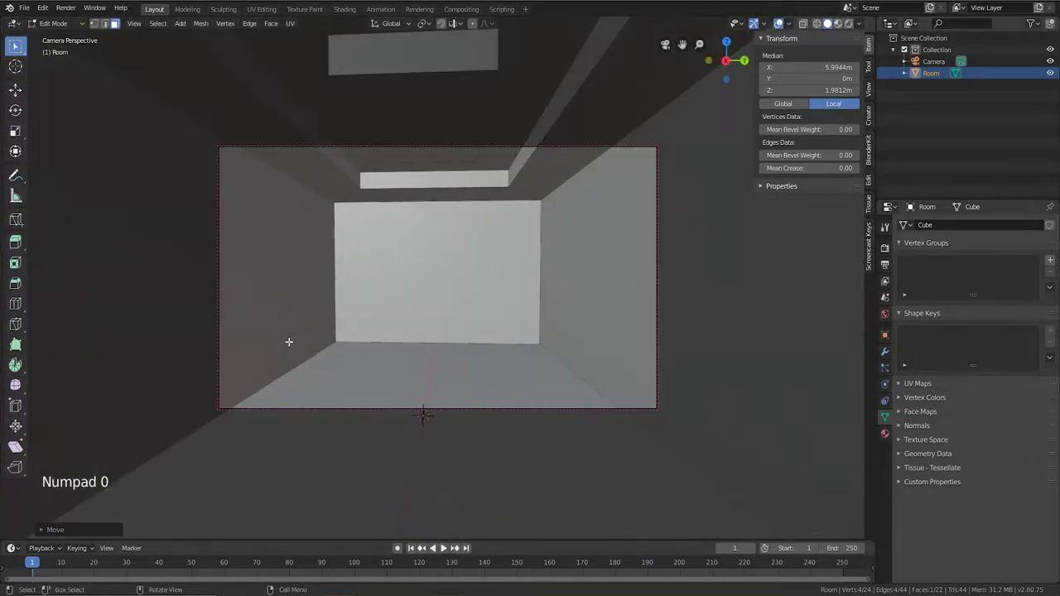
pyautogui.keyDown('ctrl'); pyautogui.moveTo(359, 265); pyautogui.dragTo(375, 347, button='middle'); pyautogui.keyUp('ctrl')
pyautogui.moveTo(416, 317)
pyautogui.keyDown('shift'); pyautogui.mouseDown(button='middle')
pyautogui.moveTo(417, 331)
pyautogui.moveTo(413, 300)
pyautogui.mouseUp(button='middle'); pyautogui.keyUp('shift')
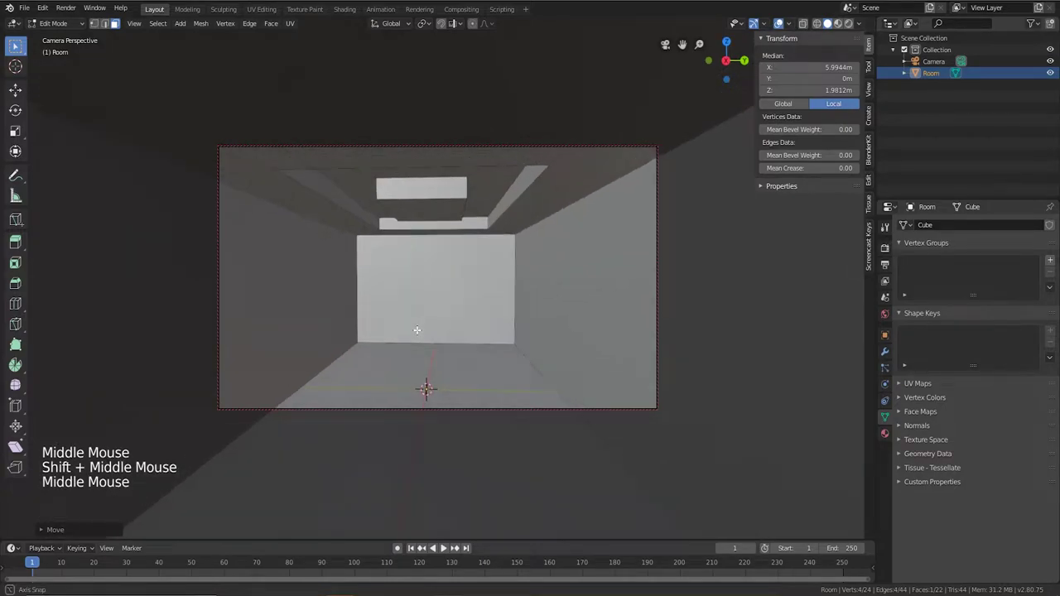
pyautogui.scroll(-1, 418, 326)
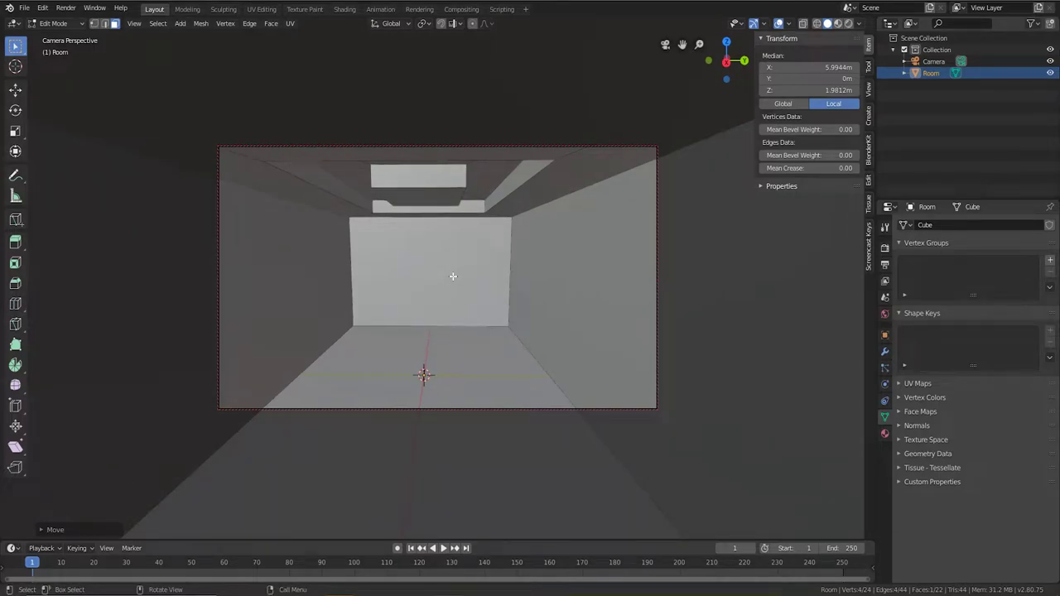
pyautogui.press('KP_0')
pyautogui.moveTo(487, 279)
pyautogui.mouseDown(button='middle')
pyautogui.moveTo(405, 272)
pyautogui.moveTo(480, 265)
pyautogui.mouseUp(button='middle')
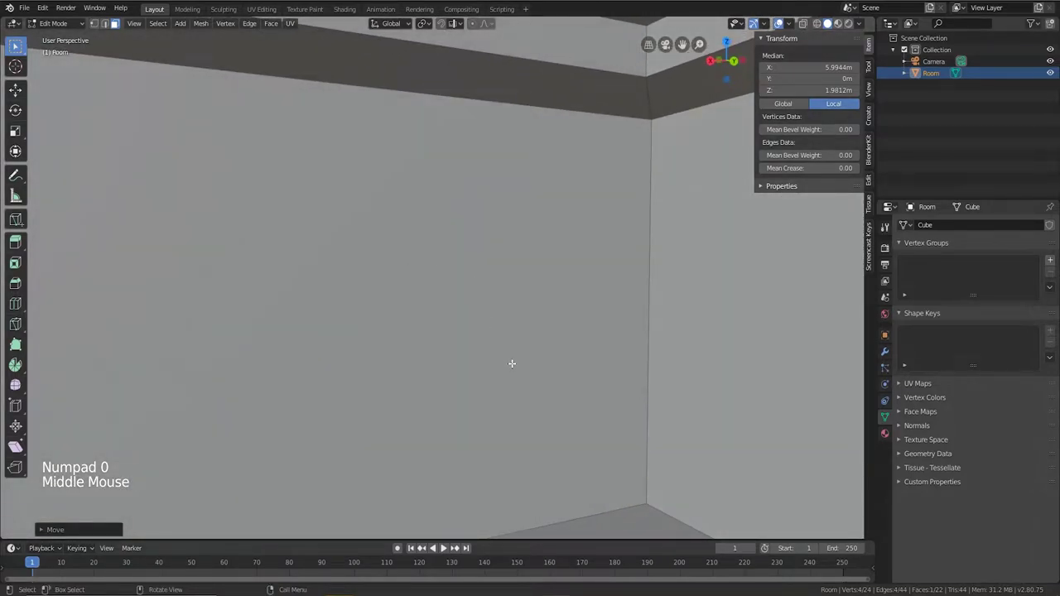
# - Save the project to the Desktop as 'Living Room Tutorial new.blend'
pyautogui.click(24, 7)
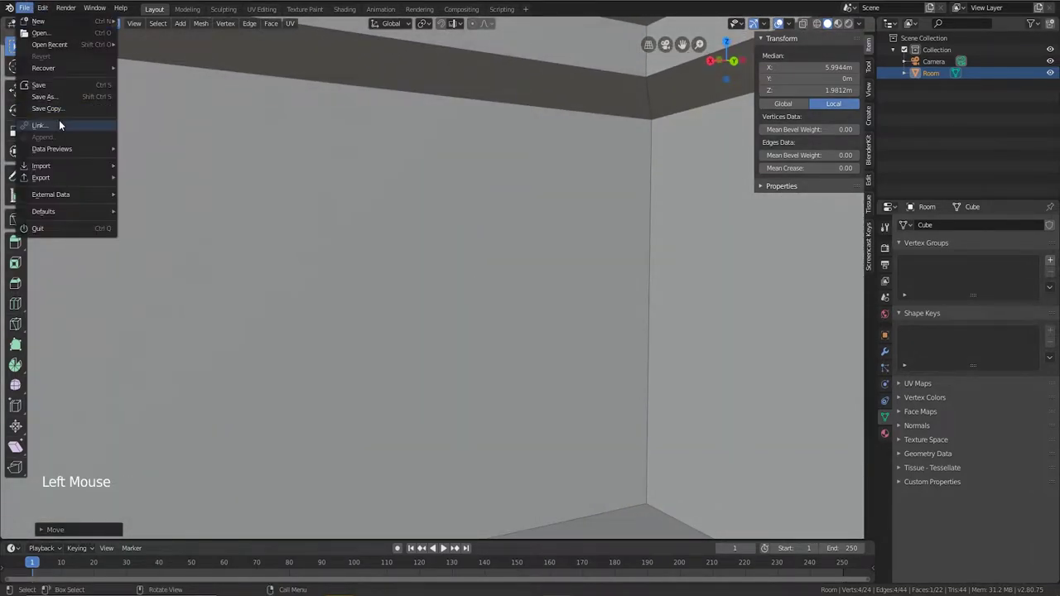
pyautogui.click(50, 96)
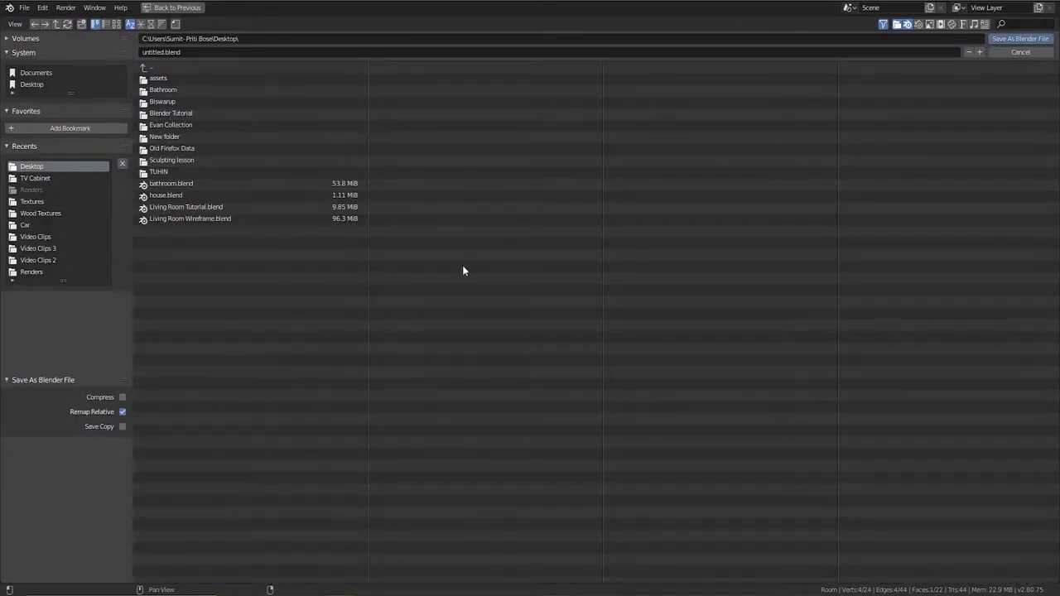
pyautogui.click(199, 207)
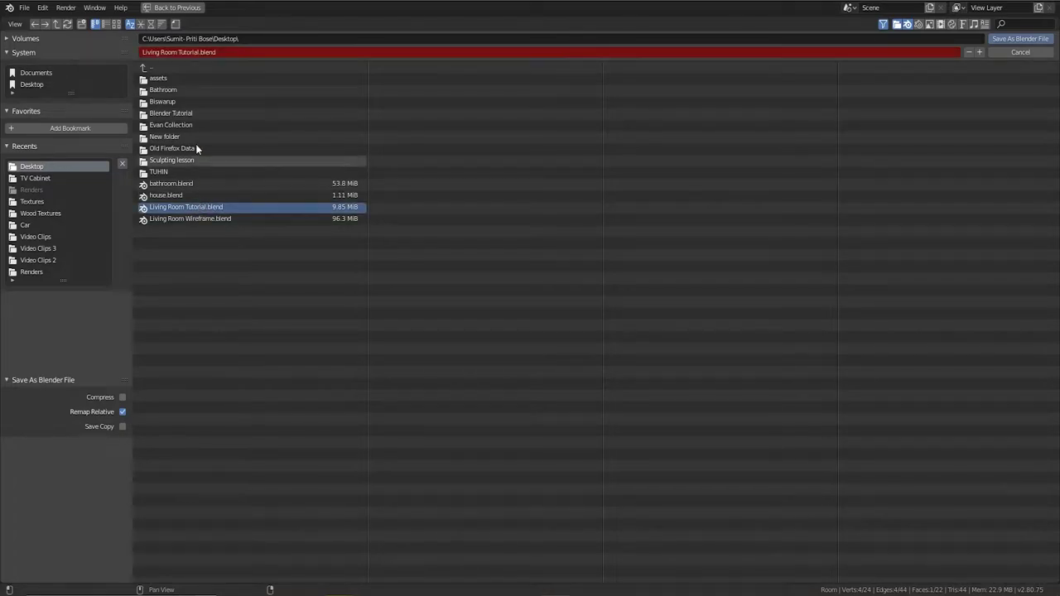
pyautogui.click(199, 52)
pyautogui.press('Return')
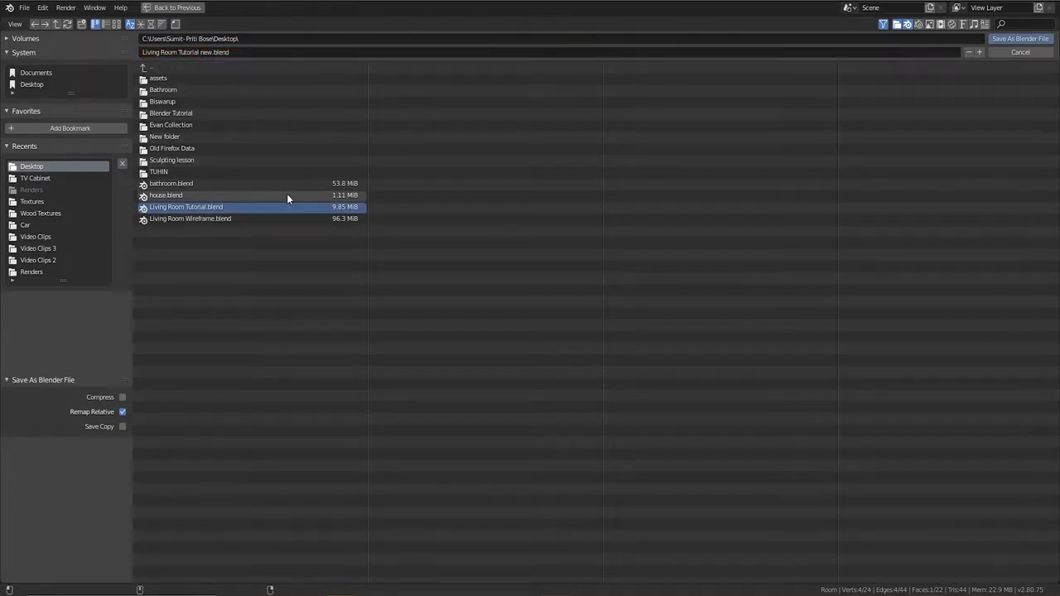
pyautogui.press('Return')
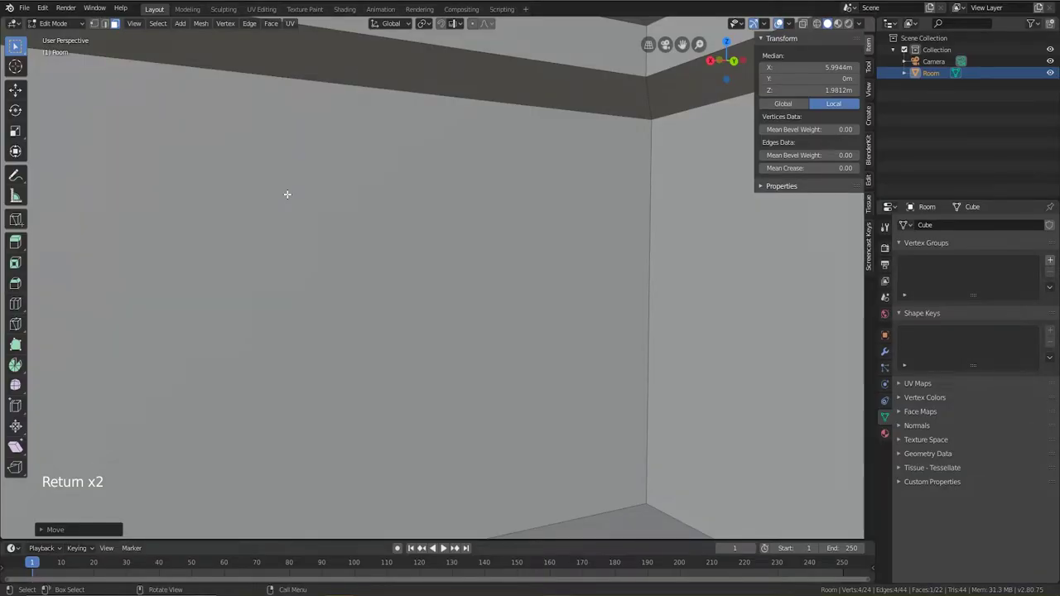
# - Add an unslid loop cut along the upper ceiling beam
pyautogui.scroll(-2, 301, 361)
pyautogui.moveTo(301, 353); pyautogui.dragTo(473, 187, button='middle')
pyautogui.press('ctrl')
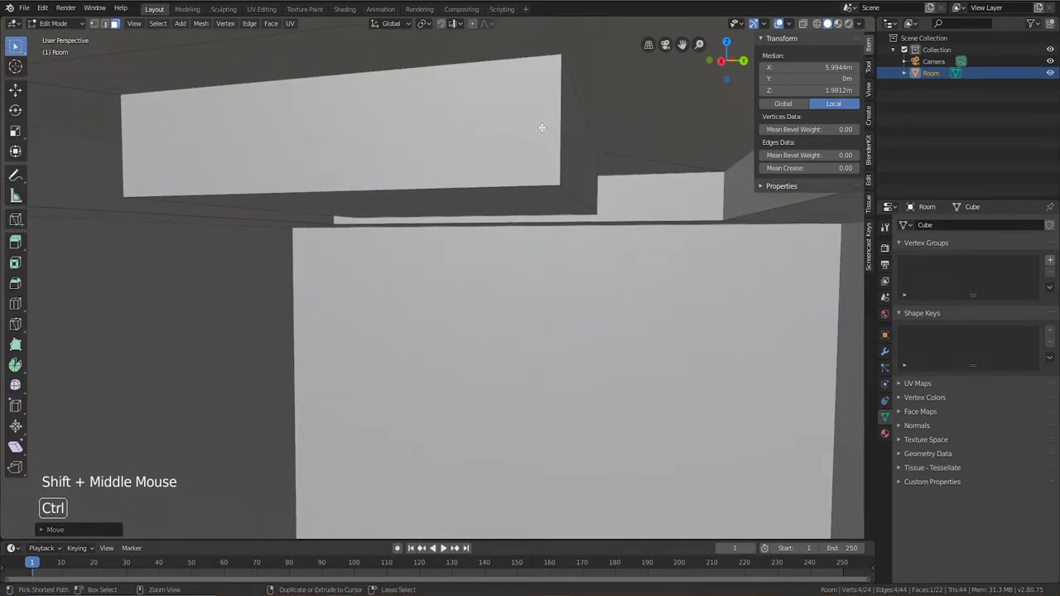
pyautogui.hotkey('ctrl', 'r')
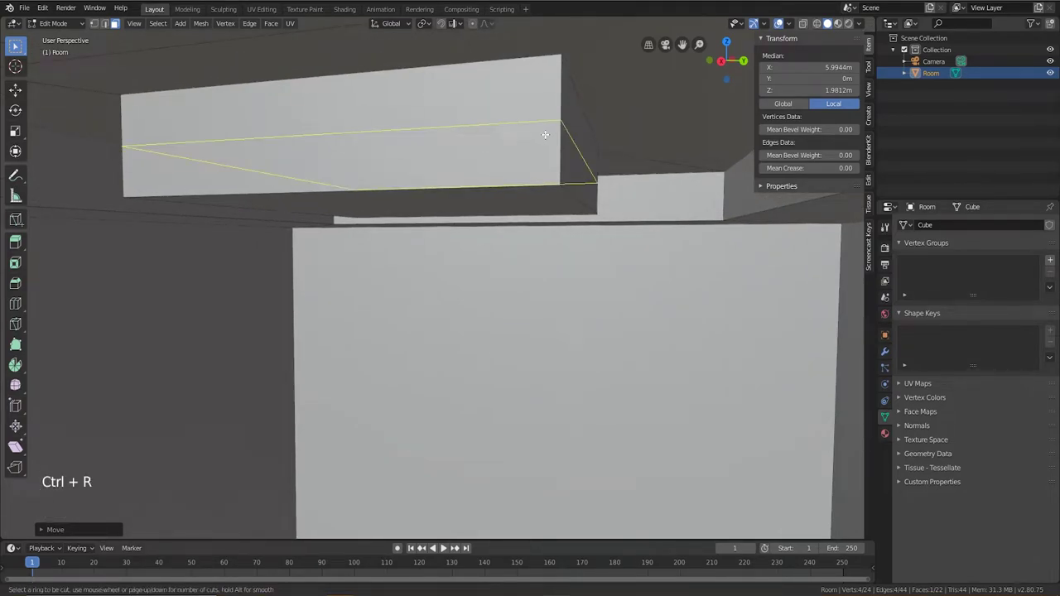
pyautogui.click(544, 134)
pyautogui.click(545, 134)
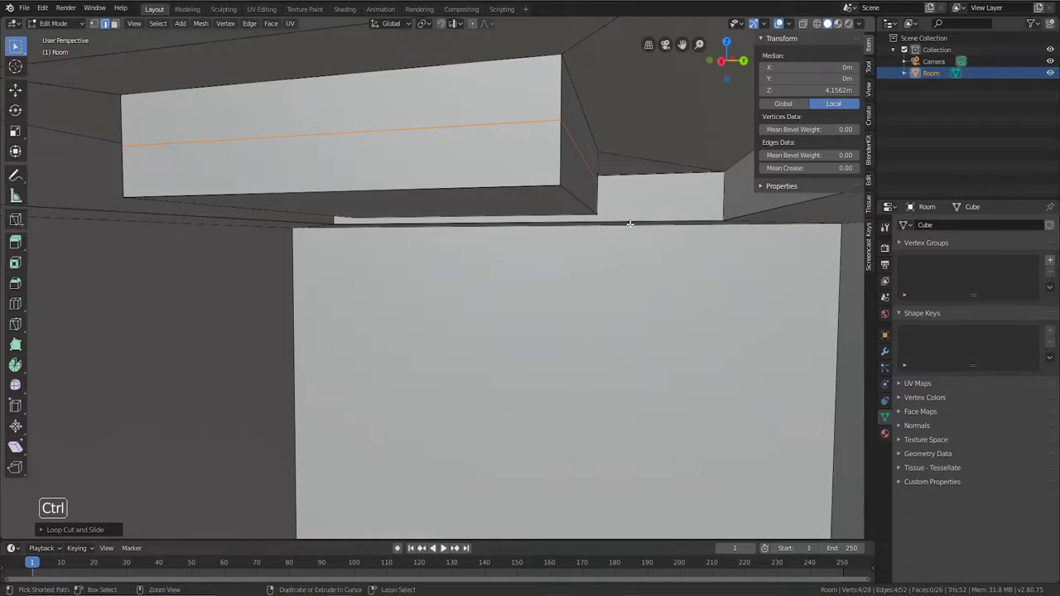
# - Bevel the new edge loop into a narrow band of faces
pyautogui.hotkey('ctrl', 'b')
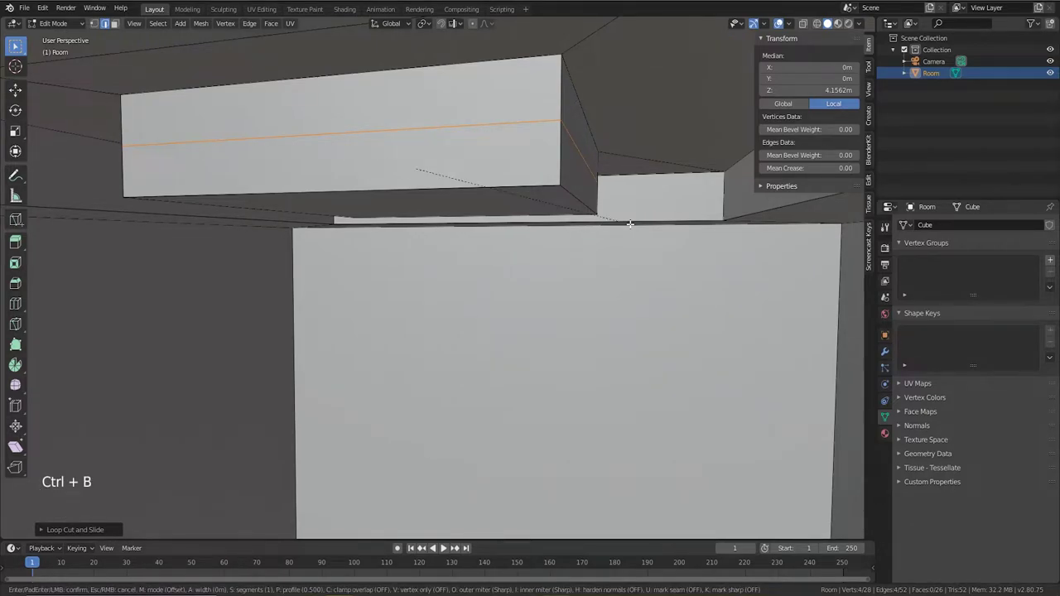
pyautogui.click(645, 235)
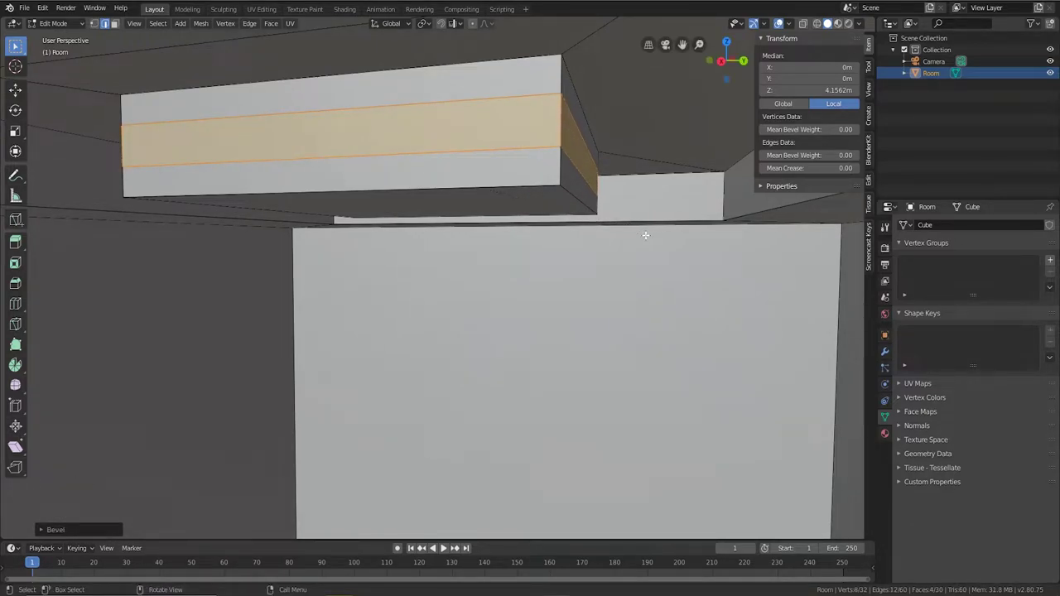
pyautogui.scroll(-2, 484, 145)
pyautogui.moveTo(484, 145); pyautogui.dragTo(481, 235, button='middle')
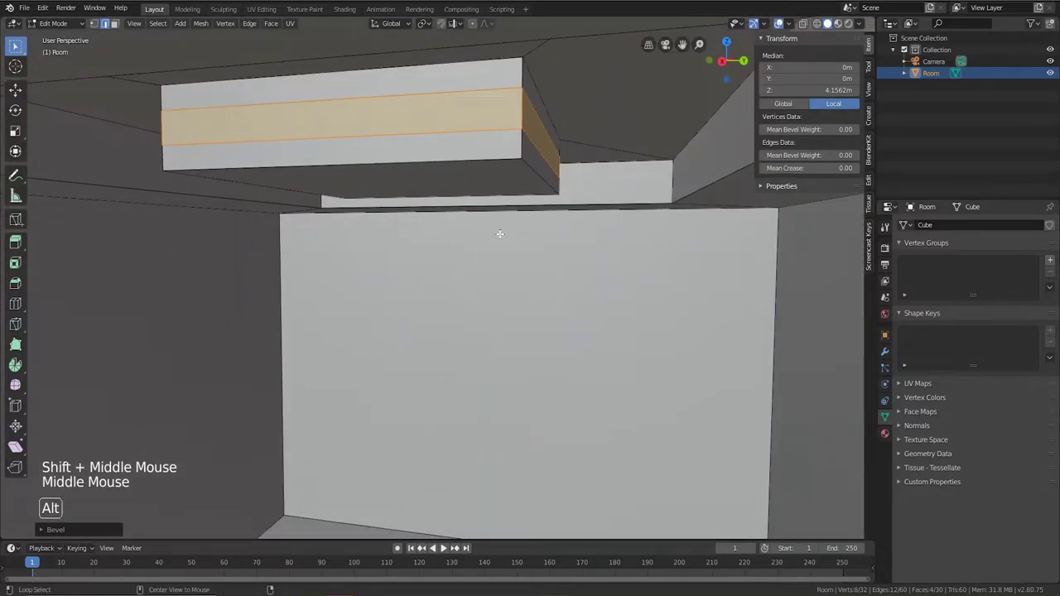
pyautogui.hotkey('alt', 'e')
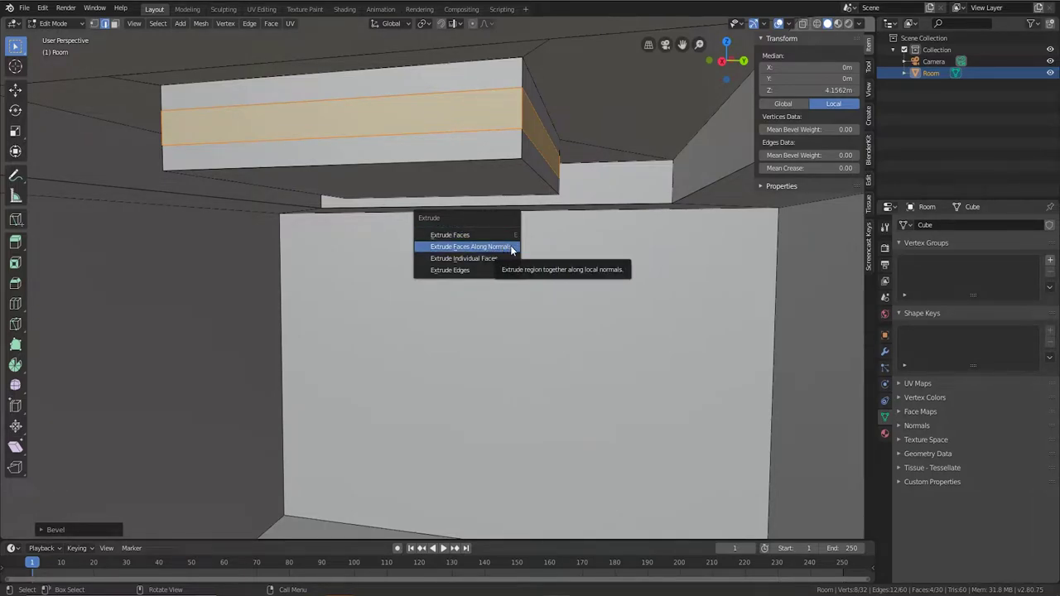
# - Extrude the beveled band inward along its normals into a groove, then return to Object Mode
pyautogui.click(511, 247)
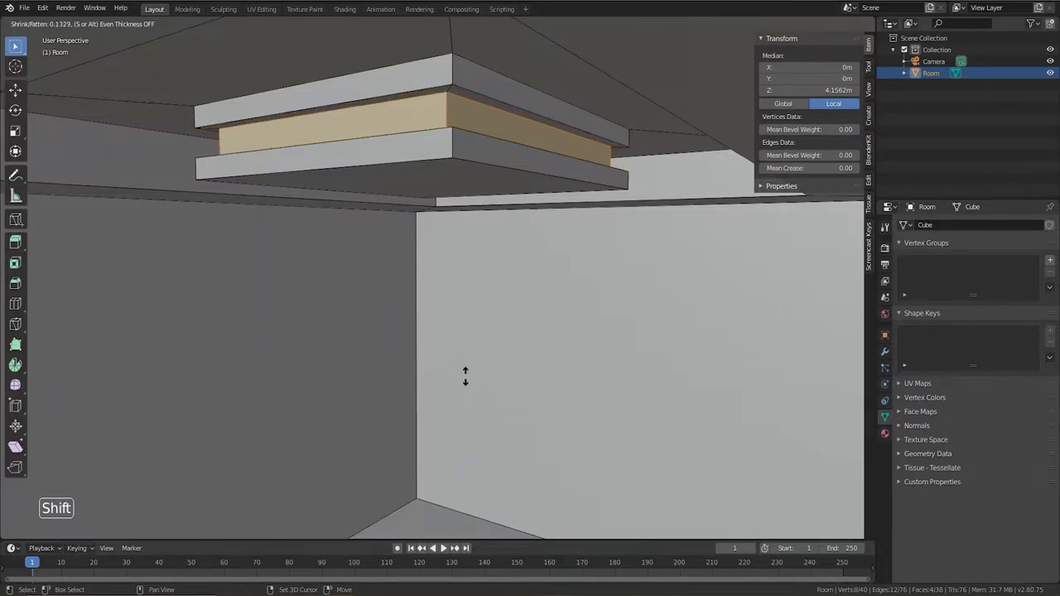
pyautogui.click(491, 447)
pyautogui.moveTo(466, 303); pyautogui.dragTo(434, 284, button='middle')
pyautogui.press('Tab')
pyautogui.keyDown('shift'); pyautogui.moveTo(525, 285); pyautogui.dragTo(523, 161, button='middle'); pyautogui.keyUp('shift')
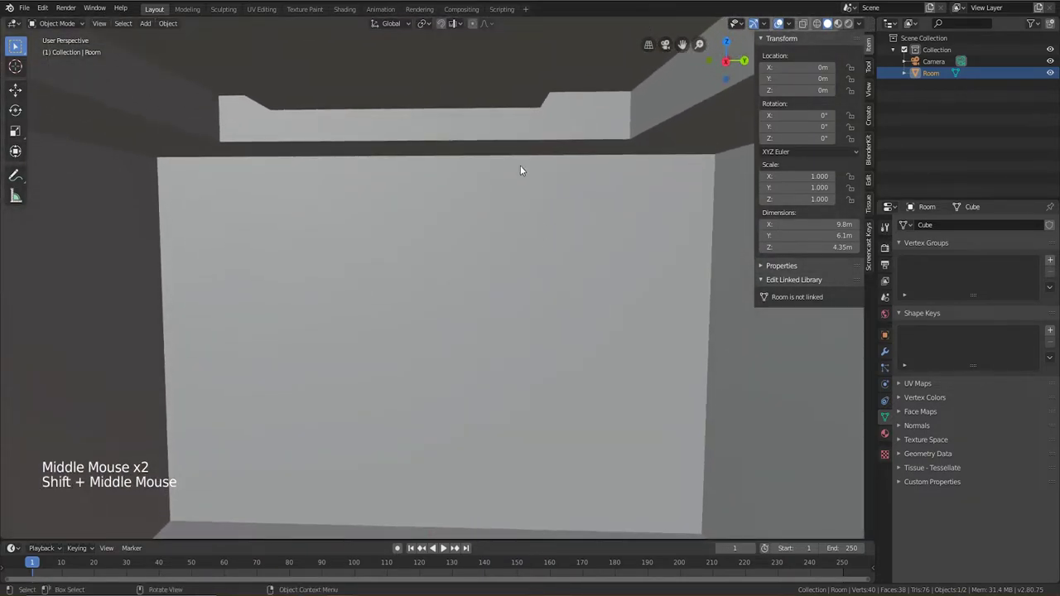
# - In Edit Mode with face select, pick the large end wall face, frame it squarely and begin an inset
pyautogui.moveTo(429, 298); pyautogui.dragTo(478, 316, button='middle')
pyautogui.click(490, 312)
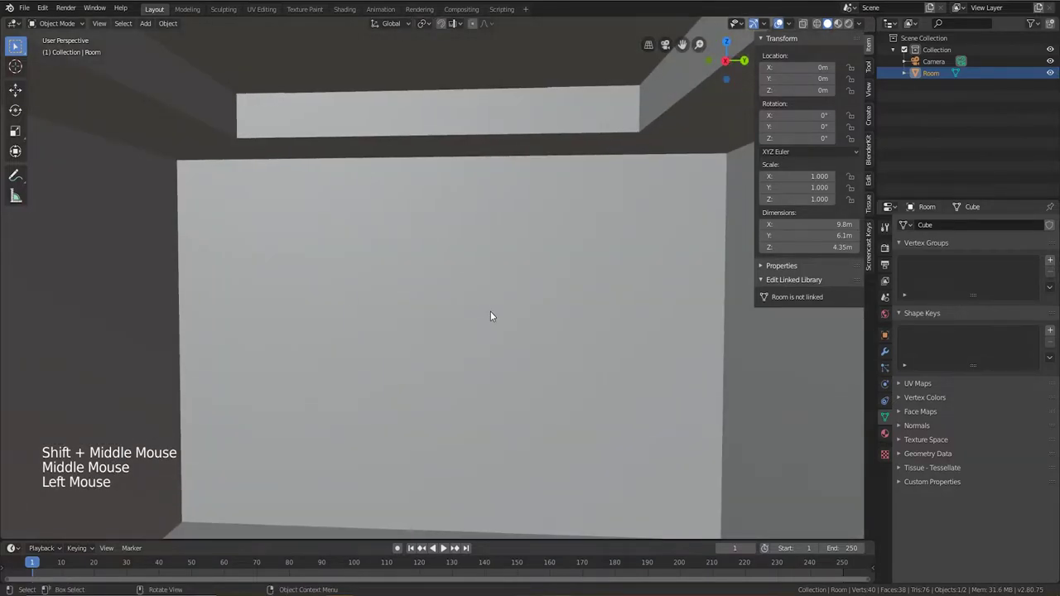
pyautogui.press('Tab')
pyautogui.click(556, 338)
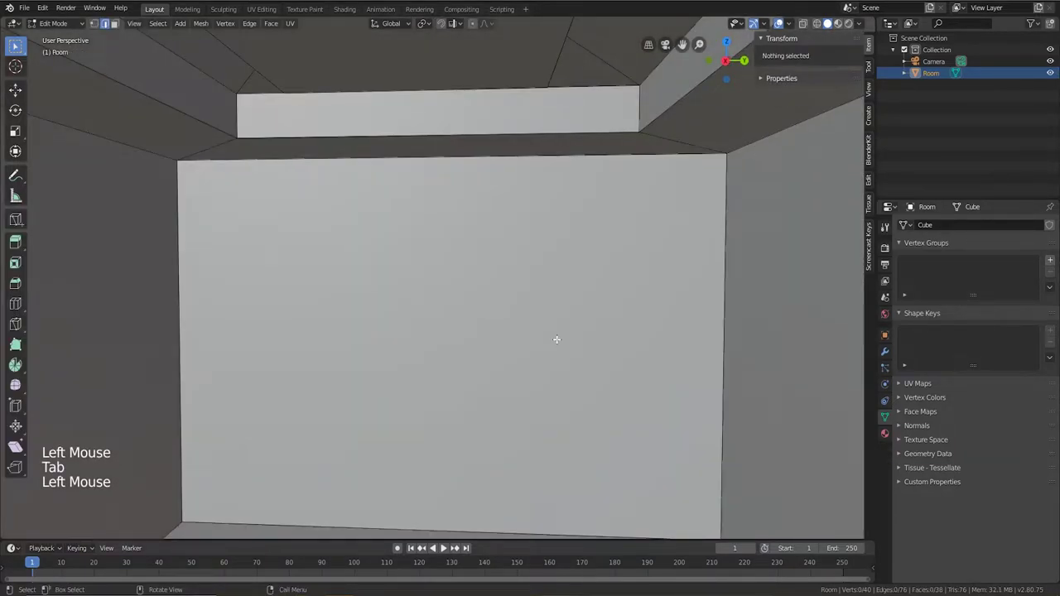
pyautogui.click(114, 23)
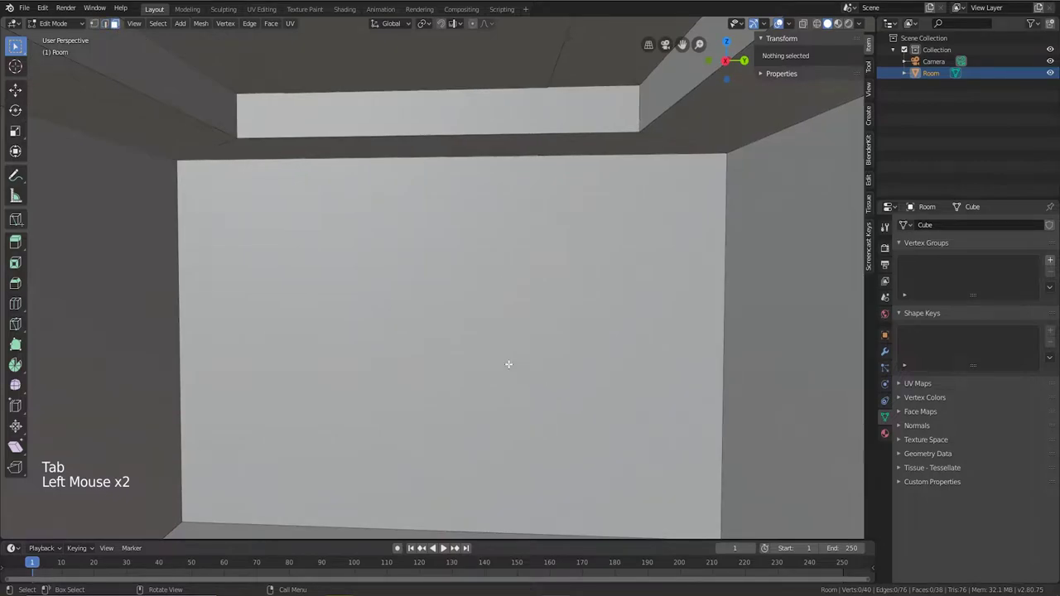
pyautogui.click(508, 365)
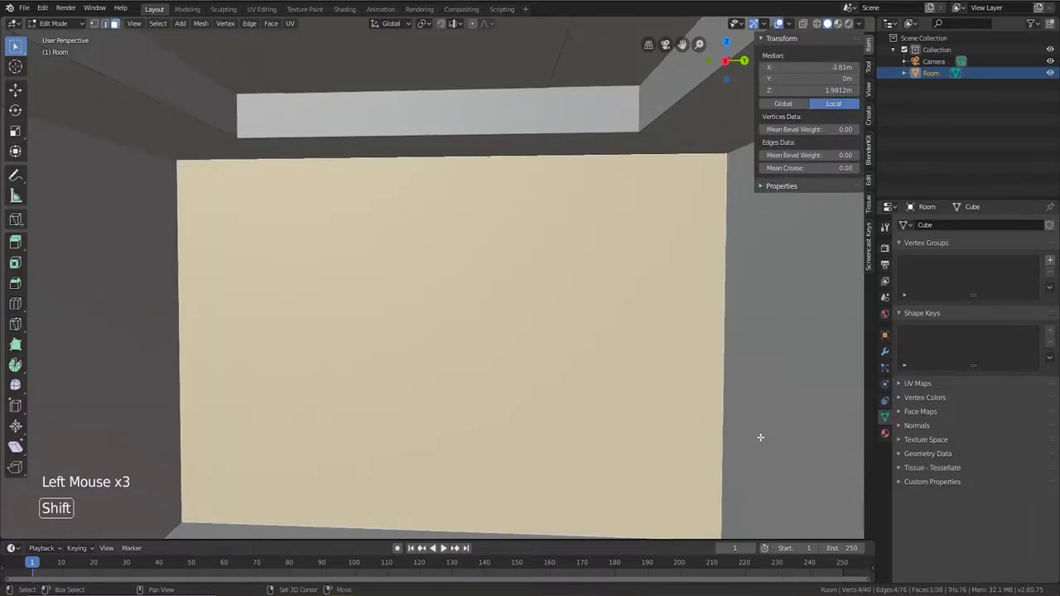
pyautogui.keyDown('shift'); pyautogui.scroll(-2, 761, 438); pyautogui.keyUp('shift')
pyautogui.keyDown('shift'); pyautogui.moveTo(762, 438); pyautogui.dragTo(660, 347, button='middle'); pyautogui.keyUp('shift')
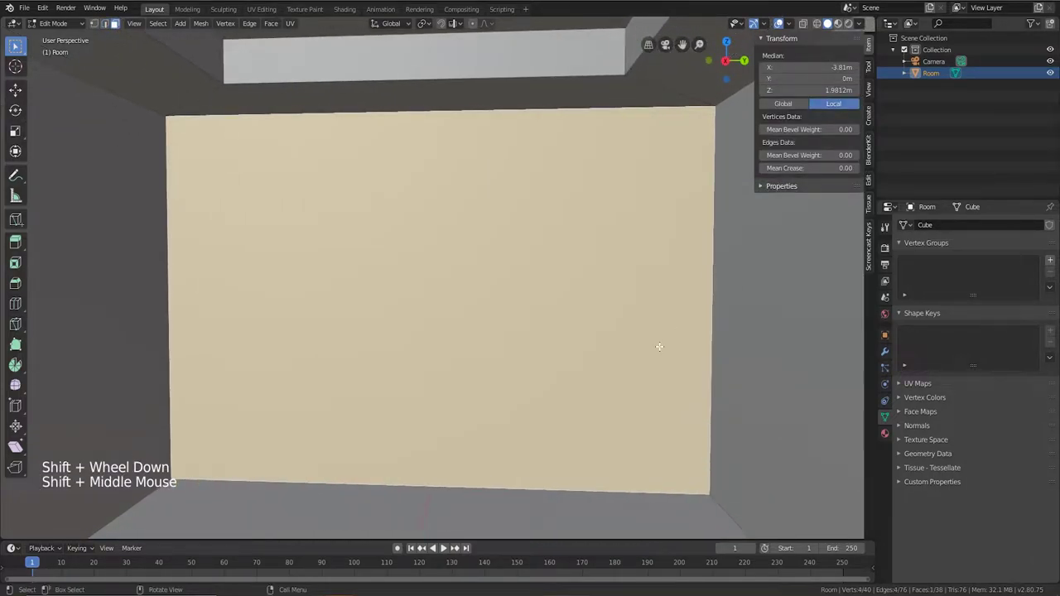
pyautogui.hotkey('ctrl', 'z')
pyautogui.moveTo(651, 269)
pyautogui.mouseDown(button='middle')
pyautogui.moveTo(672, 274)
pyautogui.moveTo(635, 267)
pyautogui.mouseUp(button='middle')
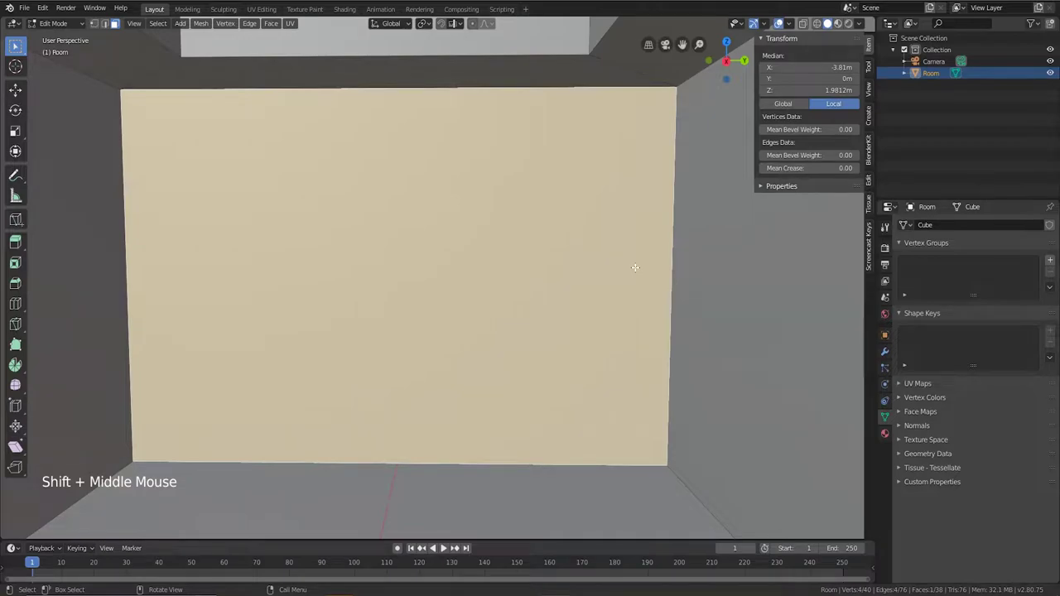
pyautogui.press('i')
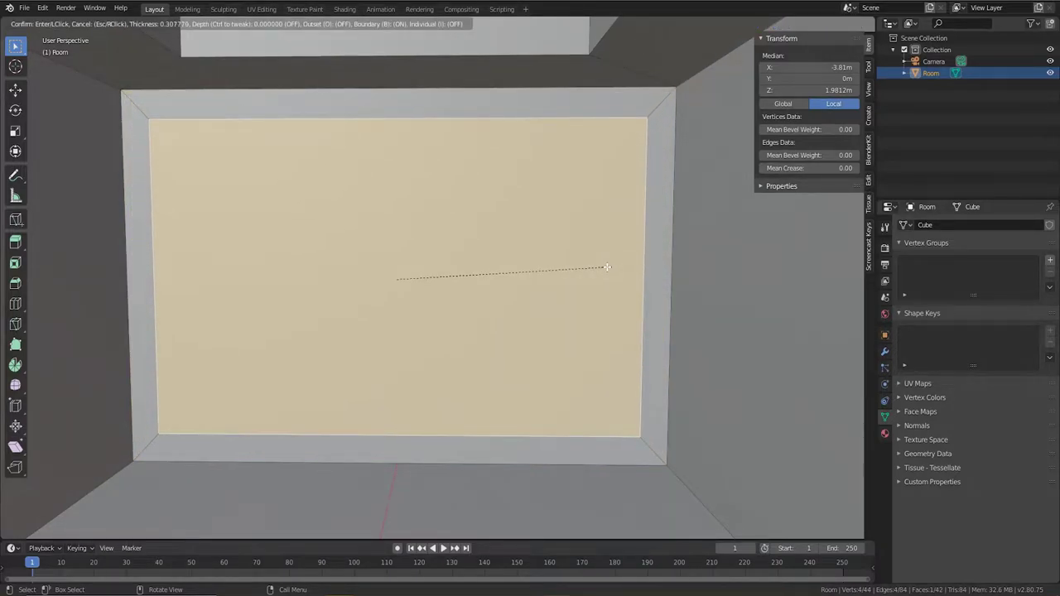
# - Shrink the inner wall face slightly and lower it along Z
pyautogui.click(607, 267)
pyautogui.hotkey('ctrl', 'z')
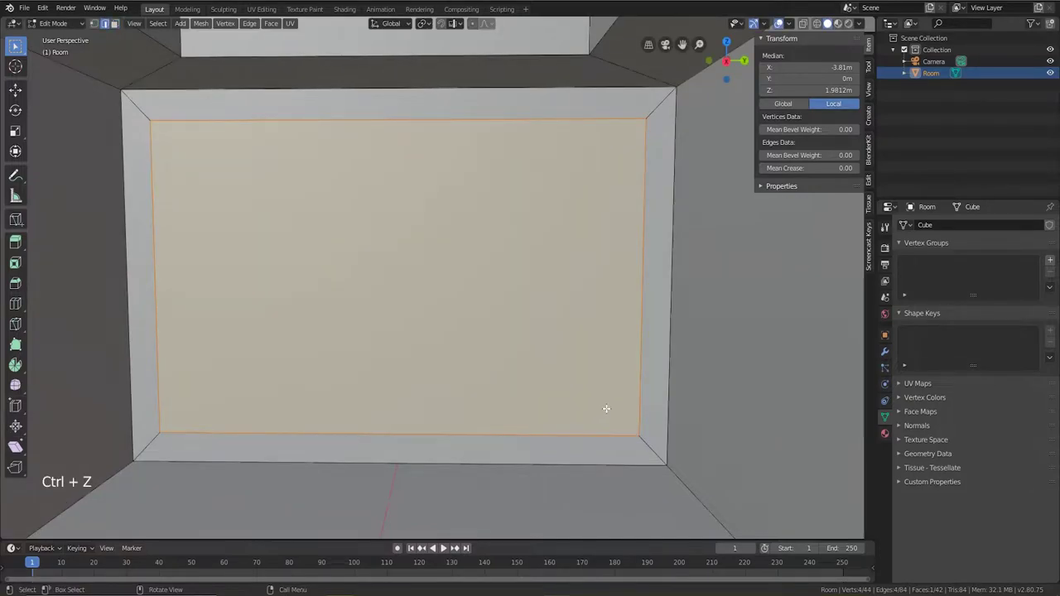
pyautogui.press('s')
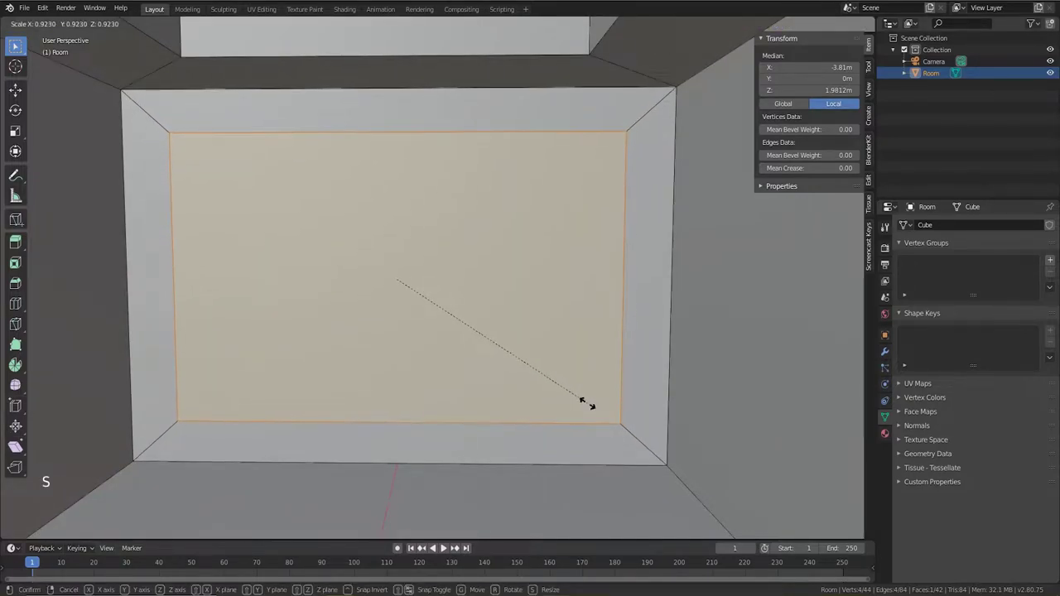
pyautogui.click(583, 403)
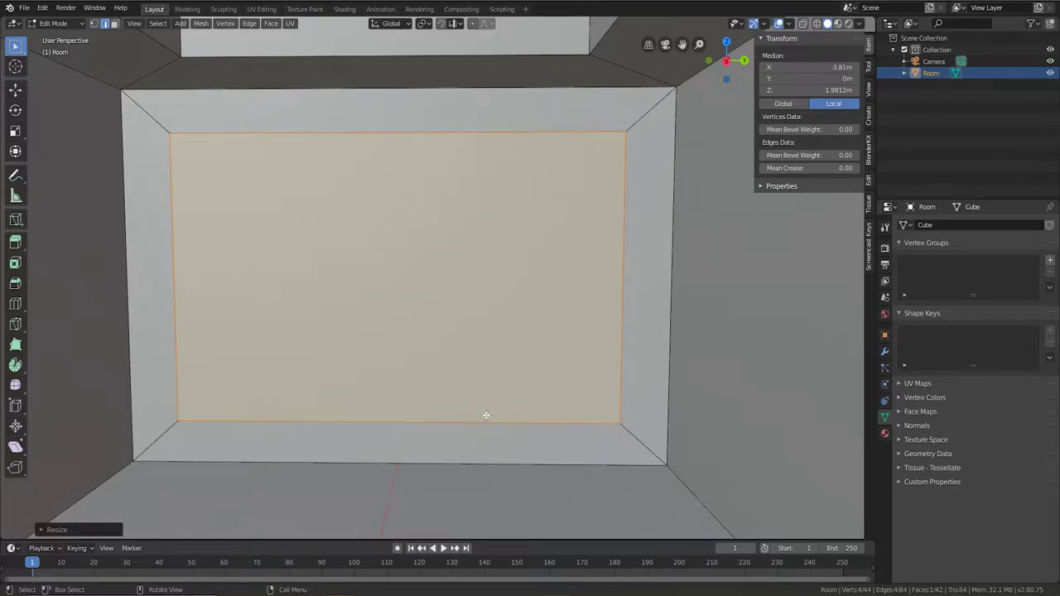
pyautogui.press('g')
pyautogui.press('z')
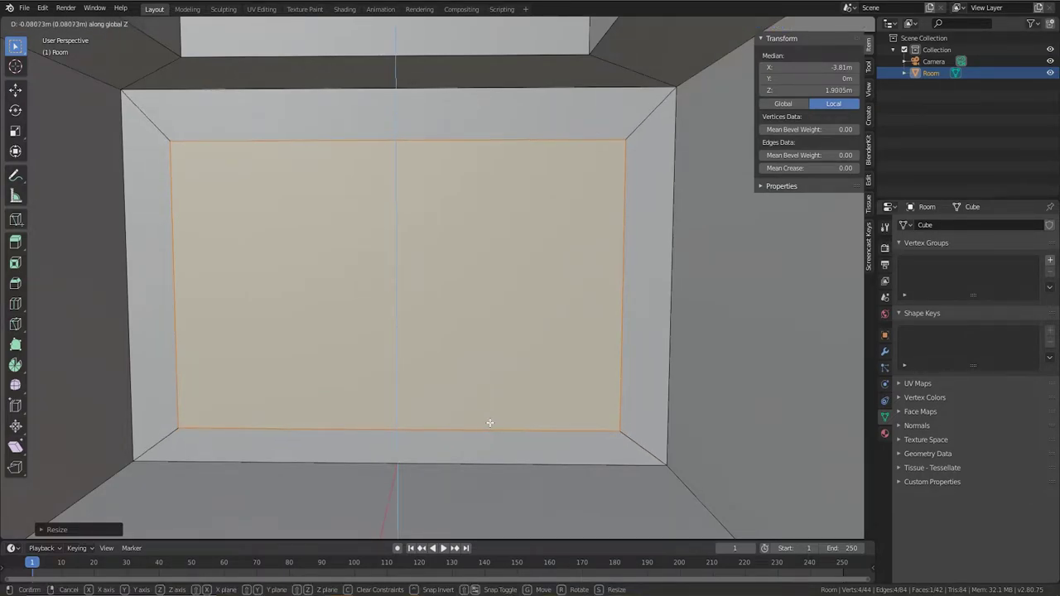
pyautogui.click(490, 422)
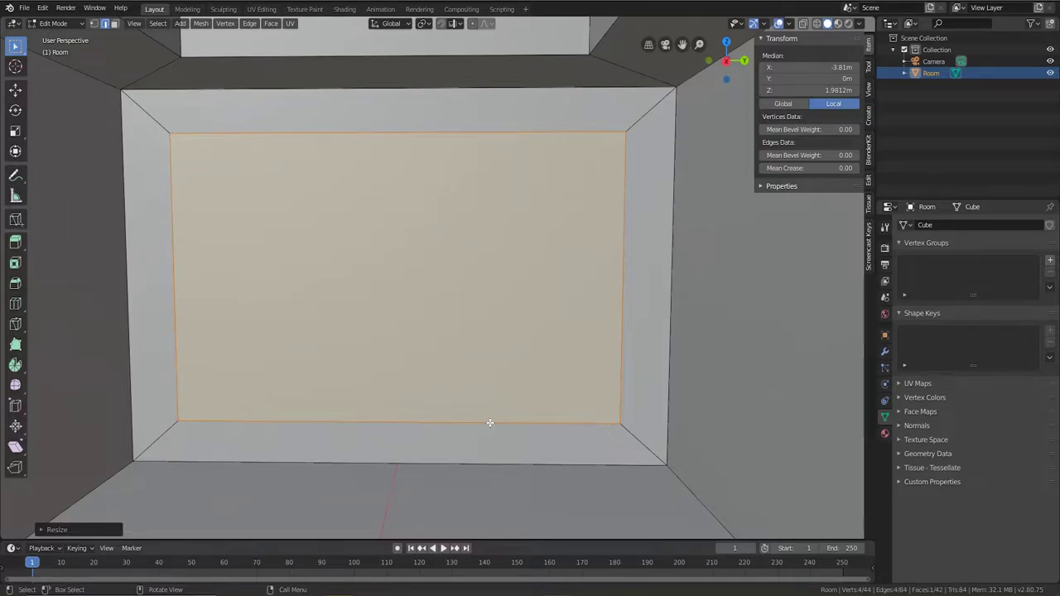
pyautogui.press('g')
pyautogui.press('z')
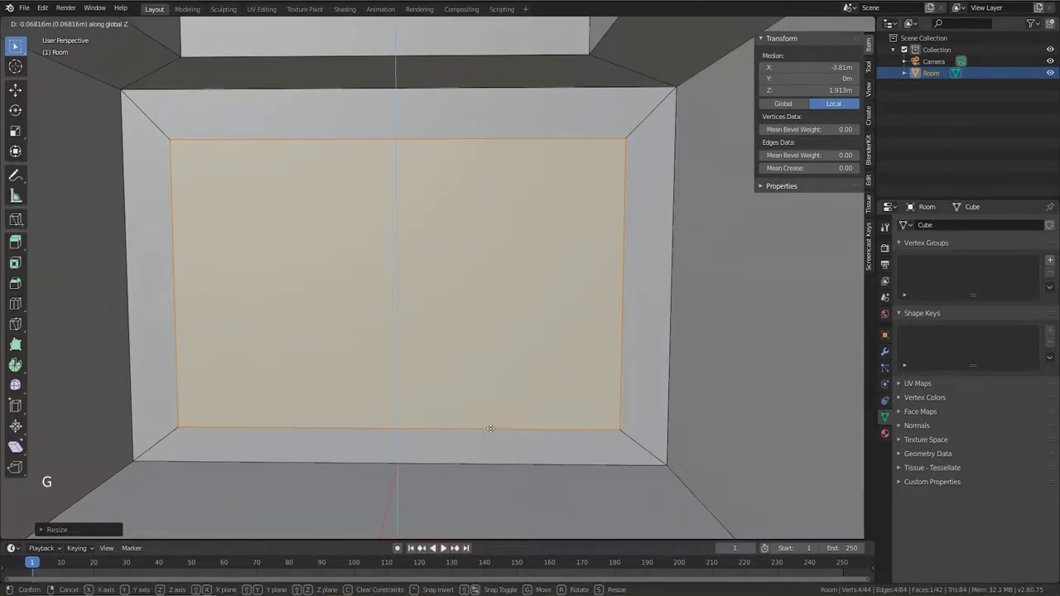
pyautogui.click(491, 433)
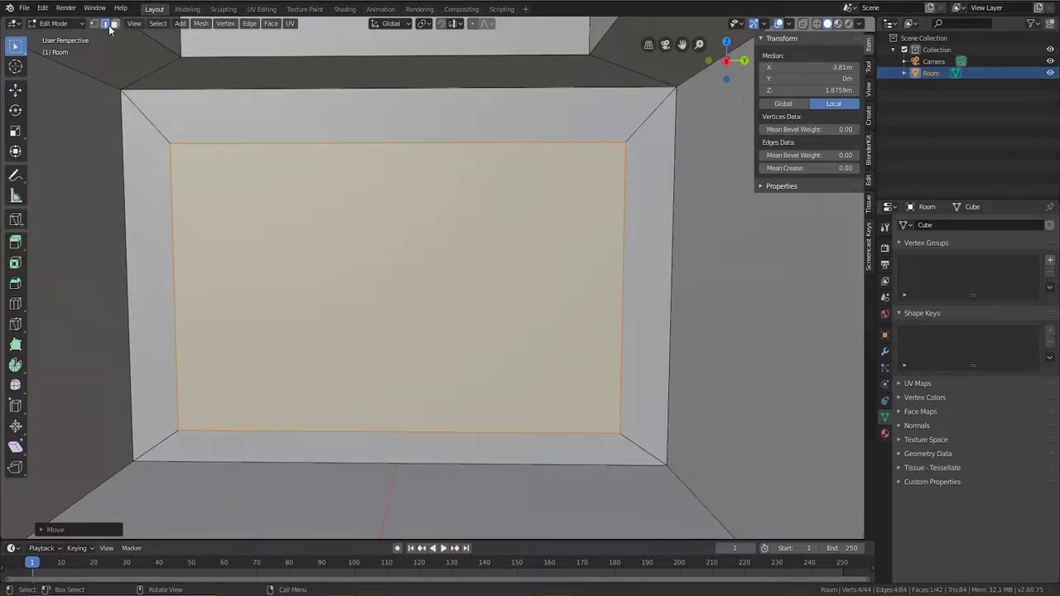
# - Raise the inner face's bottom edge to about 1.2254 m to form the window rectangle
pyautogui.click(381, 430)
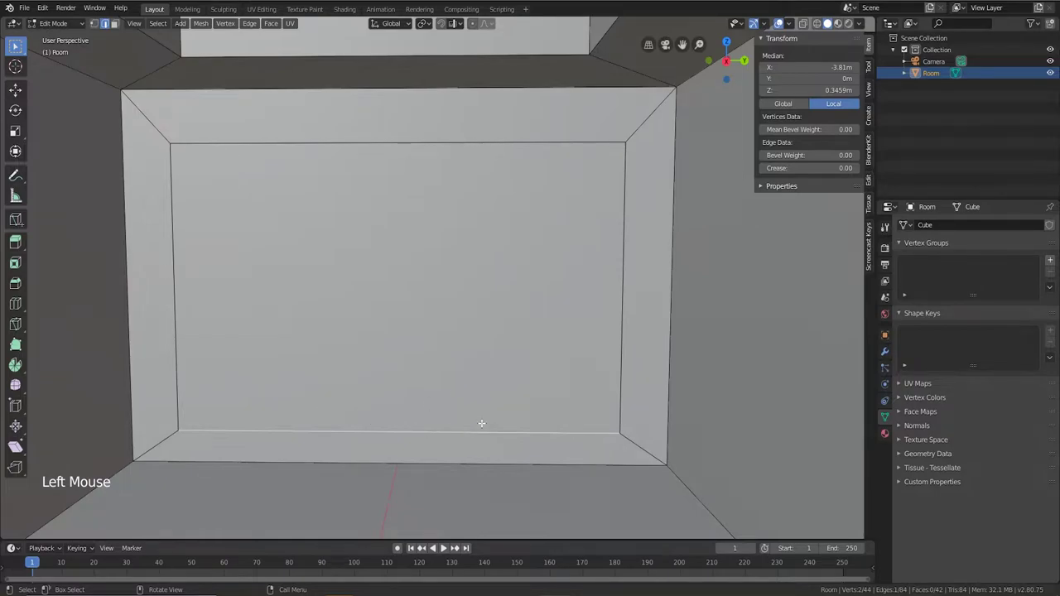
pyautogui.press('g')
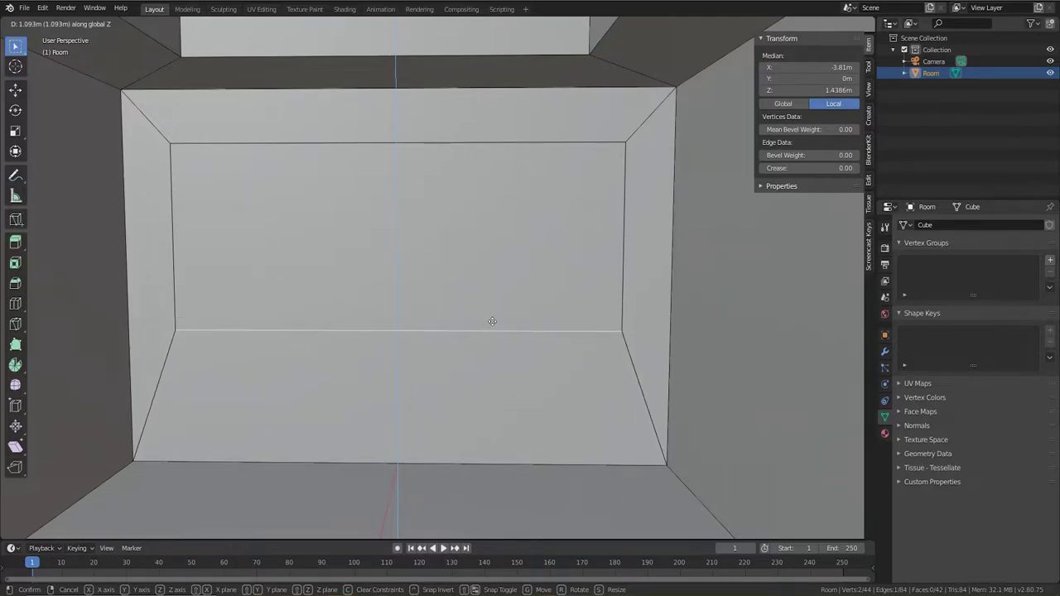
pyautogui.click(490, 343)
pyautogui.moveTo(509, 352); pyautogui.dragTo(499, 293, button='middle')
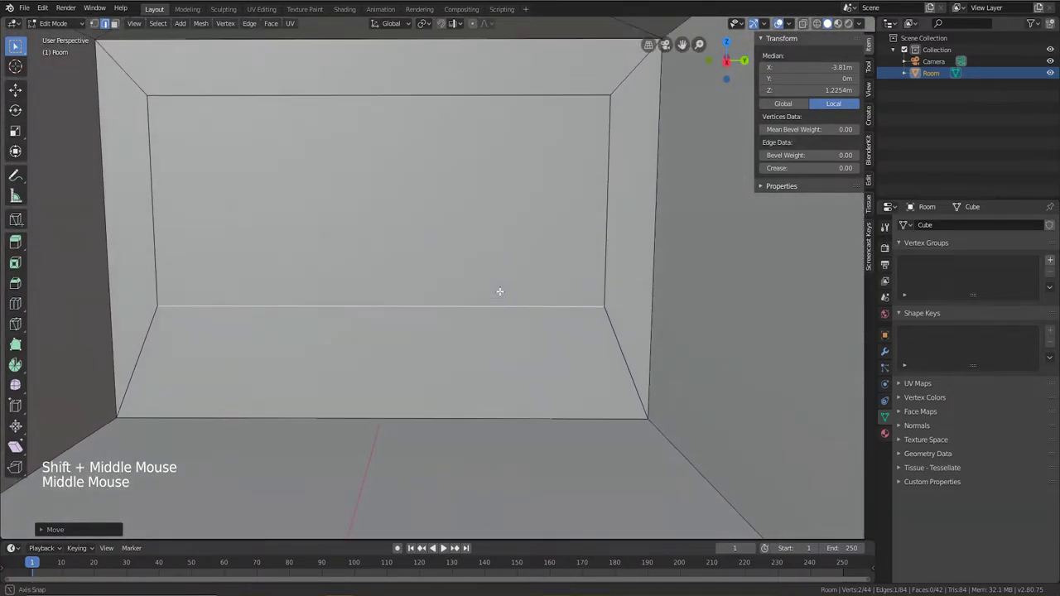
# - Select the window panel face and extrude it a short distance outward
pyautogui.click(115, 24)
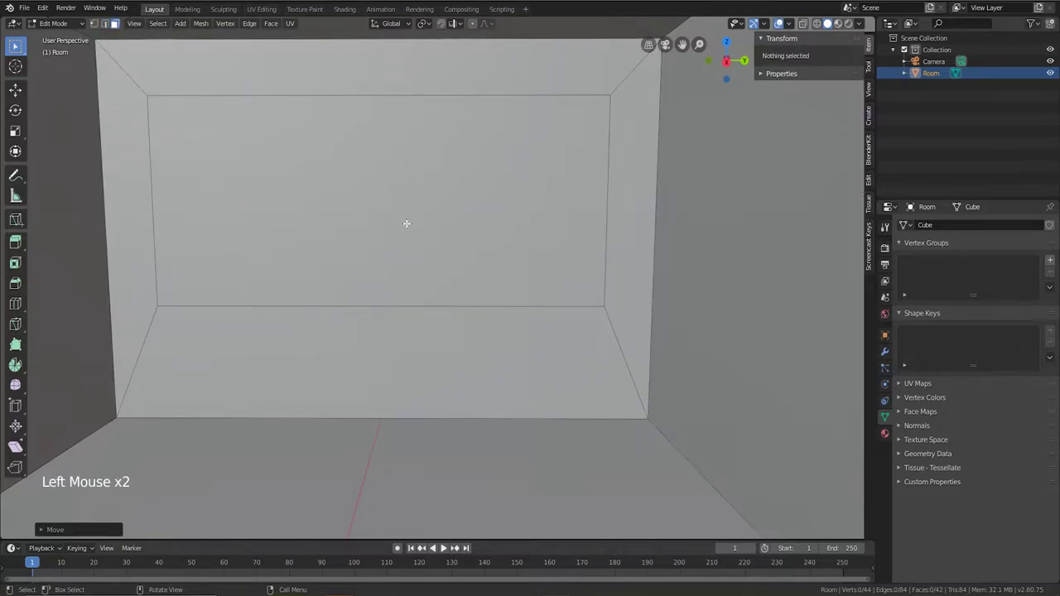
pyautogui.click(407, 223)
pyautogui.moveTo(591, 303); pyautogui.dragTo(483, 305, button='middle')
pyautogui.scroll(-4, 595, 304)
pyautogui.scroll(-3, 595, 304)
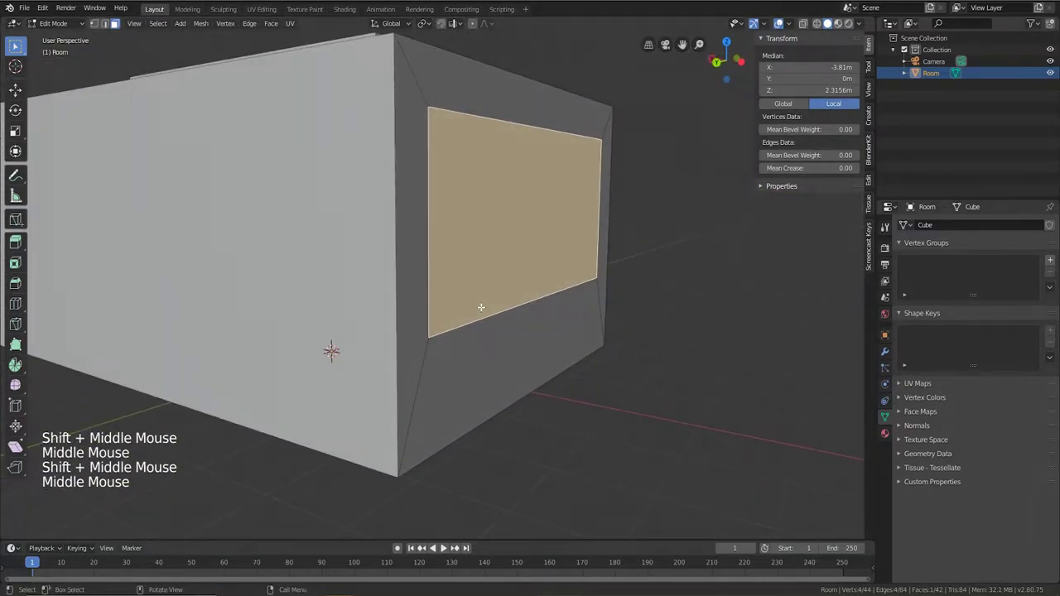
pyautogui.press('e')
pyautogui.press('shift')
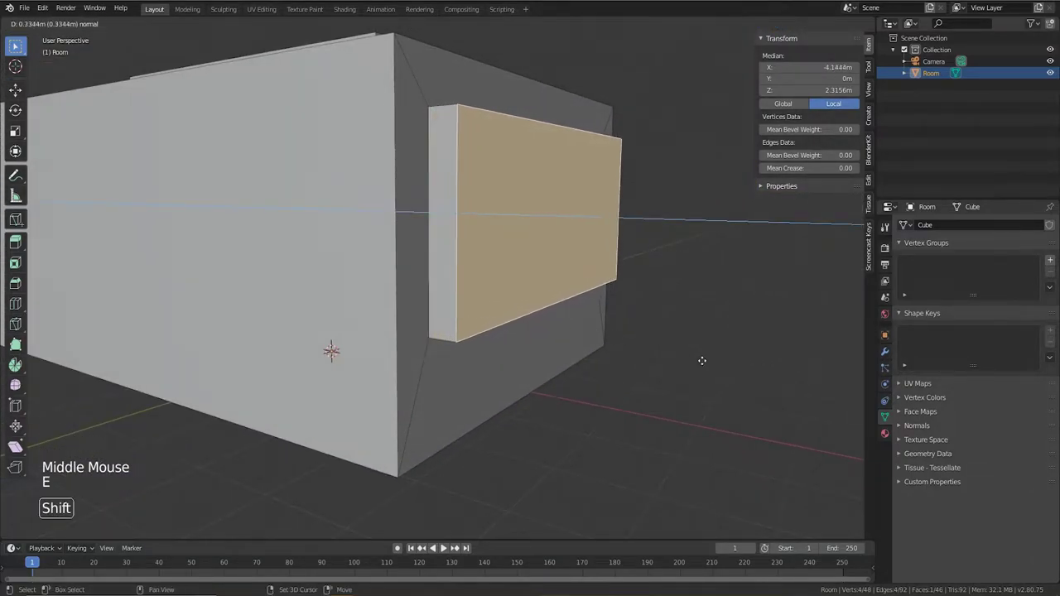
pyautogui.click(625, 352)
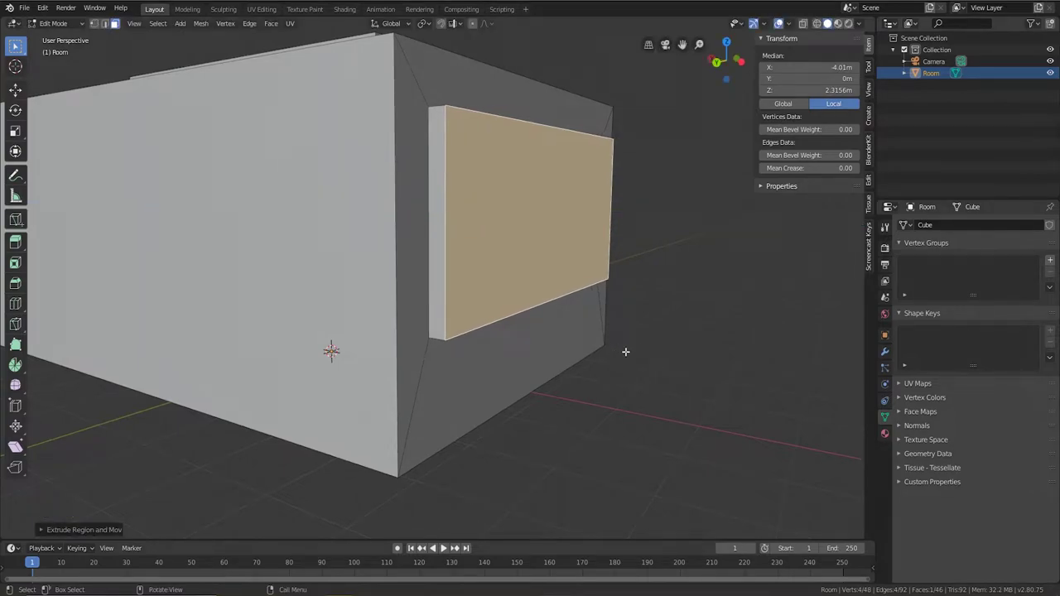
# - Delete the window face to leave an opening and view it through the scene camera
pyautogui.press('Delete')
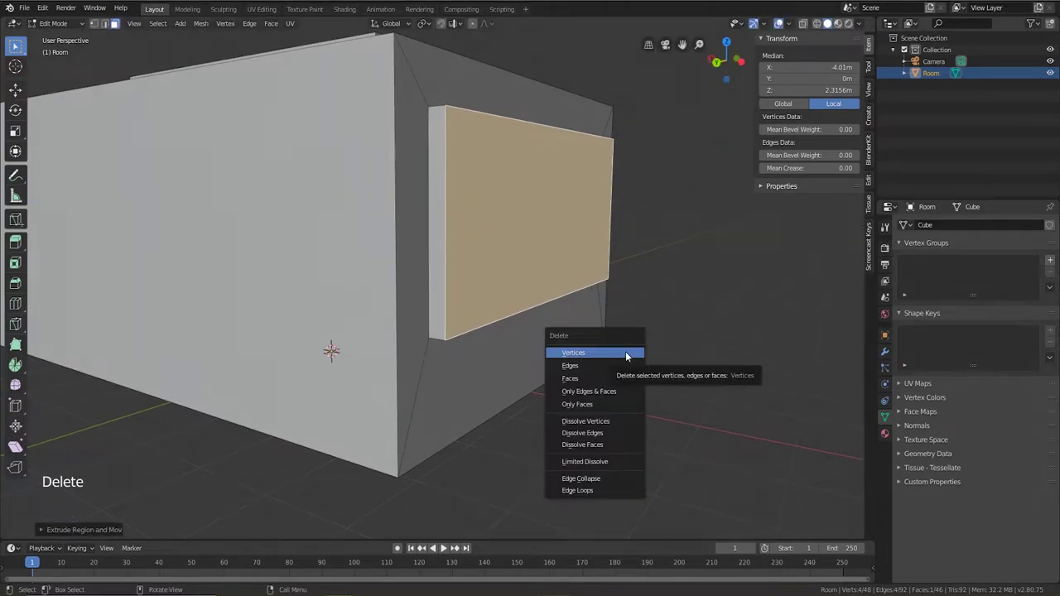
pyautogui.press('Down')
pyautogui.press('Return')
pyautogui.press('KP_0')
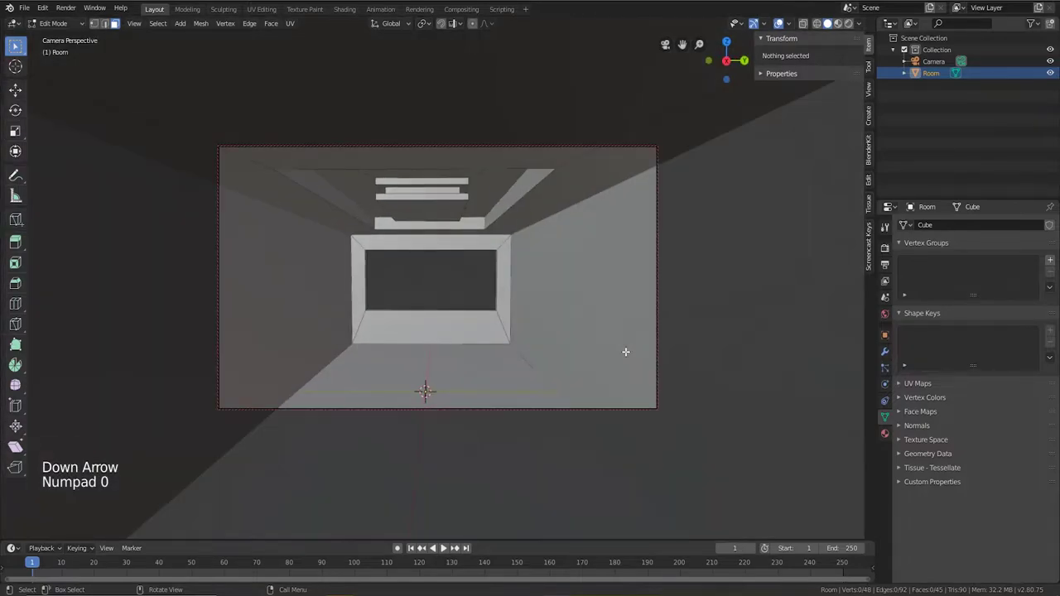
# - Switch the viewport to Material Preview shading and leave the camera view
pyautogui.press('z')
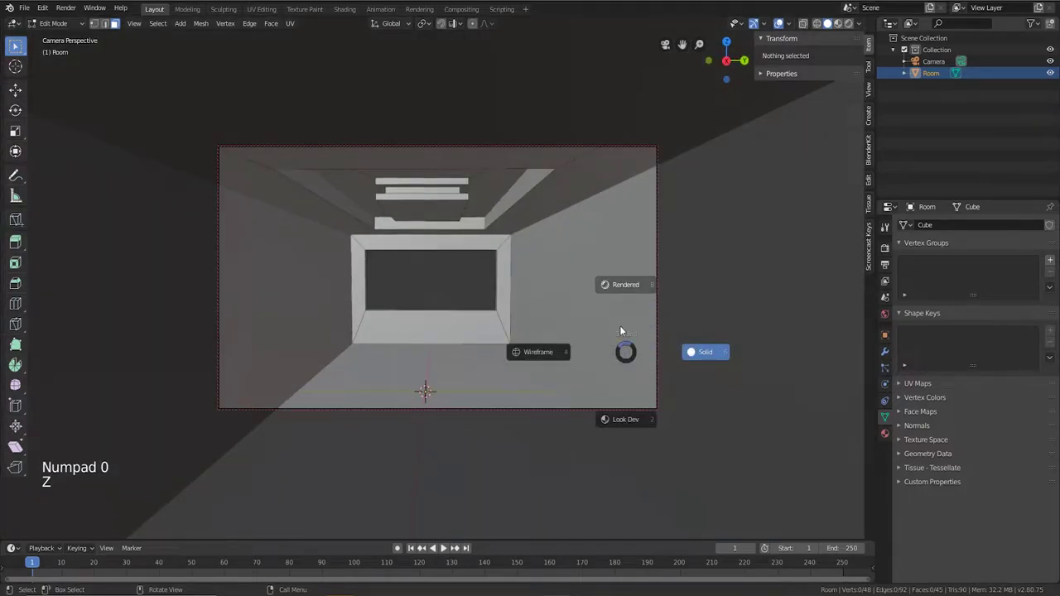
pyautogui.click(626, 420)
pyautogui.press('KP_0')
# - Face a plain interior wall in Edit Mode with edge select, and begin a knife cut
pyautogui.scroll(4, 601, 381)
pyautogui.keyDown('shift'); pyautogui.moveTo(598, 378); pyautogui.dragTo(582, 287, button='middle'); pyautogui.keyUp('shift')
pyautogui.keyDown('shift'); pyautogui.moveTo(451, 314); pyautogui.dragTo(494, 309, button='middle'); pyautogui.keyUp('shift')
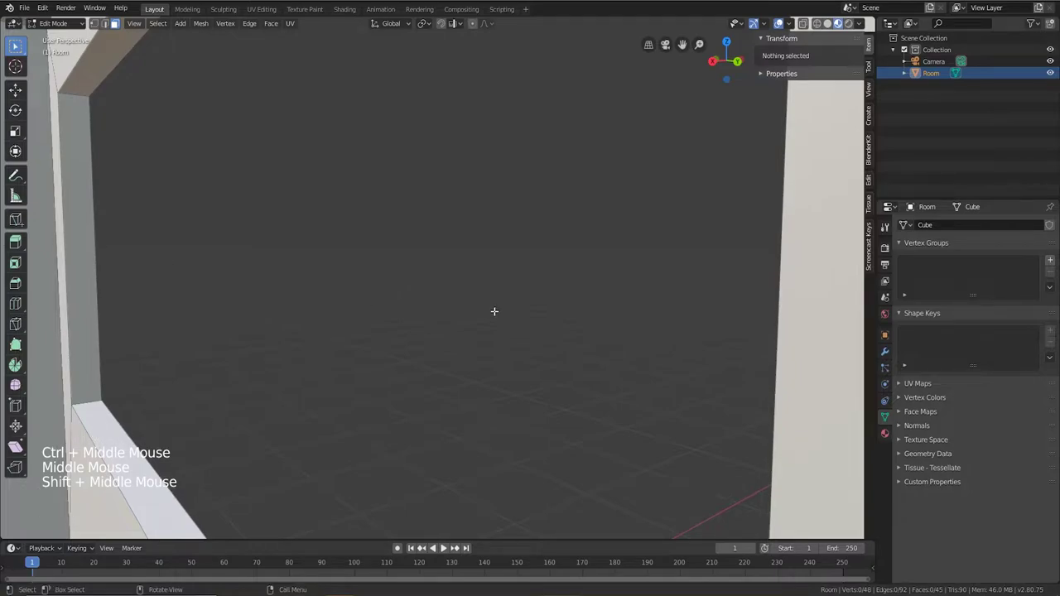
pyautogui.scroll(-15, 493, 310)
pyautogui.scroll(-16, 492, 309)
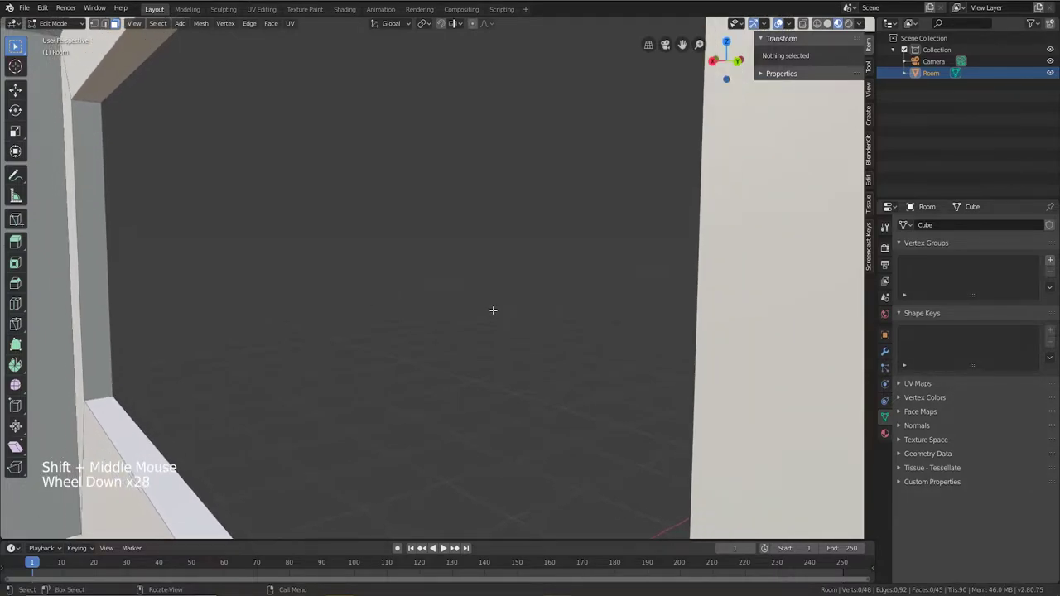
pyautogui.keyDown('shift'); pyautogui.moveTo(350, 310); pyautogui.dragTo(764, 335, button='middle'); pyautogui.keyUp('shift')
pyautogui.moveTo(464, 273); pyautogui.dragTo(378, 255, button='middle')
pyautogui.press('Tab')
pyautogui.press('Tab')
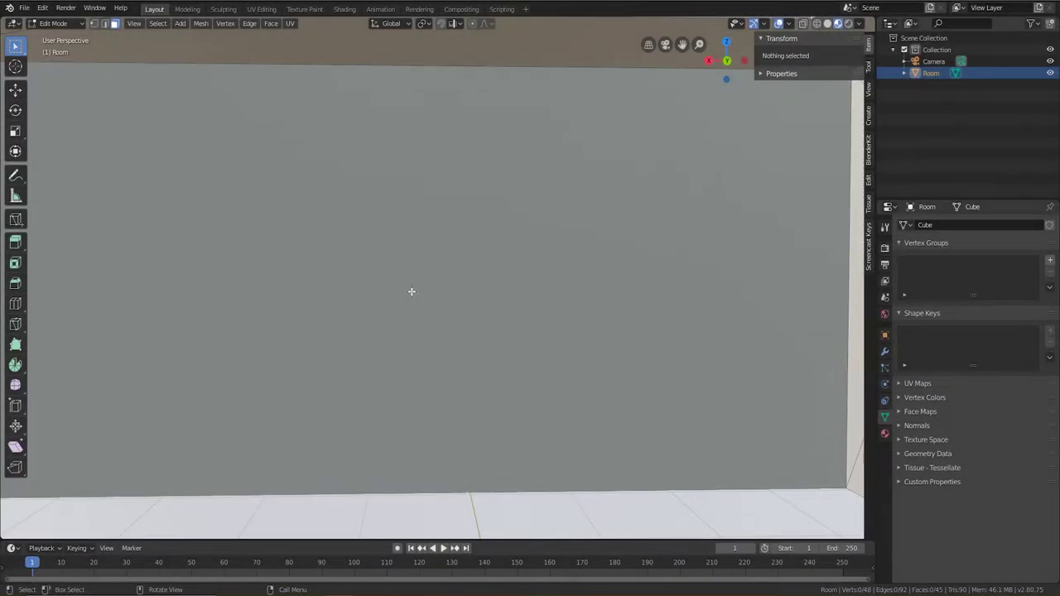
pyautogui.keyDown('shift'); pyautogui.moveTo(428, 294); pyautogui.dragTo(539, 367, button='middle'); pyautogui.keyUp('shift')
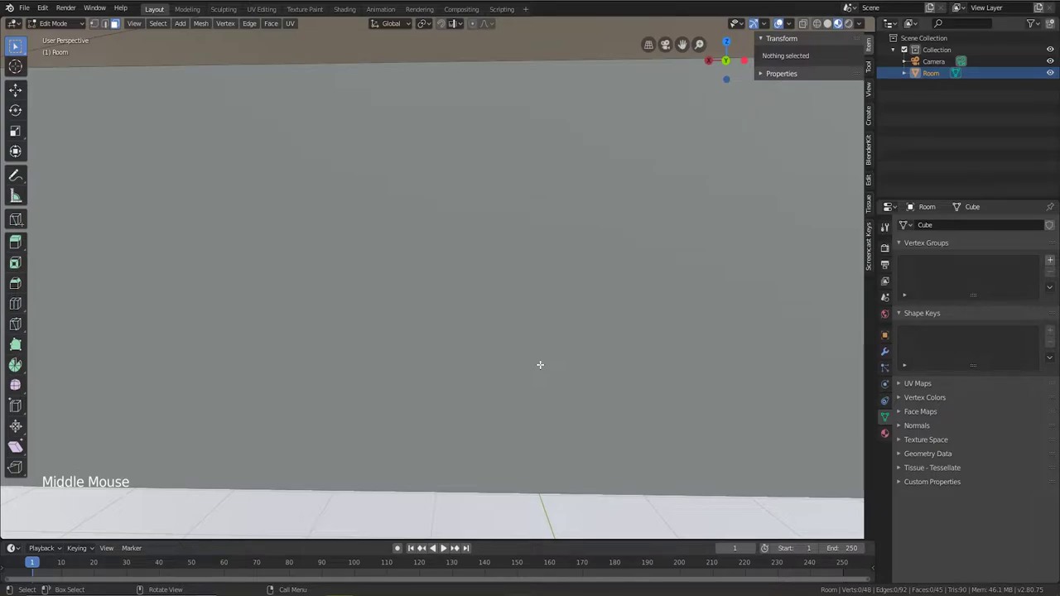
pyautogui.click(104, 24)
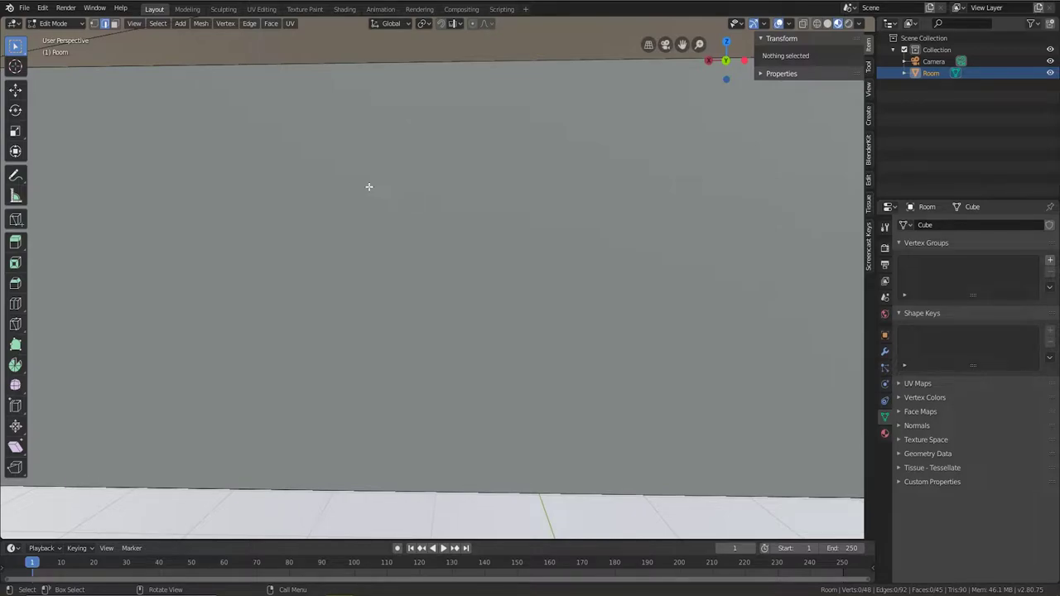
pyautogui.press('k')
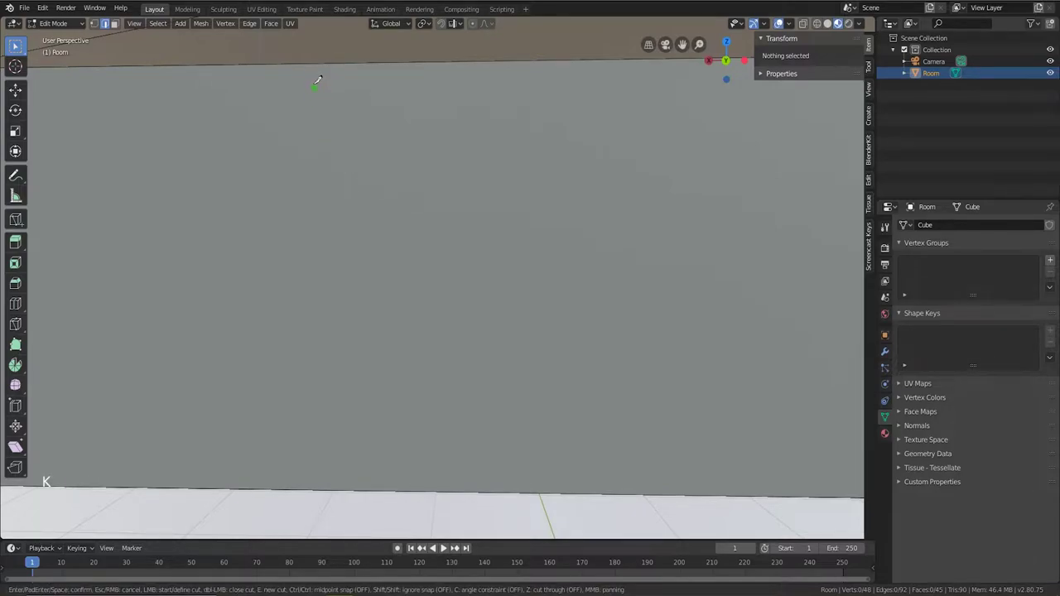
# - Knife-cut a left and a right vertical edge down the wall, each from ceiling to floor
pyautogui.moveTo(372, 180); pyautogui.dragTo(350, 129, button='middle')
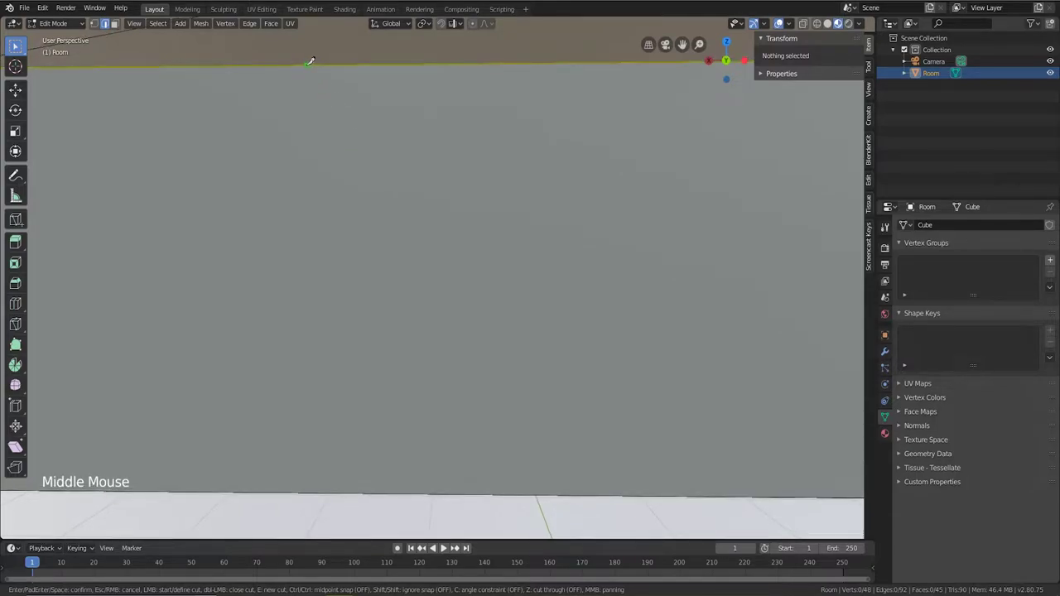
pyautogui.click(301, 64)
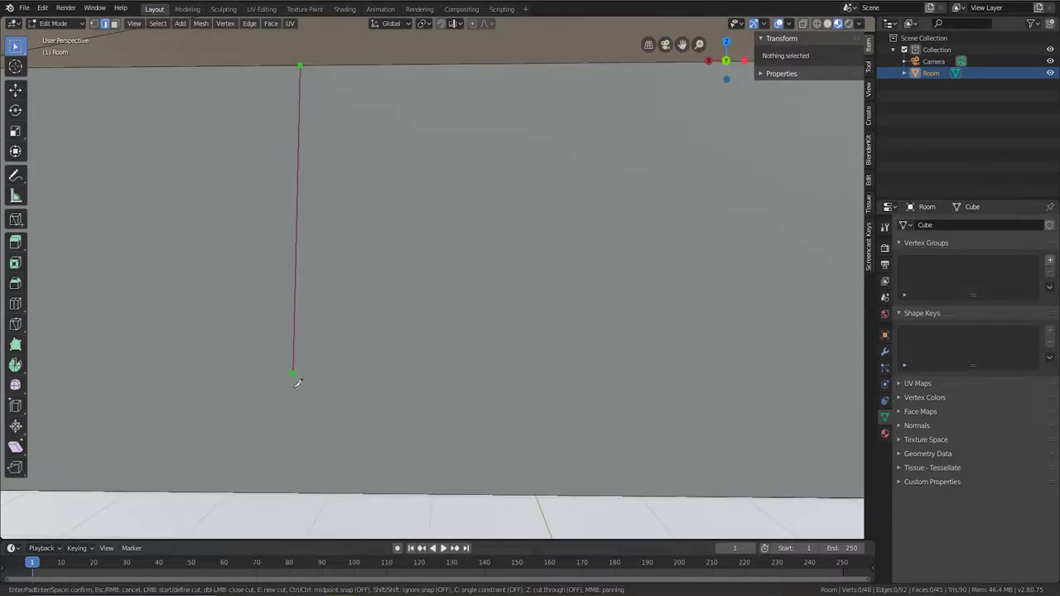
pyautogui.click(306, 491)
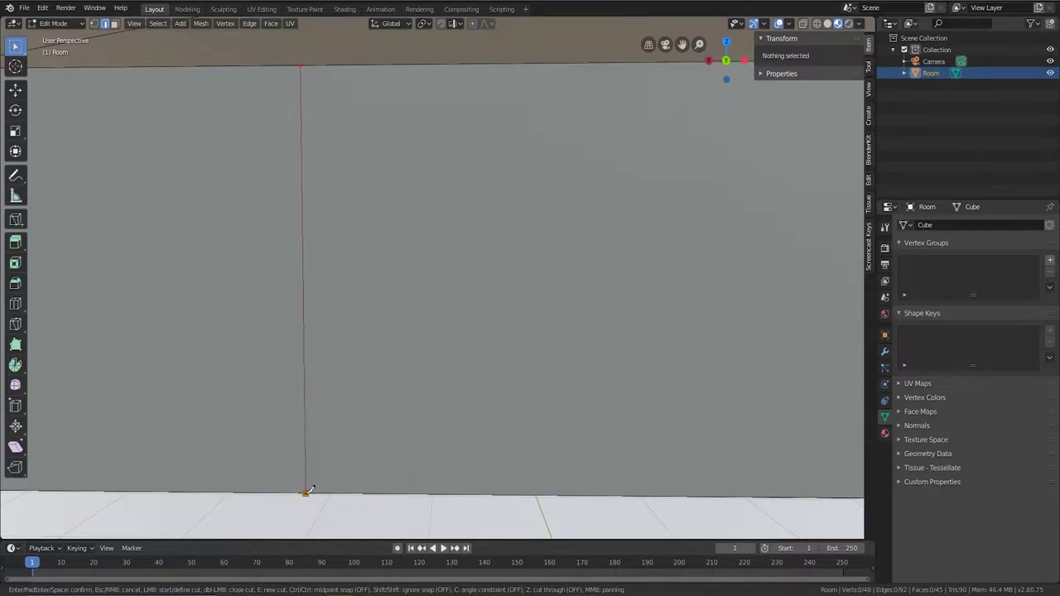
pyautogui.press('Return')
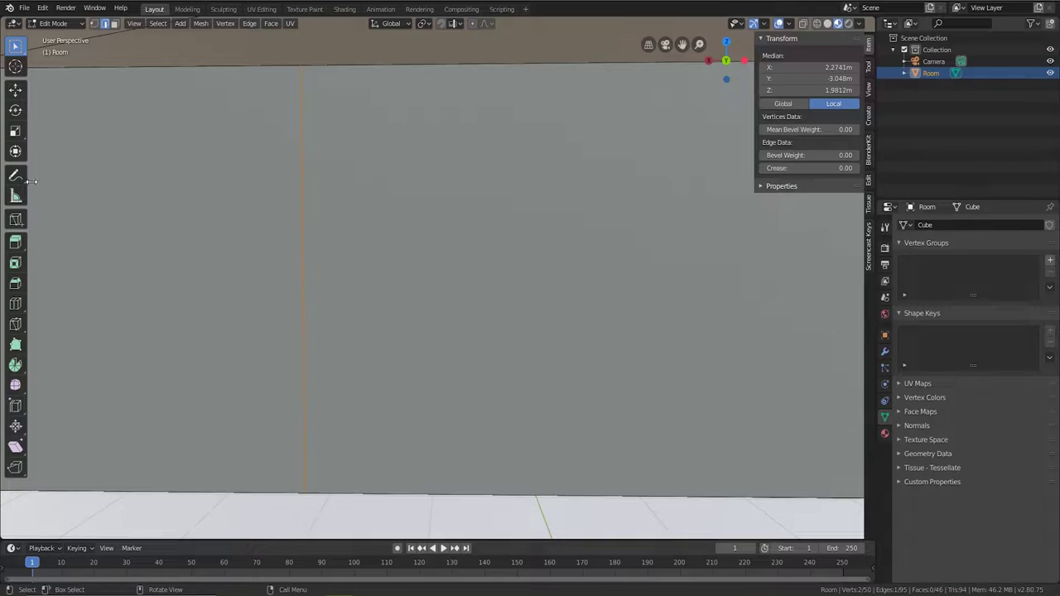
pyautogui.press('k')
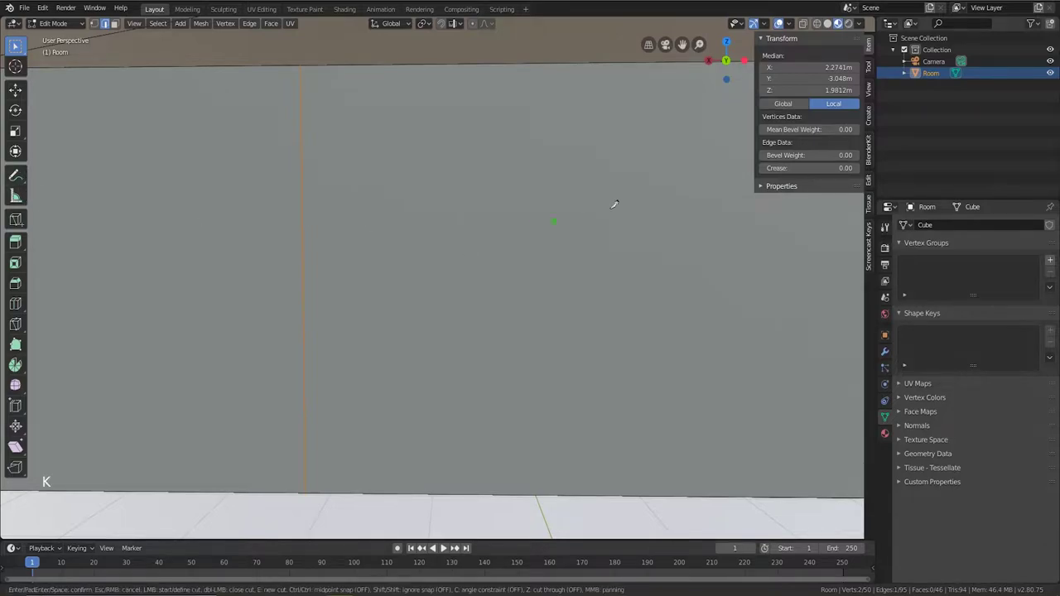
pyautogui.click(674, 62)
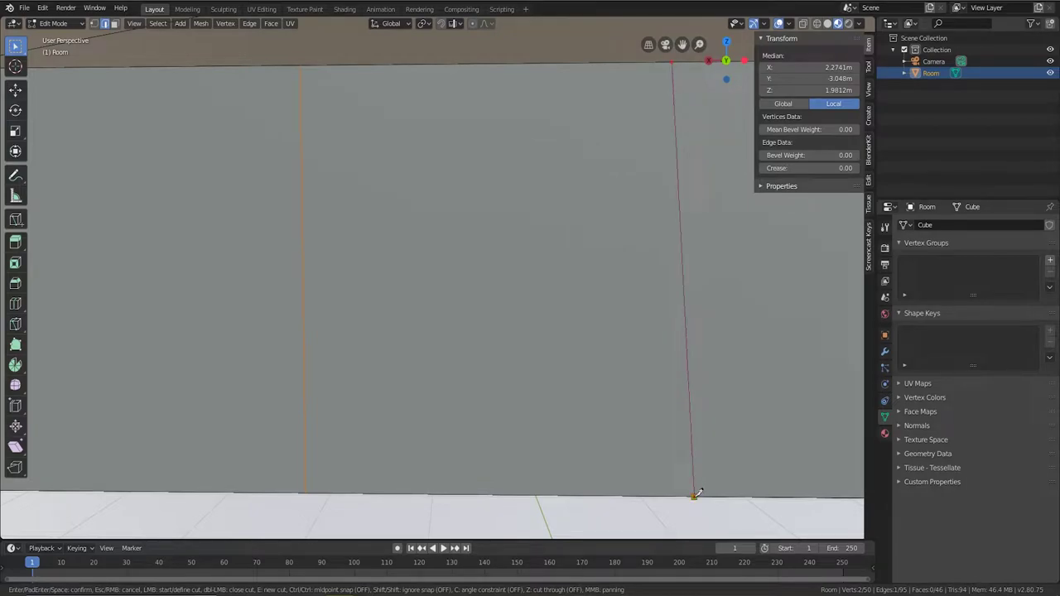
pyautogui.click(694, 495)
pyautogui.press('Return')
pyautogui.keyDown('shift'); pyautogui.moveTo(277, 372); pyautogui.dragTo(451, 158, button='middle'); pyautogui.keyUp('shift')
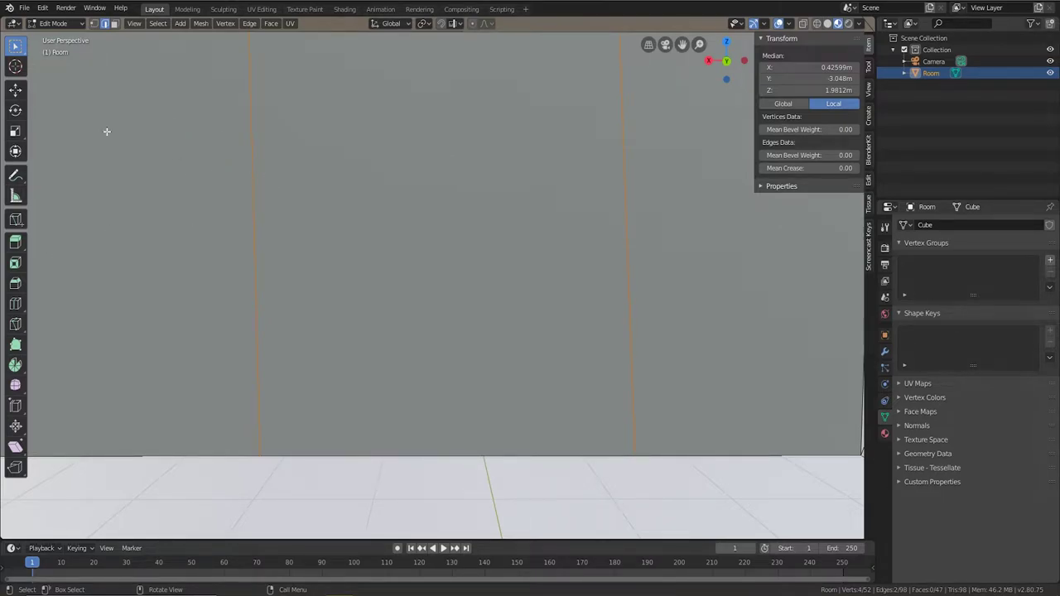
# - Select the left vertical edge and adjust its position with repeated X-axis scales
pyautogui.click(106, 24)
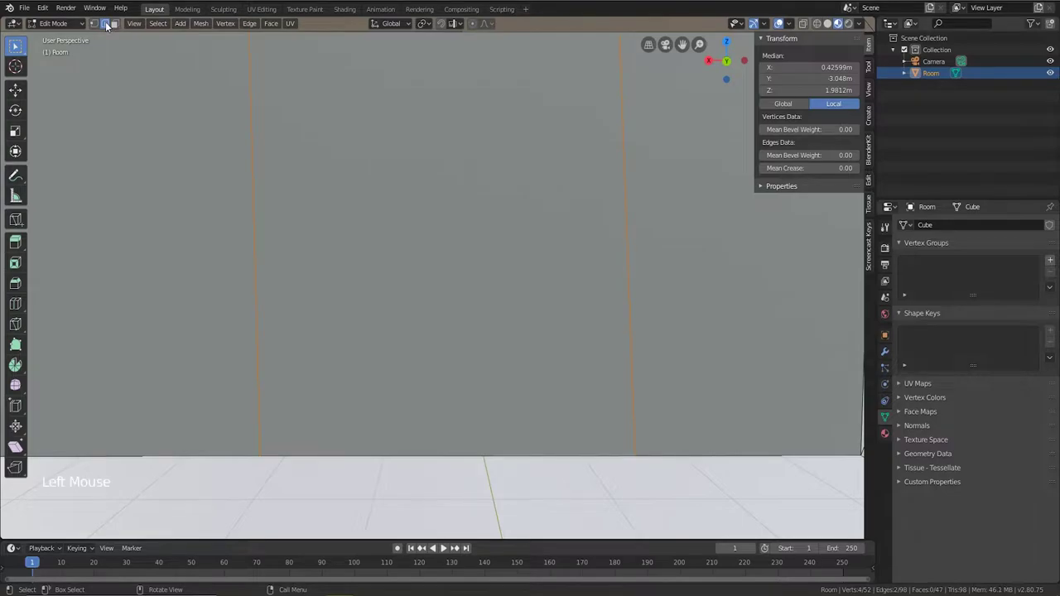
pyautogui.click(254, 207)
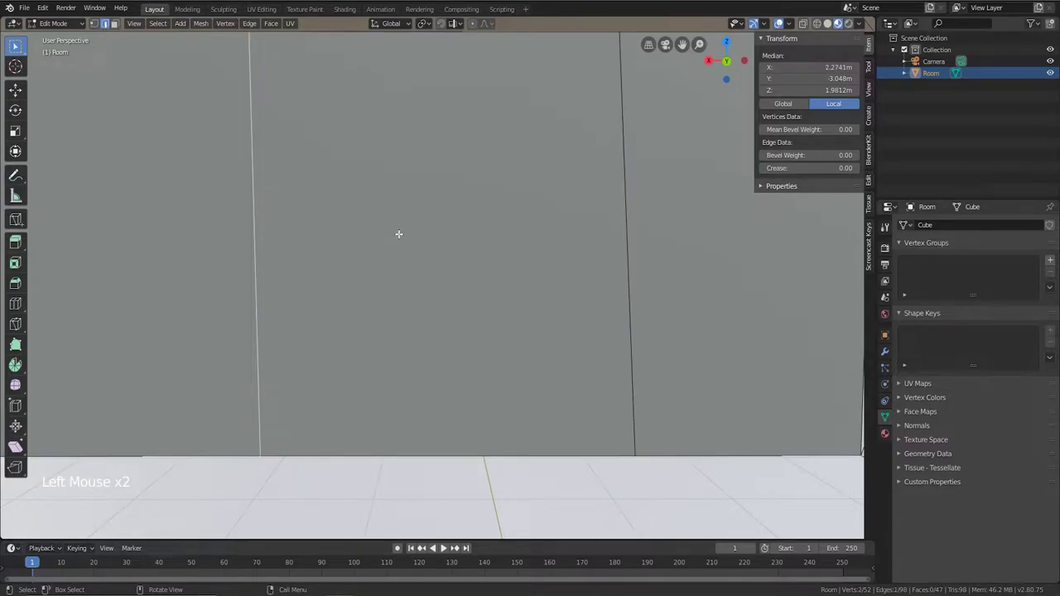
pyautogui.press('s')
pyautogui.keyDown('shift'); pyautogui.moveTo(496, 237); pyautogui.dragTo(431, 273, button='middle'); pyautogui.keyUp('shift')
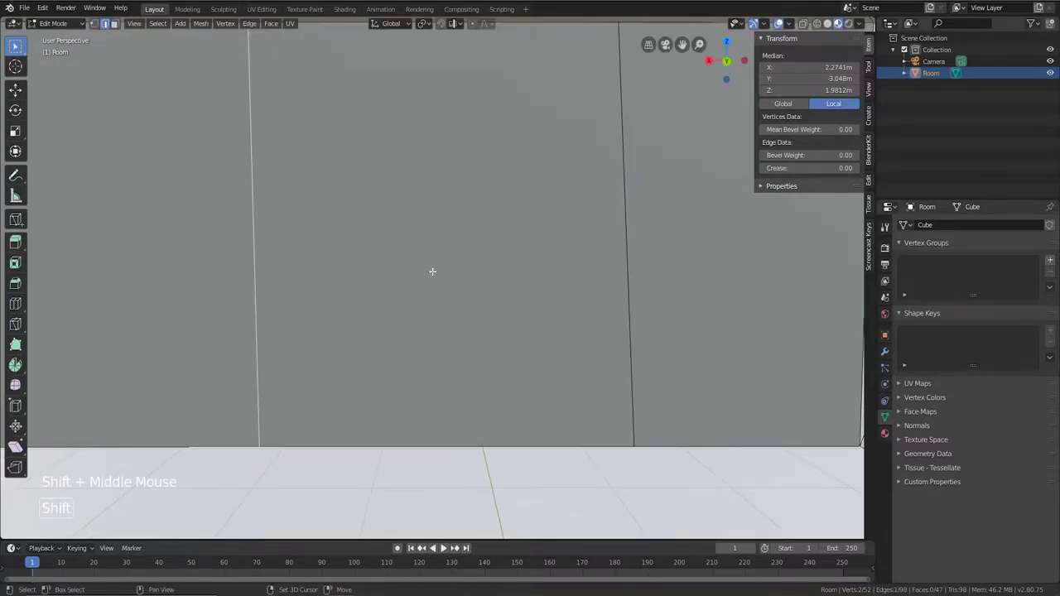
pyautogui.press('s')
pyautogui.press('x')
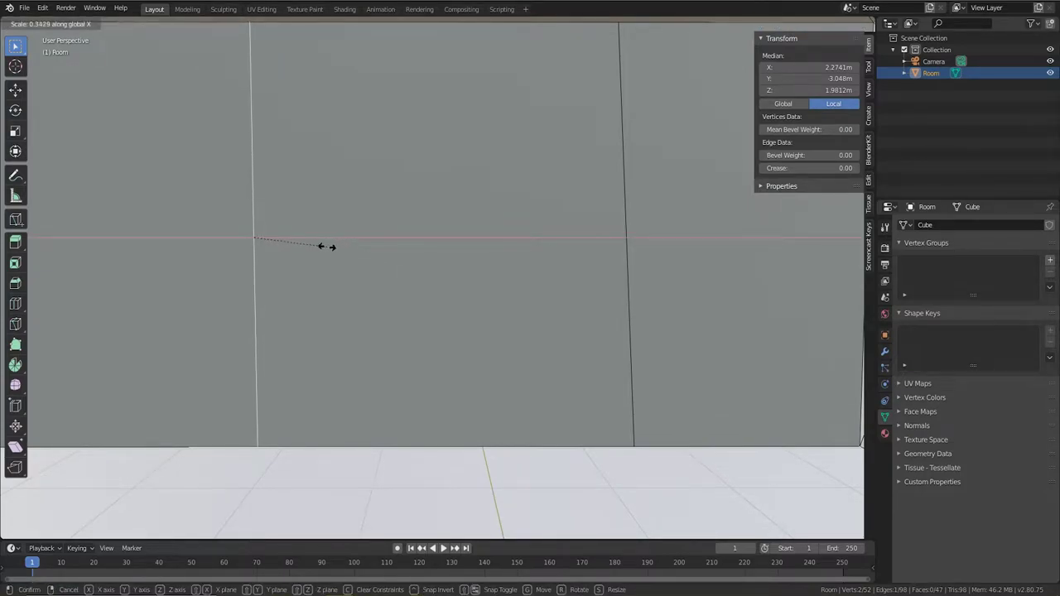
pyautogui.click(324, 246)
pyautogui.press('s')
pyautogui.press('x')
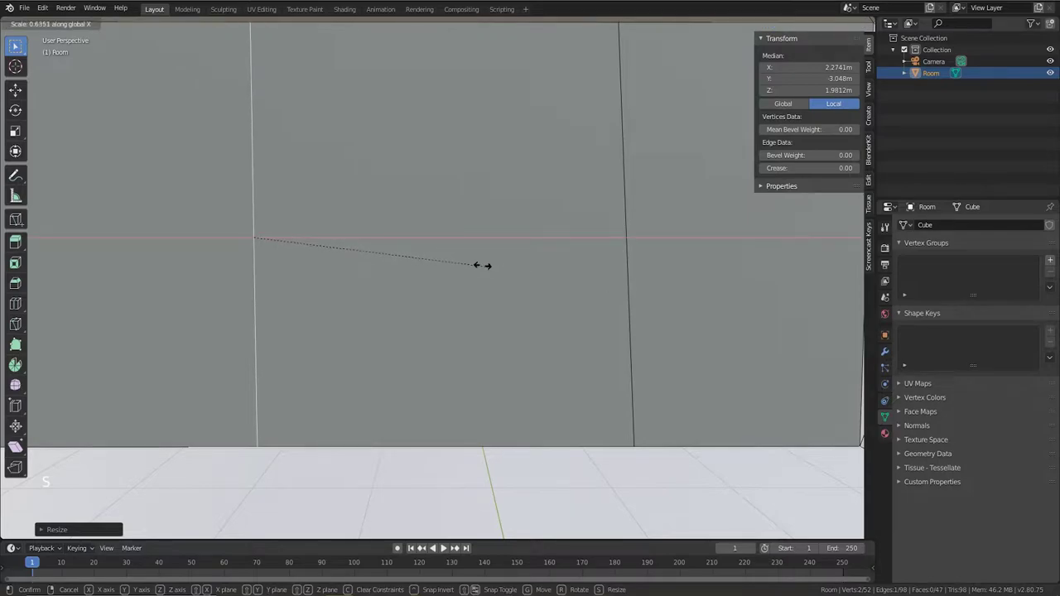
pyautogui.click(347, 255)
pyautogui.press('s')
pyautogui.press('x')
pyautogui.click(324, 255)
pyautogui.scroll(-2, 345, 239)
pyautogui.scroll(2, 359, 241)
pyautogui.keyDown('shift'); pyautogui.moveTo(360, 241); pyautogui.dragTo(294, 294, button='middle'); pyautogui.keyUp('shift')
pyautogui.keyDown('shift'); pyautogui.moveTo(390, 279); pyautogui.dragTo(215, 239, button='middle'); pyautogui.keyUp('shift')
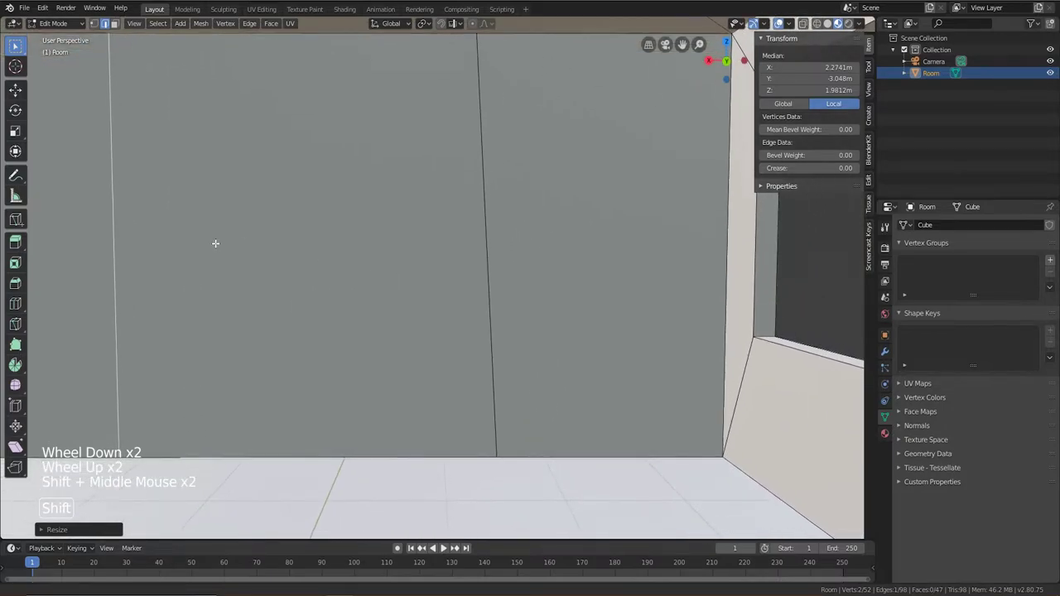
# - Select the right vertical edge and adjust its position with repeated X-axis scales
pyautogui.click(488, 247)
pyautogui.press('s')
pyautogui.press('x')
pyautogui.click(515, 251)
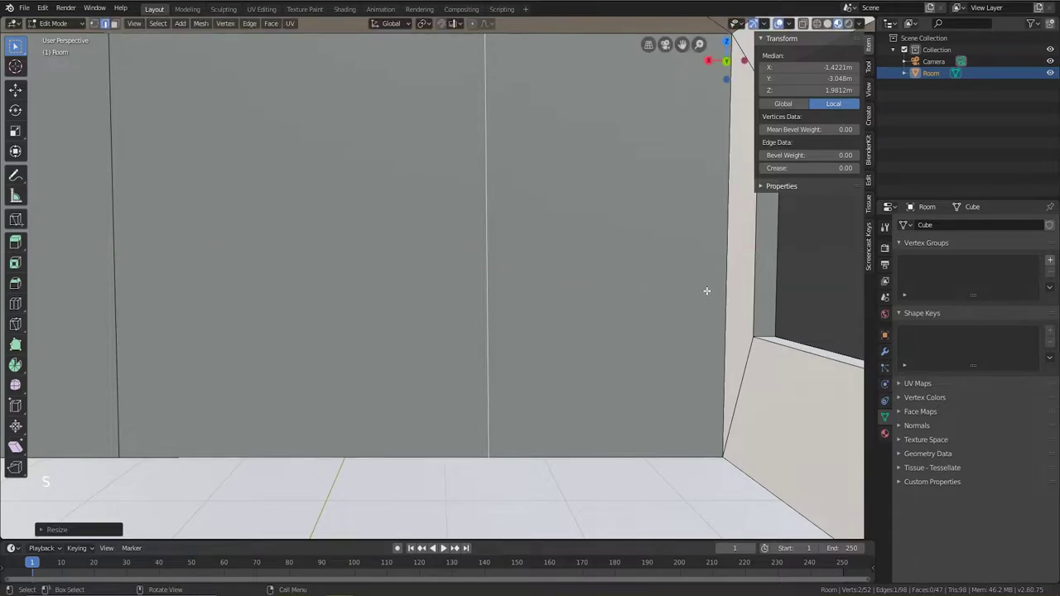
pyautogui.press('s')
pyautogui.press('x')
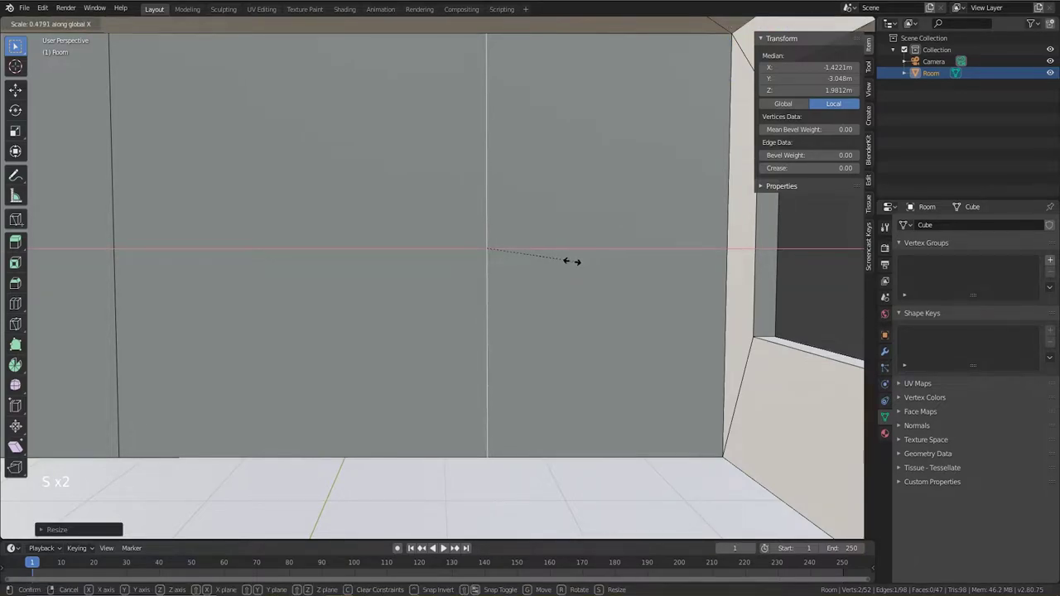
pyautogui.click(525, 252)
pyautogui.keyDown('shift'); pyautogui.moveTo(633, 271); pyautogui.dragTo(485, 257, button='middle'); pyautogui.keyUp('shift')
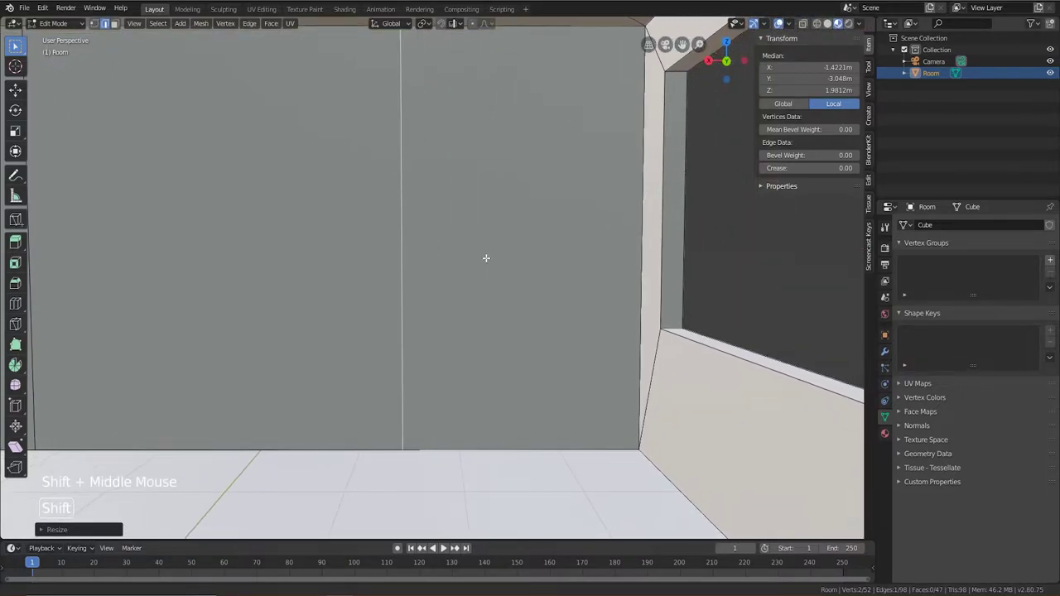
pyautogui.press('s')
pyautogui.press('x')
pyautogui.click(439, 246)
pyautogui.press('s')
pyautogui.press('x')
pyautogui.click(493, 261)
pyautogui.scroll(-2, 493, 284)
pyautogui.scroll(2, 493, 284)
pyautogui.keyDown('shift'); pyautogui.moveTo(492, 284); pyautogui.dragTo(514, 270, button='middle'); pyautogui.keyUp('shift')
pyautogui.scroll(-2, 514, 270)
pyautogui.scroll(-1, 515, 270)
# - Turn on X-ray see-through display so all the room's edges are visible
pyautogui.click(525, 258)
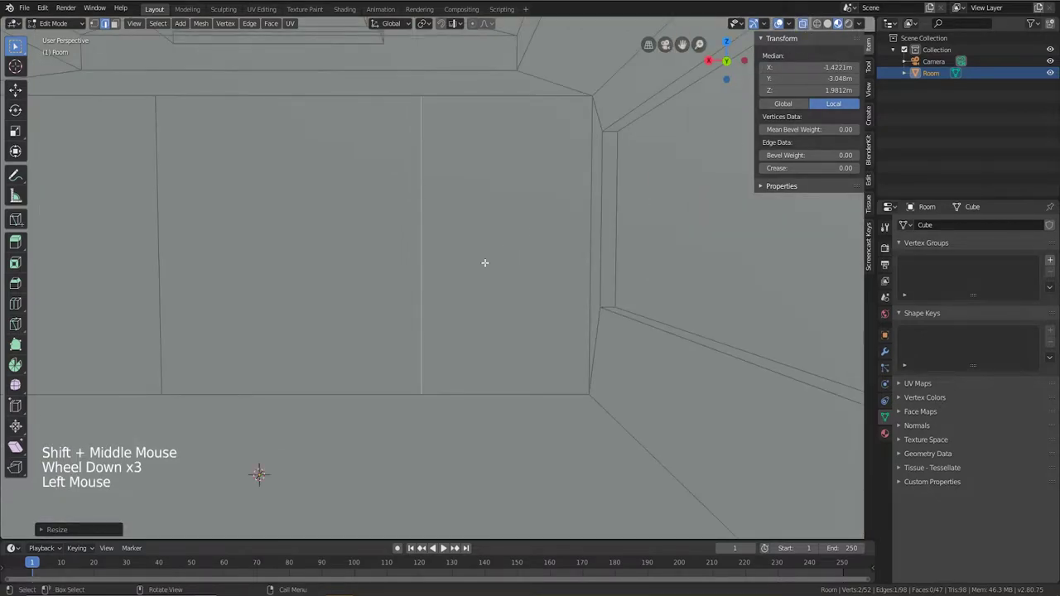
pyautogui.click(803, 25)
pyautogui.click(804, 25)
pyautogui.click(803, 25)
pyautogui.click(803, 25)
pyautogui.click(804, 25)
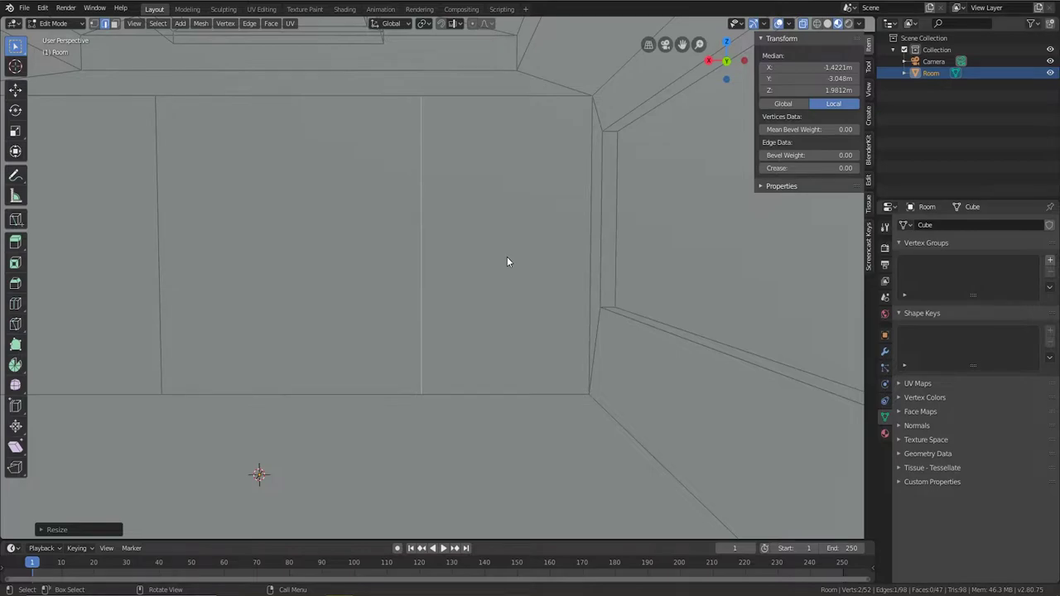
pyautogui.scroll(-5, 508, 260)
pyautogui.moveTo(508, 260); pyautogui.dragTo(495, 284, button='middle')
pyautogui.scroll(2, 495, 284)
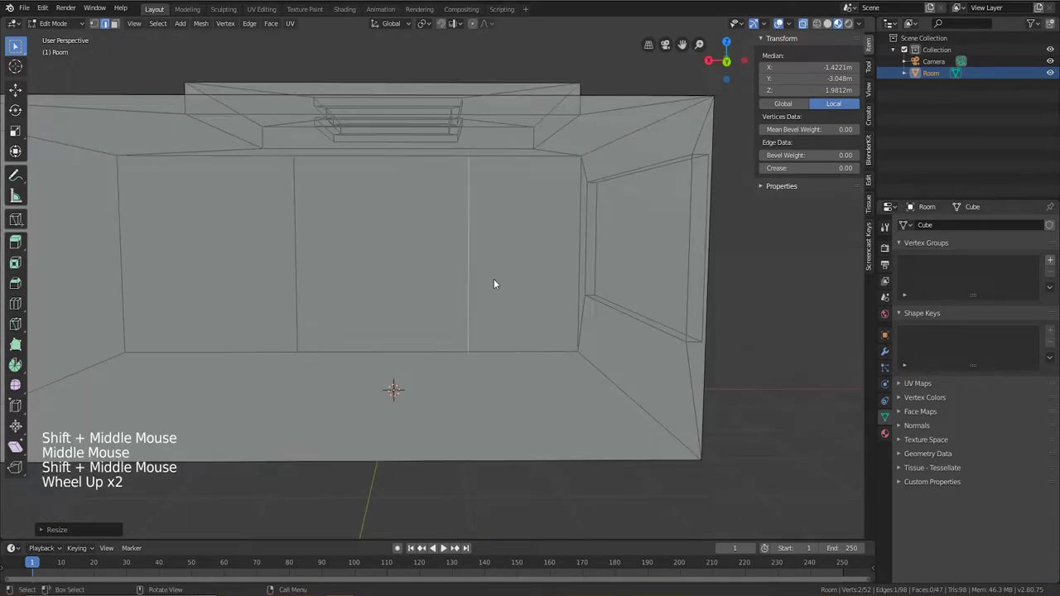
pyautogui.click(802, 25)
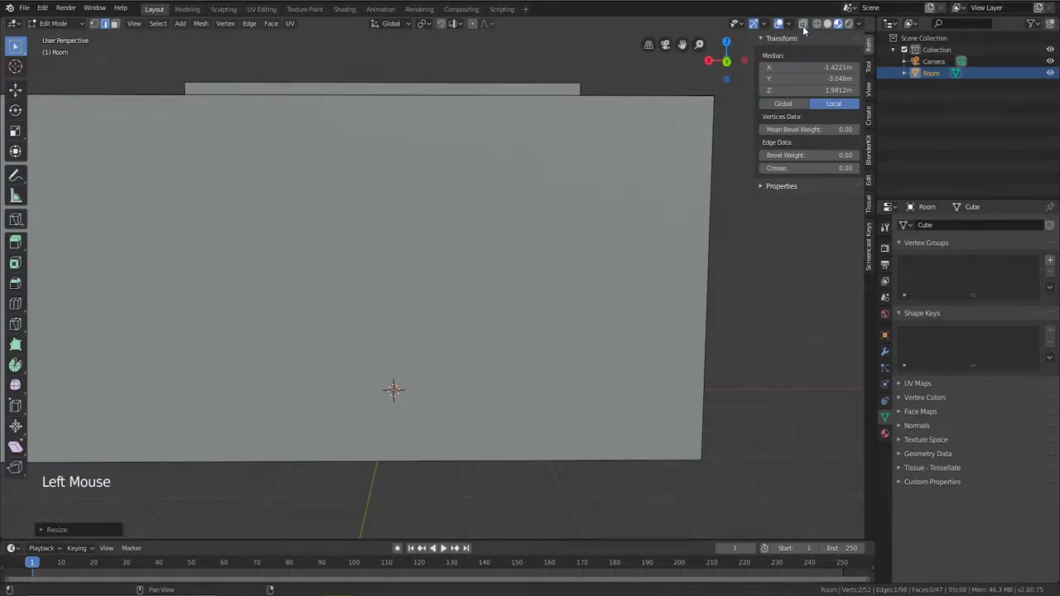
pyautogui.click(802, 26)
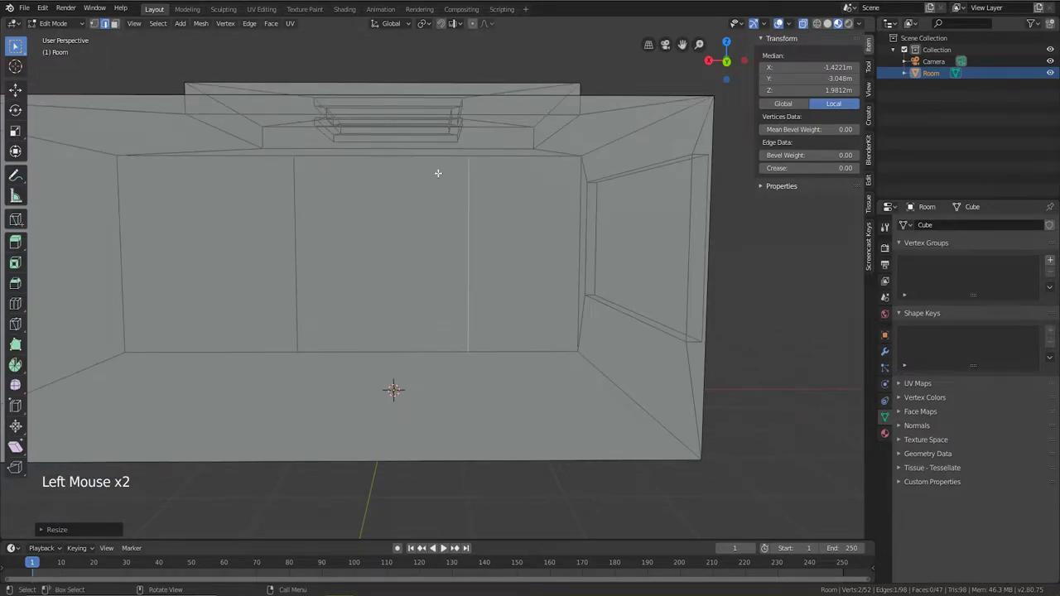
# - Select both vertical edges, scale them apart along X, then move them sideways along X
pyautogui.keyDown('shift'); pyautogui.click(296, 236); pyautogui.keyUp('shift')
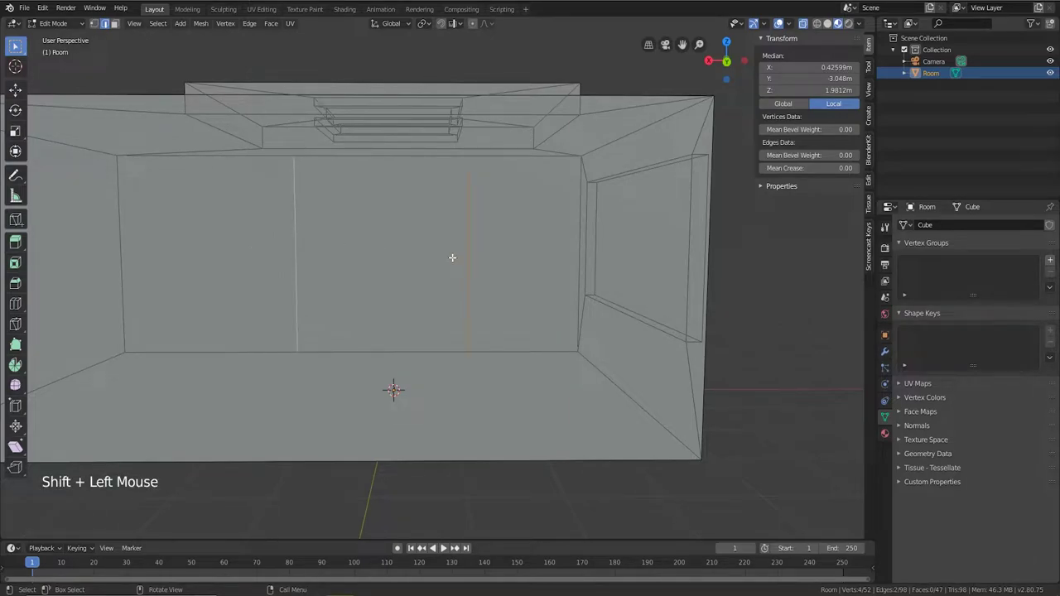
pyautogui.press('s')
pyautogui.press('x')
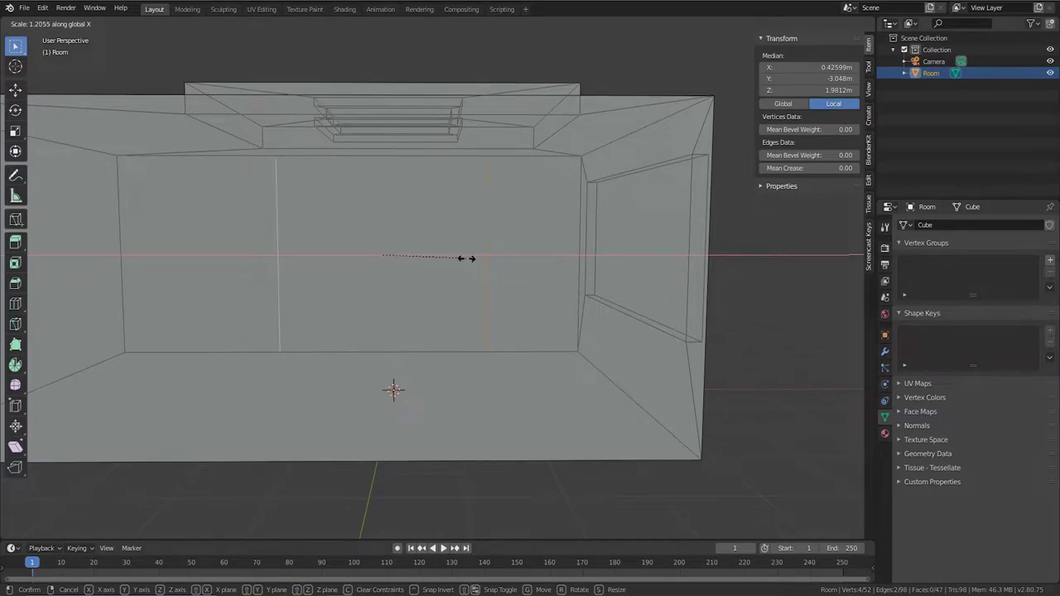
pyautogui.click(484, 268)
pyautogui.press('g')
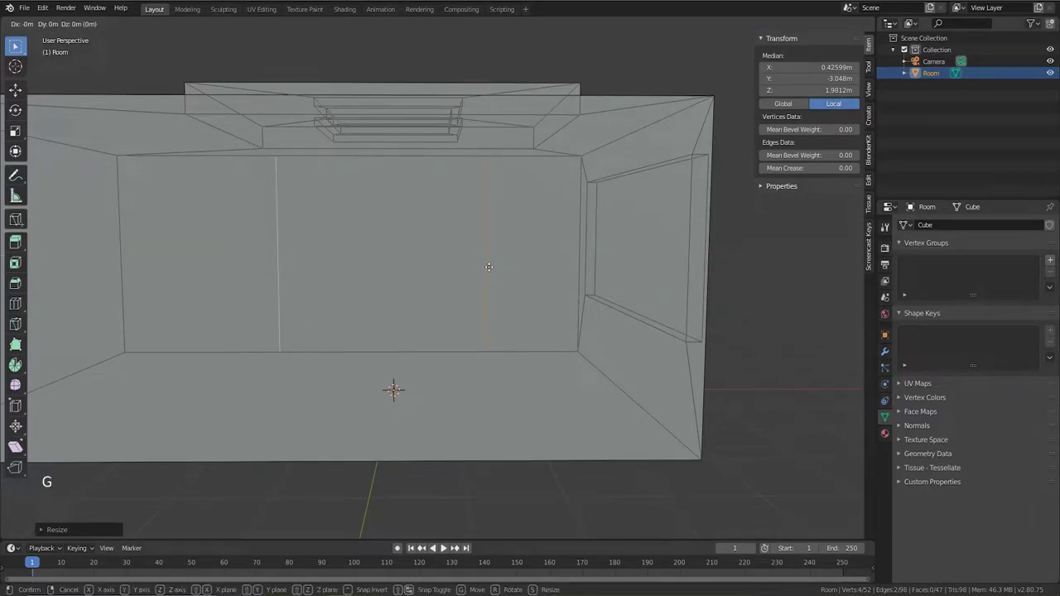
pyautogui.press('x')
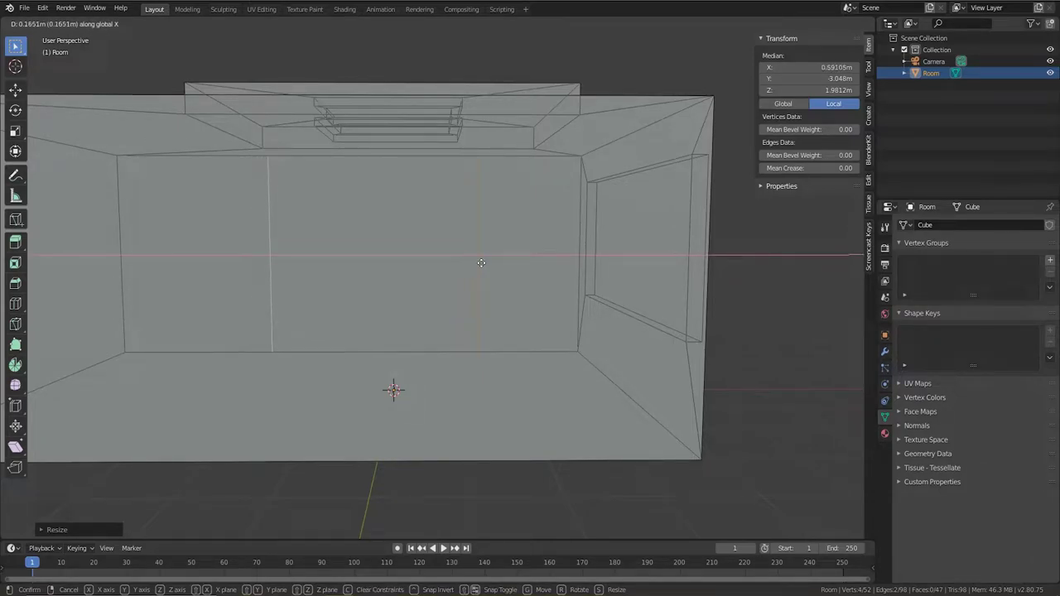
pyautogui.click(478, 263)
pyautogui.moveTo(396, 288); pyautogui.dragTo(464, 286, button='middle')
pyautogui.scroll(2, 436, 294)
pyautogui.scroll(1, 436, 294)
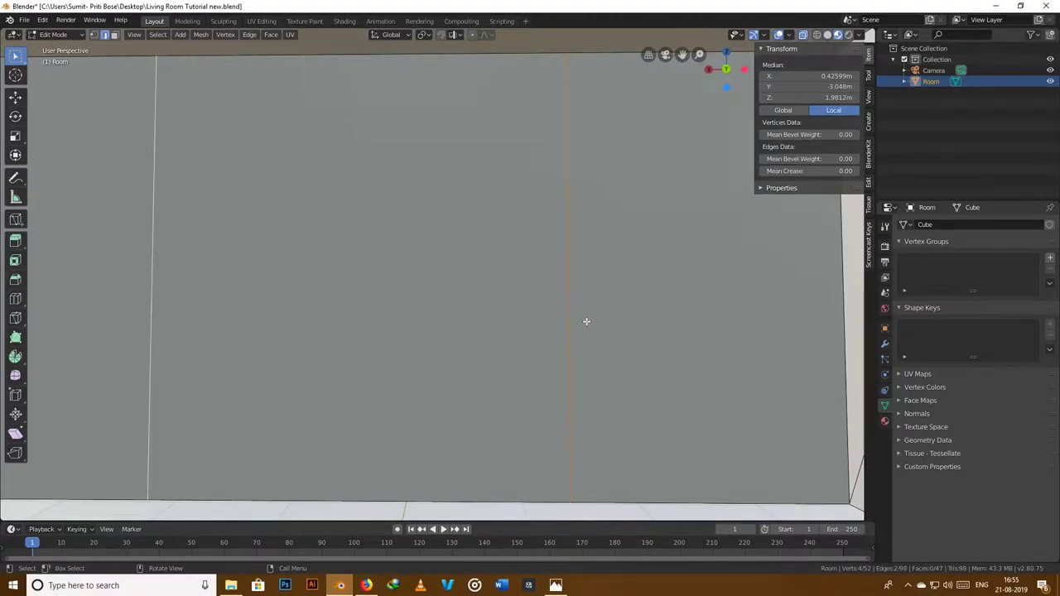
# - Bevel the two vertical edges into narrow strips
pyautogui.keyDown('shift'); pyautogui.moveTo(461, 287); pyautogui.dragTo(488, 300, button='middle'); pyautogui.keyUp('shift')
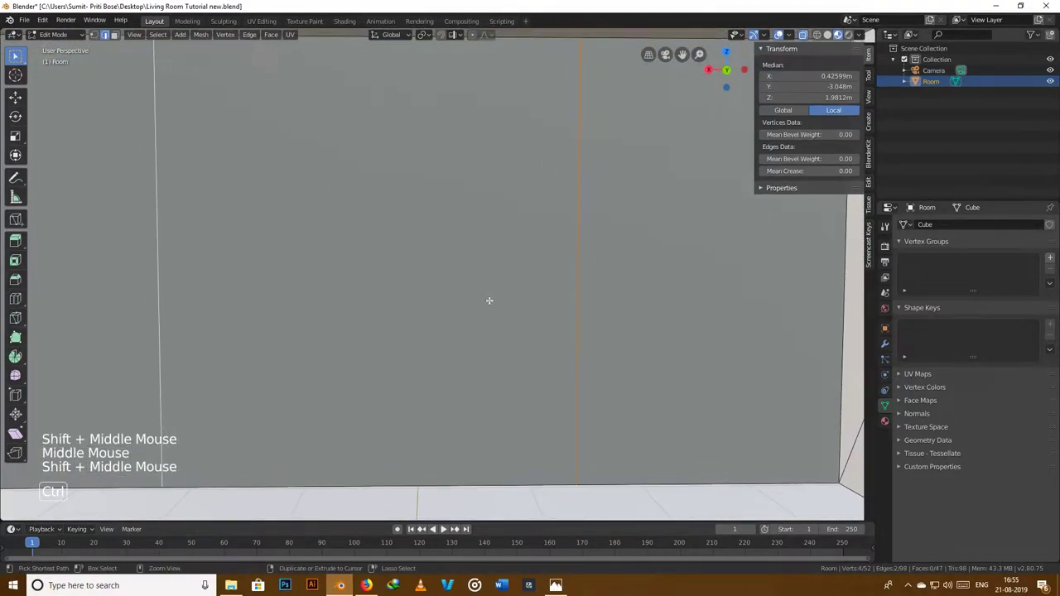
pyautogui.hotkey('ctrl', 'b')
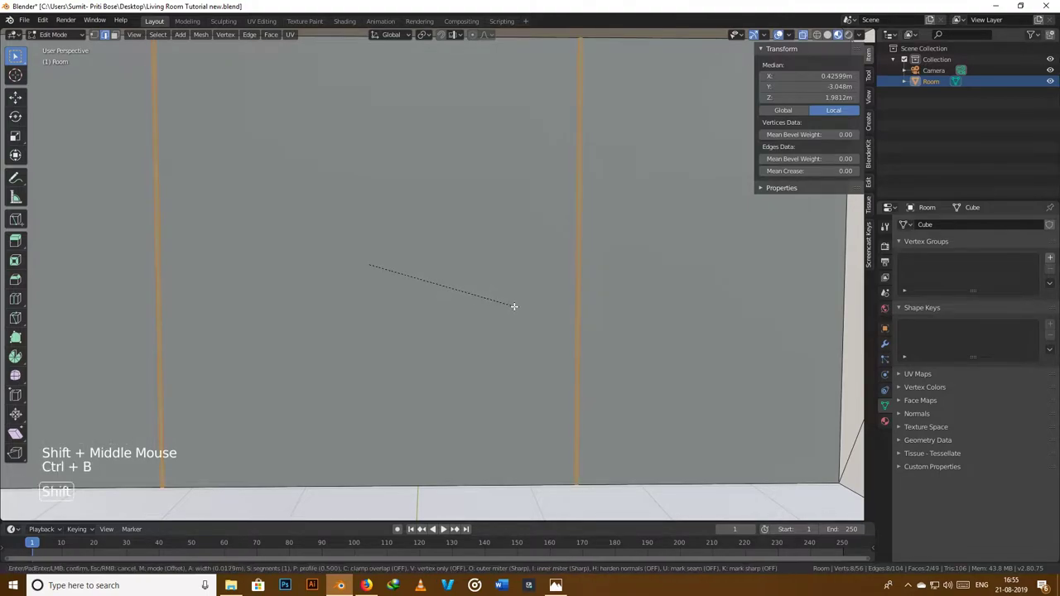
pyautogui.press('shift')
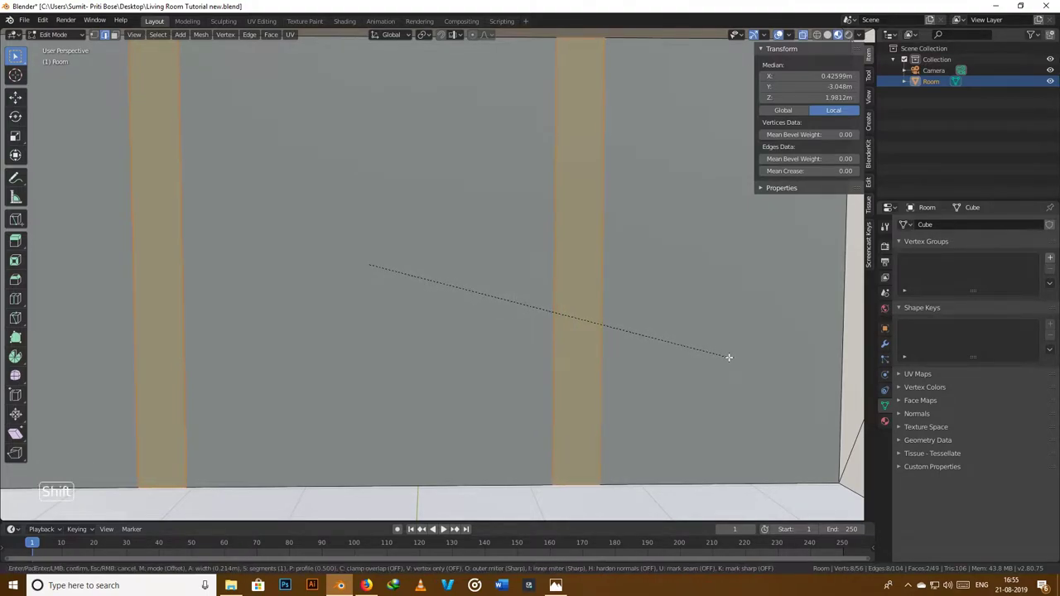
pyautogui.click(719, 357)
# - Extrude the strips out from the wall to form two pillars
pyautogui.moveTo(714, 357); pyautogui.dragTo(435, 363, button='middle')
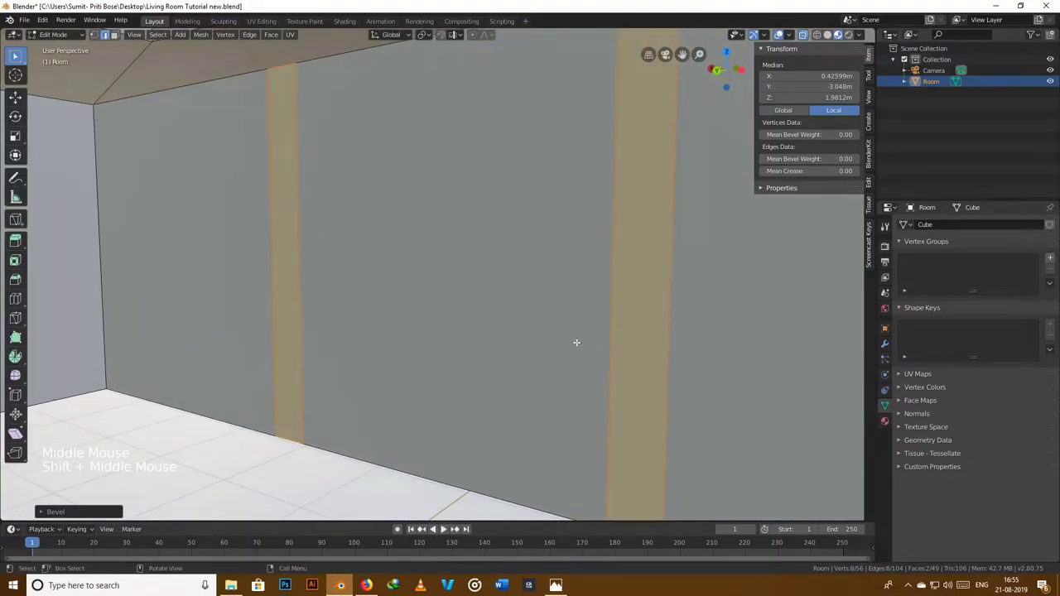
pyautogui.hotkey('ctrl', 'r')
pyautogui.click(493, 298)
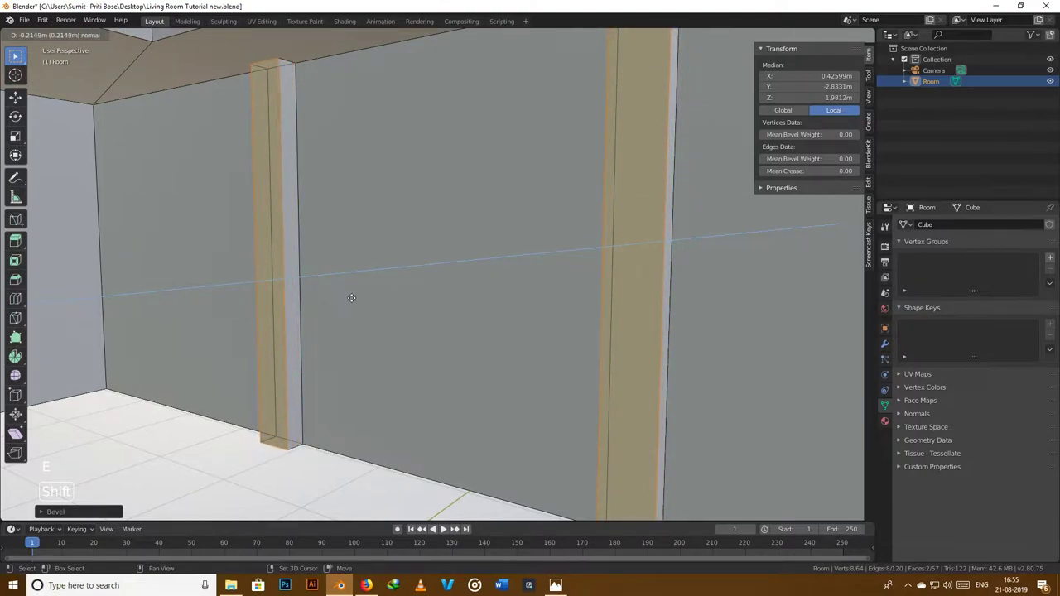
pyautogui.click(378, 298)
pyautogui.moveTo(378, 298); pyautogui.dragTo(408, 301, button='middle')
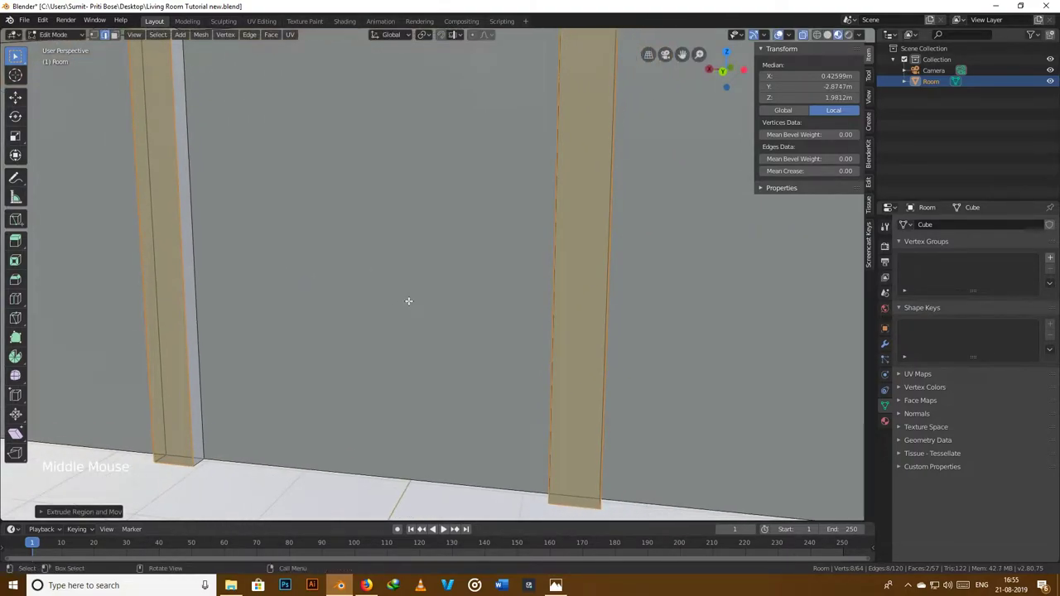
# - In face select, extrude the wall face between the pillars about 0.27 m
pyautogui.click(114, 34)
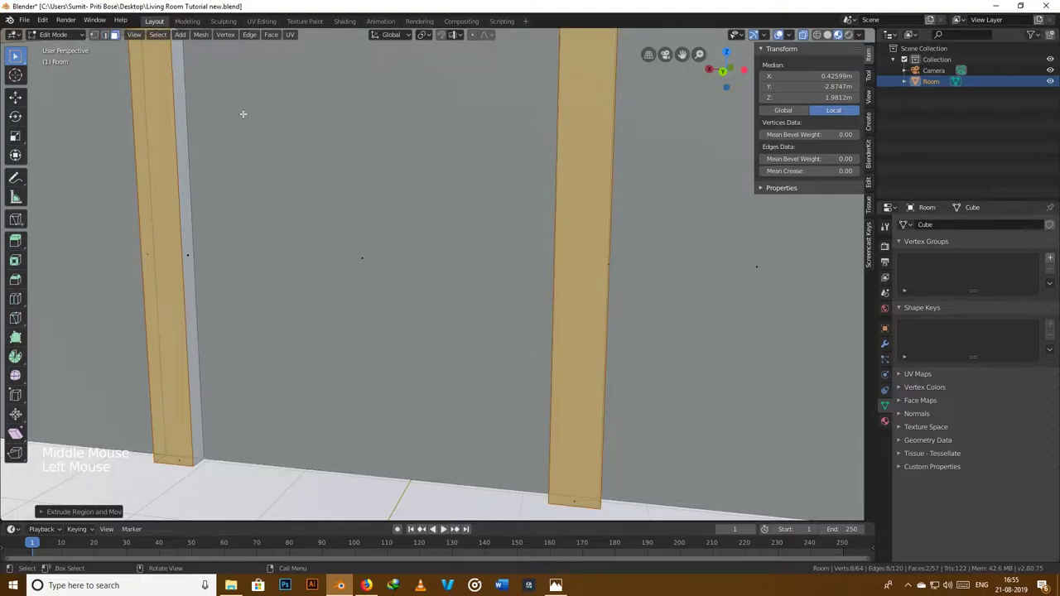
pyautogui.hotkey('alt', 'a')
pyautogui.click(389, 254)
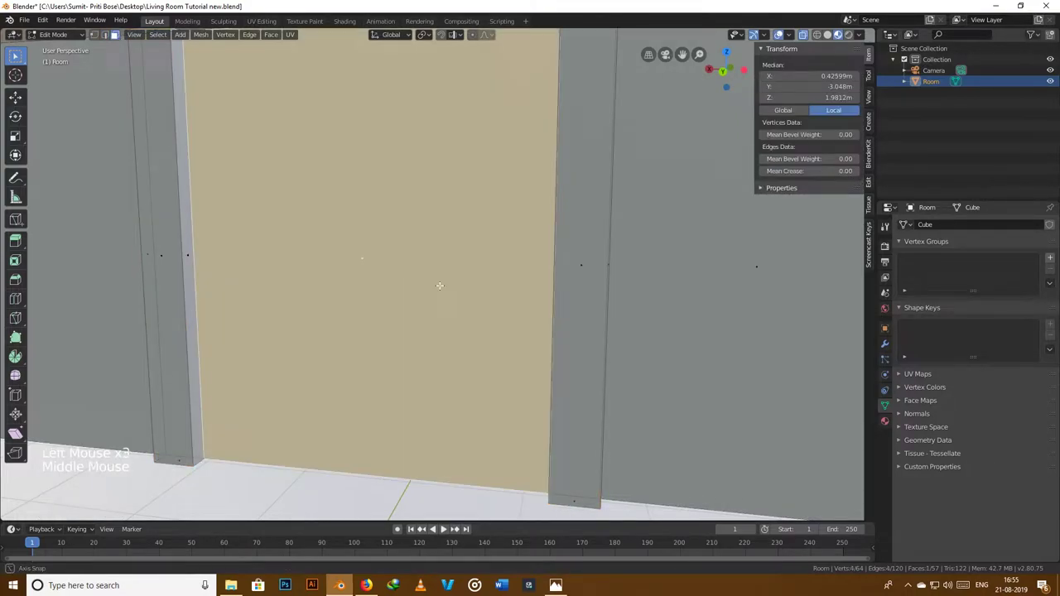
pyautogui.moveTo(438, 284); pyautogui.dragTo(426, 282, button='middle')
pyautogui.press('e')
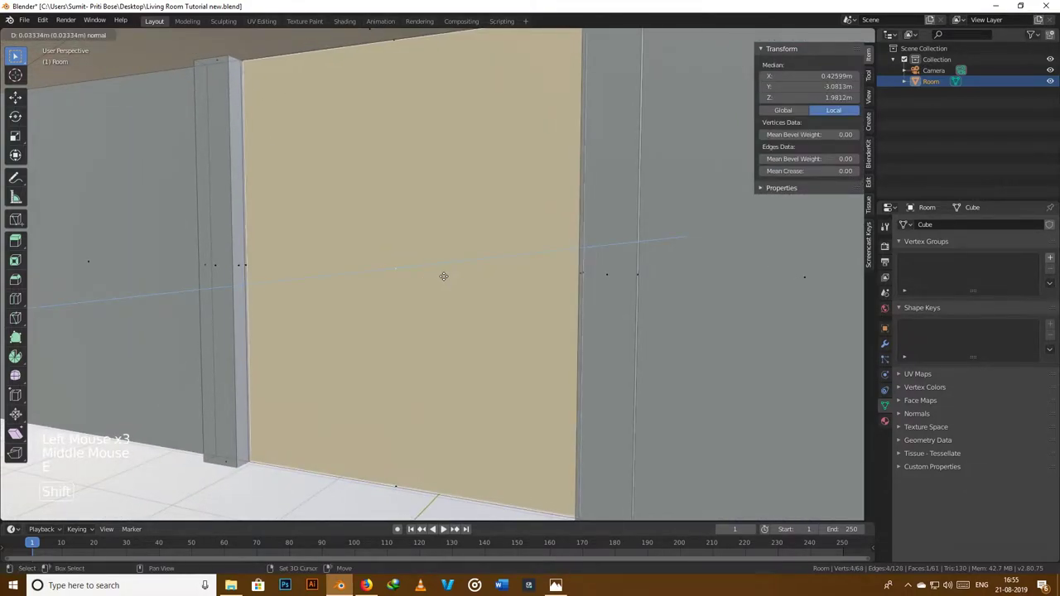
pyautogui.click(555, 243)
pyautogui.scroll(-2, 554, 243)
pyautogui.scroll(2, 555, 243)
pyautogui.moveTo(554, 242); pyautogui.dragTo(710, 135, button='middle')
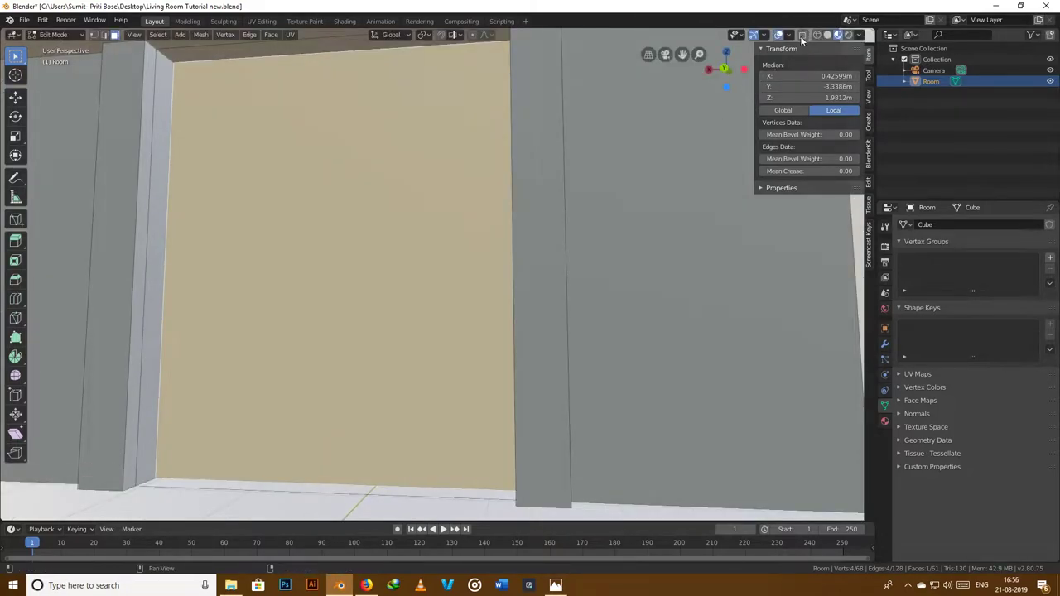
pyautogui.moveTo(566, 247); pyautogui.dragTo(589, 328, button='middle')
# - Select the front faces of the right and left pillars
pyautogui.click(542, 207)
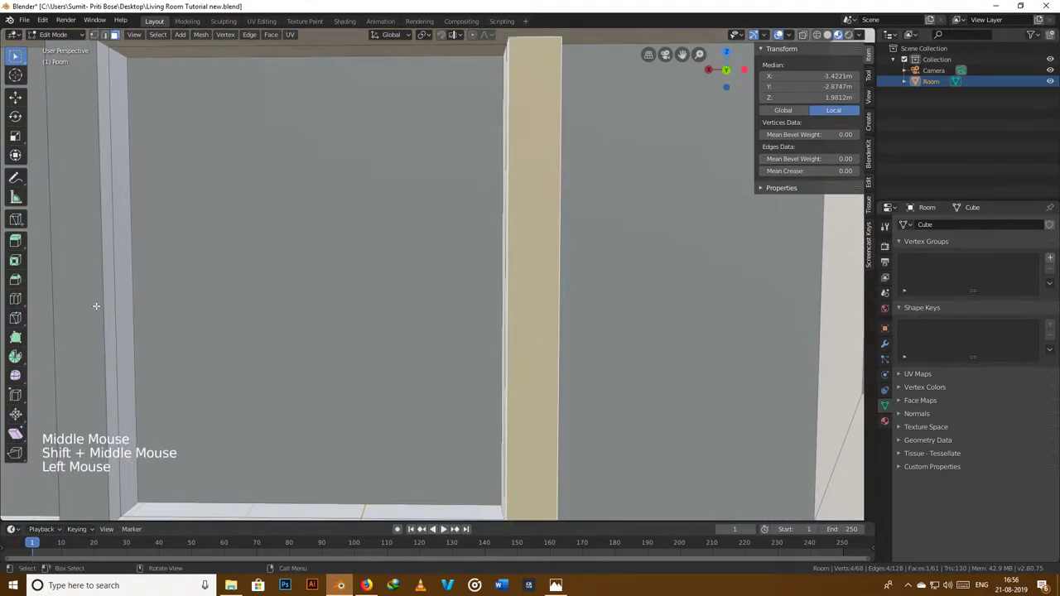
pyautogui.keyDown('shift'); pyautogui.click(478, 388); pyautogui.keyUp('shift')
pyautogui.keyDown('shift'); pyautogui.click(71, 245); pyautogui.keyUp('shift')
pyautogui.keyDown('shift'); pyautogui.moveTo(161, 313); pyautogui.dragTo(456, 324, button='middle'); pyautogui.keyUp('shift')
pyautogui.scroll(-2, 463, 328)
pyautogui.keyDown('ctrl'); pyautogui.scroll(5, 456, 324); pyautogui.keyUp('ctrl')
pyautogui.scroll(-2, 457, 326)
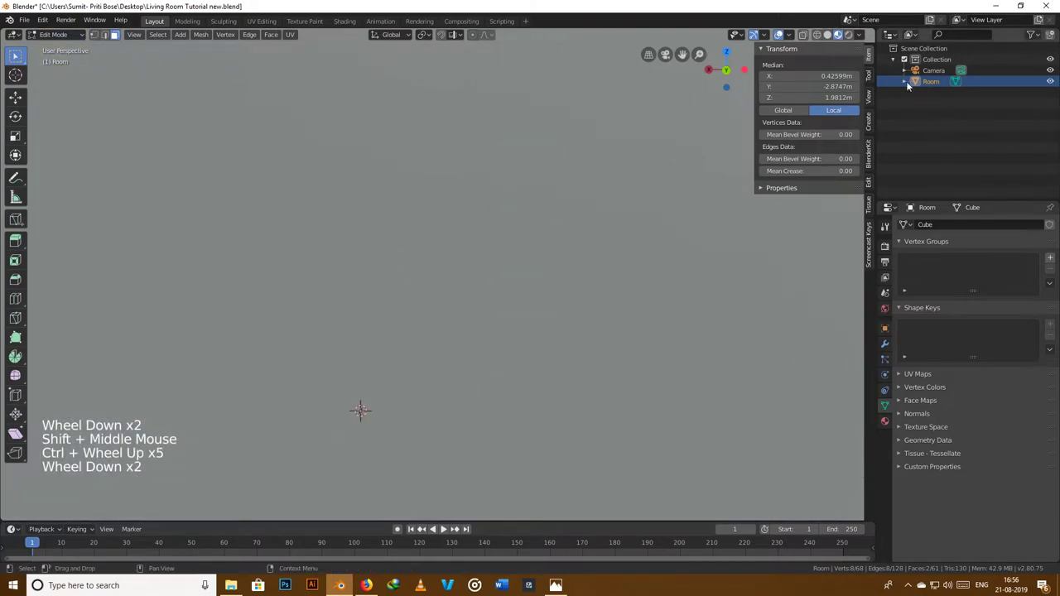
# - With X-ray on, inset the pillar front faces and shrink the insets vertically along Z
pyautogui.click(803, 35)
pyautogui.keyDown('shift'); pyautogui.moveTo(558, 241); pyautogui.dragTo(591, 281, button='middle'); pyautogui.keyUp('shift')
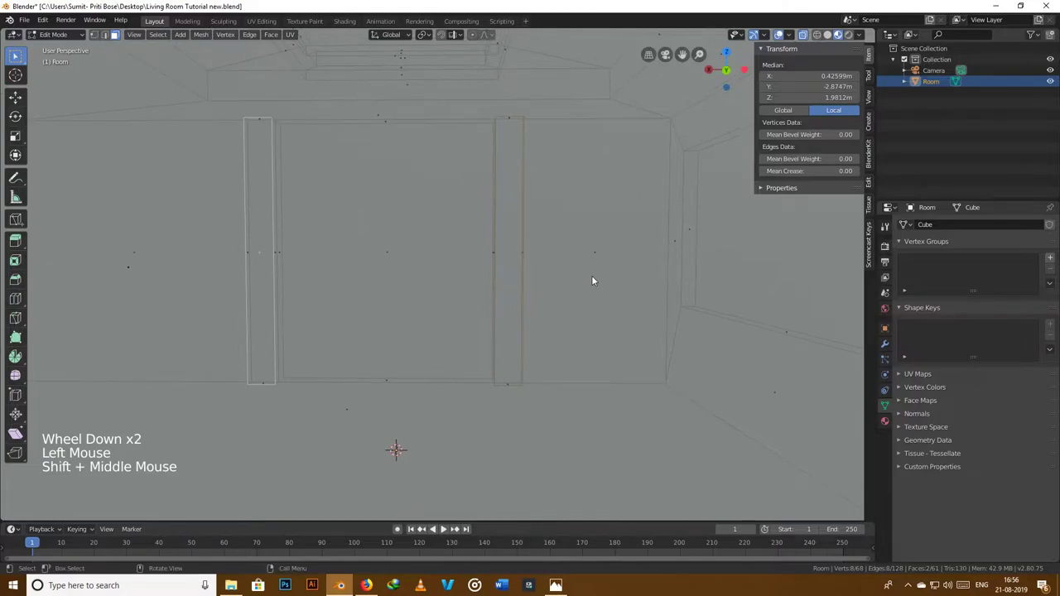
pyautogui.middleClick(591, 280)
pyautogui.press('i')
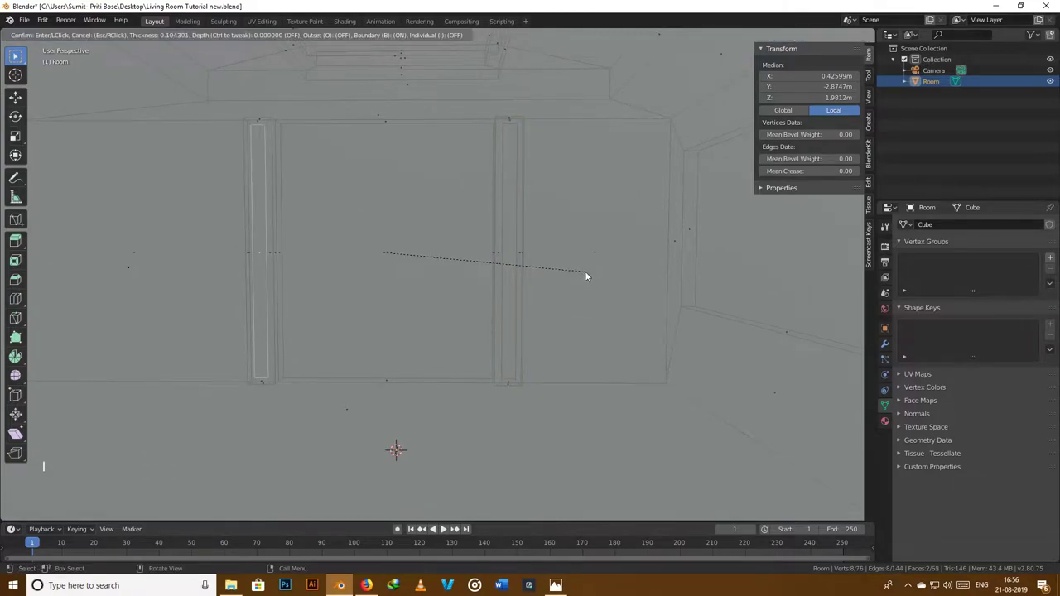
pyautogui.scroll(1, 585, 273)
pyautogui.click(586, 274)
pyautogui.scroll(1, 585, 277)
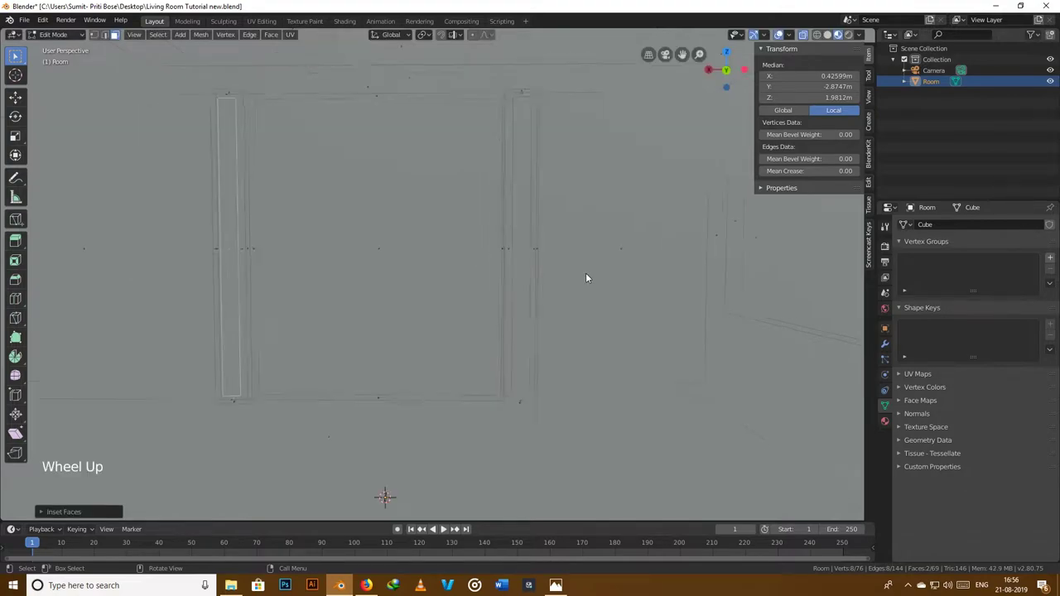
pyautogui.scroll(4, 585, 278)
pyautogui.keyDown('shift'); pyautogui.moveTo(585, 278); pyautogui.dragTo(558, 306, button='middle'); pyautogui.keyUp('shift')
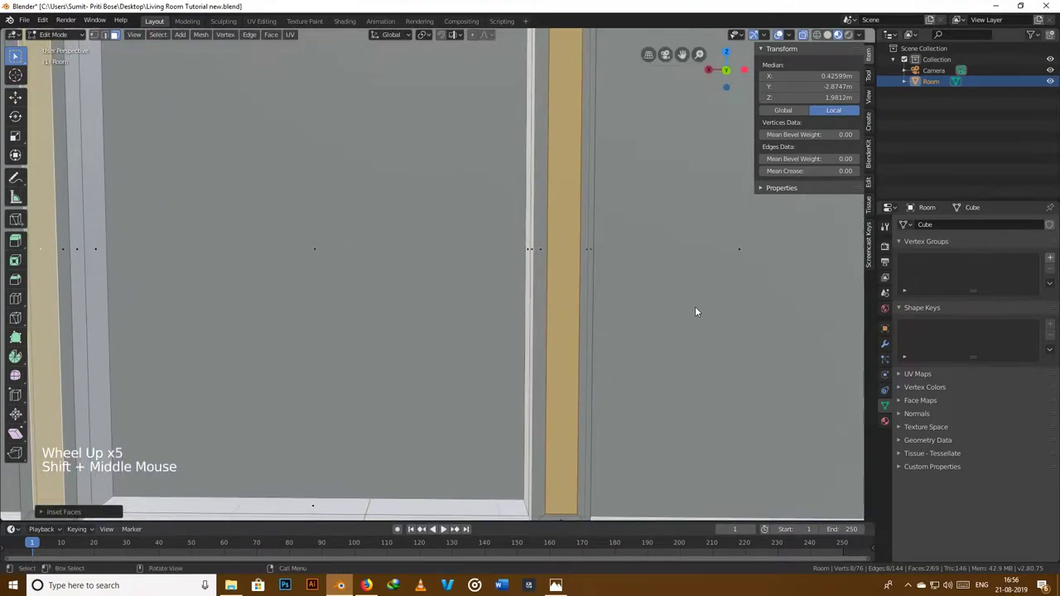
pyautogui.press('s')
pyautogui.press('z')
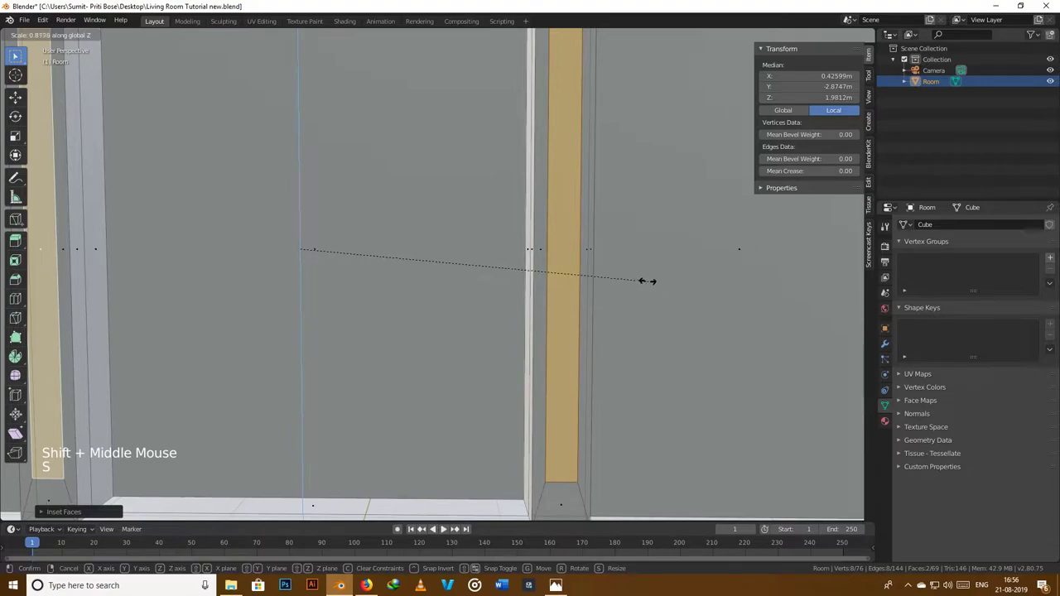
pyautogui.click(524, 243)
# - Extrude the inset faces and shift them along the Y axis
pyautogui.scroll(-2, 631, 282)
pyautogui.moveTo(631, 282); pyautogui.dragTo(511, 317, button='middle')
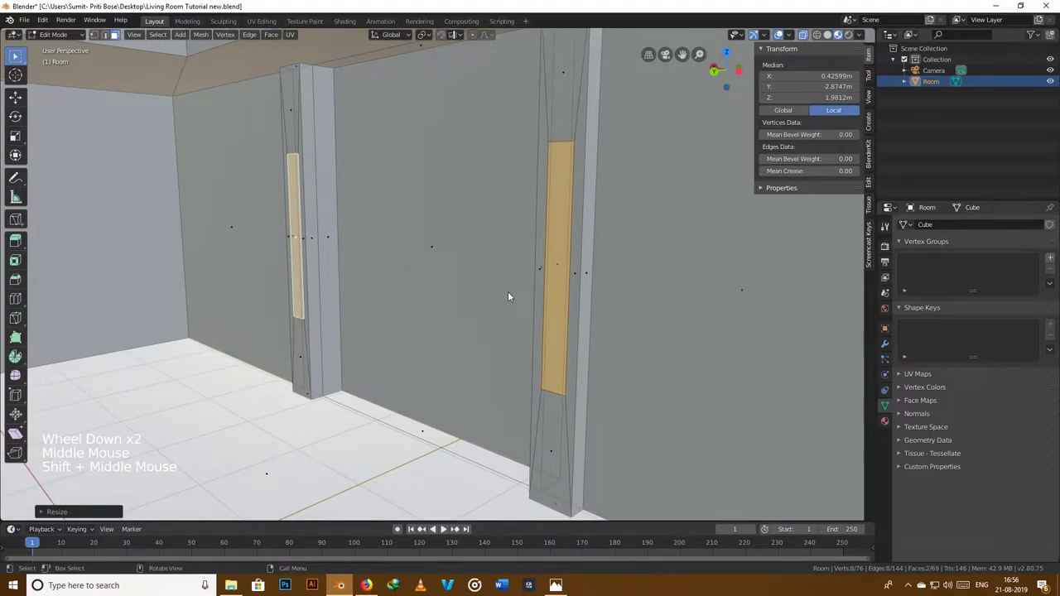
pyautogui.press('e')
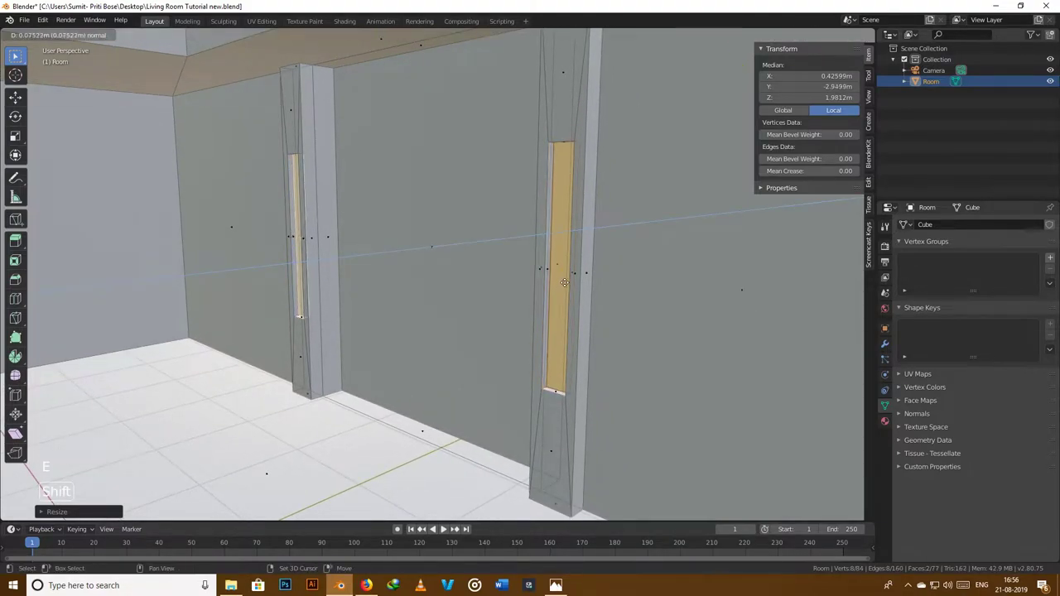
pyautogui.click(613, 275)
pyautogui.moveTo(563, 290); pyautogui.dragTo(594, 315, button='middle')
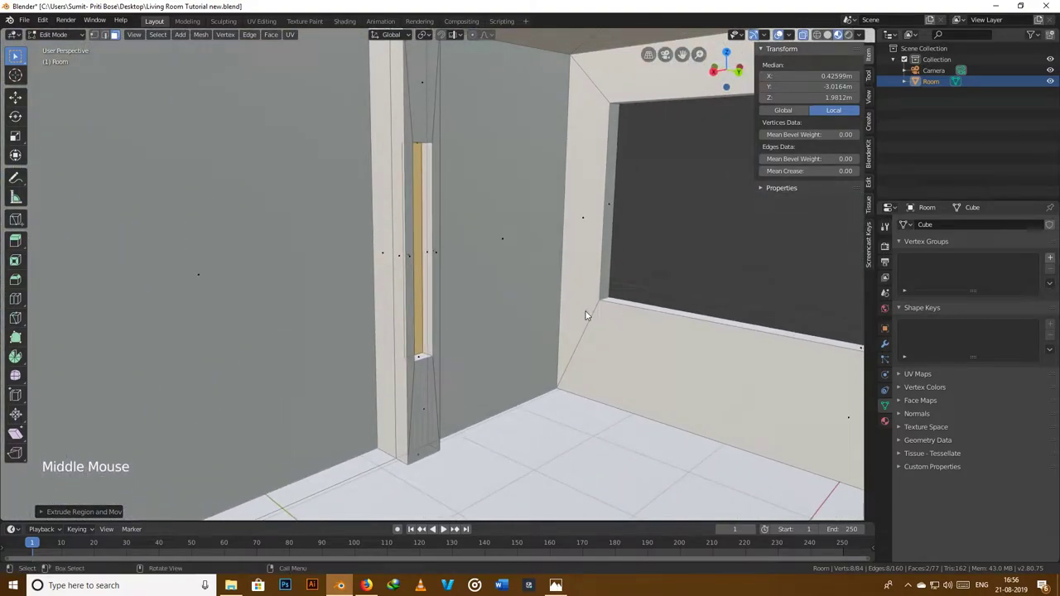
pyautogui.press('g')
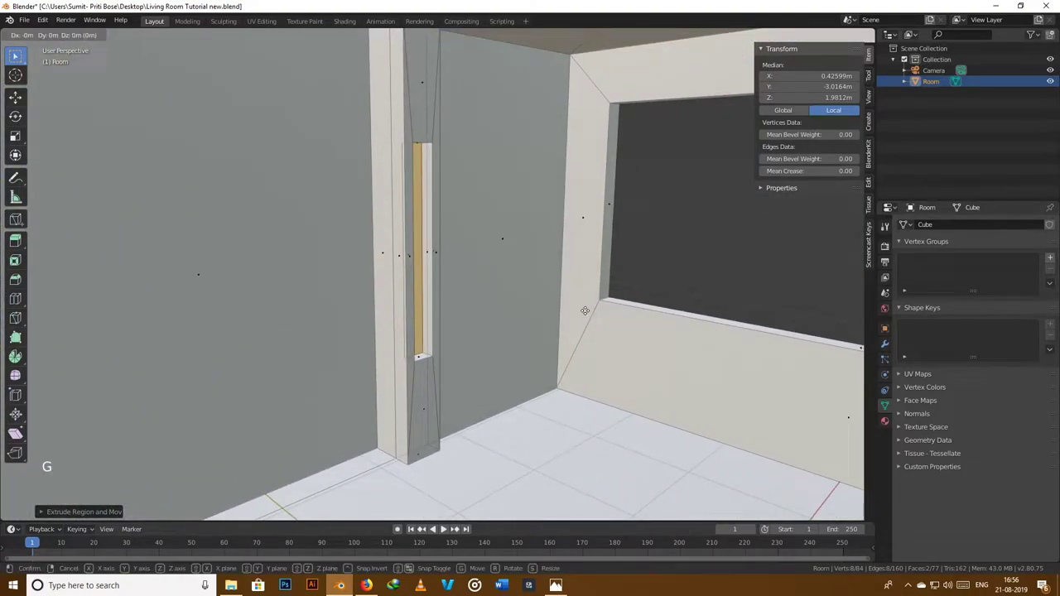
pyautogui.press('shift')
pyautogui.middleClick(563, 300)
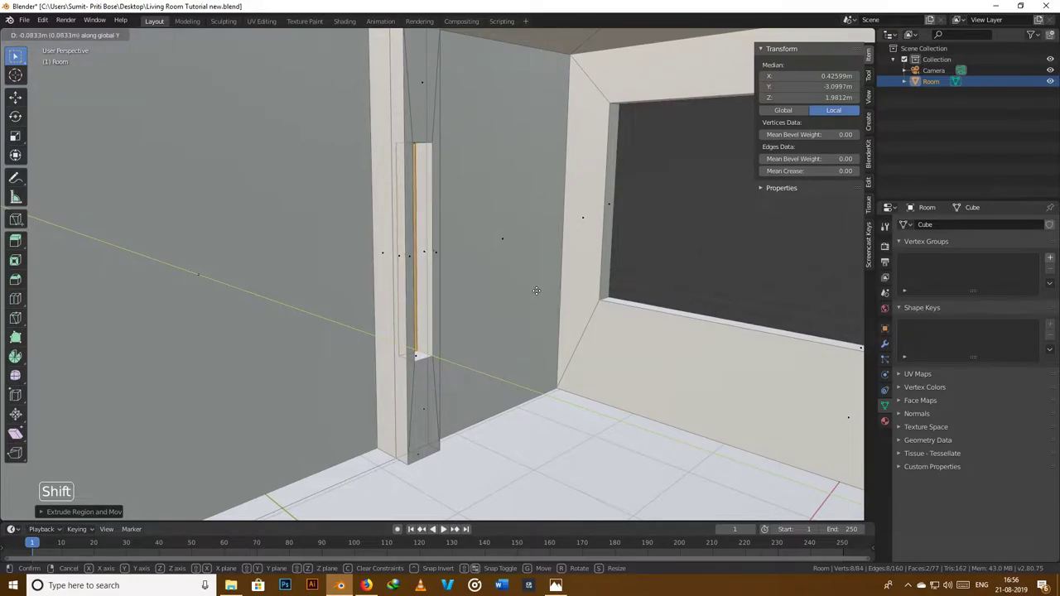
pyautogui.click(537, 290)
pyautogui.moveTo(537, 298); pyautogui.dragTo(450, 307, button='middle')
# - Return to Object Mode, save the living room file, and orbit down toward the floor
pyautogui.press('Tab')
pyautogui.press('Tab')
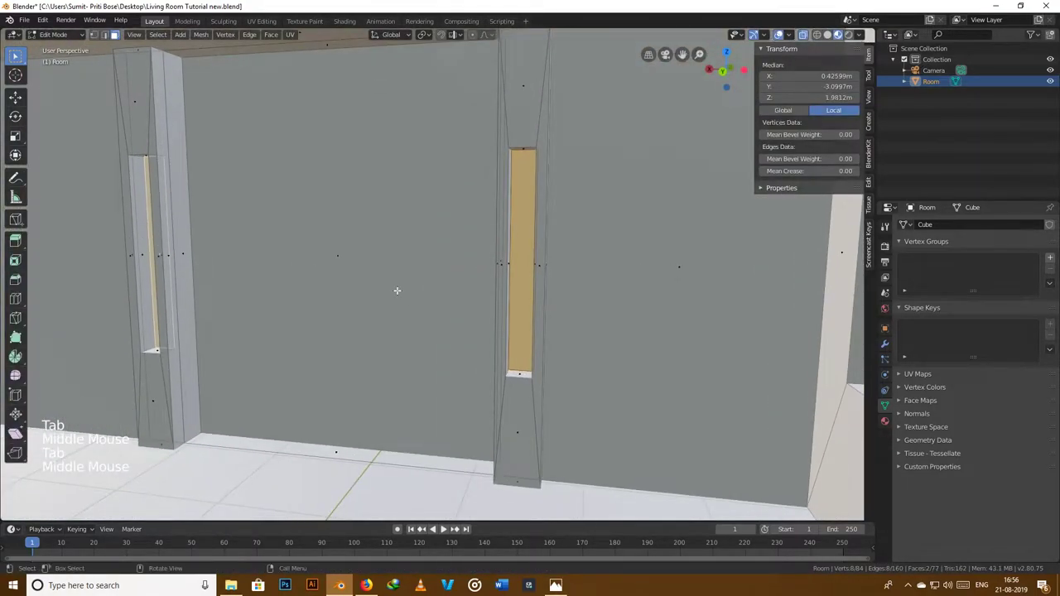
pyautogui.moveTo(319, 231); pyautogui.dragTo(248, 240, button='middle')
pyautogui.keyDown('shift'); pyautogui.moveTo(318, 269); pyautogui.dragTo(498, 293, button='middle'); pyautogui.keyUp('shift')
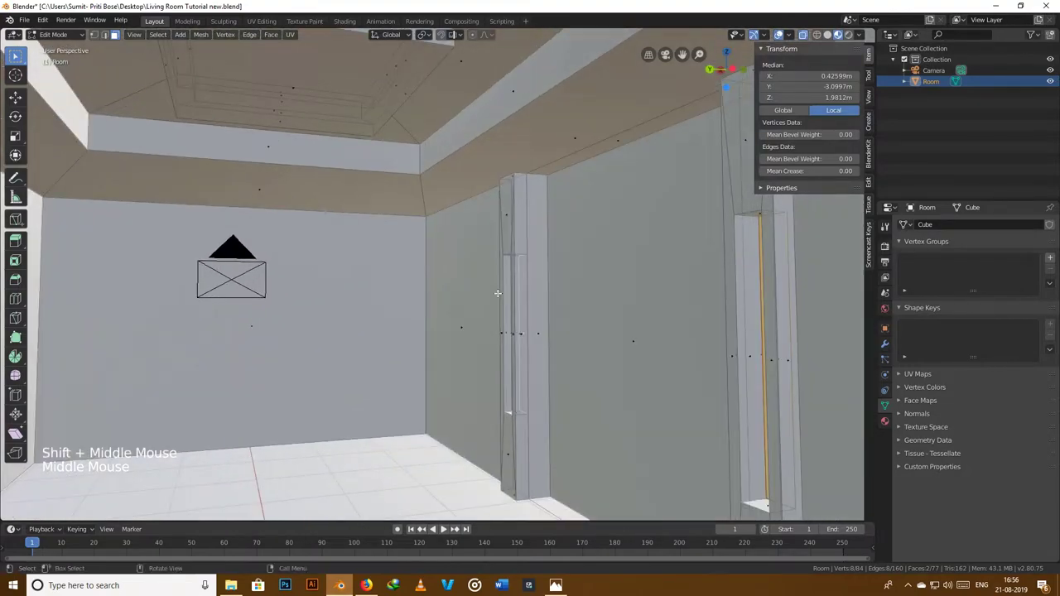
pyautogui.click(967, 173)
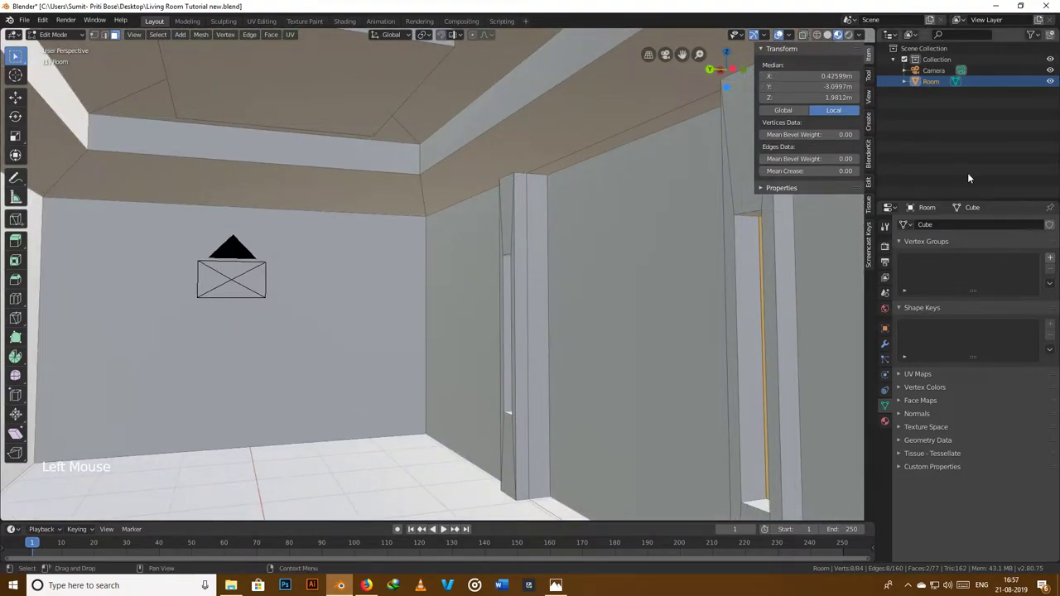
pyautogui.moveTo(419, 234); pyautogui.dragTo(492, 284, button='middle')
pyautogui.hotkey('ctrl', 's')
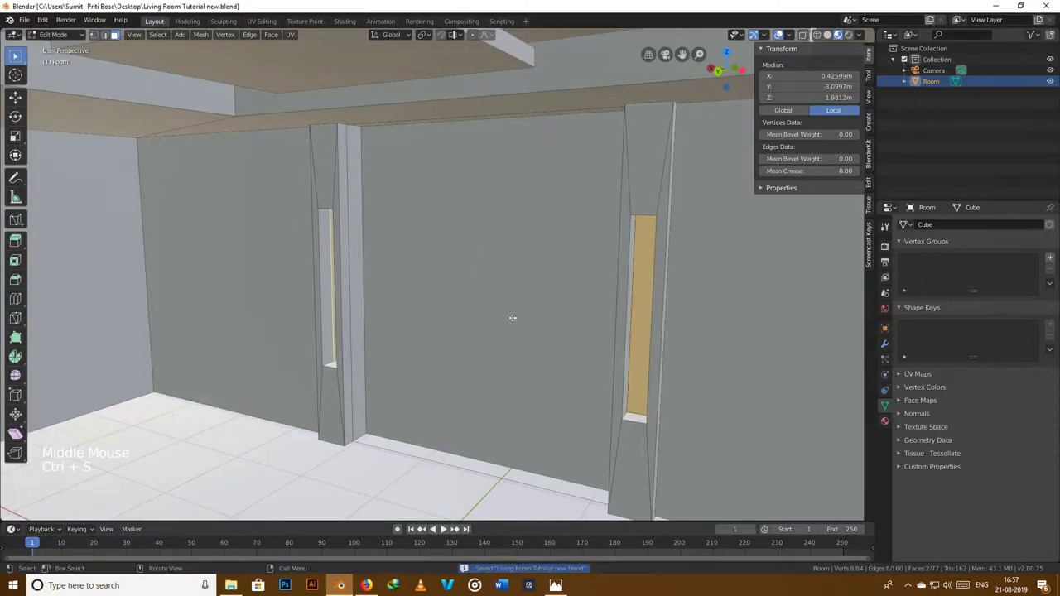
pyautogui.keyDown('ctrl'); pyautogui.moveTo(519, 335); pyautogui.dragTo(461, 141, button='middle'); pyautogui.keyUp('ctrl')
pyautogui.press('Tab')
pyautogui.moveTo(516, 315); pyautogui.dragTo(563, 303, button='middle')
# - Hide the room object so the scene is empty
pyautogui.click(575, 250)
pyautogui.press('h')
pyautogui.scroll(-3, 561, 313)
pyautogui.moveTo(560, 312); pyautogui.dragTo(615, 284, button='middle')
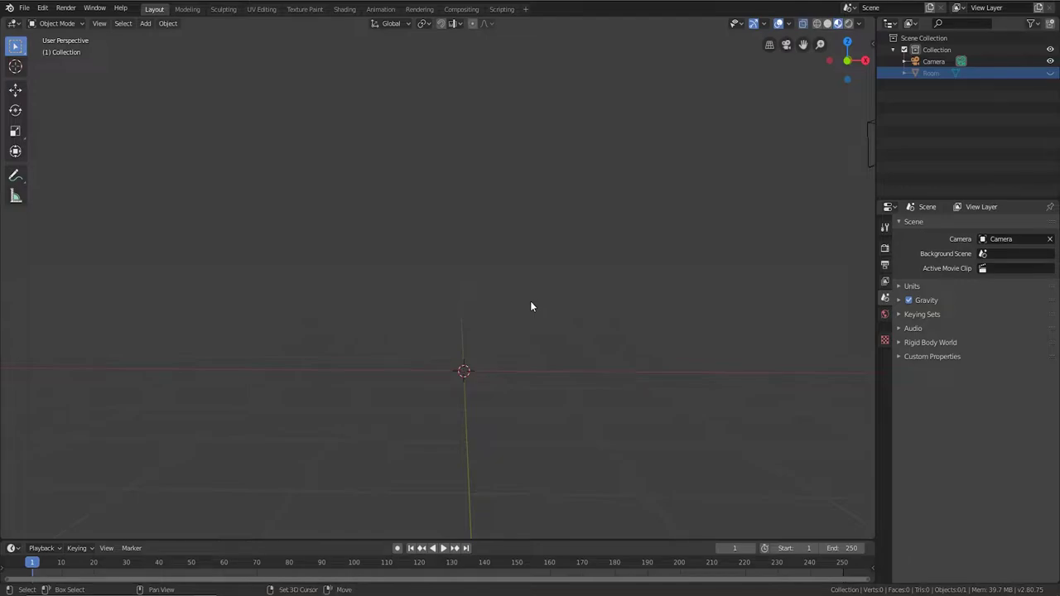
# - Add a cube and raise its mesh 1 m along Z in Edit Mode
pyautogui.hotkey('shift', 'a')
pyautogui.moveTo(530, 302)
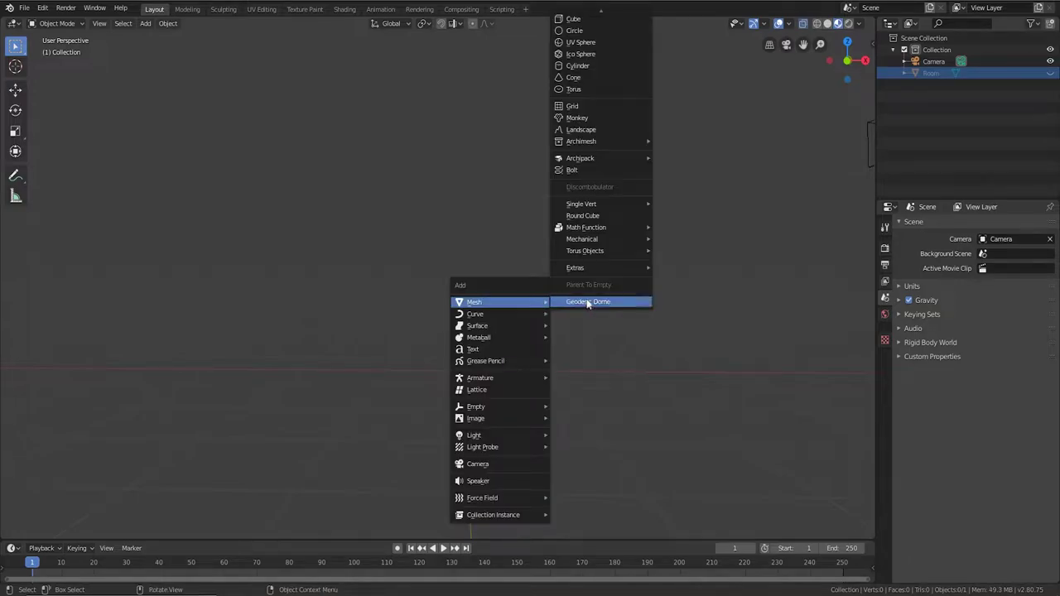
pyautogui.click(575, 18)
pyautogui.press('Tab')
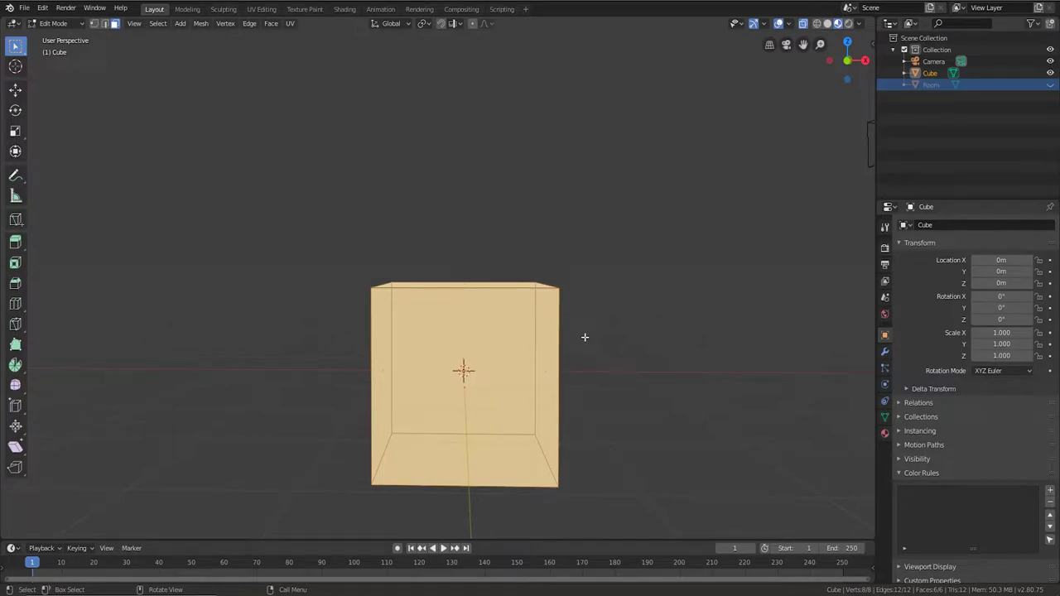
pyautogui.press('g')
pyautogui.write('z')
pyautogui.write('1')
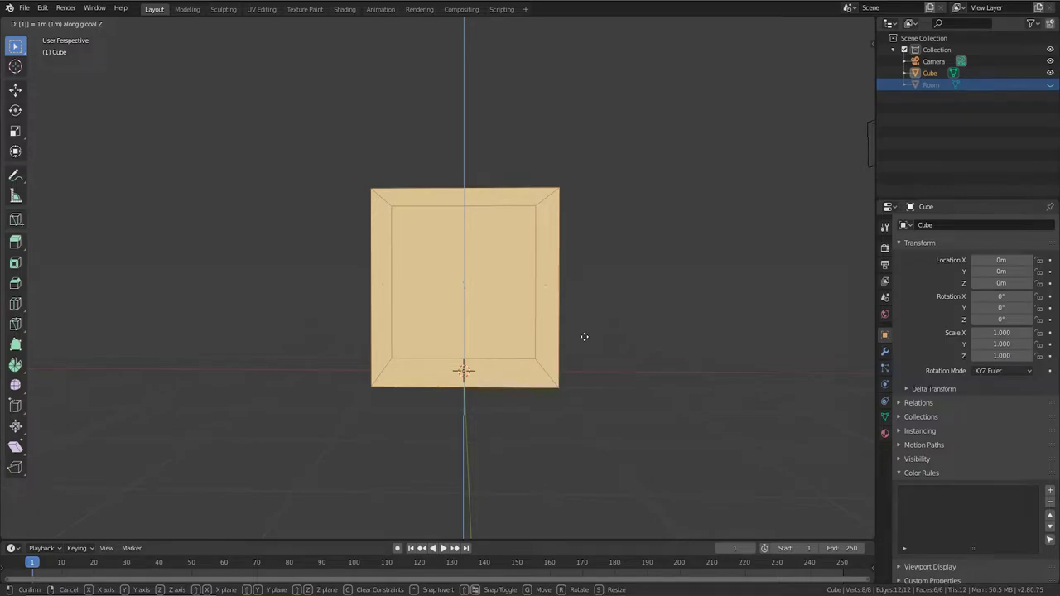
pyautogui.press('Return')
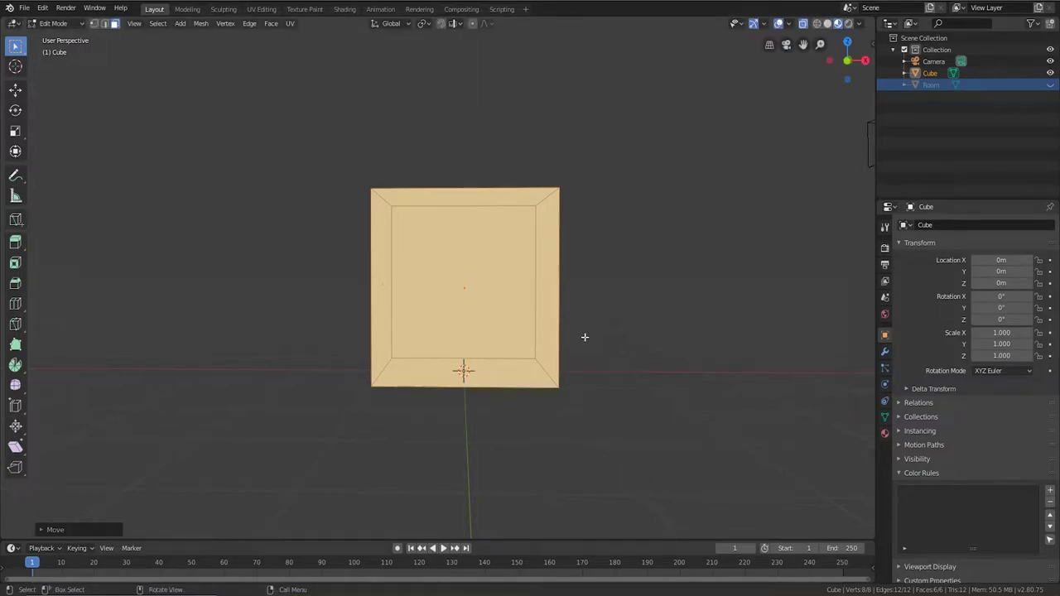
pyautogui.press('Tab')
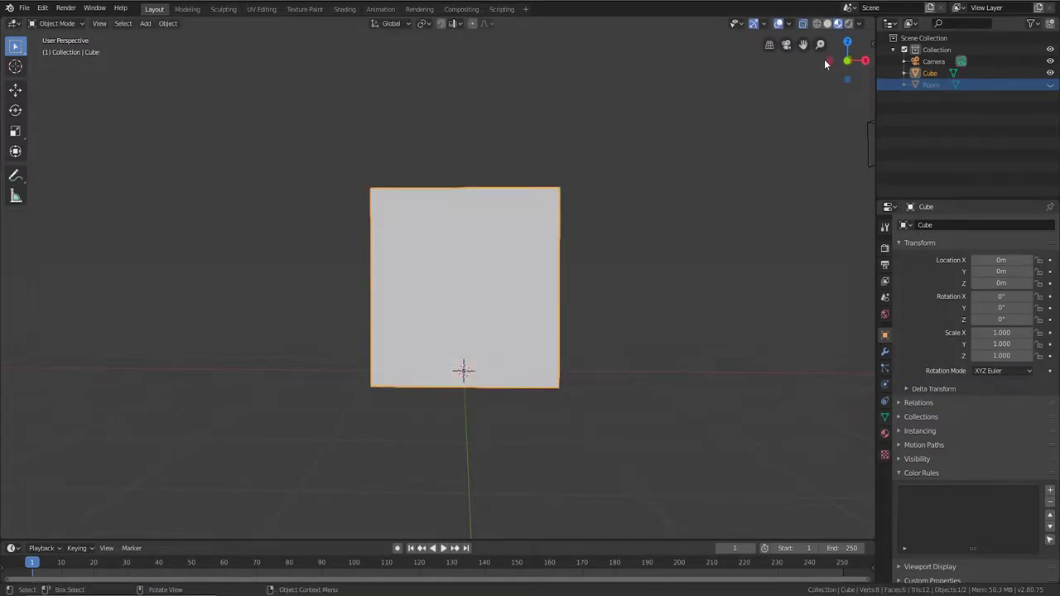
# - Turn on Screencast Keys from the viewport side panel
pyautogui.press('n')
pyautogui.click(771, 39)
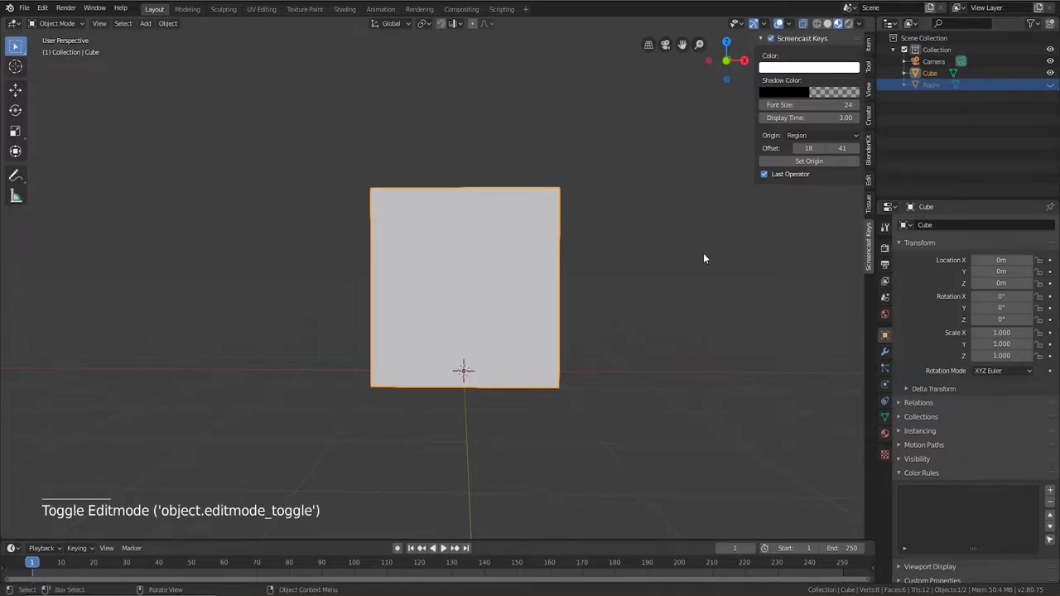
pyautogui.press('n')
pyautogui.moveTo(643, 311)
pyautogui.mouseDown(button='middle')
pyautogui.moveTo(560, 350)
pyautogui.moveTo(605, 333)
pyautogui.moveTo(615, 354)
pyautogui.moveTo(646, 327)
pyautogui.mouseUp(button='middle')
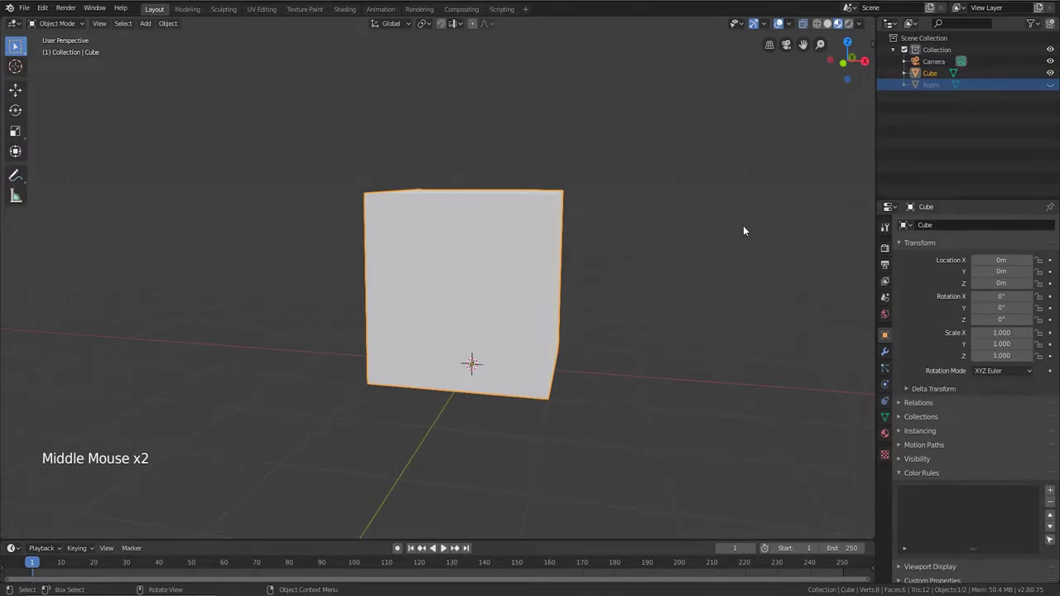
# - Flatten the cube to 0.289 height and set its depth to 0.620
pyautogui.press('s')
pyautogui.press('z')
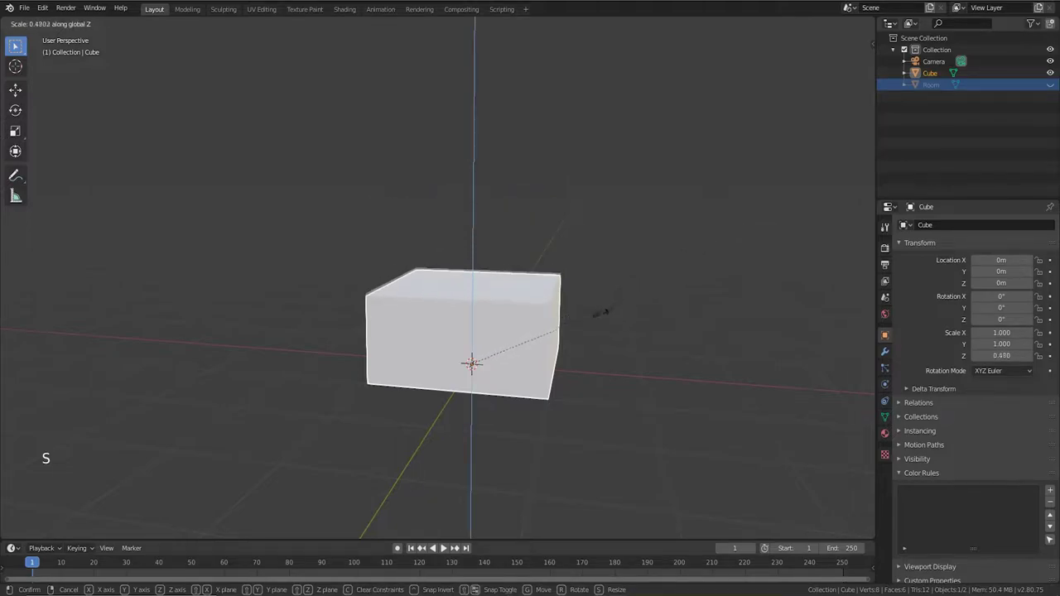
pyautogui.click(571, 343)
pyautogui.moveTo(625, 338); pyautogui.dragTo(552, 379, button='middle')
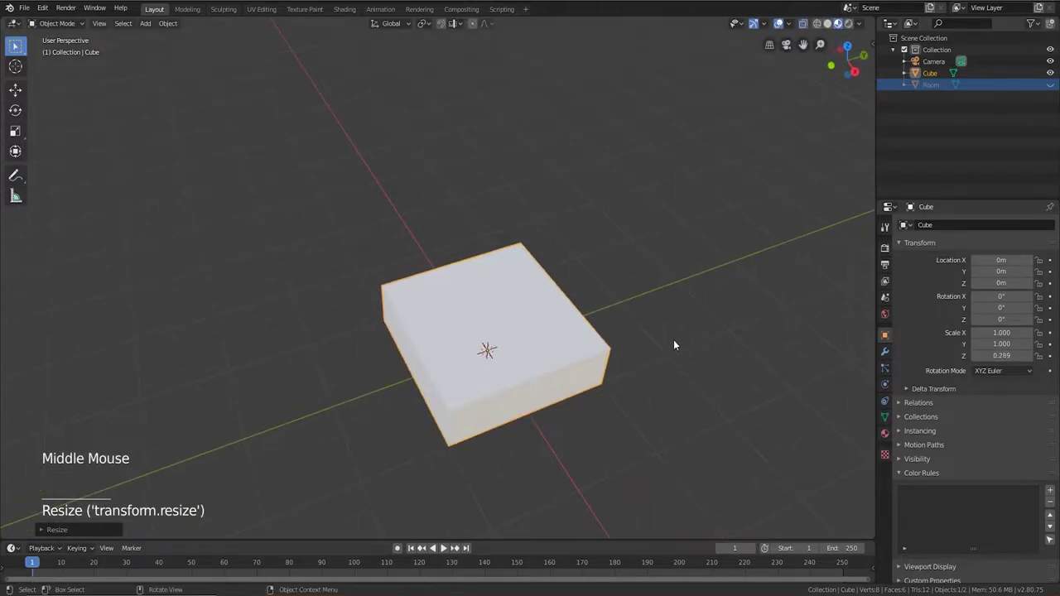
pyautogui.press('s')
pyautogui.press('y')
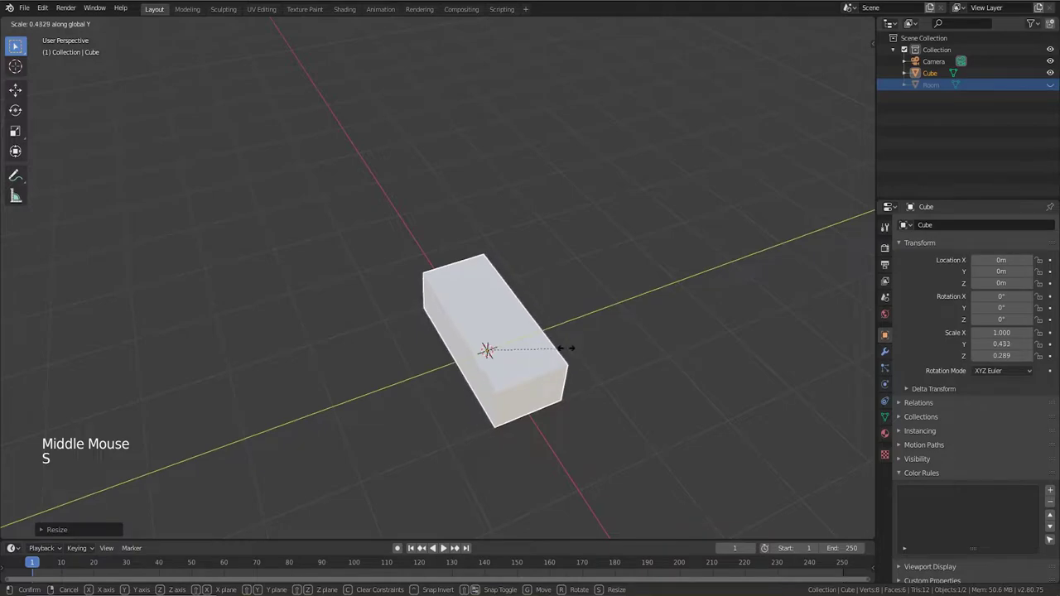
pyautogui.click(574, 347)
pyautogui.moveTo(532, 378); pyautogui.dragTo(554, 400, button='middle')
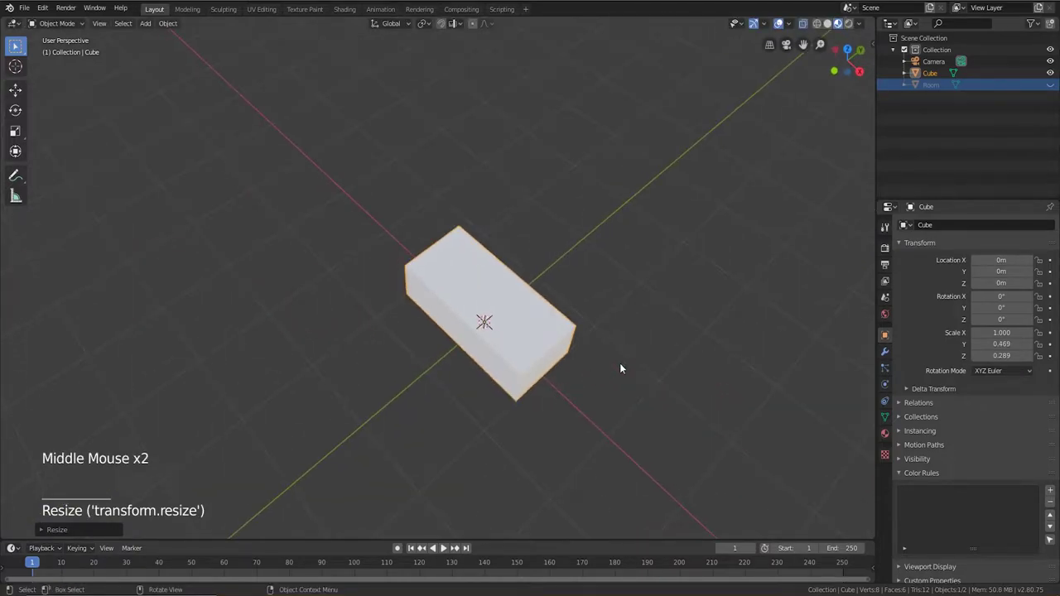
pyautogui.press('s')
pyautogui.press('y')
pyautogui.click(667, 344)
pyautogui.moveTo(588, 369); pyautogui.dragTo(618, 360, button='middle')
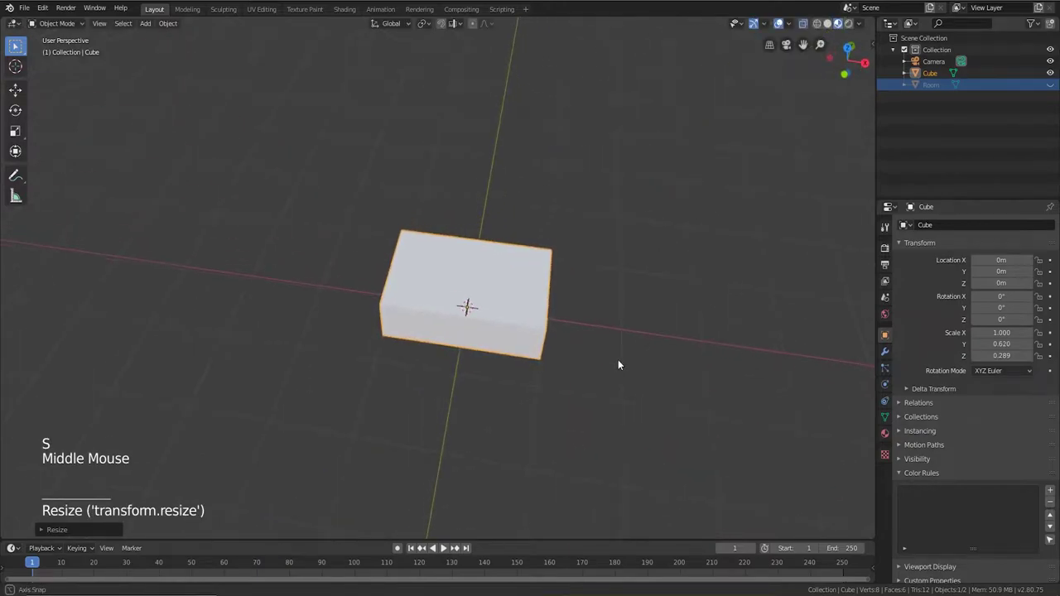
# - Stretch the box's length along X to 1.668
pyautogui.press('s')
pyautogui.press('x')
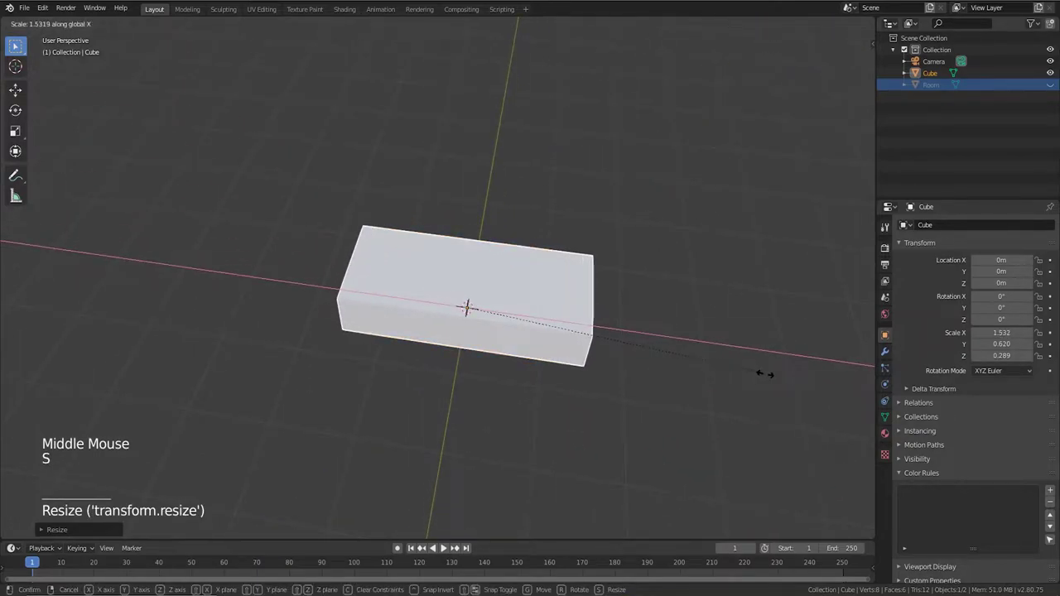
pyautogui.click(732, 351)
pyautogui.moveTo(732, 351); pyautogui.dragTo(659, 307, button='middle')
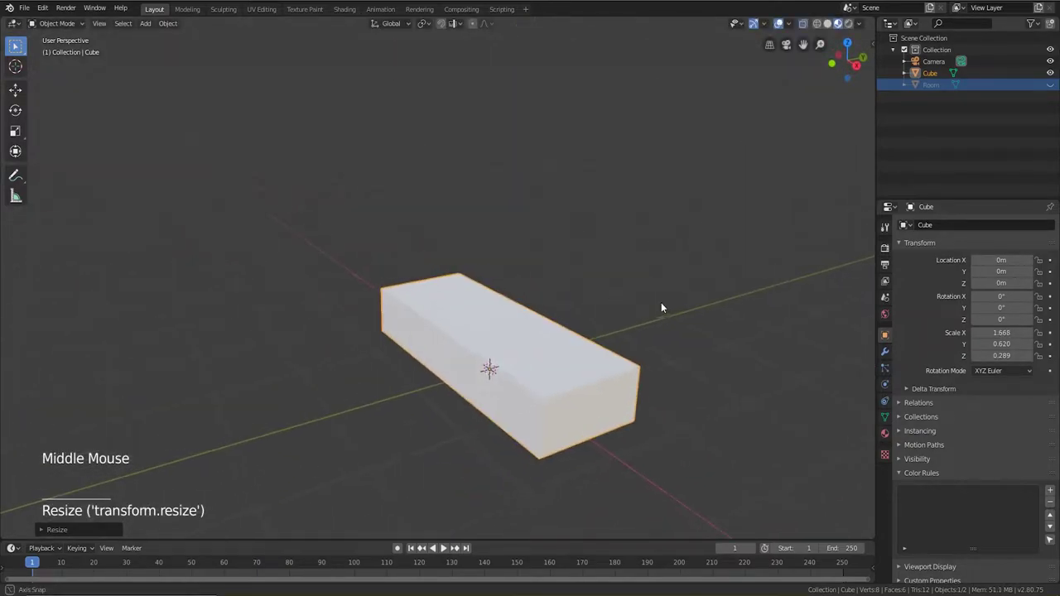
pyautogui.moveTo(641, 367); pyautogui.dragTo(581, 387, button='middle')
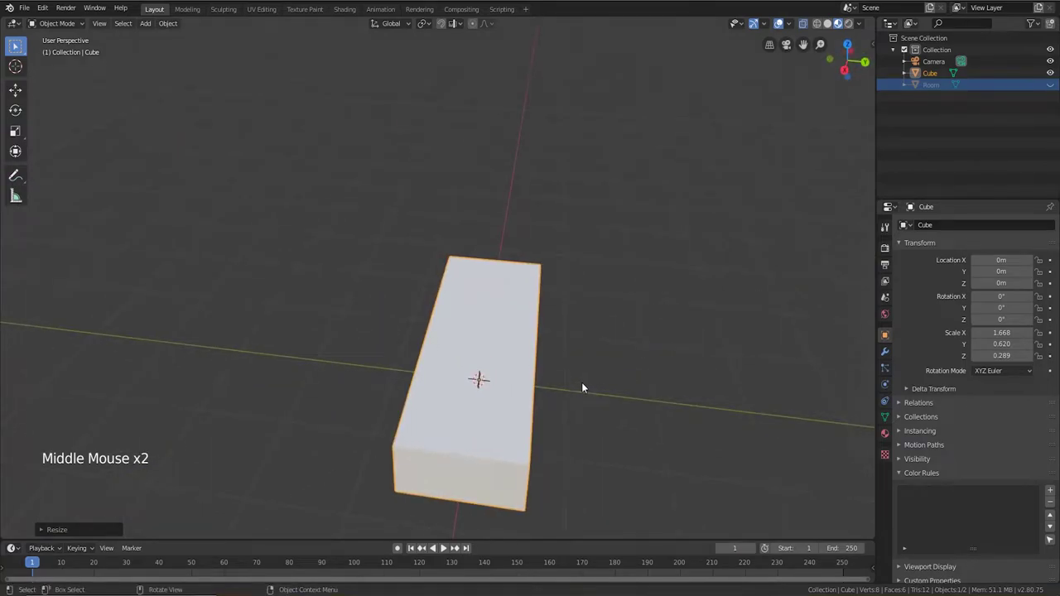
# - Add an edge loop across the box and slide it into position, viewed from above
pyautogui.press('Tab')
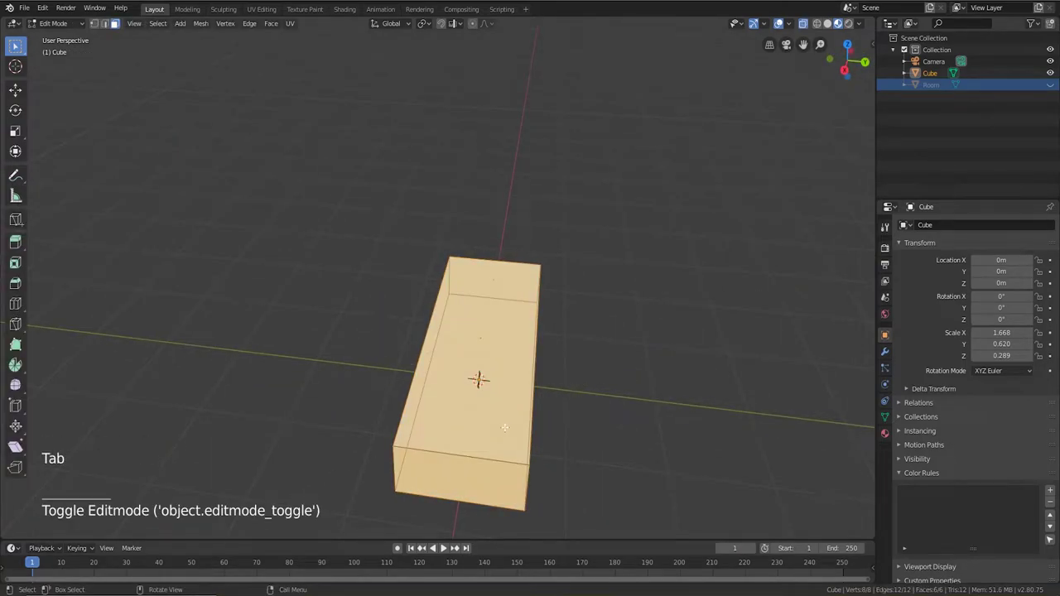
pyautogui.moveTo(497, 444); pyautogui.dragTo(510, 427, button='middle')
pyautogui.hotkey('ctrl', 'r')
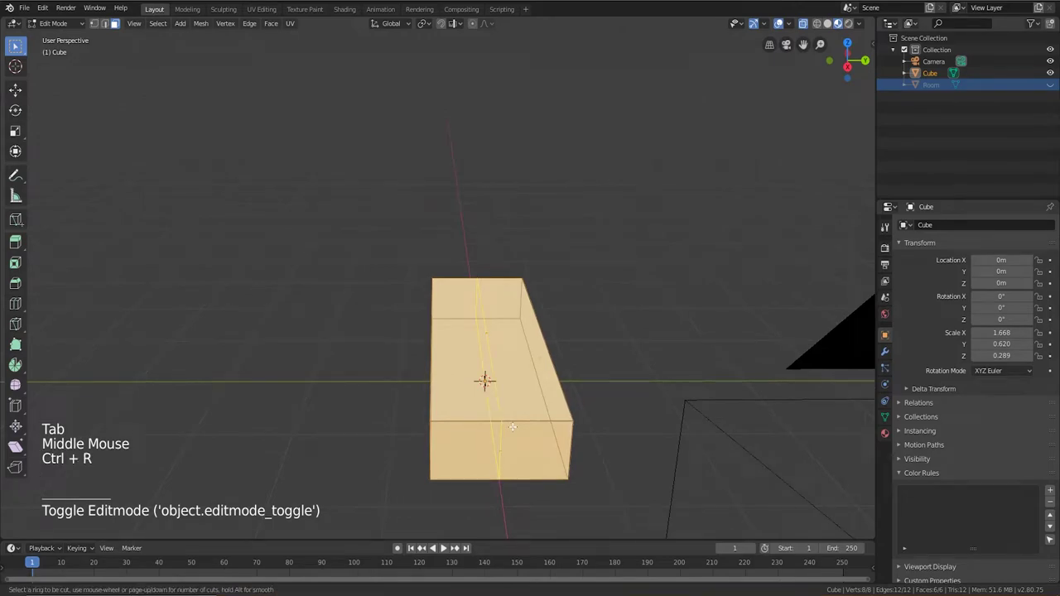
pyautogui.click(510, 427)
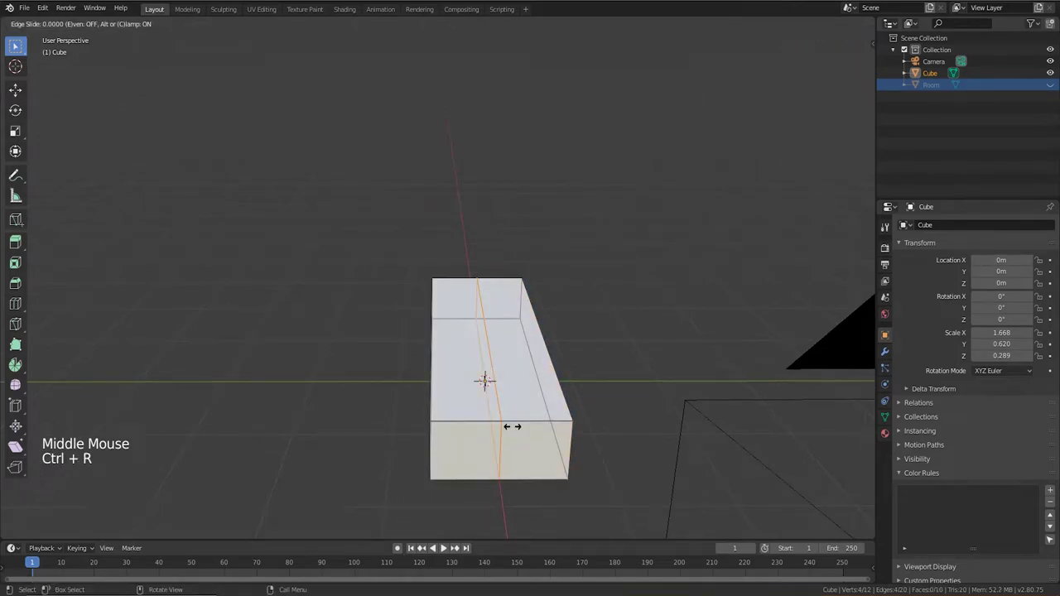
pyautogui.click(559, 431)
pyautogui.moveTo(559, 431); pyautogui.dragTo(594, 426, button='middle')
pyautogui.press('KP_7')
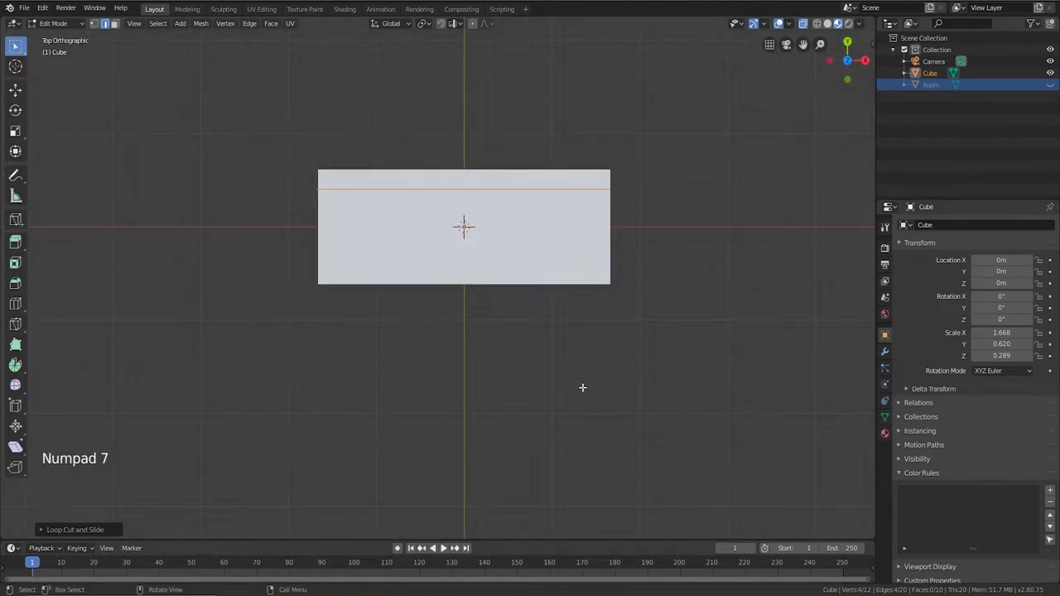
pyautogui.press('g')
pyautogui.press('g')
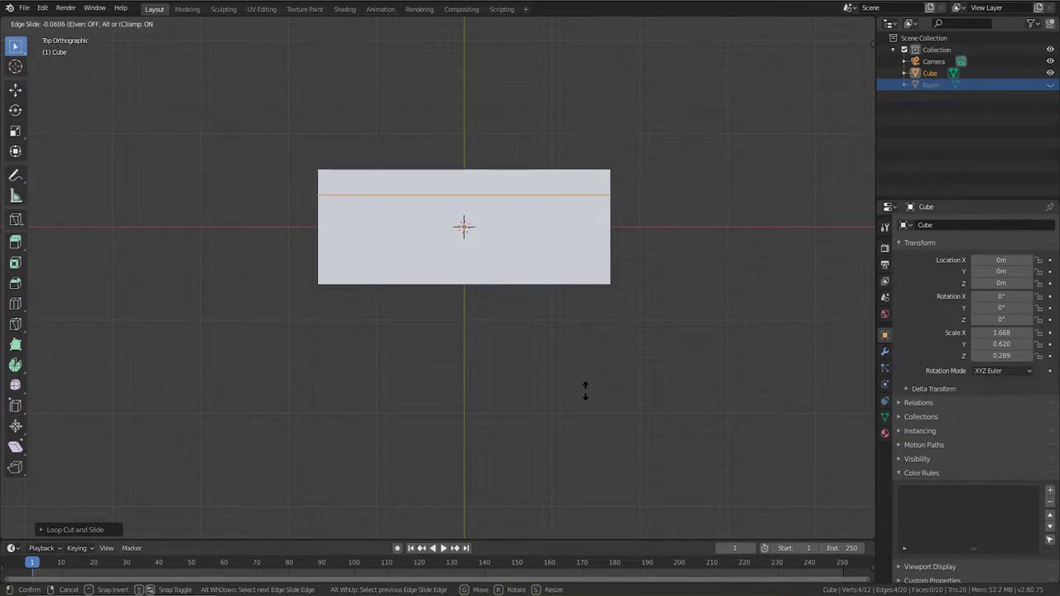
pyautogui.click(608, 367)
pyautogui.moveTo(608, 366); pyautogui.dragTo(479, 367, button='middle')
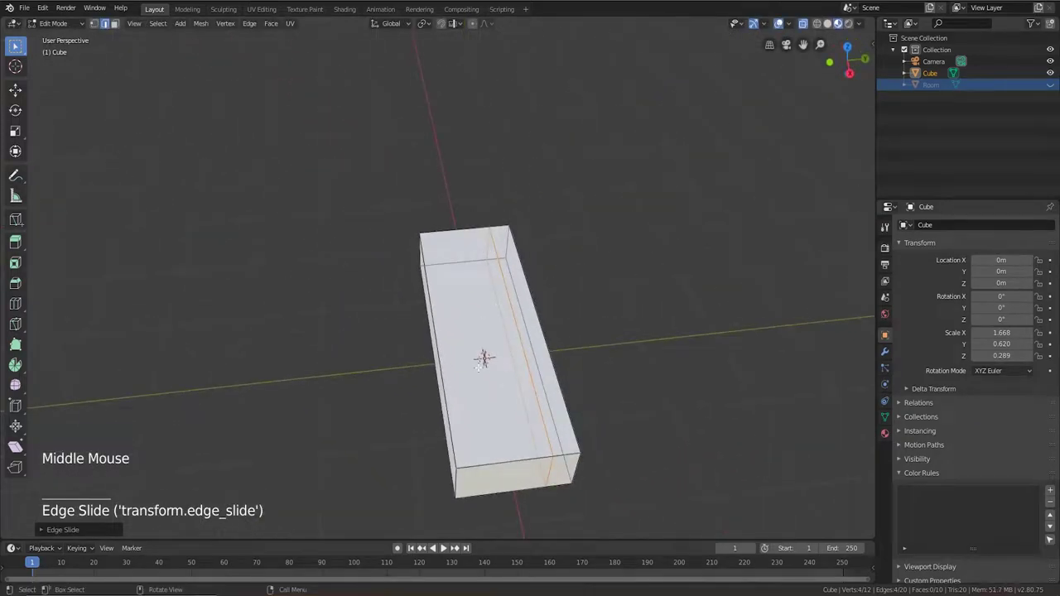
pyautogui.click(802, 24)
pyautogui.keyDown('shift'); pyautogui.moveTo(605, 511); pyautogui.dragTo(530, 404, button='middle'); pyautogui.keyUp('shift')
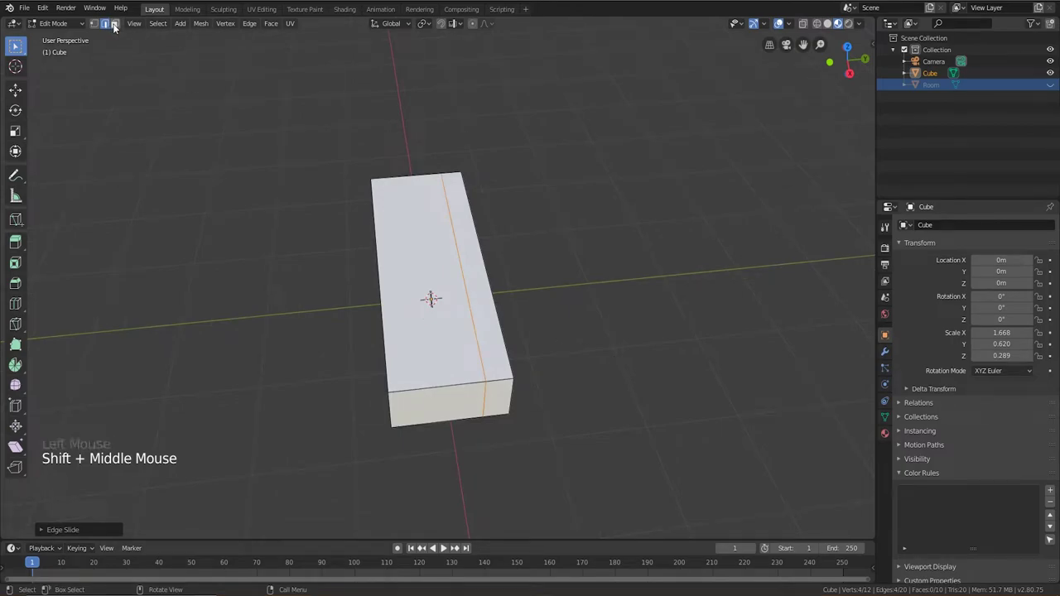
pyautogui.moveTo(536, 397); pyautogui.dragTo(497, 398, button='middle')
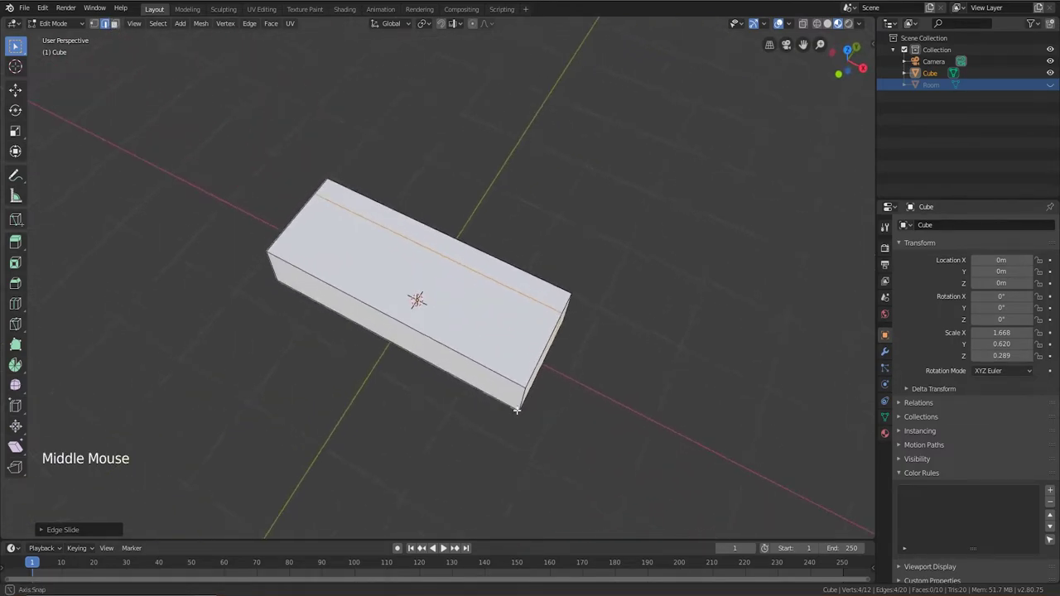
# - Add a centred edge loop and bevel it into a band
pyautogui.hotkey('ctrl', 'r')
pyautogui.click(451, 380)
pyautogui.click(451, 380)
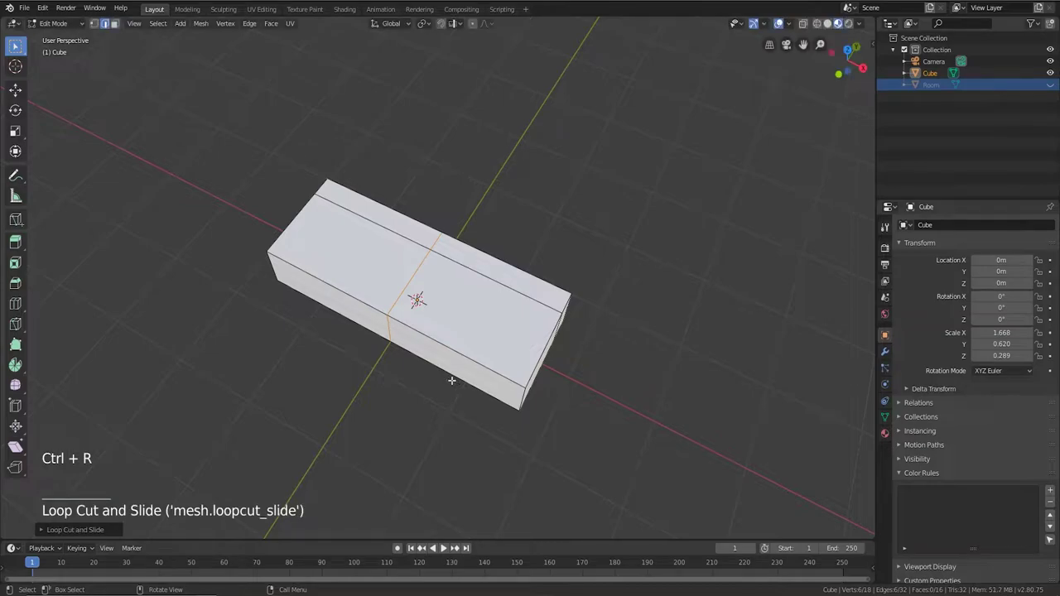
pyautogui.hotkey('ctrl', 'b')
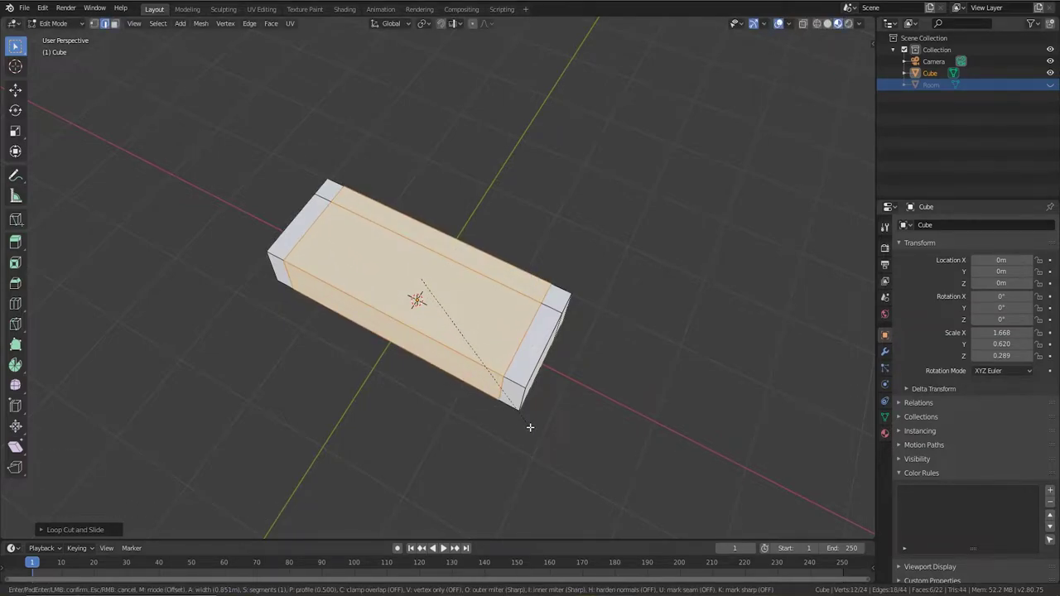
pyautogui.click(531, 428)
pyautogui.moveTo(531, 428); pyautogui.dragTo(131, 125, button='middle')
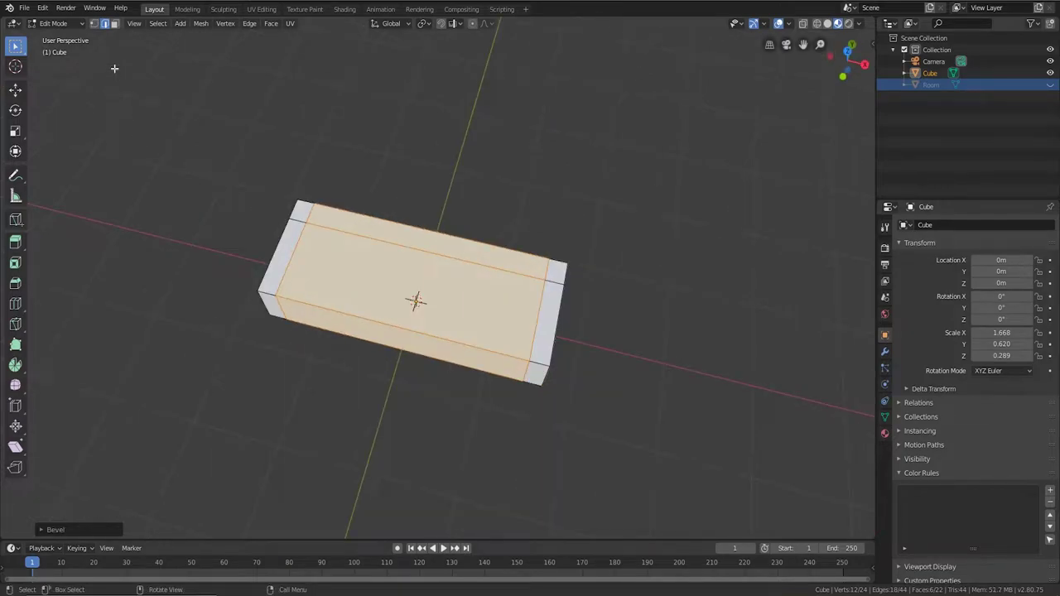
# - Cut a loop across the middle of the box and switch to X-ray top view
pyautogui.hotkey('ctrl', 'r')
pyautogui.click(415, 302)
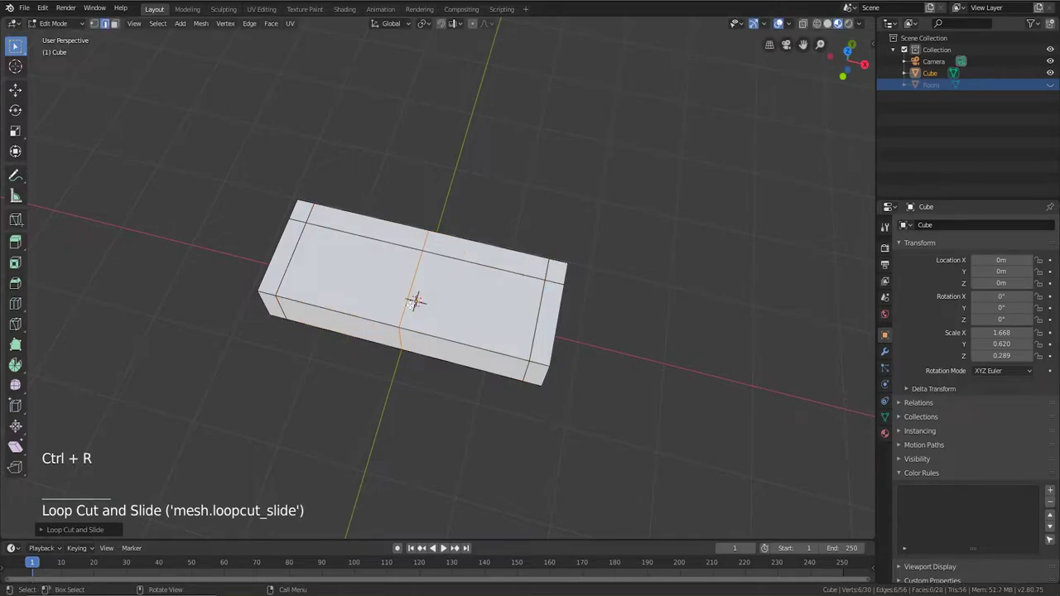
pyautogui.click(802, 23)
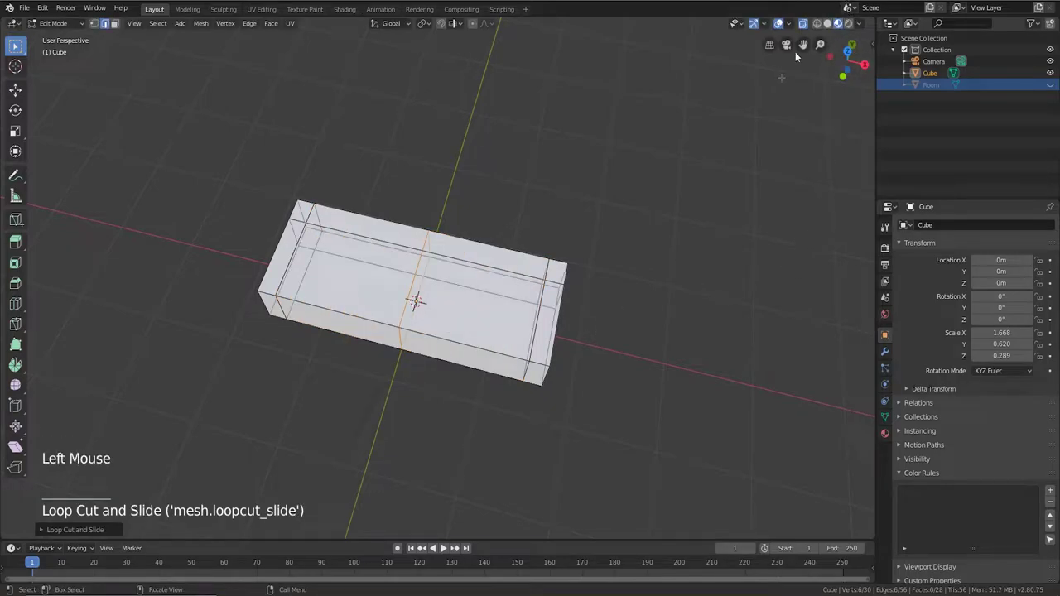
pyautogui.press('KP_7')
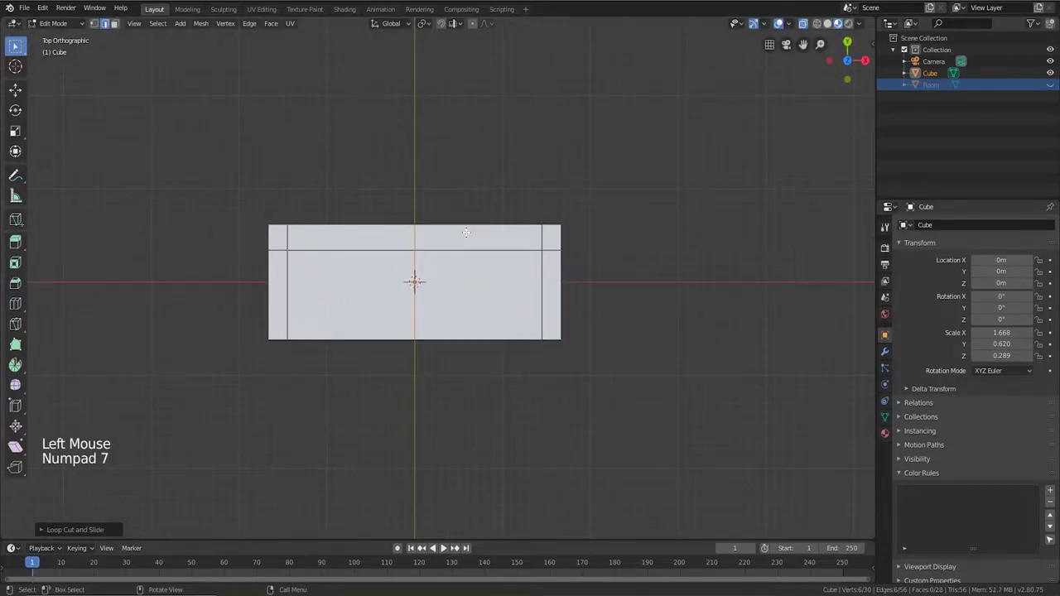
# - Box-select the left-half vertices, delete them, and return to Object Mode
pyautogui.press('b')
pyautogui.hotkey('alt', 's')
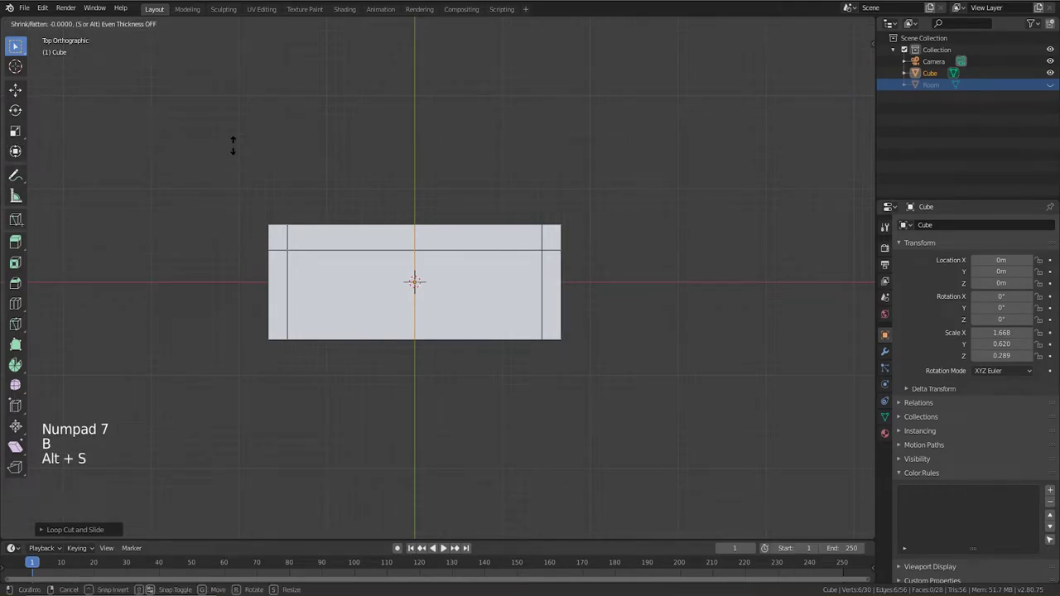
pyautogui.rightClick(342, 178)
pyautogui.hotkey('alt', 'a')
pyautogui.press('b')
pyautogui.moveTo(237, 184); pyautogui.dragTo(329, 374)
pyautogui.press('Delete')
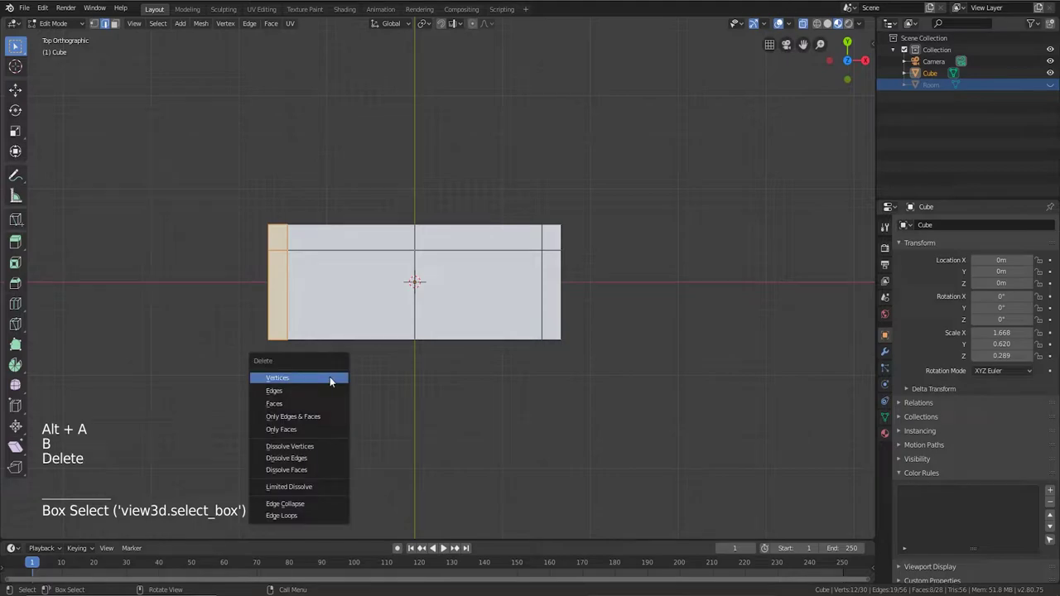
pyautogui.click(329, 378)
pyautogui.press('Tab')
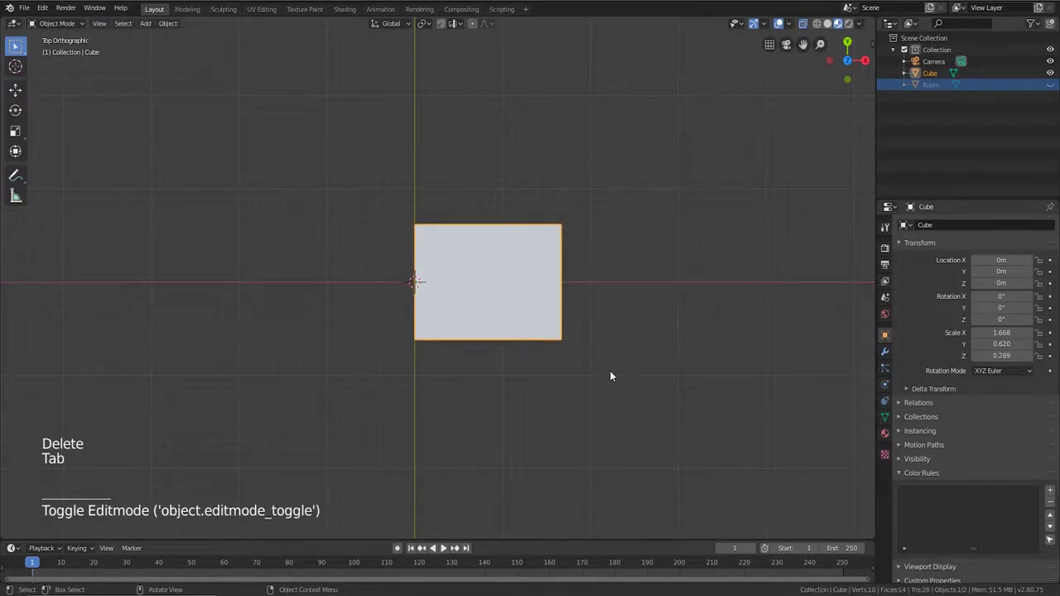
# - Add a Mirror modifier with Clipping and edit-mode display to the half box
pyautogui.moveTo(609, 370); pyautogui.dragTo(607, 318, button='middle')
pyautogui.click(884, 353)
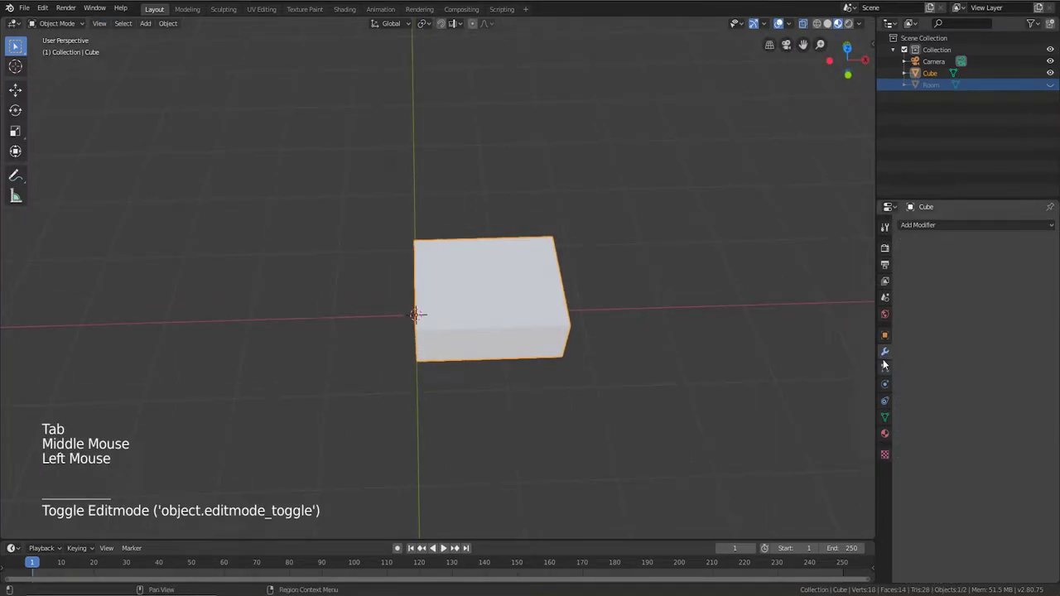
pyautogui.click(958, 224)
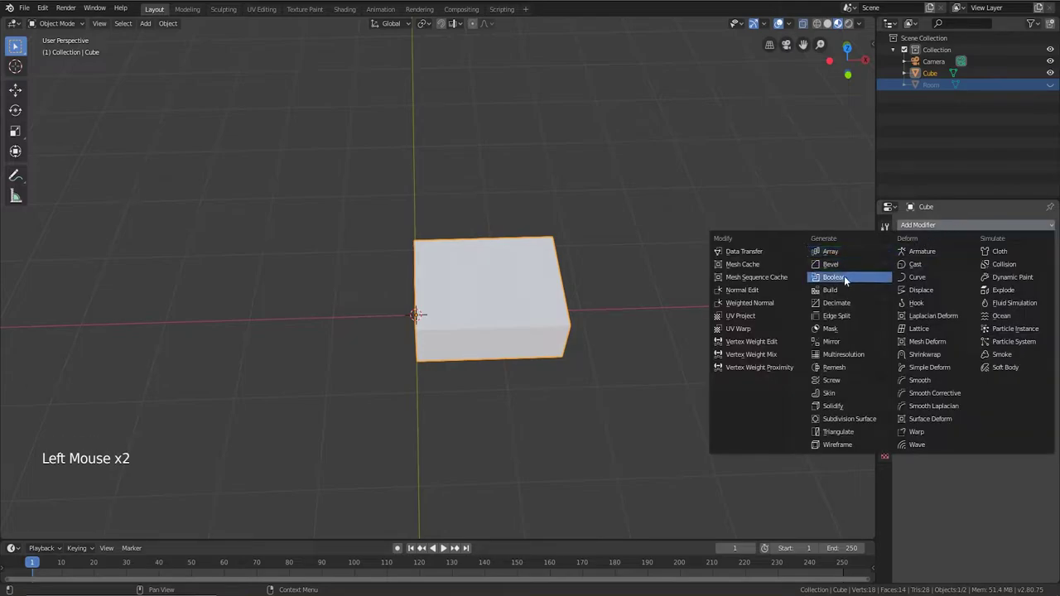
pyautogui.click(841, 341)
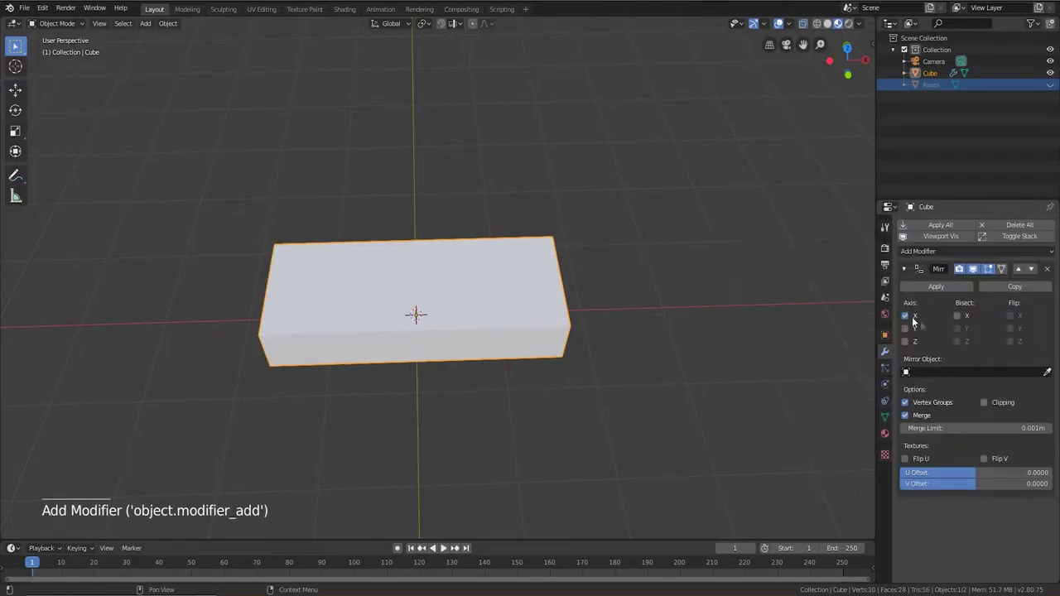
pyautogui.click(984, 403)
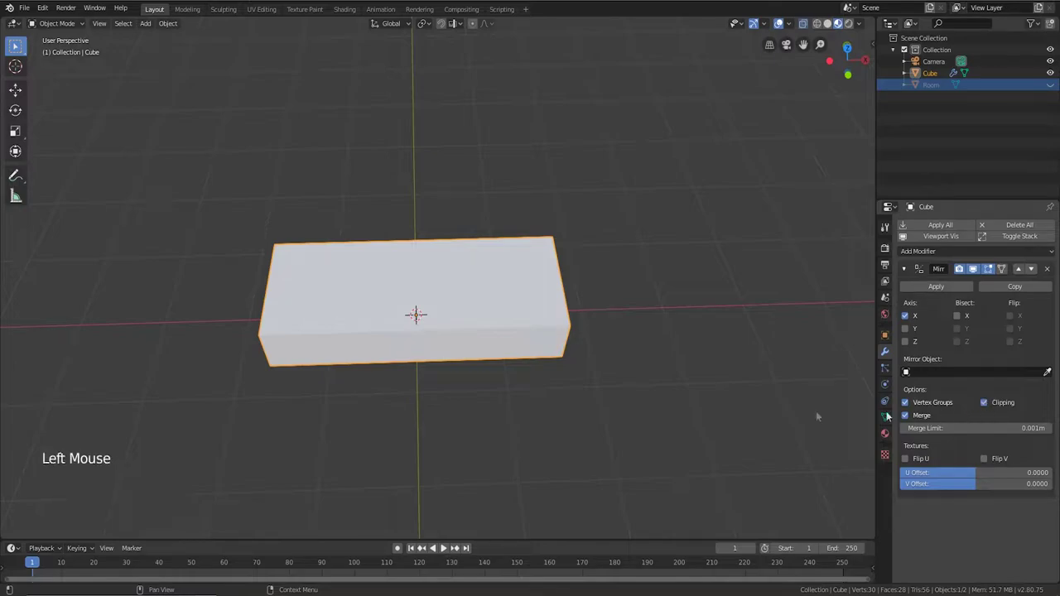
pyautogui.click(1002, 269)
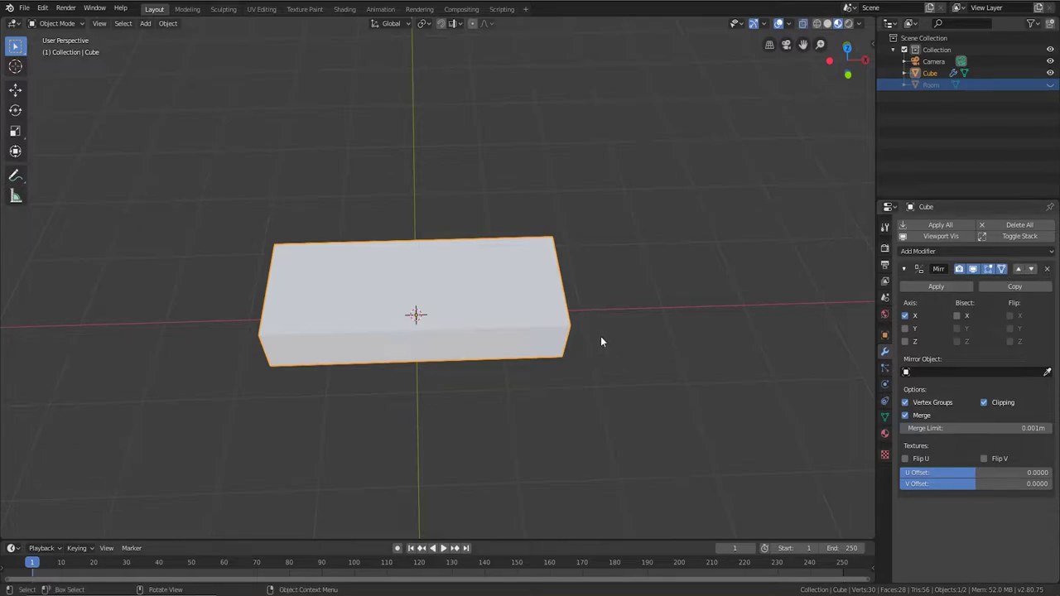
pyautogui.press('Tab')
# - Select the two rear faces and extrude them 0.84 m upward into a backrest
pyautogui.moveTo(622, 323); pyautogui.dragTo(654, 265, button='middle')
pyautogui.moveTo(526, 356); pyautogui.dragTo(559, 350, button='middle')
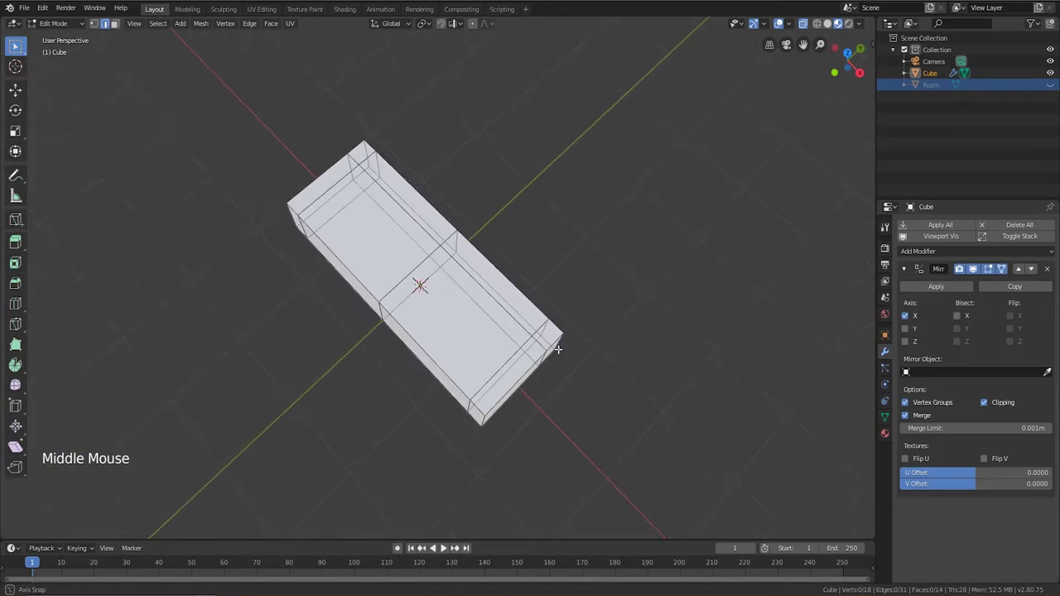
pyautogui.click(116, 25)
pyautogui.moveTo(584, 227); pyautogui.dragTo(518, 328, button='middle')
pyautogui.click(489, 362)
pyautogui.keyDown('shift'); pyautogui.click(501, 364); pyautogui.keyUp('shift')
pyautogui.press('e')
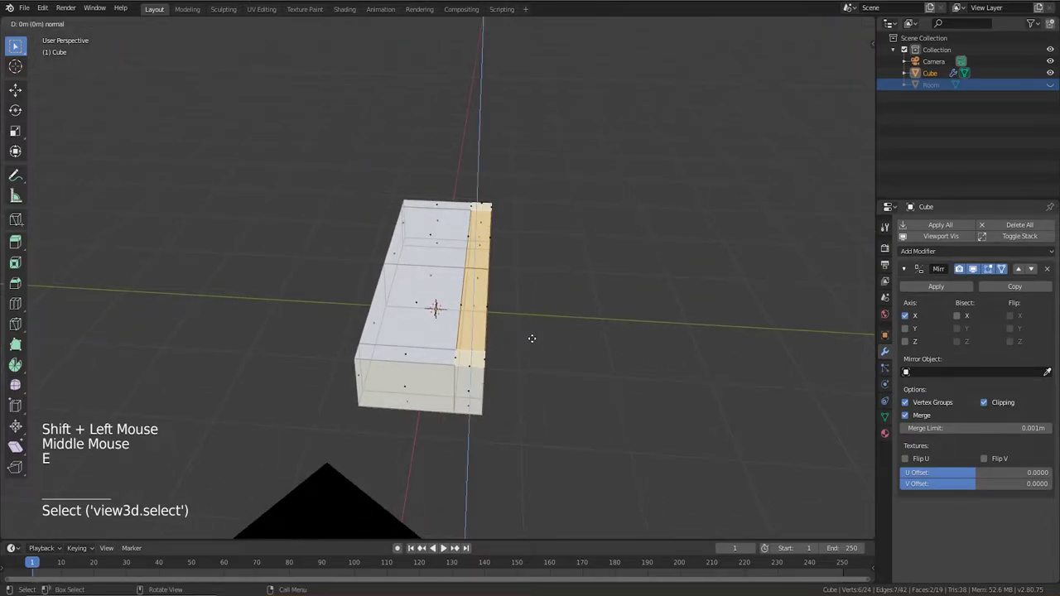
pyautogui.click(522, 42)
pyautogui.moveTo(522, 41); pyautogui.dragTo(550, 315, button='middle')
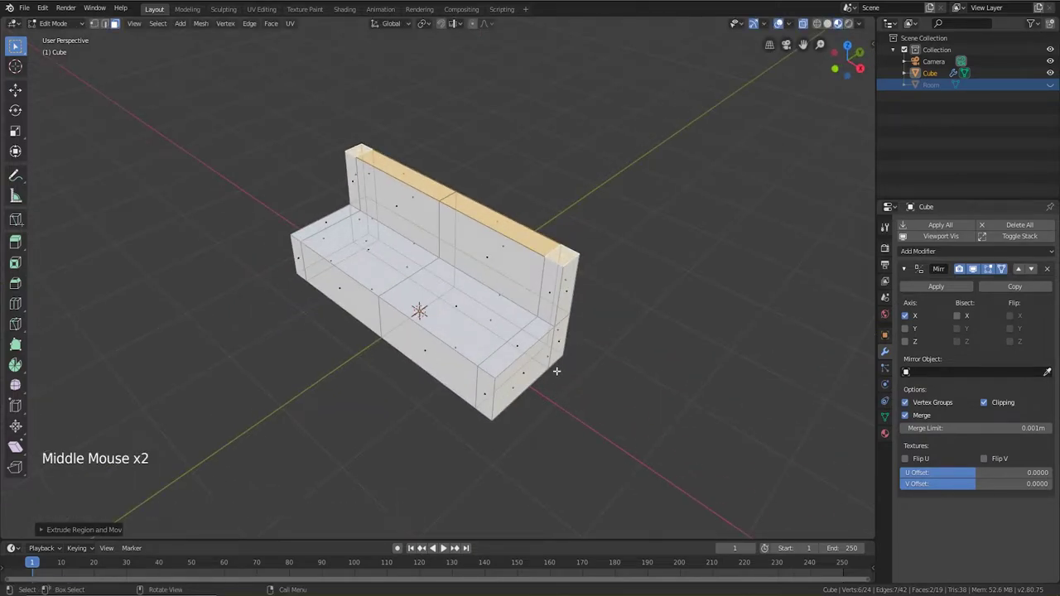
pyautogui.press('ctrl')
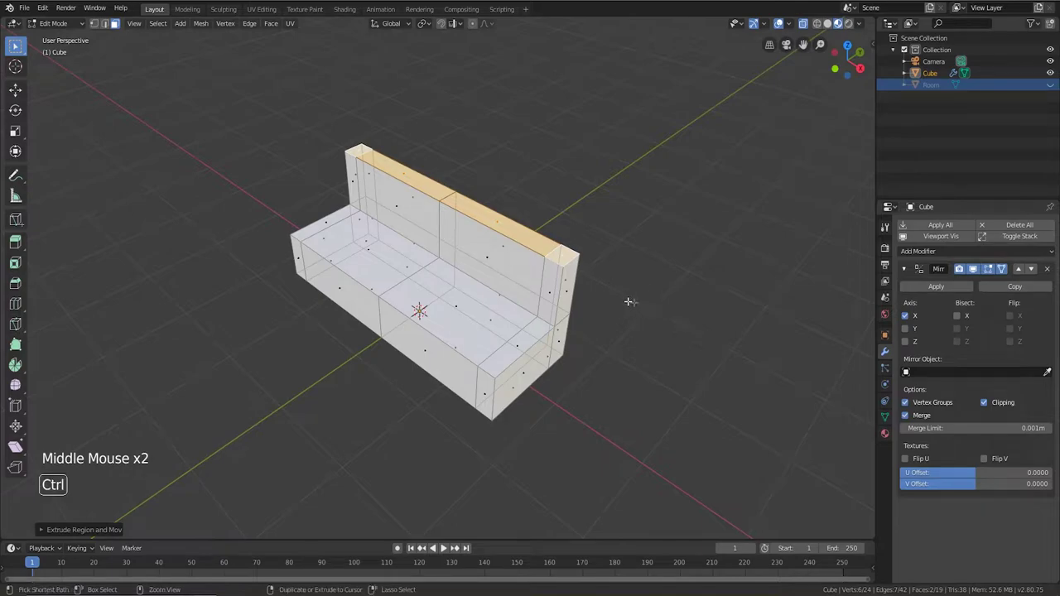
pyautogui.hotkey('ctrl', 'r')
# - Add loop cuts across the backrest and along the seat
pyautogui.click(582, 293)
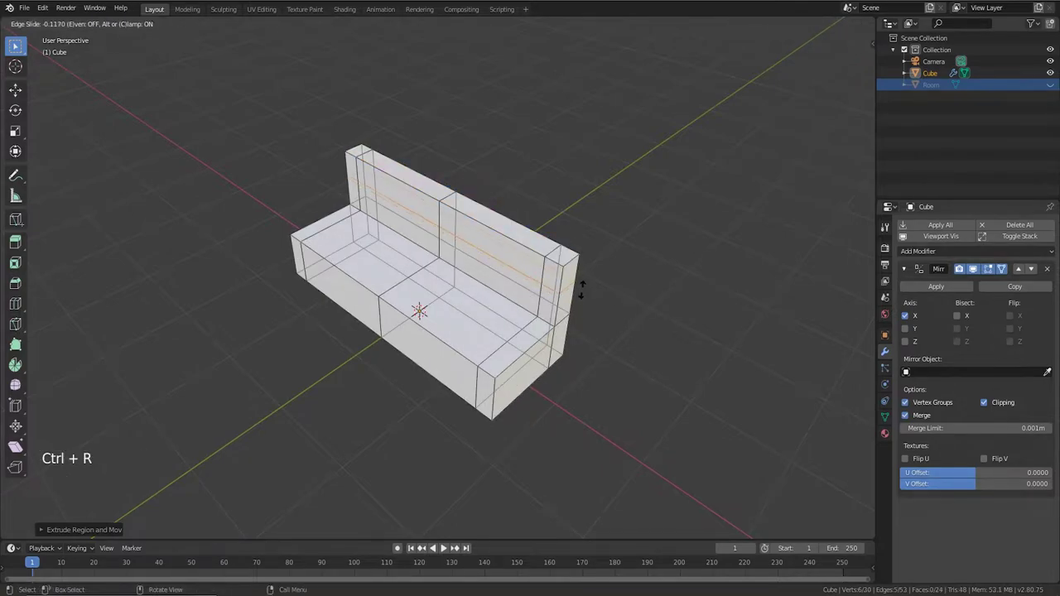
pyautogui.click(580, 289)
pyautogui.press('ctrl')
pyautogui.hotkey('ctrl', 'r')
pyautogui.click(507, 407)
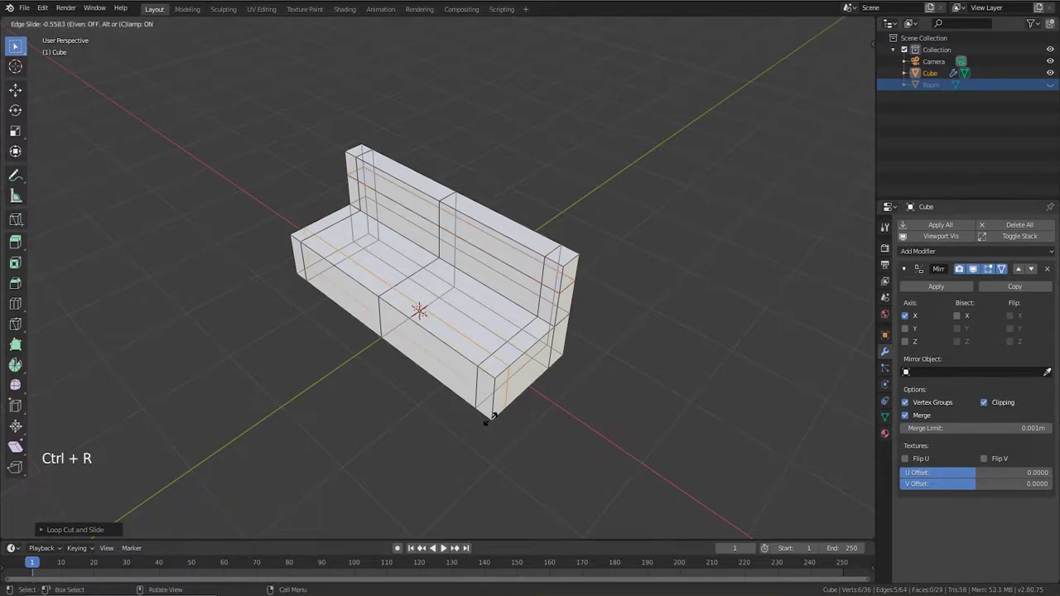
pyautogui.click(489, 418)
pyautogui.moveTo(488, 418); pyautogui.dragTo(562, 308, button='middle')
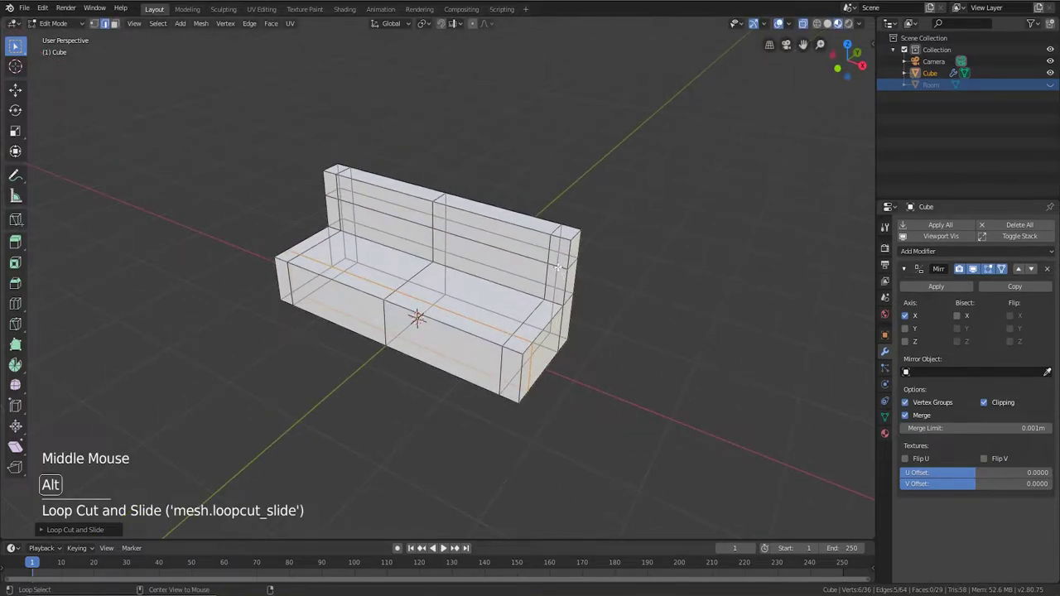
pyautogui.moveTo(559, 270); pyautogui.dragTo(562, 375, button='middle')
# - Bevel a backrest edge loop into a wide horizontal band, then switch to face select
pyautogui.keyDown('alt'); pyautogui.click(584, 382); pyautogui.keyUp('alt')
pyautogui.press('ctrl')
pyautogui.hotkey('ctrl', 'b')
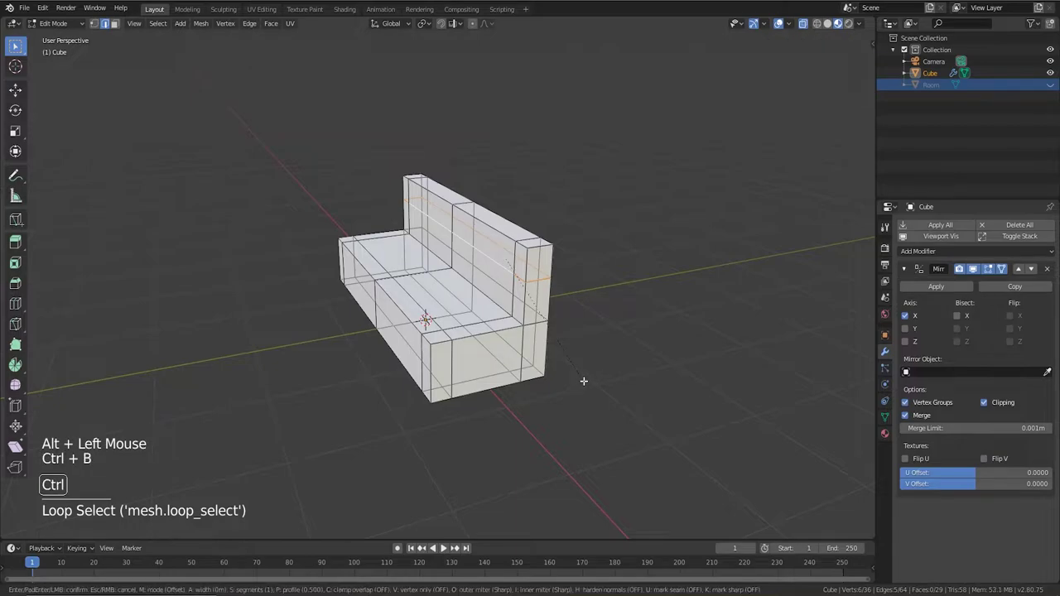
pyautogui.press('shift')
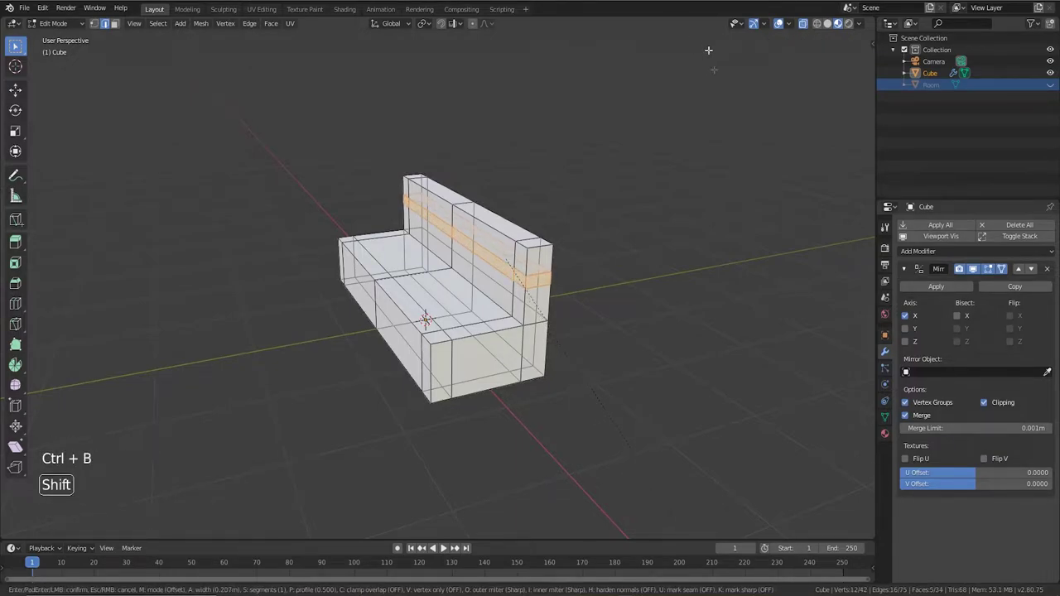
pyautogui.click(733, 153)
pyautogui.moveTo(632, 208); pyautogui.dragTo(657, 210, button='middle')
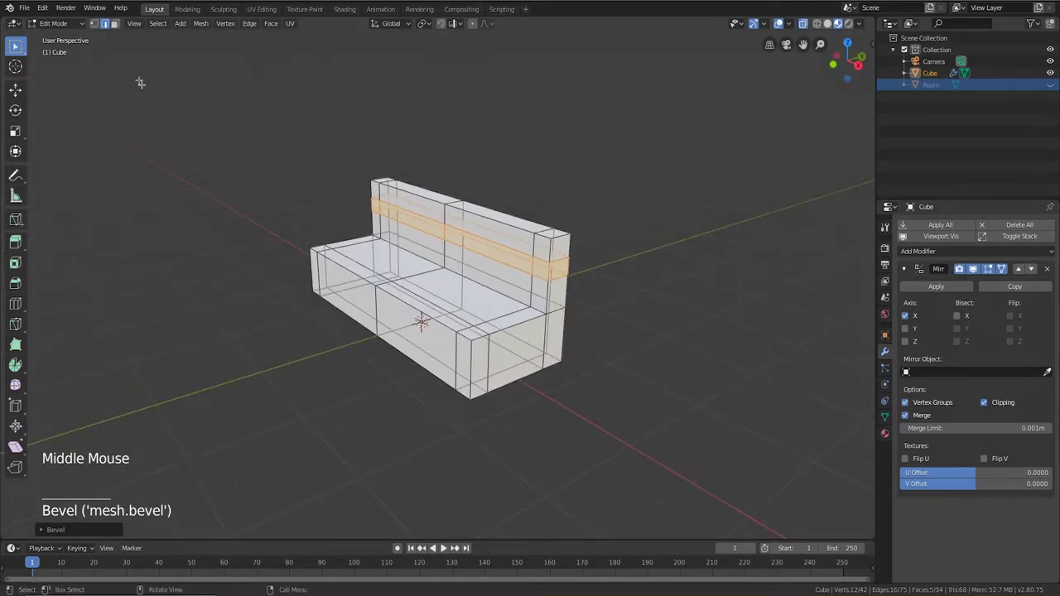
pyautogui.click(114, 23)
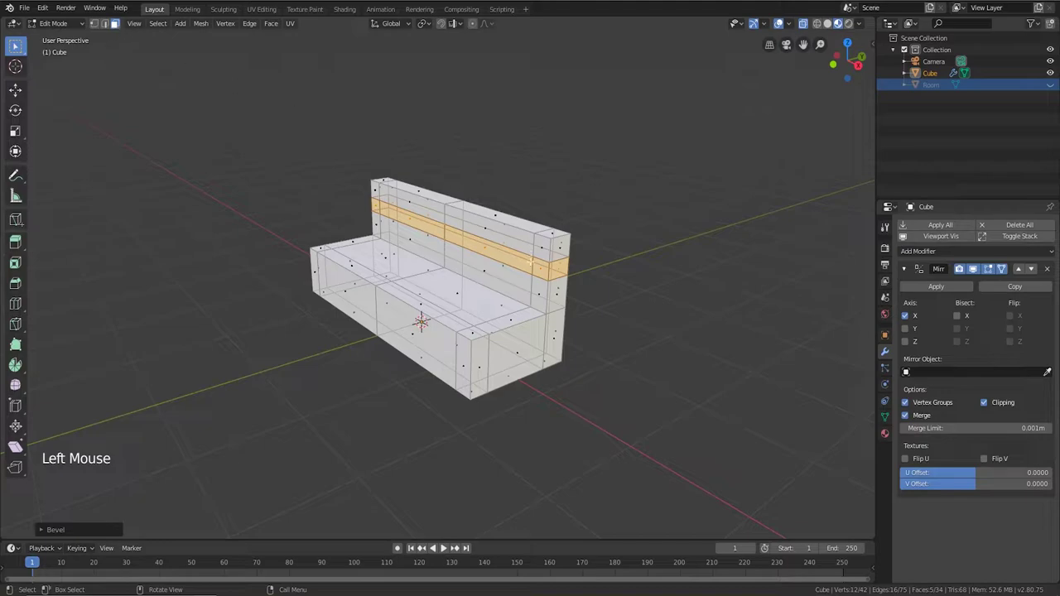
pyautogui.moveTo(539, 270); pyautogui.dragTo(585, 306, button='middle')
# - Extrude the band face into an armrest bar and lengthen it along Y in side view
pyautogui.press('e')
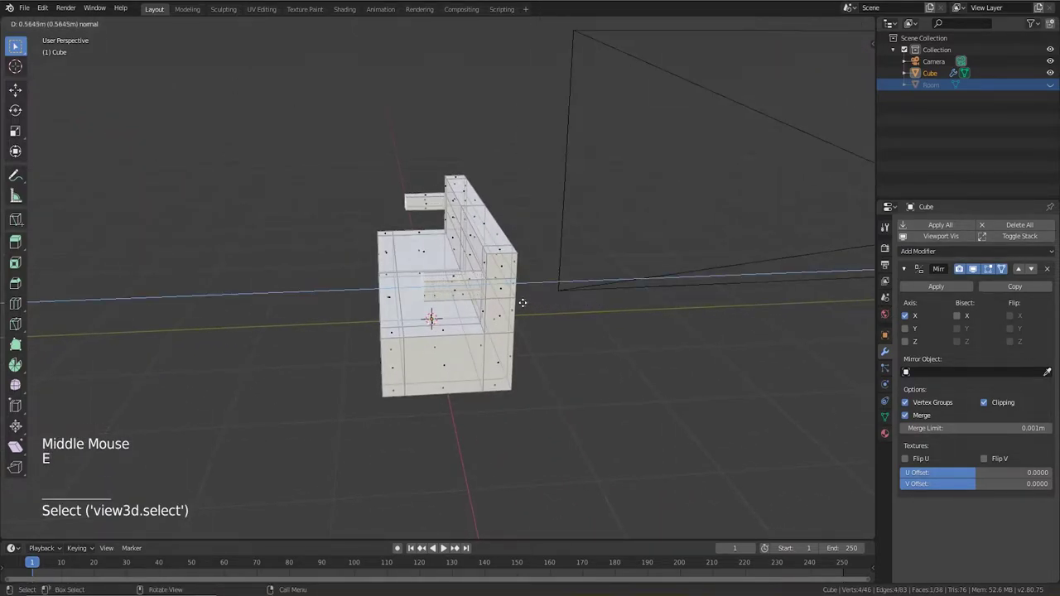
pyautogui.click(502, 305)
pyautogui.moveTo(502, 304); pyautogui.dragTo(373, 240, button='middle')
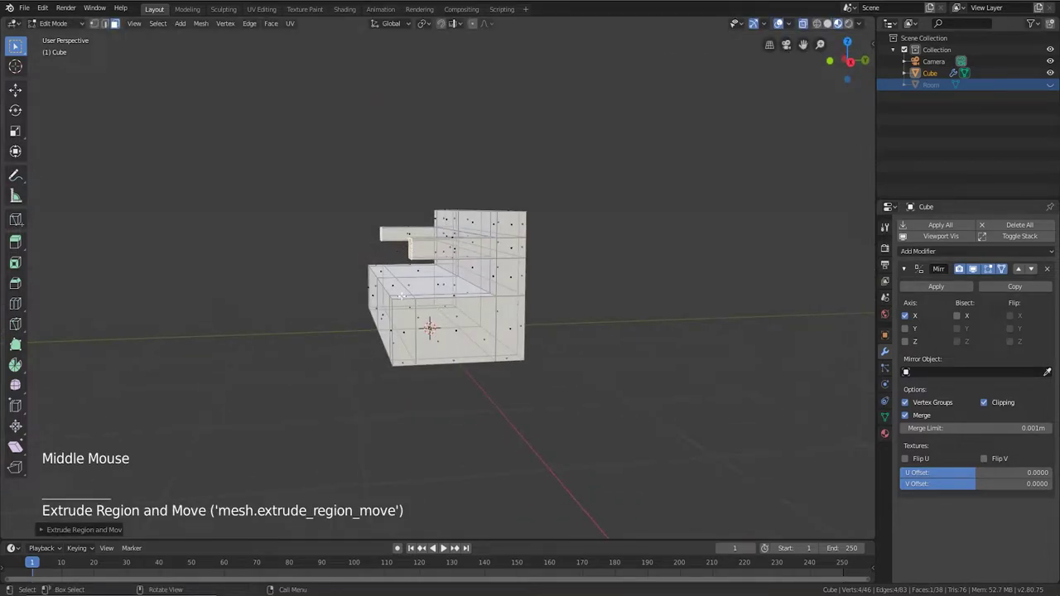
pyautogui.moveTo(430, 322); pyautogui.dragTo(469, 313, button='middle')
pyautogui.press('KP_3')
pyautogui.scroll(3, 469, 312)
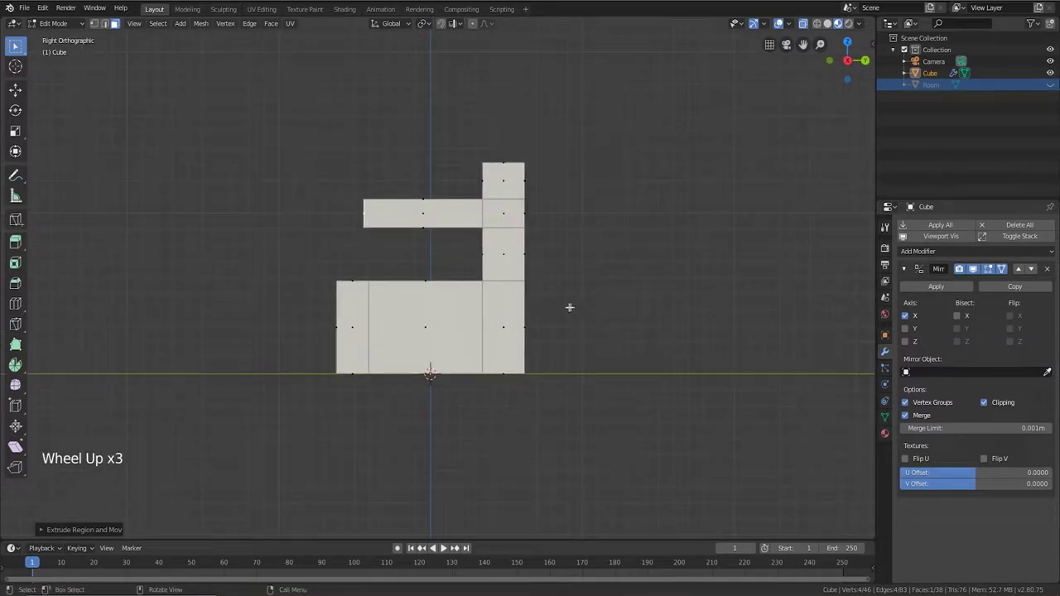
pyautogui.press('g')
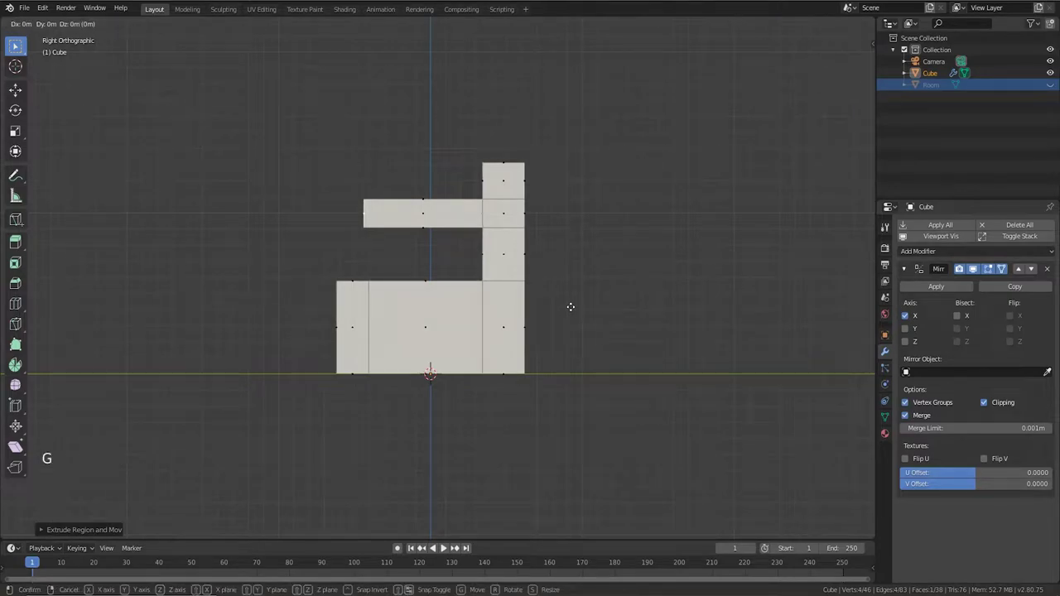
pyautogui.press('y')
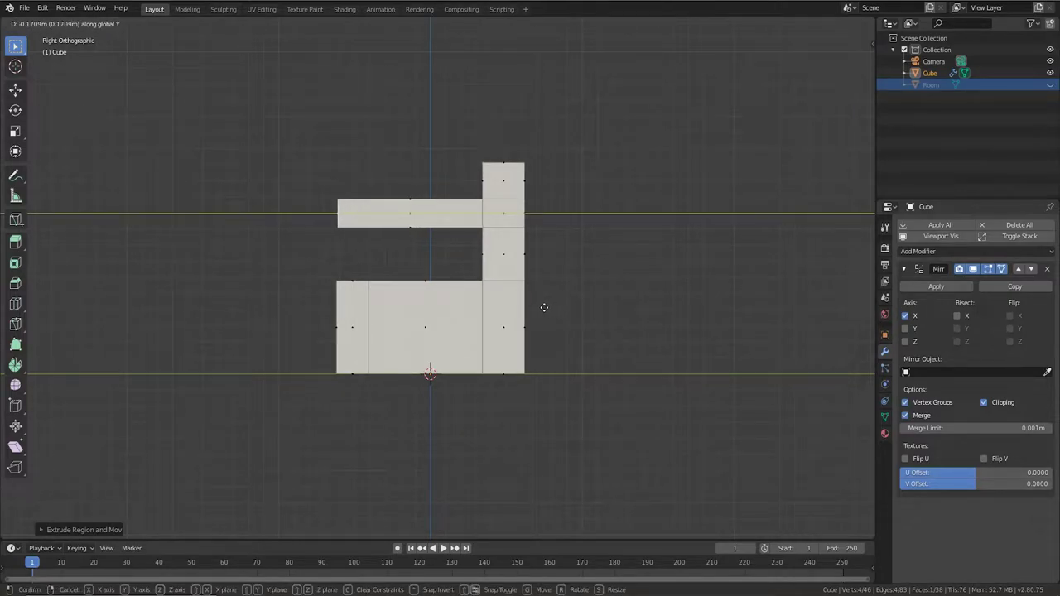
pyautogui.click(542, 308)
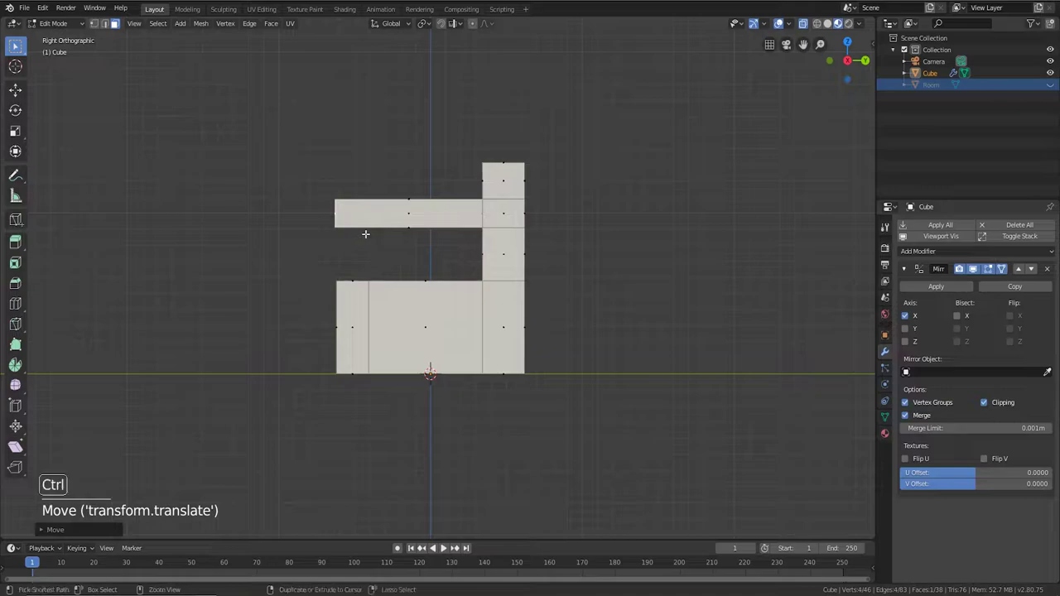
# - Add a loop cut across the armrest bar near its end
pyautogui.hotkey('ctrl', 'r')
pyautogui.click(362, 230)
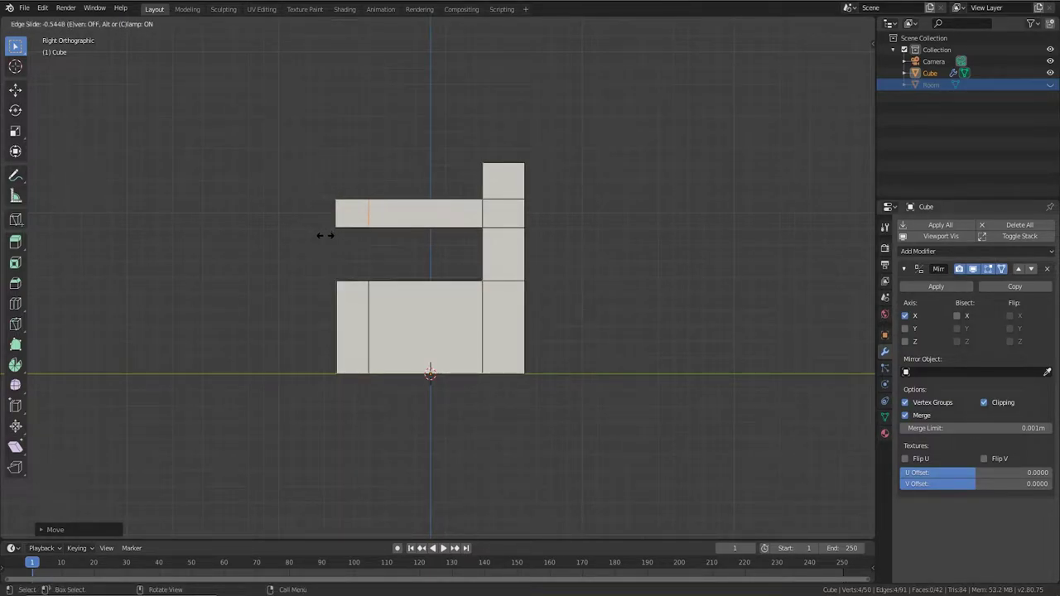
pyautogui.click(325, 235)
pyautogui.moveTo(327, 237); pyautogui.dragTo(414, 400, button='middle')
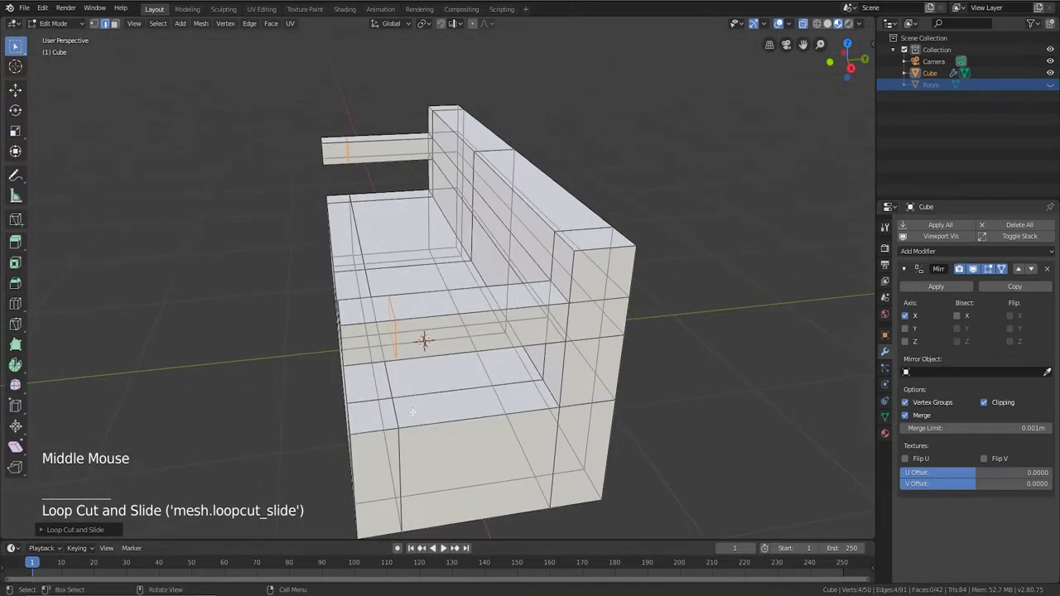
pyautogui.moveTo(399, 415); pyautogui.dragTo(345, 375, button='middle')
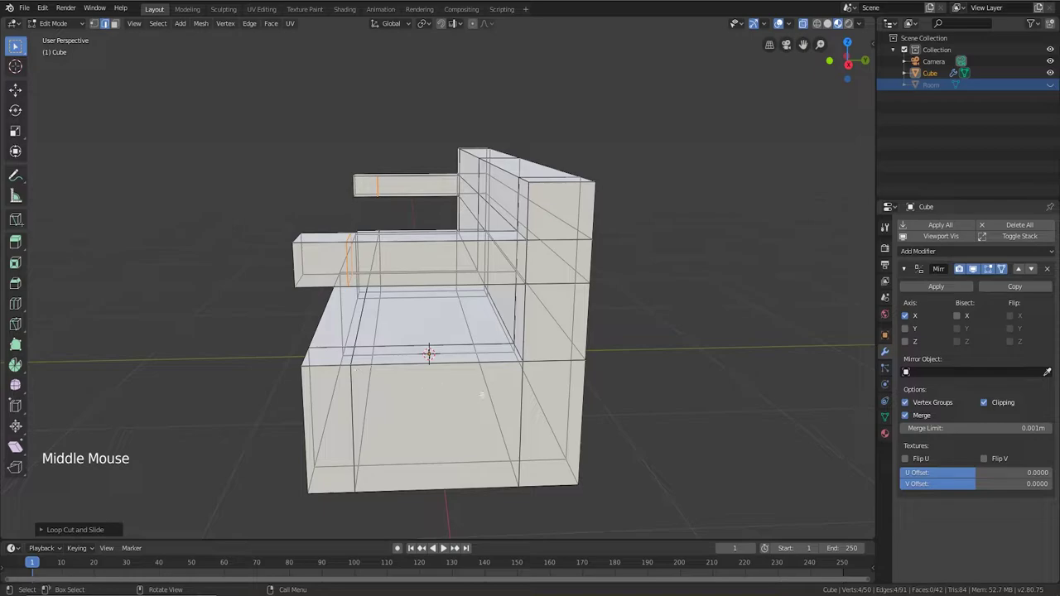
# - Delete the two end faces at the arm opening with X-ray off
pyautogui.click(803, 24)
pyautogui.moveTo(196, 288); pyautogui.dragTo(201, 267, button='middle')
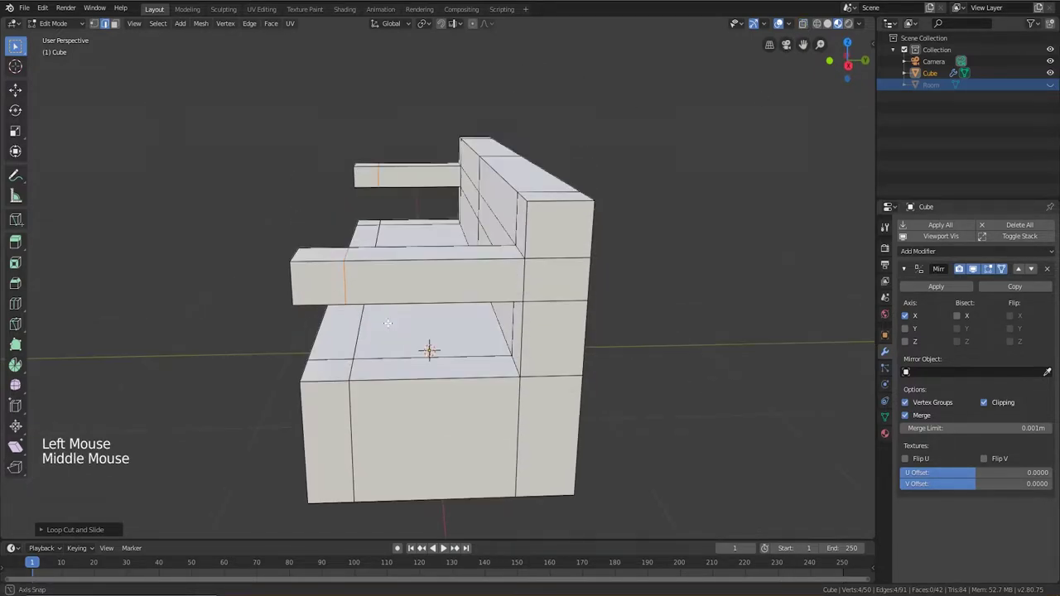
pyautogui.click(115, 24)
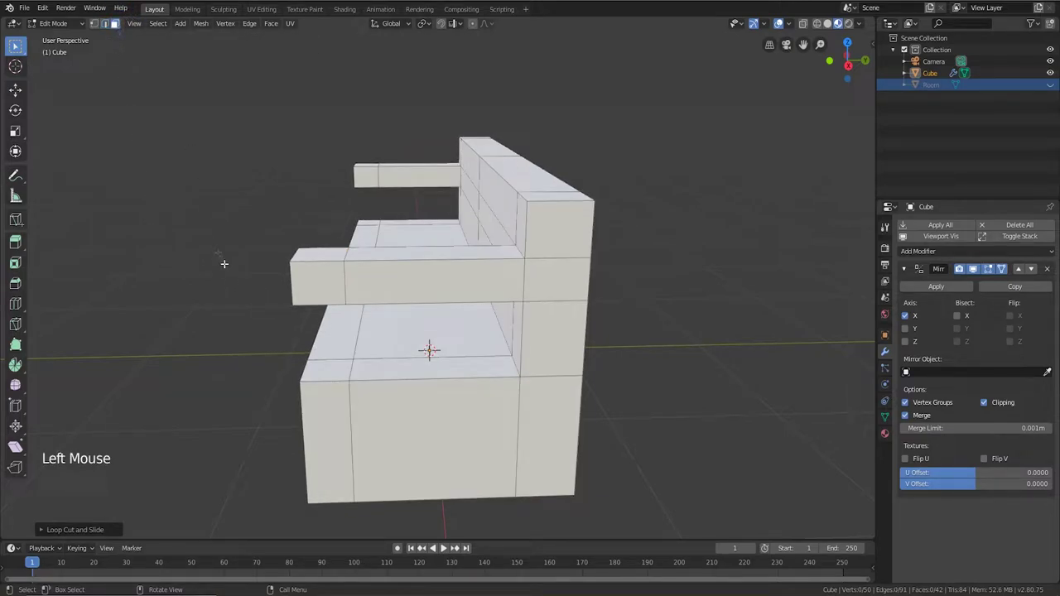
pyautogui.click(335, 373)
pyautogui.moveTo(335, 373); pyautogui.dragTo(365, 144, button='middle')
pyautogui.keyDown('shift'); pyautogui.click(364, 144); pyautogui.keyUp('shift')
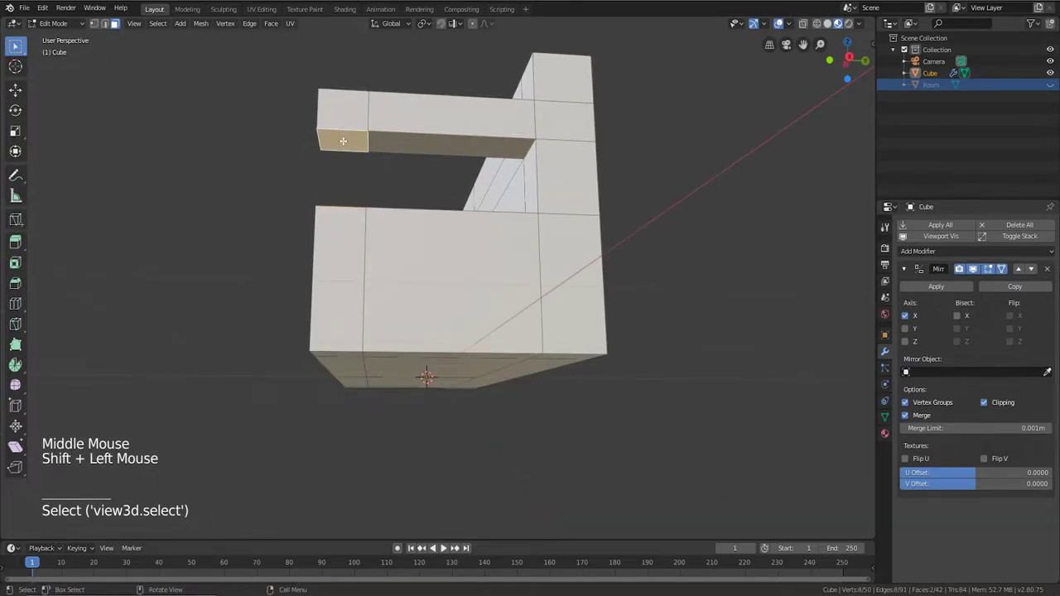
pyautogui.press('Delete')
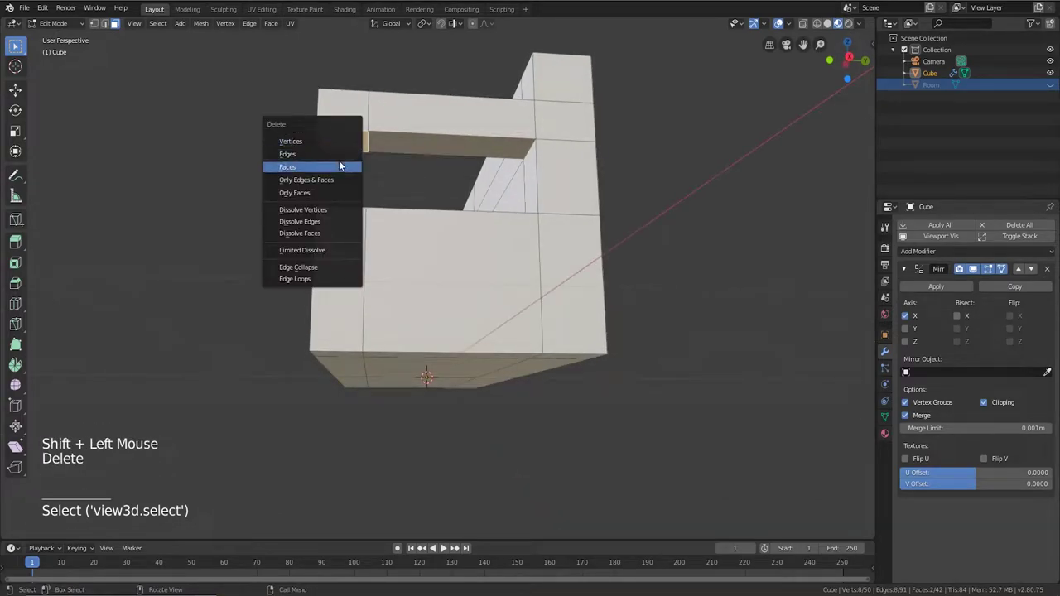
pyautogui.click(339, 165)
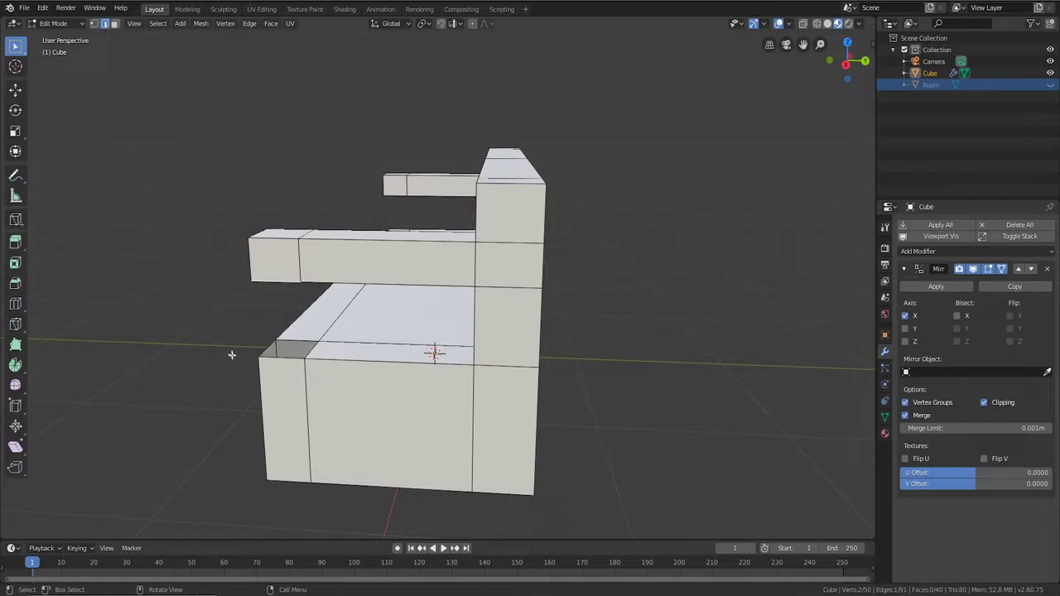
# - Fill faces between pairs of armrest edges to start closing the gaps
pyautogui.keyDown('shift'); pyautogui.click(349, 371); pyautogui.keyUp('shift')
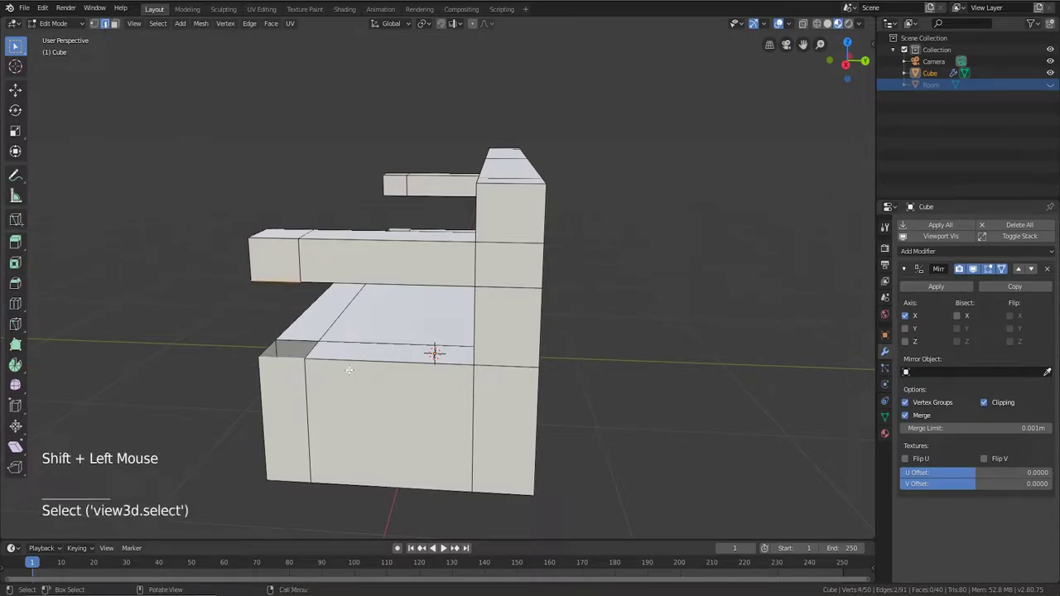
pyautogui.press('f')
pyautogui.moveTo(347, 370); pyautogui.dragTo(566, 259, button='middle')
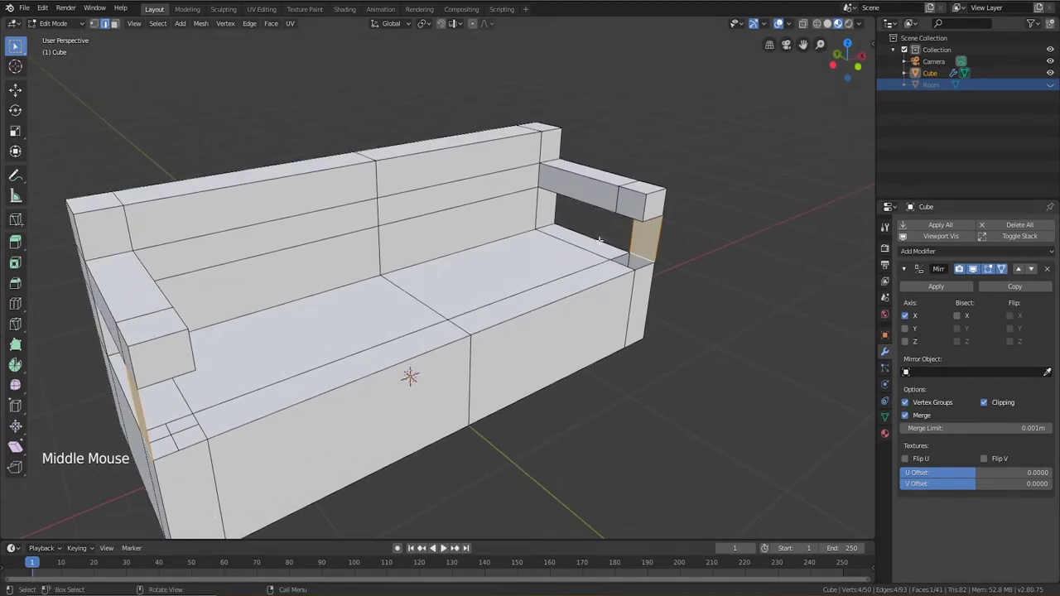
pyautogui.click(624, 214)
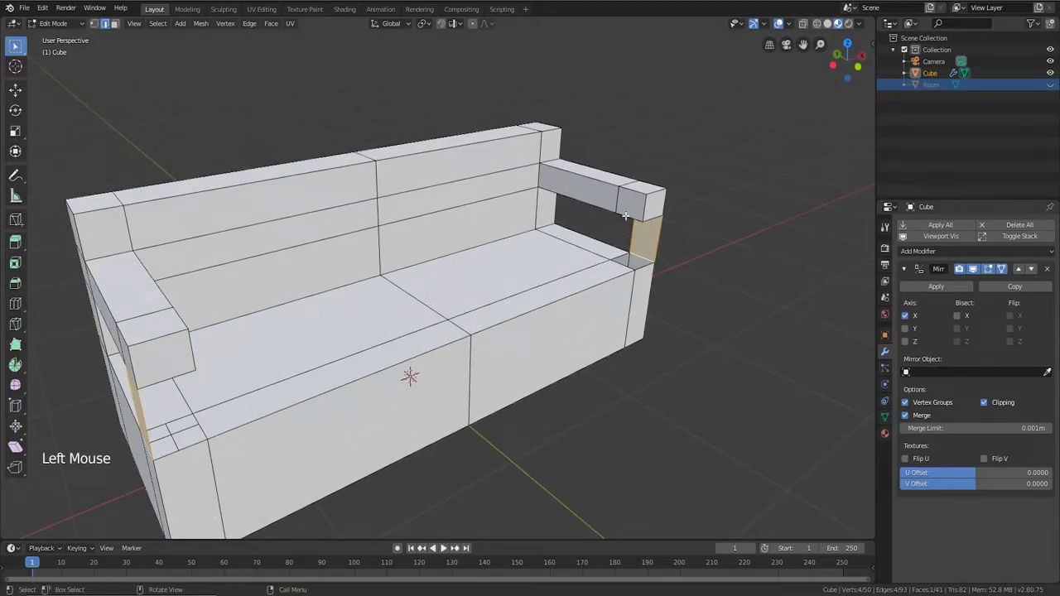
pyautogui.doubleClick(754, 296)
pyautogui.keyDown('shift'); pyautogui.click(753, 295); pyautogui.keyUp('shift')
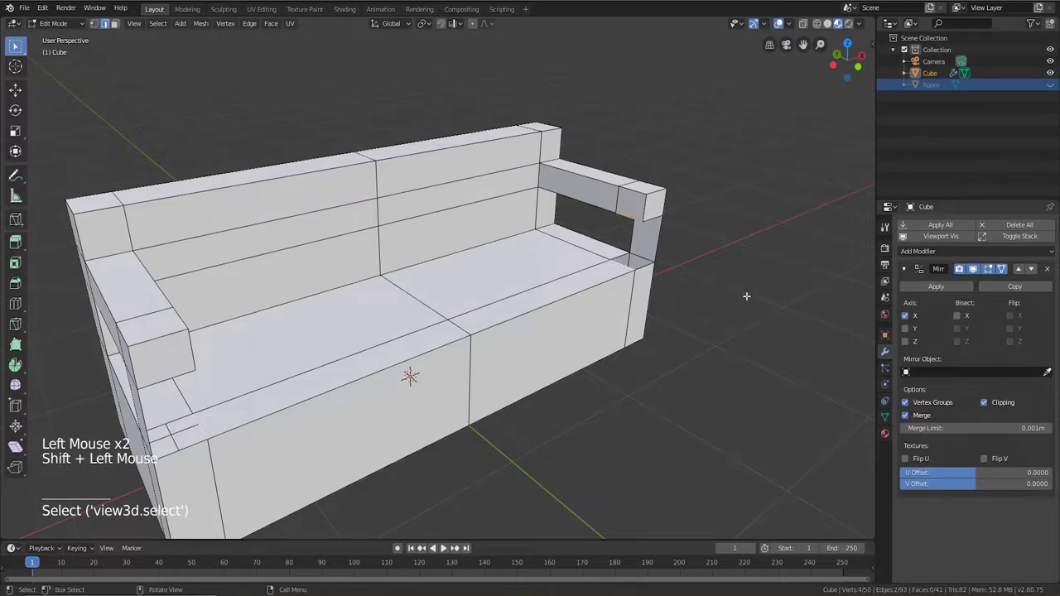
pyautogui.press('f')
pyautogui.moveTo(748, 295); pyautogui.dragTo(661, 284, button='middle')
# - Fill the outer and inner arm openings with faces and check the mirrored result in Object Mode
pyautogui.click(660, 284)
pyautogui.keyDown('shift'); pyautogui.click(692, 281); pyautogui.keyUp('shift')
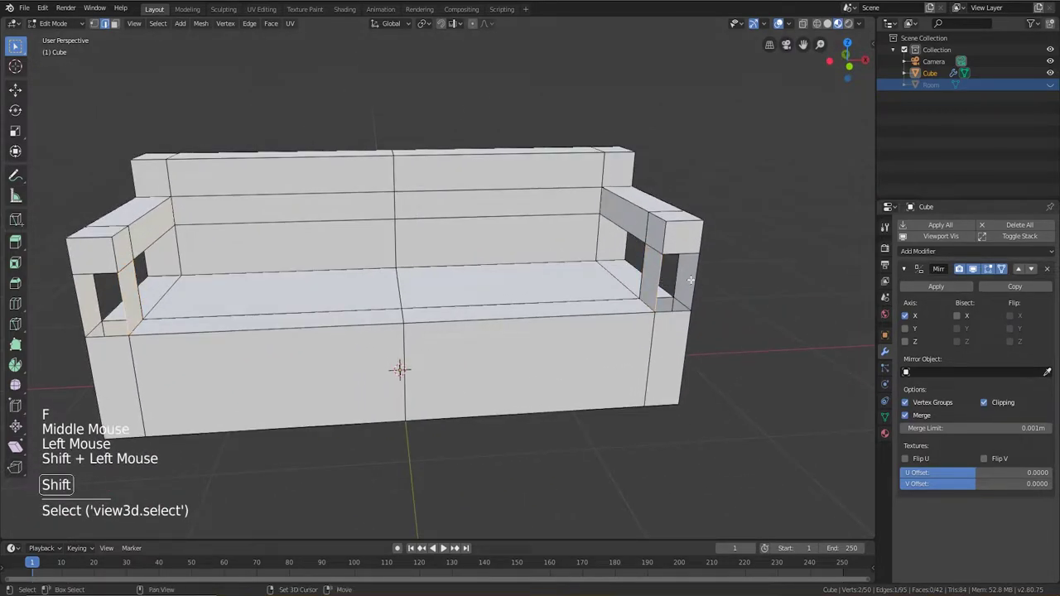
pyautogui.press('f')
pyautogui.moveTo(721, 281); pyautogui.dragTo(357, 359, button='middle')
pyautogui.click(271, 352)
pyautogui.keyDown('shift'); pyautogui.click(293, 346); pyautogui.keyUp('shift')
pyautogui.press('f')
pyautogui.moveTo(342, 355); pyautogui.dragTo(510, 323, button='middle')
pyautogui.press('Tab')
pyautogui.press('Tab')
pyautogui.scroll(-2, 515, 340)
pyautogui.press('Tab')
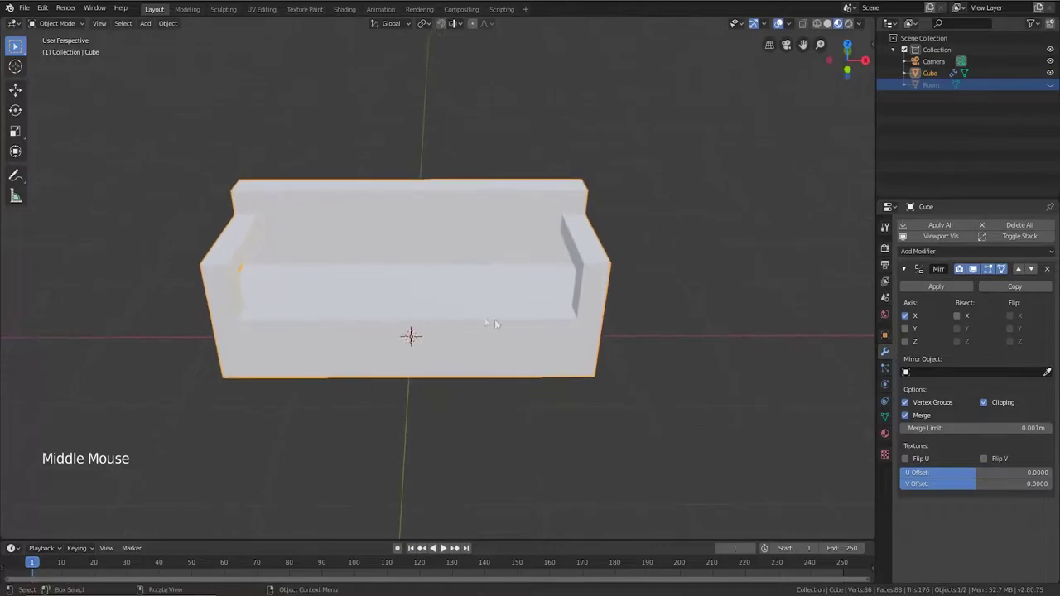
# - Add a new cube and flatten it along Z
pyautogui.hotkey('shift', 'a')
pyautogui.moveTo(481, 321)
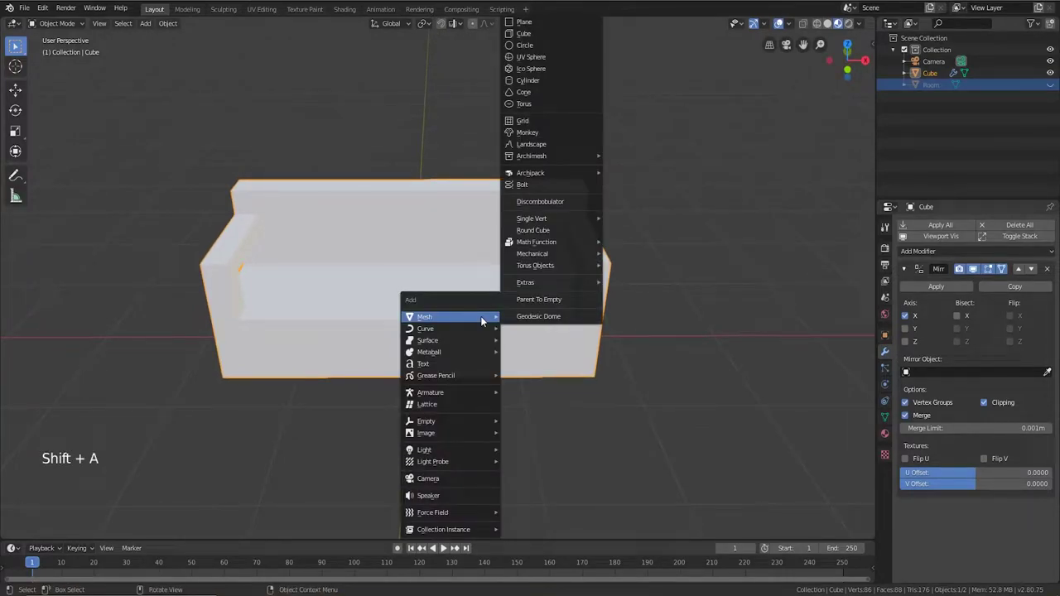
pyautogui.click(518, 33)
pyautogui.press('s')
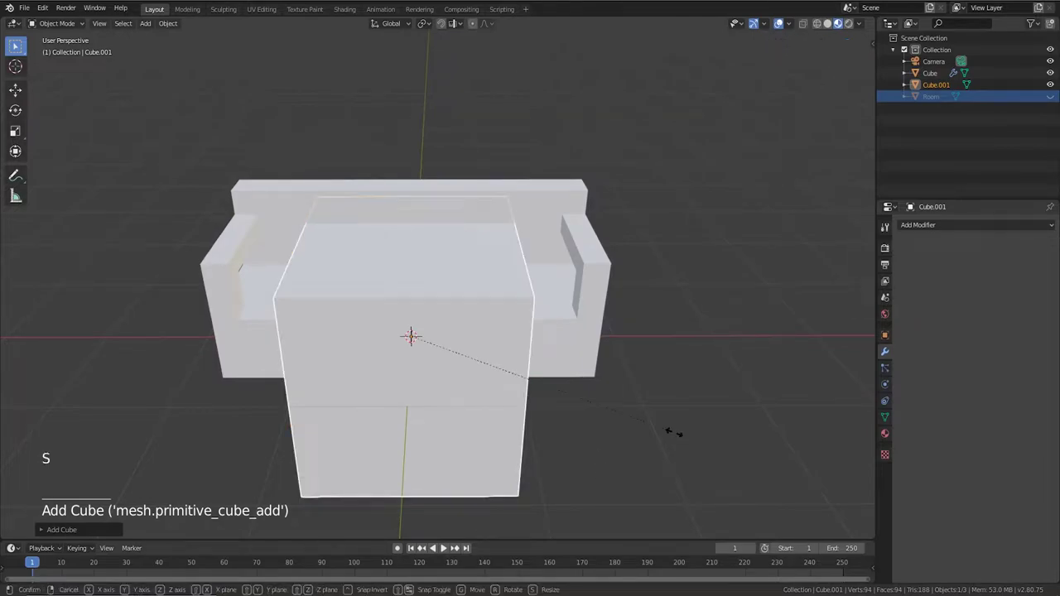
pyautogui.press('z')
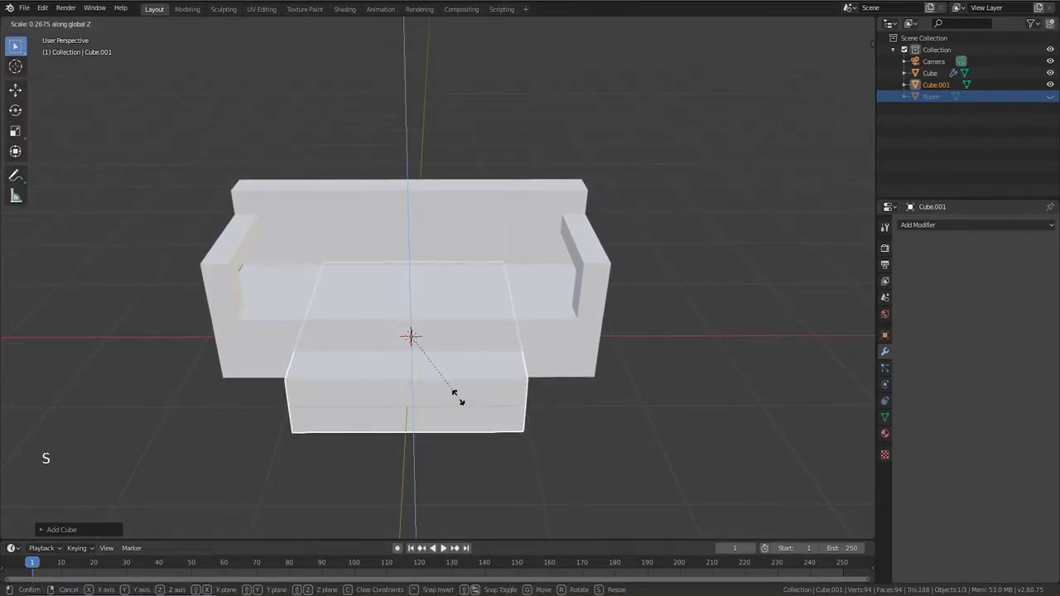
pyautogui.click(461, 403)
pyautogui.moveTo(461, 403); pyautogui.dragTo(746, 431, button='middle')
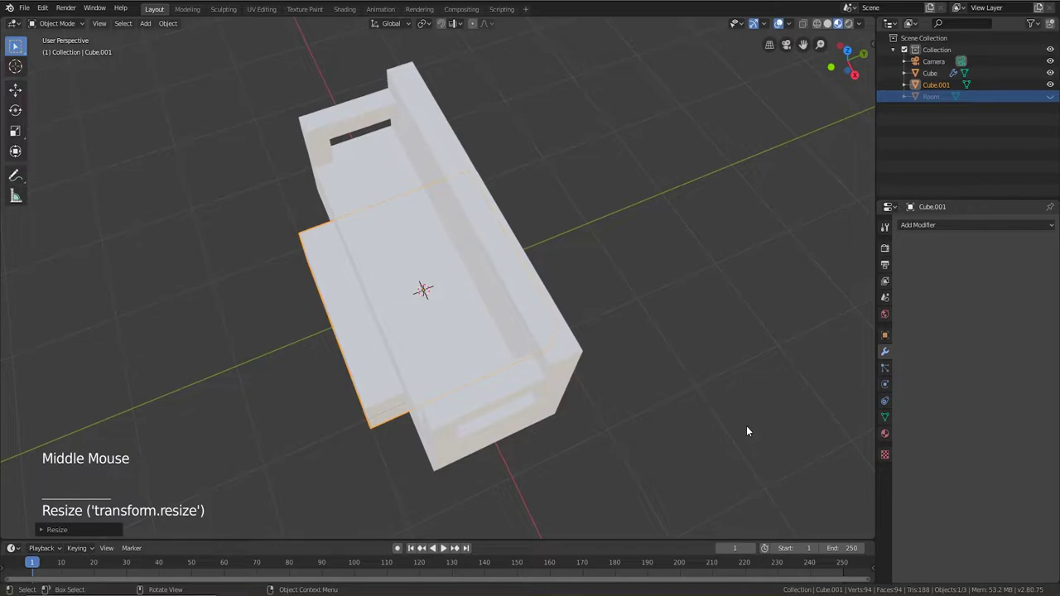
# - Narrow the cube's front-back depth to 0.5598 along Y
pyautogui.press('s')
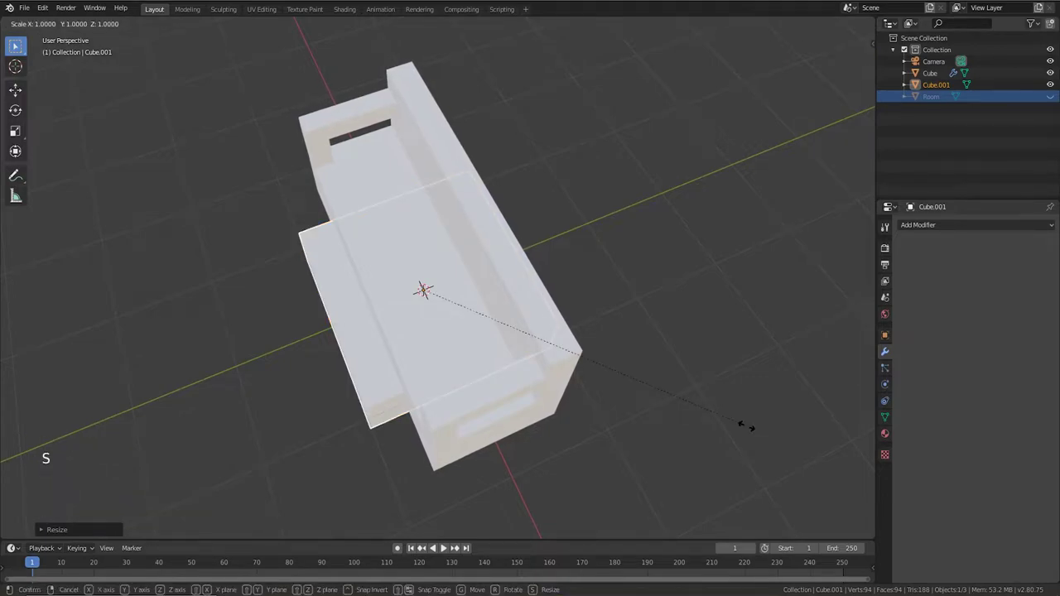
pyautogui.press('y')
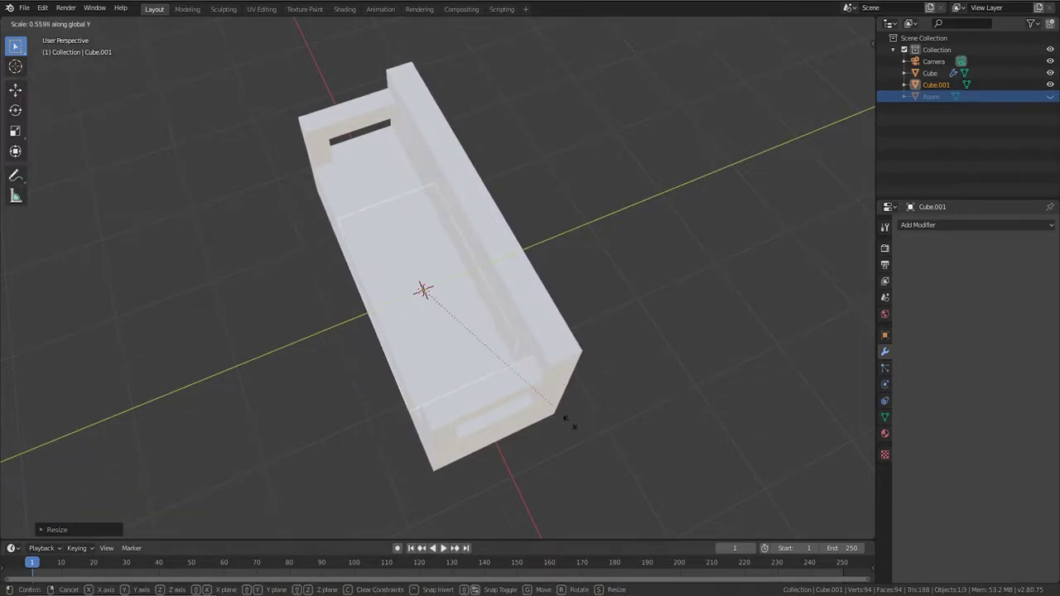
pyautogui.click(519, 439)
pyautogui.moveTo(519, 446); pyautogui.dragTo(623, 392, button='middle')
# - Raise the cube about 0.81 m along Z so it rests on the seat
pyautogui.press('g')
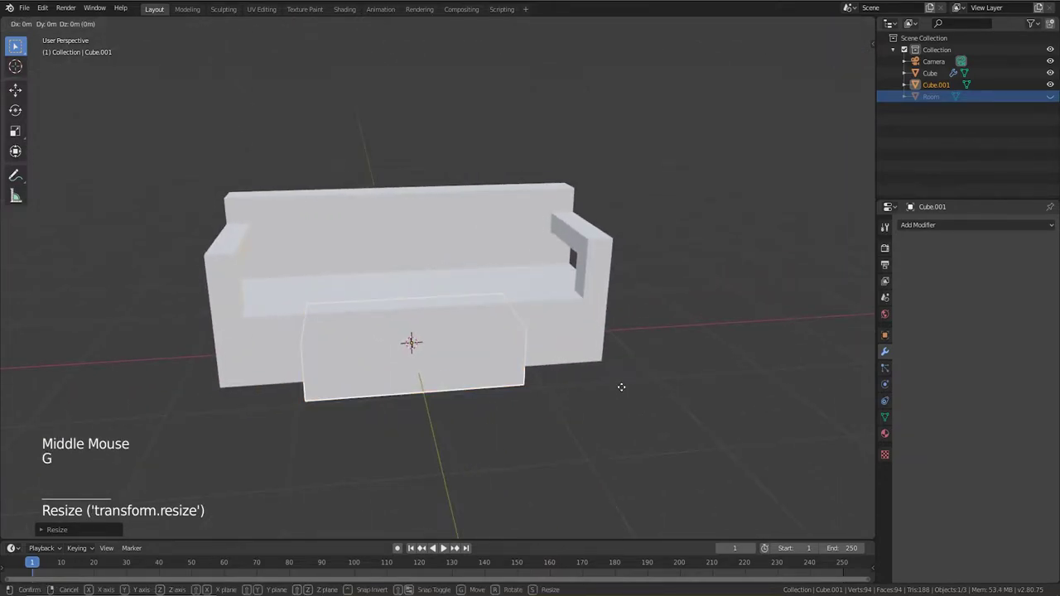
pyautogui.press('Escape')
pyautogui.press('g')
pyautogui.press('z')
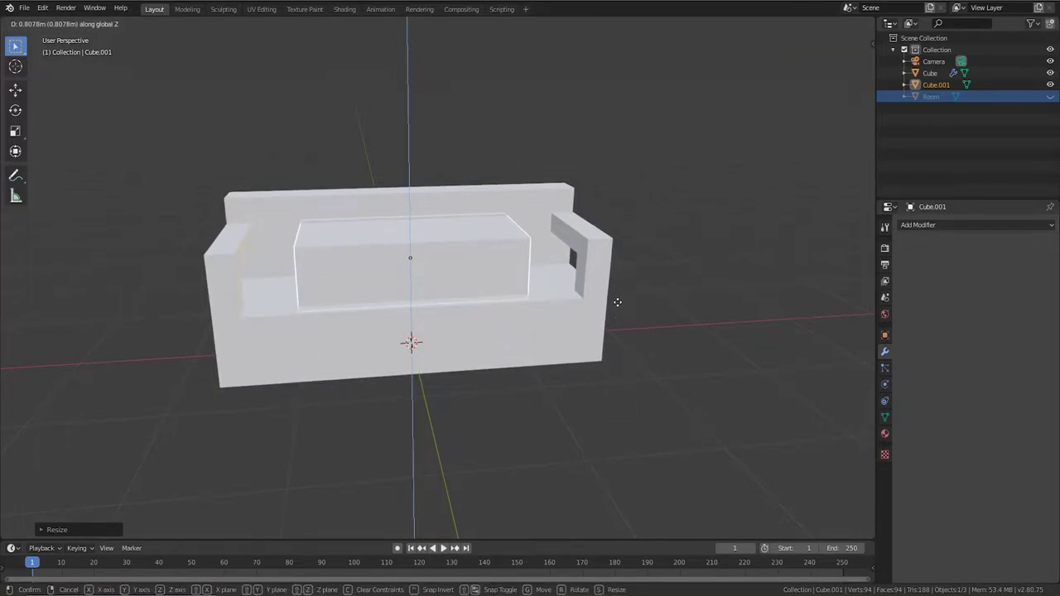
pyautogui.click(617, 302)
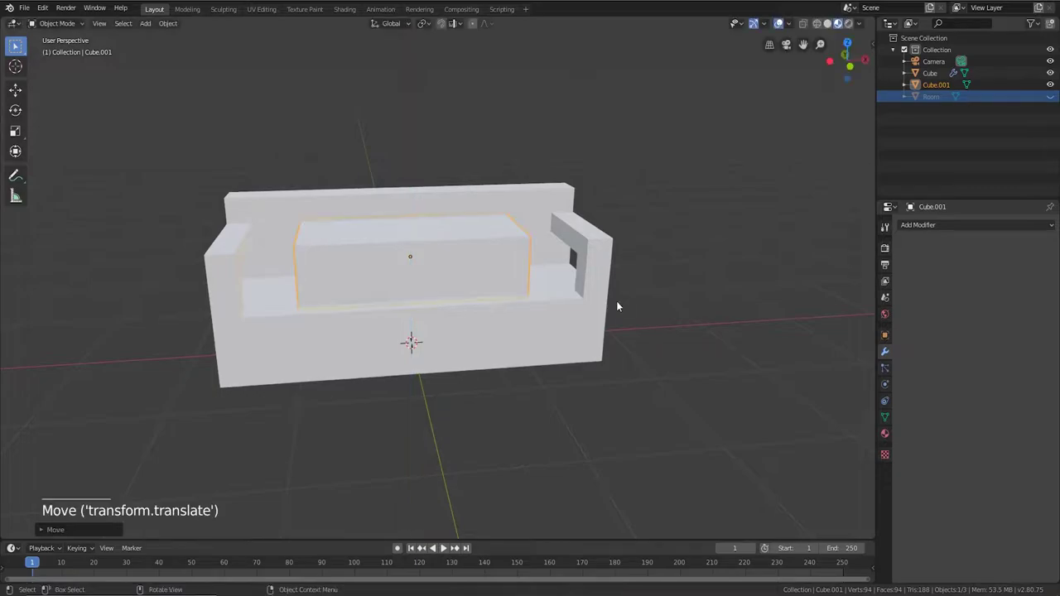
# - Slide the cushion left along X and shrink it uniformly
pyautogui.moveTo(624, 323); pyautogui.dragTo(590, 378, button='middle')
pyautogui.press('g')
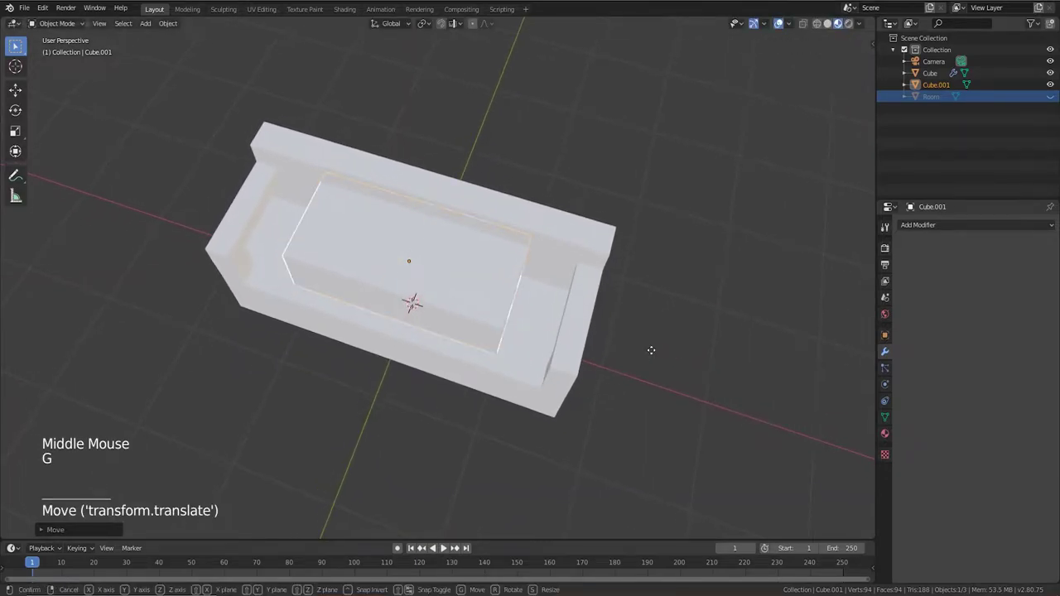
pyautogui.press('x')
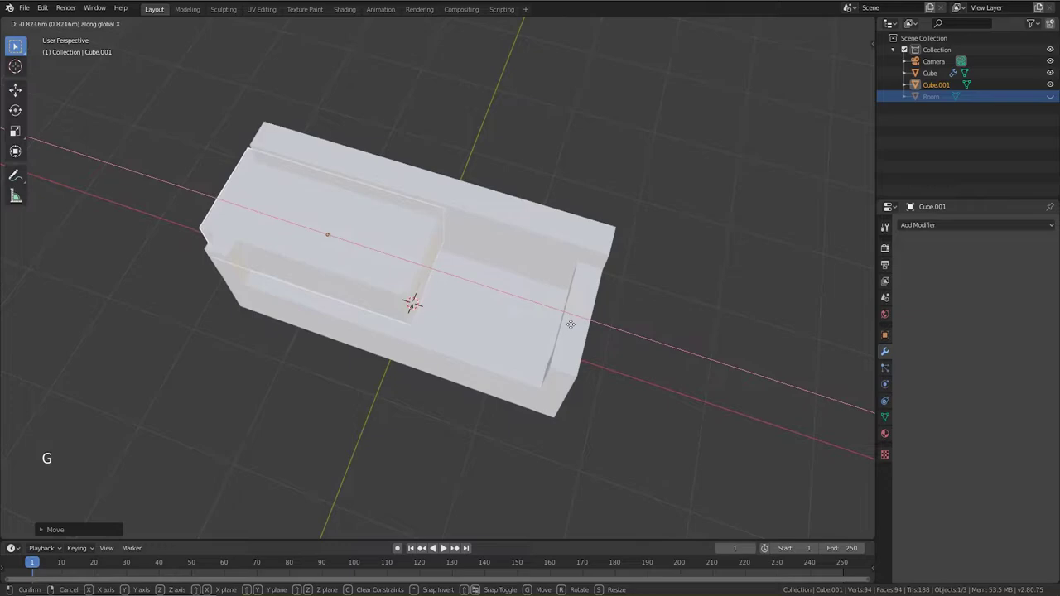
pyautogui.click(563, 321)
pyautogui.moveTo(563, 322); pyautogui.dragTo(603, 326, button='middle')
pyautogui.press('s')
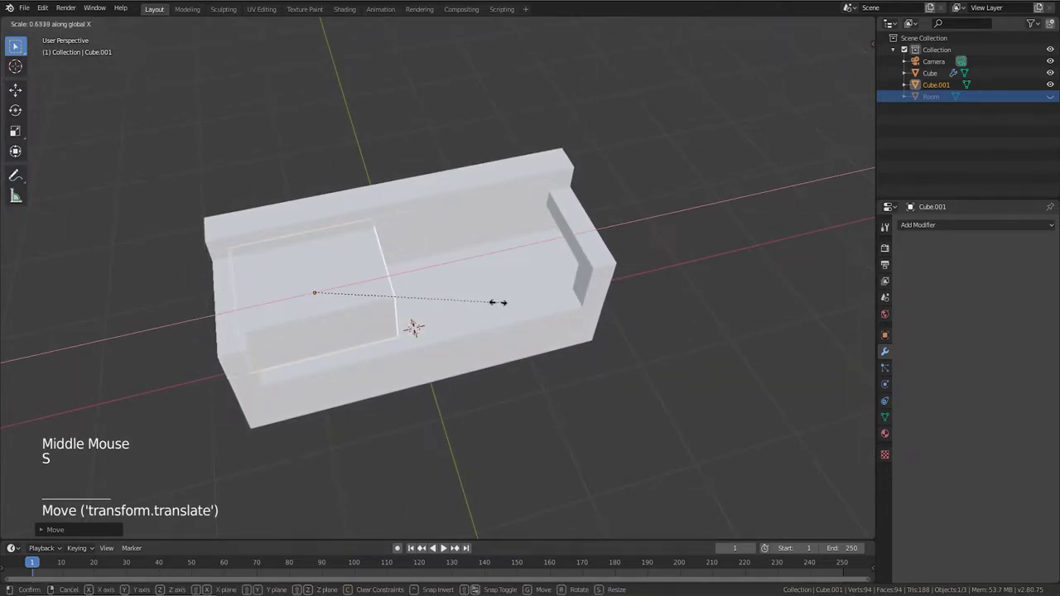
pyautogui.click(544, 335)
# - Check the layout from the top view and switch the viewport to Solid shading
pyautogui.moveTo(544, 335); pyautogui.dragTo(523, 411, button='middle')
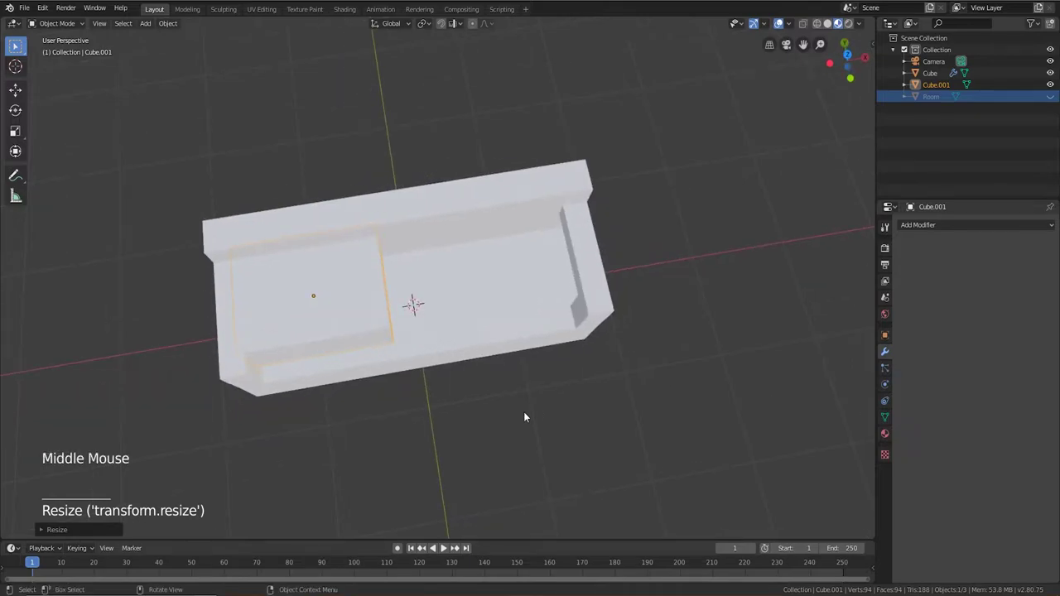
pyautogui.press('KP_7')
pyautogui.press('z')
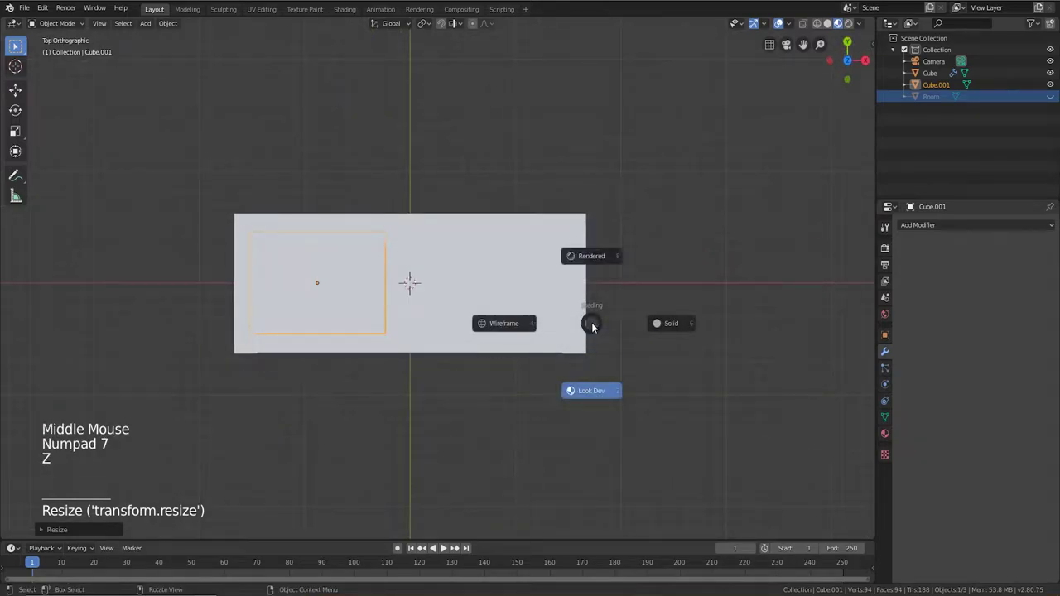
pyautogui.click(662, 322)
pyautogui.moveTo(547, 410)
pyautogui.mouseDown(button='middle')
pyautogui.moveTo(547, 333)
pyautogui.moveTo(582, 371)
pyautogui.moveTo(516, 406)
pyautogui.moveTo(720, 357)
pyautogui.mouseUp(button='middle')
# - Push the cushion 0.138 m back along Y and flatten it to 0.8699 along Z
pyautogui.press('g')
pyautogui.press('y')
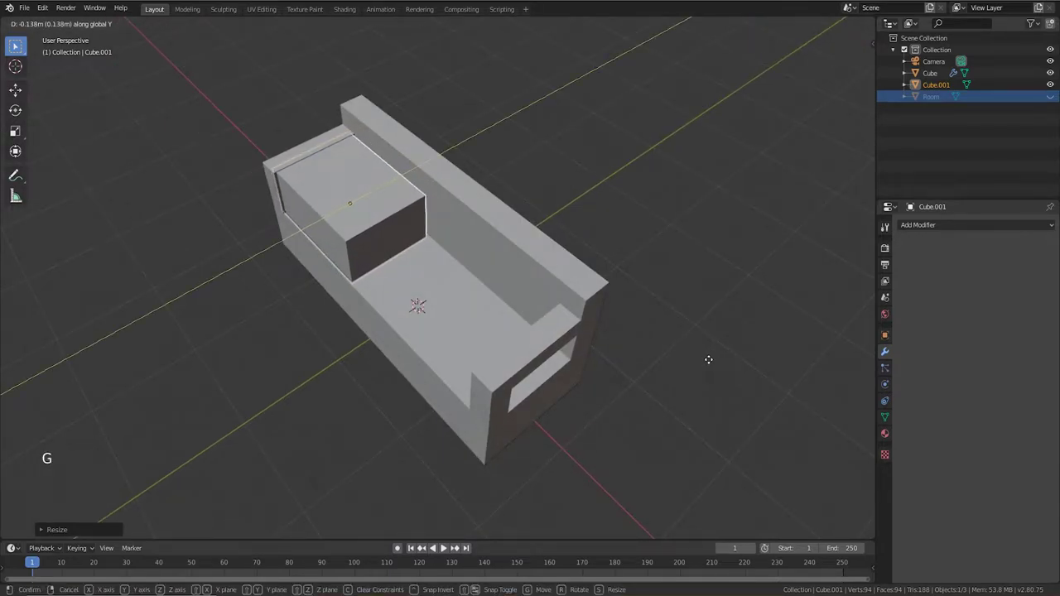
pyautogui.click(708, 359)
pyautogui.press('s')
pyautogui.press('z')
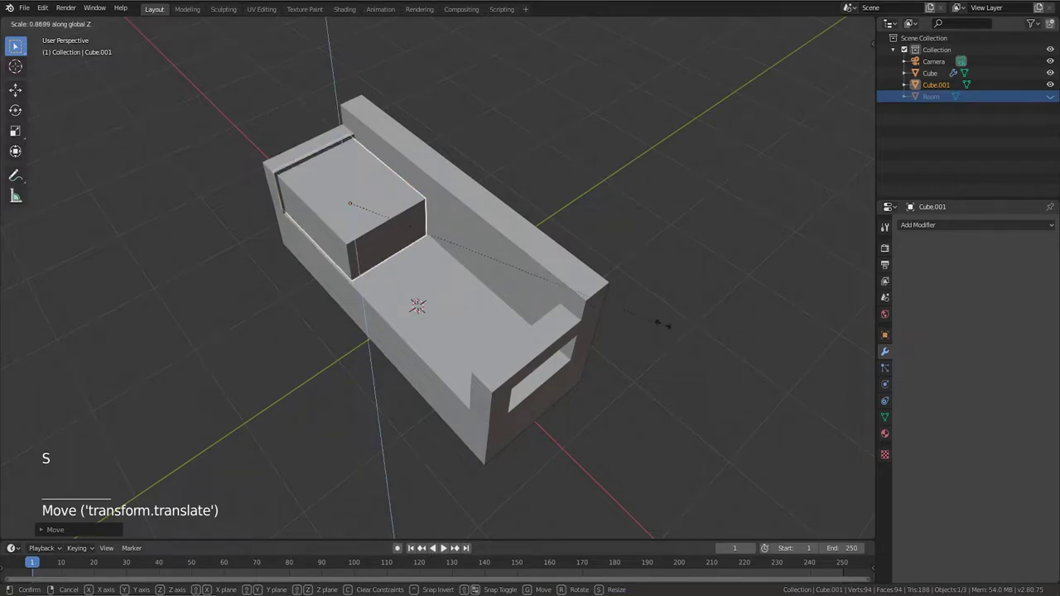
pyautogui.click(568, 307)
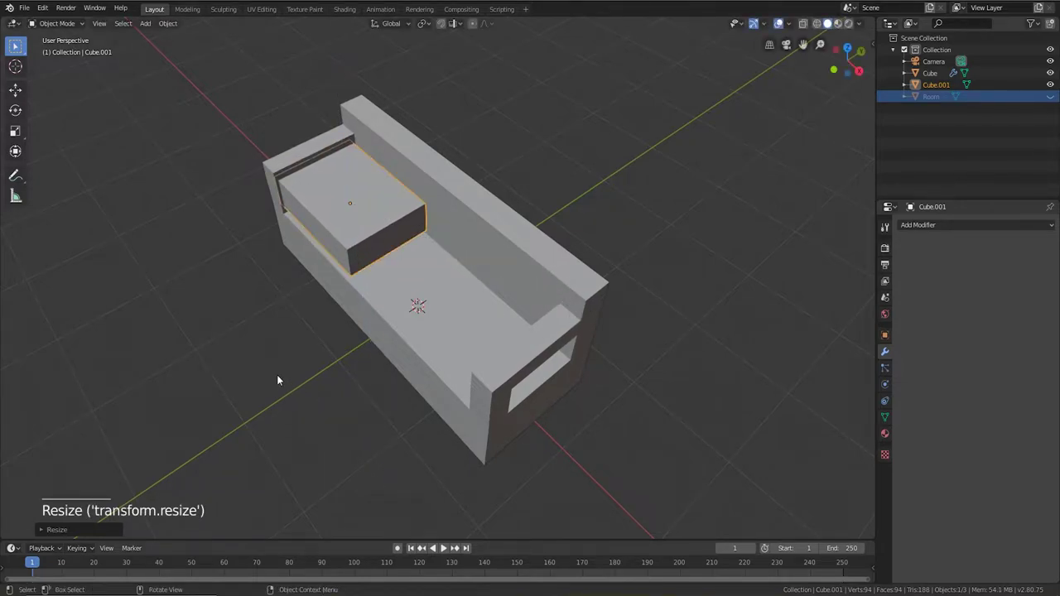
pyautogui.moveTo(277, 375); pyautogui.dragTo(344, 329, button='middle')
pyautogui.press('ctrl')
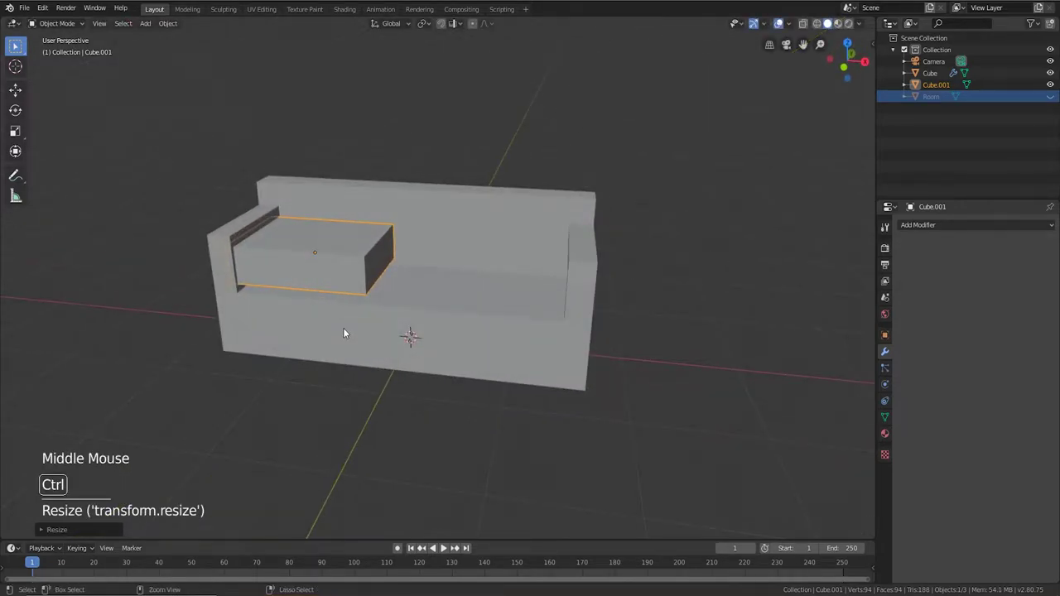
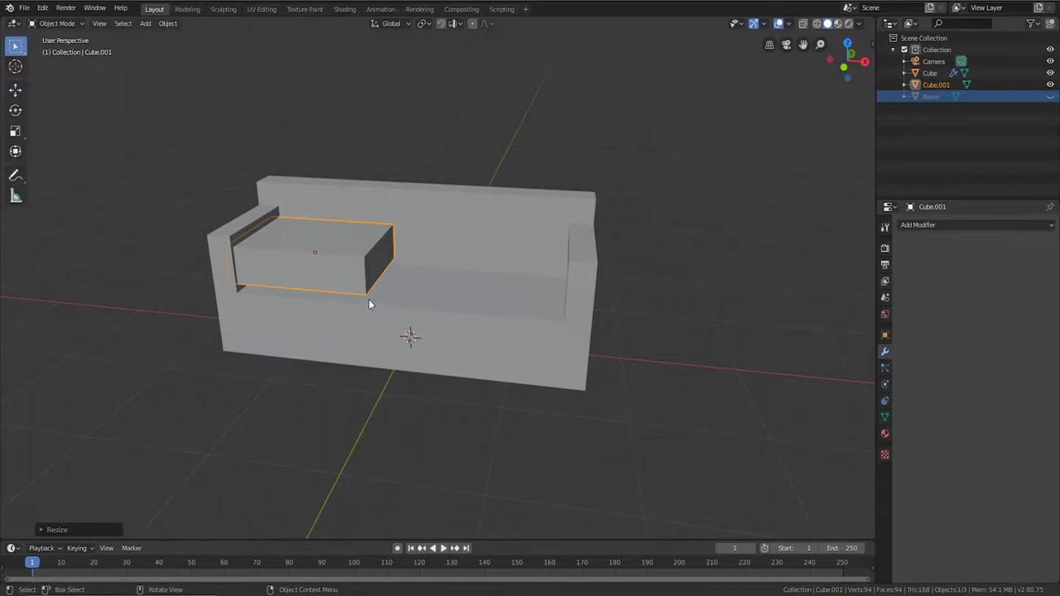
# - Add a level-2 Subdivision modifier to the seat block and enter Edit Mode
pyautogui.hotkey('ctrl', '2')
pyautogui.moveTo(418, 322); pyautogui.dragTo(412, 292, button='middle')
pyautogui.press('Tab')
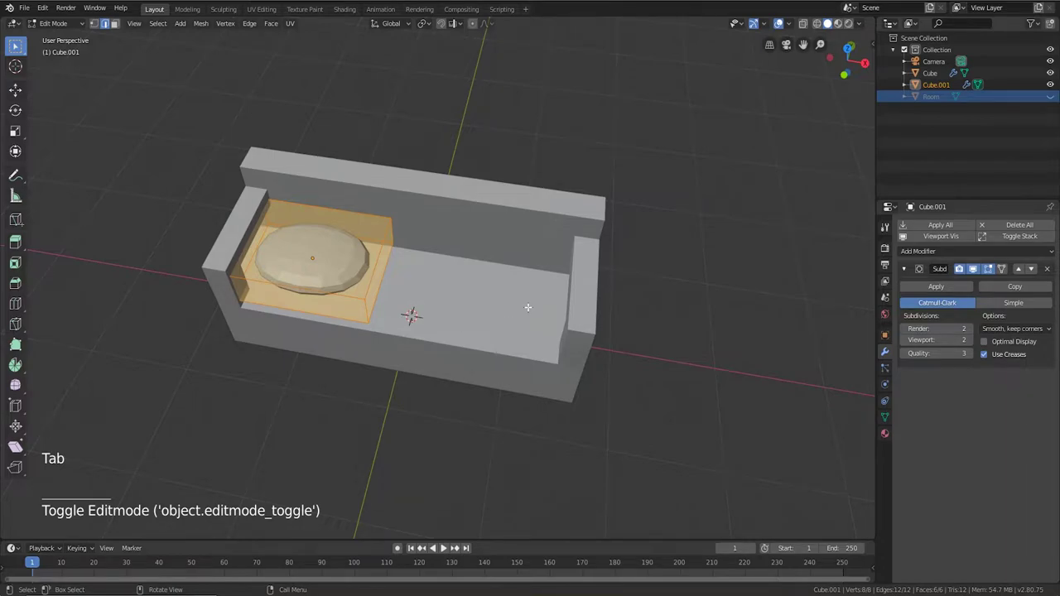
# - Add a centred loop cut and two edge loops across the cushion block
pyautogui.press('ctrl')
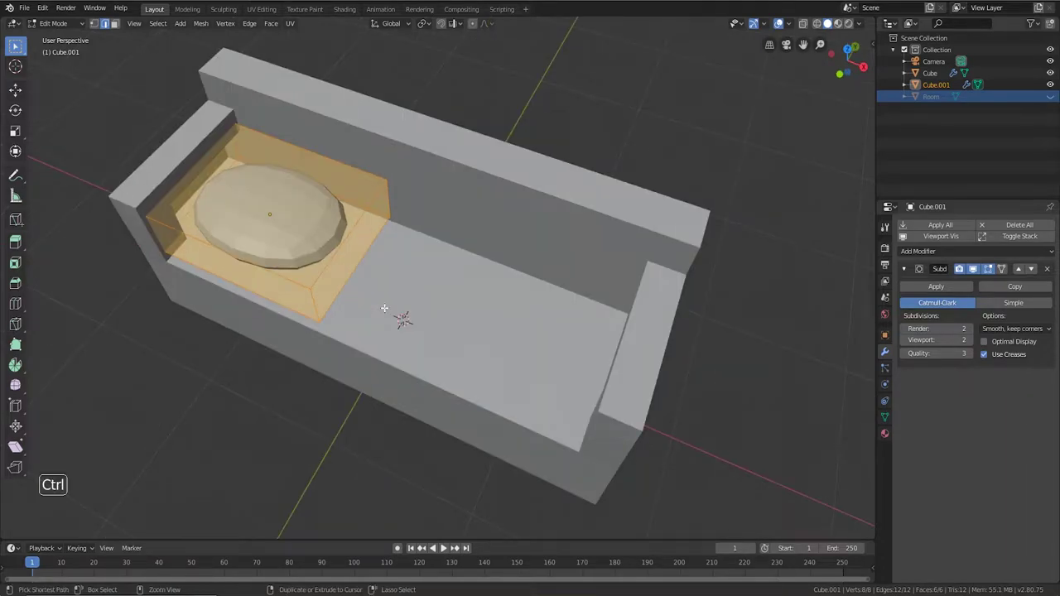
pyautogui.hotkey('ctrl', 'r')
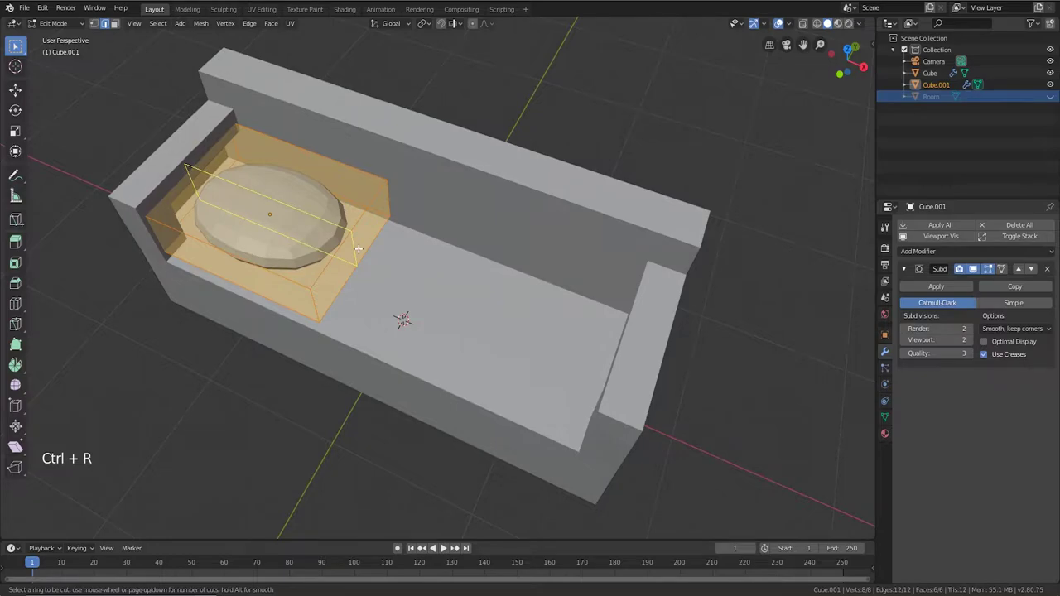
pyautogui.click(358, 248)
pyautogui.rightClick(357, 249)
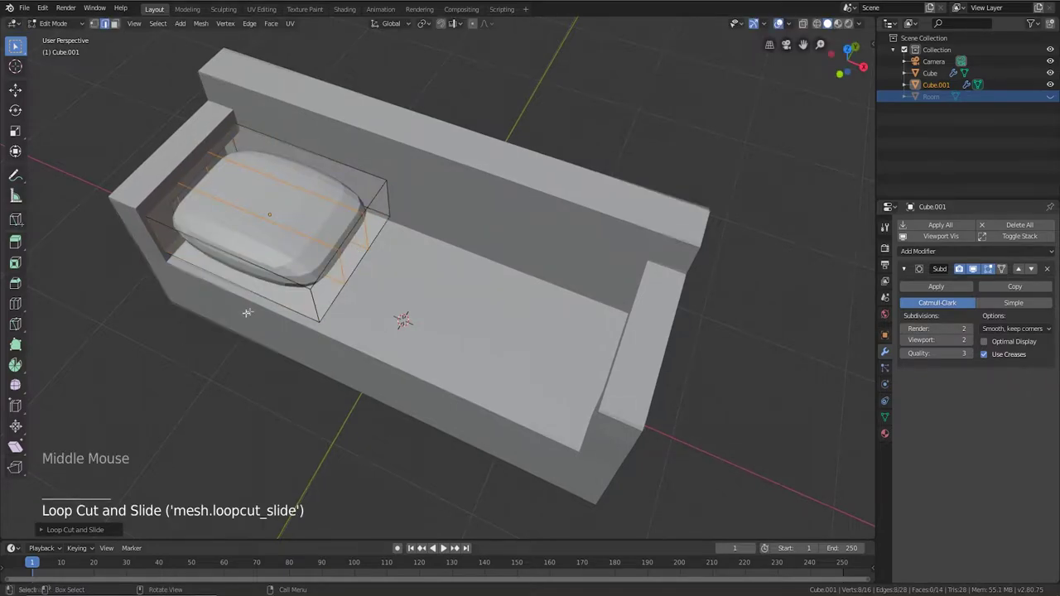
pyautogui.moveTo(244, 313); pyautogui.dragTo(257, 303, button='middle')
pyautogui.hotkey('ctrl', 'r')
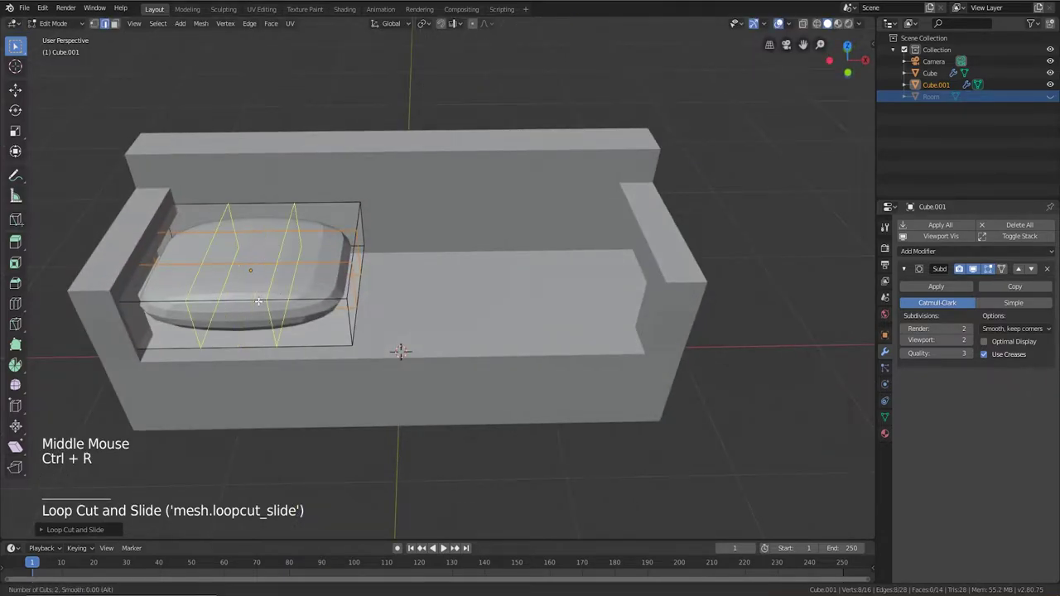
pyautogui.click(259, 302)
pyautogui.rightClick(258, 301)
# - Add two horizontal loops around the cushion's height and return to Object Mode
pyautogui.moveTo(259, 301); pyautogui.dragTo(331, 301, button='middle')
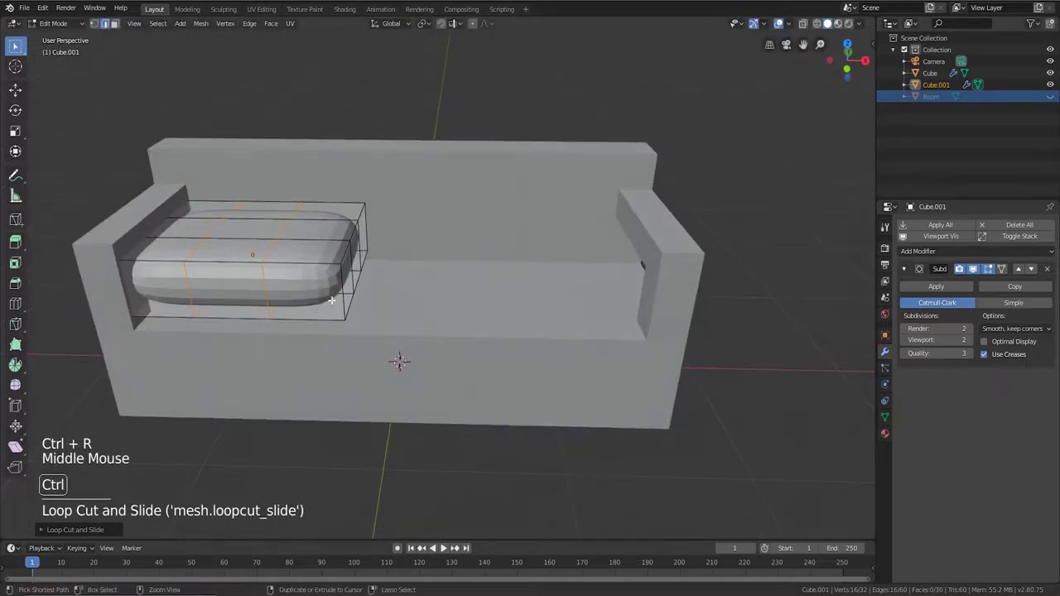
pyautogui.hotkey('ctrl', 'r')
pyautogui.click(342, 286)
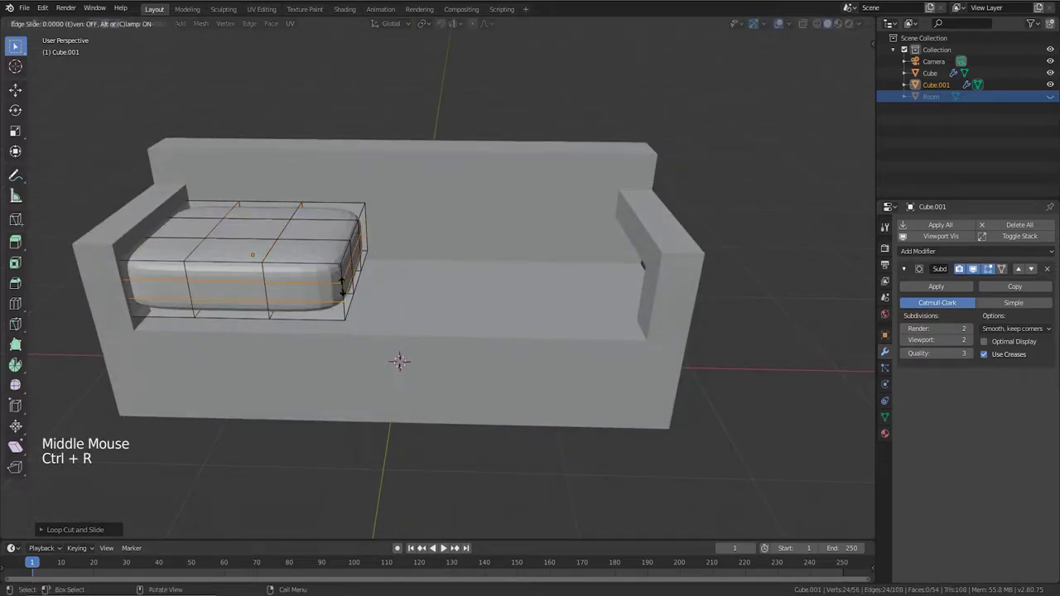
pyautogui.rightClick(342, 286)
pyautogui.moveTo(437, 289); pyautogui.dragTo(457, 263, button='middle')
pyautogui.press('Tab')
# - From the front view, lower the cushion vertically into the seat
pyautogui.press('KP_1')
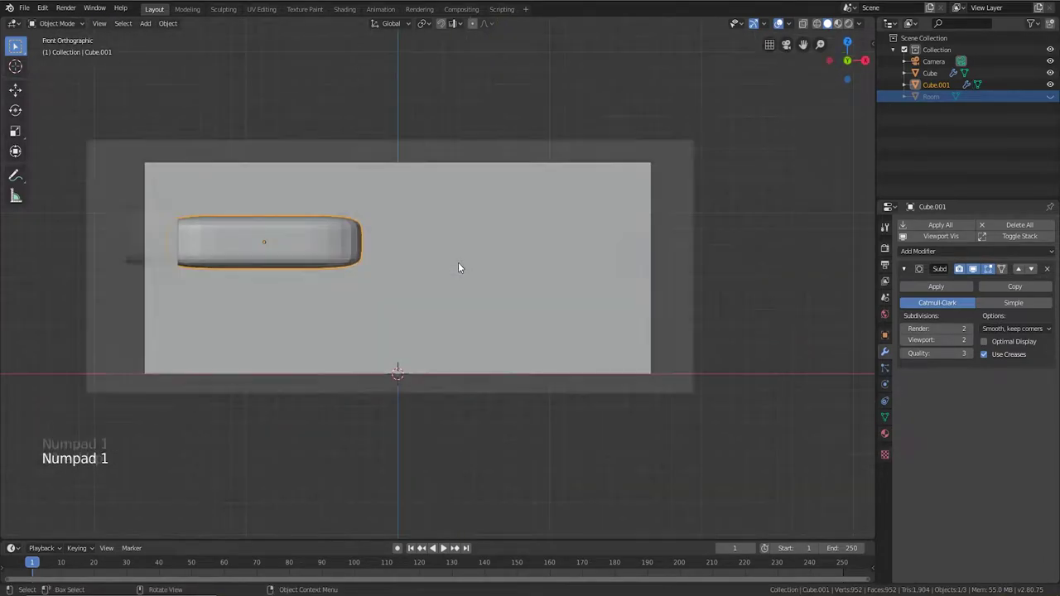
pyautogui.scroll(2, 457, 263)
pyautogui.press('g')
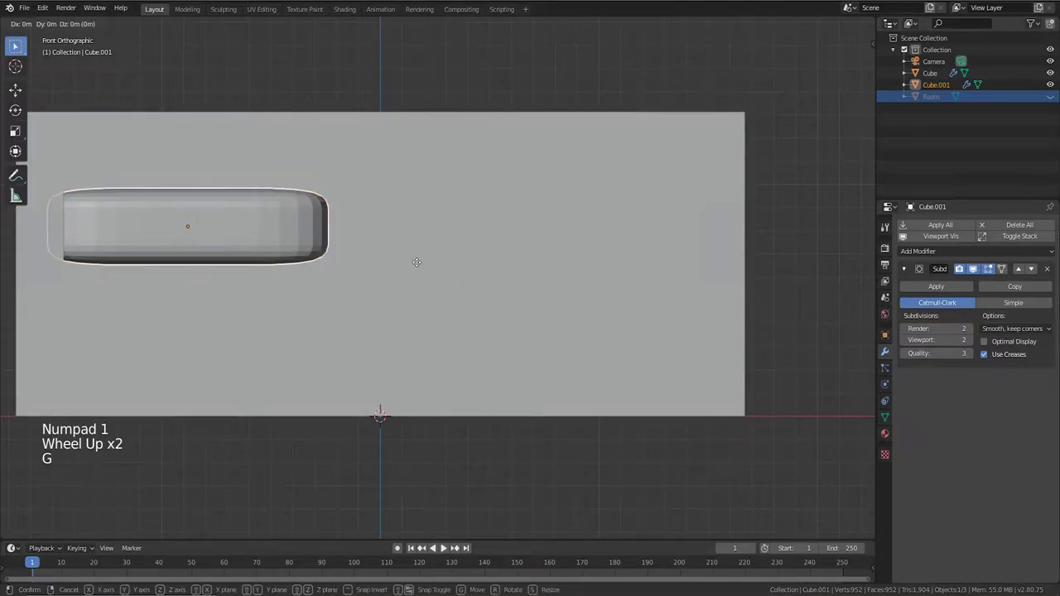
pyautogui.press('z')
pyautogui.press('shift')
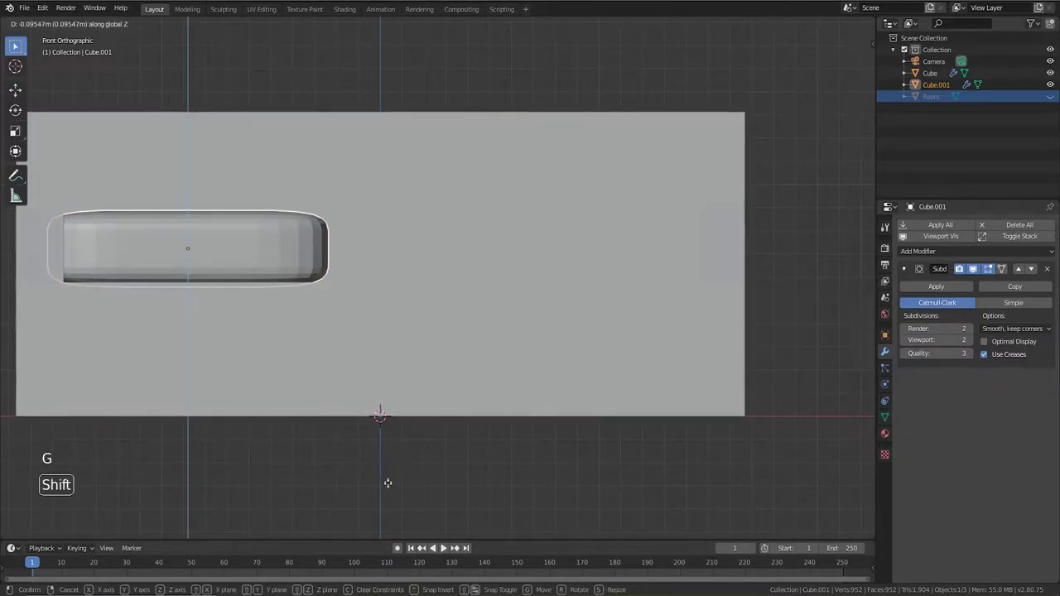
pyautogui.click(390, 453)
# - Lengthen the cushion along X and slide it right to fill the left seat
pyautogui.moveTo(390, 454); pyautogui.dragTo(425, 364, button='middle')
pyautogui.scroll(-2, 408, 351)
pyautogui.press('s')
pyautogui.press('x')
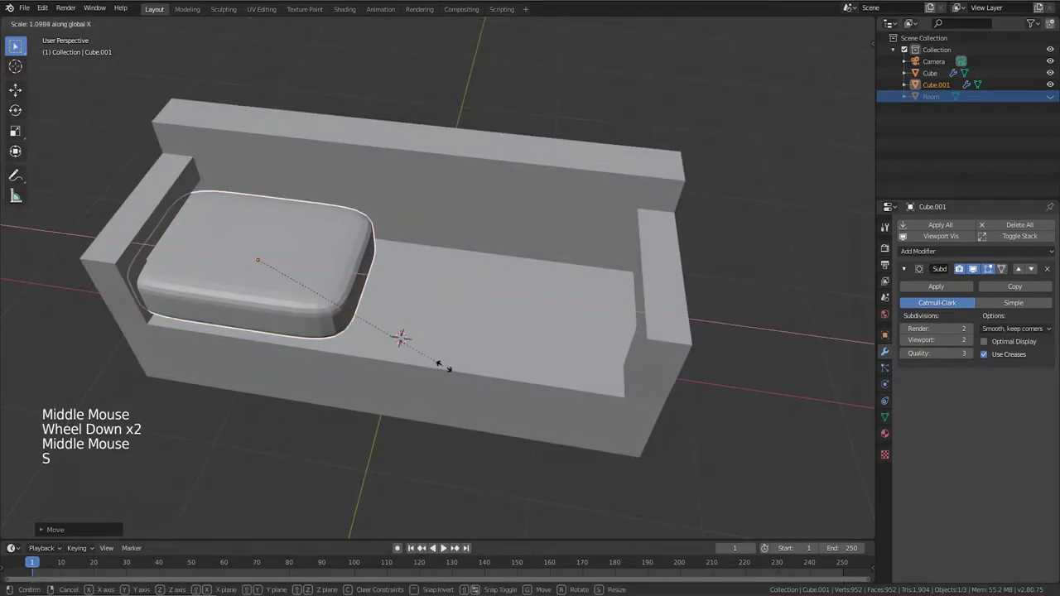
pyautogui.click(462, 363)
pyautogui.press('g')
pyautogui.press('x')
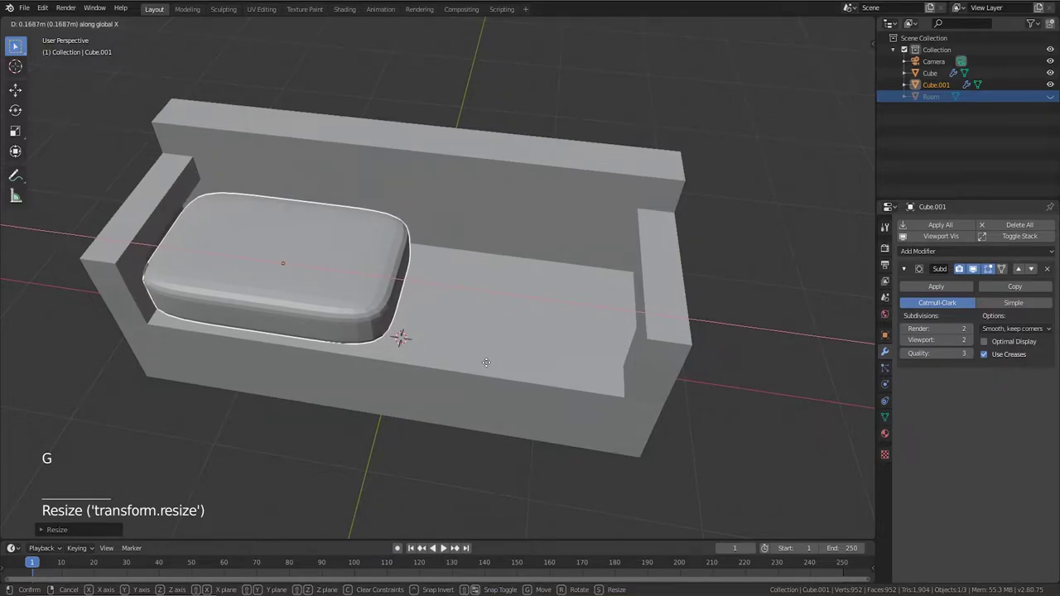
pyautogui.click(485, 361)
# - Check the cushion's fit from the top view, then return to perspective
pyautogui.moveTo(478, 361); pyautogui.dragTo(488, 422, button='middle')
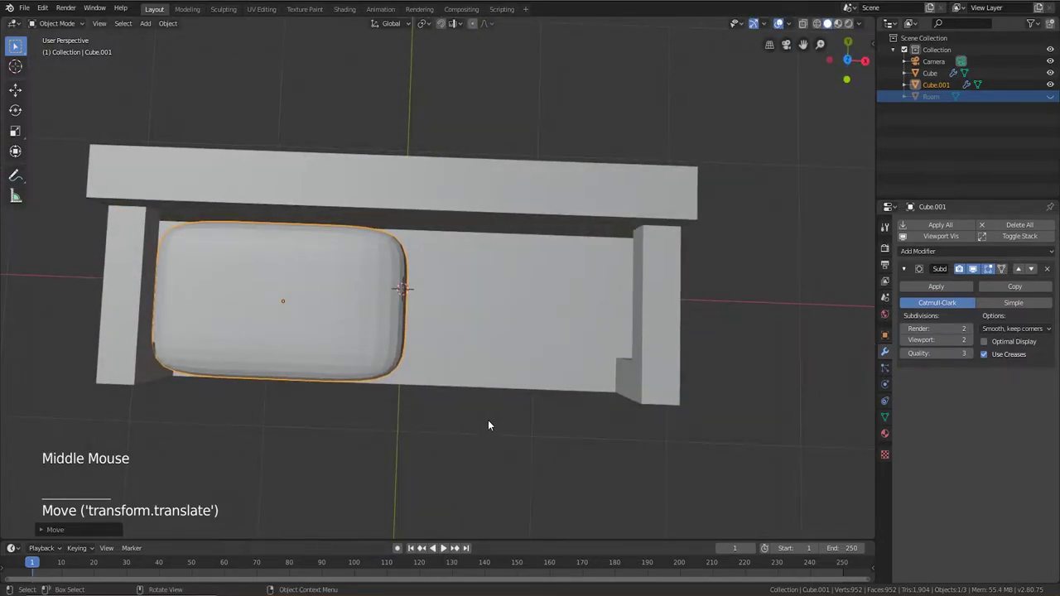
pyautogui.press('KP_7')
pyautogui.scroll(1, 486, 421)
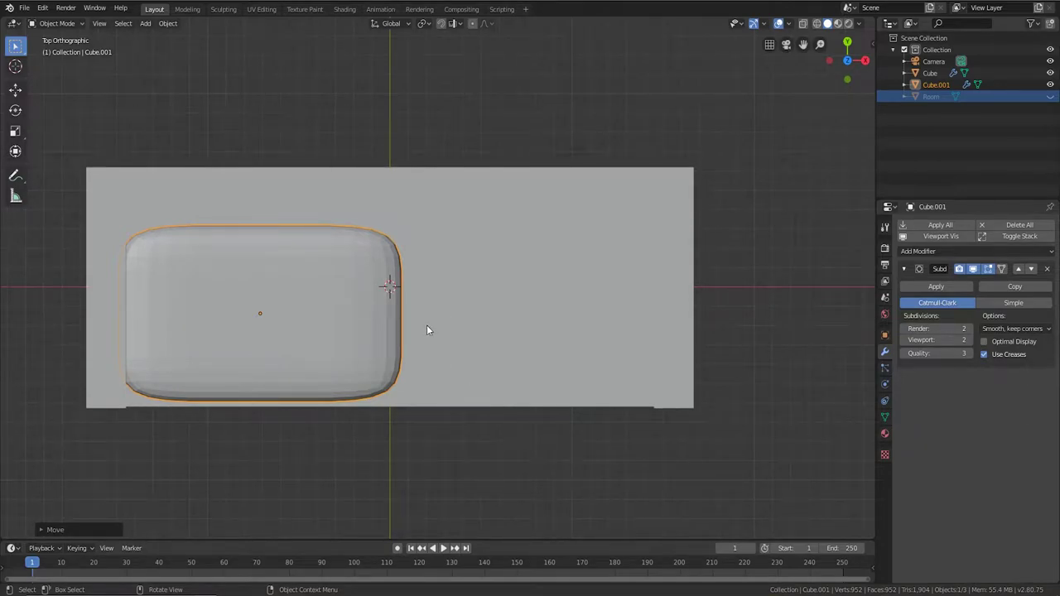
pyautogui.moveTo(544, 362); pyautogui.dragTo(502, 279, button='middle')
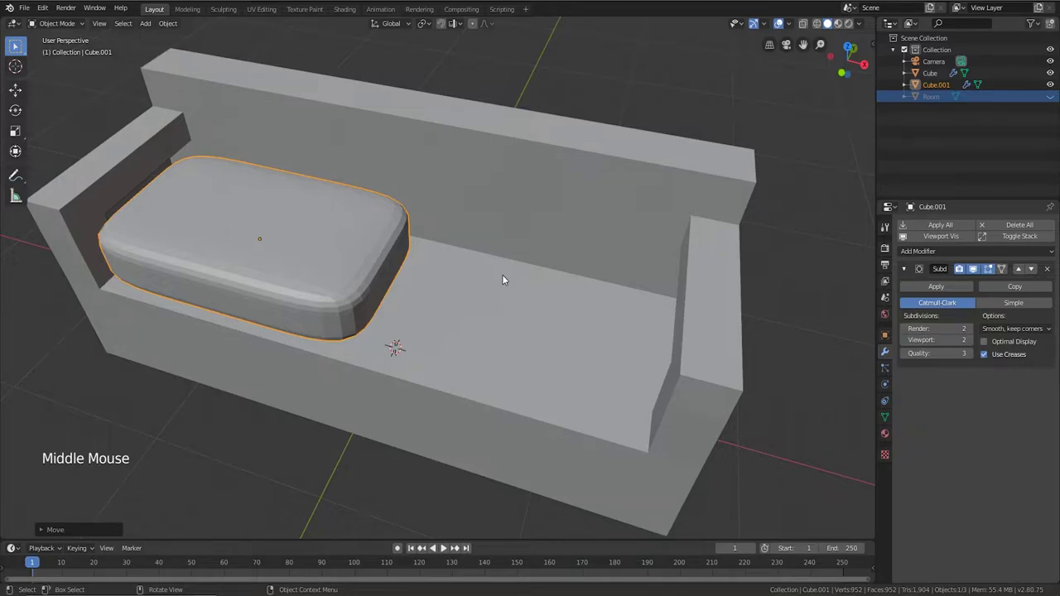
# - Duplicate the left cushion and move the copy along X onto the right seat
pyautogui.hotkey('shift', 'd')
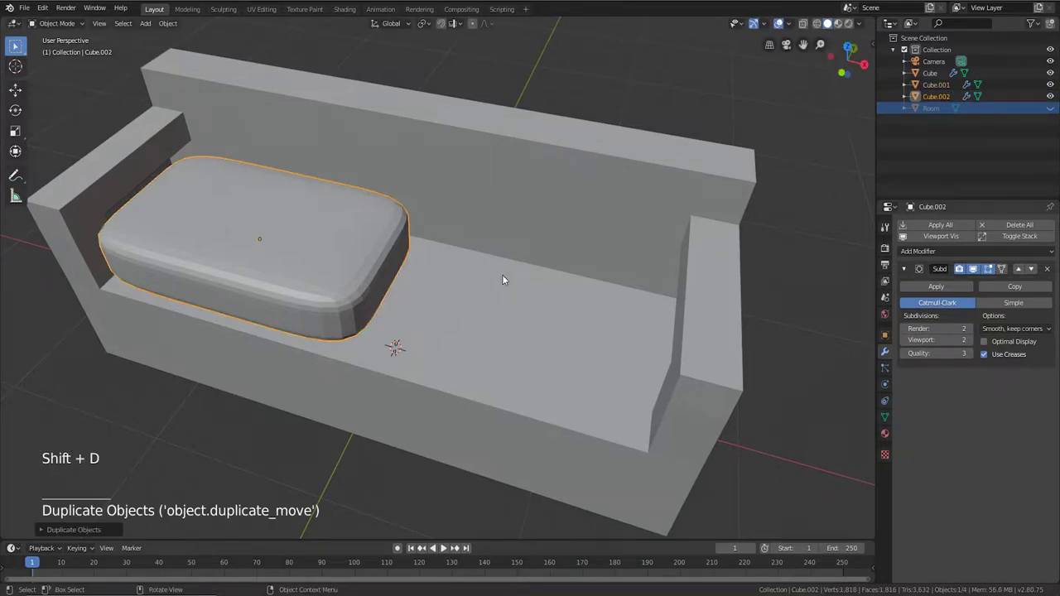
pyautogui.press('g')
pyautogui.press('x')
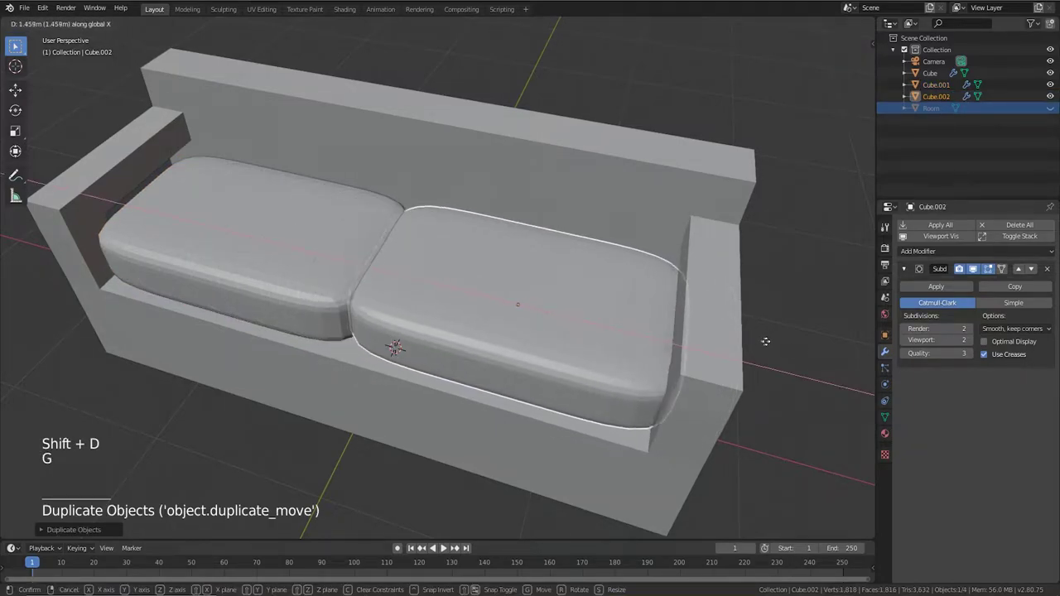
pyautogui.click(757, 344)
pyautogui.moveTo(757, 344); pyautogui.dragTo(613, 331, button='middle')
pyautogui.moveTo(509, 289); pyautogui.dragTo(419, 267, button='middle')
# - Select both cushions, flatten them along Z to about 0.86, and lower them together
pyautogui.keyDown('shift'); pyautogui.click(349, 256); pyautogui.keyUp('shift')
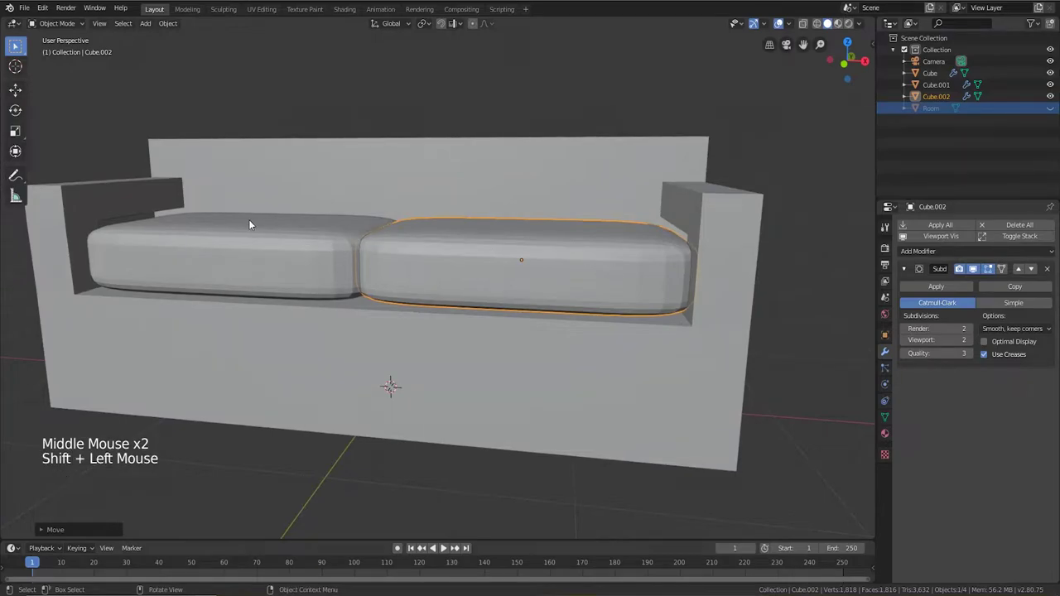
pyautogui.keyDown('shift'); pyautogui.click(238, 255); pyautogui.keyUp('shift')
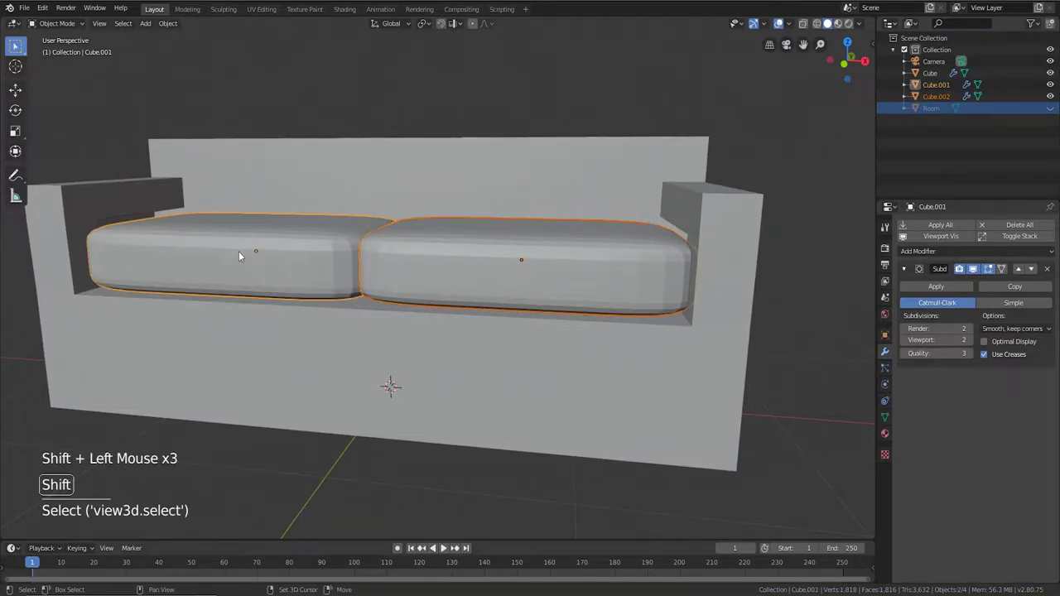
pyautogui.press('s')
pyautogui.press('z')
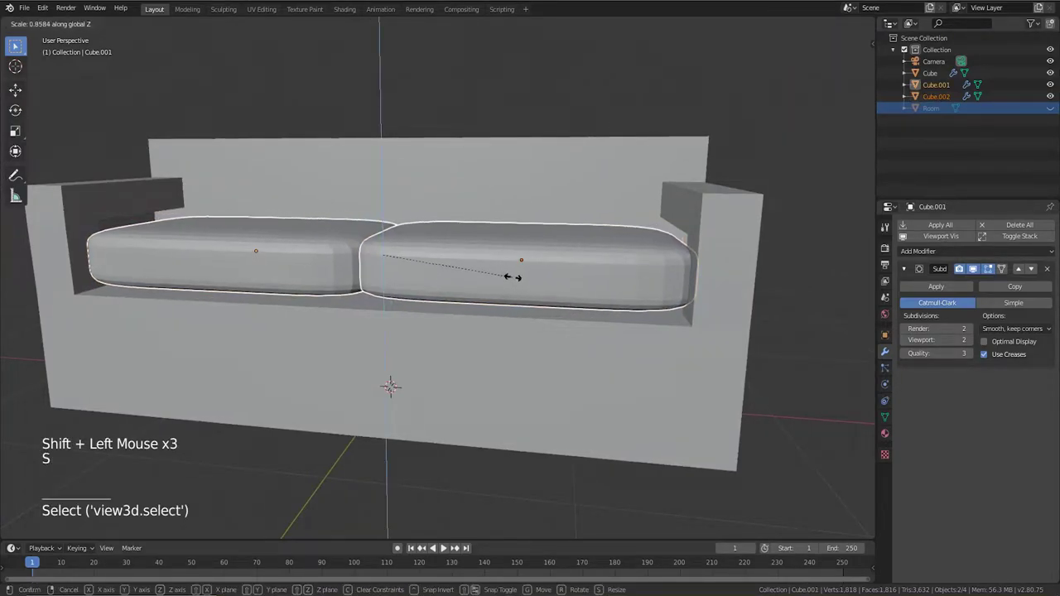
pyautogui.click(503, 266)
pyautogui.press('g')
pyautogui.press('z')
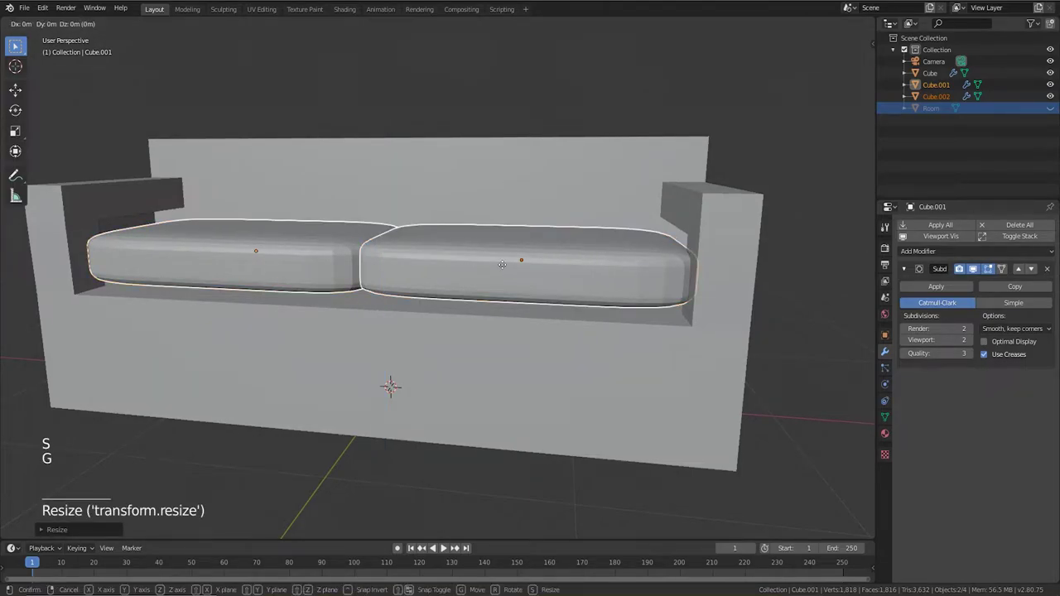
pyautogui.click(505, 275)
pyautogui.moveTo(505, 275); pyautogui.dragTo(418, 329, button='middle')
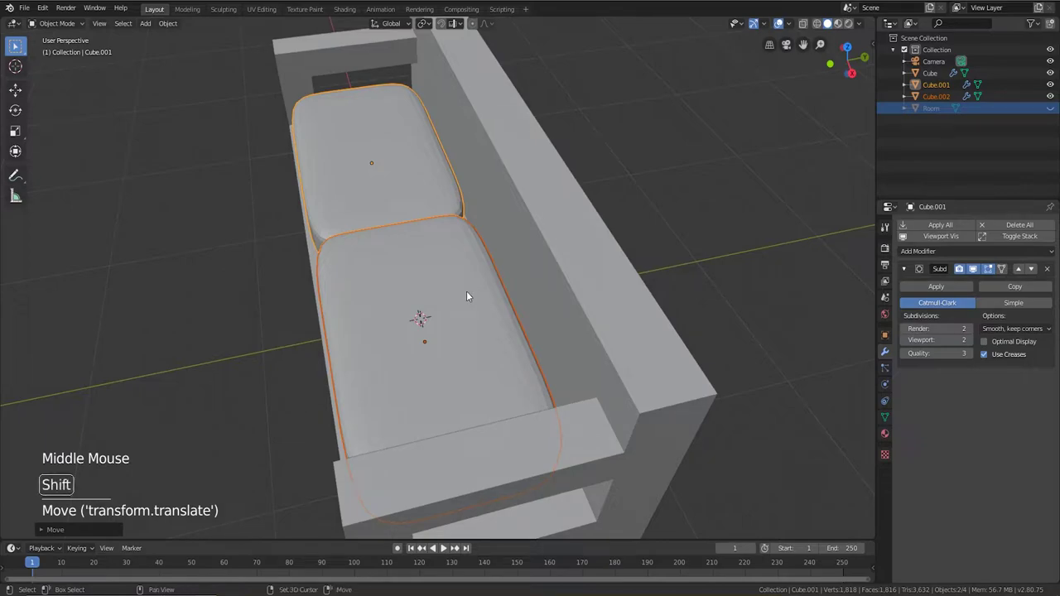
# - Duplicate both seat cushions and rotate the copies 90° about X to stand upright
pyautogui.hotkey('shift', 'd')
pyautogui.rightClick(631, 315)
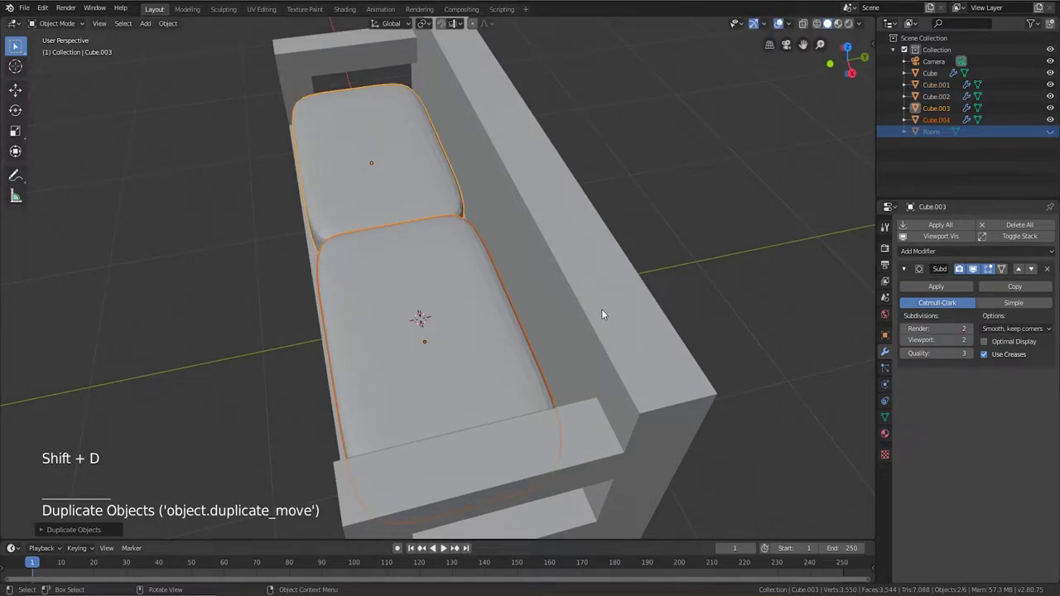
pyautogui.press('r')
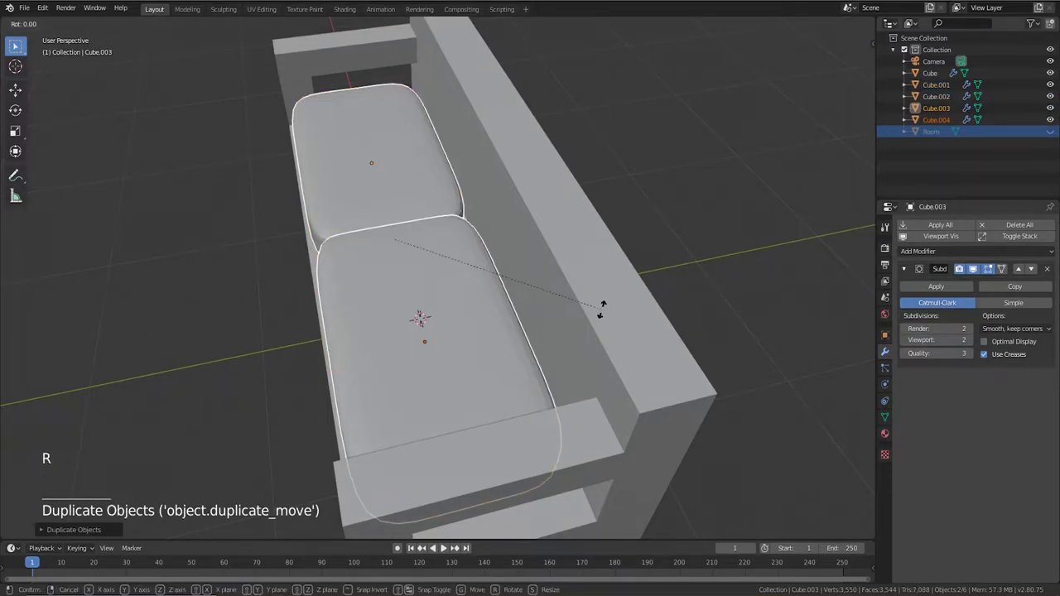
pyautogui.write('x90')
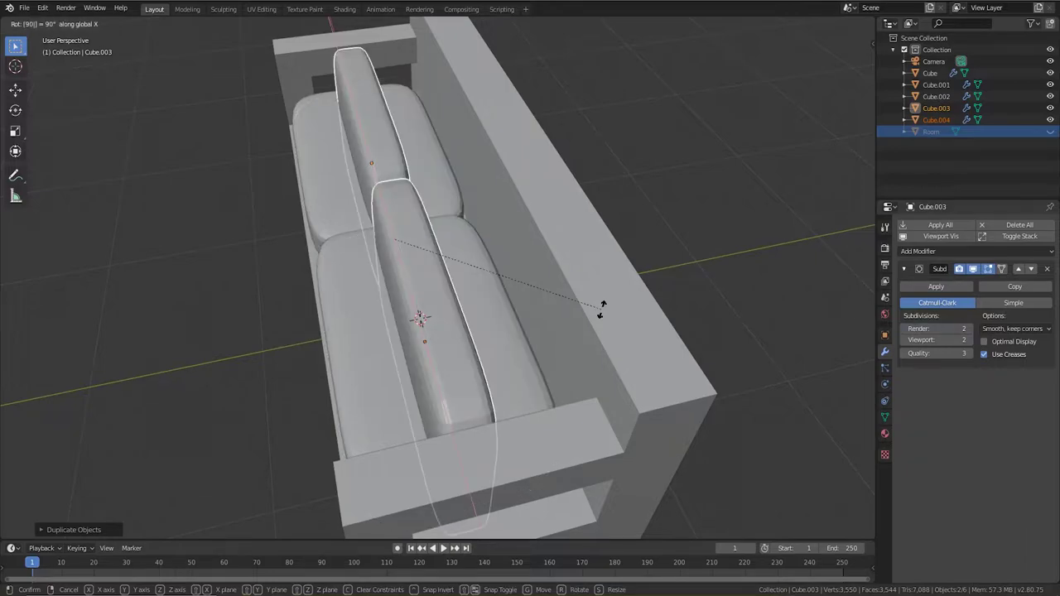
pyautogui.press('Return')
pyautogui.moveTo(581, 315); pyautogui.dragTo(636, 303, button='middle')
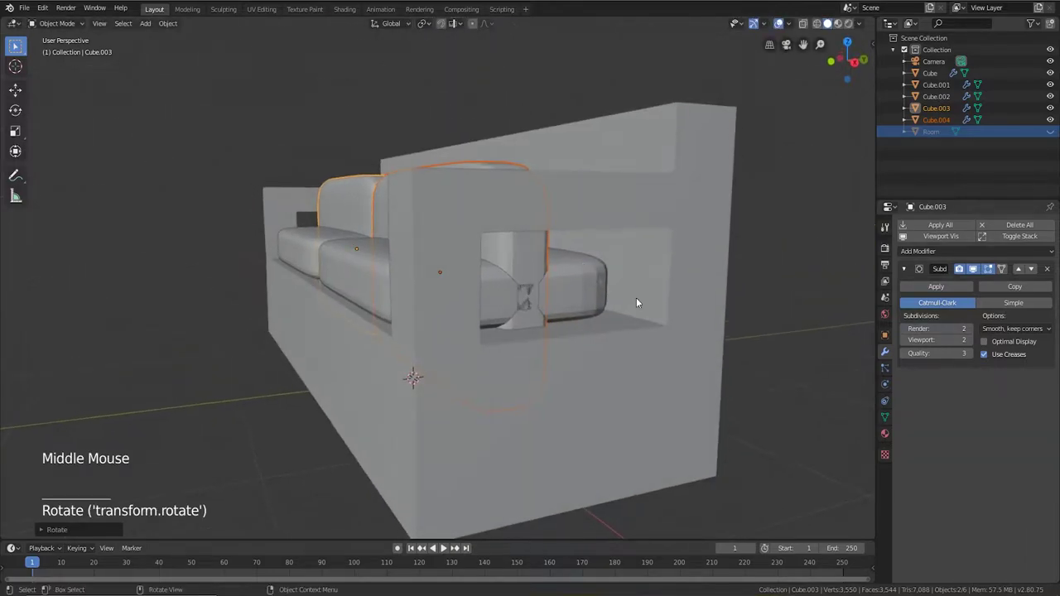
# - Shrink and narrow the upright cushions and place them against the backrest
pyautogui.press('s')
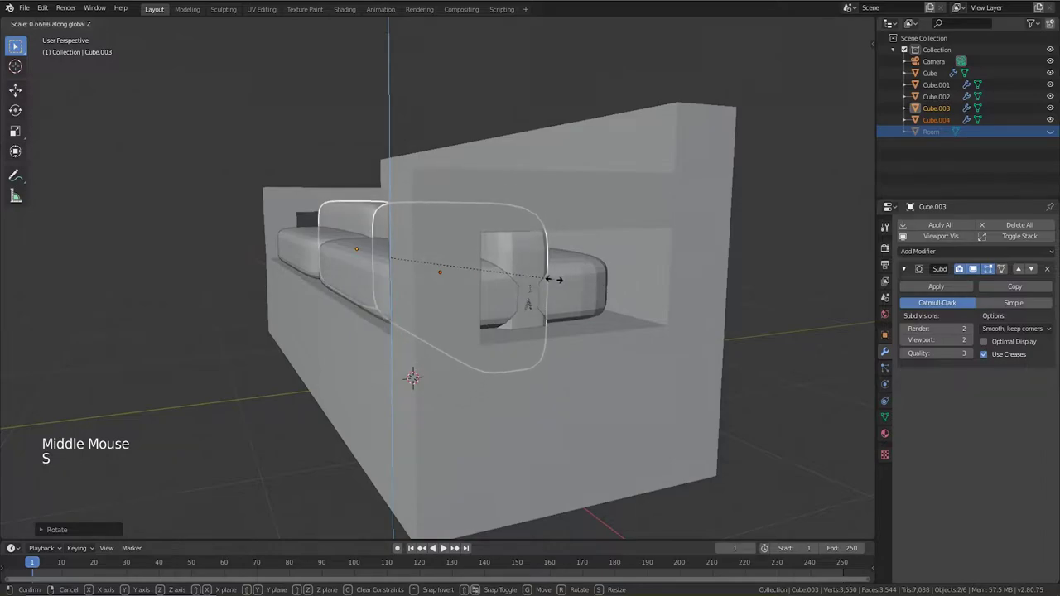
pyautogui.click(552, 278)
pyautogui.press('s')
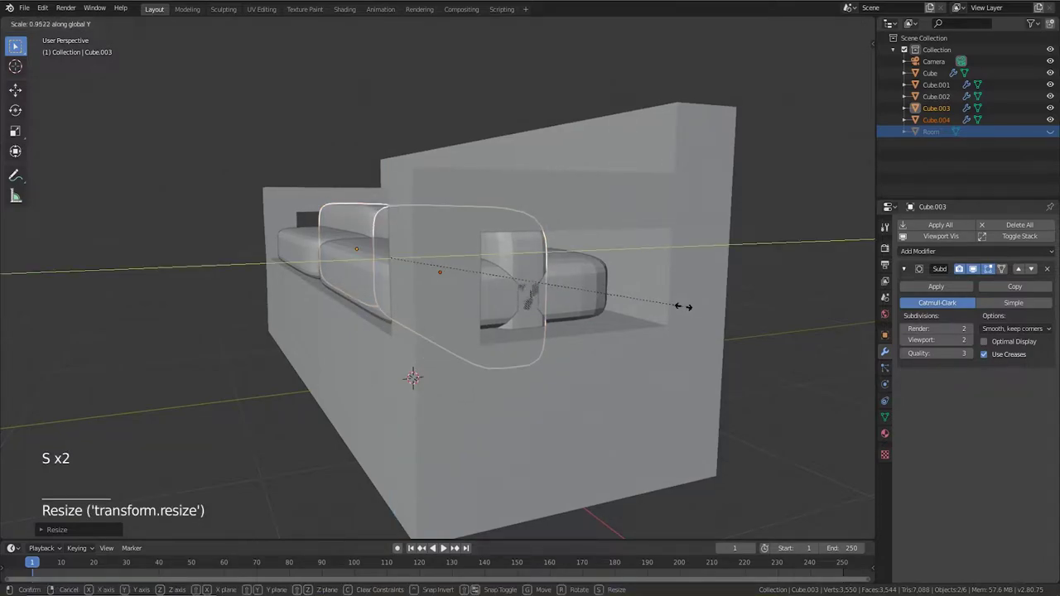
pyautogui.click(564, 295)
pyautogui.moveTo(563, 298); pyautogui.dragTo(537, 316, button='middle')
pyautogui.press('g')
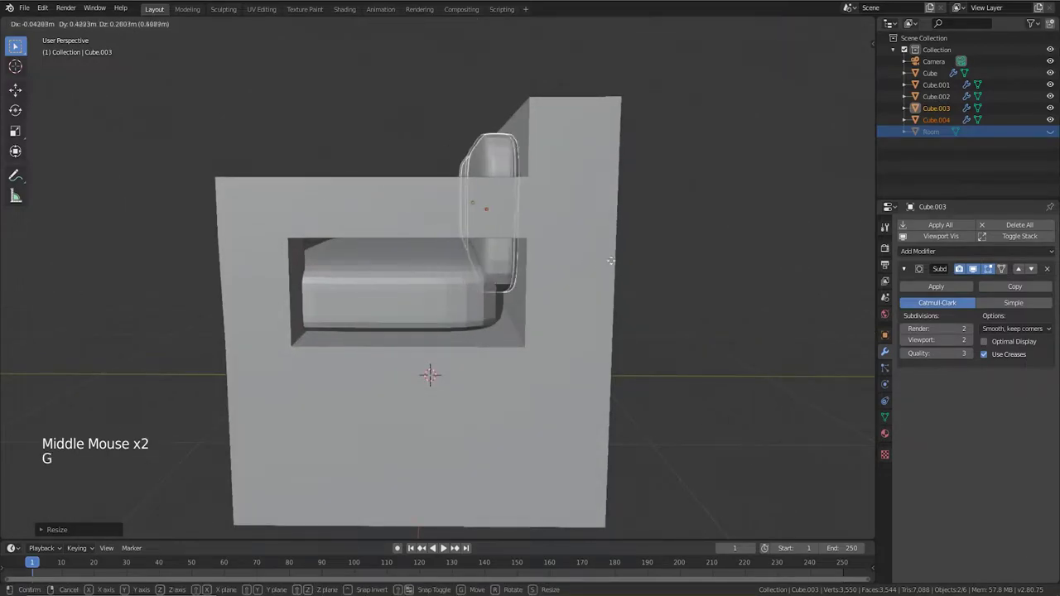
pyautogui.click(555, 279)
pyautogui.moveTo(555, 278); pyautogui.dragTo(657, 307, button='middle')
# - Raise the back cushions and push them back along Y against the backrest
pyautogui.press('g')
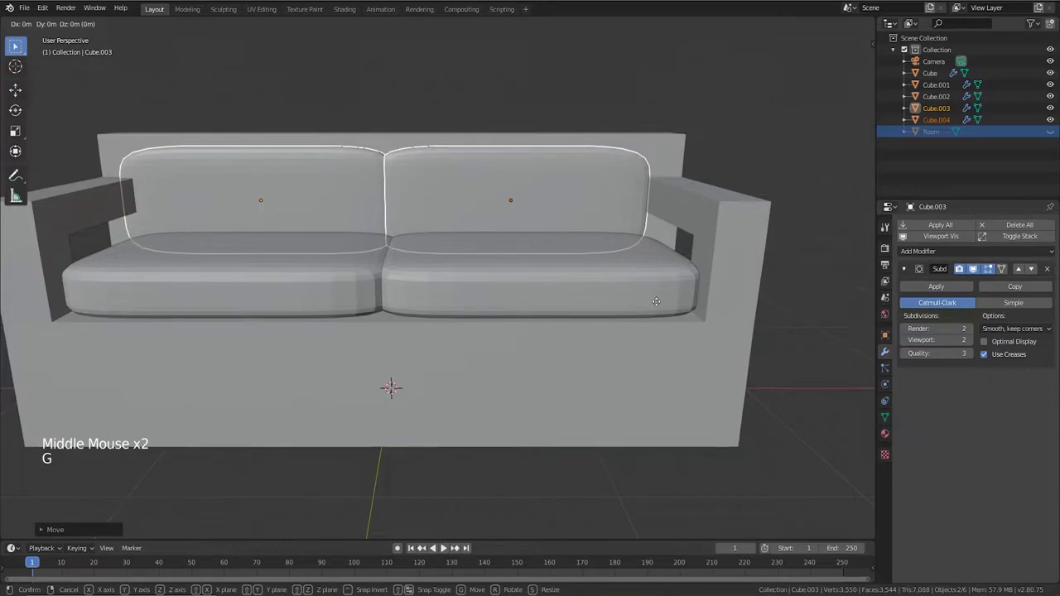
pyautogui.click(655, 292)
pyautogui.moveTo(655, 292); pyautogui.dragTo(581, 302, button='middle')
pyautogui.press('g')
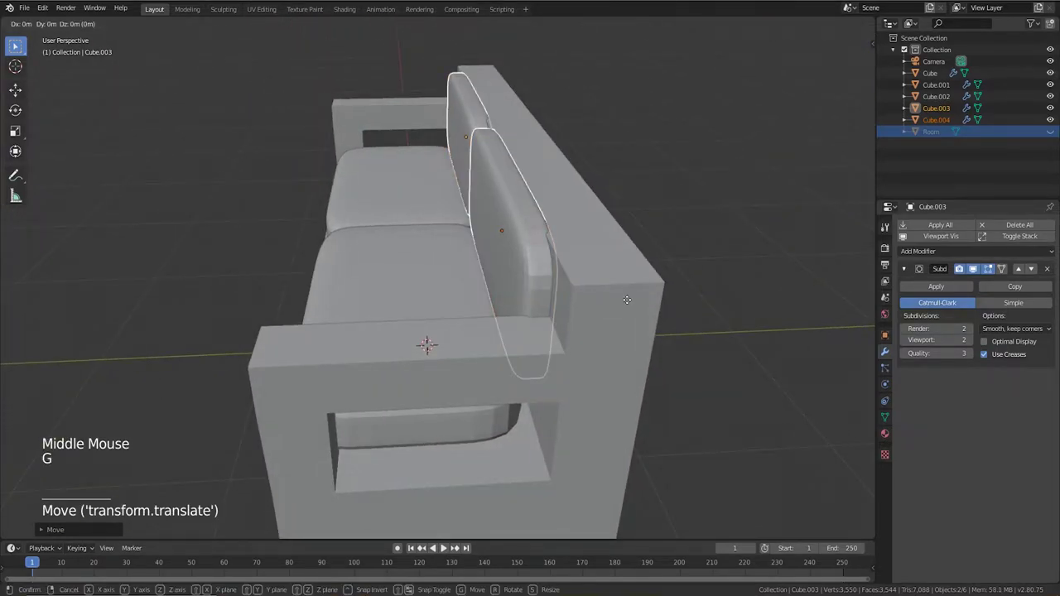
pyautogui.press('y')
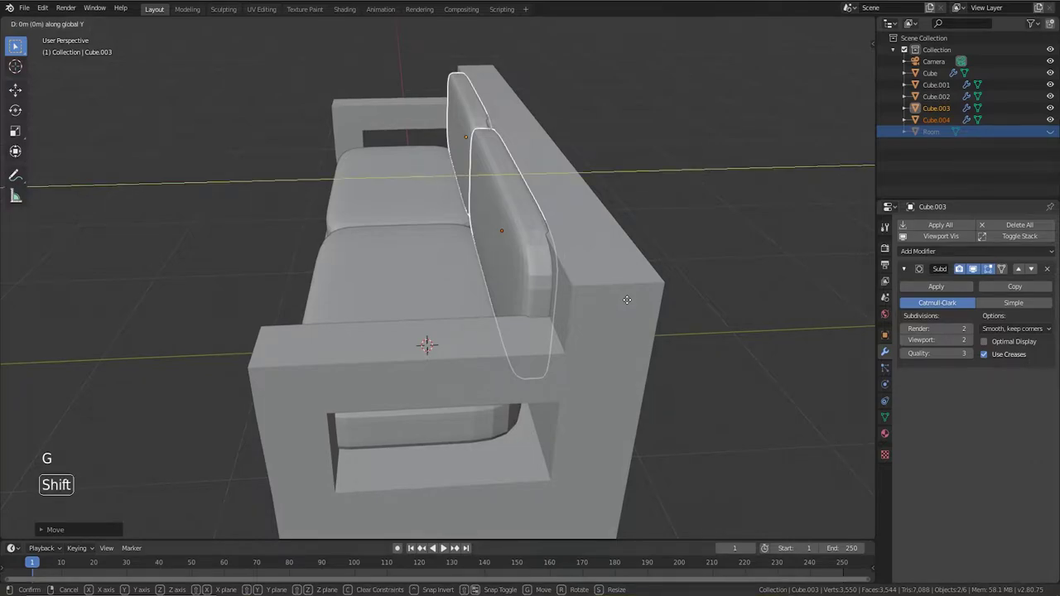
pyautogui.click(594, 301)
pyautogui.moveTo(452, 366); pyautogui.dragTo(474, 329, button='middle')
# - Select the sofa body, enter Edit Mode, and select an edge loop on its side
pyautogui.scroll(-2, 575, 346)
pyautogui.scroll(-3, 575, 351)
pyautogui.scroll(3, 566, 406)
pyautogui.click(419, 234)
pyautogui.press('Tab')
pyautogui.moveTo(610, 348); pyautogui.dragTo(381, 362, button='middle')
pyautogui.keyDown('alt'); pyautogui.keyDown('shift'); pyautogui.click(399, 242); pyautogui.keyUp('shift'); pyautogui.keyUp('alt')
# - Vertex-slide the side's vertical edge loop left to reshape the armrest, then return to Object Mode
pyautogui.keyDown('alt'); pyautogui.keyDown('shift'); pyautogui.click(373, 362); pyautogui.keyUp('shift'); pyautogui.keyUp('alt')
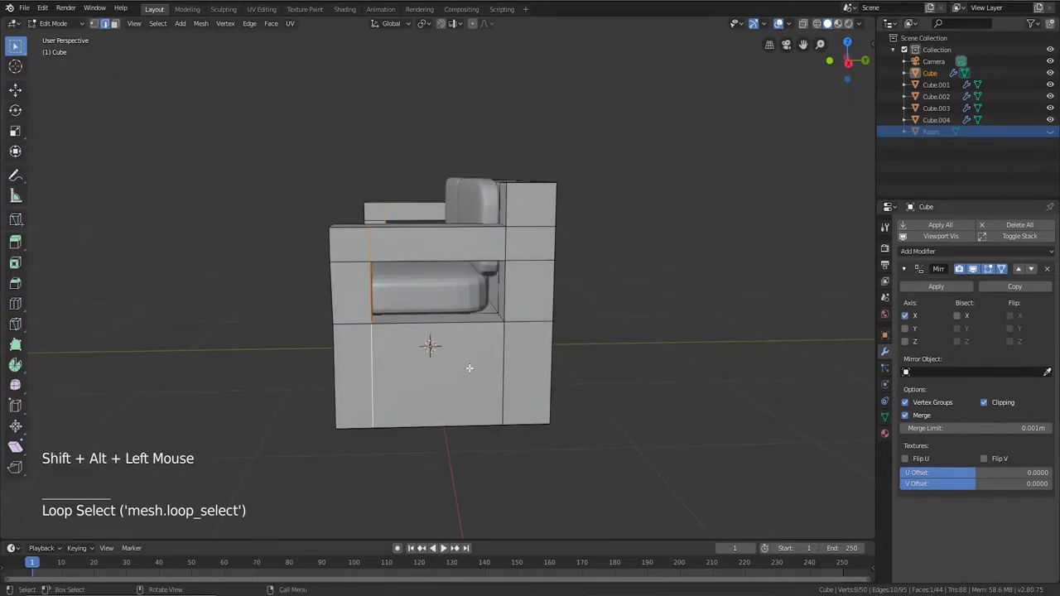
pyautogui.moveTo(469, 368)
pyautogui.mouseDown(button='middle')
pyautogui.moveTo(513, 340)
pyautogui.moveTo(466, 375)
pyautogui.mouseUp(button='middle')
pyautogui.press('g')
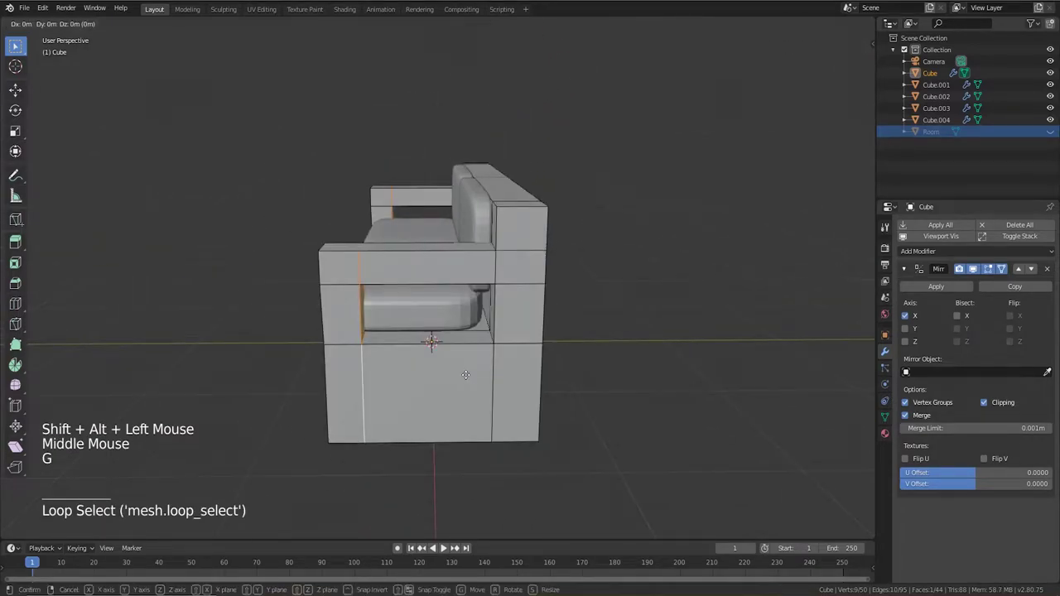
pyautogui.press('g')
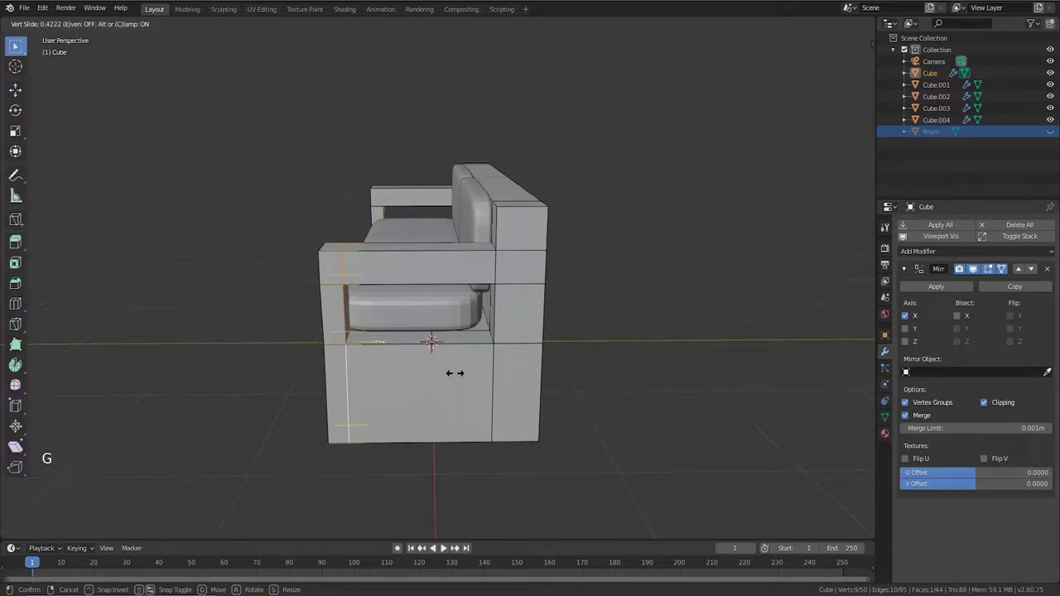
pyautogui.click(454, 373)
pyautogui.moveTo(454, 372); pyautogui.dragTo(588, 405, button='middle')
pyautogui.press('Tab')
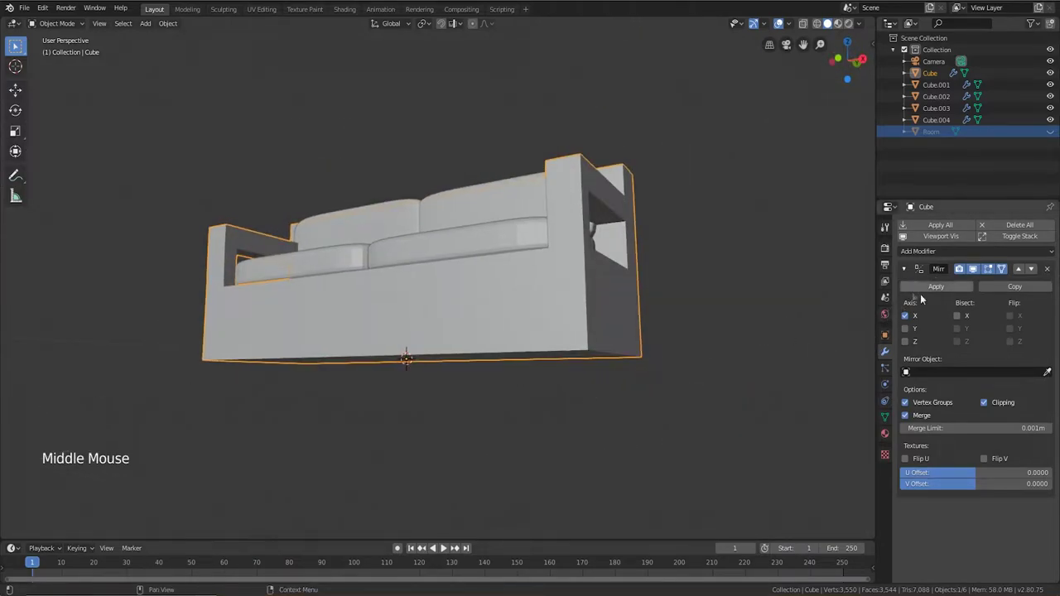
pyautogui.moveTo(681, 396); pyautogui.dragTo(567, 363, button='middle')
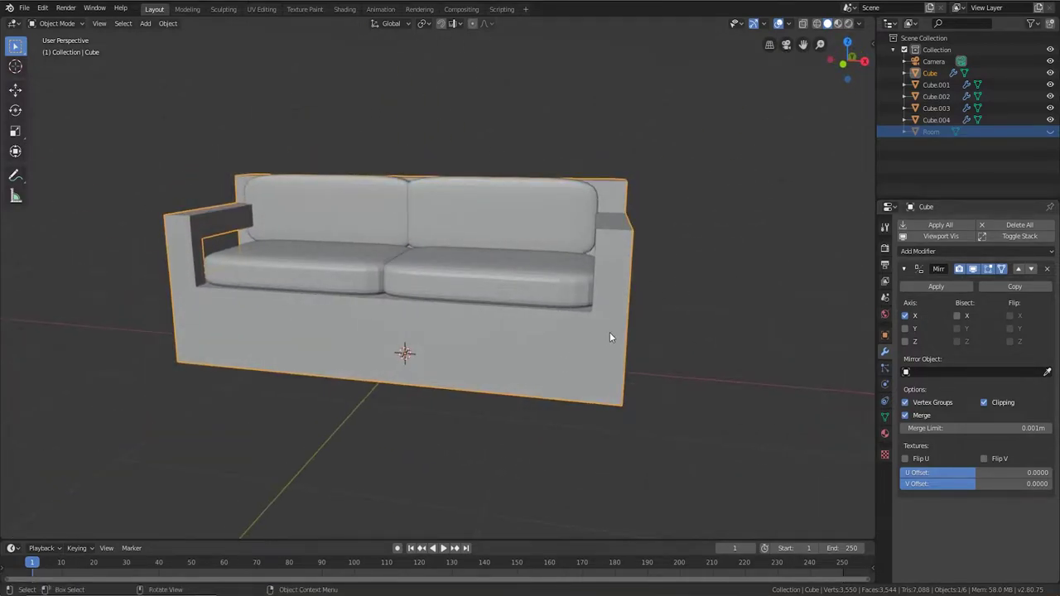
# - Apply the sofa body's Mirror modifier and dissolve the middle edge on its underside
pyautogui.click(935, 287)
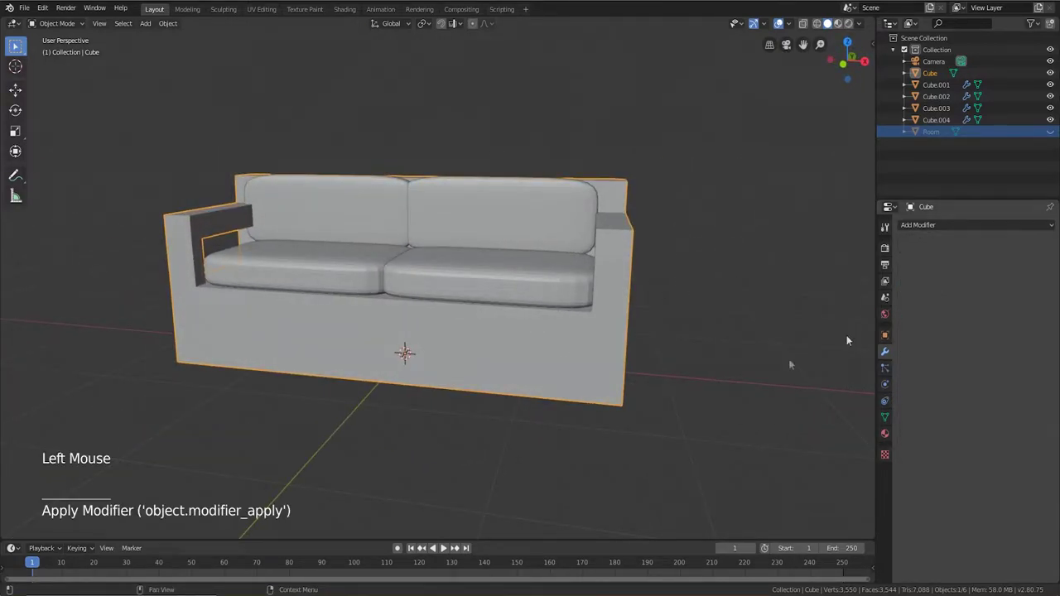
pyautogui.moveTo(366, 467); pyautogui.dragTo(371, 359, button='middle')
pyautogui.press('Tab')
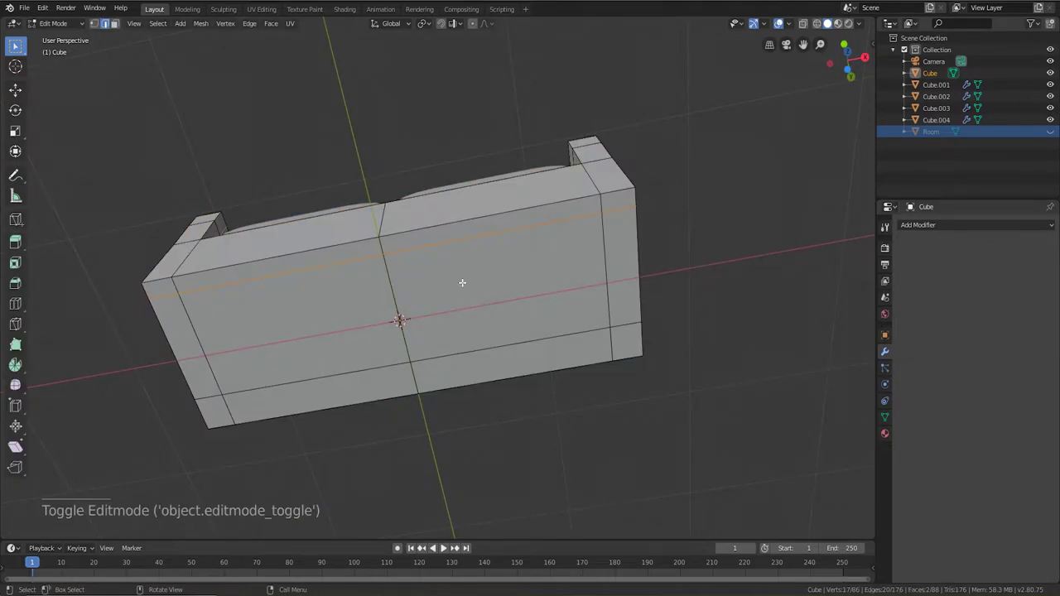
pyautogui.click(394, 289)
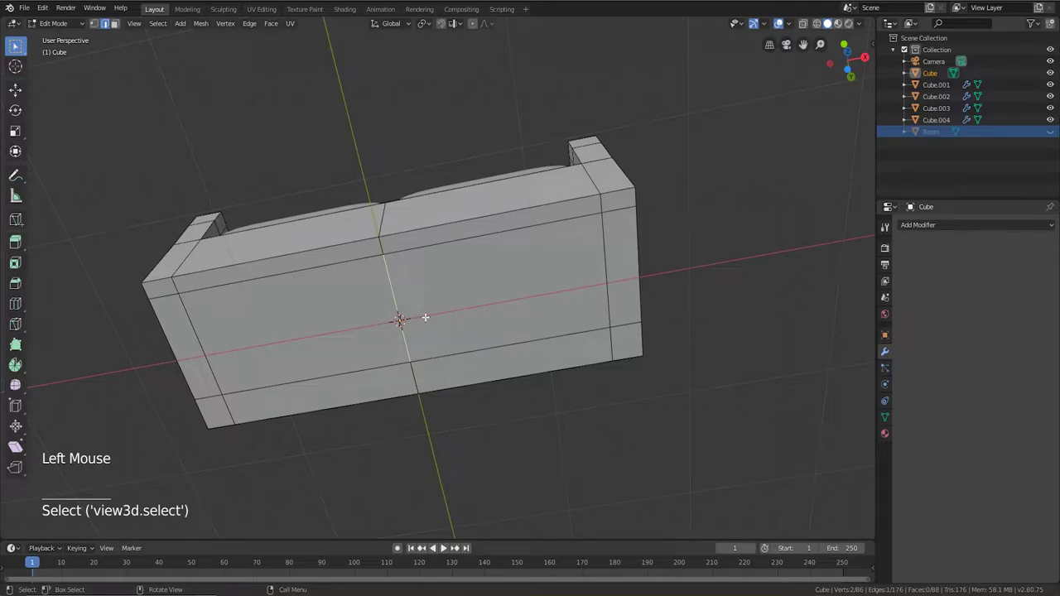
pyautogui.press('Delete')
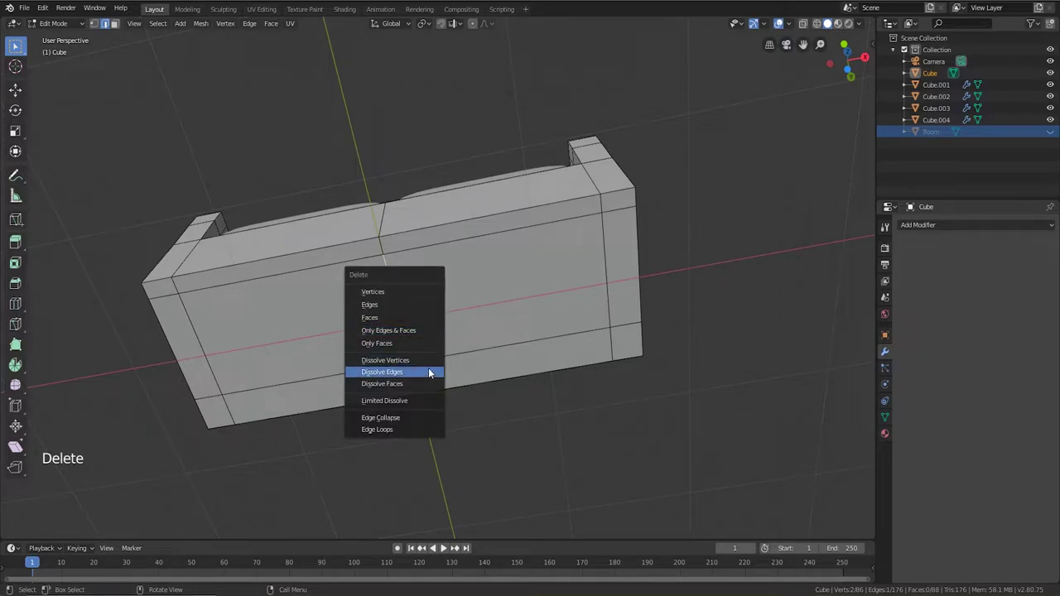
pyautogui.click(428, 372)
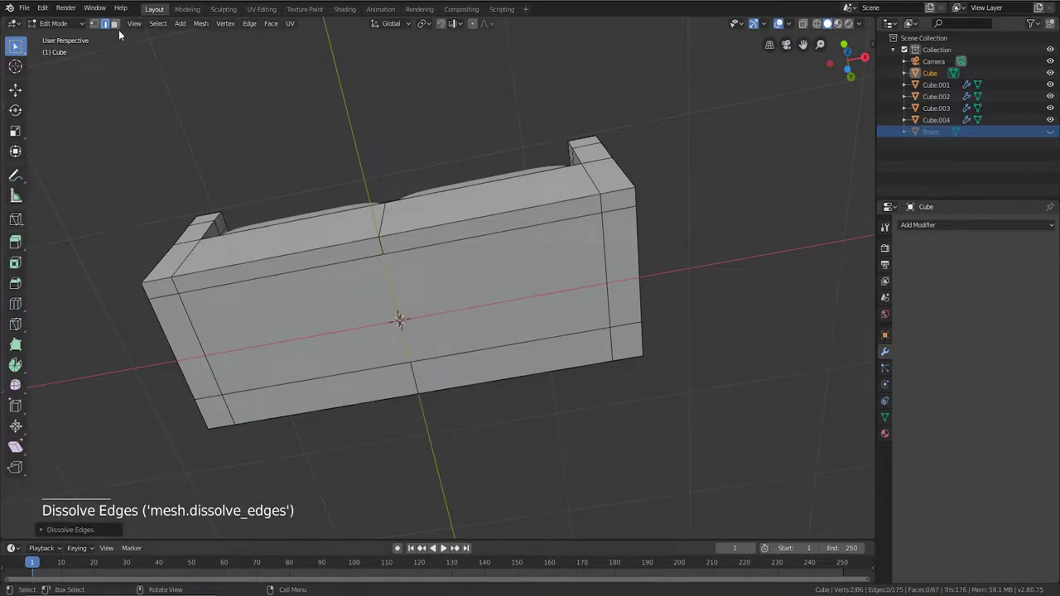
# - Inset the large bottom face and extrude it downward into a slim base plinth
pyautogui.click(117, 28)
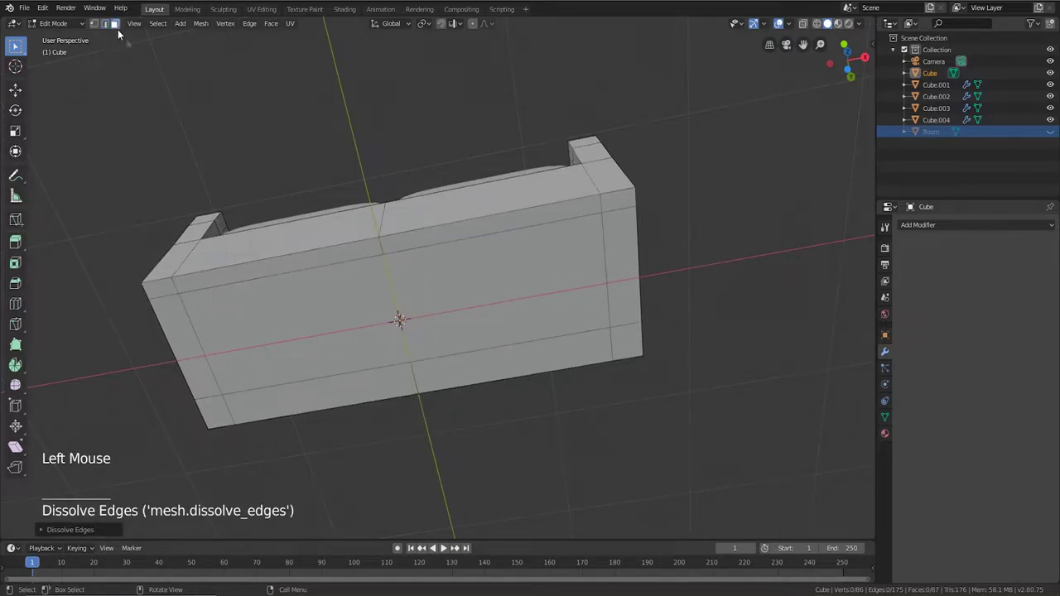
pyautogui.click(471, 271)
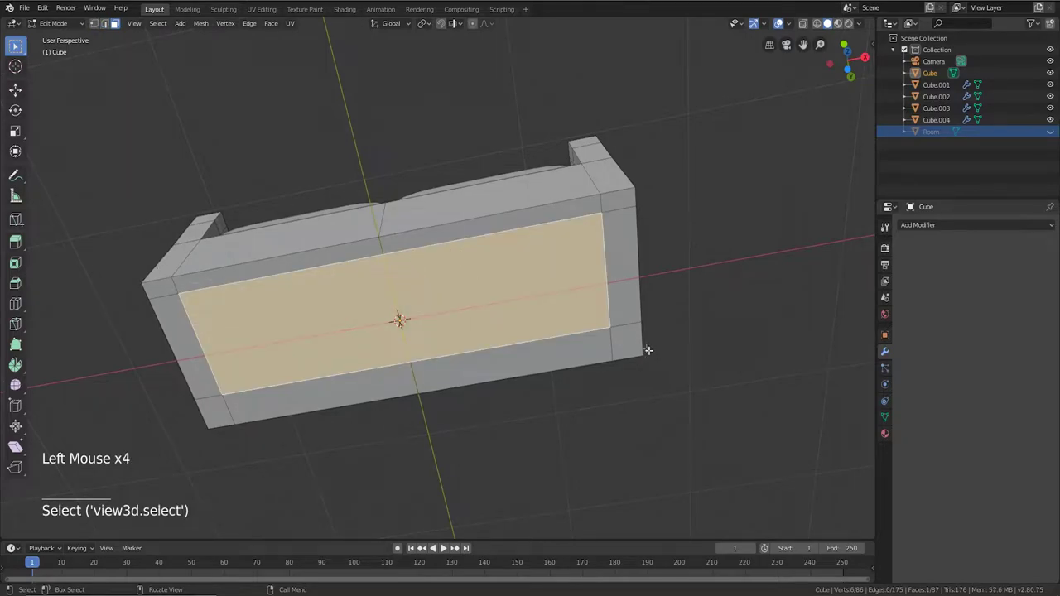
pyautogui.press('i')
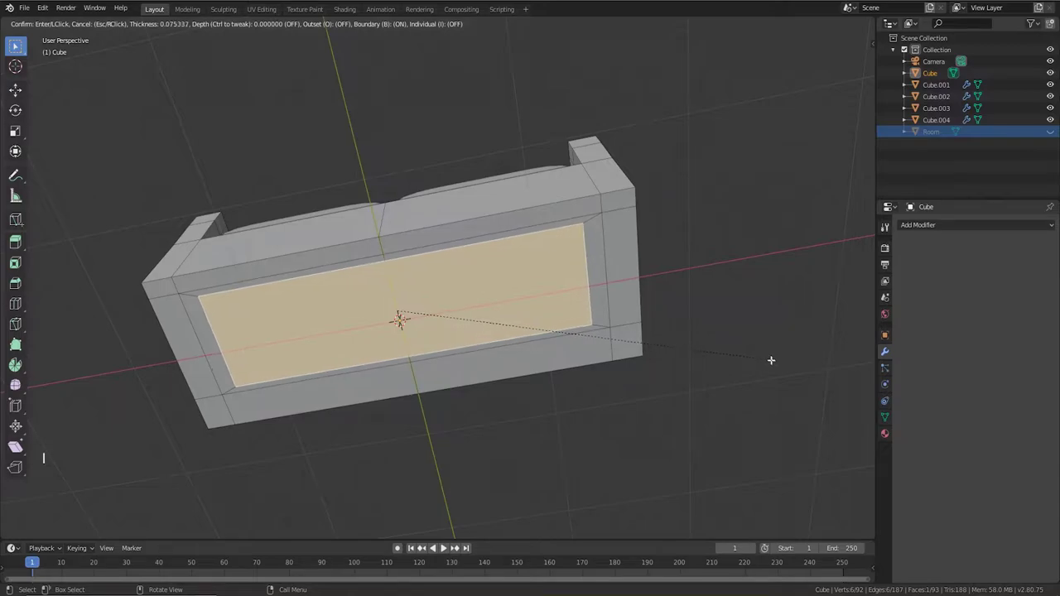
pyautogui.click(771, 359)
pyautogui.moveTo(771, 359); pyautogui.dragTo(762, 414, button='middle')
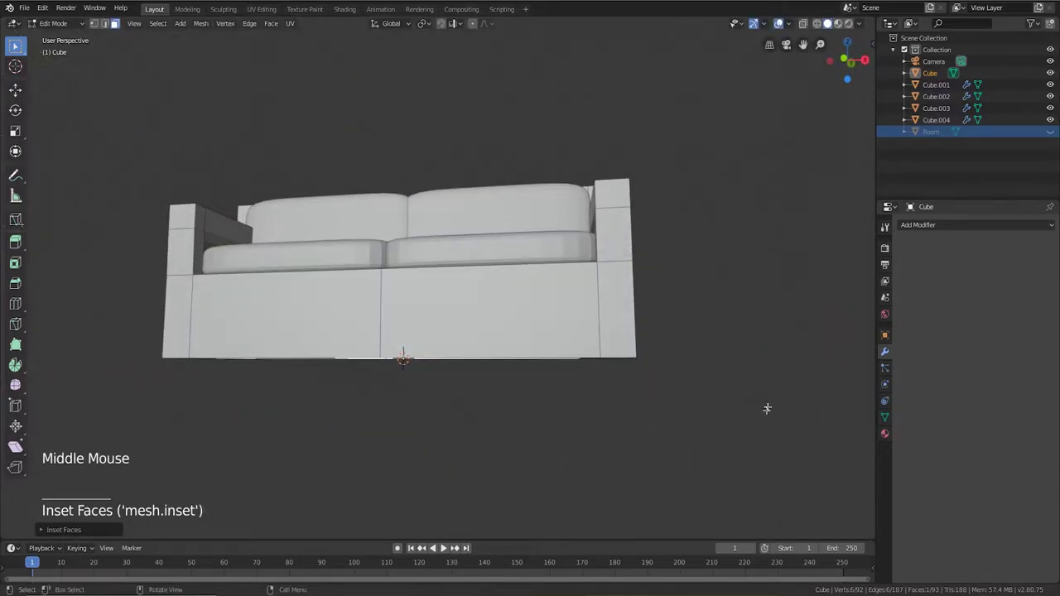
pyautogui.press('e')
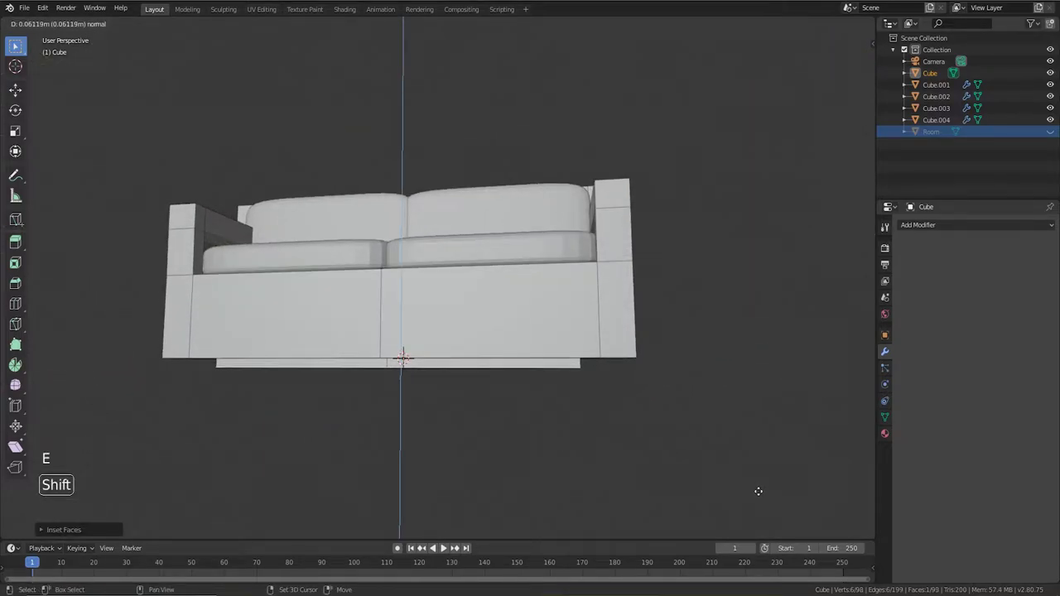
pyautogui.keyDown('shift'); pyautogui.click(759, 492); pyautogui.keyUp('shift')
pyautogui.press('Tab')
pyautogui.moveTo(756, 432); pyautogui.dragTo(653, 480, button='middle')
pyautogui.scroll(2, 699, 451)
pyautogui.scroll(-5, 698, 450)
# - In Edit Mode with edge select, select the right armrest and backrest top edge loops
pyautogui.scroll(3, 612, 447)
pyautogui.moveTo(422, 391); pyautogui.dragTo(470, 379, button='middle')
pyautogui.press('Tab')
pyautogui.scroll(3, 556, 385)
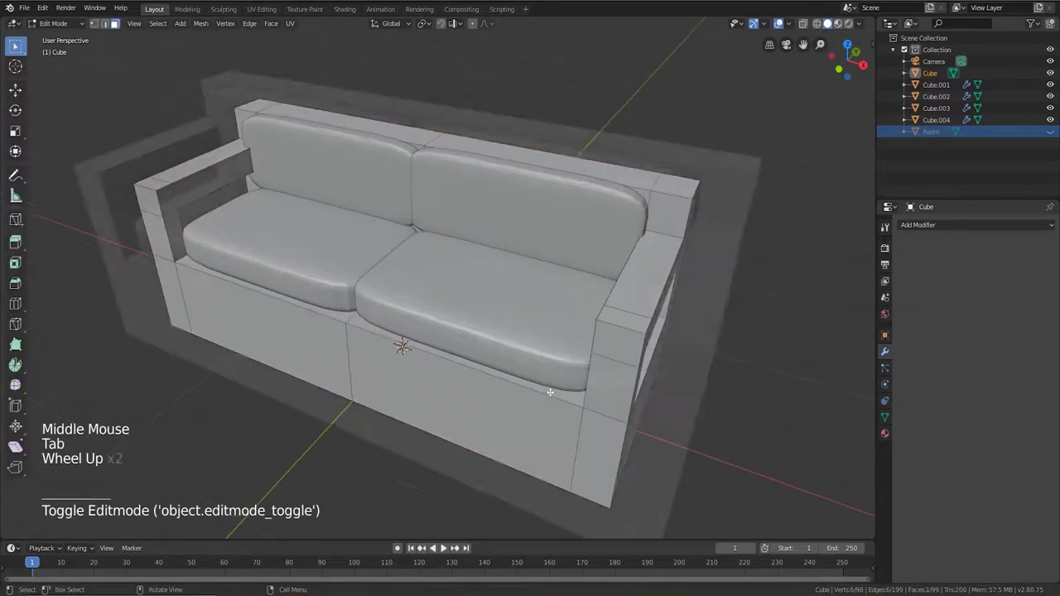
pyautogui.scroll(-1, 645, 362)
pyautogui.moveTo(645, 362); pyautogui.dragTo(626, 347, button='middle')
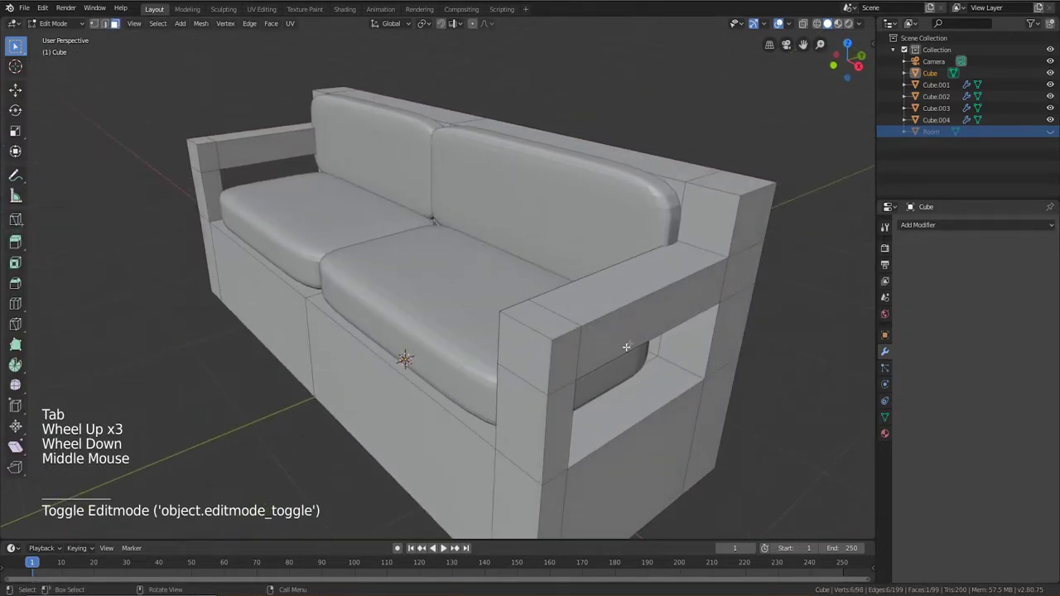
pyautogui.click(641, 302)
pyautogui.click(105, 23)
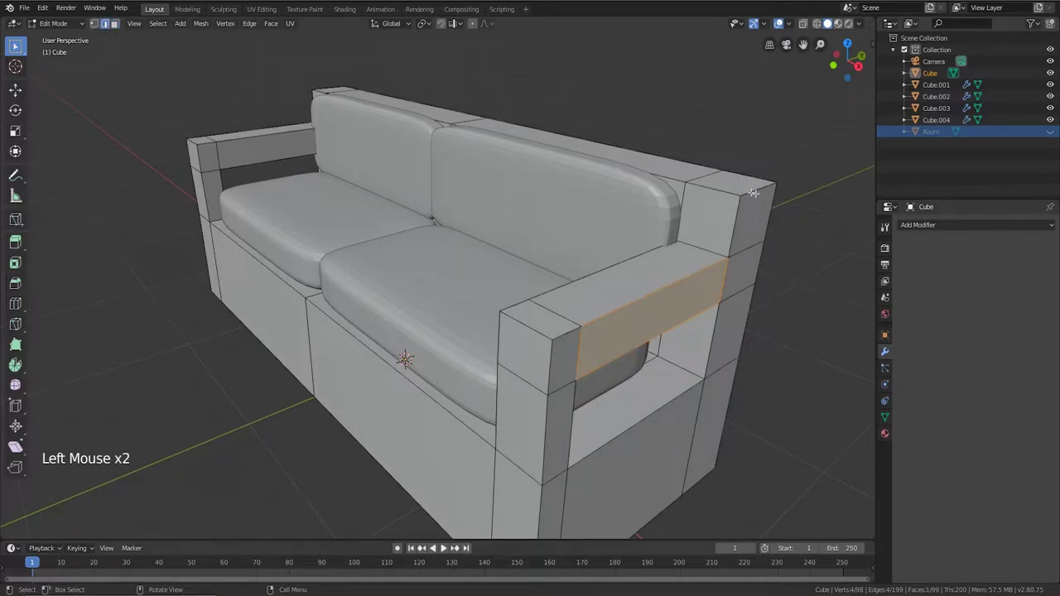
pyautogui.click(536, 333)
pyautogui.keyDown('shift'); pyautogui.click(744, 195); pyautogui.keyUp('shift')
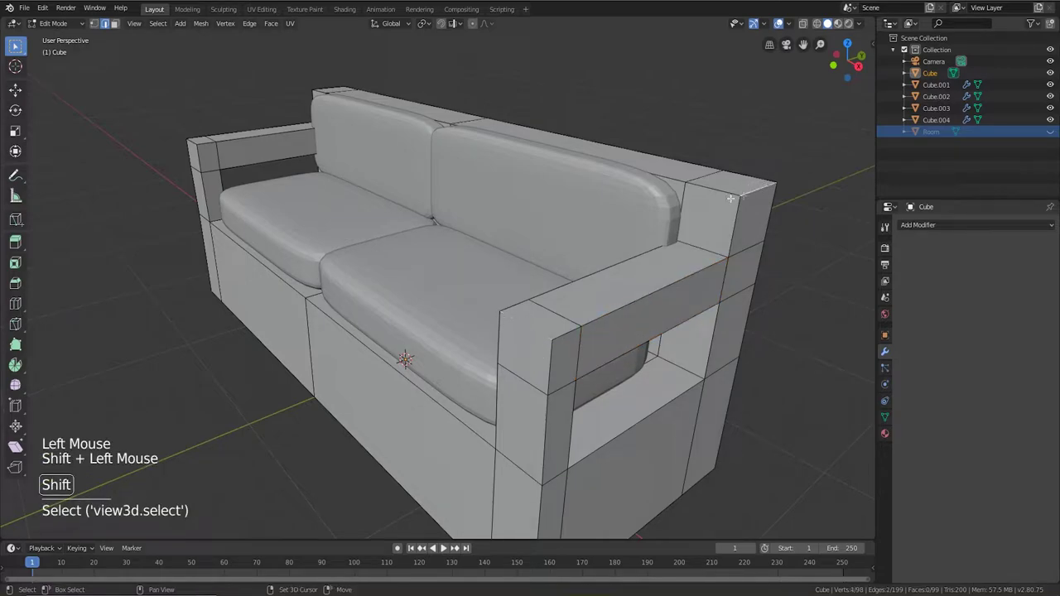
pyautogui.keyDown('alt'); pyautogui.keyDown('shift'); pyautogui.click(606, 307); pyautogui.keyUp('shift'); pyautogui.keyUp('alt')
pyautogui.keyDown('alt'); pyautogui.keyDown('shift'); pyautogui.click(585, 279); pyautogui.keyUp('shift'); pyautogui.keyUp('alt')
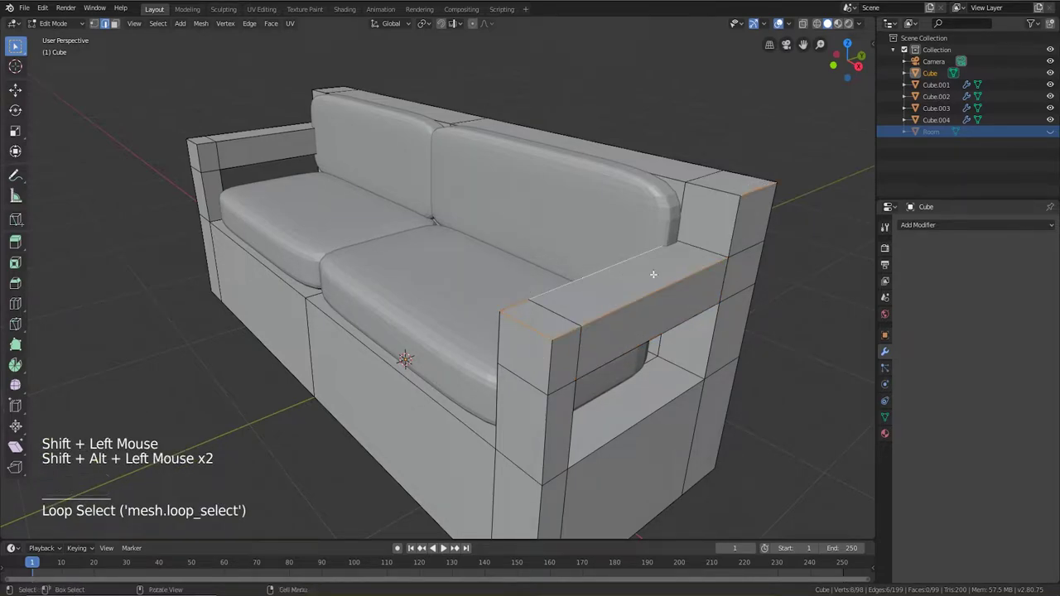
pyautogui.keyDown('alt'); pyautogui.keyDown('shift'); pyautogui.click(702, 180); pyautogui.keyUp('shift'); pyautogui.keyUp('alt')
# - Add the other armrest's top, inner and front edge loops to the selection
pyautogui.keyDown('shift'); pyautogui.moveTo(398, 96); pyautogui.dragTo(631, 184, button='middle'); pyautogui.keyUp('shift')
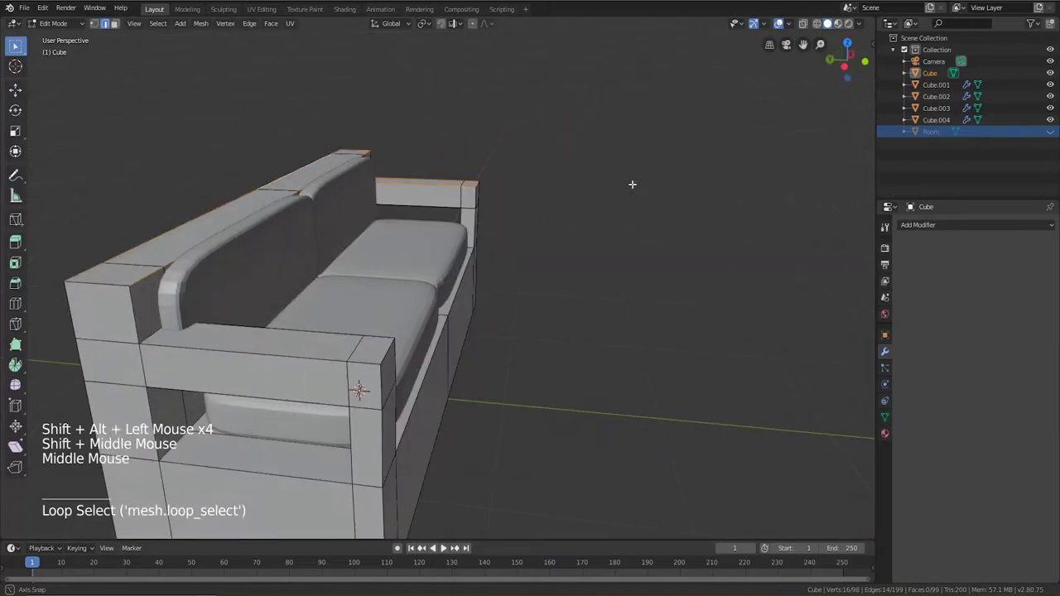
pyautogui.keyDown('shift'); pyautogui.click(192, 329); pyautogui.keyUp('shift')
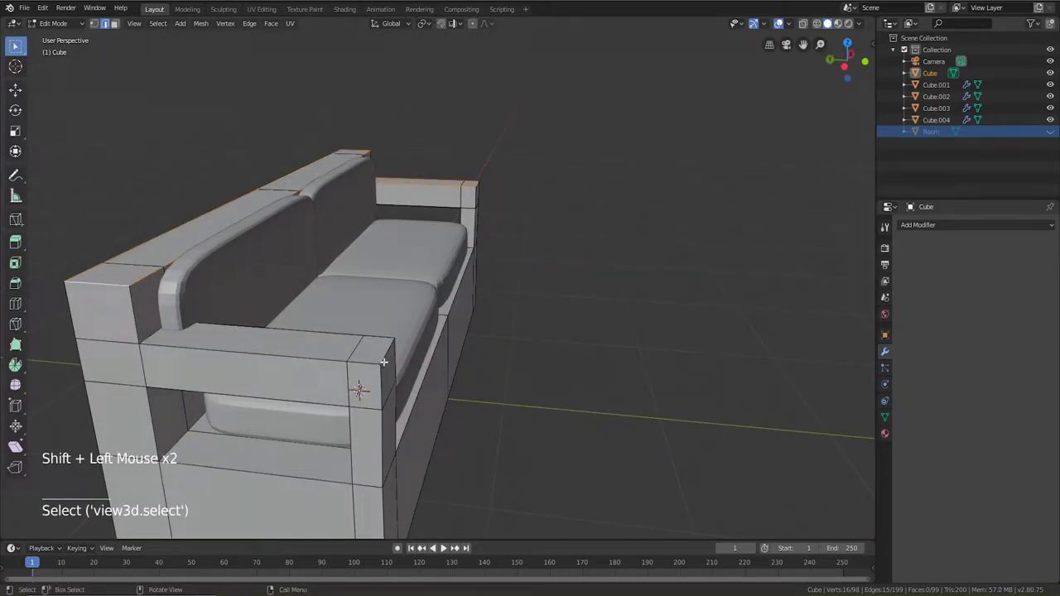
pyautogui.keyDown('alt'); pyautogui.keyDown('shift'); pyautogui.click(323, 382); pyautogui.keyUp('shift'); pyautogui.keyUp('alt')
pyautogui.keyDown('alt'); pyautogui.keyDown('shift'); pyautogui.click(321, 357); pyautogui.keyUp('shift'); pyautogui.keyUp('alt')
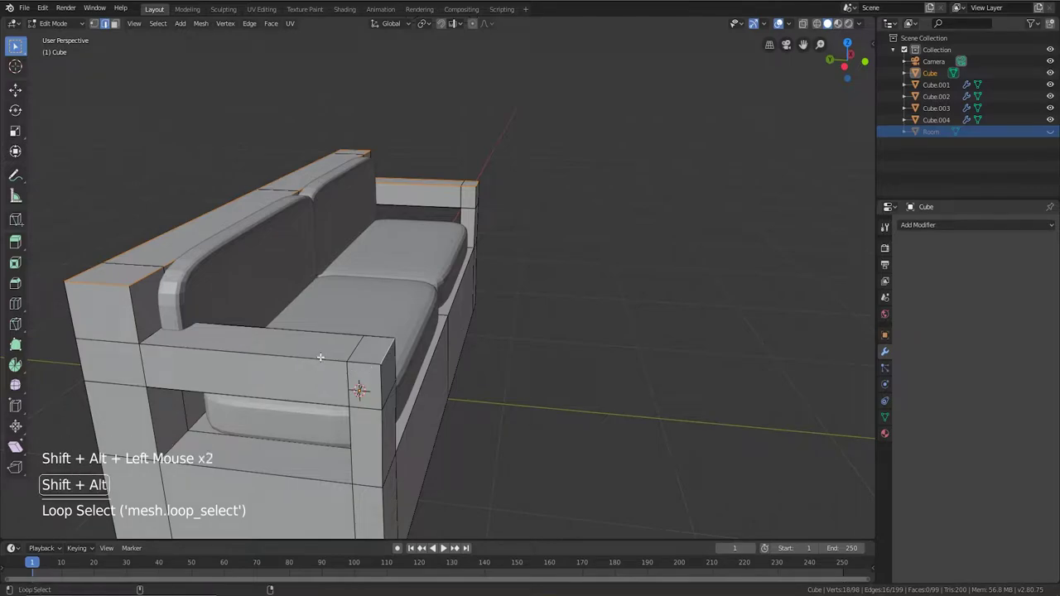
pyautogui.keyDown('alt'); pyautogui.keyDown('shift'); pyautogui.click(304, 328); pyautogui.keyUp('shift'); pyautogui.keyUp('alt')
pyautogui.keyDown('shift'); pyautogui.click(133, 319); pyautogui.keyUp('shift')
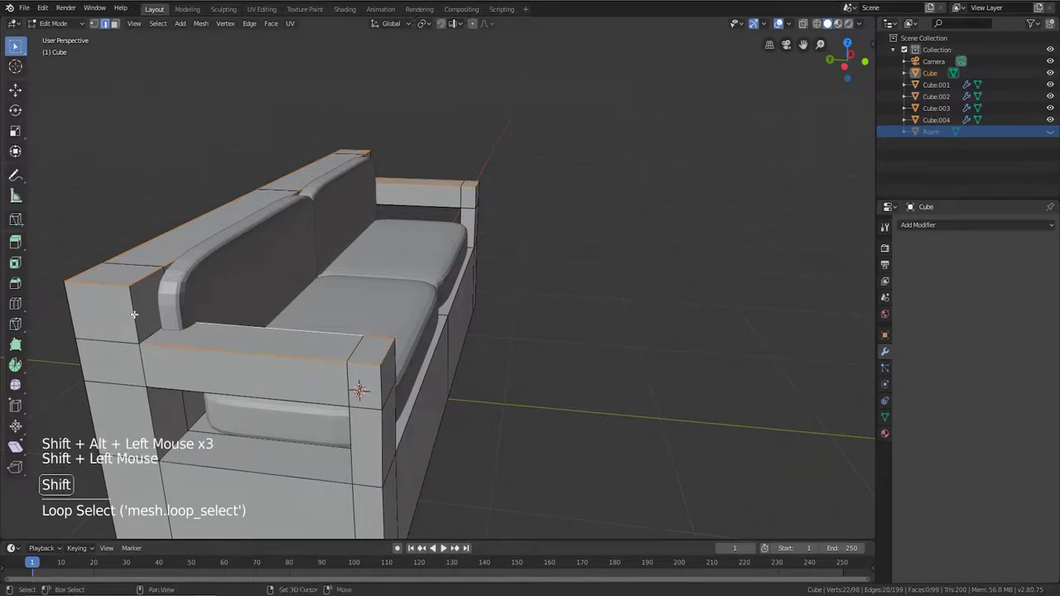
pyautogui.keyDown('alt'); pyautogui.keyDown('shift'); pyautogui.click(131, 338); pyautogui.keyUp('shift'); pyautogui.keyUp('alt')
pyautogui.keyDown('shift'); pyautogui.moveTo(313, 380); pyautogui.dragTo(303, 291, button='middle'); pyautogui.keyUp('shift')
pyautogui.keyDown('alt'); pyautogui.keyDown('shift'); pyautogui.click(170, 290); pyautogui.keyUp('shift'); pyautogui.keyUp('alt')
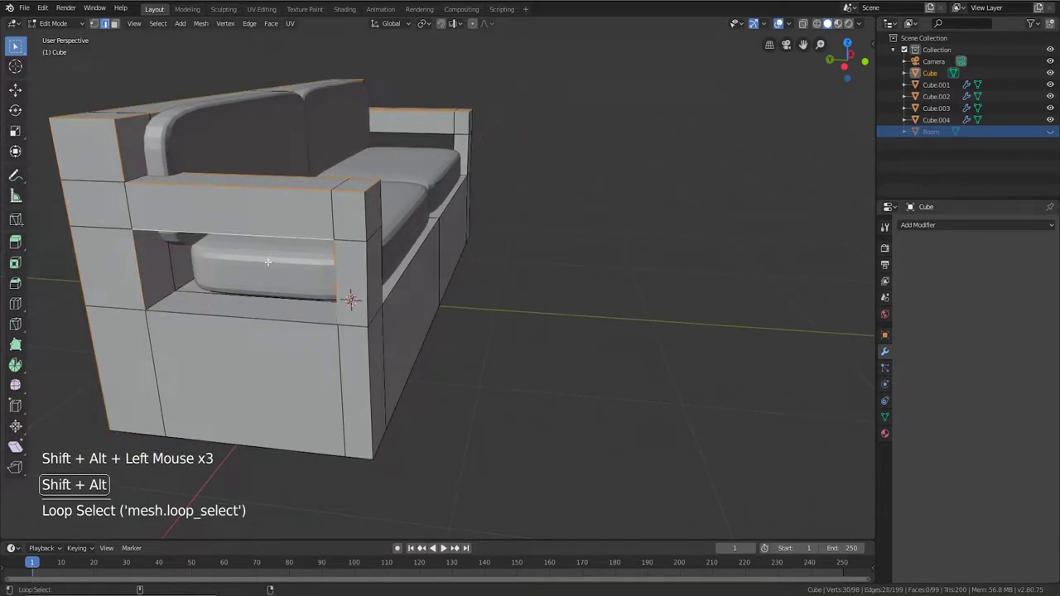
pyautogui.keyDown('alt'); pyautogui.keyDown('shift'); pyautogui.click(258, 315); pyautogui.keyUp('shift'); pyautogui.keyUp('alt')
pyautogui.moveTo(462, 372); pyautogui.dragTo(436, 368, button='middle')
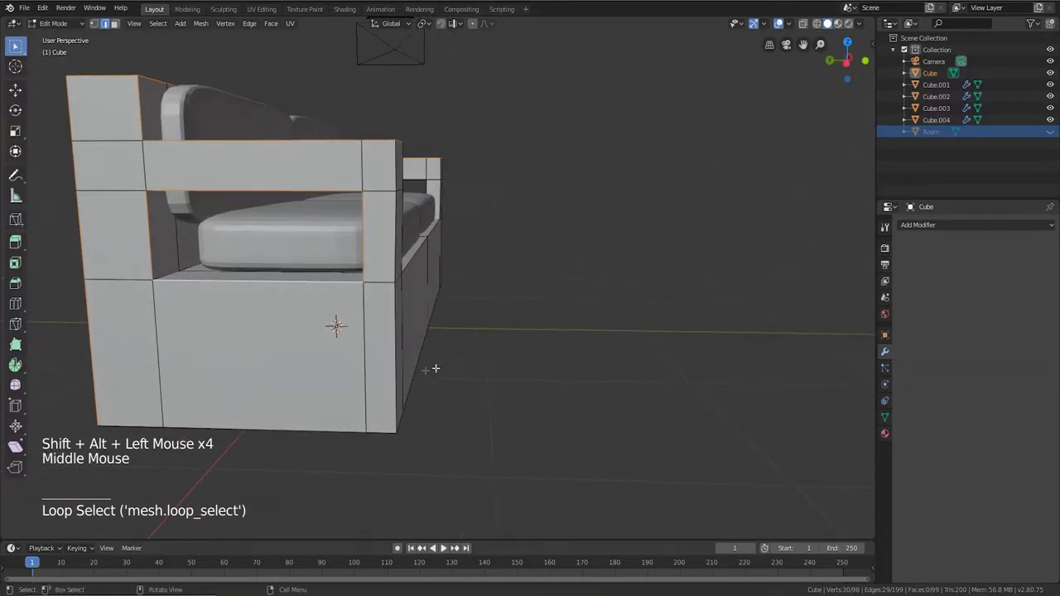
pyautogui.keyDown('alt'); pyautogui.keyDown('shift'); pyautogui.click(375, 402); pyautogui.keyUp('shift'); pyautogui.keyUp('alt')
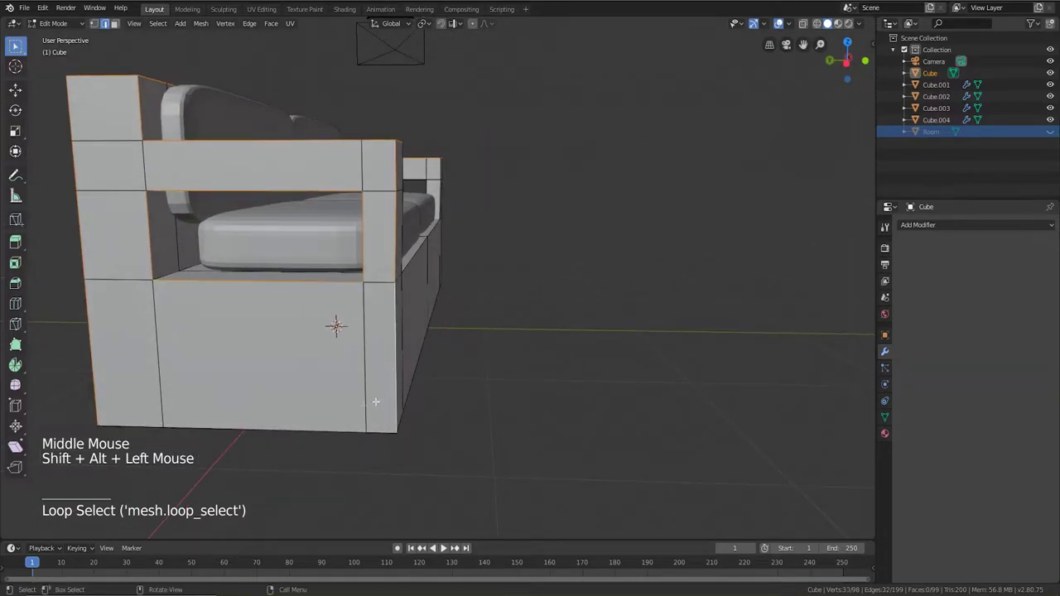
pyautogui.keyDown('alt'); pyautogui.keyDown('shift'); pyautogui.click(251, 433); pyautogui.keyUp('shift'); pyautogui.keyUp('alt')
# - Add the sofa base's bottom edge loops and the right end's armrest edges
pyautogui.moveTo(497, 421); pyautogui.dragTo(418, 427, button='middle')
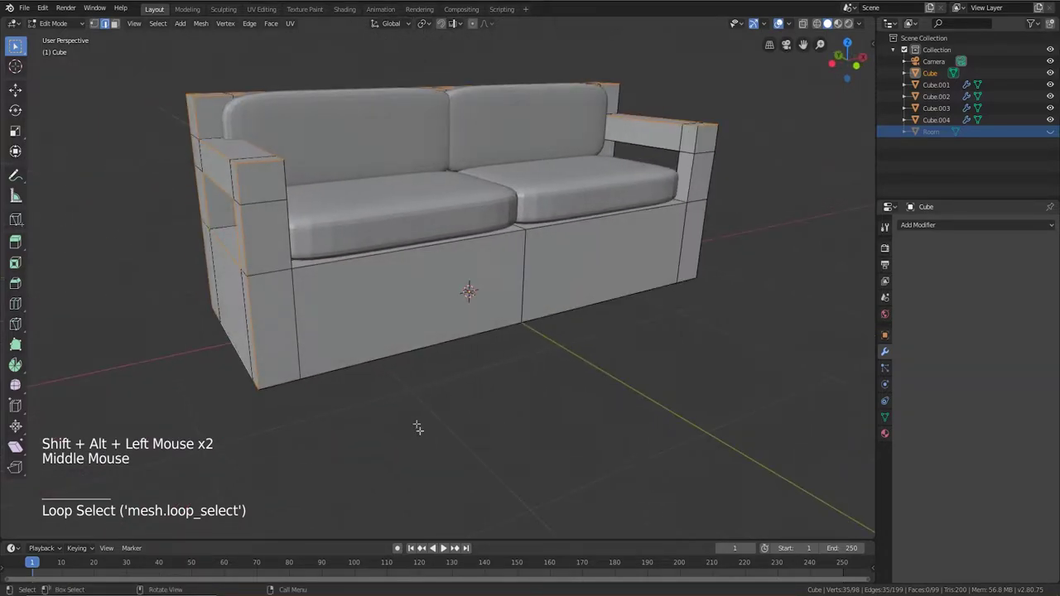
pyautogui.keyDown('alt'); pyautogui.keyDown('shift'); pyautogui.click(396, 354); pyautogui.keyUp('shift'); pyautogui.keyUp('alt')
pyautogui.moveTo(687, 398); pyautogui.dragTo(663, 390, button='middle')
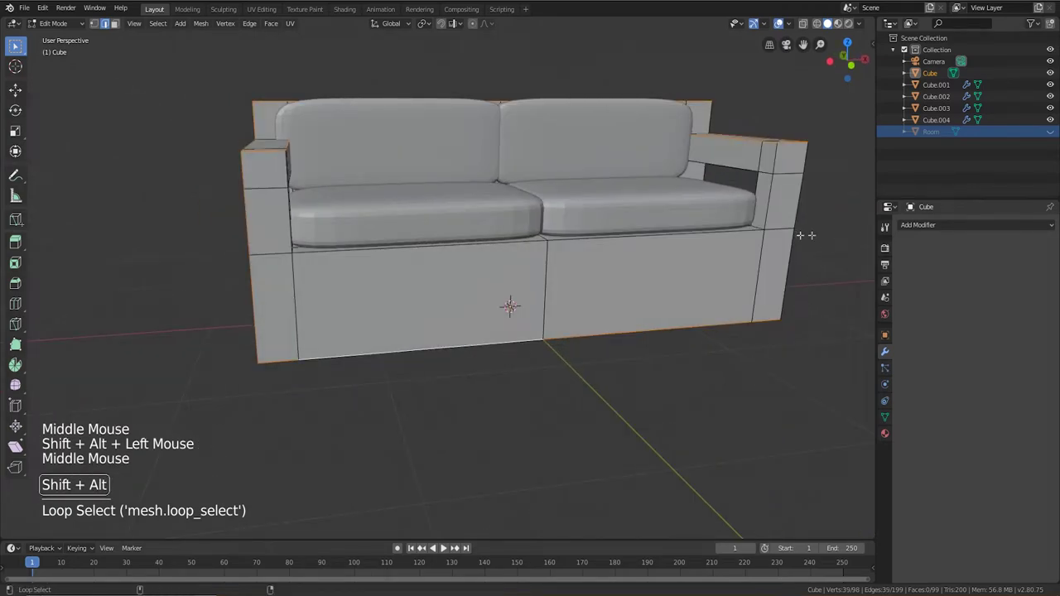
pyautogui.keyDown('alt'); pyautogui.keyDown('shift'); pyautogui.click(781, 239); pyautogui.keyUp('shift'); pyautogui.keyUp('alt')
pyautogui.keyDown('alt'); pyautogui.keyDown('shift'); pyautogui.click(787, 265); pyautogui.keyUp('shift'); pyautogui.keyUp('alt')
pyautogui.moveTo(787, 264); pyautogui.dragTo(635, 296, button='middle')
pyautogui.scroll(-3, 627, 273)
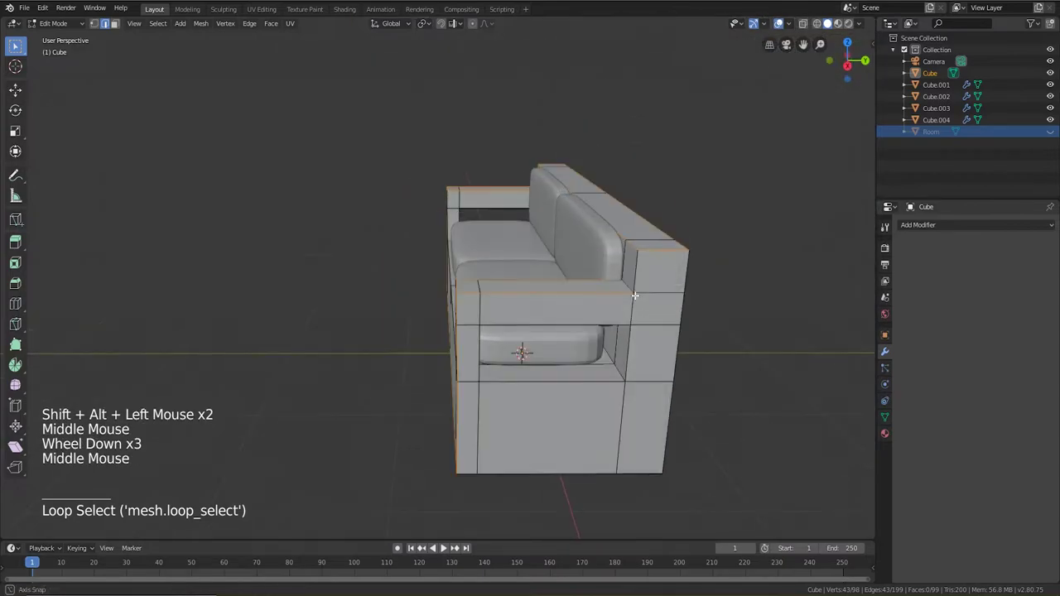
pyautogui.keyDown('shift'); pyautogui.click(628, 359); pyautogui.keyUp('shift')
pyautogui.moveTo(627, 359); pyautogui.dragTo(616, 367, button='middle')
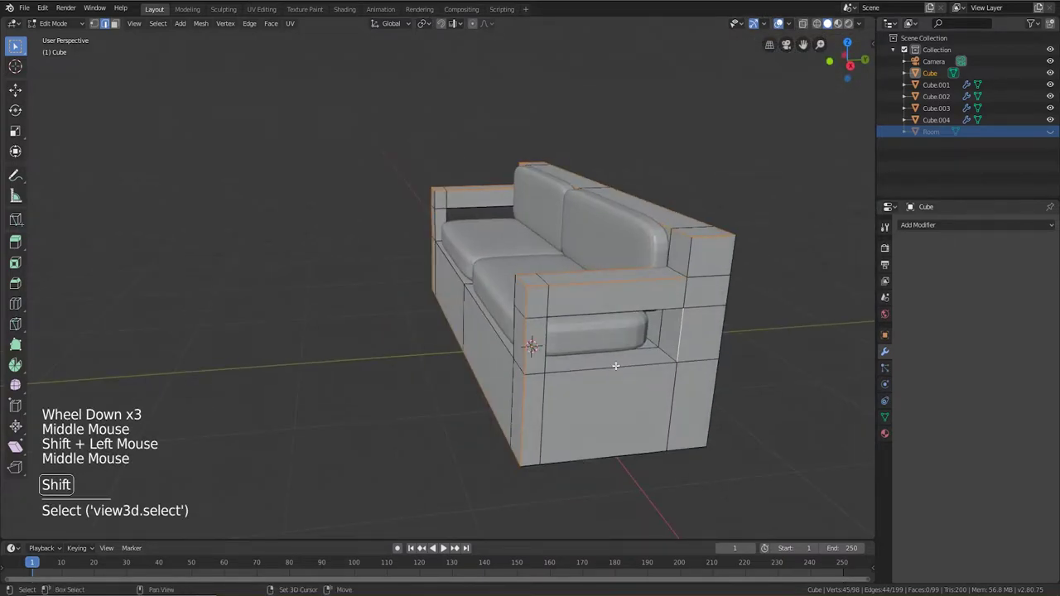
pyautogui.keyDown('alt'); pyautogui.keyDown('shift'); pyautogui.click(599, 364); pyautogui.keyUp('shift'); pyautogui.keyUp('alt')
pyautogui.keyDown('shift'); pyautogui.click(558, 346); pyautogui.keyUp('shift')
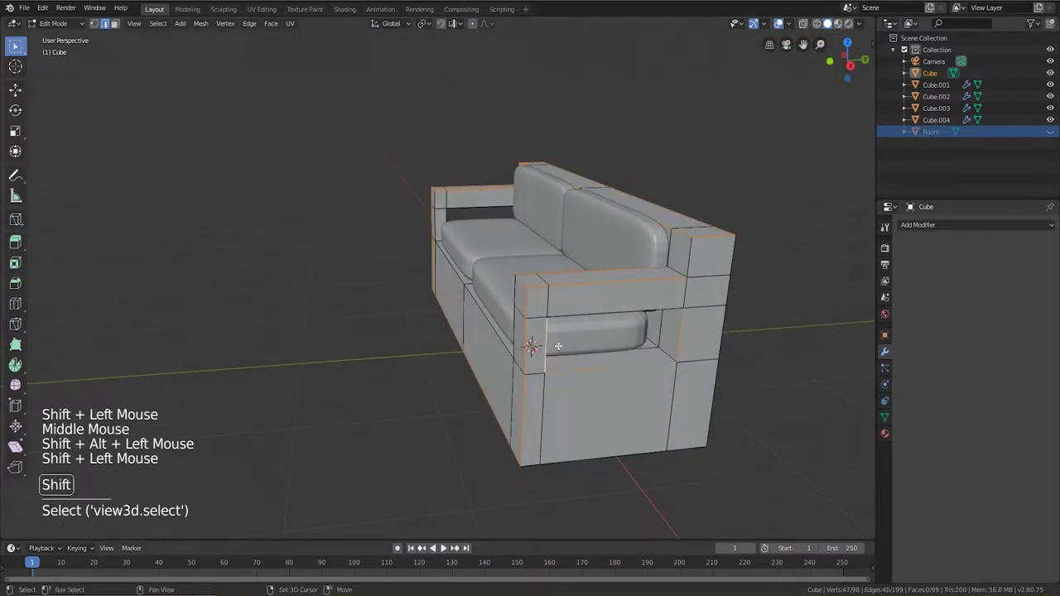
pyautogui.keyDown('shift'); pyautogui.click(588, 315); pyautogui.keyUp('shift')
pyautogui.moveTo(589, 316); pyautogui.dragTo(747, 302, button='middle')
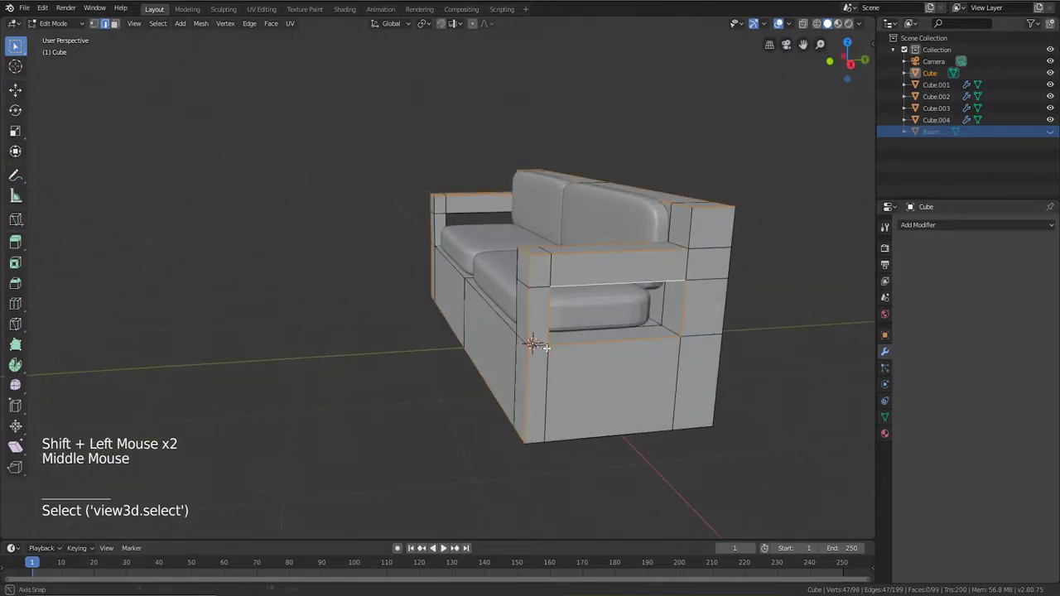
pyautogui.keyDown('alt'); pyautogui.keyDown('shift'); pyautogui.click(727, 299); pyautogui.keyUp('shift'); pyautogui.keyUp('alt')
# - Add the back loops and the arm's inner-corner edges to complete the selection
pyautogui.moveTo(708, 448); pyautogui.dragTo(536, 466, button='middle')
pyautogui.keyDown('alt'); pyautogui.keyDown('shift'); pyautogui.click(456, 418); pyautogui.keyUp('shift'); pyautogui.keyUp('alt')
pyautogui.moveTo(667, 428); pyautogui.dragTo(549, 402, button='middle')
pyautogui.scroll(4, 442, 112)
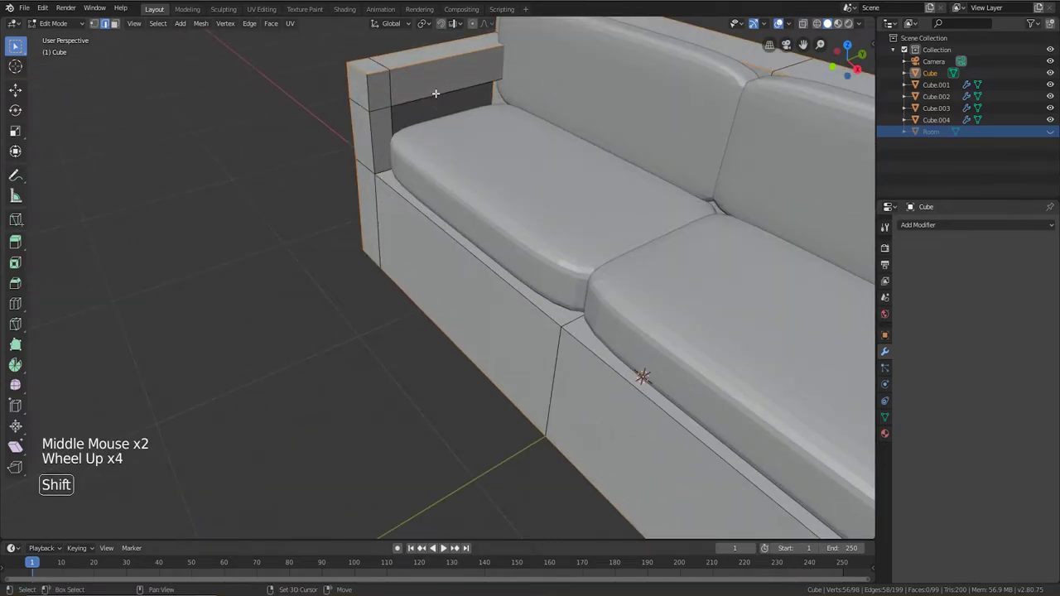
pyautogui.keyDown('shift'); pyautogui.click(424, 100); pyautogui.keyUp('shift')
pyautogui.keyDown('shift'); pyautogui.click(390, 120); pyautogui.keyUp('shift')
pyautogui.moveTo(414, 204); pyautogui.dragTo(598, 180, button='middle')
pyautogui.keyDown('shift'); pyautogui.click(418, 108); pyautogui.keyUp('shift')
pyautogui.moveTo(419, 107); pyautogui.dragTo(472, 142, button='middle')
pyautogui.scroll(-3, 600, 113)
pyautogui.moveTo(597, 159); pyautogui.dragTo(663, 253, button='middle')
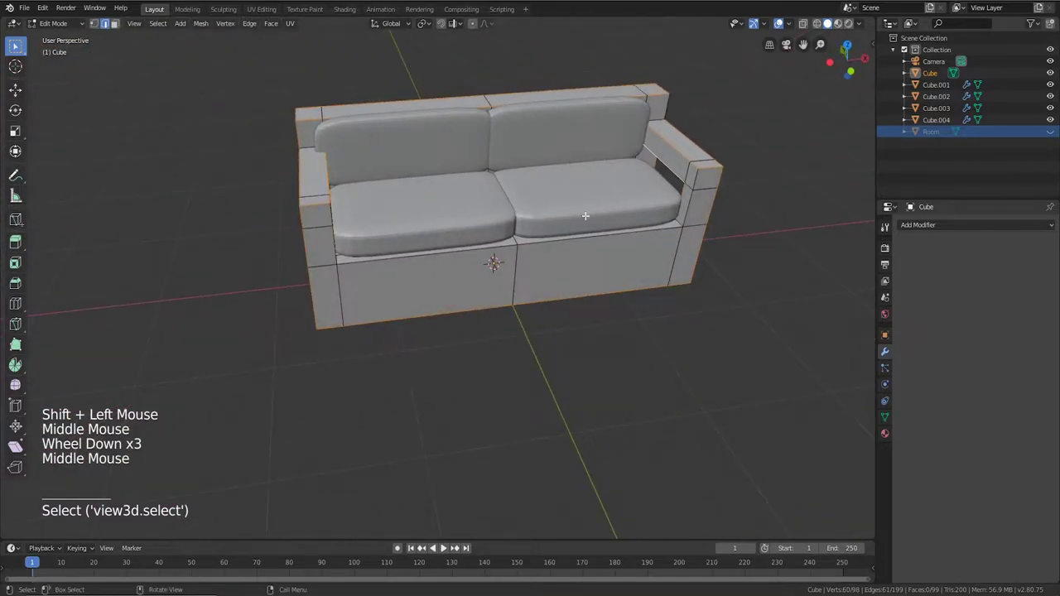
# - Bevel the selected edges with a fine width and inspect the result in Object Mode
pyautogui.hotkey('ctrl', 'b')
pyautogui.press('shift')
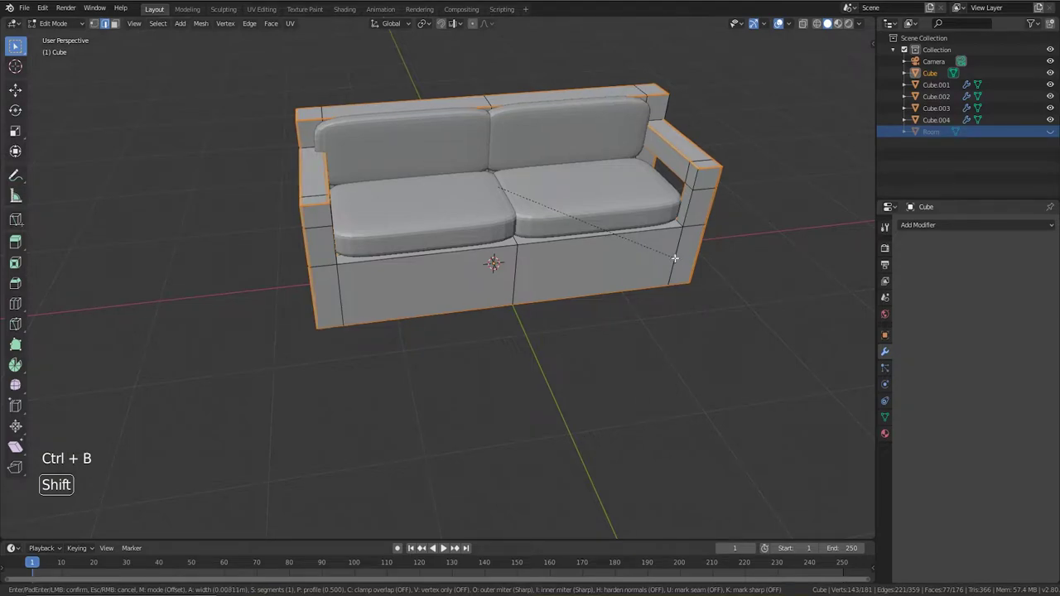
pyautogui.click(675, 258)
pyautogui.scroll(2, 663, 265)
pyautogui.keyDown('shift'); pyautogui.moveTo(662, 265); pyautogui.dragTo(483, 301, button='middle'); pyautogui.keyUp('shift')
pyautogui.scroll(2, 593, 312)
pyautogui.press('Tab')
pyautogui.scroll(-2, 595, 315)
pyautogui.moveTo(595, 314); pyautogui.dragTo(652, 328, button='middle')
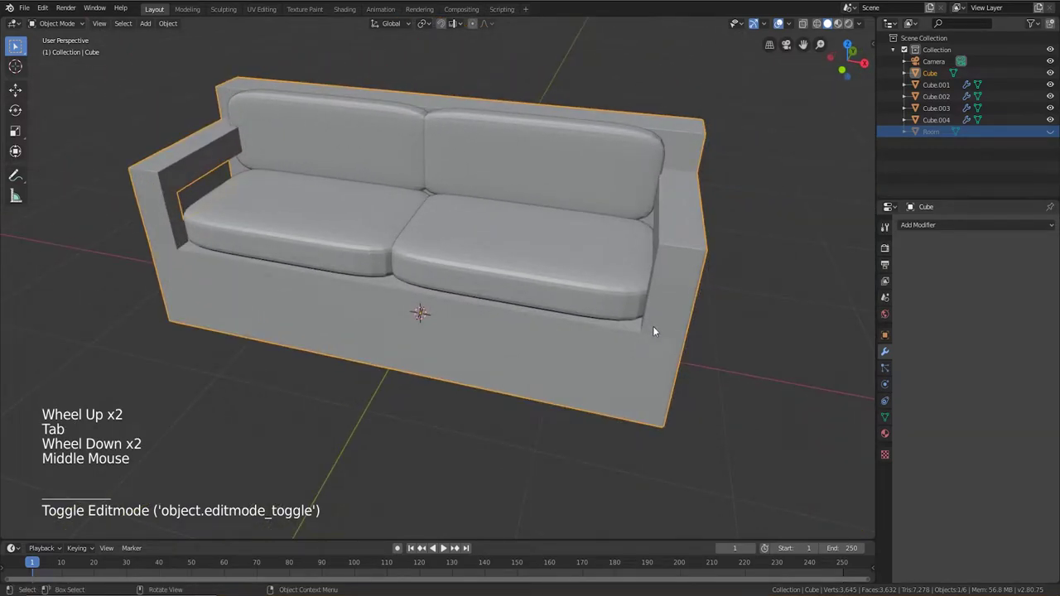
pyautogui.scroll(1, 653, 331)
# - Undo the bevel and add more sofa base edge loops, including the right front, to the selection
pyautogui.press('Tab')
pyautogui.hotkey('ctrl', 'z')
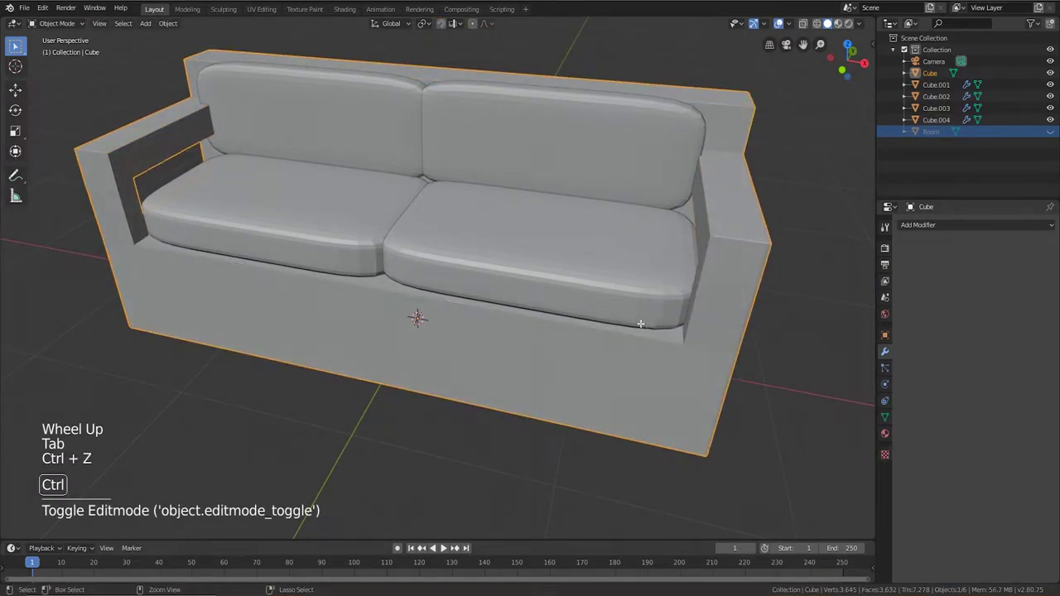
pyautogui.hotkey('ctrl', 'z')
pyautogui.hotkey('ctrl', 'z')
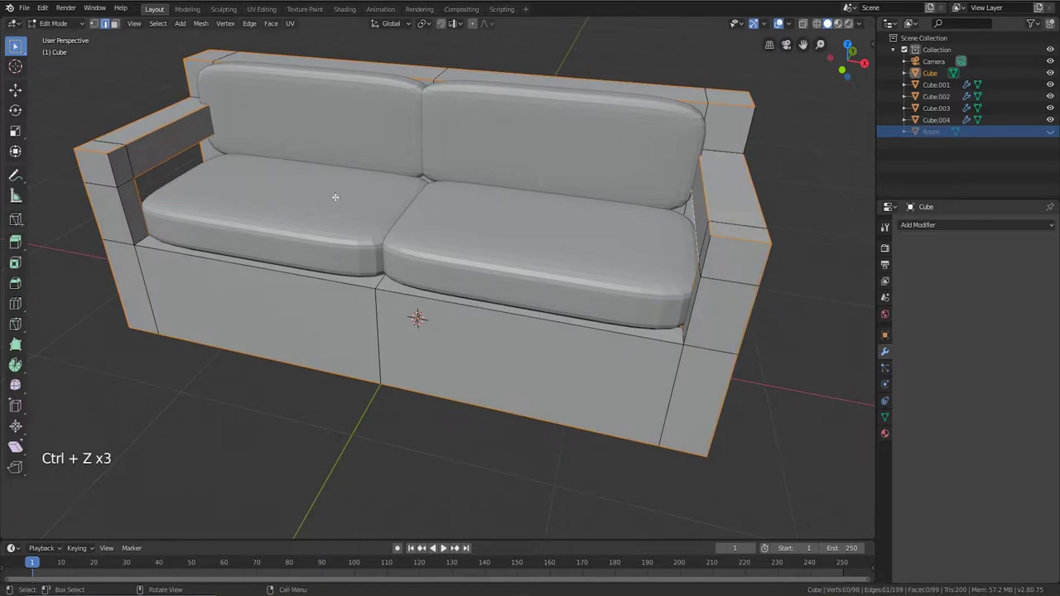
pyautogui.keyDown('shift'); pyautogui.click(117, 203); pyautogui.keyUp('shift')
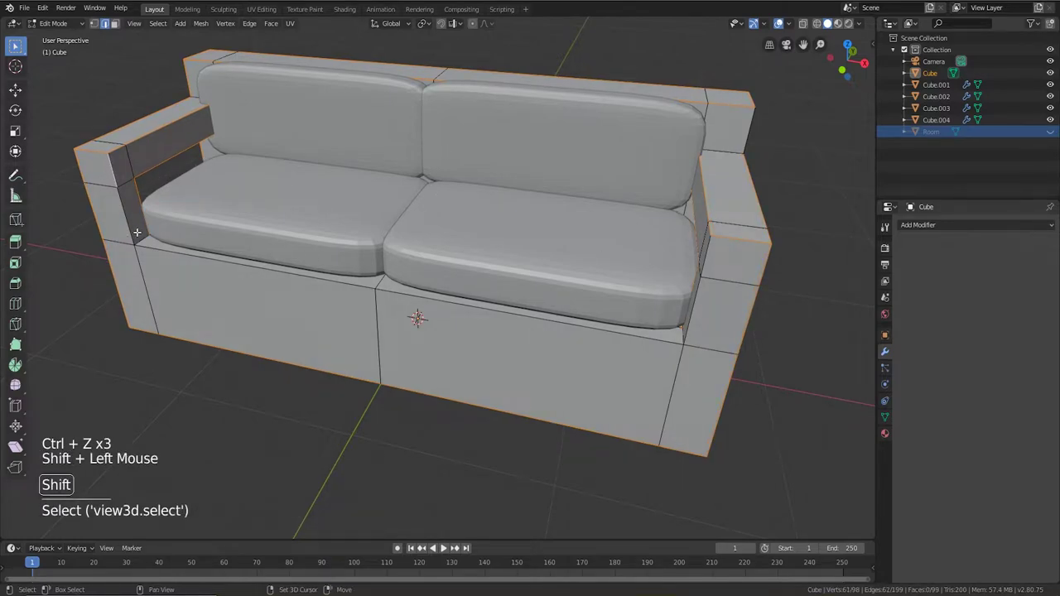
pyautogui.keyDown('alt'); pyautogui.keyDown('shift'); pyautogui.click(206, 259); pyautogui.keyUp('shift'); pyautogui.keyUp('alt')
pyautogui.keyDown('alt'); pyautogui.keyDown('shift'); pyautogui.click(519, 307); pyautogui.keyUp('shift'); pyautogui.keyUp('alt')
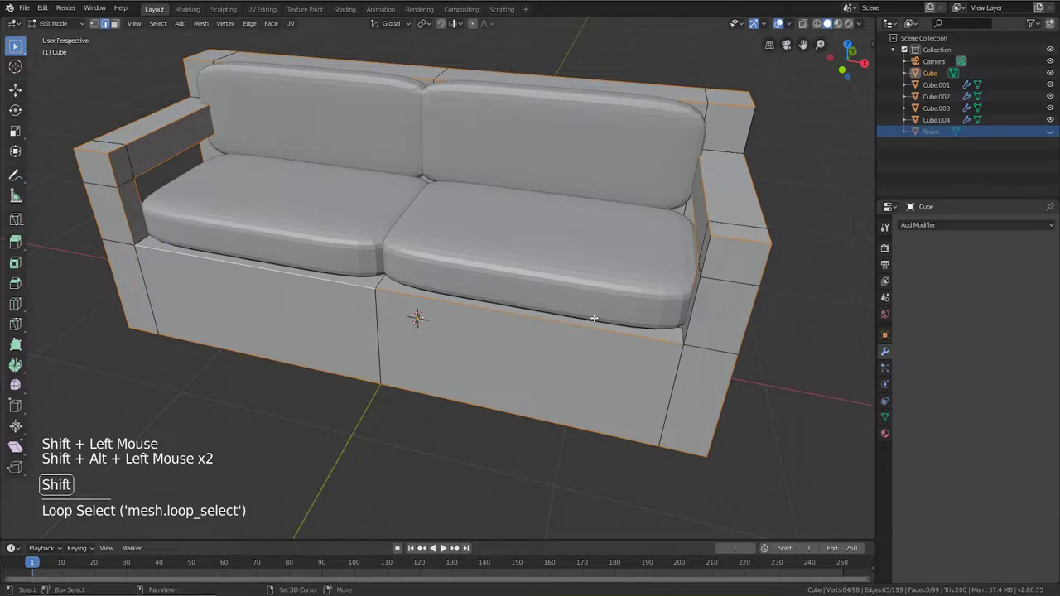
pyautogui.keyDown('shift'); pyautogui.click(698, 311); pyautogui.keyUp('shift')
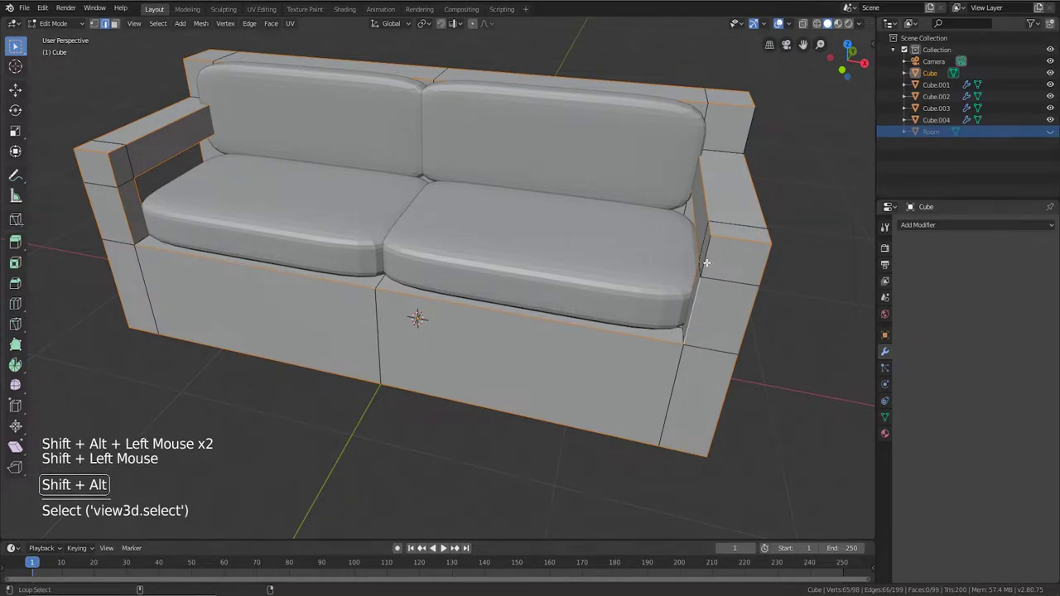
pyautogui.keyDown('alt'); pyautogui.keyDown('shift'); pyautogui.click(659, 328); pyautogui.keyUp('shift'); pyautogui.keyUp('alt')
pyautogui.scroll(-2, 696, 331)
pyautogui.moveTo(690, 326); pyautogui.dragTo(599, 313, button='middle')
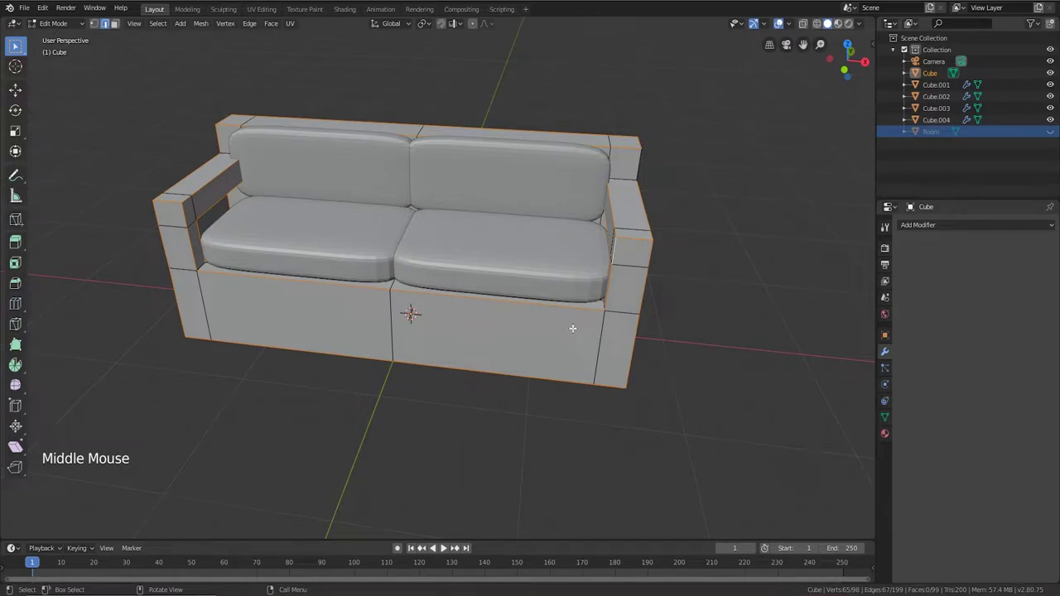
# - Re-bevel the edges to about 0.013 m and save Living Room Tutorial new.blend
pyautogui.hotkey('ctrl', 'b')
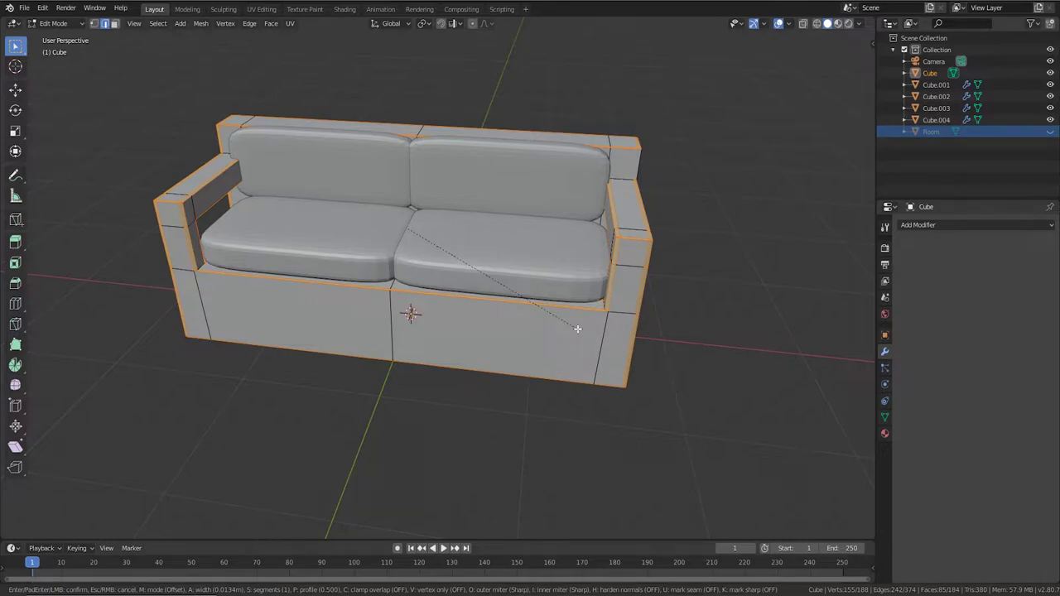
pyautogui.click(578, 328)
pyautogui.moveTo(587, 324); pyautogui.dragTo(617, 329, button='middle')
pyautogui.press('Tab')
pyautogui.scroll(2, 616, 344)
pyautogui.scroll(-3, 662, 331)
pyautogui.hotkey('ctrl', 's')
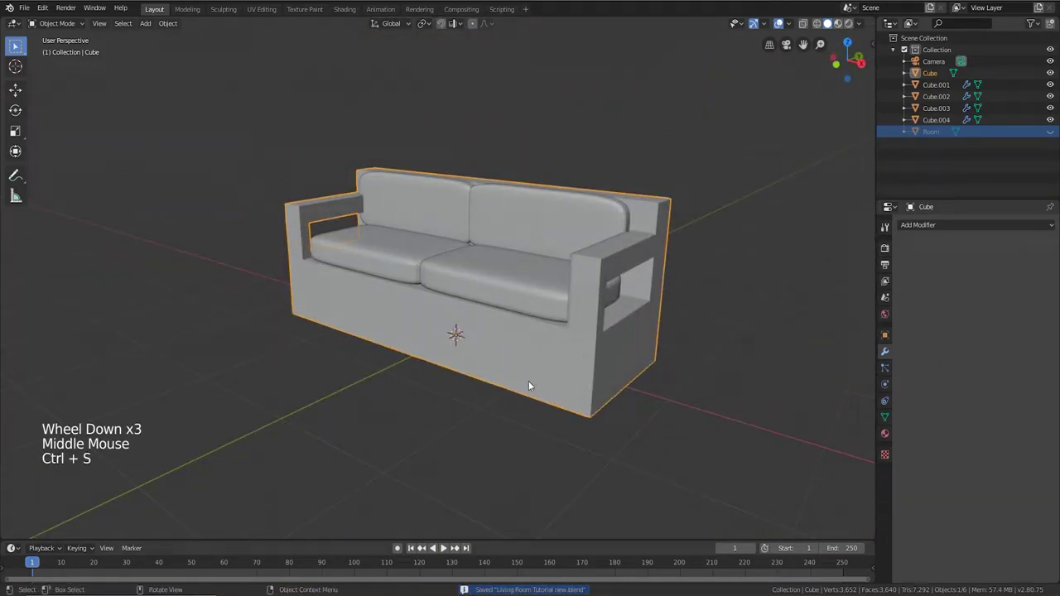
pyautogui.scroll(-3, 490, 299)
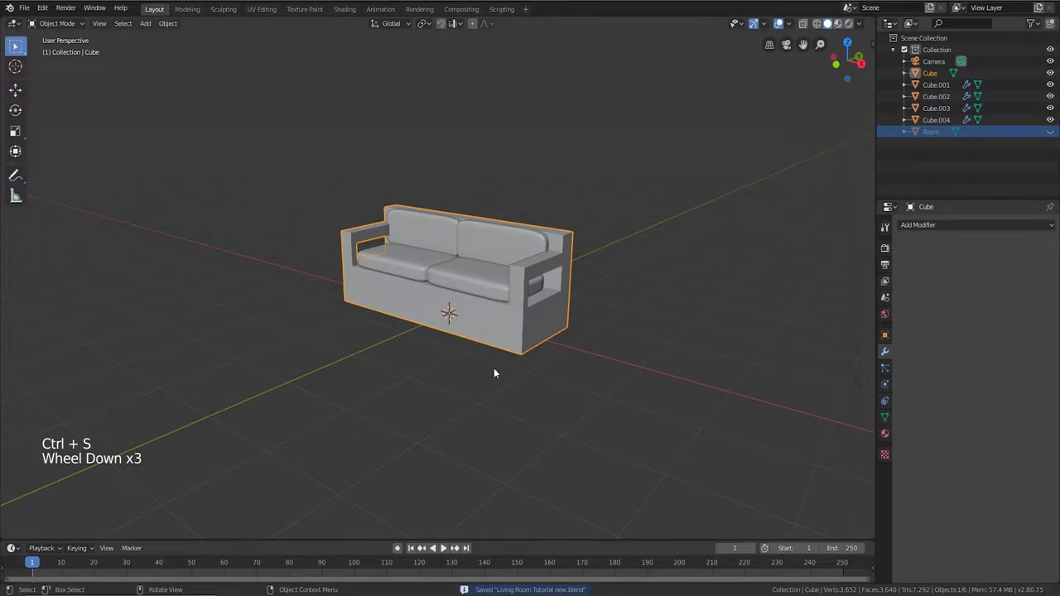
# - Unhide the room objects and view the scene from the front in wireframe
pyautogui.hotkey('alt', 'h')
pyautogui.keyDown('shift'); pyautogui.moveTo(493, 369); pyautogui.dragTo(477, 324, button='middle'); pyautogui.keyUp('shift')
pyautogui.scroll(-2, 378, 342)
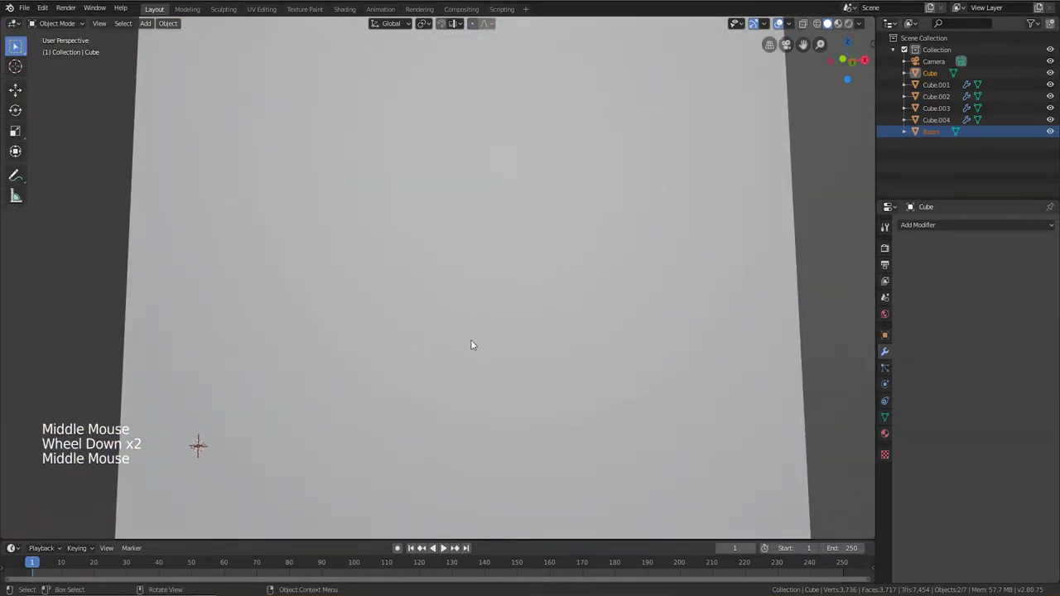
pyautogui.press('KP_1')
pyautogui.scroll(-6, 470, 344)
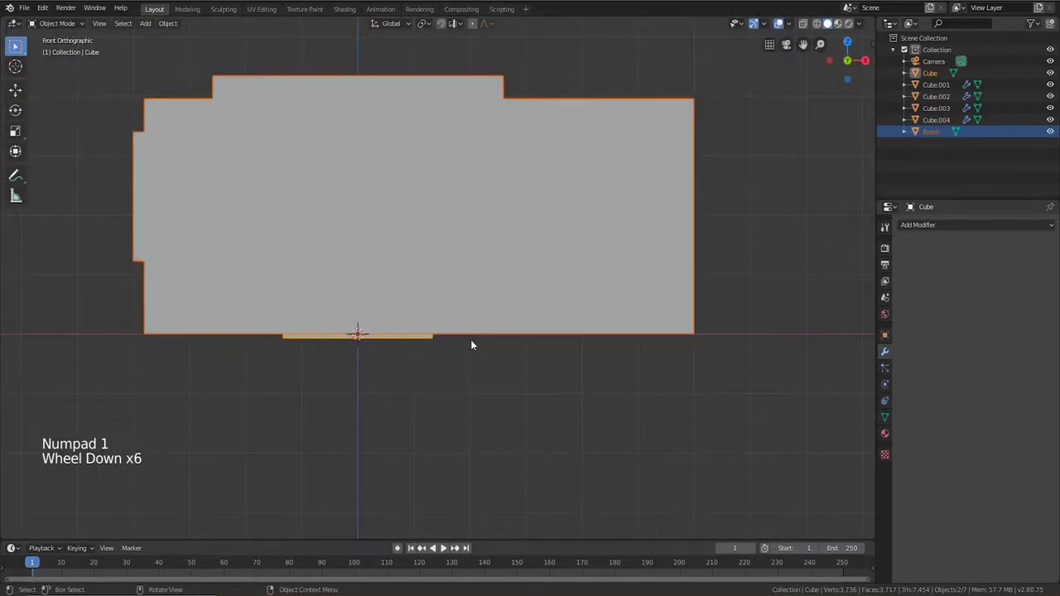
pyautogui.press('z')
pyautogui.scroll(3, 434, 361)
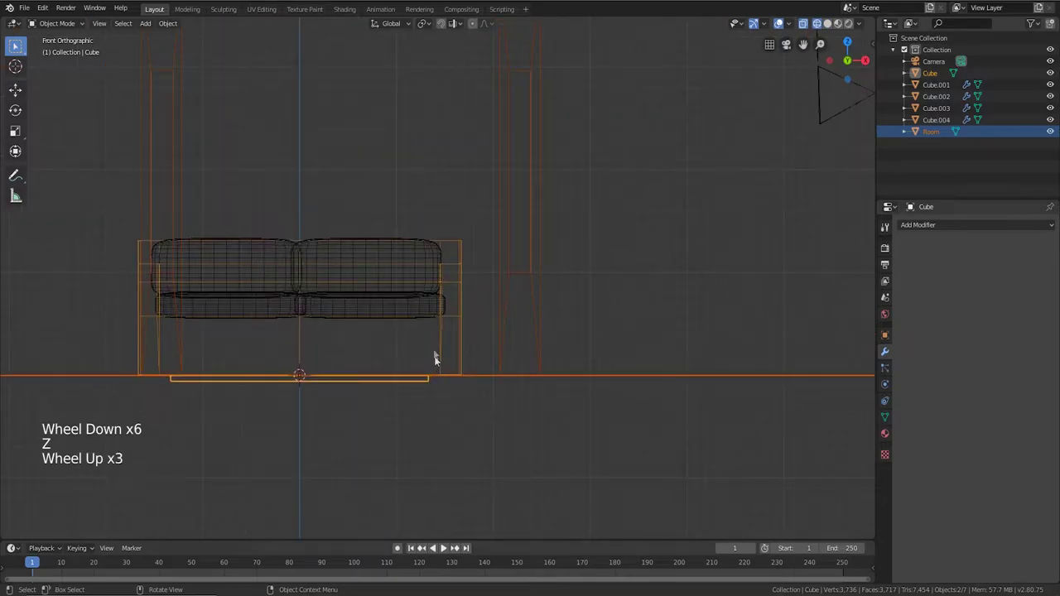
# - Join the two seat cushions and two back cushions into one object
pyautogui.click(405, 300)
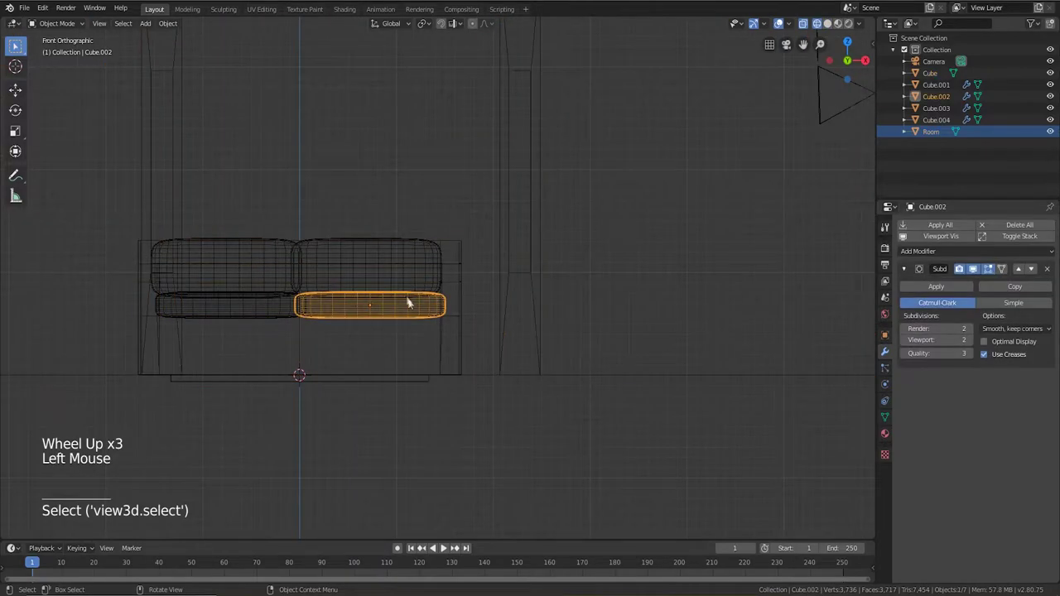
pyautogui.keyDown('shift'); pyautogui.click(266, 308); pyautogui.keyUp('shift')
pyautogui.keyDown('shift'); pyautogui.click(257, 266); pyautogui.keyUp('shift')
pyautogui.keyDown('shift'); pyautogui.click(363, 270); pyautogui.keyUp('shift')
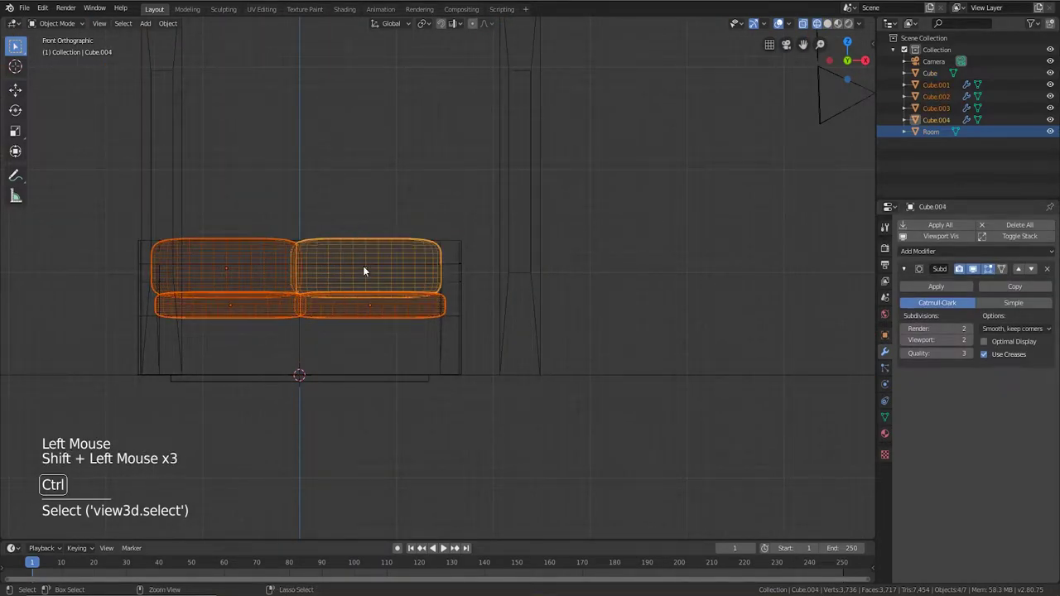
pyautogui.hotkey('ctrl', 'j')
# - Make the sofa base the parent of the joined cushions, then select the base alone
pyautogui.click(365, 273)
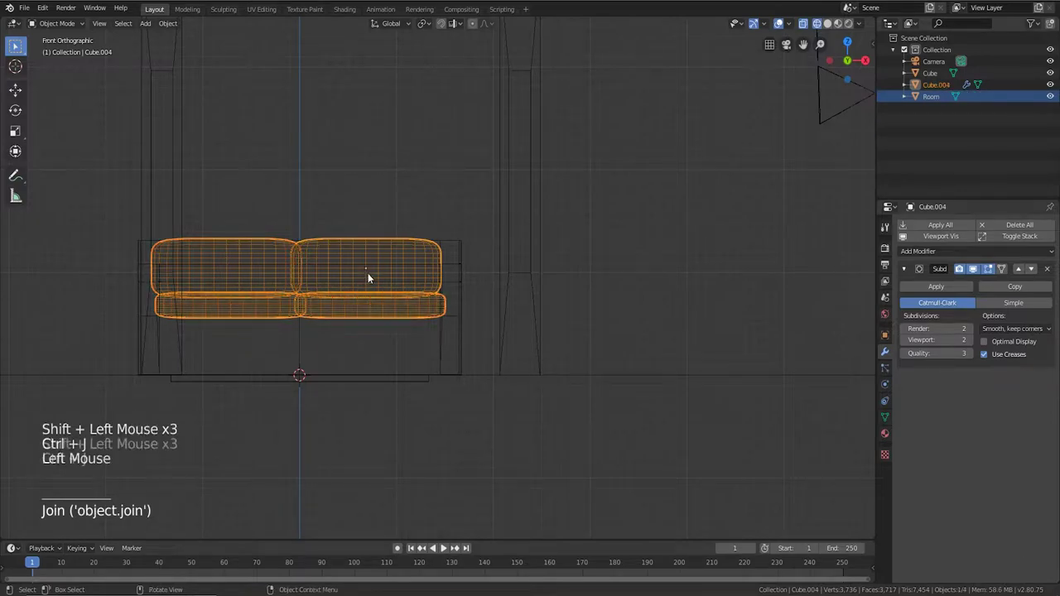
pyautogui.keyDown('shift'); pyautogui.click(439, 334); pyautogui.keyUp('shift')
pyautogui.hotkey('ctrl', 'p')
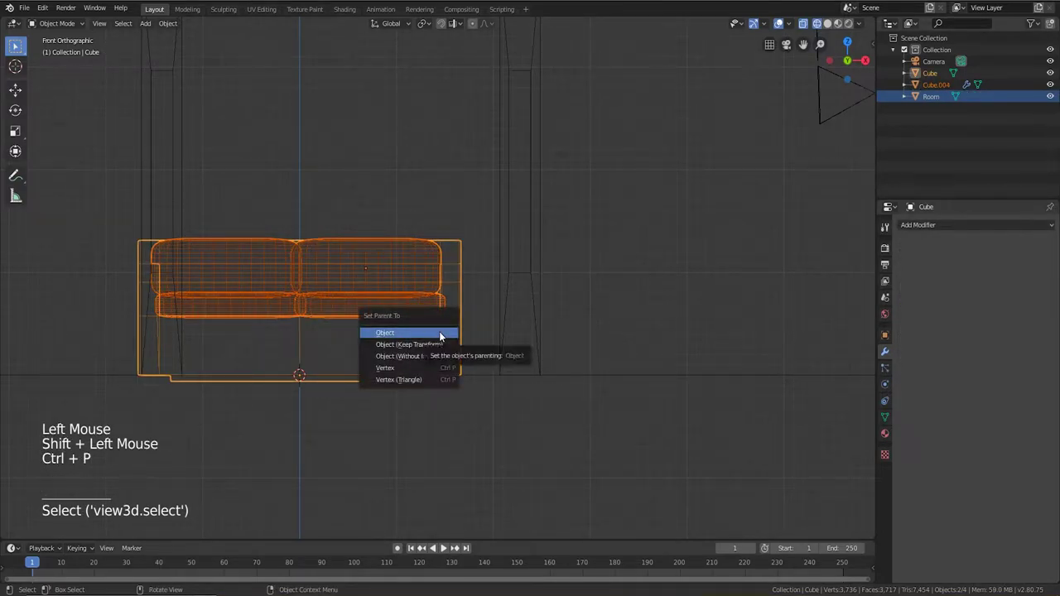
pyautogui.click(440, 334)
pyautogui.click(441, 335)
pyautogui.press('g')
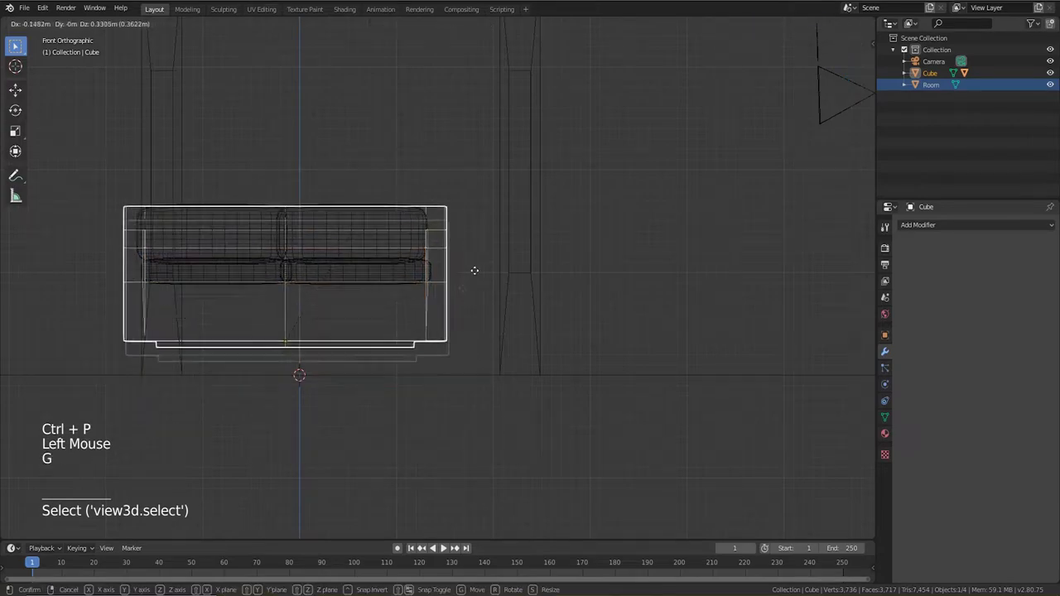
# - Raise the sofa slightly along the vertical axis
pyautogui.rightClick(469, 314)
pyautogui.press('g')
pyautogui.middleClick(466, 366)
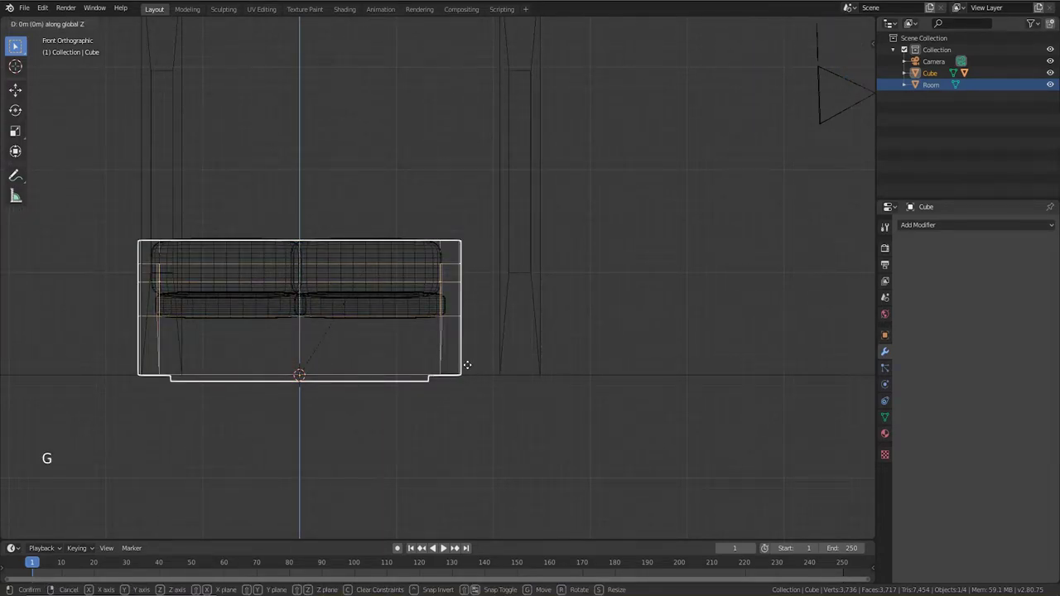
pyautogui.click(478, 292)
pyautogui.moveTo(478, 291); pyautogui.dragTo(447, 349, button='middle')
pyautogui.scroll(3, 446, 334)
# - Slide the sofa along Y beside the room's right wall and return to solid shading
pyautogui.press('g')
pyautogui.press('y')
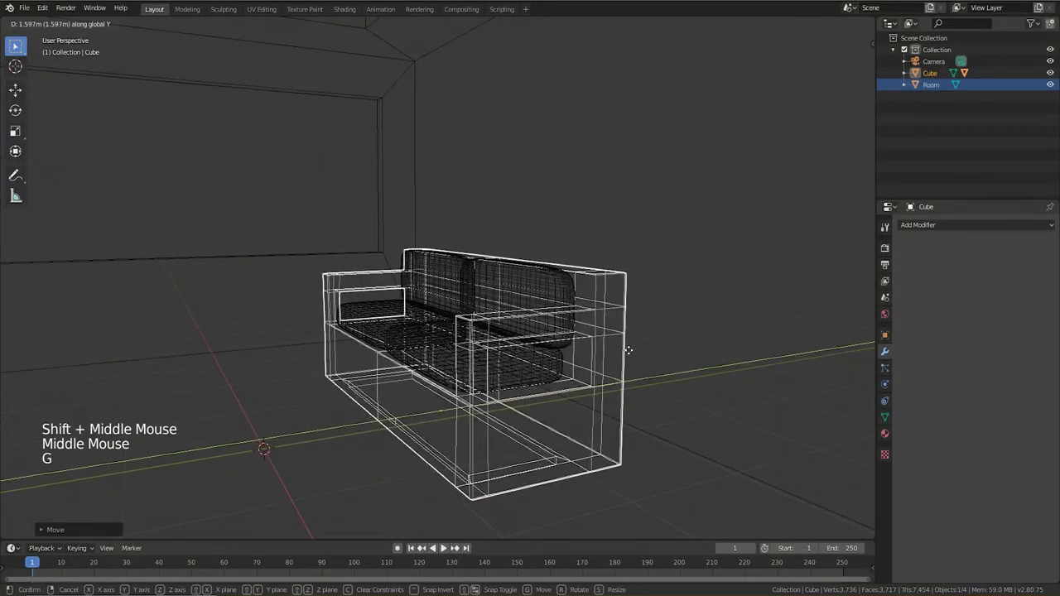
pyautogui.click(652, 360)
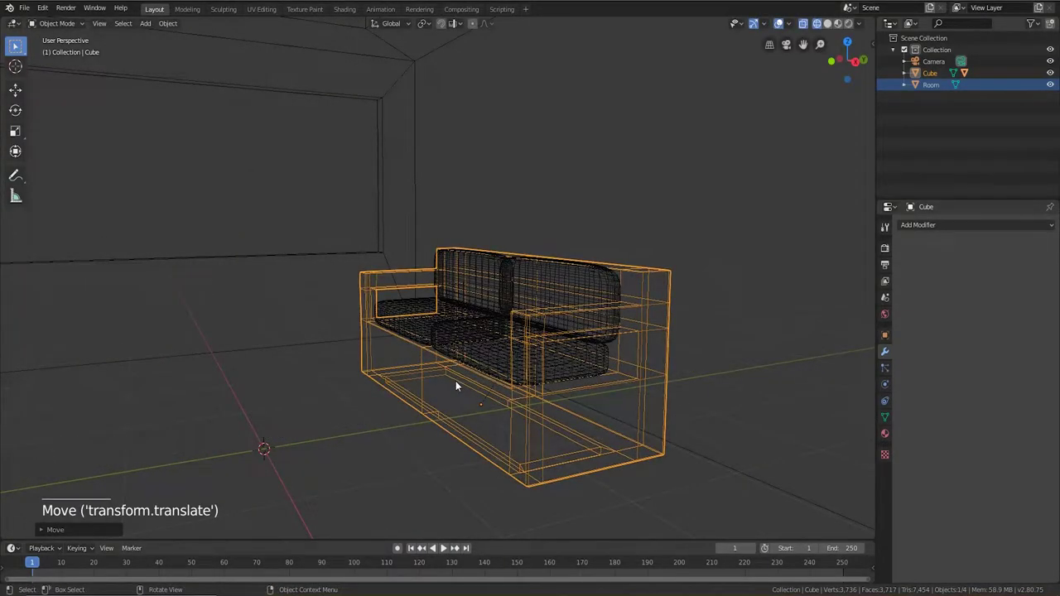
pyautogui.press('z')
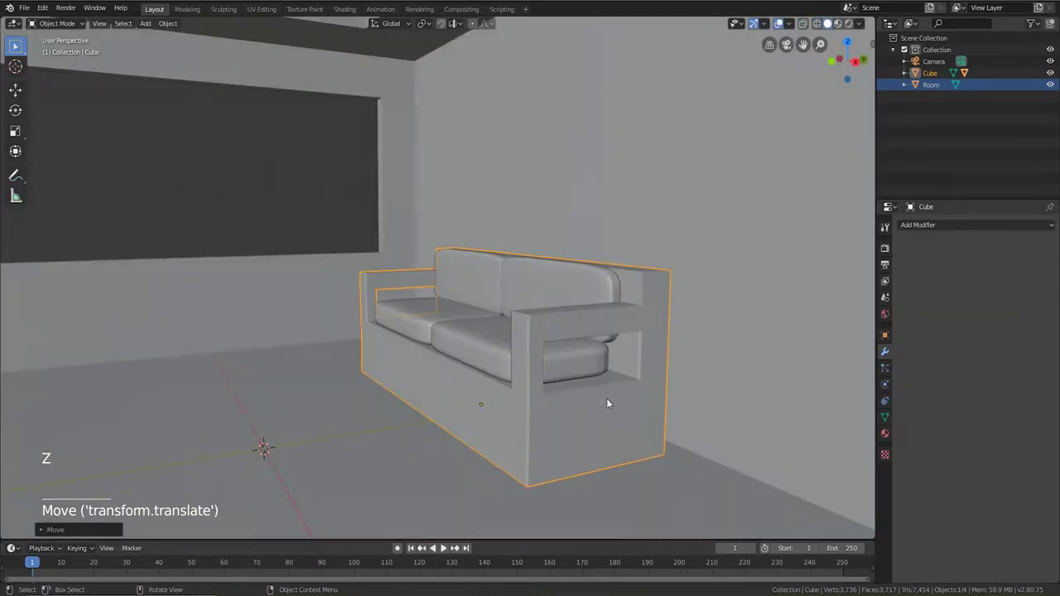
pyautogui.moveTo(606, 398)
pyautogui.mouseDown(button='middle')
pyautogui.moveTo(419, 422)
pyautogui.moveTo(658, 424)
pyautogui.moveTo(452, 428)
pyautogui.moveTo(417, 414)
pyautogui.moveTo(610, 407)
pyautogui.moveTo(525, 405)
pyautogui.mouseUp(button='middle')
pyautogui.scroll(3, 556, 402)
pyautogui.scroll(-5, 453, 421)
pyautogui.scroll(2, 455, 418)
# - Check the camera view, then hide the room, sofa body and cushions and recentre the empty view
pyautogui.press('KP_0')
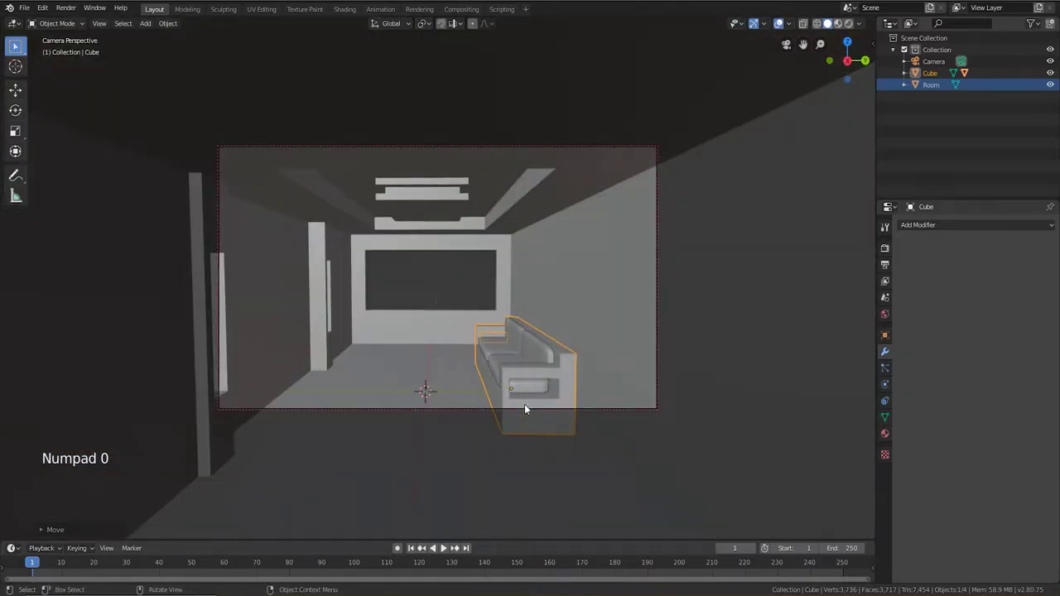
pyautogui.press('KP_0')
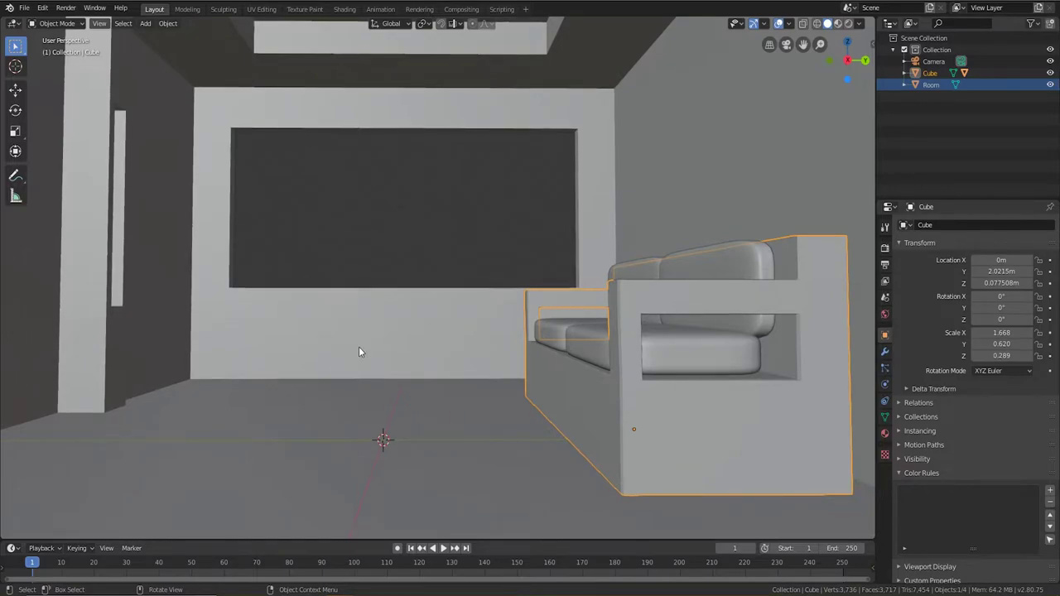
pyautogui.click(418, 340)
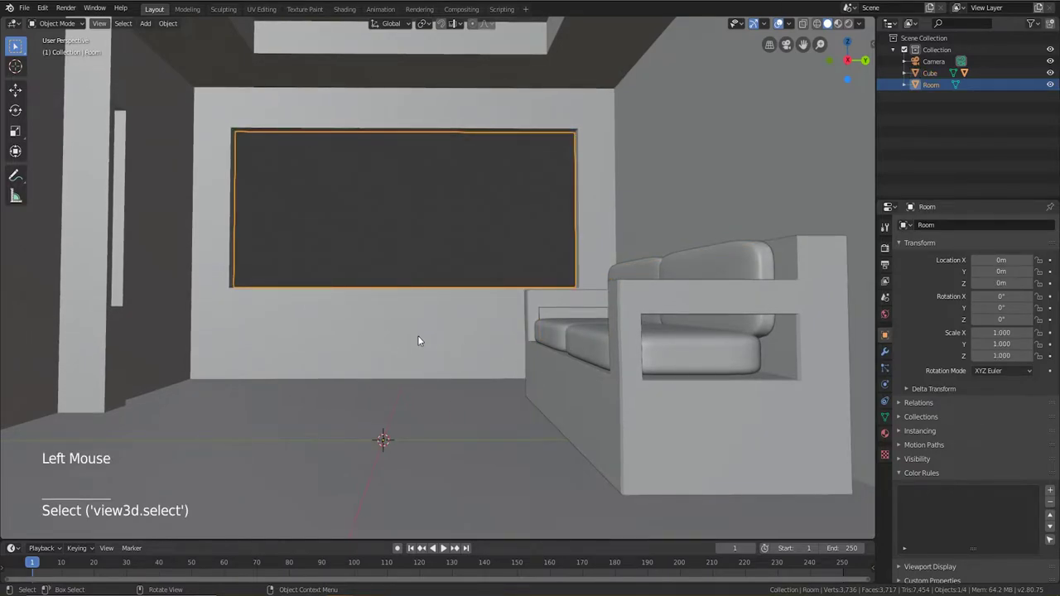
pyautogui.press('h')
pyautogui.click(614, 411)
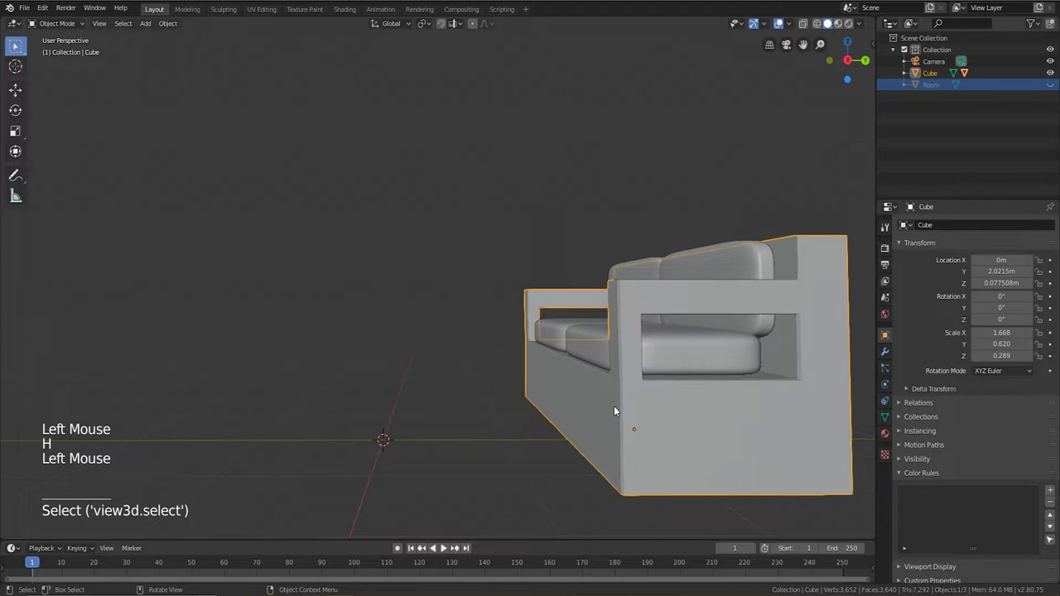
pyautogui.press('h')
pyautogui.click(625, 347)
pyautogui.press('h')
pyautogui.keyDown('shift'); pyautogui.moveTo(358, 435); pyautogui.dragTo(518, 371, button='middle'); pyautogui.keyUp('shift')
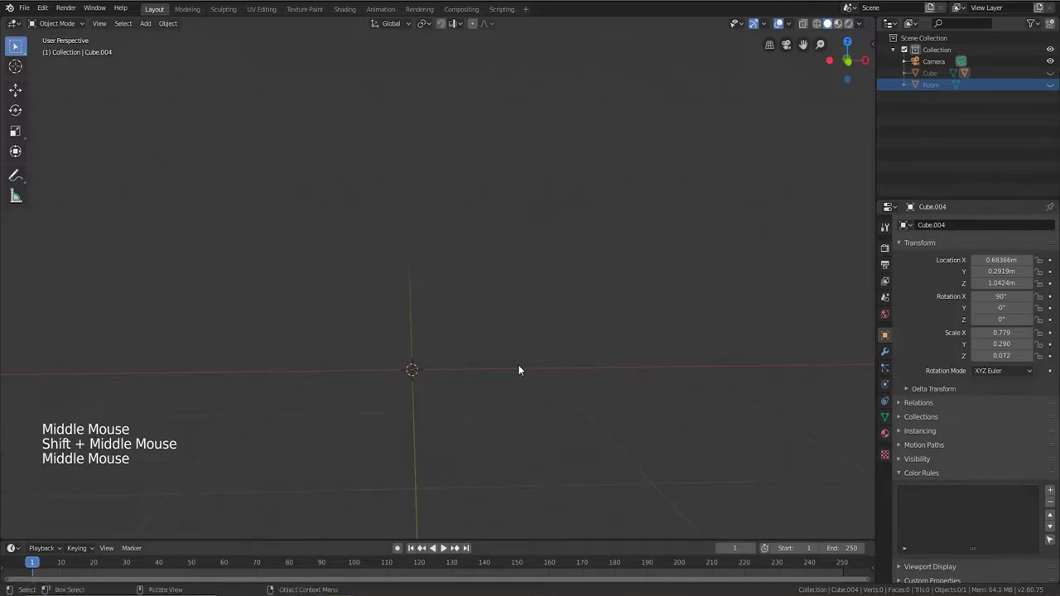
pyautogui.hotkey('shift', 'a')
pyautogui.moveTo(518, 365)
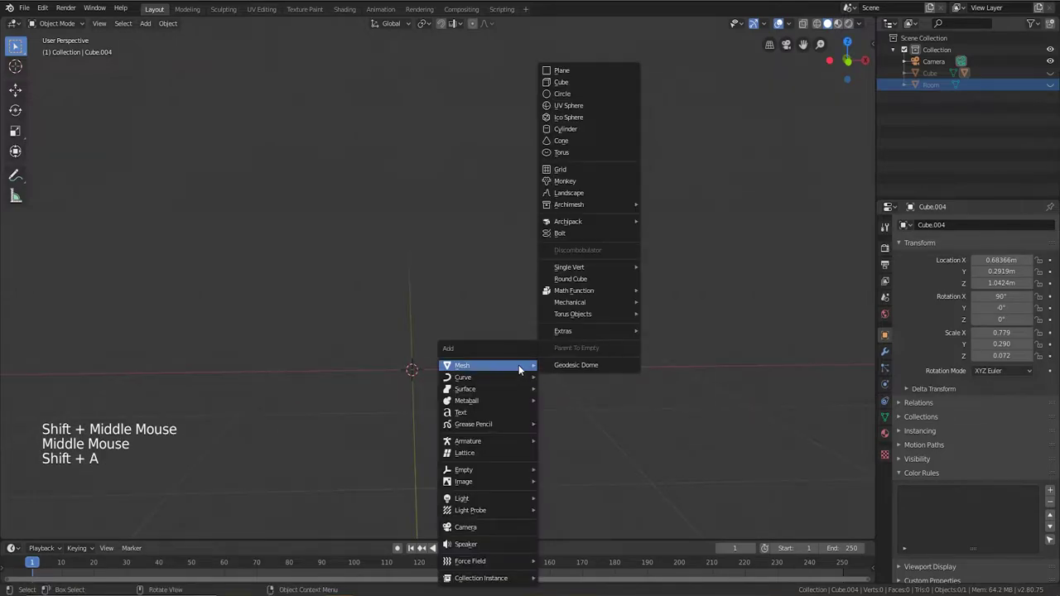
# - Add a cube and raise its geometry 1 m so it rests on the ground
pyautogui.click(594, 86)
pyautogui.press('Tab')
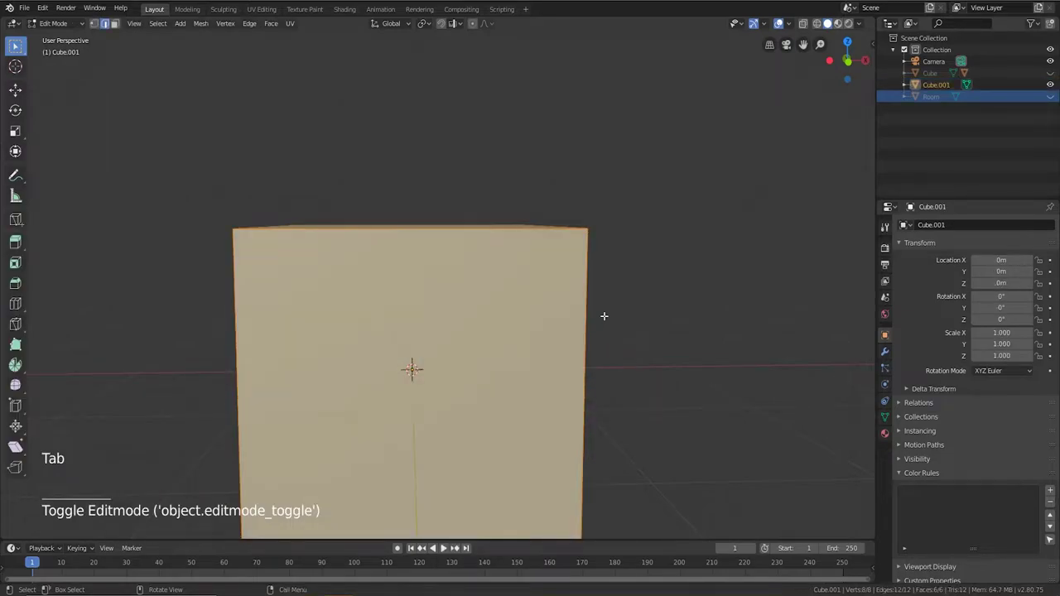
pyautogui.press('g')
pyautogui.press('z')
pyautogui.press('1')
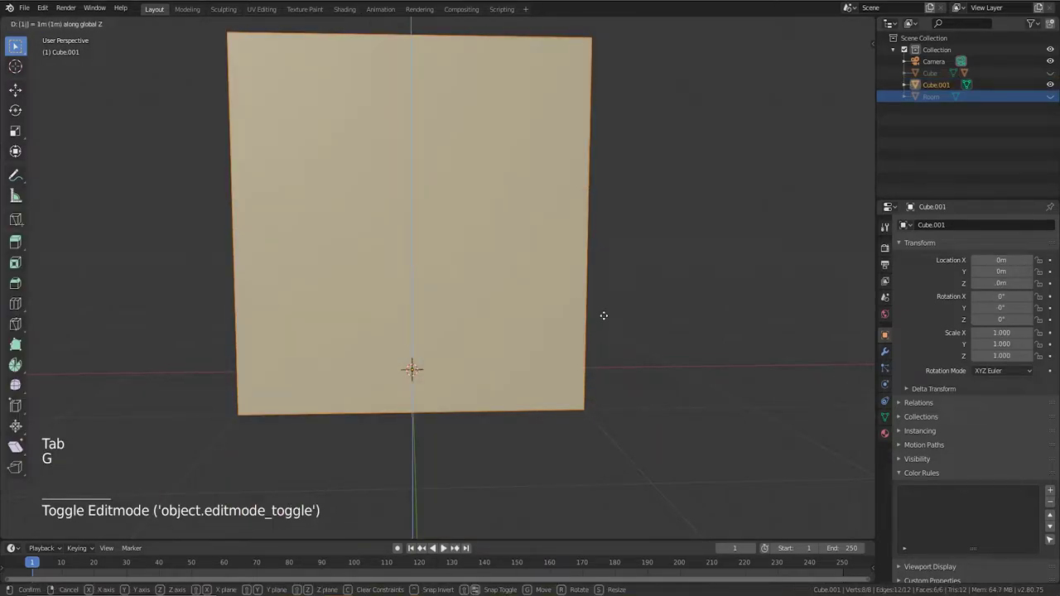
pyautogui.press('Return')
pyautogui.press('Tab')
# - Flatten the cube along Z to a scale of about 0.157
pyautogui.moveTo(612, 349); pyautogui.dragTo(641, 362, button='middle')
pyautogui.press('s')
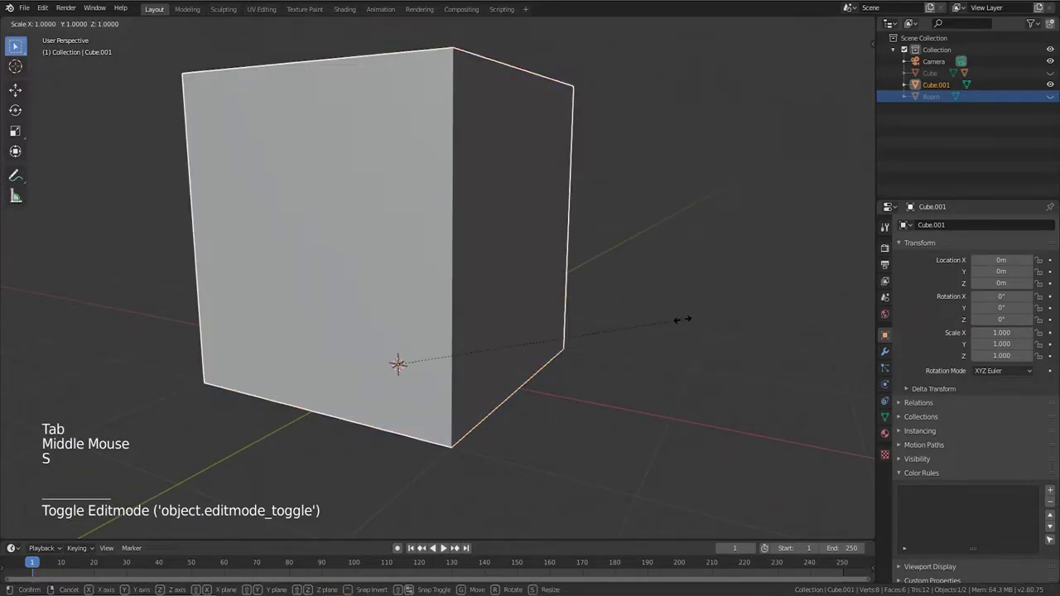
pyautogui.press('z')
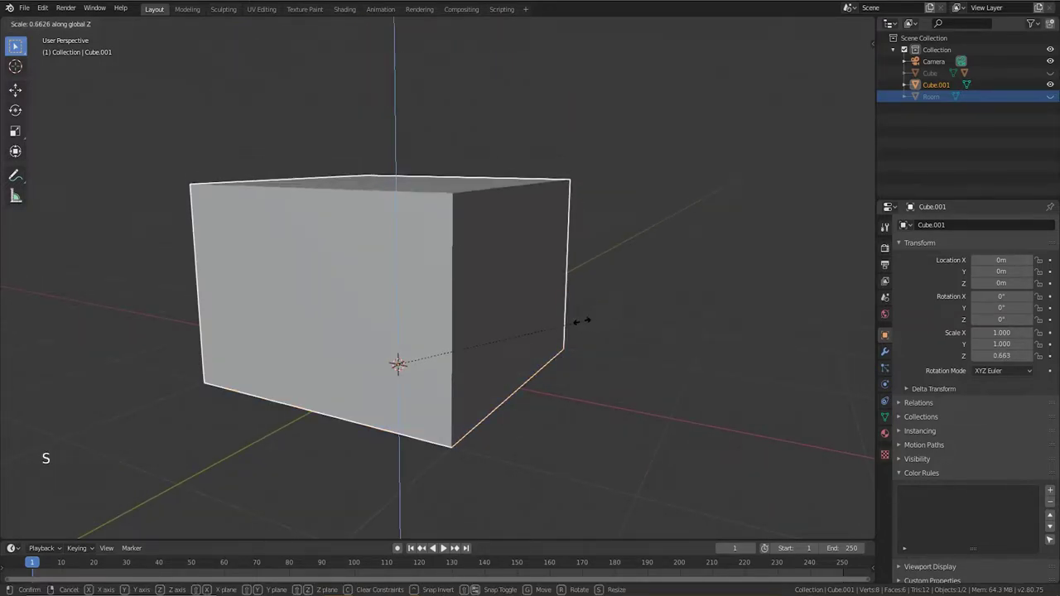
pyautogui.click(448, 374)
pyautogui.moveTo(461, 395); pyautogui.dragTo(565, 386, button='middle')
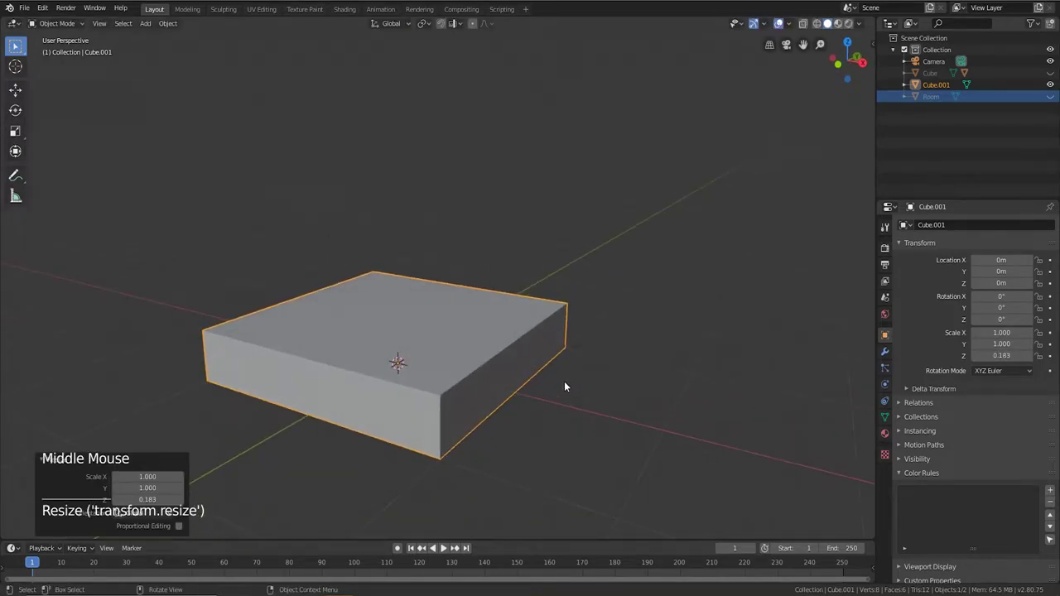
pyautogui.press('s')
pyautogui.press('z')
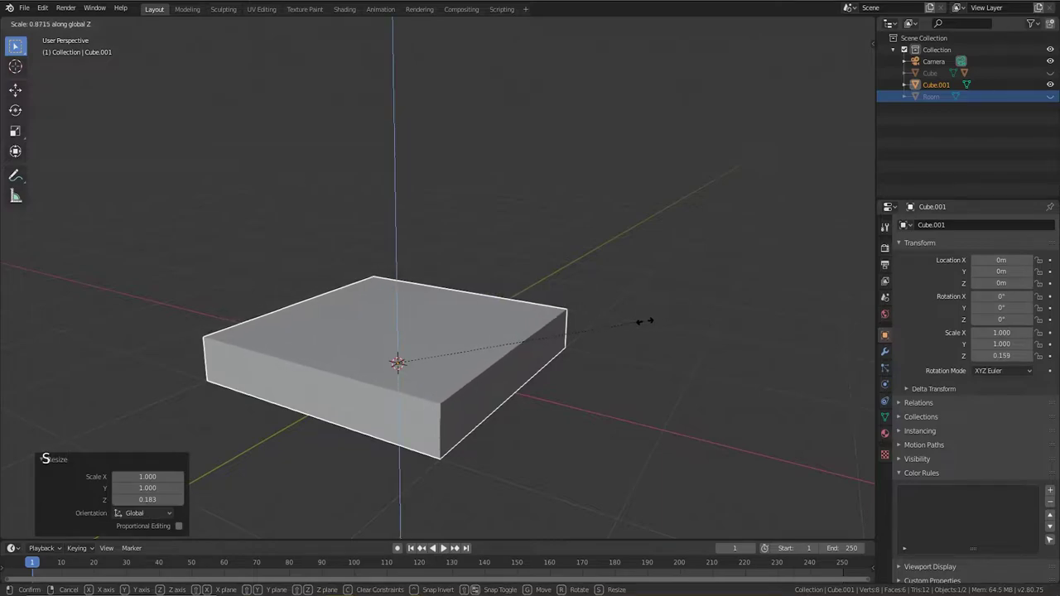
pyautogui.click(639, 332)
pyautogui.moveTo(639, 332)
pyautogui.mouseDown(button='middle')
pyautogui.moveTo(558, 397)
pyautogui.moveTo(637, 344)
pyautogui.mouseUp(button='middle')
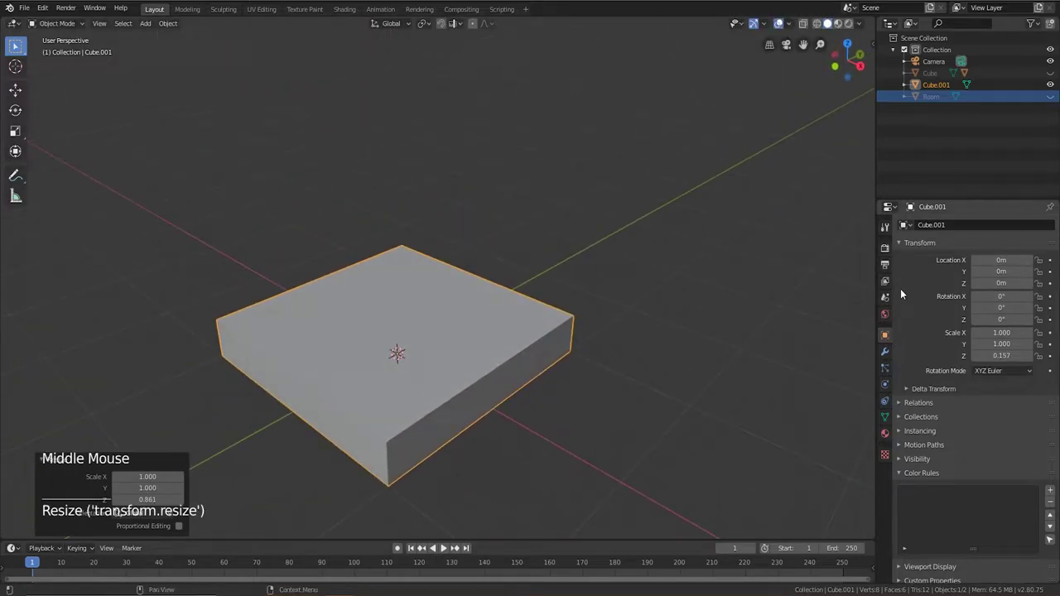
# - Rename the flattened box to 'base'
pyautogui.click(951, 225)
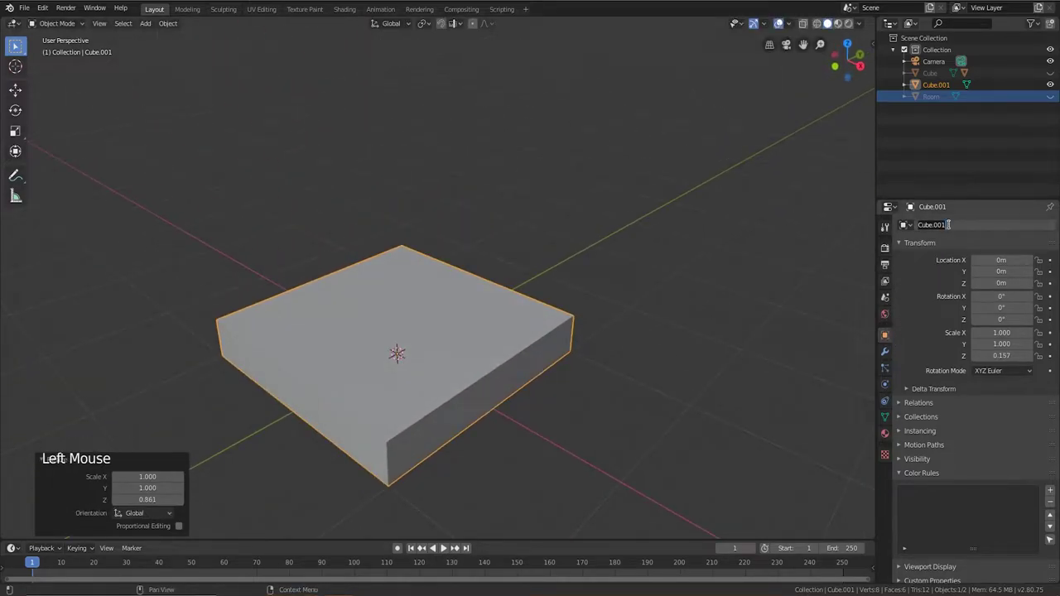
pyautogui.write('base')
pyautogui.press('Return')
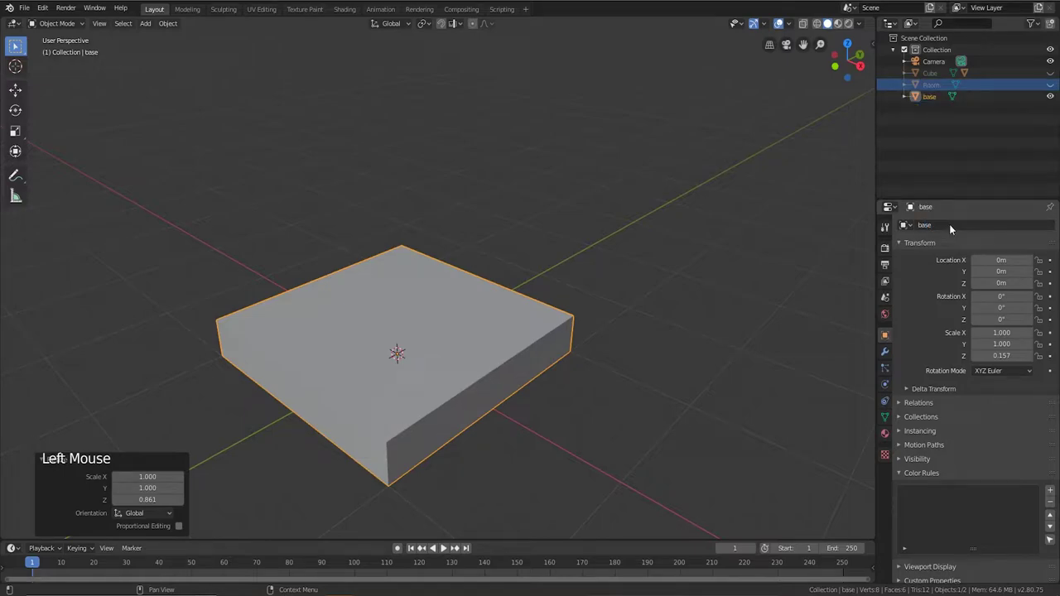
# - Duplicate the base and lift the copy above it
pyautogui.moveTo(510, 376); pyautogui.dragTo(542, 367, button='middle')
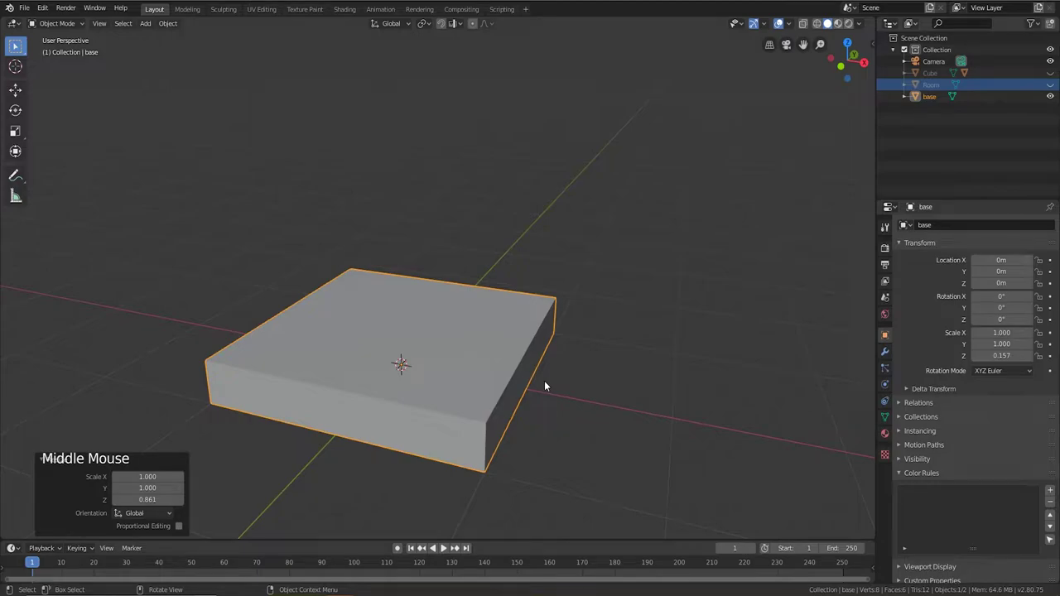
pyautogui.hotkey('shift', 'd')
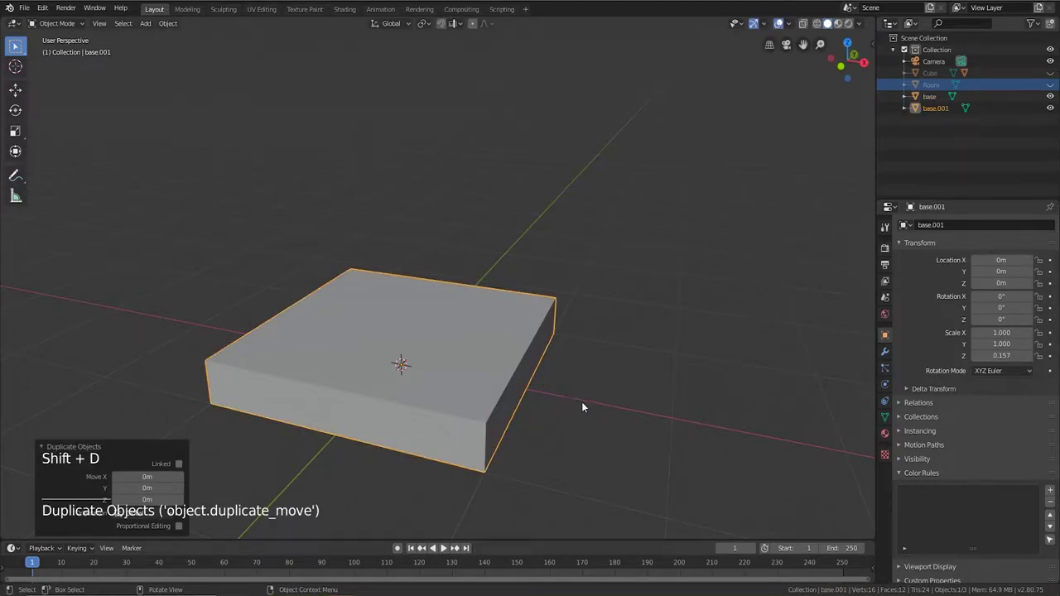
pyautogui.moveTo(582, 401); pyautogui.dragTo(563, 396, button='middle')
pyautogui.press('g')
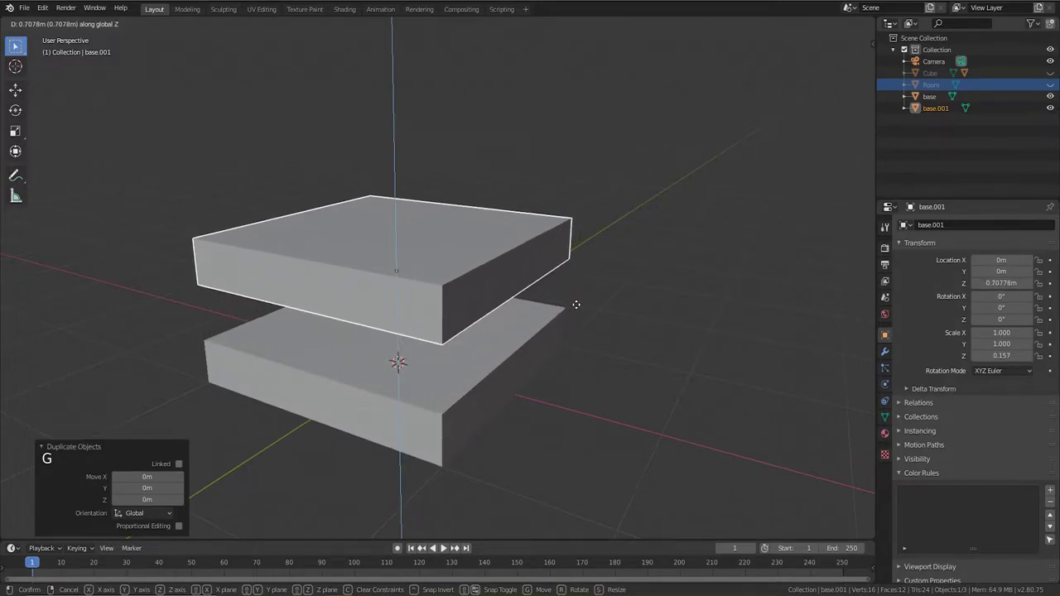
pyautogui.click(575, 305)
# - Flatten the copy to a 0.017 Z-scale slab and raise it to about 0.745 m
pyautogui.moveTo(552, 363); pyautogui.dragTo(591, 338, button='middle')
pyautogui.press('s')
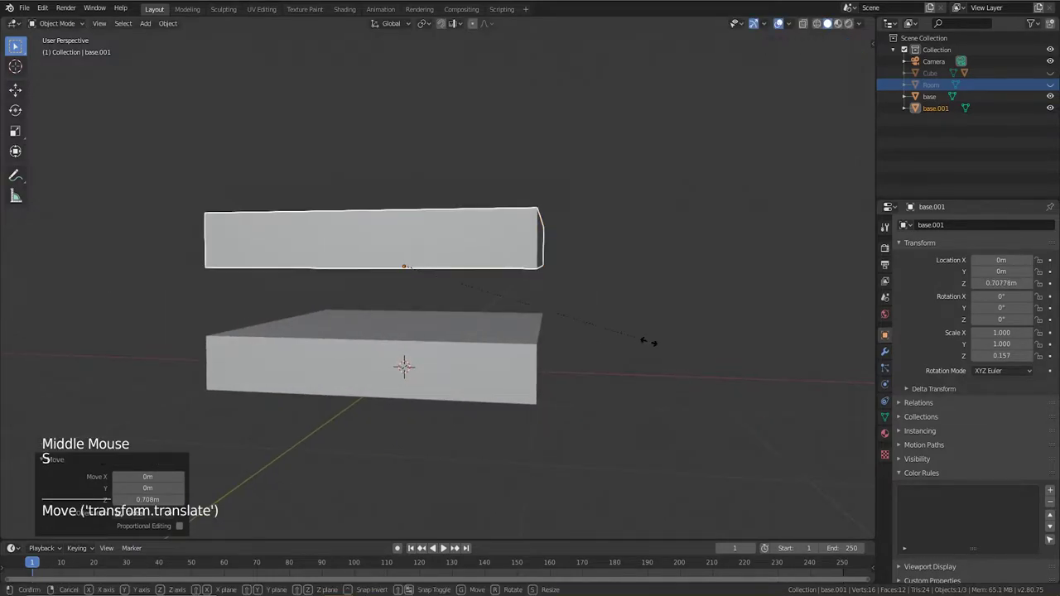
pyautogui.press('z')
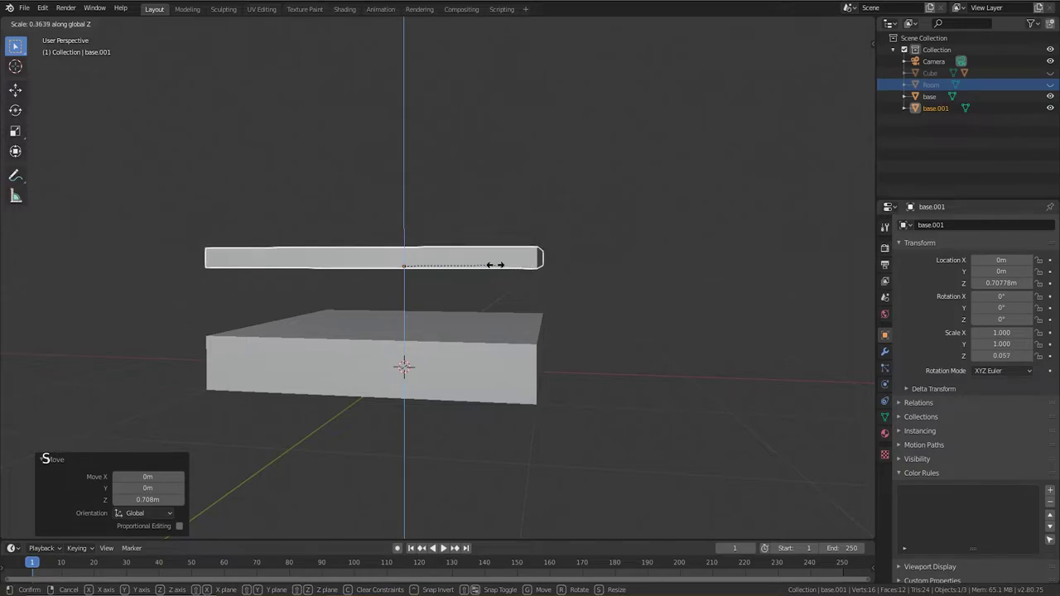
pyautogui.click(431, 259)
pyautogui.moveTo(479, 312); pyautogui.dragTo(530, 367, button='middle')
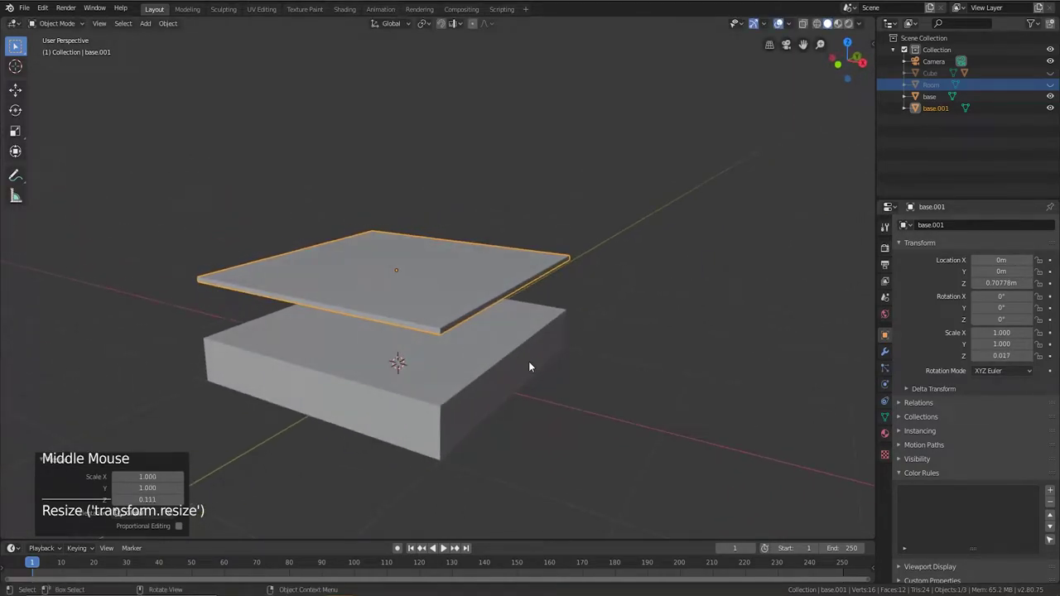
pyautogui.press('g')
pyautogui.press('z')
pyautogui.click(533, 310)
pyautogui.moveTo(533, 310); pyautogui.dragTo(524, 390, button='middle')
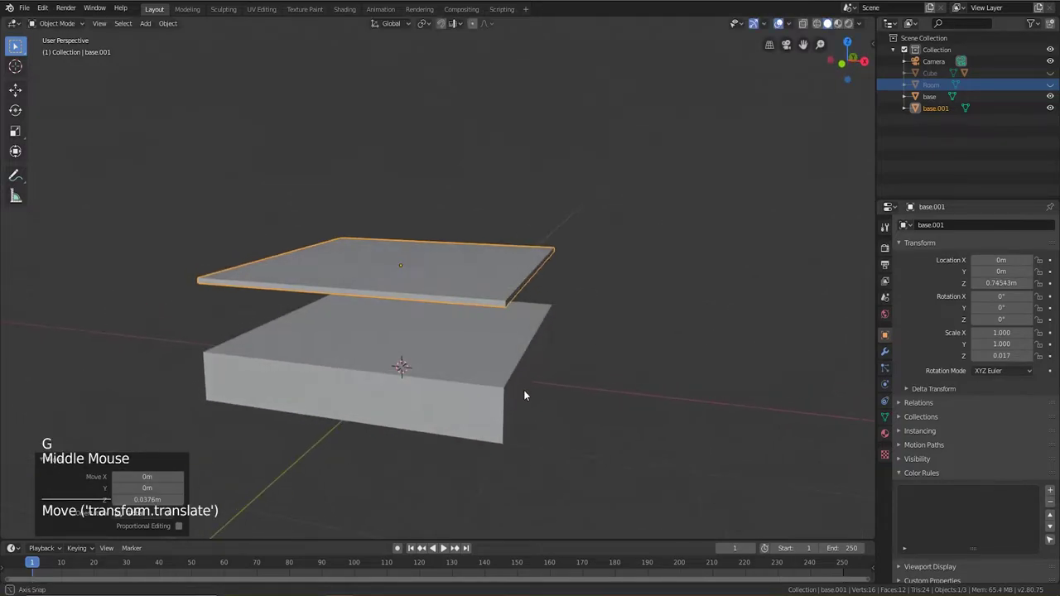
# - Name the thin slab 'glass top'
pyautogui.click(962, 224)
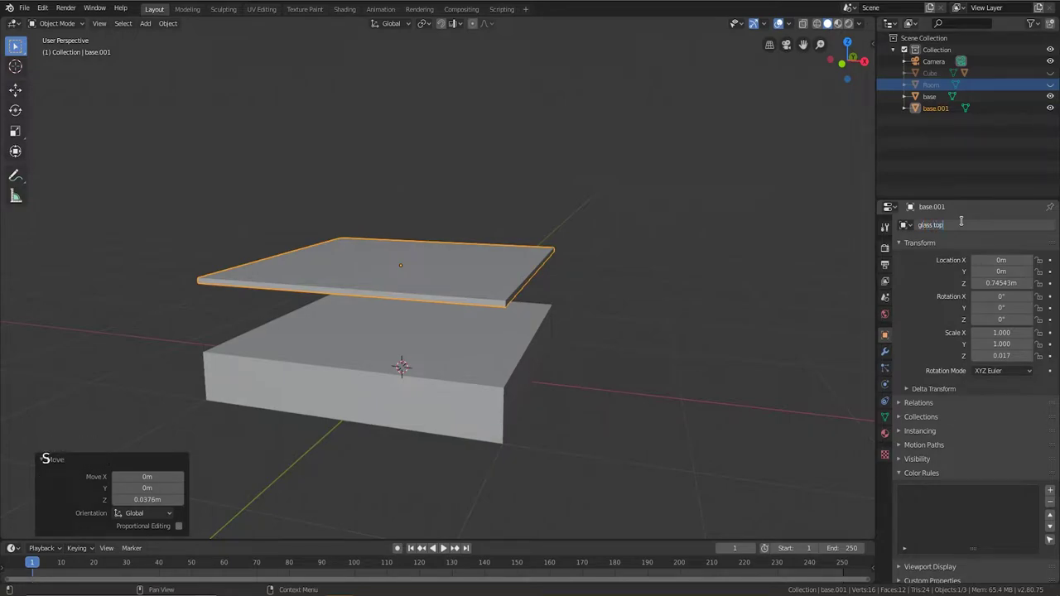
pyautogui.write('glass top')
pyautogui.press('Return')
pyautogui.moveTo(289, 350); pyautogui.dragTo(496, 377, button='middle')
# - Inset the base's underside face and extrude it downward as a plinth
pyautogui.click(490, 338)
pyautogui.moveTo(489, 338); pyautogui.dragTo(513, 326, button='middle')
pyautogui.press('Tab')
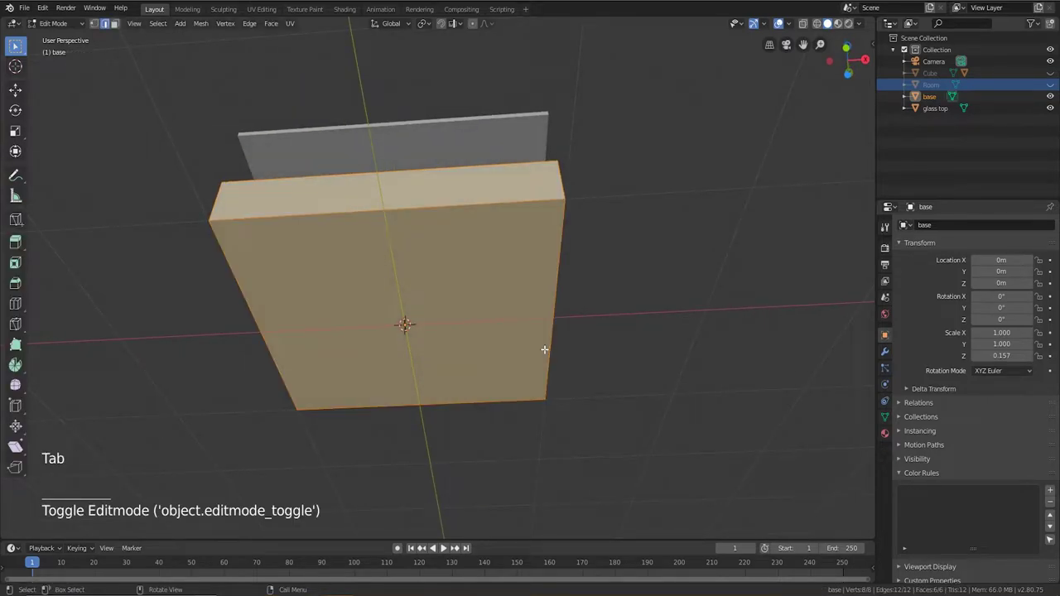
pyautogui.click(115, 25)
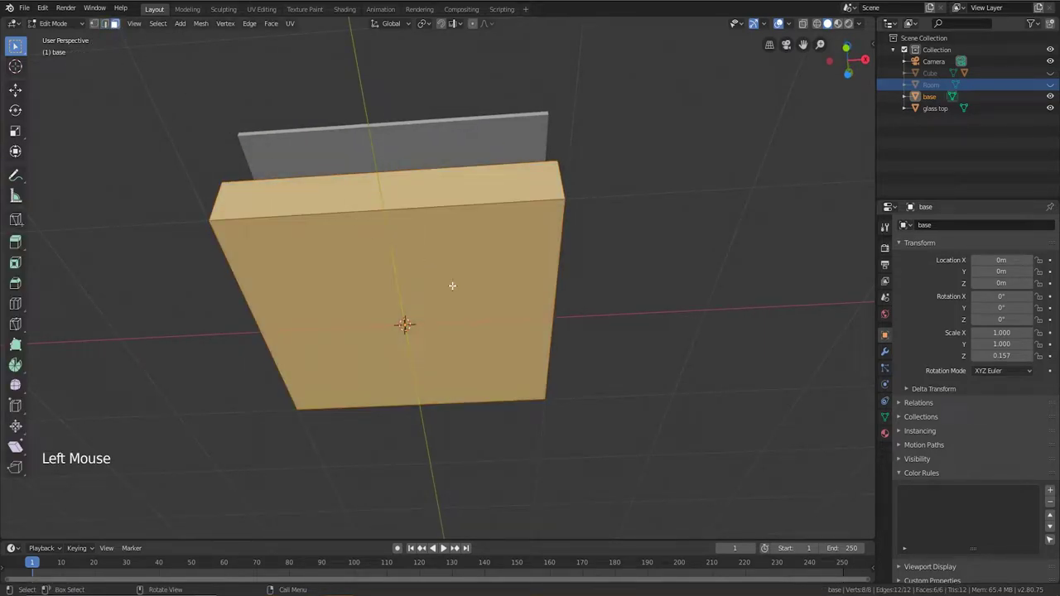
pyautogui.click(524, 354)
pyautogui.moveTo(614, 380)
pyautogui.mouseDown(button='middle')
pyautogui.moveTo(598, 350)
pyautogui.moveTo(617, 381)
pyautogui.mouseUp(button='middle')
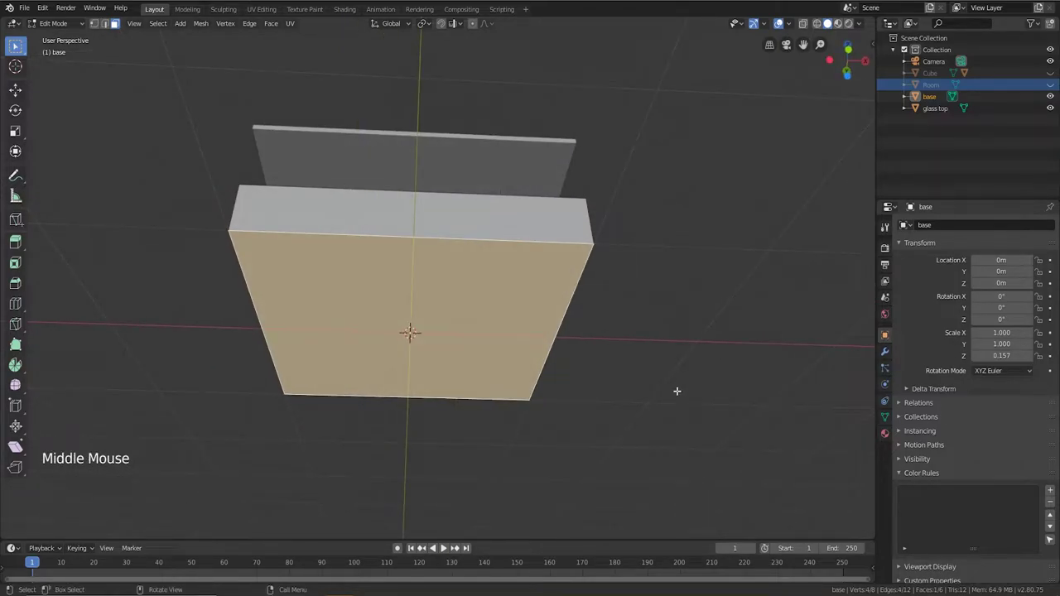
pyautogui.press('i')
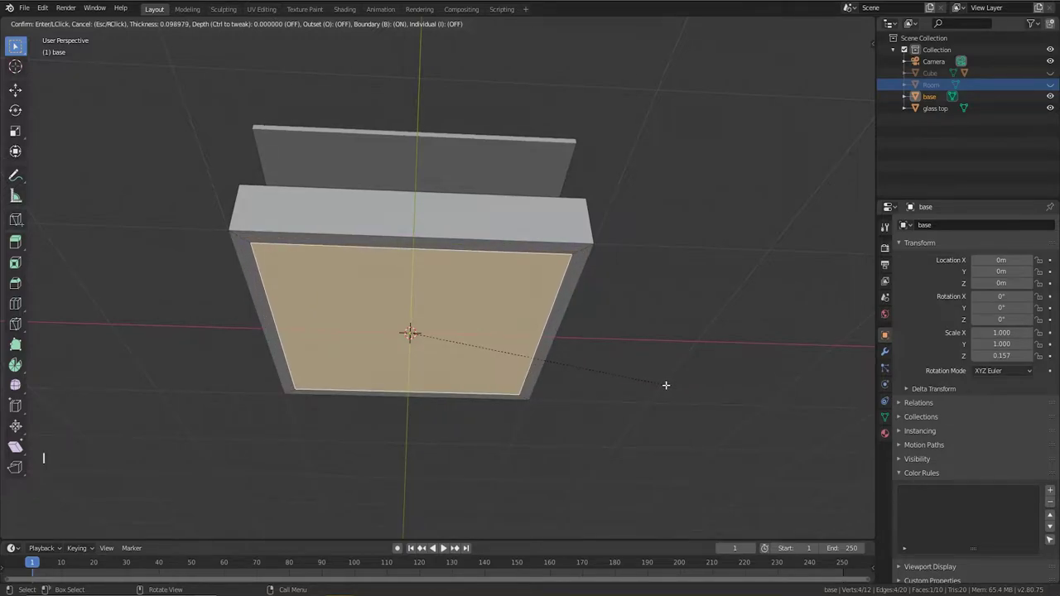
pyautogui.moveTo(662, 386); pyautogui.dragTo(651, 423, button='middle')
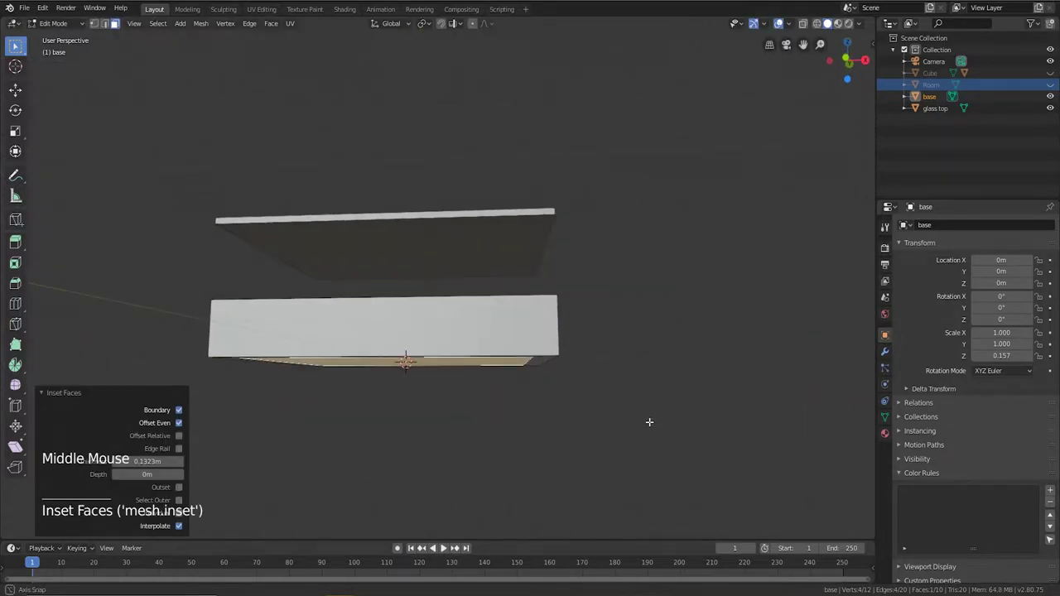
pyautogui.press('e')
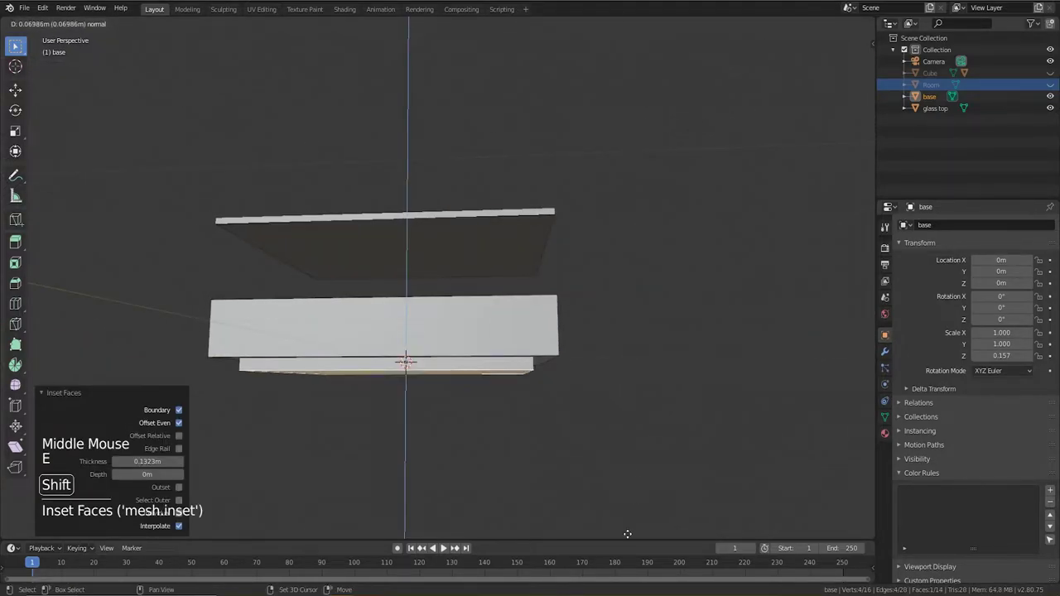
pyautogui.click(628, 303)
pyautogui.moveTo(627, 303); pyautogui.dragTo(578, 316, button='middle')
# - Bevel all of the base's edges by about 0.0085 m, back in Object Mode
pyautogui.press('Tab')
pyautogui.moveTo(582, 379); pyautogui.dragTo(544, 383, button='middle')
pyautogui.press('Tab')
pyautogui.press('a')
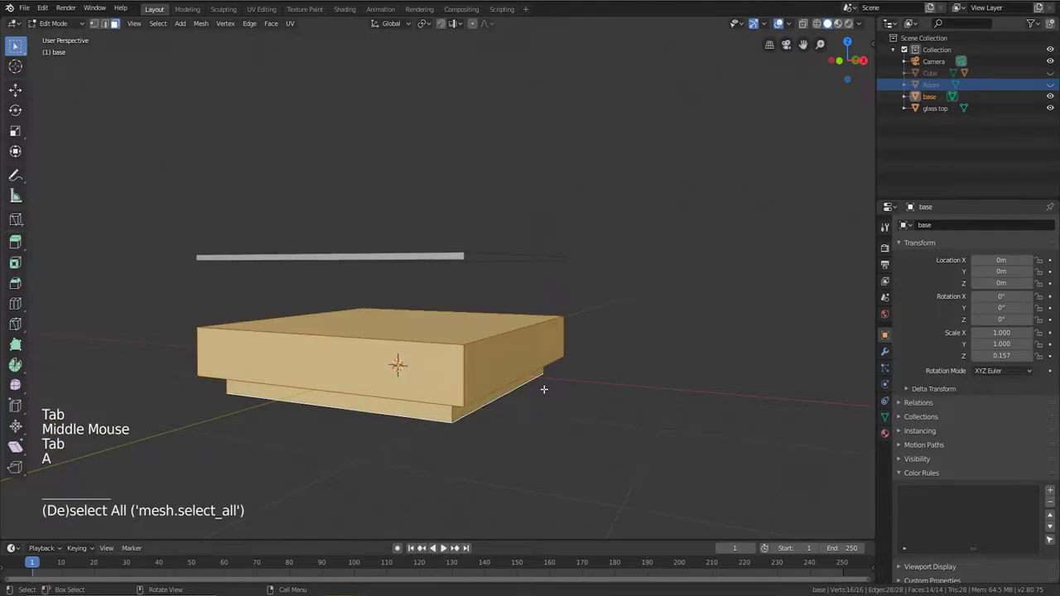
pyautogui.hotkey('alt', 'a')
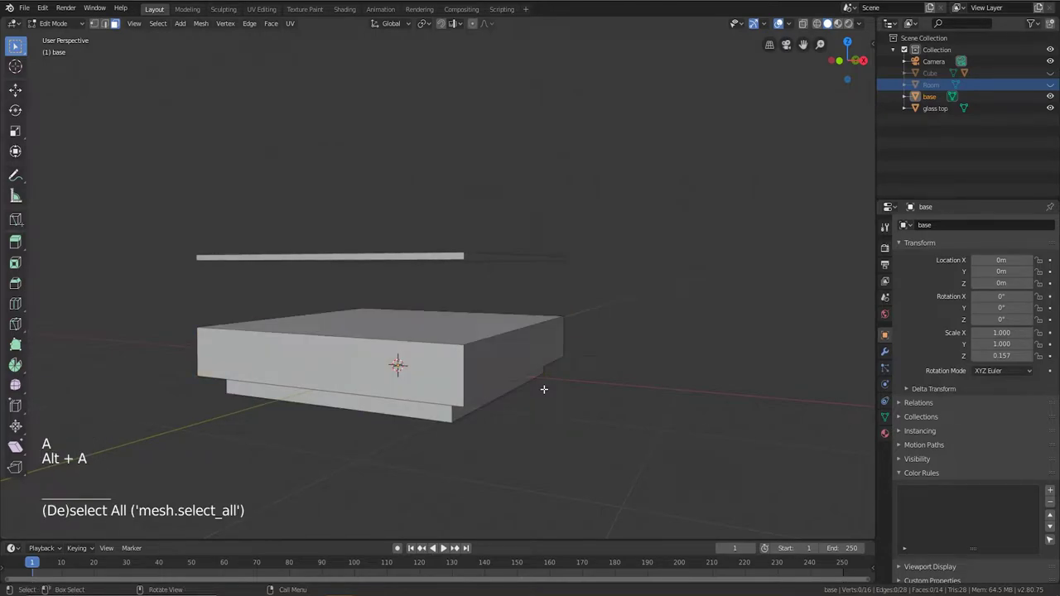
pyautogui.press('a')
pyautogui.press('ctrl')
pyautogui.hotkey('ctrl', 'b')
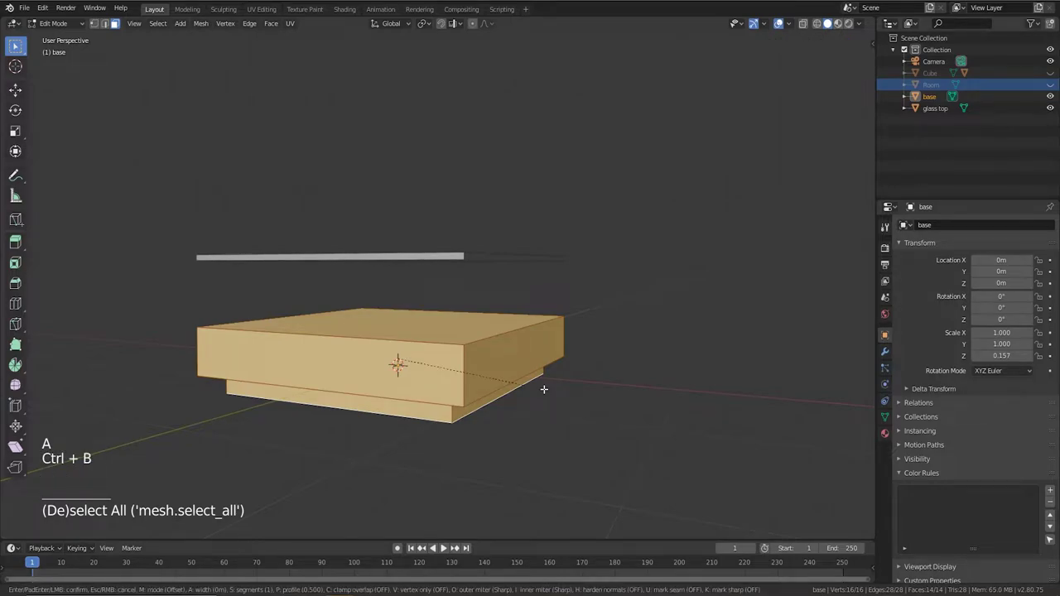
pyautogui.click(547, 391)
pyautogui.moveTo(547, 391); pyautogui.dragTo(462, 438, button='middle')
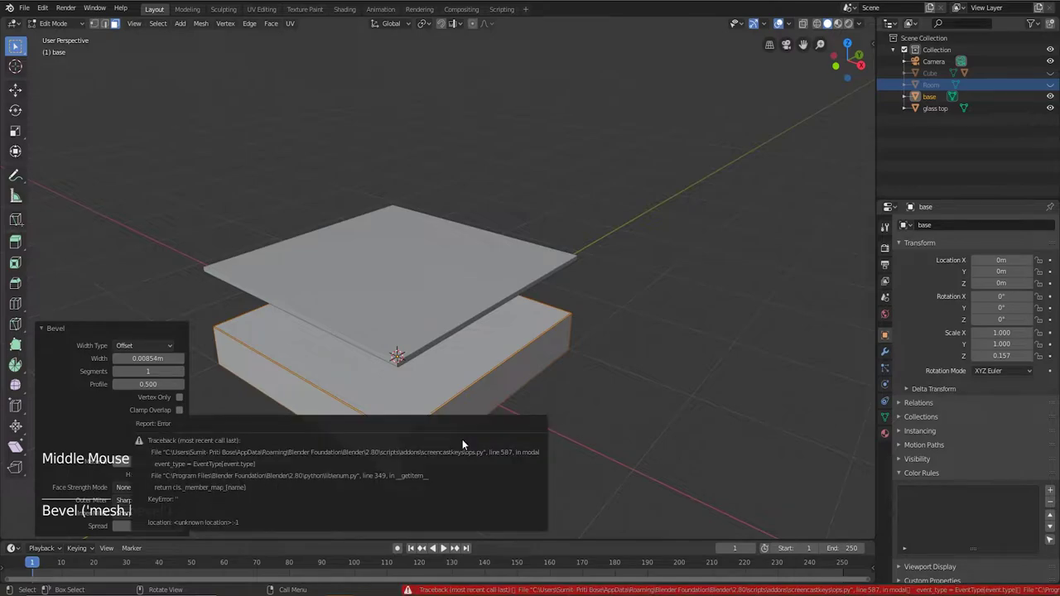
pyautogui.press('Tab')
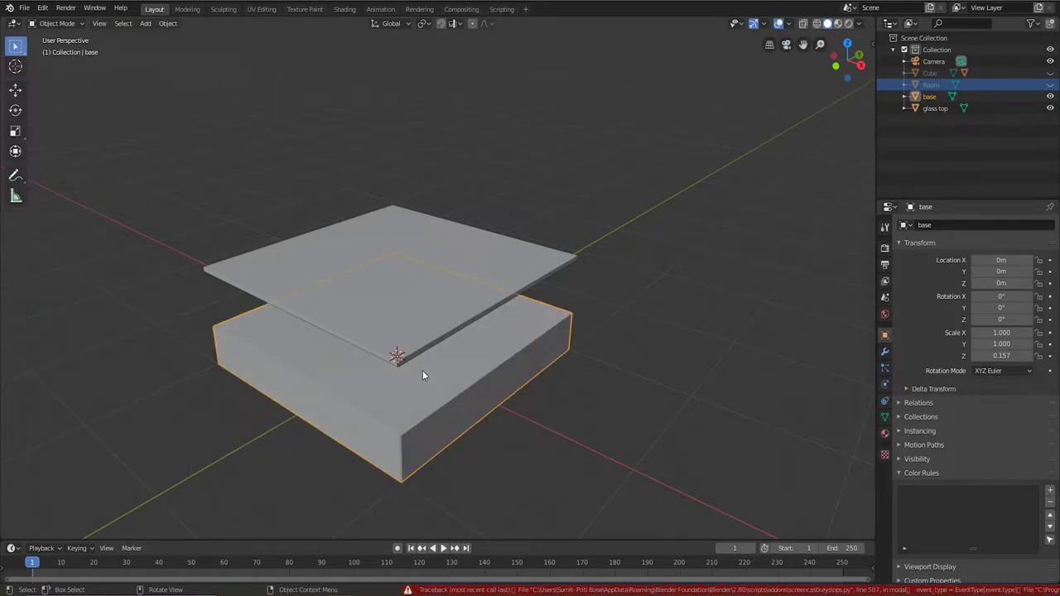
# - Bevel the glass top's edges by about 0.0055 m
pyautogui.click(425, 345)
pyautogui.moveTo(513, 391); pyautogui.dragTo(541, 367, button='middle')
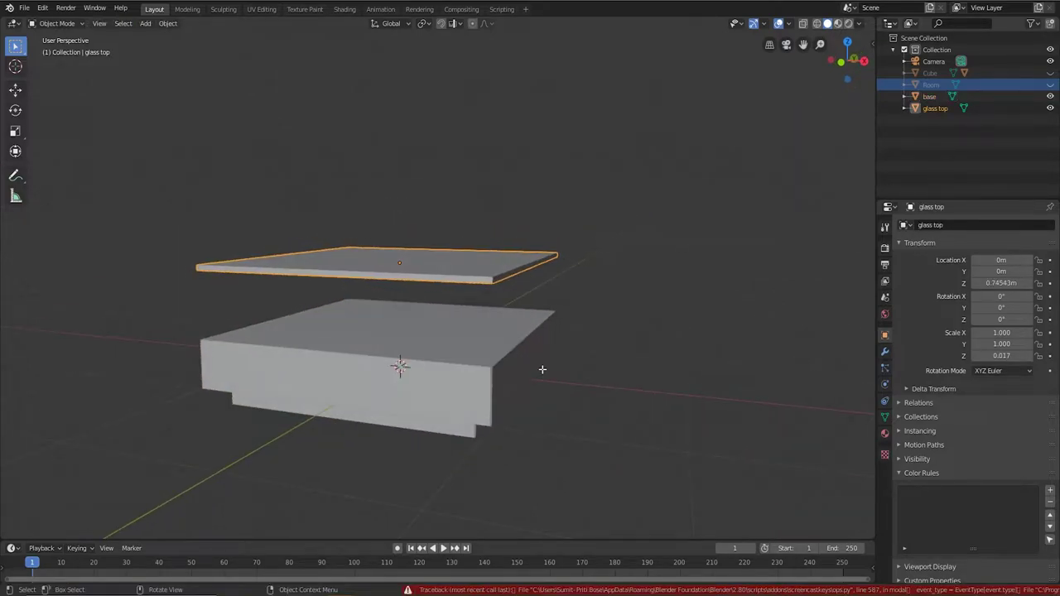
pyautogui.press('Tab')
pyautogui.hotkey('ctrl', 'b')
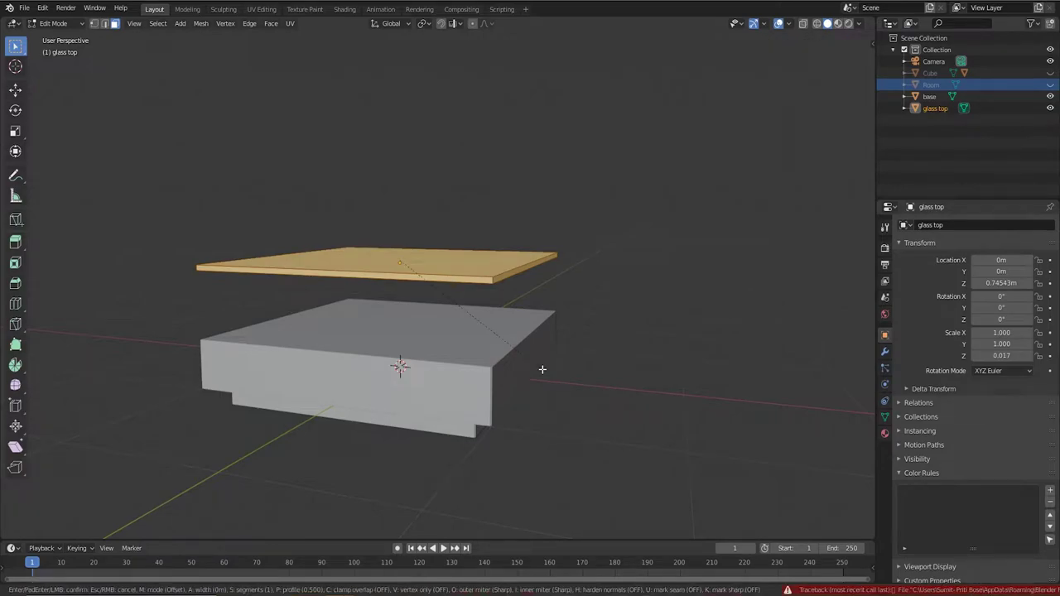
pyautogui.click(546, 378)
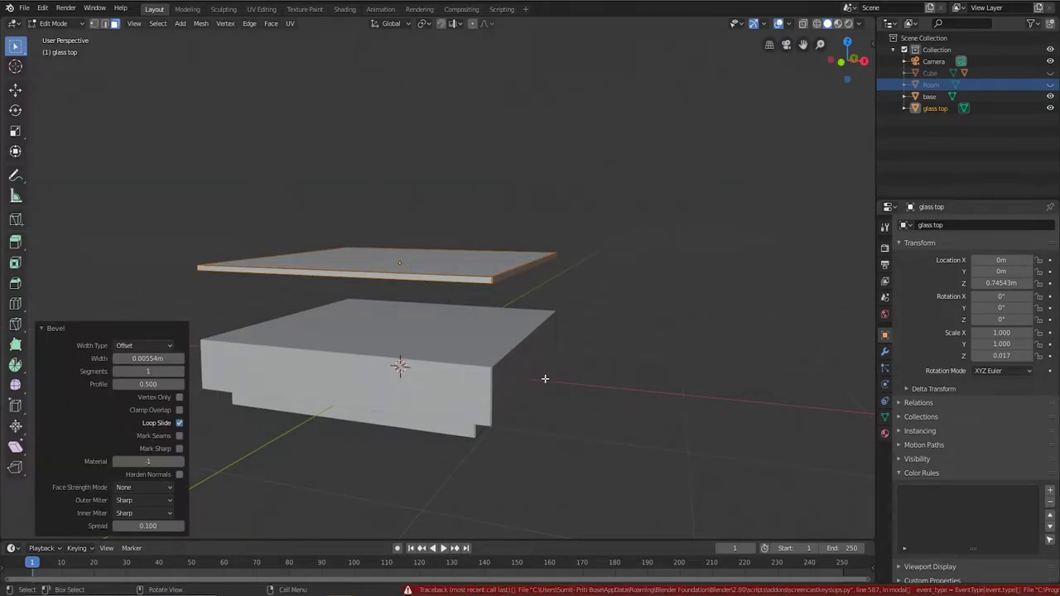
pyautogui.press('Tab')
# - Save the living room file with Ctrl+S
pyautogui.moveTo(602, 331); pyautogui.dragTo(572, 348, button='middle')
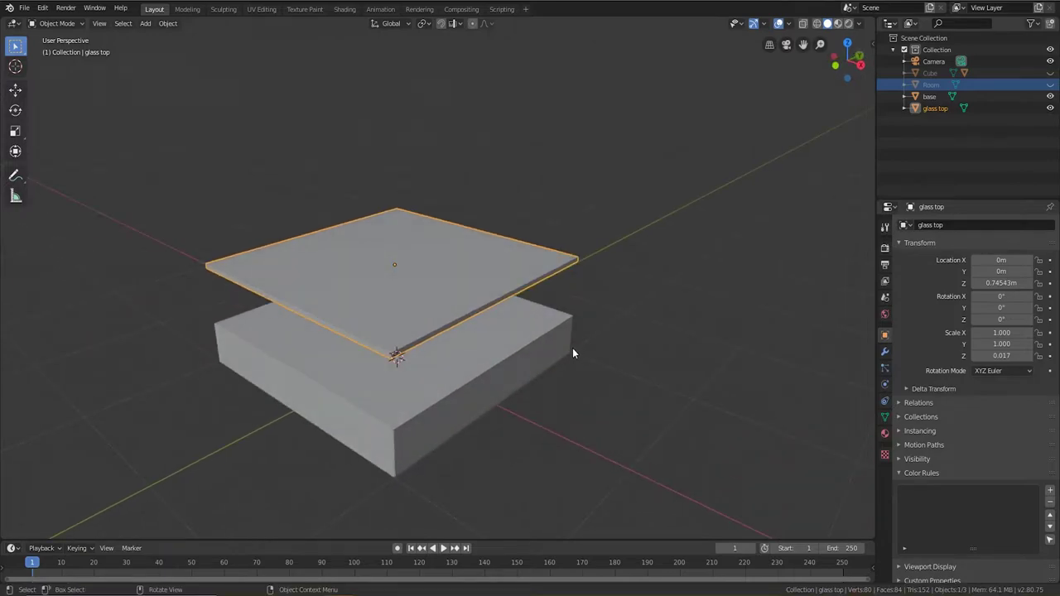
pyautogui.scroll(6, 567, 351)
pyautogui.hotkey('ctrl', 's')
pyautogui.moveTo(591, 390); pyautogui.dragTo(522, 388, button='middle')
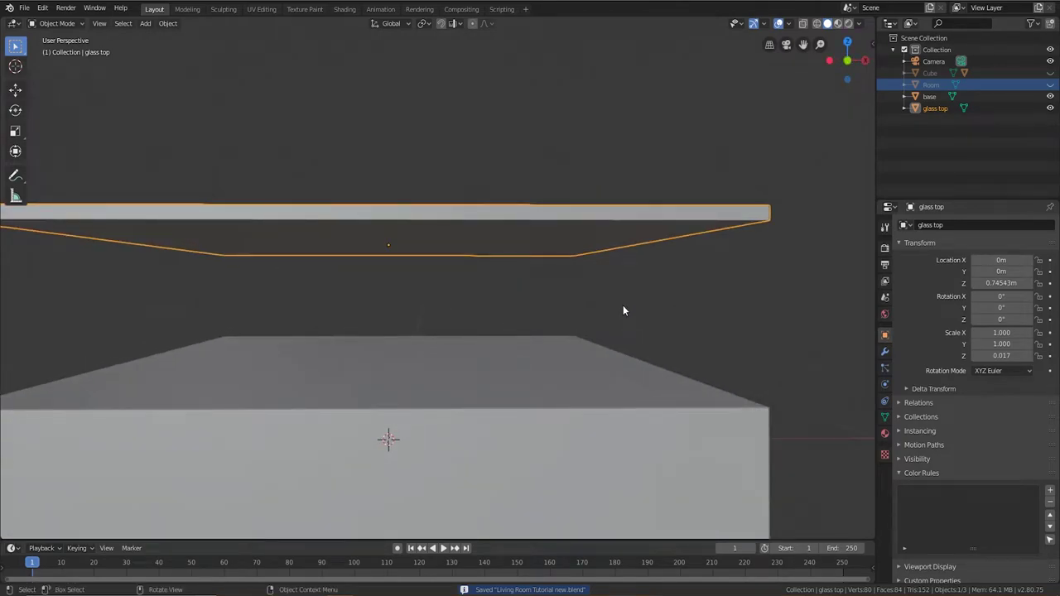
pyautogui.moveTo(548, 331)
pyautogui.mouseDown(button='middle')
pyautogui.moveTo(550, 307)
pyautogui.moveTo(550, 328)
pyautogui.mouseUp(button='middle')
pyautogui.scroll(-4, 550, 308)
# - Add a cylinder and shrink its width to about 0.071, keeping height fixed
pyautogui.hotkey('shift', 'a')
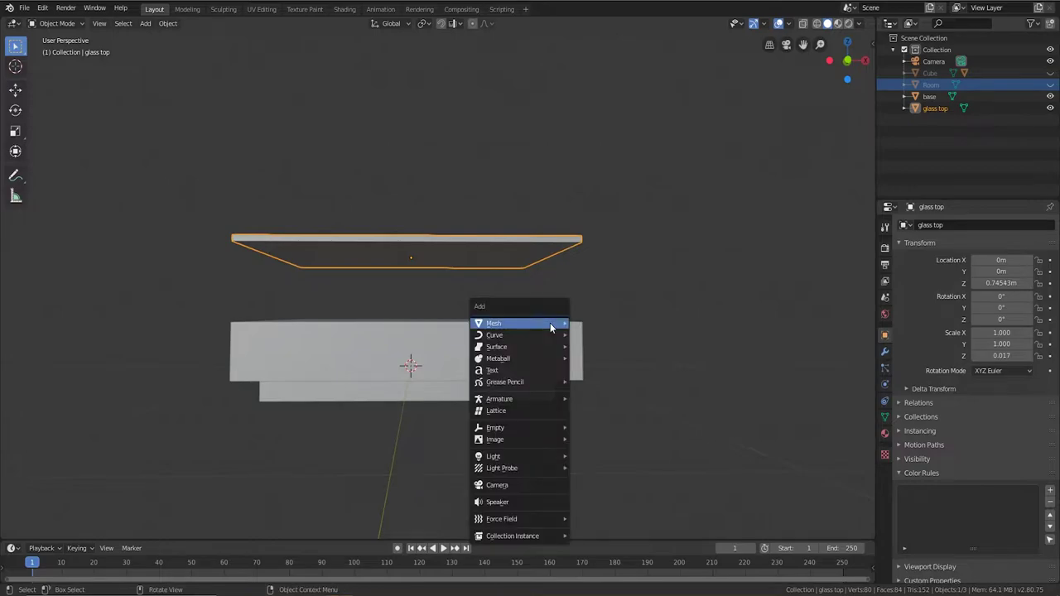
pyautogui.moveTo(550, 325)
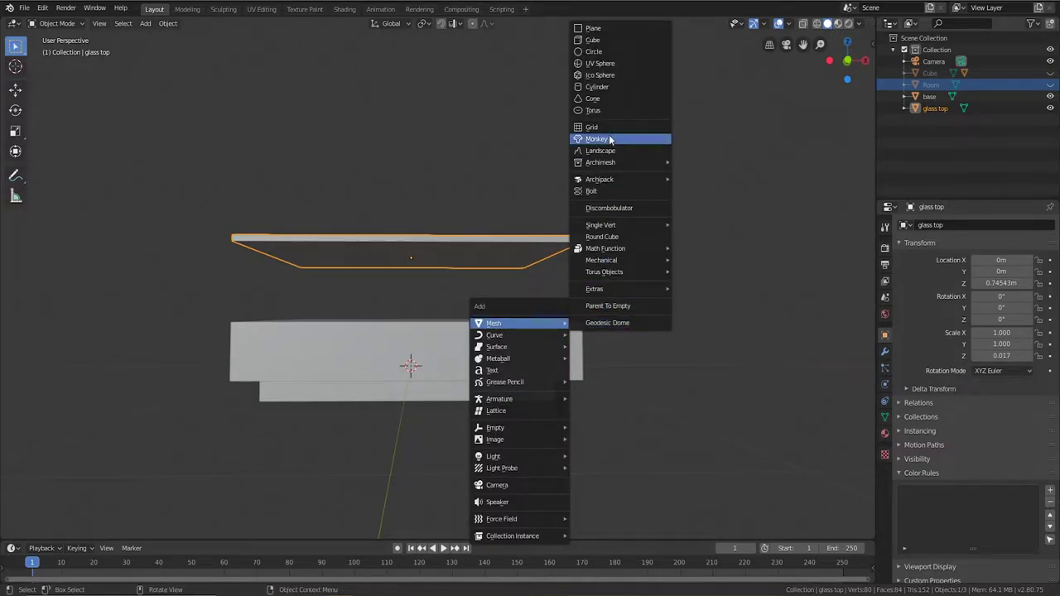
pyautogui.click(606, 89)
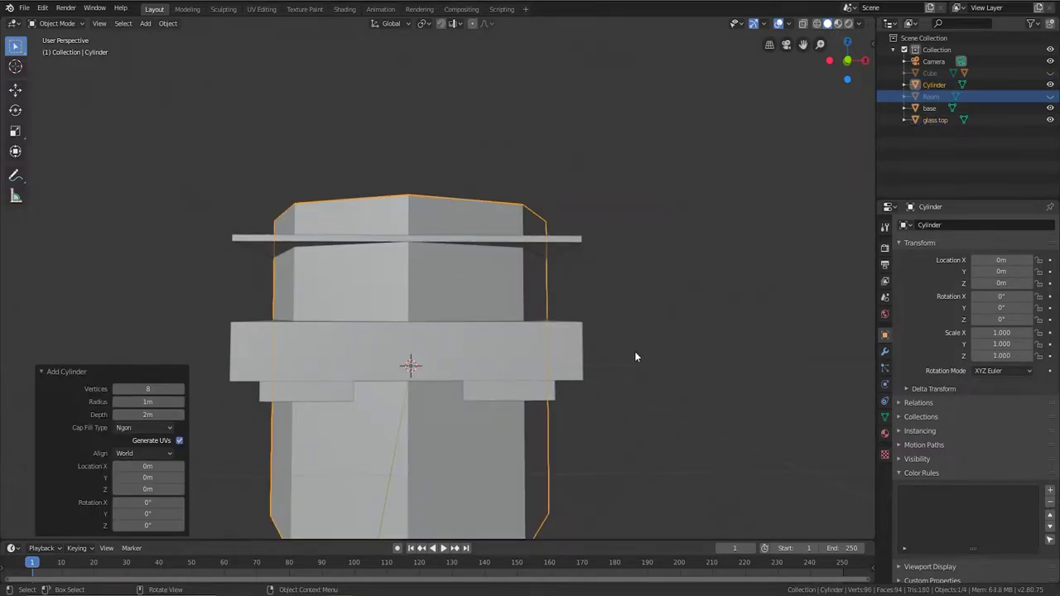
pyautogui.moveTo(634, 351); pyautogui.dragTo(628, 360, button='middle')
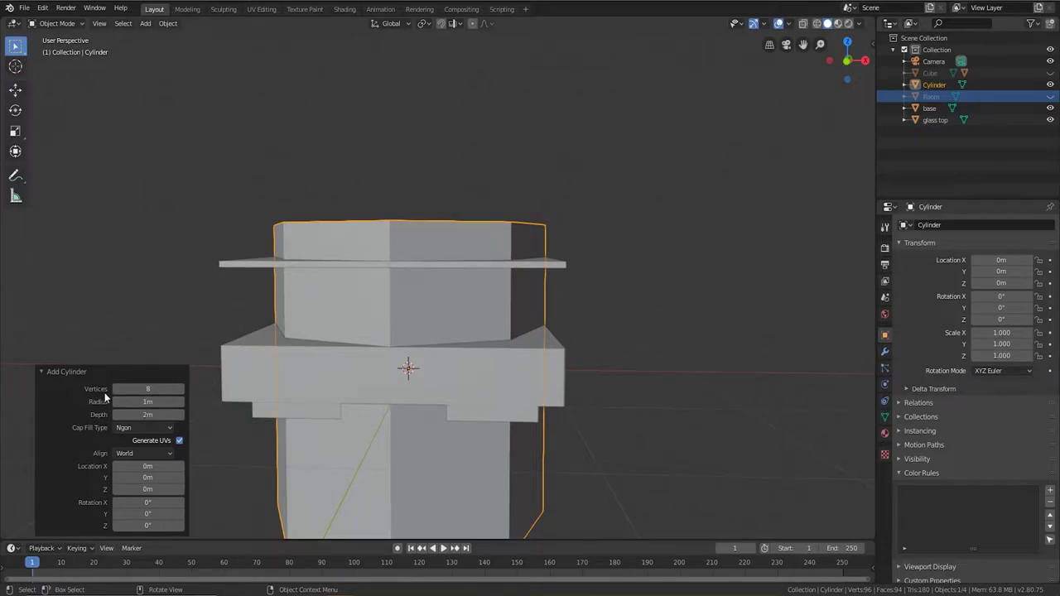
pyautogui.moveTo(459, 392); pyautogui.dragTo(747, 484, button='middle')
pyautogui.press('s')
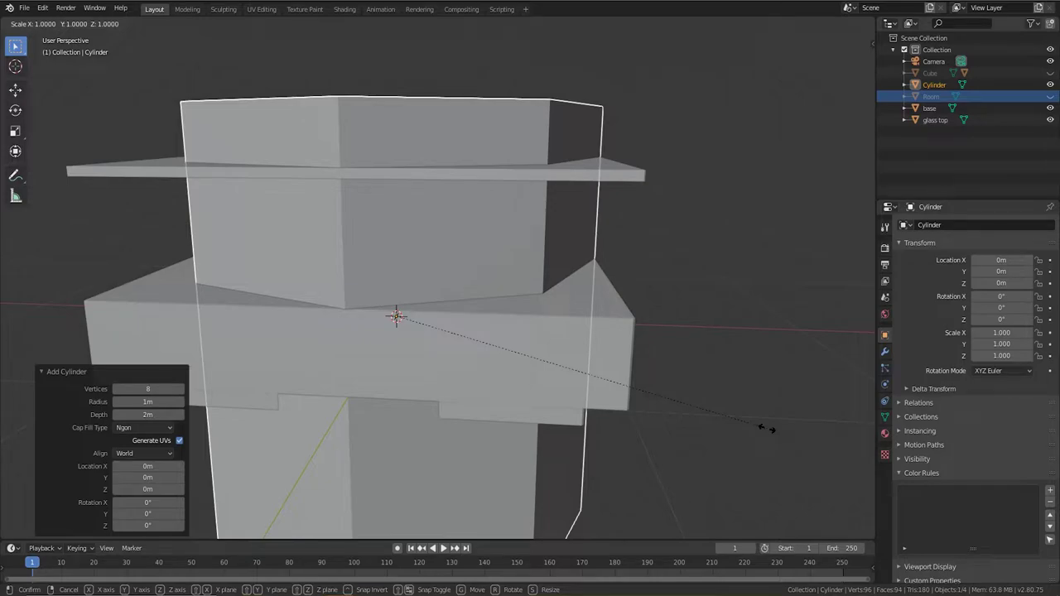
pyautogui.hotkey('shift', 'z')
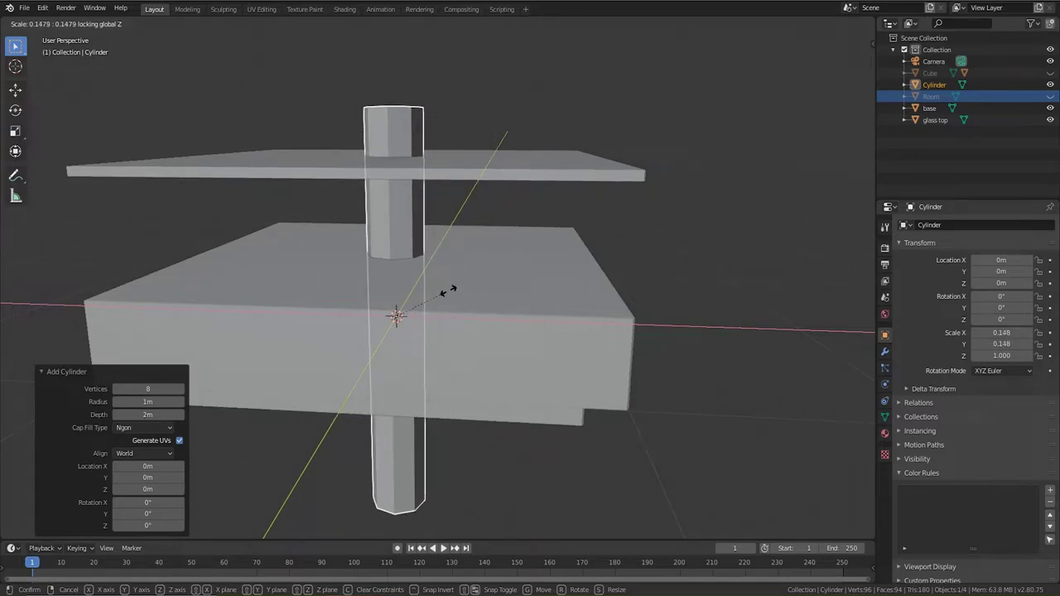
pyautogui.click(431, 289)
pyautogui.moveTo(466, 326); pyautogui.dragTo(485, 343, button='middle')
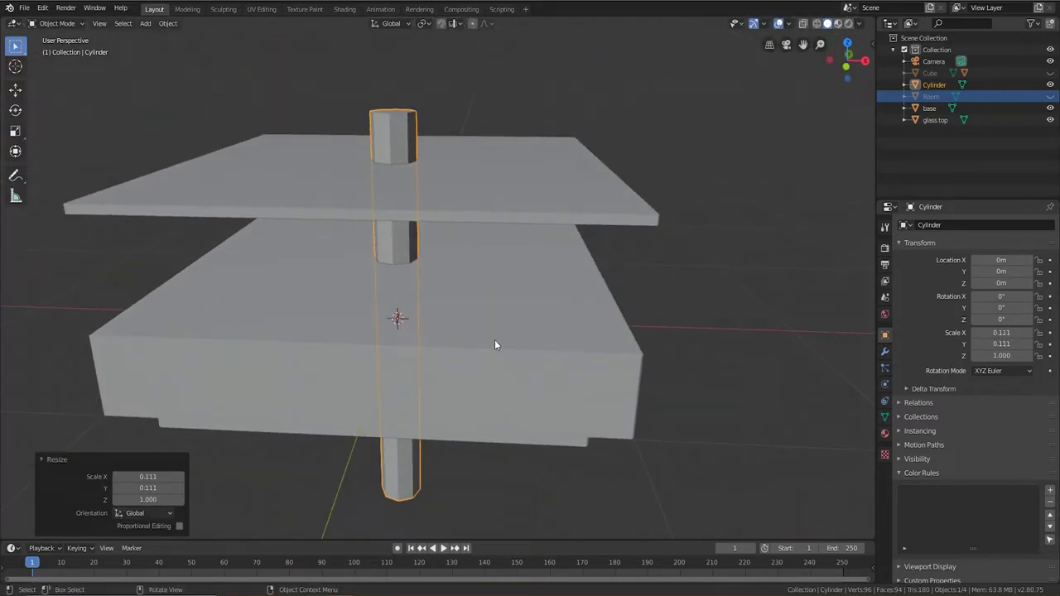
pyautogui.press('s')
pyautogui.hotkey('shift', 'z')
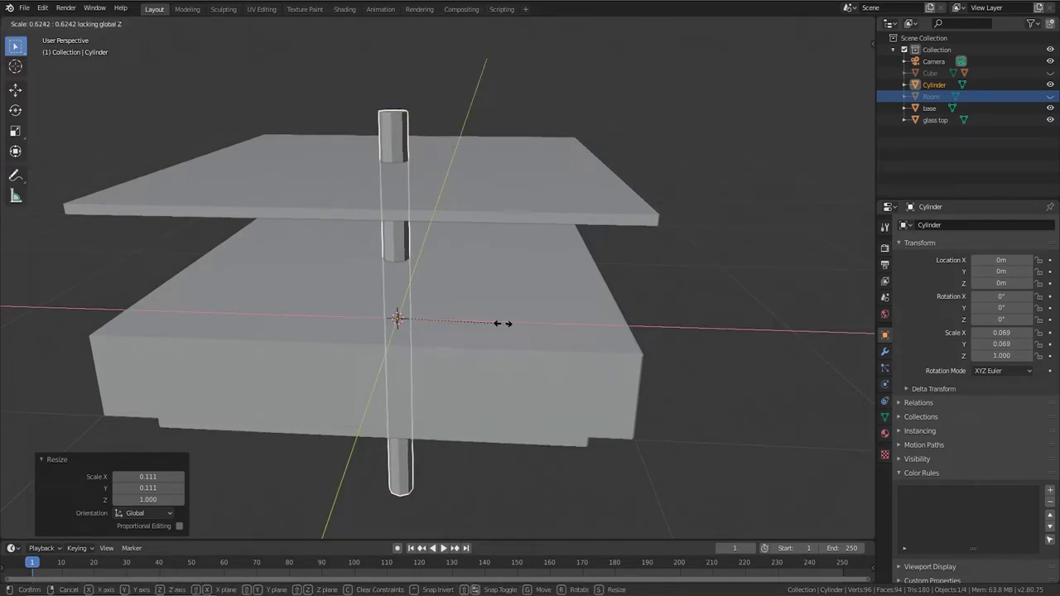
pyautogui.click(505, 326)
pyautogui.moveTo(505, 325)
pyautogui.mouseDown(button='middle')
pyautogui.moveTo(448, 412)
pyautogui.moveTo(497, 364)
pyautogui.moveTo(514, 310)
pyautogui.mouseUp(button='middle')
# - In front view, shorten the cylinder along Z toward 0.232
pyautogui.press('KP_1')
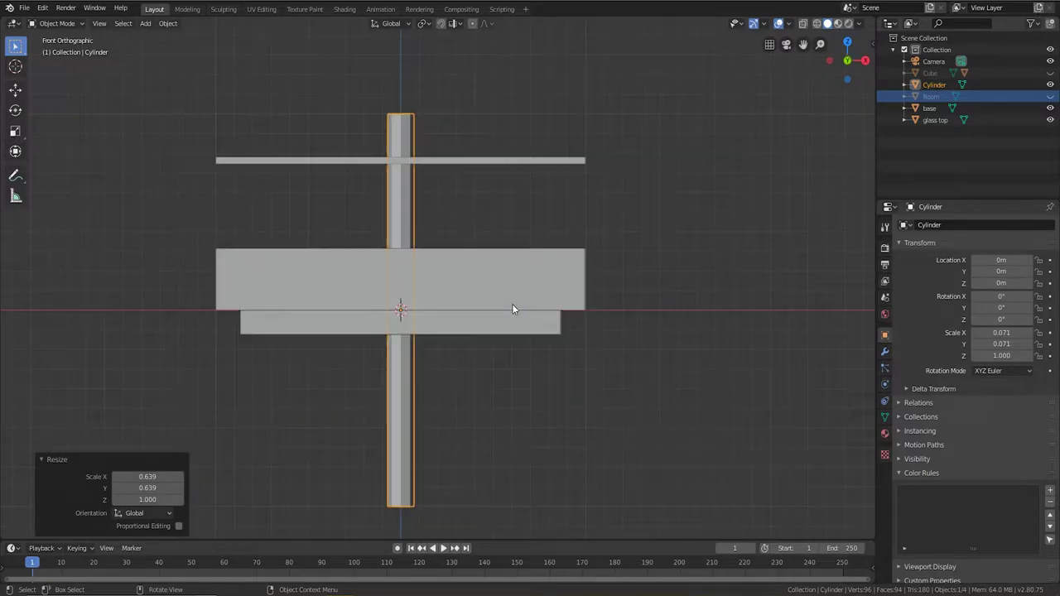
pyautogui.scroll(2, 605, 326)
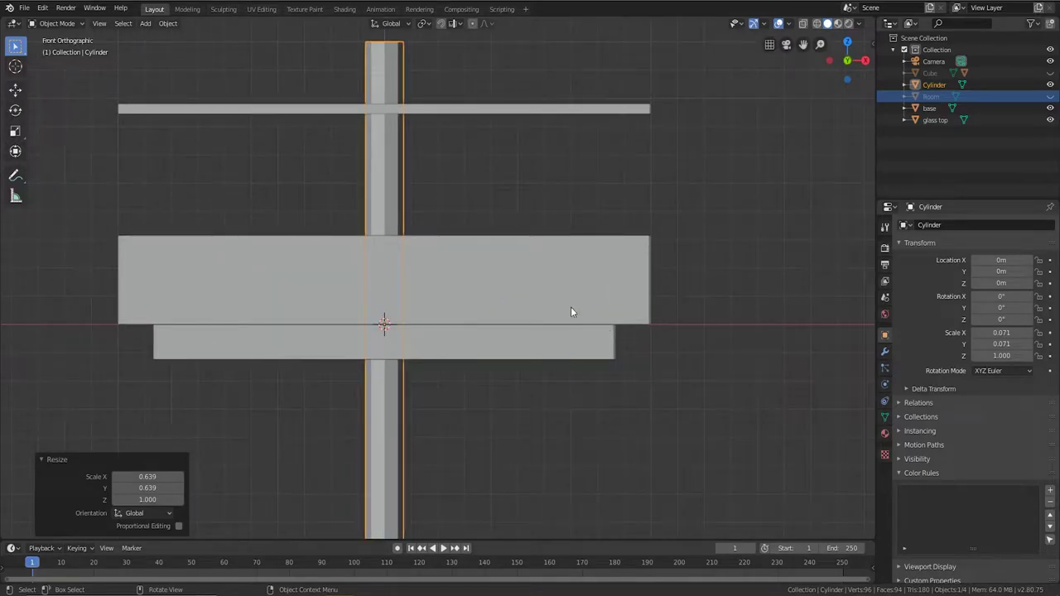
pyautogui.press('s')
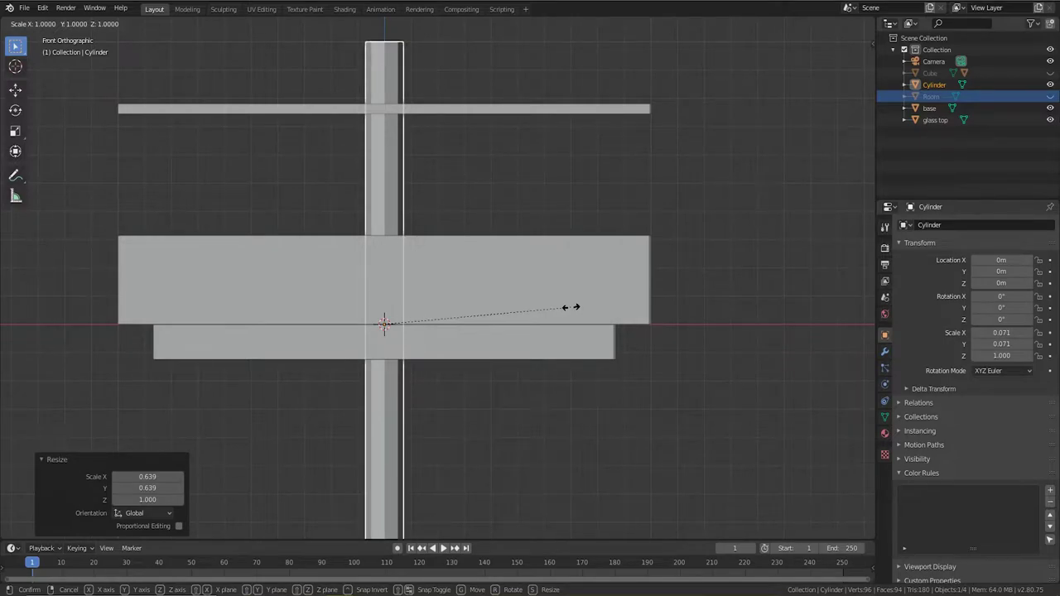
pyautogui.press('Escape')
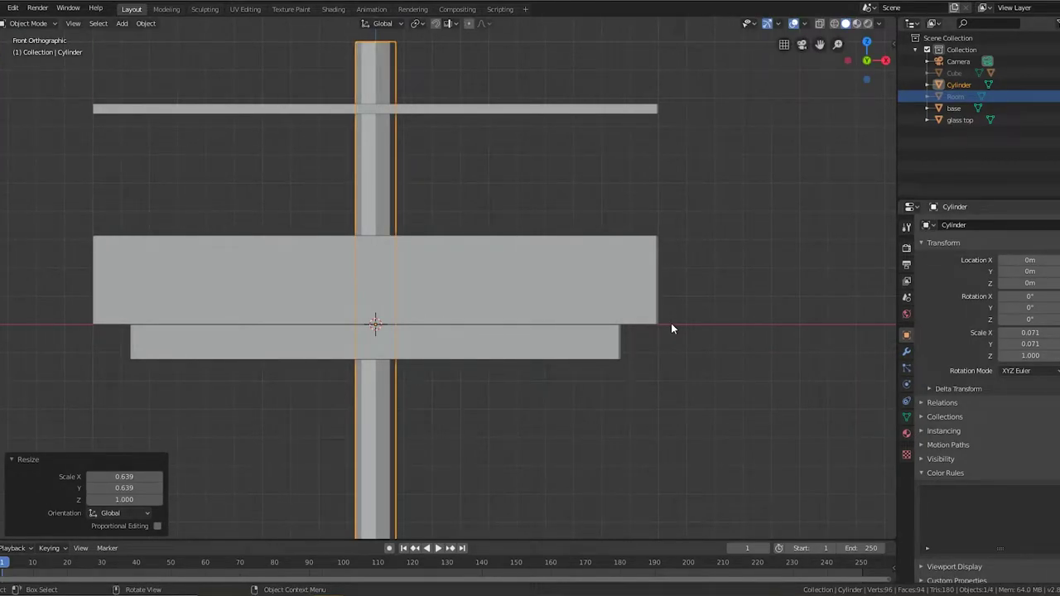
pyautogui.press('s')
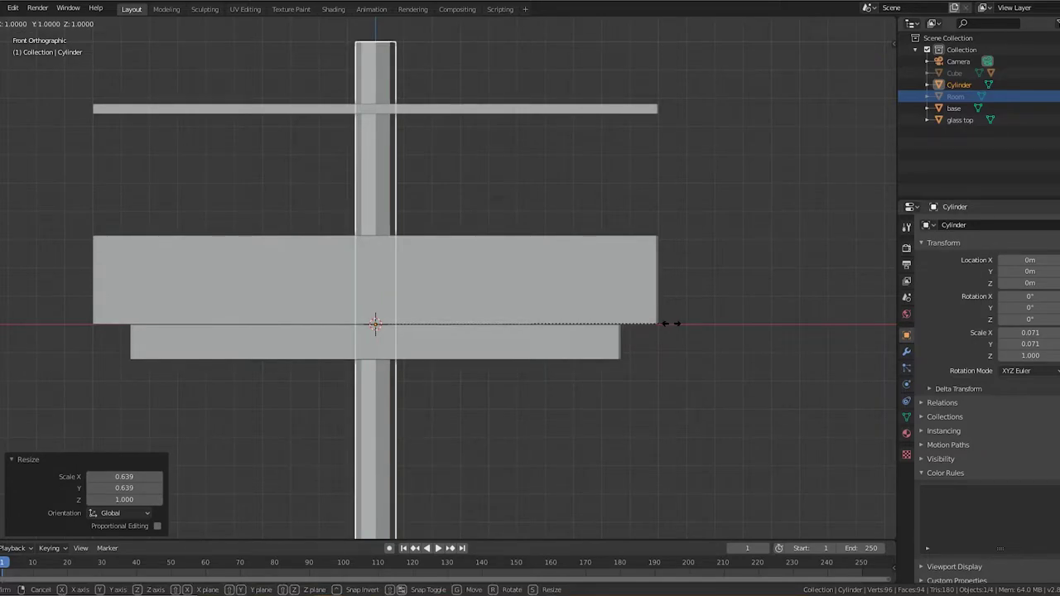
pyautogui.press('z')
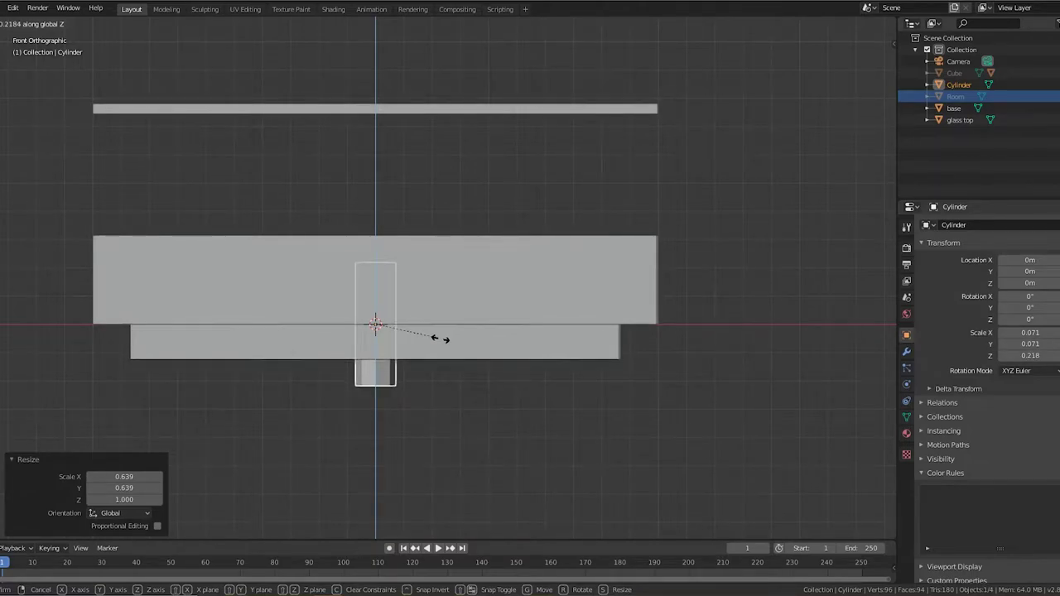
pyautogui.click(450, 346)
# - Position the post vertically so it spans from the base up to the glass top
pyautogui.press('g')
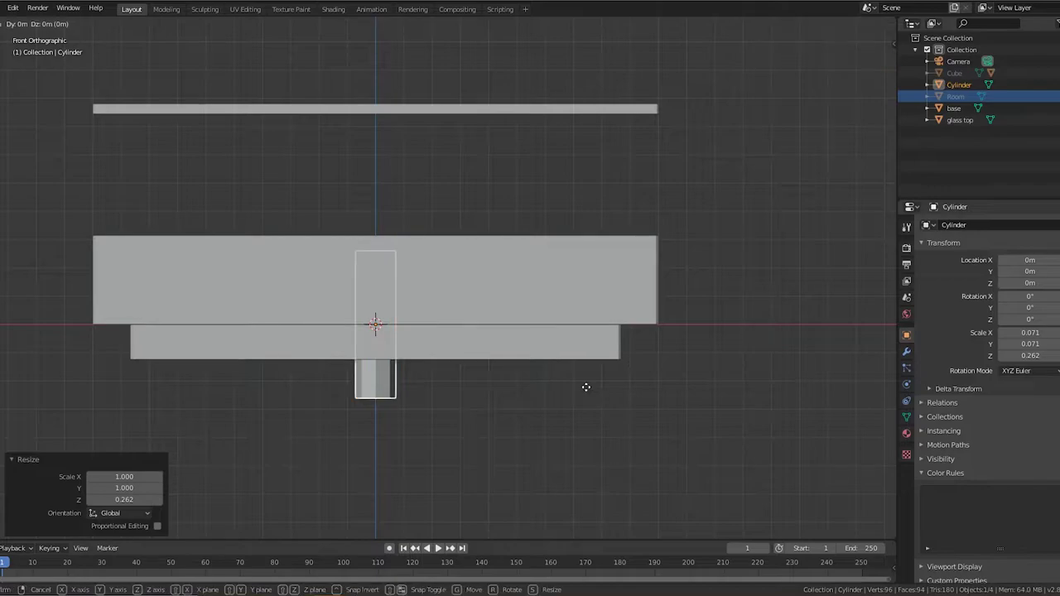
pyautogui.press('z')
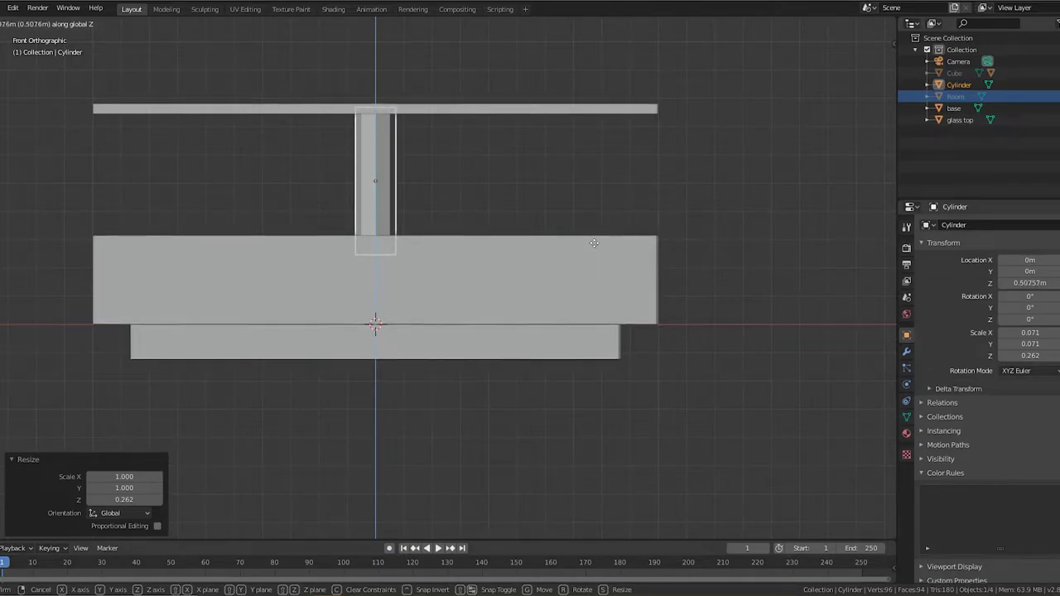
pyautogui.click(597, 233)
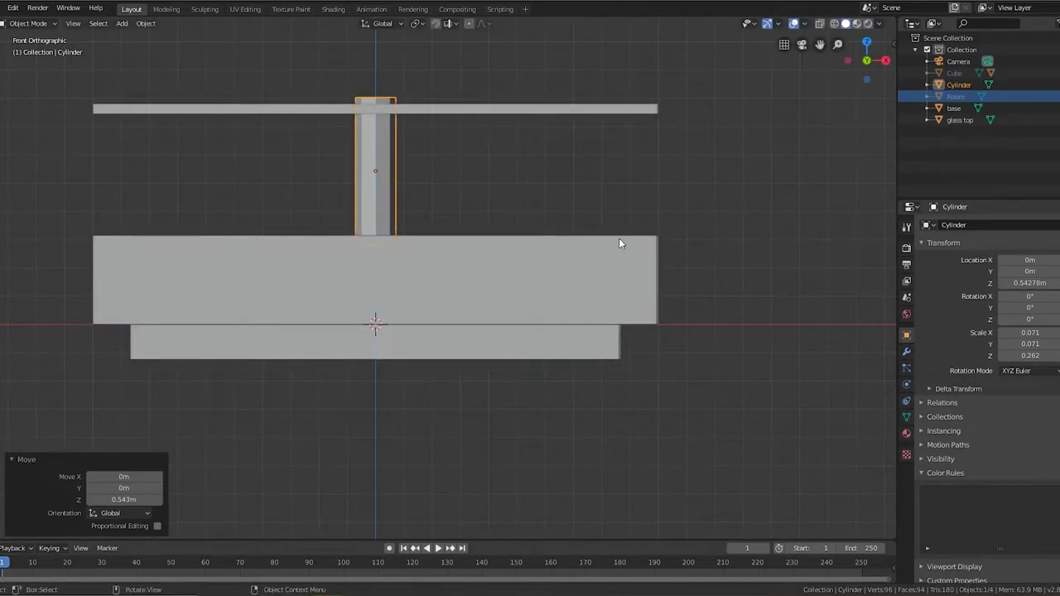
pyautogui.press('s')
pyautogui.press('z')
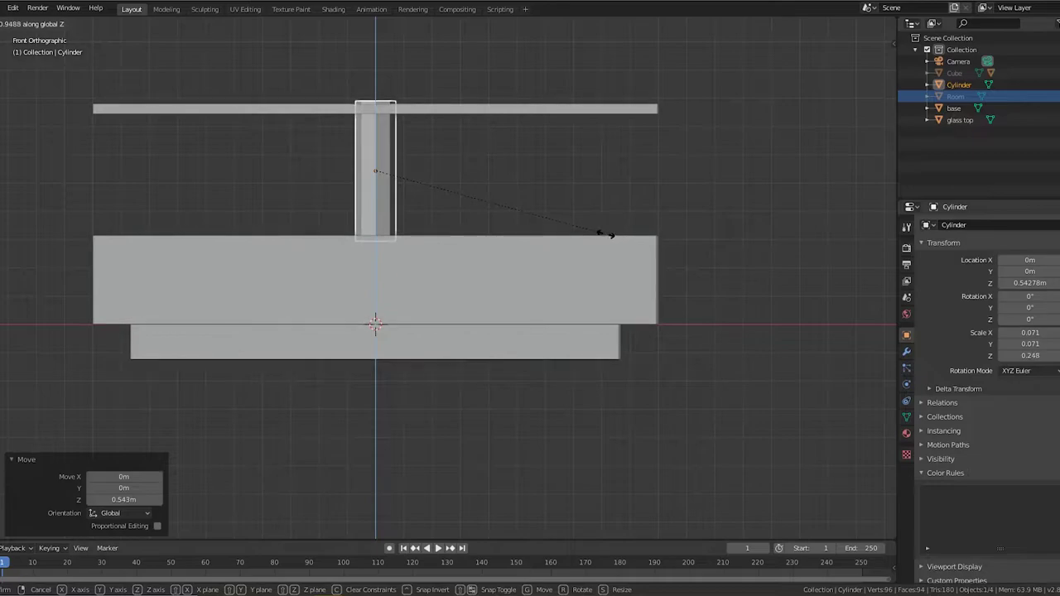
pyautogui.click(591, 233)
pyautogui.press('g')
pyautogui.press('z')
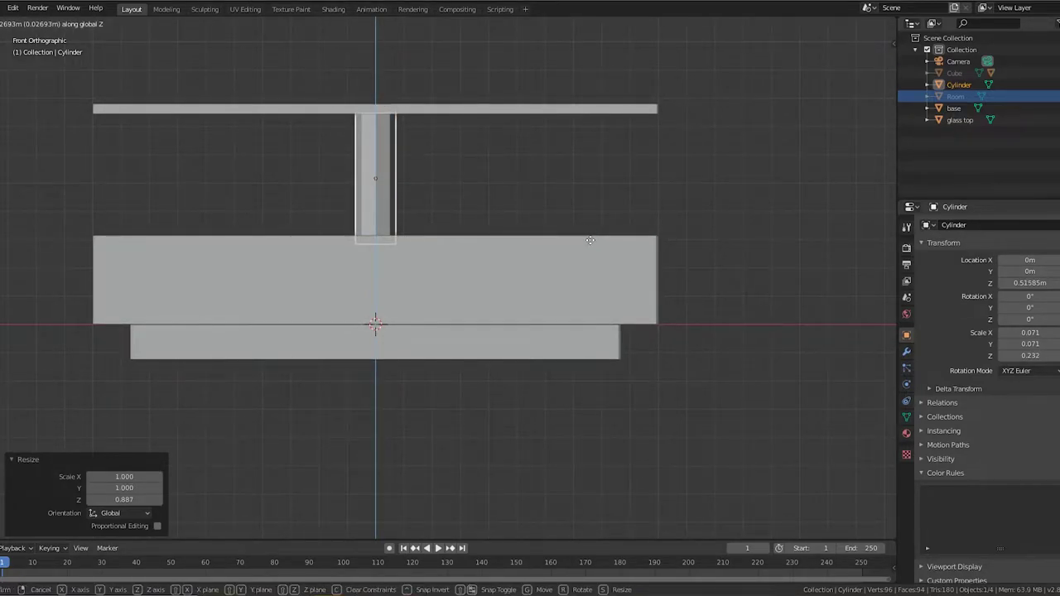
pyautogui.click(611, 241)
pyautogui.moveTo(610, 241); pyautogui.dragTo(518, 156, button='middle')
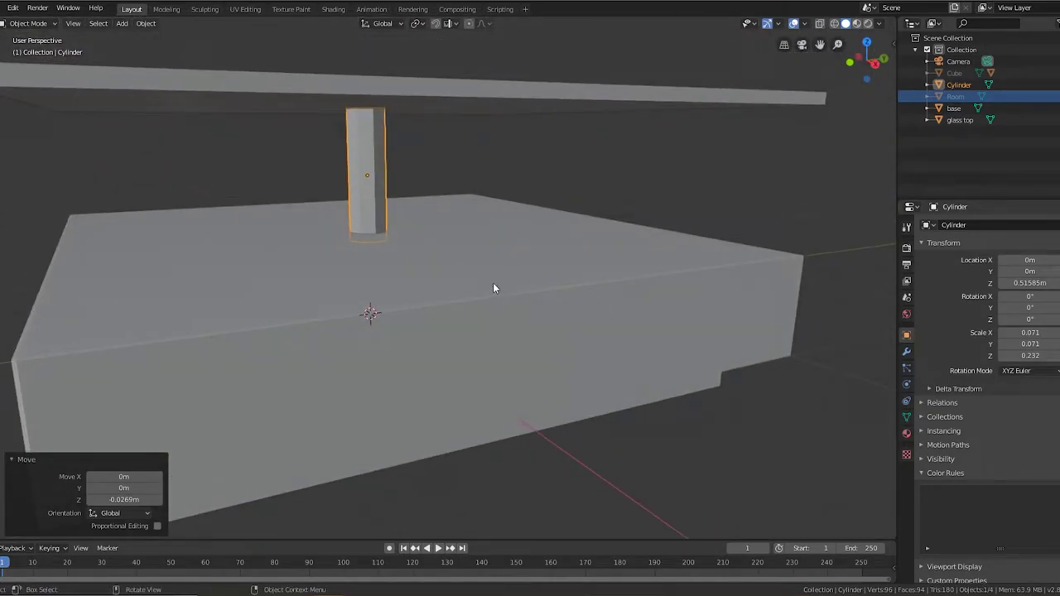
pyautogui.moveTo(566, 297); pyautogui.dragTo(577, 332, button='middle')
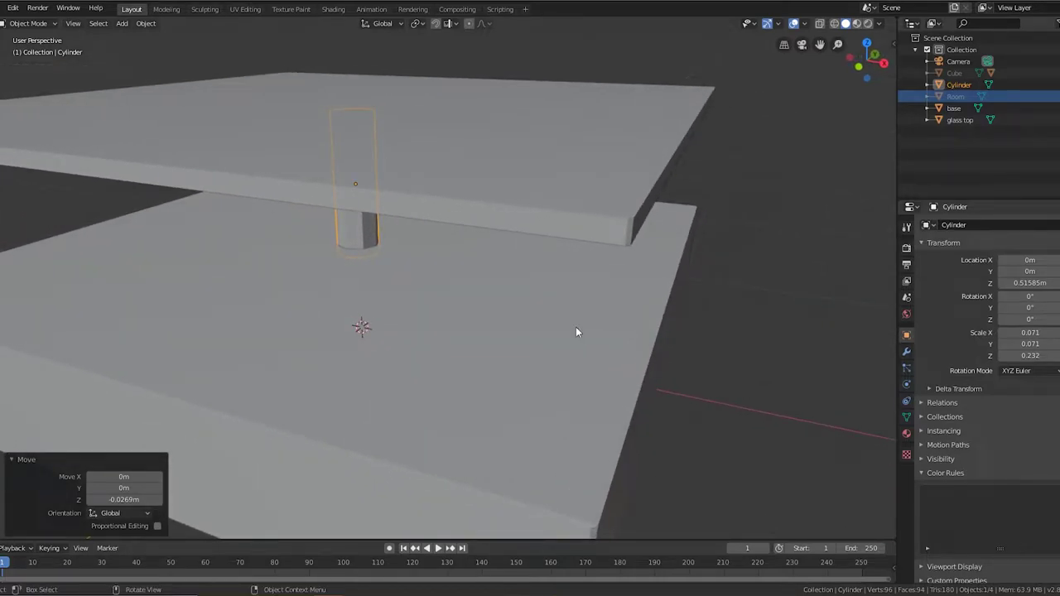
# - In see-through top view, move the cylinder mesh 0.738 m on X and 0.742 m on Y to a corner
pyautogui.press('KP_7')
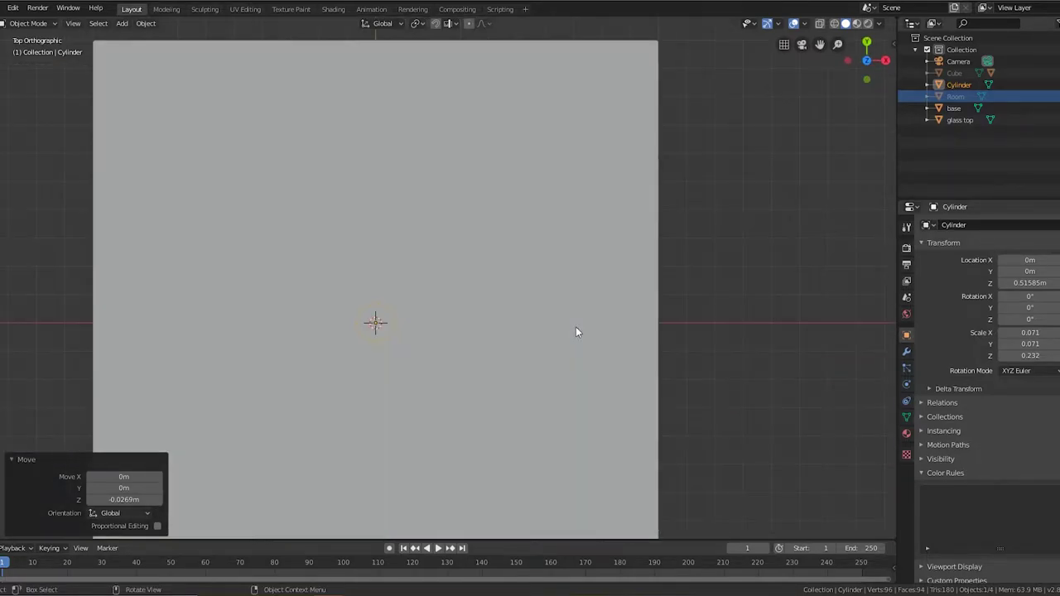
pyautogui.click(820, 24)
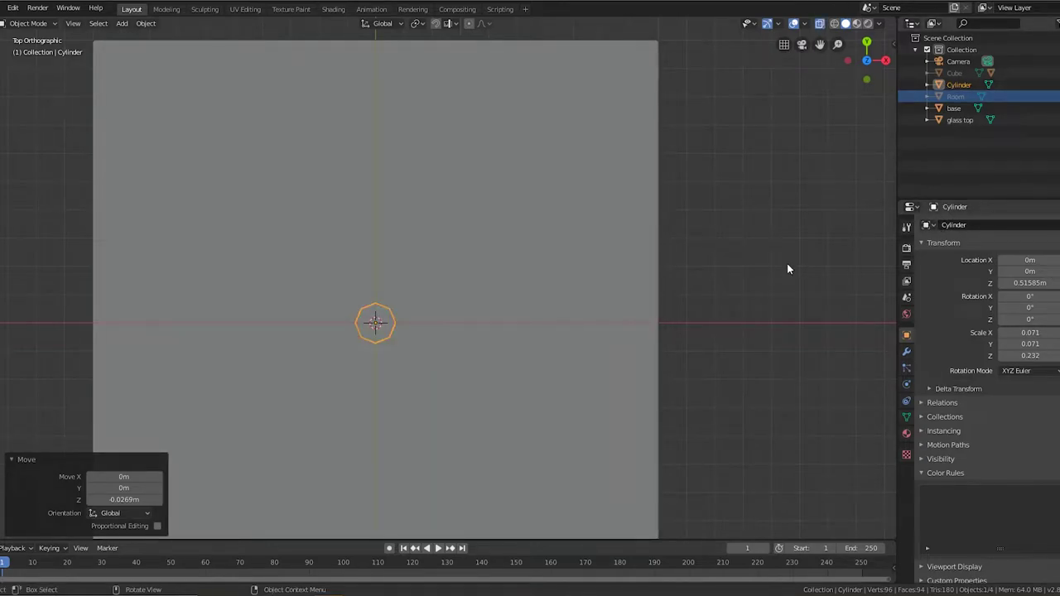
pyautogui.moveTo(711, 290); pyautogui.dragTo(708, 239, button='middle')
pyautogui.press('Tab')
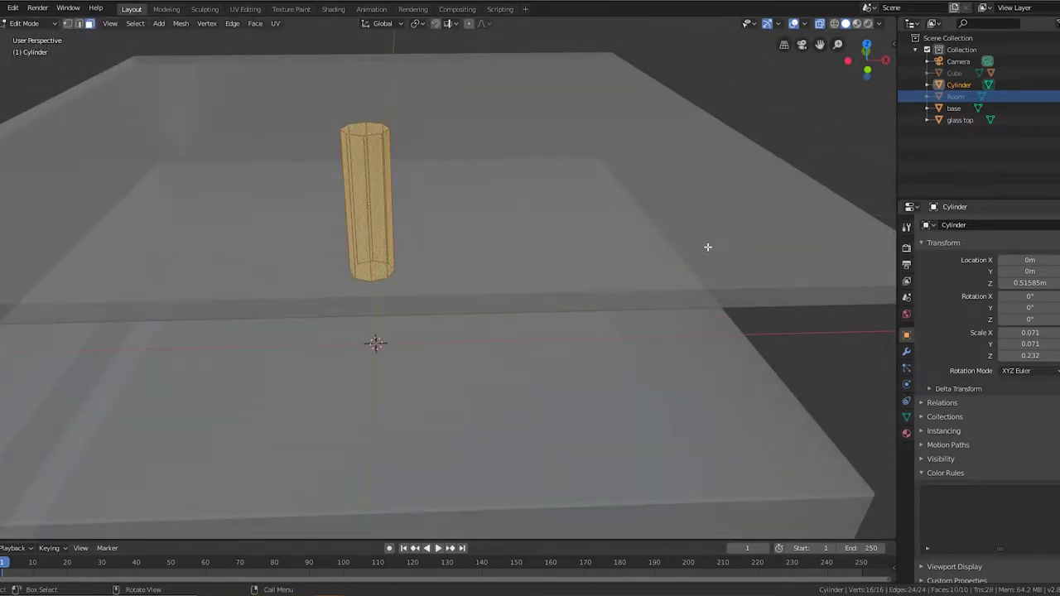
pyautogui.hotkey('alt', 'a')
pyautogui.press('a')
pyautogui.press('KP_7')
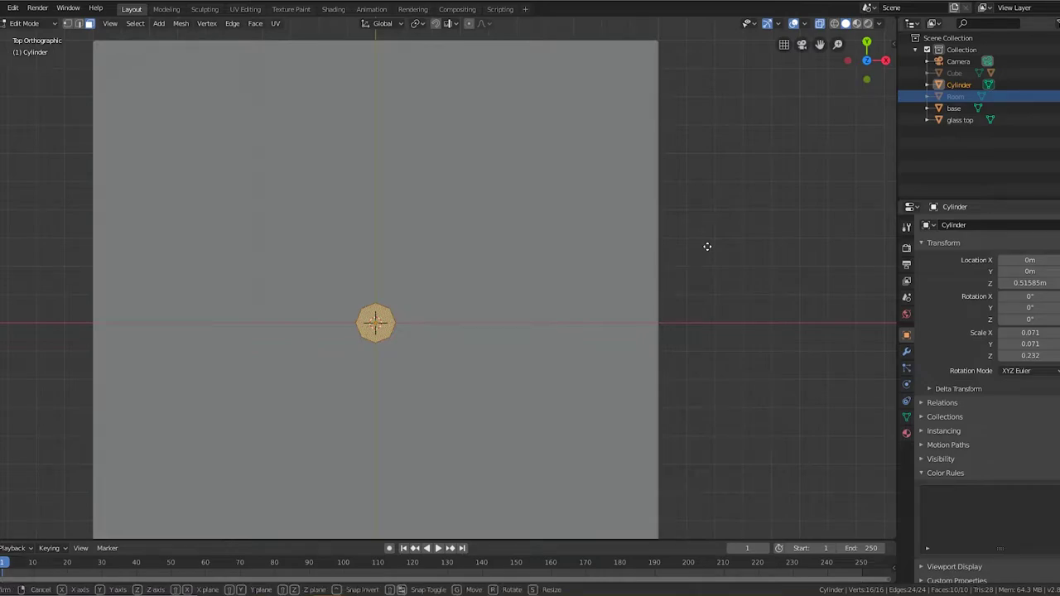
pyautogui.press('g')
pyautogui.press('x')
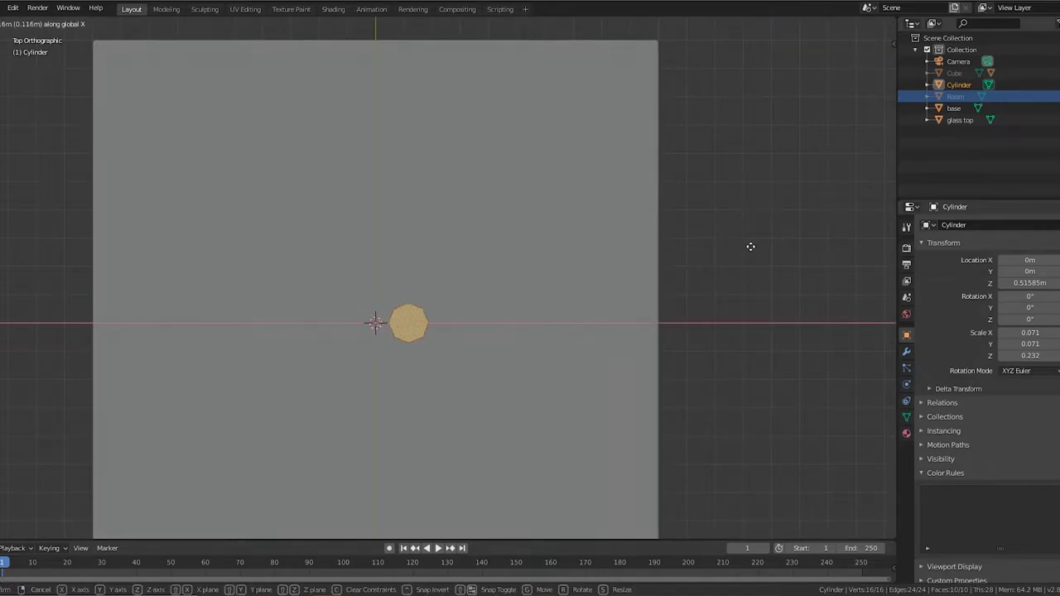
pyautogui.click(19, 270)
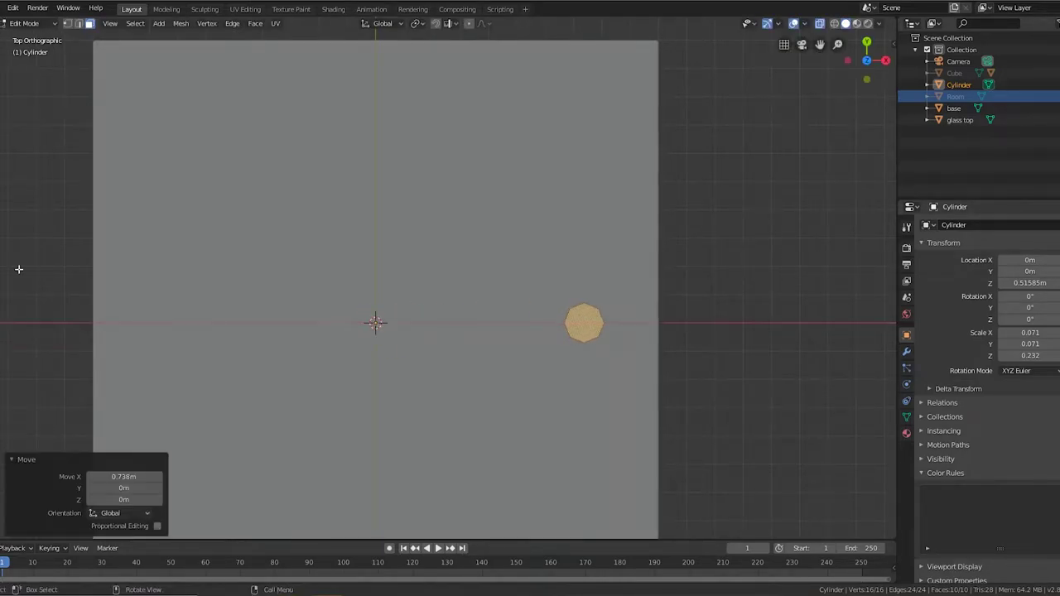
pyautogui.press('g')
pyautogui.press('y')
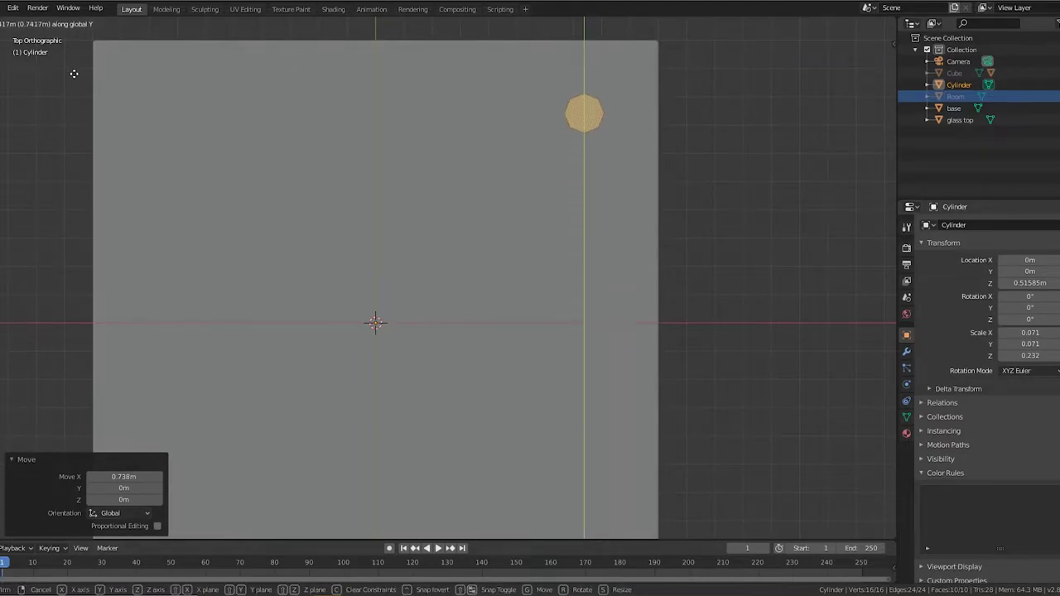
pyautogui.click(75, 74)
pyautogui.moveTo(542, 313); pyautogui.dragTo(530, 251, button='middle')
pyautogui.press('Tab')
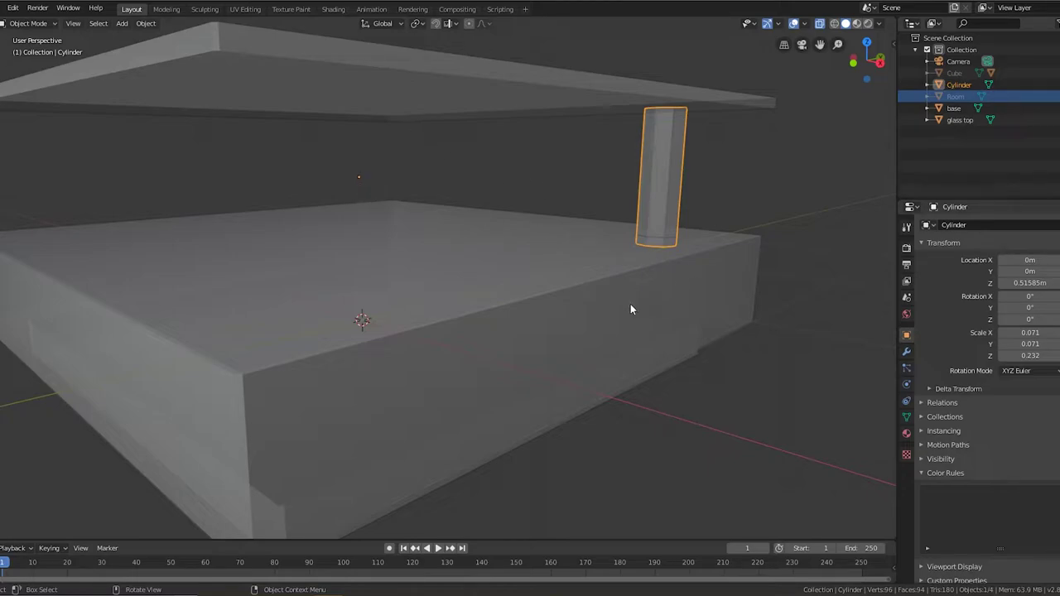
# - Add a Mirror modifier to the leg with X and Y axes enabled
pyautogui.click(906, 352)
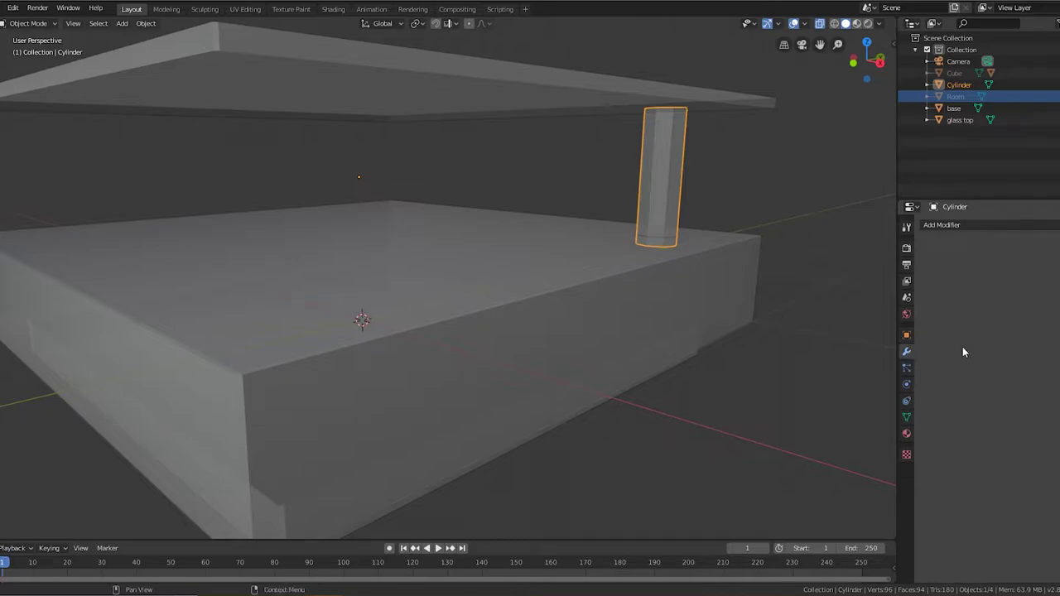
pyautogui.click(961, 225)
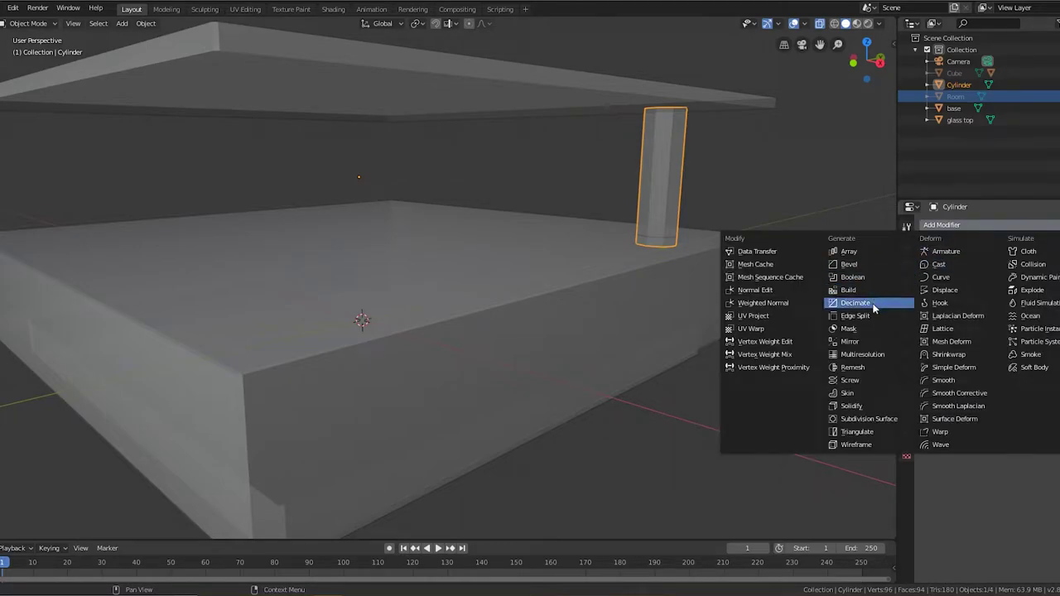
pyautogui.click(865, 343)
pyautogui.moveTo(659, 251); pyautogui.dragTo(696, 312, button='middle')
pyautogui.scroll(-3, 670, 295)
pyautogui.press('KP_7')
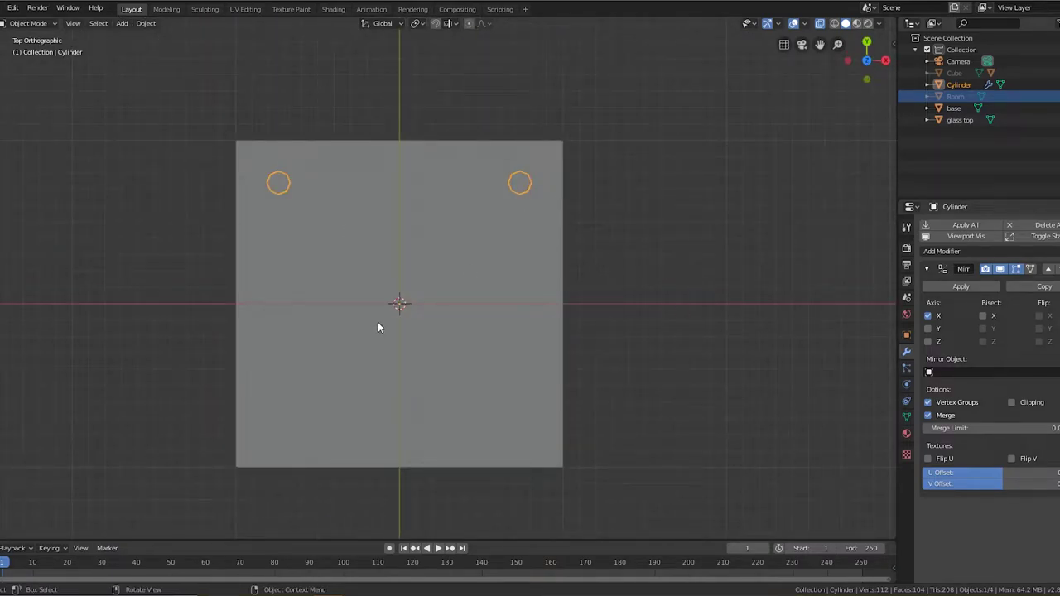
pyautogui.click(928, 329)
pyautogui.moveTo(724, 383); pyautogui.dragTo(474, 270, button='middle')
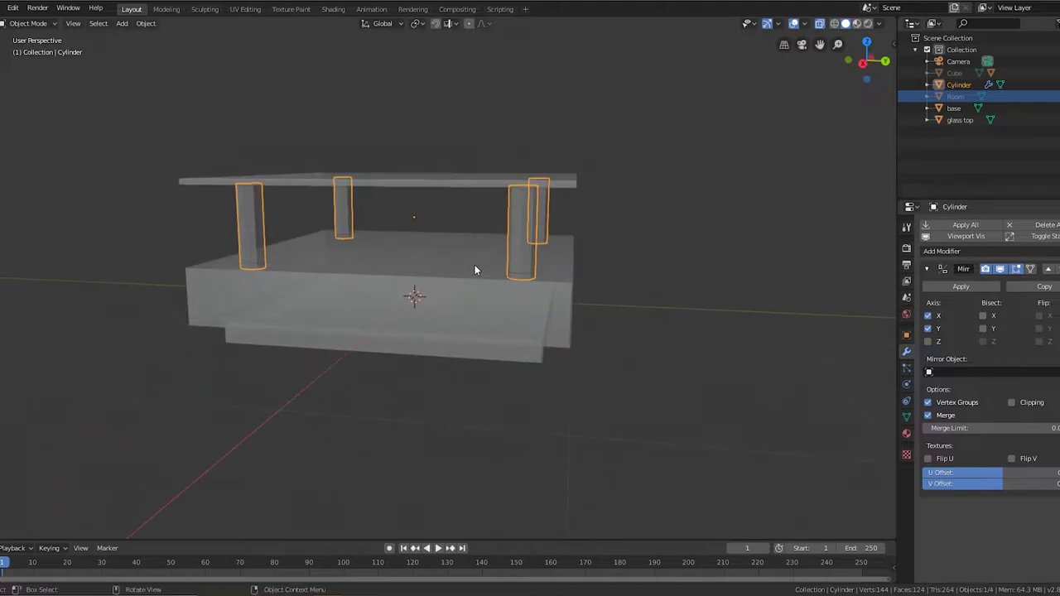
# - Turn off X-ray, then add a centred edge loop on the leg and bevel it
pyautogui.click(821, 24)
pyautogui.moveTo(503, 288); pyautogui.dragTo(568, 296, button='middle')
pyautogui.press('Tab')
pyautogui.moveTo(610, 265); pyautogui.dragTo(585, 263, button='middle')
pyautogui.hotkey('ctrl', 'r')
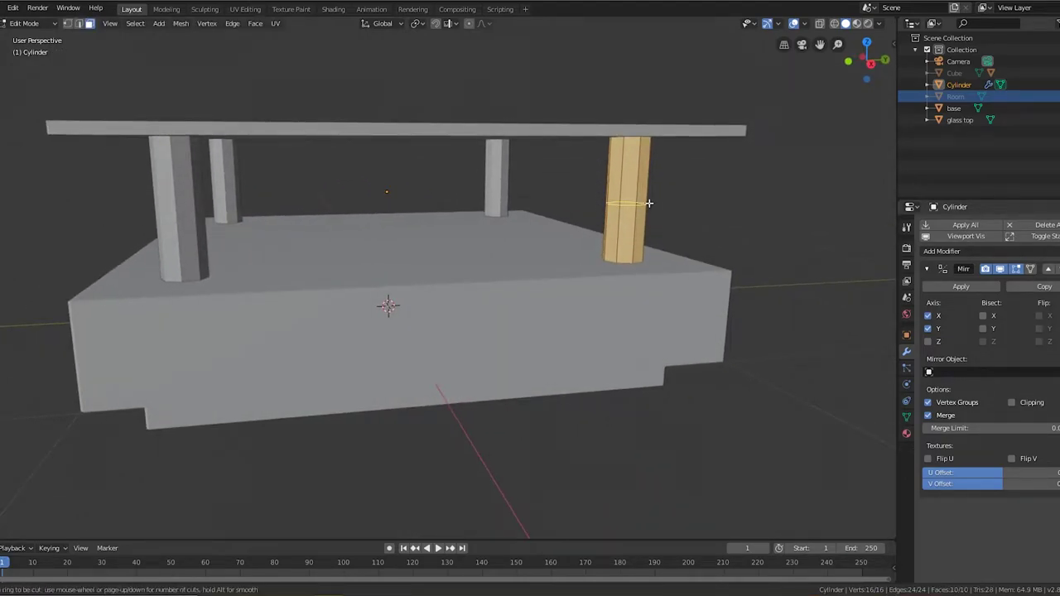
pyautogui.click(649, 203)
pyautogui.rightClick(648, 203)
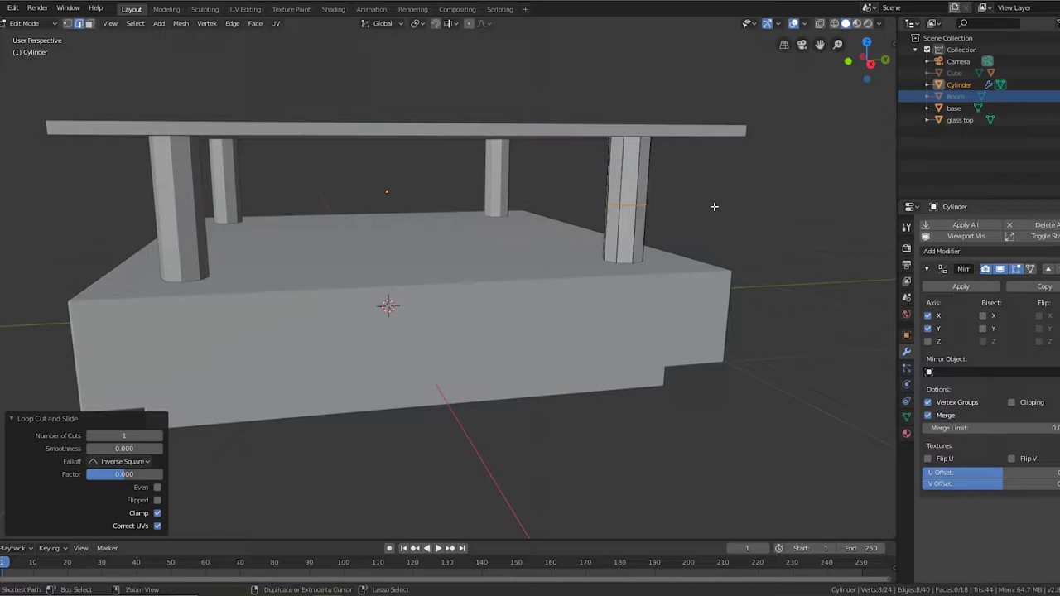
pyautogui.hotkey('ctrl', 'b')
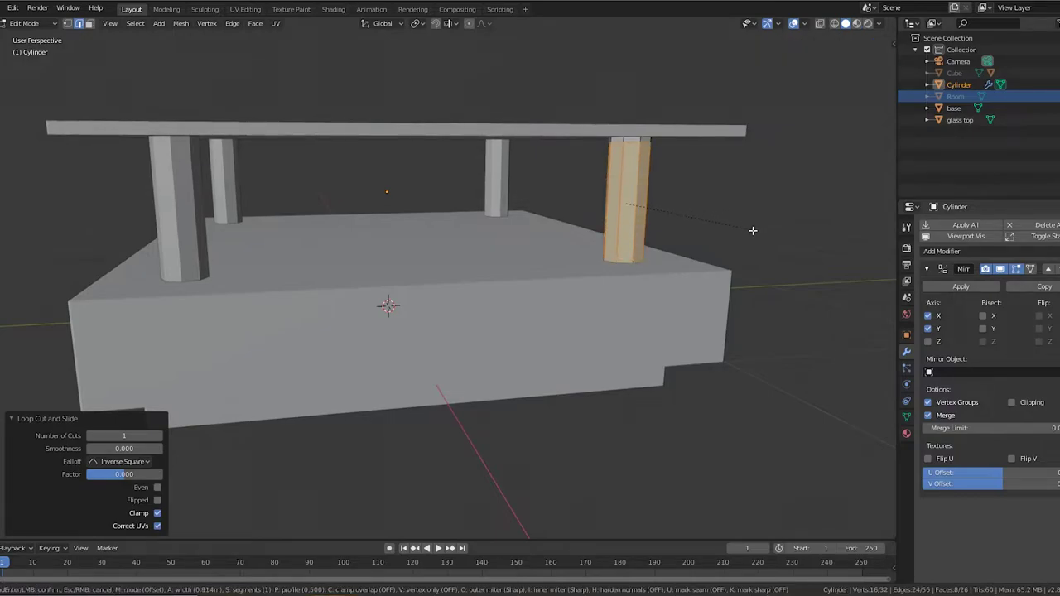
pyautogui.click(754, 230)
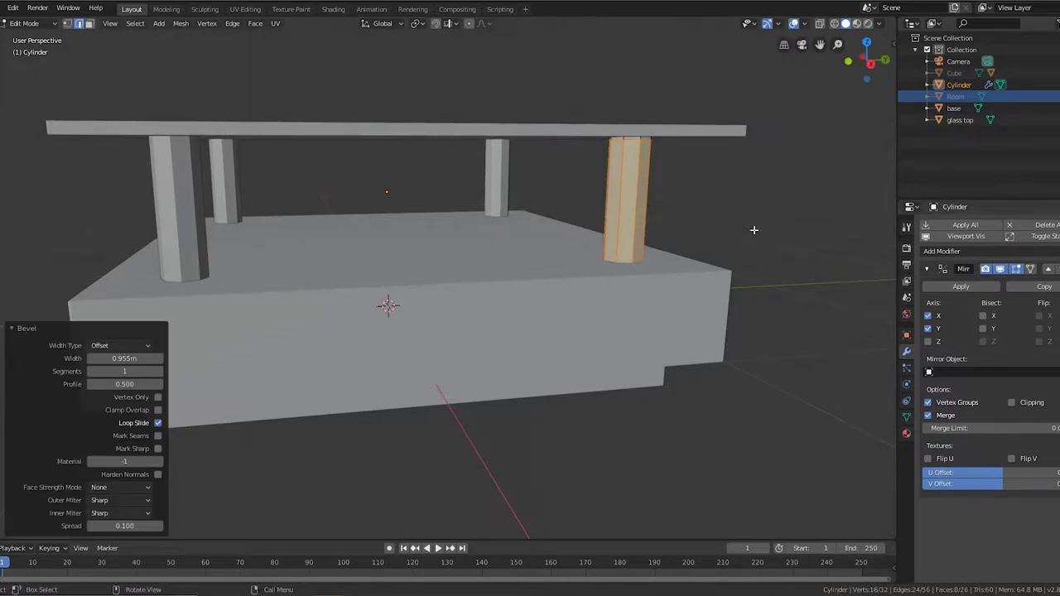
# - Round the legs with level 2 subdivision and check them from the front view
pyautogui.press('Tab')
pyautogui.hotkey('ctrl', '2')
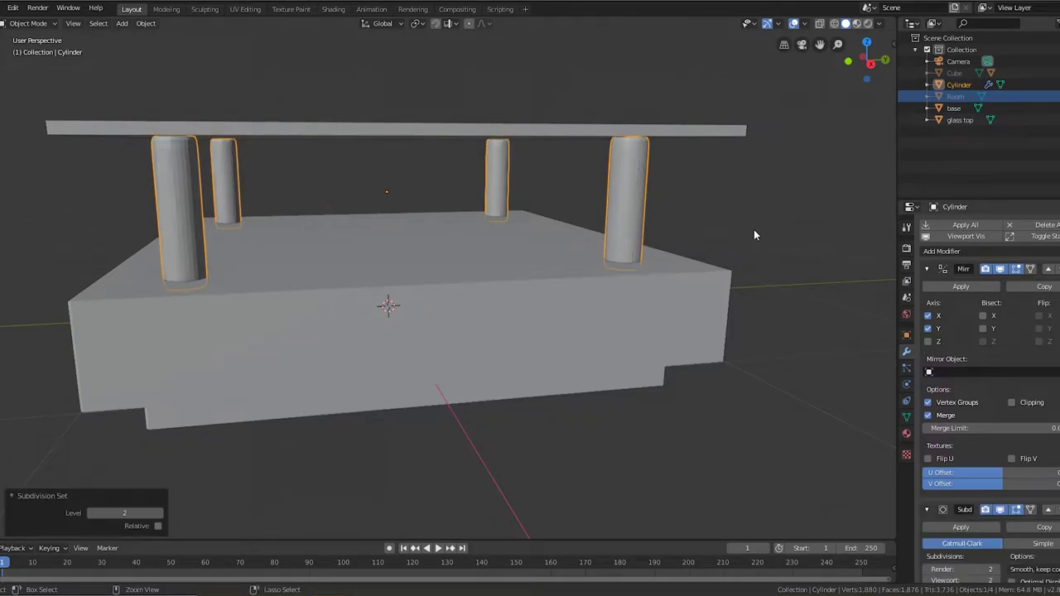
pyautogui.moveTo(693, 246)
pyautogui.mouseDown(button='middle')
pyautogui.moveTo(703, 241)
pyautogui.moveTo(684, 243)
pyautogui.mouseUp(button='middle')
pyautogui.press('KP_1')
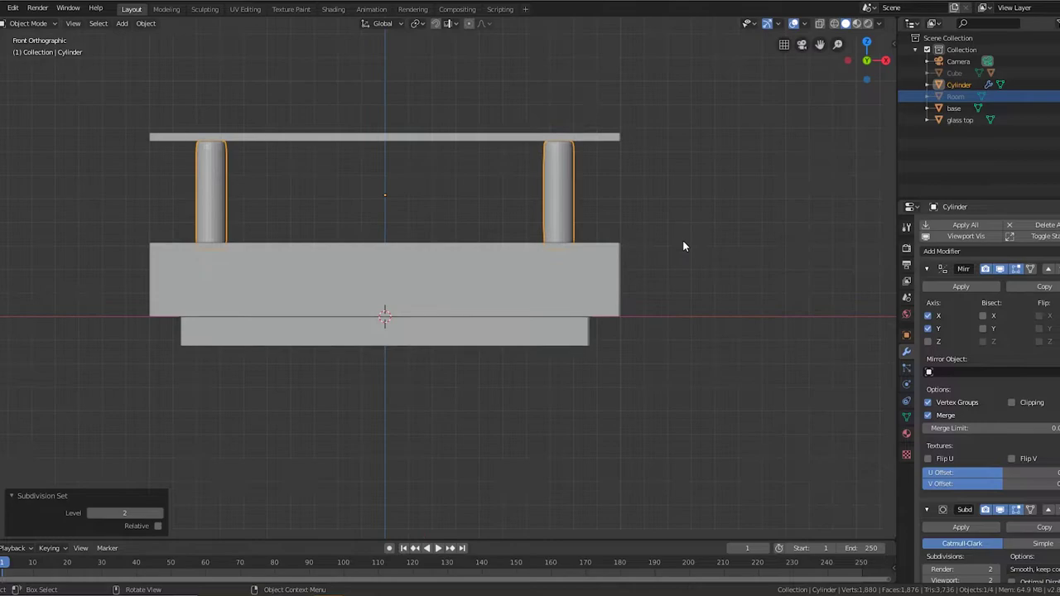
pyautogui.scroll(3, 682, 240)
pyautogui.keyDown('shift'); pyautogui.moveTo(682, 240); pyautogui.dragTo(617, 314, button='middle'); pyautogui.keyUp('shift')
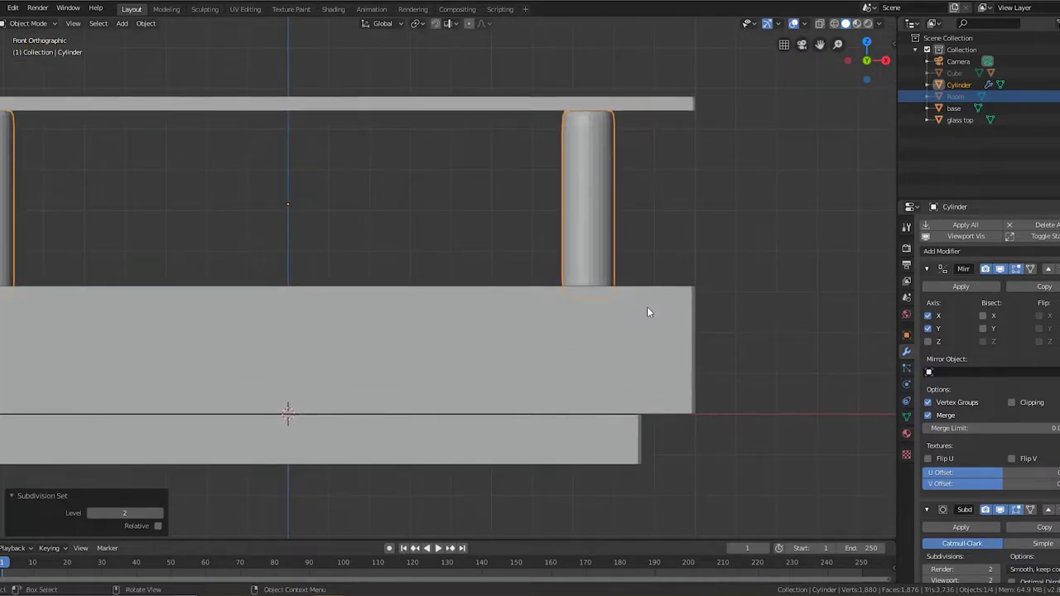
# - Raise the legs 0.0101 m along Z so they meet the glass top
pyautogui.press('g')
pyautogui.press('z')
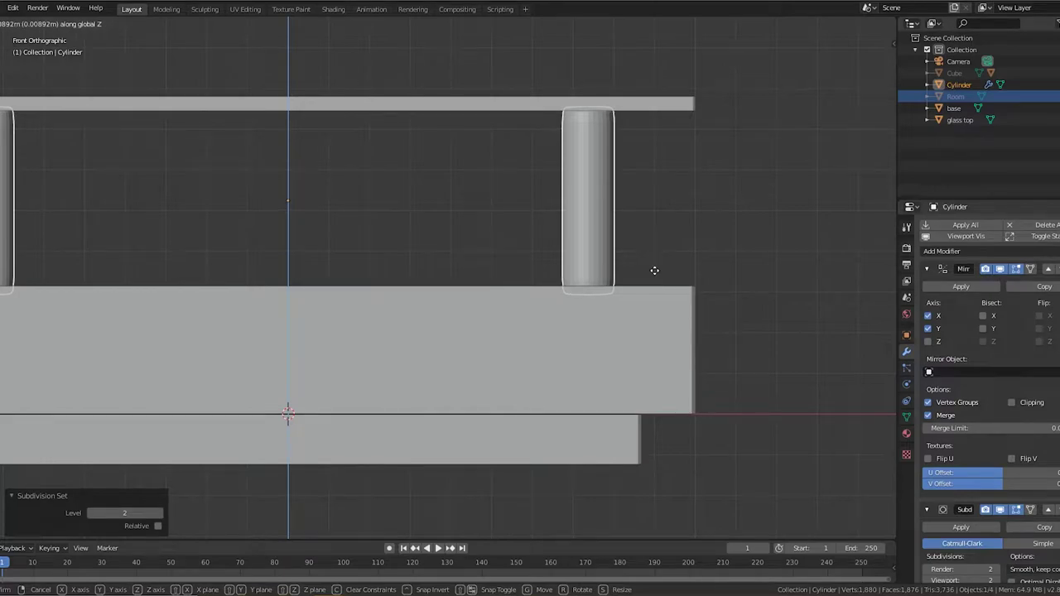
pyautogui.click(691, 256)
pyautogui.moveTo(693, 256); pyautogui.dragTo(679, 287, button='middle')
pyautogui.scroll(-6, 678, 290)
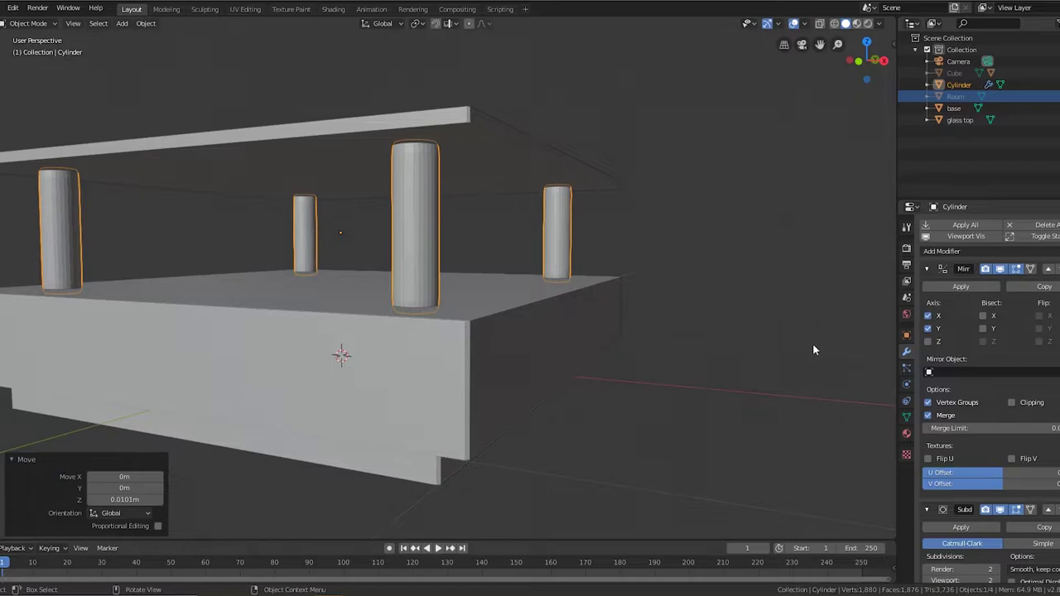
# - Apply the Mirror modifier on the legs and shade them smooth
pyautogui.click(1058, 268)
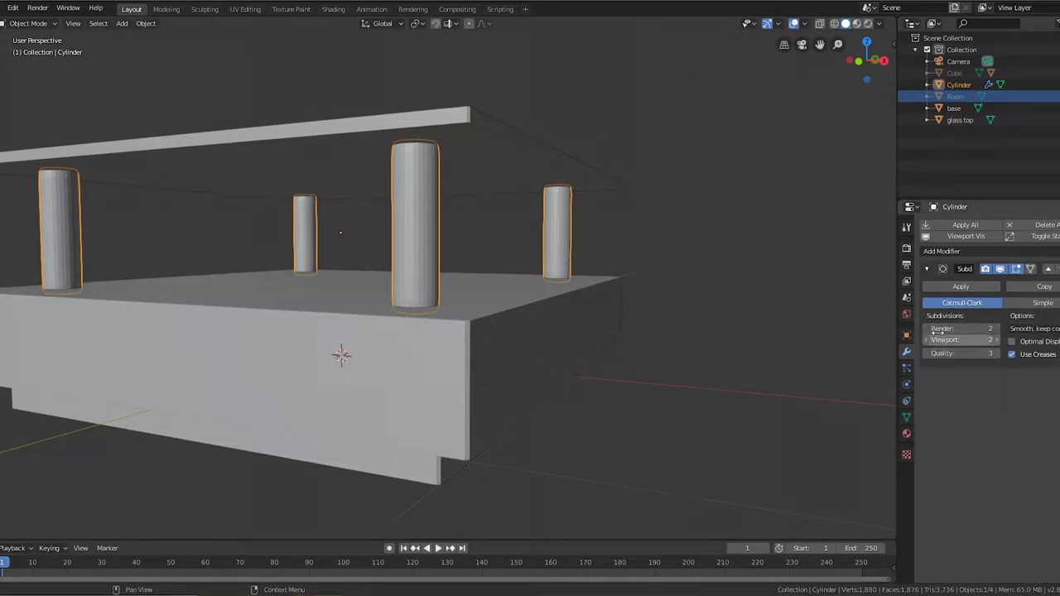
pyautogui.moveTo(380, 319); pyautogui.dragTo(390, 329, button='middle')
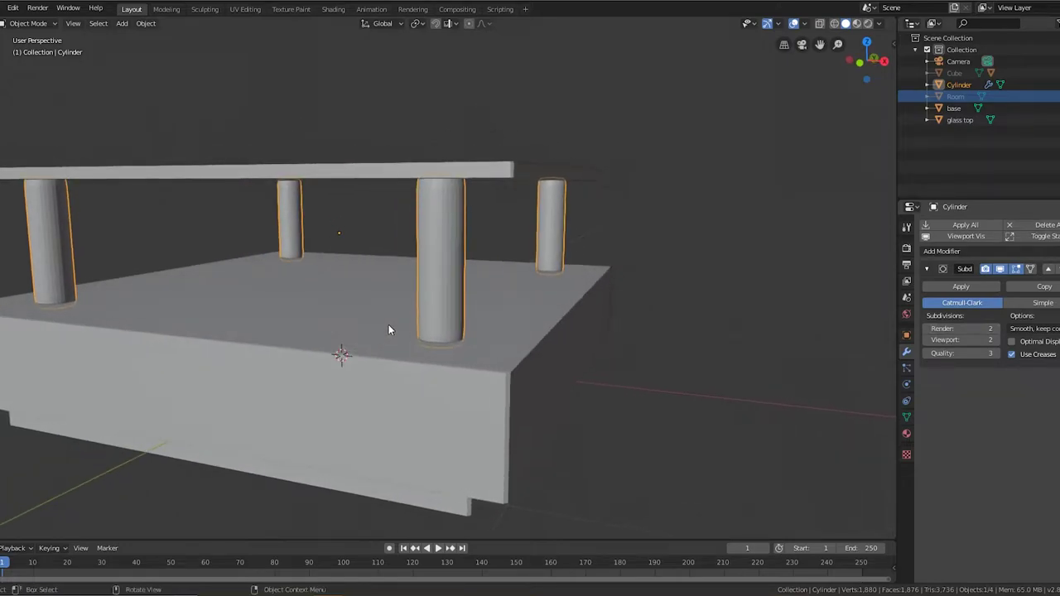
pyautogui.rightClick(446, 230)
pyautogui.click(446, 229)
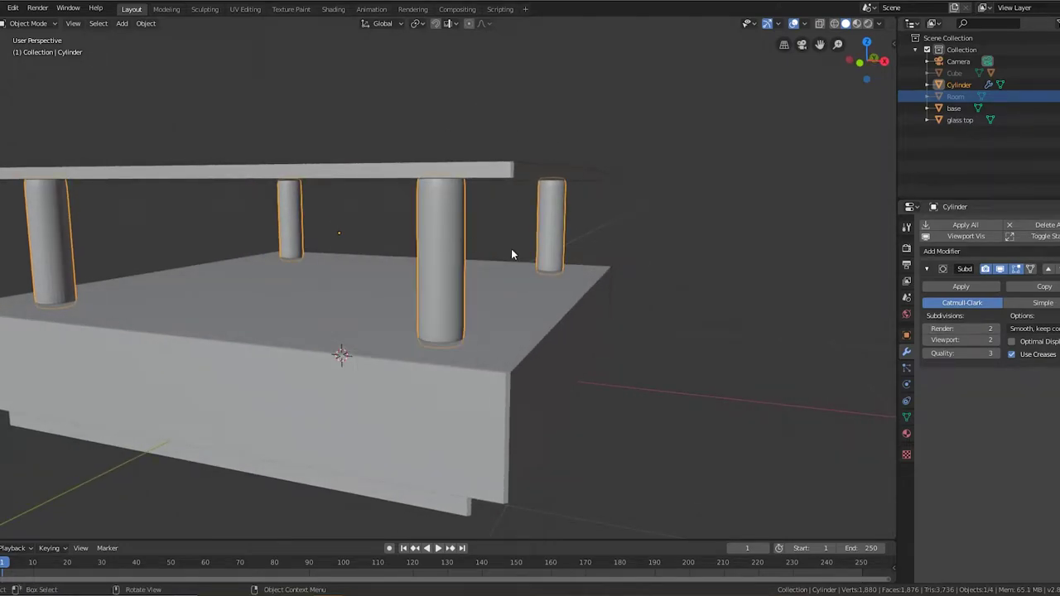
pyautogui.rightClick(510, 175)
pyautogui.moveTo(508, 265); pyautogui.dragTo(514, 403, button='middle')
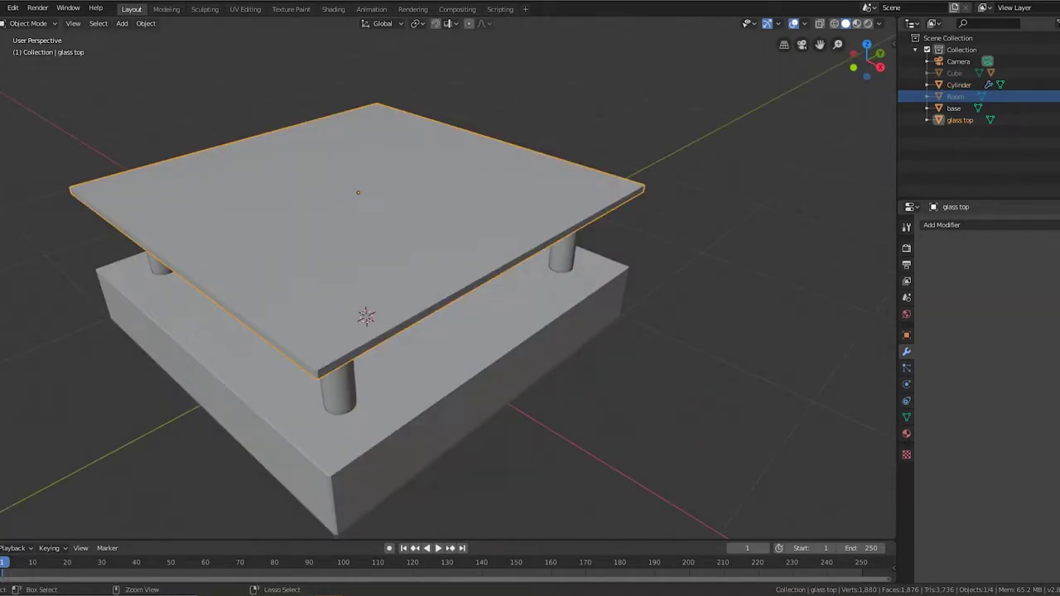
# - Save the scene and rename the table leg object to 'legs'
pyautogui.hotkey('ctrl', 's')
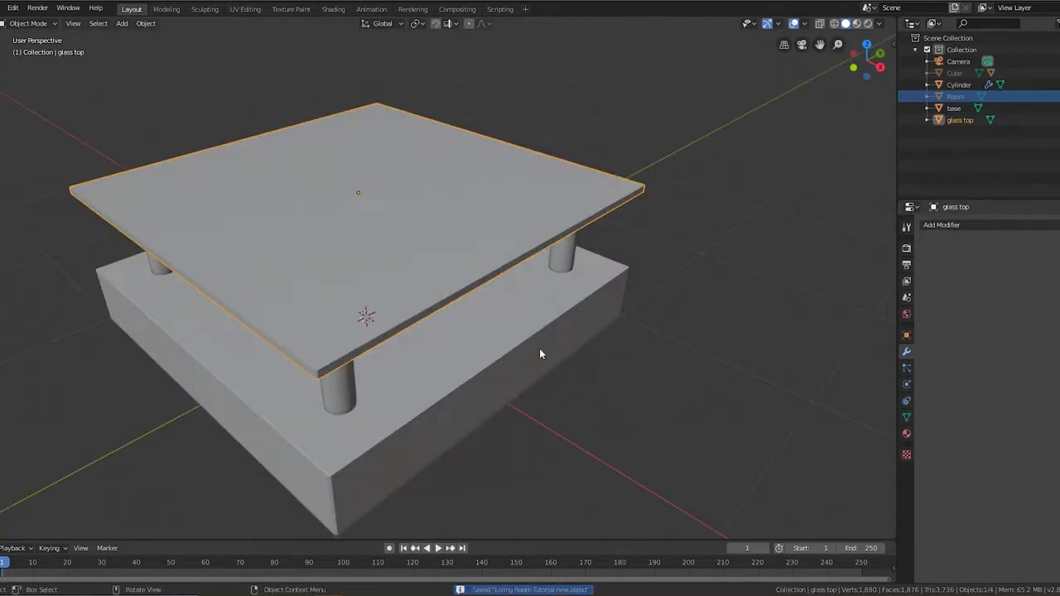
pyautogui.click(906, 336)
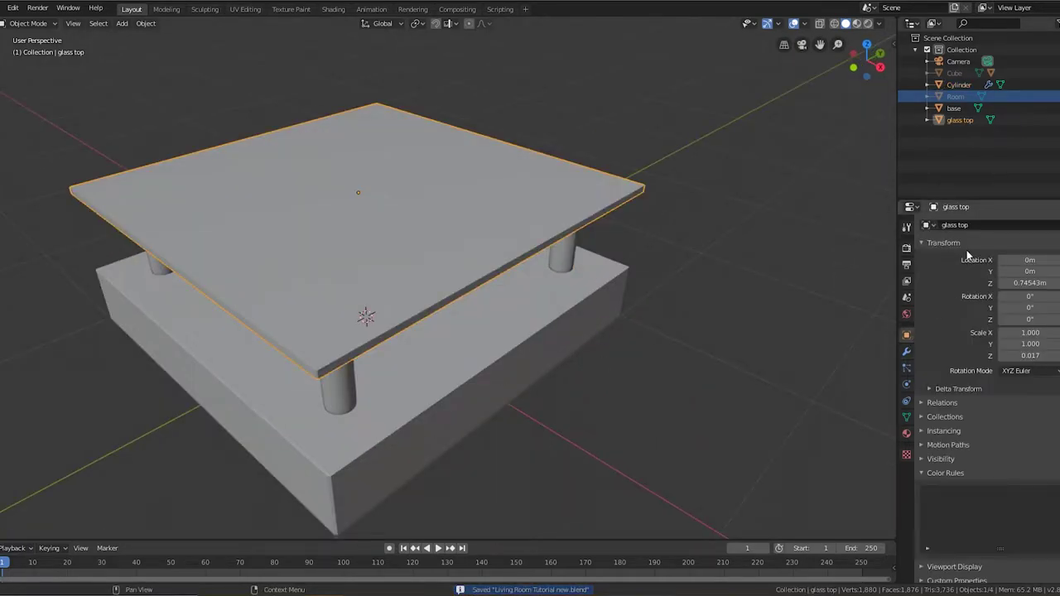
pyautogui.click(334, 386)
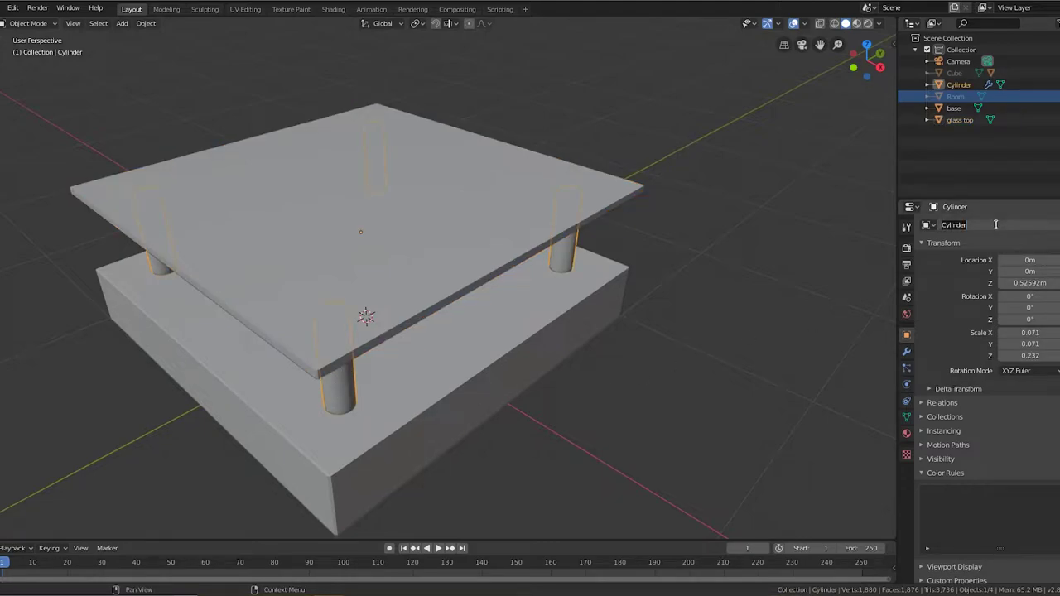
pyautogui.write('legs')
pyautogui.press('Return')
# - Parent the glass top and the legs to the table base
pyautogui.moveTo(619, 231); pyautogui.dragTo(702, 261, button='middle')
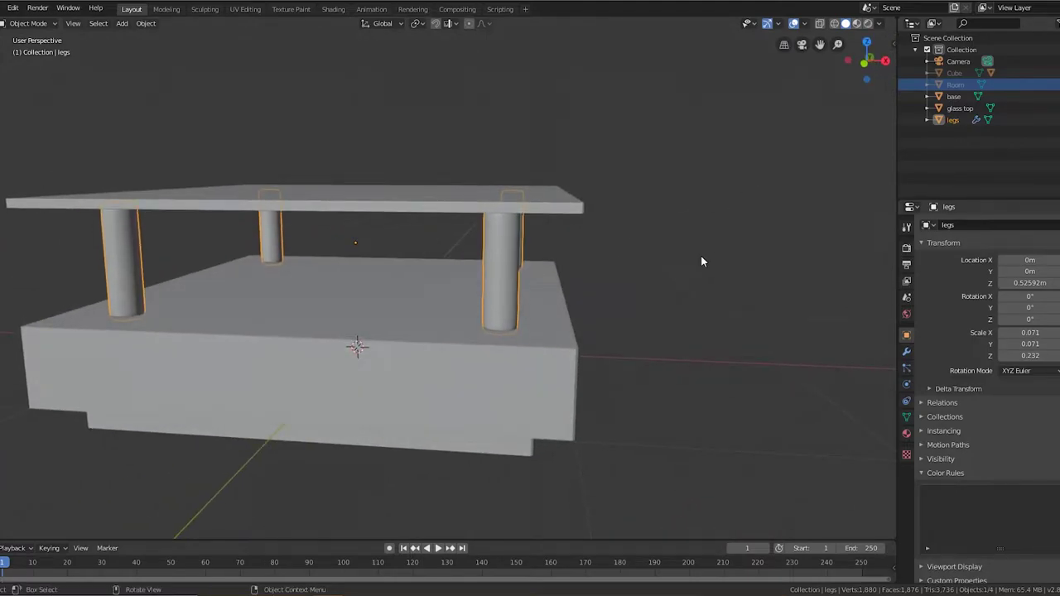
pyautogui.scroll(-3, 584, 308)
pyautogui.click(441, 222)
pyautogui.keyDown('shift'); pyautogui.click(471, 264); pyautogui.keyUp('shift')
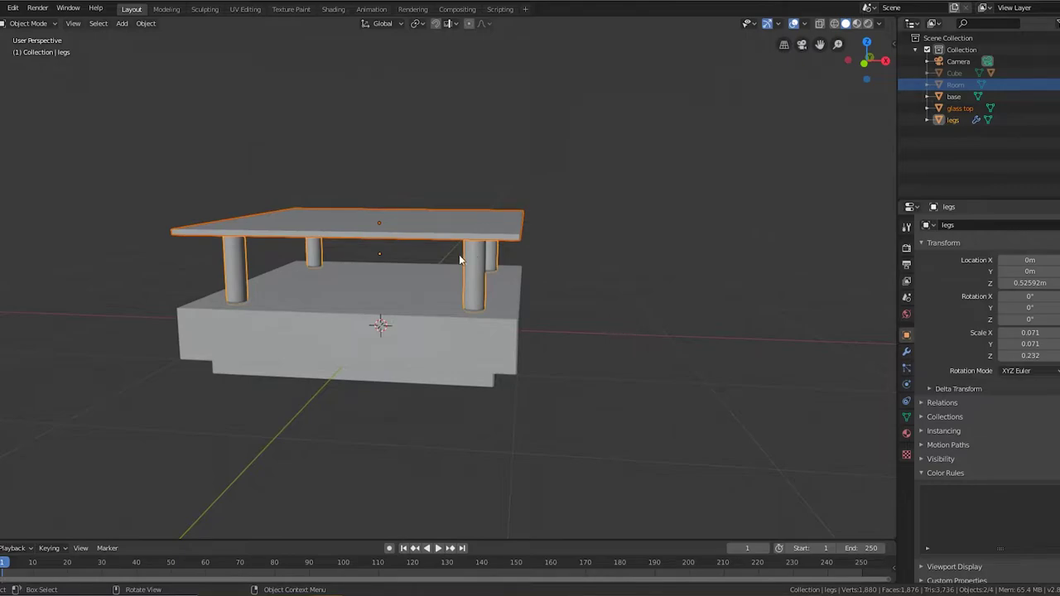
pyautogui.keyDown('shift'); pyautogui.click(478, 340); pyautogui.keyUp('shift')
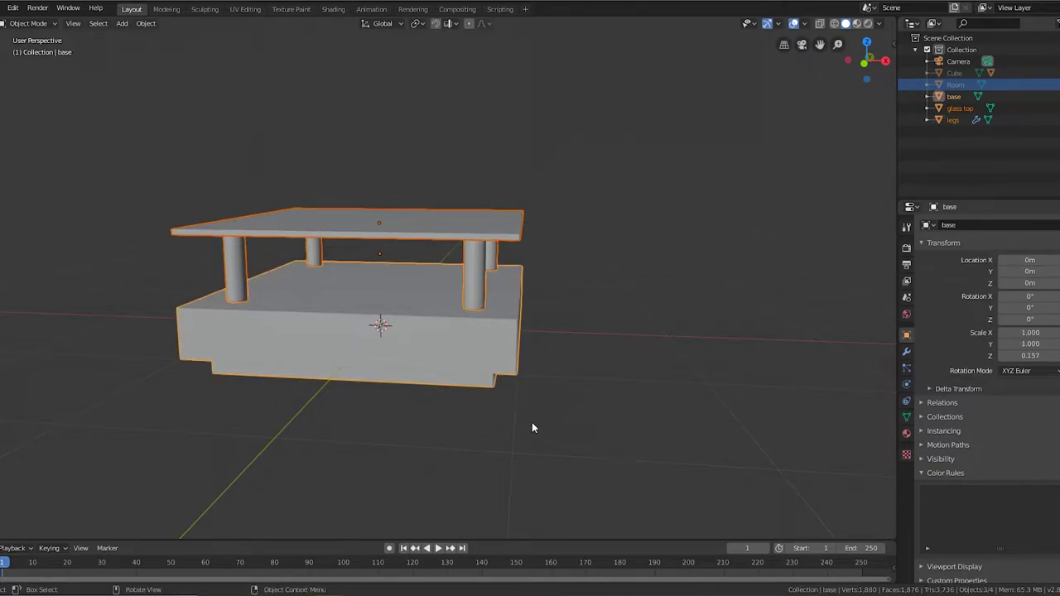
pyautogui.moveTo(532, 422); pyautogui.dragTo(540, 417, button='middle')
pyautogui.hotkey('ctrl', 'p')
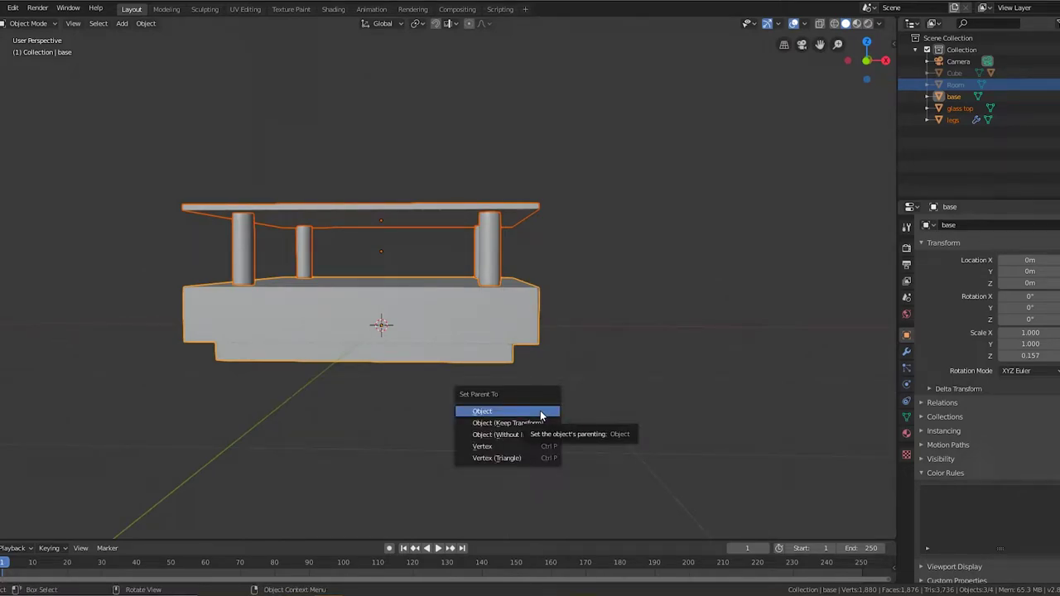
pyautogui.click(541, 412)
# - Lift the table base slightly along Z in the front orthographic view
pyautogui.moveTo(457, 320); pyautogui.dragTo(571, 360, button='middle')
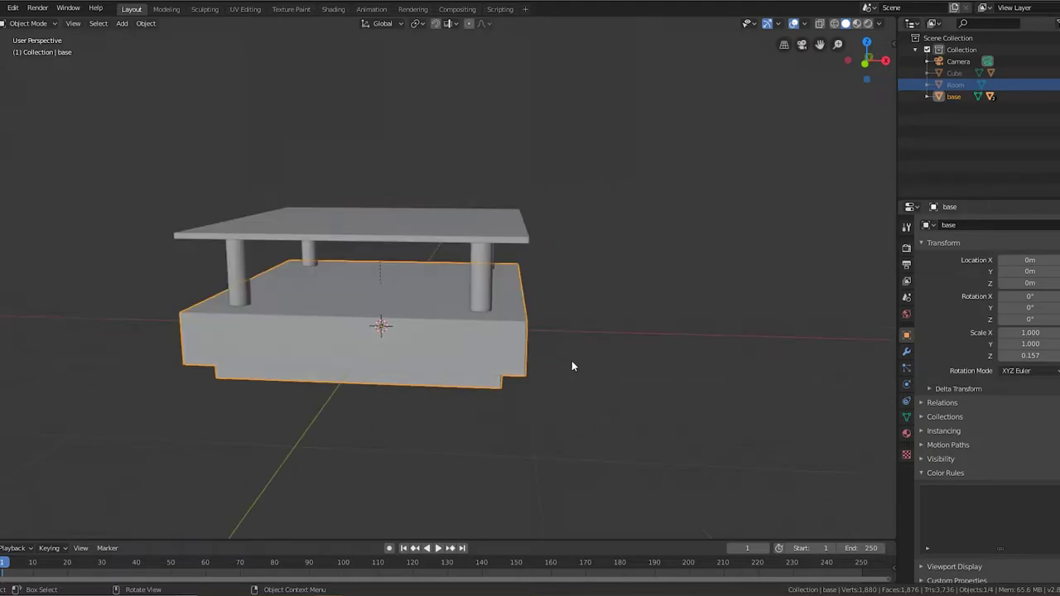
pyautogui.press('g')
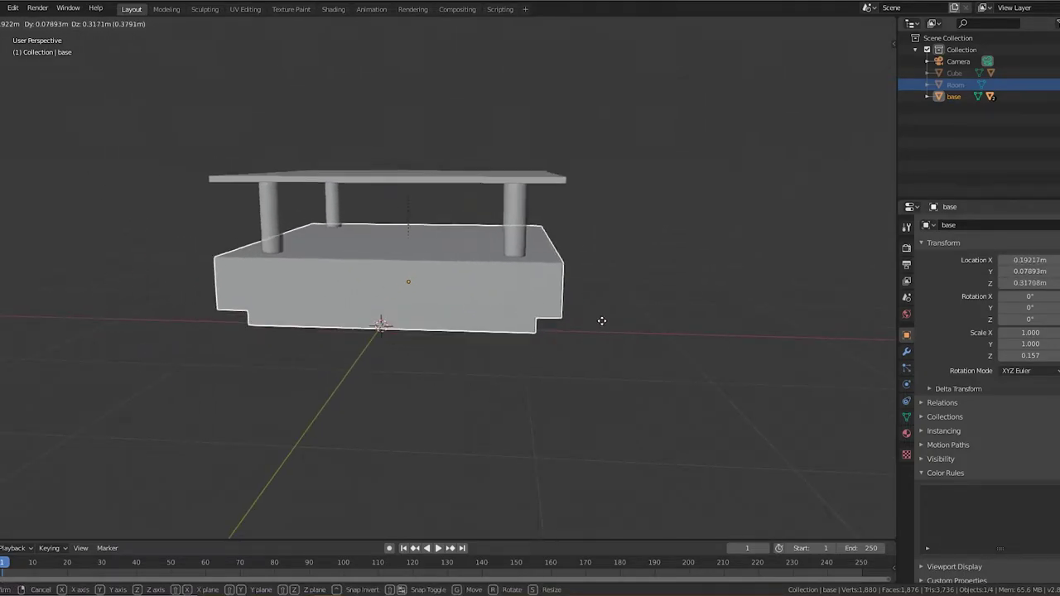
pyautogui.rightClick(573, 331)
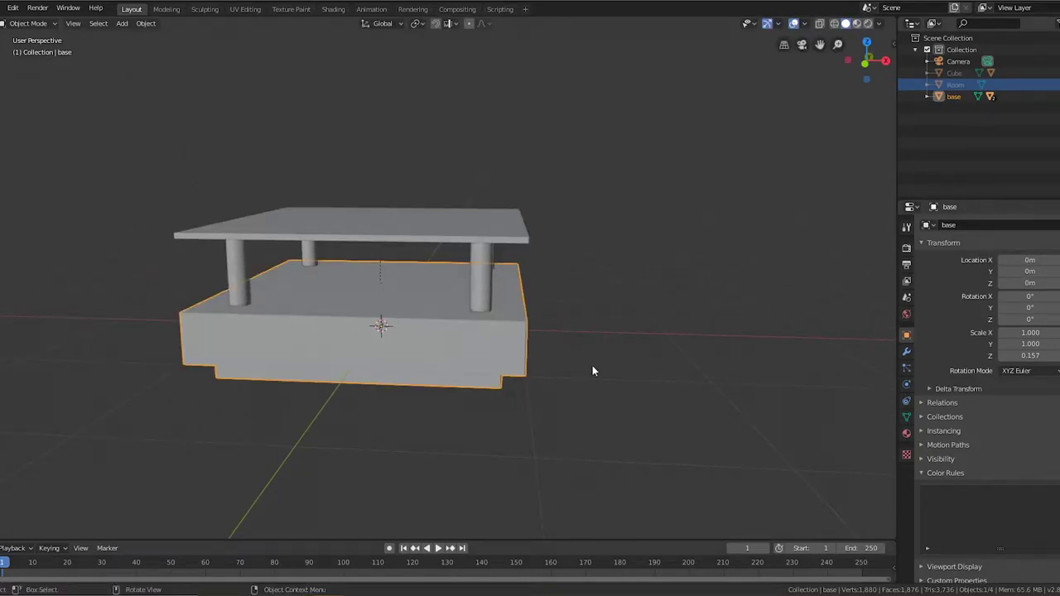
pyautogui.press('KP_5')
pyautogui.press('KP_1')
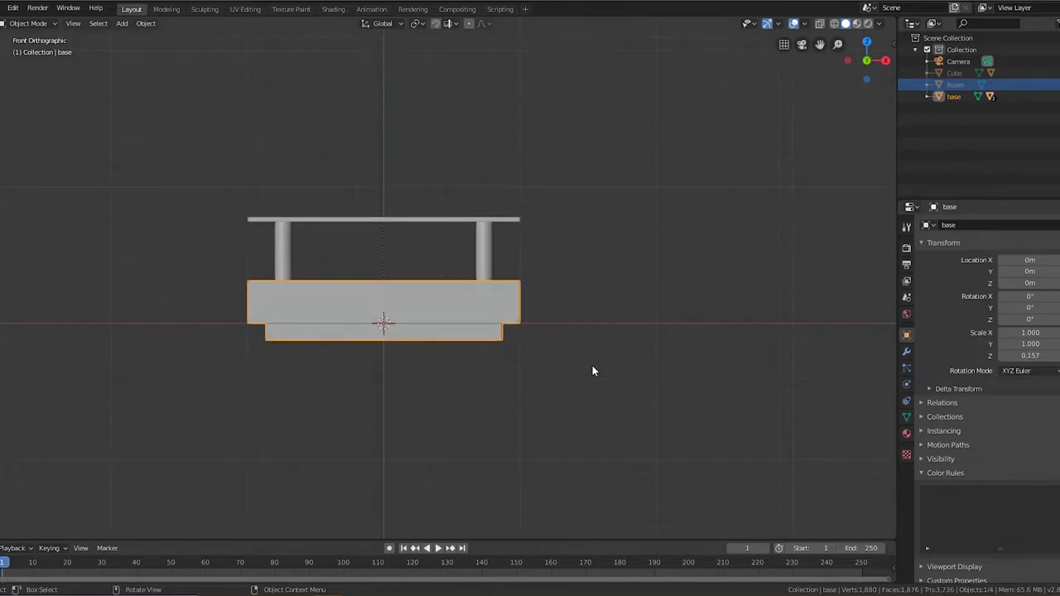
pyautogui.press('g')
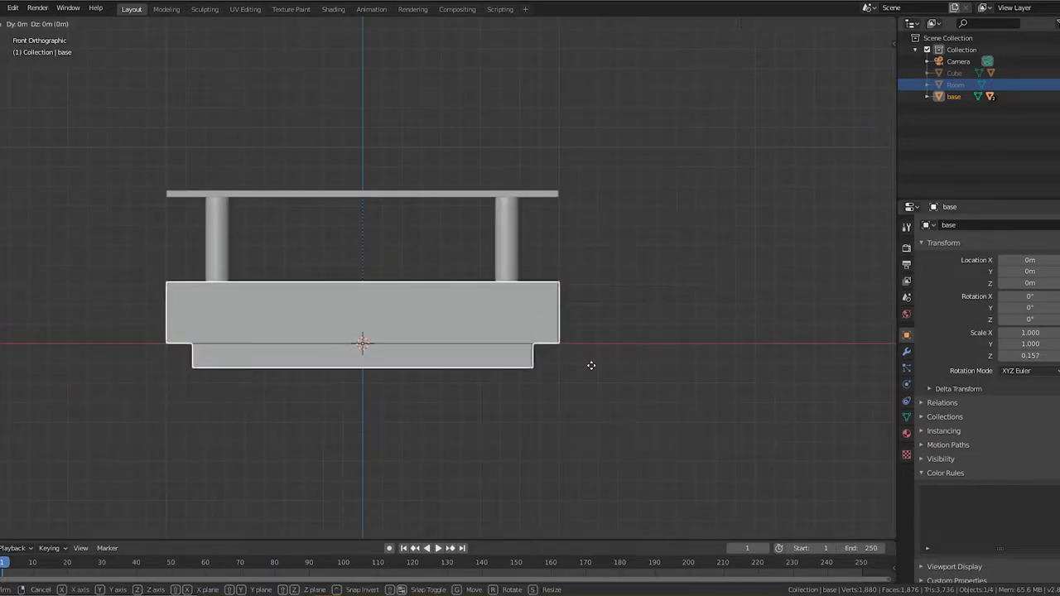
pyautogui.press('z')
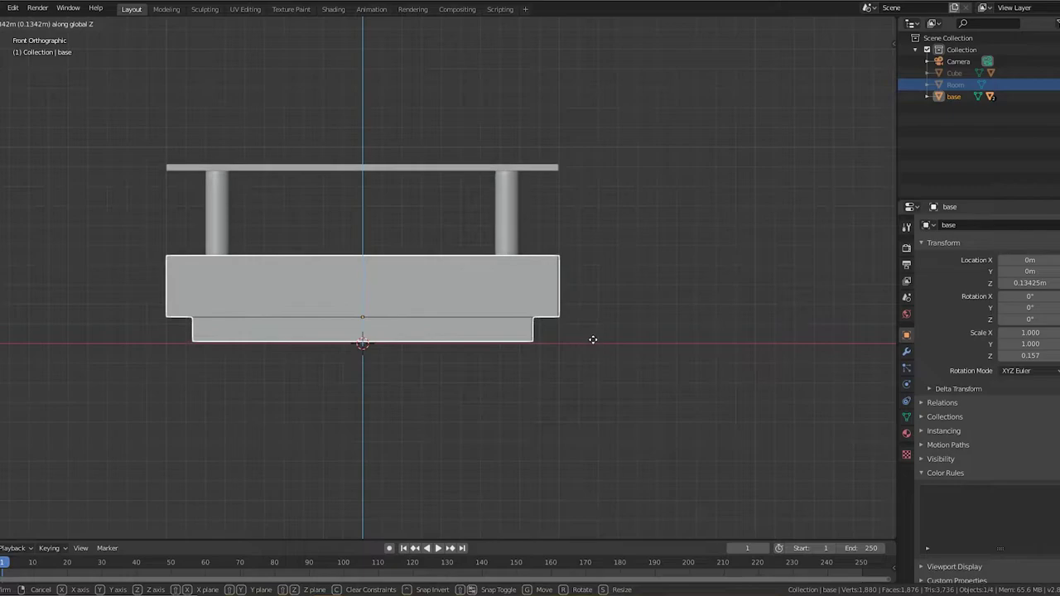
pyautogui.click(593, 345)
pyautogui.moveTo(593, 346); pyautogui.dragTo(525, 378, button='middle')
pyautogui.scroll(-2, 525, 381)
# - Unhide the room and the sofa with Alt+H
pyautogui.hotkey('alt', 'h')
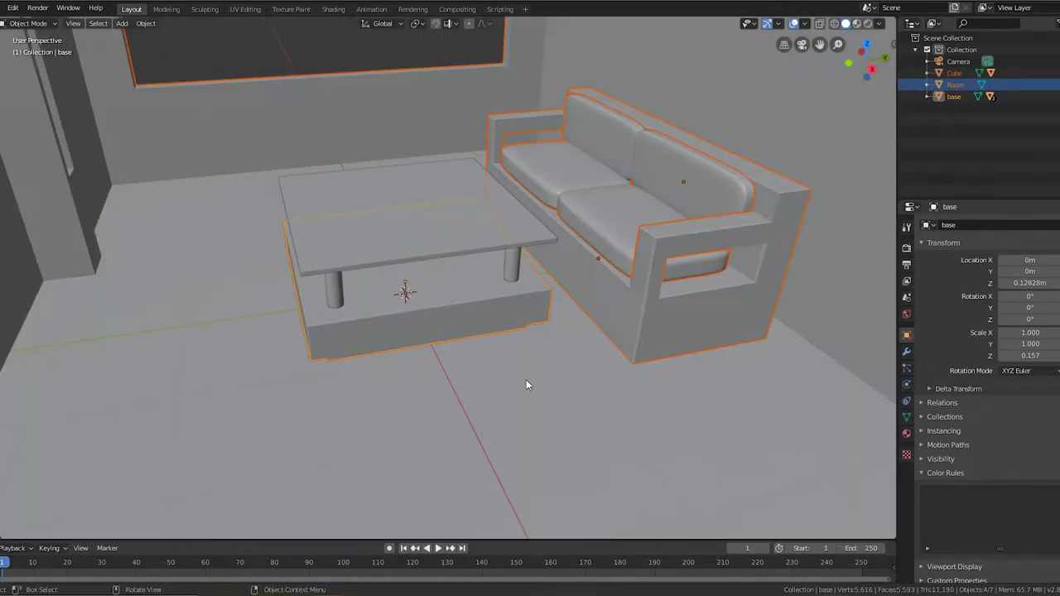
pyautogui.scroll(3, 527, 339)
pyautogui.scroll(-3, 546, 338)
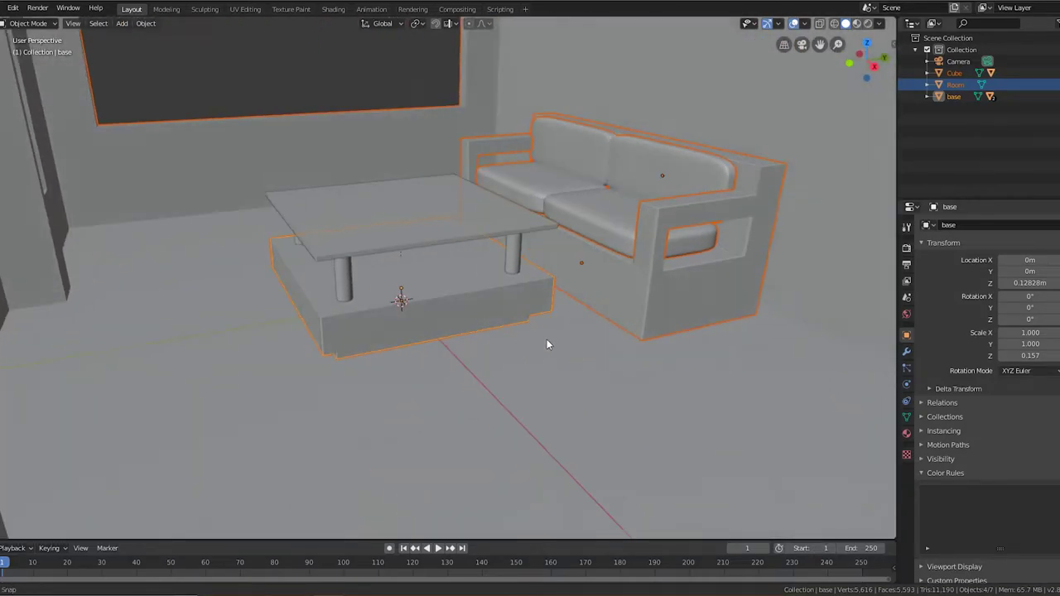
pyautogui.scroll(6, 546, 338)
pyautogui.scroll(-6, 588, 344)
# - Scale the table base down to 0.794
pyautogui.click(492, 312)
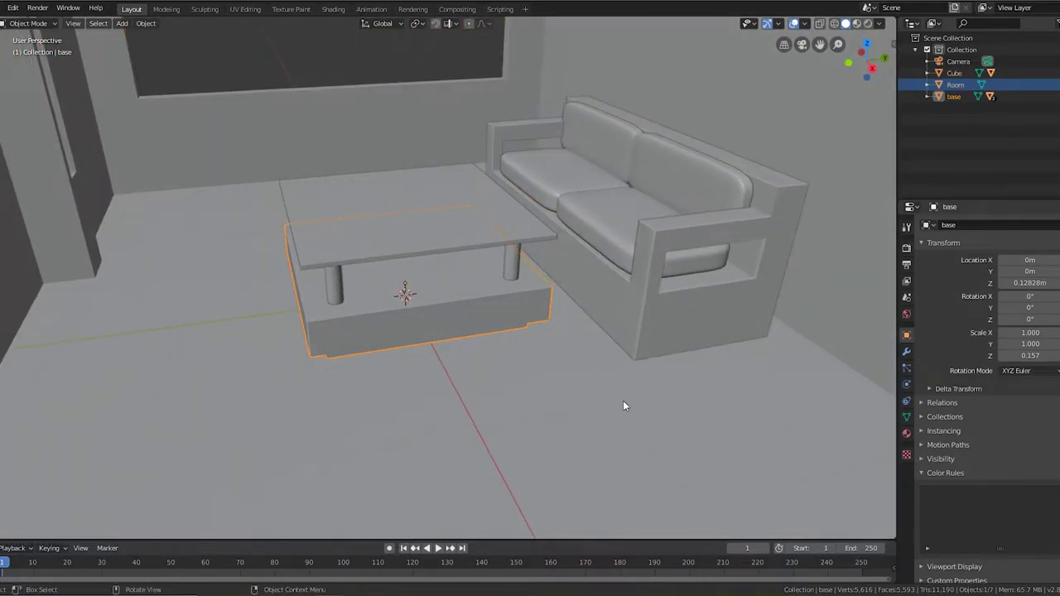
pyautogui.scroll(-1, 664, 387)
pyautogui.press('s')
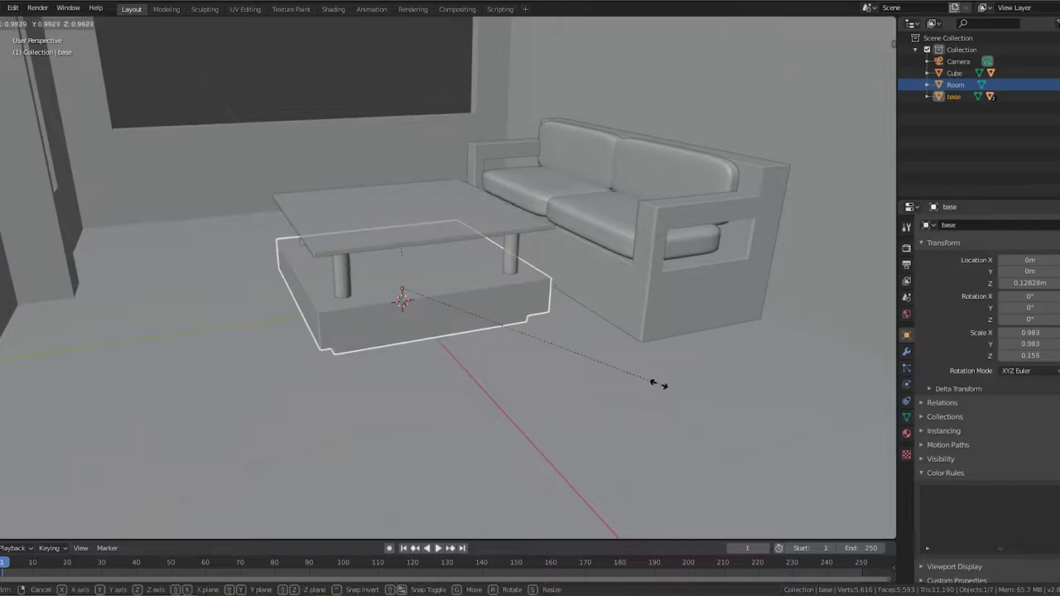
pyautogui.click(610, 366)
pyautogui.scroll(3, 601, 398)
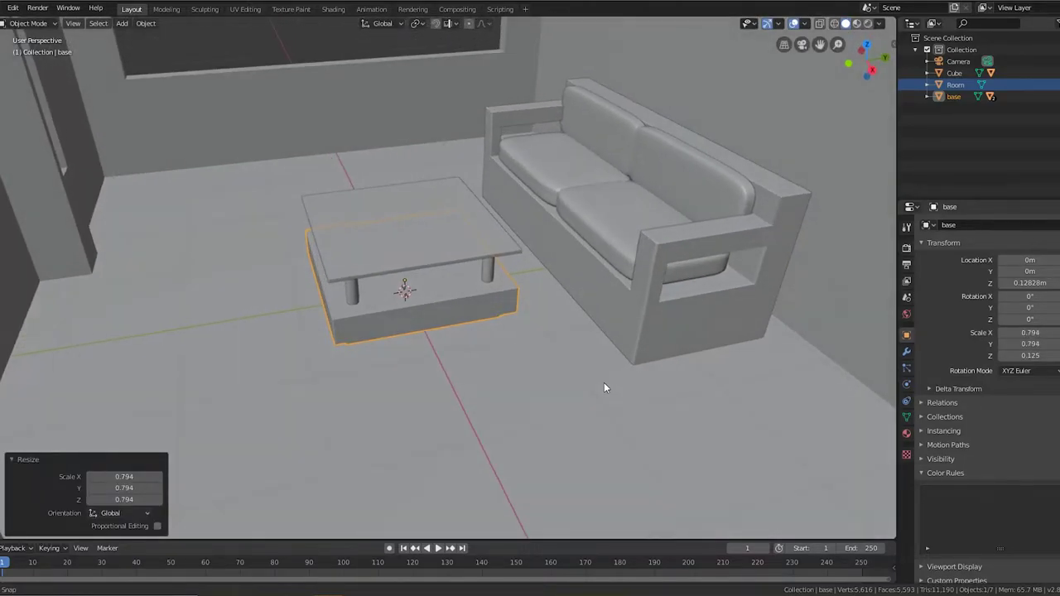
pyautogui.scroll(-2, 604, 386)
# - Shrink the base slightly twice more so the table fits beside the sofa
pyautogui.moveTo(563, 378); pyautogui.dragTo(619, 371, button='middle')
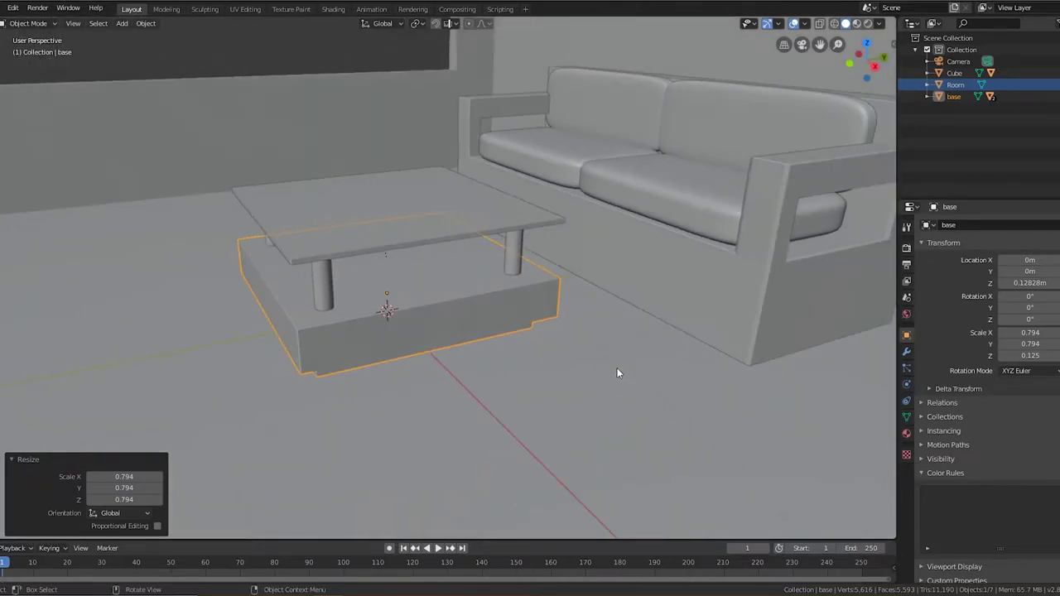
pyautogui.scroll(2, 618, 458)
pyautogui.scroll(-2, 618, 454)
pyautogui.moveTo(609, 456); pyautogui.dragTo(646, 449, button='middle')
pyautogui.scroll(2, 669, 446)
pyautogui.scroll(-2, 671, 451)
pyautogui.scroll(2, 646, 449)
pyautogui.press('s')
pyautogui.click(663, 440)
pyautogui.press('s')
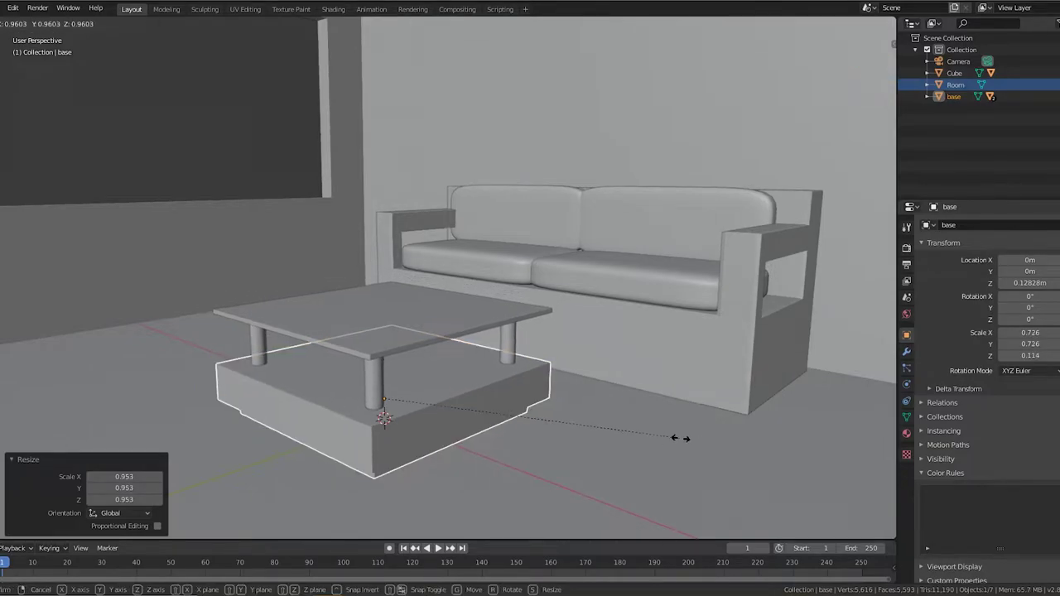
pyautogui.click(679, 438)
pyautogui.moveTo(679, 438); pyautogui.dragTo(698, 452, button='middle')
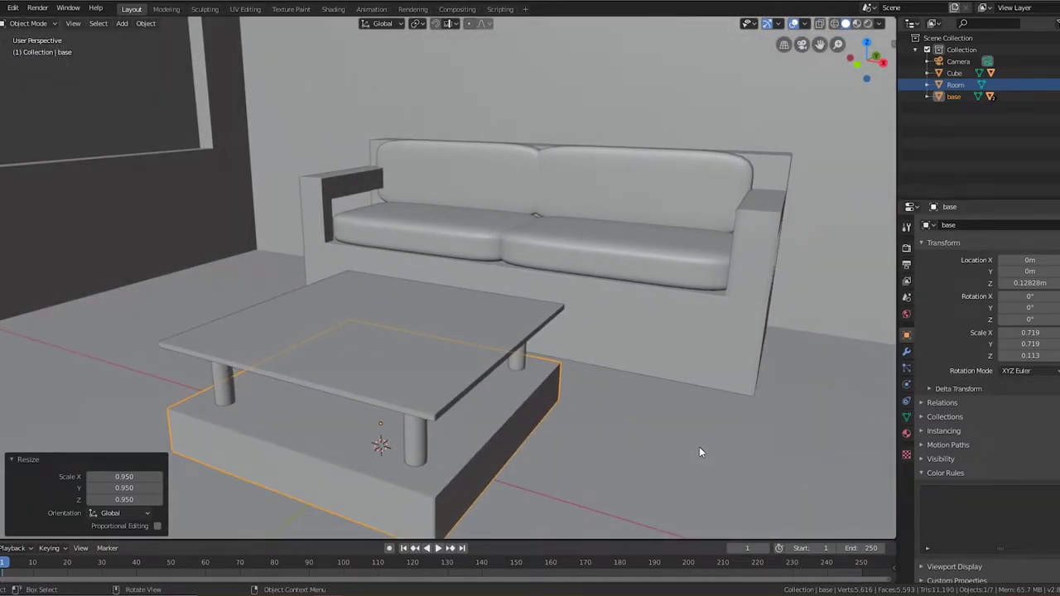
pyautogui.moveTo(748, 427); pyautogui.dragTo(622, 390, button='middle')
pyautogui.scroll(4, 719, 498)
pyautogui.moveTo(719, 498); pyautogui.dragTo(575, 449, button='middle')
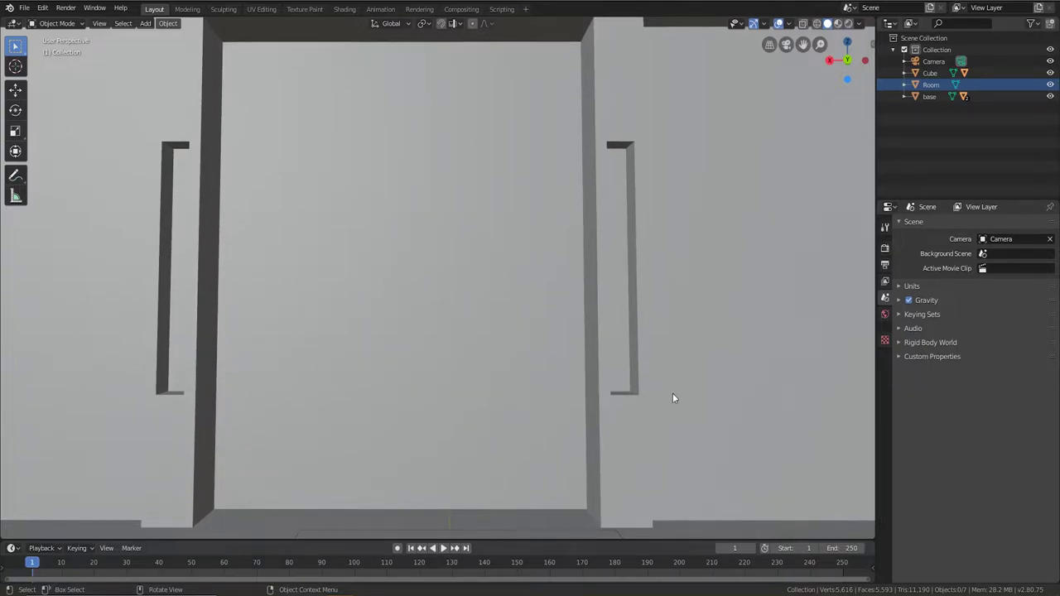
# - Select and hide every object to get an empty workspace
pyautogui.press('a')
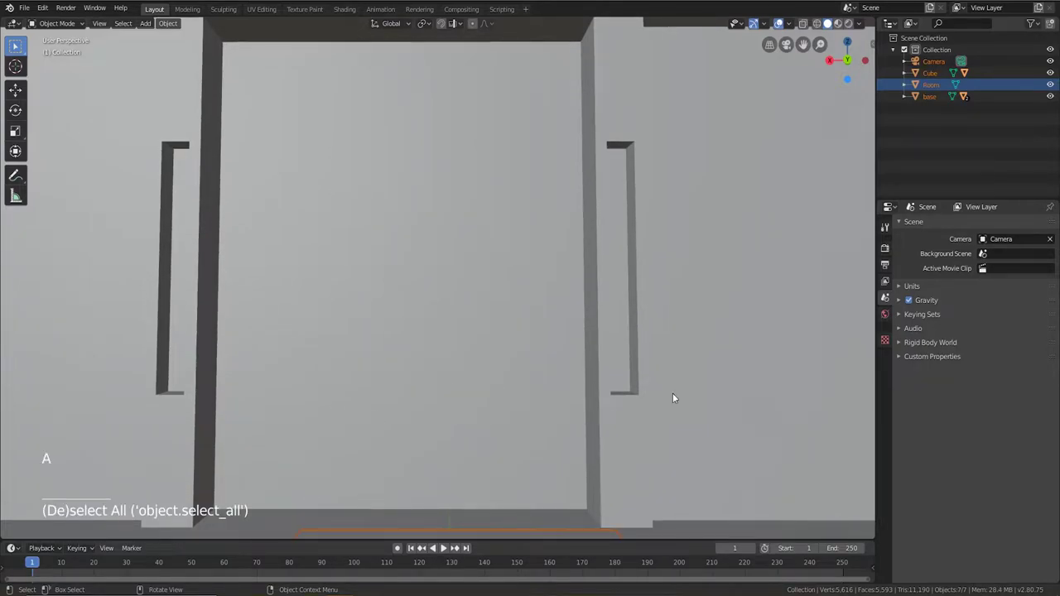
pyautogui.press('h')
pyautogui.keyDown('shift'); pyautogui.moveTo(523, 360); pyautogui.dragTo(506, 395, button='middle'); pyautogui.keyUp('shift')
pyautogui.scroll(-4, 513, 333)
# - Add a new cube and raise its mesh above the origin along Z
pyautogui.hotkey('shift', 'a')
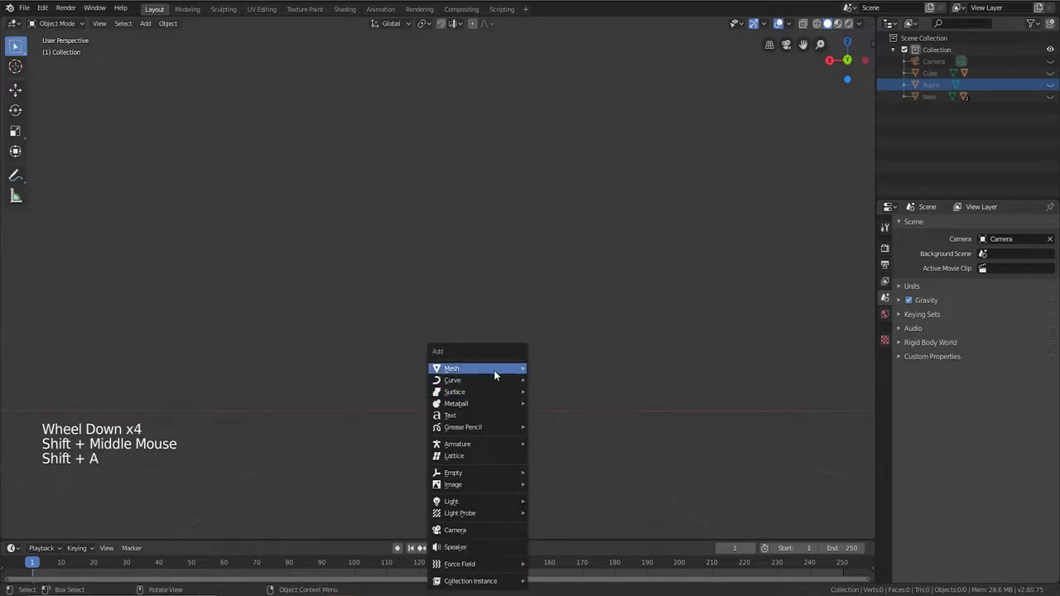
pyautogui.moveTo(493, 369)
pyautogui.click(556, 85)
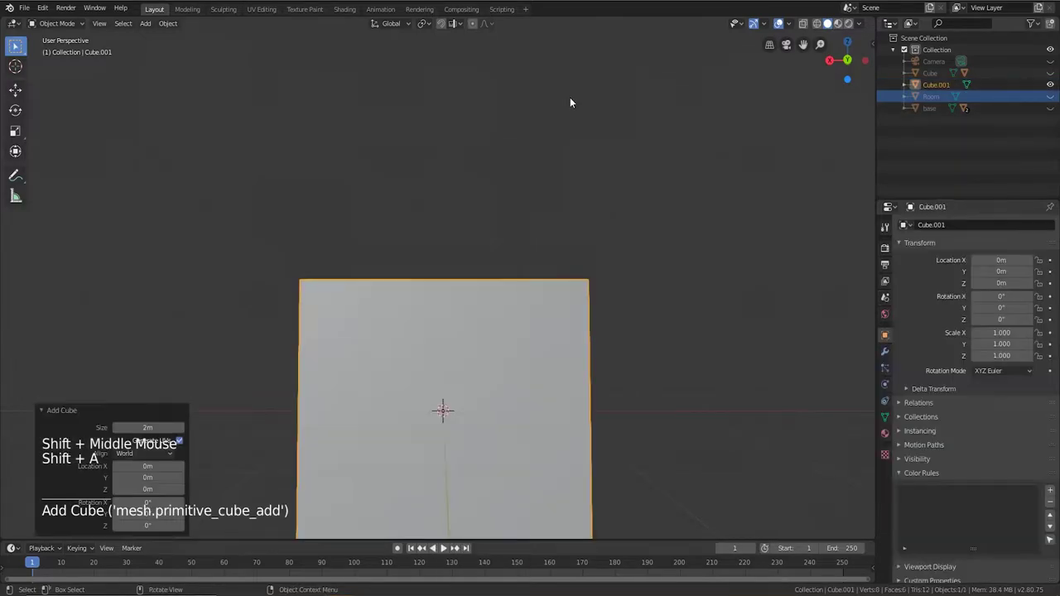
pyautogui.press('Tab')
pyautogui.press('g')
pyautogui.press('z')
pyautogui.click(700, 296)
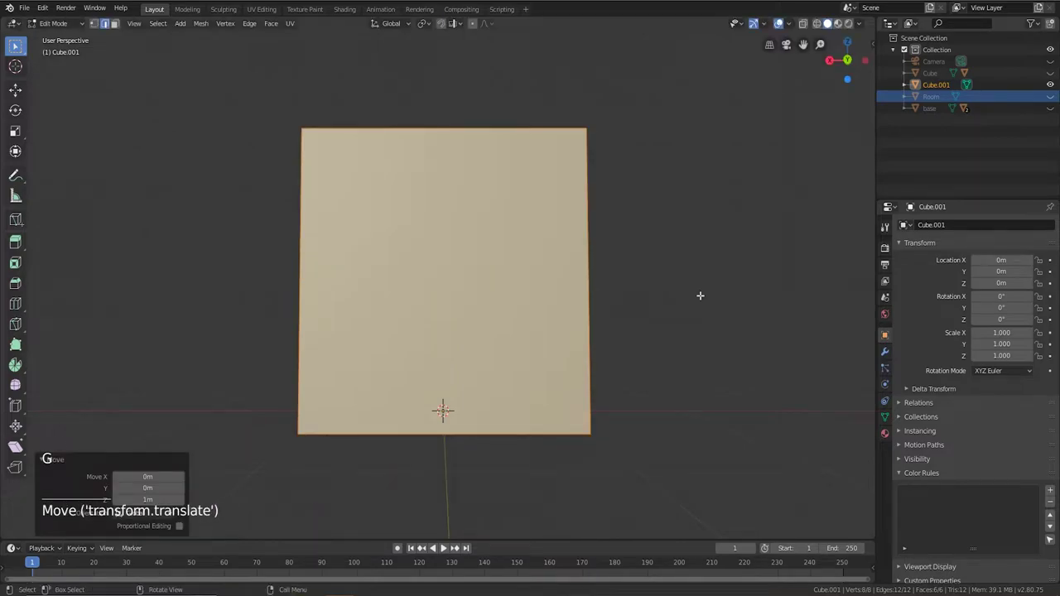
pyautogui.press('Tab')
# - Scale the cube into a long low box: 0.329 high, 0.544 deep, 1.590 wide
pyautogui.moveTo(664, 373); pyautogui.dragTo(663, 388, button='middle')
pyautogui.press('s')
pyautogui.press('z')
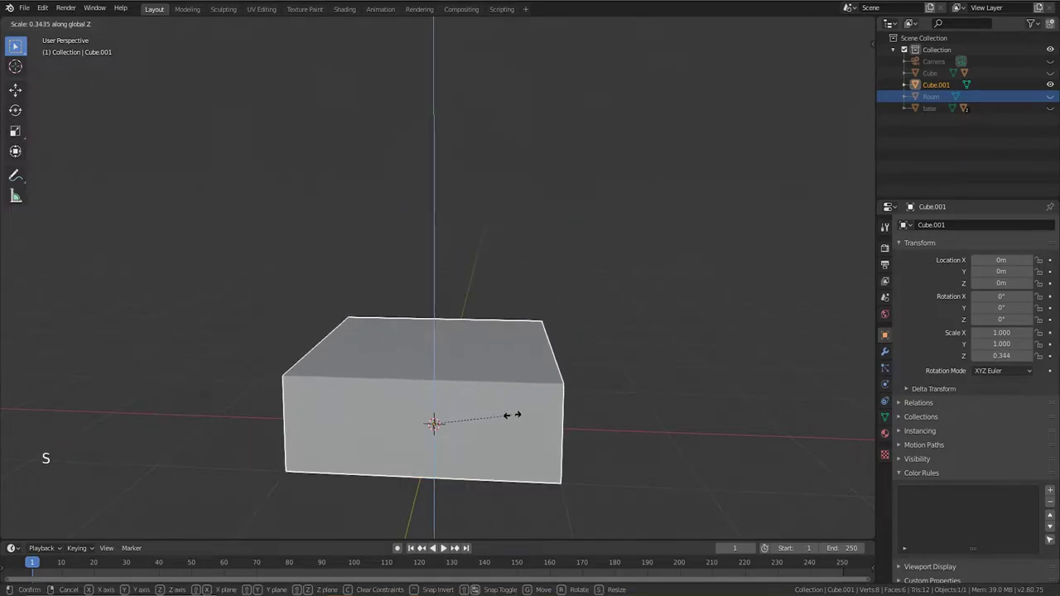
pyautogui.click(511, 417)
pyautogui.moveTo(511, 417); pyautogui.dragTo(588, 462, button='middle')
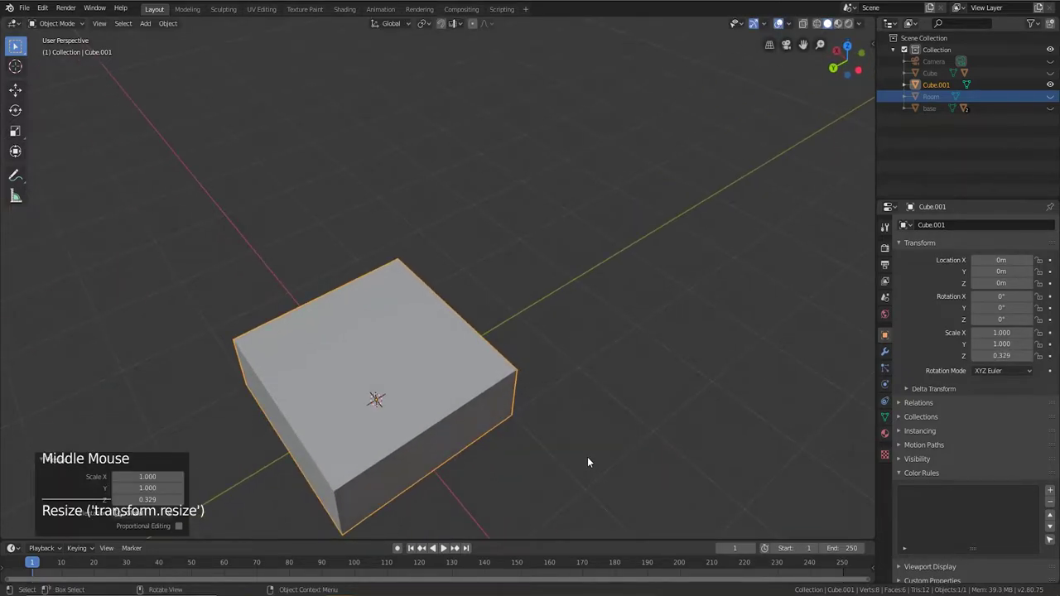
pyautogui.press('s')
pyautogui.moveTo(587, 457); pyautogui.dragTo(544, 409, button='middle')
pyautogui.click(486, 445)
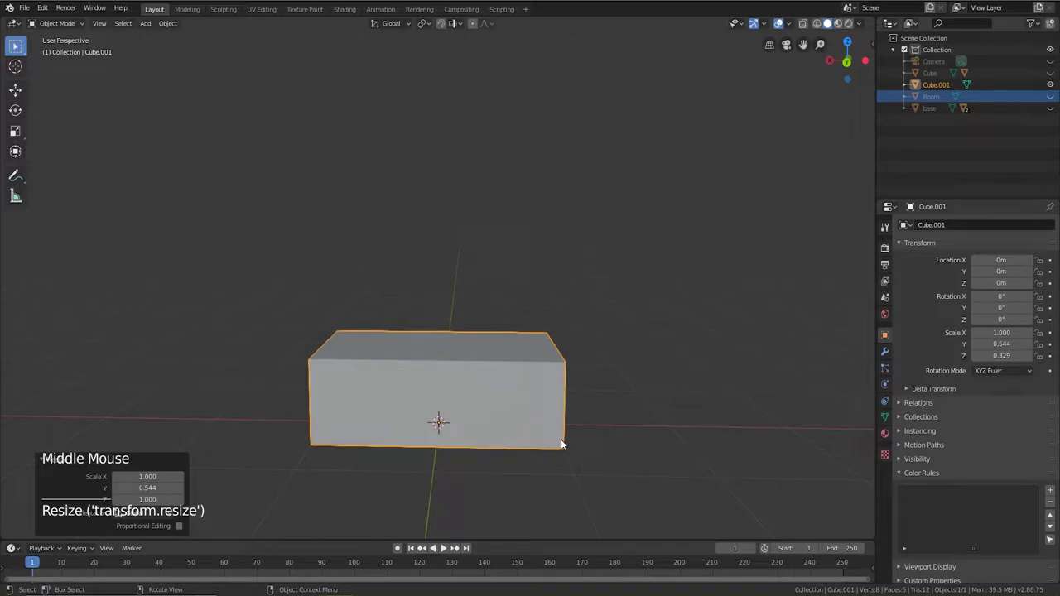
pyautogui.press('s')
pyautogui.press('x')
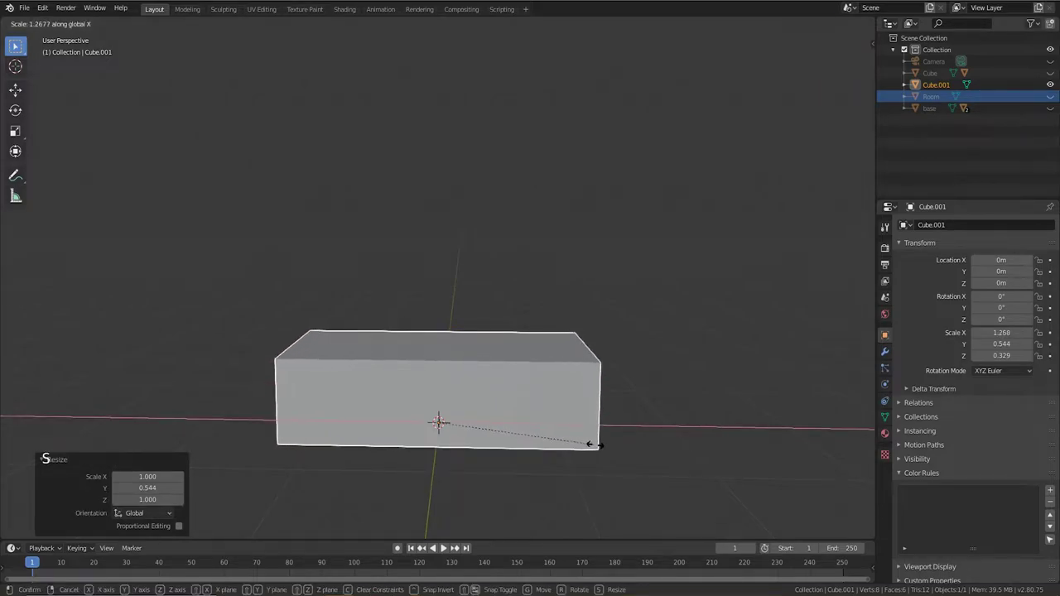
pyautogui.click(634, 449)
pyautogui.moveTo(635, 447); pyautogui.dragTo(609, 460, button='middle')
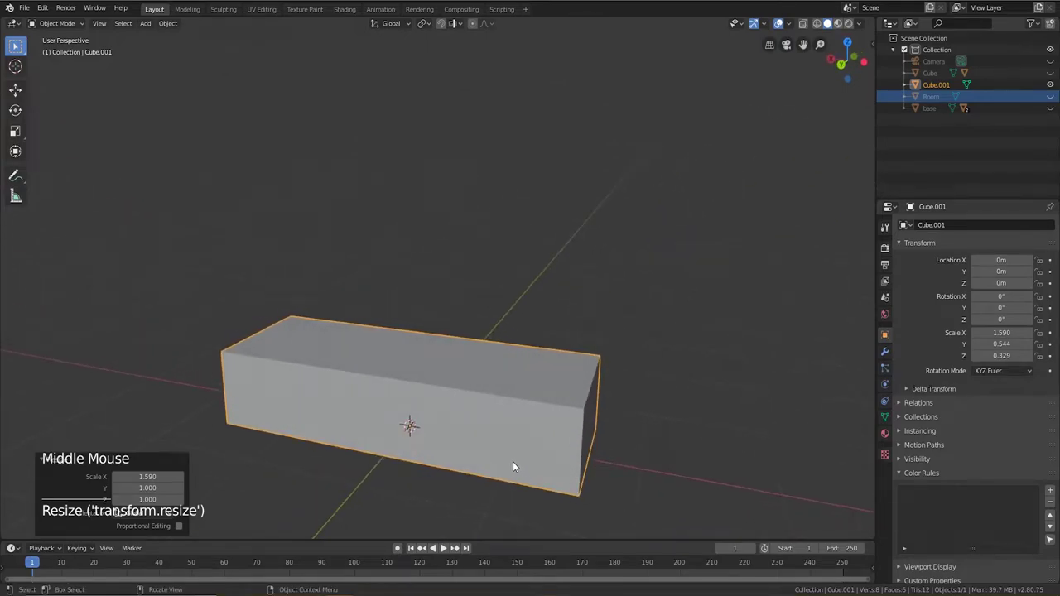
pyautogui.moveTo(513, 467); pyautogui.dragTo(515, 400, button='middle')
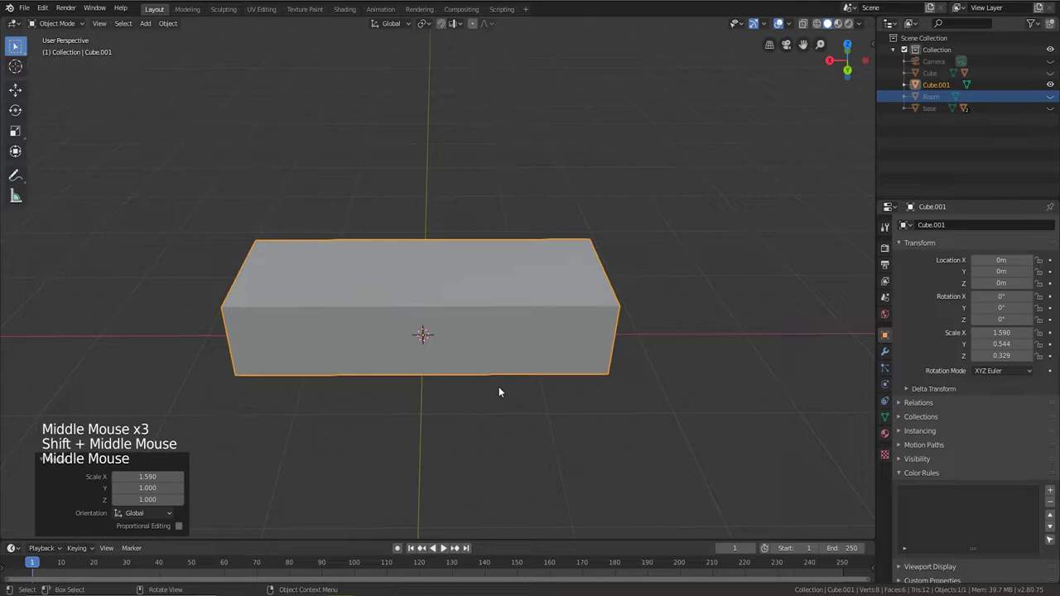
pyautogui.press('Tab')
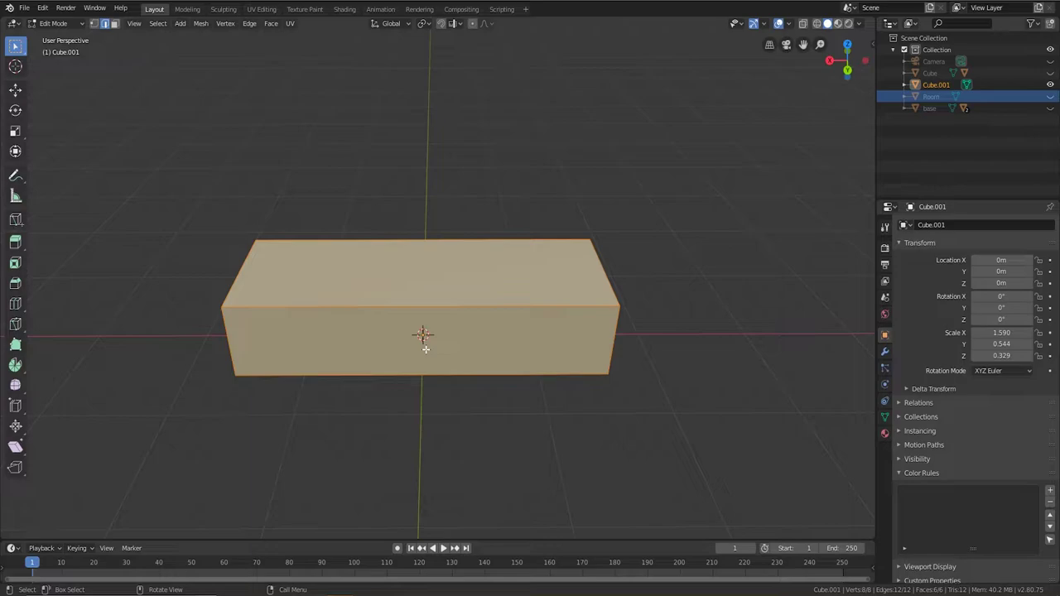
# - Add a centre edge loop to the box and bevel it into a narrow strip
pyautogui.press('ctrl')
pyautogui.hotkey('ctrl', 'r')
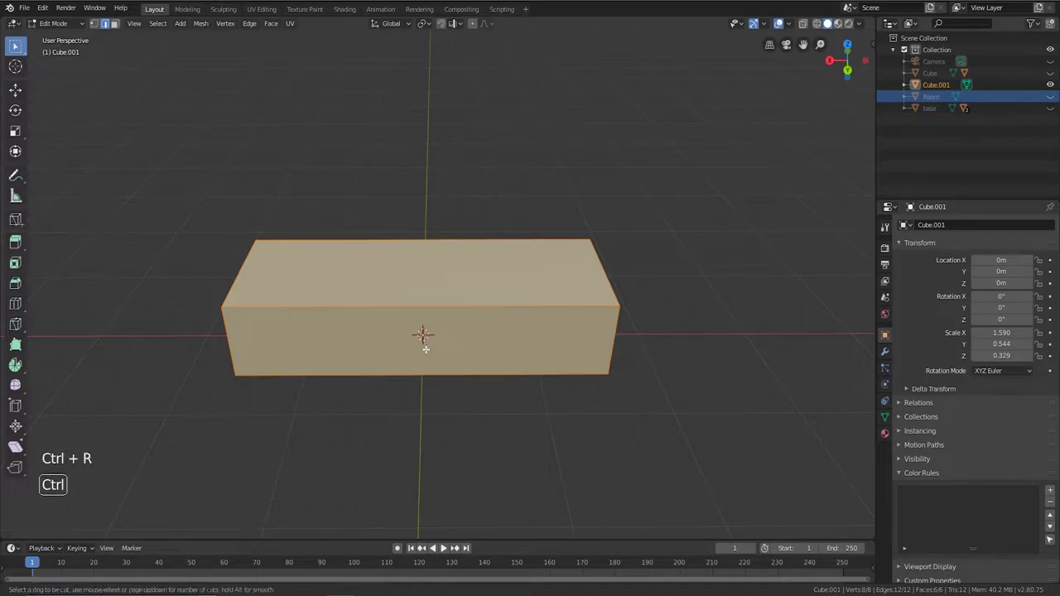
pyautogui.click(431, 306)
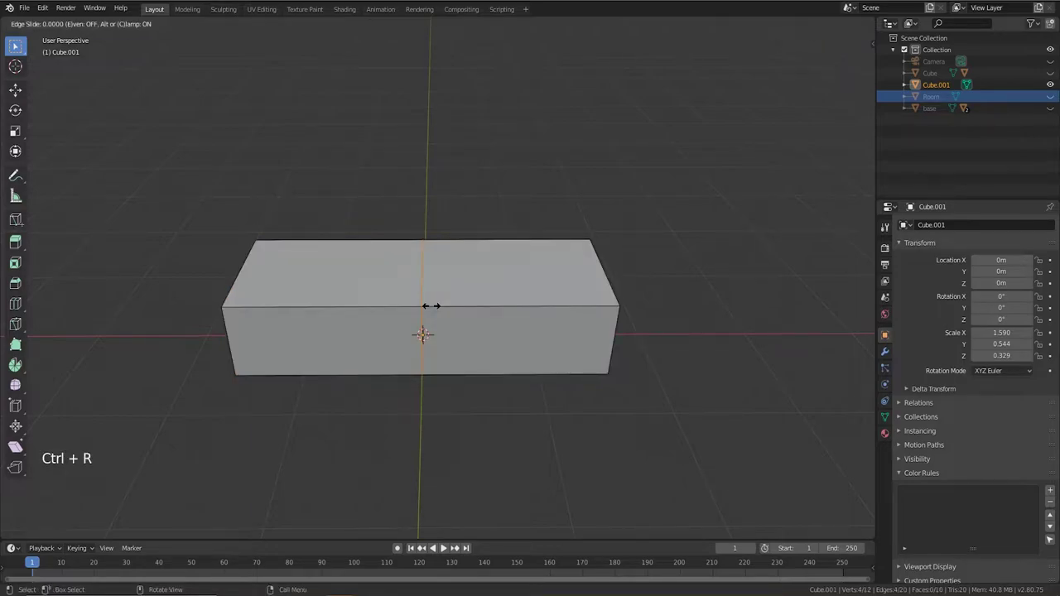
pyautogui.rightClick(433, 304)
pyautogui.press('ctrl')
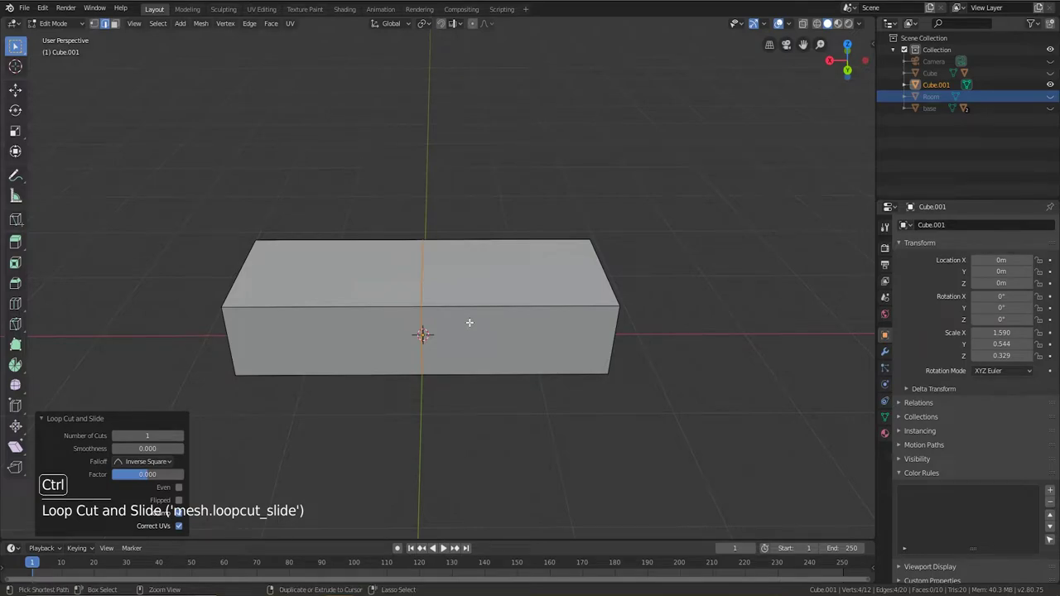
pyautogui.hotkey('ctrl', 'b')
pyautogui.press('shift')
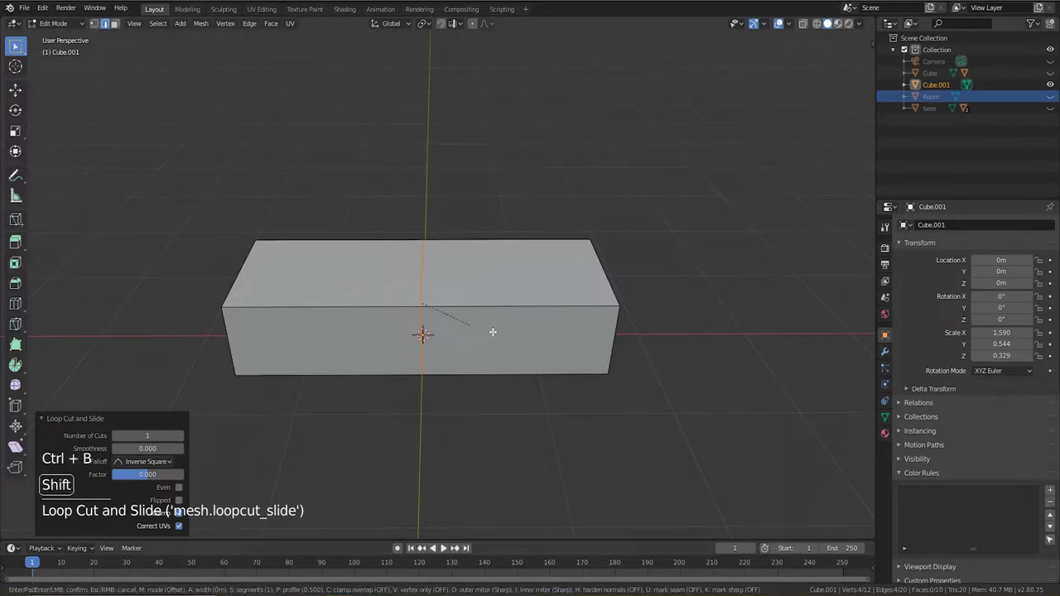
pyautogui.rightClick(461, 307)
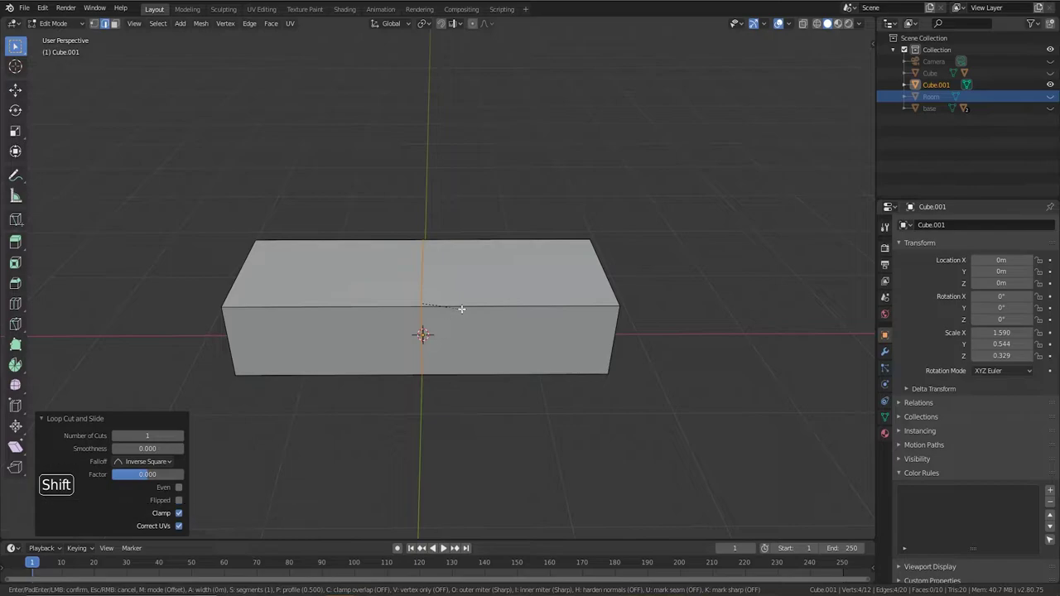
pyautogui.hotkey('ctrl', 'b')
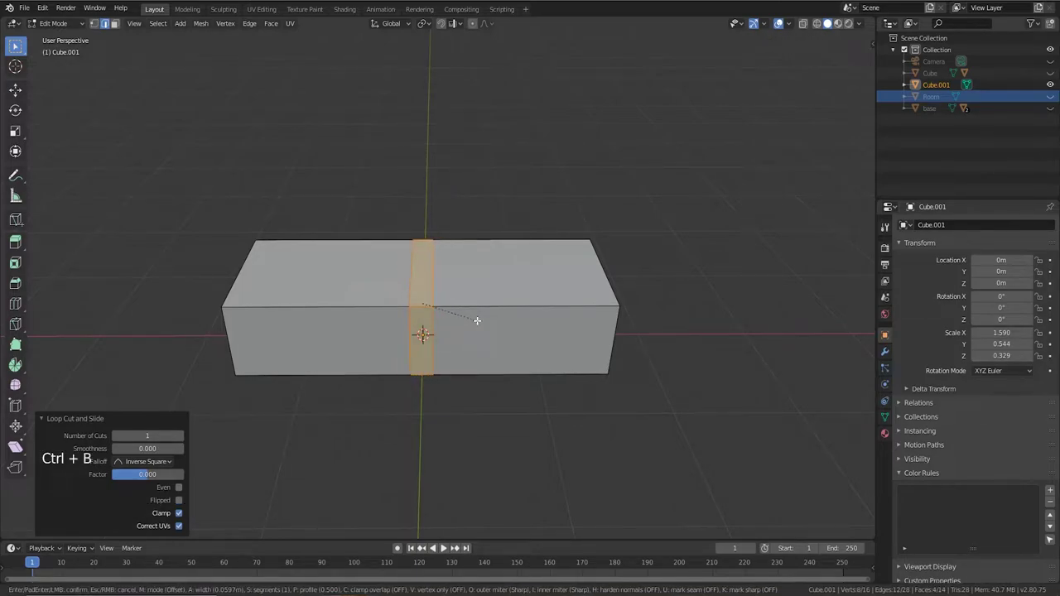
pyautogui.click(476, 319)
pyautogui.moveTo(497, 356)
pyautogui.mouseDown(button='middle')
pyautogui.moveTo(503, 367)
pyautogui.moveTo(502, 325)
pyautogui.moveTo(503, 369)
pyautogui.mouseUp(button='middle')
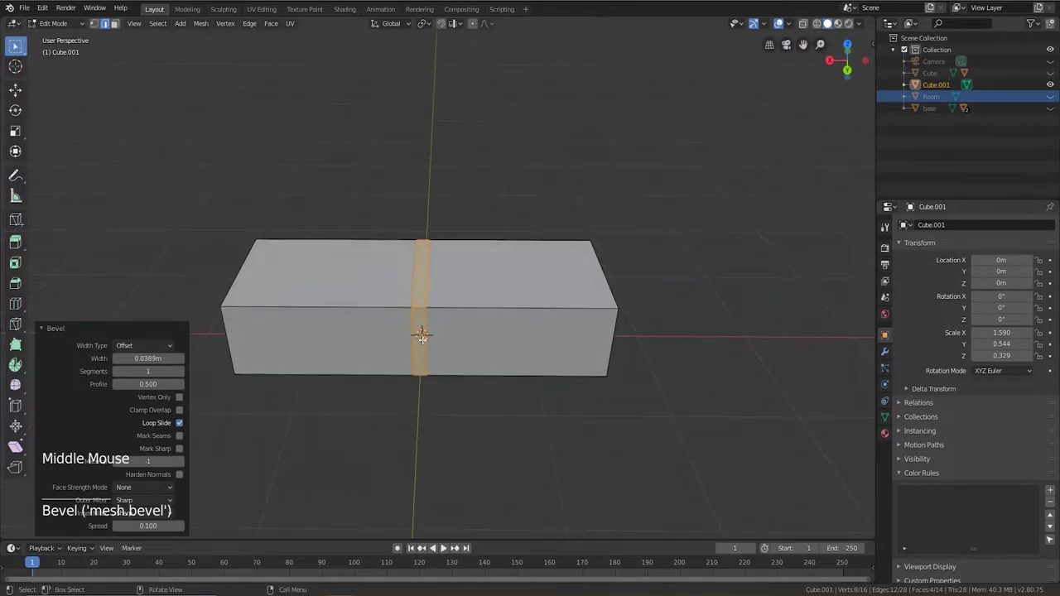
# - Add another loop cut through the centre of the box
pyautogui.press('ctrl')
pyautogui.hotkey('ctrl', 'r')
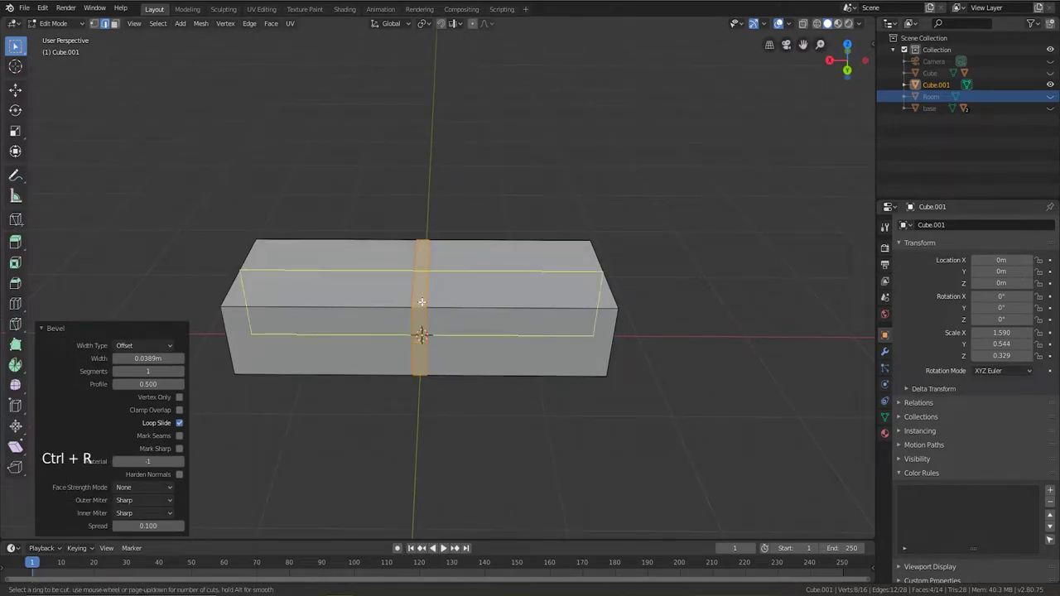
pyautogui.click(420, 309)
pyautogui.click(419, 309)
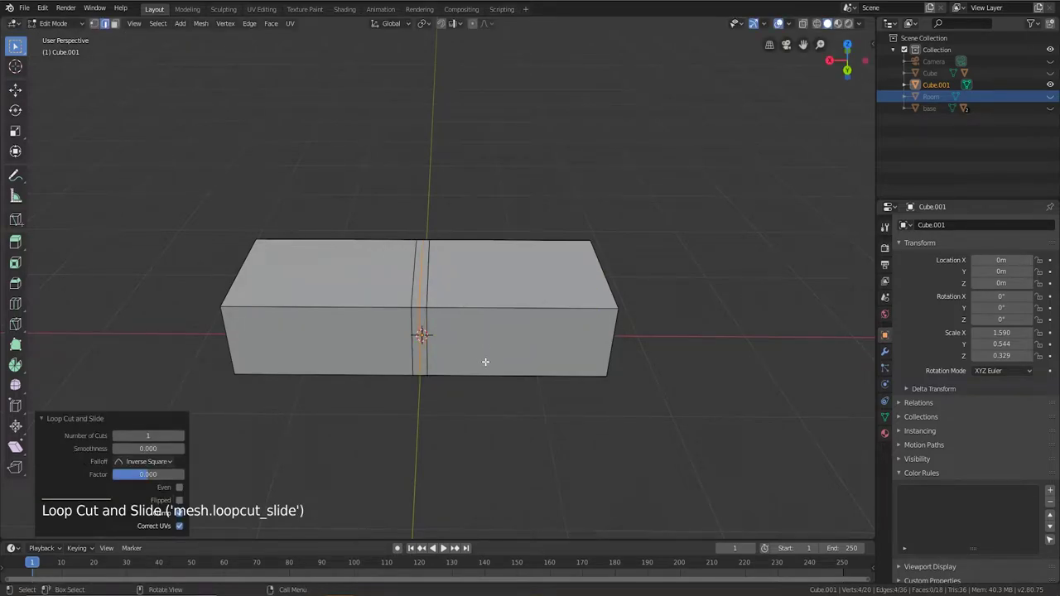
# - In front view with X-ray on, box-select the left half and delete its vertices
pyautogui.press('KP_1')
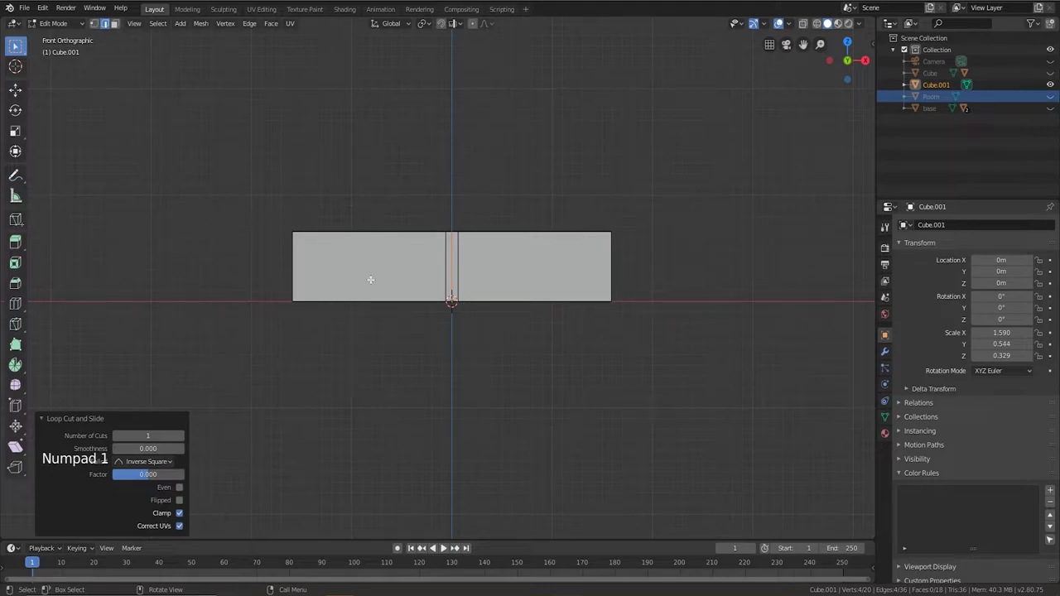
pyautogui.press('Tab')
pyautogui.press('Tab')
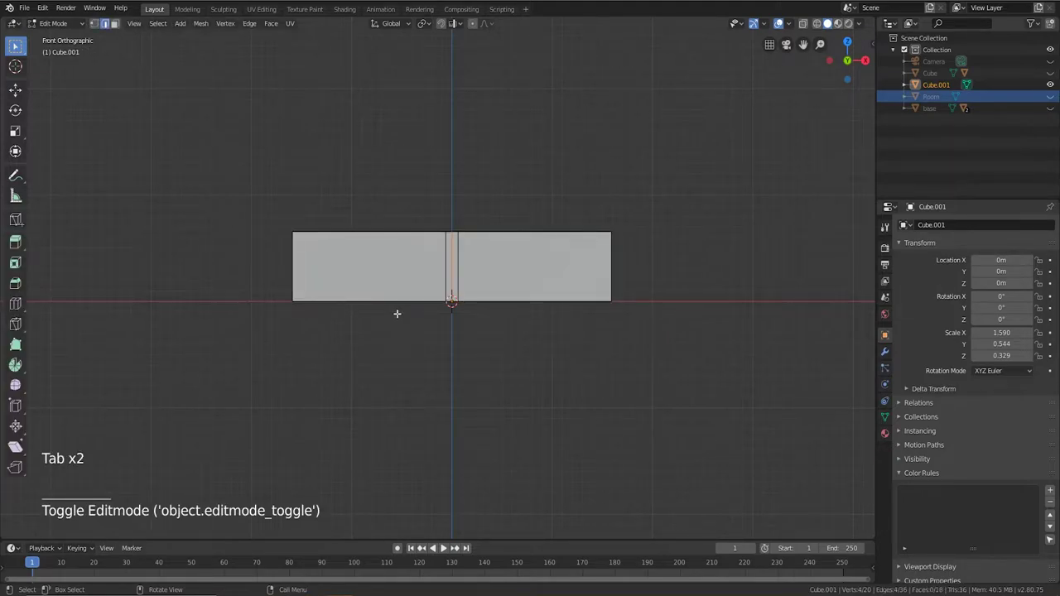
pyautogui.hotkey('alt', 'a')
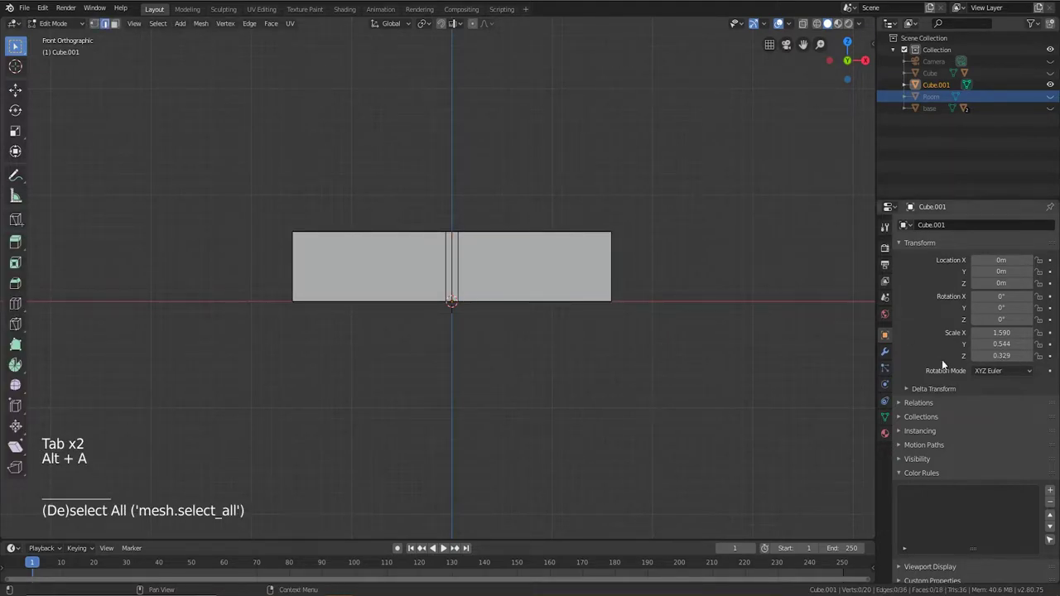
pyautogui.click(803, 24)
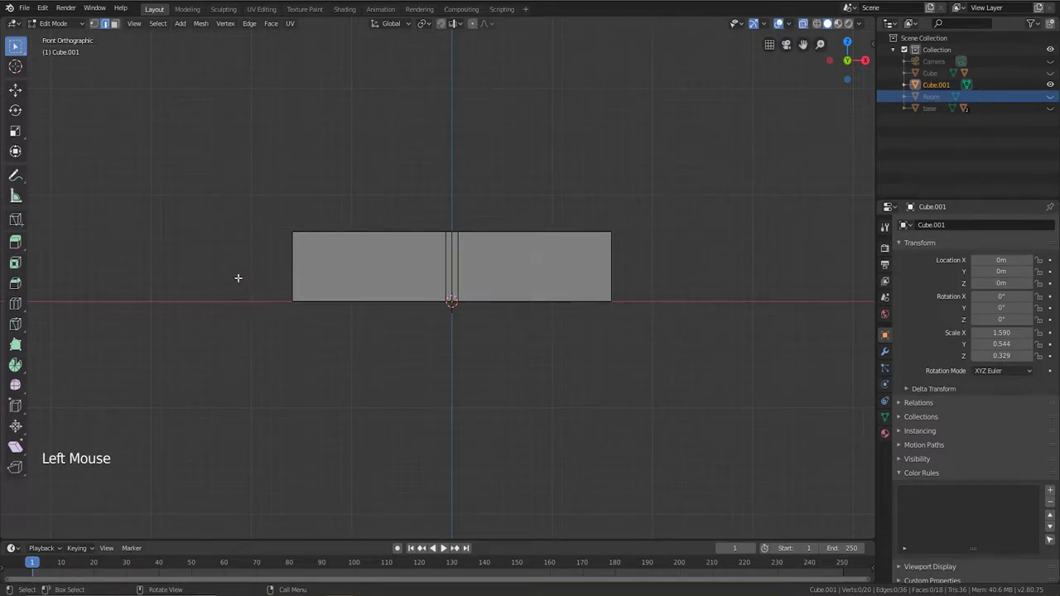
pyautogui.press('b')
pyautogui.moveTo(253, 182); pyautogui.dragTo(448, 413)
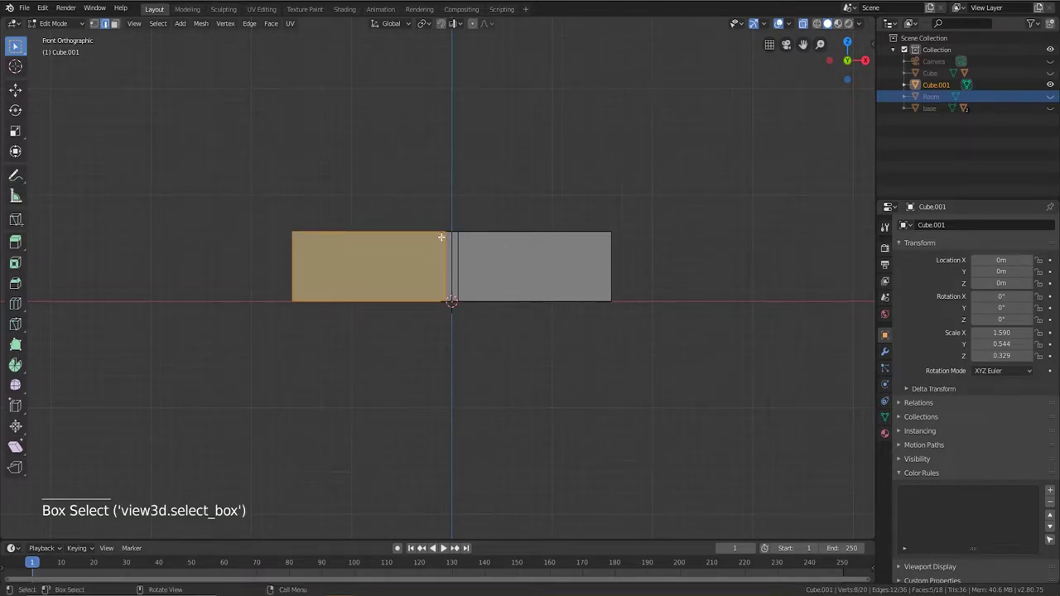
pyautogui.moveTo(384, 340); pyautogui.dragTo(384, 362, button='middle')
pyautogui.press('Delete')
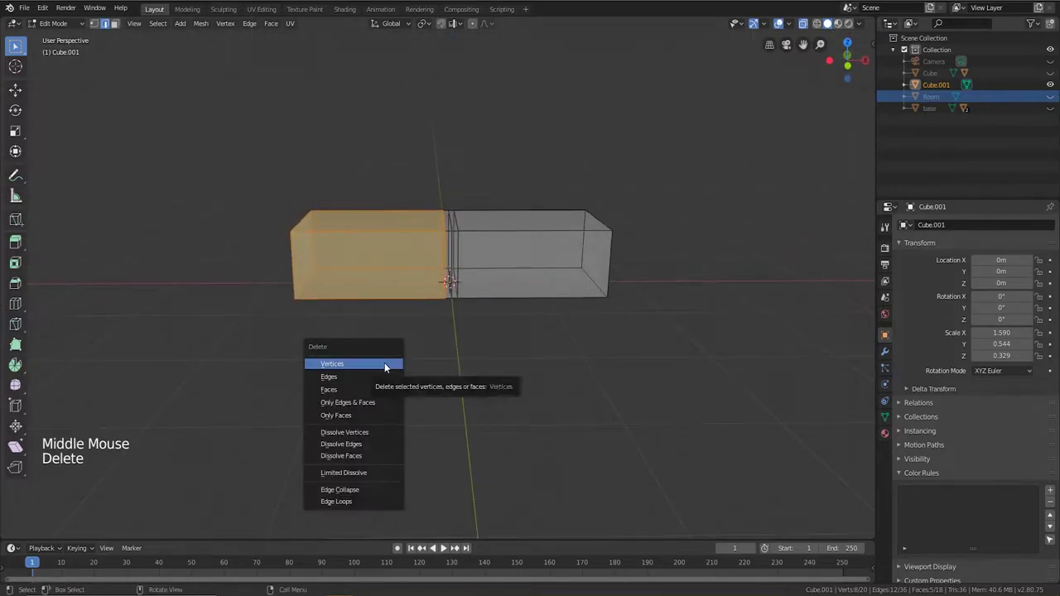
pyautogui.click(384, 363)
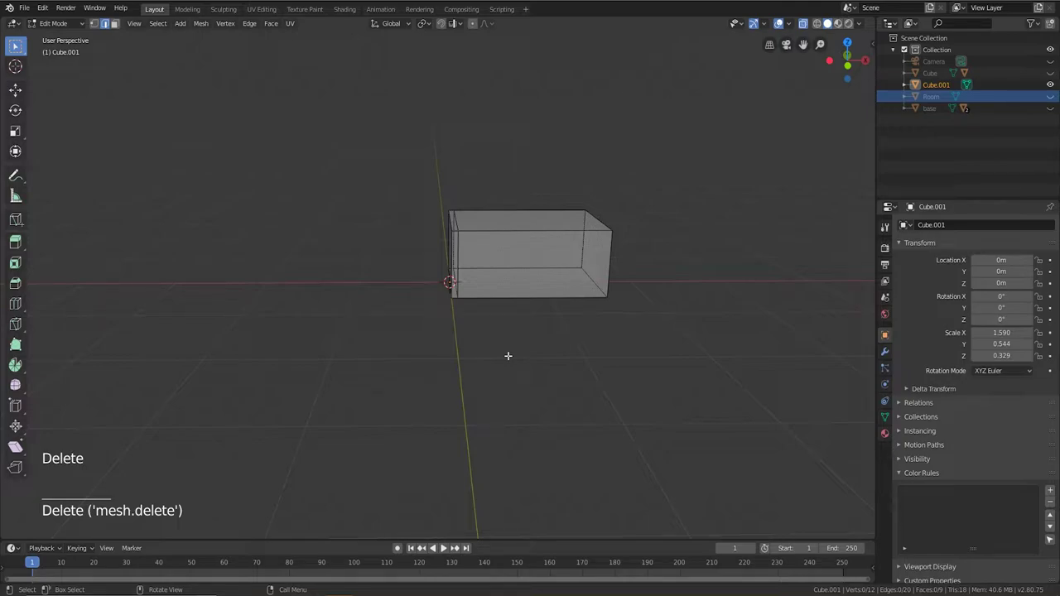
pyautogui.press('KP_1')
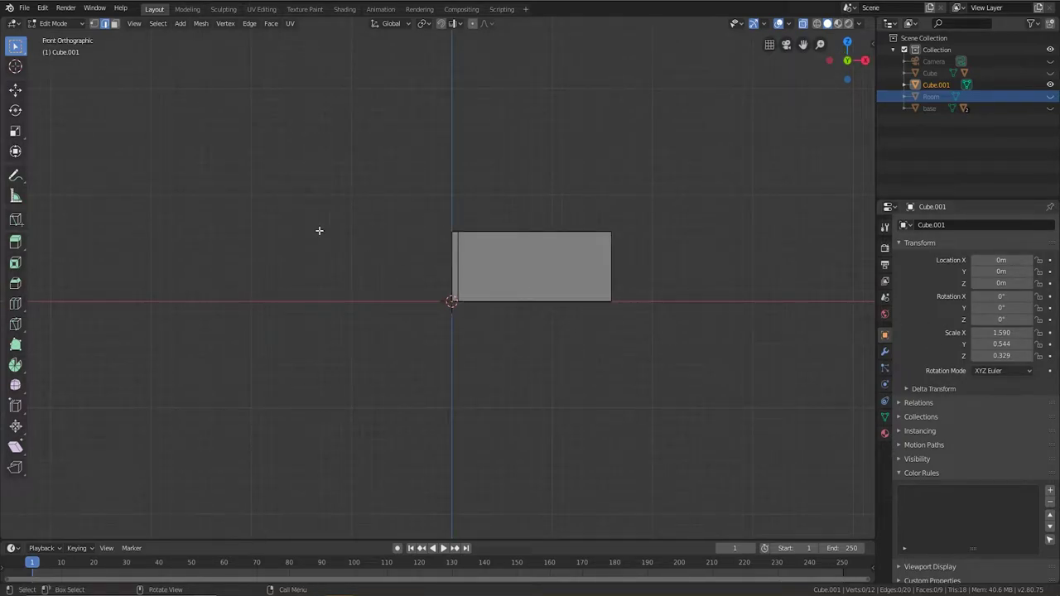
# - Add a Mirror modifier to the box with Clipping and On Cage enabled
pyautogui.click(884, 351)
pyautogui.click(960, 226)
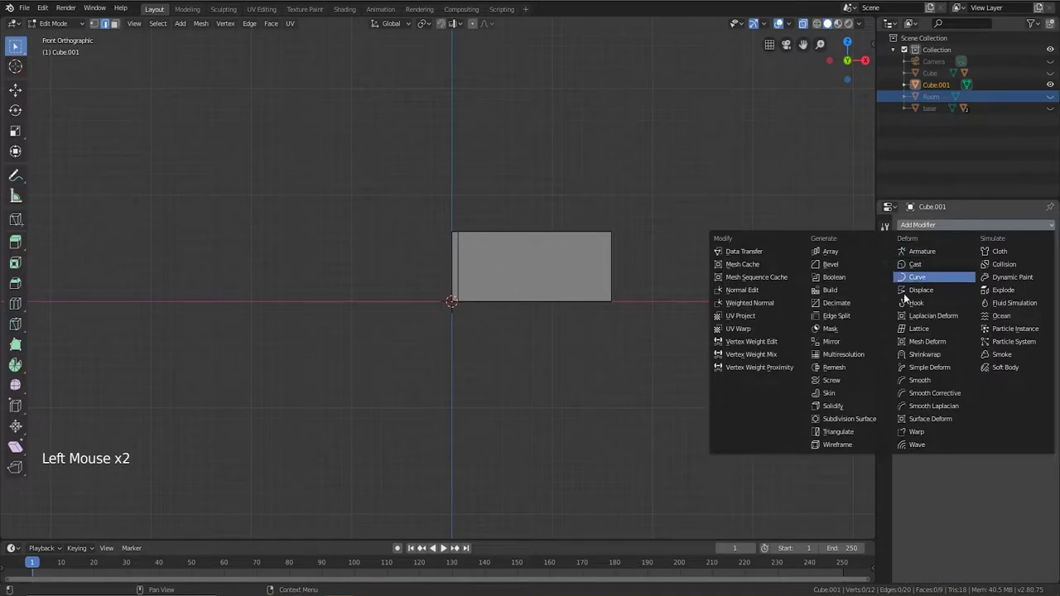
pyautogui.click(831, 342)
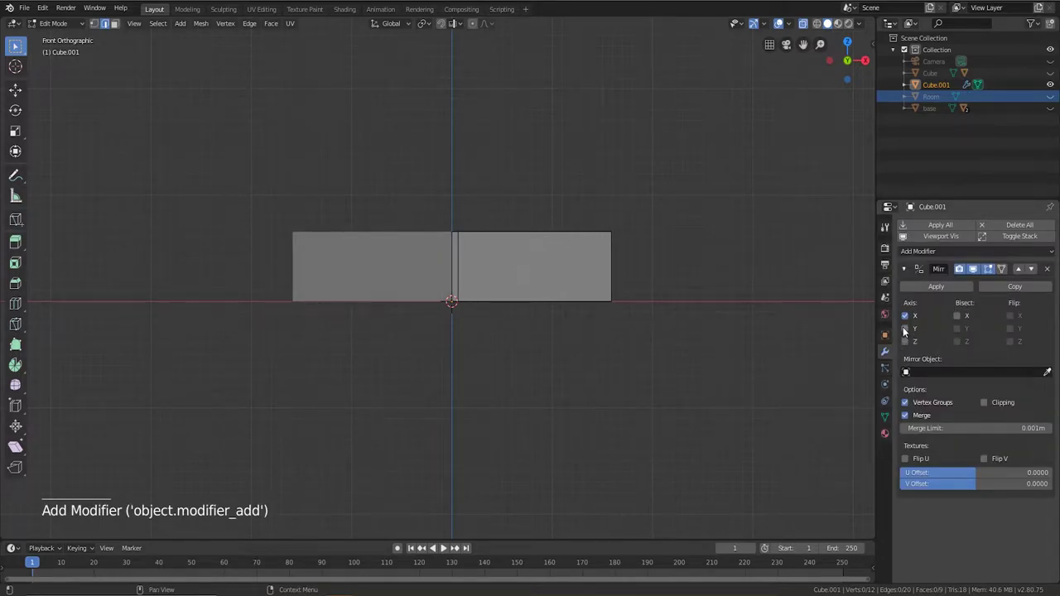
pyautogui.click(985, 403)
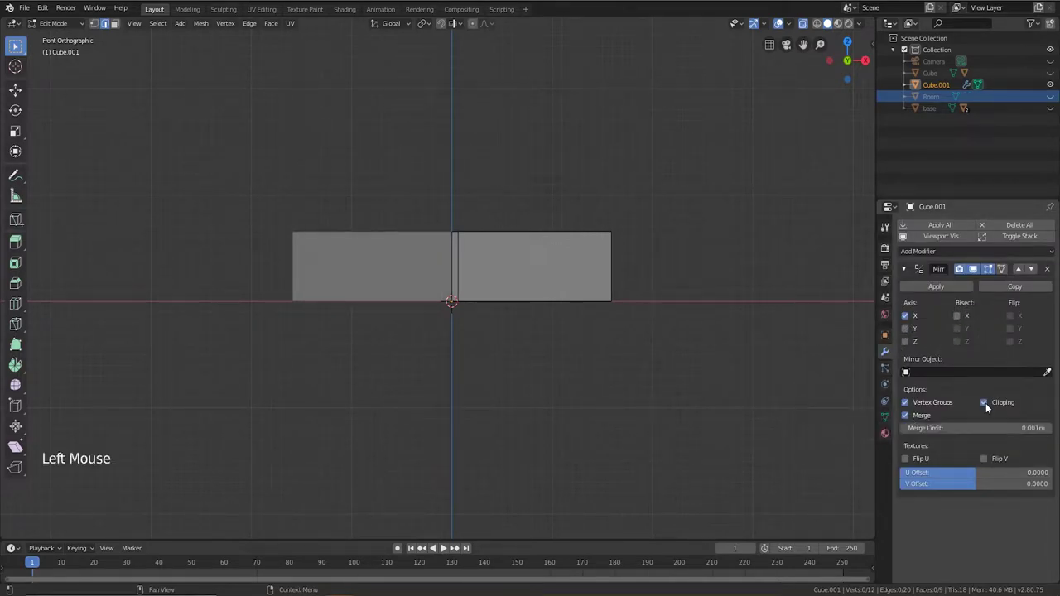
pyautogui.click(1005, 271)
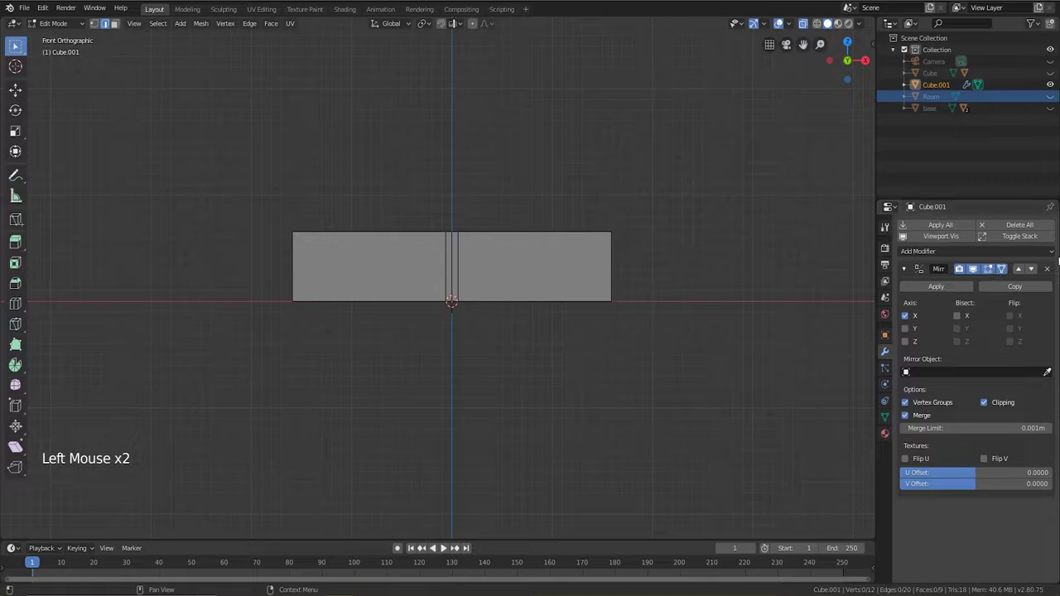
# - Switch to face select mode and select the box's front faces
pyautogui.moveTo(610, 379)
pyautogui.mouseDown(button='middle')
pyautogui.moveTo(582, 402)
pyautogui.moveTo(611, 372)
pyautogui.moveTo(603, 380)
pyautogui.mouseUp(button='middle')
pyautogui.click(115, 24)
pyautogui.doubleClick(545, 262)
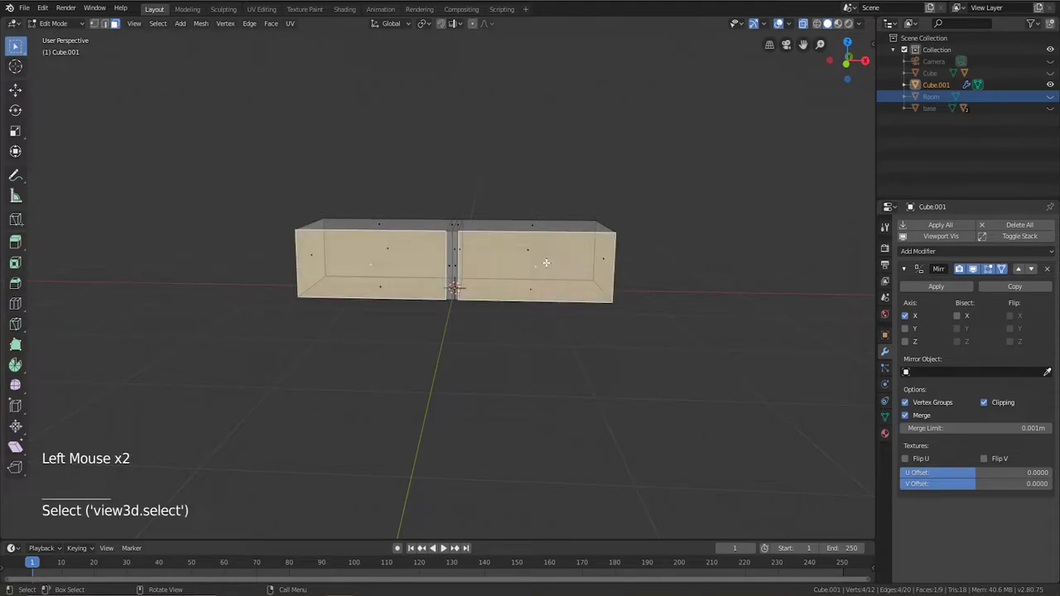
# - Inset the front faces by about 0.030 m and scale them to 0.916 along Z
pyautogui.press('KP_1')
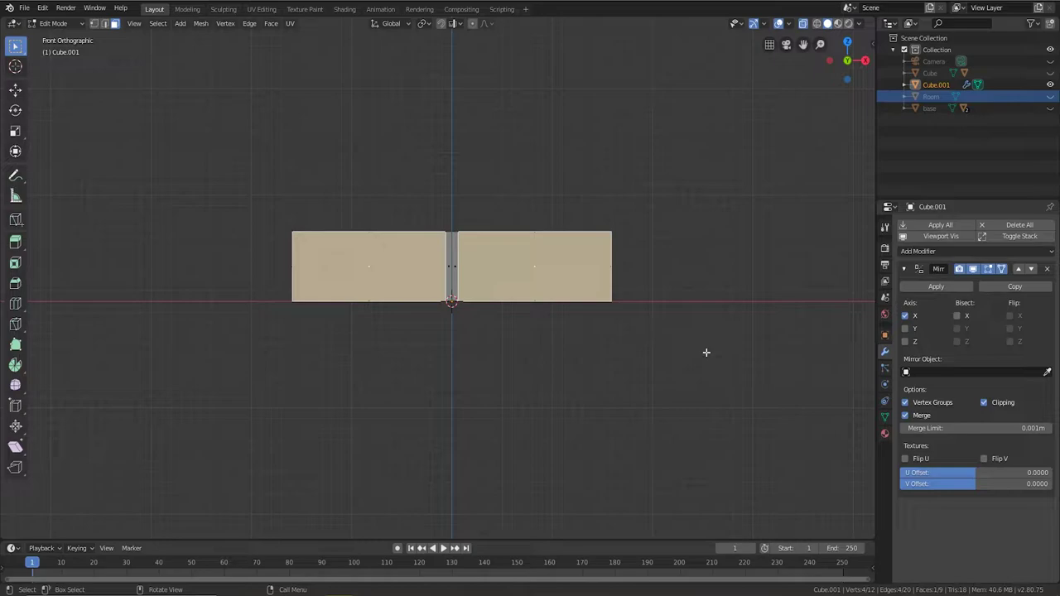
pyautogui.press('i')
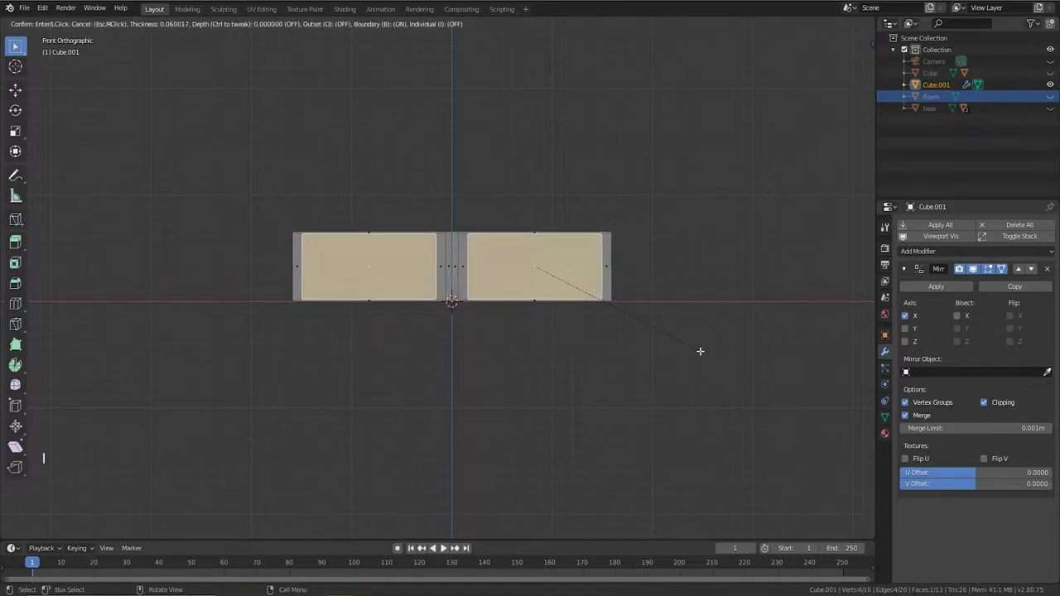
pyautogui.click(702, 353)
pyautogui.moveTo(702, 353); pyautogui.dragTo(629, 373, button='middle')
pyautogui.press('s')
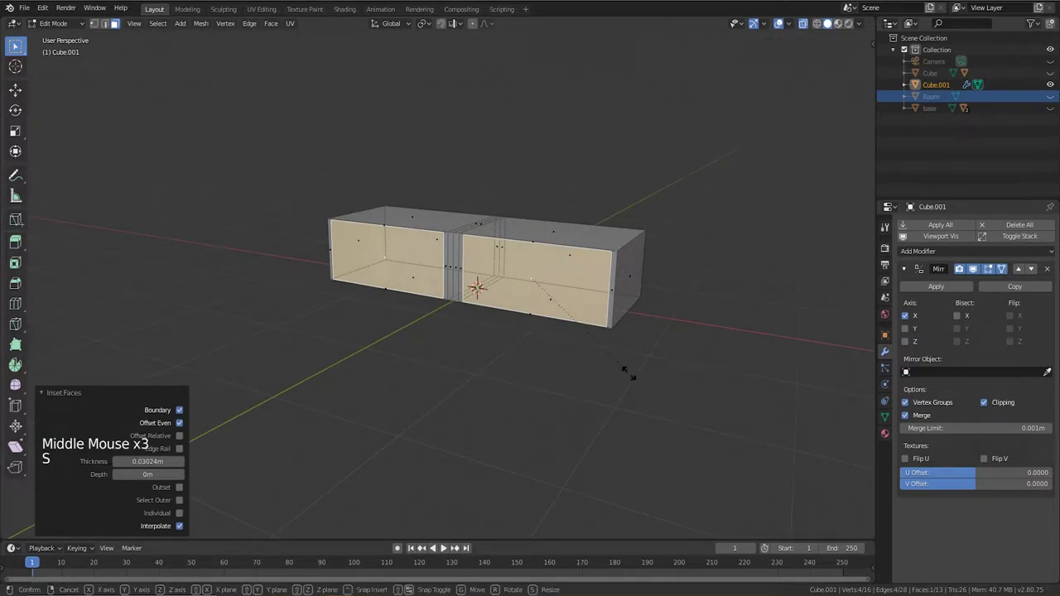
pyautogui.press('z')
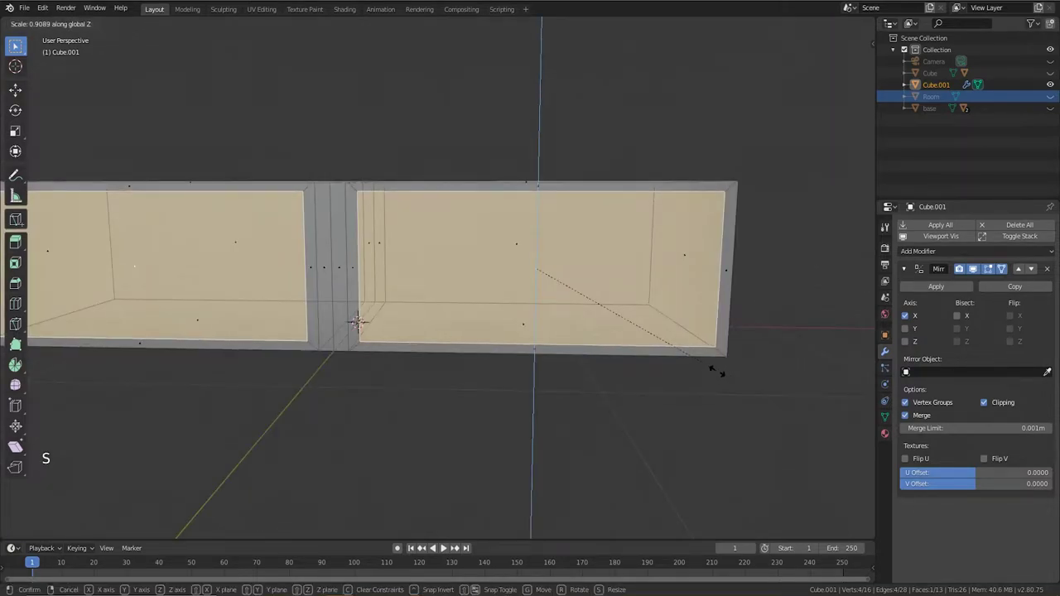
pyautogui.click(718, 372)
# - Extrude the inset front faces about -1 m inward into the cabinet
pyautogui.scroll(2, 736, 392)
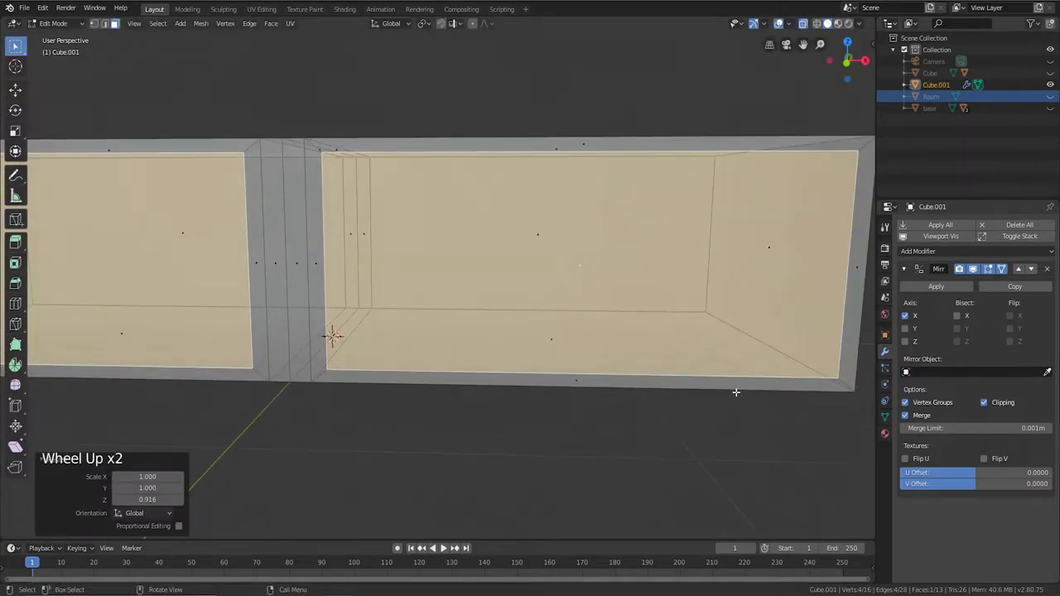
pyautogui.moveTo(736, 391); pyautogui.dragTo(646, 403, button='middle')
pyautogui.scroll(-3, 686, 398)
pyautogui.press('e')
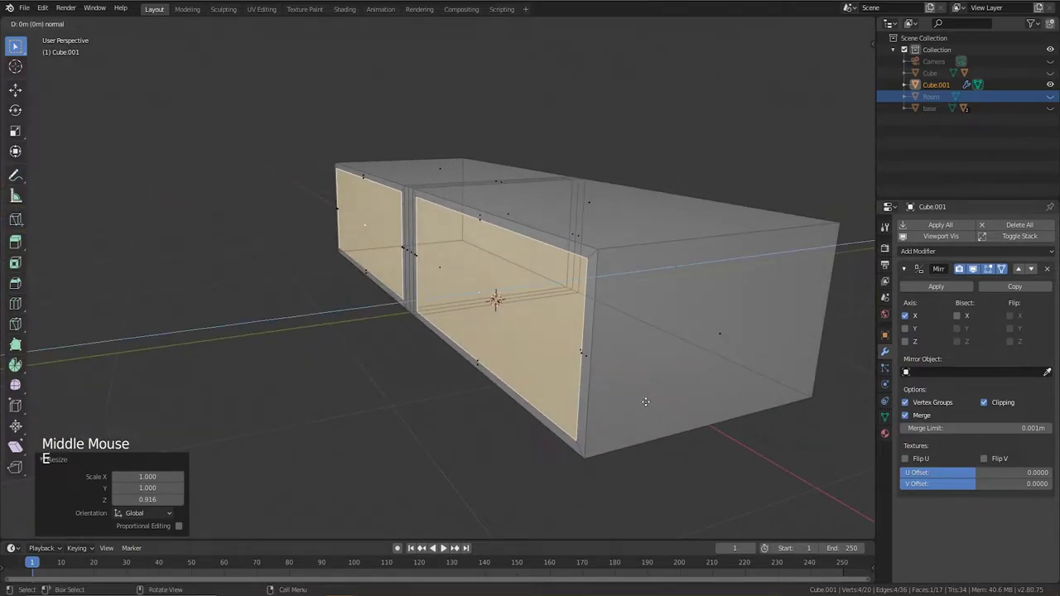
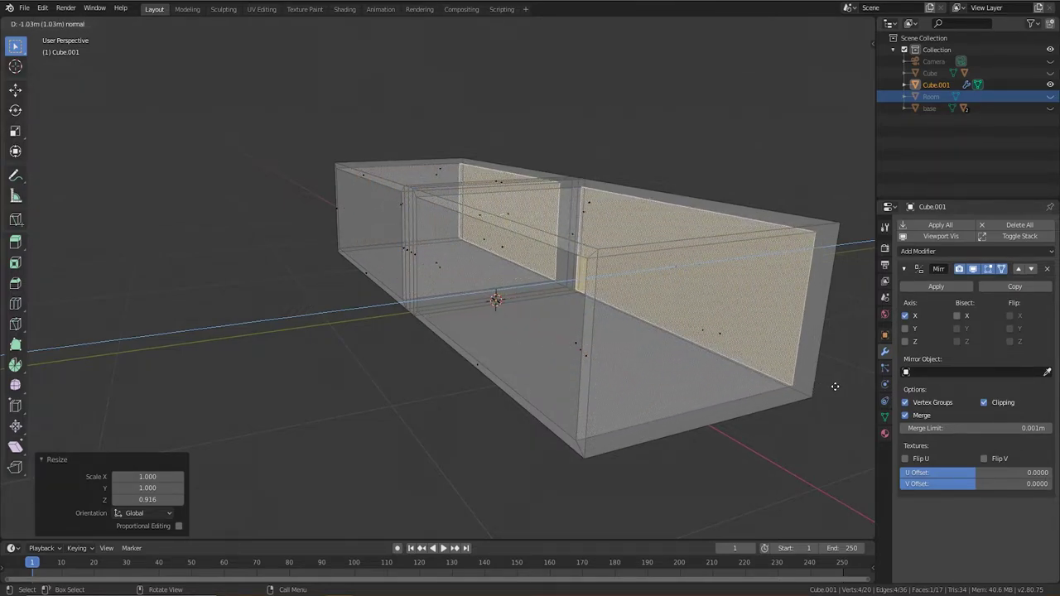
# - Add a centered horizontal loop cut around the cabinet walls and bevel it into a 0.103 m band
pyautogui.click(840, 386)
pyautogui.moveTo(839, 385); pyautogui.dragTo(698, 390, button='middle')
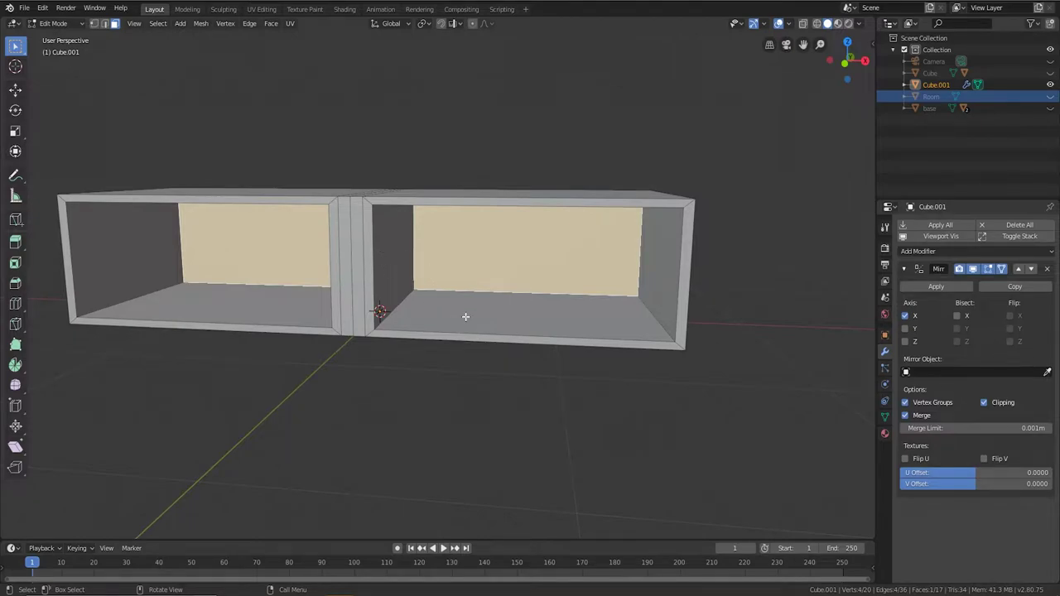
pyautogui.moveTo(465, 316); pyautogui.dragTo(486, 314, button='middle')
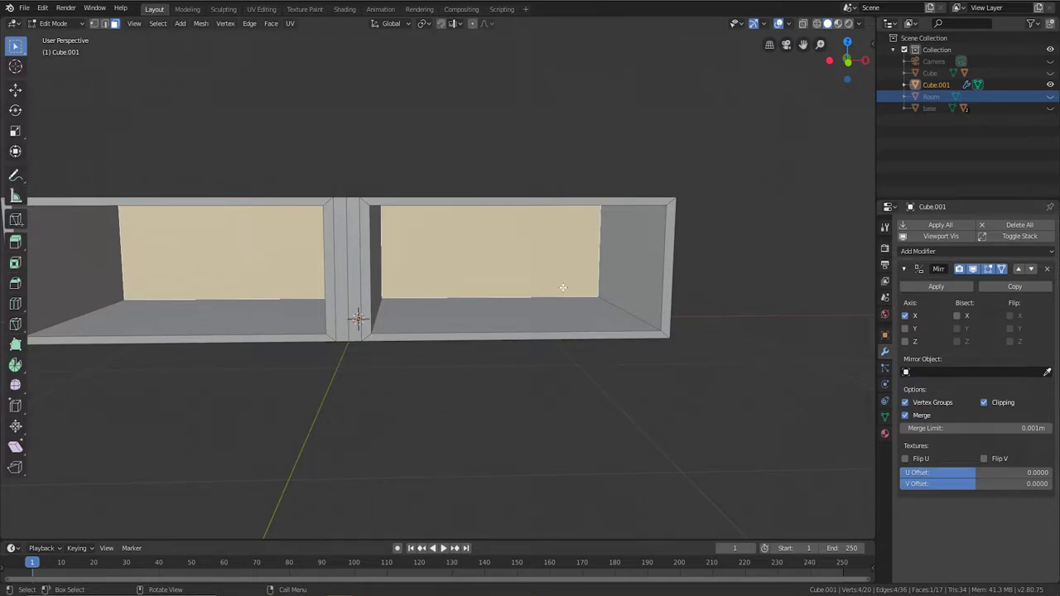
pyautogui.moveTo(399, 233); pyautogui.dragTo(384, 265, button='middle')
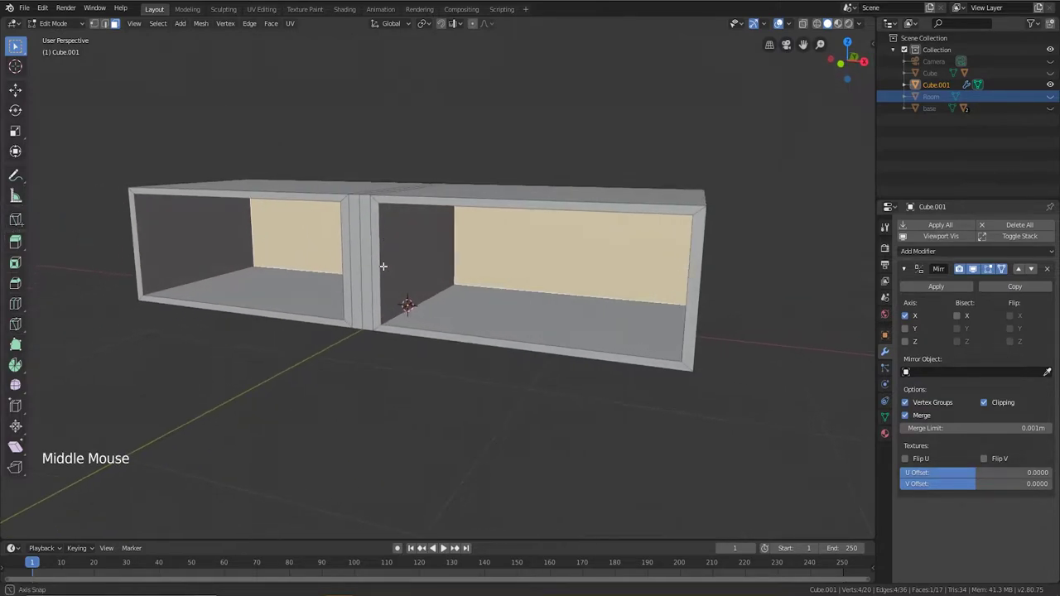
pyautogui.hotkey('ctrl', 'r')
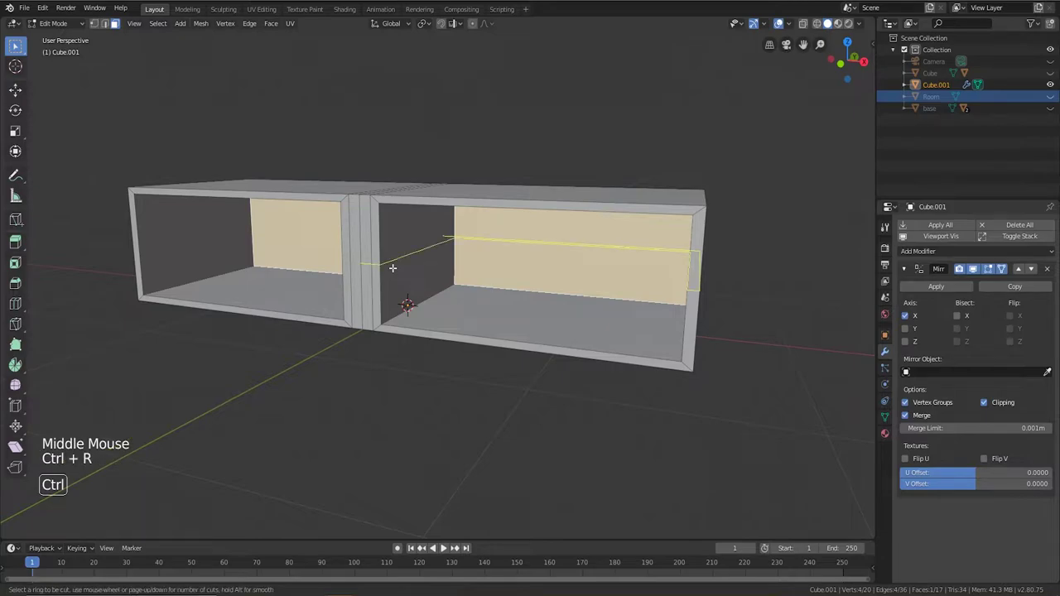
pyautogui.click(392, 267)
pyautogui.rightClick(392, 265)
pyautogui.moveTo(392, 265); pyautogui.dragTo(622, 369, button='middle')
pyautogui.hotkey('ctrl', 'b')
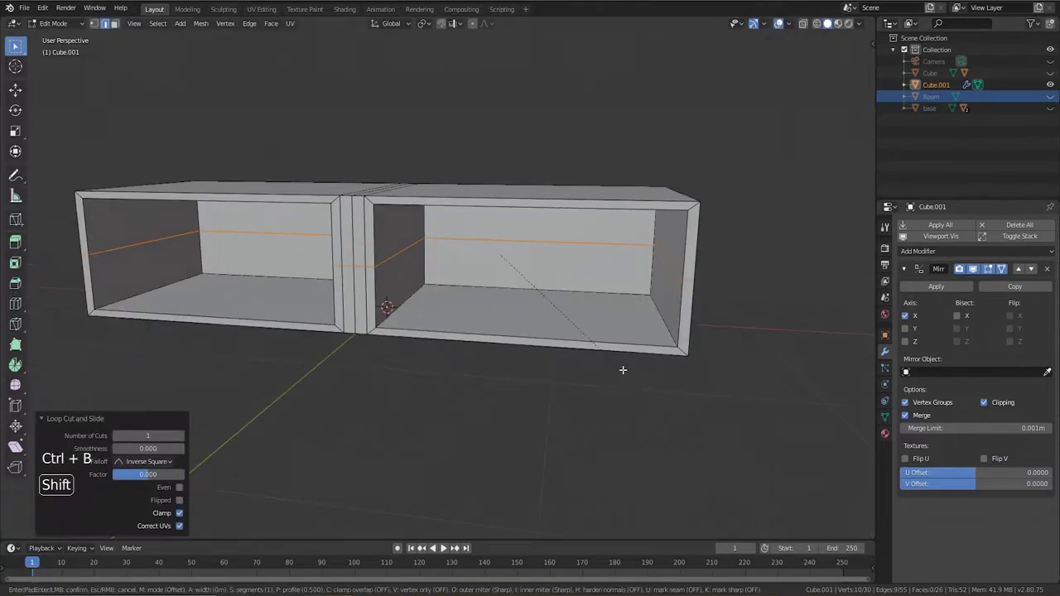
pyautogui.click(736, 521)
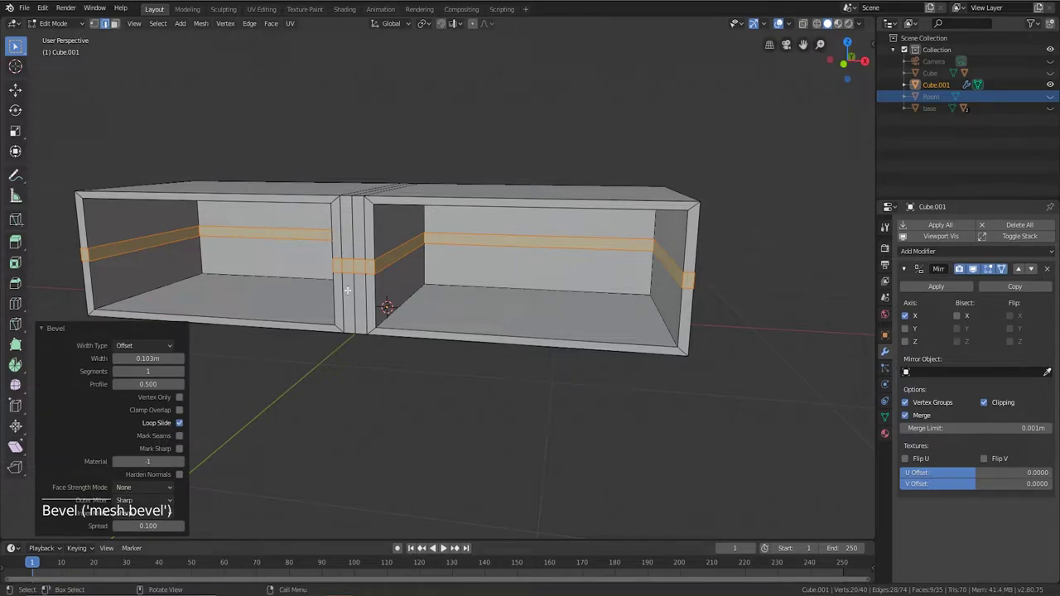
# - Select the band faces in face mode and bring up the delete options
pyautogui.click(117, 24)
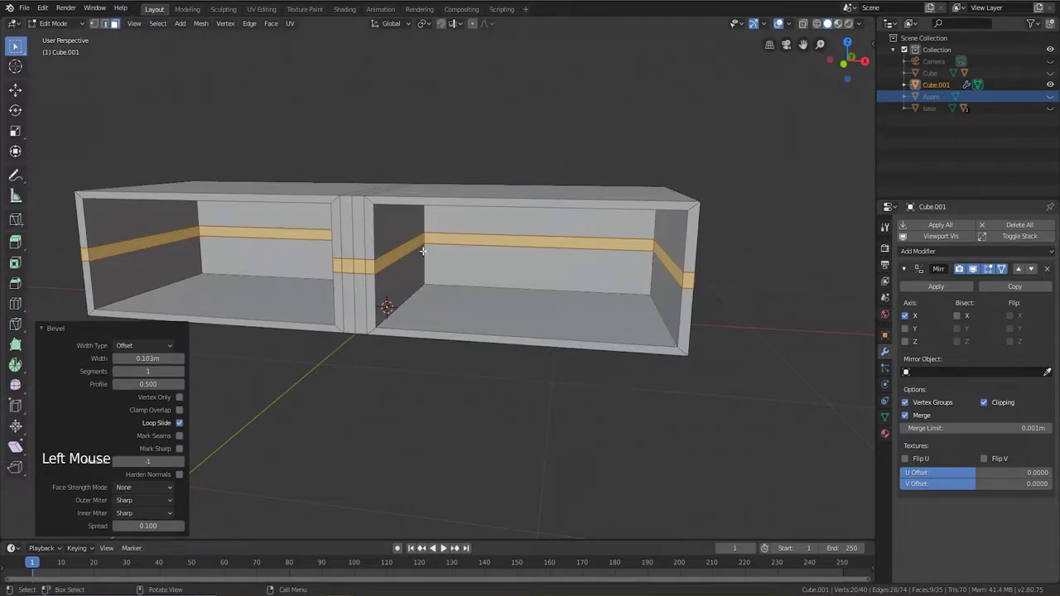
pyautogui.keyDown('shift'); pyautogui.click(501, 238); pyautogui.keyUp('shift')
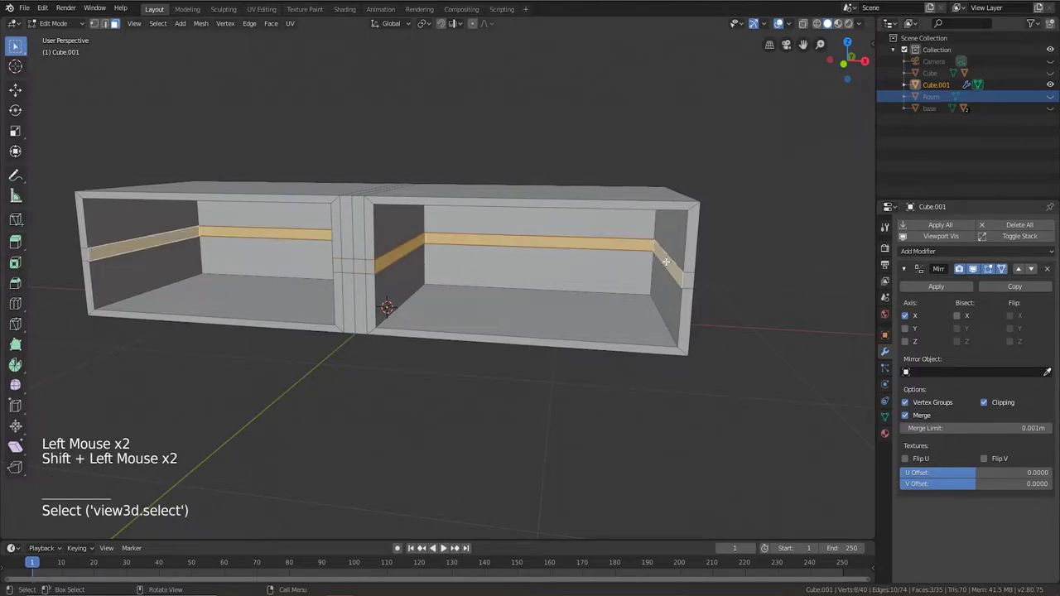
pyautogui.press('Delete')
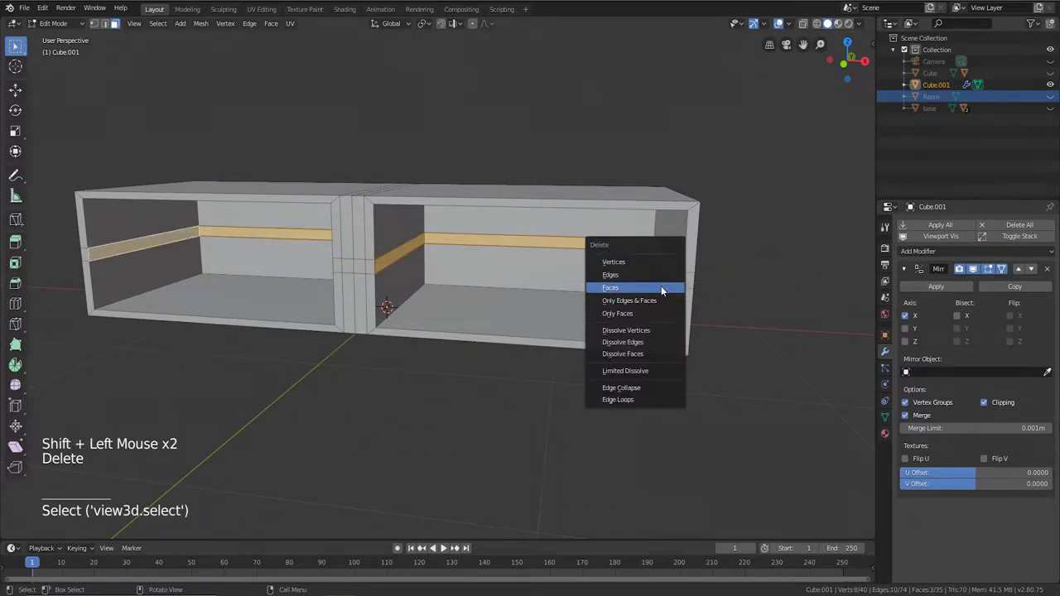
# - Delete the band faces, then fill the first shelf face from the gap edges
pyautogui.click(666, 288)
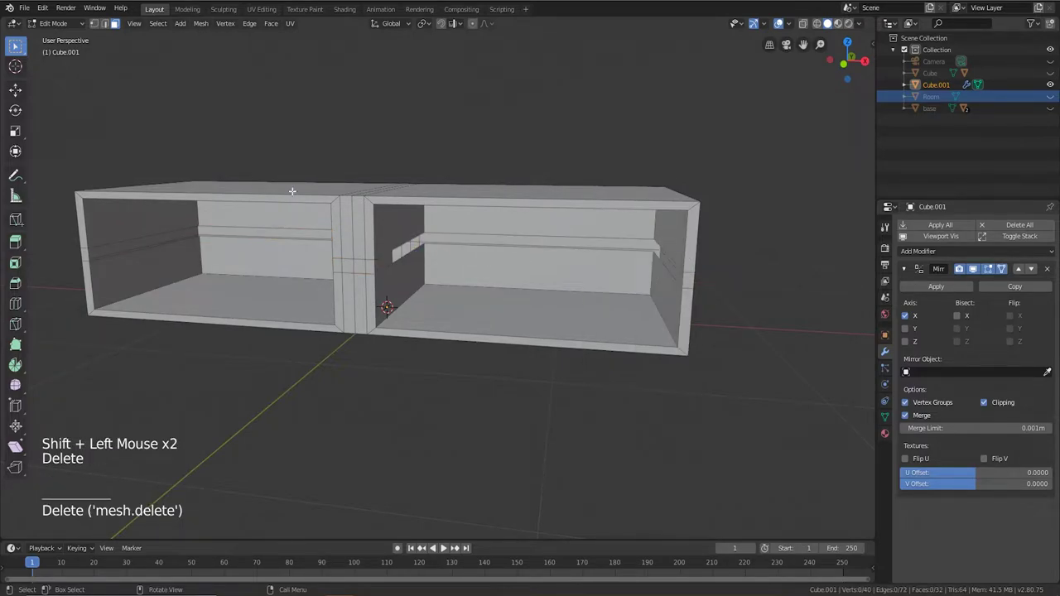
pyautogui.click(105, 25)
pyautogui.click(395, 244)
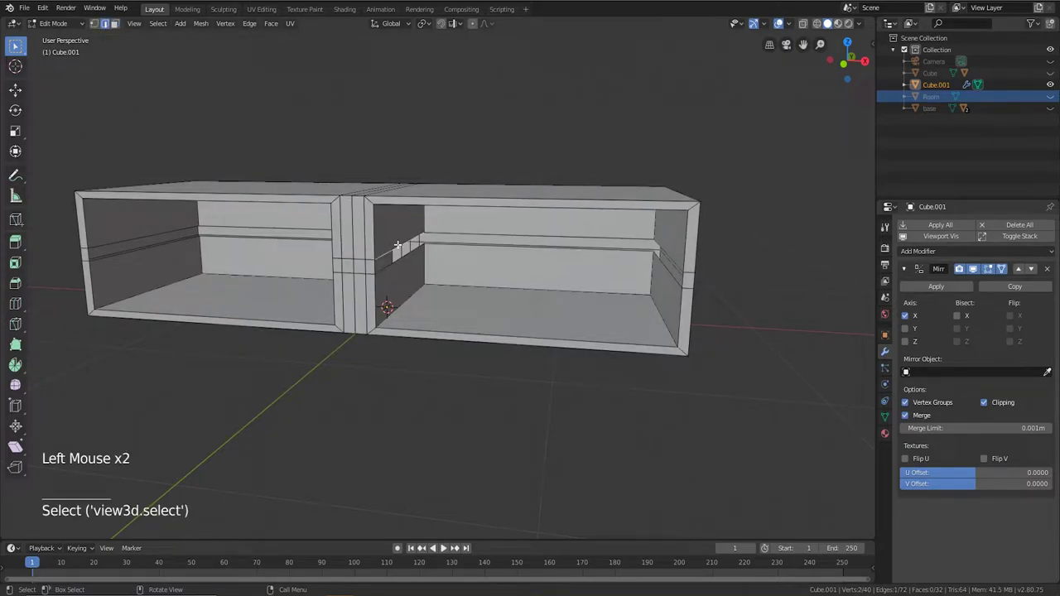
pyautogui.keyDown('shift'); pyautogui.click(489, 238); pyautogui.keyUp('shift')
pyautogui.moveTo(548, 326); pyautogui.dragTo(591, 277, button='middle')
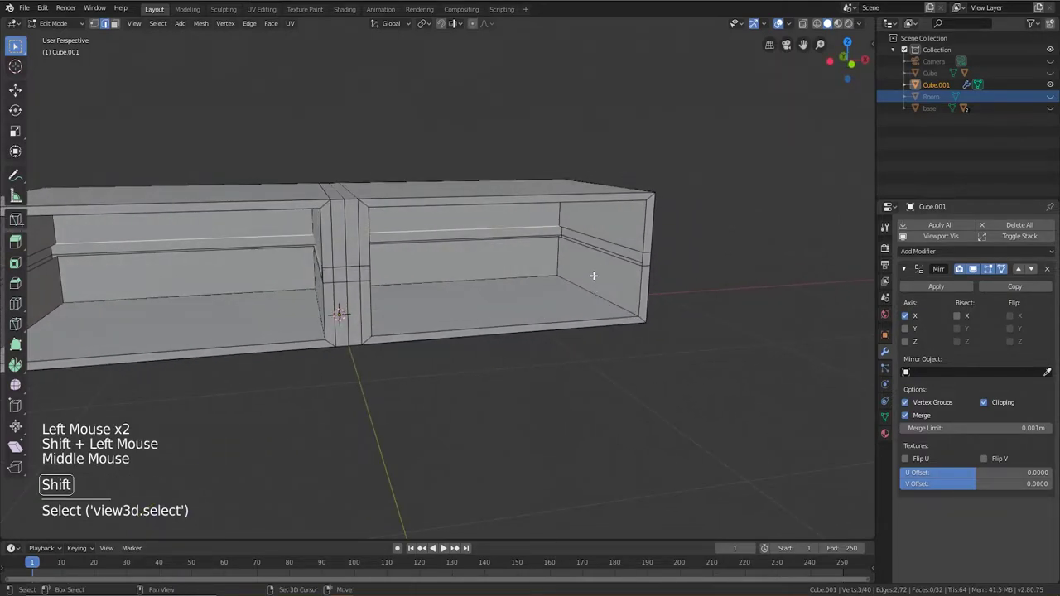
pyautogui.keyDown('shift'); pyautogui.click(611, 245); pyautogui.keyUp('shift')
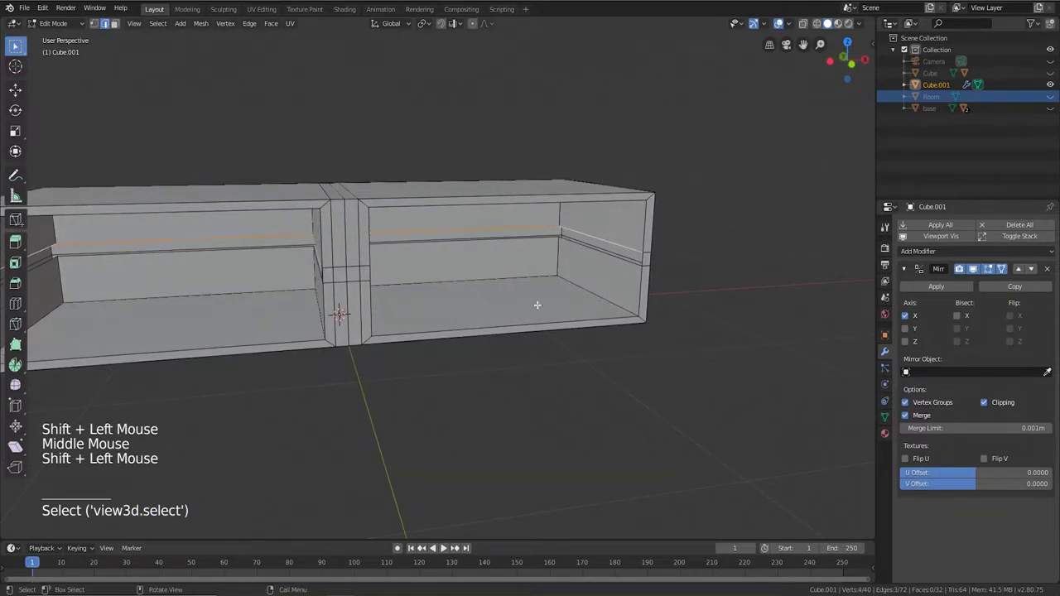
pyautogui.press('f')
# - Fill a second shelf face on the right from three selected shelf edges
pyautogui.moveTo(516, 290); pyautogui.dragTo(480, 279, button='middle')
pyautogui.scroll(1, 493, 290)
pyautogui.click(438, 309)
pyautogui.keyDown('shift'); pyautogui.click(482, 274); pyautogui.keyUp('shift')
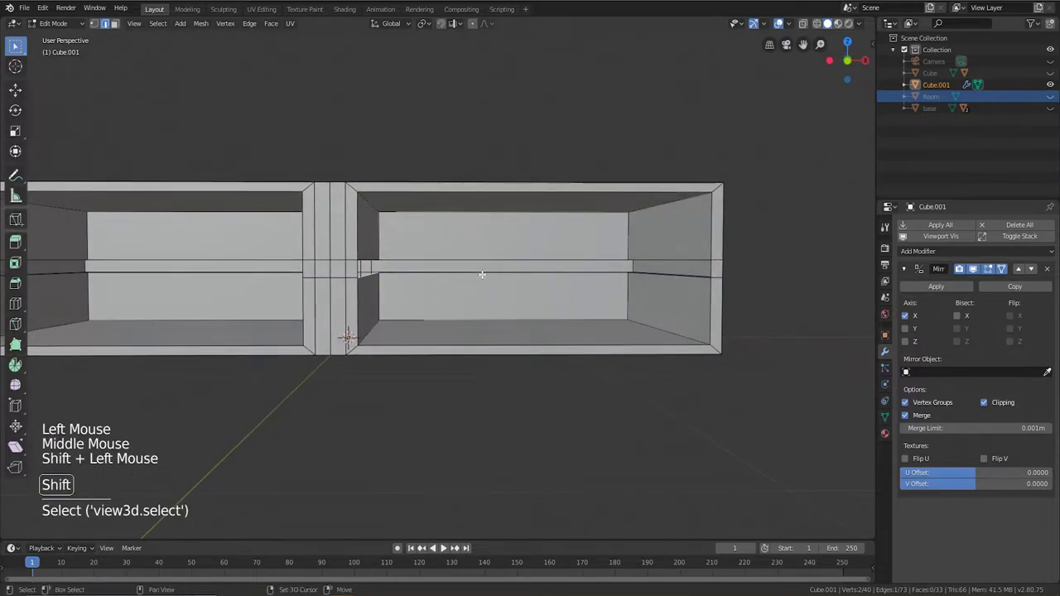
pyautogui.keyDown('shift'); pyautogui.click(657, 273); pyautogui.keyUp('shift')
pyautogui.moveTo(611, 308); pyautogui.dragTo(632, 279, button='middle')
pyautogui.keyDown('shift'); pyautogui.click(644, 266); pyautogui.keyUp('shift')
pyautogui.press('f')
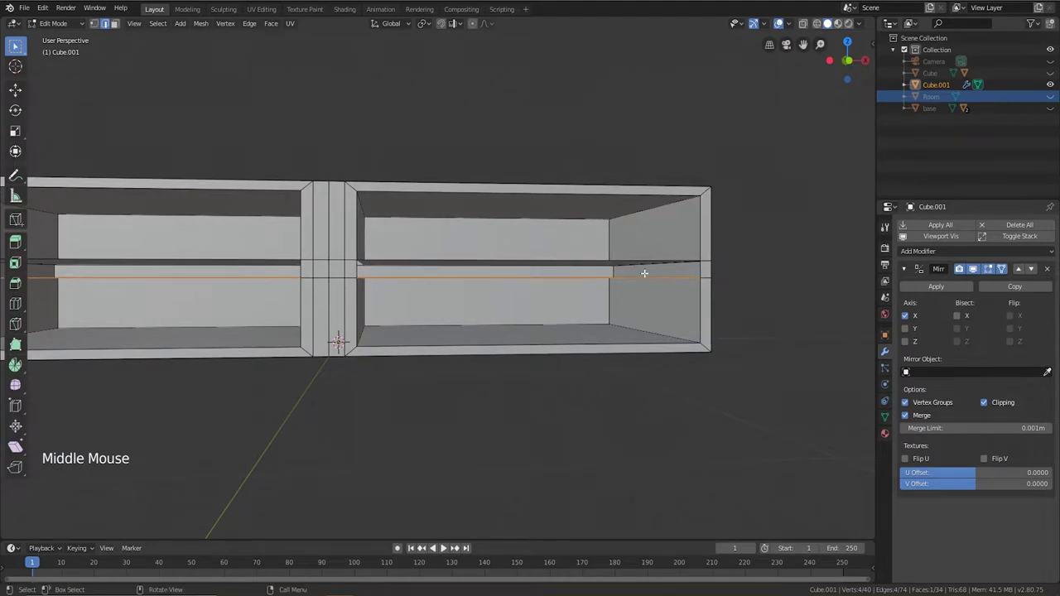
# - Fill another shelf face between newly selected shelf edges
pyautogui.moveTo(573, 293); pyautogui.dragTo(474, 269, button='middle')
pyautogui.scroll(3, 507, 315)
pyautogui.click(433, 334)
pyautogui.moveTo(433, 334); pyautogui.dragTo(436, 336, button='middle')
pyautogui.keyDown('shift'); pyautogui.click(372, 257); pyautogui.keyUp('shift')
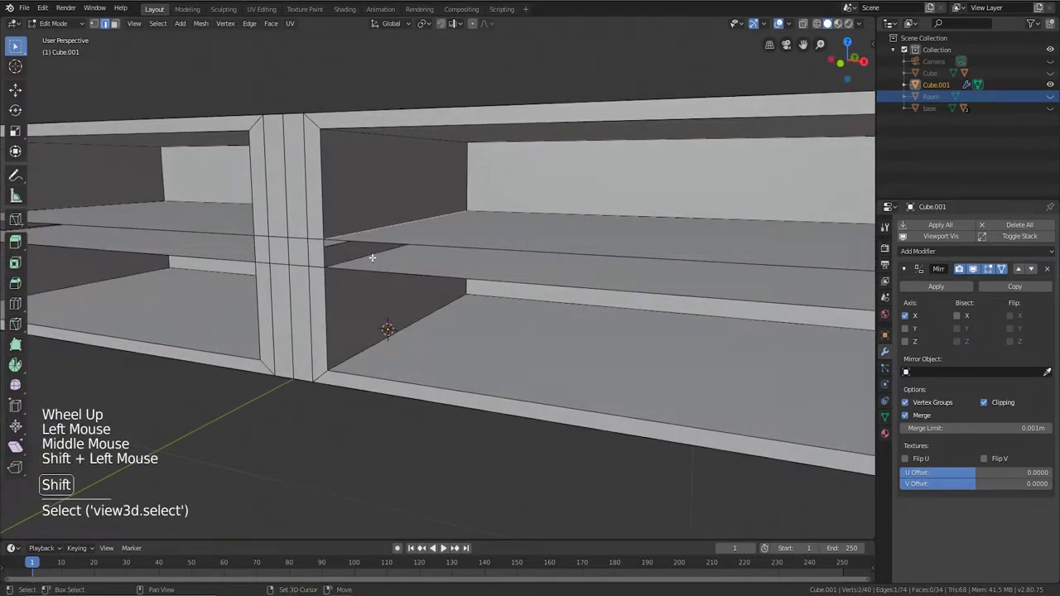
pyautogui.press('f')
# - Close the shelf front with a face from its upper and lower edges, then return to Object Mode
pyautogui.moveTo(437, 331); pyautogui.dragTo(503, 279, button='middle')
pyautogui.click(525, 246)
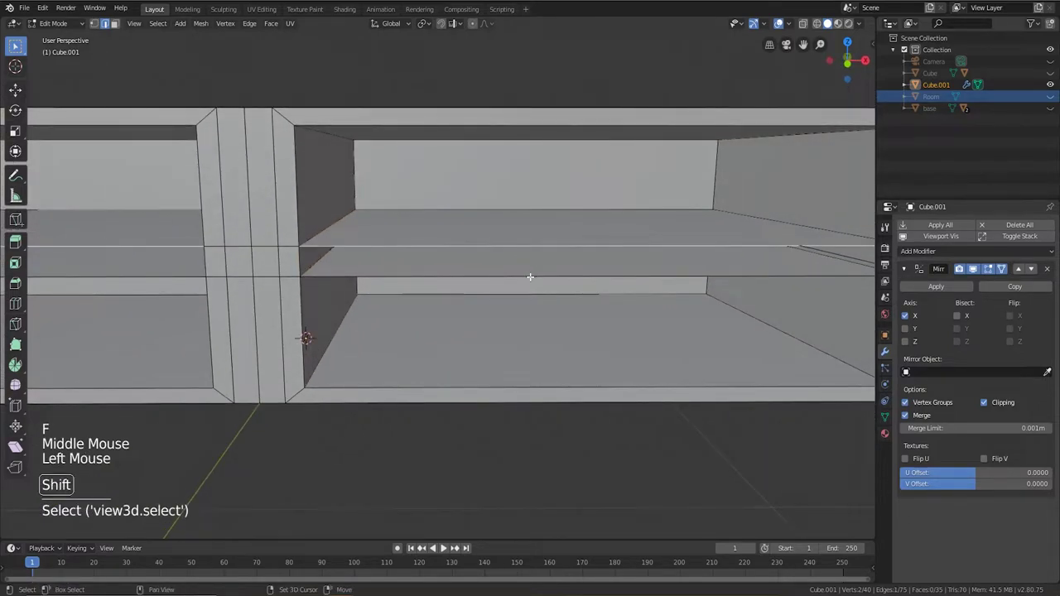
pyautogui.keyDown('shift'); pyautogui.click(530, 278); pyautogui.keyUp('shift')
pyautogui.press('f')
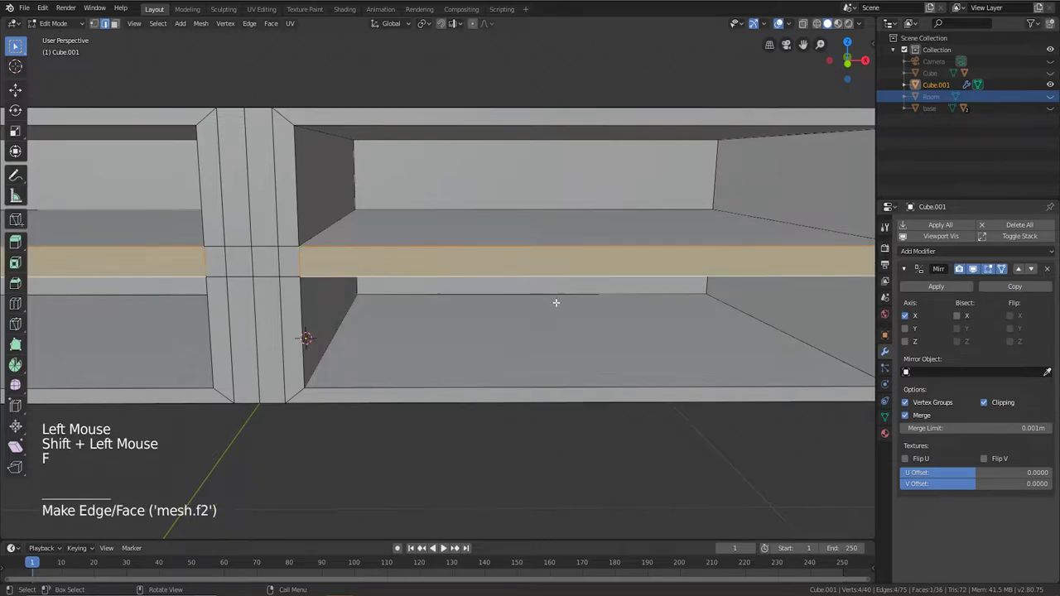
pyautogui.scroll(-4, 553, 303)
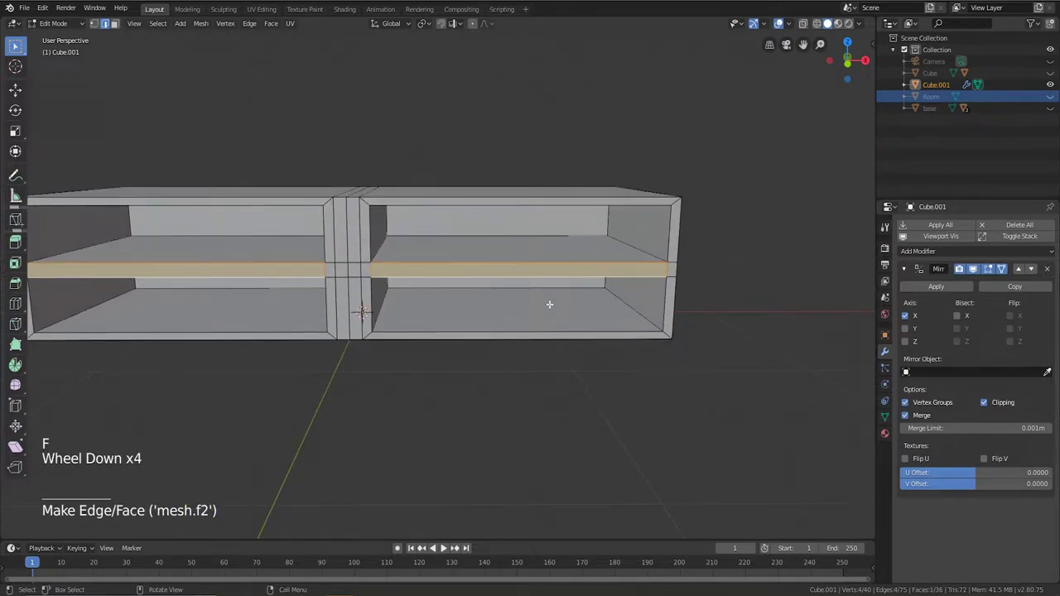
pyautogui.press('Tab')
pyautogui.moveTo(549, 304)
pyautogui.mouseDown(button='middle')
pyautogui.moveTo(485, 312)
pyautogui.moveTo(566, 311)
pyautogui.moveTo(536, 308)
pyautogui.mouseUp(button='middle')
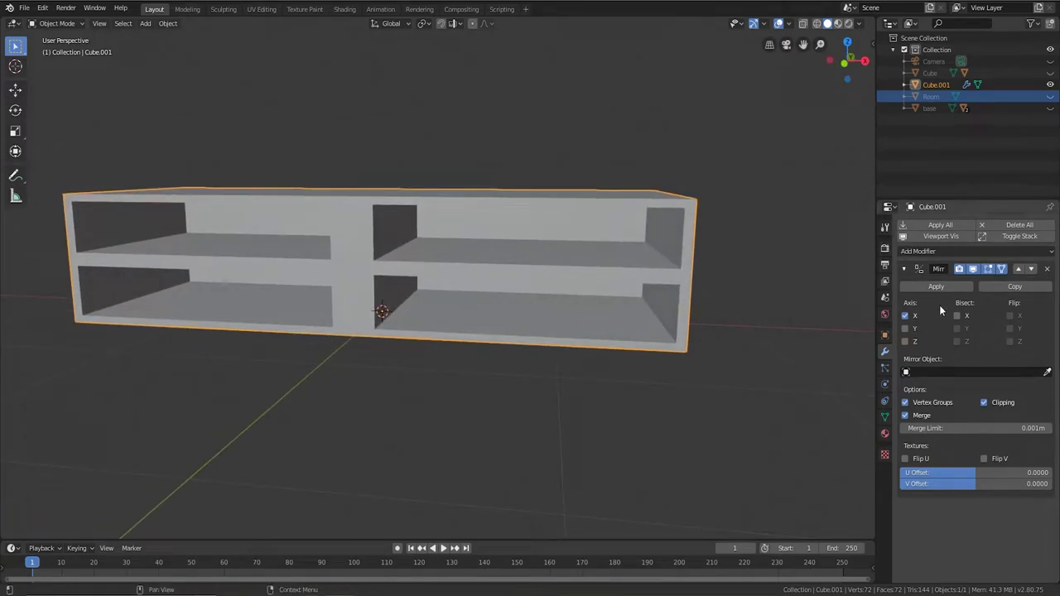
# - Apply the Mirror modifier and enter face-select Edit Mode with X-ray turned on
pyautogui.moveTo(270, 317); pyautogui.dragTo(338, 300, button='middle')
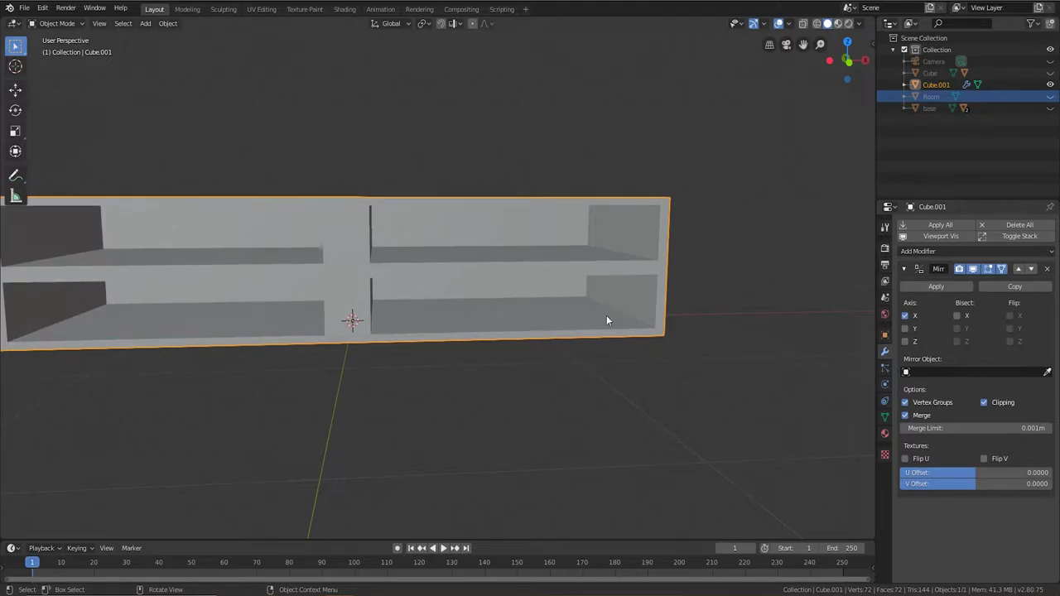
pyautogui.click(936, 287)
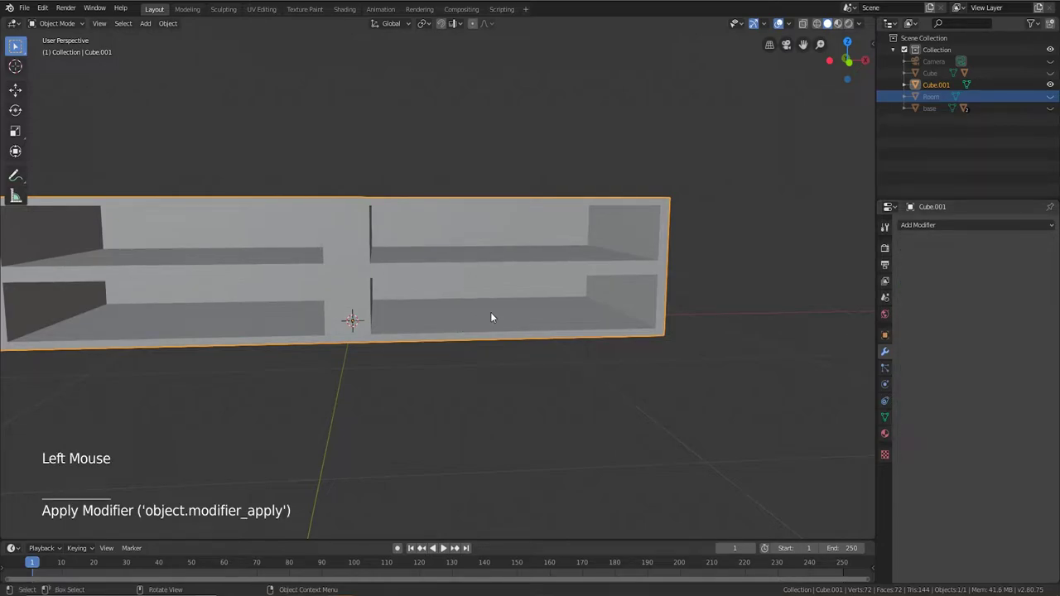
pyautogui.press('Tab')
pyautogui.moveTo(490, 312); pyautogui.dragTo(89, 58, button='middle')
pyautogui.click(114, 24)
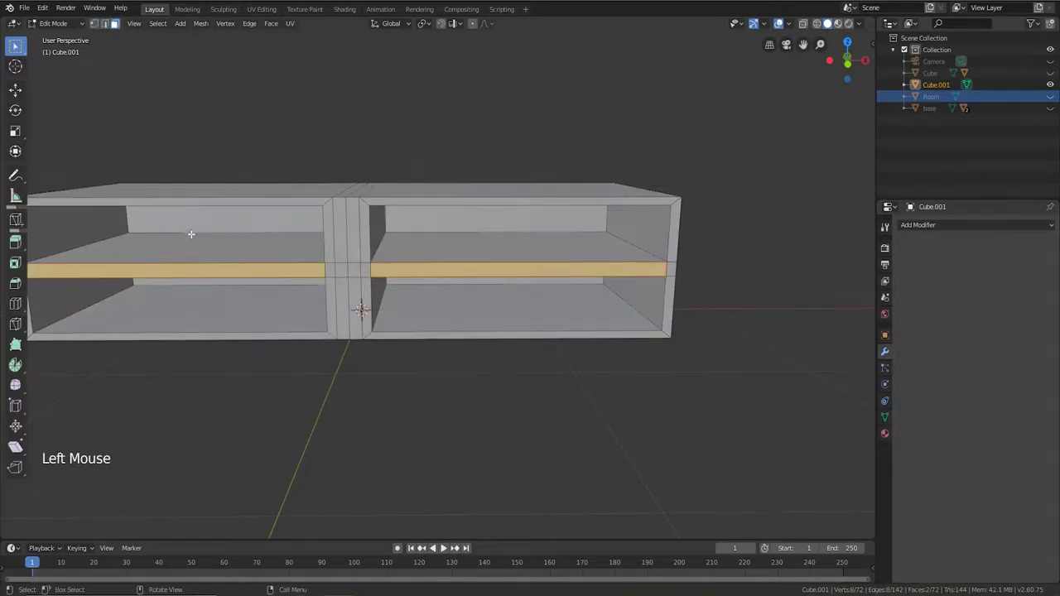
pyautogui.click(803, 24)
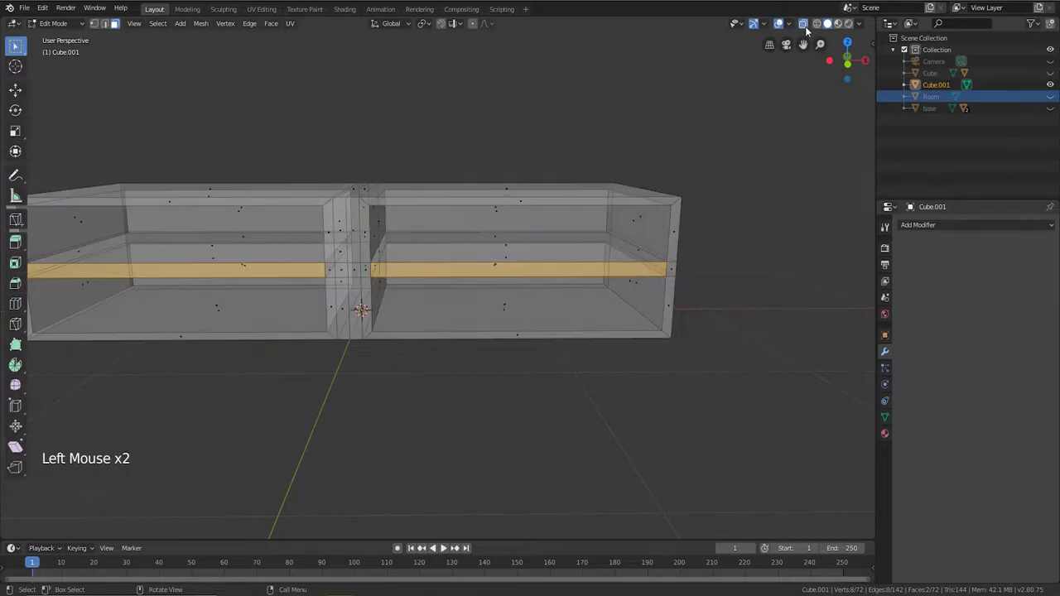
# - Box-select all the faces of the left compartment's shelf
pyautogui.moveTo(252, 273); pyautogui.dragTo(251, 289, button='middle')
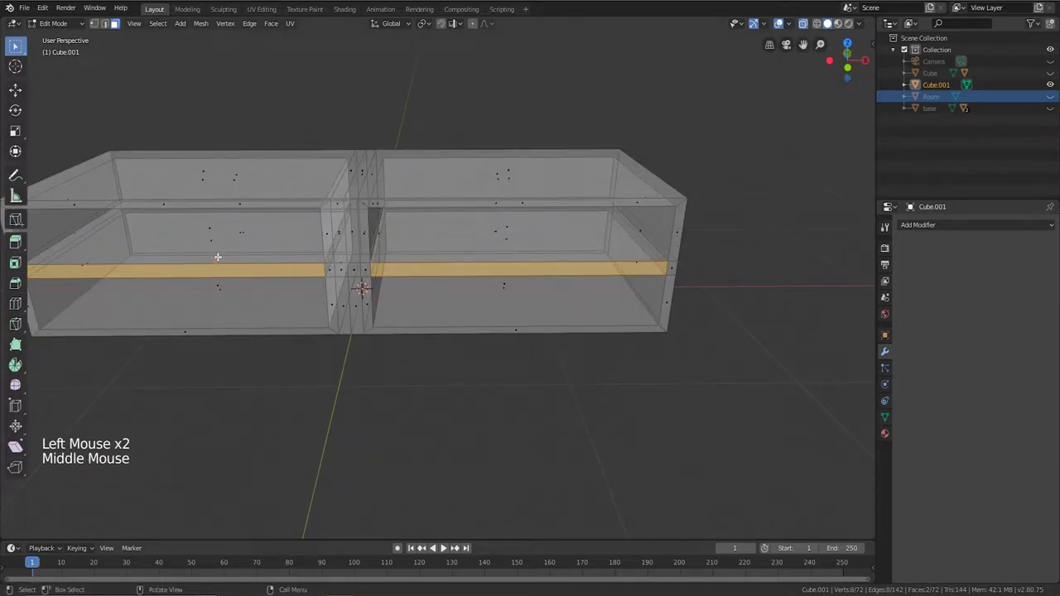
pyautogui.click(215, 236)
pyautogui.keyDown('shift'); pyautogui.click(215, 242); pyautogui.keyUp('shift')
pyautogui.moveTo(216, 239); pyautogui.dragTo(233, 270, button='middle')
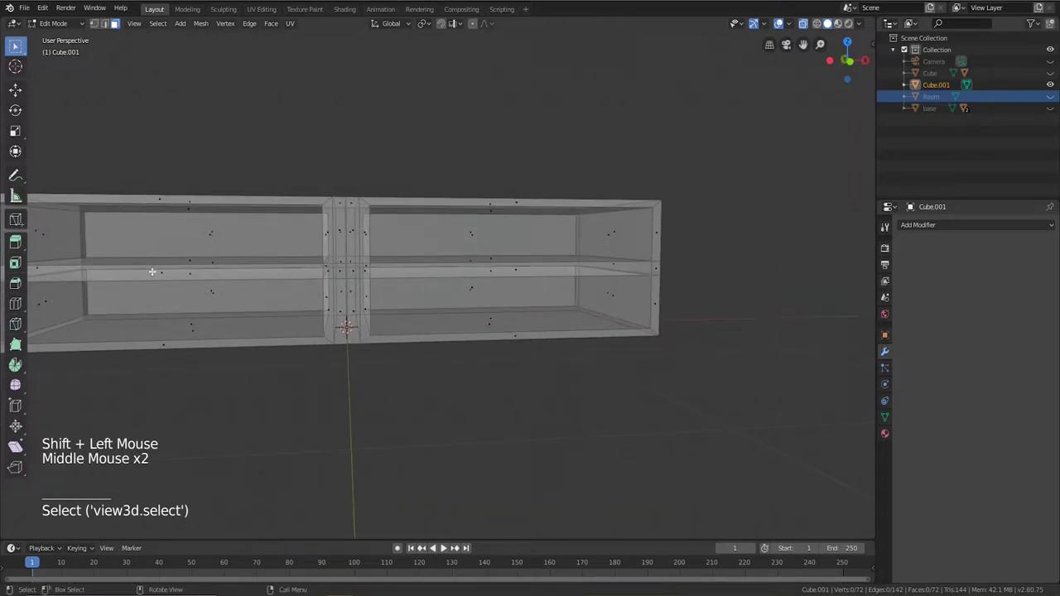
pyautogui.press('b')
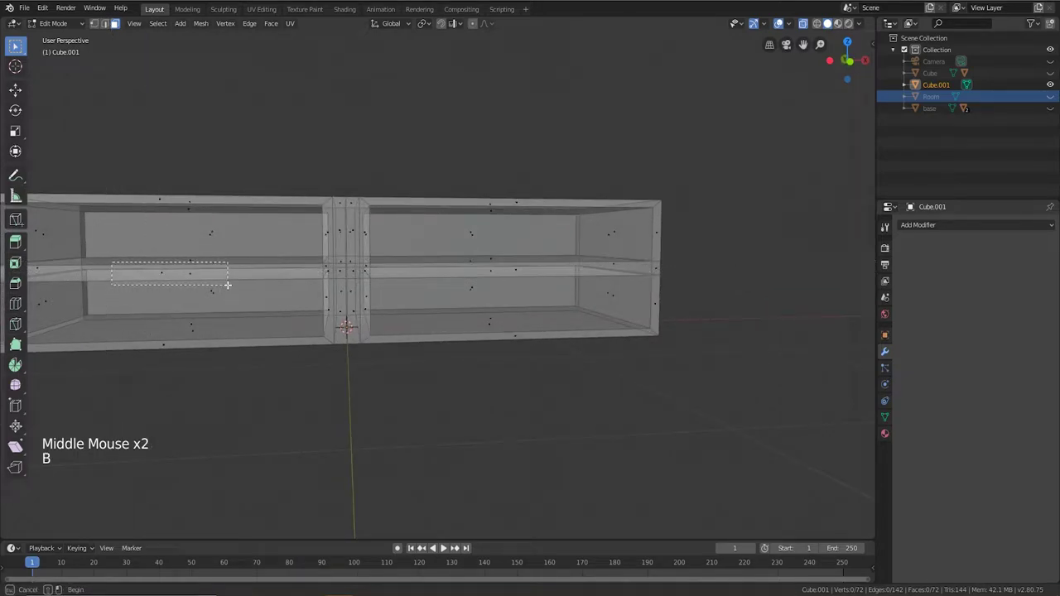
pyautogui.moveTo(228, 285); pyautogui.dragTo(225, 286)
pyautogui.moveTo(226, 285); pyautogui.dragTo(218, 316, button='middle')
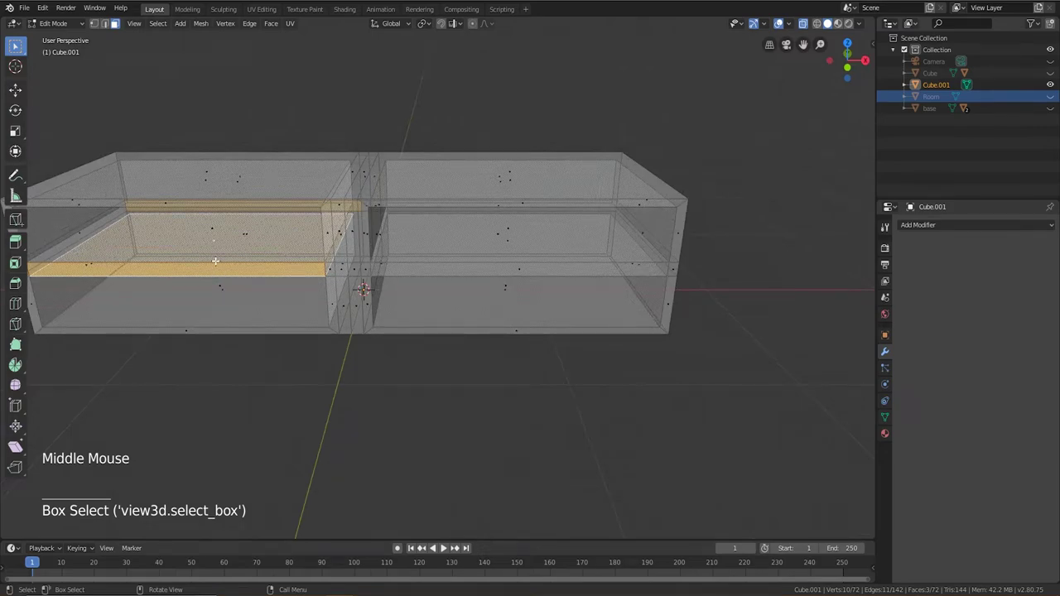
pyautogui.press('b')
pyautogui.moveTo(213, 231); pyautogui.dragTo(221, 258)
pyautogui.moveTo(221, 258); pyautogui.dragTo(279, 263, button='middle')
pyautogui.press('b')
pyautogui.moveTo(279, 268); pyautogui.dragTo(285, 275)
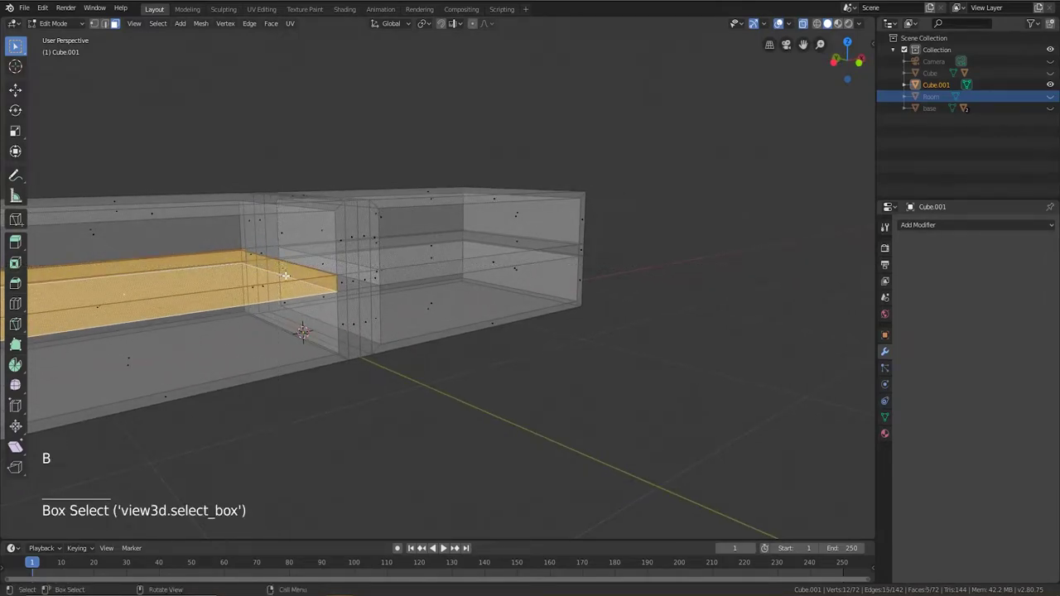
# - Turn X-ray off and lower the selected shelf 0.0702 m along Z, then leave Edit Mode
pyautogui.click(804, 24)
pyautogui.moveTo(709, 130); pyautogui.dragTo(555, 279, button='middle')
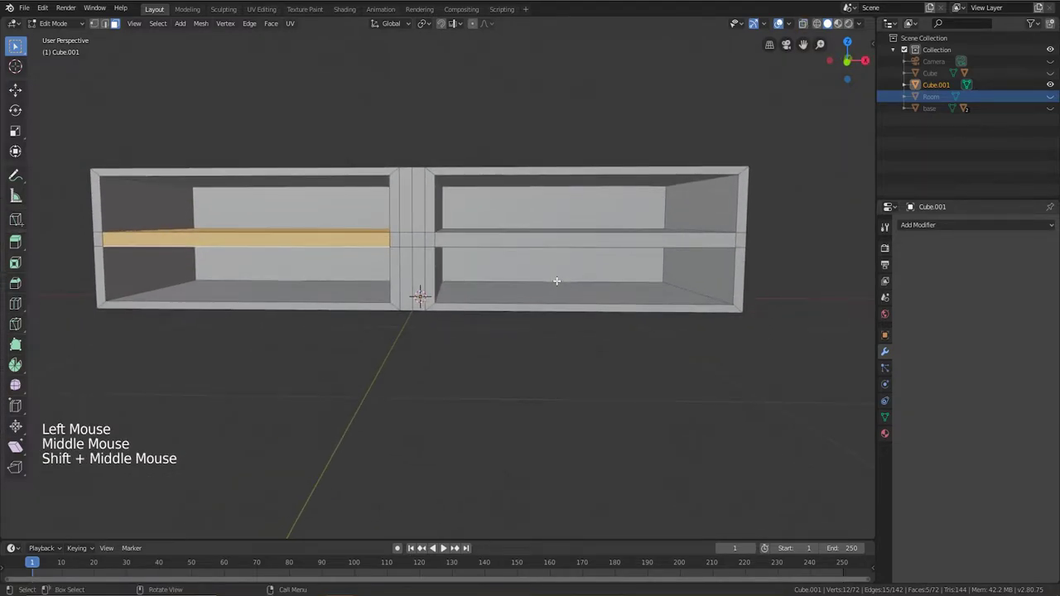
pyautogui.press('g')
pyautogui.press('z')
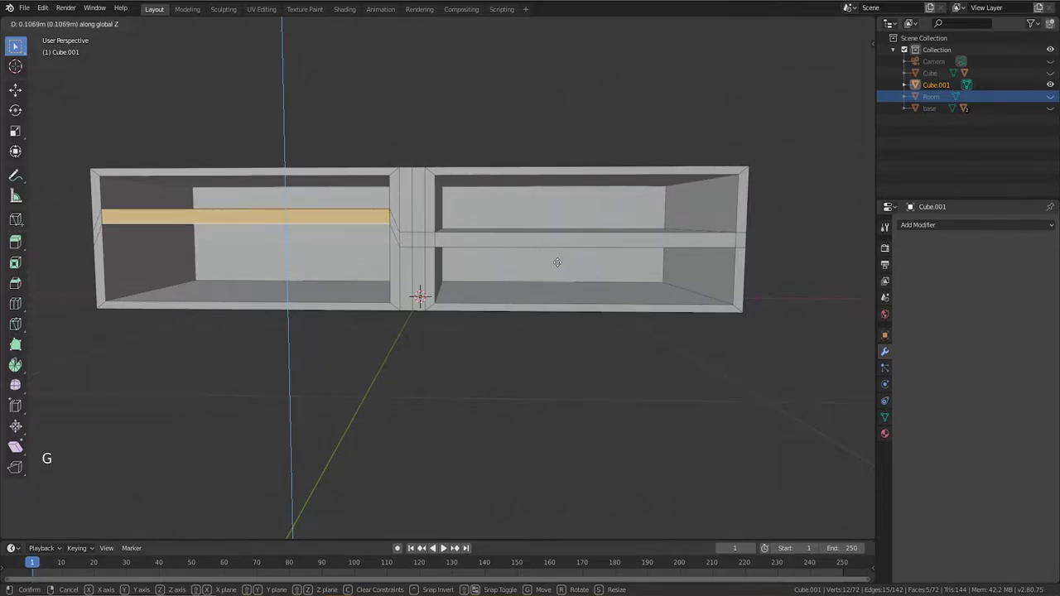
pyautogui.click(497, 284)
pyautogui.moveTo(497, 284)
pyautogui.mouseDown(button='middle')
pyautogui.moveTo(530, 288)
pyautogui.moveTo(494, 287)
pyautogui.mouseUp(button='middle')
pyautogui.press('Tab')
# - Enter Edit Mode on the cabinet and orbit to view its underside
pyautogui.scroll(-3, 499, 290)
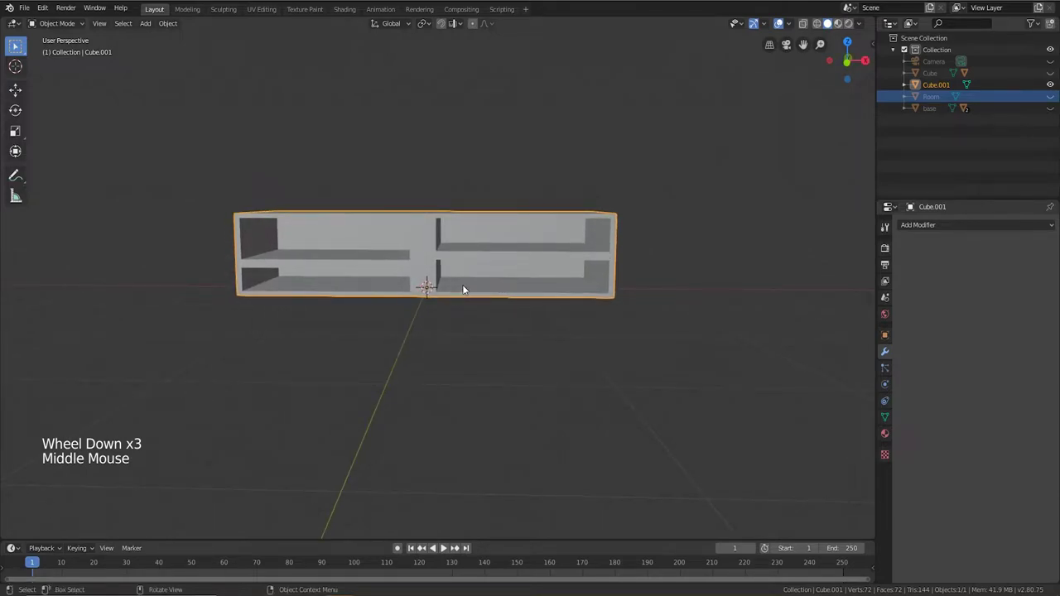
pyautogui.scroll(3, 477, 286)
pyautogui.moveTo(478, 286); pyautogui.dragTo(472, 321, button='middle')
pyautogui.scroll(-3, 517, 290)
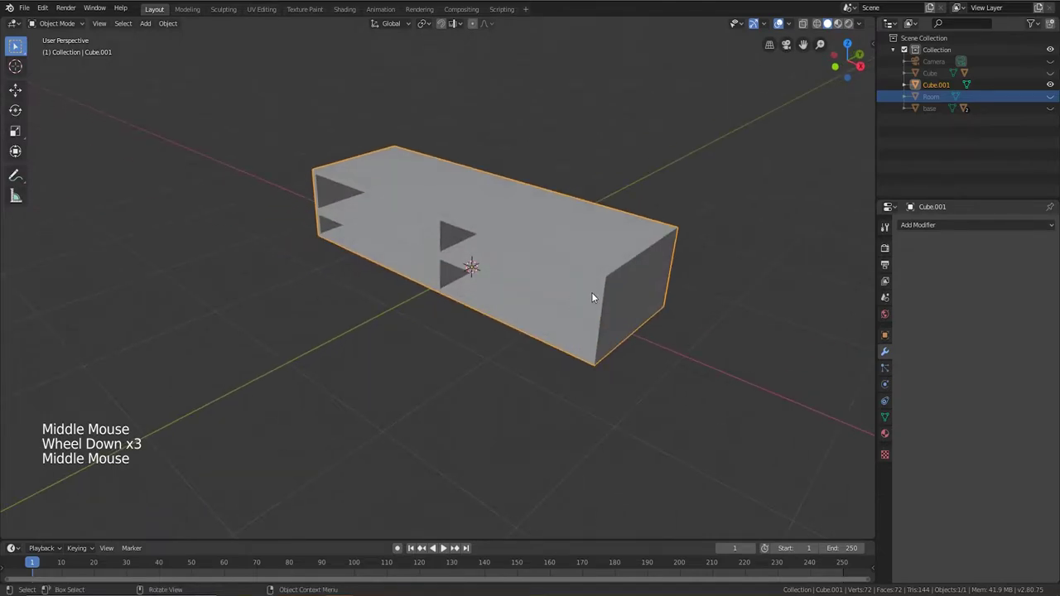
pyautogui.moveTo(577, 326); pyautogui.dragTo(549, 328, button='middle')
pyautogui.scroll(2, 541, 372)
pyautogui.press('Tab')
pyautogui.moveTo(580, 371); pyautogui.dragTo(495, 387, button='middle')
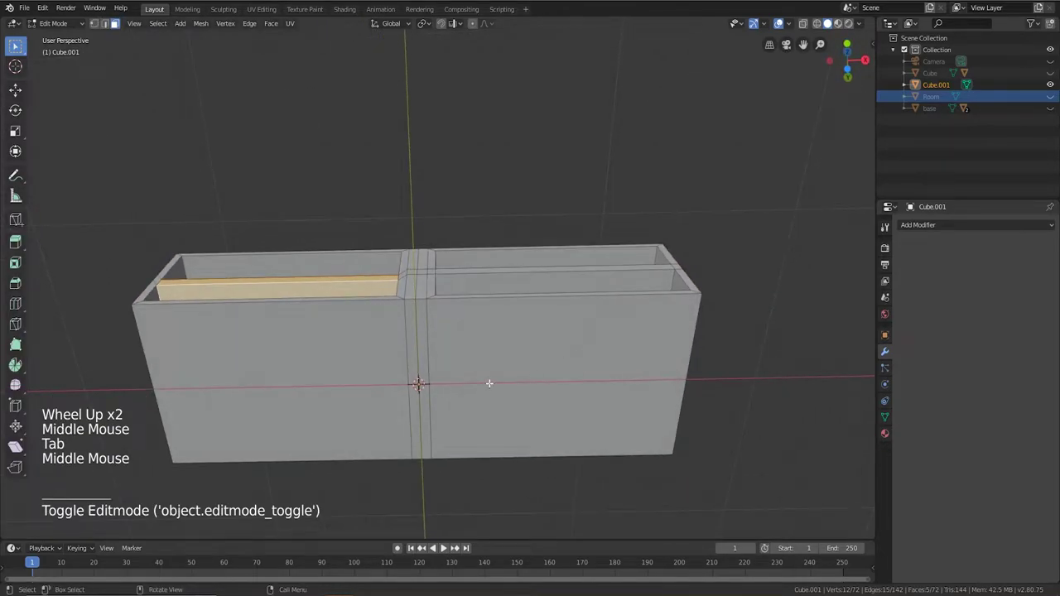
# - Select the three vertical seam edges on the cabinet bottom in edge mode
pyautogui.click(107, 26)
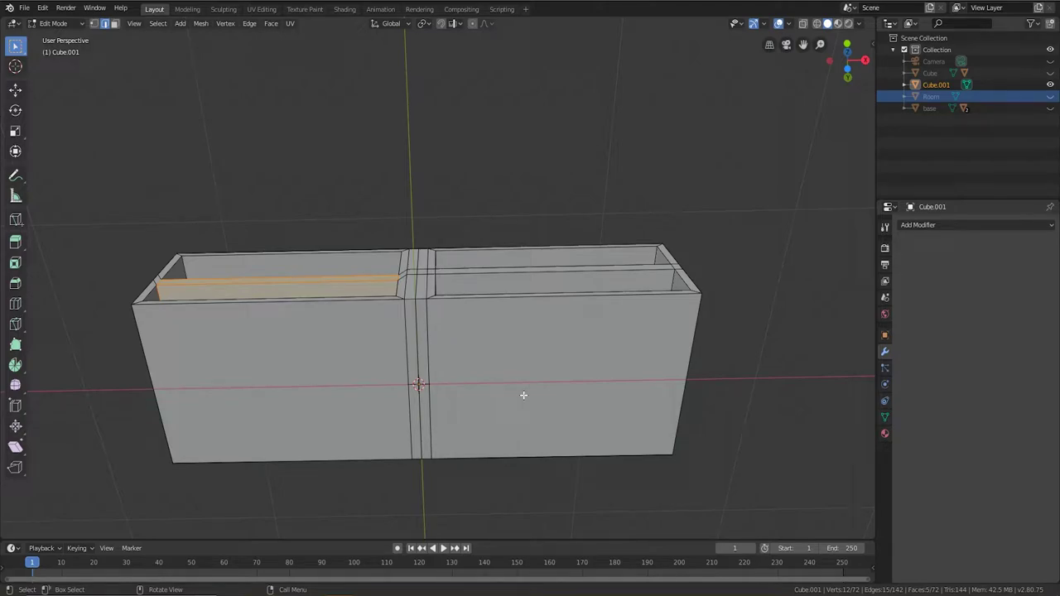
pyautogui.click(411, 389)
pyautogui.click(416, 382)
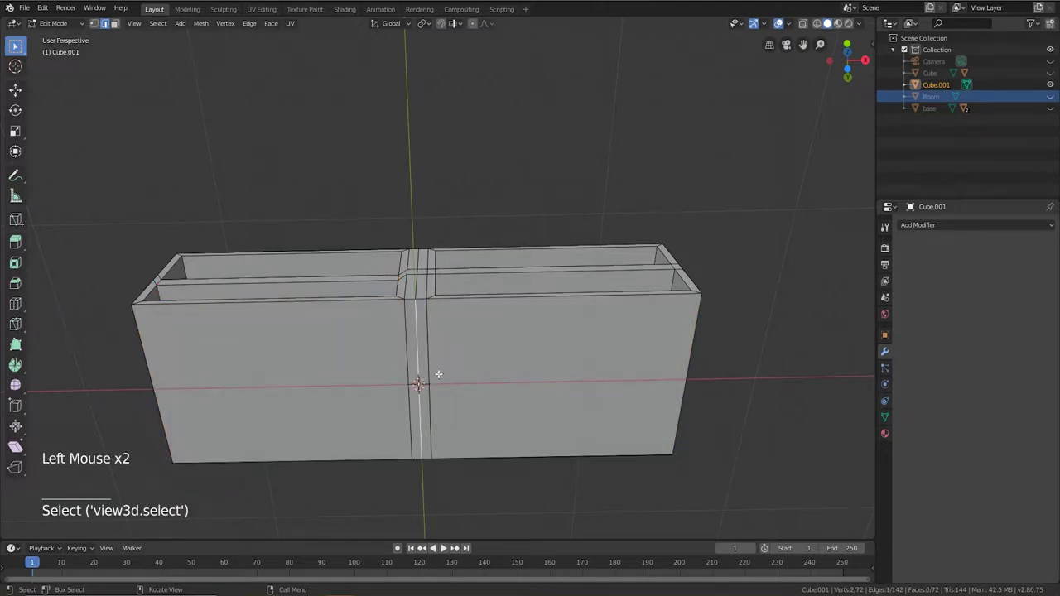
pyautogui.keyDown('shift'); pyautogui.click(428, 368); pyautogui.keyUp('shift')
pyautogui.keyDown('shift'); pyautogui.click(404, 374); pyautogui.keyUp('shift')
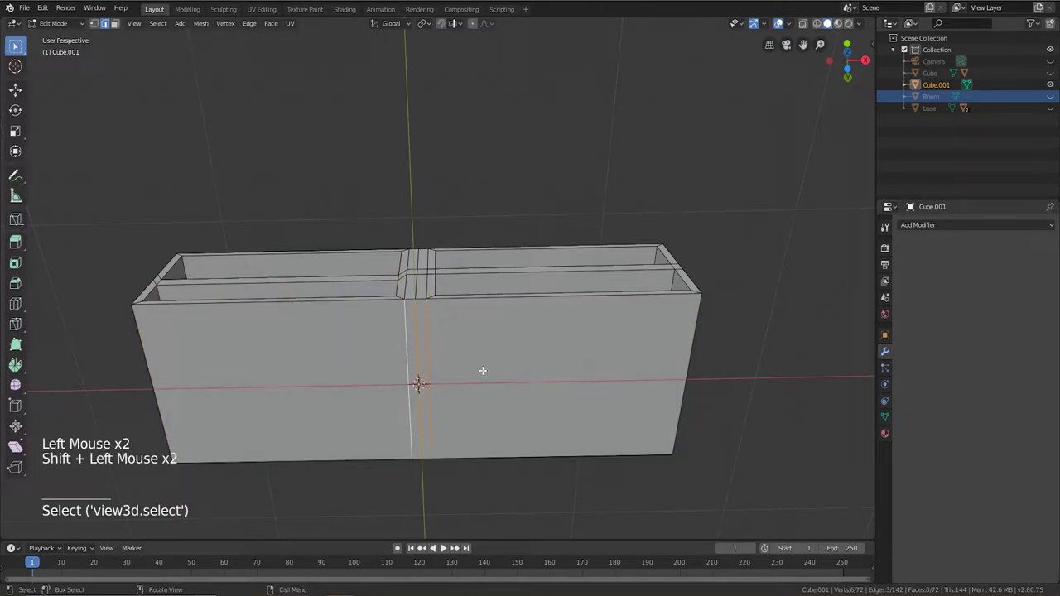
# - Dissolve the selected seam edges and select the now-continuous bottom face
pyautogui.press('Delete')
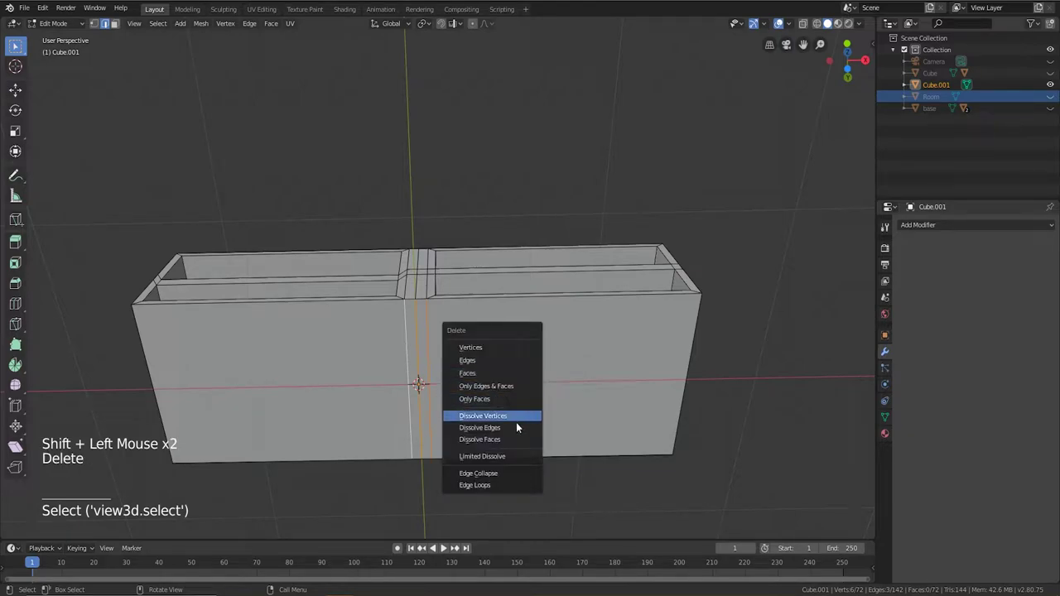
pyautogui.click(515, 427)
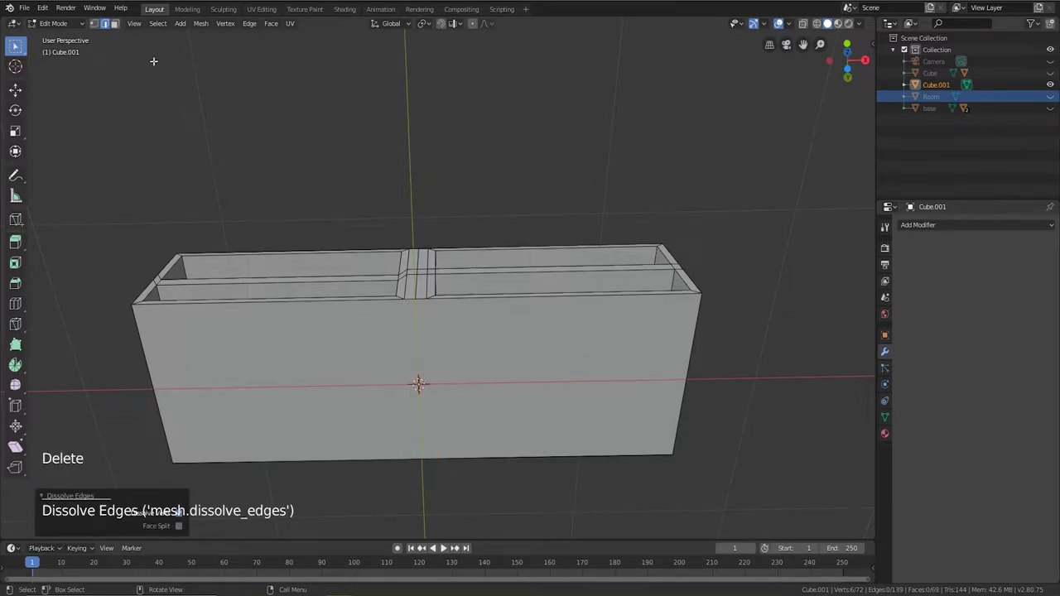
pyautogui.click(115, 24)
pyautogui.click(542, 364)
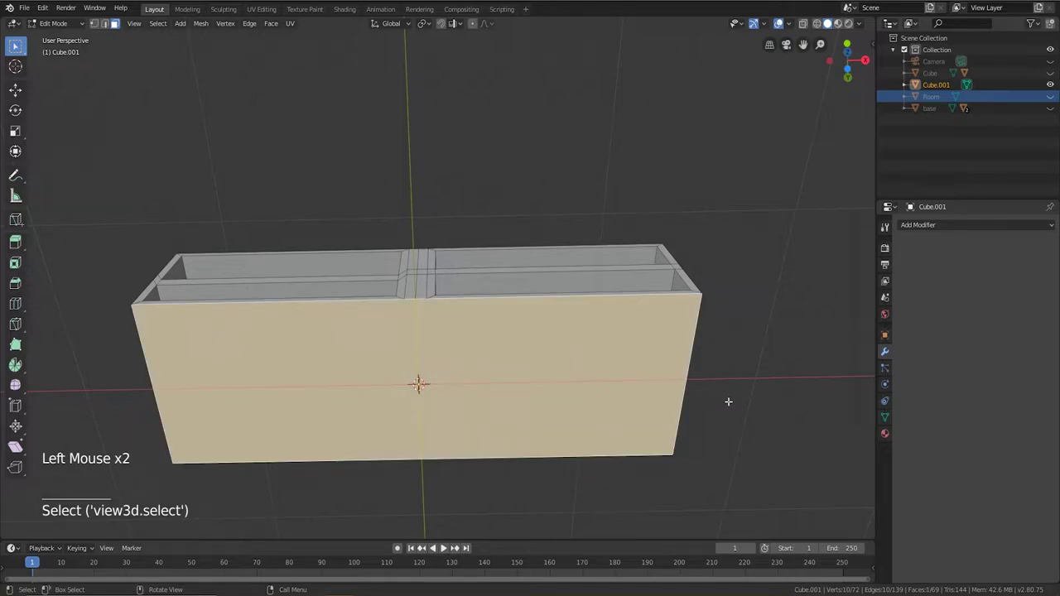
# - Inset the bottom face 0.0833 m and extrude it about 0.064 m downward into a plinth
pyautogui.press('i')
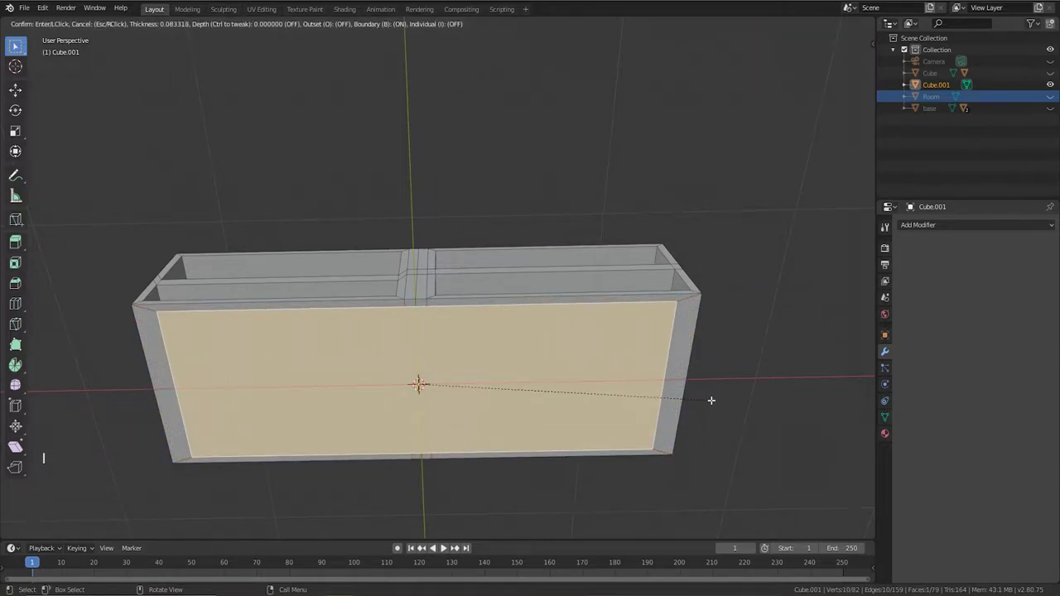
pyautogui.click(634, 405)
pyautogui.moveTo(634, 404); pyautogui.dragTo(635, 434, button='middle')
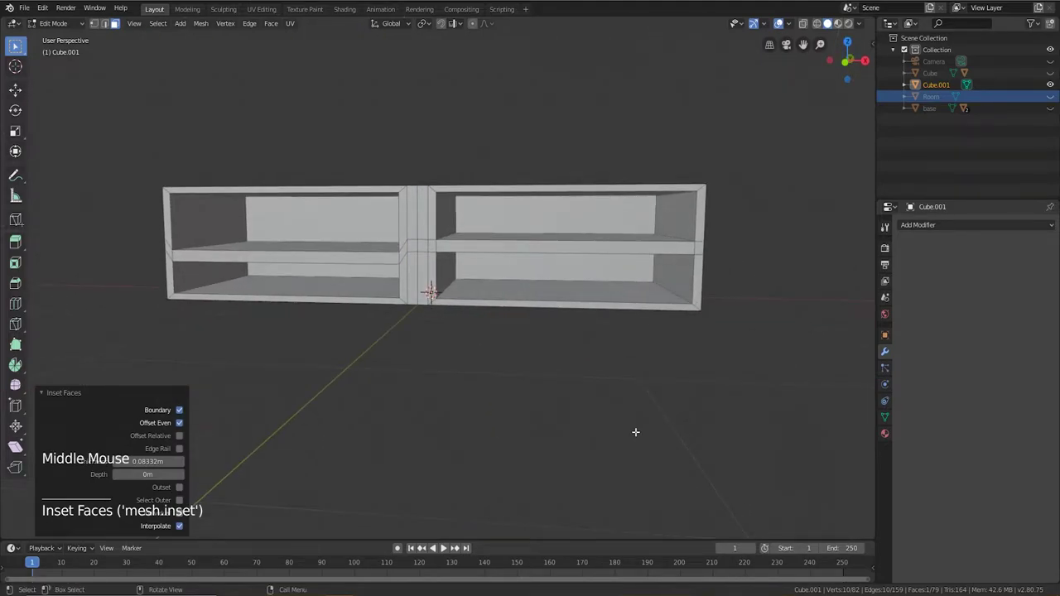
pyautogui.press('e')
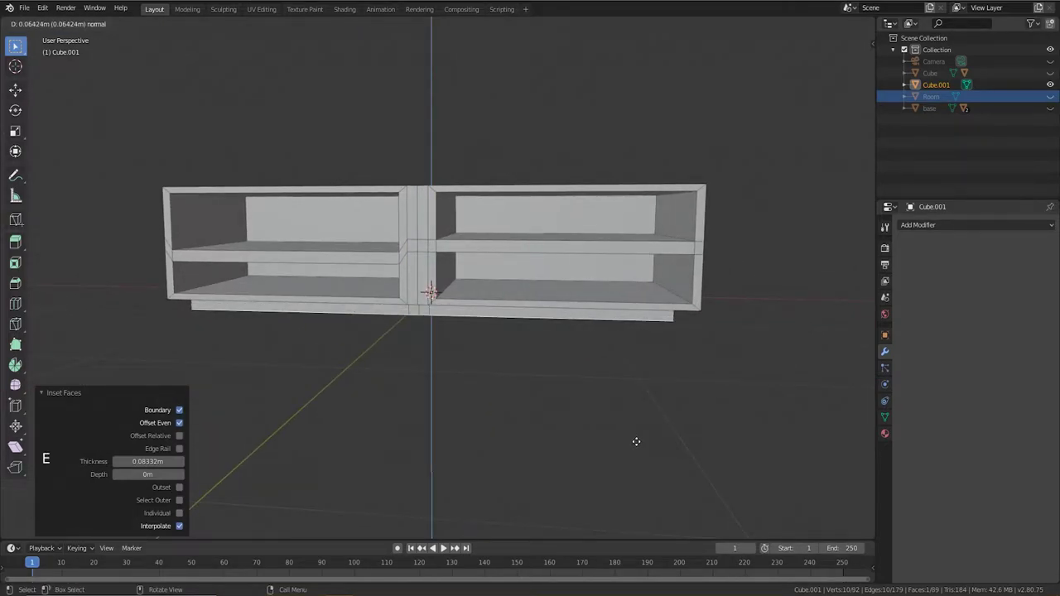
pyautogui.click(635, 440)
pyautogui.press('Tab')
pyautogui.moveTo(627, 443); pyautogui.dragTo(579, 258, button='middle')
# - Back in edge-select Edit Mode, select the cabinet's top front edge loop
pyautogui.press('Tab')
pyautogui.press('alt')
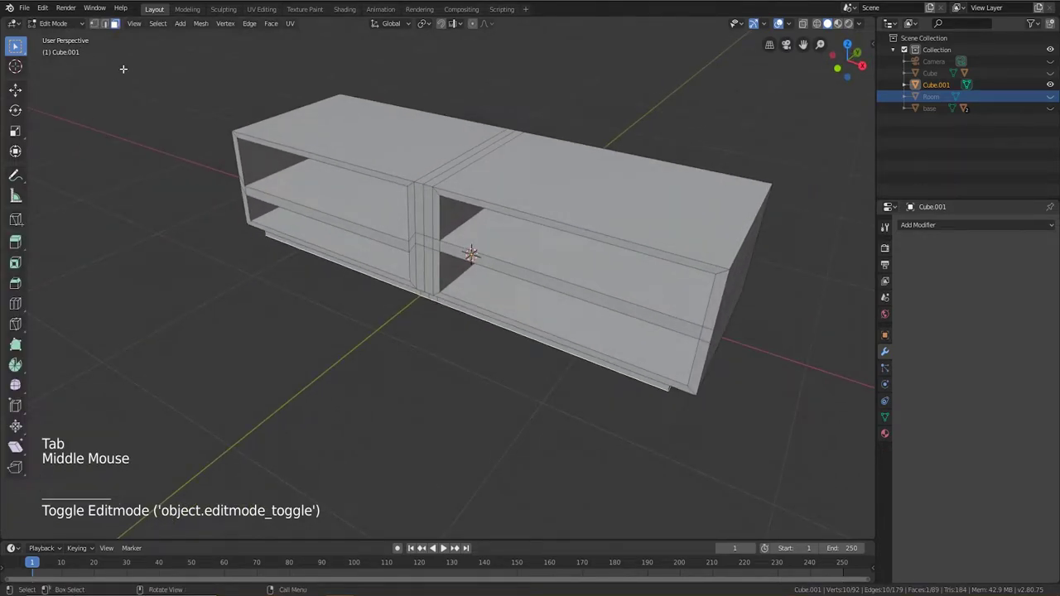
pyautogui.click(105, 24)
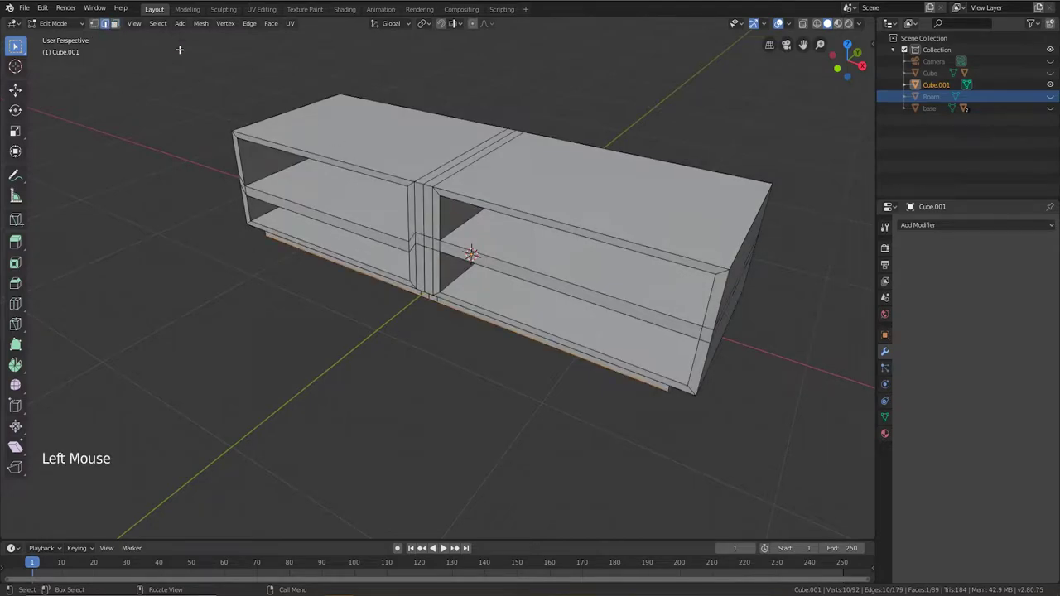
pyautogui.keyDown('alt'); pyautogui.click(567, 227); pyautogui.keyUp('alt')
# - Add the divider, left top front and top back edge loops to the selection
pyautogui.keyDown('shift'); pyautogui.click(419, 222); pyautogui.keyUp('shift')
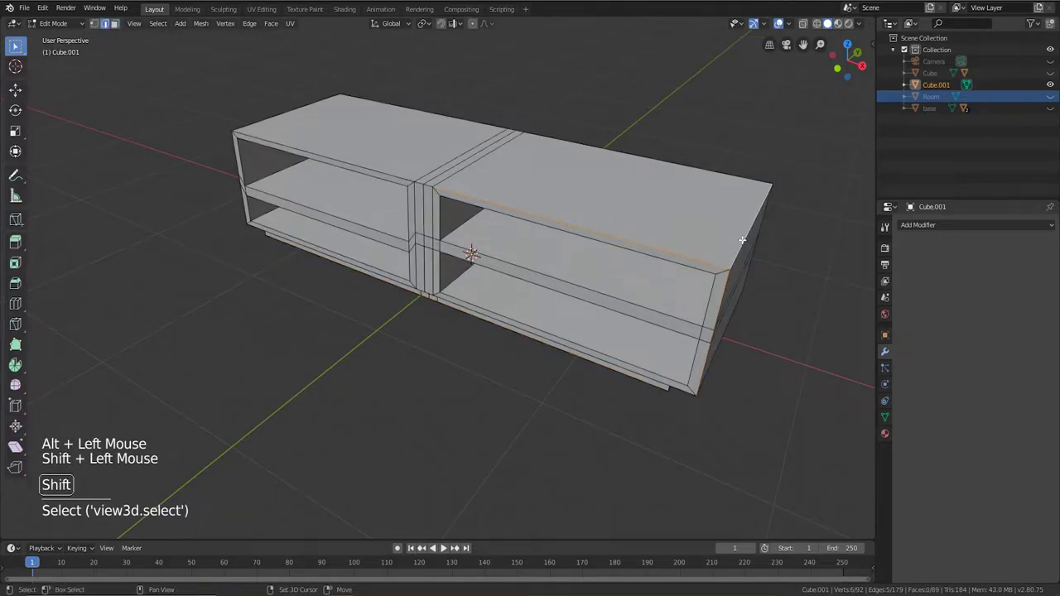
pyautogui.keyDown('alt'); pyautogui.keyDown('shift'); pyautogui.click(367, 171); pyautogui.keyUp('shift'); pyautogui.keyUp('alt')
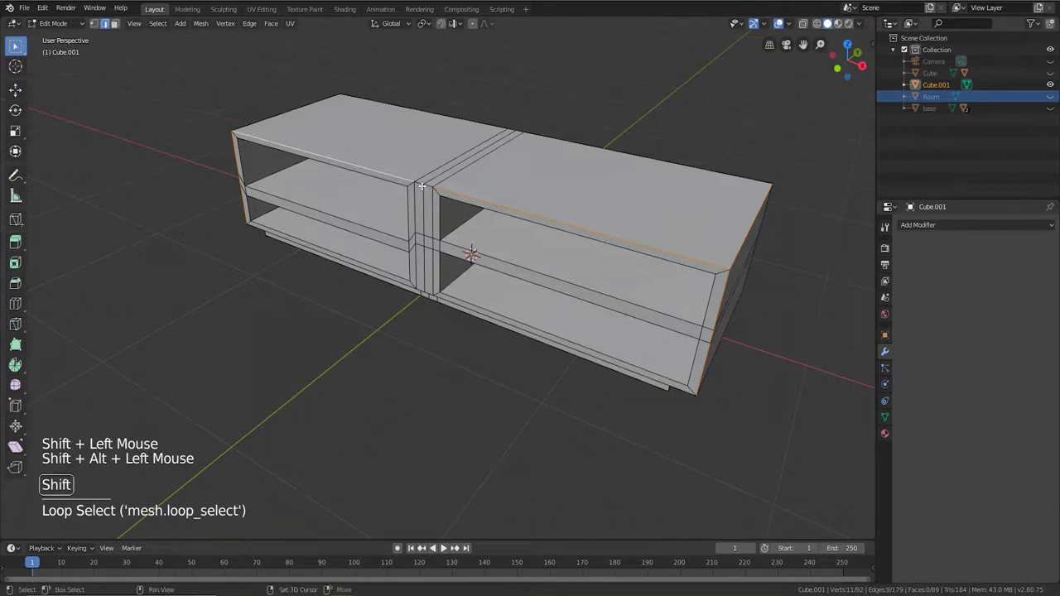
pyautogui.moveTo(418, 185); pyautogui.dragTo(414, 201, button='middle')
pyautogui.scroll(2, 410, 196)
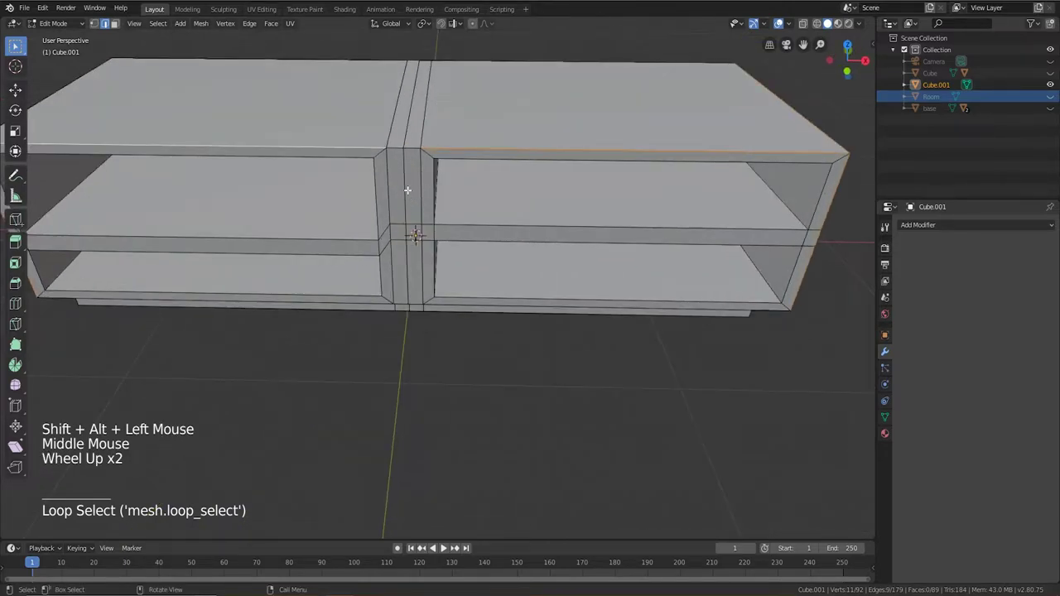
pyautogui.keyDown('shift'); pyautogui.click(408, 147); pyautogui.keyUp('shift')
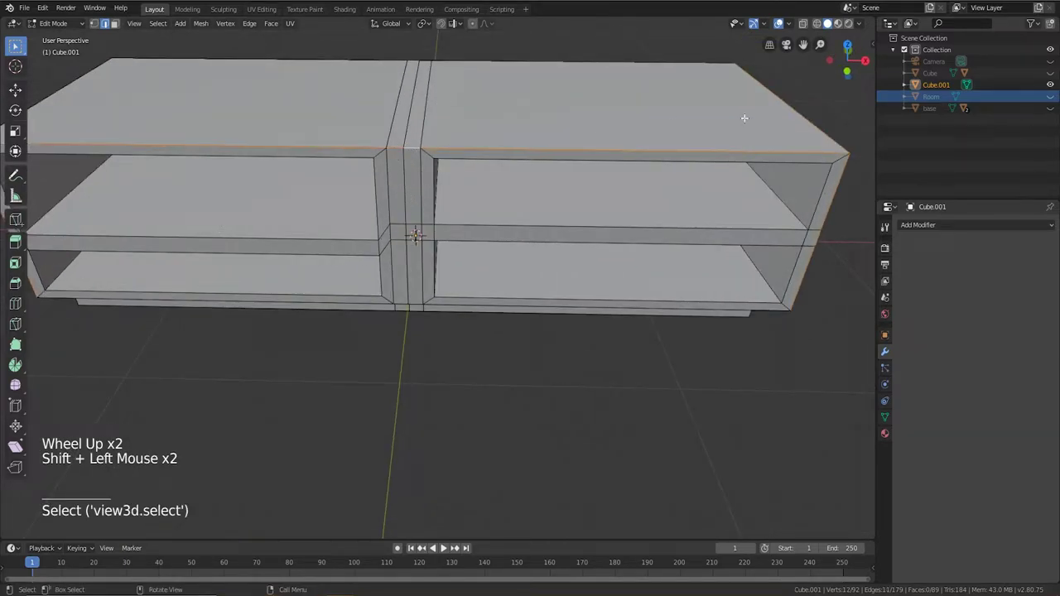
pyautogui.keyDown('shift'); pyautogui.moveTo(456, 94); pyautogui.dragTo(156, 102, button='middle'); pyautogui.keyUp('shift')
pyautogui.keyDown('alt'); pyautogui.keyDown('shift'); pyautogui.click(165, 116); pyautogui.keyUp('shift'); pyautogui.keyUp('alt')
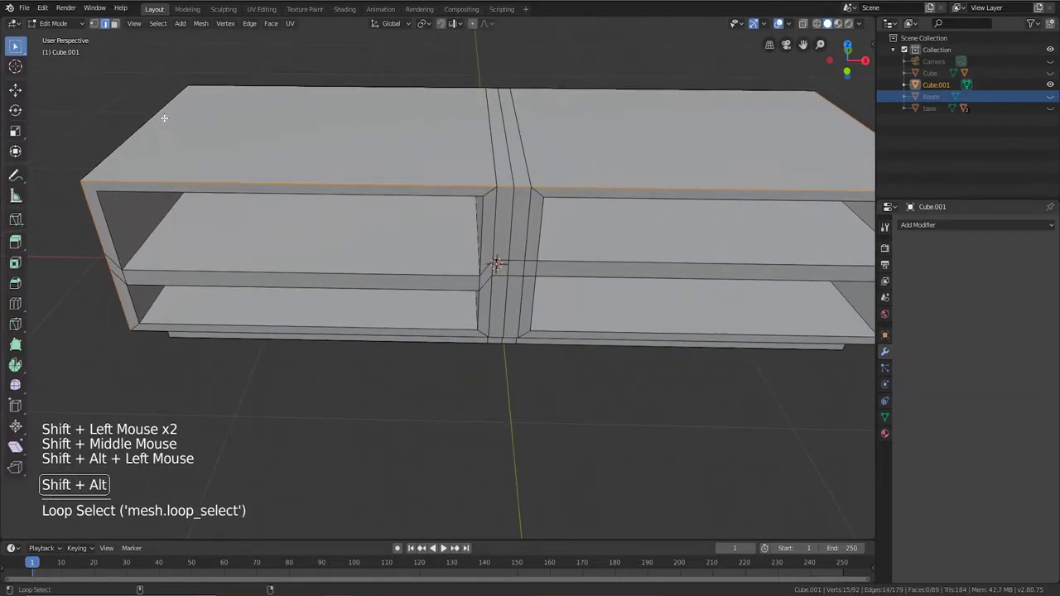
pyautogui.keyDown('alt'); pyautogui.keyDown('shift'); pyautogui.click(395, 115); pyautogui.keyUp('shift'); pyautogui.keyUp('alt')
pyautogui.scroll(-1, 417, 208)
pyautogui.moveTo(417, 208); pyautogui.dragTo(279, 289, button='middle')
pyautogui.moveTo(137, 351); pyautogui.dragTo(146, 373, button='middle')
# - Add the bottom front, side middle and right-end outer edge loops to the selection
pyautogui.keyDown('alt'); pyautogui.keyDown('shift'); pyautogui.click(151, 380); pyautogui.keyUp('shift'); pyautogui.keyUp('alt')
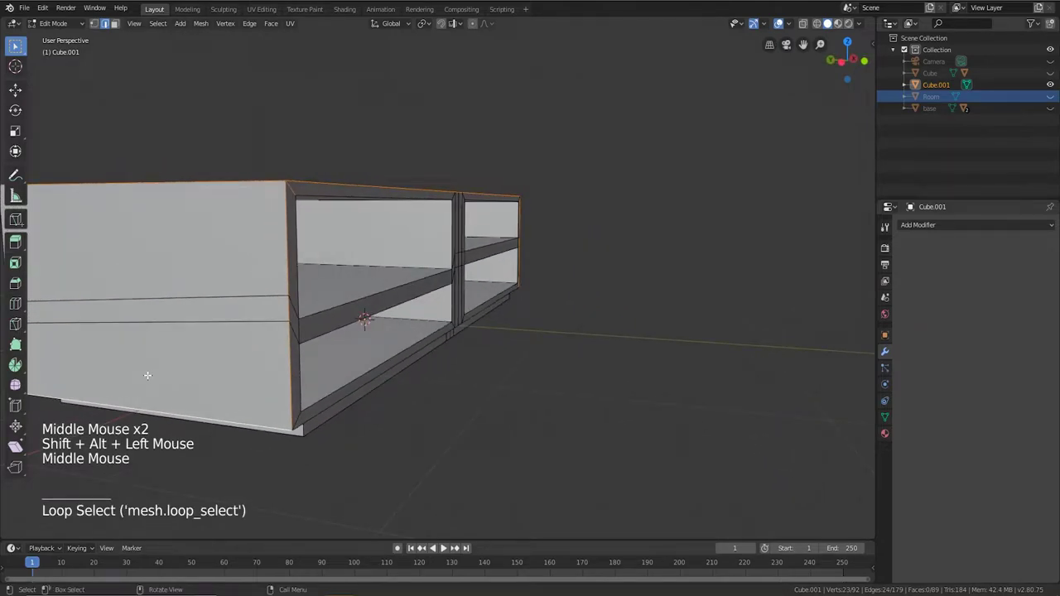
pyautogui.scroll(-3, 146, 373)
pyautogui.keyDown('alt'); pyautogui.keyDown('shift'); pyautogui.click(276, 289); pyautogui.keyUp('shift'); pyautogui.keyUp('alt')
pyautogui.moveTo(497, 335); pyautogui.dragTo(331, 338, button='middle')
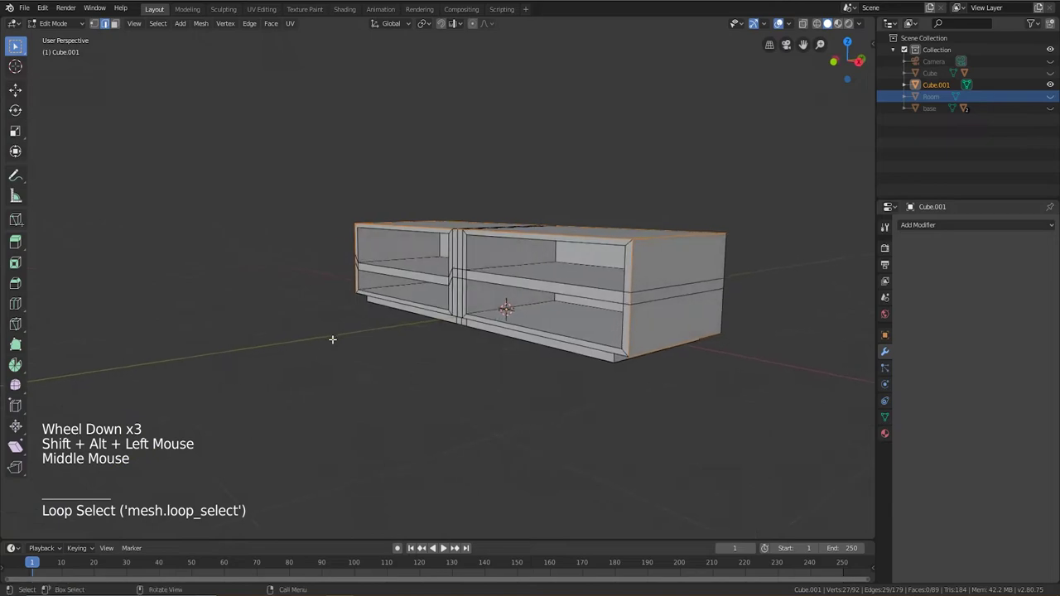
pyautogui.keyDown('alt'); pyautogui.keyDown('shift'); pyautogui.click(723, 308); pyautogui.keyUp('shift'); pyautogui.keyUp('alt')
pyautogui.scroll(2, 680, 396)
pyautogui.moveTo(680, 396); pyautogui.dragTo(660, 284, button='middle')
pyautogui.keyDown('alt'); pyautogui.keyDown('shift'); pyautogui.click(614, 308); pyautogui.keyUp('shift'); pyautogui.keyUp('alt')
# - Add the remaining front and underside outer edge loops to the selection
pyautogui.scroll(2, 506, 321)
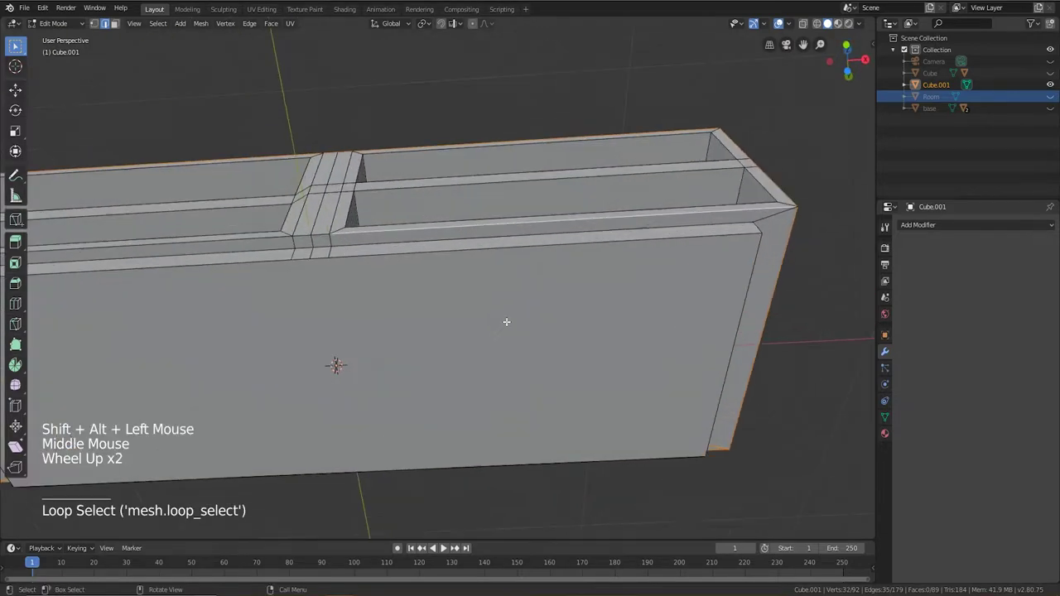
pyautogui.moveTo(506, 322); pyautogui.dragTo(391, 322, button='middle')
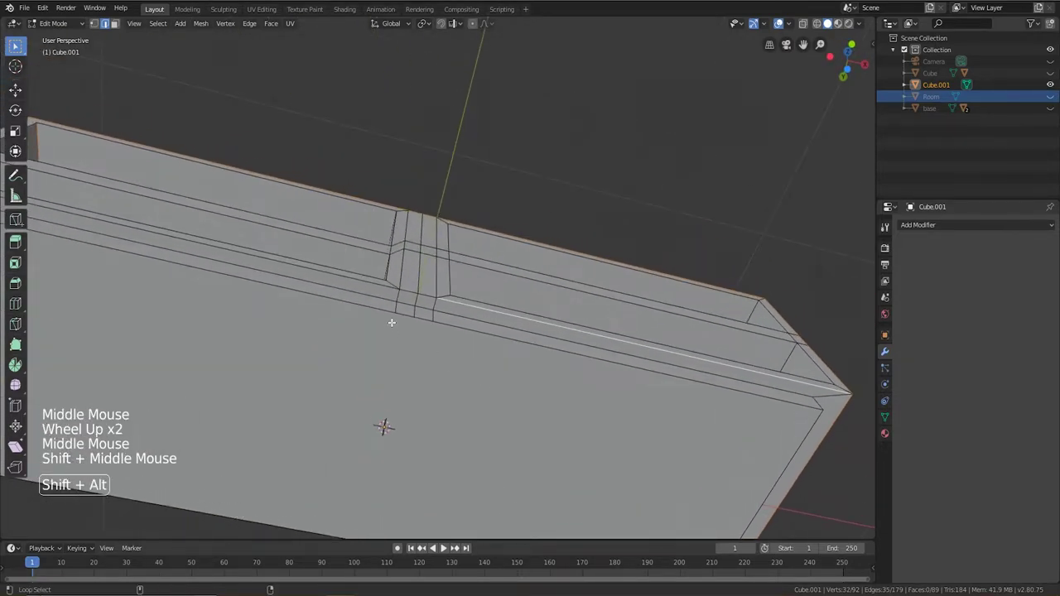
pyautogui.keyDown('alt'); pyautogui.keyDown('shift'); pyautogui.click(422, 293); pyautogui.keyUp('shift'); pyautogui.keyUp('alt')
pyautogui.keyDown('alt'); pyautogui.keyDown('shift'); pyautogui.click(362, 286); pyautogui.keyUp('shift'); pyautogui.keyUp('alt')
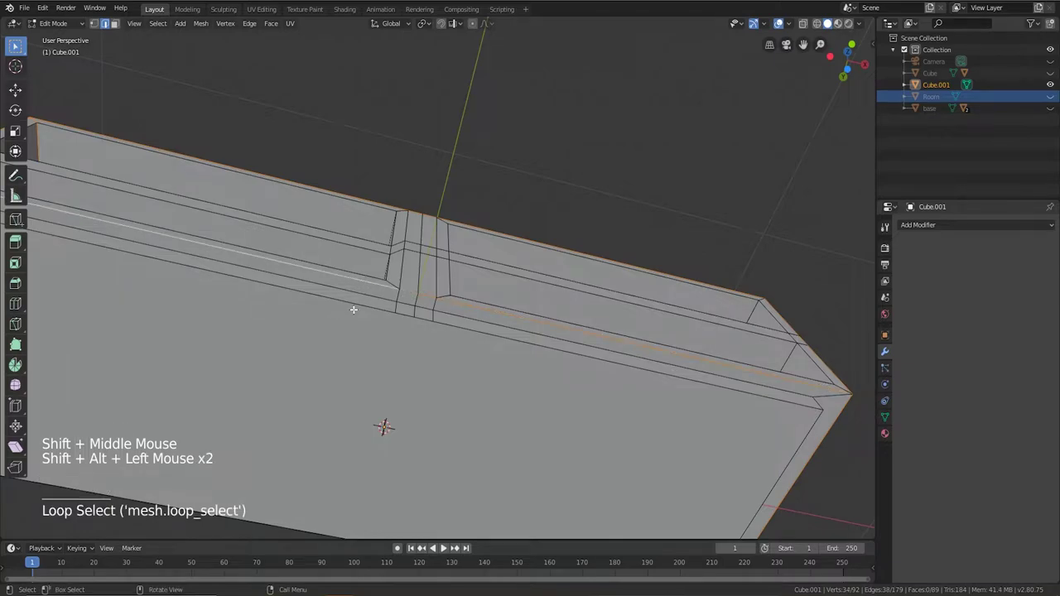
pyautogui.scroll(-2, 353, 308)
pyautogui.moveTo(267, 329); pyautogui.dragTo(206, 265, button='middle')
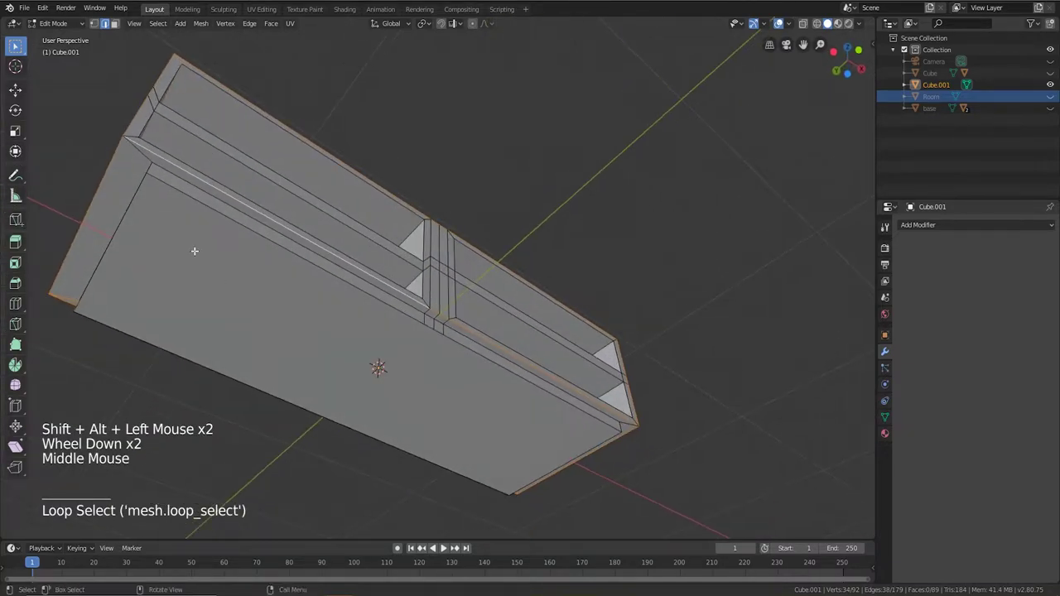
pyautogui.keyDown('alt'); pyautogui.keyDown('shift'); pyautogui.click(160, 181); pyautogui.keyUp('shift'); pyautogui.keyUp('alt')
pyautogui.moveTo(357, 367); pyautogui.dragTo(217, 430, button='middle')
pyautogui.moveTo(356, 438); pyautogui.dragTo(472, 494, button='middle')
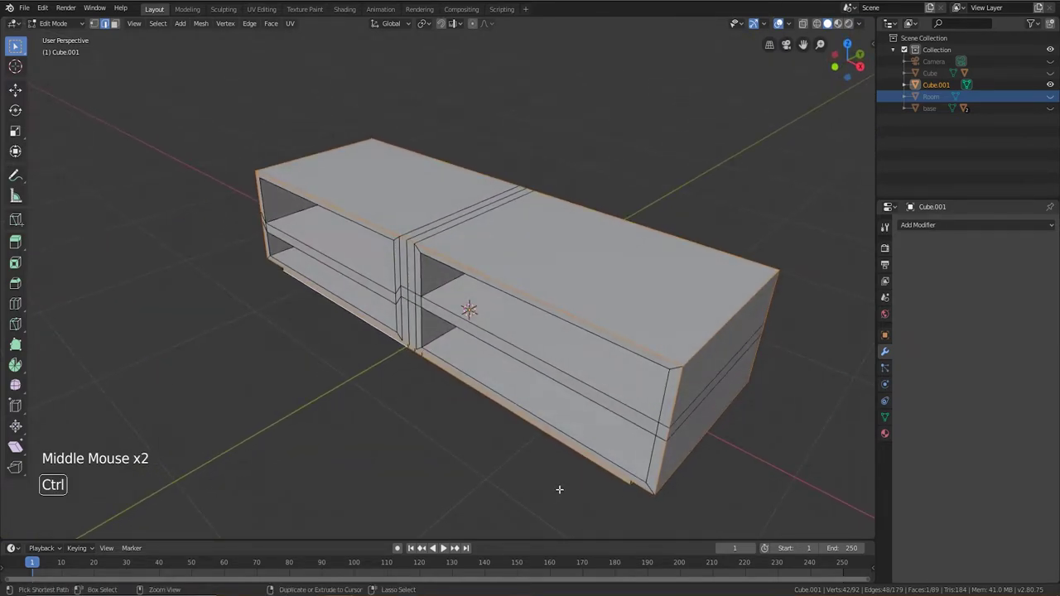
# - Bevel the selected edges at 0.00888 m width and return to Object Mode
pyautogui.hotkey('ctrl', 'b')
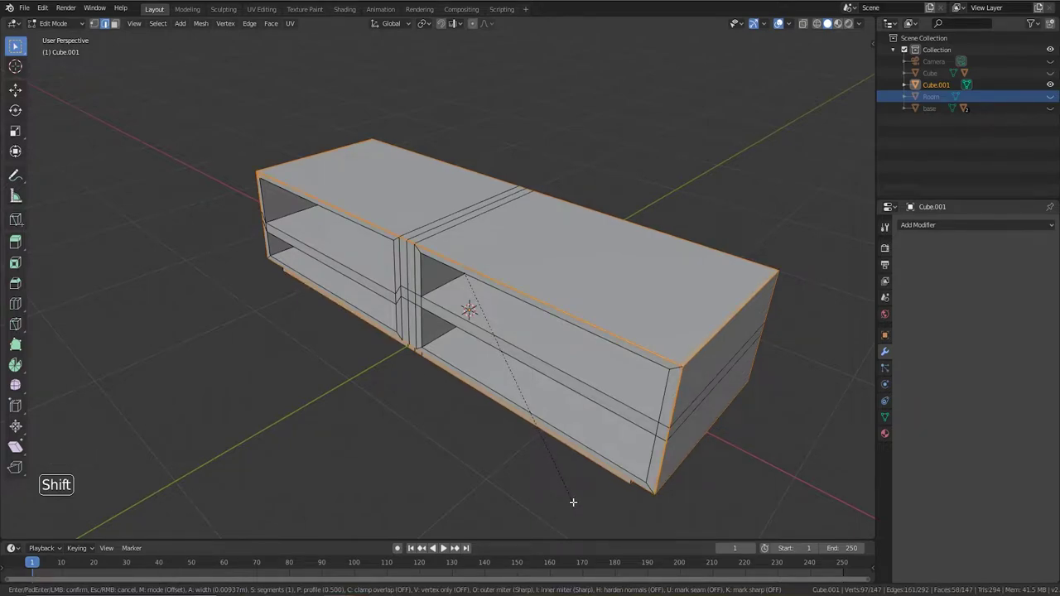
pyautogui.click(571, 500)
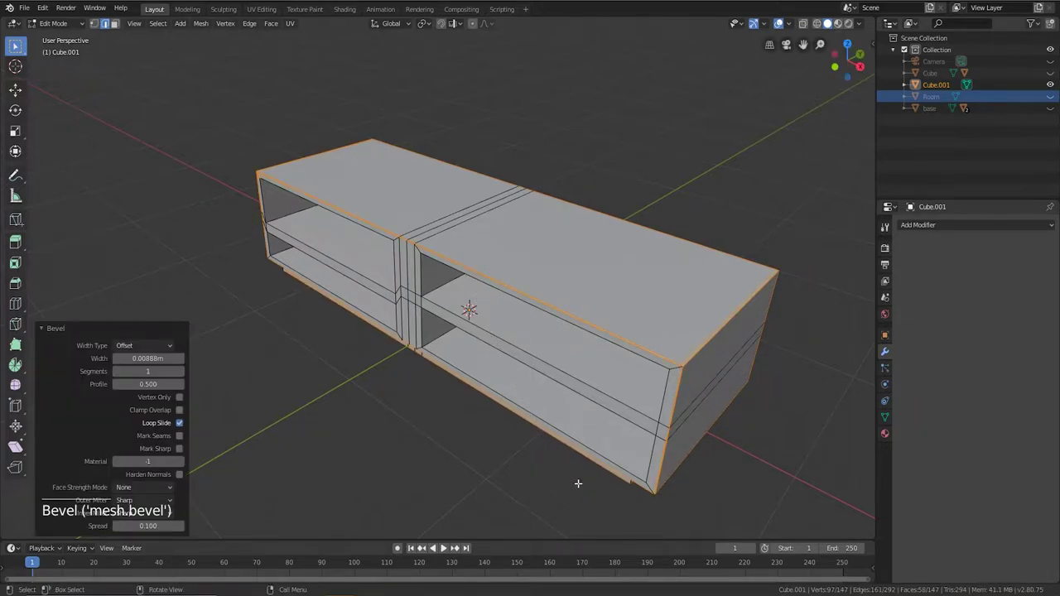
pyautogui.press('Tab')
pyautogui.scroll(2, 625, 445)
pyautogui.moveTo(624, 445); pyautogui.dragTo(638, 401, button='middle')
pyautogui.scroll(-3, 560, 431)
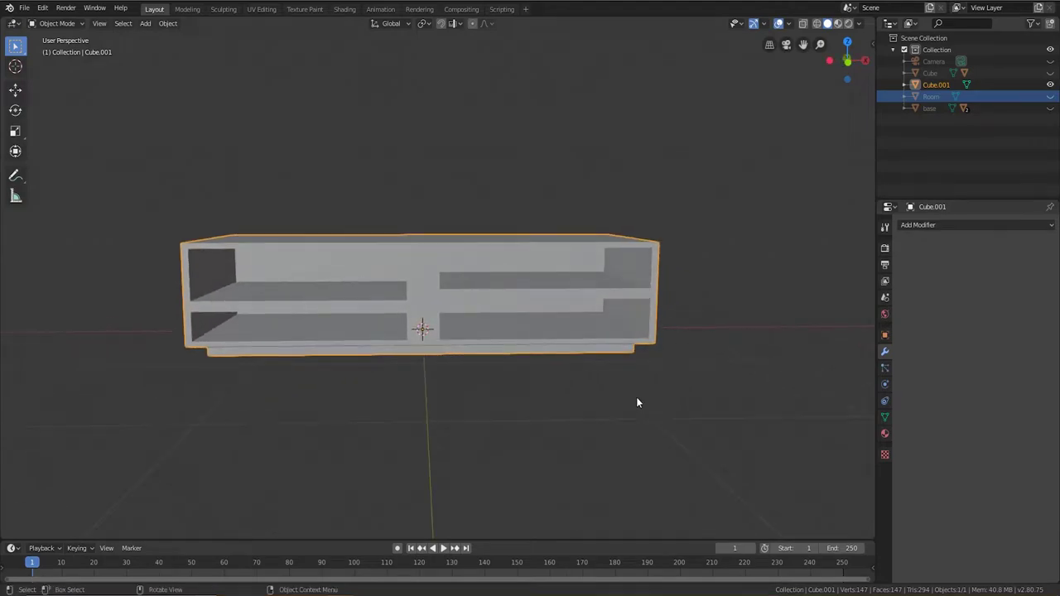
# - Rename Cube.001 to 'Cabinet' and save the project as 'Living Room Tutorial new.blend'
pyautogui.click(885, 334)
pyautogui.doubleClick(957, 226)
pyautogui.press('shift')
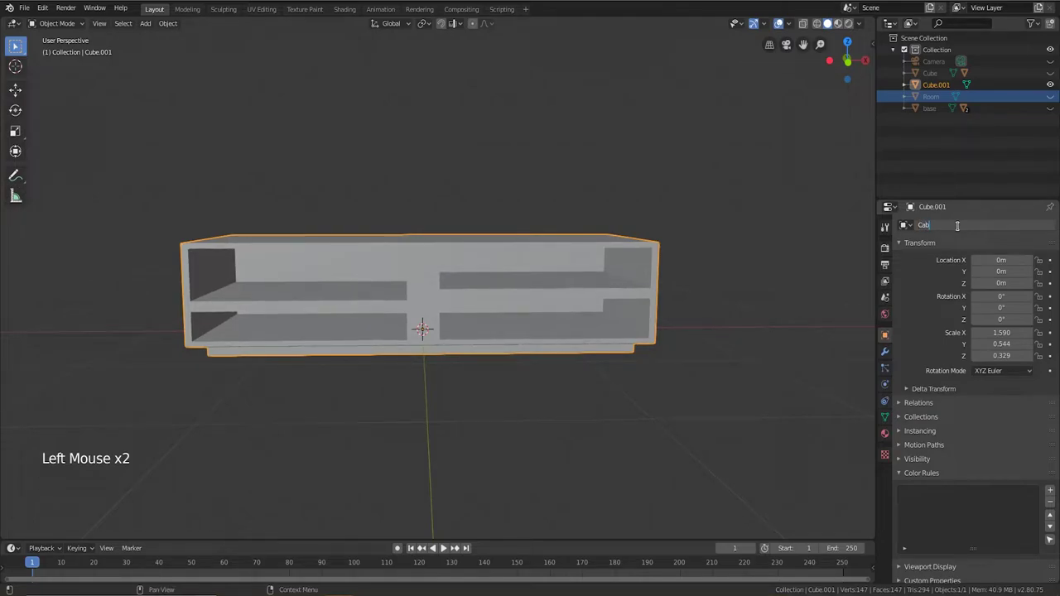
pyautogui.press('Return')
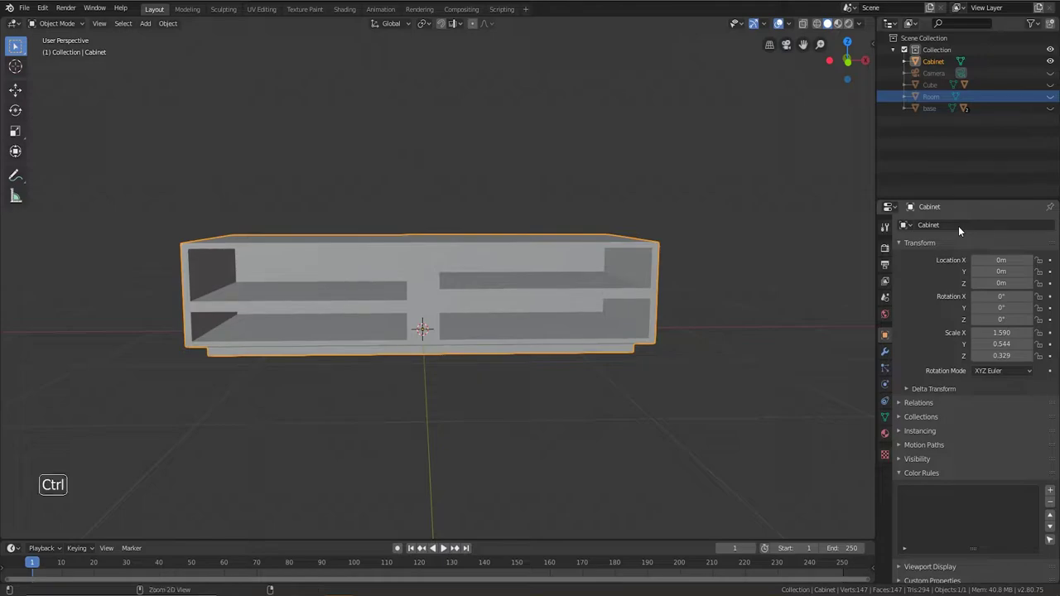
pyautogui.hotkey('ctrl', 's')
pyautogui.scroll(-3, 611, 364)
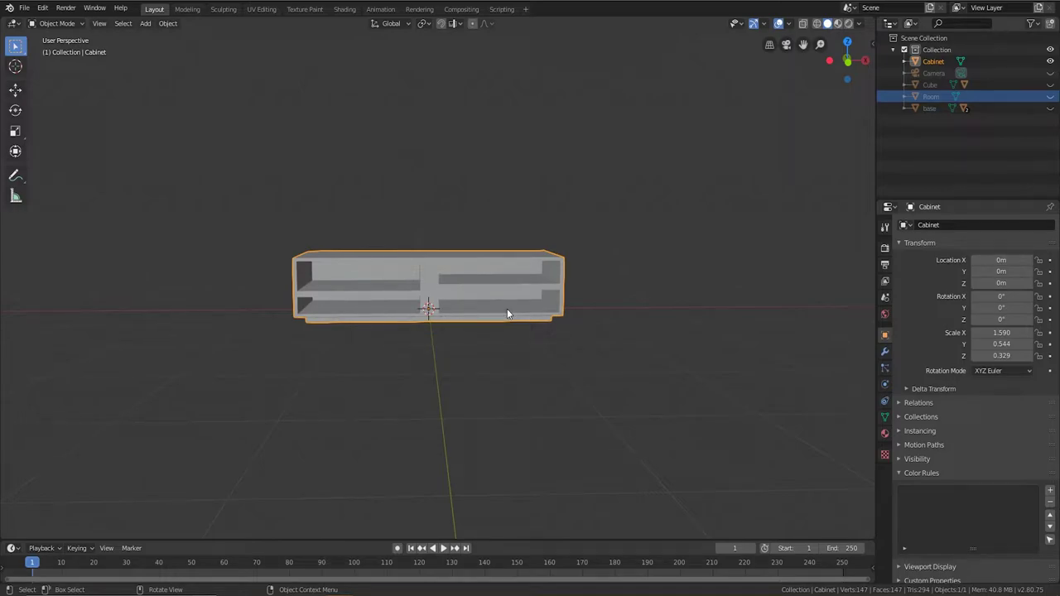
# - Unhide all room objects, select the cabinet, and view it from the front in X-ray
pyautogui.hotkey('alt', 'h')
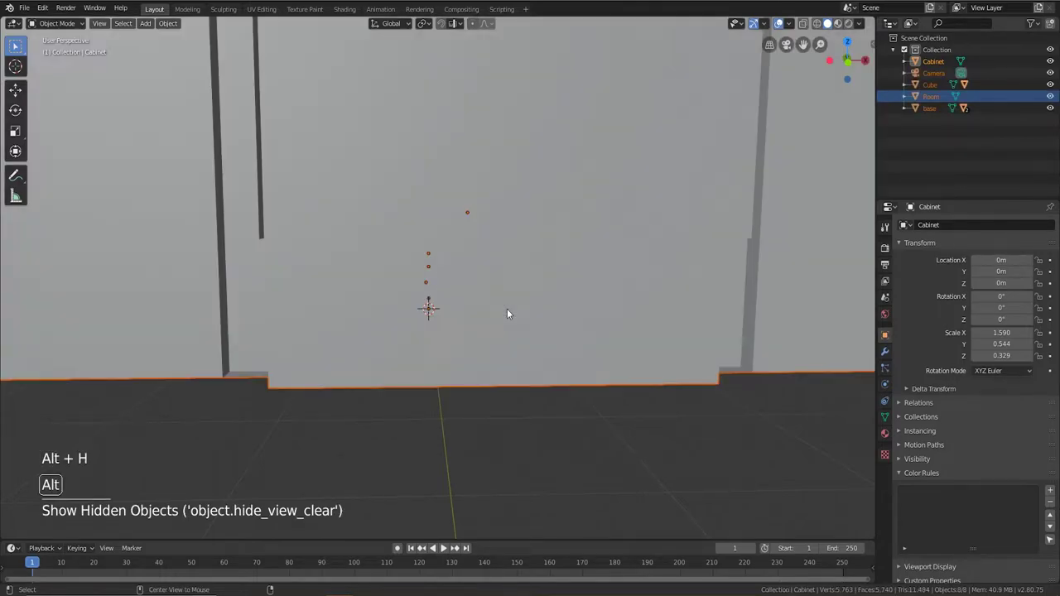
pyautogui.scroll(6, 506, 309)
pyautogui.moveTo(506, 308); pyautogui.dragTo(639, 371, button='middle')
pyautogui.scroll(-3, 639, 371)
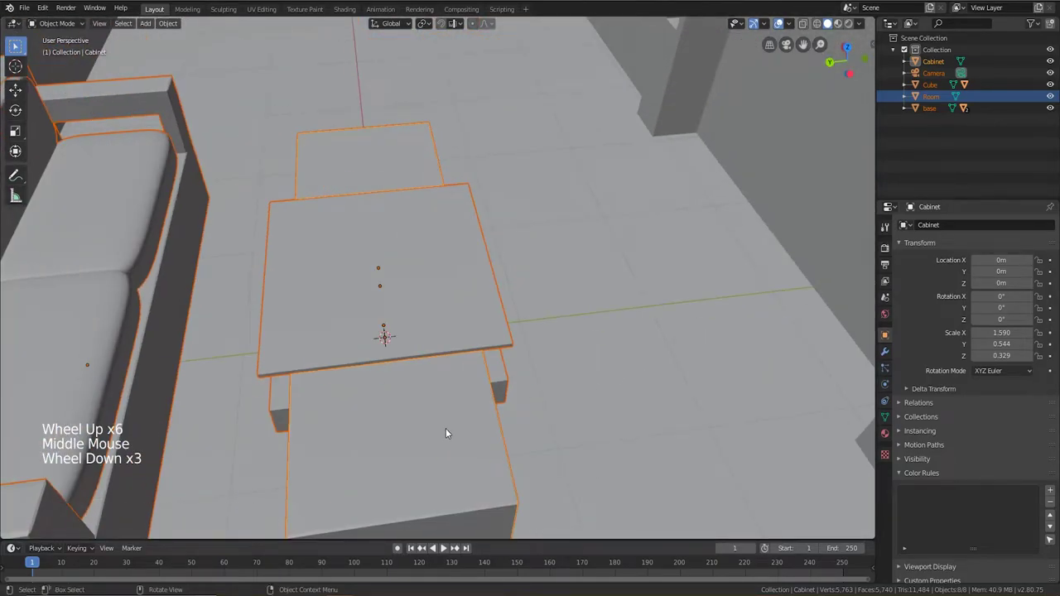
pyautogui.click(460, 446)
pyautogui.moveTo(476, 438); pyautogui.dragTo(348, 383, button='middle')
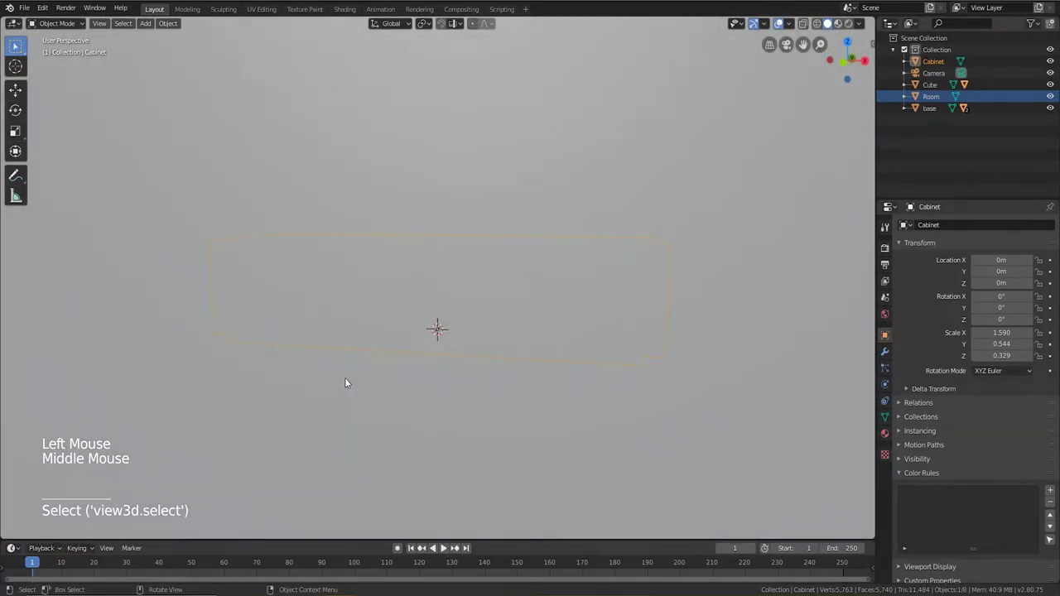
pyautogui.scroll(-3, 365, 372)
pyautogui.press('KP_1')
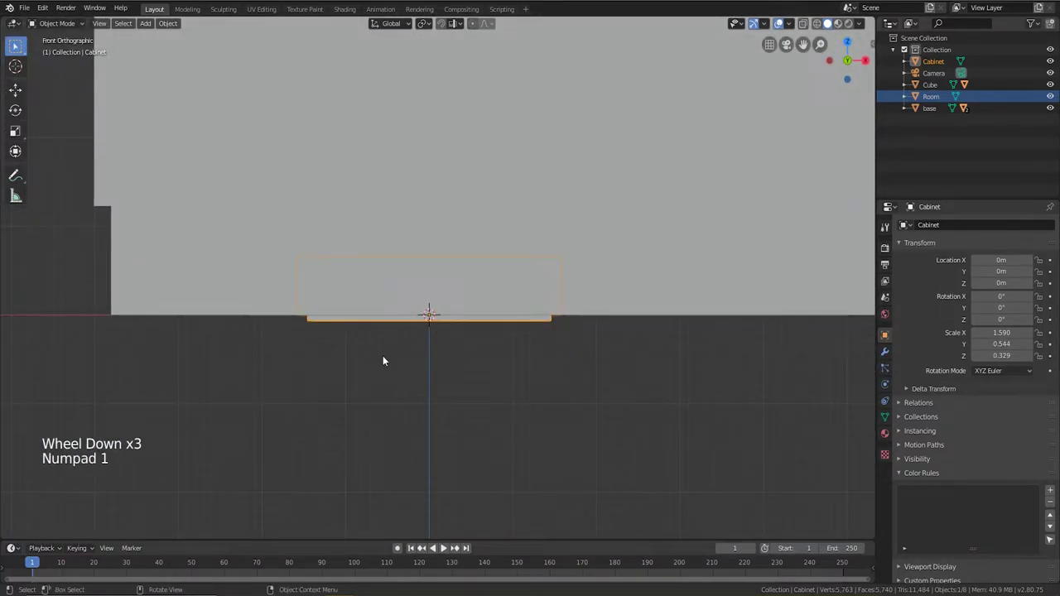
pyautogui.click(803, 23)
pyautogui.press('z')
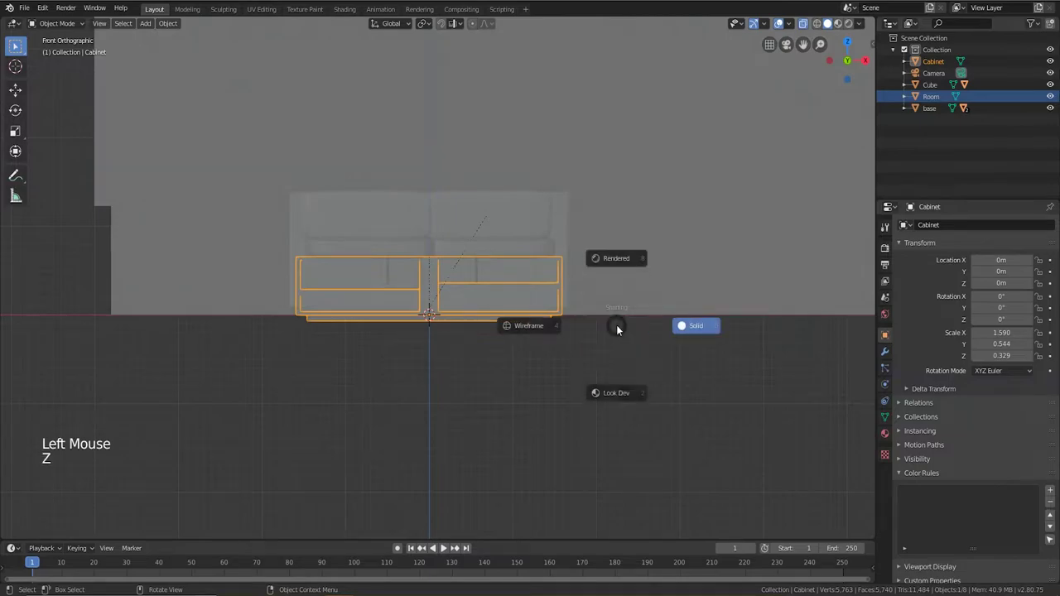
pyautogui.scroll(3, 650, 430)
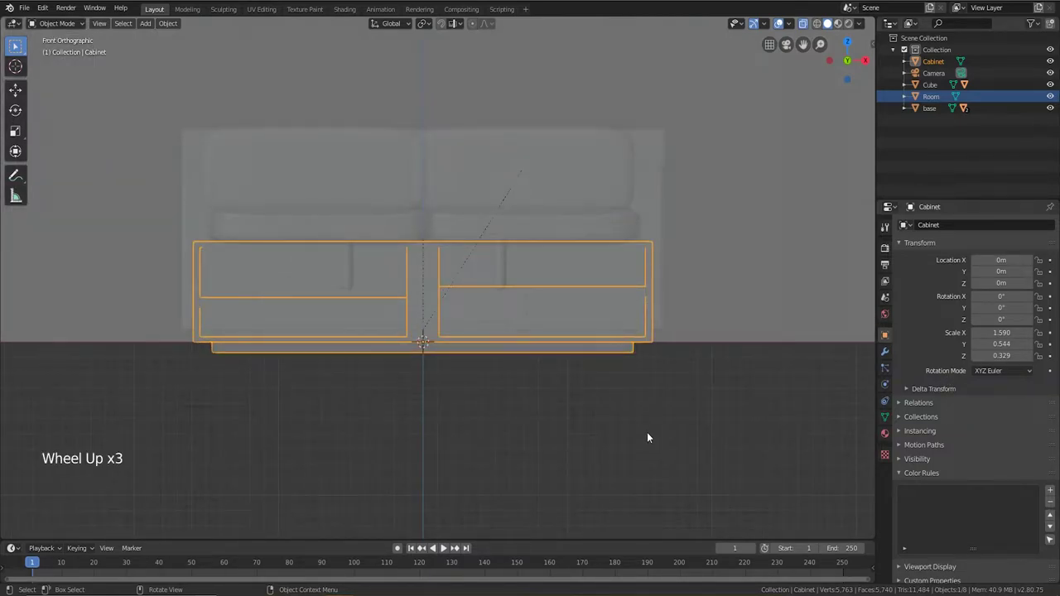
# - Rotate the cabinet 180° about Z and start raising it along Z
pyautogui.press('g')
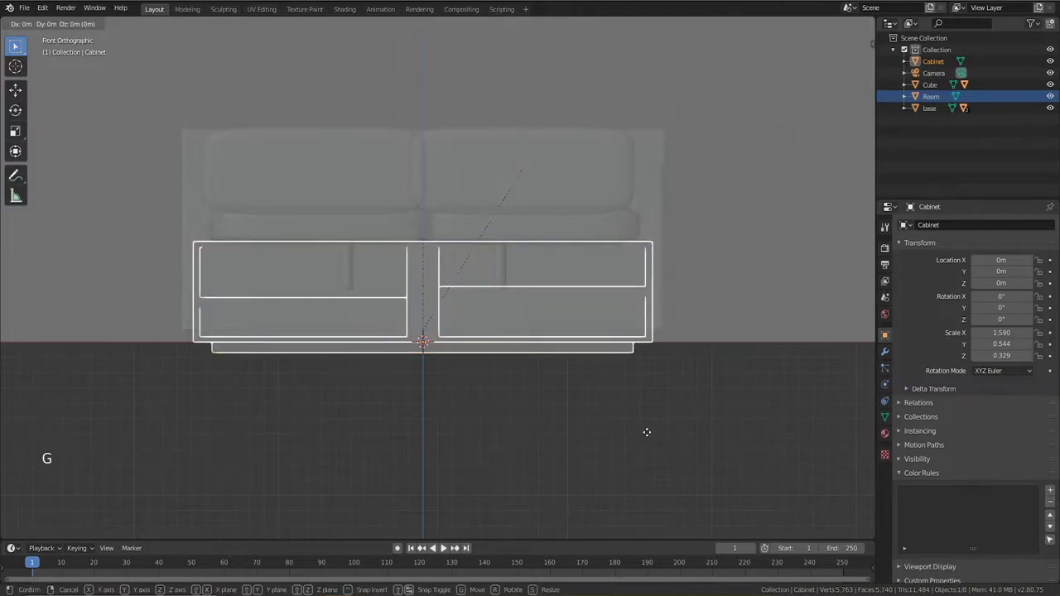
pyautogui.rightClick(647, 432)
pyautogui.press('r')
pyautogui.write('z')
pyautogui.write('1890')
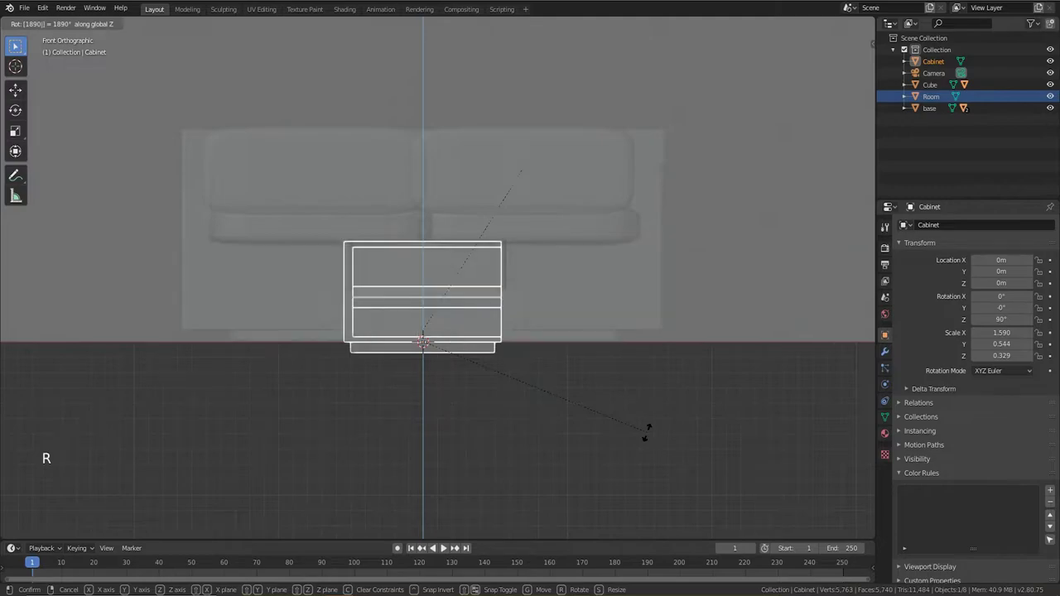
pyautogui.rightClick(647, 432)
pyautogui.write('rz180')
pyautogui.click(647, 432)
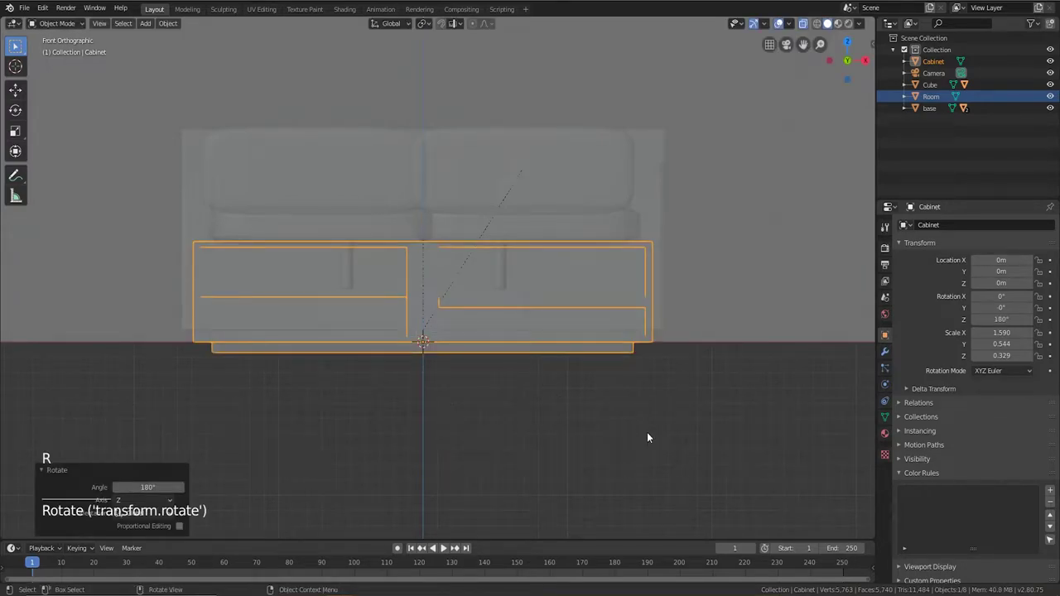
pyautogui.press('g')
pyautogui.press('z')
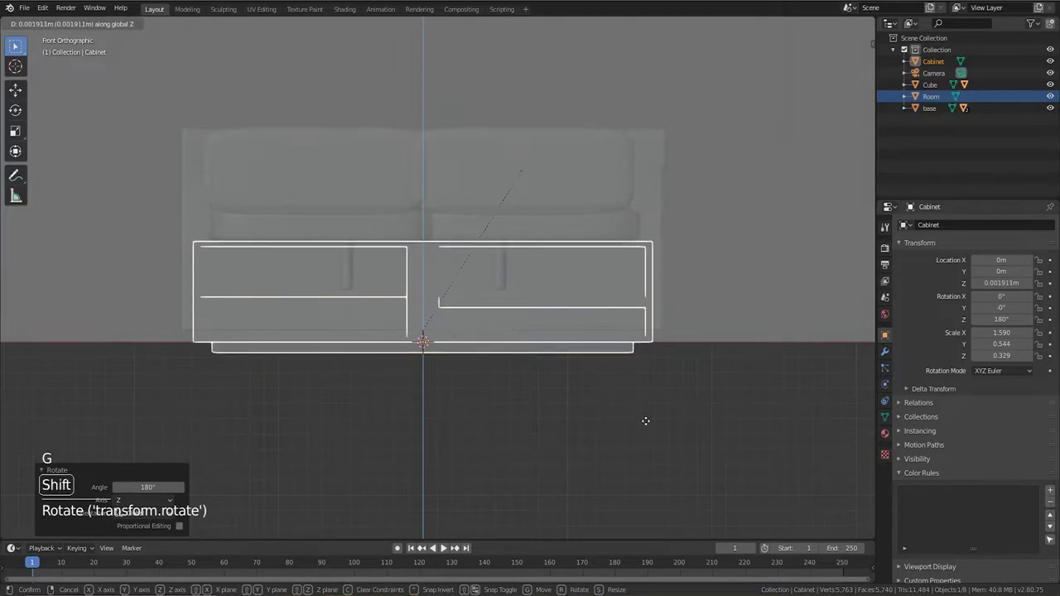
# - Confirm the cabinet's raised height and check it in perspective view
pyautogui.click(666, 309)
pyautogui.moveTo(610, 372); pyautogui.dragTo(722, 454, button='middle')
pyautogui.scroll(2, 750, 410)
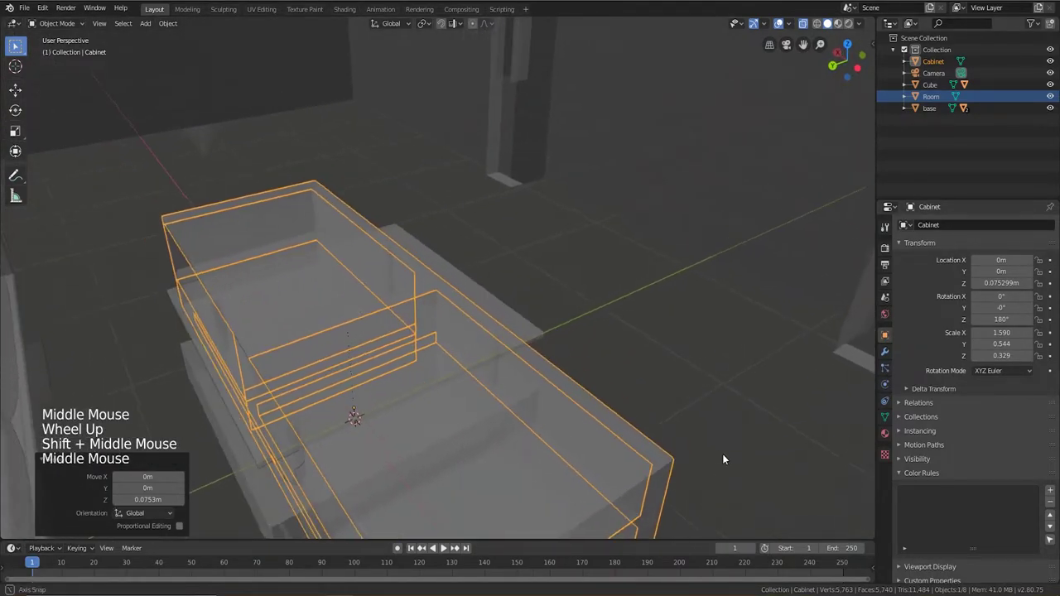
pyautogui.press('g')
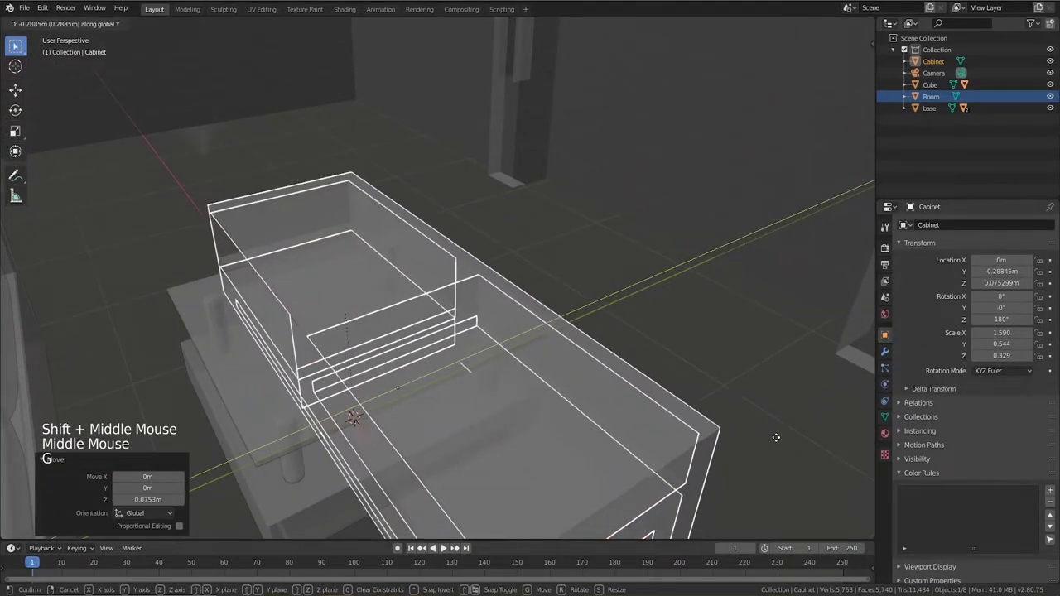
pyautogui.rightClick(0, 427)
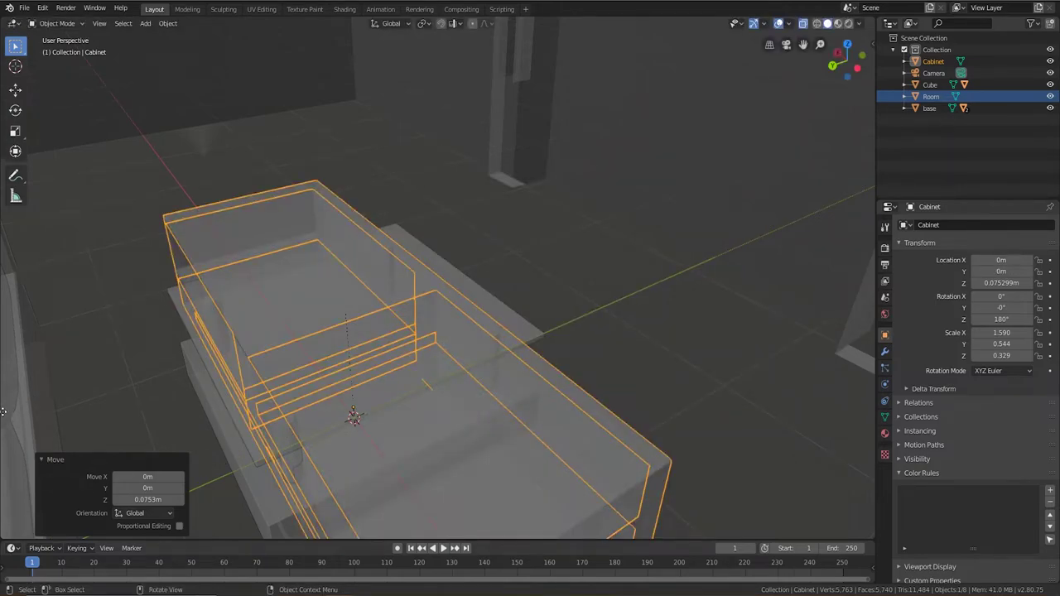
# - Move the cabinet along Y and switch X-ray off for solid shading
pyautogui.press('g')
pyautogui.press('y')
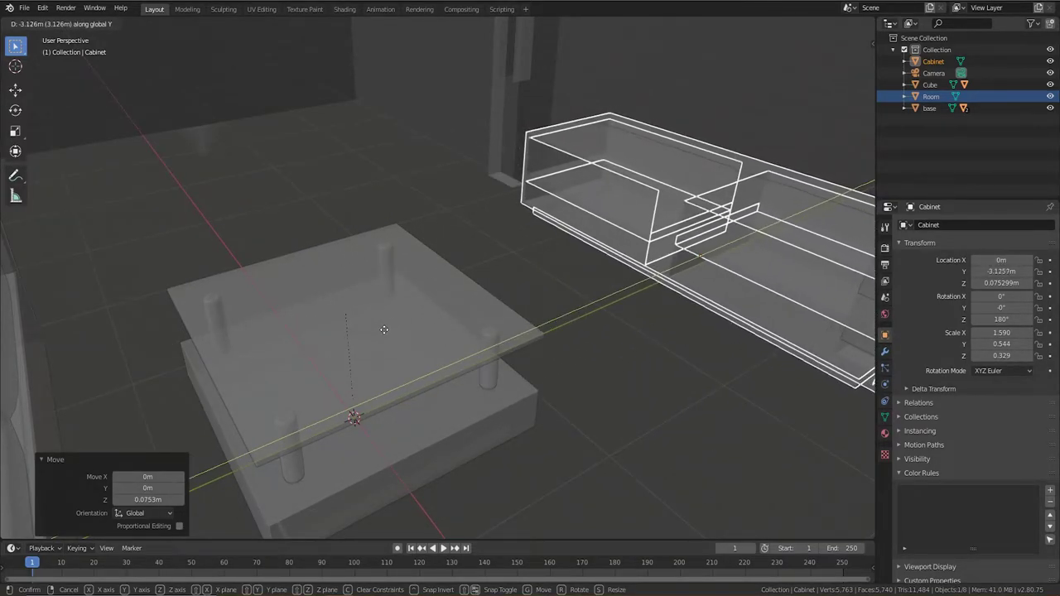
pyautogui.click(482, 380)
pyautogui.moveTo(482, 380); pyautogui.dragTo(549, 363, button='middle')
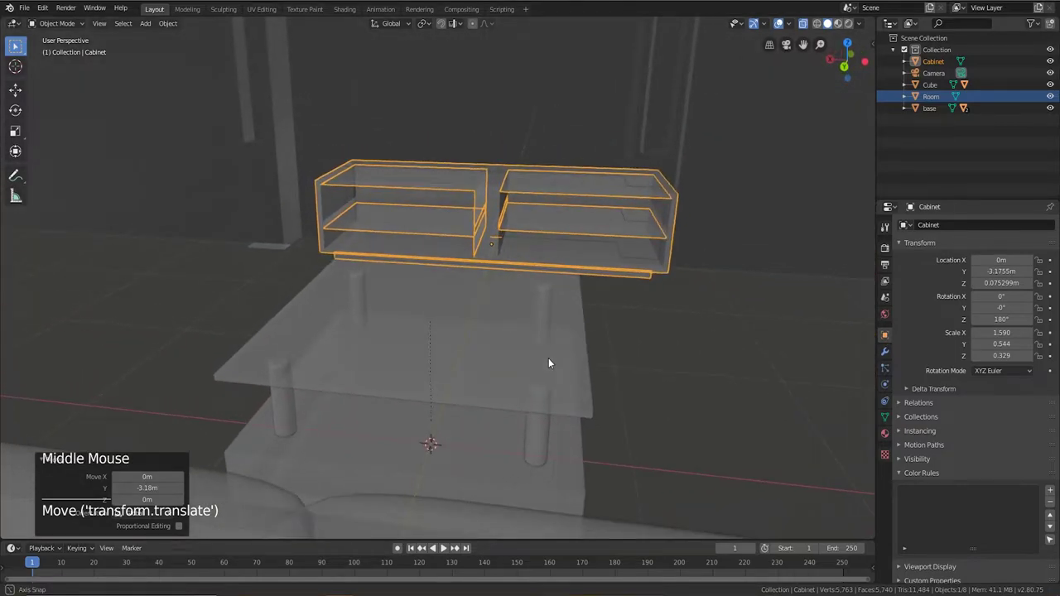
pyautogui.click(803, 23)
pyautogui.scroll(2, 642, 229)
pyautogui.keyDown('shift'); pyautogui.moveTo(642, 229); pyautogui.dragTo(686, 388, button='middle'); pyautogui.keyUp('shift')
pyautogui.scroll(-2, 652, 397)
# - Reposition the cabinet along Y, then shift it 0.364 m along X
pyautogui.press('g')
pyautogui.press('y')
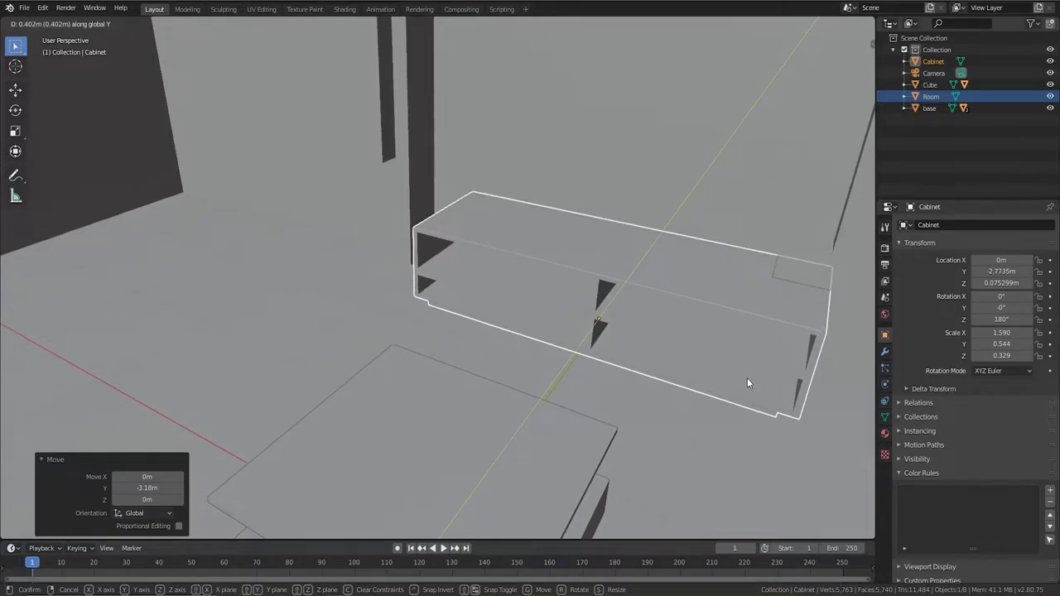
pyautogui.click(747, 378)
pyautogui.moveTo(790, 392); pyautogui.dragTo(820, 369, button='middle')
pyautogui.press('g')
pyautogui.press('x')
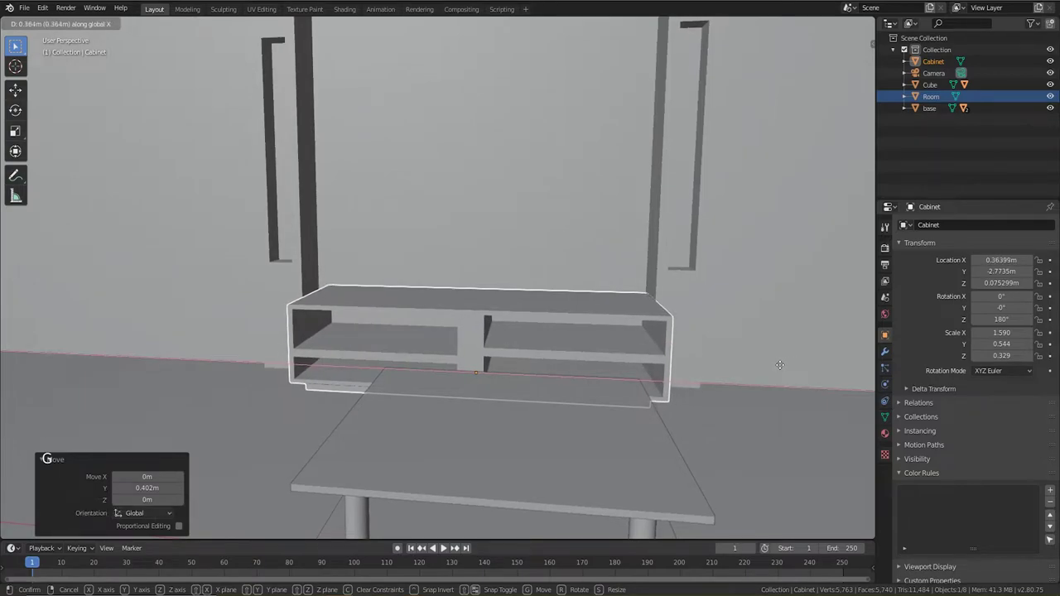
pyautogui.click(641, 363)
pyautogui.moveTo(641, 364)
pyautogui.mouseDown(button='middle')
pyautogui.moveTo(694, 379)
pyautogui.moveTo(390, 348)
pyautogui.moveTo(646, 360)
pyautogui.moveTo(626, 361)
pyautogui.mouseUp(button='middle')
# - Nudge the cabinet slightly further along X
pyautogui.press('g')
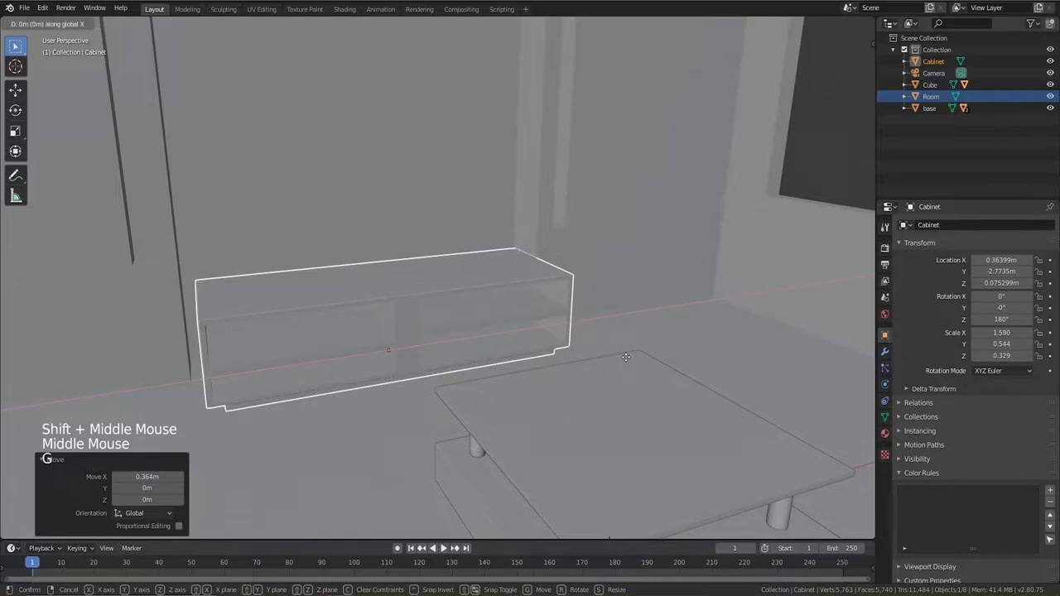
pyautogui.press('x')
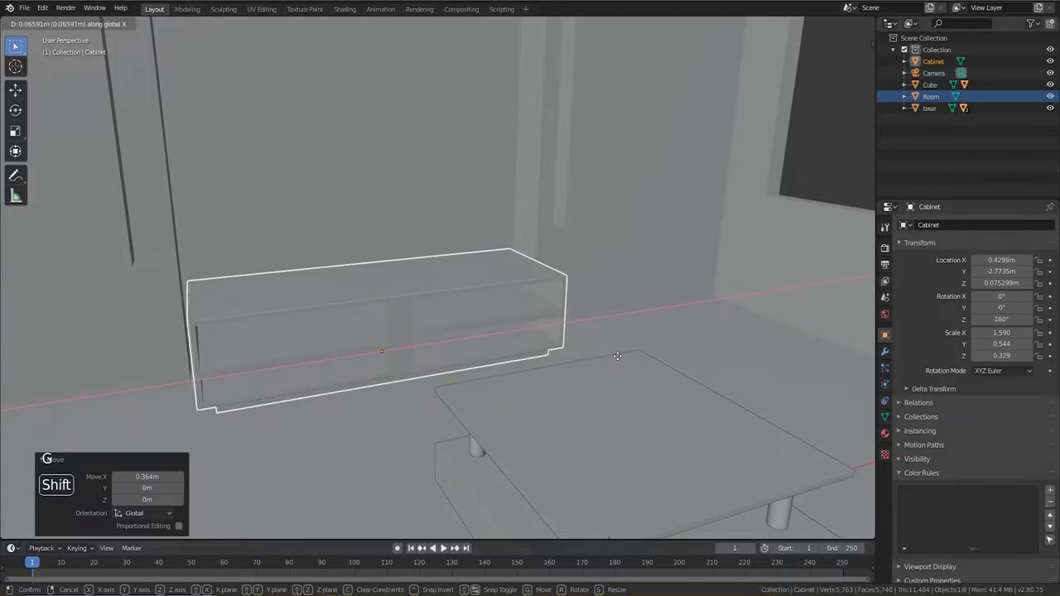
pyautogui.click(614, 358)
pyautogui.moveTo(613, 358); pyautogui.dragTo(577, 341, button='middle')
pyautogui.scroll(-3, 525, 356)
pyautogui.scroll(2, 524, 358)
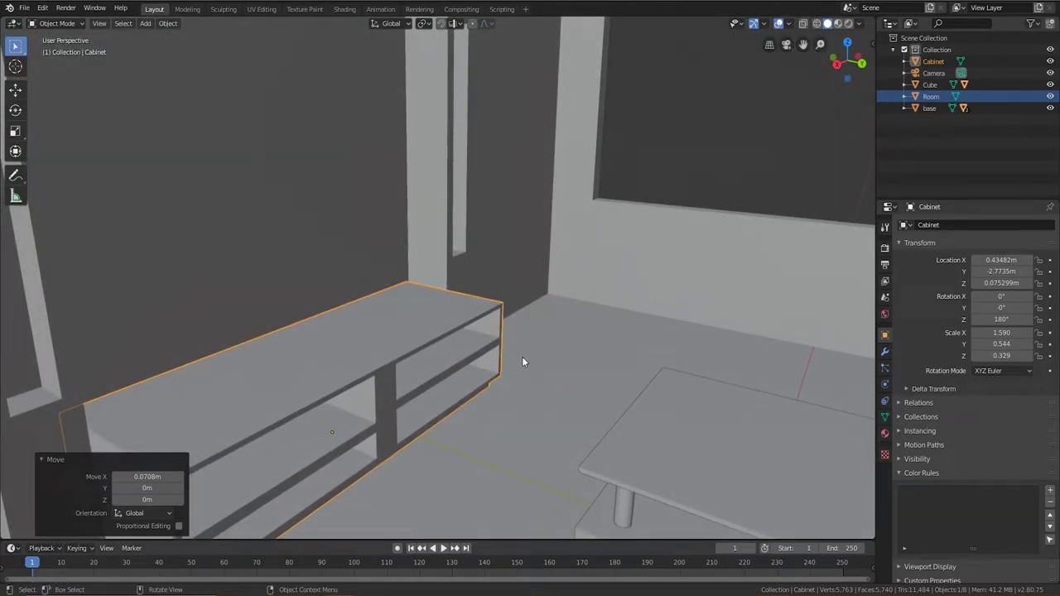
# - Scale the cabinet to 0.913 along Y for a shallower depth
pyautogui.press('s')
pyautogui.press('y')
pyautogui.press('shift')
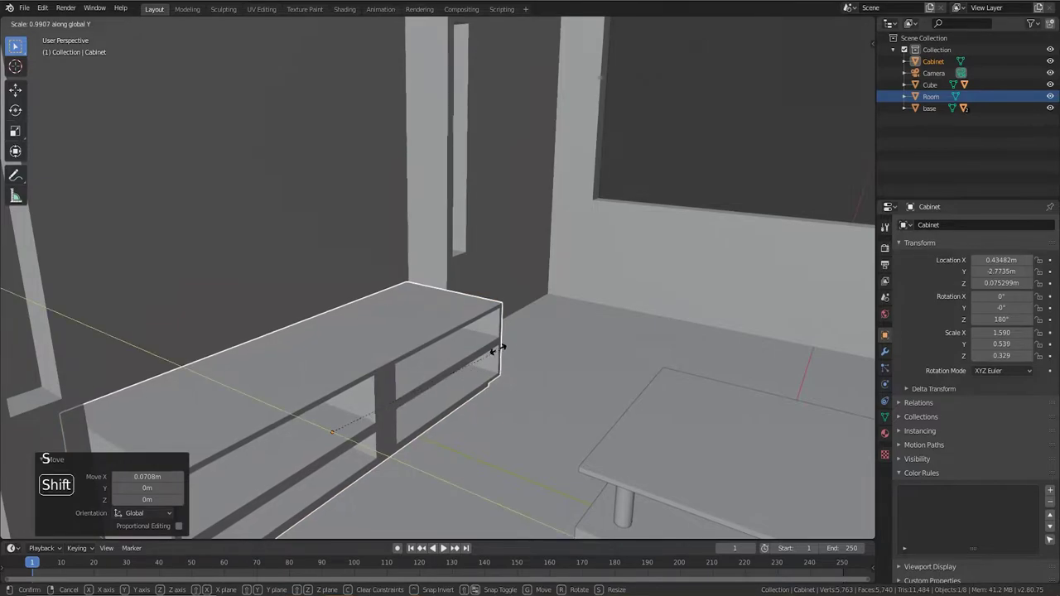
pyautogui.click(367, 426)
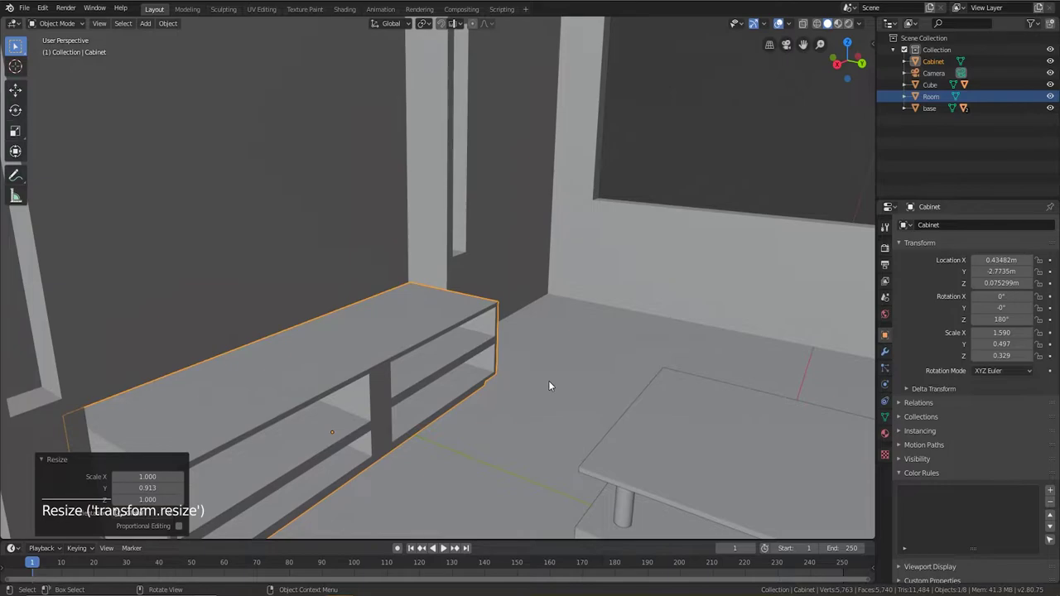
# - Shift the cabinet −0.0727 m along Y with fine precision
pyautogui.press('g')
pyautogui.press('y')
pyautogui.press('shift')
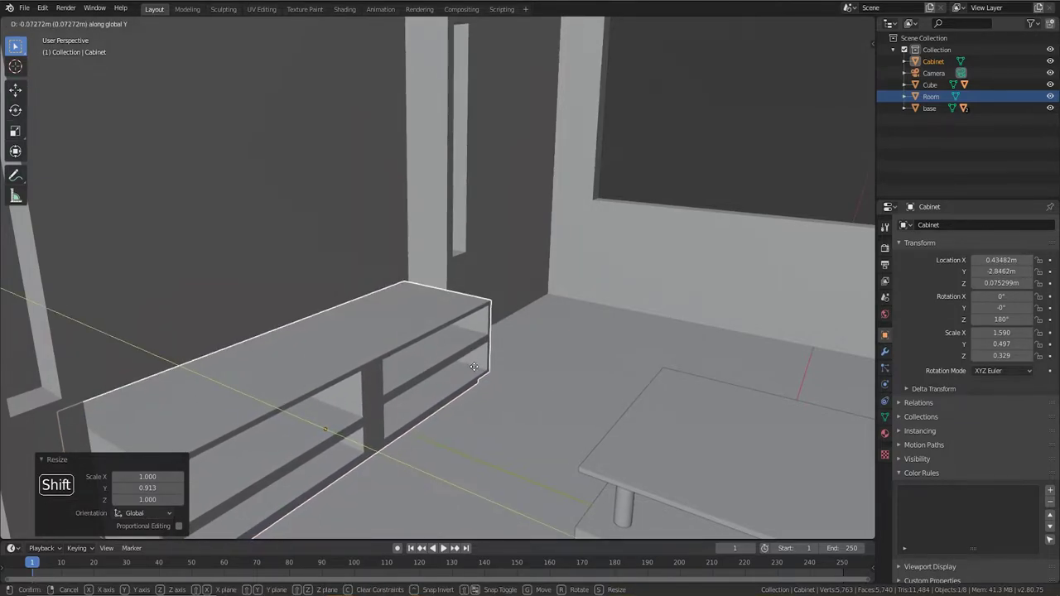
pyautogui.click(474, 366)
pyautogui.scroll(-3, 505, 372)
pyautogui.moveTo(505, 372); pyautogui.dragTo(395, 344, button='middle')
pyautogui.scroll(3, 435, 371)
# - Save the scene as Living Room Tutorial new.blend
pyautogui.press('ctrl')
pyautogui.hotkey('ctrl', 's')
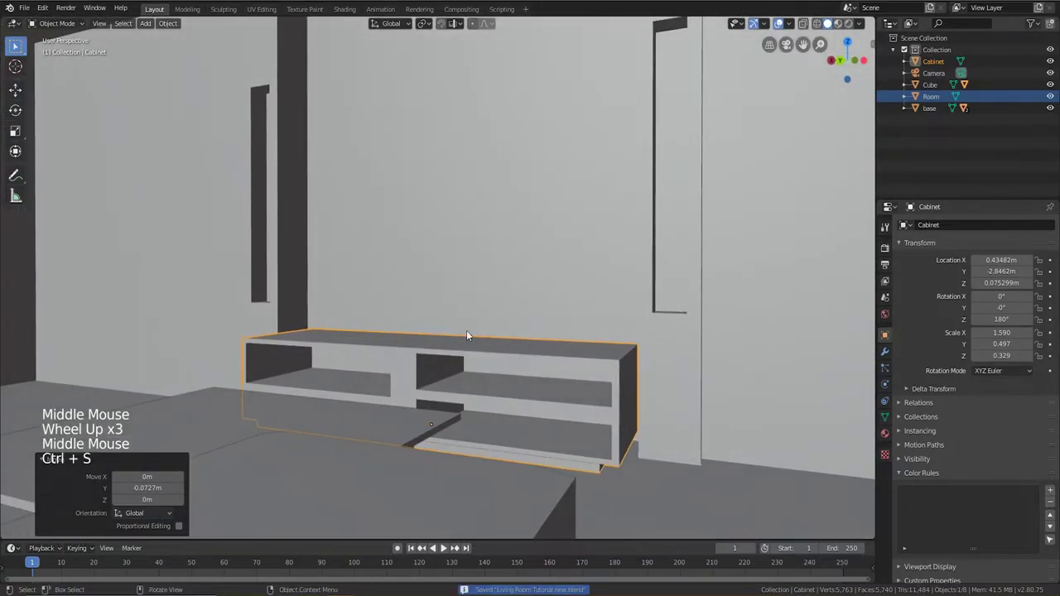
pyautogui.scroll(-1, 555, 405)
pyautogui.moveTo(556, 406); pyautogui.dragTo(594, 414, button='middle')
pyautogui.scroll(2, 589, 405)
# - Select the Room object and enter Edit Mode
pyautogui.press('shift')
pyautogui.keyDown('shift'); pyautogui.moveTo(592, 338); pyautogui.dragTo(615, 440, button='middle'); pyautogui.keyUp('shift')
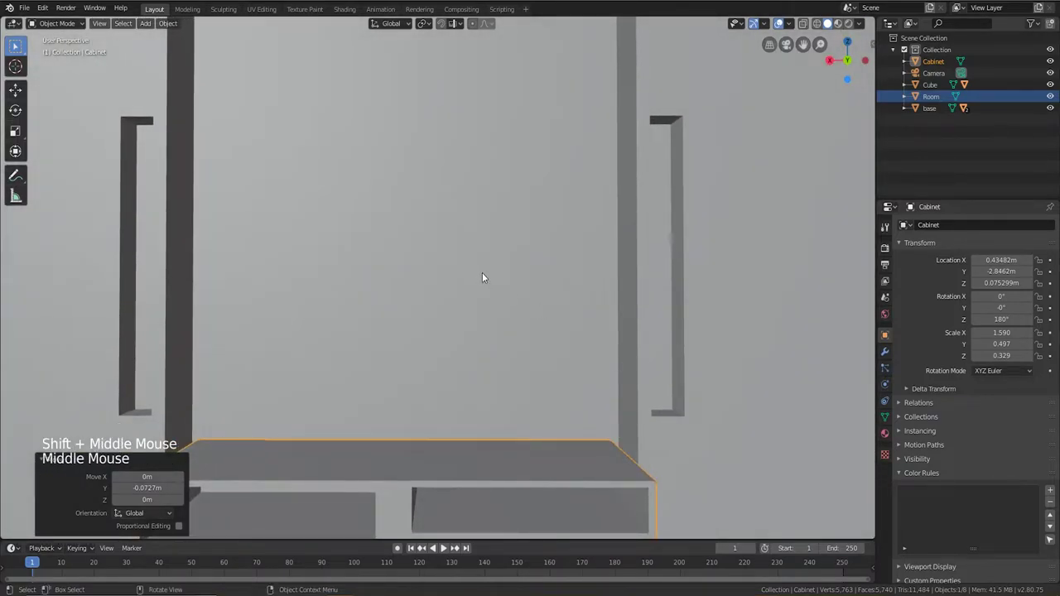
pyautogui.click(368, 190)
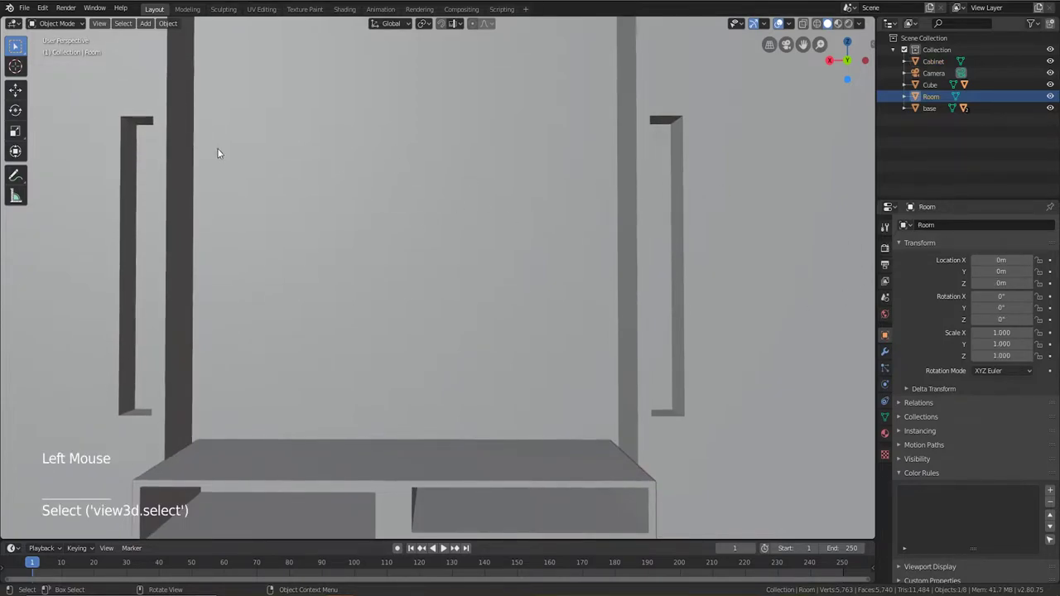
pyautogui.moveTo(354, 253)
pyautogui.mouseDown(button='middle')
pyautogui.moveTo(414, 253)
pyautogui.moveTo(323, 256)
pyautogui.moveTo(347, 246)
pyautogui.mouseUp(button='middle')
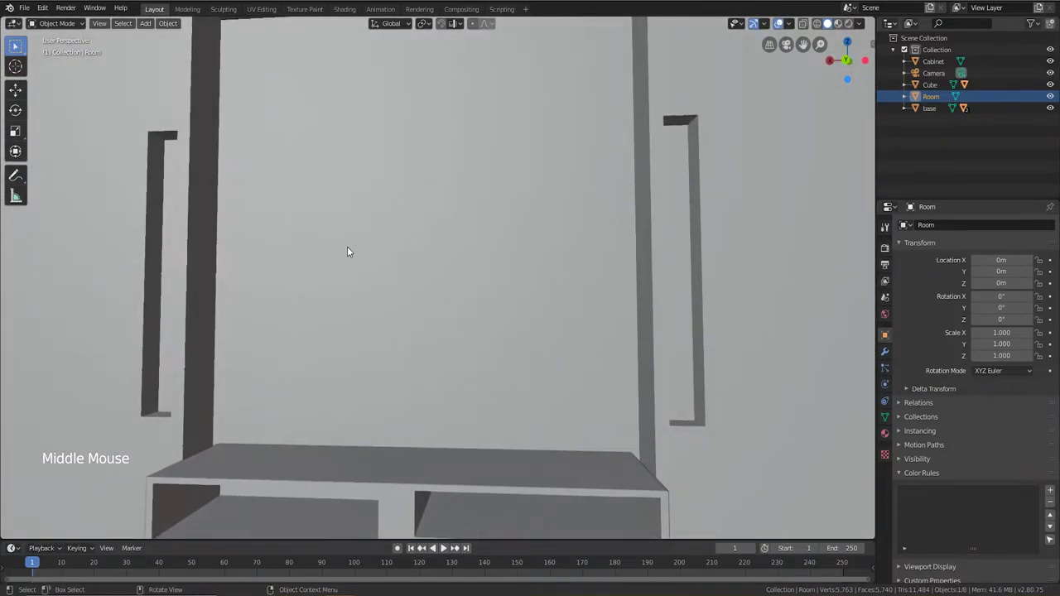
pyautogui.press('Tab')
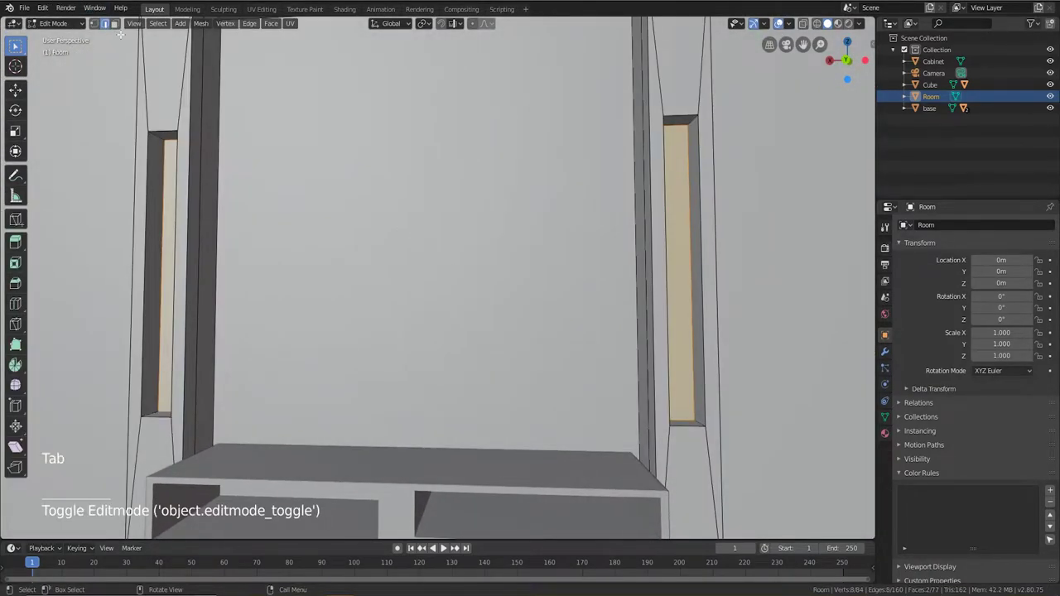
# - Snap the 3D cursor to the selected back wall face, then return to Object Mode
pyautogui.click(115, 24)
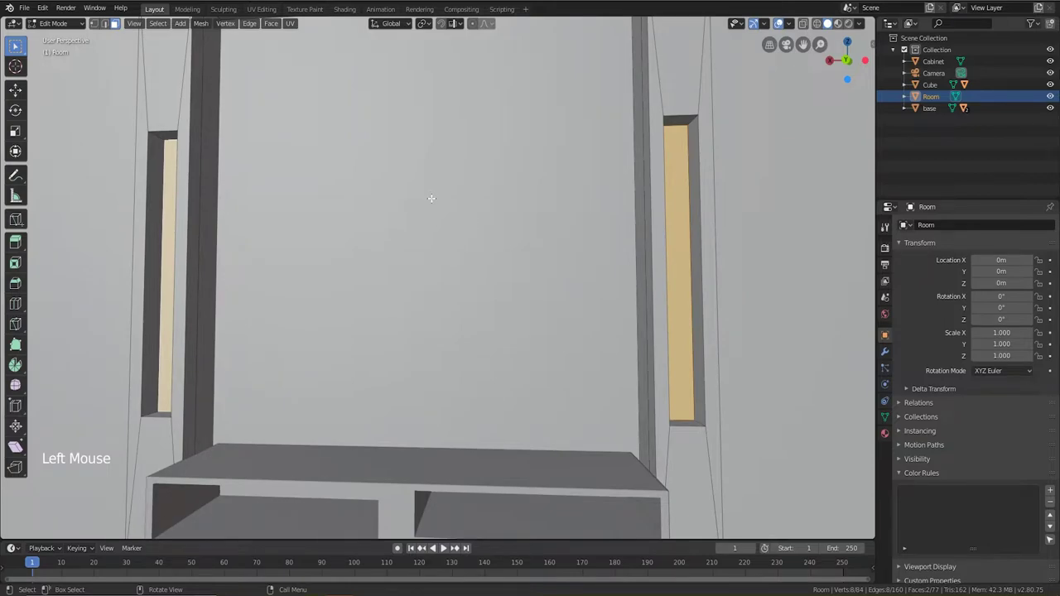
pyautogui.click(431, 199)
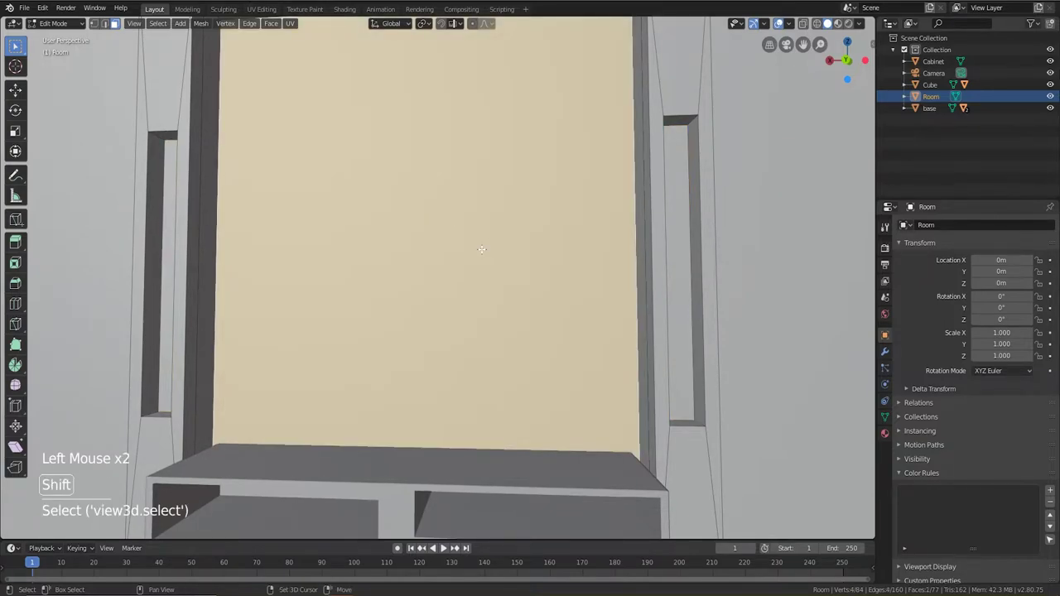
pyautogui.hotkey('shift', 's')
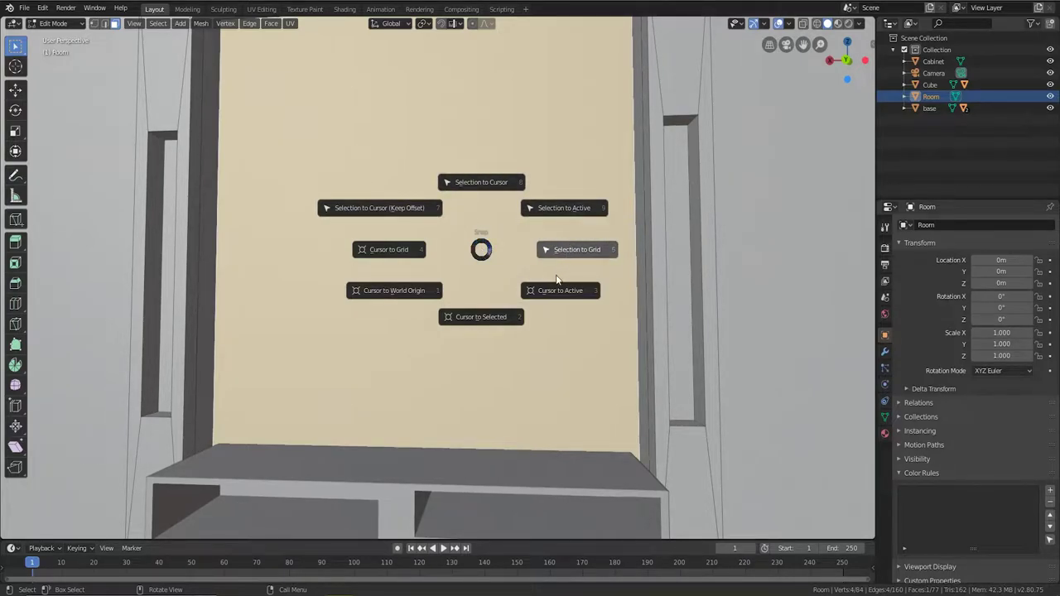
pyautogui.click(499, 321)
pyautogui.moveTo(459, 307)
pyautogui.mouseDown(button='middle')
pyautogui.moveTo(477, 298)
pyautogui.moveTo(480, 309)
pyautogui.mouseUp(button='middle')
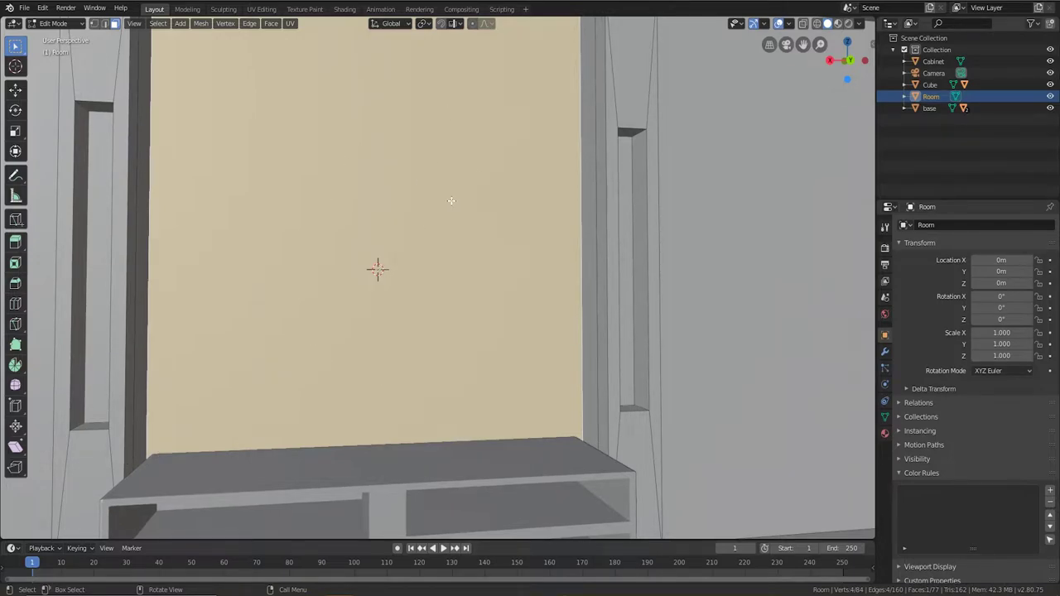
pyautogui.press('Tab')
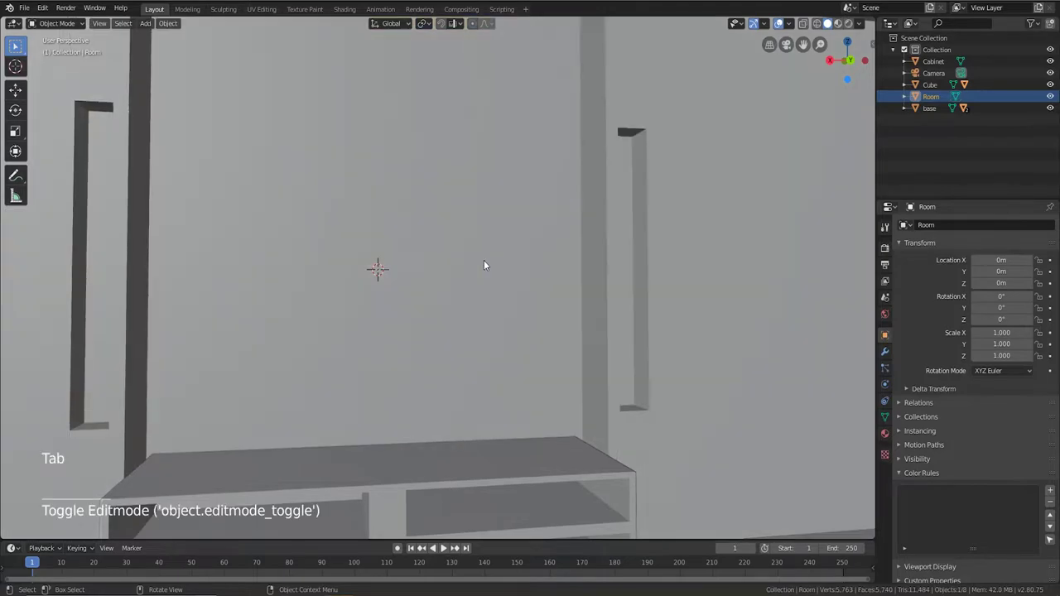
# - Add a mesh plane at the 3D cursor on the back wall
pyautogui.moveTo(483, 260); pyautogui.dragTo(467, 255, button='middle')
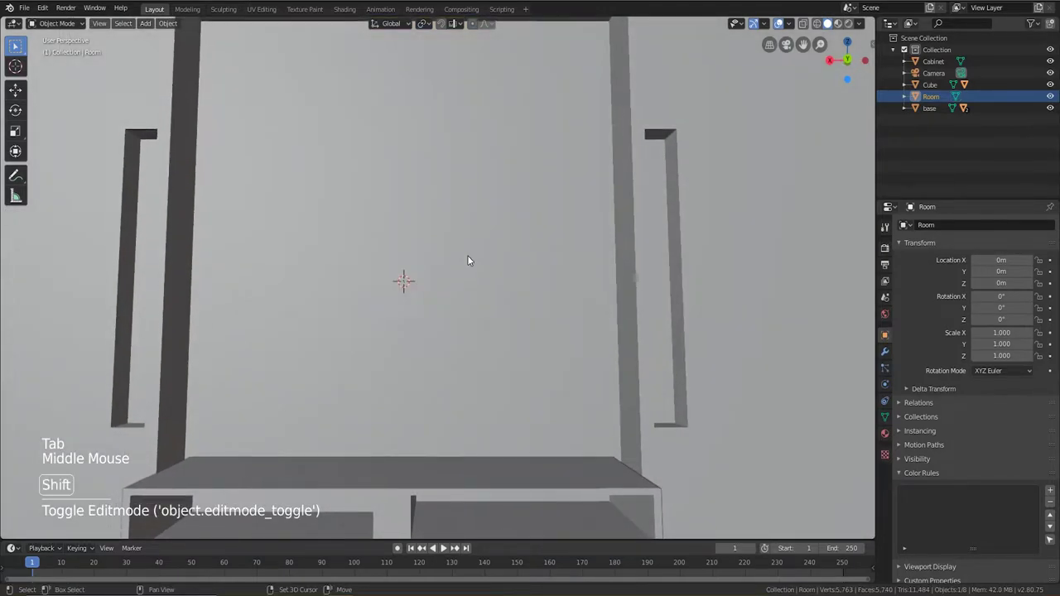
pyautogui.hotkey('shift', 'a')
pyautogui.moveTo(471, 256)
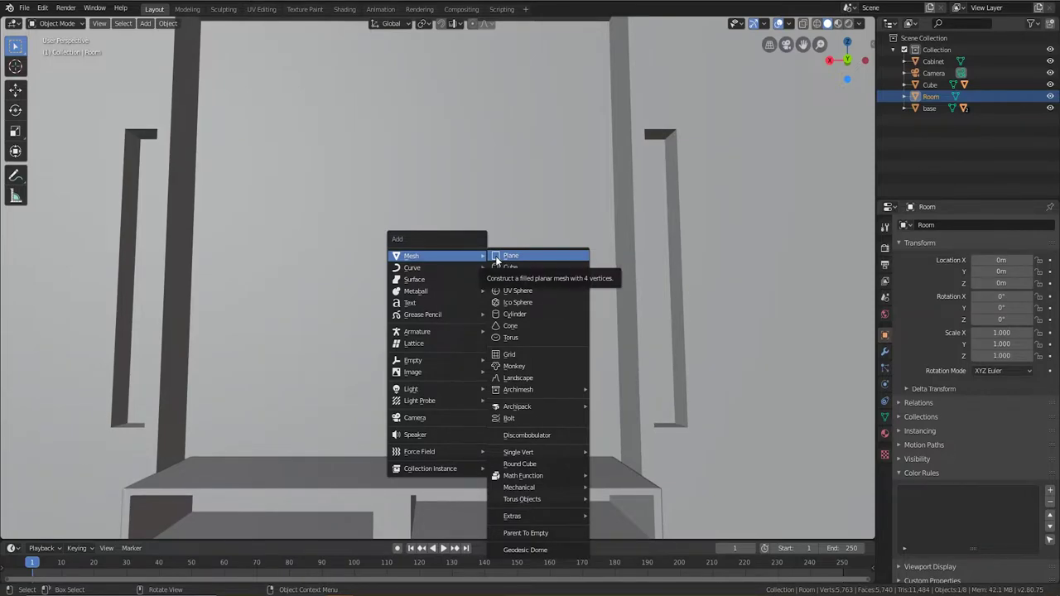
pyautogui.click(506, 256)
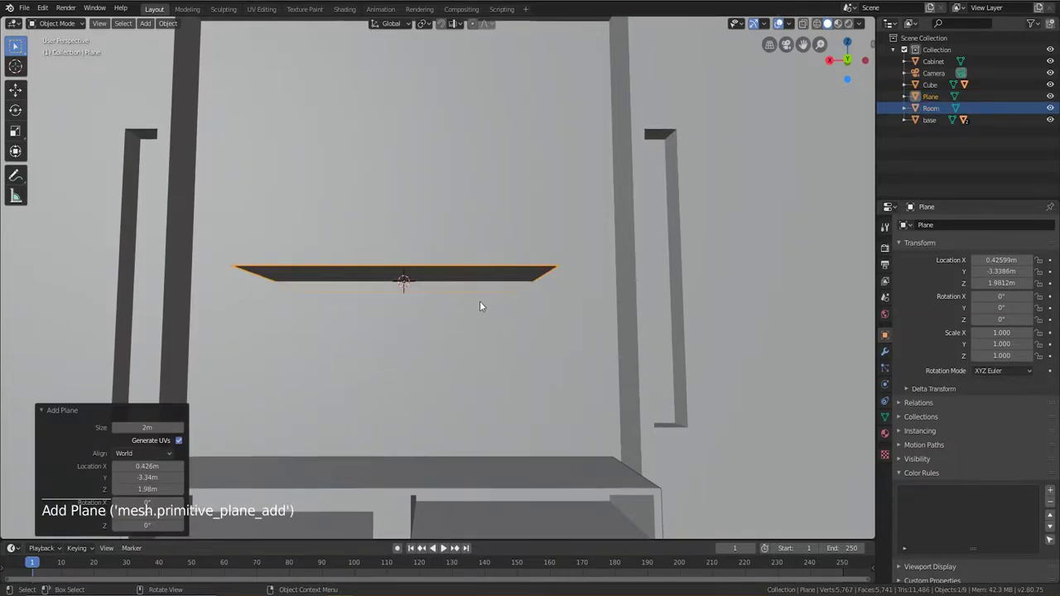
# - Rotate the plane 90° about X and check it in front and back views
pyautogui.press('r')
pyautogui.write('x')
pyautogui.write('90')
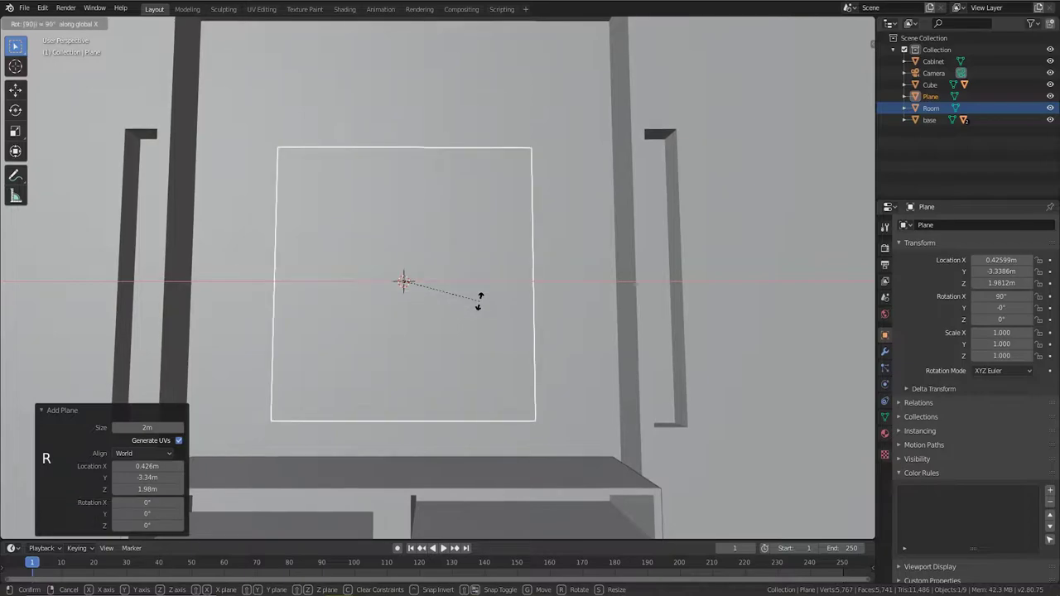
pyautogui.press('Return')
pyautogui.moveTo(464, 272)
pyautogui.mouseDown(button='middle')
pyautogui.moveTo(509, 289)
pyautogui.moveTo(469, 286)
pyautogui.mouseUp(button='middle')
pyautogui.press('KP_1')
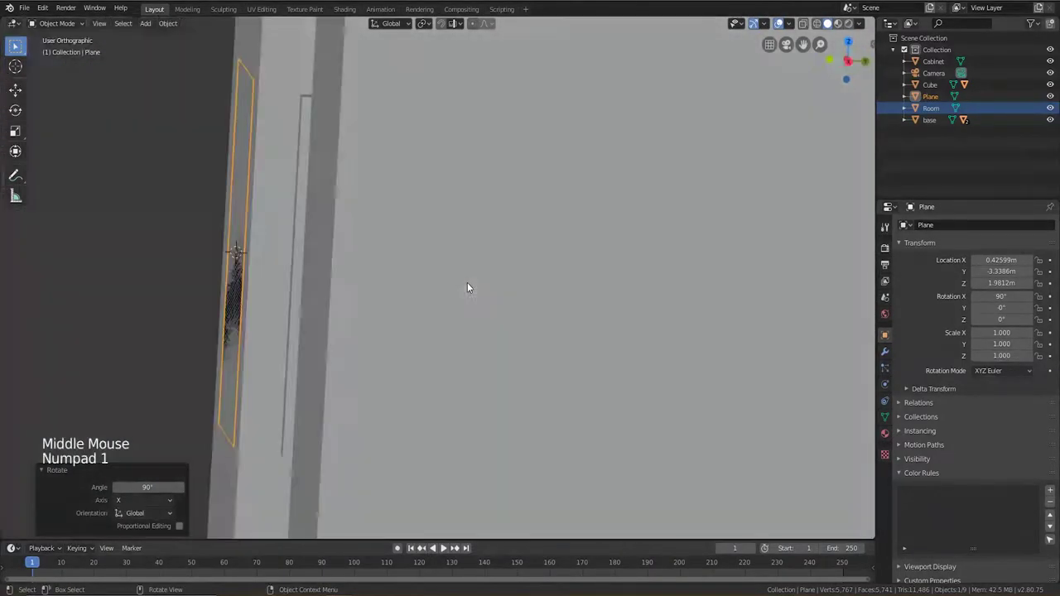
pyautogui.press('ctrl+KP_1')
pyautogui.moveTo(467, 287)
pyautogui.mouseDown(button='middle')
pyautogui.moveTo(445, 287)
pyautogui.moveTo(473, 289)
pyautogui.mouseUp(button='middle')
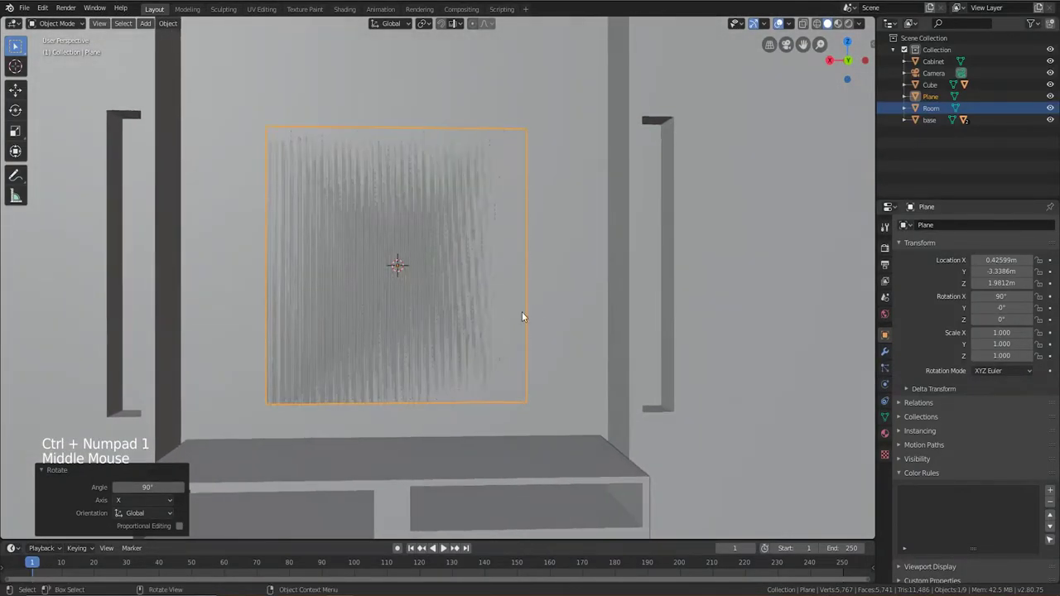
# - Shrink the plane's height along Z into a wide rectangle
pyautogui.press('s')
pyautogui.press('z')
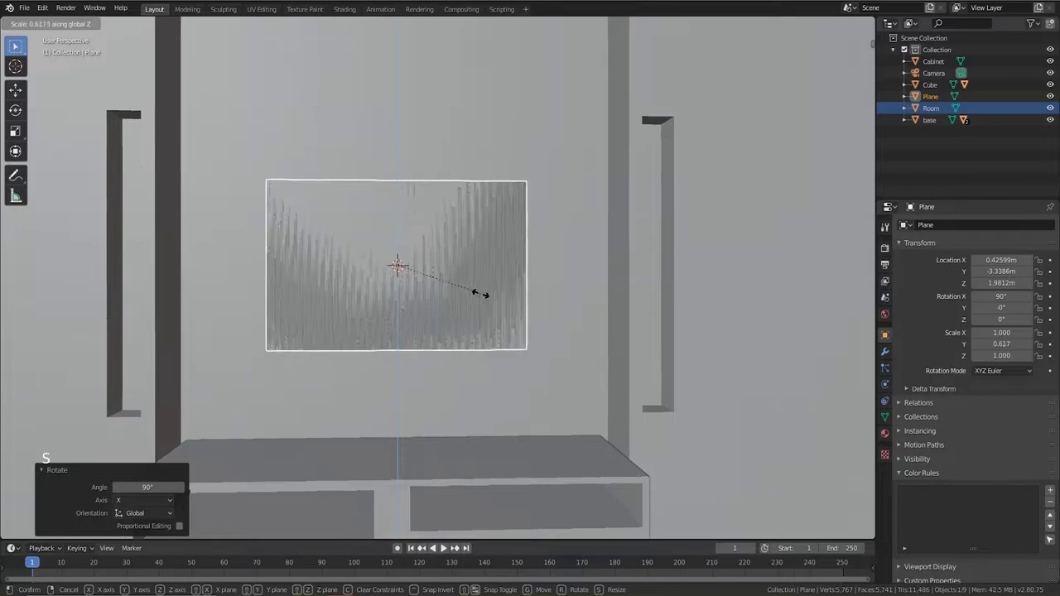
pyautogui.click(477, 295)
pyautogui.moveTo(516, 308); pyautogui.dragTo(503, 321, button='middle')
pyautogui.hotkey('ctrl', 'z')
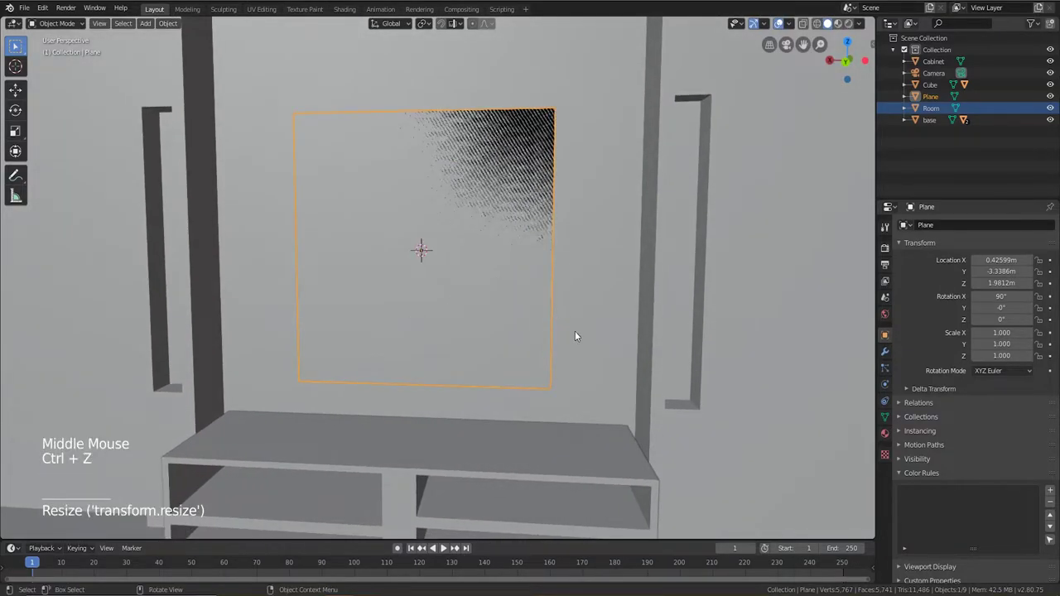
pyautogui.press('s')
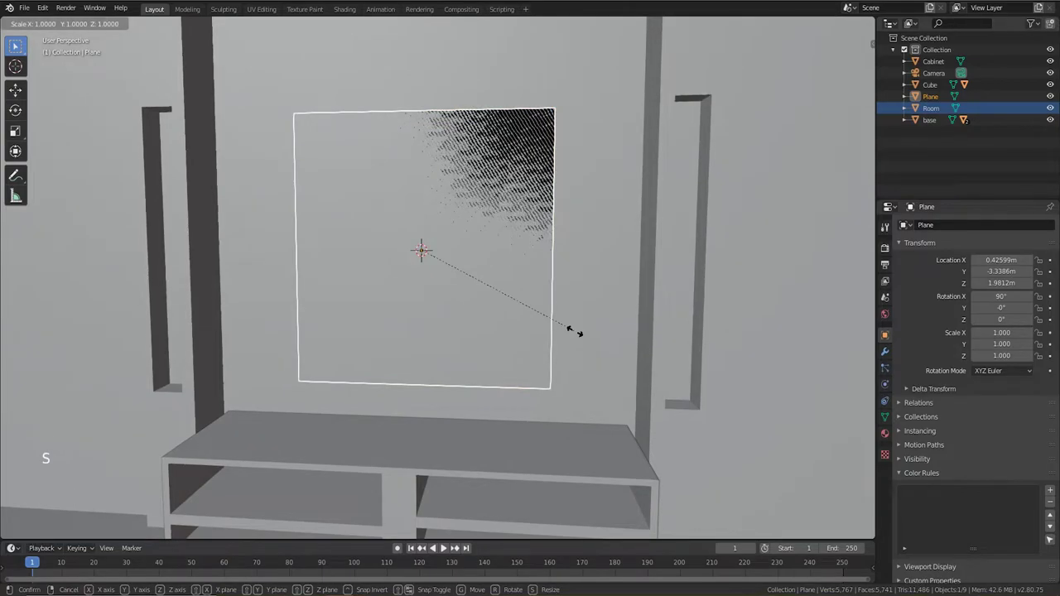
pyautogui.press('z')
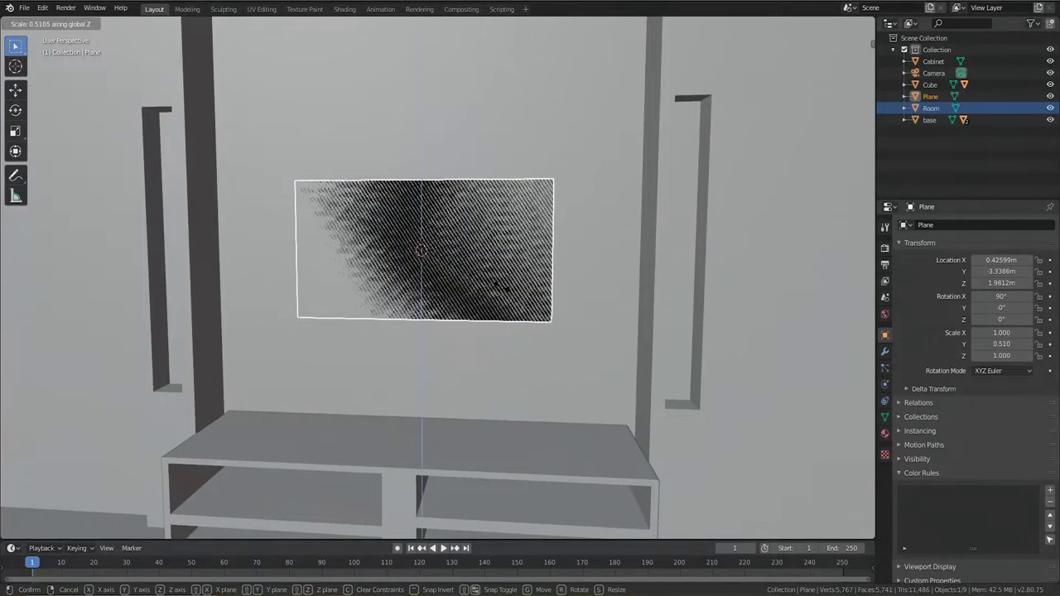
pyautogui.click(502, 290)
pyautogui.scroll(1, 523, 306)
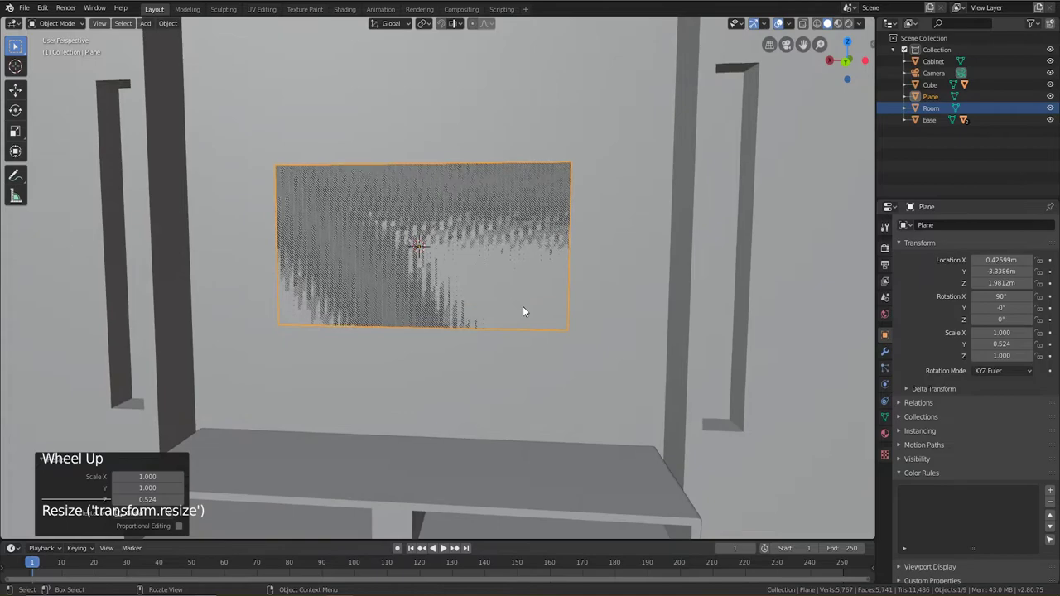
pyautogui.moveTo(523, 306); pyautogui.dragTo(525, 300, button='middle')
# - Enlarge the plane uniformly in two passes to 1.112
pyautogui.press('s')
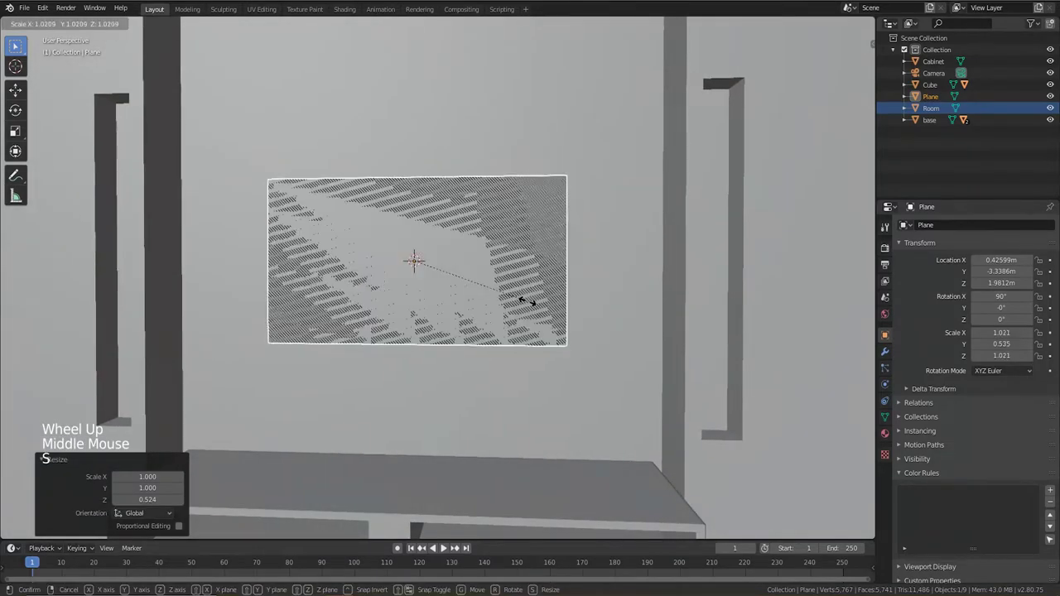
pyautogui.click(531, 302)
pyautogui.keyDown('shift'); pyautogui.moveTo(531, 305); pyautogui.dragTo(534, 346, button='middle'); pyautogui.keyUp('shift')
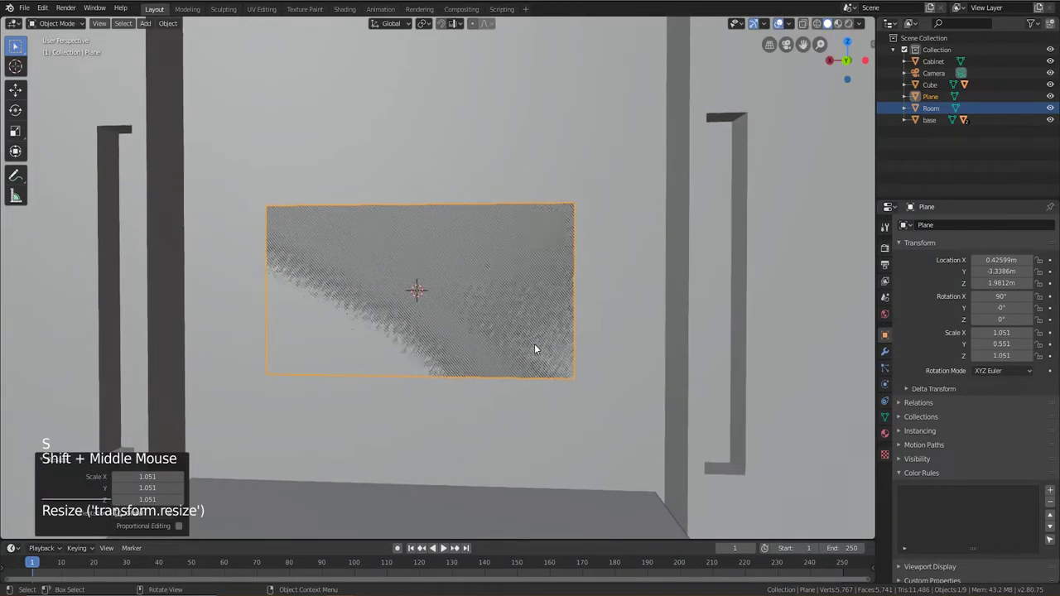
pyautogui.moveTo(538, 348)
pyautogui.mouseDown(button='middle')
pyautogui.moveTo(553, 347)
pyautogui.moveTo(544, 341)
pyautogui.mouseUp(button='middle')
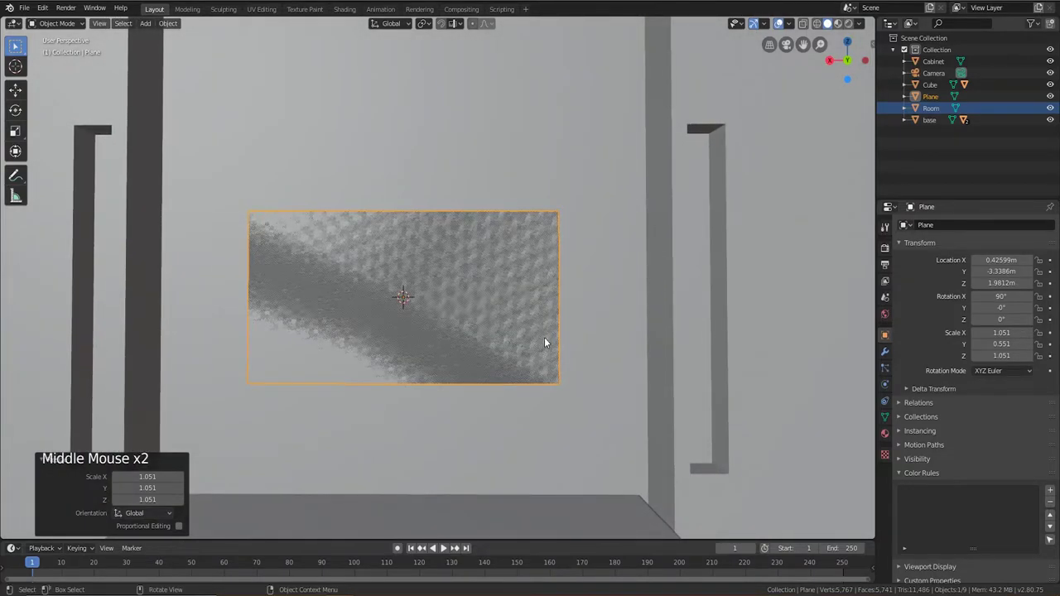
pyautogui.press('s')
pyautogui.click(560, 361)
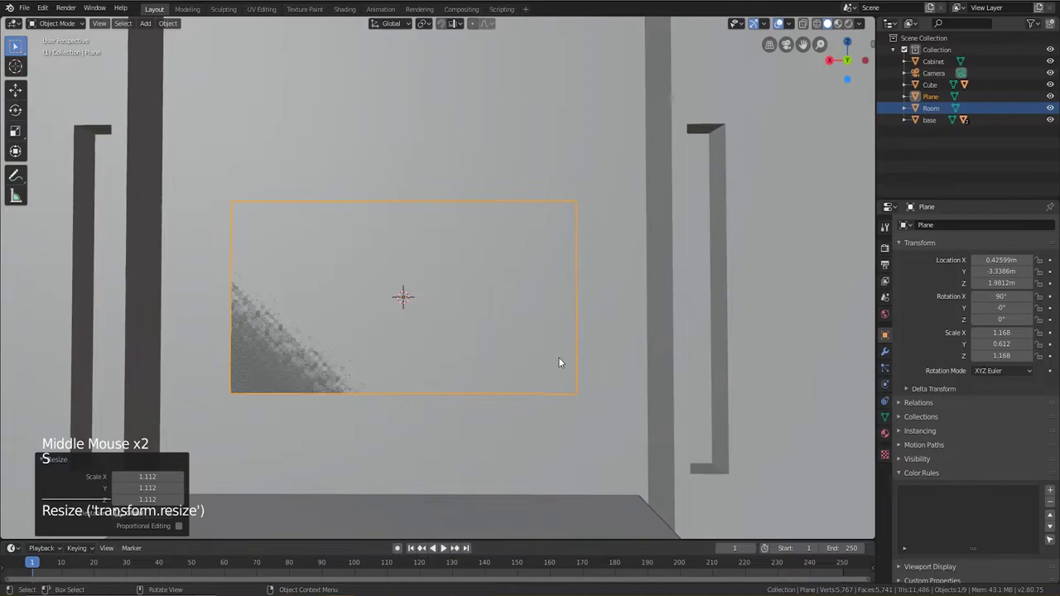
# - Raise the plane 0.298 m along Z to sit at 2.28 m
pyautogui.press('g')
pyautogui.press('z')
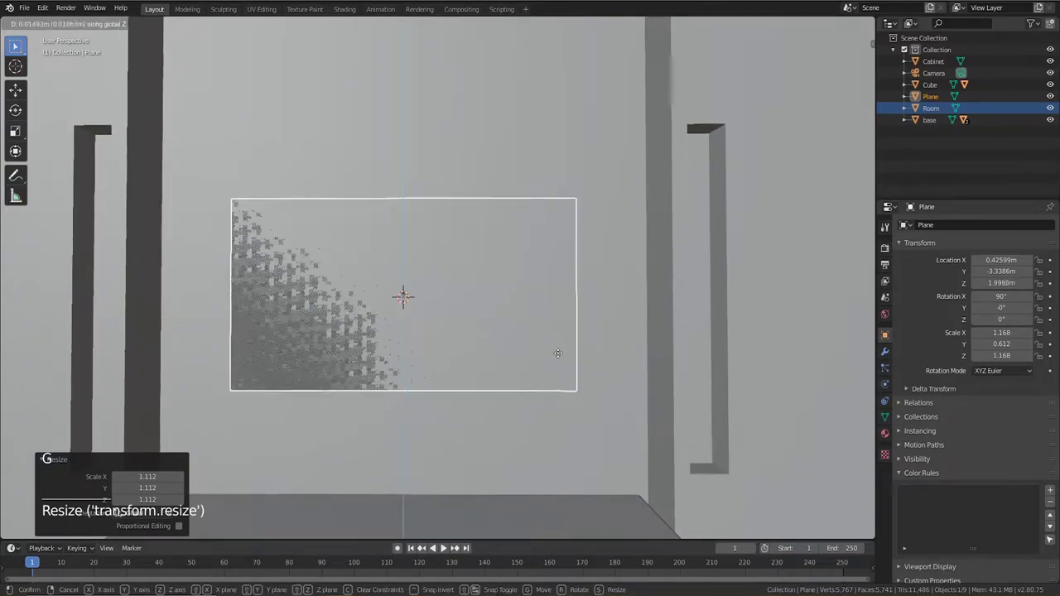
pyautogui.click(555, 310)
pyautogui.moveTo(524, 342); pyautogui.dragTo(387, 366, button='middle')
pyautogui.moveTo(376, 325)
pyautogui.mouseDown(button='middle')
pyautogui.moveTo(360, 321)
pyautogui.moveTo(372, 324)
pyautogui.mouseUp(button='middle')
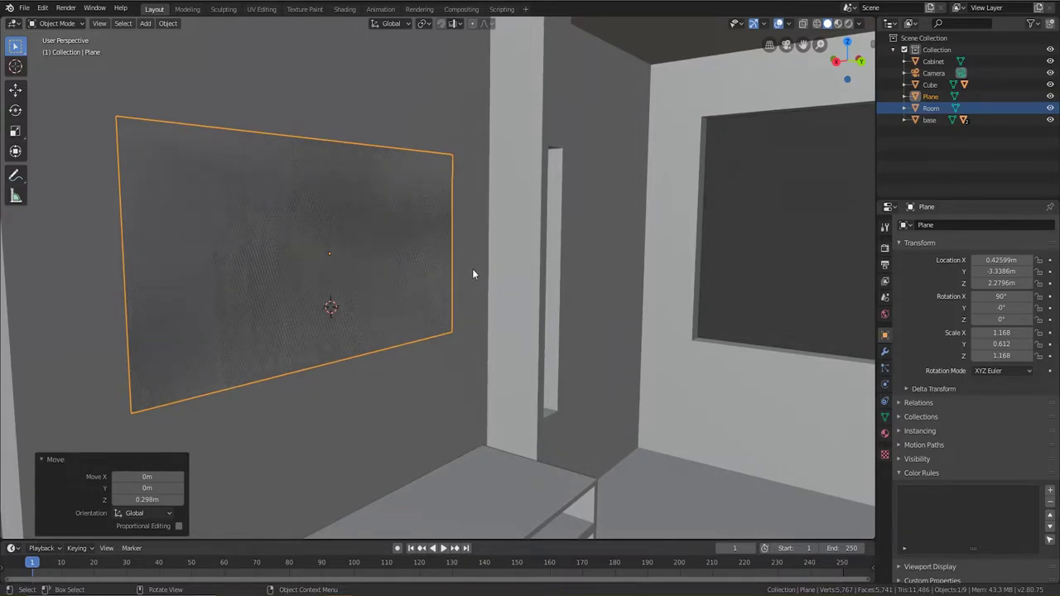
pyautogui.moveTo(425, 394)
pyautogui.mouseDown(button='middle')
pyautogui.moveTo(397, 392)
pyautogui.moveTo(424, 395)
pyautogui.mouseUp(button='middle')
# - Extrude the plane's face about 0.079 m into a slab and begin insetting its front
pyautogui.press('Tab')
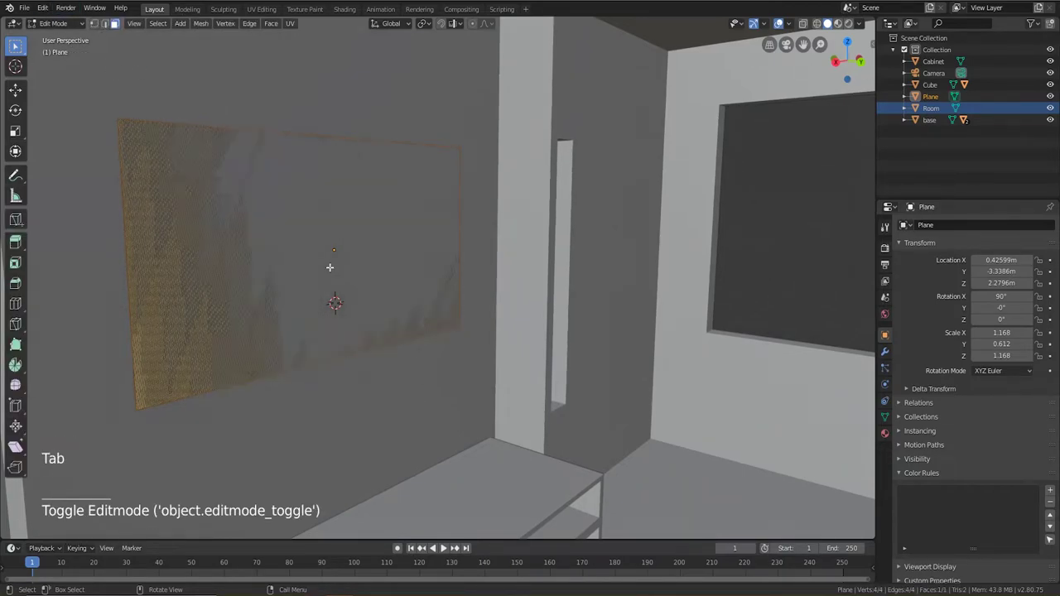
pyautogui.hotkey('alt', 'a')
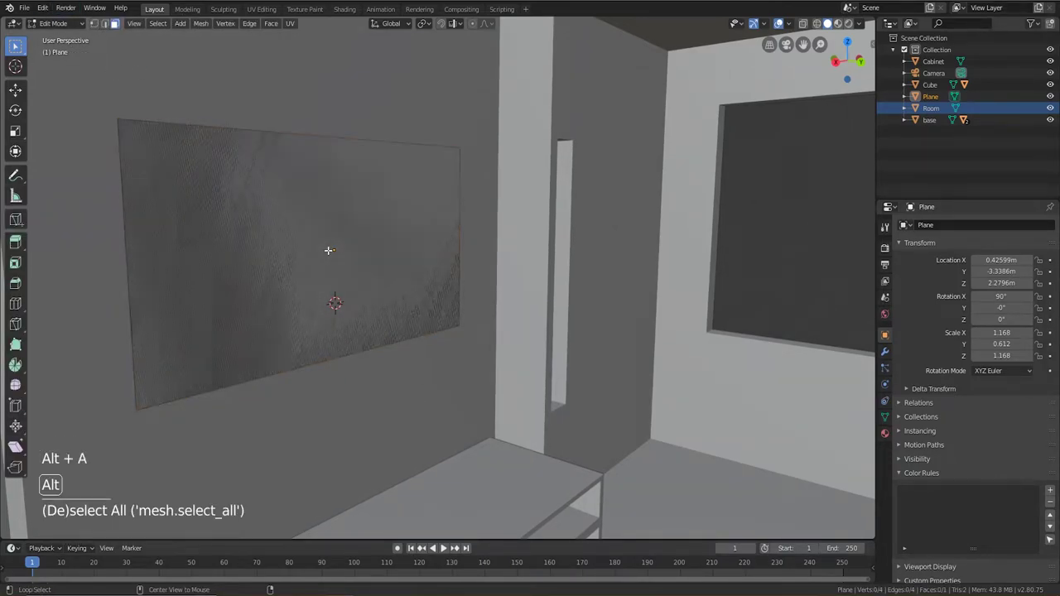
pyautogui.click(329, 249)
pyautogui.press('e')
pyautogui.press('shift')
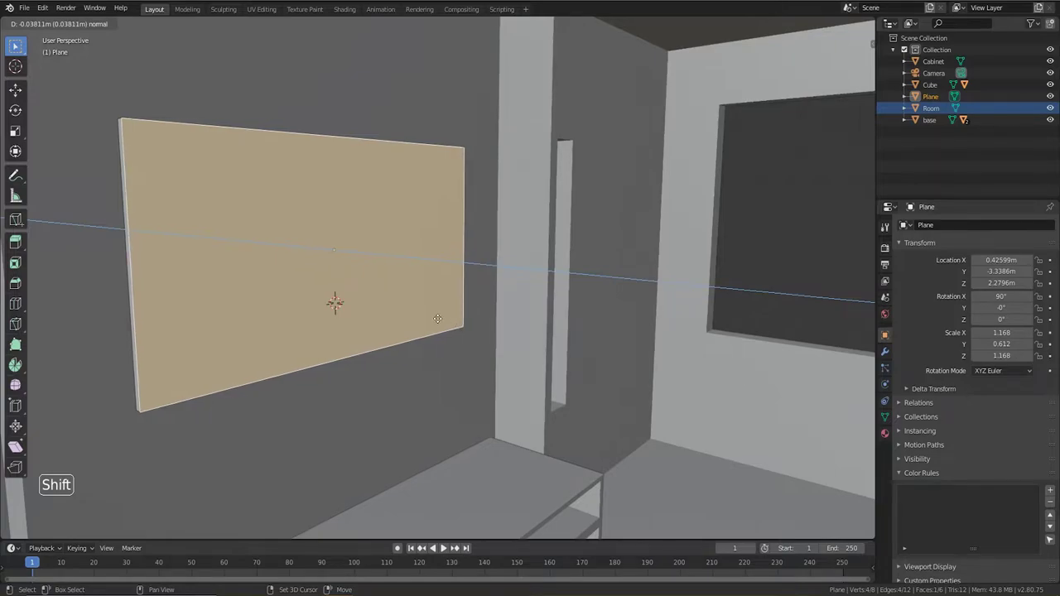
pyautogui.click(477, 345)
pyautogui.moveTo(319, 326); pyautogui.dragTo(426, 330, button='middle')
pyautogui.press('i')
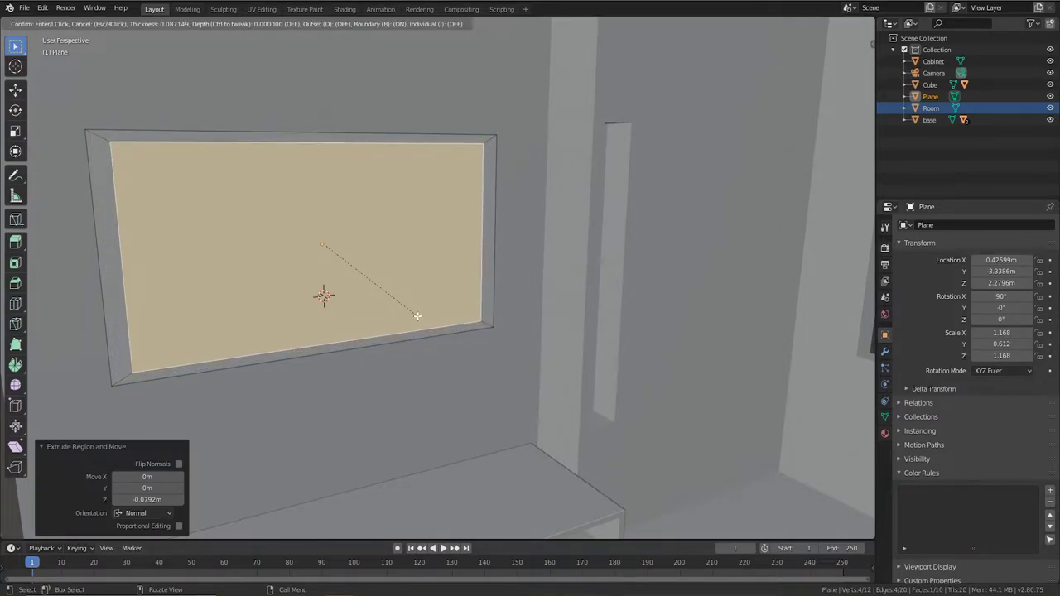
# - Confirm the inset border and extrude the inner screen face 0.0287 m
pyautogui.click(430, 320)
pyautogui.moveTo(433, 322); pyautogui.dragTo(472, 347, button='middle')
pyautogui.press('e')
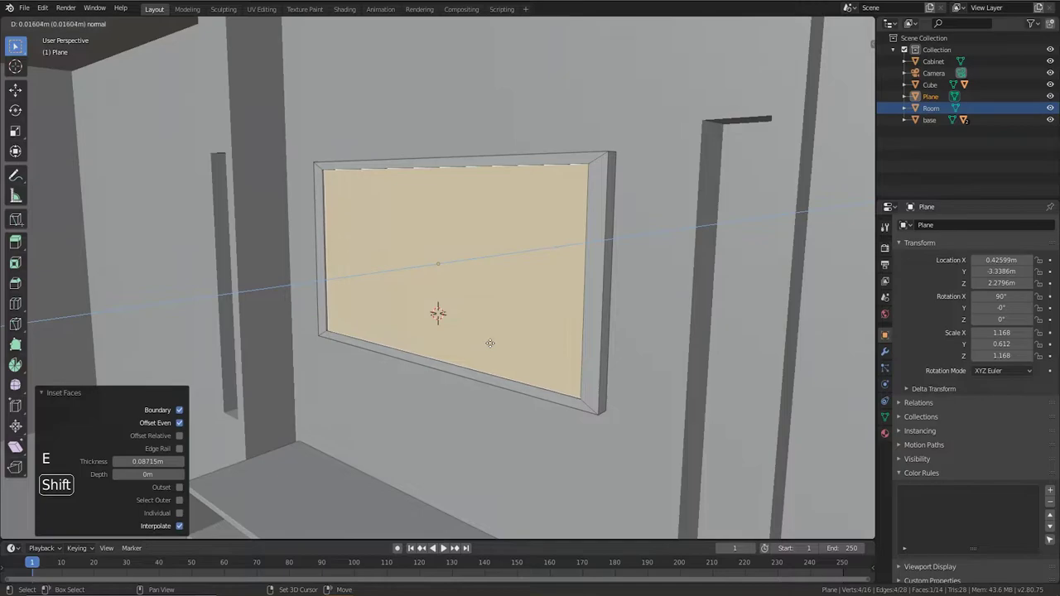
pyautogui.click(504, 344)
pyautogui.moveTo(504, 343); pyautogui.dragTo(620, 350, button='middle')
pyautogui.keyDown('shift'); pyautogui.moveTo(472, 354); pyautogui.dragTo(328, 368, button='middle'); pyautogui.keyUp('shift')
pyautogui.press('Tab')
pyautogui.press('Tab')
# - Bevel the outer frame edges 0.00157 m wide and return to Object Mode
pyautogui.keyDown('shift'); pyautogui.click(471, 360); pyautogui.keyUp('shift')
pyautogui.keyDown('shift'); pyautogui.click(471, 369); pyautogui.keyUp('shift')
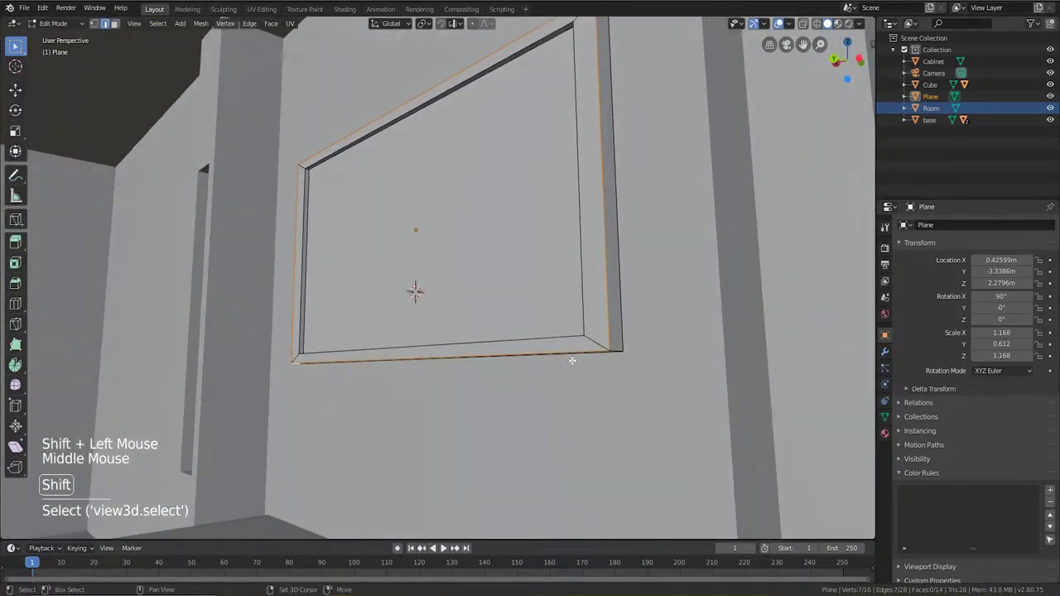
pyautogui.keyDown('shift'); pyautogui.click(623, 352); pyautogui.keyUp('shift')
pyautogui.hotkey('ctrl', 'z')
pyautogui.moveTo(560, 348); pyautogui.dragTo(549, 352, button='middle')
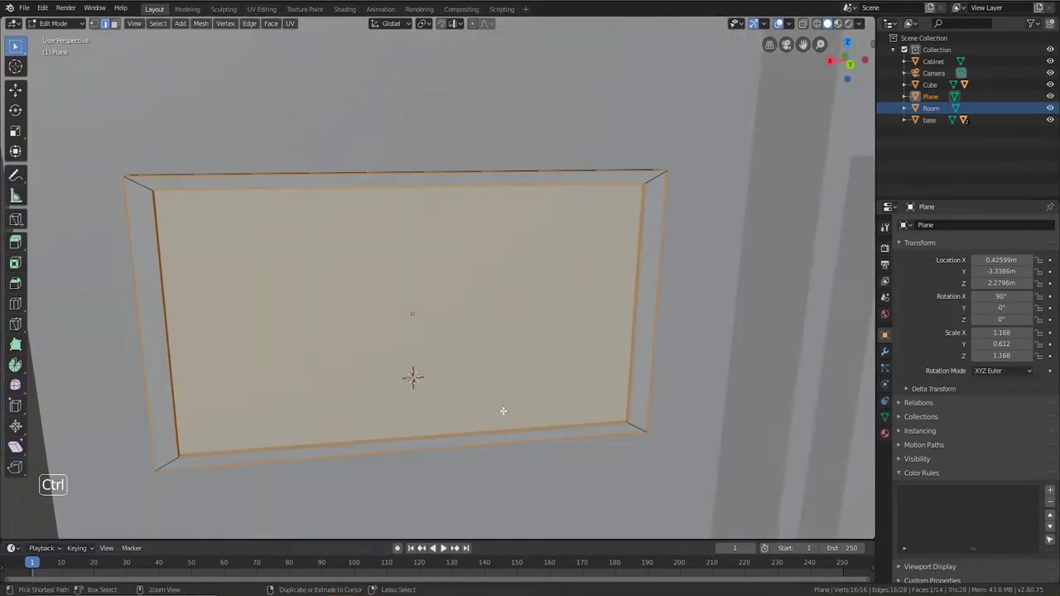
pyautogui.hotkey('ctrl', 'b')
pyautogui.click(503, 412)
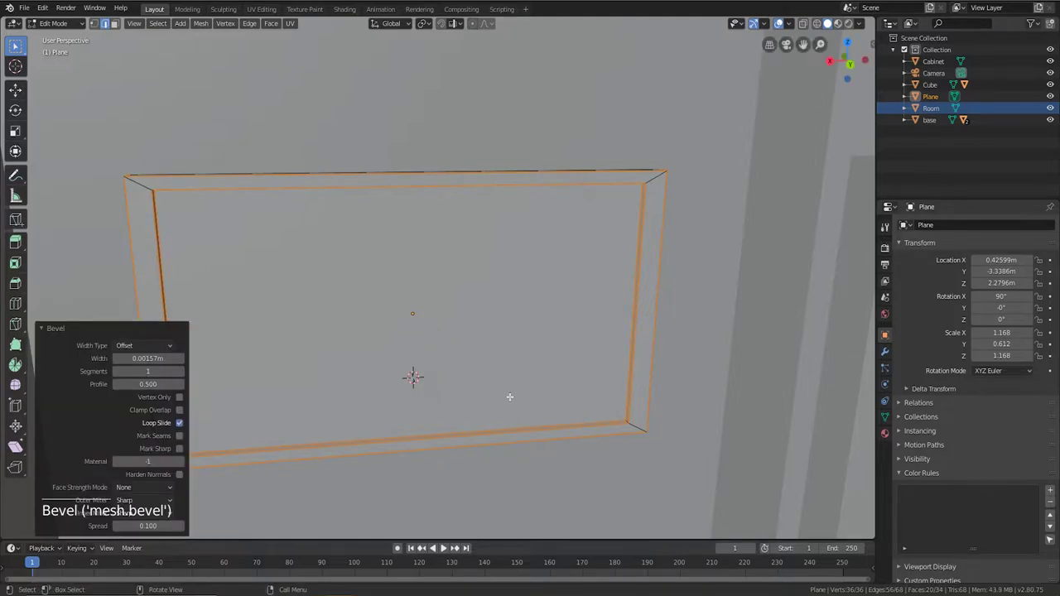
pyautogui.press('Tab')
pyautogui.moveTo(509, 397); pyautogui.dragTo(594, 439, button='middle')
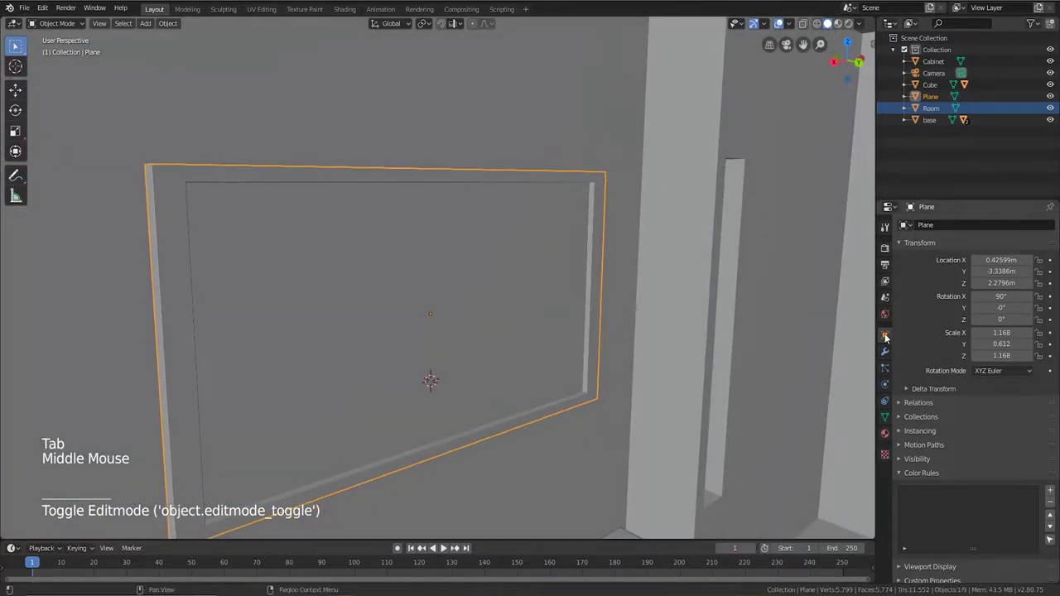
# - Rename the panel object to 'Tv' and save the file
pyautogui.click(935, 225)
pyautogui.write('Tv')
pyautogui.press('Return')
pyautogui.hotkey('ctrl', 's')
# - Pan the view to the cabinet and bring up the Add > Mesh list
pyautogui.moveTo(629, 308); pyautogui.dragTo(585, 295, button='middle')
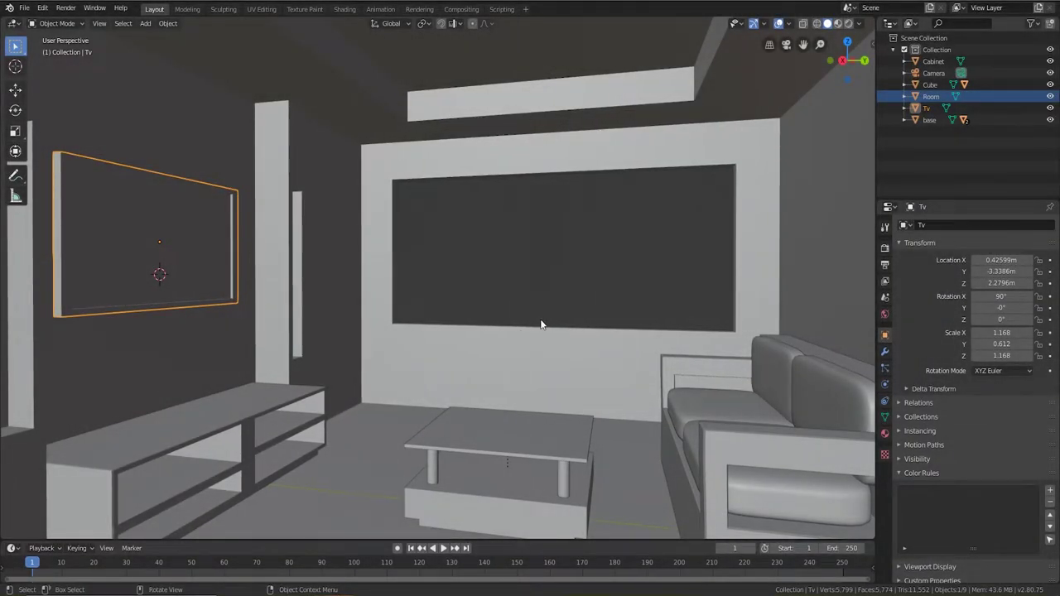
pyautogui.keyDown('shift'); pyautogui.moveTo(540, 323); pyautogui.dragTo(534, 373, button='middle'); pyautogui.keyUp('shift')
pyautogui.hotkey('shift', 'a')
pyautogui.moveTo(522, 366)
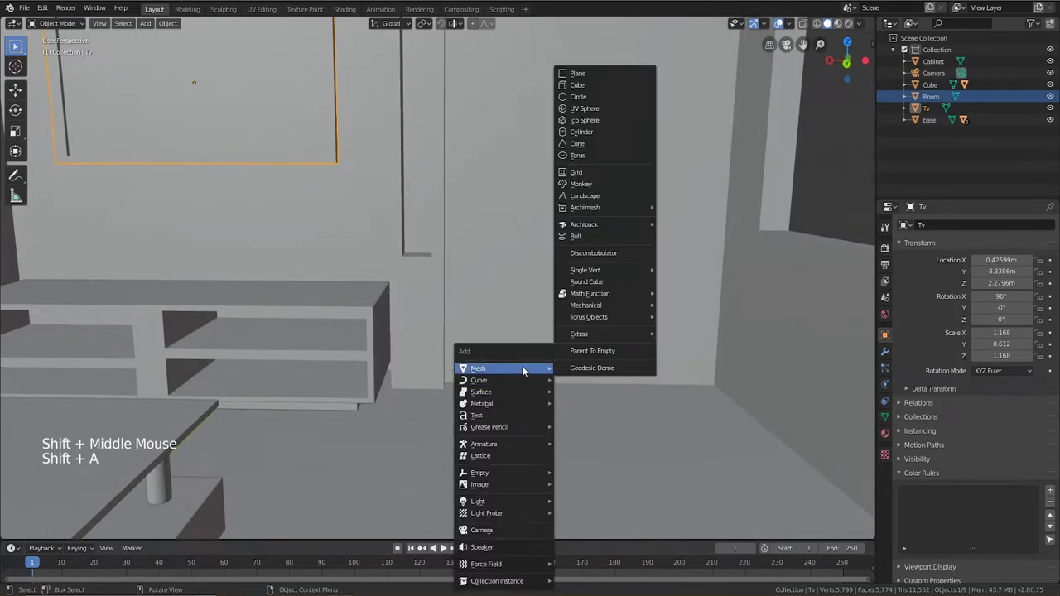
# - Add a 16-vertex Triangle Fan circle beside the cabinet and edit it with X-ray on
pyautogui.click(580, 97)
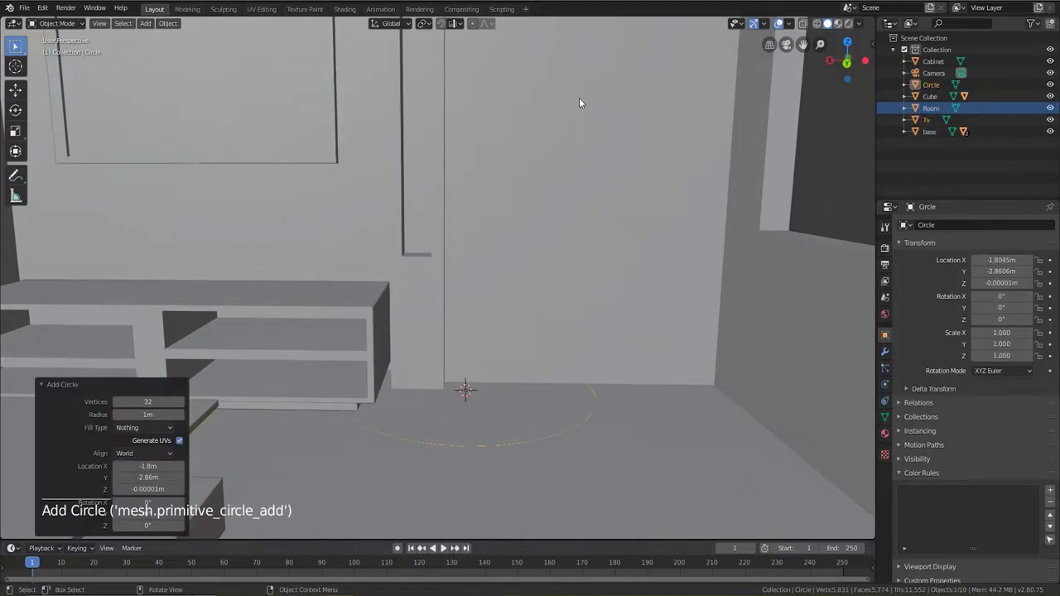
pyautogui.click(148, 403)
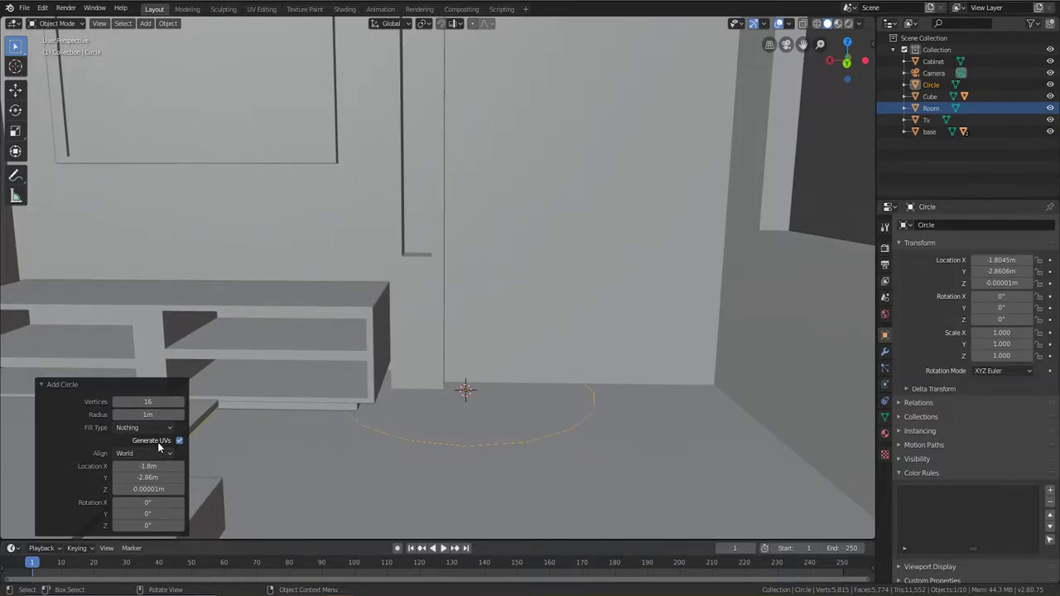
pyautogui.click(157, 427)
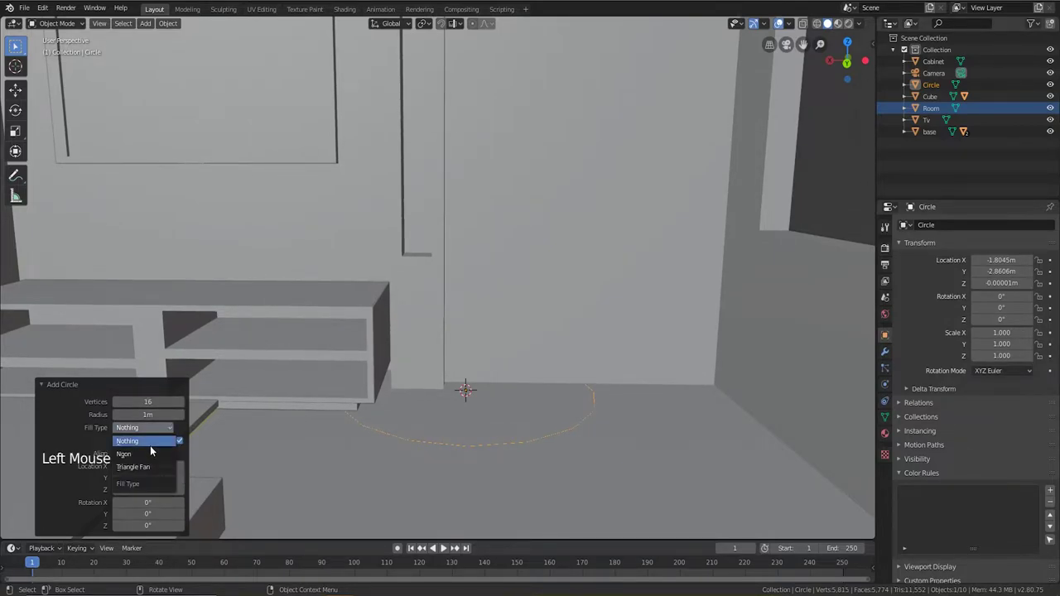
pyautogui.click(150, 466)
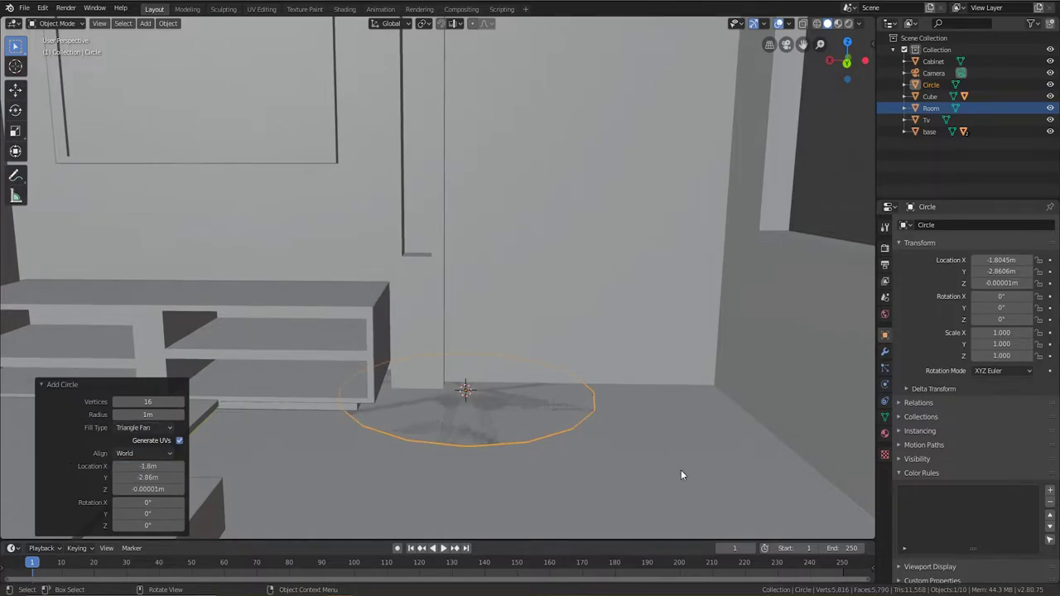
pyautogui.press('Tab')
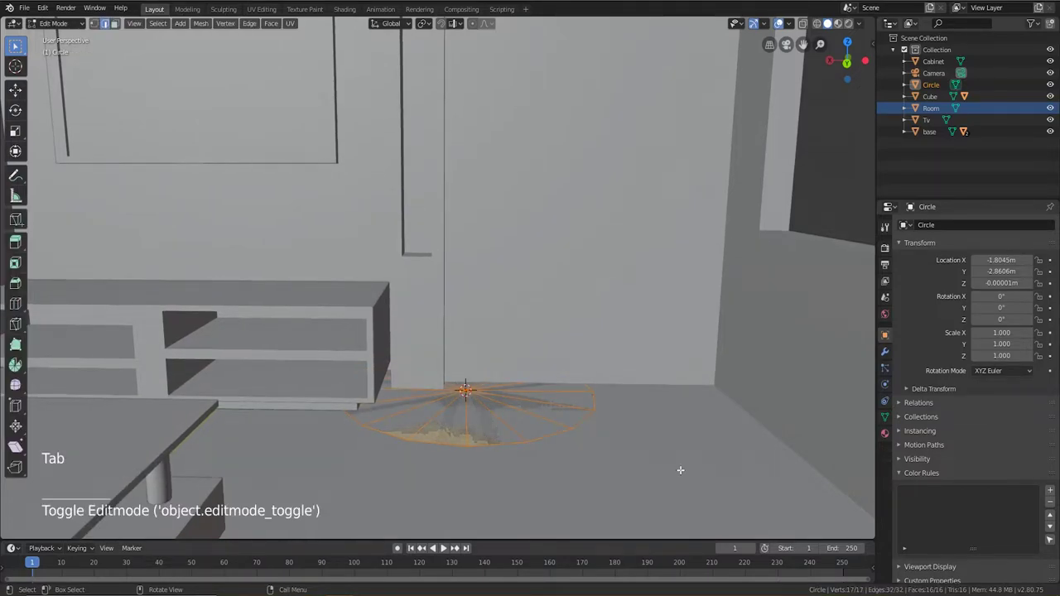
pyautogui.keyDown('shift'); pyautogui.moveTo(716, 474); pyautogui.dragTo(672, 456, button='middle'); pyautogui.keyUp('shift')
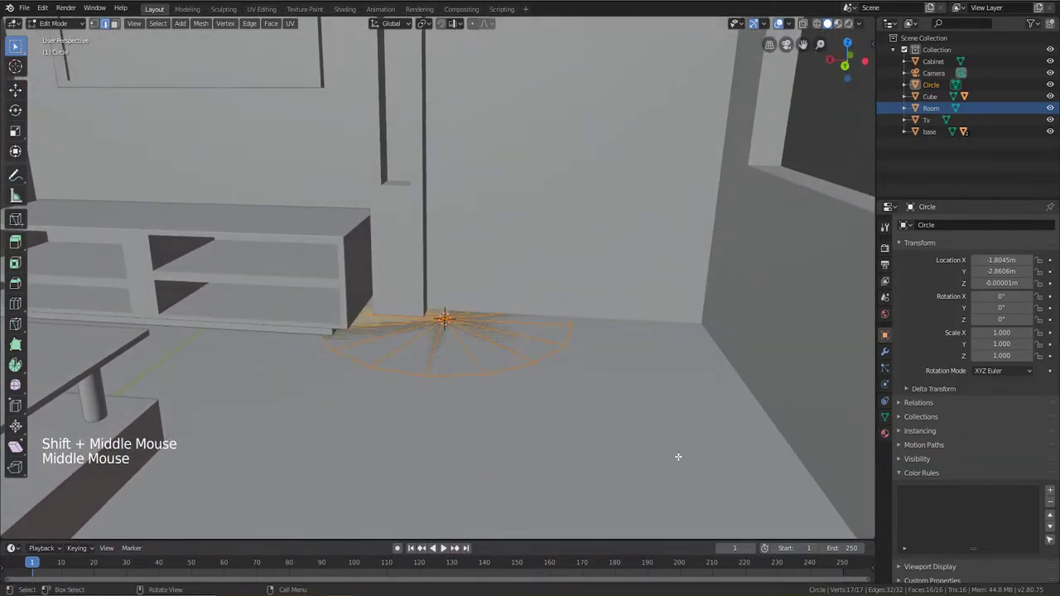
pyautogui.click(809, 26)
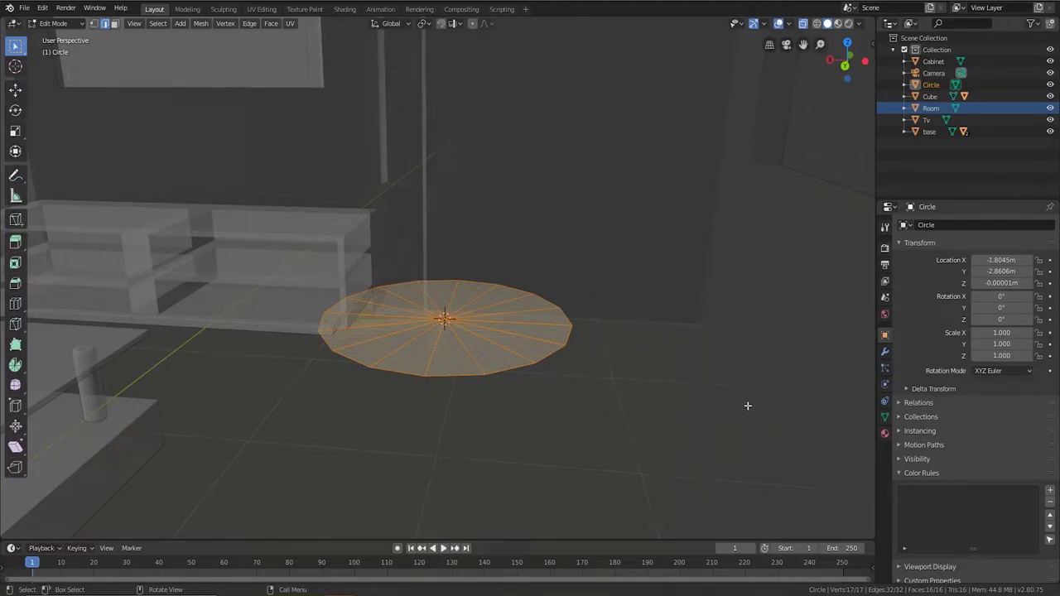
# - Shrink the circle to about 0.17 and frame it in front view
pyautogui.press('s')
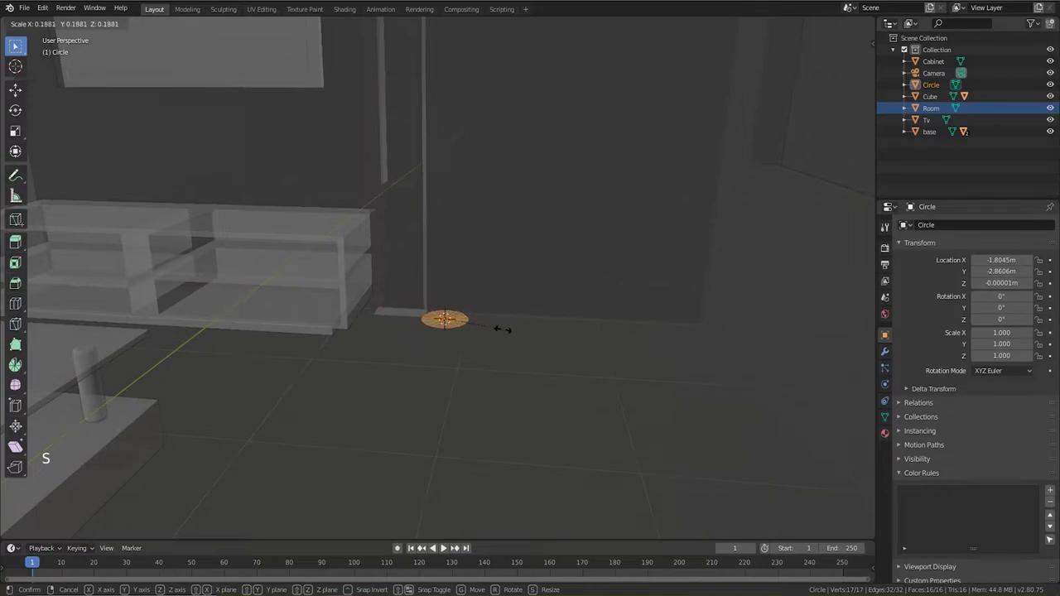
pyautogui.click(497, 328)
pyautogui.scroll(3, 497, 329)
pyautogui.moveTo(497, 329); pyautogui.dragTo(487, 140, button='middle')
pyautogui.press('KP_1')
pyautogui.scroll(-4, 481, 180)
pyautogui.scroll(-4, 467, 310)
pyautogui.scroll(4, 470, 333)
pyautogui.keyDown('shift'); pyautogui.moveTo(469, 333); pyautogui.dragTo(414, 228, button='middle'); pyautogui.keyUp('shift')
pyautogui.scroll(3, 471, 372)
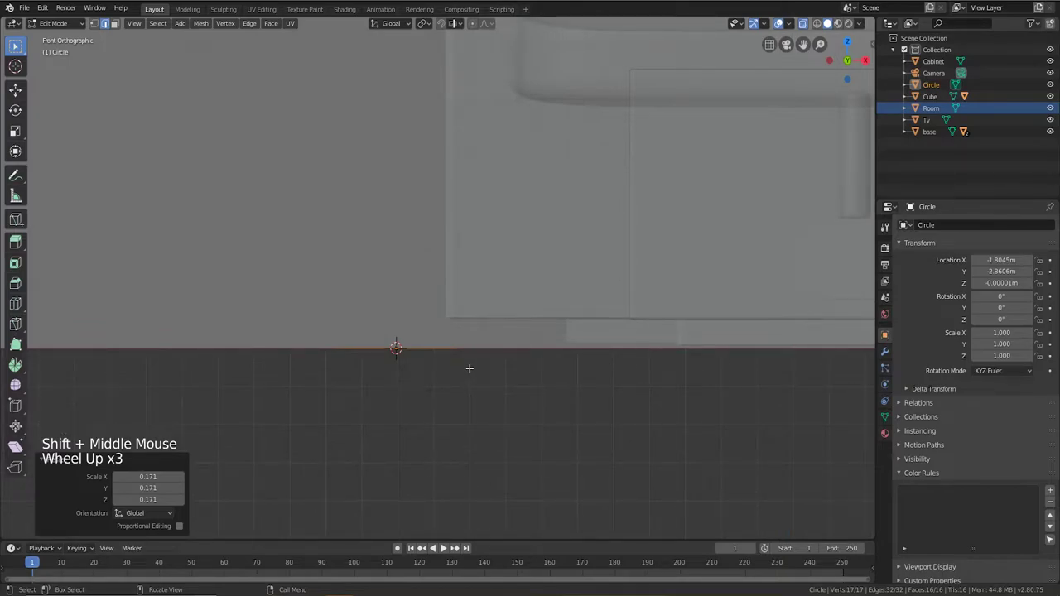
# - Extrude the lower vase walls, raising the body 0.246 m and widening the top ring to 2.407
pyautogui.press('e')
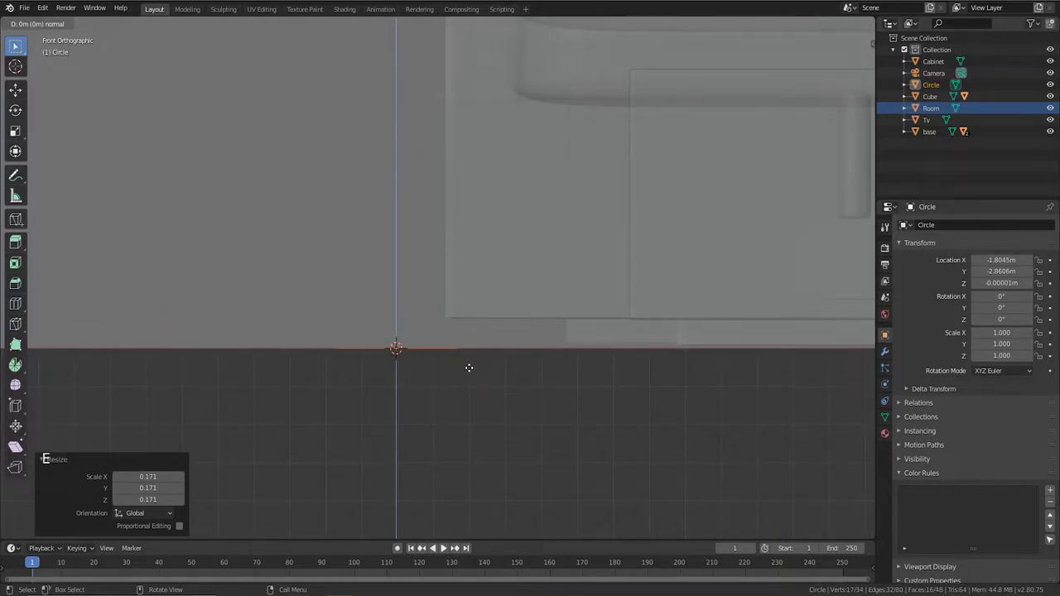
pyautogui.click(469, 344)
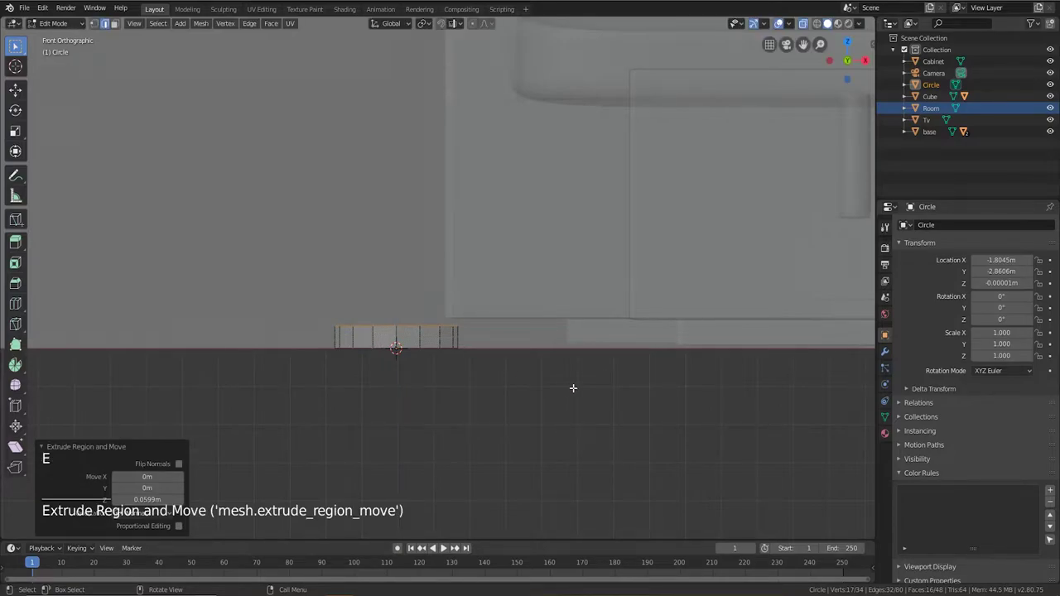
pyautogui.press('s')
pyautogui.click(522, 366)
pyautogui.press('e')
pyautogui.click(522, 358)
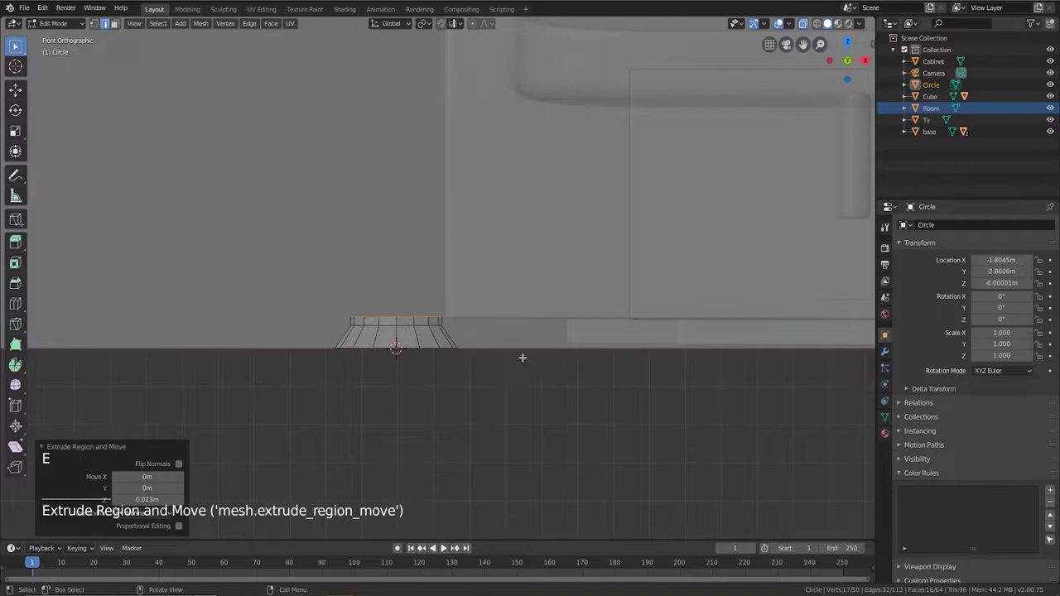
pyautogui.press('e')
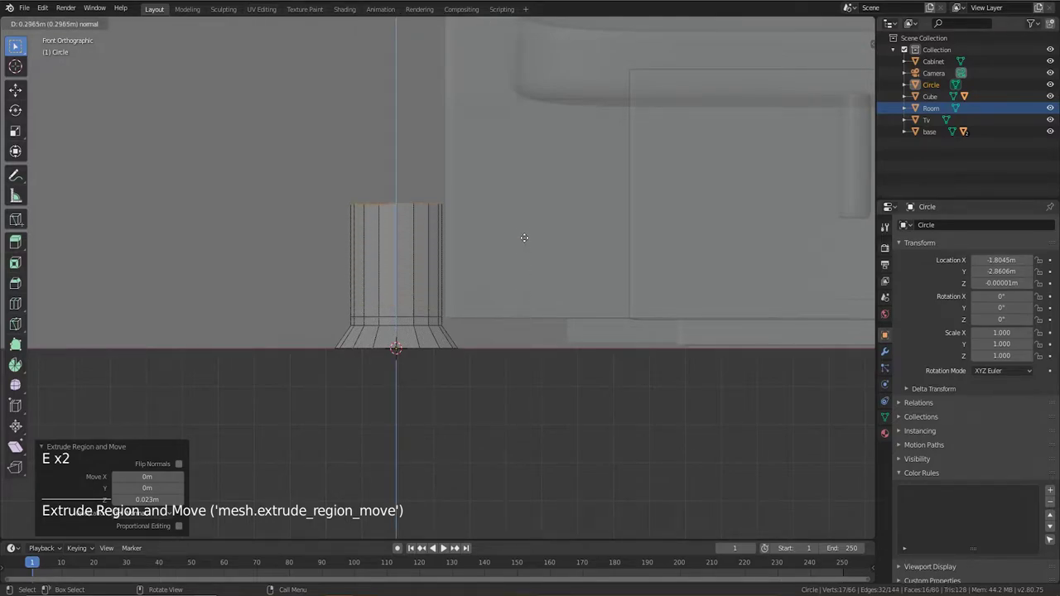
pyautogui.click(518, 264)
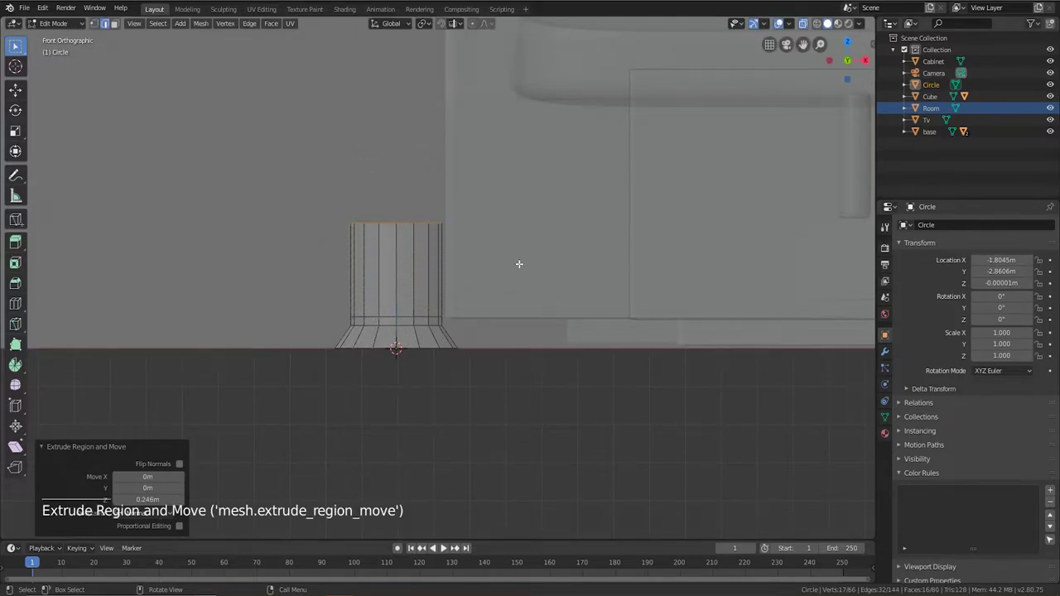
pyautogui.press('s')
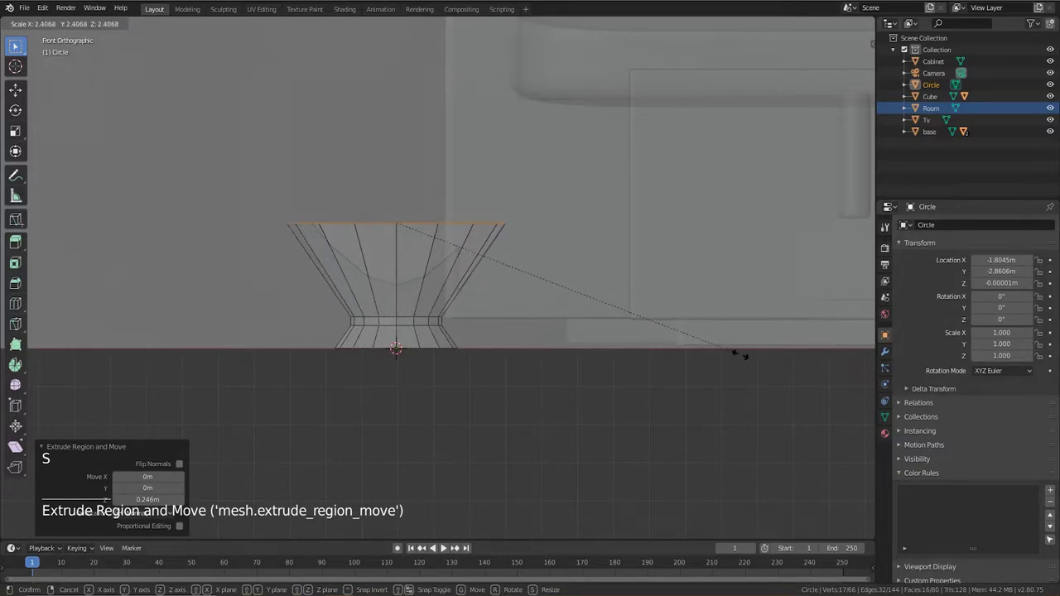
pyautogui.click(739, 351)
pyautogui.scroll(-2, 511, 289)
pyautogui.keyDown('shift'); pyautogui.moveTo(511, 293); pyautogui.dragTo(492, 401, button='middle'); pyautogui.keyUp('shift')
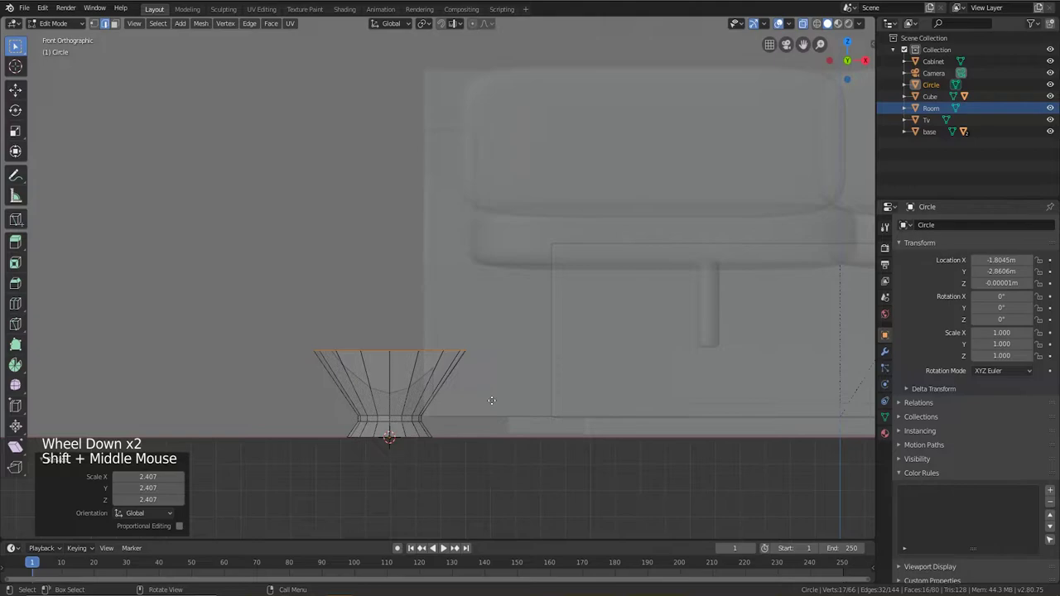
# - Extrude two more body sections, widening the ring to 1.029 then narrowing it to 0.507
pyautogui.press('e')
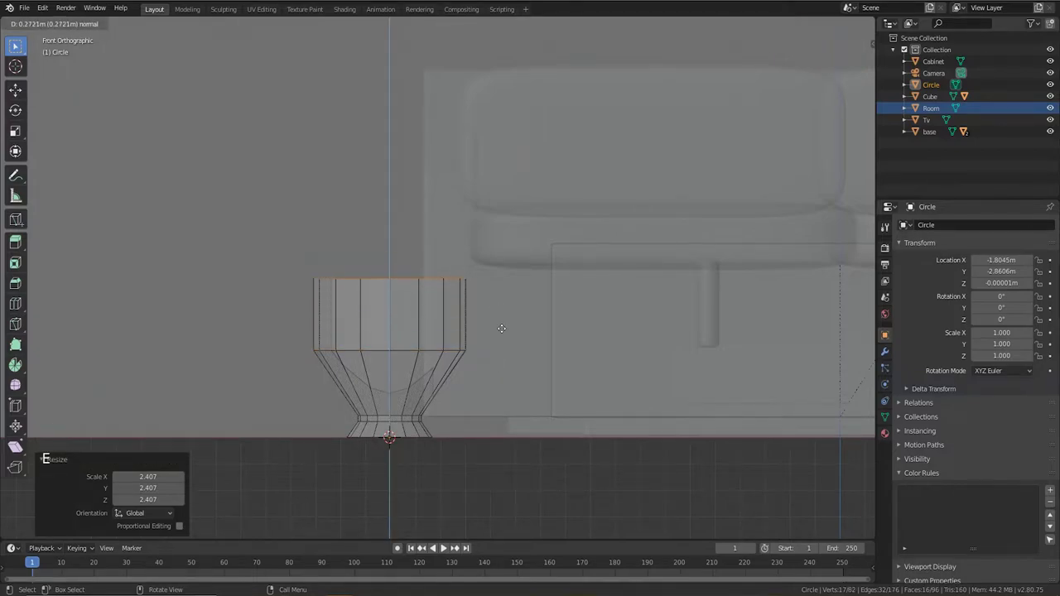
pyautogui.click(502, 330)
pyautogui.press('s')
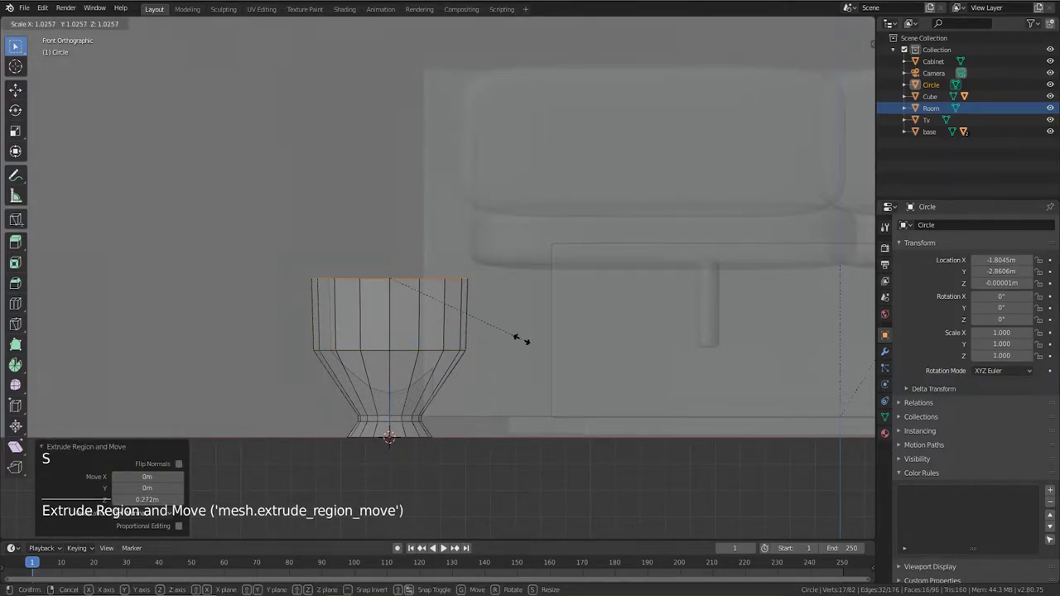
pyautogui.click(521, 339)
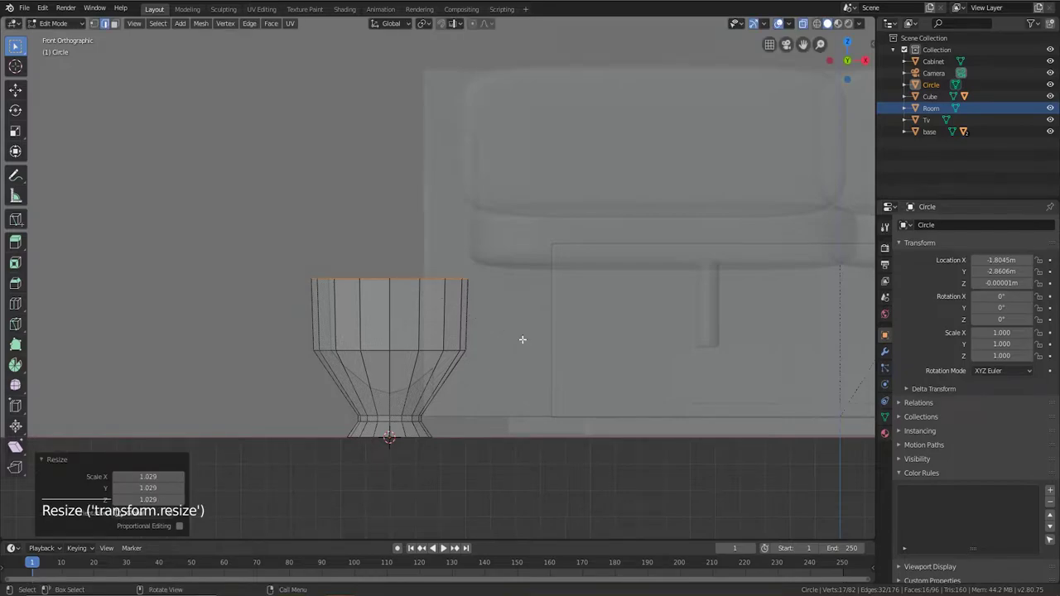
pyautogui.press('e')
pyautogui.click(515, 238)
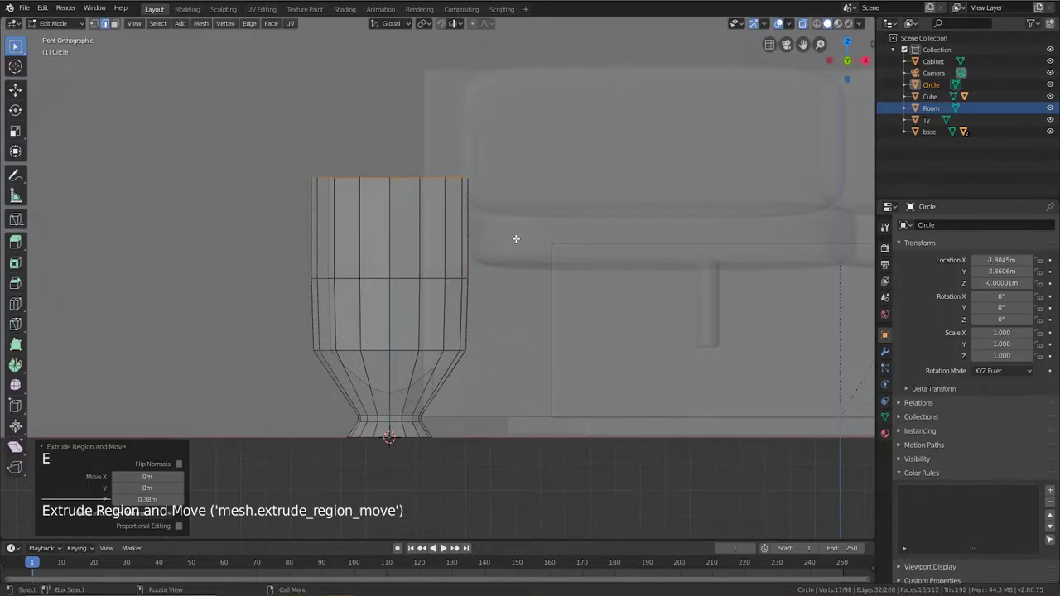
pyautogui.press('s')
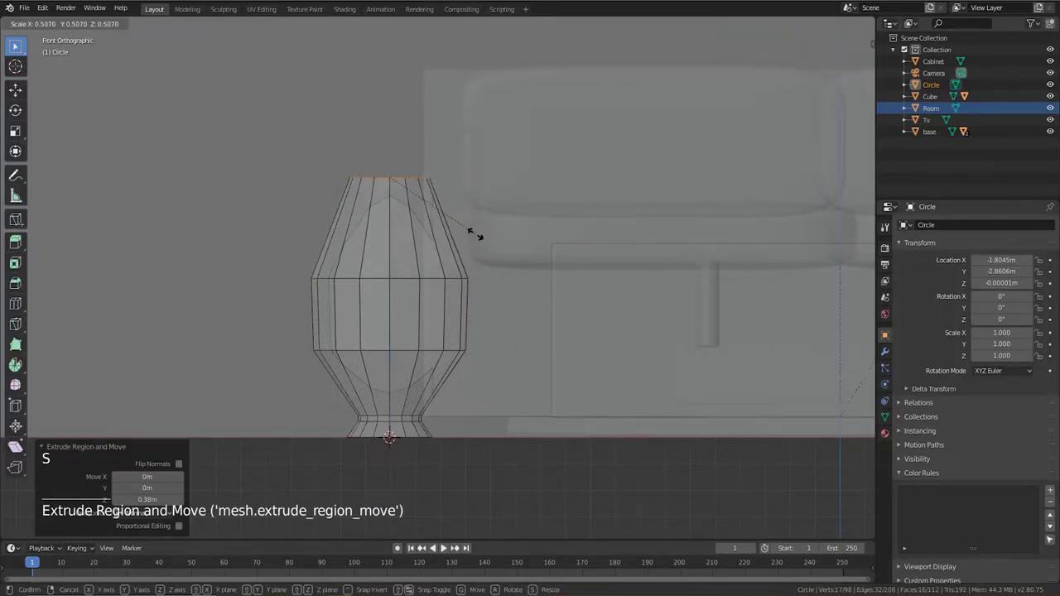
pyautogui.click(474, 234)
pyautogui.scroll(-1, 456, 317)
# - Extrude the neck upward twice and flare the top rim out to 1.575
pyautogui.press('e')
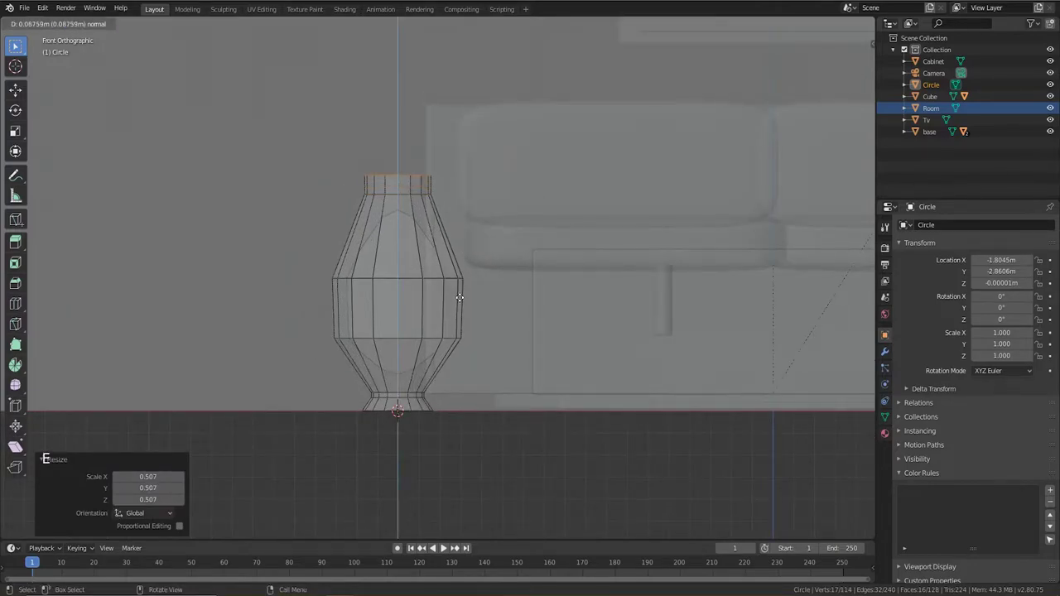
pyautogui.click(459, 306)
pyautogui.press('e')
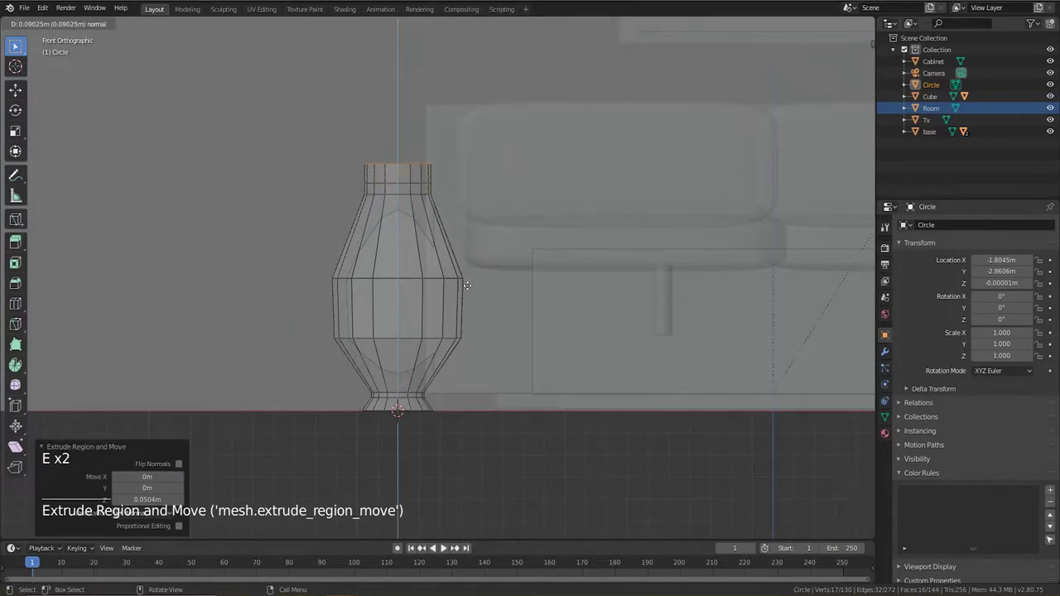
pyautogui.click(467, 286)
pyautogui.press('s')
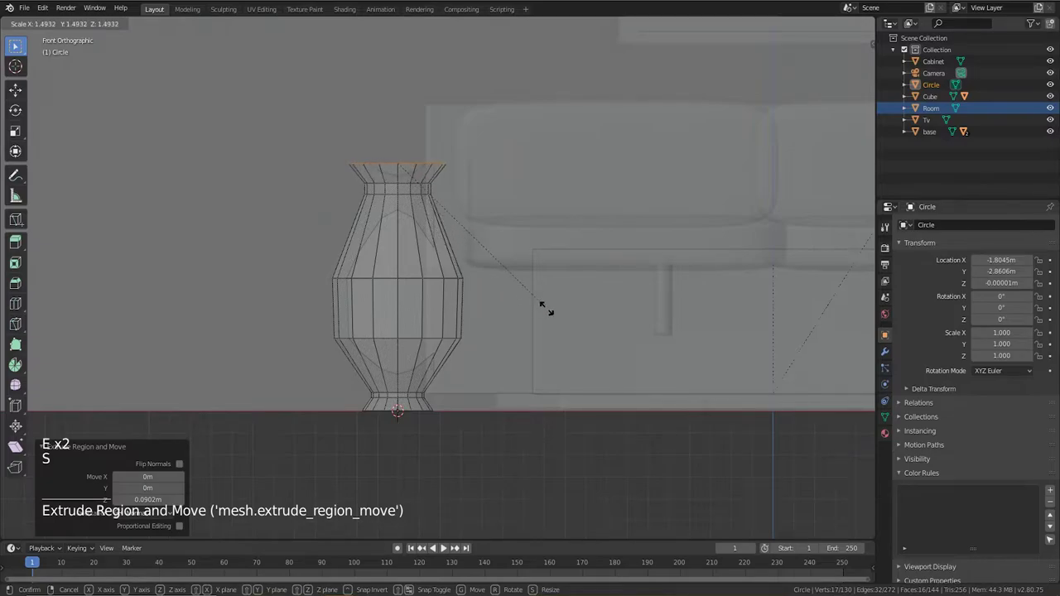
pyautogui.click(556, 314)
pyautogui.moveTo(435, 319); pyautogui.dragTo(253, 392, button='middle')
pyautogui.scroll(2, 445, 332)
pyautogui.keyDown('shift'); pyautogui.moveTo(445, 332); pyautogui.dragTo(338, 441, button='middle'); pyautogui.keyUp('shift')
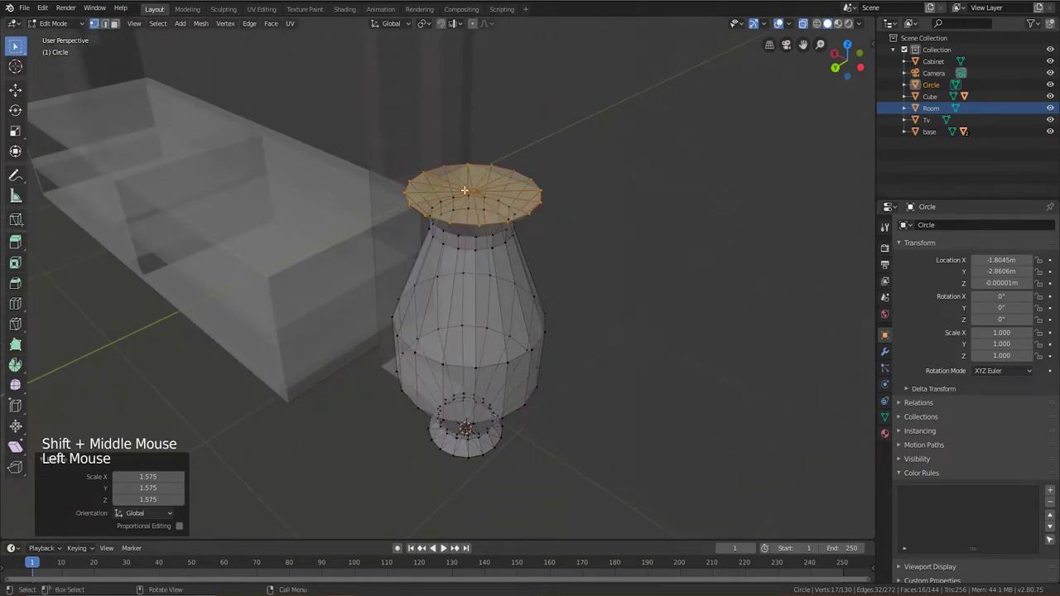
# - Delete the top center vertex to open the vase, then return to solid object mode
pyautogui.click(529, 304)
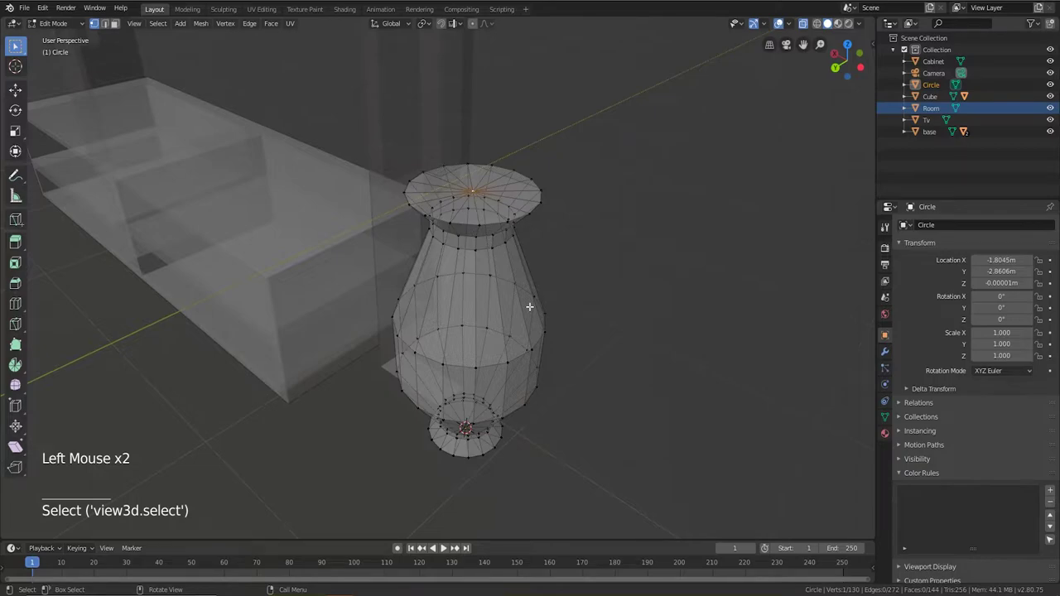
pyautogui.press('Delete')
pyautogui.click(499, 225)
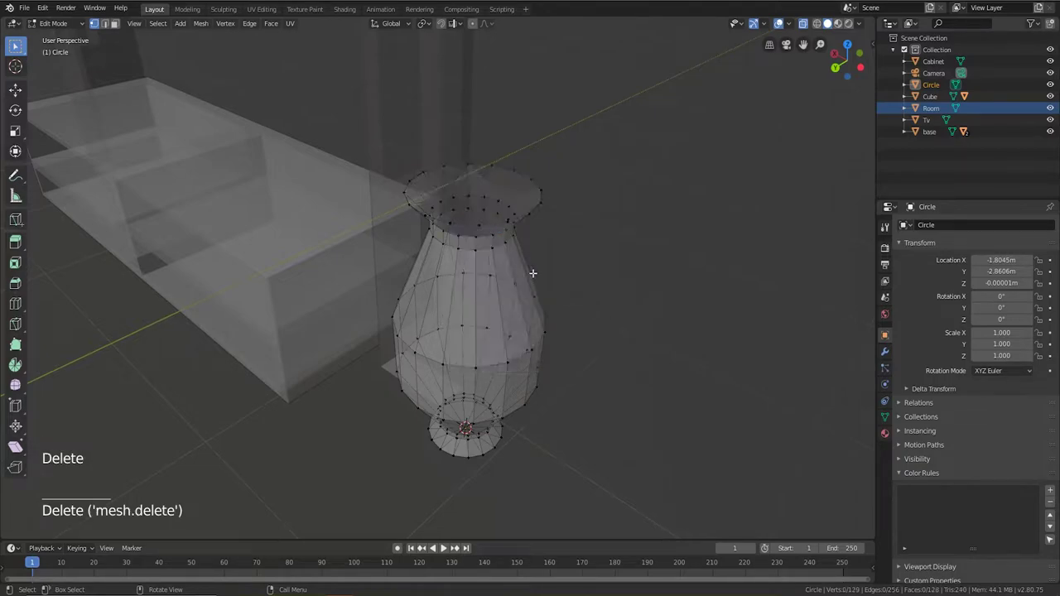
pyautogui.press('Tab')
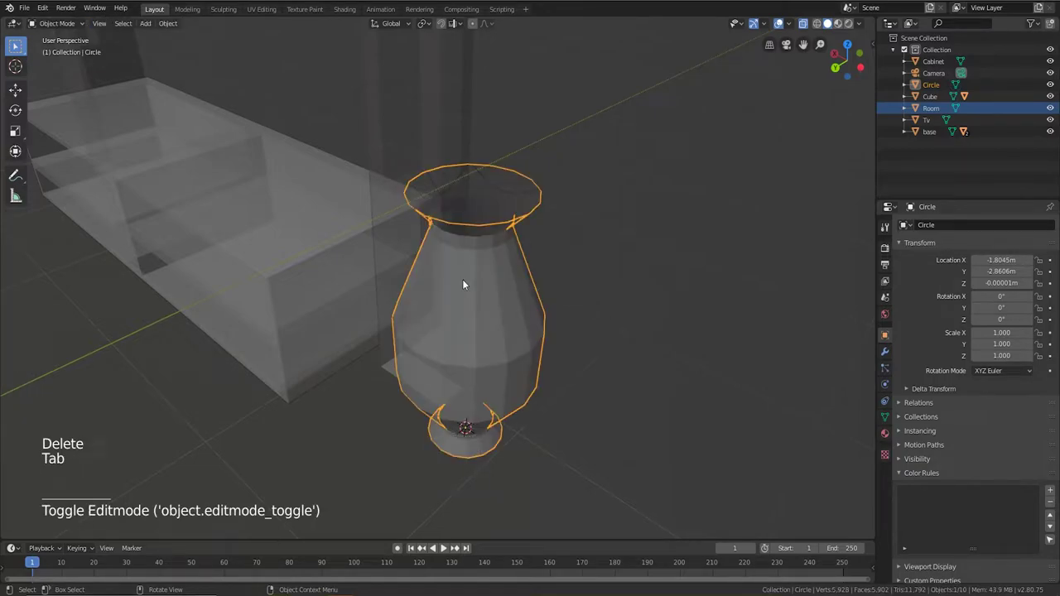
pyautogui.click(783, 27)
pyautogui.scroll(-2, 535, 320)
pyautogui.moveTo(461, 356); pyautogui.dragTo(494, 350, button='middle')
pyautogui.scroll(-2, 504, 341)
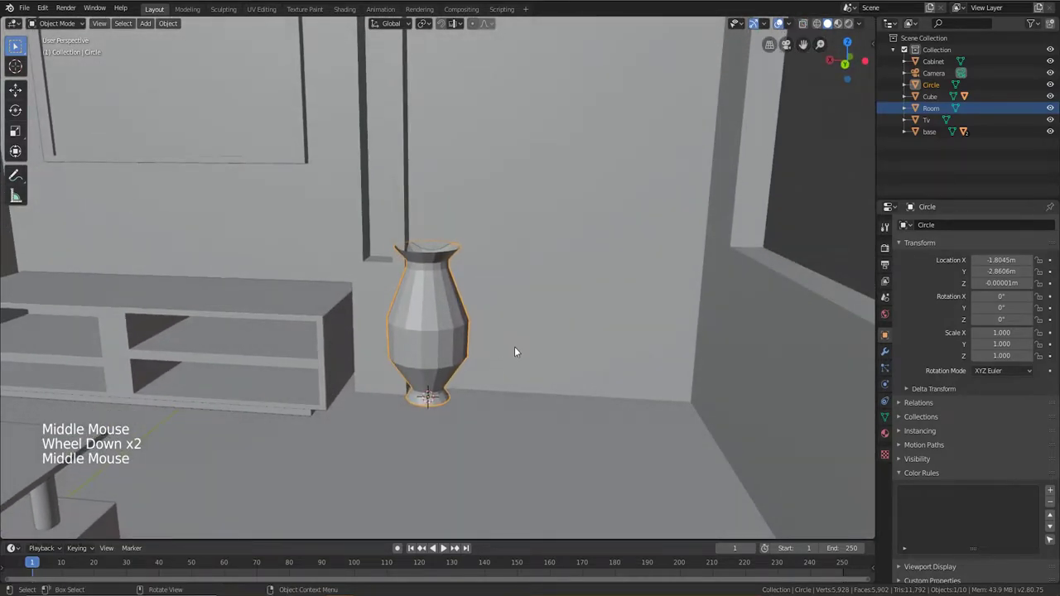
pyautogui.scroll(3, 502, 348)
pyautogui.moveTo(506, 354); pyautogui.dragTo(505, 376, button='middle')
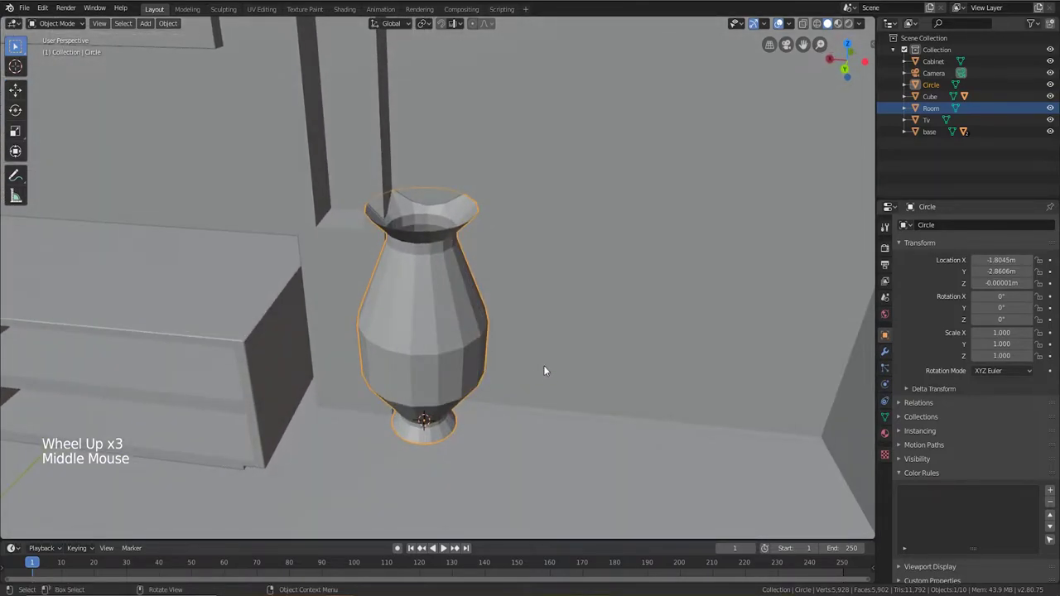
# - Scale the vase to 0.557 on X and Y, excluding Z, to slim it
pyautogui.press('s')
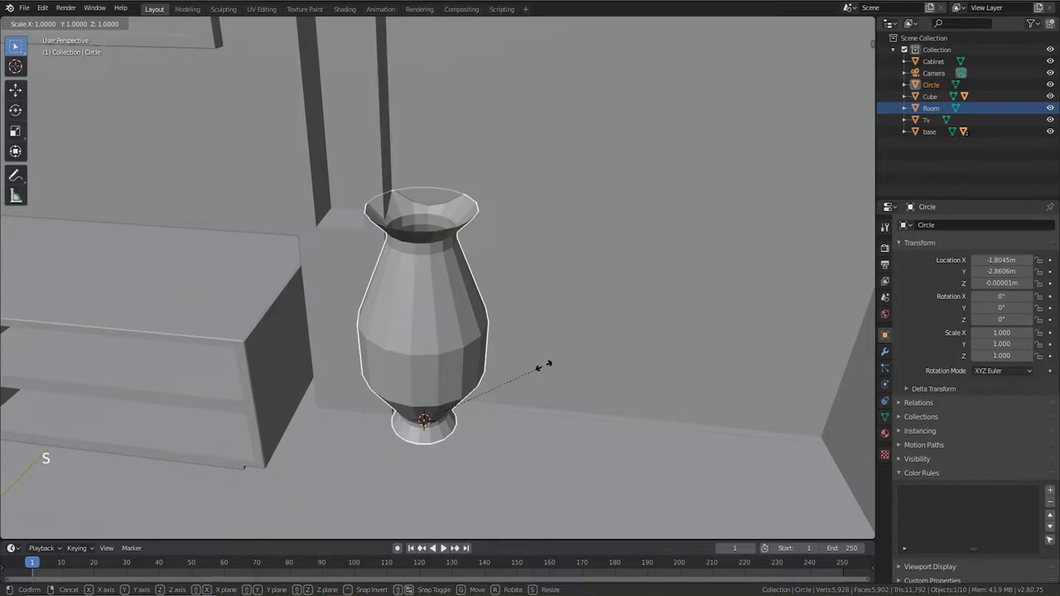
pyautogui.hotkey('shift', 'z')
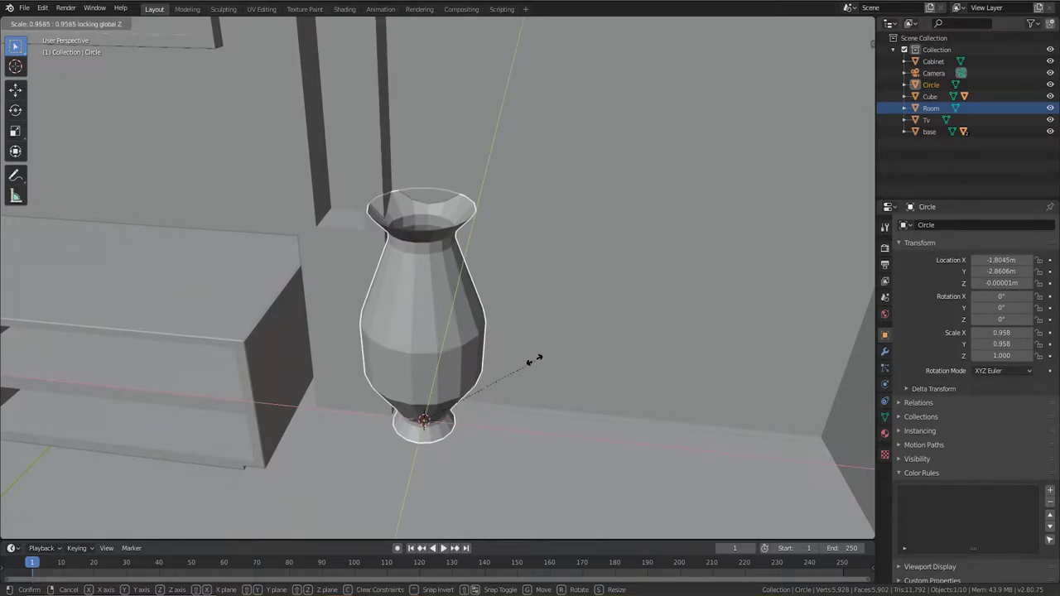
pyautogui.click(448, 347)
pyautogui.scroll(2, 455, 410)
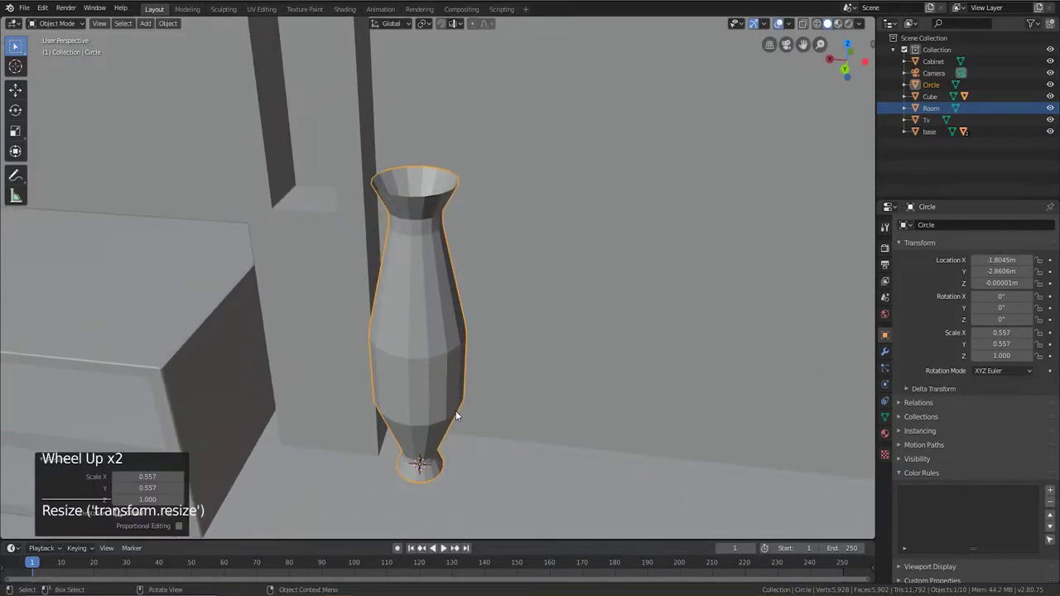
pyautogui.scroll(1, 455, 410)
pyautogui.moveTo(456, 411); pyautogui.dragTo(472, 363, button='middle')
pyautogui.scroll(-3, 458, 399)
pyautogui.keyDown('shift'); pyautogui.moveTo(457, 400); pyautogui.dragTo(439, 372, button='middle'); pyautogui.keyUp('shift')
pyautogui.scroll(1, 434, 412)
pyautogui.scroll(2, 434, 412)
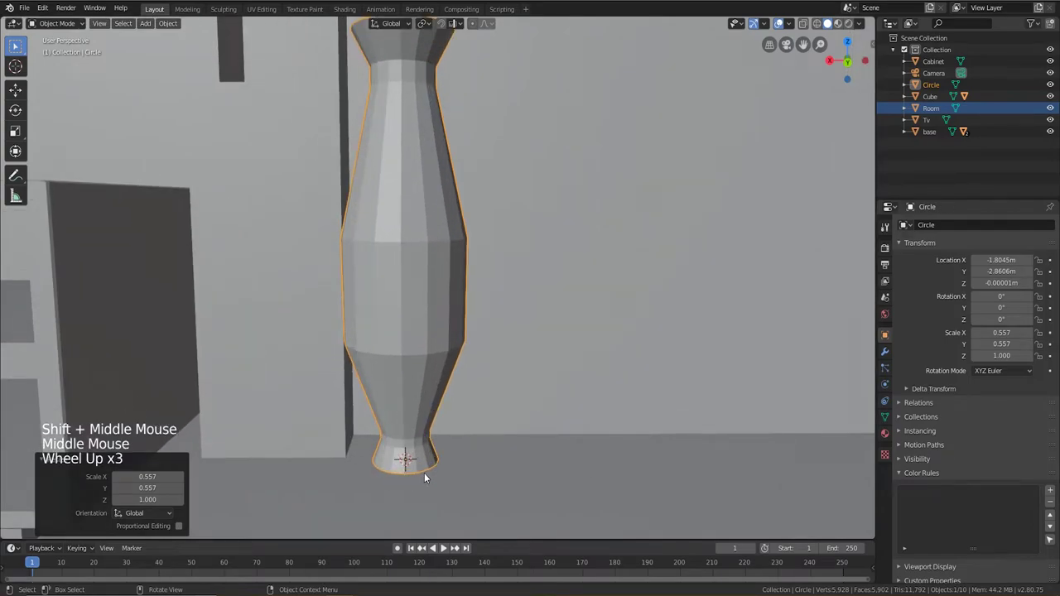
# - In X-ray edit mode, select the bottom center vertex and grow it to the base circle
pyautogui.press('Tab')
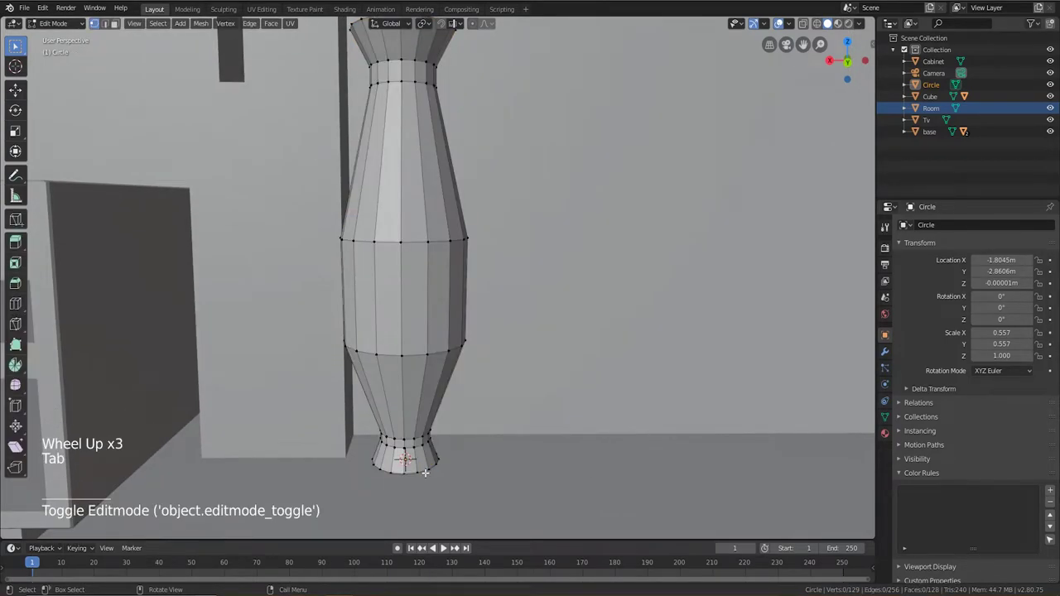
pyautogui.moveTo(413, 472); pyautogui.dragTo(439, 398, button='middle')
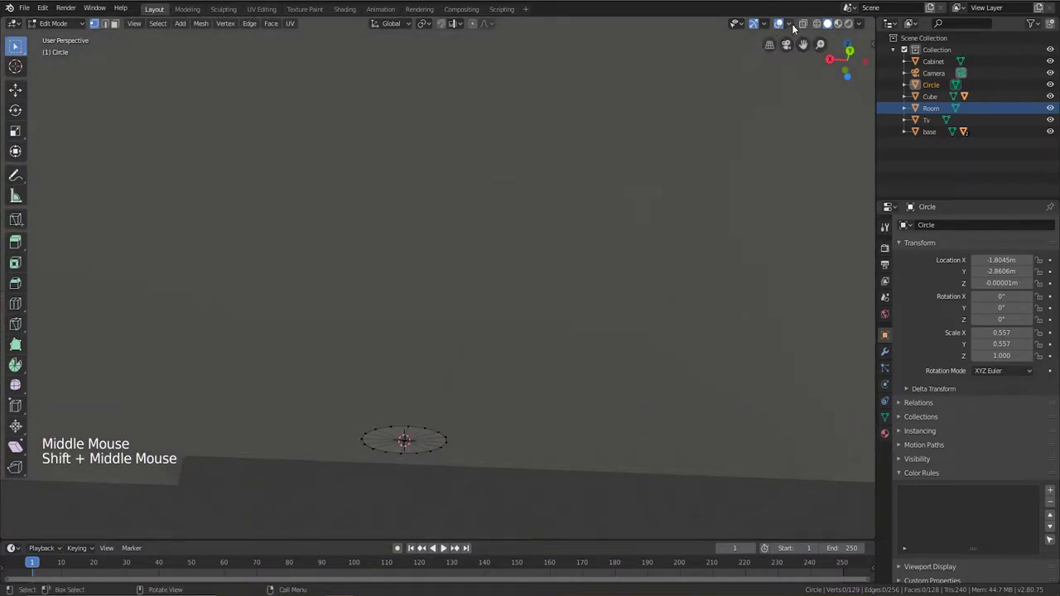
pyautogui.click(802, 24)
pyautogui.moveTo(471, 353); pyautogui.dragTo(480, 303, button='middle')
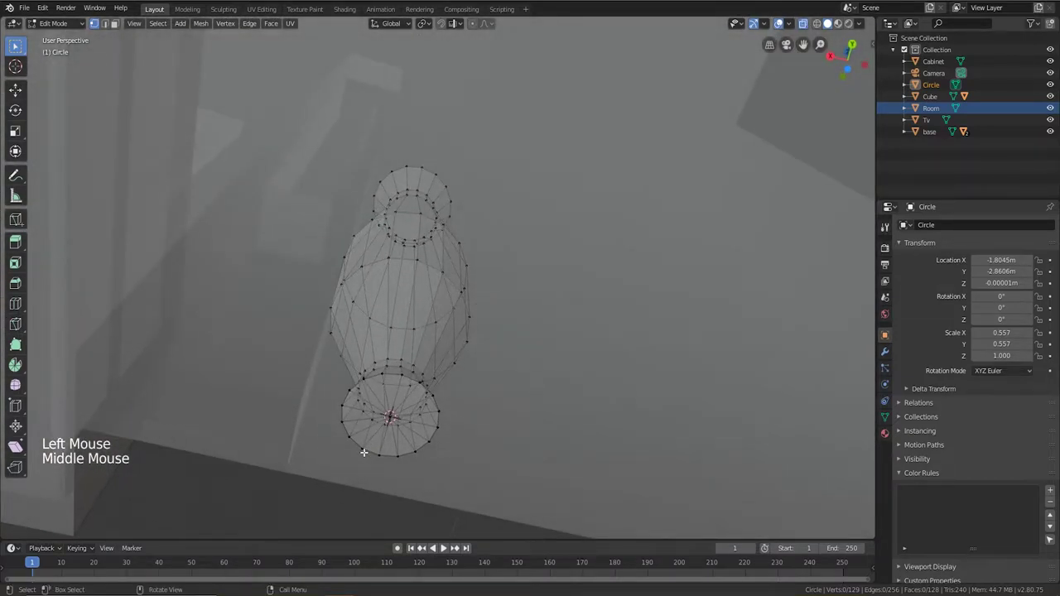
pyautogui.scroll(2, 367, 473)
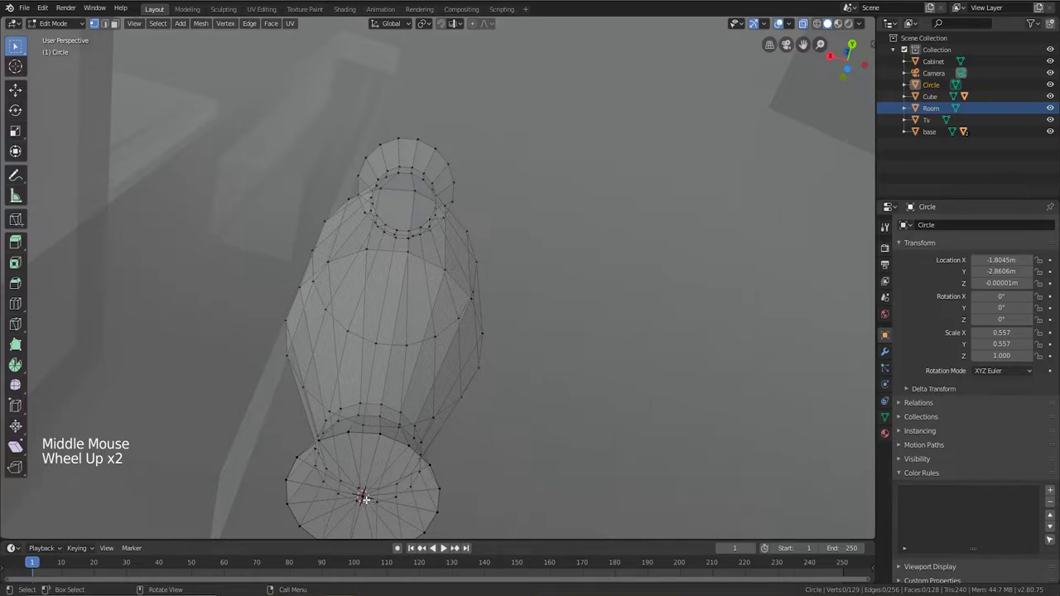
pyautogui.click(363, 497)
pyautogui.press('ctrl')
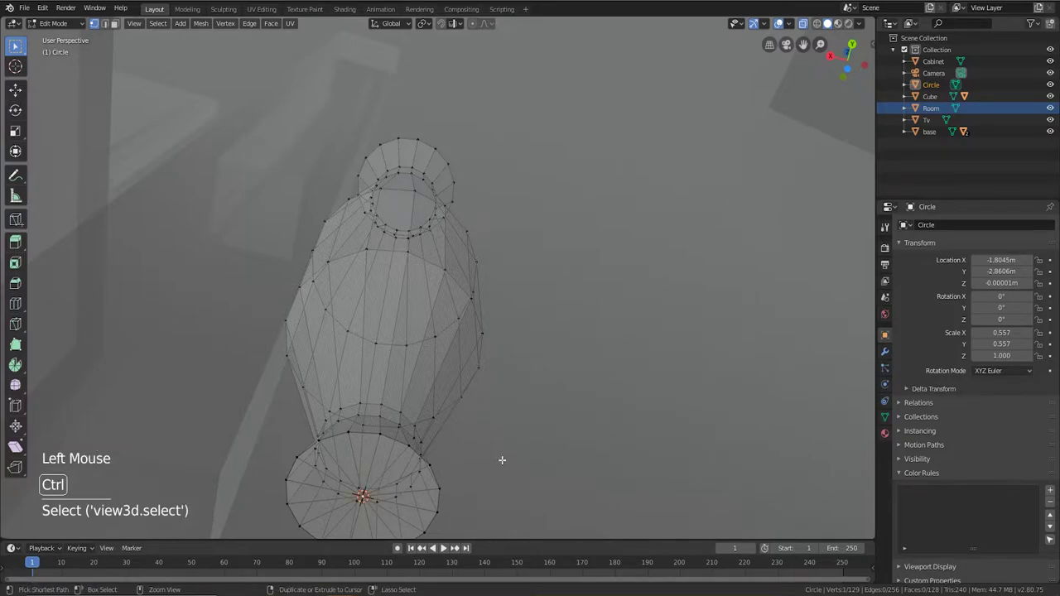
pyautogui.press('ctrl+KP_Add')
pyautogui.scroll(-3, 501, 356)
pyautogui.moveTo(506, 306); pyautogui.dragTo(481, 428, button='middle')
pyautogui.scroll(2, 484, 428)
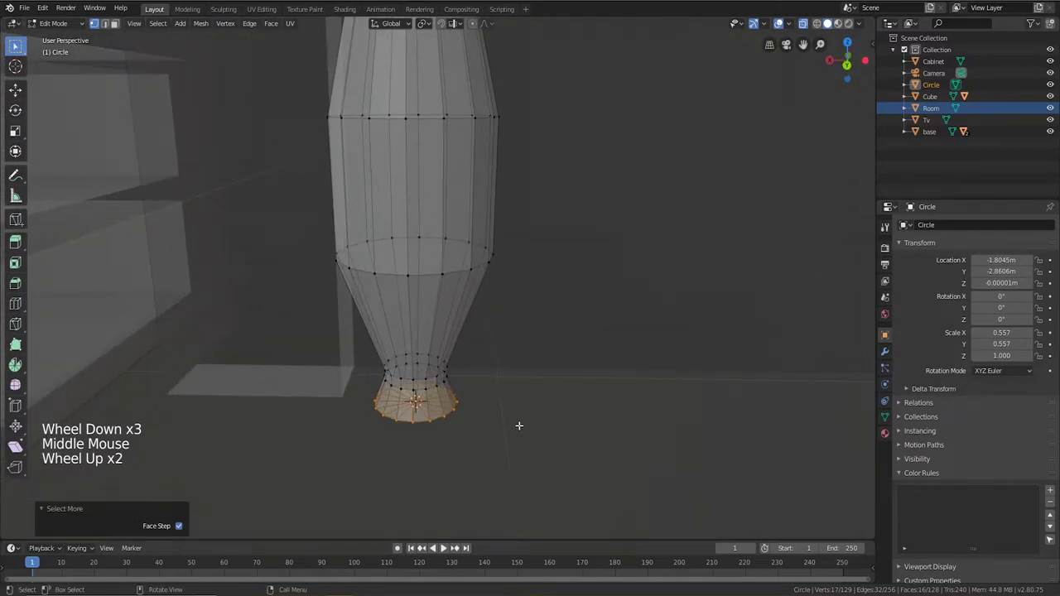
# - Scale the base ring outward about 1.55 on X and Y, then return to object mode
pyautogui.press('s')
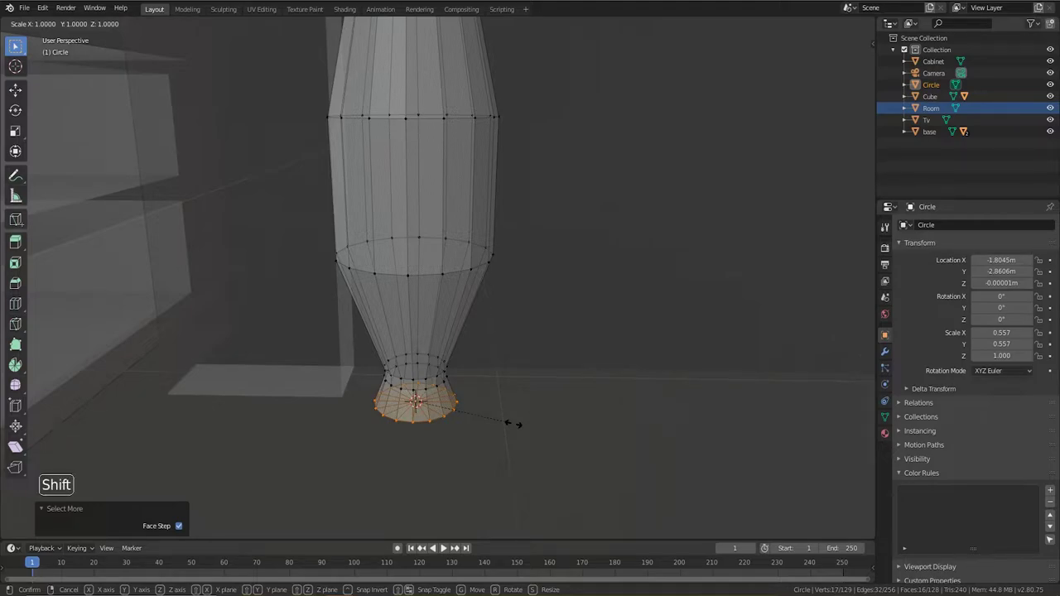
pyautogui.hotkey('shift', 'z')
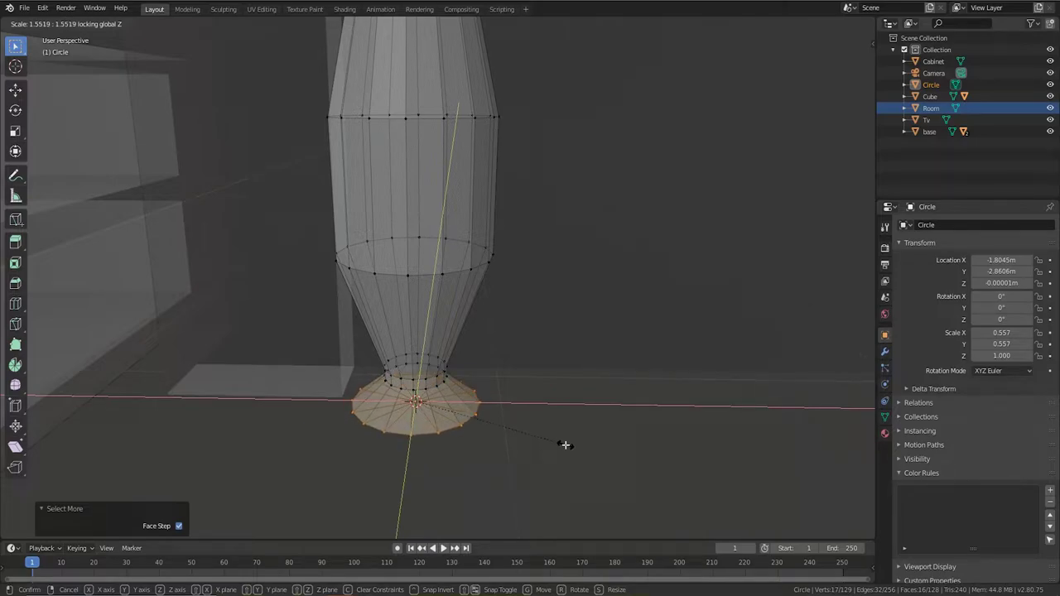
pyautogui.click(567, 448)
pyautogui.press('Tab')
pyautogui.scroll(-3, 567, 450)
pyautogui.scroll(-3, 566, 449)
pyautogui.moveTo(566, 449); pyautogui.dragTo(571, 431, button='middle')
pyautogui.press('ctrl')
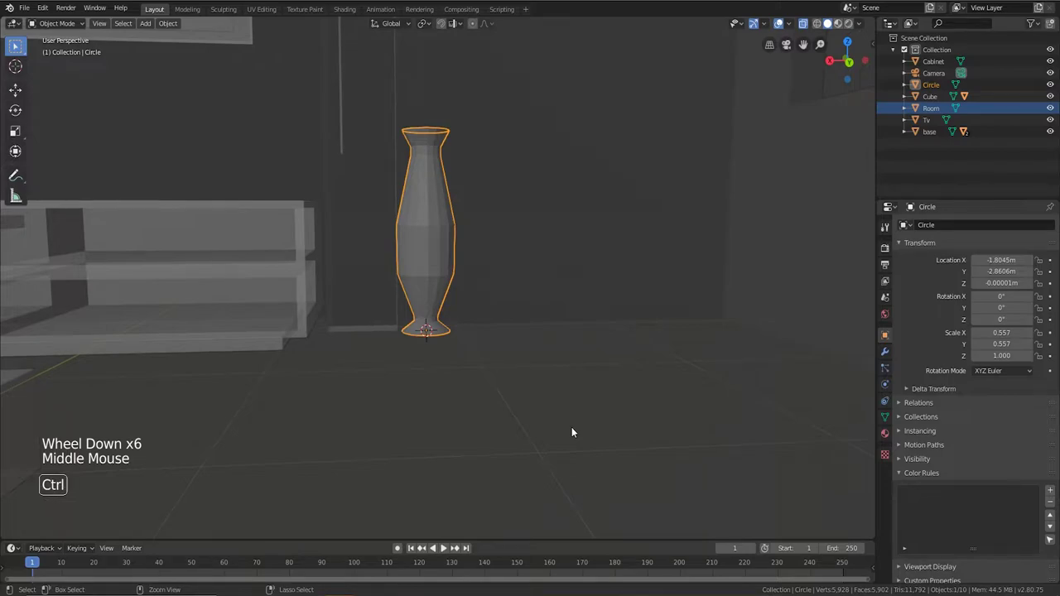
# - Add a Solidify modifier to the vase and raise its thickness to 0.015 m
pyautogui.click(884, 351)
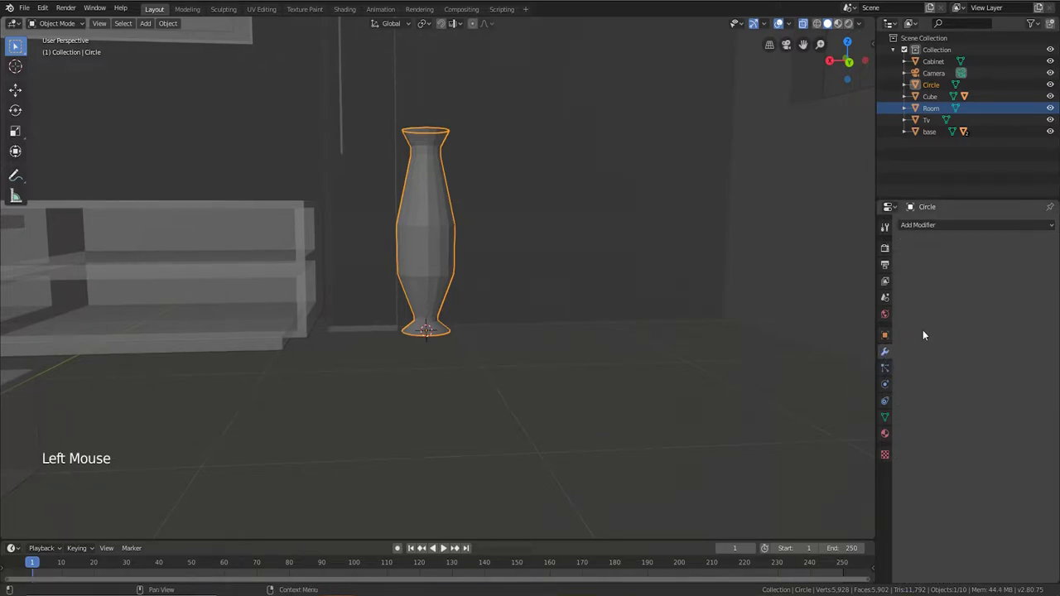
pyautogui.moveTo(515, 286); pyautogui.dragTo(492, 337, button='middle')
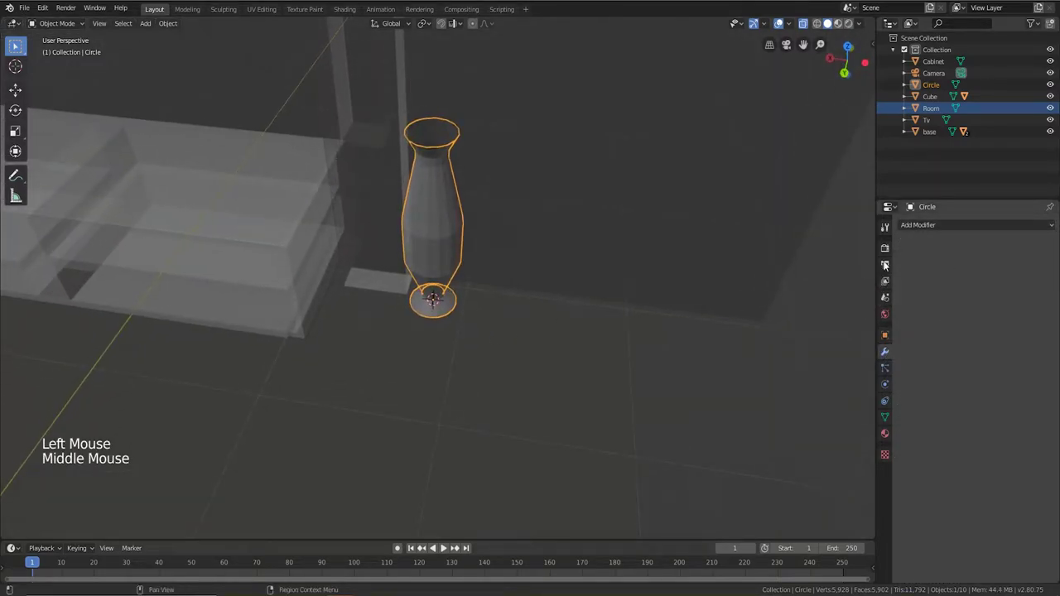
pyautogui.click(922, 225)
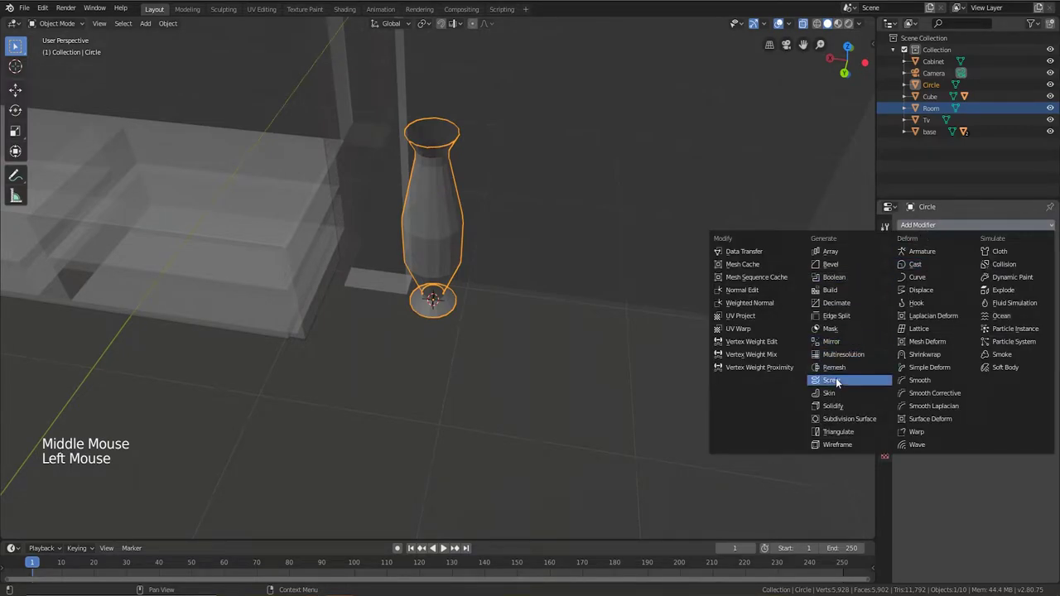
pyautogui.click(832, 405)
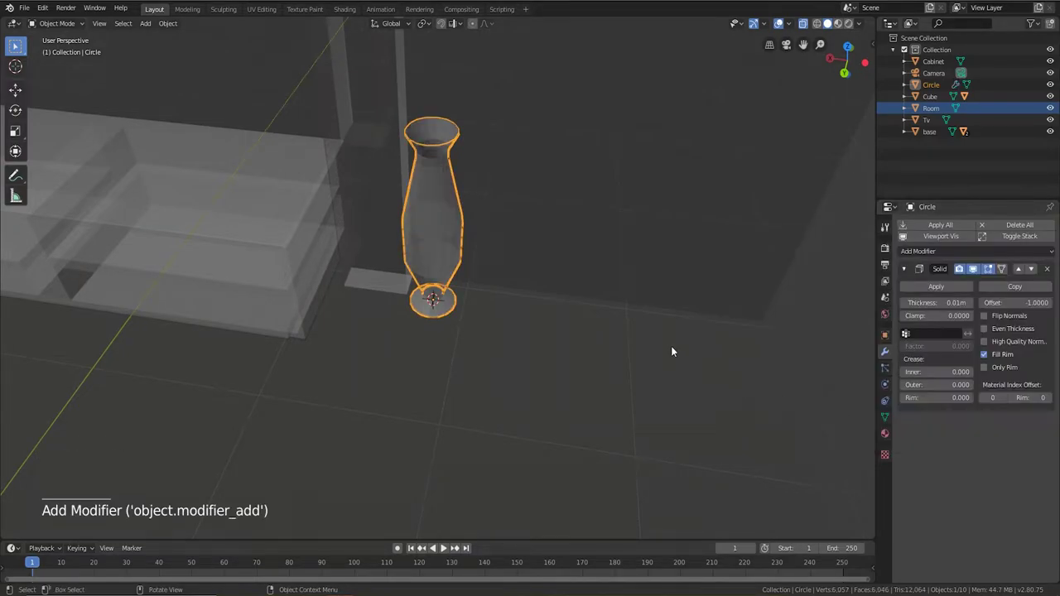
pyautogui.scroll(3, 660, 302)
pyautogui.moveTo(660, 301); pyautogui.dragTo(621, 314, button='middle')
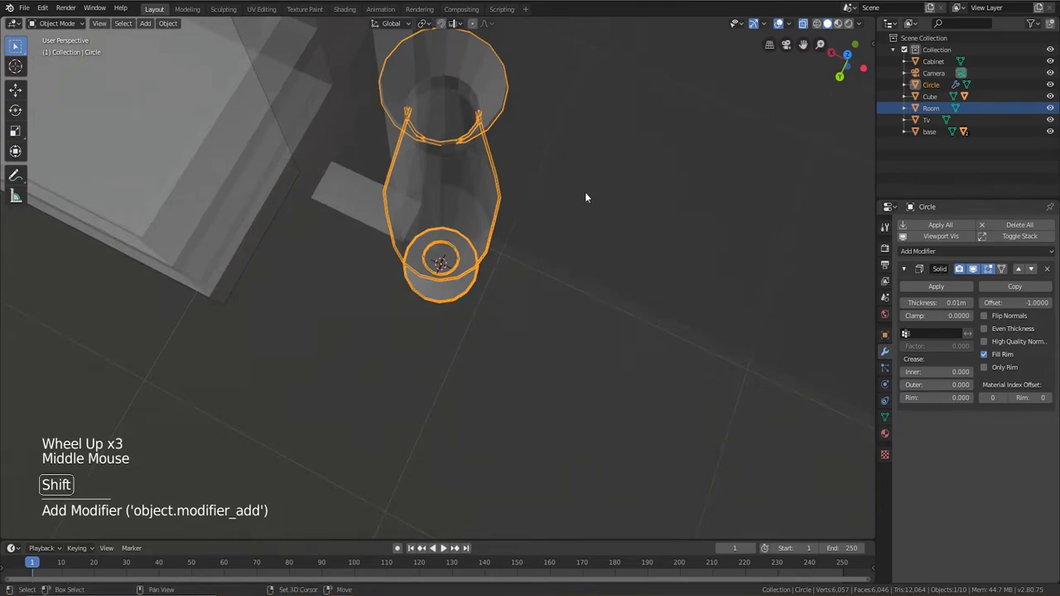
pyautogui.keyDown('shift'); pyautogui.moveTo(585, 193); pyautogui.dragTo(558, 386, button='middle'); pyautogui.keyUp('shift')
pyautogui.scroll(2, 568, 314)
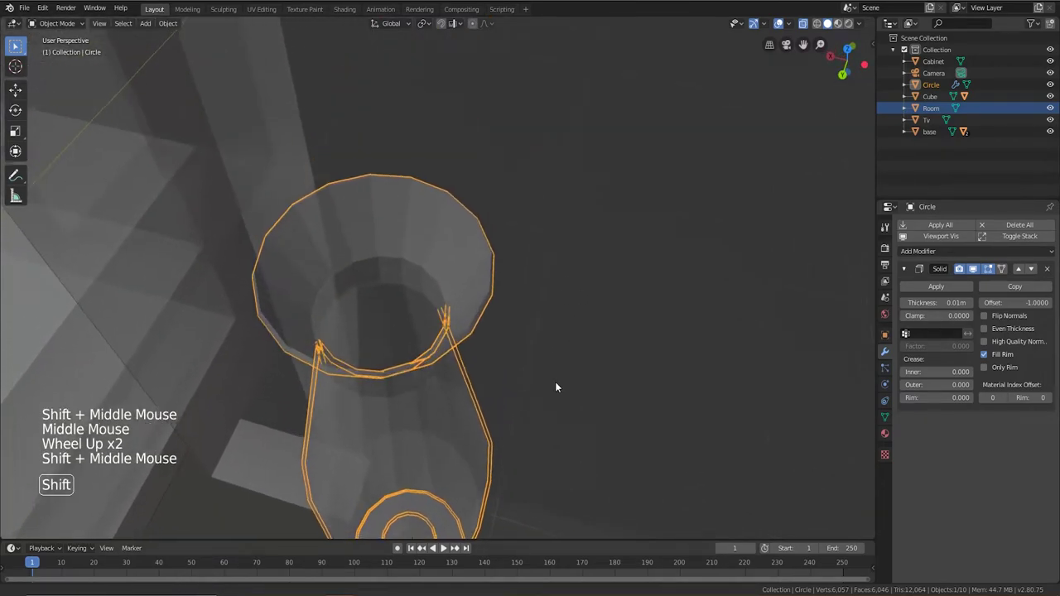
pyautogui.moveTo(944, 303)
pyautogui.keyDown('shift'); pyautogui.mouseDown()
pyautogui.moveTo(982, 303)
pyautogui.moveTo(956, 303)
pyautogui.mouseUp(); pyautogui.keyUp('shift')
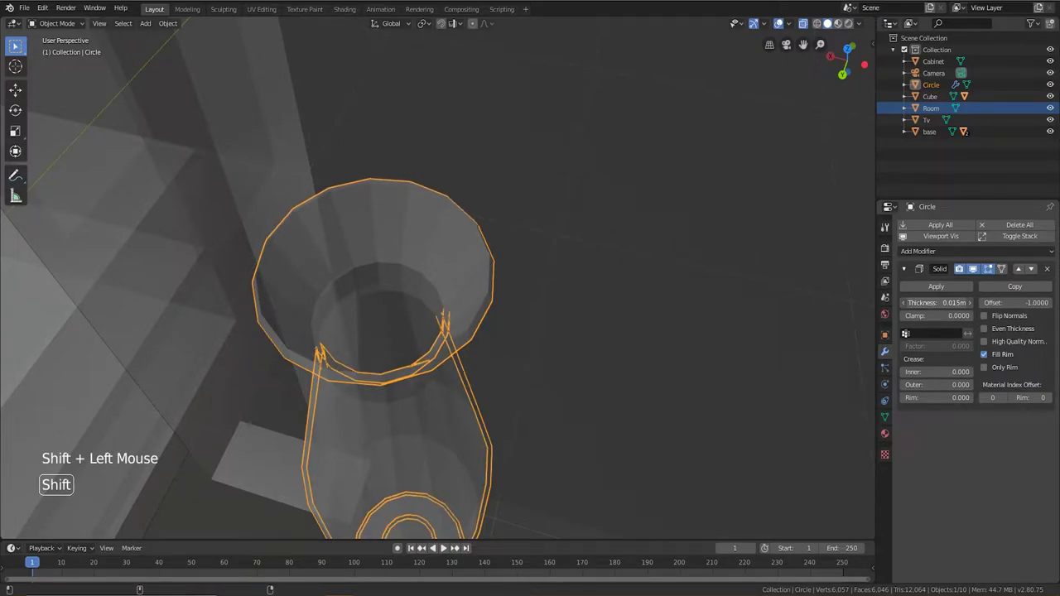
pyautogui.scroll(-4, 636, 423)
pyautogui.moveTo(636, 424); pyautogui.dragTo(645, 373, button='middle')
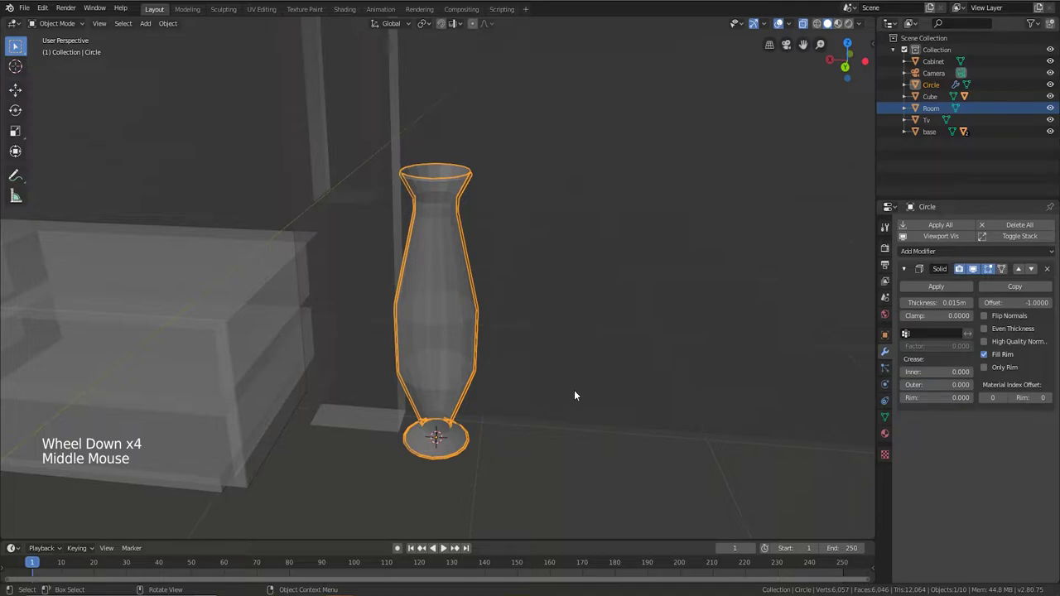
# - Give the vase level-2 subdivision and smooth shading, turning X-ray off
pyautogui.hotkey('ctrl', '2')
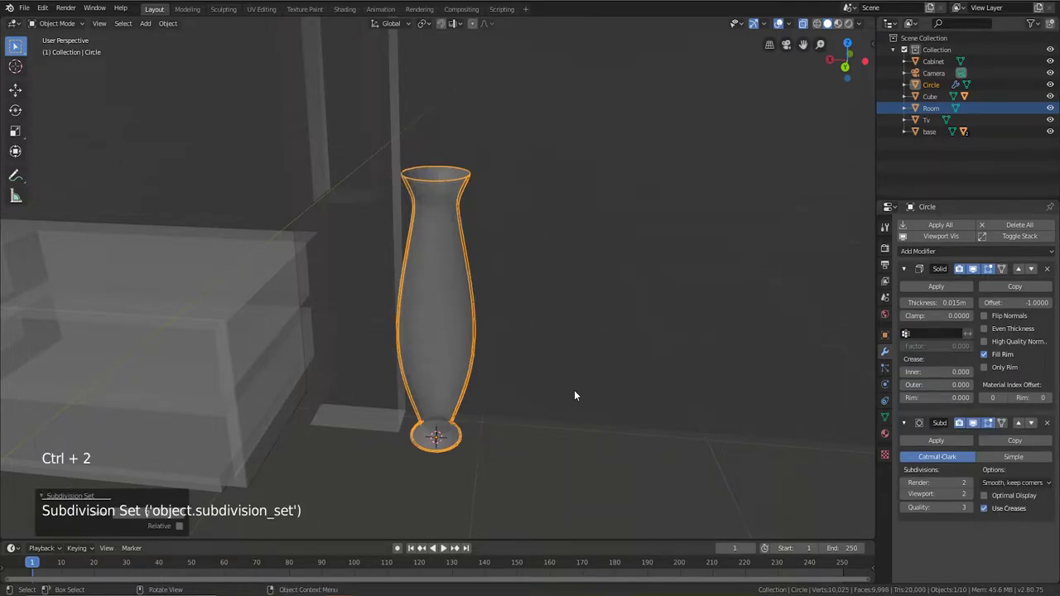
pyautogui.scroll(3, 571, 381)
pyautogui.scroll(-2, 567, 357)
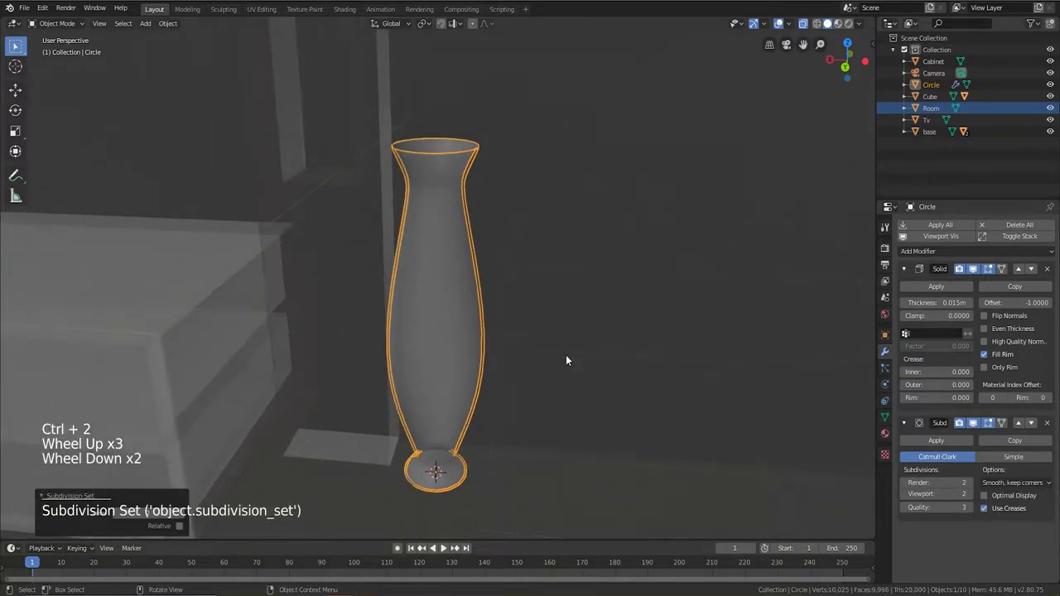
pyautogui.rightClick(464, 323)
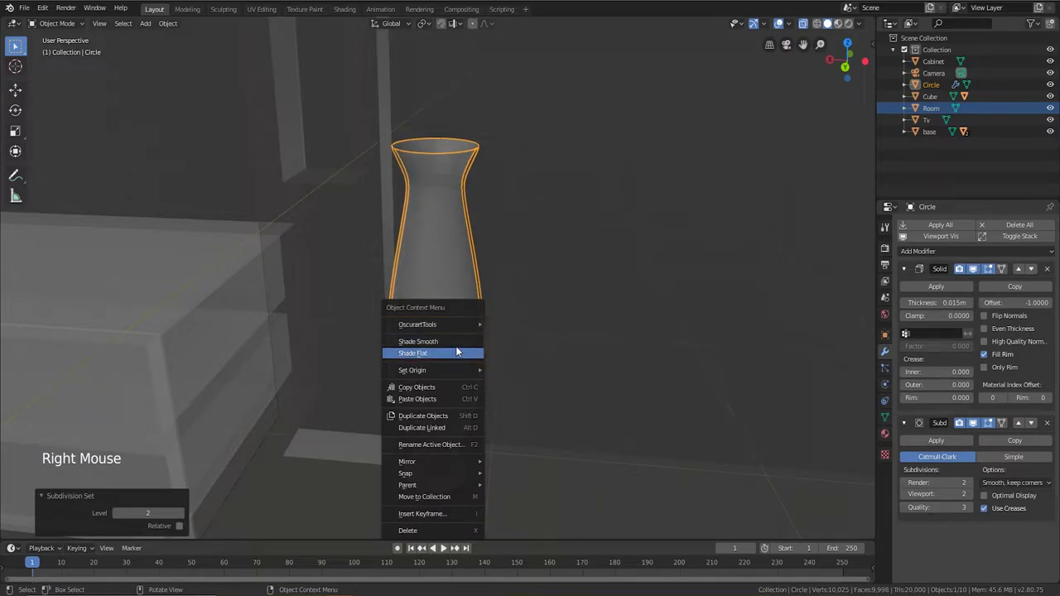
pyautogui.click(455, 341)
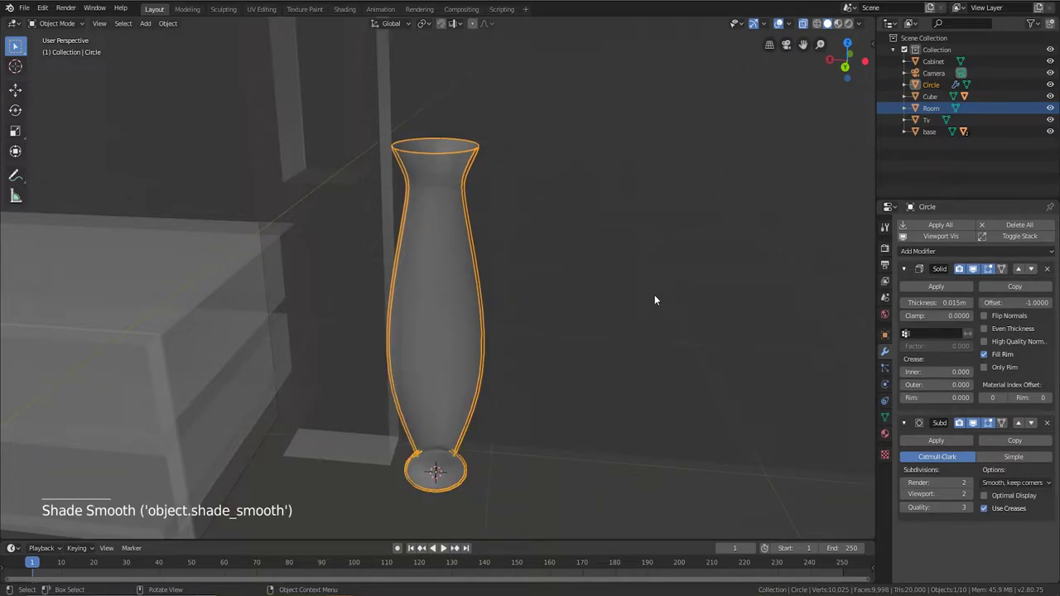
pyautogui.click(803, 23)
pyautogui.scroll(-3, 510, 373)
pyautogui.moveTo(510, 376)
pyautogui.mouseDown(button='middle')
pyautogui.moveTo(561, 385)
pyautogui.moveTo(516, 426)
pyautogui.moveTo(471, 405)
pyautogui.moveTo(489, 359)
pyautogui.moveTo(501, 381)
pyautogui.mouseUp(button='middle')
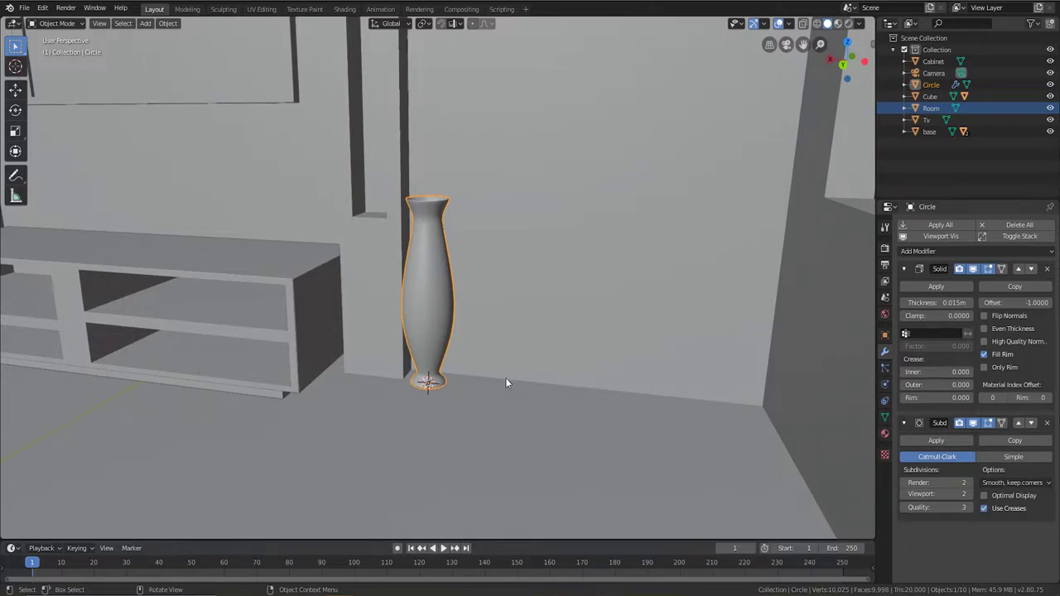
# - Stretch the vase along Z to 1.104 times its height
pyautogui.press('s')
pyautogui.press('z')
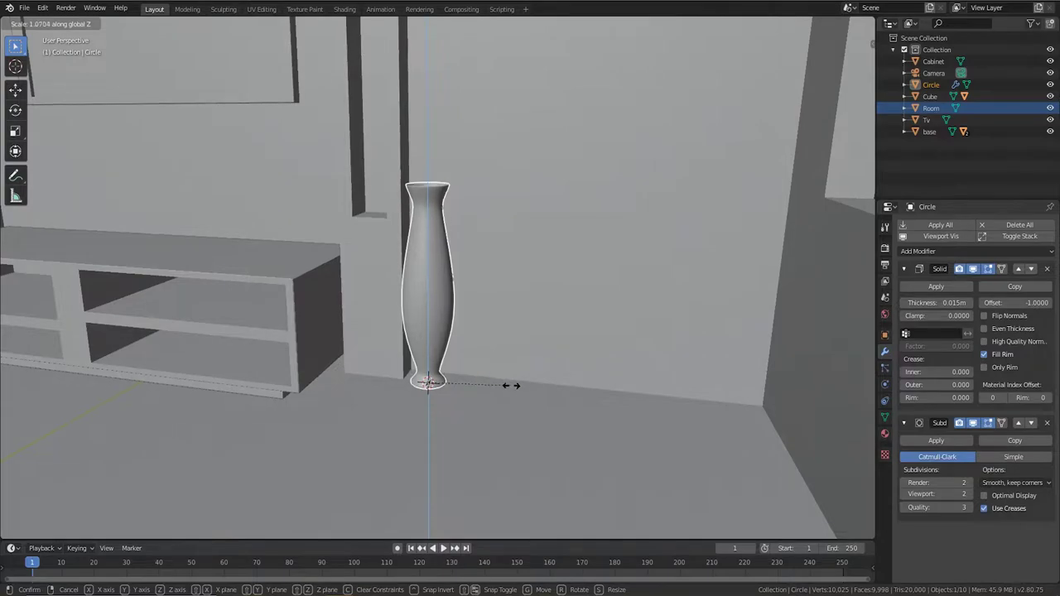
pyautogui.rightClick(510, 385)
pyautogui.press('s')
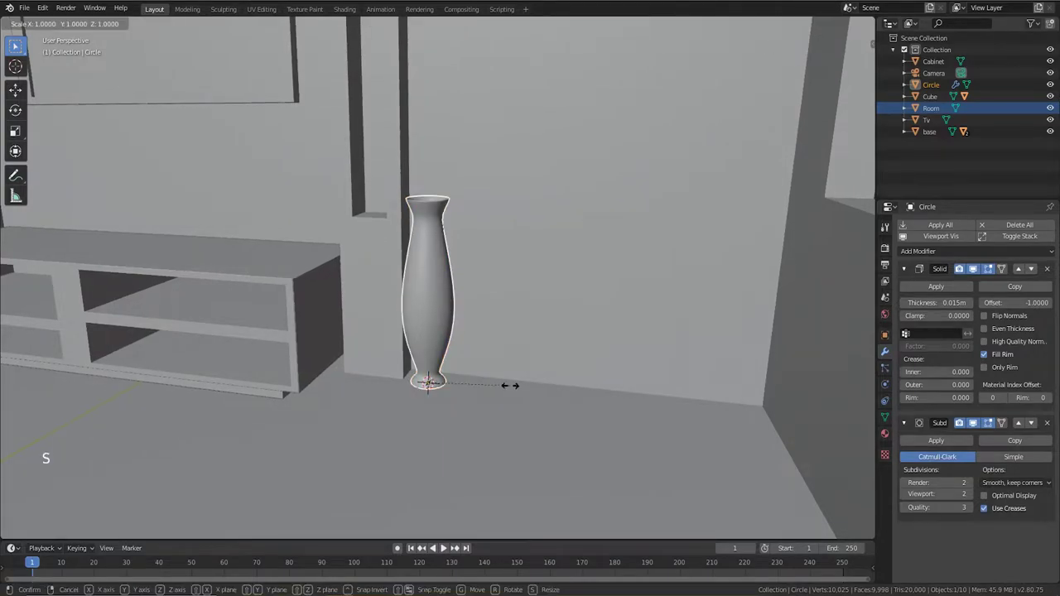
pyautogui.press('z')
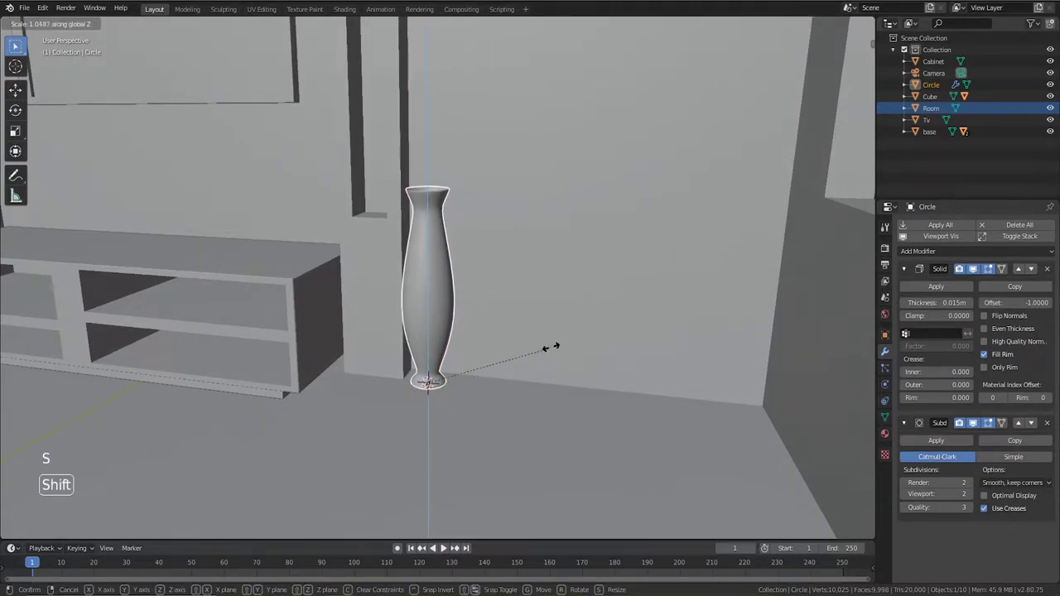
pyautogui.click(586, 317)
pyautogui.scroll(-3, 491, 351)
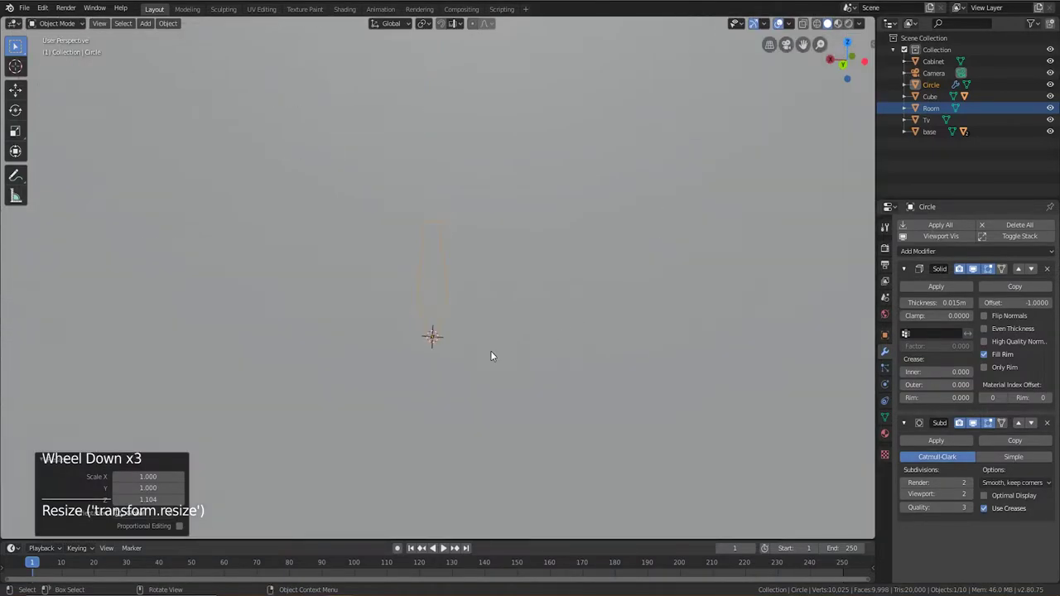
pyautogui.scroll(3, 490, 351)
pyautogui.middleClick(491, 352)
pyautogui.moveTo(491, 352); pyautogui.dragTo(539, 345, button='middle')
pyautogui.scroll(-2, 548, 361)
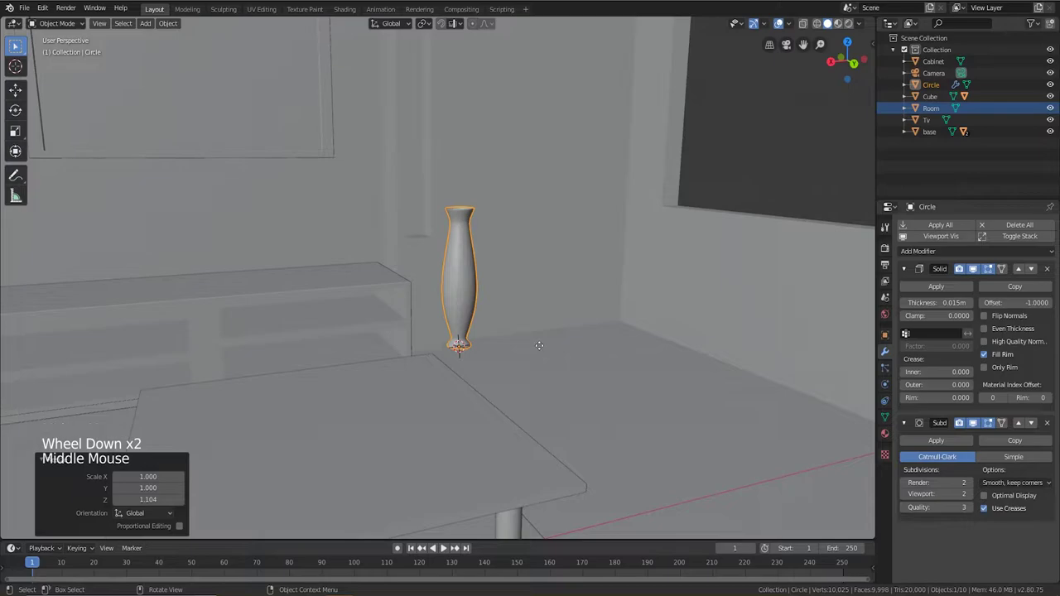
# - Move the vase 0.201 m along Y to stand beside the cabinet
pyautogui.press('g')
pyautogui.press('y')
pyautogui.click(571, 448)
pyautogui.scroll(-1, 572, 448)
pyautogui.moveTo(572, 448); pyautogui.dragTo(716, 421, button='middle')
pyautogui.scroll(3, 543, 447)
pyautogui.scroll(-2, 638, 433)
pyautogui.scroll(1, 638, 432)
pyautogui.scroll(-1, 487, 423)
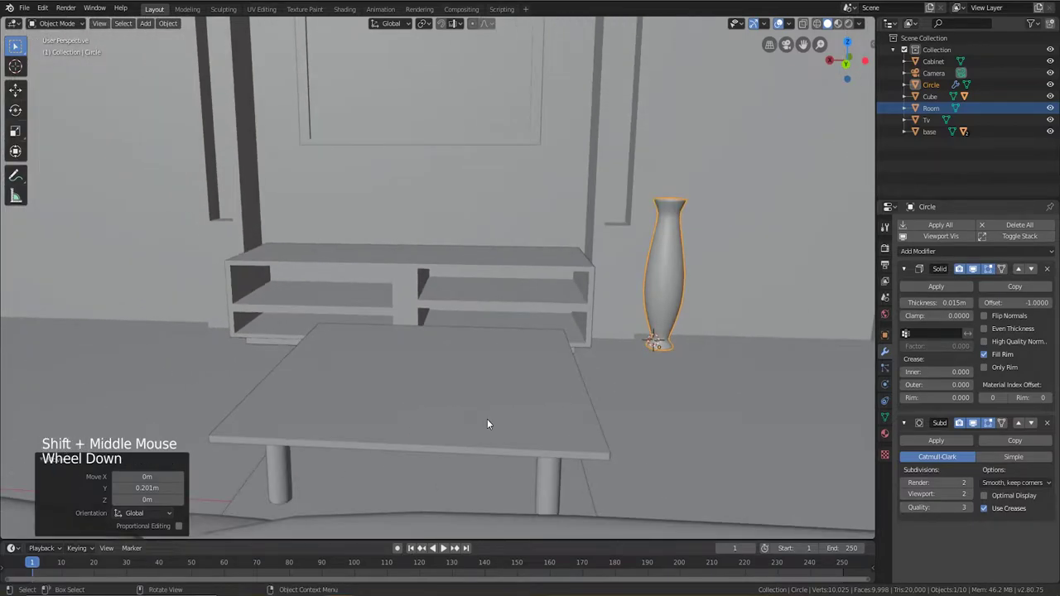
pyautogui.moveTo(209, 406)
pyautogui.mouseDown(button='middle')
pyautogui.moveTo(229, 409)
pyautogui.moveTo(223, 398)
pyautogui.mouseUp(button='middle')
# - Duplicate the vase and move the copy 4.43 m along X to the cabinet's other side
pyautogui.hotkey('shift', 'd')
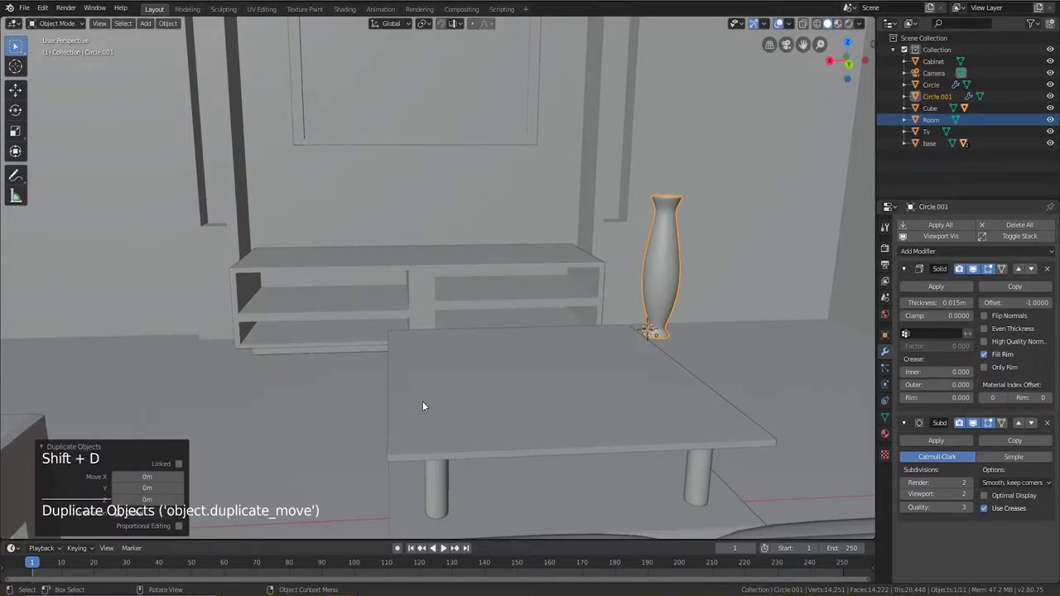
pyautogui.press('g')
pyautogui.press('x')
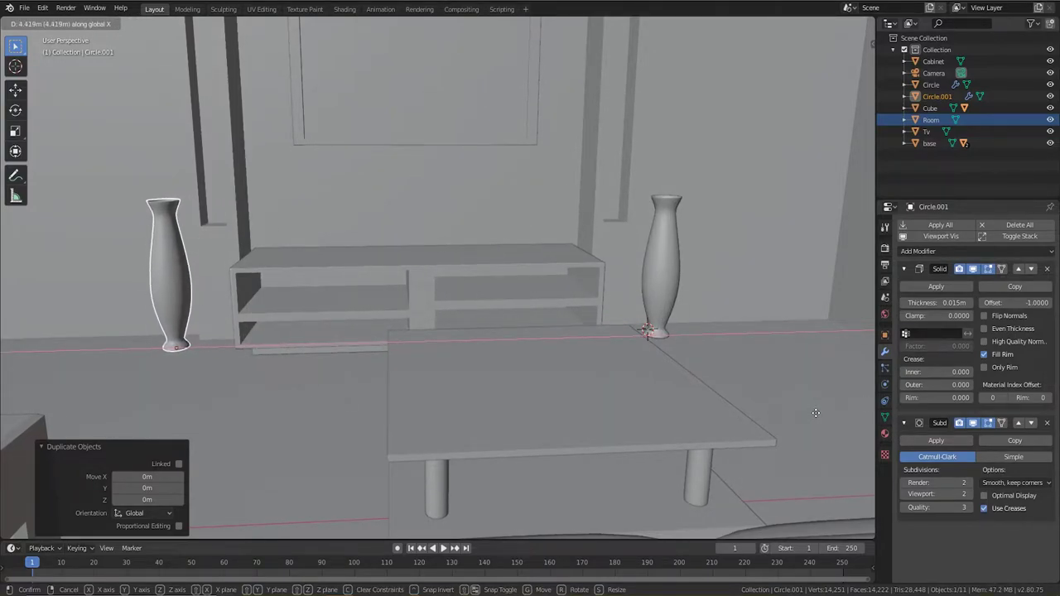
pyautogui.click(815, 412)
pyautogui.moveTo(814, 411); pyautogui.dragTo(354, 347, button='middle')
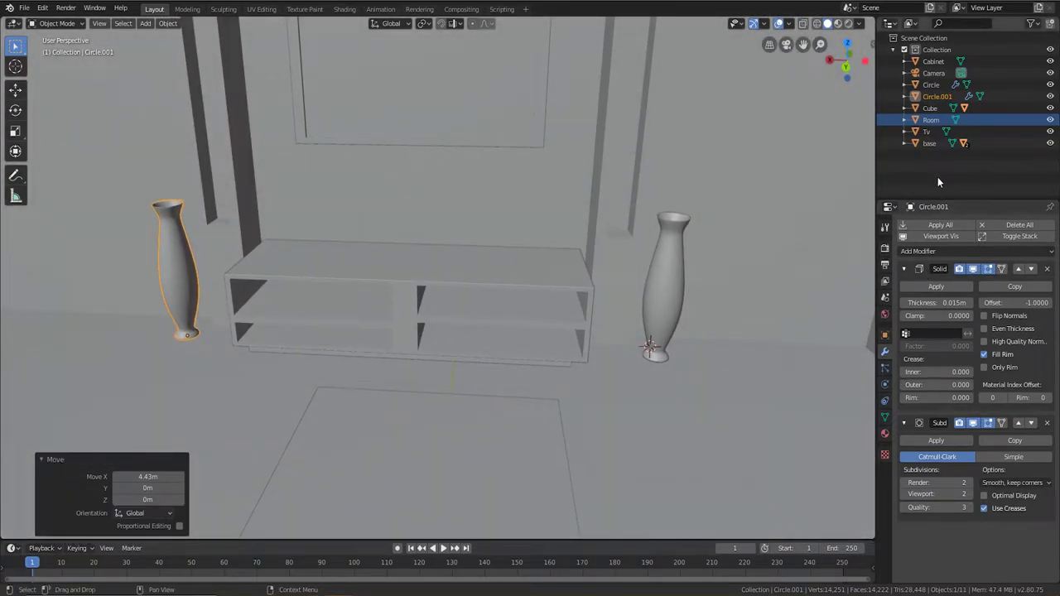
# - Rename the copy 'Vase 1' and start renaming the original vase 'Vase 2'
pyautogui.click(884, 336)
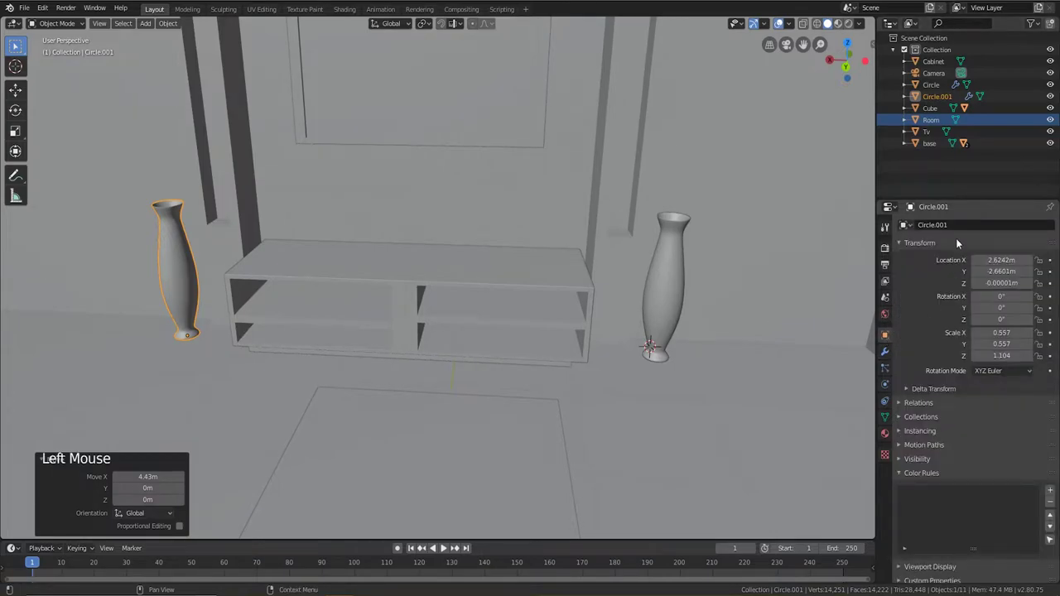
pyautogui.doubleClick(956, 225)
pyautogui.press('shift')
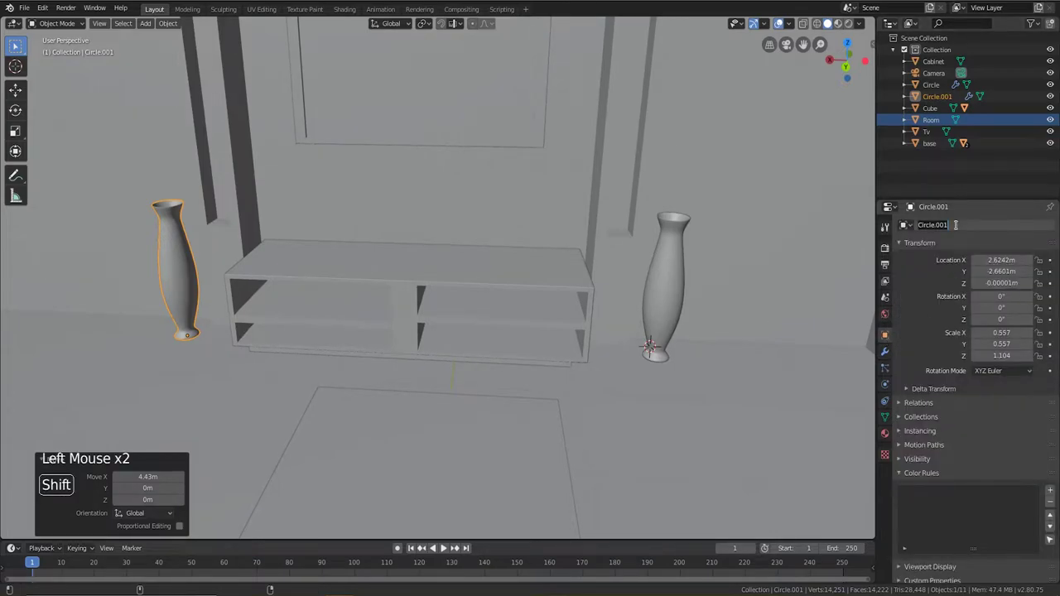
pyautogui.write('Vas')
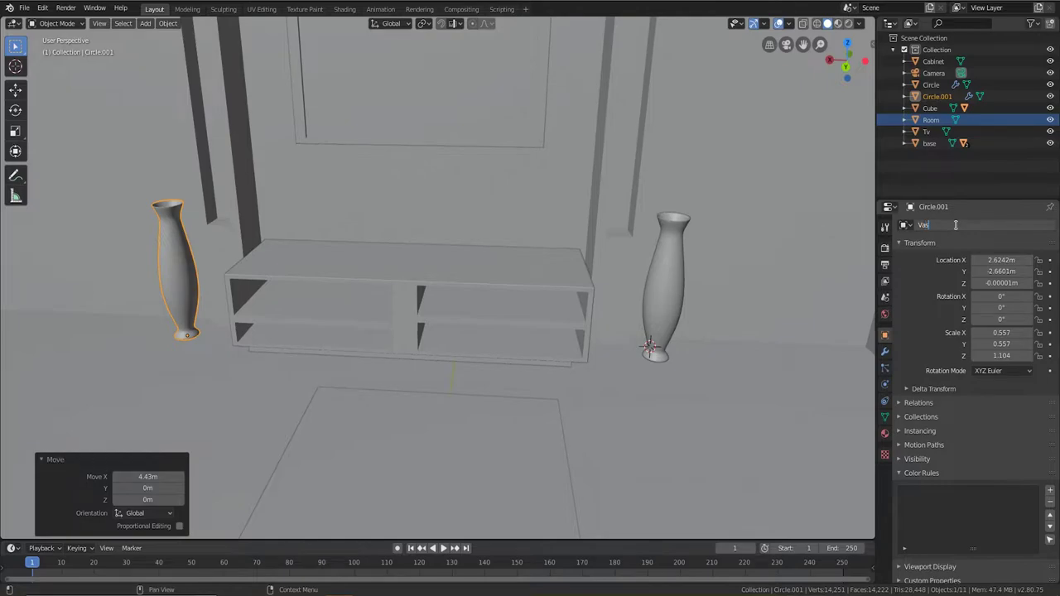
pyautogui.write('e 1')
pyautogui.press('Return')
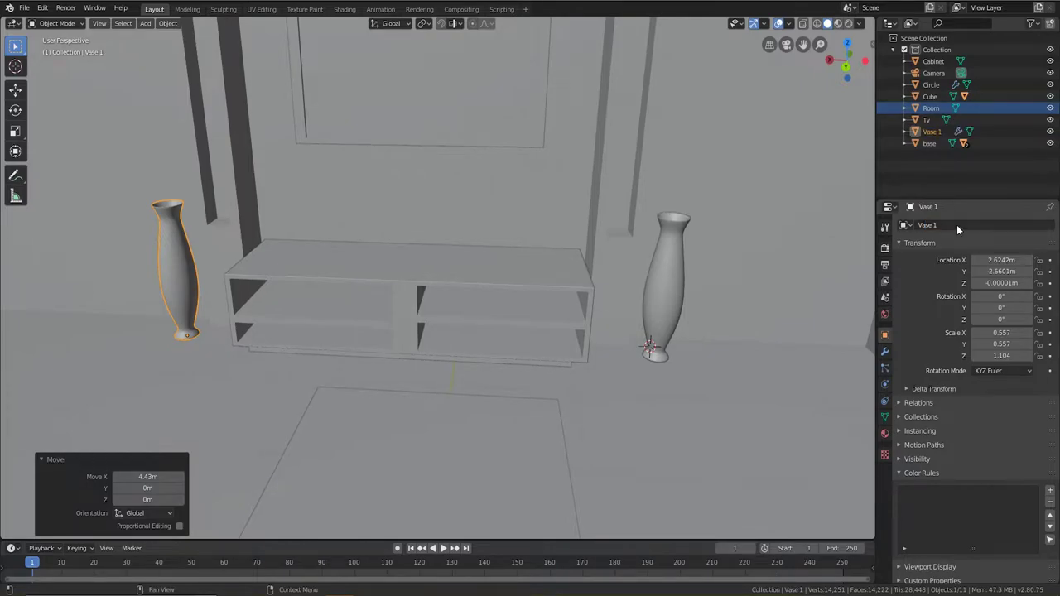
pyautogui.click(673, 294)
pyautogui.click(948, 224)
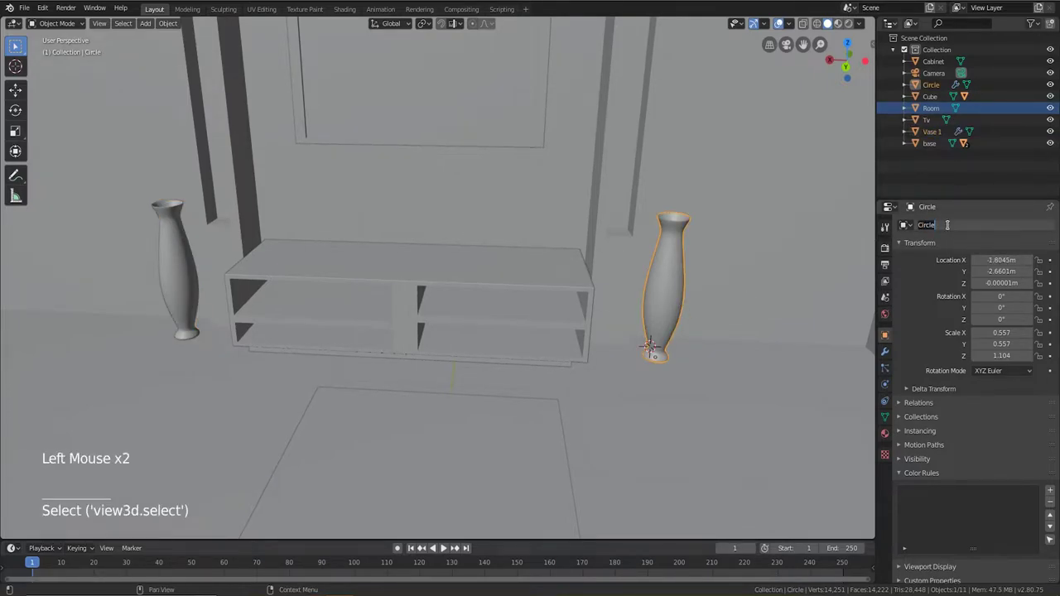
# - Name the second vase 'Vase 2', then isolate Vase 1 and make it see-through
pyautogui.write('Vase 2')
pyautogui.press('Return')
pyautogui.moveTo(736, 341); pyautogui.dragTo(663, 384, button='middle')
pyautogui.keyDown('shift'); pyautogui.moveTo(592, 289); pyautogui.dragTo(403, 313, button='middle'); pyautogui.keyUp('shift')
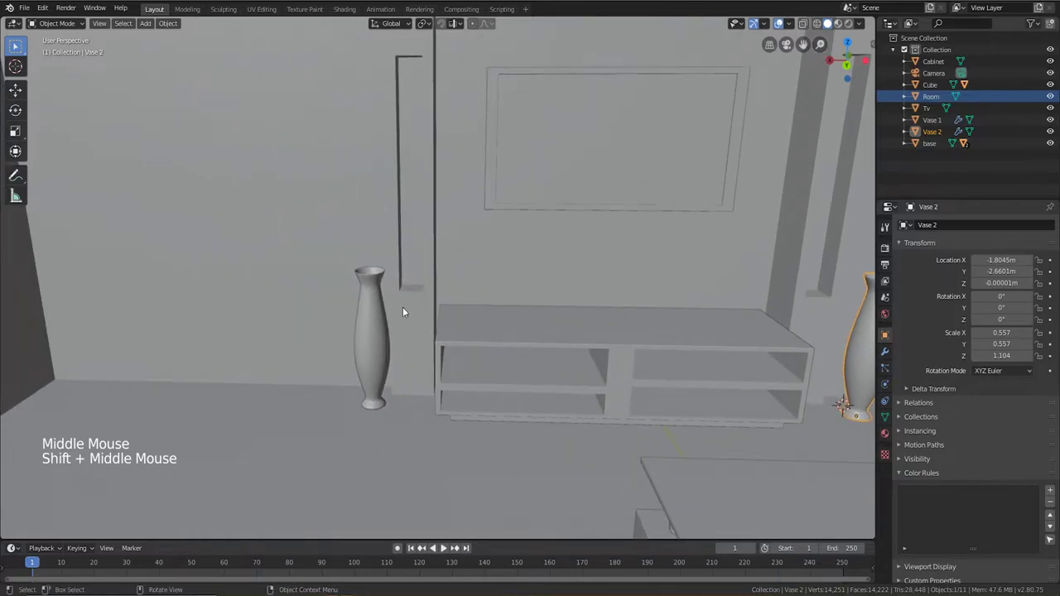
pyautogui.click(380, 341)
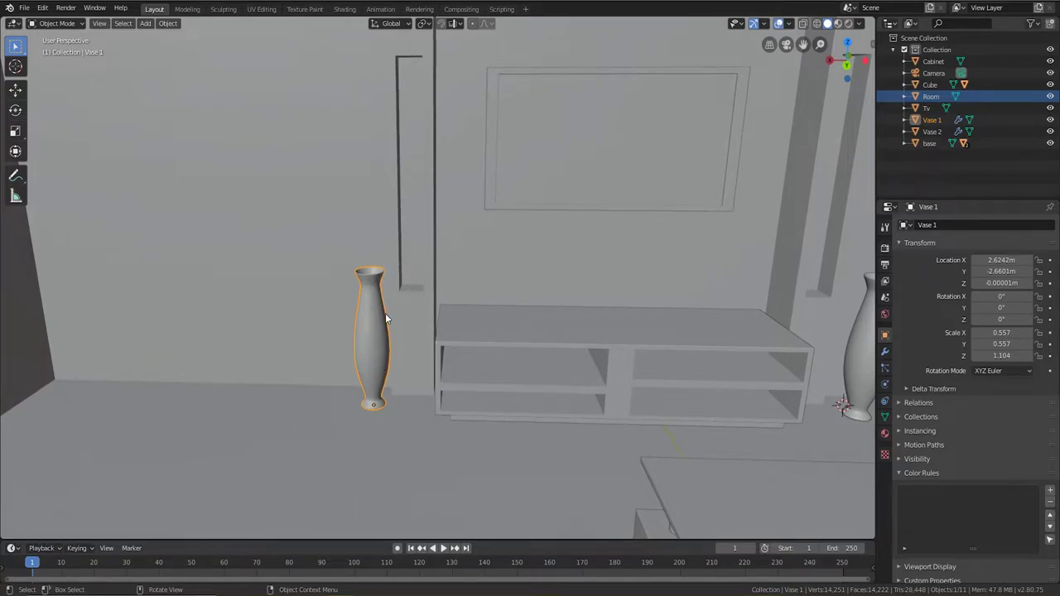
pyautogui.hotkey('shift', 'h')
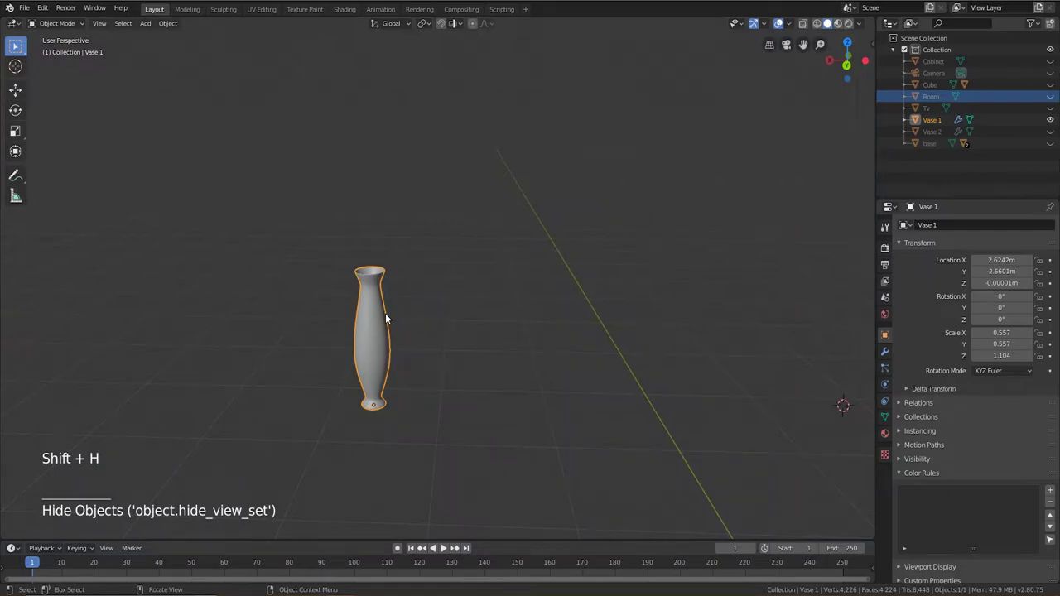
pyautogui.moveTo(385, 317); pyautogui.dragTo(379, 288, button='middle')
pyautogui.scroll(3, 377, 396)
pyautogui.keyDown('shift'); pyautogui.moveTo(376, 397); pyautogui.dragTo(472, 364, button='middle'); pyautogui.keyUp('shift')
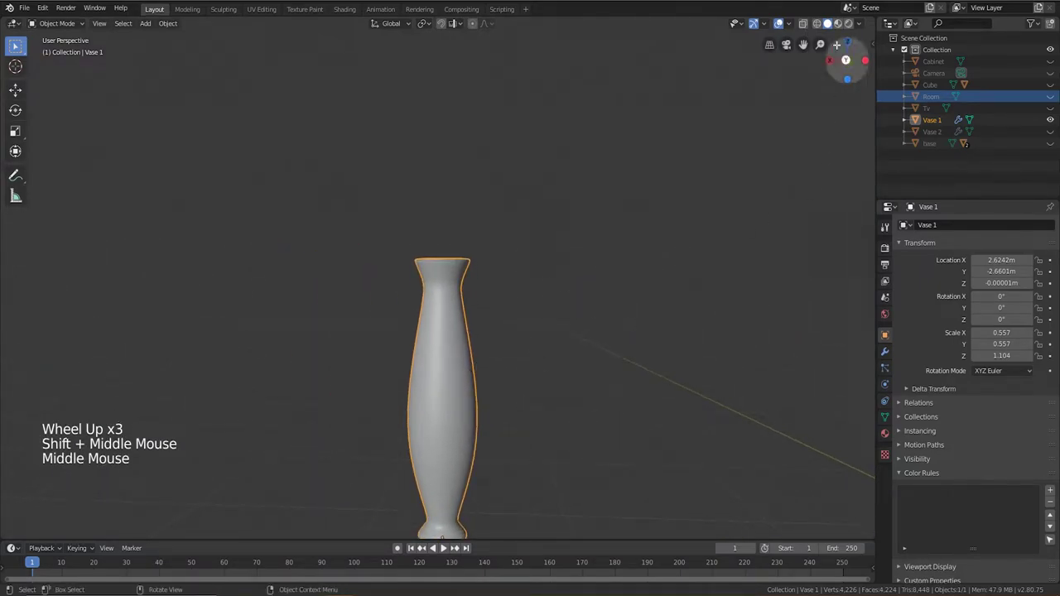
pyautogui.click(803, 24)
pyautogui.scroll(-3, 474, 364)
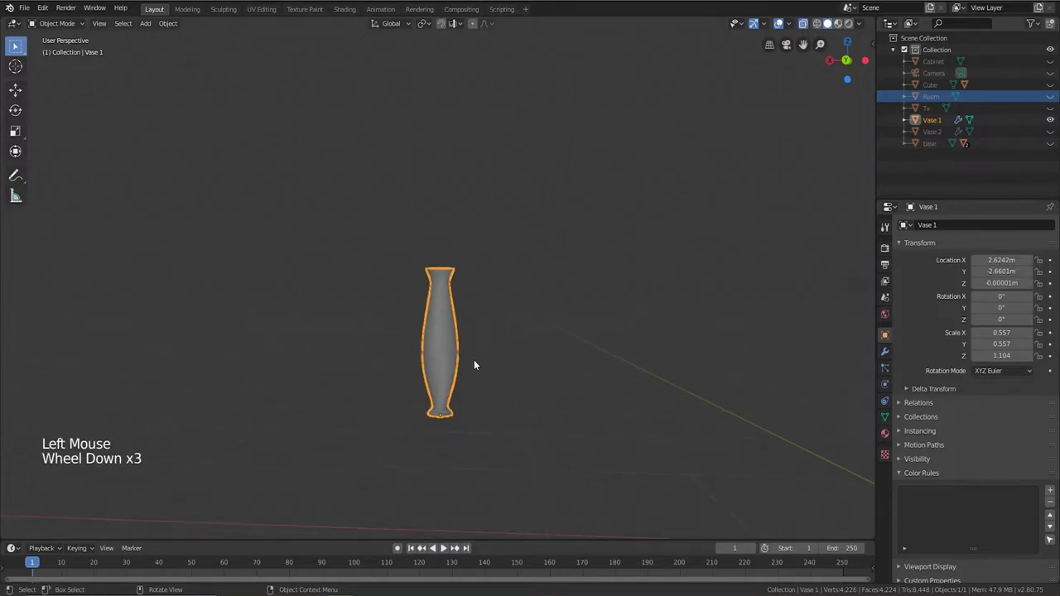
pyautogui.scroll(2, 474, 364)
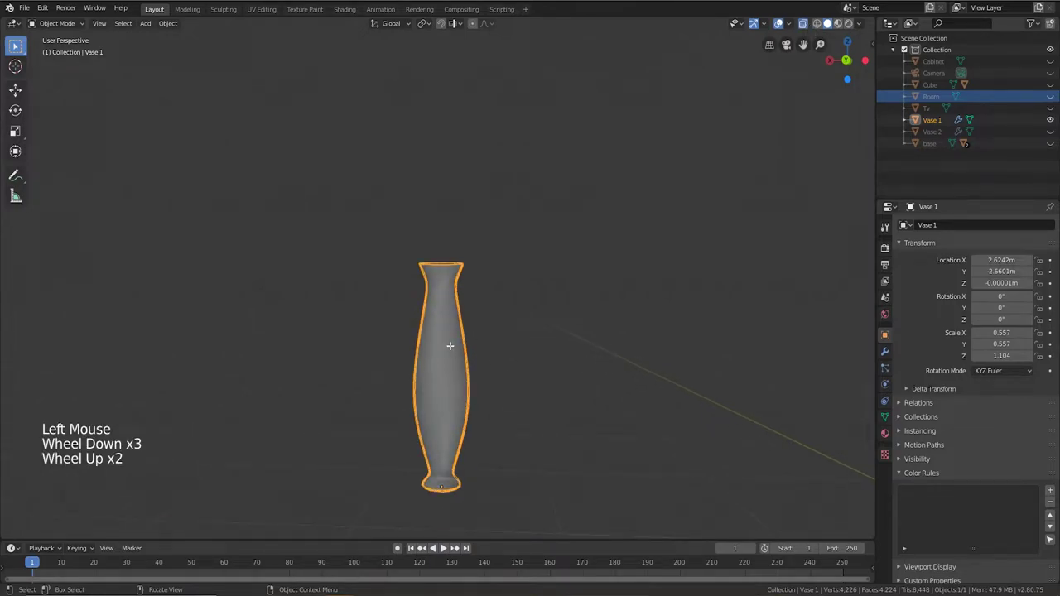
# - In Edit Mode, snap the 3D cursor to the centre of Vase 1's middle edge loop
pyautogui.press('Tab')
pyautogui.scroll(1, 530, 374)
pyautogui.keyDown('shift'); pyautogui.moveTo(528, 379); pyautogui.dragTo(542, 266, button='middle'); pyautogui.keyUp('shift')
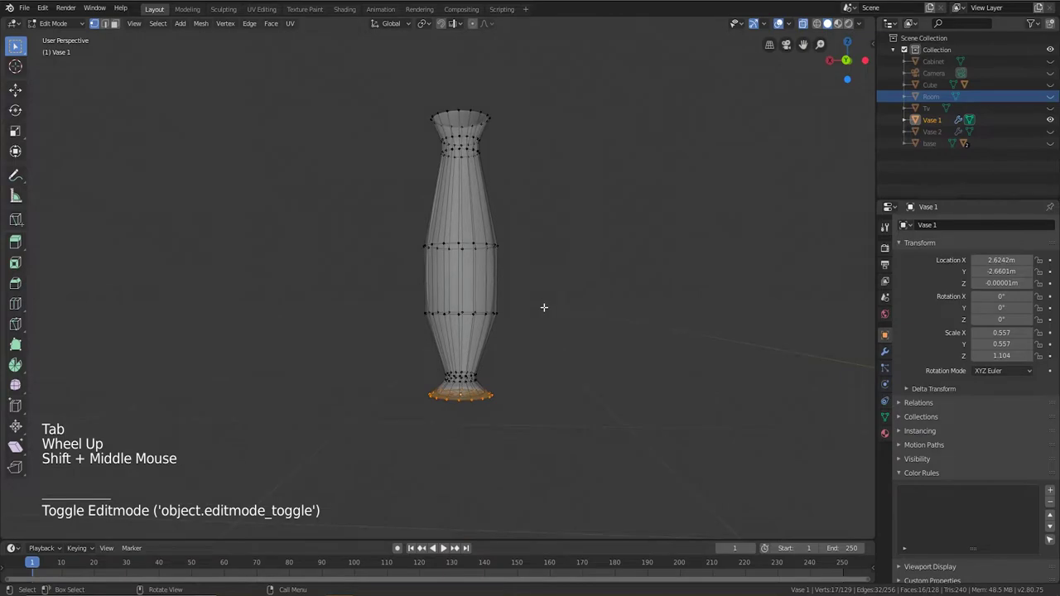
pyautogui.moveTo(610, 219); pyautogui.dragTo(610, 235, button='middle')
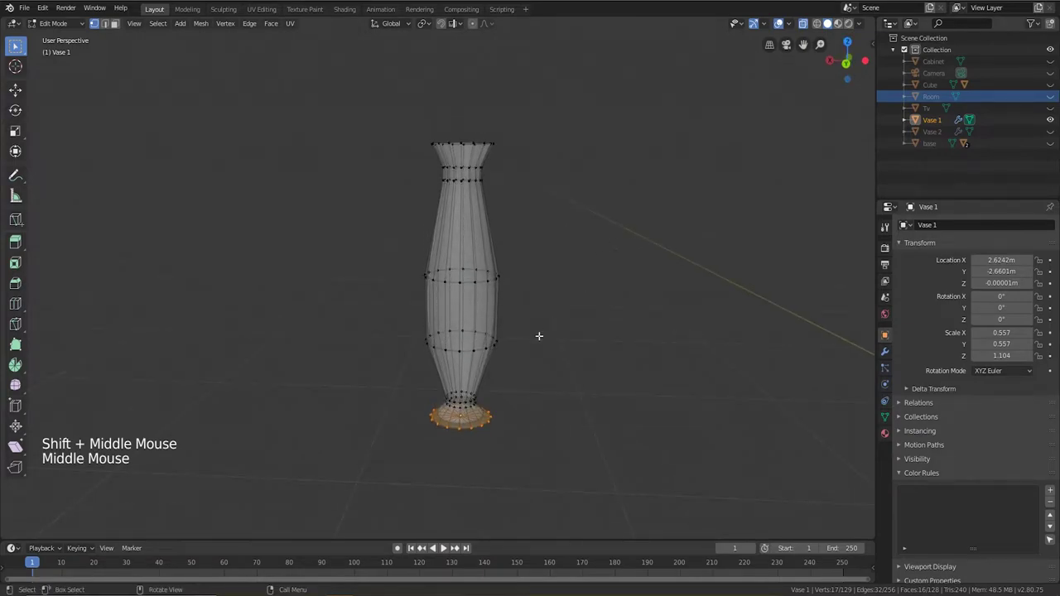
pyautogui.scroll(2, 549, 331)
pyautogui.moveTo(523, 341); pyautogui.dragTo(518, 359, button='middle')
pyautogui.keyDown('shift'); pyautogui.moveTo(456, 414); pyautogui.dragTo(464, 324, button='middle'); pyautogui.keyUp('shift')
pyautogui.keyDown('alt'); pyautogui.click(469, 316); pyautogui.keyUp('alt')
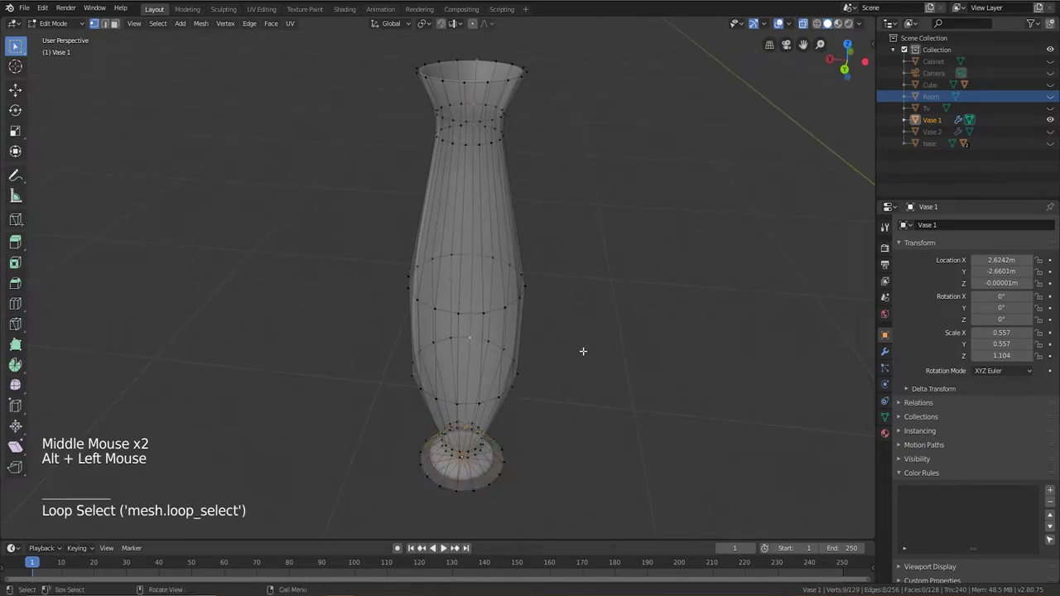
pyautogui.keyDown('alt'); pyautogui.click(476, 313); pyautogui.keyUp('alt')
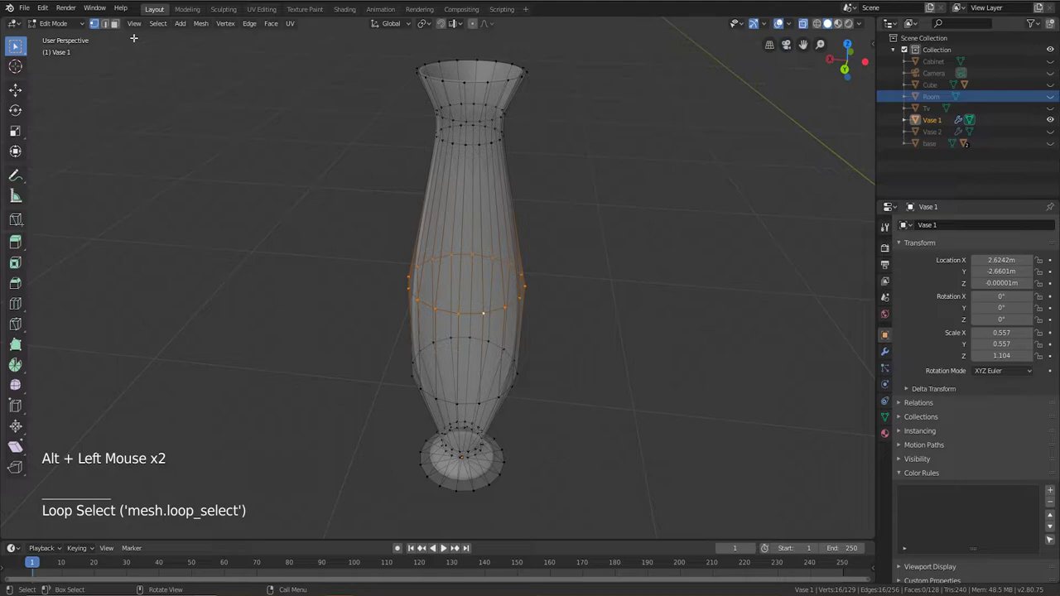
pyautogui.click(104, 23)
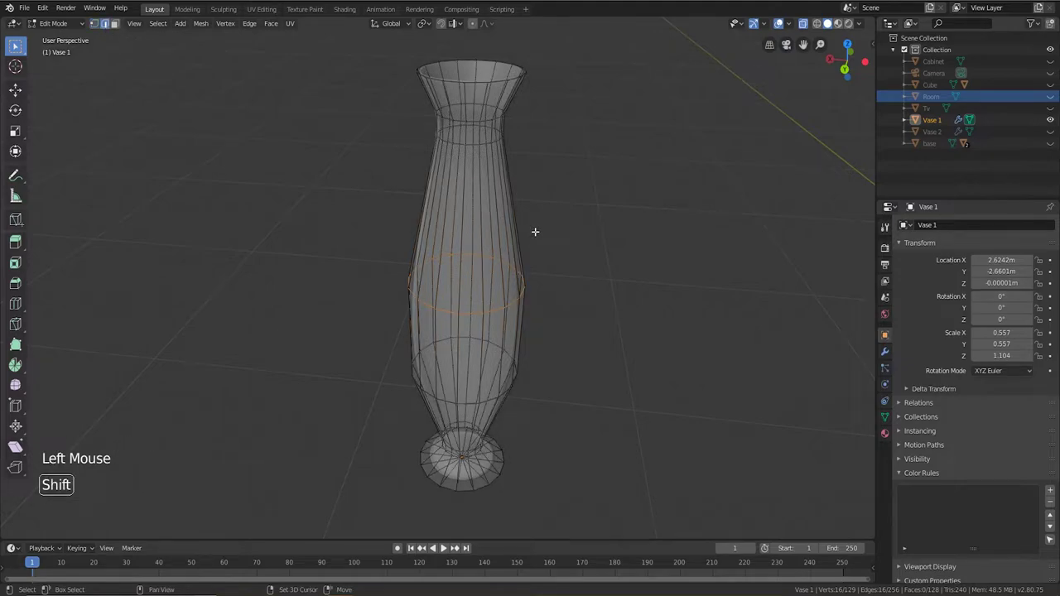
pyautogui.hotkey('shift', 's')
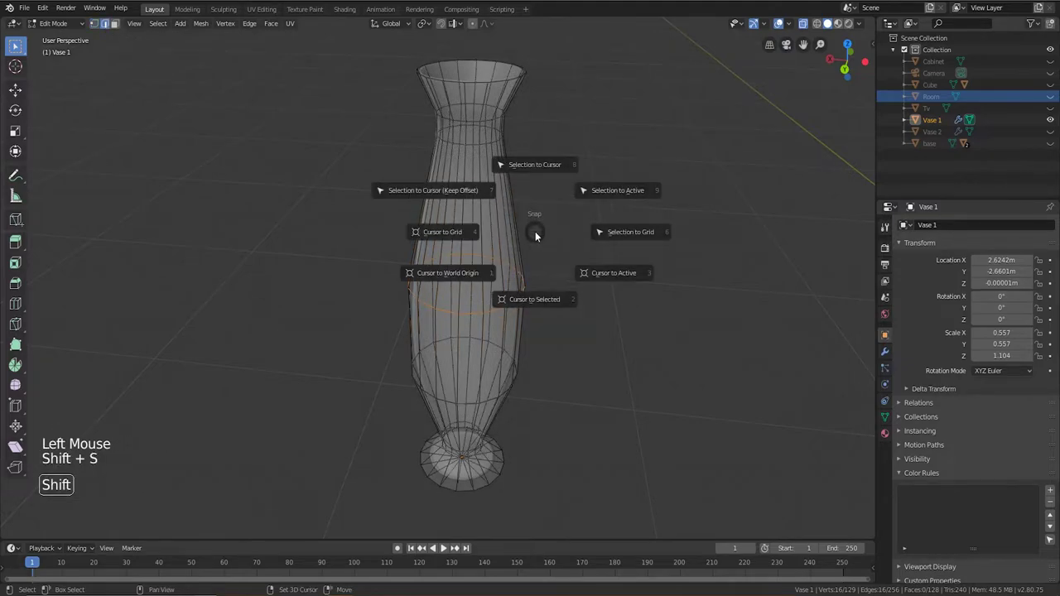
pyautogui.click(546, 304)
# - Return to Object Mode and switch to the front orthographic view
pyautogui.press('Tab')
pyautogui.scroll(1, 542, 286)
pyautogui.moveTo(541, 286); pyautogui.dragTo(528, 353, button='middle')
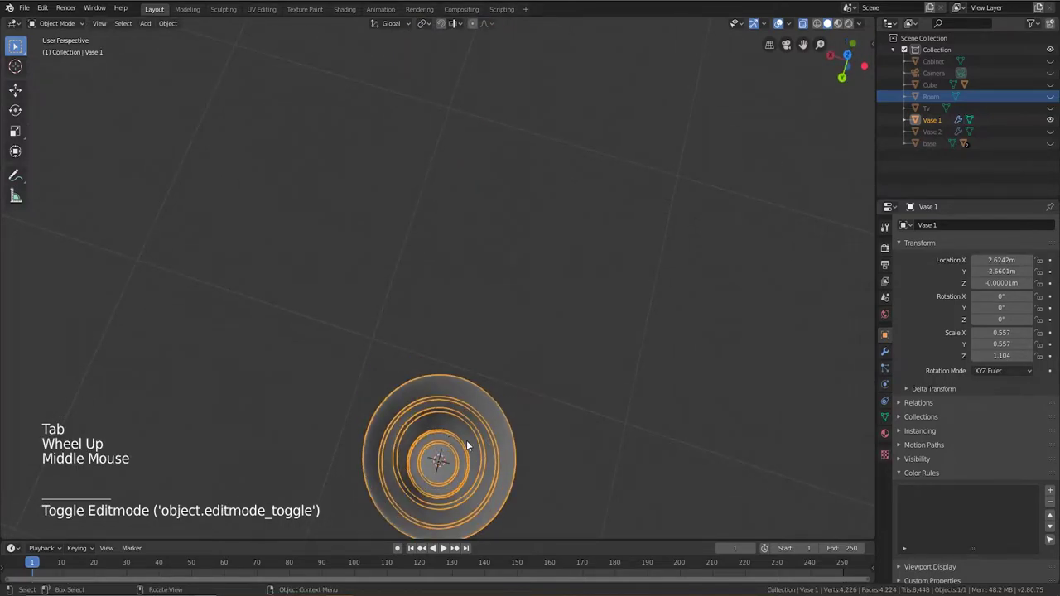
pyautogui.scroll(1, 473, 462)
pyautogui.moveTo(462, 487); pyautogui.dragTo(481, 380, button='middle')
pyautogui.scroll(-2, 522, 342)
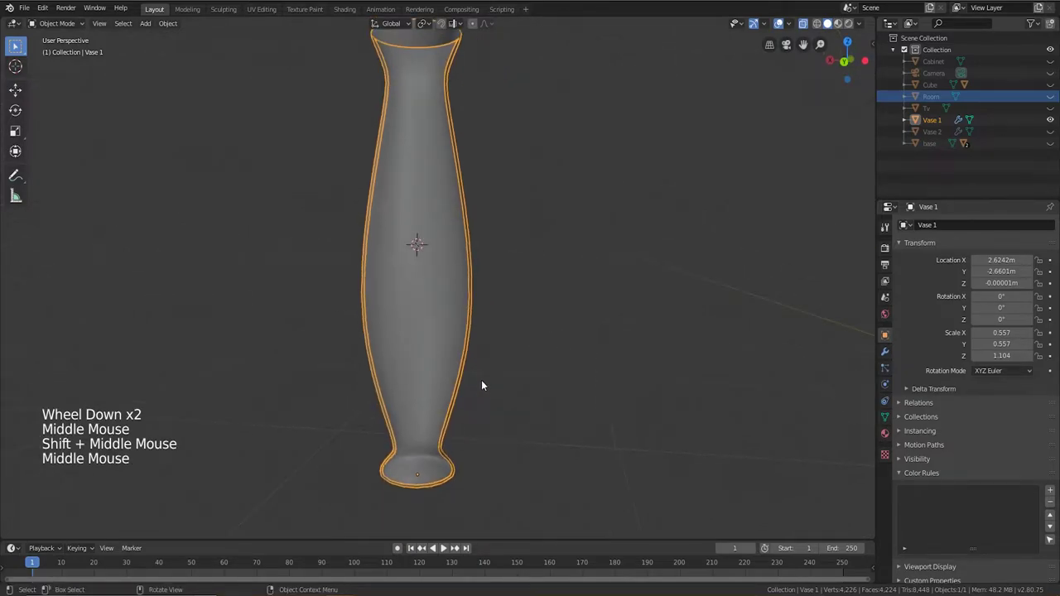
pyautogui.press('KP_1')
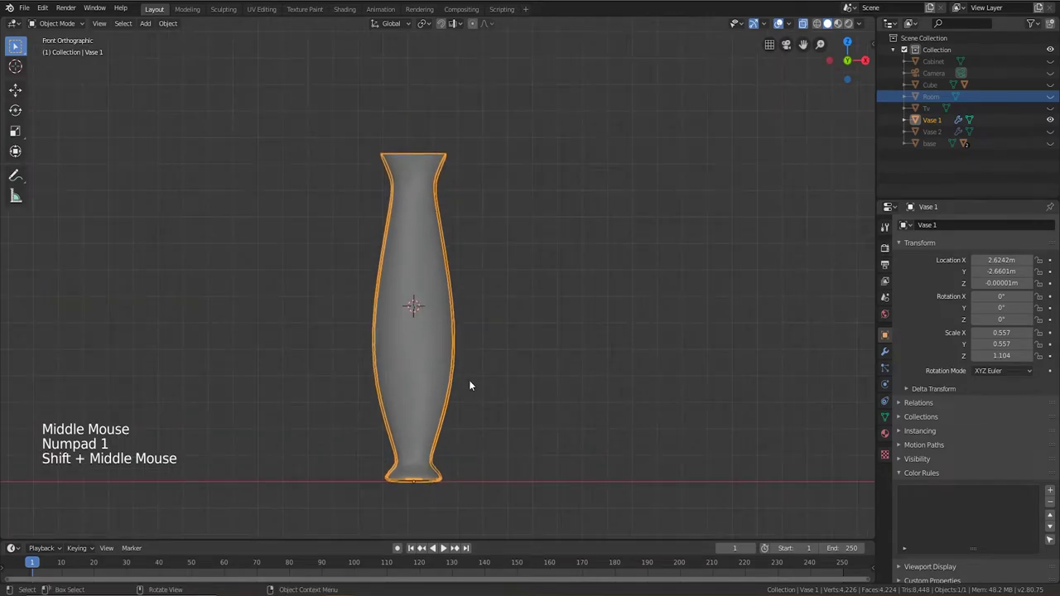
# - Add a single-vertex mesh at the 3D cursor and extrude a stem up to the vase top
pyautogui.hotkey('shift', 'a')
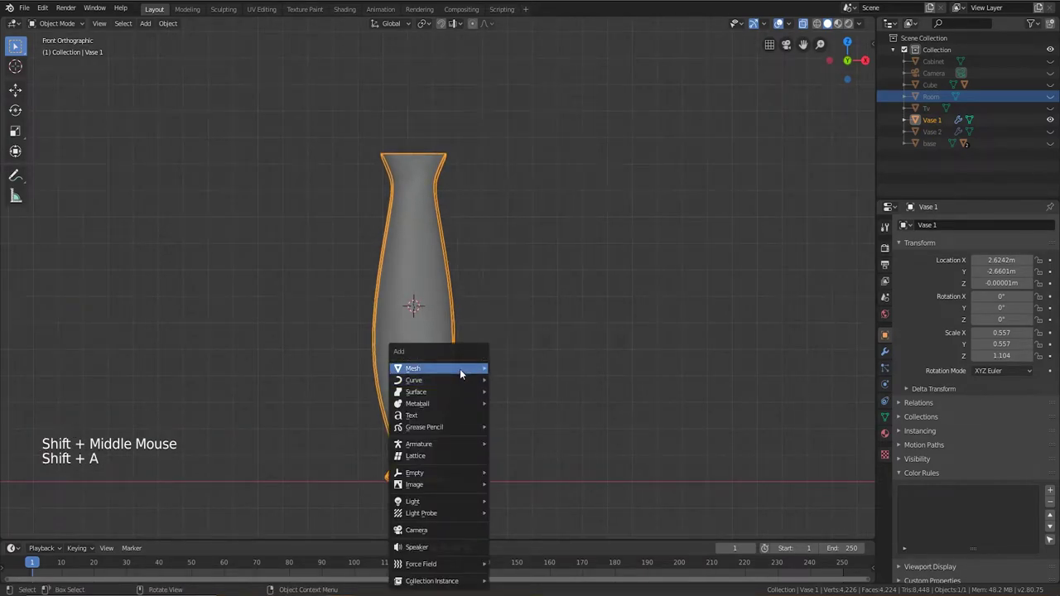
pyautogui.moveTo(458, 368)
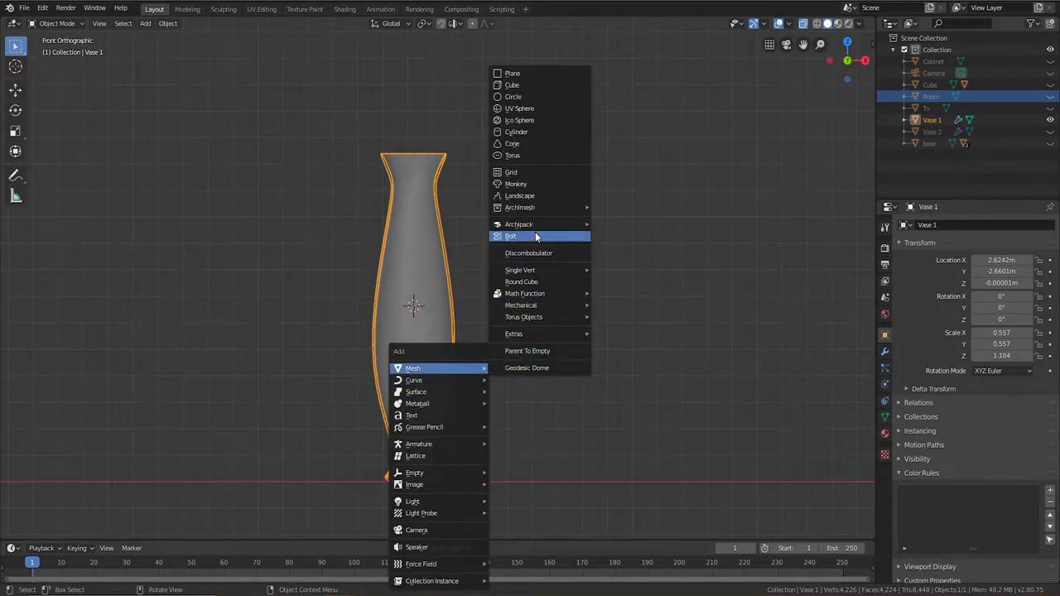
pyautogui.hotkey('shift', 'a')
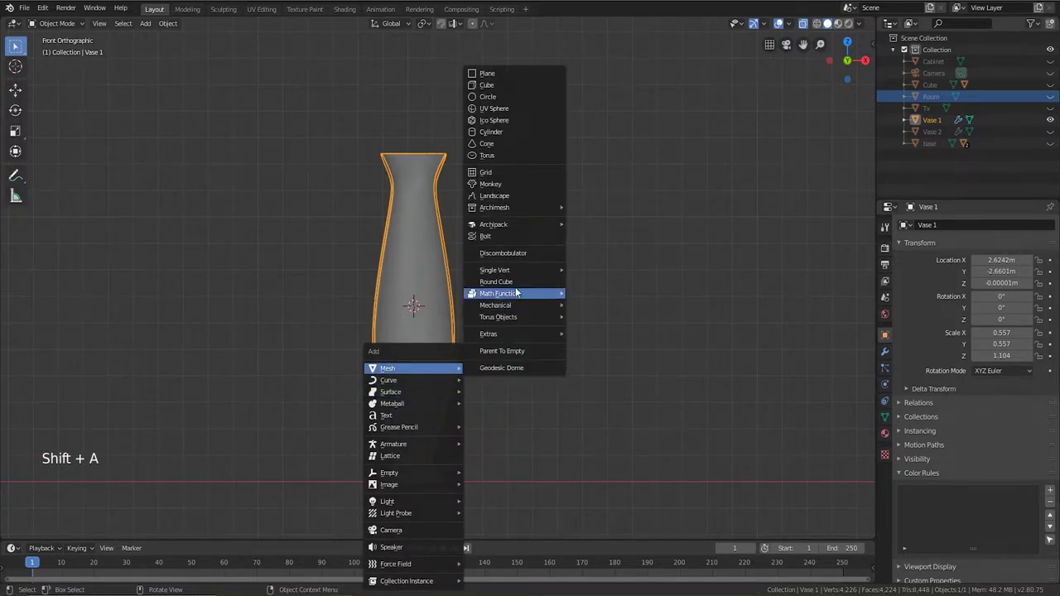
pyautogui.moveTo(531, 268)
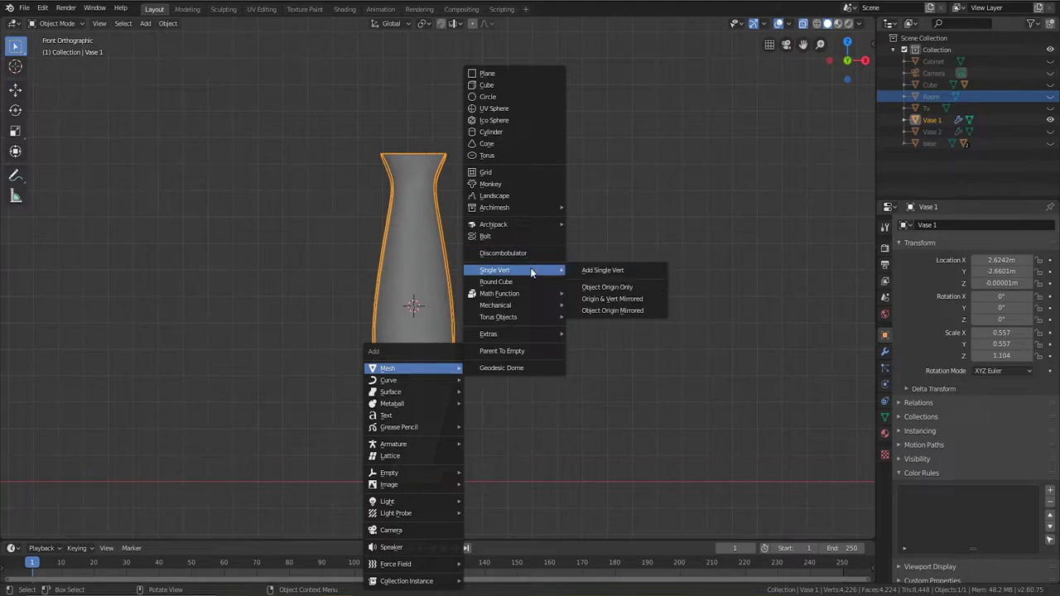
pyautogui.click(616, 267)
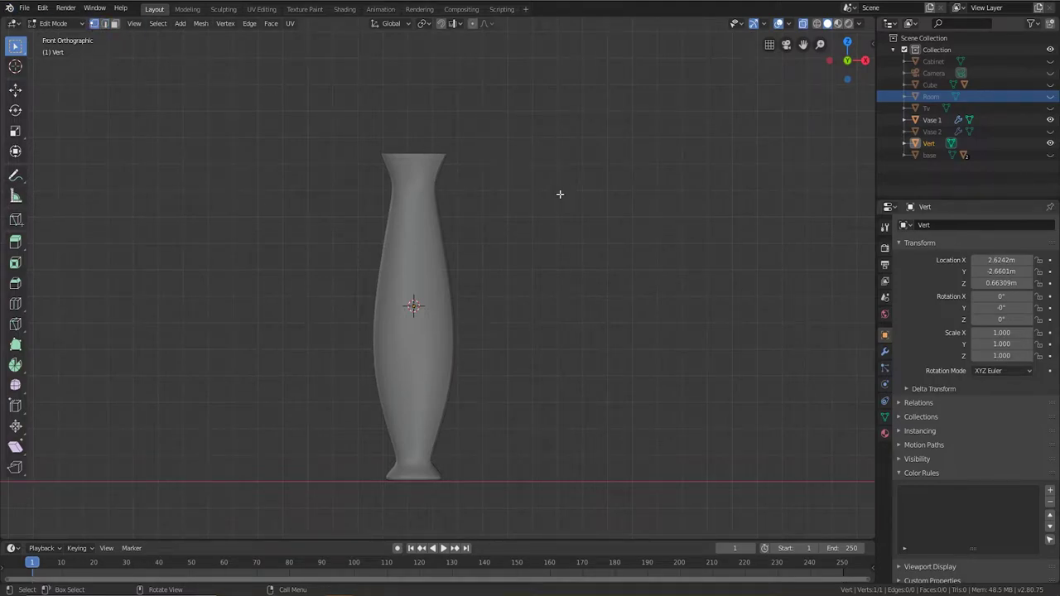
pyautogui.press('e')
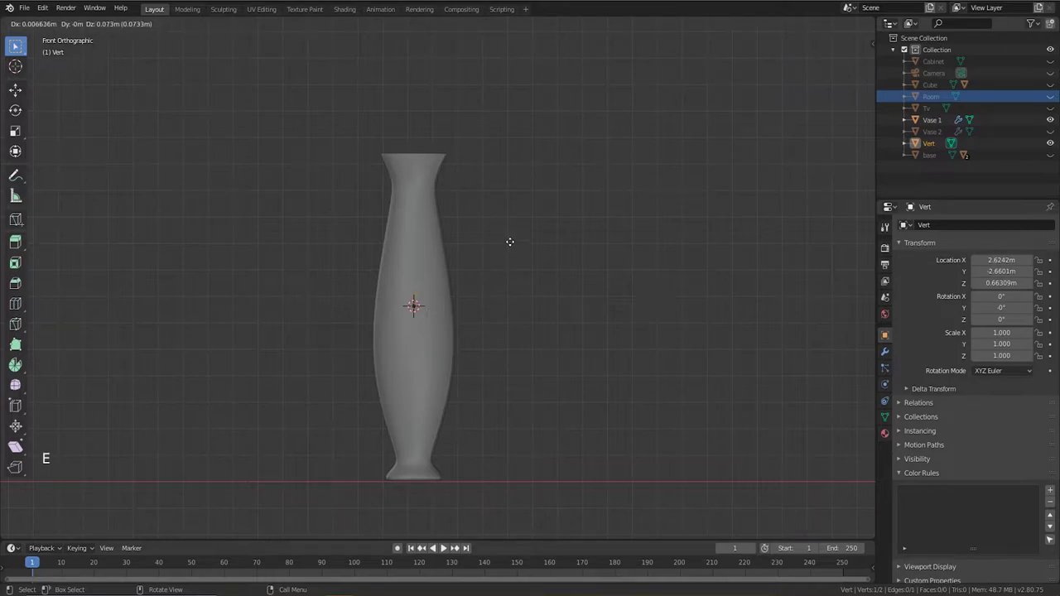
pyautogui.click(509, 124)
# - Extrude a three-segment branch from the stem top, reaching up and to the right
pyautogui.scroll(-1, 522, 208)
pyautogui.keyDown('shift'); pyautogui.moveTo(522, 209); pyautogui.dragTo(468, 296, button='middle'); pyautogui.keyUp('shift')
pyautogui.press('e')
pyautogui.click(483, 266)
pyautogui.press('e')
pyautogui.click(510, 244)
pyautogui.press('e')
pyautogui.click(539, 250)
# - Grow an up-left branch and a further twig from existing branch vertices
pyautogui.click(380, 242)
pyautogui.press('e')
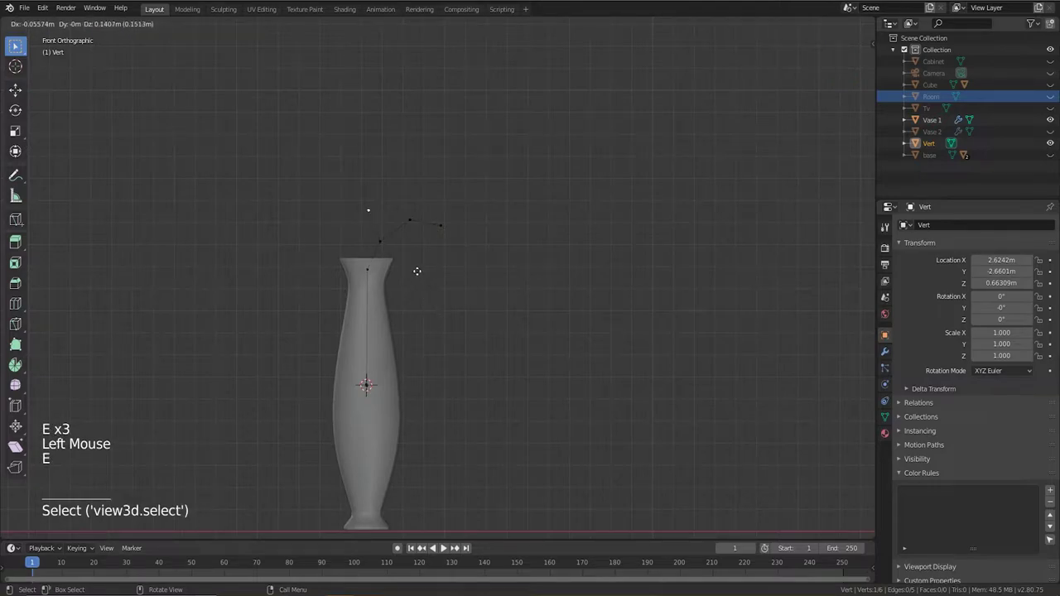
pyautogui.press('e')
pyautogui.click(378, 243)
pyautogui.click(370, 211)
pyautogui.press('e')
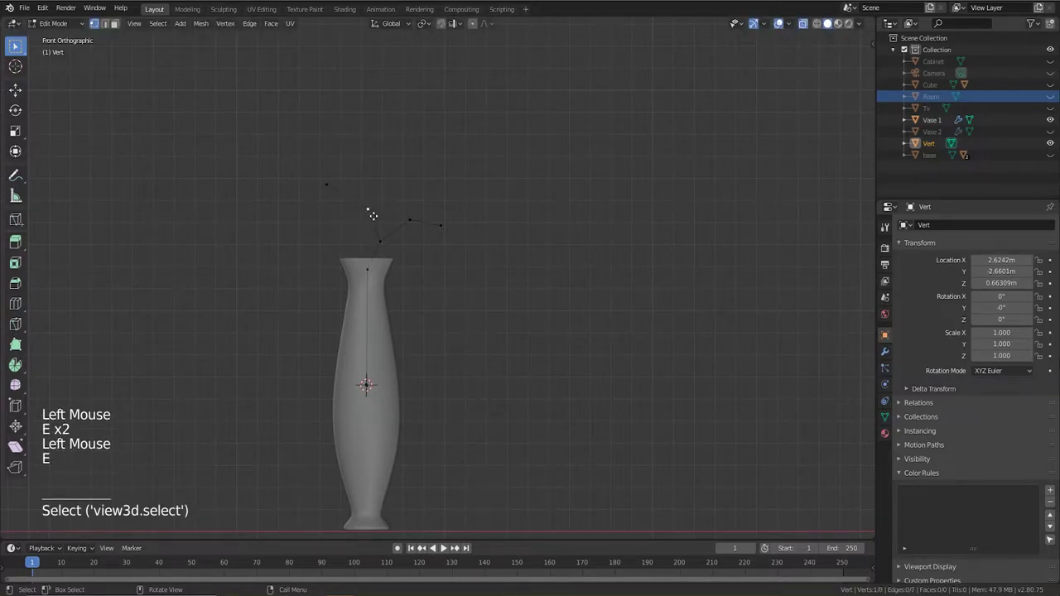
pyautogui.click(380, 171)
# - Extrude a new branch leftward from the stem top, with an upward twig
pyautogui.click(359, 272)
pyautogui.press('e')
pyautogui.click(327, 239)
pyautogui.press('e')
pyautogui.press('e')
pyautogui.click(320, 236)
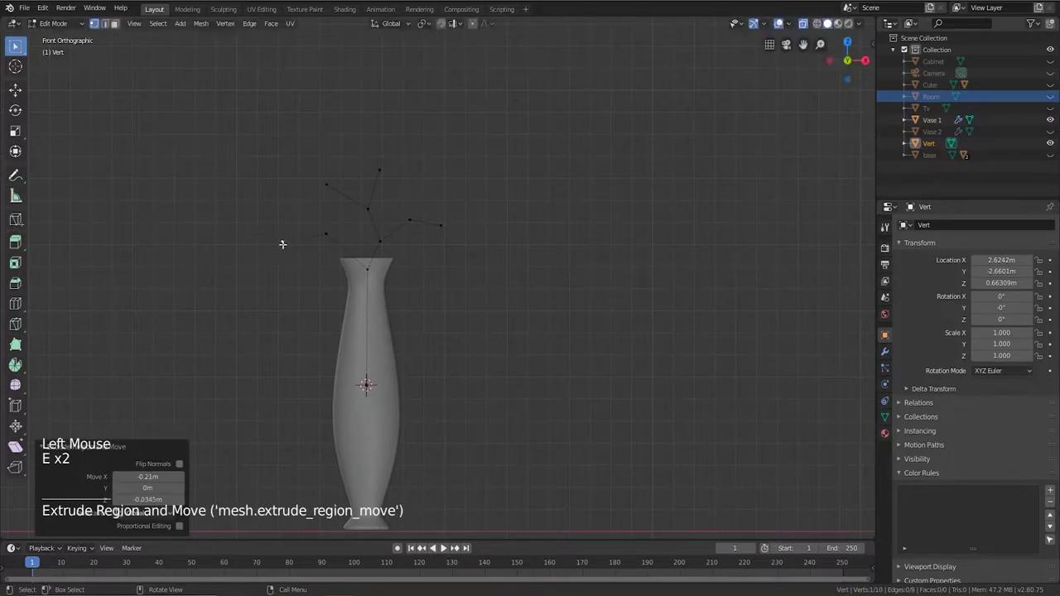
pyautogui.click(328, 236)
pyautogui.press('e')
pyautogui.click(323, 204)
# - From the stem top, extrude another two-segment branch toward the right
pyautogui.moveTo(328, 303)
pyautogui.mouseDown(button='middle')
pyautogui.moveTo(420, 324)
pyautogui.moveTo(326, 308)
pyautogui.mouseUp(button='middle')
pyautogui.click(290, 290)
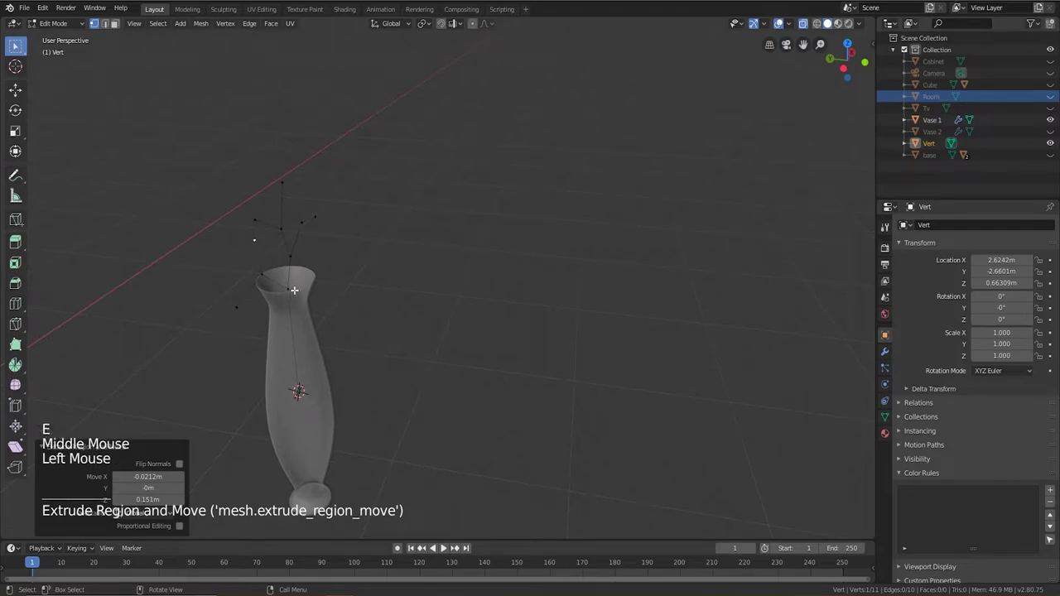
pyautogui.press('e')
pyautogui.click(409, 304)
pyautogui.press('e')
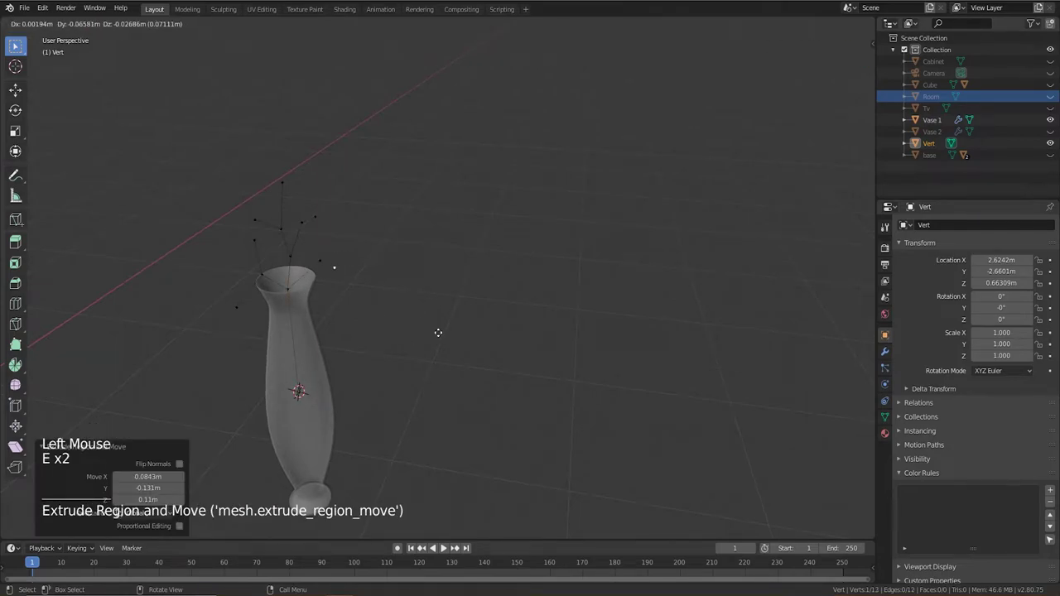
pyautogui.click(361, 302)
# - Extrude a tall twig rising upward from a branch vertex
pyautogui.click(358, 279)
pyautogui.press('e')
pyautogui.click(342, 220)
pyautogui.press('e')
pyautogui.click(343, 218)
pyautogui.press('e')
pyautogui.click(345, 177)
# - Add a final left-hand branch with one more twig from the top vertex
pyautogui.moveTo(351, 263); pyautogui.dragTo(288, 263, button='middle')
pyautogui.click(288, 265)
pyautogui.press('e')
pyautogui.click(268, 290)
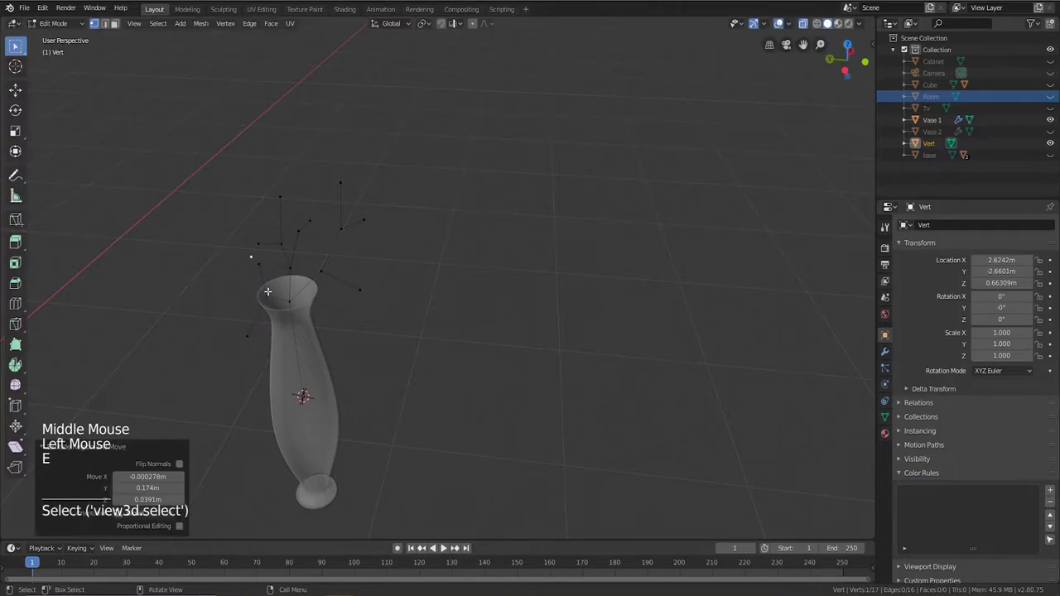
pyautogui.press('e')
pyautogui.click(239, 276)
pyautogui.click(251, 262)
pyautogui.press('e')
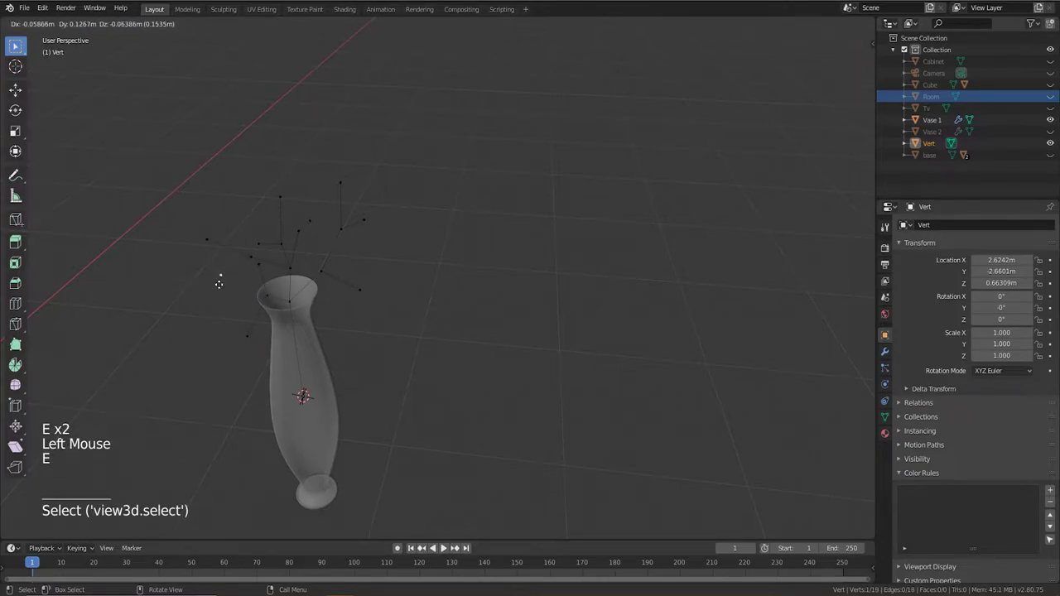
pyautogui.click(220, 281)
# - Leave Edit Mode and orbit around the vase to review the branches
pyautogui.moveTo(372, 326); pyautogui.dragTo(416, 286, button='middle')
pyautogui.scroll(2, 445, 302)
pyautogui.press('Tab')
pyautogui.moveTo(415, 327); pyautogui.dragTo(529, 357, button='middle')
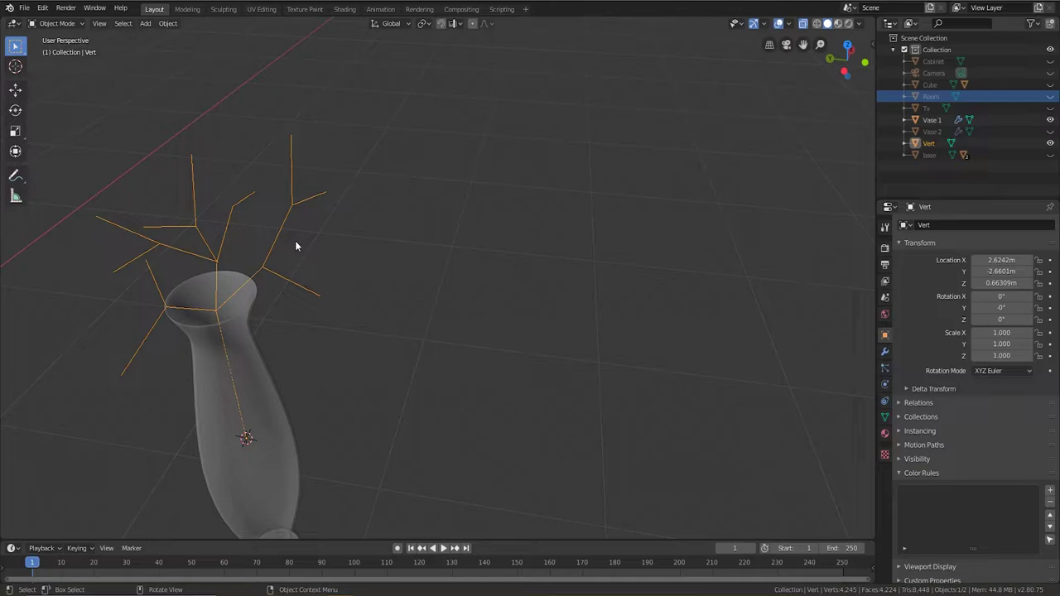
# - Add a Skin modifier to the Vert branch object
pyautogui.moveTo(412, 322); pyautogui.dragTo(372, 321, button='middle')
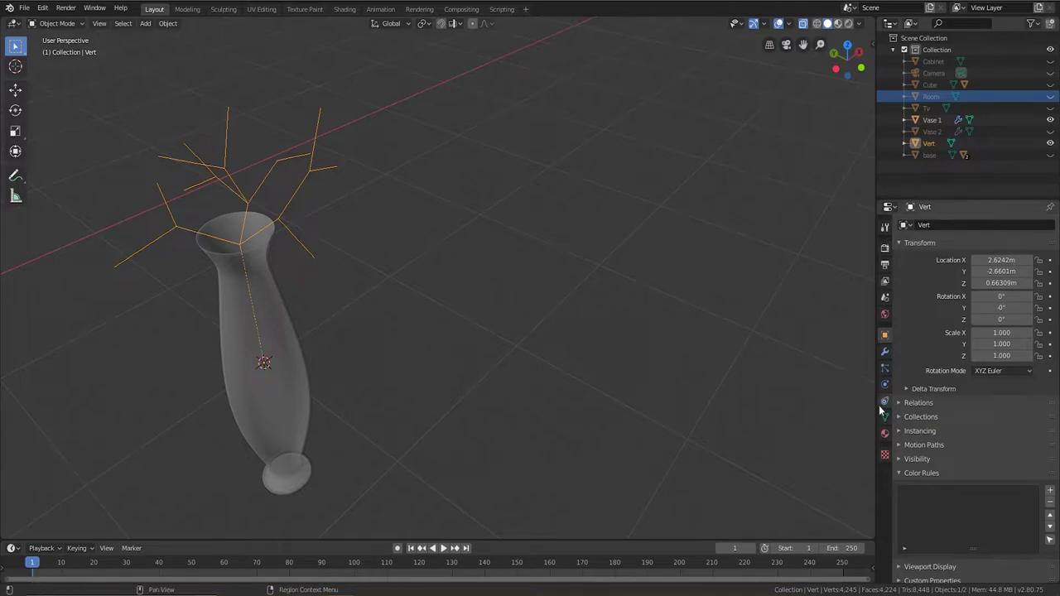
pyautogui.click(886, 353)
pyautogui.click(954, 223)
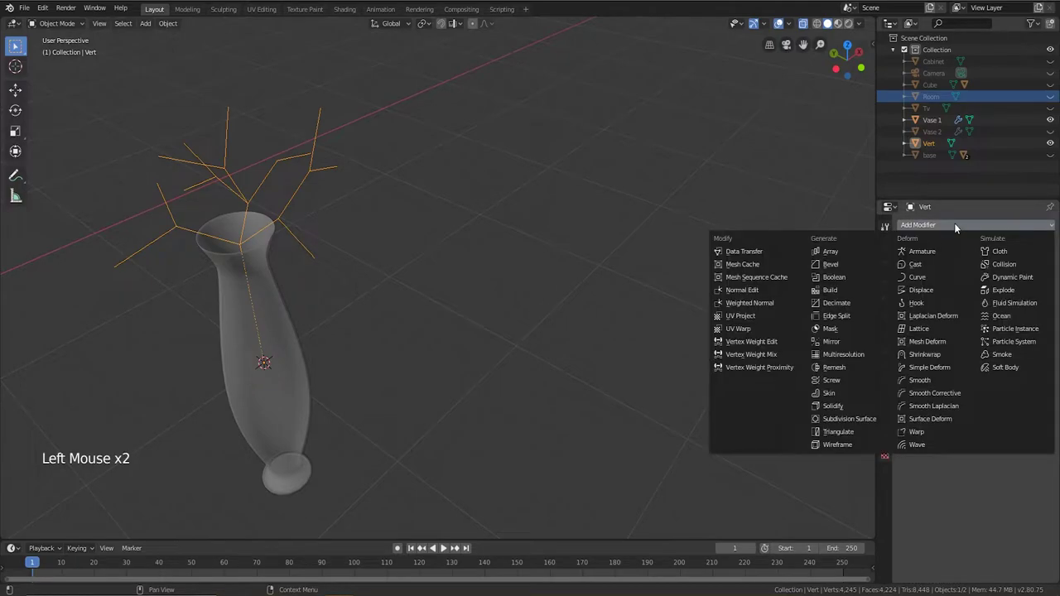
pyautogui.click(833, 393)
pyautogui.press('a')
pyautogui.click(495, 205)
# - Enter Edit Mode on the skinned branches and select individual branch vertices
pyautogui.press('Tab')
pyautogui.click(437, 264)
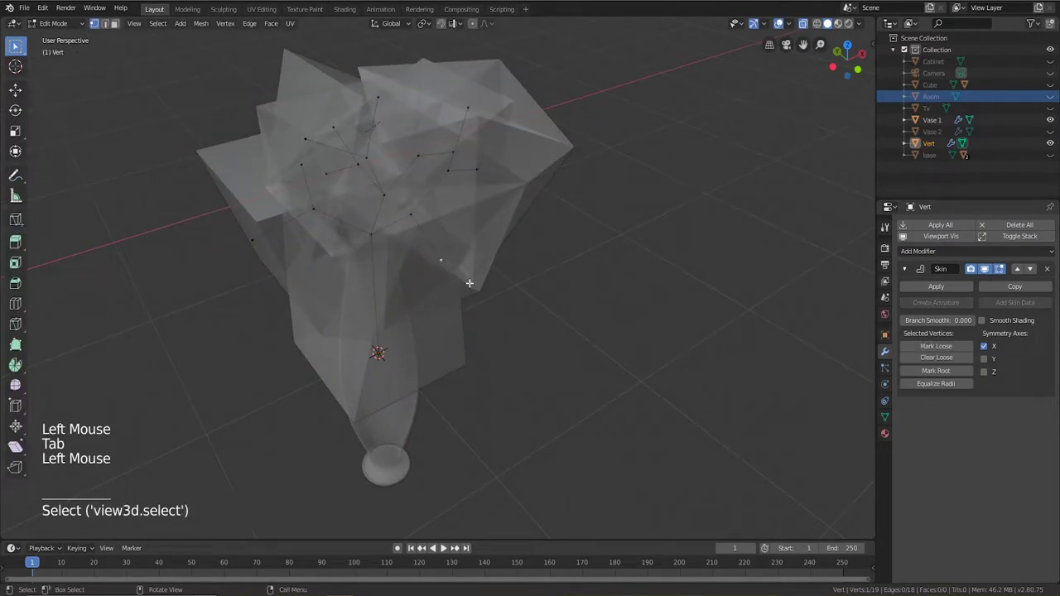
pyautogui.moveTo(411, 351); pyautogui.dragTo(376, 304, button='middle')
pyautogui.keyDown('shift'); pyautogui.moveTo(428, 369); pyautogui.dragTo(418, 298, button='middle'); pyautogui.keyUp('shift')
pyautogui.moveTo(418, 298); pyautogui.dragTo(376, 265, button='middle')
pyautogui.click(540, 290)
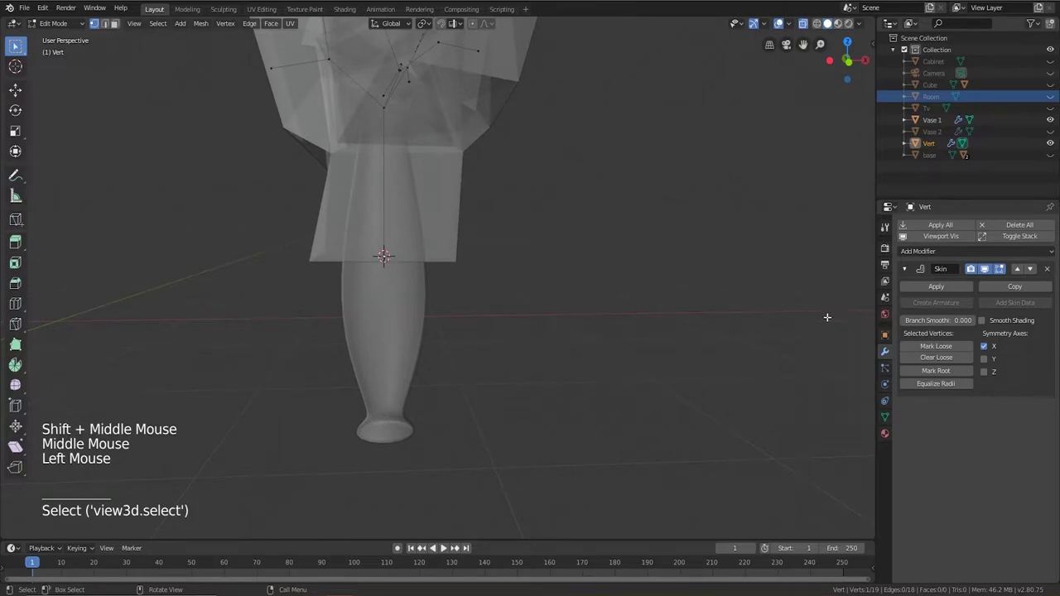
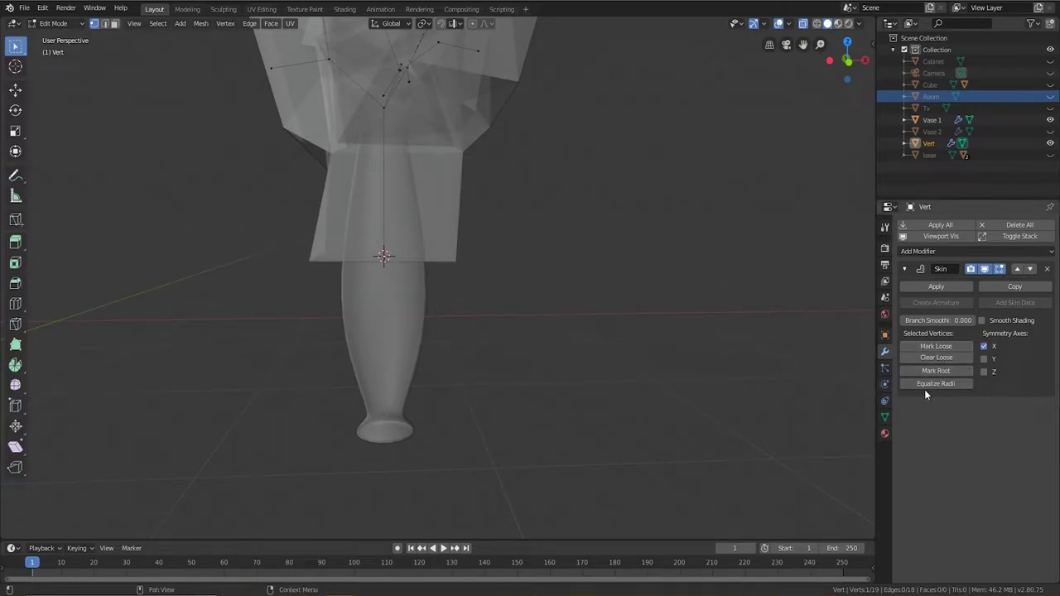
# - Mark the selected vertex as the skin root and shrink the trunk's skin radius to 0.168
pyautogui.click(937, 370)
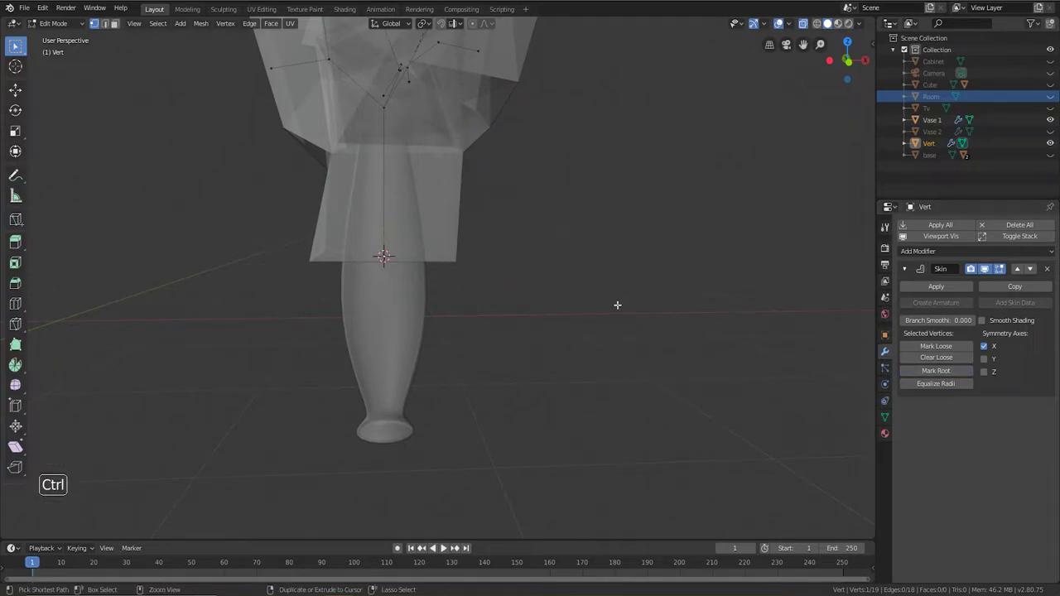
pyautogui.hotkey('shift', 'a')
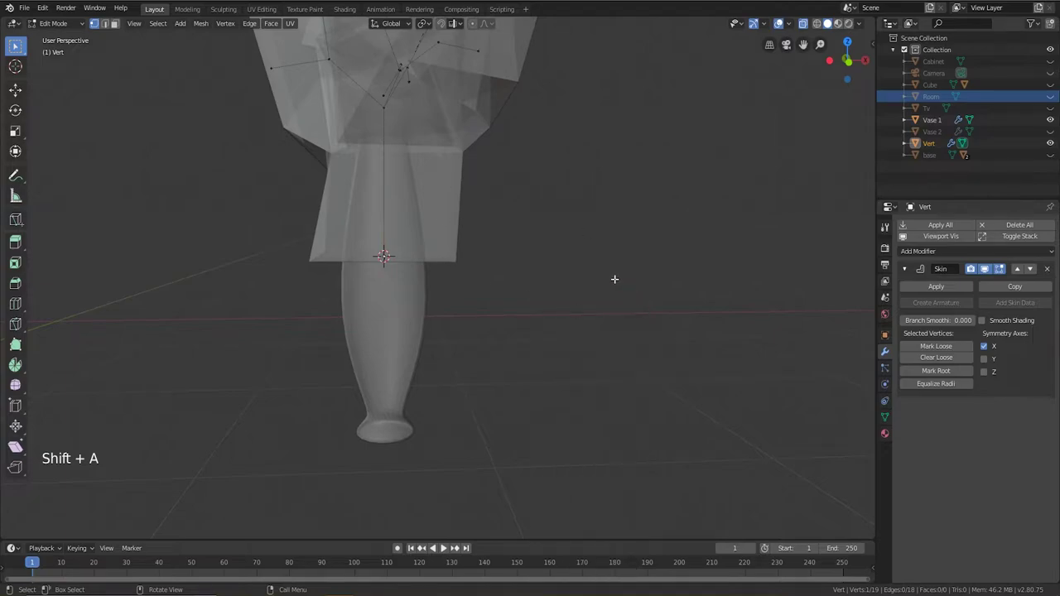
pyautogui.hotkey('ctrl', 'a')
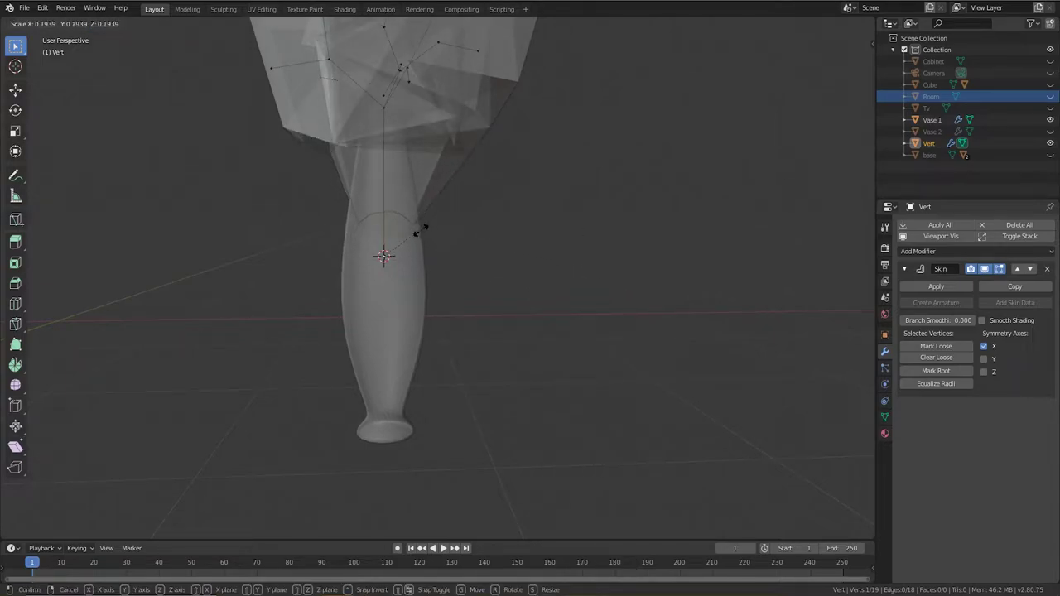
pyautogui.click(411, 236)
pyautogui.scroll(-4, 473, 225)
pyautogui.moveTo(473, 224); pyautogui.dragTo(521, 294, button='middle')
pyautogui.click(531, 223)
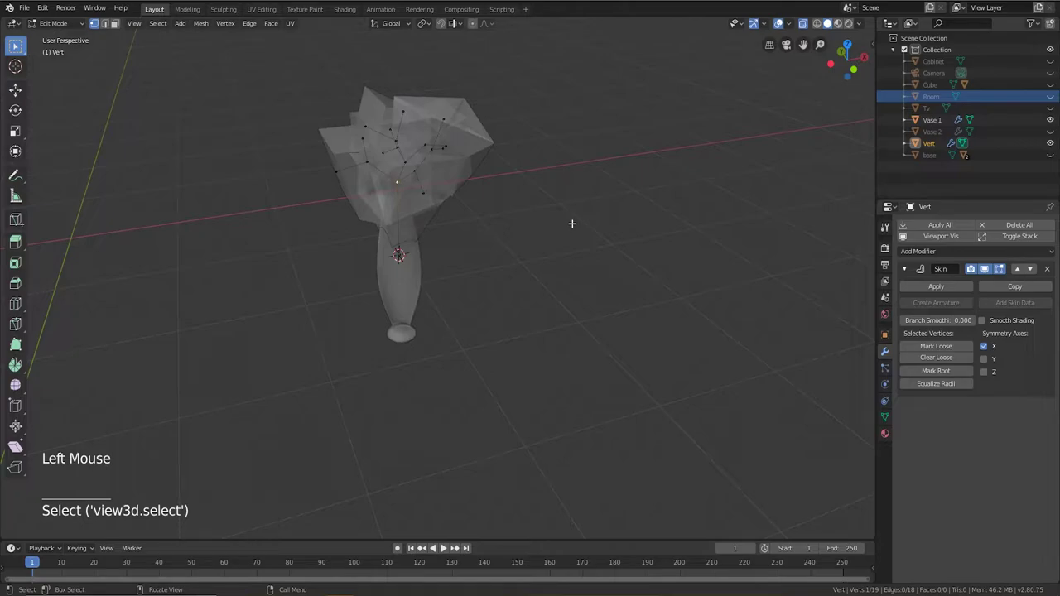
# - Enable proportional editing and shrink the branch skin radii twice with falloff
pyautogui.press('o')
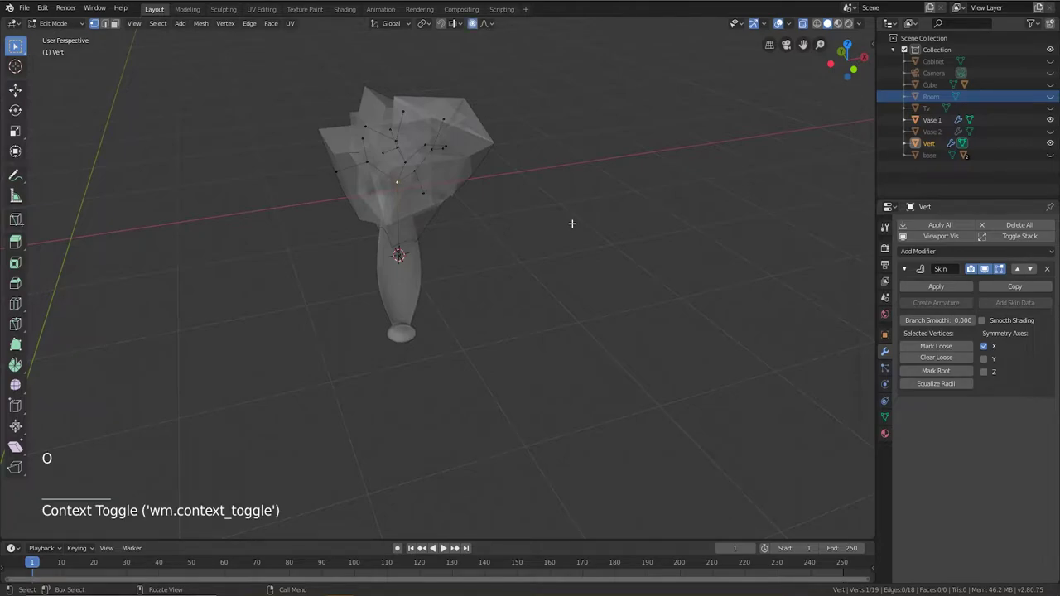
pyautogui.hotkey('ctrl', 'a')
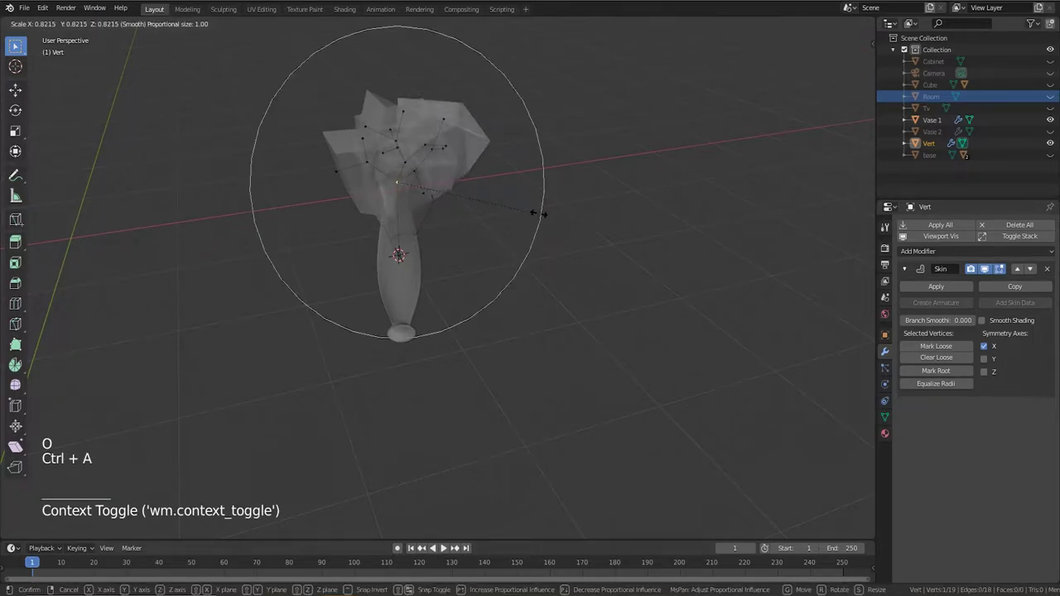
pyautogui.click(421, 187)
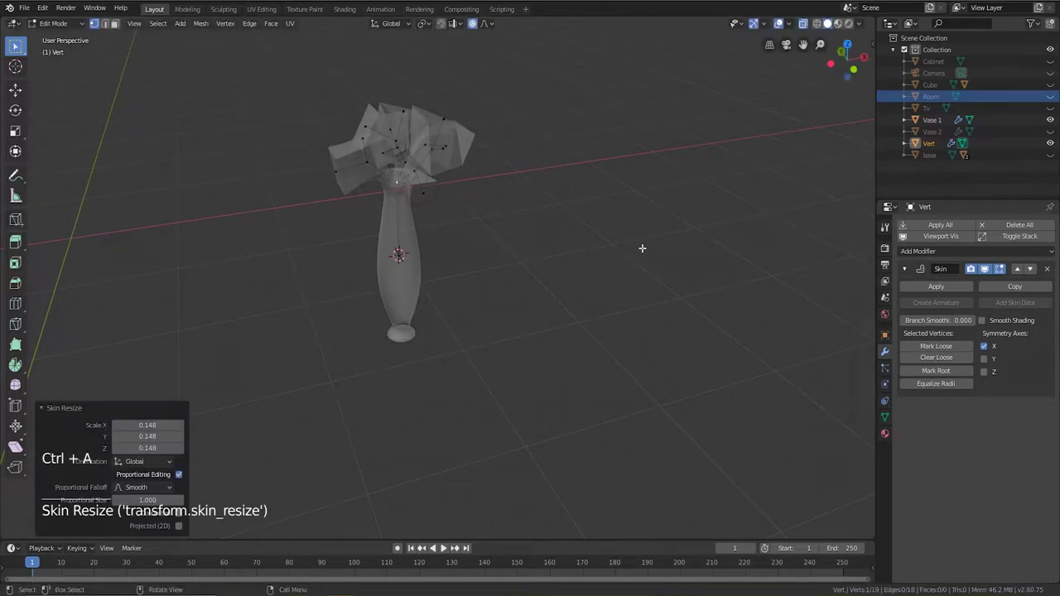
pyautogui.hotkey('ctrl', 'a')
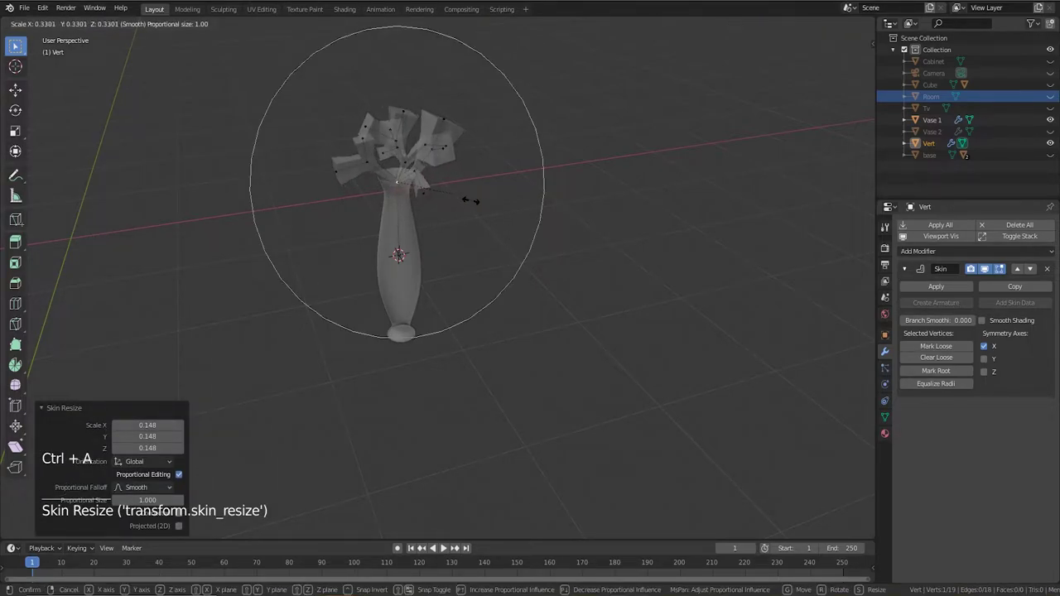
pyautogui.click(452, 199)
# - Skin-resize one branch tip to 0.645, then undo that resize
pyautogui.moveTo(452, 199); pyautogui.dragTo(443, 229, button='middle')
pyautogui.scroll(2, 442, 230)
pyautogui.click(511, 169)
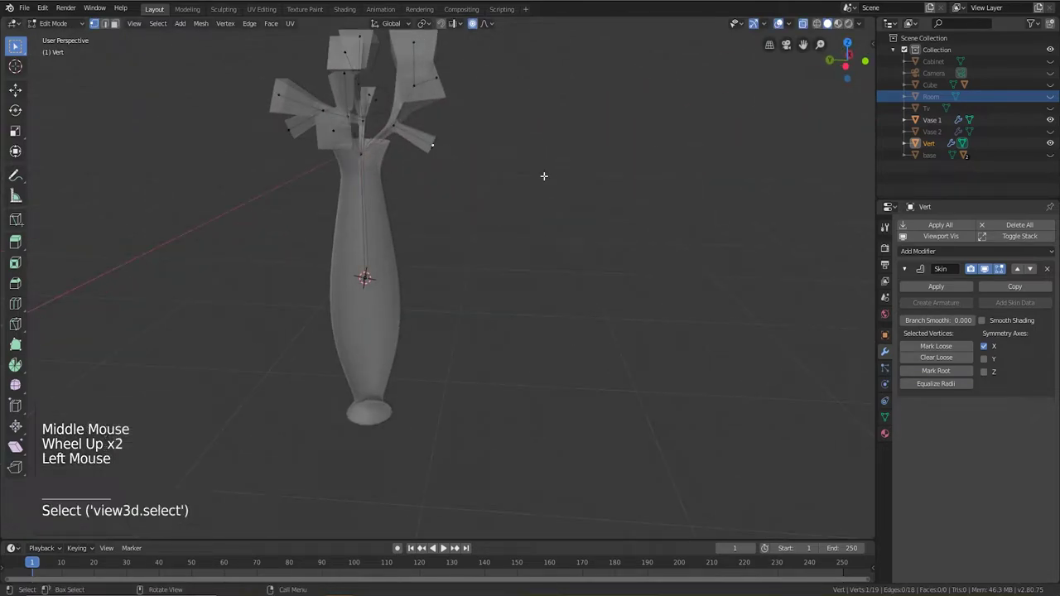
pyautogui.hotkey('ctrl', 'a')
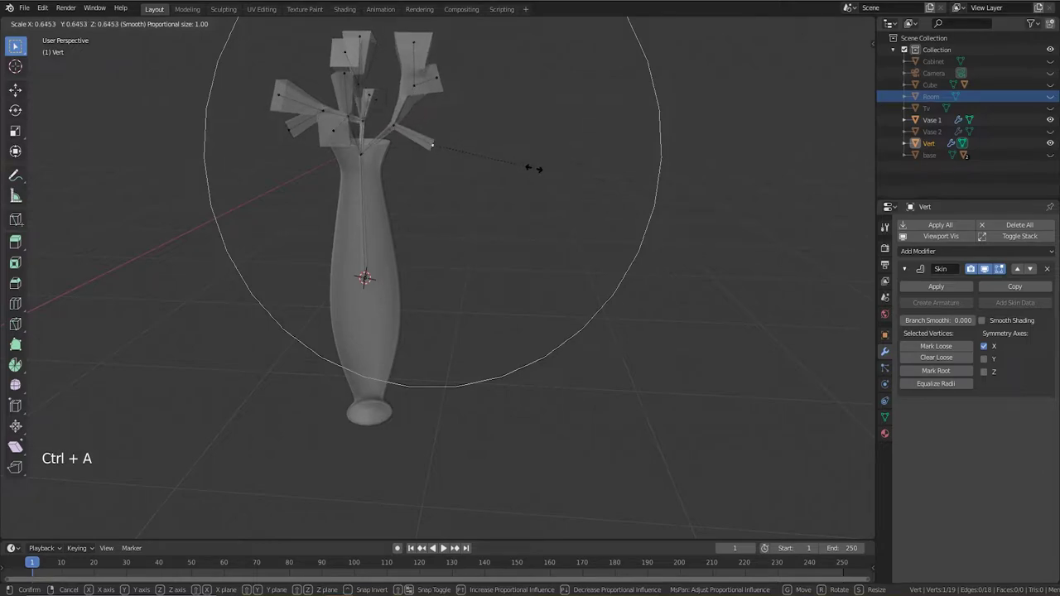
pyautogui.click(533, 168)
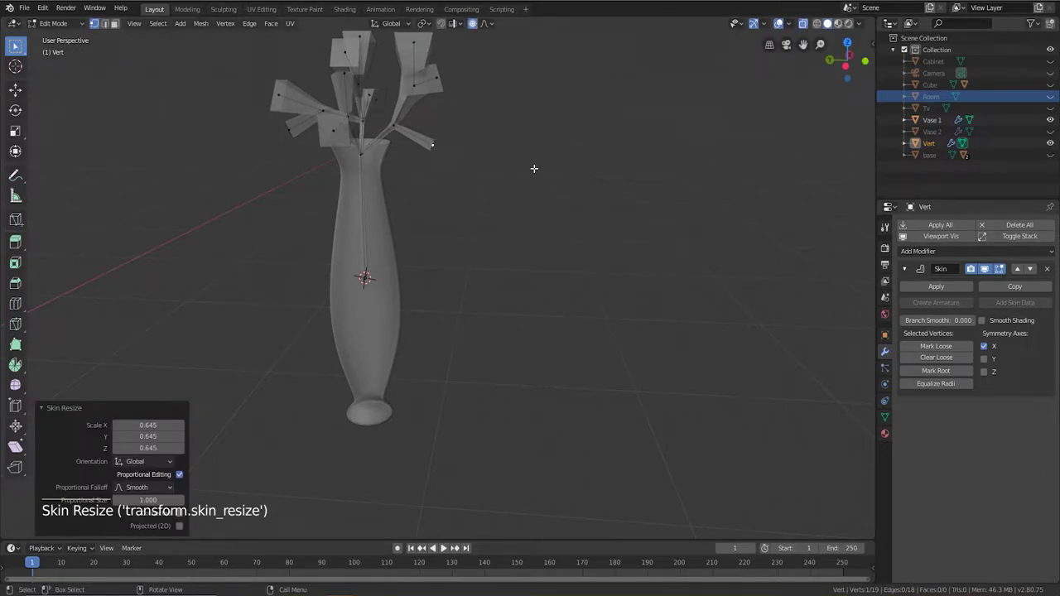
pyautogui.hotkey('ctrl', 'z')
# - Save the blend file and shrink the skin radius of the first branch tip
pyautogui.hotkey('ctrl', 's')
pyautogui.rightClick(533, 168)
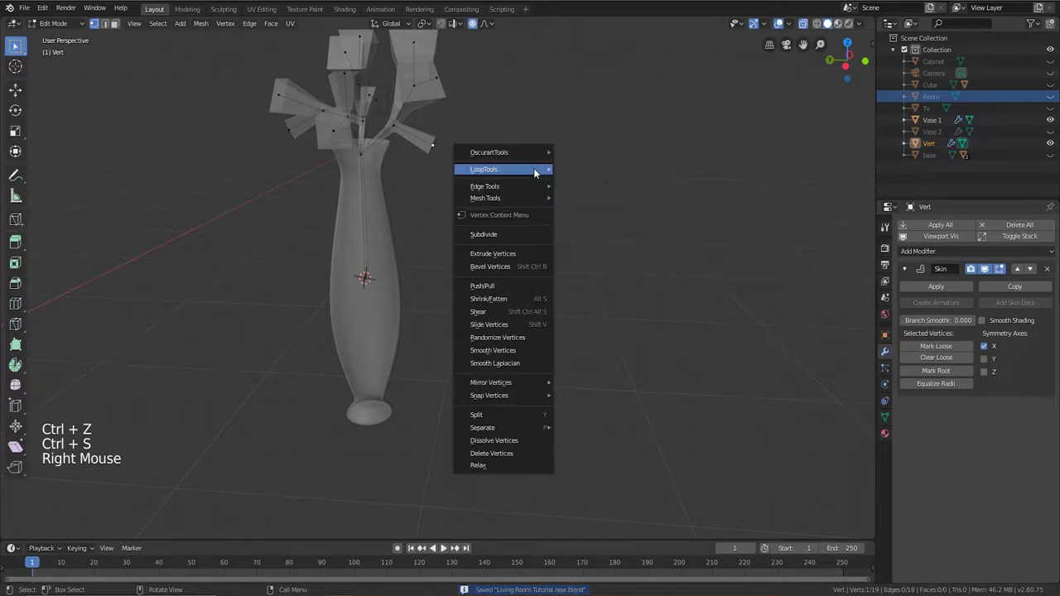
pyautogui.hotkey('ctrl', 'a')
pyautogui.scroll(18, 599, 135)
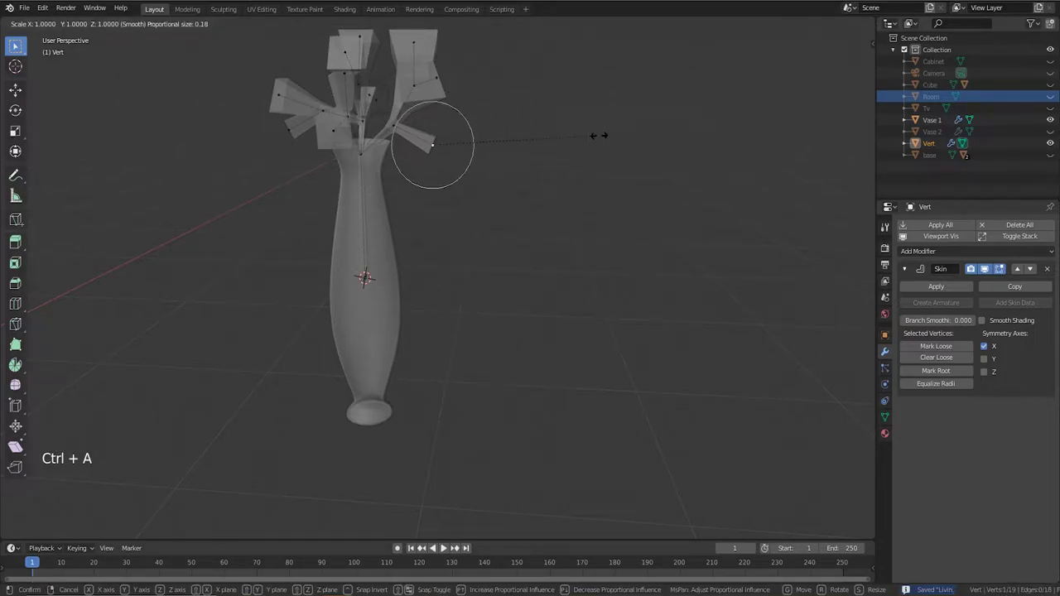
pyautogui.click(484, 137)
# - Shrink the skin radius at two more branch tips into thin twigs
pyautogui.moveTo(480, 135); pyautogui.dragTo(428, 117, button='middle')
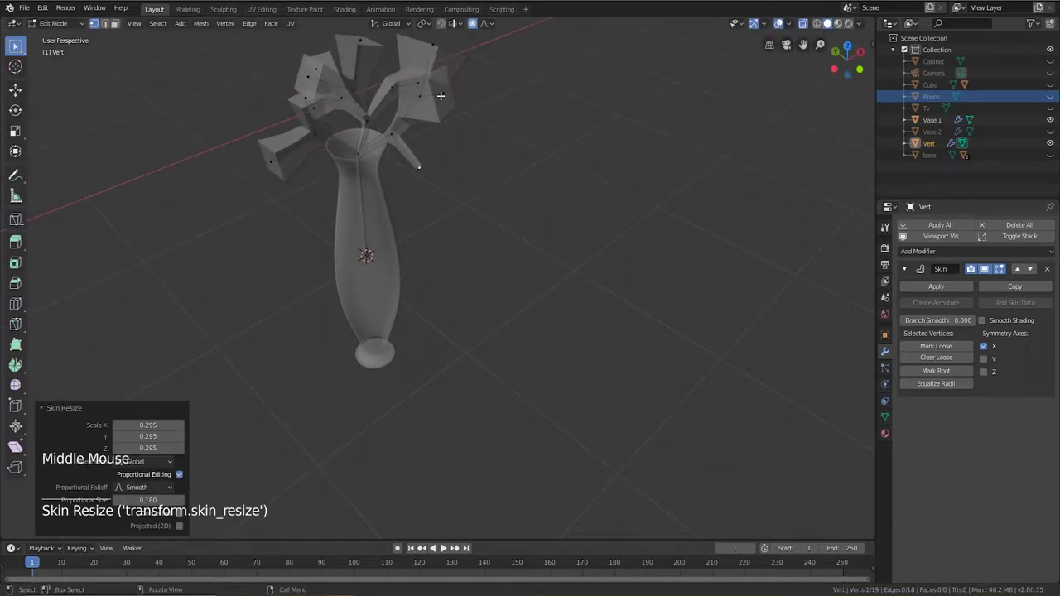
pyautogui.click(432, 44)
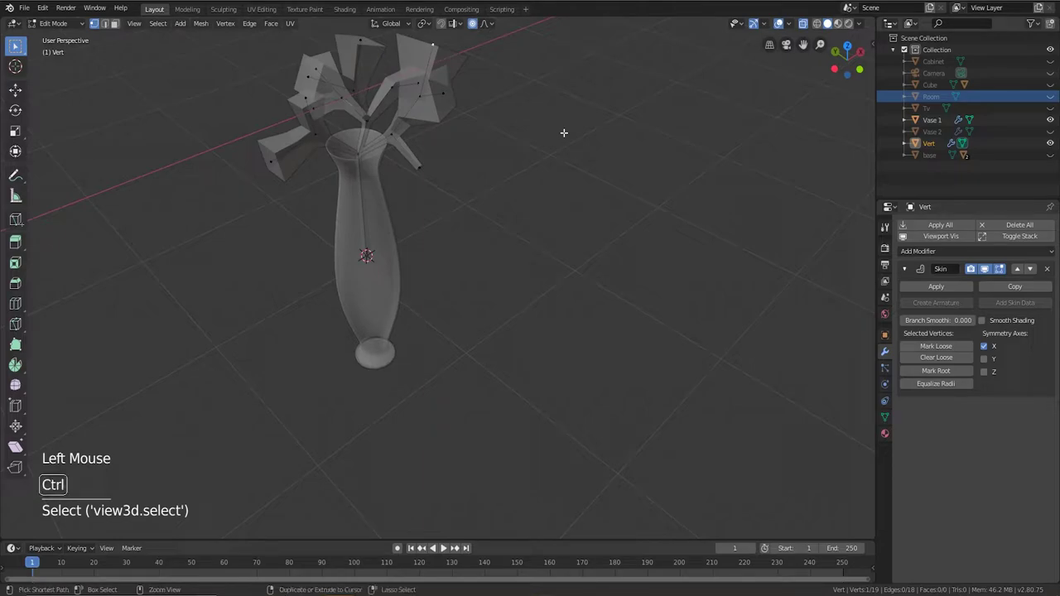
pyautogui.hotkey('ctrl', 'a')
pyautogui.scroll(-7, 560, 130)
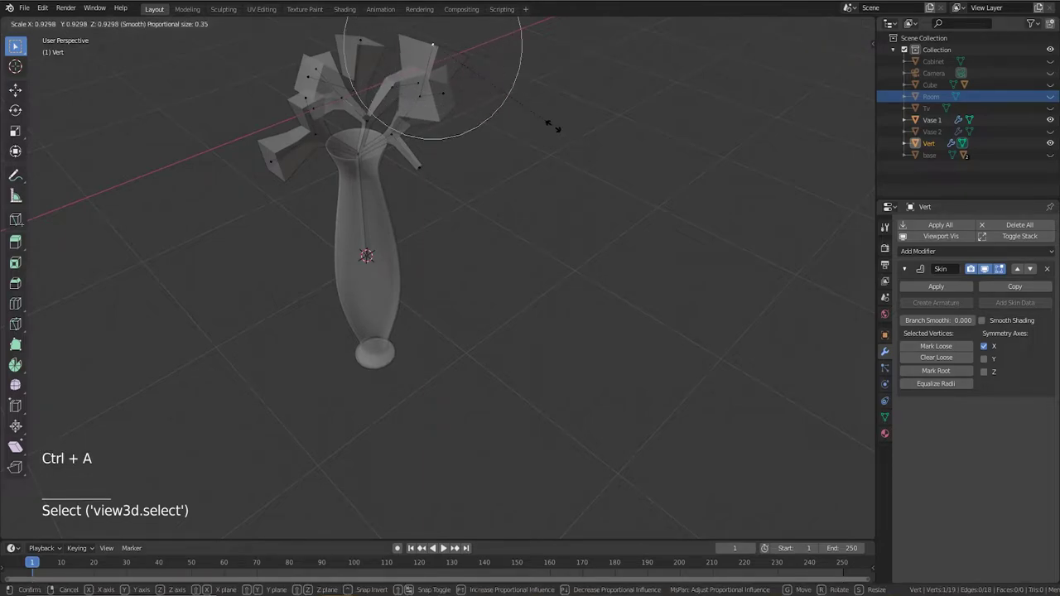
pyautogui.click(445, 58)
pyautogui.click(451, 110)
pyautogui.moveTo(456, 135); pyautogui.dragTo(551, 141, button='middle')
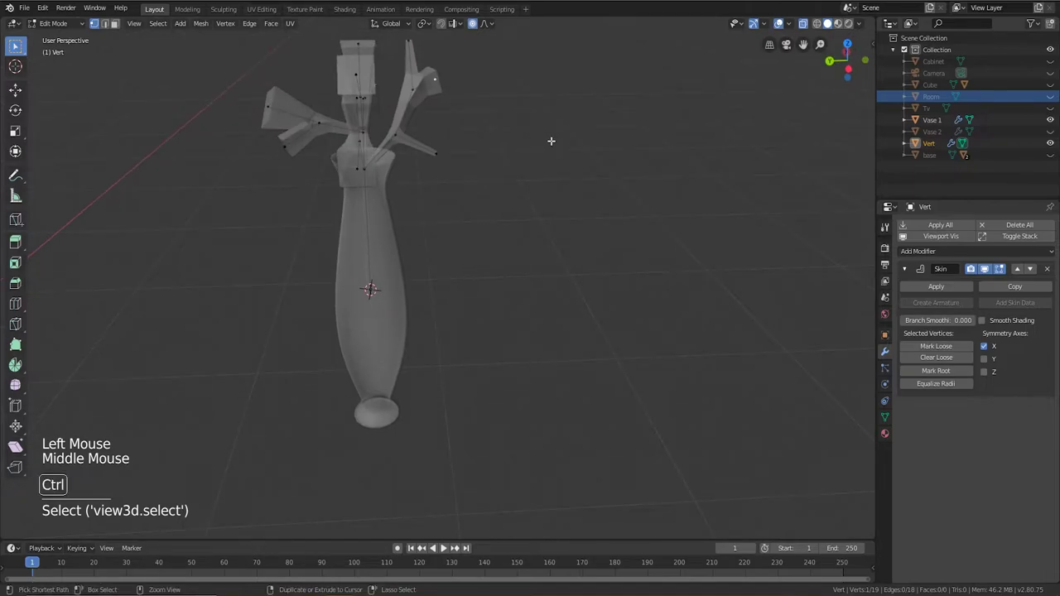
pyautogui.hotkey('ctrl', 'a')
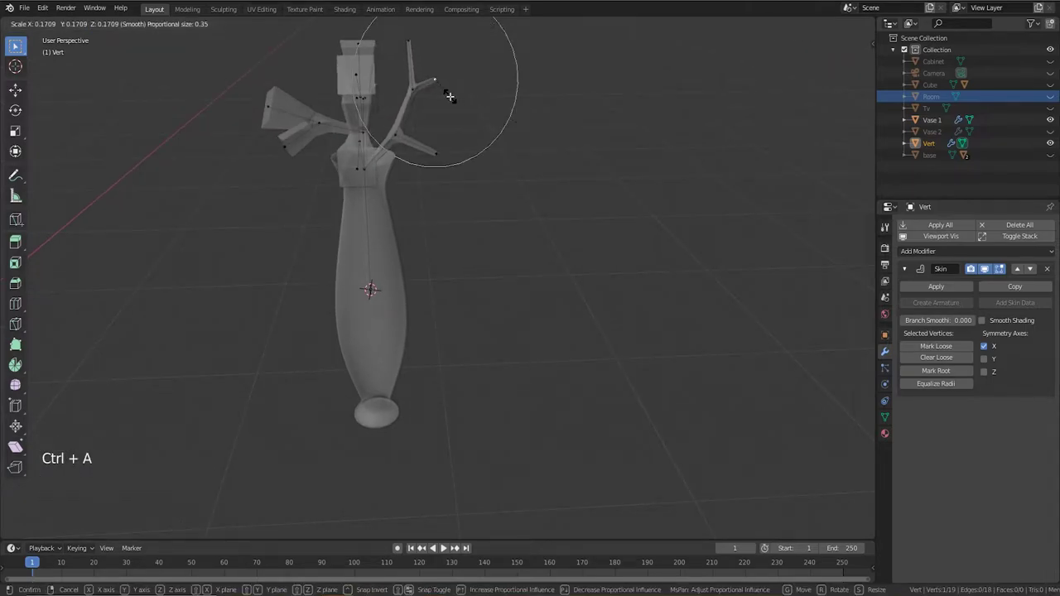
pyautogui.click(451, 98)
# - Skin-resize two further branch tips to 0.135 and 0.123
pyautogui.moveTo(461, 173); pyautogui.dragTo(527, 130, button='middle')
pyautogui.click(716, 188)
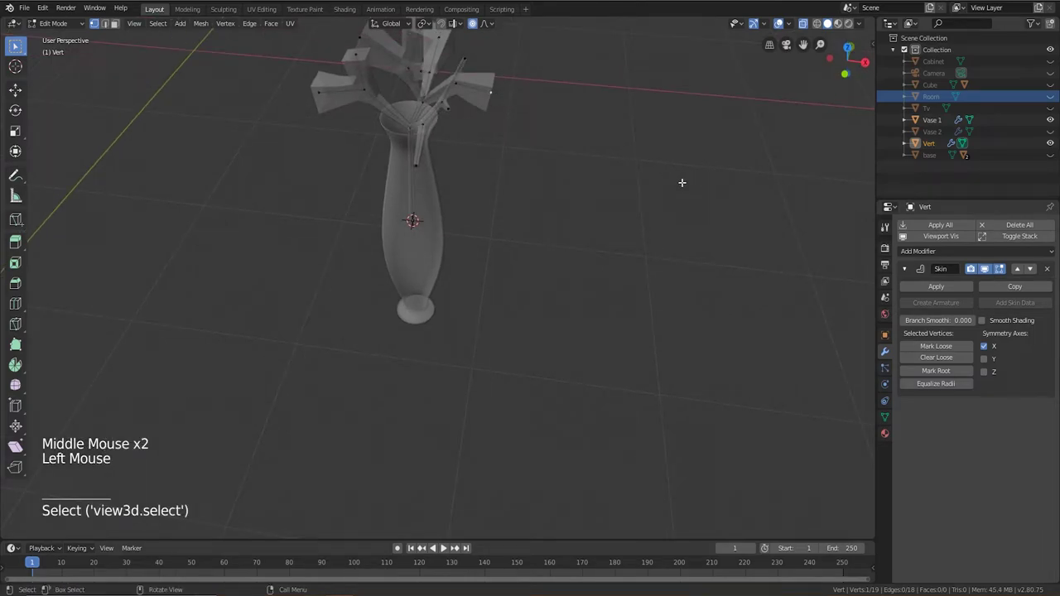
pyautogui.hotkey('ctrl', 'a')
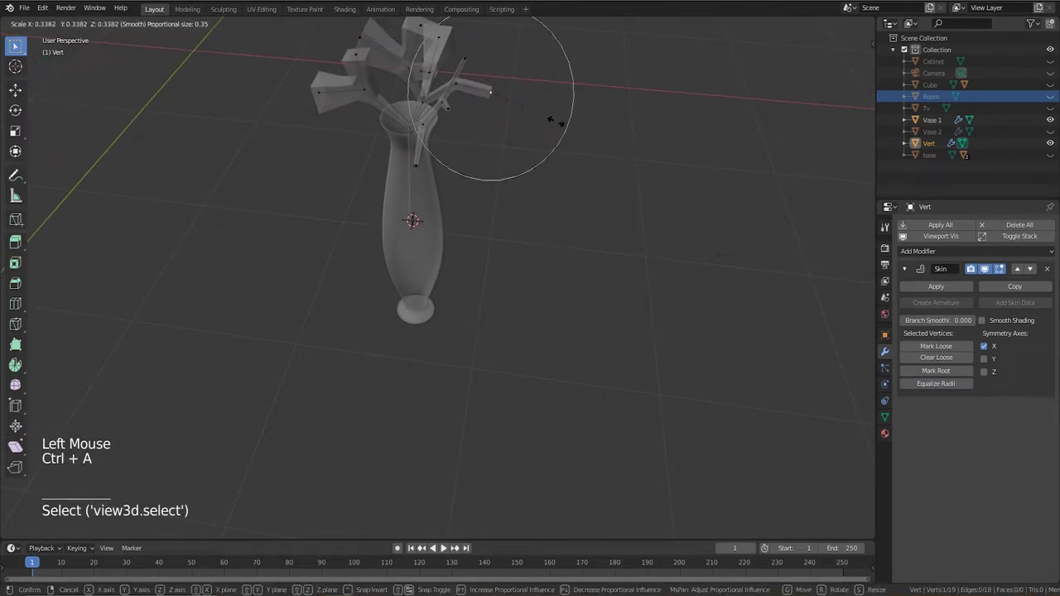
pyautogui.click(497, 120)
pyautogui.moveTo(495, 121); pyautogui.dragTo(570, 129, button='middle')
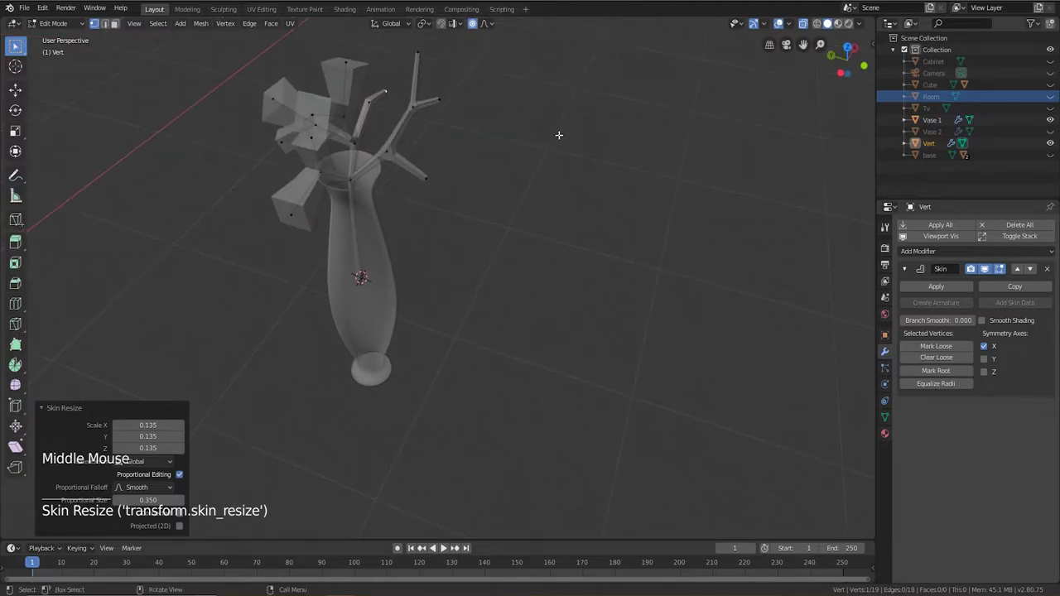
pyautogui.moveTo(309, 224); pyautogui.dragTo(313, 231, button='middle')
pyautogui.click(287, 125)
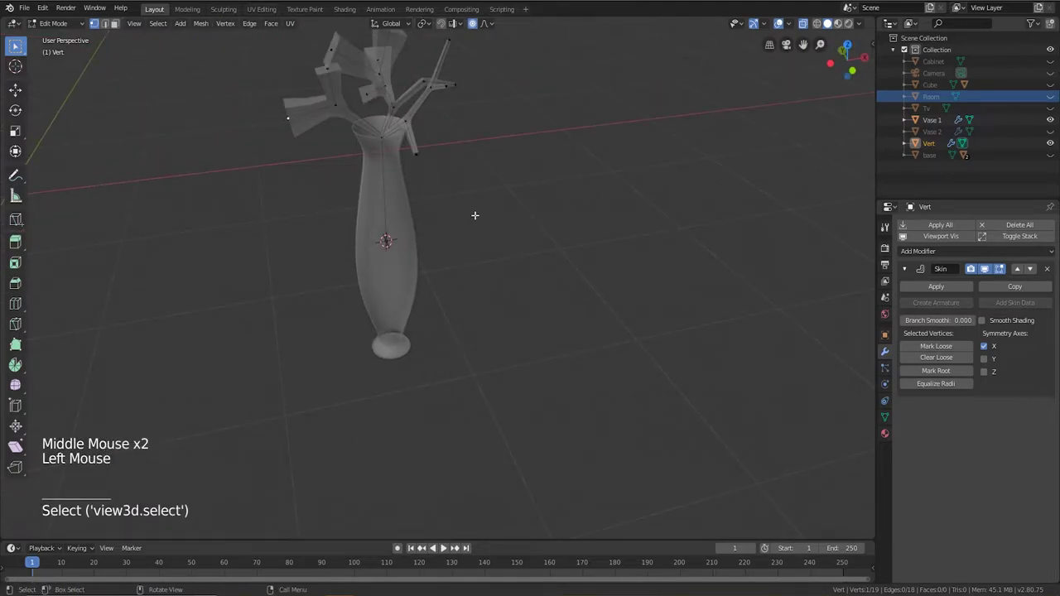
pyautogui.hotkey('ctrl', 'a')
pyautogui.click(304, 139)
pyautogui.moveTo(304, 139); pyautogui.dragTo(374, 165, button='middle')
pyautogui.click(476, 234)
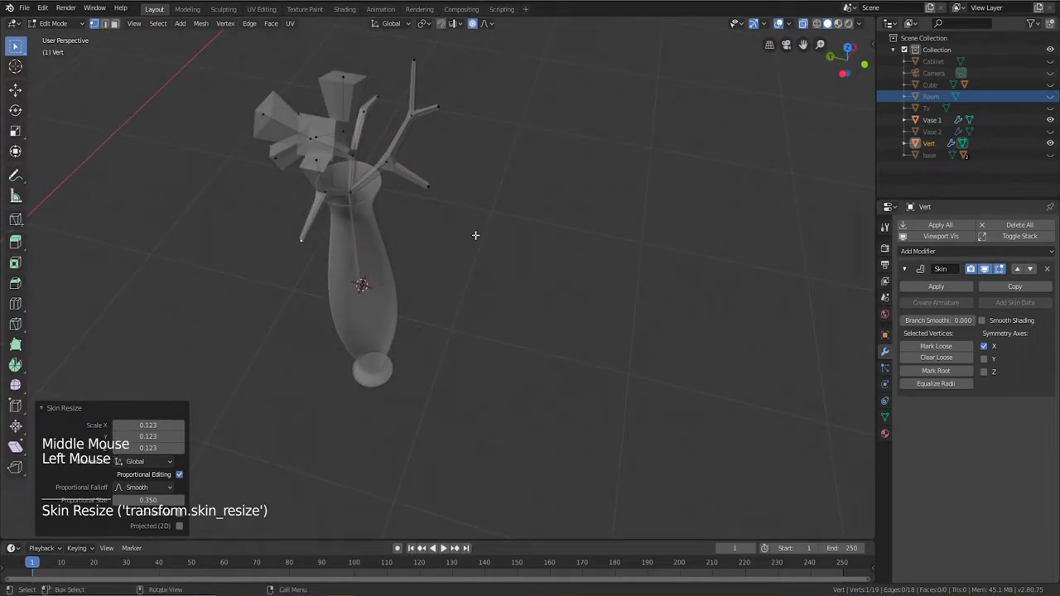
pyautogui.moveTo(475, 234); pyautogui.dragTo(381, 219, button='middle')
# - Thin the skin radius at two branch tips, to roughly 0.501
pyautogui.click(325, 172)
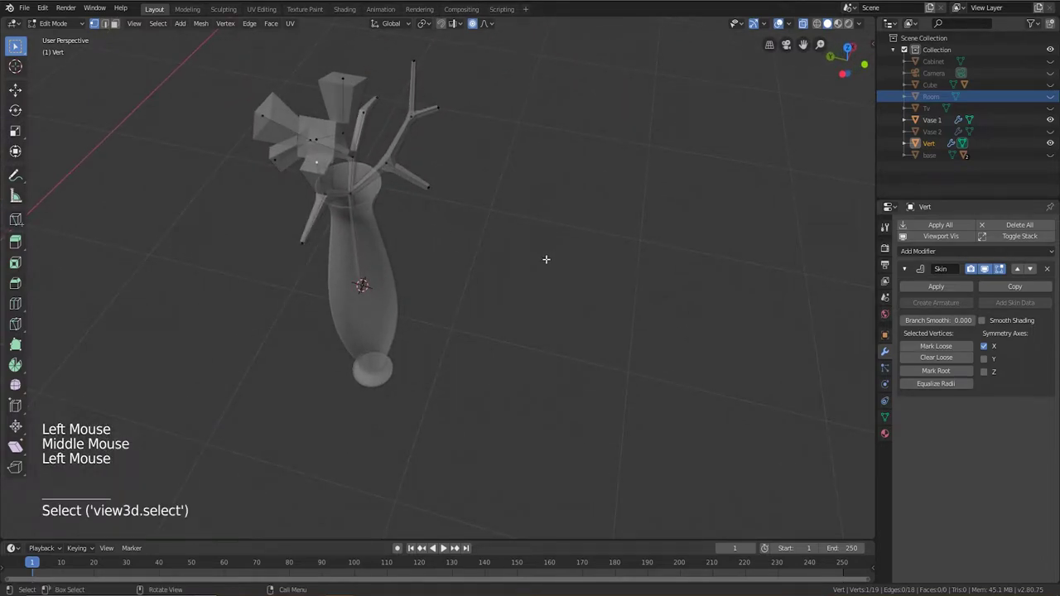
pyautogui.moveTo(546, 257); pyautogui.dragTo(489, 237, button='middle')
pyautogui.hotkey('ctrl', 'a')
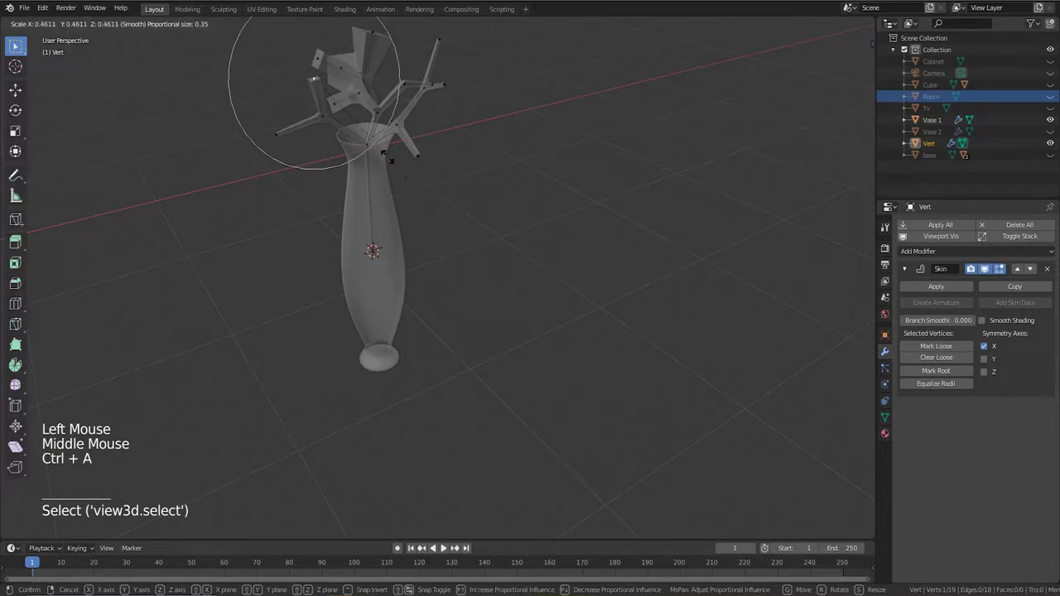
pyautogui.click(335, 114)
pyautogui.moveTo(348, 158); pyautogui.dragTo(321, 200, button='middle')
pyautogui.click(249, 167)
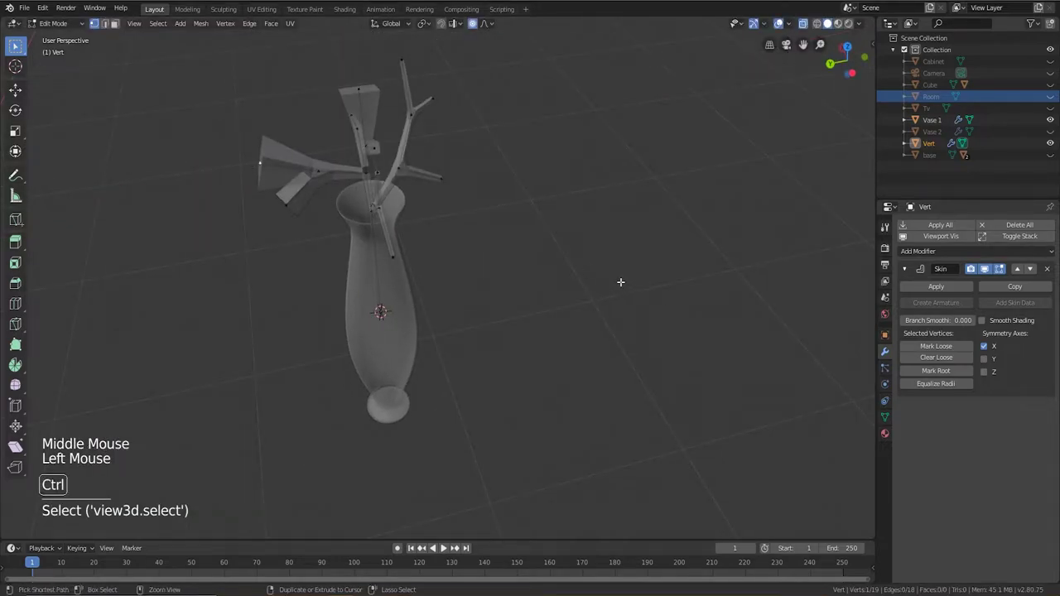
pyautogui.hotkey('ctrl', 'a')
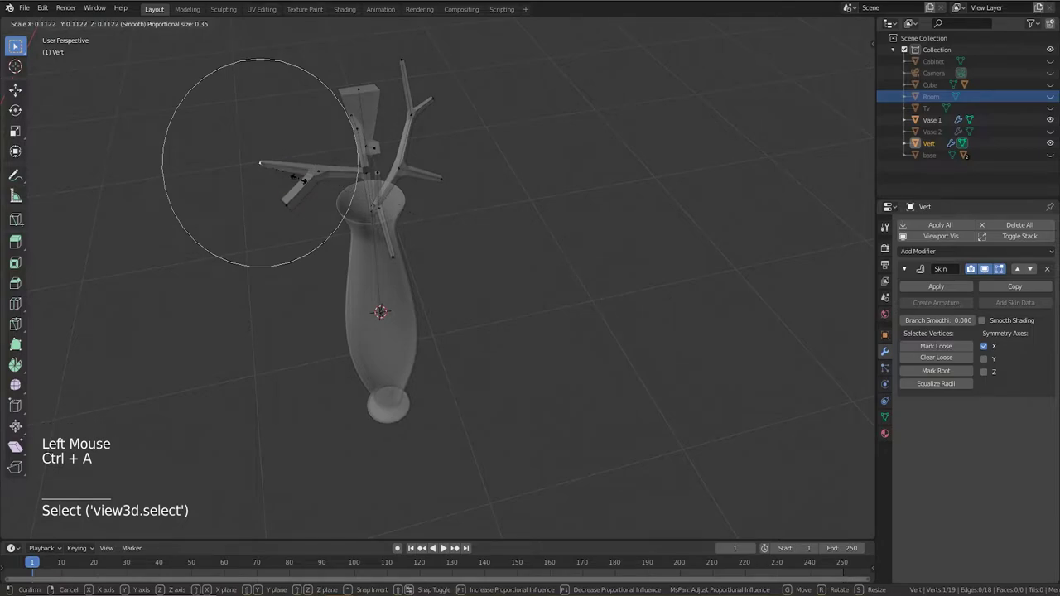
pyautogui.click(260, 163)
# - Shrink the skin at two more branch vertices, the second to 0.151
pyautogui.click(552, 267)
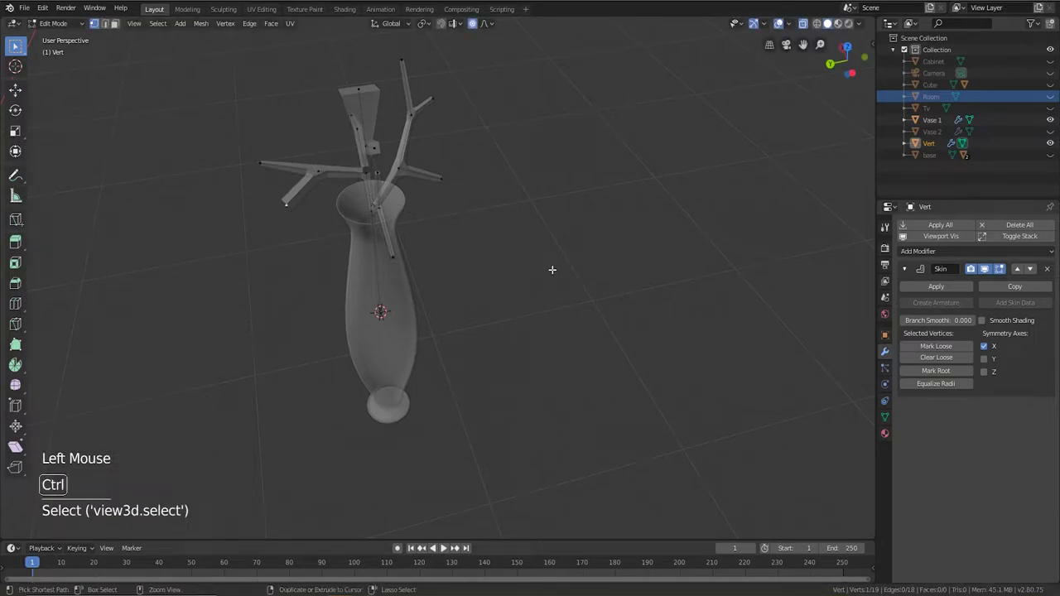
pyautogui.hotkey('ctrl', 'a')
pyautogui.click(418, 233)
pyautogui.click(367, 87)
pyautogui.moveTo(367, 88); pyautogui.dragTo(665, 321, button='middle')
pyautogui.hotkey('ctrl', 'a')
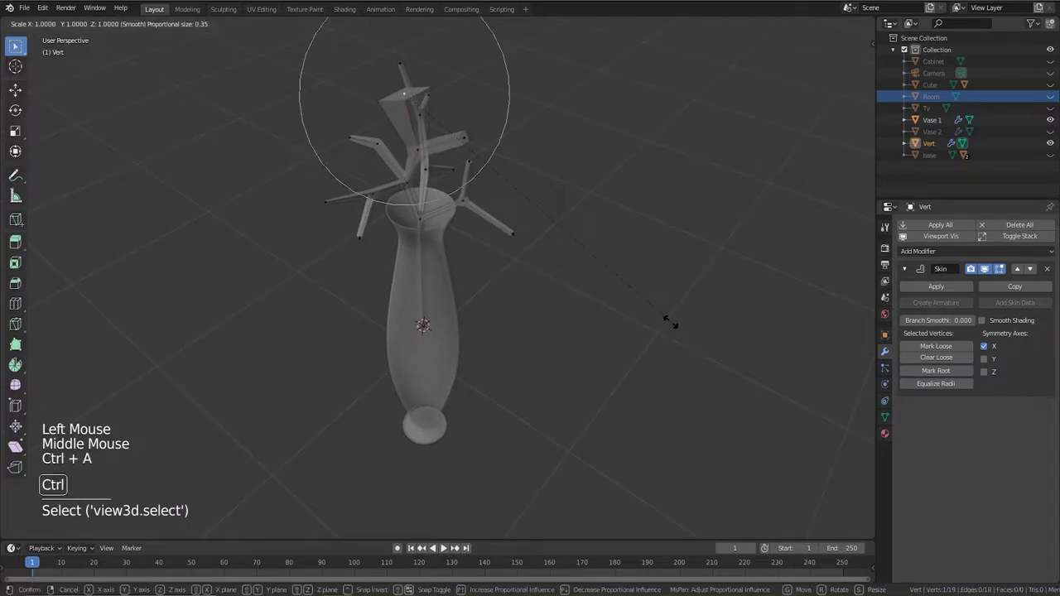
pyautogui.click(437, 135)
# - Reduce the skin radius of another branch tip
pyautogui.moveTo(527, 206); pyautogui.dragTo(563, 201, button='middle')
pyautogui.click(524, 127)
pyautogui.hotkey('ctrl', 'a')
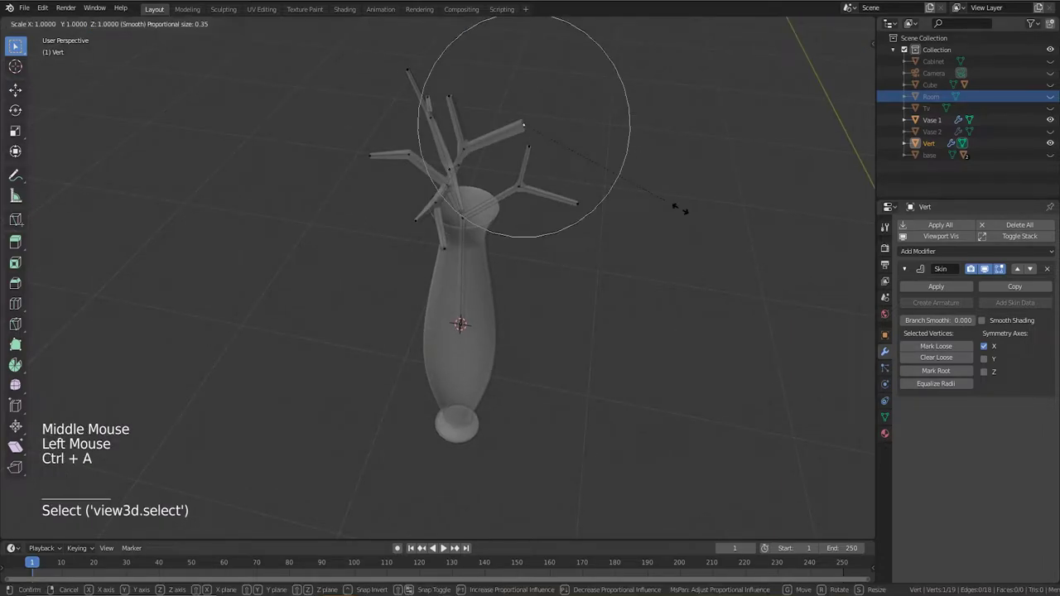
pyautogui.scroll(-2, 679, 209)
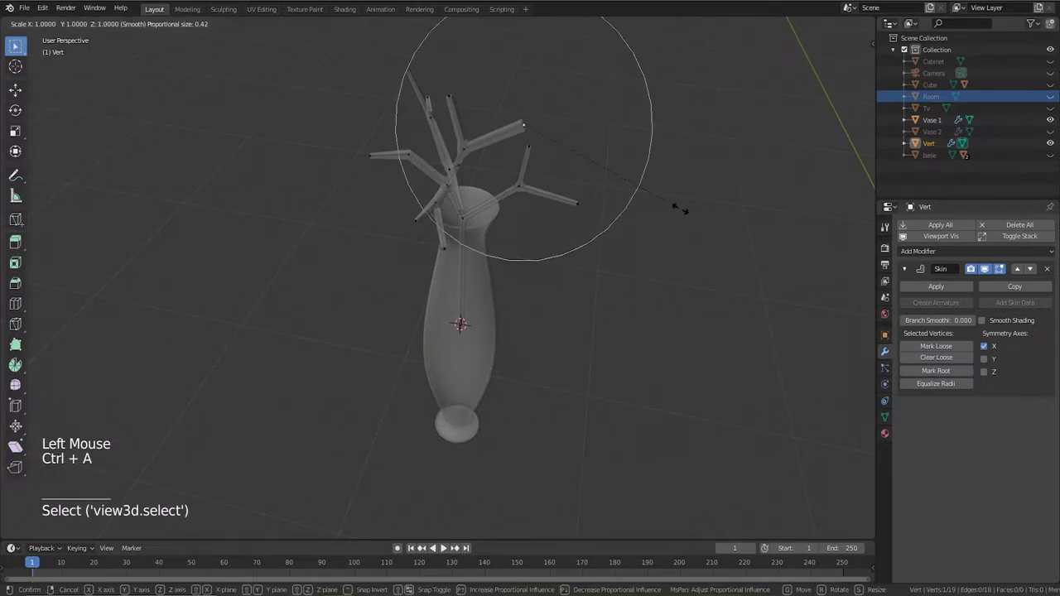
pyautogui.click(599, 172)
# - Thicken the trunk vertex inside the vase with a 3.386 skin resize, falloff 0.683
pyautogui.moveTo(596, 251); pyautogui.dragTo(532, 283, button='middle')
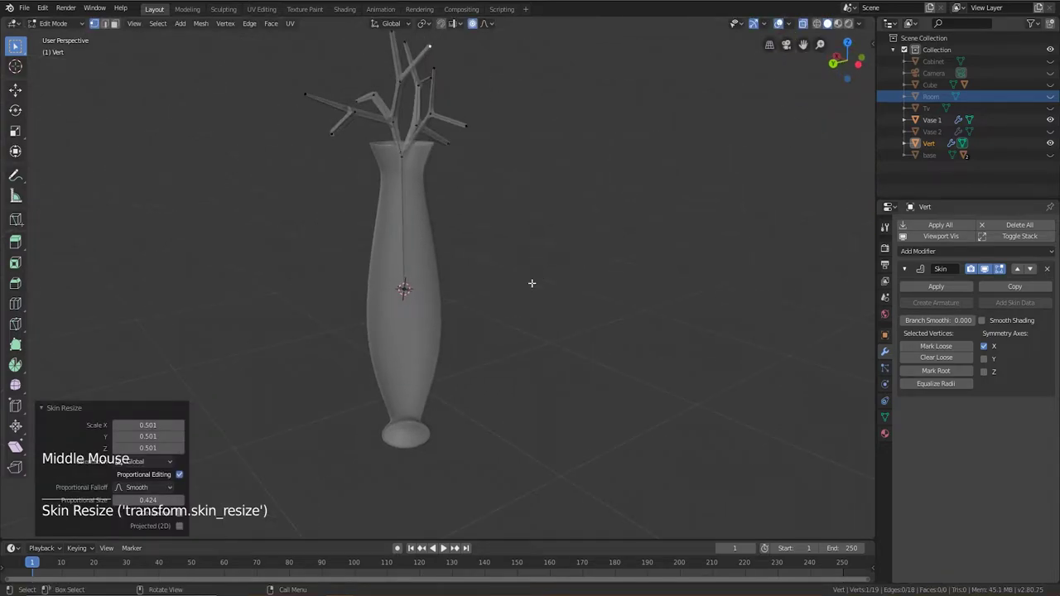
pyautogui.click(403, 289)
pyautogui.hotkey('ctrl', 'a')
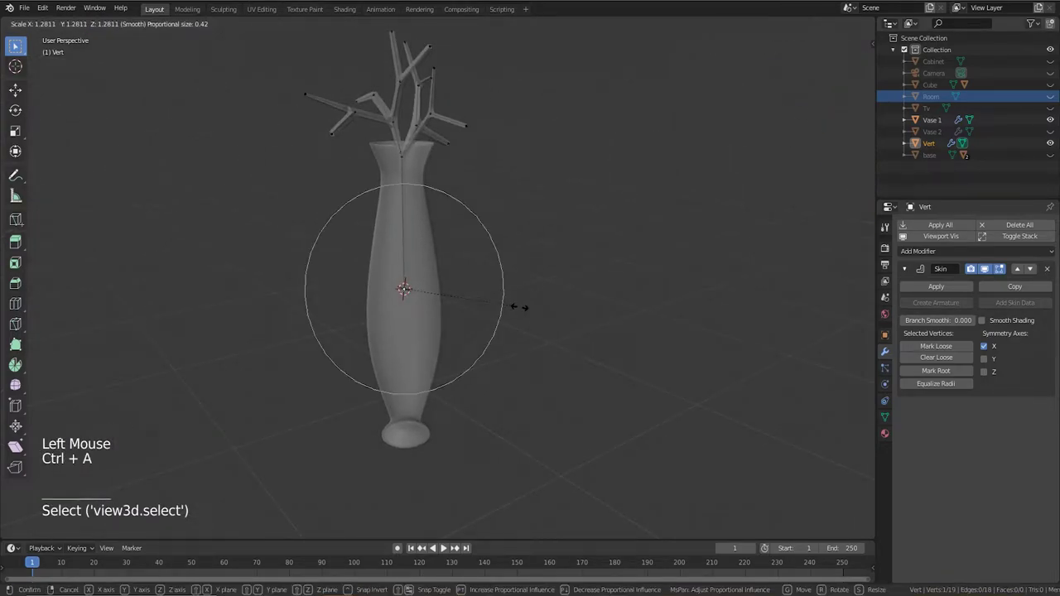
pyautogui.scroll(-1, 520, 306)
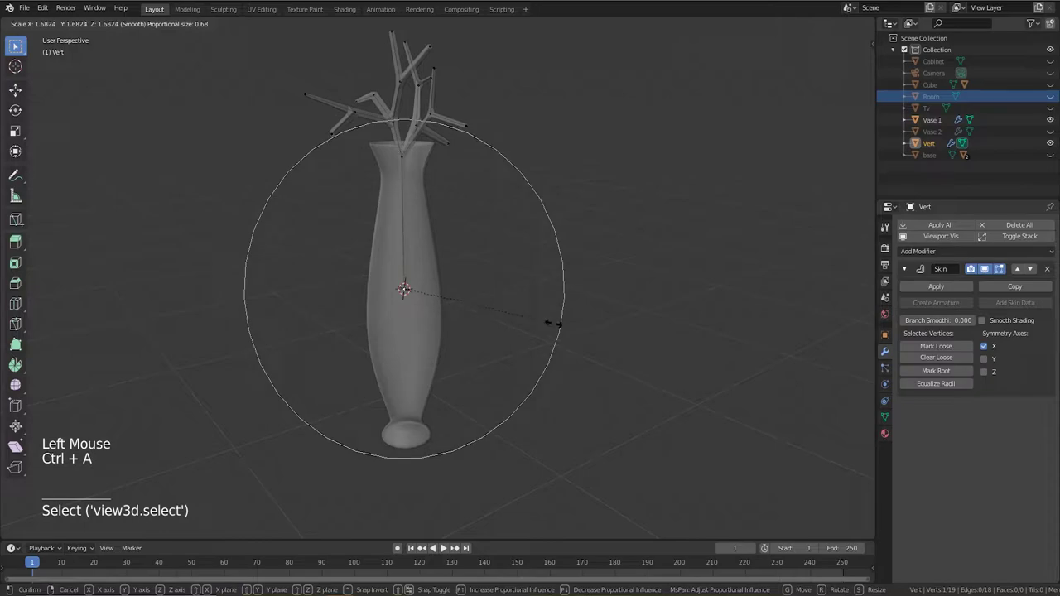
pyautogui.click(691, 408)
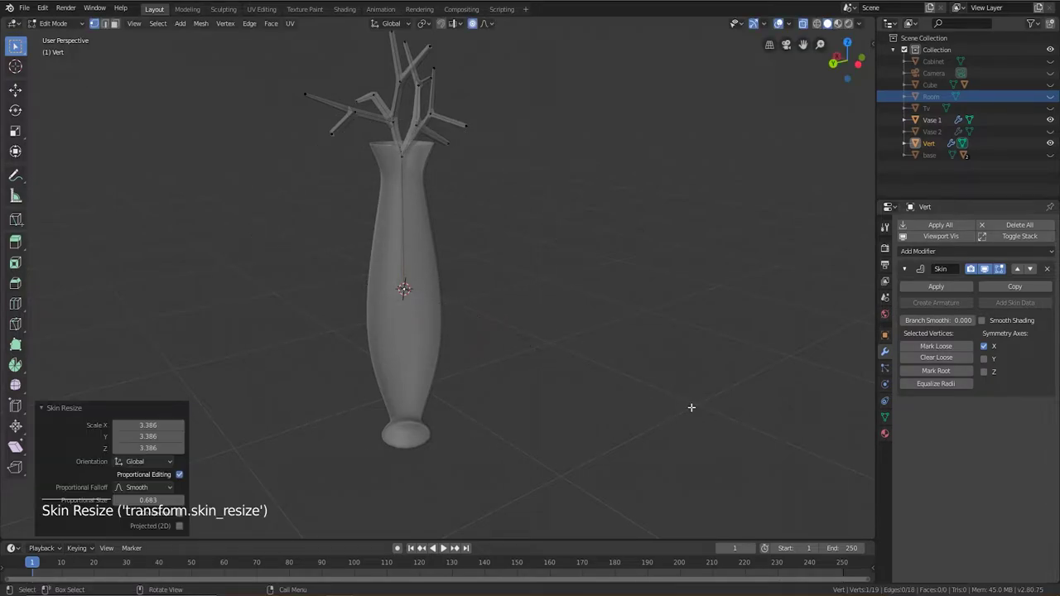
pyautogui.moveTo(564, 354); pyautogui.dragTo(629, 357, button='middle')
# - Check the tree in Object Mode, then return to Edit Mode at the branch junction
pyautogui.scroll(3, 748, 397)
pyautogui.moveTo(747, 398); pyautogui.dragTo(559, 420, button='middle')
pyautogui.scroll(-3, 632, 455)
pyautogui.press('Tab')
pyautogui.scroll(2, 462, 395)
pyautogui.moveTo(462, 395); pyautogui.dragTo(466, 460, button='middle')
pyautogui.press('Tab')
pyautogui.scroll(3, 423, 357)
pyautogui.keyDown('shift'); pyautogui.moveTo(423, 357); pyautogui.dragTo(479, 447, button='middle'); pyautogui.keyUp('shift')
pyautogui.moveTo(399, 402); pyautogui.dragTo(138, 336, button='middle')
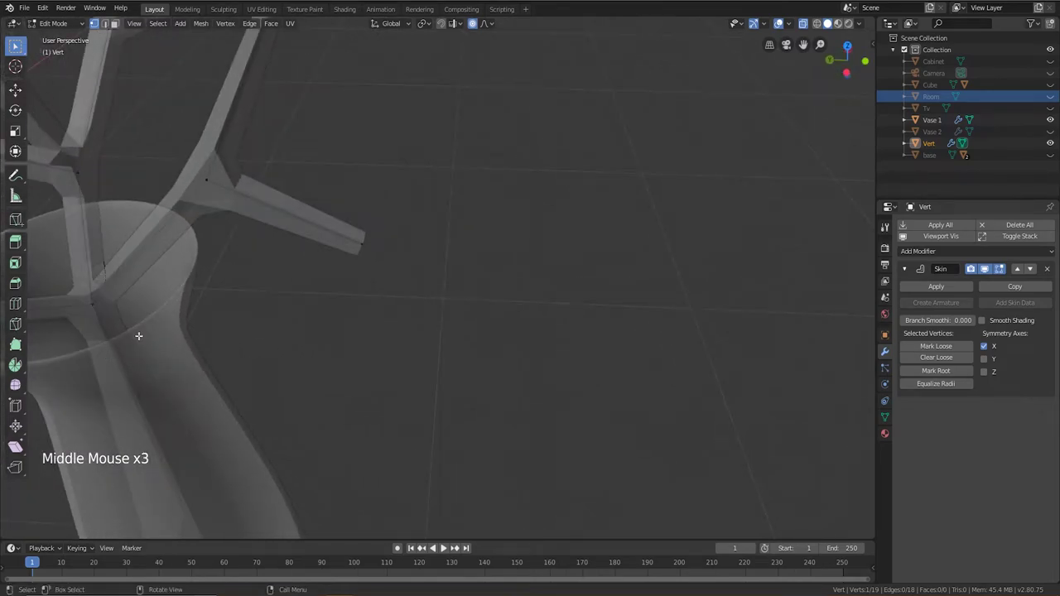
# - Move the branch junction vertex with a widened proportional falloff
pyautogui.click(101, 305)
pyautogui.press('g')
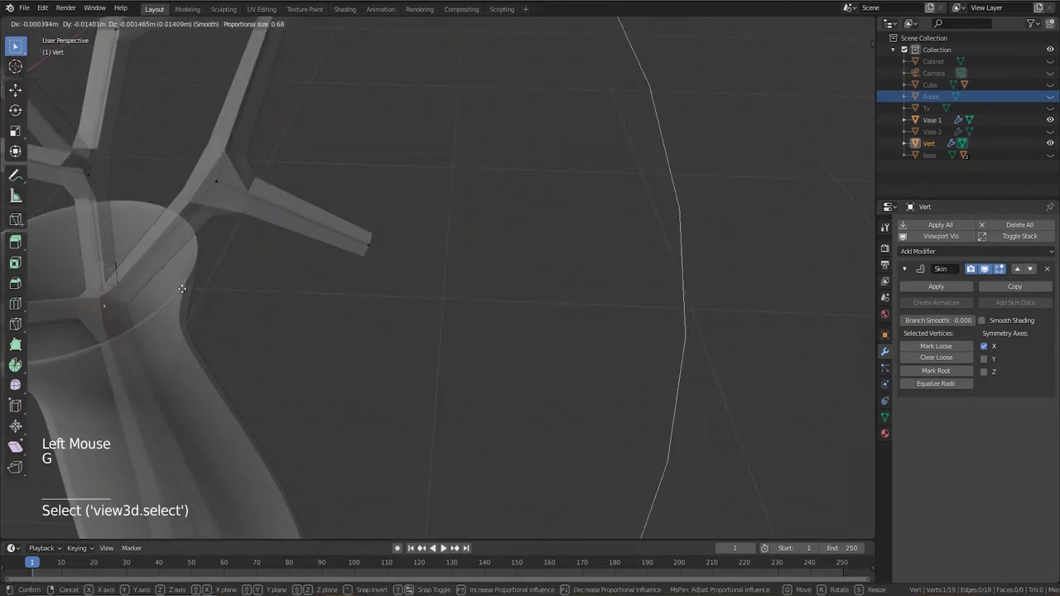
pyautogui.scroll(19, 182, 288)
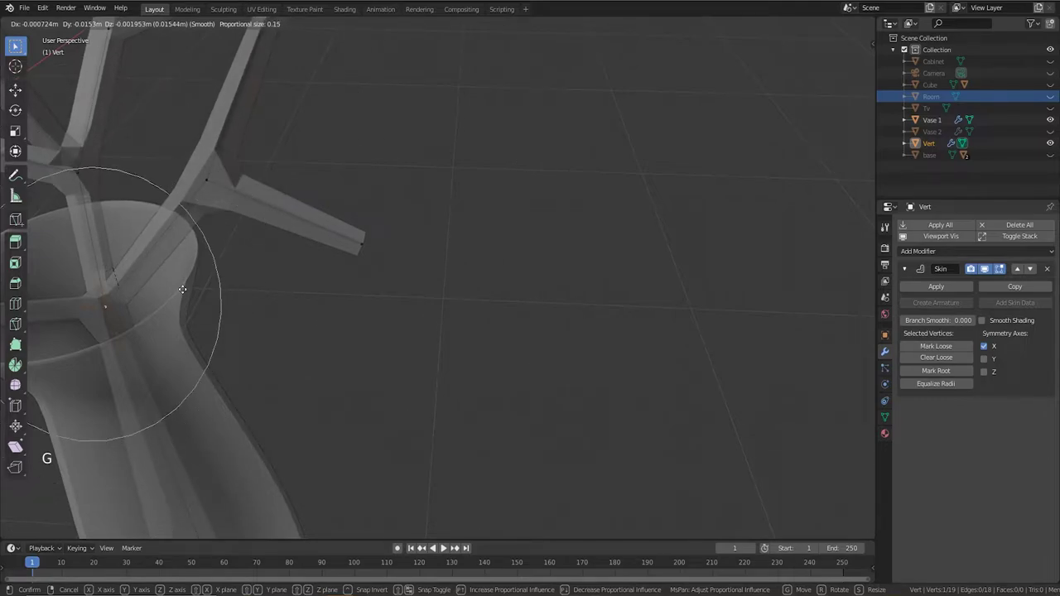
pyautogui.scroll(3, 186, 290)
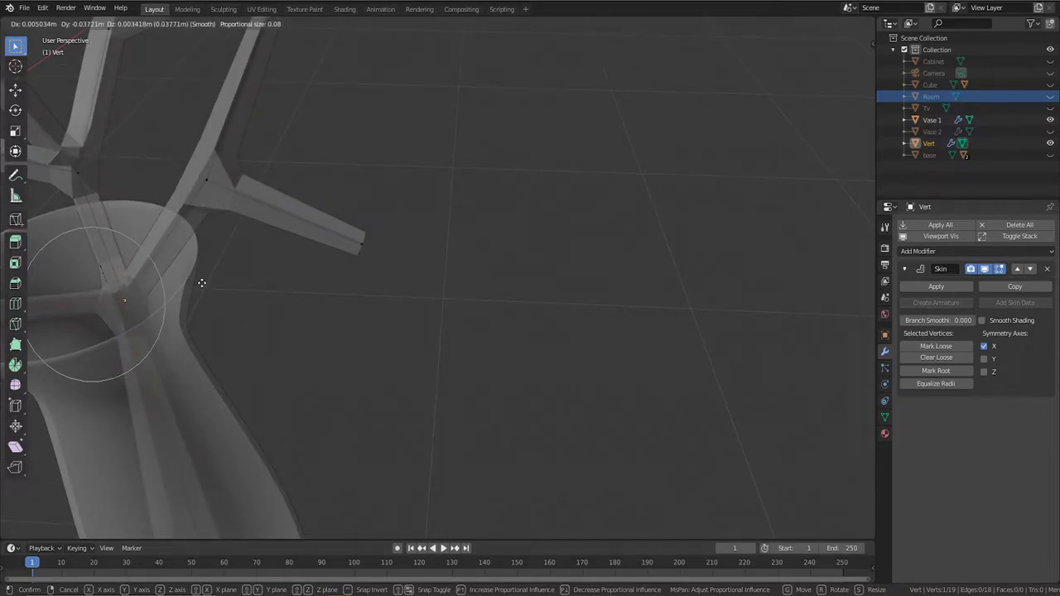
pyautogui.click(200, 284)
pyautogui.scroll(-3, 177, 325)
pyautogui.moveTo(191, 327); pyautogui.dragTo(239, 326, button='middle')
pyautogui.scroll(2, 367, 367)
pyautogui.moveTo(367, 366); pyautogui.dragTo(361, 348, button='middle')
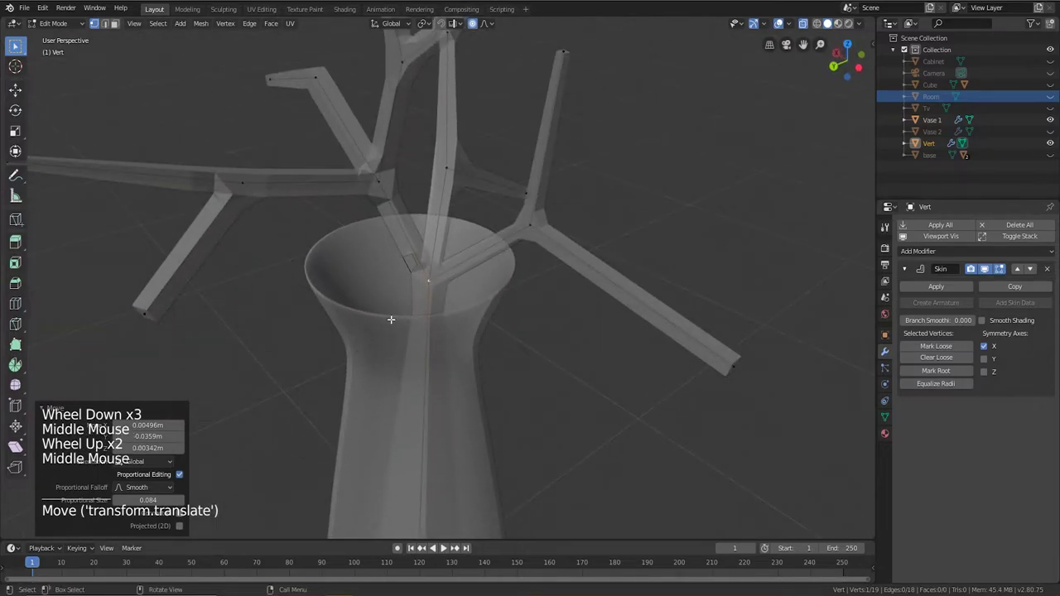
# - Subdivide the edge between two junction vertices and move the new midpoint to bend the branch
pyautogui.keyDown('shift'); pyautogui.click(380, 188); pyautogui.keyUp('shift')
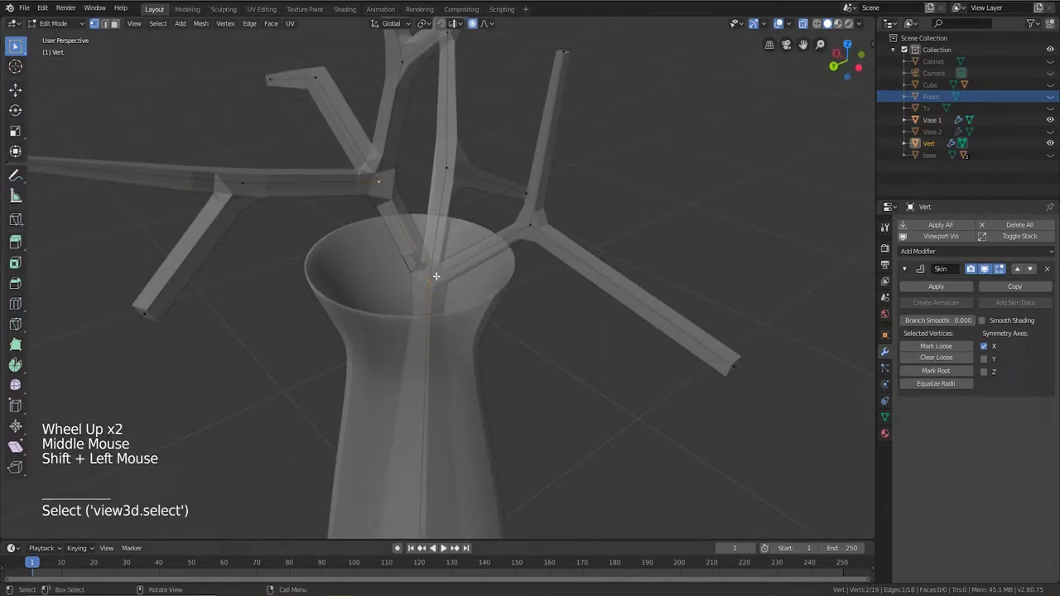
pyautogui.rightClick(396, 239)
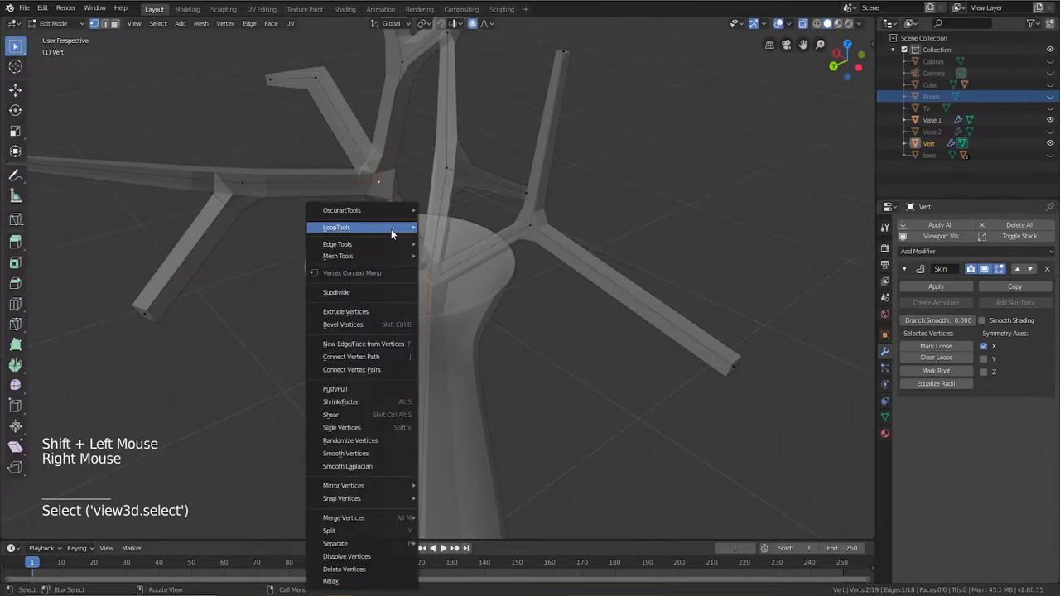
pyautogui.click(383, 295)
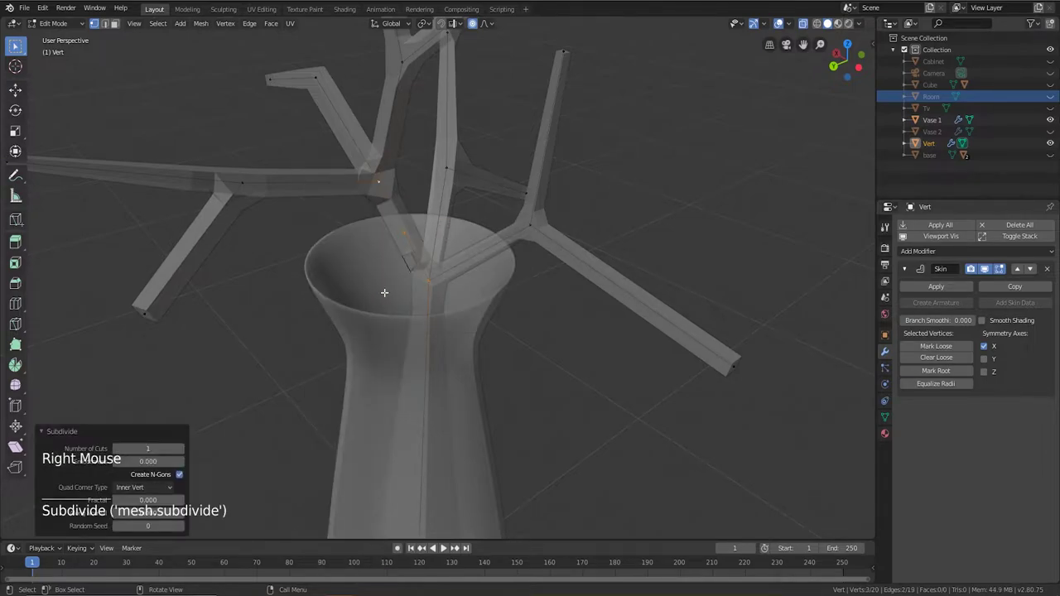
pyautogui.doubleClick(404, 240)
pyautogui.press('g')
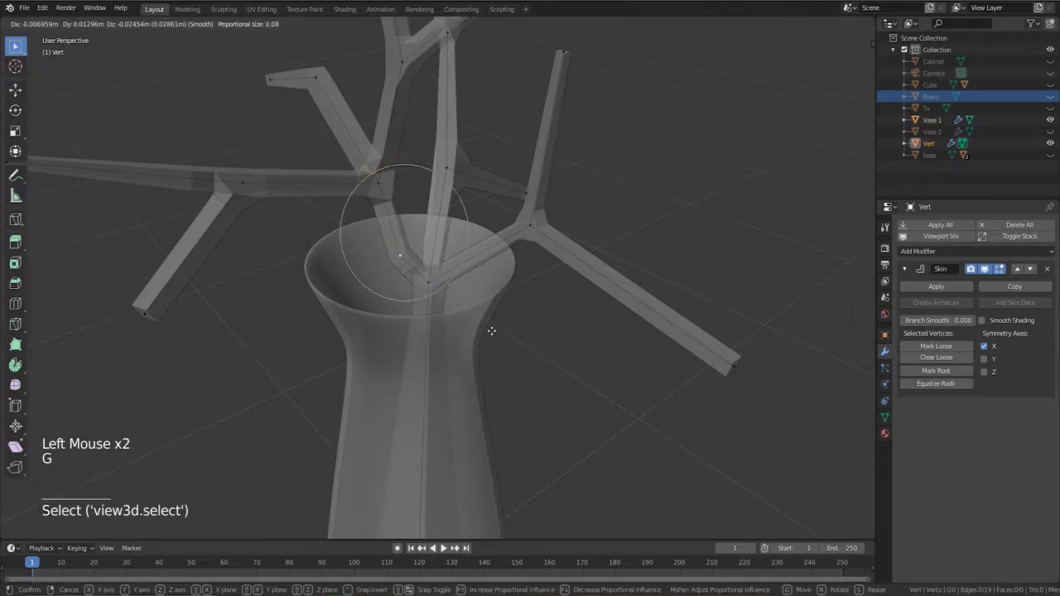
pyautogui.click(476, 325)
pyautogui.moveTo(473, 324); pyautogui.dragTo(454, 356, button='middle')
# - In Object Mode, add a level-2 Subdivision Surface modifier to the tree
pyautogui.press('Tab')
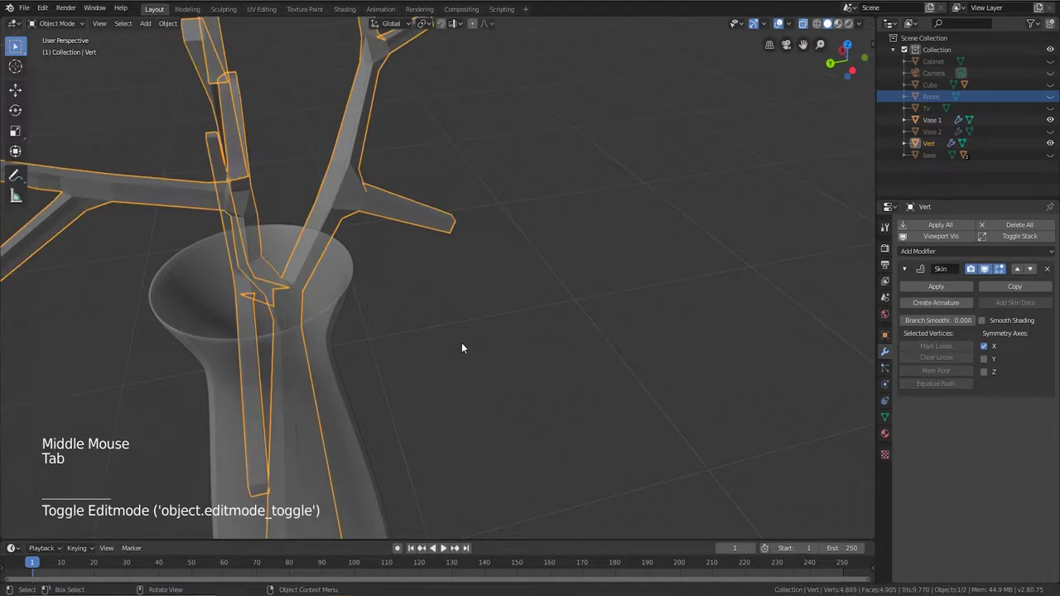
pyautogui.scroll(-4, 461, 342)
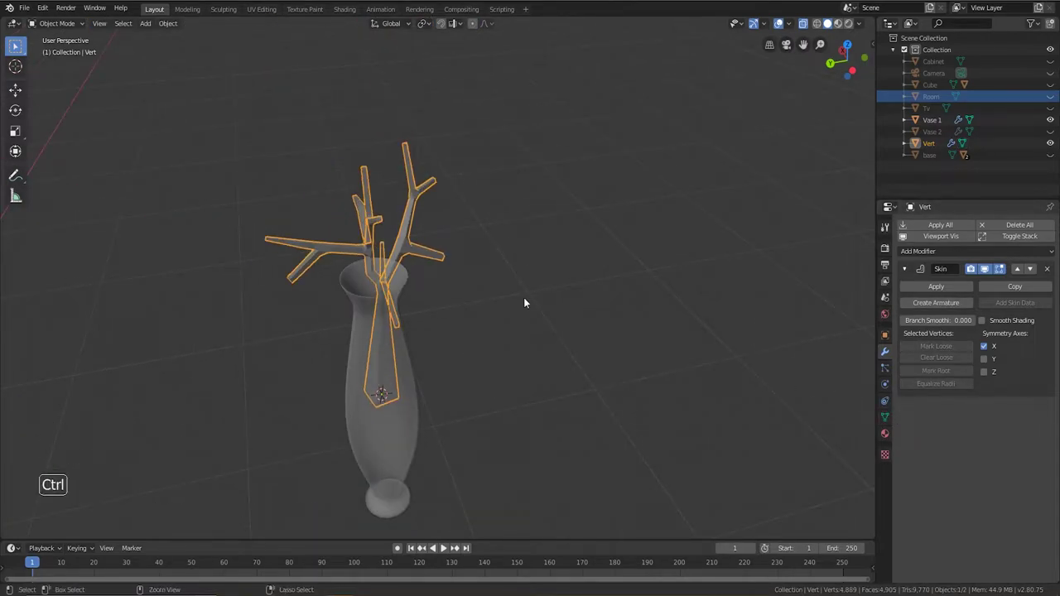
pyautogui.hotkey('ctrl', '2')
pyautogui.scroll(4, 471, 294)
pyautogui.moveTo(470, 294); pyautogui.dragTo(478, 256, button='middle')
pyautogui.scroll(-3, 508, 283)
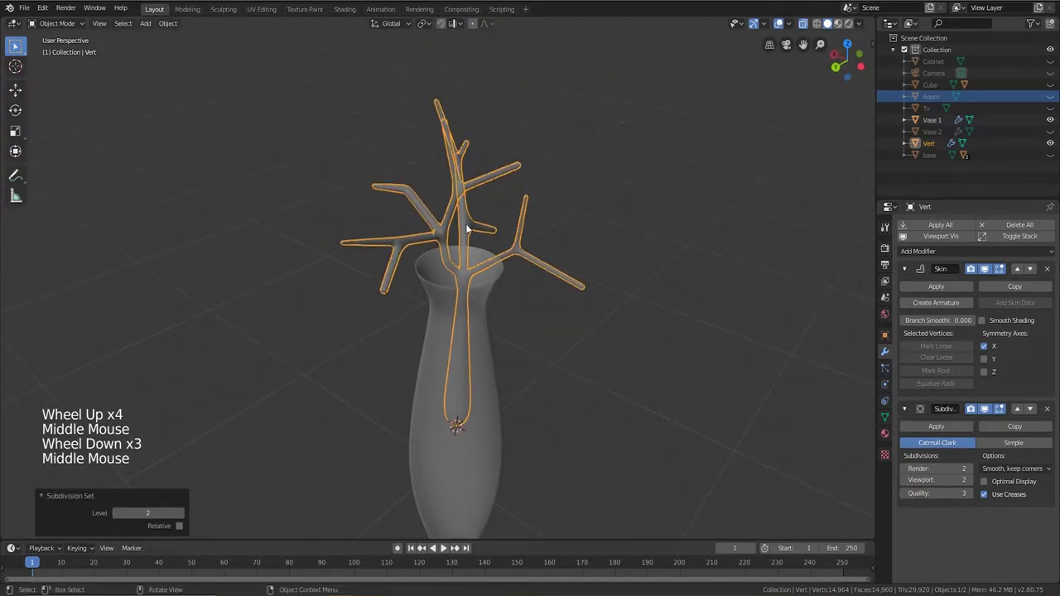
# - Shade the tree smooth, inspect it without X-ray, then re-enter Edit Mode with X-ray on
pyautogui.rightClick(467, 229)
pyautogui.click(468, 227)
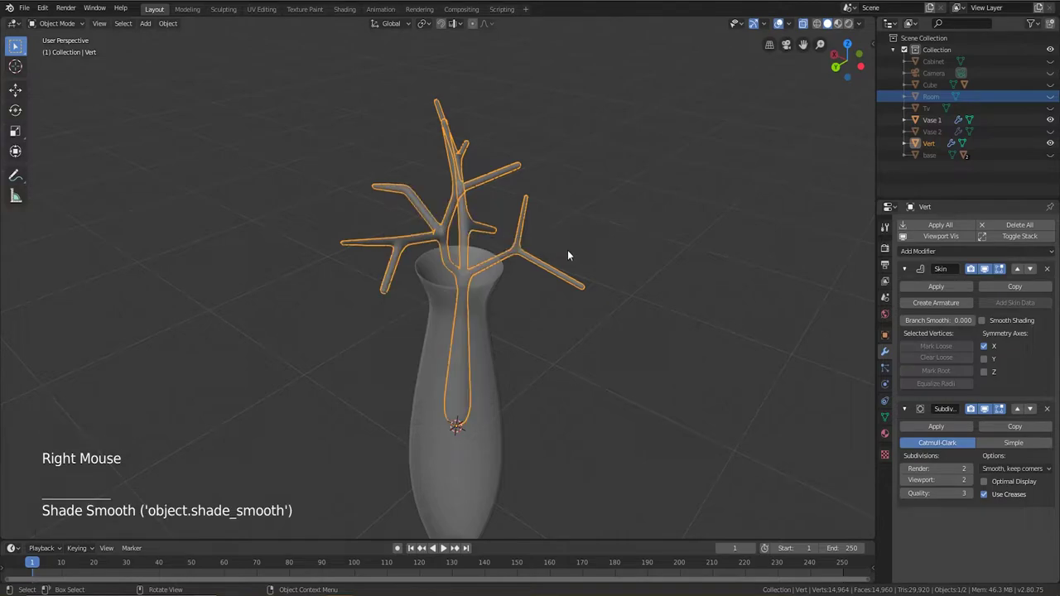
pyautogui.click(802, 25)
pyautogui.moveTo(565, 287); pyautogui.dragTo(518, 310, button='middle')
pyautogui.scroll(2, 421, 362)
pyautogui.scroll(1, 421, 358)
pyautogui.moveTo(422, 358); pyautogui.dragTo(406, 353, button='middle')
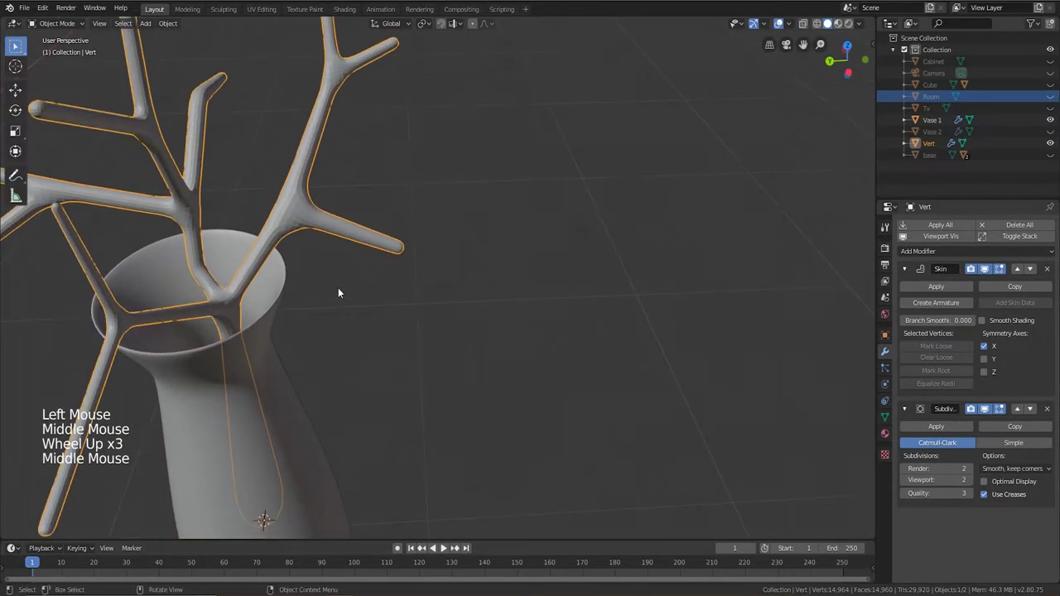
pyautogui.press('Tab')
pyautogui.press('Tab')
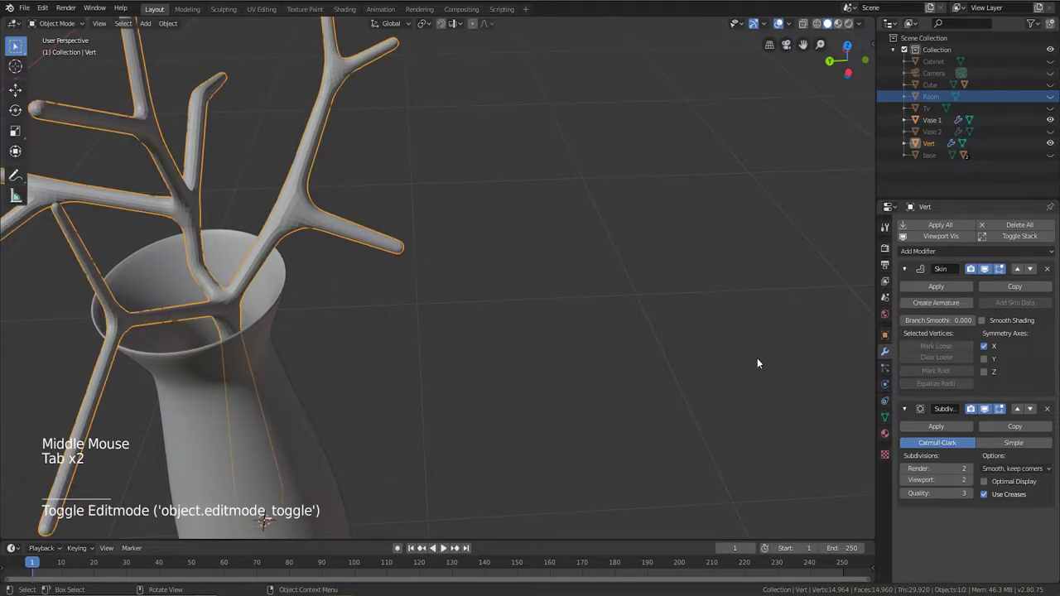
pyautogui.click(803, 24)
# - Thin the skin at a branch junction and raise the branch-tip vertex
pyautogui.press('Tab')
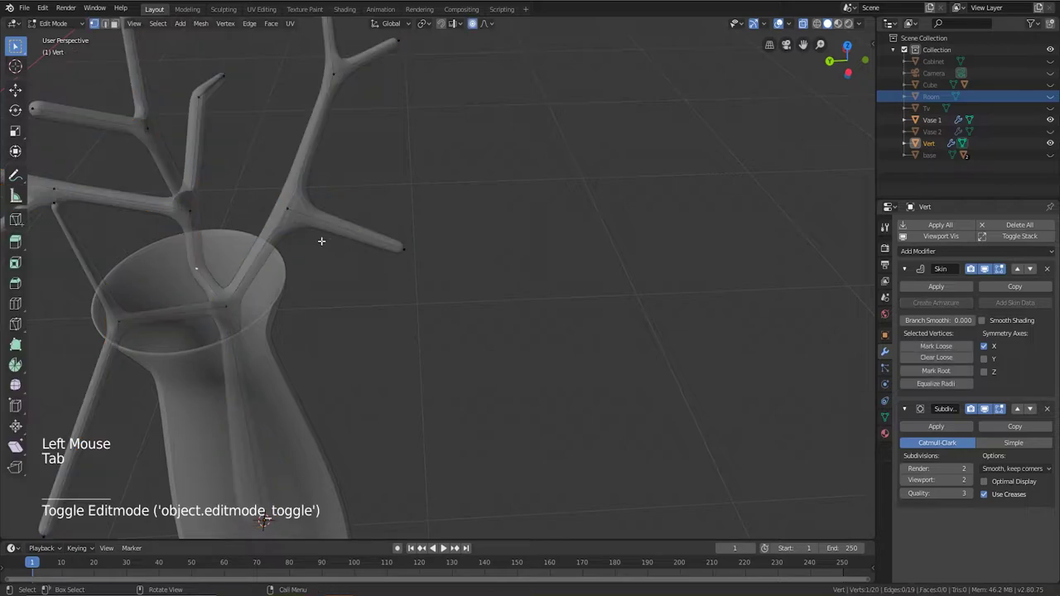
pyautogui.click(281, 217)
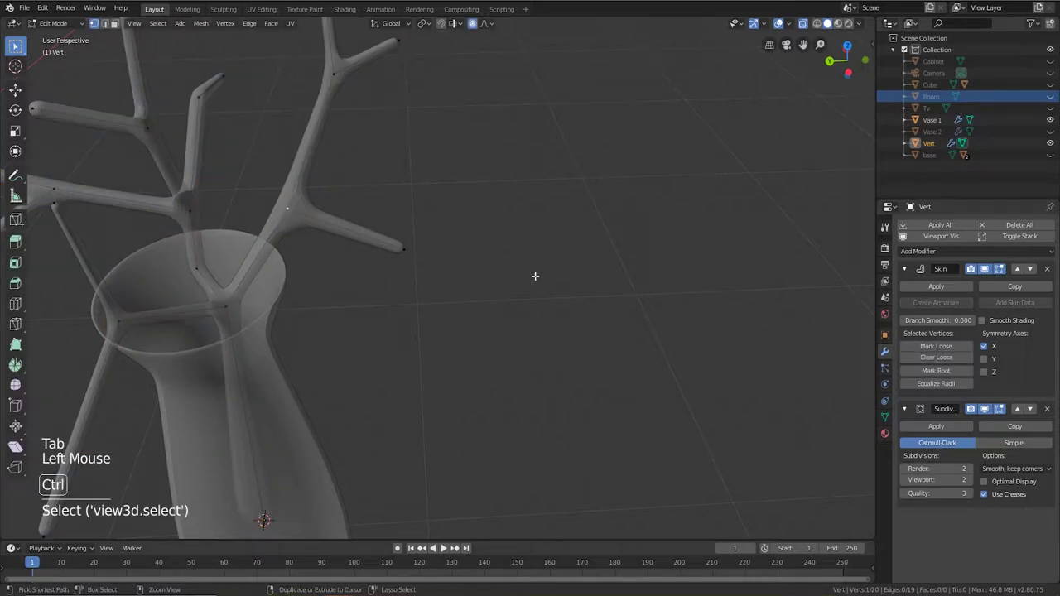
pyautogui.hotkey('ctrl', 'a')
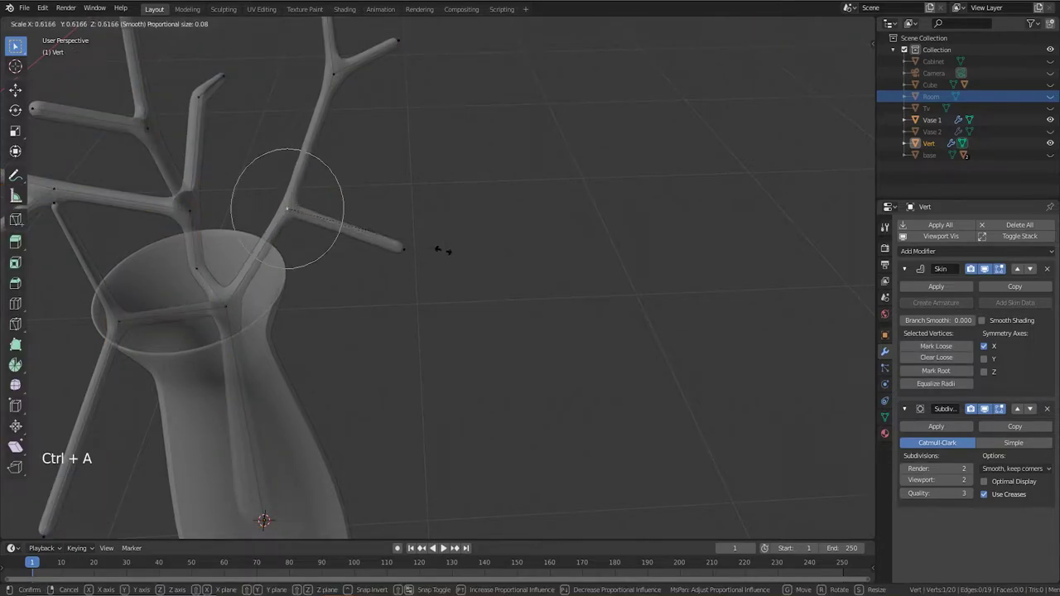
pyautogui.click(456, 251)
pyautogui.click(427, 302)
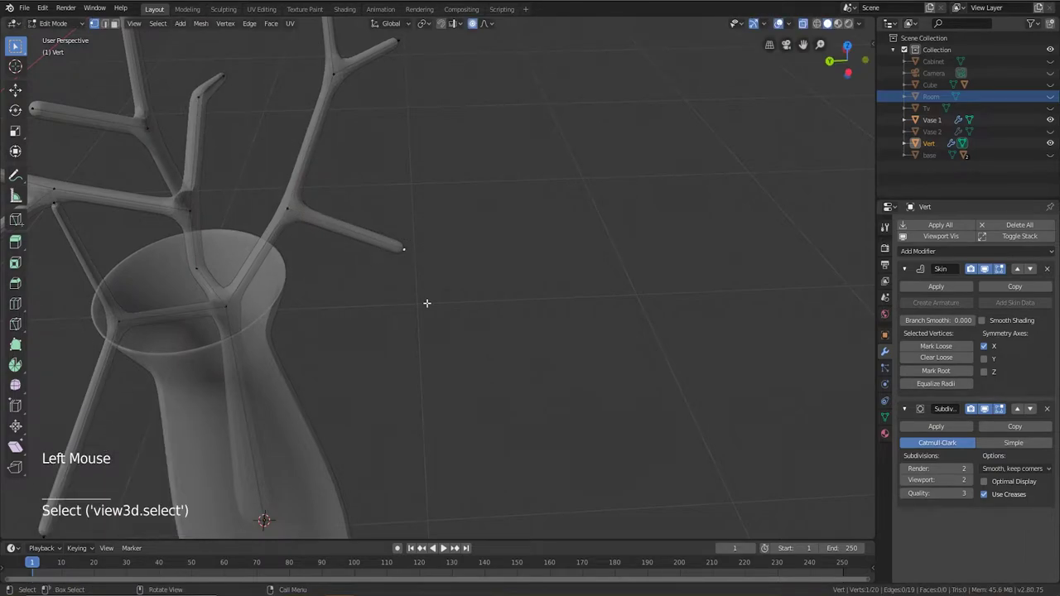
pyautogui.press('g')
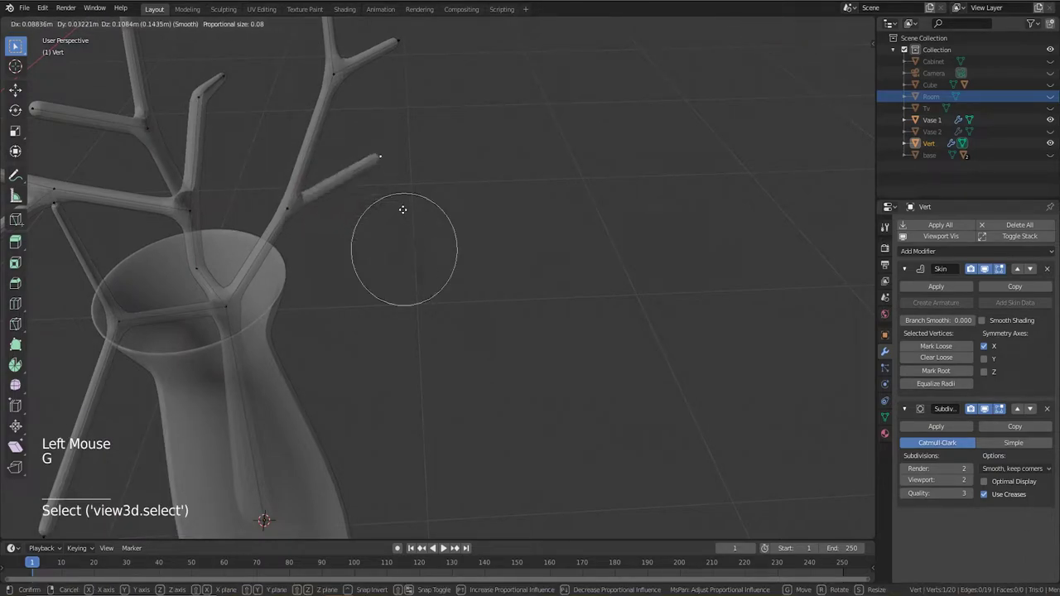
pyautogui.click(409, 246)
# - Extrude two new twig segments from the branch tip
pyautogui.moveTo(406, 253); pyautogui.dragTo(433, 407, button='middle')
pyautogui.press('e')
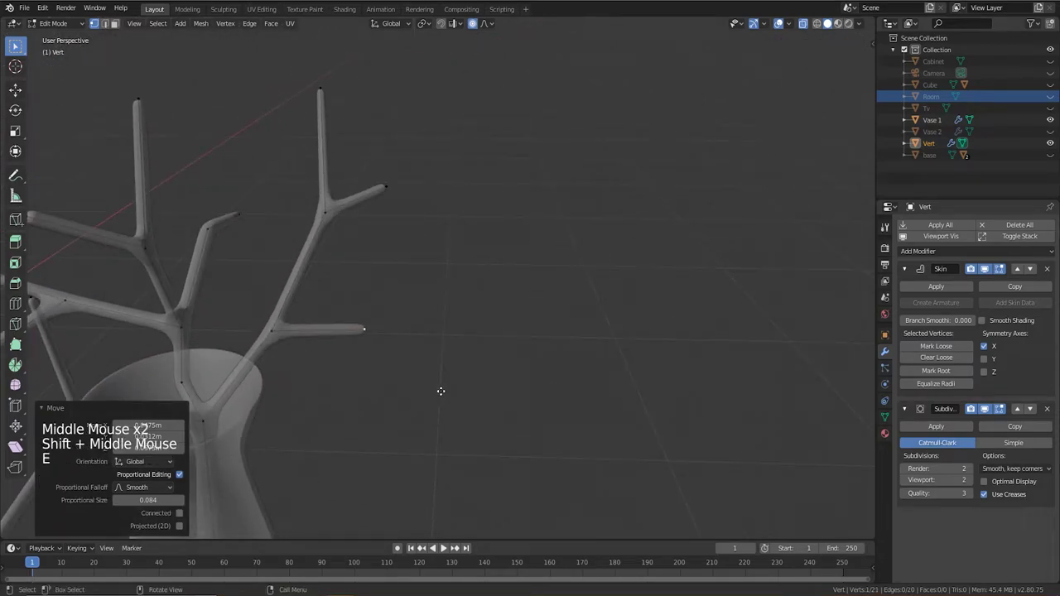
pyautogui.click(398, 355)
pyautogui.press('e')
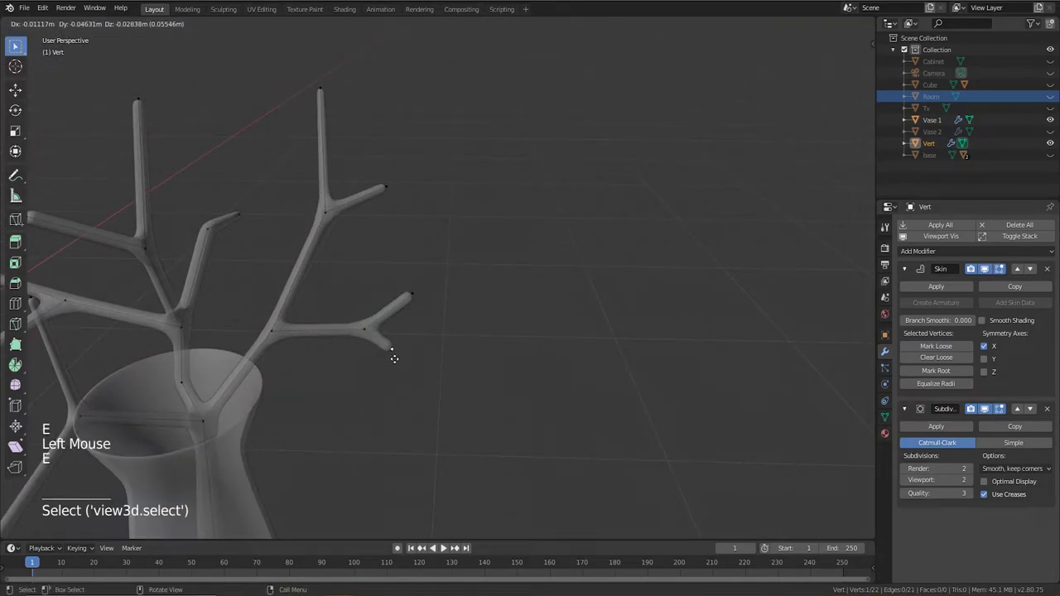
pyautogui.click(409, 364)
pyautogui.scroll(-3, 406, 364)
pyautogui.moveTo(406, 365); pyautogui.dragTo(405, 419, button='middle')
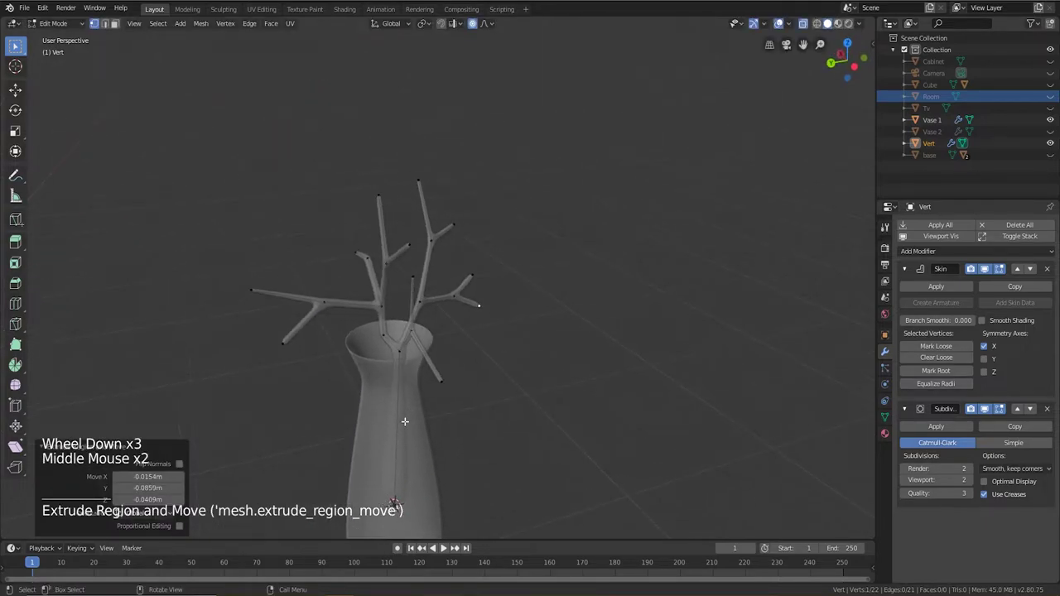
# - Subdivide the trunk edge, move the new vertex with wide falloff, and return to Object Mode
pyautogui.click(401, 359)
pyautogui.keyDown('shift'); pyautogui.click(392, 497); pyautogui.keyUp('shift')
pyautogui.rightClick(400, 455)
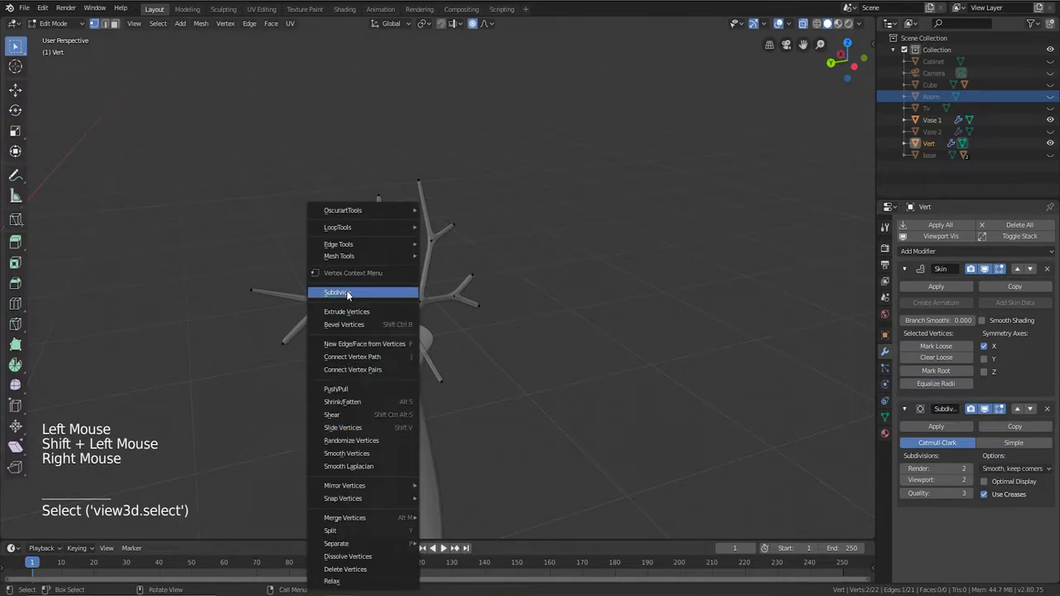
pyautogui.click(349, 292)
pyautogui.click(397, 433)
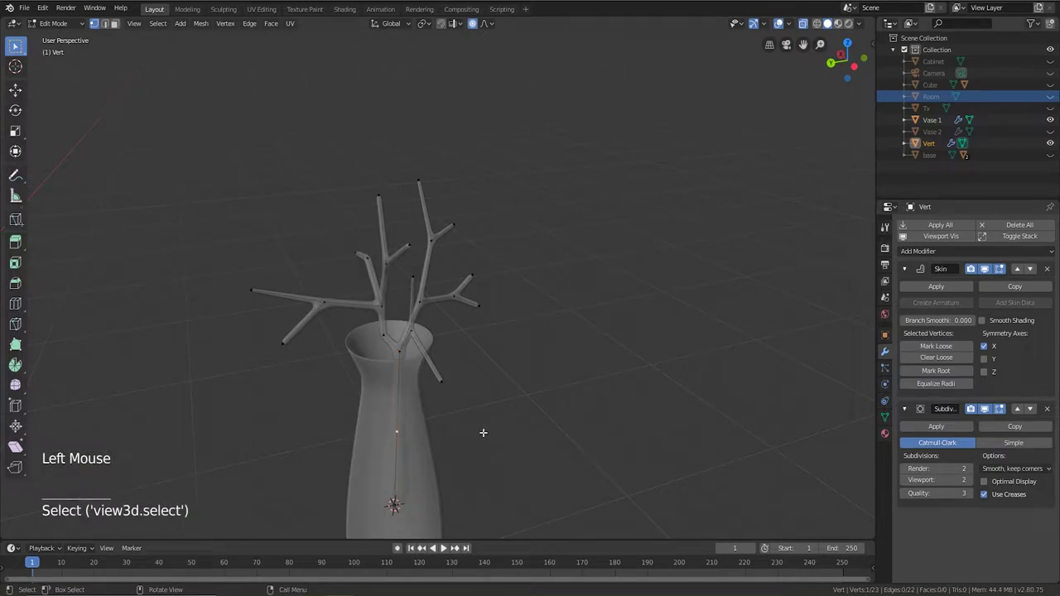
pyautogui.press('g')
pyautogui.scroll(-1, 466, 432)
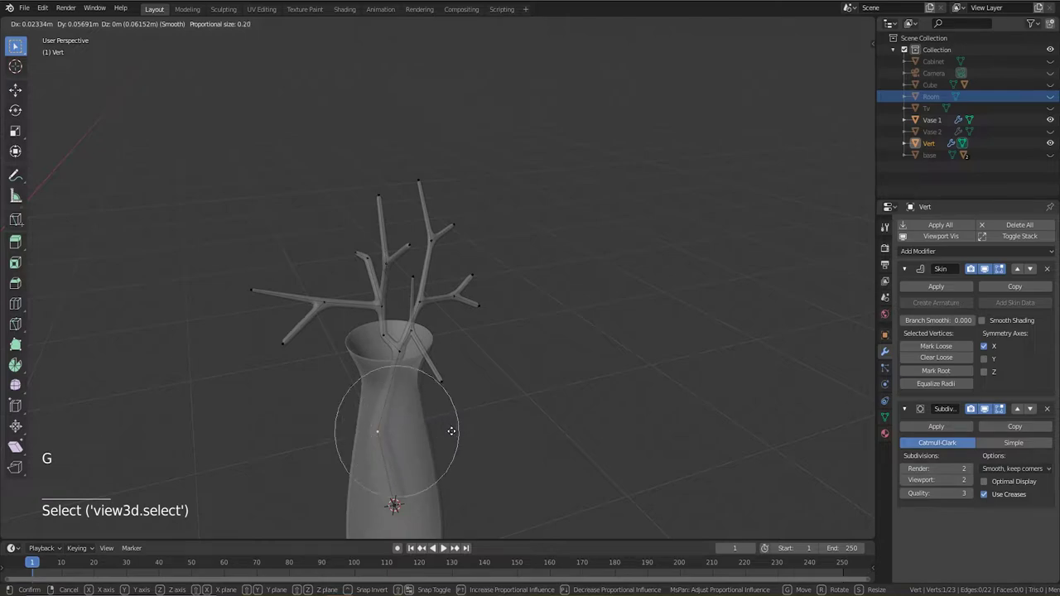
pyautogui.scroll(-4, 478, 414)
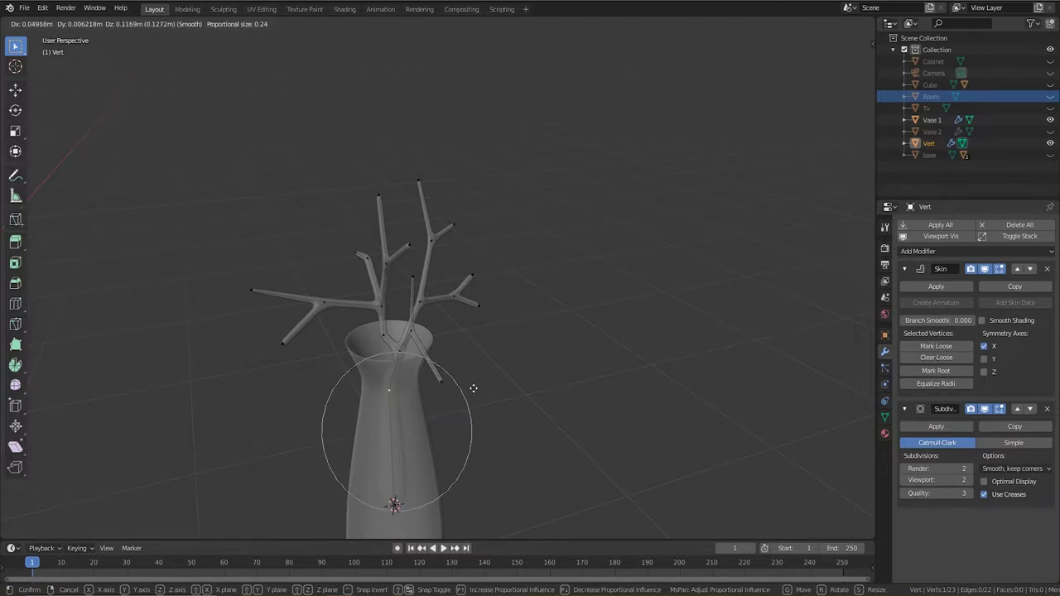
pyautogui.click(481, 413)
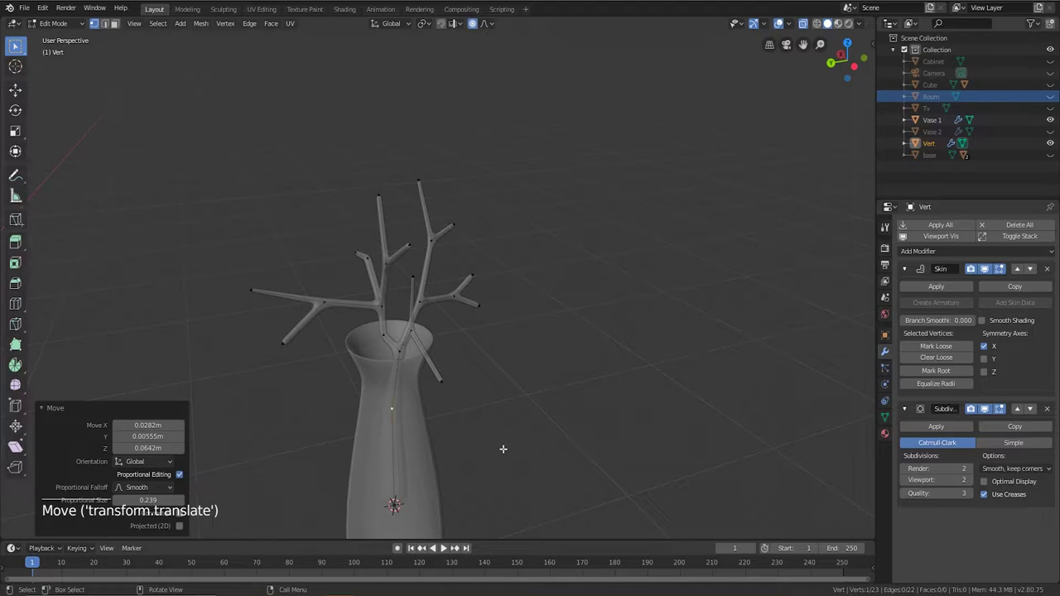
pyautogui.press('Tab')
pyautogui.moveTo(457, 430); pyautogui.dragTo(389, 430, button='middle')
# - Scale the branch tree up by 1.125 and turn X-ray off
pyautogui.scroll(-2, 389, 430)
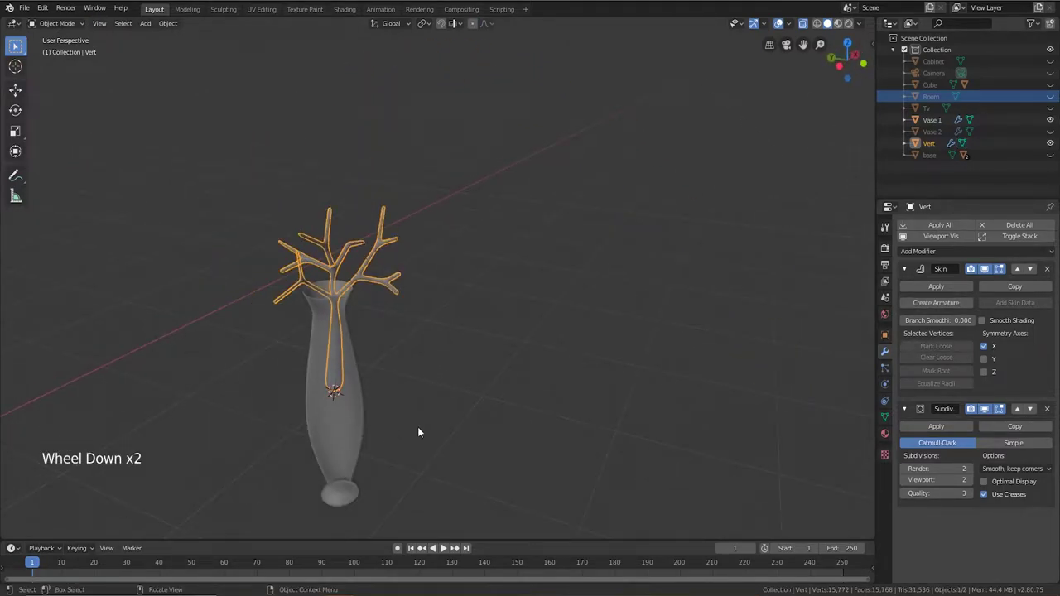
pyautogui.press('s')
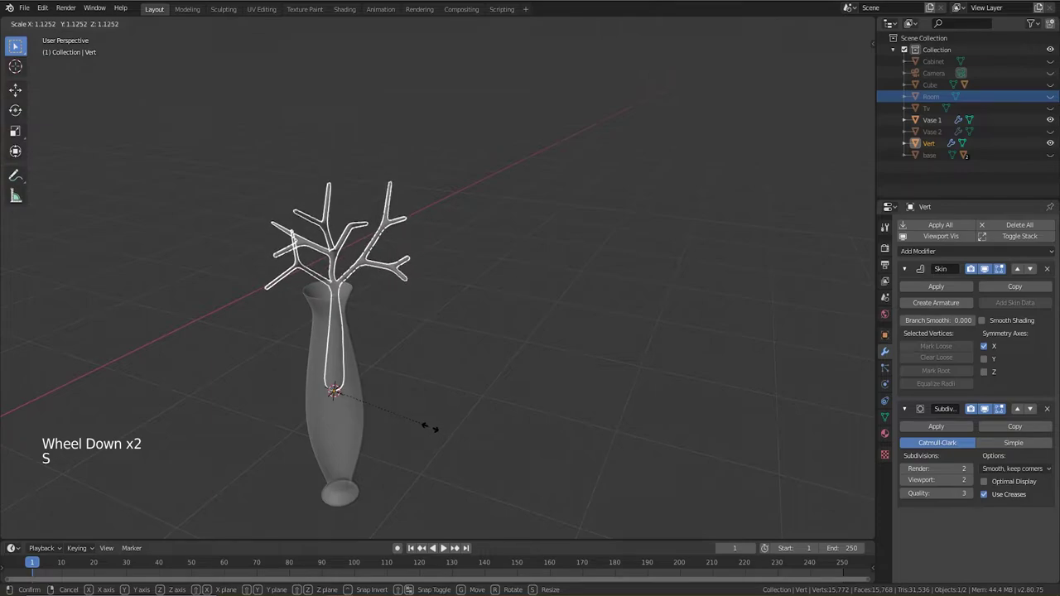
pyautogui.click(430, 426)
pyautogui.moveTo(430, 427); pyautogui.dragTo(425, 402, button='middle')
pyautogui.click(803, 24)
pyautogui.scroll(2, 423, 314)
pyautogui.keyDown('shift'); pyautogui.moveTo(424, 313); pyautogui.dragTo(562, 348, button='middle'); pyautogui.keyUp('shift')
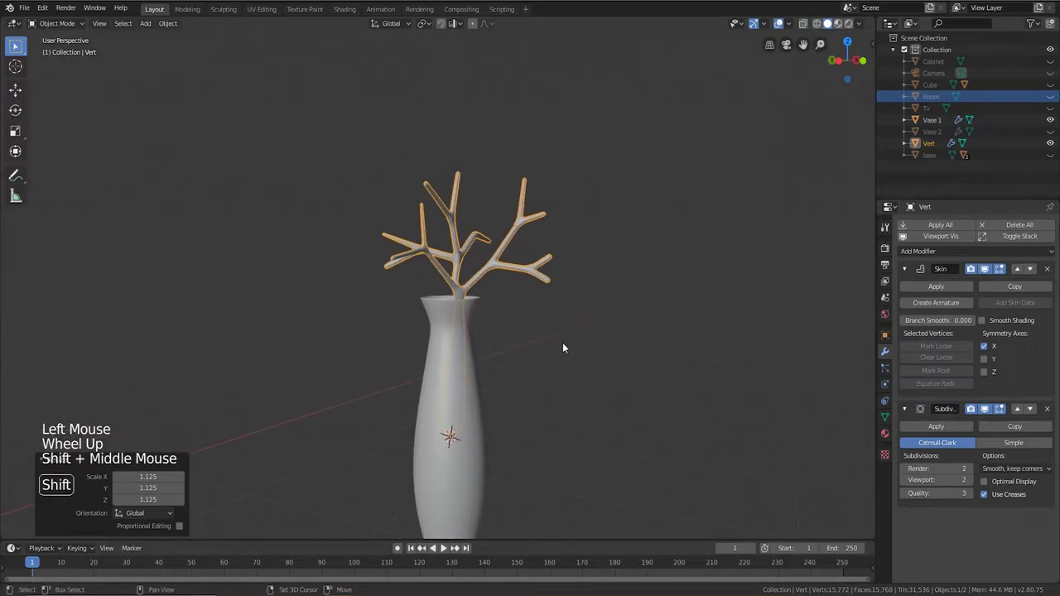
# - Duplicate the branch tree and rotate the copy about 77° around Z
pyautogui.hotkey('shift', 'd')
pyautogui.press('r')
pyautogui.press('z')
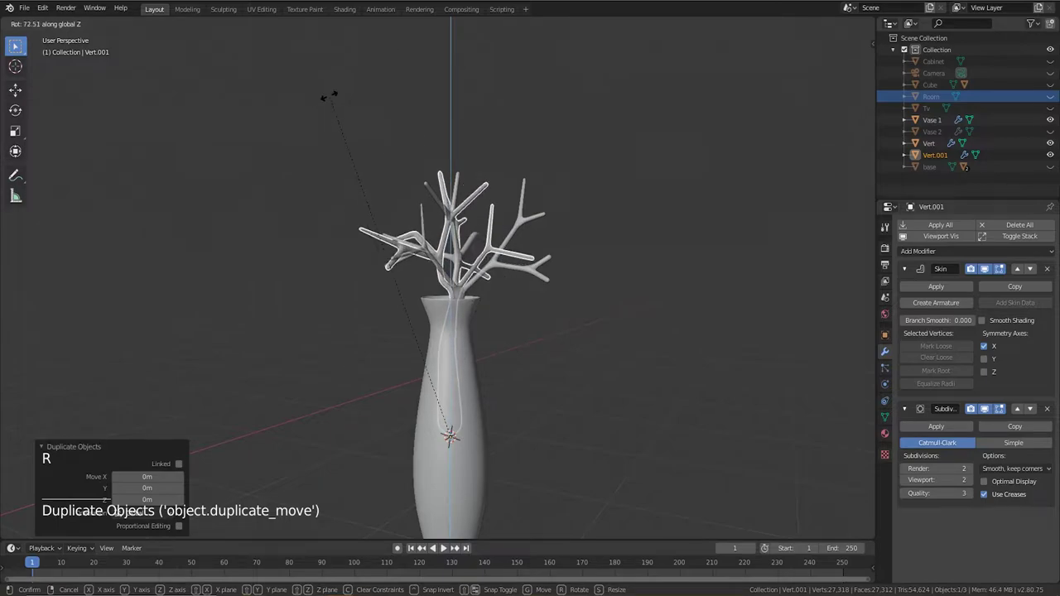
pyautogui.click(351, 131)
pyautogui.moveTo(351, 131); pyautogui.dragTo(493, 297, button='middle')
# - Nudge the duplicate tree into place in the vase and give it a small rotation
pyautogui.press('g')
pyautogui.click(482, 266)
pyautogui.scroll(2, 546, 321)
pyautogui.press('g')
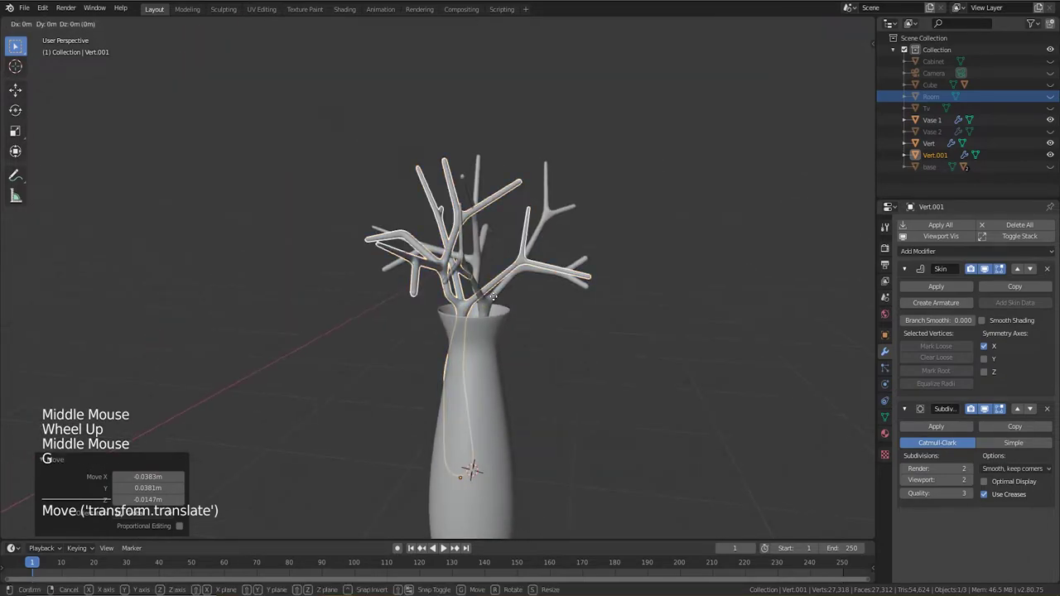
pyautogui.click(508, 293)
pyautogui.press('r')
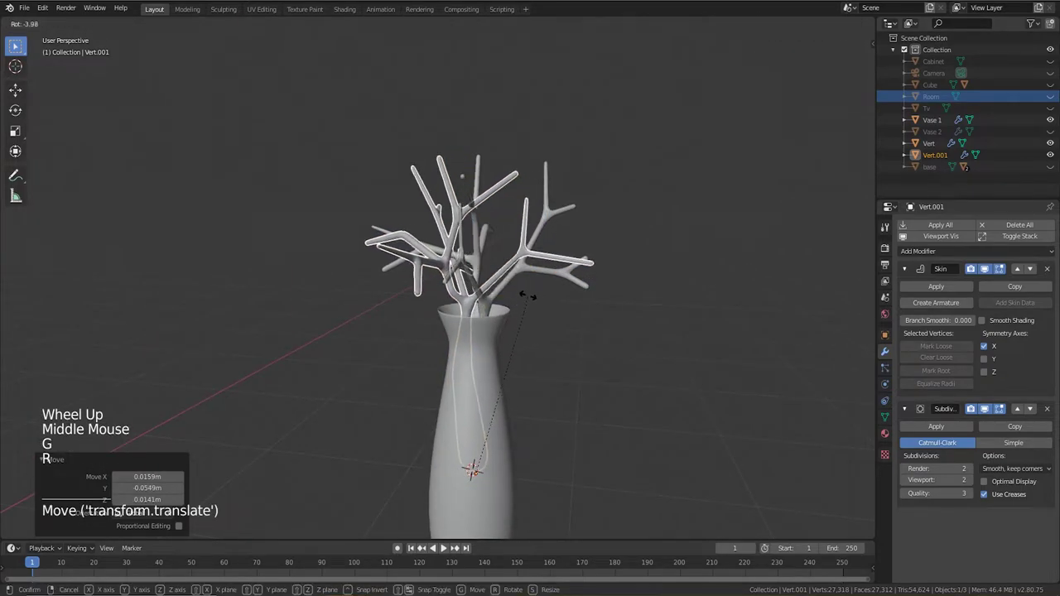
pyautogui.click(528, 294)
pyautogui.moveTo(527, 295); pyautogui.dragTo(446, 321, button='middle')
pyautogui.scroll(-2, 544, 337)
pyautogui.scroll(-2, 447, 326)
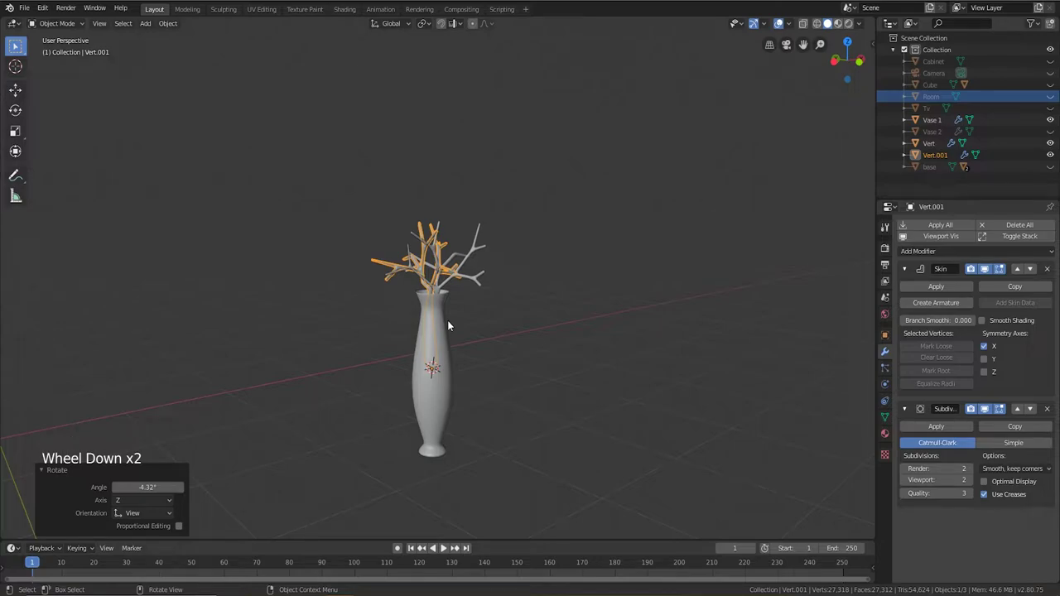
pyautogui.scroll(3, 447, 325)
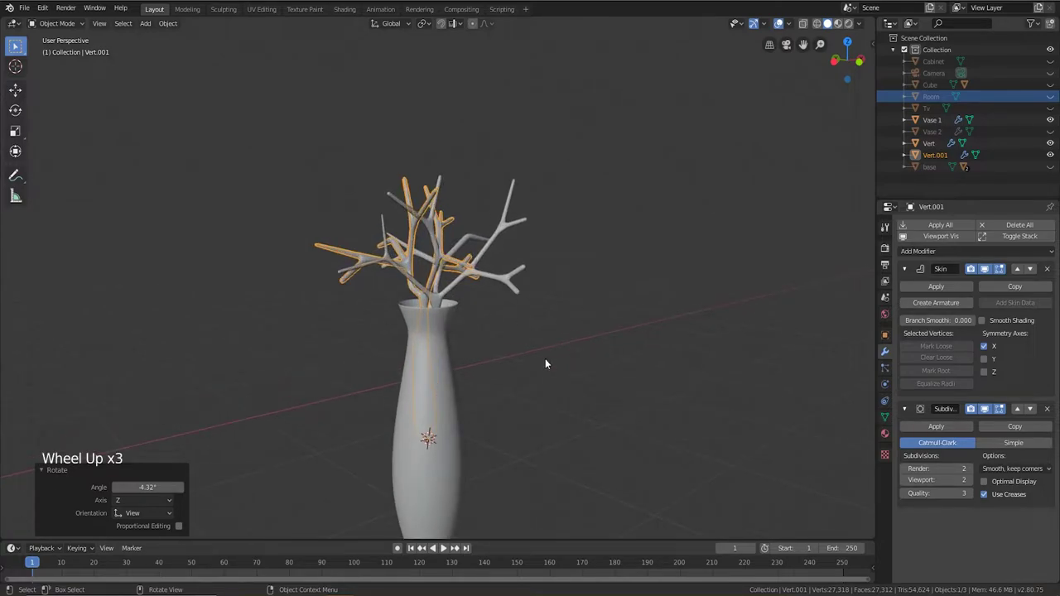
# - Select both branch trees and join them with Ctrl+J into one object
pyautogui.keyDown('shift'); pyautogui.moveTo(545, 364); pyautogui.dragTo(487, 246, button='middle'); pyautogui.keyUp('shift')
pyautogui.click(392, 238)
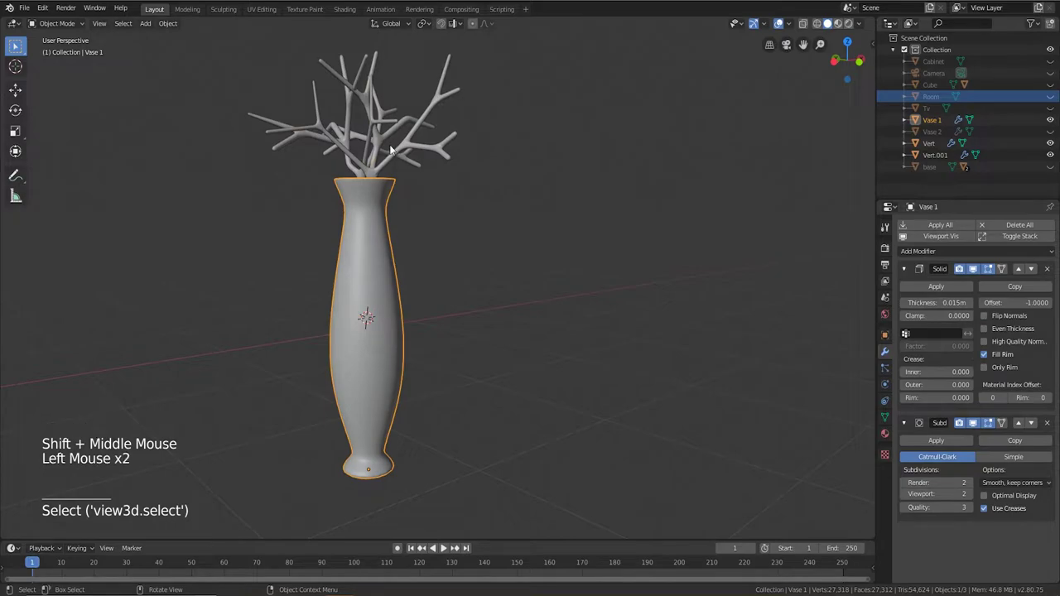
pyautogui.keyDown('shift'); pyautogui.click(375, 116); pyautogui.keyUp('shift')
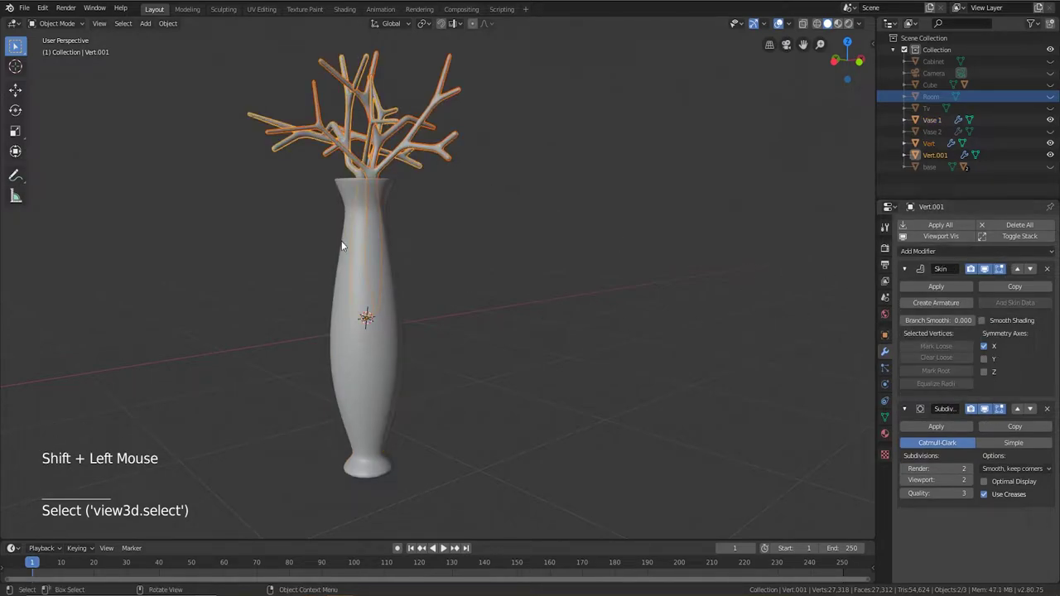
pyautogui.hotkey('ctrl', 'j')
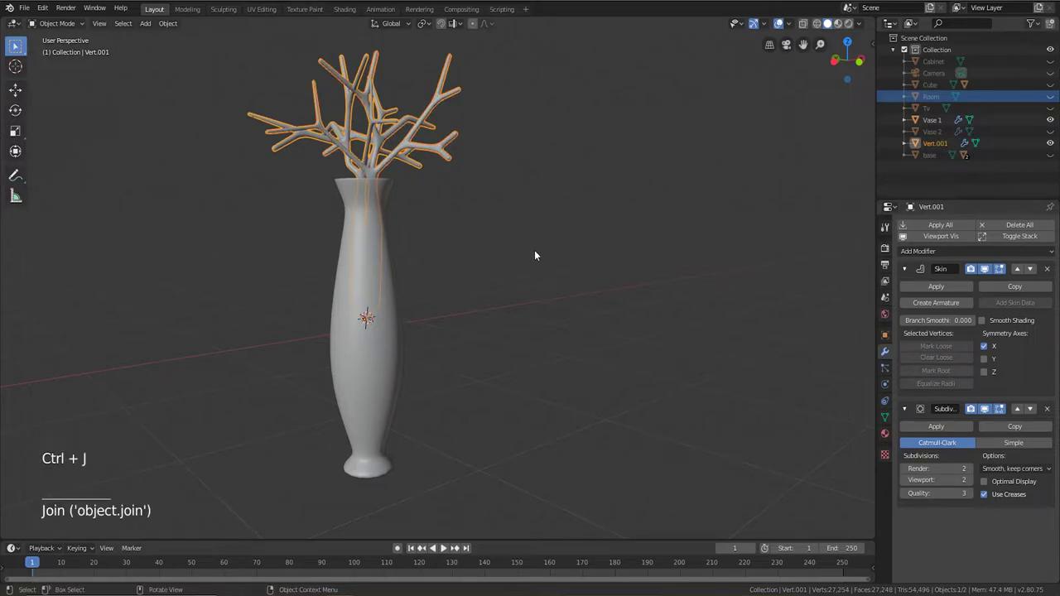
pyautogui.press('Tab')
pyautogui.press('Tab')
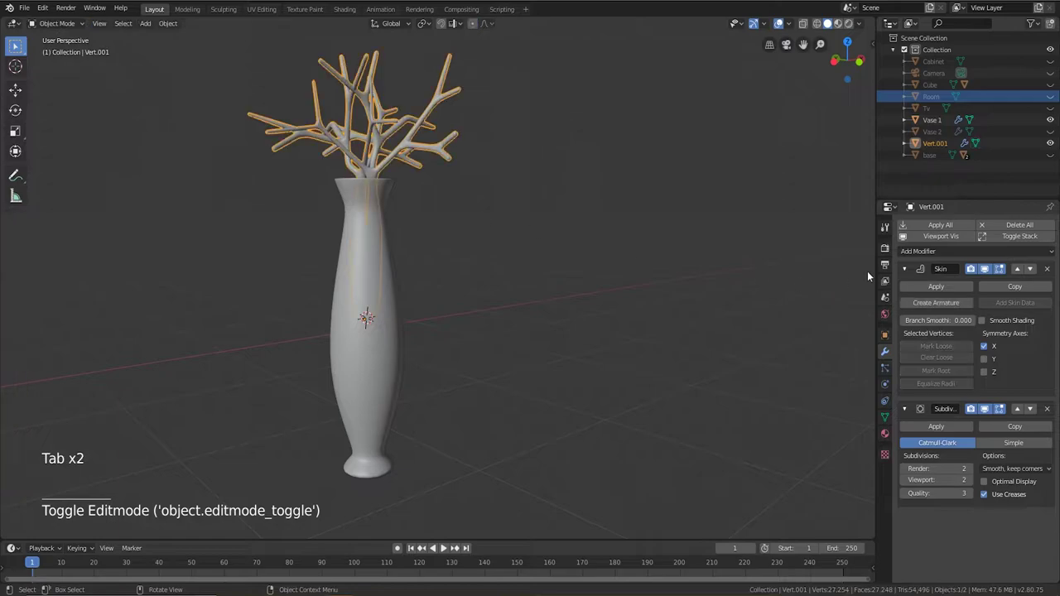
# - Apply the Skin modifier on the joined tree, leaving only Subdivision, and enter Edit Mode
pyautogui.click(939, 287)
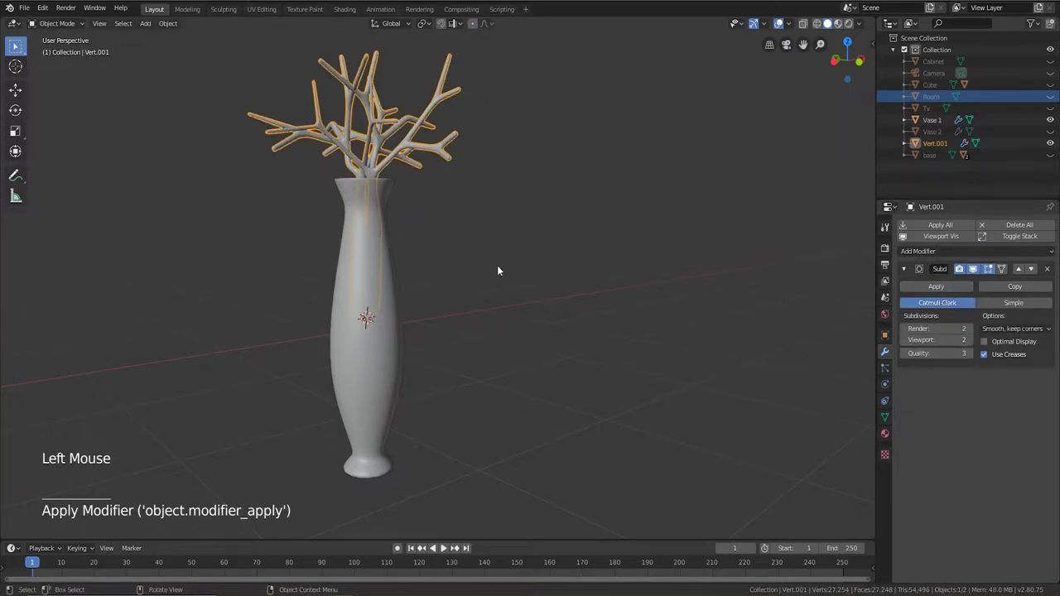
pyautogui.press('Tab')
pyautogui.moveTo(395, 208); pyautogui.dragTo(416, 347, button='middle')
pyautogui.scroll(3, 438, 241)
# - Return to Object Mode and switch the branches to Weight Paint mode
pyautogui.press('Tab')
pyautogui.press('Tab')
pyautogui.moveTo(539, 300); pyautogui.dragTo(559, 319, button='middle')
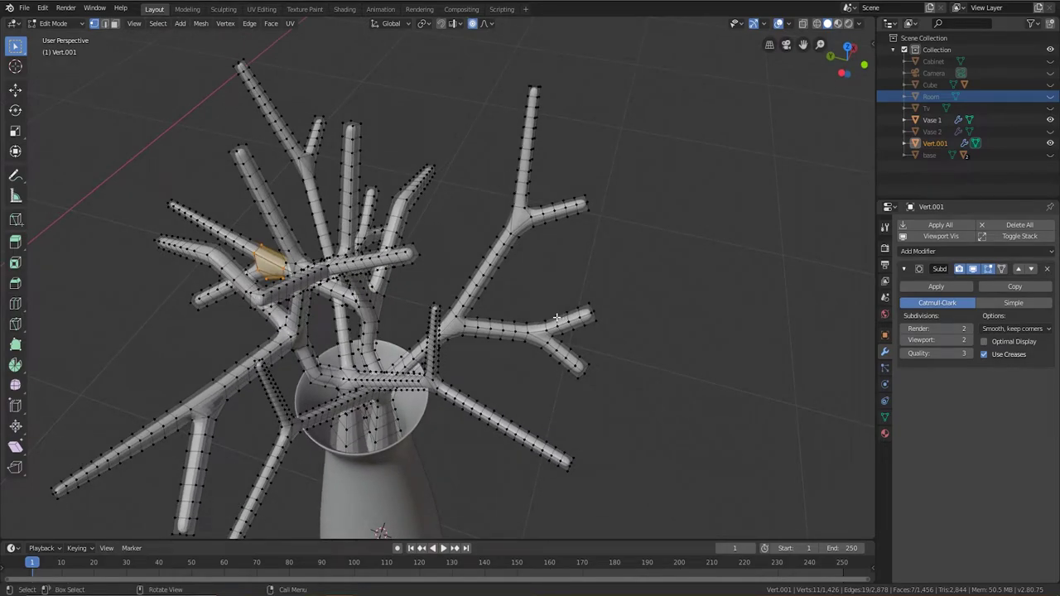
pyautogui.scroll(-5, 557, 317)
pyautogui.scroll(3, 555, 316)
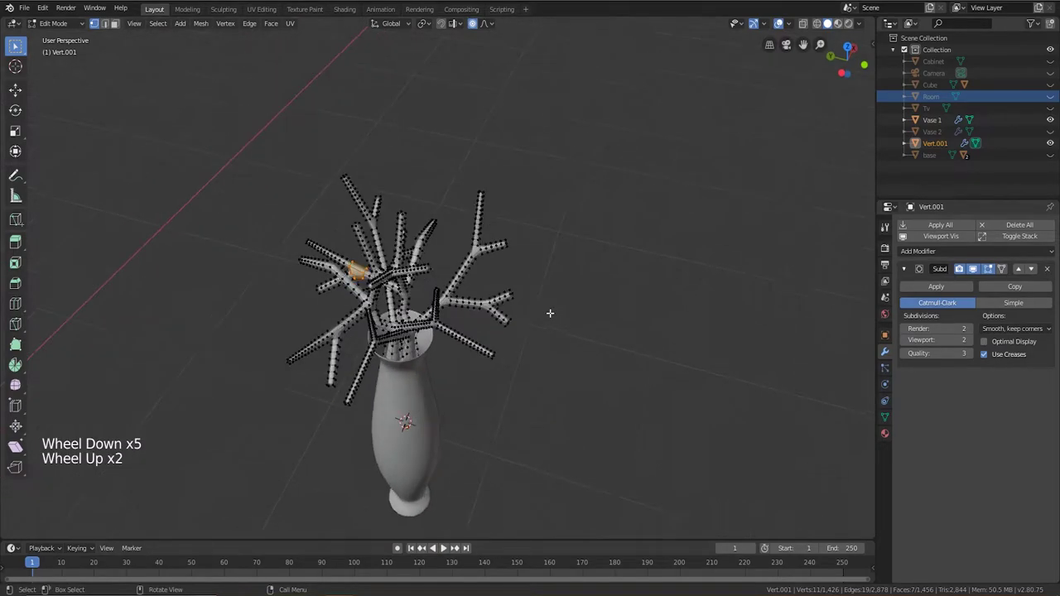
pyautogui.press('Tab')
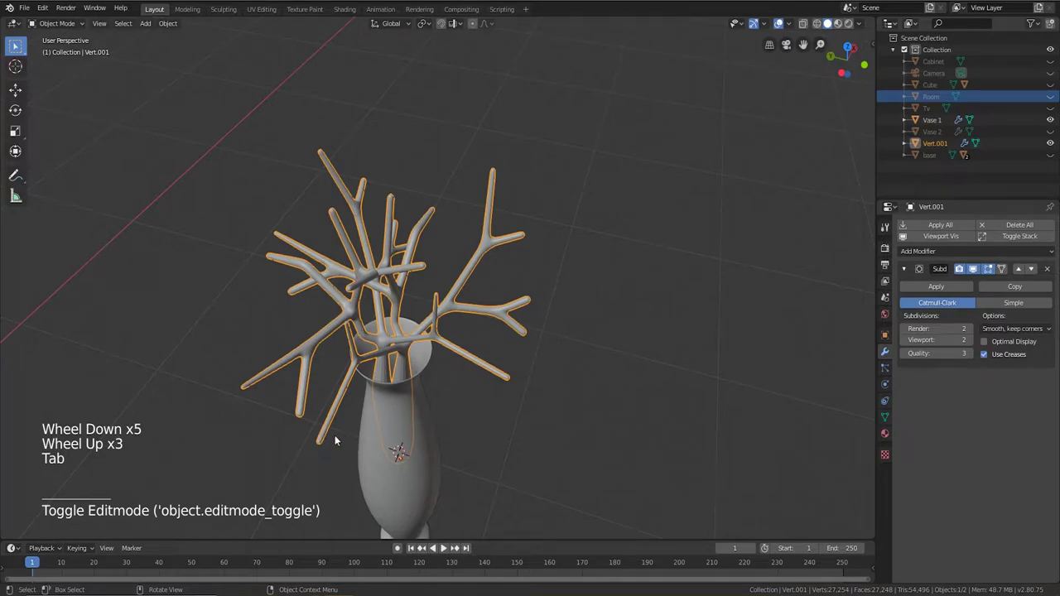
pyautogui.click(60, 23)
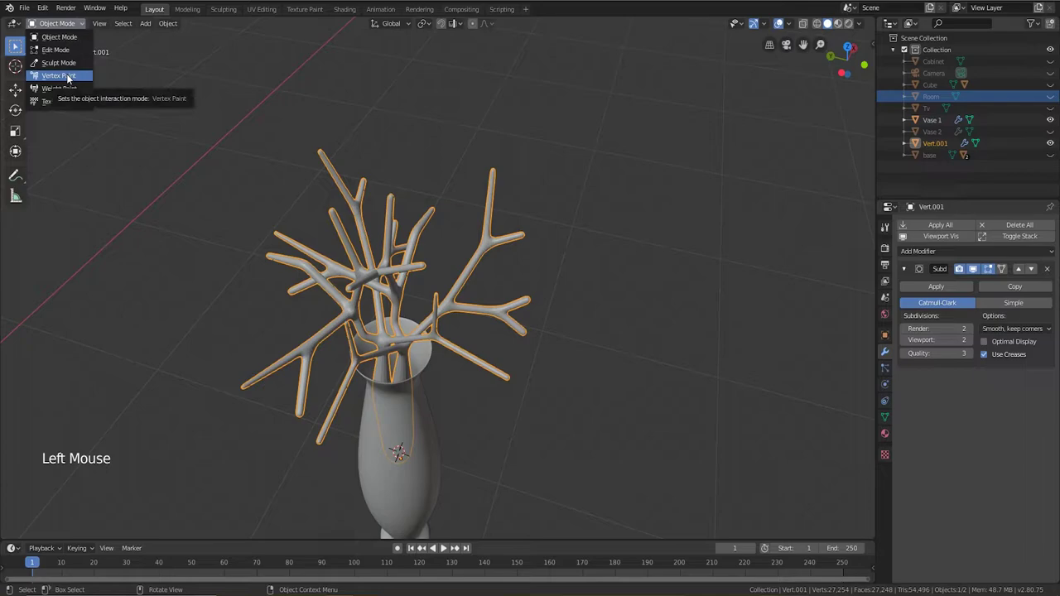
pyautogui.press('Return')
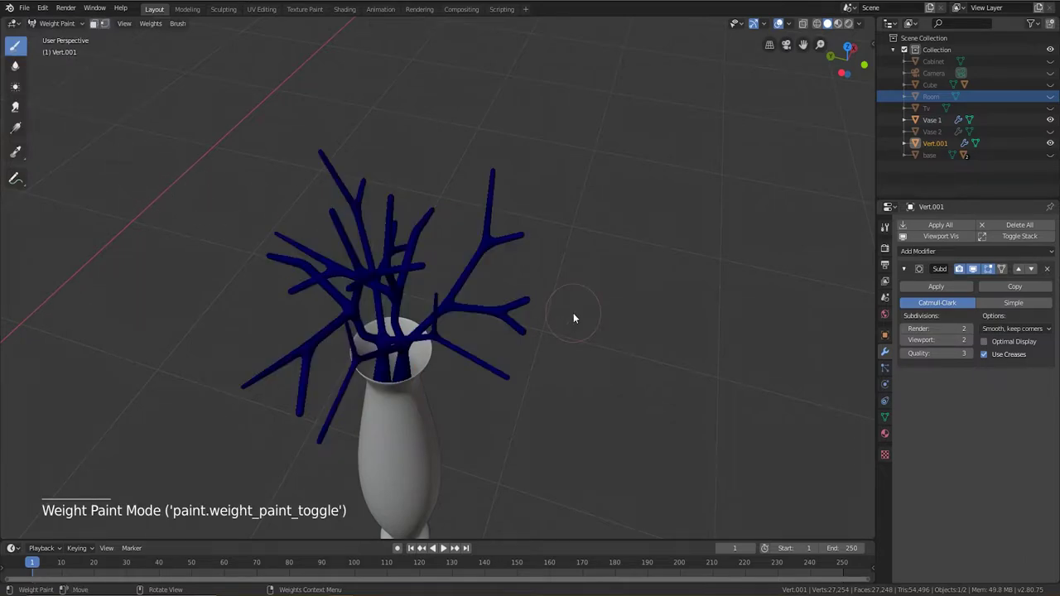
# - Paint trial weights and gradients on a branch tip, then undo the gradient
pyautogui.moveTo(572, 314)
pyautogui.mouseDown(button='middle')
pyautogui.moveTo(523, 277)
pyautogui.moveTo(478, 310)
pyautogui.mouseUp(button='middle')
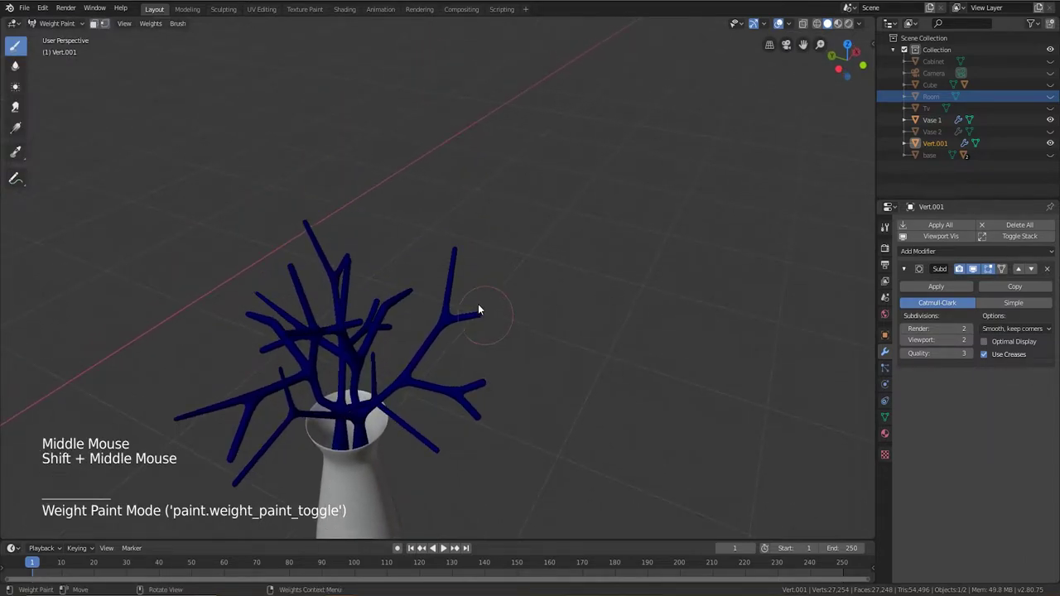
pyautogui.click(454, 263)
pyautogui.click(453, 267)
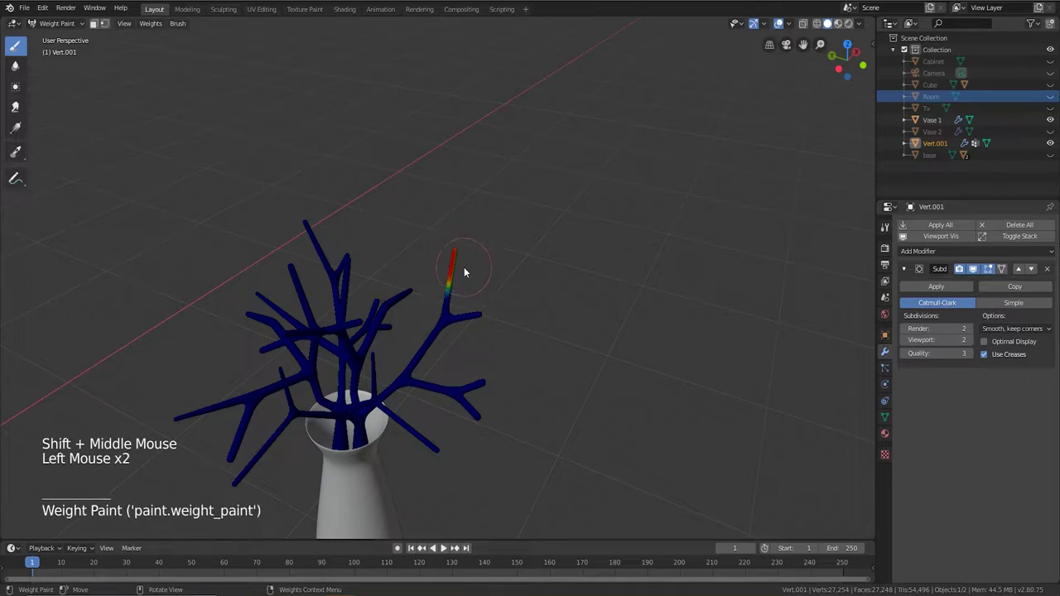
pyautogui.keyDown('alt'); pyautogui.moveTo(453, 259); pyautogui.dragTo(451, 299); pyautogui.keyUp('alt')
pyautogui.moveTo(313, 281)
pyautogui.mouseDown(button='middle')
pyautogui.moveTo(362, 303)
pyautogui.moveTo(327, 291)
pyautogui.mouseUp(button='middle')
pyautogui.keyDown('alt'); pyautogui.moveTo(236, 229); pyautogui.dragTo(283, 325); pyautogui.keyUp('alt')
pyautogui.moveTo(283, 325); pyautogui.dragTo(320, 322, button='middle')
pyautogui.hotkey('ctrl', 'z')
pyautogui.hotkey('ctrl', 'z')
pyautogui.hotkey('ctrl', 'z')
pyautogui.hotkey('ctrl', 'z')
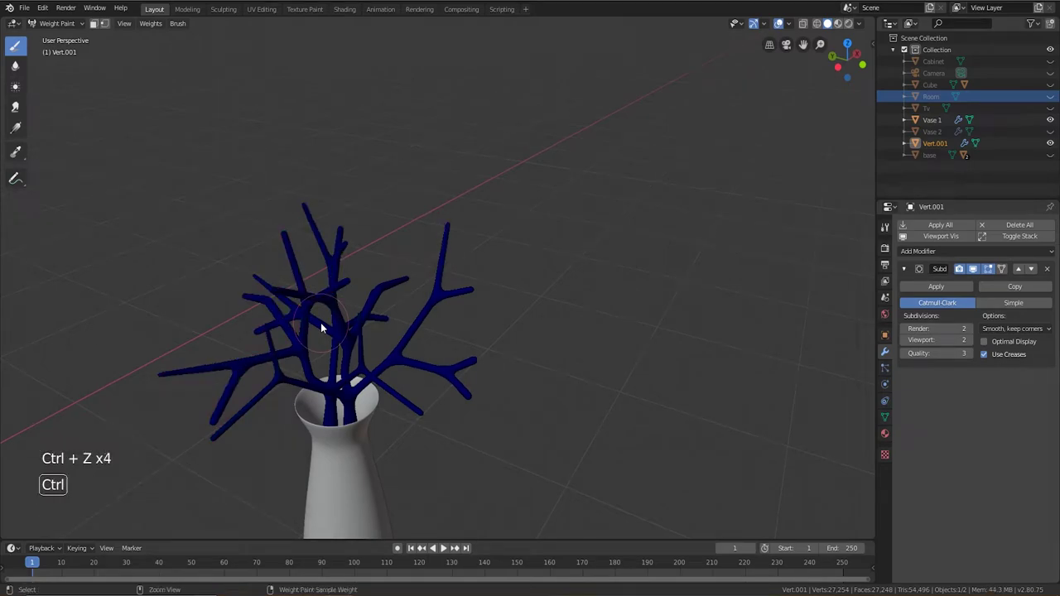
# - Paint weight strokes on a branch tip and the small left side branch
pyautogui.moveTo(447, 230); pyautogui.dragTo(442, 263)
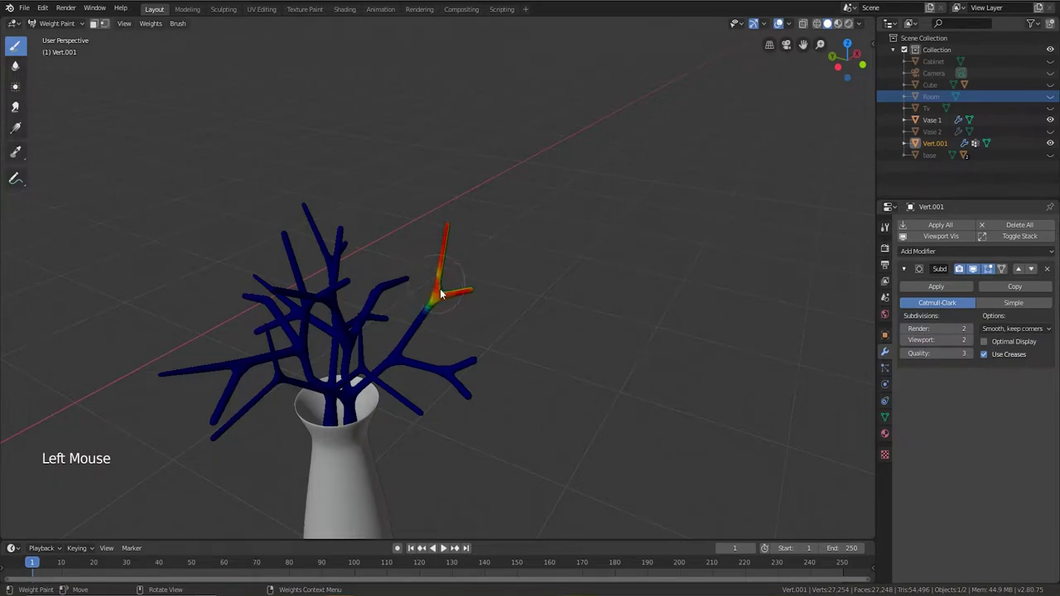
pyautogui.moveTo(561, 329); pyautogui.dragTo(287, 226, button='middle')
pyautogui.moveTo(390, 230); pyautogui.dragTo(329, 235, button='middle')
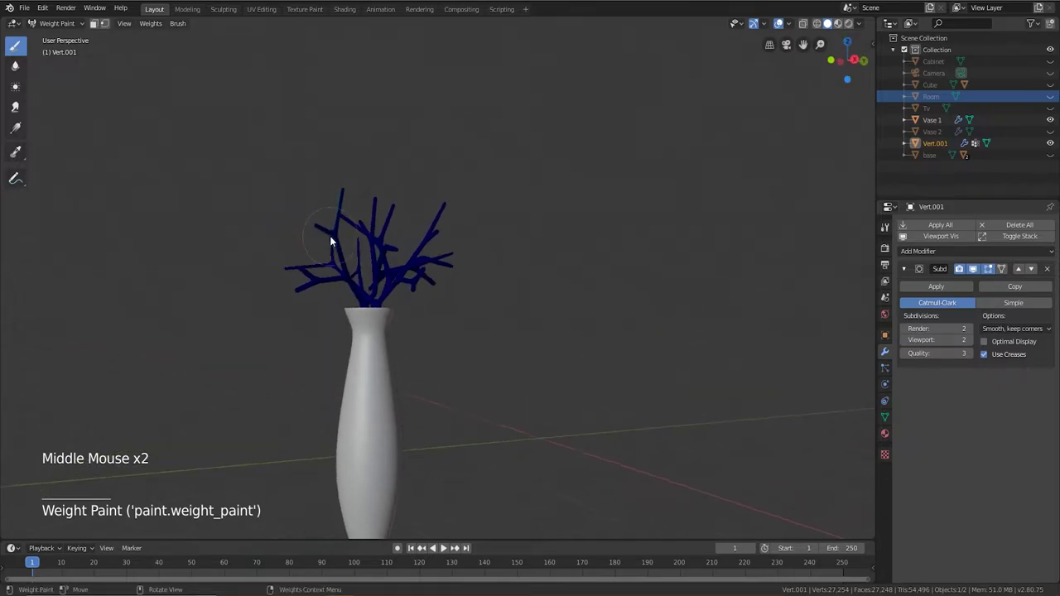
pyautogui.scroll(2, 307, 185)
pyautogui.click(290, 207)
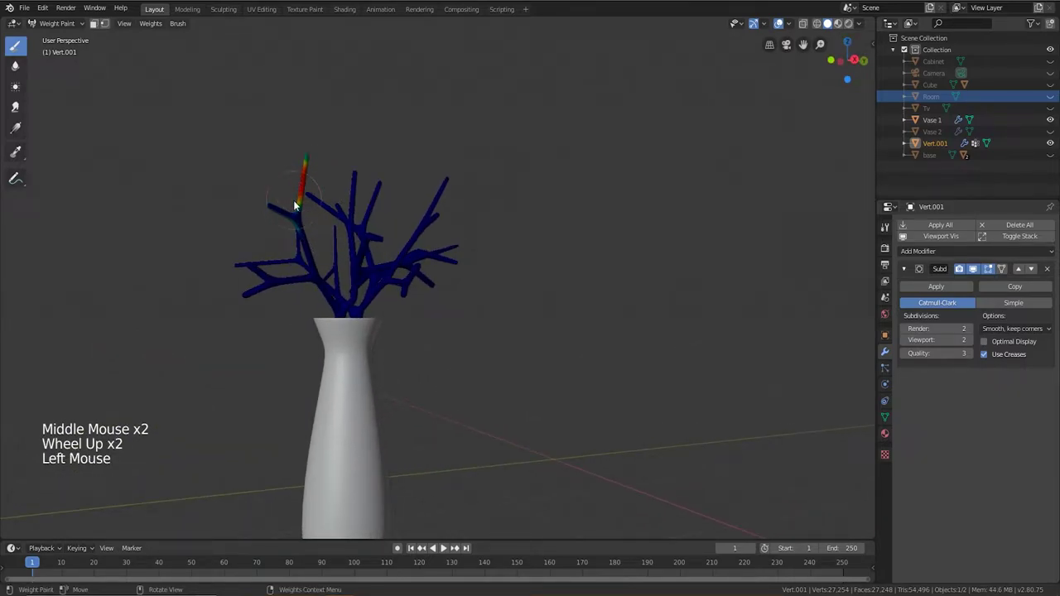
pyautogui.moveTo(293, 201); pyautogui.dragTo(281, 221)
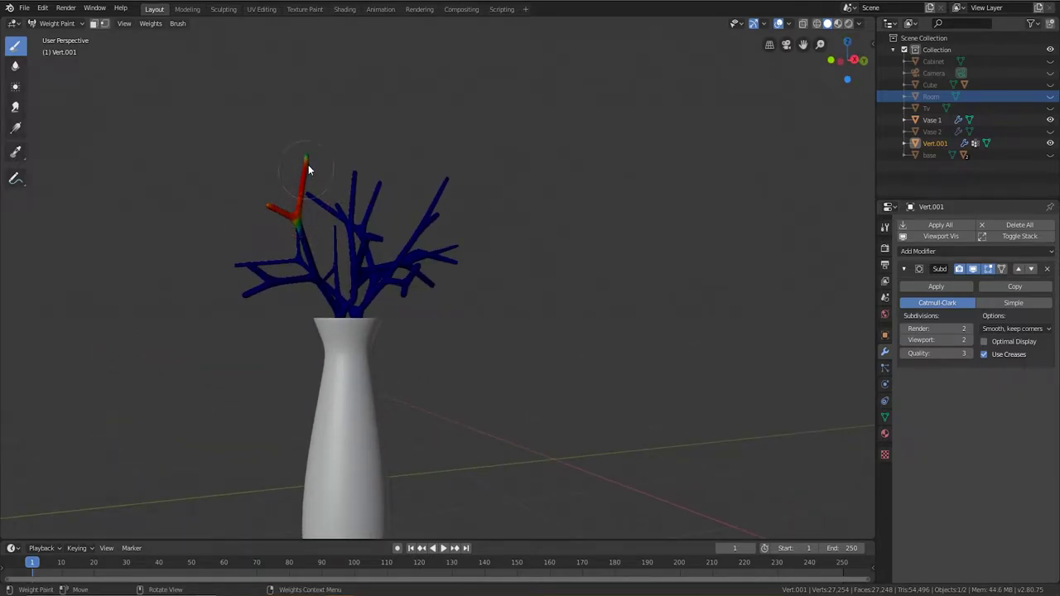
pyautogui.moveTo(278, 206); pyautogui.dragTo(312, 160)
pyautogui.moveTo(290, 284)
pyautogui.mouseDown(button='middle')
pyautogui.moveTo(418, 311)
pyautogui.moveTo(429, 329)
pyautogui.mouseUp(button='middle')
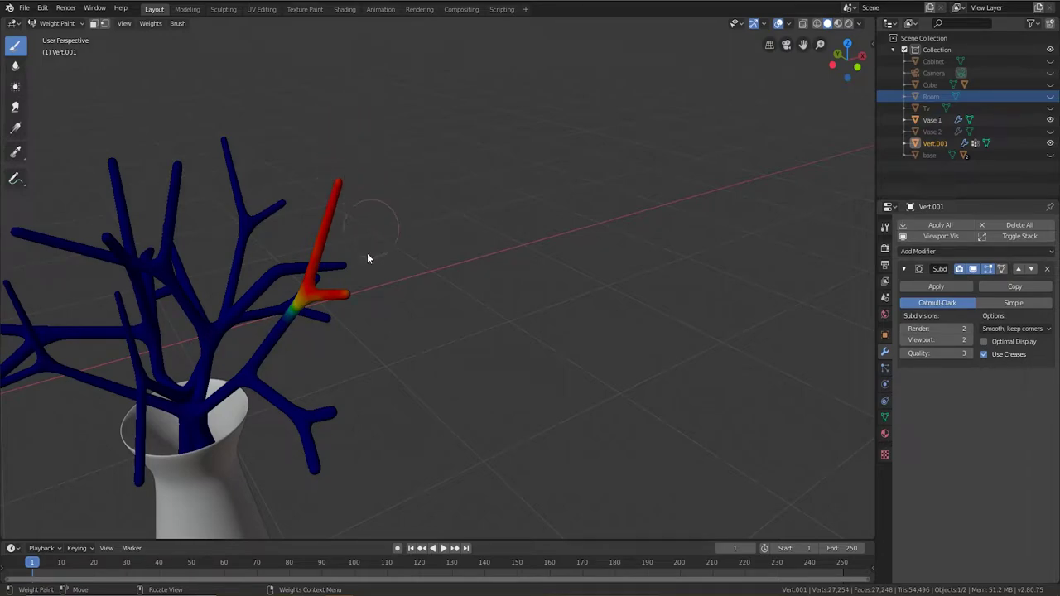
# - Paint the upper-left tip and upper branch red, then undo those strokes
pyautogui.moveTo(223, 147)
pyautogui.mouseDown()
pyautogui.moveTo(238, 212)
pyautogui.moveTo(264, 214)
pyautogui.mouseUp()
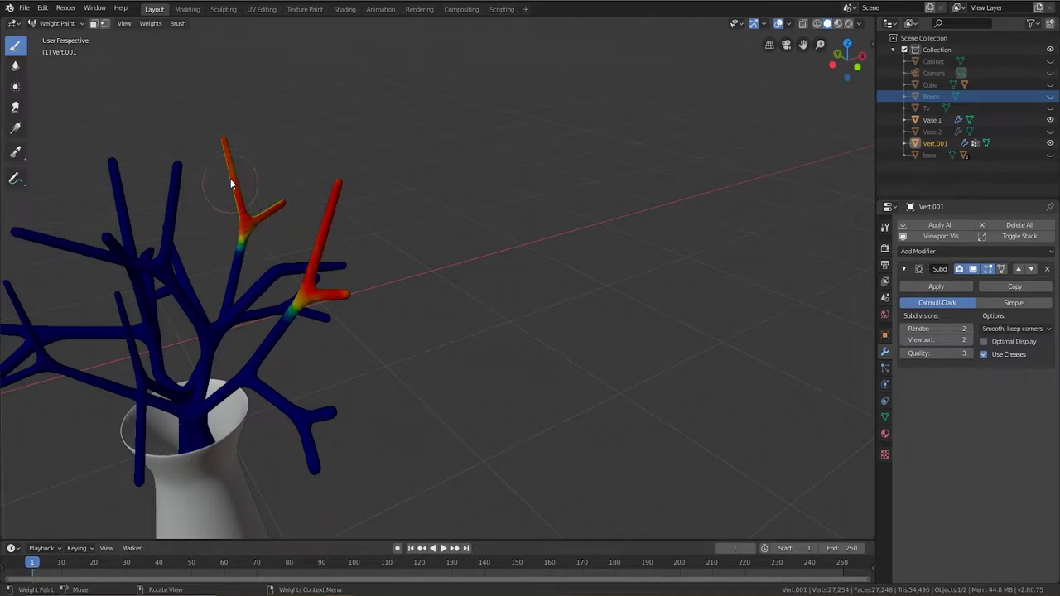
pyautogui.moveTo(414, 239)
pyautogui.mouseDown(button='middle')
pyautogui.moveTo(327, 268)
pyautogui.moveTo(206, 204)
pyautogui.moveTo(518, 228)
pyautogui.moveTo(414, 240)
pyautogui.mouseUp(button='middle')
pyautogui.scroll(2, 509, 229)
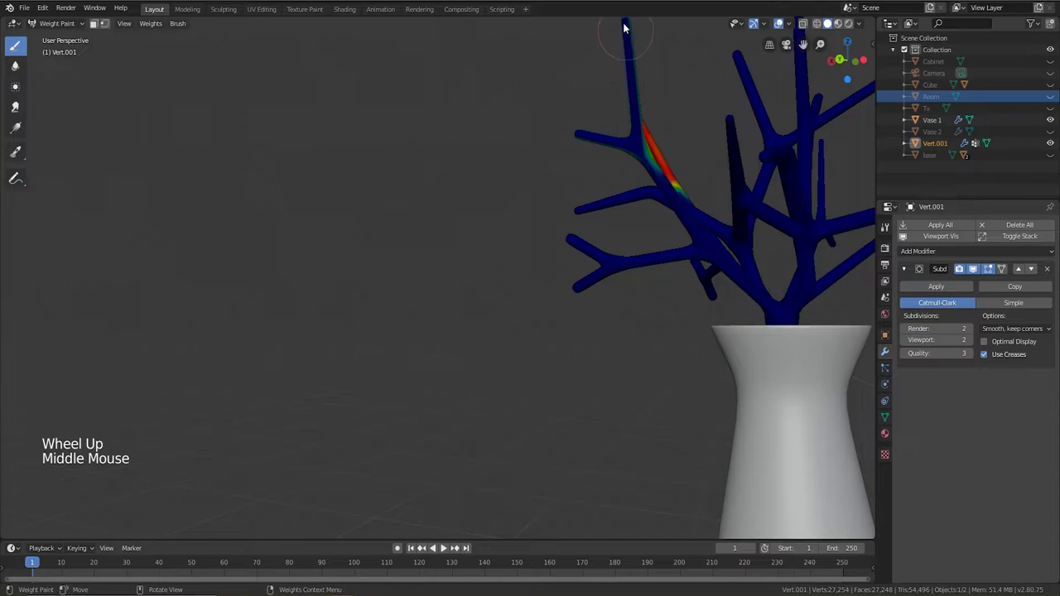
pyautogui.moveTo(625, 29); pyautogui.dragTo(628, 135)
pyautogui.moveTo(445, 172)
pyautogui.mouseDown(button='middle')
pyautogui.moveTo(605, 193)
pyautogui.moveTo(453, 273)
pyautogui.mouseUp(button='middle')
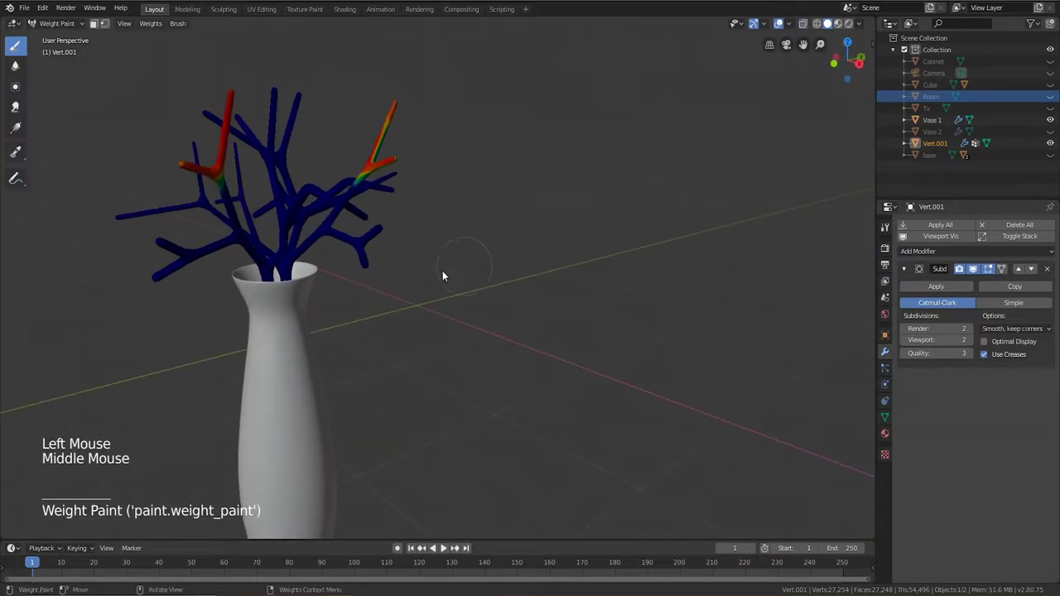
pyautogui.hotkey('ctrl', 'z')
pyautogui.hotkey('ctrl', 'z')
pyautogui.hotkey('ctrl', 'z')
pyautogui.hotkey('ctrl', 'z')
pyautogui.moveTo(280, 261); pyautogui.dragTo(423, 264, button='middle')
pyautogui.scroll(-2, 422, 283)
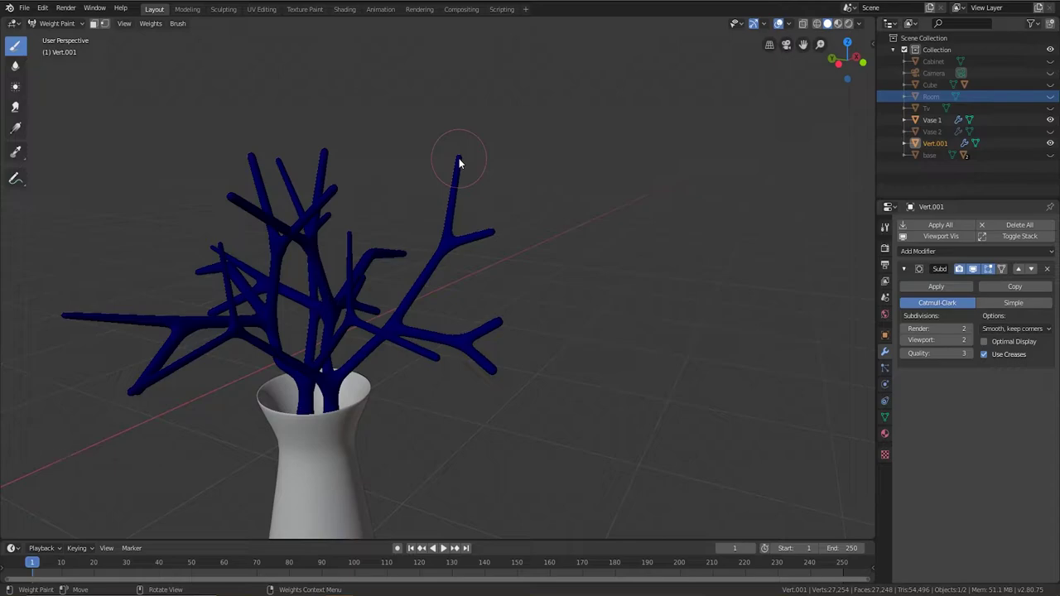
# - Drag weight gradients along the right and left branches, fading from red tips to zero near the vase
pyautogui.moveTo(457, 161)
pyautogui.keyDown('alt'); pyautogui.mouseDown()
pyautogui.moveTo(424, 313)
pyautogui.moveTo(379, 295)
pyautogui.moveTo(430, 303)
pyautogui.mouseUp(); pyautogui.keyUp('alt')
pyautogui.moveTo(452, 310)
pyautogui.mouseDown(button='middle')
pyautogui.moveTo(506, 326)
pyautogui.moveTo(580, 315)
pyautogui.moveTo(390, 320)
pyautogui.moveTo(426, 300)
pyautogui.moveTo(389, 298)
pyautogui.mouseUp(button='middle')
pyautogui.keyDown('alt'); pyautogui.moveTo(178, 227); pyautogui.dragTo(265, 293); pyautogui.keyUp('alt')
pyautogui.keyDown('alt'); pyautogui.moveTo(265, 293); pyautogui.dragTo(303, 269, button='middle'); pyautogui.keyUp('alt')
pyautogui.keyDown('alt'); pyautogui.moveTo(311, 260); pyautogui.dragTo(417, 298); pyautogui.keyUp('alt')
pyautogui.moveTo(417, 298)
pyautogui.mouseDown(button='middle')
pyautogui.moveTo(535, 314)
pyautogui.moveTo(452, 296)
pyautogui.mouseUp(button='middle')
pyautogui.keyDown('alt'); pyautogui.moveTo(453, 274); pyautogui.dragTo(541, 294); pyautogui.keyUp('alt')
pyautogui.moveTo(541, 294); pyautogui.dragTo(650, 294, button='middle')
pyautogui.keyDown('alt'); pyautogui.moveTo(286, 226); pyautogui.dragTo(399, 223); pyautogui.keyUp('alt')
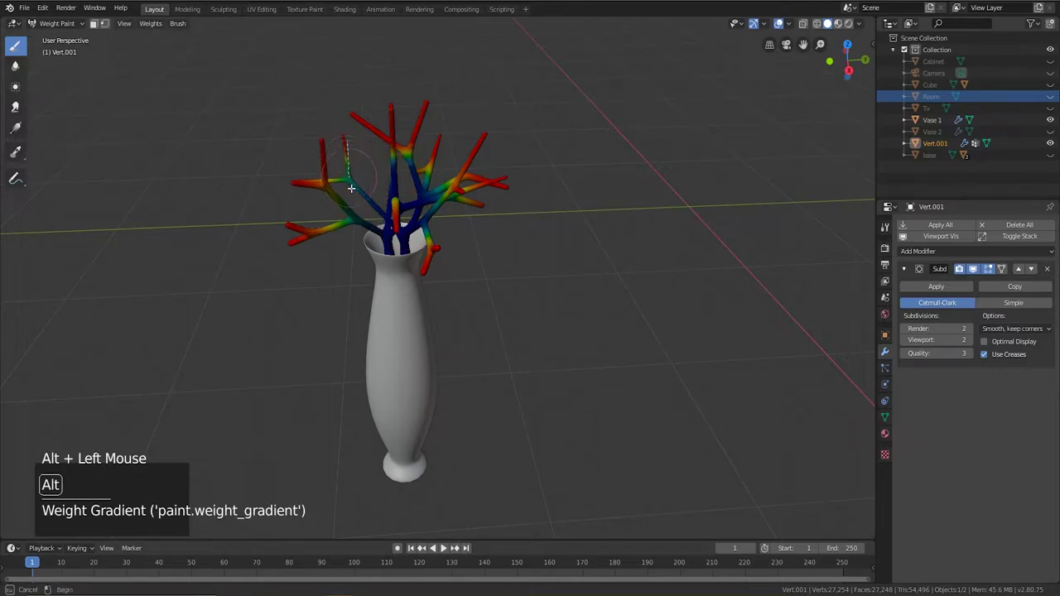
pyautogui.moveTo(341, 193); pyautogui.dragTo(339, 230, button='middle')
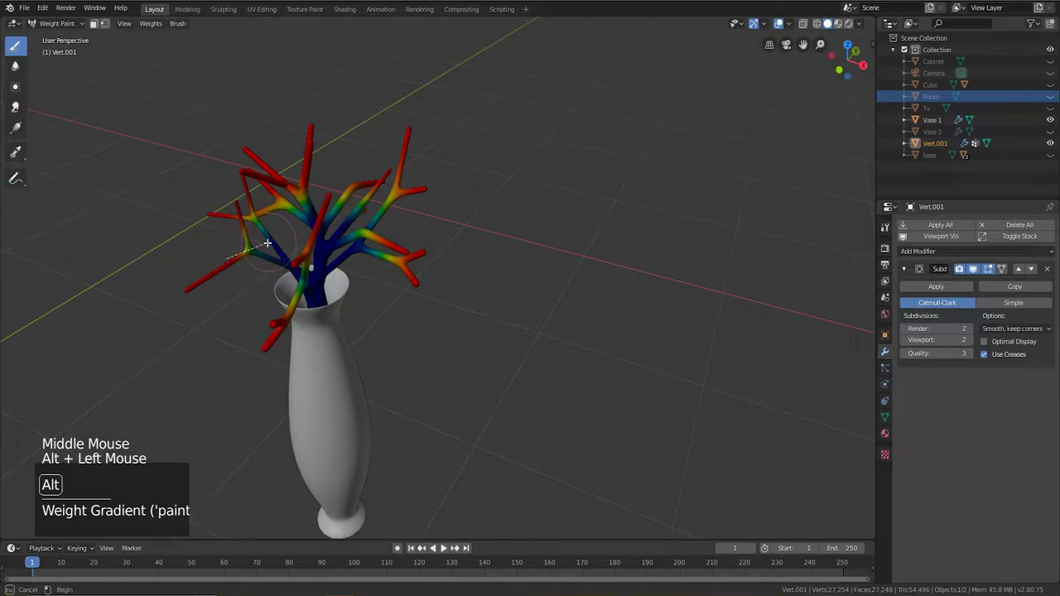
pyautogui.moveTo(340, 342); pyautogui.dragTo(719, 391, button='middle')
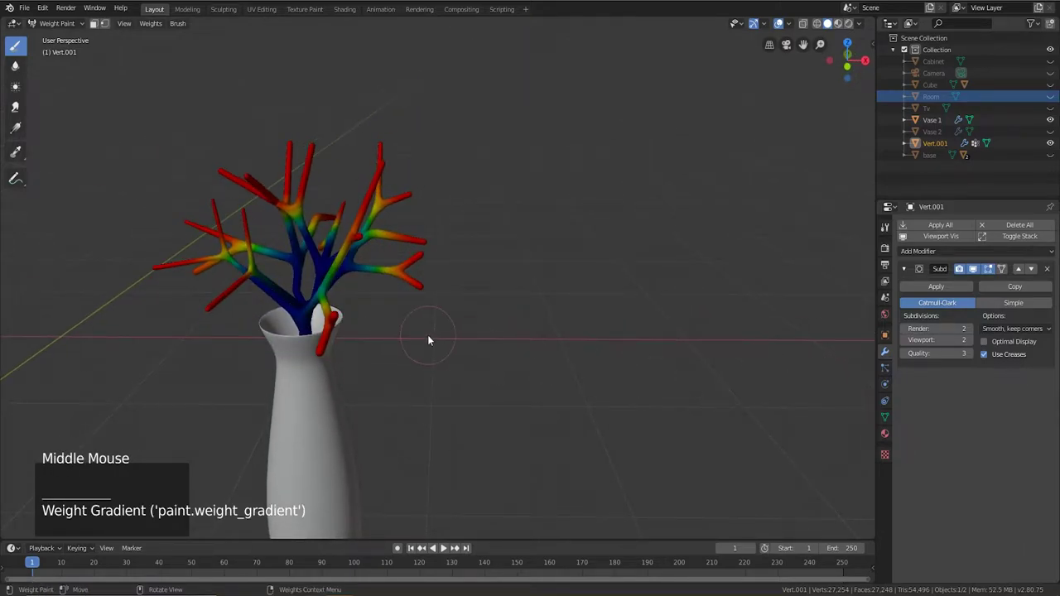
# - Rename the vertex group 'Group' to 'Weight' in the Object Data properties
pyautogui.click(886, 419)
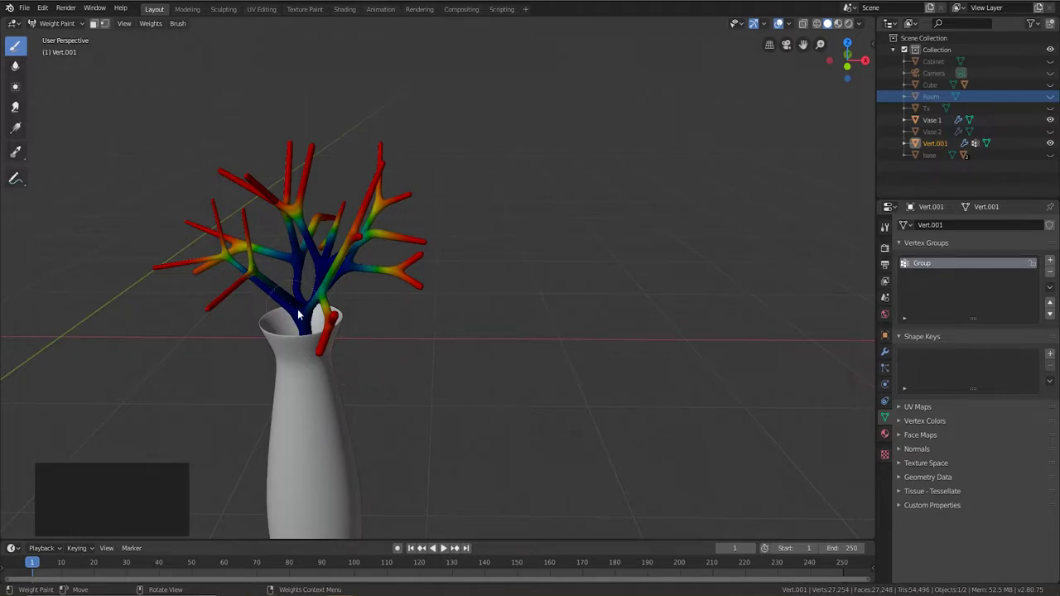
pyautogui.tripleClick(939, 263)
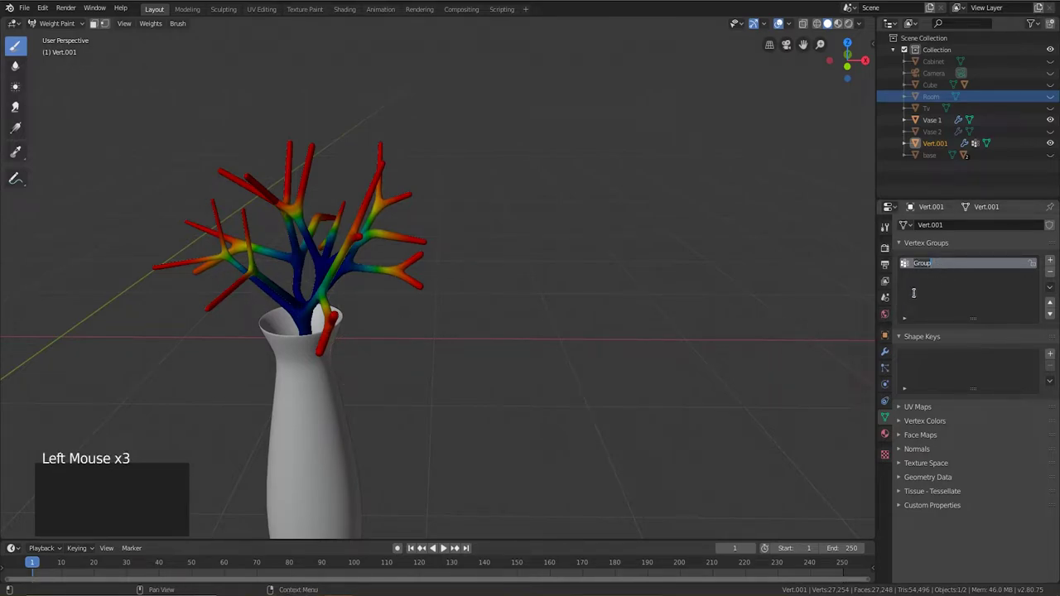
pyautogui.press('shift')
pyautogui.write('Weight')
pyautogui.press('Return')
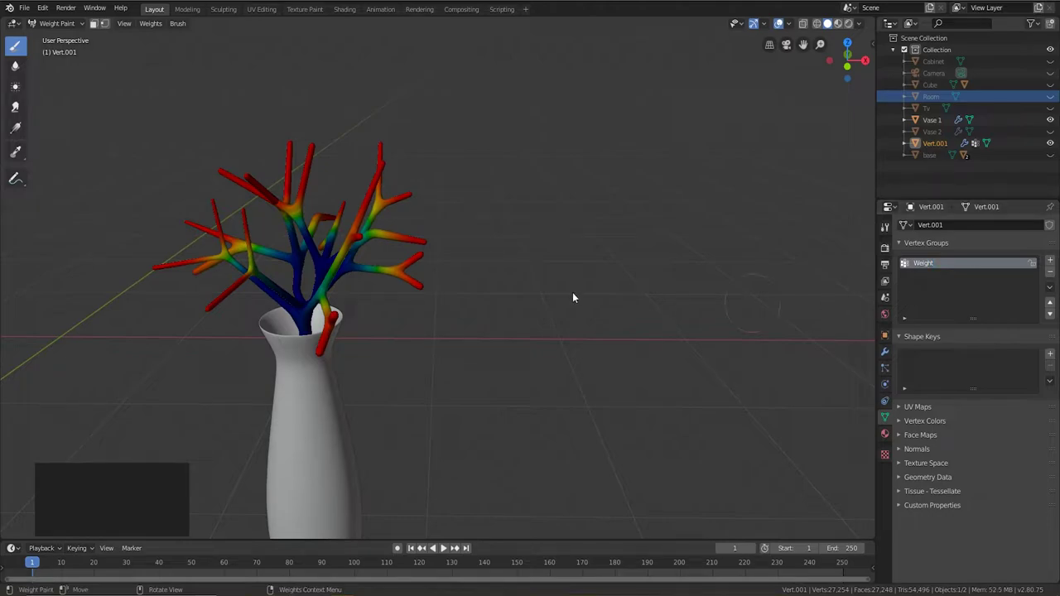
pyautogui.click(62, 23)
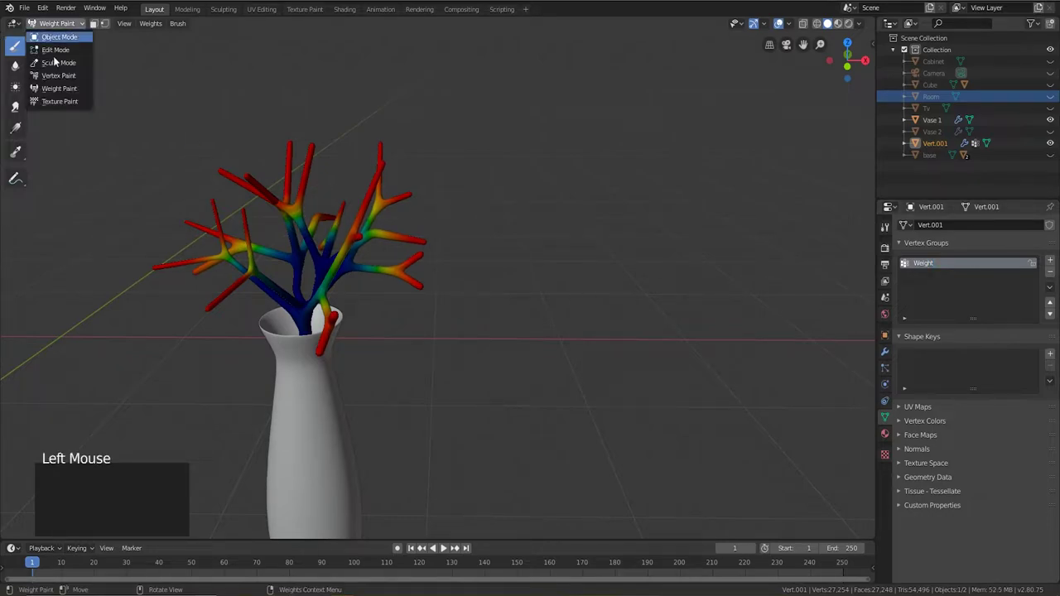
# - Return to Object Mode and rename Vert.001 to 'Branches'
pyautogui.click(59, 38)
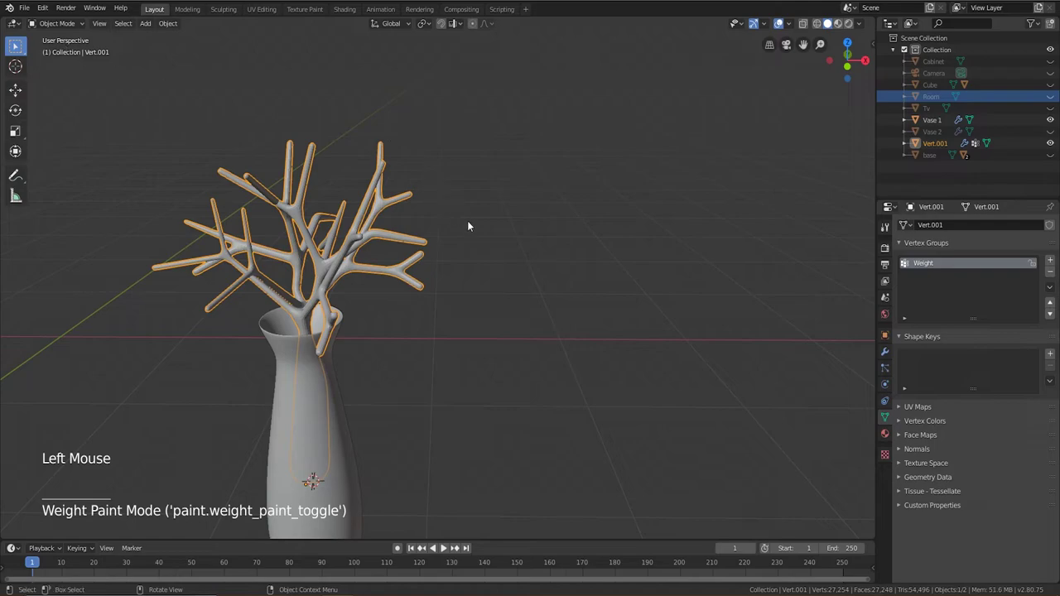
pyautogui.moveTo(466, 372); pyautogui.dragTo(393, 359, button='middle')
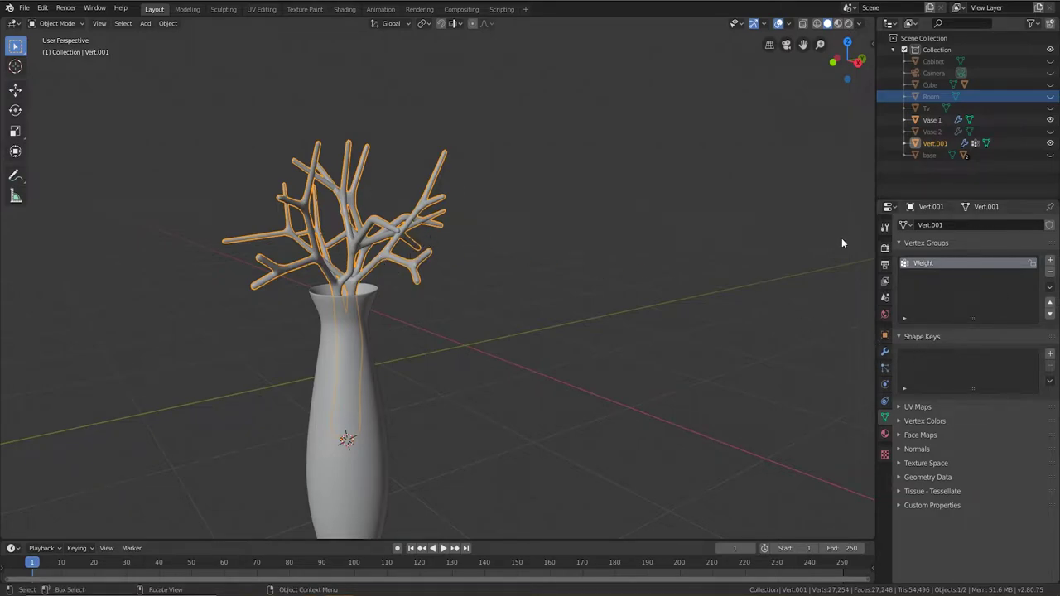
pyautogui.doubleClick(883, 337)
pyautogui.click(954, 225)
pyautogui.write('B')
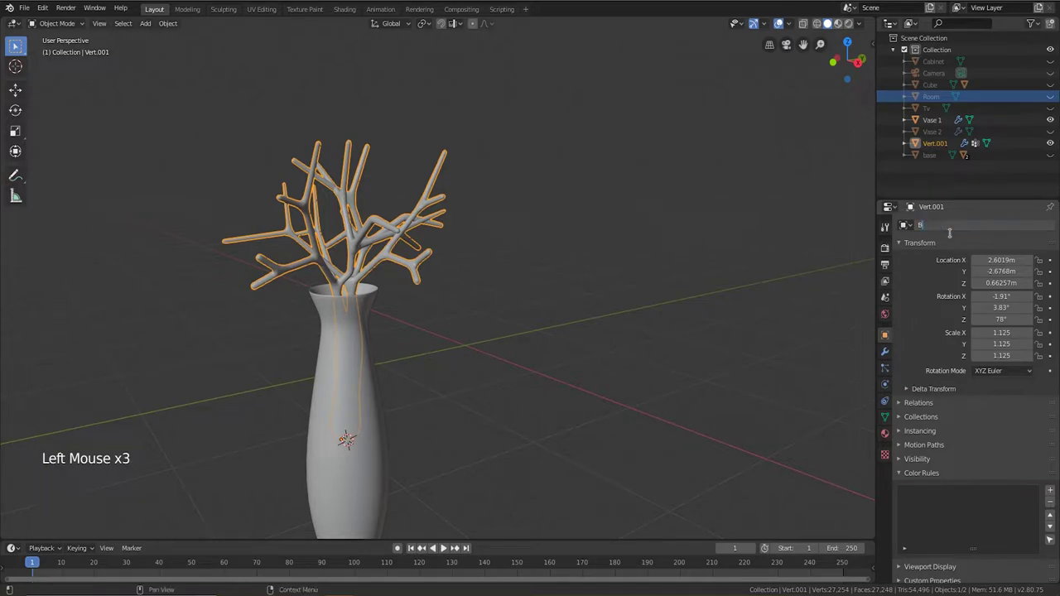
pyautogui.write('ranches')
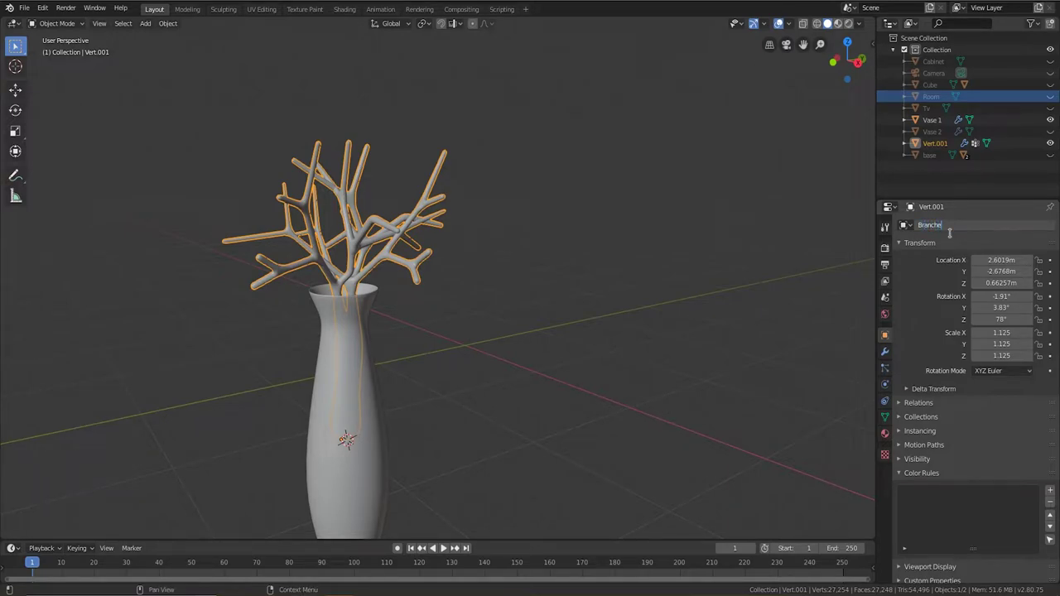
pyautogui.press('Return')
# - Save the file and reset the 3D cursor to the world origin
pyautogui.hotkey('ctrl', 's')
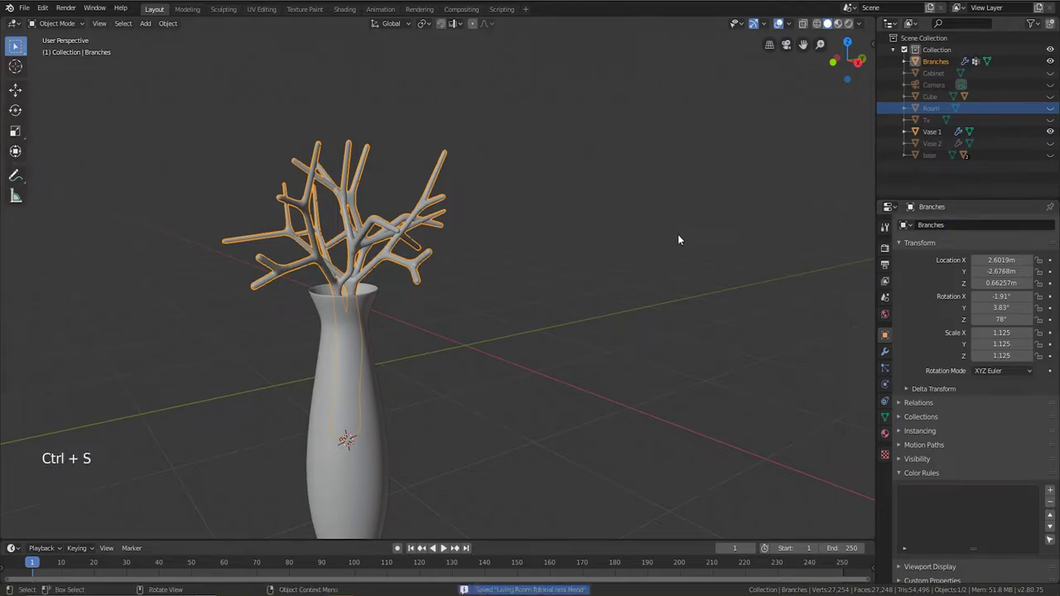
pyautogui.scroll(-3, 551, 297)
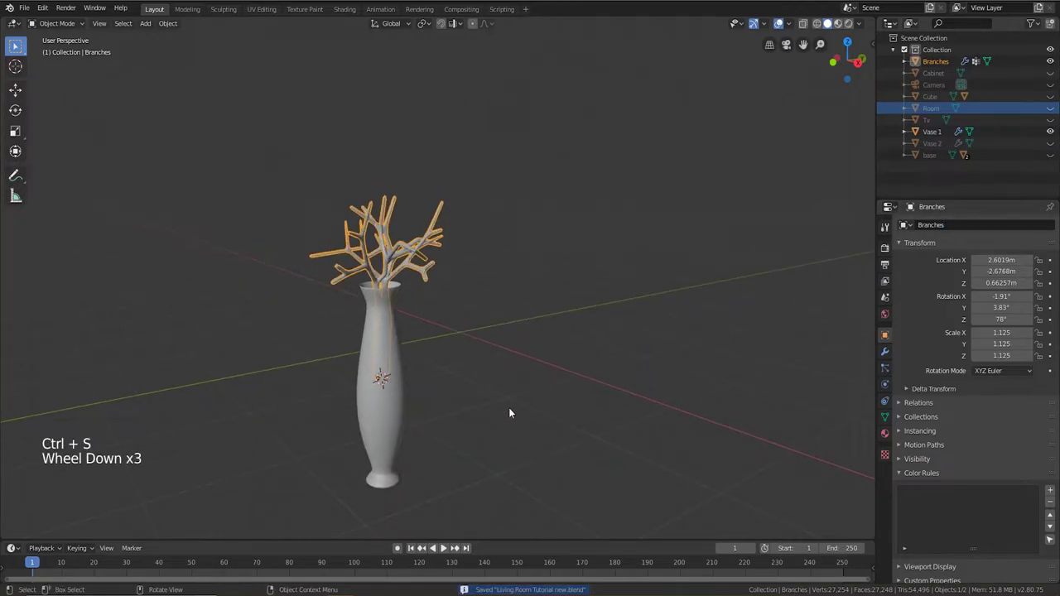
pyautogui.keyDown('shift'); pyautogui.moveTo(510, 412); pyautogui.dragTo(379, 361, button='middle'); pyautogui.keyUp('shift')
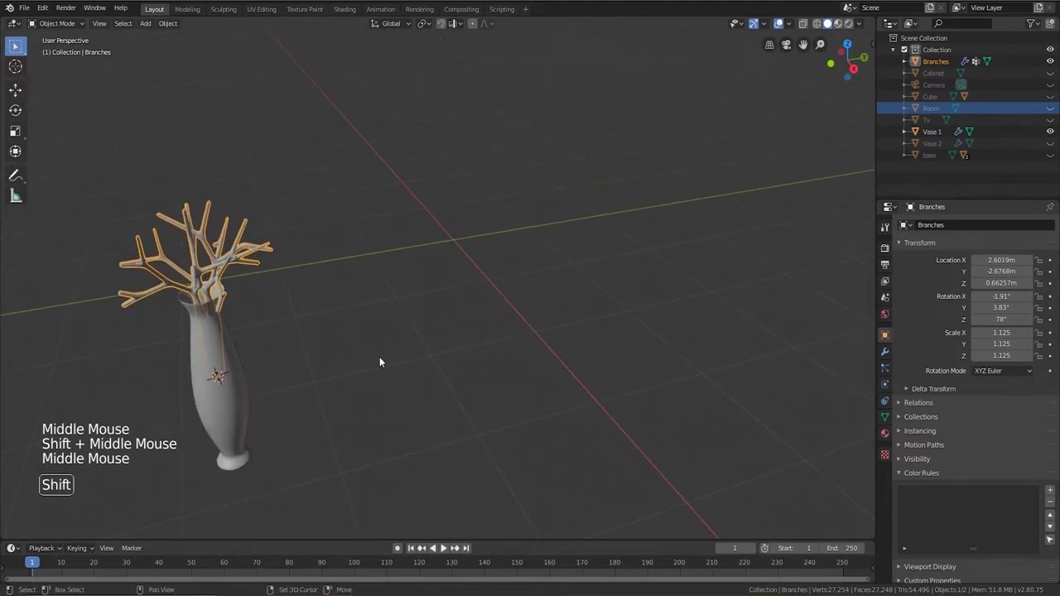
pyautogui.hotkey('shift', 'c')
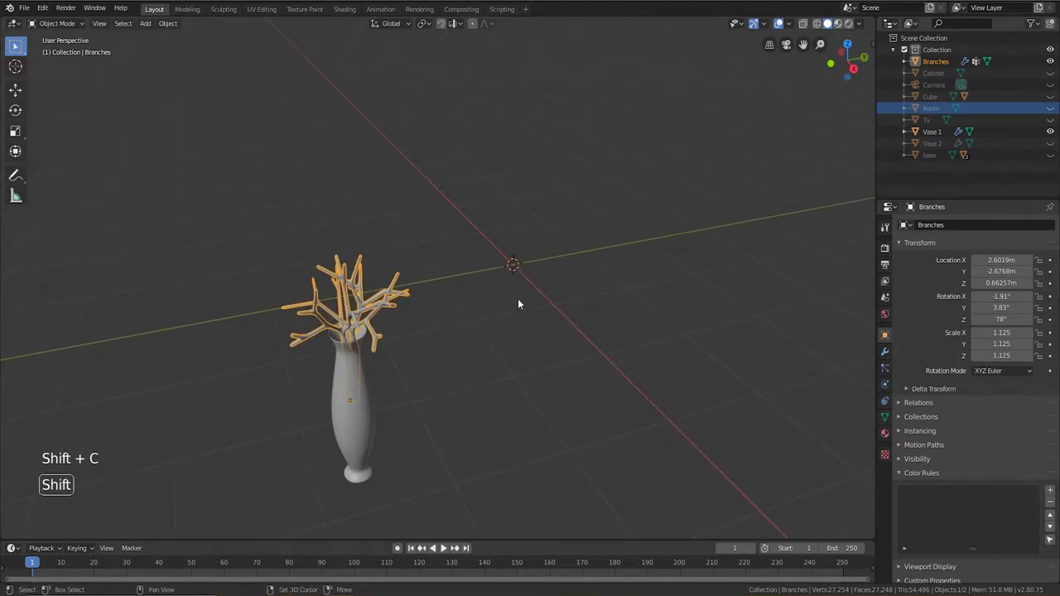
# - Add a 2 m plane at the world origin and frame it in top orthographic view
pyautogui.keyDown('shift'); pyautogui.moveTo(518, 300); pyautogui.dragTo(457, 338, button='middle'); pyautogui.keyUp('shift')
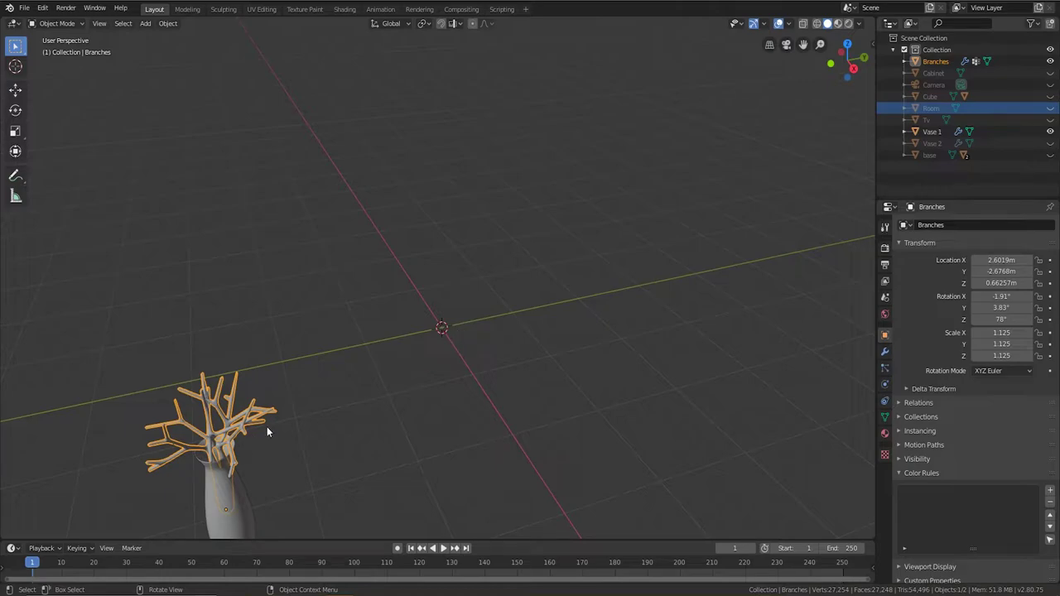
pyautogui.scroll(2, 215, 435)
pyautogui.keyDown('shift'); pyautogui.moveTo(268, 458); pyautogui.dragTo(409, 404, button='middle'); pyautogui.keyUp('shift')
pyautogui.hotkey('shift', 'a')
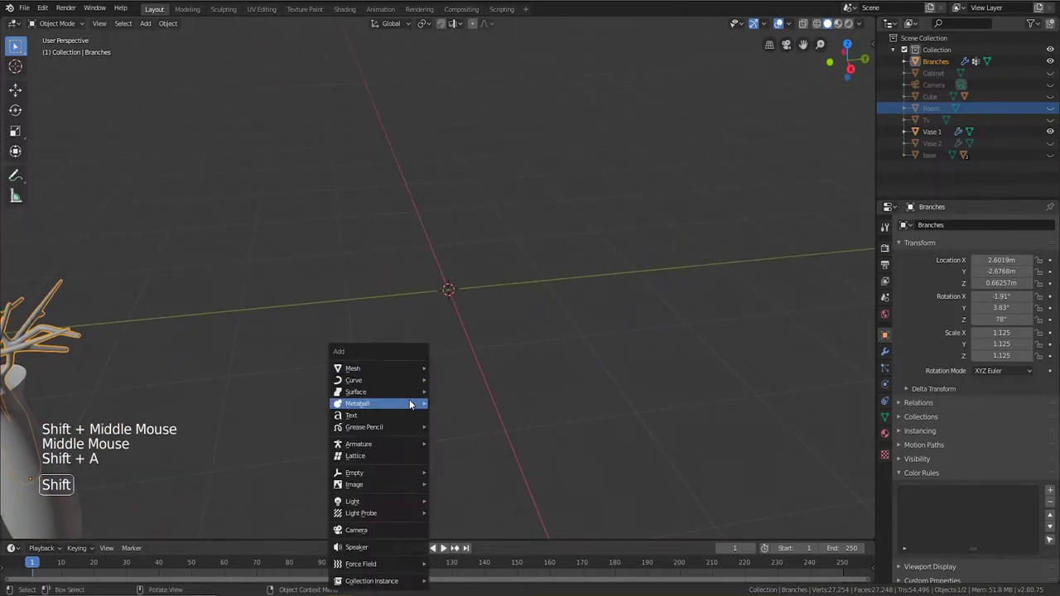
pyautogui.moveTo(402, 368)
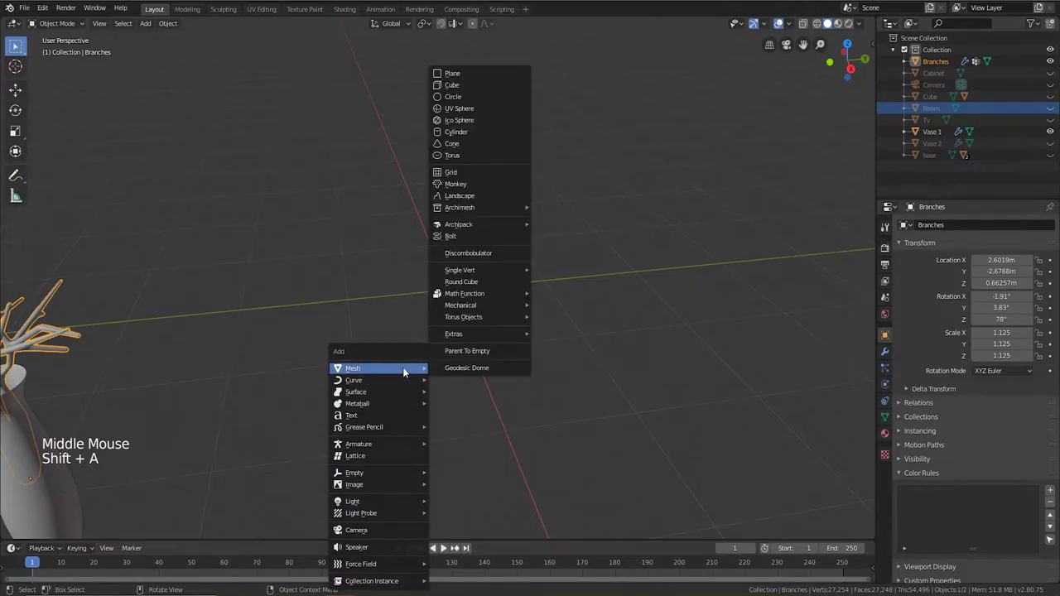
pyautogui.click(465, 74)
pyautogui.moveTo(471, 304); pyautogui.dragTo(465, 354, button='middle')
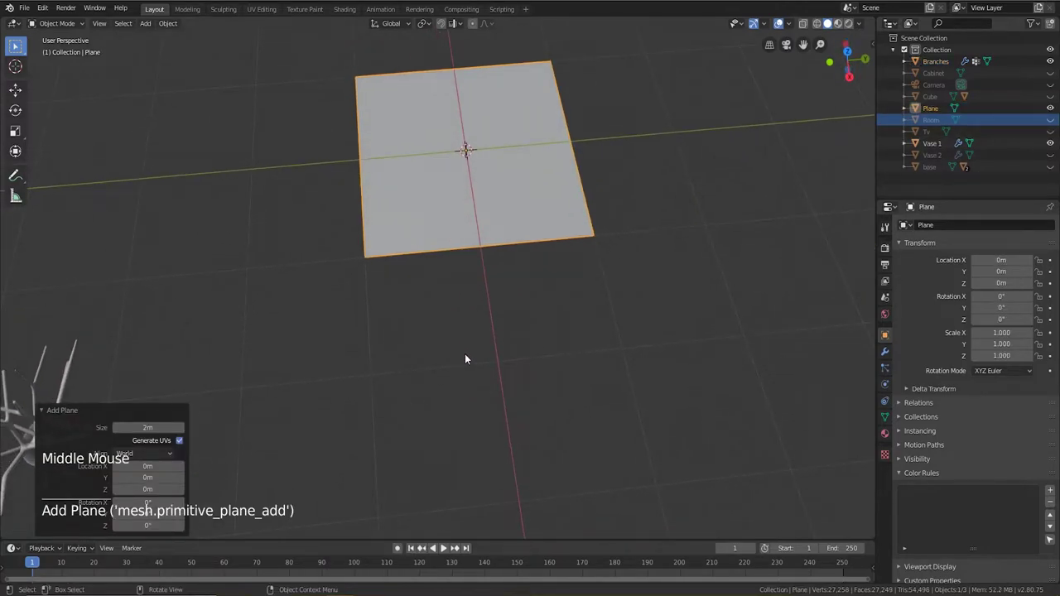
pyautogui.press('KP_7')
pyautogui.scroll(-3, 464, 356)
pyautogui.keyDown('shift'); pyautogui.moveTo(377, 328); pyautogui.dragTo(444, 334, button='middle'); pyautogui.keyUp('shift')
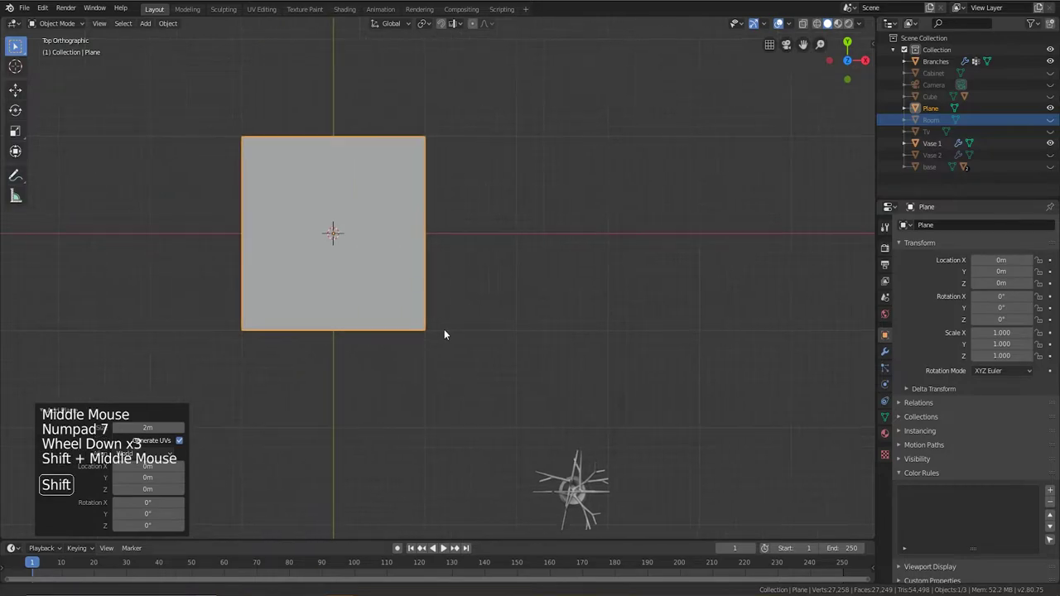
pyautogui.scroll(1, 414, 333)
# - Loop-cut the plane vertically and horizontally through its centre into four quarters
pyautogui.press('Tab')
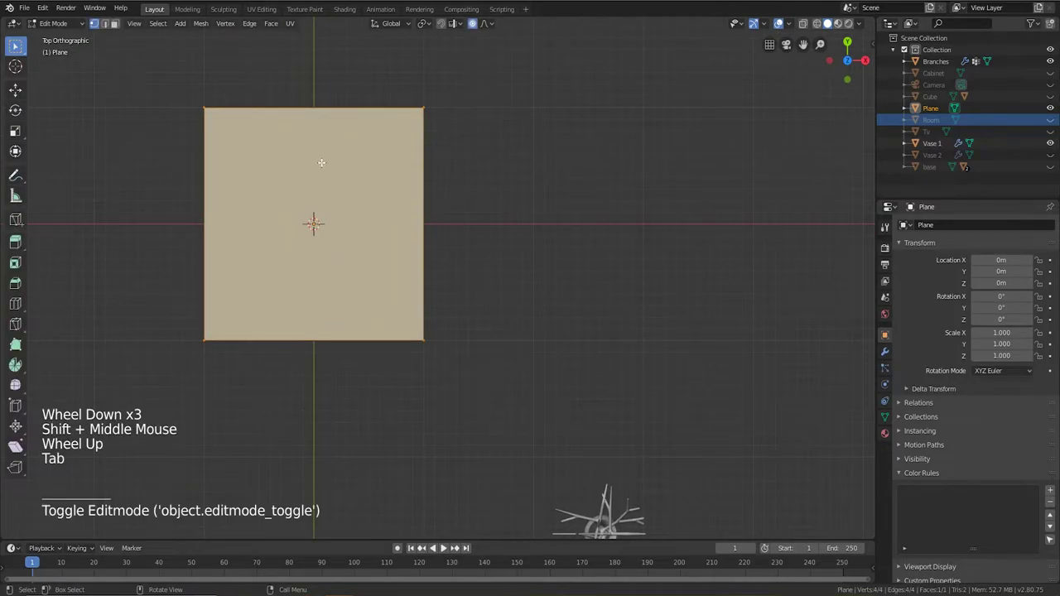
pyautogui.hotkey('ctrl', 'r')
pyautogui.click(322, 108)
pyautogui.rightClick(379, 158)
pyautogui.hotkey('ctrl', 'r')
pyautogui.click(415, 228)
pyautogui.rightClick(414, 278)
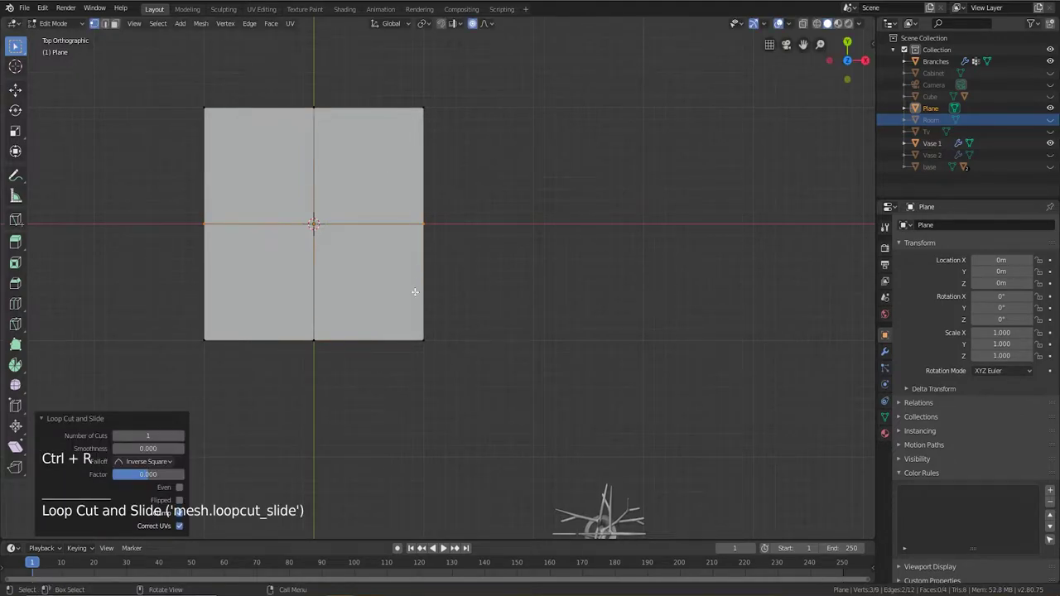
# - Box-select the three left-edge vertices and delete them, leaving the right half
pyautogui.click(422, 110)
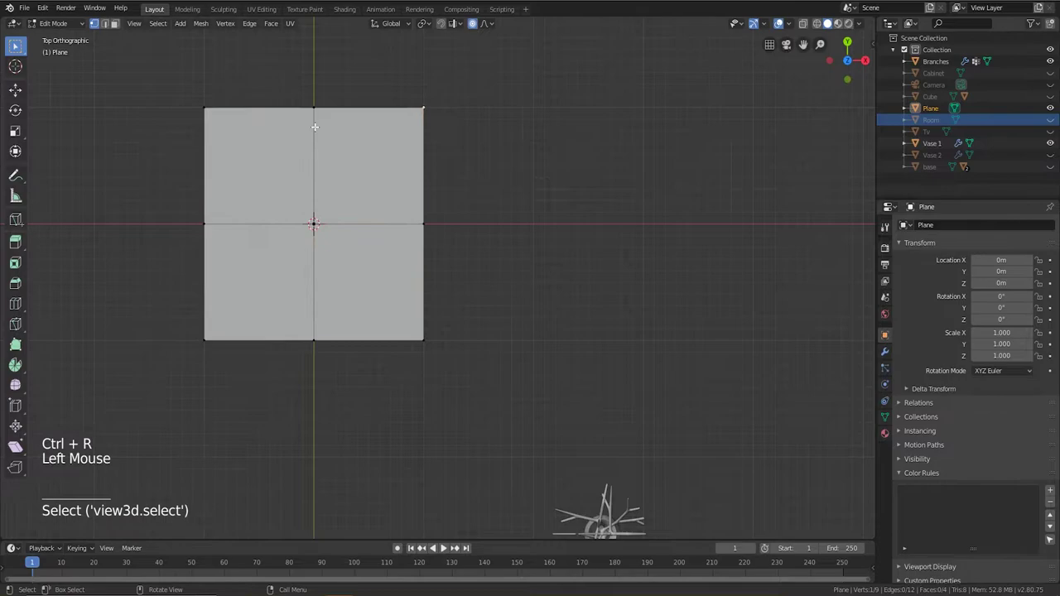
pyautogui.keyDown('shift'); pyautogui.click(207, 109); pyautogui.keyUp('shift')
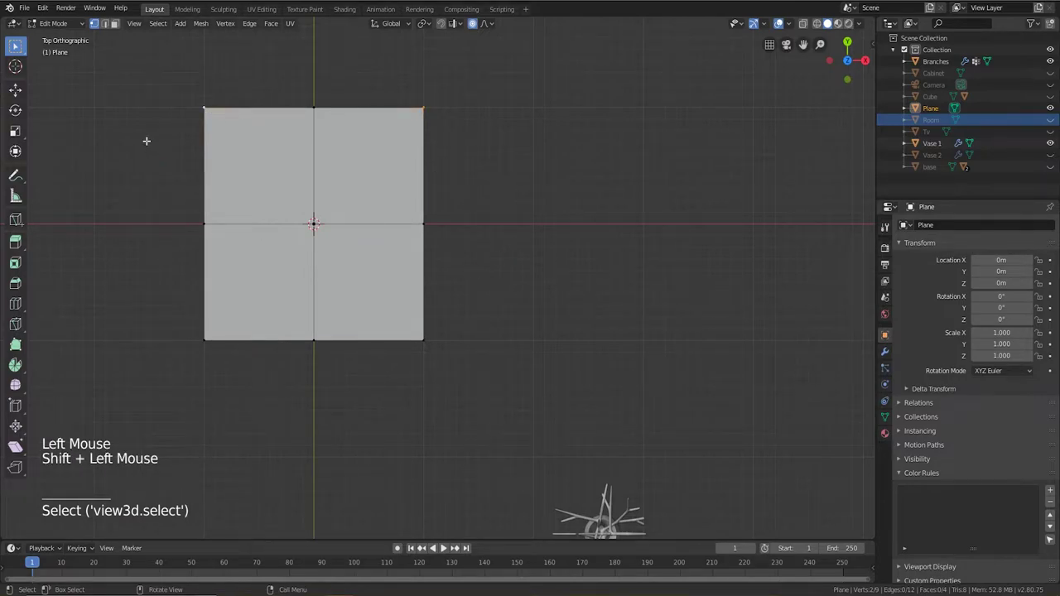
pyautogui.hotkey('alt', 'a')
pyautogui.press('b')
pyautogui.moveTo(154, 63); pyautogui.dragTo(226, 357)
pyautogui.press('Delete')
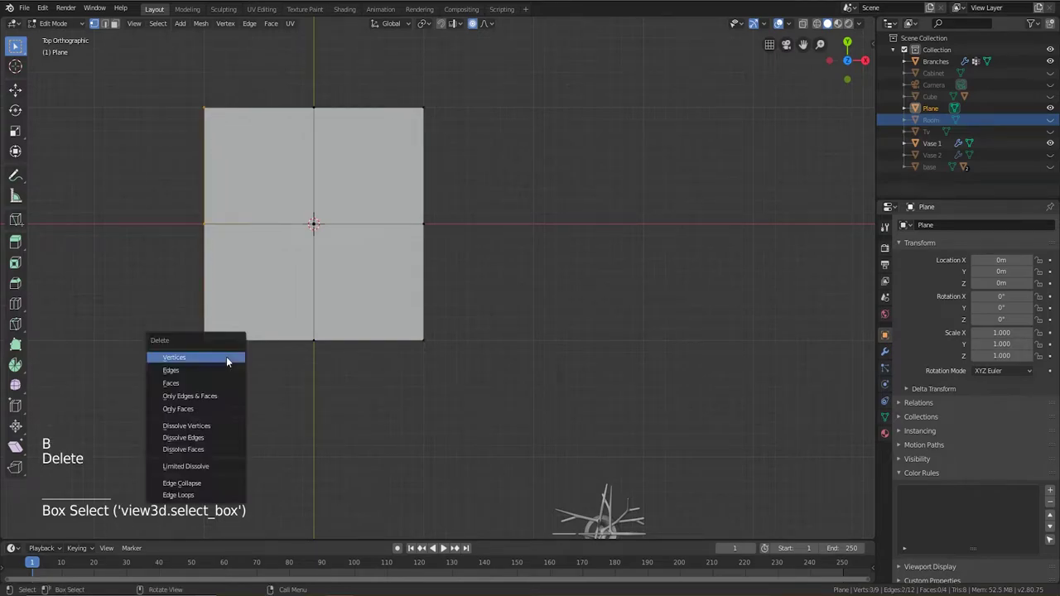
pyautogui.click(226, 355)
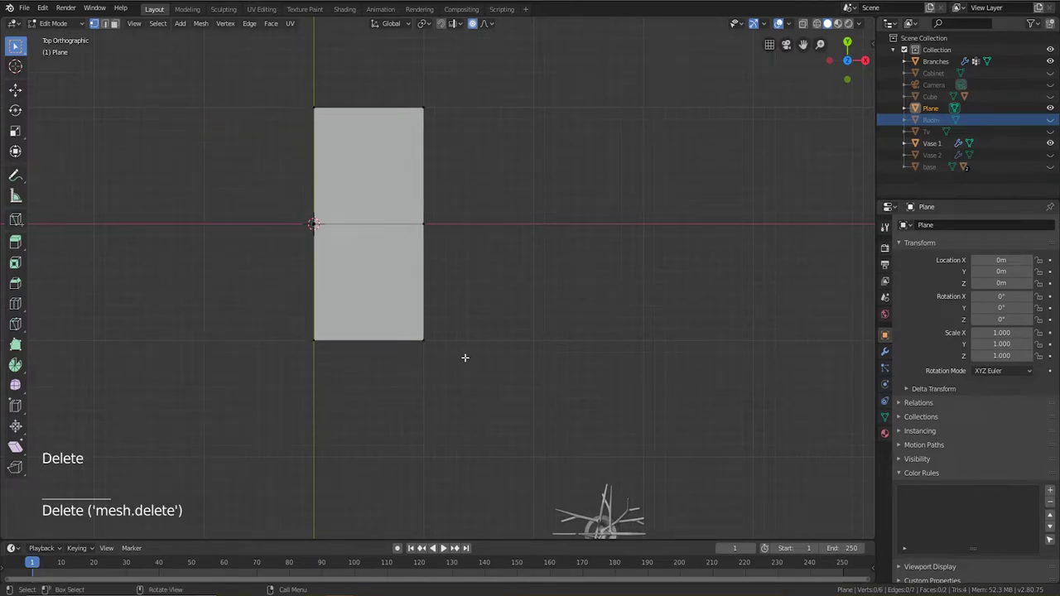
pyautogui.click(885, 352)
# - Add an X-axis Mirror modifier with Clipping and on-cage display enabled
pyautogui.click(946, 224)
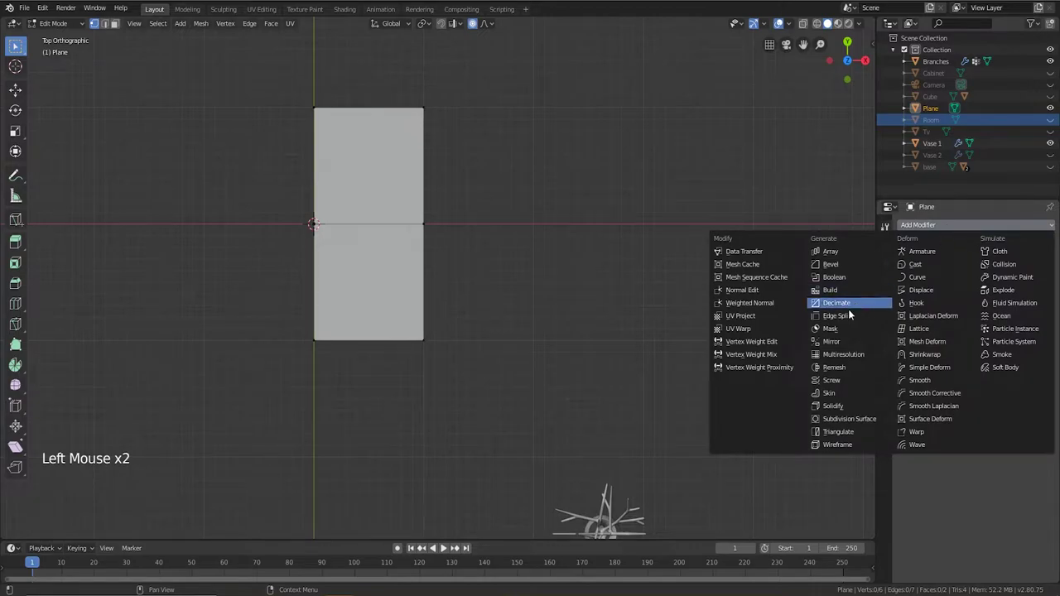
pyautogui.click(843, 341)
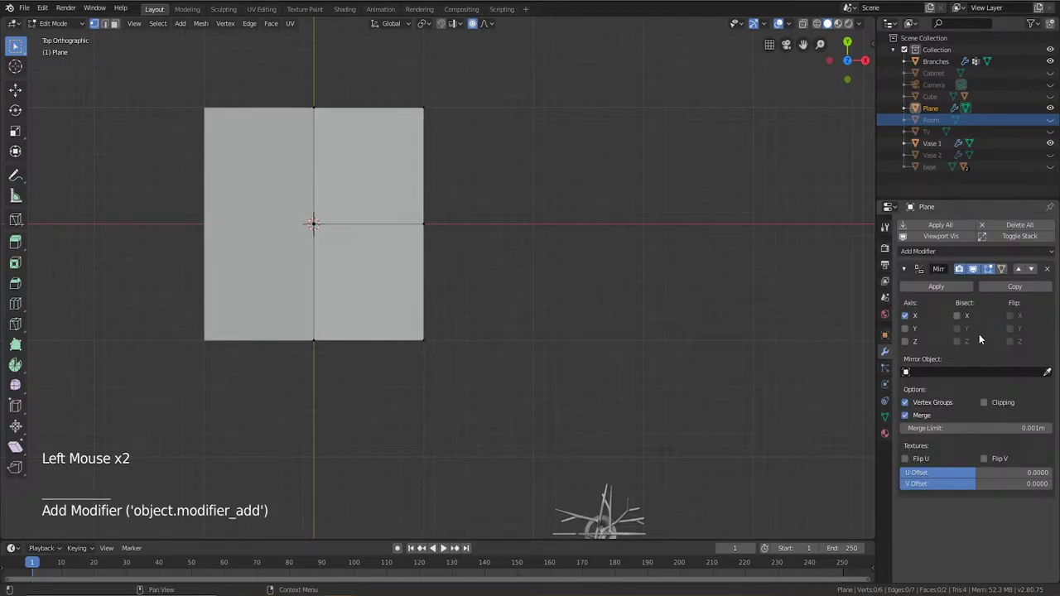
pyautogui.click(983, 403)
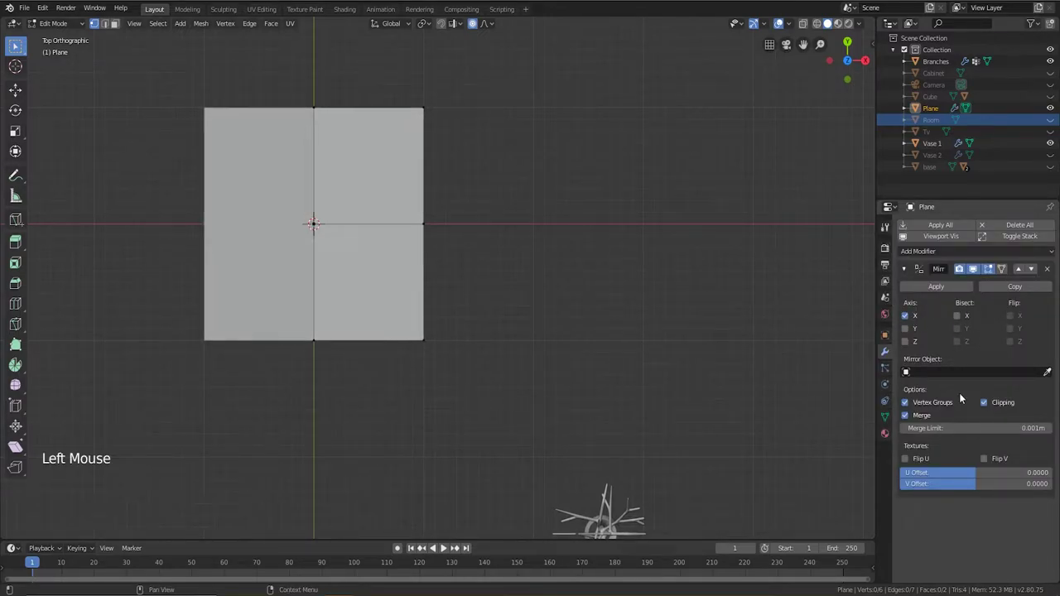
pyautogui.click(1004, 269)
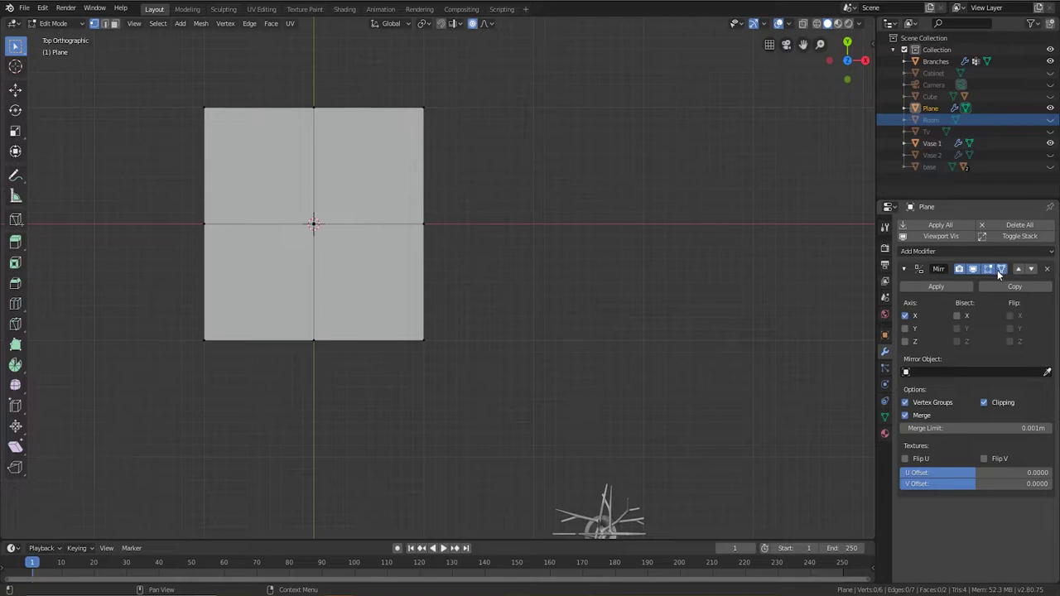
# - Move the top corner vertex toward the centre to form a pointed top
pyautogui.click(421, 106)
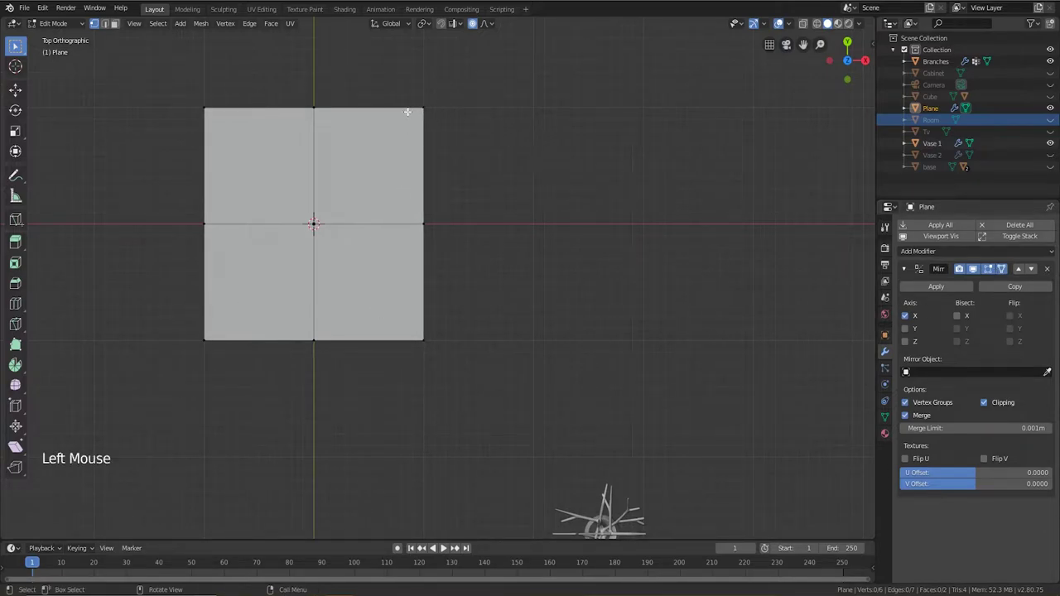
pyautogui.click(205, 108)
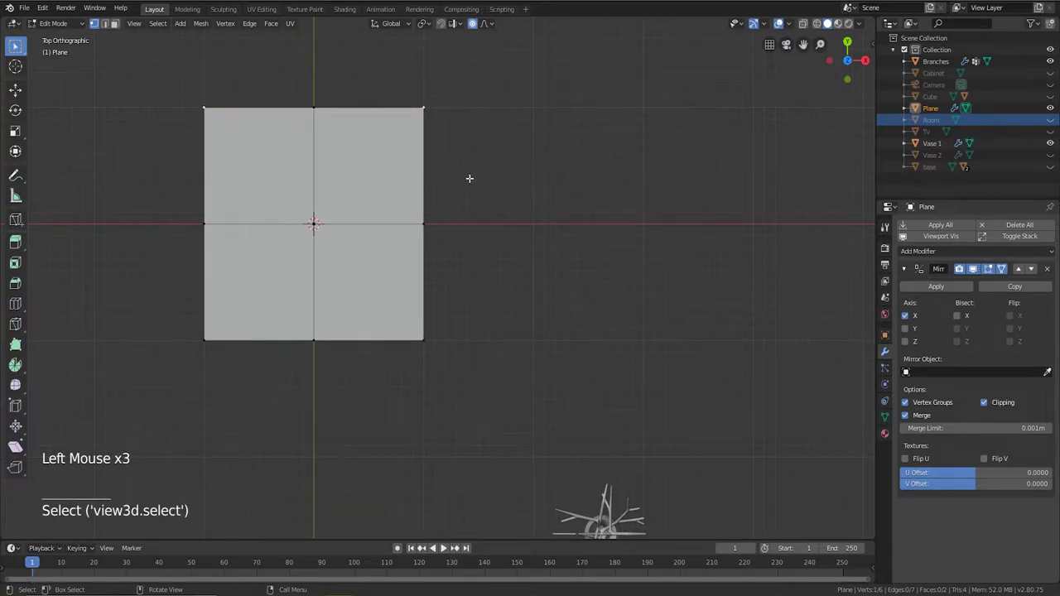
pyautogui.press('g')
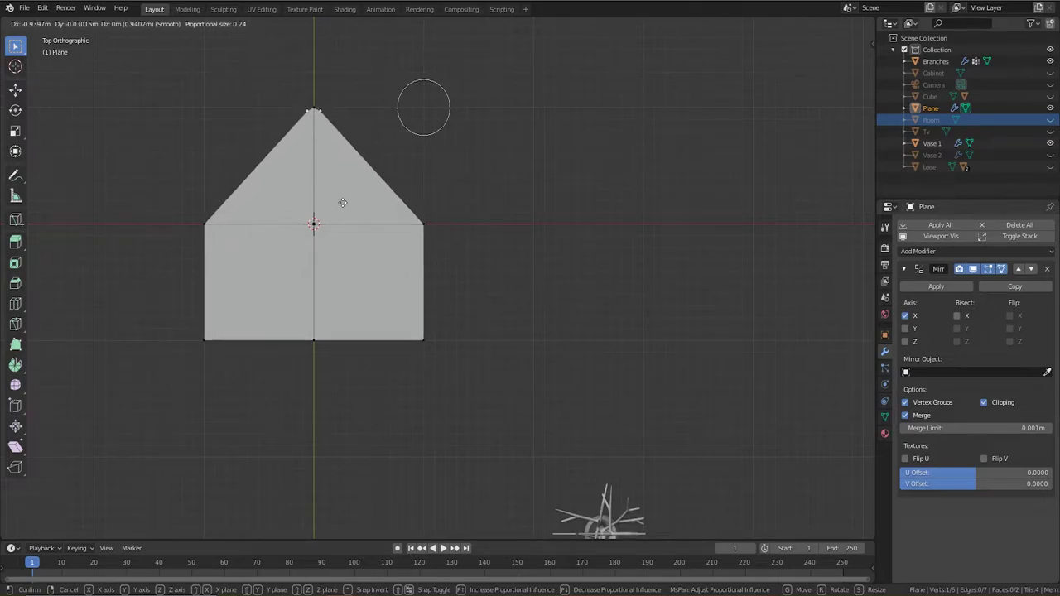
pyautogui.click(343, 200)
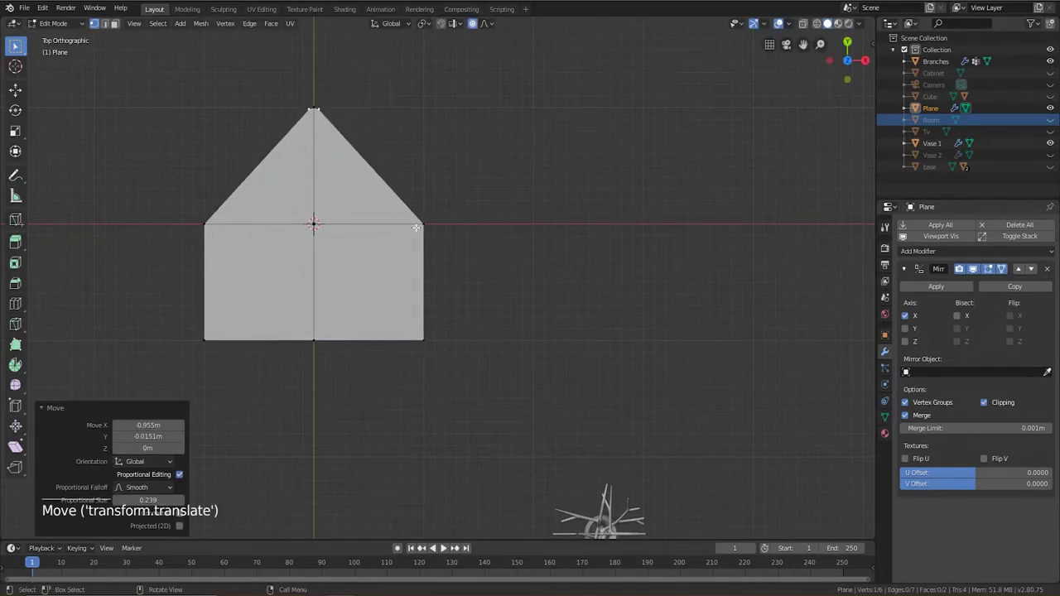
# - Pull the bottom vertices inward and extrude the bottom edge down into a narrow tip
pyautogui.click(419, 341)
pyautogui.keyDown('shift'); pyautogui.click(315, 341); pyautogui.keyUp('shift')
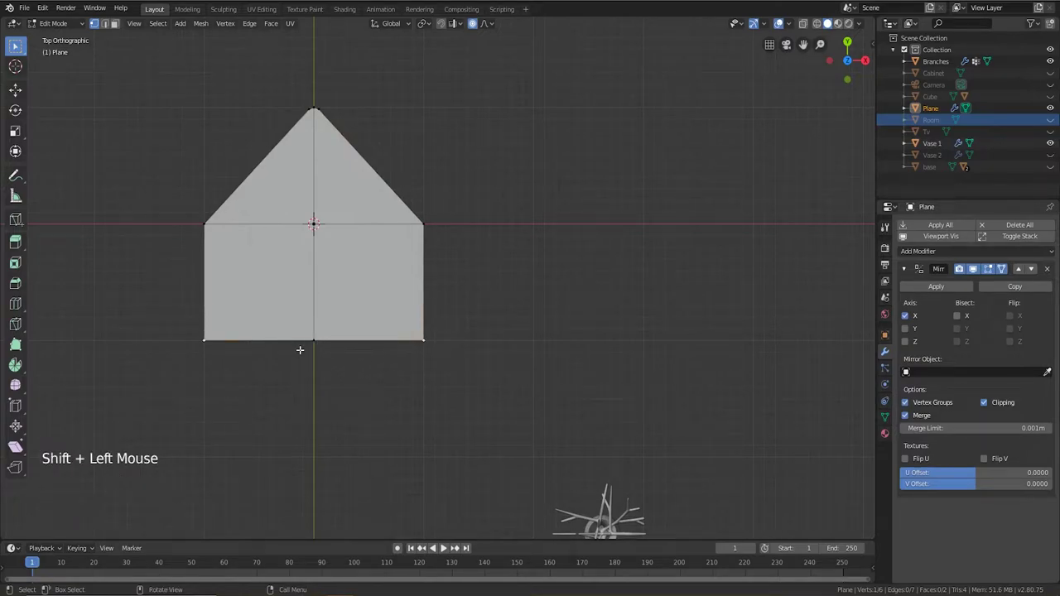
pyautogui.press('b')
pyautogui.moveTo(296, 320); pyautogui.dragTo(451, 363)
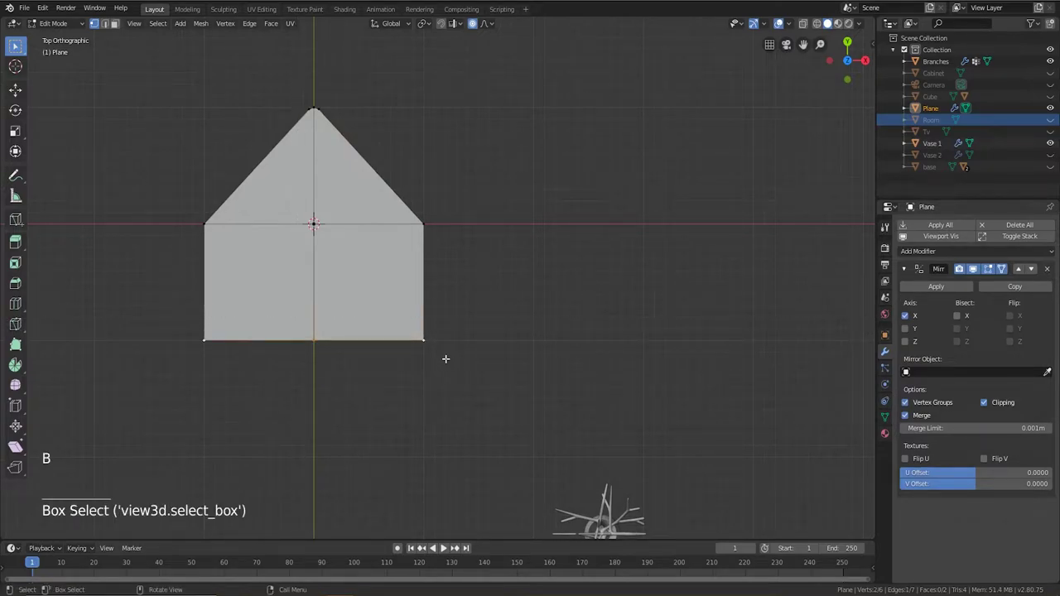
pyautogui.press('g')
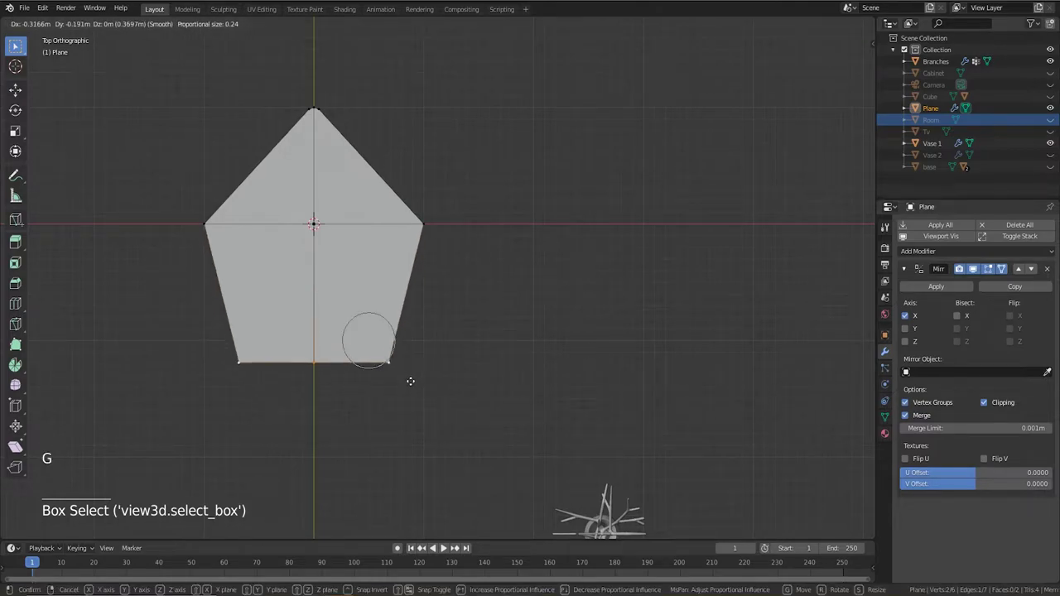
pyautogui.click(420, 370)
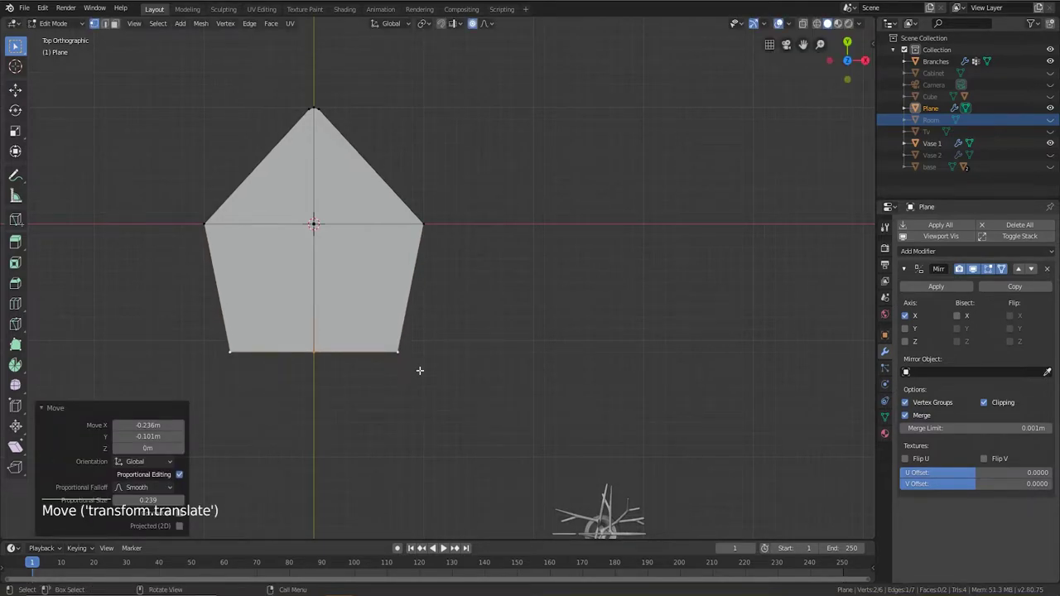
pyautogui.press('e')
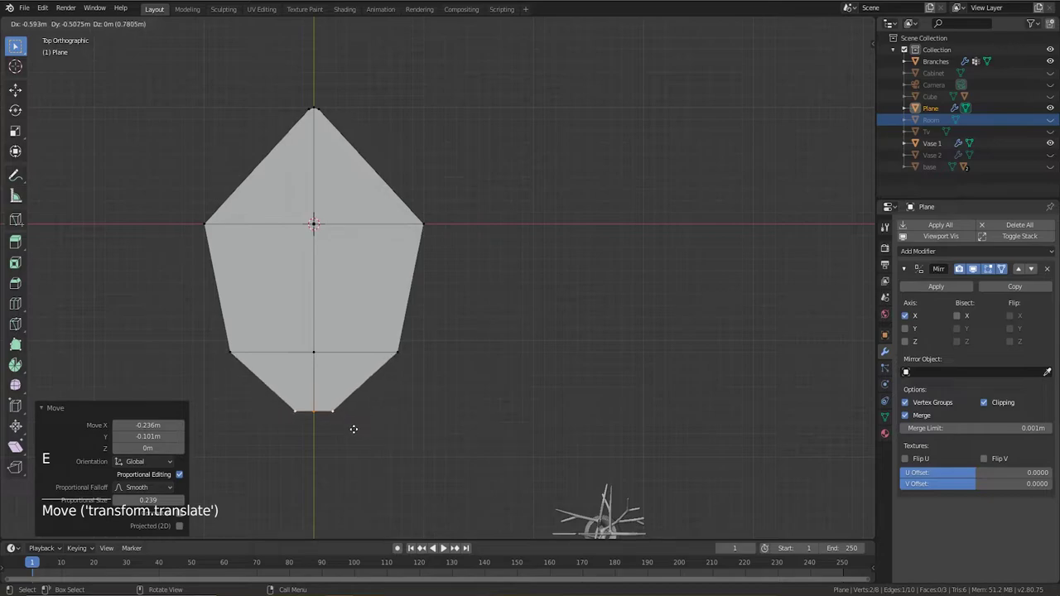
pyautogui.click(358, 433)
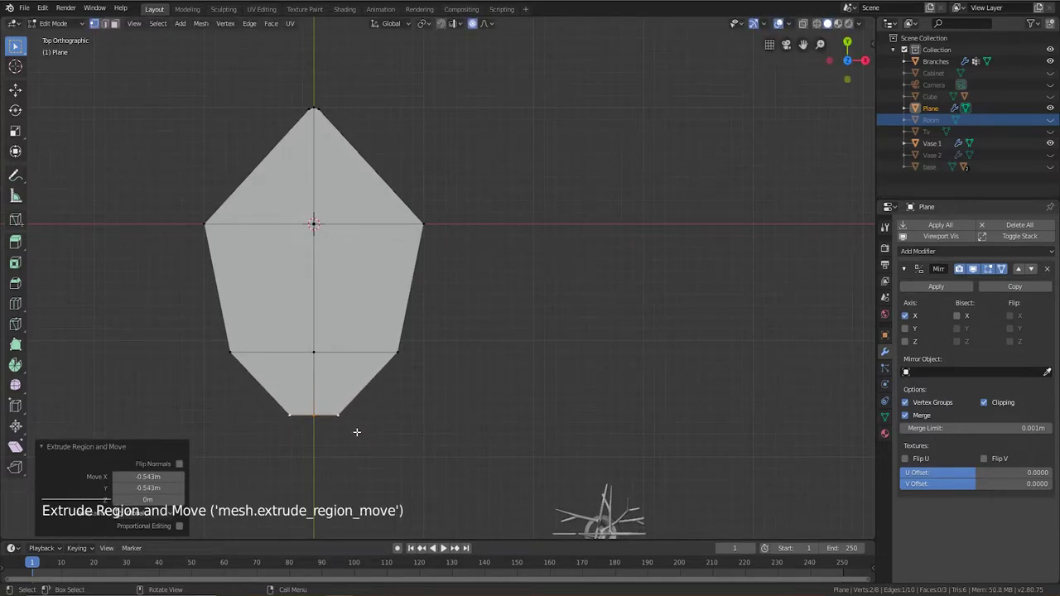
# - Add a loop cut running down the middle of the leaf's length
pyautogui.scroll(-2, 356, 414)
pyautogui.moveTo(356, 407); pyautogui.dragTo(287, 307, button='middle')
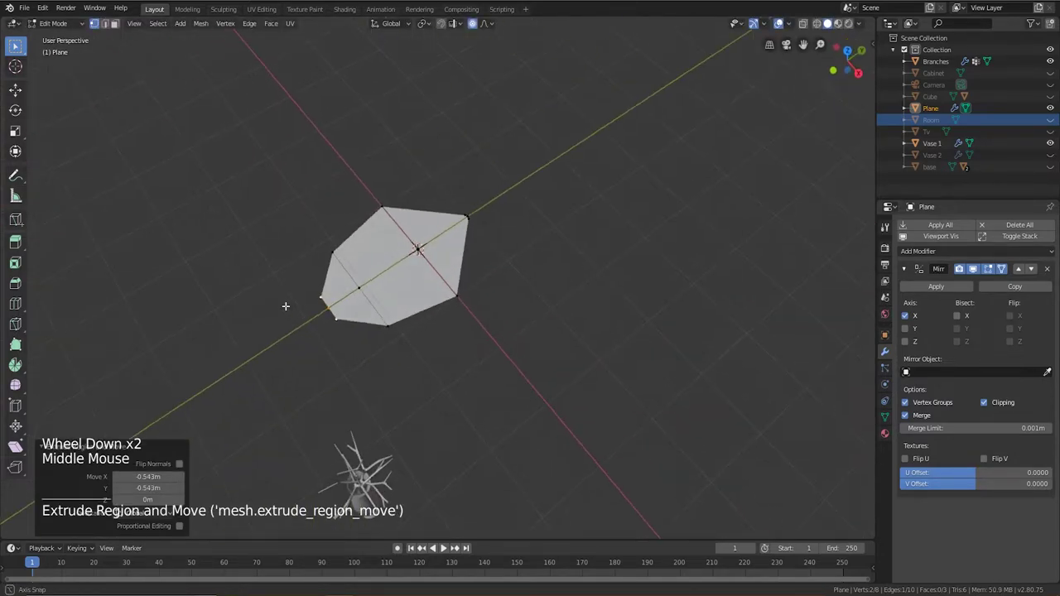
pyautogui.scroll(1, 421, 357)
pyautogui.scroll(5, 421, 357)
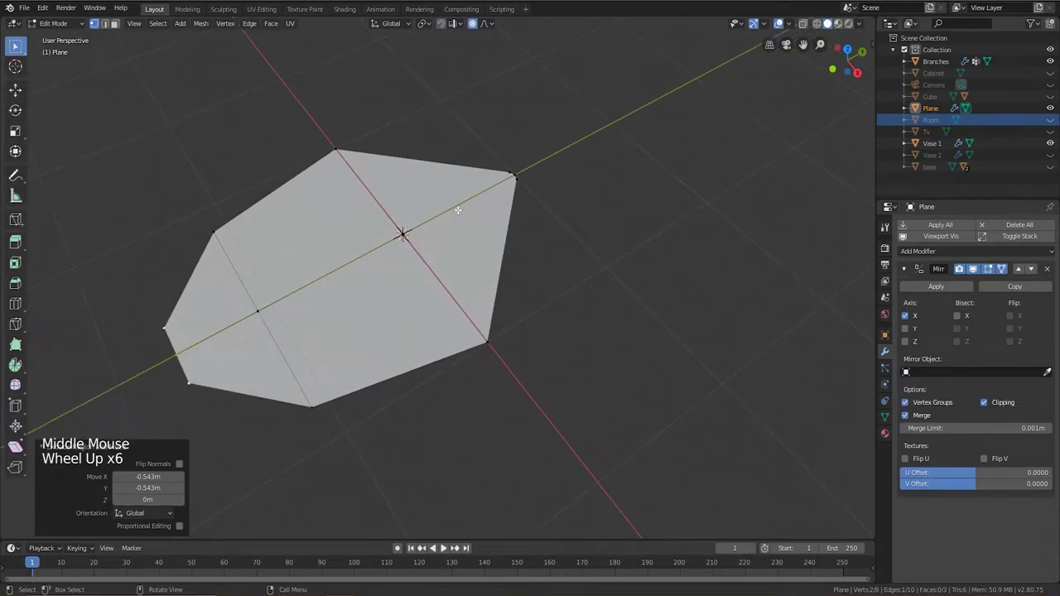
pyautogui.press('ctrl')
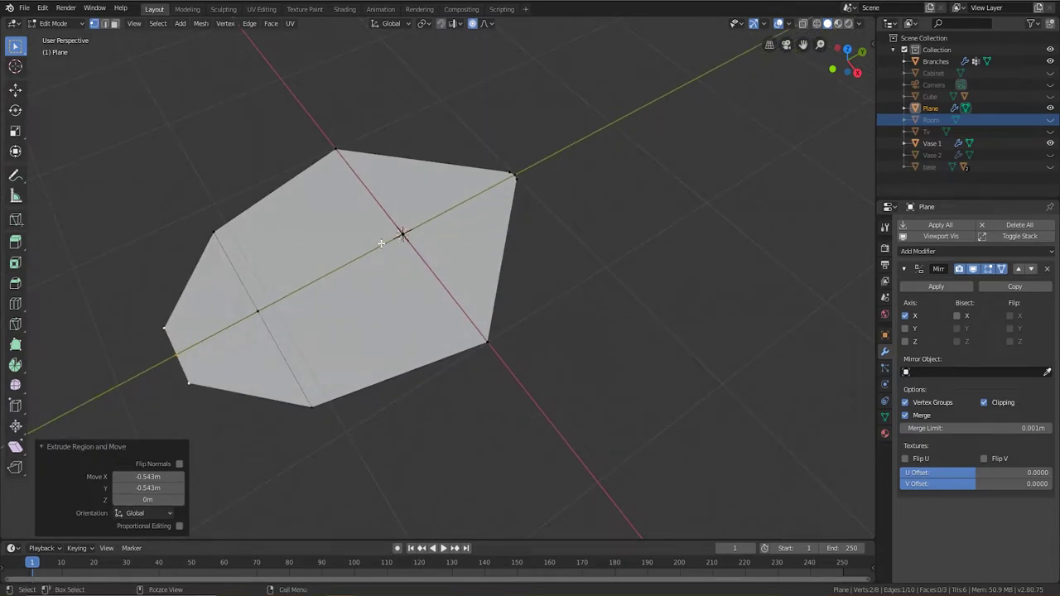
pyautogui.press('ctrl')
pyautogui.hotkey('ctrl', 'r')
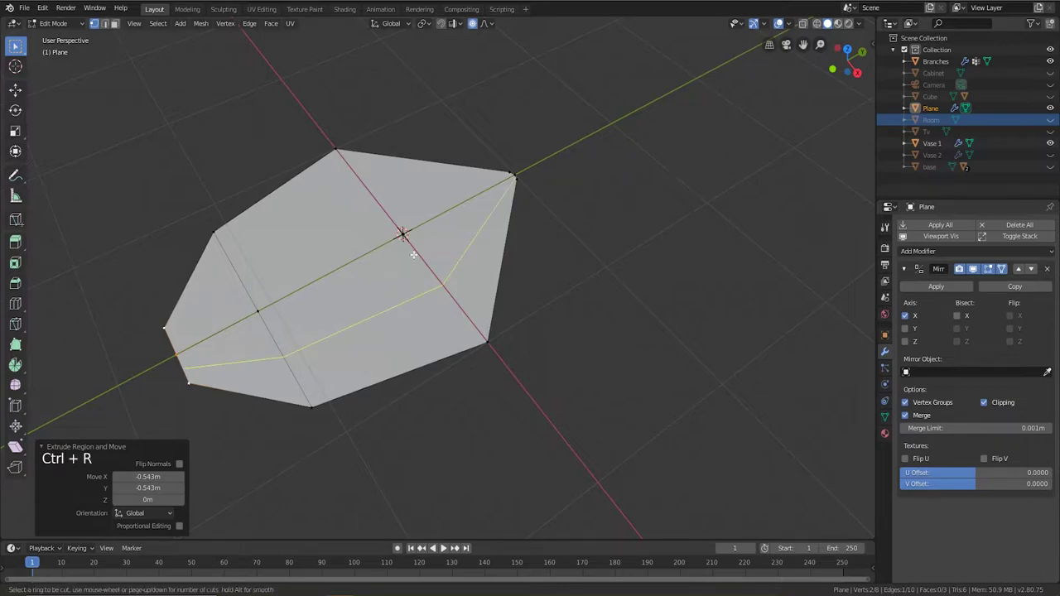
pyautogui.click(402, 234)
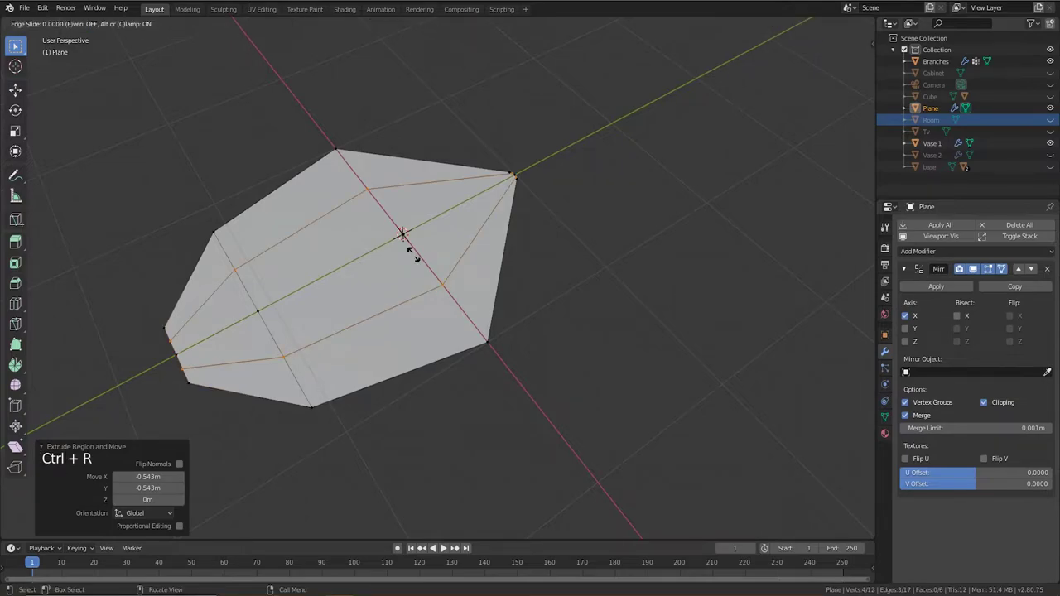
pyautogui.click(391, 214)
# - Select the central edge loop and sink it along Z to form a crease
pyautogui.press('alt')
pyautogui.keyDown('alt'); pyautogui.keyDown('shift'); pyautogui.click(388, 241); pyautogui.keyUp('shift'); pyautogui.keyUp('alt')
pyautogui.moveTo(405, 306); pyautogui.dragTo(416, 282, button='middle')
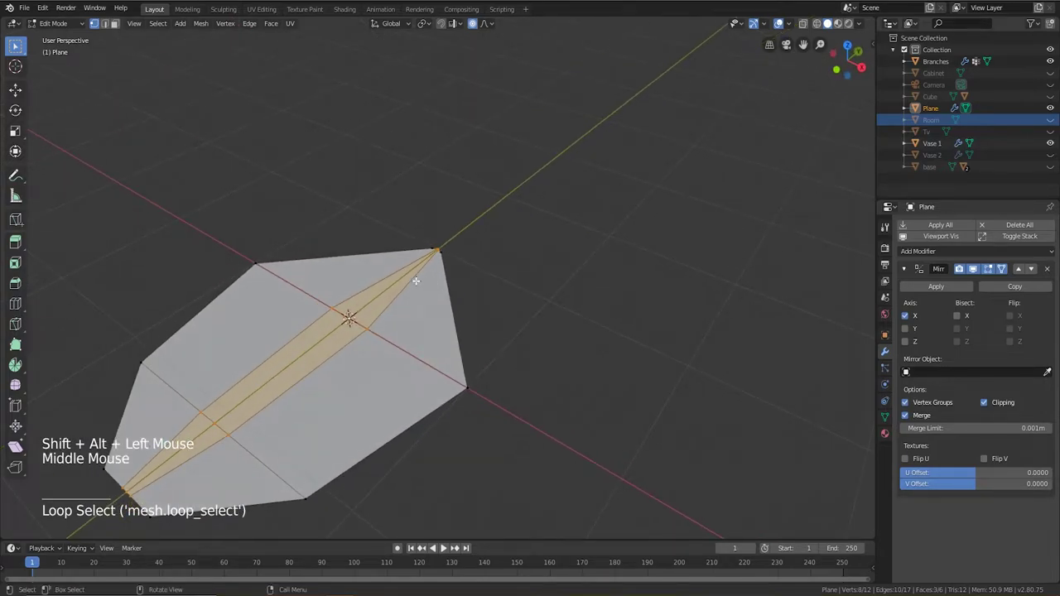
pyautogui.press('g')
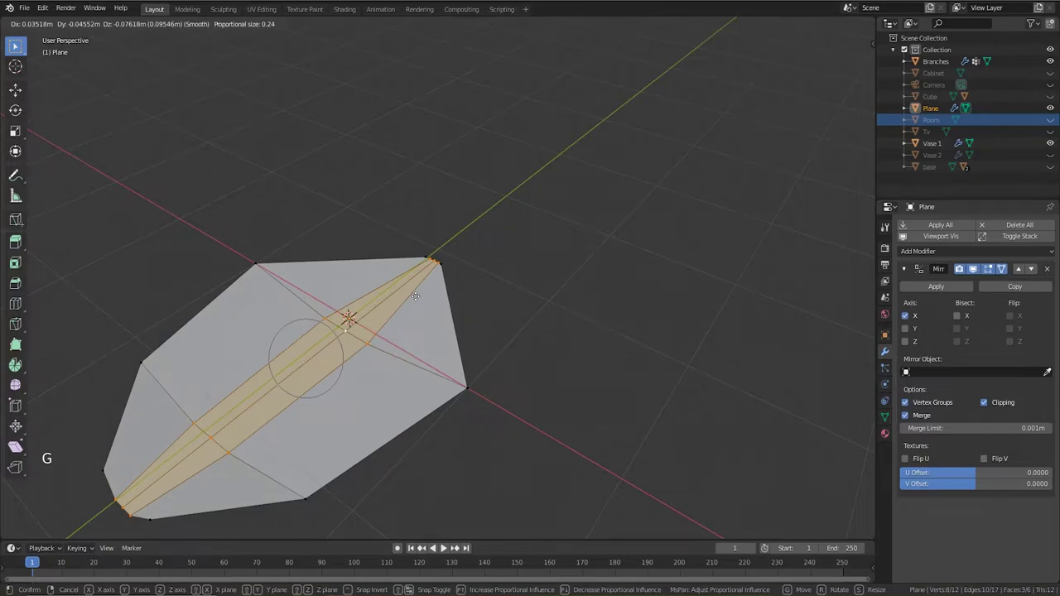
pyautogui.press('z')
pyautogui.click(467, 303)
pyautogui.moveTo(467, 304)
pyautogui.mouseDown(button='middle')
pyautogui.moveTo(422, 293)
pyautogui.moveTo(484, 307)
pyautogui.mouseUp(button='middle')
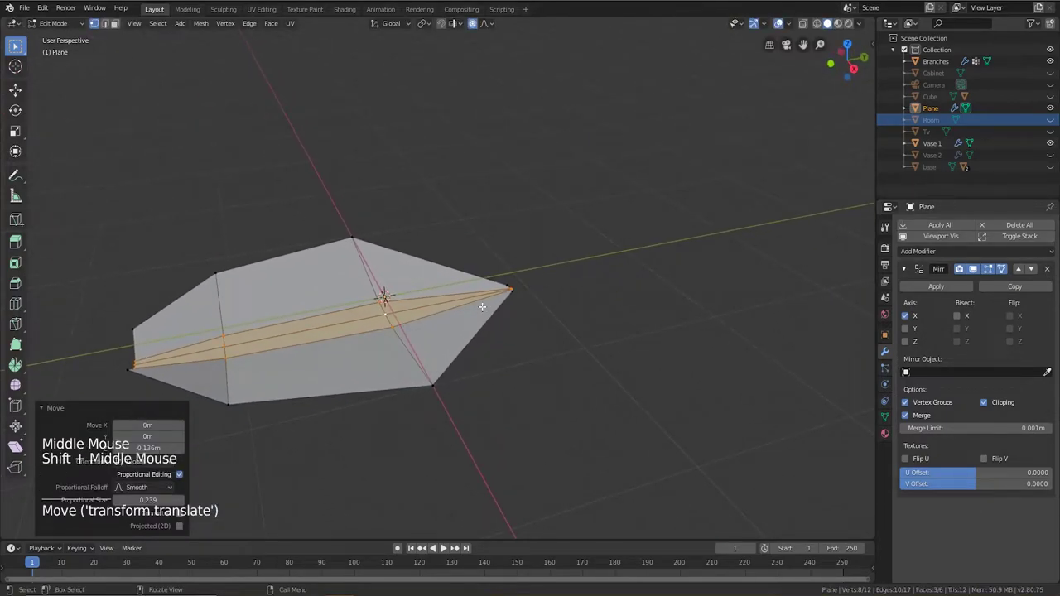
# - Box-select the leaf tip and raise it with proportional falloff
pyautogui.hotkey('alt', 'a')
pyautogui.press('b')
pyautogui.moveTo(458, 252); pyautogui.dragTo(556, 365)
pyautogui.press('g')
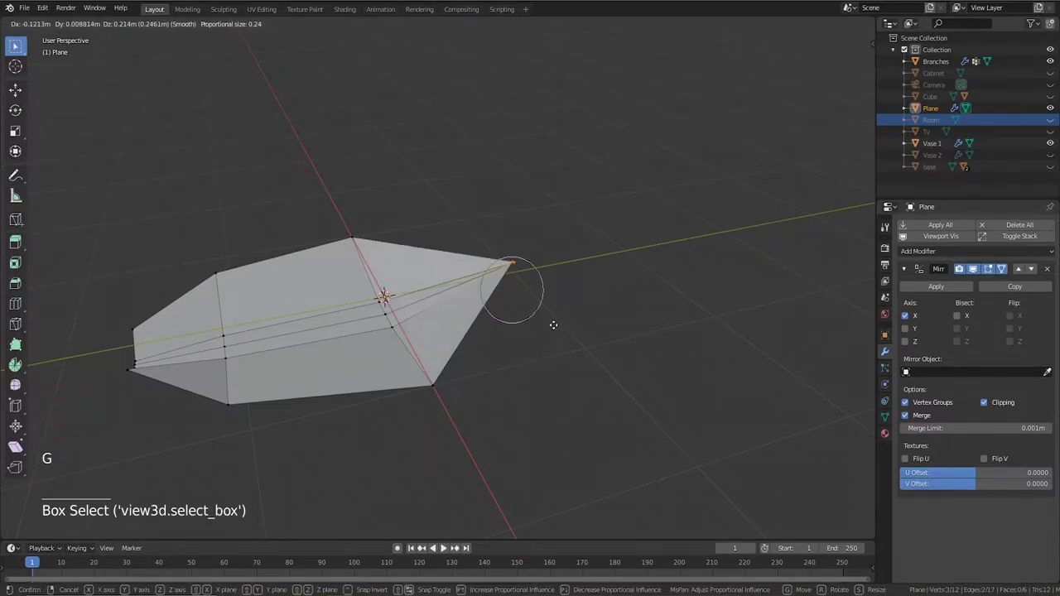
pyautogui.scroll(-8, 553, 327)
pyautogui.scroll(-7, 552, 324)
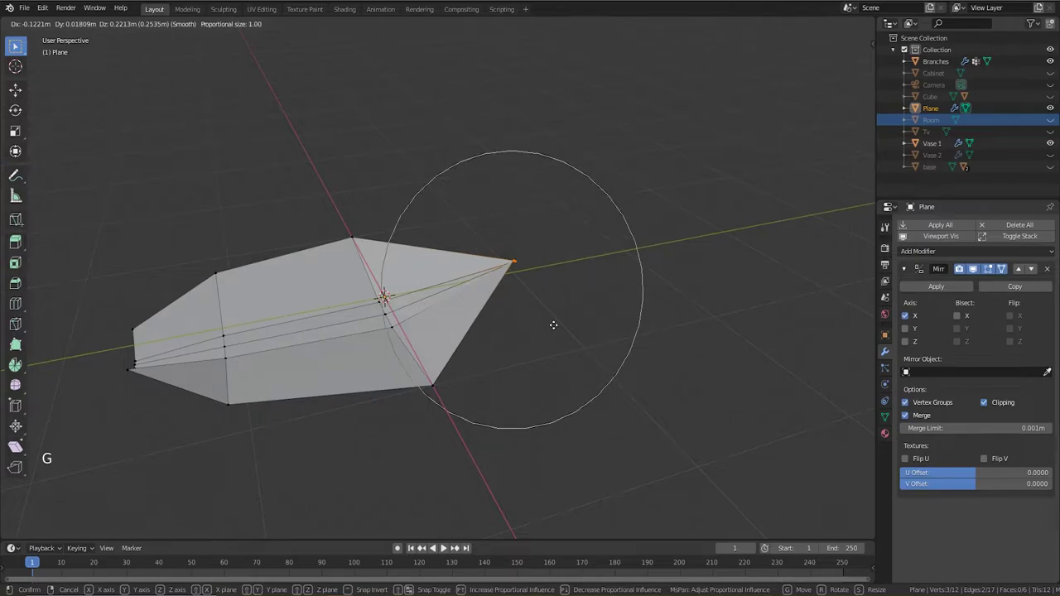
pyautogui.click(553, 314)
pyautogui.moveTo(553, 314); pyautogui.dragTo(584, 375, button='middle')
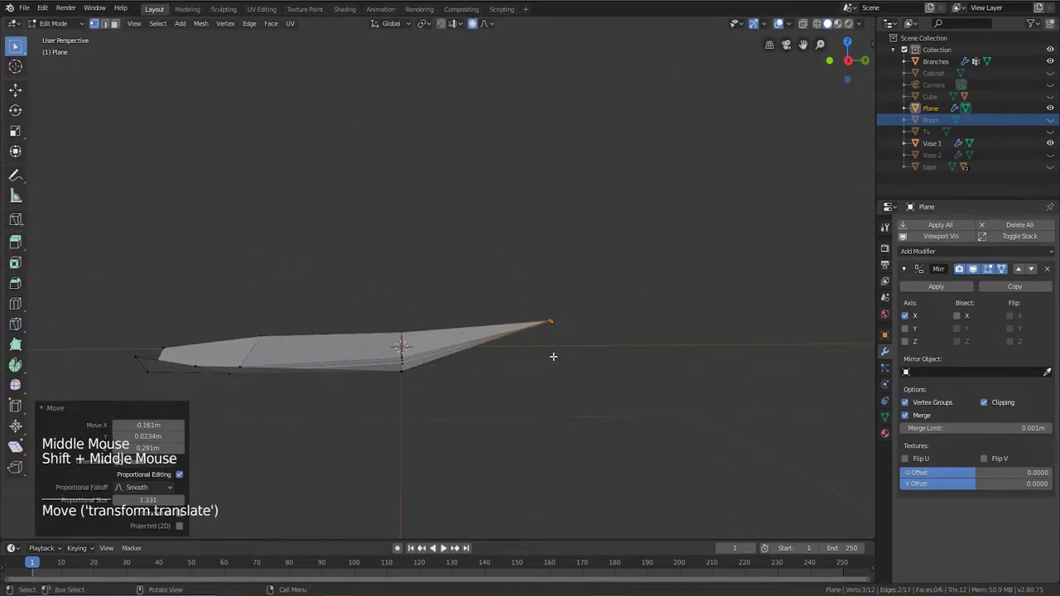
pyautogui.press('r')
pyautogui.press('Escape')
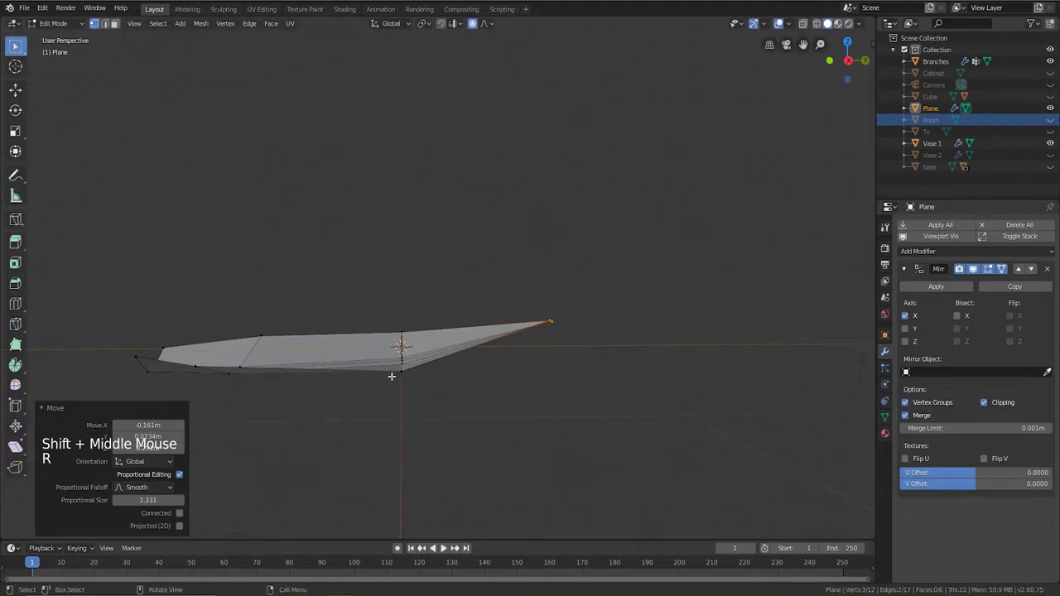
pyautogui.moveTo(401, 358); pyautogui.dragTo(403, 286, button='middle')
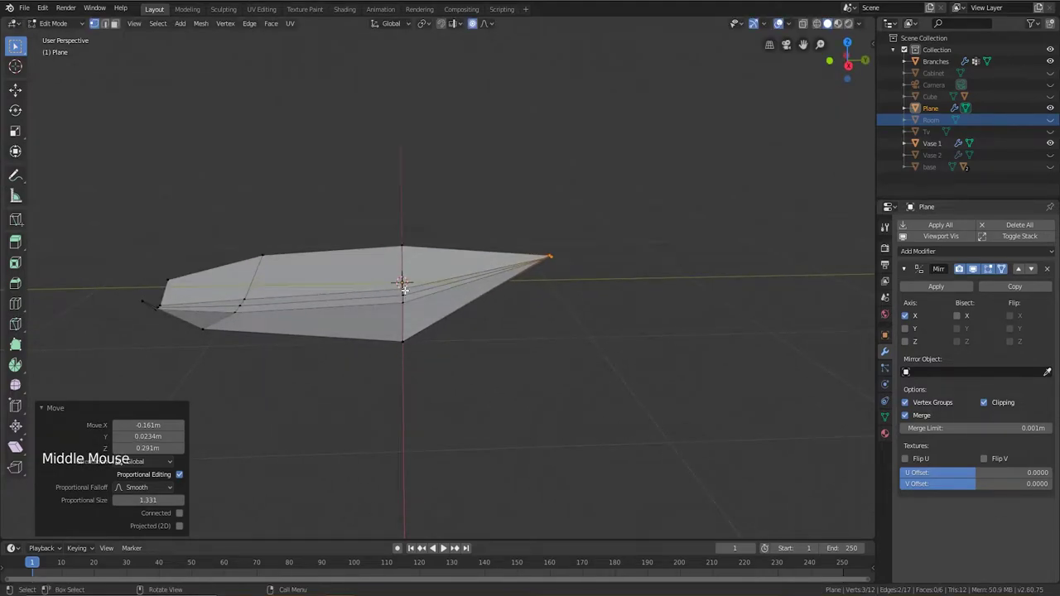
# - From the side view, rotate the tip half 23.73° upward, then return to Object Mode
pyautogui.press('KP_3')
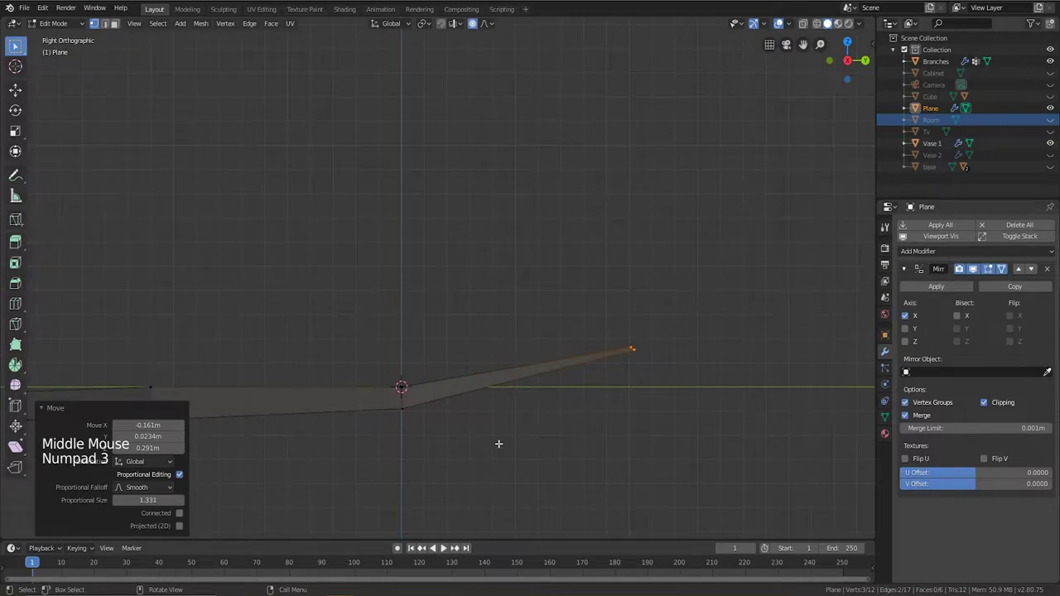
pyautogui.press('b')
pyautogui.moveTo(370, 287); pyautogui.dragTo(717, 488)
pyautogui.moveTo(554, 417); pyautogui.dragTo(588, 421, button='middle')
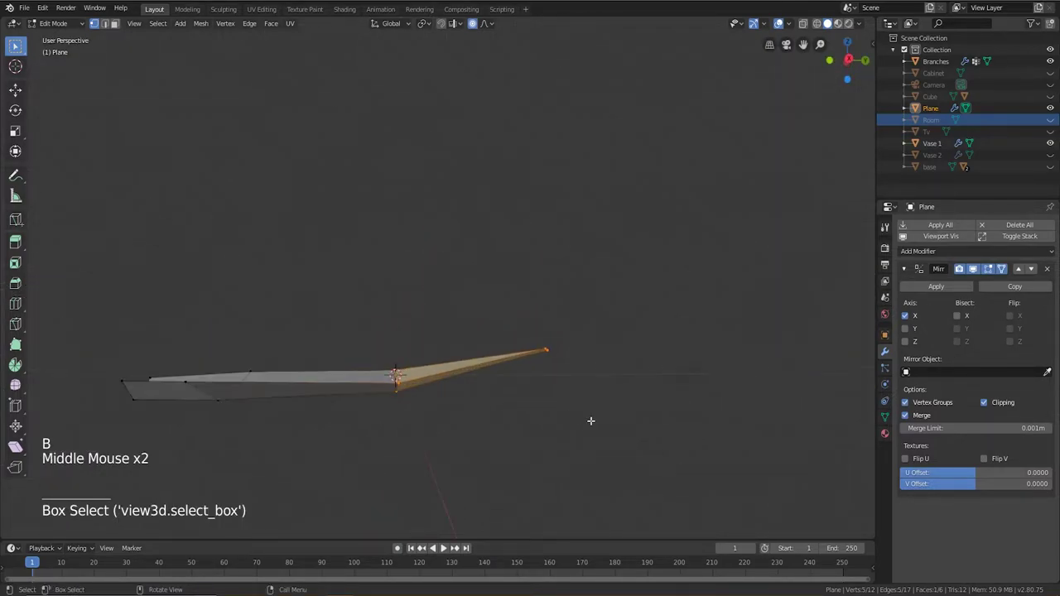
pyautogui.press('r')
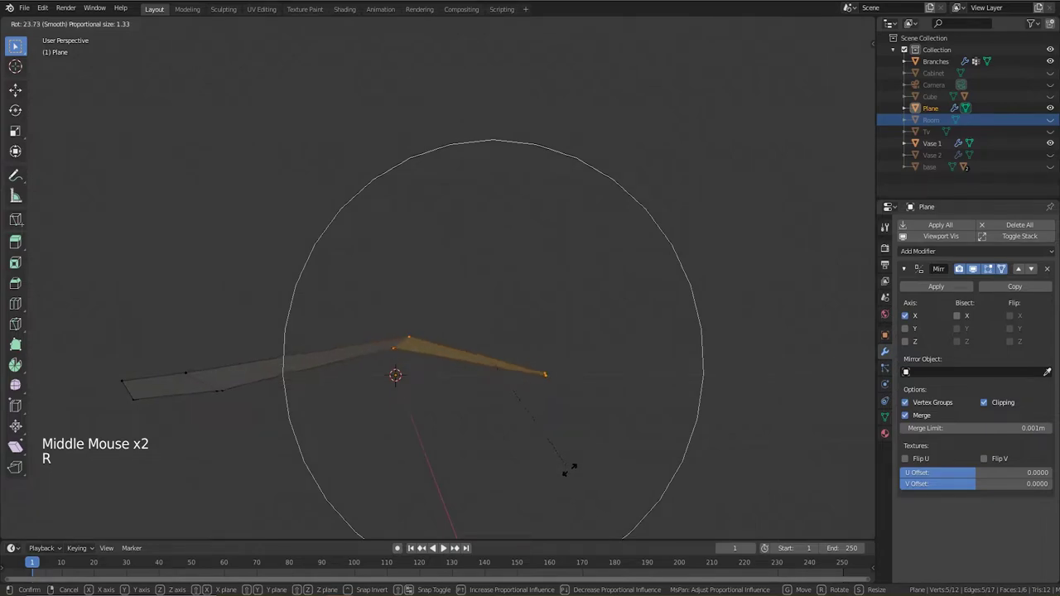
pyautogui.click(564, 464)
pyautogui.press('Tab')
pyautogui.moveTo(468, 434); pyautogui.dragTo(409, 456, button='middle')
pyautogui.scroll(-3, 408, 460)
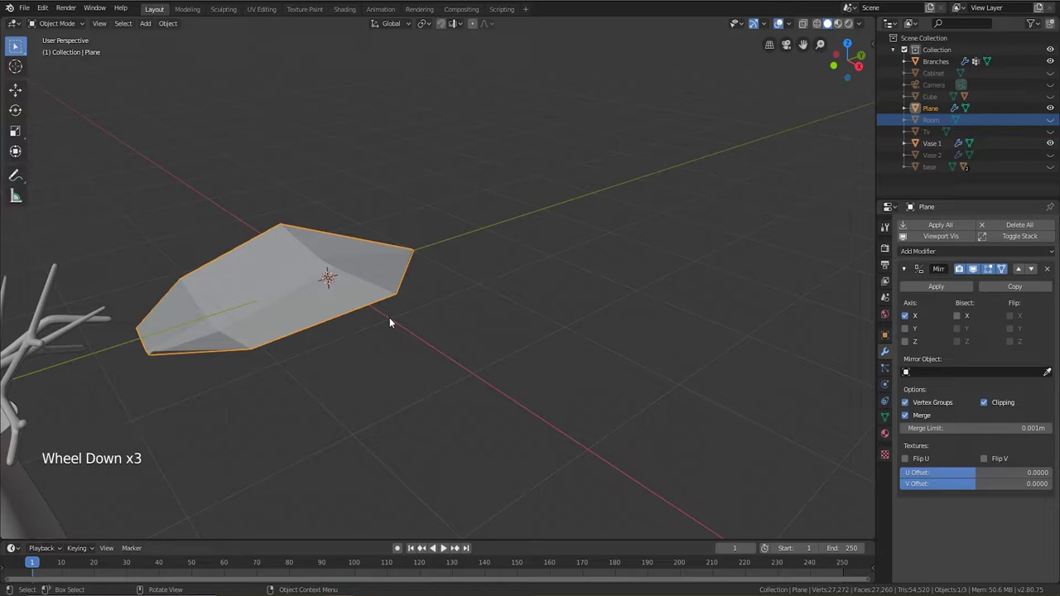
# - In top view, scale the leaf along X to 0.747 of its width
pyautogui.press('KP_7')
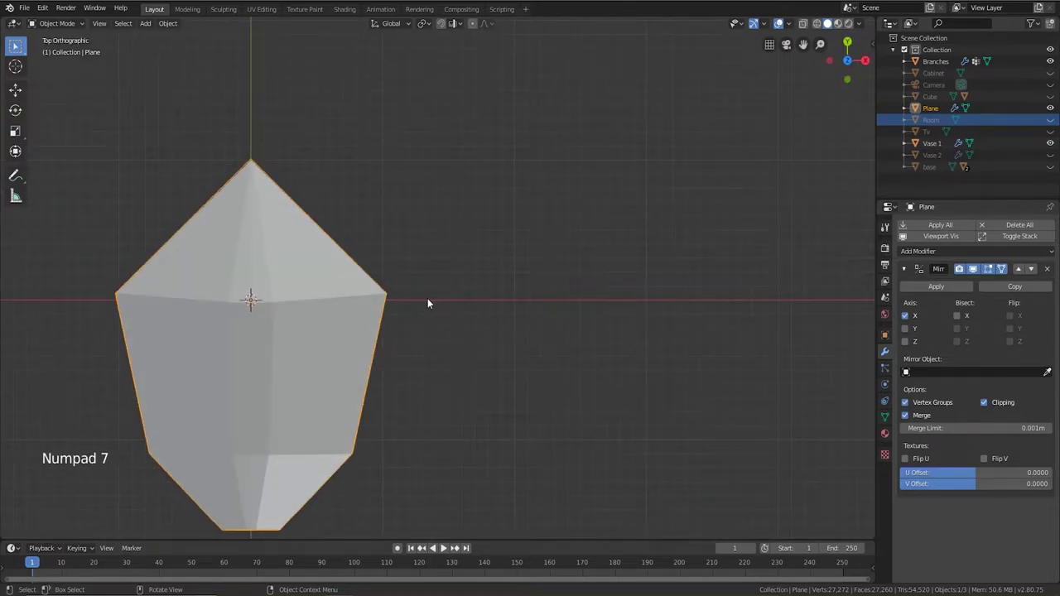
pyautogui.press('s')
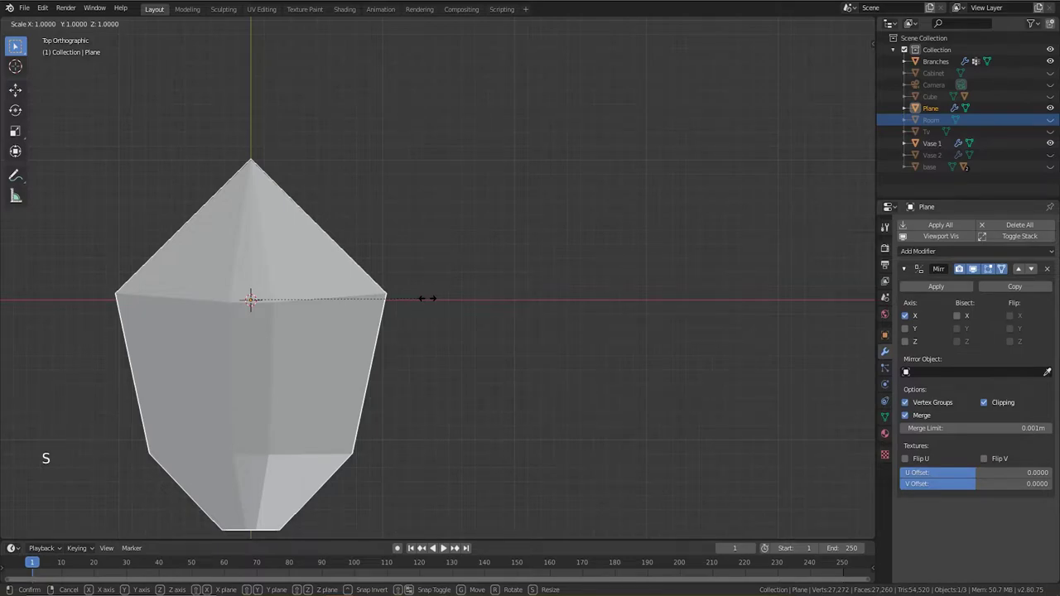
pyautogui.press('x')
pyautogui.click(383, 295)
pyautogui.moveTo(383, 295); pyautogui.dragTo(386, 256, button='middle')
# - Add a level-2 Subdivision Surface modifier with Ctrl+2 to round the leaf
pyautogui.hotkey('ctrl', '2')
pyautogui.hotkey('ctrl', '2')
pyautogui.hotkey('ctrl', '2')
pyautogui.scroll(2, 326, 338)
pyautogui.scroll(-3, 327, 338)
pyautogui.moveTo(326, 339); pyautogui.dragTo(289, 378, button='middle')
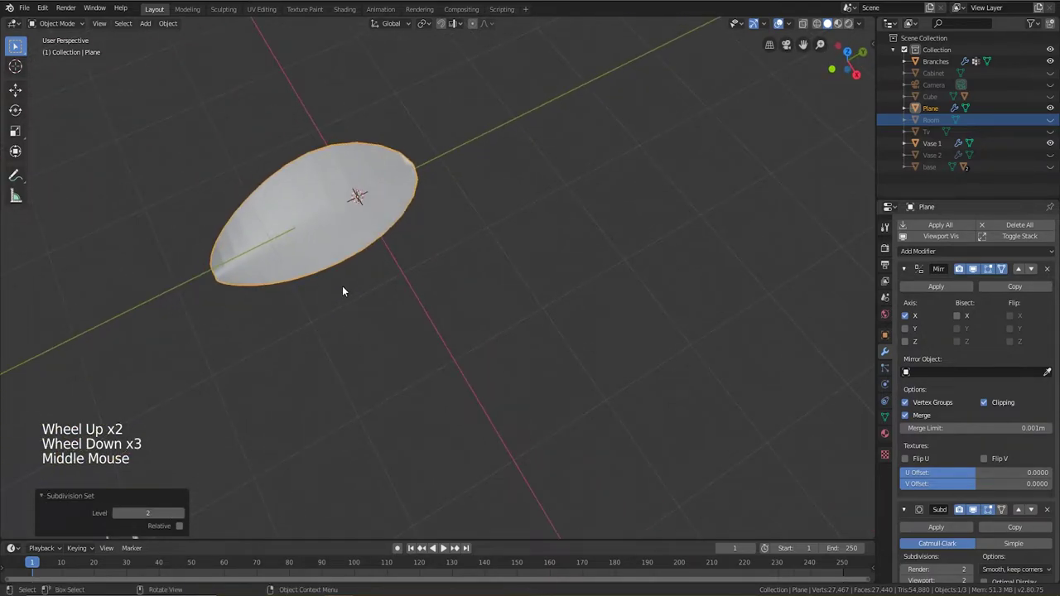
pyautogui.moveTo(343, 290); pyautogui.dragTo(336, 266, button='middle')
pyautogui.press('KP_7')
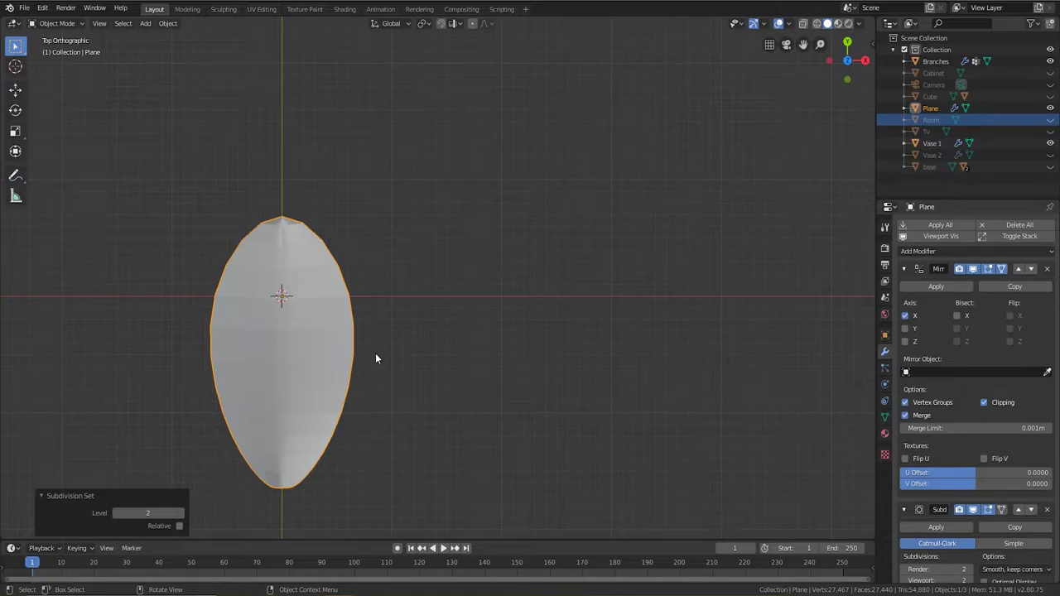
# - With proportional editing off, move the whole leaf mesh along Y so its base sits at the origin
pyautogui.press('Tab')
pyautogui.press('a')
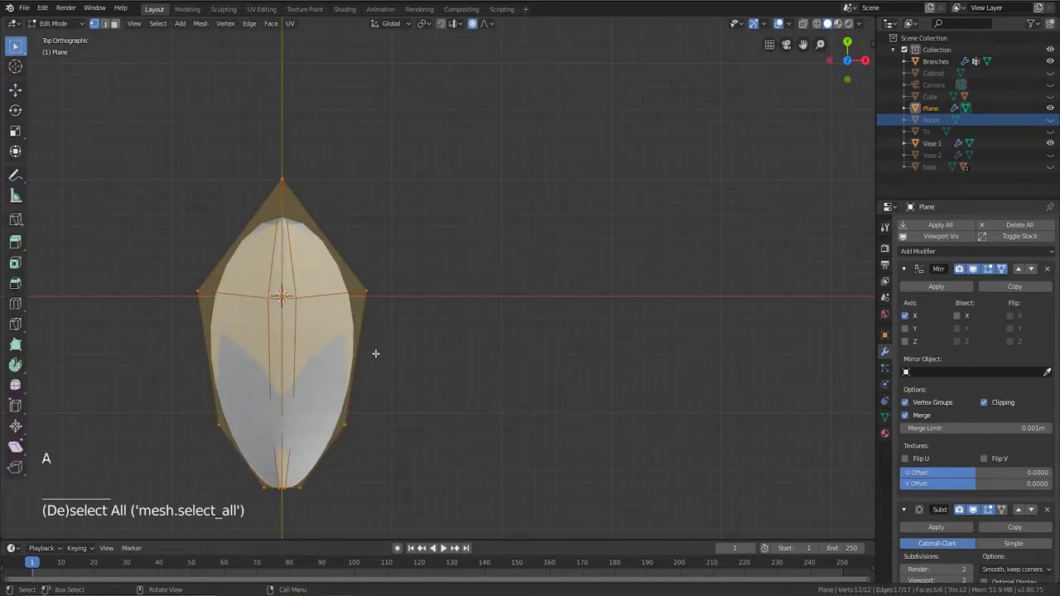
pyautogui.press('g')
pyautogui.click(375, 353)
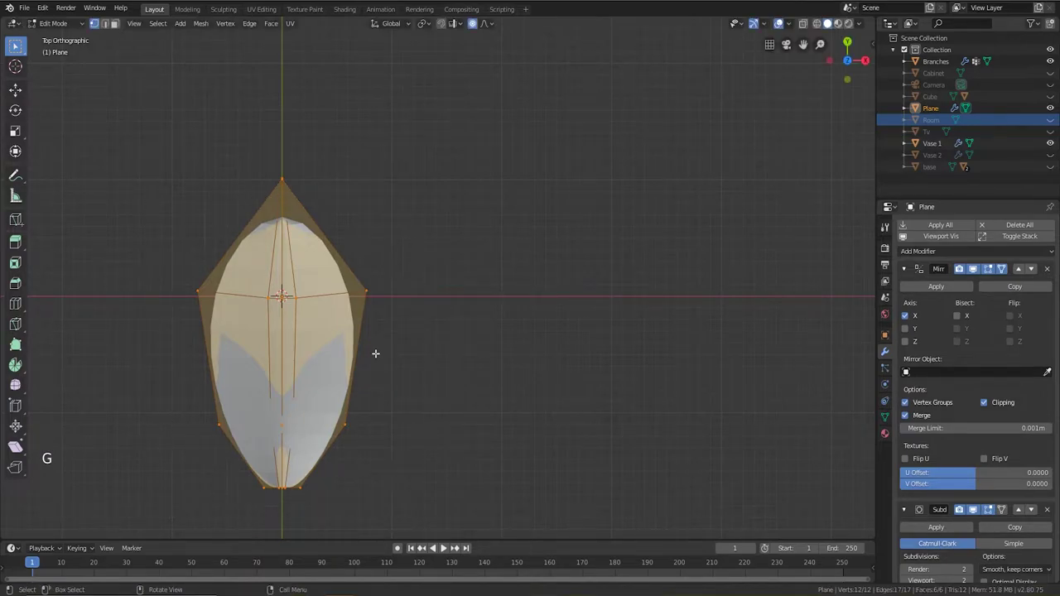
pyautogui.press('o')
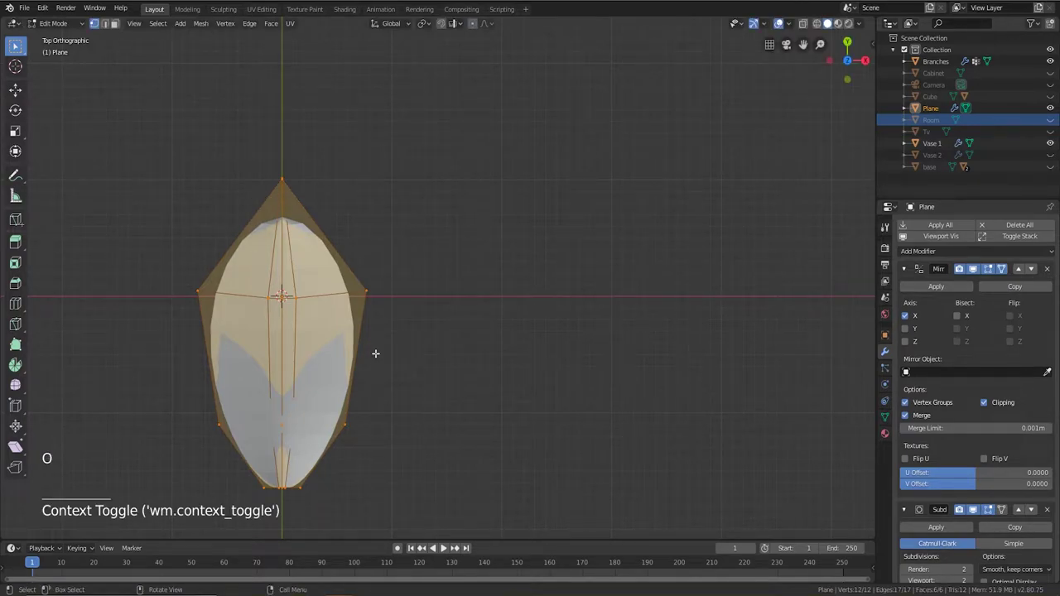
pyautogui.press('g')
pyautogui.press('y')
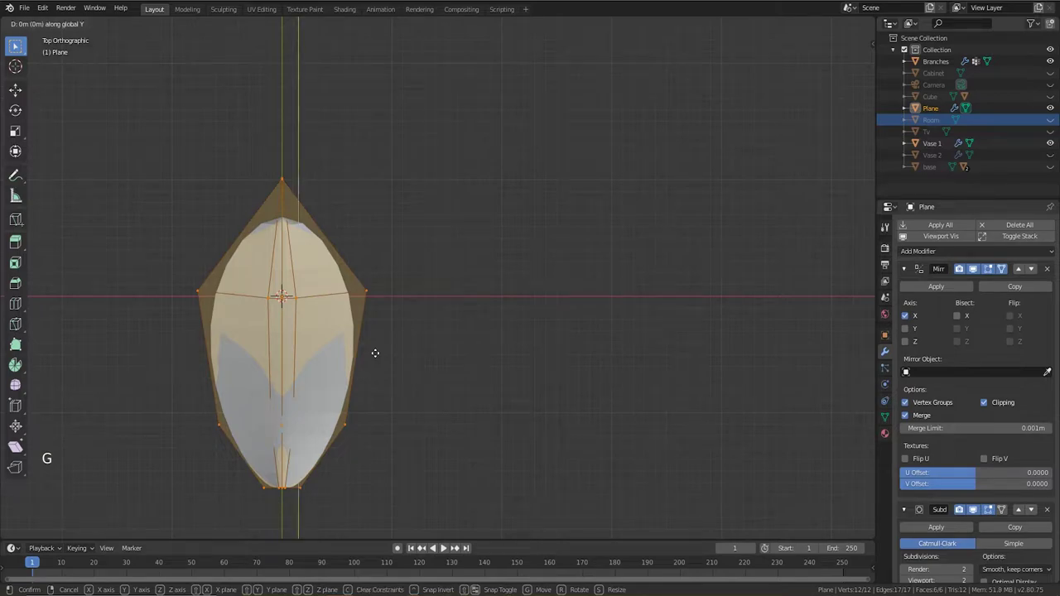
pyautogui.click(387, 164)
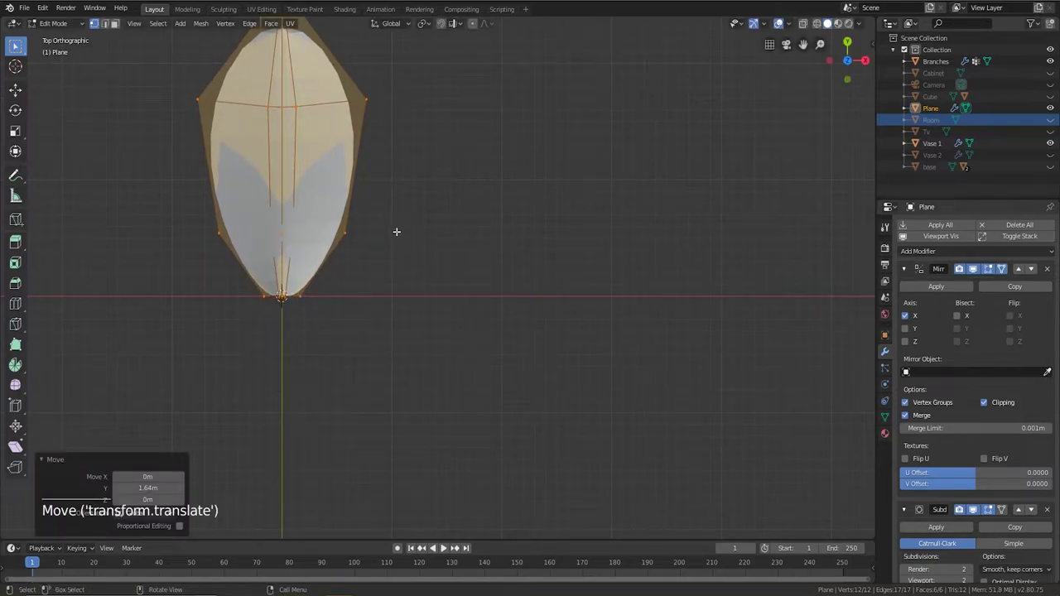
pyautogui.press('Tab')
# - In side view, raise the selected leaf vertices 0.122 m along Z
pyautogui.moveTo(385, 313); pyautogui.dragTo(331, 232, button='middle')
pyautogui.scroll(2, 394, 367)
pyautogui.scroll(1, 394, 367)
pyautogui.moveTo(395, 367); pyautogui.dragTo(351, 311, button='middle')
pyautogui.press('KP_3')
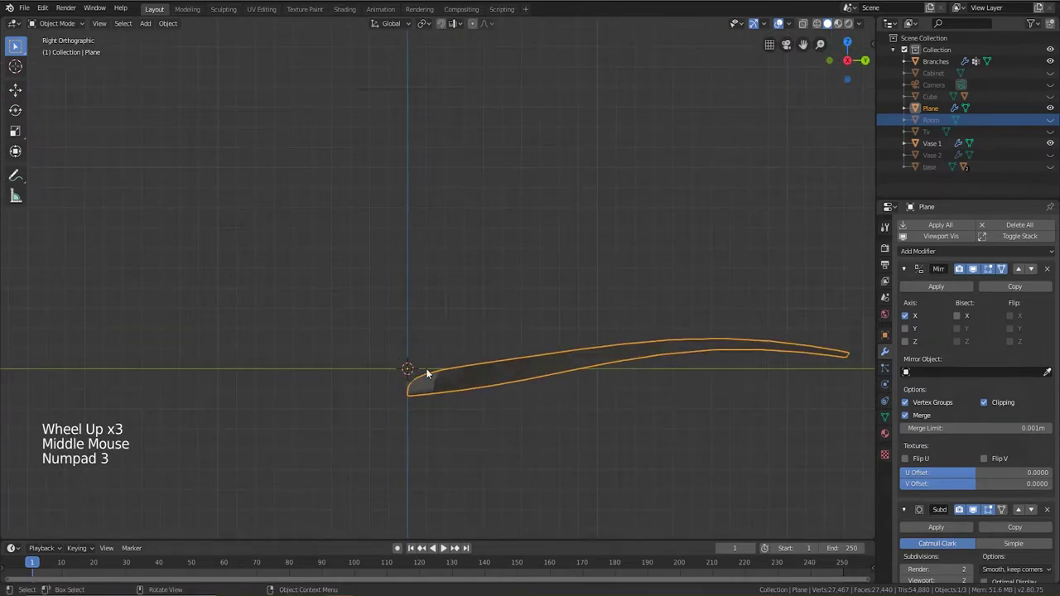
pyautogui.press('Tab')
pyautogui.press('g')
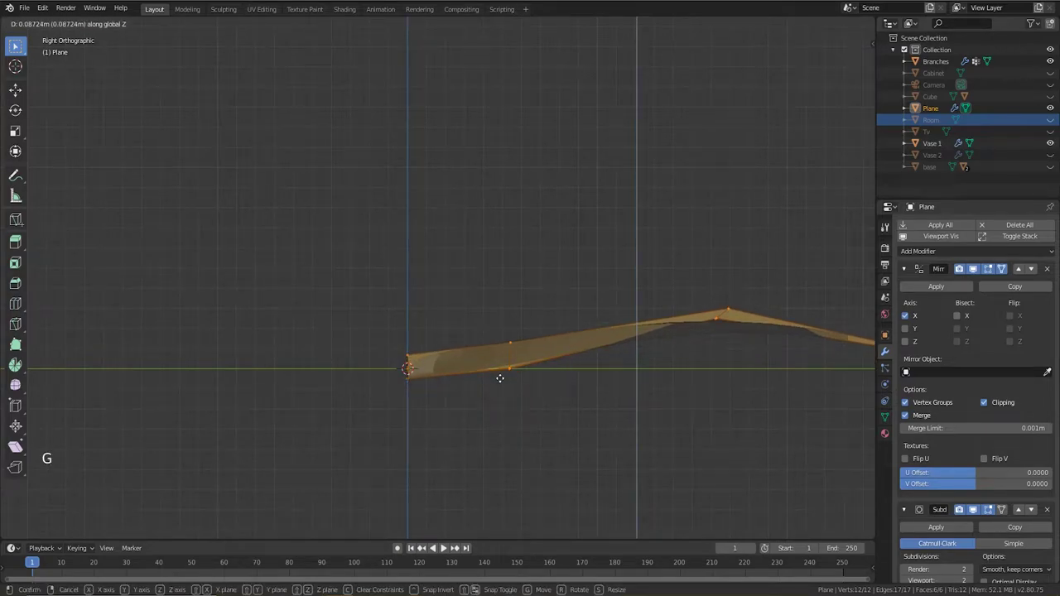
pyautogui.click(502, 376)
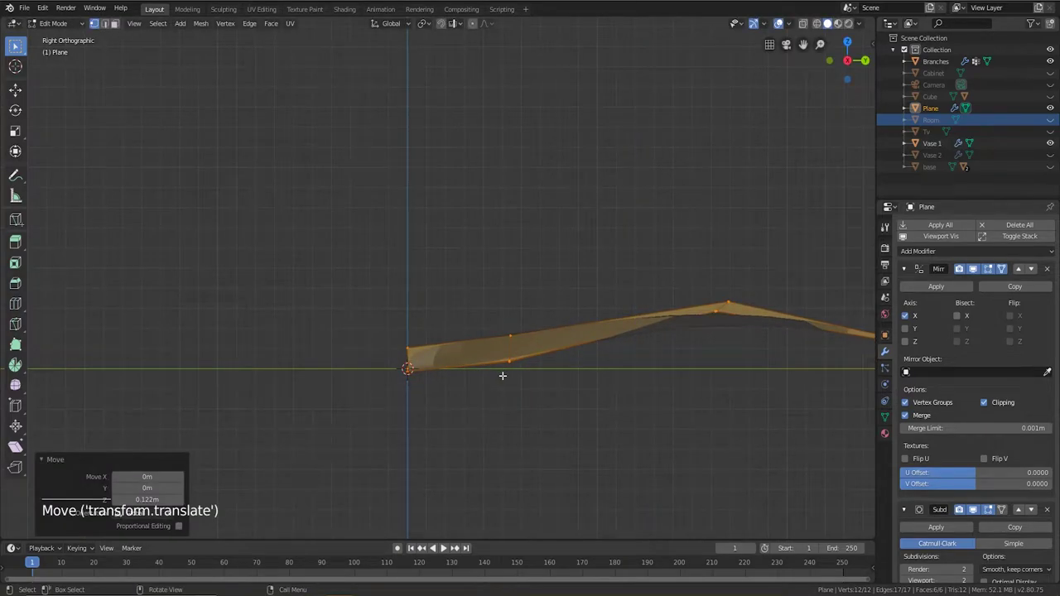
# - Back in Object Mode, rotate the leaf so it lies flat
pyautogui.press('Tab')
pyautogui.moveTo(502, 376); pyautogui.dragTo(561, 431, button='middle')
pyautogui.press('r')
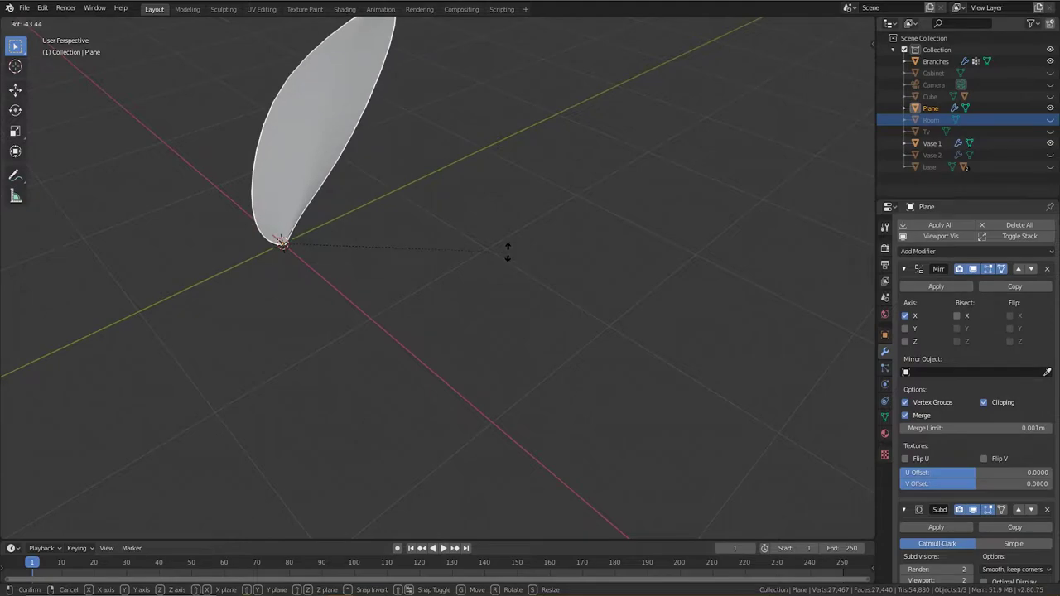
pyautogui.click(572, 334)
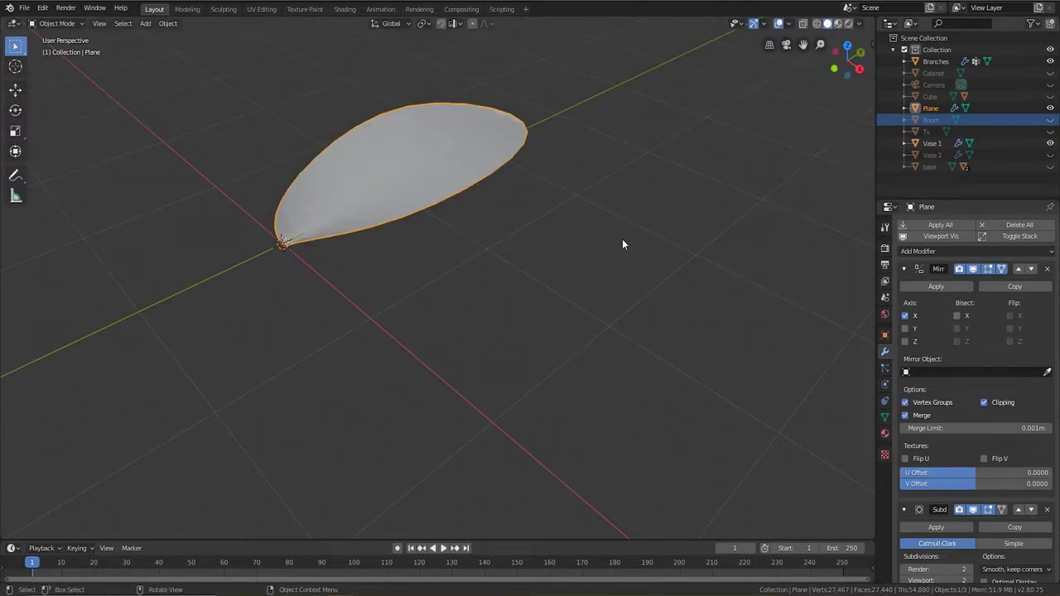
# - Rename the plane object to 'Leaf' and save the file
pyautogui.click(884, 335)
pyautogui.doubleClick(949, 224)
pyautogui.write('Le')
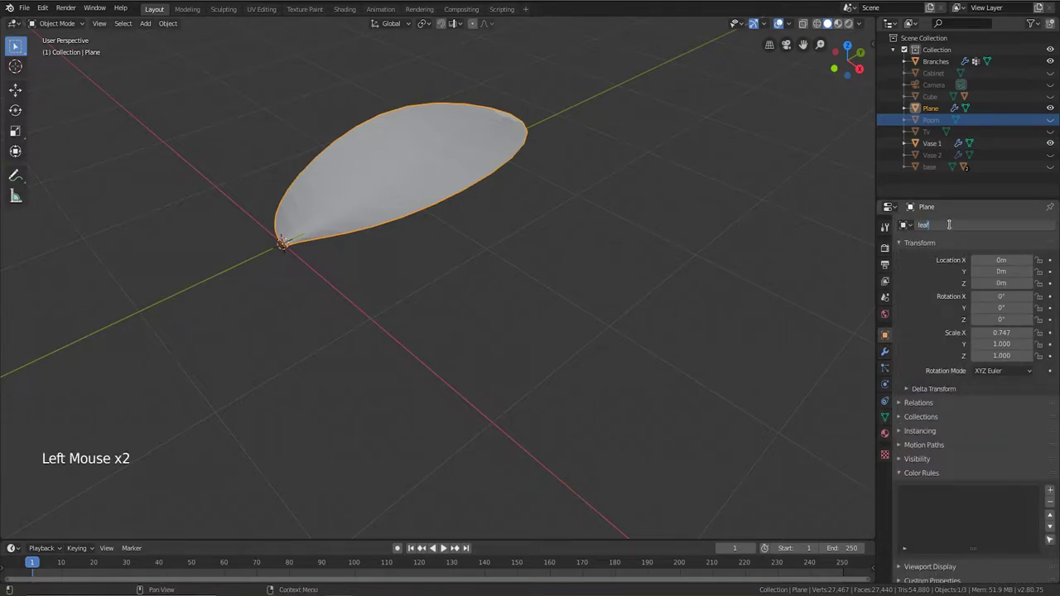
pyautogui.write('af')
pyautogui.press('Return')
pyautogui.scroll(-8, 514, 359)
pyautogui.moveTo(514, 359); pyautogui.dragTo(481, 345, button='middle')
pyautogui.hotkey('ctrl', 's')
# - Select the Branches object and show its particle systems
pyautogui.scroll(7, 371, 367)
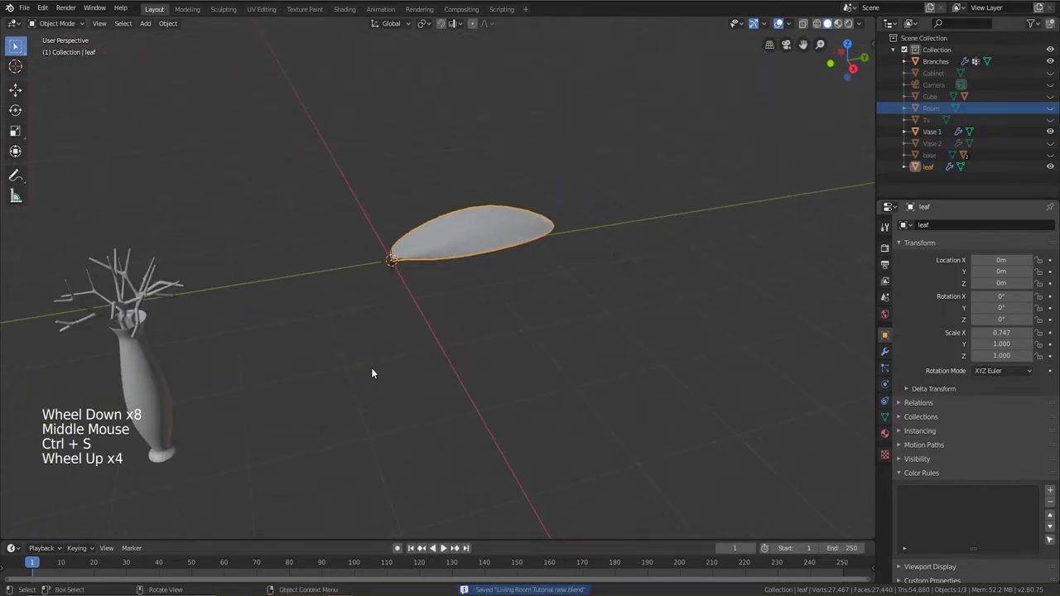
pyautogui.keyDown('shift'); pyautogui.moveTo(265, 337); pyautogui.dragTo(684, 333, button='middle'); pyautogui.keyUp('shift')
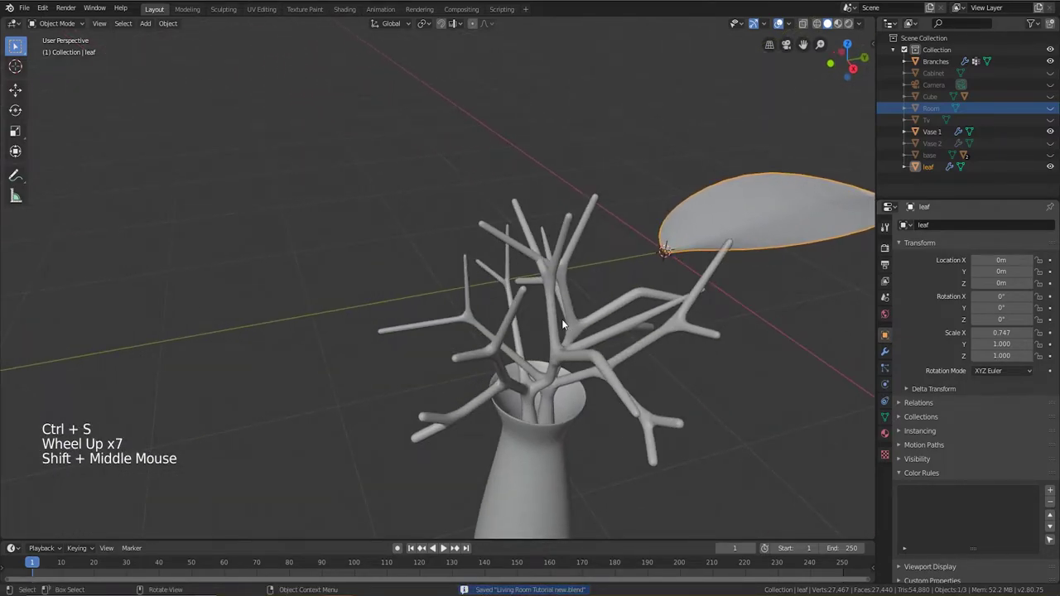
pyautogui.click(562, 319)
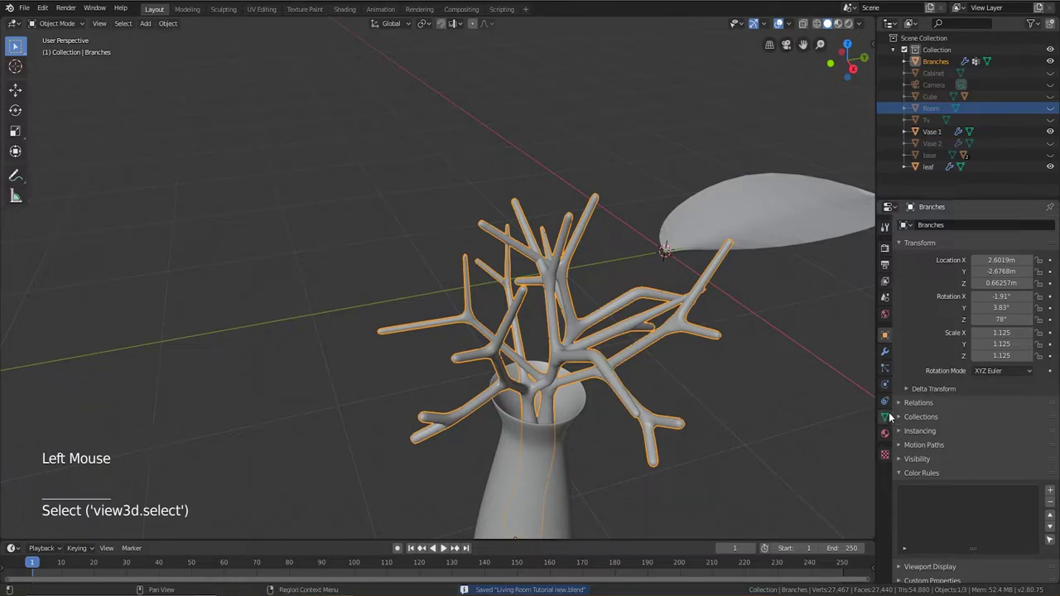
pyautogui.click(885, 371)
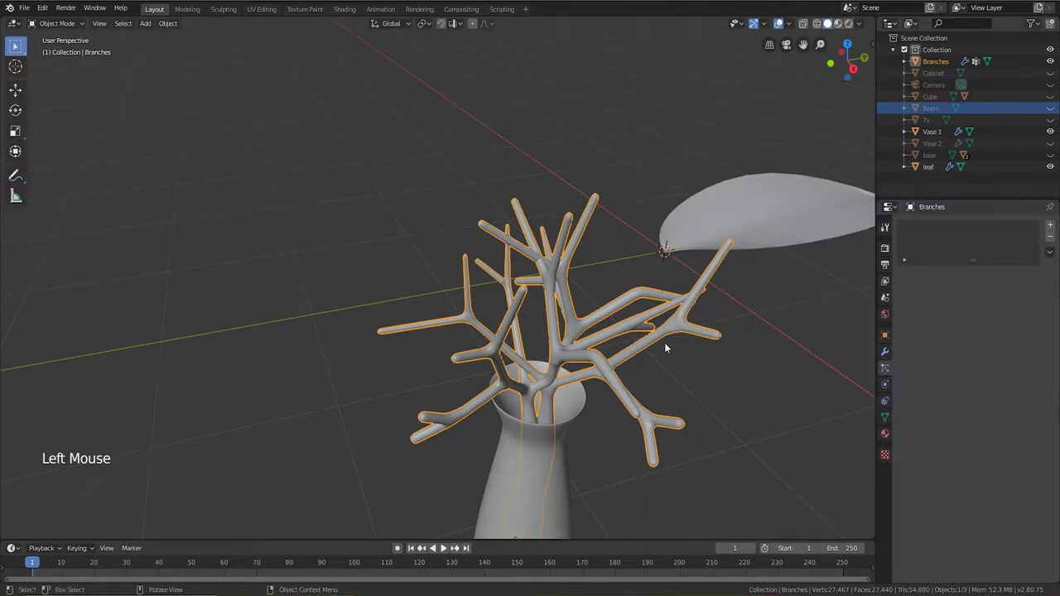
# - Add a new Hair particle system to the Branches object
pyautogui.click(1050, 226)
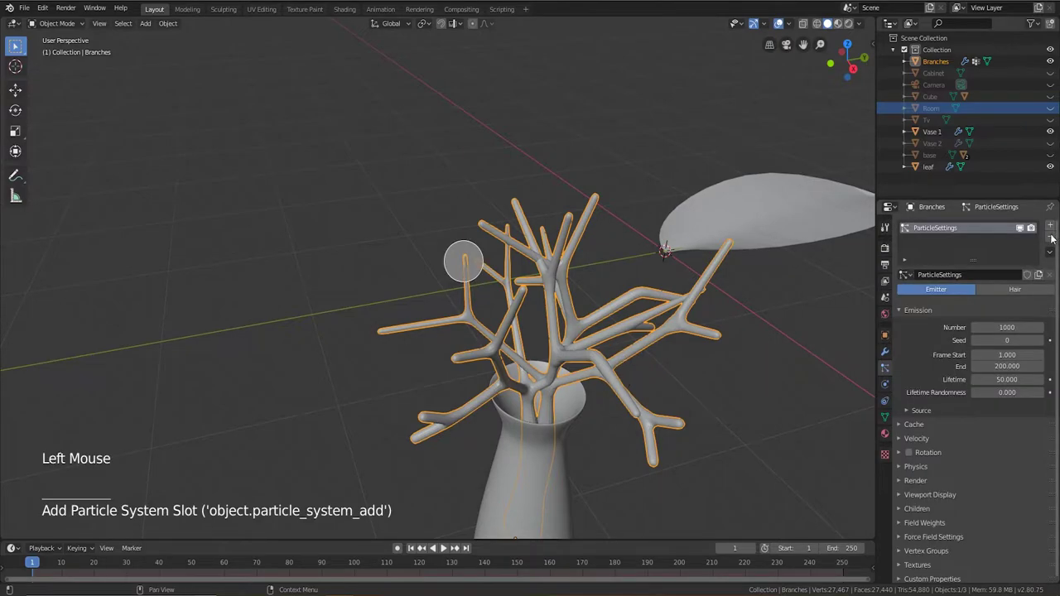
pyautogui.keyDown('shift'); pyautogui.moveTo(640, 355); pyautogui.dragTo(541, 291, button='middle'); pyautogui.keyUp('shift')
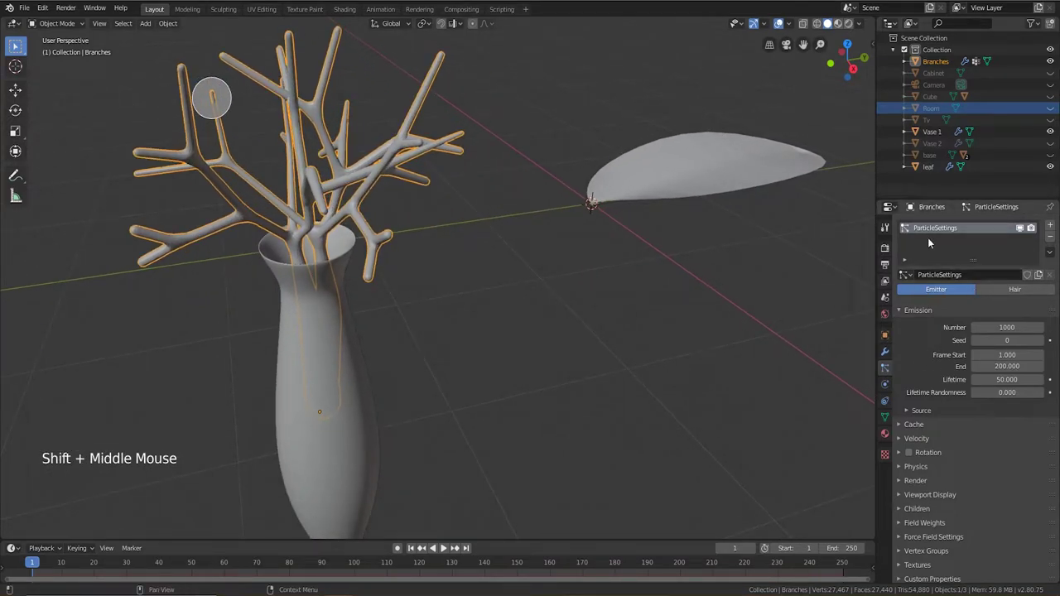
pyautogui.click(1013, 287)
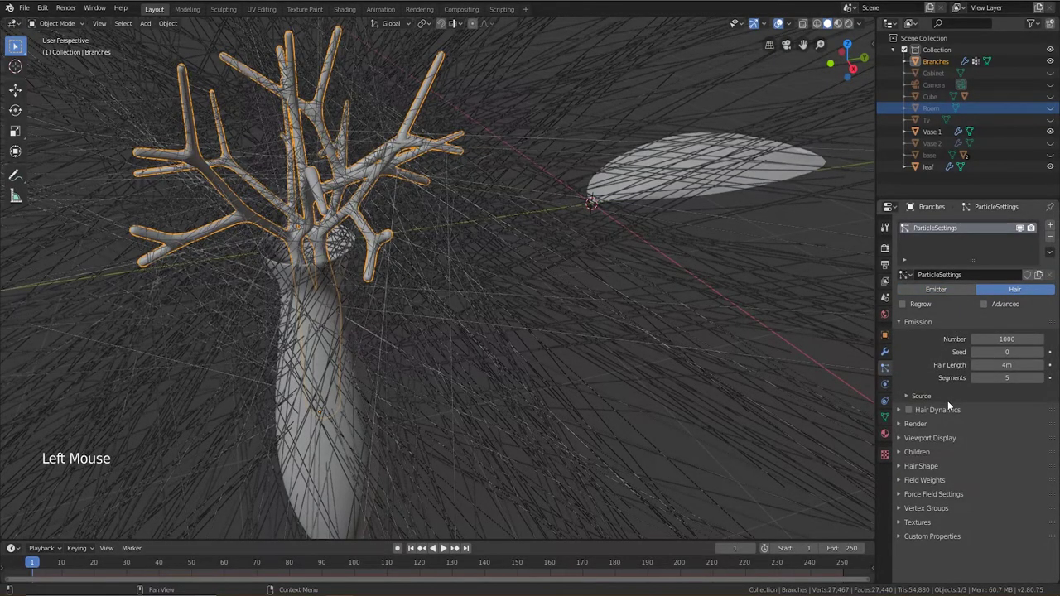
pyautogui.scroll(-4, 947, 401)
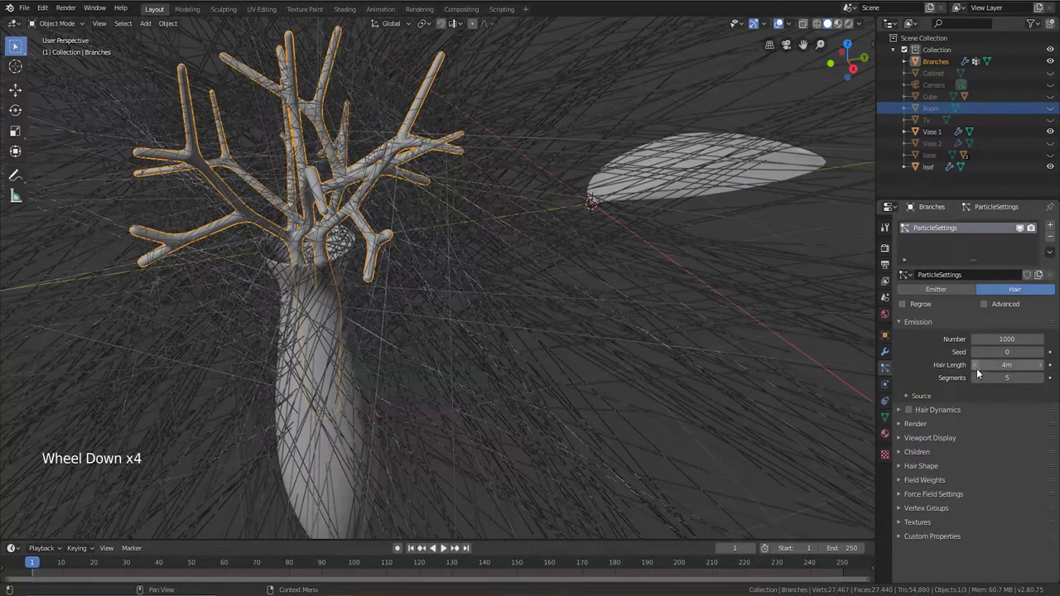
# - Set the hair count to 50 and enable the Advanced options
pyautogui.click(1005, 339)
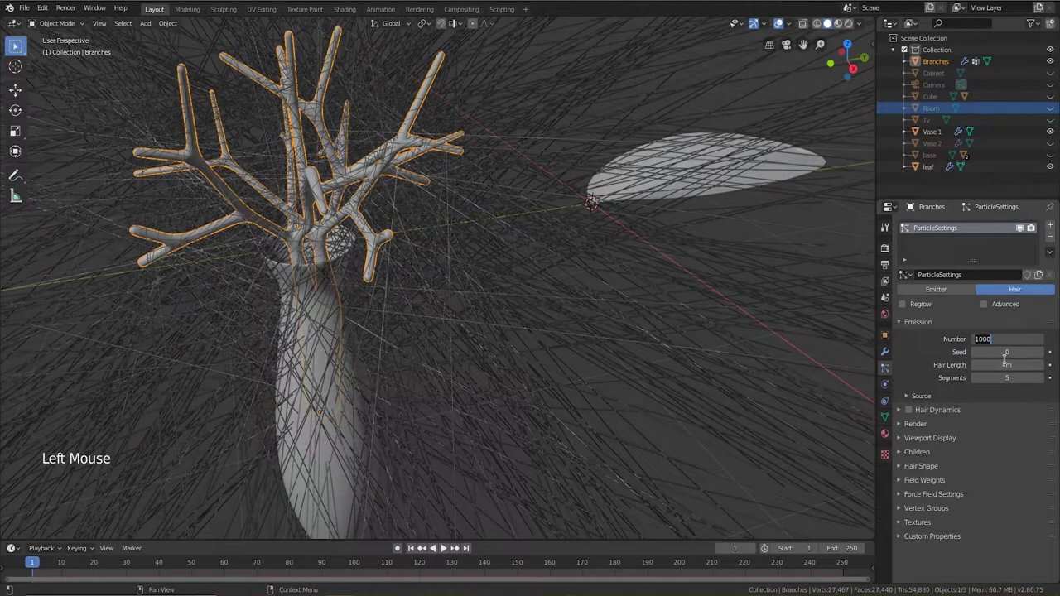
pyautogui.write('50')
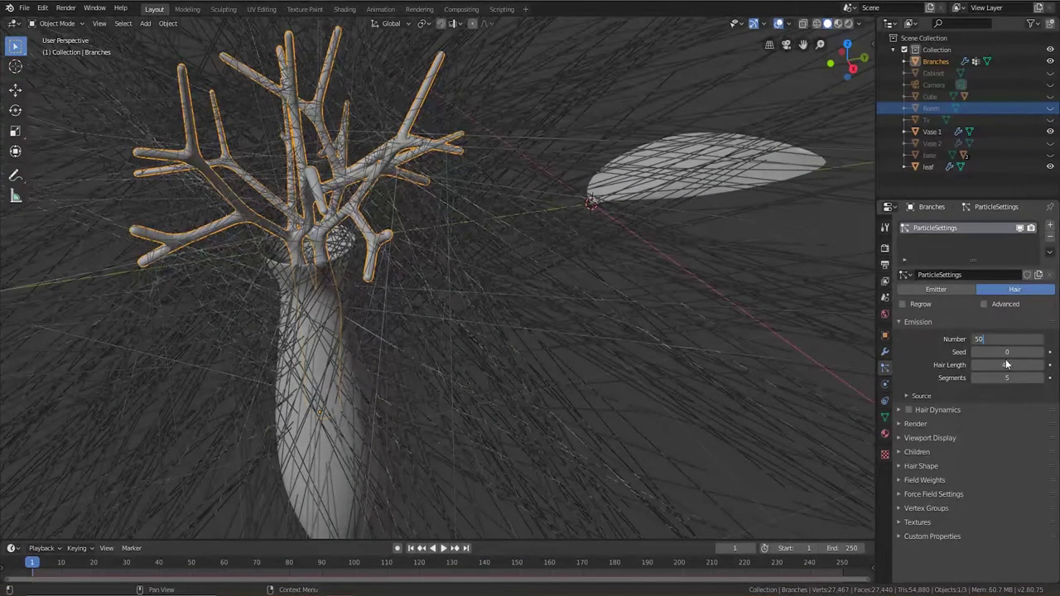
pyautogui.press('Return')
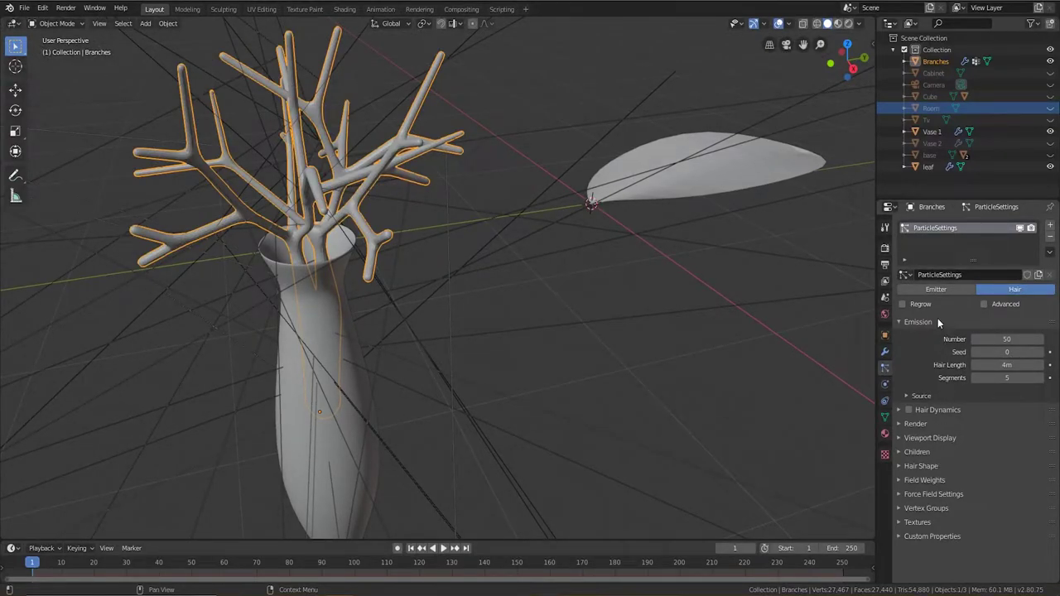
pyautogui.click(984, 304)
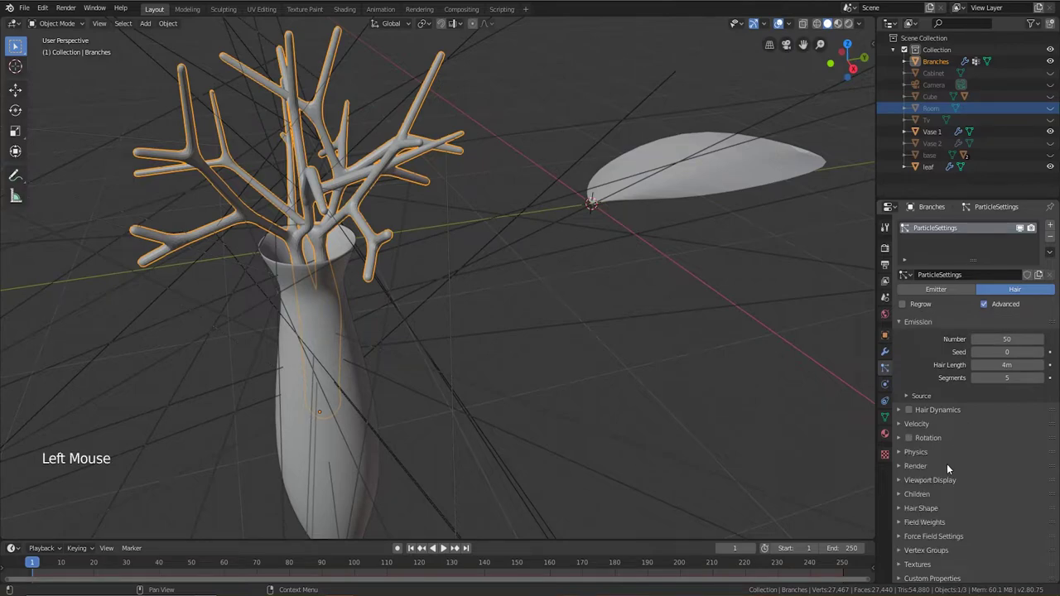
pyautogui.scroll(-3, 947, 464)
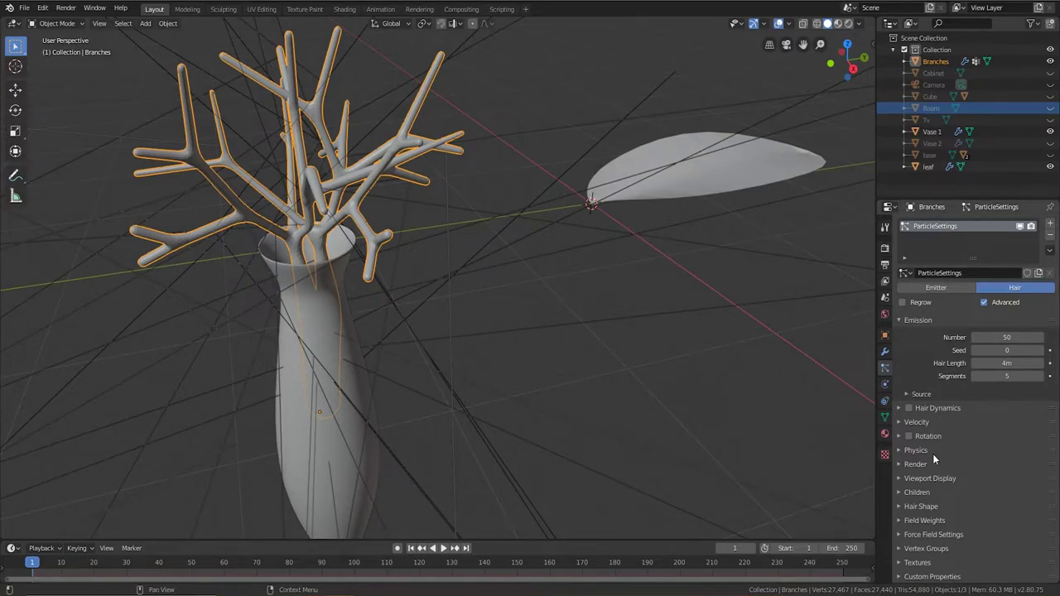
pyautogui.scroll(-2, 946, 491)
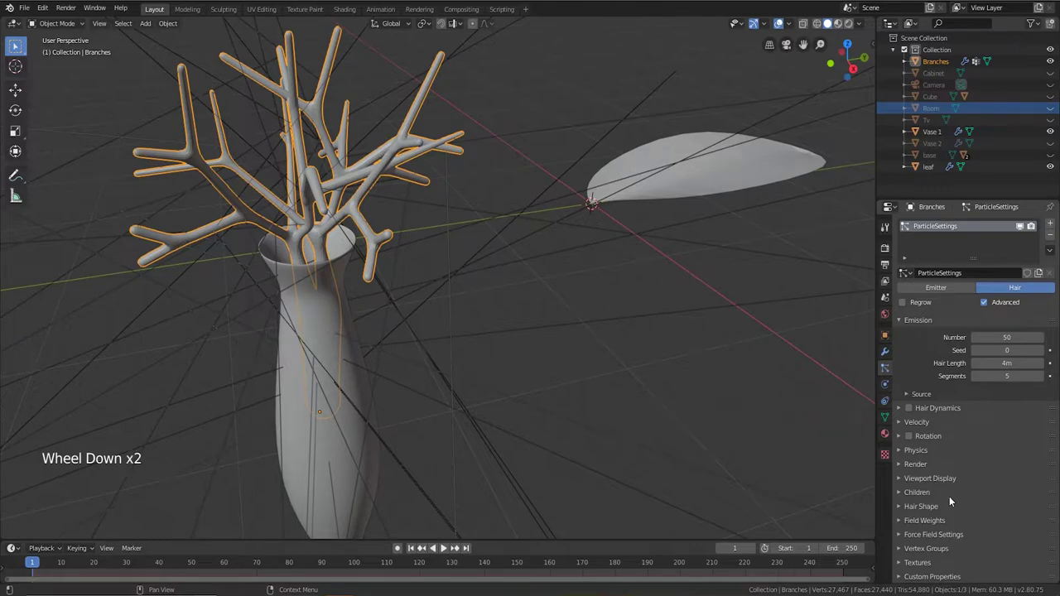
# - Set Render As to Object with leaf as the Instance Object, keeping scale 0.050
pyautogui.click(902, 466)
pyautogui.scroll(-3, 983, 484)
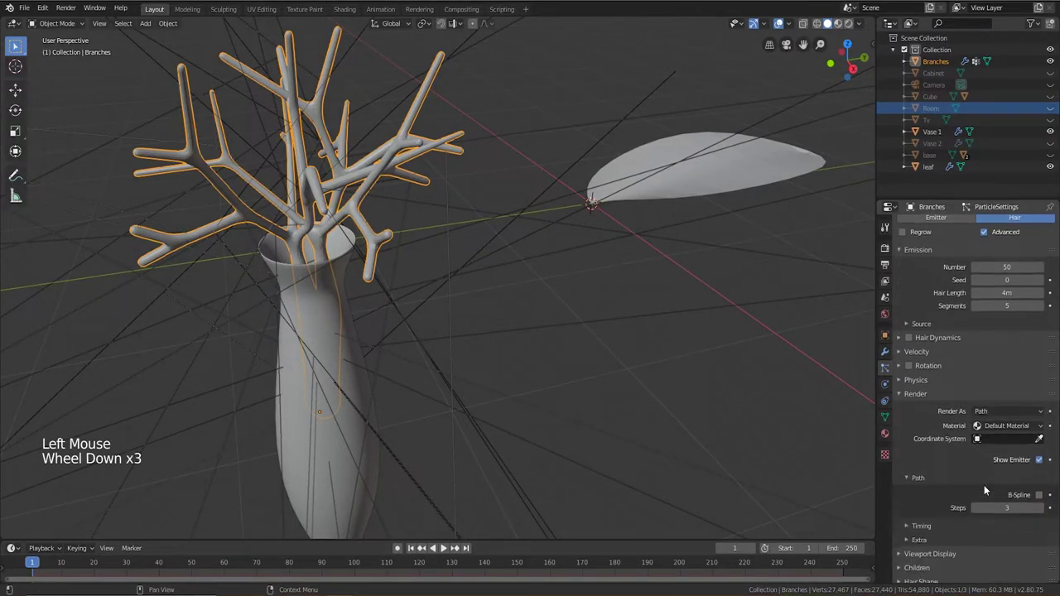
pyautogui.click(1005, 413)
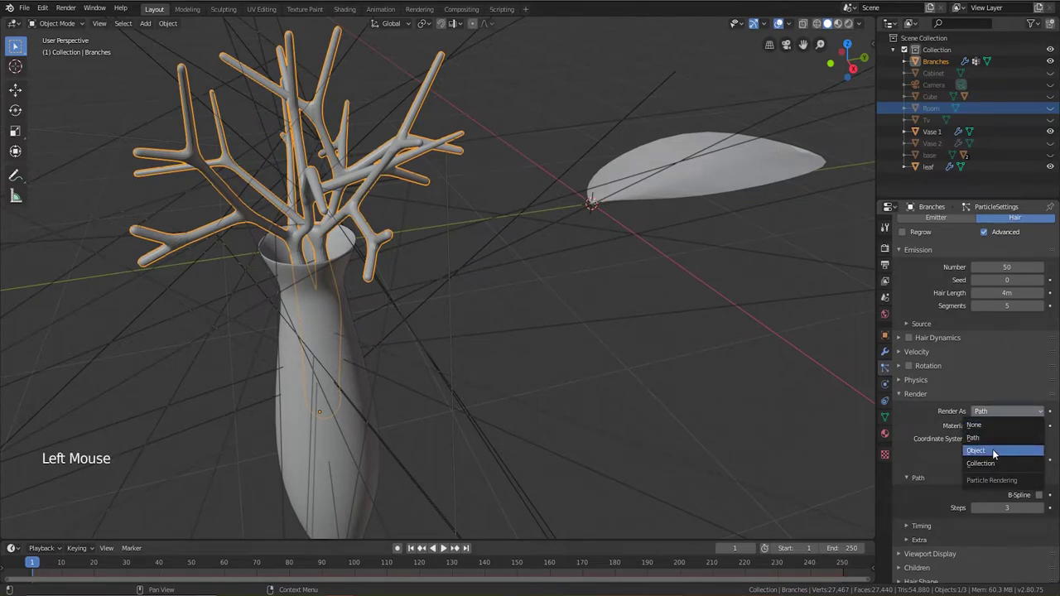
pyautogui.click(992, 450)
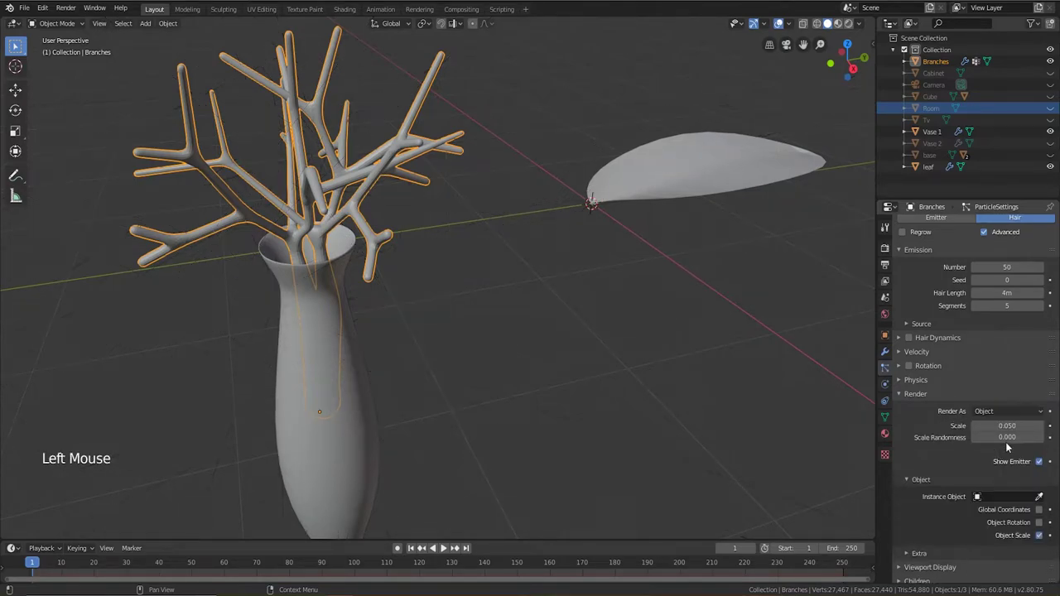
pyautogui.click(1000, 497)
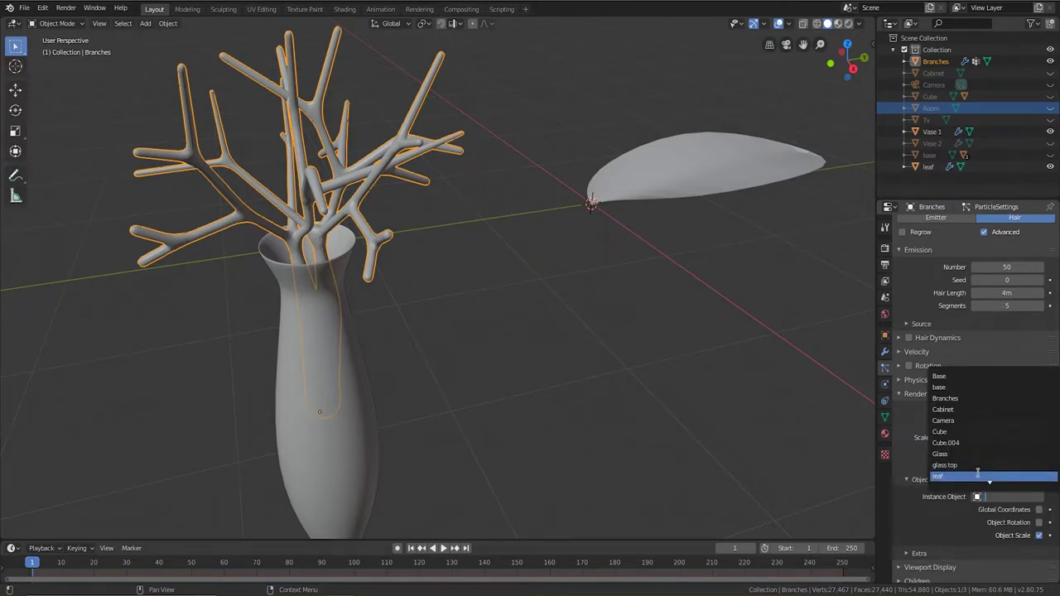
pyautogui.click(979, 474)
pyautogui.scroll(-3, 455, 311)
pyautogui.moveTo(458, 320)
pyautogui.mouseDown(button='middle')
pyautogui.moveTo(502, 284)
pyautogui.moveTo(459, 315)
pyautogui.moveTo(454, 332)
pyautogui.mouseUp(button='middle')
pyautogui.scroll(2, 482, 304)
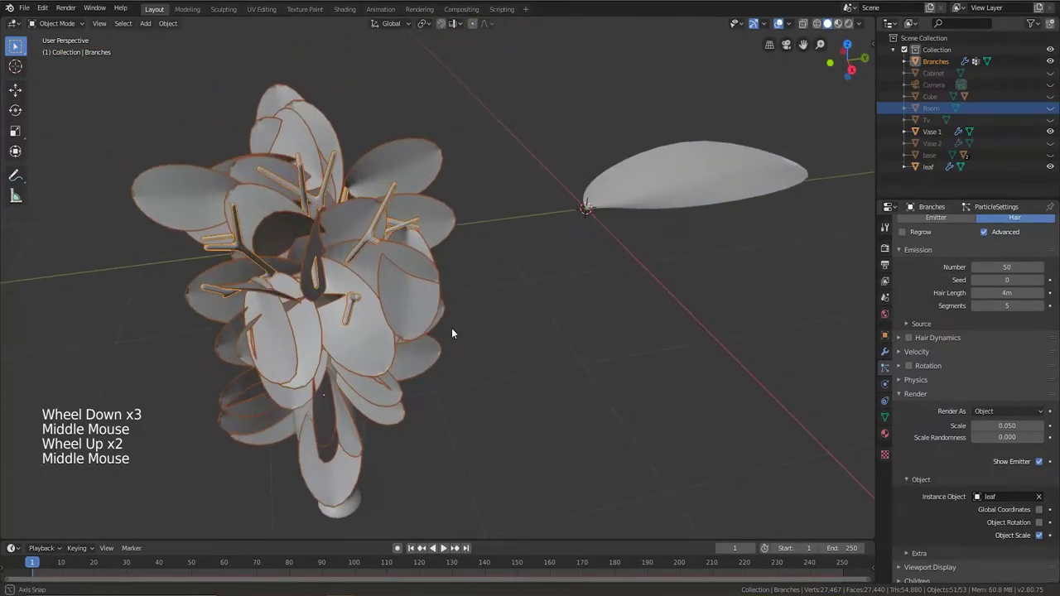
pyautogui.scroll(-2, 412, 331)
pyautogui.scroll(3, 412, 333)
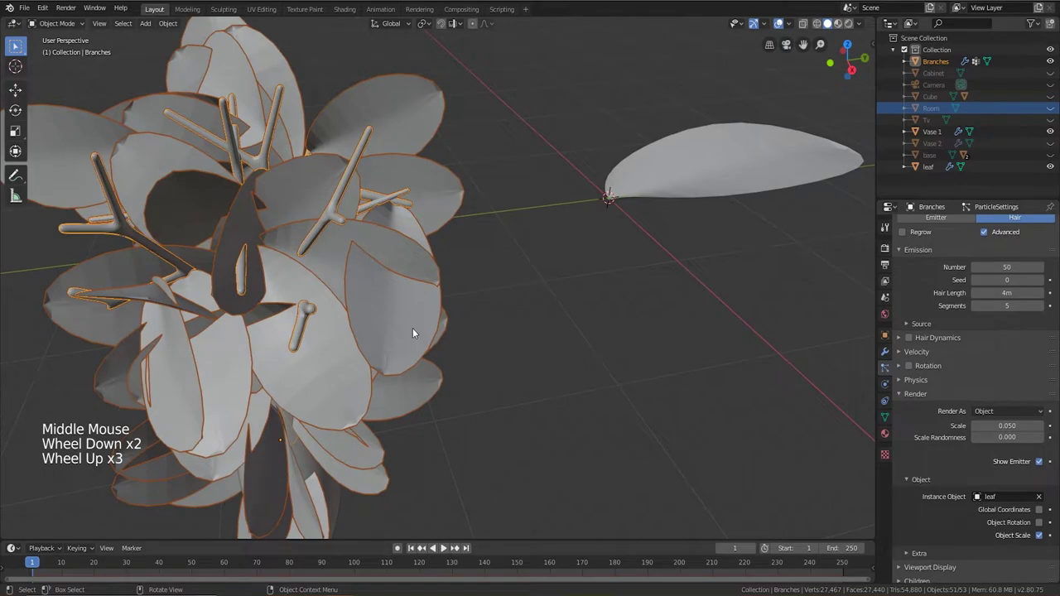
pyautogui.scroll(-3, 413, 333)
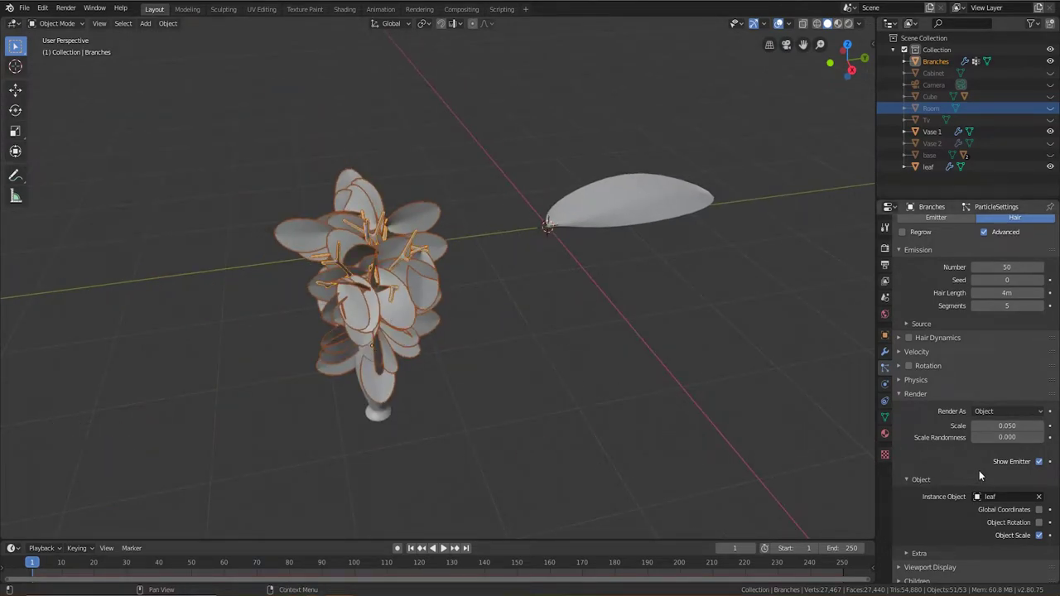
# - Save, then apply the leaf object's rotation and scale
pyautogui.click(660, 216)
pyautogui.hotkey('ctrl', 's')
pyautogui.hotkey('ctrl', 'a')
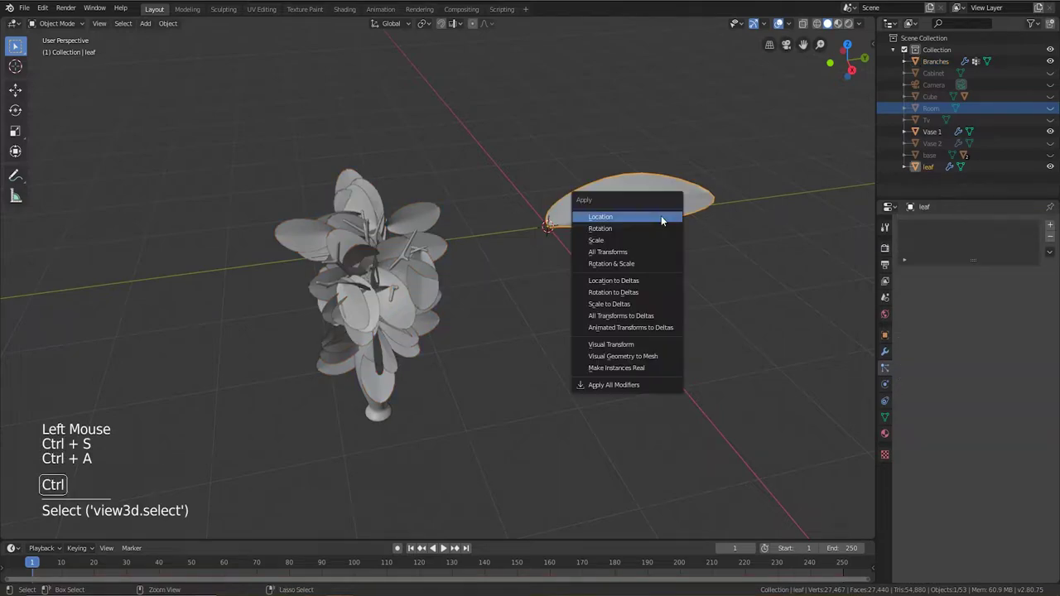
pyautogui.click(647, 263)
# - Select Branches, expand its particle Vertex Groups, and open the Density group choices
pyautogui.click(385, 256)
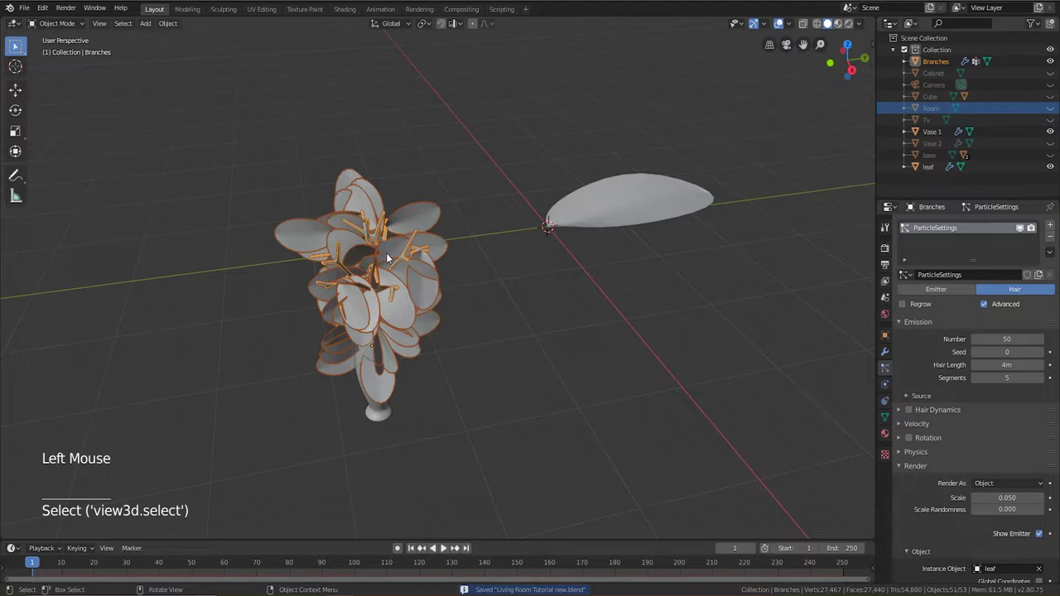
pyautogui.scroll(-8, 920, 416)
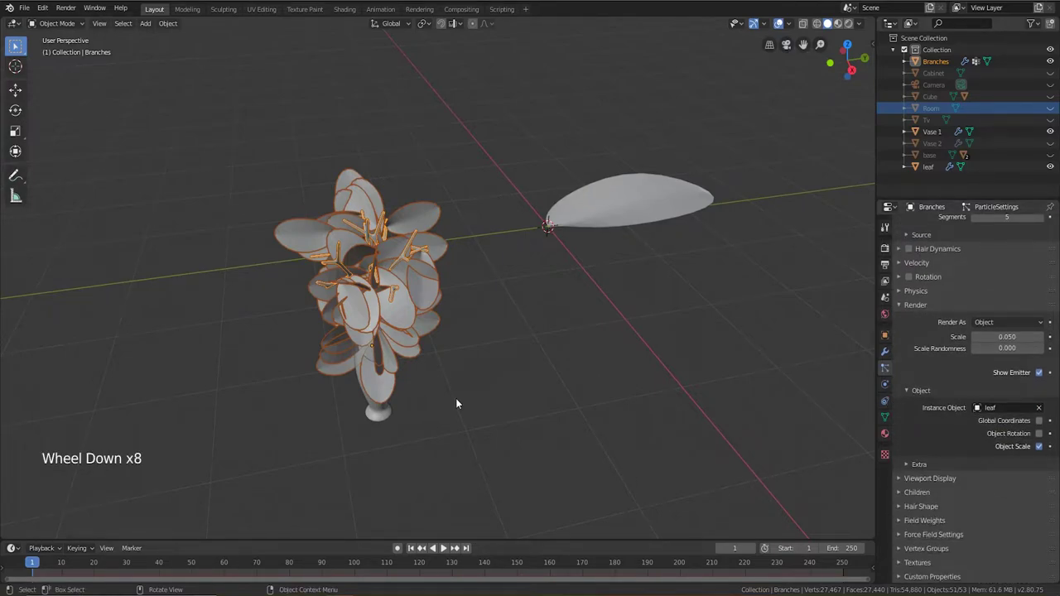
pyautogui.scroll(2, 379, 338)
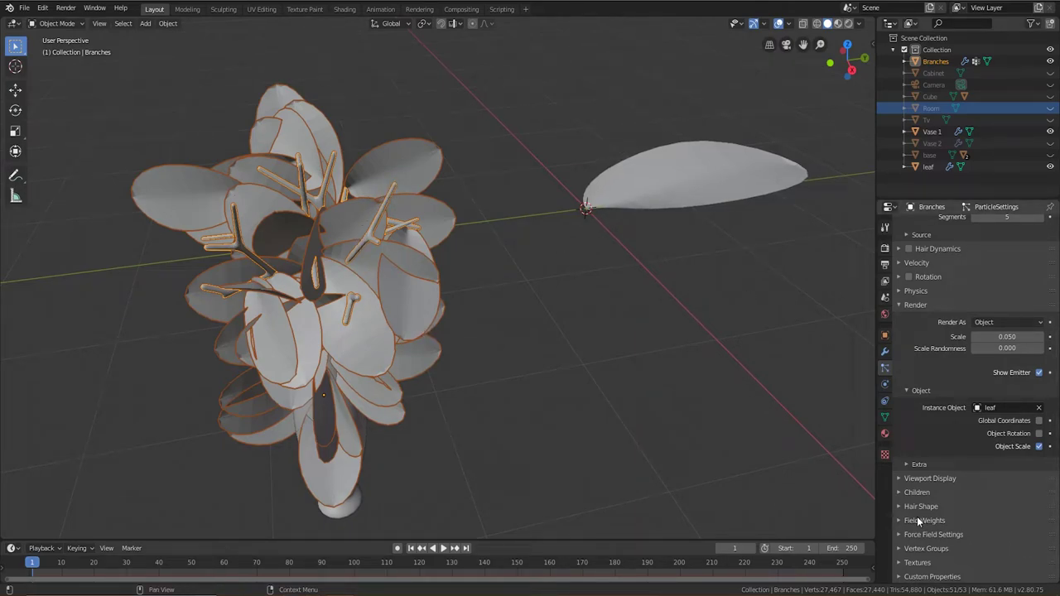
pyautogui.scroll(-2, 920, 517)
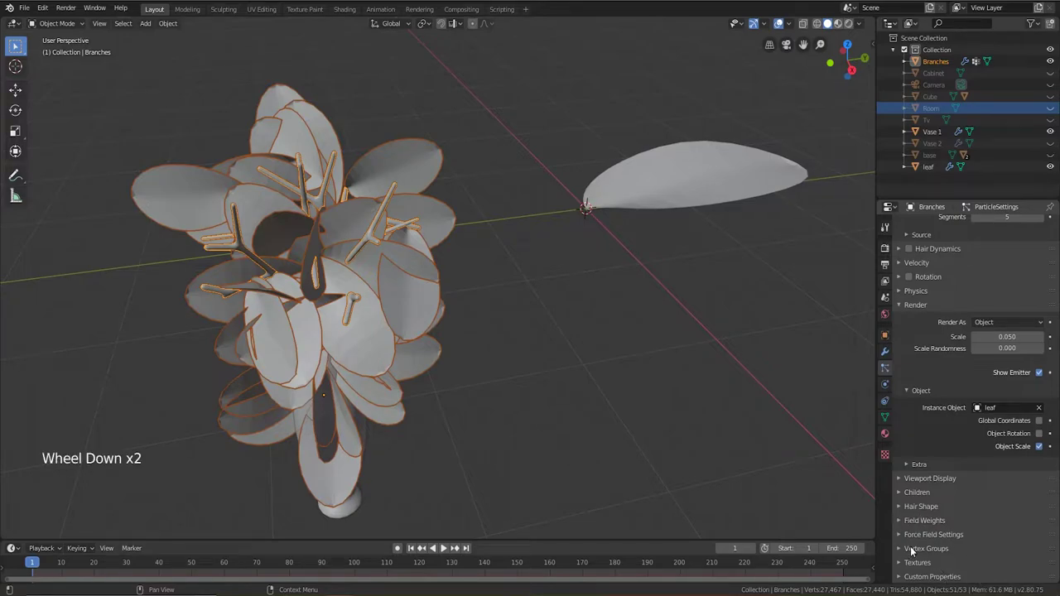
pyautogui.click(902, 549)
pyautogui.scroll(-4, 911, 563)
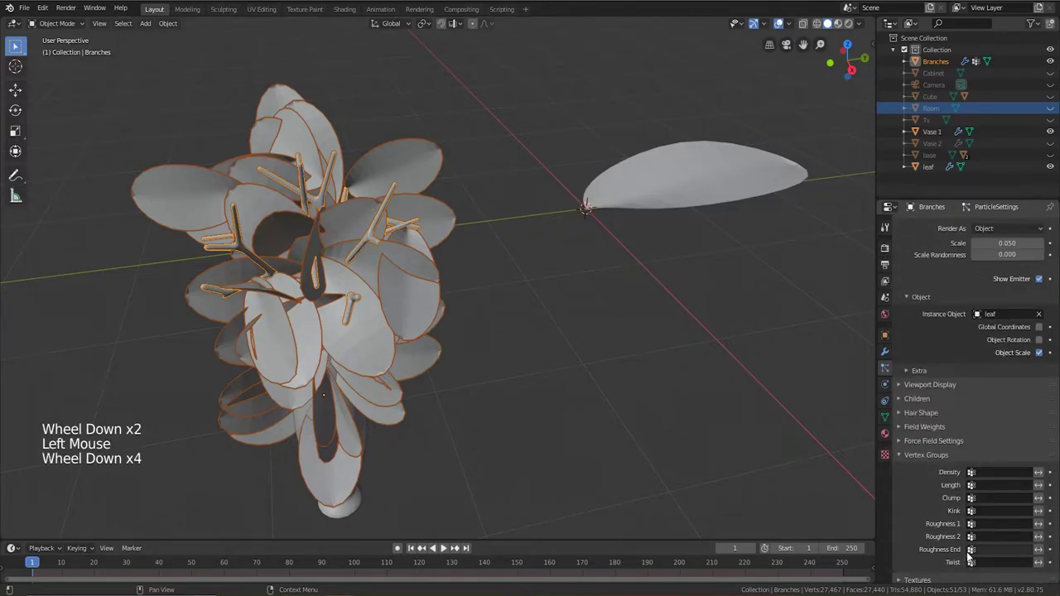
pyautogui.click(974, 477)
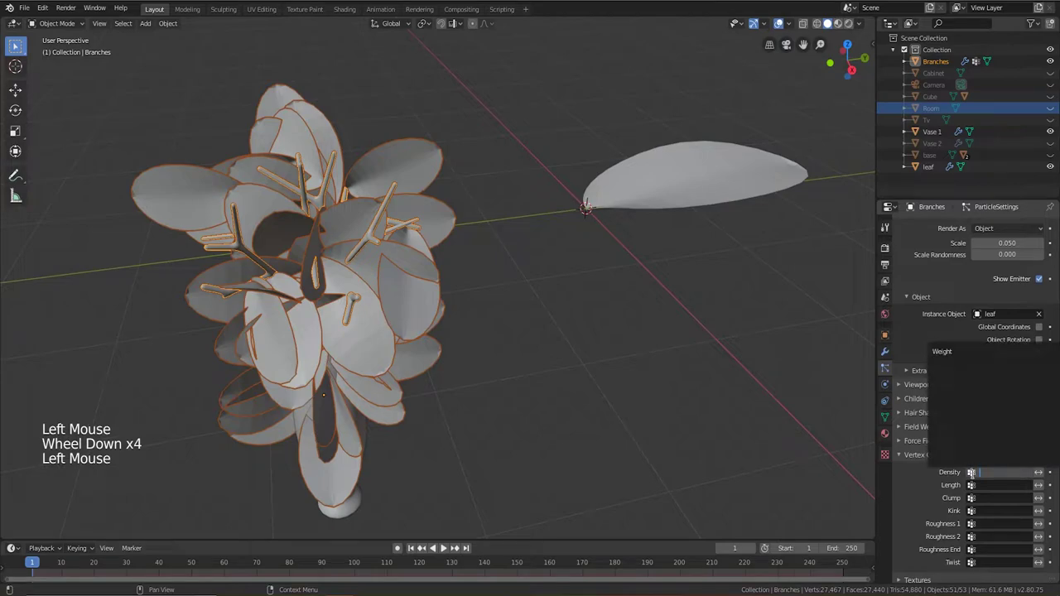
# - Use the Weight vertex group to control leaf particle density
pyautogui.click(958, 352)
pyautogui.moveTo(514, 402); pyautogui.dragTo(475, 314, button='middle')
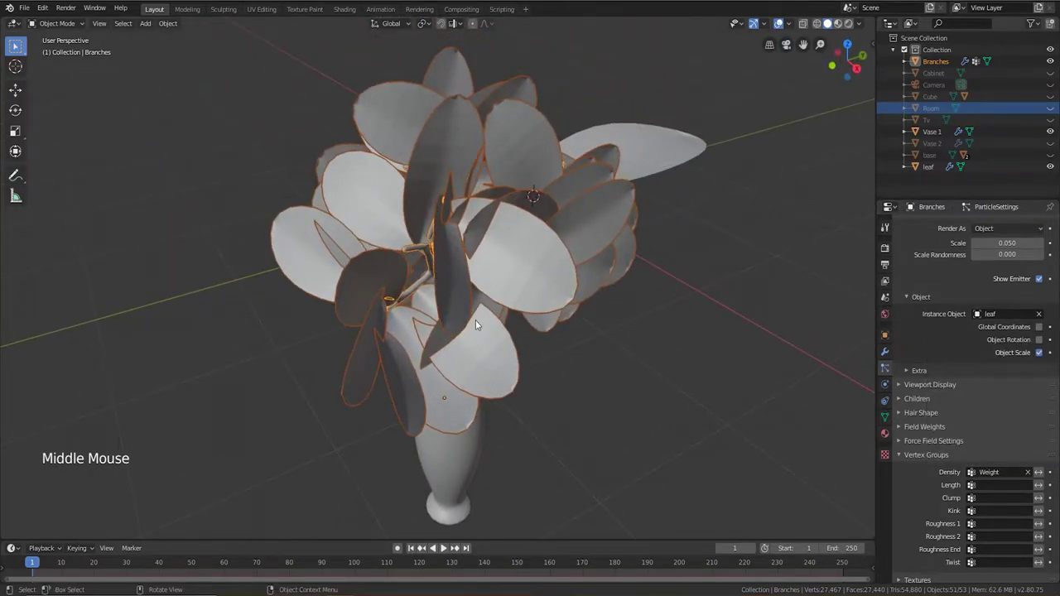
pyautogui.scroll(2, 466, 350)
pyautogui.moveTo(466, 350); pyautogui.dragTo(475, 354, button='middle')
pyautogui.scroll(-3, 475, 353)
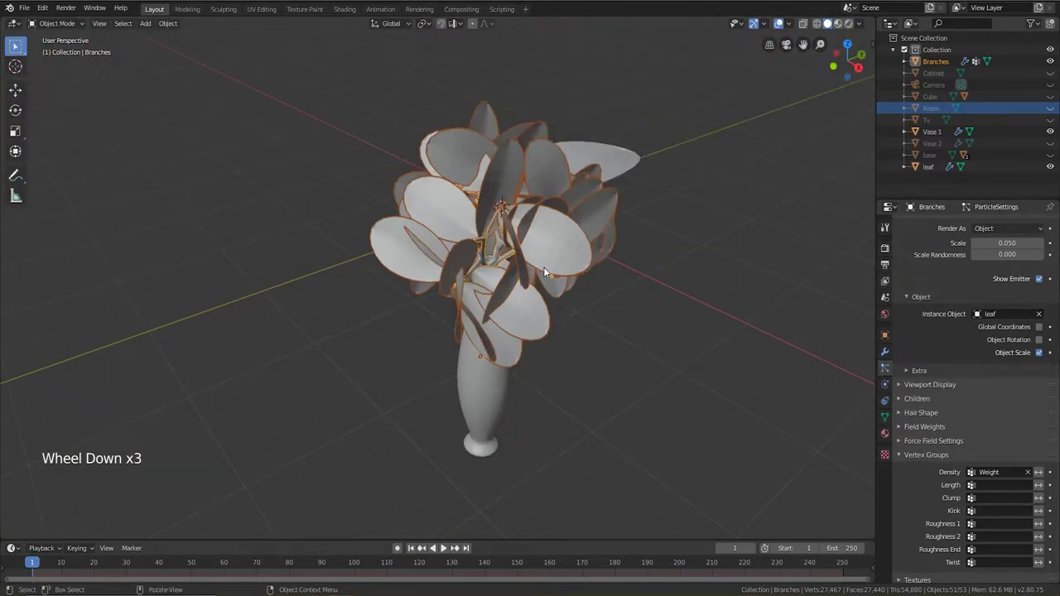
pyautogui.scroll(2, 542, 273)
pyautogui.moveTo(542, 273); pyautogui.dragTo(527, 282, button='middle')
pyautogui.scroll(-4, 527, 277)
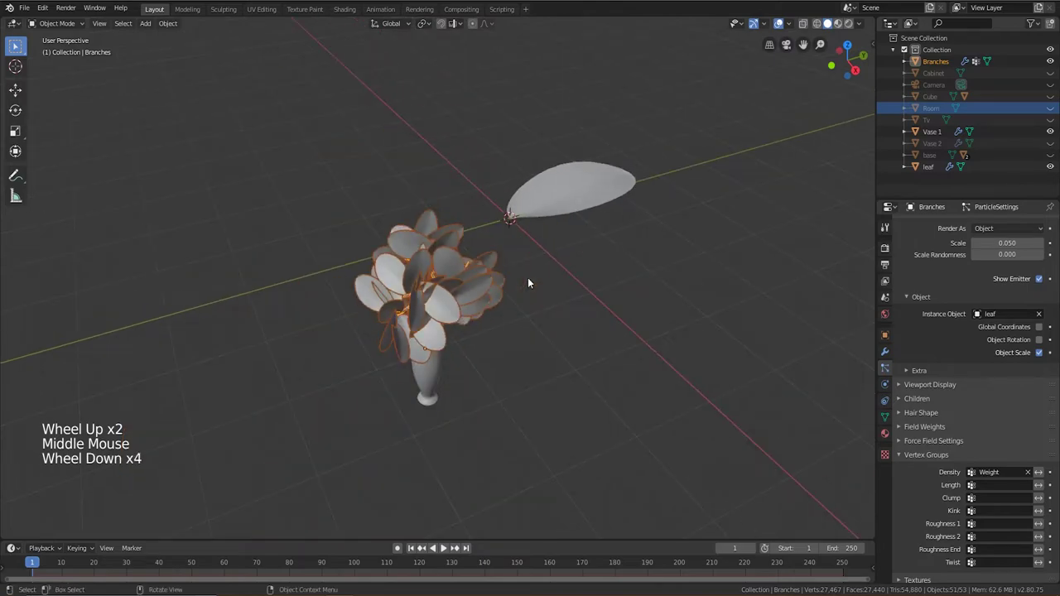
pyautogui.scroll(2, 609, 338)
pyautogui.moveTo(606, 341); pyautogui.dragTo(588, 337, button='middle')
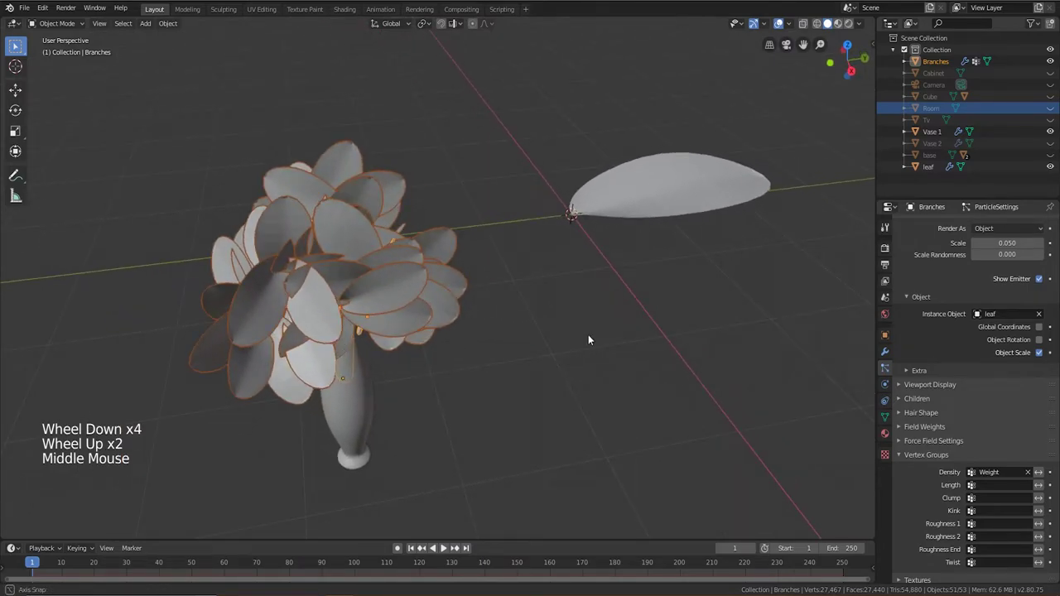
pyautogui.scroll(4, 937, 362)
pyautogui.scroll(4, 989, 393)
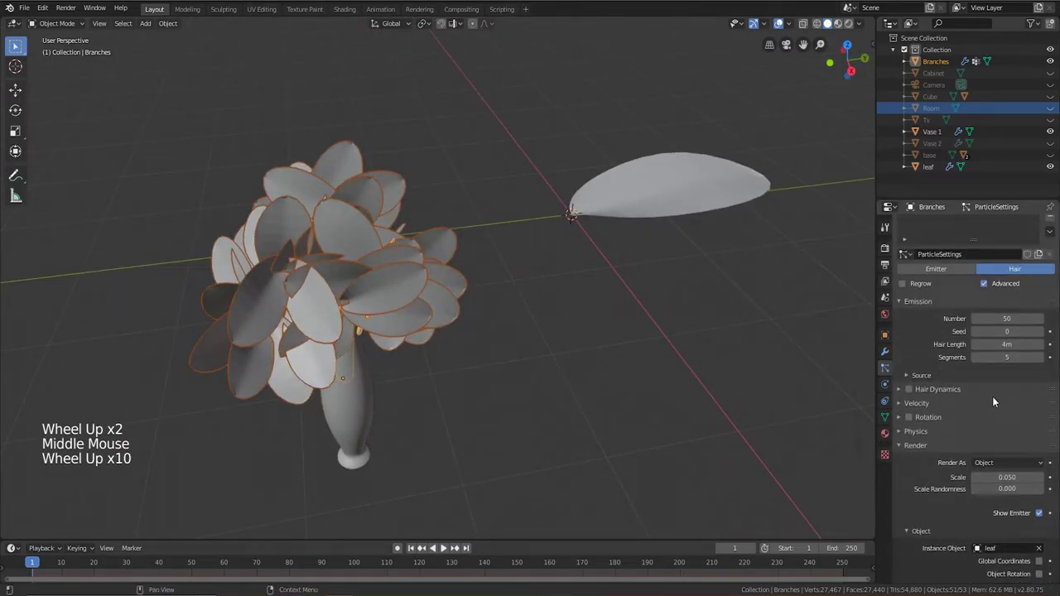
pyautogui.scroll(-3, 985, 447)
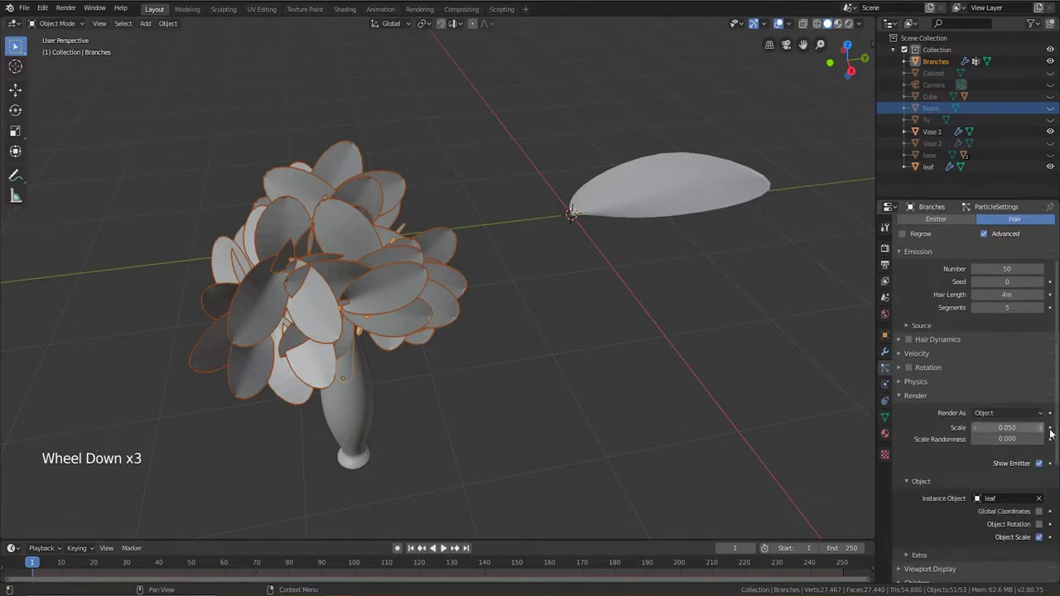
# - Lower the leaf particle scale to 0.030
pyautogui.keyDown('shift'); pyautogui.moveTo(1026, 429); pyautogui.dragTo(998, 428); pyautogui.keyUp('shift')
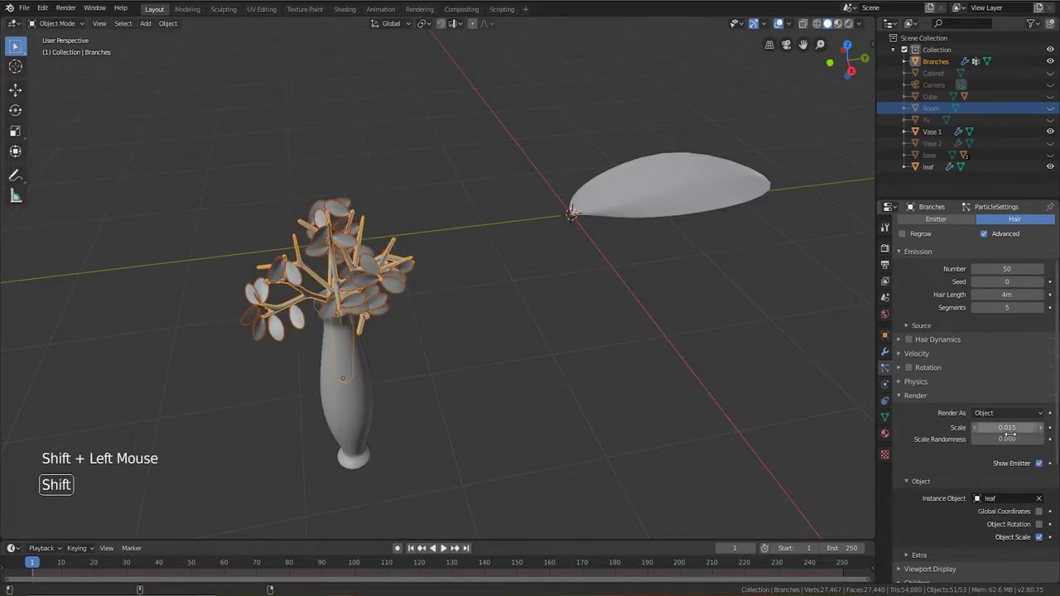
pyautogui.scroll(3, 568, 358)
pyautogui.keyDown('shift'); pyautogui.moveTo(573, 370); pyautogui.dragTo(687, 397, button='middle'); pyautogui.keyUp('shift')
pyautogui.scroll(-2, 723, 357)
pyautogui.scroll(1, 704, 347)
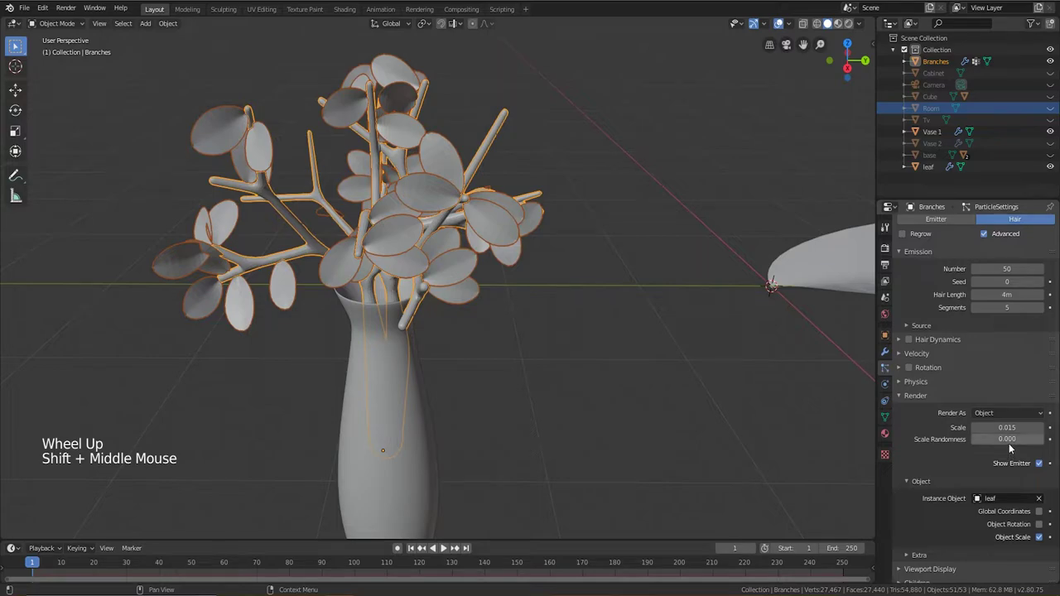
# - Raise the leaf Scale Randomness to 0.963
pyautogui.moveTo(1008, 443); pyautogui.dragTo(1051, 428)
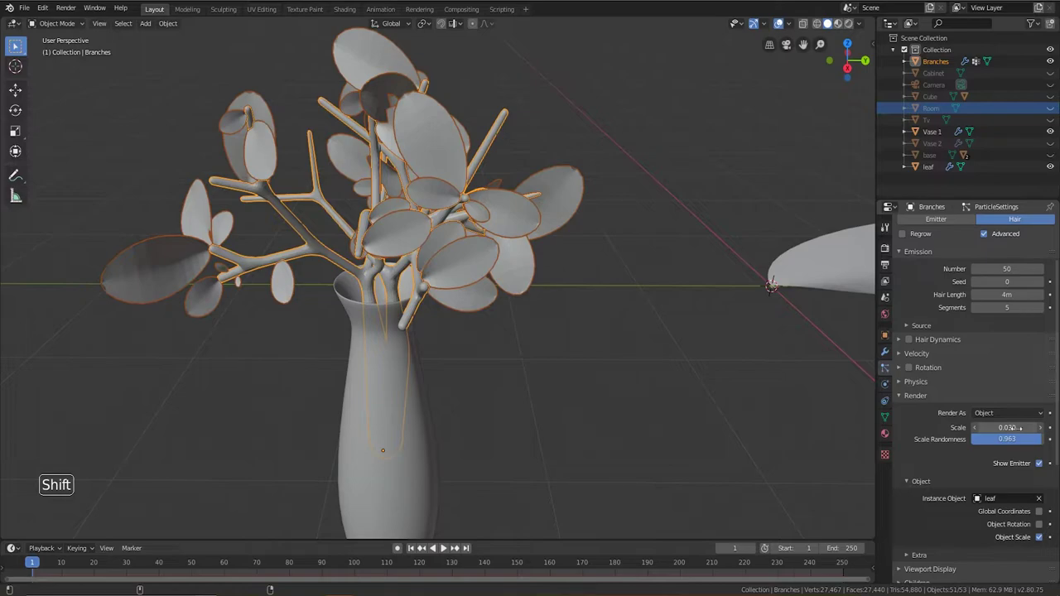
pyautogui.scroll(-3, 416, 303)
pyautogui.moveTo(416, 299); pyautogui.dragTo(513, 331, button='middle')
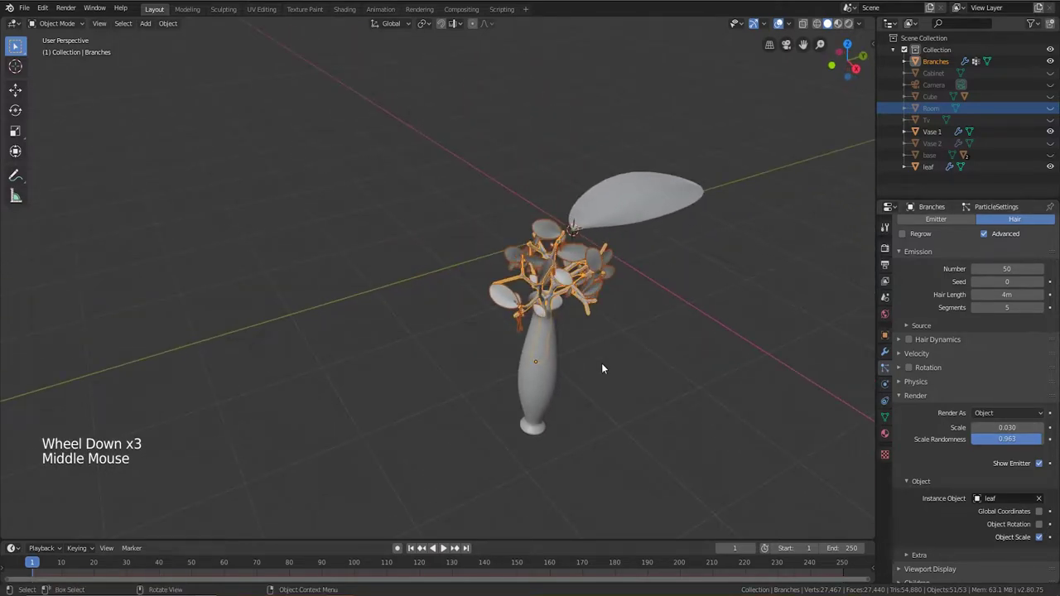
pyautogui.scroll(3, 604, 363)
pyautogui.moveTo(613, 365); pyautogui.dragTo(579, 359, button='middle')
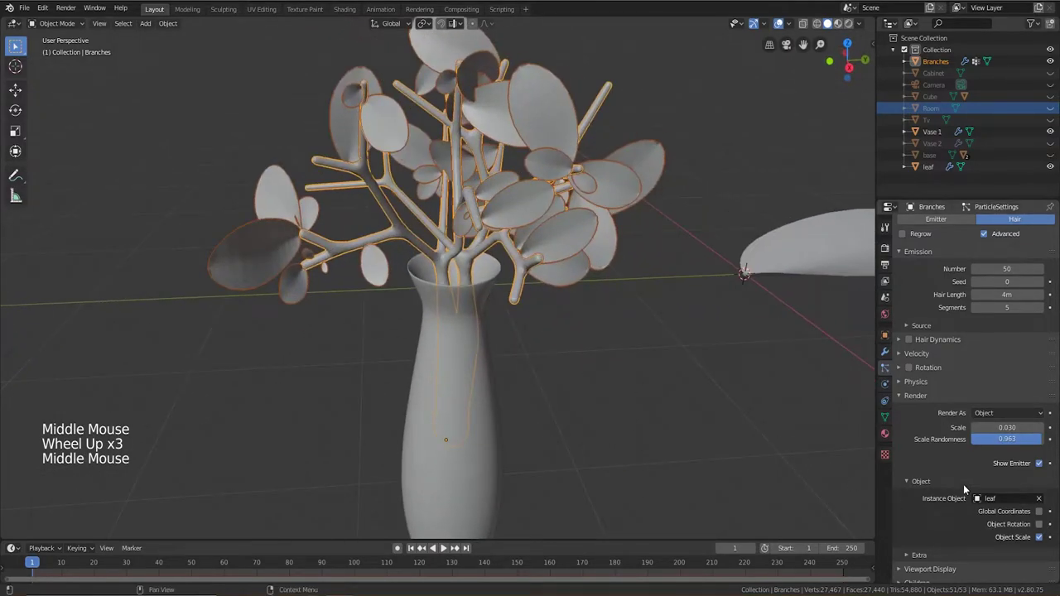
pyautogui.scroll(-3, 983, 495)
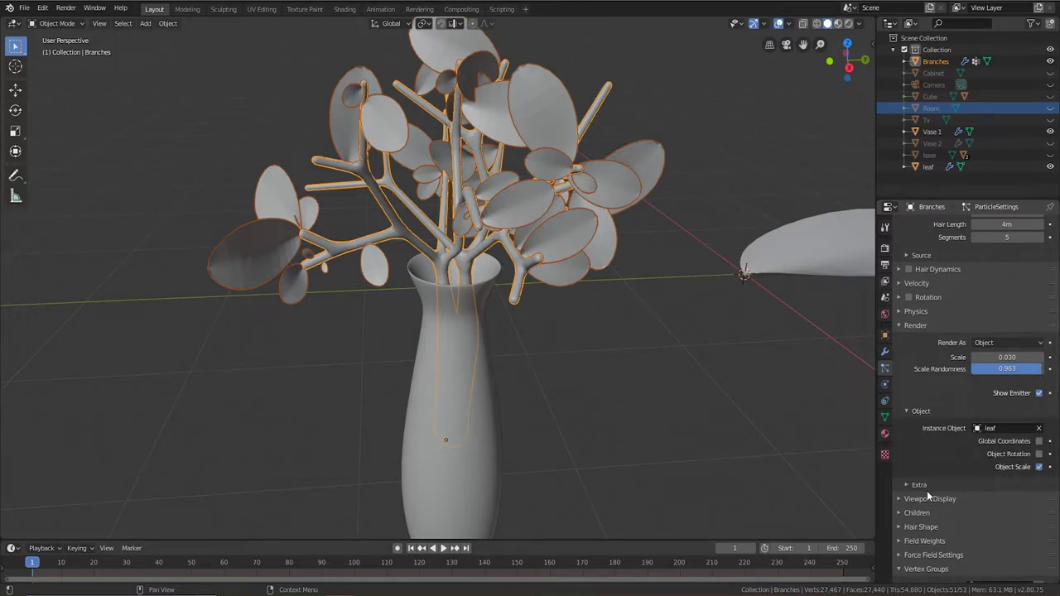
# - Enable Rotation for the leaf particles and expand its settings
pyautogui.click(911, 298)
pyautogui.click(898, 297)
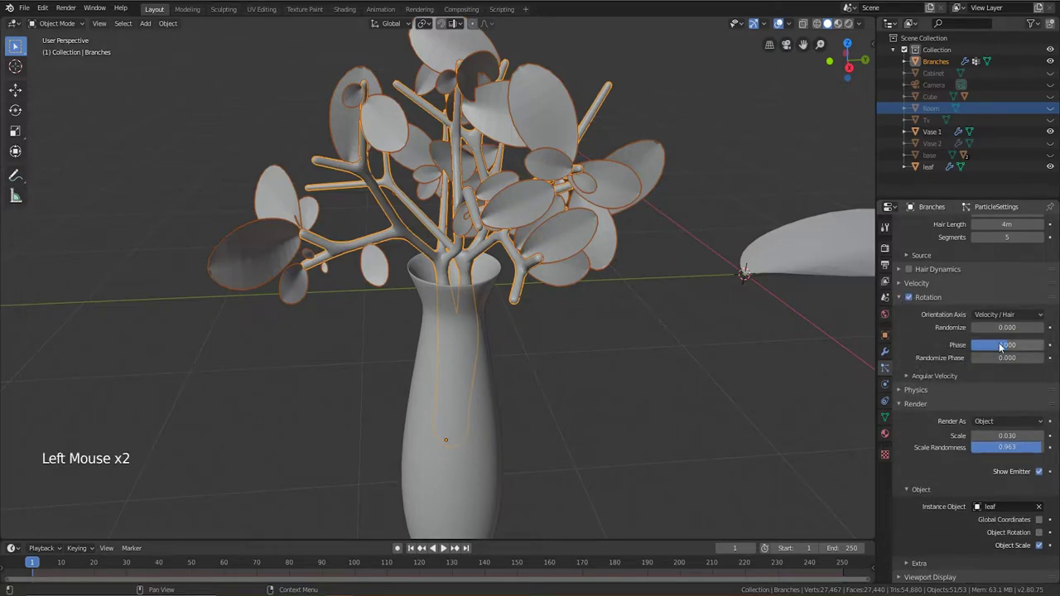
pyautogui.scroll(3, 440, 310)
pyautogui.moveTo(441, 310); pyautogui.dragTo(455, 313, button='middle')
pyautogui.scroll(-2, 459, 315)
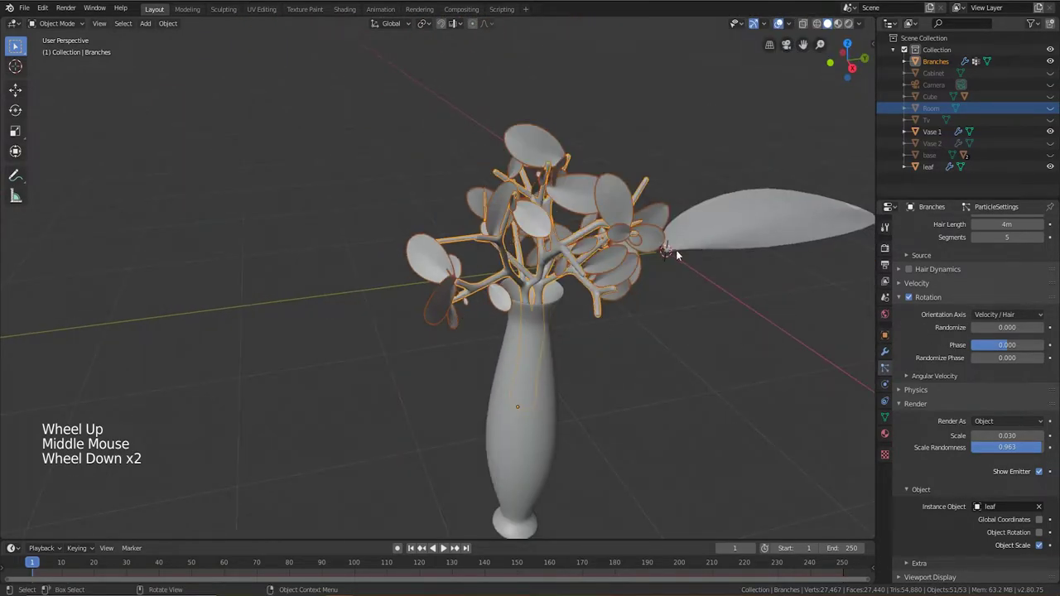
pyautogui.moveTo(715, 317); pyautogui.dragTo(809, 315, button='middle')
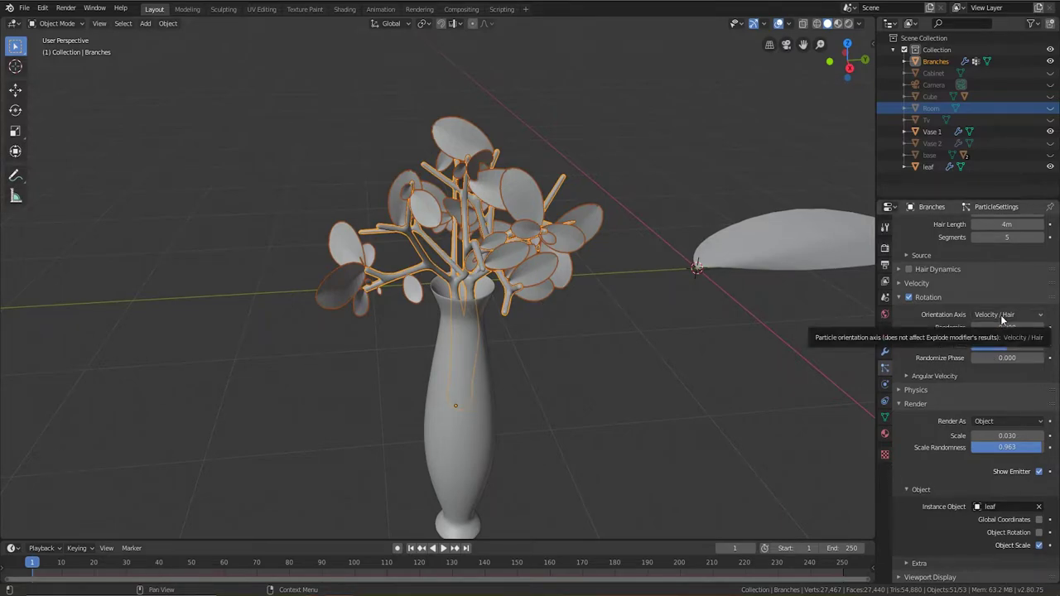
# - Set the leaf orientation axis to Global Y and rotation Randomize to 1.000
pyautogui.moveTo(1004, 326); pyautogui.dragTo(1043, 326)
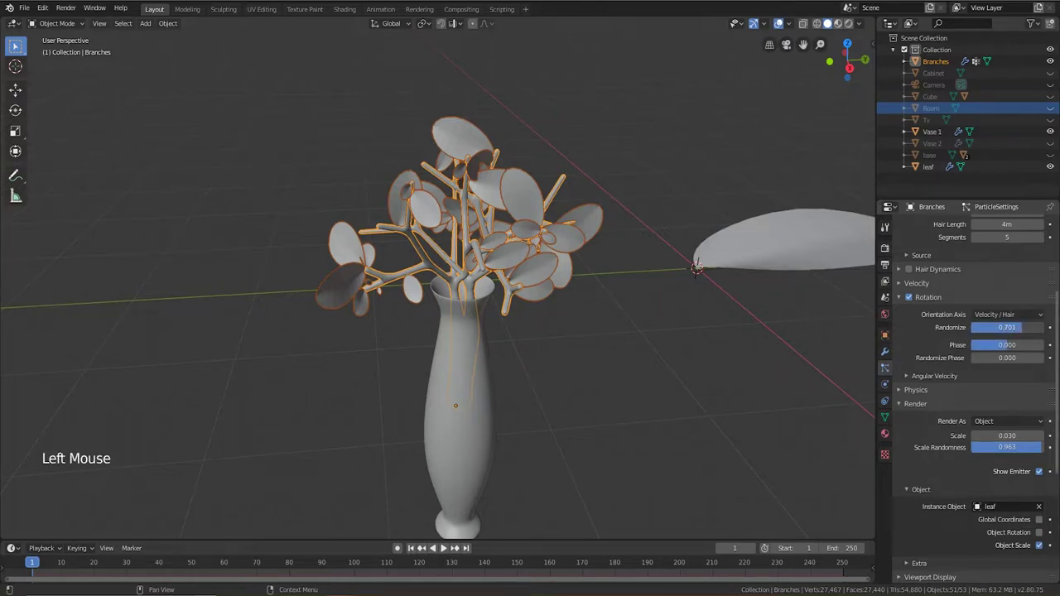
pyautogui.click(1009, 314)
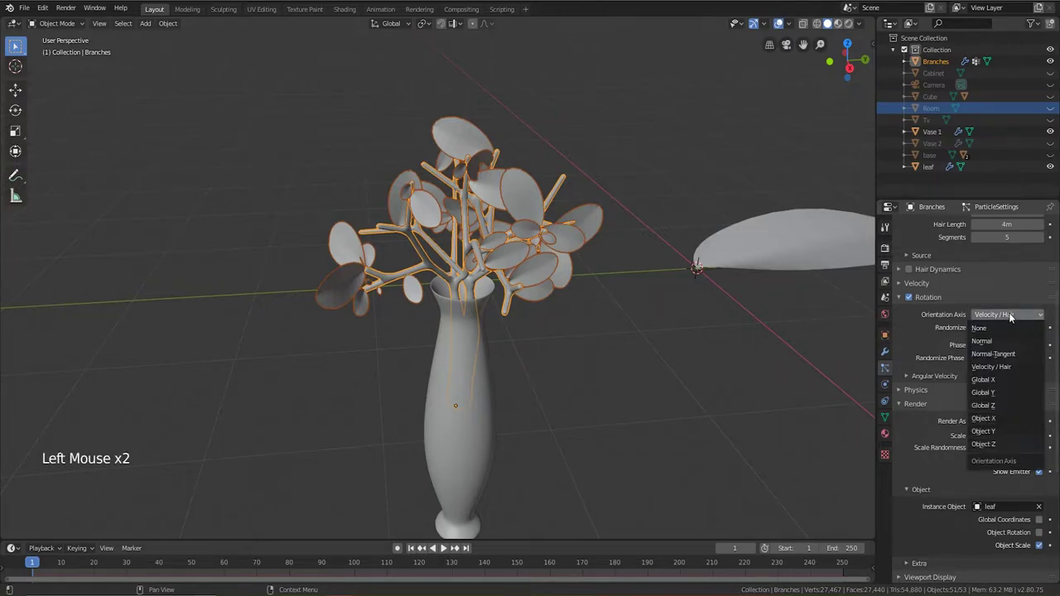
pyautogui.click(1000, 391)
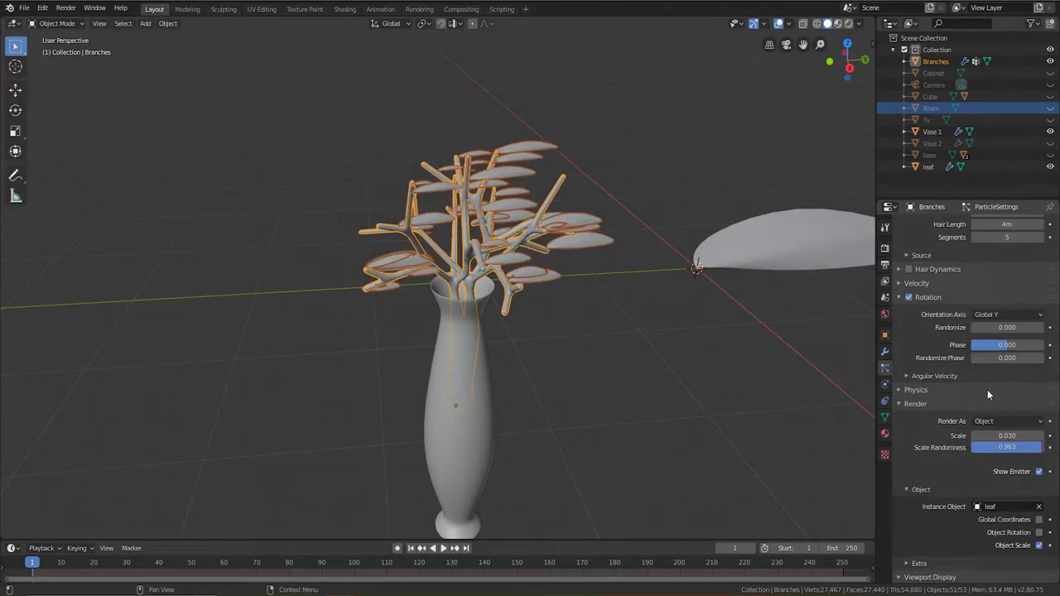
pyautogui.moveTo(990, 329); pyautogui.dragTo(1059, 329)
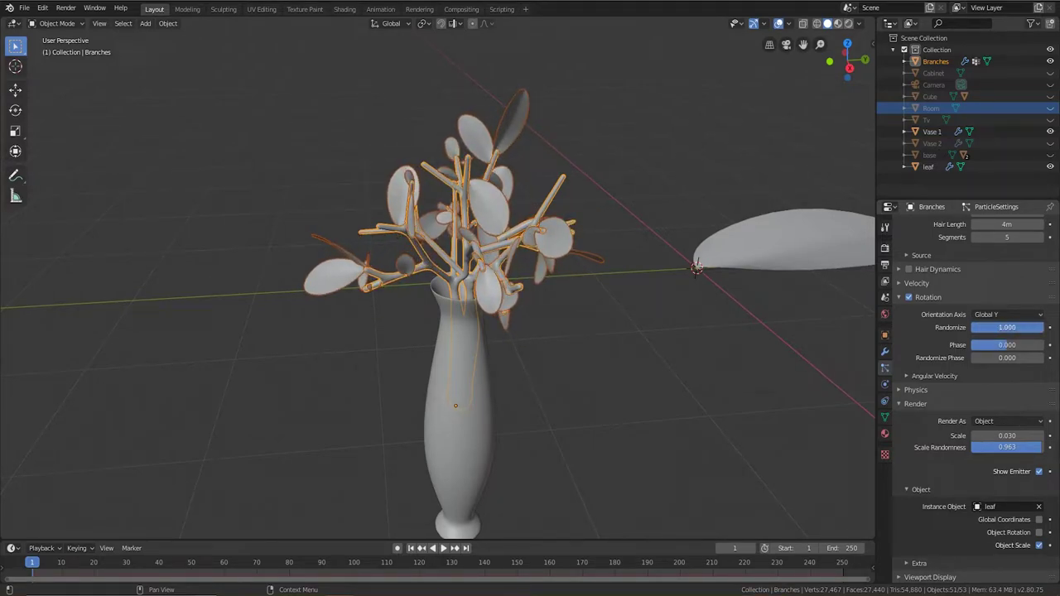
pyautogui.scroll(-2, 605, 327)
pyautogui.moveTo(605, 328)
pyautogui.mouseDown(button='middle')
pyautogui.moveTo(639, 343)
pyautogui.moveTo(576, 333)
pyautogui.moveTo(596, 345)
pyautogui.moveTo(598, 329)
pyautogui.mouseUp(button='middle')
pyautogui.scroll(2, 577, 336)
pyautogui.scroll(-2, 596, 339)
# - Set Randomize Phase to 0.254 and zoom in on the vase to check the leaves
pyautogui.moveTo(989, 361); pyautogui.dragTo(1030, 361)
pyautogui.scroll(2, 536, 291)
pyautogui.moveTo(536, 291); pyautogui.dragTo(551, 300, button='middle')
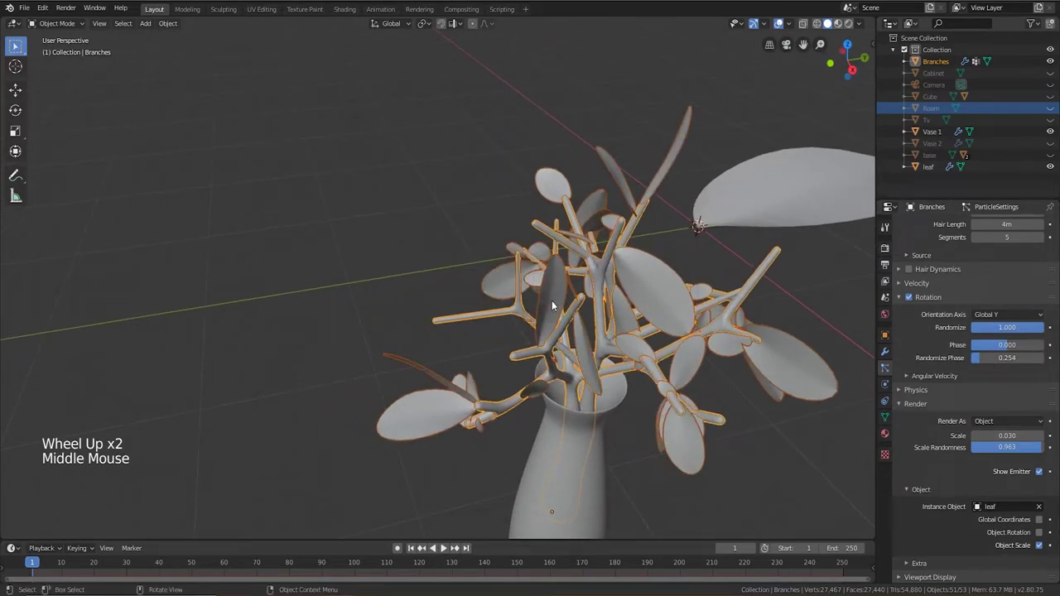
pyautogui.scroll(-6, 952, 445)
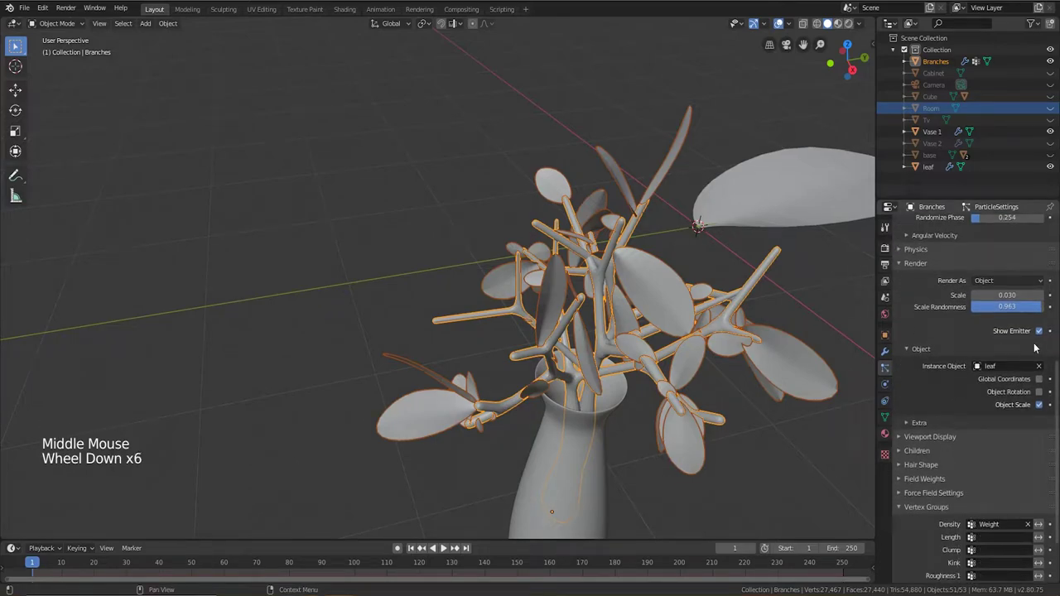
pyautogui.scroll(9, 1034, 348)
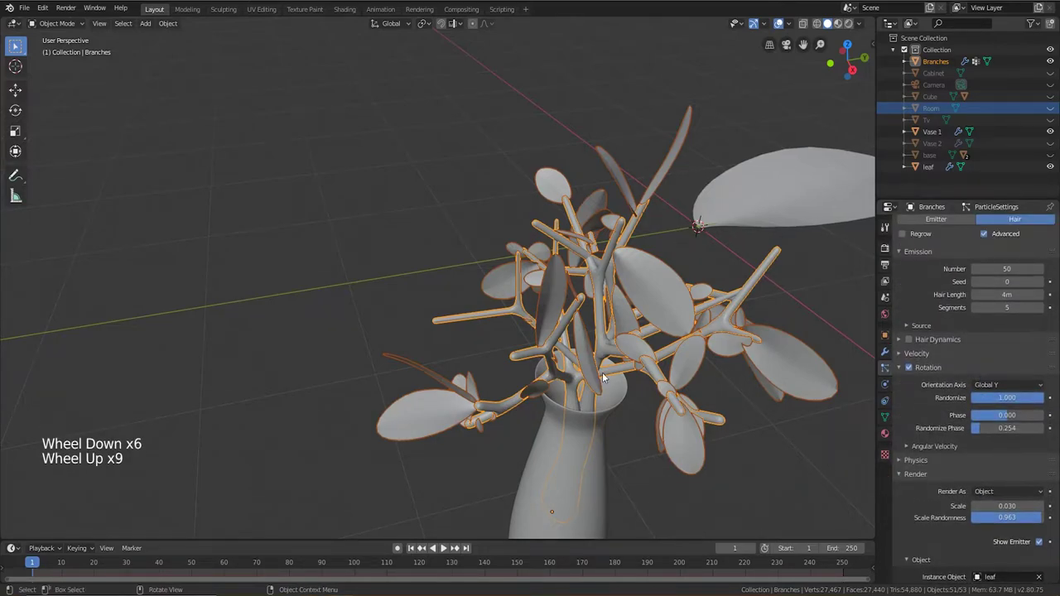
pyautogui.keyDown('shift'); pyautogui.moveTo(603, 376); pyautogui.dragTo(561, 292, button='middle'); pyautogui.keyUp('shift')
pyautogui.scroll(-3, 560, 291)
pyautogui.moveTo(579, 348); pyautogui.dragTo(582, 418, button='middle')
pyautogui.scroll(1, 552, 332)
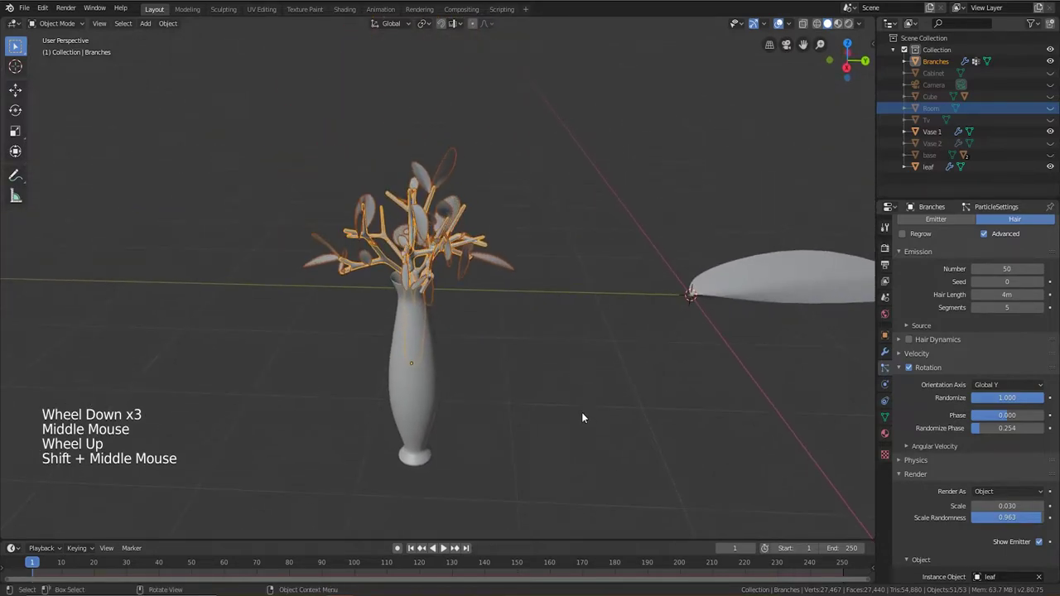
pyautogui.scroll(2, 581, 417)
pyautogui.scroll(-6, 586, 368)
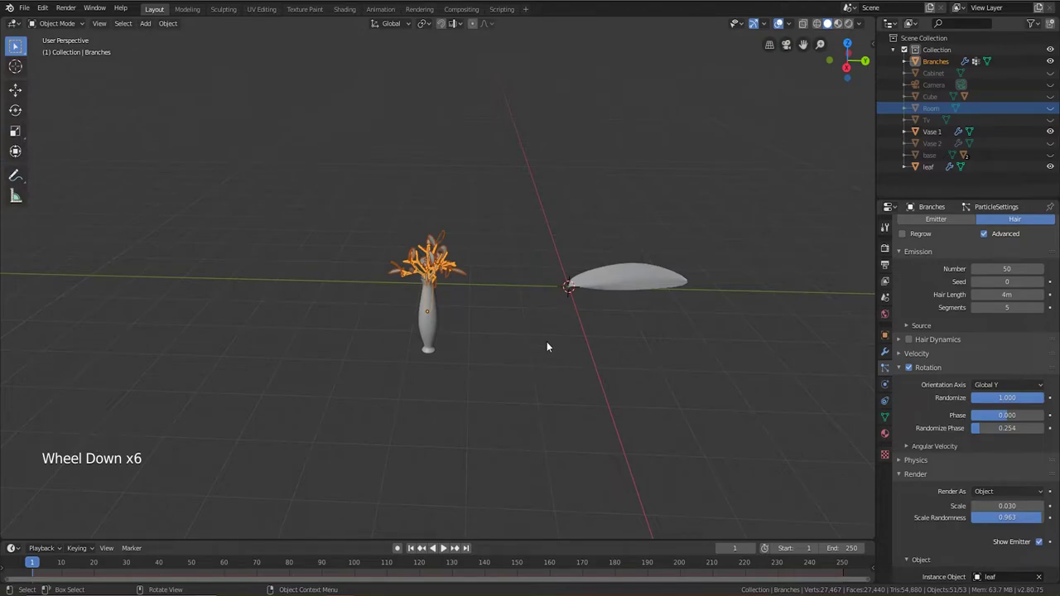
pyautogui.scroll(3, 546, 346)
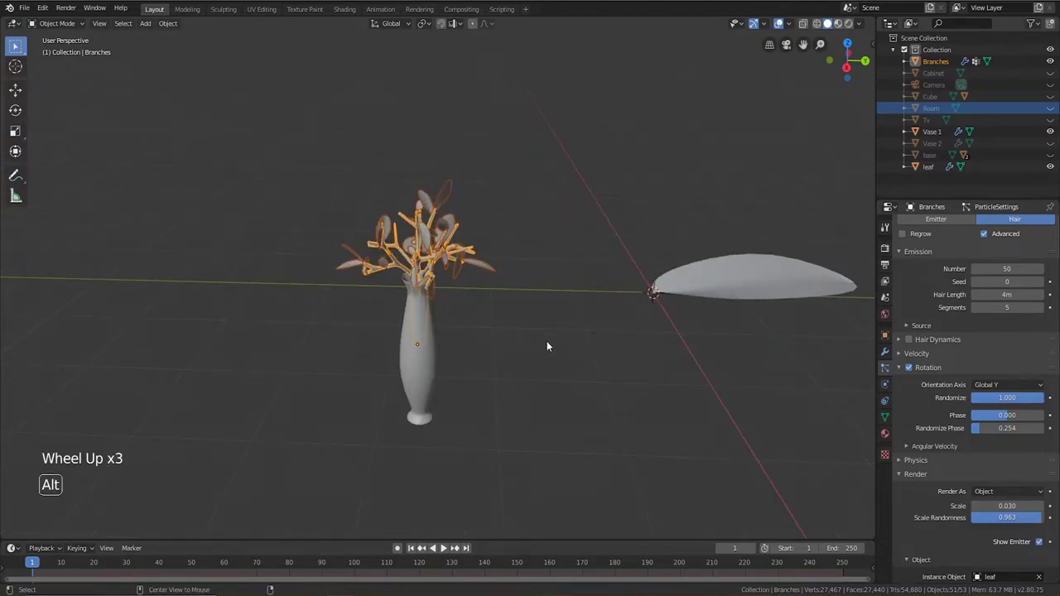
# - Unhide all hidden room objects with Alt+H
pyautogui.hotkey('alt', 'h')
pyautogui.scroll(4, 546, 346)
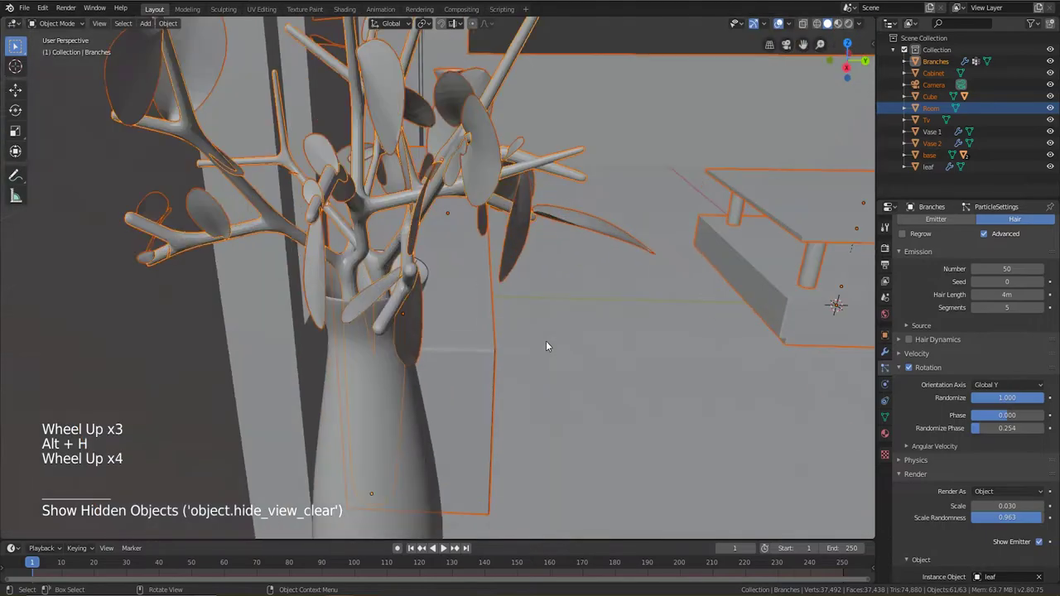
pyautogui.keyDown('shift'); pyautogui.moveTo(545, 347); pyautogui.dragTo(502, 378, button='middle'); pyautogui.keyUp('shift')
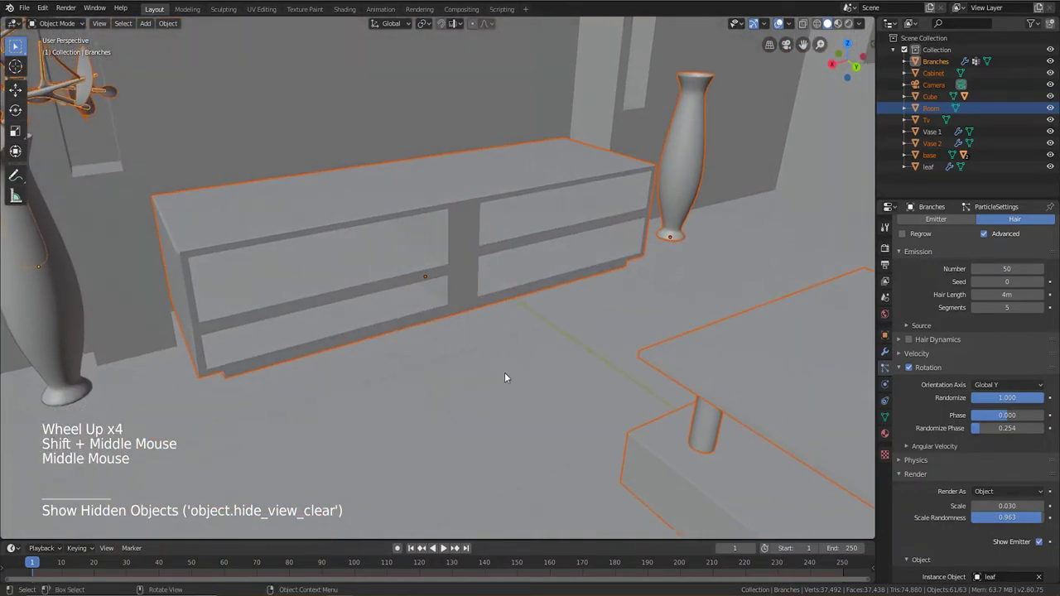
pyautogui.scroll(-3, 536, 365)
# - Turn on X-ray and orbit around the room to view the whole scene
pyautogui.click(804, 24)
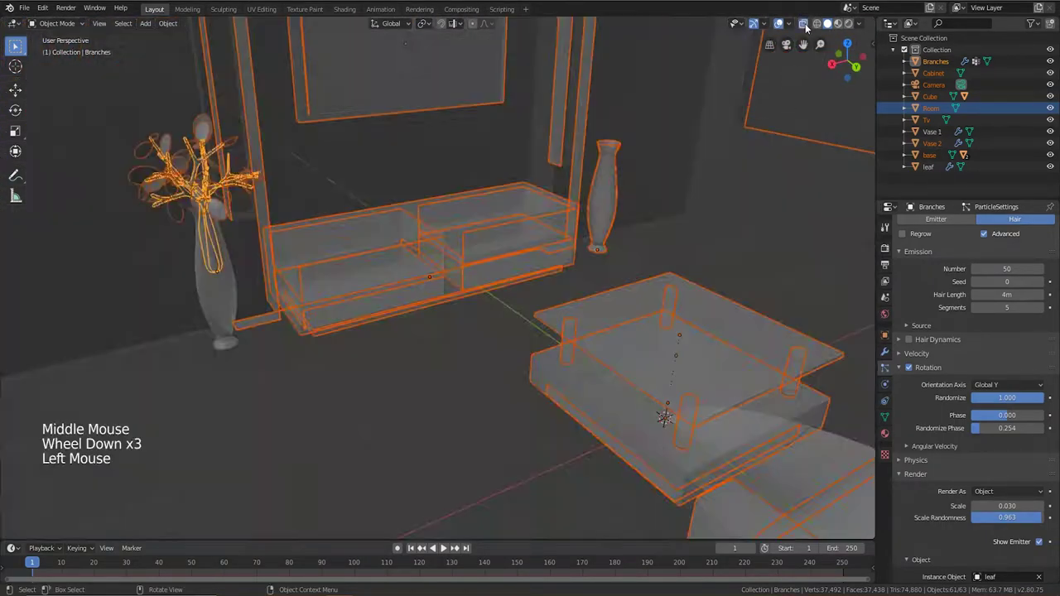
pyautogui.moveTo(549, 338); pyautogui.dragTo(501, 329, button='middle')
pyautogui.scroll(2, 501, 345)
pyautogui.scroll(-3, 503, 329)
pyautogui.scroll(-3, 502, 334)
pyautogui.moveTo(651, 338); pyautogui.dragTo(580, 334, button='middle')
pyautogui.scroll(3, 501, 351)
pyautogui.moveTo(501, 350); pyautogui.dragTo(478, 370, button='middle')
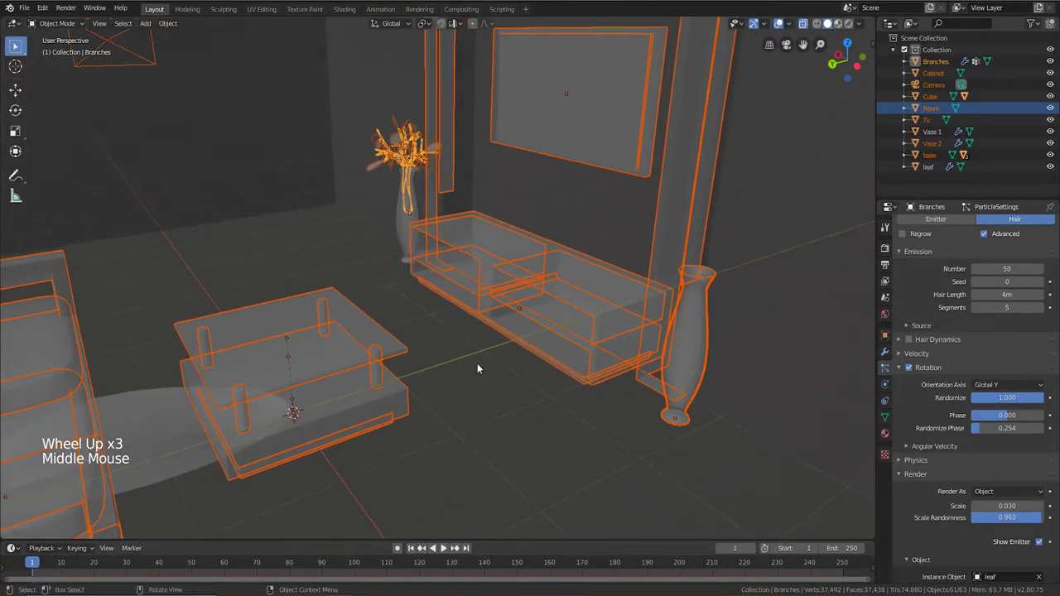
# - Keep solid shading, orbit to a higher angle, and deselect all objects
pyautogui.press('z')
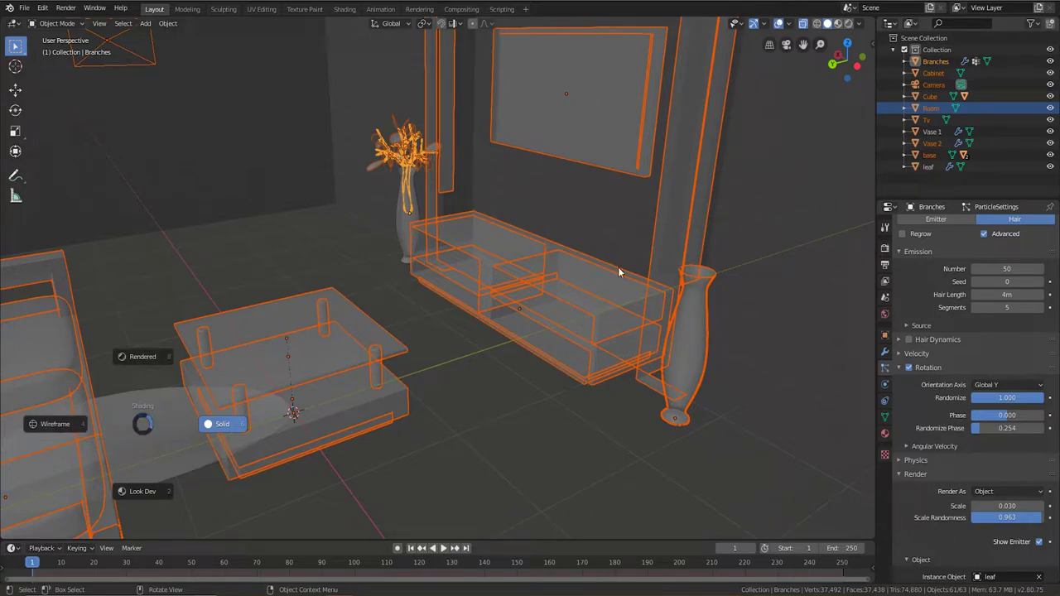
pyautogui.click(478, 307)
pyautogui.moveTo(657, 369)
pyautogui.mouseDown(button='middle')
pyautogui.moveTo(713, 370)
pyautogui.moveTo(666, 387)
pyautogui.moveTo(715, 374)
pyautogui.mouseUp(button='middle')
pyautogui.scroll(2, 713, 369)
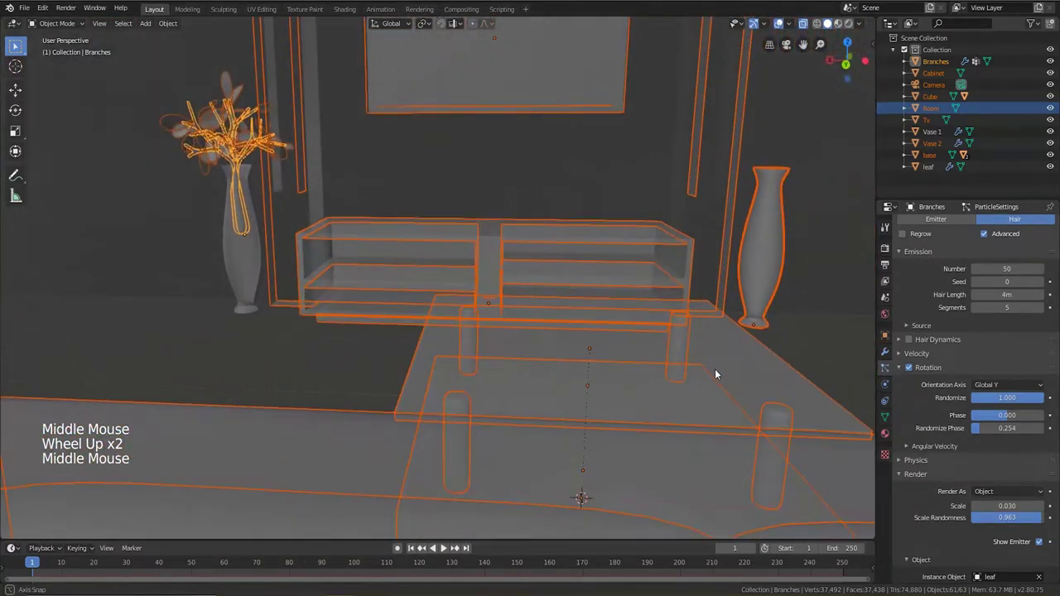
pyautogui.moveTo(467, 293); pyautogui.dragTo(272, 210, button='middle')
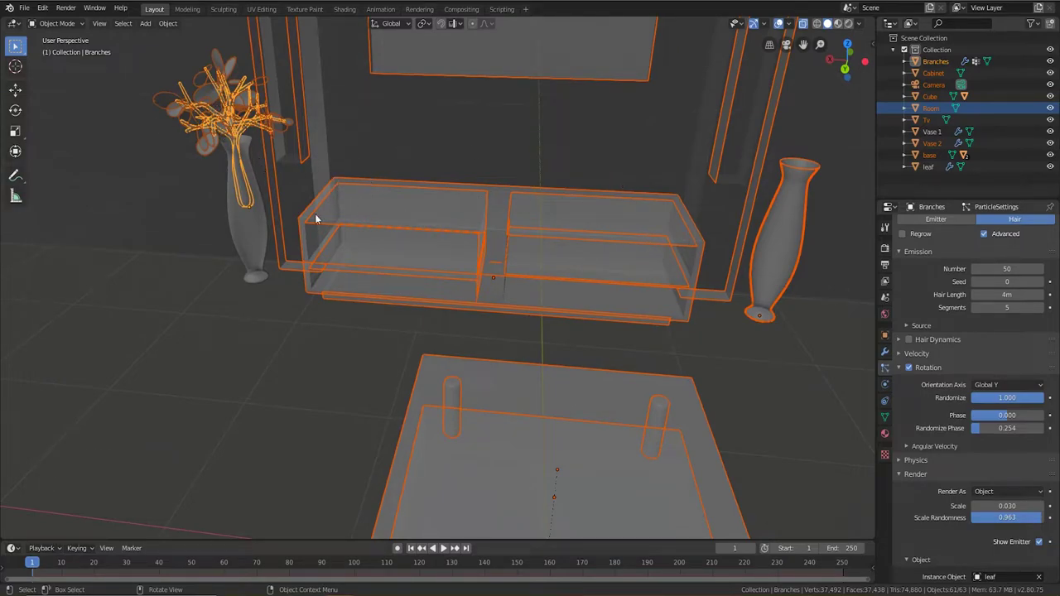
pyautogui.hotkey('alt', 'a')
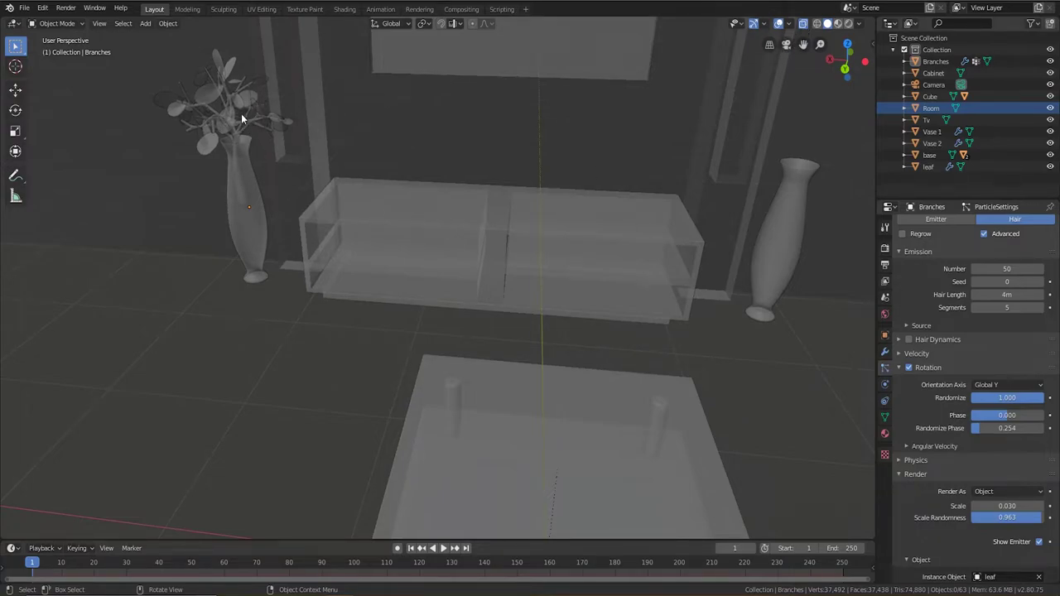
pyautogui.moveTo(414, 327); pyautogui.dragTo(488, 326, button='middle')
# - Move the leaf object out of the way outside the room
pyautogui.click(156, 359)
pyautogui.scroll(-4, 403, 405)
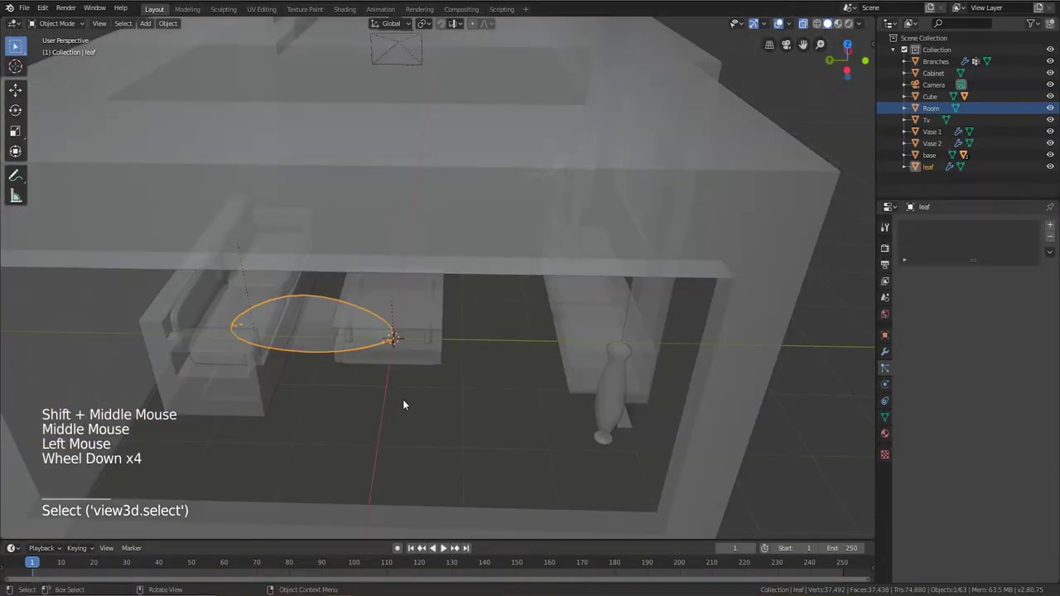
pyautogui.scroll(-4, 404, 405)
pyautogui.press('g')
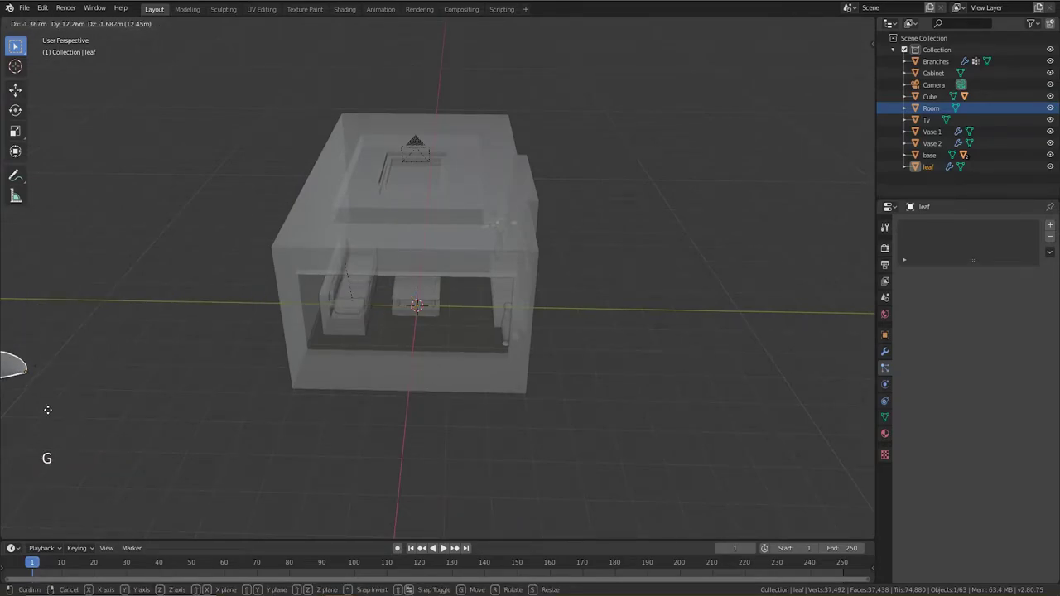
pyautogui.click(262, 344)
pyautogui.moveTo(262, 345); pyautogui.dragTo(359, 379, button='middle')
pyautogui.scroll(7, 293, 326)
pyautogui.scroll(3, 360, 378)
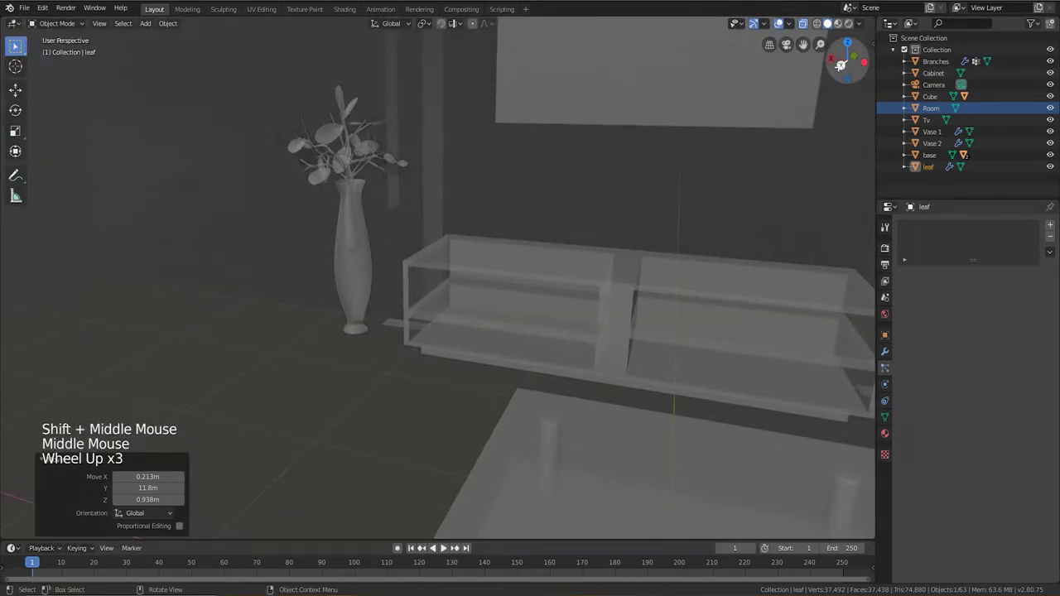
# - Turn off X-ray and duplicate the branches from the left vase
pyautogui.click(803, 23)
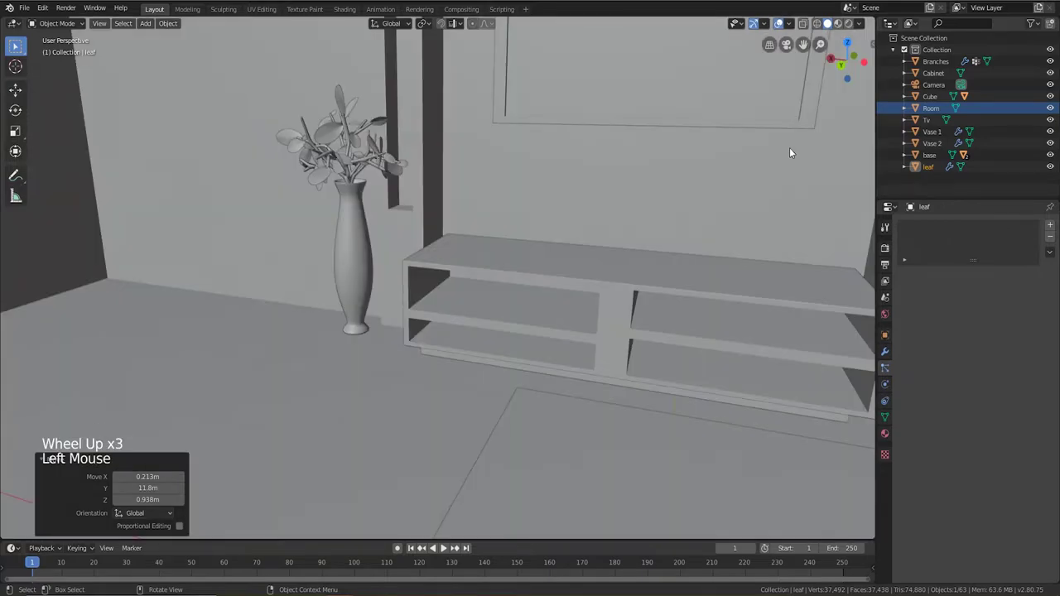
pyautogui.click(346, 174)
pyautogui.keyDown('shift'); pyautogui.moveTo(524, 267); pyautogui.dragTo(406, 260, button='middle'); pyautogui.keyUp('shift')
pyautogui.hotkey('shift', 'd')
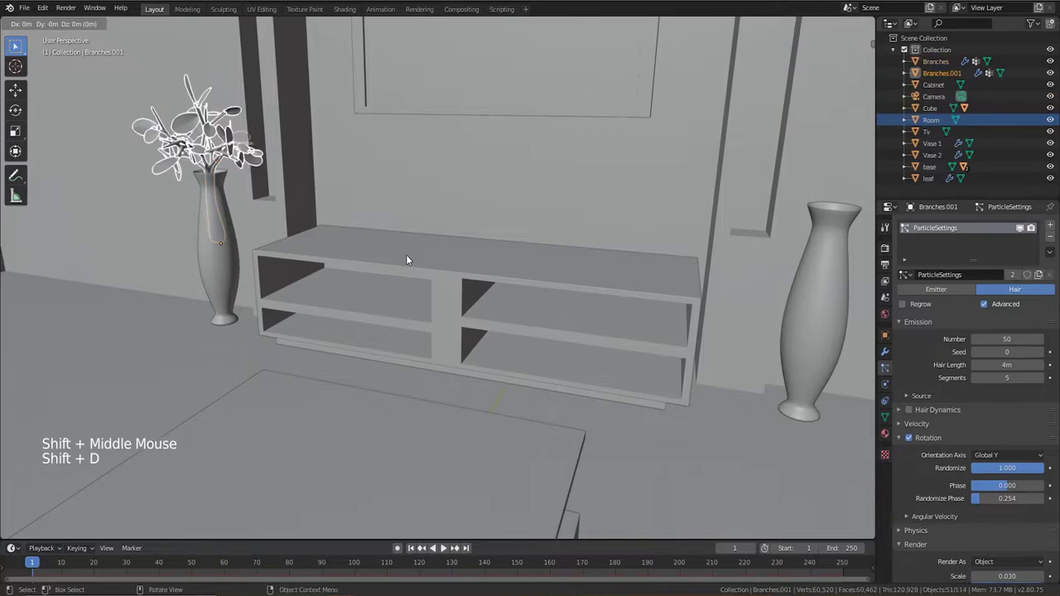
pyautogui.rightClick(391, 269)
# - Move the copied branches along X into the right vase
pyautogui.press('g')
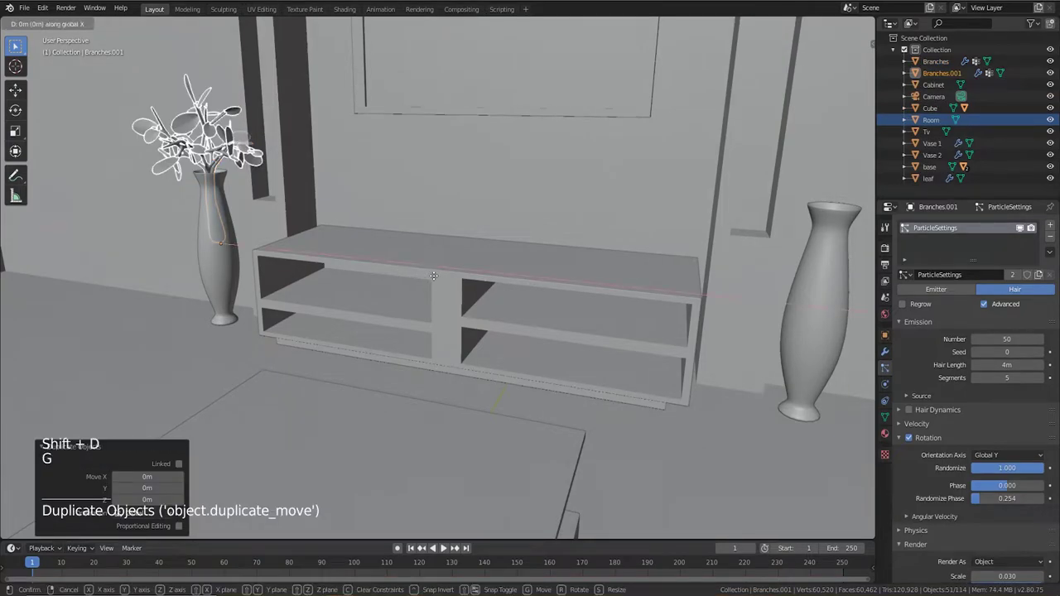
pyautogui.press('x')
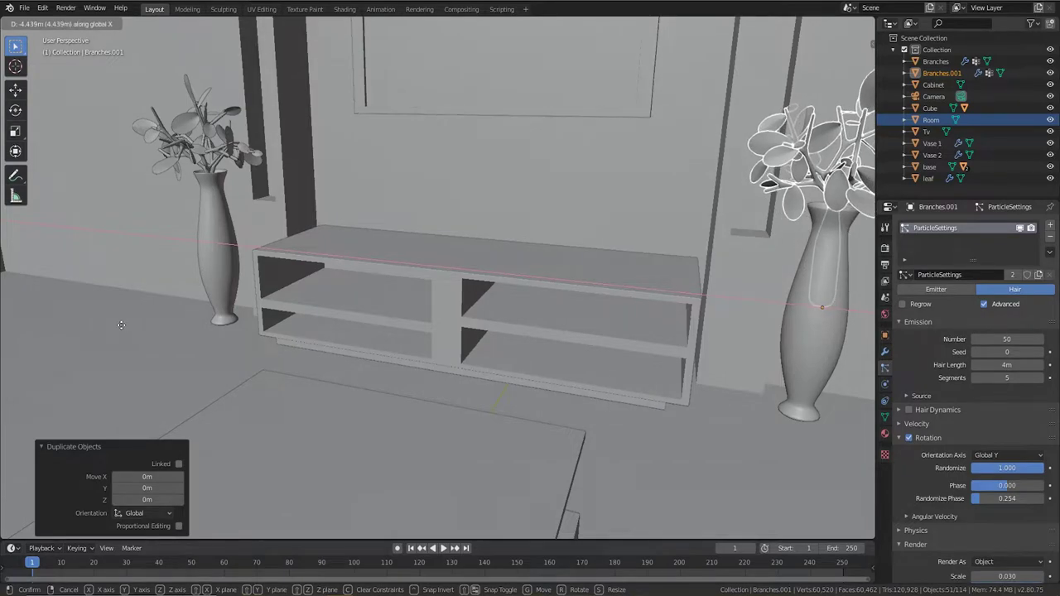
pyautogui.click(2, 296)
pyautogui.scroll(-3, 3, 294)
pyautogui.scroll(2, 1, 286)
pyautogui.keyDown('shift'); pyautogui.scroll(1, 731, 260); pyautogui.keyUp('shift')
pyautogui.keyDown('shift'); pyautogui.moveTo(839, 274); pyautogui.dragTo(731, 260, button='middle'); pyautogui.keyUp('shift')
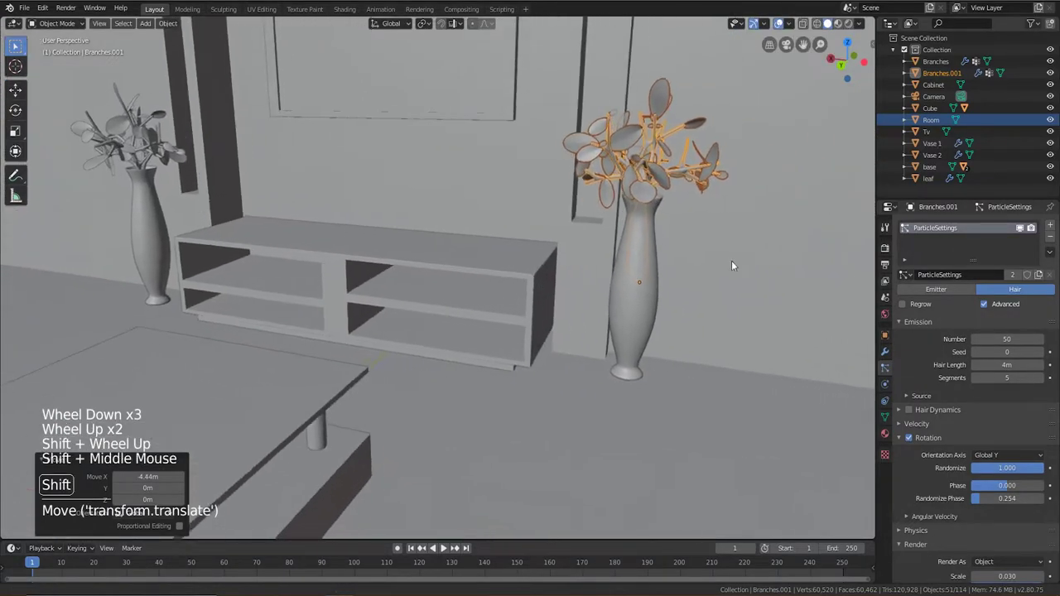
# - Rotate the copy about 82° around Z and centre it in the vase along X
pyautogui.press('r')
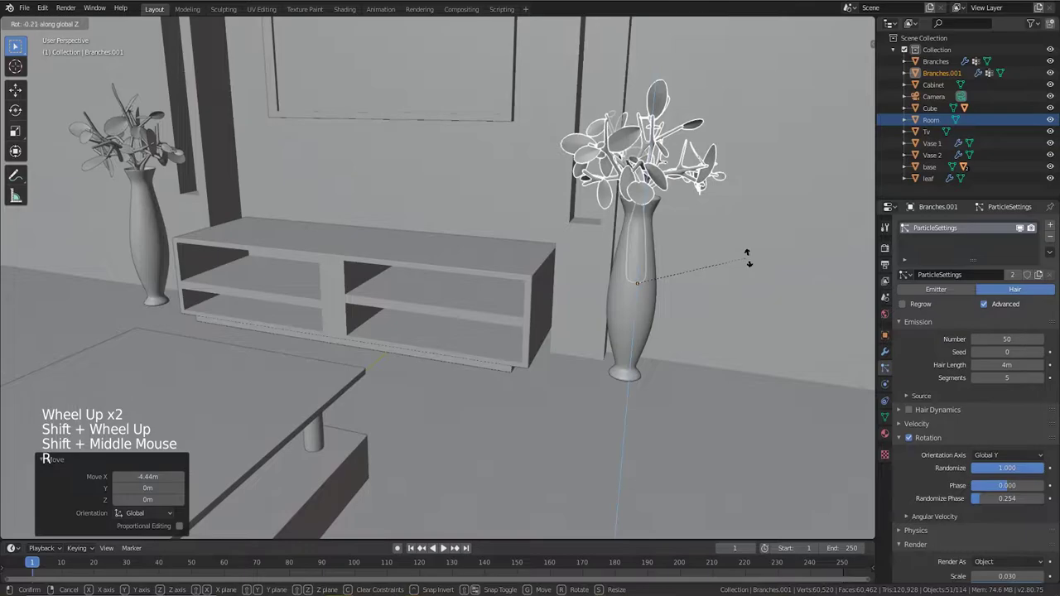
pyautogui.press('z')
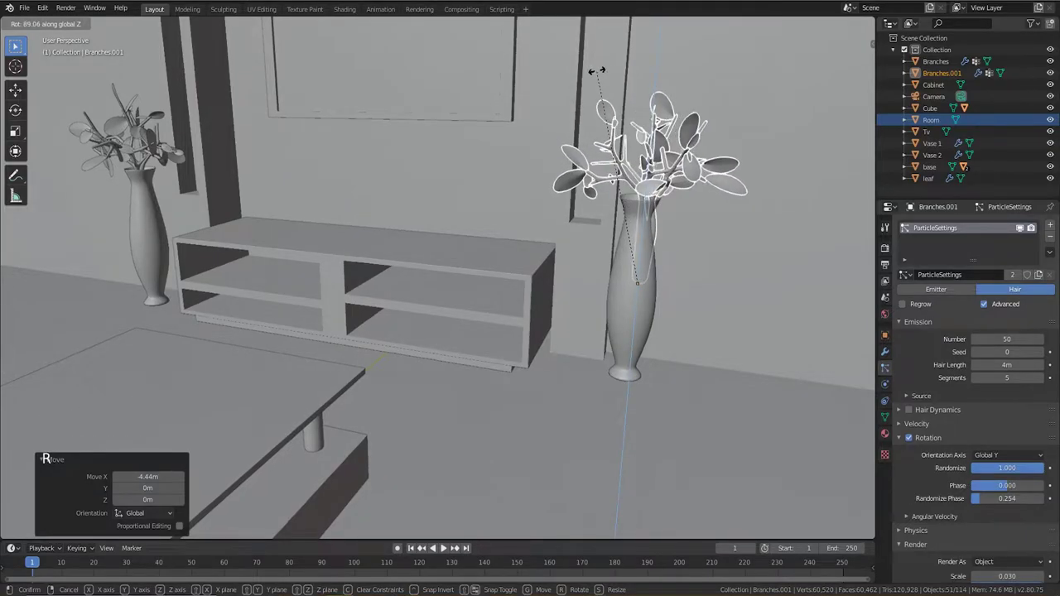
pyautogui.click(599, 207)
pyautogui.moveTo(600, 207); pyautogui.dragTo(595, 182, button='middle')
pyautogui.press('g')
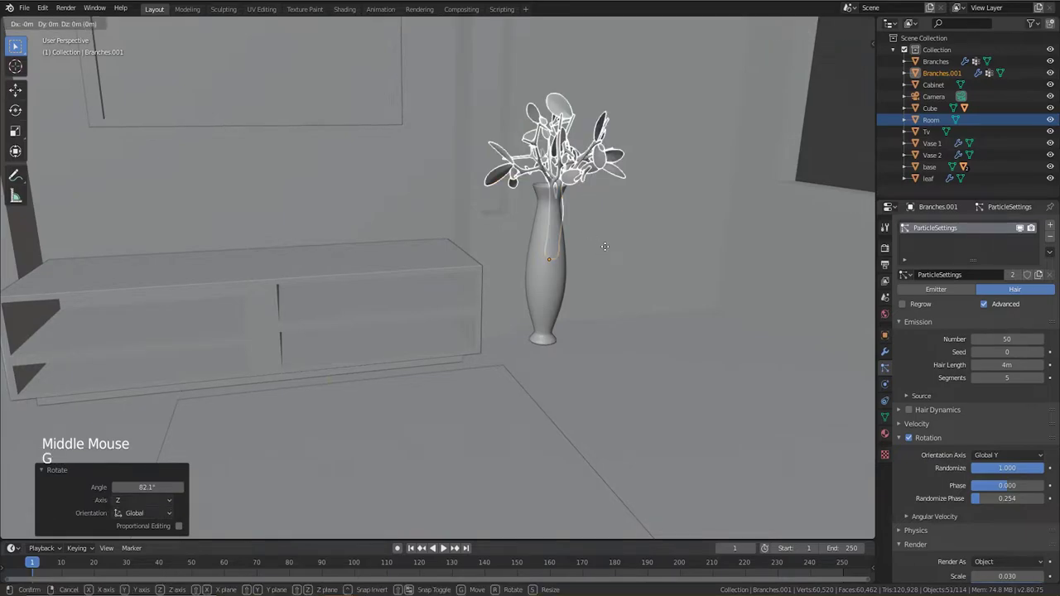
pyautogui.press('x')
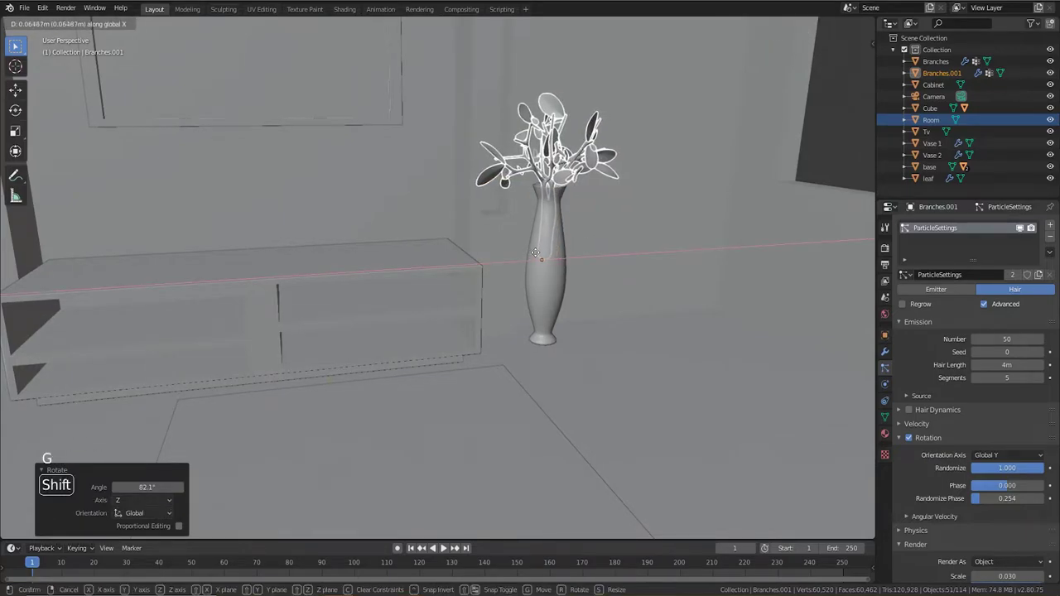
pyautogui.click(553, 246)
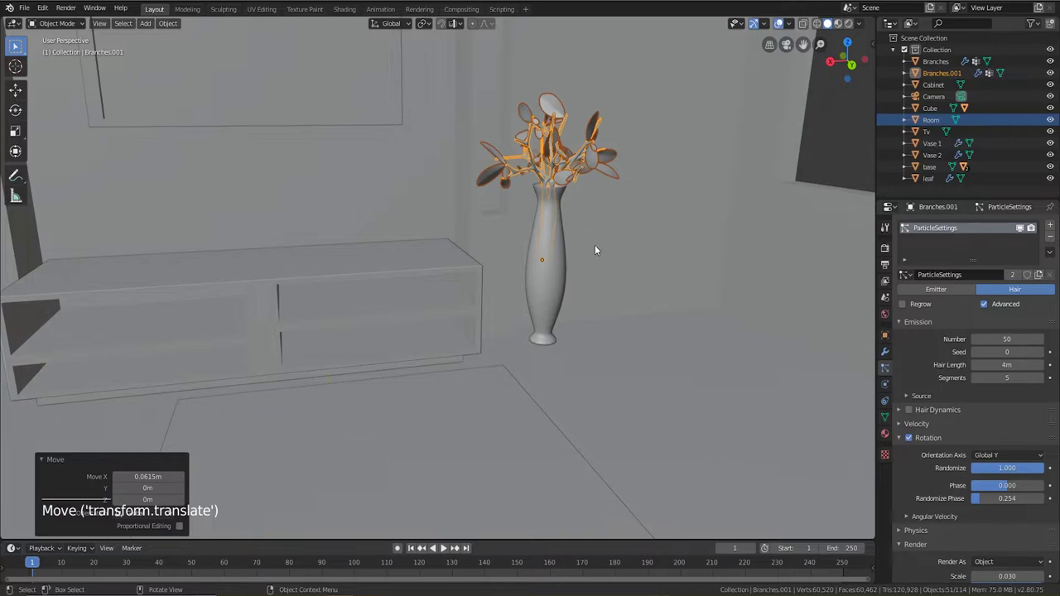
# - Make the copy's particle settings single-user as ParticleSettings.001
pyautogui.click(885, 334)
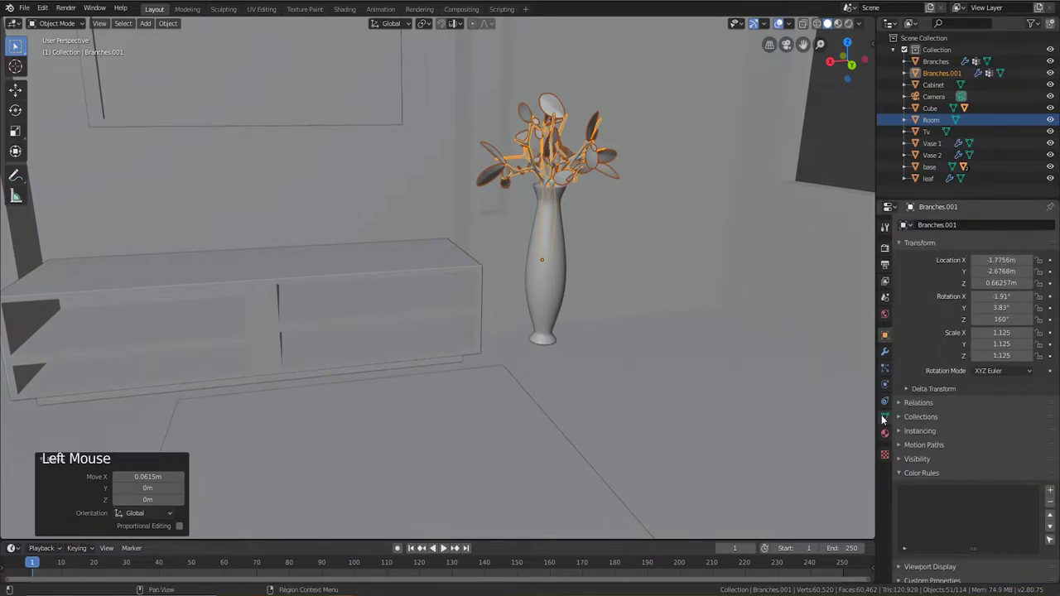
pyautogui.click(885, 369)
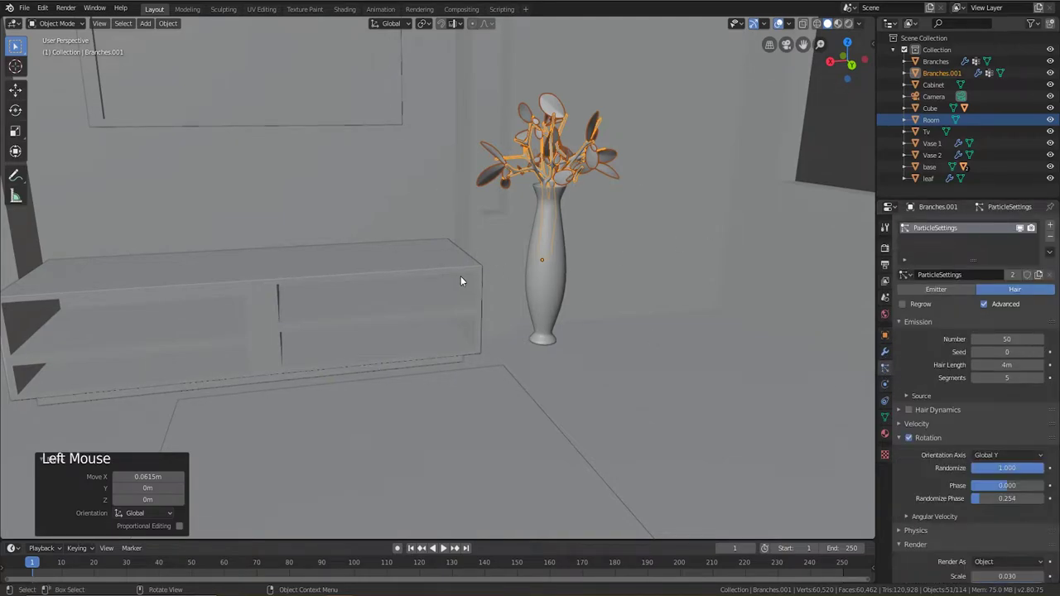
pyautogui.moveTo(461, 280); pyautogui.dragTo(430, 278, button='middle')
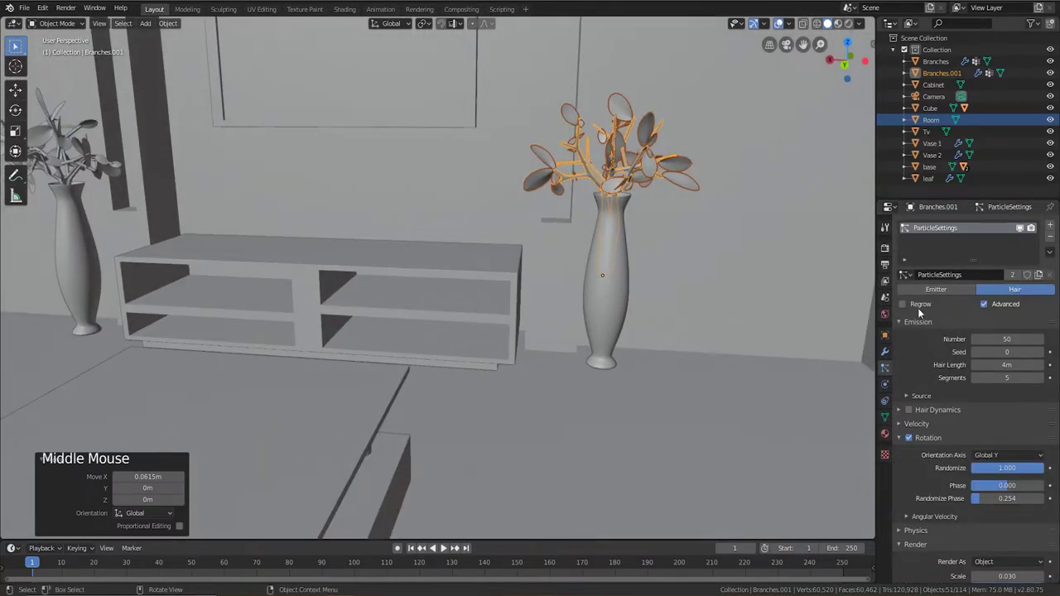
pyautogui.click(1011, 275)
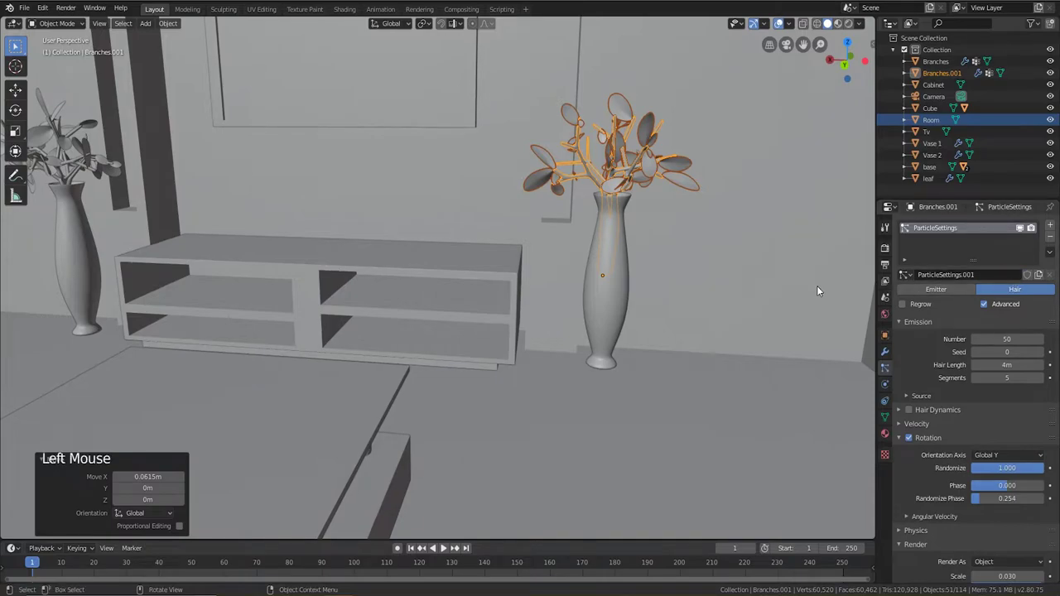
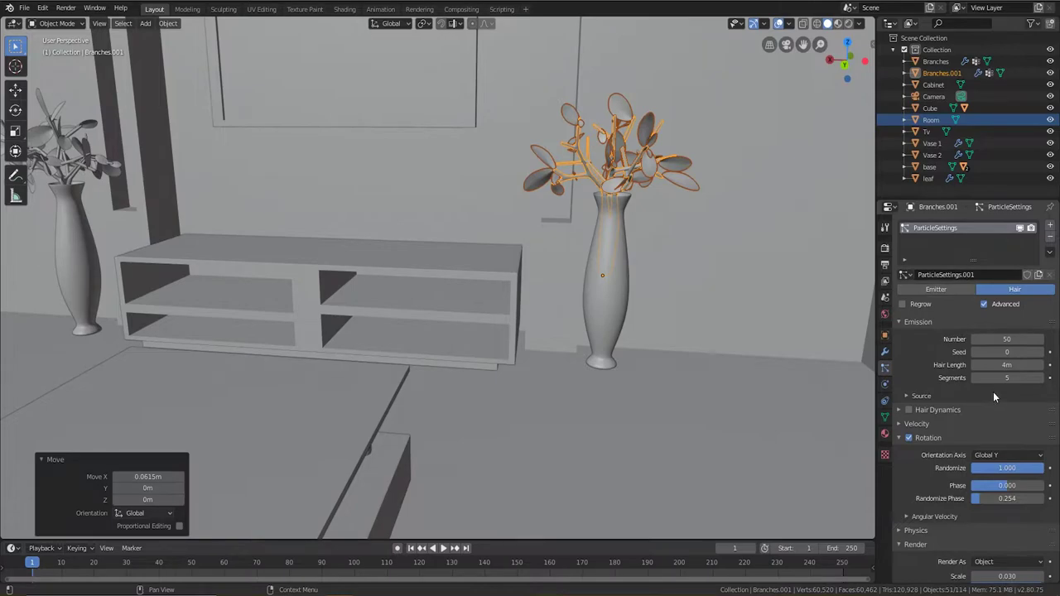
# - Set the Branches.001 leaf particle emission number to 75
pyautogui.click(1015, 339)
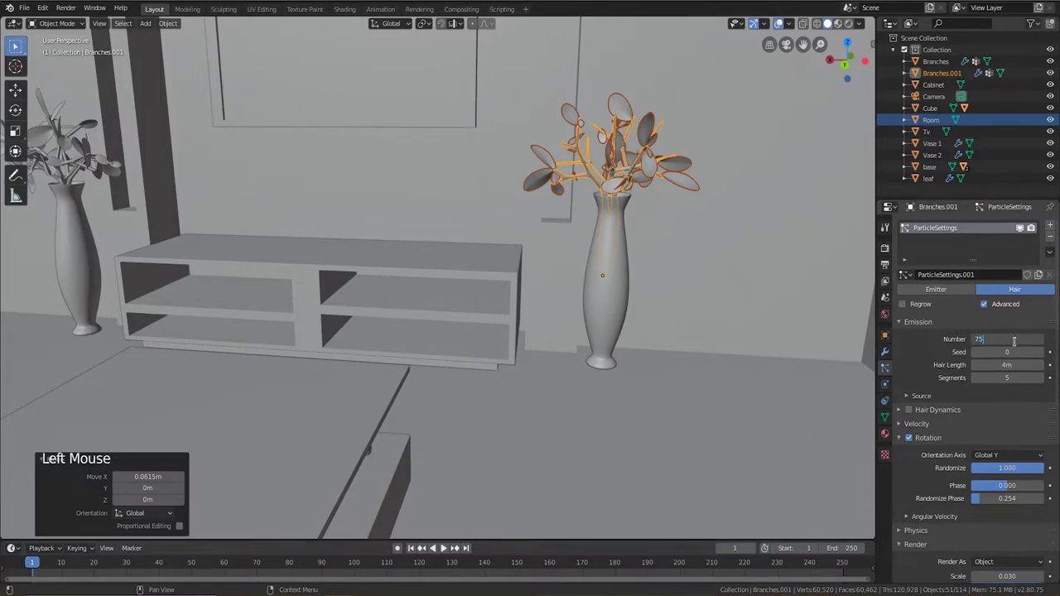
pyautogui.press('Return')
pyautogui.moveTo(697, 272); pyautogui.dragTo(668, 283, button='middle')
pyautogui.scroll(1, 708, 290)
pyautogui.scroll(-2, 668, 284)
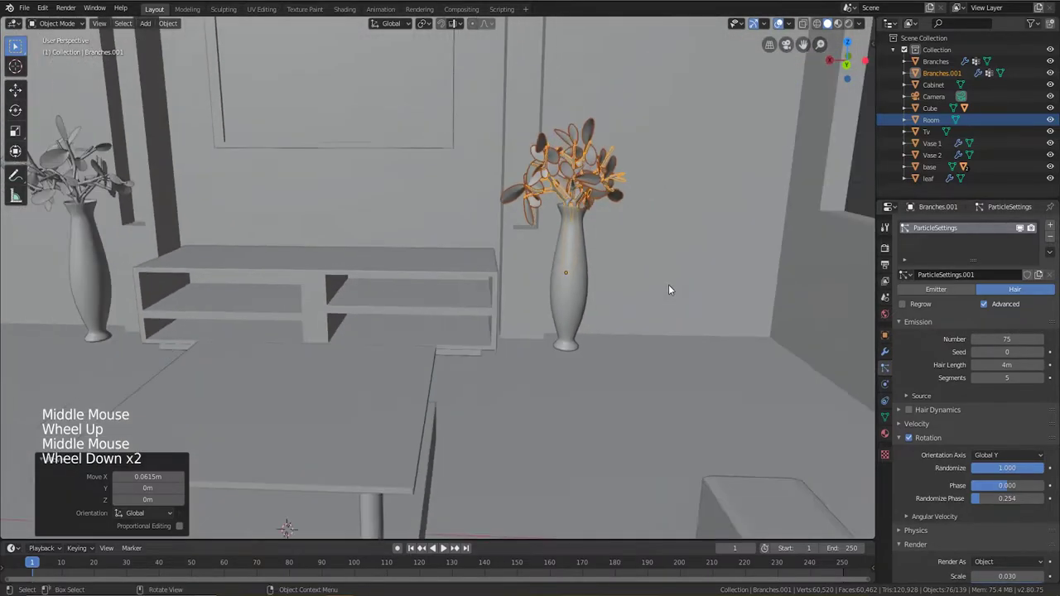
pyautogui.scroll(1, 669, 284)
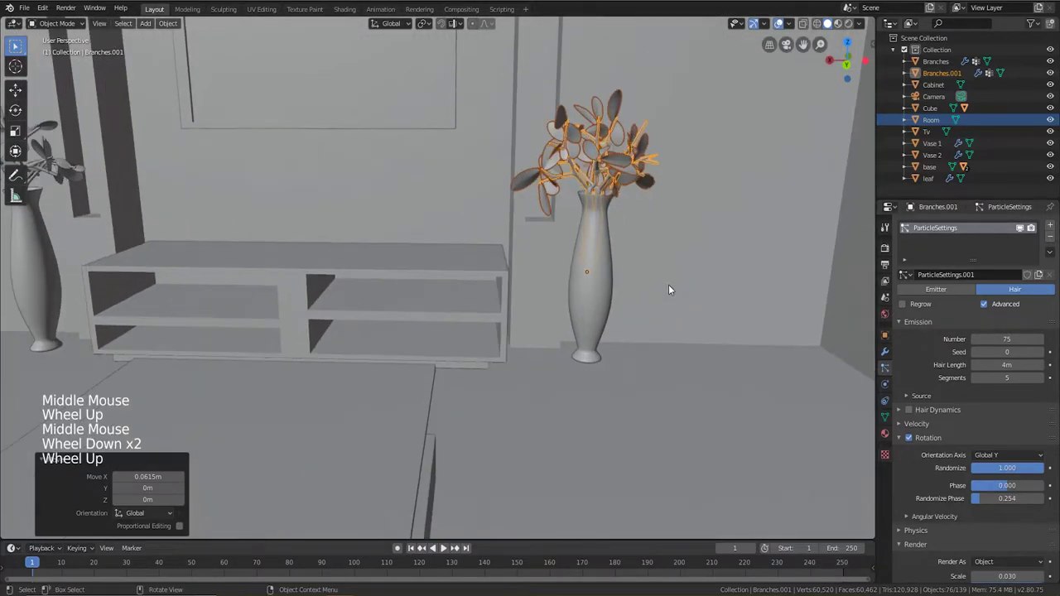
# - Reduce the leaf render scale to 0.026 and save the blend file
pyautogui.keyDown('shift'); pyautogui.click(1006, 365); pyautogui.keyUp('shift')
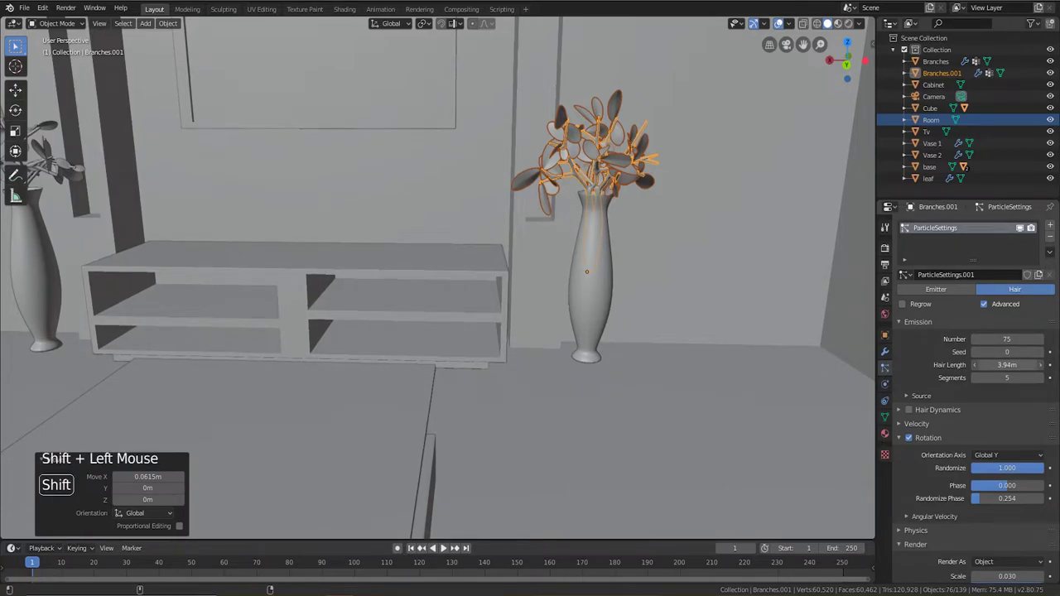
pyautogui.scroll(-5, 1013, 449)
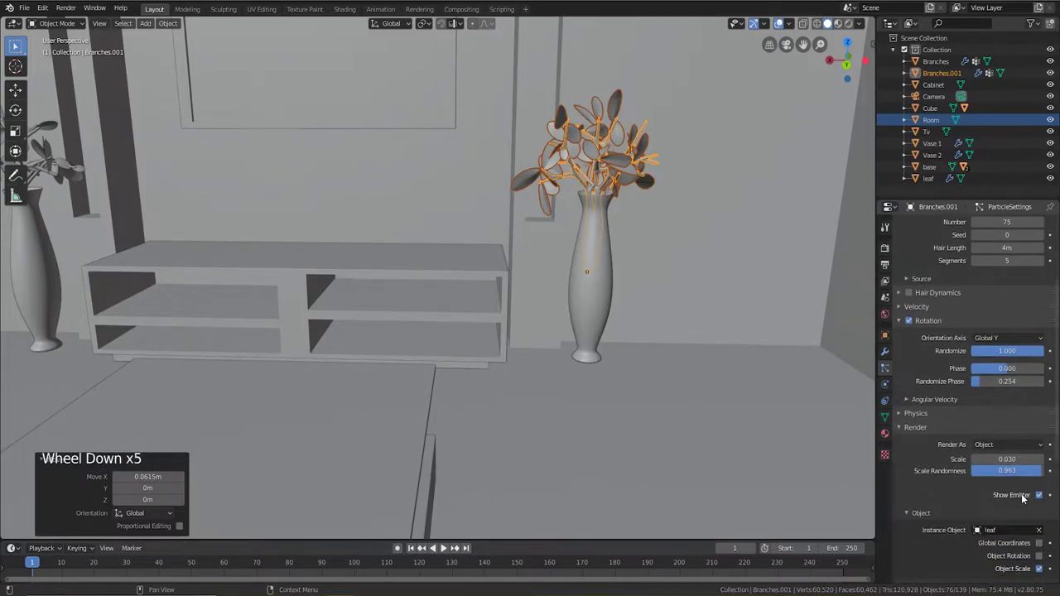
pyautogui.moveTo(1021, 462)
pyautogui.keyDown('shift'); pyautogui.mouseDown()
pyautogui.moveTo(1031, 462)
pyautogui.moveTo(1016, 462)
pyautogui.mouseUp(); pyautogui.keyUp('shift')
pyautogui.moveTo(641, 302); pyautogui.dragTo(666, 300, button='middle')
pyautogui.scroll(-4, 996, 523)
pyautogui.scroll(-3, 996, 517)
pyautogui.hotkey('ctrl', 's')
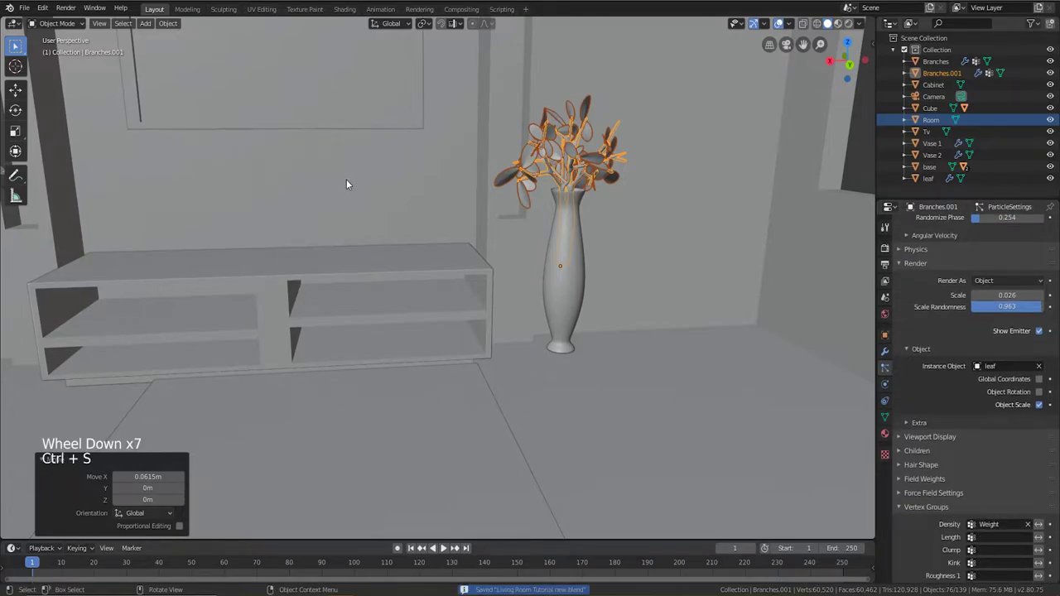
pyautogui.moveTo(425, 295); pyautogui.dragTo(324, 291, button='middle')
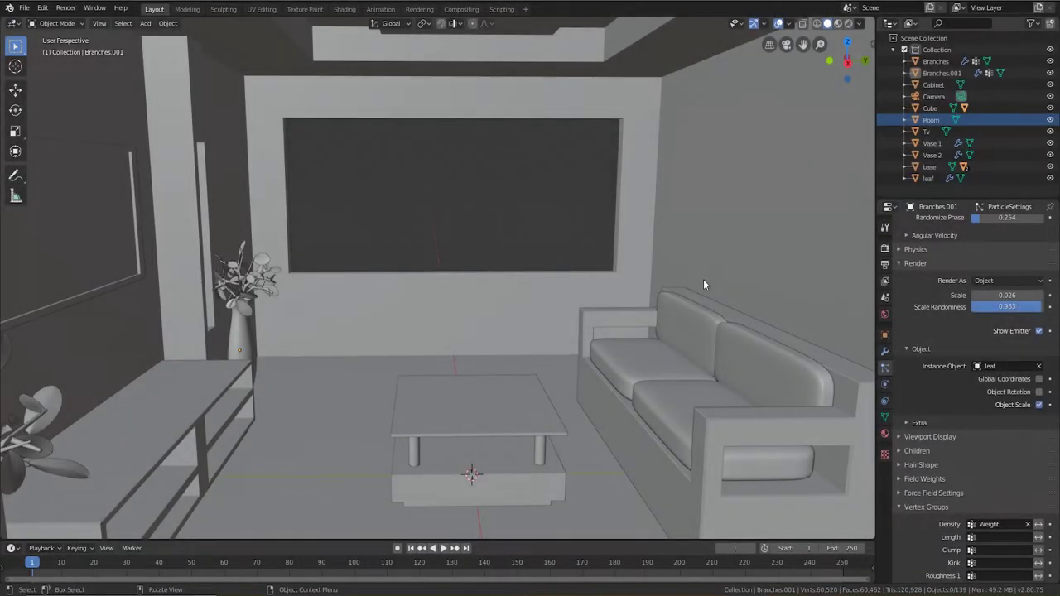
# - Select the Room's back wall face behind the sofa in Edit Mode face select
pyautogui.moveTo(703, 279)
pyautogui.mouseDown(button='middle')
pyautogui.moveTo(677, 292)
pyautogui.moveTo(693, 289)
pyautogui.mouseUp(button='middle')
pyautogui.scroll(2, 649, 323)
pyautogui.moveTo(648, 324); pyautogui.dragTo(634, 360, button='middle')
pyautogui.moveTo(579, 311); pyautogui.dragTo(481, 215, button='middle')
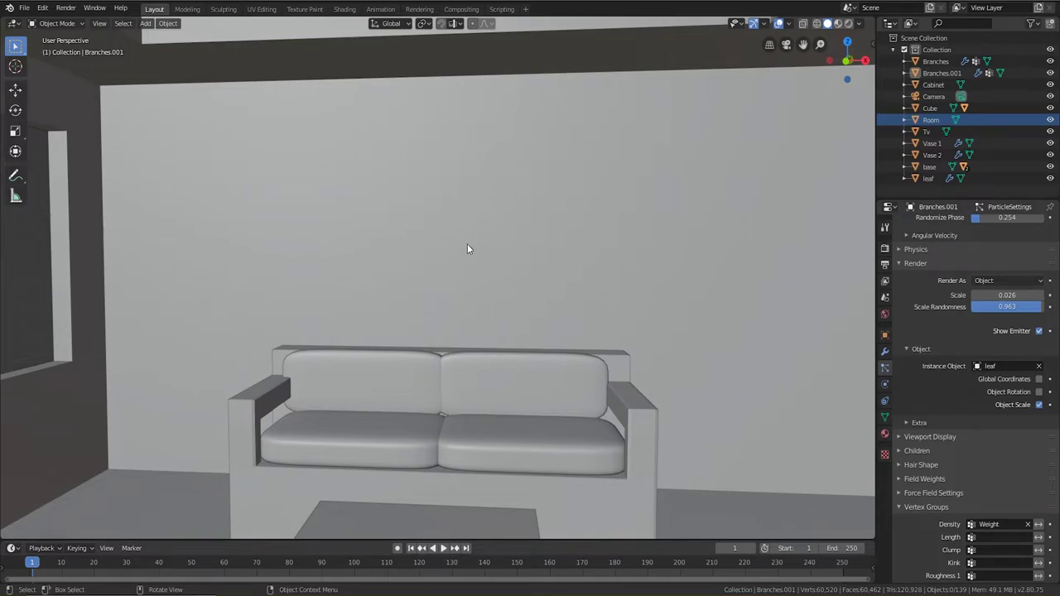
pyautogui.click(467, 248)
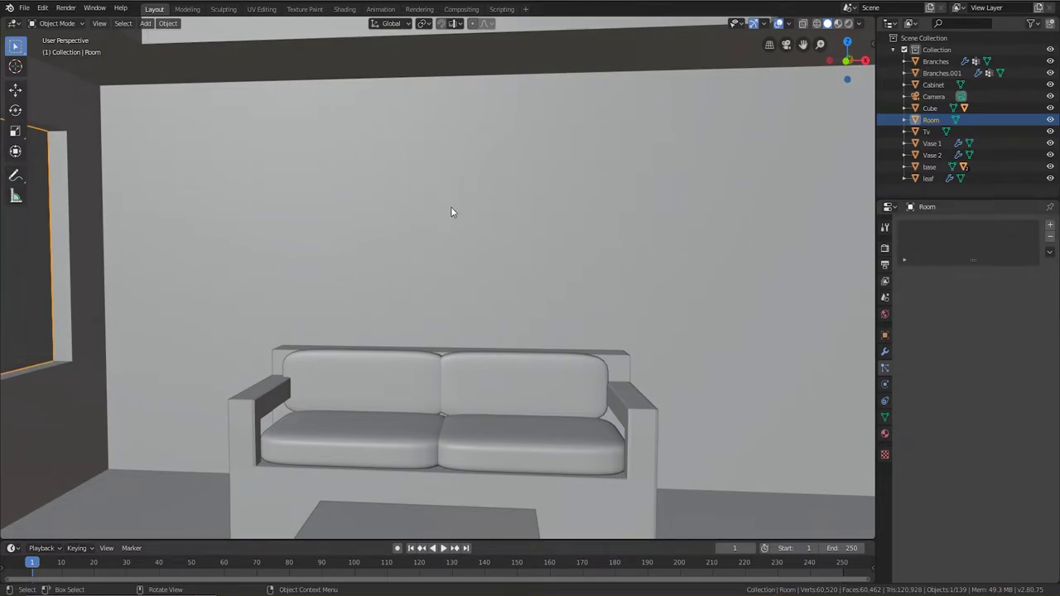
pyautogui.press('Tab')
pyautogui.click(115, 24)
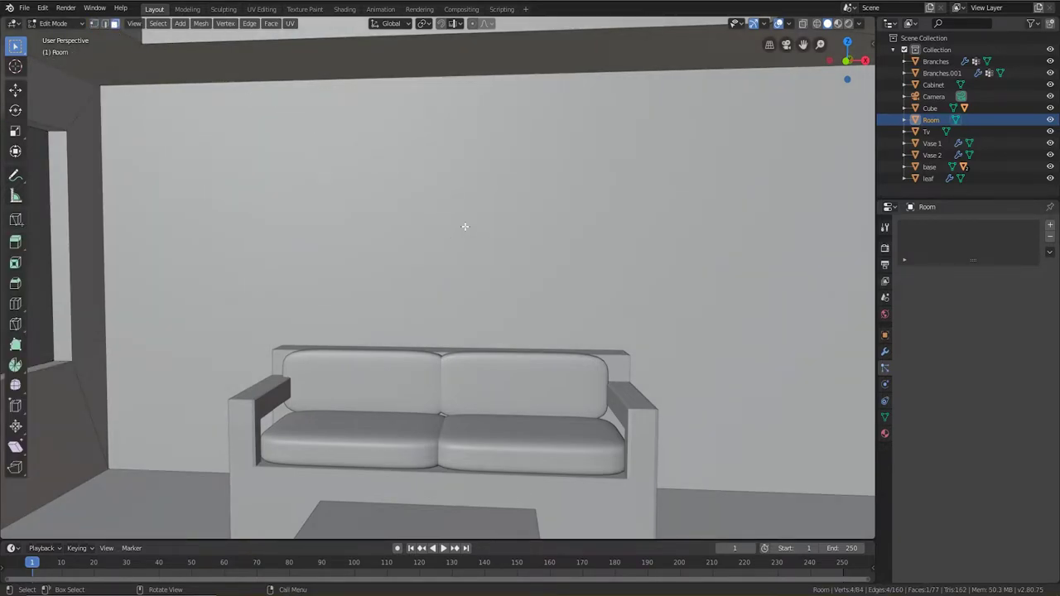
pyautogui.click(464, 226)
# - Snap the 3D cursor to the selected wall face and return to Object Mode
pyautogui.moveTo(505, 288); pyautogui.dragTo(546, 296, button='middle')
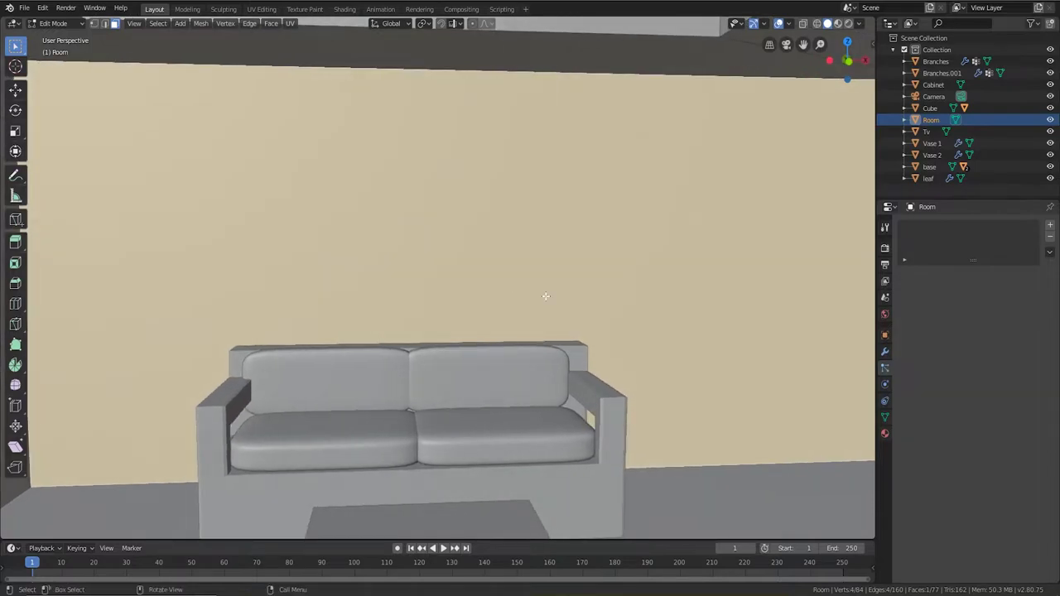
pyautogui.hotkey('shift', 's')
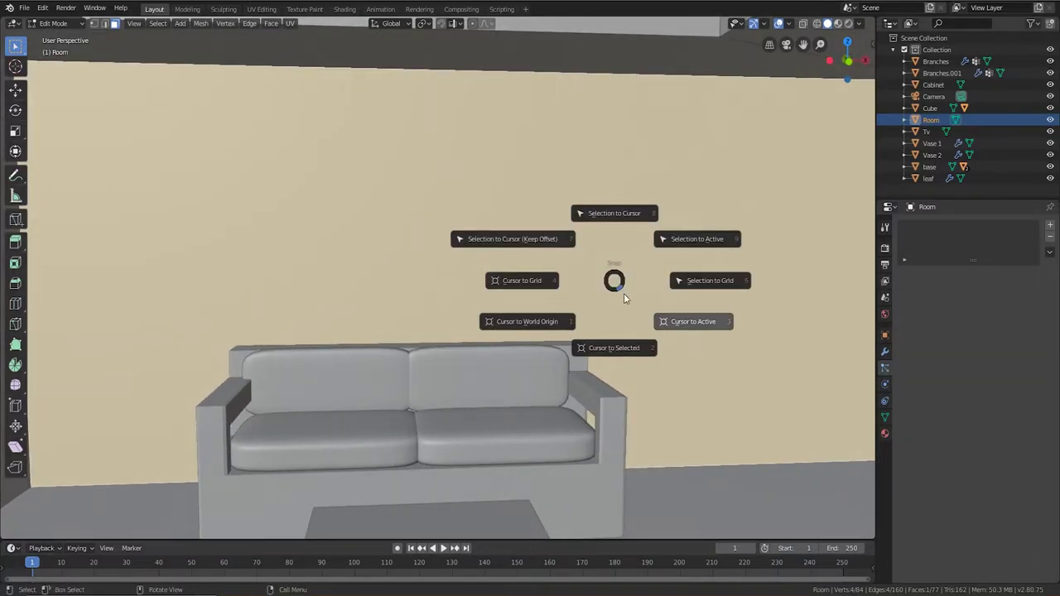
pyautogui.click(617, 351)
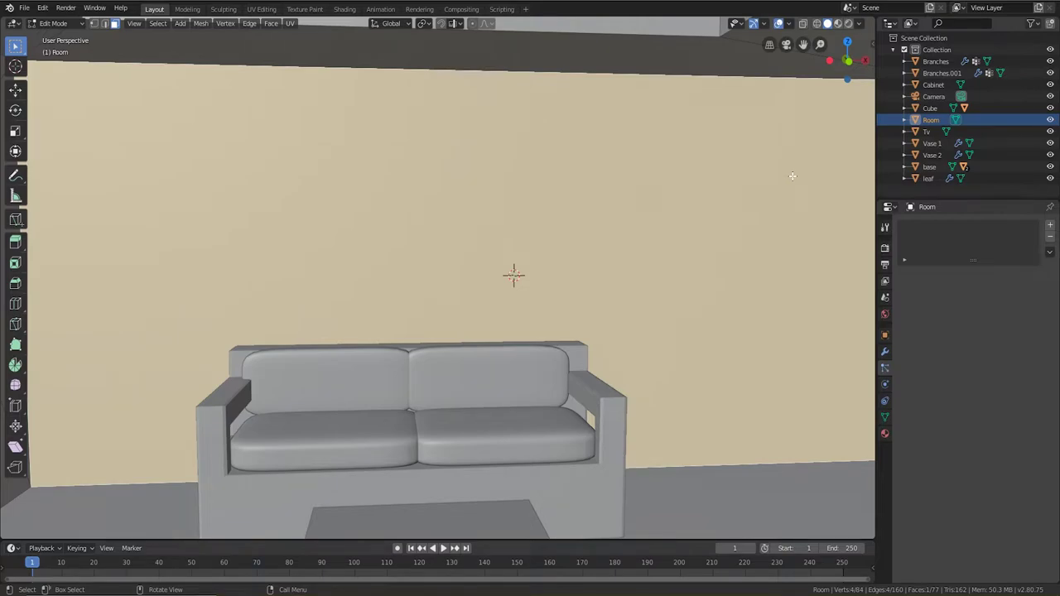
pyautogui.press('Tab')
pyautogui.press('n')
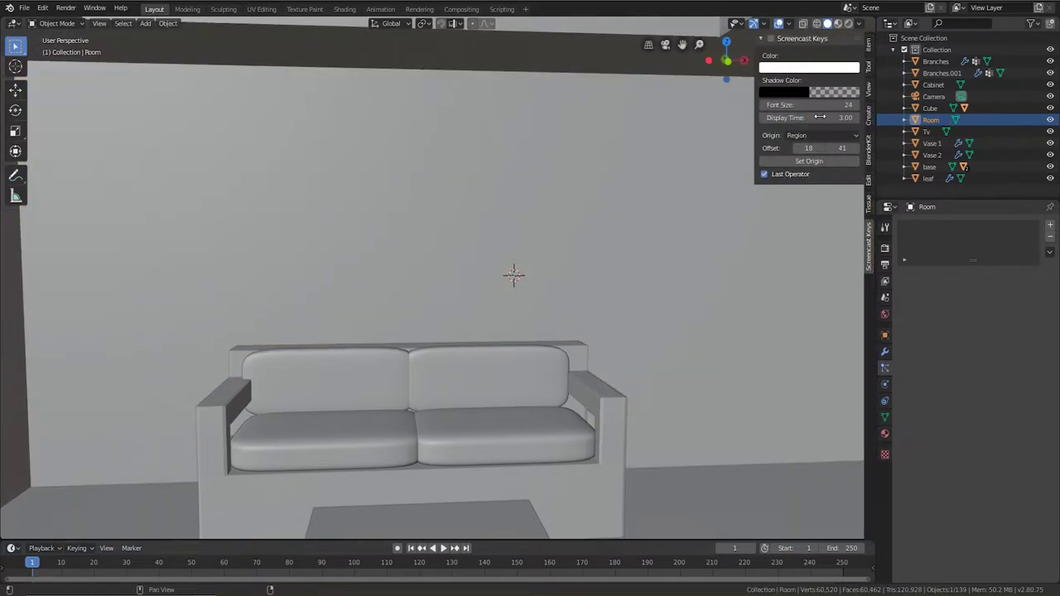
# - Add a plane at the cursor and rotate it 90° on X to stand upright
pyautogui.press('n')
pyautogui.moveTo(605, 351); pyautogui.dragTo(441, 335, button='middle')
pyautogui.hotkey('shift', 'a')
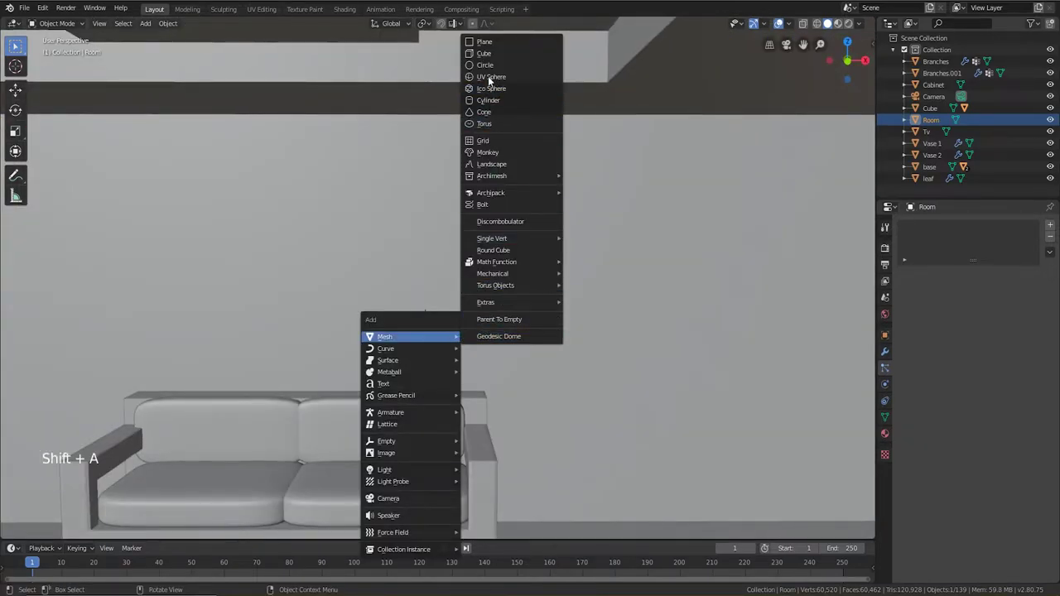
pyautogui.click(485, 43)
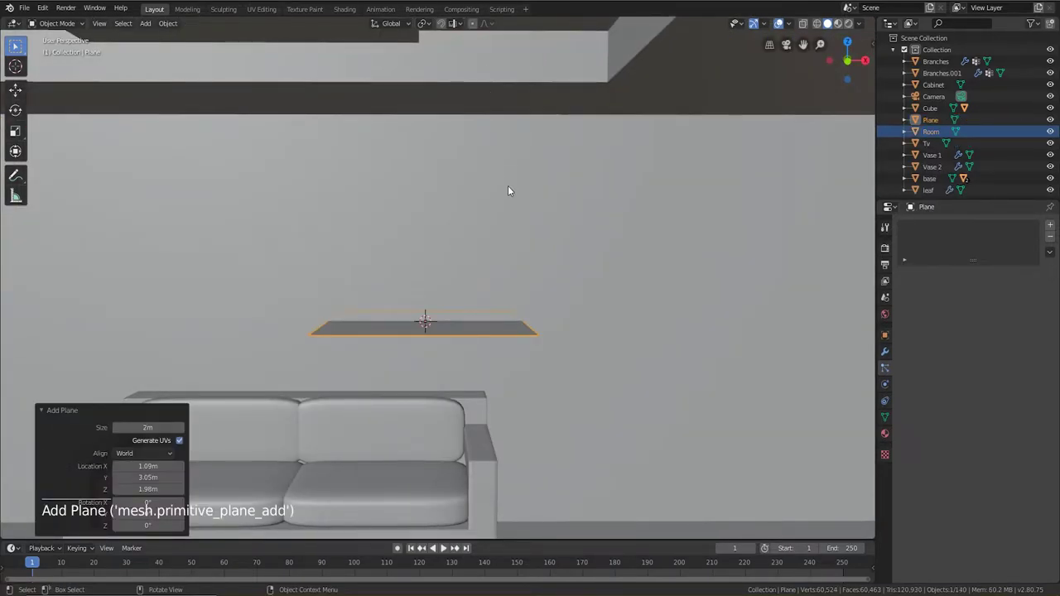
pyautogui.press('r')
pyautogui.write('x90')
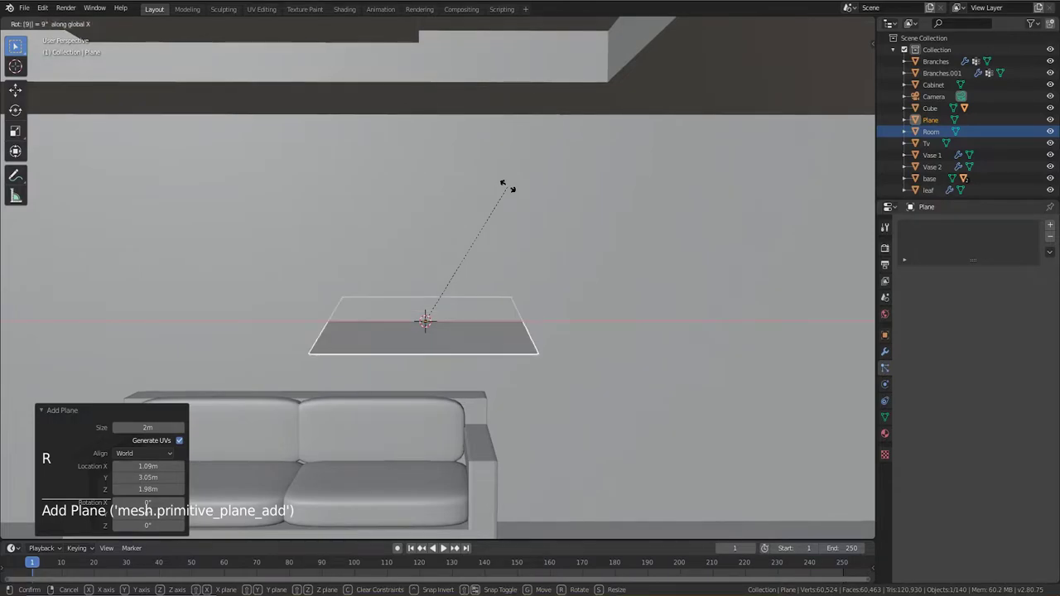
pyautogui.press('Return')
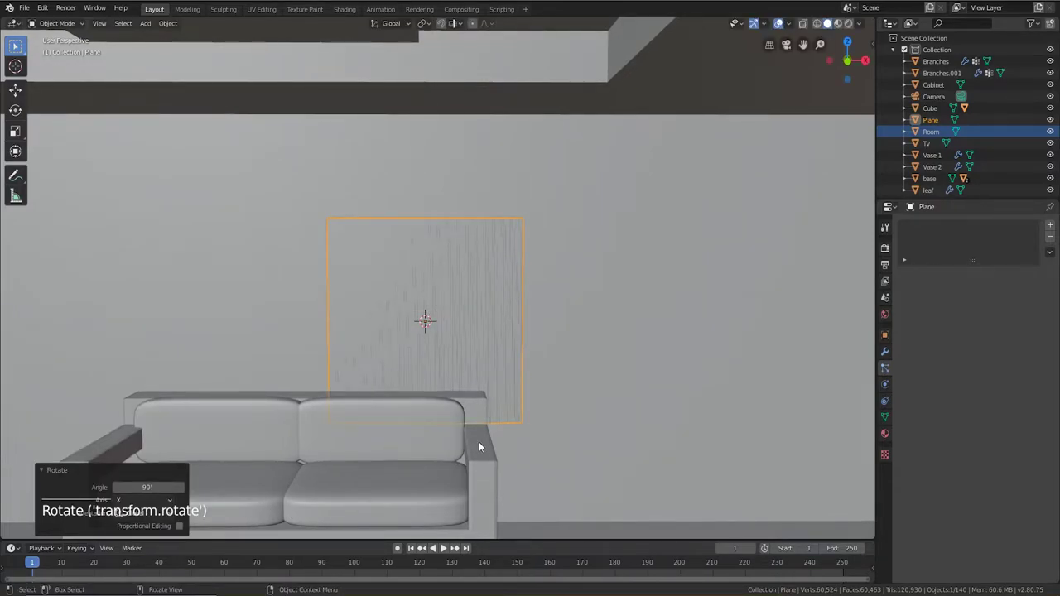
# - Scale the plane's width to 0.734, then uniformly to 0.438, and enter Edit Mode
pyautogui.moveTo(499, 370); pyautogui.dragTo(467, 372, button='middle')
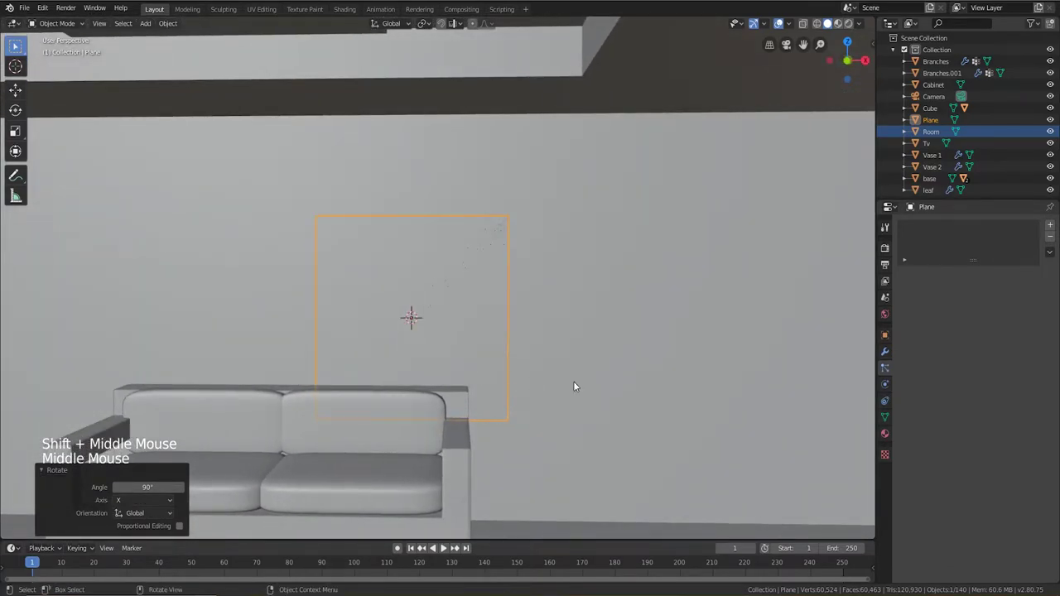
pyautogui.press('s')
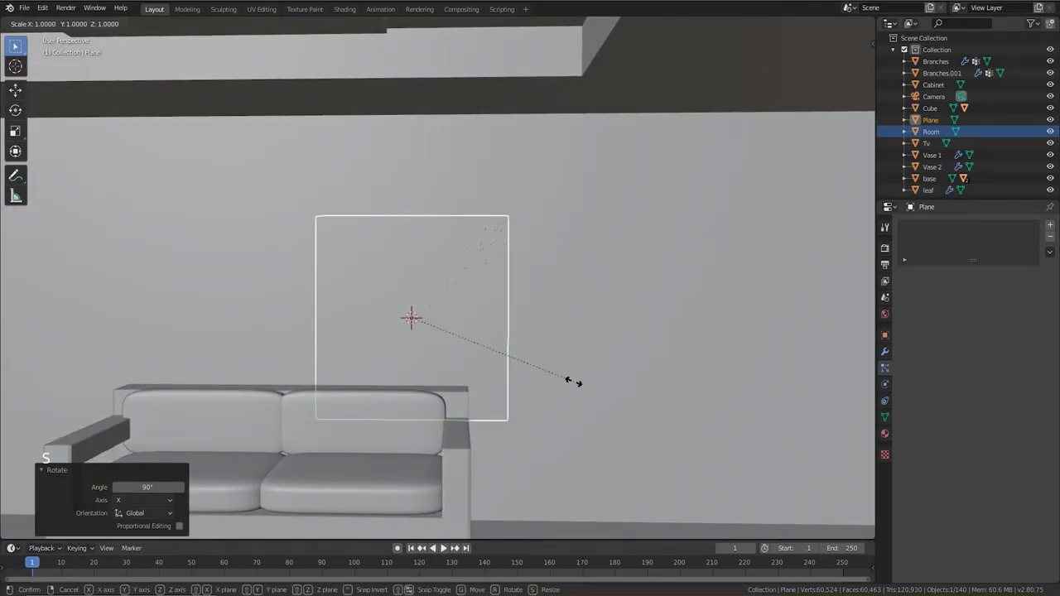
pyautogui.press('x')
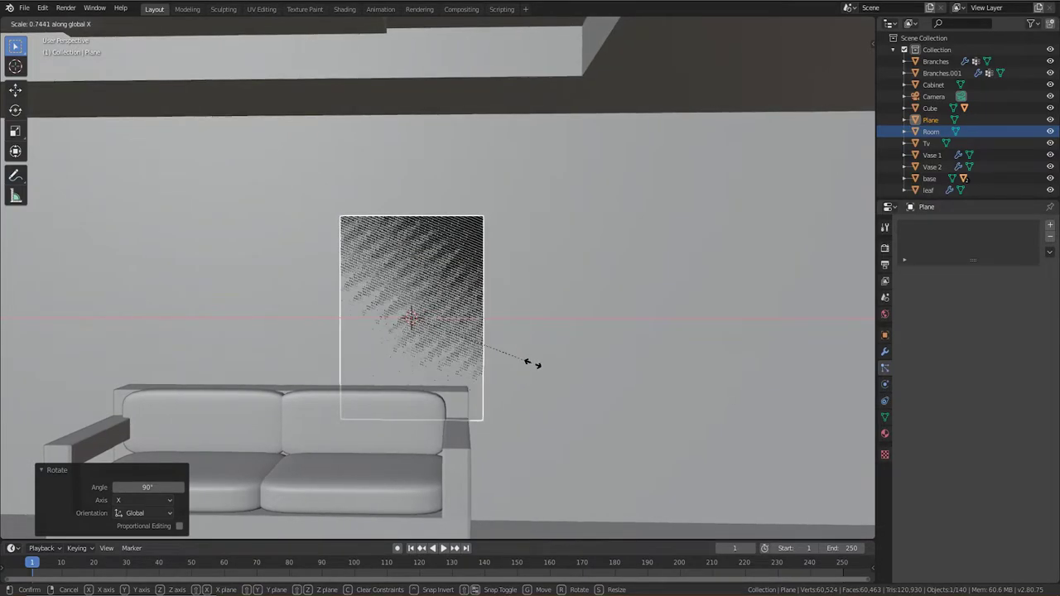
pyautogui.click(531, 362)
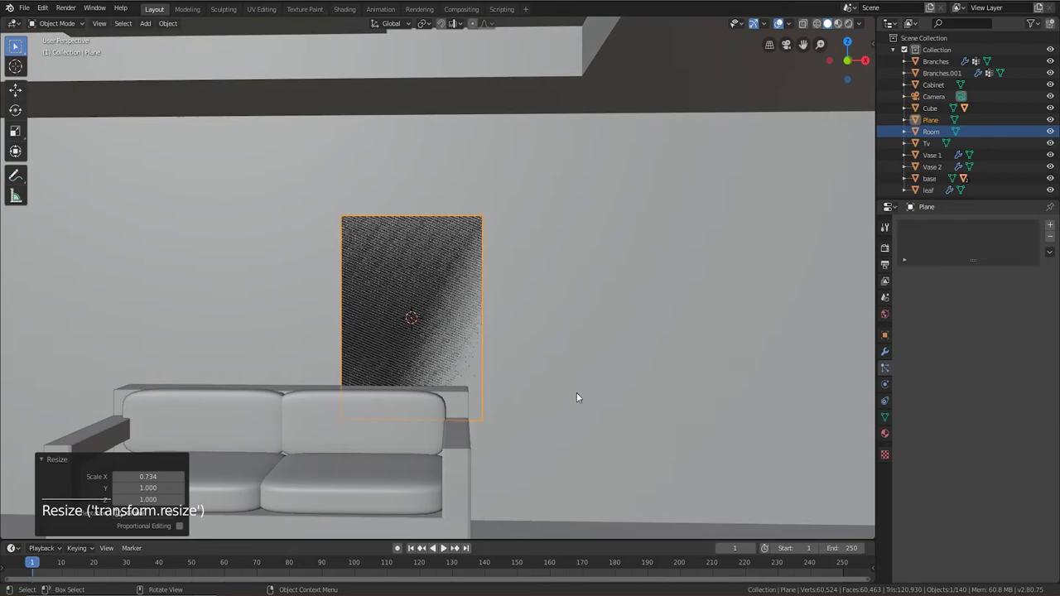
pyautogui.press('s')
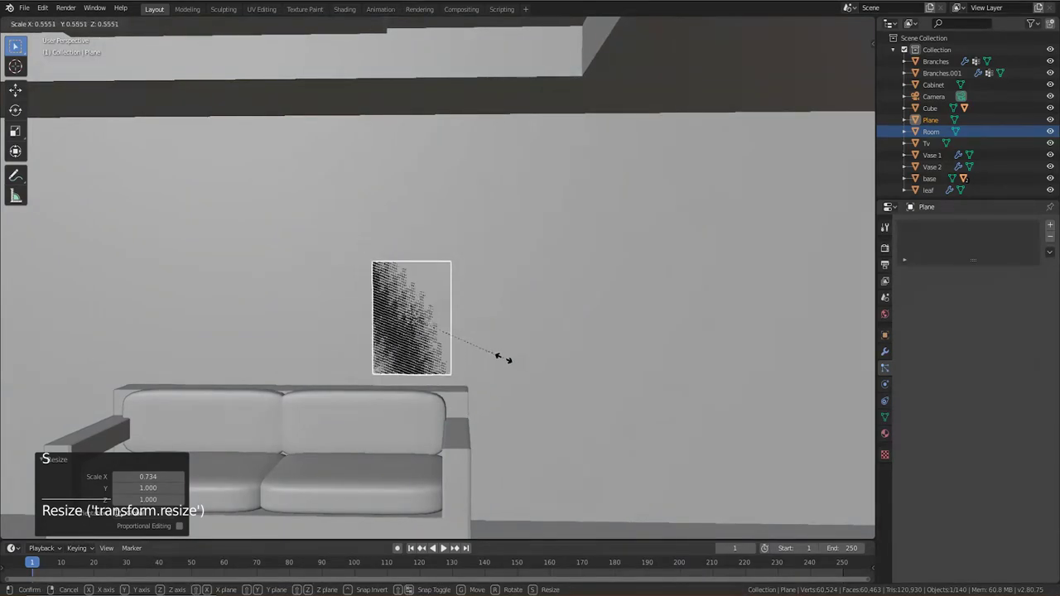
pyautogui.click(480, 350)
pyautogui.scroll(3, 479, 356)
pyautogui.moveTo(479, 356); pyautogui.dragTo(422, 363, button='middle')
pyautogui.scroll(2, 471, 371)
pyautogui.press('Tab')
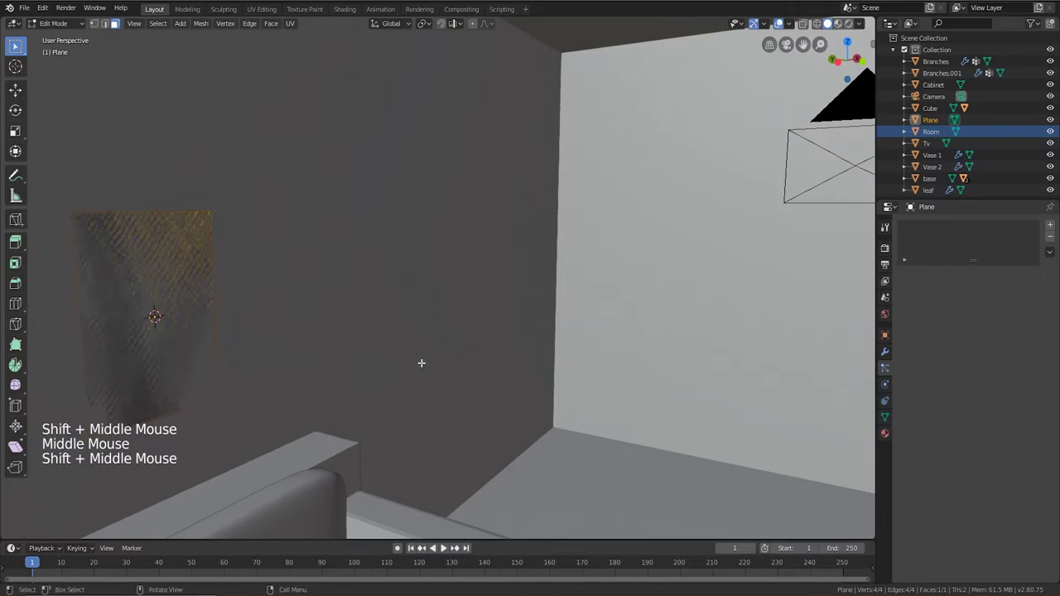
# - Extrude the plane for thickness and inset its front face to form a border
pyautogui.press('e')
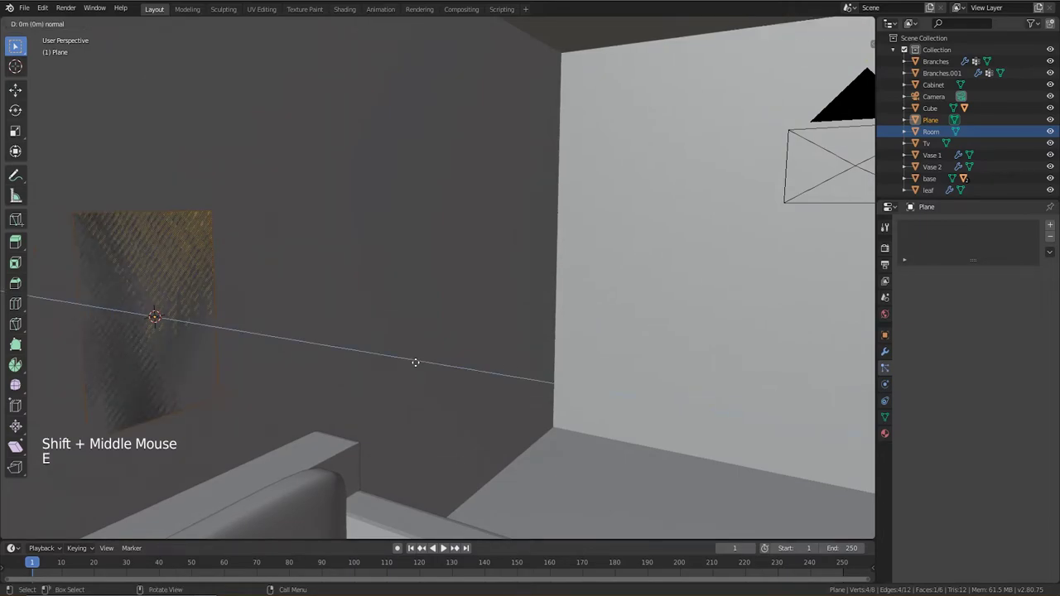
pyautogui.click(459, 378)
pyautogui.moveTo(419, 392); pyautogui.dragTo(359, 385, button='middle')
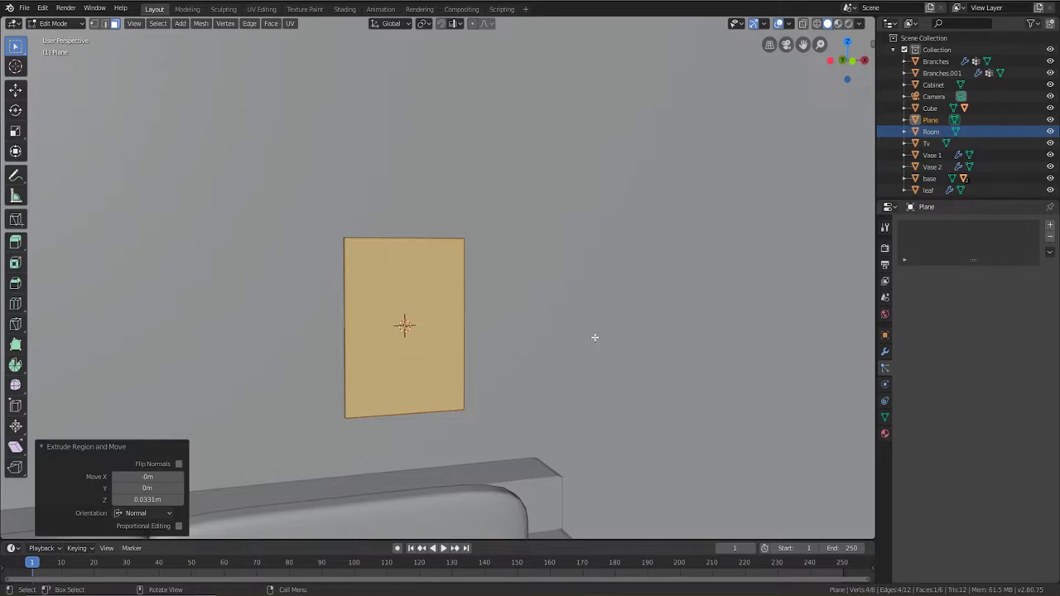
pyautogui.press('i')
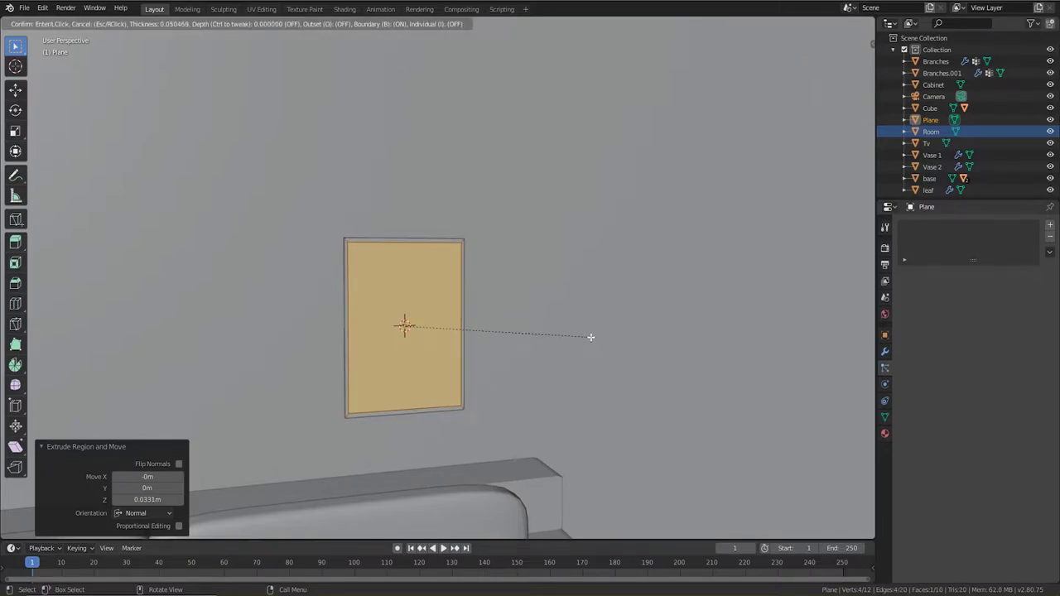
pyautogui.click(590, 337)
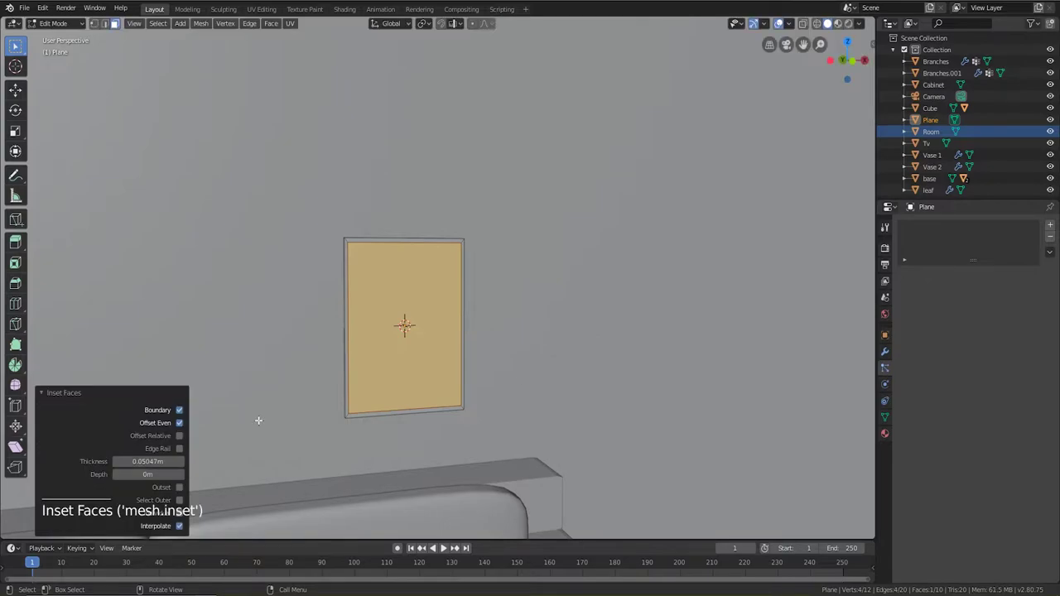
pyautogui.click(45, 393)
pyautogui.scroll(6, 348, 390)
pyautogui.moveTo(348, 388); pyautogui.dragTo(462, 411, button='middle')
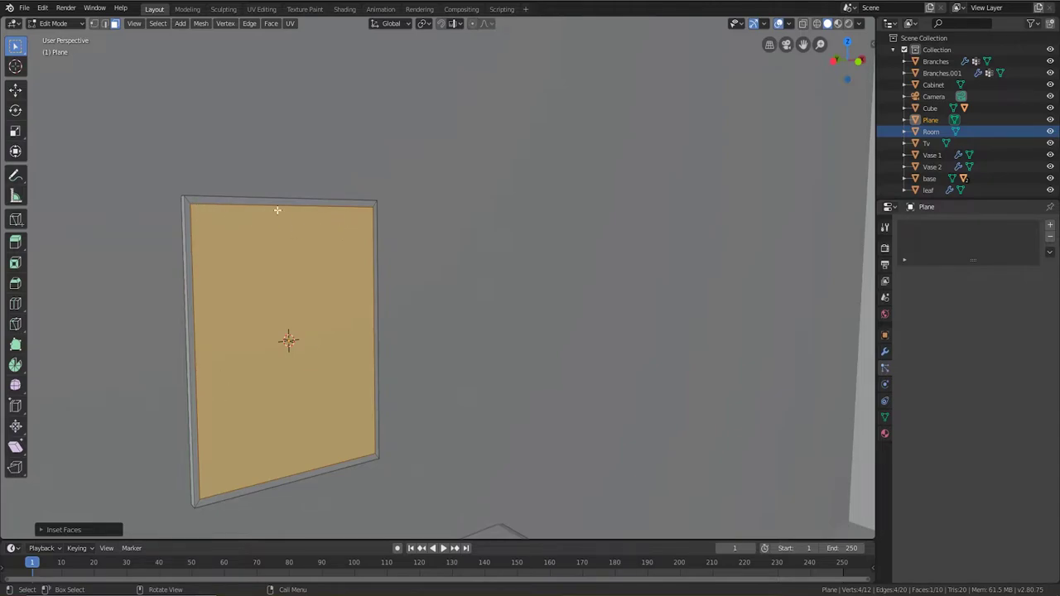
pyautogui.moveTo(441, 362); pyautogui.dragTo(451, 354, button='middle')
# - Push the inner face slightly back along Y and begin a second inset
pyautogui.press('g')
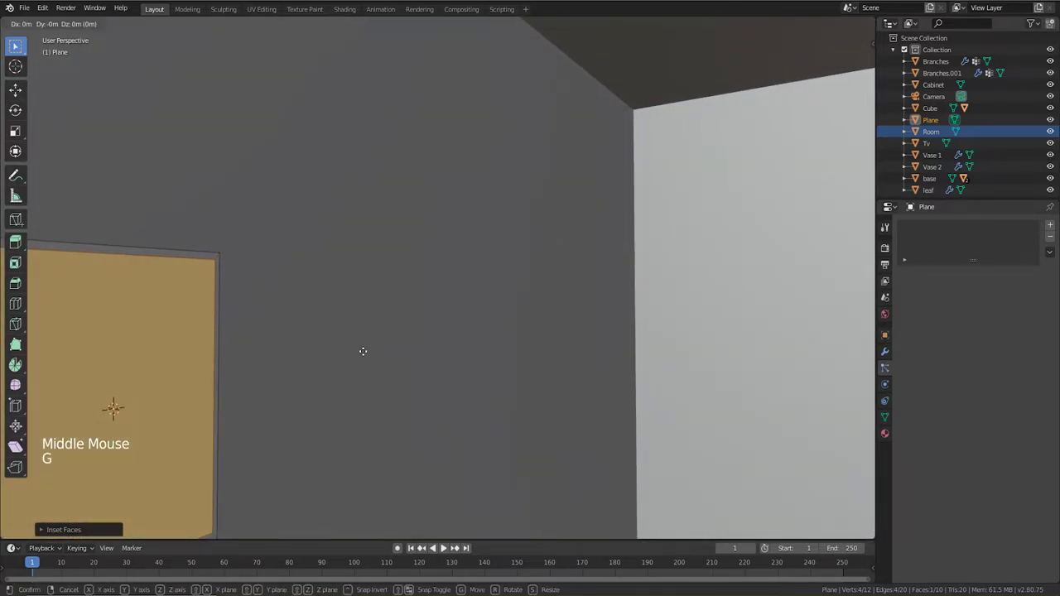
pyautogui.press('y')
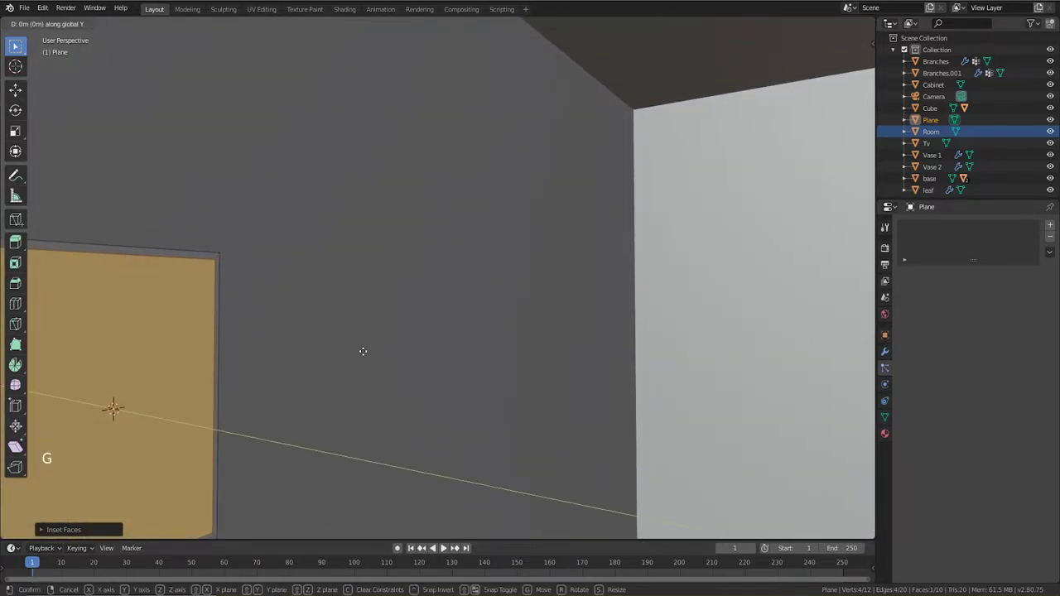
pyautogui.press('shift')
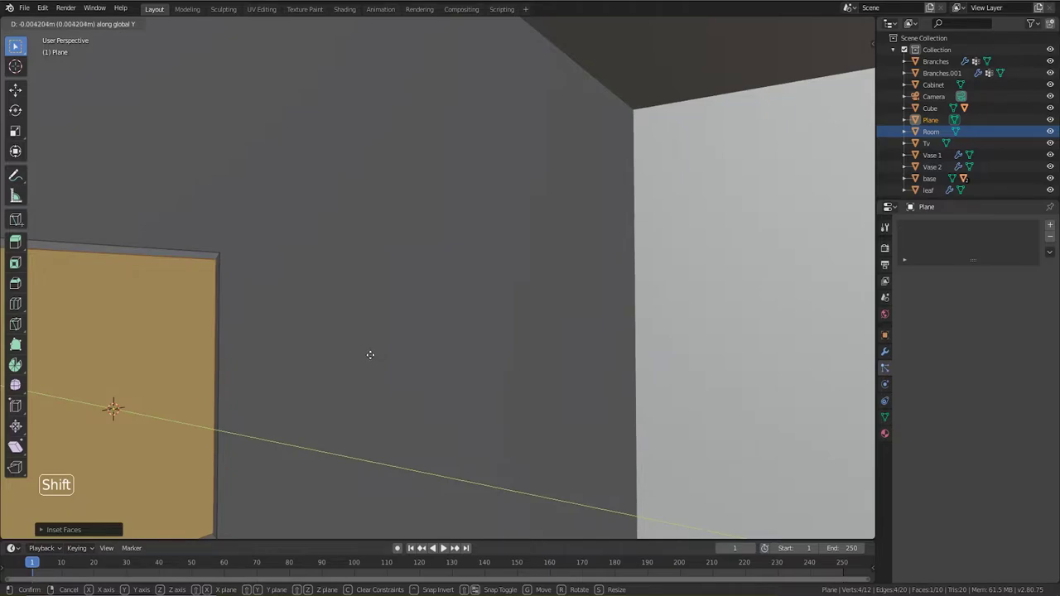
pyautogui.click(384, 367)
pyautogui.moveTo(383, 367)
pyautogui.mouseDown(button='middle')
pyautogui.moveTo(327, 373)
pyautogui.moveTo(375, 374)
pyautogui.mouseUp(button='middle')
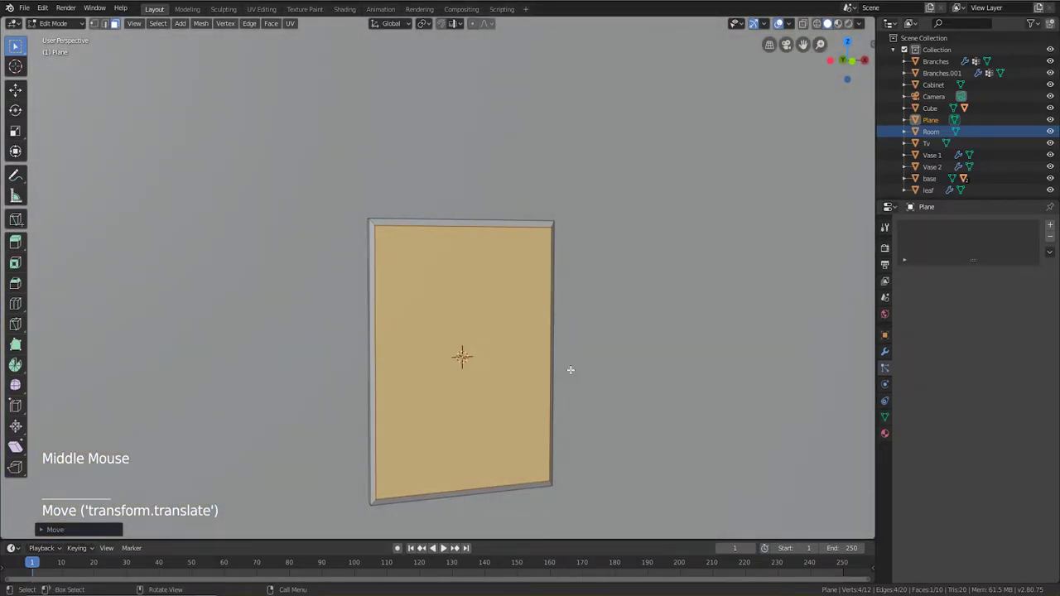
pyautogui.press('i')
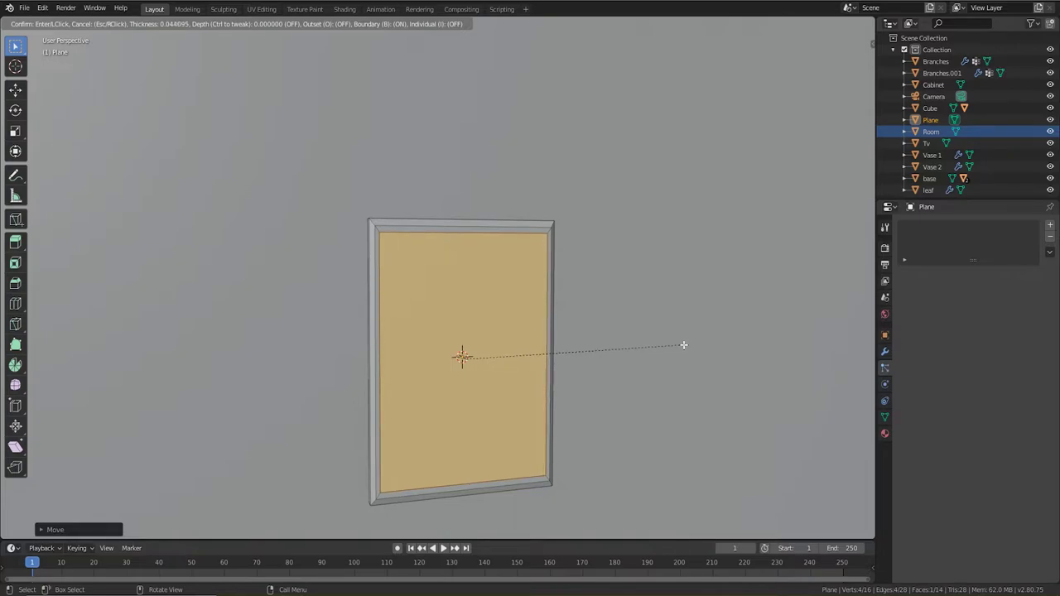
# - Confirm the second inset and recess the inner face back along Y
pyautogui.click(683, 344)
pyautogui.moveTo(684, 346); pyautogui.dragTo(620, 355, button='middle')
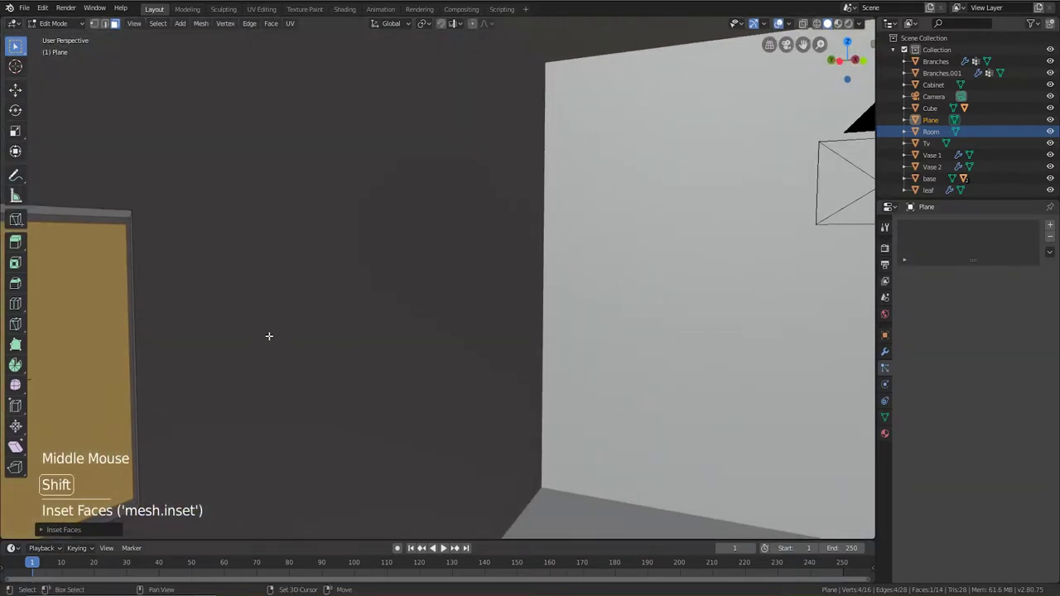
pyautogui.keyDown('shift'); pyautogui.moveTo(268, 335); pyautogui.dragTo(530, 270, button='middle'); pyautogui.keyUp('shift')
pyautogui.press('g')
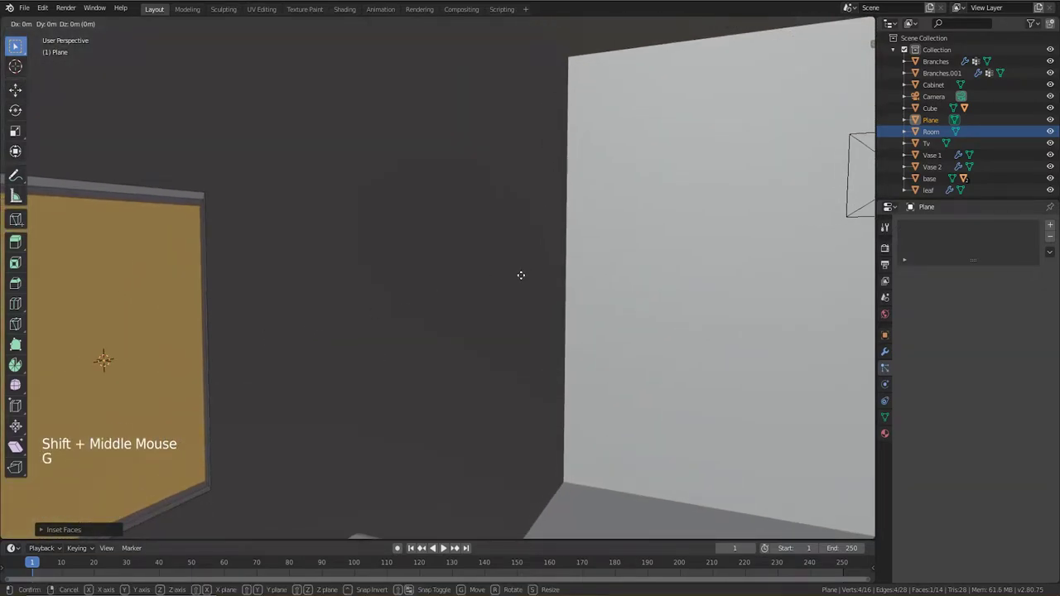
pyautogui.middleClick(521, 275)
pyautogui.press('shift')
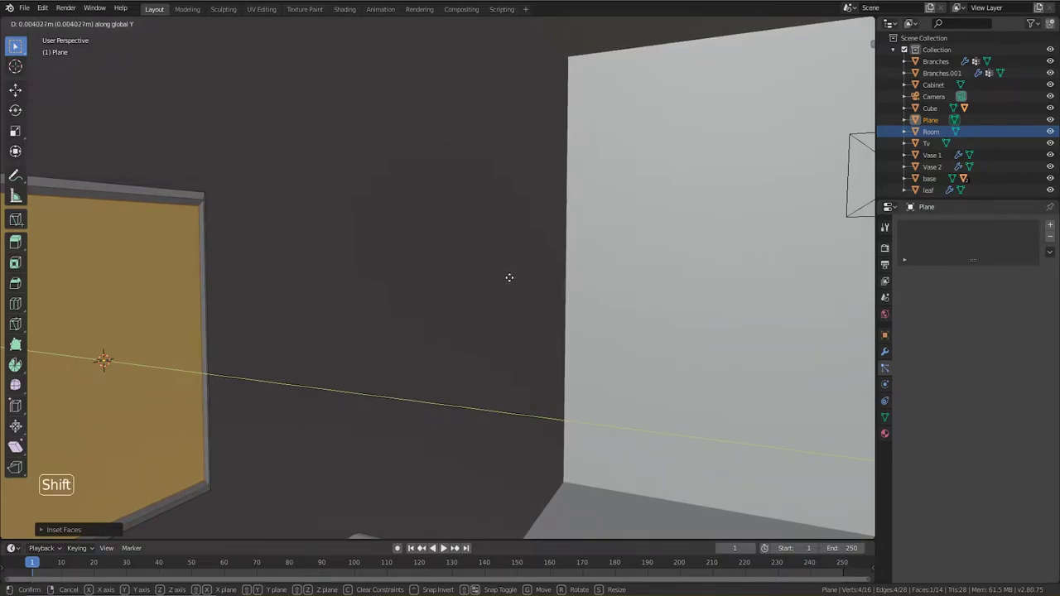
pyautogui.click(504, 279)
pyautogui.moveTo(435, 312); pyautogui.dragTo(362, 321, button='middle')
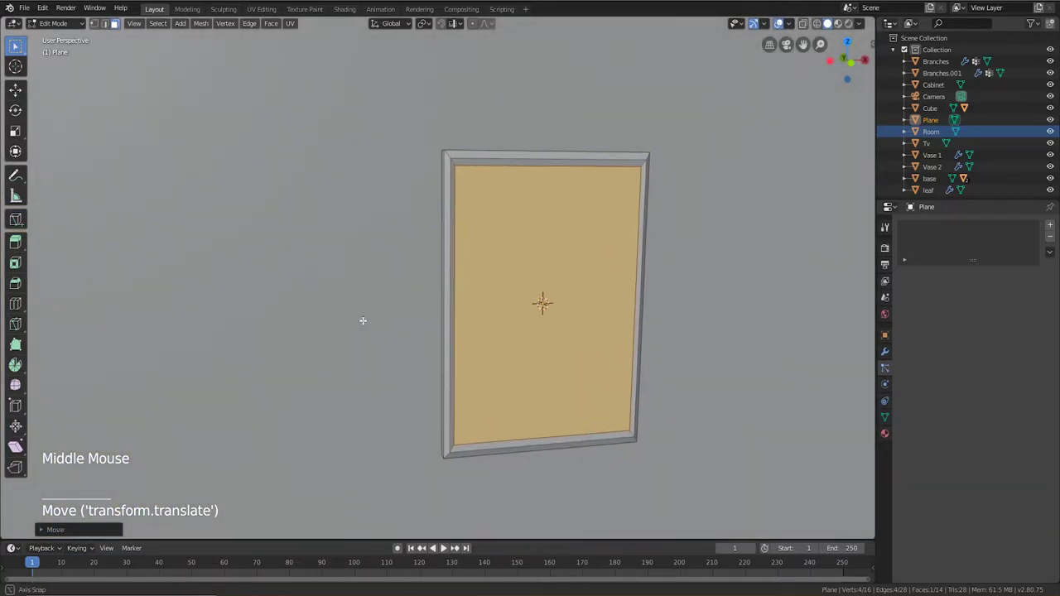
pyautogui.moveTo(563, 356)
pyautogui.keyDown('shift'); pyautogui.mouseDown(button='middle')
pyautogui.moveTo(301, 322)
pyautogui.moveTo(497, 326)
pyautogui.mouseUp(button='middle'); pyautogui.keyUp('shift')
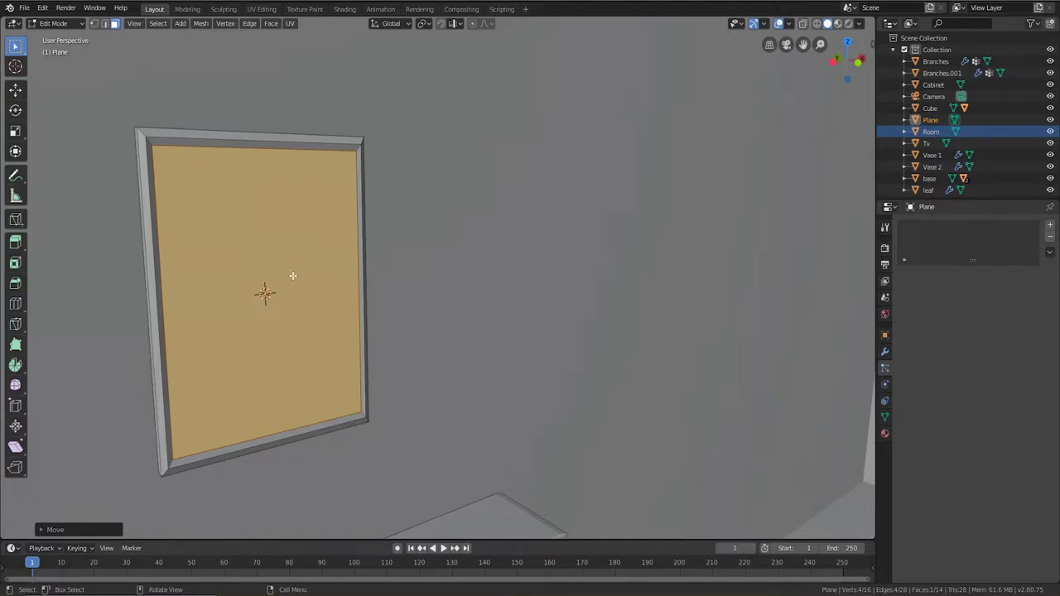
# - Duplicate the inner face in place and offset the copy along Y
pyautogui.hotkey('shift', 'd')
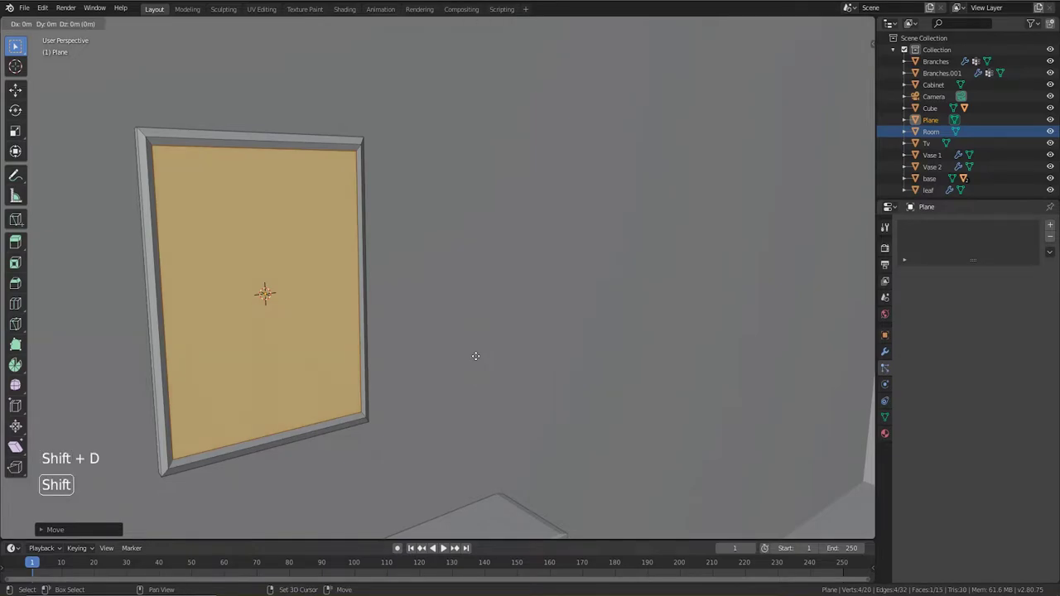
pyautogui.click(477, 356)
pyautogui.moveTo(286, 356)
pyautogui.mouseDown(button='middle')
pyautogui.moveTo(307, 355)
pyautogui.moveTo(295, 345)
pyautogui.mouseUp(button='middle')
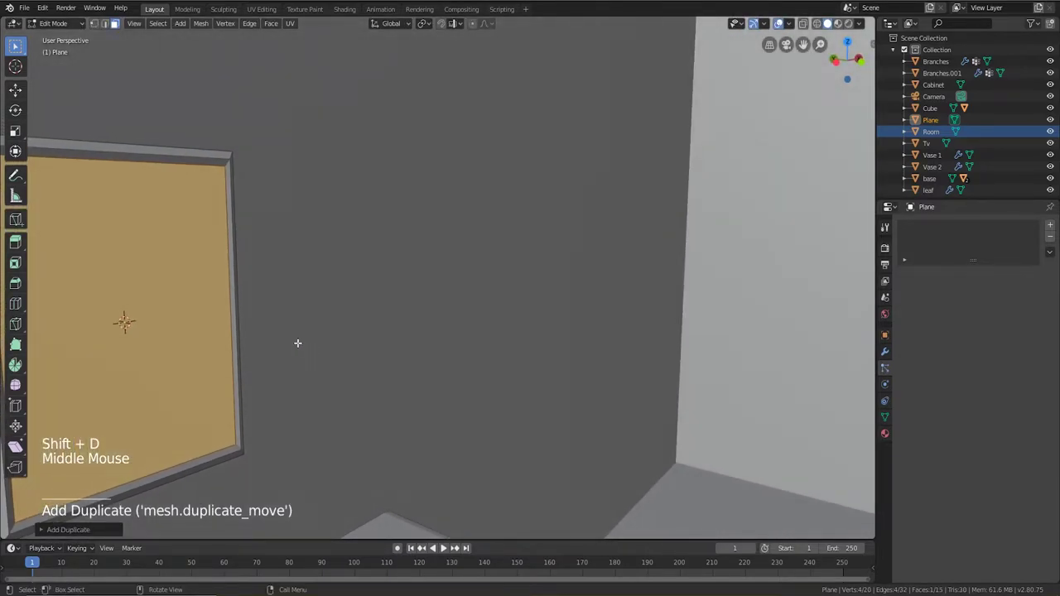
pyautogui.press('g')
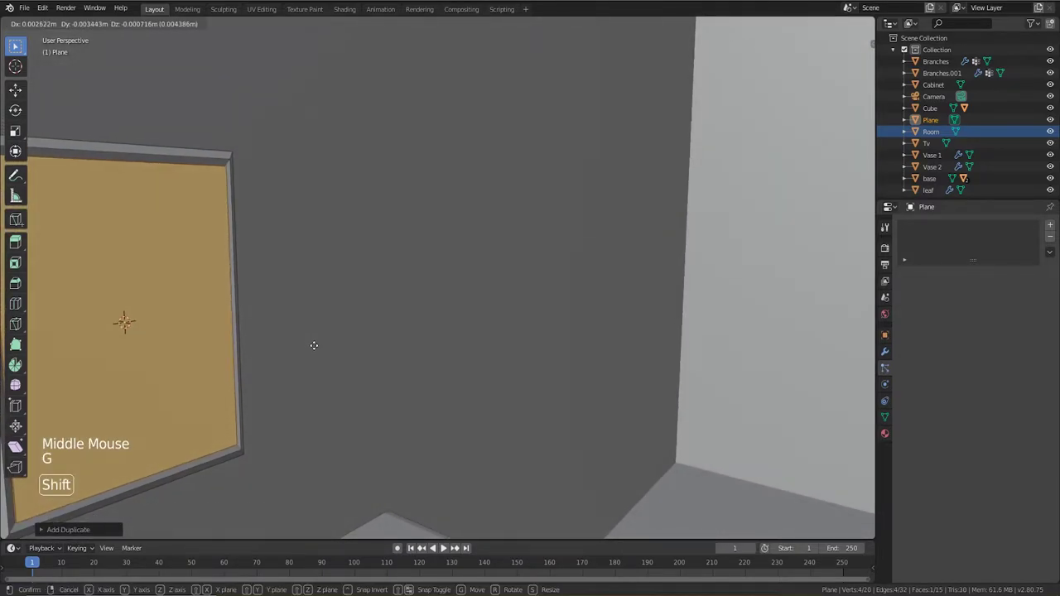
pyautogui.click(315, 346)
pyautogui.press('g')
pyautogui.press('y')
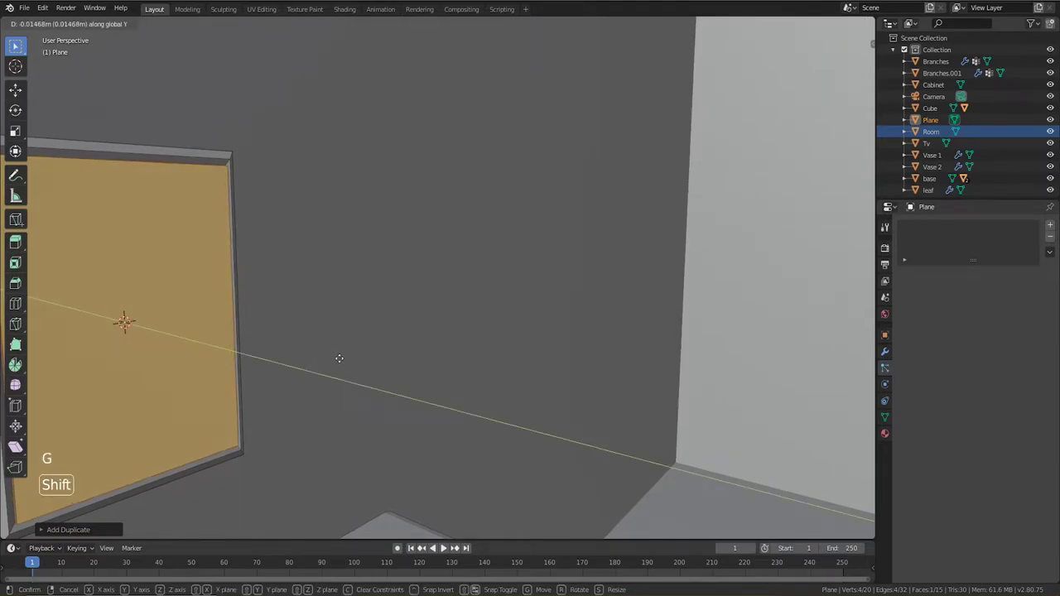
pyautogui.click(333, 357)
pyautogui.moveTo(333, 357); pyautogui.dragTo(388, 337, button='middle')
pyautogui.moveTo(211, 325); pyautogui.dragTo(246, 324, button='middle')
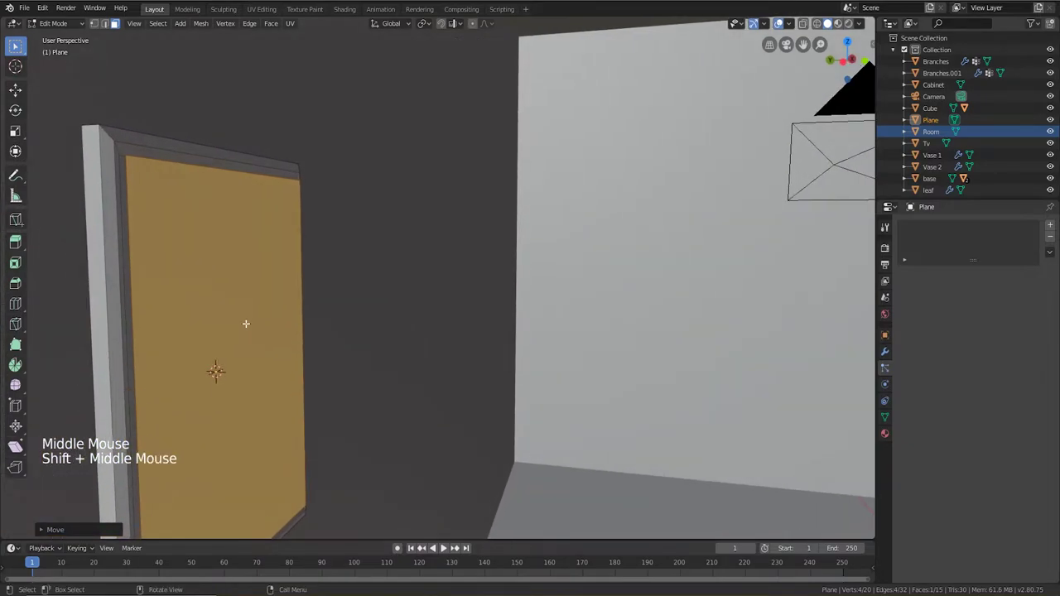
# - Give the duplicated face a thin extrusion and grow the selection to the whole inner panel
pyautogui.press('e')
pyautogui.press('shift')
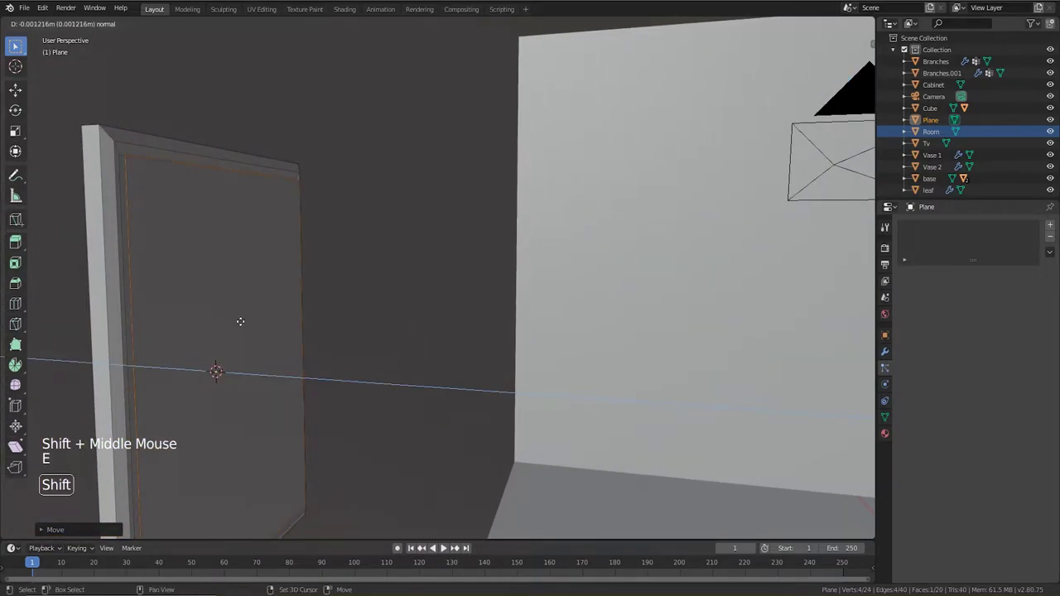
pyautogui.click(242, 315)
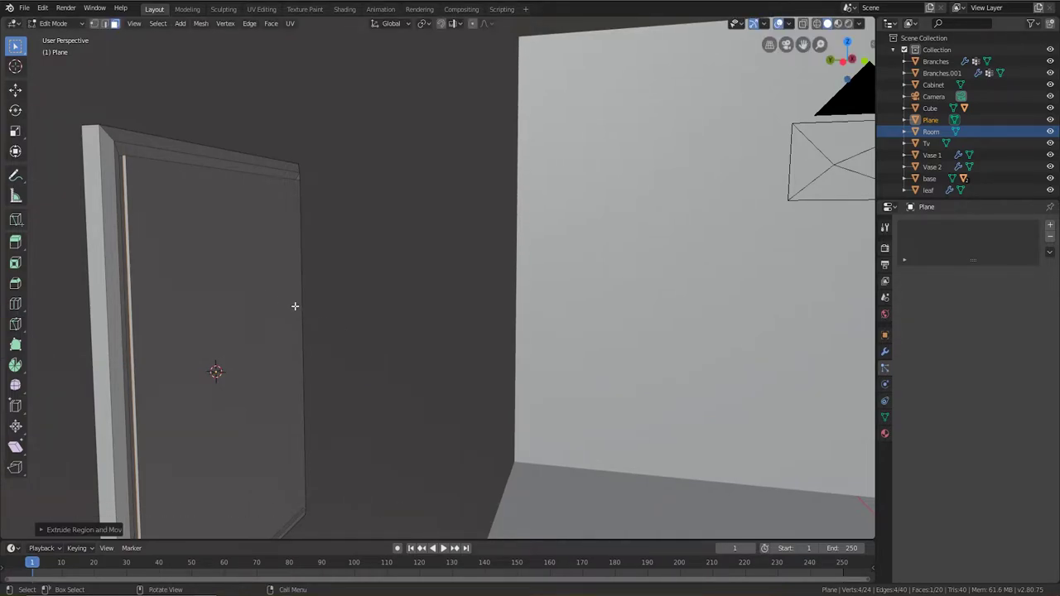
pyautogui.press('ctrl')
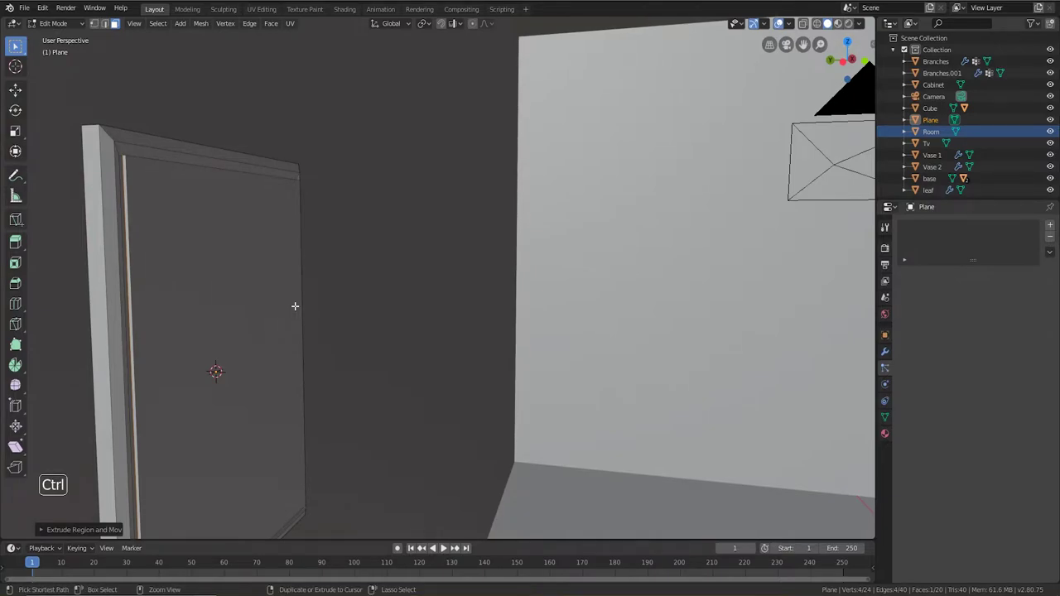
pyautogui.press('ctrl+KP_Add')
pyautogui.press('ctrl+KP_Add')
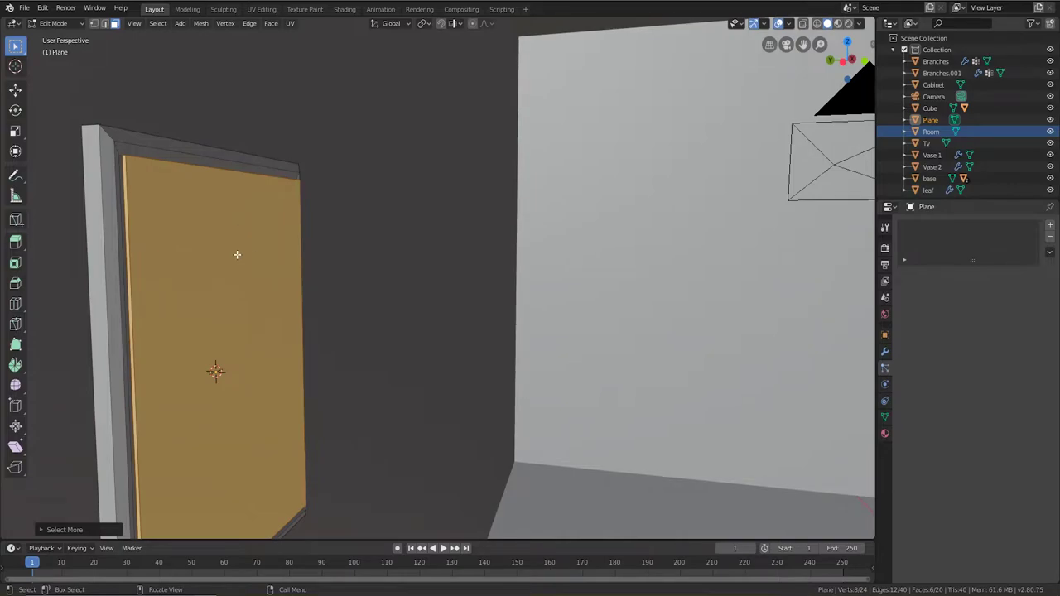
# - Separate the selected inner panel into its own object and return to Object Mode
pyautogui.press('p')
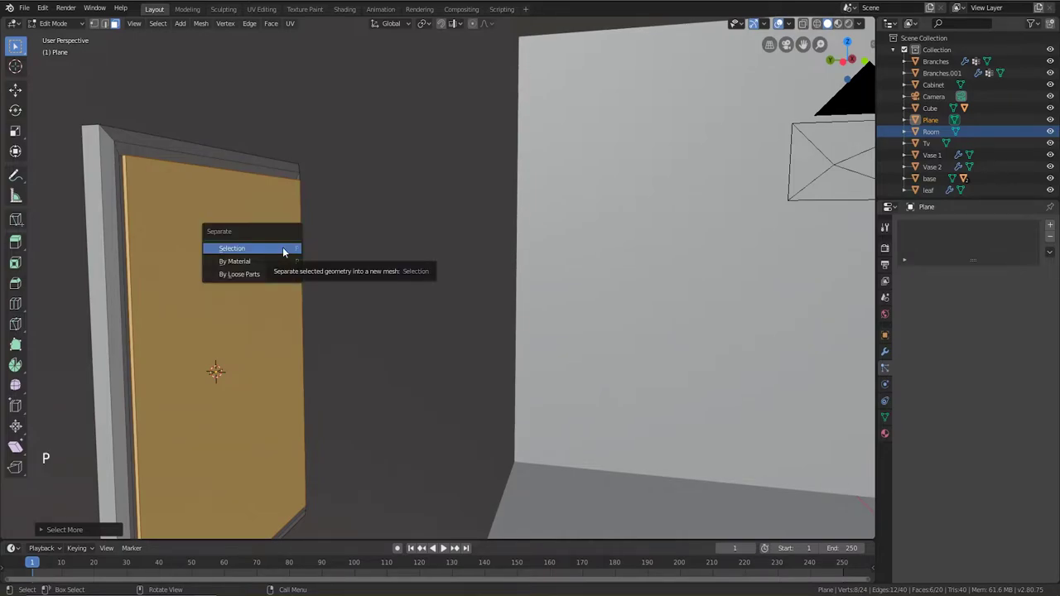
pyautogui.click(282, 248)
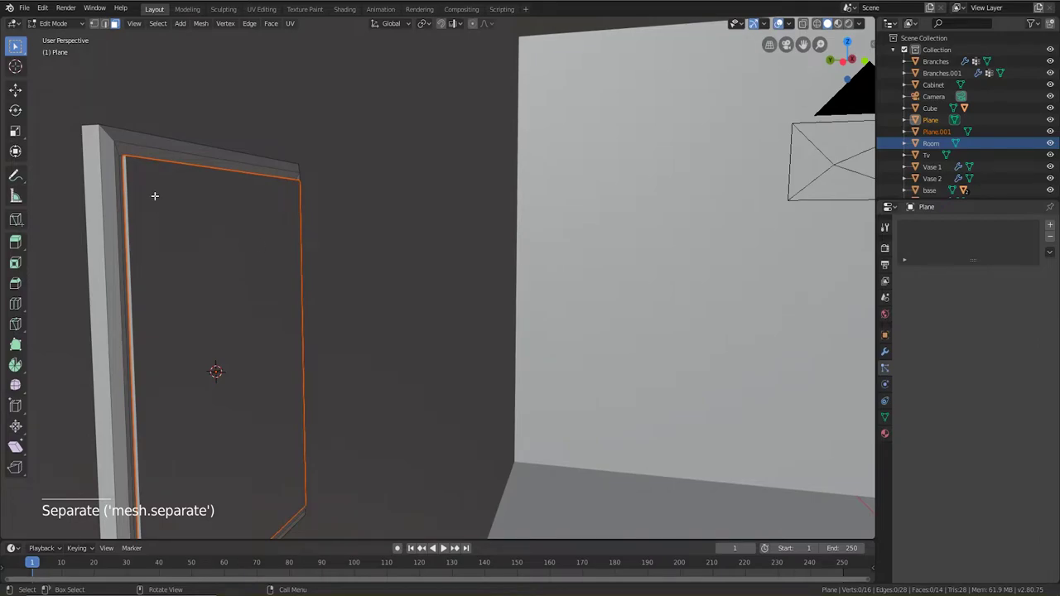
pyautogui.press('Tab')
pyautogui.click(103, 177)
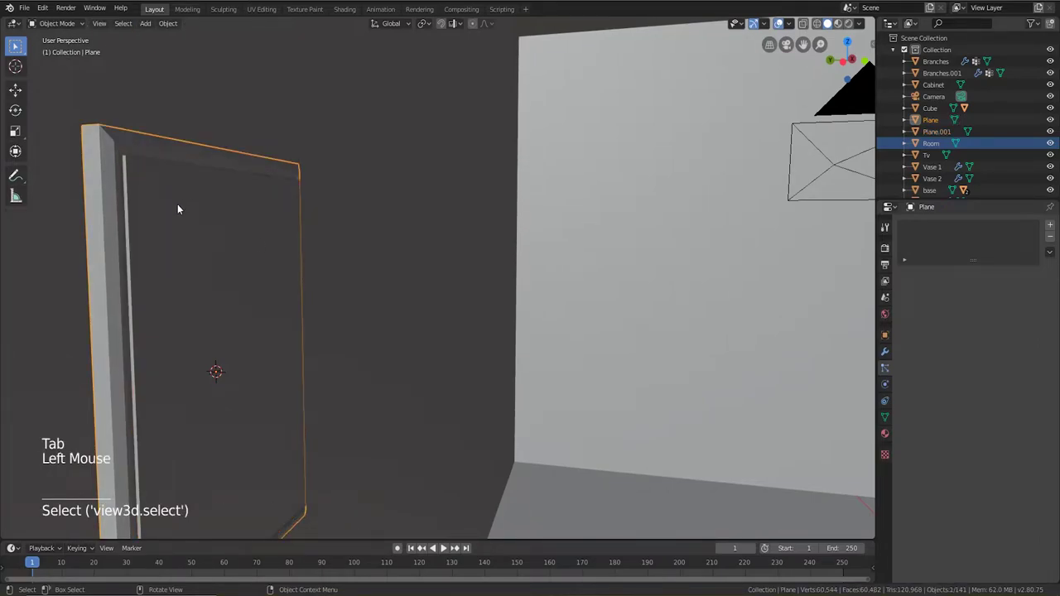
pyautogui.click(177, 209)
pyautogui.click(107, 199)
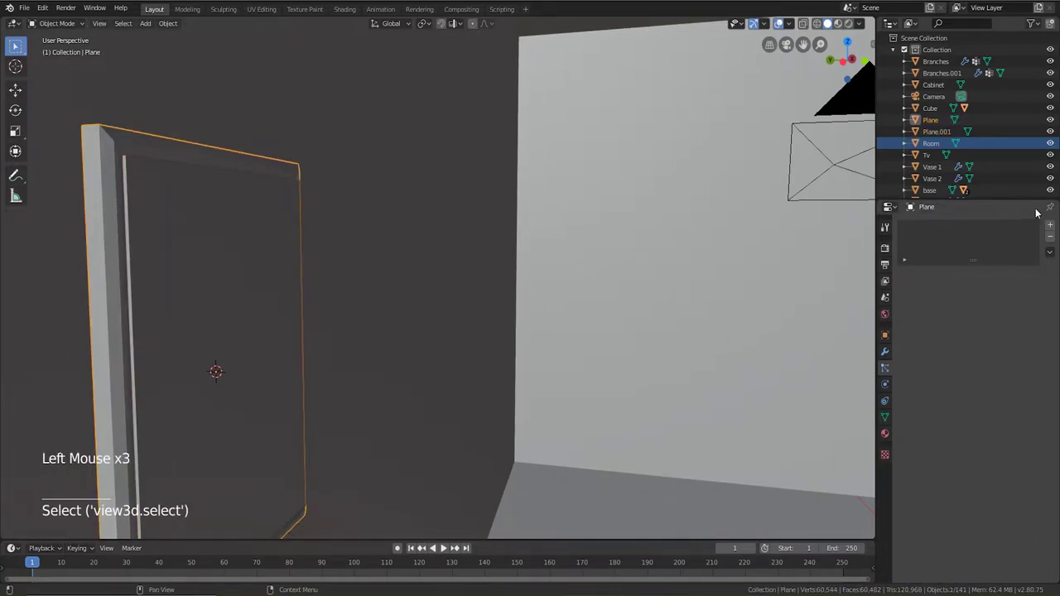
# - Rename the frame object to 'Photo Frame'
pyautogui.click(885, 334)
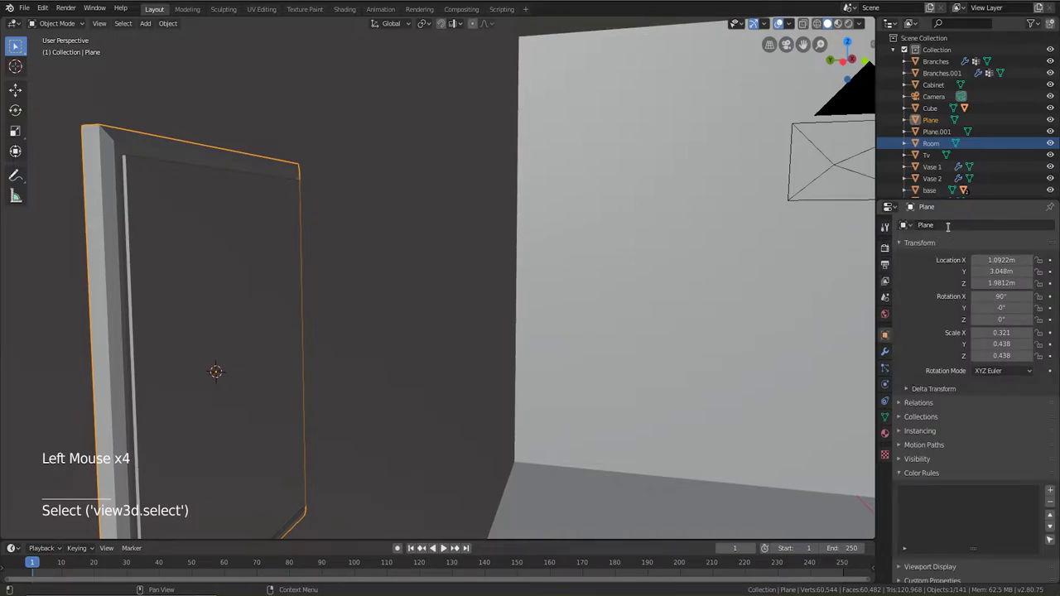
pyautogui.click(947, 227)
pyautogui.write('P')
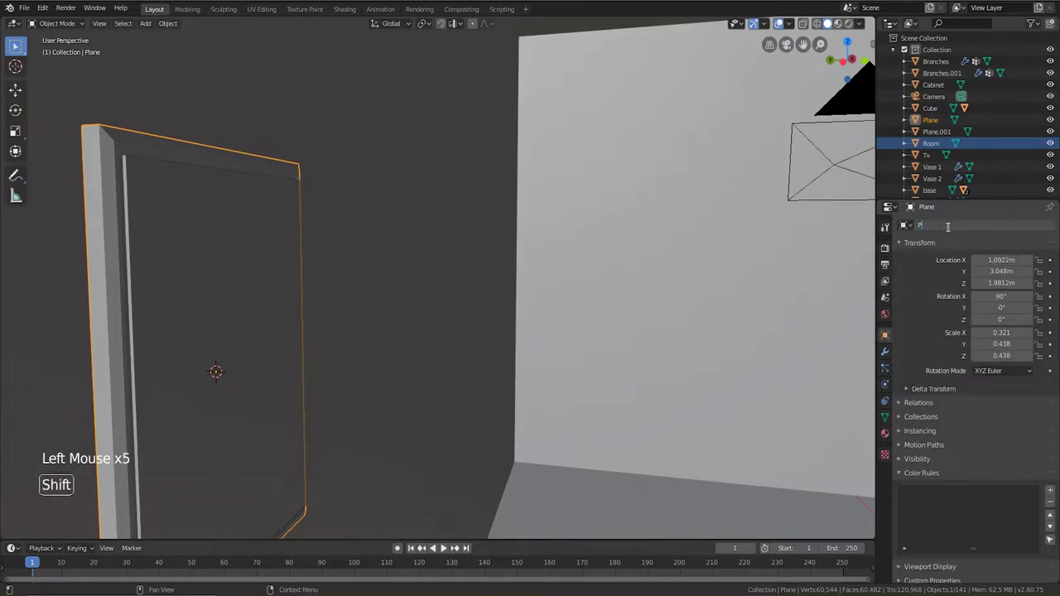
pyautogui.write('hoto Frame')
pyautogui.press('Return')
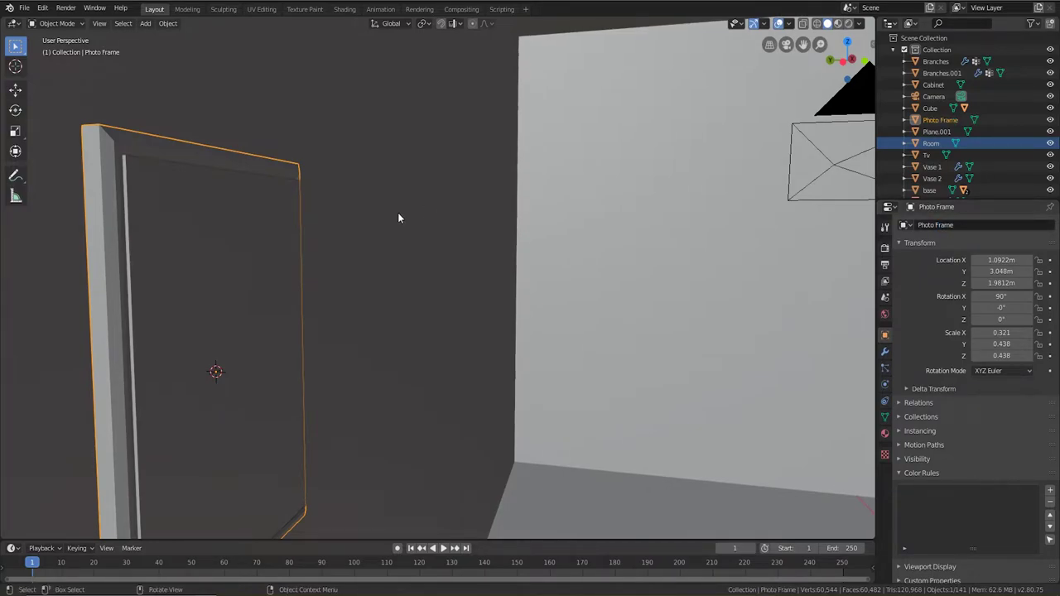
# - Select the inner panel and name it 'frame glass'
pyautogui.click(235, 251)
pyautogui.click(234, 251)
pyautogui.click(963, 226)
pyautogui.write('Glass')
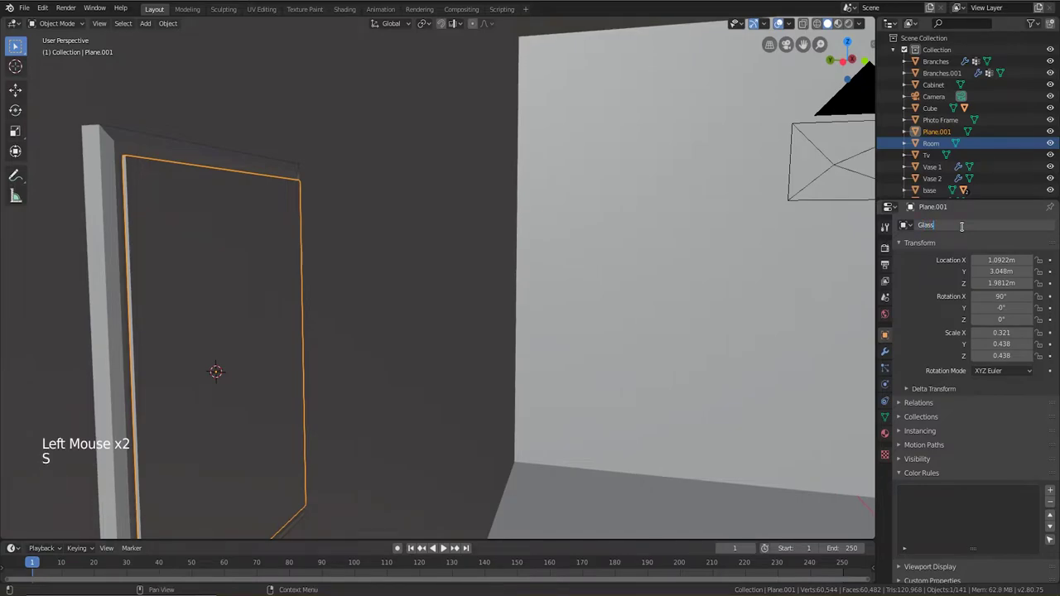
pyautogui.press('shift')
pyautogui.write('Fr')
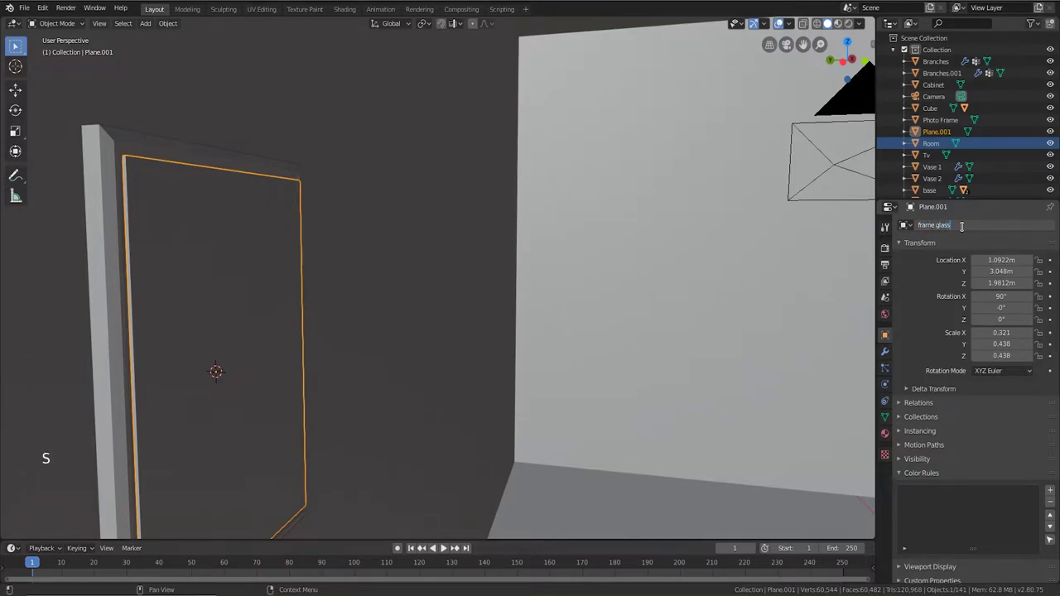
# - Nudge the frame glass along Y and enlarge it slightly to fit the frame
pyautogui.scroll(-3, 578, 313)
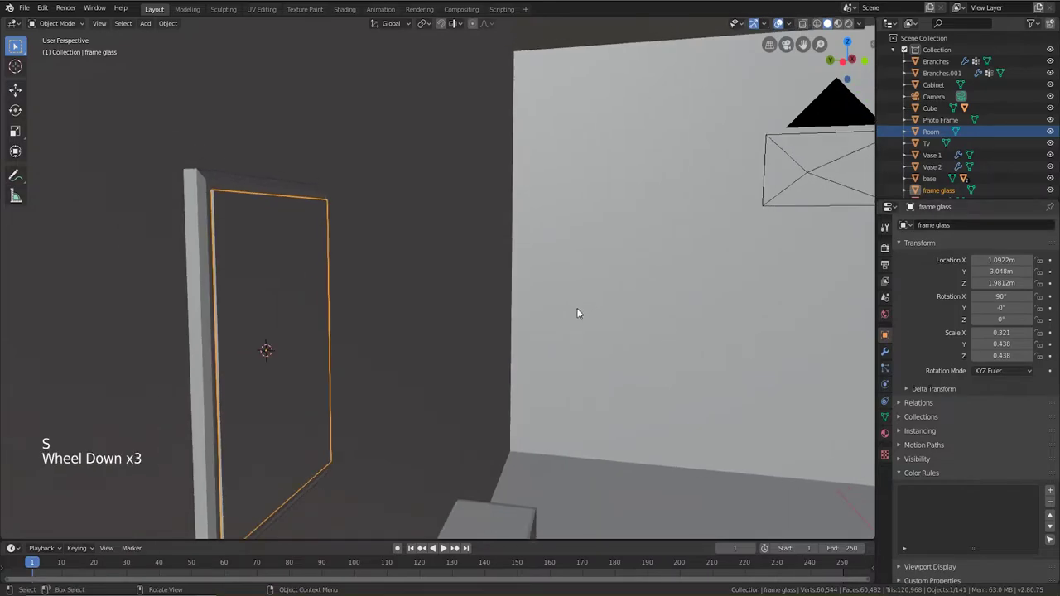
pyautogui.scroll(-5, 509, 428)
pyautogui.moveTo(512, 421)
pyautogui.mouseDown(button='middle')
pyautogui.moveTo(575, 432)
pyautogui.moveTo(504, 416)
pyautogui.mouseUp(button='middle')
pyautogui.scroll(9, 505, 411)
pyautogui.keyDown('shift'); pyautogui.moveTo(340, 348); pyautogui.dragTo(491, 358, button='middle'); pyautogui.keyUp('shift')
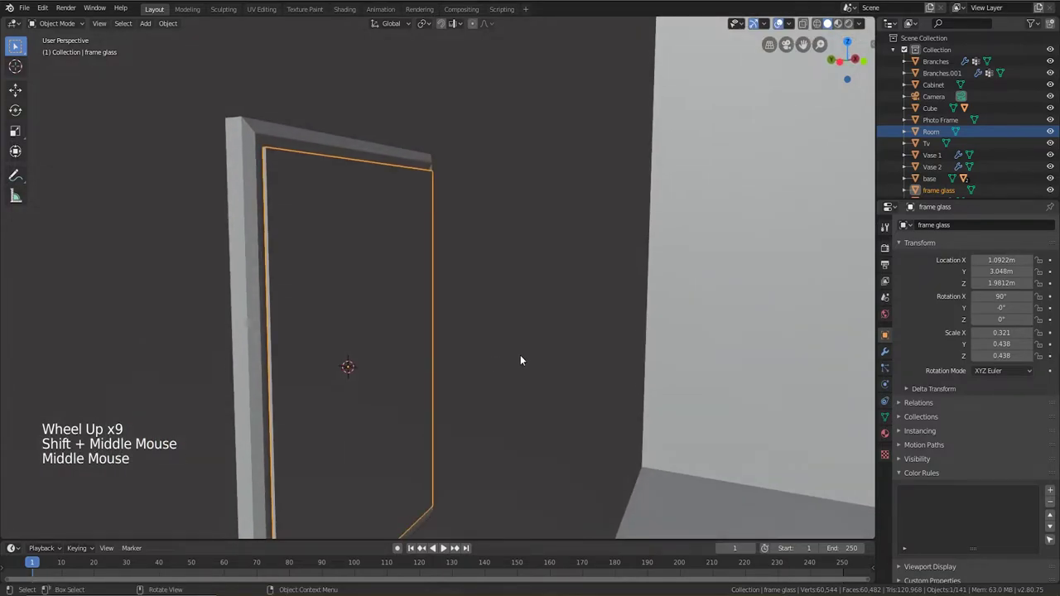
pyautogui.press('g')
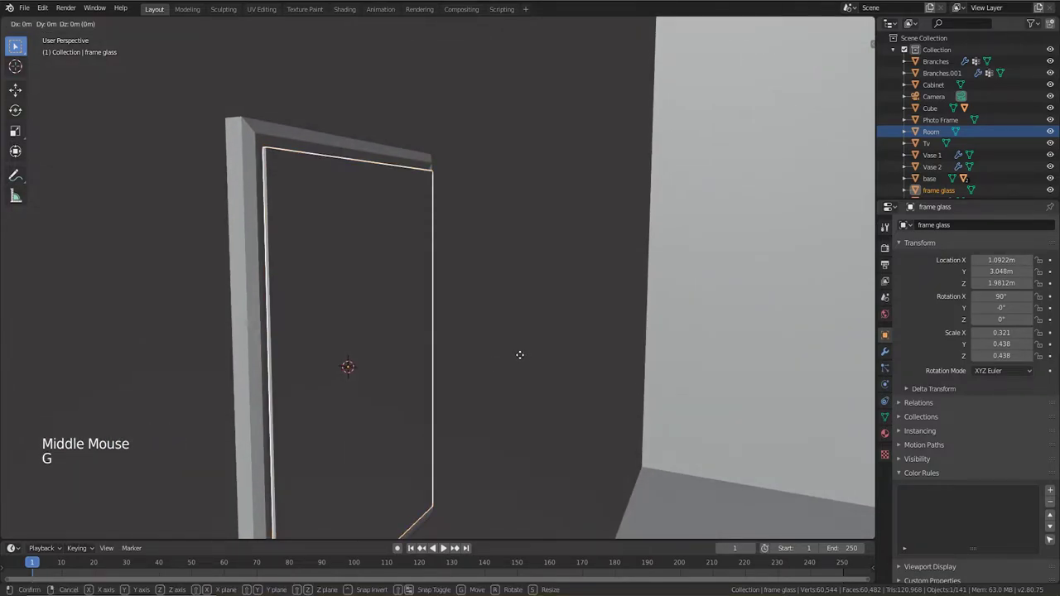
pyautogui.press('y')
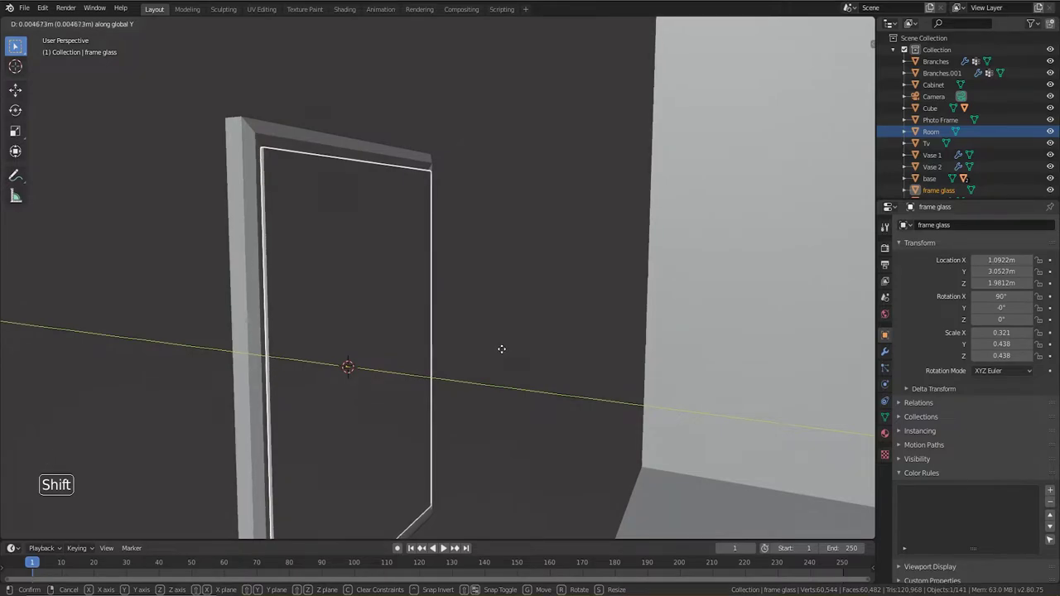
pyautogui.click(505, 348)
pyautogui.moveTo(507, 348); pyautogui.dragTo(527, 301, button='middle')
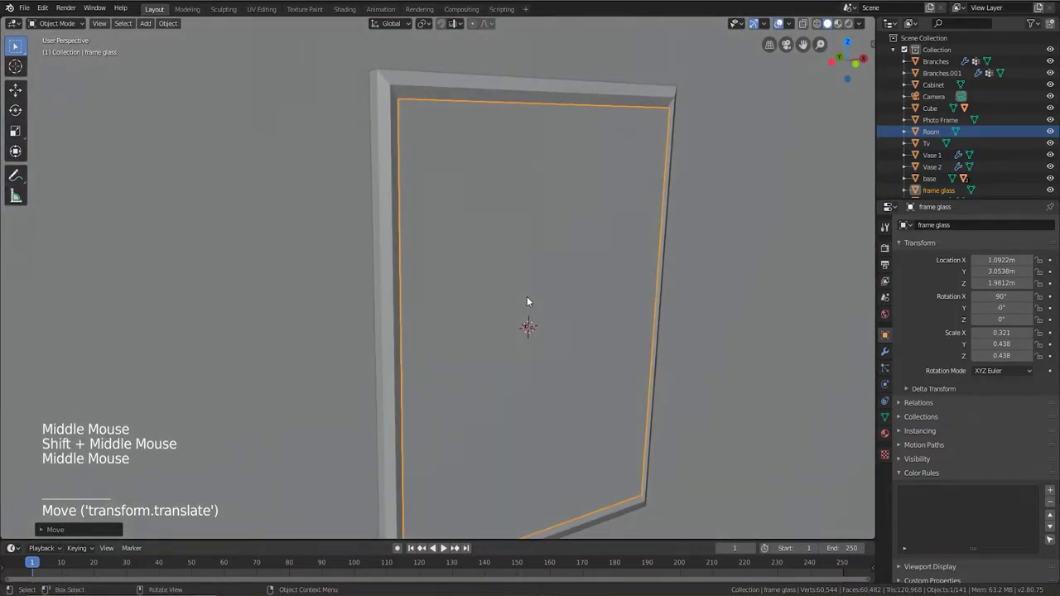
pyautogui.press('s')
pyautogui.press('shift')
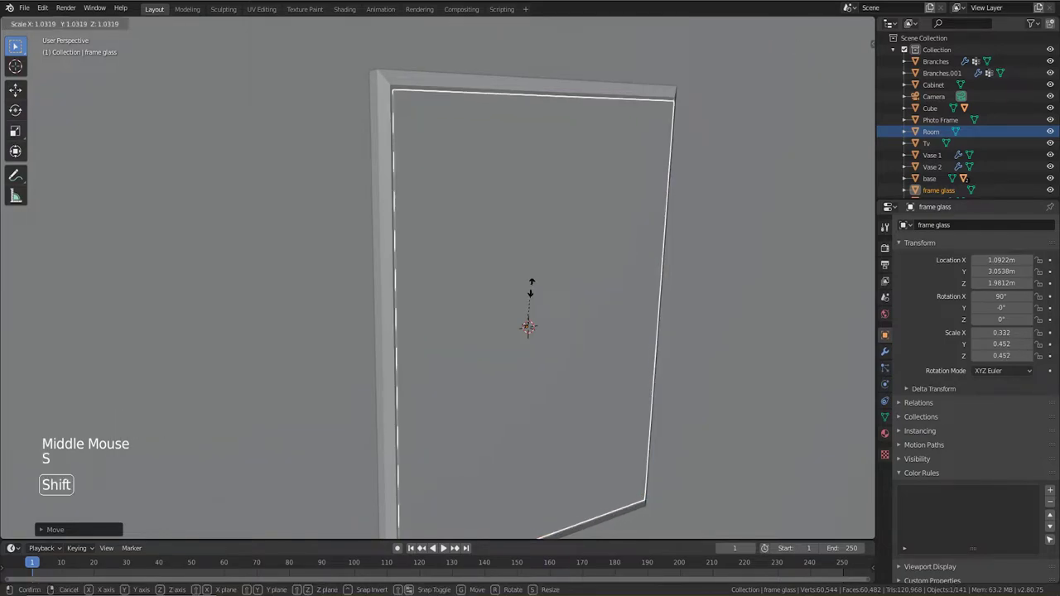
pyautogui.click(535, 286)
pyautogui.moveTo(530, 290); pyautogui.dragTo(573, 298, button='middle')
pyautogui.keyDown('shift'); pyautogui.moveTo(451, 305); pyautogui.dragTo(629, 325, button='middle'); pyautogui.keyUp('shift')
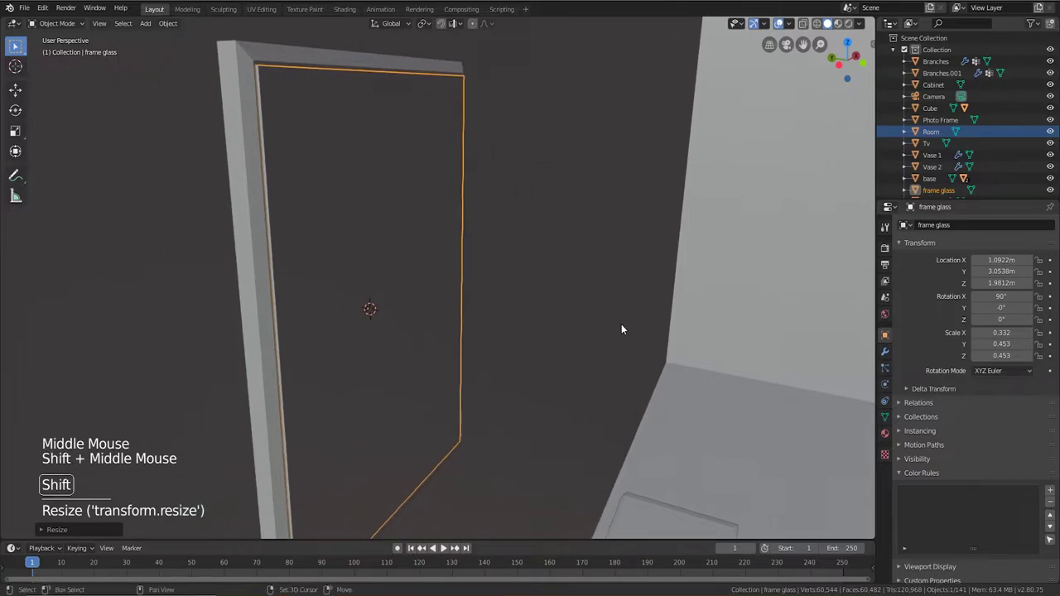
# - Nudge the frame glass along Y once more to seat it inside the frame
pyautogui.press('g')
pyautogui.middleClick(595, 328)
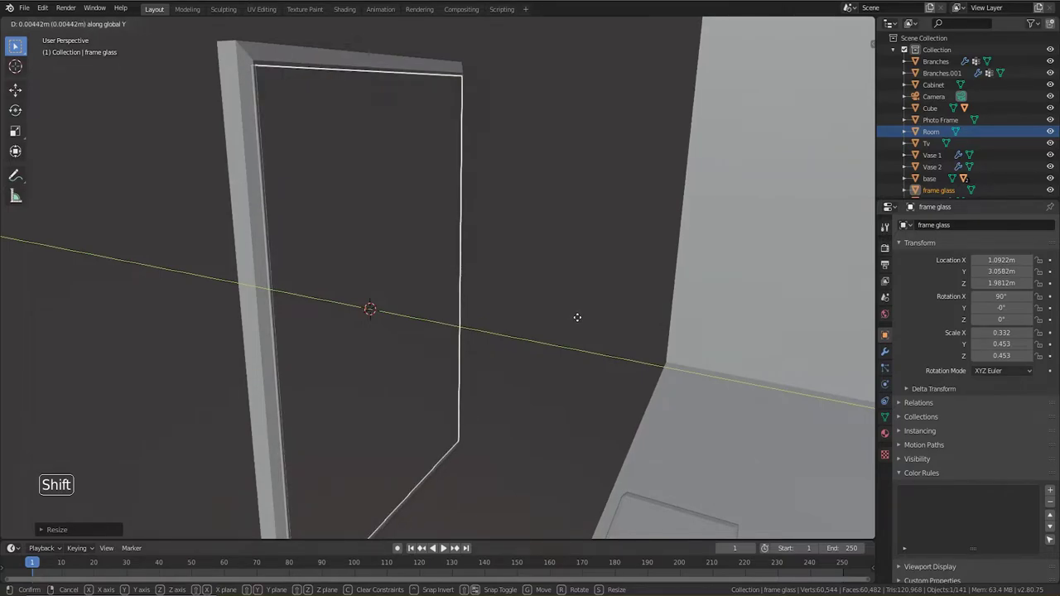
pyautogui.click(578, 317)
pyautogui.moveTo(589, 318); pyautogui.dragTo(511, 308, button='middle')
pyautogui.scroll(-9, 549, 306)
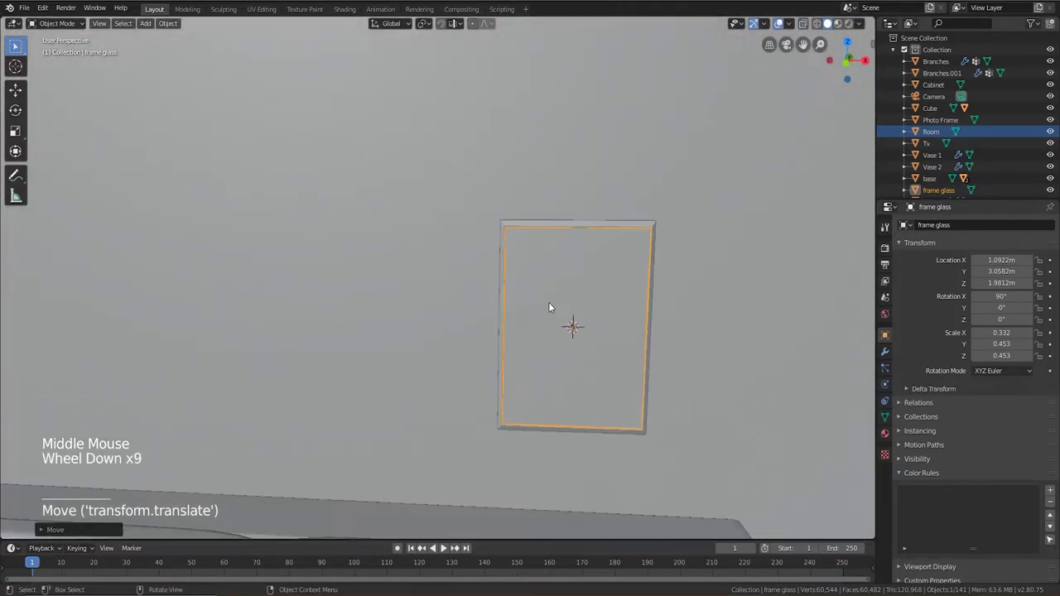
pyautogui.scroll(-2, 549, 306)
pyautogui.scroll(3, 549, 306)
pyautogui.scroll(1, 549, 306)
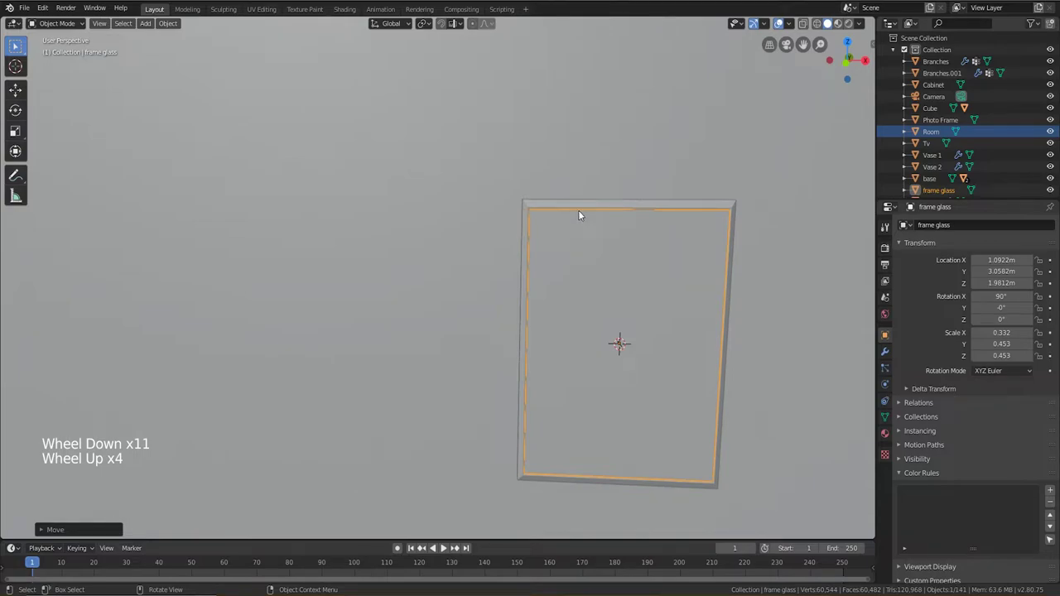
# - Parent the frame glass to Photo Frame, then select Photo Frame alone
pyautogui.keyDown('shift'); pyautogui.click(567, 202); pyautogui.keyUp('shift')
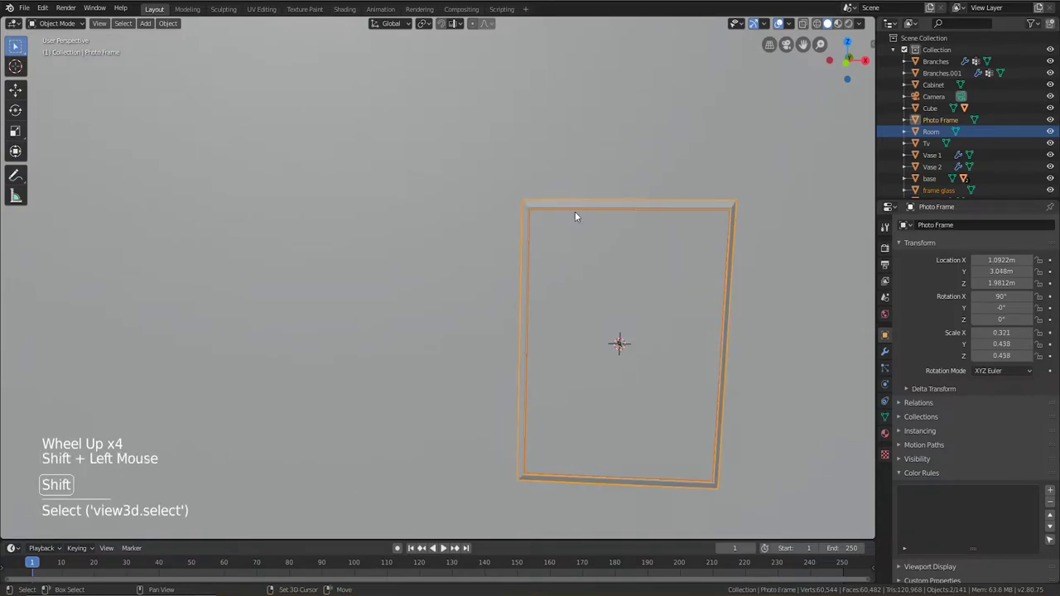
pyautogui.hotkey('ctrl', 'p')
pyautogui.click(635, 242)
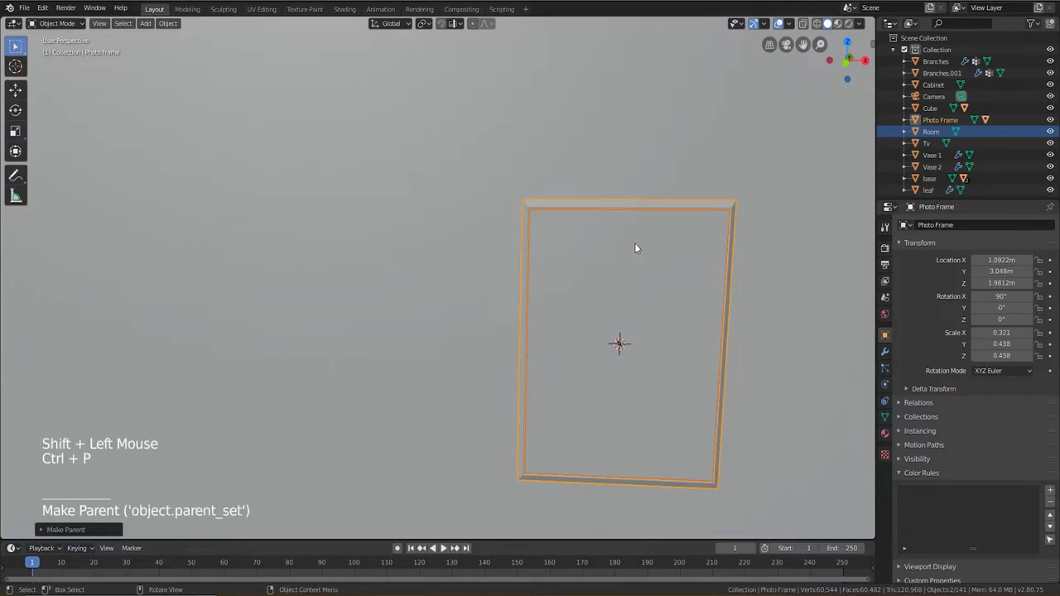
pyautogui.click(690, 378)
pyautogui.scroll(-2, 617, 272)
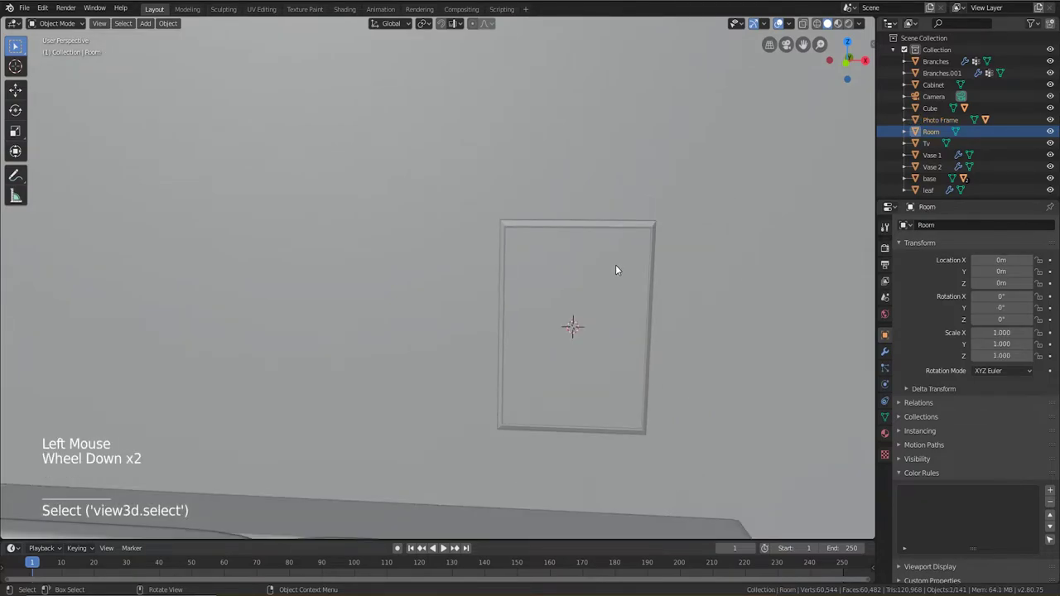
pyautogui.click(583, 220)
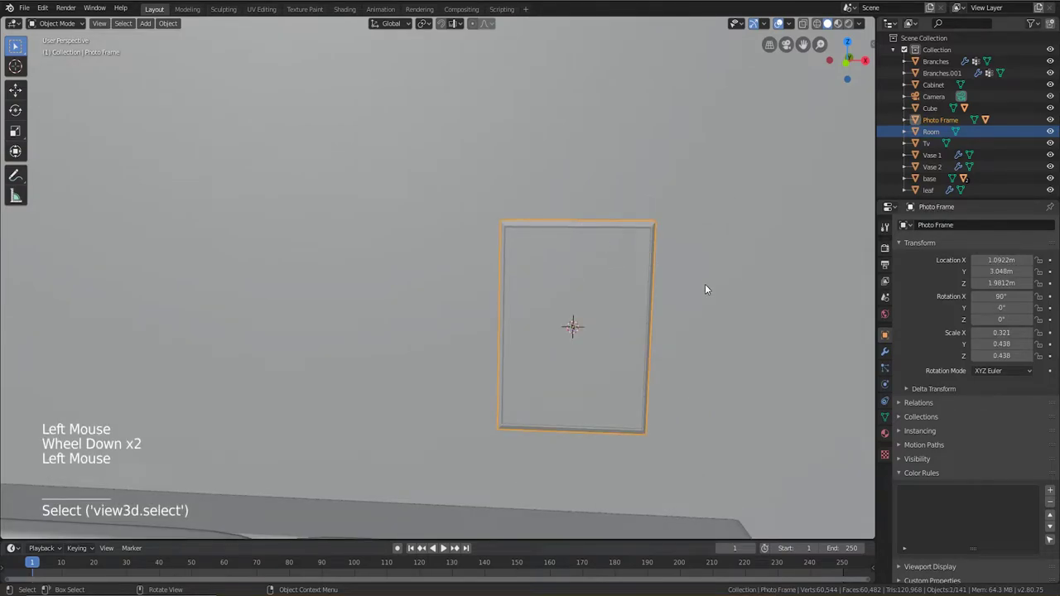
# - Slide the Photo Frame left along the X axis on the back wall
pyautogui.press('g')
pyautogui.click(674, 238)
pyautogui.scroll(-6, 666, 317)
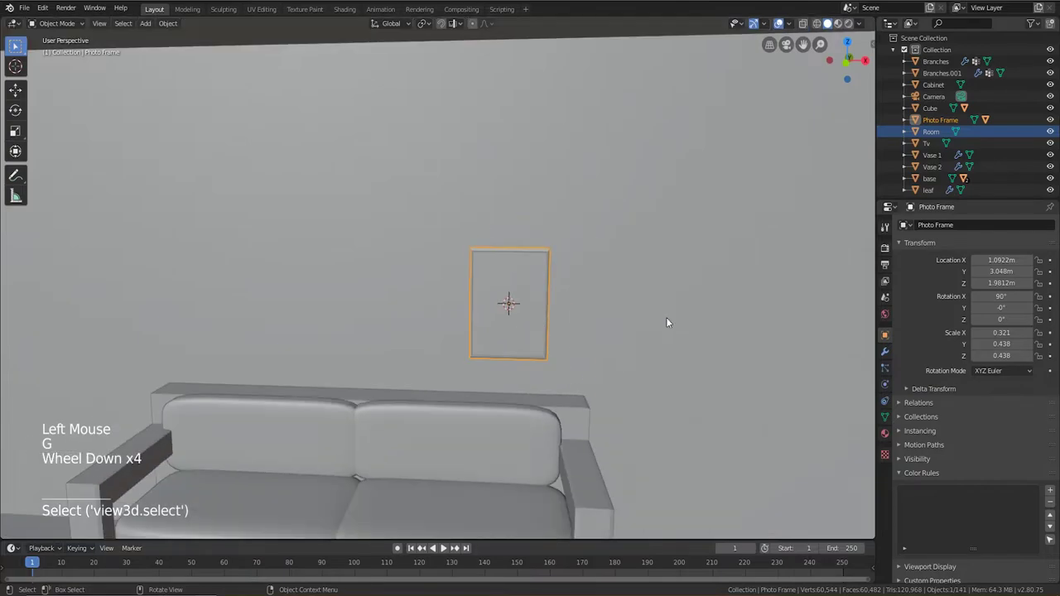
pyautogui.scroll(4, 667, 322)
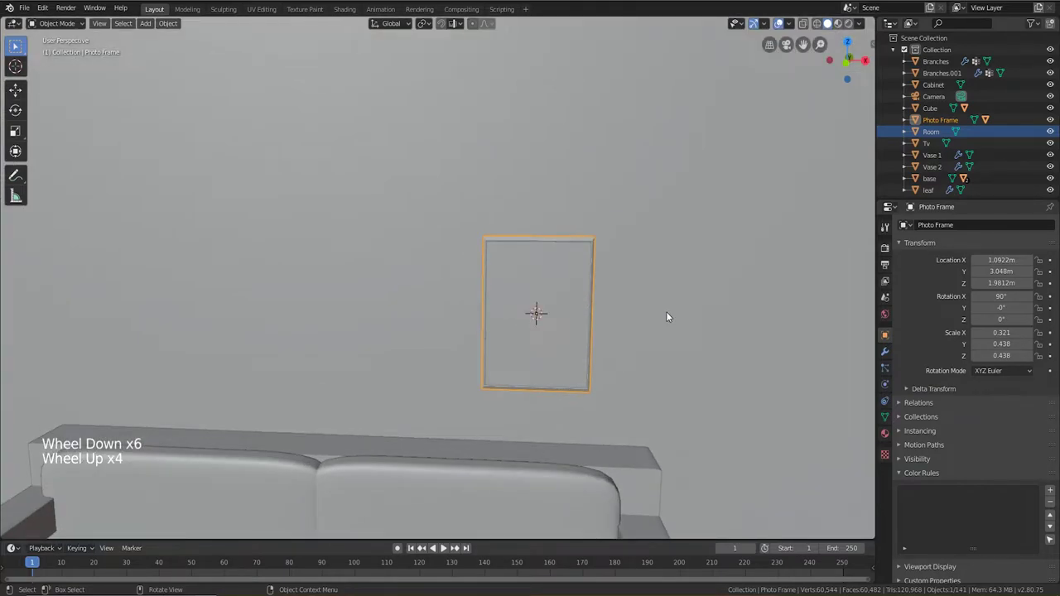
pyautogui.keyDown('shift'); pyautogui.moveTo(639, 300); pyautogui.dragTo(627, 165, button='middle'); pyautogui.keyUp('shift')
pyautogui.moveTo(639, 234); pyautogui.dragTo(643, 336, button='middle')
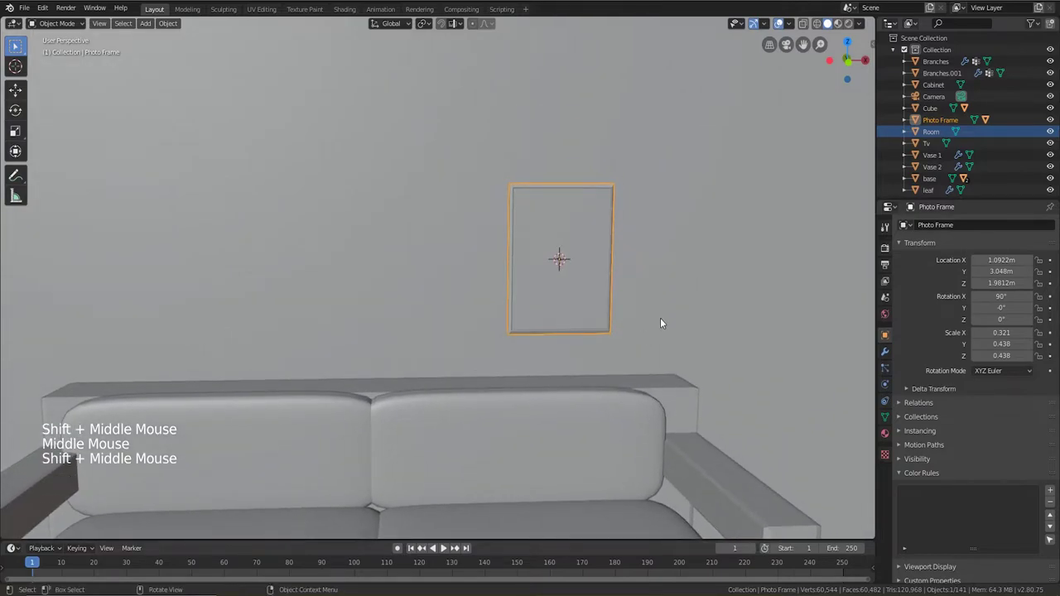
pyautogui.press('g')
pyautogui.press('x')
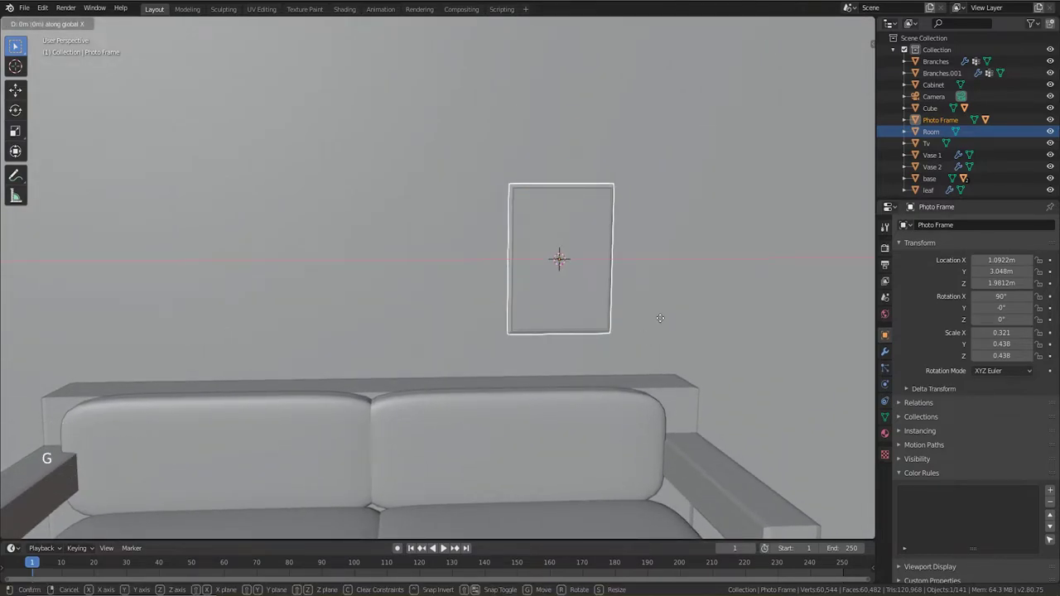
pyautogui.click(467, 303)
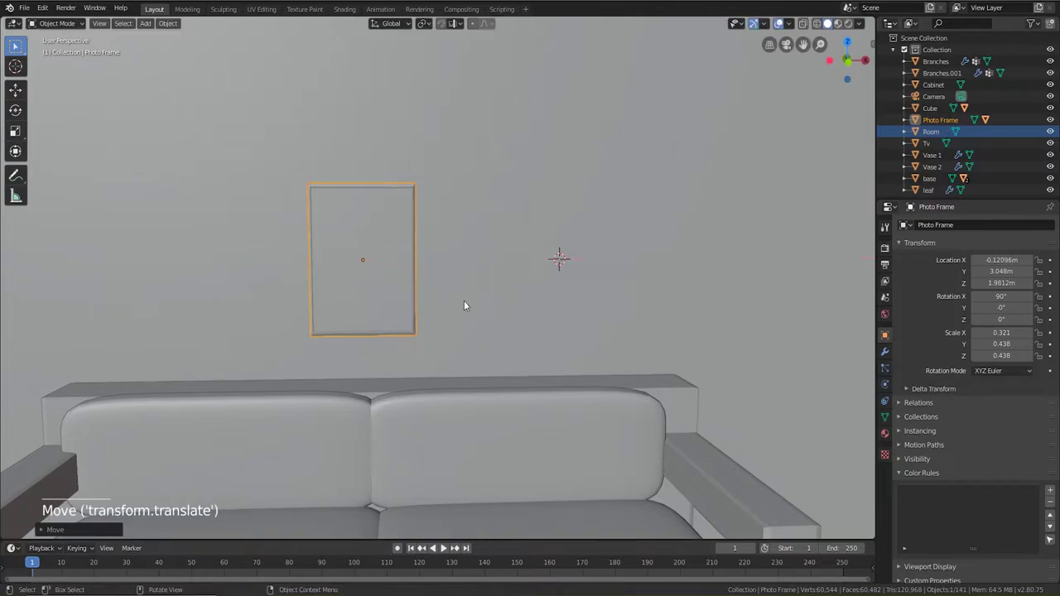
pyautogui.keyDown('shift'); pyautogui.moveTo(471, 324); pyautogui.dragTo(485, 288, button='middle'); pyautogui.keyUp('shift')
# - Raise the Photo Frame up the wall above the sofa, ending around Z 3.1212 m
pyautogui.press('g')
pyautogui.press('z')
pyautogui.click(494, 125)
pyautogui.scroll(-1, 495, 125)
pyautogui.scroll(1, 494, 125)
pyautogui.keyDown('shift'); pyautogui.moveTo(494, 125); pyautogui.dragTo(491, 250, button='middle'); pyautogui.keyUp('shift')
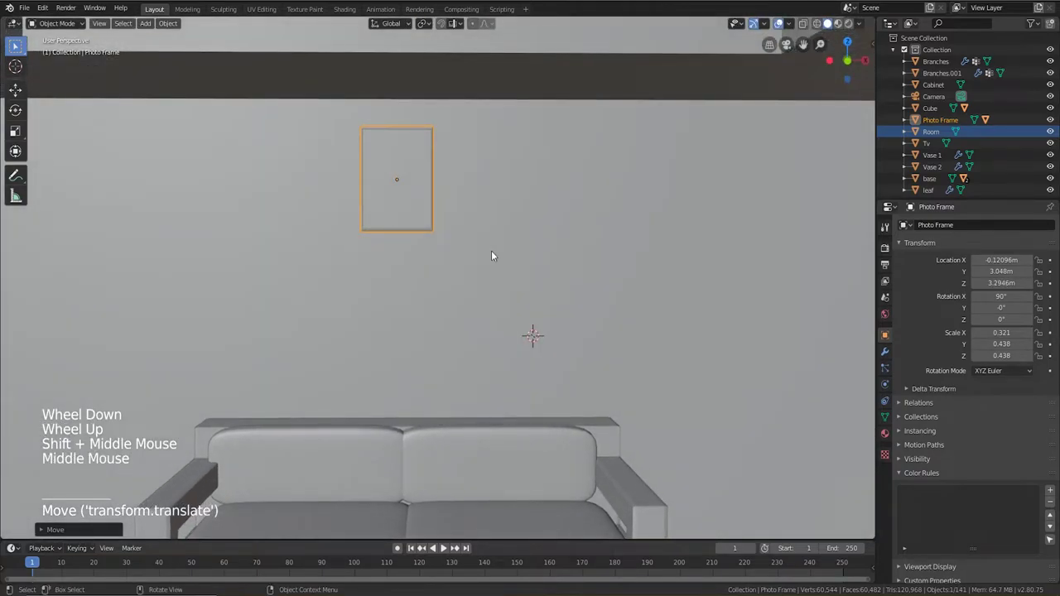
pyautogui.press('g')
pyautogui.press('z')
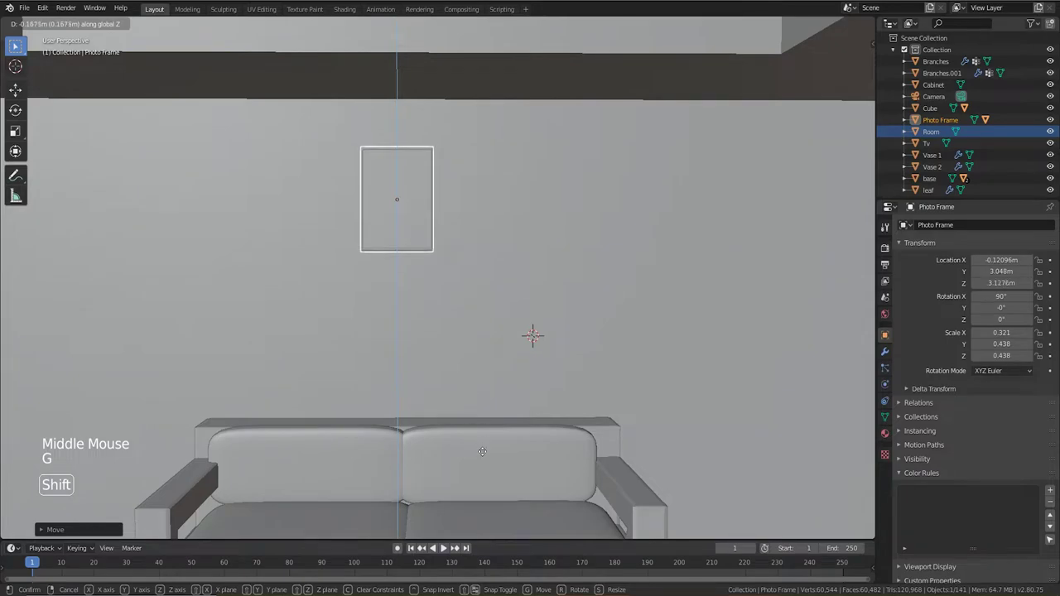
pyautogui.click(572, 208)
# - Add the frame's glass to the selection with the Photo Frame
pyautogui.press('shift')
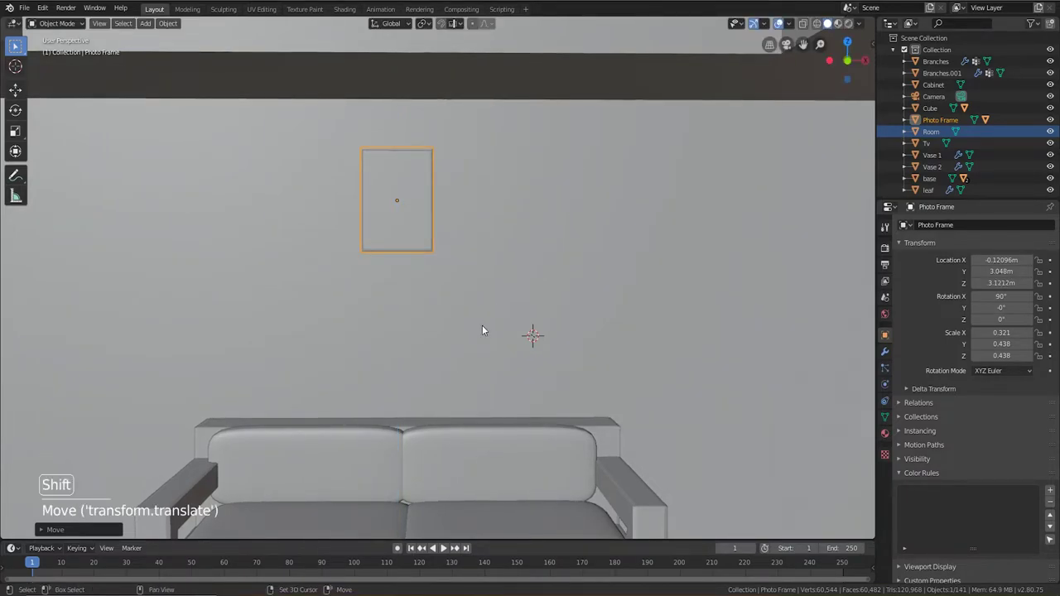
pyautogui.keyDown('shift'); pyautogui.click(391, 205); pyautogui.keyUp('shift')
pyautogui.press('shift')
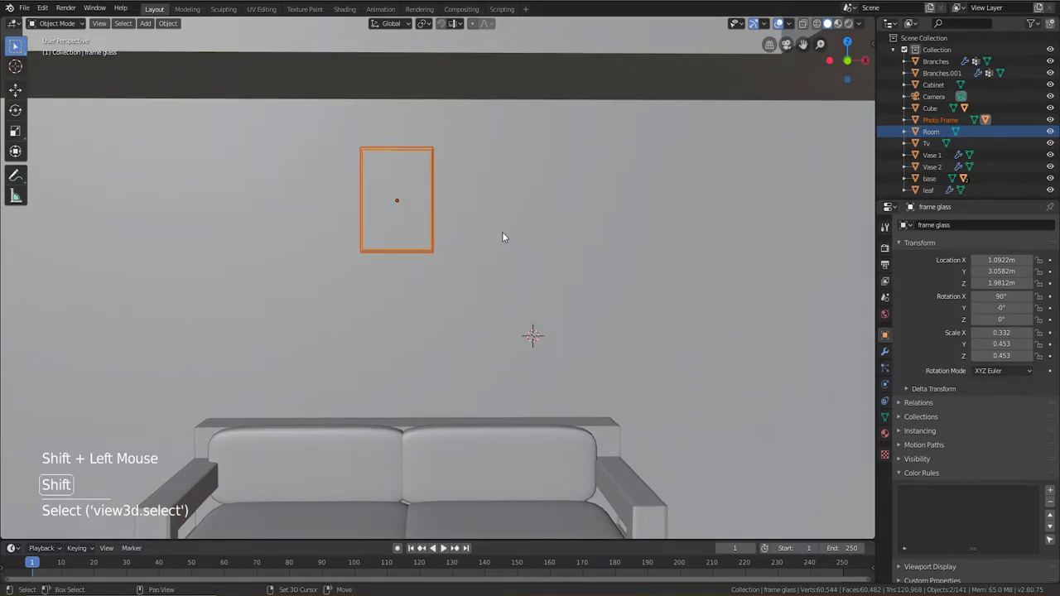
# - Duplicate the frame and glass, place the copy right of the original, lower it and enlarge it
pyautogui.hotkey('shift', 'd')
pyautogui.press('Escape')
pyautogui.press('g')
pyautogui.press('x')
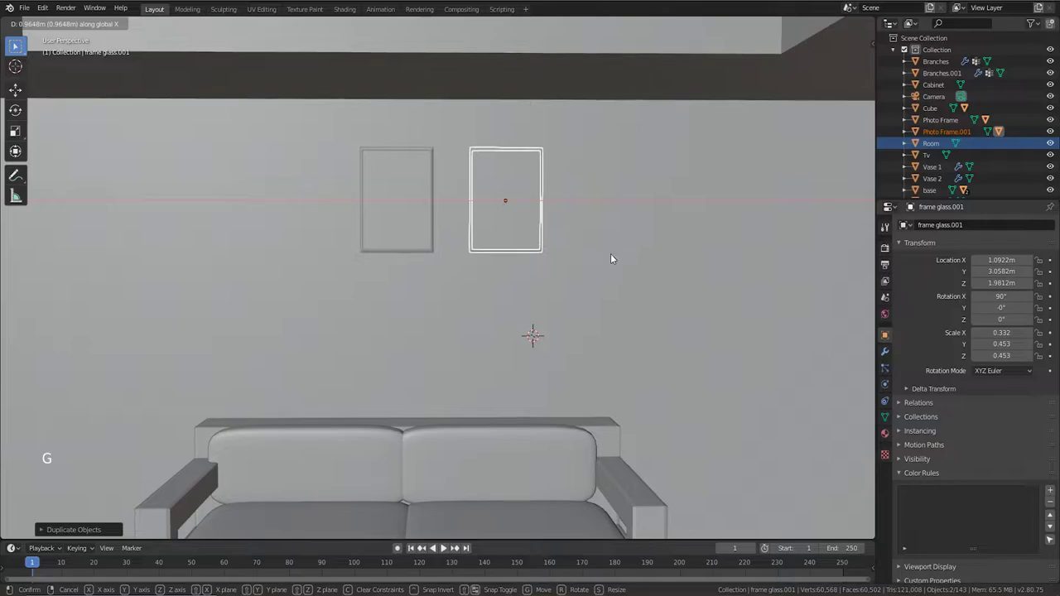
pyautogui.click(610, 259)
pyautogui.press('g')
pyautogui.press('z')
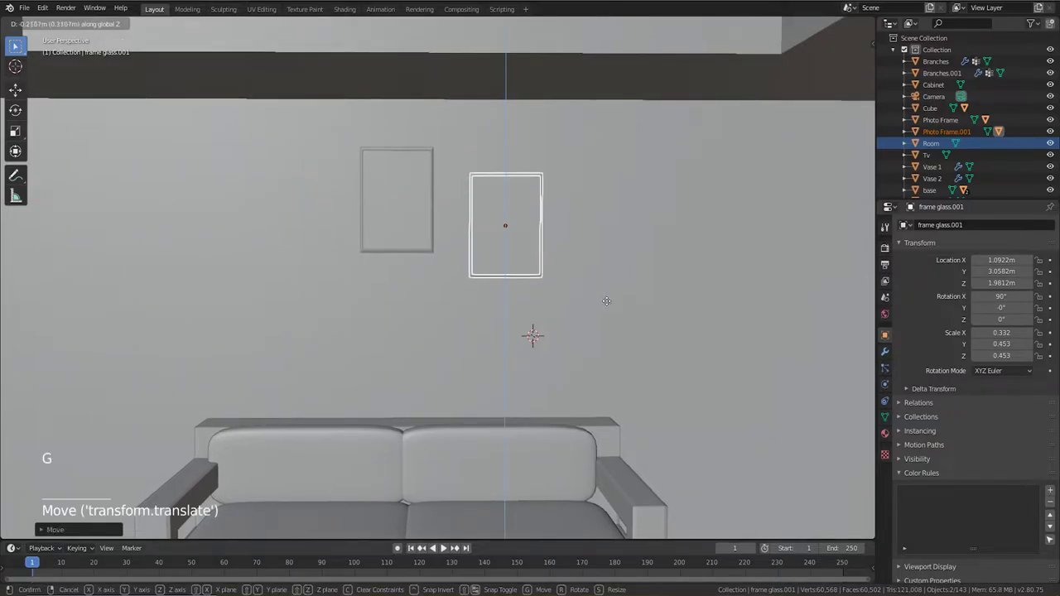
pyautogui.click(604, 336)
pyautogui.press('s')
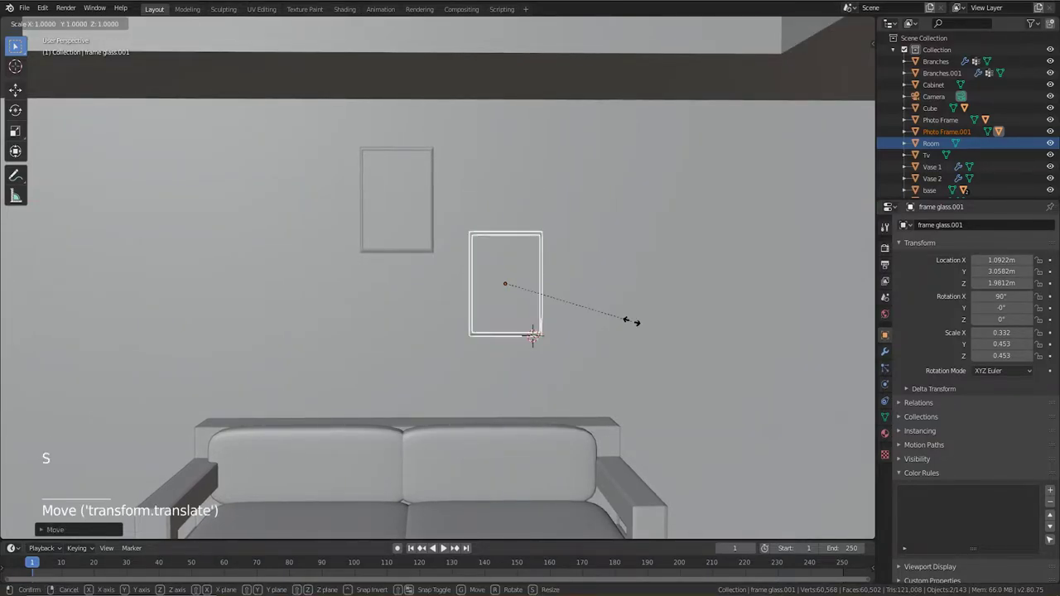
pyautogui.click(669, 325)
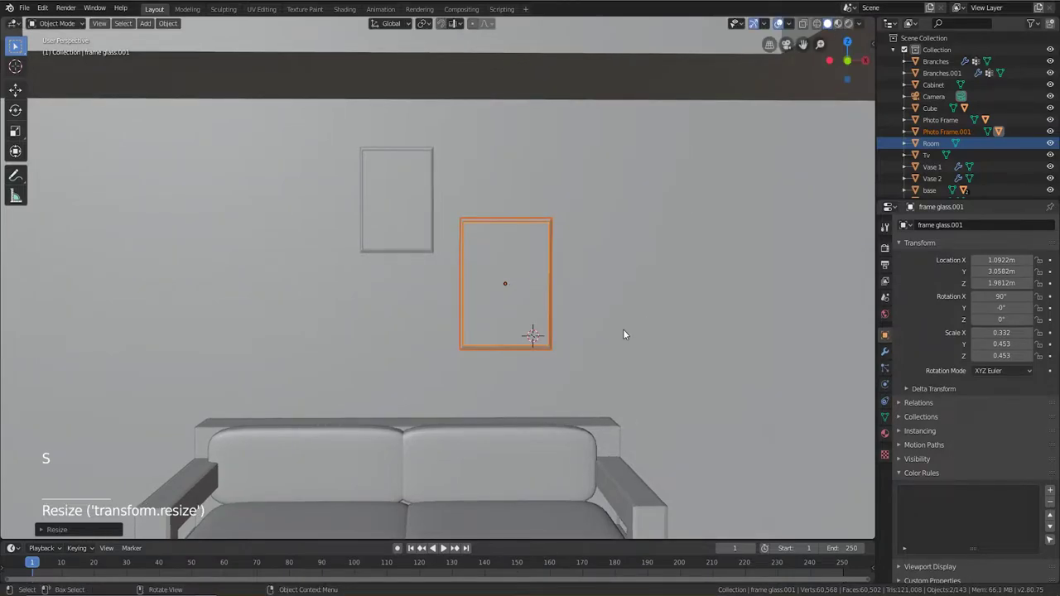
pyautogui.press('shift')
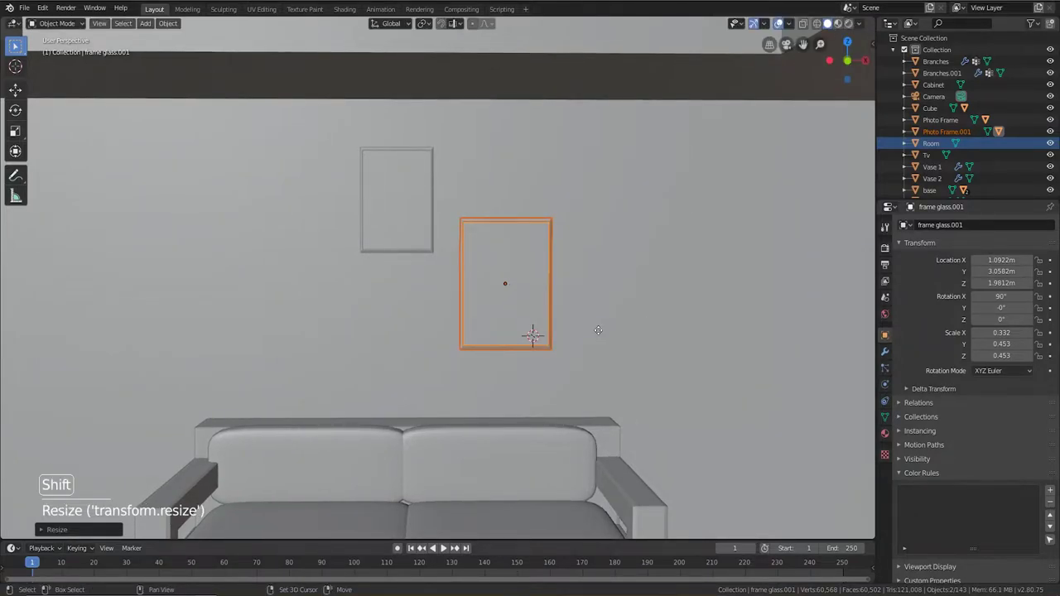
# - Duplicate the enlarged frame again and place the copy left of the original
pyautogui.hotkey('shift', 'd')
pyautogui.press('g')
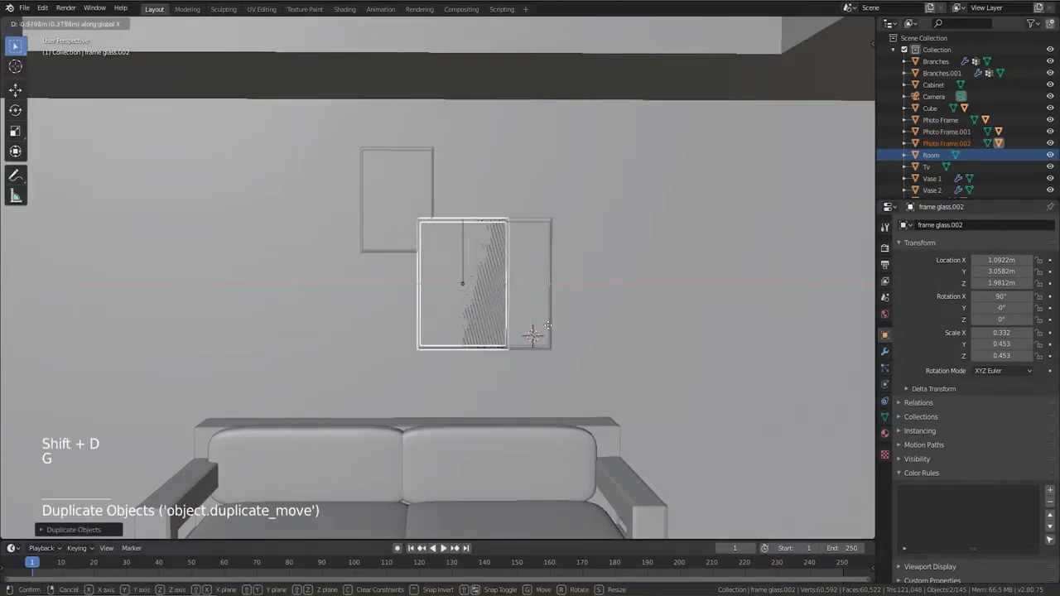
pyautogui.click(376, 308)
pyautogui.moveTo(507, 314); pyautogui.dragTo(456, 218, button='middle')
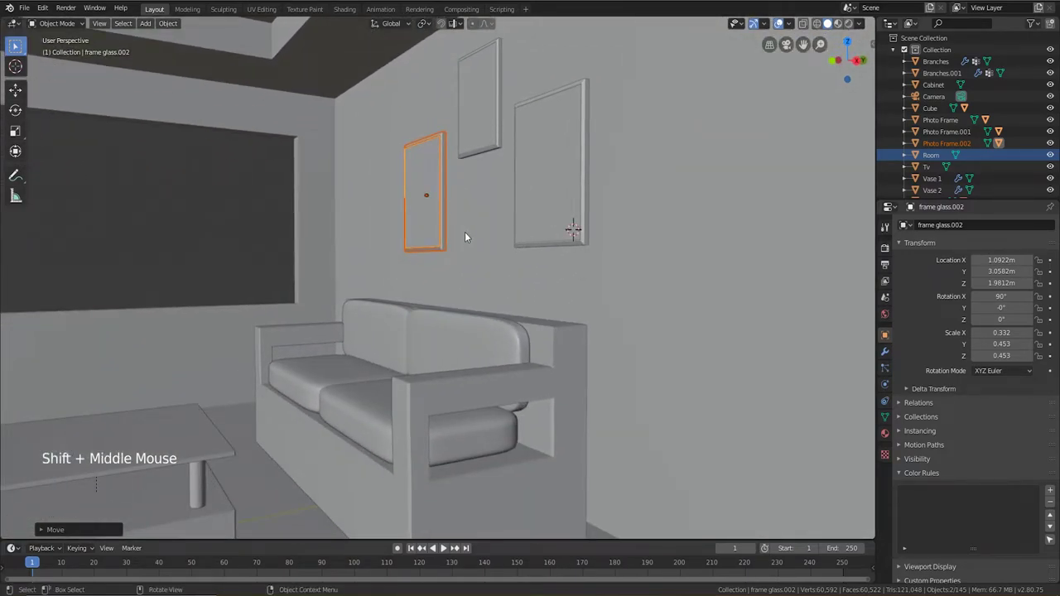
# - Save the scene, then select Vase 2 by the cabinet with its Branches.001 flowers
pyautogui.hotkey('ctrl', 's')
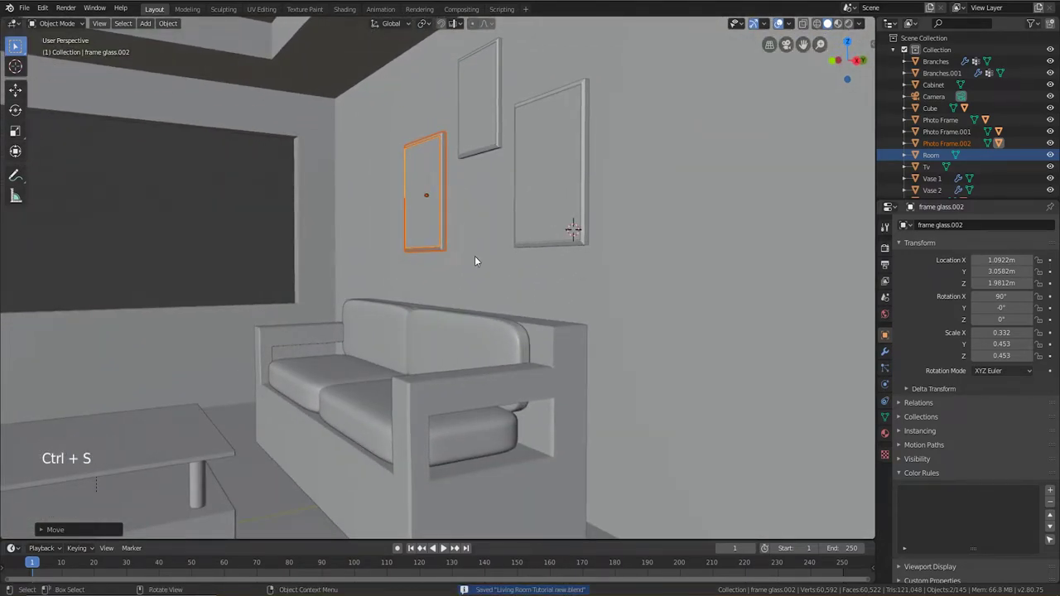
pyautogui.keyDown('shift'); pyautogui.moveTo(412, 264); pyautogui.dragTo(537, 248, button='middle'); pyautogui.keyUp('shift')
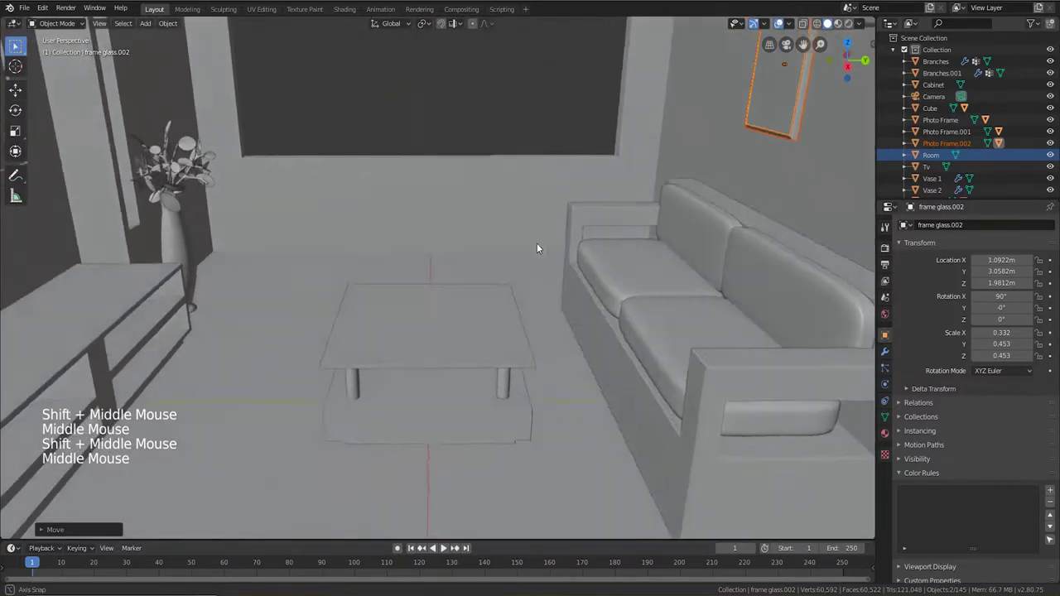
pyautogui.scroll(3, 530, 257)
pyautogui.moveTo(502, 296); pyautogui.dragTo(567, 224, button='middle')
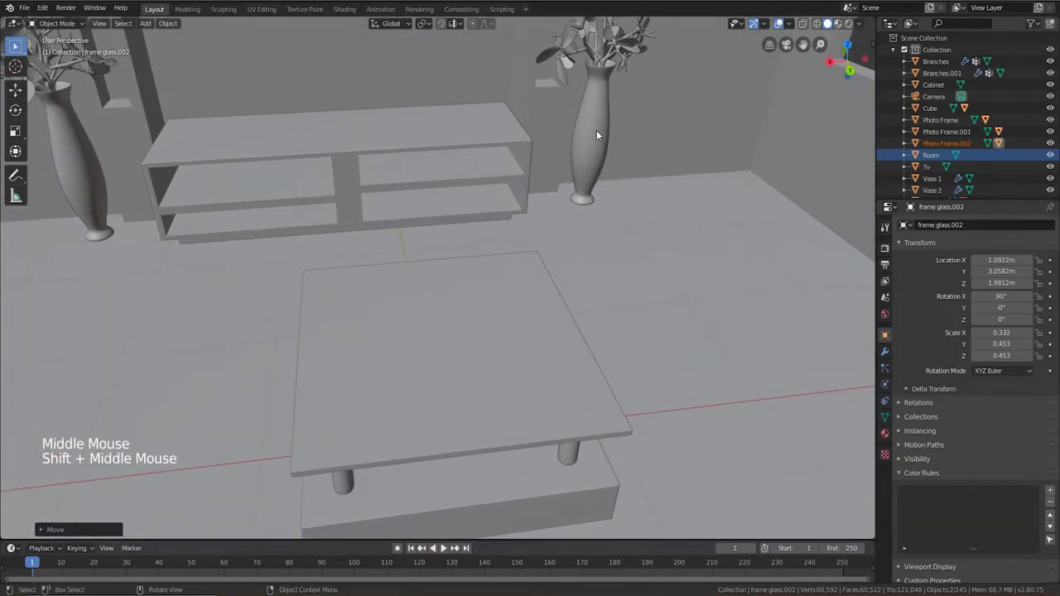
pyautogui.moveTo(599, 187); pyautogui.dragTo(514, 232, button='middle')
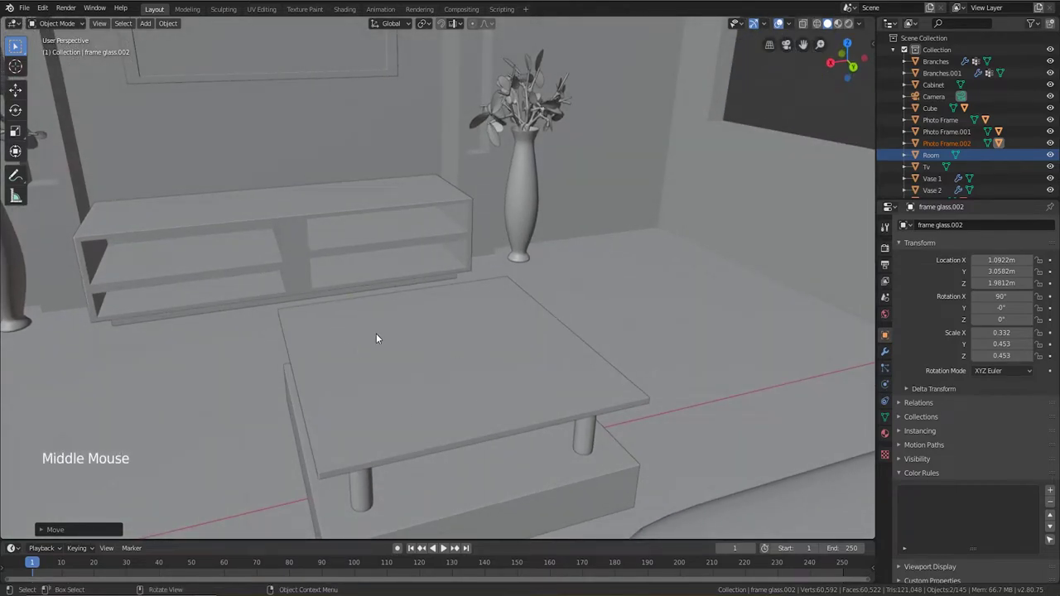
pyautogui.click(529, 208)
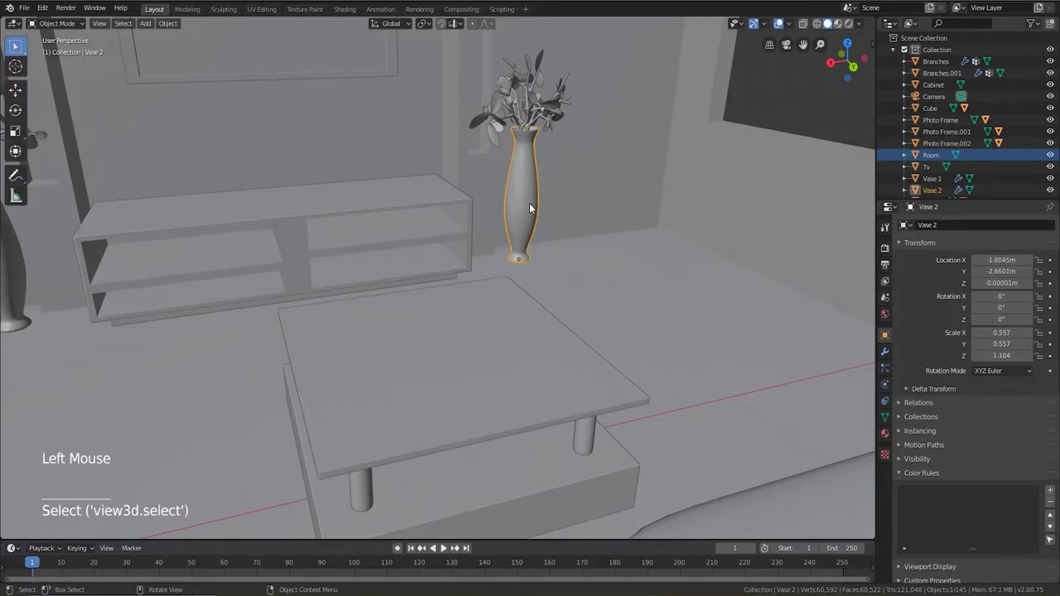
pyautogui.keyDown('shift'); pyautogui.click(535, 111); pyautogui.keyUp('shift')
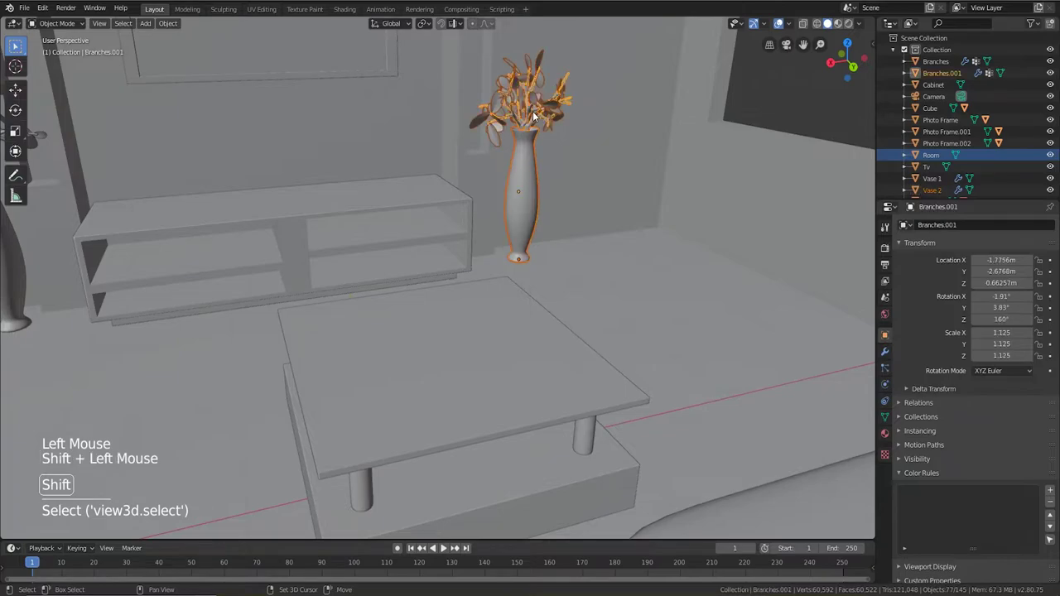
# - Duplicate the vase and flowers in place and shrink the copy to about 0.385 scale
pyautogui.hotkey('shift', 'd')
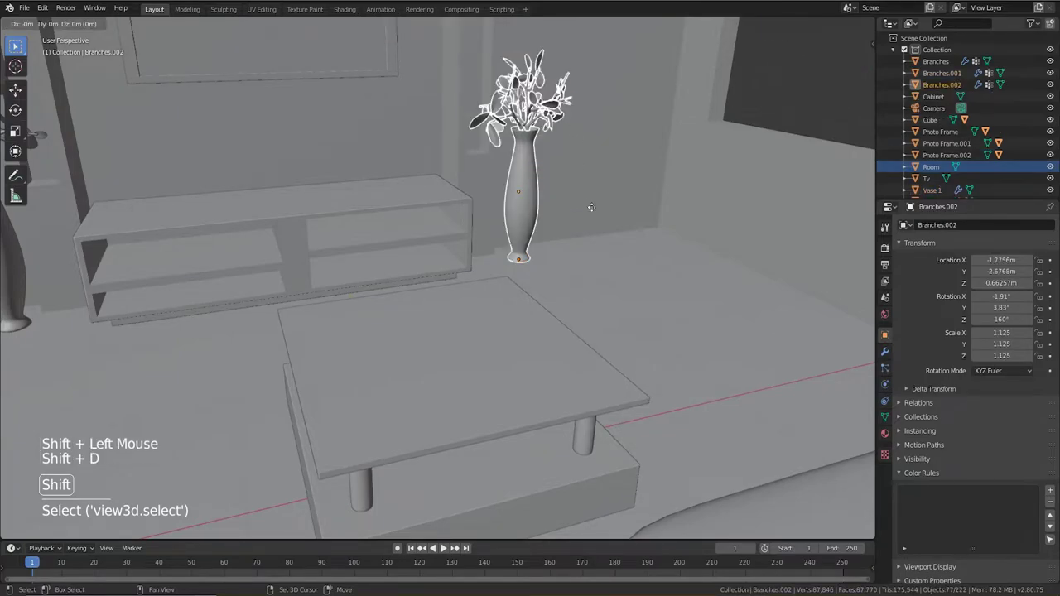
pyautogui.rightClick(656, 221)
pyautogui.press('s')
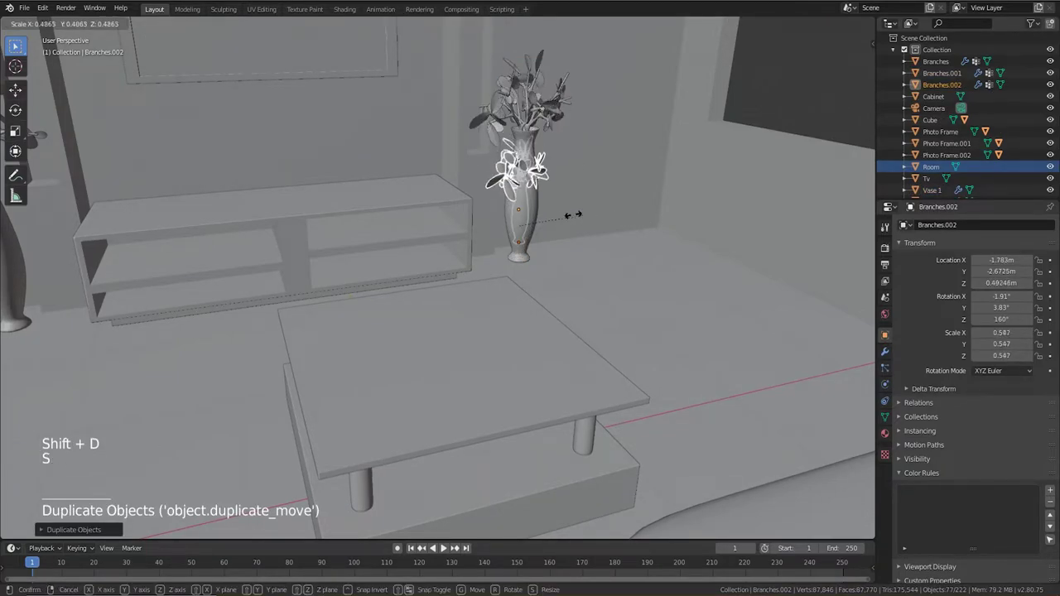
pyautogui.click(564, 215)
# - Snap the 3D cursor to the centre of the glass coffee table top
pyautogui.click(428, 375)
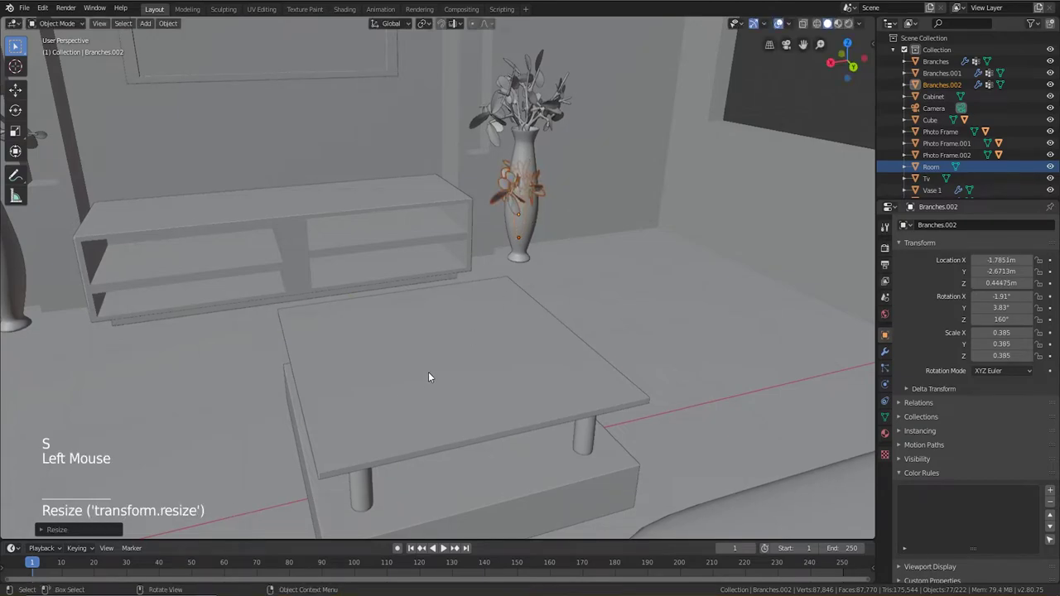
pyautogui.press('Tab')
pyautogui.click(439, 361)
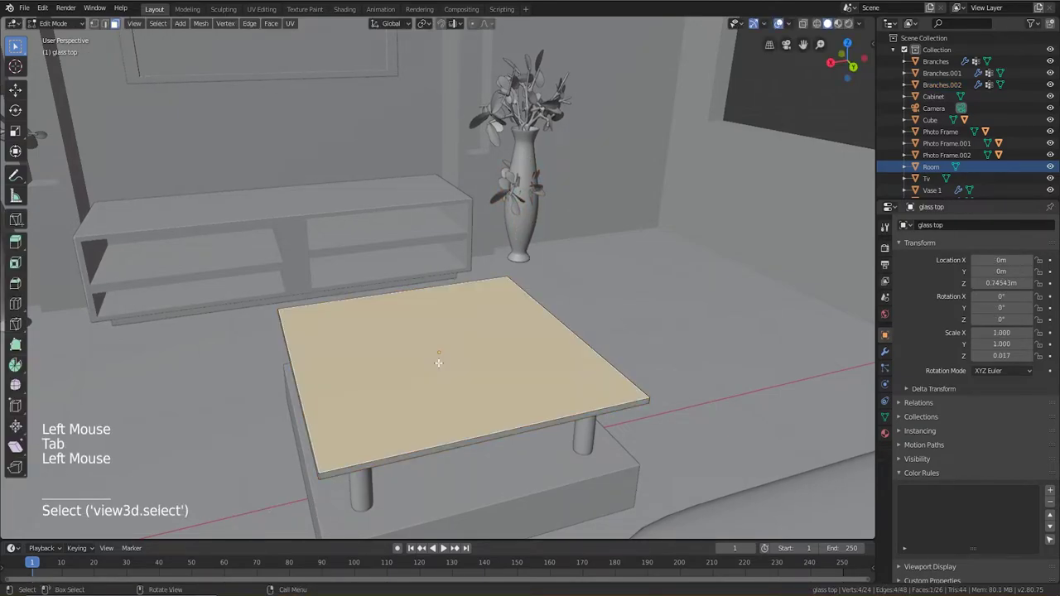
pyautogui.hotkey('shift', 's')
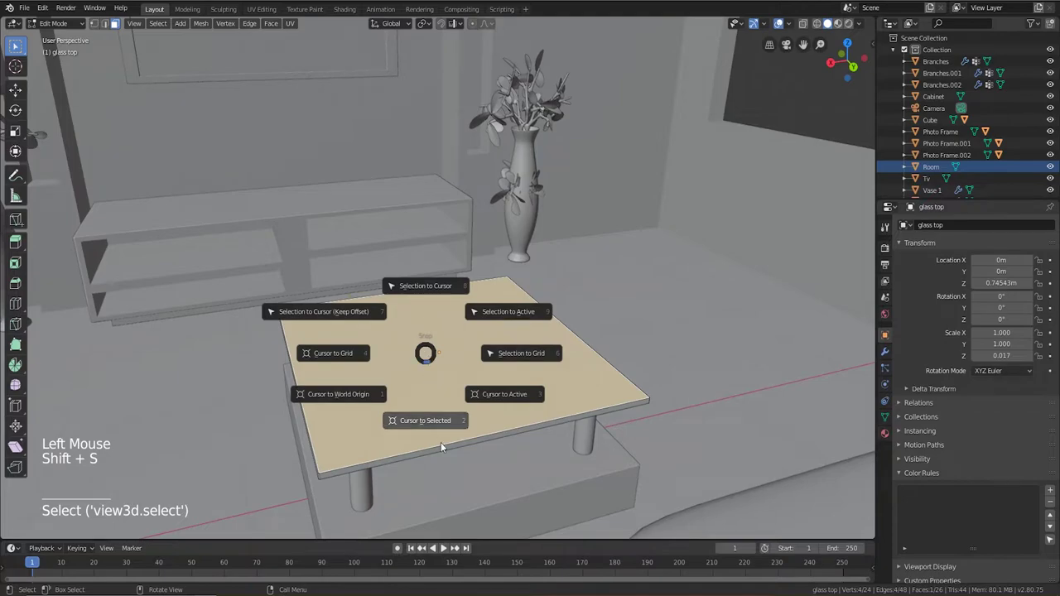
pyautogui.click(425, 420)
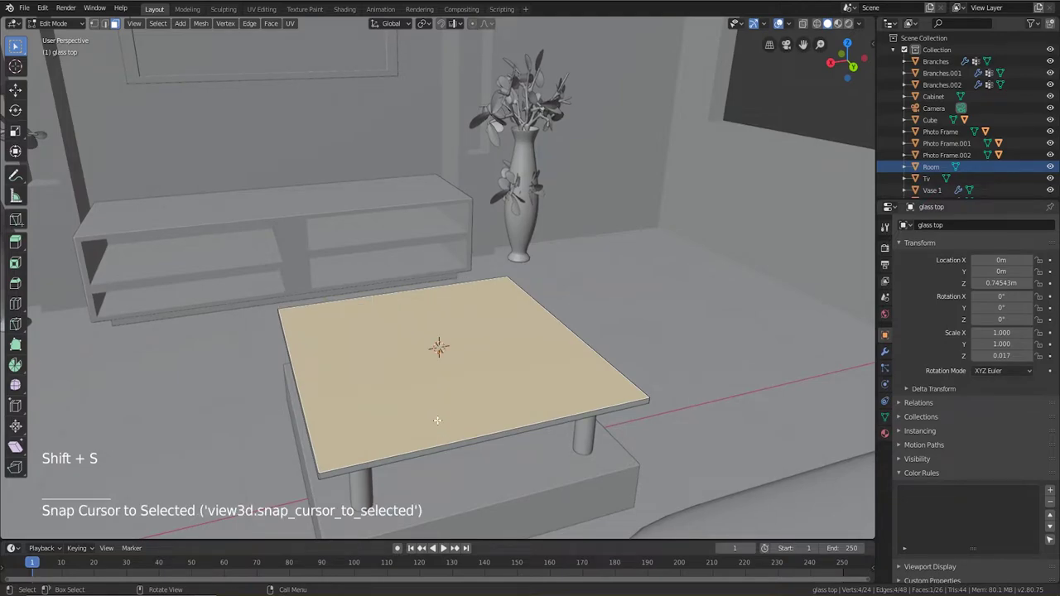
pyautogui.press('Tab')
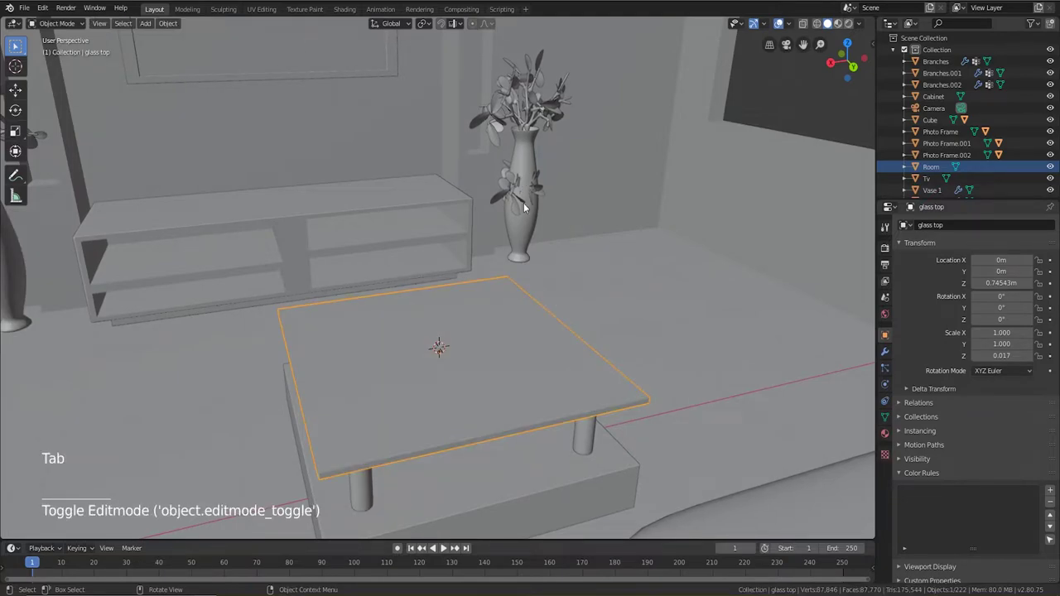
# - Snap the small vase copy and its Branches.002 flowers onto the cursor at the table centre
pyautogui.click(802, 23)
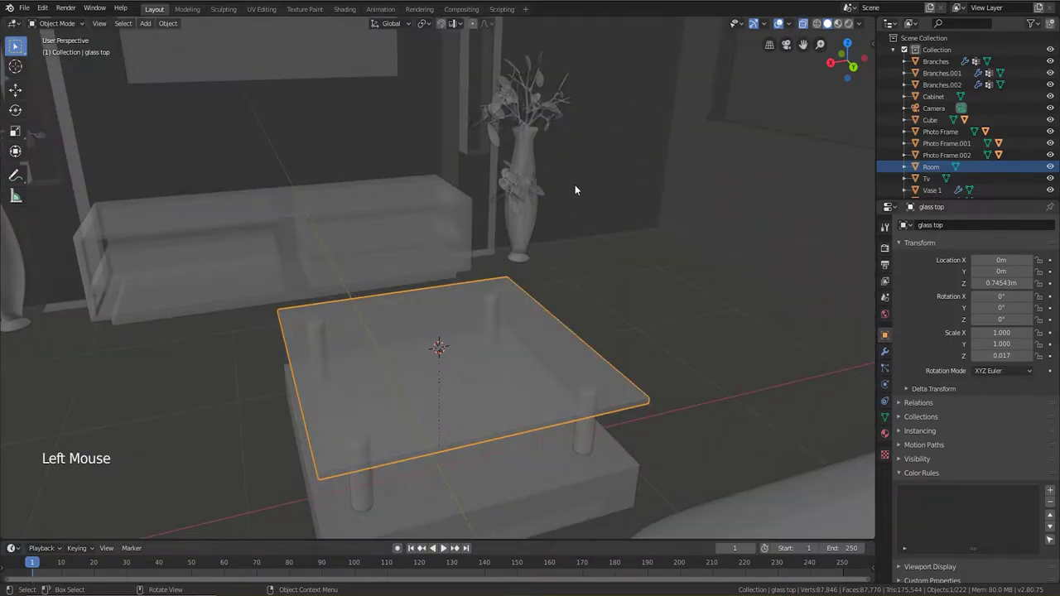
pyautogui.click(522, 220)
pyautogui.click(520, 213)
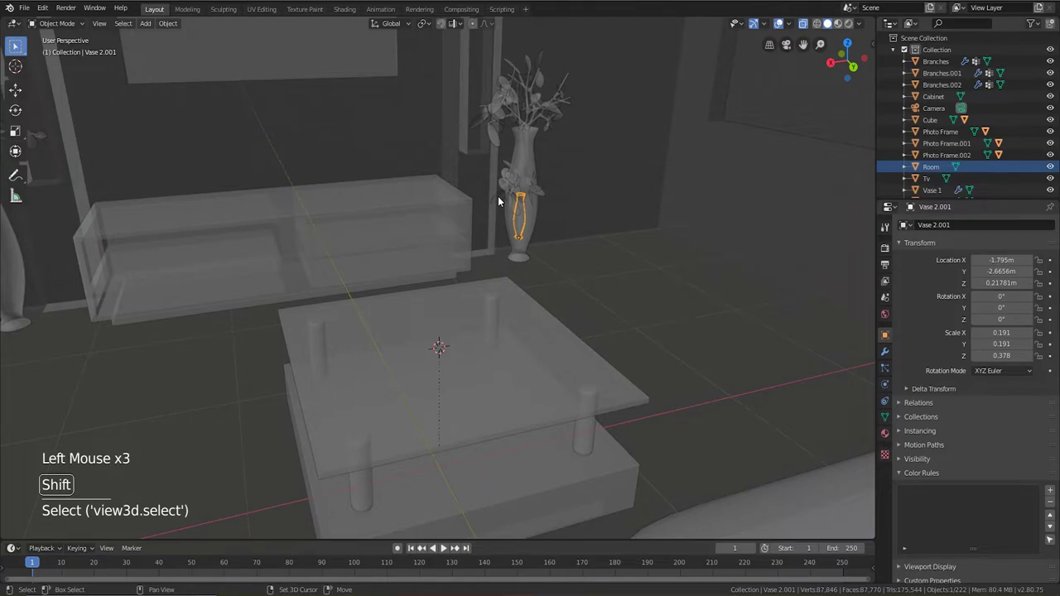
pyautogui.keyDown('shift'); pyautogui.click(501, 199); pyautogui.keyUp('shift')
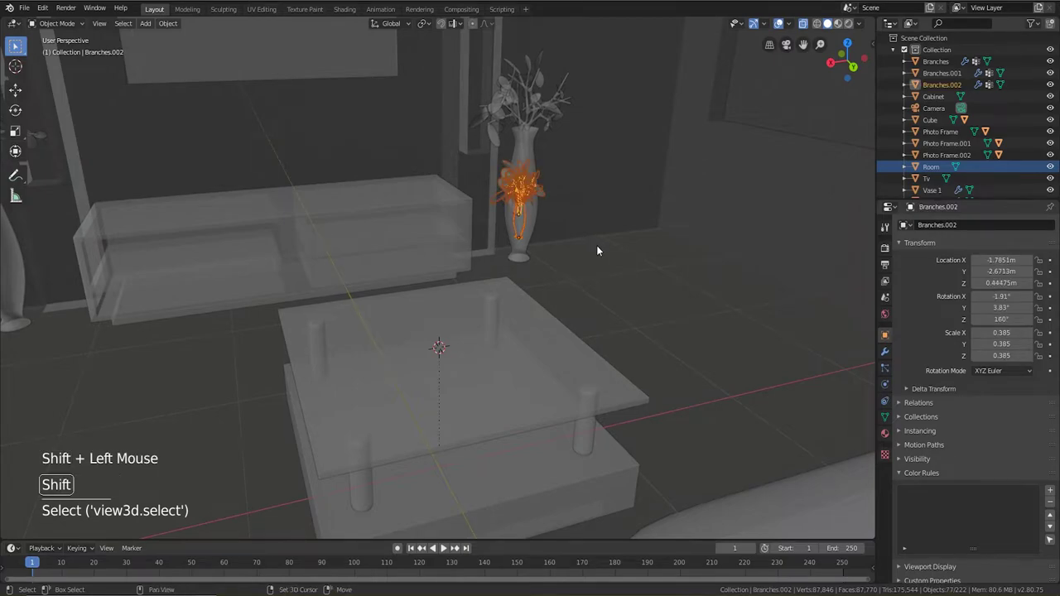
pyautogui.hotkey('shift', 's')
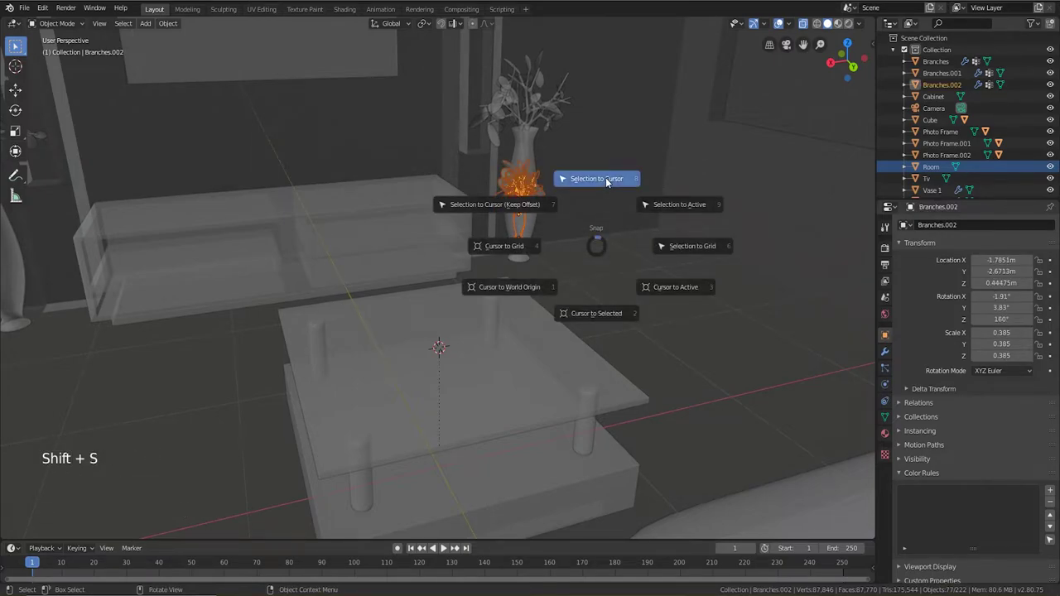
pyautogui.moveTo(520, 303); pyautogui.dragTo(544, 312, button='middle')
pyautogui.moveTo(563, 301); pyautogui.dragTo(563, 302, button='middle')
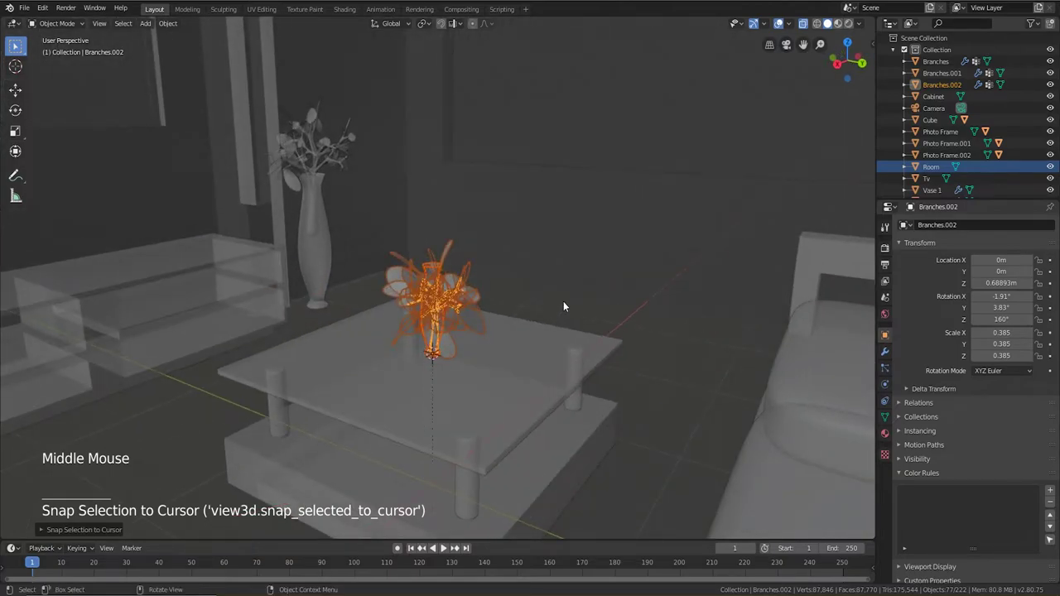
pyautogui.click(803, 24)
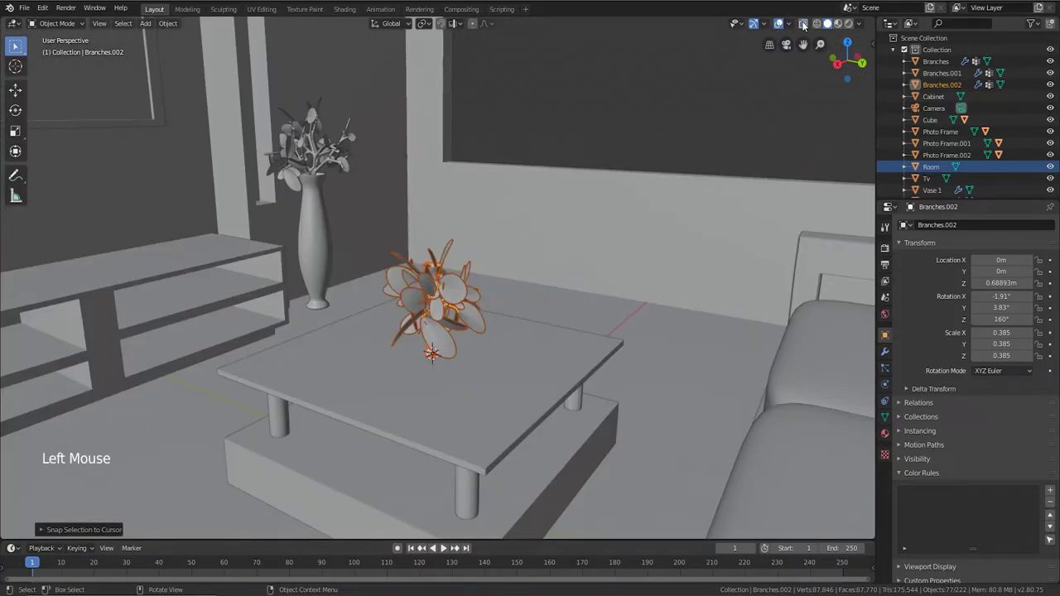
# - Make the table flowers' particle settings single-user and lower leaf Scale from 0.026 to 0.012
pyautogui.moveTo(612, 230); pyautogui.dragTo(537, 273, button='middle')
pyautogui.scroll(2, 537, 274)
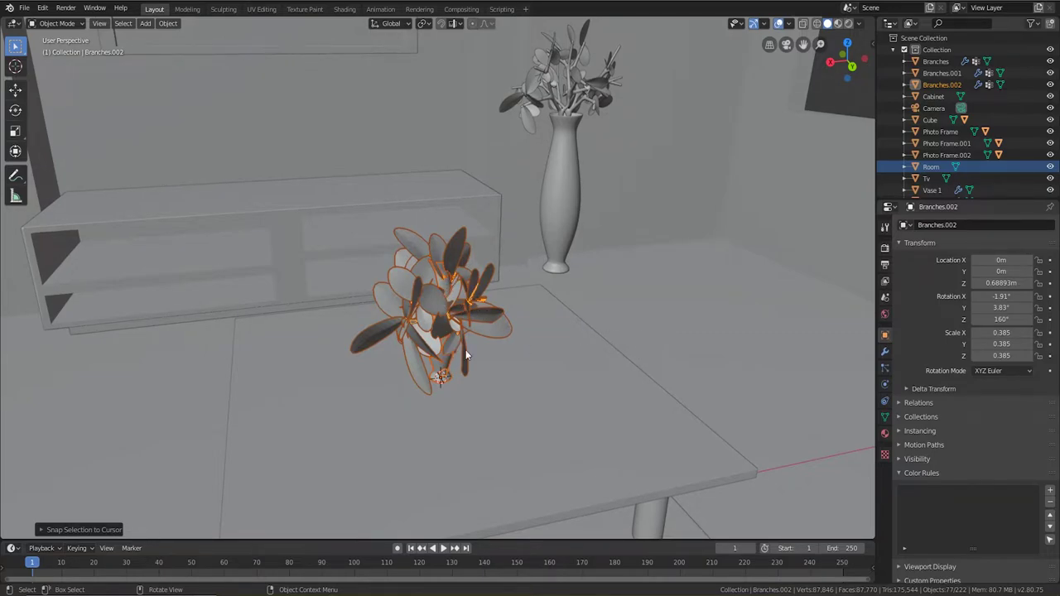
pyautogui.click(884, 370)
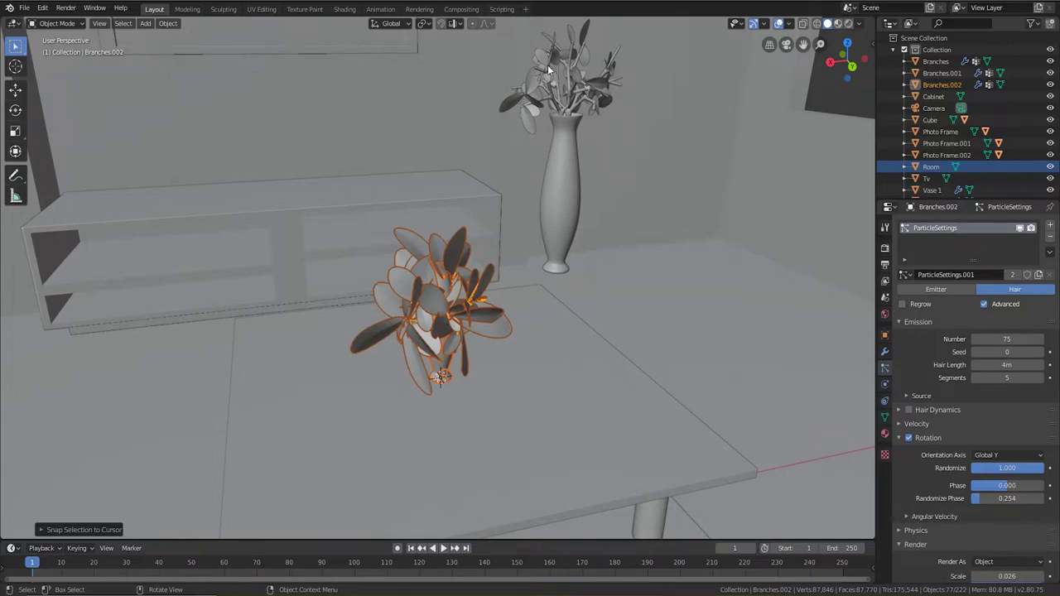
pyautogui.click(1011, 276)
pyautogui.scroll(-7, 994, 482)
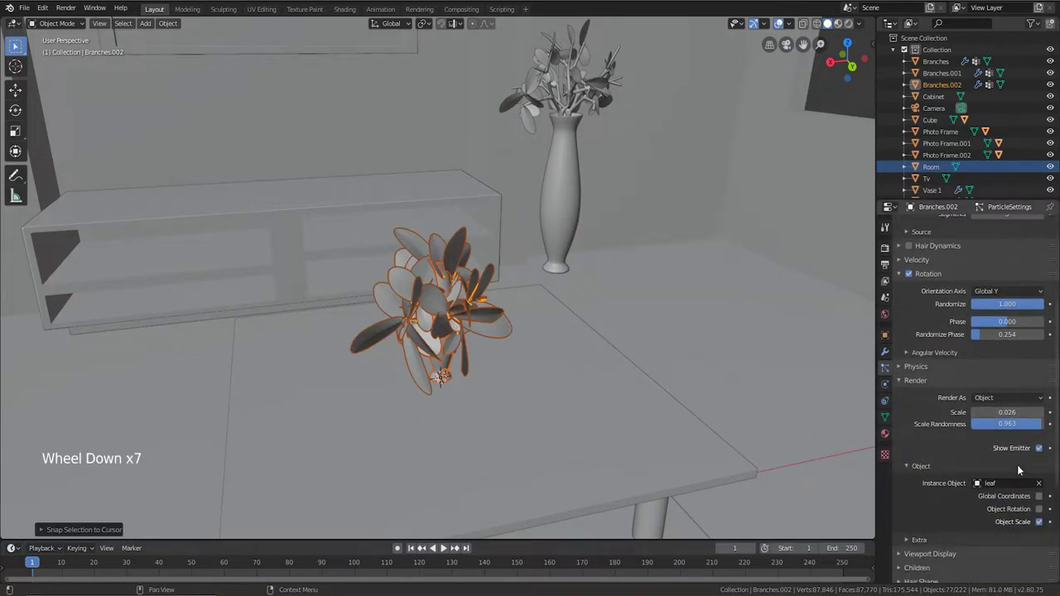
pyautogui.keyDown('shift'); pyautogui.moveTo(1006, 413); pyautogui.dragTo(981, 412); pyautogui.keyUp('shift')
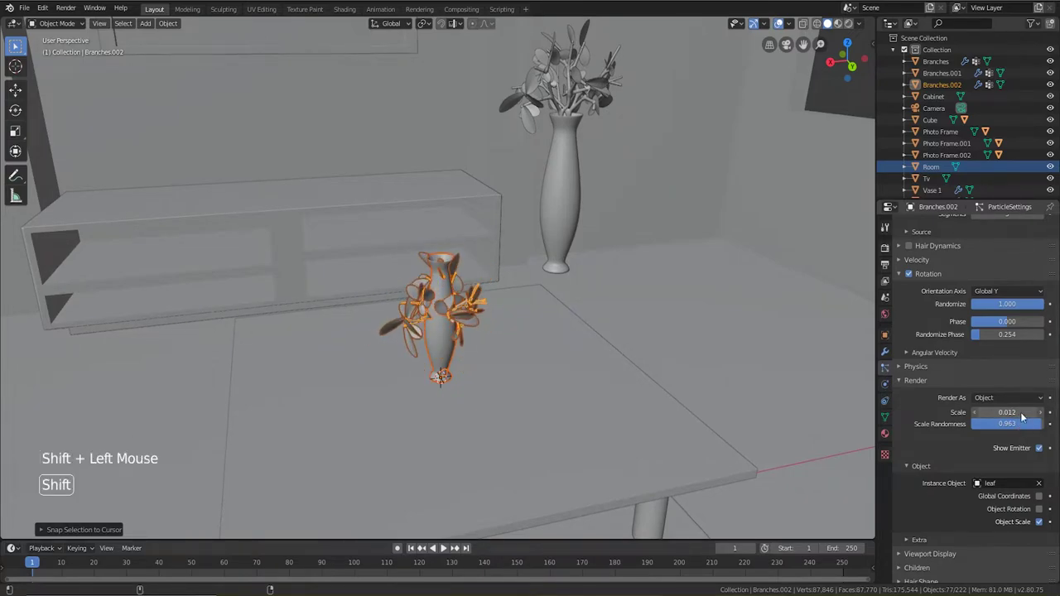
pyautogui.scroll(2, 532, 416)
pyautogui.moveTo(532, 416); pyautogui.dragTo(644, 431, button='middle')
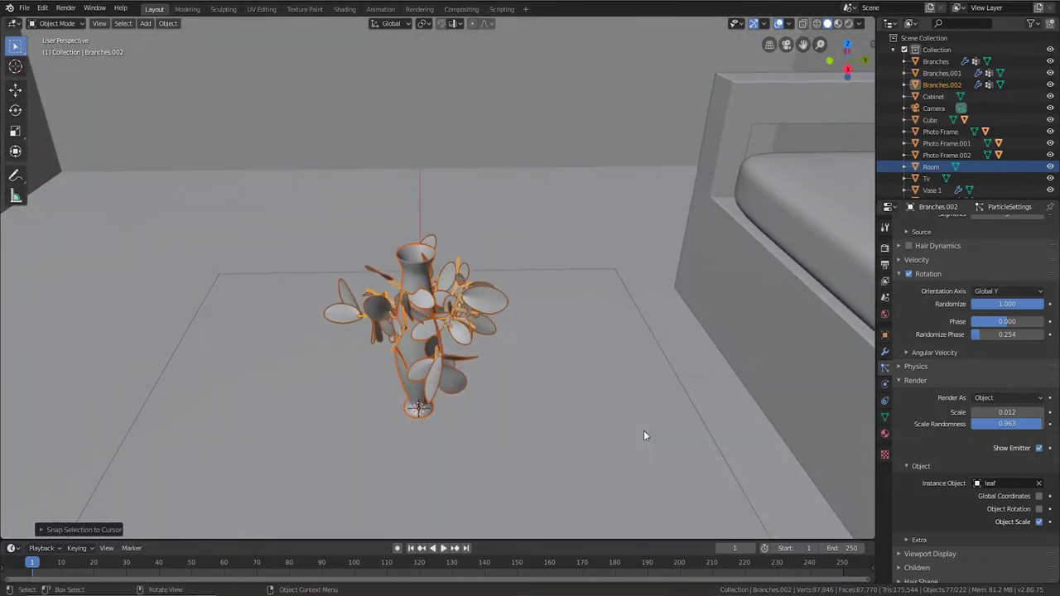
# - In X-ray view, select the small vase's Branches.002 and move them vertically
pyautogui.moveTo(427, 387); pyautogui.dragTo(456, 379, button='middle')
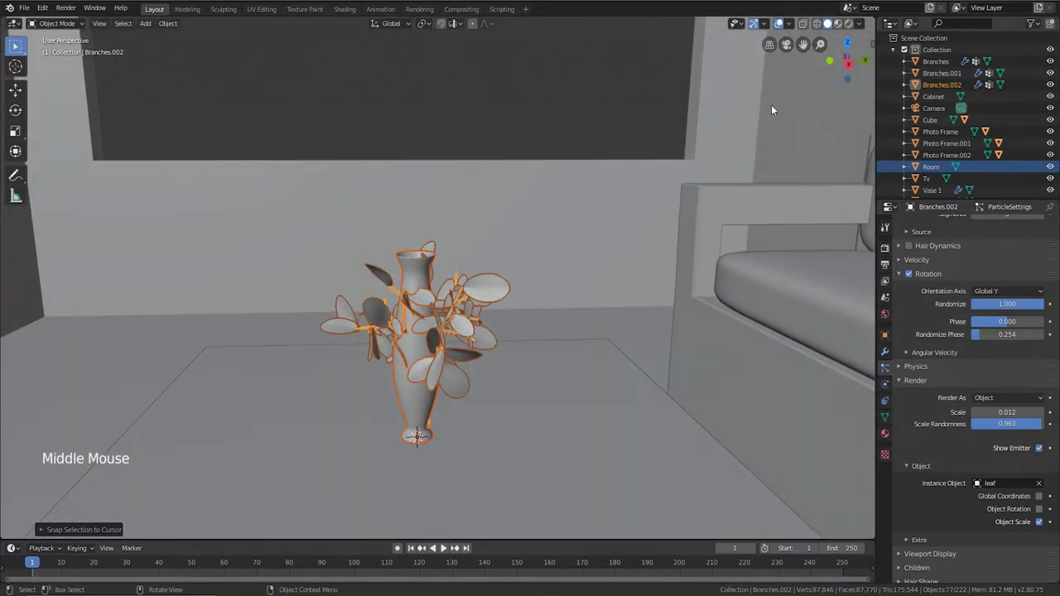
pyautogui.click(804, 24)
pyautogui.click(424, 408)
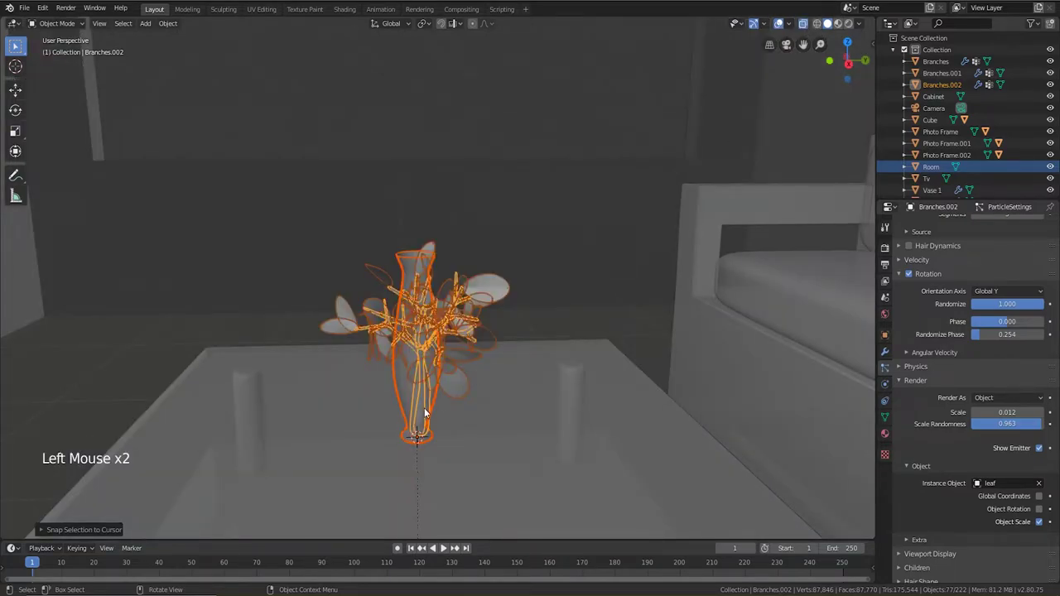
pyautogui.click(422, 405)
pyautogui.click(424, 398)
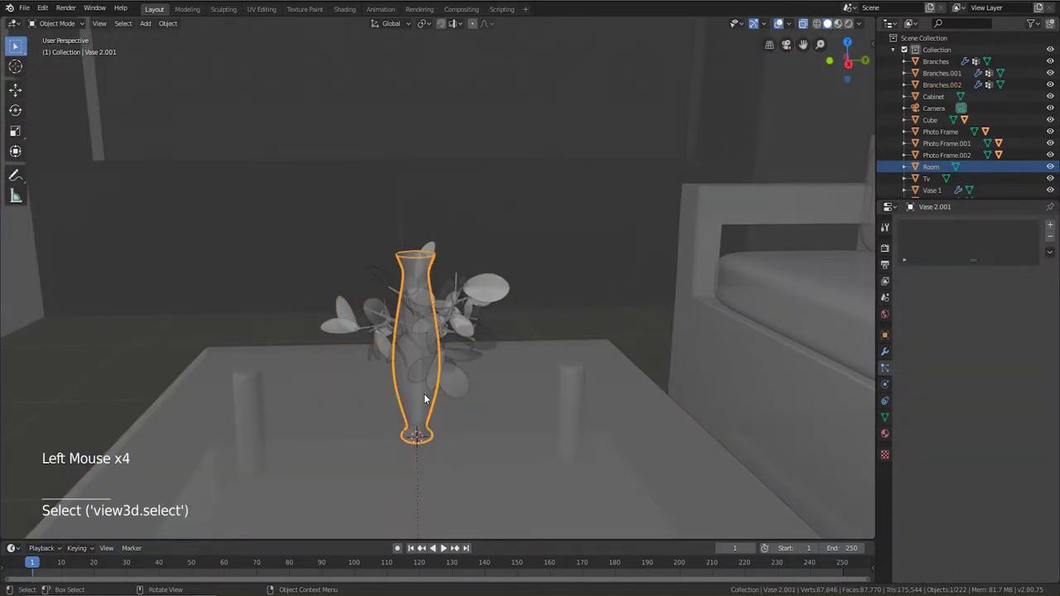
pyautogui.click(458, 323)
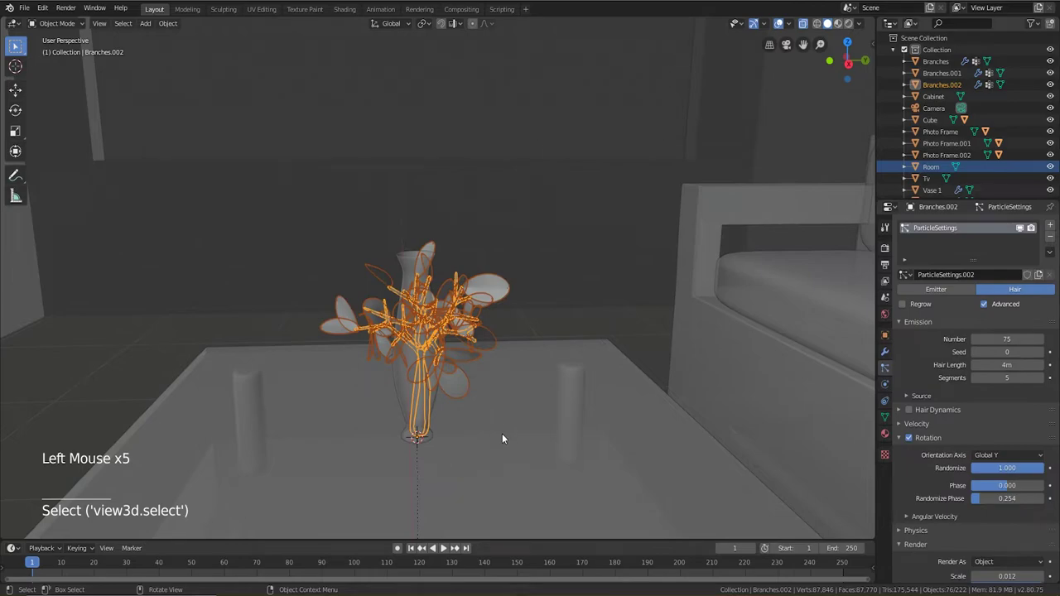
pyautogui.press('g')
pyautogui.press('z')
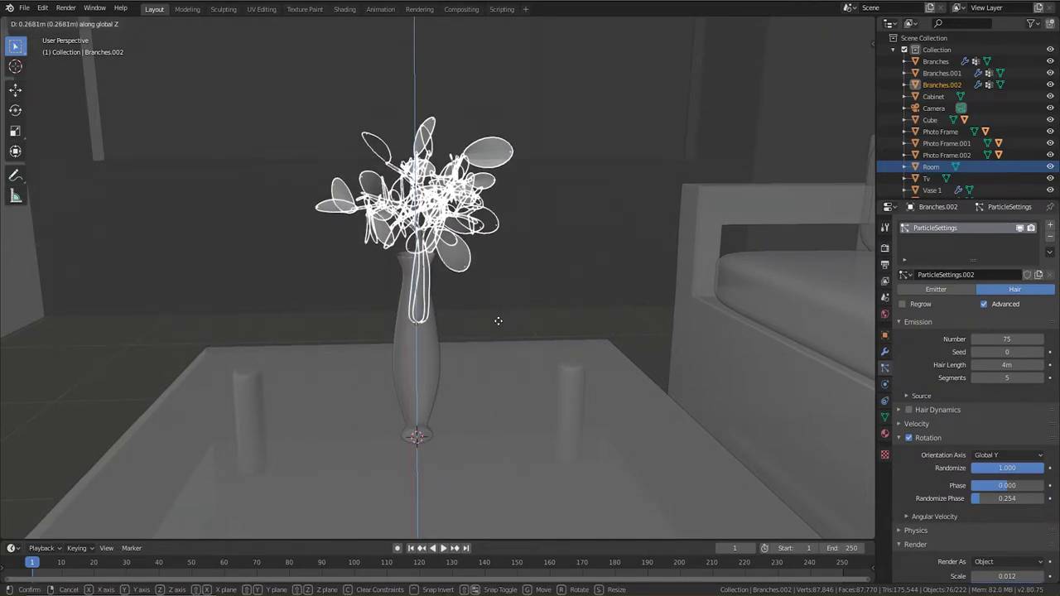
pyautogui.click(498, 320)
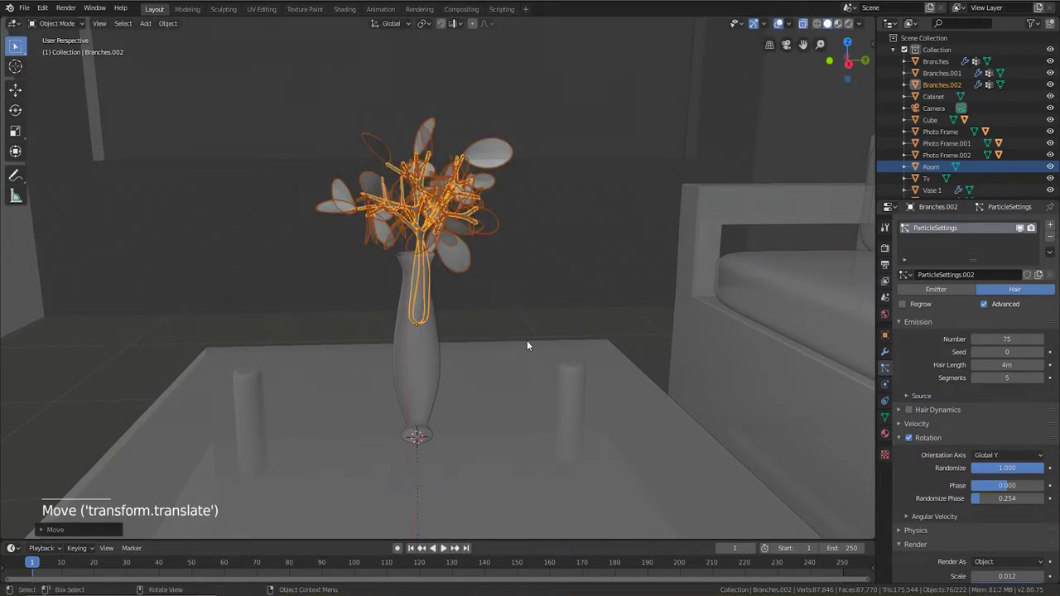
# - Nudge Branches.002 about 0.02 m lower along Z so it settles into the vase
pyautogui.click(801, 23)
pyautogui.moveTo(635, 296); pyautogui.dragTo(553, 303, button='middle')
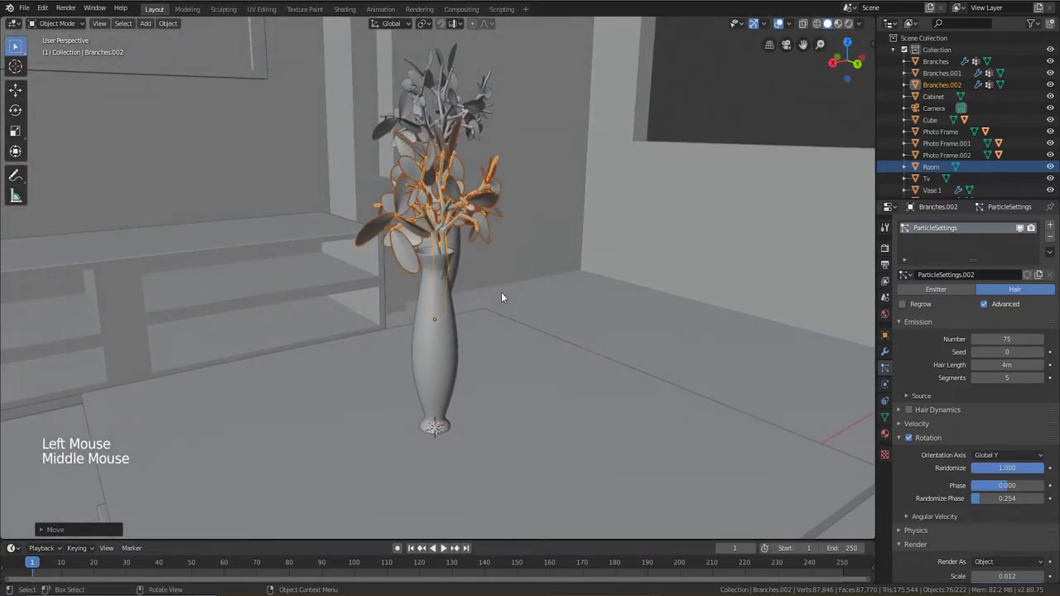
pyautogui.moveTo(550, 343); pyautogui.dragTo(583, 336, button='middle')
pyautogui.press('g')
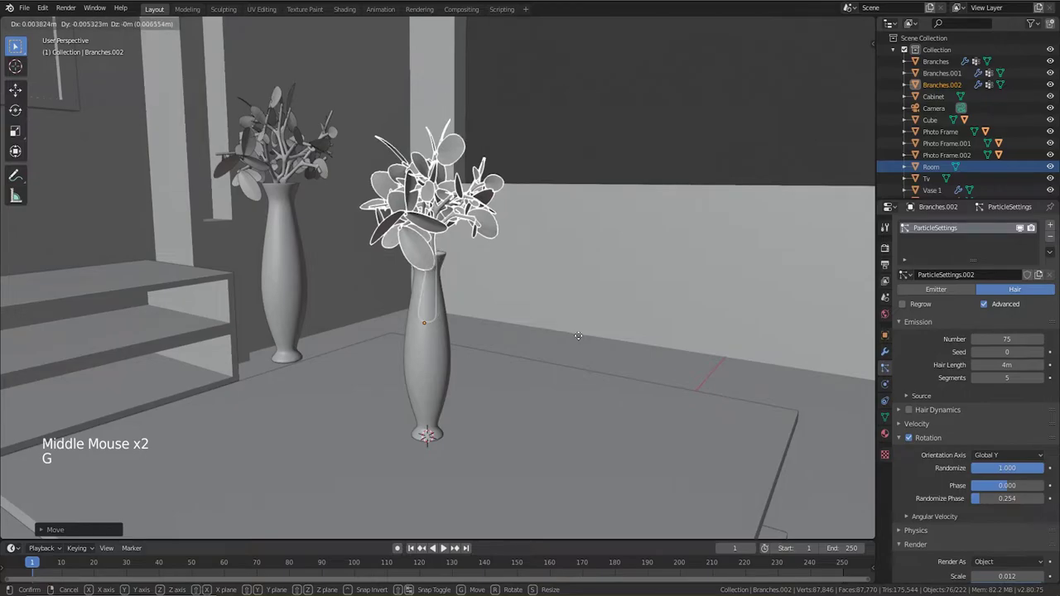
pyautogui.click(577, 336)
pyautogui.moveTo(577, 335); pyautogui.dragTo(497, 355, button='middle')
pyautogui.scroll(-3, 497, 355)
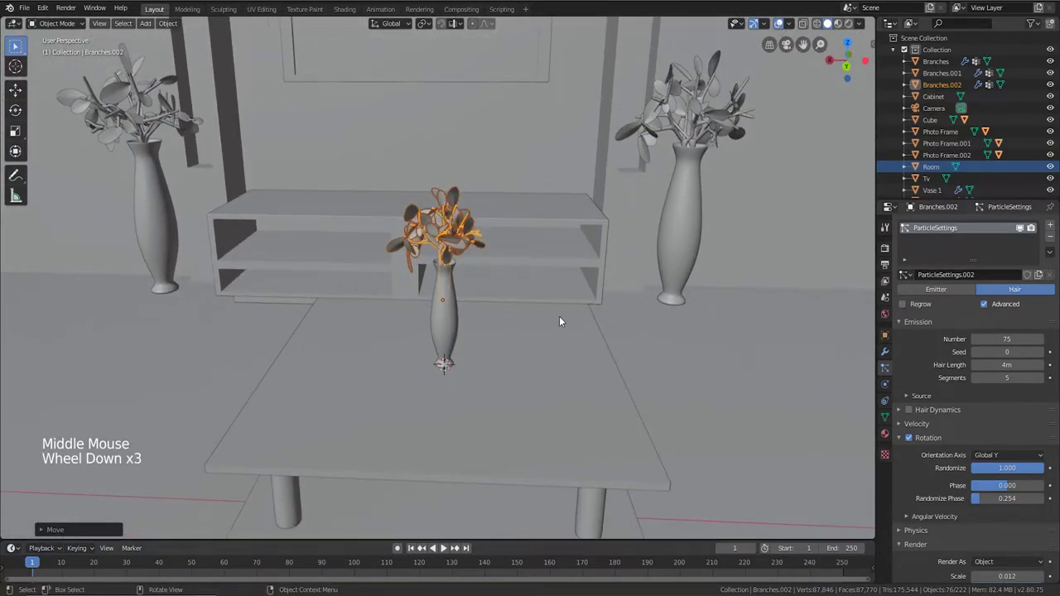
pyautogui.press('g')
pyautogui.press('z')
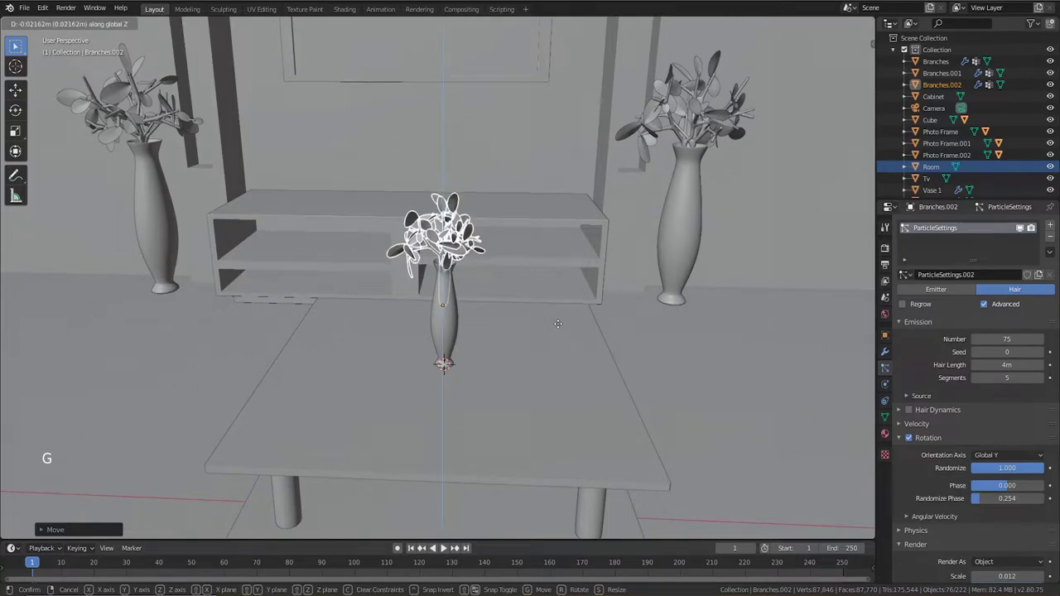
pyautogui.click(558, 322)
pyautogui.moveTo(557, 324); pyautogui.dragTo(454, 296, button='middle')
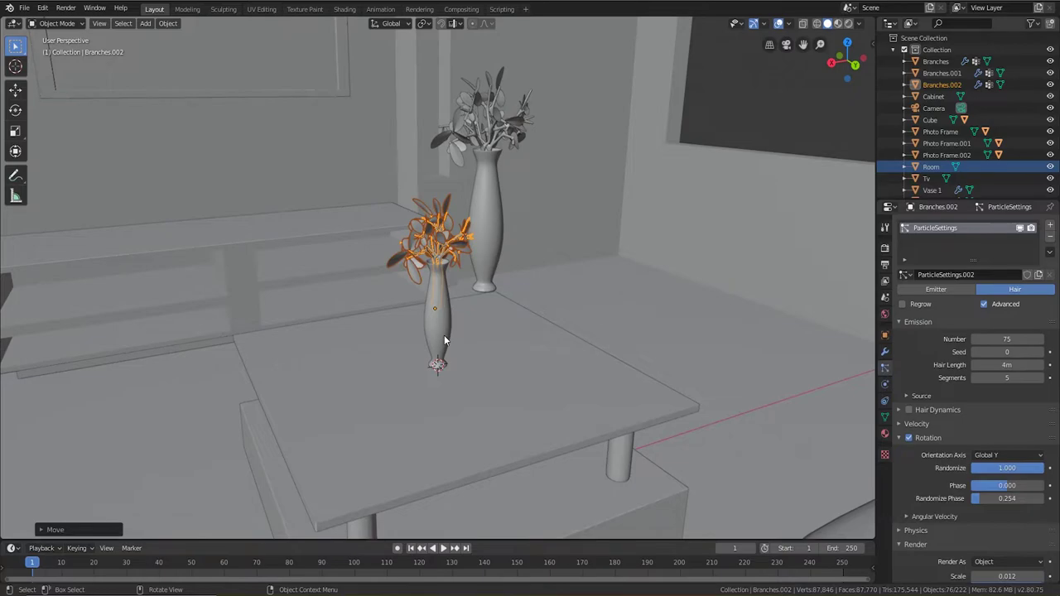
# - Reduce the Branches.002 leaf particle scale from 0.012 to 0.010
pyautogui.scroll(-6, 1005, 467)
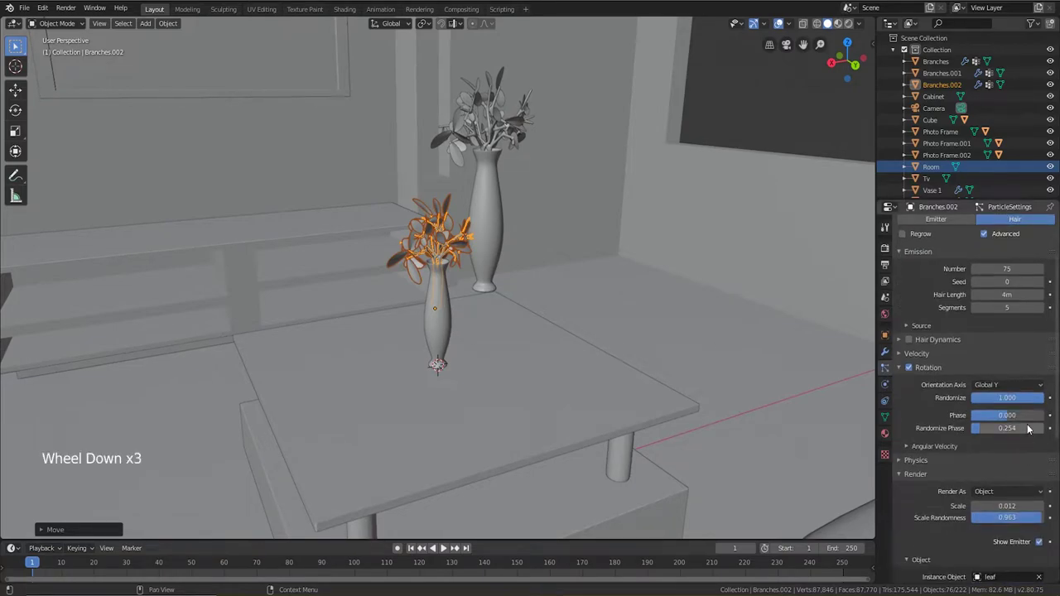
pyautogui.keyDown('shift'); pyautogui.click(1006, 435); pyautogui.keyUp('shift')
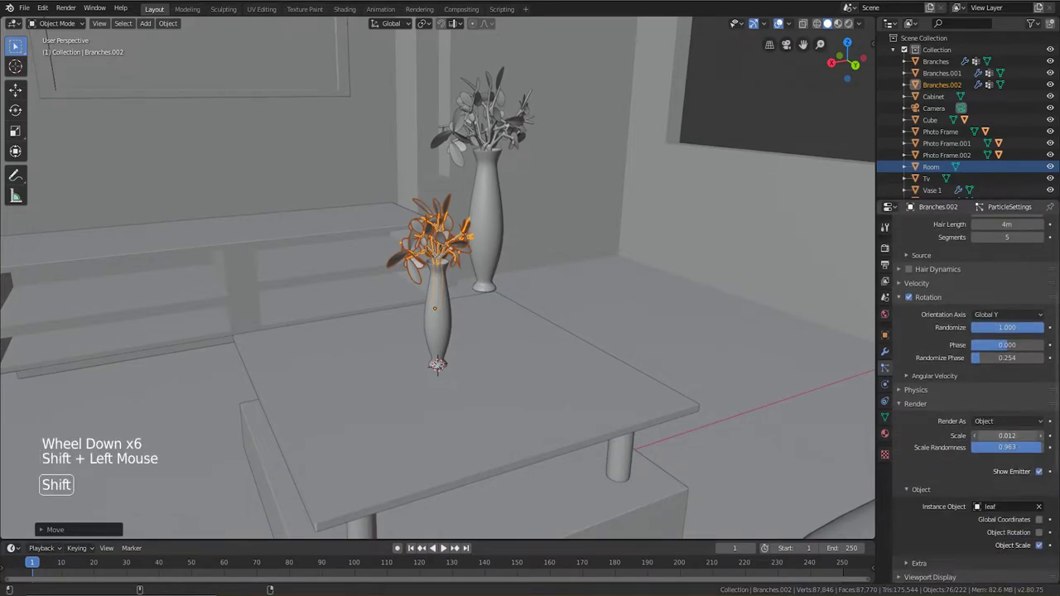
pyautogui.keyDown('shift'); pyautogui.moveTo(1006, 435); pyautogui.dragTo(998, 435); pyautogui.keyUp('shift')
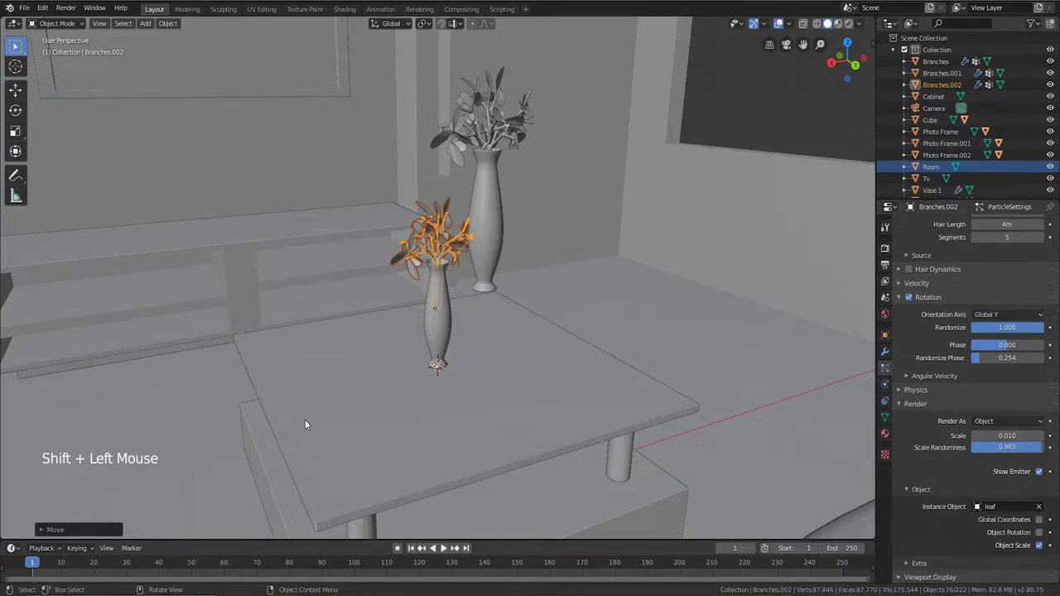
# - Squash Vase 2.001 and its branches to about 0.737 along Z
pyautogui.keyDown('shift'); pyautogui.click(444, 335); pyautogui.keyUp('shift')
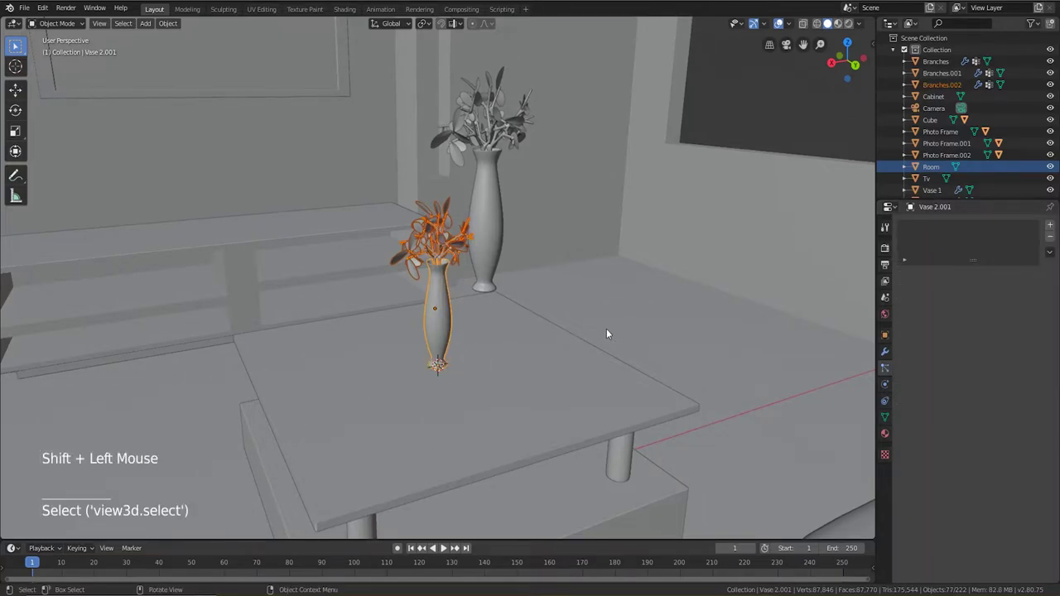
pyautogui.press('s')
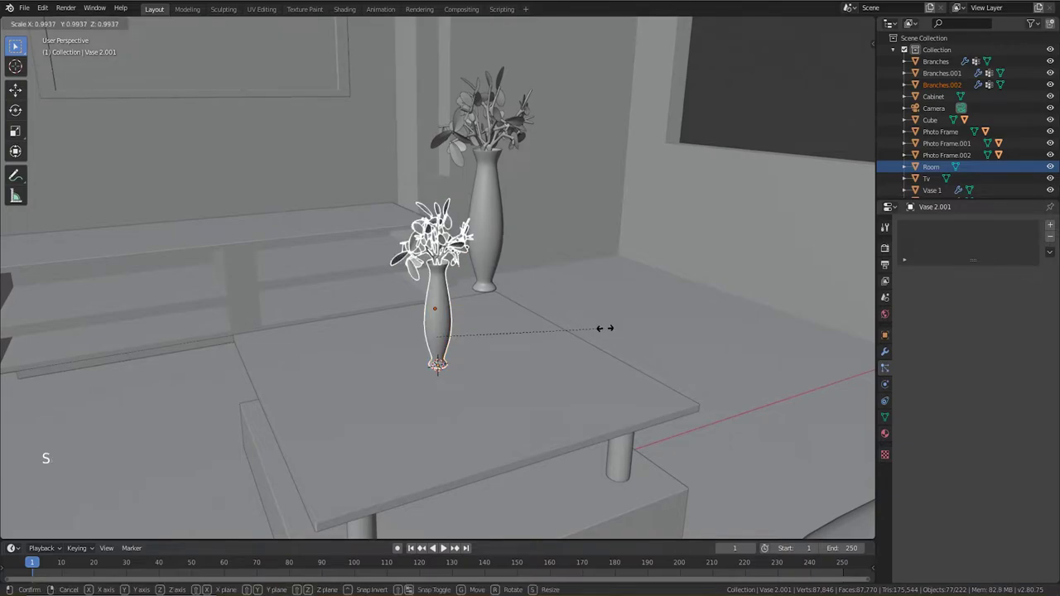
pyautogui.press('z')
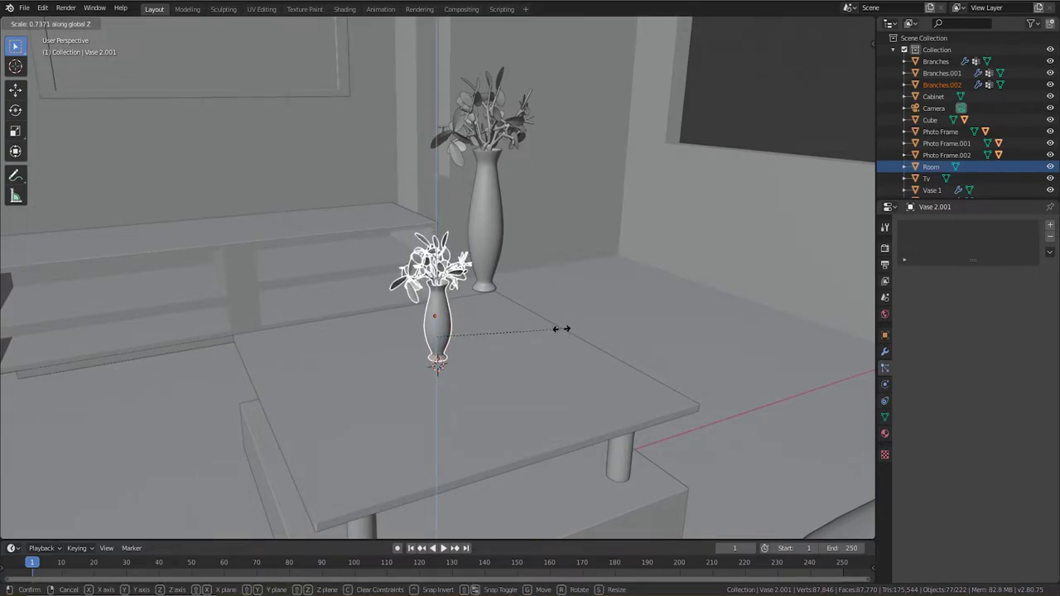
pyautogui.click(561, 329)
pyautogui.moveTo(561, 329)
pyautogui.mouseDown(button='middle')
pyautogui.moveTo(494, 340)
pyautogui.moveTo(542, 335)
pyautogui.mouseUp(button='middle')
pyautogui.scroll(3, 513, 347)
pyautogui.press('KP_1')
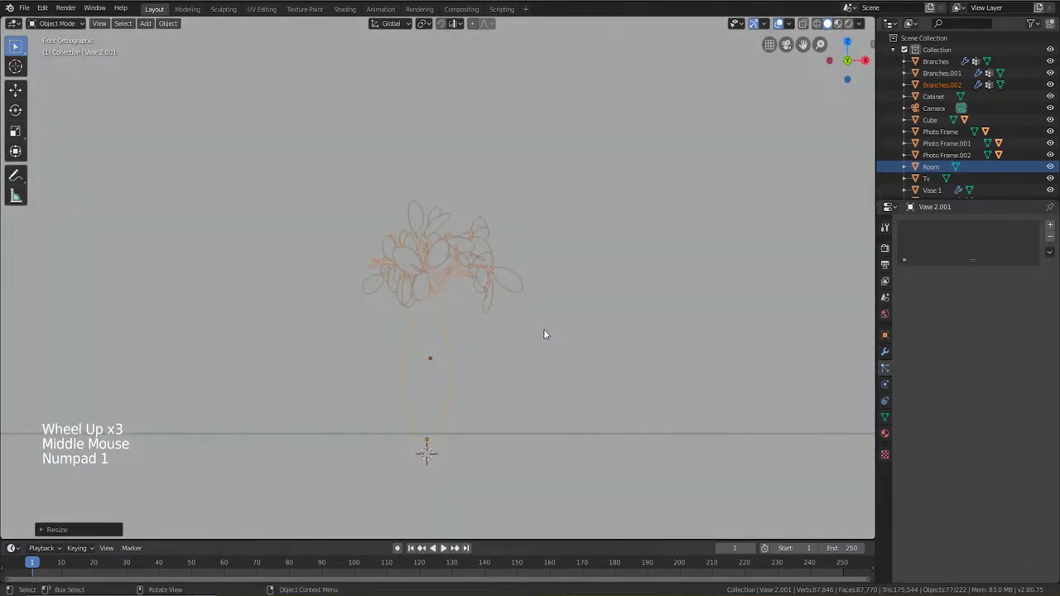
pyautogui.scroll(-2, 545, 331)
pyautogui.moveTo(544, 328); pyautogui.dragTo(514, 286, button='middle')
pyautogui.scroll(1, 520, 354)
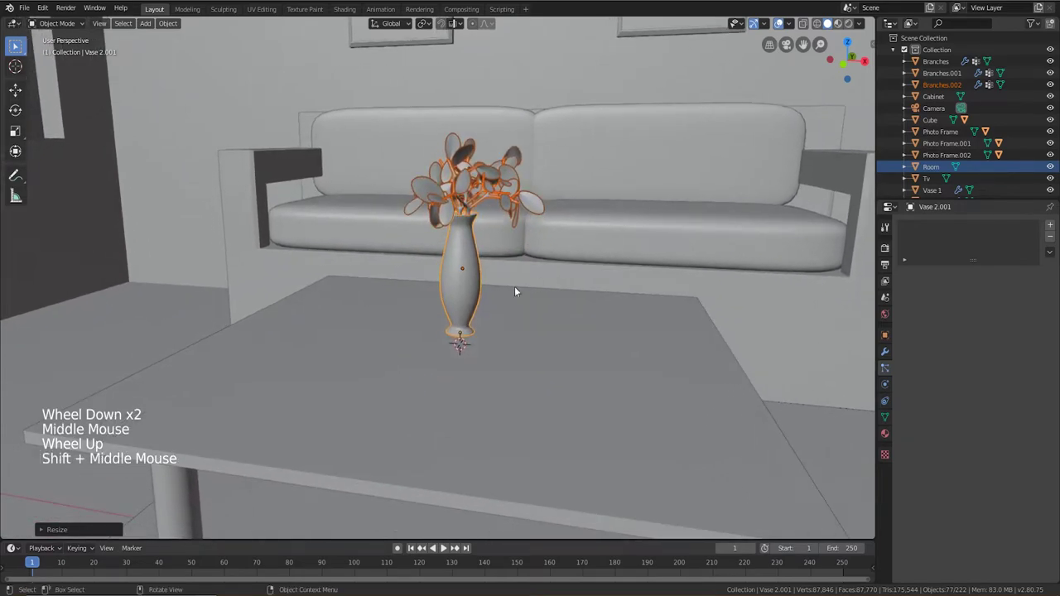
# - Move the vase alone to a new height along Z
pyautogui.click(468, 299)
pyautogui.press('g')
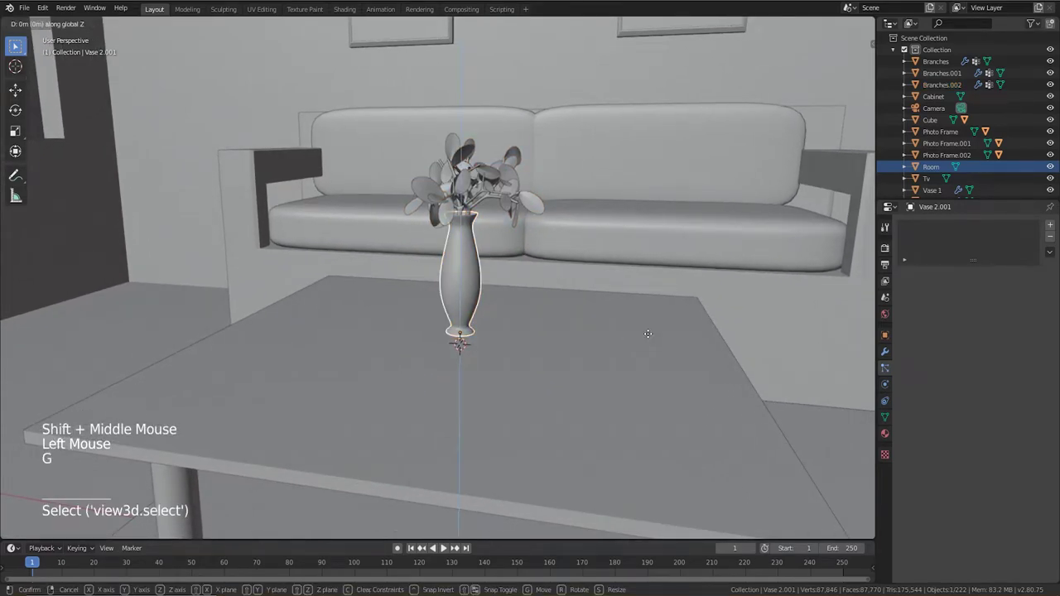
pyautogui.press('z')
pyautogui.click(627, 461)
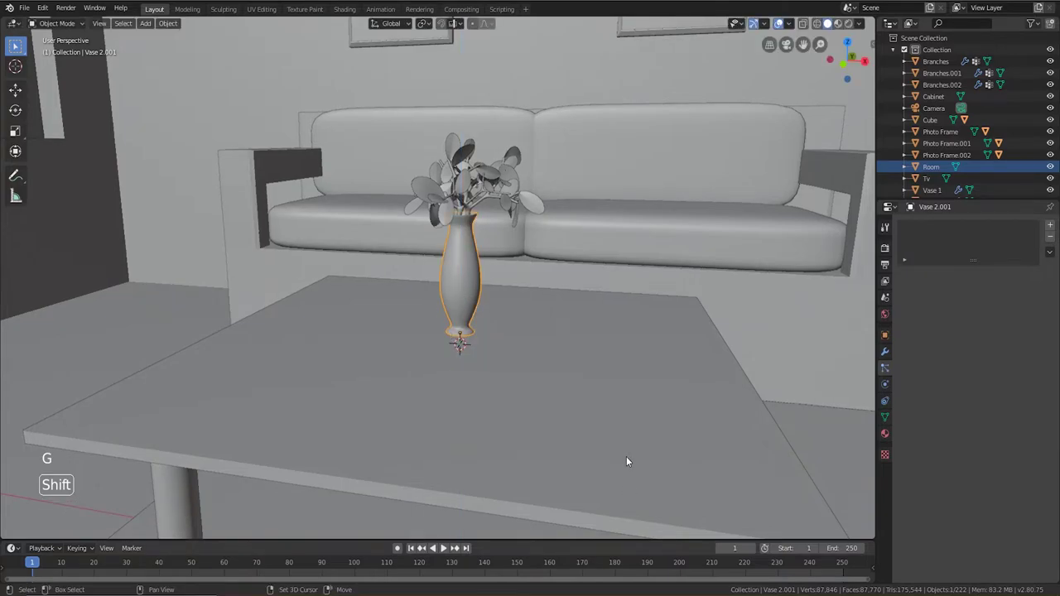
# - Move the vase and Branches.002 together vertically along Z
pyautogui.keyDown('shift'); pyautogui.click(472, 209); pyautogui.keyUp('shift')
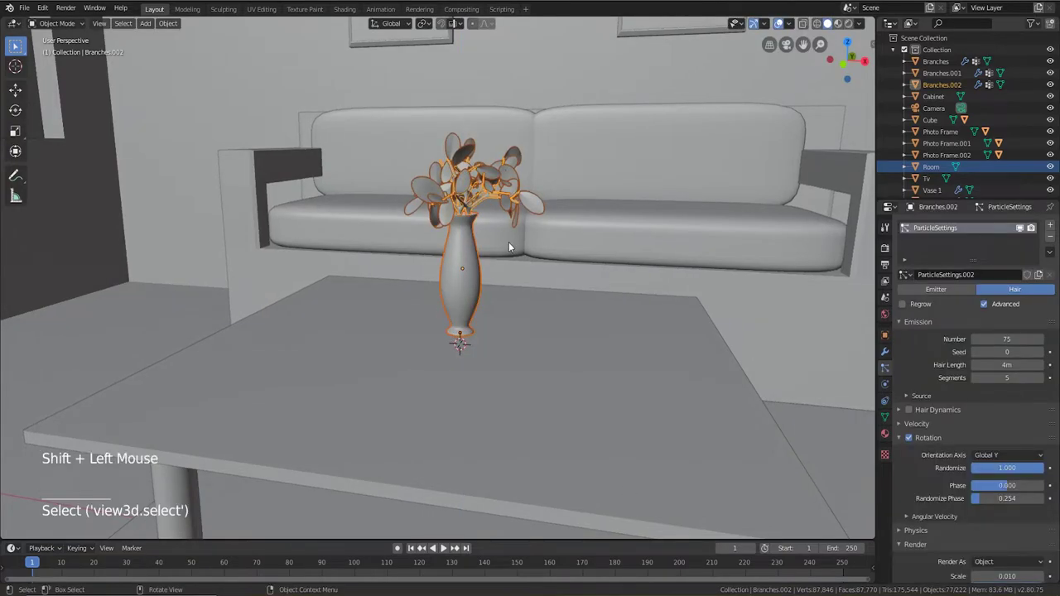
pyautogui.press('g')
pyautogui.press('z')
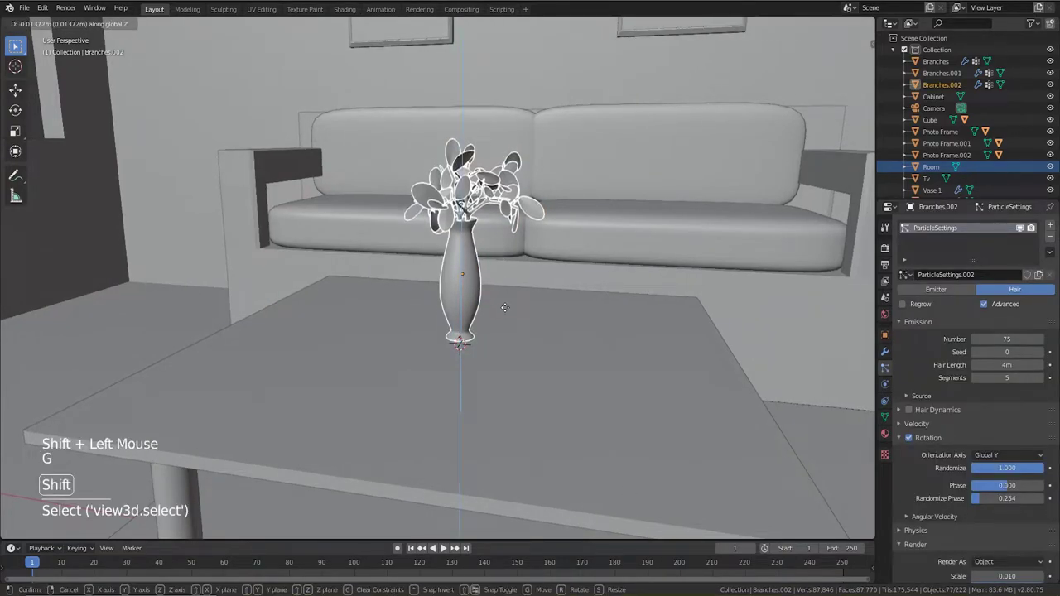
pyautogui.click(507, 369)
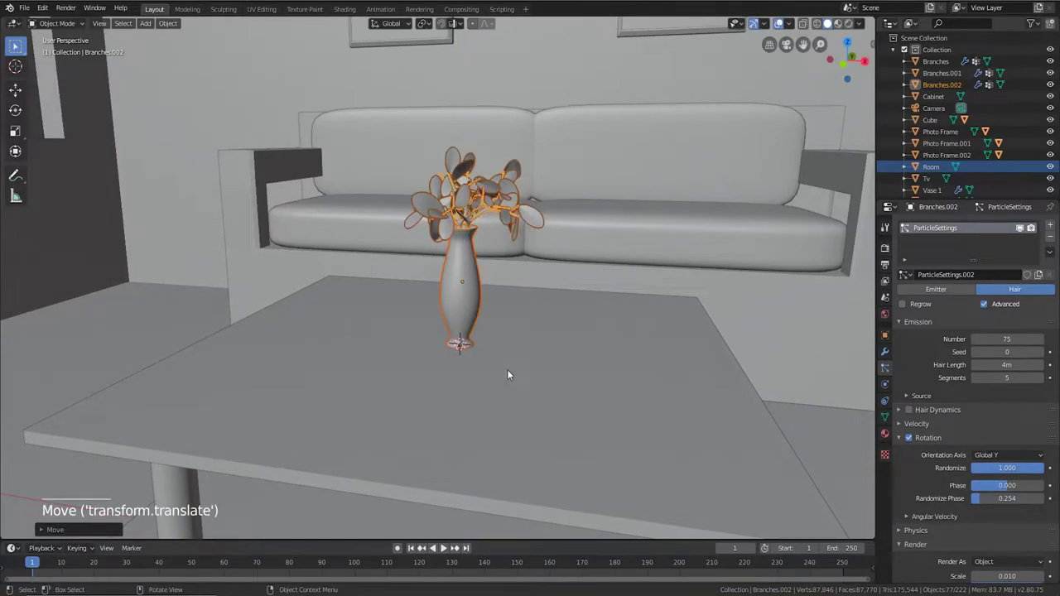
# - Adjust the vase and bouquet along their local Z so they rest on the table top
pyautogui.scroll(3, 506, 369)
pyautogui.moveTo(507, 370); pyautogui.dragTo(537, 356, button='middle')
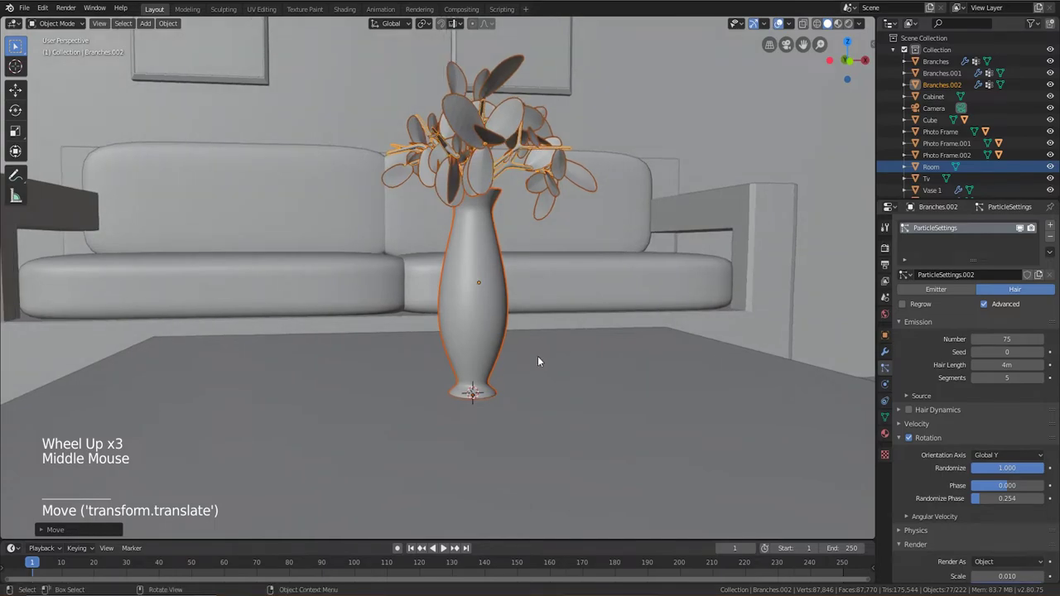
pyautogui.press('g')
pyautogui.press('z')
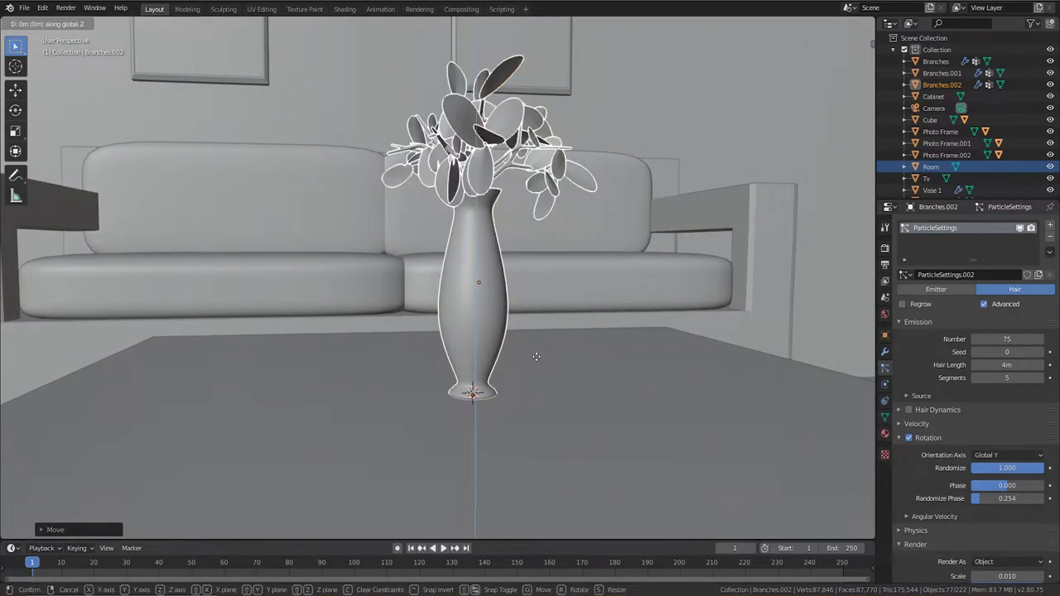
pyautogui.press('z')
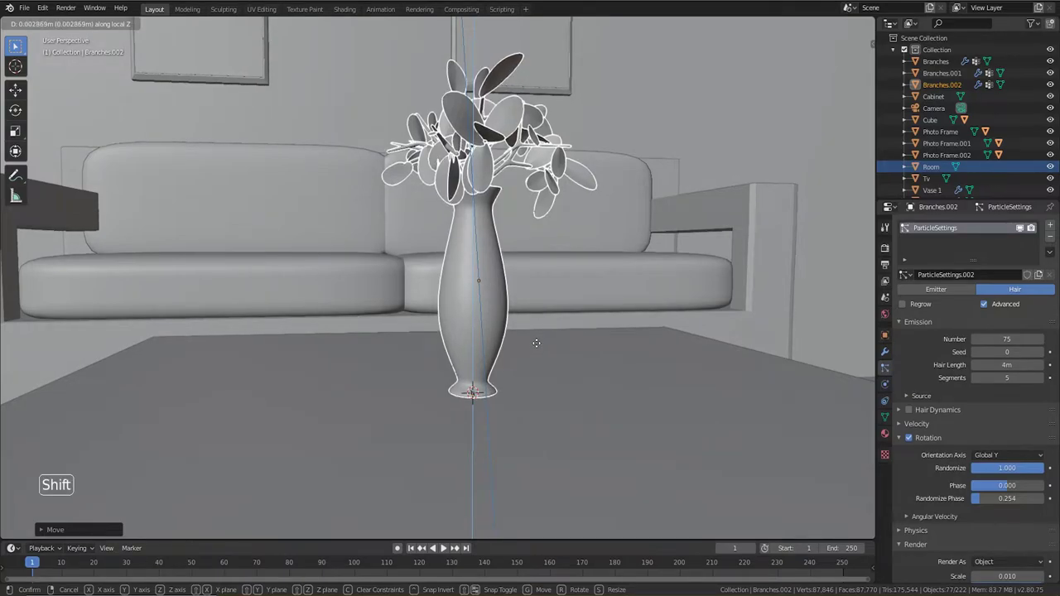
pyautogui.click(536, 343)
pyautogui.moveTo(538, 344); pyautogui.dragTo(340, 377, button='middle')
pyautogui.scroll(-3, 369, 362)
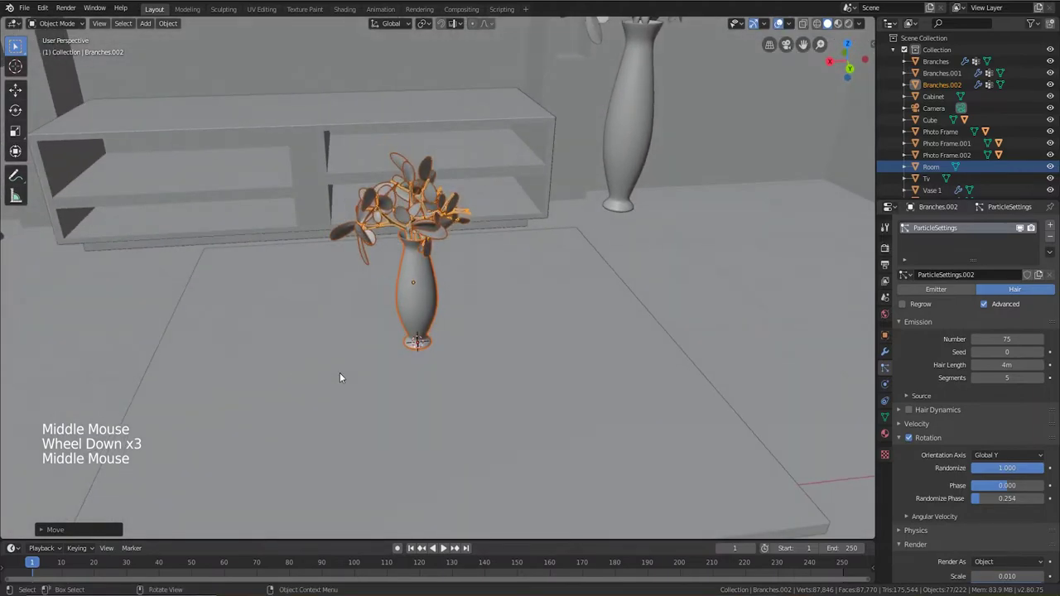
pyautogui.press('g')
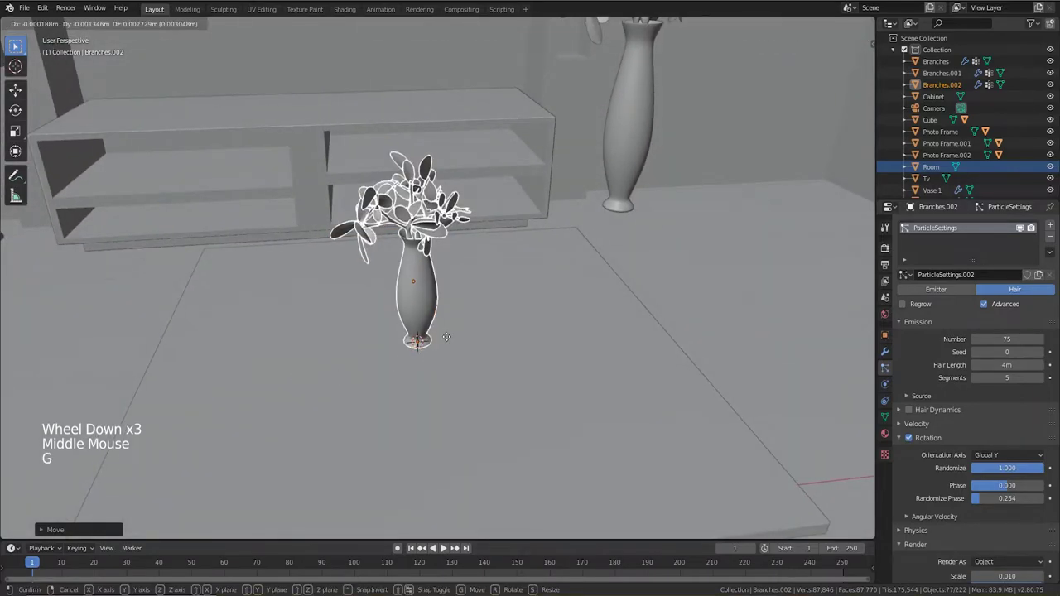
# - Move the vase along X to its new spot on the coffee table
pyautogui.press('x')
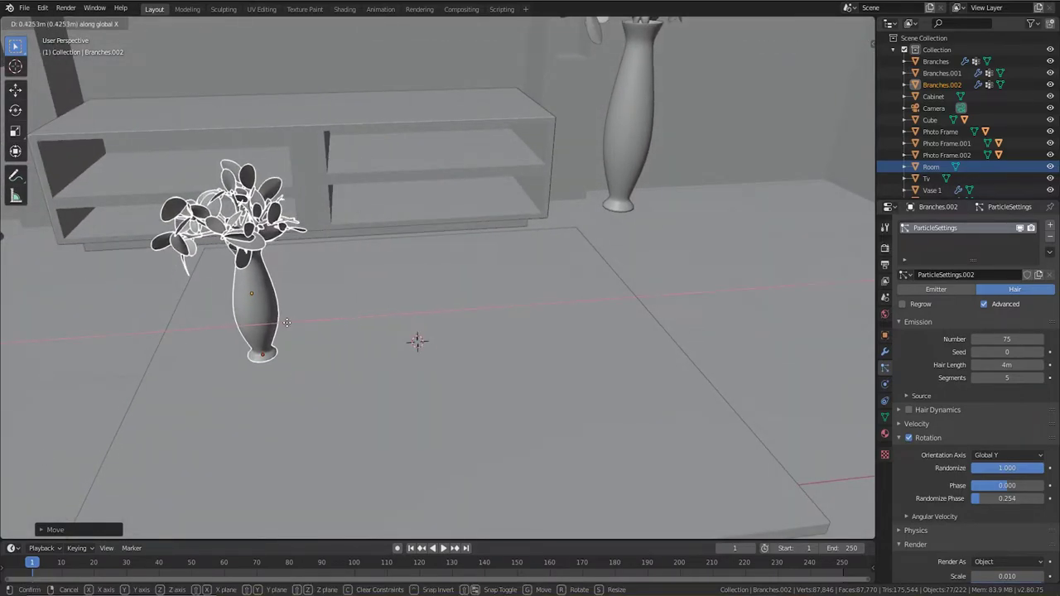
pyautogui.click(287, 322)
pyautogui.moveTo(466, 342); pyautogui.dragTo(455, 357, button='middle')
# - Add a plane, shrink it, and stretch it along Y into a 0.268 × 0.387 sheet
pyautogui.hotkey('shift', 'a')
pyautogui.moveTo(454, 357)
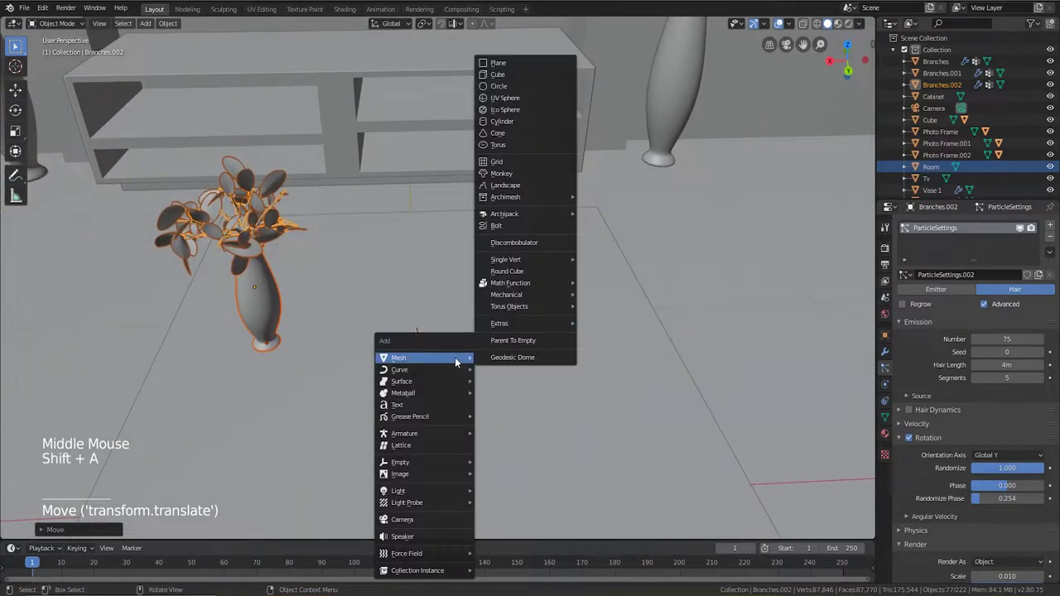
pyautogui.click(514, 63)
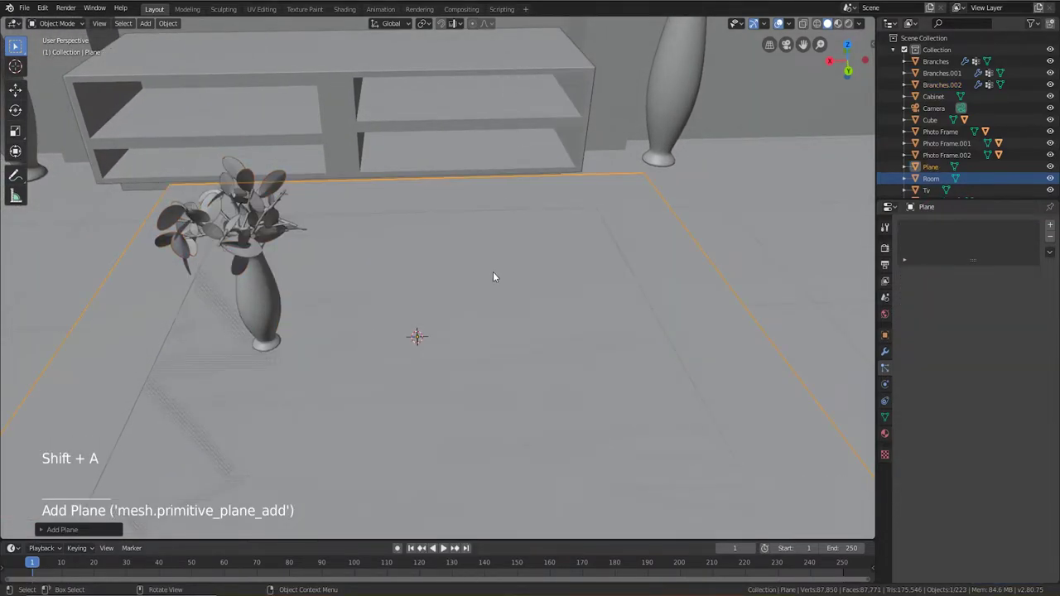
pyautogui.press('s')
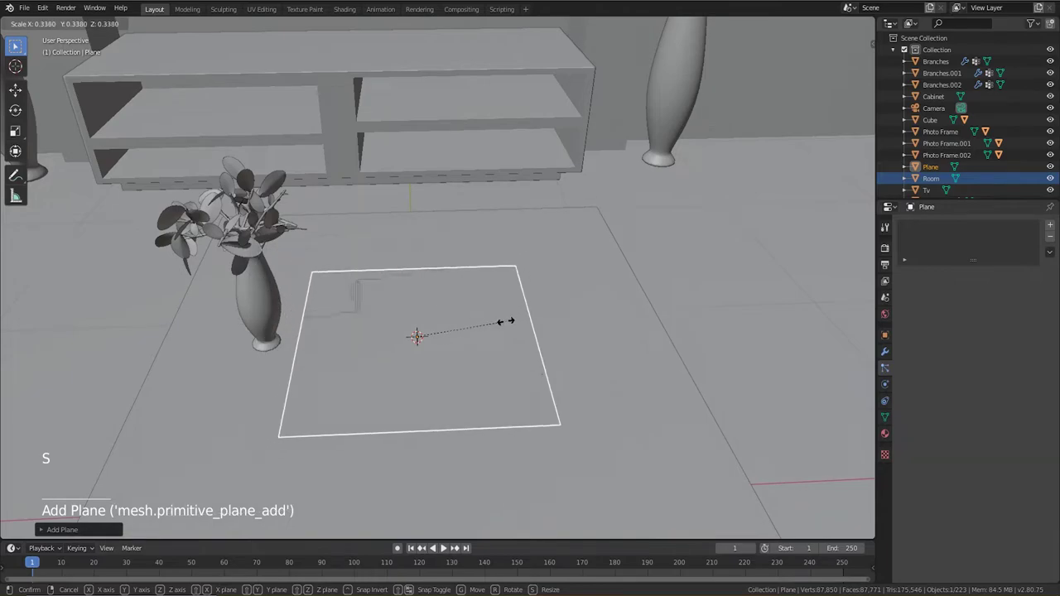
pyautogui.click(507, 332)
pyautogui.moveTo(507, 332); pyautogui.dragTo(521, 364, button='middle')
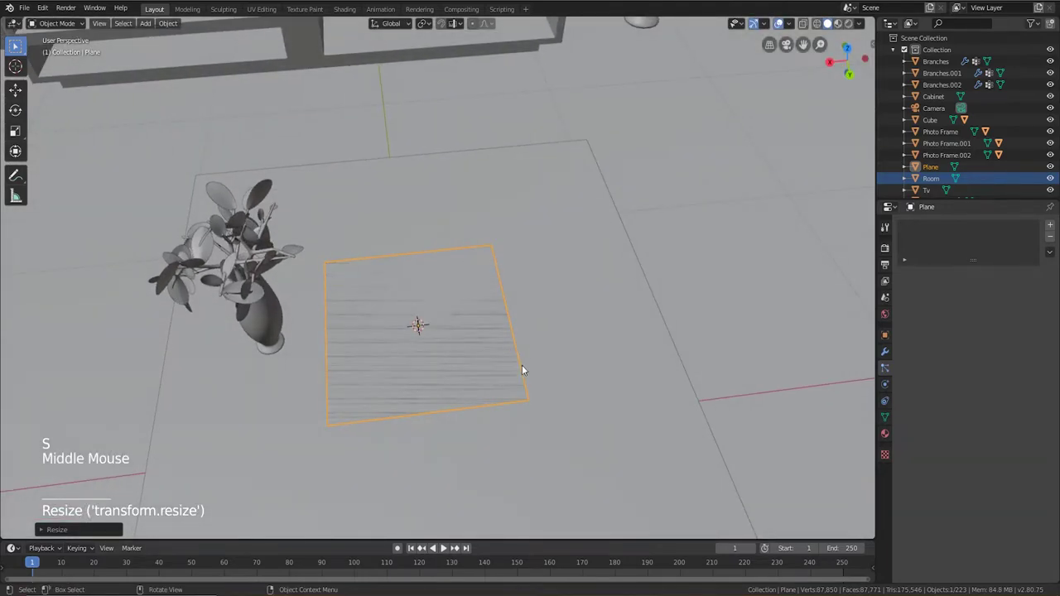
pyautogui.press('s')
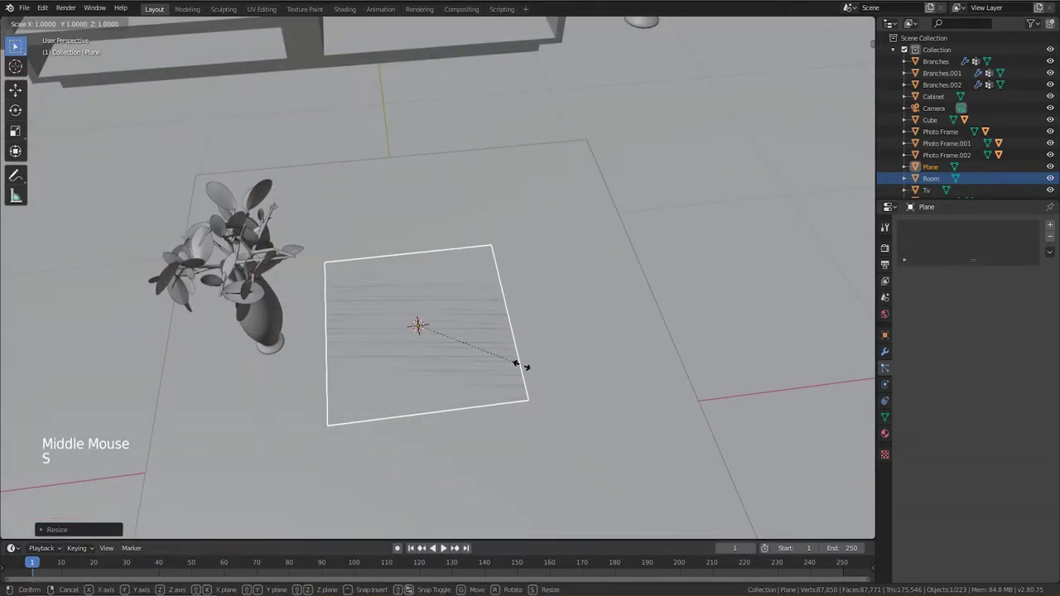
pyautogui.press('y')
pyautogui.click(534, 432)
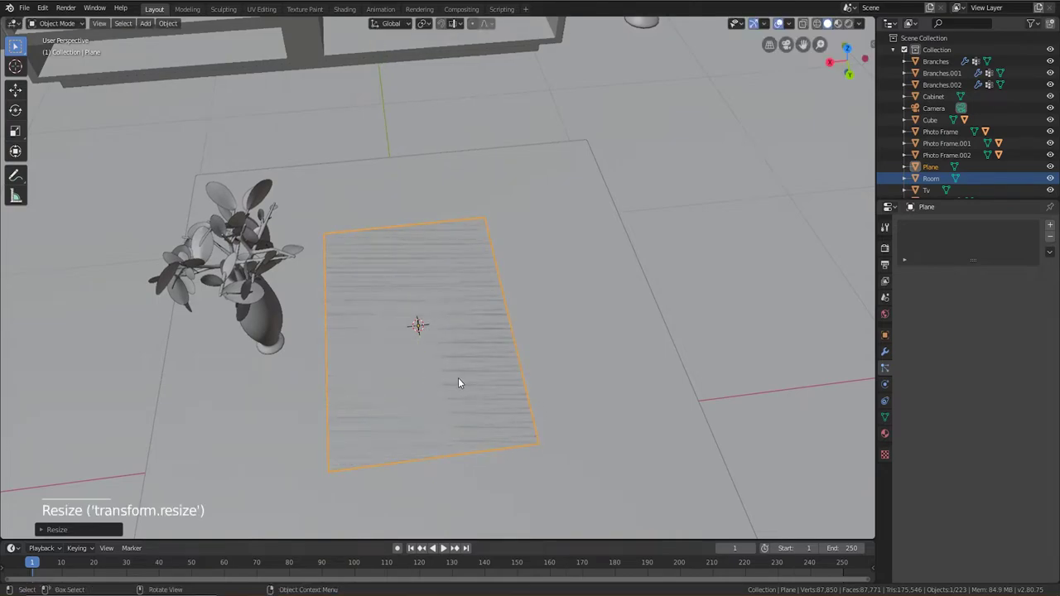
pyautogui.moveTo(458, 378); pyautogui.dragTo(502, 344, button='middle')
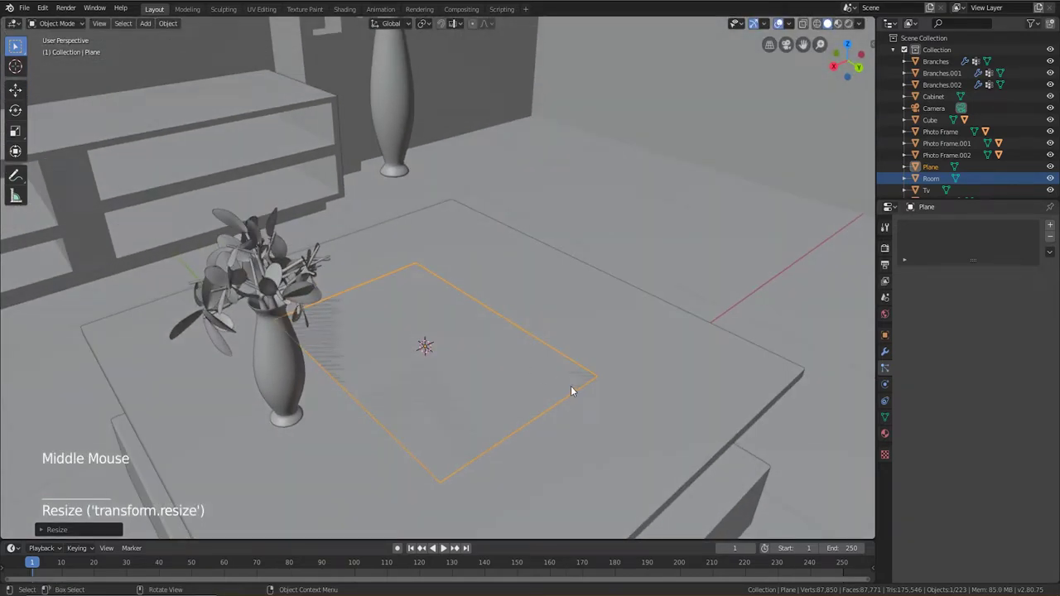
# - Extrude the plane's face in Edit Mode to give the sheet some depth
pyautogui.press('e')
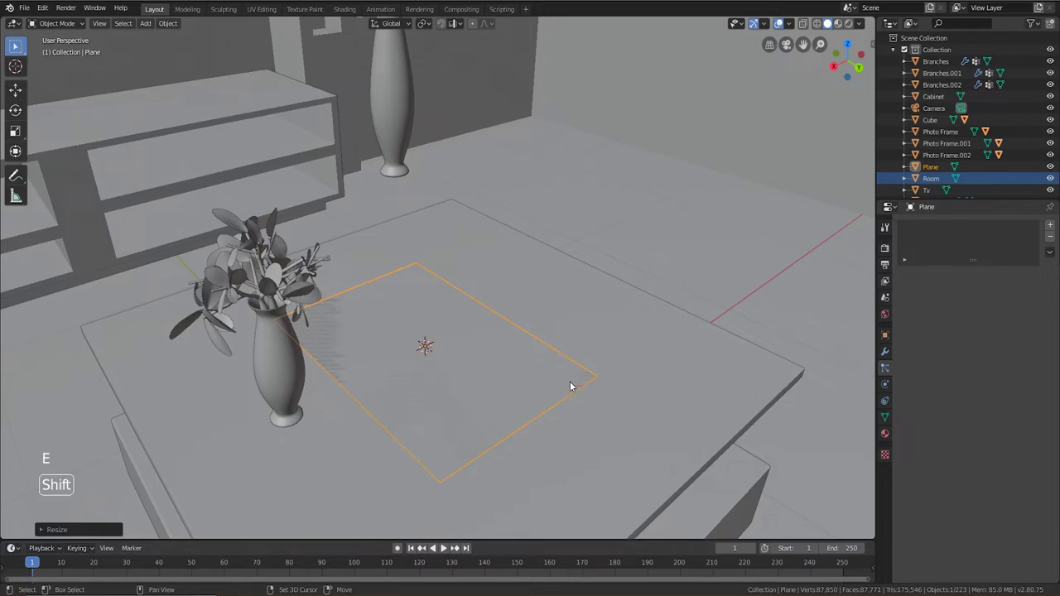
pyautogui.keyDown('shift'); pyautogui.rightClick(569, 378); pyautogui.keyUp('shift')
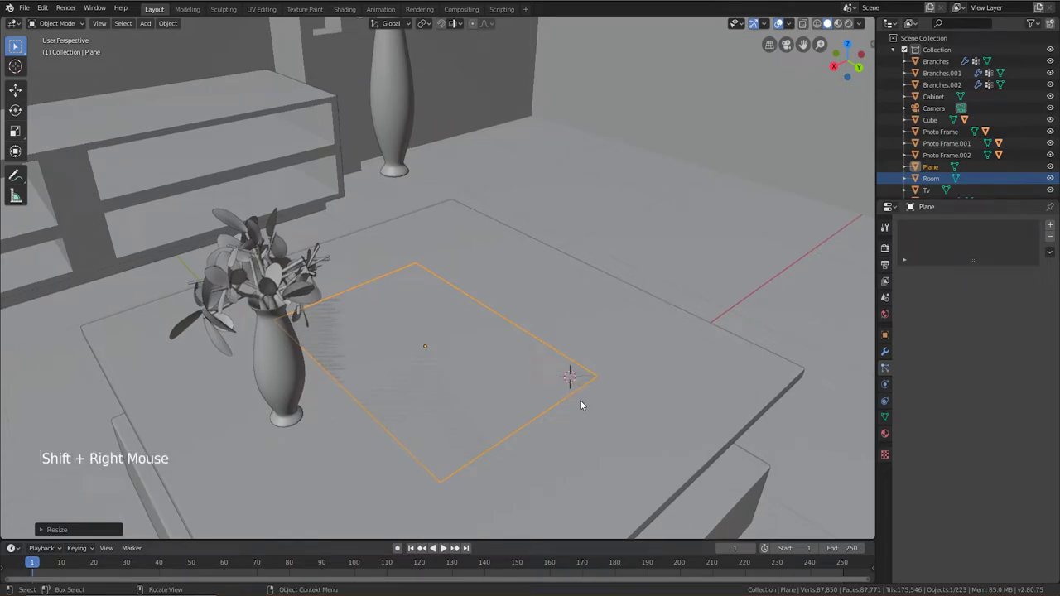
pyautogui.press('Tab')
pyautogui.press('e')
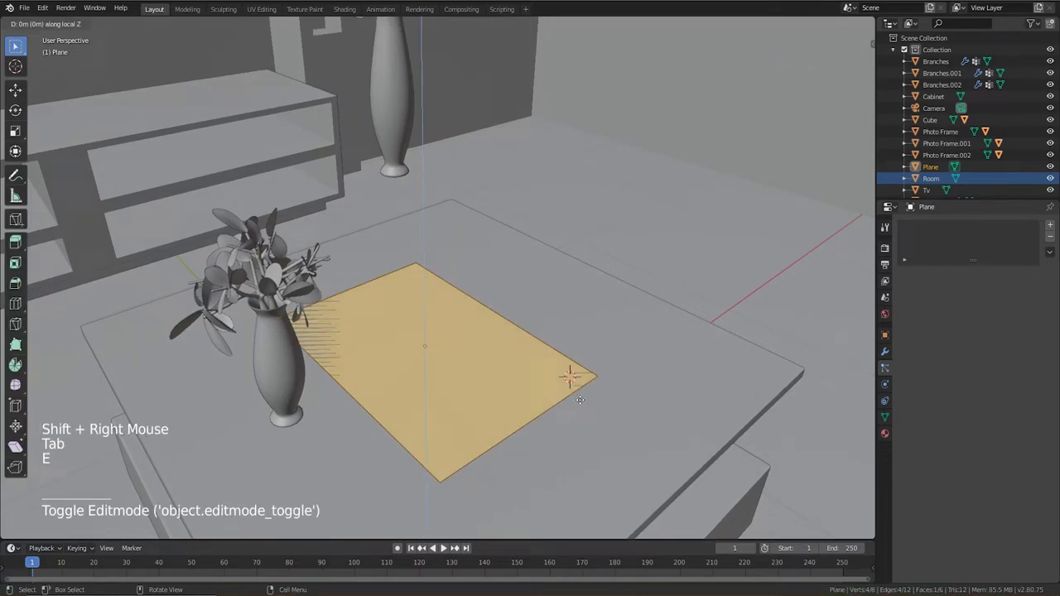
pyautogui.click(580, 400)
pyautogui.press('Tab')
pyautogui.moveTo(580, 400); pyautogui.dragTo(629, 389, button='middle')
# - Rename the plane object to 'Paper' and save the file
pyautogui.scroll(-3, 491, 399)
pyautogui.click(884, 335)
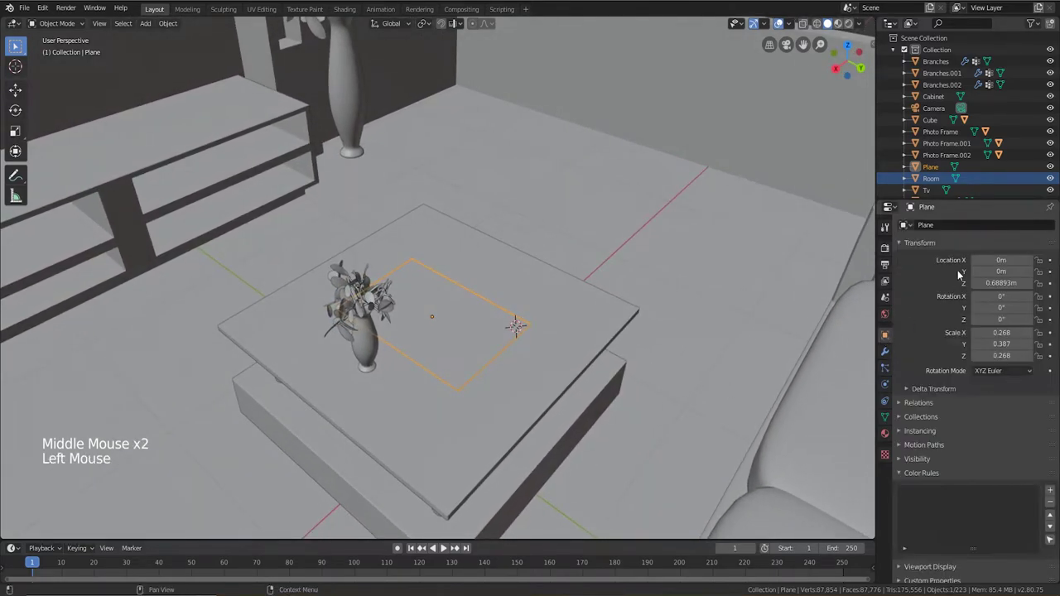
pyautogui.doubleClick(960, 228)
pyautogui.write('Paper')
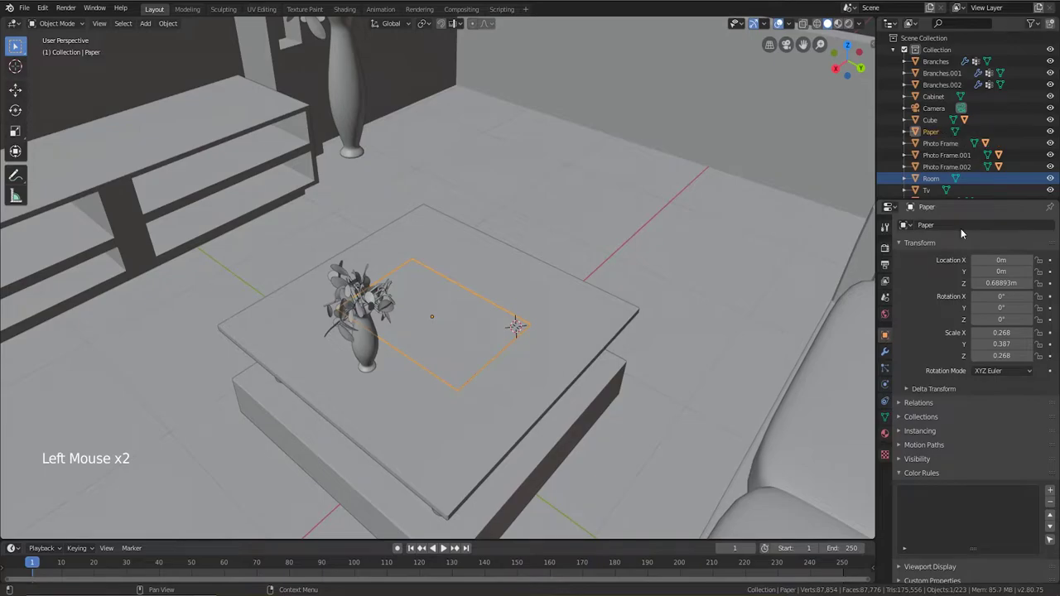
pyautogui.press('Return')
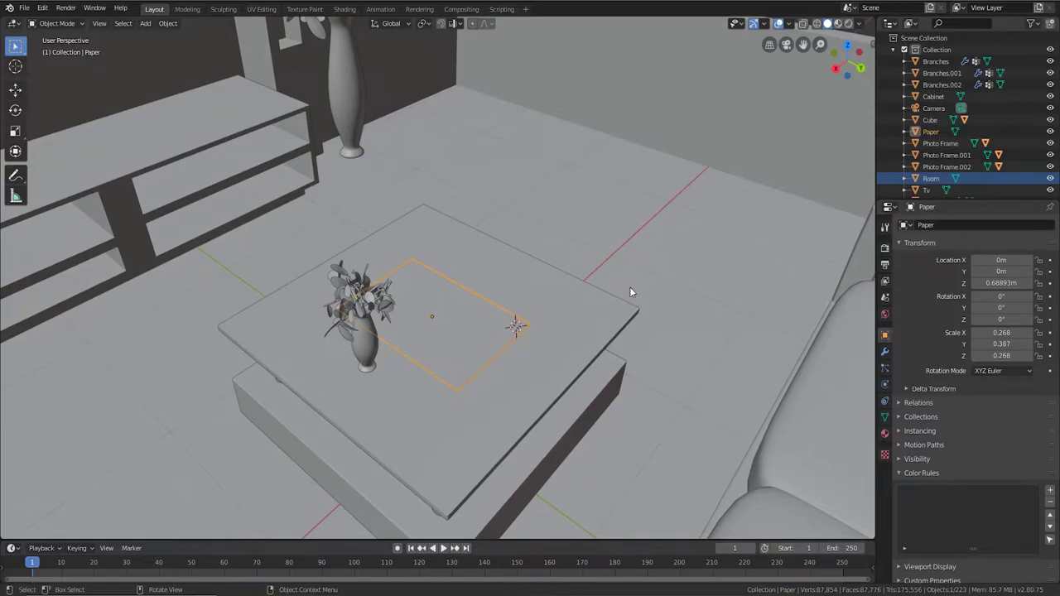
pyautogui.hotkey('ctrl', 's')
# - Select the sofa cushion object and pick both back-rest sections in Edit Mode
pyautogui.moveTo(587, 338); pyautogui.dragTo(534, 314, button='middle')
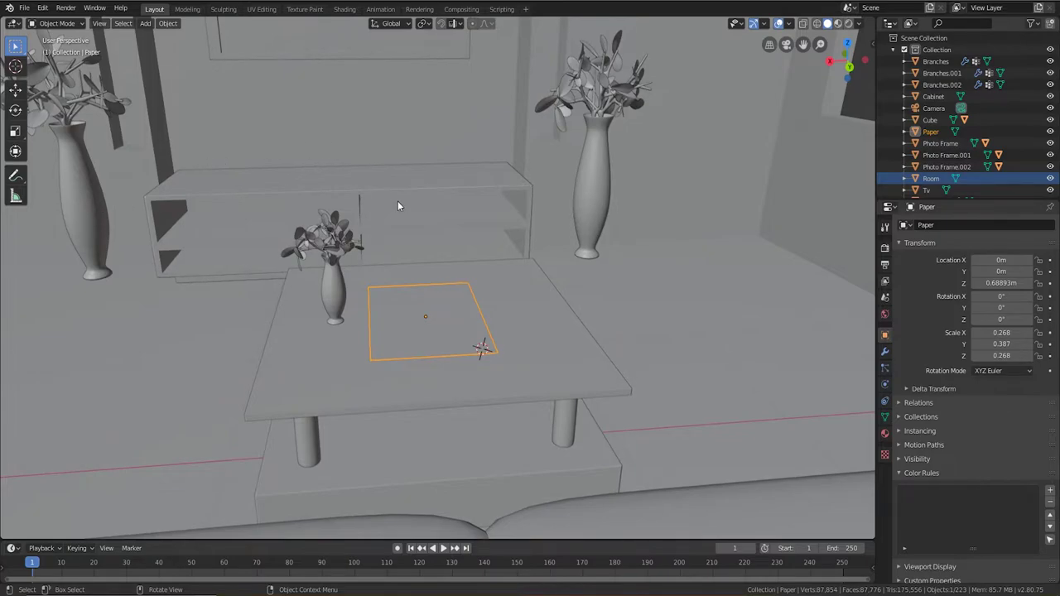
pyautogui.keyDown('shift'); pyautogui.moveTo(386, 187); pyautogui.dragTo(683, 317, button='middle'); pyautogui.keyUp('shift')
pyautogui.scroll(5, 415, 307)
pyautogui.scroll(-1, 681, 315)
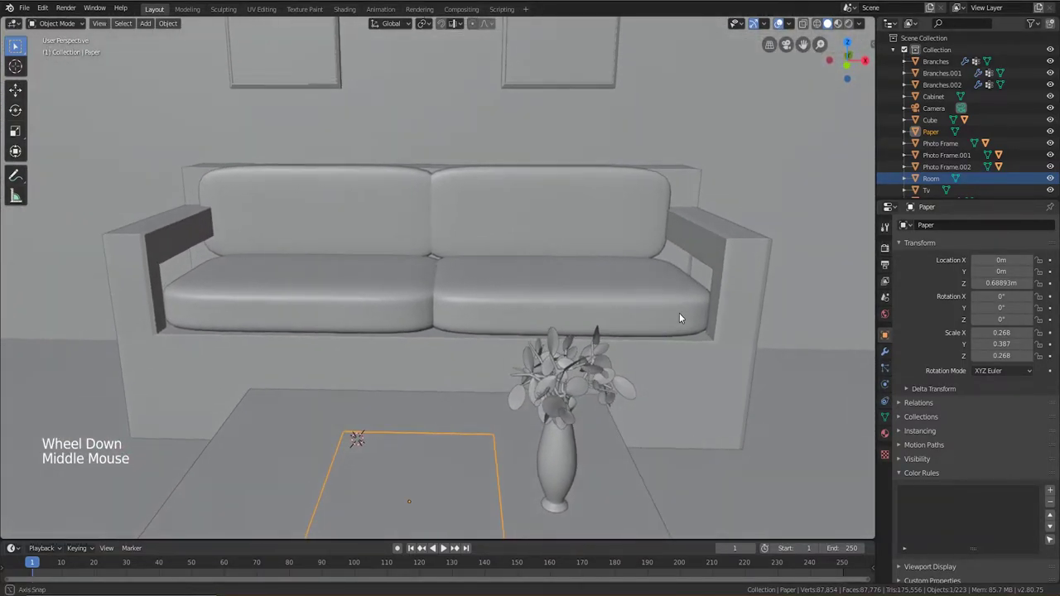
pyautogui.click(486, 246)
pyautogui.press('Tab')
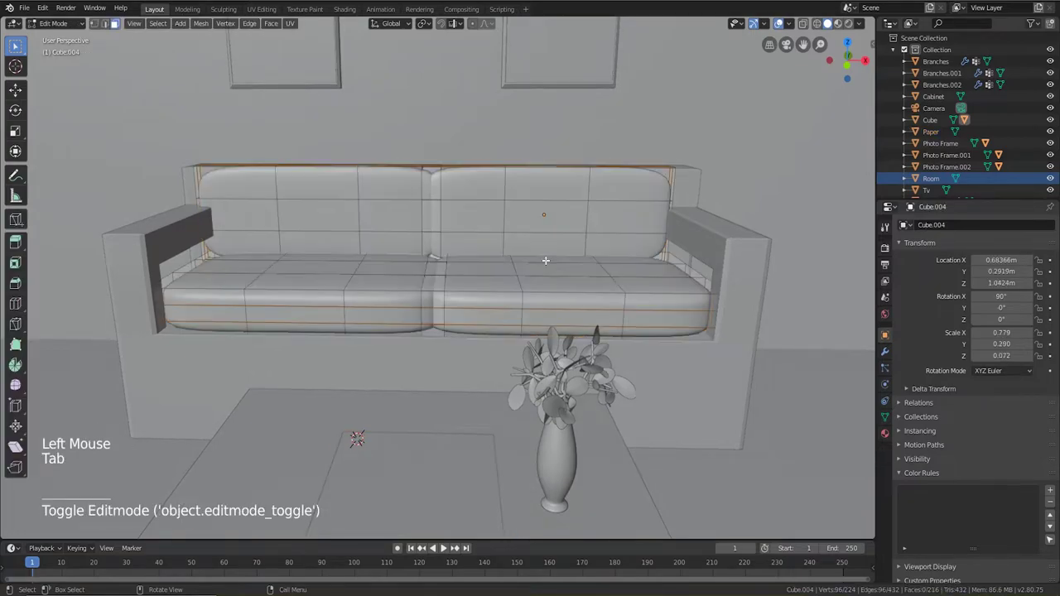
pyautogui.press('l')
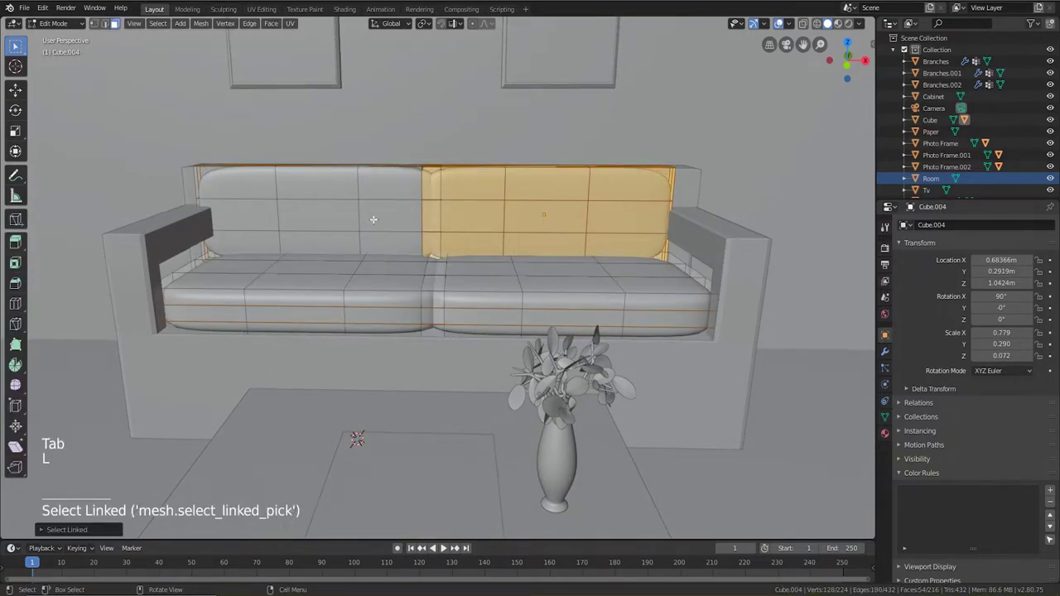
pyautogui.press('l')
pyautogui.scroll(3, 437, 280)
pyautogui.moveTo(437, 281); pyautogui.dragTo(405, 509, button='middle')
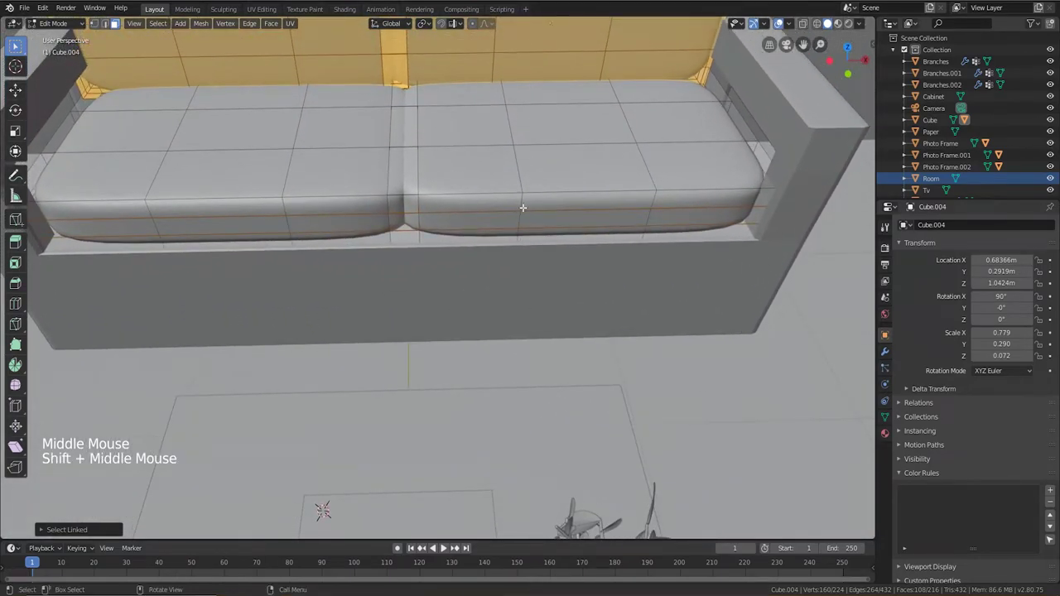
# - Reselect both back-rest sections and shift them about 0.034 m along X
pyautogui.press('g')
pyautogui.press('x')
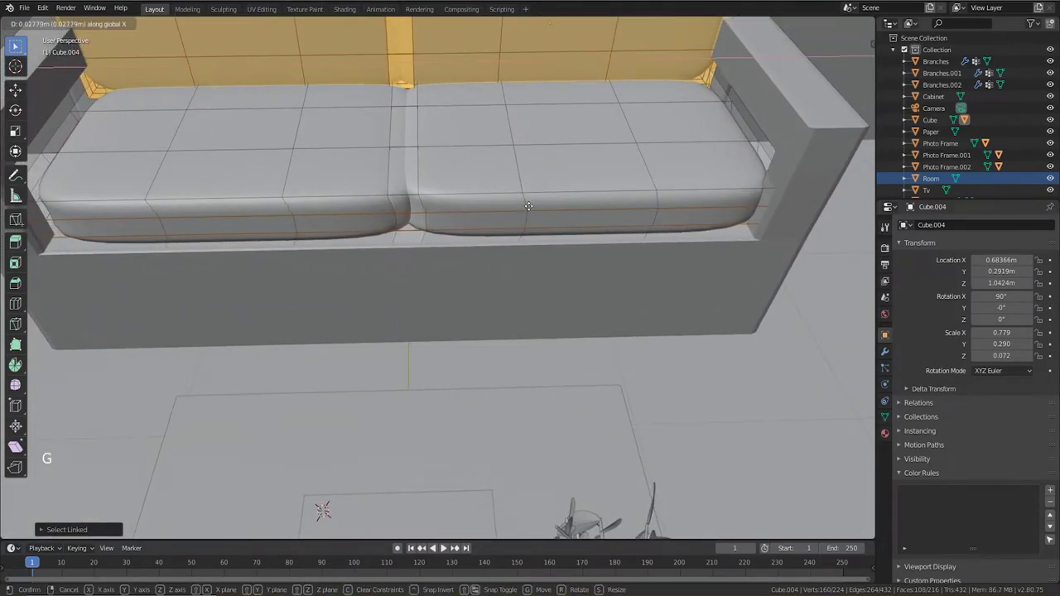
pyautogui.rightClick(527, 205)
pyautogui.hotkey('alt', 'a')
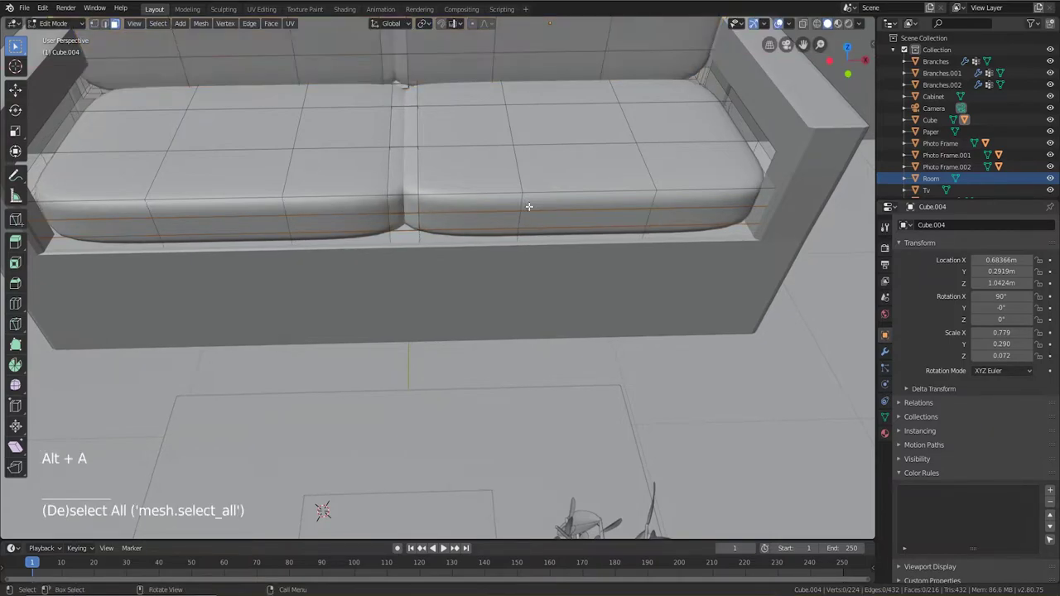
pyautogui.press('l')
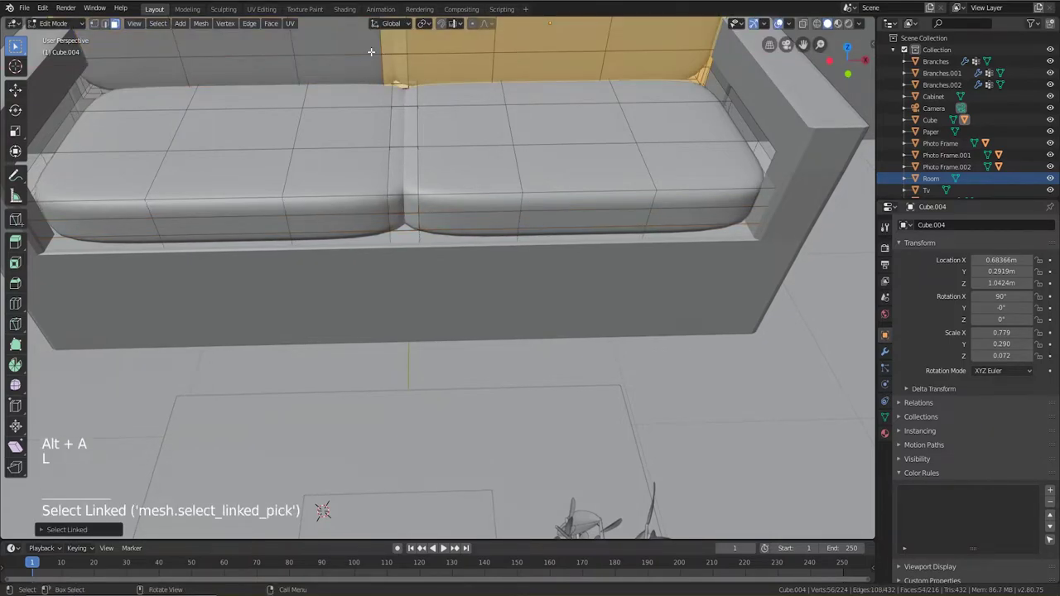
pyautogui.press('l')
pyautogui.press('g')
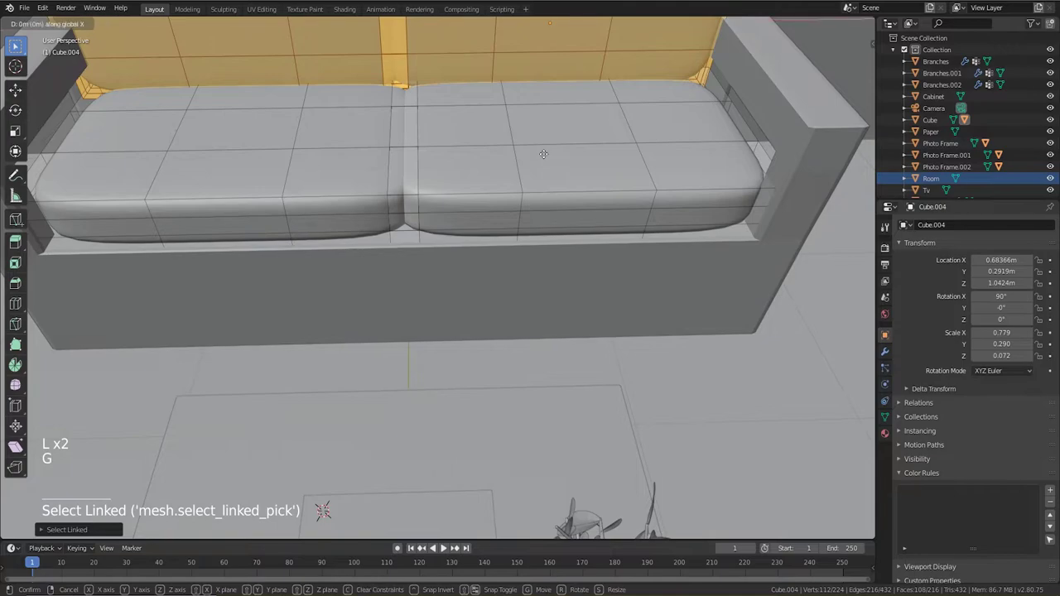
pyautogui.click(627, 162)
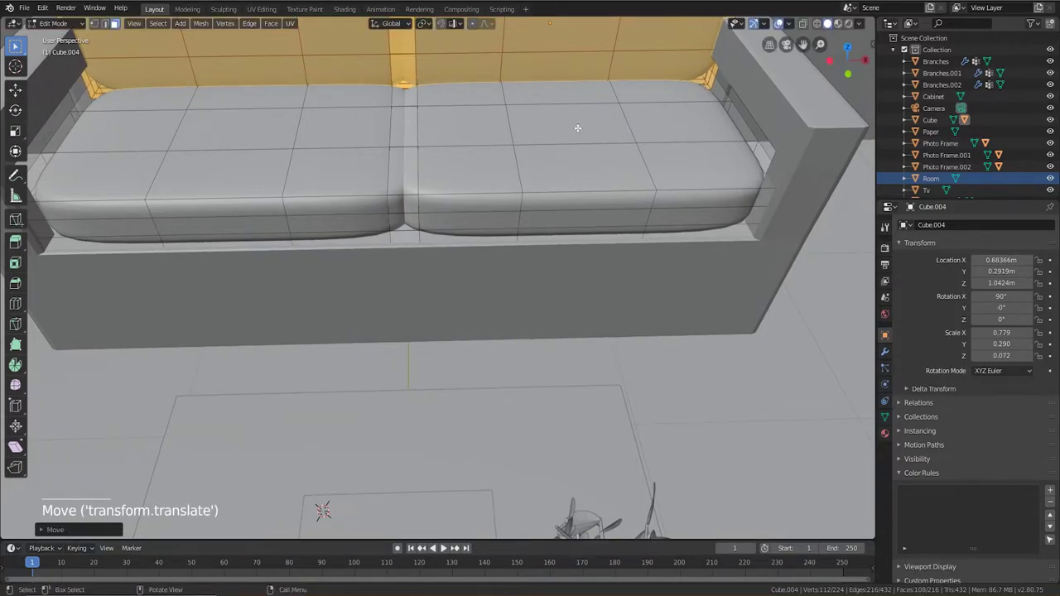
pyautogui.press('Tab')
pyautogui.moveTo(663, 178); pyautogui.dragTo(663, 285, button='middle')
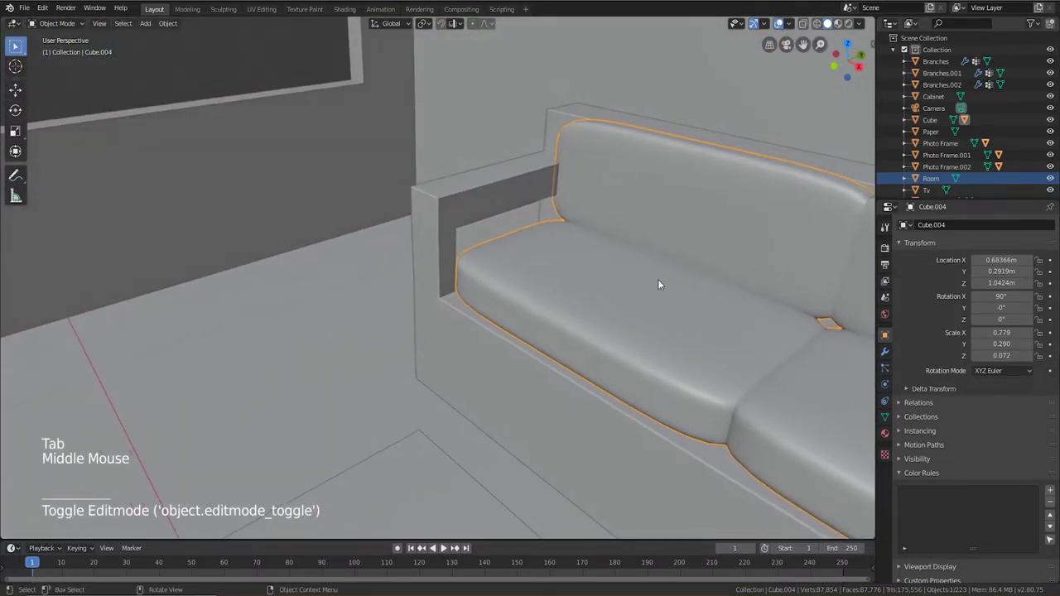
pyautogui.scroll(-7, 714, 349)
pyautogui.moveTo(712, 341); pyautogui.dragTo(627, 335, button='middle')
# - Save the file, check the camera view, and deselect everything in the scene
pyautogui.hotkey('ctrl', 's')
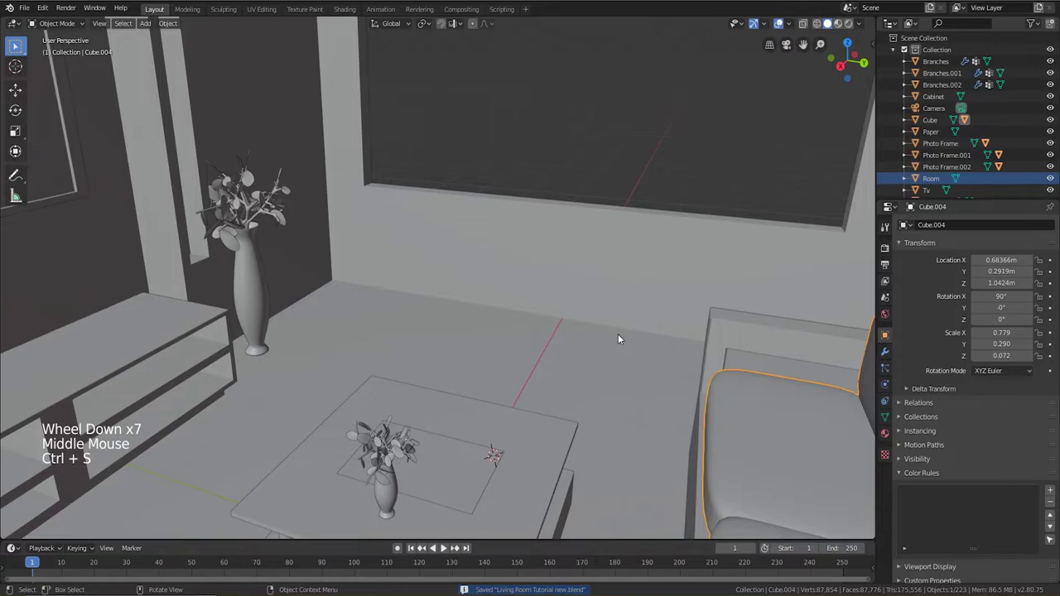
pyautogui.keyDown('shift'); pyautogui.moveTo(618, 339); pyautogui.dragTo(644, 216, button='middle'); pyautogui.keyUp('shift')
pyautogui.scroll(-6, 615, 235)
pyautogui.scroll(3, 613, 237)
pyautogui.press('KP_0')
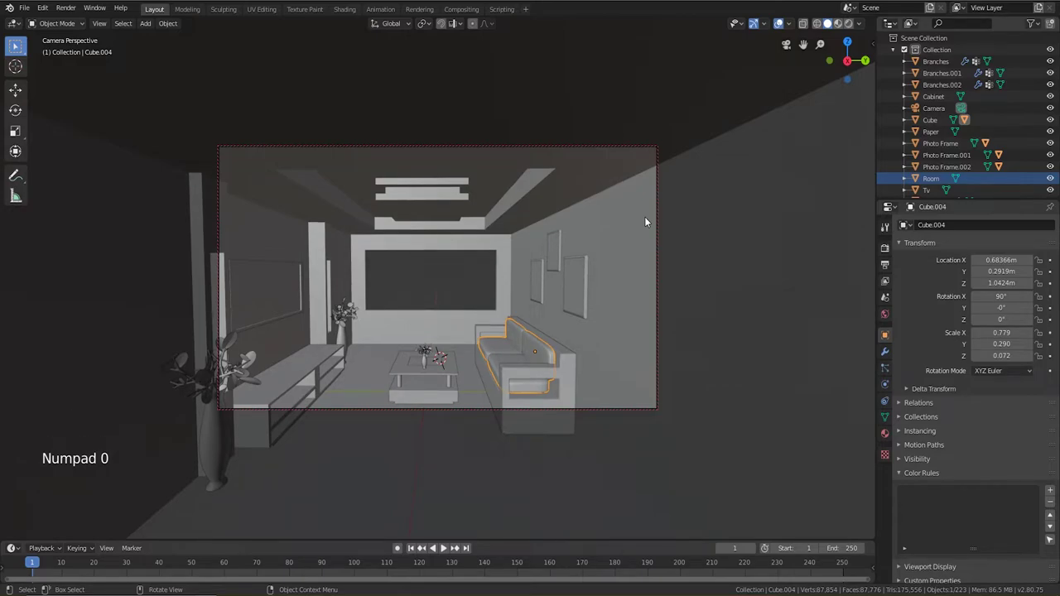
pyautogui.hotkey('alt', 'a')
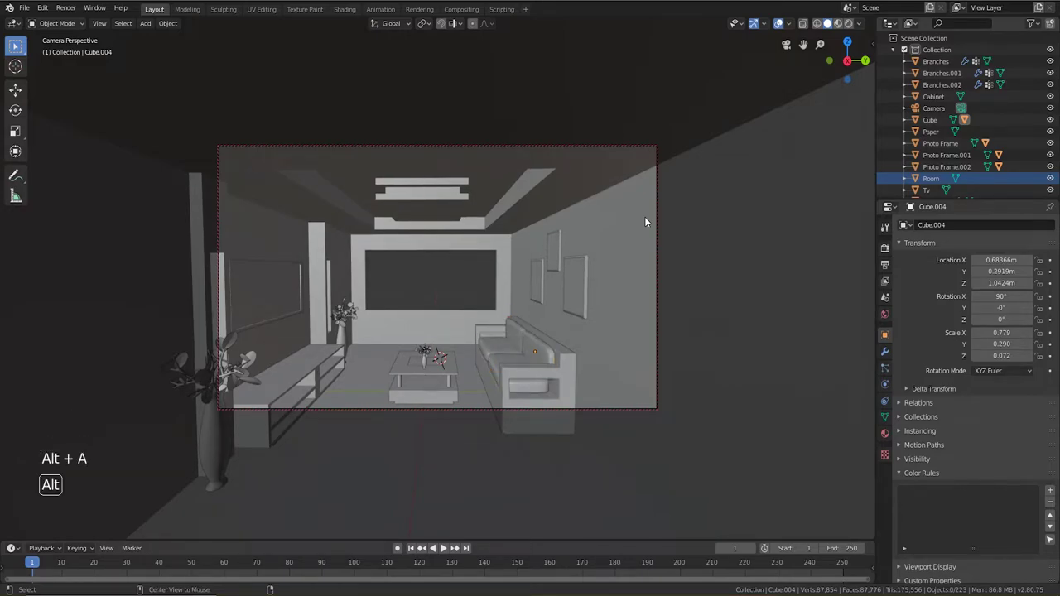
pyautogui.hotkey('ctrl', 's')
pyautogui.press('KP_0')
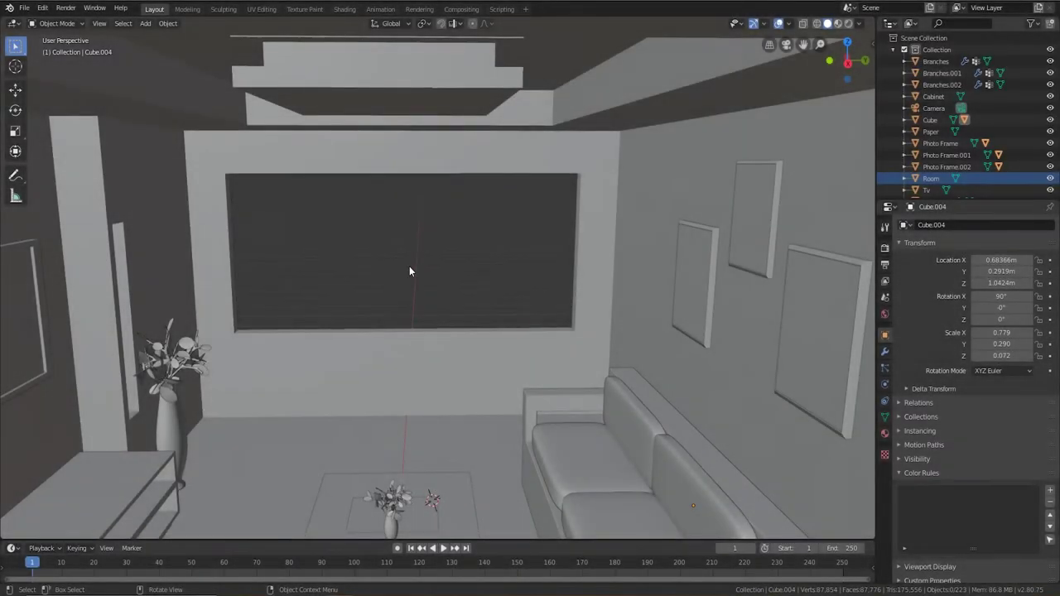
# - Snap the 3D cursor to the Room's recessed ceiling panel face
pyautogui.keyDown('shift'); pyautogui.moveTo(412, 270); pyautogui.dragTo(476, 303, button='middle'); pyautogui.keyUp('shift')
pyautogui.keyDown('shift'); pyautogui.moveTo(476, 303); pyautogui.dragTo(458, 268, button='middle'); pyautogui.keyUp('shift')
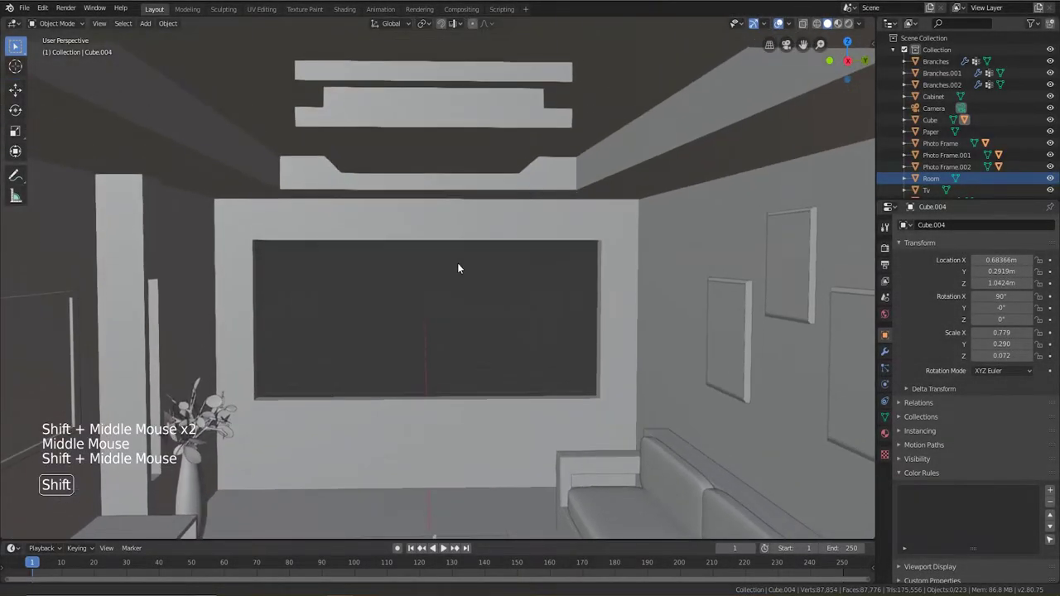
pyautogui.click(424, 155)
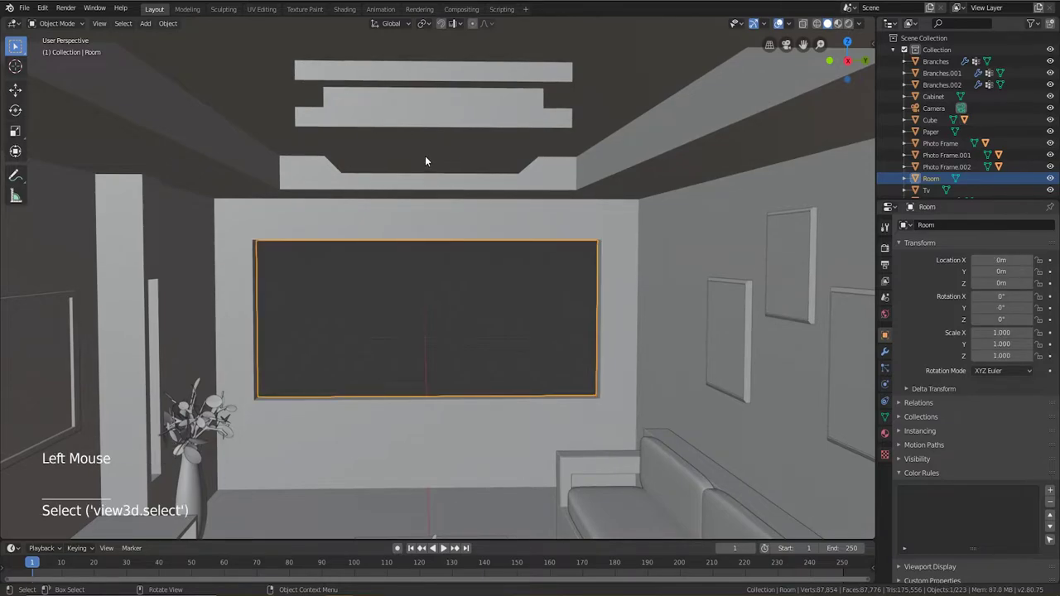
pyautogui.press('Tab')
pyautogui.scroll(3, 425, 156)
pyautogui.click(471, 216)
pyautogui.scroll(-3, 472, 215)
pyautogui.moveTo(425, 156); pyautogui.dragTo(471, 209, button='middle')
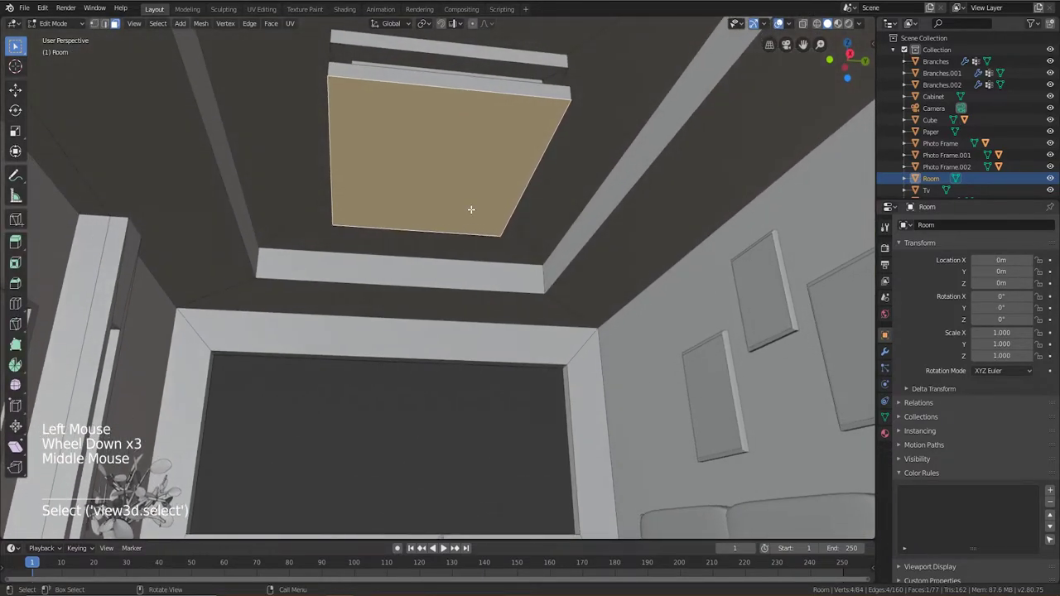
pyautogui.hotkey('shift', 's')
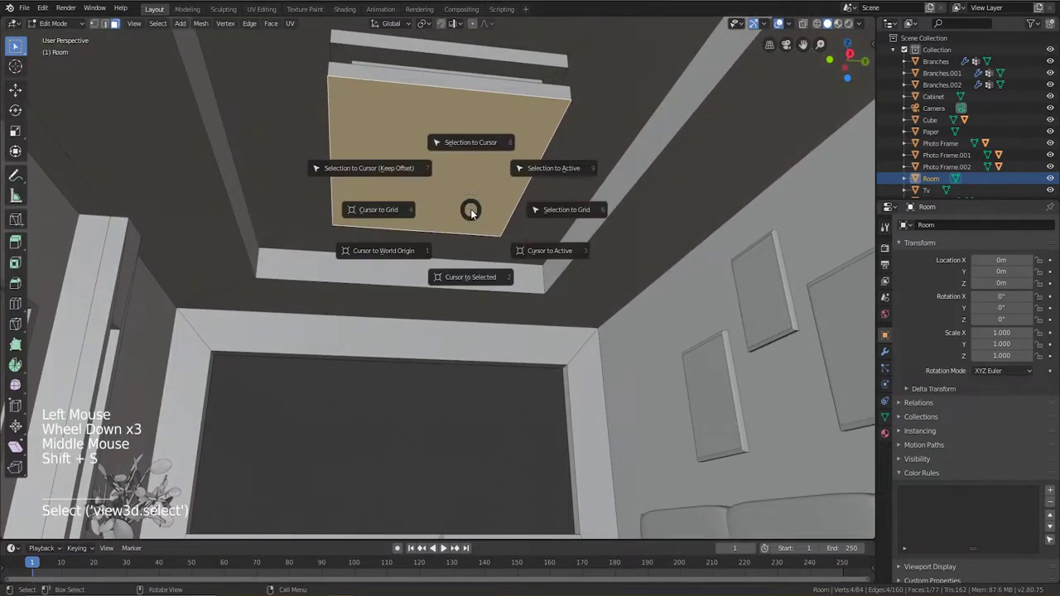
pyautogui.click(483, 274)
pyautogui.moveTo(522, 248); pyautogui.dragTo(510, 282, button='middle')
# - Return to Object Mode, aim the view at the ceiling, and bring up the Add menu
pyautogui.press('Tab')
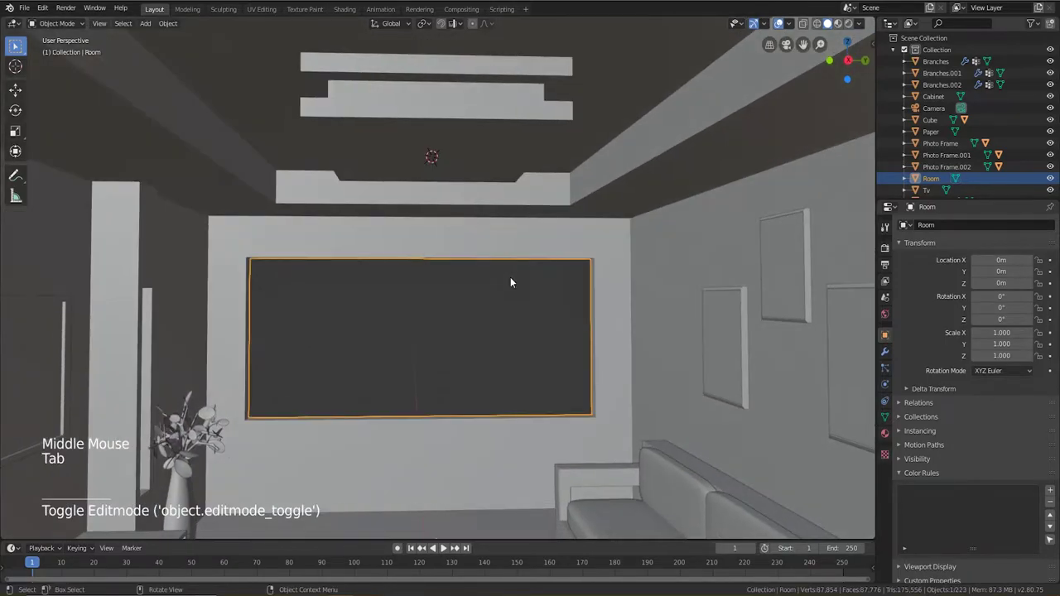
pyautogui.moveTo(469, 253); pyautogui.dragTo(472, 260, button='middle')
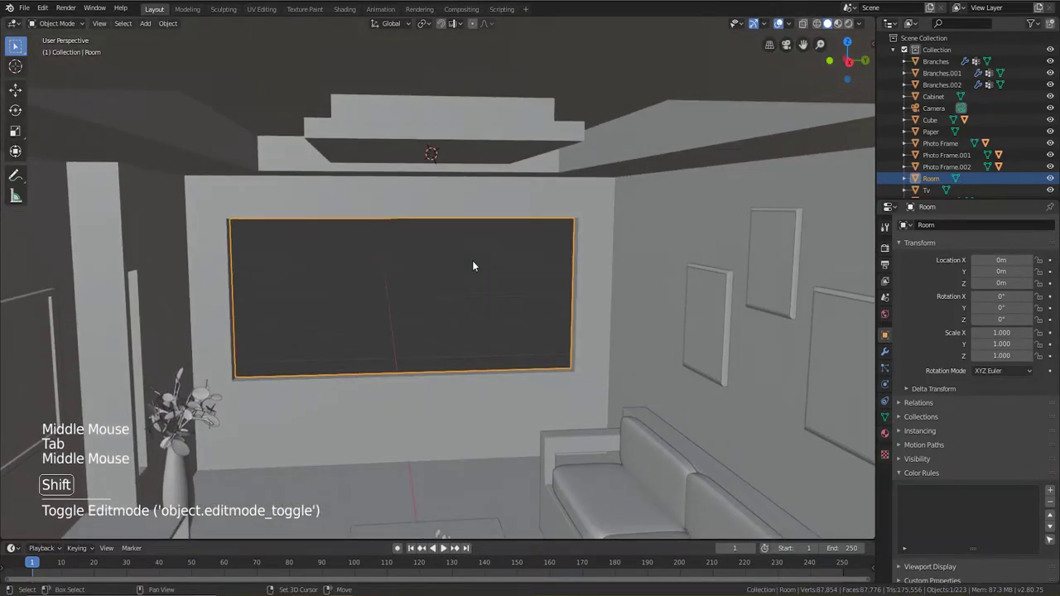
pyautogui.hotkey('shift', 'a')
pyautogui.moveTo(474, 262)
pyautogui.press('Escape')
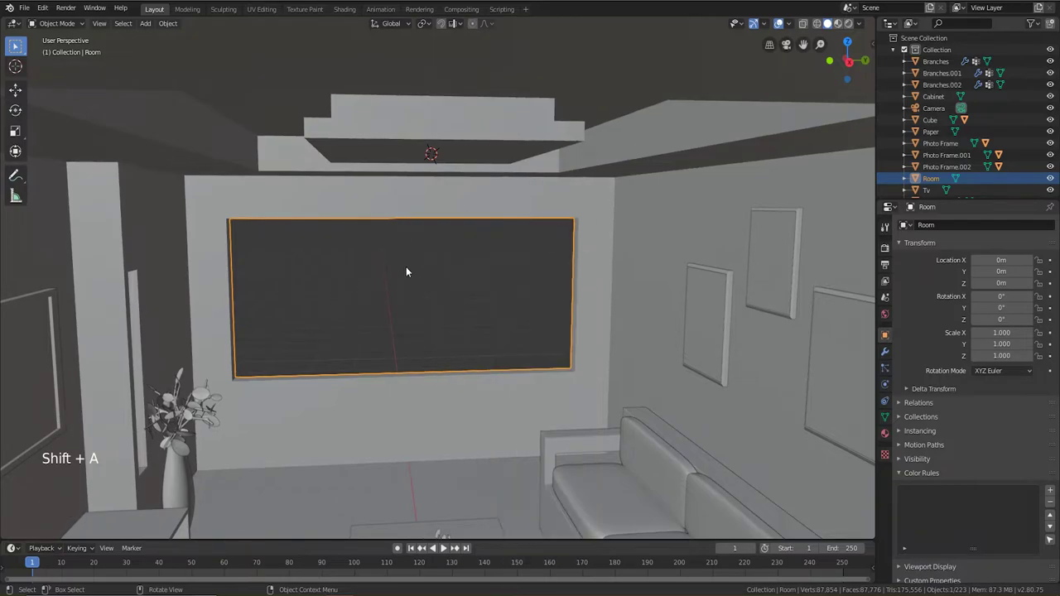
pyautogui.moveTo(453, 265); pyautogui.dragTo(452, 229, button='middle')
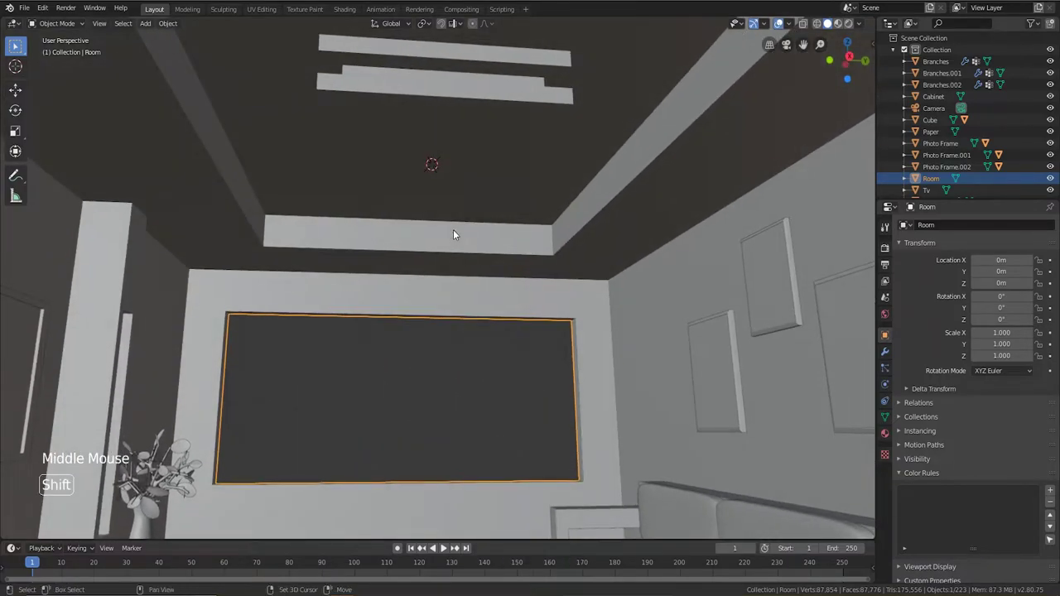
pyautogui.hotkey('shift', 'a')
# - Add a circle at the ceiling with Triangle Fan fill and 8 vertices
pyautogui.moveTo(453, 229)
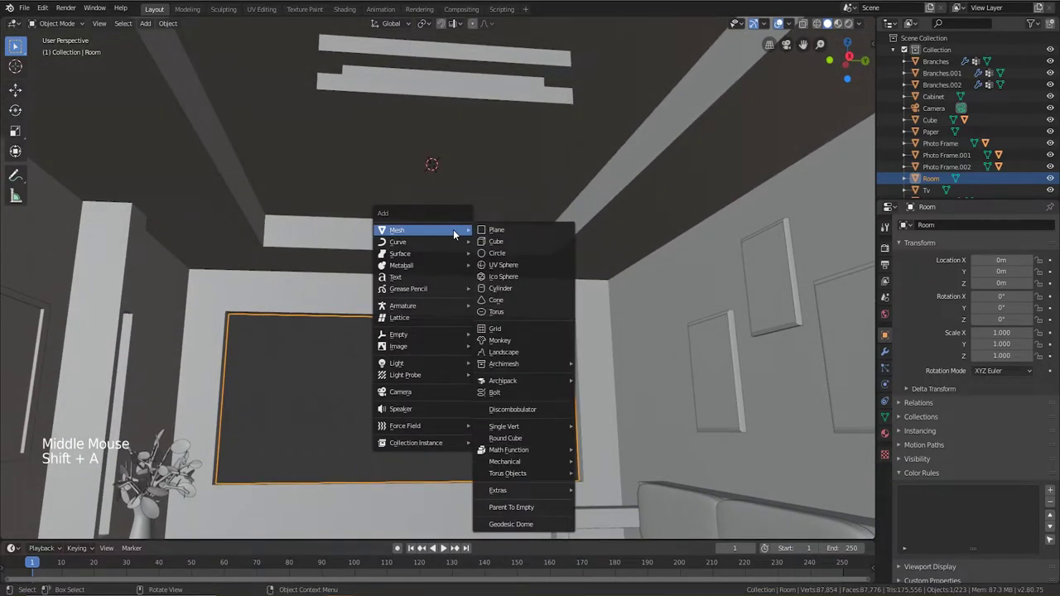
pyautogui.click(508, 252)
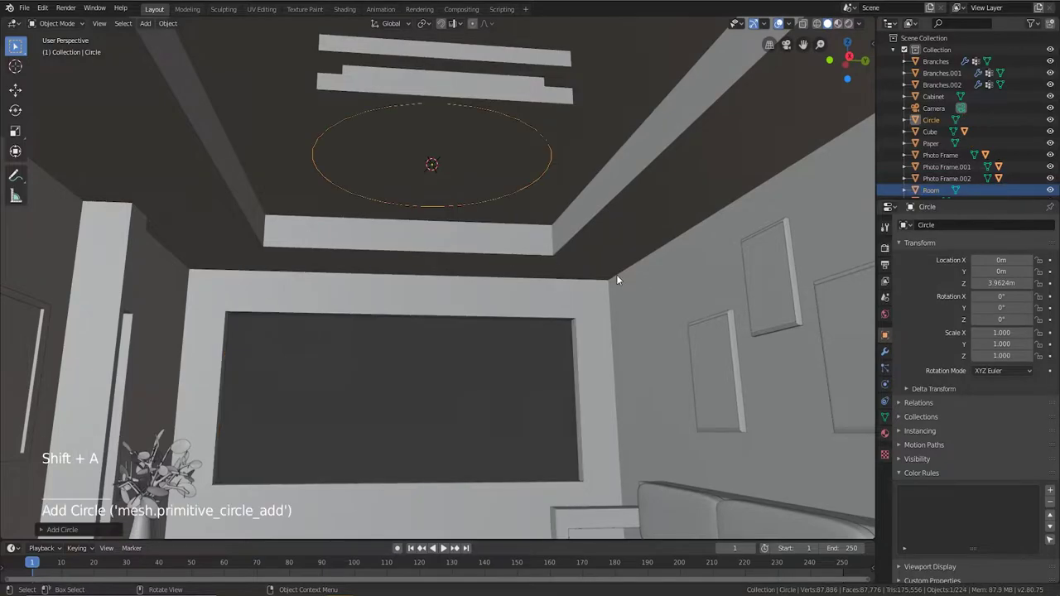
pyautogui.click(50, 532)
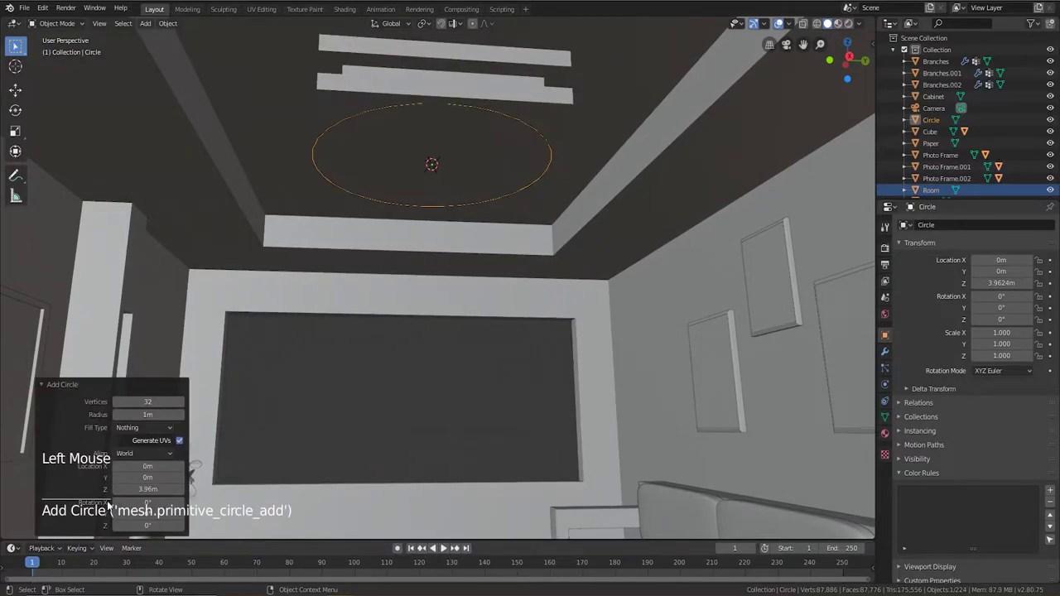
pyautogui.click(159, 426)
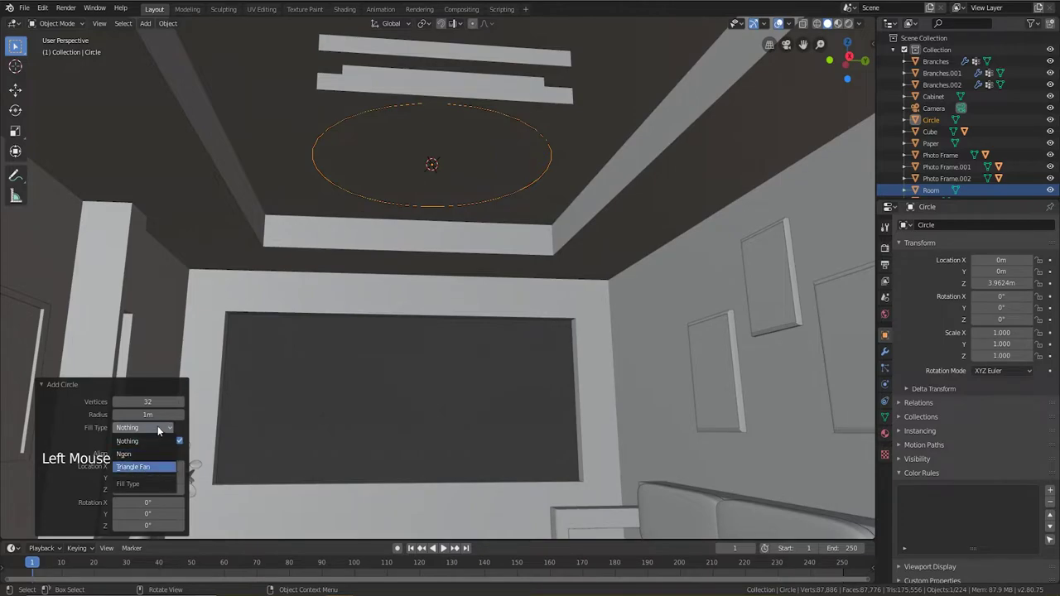
pyautogui.click(149, 466)
pyautogui.click(159, 401)
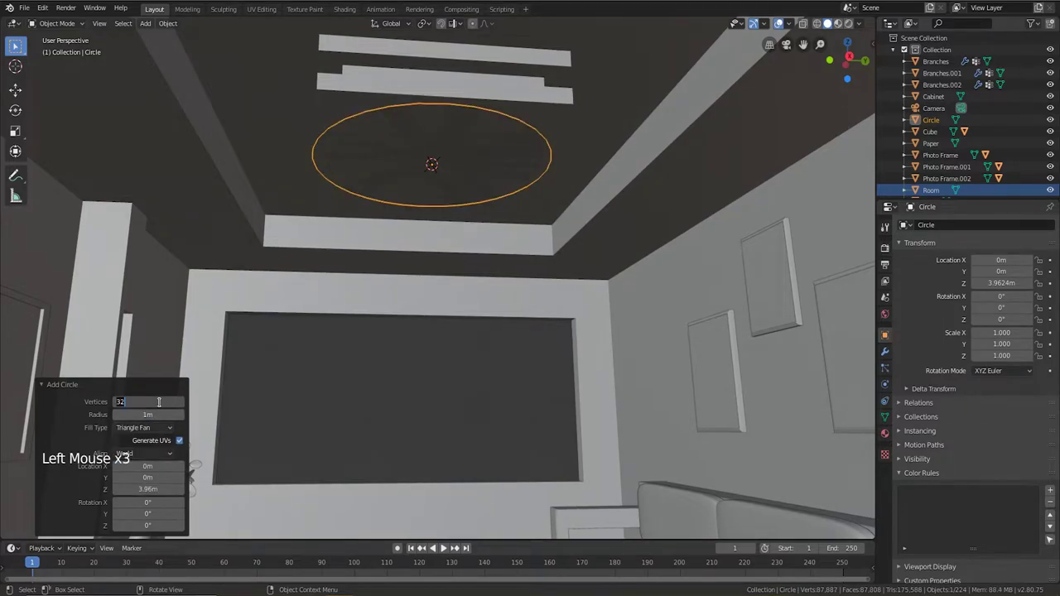
pyautogui.press('Return')
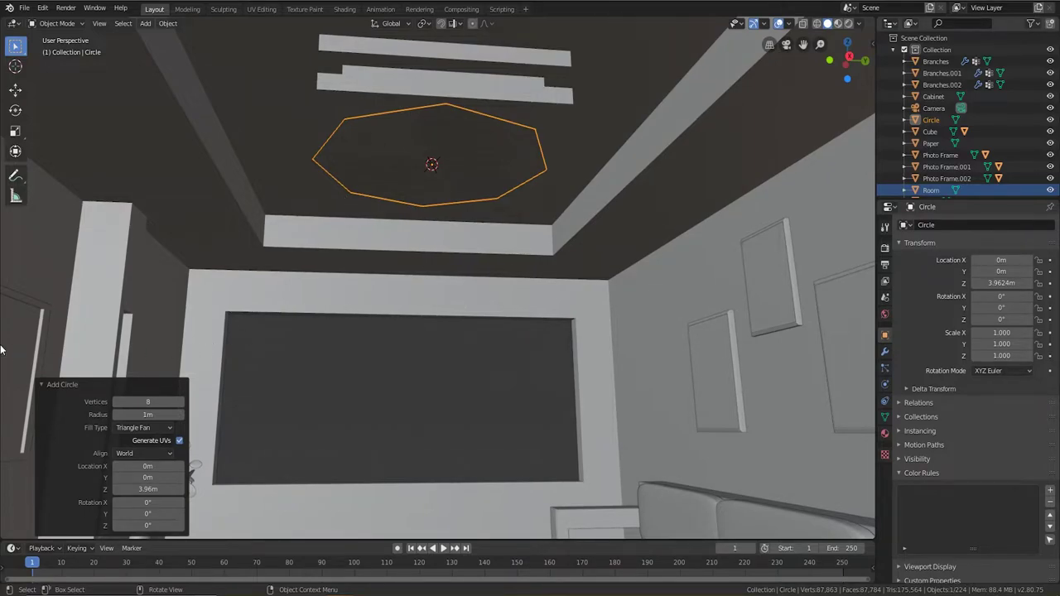
pyautogui.click(44, 385)
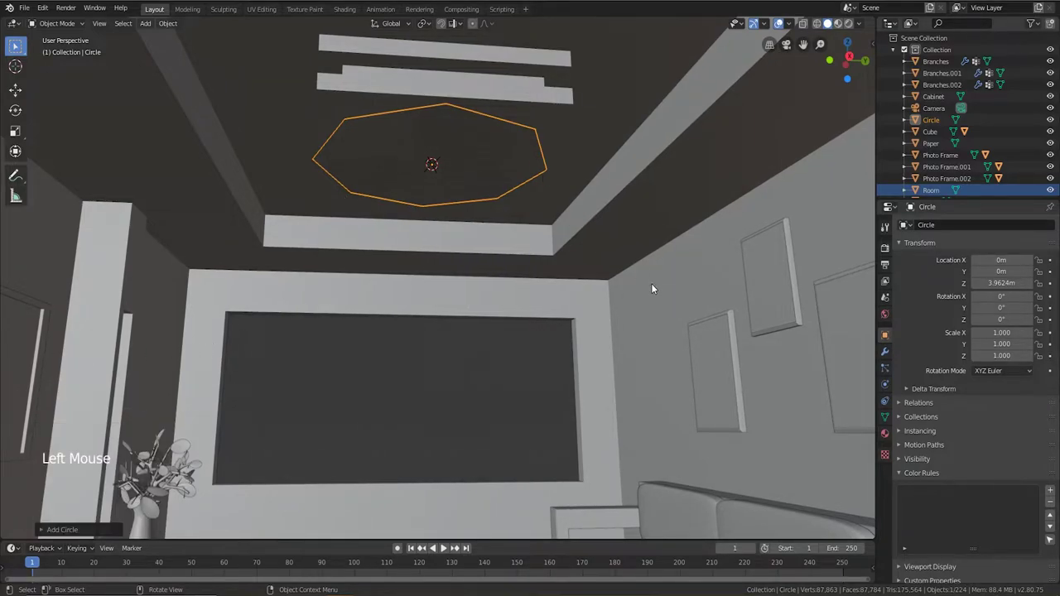
# - Scale the octagon down to about 0.201
pyautogui.press('s')
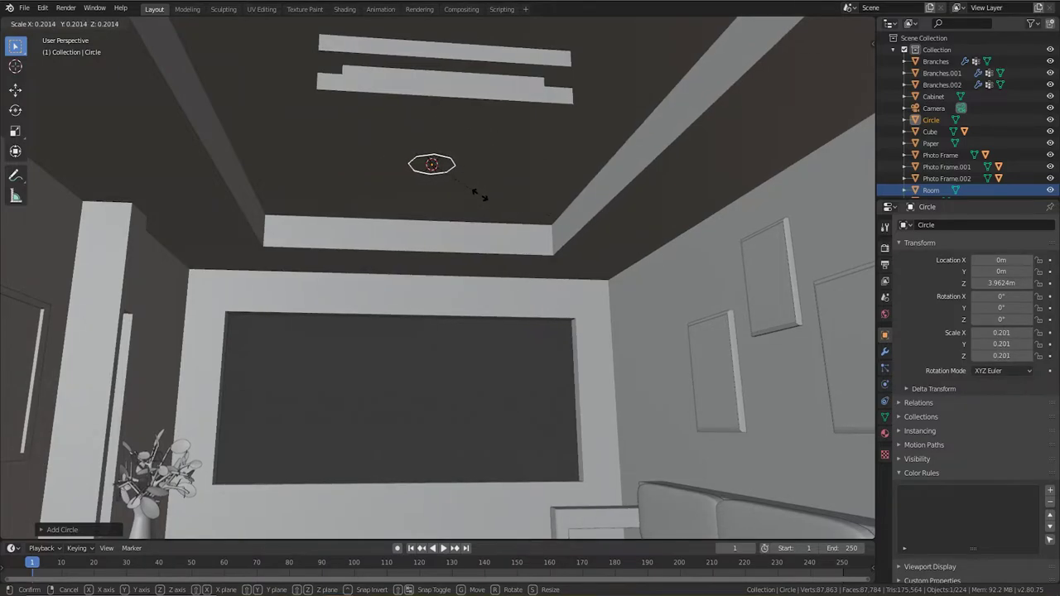
pyautogui.click(480, 196)
pyautogui.moveTo(480, 203); pyautogui.dragTo(481, 230, button='middle')
pyautogui.scroll(3, 480, 230)
# - Extrude the octagon three times downward into a shallow slab, then return to Object Mode
pyautogui.press('Tab')
pyautogui.press('e')
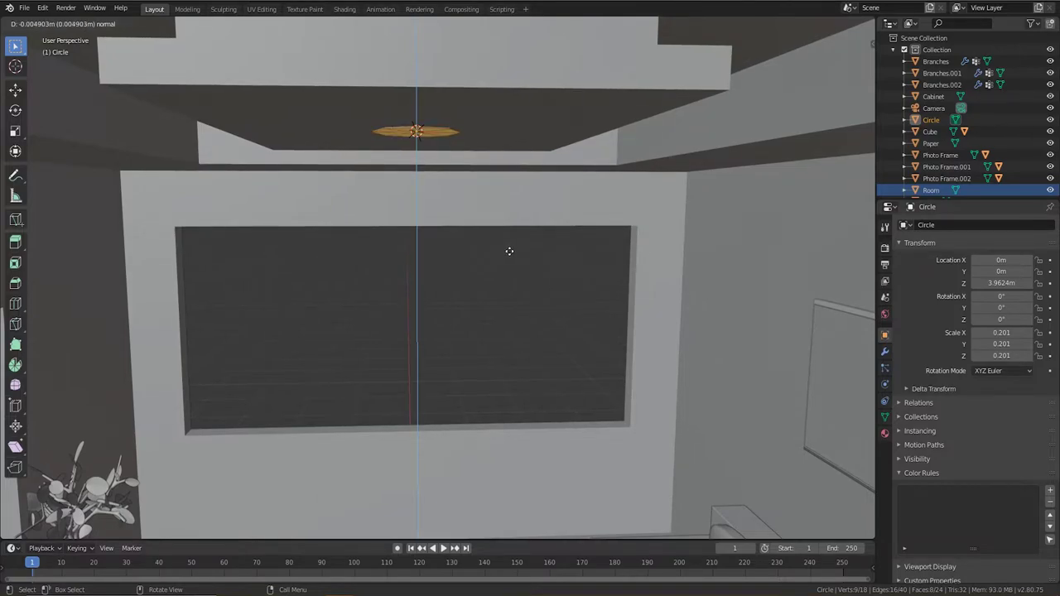
pyautogui.click(510, 251)
pyautogui.press('e')
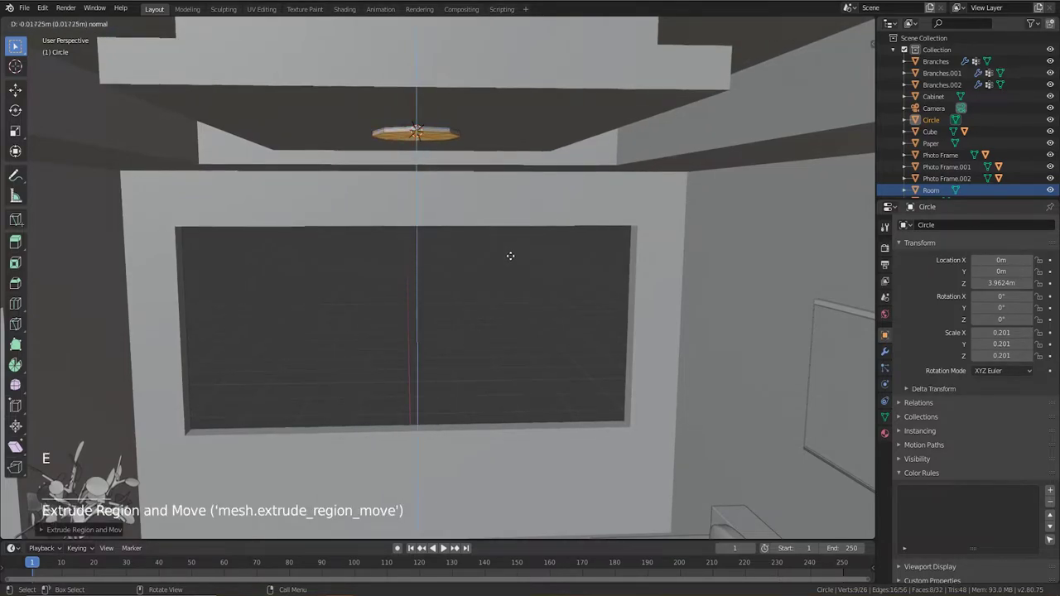
pyautogui.click(510, 259)
pyautogui.press('e')
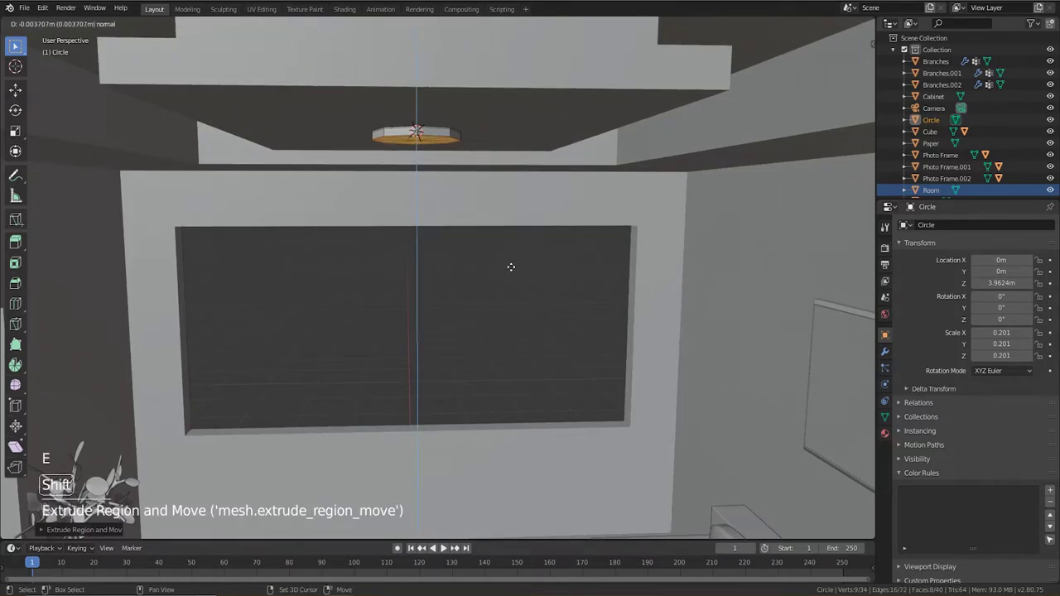
pyautogui.click(511, 267)
pyautogui.scroll(3, 497, 267)
pyautogui.moveTo(432, 244); pyautogui.dragTo(436, 270, button='middle')
pyautogui.moveTo(419, 218); pyautogui.dragTo(404, 283, button='middle')
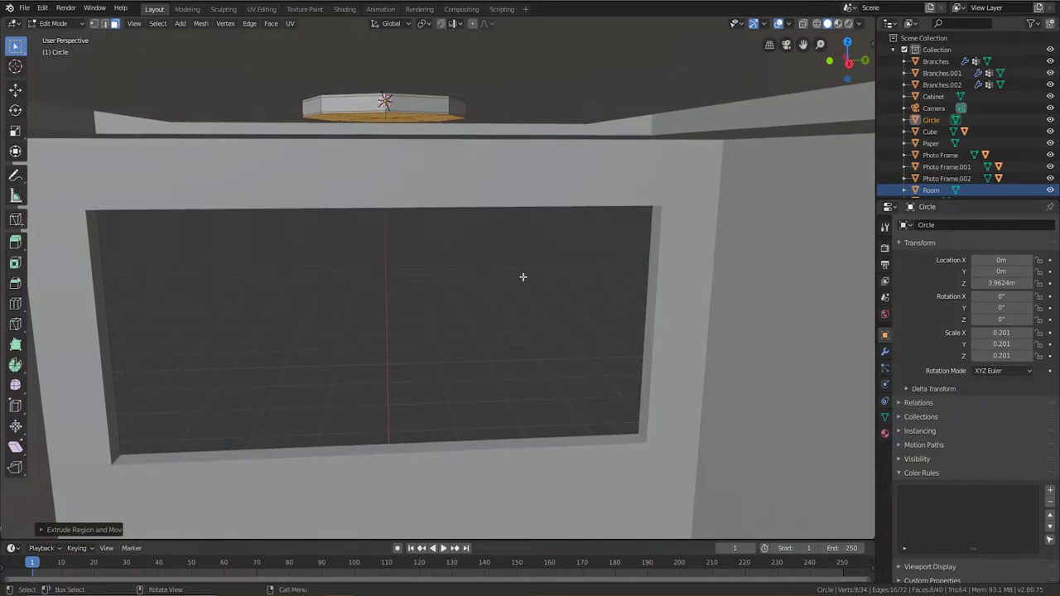
pyautogui.moveTo(445, 235); pyautogui.dragTo(462, 208, button='middle')
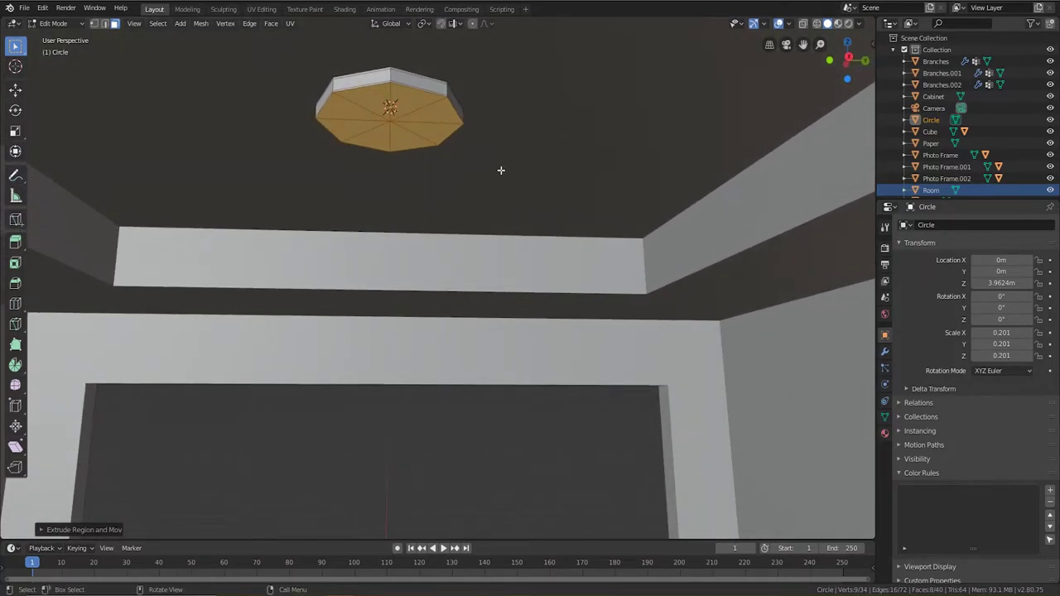
pyautogui.moveTo(500, 170); pyautogui.dragTo(502, 149, button='middle')
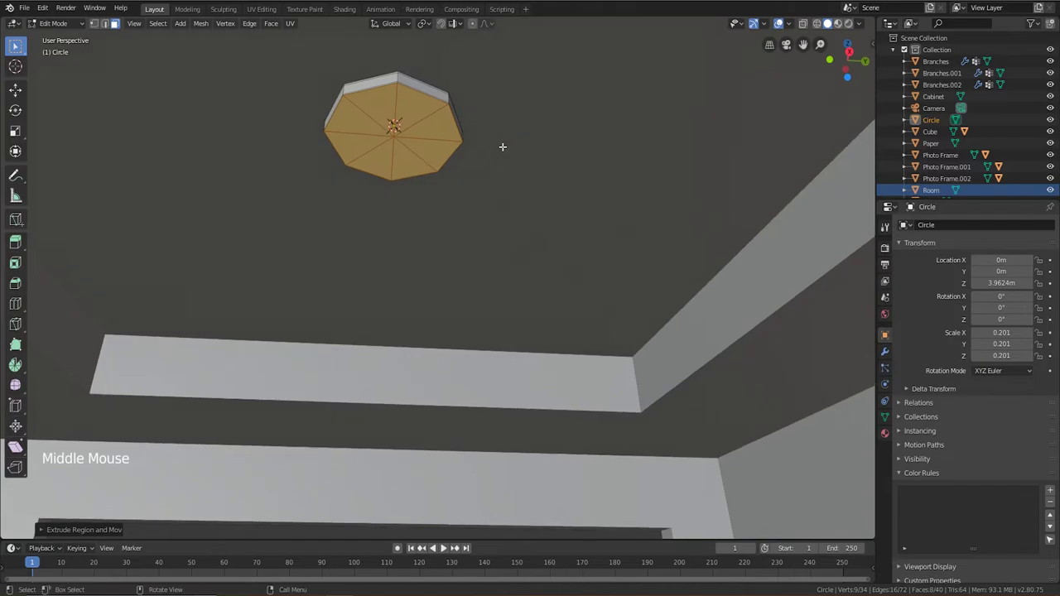
pyautogui.press('Tab')
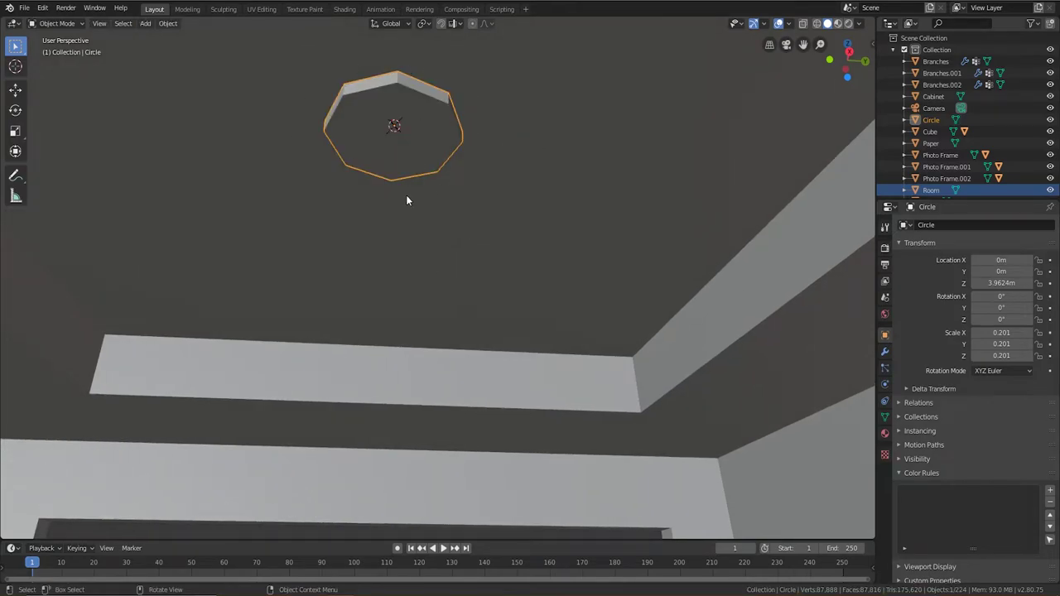
# - Give the ceiling disc level-2 subdivision smoothing with Ctrl+2
pyautogui.moveTo(399, 197); pyautogui.dragTo(393, 258, button='middle')
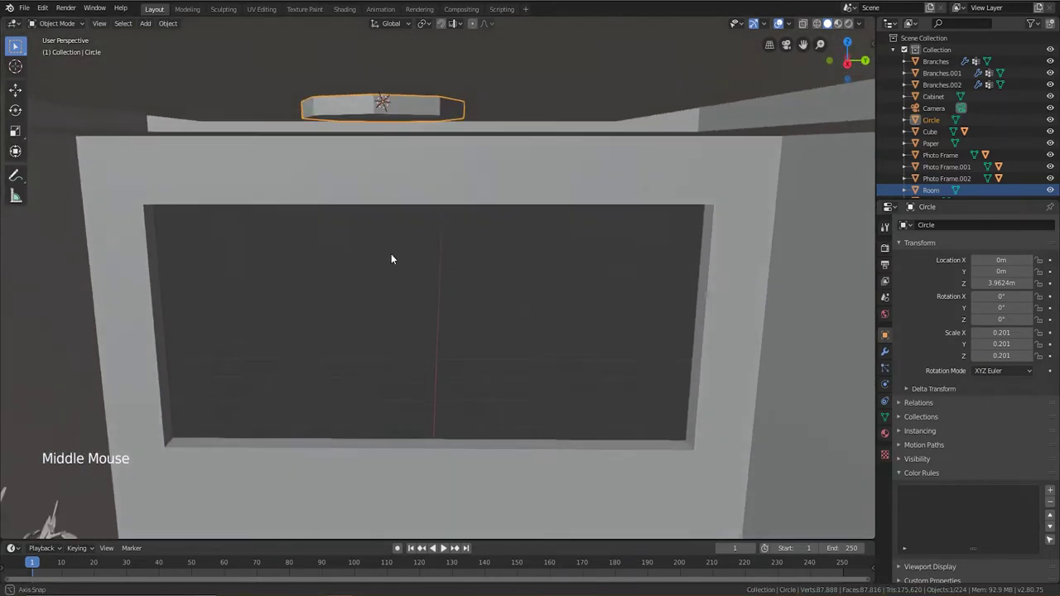
pyautogui.hotkey('ctrl', '2')
pyautogui.moveTo(480, 244); pyautogui.dragTo(457, 246, button='middle')
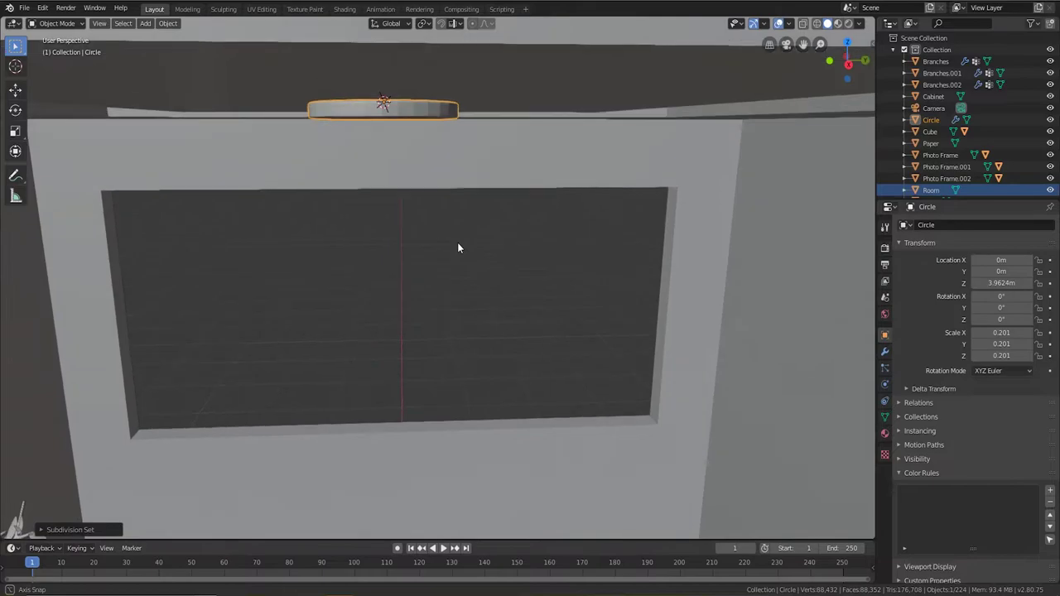
pyautogui.press('KP_1')
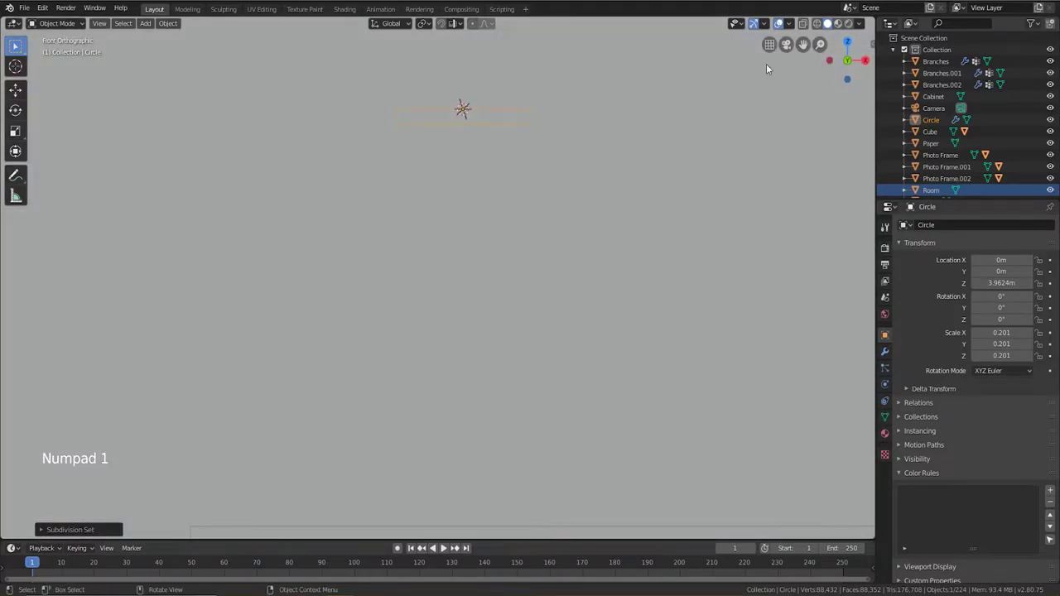
pyautogui.click(802, 23)
pyautogui.scroll(1, 569, 207)
pyautogui.keyDown('shift'); pyautogui.moveTo(568, 208); pyautogui.dragTo(569, 188, button='middle'); pyautogui.keyUp('shift')
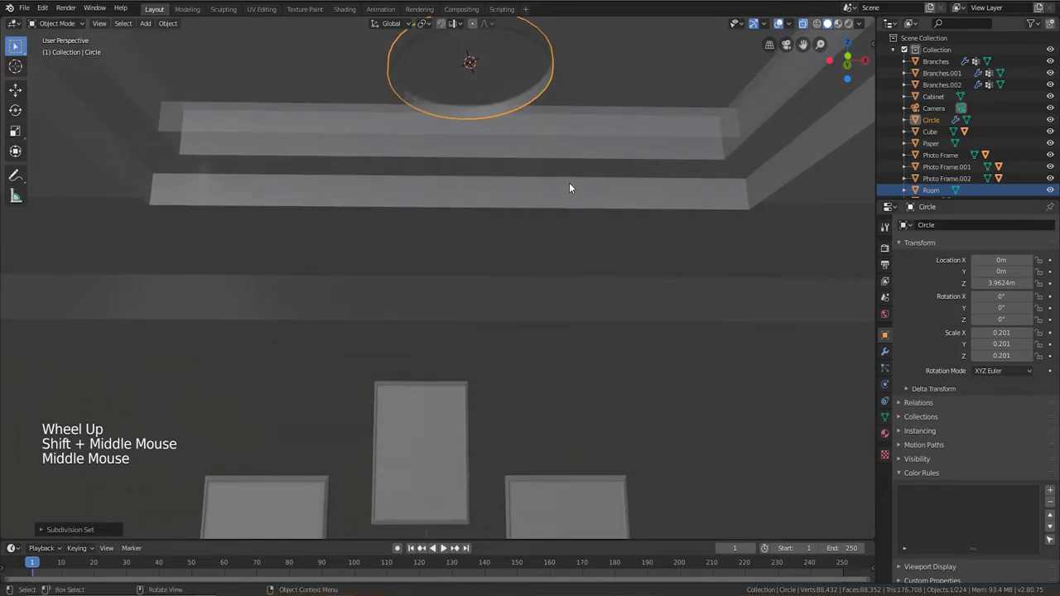
pyautogui.click(804, 23)
pyautogui.keyDown('shift'); pyautogui.moveTo(500, 166); pyautogui.dragTo(442, 92, button='middle'); pyautogui.keyUp('shift')
pyautogui.scroll(-2, 444, 175)
# - Snap the 3D cursor to the disc's top face and bring up the Add > Curve list
pyautogui.press('Tab')
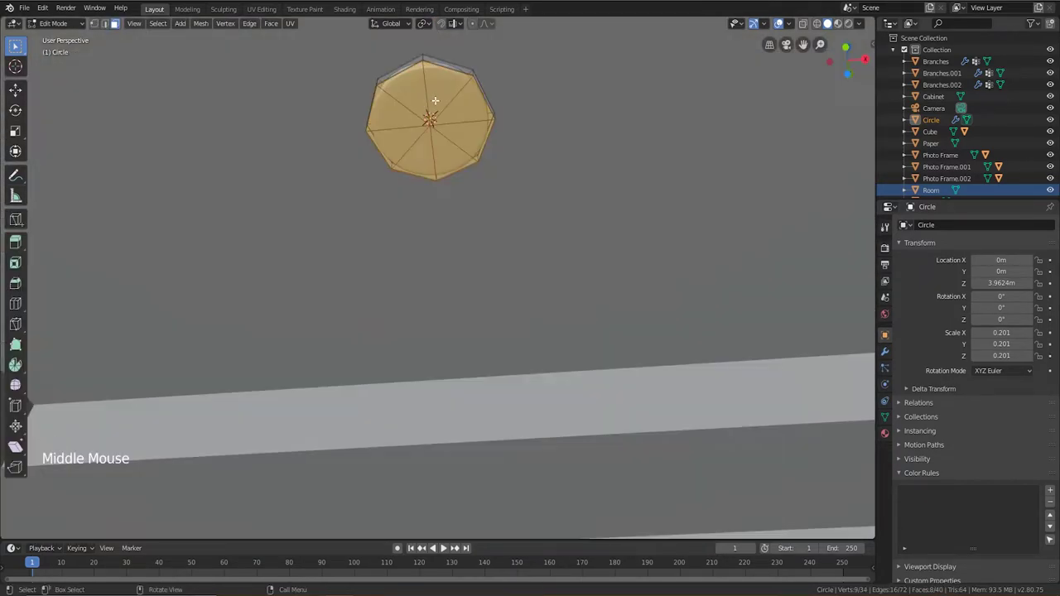
pyautogui.click(441, 92)
pyautogui.press('shift')
pyautogui.hotkey('shift', 's')
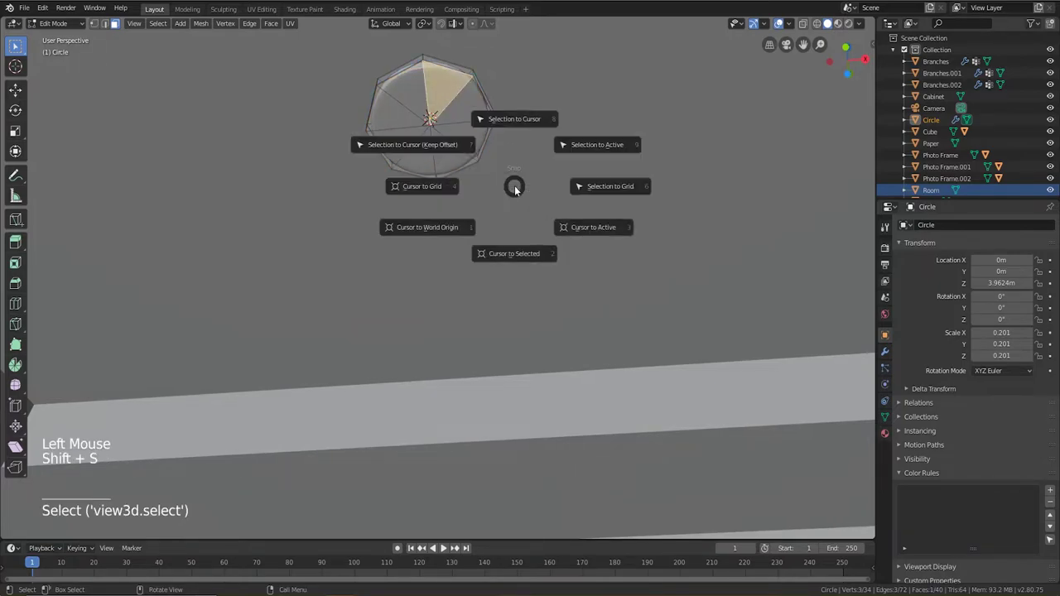
pyautogui.click(531, 255)
pyautogui.moveTo(510, 205); pyautogui.dragTo(504, 218, button='middle')
pyautogui.hotkey('shift', 'a')
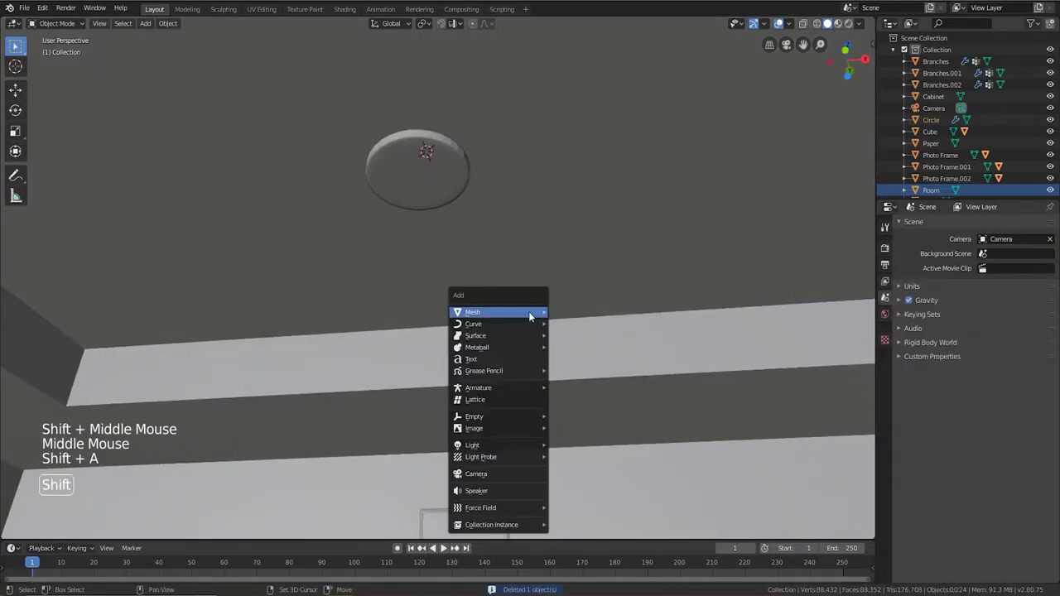
pyautogui.moveTo(528, 311)
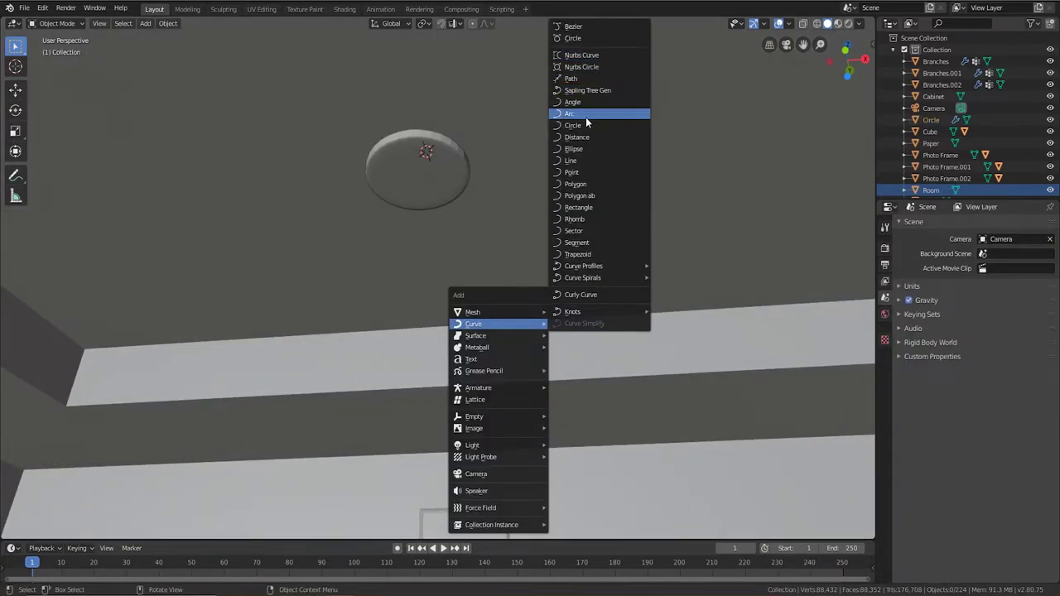
# - Add a NURBS path at the disc and rotate it 90° around Y to hang vertically
pyautogui.click(589, 84)
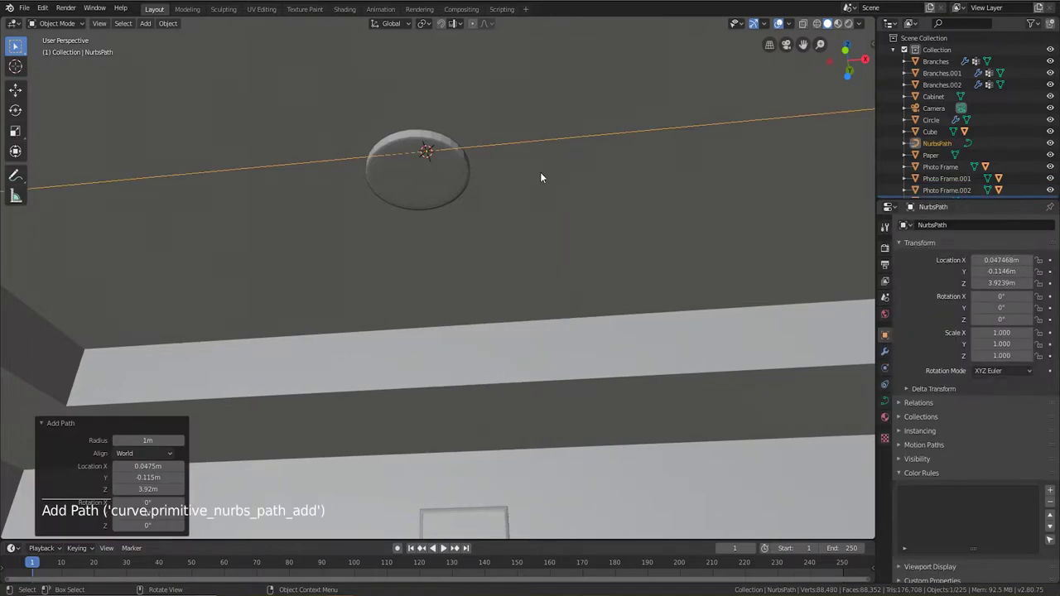
pyautogui.scroll(-2, 539, 174)
pyautogui.moveTo(534, 179); pyautogui.dragTo(433, 230, button='middle')
pyautogui.press('r')
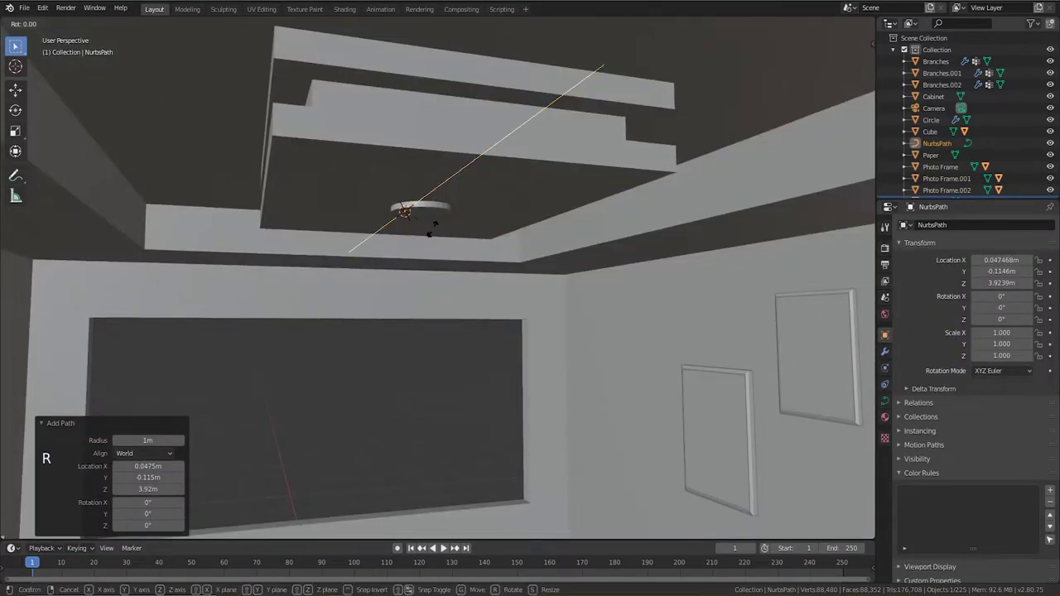
pyautogui.write('y90')
pyautogui.press('Return')
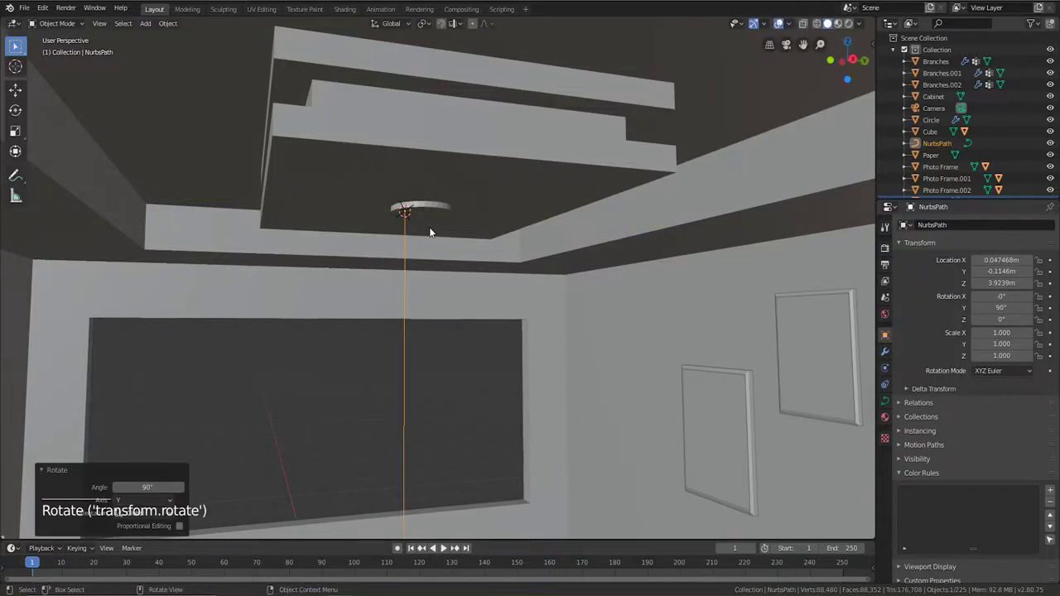
pyautogui.scroll(-2, 428, 227)
pyautogui.moveTo(460, 310); pyautogui.dragTo(425, 326, button='middle')
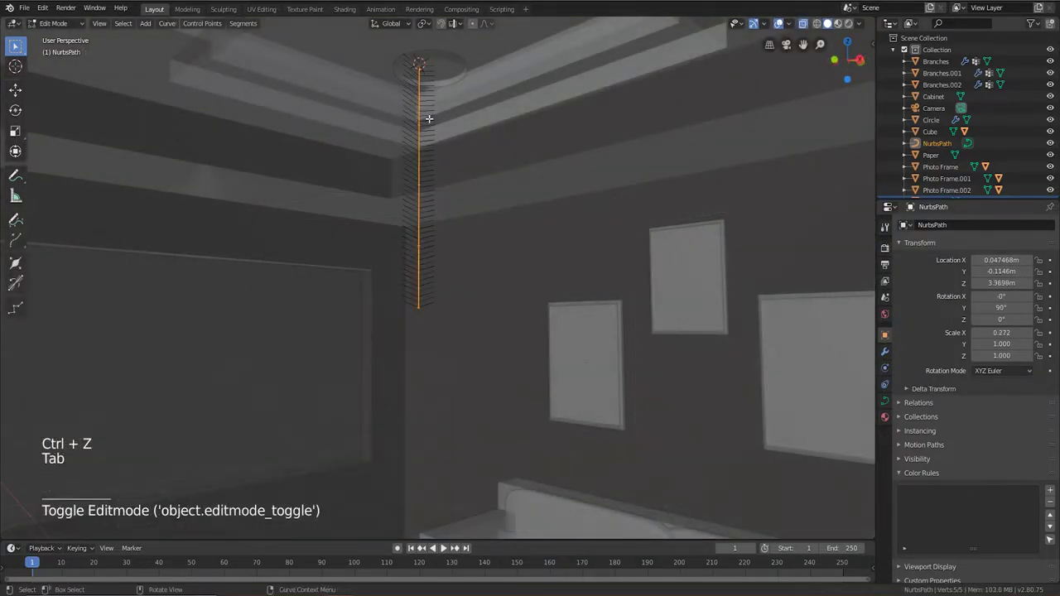
# - Snap the cursor to a path control point and set the rod's origin to its geometry
pyautogui.click(419, 68)
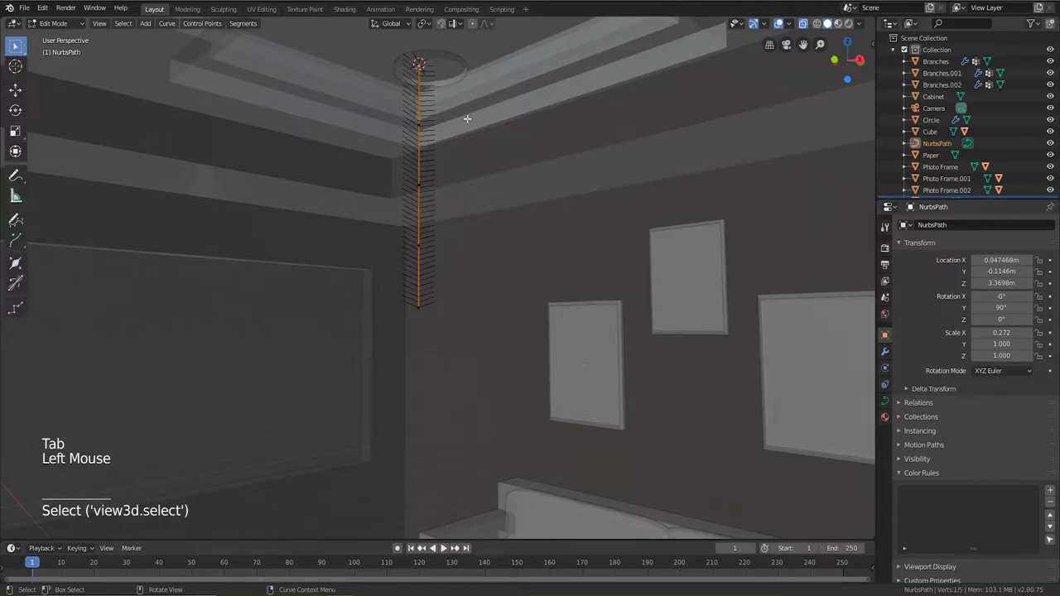
pyautogui.hotkey('shift', 's')
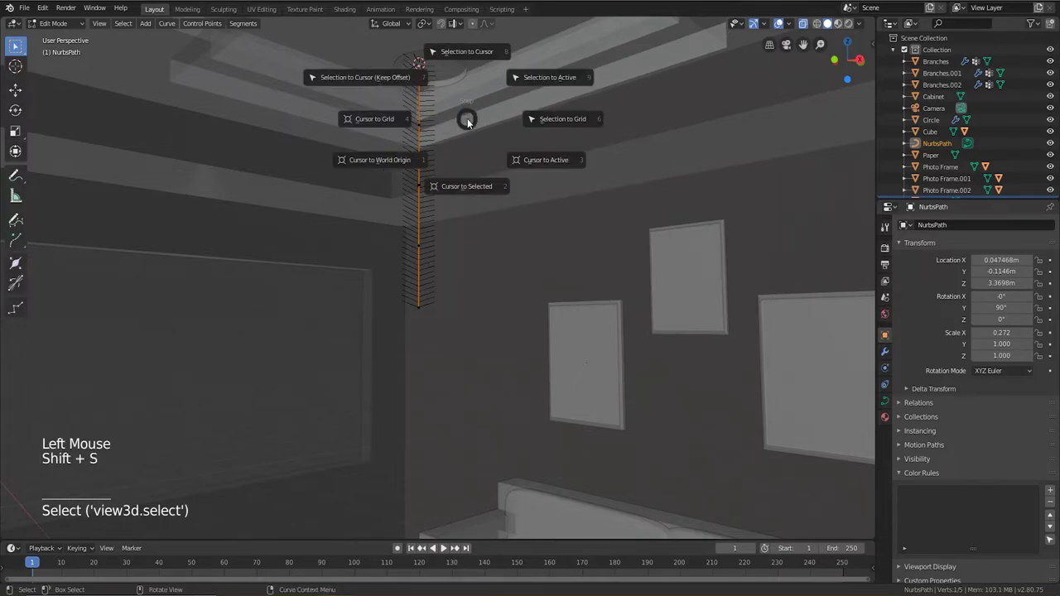
pyautogui.click(469, 189)
pyautogui.press('Tab')
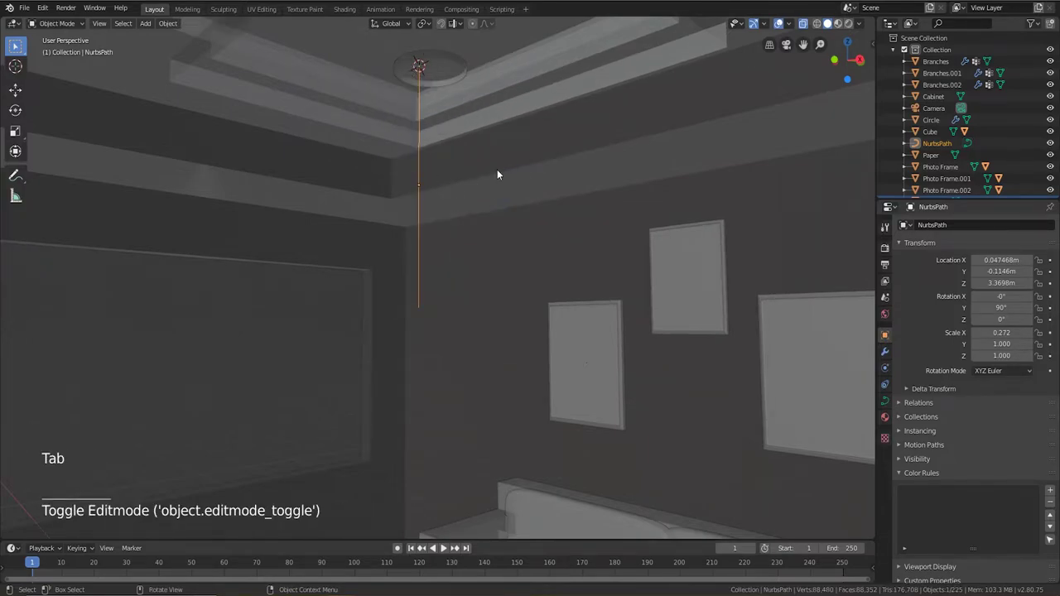
pyautogui.rightClick(496, 174)
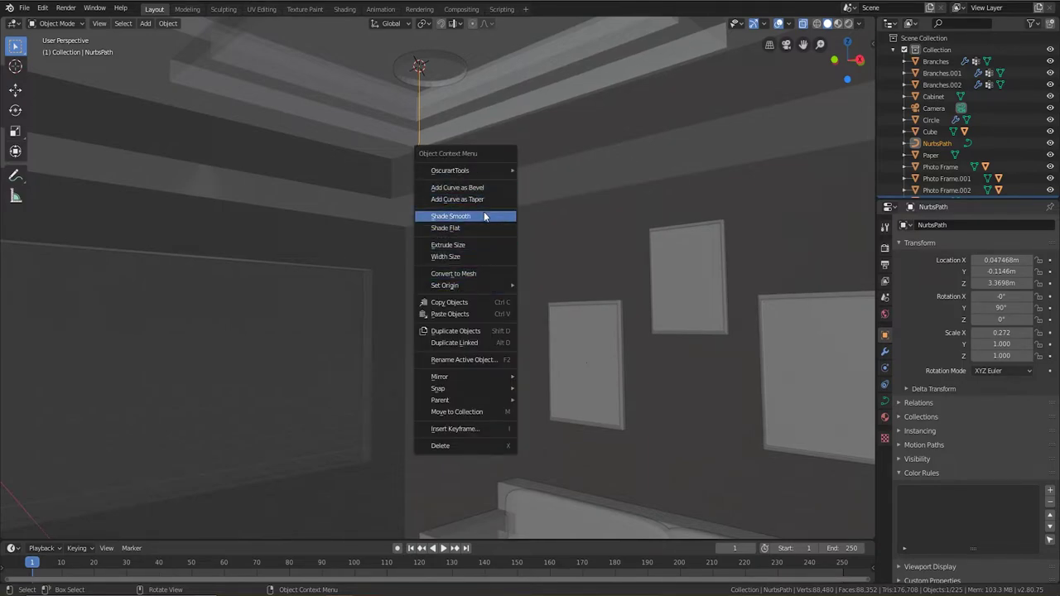
pyautogui.moveTo(469, 285)
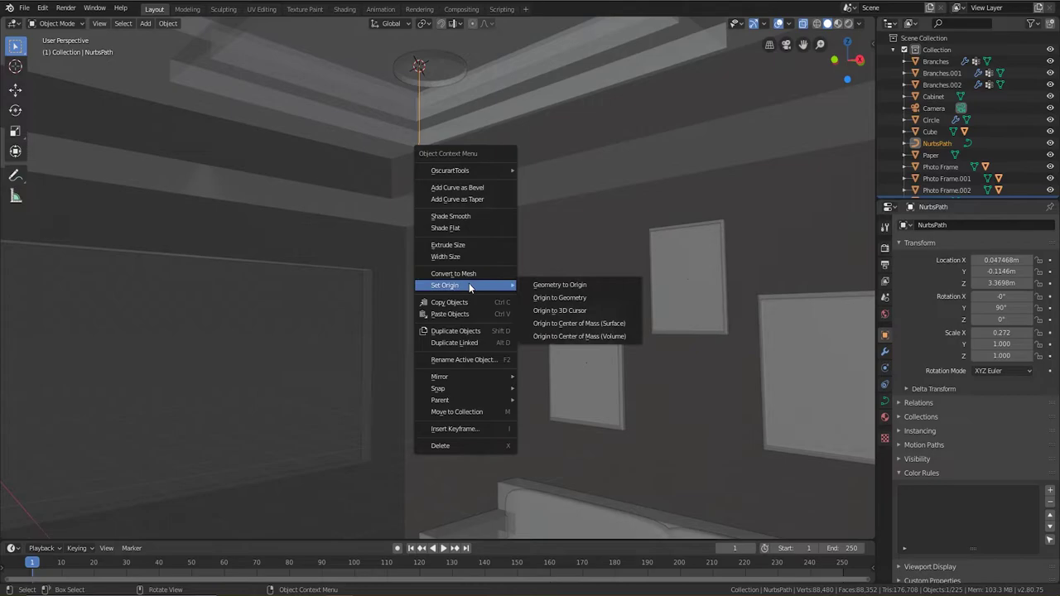
pyautogui.click(548, 298)
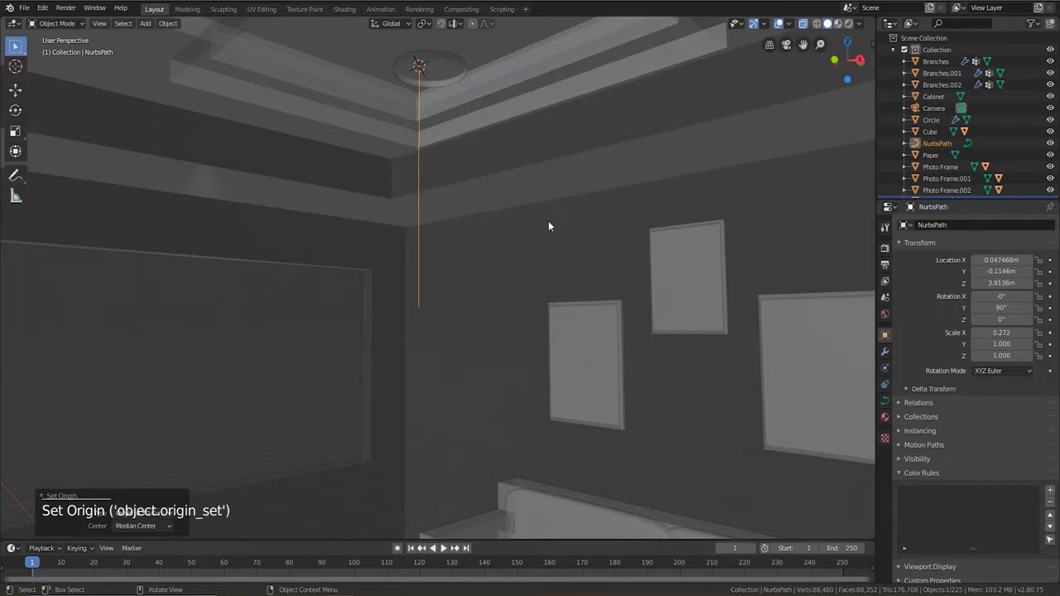
pyautogui.press('Tab')
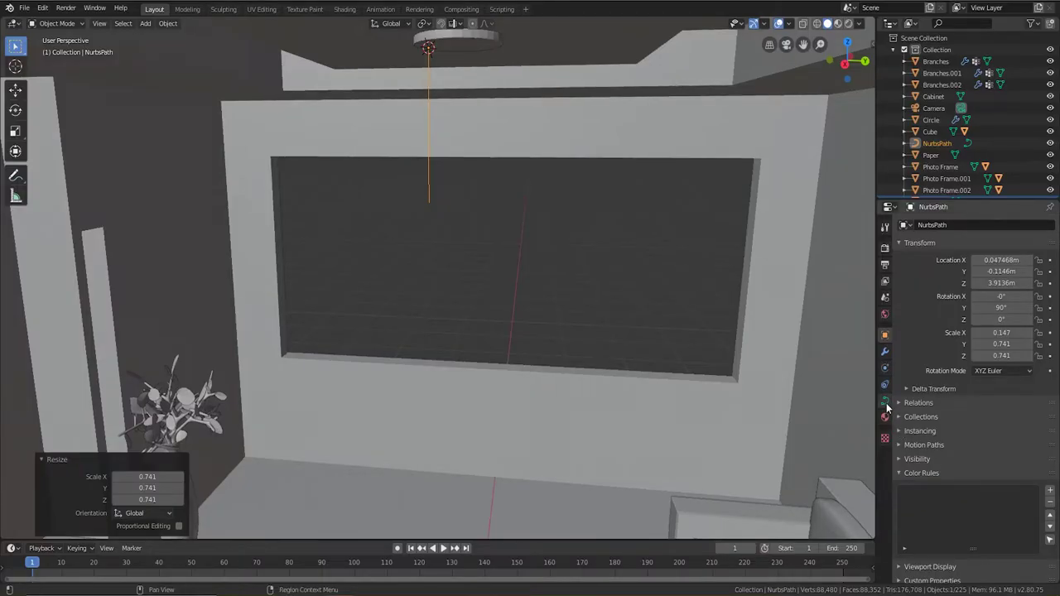
# - Give the hanging NurbsPath curve a 0.021 m bevel depth in its Geometry settings
pyautogui.click(884, 401)
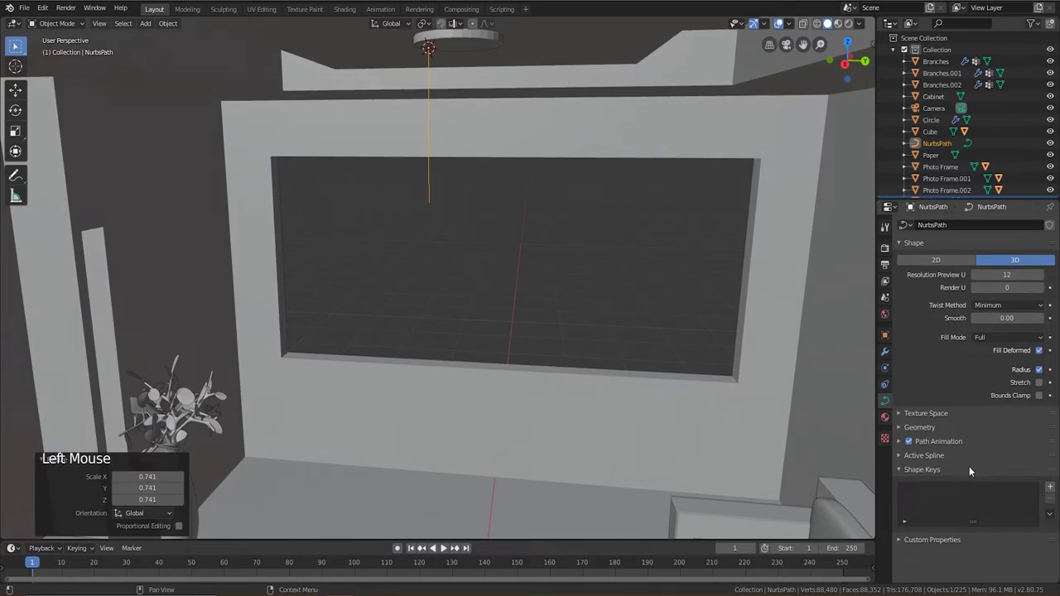
pyautogui.click(910, 428)
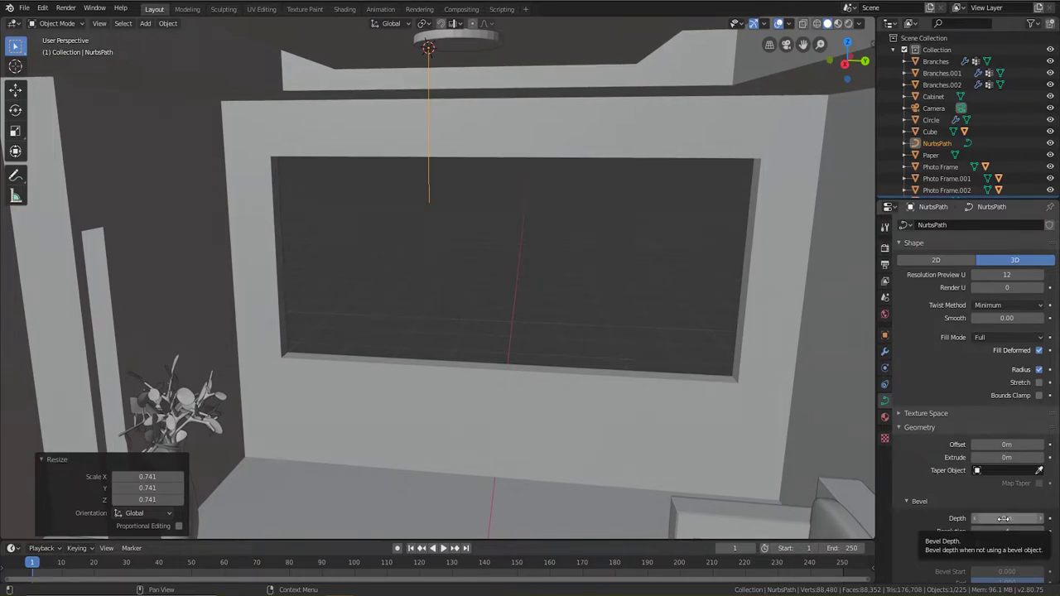
pyautogui.moveTo(1004, 518); pyautogui.dragTo(1017, 518)
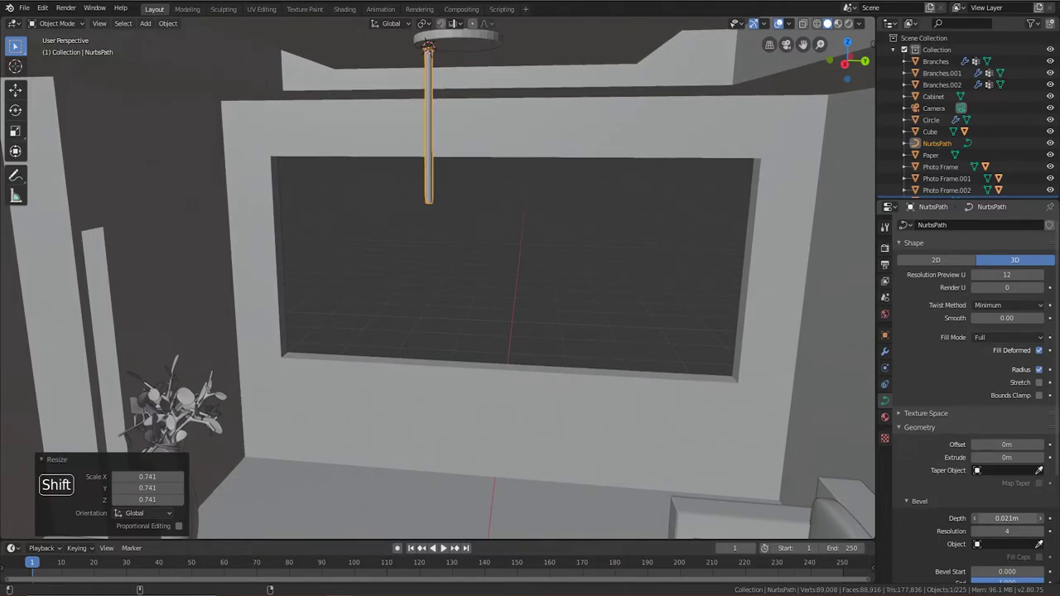
# - Orbit and zoom the view up toward the new rod and the ceiling disc
pyautogui.scroll(3, 560, 289)
pyautogui.moveTo(560, 289)
pyautogui.mouseDown(button='middle')
pyautogui.moveTo(635, 230)
pyautogui.moveTo(549, 260)
pyautogui.moveTo(556, 286)
pyautogui.mouseUp(button='middle')
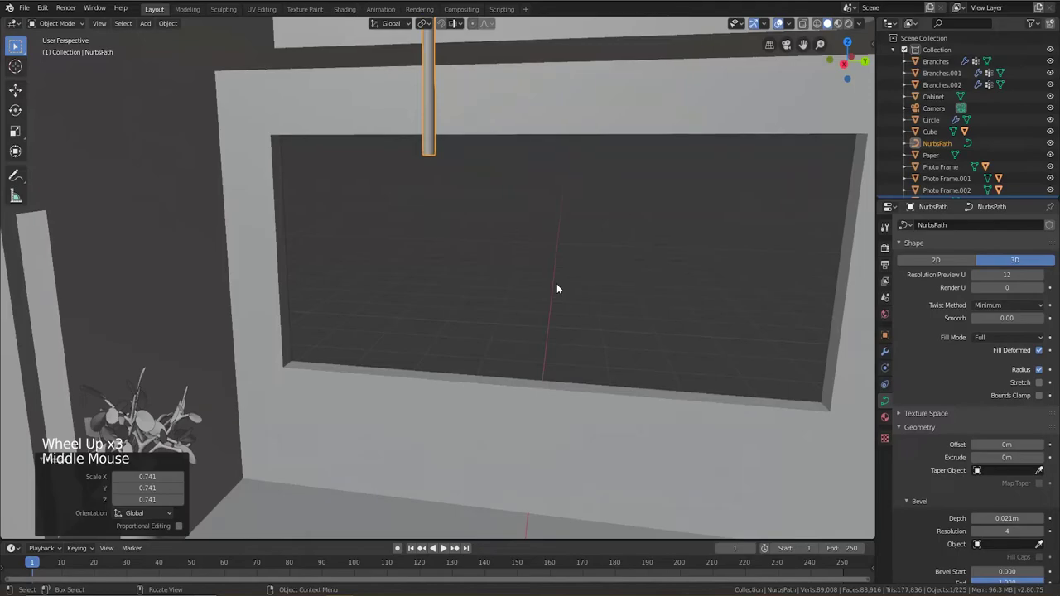
pyautogui.press('KP_1')
pyautogui.scroll(7, 556, 289)
pyautogui.moveTo(554, 289); pyautogui.dragTo(466, 485, button='middle')
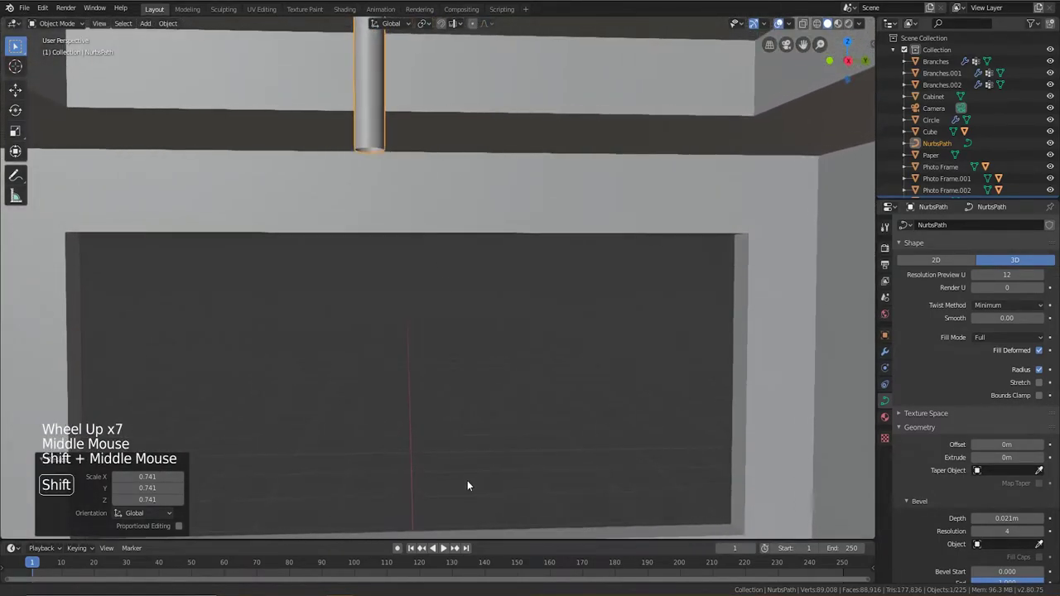
pyautogui.scroll(-3, 486, 375)
pyautogui.scroll(-5, 486, 375)
pyautogui.moveTo(494, 256); pyautogui.dragTo(528, 229, button='middle')
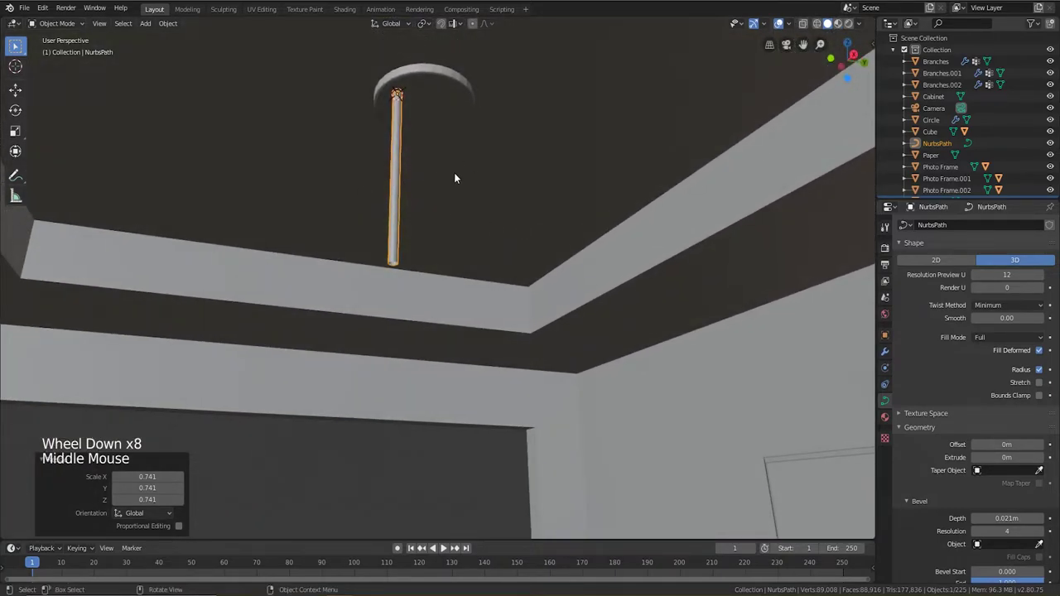
# - In Edit Mode on the octagonal ceiling disc, select several of its wedge faces
pyautogui.click(434, 102)
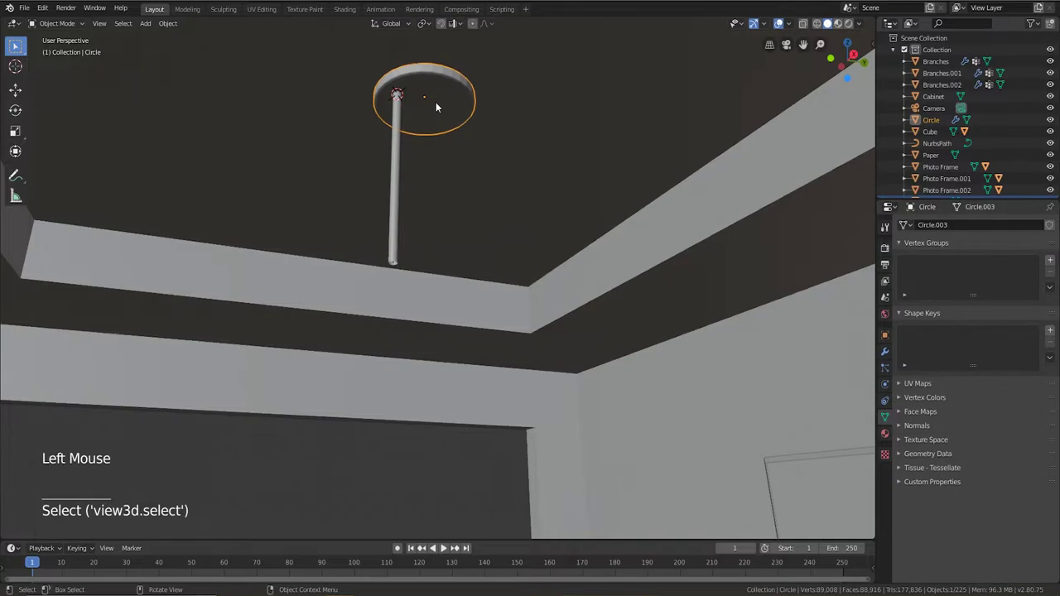
pyautogui.press('Tab')
pyautogui.scroll(2, 439, 106)
pyautogui.keyDown('shift'); pyautogui.moveTo(439, 105); pyautogui.dragTo(436, 132, button='middle'); pyautogui.keyUp('shift')
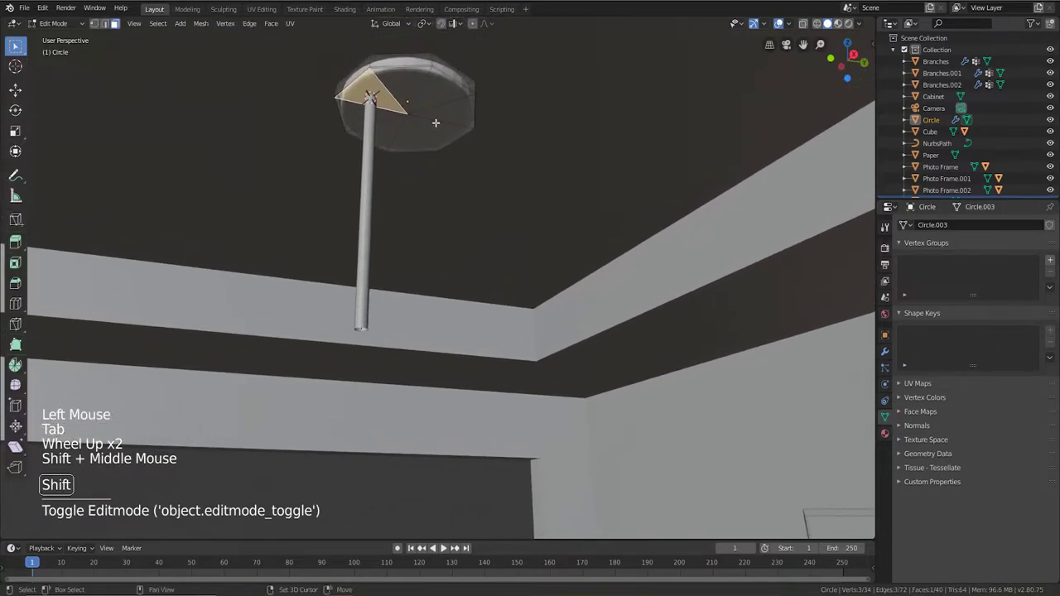
pyautogui.click(437, 132)
pyautogui.press('shift')
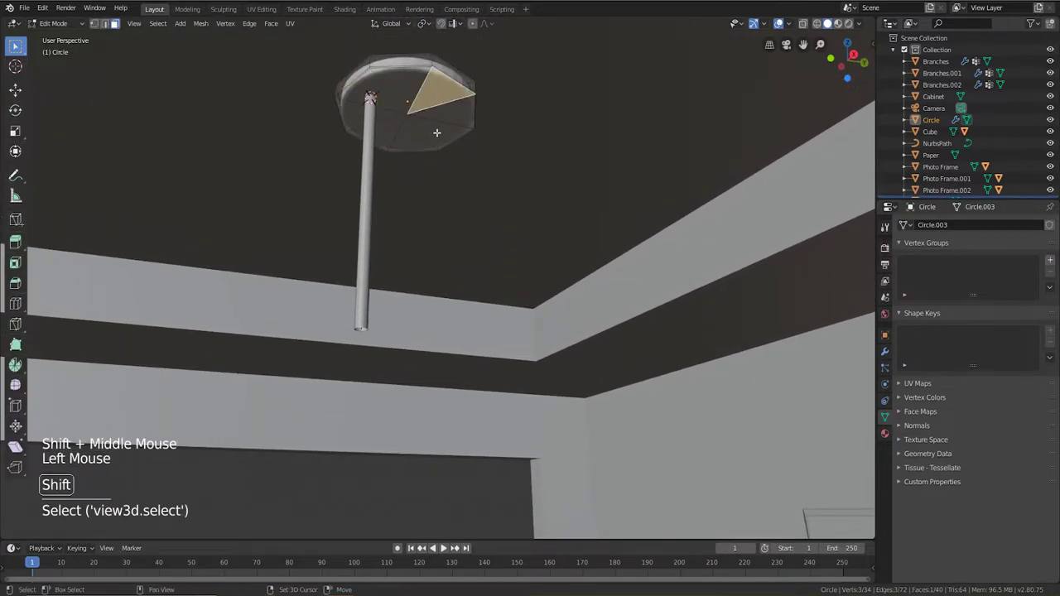
pyautogui.click(398, 137)
pyautogui.click(383, 137)
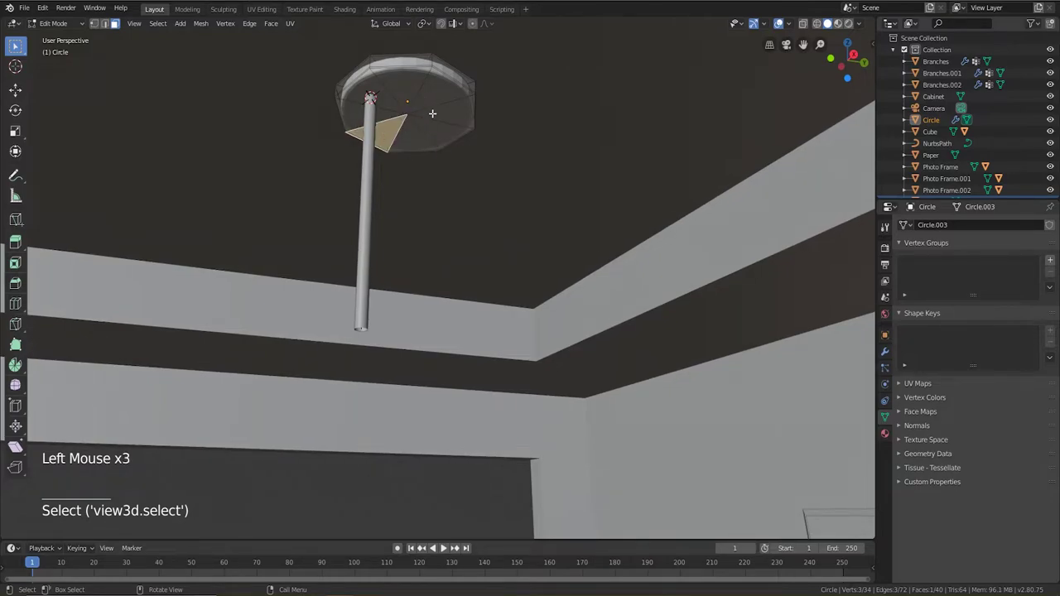
pyautogui.click(436, 98)
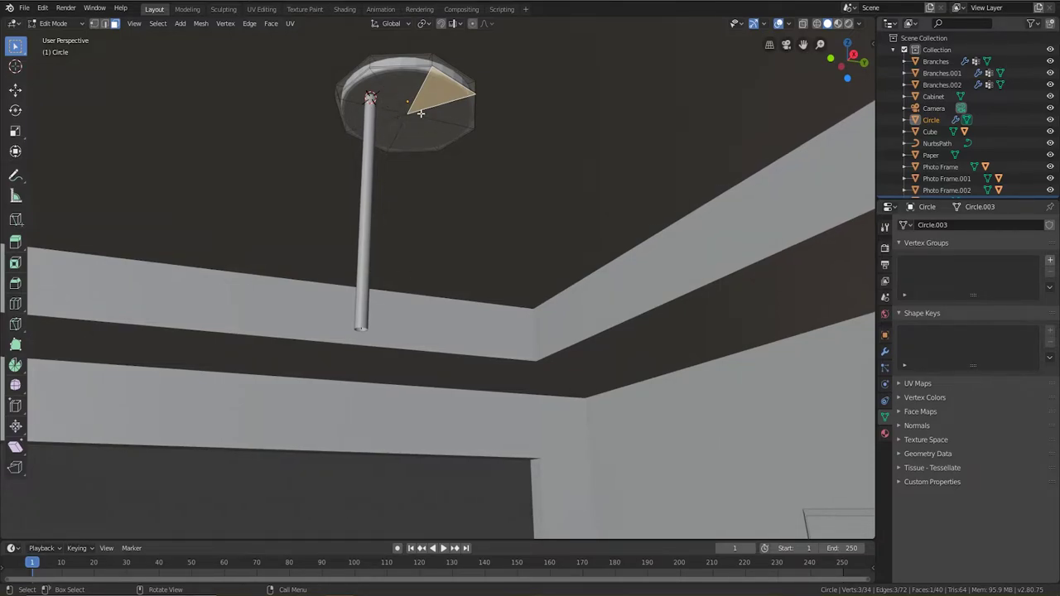
# - Snap the 3D cursor to the selected faces, then return to Object Mode with the rod selected
pyautogui.hotkey('shift', 's')
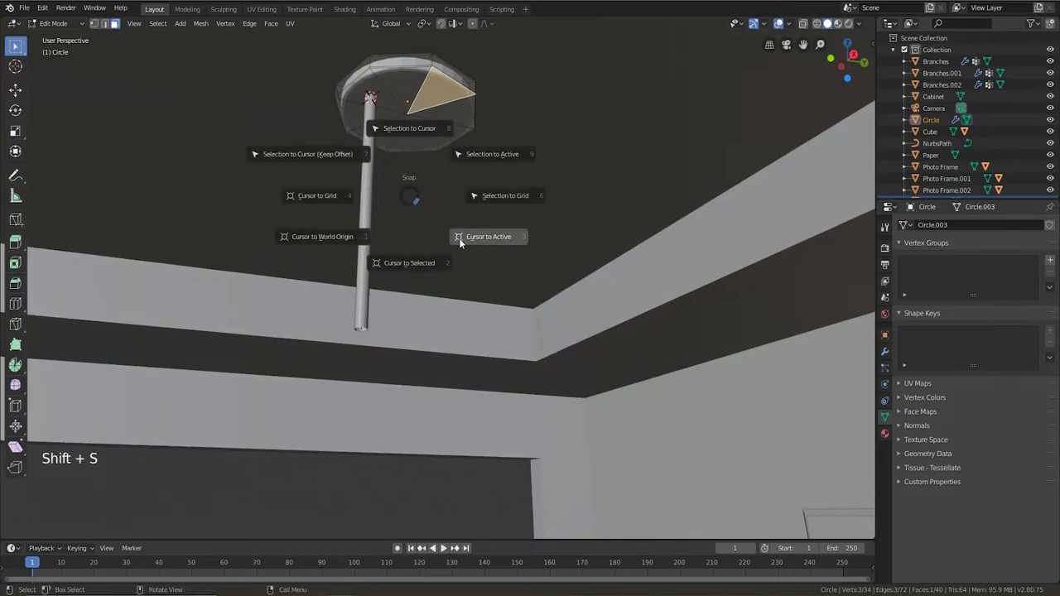
pyautogui.click(481, 233)
pyautogui.press('Tab')
pyautogui.click(362, 171)
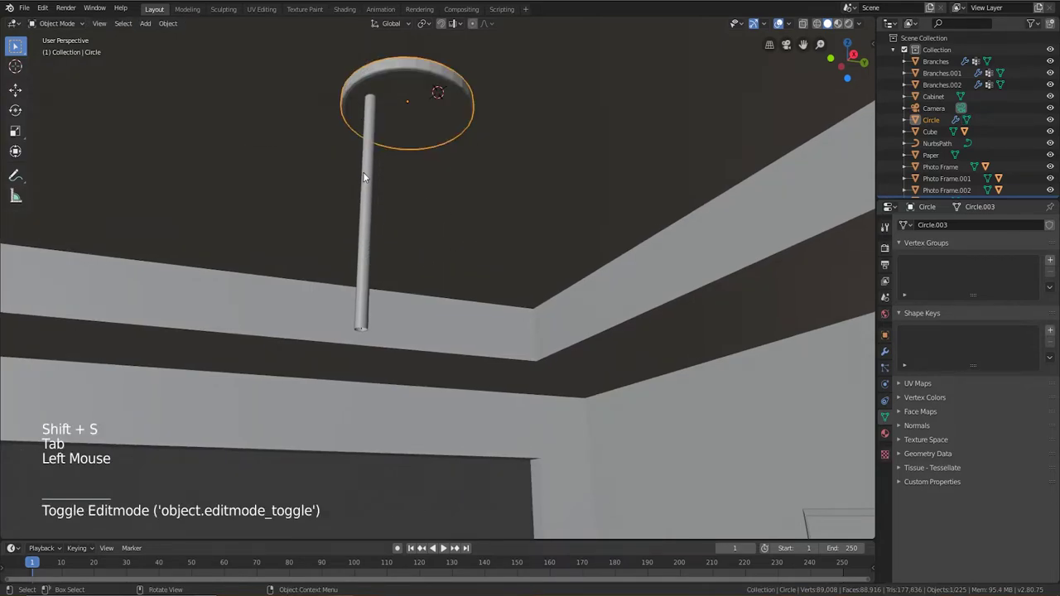
# - Duplicate the rod and snap the copy to the 3D cursor on the disc
pyautogui.hotkey('shift', 'd')
pyautogui.rightClick(363, 171)
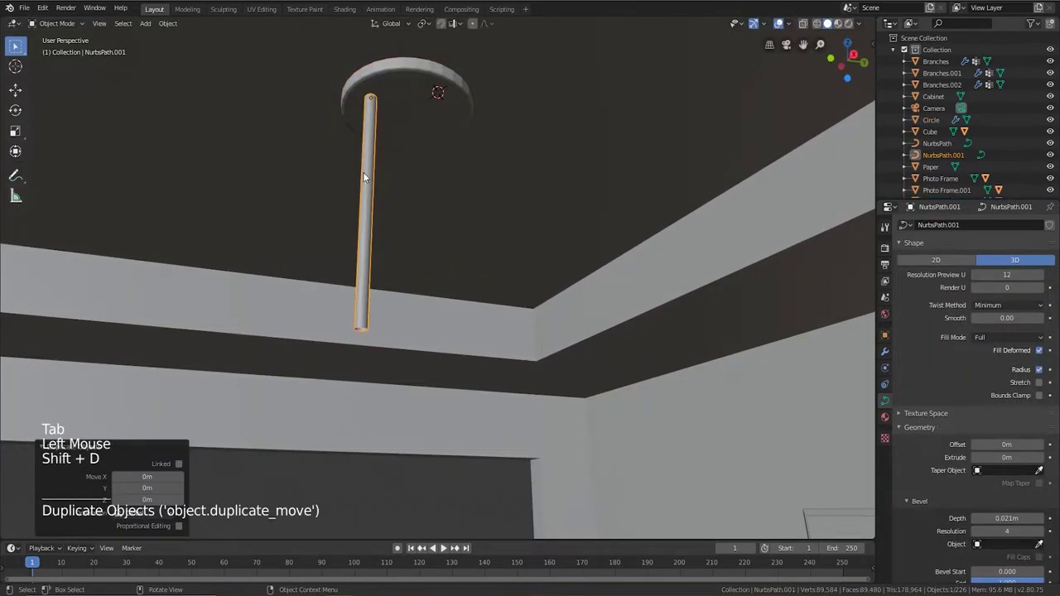
pyautogui.hotkey('shift', 's')
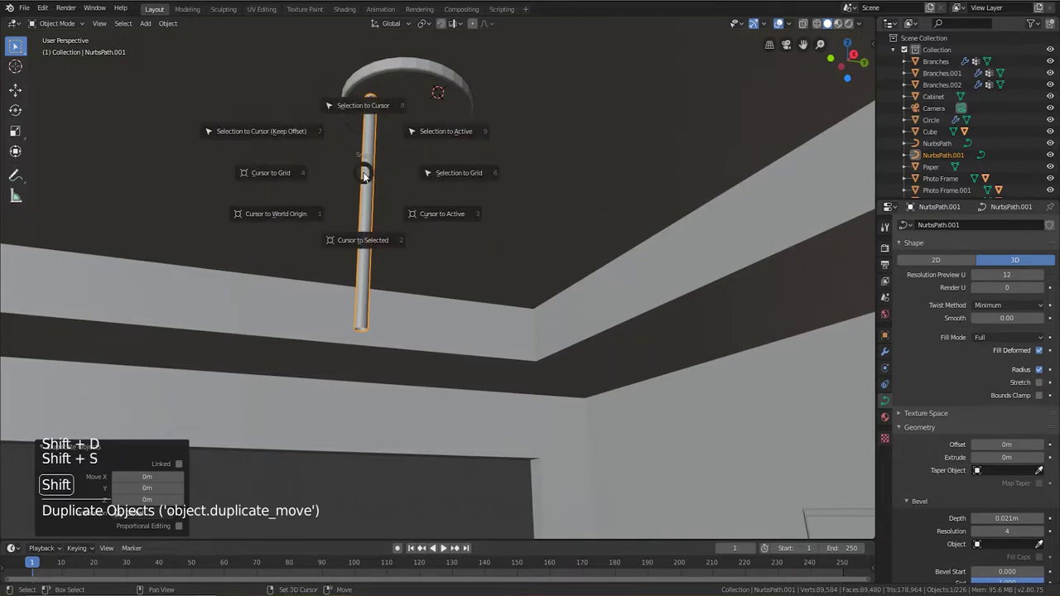
pyautogui.click(370, 113)
pyautogui.moveTo(486, 212); pyautogui.dragTo(454, 218, button='middle')
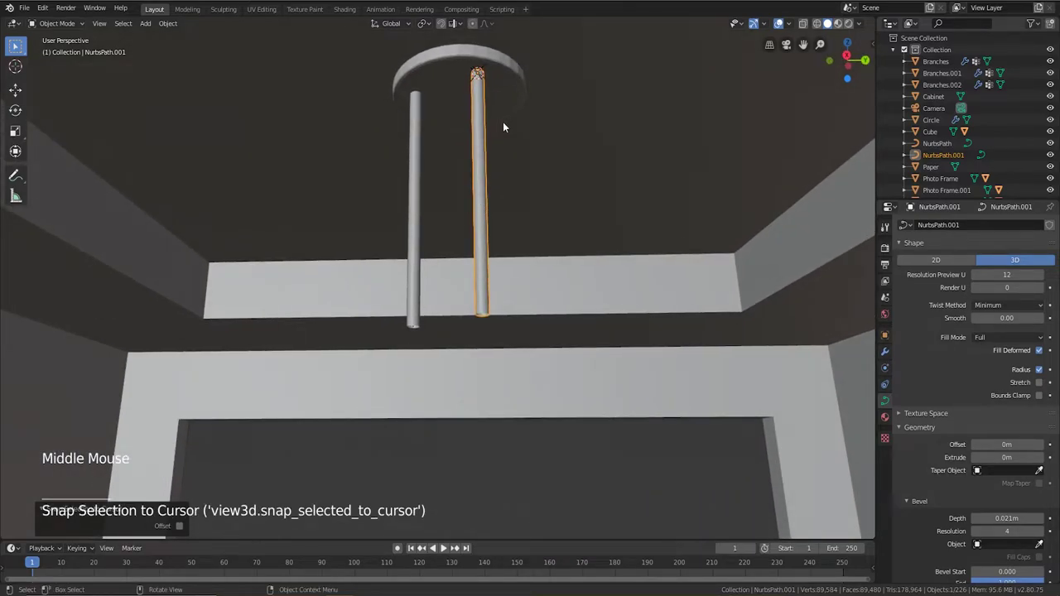
# - Enter Edit Mode on the ceiling disc and select another wedge face
pyautogui.click(507, 102)
pyautogui.press('Tab')
pyautogui.click(500, 115)
# - Move two rods along Z to stagger their hanging heights
pyautogui.click(377, 240)
pyautogui.press('g')
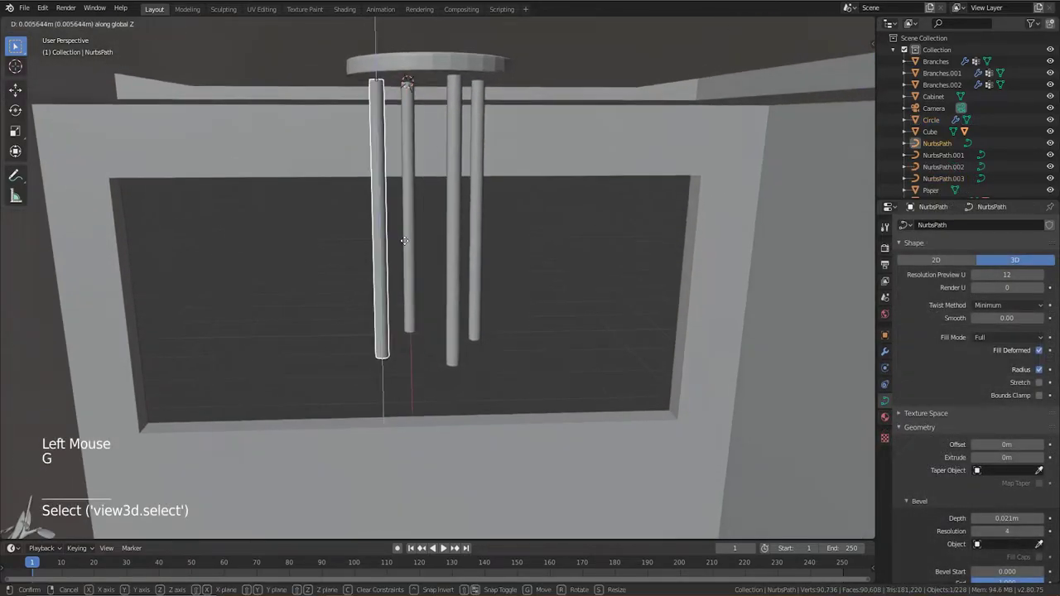
pyautogui.press('z')
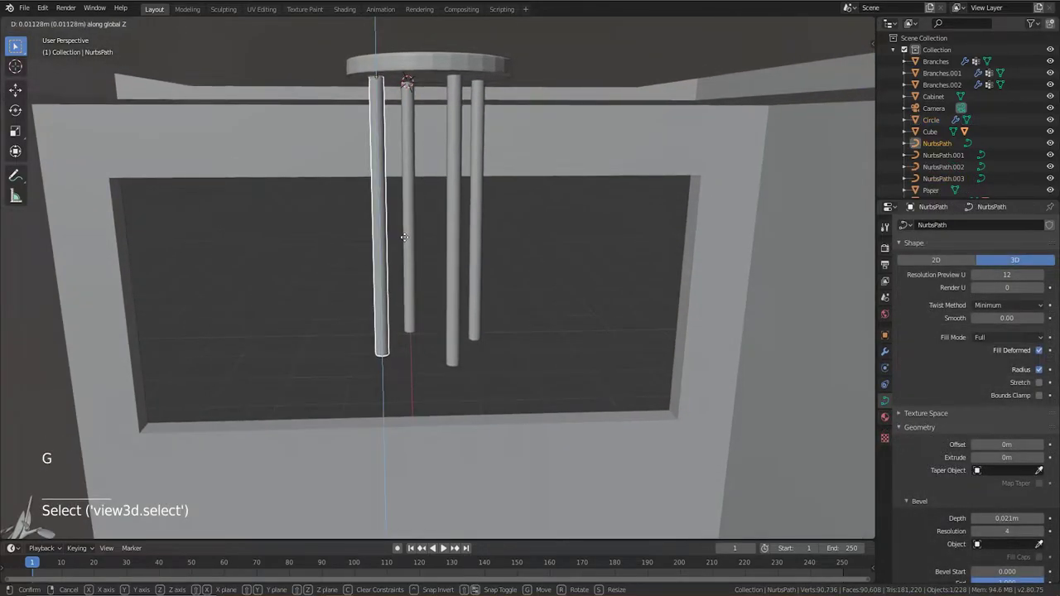
pyautogui.click(406, 236)
pyautogui.click(413, 228)
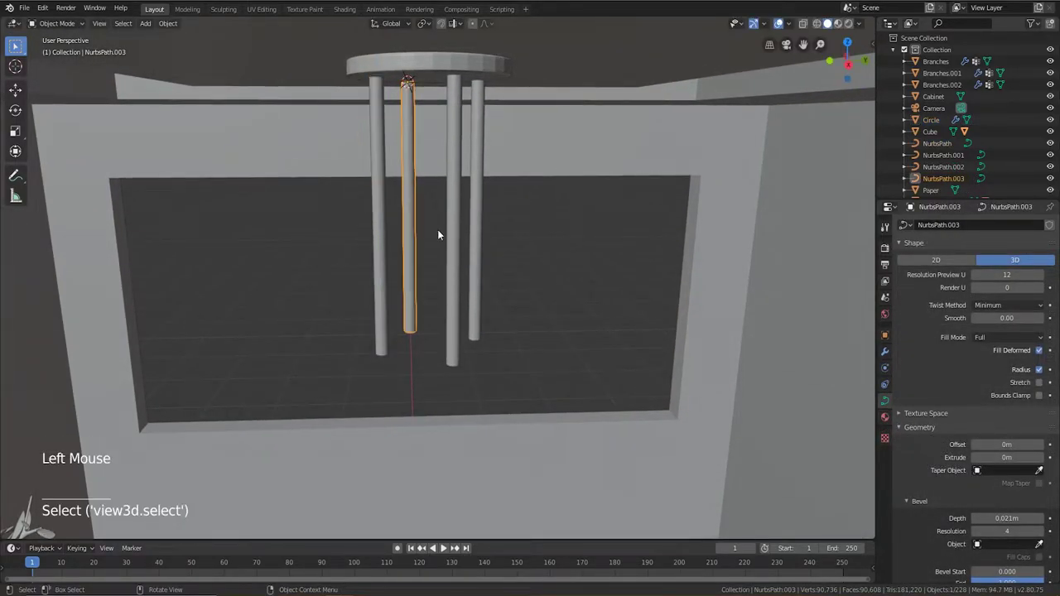
pyautogui.press('g')
pyautogui.press('z')
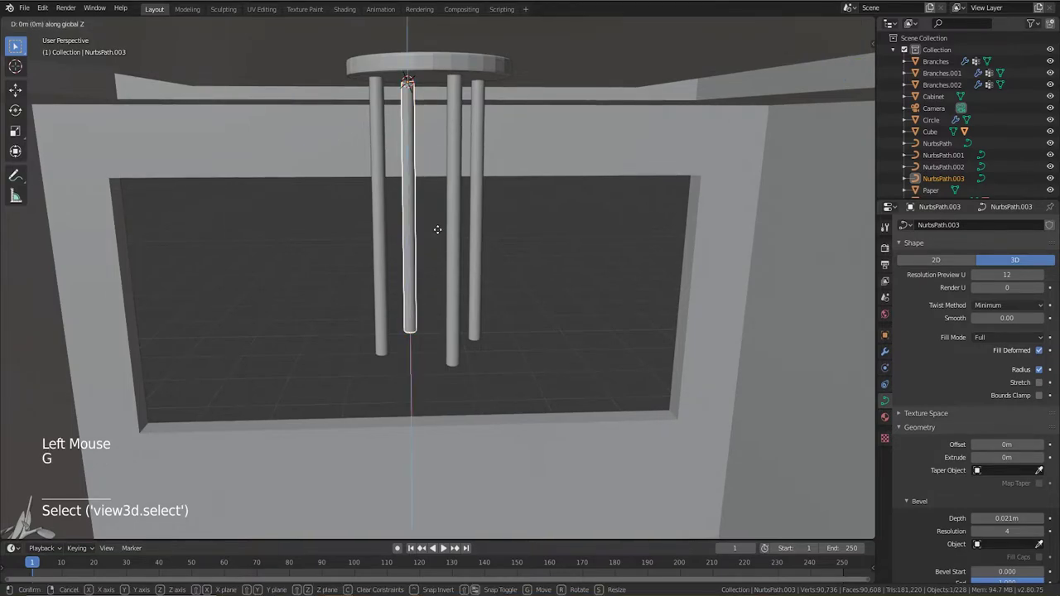
pyautogui.click(436, 222)
pyautogui.click(448, 212)
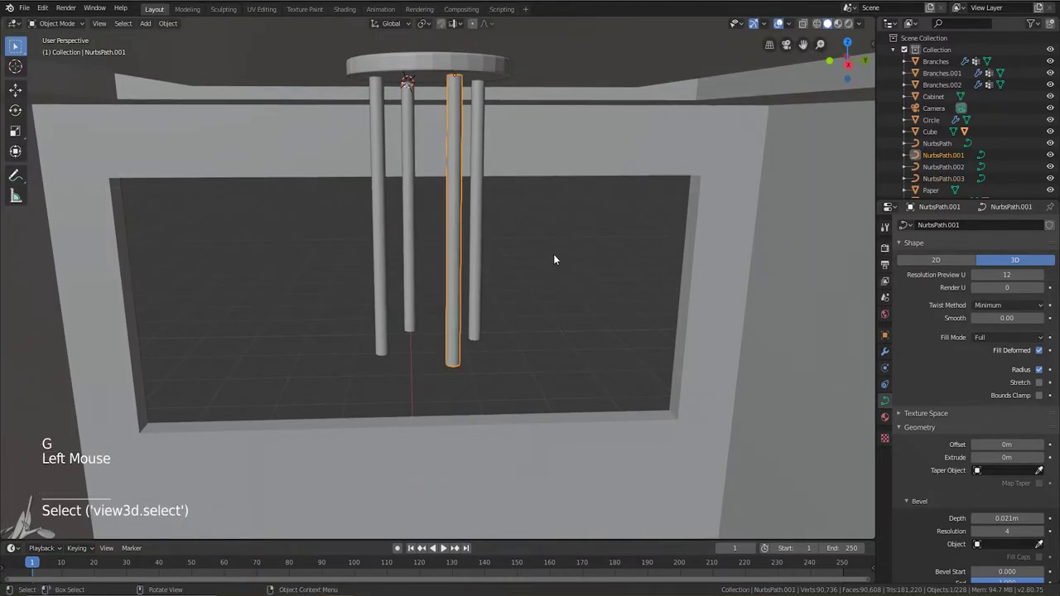
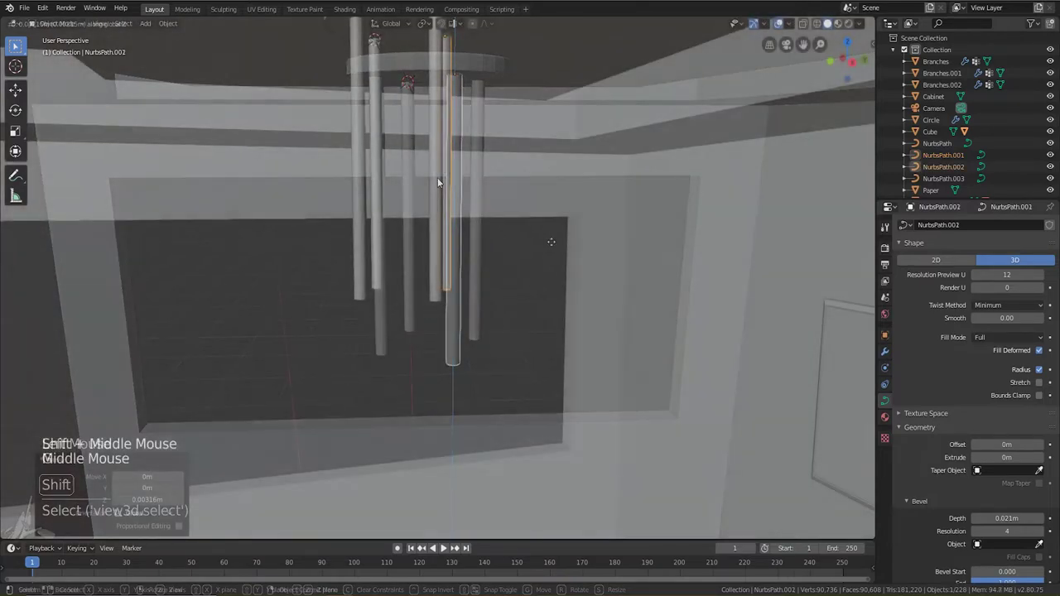
# - Select all four hanging poles and join them into a single curve object
pyautogui.keyDown('shift'); pyautogui.click(436, 179); pyautogui.keyUp('shift')
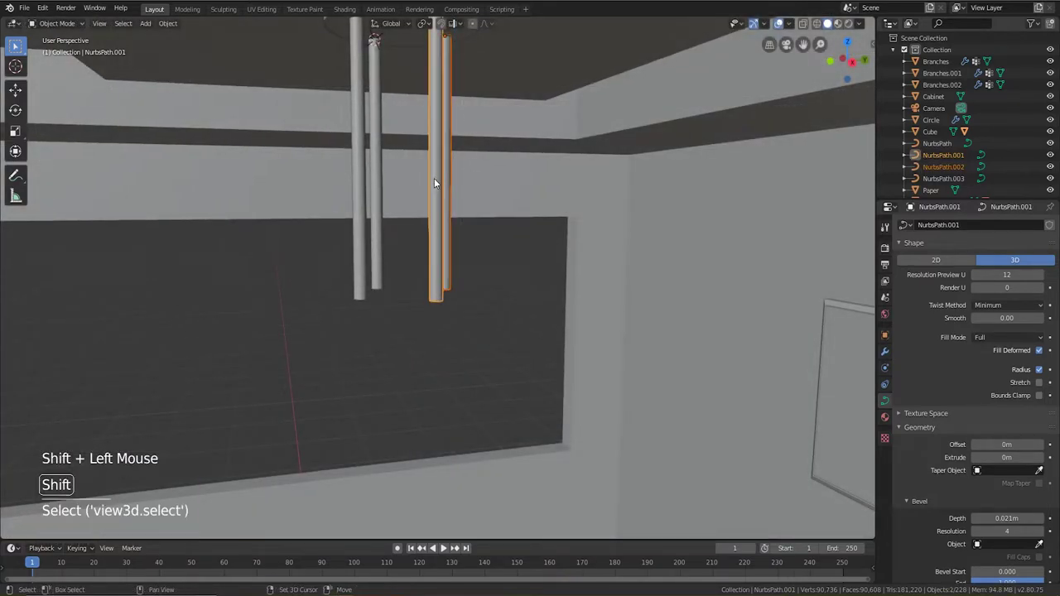
pyautogui.keyDown('shift'); pyautogui.click(376, 168); pyautogui.keyUp('shift')
pyautogui.keyDown('shift'); pyautogui.click(360, 170); pyautogui.keyUp('shift')
pyautogui.moveTo(493, 222); pyautogui.dragTo(472, 230, button='middle')
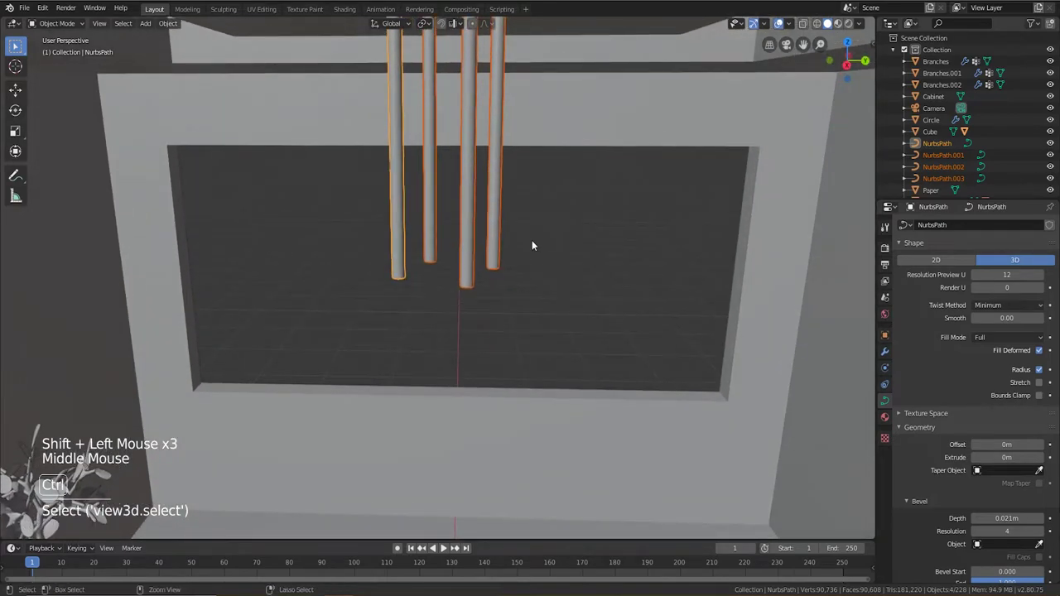
pyautogui.hotkey('ctrl', 'j')
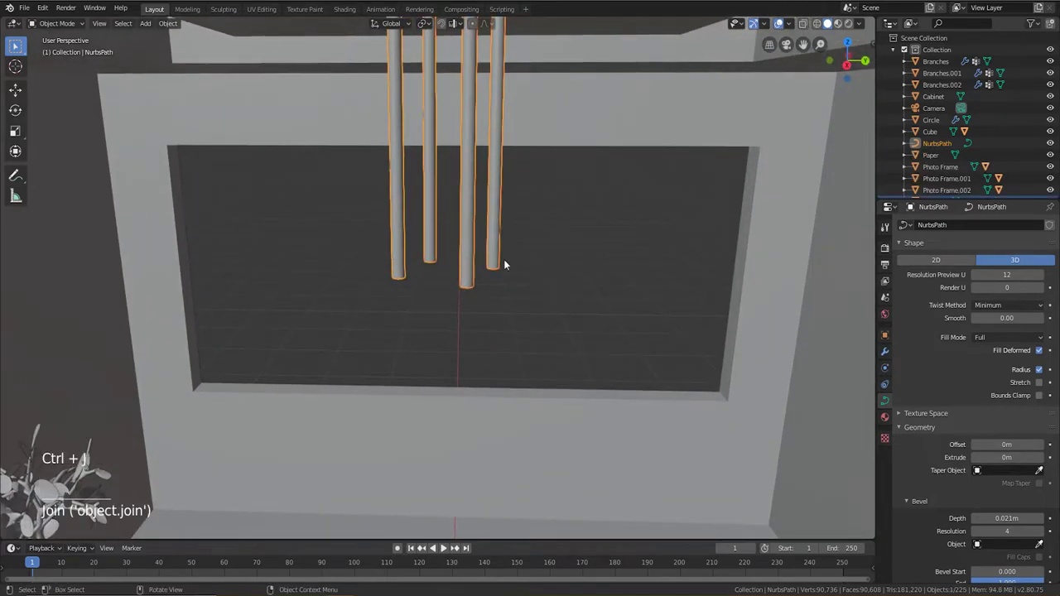
# - Scale the poles' lower endpoints to 0.058 with smooth proportional editing so they converge
pyautogui.press('Tab')
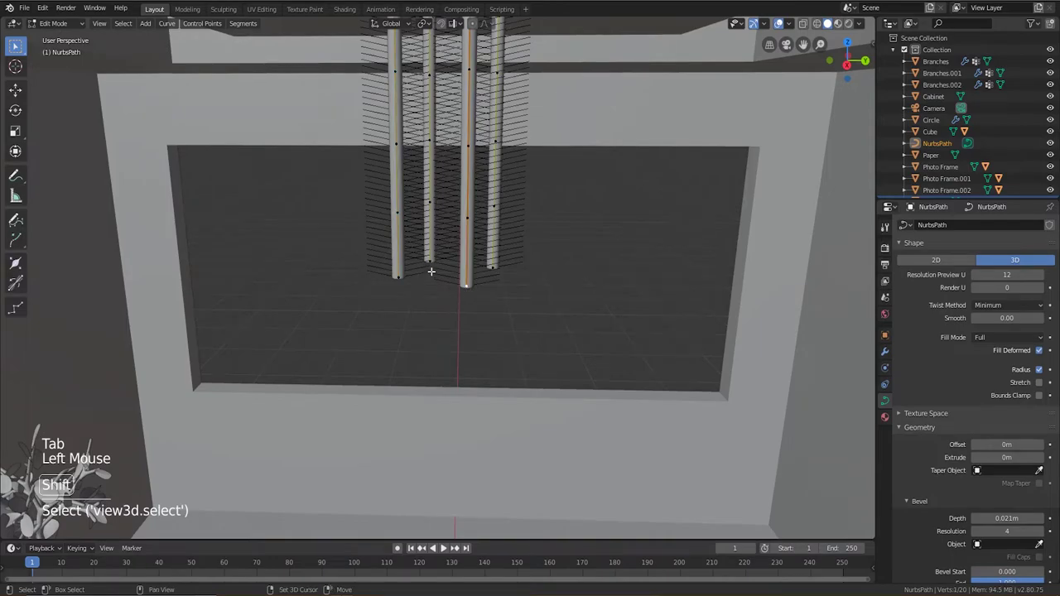
pyautogui.keyDown('shift'); pyautogui.click(423, 269); pyautogui.keyUp('shift')
pyautogui.keyDown('shift'); pyautogui.click(489, 276); pyautogui.keyUp('shift')
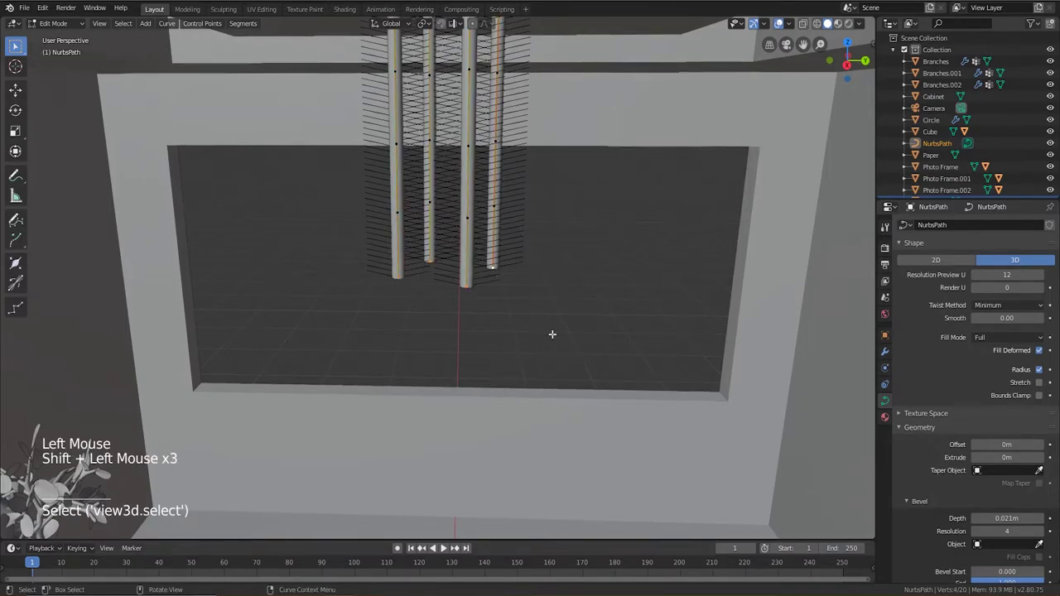
pyautogui.moveTo(551, 334); pyautogui.dragTo(566, 328, button='middle')
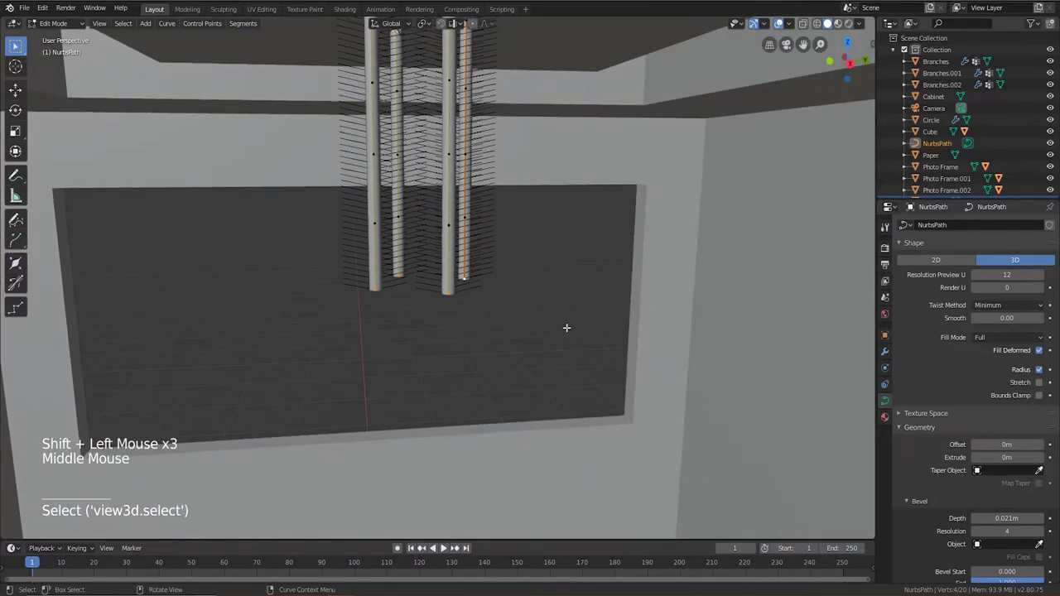
pyautogui.press('o')
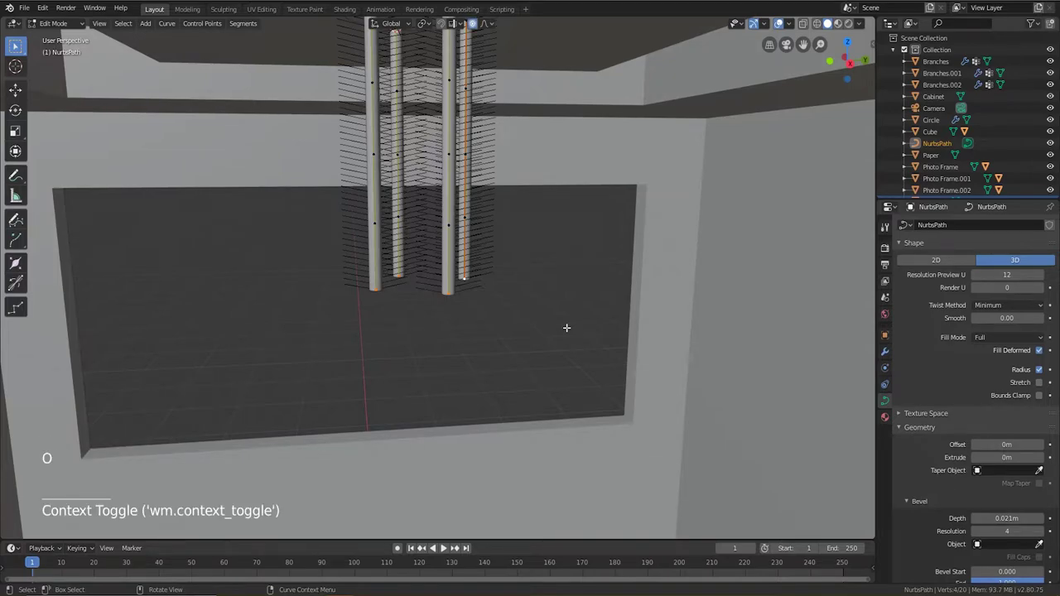
pyautogui.press('s')
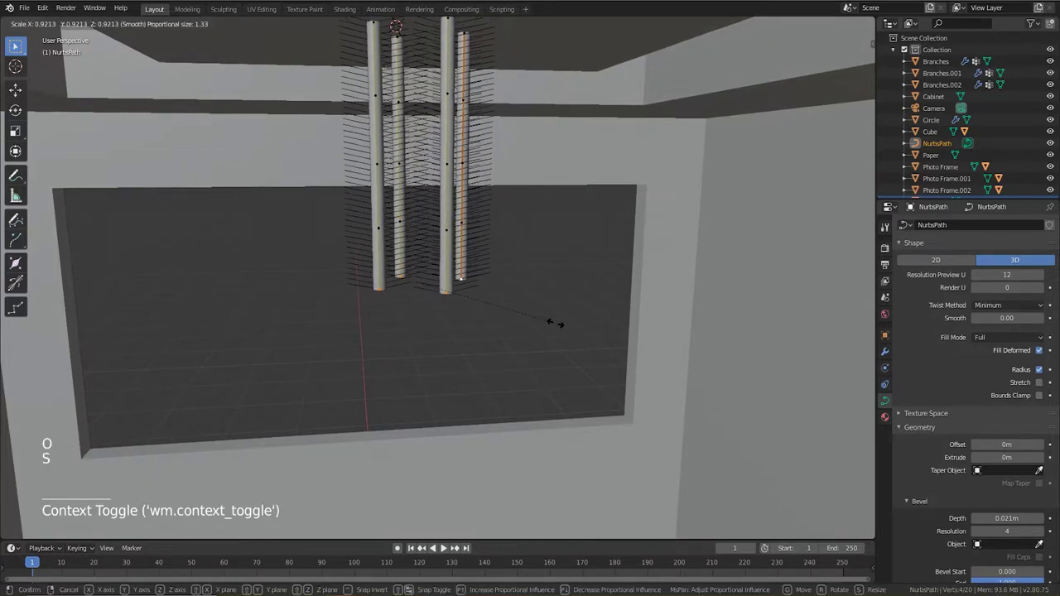
pyautogui.scroll(4, 534, 309)
pyautogui.scroll(15, 534, 309)
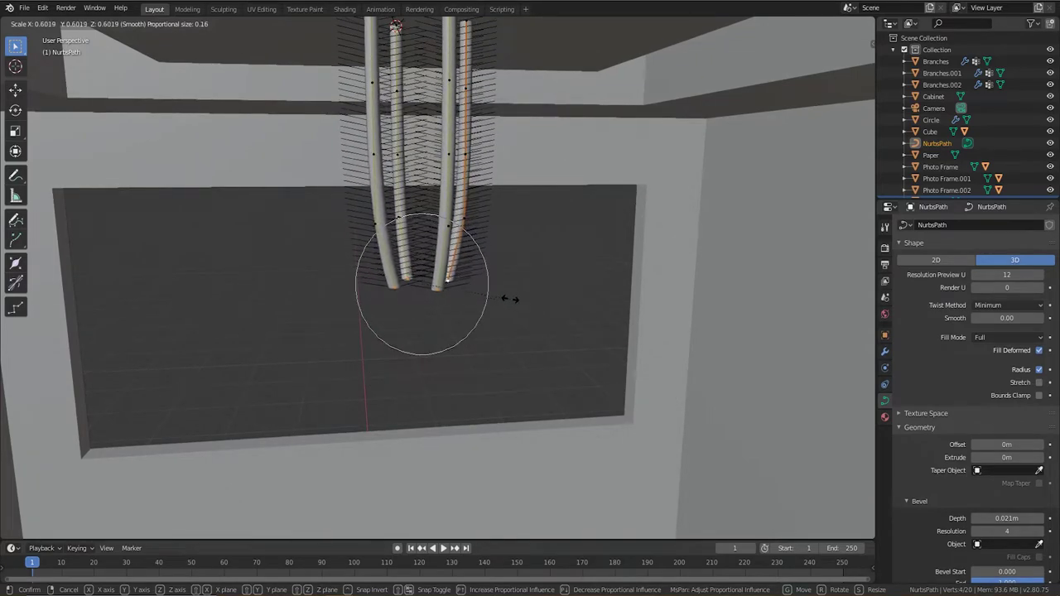
pyautogui.click(429, 279)
pyautogui.moveTo(497, 303); pyautogui.dragTo(531, 310, button='middle')
pyautogui.press('Tab')
# - Add a Bezier circle, scale it to 0.224 and lower it along Z below the poles
pyautogui.hotkey('shift', 'a')
pyautogui.moveTo(532, 311)
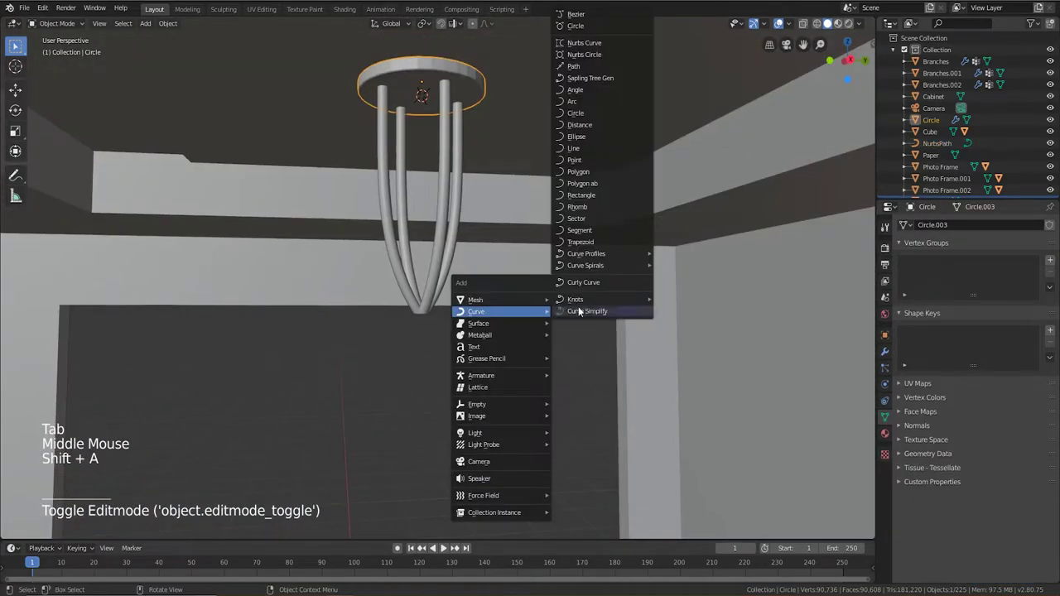
pyautogui.click(600, 26)
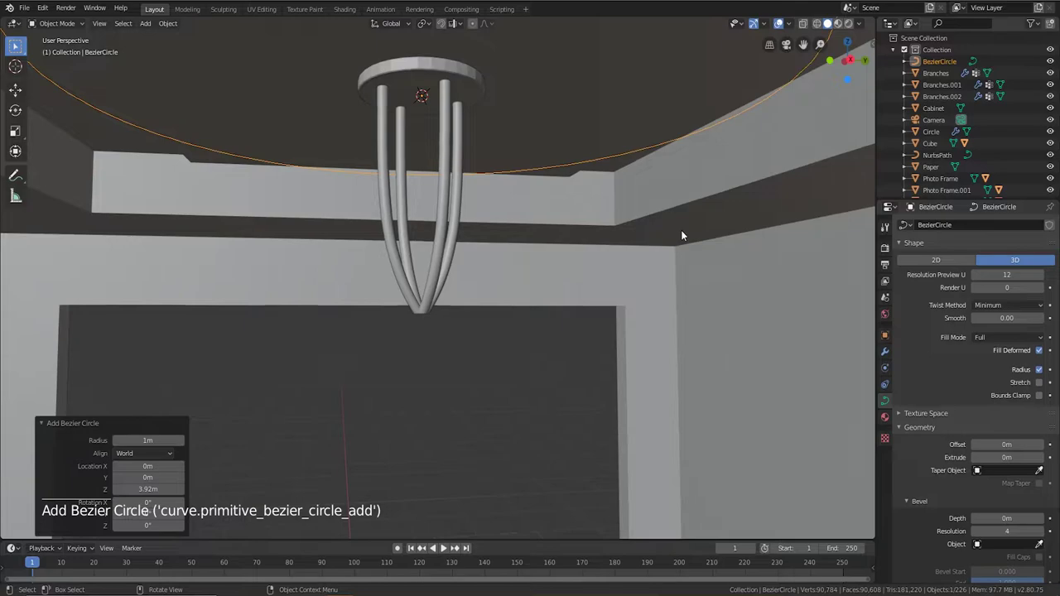
pyautogui.press('s')
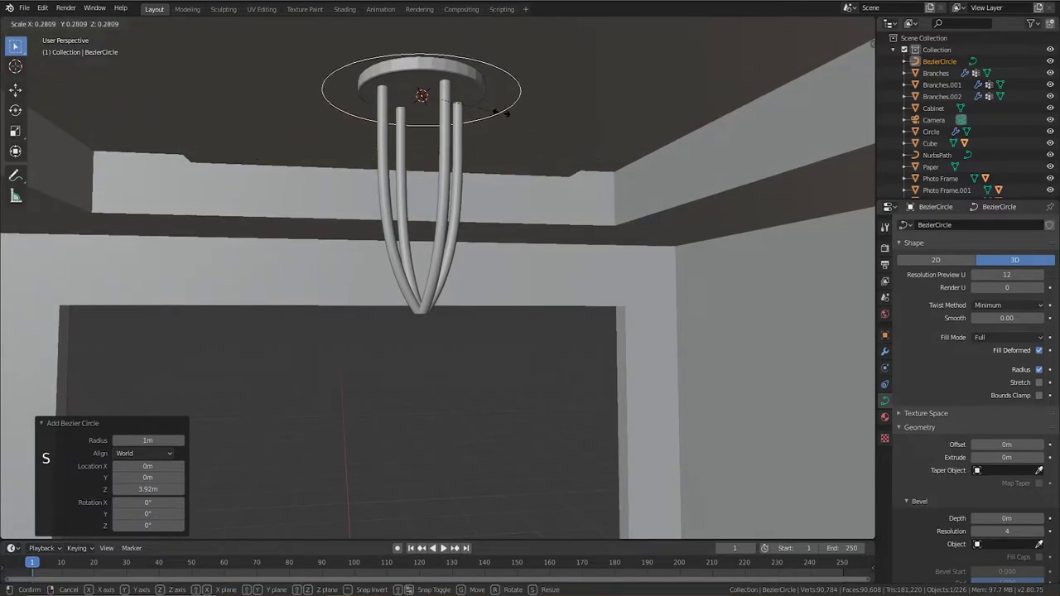
pyautogui.click(497, 199)
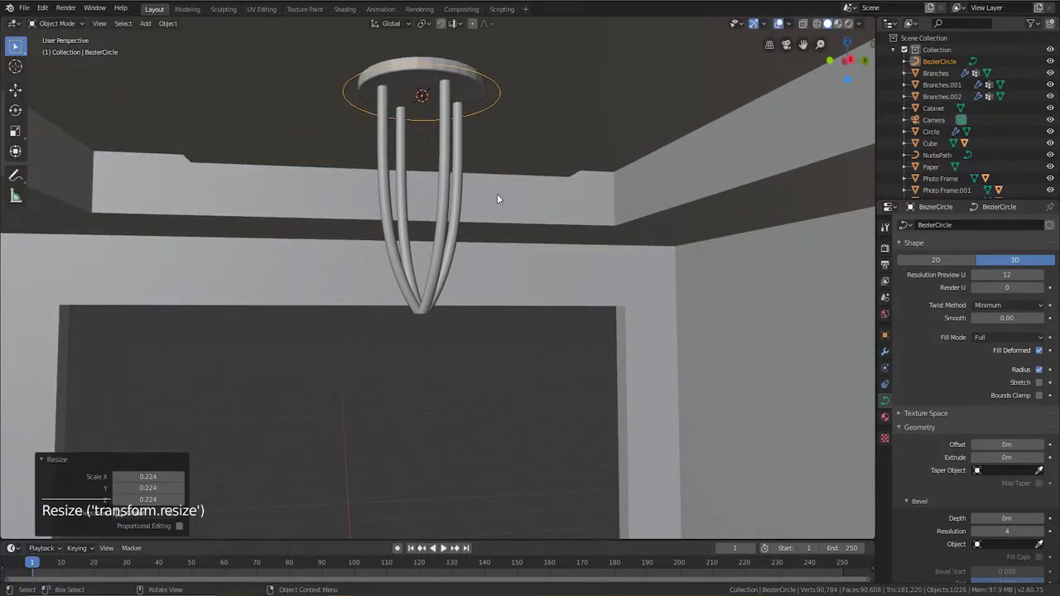
pyautogui.press('g')
pyautogui.press('z')
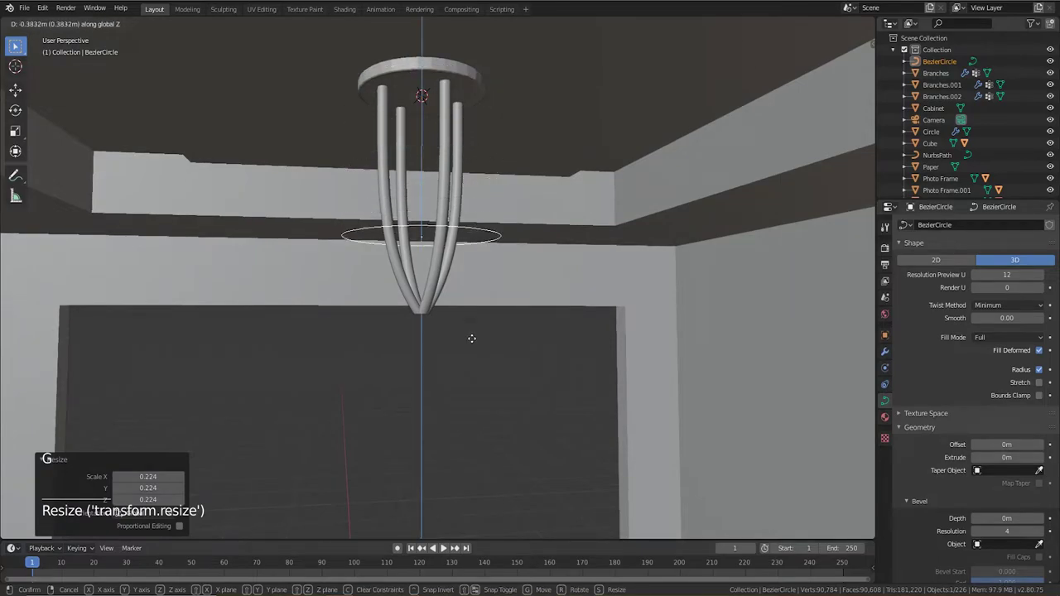
pyautogui.click(459, 430)
# - Give the circle a 0.063 m bevel depth and delete the leftover stray object
pyautogui.moveTo(473, 409); pyautogui.dragTo(621, 431, button='middle')
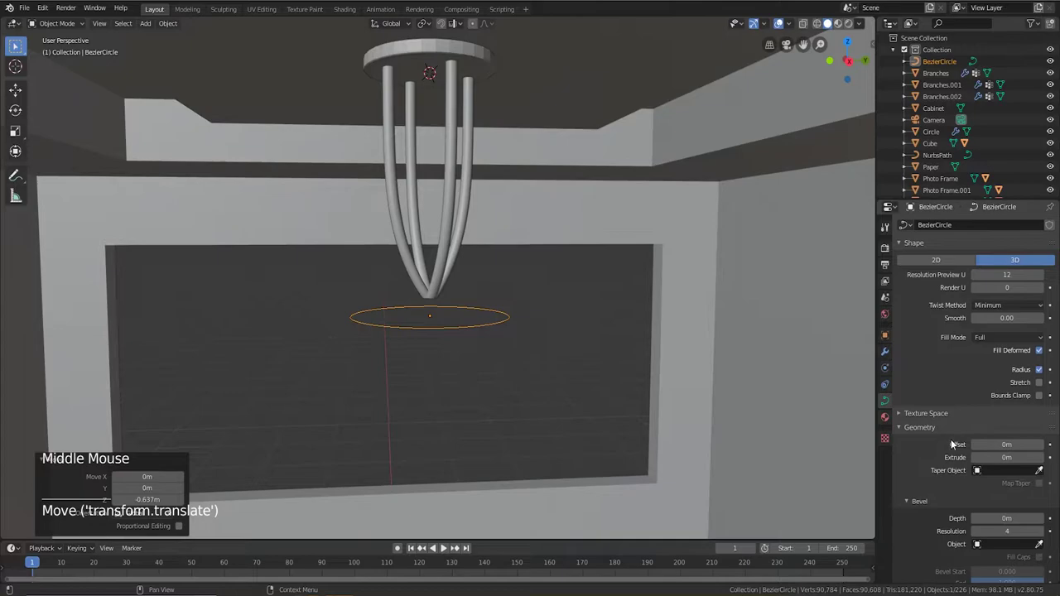
pyautogui.scroll(-2, 986, 494)
pyautogui.keyDown('shift'); pyautogui.moveTo(1006, 471); pyautogui.dragTo(1057, 471); pyautogui.keyUp('shift')
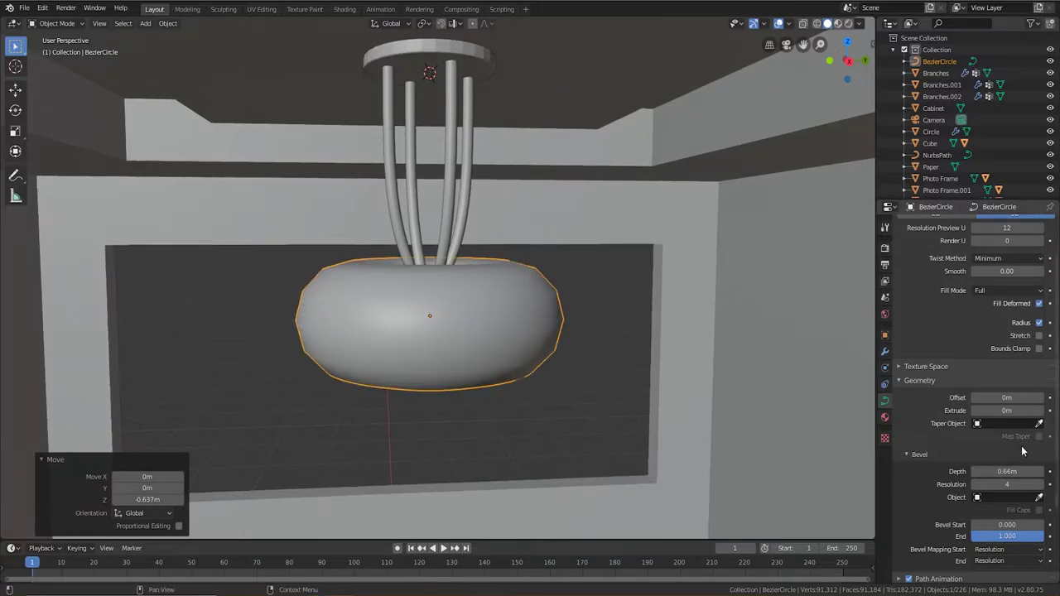
pyautogui.keyDown('shift'); pyautogui.moveTo(1008, 473); pyautogui.dragTo(974, 474); pyautogui.keyUp('shift')
pyautogui.moveTo(861, 447); pyautogui.dragTo(610, 385, button='middle')
pyautogui.press('Delete')
pyautogui.click(530, 341)
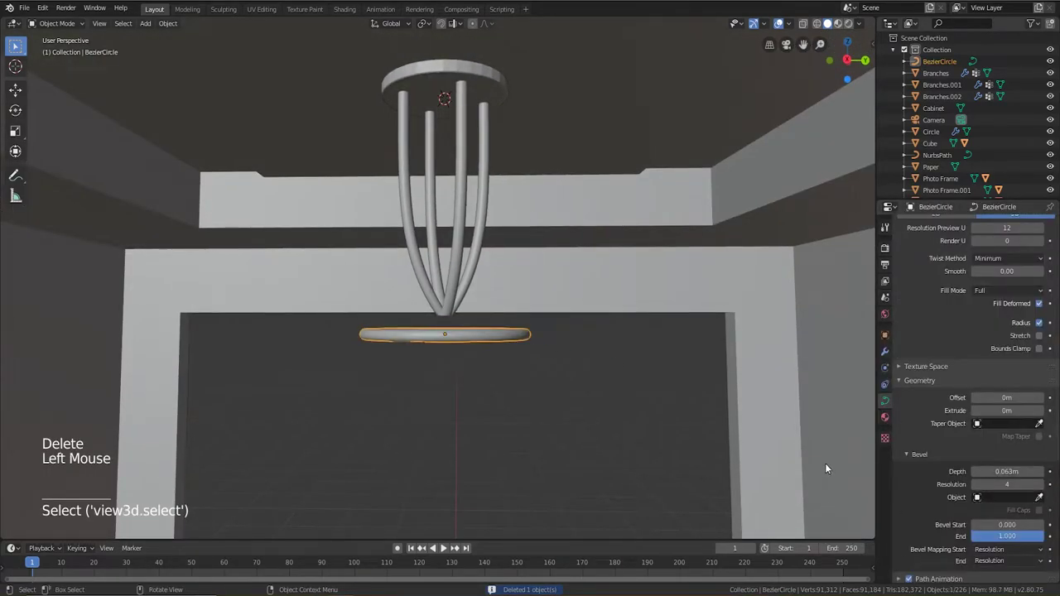
pyautogui.scroll(5, 942, 357)
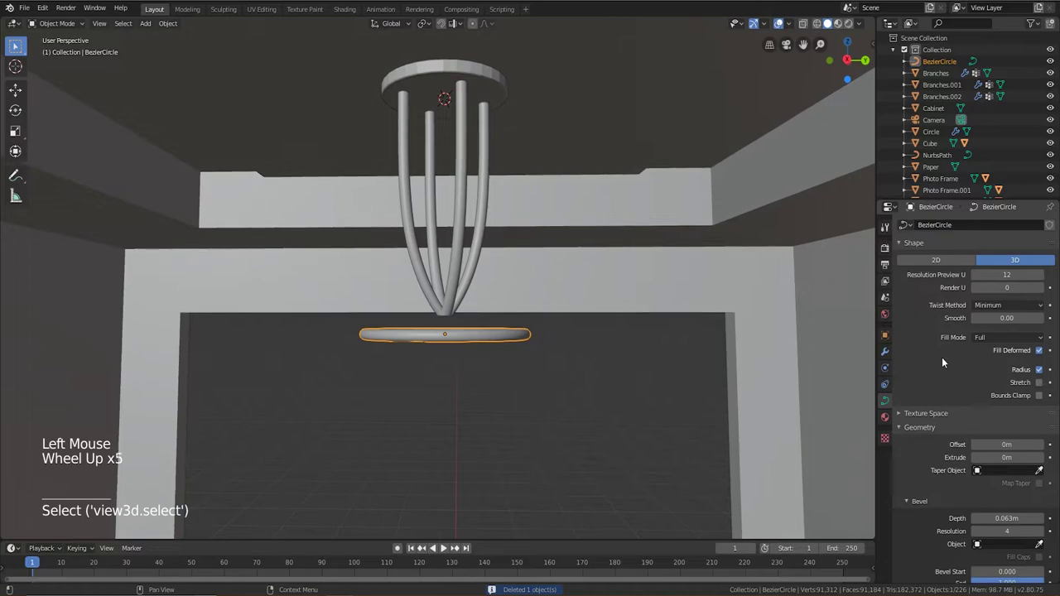
# - Add an Array modifier to the ring and set its X offset to 0
pyautogui.click(885, 352)
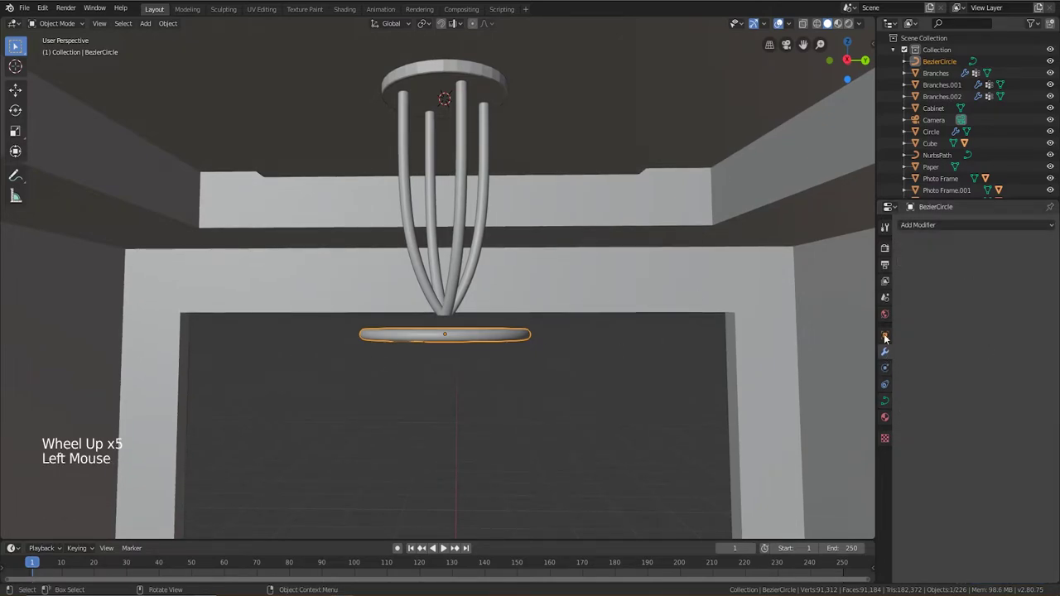
pyautogui.click(960, 225)
pyautogui.click(861, 251)
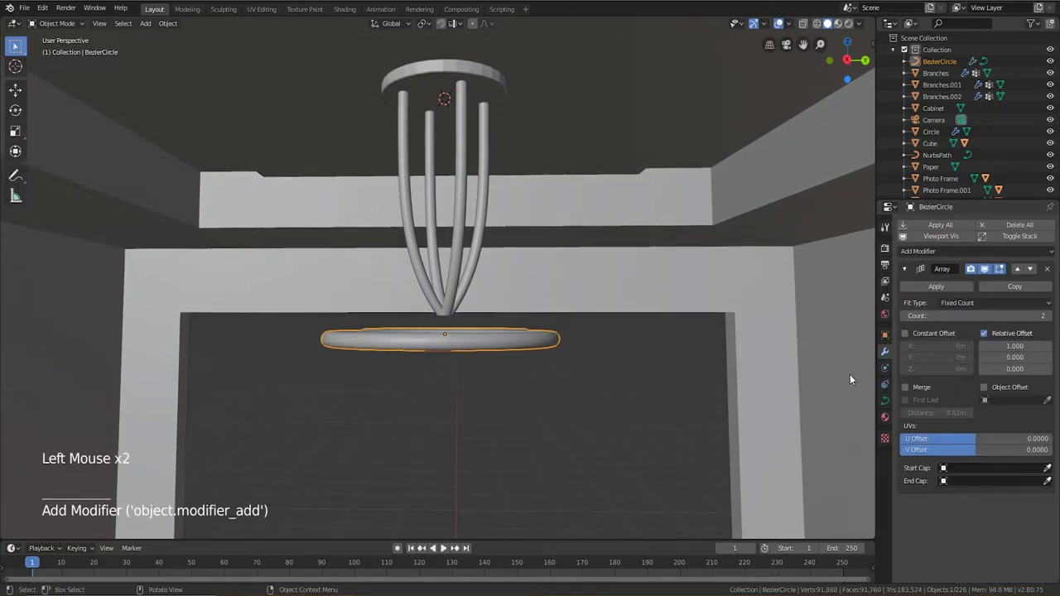
pyautogui.moveTo(567, 340); pyautogui.dragTo(510, 313, button='middle')
pyautogui.moveTo(636, 376); pyautogui.dragTo(682, 372, button='middle')
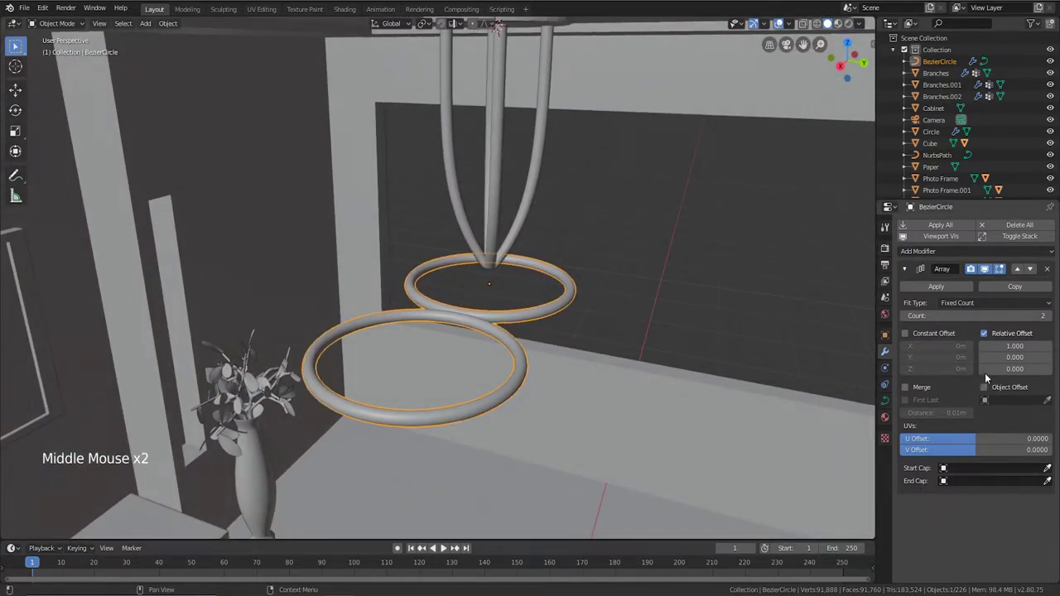
pyautogui.click(1012, 346)
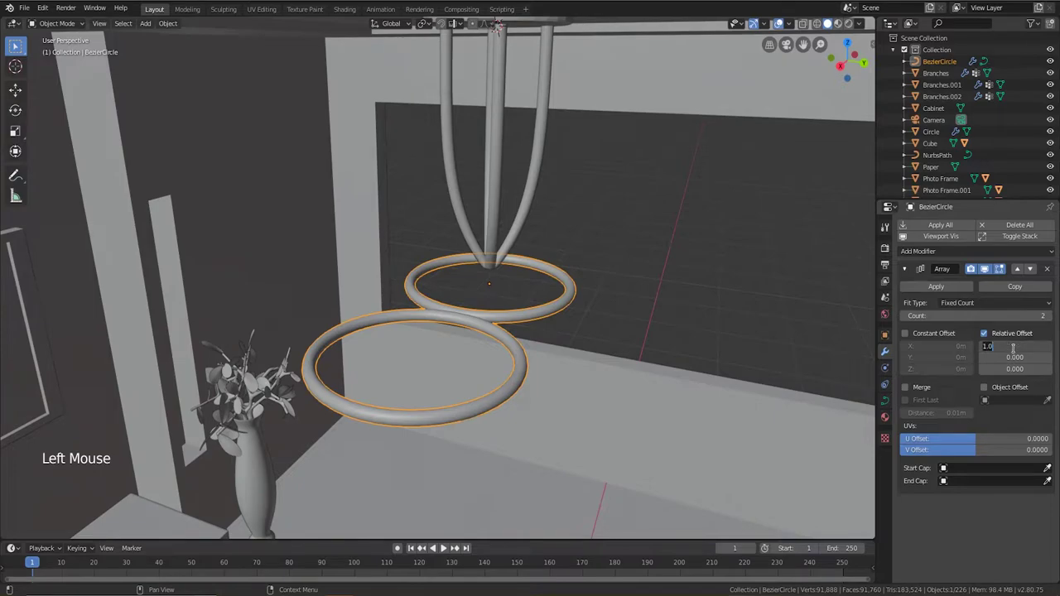
pyautogui.write('0')
pyautogui.press('Return')
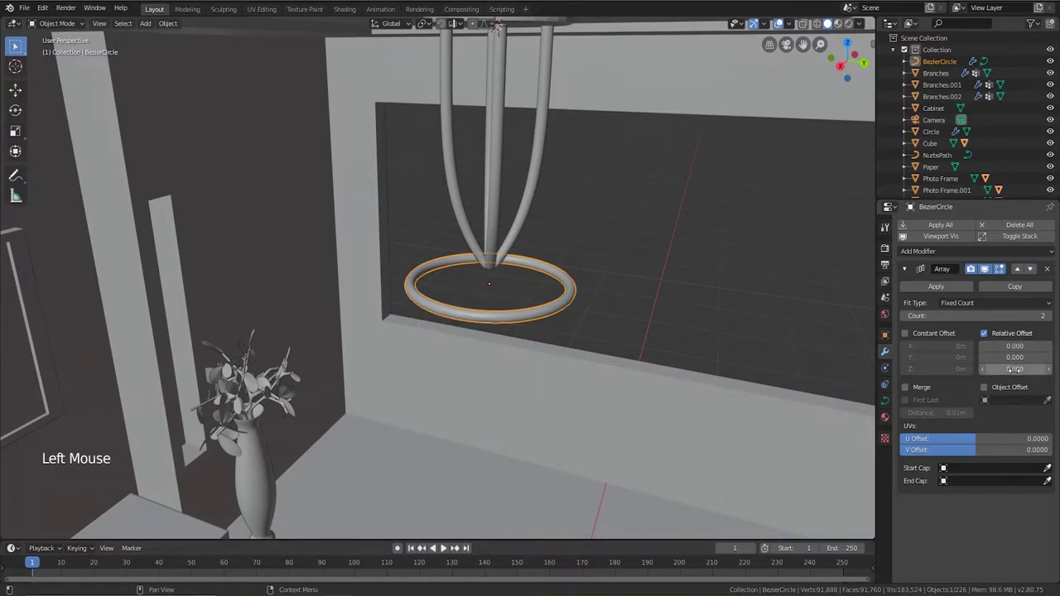
# - Set the array's relative Z offset to 1.5 so the rings stack vertically
pyautogui.click(1014, 369)
pyautogui.moveTo(1014, 369)
pyautogui.keyDown('shift'); pyautogui.mouseDown()
pyautogui.moveTo(1042, 370)
pyautogui.moveTo(1014, 369)
pyautogui.mouseUp(); pyautogui.keyUp('shift')
pyautogui.click(1013, 371)
pyautogui.write('0.0')
pyautogui.press('Return')
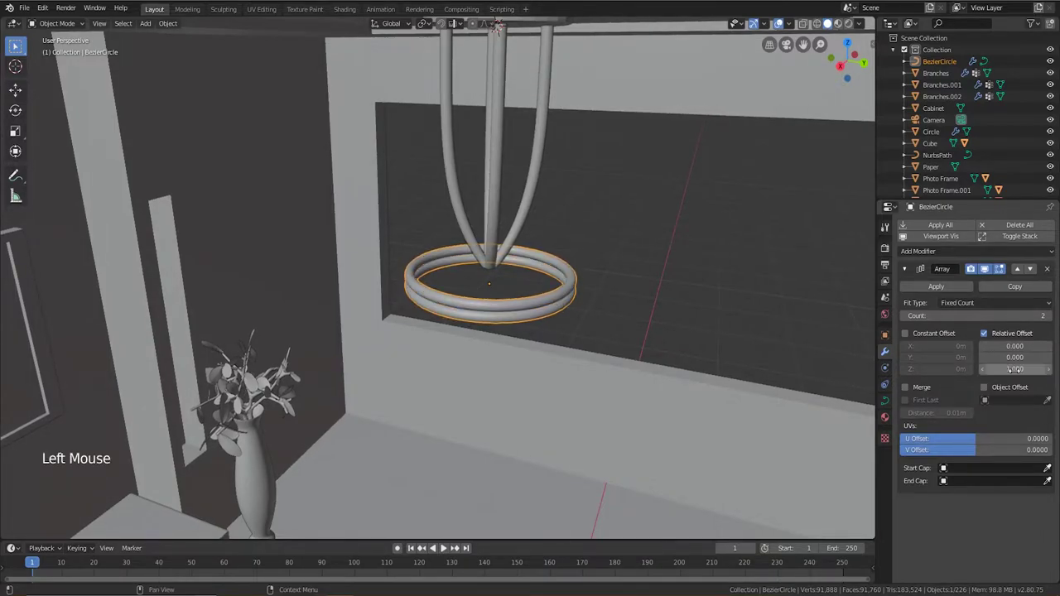
pyautogui.moveTo(516, 217); pyautogui.dragTo(567, 205, button='middle')
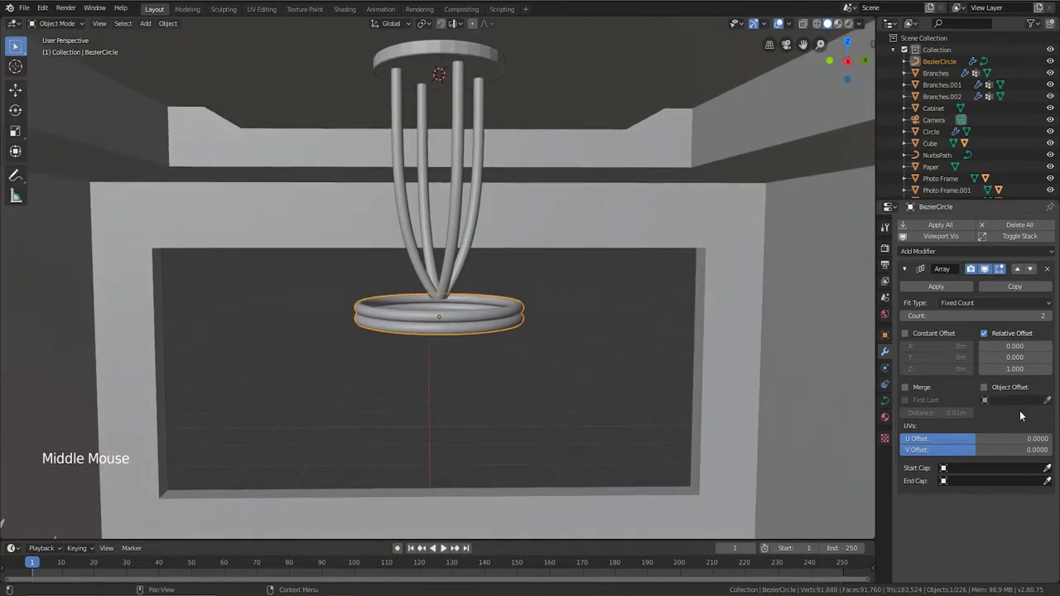
pyautogui.click(1025, 374)
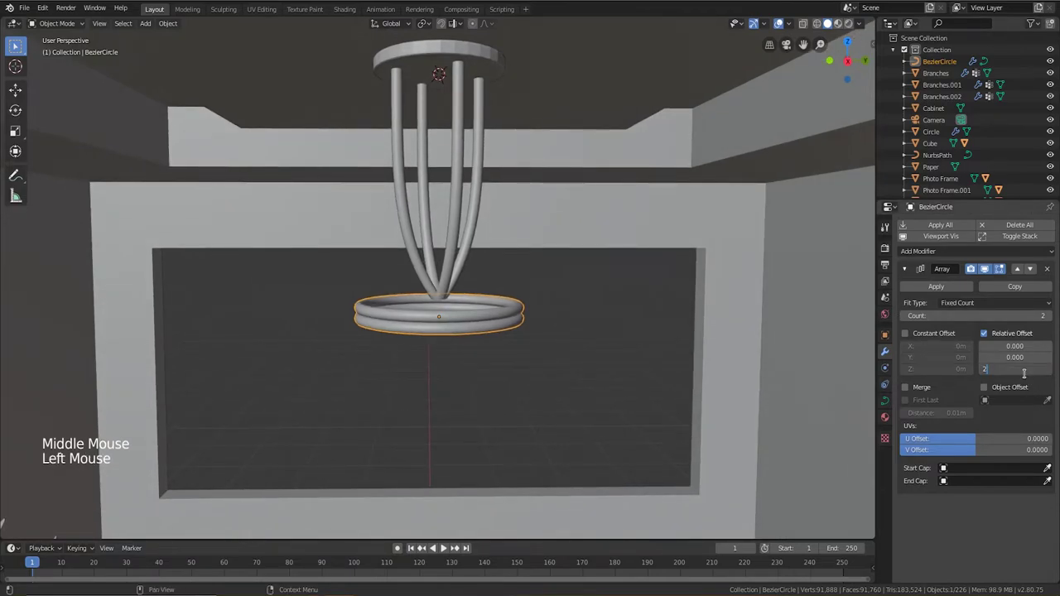
pyautogui.write('2')
pyautogui.press('Return')
pyautogui.scroll(2, 646, 284)
pyautogui.moveTo(646, 283); pyautogui.dragTo(694, 313, button='middle')
pyautogui.click(1005, 371)
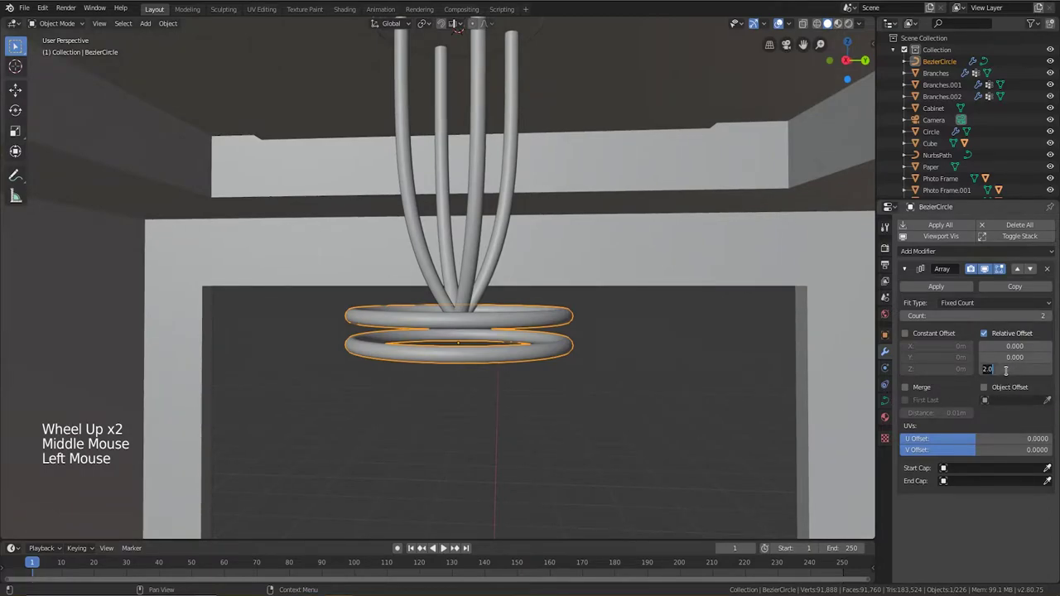
pyautogui.write('1.5')
pyautogui.press('Return')
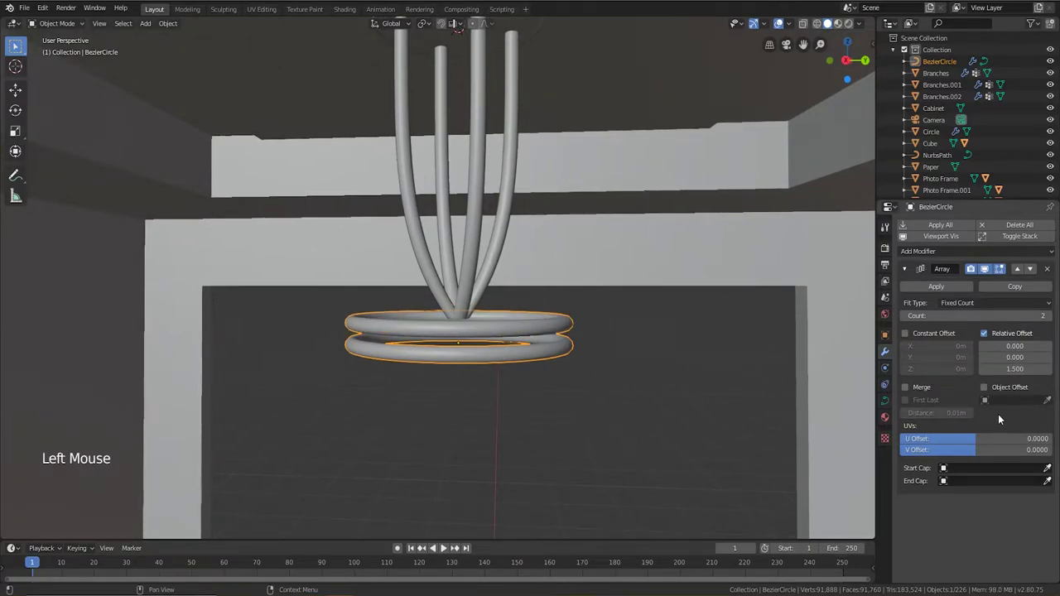
# - Set the Array modifier count to 7 rings
pyautogui.click(1048, 315)
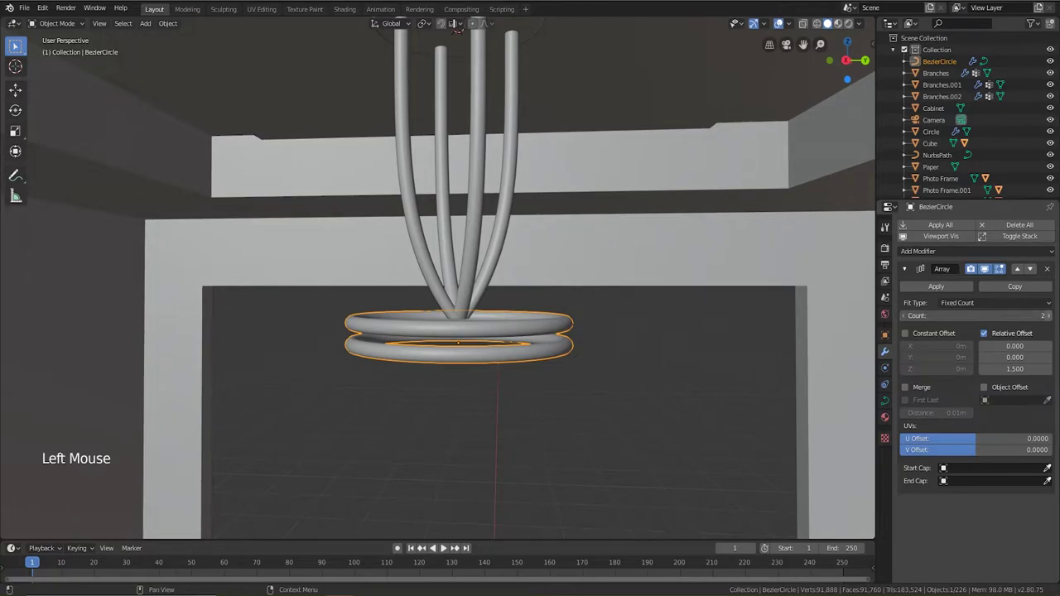
pyautogui.click(1048, 315)
pyautogui.click(1048, 316)
pyautogui.click(1049, 316)
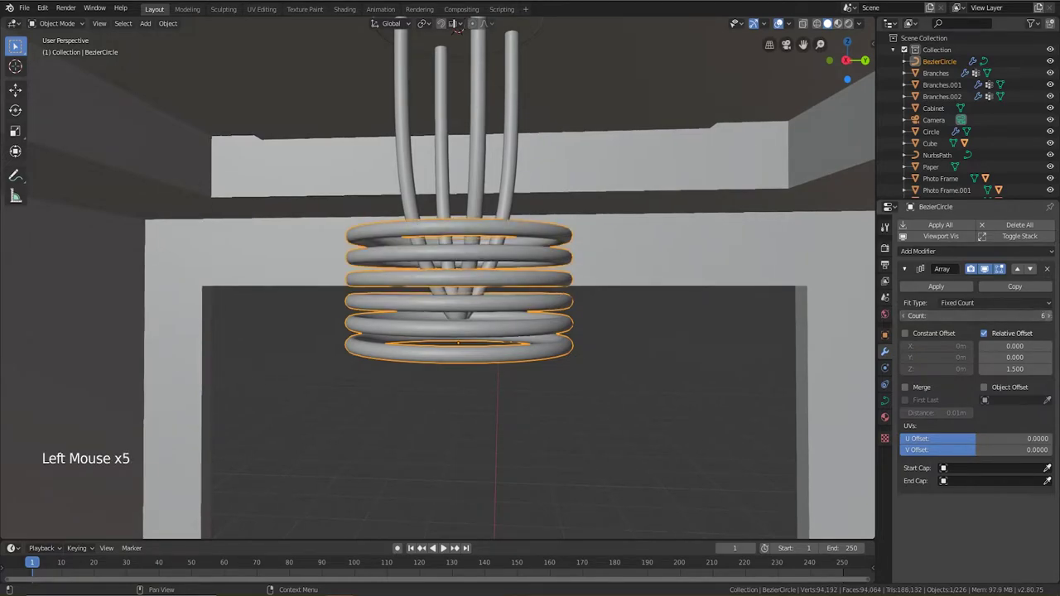
pyautogui.click(1048, 315)
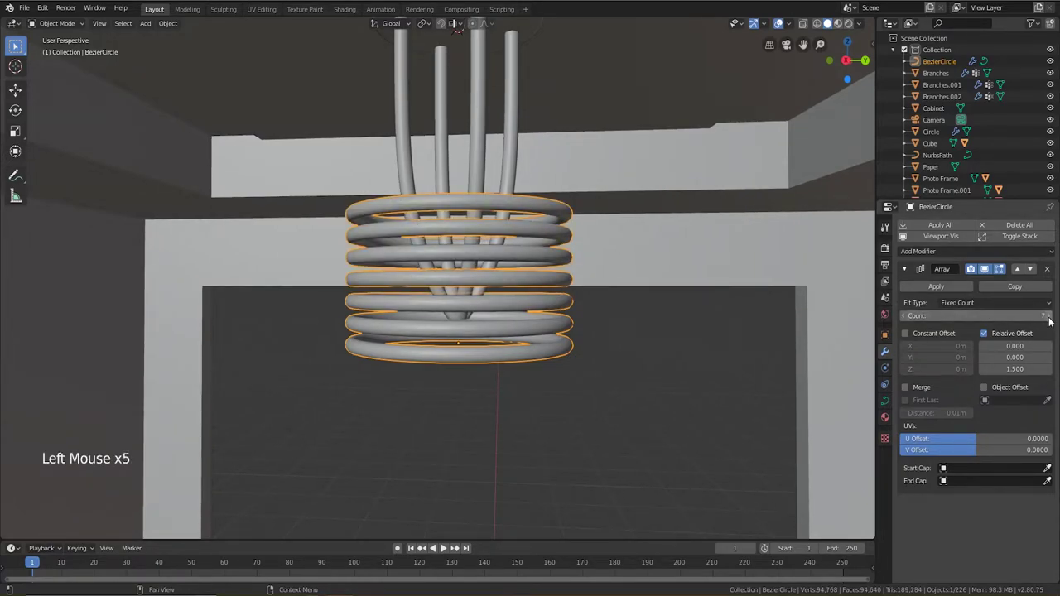
pyautogui.click(1048, 316)
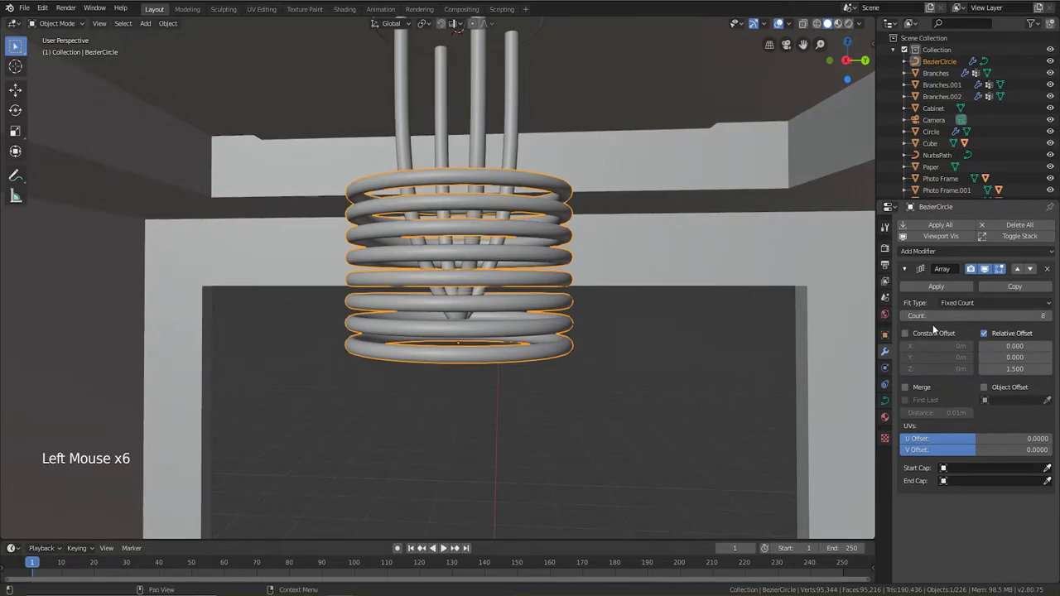
pyautogui.click(904, 316)
pyautogui.scroll(-2, 524, 300)
pyautogui.keyDown('shift'); pyautogui.moveTo(563, 295); pyautogui.dragTo(637, 356, button='middle'); pyautogui.keyUp('shift')
# - Scale the ring coil to 0.791 and raise it along Z around the rods
pyautogui.press('s')
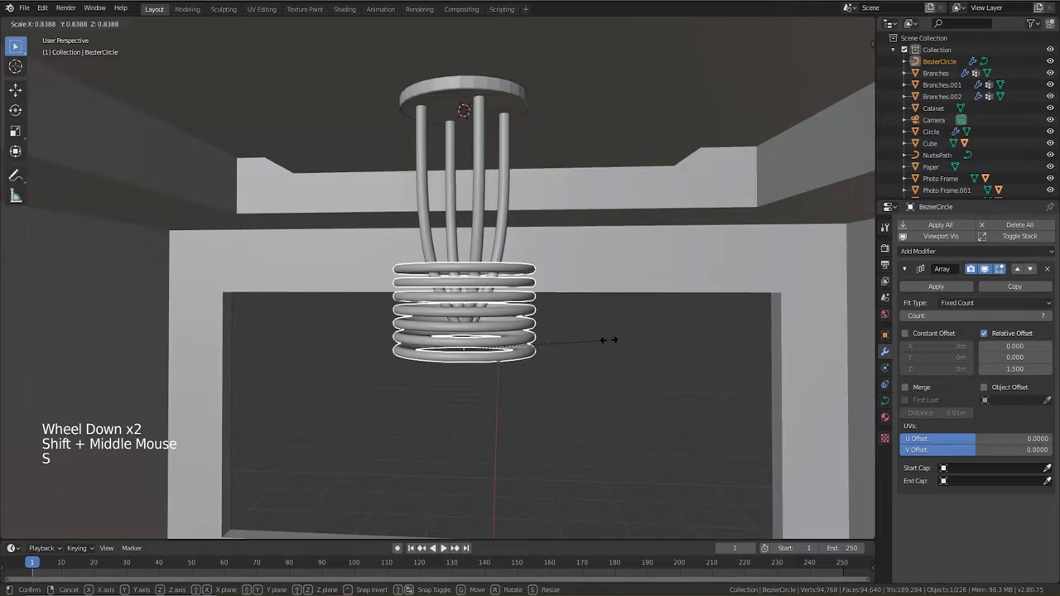
pyautogui.click(601, 345)
pyautogui.press('g')
pyautogui.press('z')
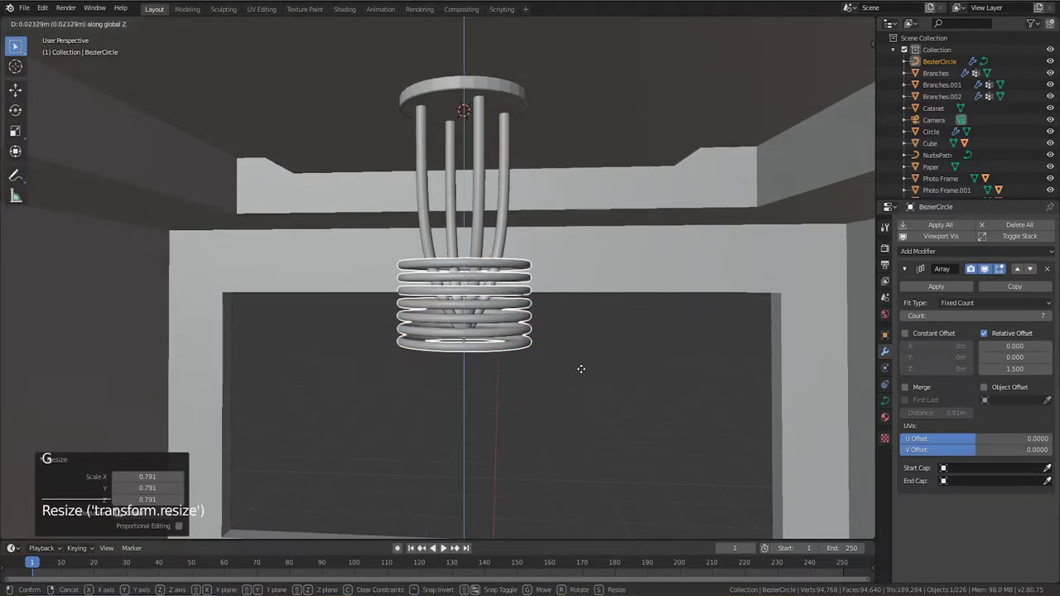
pyautogui.click(587, 355)
pyautogui.moveTo(587, 355); pyautogui.dragTo(509, 495, button='middle')
pyautogui.scroll(2, 537, 365)
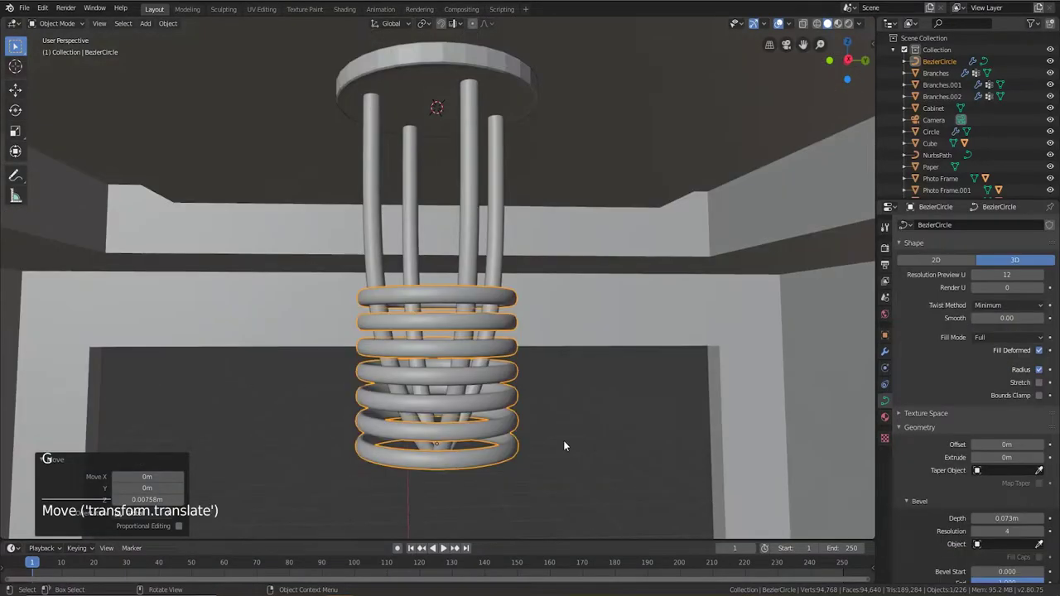
pyautogui.scroll(-6, 563, 446)
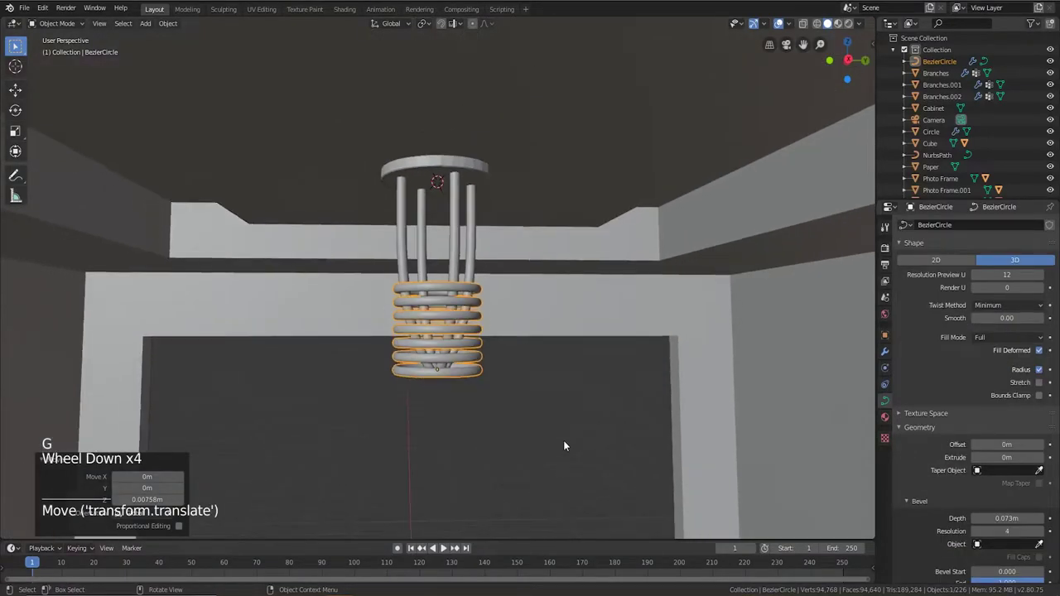
pyautogui.keyDown('shift'); pyautogui.moveTo(563, 446); pyautogui.dragTo(371, 309, button='middle'); pyautogui.keyUp('shift')
pyautogui.scroll(3, 371, 309)
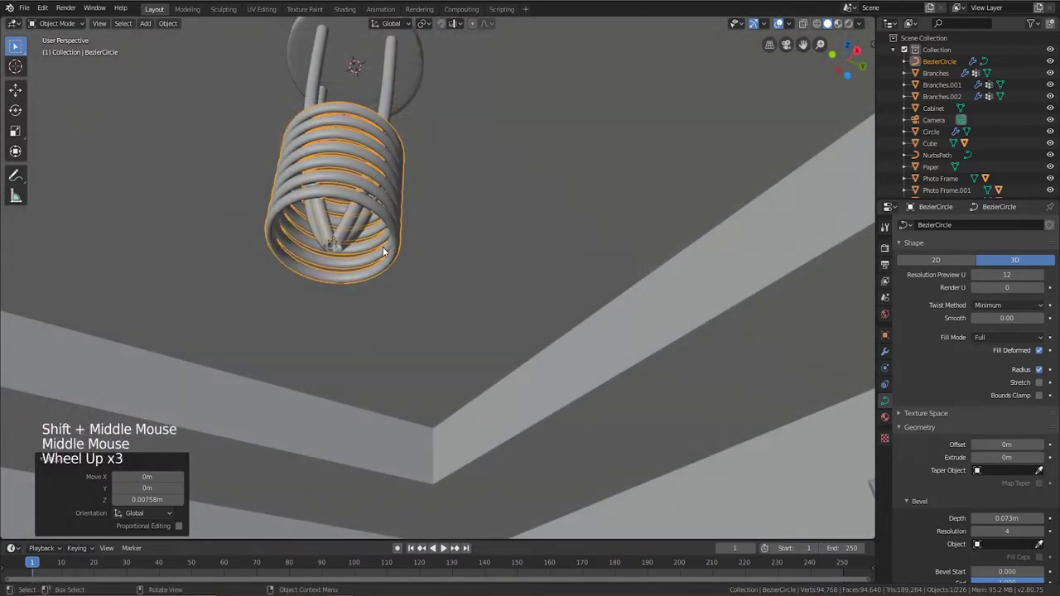
pyautogui.keyDown('shift'); pyautogui.click(262, 270); pyautogui.keyUp('shift')
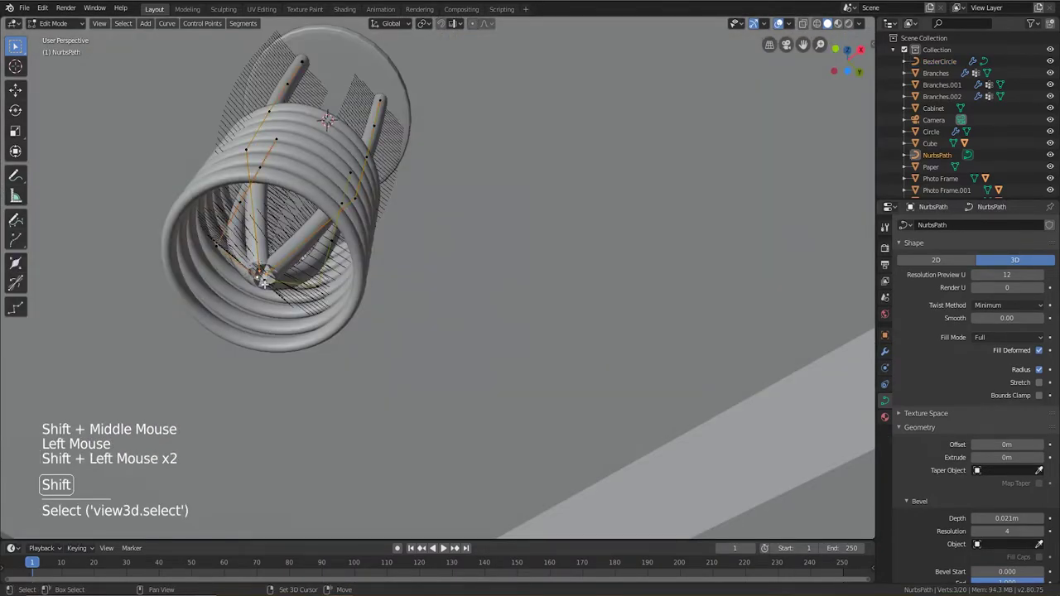
# - Extrude the rod end points, scale them outward to 19.347 and nudge them slightly up
pyautogui.moveTo(267, 285); pyautogui.dragTo(338, 282, button='middle')
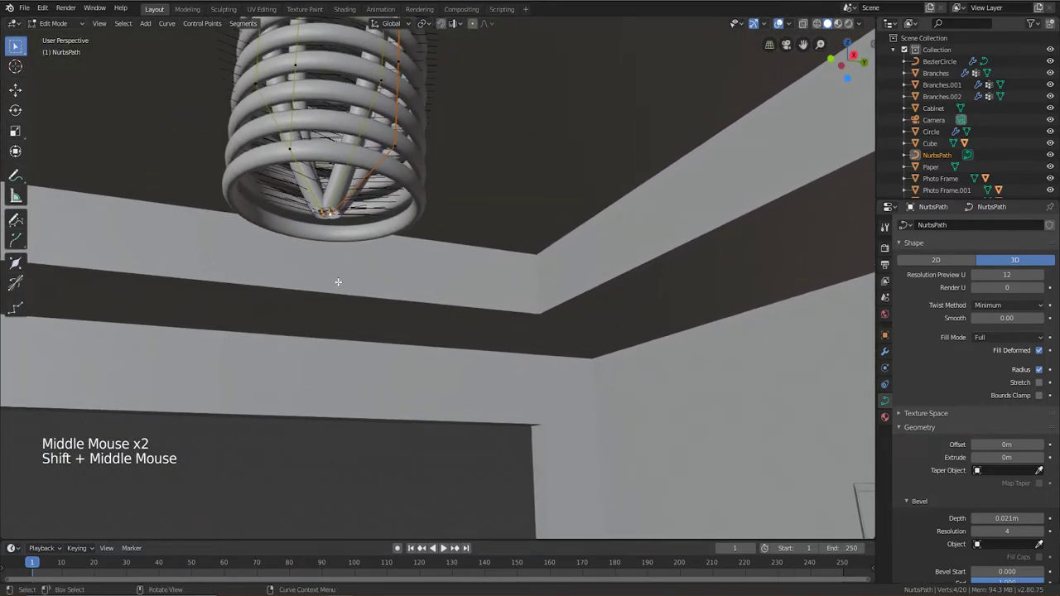
pyautogui.press('e')
pyautogui.press('s')
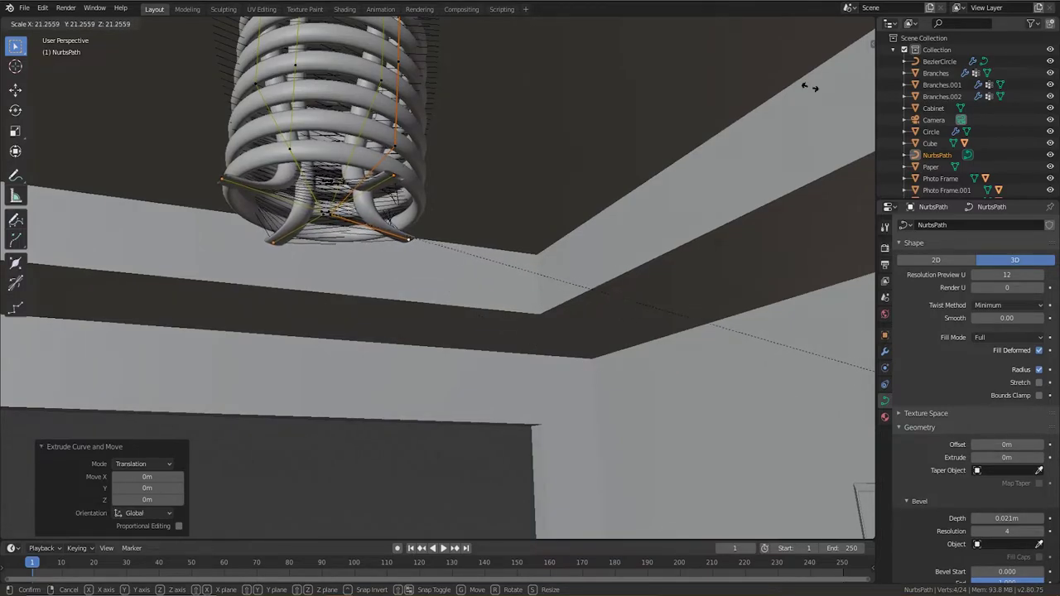
pyautogui.click(687, 76)
pyautogui.moveTo(552, 166); pyautogui.dragTo(473, 246, button='middle')
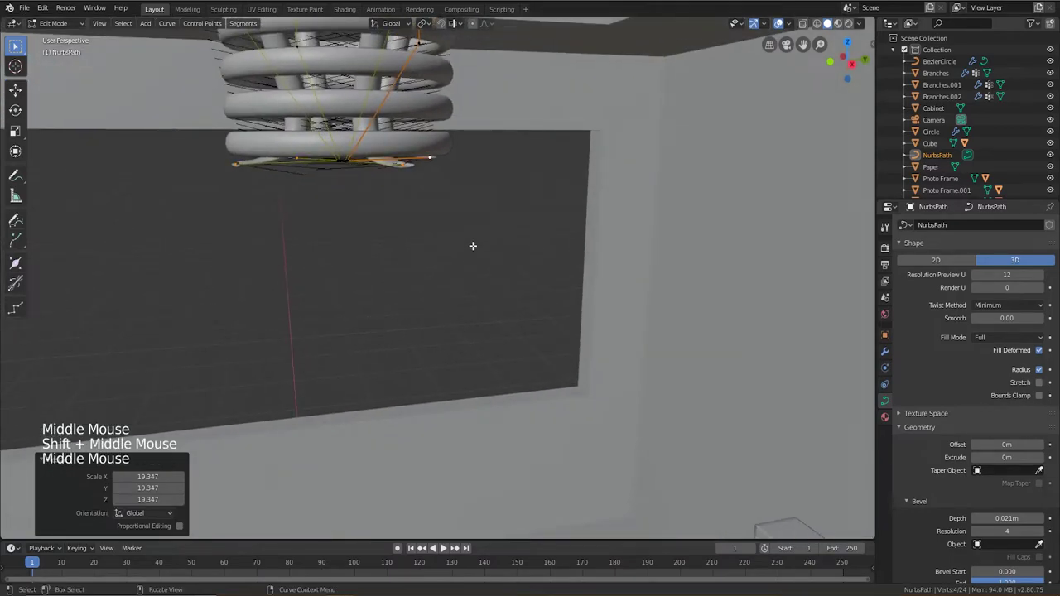
pyautogui.press('g')
pyautogui.click(475, 238)
pyautogui.press('Tab')
pyautogui.moveTo(474, 237); pyautogui.dragTo(484, 156, button='middle')
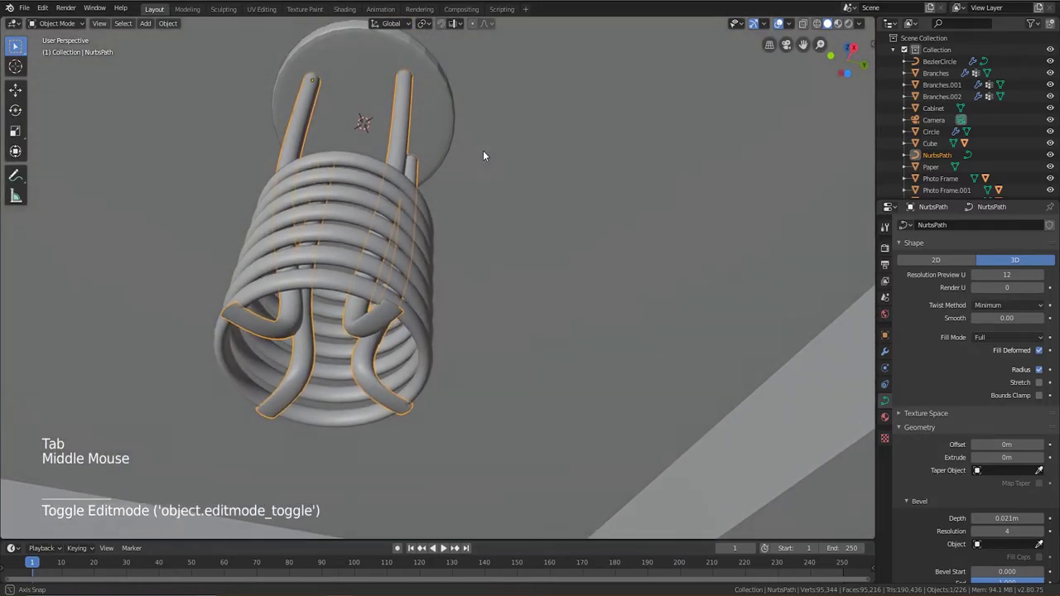
# - Select the Circle ceiling disc at the top of the lamp
pyautogui.moveTo(427, 283); pyautogui.dragTo(427, 347, button='middle')
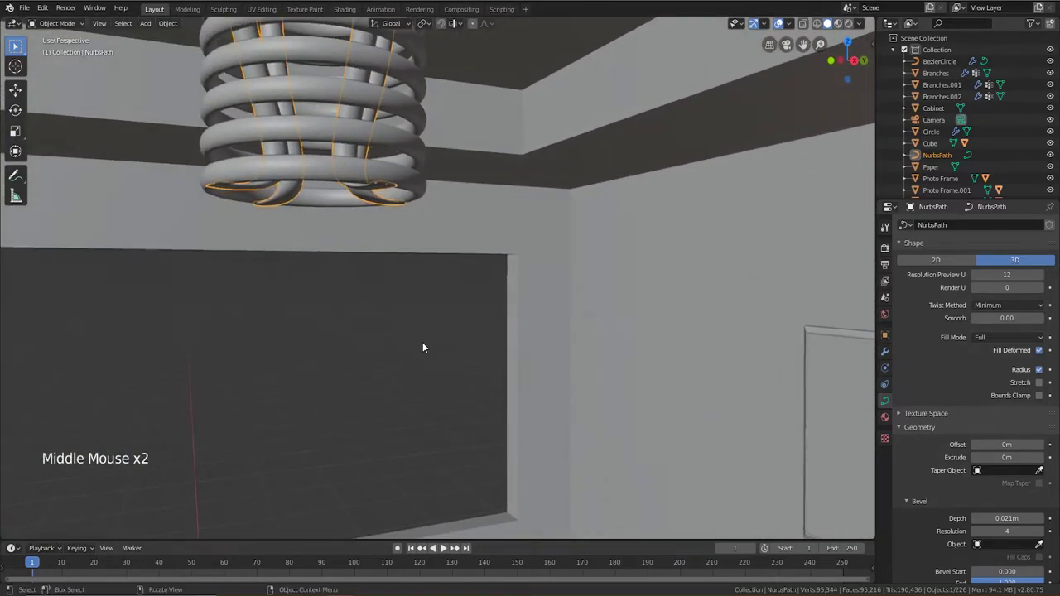
pyautogui.scroll(-6, 378, 300)
pyautogui.moveTo(470, 276); pyautogui.dragTo(454, 296, button='middle')
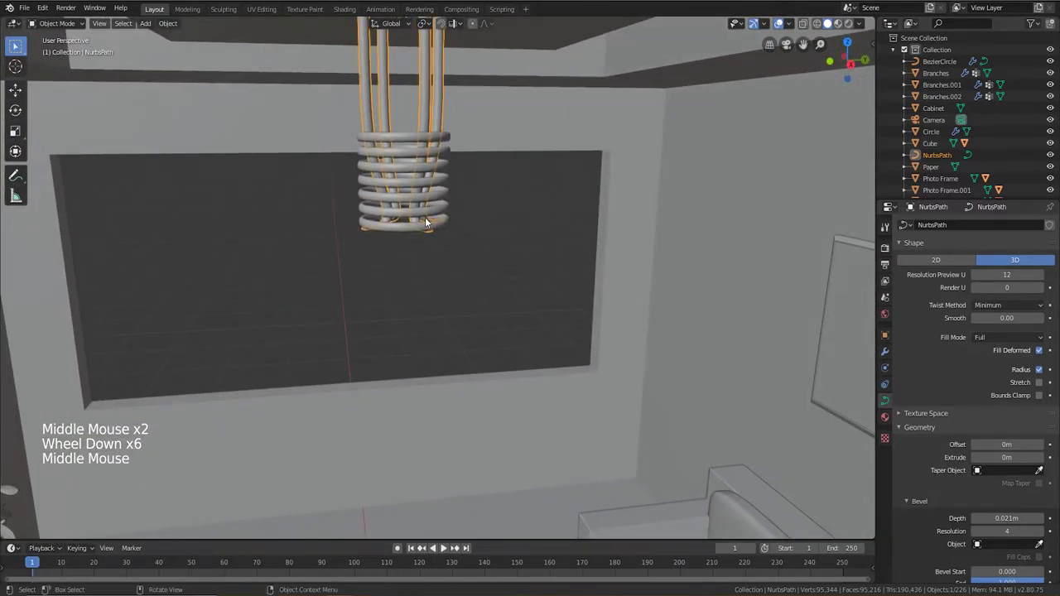
pyautogui.moveTo(445, 229); pyautogui.dragTo(557, 296, button='middle')
pyautogui.scroll(-3, 419, 246)
pyautogui.click(366, 111)
pyautogui.scroll(-2, 414, 241)
pyautogui.scroll(2, 415, 241)
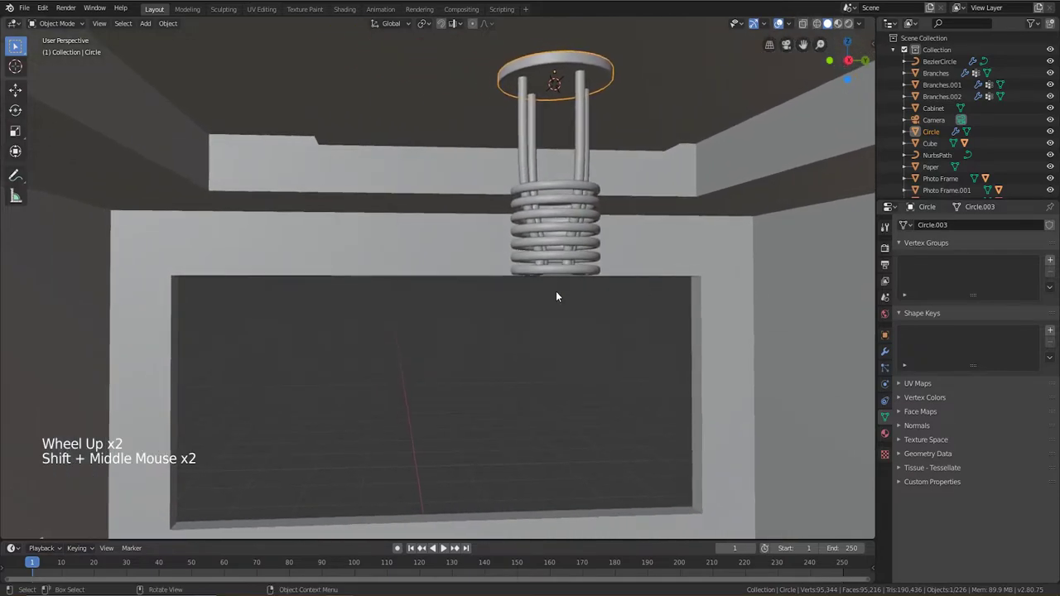
pyautogui.moveTo(295, 252); pyautogui.dragTo(395, 281, button='middle')
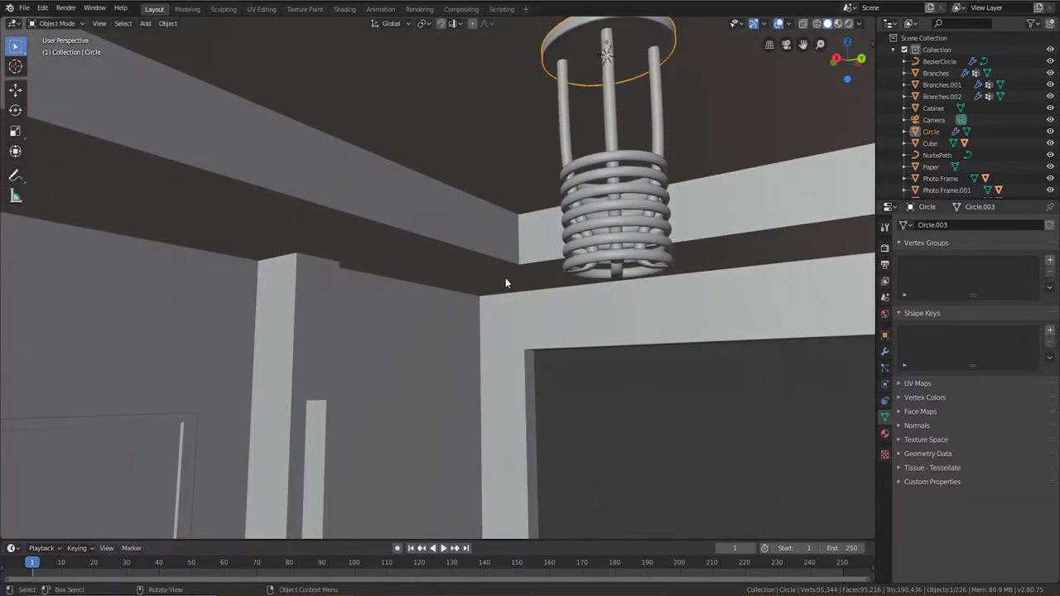
pyautogui.keyDown('shift'); pyautogui.moveTo(540, 145); pyautogui.dragTo(525, 243, button='middle'); pyautogui.keyUp('shift')
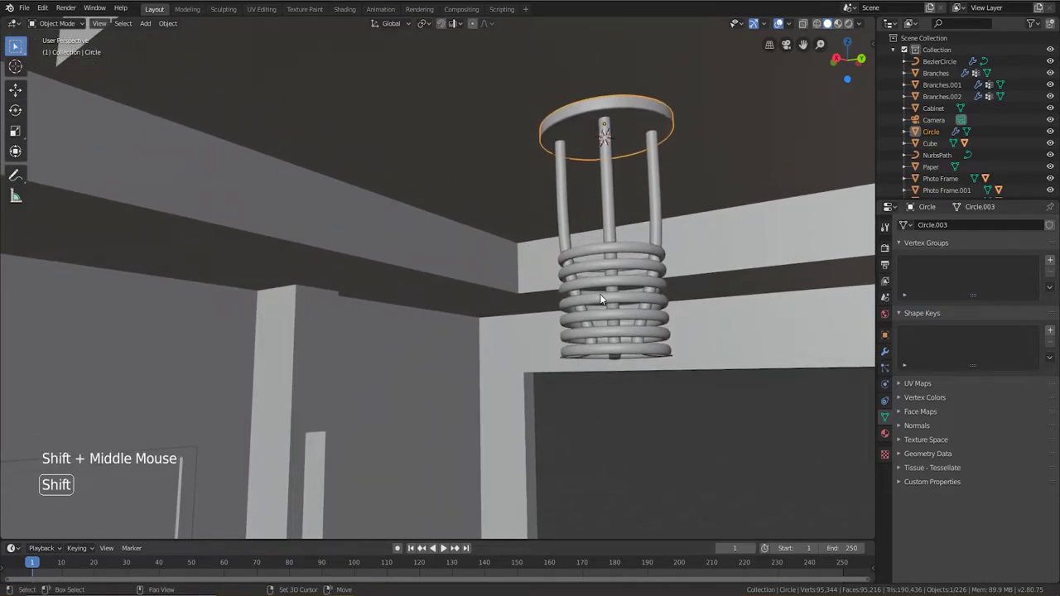
# - Duplicate the ceiling disc and move the copy aside along the Y axis
pyautogui.click(629, 114)
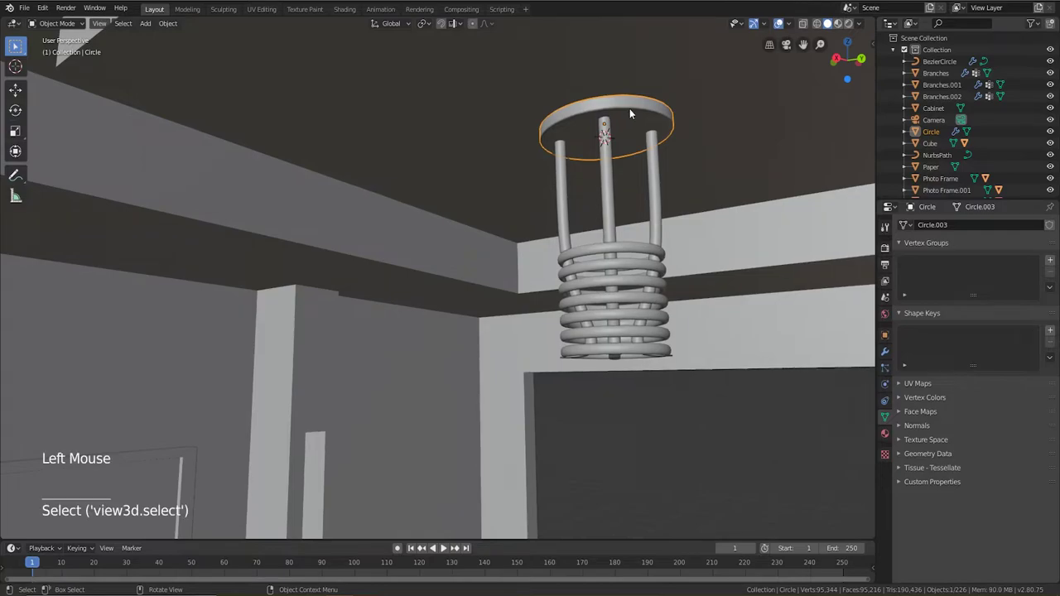
pyautogui.hotkey('shift', 'd')
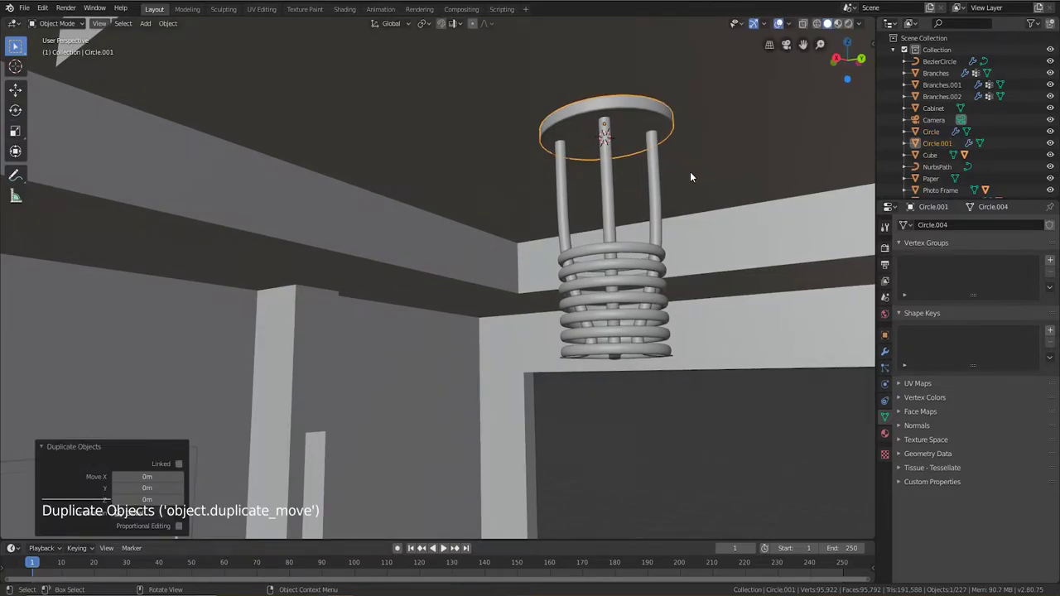
pyautogui.press('g')
pyautogui.press('y')
pyautogui.click(486, 233)
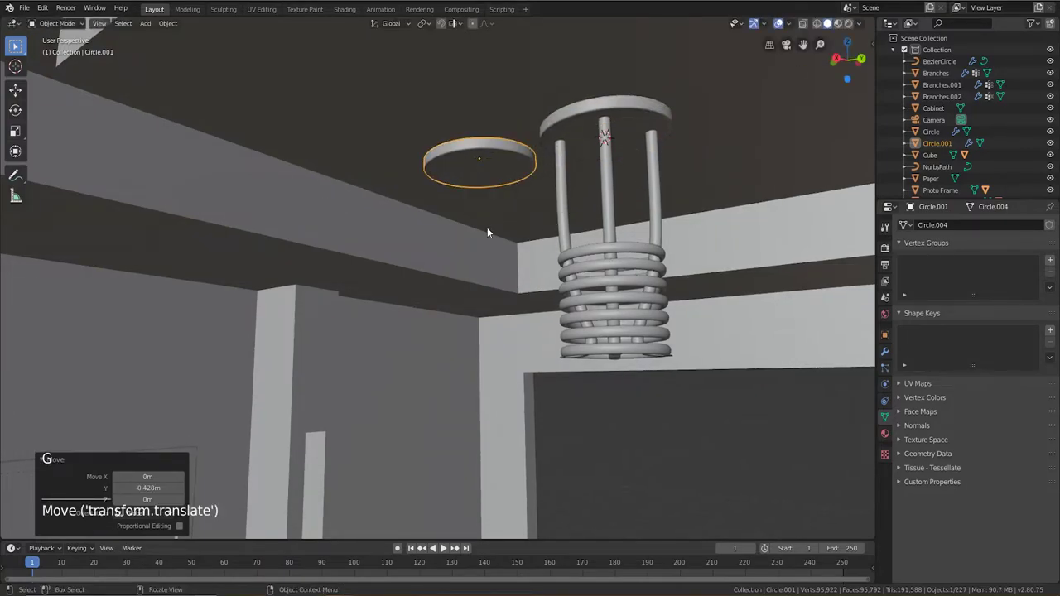
pyautogui.scroll(4, 486, 227)
pyautogui.keyDown('shift'); pyautogui.moveTo(487, 227); pyautogui.dragTo(558, 361, button='middle'); pyautogui.keyUp('shift')
# - Shrink the copied disc Circle.001 to 0.179 and frame it in the view
pyautogui.press('Tab')
pyautogui.moveTo(700, 334); pyautogui.dragTo(686, 319, button='middle')
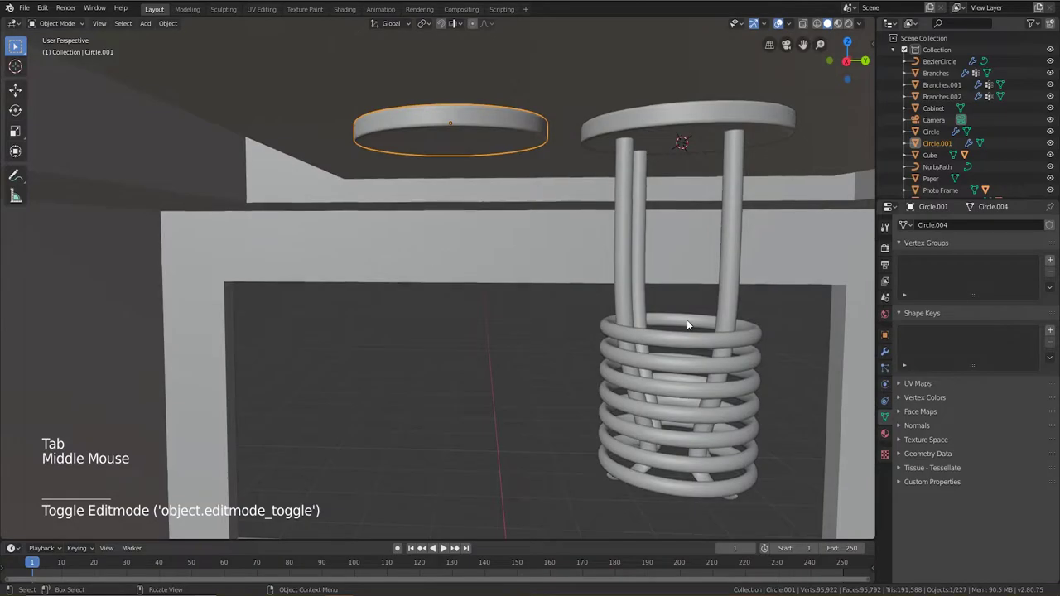
pyautogui.press('s')
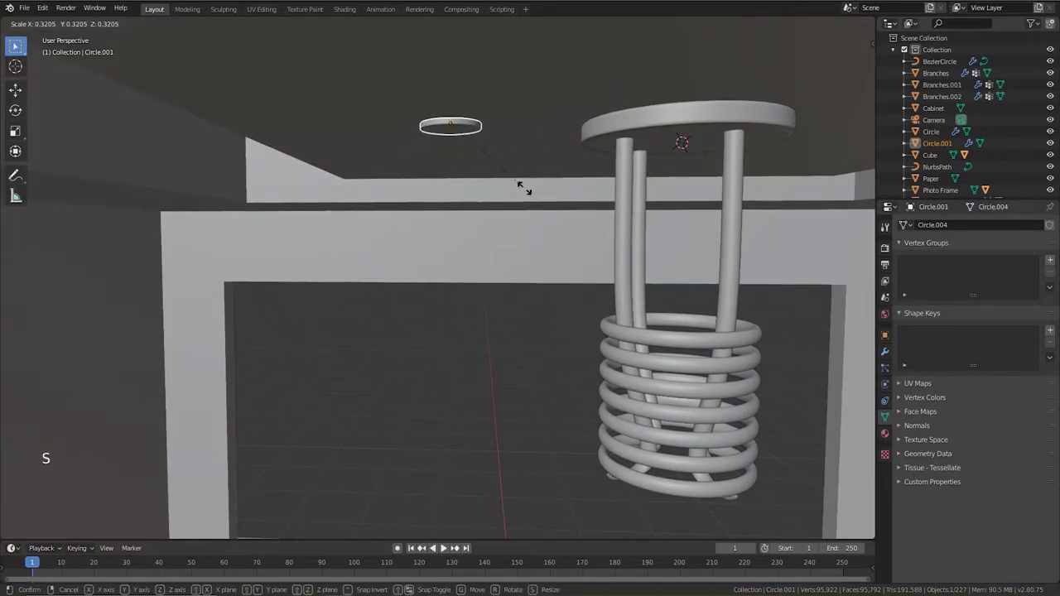
pyautogui.click(489, 170)
pyautogui.scroll(4, 482, 165)
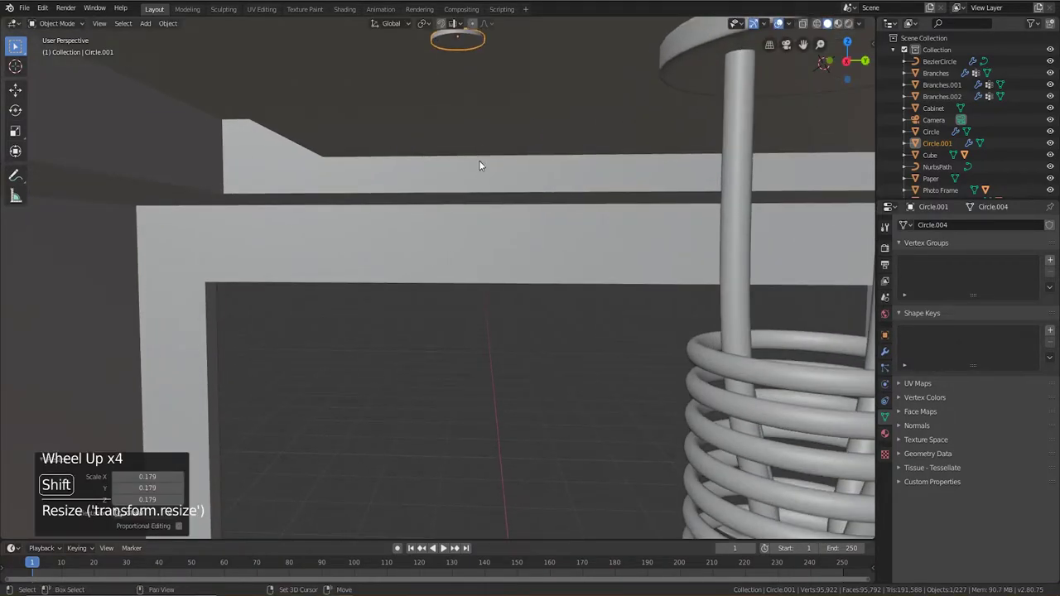
pyautogui.press('Tab')
pyautogui.press('KP_Decimal')
pyautogui.click(529, 251)
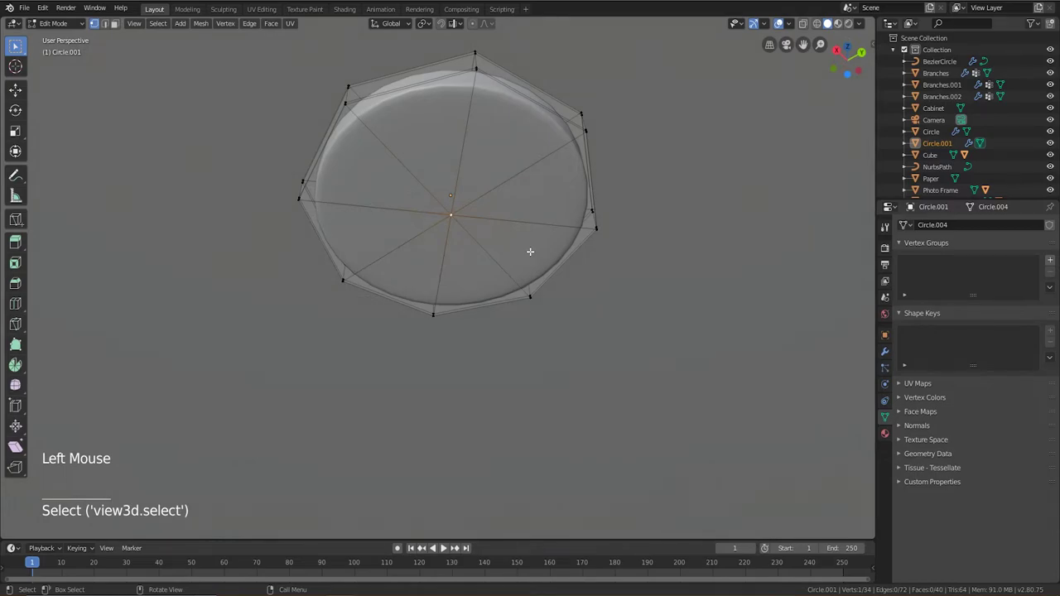
# - Grow the face selection, inset a rim, then extrude and slightly enlarge the inner faces
pyautogui.press('ctrl')
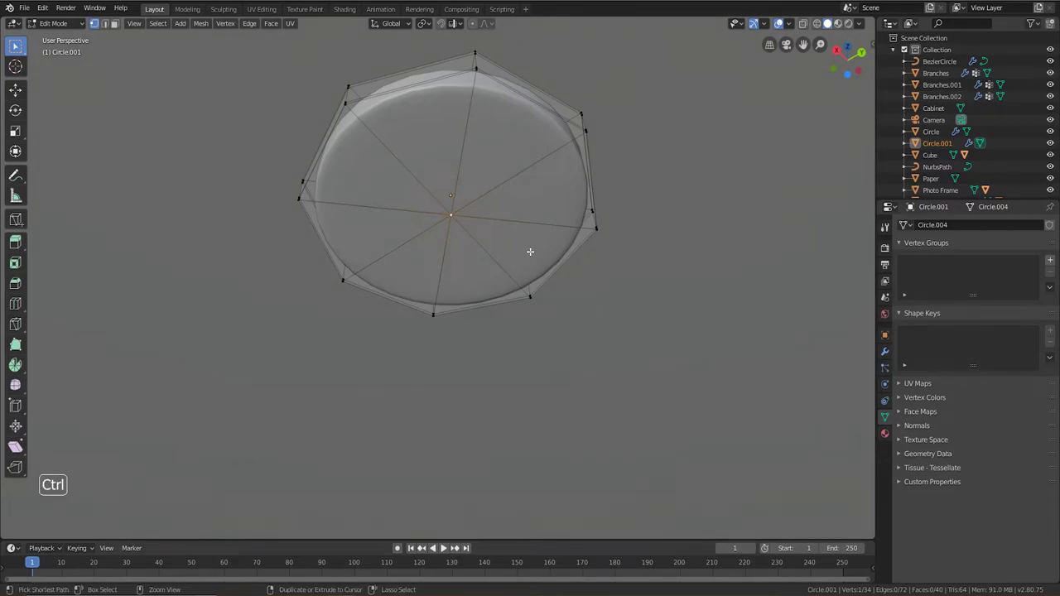
pyautogui.press('ctrl+KP_Add')
pyautogui.moveTo(529, 249); pyautogui.dragTo(491, 308, button='middle')
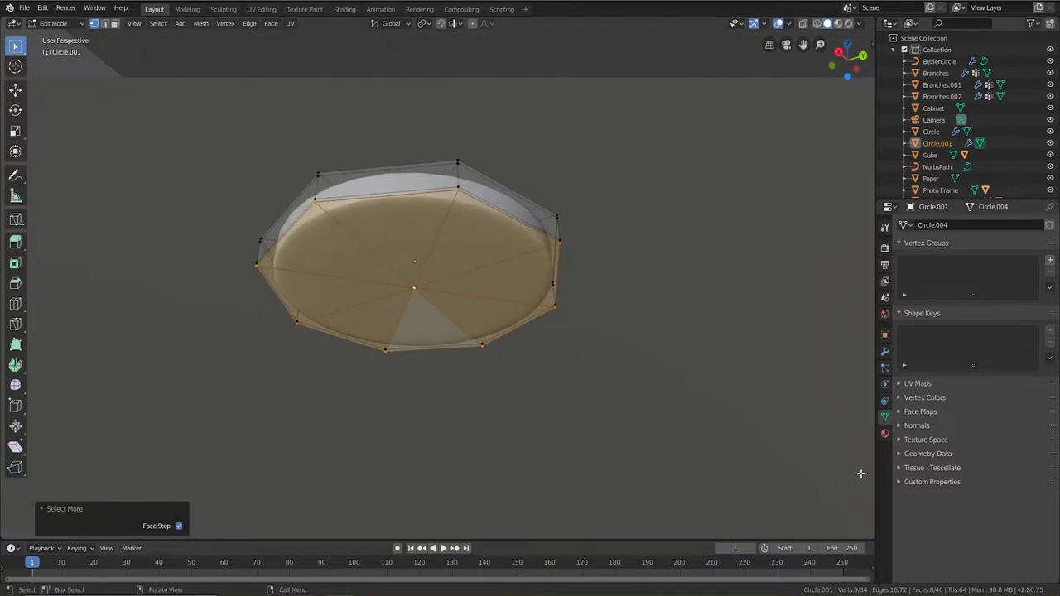
pyautogui.press('i')
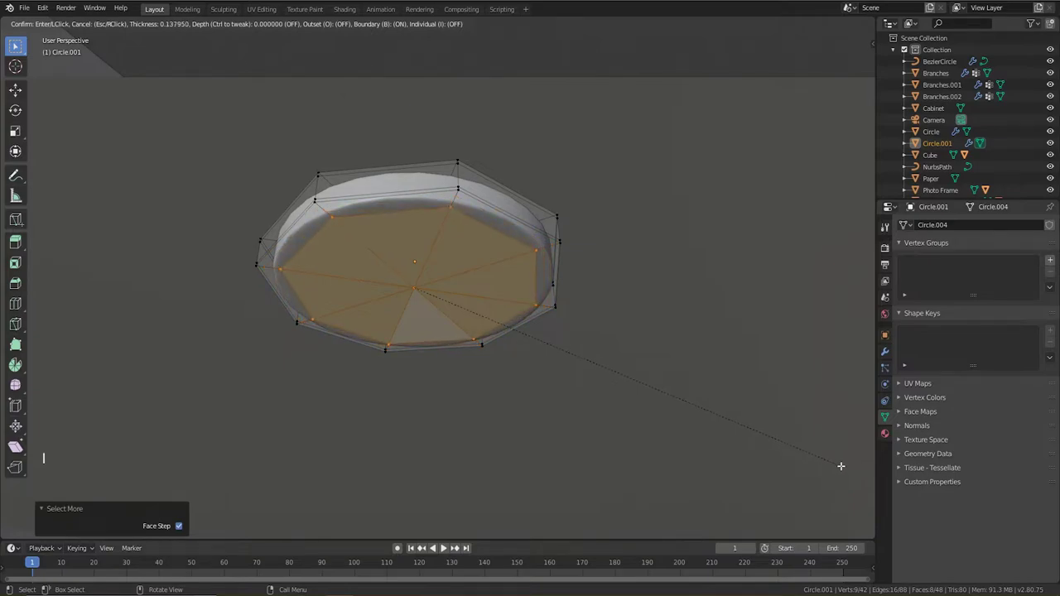
pyautogui.click(840, 466)
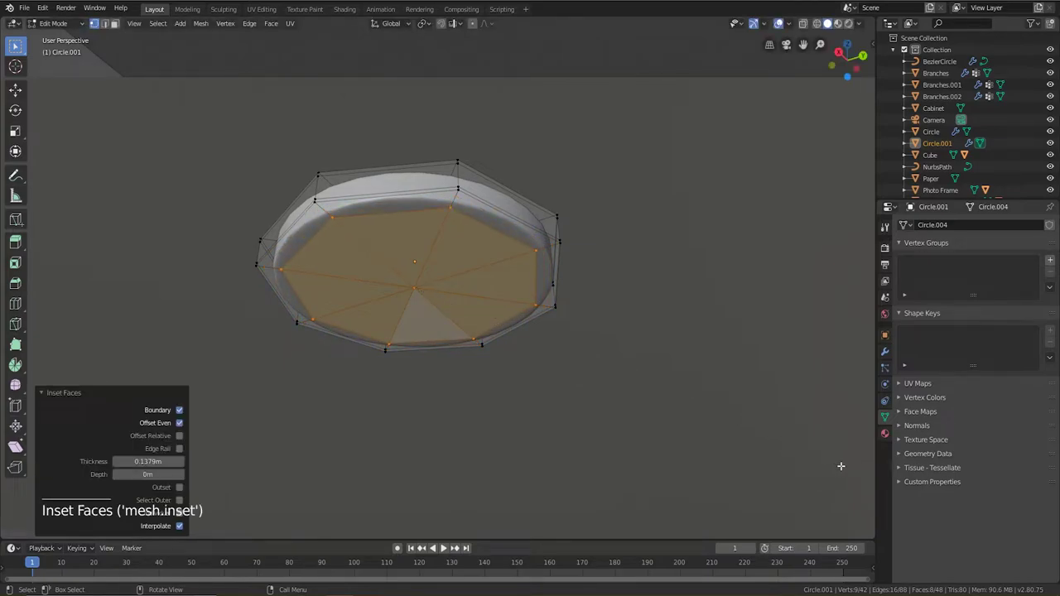
pyautogui.press('e')
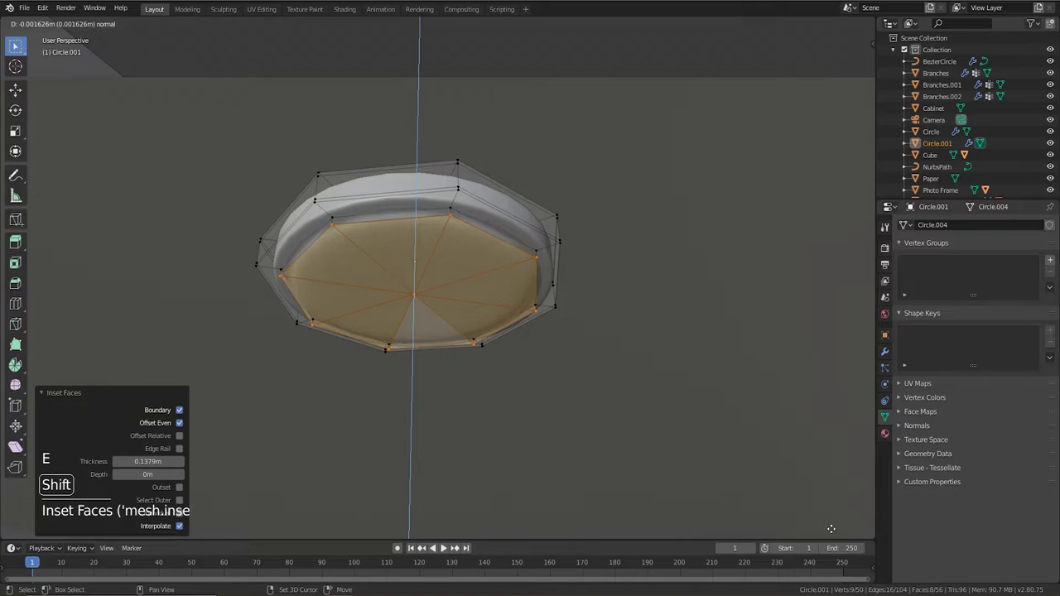
pyautogui.click(830, 27)
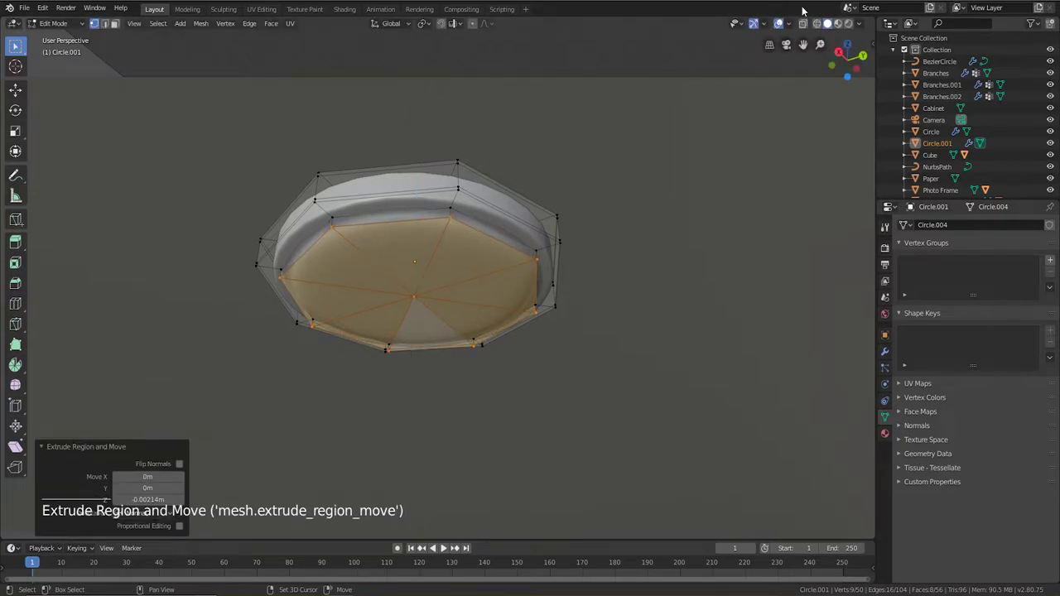
pyautogui.press('s')
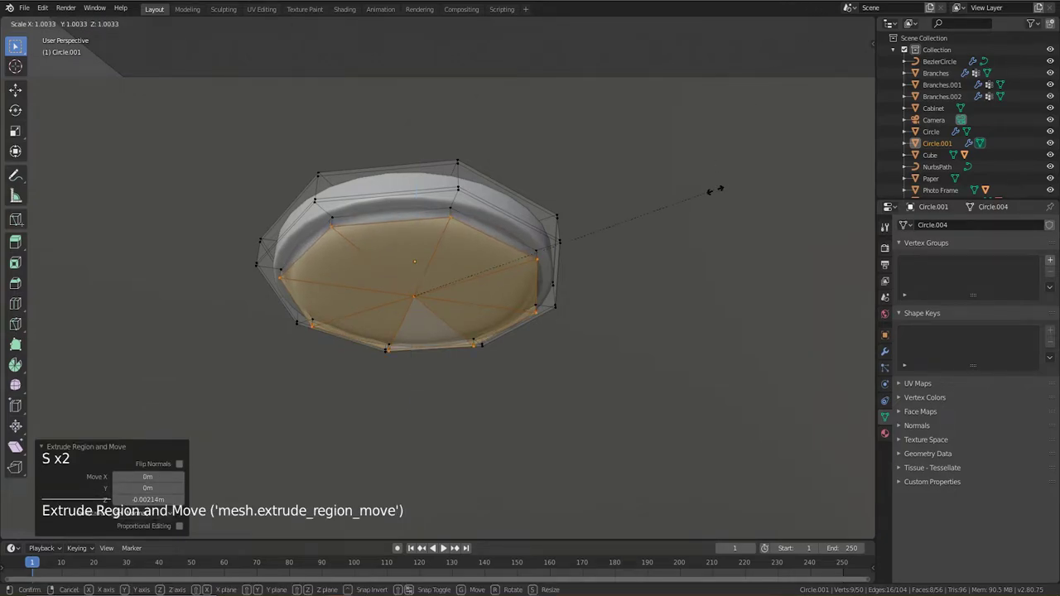
pyautogui.click(720, 196)
# - Extrude the inner faces again into a recess and scale them to 0.597
pyautogui.press('e')
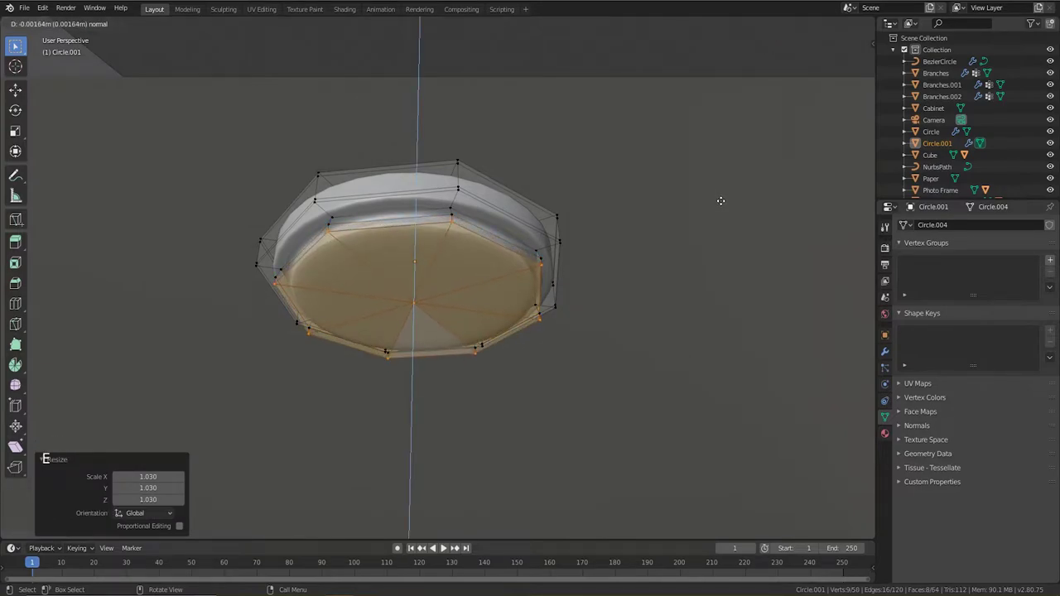
pyautogui.click(741, 256)
pyautogui.press('s')
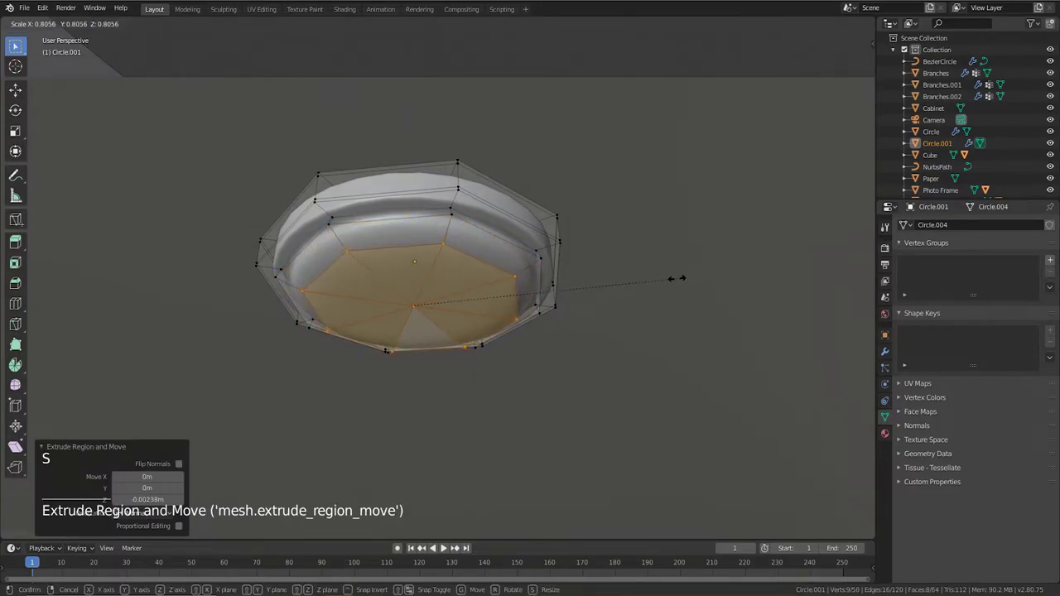
pyautogui.click(608, 284)
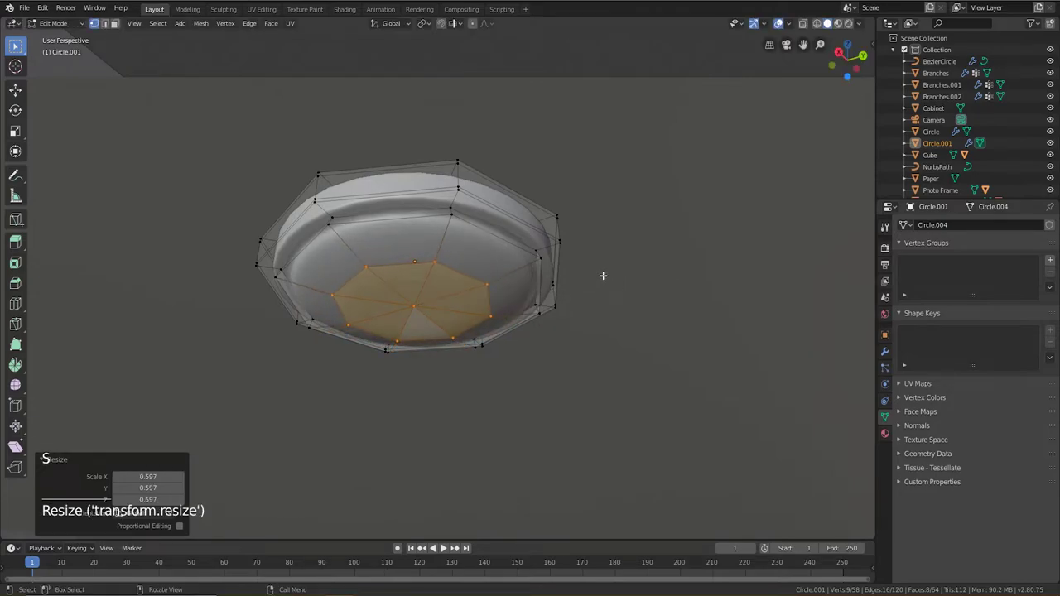
pyautogui.moveTo(553, 258); pyautogui.dragTo(434, 311, button='middle')
pyautogui.scroll(2, 558, 279)
pyautogui.scroll(-2, 520, 282)
pyautogui.scroll(1, 500, 268)
pyautogui.press('Tab')
pyautogui.scroll(-2, 500, 269)
pyautogui.press('Tab')
pyautogui.press('Tab')
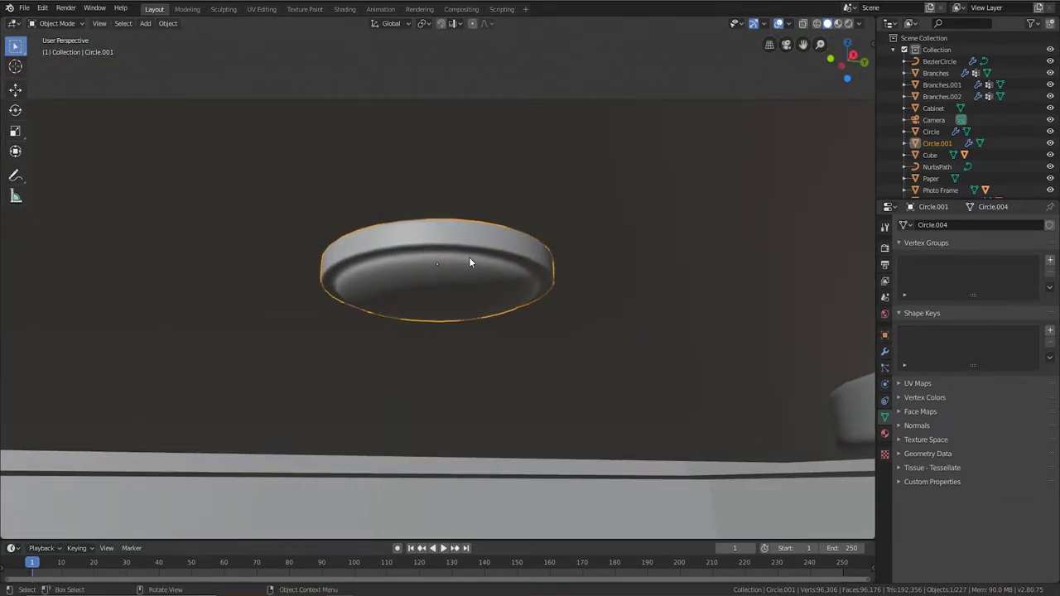
# - Enter Edit Mode on the small disc and select its rim edge loop
pyautogui.press('Tab')
pyautogui.scroll(2, 476, 248)
pyautogui.keyDown('shift'); pyautogui.moveTo(476, 236); pyautogui.dragTo(471, 249, button='middle'); pyautogui.keyUp('shift')
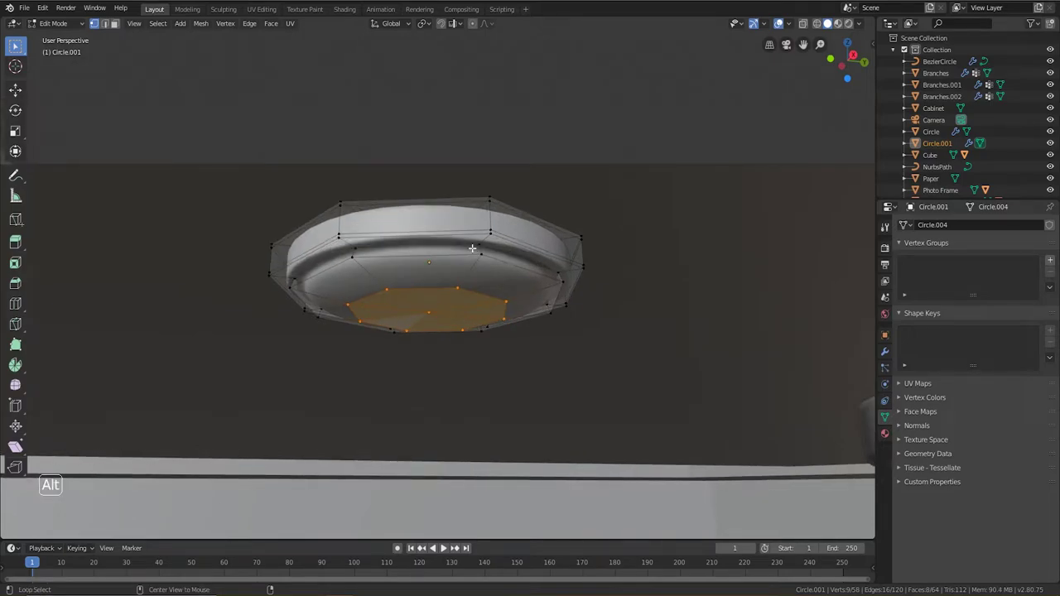
pyautogui.keyDown('alt'); pyautogui.click(472, 247); pyautogui.keyUp('alt')
# - Bevel the selected rim edge loop to soften it, then return to Object Mode
pyautogui.press('ctrl')
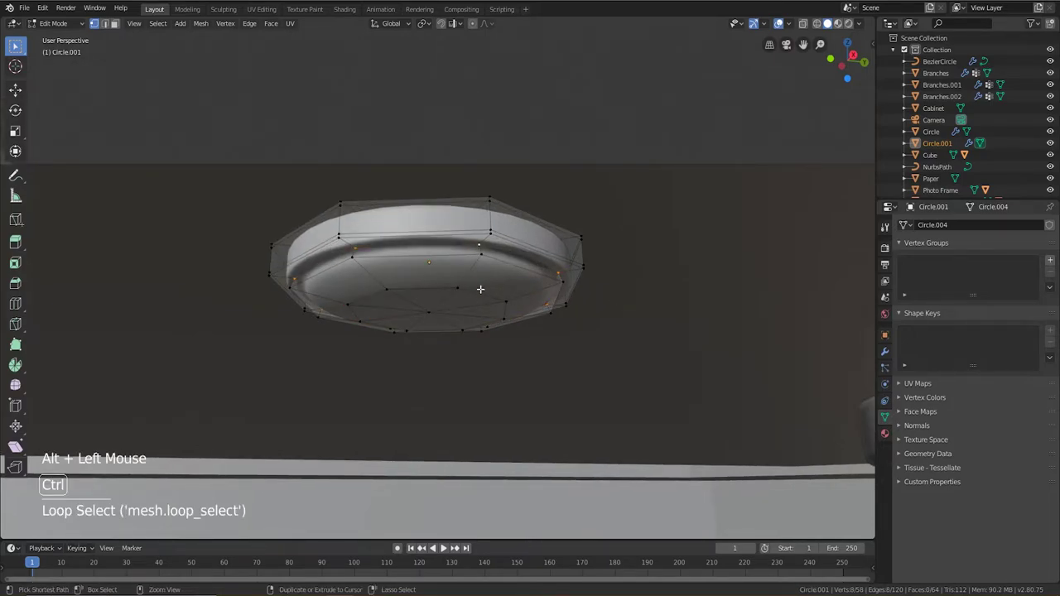
pyautogui.hotkey('ctrl', 'b')
pyautogui.press('shift')
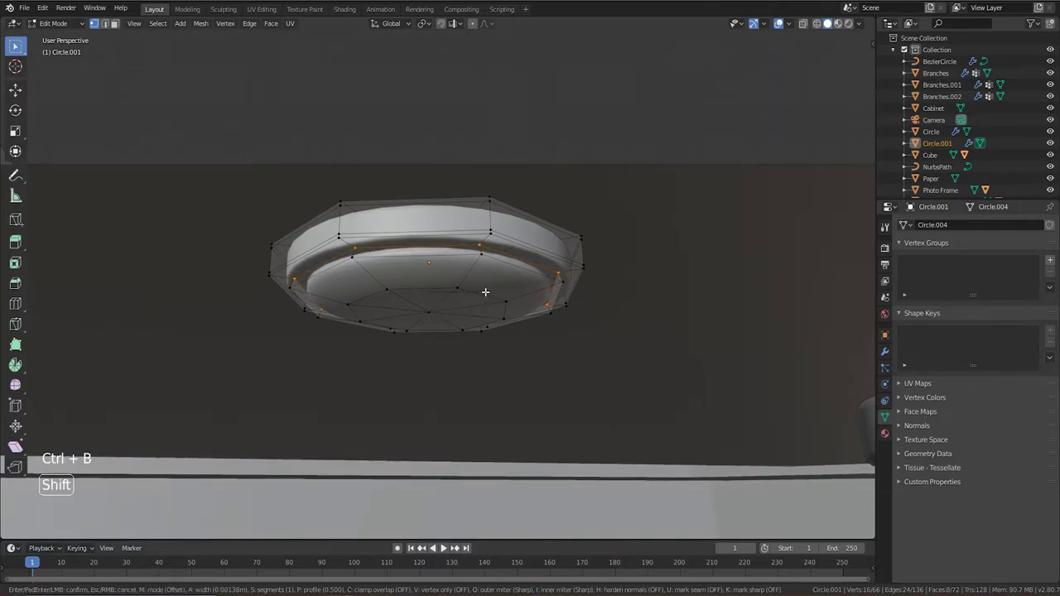
pyautogui.press('Tab')
pyautogui.moveTo(502, 297); pyautogui.dragTo(474, 292, button='middle')
pyautogui.scroll(-8, 473, 296)
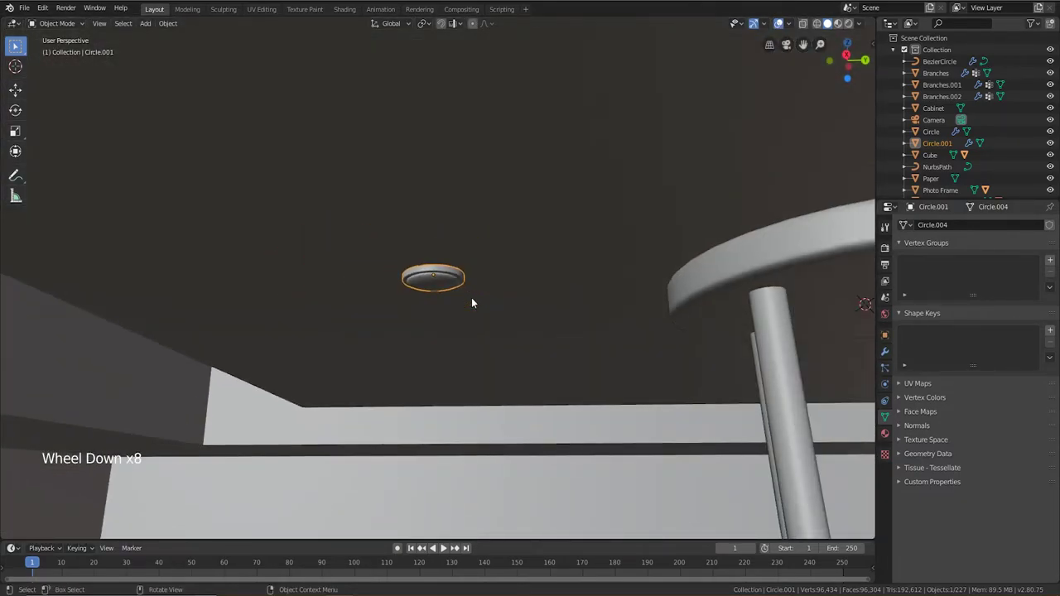
pyautogui.keyDown('shift'); pyautogui.moveTo(471, 297); pyautogui.dragTo(475, 196, button='middle'); pyautogui.keyUp('shift')
pyautogui.scroll(-3, 448, 339)
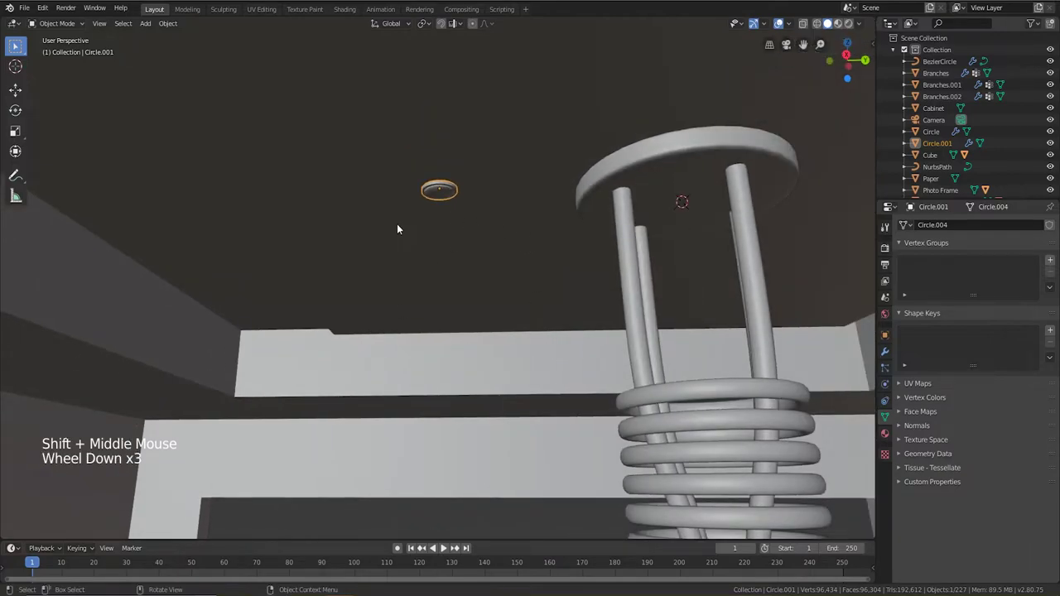
pyautogui.keyDown('shift'); pyautogui.moveTo(272, 486); pyautogui.dragTo(423, 279, button='middle'); pyautogui.keyUp('shift')
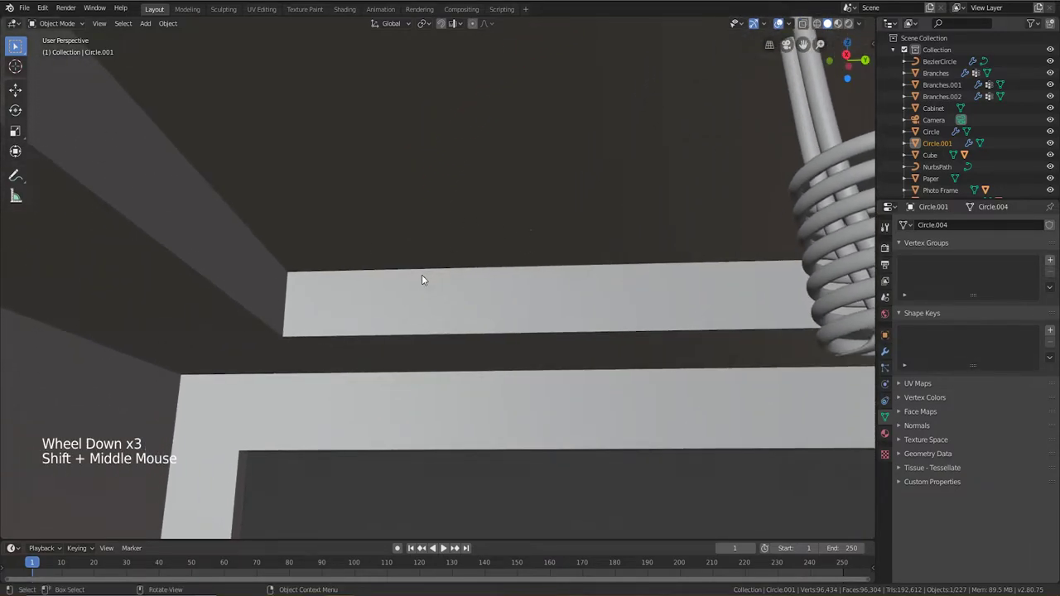
pyautogui.scroll(-5, 419, 284)
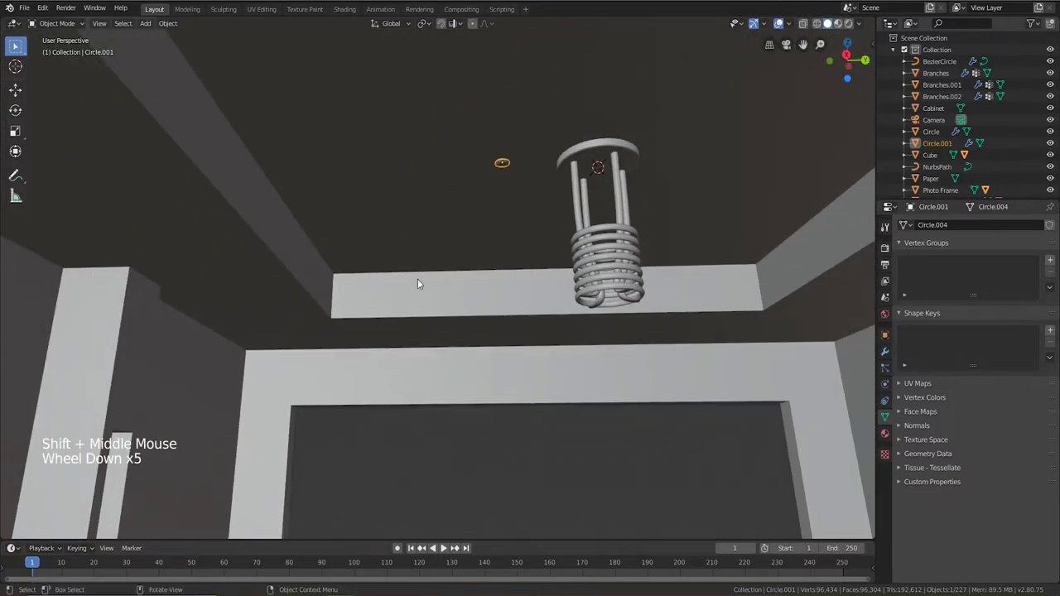
# - Snap the 3D cursor to a selected Room face, then reselect Circle.001 in Object Mode
pyautogui.click(290, 316)
pyautogui.press('Tab')
pyautogui.scroll(3, 265, 326)
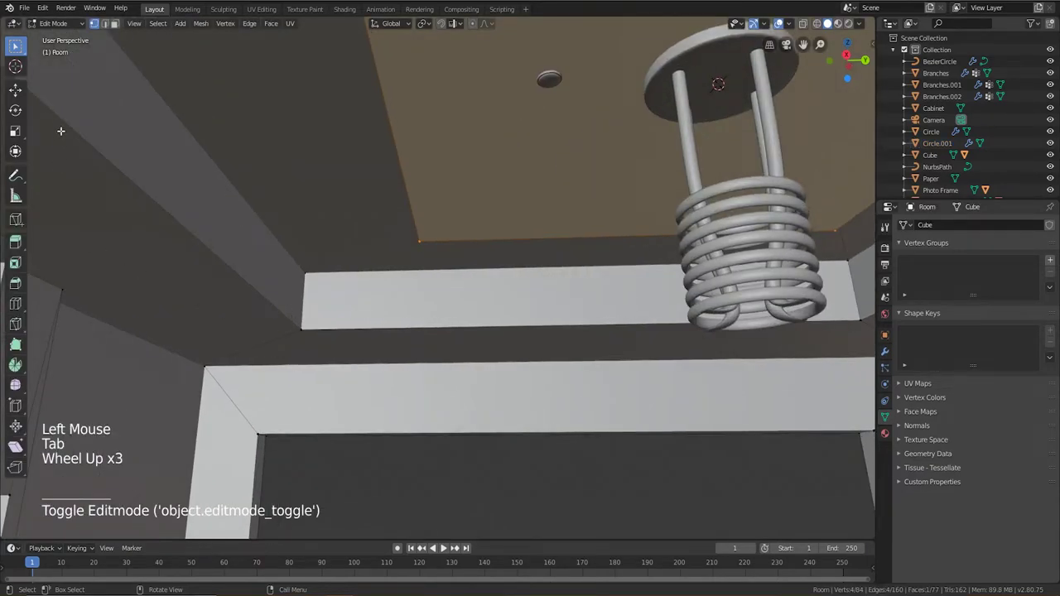
pyautogui.click(114, 25)
pyautogui.click(243, 326)
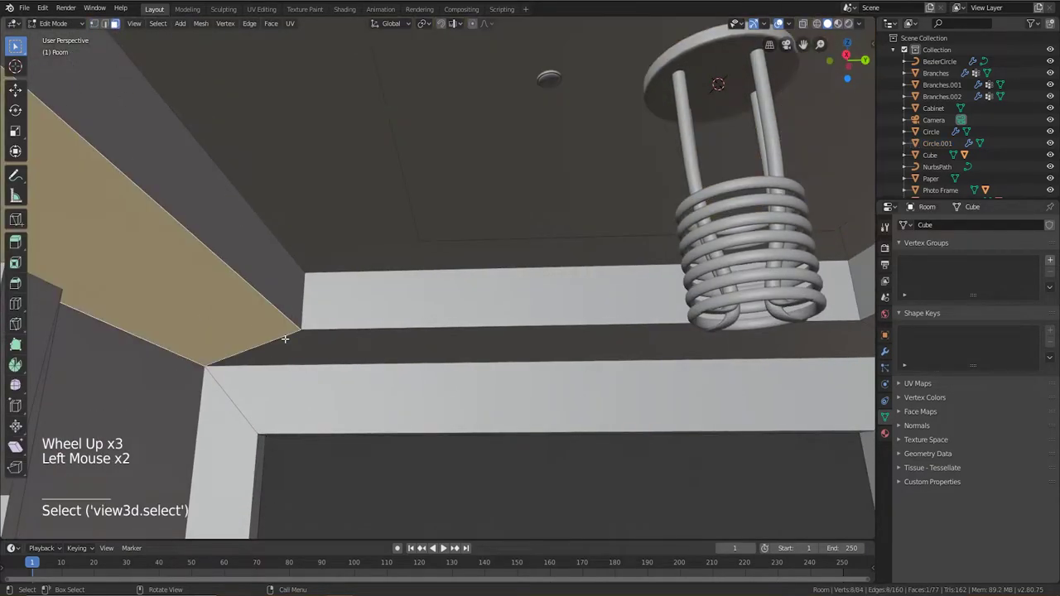
pyautogui.hotkey('shift', 's')
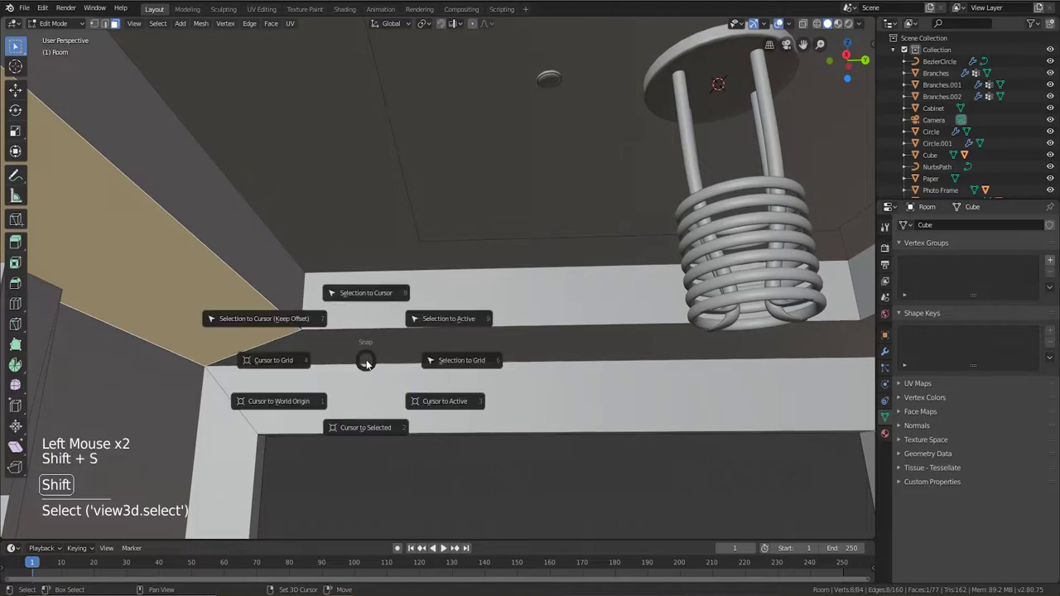
pyautogui.click(371, 427)
pyautogui.keyDown('shift'); pyautogui.moveTo(420, 359); pyautogui.dragTo(497, 326, button='middle'); pyautogui.keyUp('shift')
pyautogui.press('Tab')
pyautogui.moveTo(575, 272); pyautogui.dragTo(694, 93, button='middle')
pyautogui.click(683, 94)
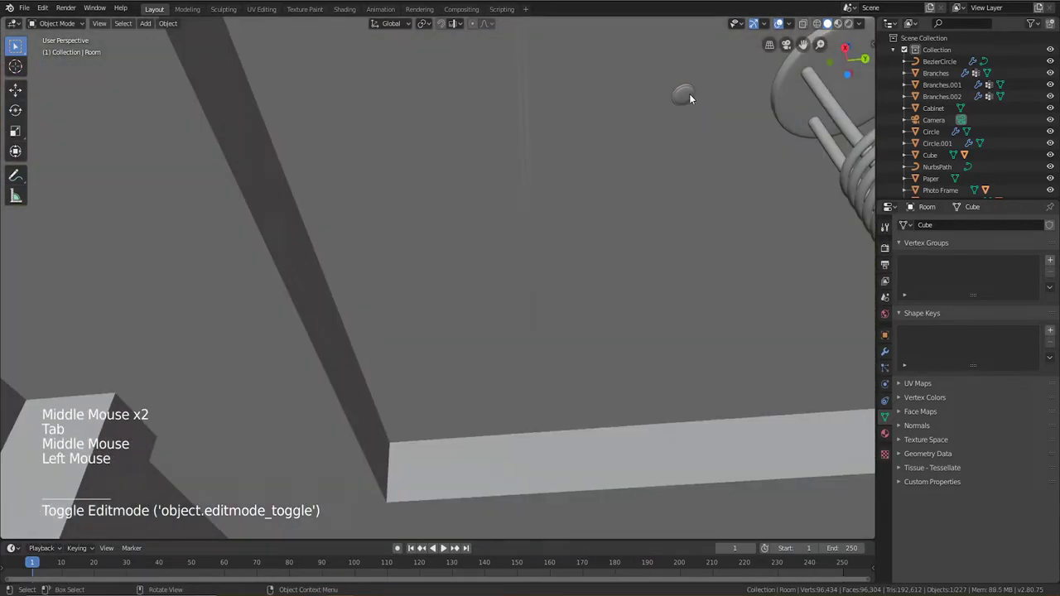
# - Rename the disc object to 'Ceiling light'
pyautogui.click(885, 336)
pyautogui.click(965, 225)
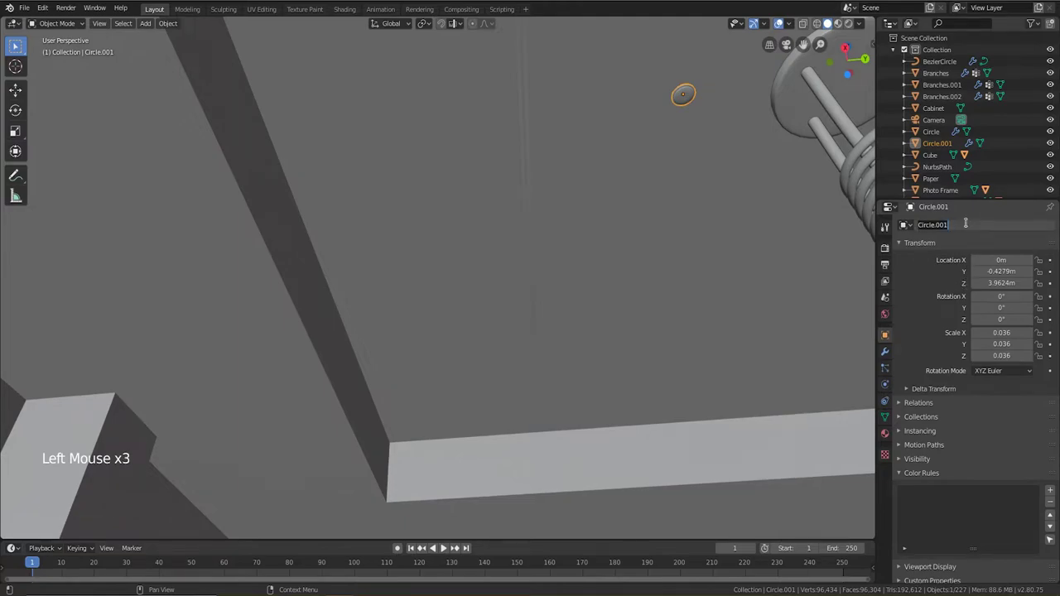
pyautogui.write('Cw')
pyautogui.press('BackSpace')
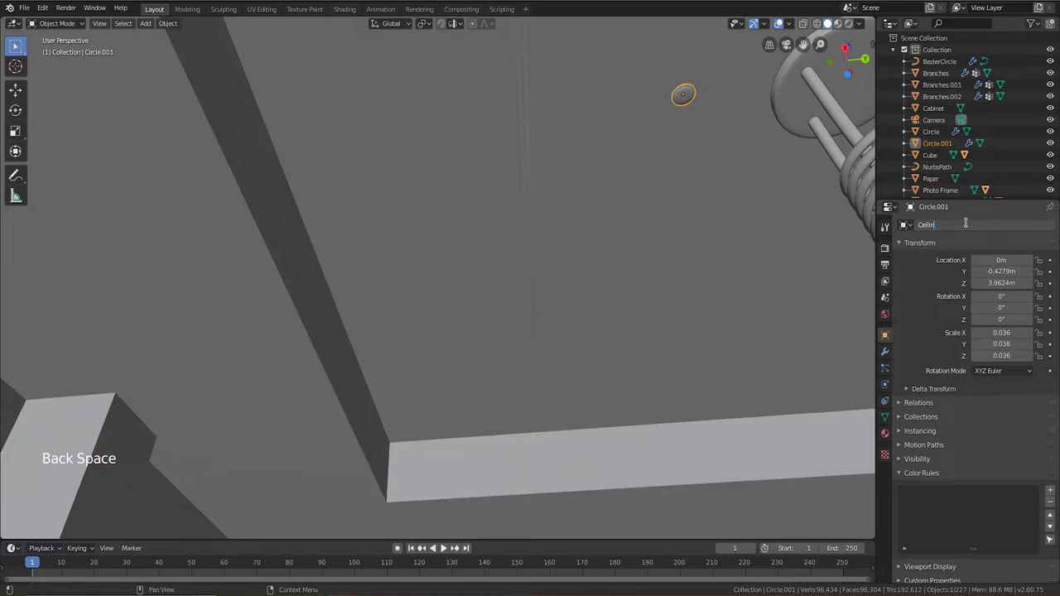
pyautogui.write('eiling light')
pyautogui.press('Return')
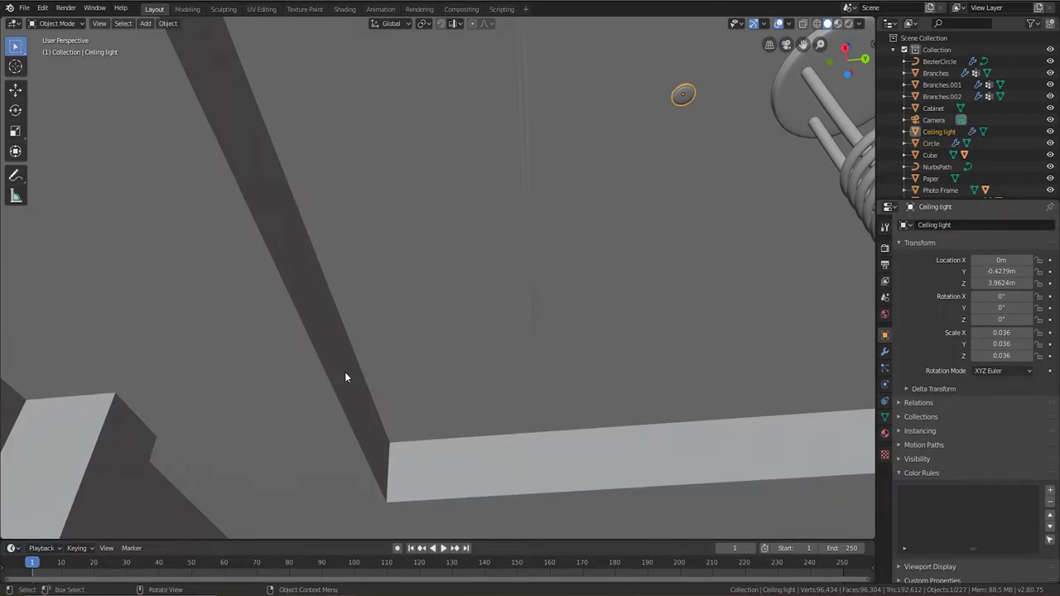
# - Snap the ceiling light to the 3D cursor and frame it in the view
pyautogui.hotkey('shift', 's')
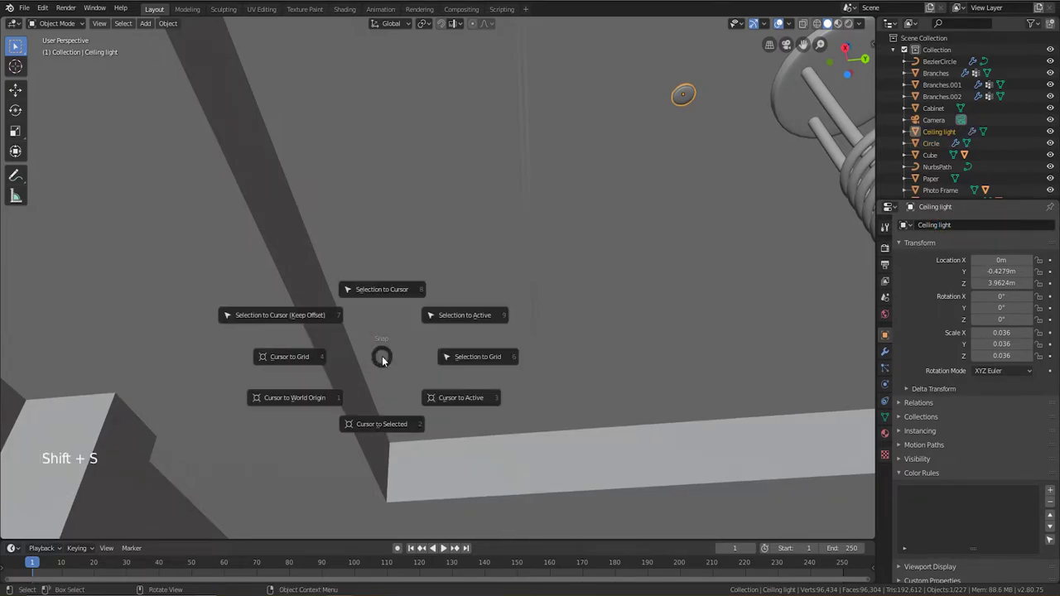
pyautogui.click(387, 295)
pyautogui.moveTo(457, 325); pyautogui.dragTo(338, 334, button='middle')
pyautogui.scroll(2, 356, 372)
pyautogui.keyDown('shift'); pyautogui.moveTo(356, 372); pyautogui.dragTo(385, 322, button='middle'); pyautogui.keyUp('shift')
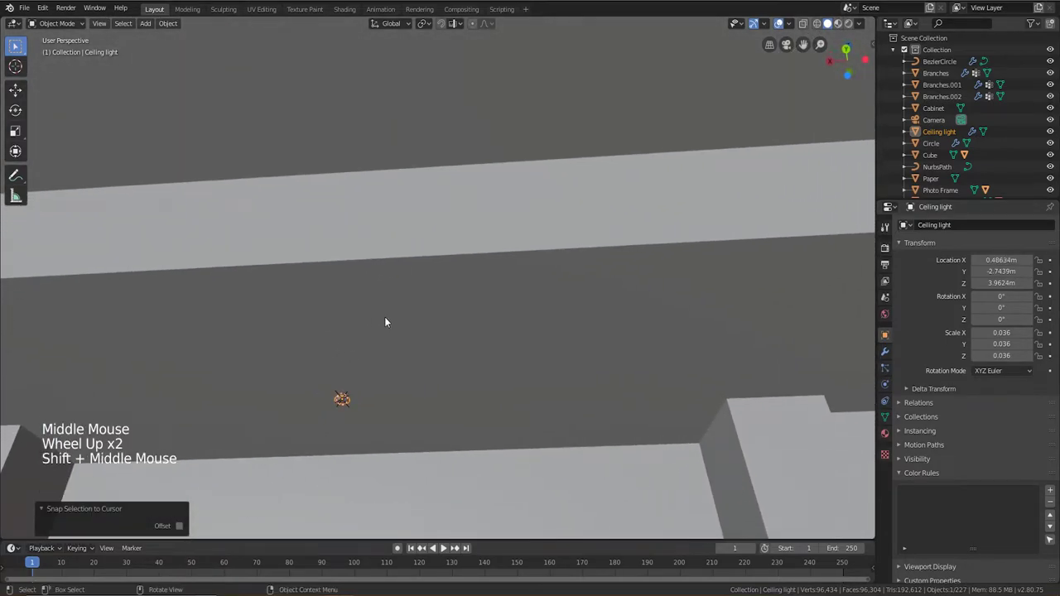
pyautogui.press('`')
pyautogui.click(454, 361)
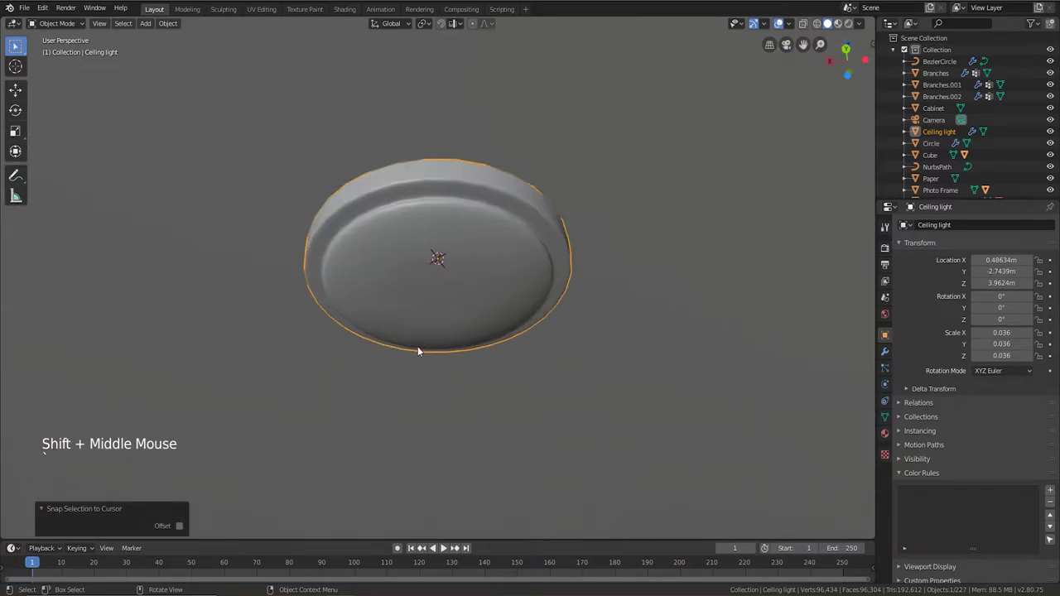
pyautogui.scroll(-15, 419, 342)
pyautogui.moveTo(418, 344); pyautogui.dragTo(508, 247, button='middle')
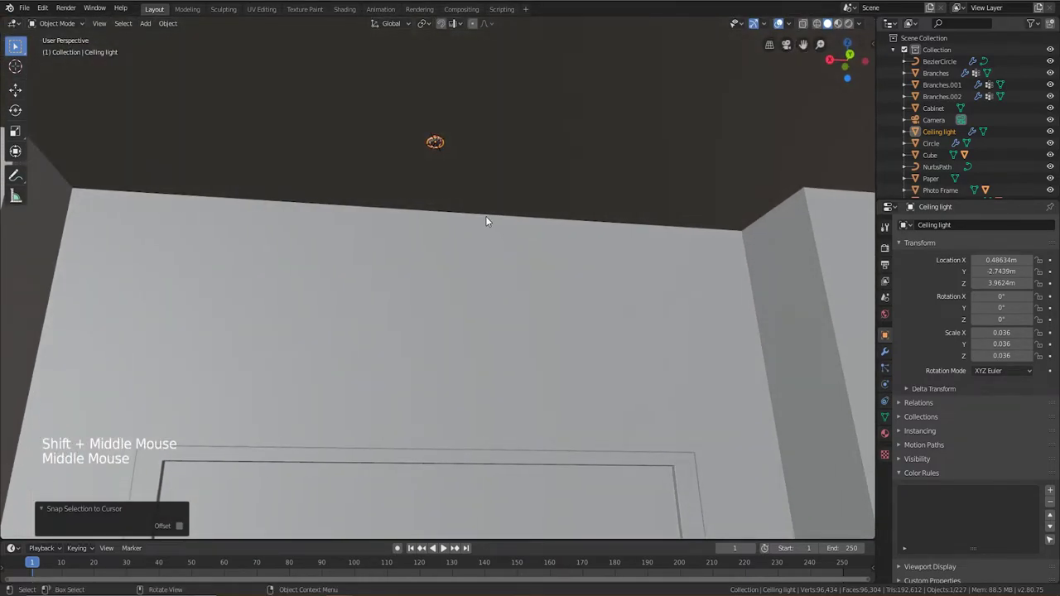
# - Scale the ceiling light to 0.098
pyautogui.press('s')
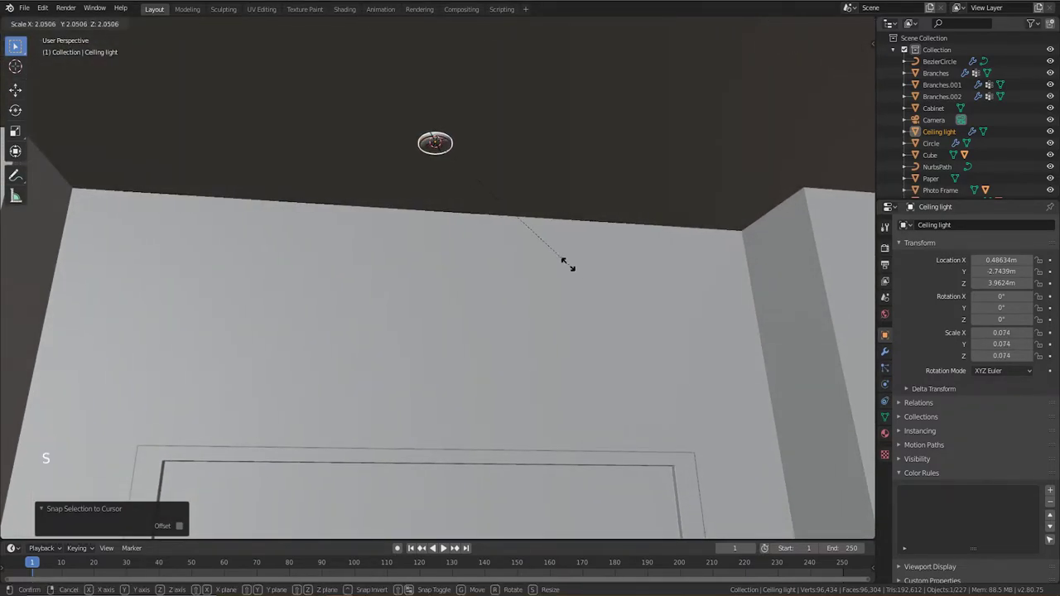
pyautogui.click(554, 265)
pyautogui.scroll(-4, 553, 265)
pyautogui.keyDown('shift'); pyautogui.moveTo(553, 265); pyautogui.dragTo(350, 240, button='middle'); pyautogui.keyUp('shift')
pyautogui.press('s')
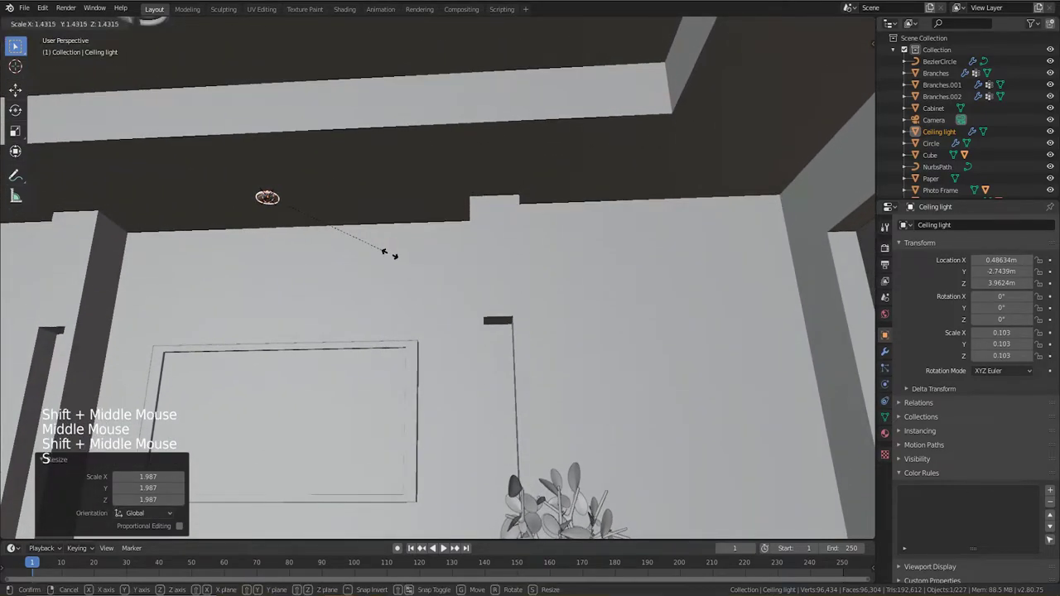
pyautogui.click(350, 248)
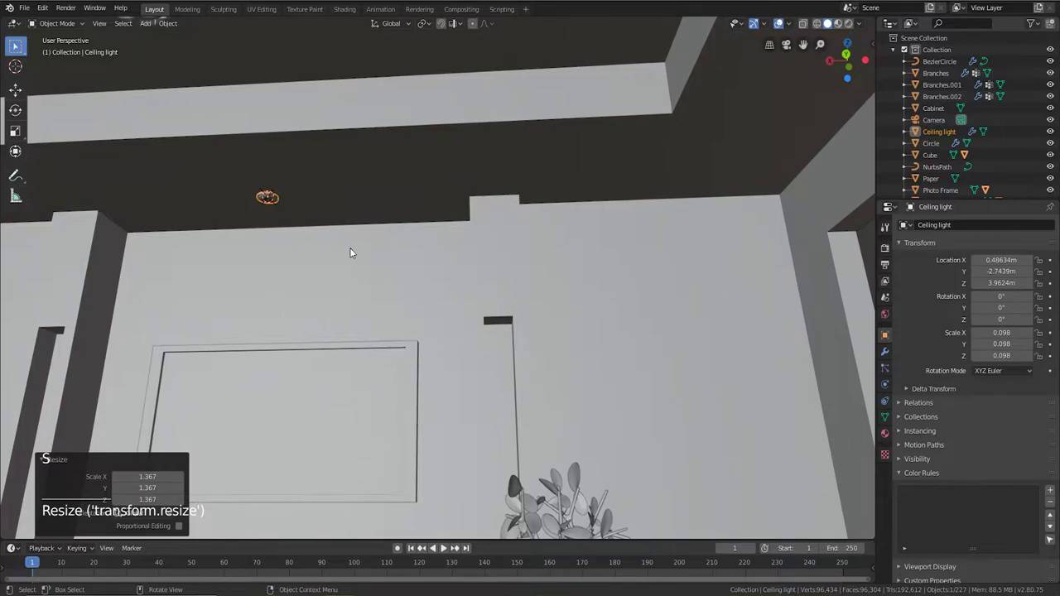
# - Move the ceiling light along X, then 0.383 m along Y into place
pyautogui.press('g')
pyautogui.press('y')
pyautogui.press('Escape')
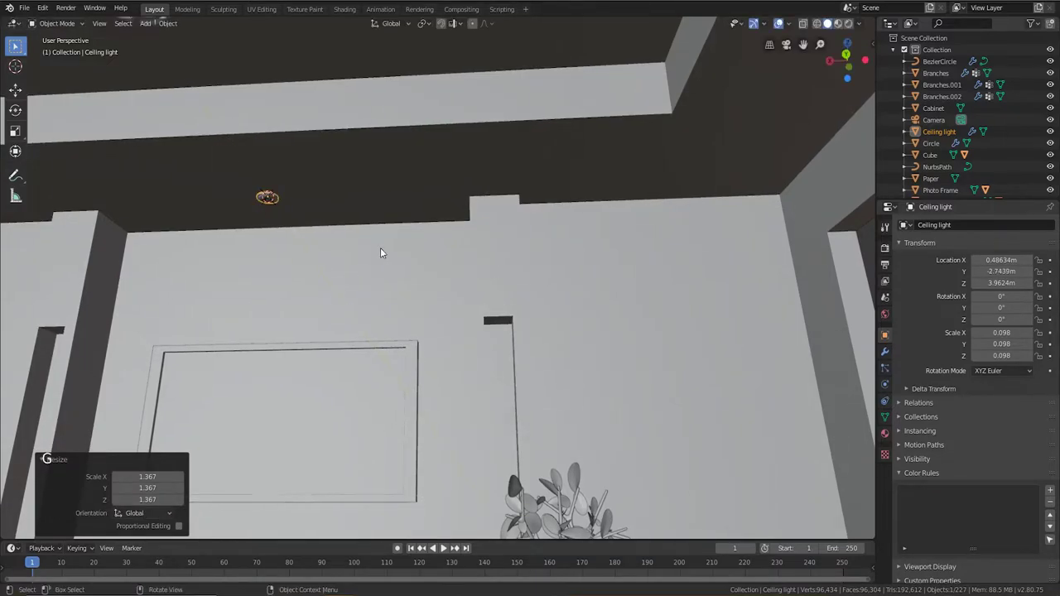
pyautogui.press('g')
pyautogui.press('x')
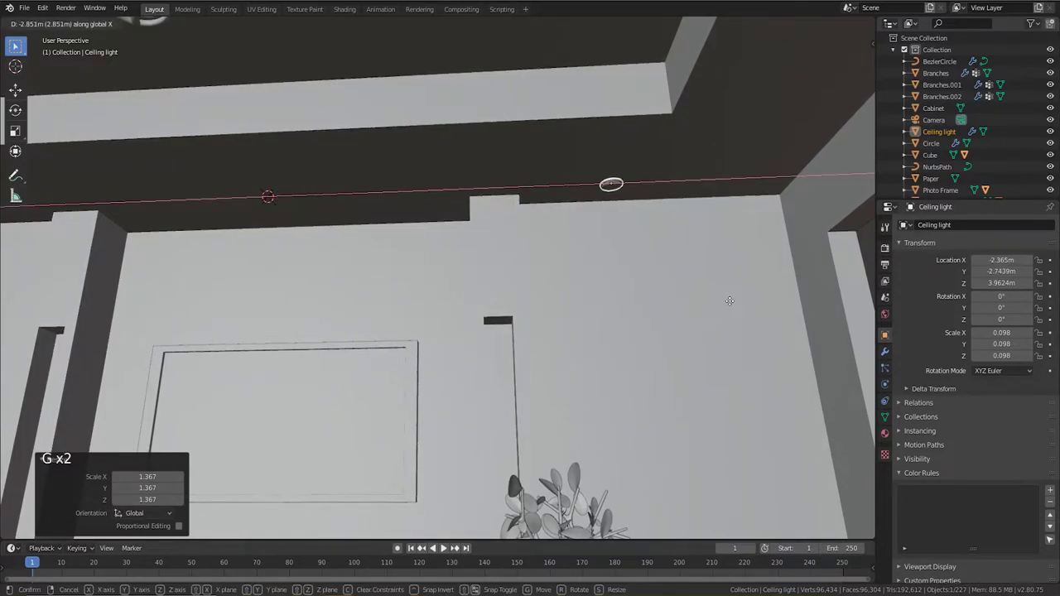
pyautogui.click(793, 316)
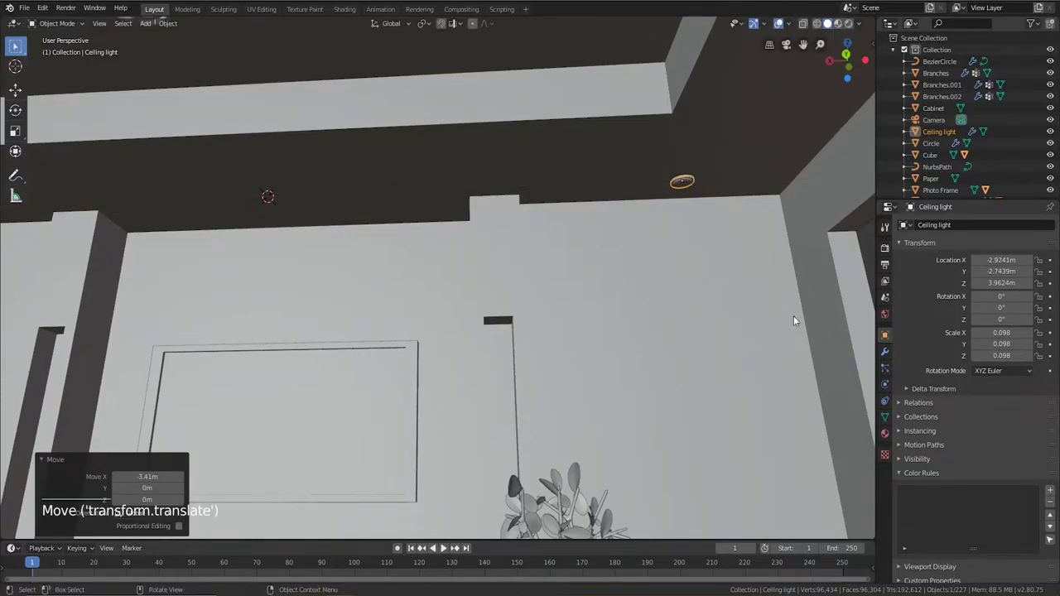
pyautogui.moveTo(679, 307); pyautogui.dragTo(575, 324, button='middle')
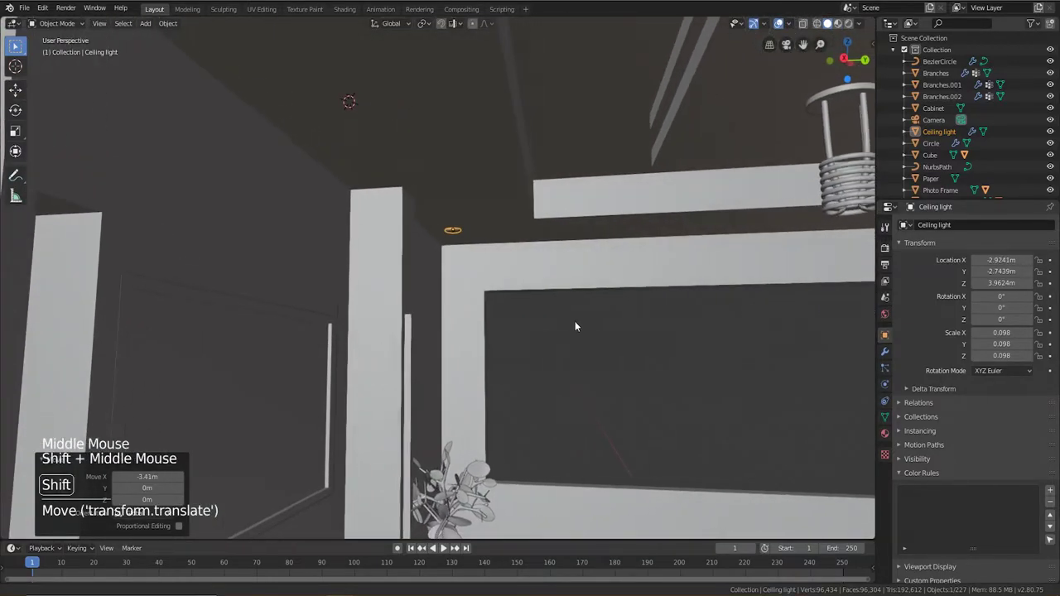
pyautogui.press('g')
pyautogui.press('y')
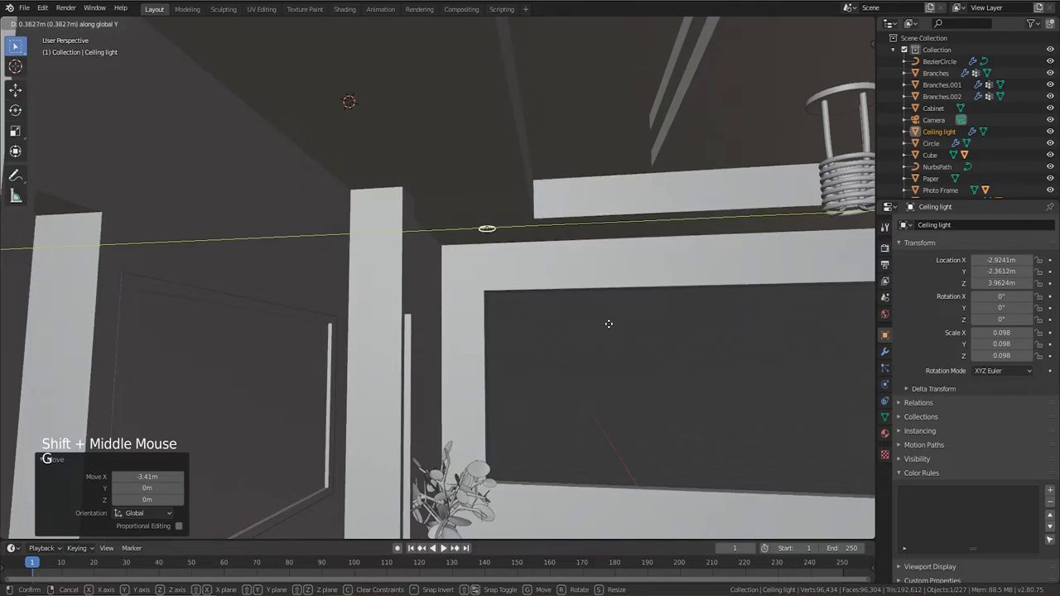
pyautogui.click(611, 335)
pyautogui.moveTo(610, 337); pyautogui.dragTo(531, 330, button='middle')
# - Apply the ceiling light's rotation and scale, then its location
pyautogui.hotkey('ctrl', 'a')
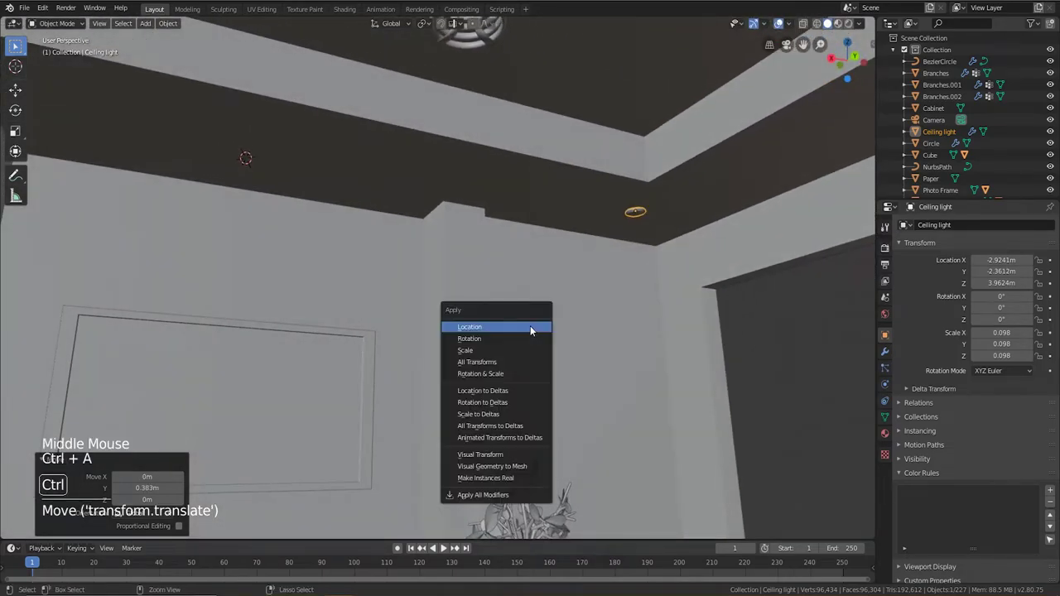
pyautogui.click(526, 375)
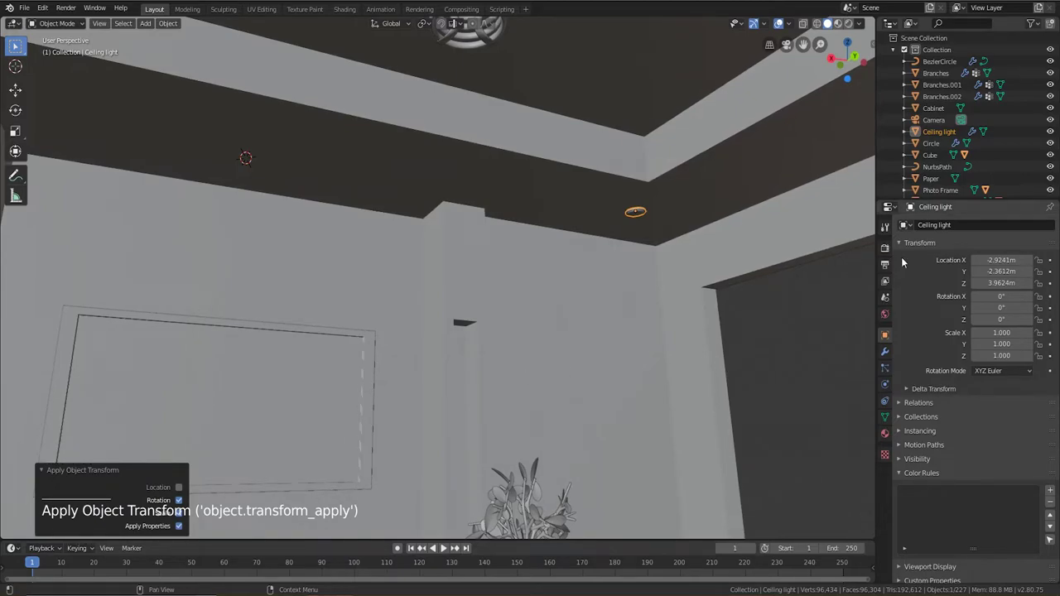
pyautogui.hotkey('ctrl', 'a')
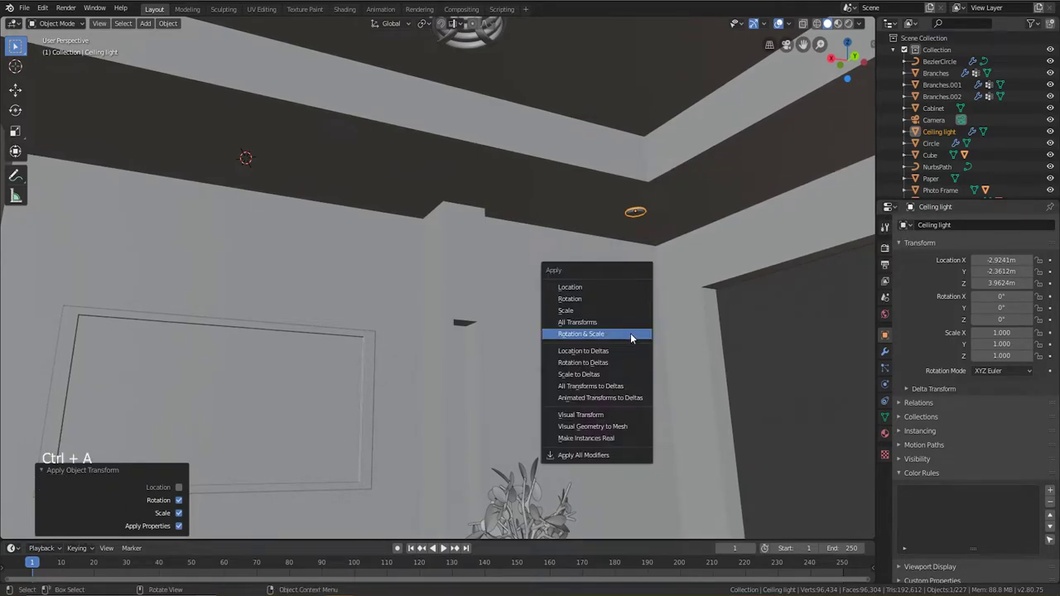
pyautogui.click(631, 287)
pyautogui.moveTo(591, 324); pyautogui.dragTo(662, 332, button='middle')
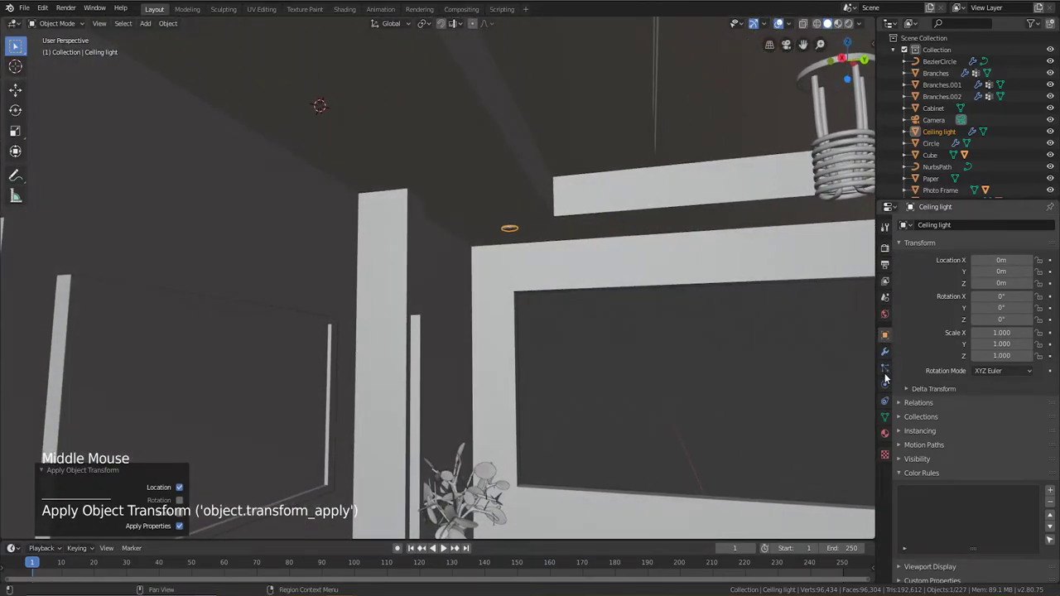
# - Add an Array modifier to the ceiling light with relative X offset 10
pyautogui.click(885, 352)
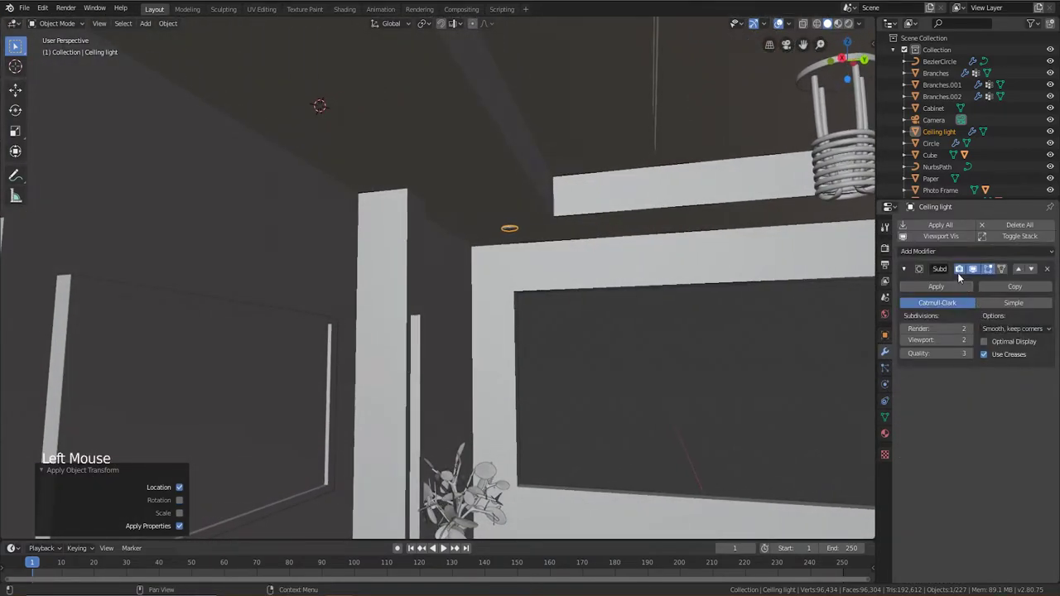
pyautogui.click(954, 248)
pyautogui.click(831, 282)
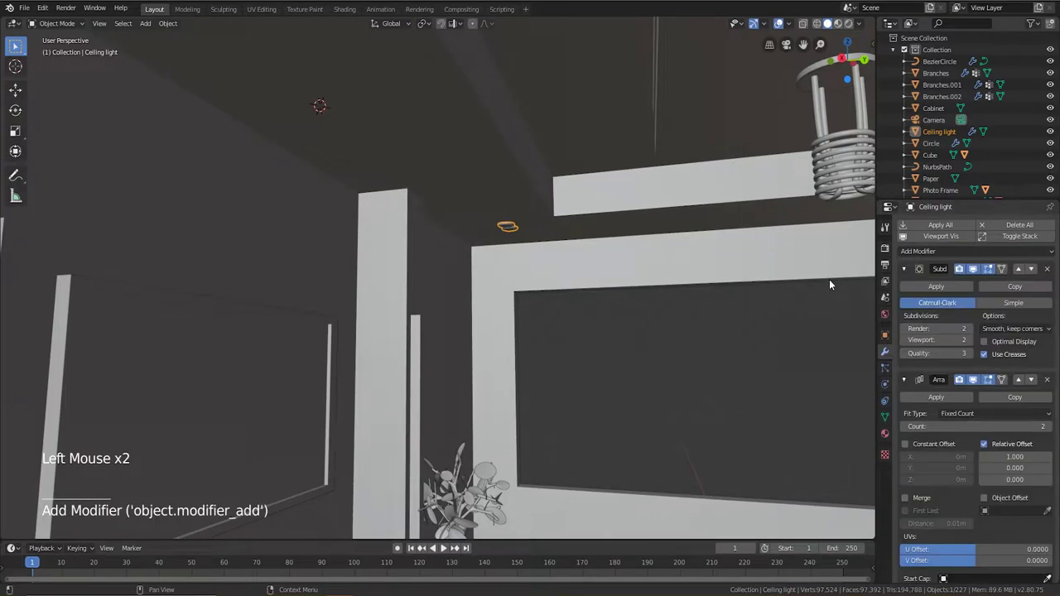
pyautogui.moveTo(662, 389); pyautogui.dragTo(629, 385, button='middle')
pyautogui.click(1007, 458)
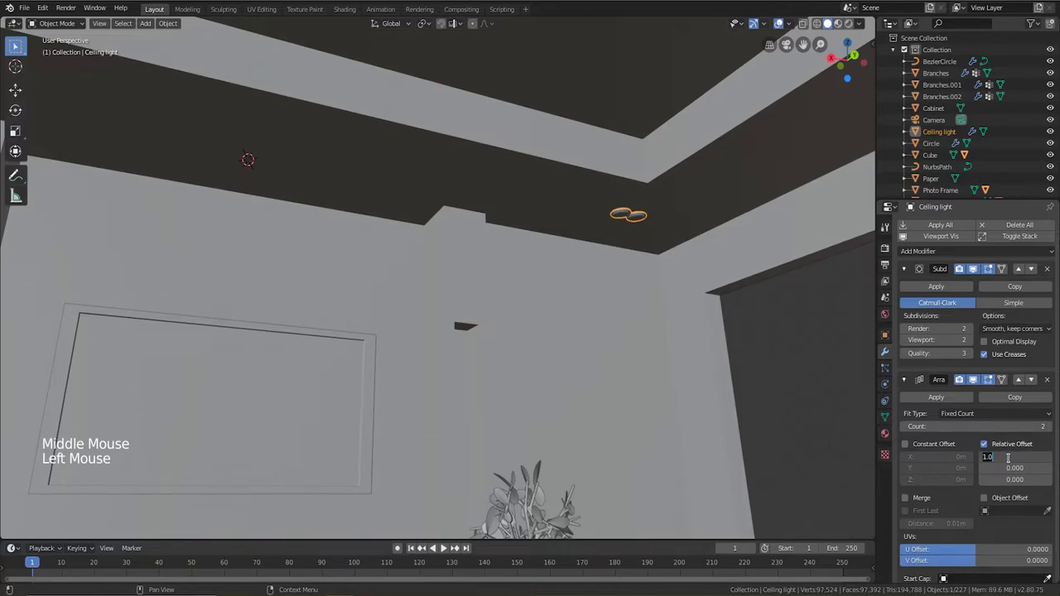
pyautogui.press('Return')
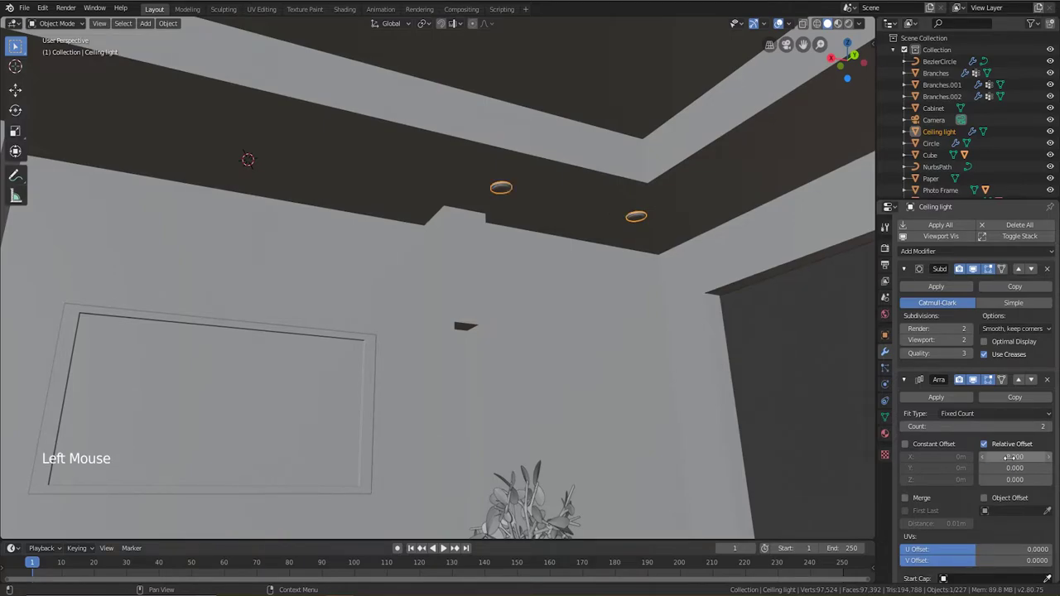
pyautogui.click(1020, 457)
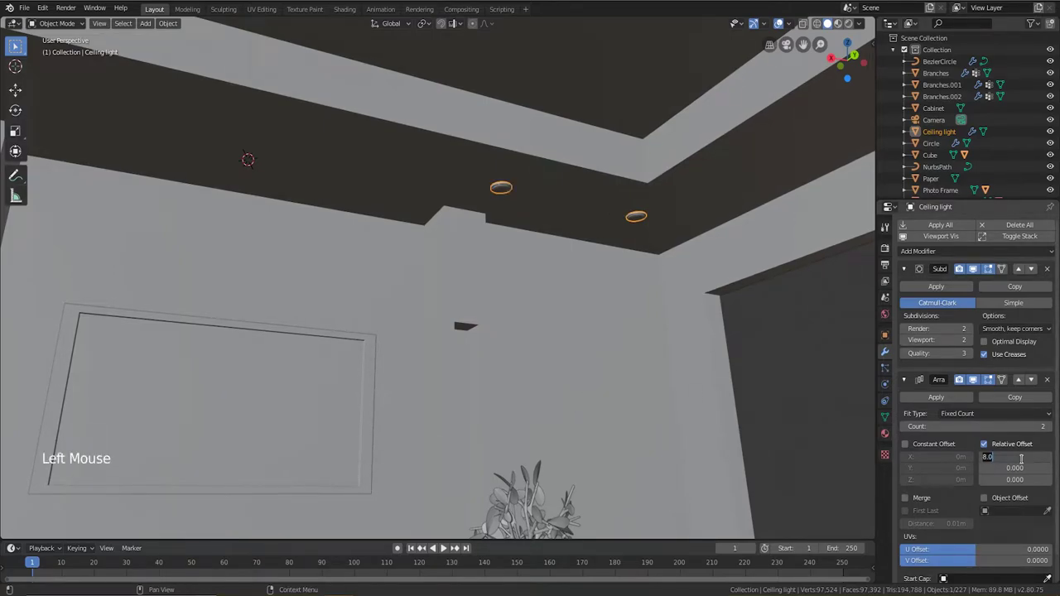
pyautogui.write('10')
pyautogui.press('Return')
pyautogui.moveTo(618, 371)
pyautogui.mouseDown(button='middle')
pyautogui.moveTo(524, 363)
pyautogui.moveTo(496, 333)
pyautogui.moveTo(554, 348)
pyautogui.moveTo(574, 380)
pyautogui.moveTo(605, 364)
pyautogui.mouseUp(button='middle')
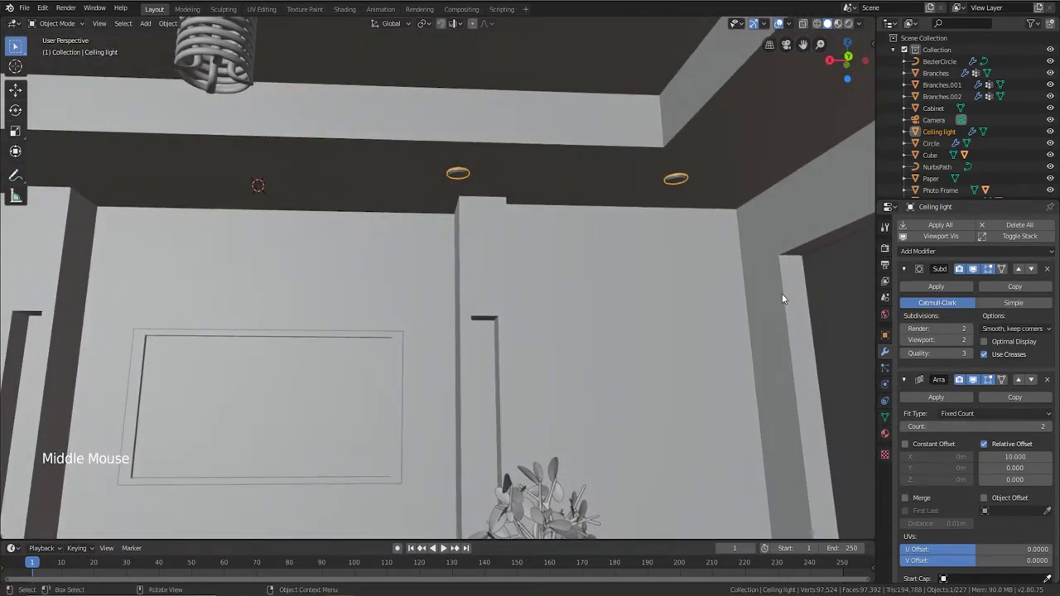
# - Raise the Array modifier count to 5
pyautogui.click(1049, 428)
pyautogui.click(1049, 427)
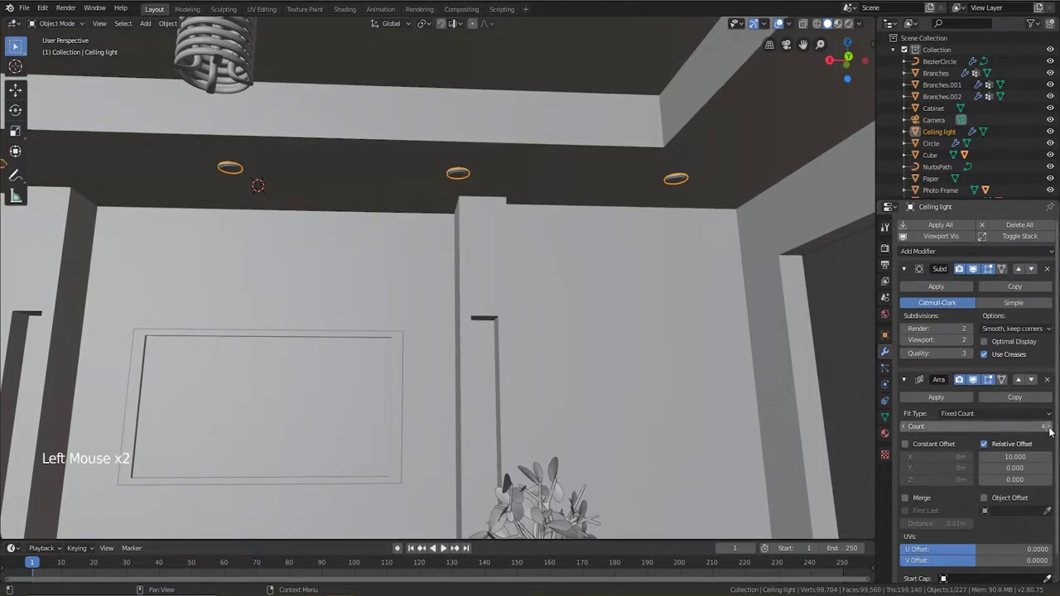
pyautogui.keyDown('shift'); pyautogui.moveTo(375, 288); pyautogui.dragTo(777, 321, button='middle'); pyautogui.keyUp('shift')
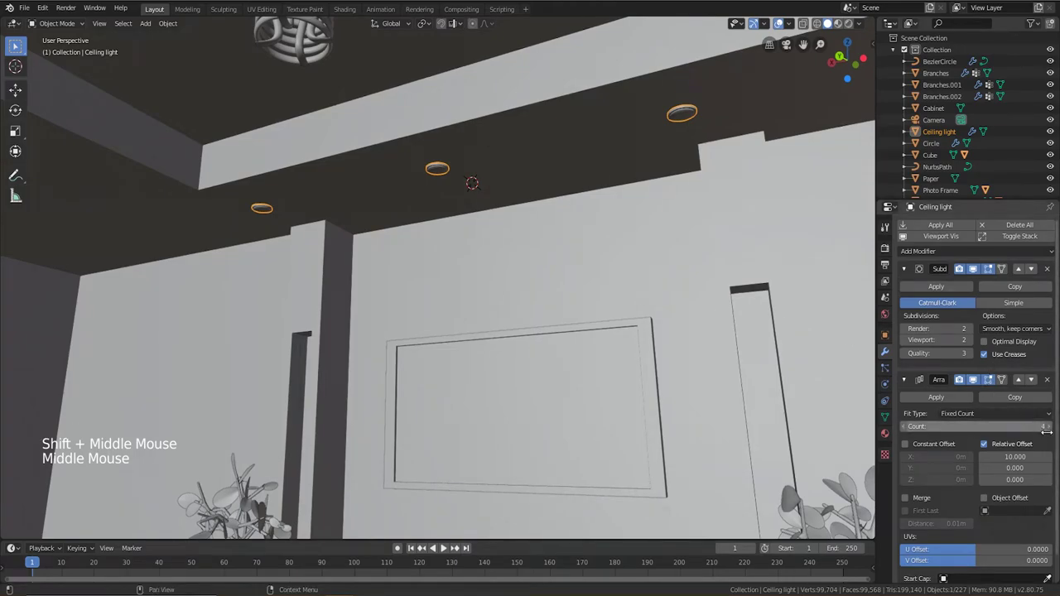
pyautogui.click(993, 426)
pyautogui.moveTo(993, 426); pyautogui.dragTo(1004, 426)
pyautogui.keyDown('shift'); pyautogui.moveTo(390, 350); pyautogui.dragTo(654, 298, button='middle'); pyautogui.keyUp('shift')
pyautogui.scroll(-2, 593, 260)
pyautogui.scroll(2, 592, 260)
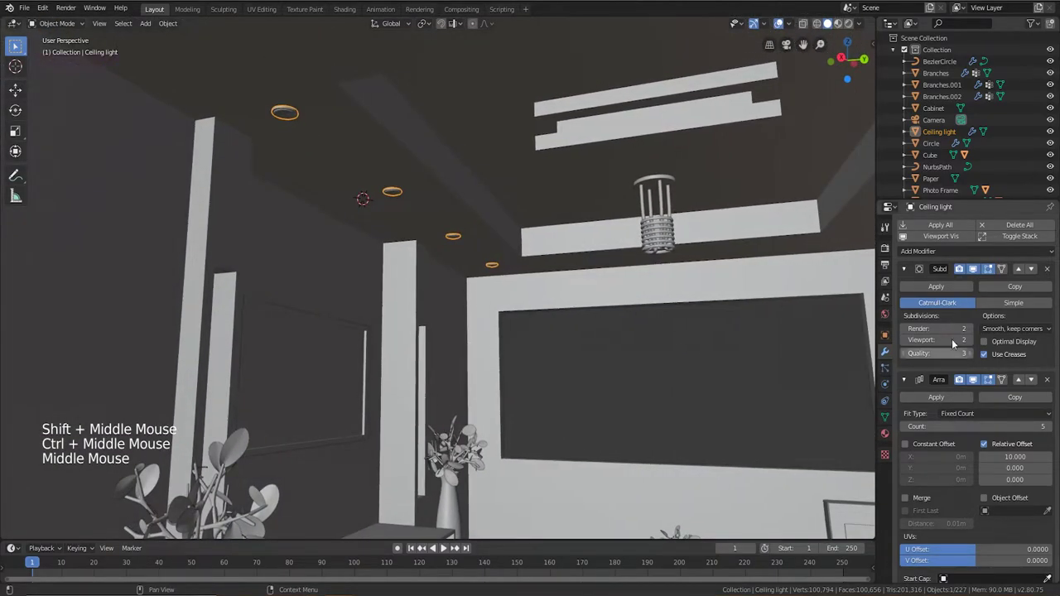
# - Add a Mirror modifier and move it above Subdivision and Array in the stack
pyautogui.click(933, 251)
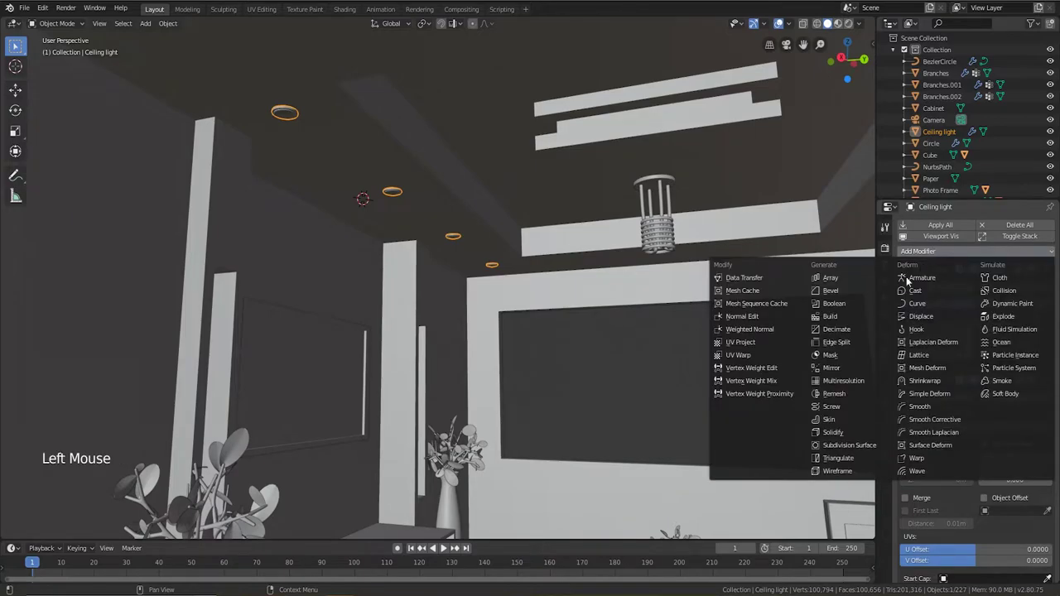
pyautogui.click(835, 368)
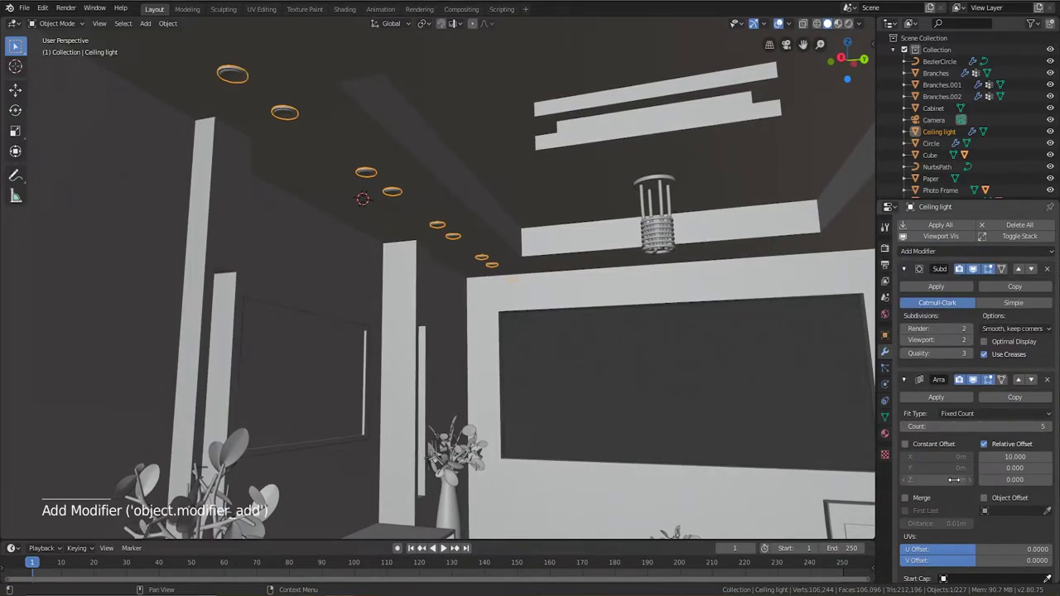
pyautogui.scroll(-3, 952, 514)
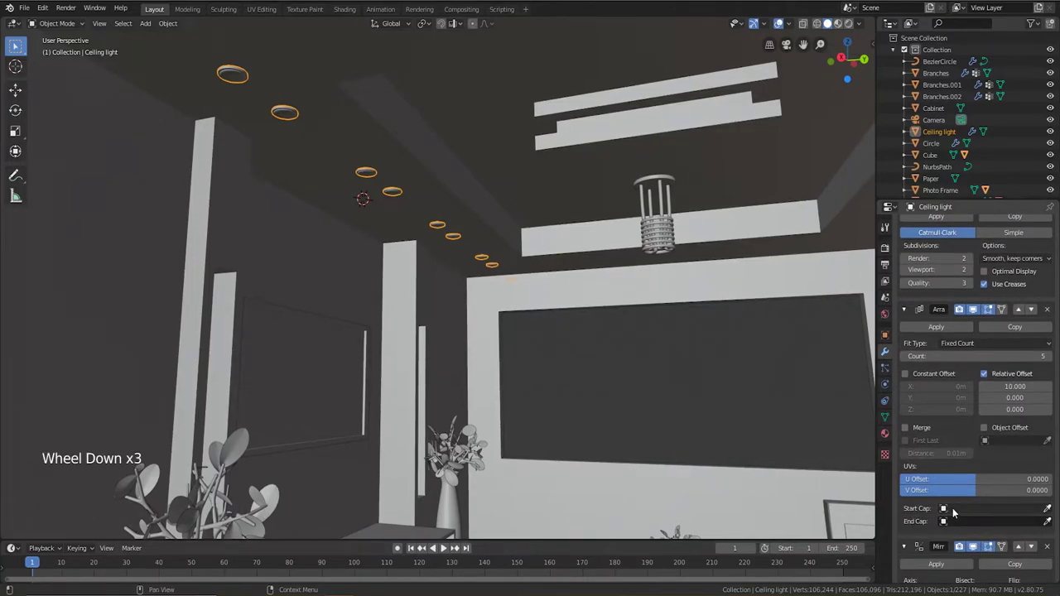
pyautogui.click(1018, 547)
pyautogui.moveTo(496, 282); pyautogui.dragTo(452, 286, button='middle')
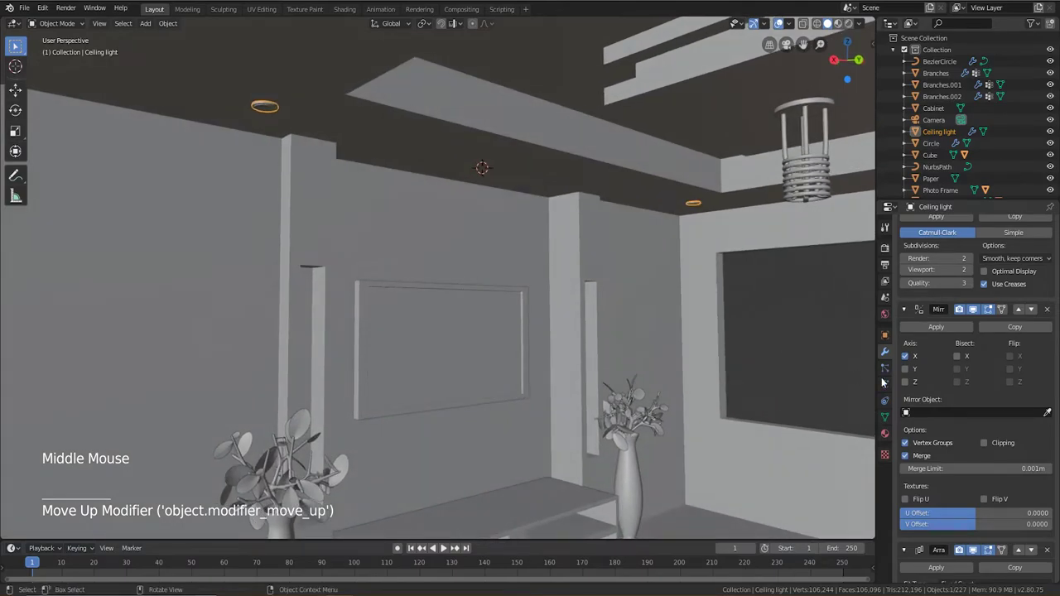
pyautogui.click(1017, 308)
pyautogui.moveTo(327, 272)
pyautogui.mouseDown(button='middle')
pyautogui.moveTo(440, 287)
pyautogui.moveTo(190, 255)
pyautogui.moveTo(296, 279)
pyautogui.moveTo(179, 256)
pyautogui.moveTo(466, 313)
pyautogui.moveTo(473, 272)
pyautogui.moveTo(367, 266)
pyautogui.moveTo(367, 276)
pyautogui.moveTo(315, 258)
pyautogui.moveTo(246, 256)
pyautogui.moveTo(311, 257)
pyautogui.mouseUp(button='middle')
pyautogui.scroll(2, 315, 268)
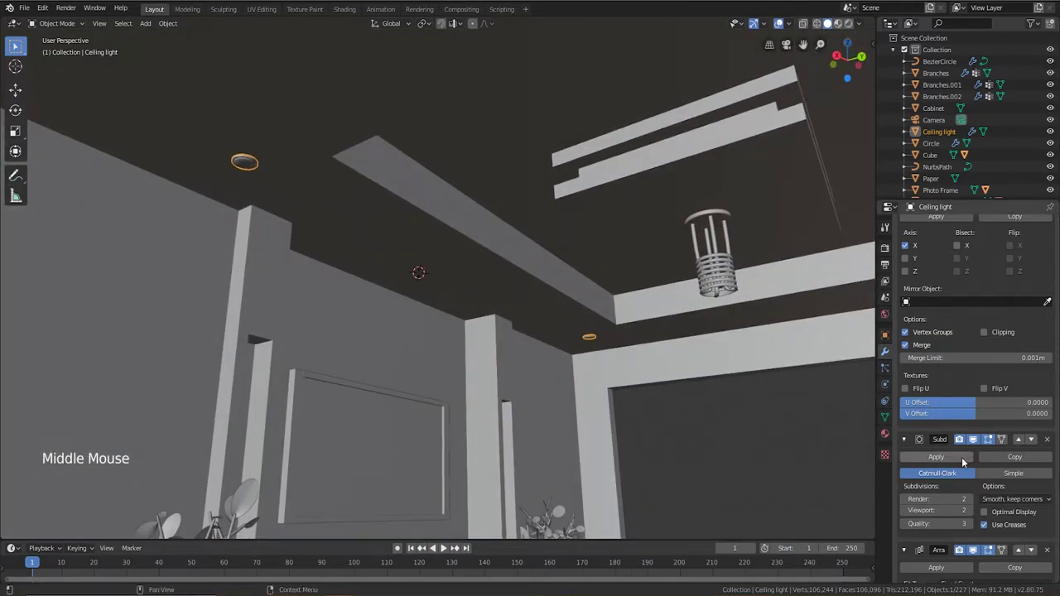
# - Apply the ceiling light's location with Ctrl+A
pyautogui.hotkey('ctrl', 'a')
pyautogui.click(553, 359)
pyautogui.hotkey('ctrl', 'a')
# - Apply the ceiling light's rotation and scale
pyautogui.click(549, 404)
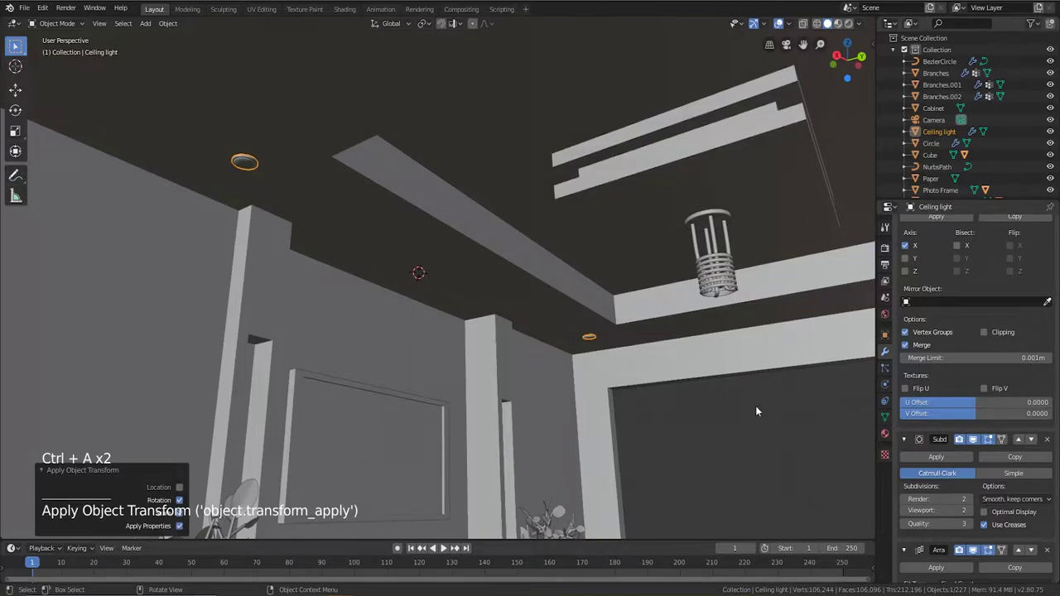
pyautogui.moveTo(756, 405); pyautogui.dragTo(703, 437, button='middle')
pyautogui.scroll(-10, 743, 423)
pyautogui.scroll(6, 705, 446)
pyautogui.moveTo(705, 446); pyautogui.dragTo(793, 491, button='middle')
pyautogui.scroll(3, 703, 440)
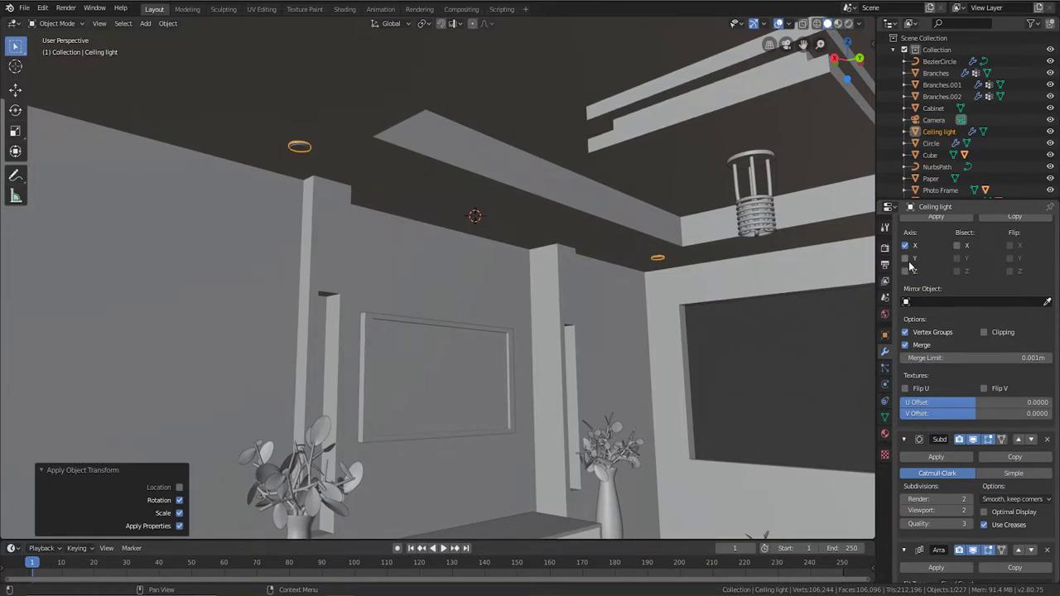
pyautogui.scroll(-8, 654, 379)
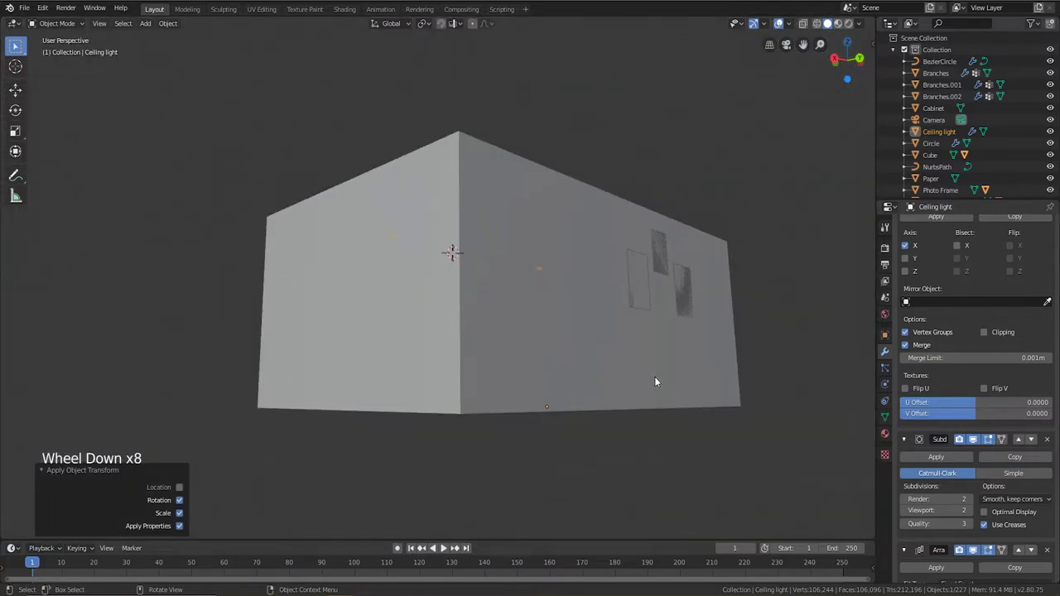
pyautogui.moveTo(654, 382); pyautogui.dragTo(682, 406, button='middle')
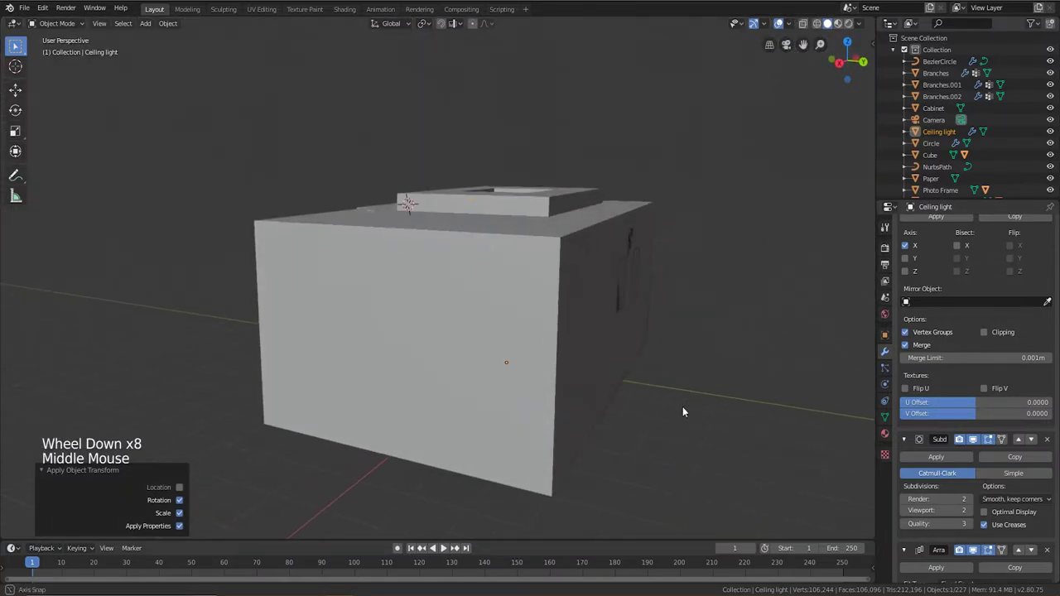
# - Switch the Mirror modifier from Axis X to Axis Y
pyautogui.click(905, 245)
pyautogui.click(906, 258)
pyautogui.scroll(8, 652, 395)
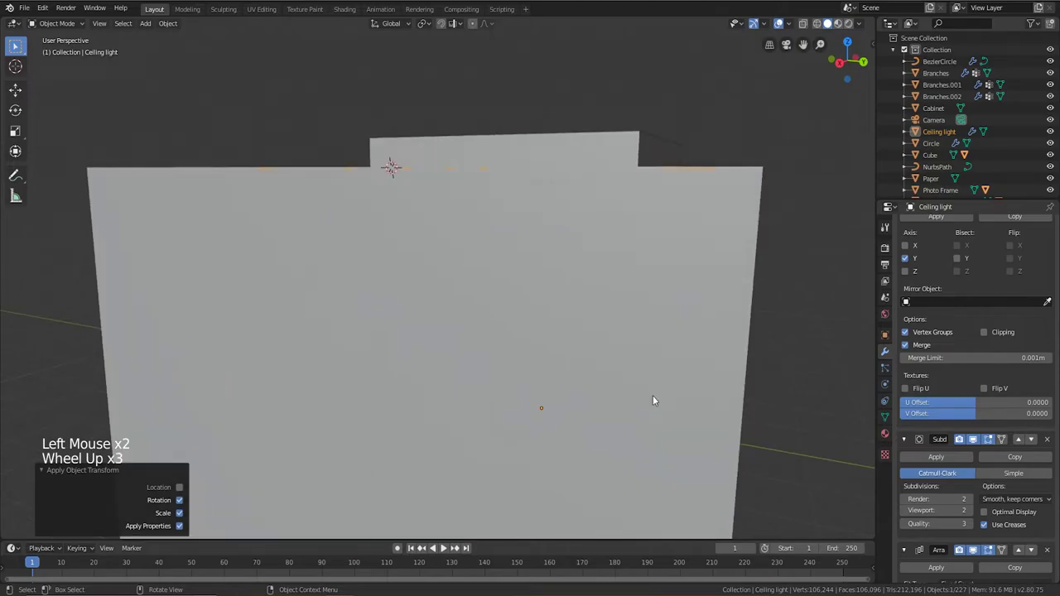
pyautogui.scroll(1, 652, 394)
pyautogui.moveTo(652, 395); pyautogui.dragTo(697, 353, button='middle')
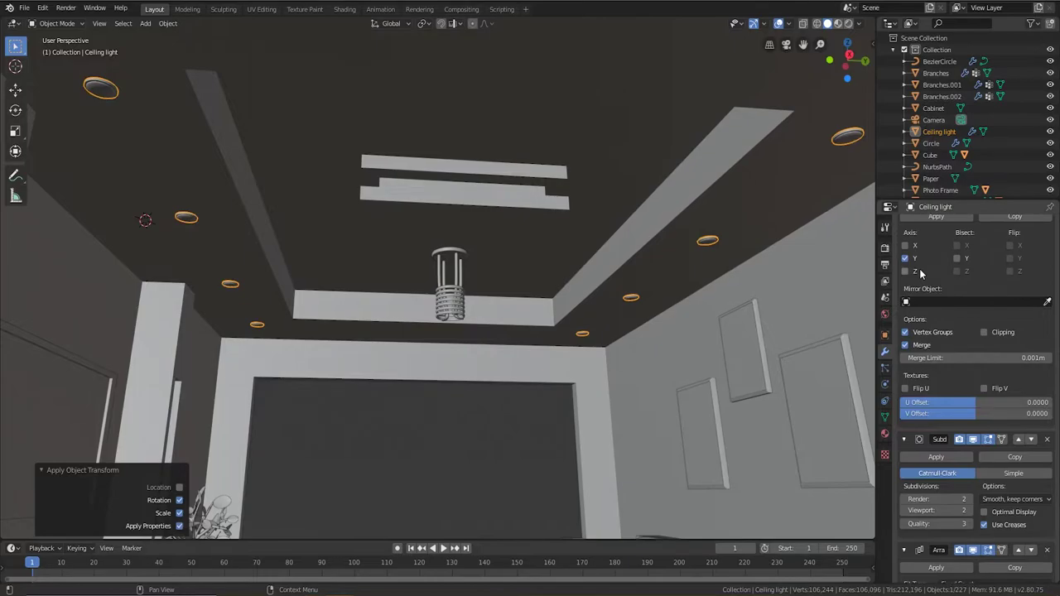
pyautogui.keyDown('shift'); pyautogui.moveTo(452, 316); pyautogui.dragTo(302, 191, button='middle'); pyautogui.keyUp('shift')
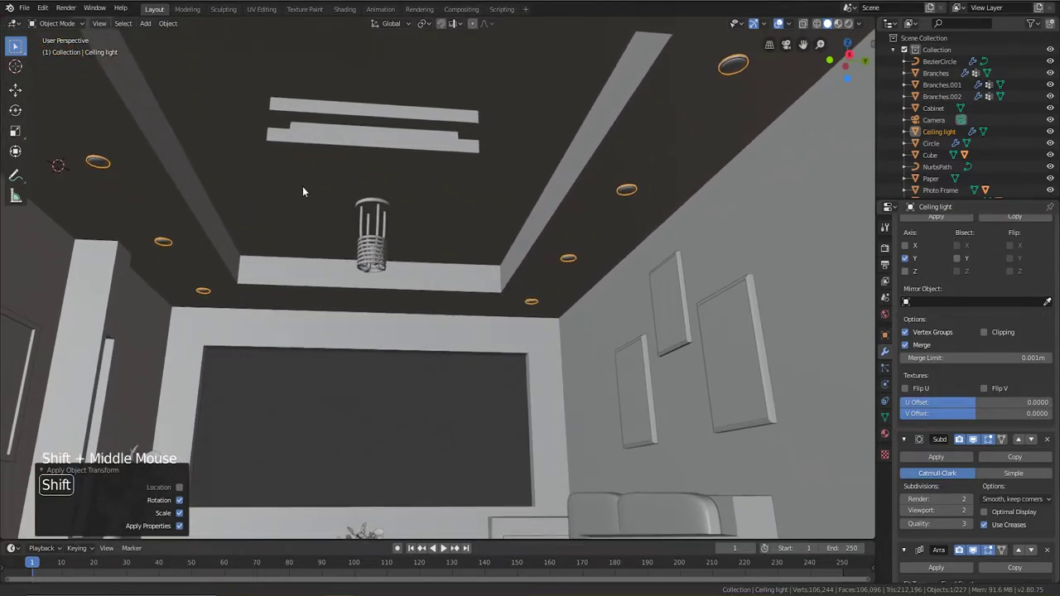
pyautogui.moveTo(426, 276); pyautogui.dragTo(345, 284, button='middle')
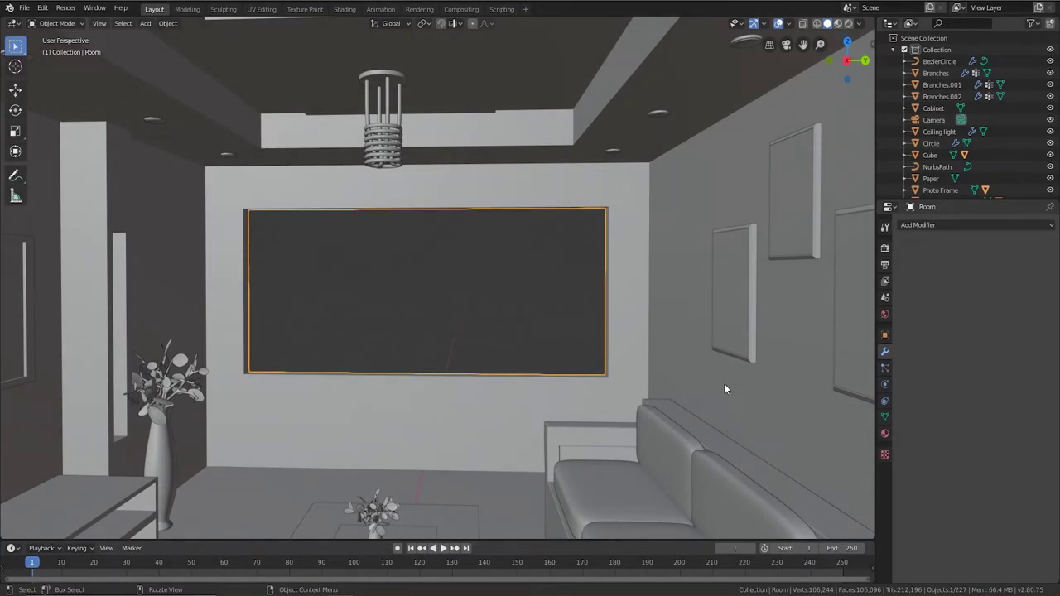
# - Snap the 3D cursor to the wall face above the TV screen, back in Object Mode
pyautogui.moveTo(528, 477)
pyautogui.mouseDown(button='middle')
pyautogui.moveTo(546, 380)
pyautogui.moveTo(523, 457)
pyautogui.moveTo(555, 445)
pyautogui.moveTo(551, 486)
pyautogui.moveTo(531, 463)
pyautogui.mouseUp(button='middle')
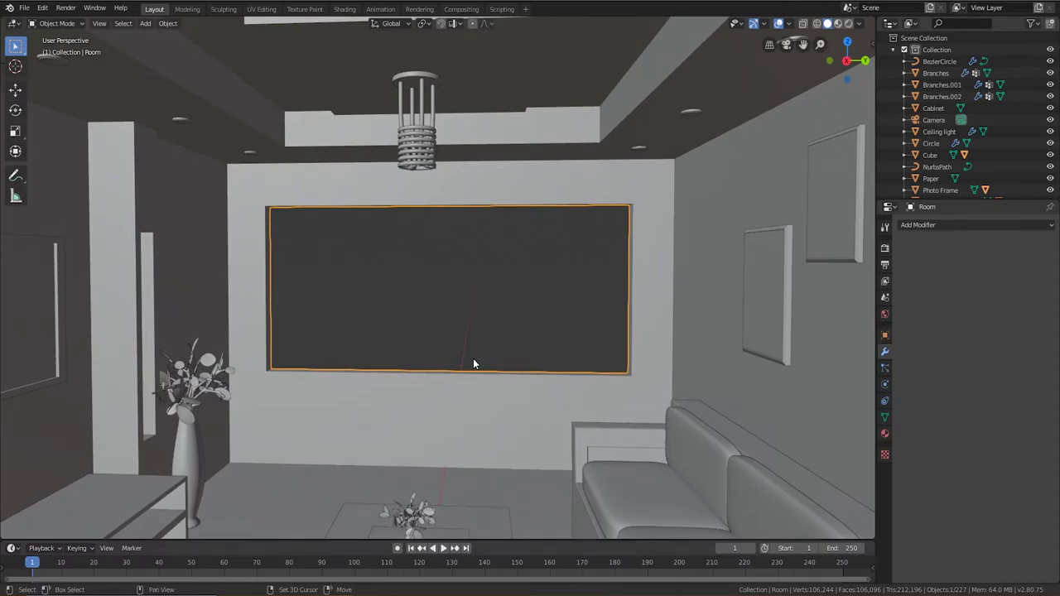
pyautogui.hotkey('shift', 'a')
pyautogui.click(467, 195)
pyautogui.hotkey('shift', 's')
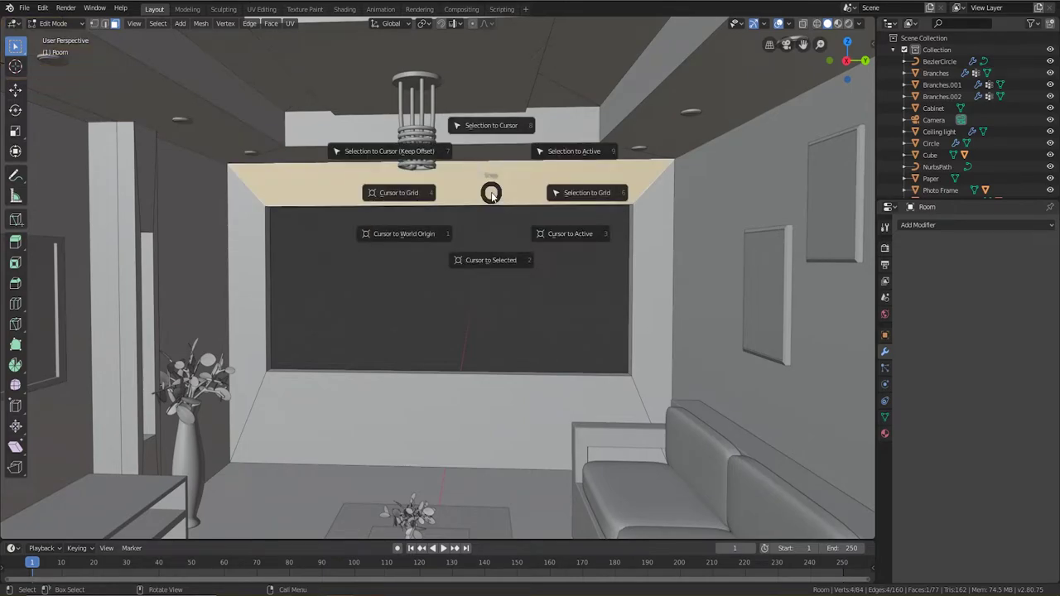
pyautogui.click(513, 260)
pyautogui.press('Tab')
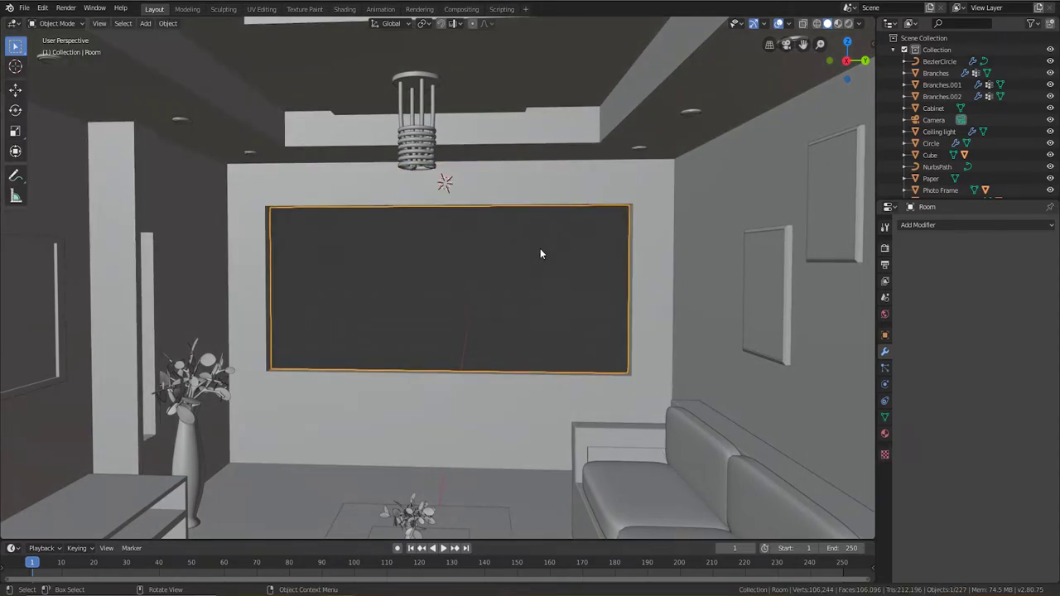
pyautogui.hotkey('shift', 'a')
pyautogui.press('n')
pyautogui.press('n')
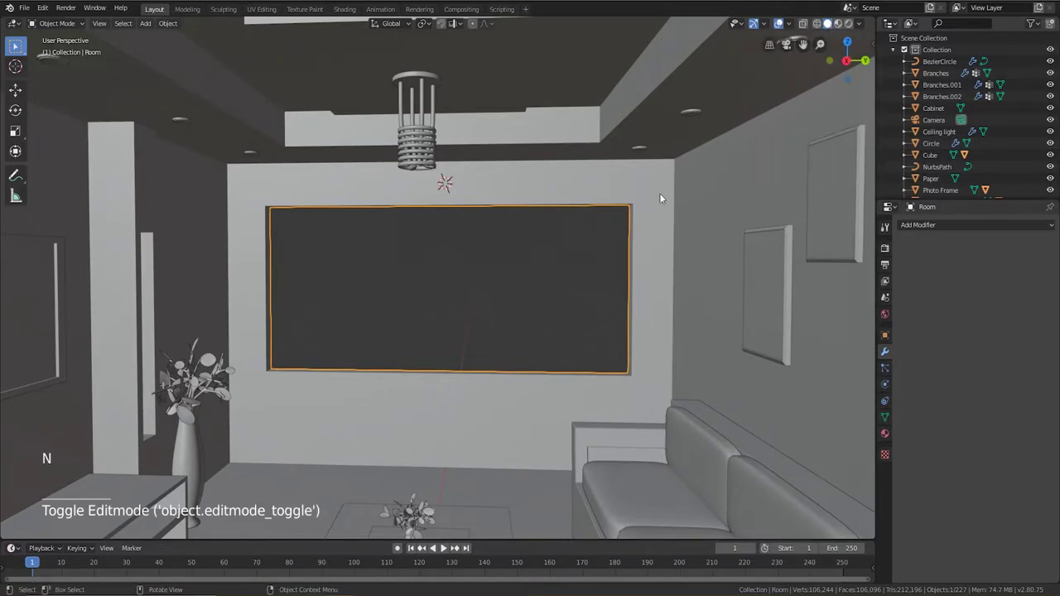
# - Add an 8-vertex cylinder at the 3D cursor and rotate it 90° around X
pyautogui.hotkey('shift', 'a')
pyautogui.moveTo(604, 253)
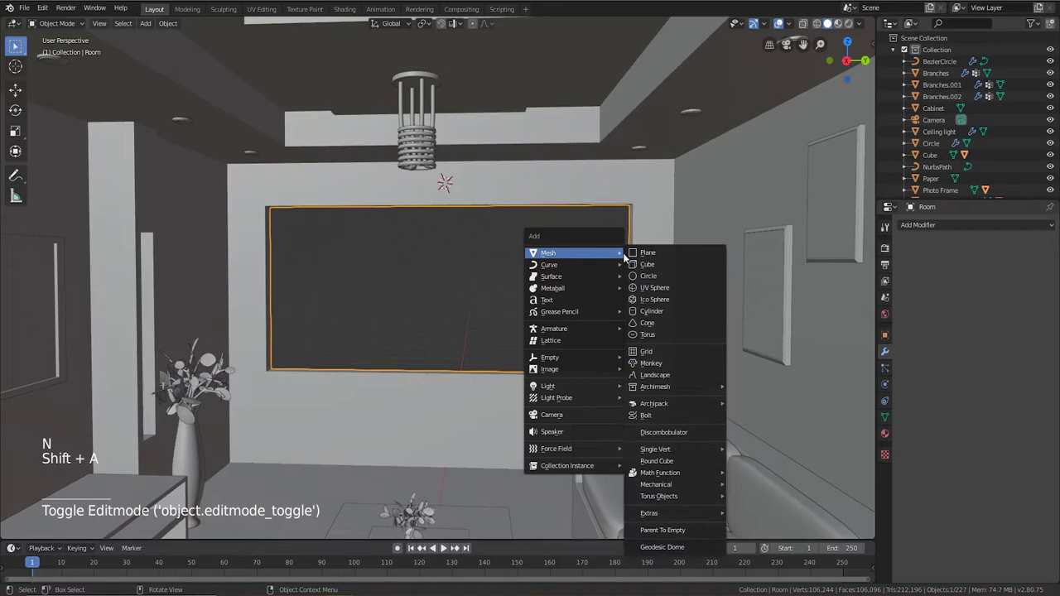
pyautogui.click(657, 311)
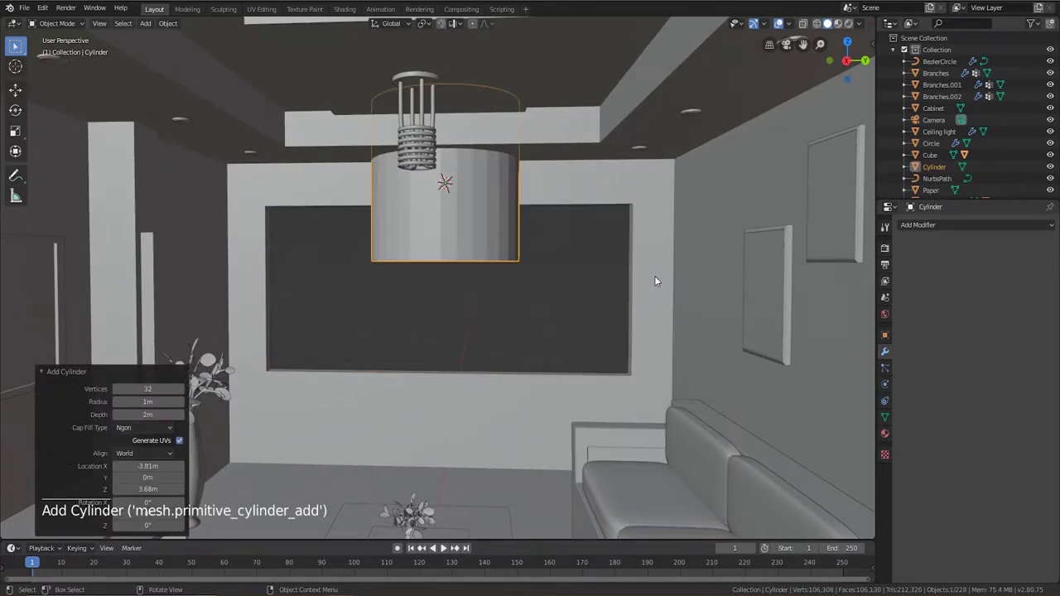
pyautogui.click(164, 424)
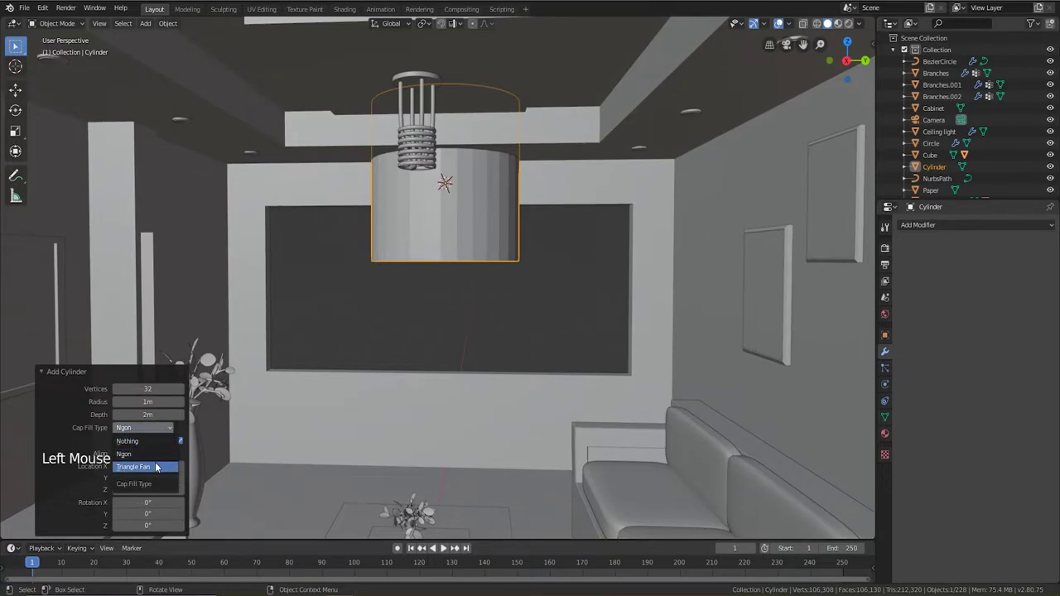
pyautogui.doubleClick(164, 390)
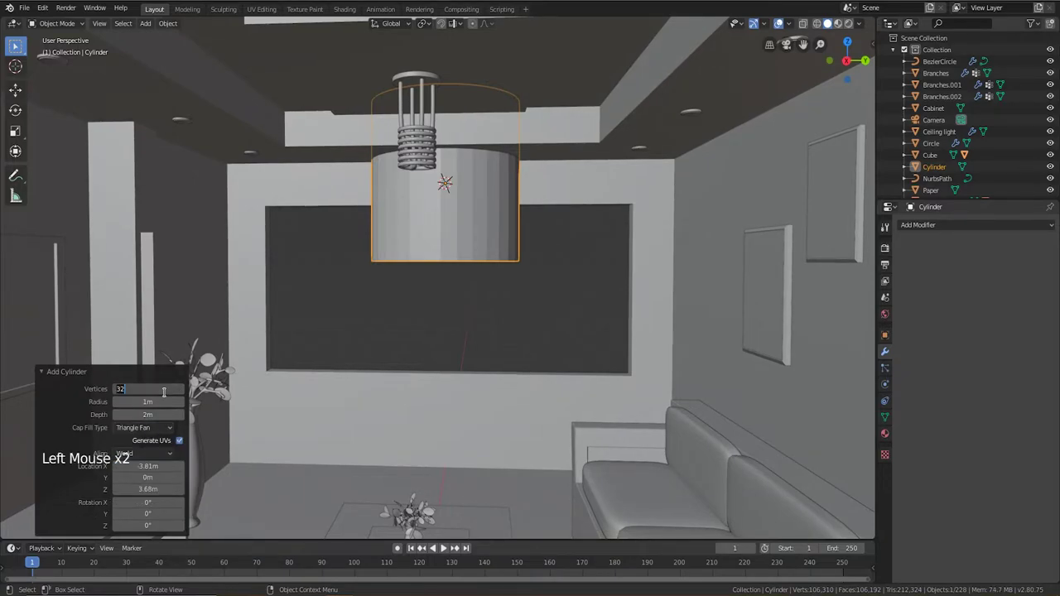
pyautogui.write('8')
pyautogui.press('Return')
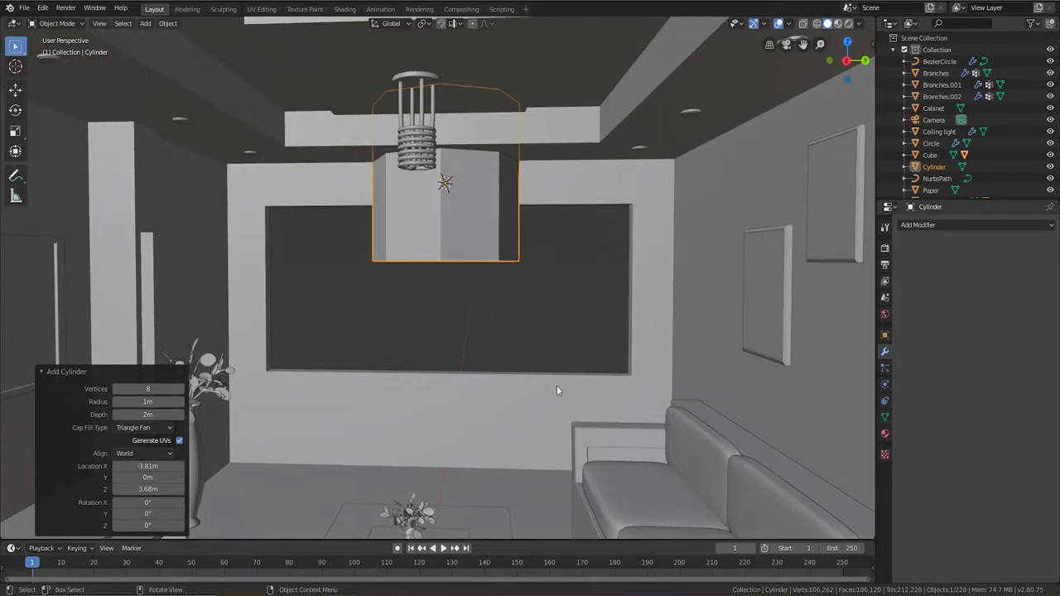
pyautogui.press('r')
pyautogui.write('x90')
pyautogui.press('Return')
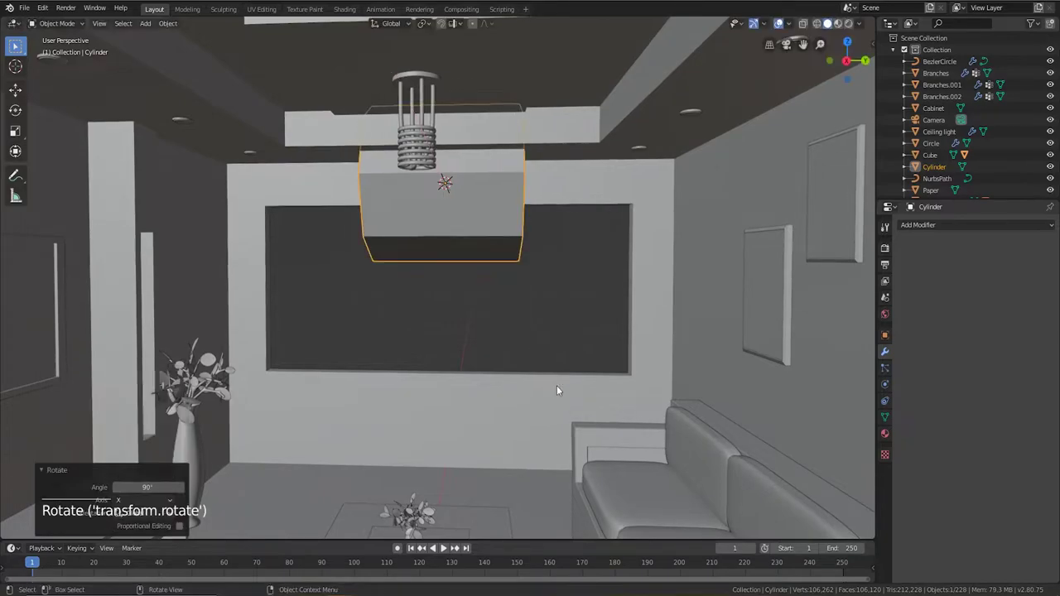
# - Scale the cylinder to 0.098 on X and Z, keeping its Y length
pyautogui.moveTo(557, 390); pyautogui.dragTo(631, 354, button='middle')
pyautogui.press('s')
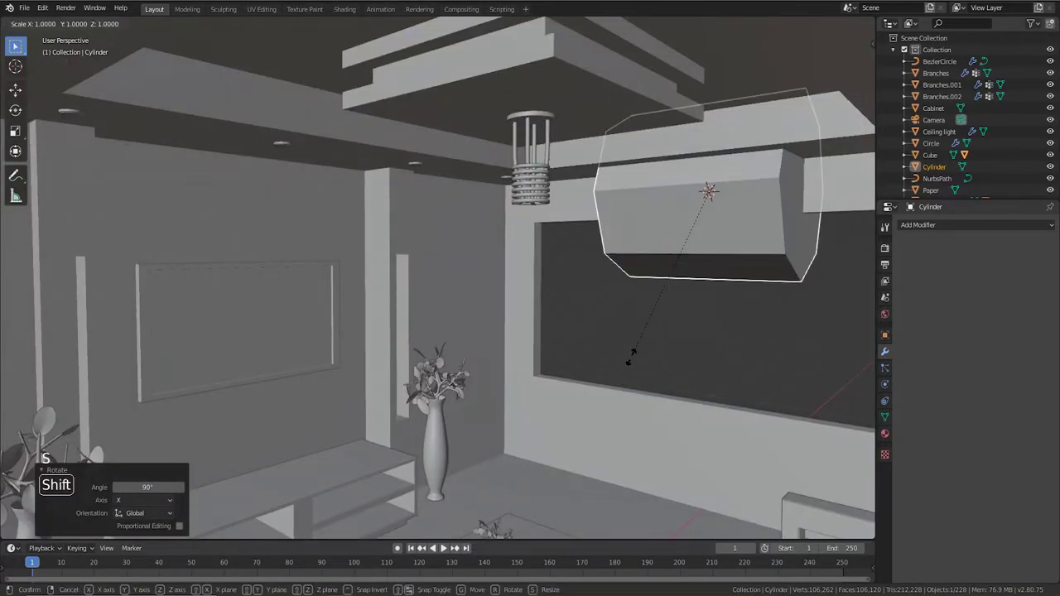
pyautogui.hotkey('shift', 'y')
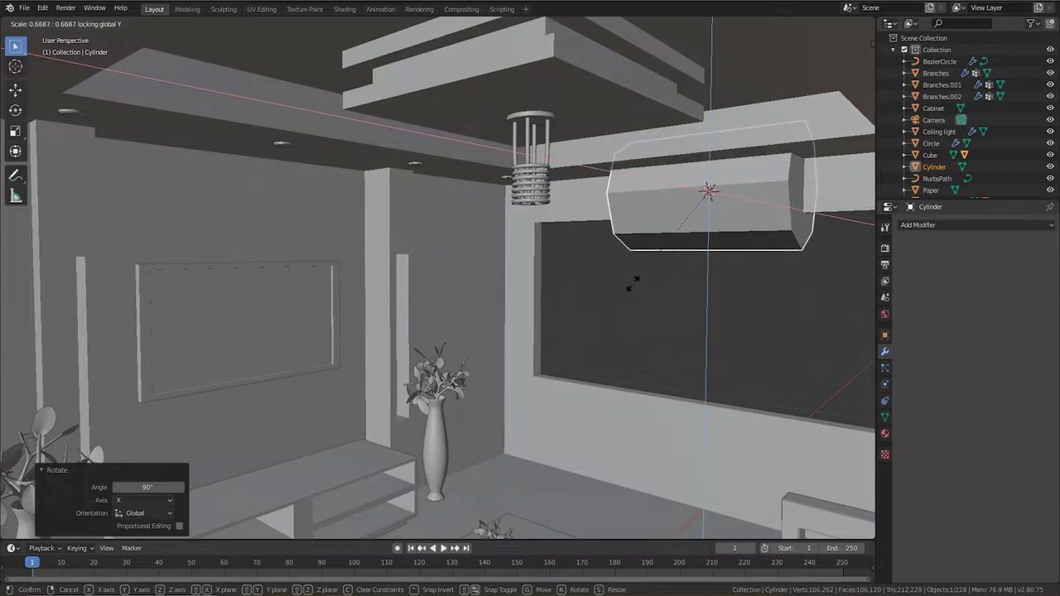
pyautogui.click(703, 207)
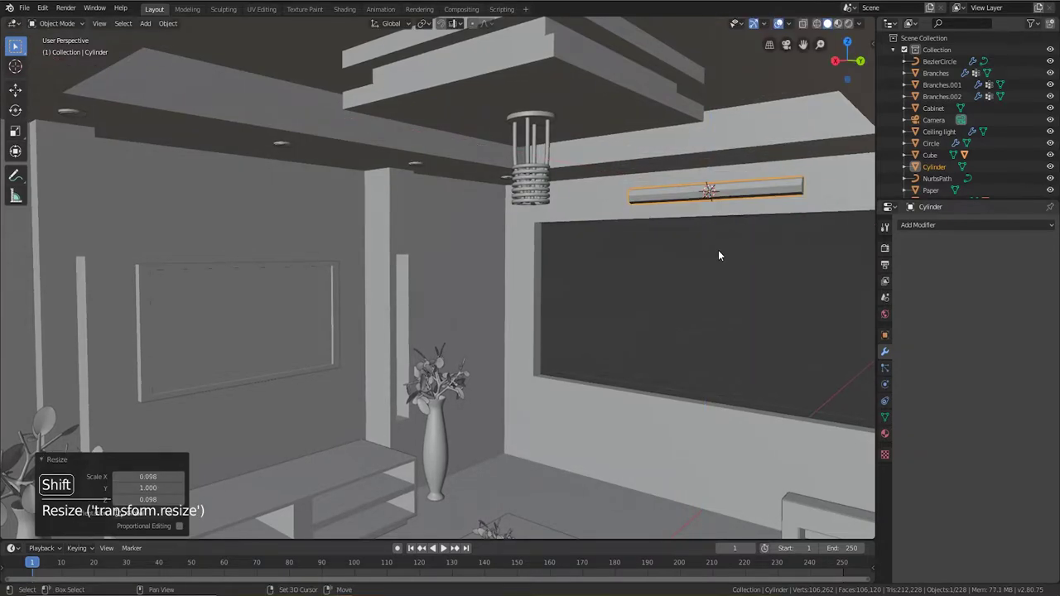
pyautogui.keyDown('shift'); pyautogui.moveTo(718, 255); pyautogui.dragTo(289, 333, button='middle'); pyautogui.keyUp('shift')
pyautogui.scroll(4, 585, 353)
pyautogui.moveTo(585, 352); pyautogui.dragTo(542, 293, button='middle')
pyautogui.scroll(4, 722, 323)
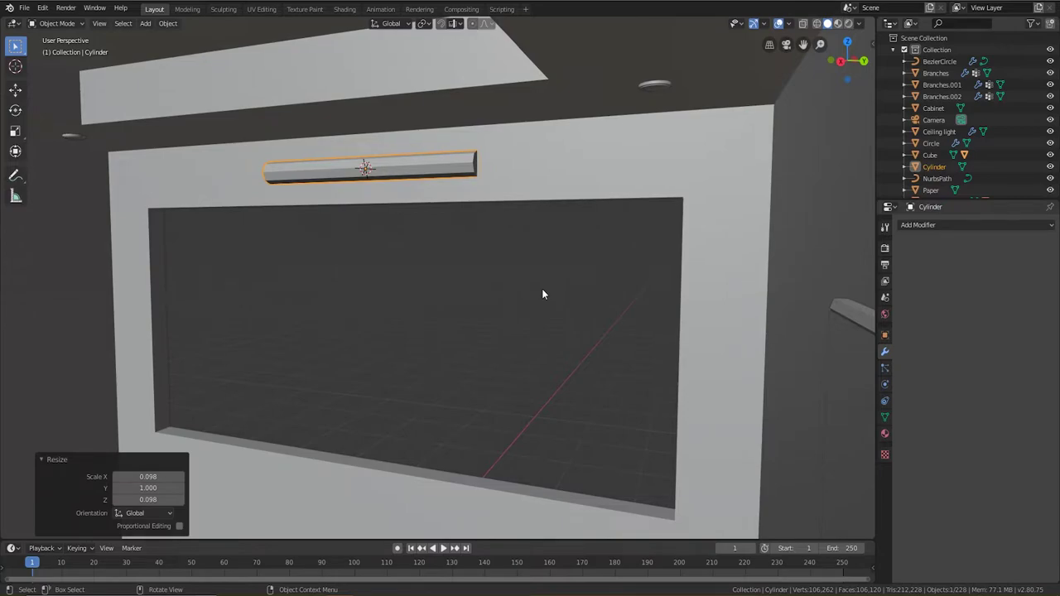
pyautogui.press('s')
pyautogui.hotkey('shift', 'y')
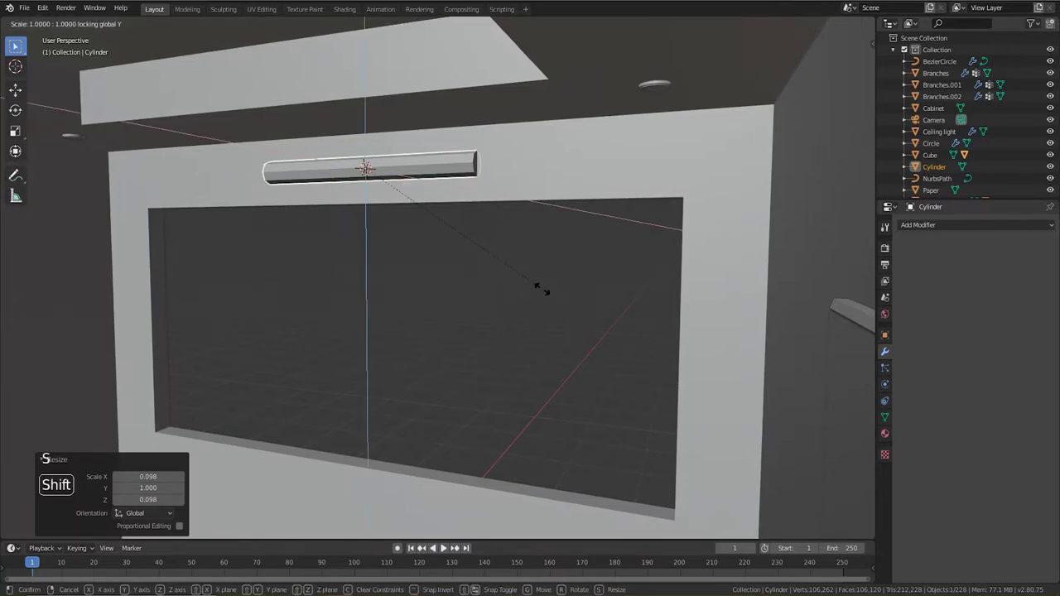
# - Nudge the thin rod along X and lower it 0.0775 m to sit just above the window
pyautogui.click(445, 194)
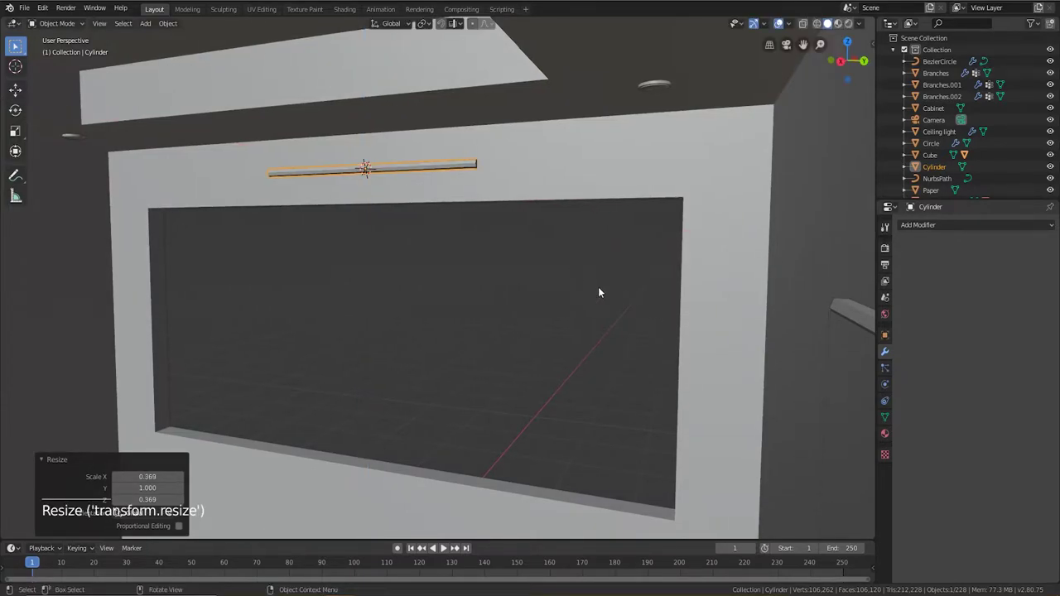
pyautogui.keyDown('shift'); pyautogui.moveTo(591, 289); pyautogui.dragTo(590, 294, button='middle'); pyautogui.keyUp('shift')
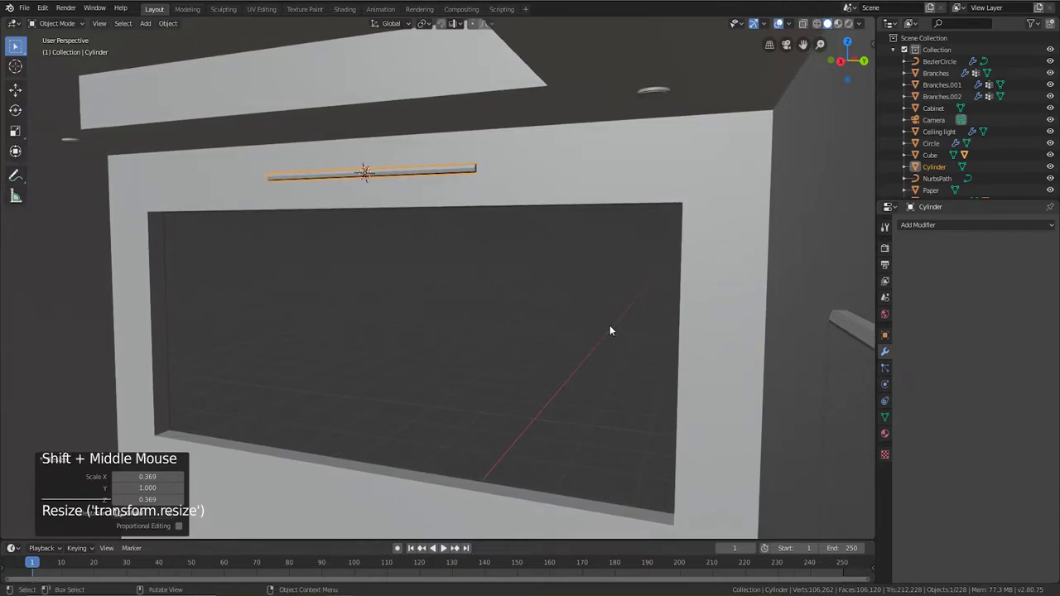
pyautogui.press('g')
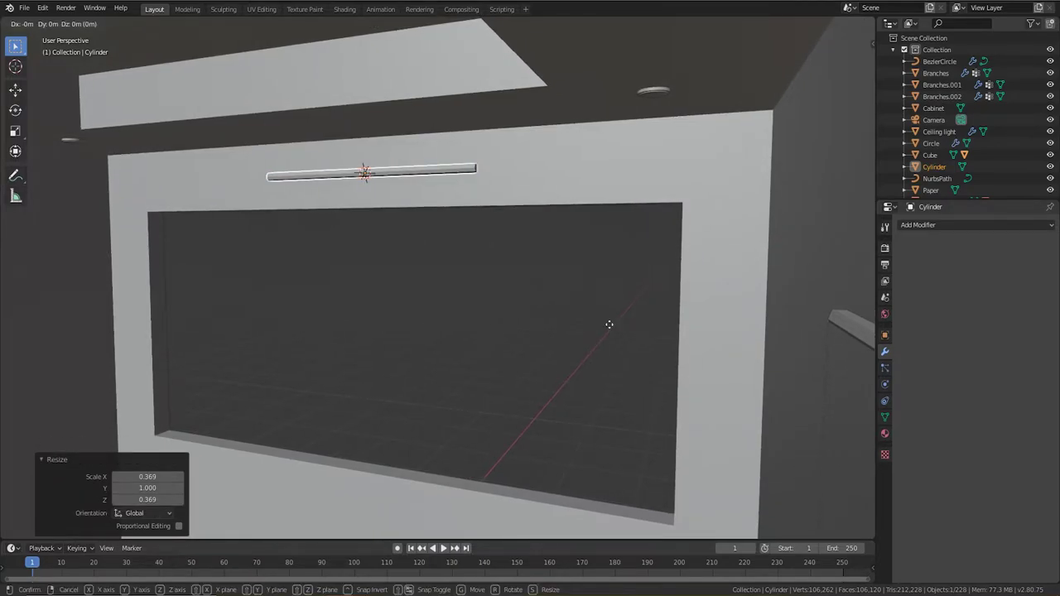
pyautogui.press('g')
pyautogui.press('x')
pyautogui.press('shift')
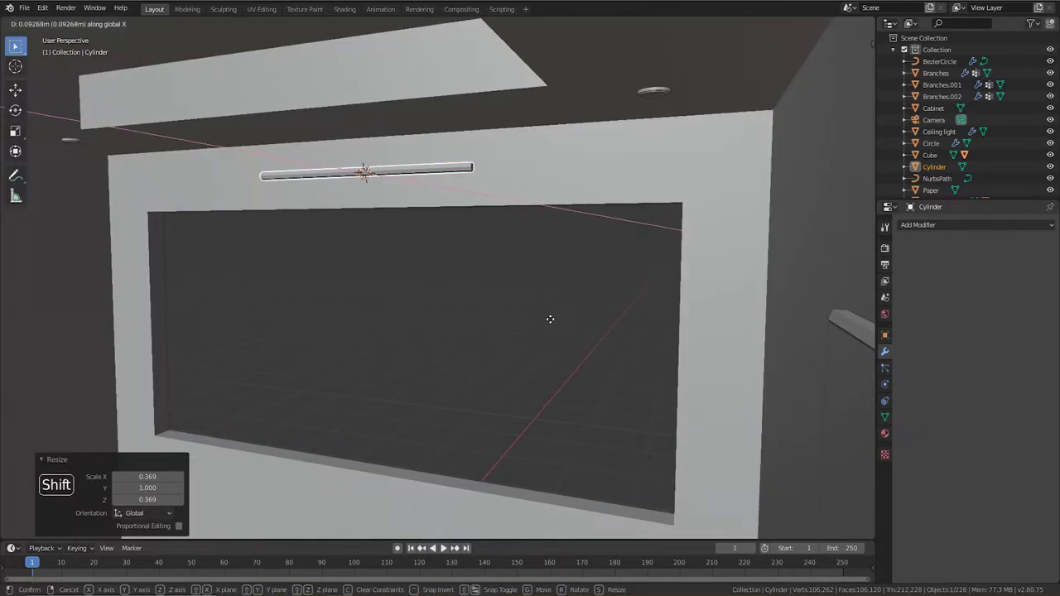
pyautogui.click(528, 320)
pyautogui.press('g')
pyautogui.press('z')
pyautogui.click(531, 333)
# - Stretch the rod along Y in two passes so it spans the full window width
pyautogui.moveTo(532, 333); pyautogui.dragTo(293, 414, button='middle')
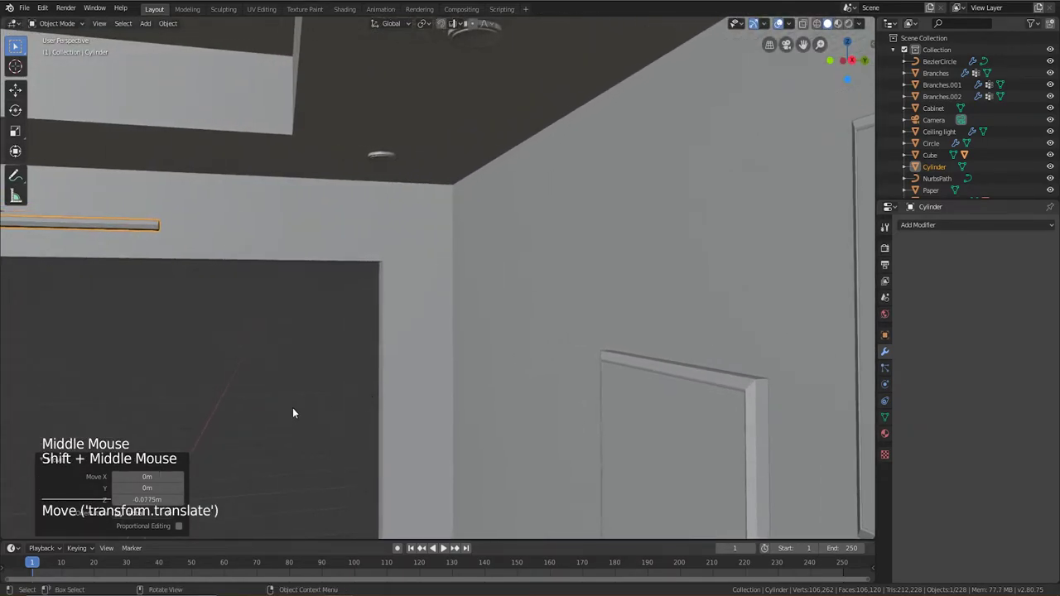
pyautogui.scroll(-6, 293, 414)
pyautogui.press('KP_Decimal')
pyautogui.press('s')
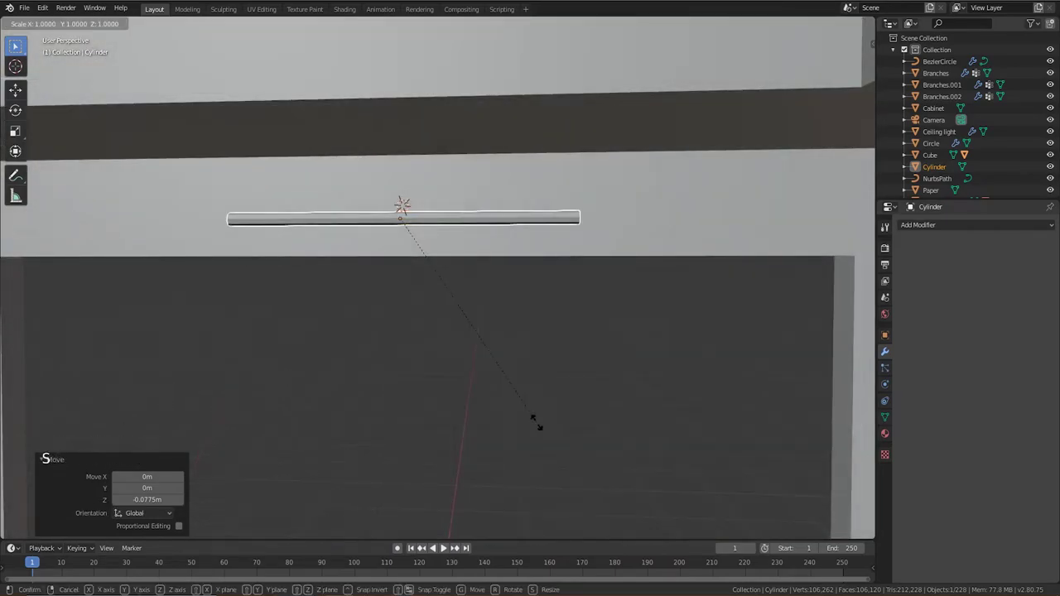
pyautogui.press('y')
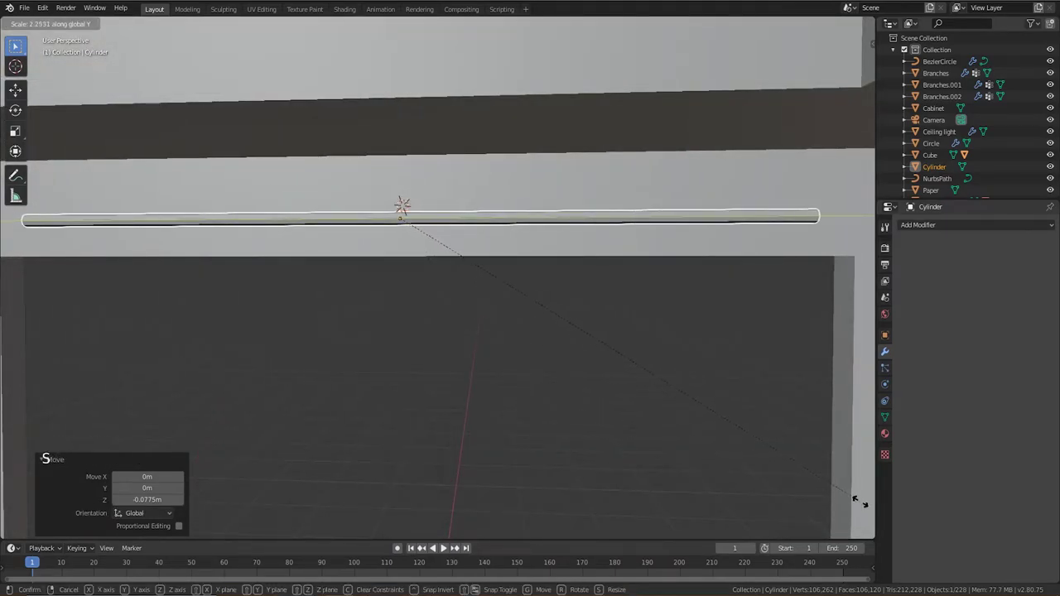
pyautogui.click(58, 514)
pyautogui.scroll(-3, 132, 455)
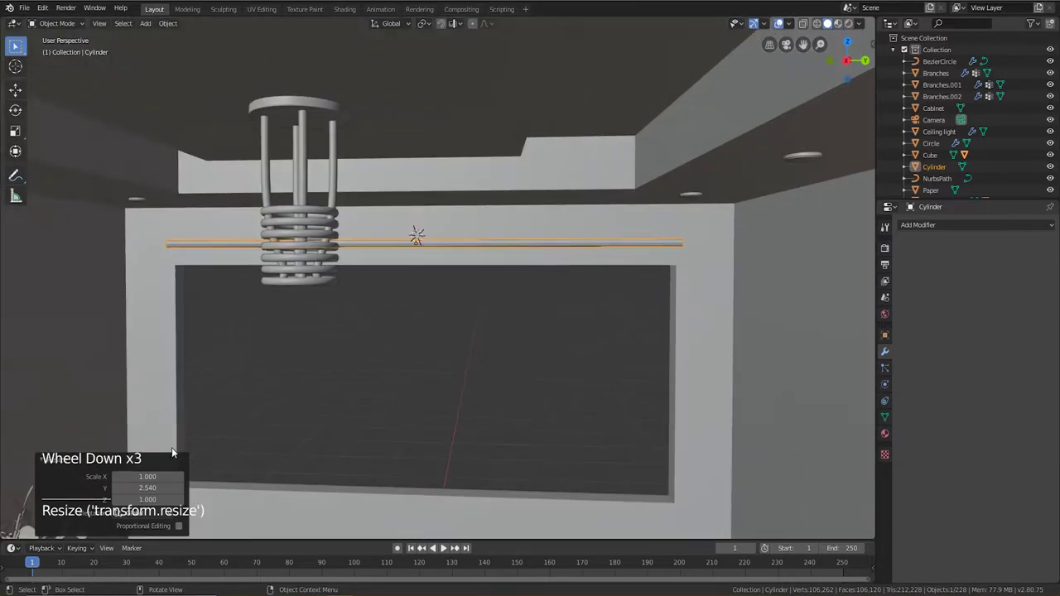
pyautogui.press('s')
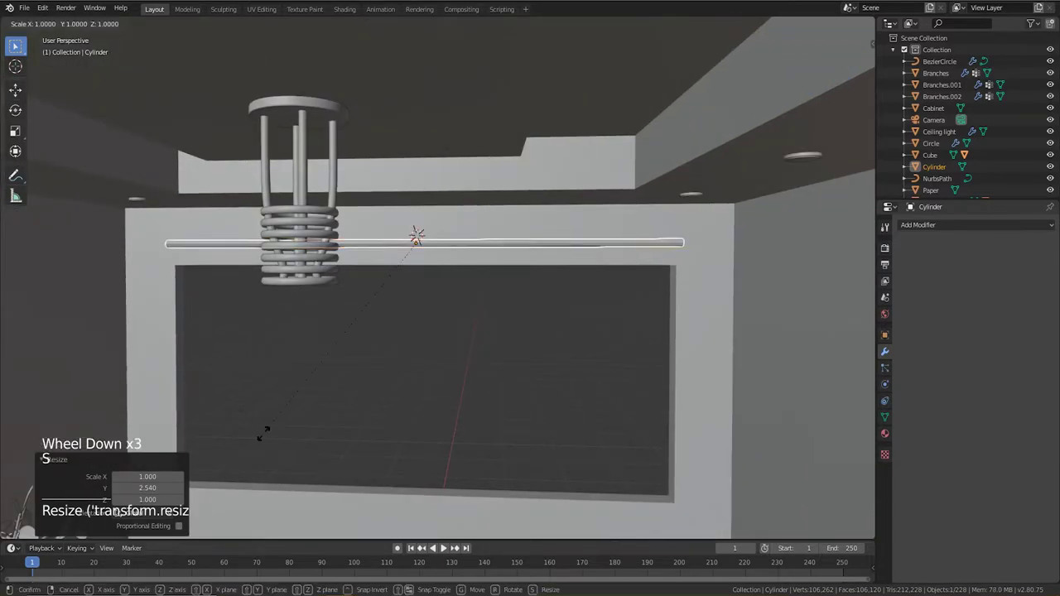
pyautogui.press('y')
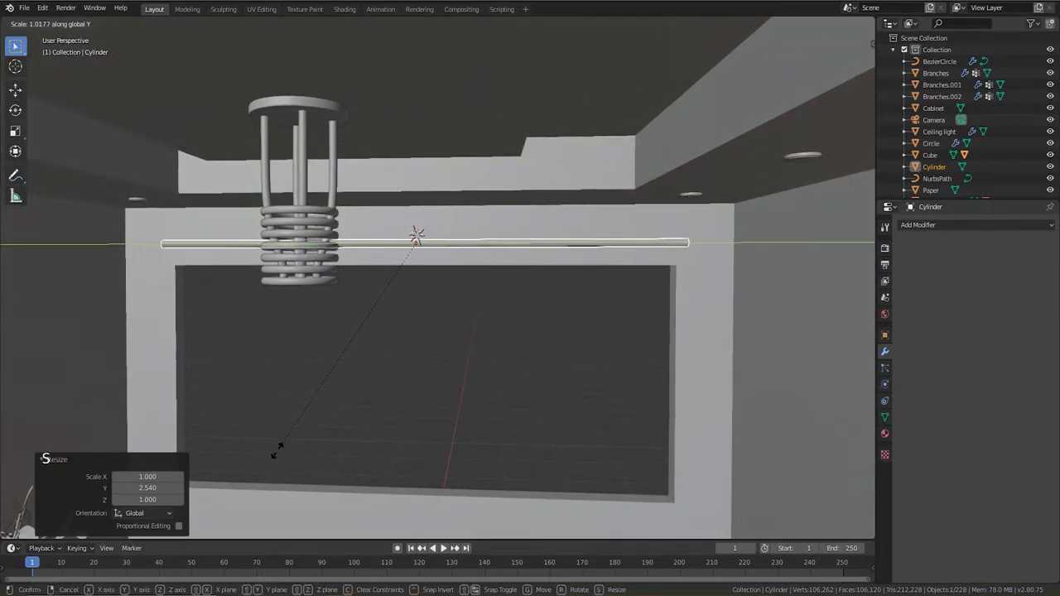
pyautogui.click(278, 456)
pyautogui.scroll(3, 371, 364)
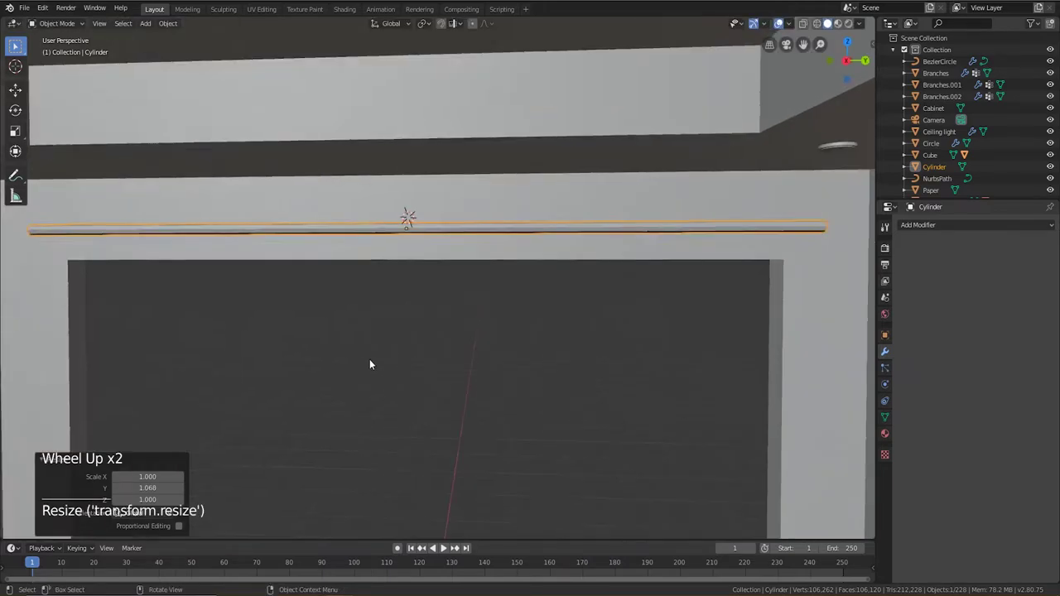
pyautogui.moveTo(345, 365); pyautogui.dragTo(559, 310, button='middle')
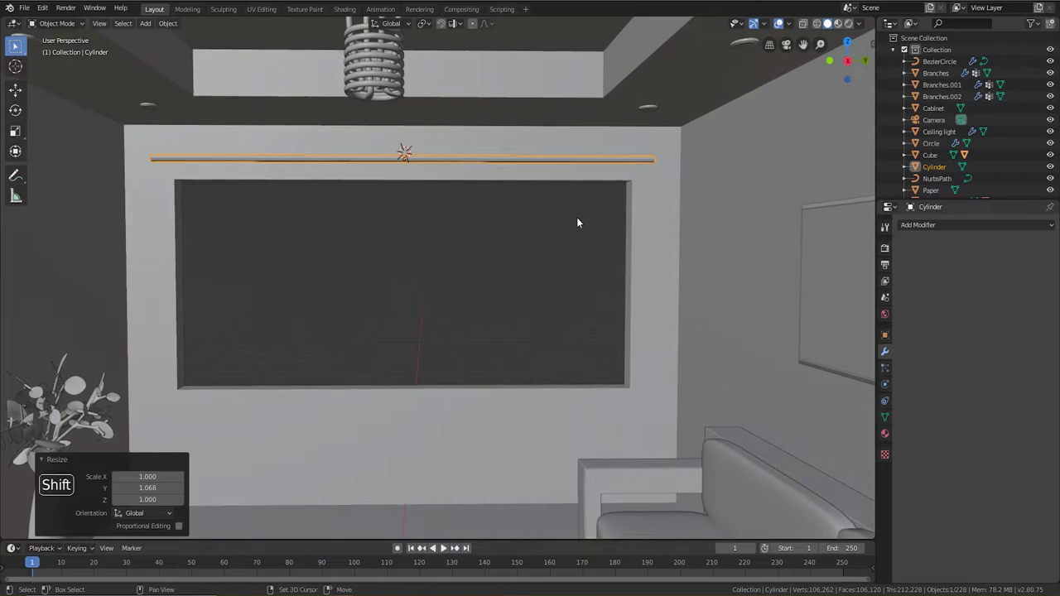
pyautogui.hotkey('shift', 'a')
# - Add a plane rotated 90° on Y and drop its geometry 1 m below the rod
pyautogui.moveTo(577, 222)
pyautogui.click(623, 223)
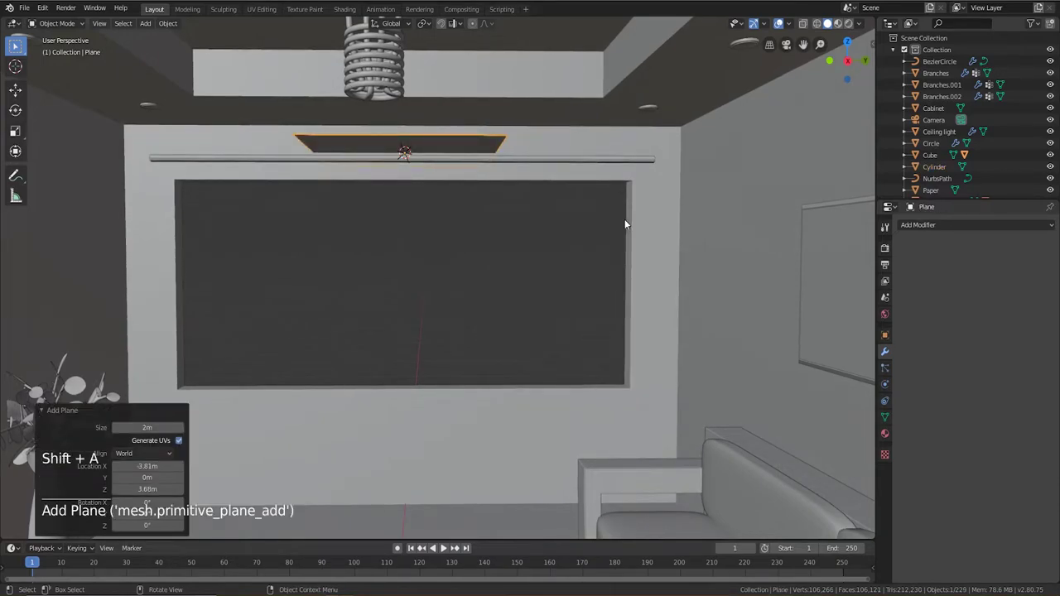
pyautogui.write('ry90')
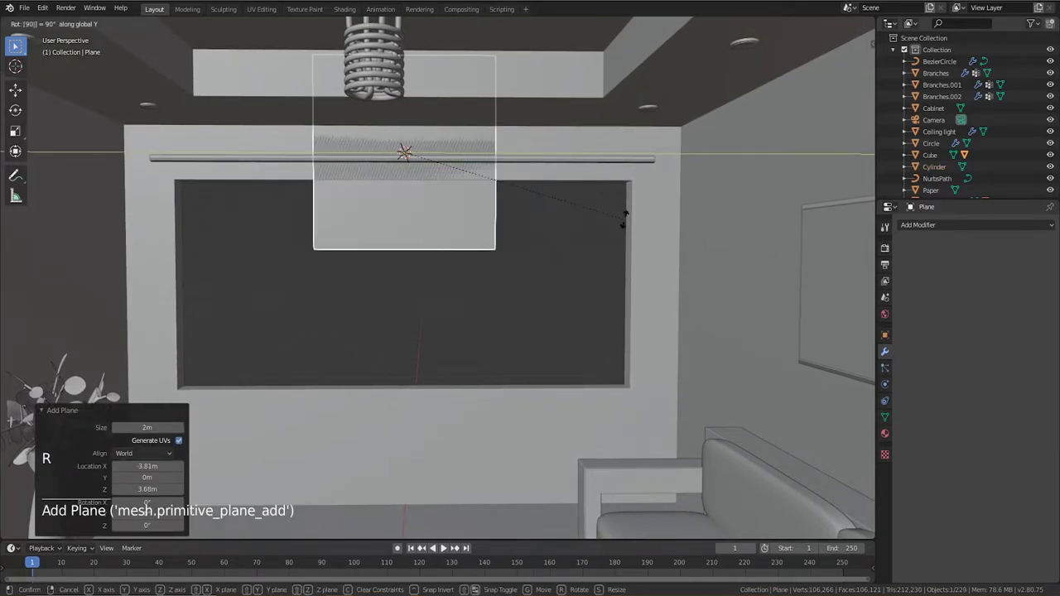
pyautogui.press('Return')
pyautogui.press('g')
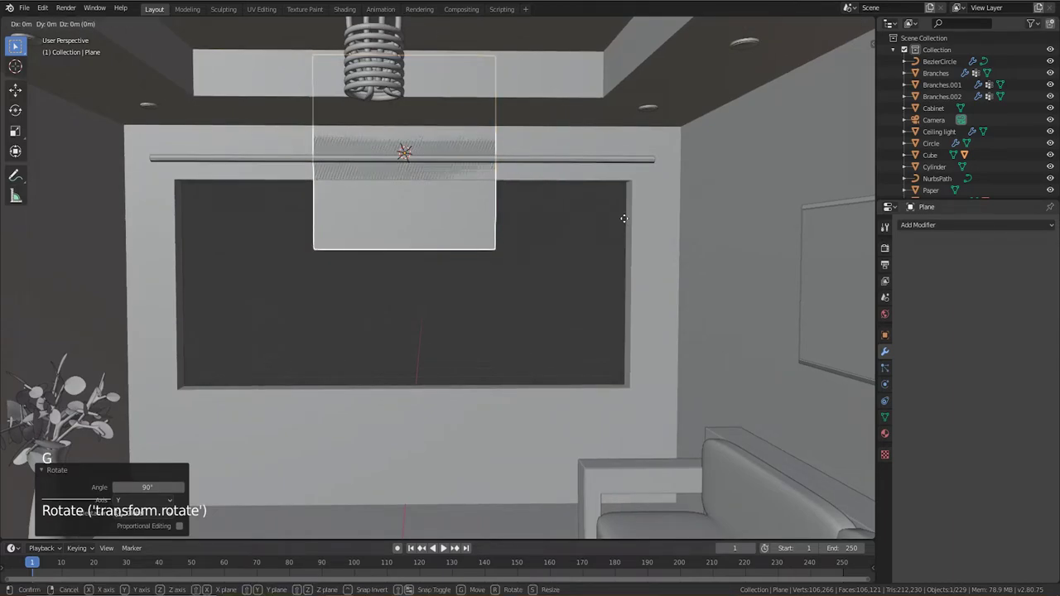
pyautogui.rightClick(623, 214)
pyautogui.press('Tab')
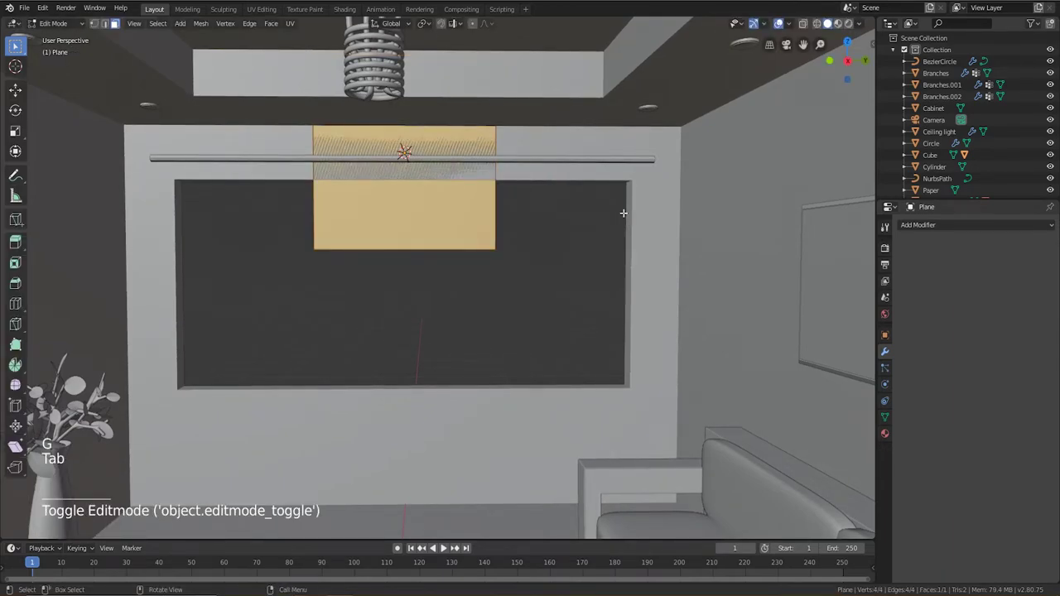
pyautogui.press('g')
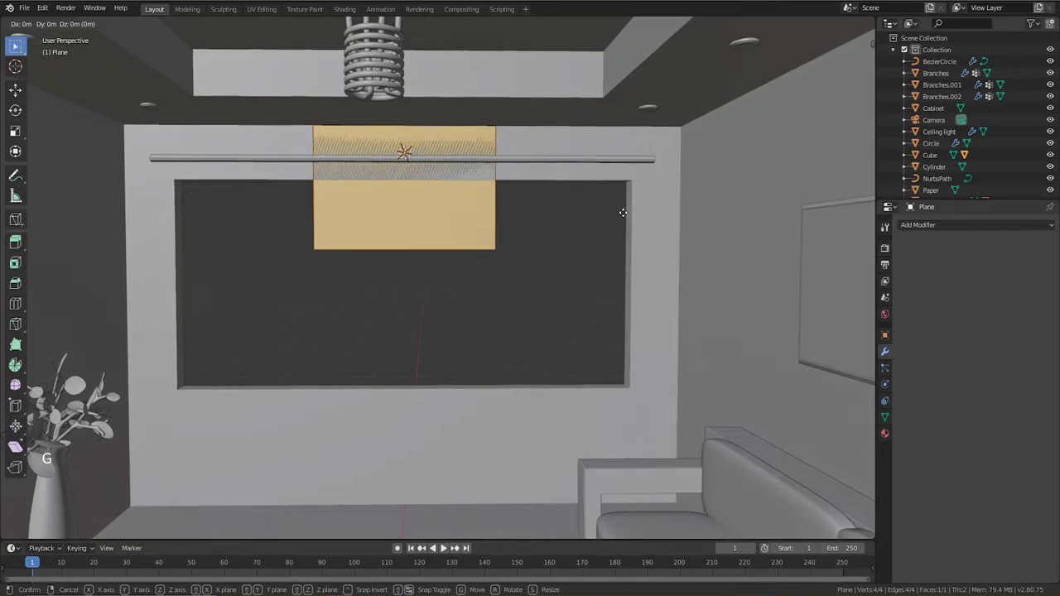
pyautogui.write('z')
pyautogui.write('-1')
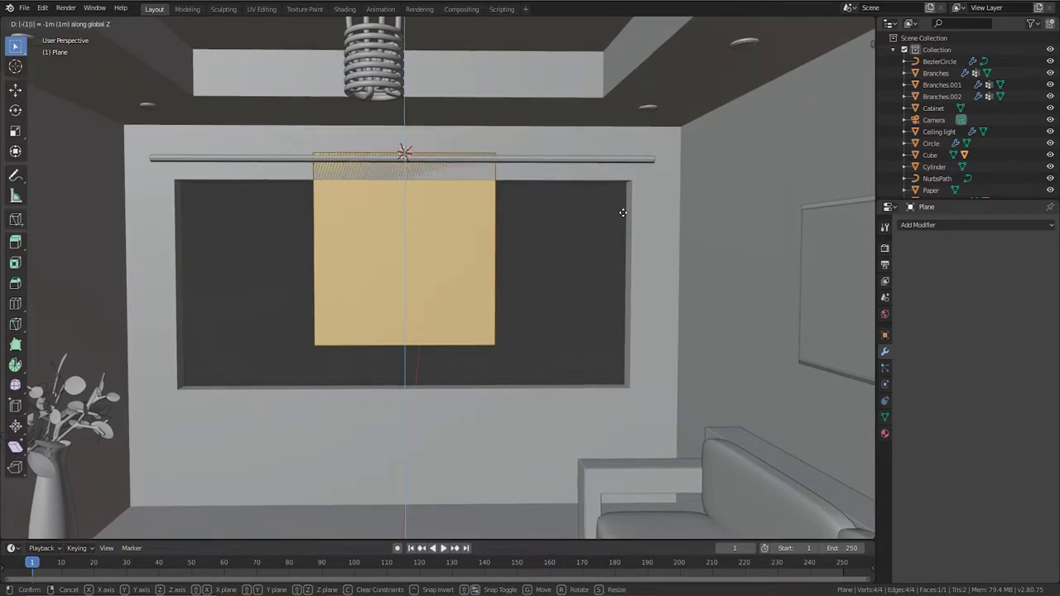
pyautogui.press('Return')
pyautogui.press('Tab')
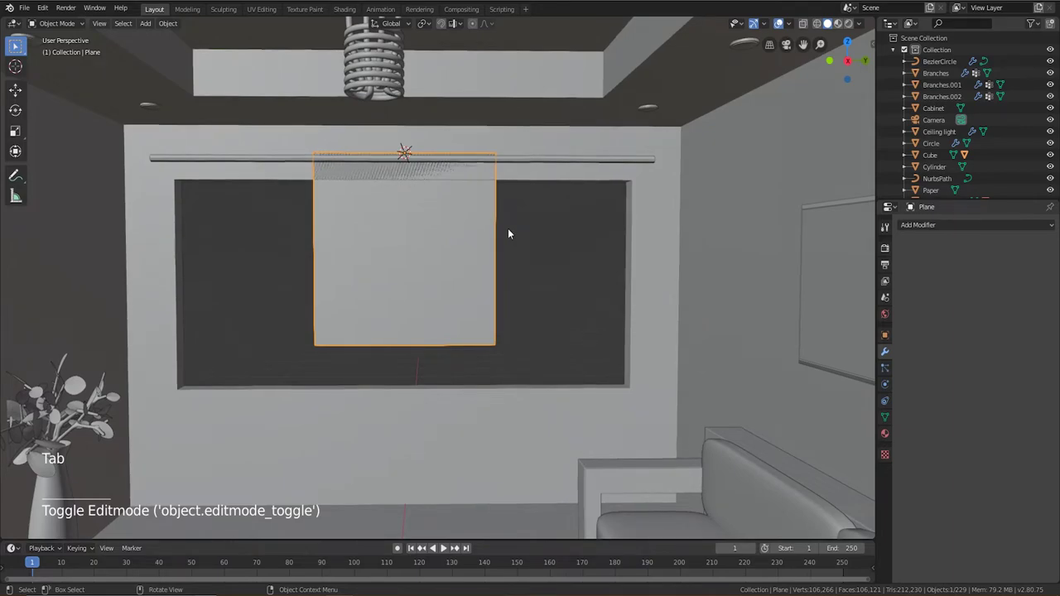
# - Lower the plane slightly and shift it along X under the rod
pyautogui.press('g')
pyautogui.press('z')
pyautogui.click(501, 281)
pyautogui.moveTo(539, 260); pyautogui.dragTo(428, 372, button='middle')
pyautogui.scroll(4, 492, 258)
pyautogui.keyDown('shift'); pyautogui.scroll(1, 492, 261); pyautogui.keyUp('shift')
pyautogui.press('g')
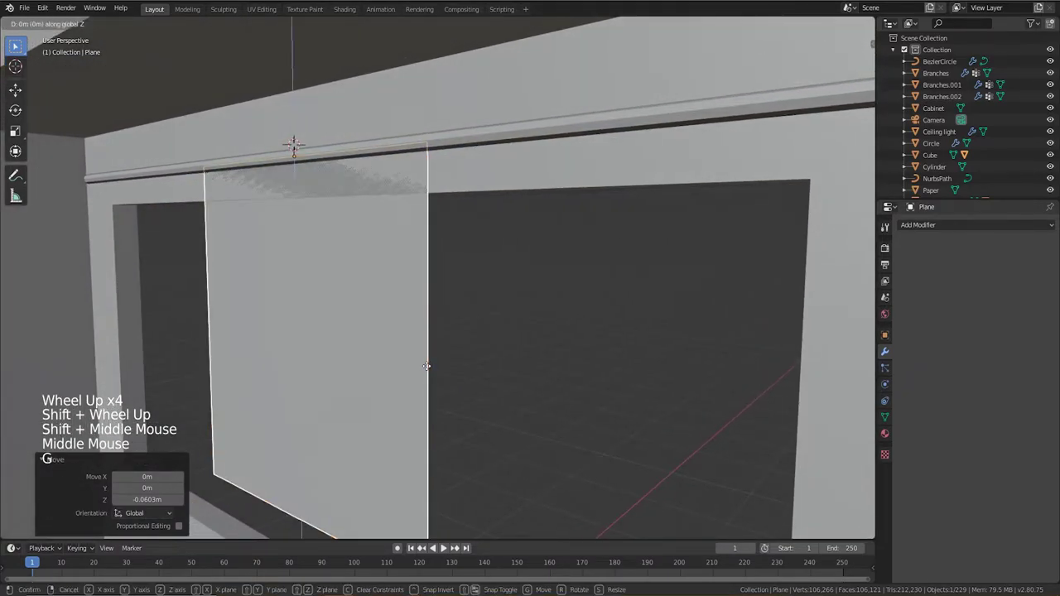
pyautogui.press('Escape')
pyautogui.press('g')
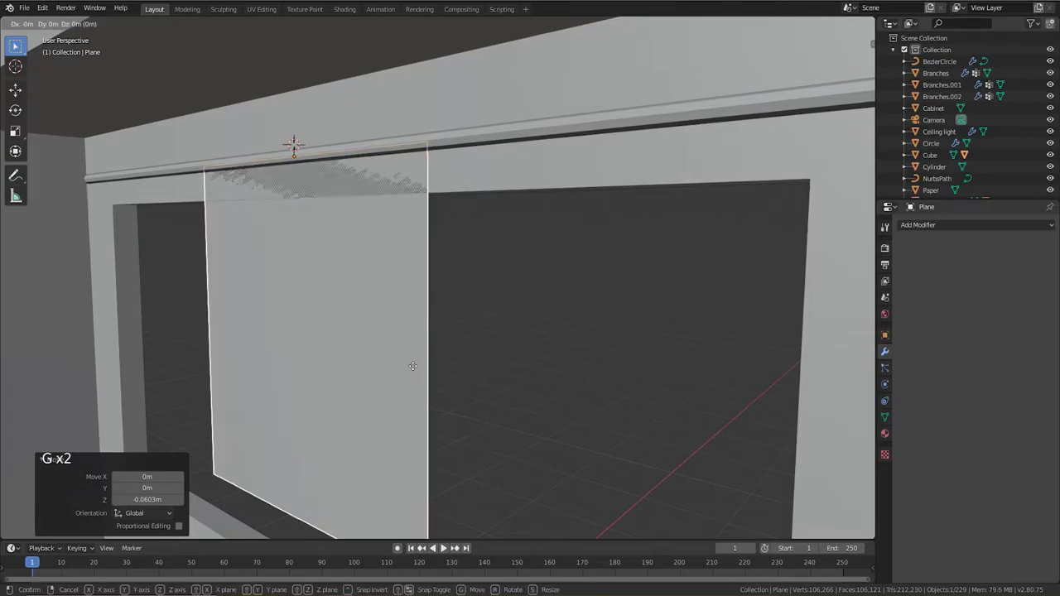
pyautogui.press('x')
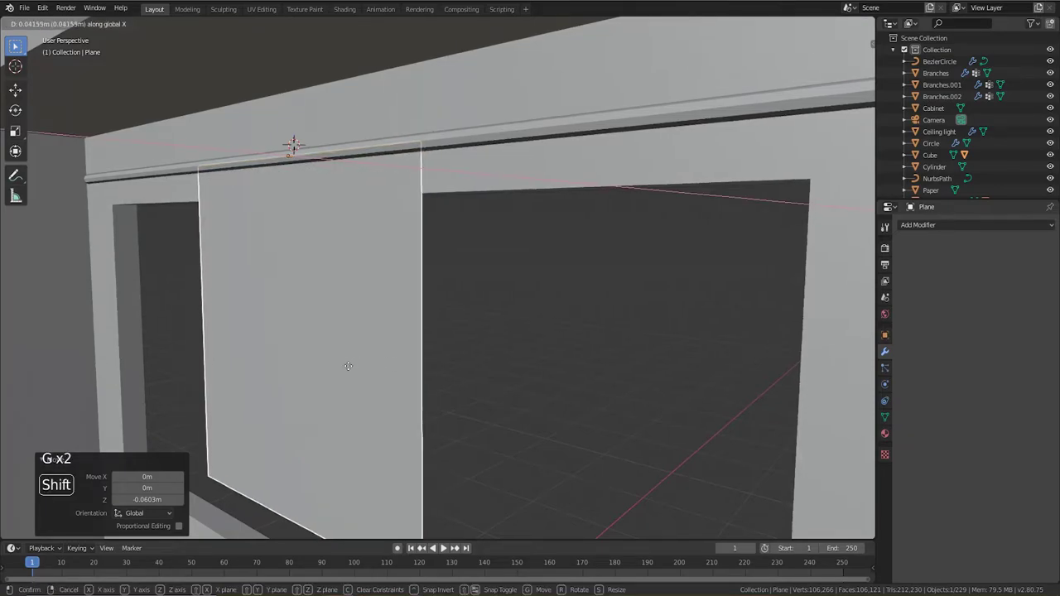
pyautogui.click(220, 414)
pyautogui.moveTo(221, 414); pyautogui.dragTo(442, 332, button='middle')
# - Enlarge the plane to 1.567, then narrow it along Y
pyautogui.press('s')
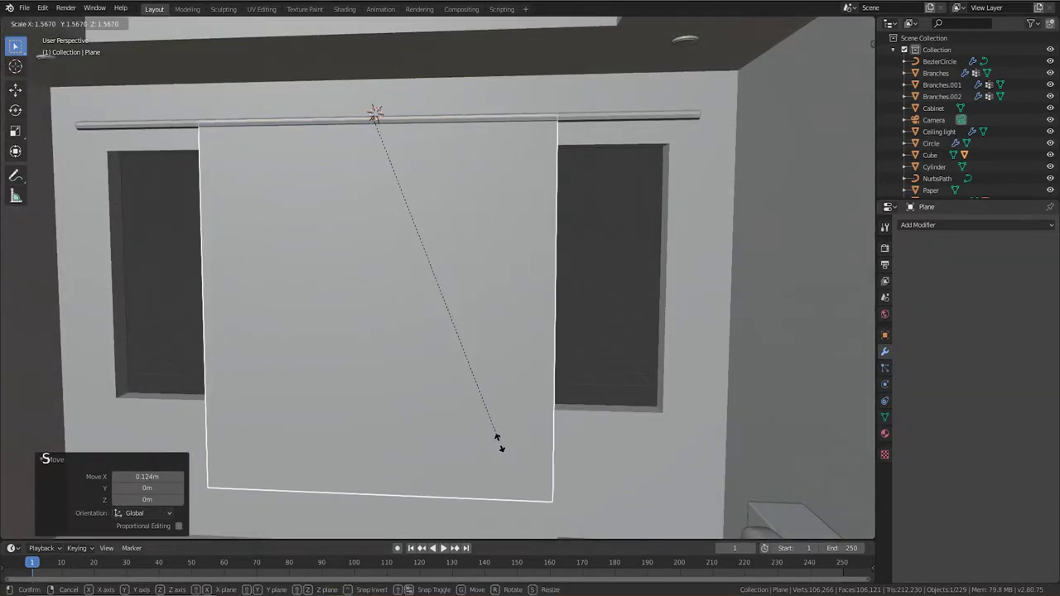
pyautogui.click(500, 437)
pyautogui.keyDown('shift'); pyautogui.moveTo(508, 414); pyautogui.dragTo(522, 276, button='middle'); pyautogui.keyUp('shift')
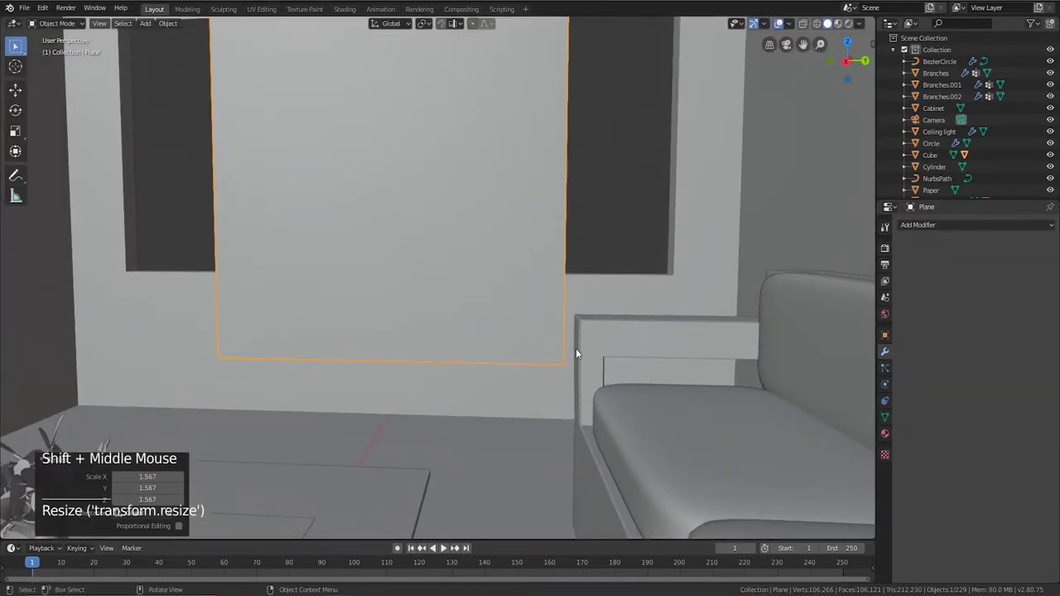
pyautogui.press('s')
pyautogui.press('y')
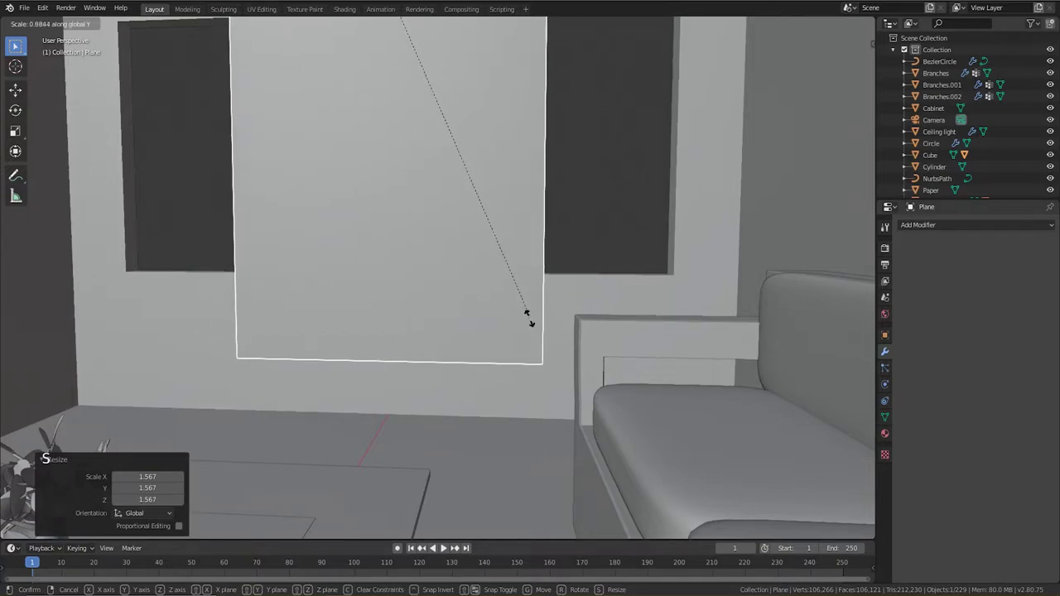
pyautogui.click(511, 308)
pyautogui.scroll(-2, 510, 309)
pyautogui.moveTo(510, 308); pyautogui.dragTo(513, 311, button='middle')
# - Narrow the curtain plane to 0.913 on Y and slide it 0.102 m beside the window
pyautogui.press('g')
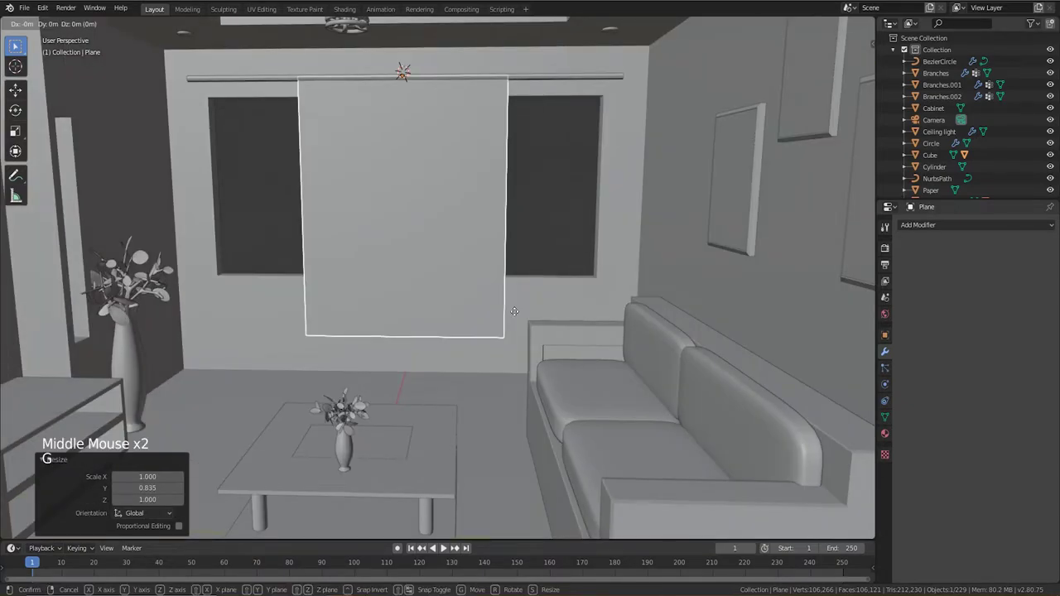
pyautogui.press('y')
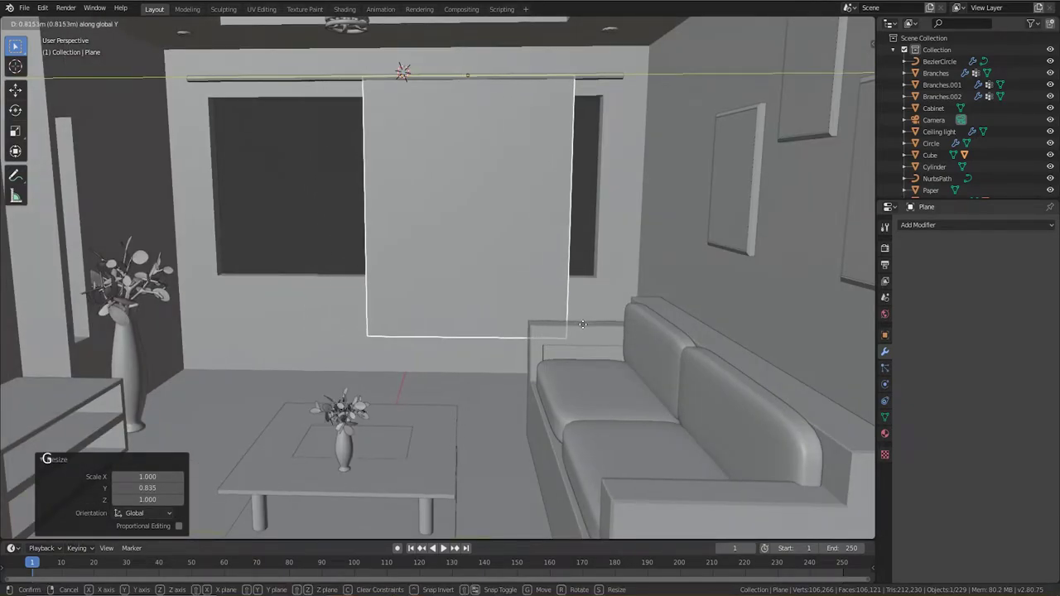
pyautogui.moveTo(612, 336); pyautogui.dragTo(568, 268, button='middle')
pyautogui.press('s')
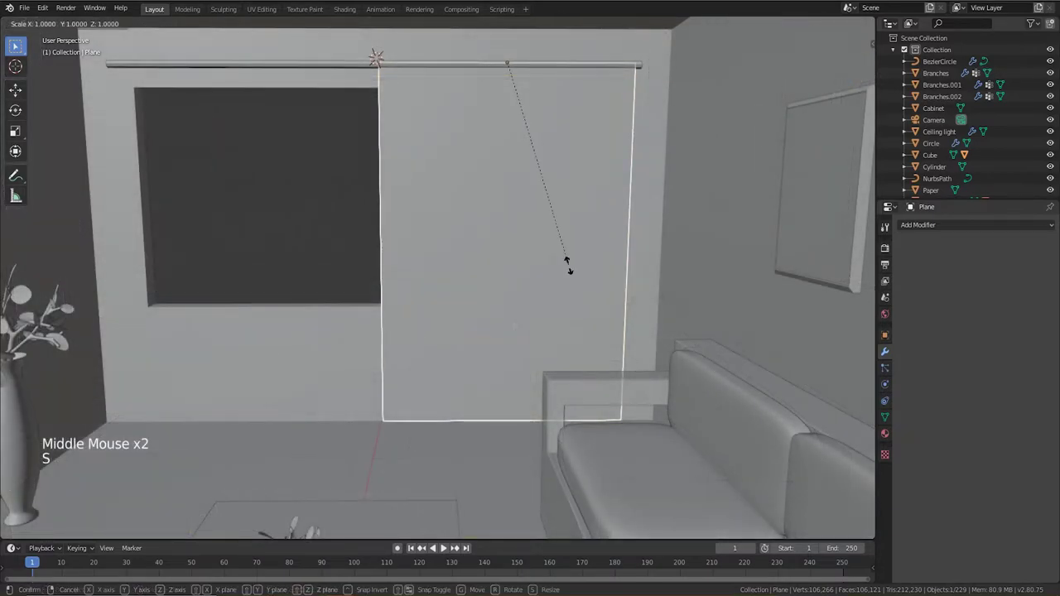
pyautogui.click(563, 248)
pyautogui.press('g')
pyautogui.press('y')
pyautogui.click(573, 250)
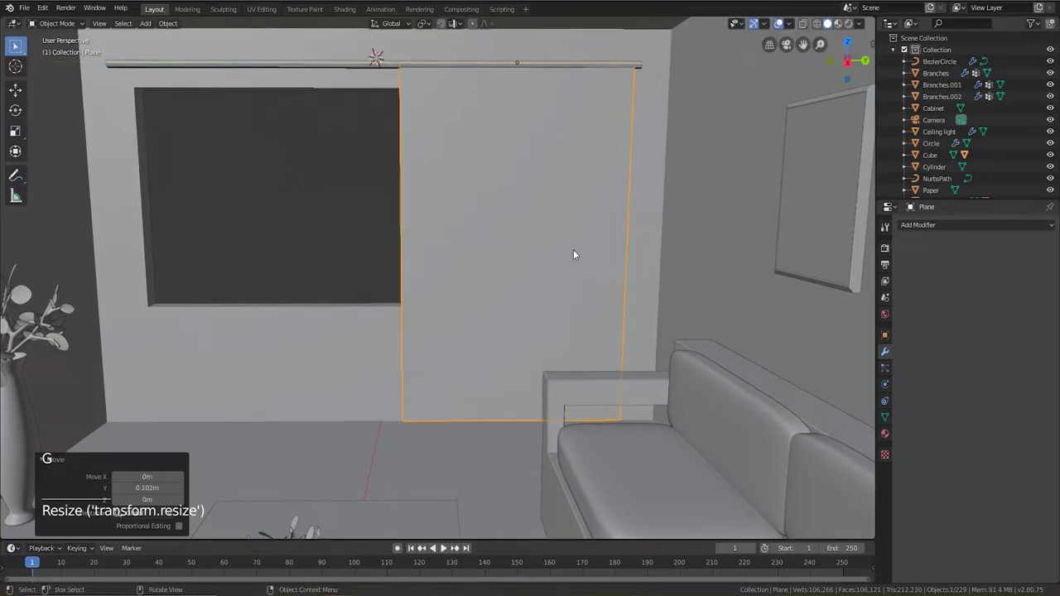
pyautogui.moveTo(516, 269); pyautogui.dragTo(459, 183, button='middle')
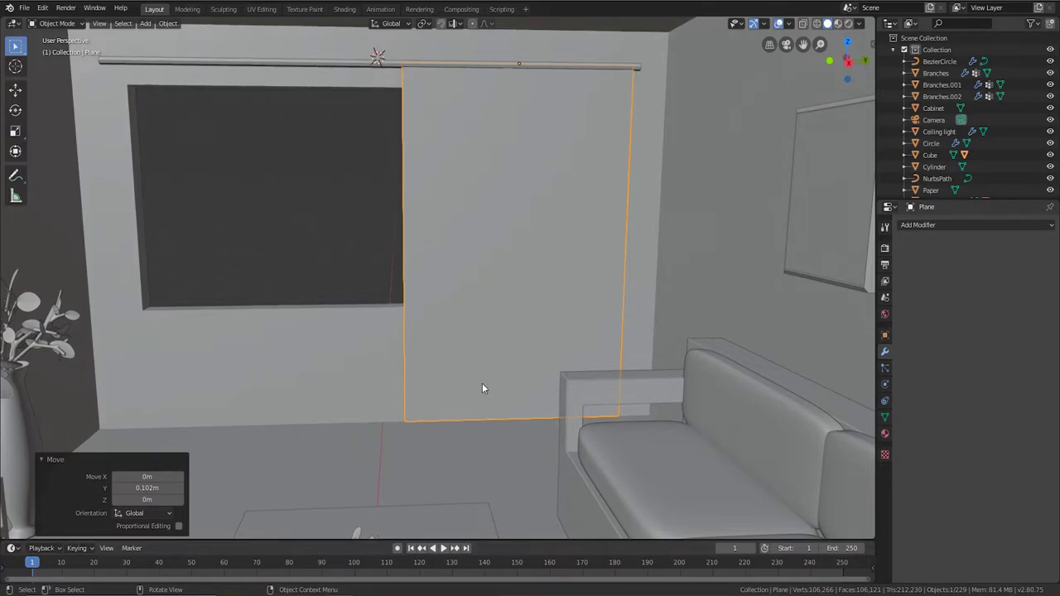
pyautogui.moveTo(623, 327); pyautogui.dragTo(568, 303, button='middle')
# - Cut an edge loop across the middle of the plane in Edit Mode
pyautogui.press('Tab')
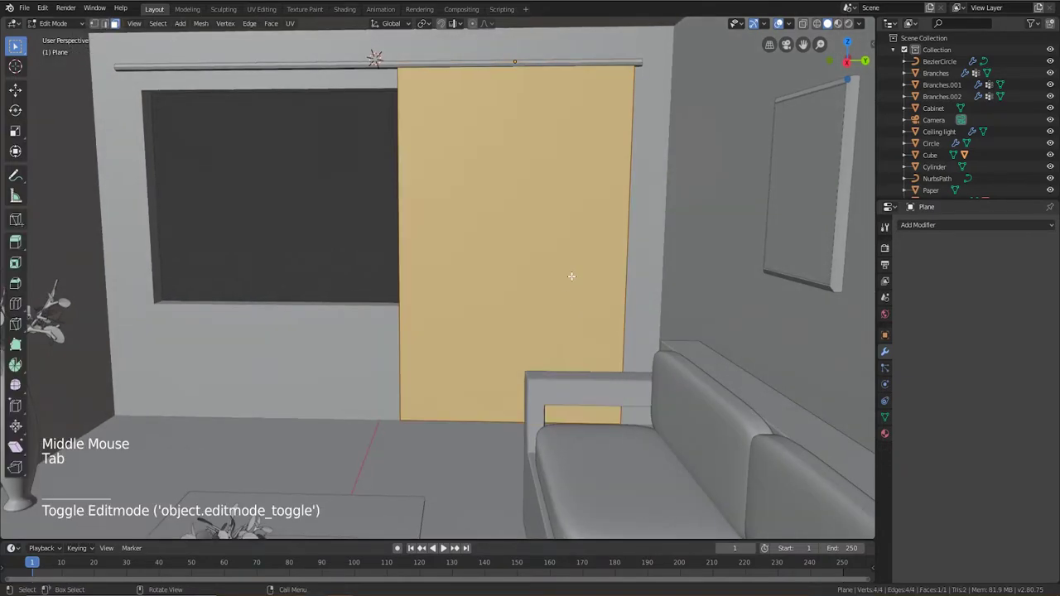
pyautogui.hotkey('ctrl', 'r')
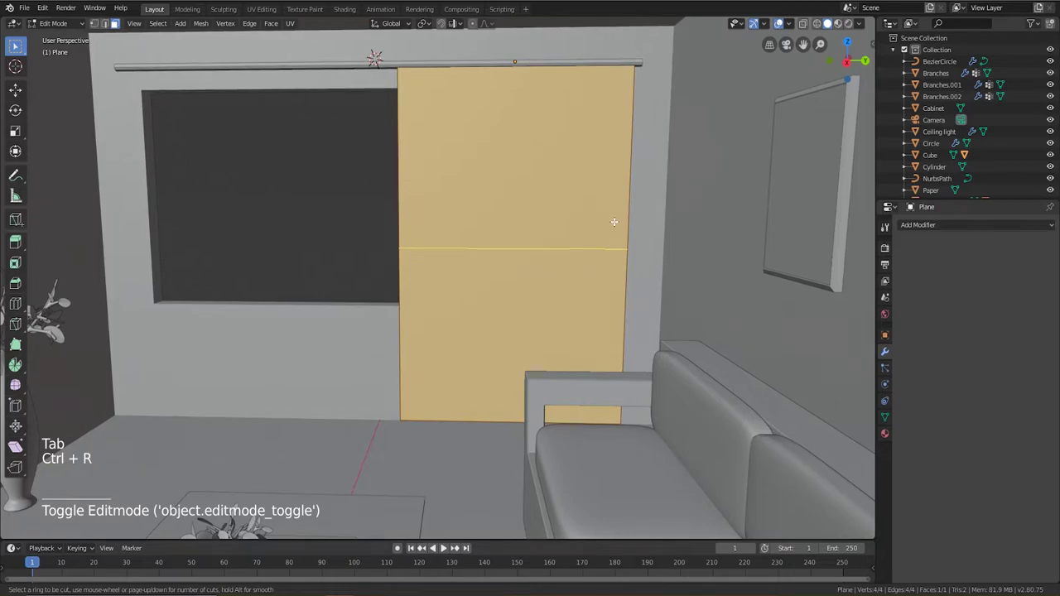
pyautogui.click(613, 221)
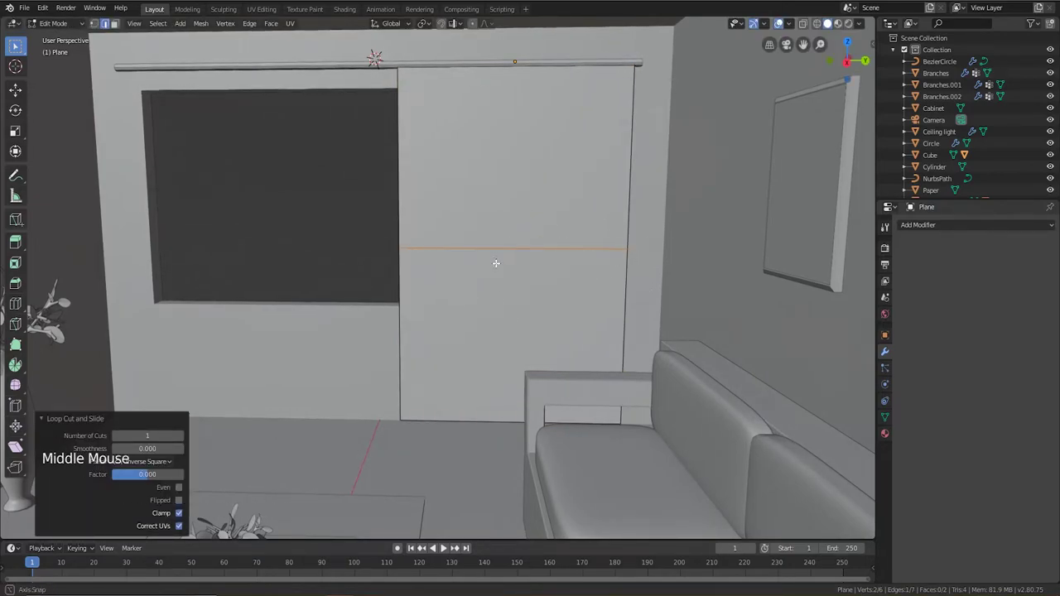
pyautogui.moveTo(497, 263); pyautogui.dragTo(459, 131, button='middle')
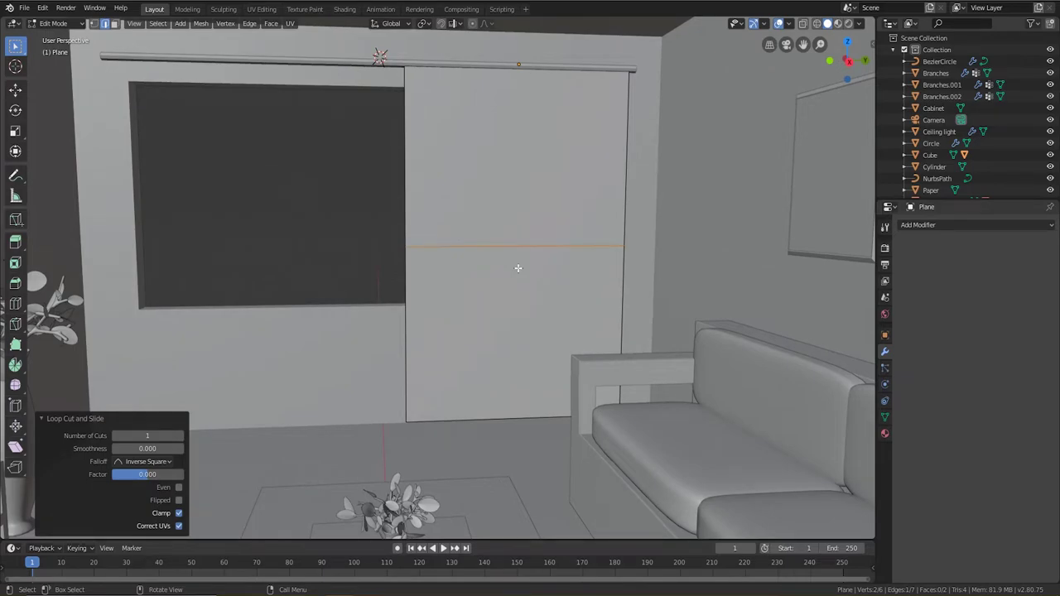
# - Subdivide the whole mesh with 5 cuts, then once more, for a 288-face grid
pyautogui.press('a')
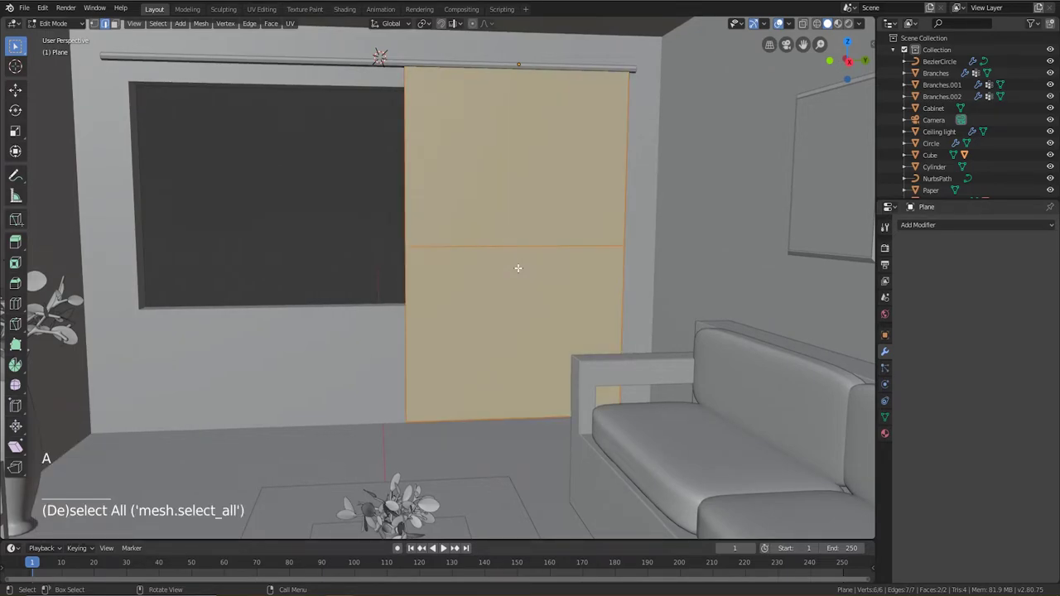
pyautogui.rightClick(519, 268)
pyautogui.click(502, 213)
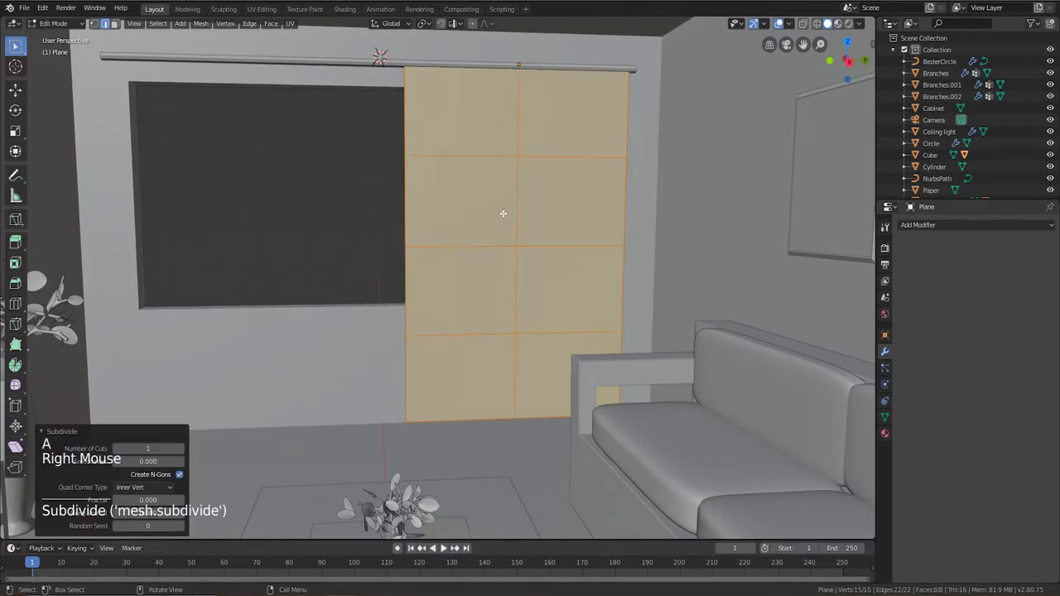
pyautogui.click(161, 449)
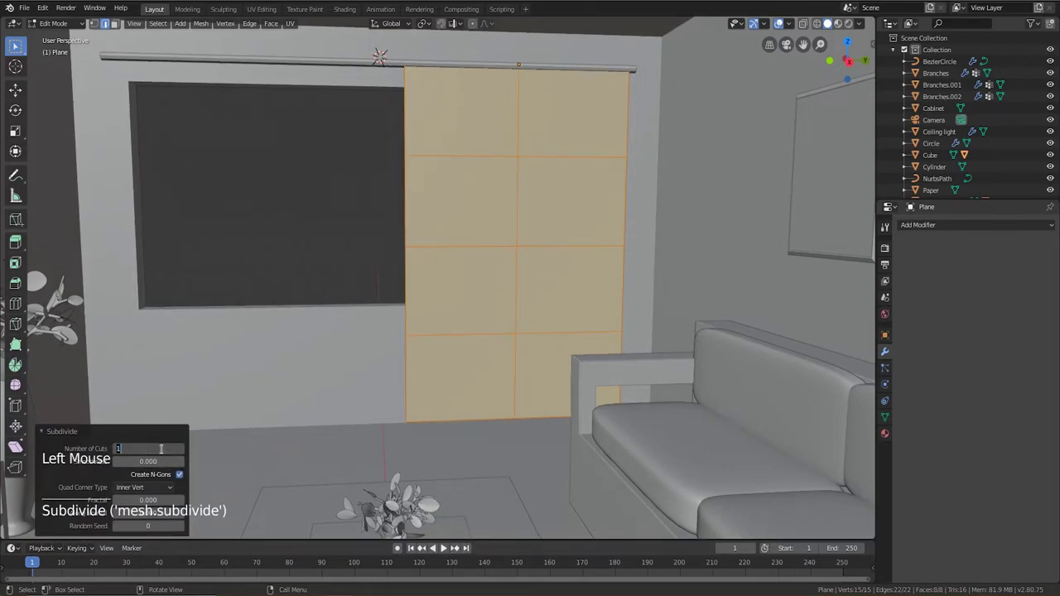
pyautogui.write('5')
pyautogui.press('Return')
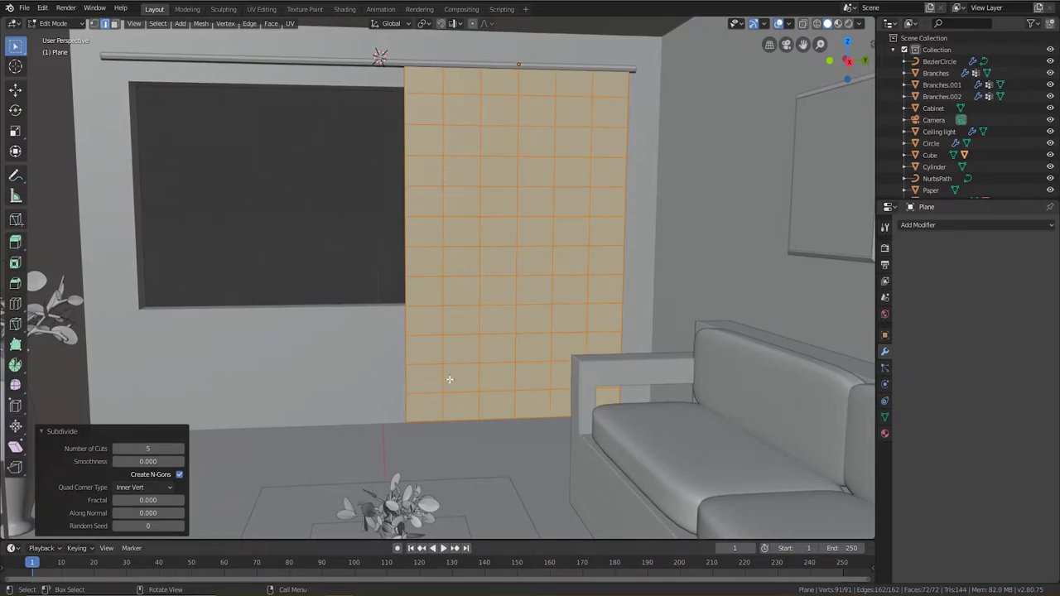
pyautogui.rightClick(524, 314)
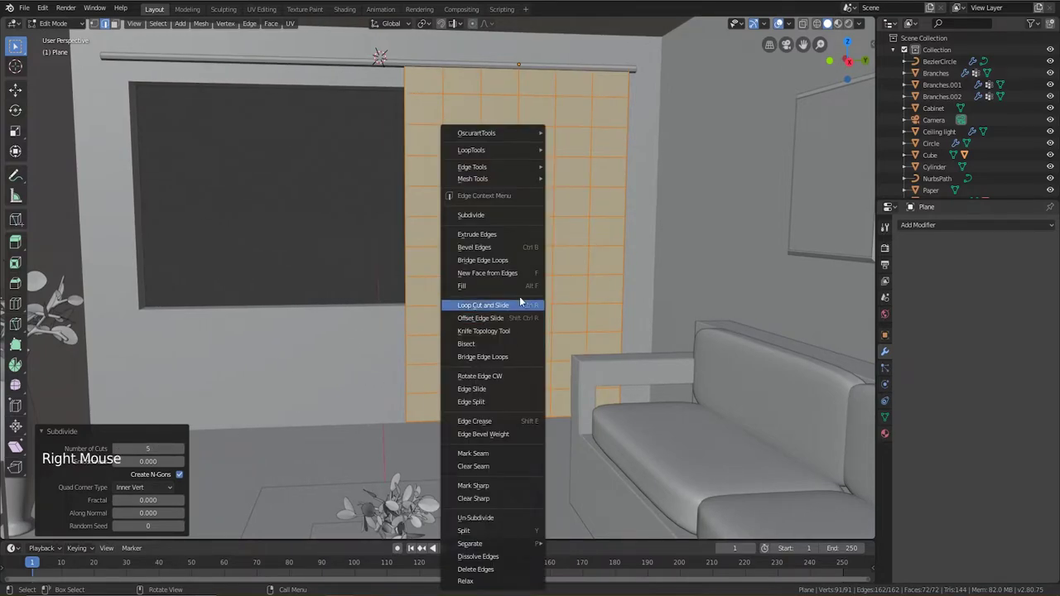
pyautogui.click(501, 217)
pyautogui.moveTo(515, 237); pyautogui.dragTo(472, 327, button='middle')
pyautogui.scroll(2, 512, 255)
pyautogui.scroll(2, 477, 350)
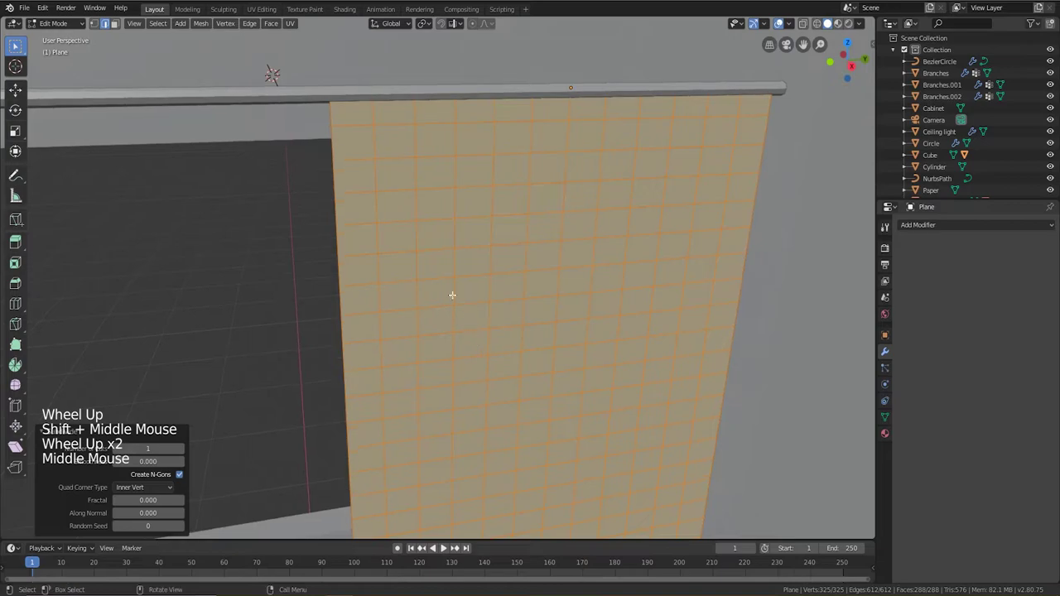
pyautogui.hotkey('alt', 'a')
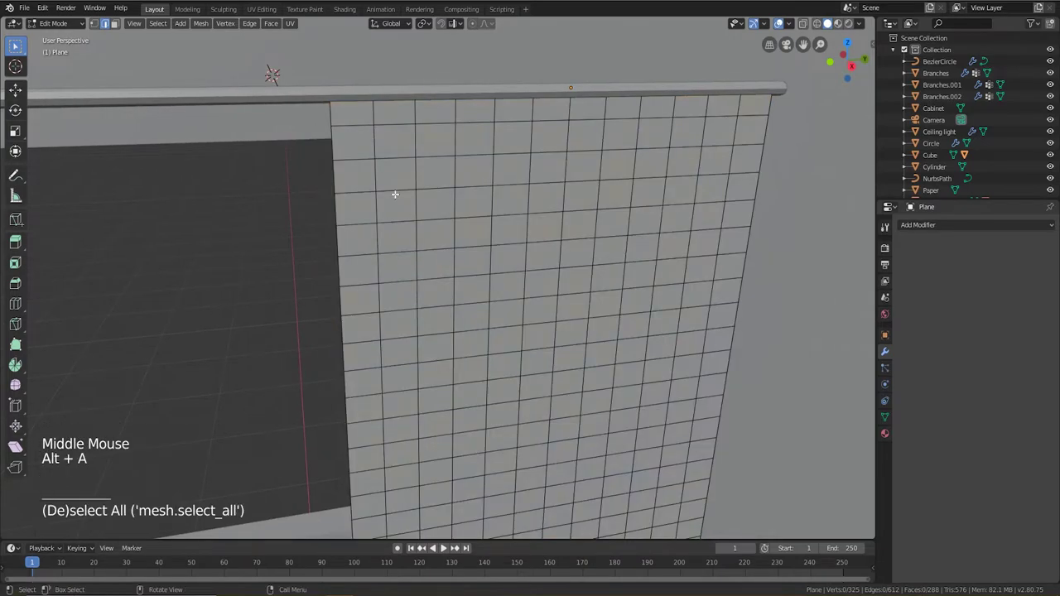
# - Select six alternating vertical edge loops across the curtain grid
pyautogui.keyDown('alt'); pyautogui.click(375, 113); pyautogui.keyUp('alt')
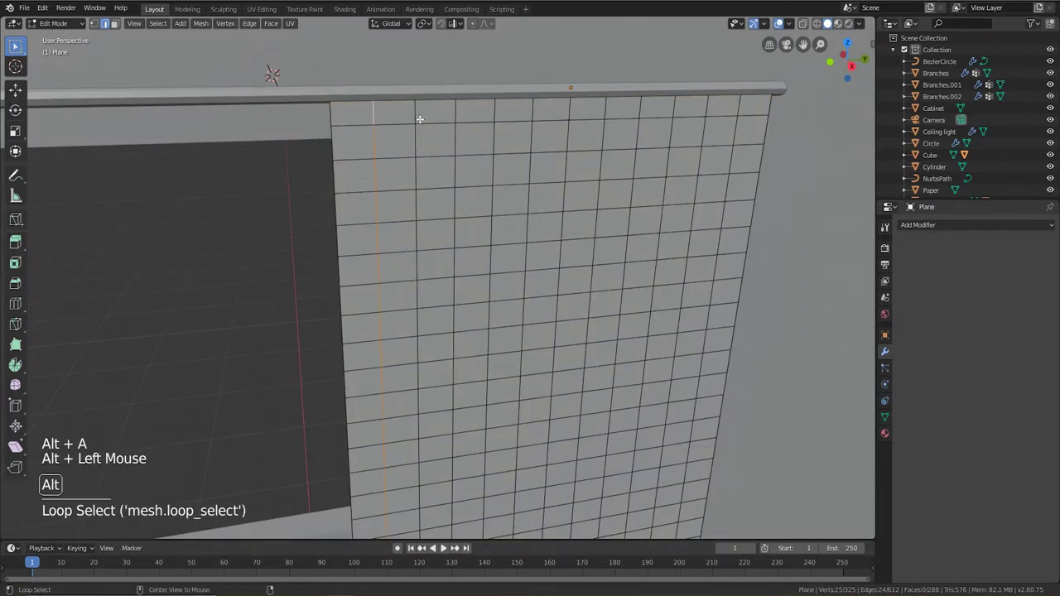
pyautogui.press('shift')
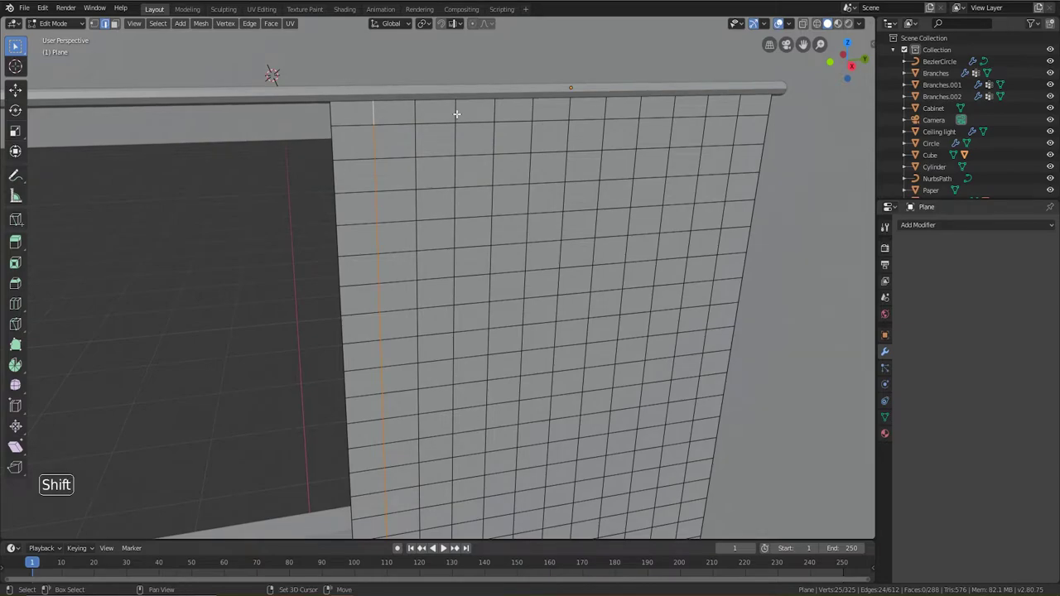
pyautogui.keyDown('alt'); pyautogui.keyDown('shift'); pyautogui.click(456, 113); pyautogui.keyUp('shift'); pyautogui.keyUp('alt')
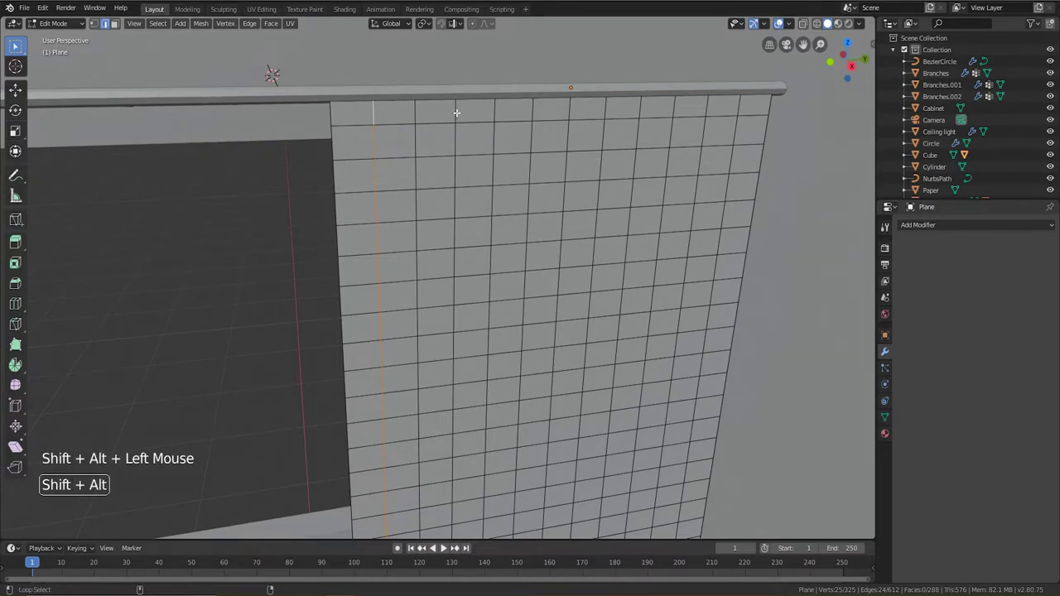
pyautogui.keyDown('alt'); pyautogui.keyDown('shift'); pyautogui.click(534, 111); pyautogui.keyUp('shift'); pyautogui.keyUp('alt')
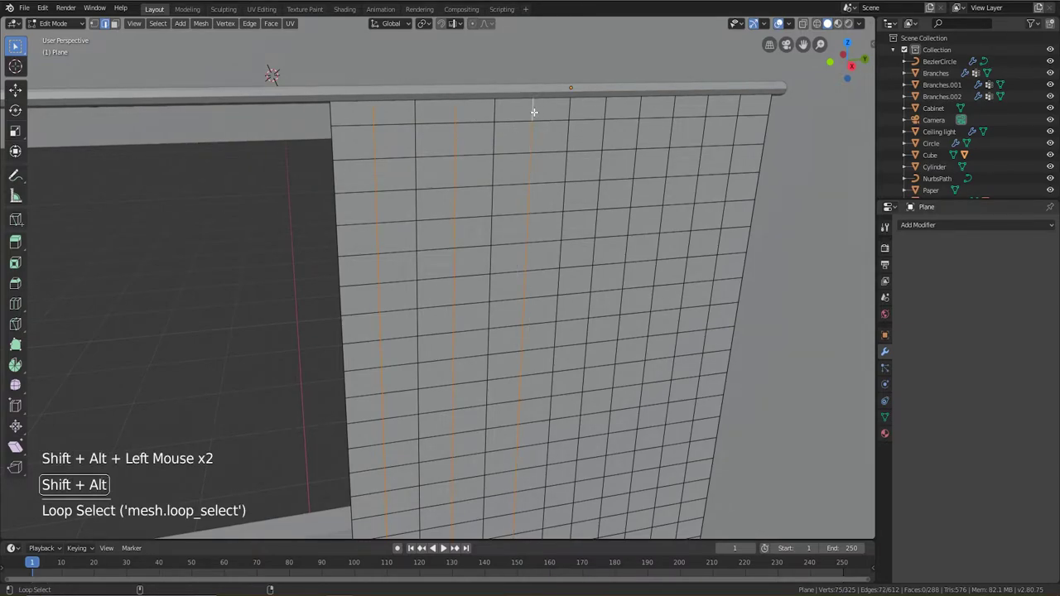
pyautogui.keyDown('alt'); pyautogui.keyDown('shift'); pyautogui.click(606, 106); pyautogui.keyUp('shift'); pyautogui.keyUp('alt')
pyautogui.keyDown('alt'); pyautogui.keyDown('shift'); pyautogui.click(675, 106); pyautogui.keyUp('shift'); pyautogui.keyUp('alt')
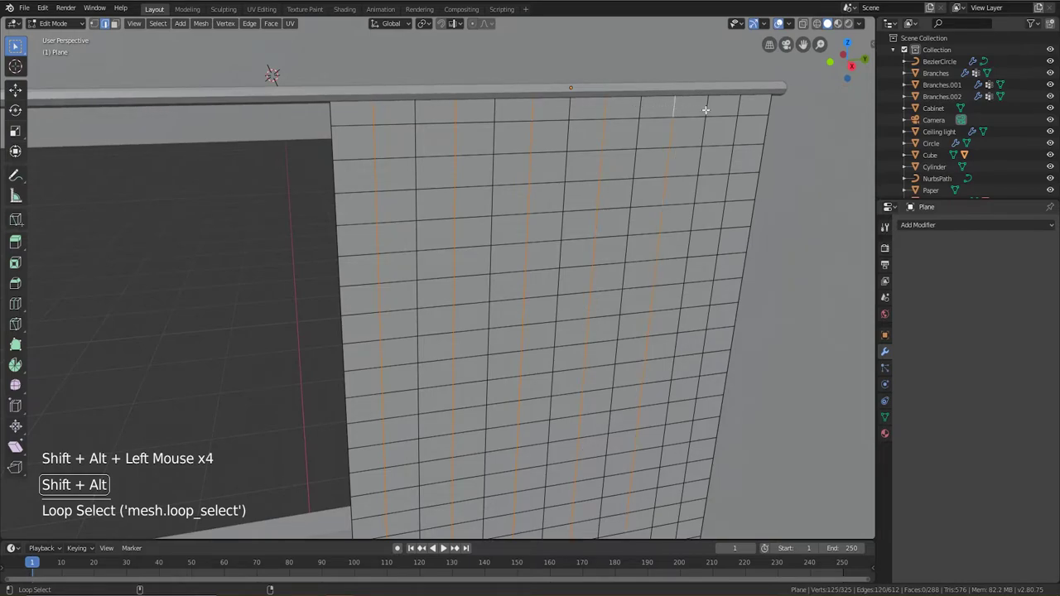
pyautogui.keyDown('alt'); pyautogui.keyDown('shift'); pyautogui.click(741, 102); pyautogui.keyUp('shift'); pyautogui.keyUp('alt')
pyautogui.moveTo(472, 346); pyautogui.dragTo(419, 303, button='middle')
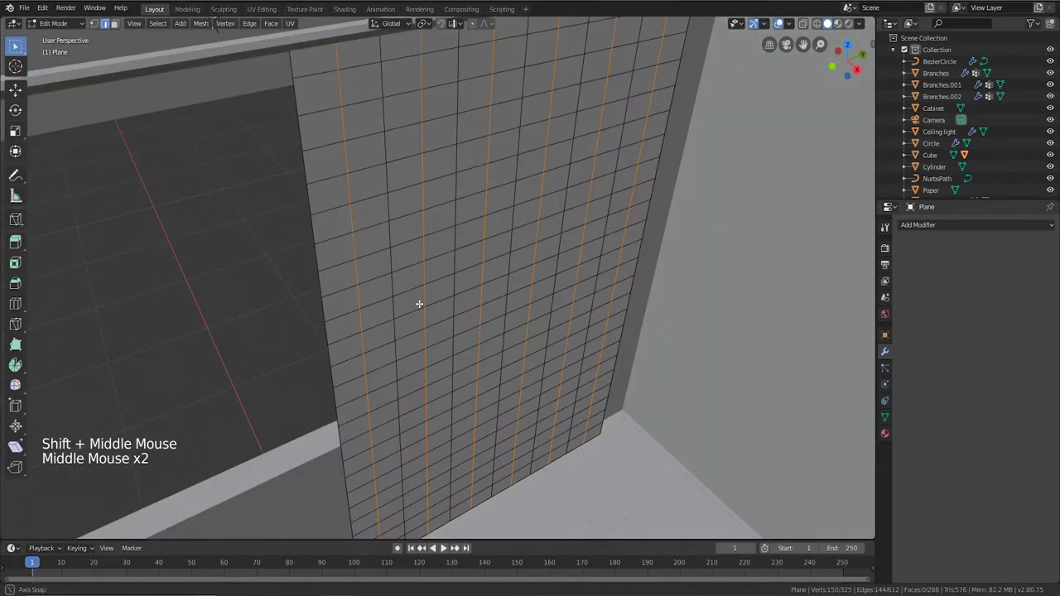
# - Push the selected loops 0.105 m along X to form pleated ridges
pyautogui.press('g')
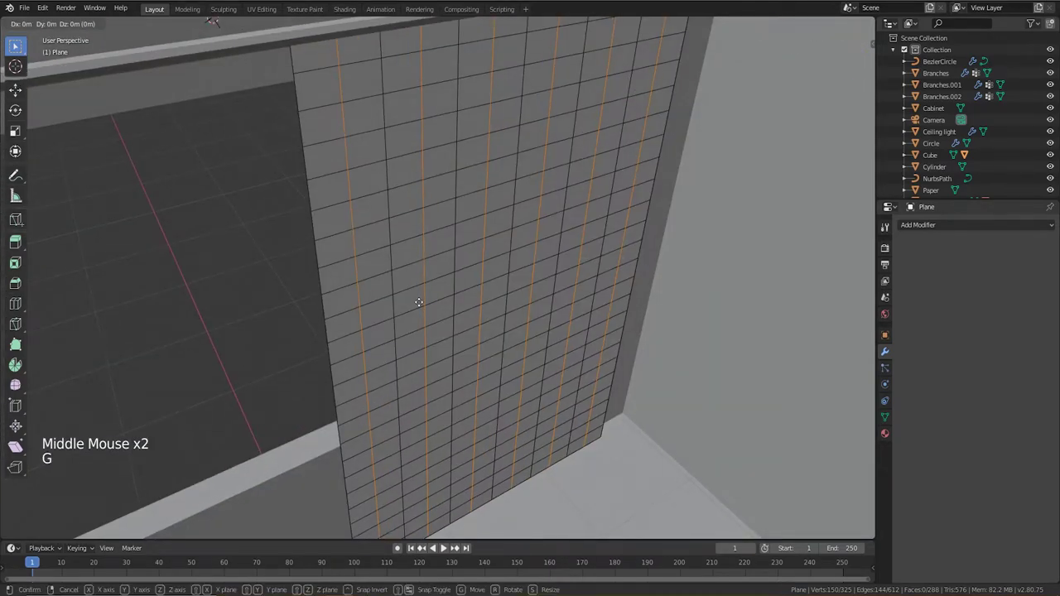
pyautogui.press('shift')
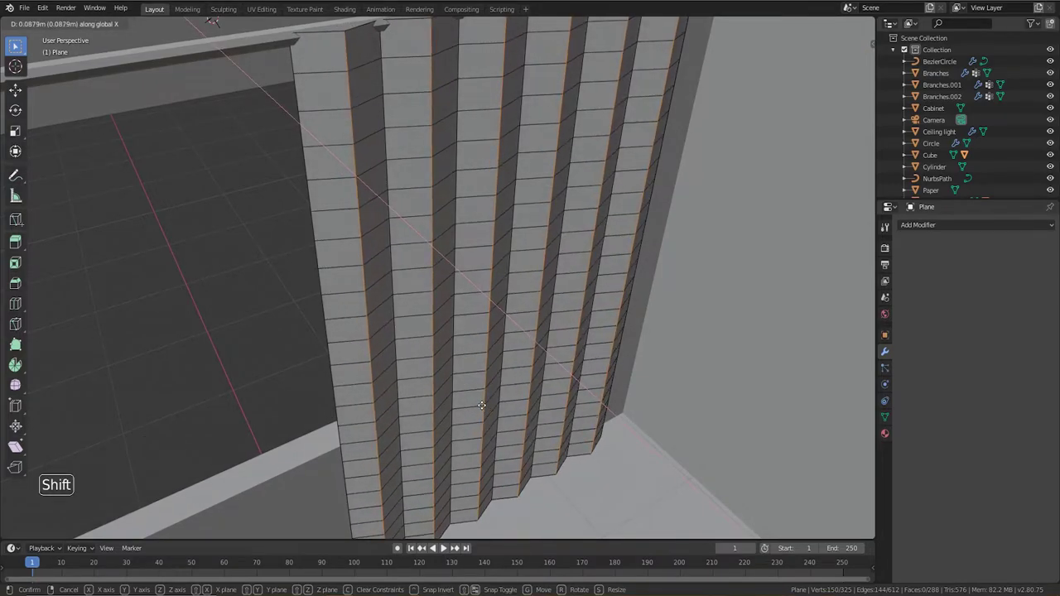
pyautogui.click(509, 420)
pyautogui.moveTo(510, 420); pyautogui.dragTo(507, 451, button='middle')
pyautogui.scroll(-3, 456, 367)
pyautogui.scroll(1, 458, 370)
pyautogui.press('a')
pyautogui.press('e')
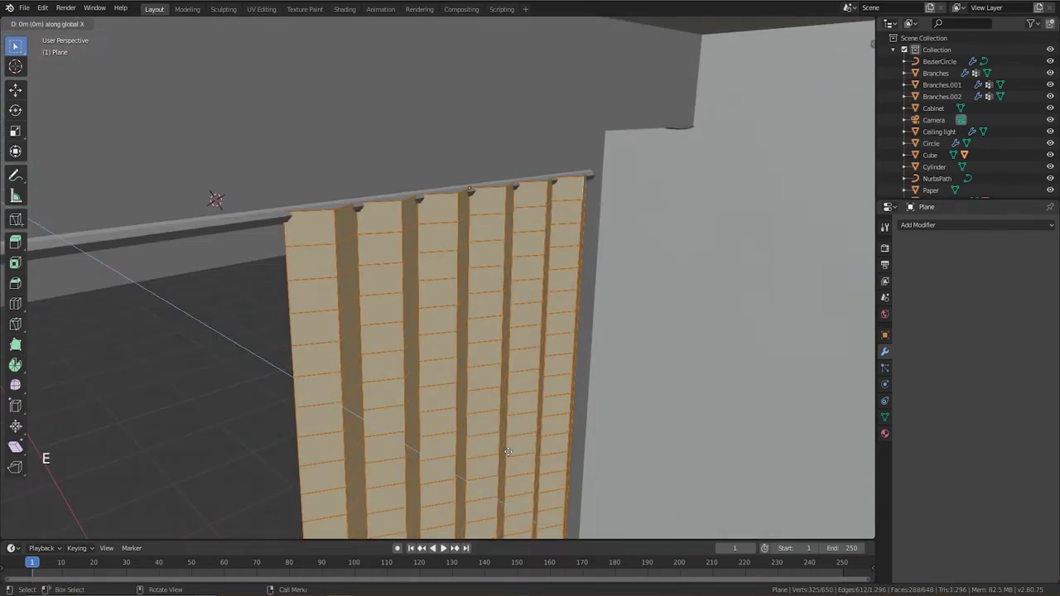
# - Extrude the pleated curtain faces to give the curtain a small thickness
pyautogui.press('shift')
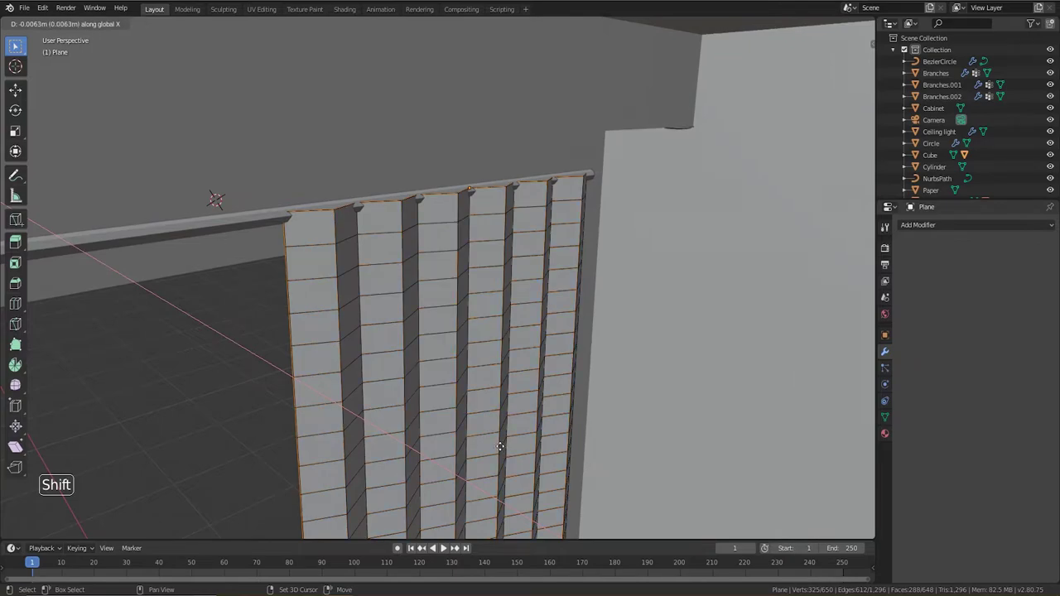
pyautogui.click(494, 444)
pyautogui.moveTo(485, 407)
pyautogui.mouseDown(button='middle')
pyautogui.moveTo(521, 385)
pyautogui.moveTo(492, 390)
pyautogui.moveTo(504, 416)
pyautogui.mouseUp(button='middle')
pyautogui.scroll(2, 514, 386)
# - Shift the curtain object -0.0328 m along X so it tucks beneath the rod
pyautogui.press('Tab')
pyautogui.scroll(2, 499, 397)
pyautogui.scroll(1, 503, 414)
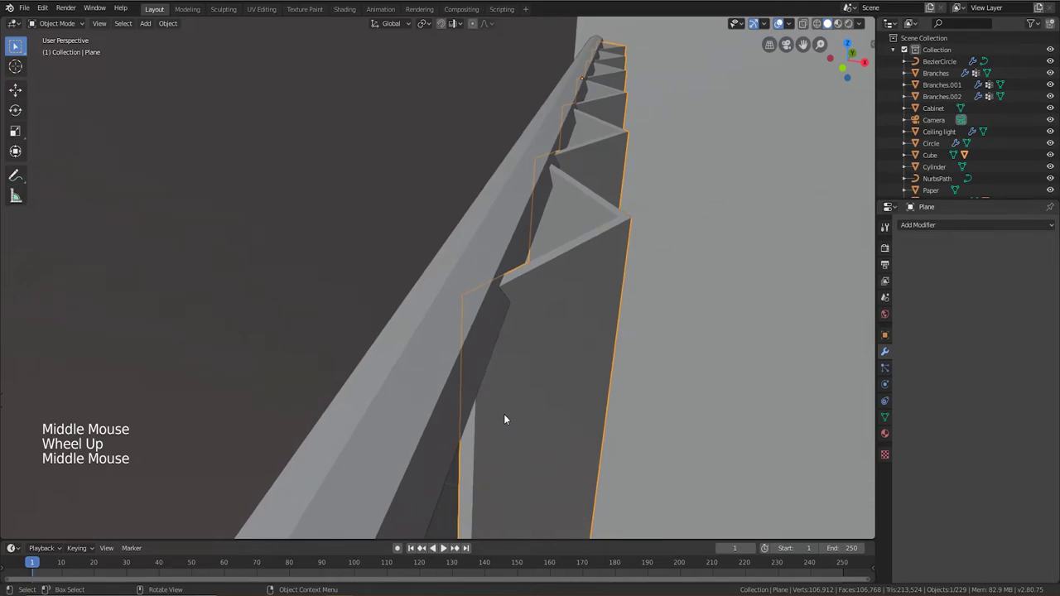
pyautogui.moveTo(555, 351); pyautogui.dragTo(559, 349, button='middle')
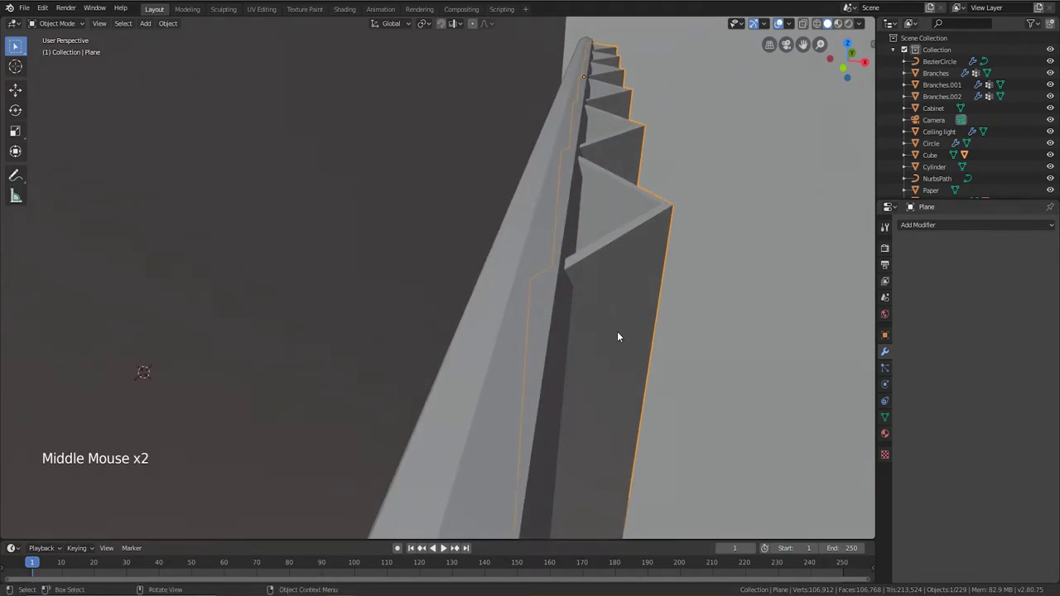
pyautogui.press('g')
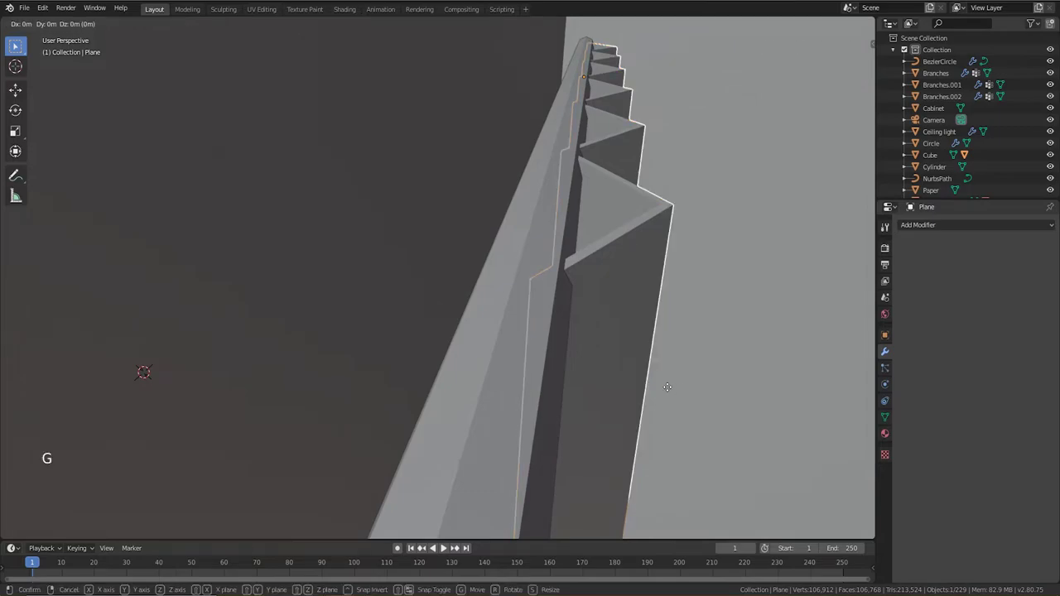
pyautogui.press('x')
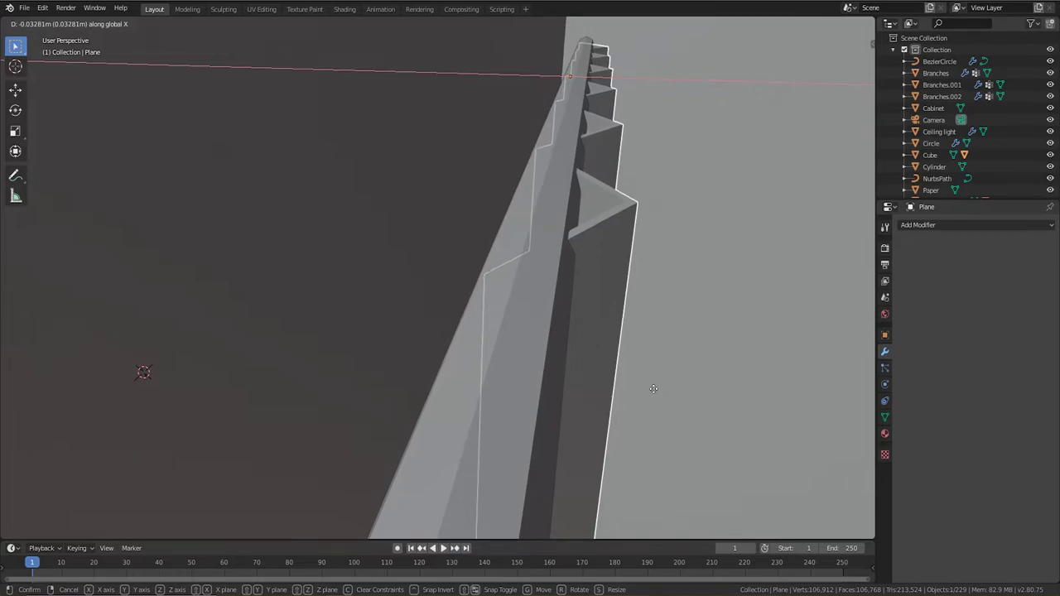
pyautogui.click(654, 390)
pyautogui.moveTo(654, 391); pyautogui.dragTo(629, 314, button='middle')
pyautogui.scroll(-2, 600, 384)
pyautogui.moveTo(629, 315); pyautogui.dragTo(665, 230, button='middle')
pyautogui.press('Tab')
pyautogui.press('Tab')
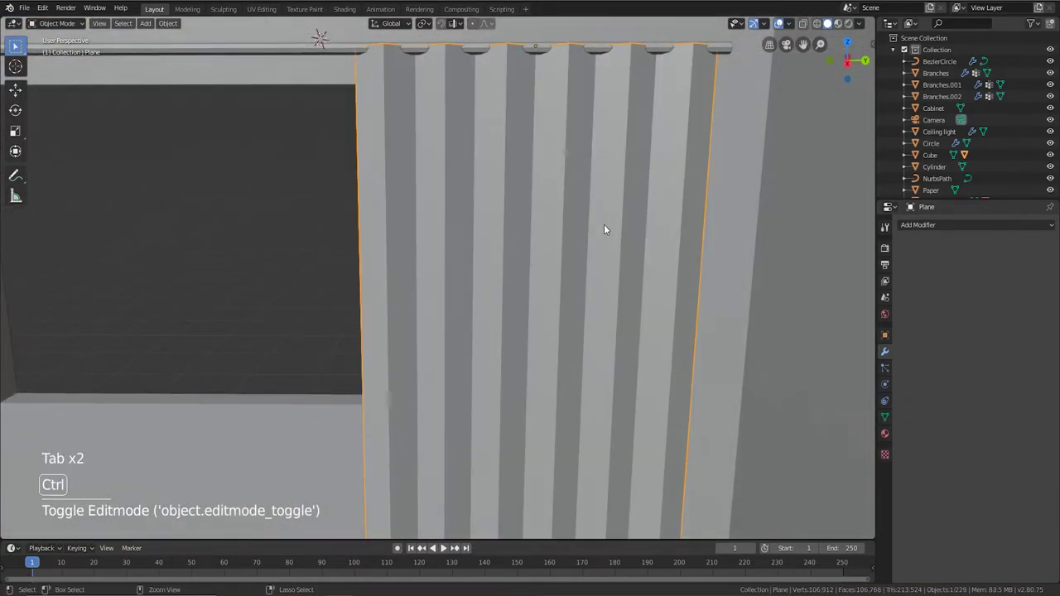
# - Give the curtain a level-2 subdivision surface and shade it smooth
pyautogui.hotkey('ctrl', '2')
pyautogui.rightClick(495, 259)
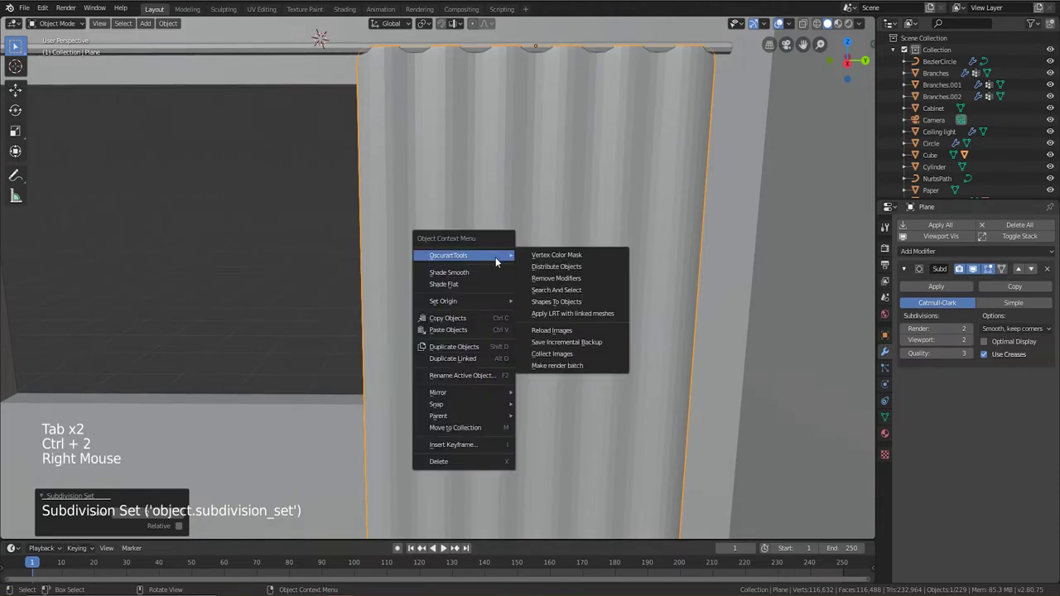
pyautogui.click(492, 271)
pyautogui.moveTo(494, 277)
pyautogui.mouseDown(button='middle')
pyautogui.moveTo(525, 260)
pyautogui.moveTo(502, 260)
pyautogui.mouseUp(button='middle')
# - In Edit Mode, select the vertical pleat edge loops along the curtain's ridges
pyautogui.press('Tab')
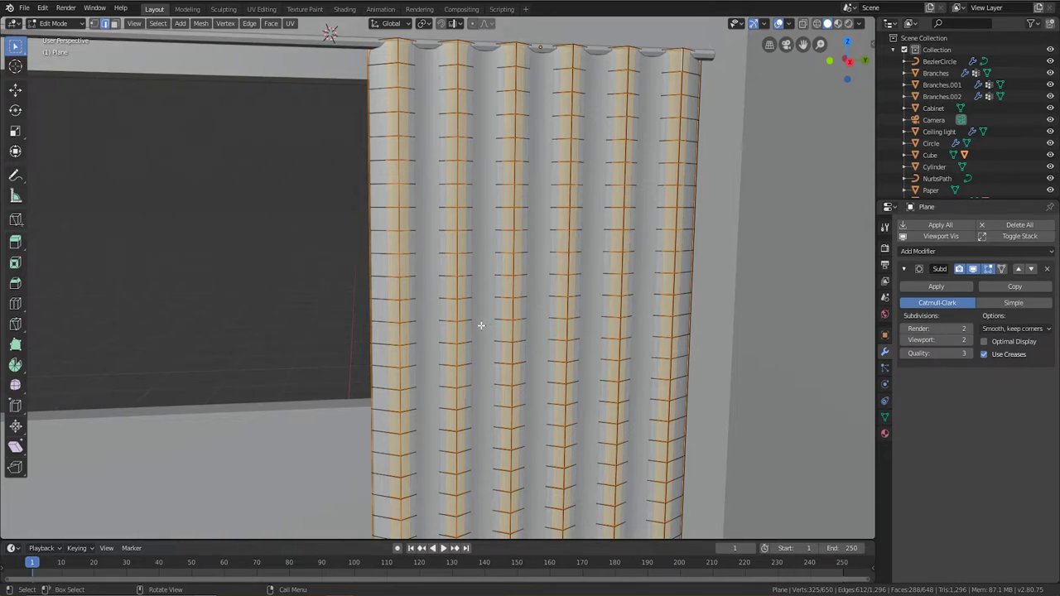
pyautogui.click(771, 304)
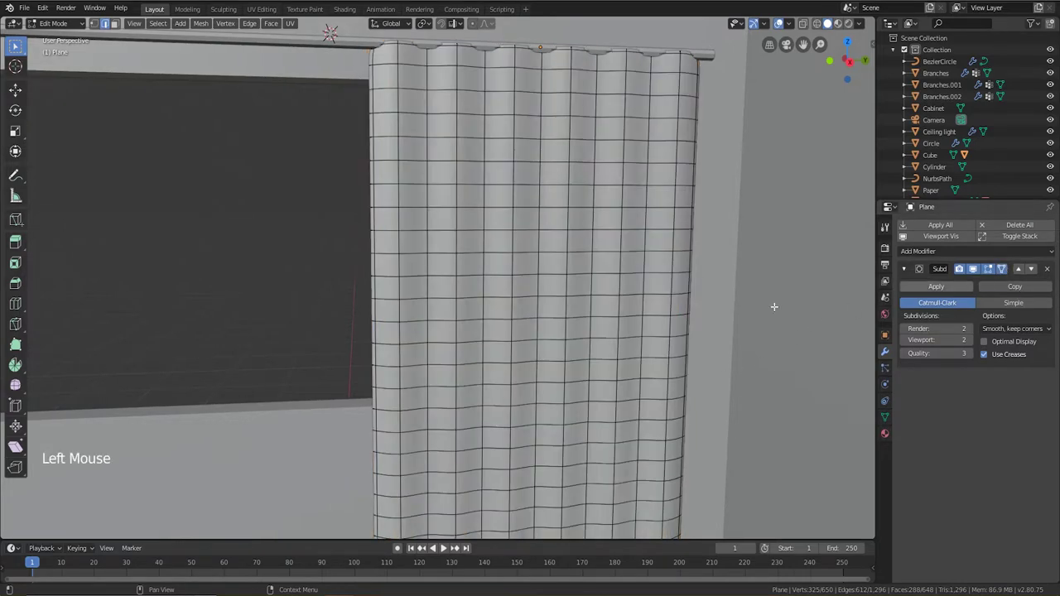
pyautogui.keyDown('alt'); pyautogui.click(427, 83); pyautogui.keyUp('alt')
pyautogui.keyDown('alt'); pyautogui.keyDown('shift'); pyautogui.click(486, 82); pyautogui.keyUp('shift'); pyautogui.keyUp('alt')
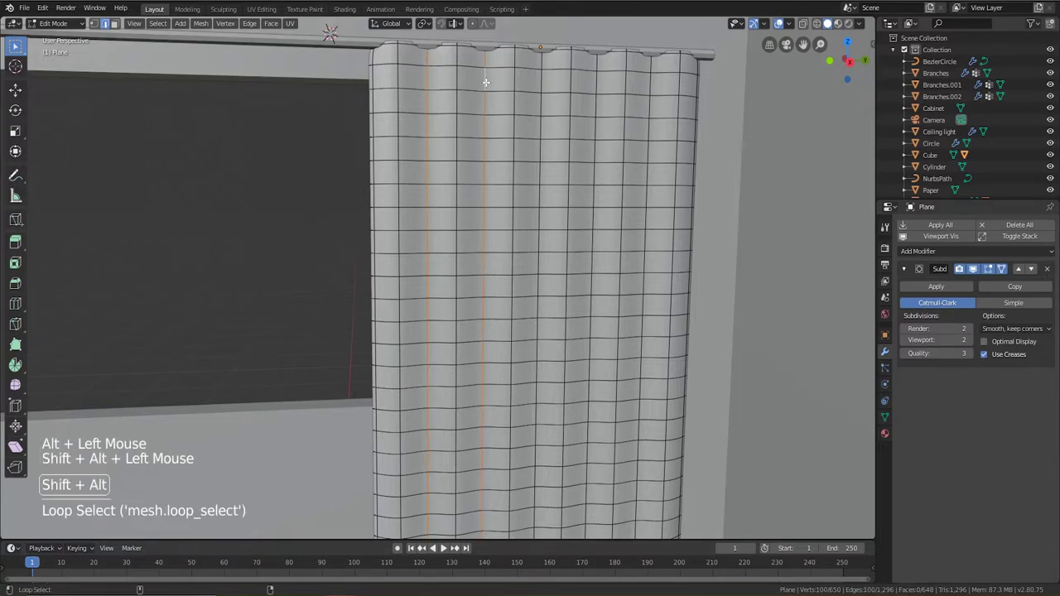
pyautogui.keyDown('alt'); pyautogui.keyDown('shift'); pyautogui.click(542, 82); pyautogui.keyUp('shift'); pyautogui.keyUp('alt')
pyautogui.keyDown('alt'); pyautogui.keyDown('shift'); pyautogui.click(596, 85); pyautogui.keyUp('shift'); pyautogui.keyUp('alt')
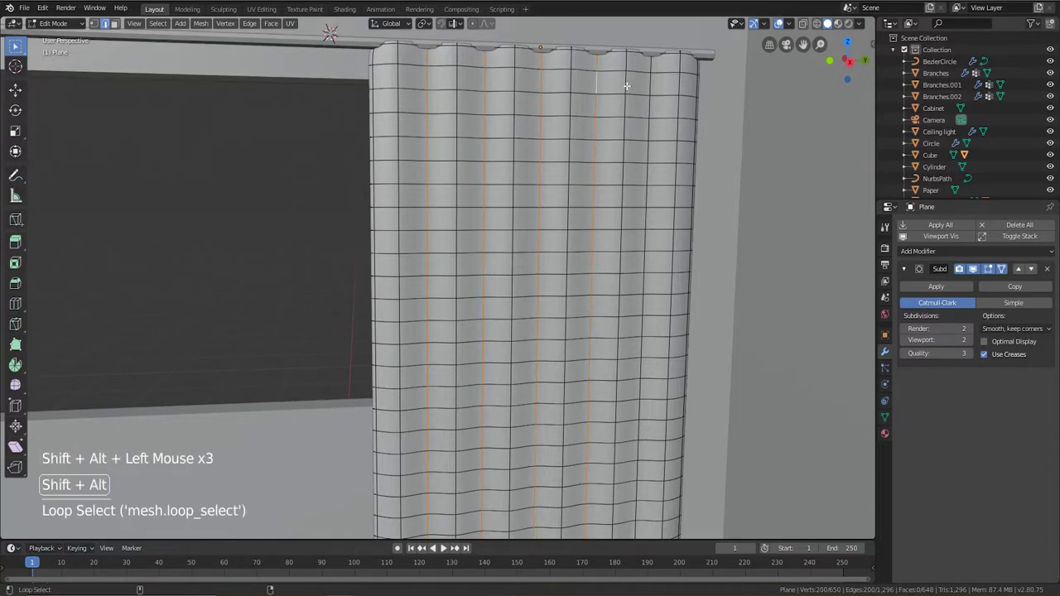
pyautogui.keyDown('alt'); pyautogui.keyDown('shift'); pyautogui.click(650, 86); pyautogui.keyUp('shift'); pyautogui.keyUp('alt')
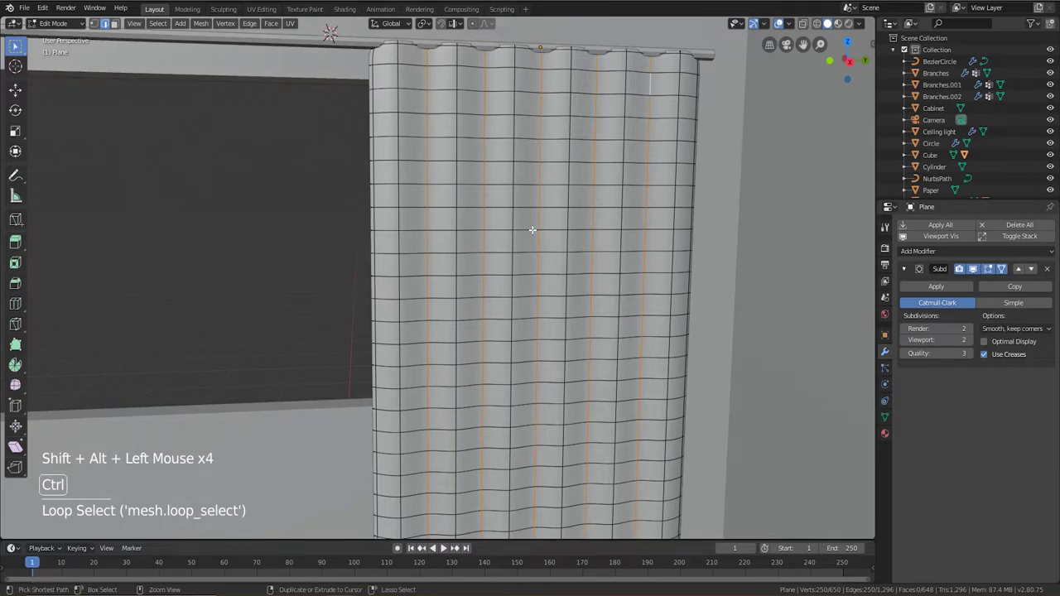
# - Bevel the selected pleat loops to a 0.00166 m width
pyautogui.hotkey('ctrl', 'b')
pyautogui.press('shift')
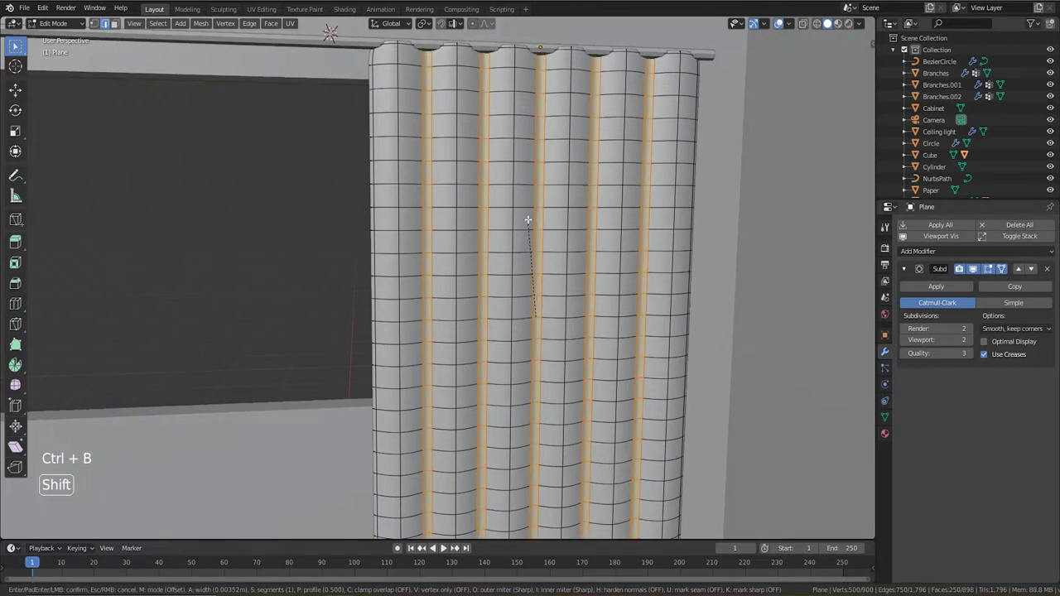
pyautogui.click(529, 224)
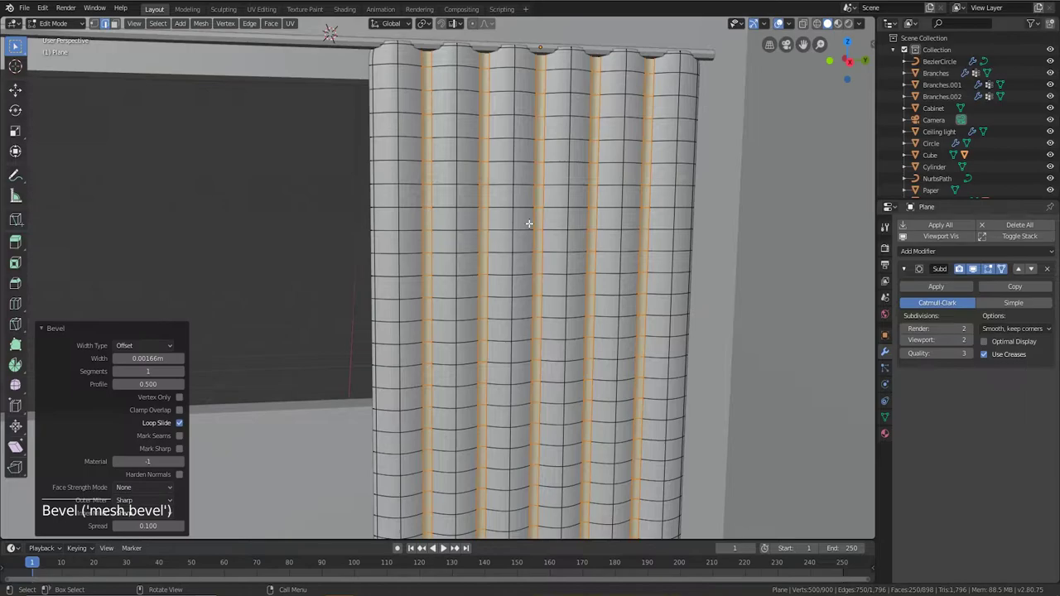
pyautogui.press('Tab')
pyautogui.moveTo(481, 257); pyautogui.dragTo(468, 275, button='middle')
pyautogui.press('Tab')
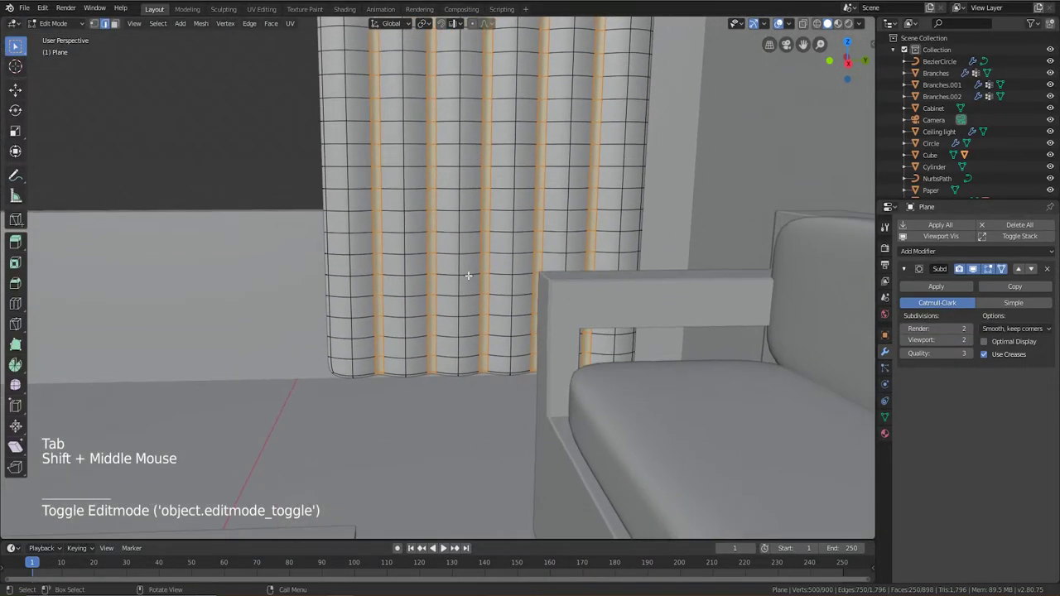
# - Select the curtain's horizontal middle edge loop and turn on proportional editing
pyautogui.scroll(-2, 455, 217)
pyautogui.keyDown('shift'); pyautogui.moveTo(445, 198); pyautogui.dragTo(440, 289, button='middle'); pyautogui.keyUp('shift')
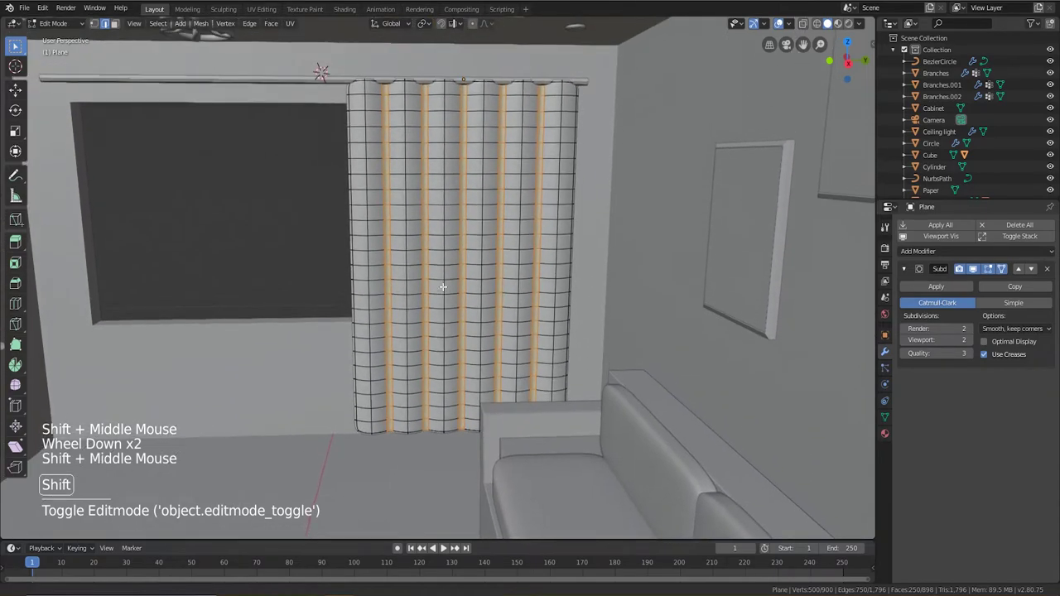
pyautogui.scroll(1, 443, 285)
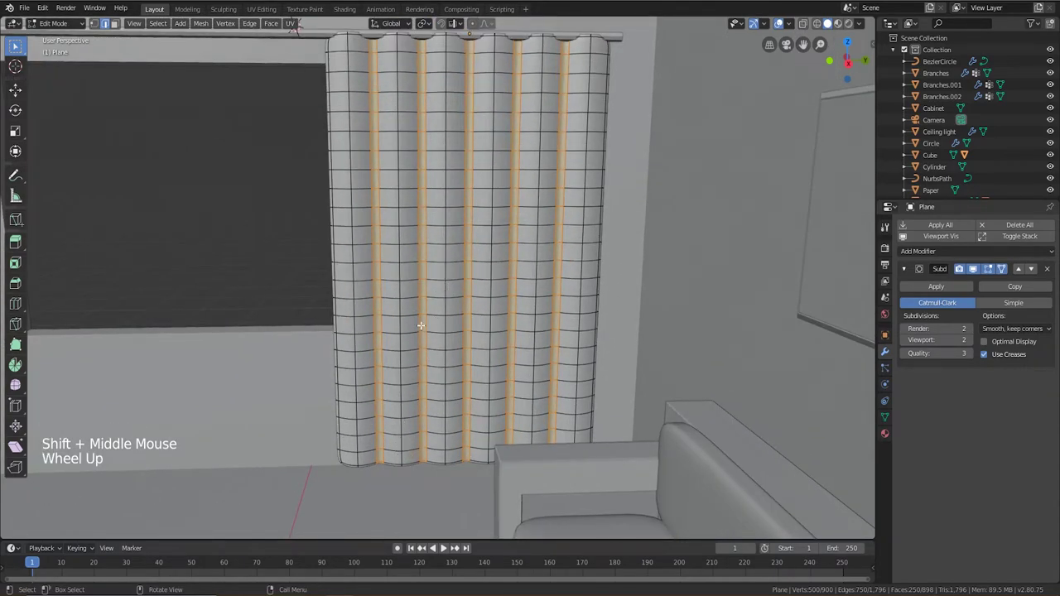
pyautogui.keyDown('alt'); pyautogui.click(453, 263); pyautogui.keyUp('alt')
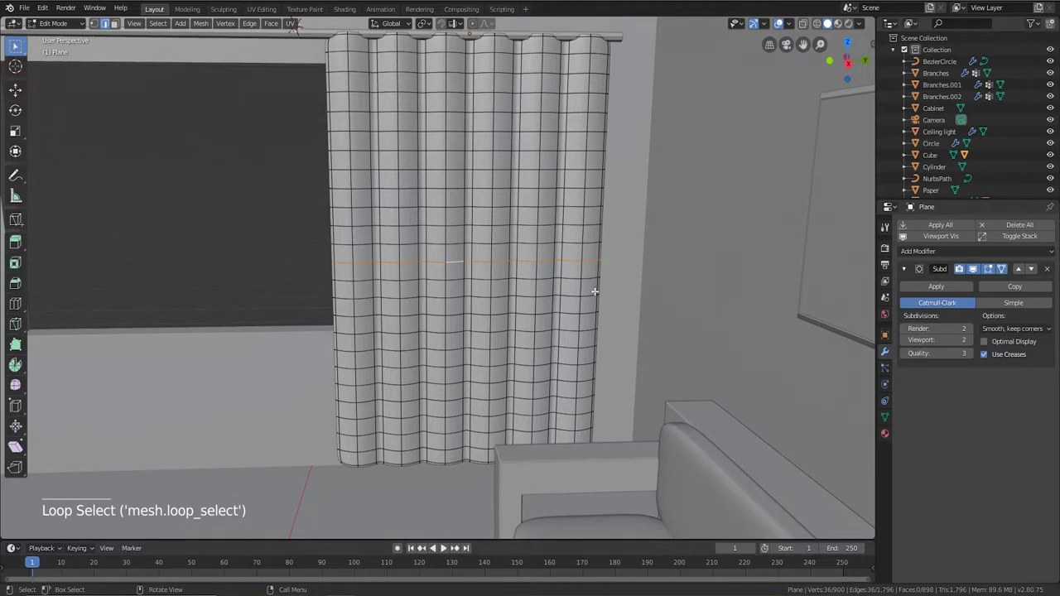
pyautogui.press('o')
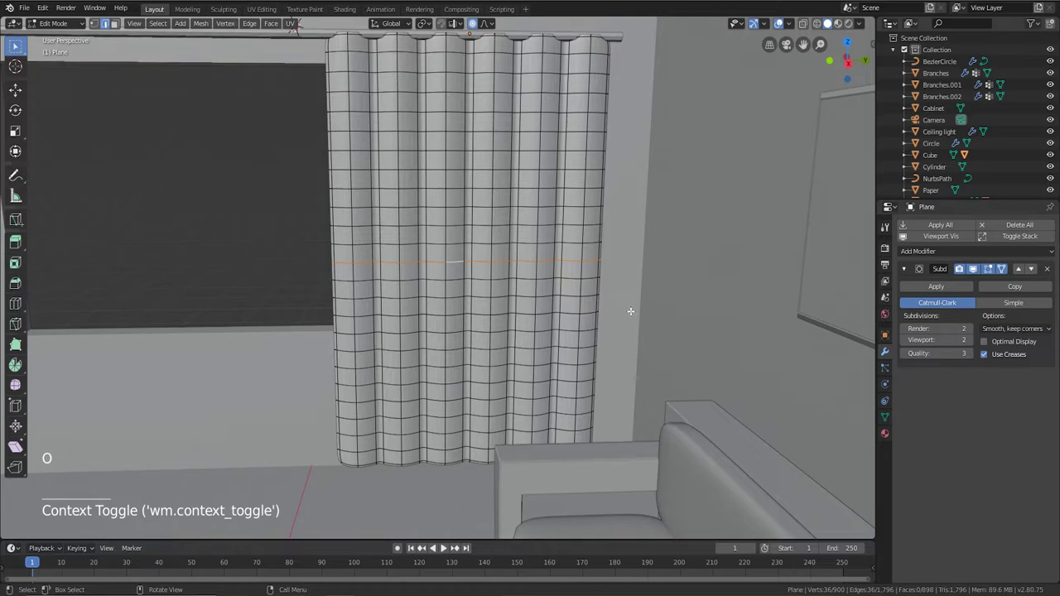
# - Squeeze the middle loop to 0.924 on Y with an enlarged smooth falloff, then return to Object Mode
pyautogui.press('s')
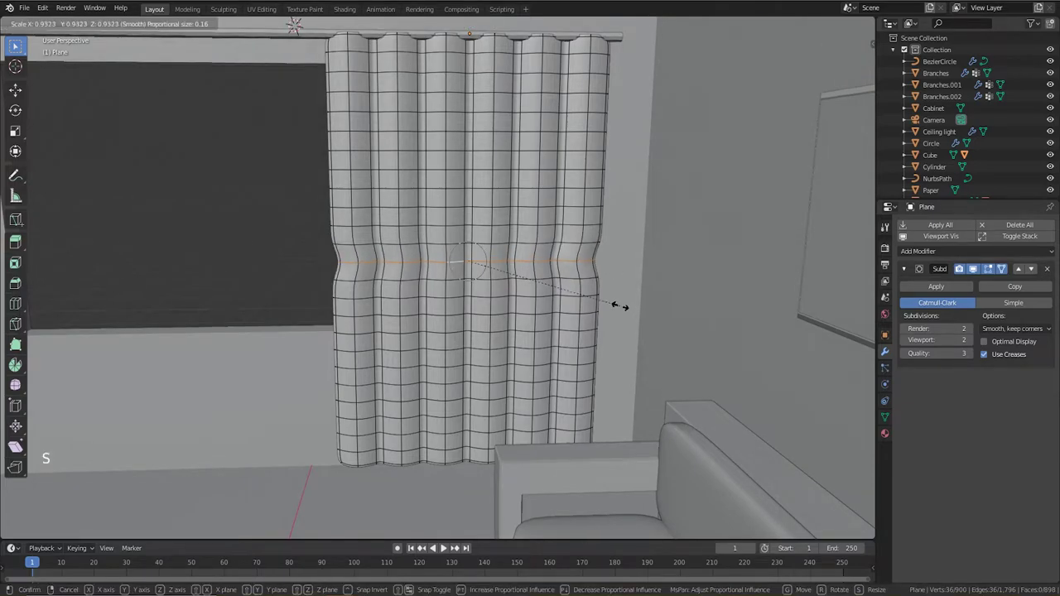
pyautogui.scroll(-20, 619, 306)
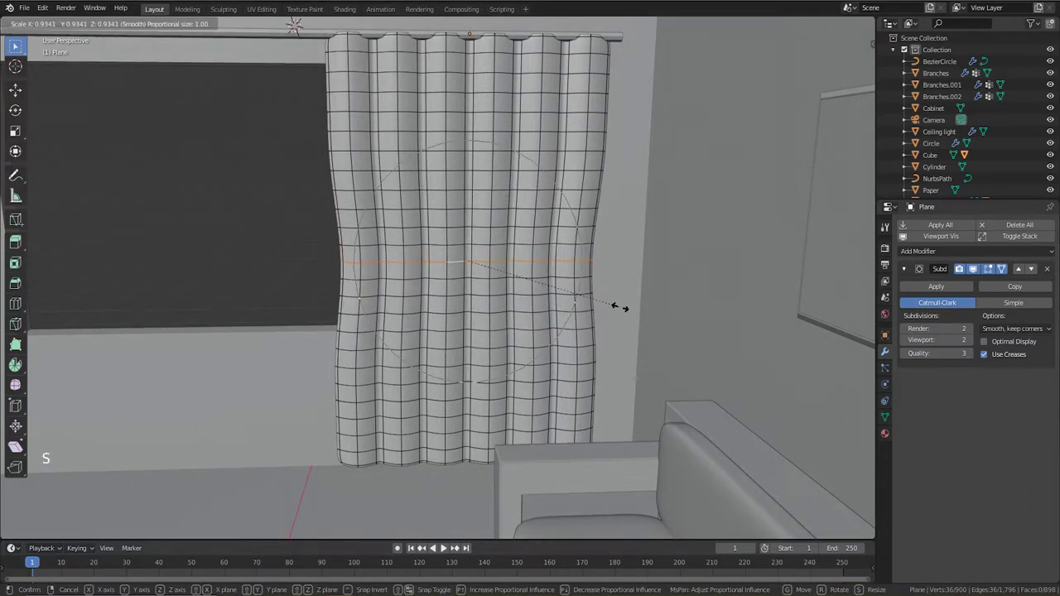
pyautogui.scroll(-1, 619, 307)
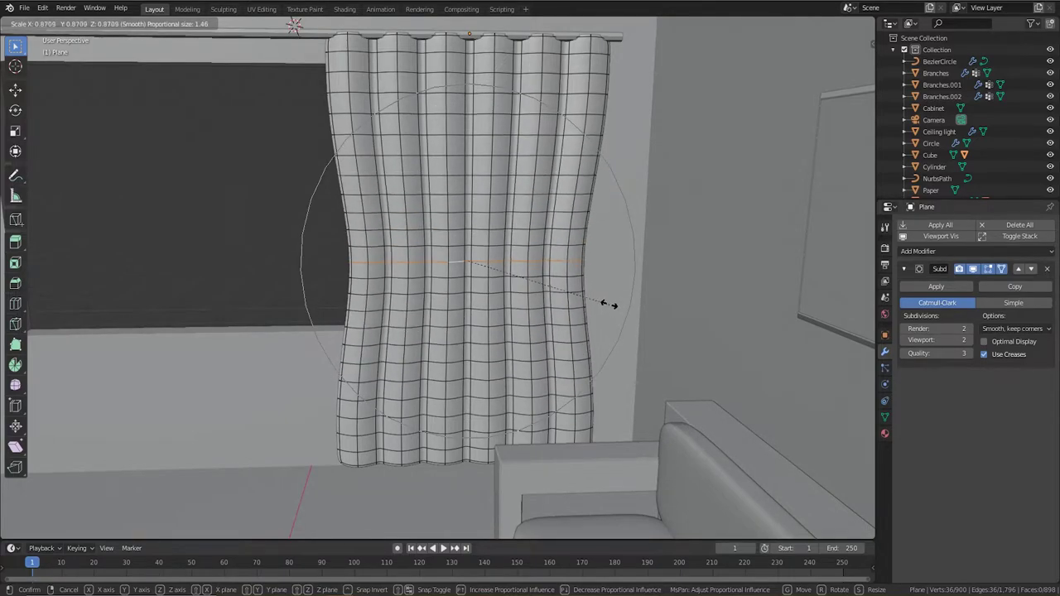
pyautogui.scroll(-2, 604, 302)
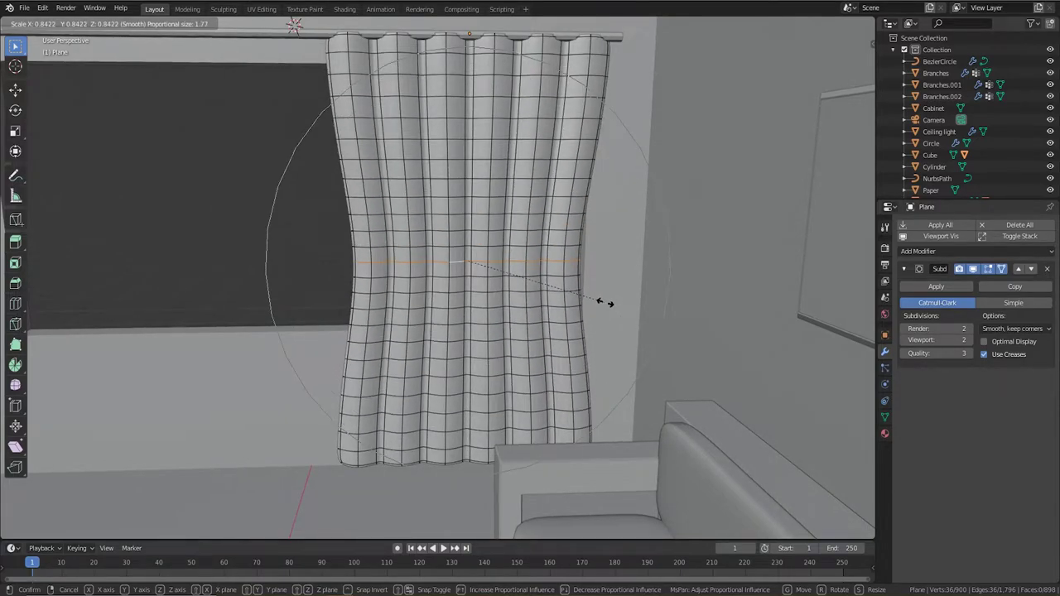
pyautogui.press('y')
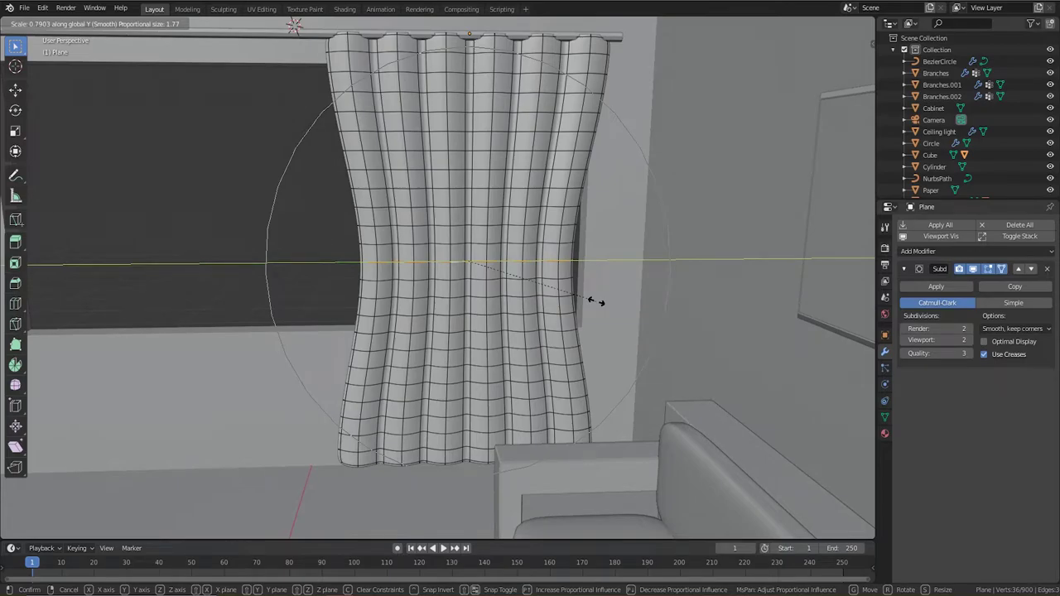
pyautogui.click(618, 306)
pyautogui.moveTo(542, 320); pyautogui.dragTo(441, 217, button='middle')
pyautogui.press('Tab')
pyautogui.scroll(-2, 502, 326)
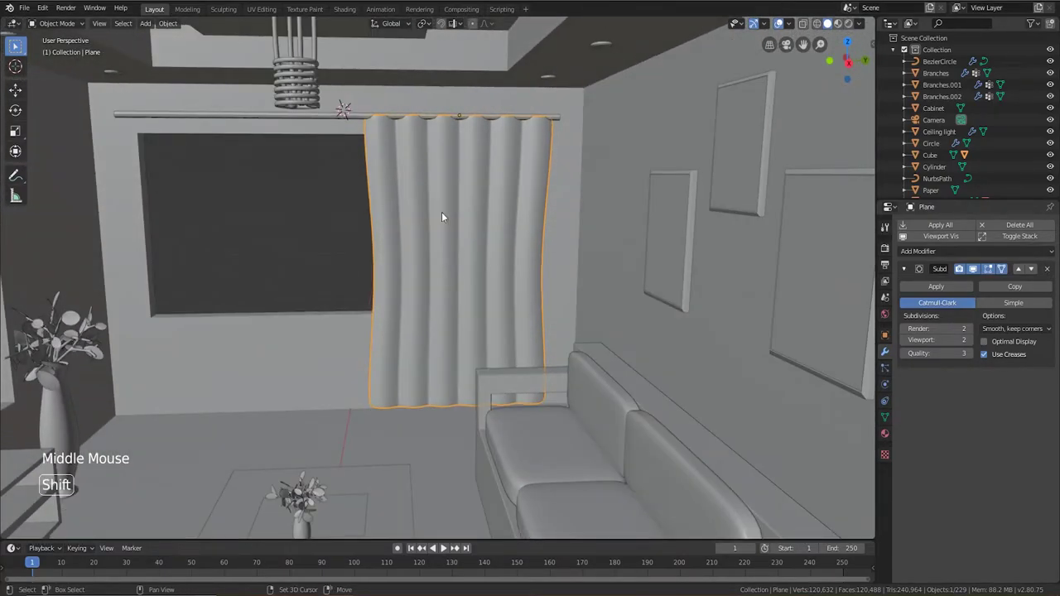
# - Duplicate the curtain and move the copy to -3.007m along Y, on the window's other side
pyautogui.hotkey('shift', 'd')
pyautogui.press('g')
pyautogui.press('y')
pyautogui.click(254, 222)
# - Edit both curtain meshes together and select their bottom edge loops
pyautogui.press('Tab')
pyautogui.keyDown('shift'); pyautogui.moveTo(255, 222); pyautogui.dragTo(453, 342, button='middle'); pyautogui.keyUp('shift')
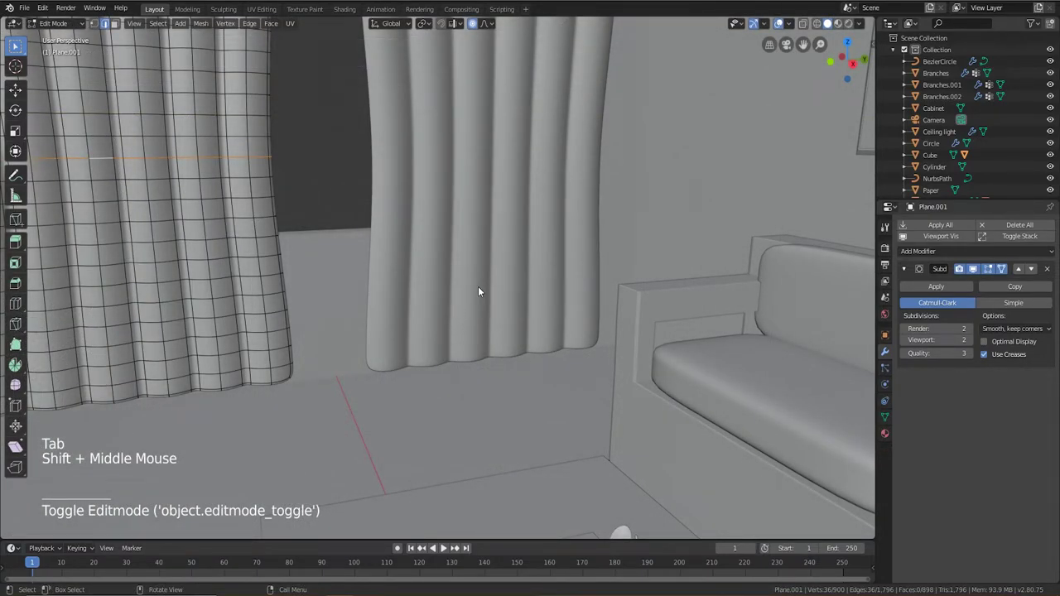
pyautogui.press('Tab')
pyautogui.keyDown('shift'); pyautogui.click(471, 255); pyautogui.keyUp('shift')
pyautogui.press('Tab')
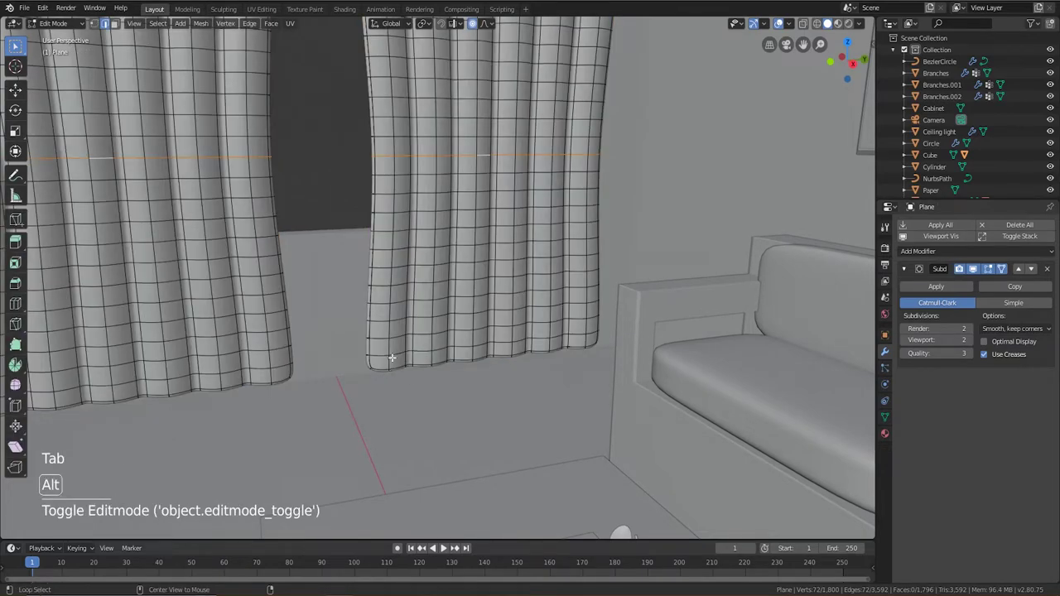
pyautogui.keyDown('alt'); pyautogui.click(395, 356); pyautogui.keyUp('alt')
pyautogui.keyDown('alt'); pyautogui.keyDown('shift'); pyautogui.click(264, 368); pyautogui.keyUp('shift'); pyautogui.keyUp('alt')
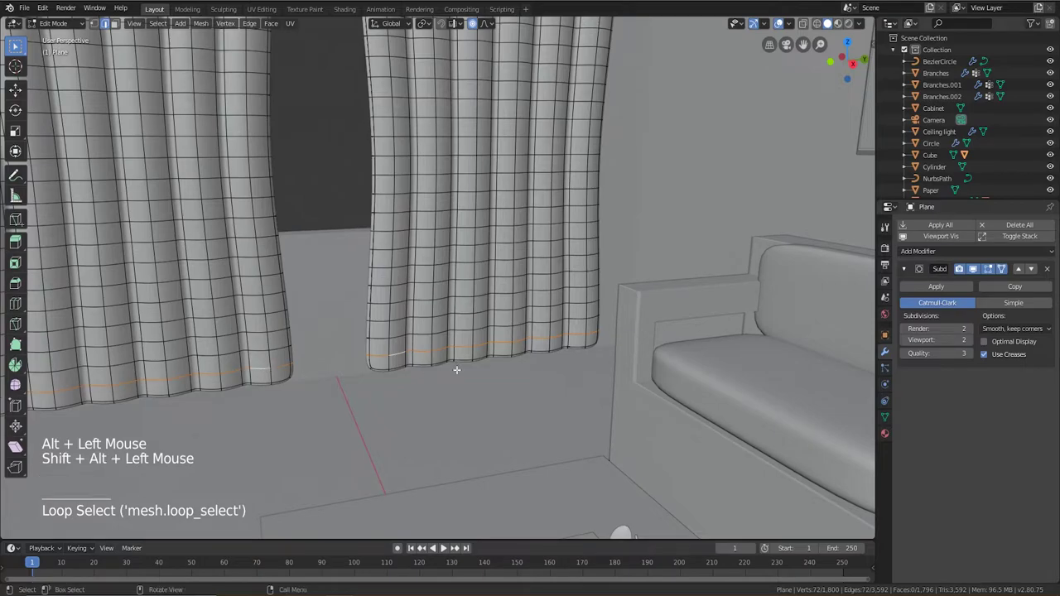
# - Bevel both bottom hem loops by 0.0126m and scale them proportionally along Y
pyautogui.hotkey('ctrl', 'b')
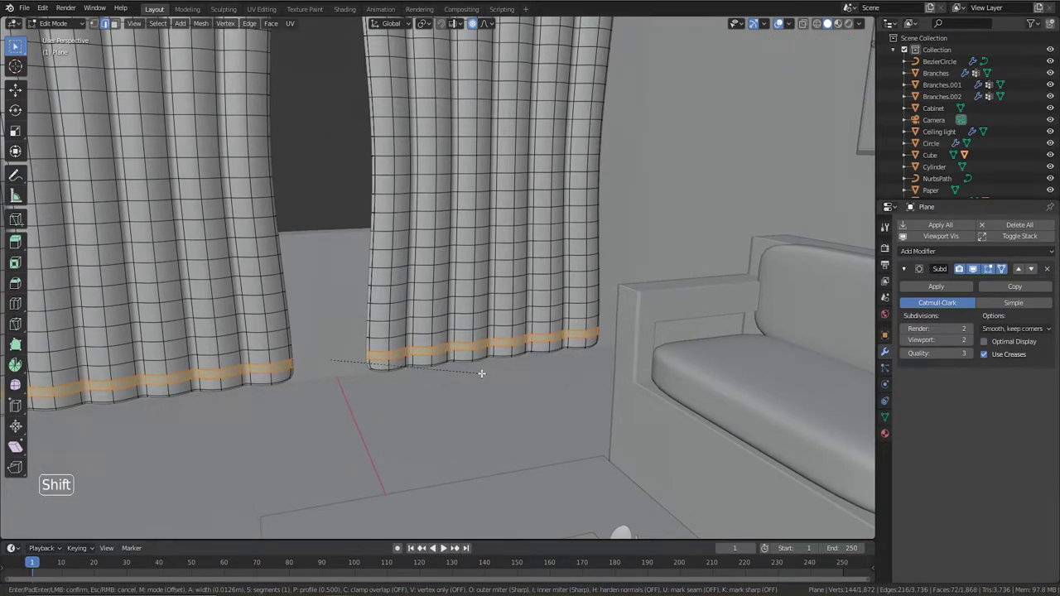
pyautogui.click(481, 373)
pyautogui.moveTo(481, 373); pyautogui.dragTo(487, 381, button='middle')
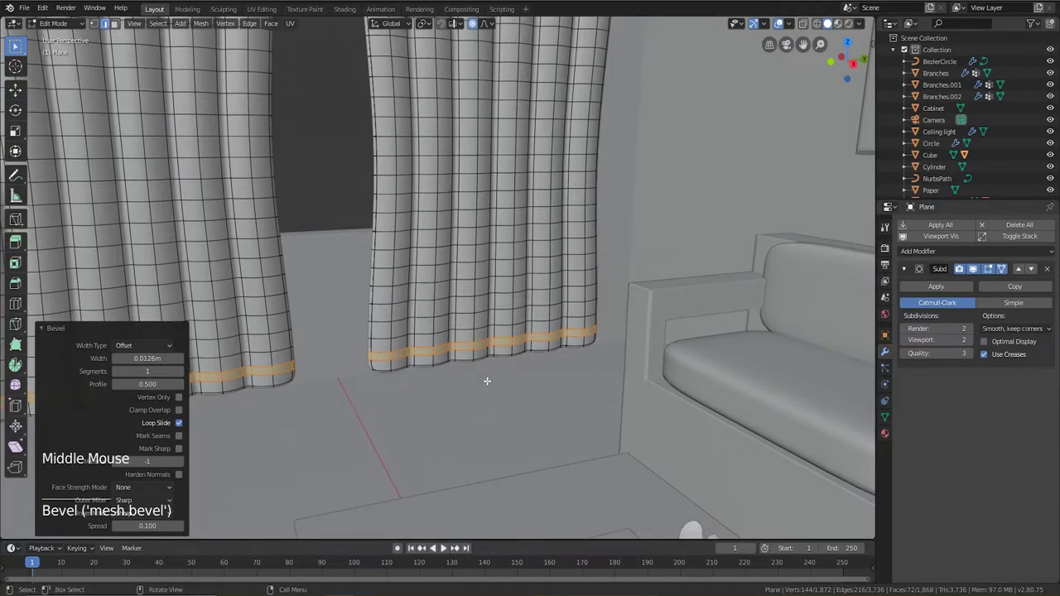
pyautogui.press('s')
pyautogui.press('y')
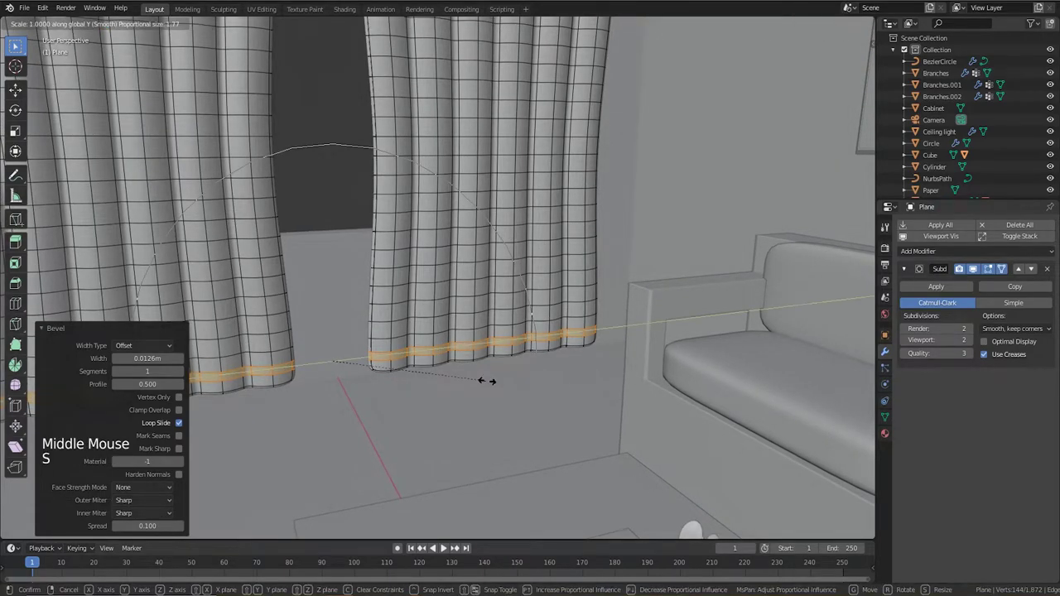
pyautogui.scroll(3, 495, 382)
pyautogui.click(492, 379)
# - Save the blend file and select the room walls object
pyautogui.press('Tab')
pyautogui.moveTo(491, 379); pyautogui.dragTo(480, 386, button='middle')
pyautogui.hotkey('ctrl', 's')
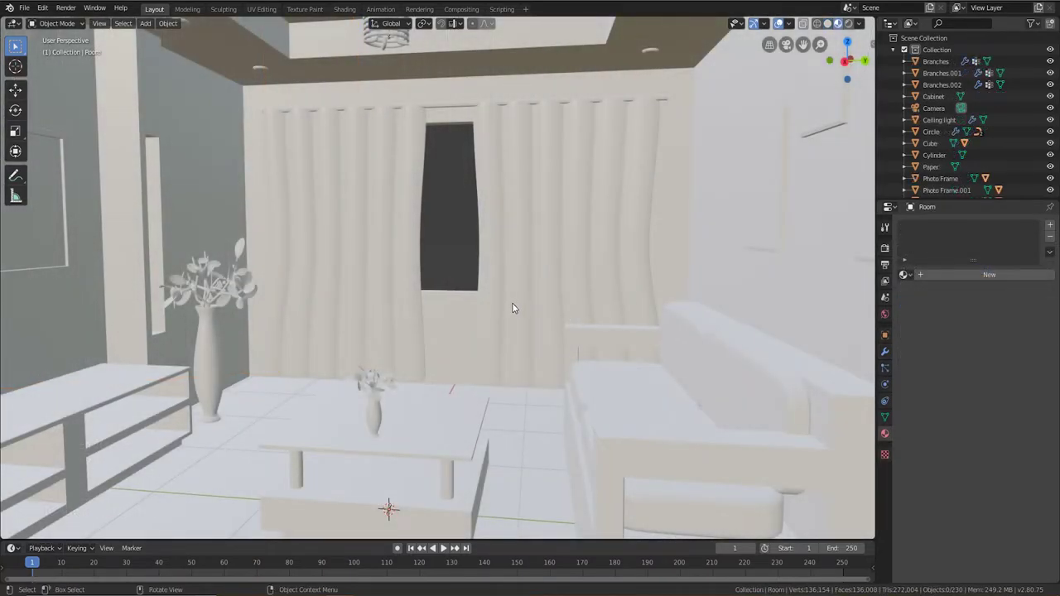
pyautogui.keyDown('shift'); pyautogui.moveTo(513, 305); pyautogui.dragTo(641, 284, button='middle'); pyautogui.keyUp('shift')
pyautogui.scroll(2, 496, 318)
pyautogui.click(705, 181)
pyautogui.moveTo(675, 182); pyautogui.dragTo(606, 287, button='middle')
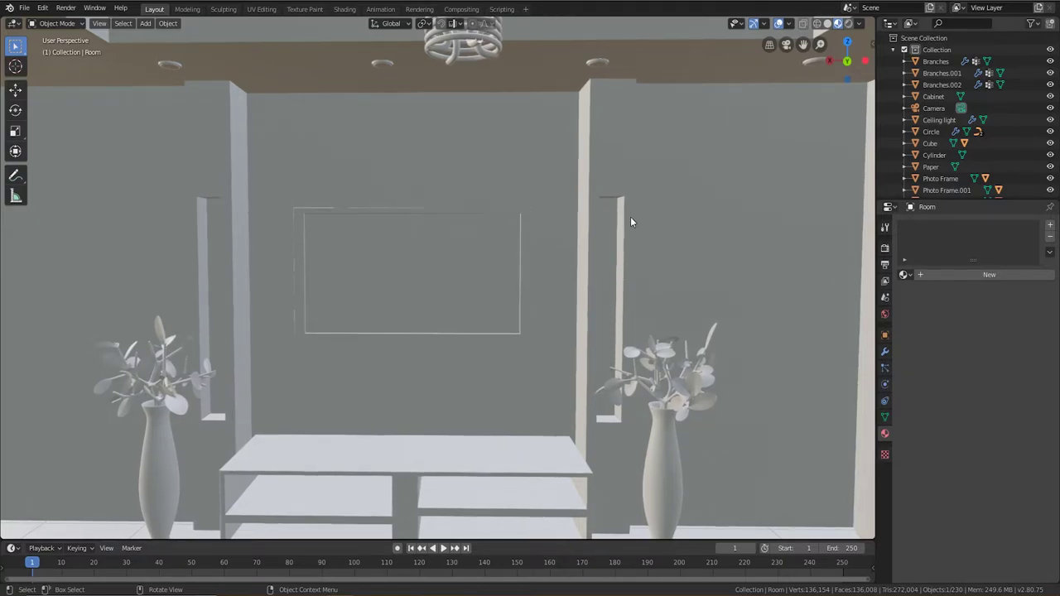
# - Show the viewport side panel on its BlenderKit tab
pyautogui.press('n')
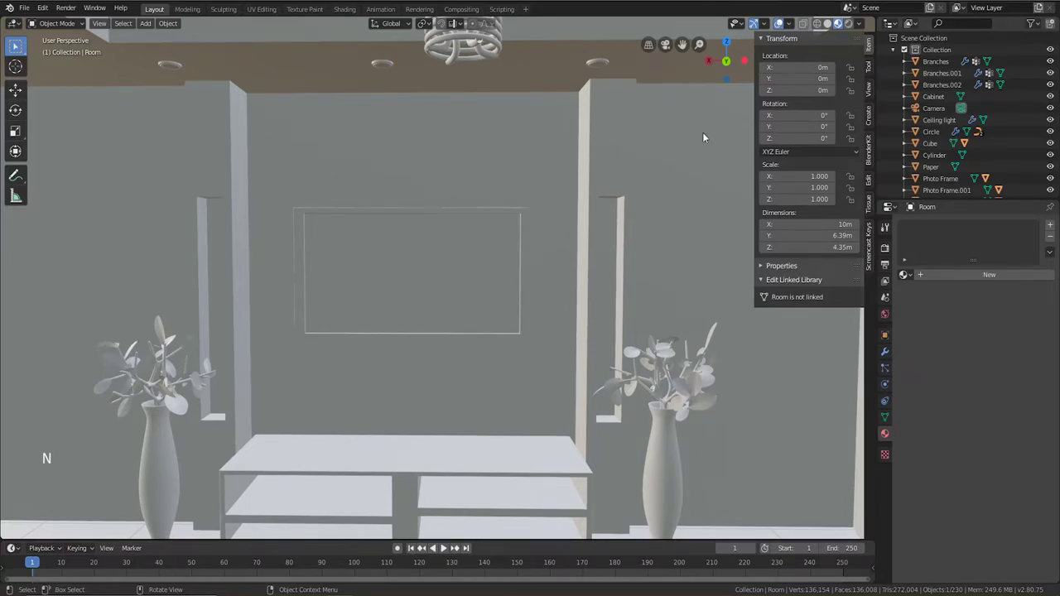
pyautogui.click(868, 154)
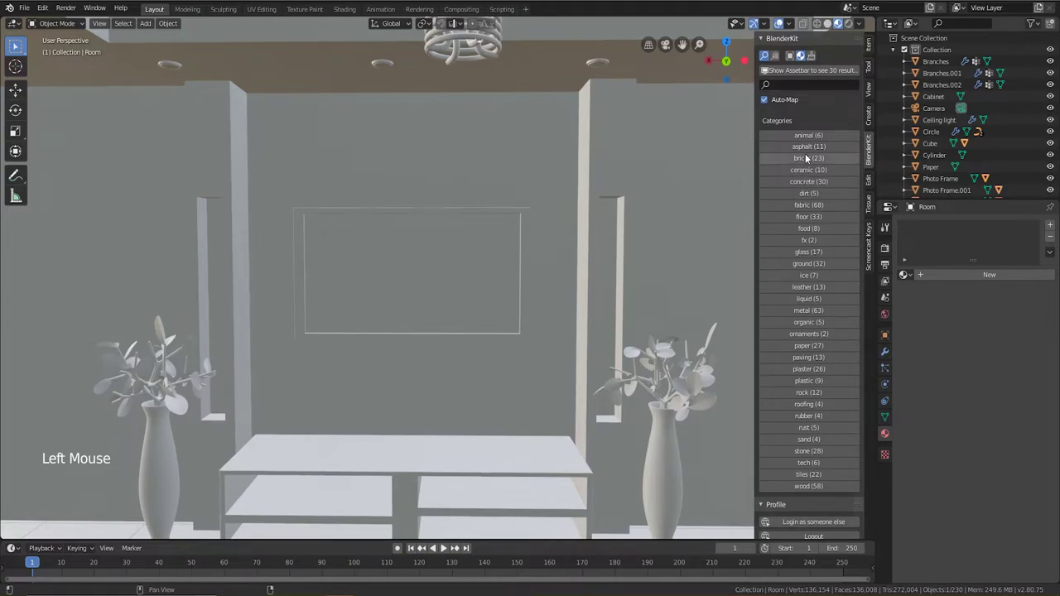
pyautogui.scroll(-3, 805, 156)
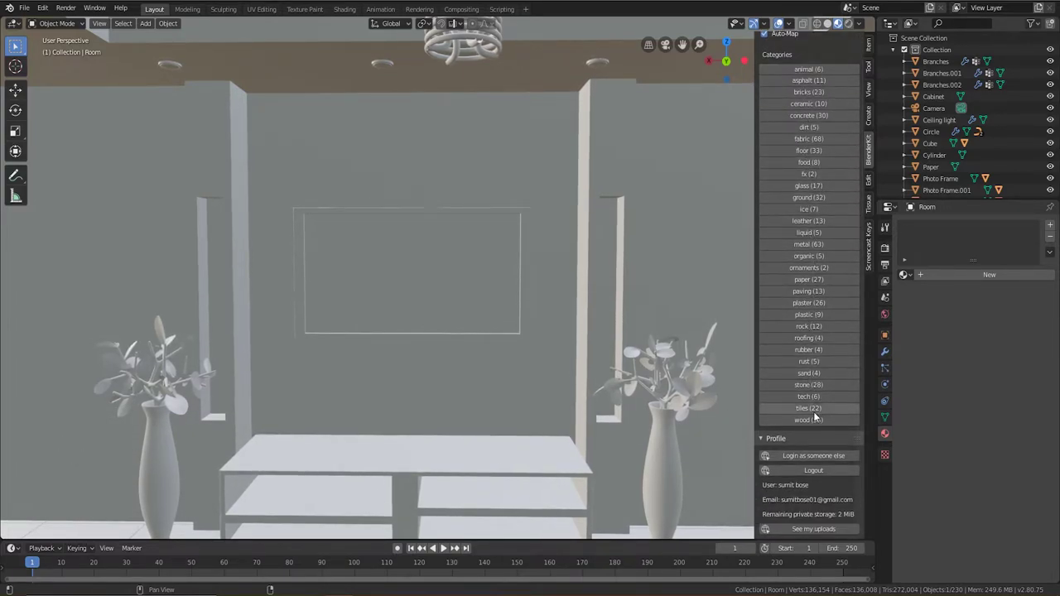
pyautogui.scroll(1, 831, 144)
pyautogui.scroll(1, 831, 144)
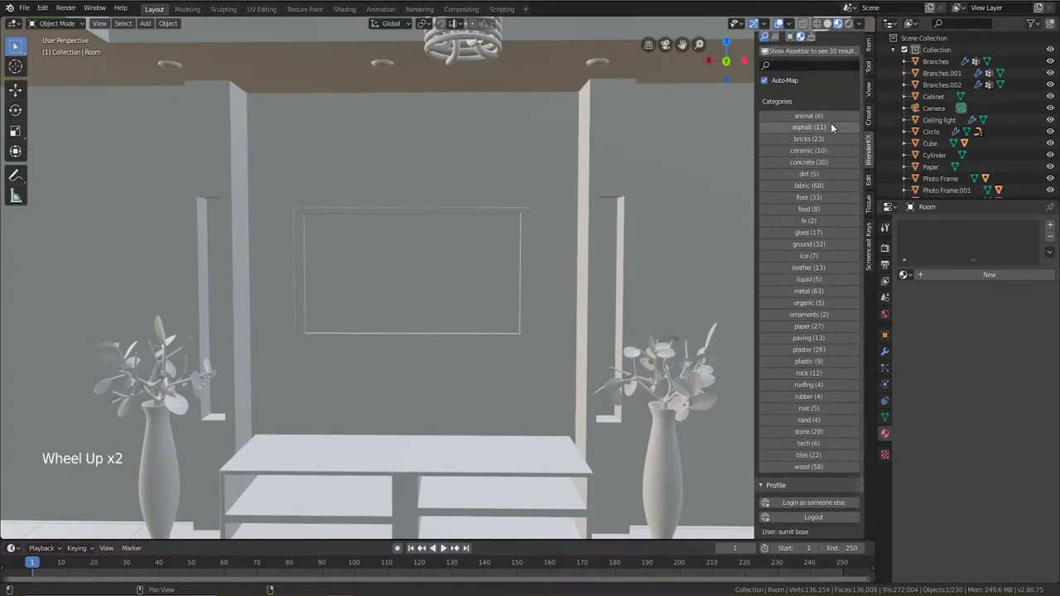
pyautogui.scroll(1, 833, 150)
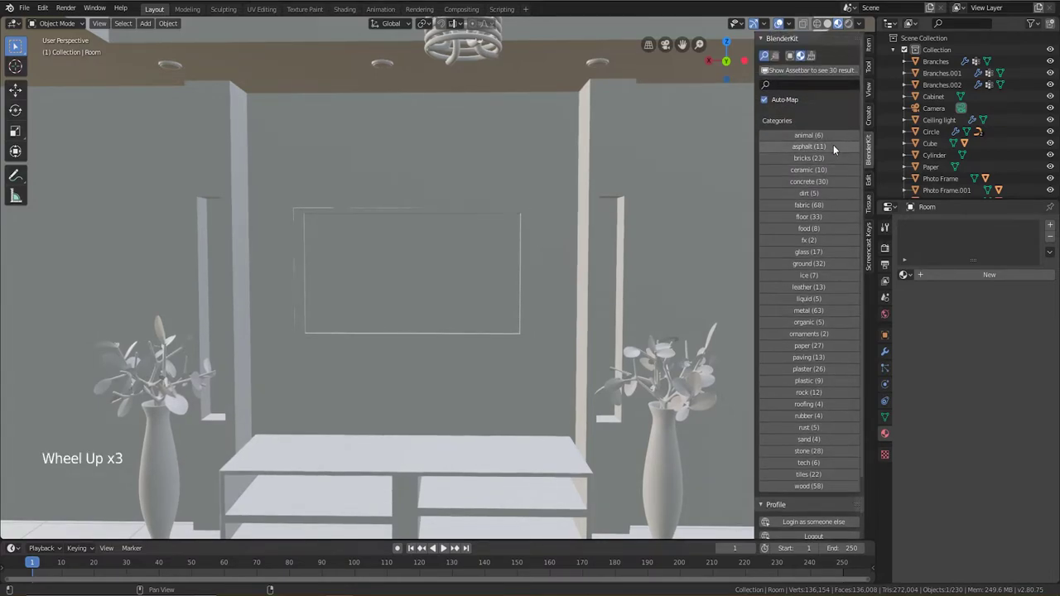
# - Set BlenderKit to Materials assets, face the back wall, and enter the Shading workspace
pyautogui.click(811, 57)
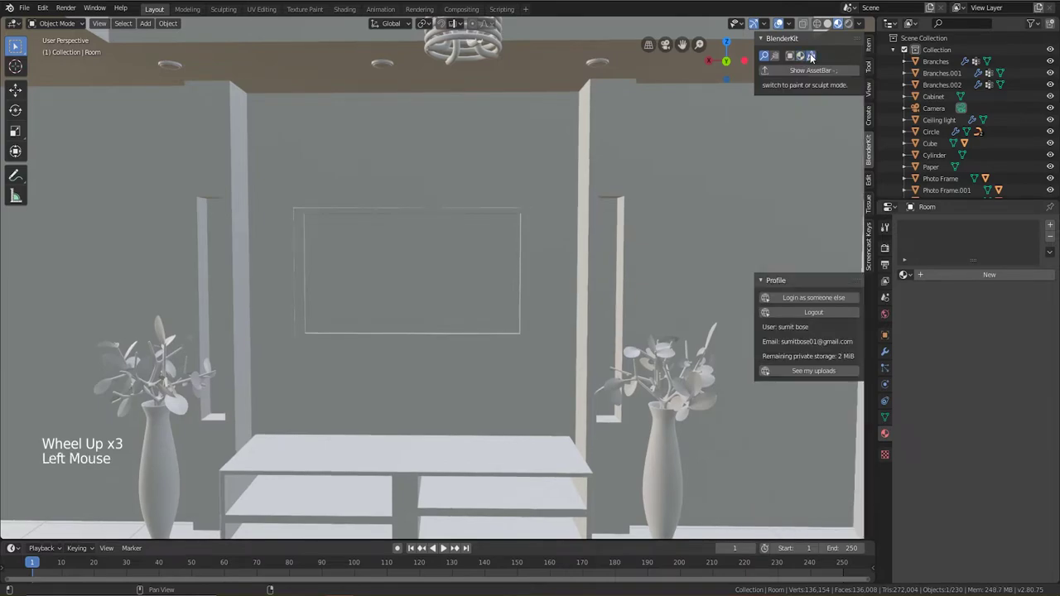
pyautogui.click(793, 56)
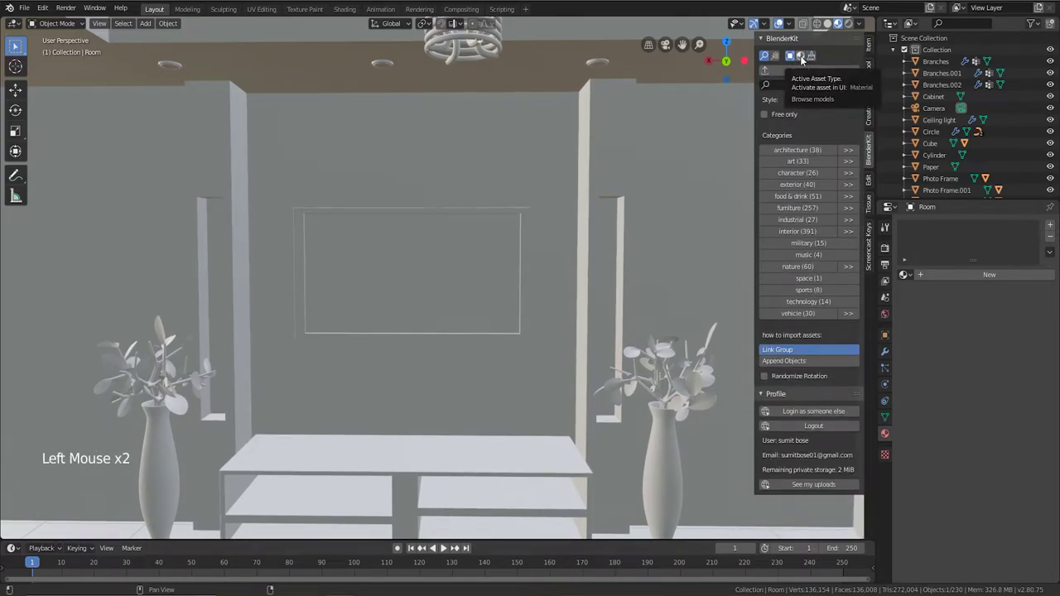
pyautogui.click(803, 56)
pyautogui.scroll(-2, 833, 280)
pyautogui.scroll(1, 834, 280)
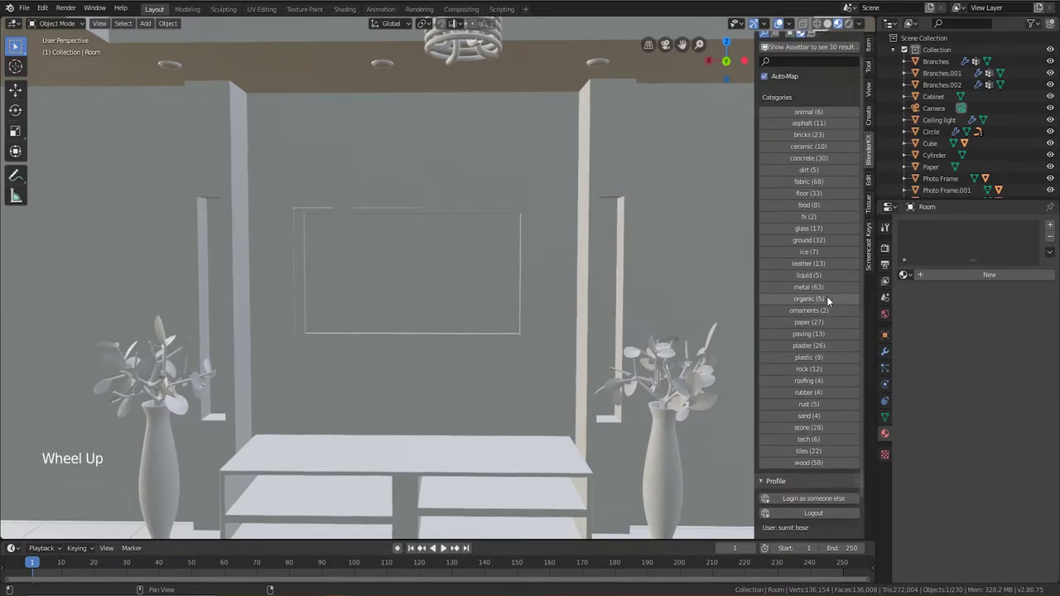
pyautogui.moveTo(571, 264); pyautogui.dragTo(695, 253, button='middle')
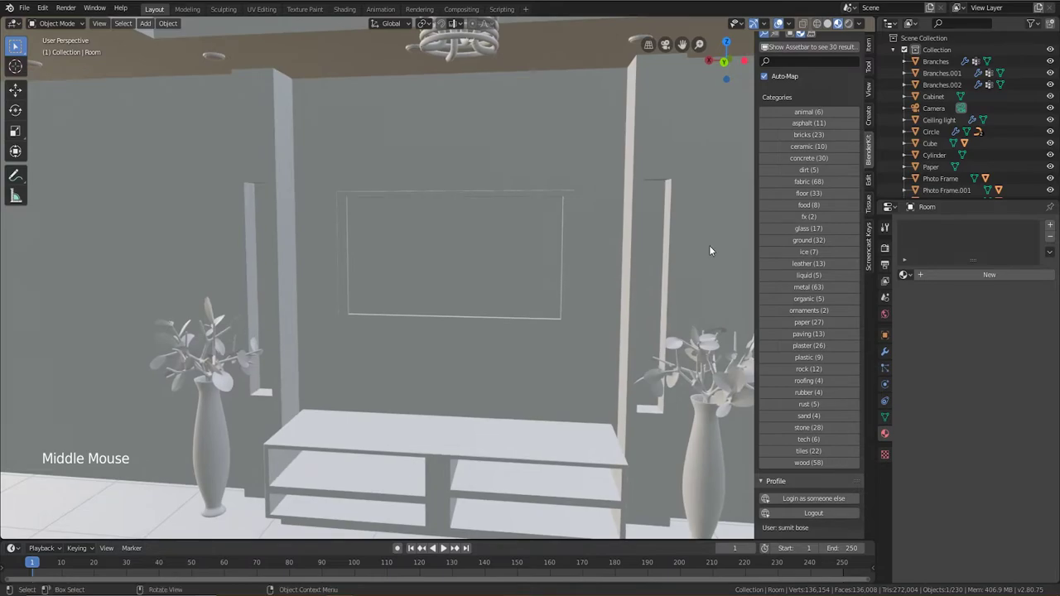
pyautogui.keyDown('shift'); pyautogui.moveTo(603, 232); pyautogui.dragTo(465, 217, button='middle'); pyautogui.keyUp('shift')
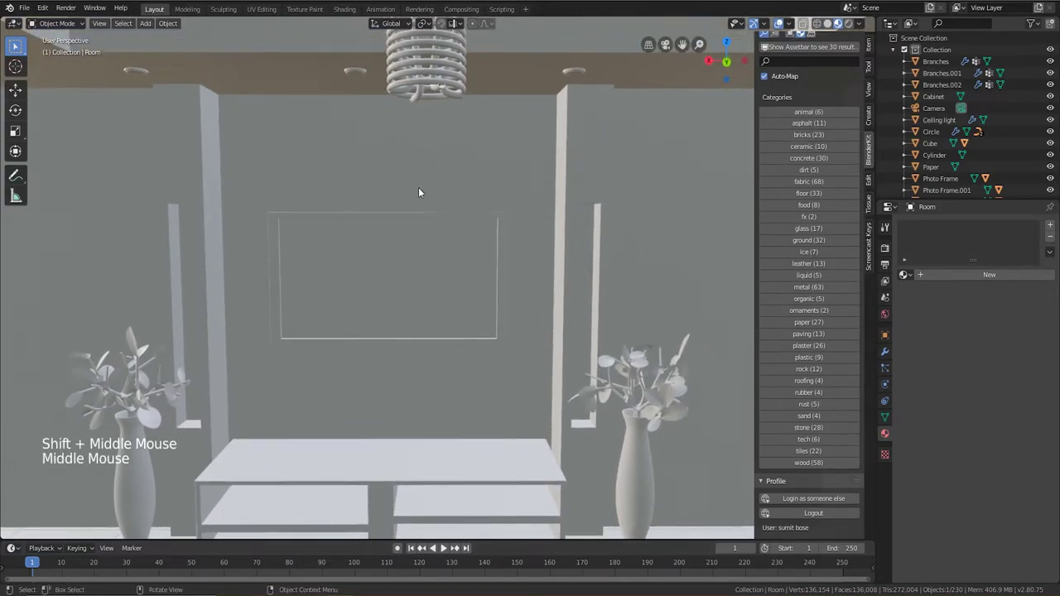
pyautogui.click(343, 9)
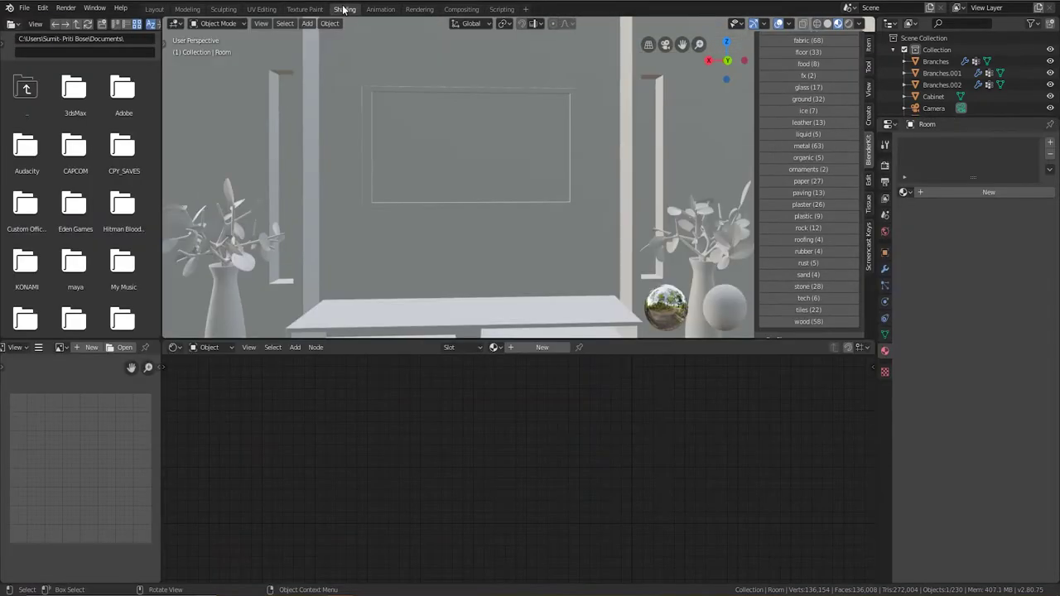
# - Browse BlenderKit's plaster category and apply the plaster white material to the Room walls
pyautogui.scroll(2, 464, 218)
pyautogui.moveTo(464, 218)
pyautogui.mouseDown(button='middle')
pyautogui.moveTo(453, 218)
pyautogui.moveTo(497, 158)
pyautogui.moveTo(459, 207)
pyautogui.moveTo(611, 171)
pyautogui.moveTo(612, 146)
pyautogui.moveTo(617, 158)
pyautogui.mouseUp(button='middle')
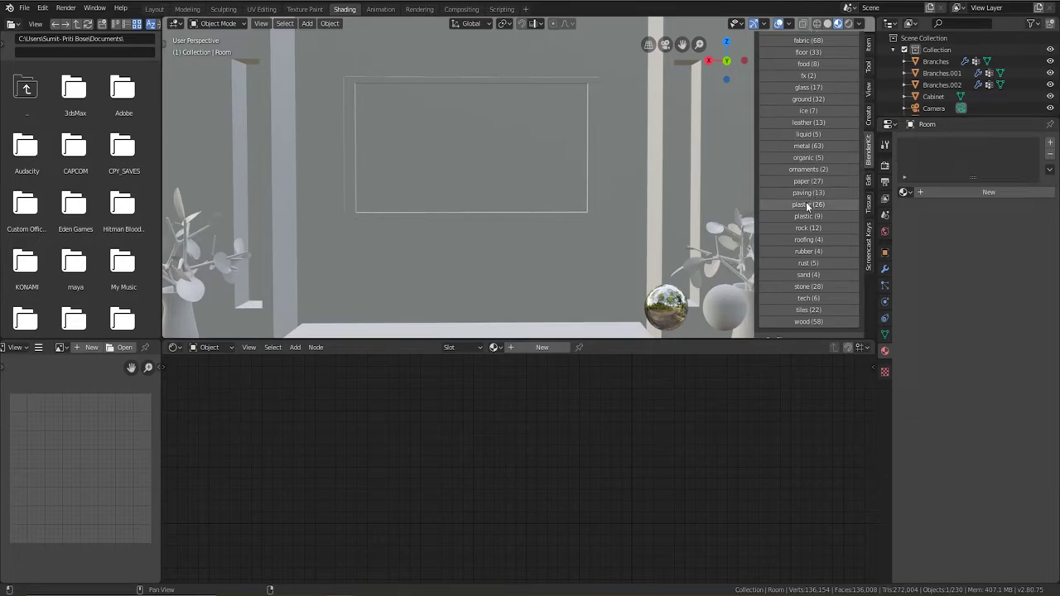
pyautogui.moveTo(616, 165); pyautogui.dragTo(578, 130, button='middle')
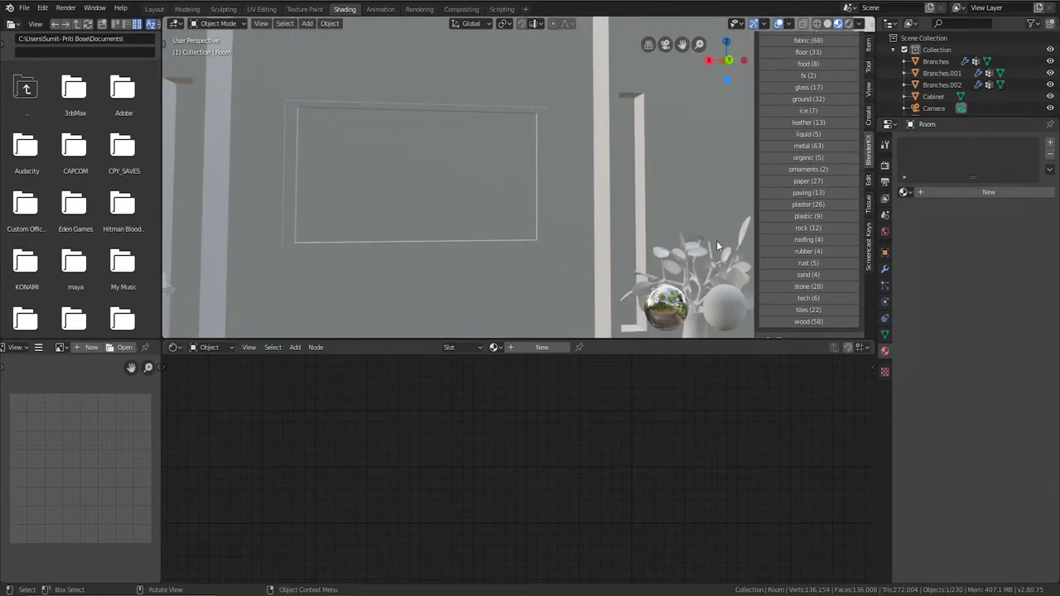
pyautogui.click(809, 204)
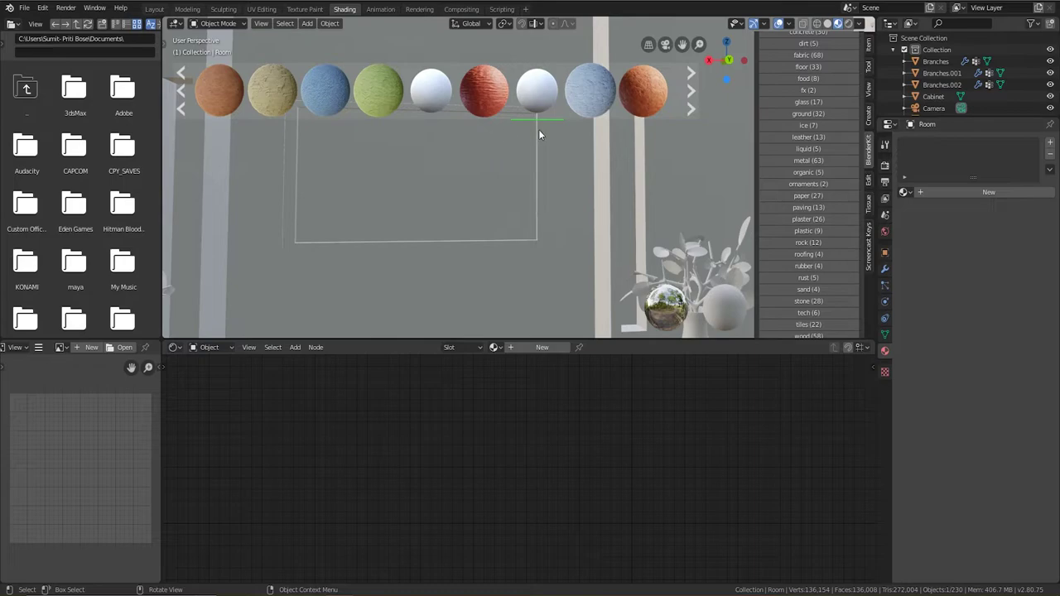
pyautogui.moveTo(236, 96)
pyautogui.scroll(2, 189, 81)
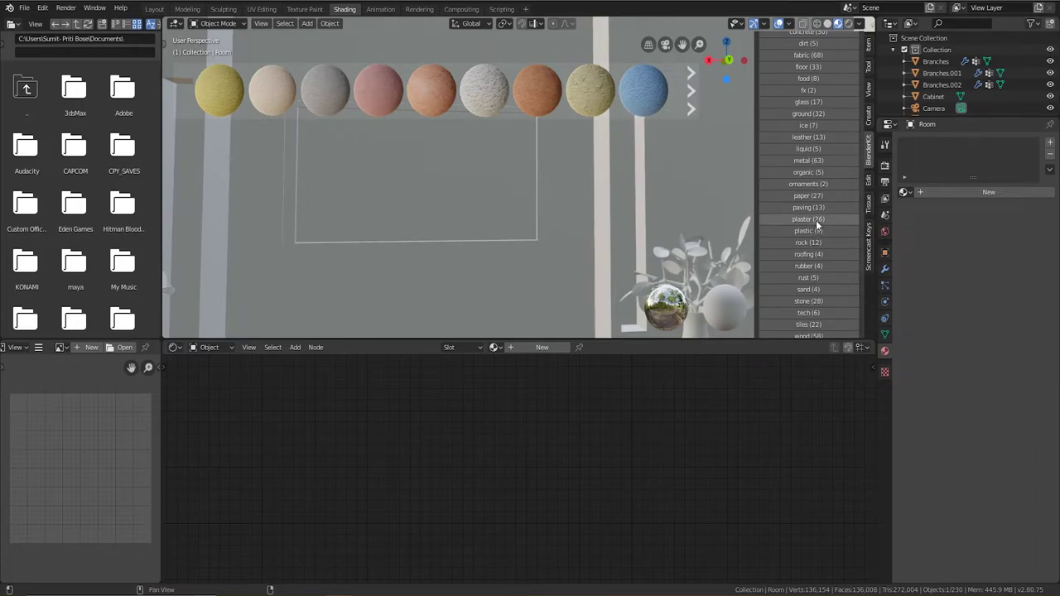
pyautogui.click(691, 101)
pyautogui.moveTo(370, 100)
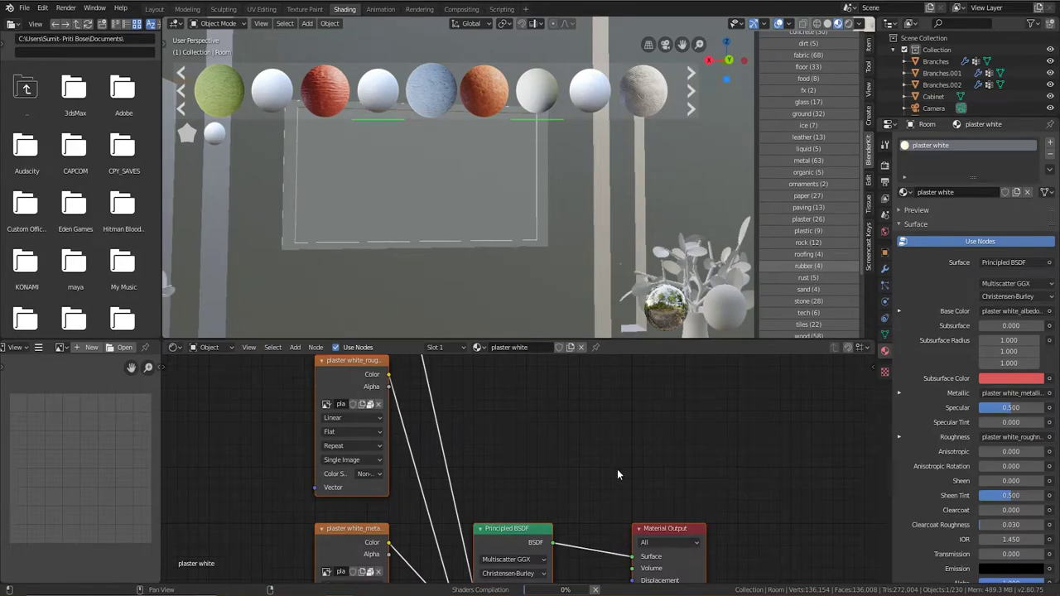
# - Pan the node editor to view the whole plaster white node tree
pyautogui.scroll(-3, 777, 237)
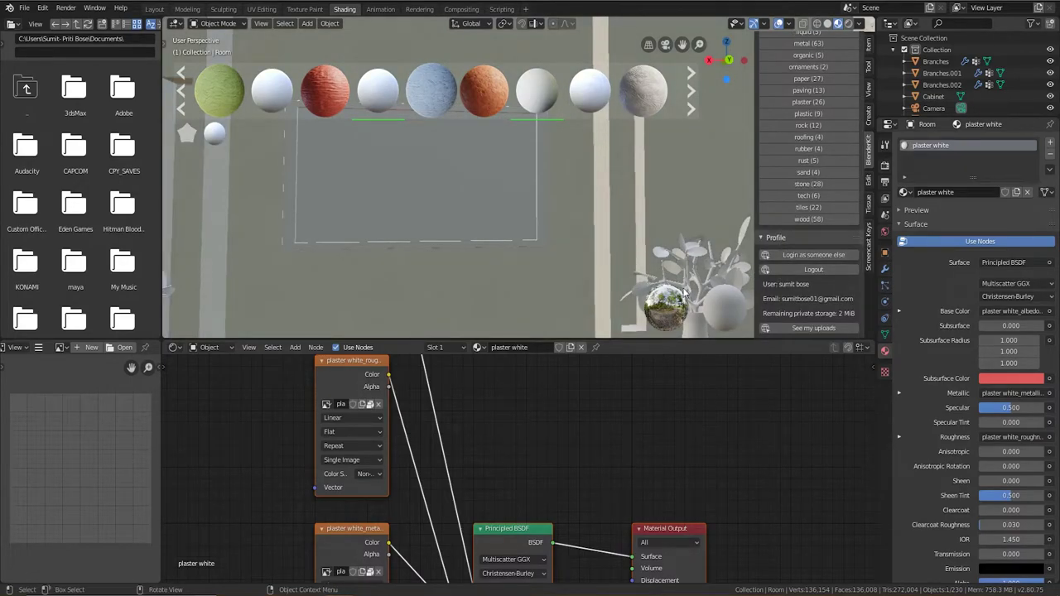
pyautogui.scroll(-4, 530, 397)
pyautogui.moveTo(585, 470); pyautogui.dragTo(592, 377, button='middle')
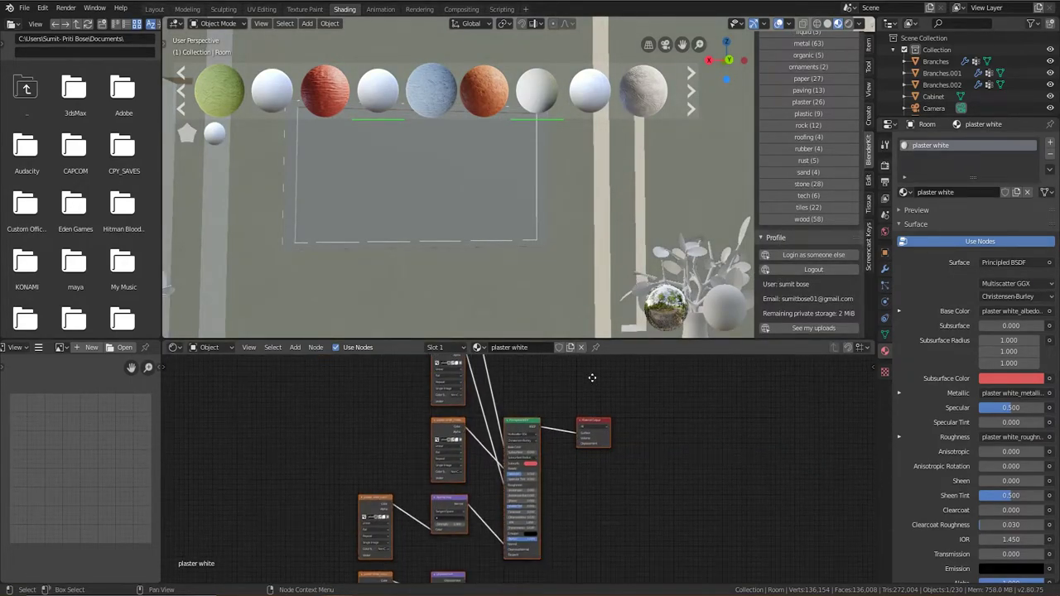
pyautogui.scroll(-2, 583, 442)
pyautogui.moveTo(570, 480); pyautogui.dragTo(629, 435, button='middle')
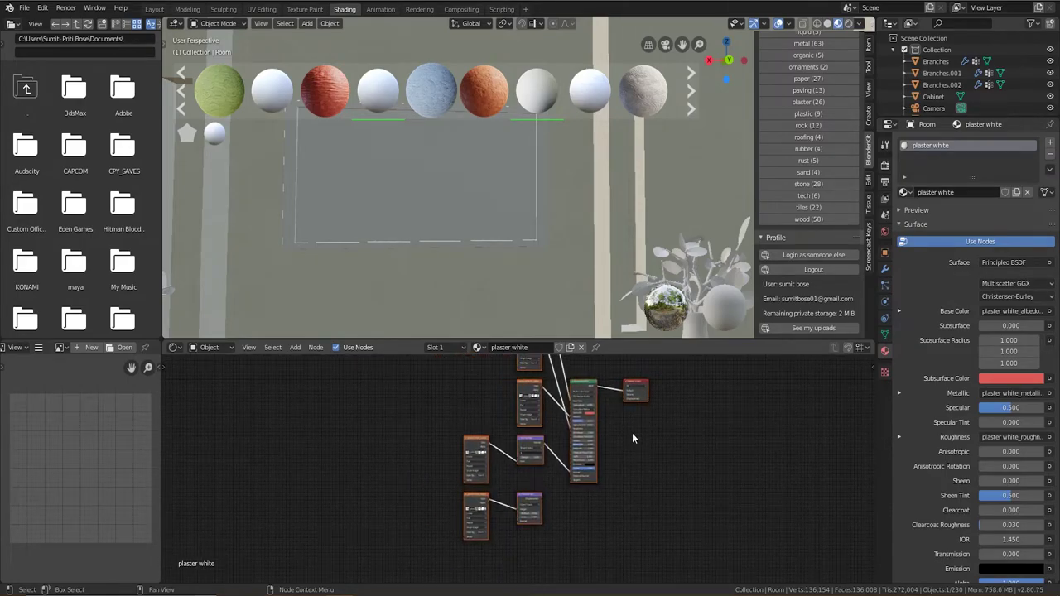
# - Orbit and zoom around the room to inspect the plaster white walls and window wall
pyautogui.moveTo(539, 255); pyautogui.dragTo(405, 222, button='middle')
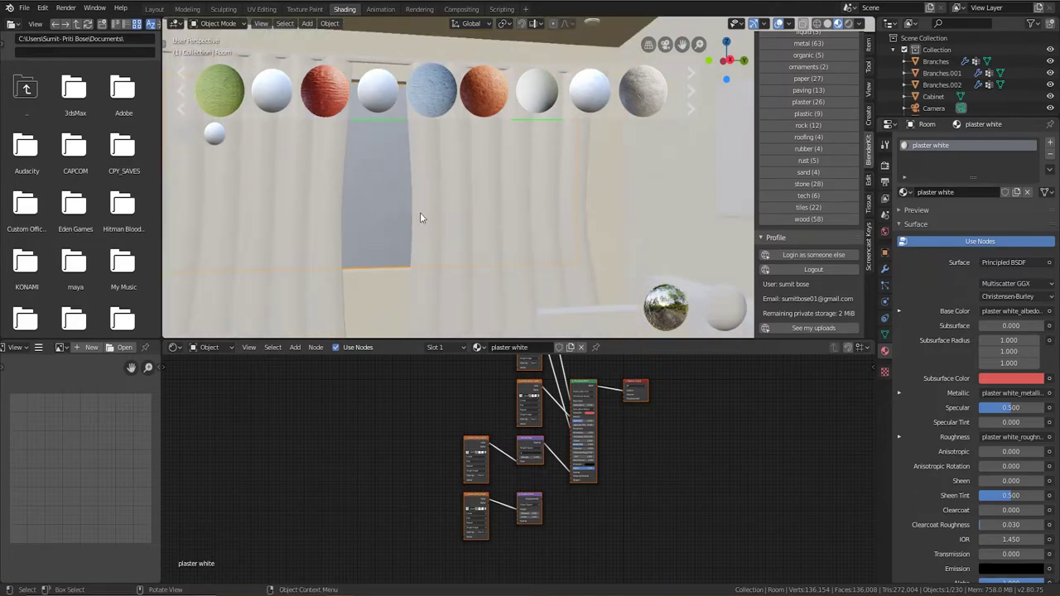
pyautogui.scroll(-4, 442, 206)
pyautogui.scroll(4, 443, 212)
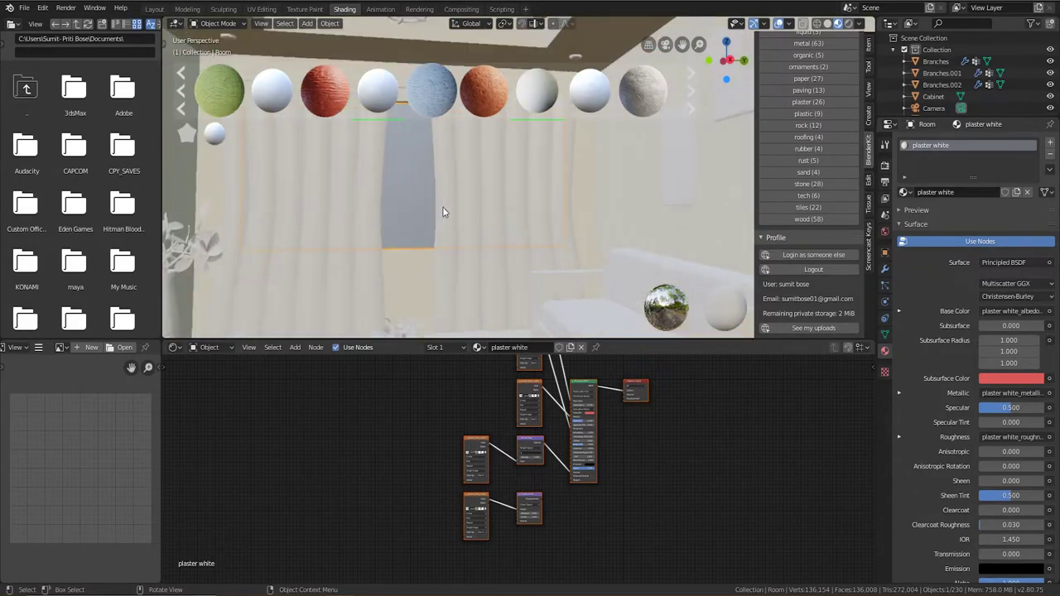
pyautogui.scroll(-4, 442, 206)
pyautogui.moveTo(346, 210); pyautogui.dragTo(371, 213, button='middle')
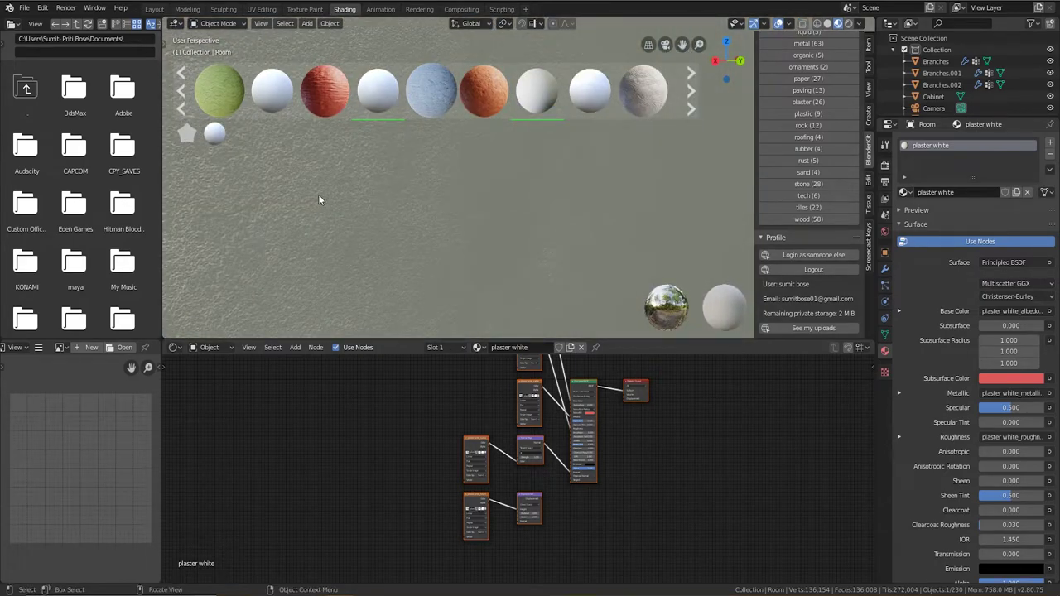
pyautogui.scroll(5, 328, 195)
pyautogui.moveTo(331, 195); pyautogui.dragTo(730, 176, button='middle')
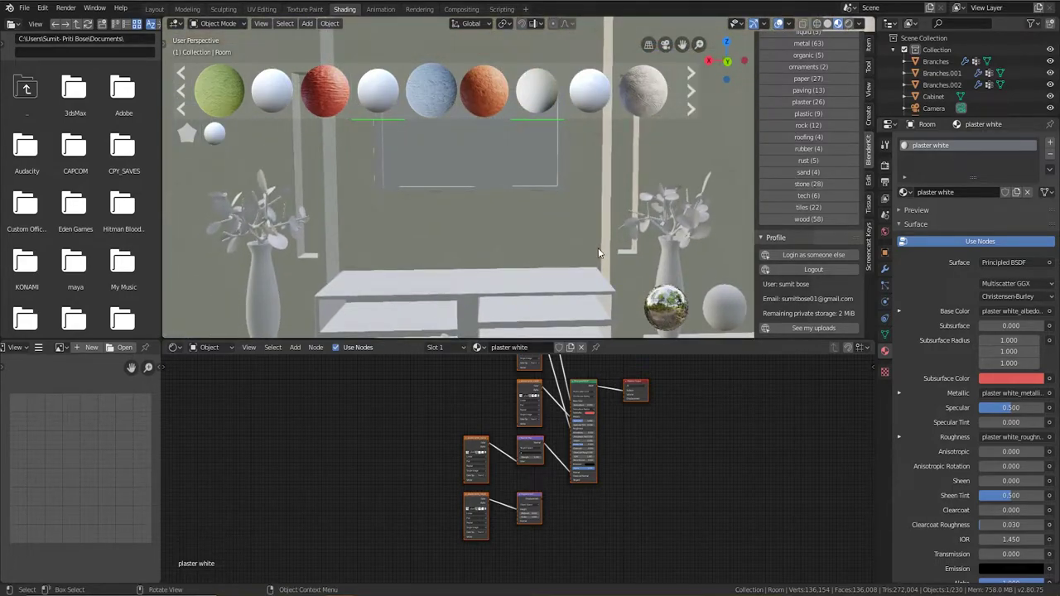
pyautogui.scroll(3, 597, 245)
pyautogui.moveTo(594, 240); pyautogui.dragTo(583, 276, button='middle')
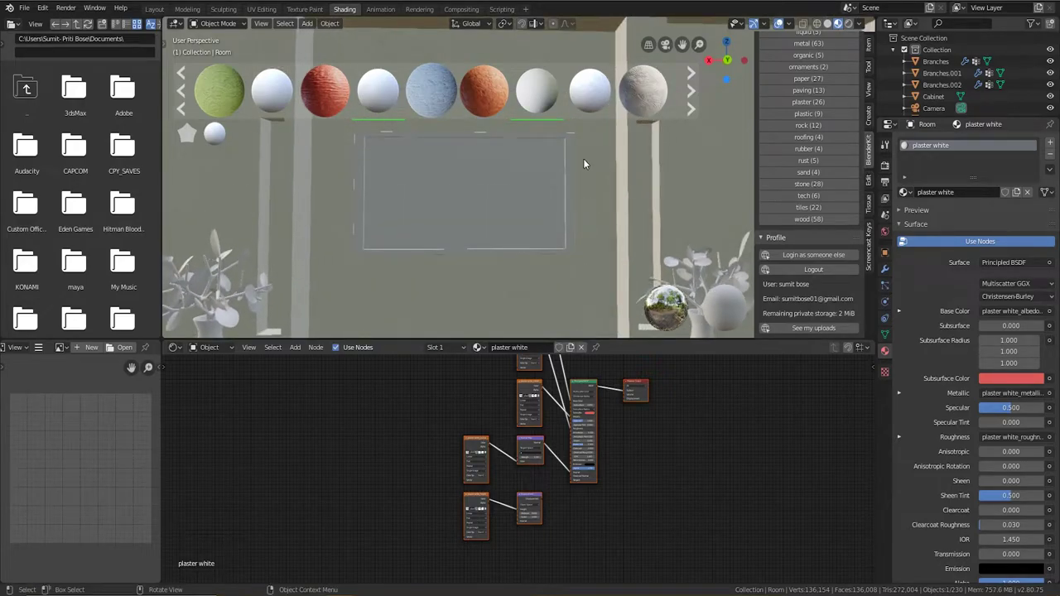
pyautogui.scroll(3, 804, 124)
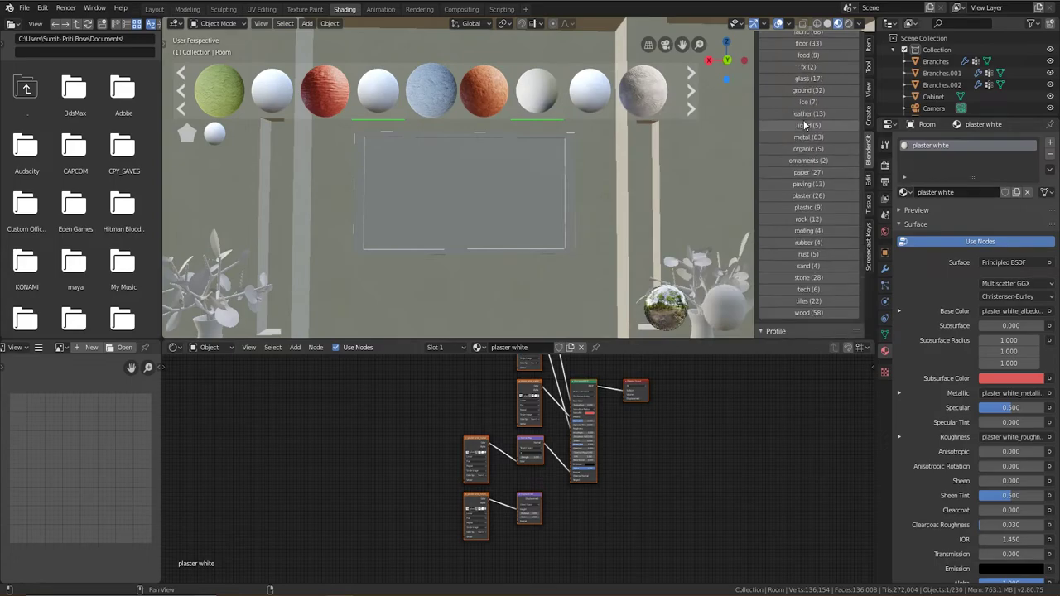
pyautogui.scroll(5, 803, 125)
# - Hide the BlenderKit asset bar and bring the window wall to face the view
pyautogui.click(811, 71)
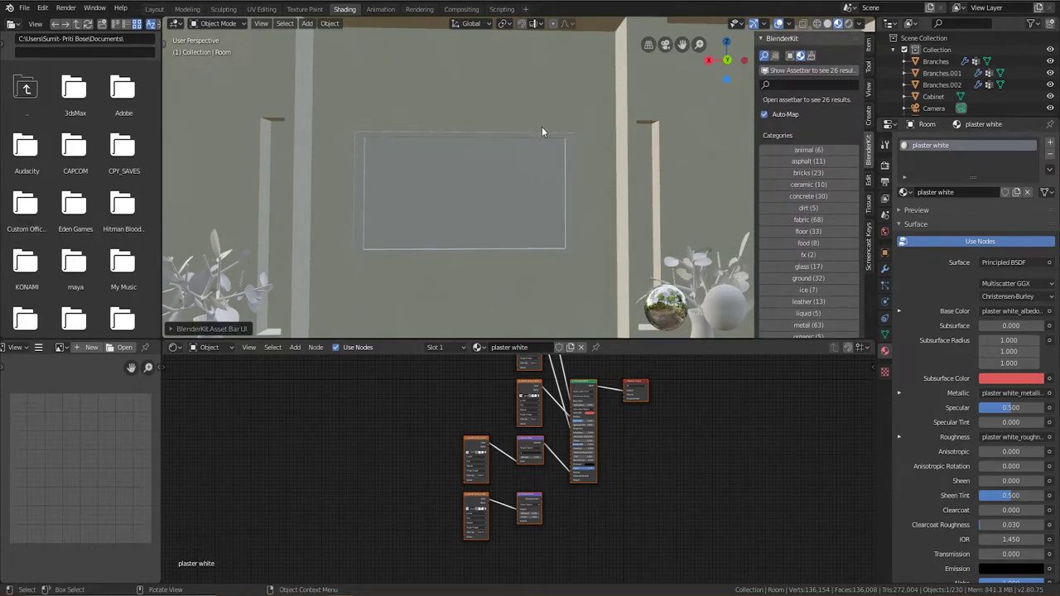
pyautogui.moveTo(603, 130); pyautogui.dragTo(512, 86, button='middle')
pyautogui.moveTo(497, 208); pyautogui.dragTo(473, 213, button='middle')
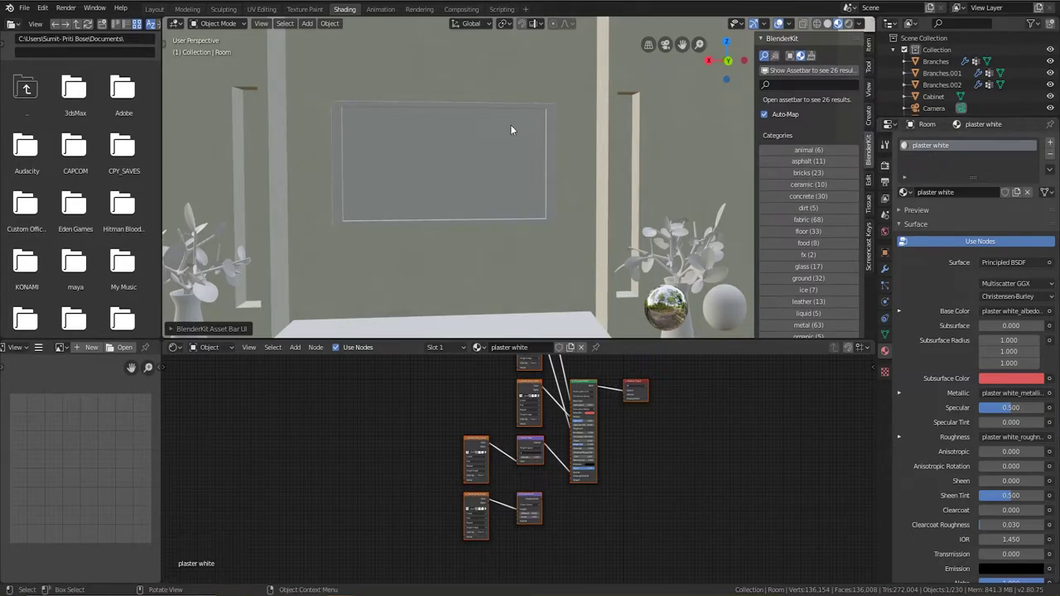
# - Create a blank Material in a second slot and assign it to the Room's window wall face
pyautogui.click(1051, 144)
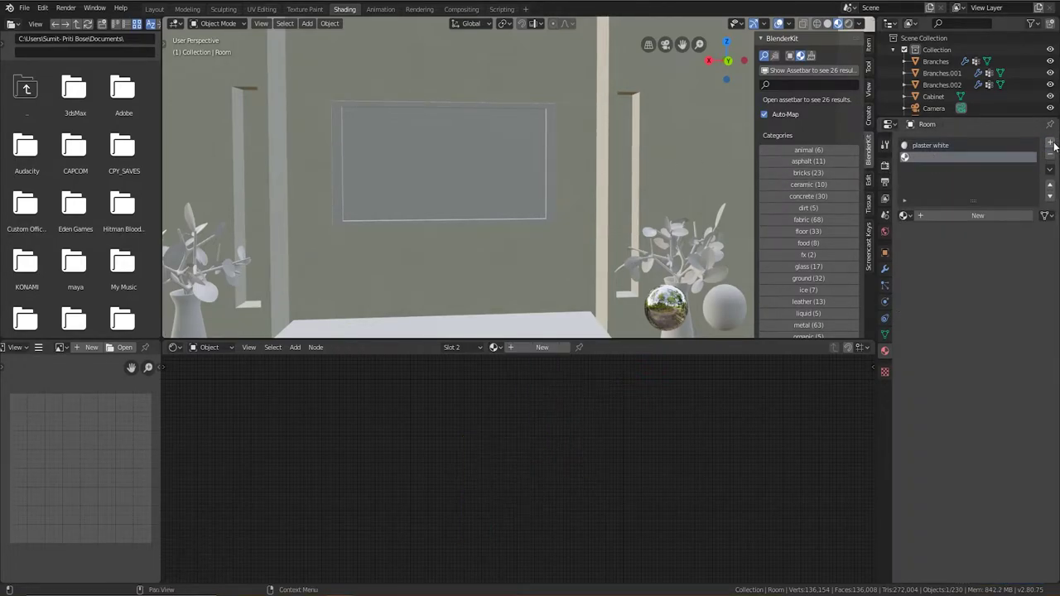
pyautogui.click(968, 217)
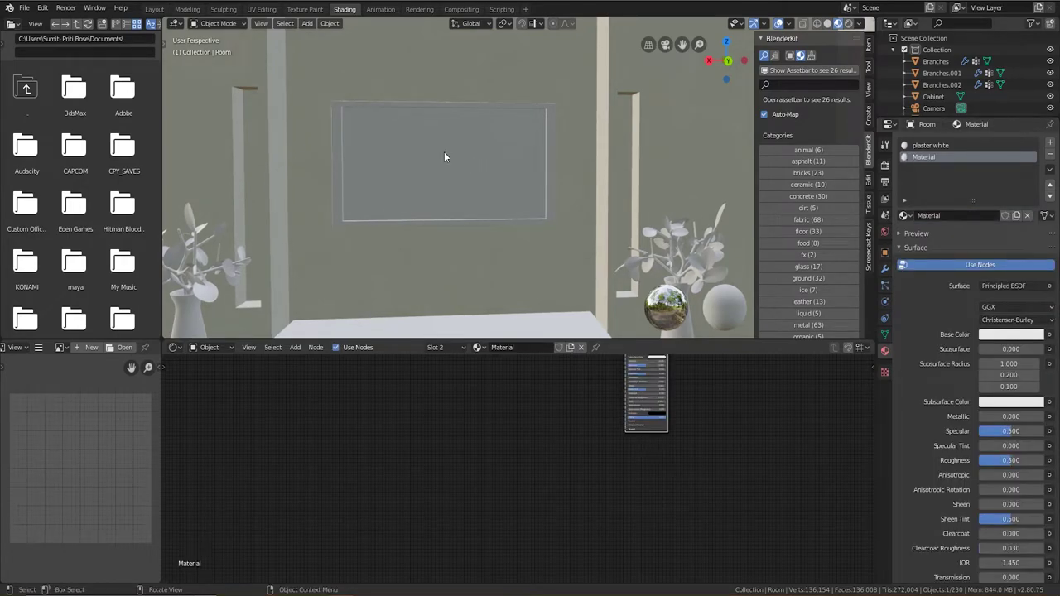
pyautogui.press('Tab')
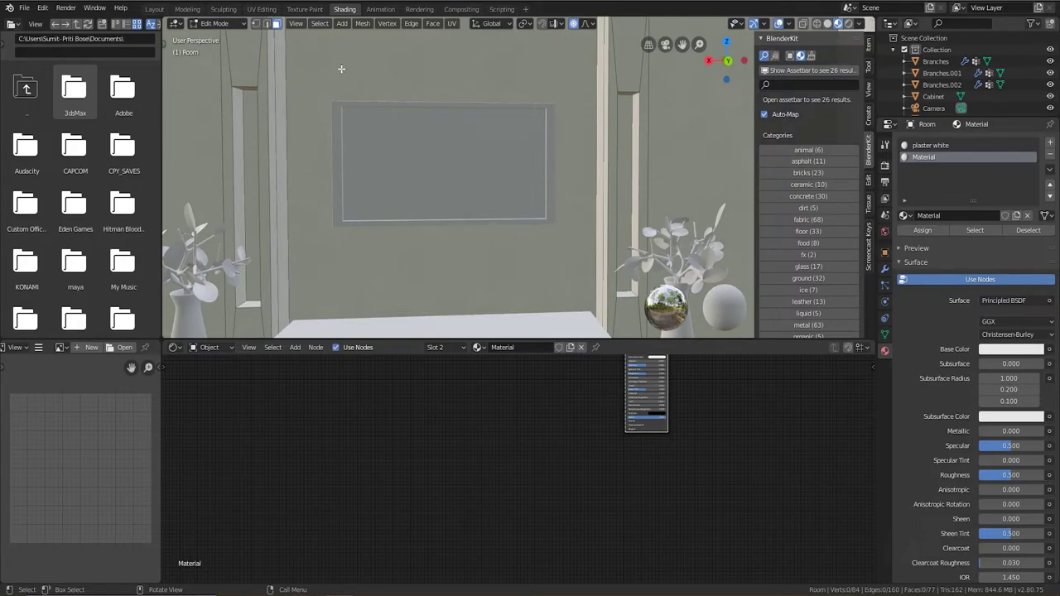
pyautogui.click(474, 74)
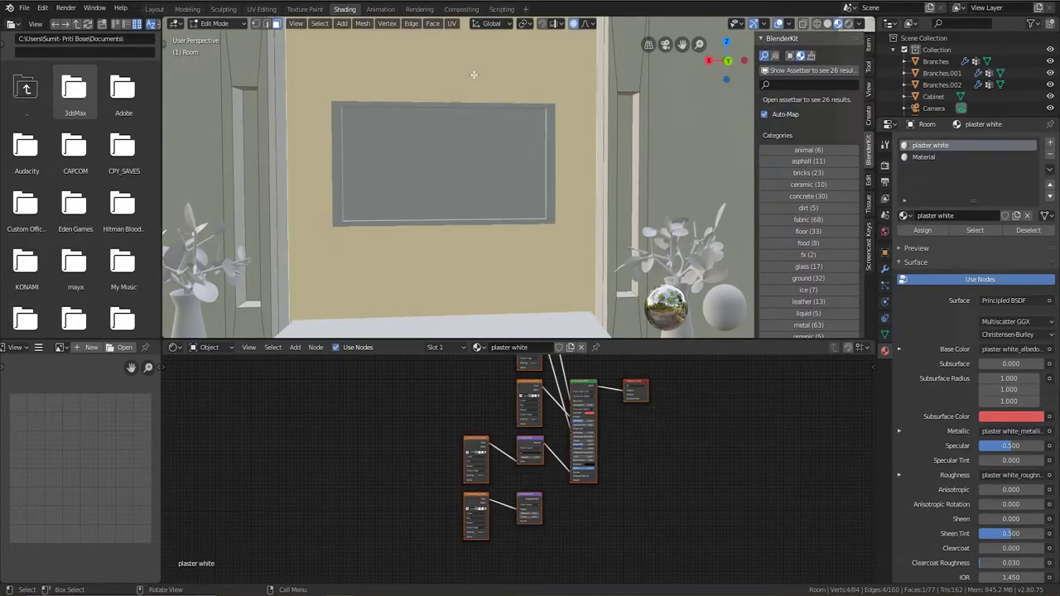
pyautogui.click(916, 156)
pyautogui.click(925, 231)
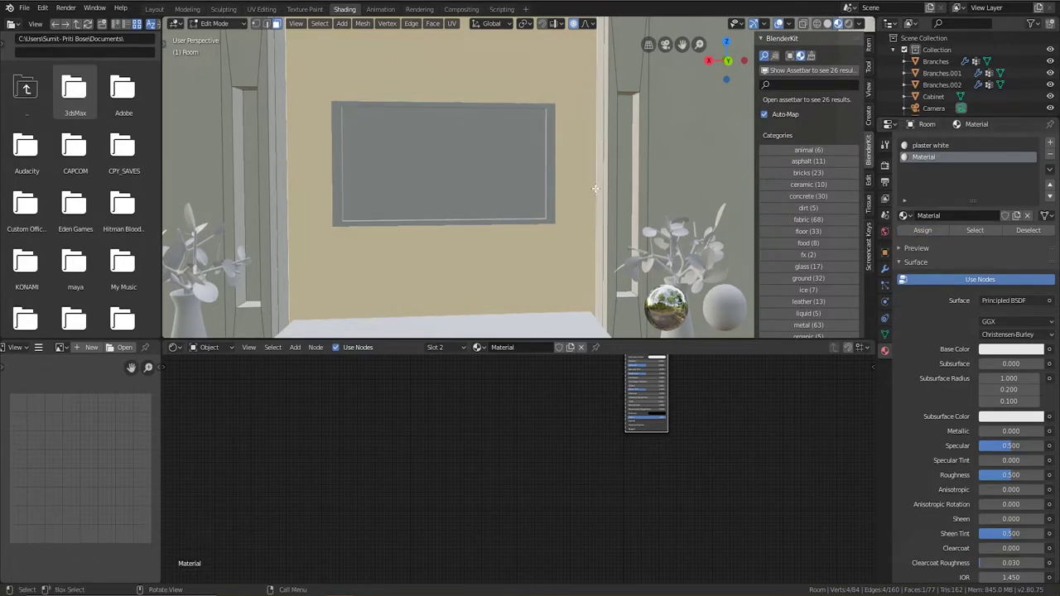
pyautogui.moveTo(415, 91)
pyautogui.mouseDown(button='middle')
pyautogui.moveTo(433, 97)
pyautogui.moveTo(405, 97)
pyautogui.mouseUp(button='middle')
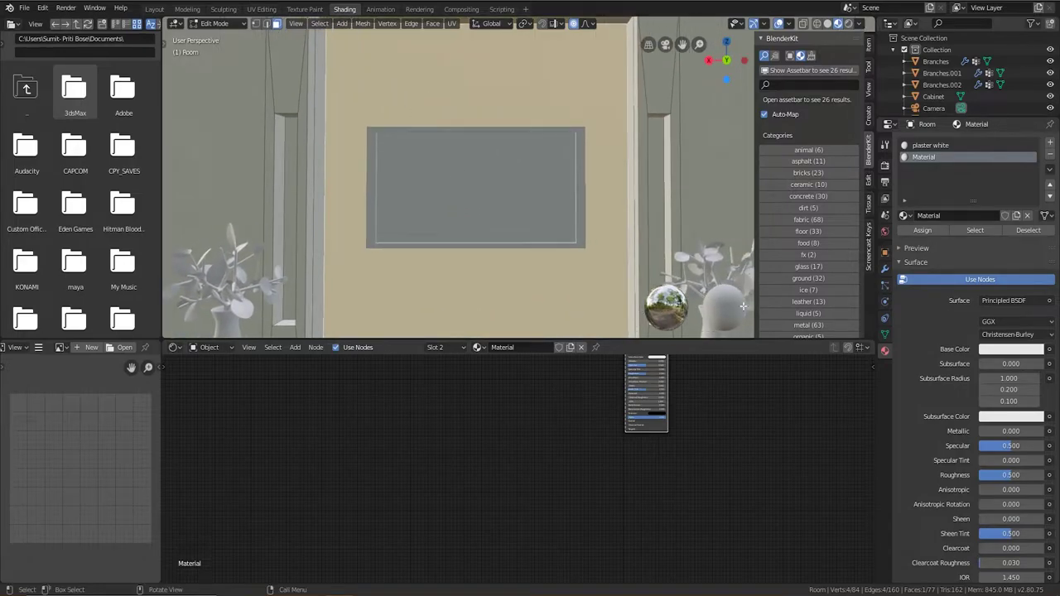
# - Apply BlenderKit's Red Brick Wall V2 from the bricks category to the window wall
pyautogui.click(806, 172)
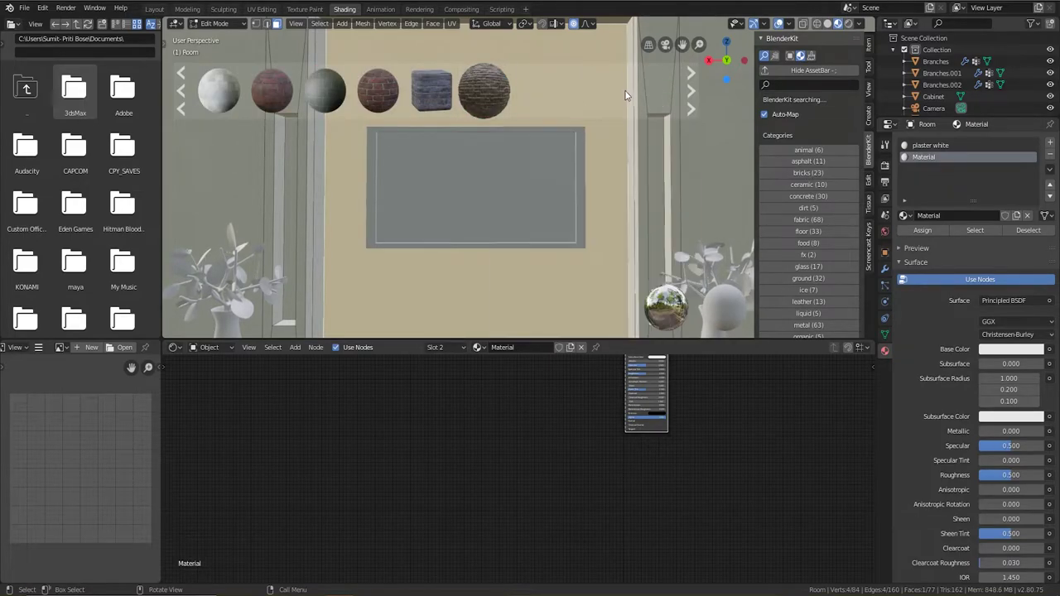
pyautogui.click(186, 101)
pyautogui.moveTo(355, 104)
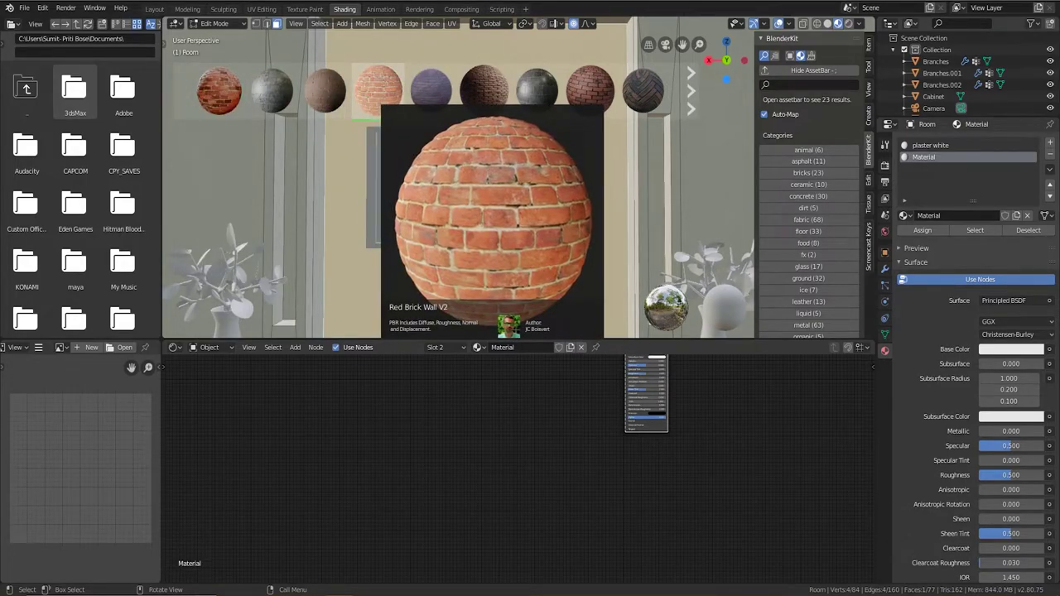
pyautogui.press('Tab')
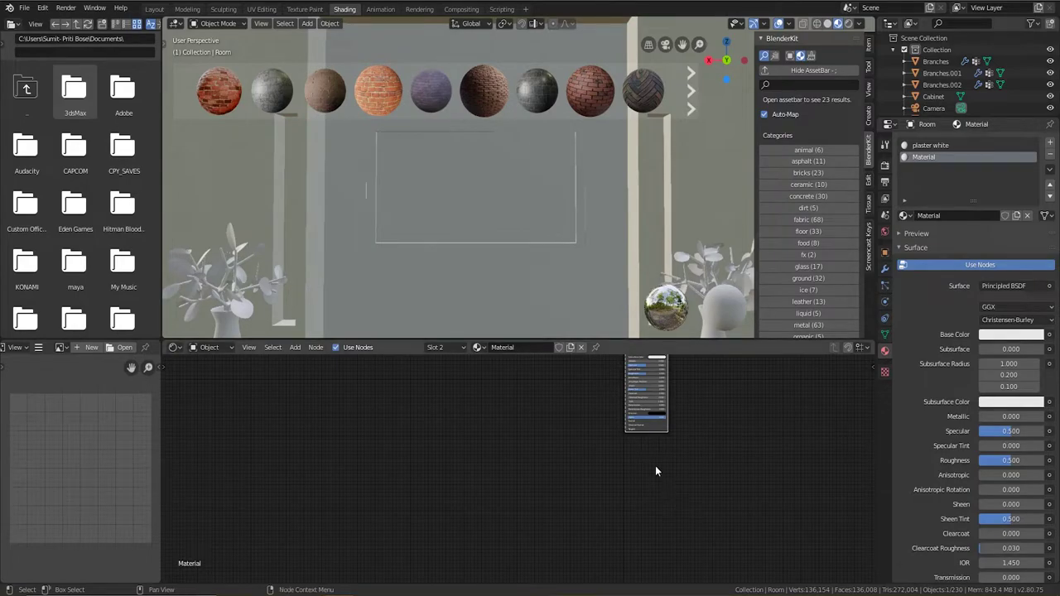
pyautogui.click(378, 90)
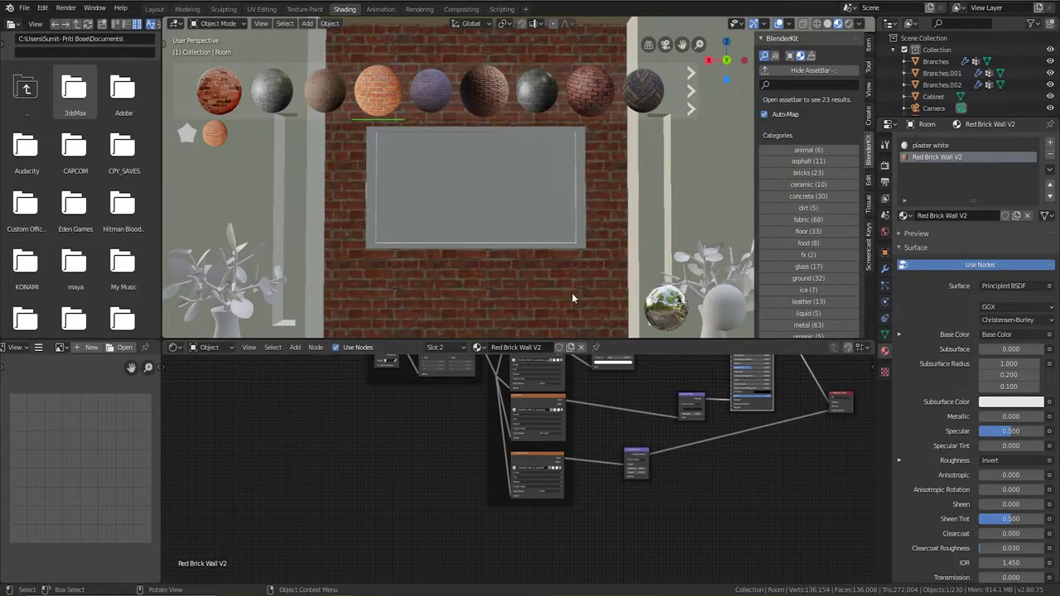
pyautogui.moveTo(559, 293)
pyautogui.mouseDown(button='middle')
pyautogui.moveTo(578, 310)
pyautogui.moveTo(543, 303)
pyautogui.moveTo(542, 281)
pyautogui.moveTo(567, 290)
pyautogui.mouseUp(button='middle')
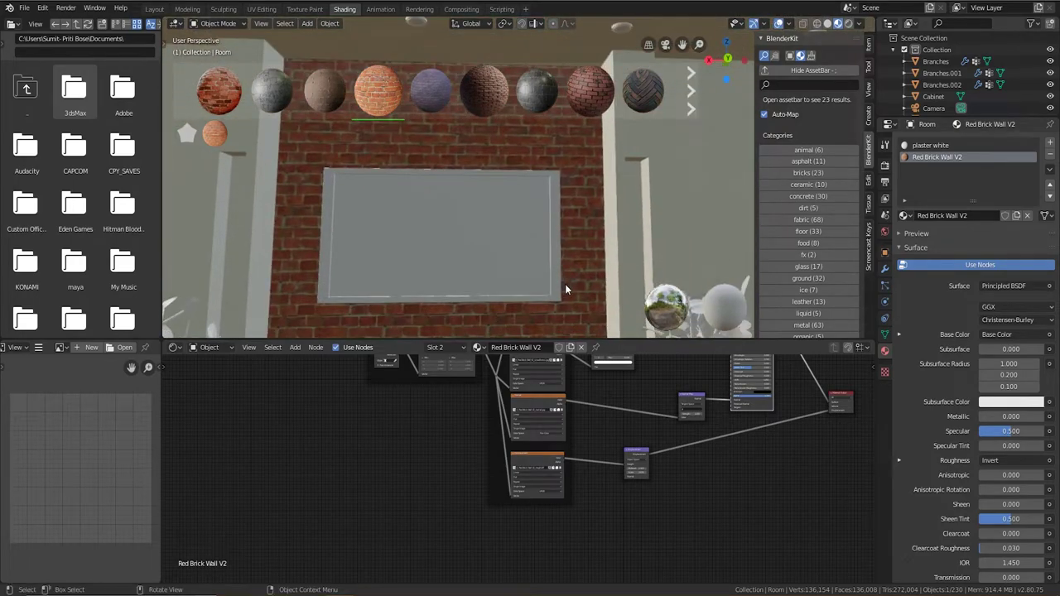
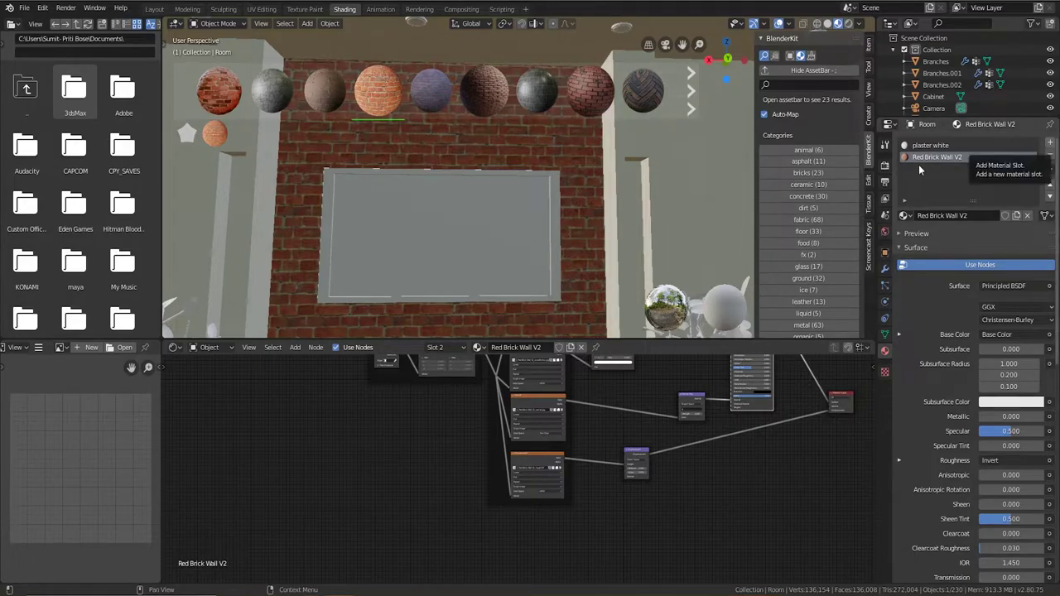
# - Give the Room mesh a third material slot holding a new Material.001, then enter Edit Mode
pyautogui.click(1050, 145)
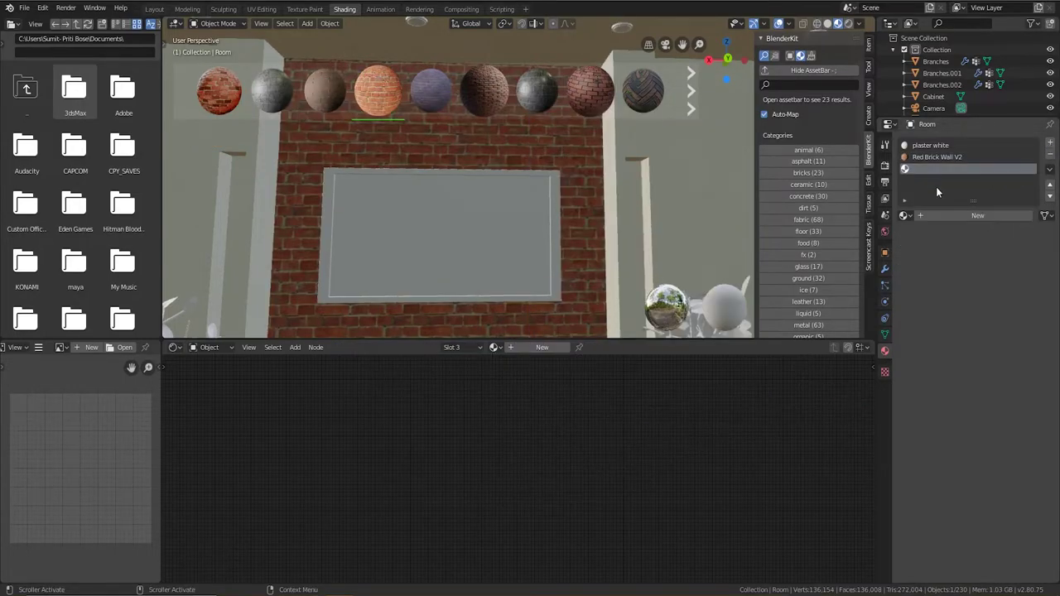
pyautogui.click(982, 214)
pyautogui.press('Tab')
pyautogui.moveTo(610, 242); pyautogui.dragTo(620, 253, button='middle')
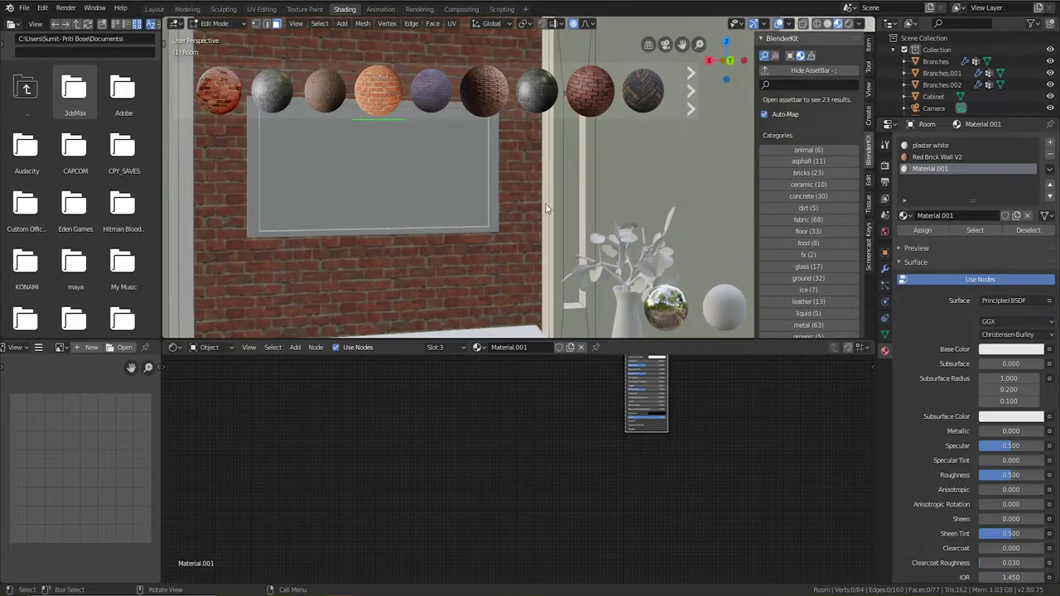
pyautogui.click(801, 73)
# - Add a loop cut to the right door frame
pyautogui.moveTo(596, 162); pyautogui.dragTo(614, 144, button='middle')
pyautogui.moveTo(631, 218); pyautogui.dragTo(587, 313, button='middle')
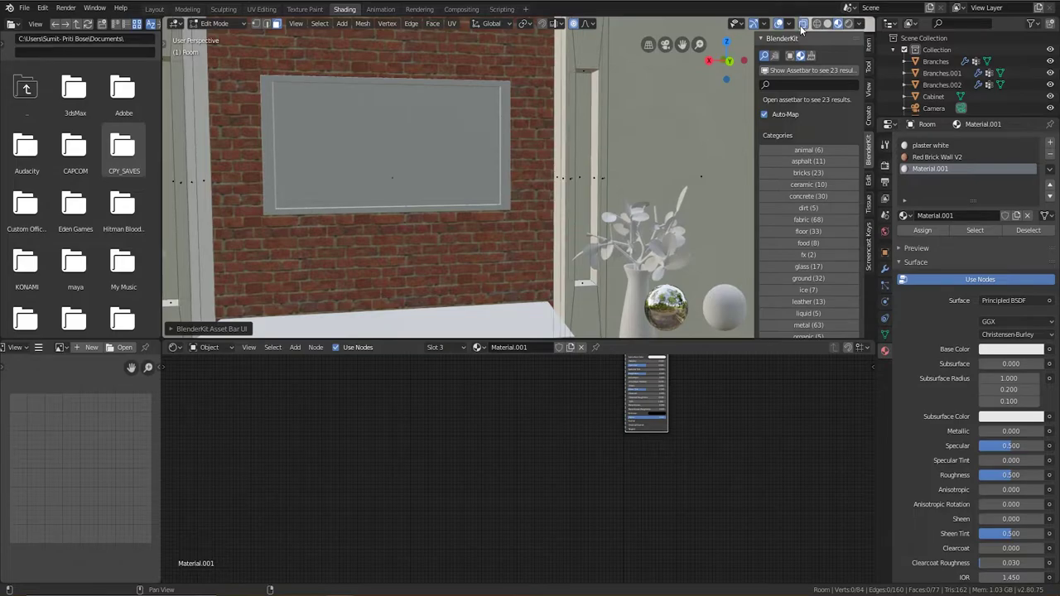
pyautogui.keyDown('ctrl'); pyautogui.scroll(2, 611, 234); pyautogui.keyUp('ctrl')
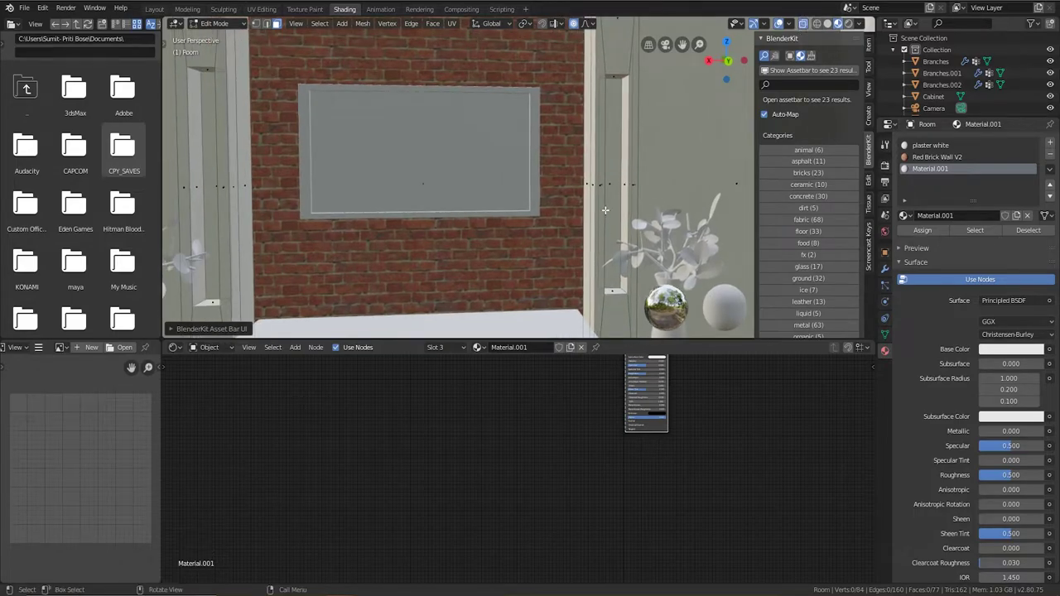
pyautogui.hotkey('ctrl', 'r')
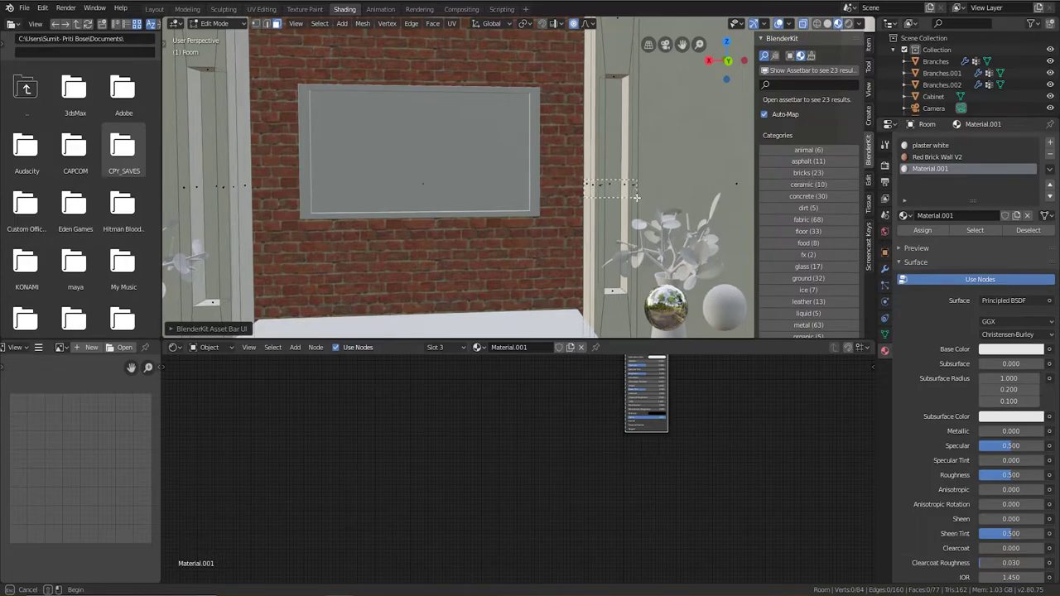
pyautogui.click(636, 197)
pyautogui.click(636, 198)
pyautogui.keyDown('shift'); pyautogui.scroll(2, 626, 273); pyautogui.keyUp('shift')
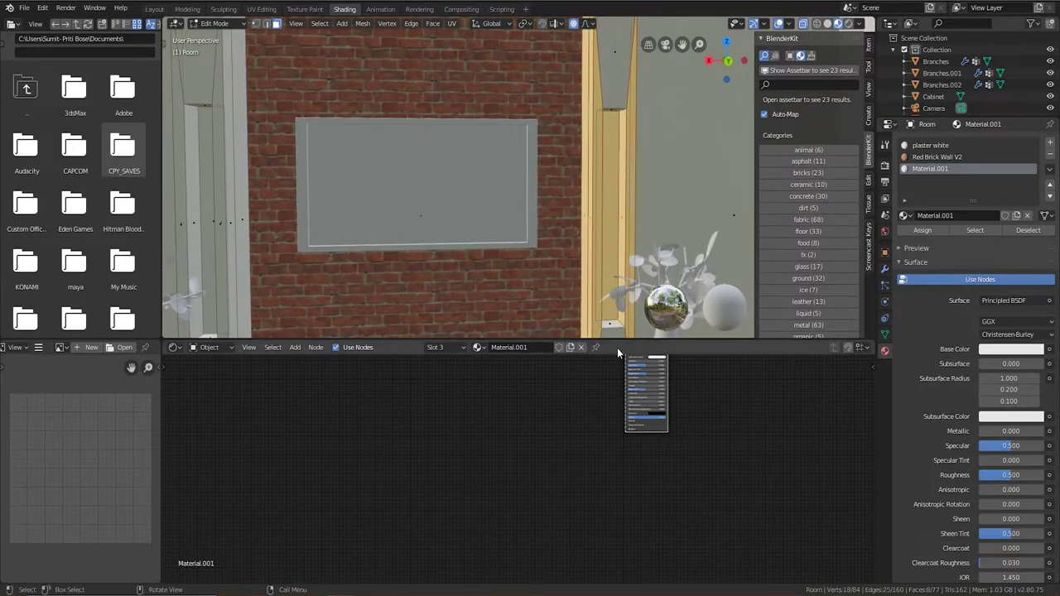
pyautogui.hotkey('ctrl', 'r')
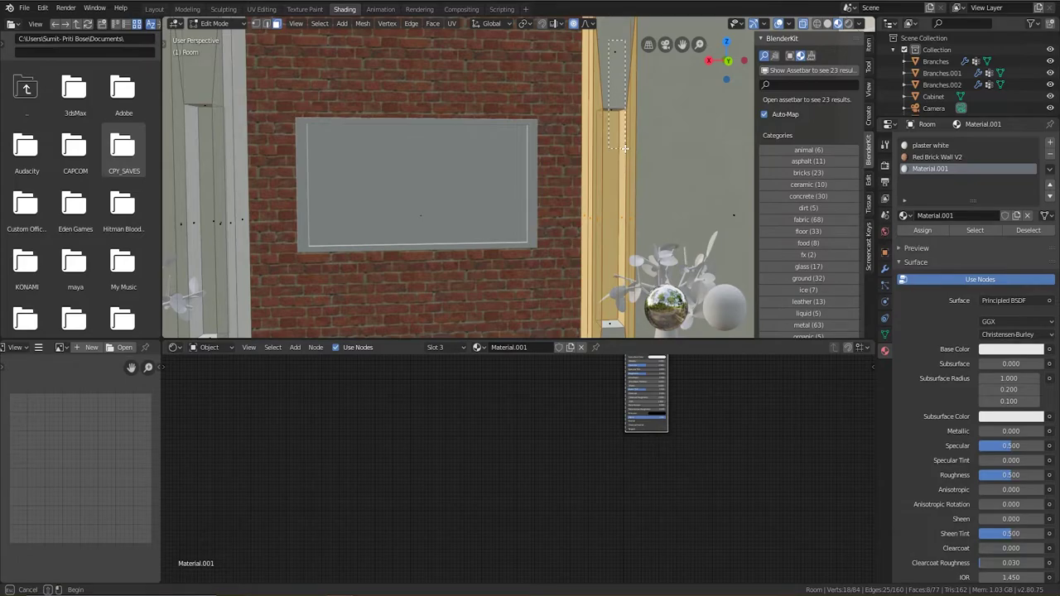
pyautogui.press('Escape')
# - Box-select the window-frame faces, ending facing the brick wall and cabinet
pyautogui.moveTo(238, 233); pyautogui.dragTo(393, 168, button='middle')
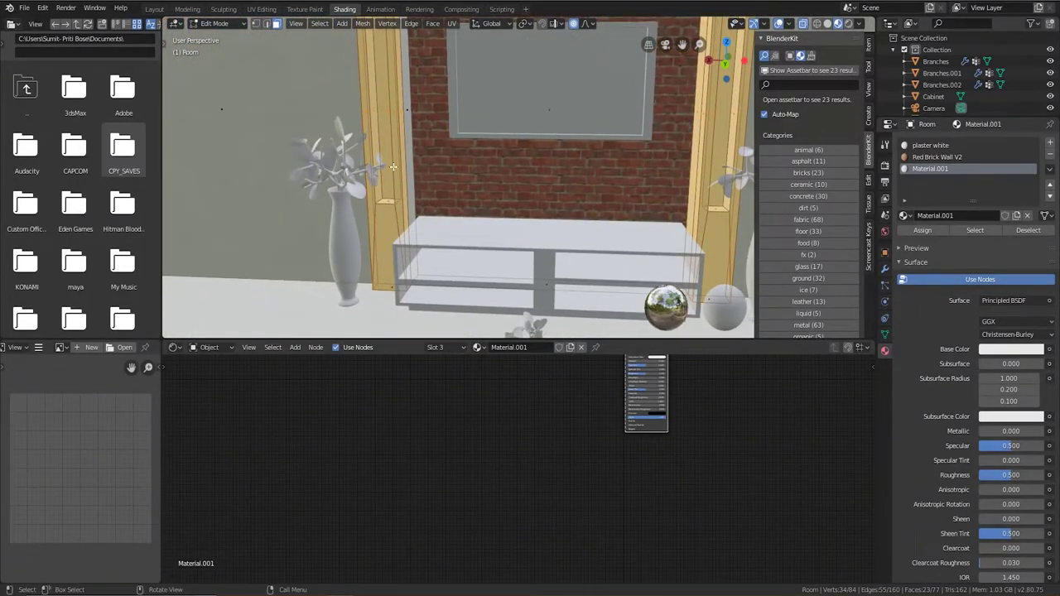
pyautogui.press('b')
pyautogui.moveTo(405, 101); pyautogui.dragTo(411, 130)
pyautogui.moveTo(466, 182); pyautogui.dragTo(611, 225, button='middle')
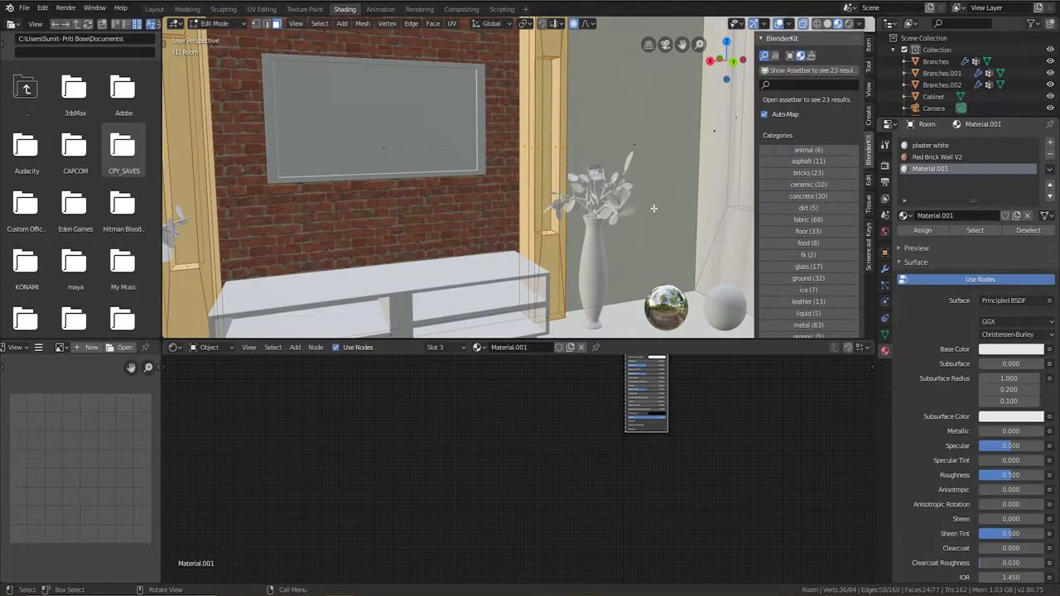
pyautogui.moveTo(654, 208); pyautogui.dragTo(728, 224, button='middle')
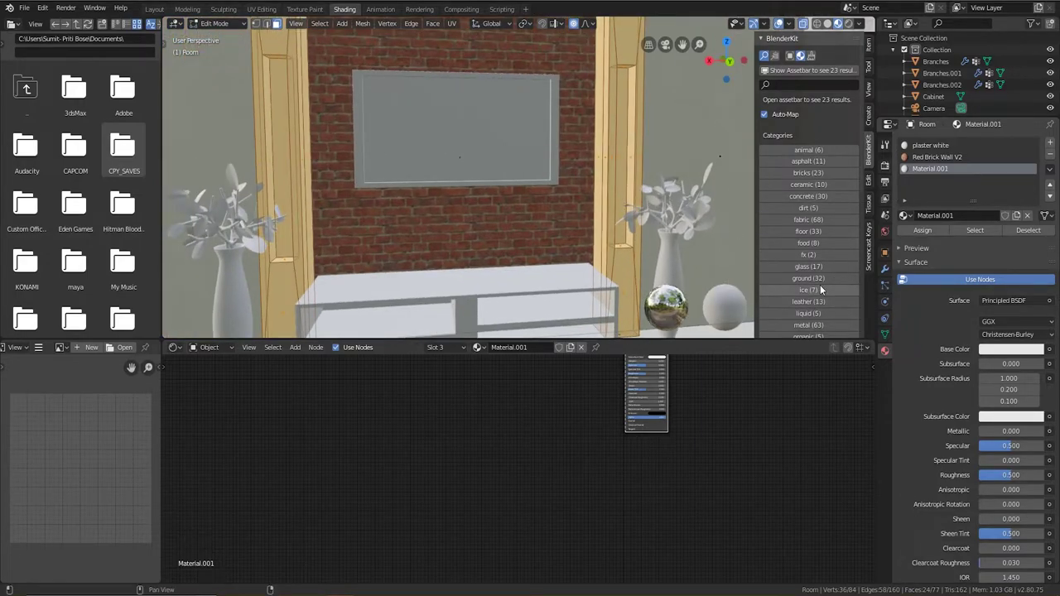
pyautogui.scroll(-5, 820, 285)
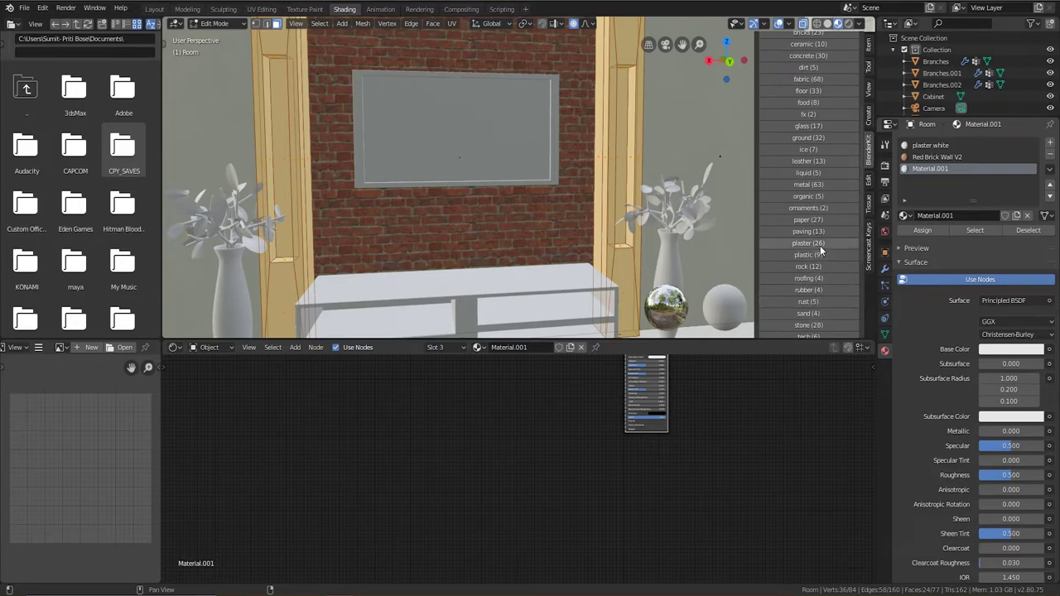
# - Apply BlenderKit's Plaster white from the plaster category to the frames, back in Object Mode
pyautogui.click(819, 244)
pyautogui.moveTo(460, 115)
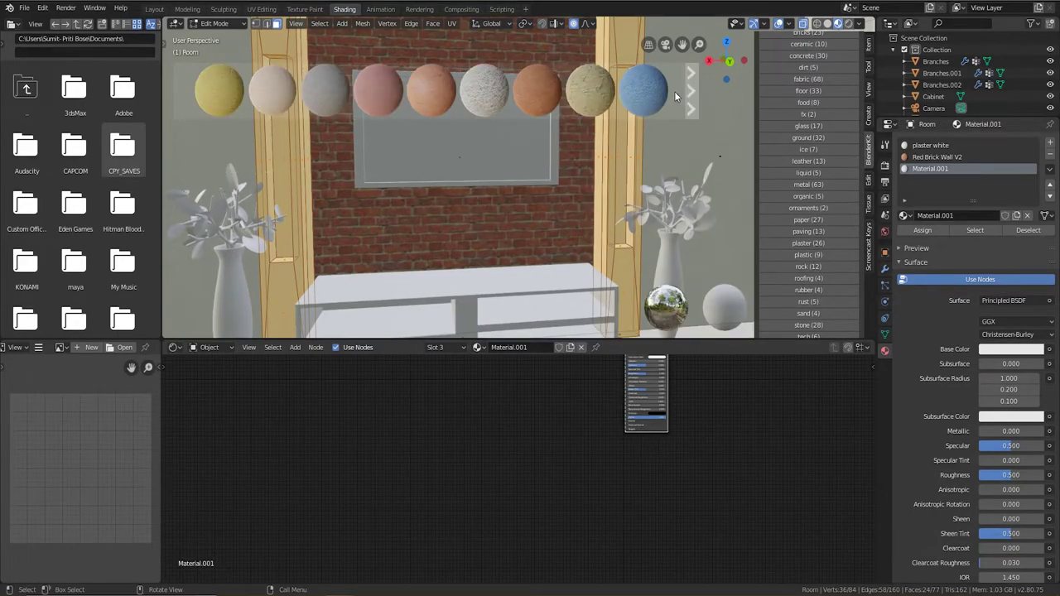
pyautogui.click(695, 95)
pyautogui.moveTo(543, 98)
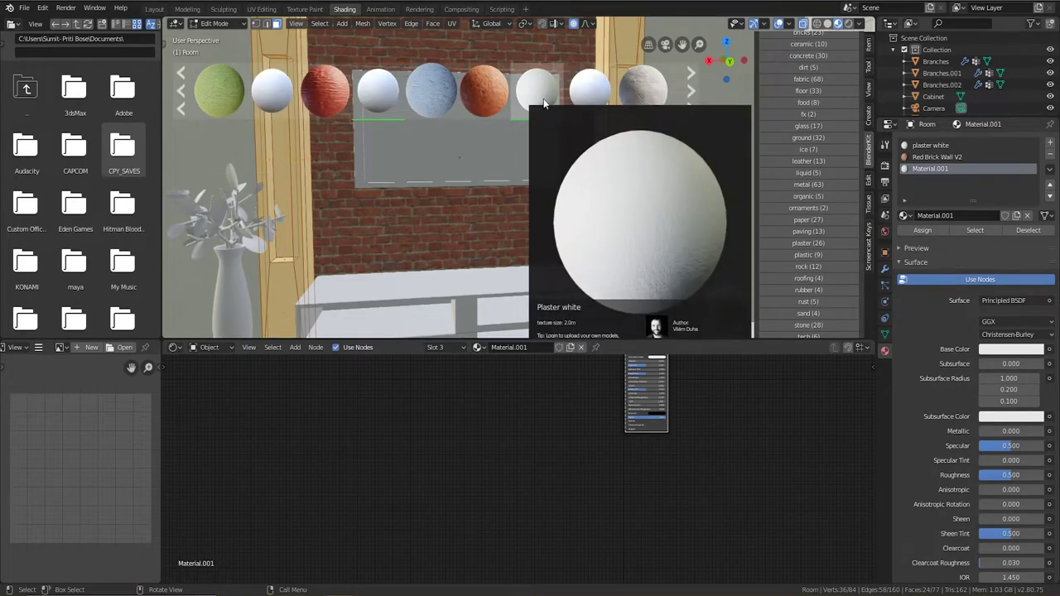
pyautogui.press('Tab')
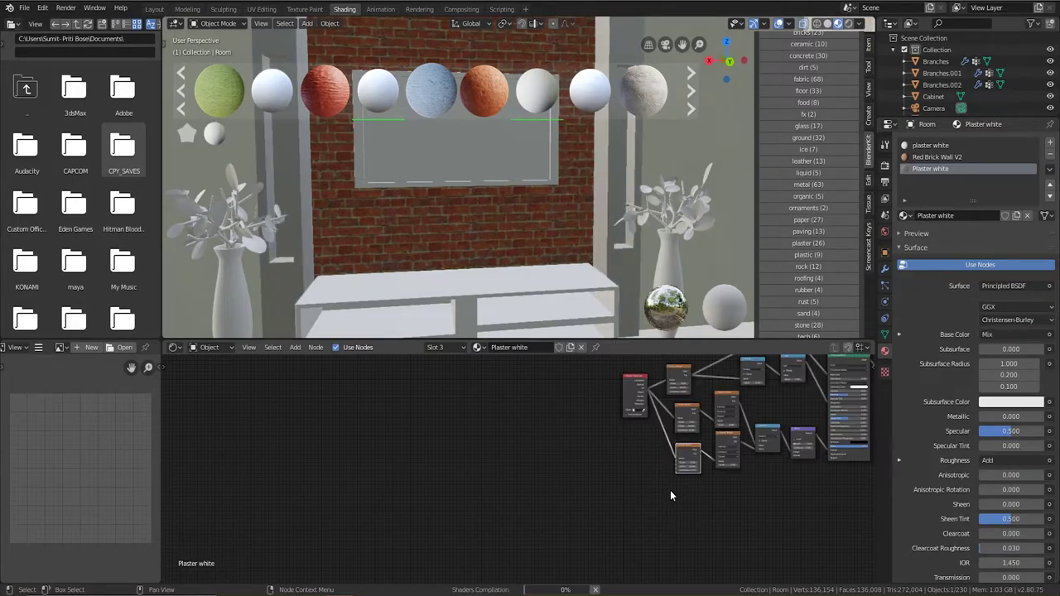
# - Set the Plaster white Mix node's Color1 to a dark orange
pyautogui.scroll(3, 532, 516)
pyautogui.moveTo(621, 477)
pyautogui.mouseDown(button='middle')
pyautogui.moveTo(641, 461)
pyautogui.moveTo(604, 482)
pyautogui.mouseUp(button='middle')
pyautogui.press('Home')
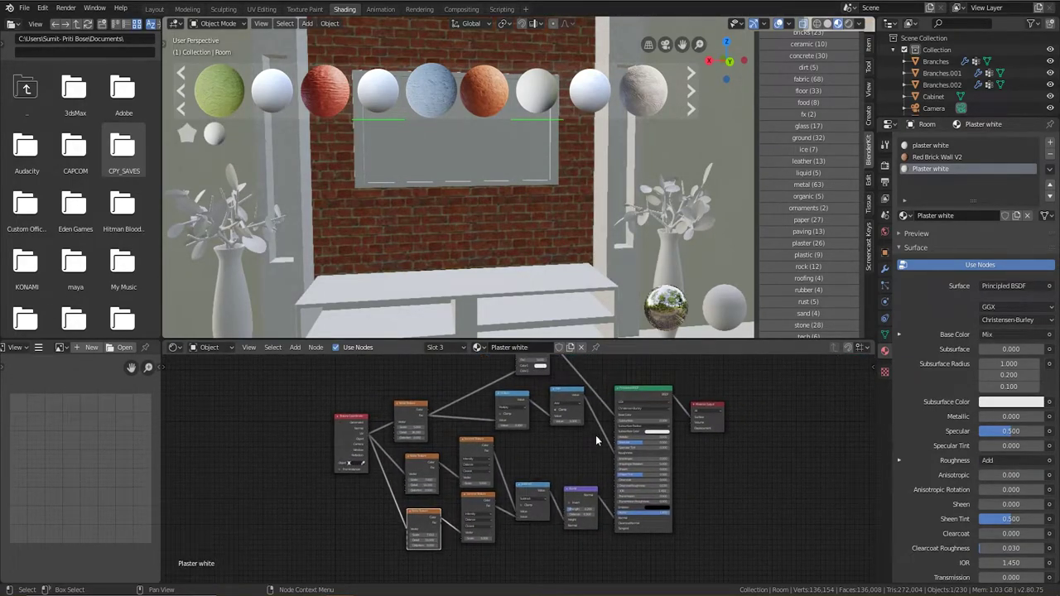
pyautogui.scroll(2, 594, 472)
pyautogui.scroll(5, 571, 446)
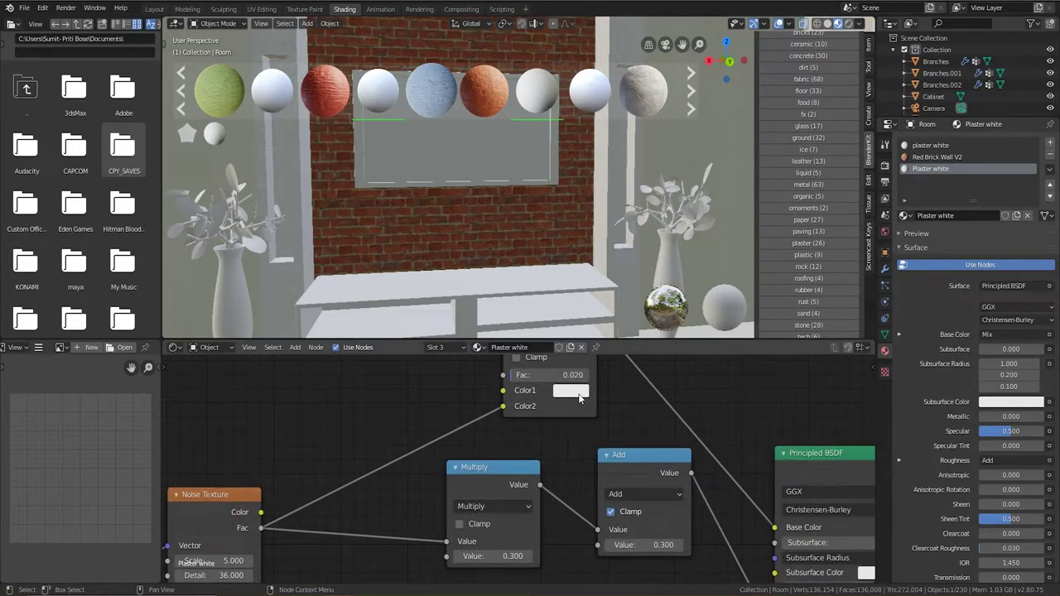
pyautogui.click(579, 391)
pyautogui.moveTo(609, 259); pyautogui.dragTo(599, 274)
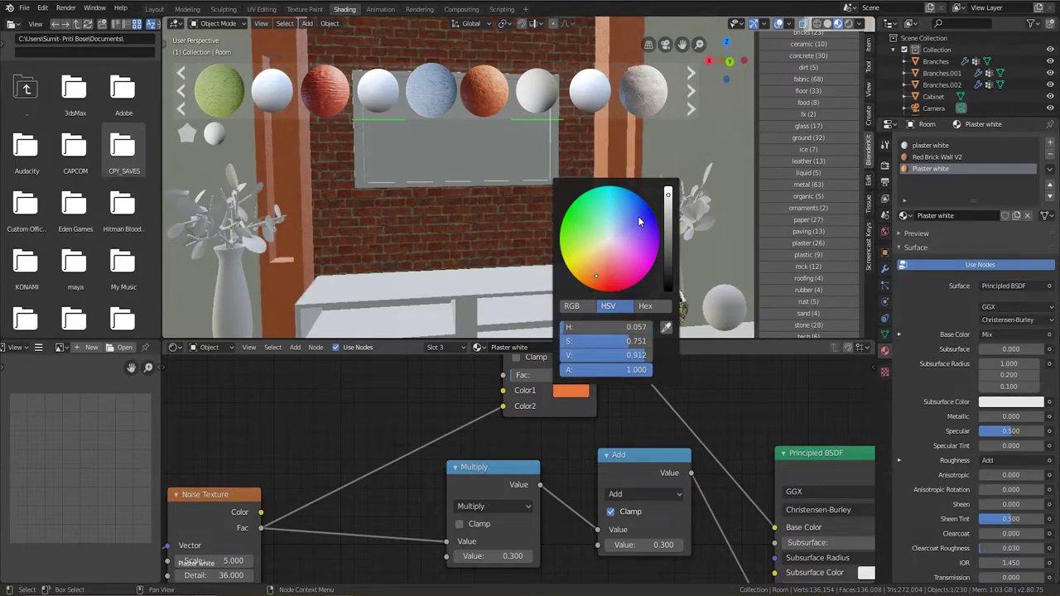
pyautogui.moveTo(667, 199); pyautogui.dragTo(668, 223)
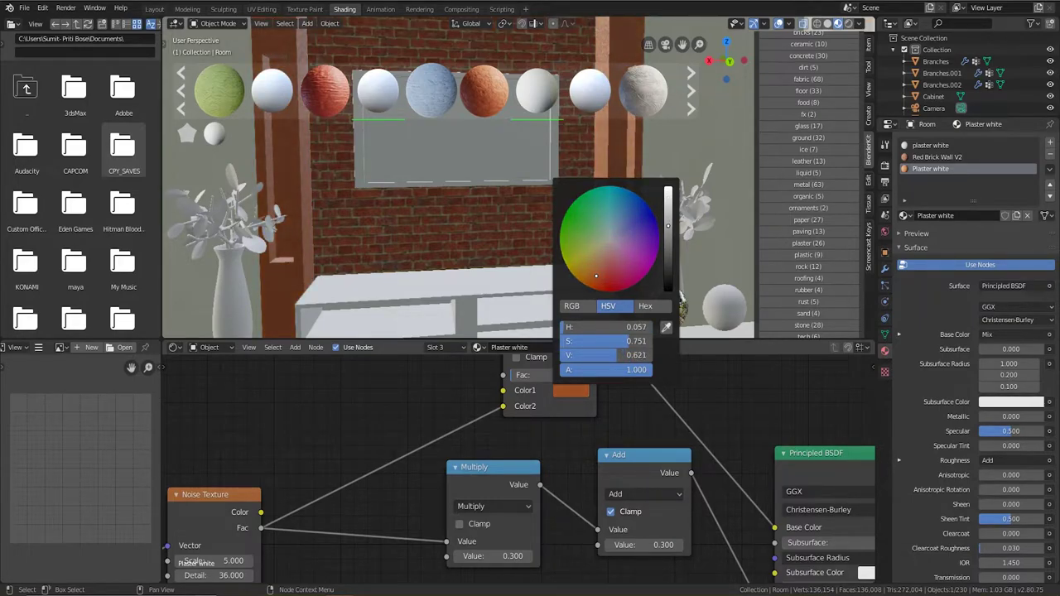
pyautogui.moveTo(430, 254); pyautogui.dragTo(444, 244, button='middle')
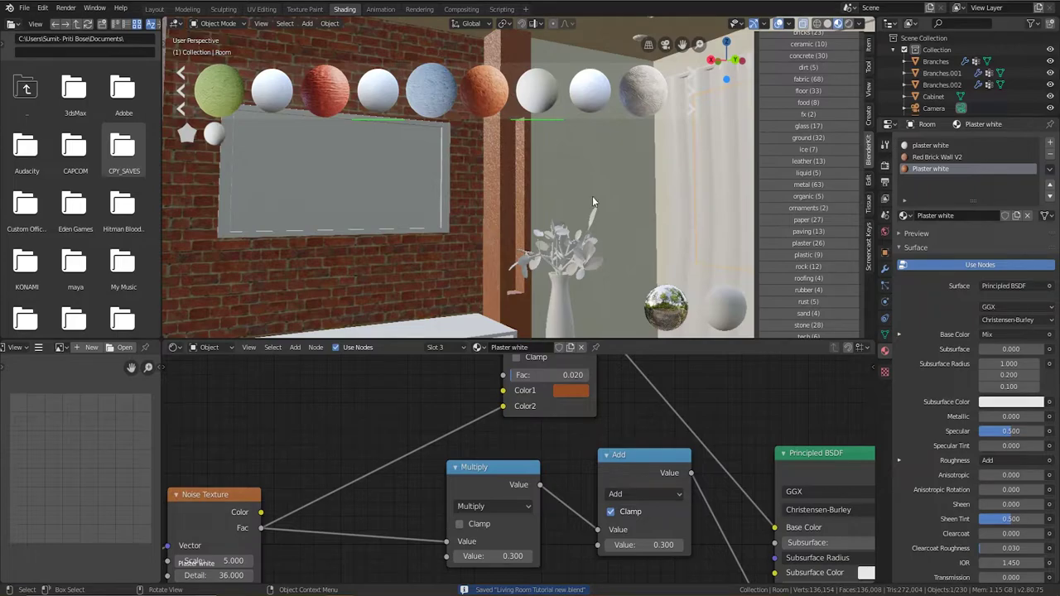
pyautogui.scroll(5, 809, 165)
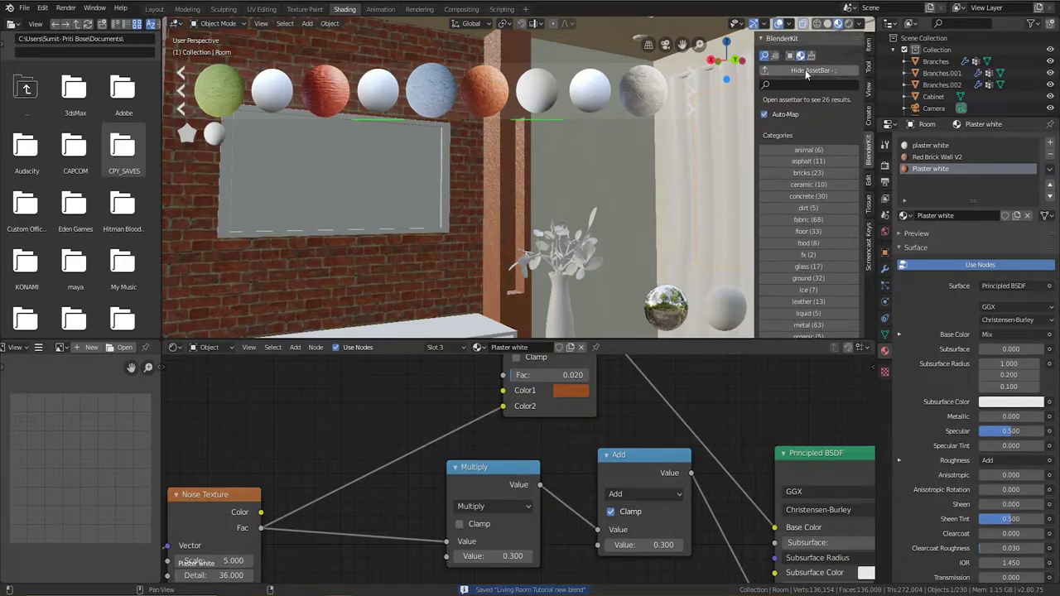
# - Hide the asset bar, select the plain grey sofa and switch to the UV Editing workspace
pyautogui.click(805, 73)
pyautogui.moveTo(501, 218); pyautogui.dragTo(624, 228, button='middle')
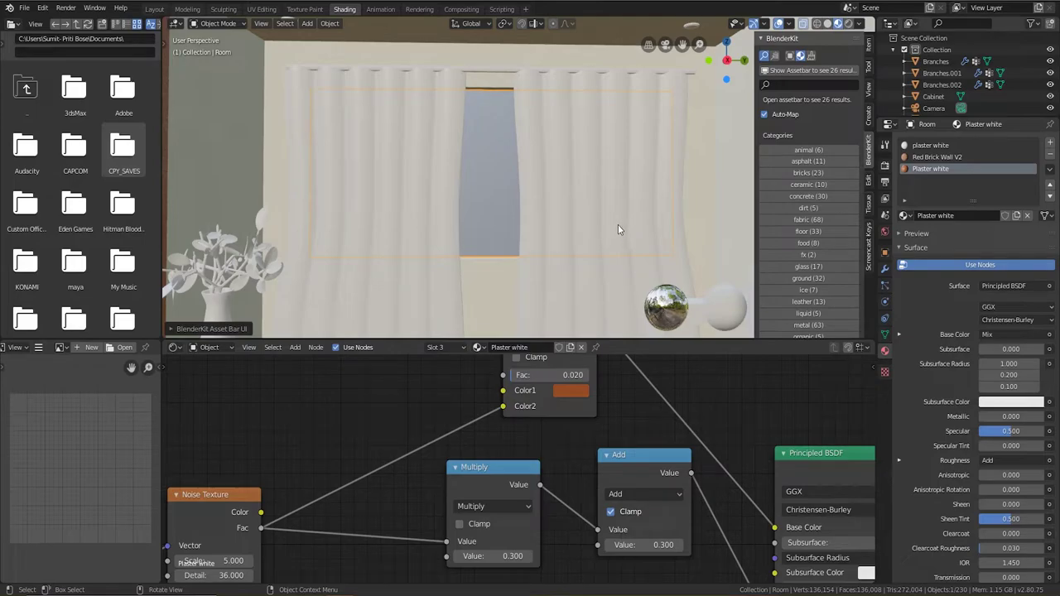
pyautogui.moveTo(584, 192); pyautogui.dragTo(634, 210, button='middle')
pyautogui.moveTo(379, 172); pyautogui.dragTo(708, 77, button='middle')
pyautogui.moveTo(588, 151); pyautogui.dragTo(697, 258, button='middle')
pyautogui.click(705, 197)
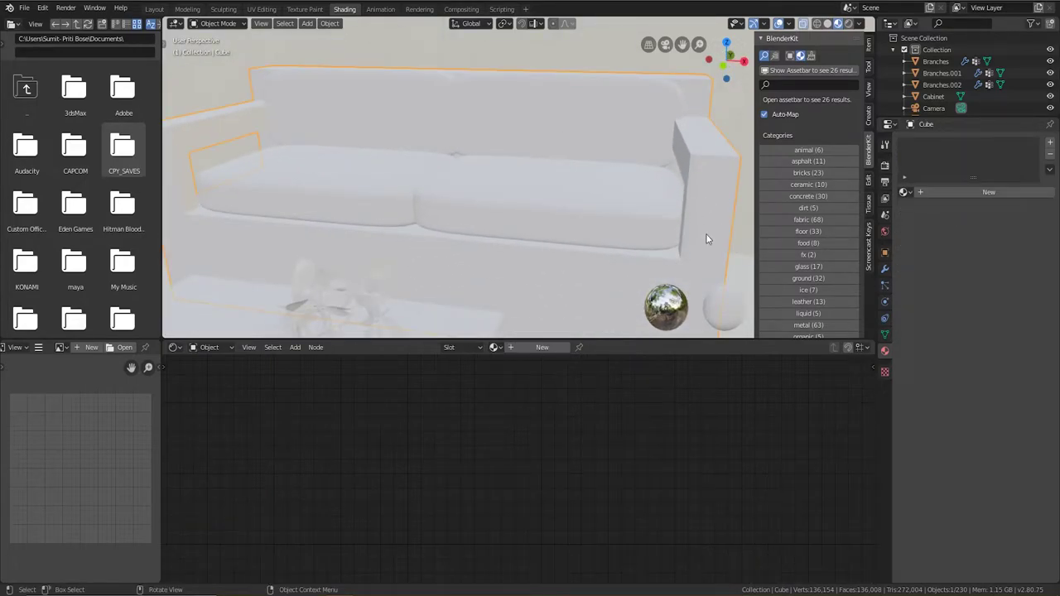
pyautogui.click(261, 10)
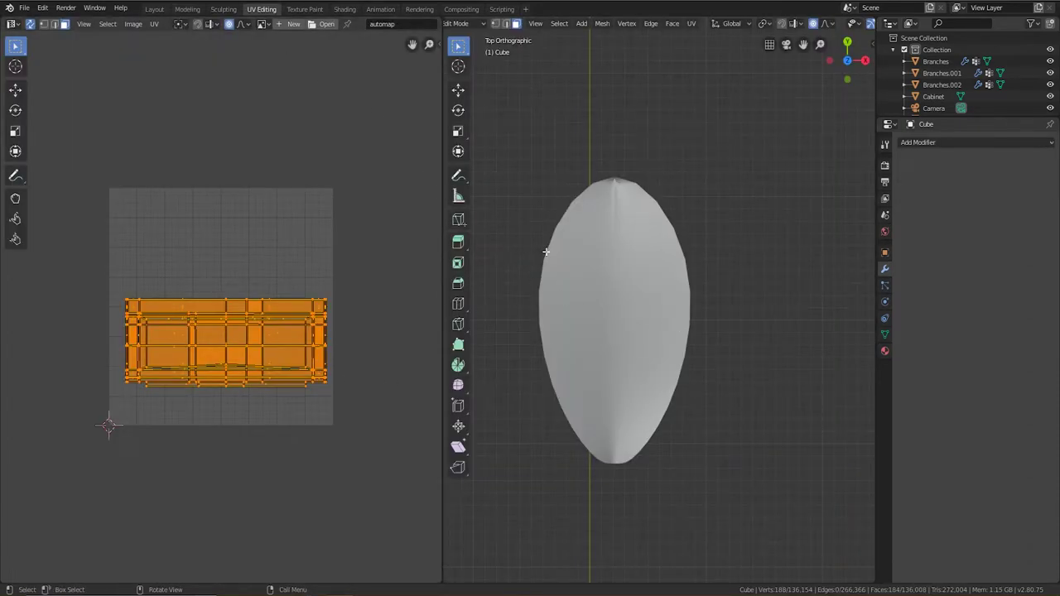
# - Isolate the sofa in local view and put it in Edit Mode
pyautogui.scroll(-12, 585, 270)
pyautogui.keyDown('shift'); pyautogui.moveTo(692, 464); pyautogui.dragTo(664, 356, button='middle'); pyautogui.keyUp('shift')
pyautogui.scroll(4, 622, 296)
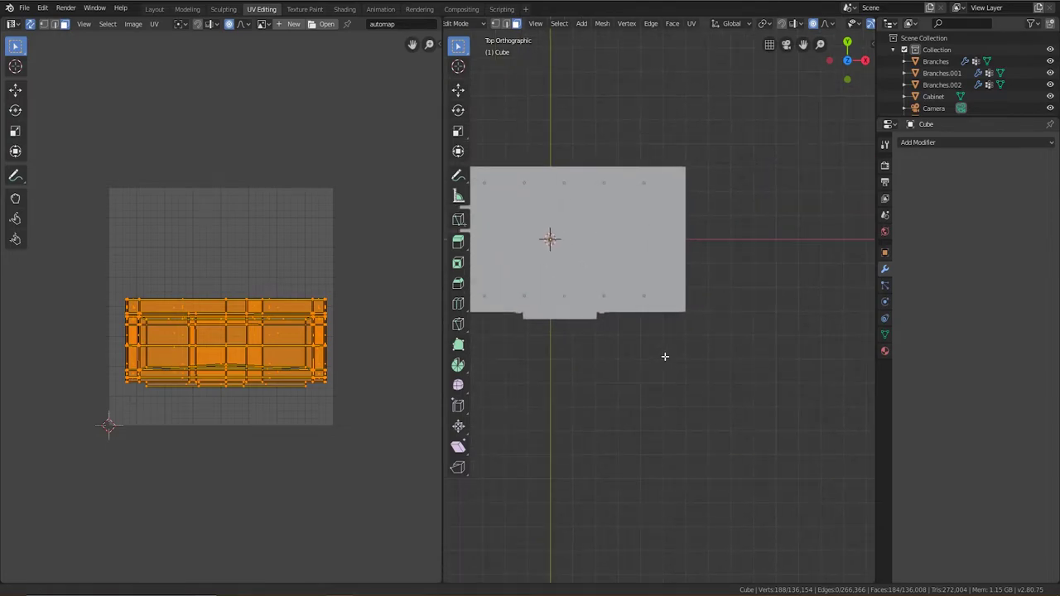
pyautogui.press('Tab')
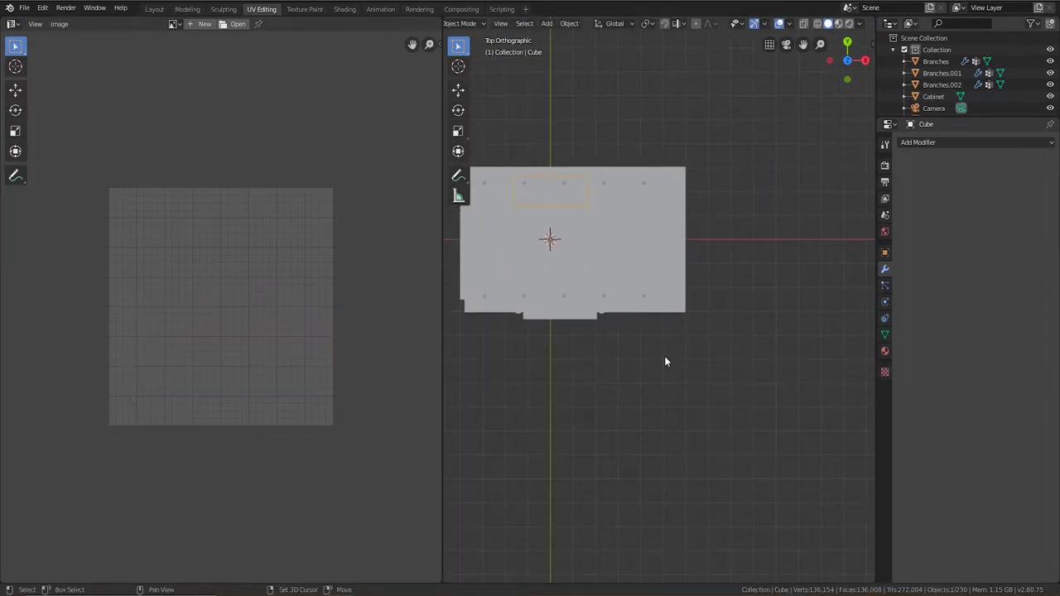
pyautogui.press('KP_Divide')
pyautogui.keyDown('shift'); pyautogui.moveTo(664, 361); pyautogui.dragTo(635, 289, button='middle'); pyautogui.keyUp('shift')
pyautogui.scroll(4, 809, 415)
pyautogui.moveTo(809, 415); pyautogui.dragTo(719, 395, button='middle')
pyautogui.press('Tab')
pyautogui.moveTo(685, 301); pyautogui.dragTo(759, 354, button='middle')
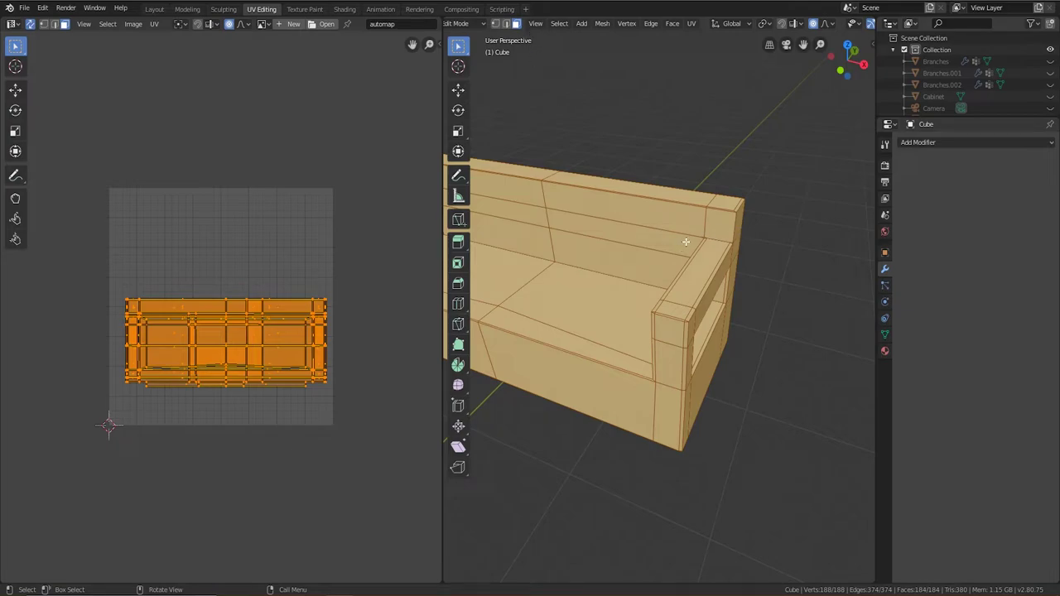
# - Unwrap the whole sofa with U > Unwrap and frame it to check the UV layout
pyautogui.press('u')
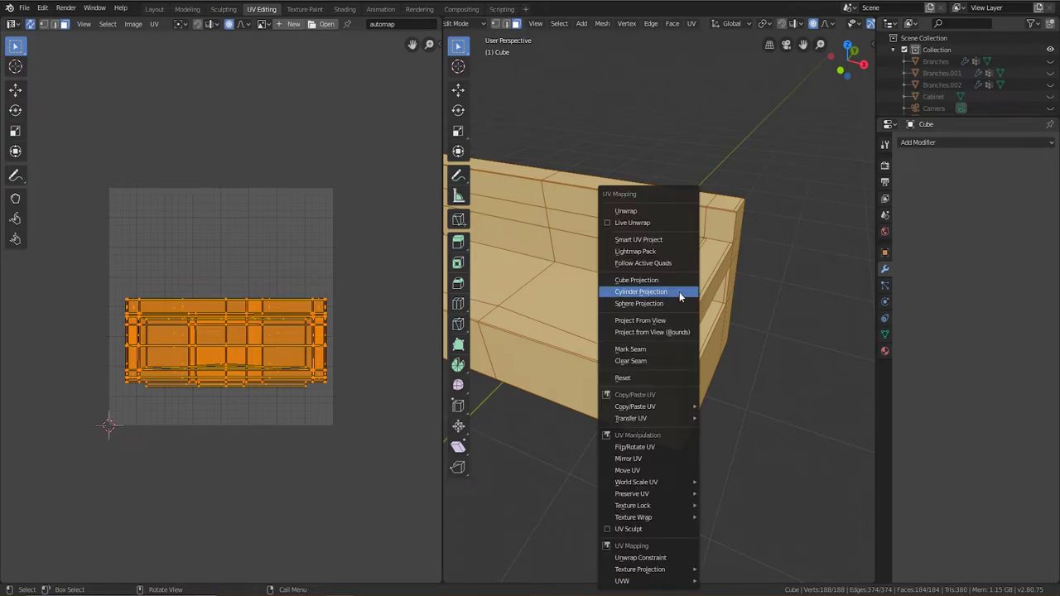
pyautogui.click(654, 213)
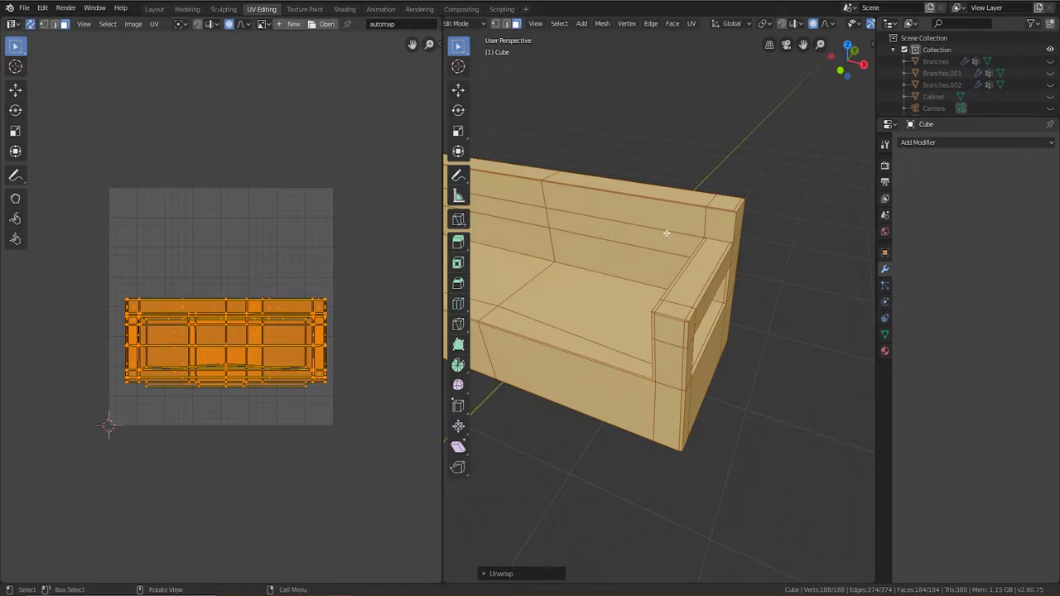
pyautogui.press('u')
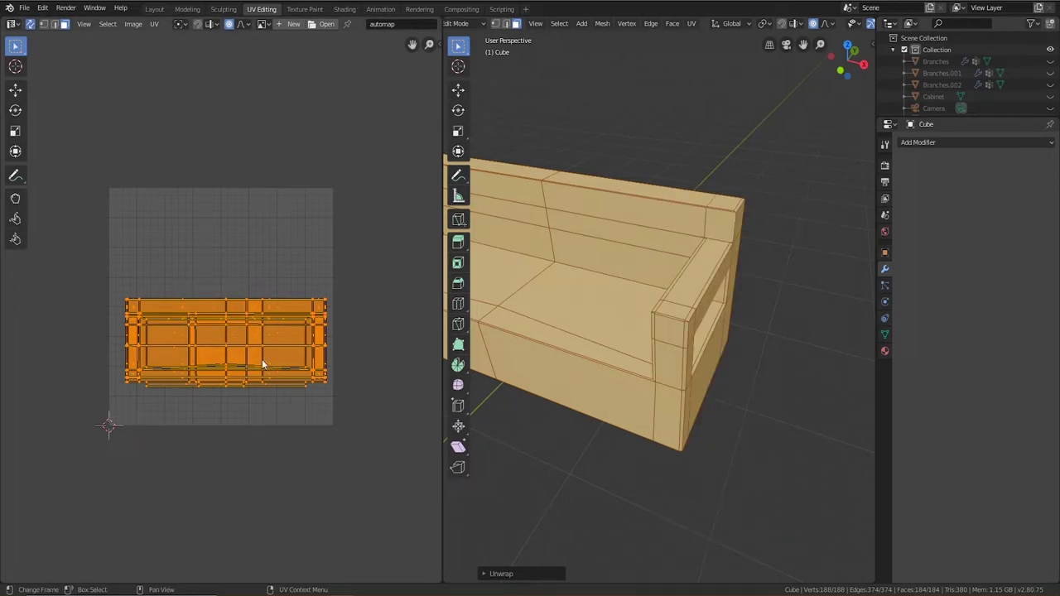
pyautogui.scroll(-2, 407, 361)
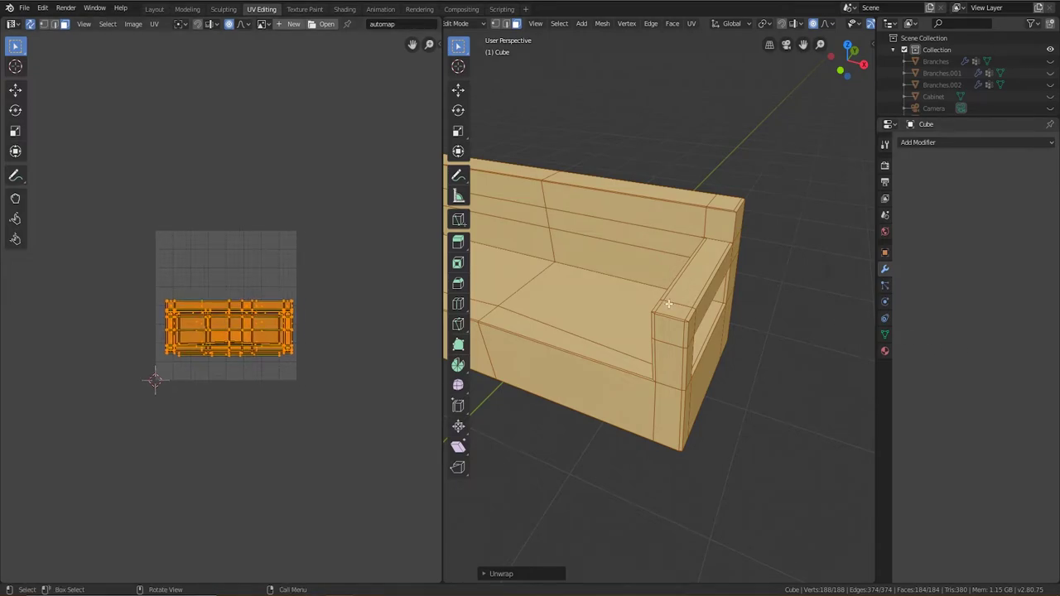
pyautogui.press('KP_Decimal')
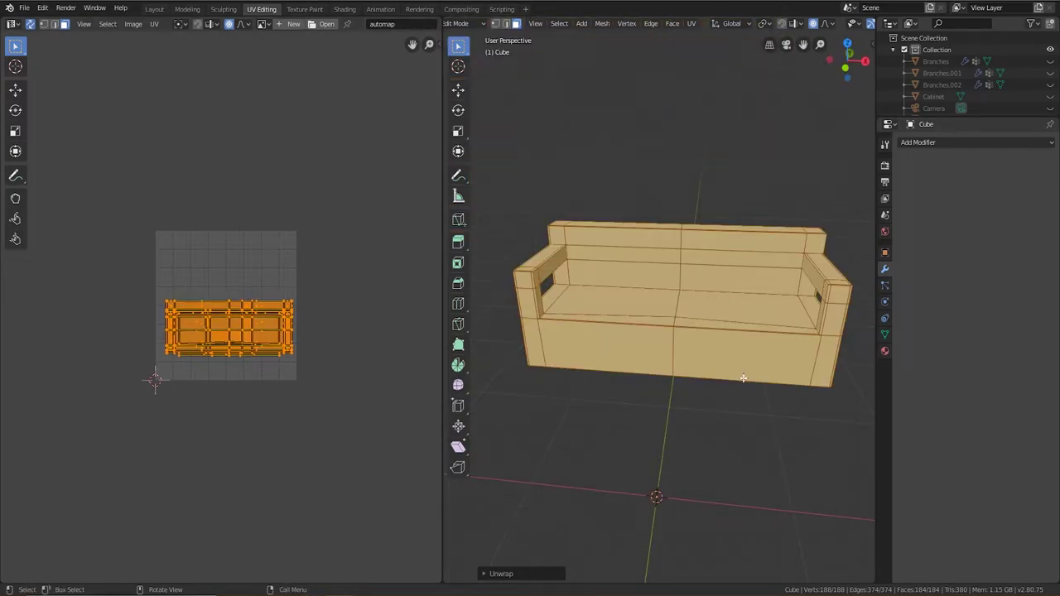
pyautogui.moveTo(758, 358); pyautogui.dragTo(761, 369, button='middle')
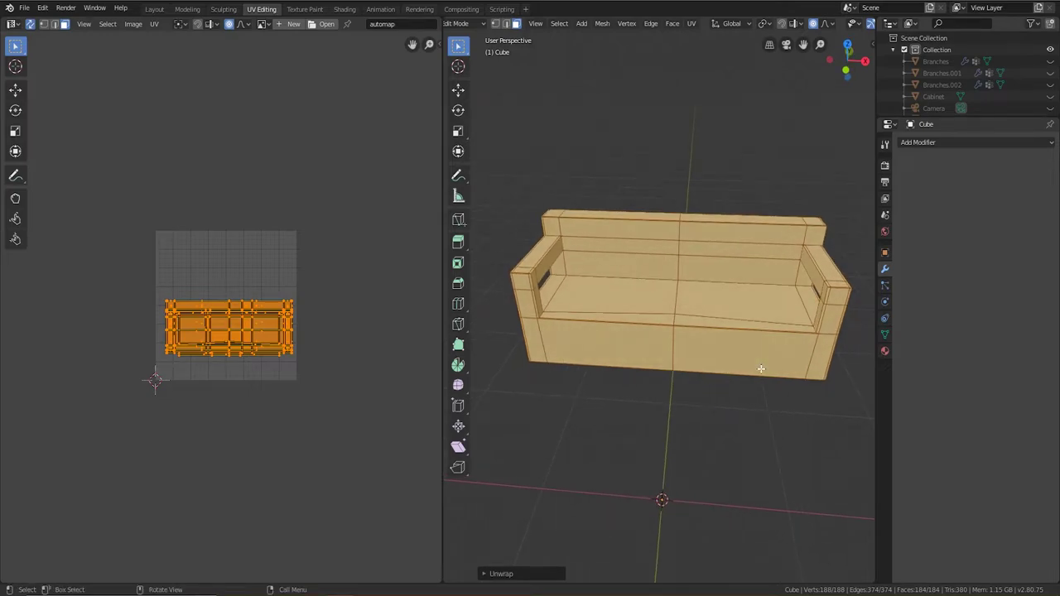
# - Re-unwrap the sofa with Smart UV Project, accepting the default settings
pyautogui.press('u')
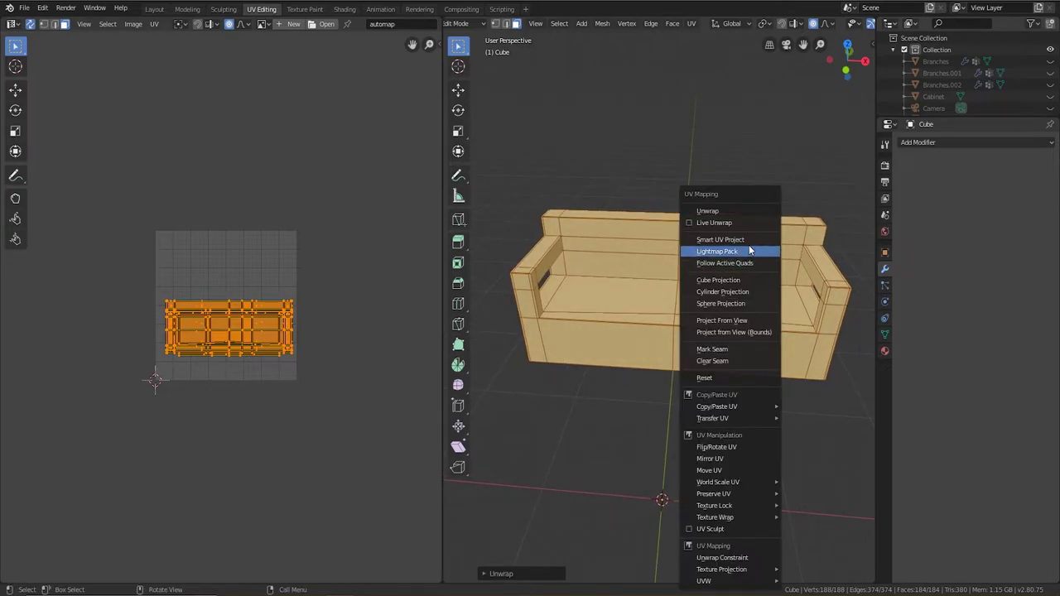
pyautogui.click(748, 240)
pyautogui.click(757, 335)
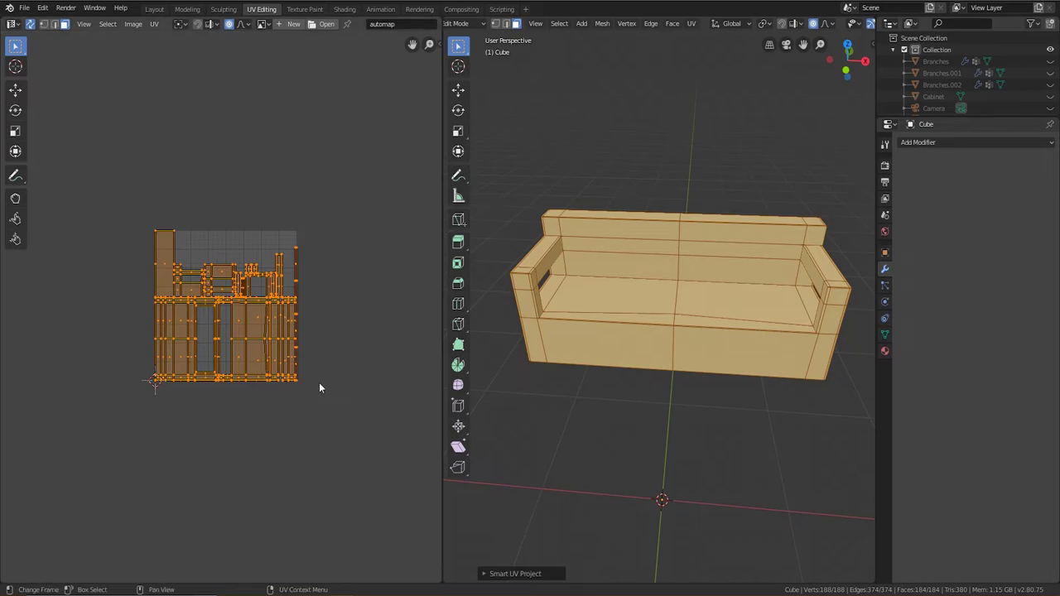
pyautogui.scroll(4, 319, 386)
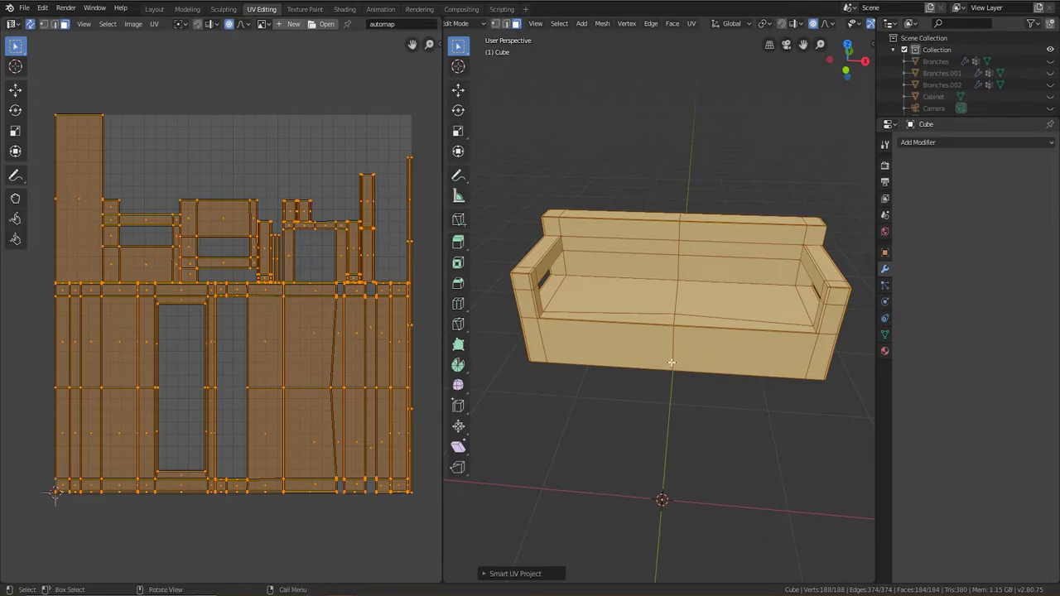
pyautogui.moveTo(671, 362); pyautogui.dragTo(712, 388, button='middle')
pyautogui.scroll(3, 712, 388)
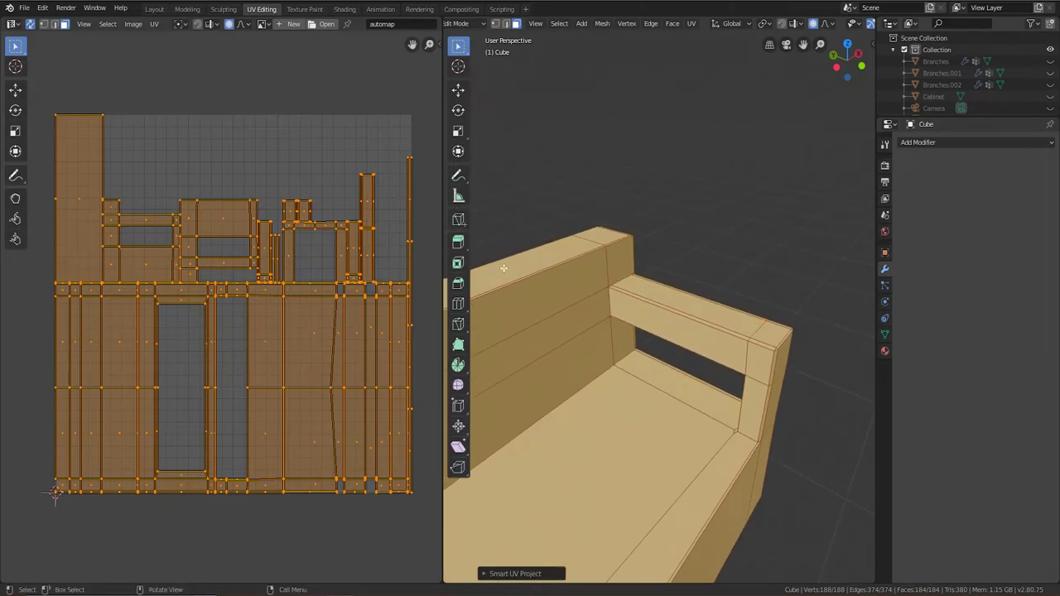
pyautogui.moveTo(673, 388); pyautogui.dragTo(614, 258, button='middle')
pyautogui.scroll(-4, 701, 379)
pyautogui.scroll(3, 686, 373)
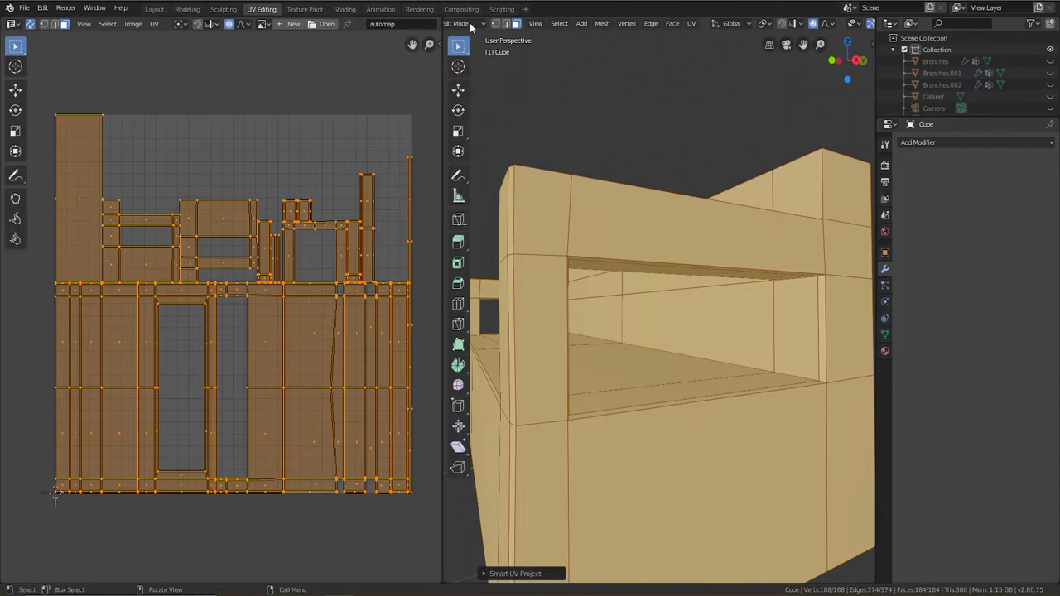
# - In Edge select mode, select the four edges around the armrest opening
pyautogui.click(505, 24)
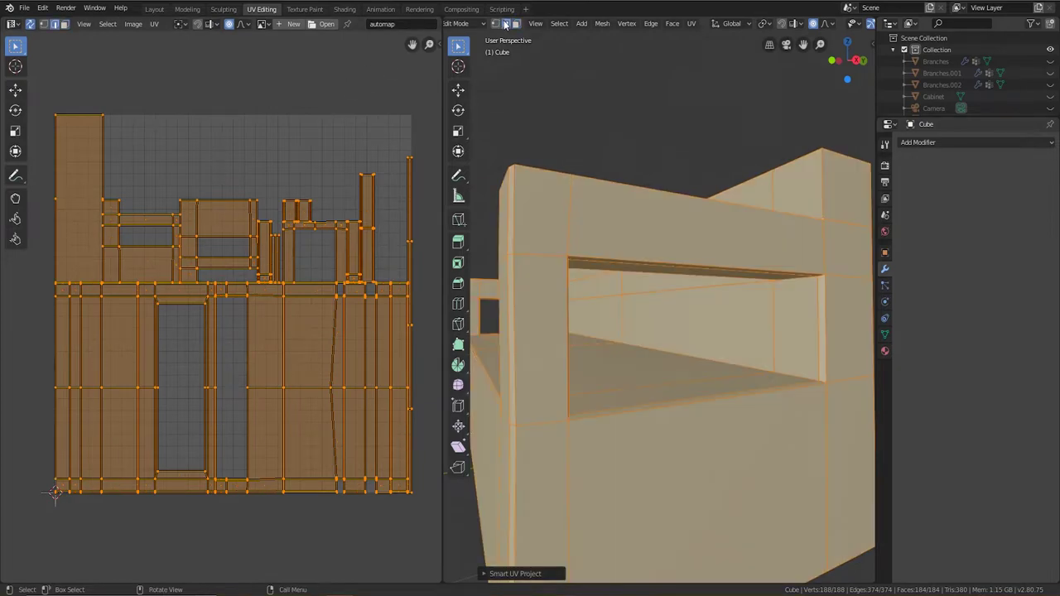
pyautogui.click(709, 283)
pyautogui.moveTo(709, 283); pyautogui.dragTo(497, 339, button='middle')
pyautogui.keyDown('shift'); pyautogui.click(526, 351); pyautogui.keyUp('shift')
pyautogui.keyDown('shift'); pyautogui.click(588, 436); pyautogui.keyUp('shift')
pyautogui.keyDown('shift'); pyautogui.click(817, 365); pyautogui.keyUp('shift')
pyautogui.moveTo(817, 364); pyautogui.dragTo(695, 358, button='middle')
pyautogui.moveTo(717, 302); pyautogui.dragTo(658, 320, button='middle')
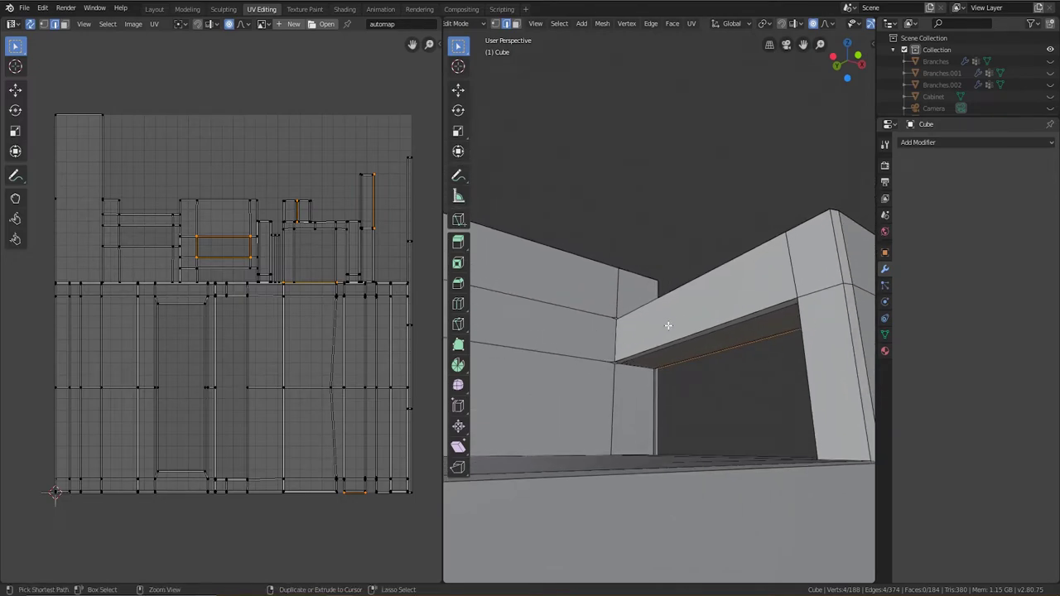
# - Mark the selected armrest opening edges as seams
pyautogui.hotkey('ctrl', 'e')
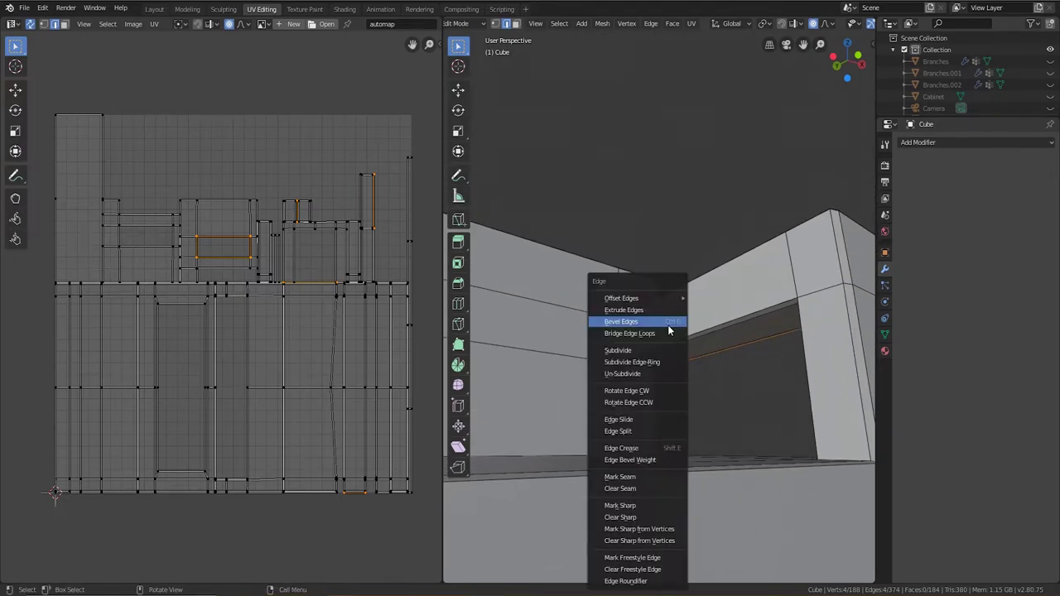
pyautogui.click(645, 478)
pyautogui.moveTo(776, 379); pyautogui.dragTo(670, 361, button='middle')
pyautogui.scroll(5, 647, 443)
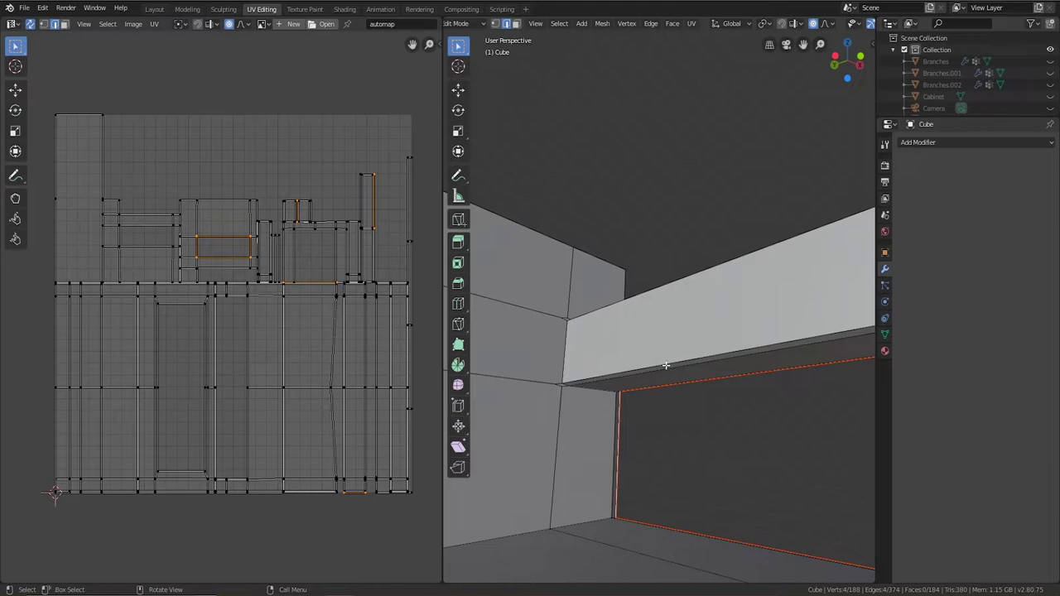
# - Mark seams on the overhang underside, floor edge and the pillar's foot and vertical corner edges
pyautogui.click(666, 365)
pyautogui.moveTo(602, 402); pyautogui.dragTo(611, 388, button='middle')
pyautogui.moveTo(543, 417); pyautogui.dragTo(576, 252, button='middle')
pyautogui.scroll(3, 629, 311)
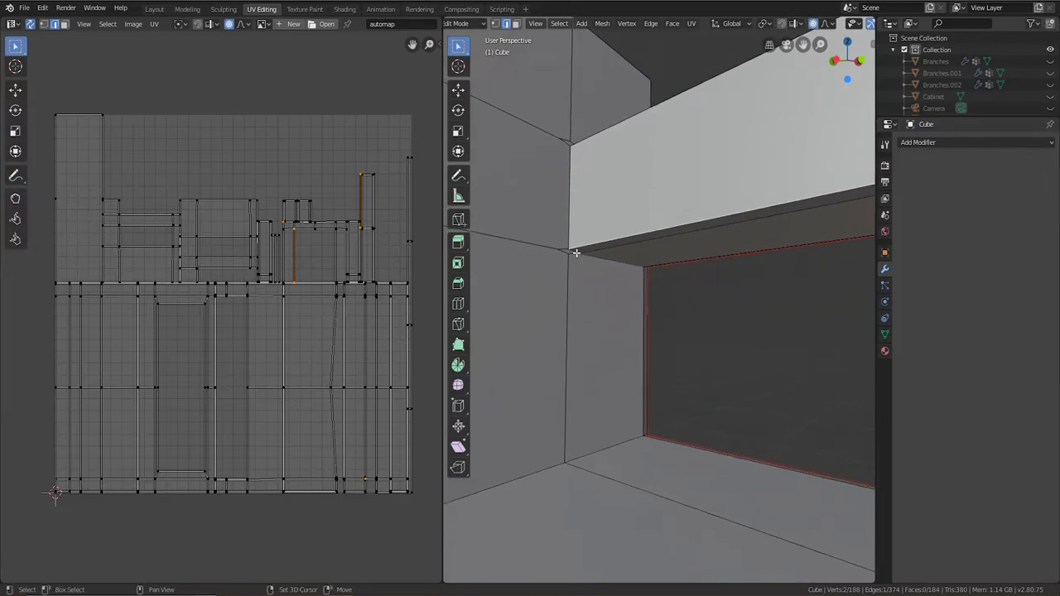
pyautogui.click(573, 250)
pyautogui.moveTo(583, 277)
pyautogui.mouseDown(button='middle')
pyautogui.moveTo(577, 265)
pyautogui.moveTo(586, 293)
pyautogui.mouseUp(button='middle')
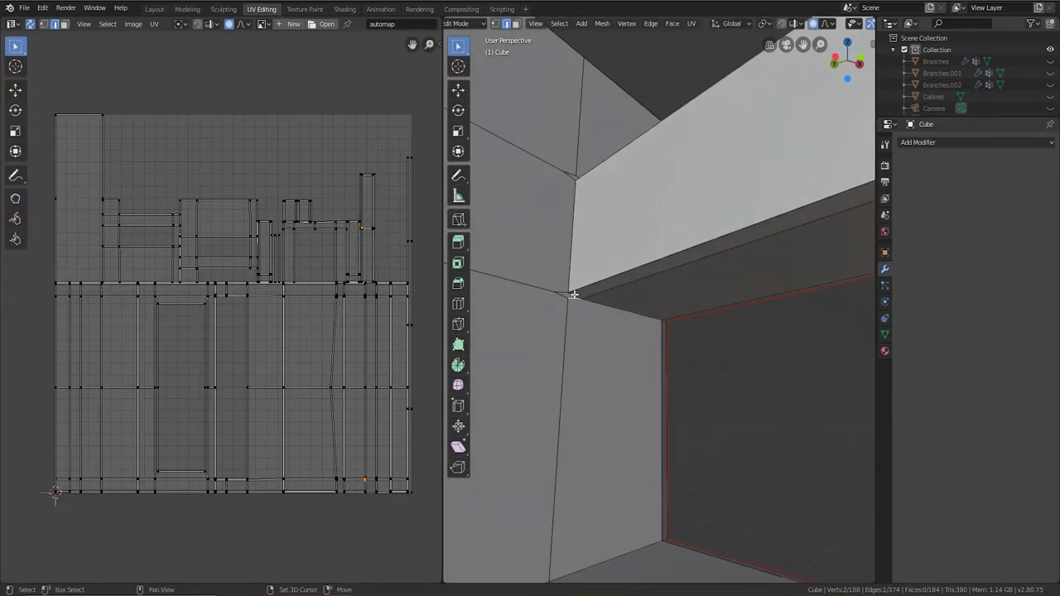
pyautogui.click(566, 324)
pyautogui.moveTo(617, 278); pyautogui.dragTo(717, 388, button='middle')
pyautogui.scroll(-3, 669, 373)
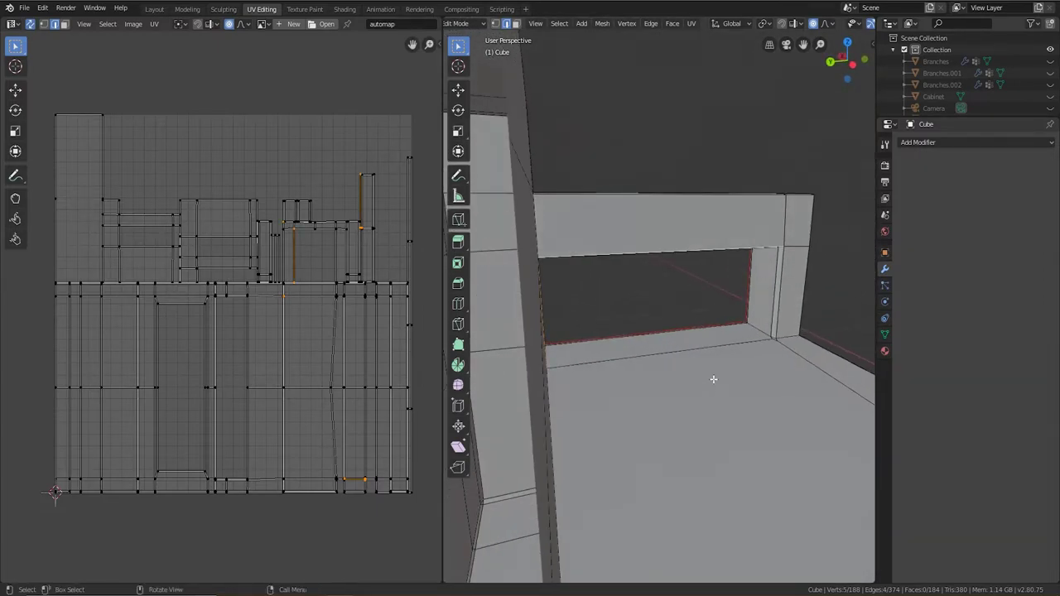
pyautogui.keyDown('shift'); pyautogui.click(722, 346); pyautogui.keyUp('shift')
pyautogui.moveTo(723, 345); pyautogui.dragTo(720, 401, button='middle')
pyautogui.keyDown('shift'); pyautogui.click(696, 411); pyautogui.keyUp('shift')
pyautogui.keyDown('shift'); pyautogui.click(696, 390); pyautogui.keyUp('shift')
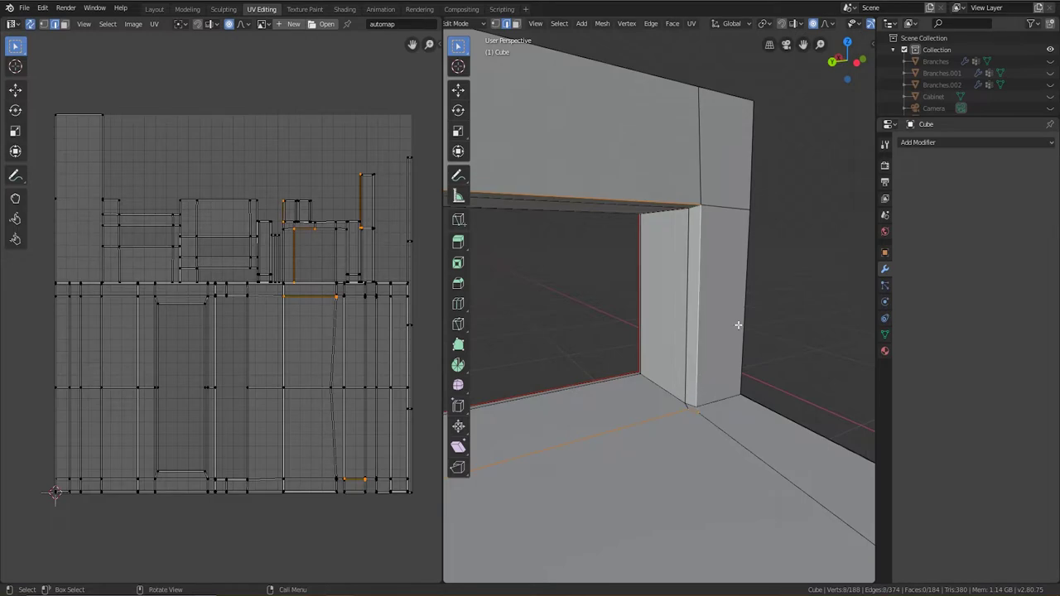
pyautogui.hotkey('ctrl', 'e')
pyautogui.click(739, 324)
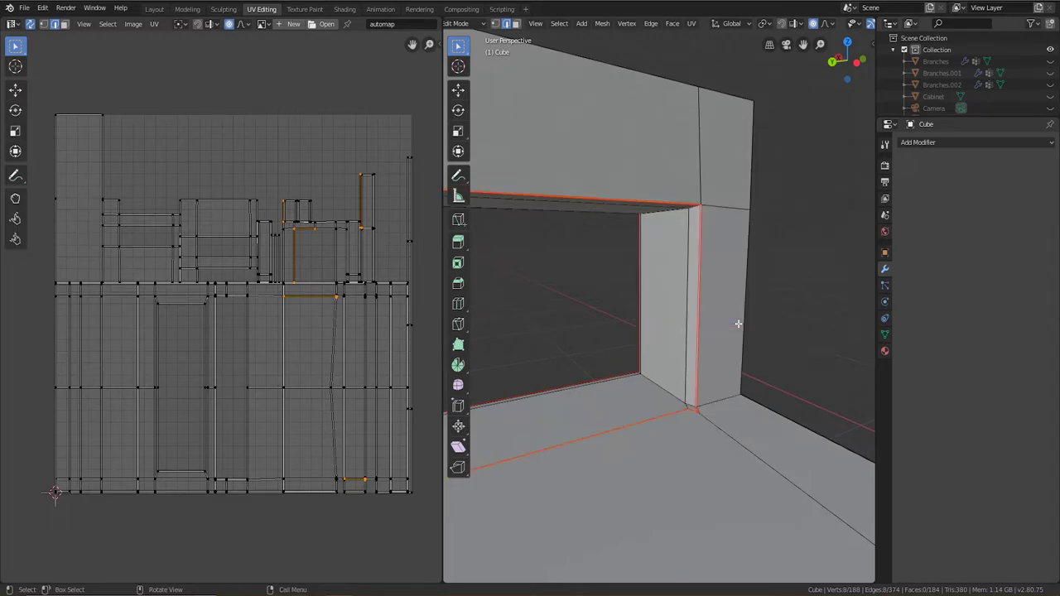
pyautogui.scroll(6, 738, 324)
pyautogui.scroll(-6, 738, 324)
# - Mark seams along the armrest's top, front, side strip and corner edges
pyautogui.moveTo(684, 345); pyautogui.dragTo(580, 317, button='middle')
pyautogui.scroll(2, 580, 317)
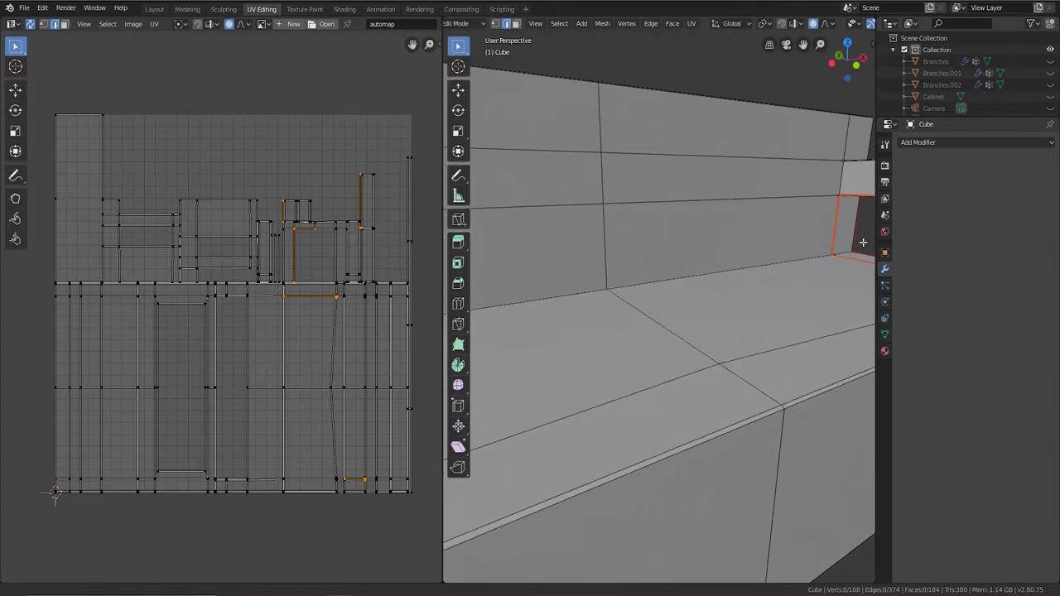
pyautogui.scroll(-8, 738, 279)
pyautogui.moveTo(710, 307); pyautogui.dragTo(750, 284, button='middle')
pyautogui.scroll(5, 599, 296)
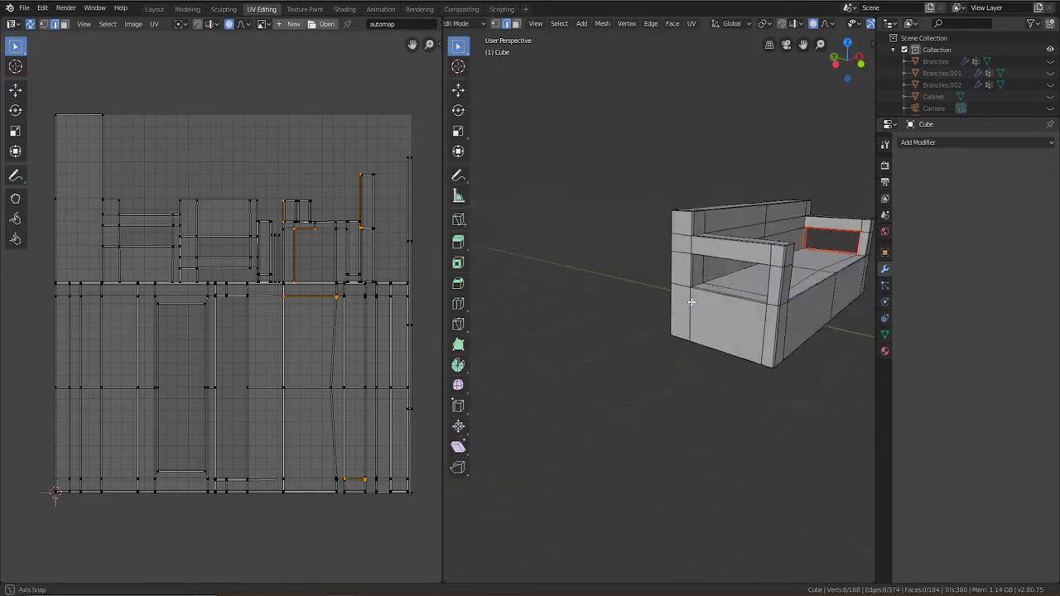
pyautogui.moveTo(598, 296); pyautogui.dragTo(806, 293, button='middle')
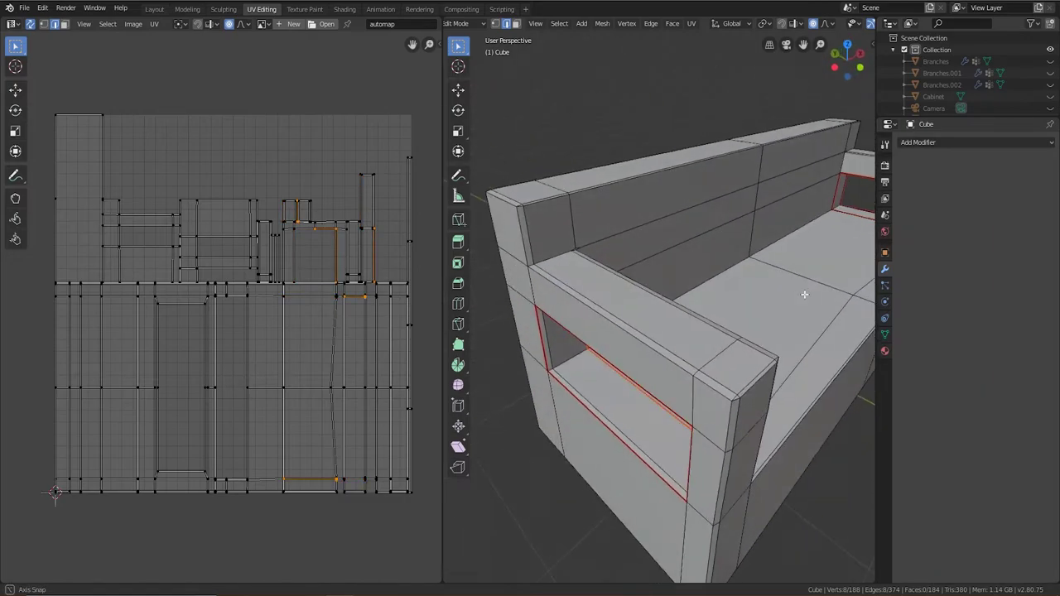
pyautogui.keyDown('alt'); pyautogui.click(621, 329); pyautogui.keyUp('alt')
pyautogui.moveTo(719, 383); pyautogui.dragTo(640, 362, button='middle')
pyautogui.click(705, 407)
pyautogui.click(529, 277)
pyautogui.moveTo(499, 233); pyautogui.dragTo(558, 207, button='middle')
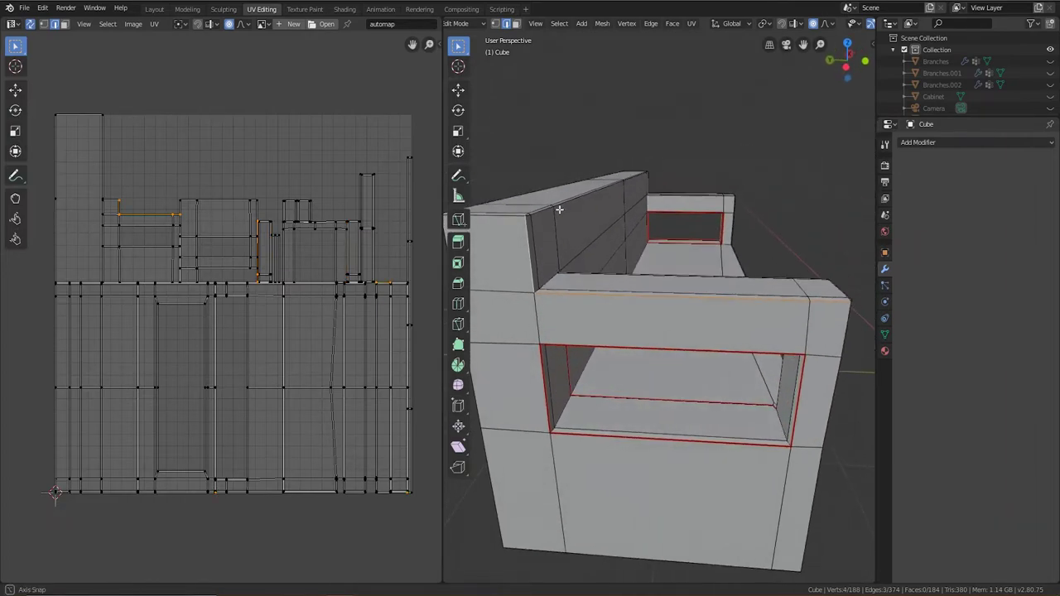
pyautogui.scroll(5, 684, 213)
pyautogui.moveTo(684, 362); pyautogui.dragTo(670, 403, button='middle')
pyautogui.scroll(-2, 635, 343)
pyautogui.moveTo(634, 343); pyautogui.dragTo(653, 330, button='middle')
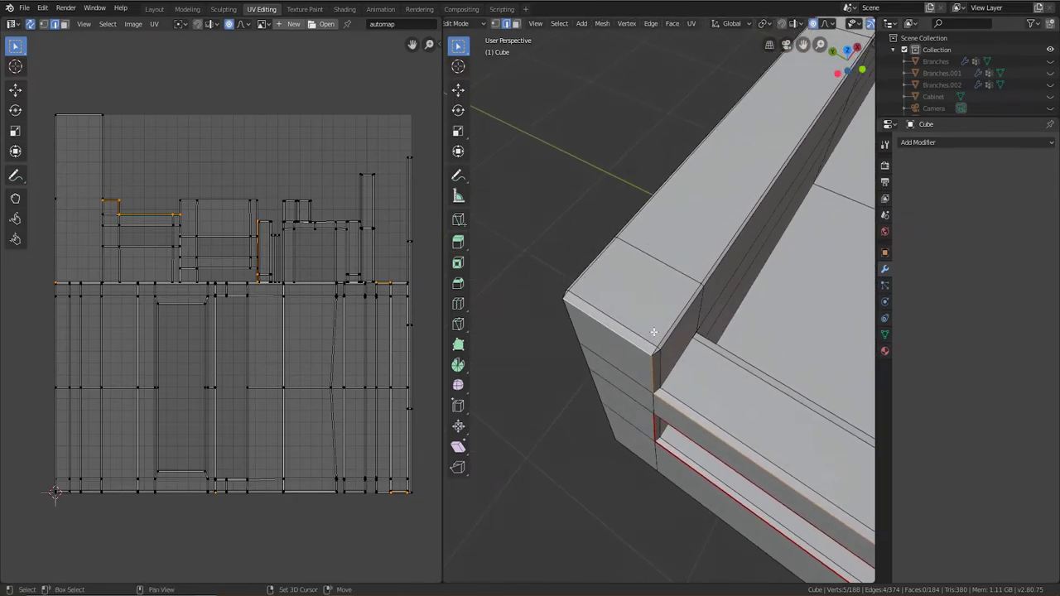
pyautogui.moveTo(592, 270); pyautogui.dragTo(694, 301, button='middle')
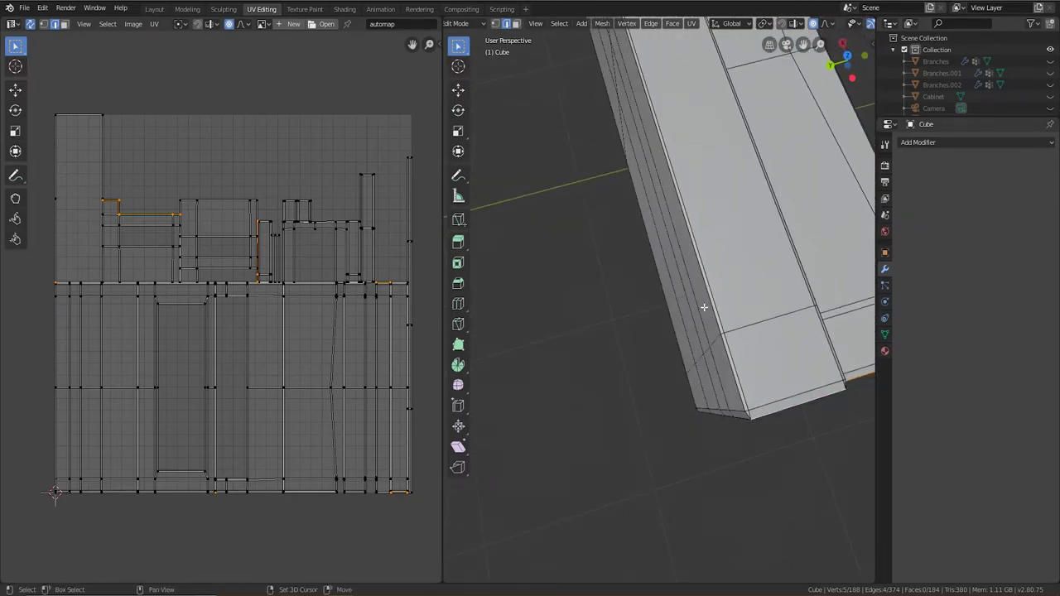
pyautogui.keyDown('alt'); pyautogui.click(706, 271); pyautogui.keyUp('alt')
pyautogui.moveTo(691, 348); pyautogui.dragTo(497, 328, button='middle')
pyautogui.keyDown('shift'); pyautogui.click(750, 206); pyautogui.keyUp('shift')
pyautogui.moveTo(751, 208); pyautogui.dragTo(666, 245, button='middle')
pyautogui.keyDown('shift'); pyautogui.click(644, 226); pyautogui.keyUp('shift')
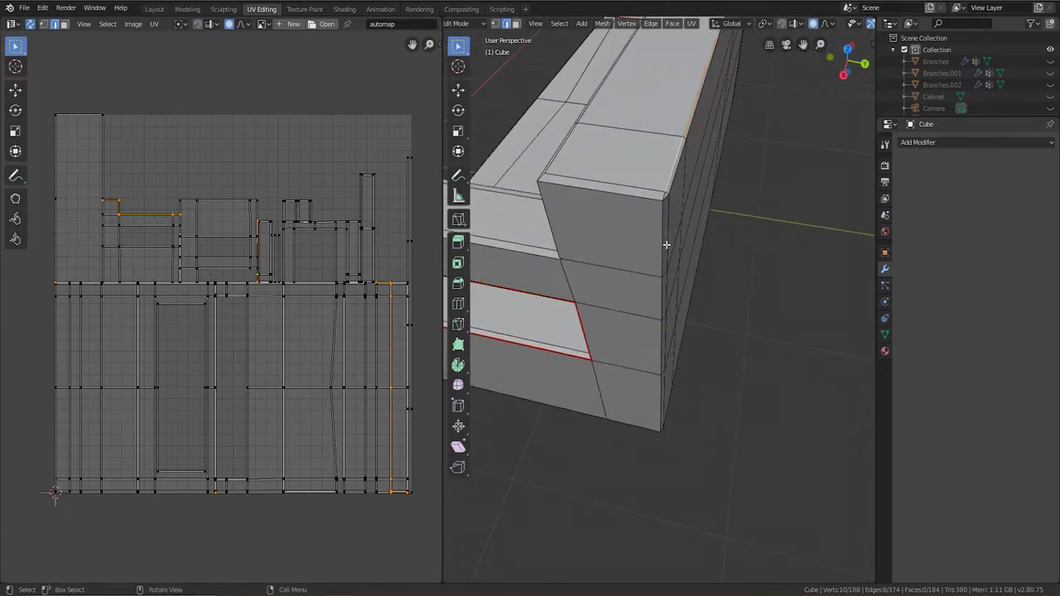
pyautogui.keyDown('shift'); pyautogui.click(650, 201); pyautogui.keyUp('shift')
pyautogui.moveTo(650, 203); pyautogui.dragTo(660, 224, button='middle')
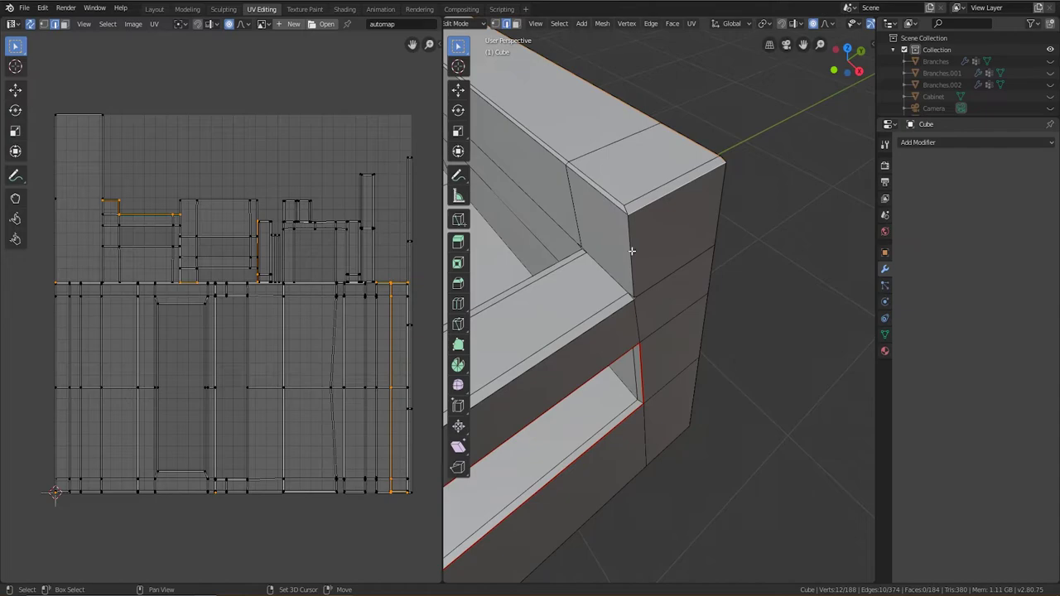
pyautogui.moveTo(627, 333); pyautogui.dragTo(688, 322, button='middle')
pyautogui.scroll(-4, 725, 293)
pyautogui.keyDown('shift'); pyautogui.click(632, 331); pyautogui.keyUp('shift')
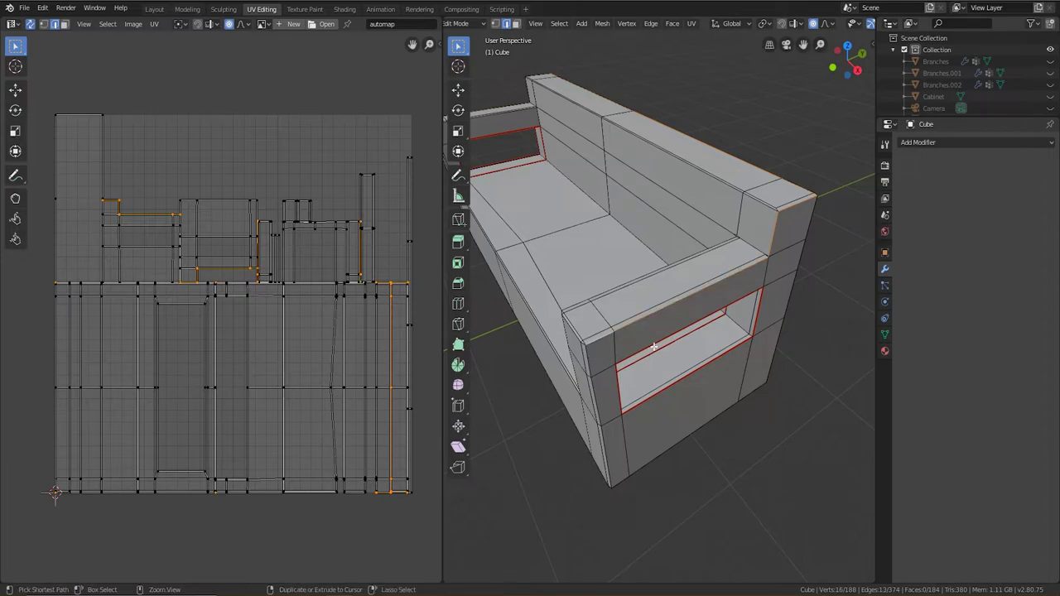
pyautogui.hotkey('ctrl', 'e')
pyautogui.click(655, 349)
pyautogui.scroll(-3, 654, 348)
# - Mark seams on the base's bottom edges on front and back plus the armrest corner's vertical edge
pyautogui.moveTo(654, 344); pyautogui.dragTo(628, 303, button='middle')
pyautogui.scroll(2, 685, 339)
pyautogui.scroll(2, 684, 336)
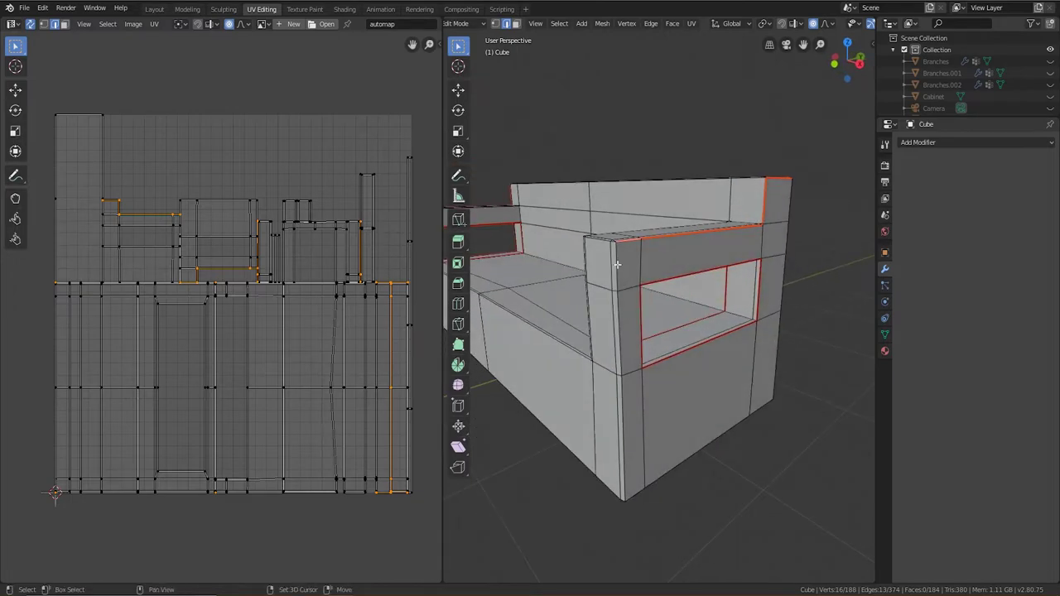
pyautogui.click(611, 311)
pyautogui.keyDown('shift'); pyautogui.click(634, 467); pyautogui.keyUp('shift')
pyautogui.keyDown('shift'); pyautogui.click(752, 436); pyautogui.keyUp('shift')
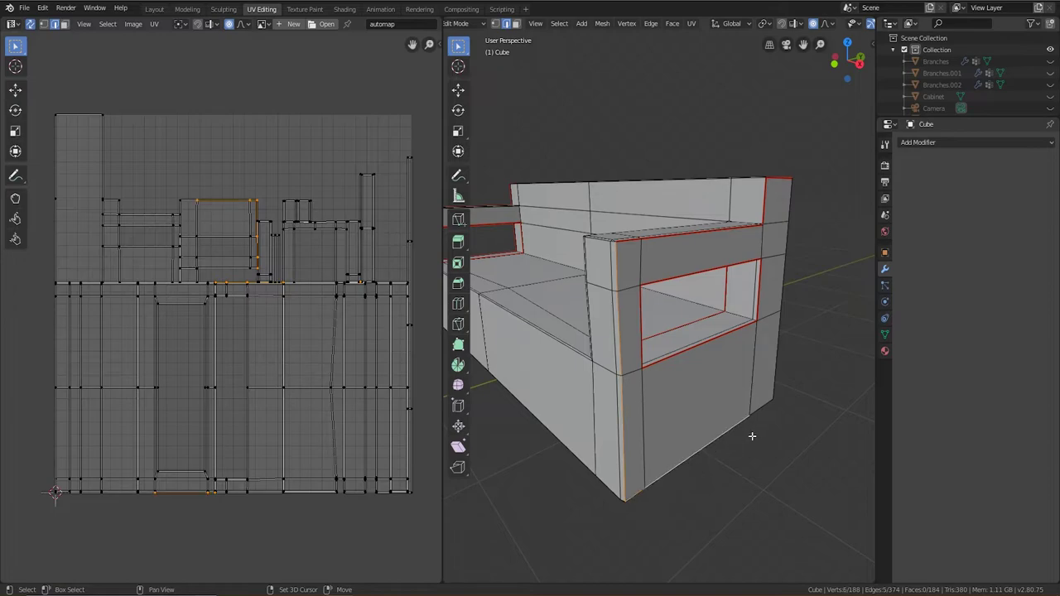
pyautogui.keyDown('shift'); pyautogui.click(760, 409); pyautogui.keyUp('shift')
pyautogui.moveTo(762, 412); pyautogui.dragTo(554, 398, button='middle')
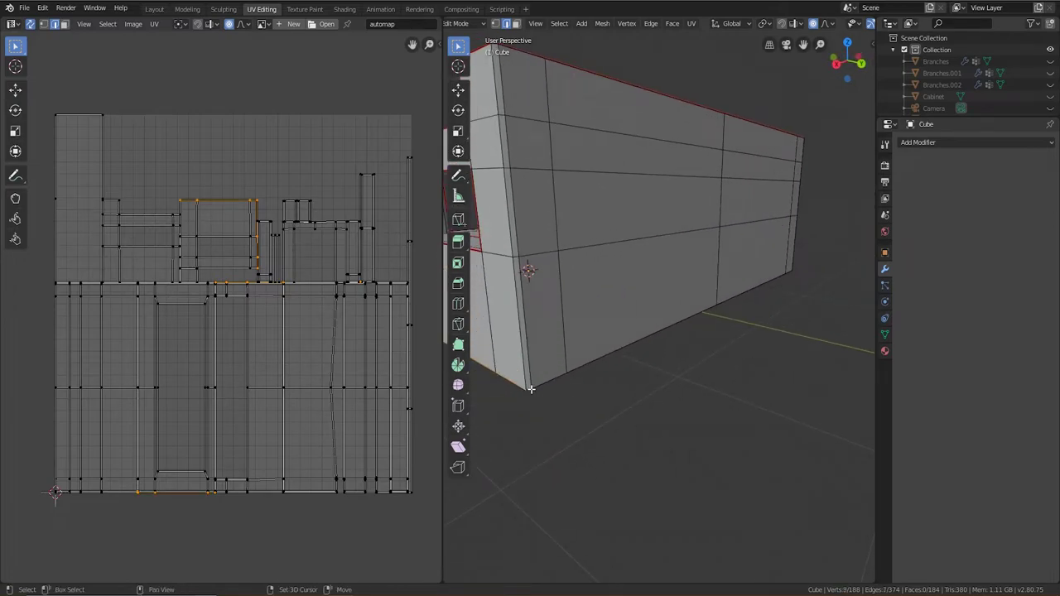
pyautogui.moveTo(752, 385); pyautogui.dragTo(553, 343, button='middle')
pyautogui.keyDown('shift'); pyautogui.click(624, 310); pyautogui.keyUp('shift')
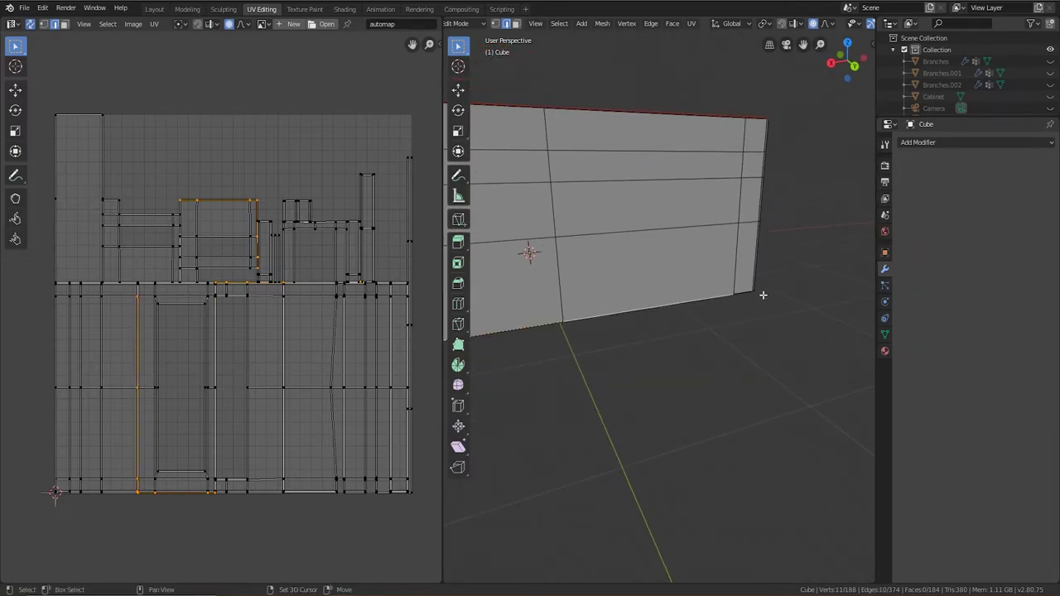
pyautogui.moveTo(760, 294); pyautogui.dragTo(558, 286, button='middle')
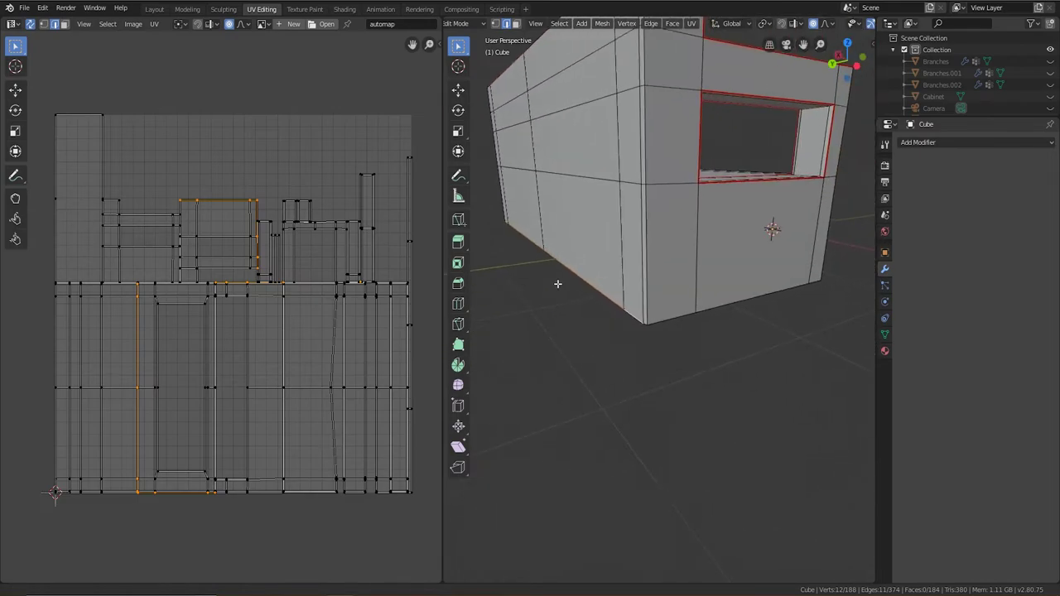
pyautogui.moveTo(742, 299); pyautogui.dragTo(665, 320, button='middle')
pyautogui.keyDown('shift'); pyautogui.click(664, 317); pyautogui.keyUp('shift')
pyautogui.moveTo(752, 317); pyautogui.dragTo(686, 350, button='middle')
pyautogui.keyDown('shift'); pyautogui.click(727, 331); pyautogui.keyUp('shift')
pyautogui.scroll(-5, 686, 350)
pyautogui.scroll(4, 683, 352)
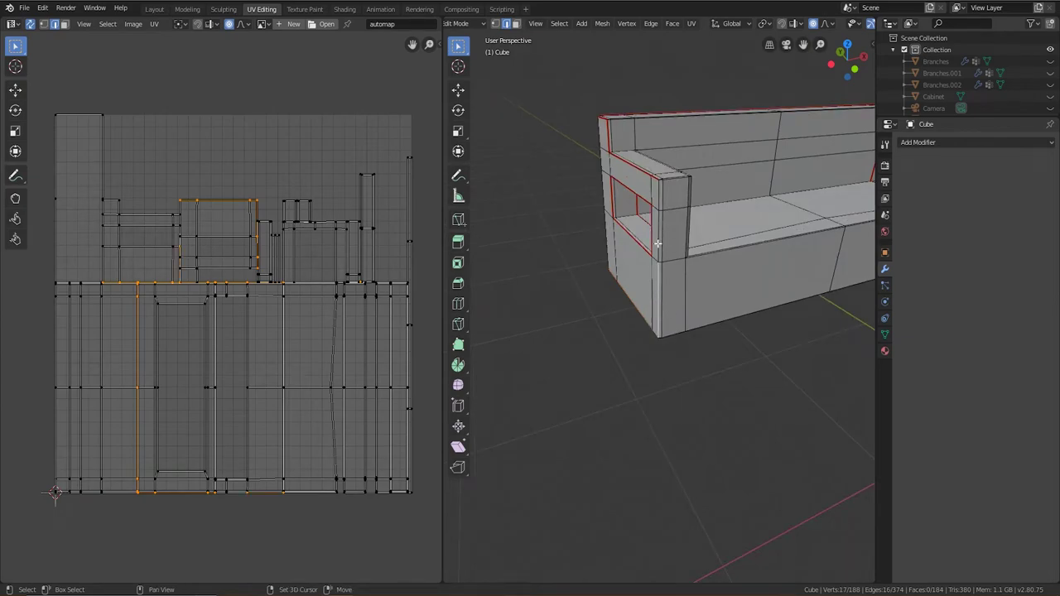
pyautogui.keyDown('shift'); pyautogui.click(658, 189); pyautogui.keyUp('shift')
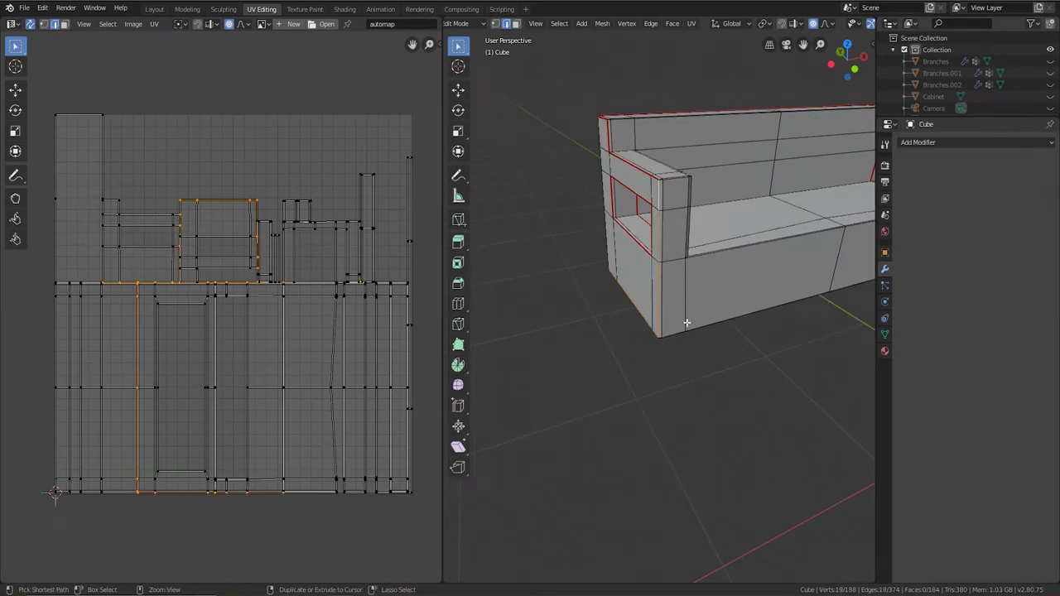
pyautogui.rightClick(687, 322)
pyautogui.click(686, 322)
pyautogui.scroll(-3, 730, 383)
# - Mark the sofa's bottom edge loop as a seam
pyautogui.moveTo(734, 379); pyautogui.dragTo(692, 374, button='middle')
pyautogui.moveTo(692, 367); pyautogui.dragTo(746, 269, button='middle')
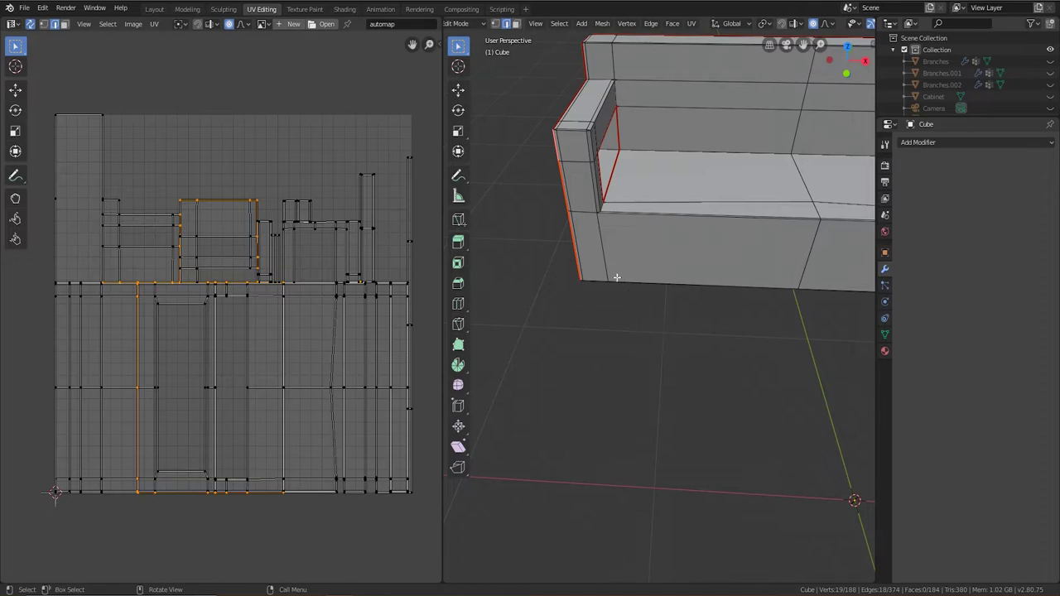
pyautogui.click(595, 279)
pyautogui.keyDown('shift'); pyautogui.moveTo(814, 307); pyautogui.dragTo(610, 310, button='middle'); pyautogui.keyUp('shift')
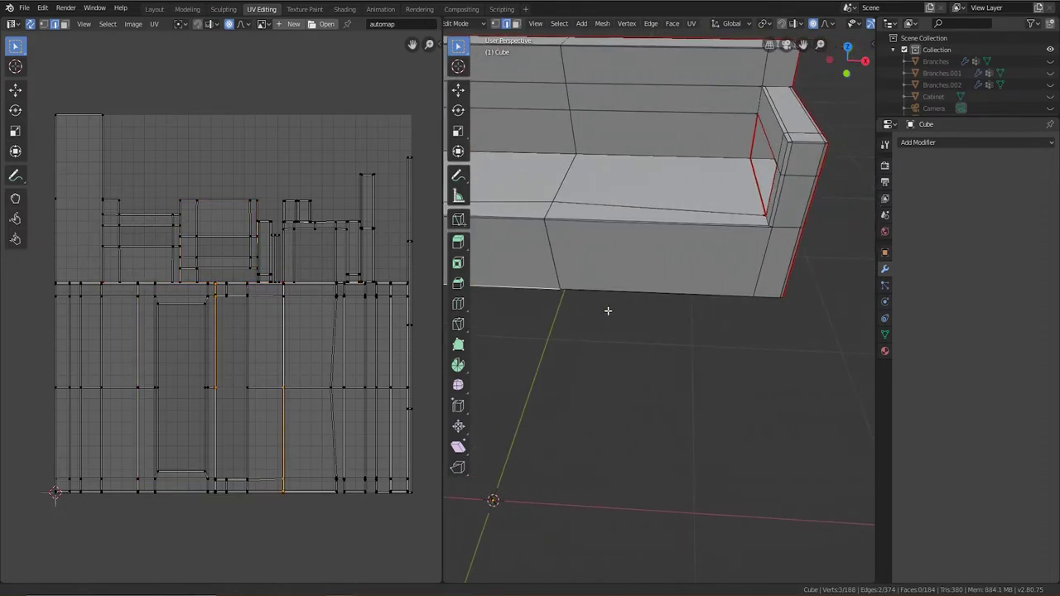
pyautogui.keyDown('alt'); pyautogui.click(671, 288); pyautogui.keyUp('alt')
pyautogui.hotkey('ctrl', 'e')
pyautogui.click(667, 349)
pyautogui.scroll(-5, 667, 350)
pyautogui.moveTo(667, 351); pyautogui.dragTo(665, 328, button='middle')
# - Select all sofa geometry and run U > Unwrap to rebuild the UVs from the new seams
pyautogui.press('a')
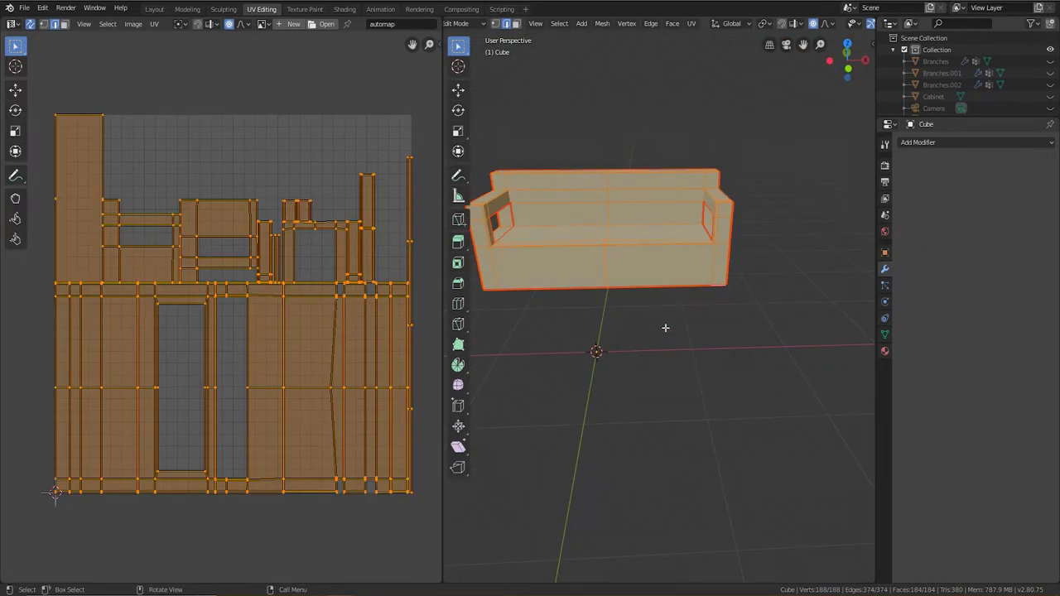
pyautogui.press('u')
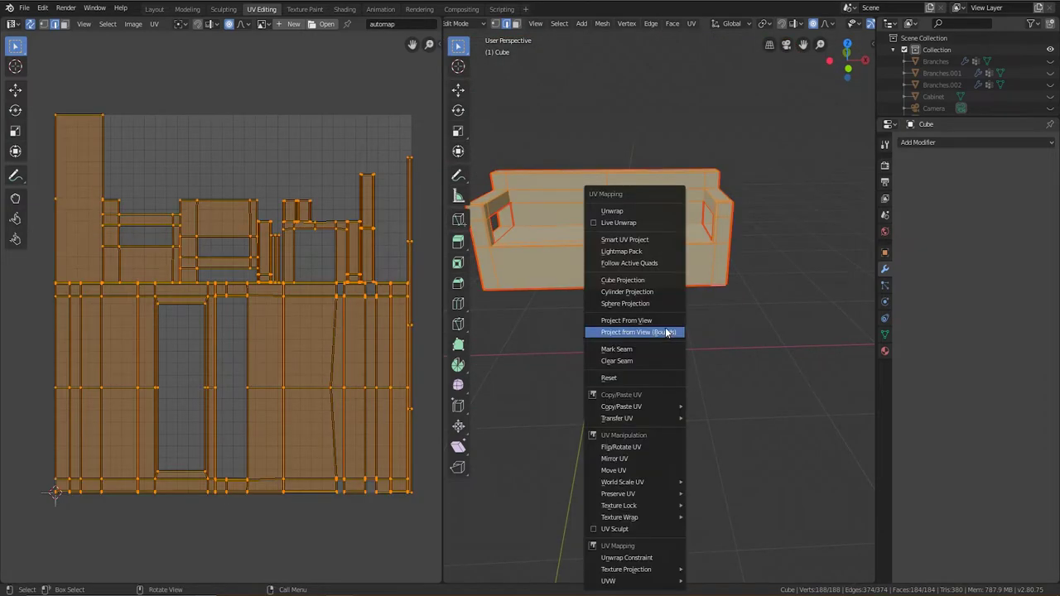
pyautogui.click(627, 211)
pyautogui.scroll(-3, 307, 403)
pyautogui.scroll(3, 312, 407)
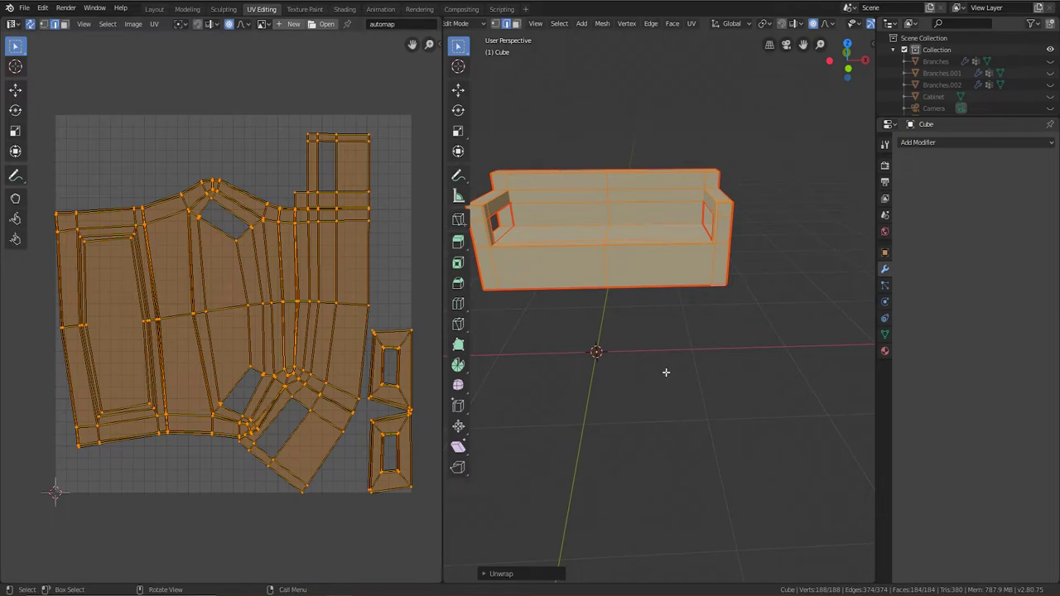
pyautogui.scroll(2, 617, 386)
pyautogui.moveTo(618, 386); pyautogui.dragTo(616, 386, button='middle')
pyautogui.scroll(-3, 616, 386)
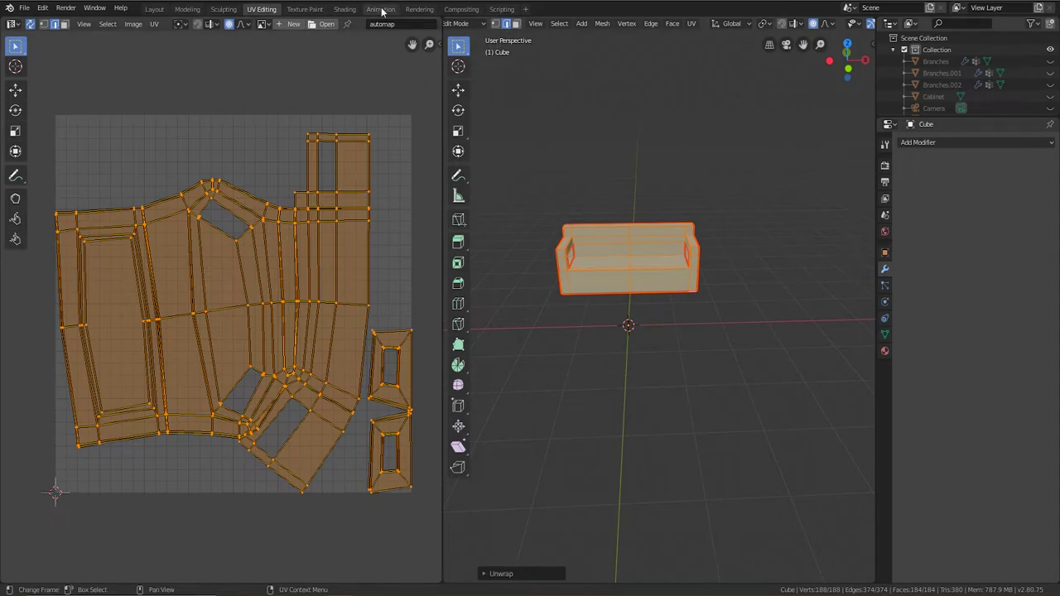
# - In the Shading workspace, give the sofa a new material using BlenderKit's spruce wood varnished
pyautogui.click(344, 9)
pyautogui.moveTo(604, 246); pyautogui.dragTo(559, 255, button='middle')
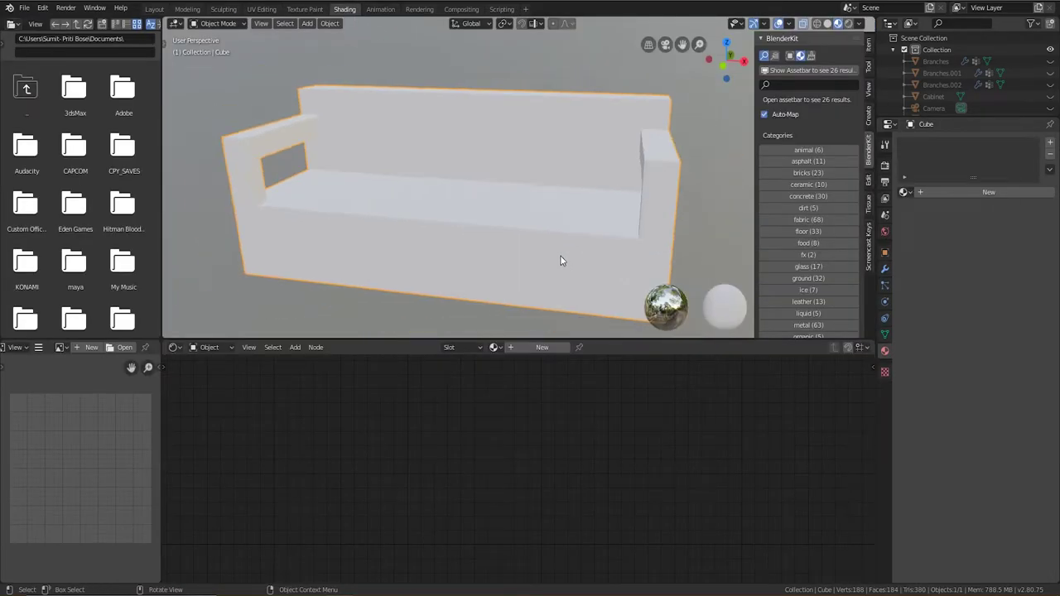
pyautogui.scroll(-2, 559, 255)
pyautogui.scroll(2, 572, 258)
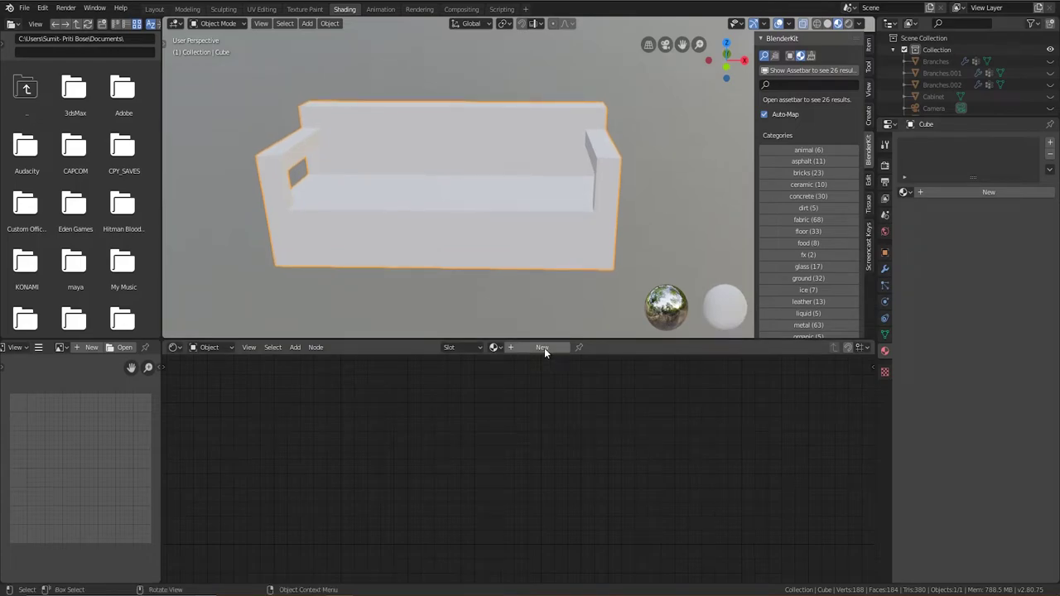
pyautogui.click(983, 193)
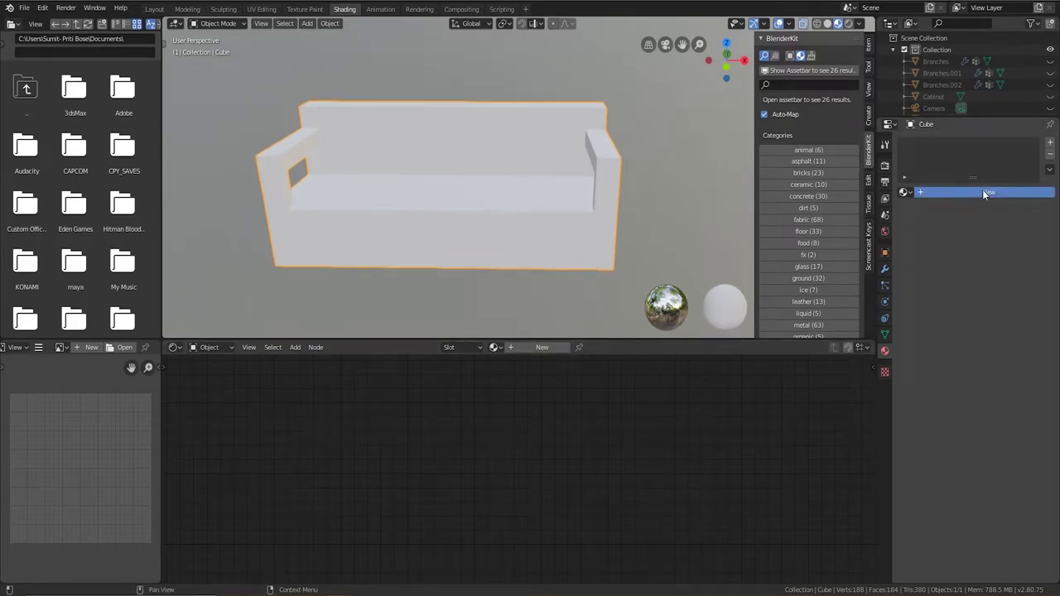
pyautogui.scroll(3, 516, 288)
pyautogui.scroll(-2, 510, 288)
pyautogui.moveTo(504, 287); pyautogui.dragTo(612, 300, button='middle')
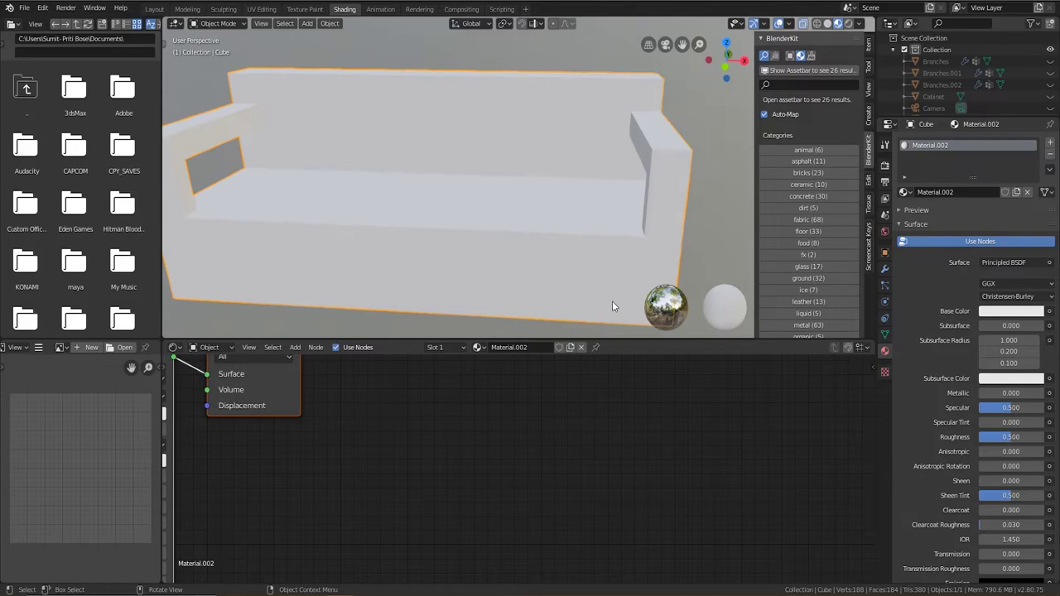
pyautogui.scroll(-8, 802, 264)
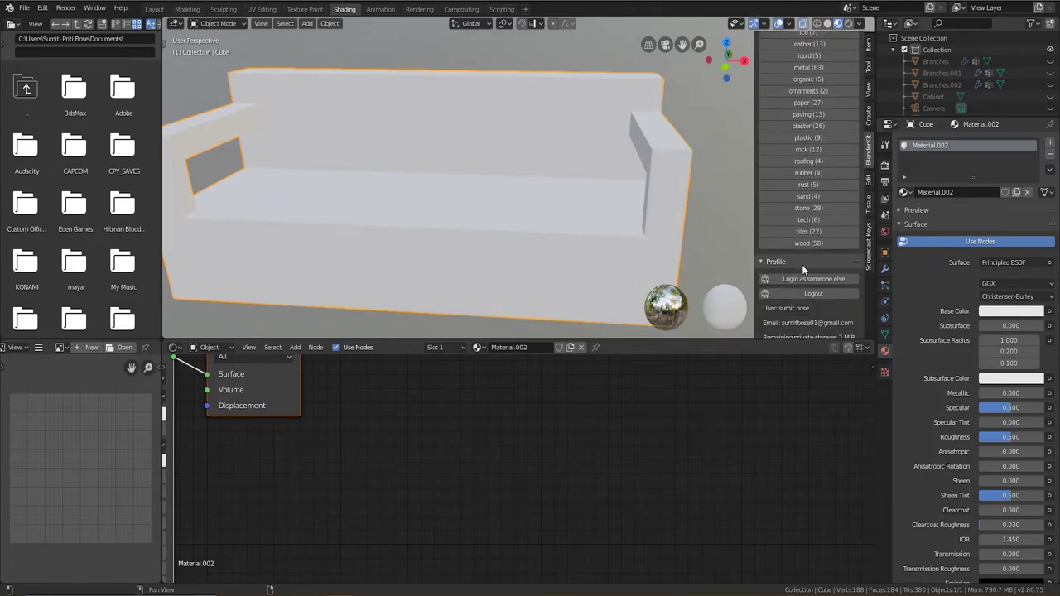
pyautogui.click(810, 244)
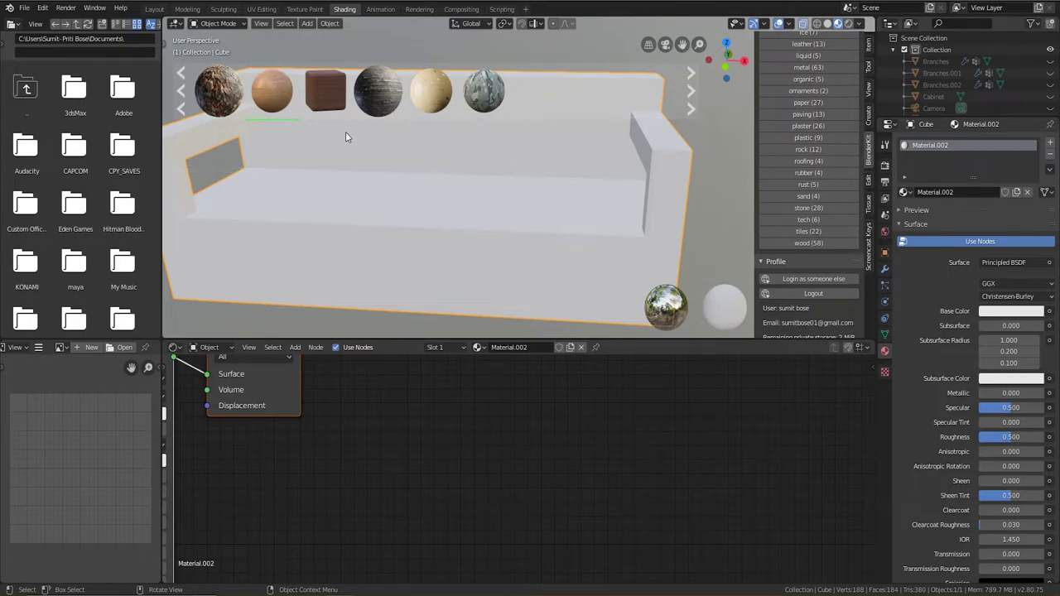
pyautogui.moveTo(609, 86)
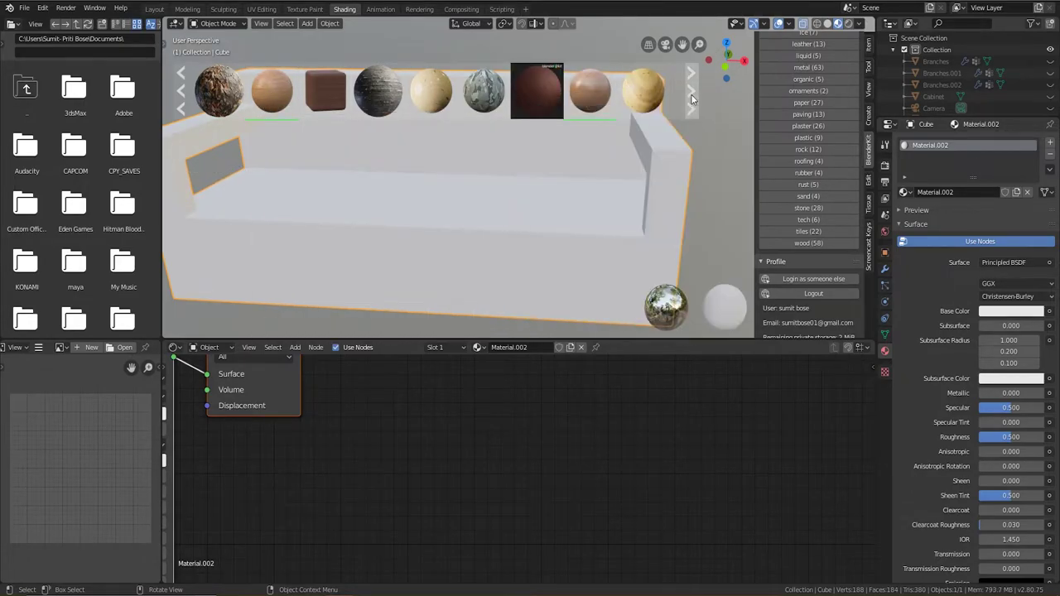
pyautogui.moveTo(604, 98); pyautogui.dragTo(558, 305)
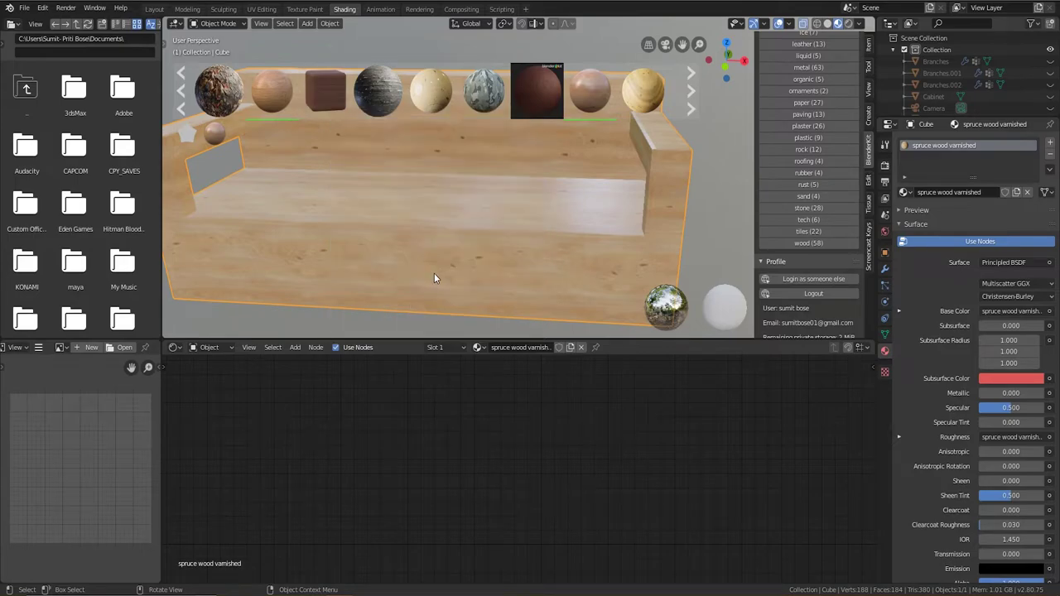
pyautogui.scroll(3, 433, 273)
pyautogui.moveTo(417, 247)
pyautogui.mouseDown(button='middle')
pyautogui.moveTo(450, 252)
pyautogui.moveTo(378, 255)
pyautogui.moveTo(376, 229)
pyautogui.moveTo(422, 221)
pyautogui.moveTo(518, 246)
pyautogui.moveTo(518, 268)
pyautogui.moveTo(411, 237)
pyautogui.mouseUp(button='middle')
# - Save the file and unhide the cushions, plant and picture frames
pyautogui.hotkey('ctrl', 's')
pyautogui.scroll(-4, 551, 255)
pyautogui.moveTo(552, 255); pyautogui.dragTo(523, 245, button='middle')
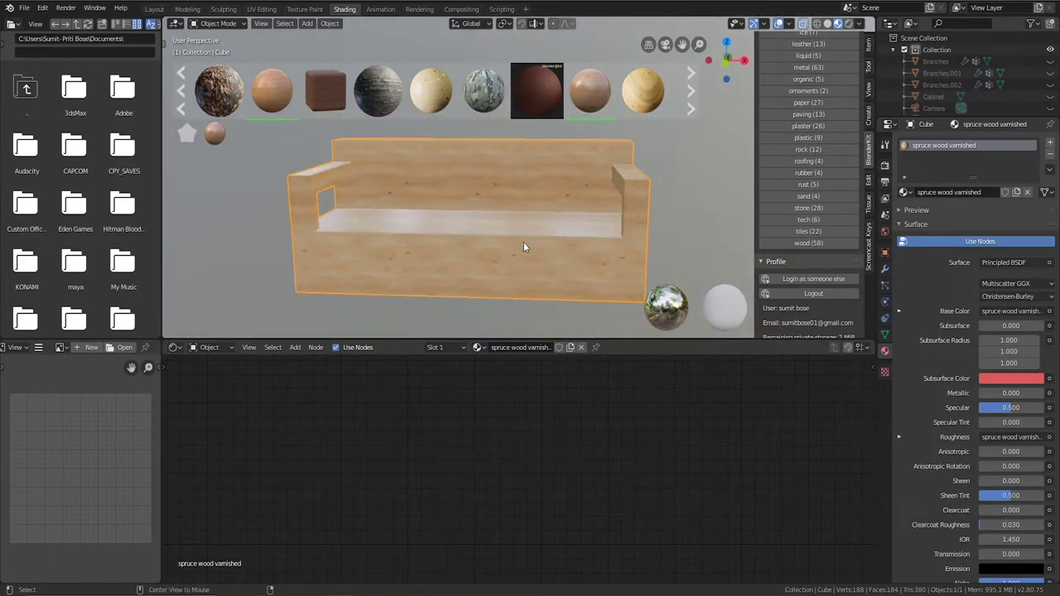
pyautogui.hotkey('alt', 'h')
pyautogui.scroll(-1, 552, 239)
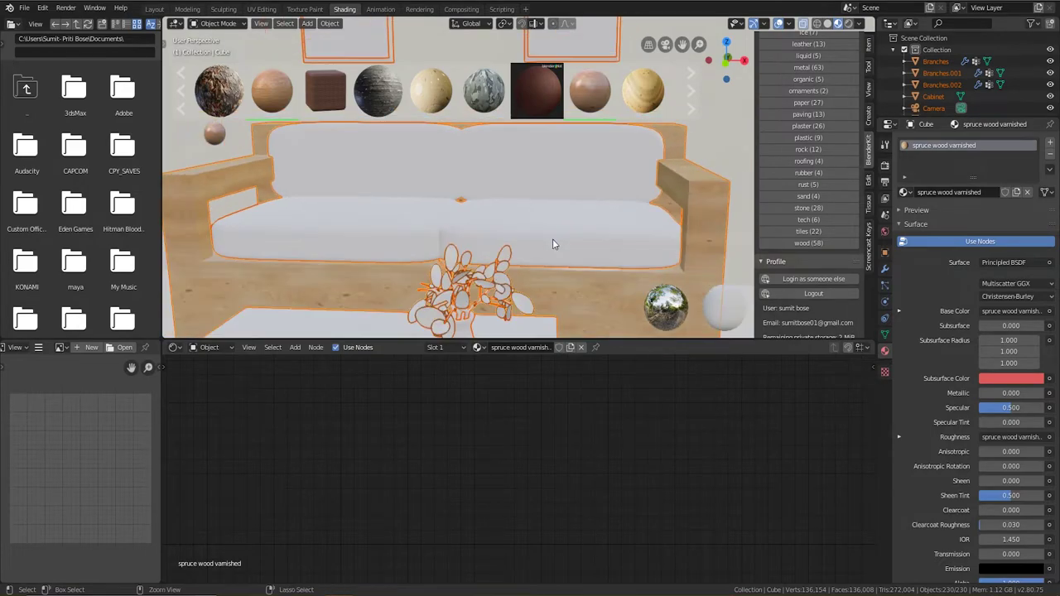
# - Save the file and select the sofa cushions
pyautogui.hotkey('ctrl', 's')
pyautogui.moveTo(552, 239); pyautogui.dragTo(572, 225, button='middle')
pyautogui.click(556, 237)
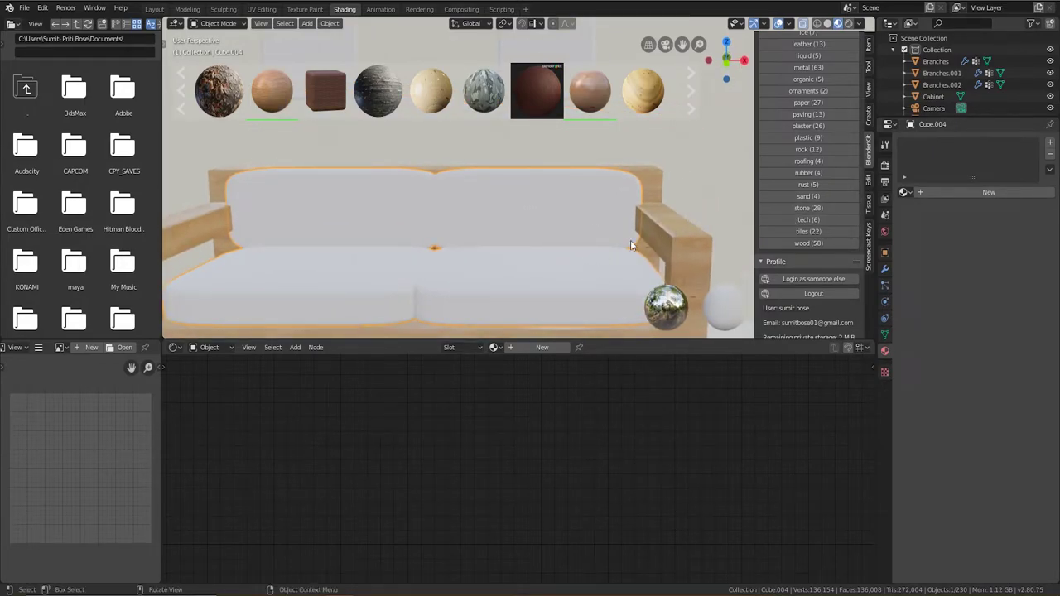
pyautogui.scroll(5, 816, 188)
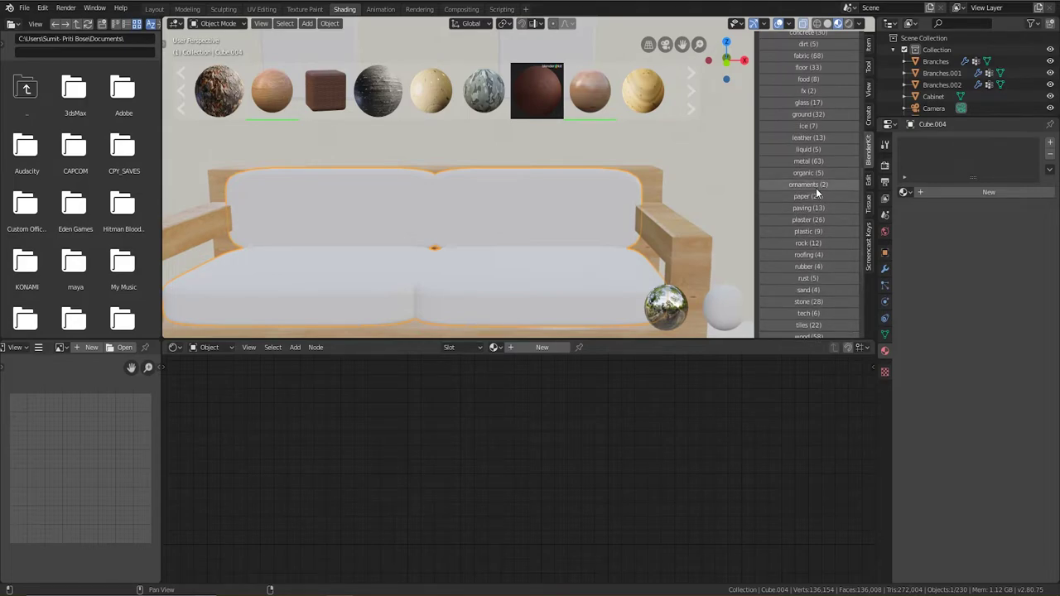
pyautogui.scroll(2, 815, 188)
pyautogui.scroll(-6, 815, 188)
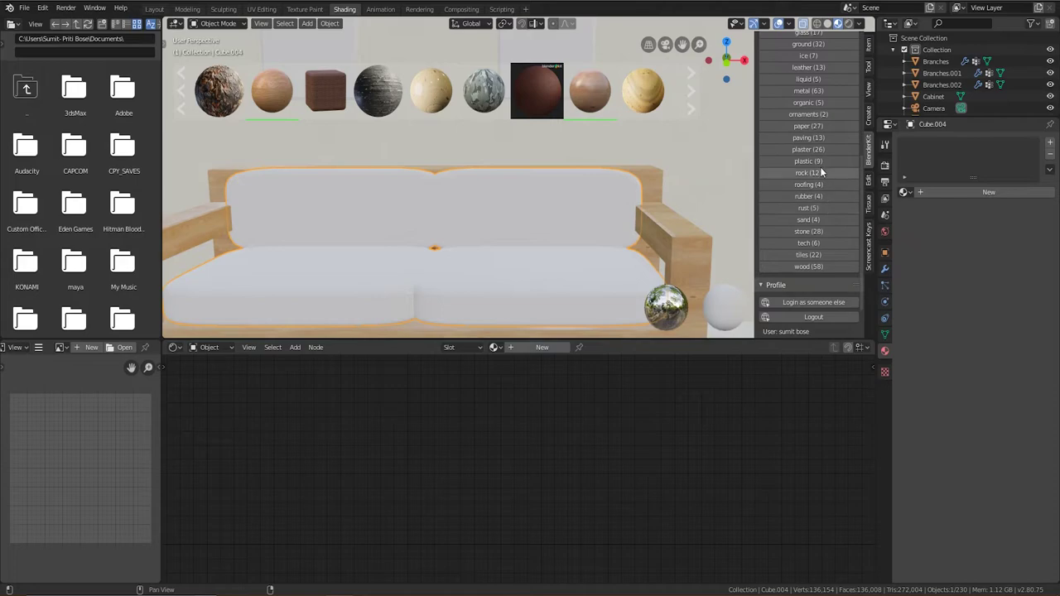
# - Apply BlenderKit's tufted brown leather material to the cushions
pyautogui.click(820, 67)
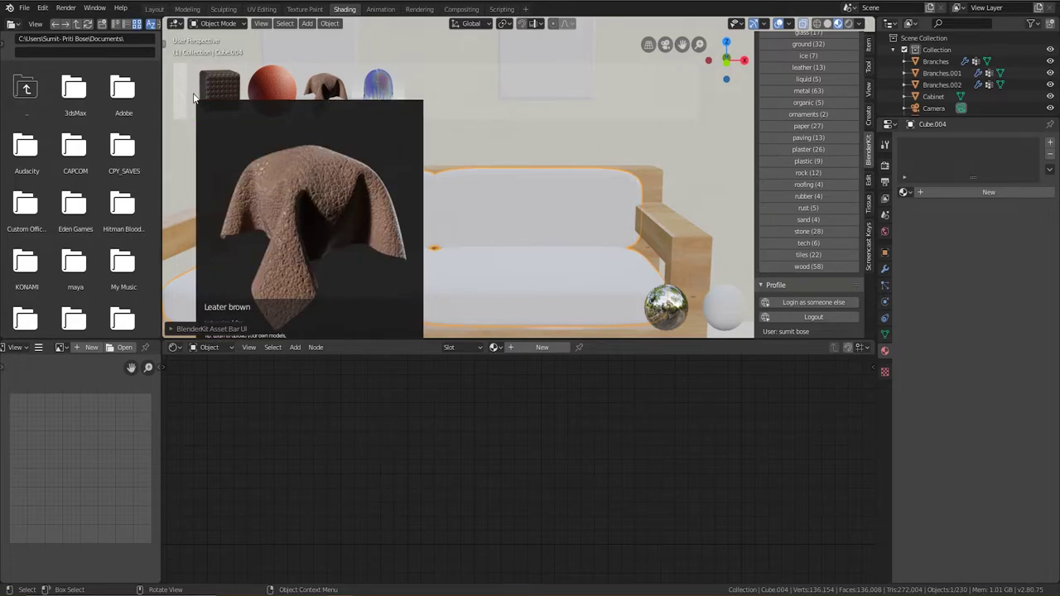
pyautogui.moveTo(210, 97)
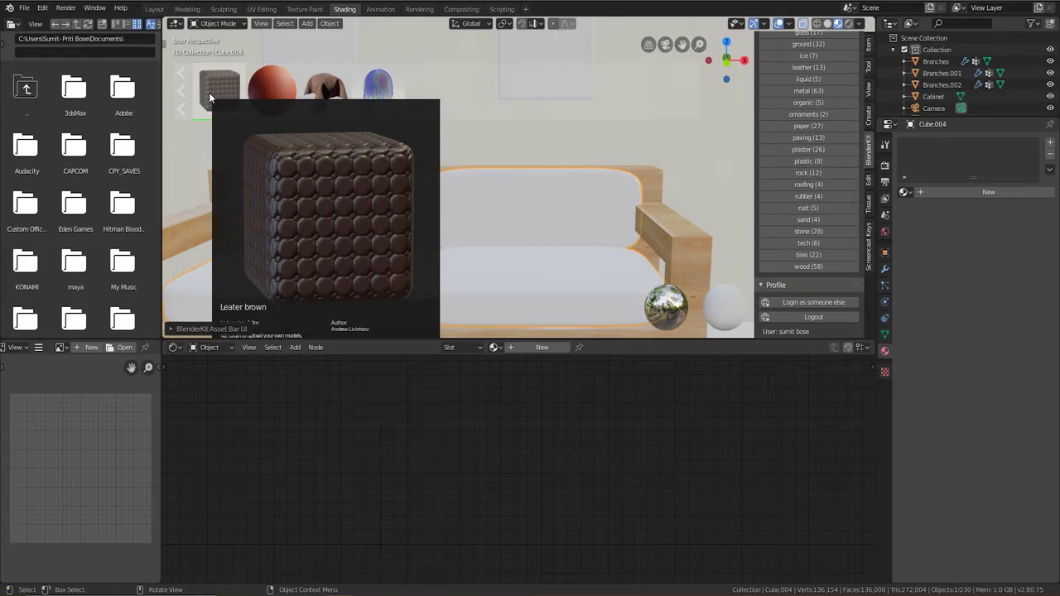
pyautogui.scroll(2, 209, 92)
pyautogui.moveTo(209, 92); pyautogui.dragTo(464, 246)
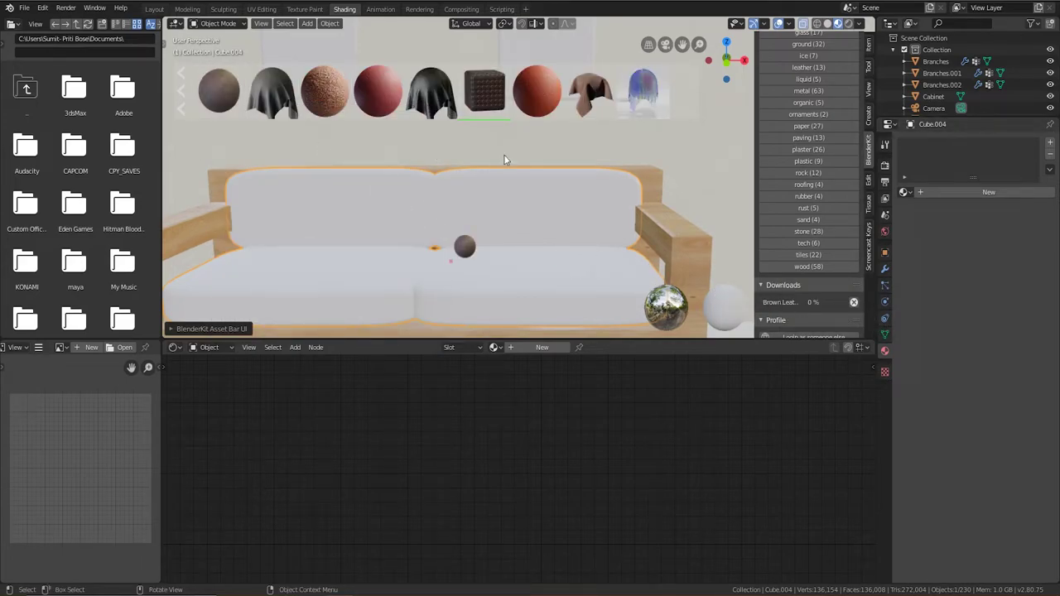
pyautogui.moveTo(498, 107)
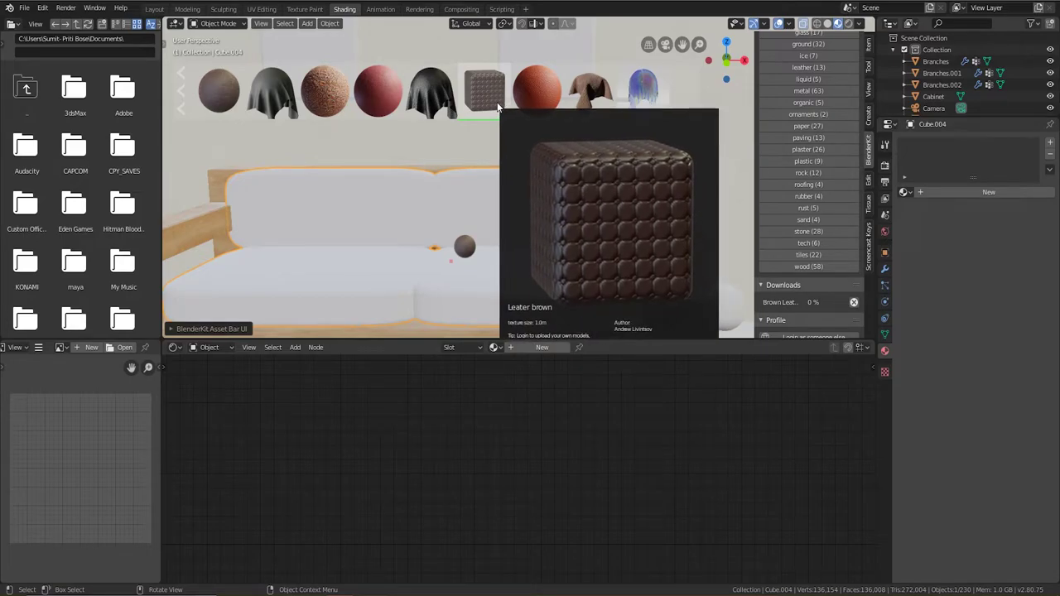
pyautogui.click(499, 105)
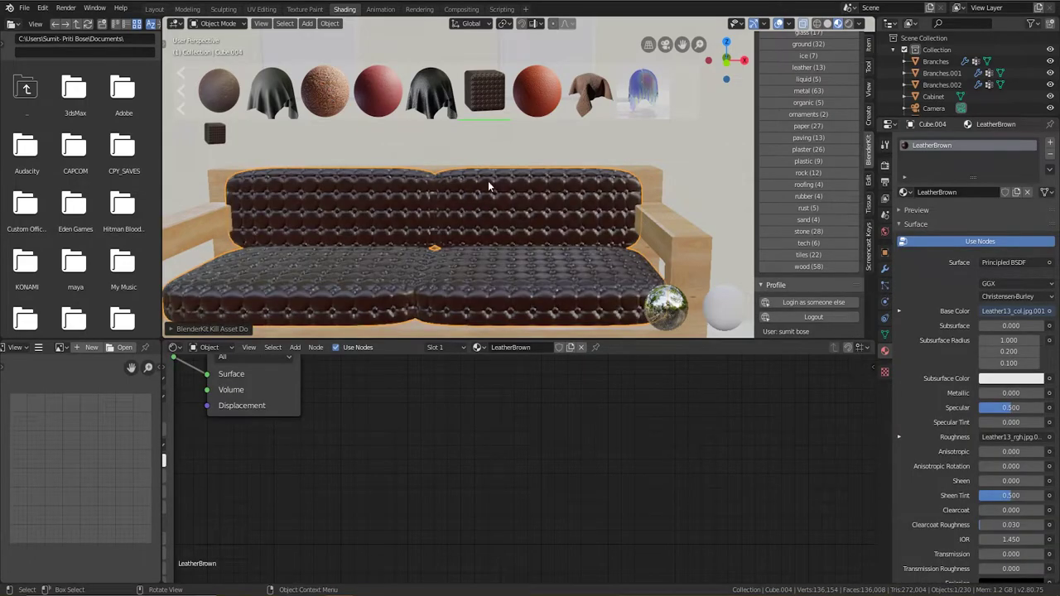
pyautogui.moveTo(494, 182)
pyautogui.mouseDown(button='middle')
pyautogui.moveTo(526, 220)
pyautogui.moveTo(417, 265)
pyautogui.moveTo(569, 179)
pyautogui.moveTo(582, 198)
pyautogui.moveTo(602, 196)
pyautogui.moveTo(566, 198)
pyautogui.moveTo(584, 217)
pyautogui.moveTo(634, 204)
pyautogui.moveTo(431, 182)
pyautogui.moveTo(472, 207)
pyautogui.moveTo(544, 222)
pyautogui.moveTo(590, 195)
pyautogui.moveTo(558, 207)
pyautogui.moveTo(410, 189)
pyautogui.moveTo(363, 199)
pyautogui.moveTo(398, 230)
pyautogui.moveTo(408, 205)
pyautogui.moveTo(444, 205)
pyautogui.moveTo(453, 174)
pyautogui.moveTo(496, 201)
pyautogui.mouseUp(button='middle')
pyautogui.scroll(3, 566, 188)
# - Insert a MixRGB node in front of the leather material's Base Color input
pyautogui.moveTo(612, 203); pyautogui.dragTo(448, 259, button='middle')
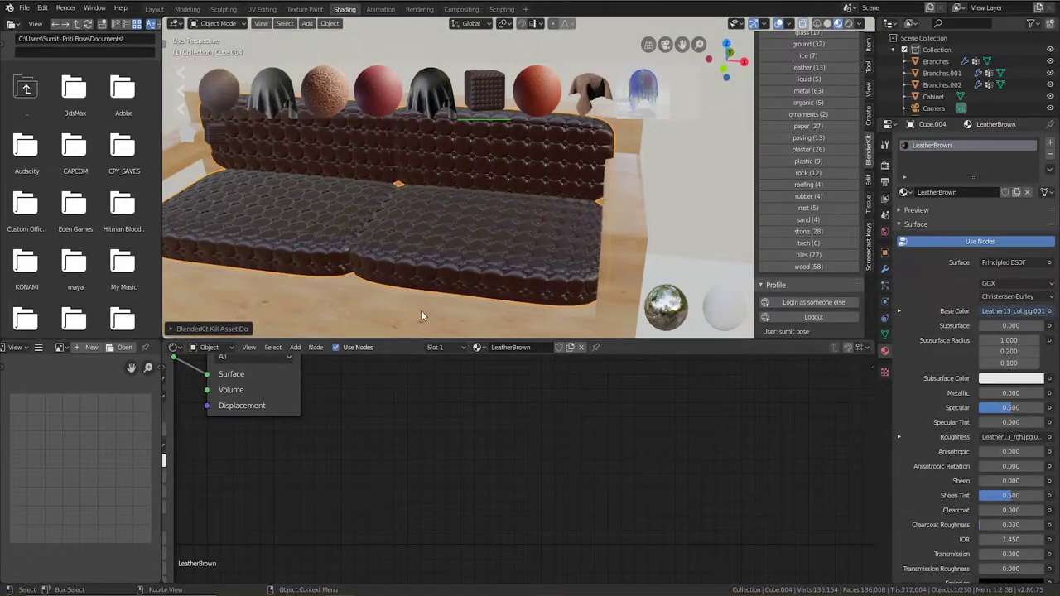
pyautogui.press('Home')
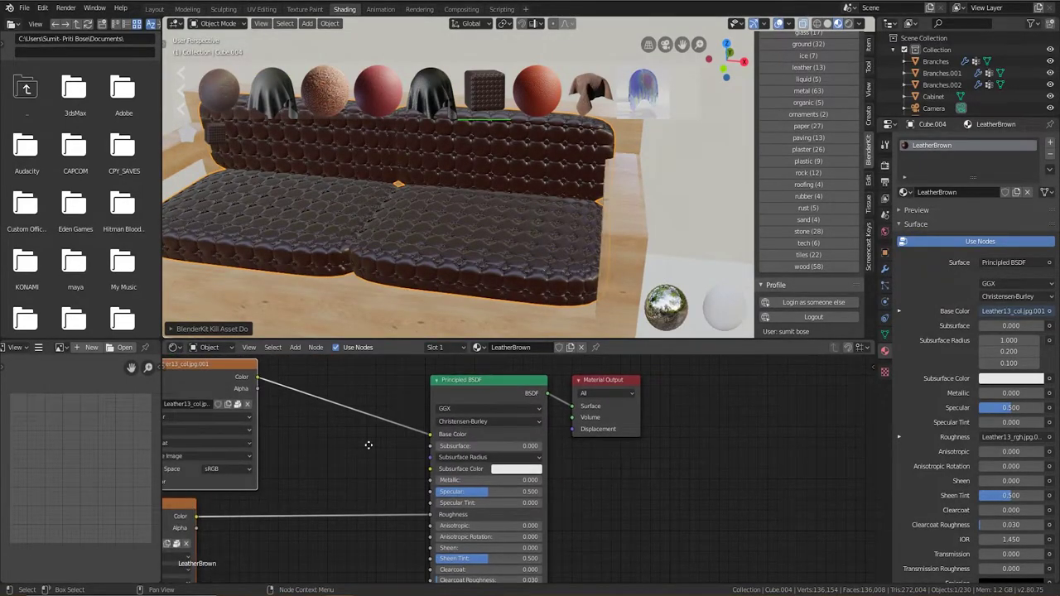
pyautogui.moveTo(369, 451); pyautogui.dragTo(620, 483, button='middle')
pyautogui.scroll(2, 551, 475)
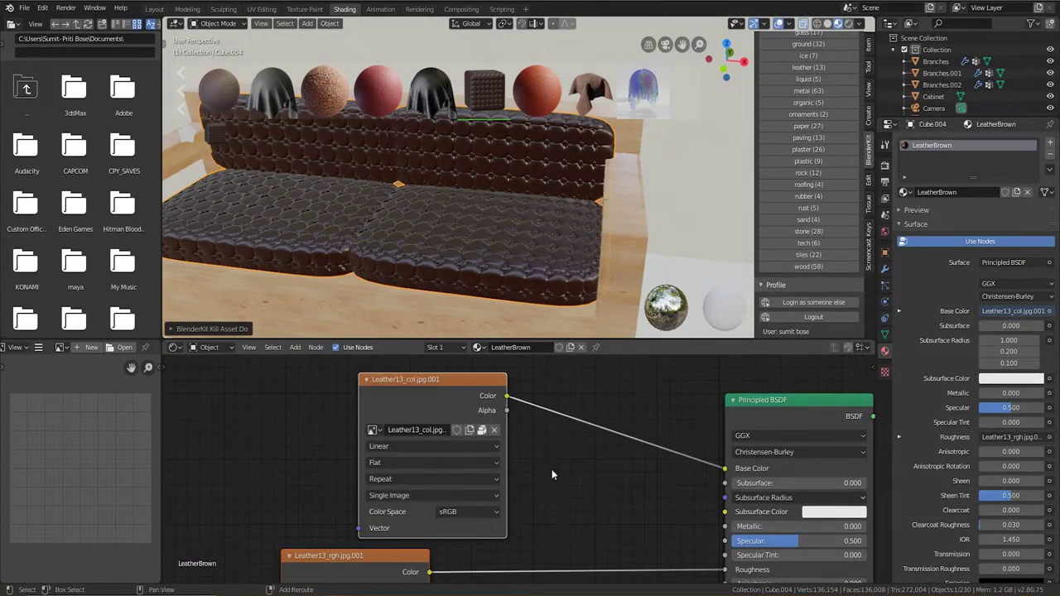
pyautogui.hotkey('shift', 'a')
pyautogui.moveTo(526, 522)
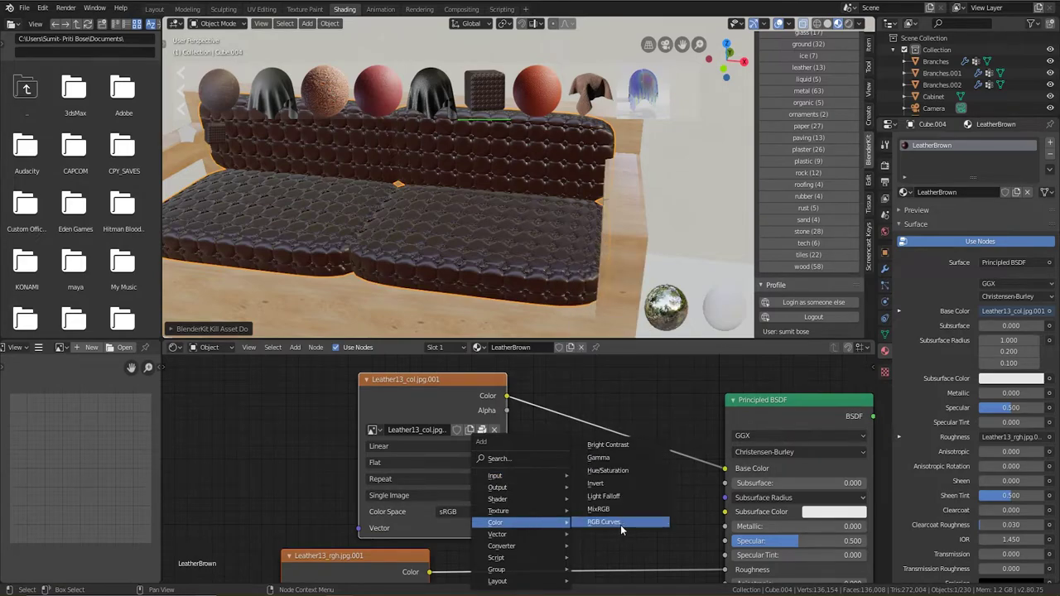
pyautogui.click(617, 509)
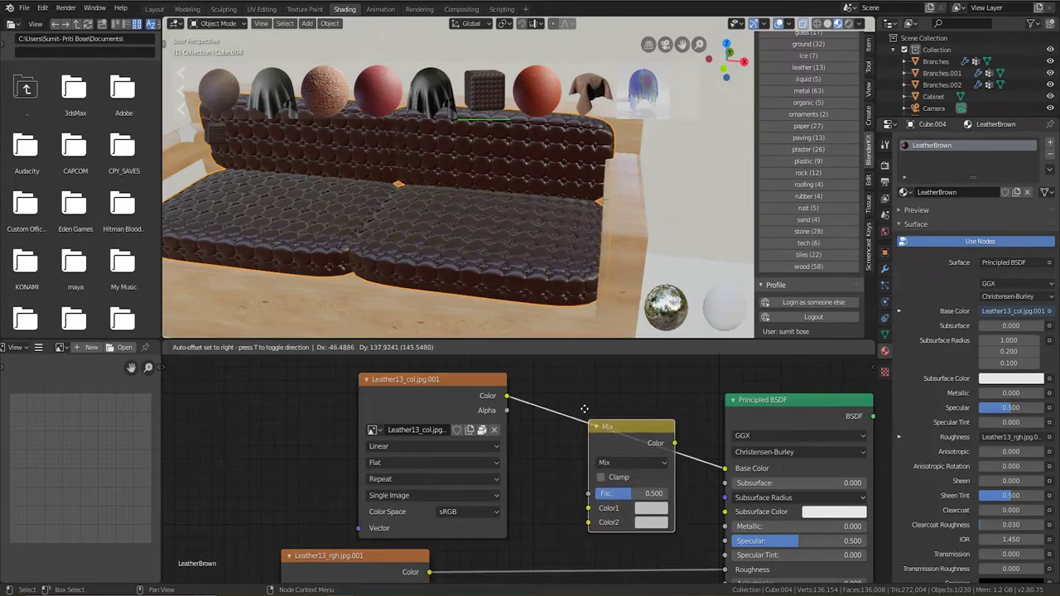
pyautogui.click(580, 395)
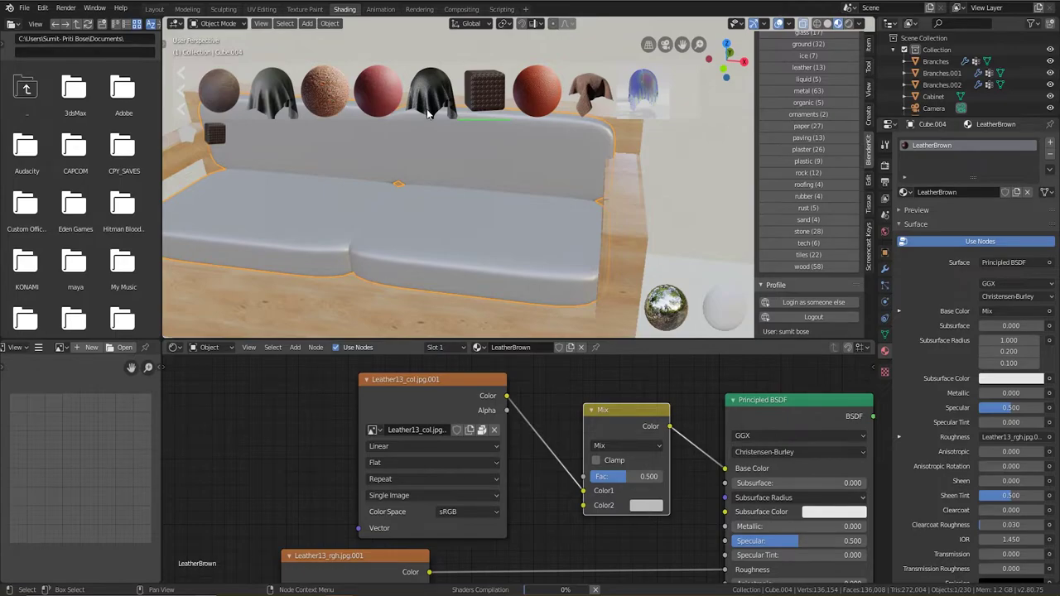
# - Set the Mix node's Color2 to a darker, less saturated leather tint
pyautogui.click(648, 507)
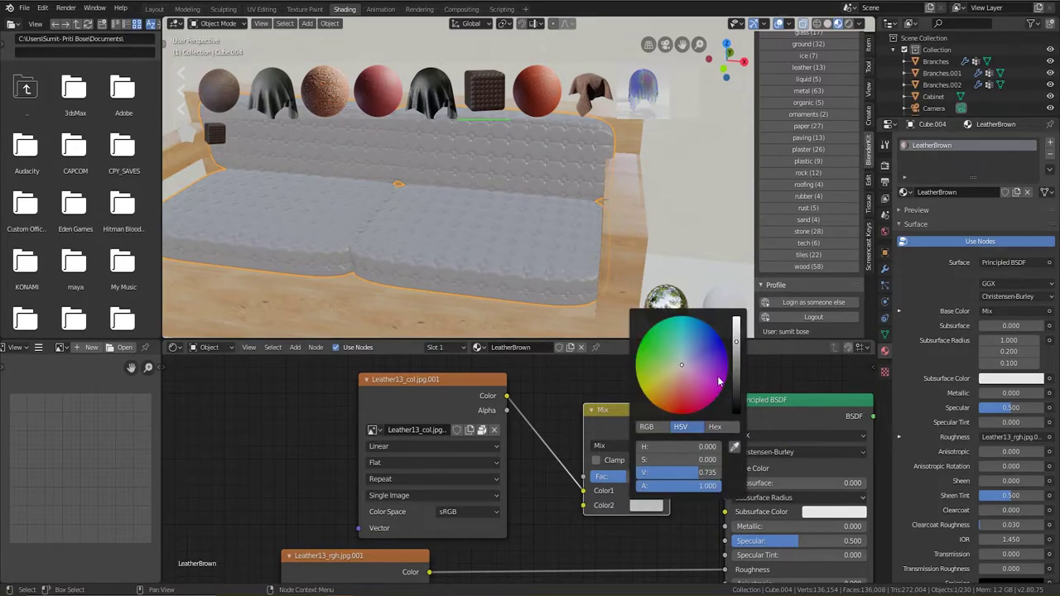
pyautogui.moveTo(682, 366); pyautogui.dragTo(679, 380)
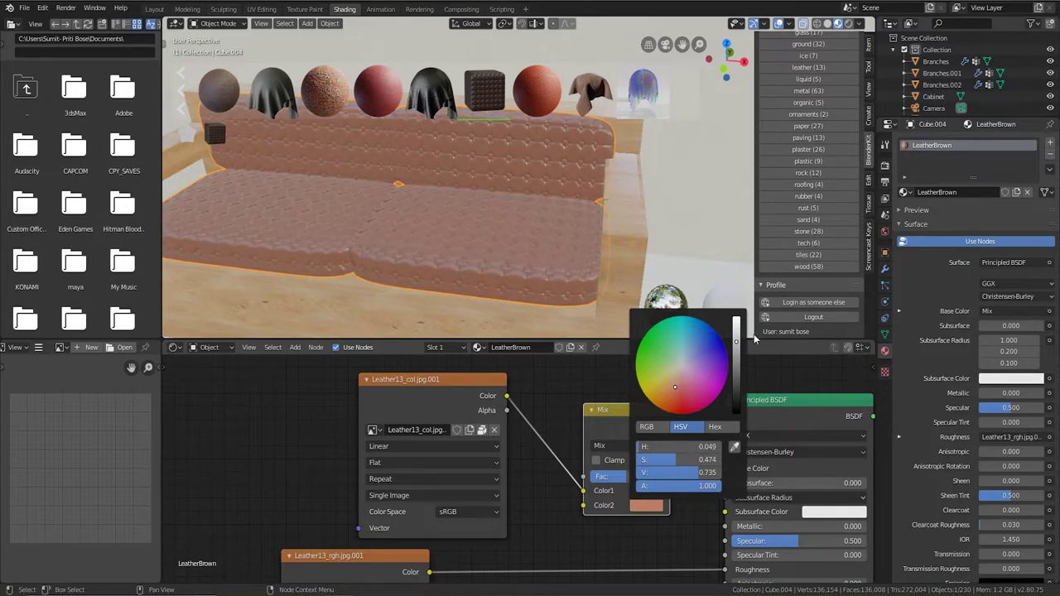
pyautogui.moveTo(738, 343); pyautogui.dragTo(736, 336)
pyautogui.moveTo(503, 272); pyautogui.dragTo(604, 323, button='middle')
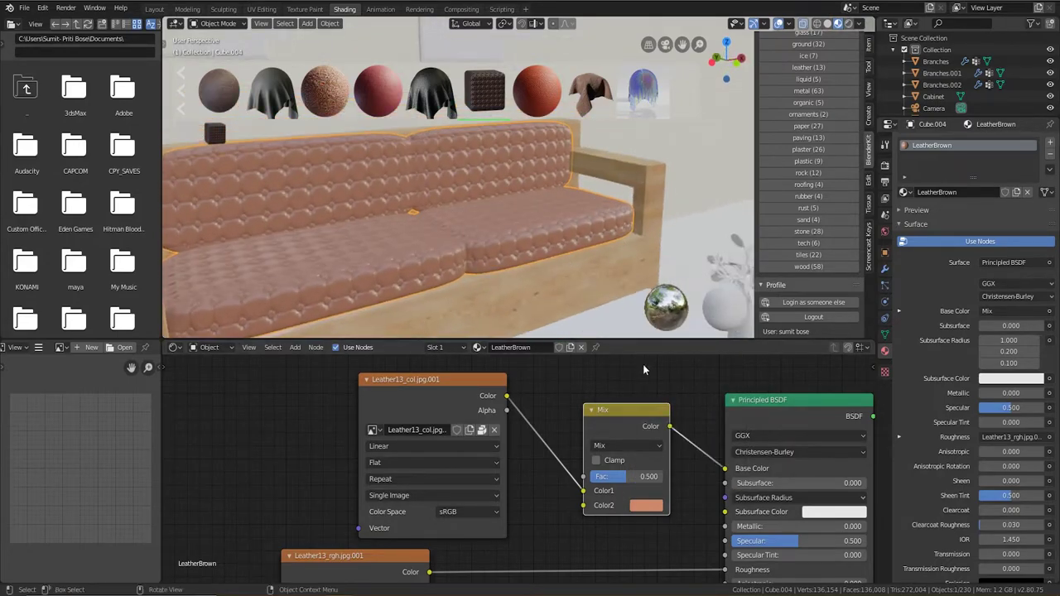
pyautogui.click(637, 508)
pyautogui.moveTo(736, 334); pyautogui.dragTo(739, 345)
pyautogui.moveTo(675, 388); pyautogui.dragTo(678, 378)
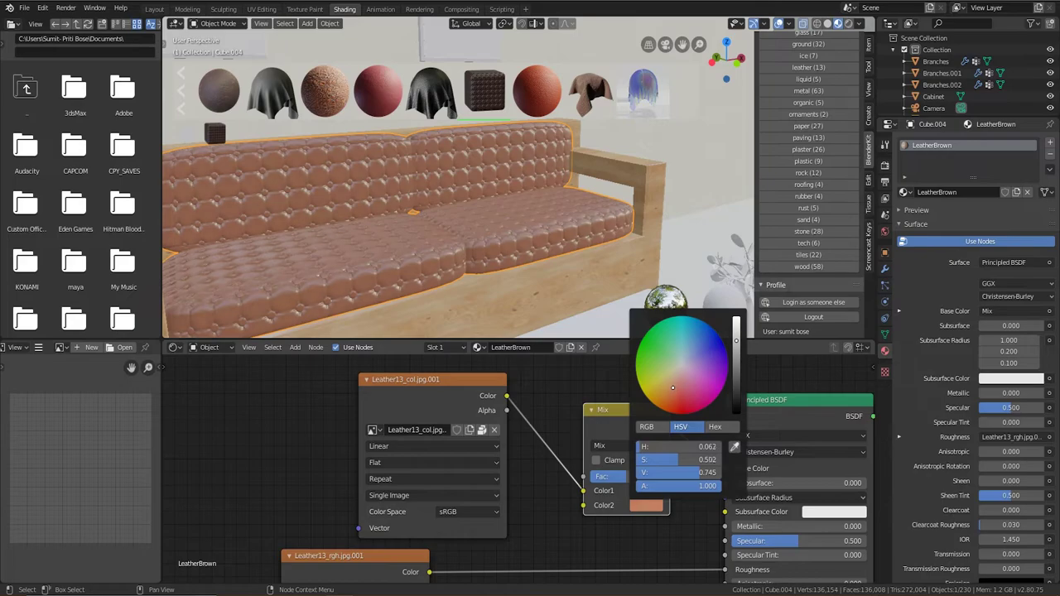
# - Darken the Color2 tint considerably and check the sofa from several angles
pyautogui.moveTo(580, 322); pyautogui.dragTo(457, 291, button='middle')
pyautogui.scroll(5, 457, 291)
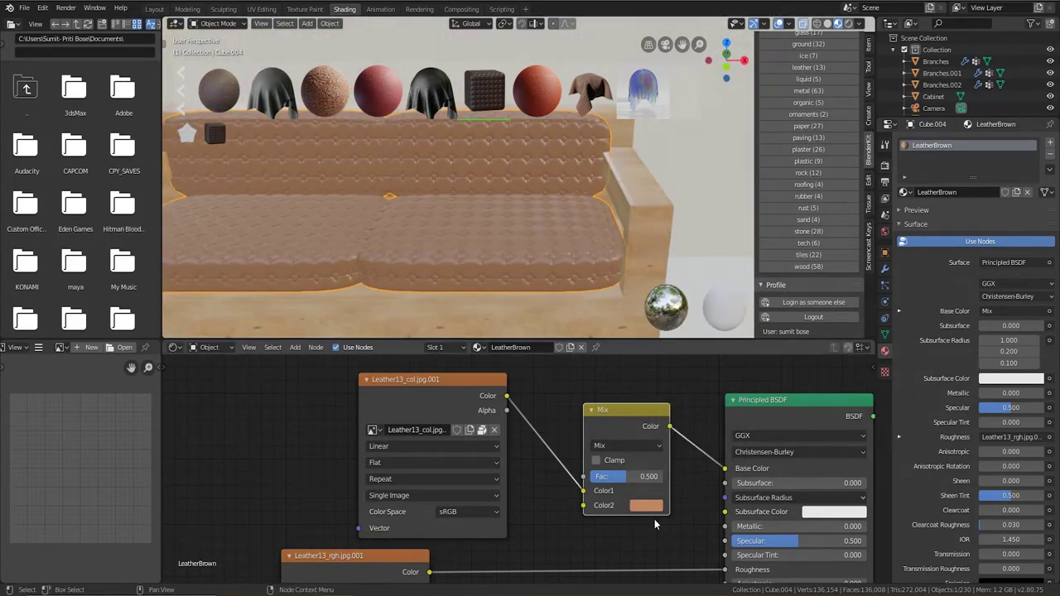
pyautogui.click(646, 506)
pyautogui.moveTo(735, 346); pyautogui.dragTo(735, 362)
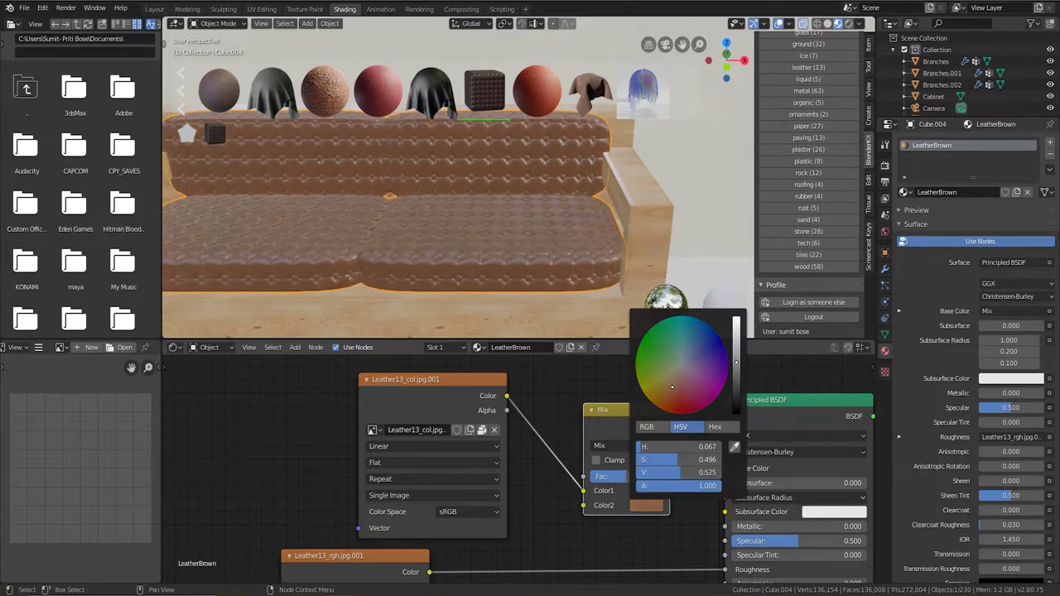
pyautogui.moveTo(414, 232); pyautogui.dragTo(392, 250, button='middle')
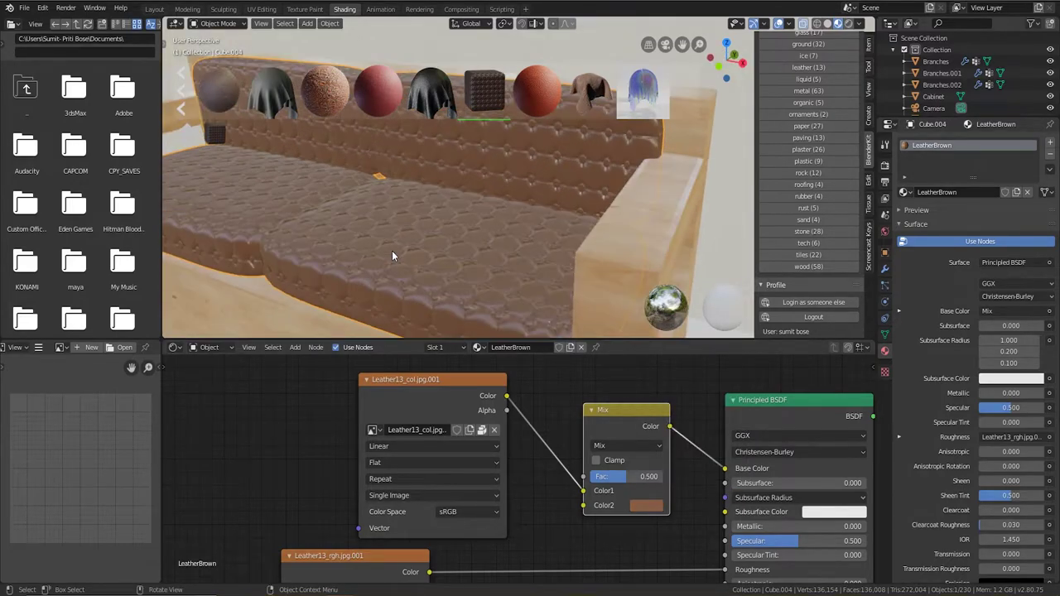
pyautogui.scroll(3, 391, 250)
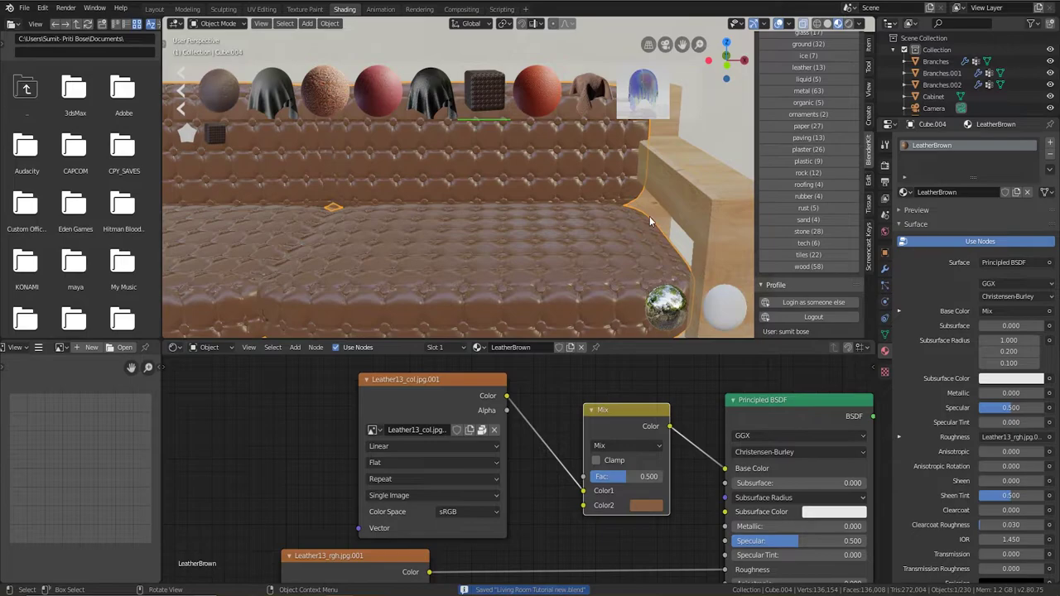
pyautogui.scroll(-6, 522, 218)
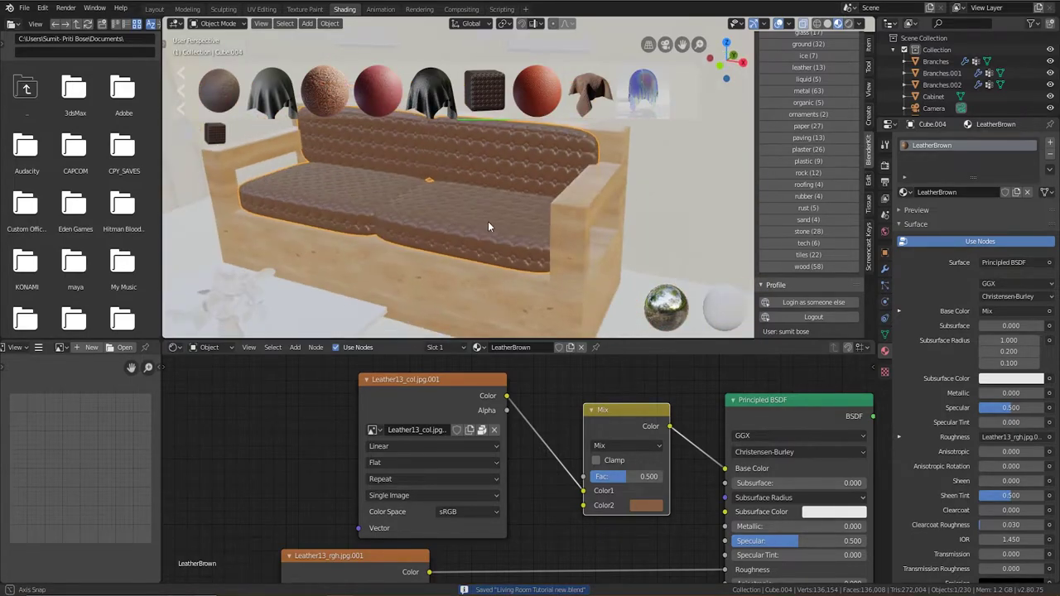
pyautogui.moveTo(464, 206); pyautogui.dragTo(314, 169, button='middle')
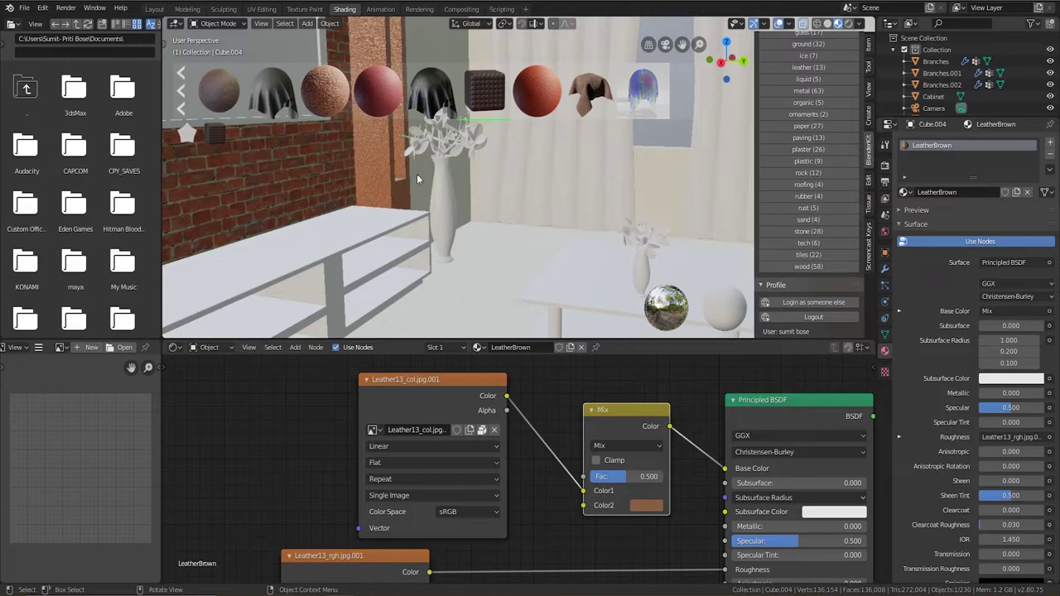
# - Select the coffee table's base and isolate it in local view
pyautogui.moveTo(529, 209)
pyautogui.mouseDown(button='middle')
pyautogui.moveTo(373, 173)
pyautogui.moveTo(518, 207)
pyautogui.mouseUp(button='middle')
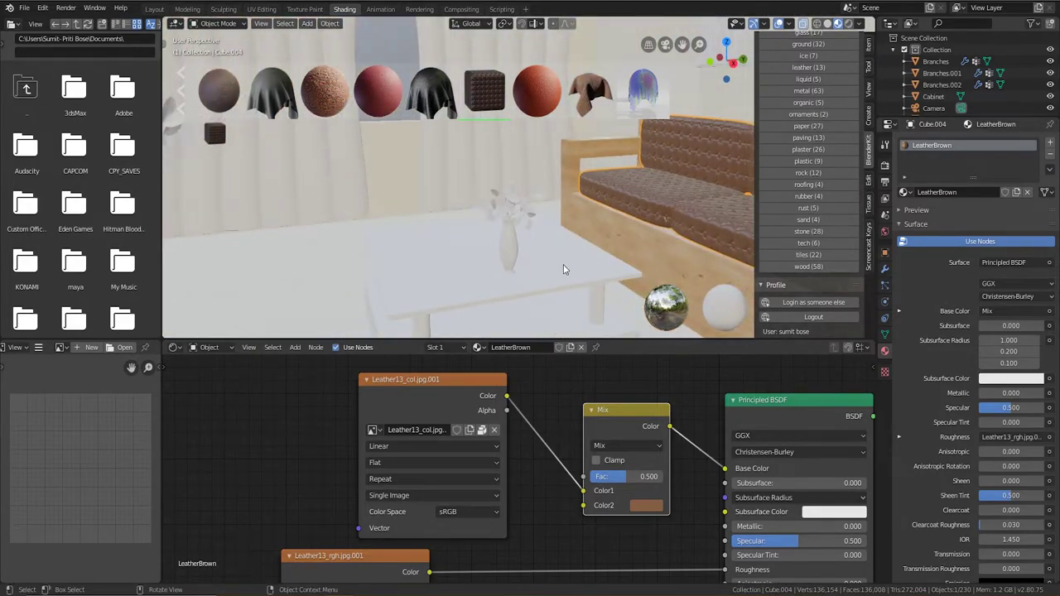
pyautogui.moveTo(559, 268); pyautogui.dragTo(464, 228, button='middle')
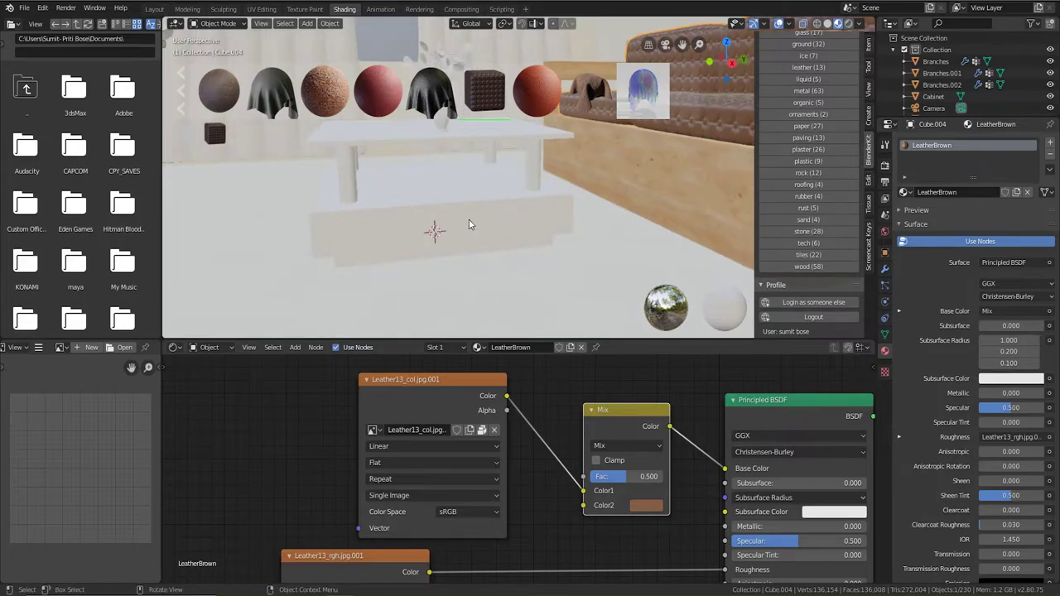
pyautogui.click(481, 219)
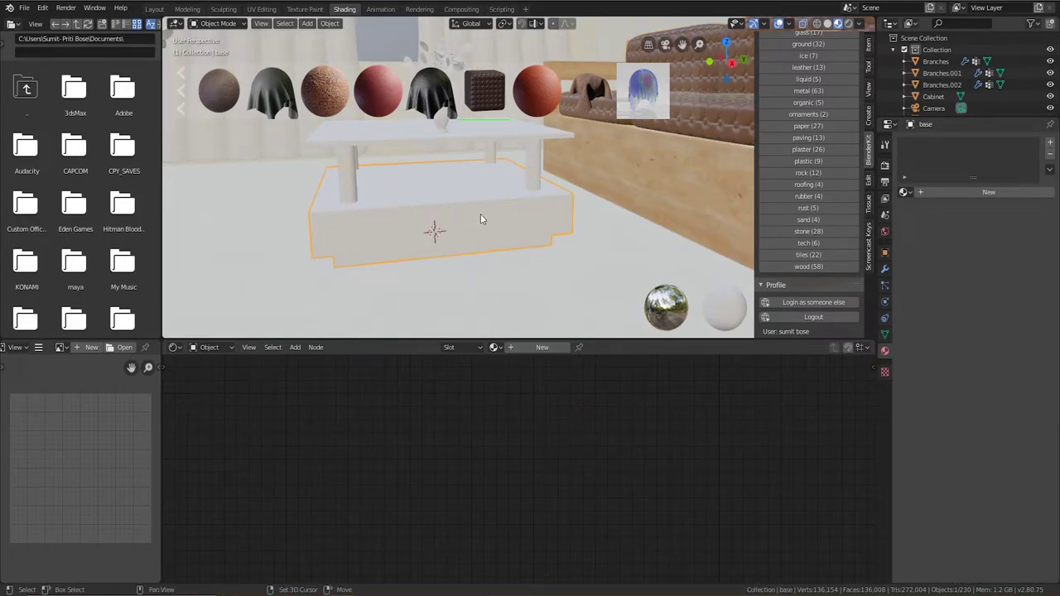
pyautogui.press('KP_Divide')
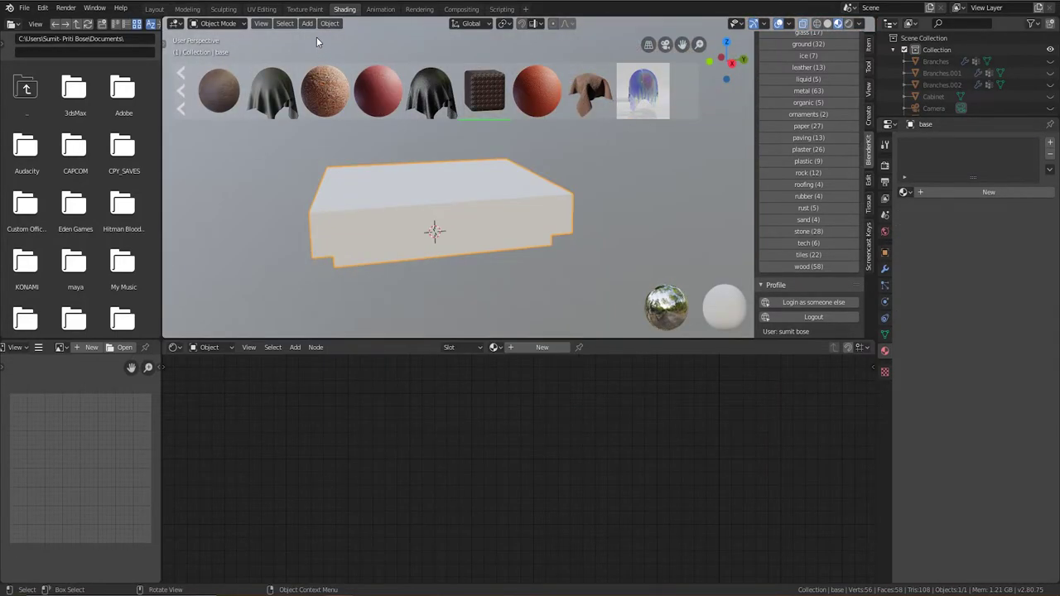
# - Check the base's unwrap in the UV Editing layout, then bring back the full scene
pyautogui.click(261, 9)
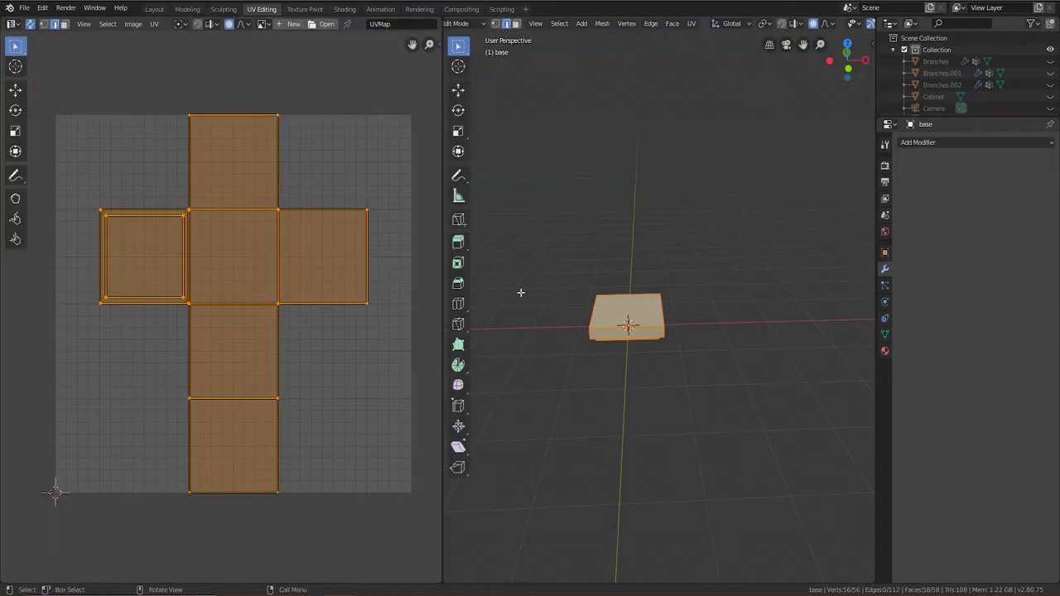
pyautogui.scroll(3, 590, 365)
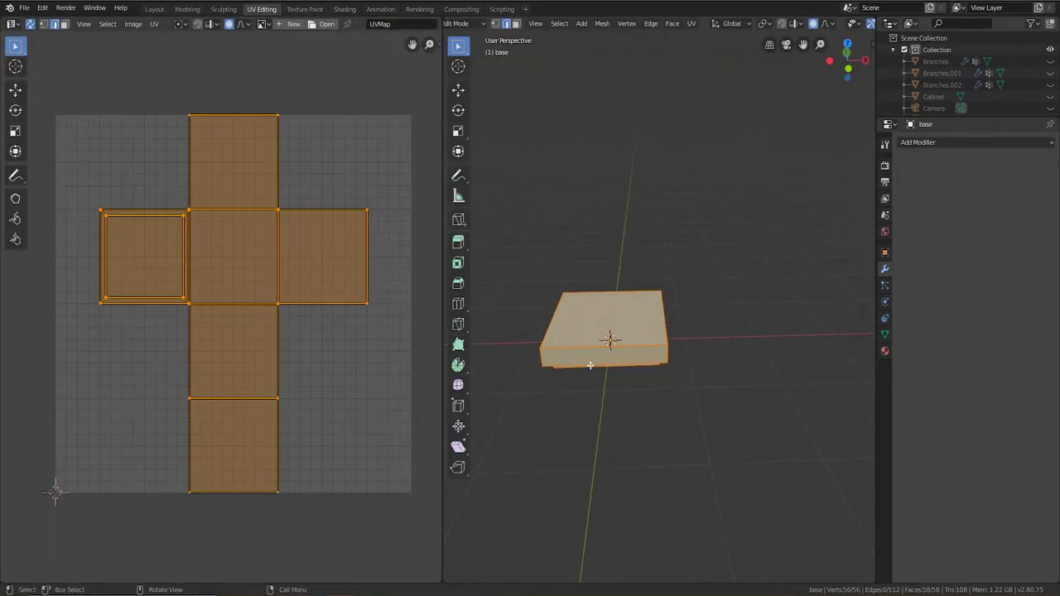
pyautogui.moveTo(589, 365); pyautogui.dragTo(703, 384, button='middle')
pyautogui.scroll(4, 703, 383)
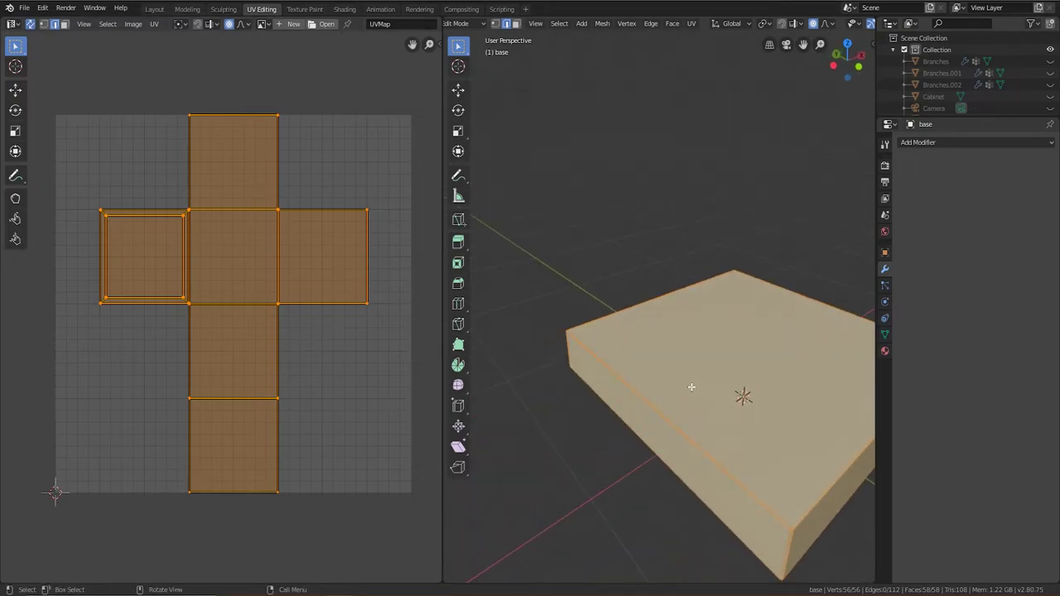
pyautogui.scroll(-4, 700, 362)
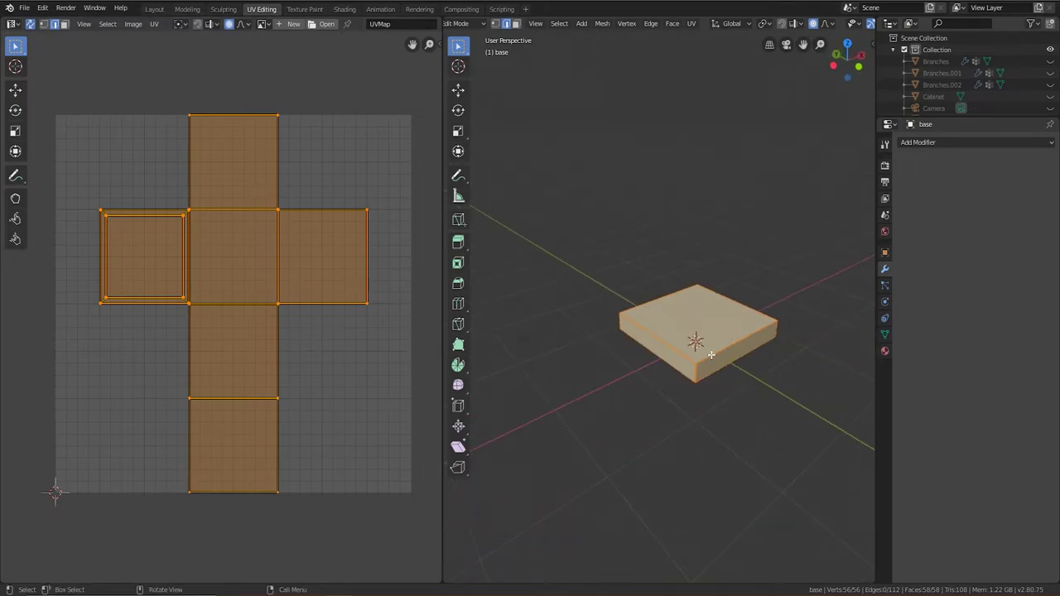
pyautogui.moveTo(696, 351); pyautogui.dragTo(701, 372, button='middle')
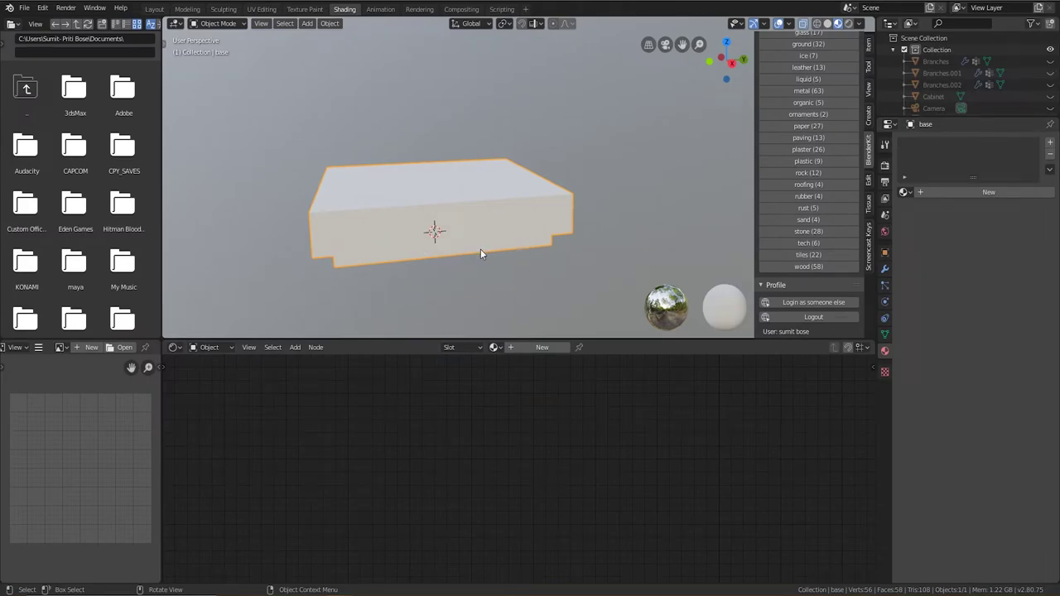
pyautogui.hotkey('alt', 'h')
# - Link the sofa frame's spruce wood varnished material to the coffee table base
pyautogui.click(467, 230)
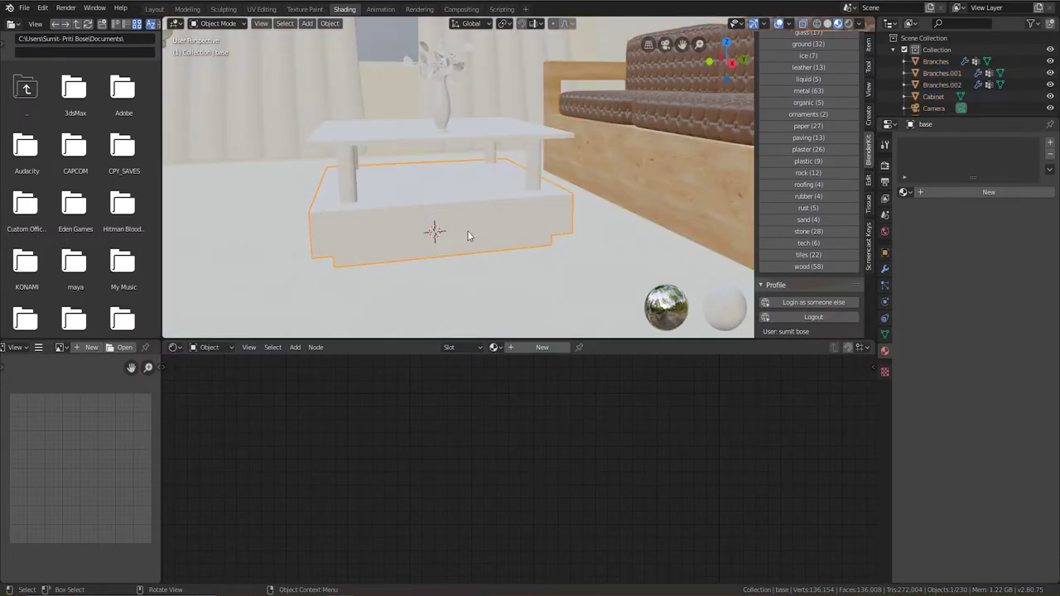
pyautogui.moveTo(494, 237); pyautogui.dragTo(468, 261, button='middle')
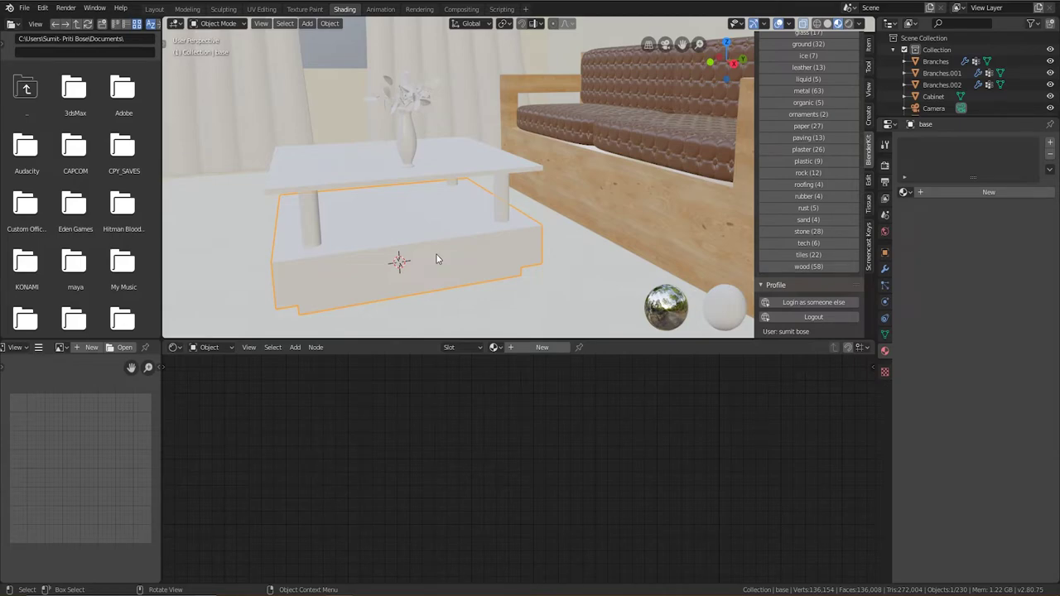
pyautogui.press('shift')
pyautogui.keyDown('shift'); pyautogui.click(653, 201); pyautogui.keyUp('shift')
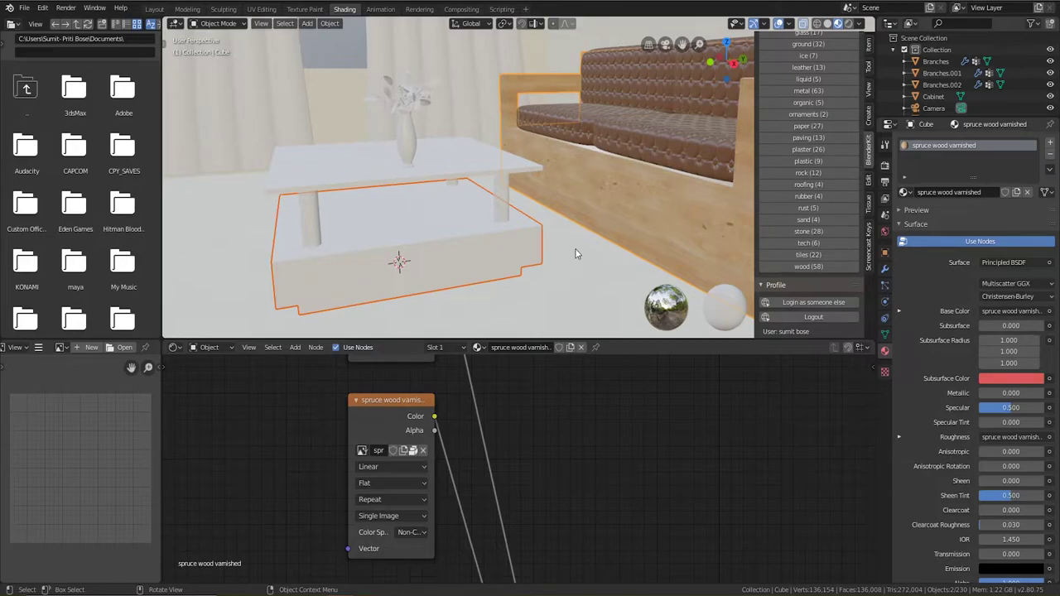
pyautogui.press('ctrl')
pyautogui.hotkey('ctrl', 'l')
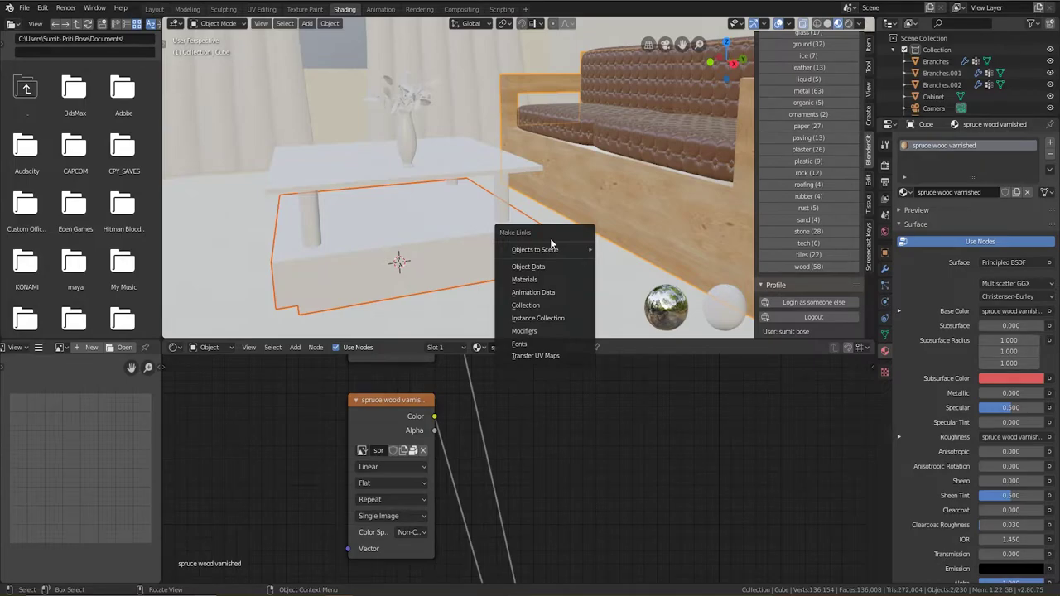
pyautogui.click(552, 280)
# - Inspect the now-wooden table base and save the living-room file
pyautogui.moveTo(393, 268); pyautogui.dragTo(439, 266, button='middle')
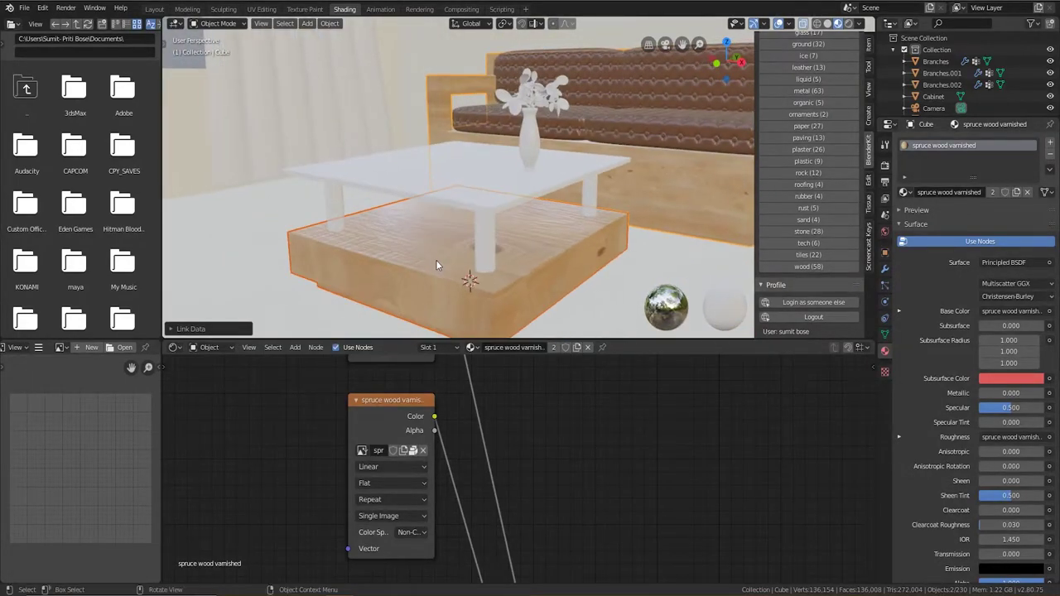
pyautogui.scroll(3, 438, 266)
pyautogui.scroll(-3, 439, 266)
pyautogui.hotkey('ctrl', 's')
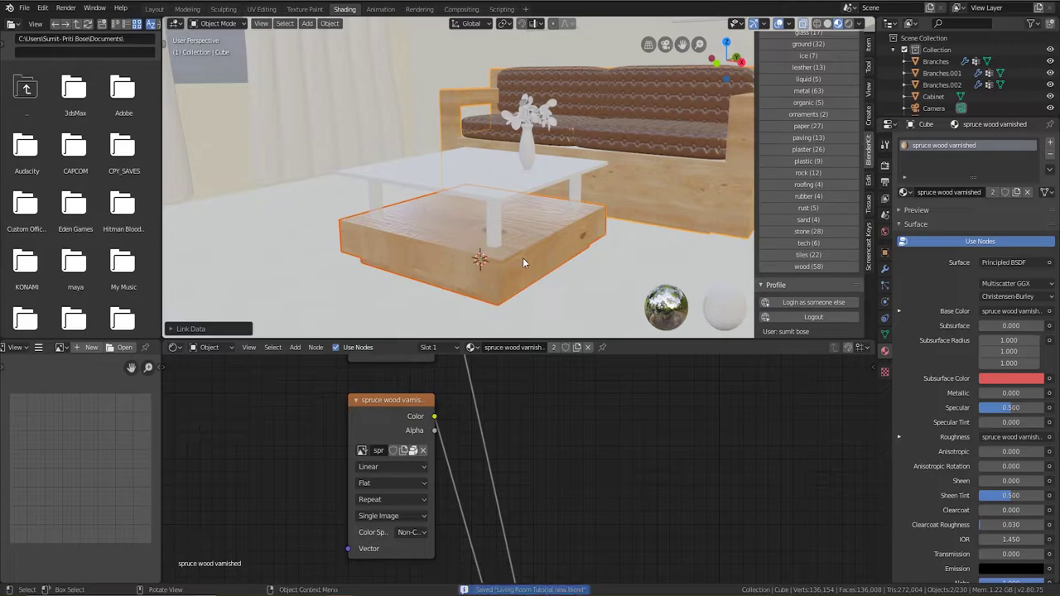
# - Apply BlenderKit's architectural glass material to the table's glass top
pyautogui.click(525, 189)
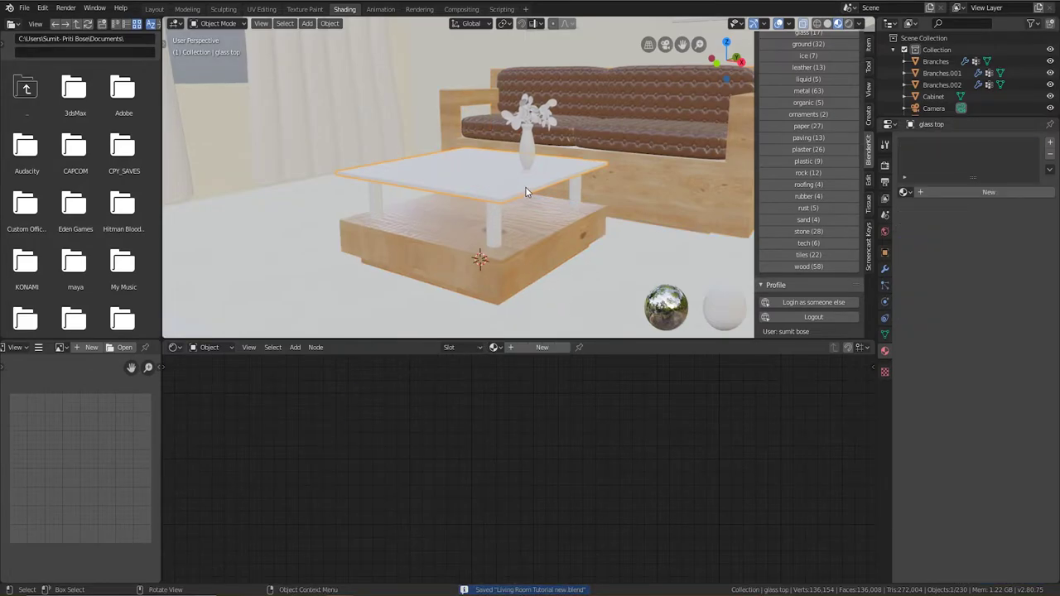
pyautogui.scroll(3, 800, 248)
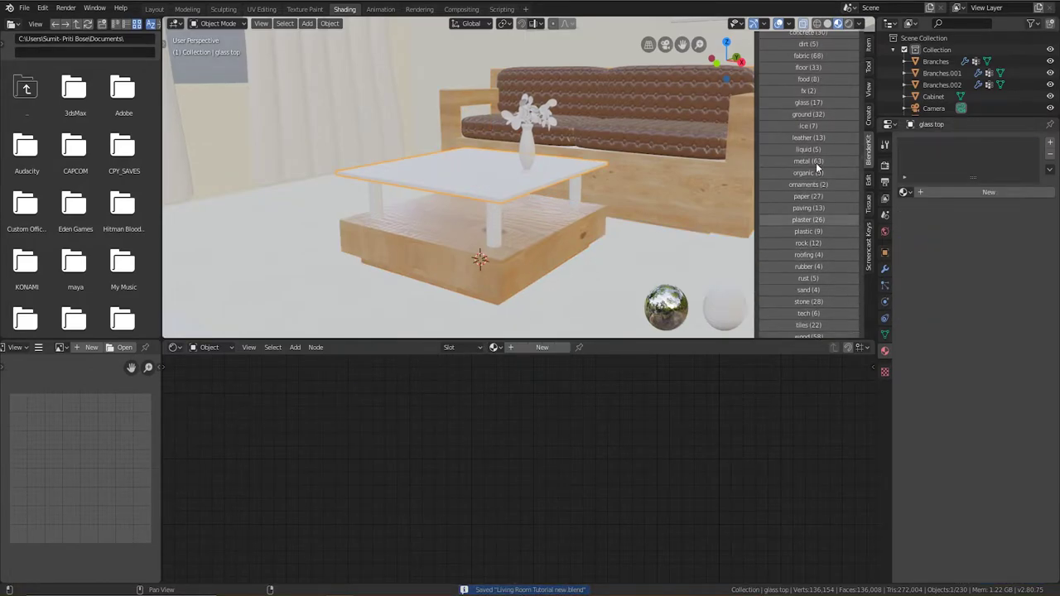
pyautogui.click(813, 105)
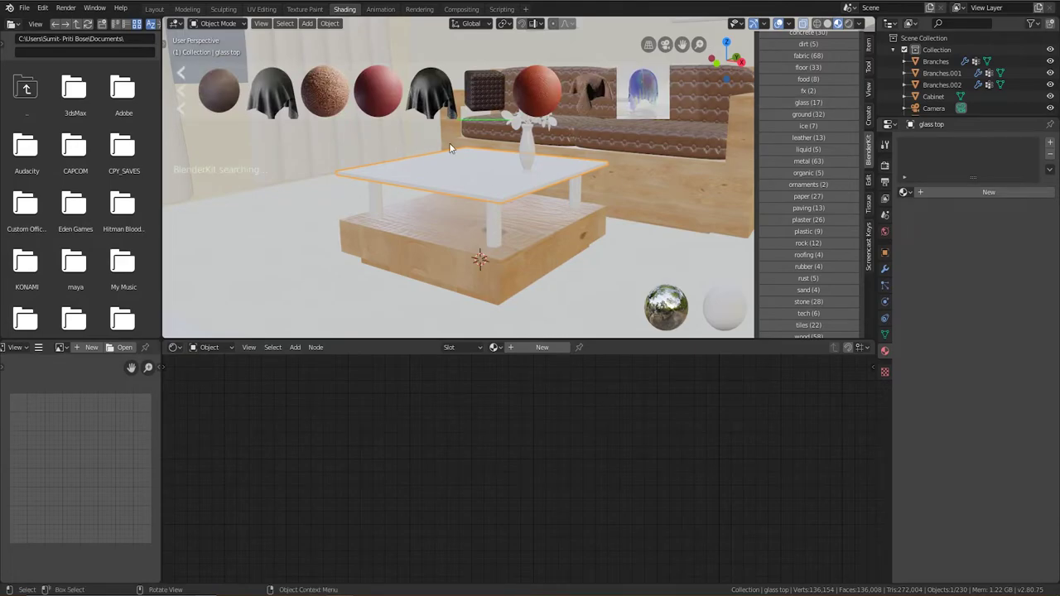
pyautogui.moveTo(377, 84)
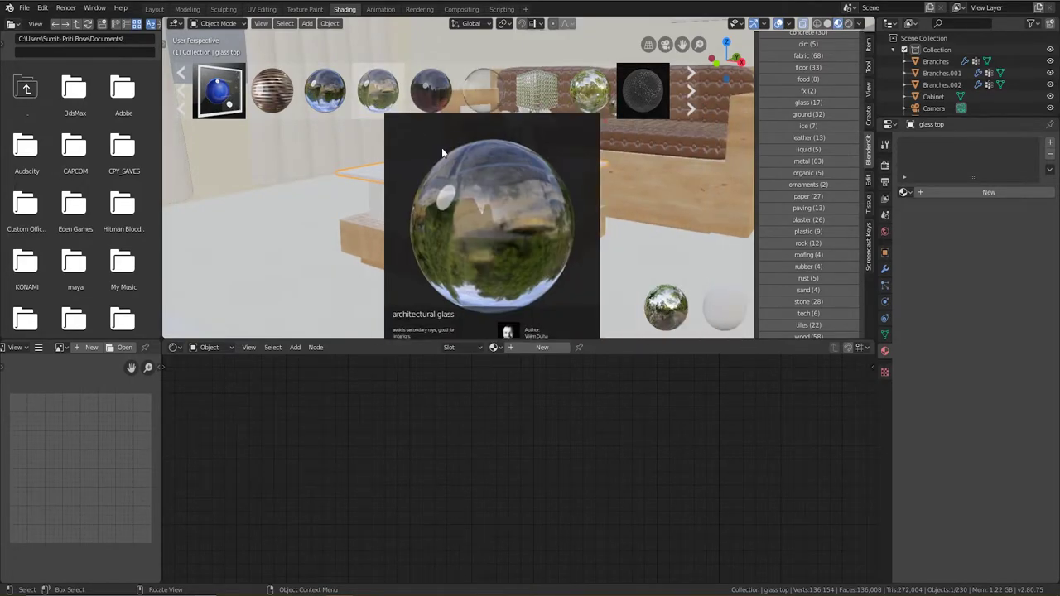
pyautogui.scroll(3, 548, 217)
# - Save the file and select the coffee table's legs object
pyautogui.moveTo(548, 217); pyautogui.dragTo(529, 236, button='middle')
pyautogui.scroll(-2, 556, 217)
pyautogui.hotkey('ctrl', 's')
pyautogui.moveTo(532, 248); pyautogui.dragTo(451, 212, button='middle')
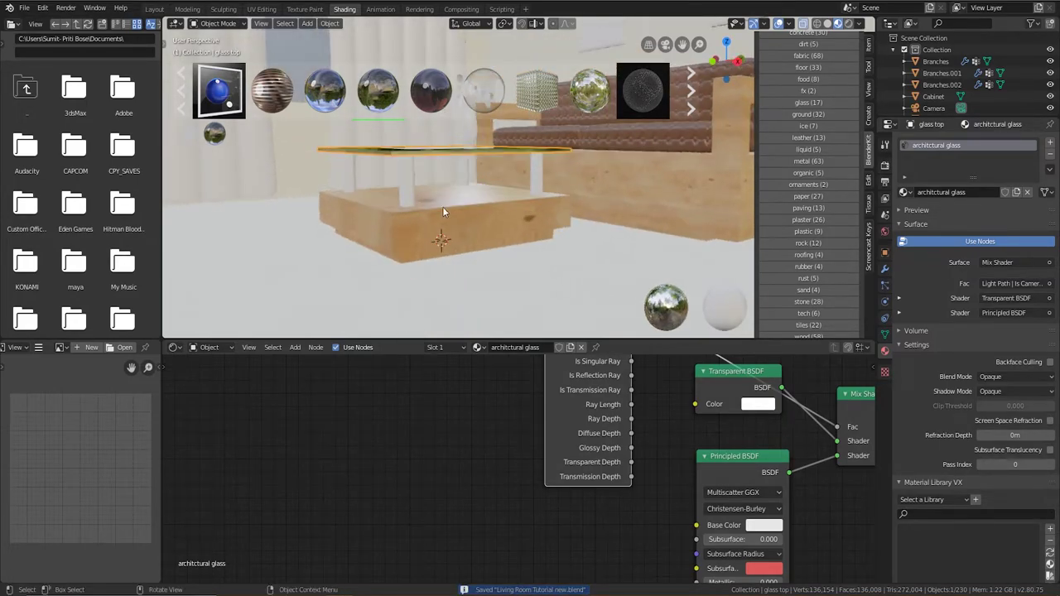
pyautogui.click(520, 205)
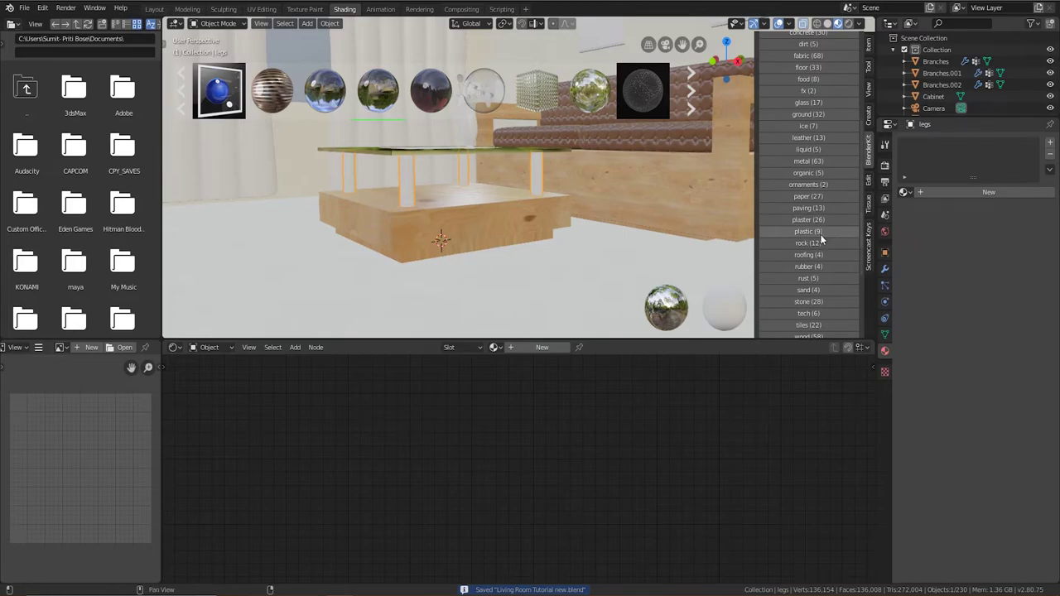
# - Orbit to a higher view of the table and save the scene
pyautogui.scroll(4, 429, 262)
pyautogui.scroll(-6, 429, 261)
pyautogui.moveTo(429, 261)
pyautogui.mouseDown(button='middle')
pyautogui.moveTo(430, 274)
pyautogui.moveTo(435, 229)
pyautogui.moveTo(433, 267)
pyautogui.moveTo(436, 255)
pyautogui.mouseUp(button='middle')
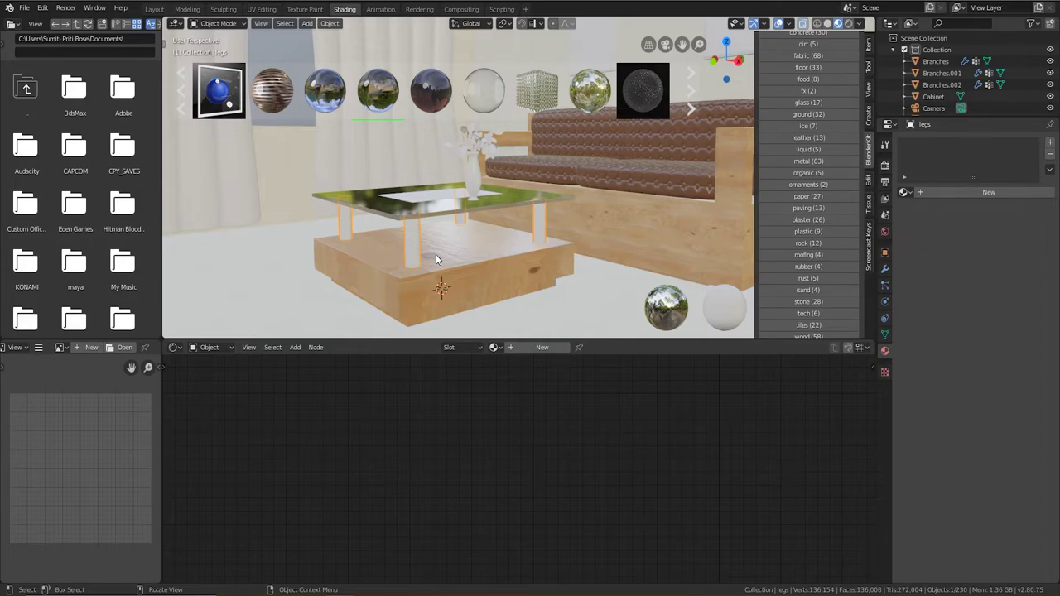
pyautogui.hotkey('ctrl', 's')
# - Add a new material slot to the legs with a new material named 'metal'
pyautogui.scroll(4, 440, 250)
pyautogui.scroll(-5, 440, 247)
pyautogui.moveTo(439, 246); pyautogui.dragTo(442, 242, button='middle')
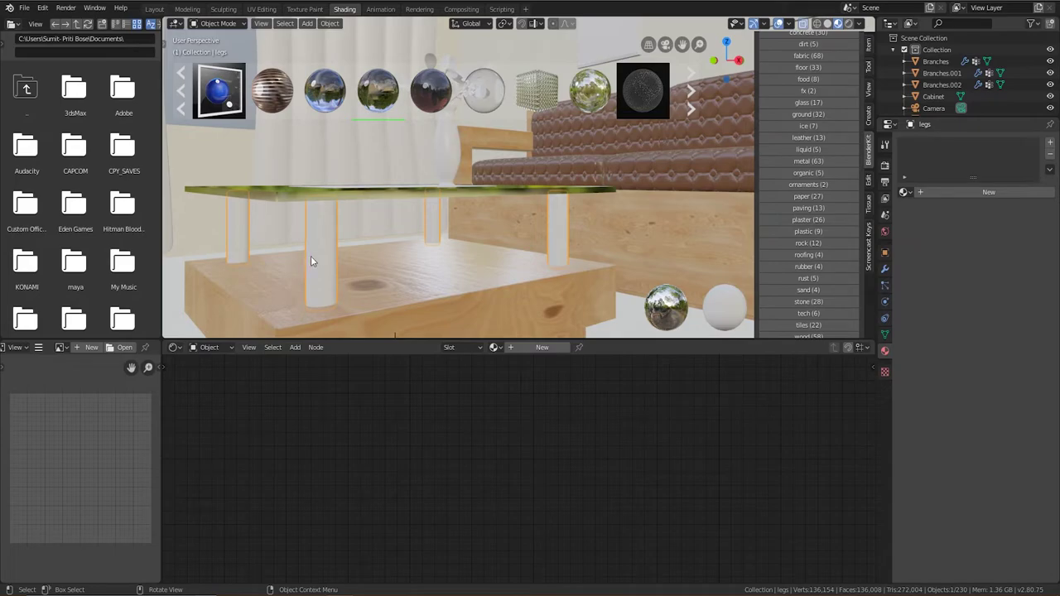
pyautogui.click(1051, 143)
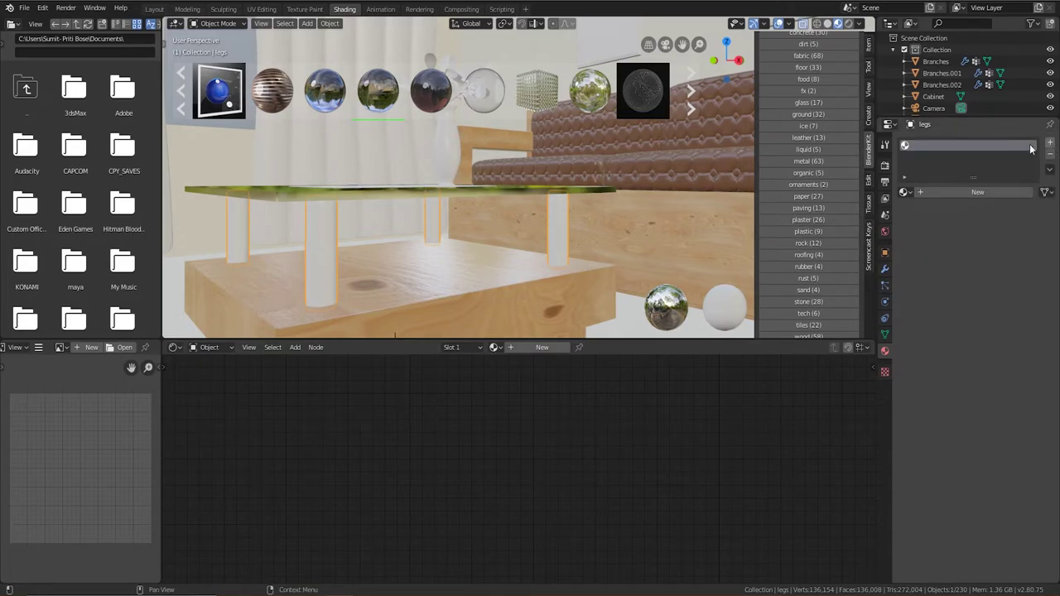
pyautogui.click(970, 192)
pyautogui.moveTo(739, 454); pyautogui.dragTo(617, 435, button='middle')
pyautogui.write('metal')
pyautogui.press('Return')
# - Set the metal material's Metallic to 1 and Roughness to 0.1
pyautogui.moveTo(662, 514); pyautogui.dragTo(621, 458, button='middle')
pyautogui.moveTo(621, 453); pyautogui.dragTo(703, 454)
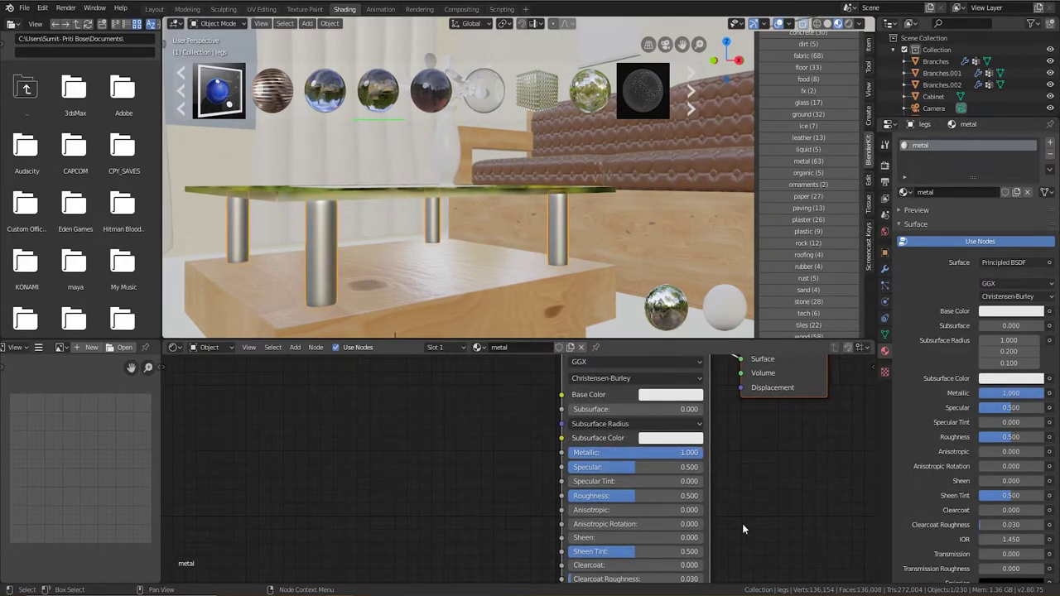
pyautogui.moveTo(740, 525); pyautogui.dragTo(724, 488, button='middle')
pyautogui.moveTo(616, 461); pyautogui.dragTo(580, 460)
pyautogui.click(580, 461)
pyautogui.write('0.1')
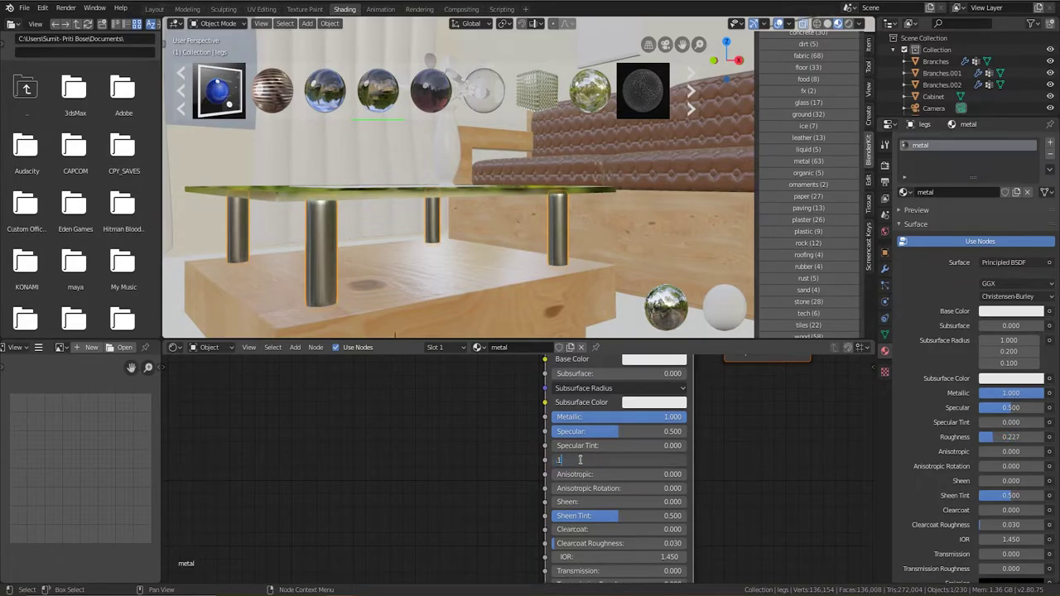
pyautogui.press('Return')
# - Inspect the shiny metal legs from around the table and save the scene
pyautogui.moveTo(731, 481); pyautogui.dragTo(712, 562, button='middle')
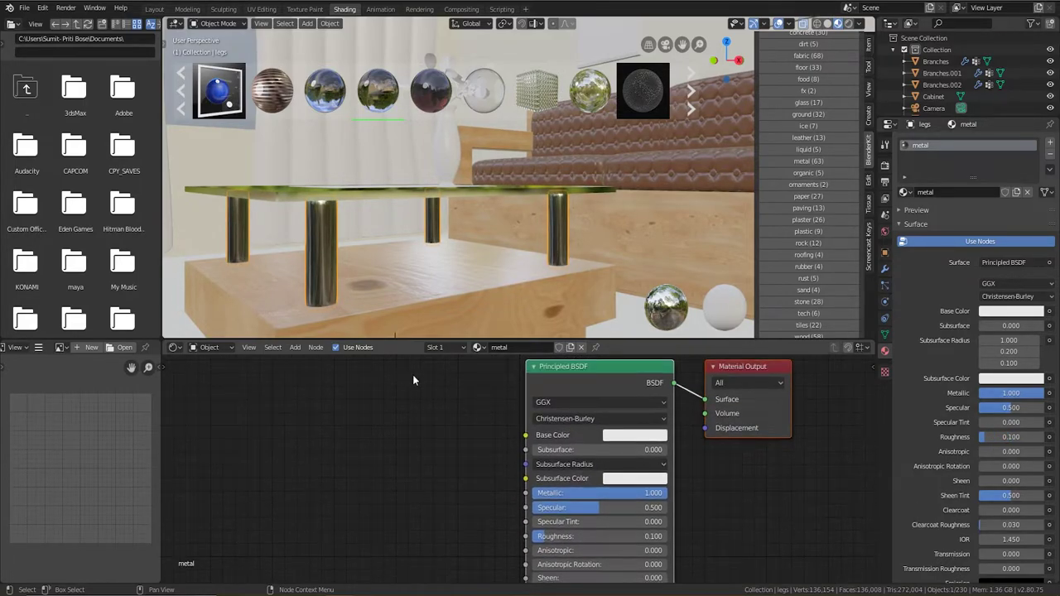
pyautogui.scroll(-5, 359, 264)
pyautogui.scroll(5, 433, 252)
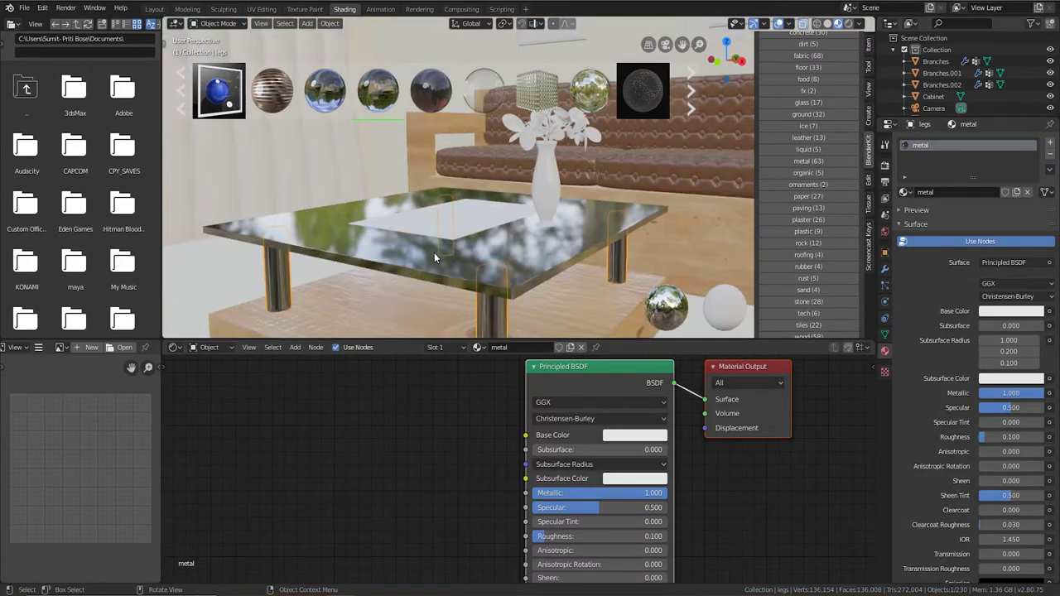
pyautogui.moveTo(434, 252); pyautogui.dragTo(400, 248, button='middle')
pyautogui.moveTo(432, 161); pyautogui.dragTo(501, 277, button='middle')
pyautogui.scroll(-3, 529, 231)
pyautogui.scroll(2, 513, 224)
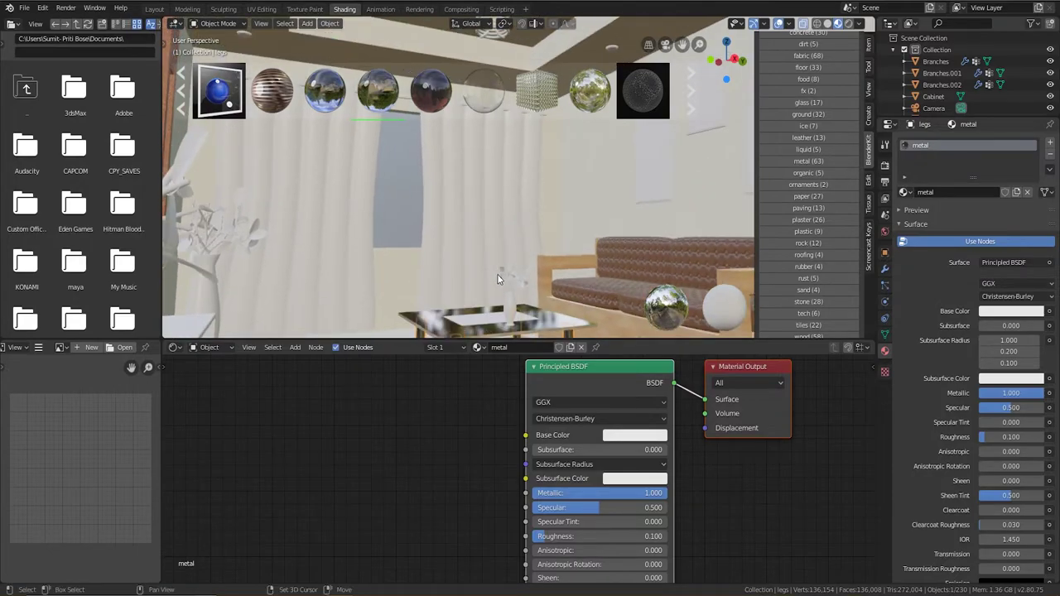
pyautogui.scroll(2, 517, 272)
pyautogui.moveTo(523, 203); pyautogui.dragTo(478, 103, button='middle')
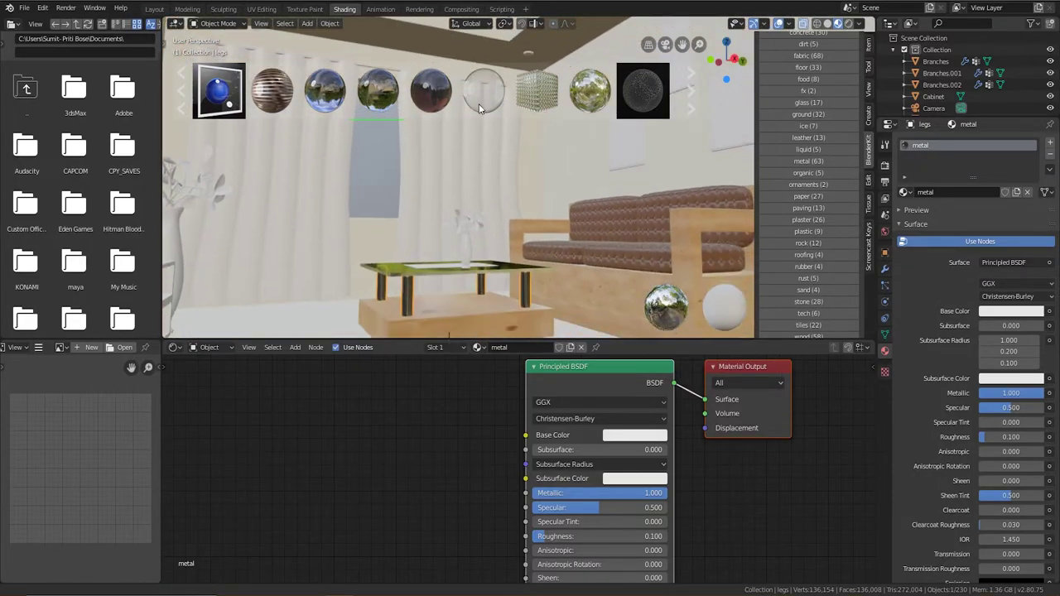
pyautogui.moveTo(492, 196); pyautogui.dragTo(182, 190, button='middle')
pyautogui.hotkey('ctrl', 's')
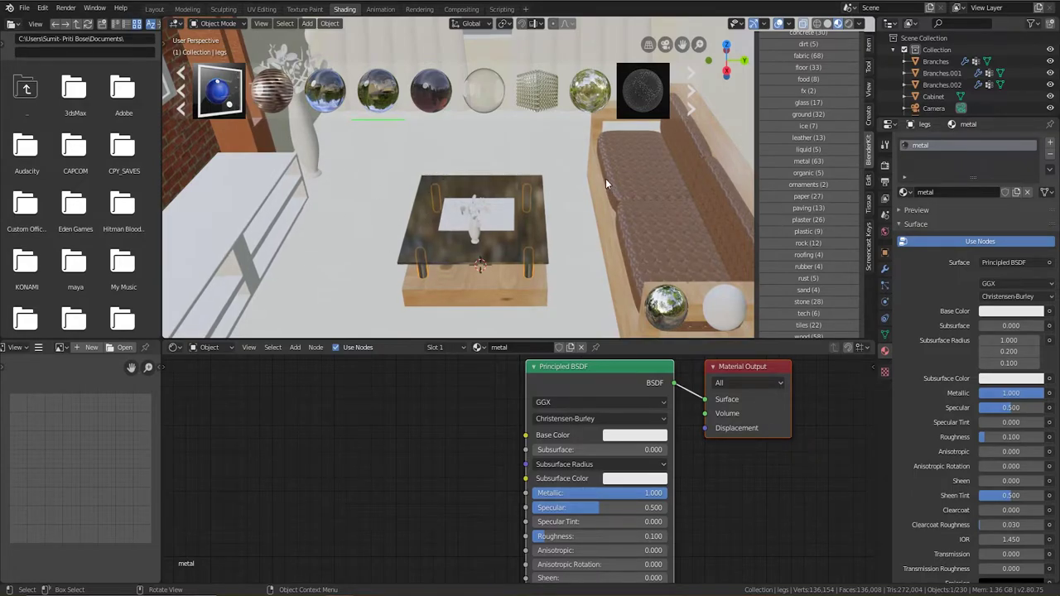
# - Add a fourth slot with new Material.003 to the Room mesh
pyautogui.click(407, 170)
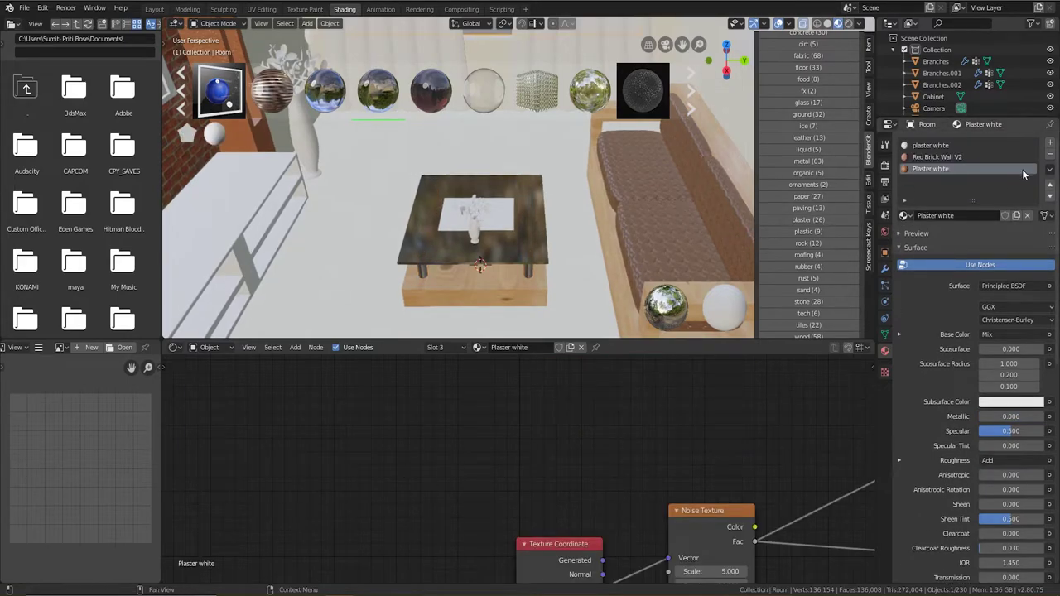
pyautogui.click(1050, 143)
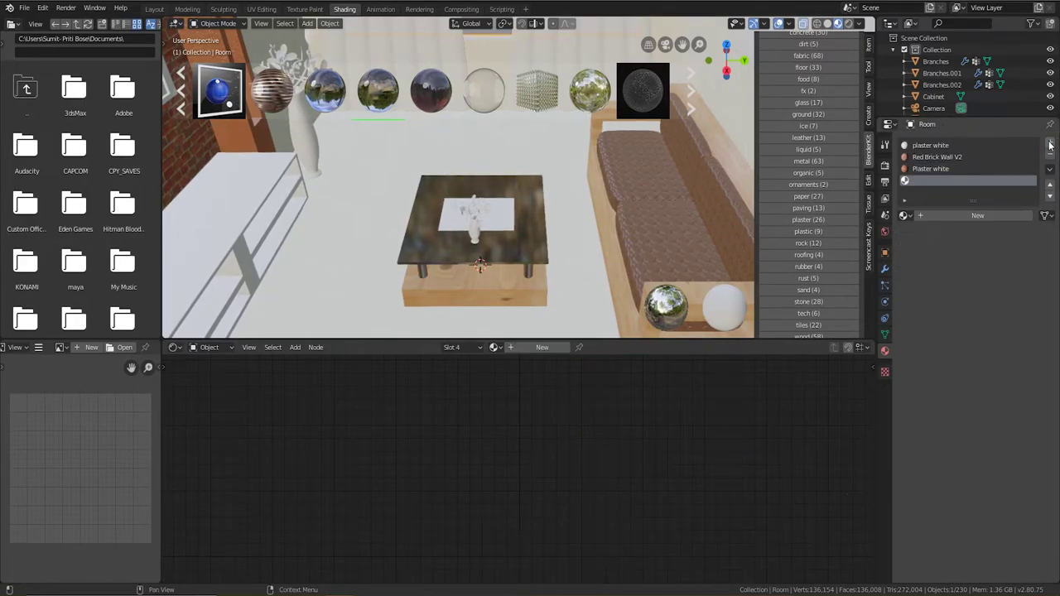
pyautogui.click(972, 217)
# - In Edit Mode, select only the floor face and make Material.003 active
pyautogui.press('Tab')
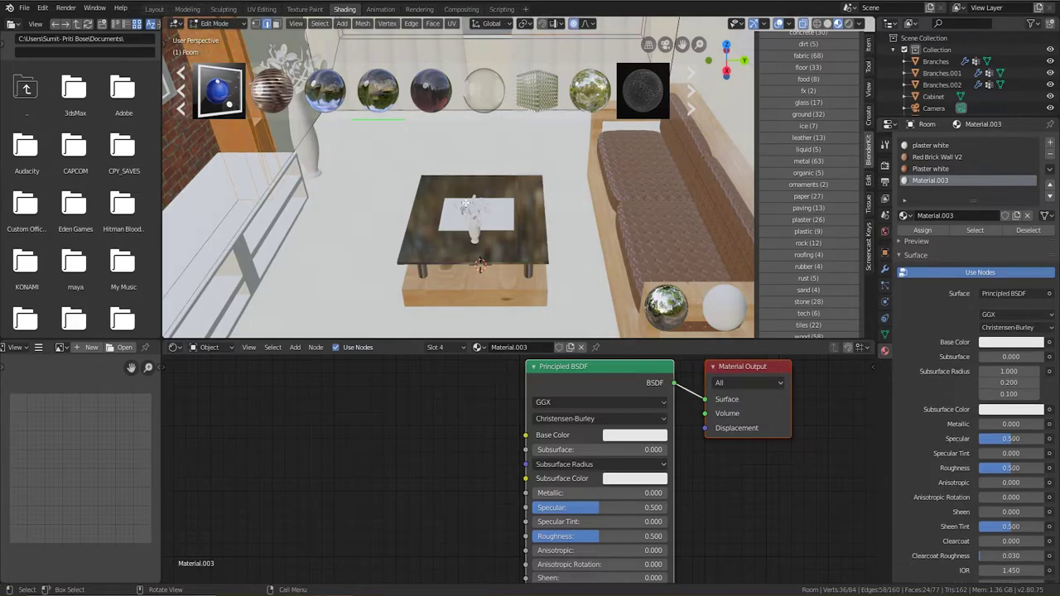
pyautogui.hotkey('alt', 'a')
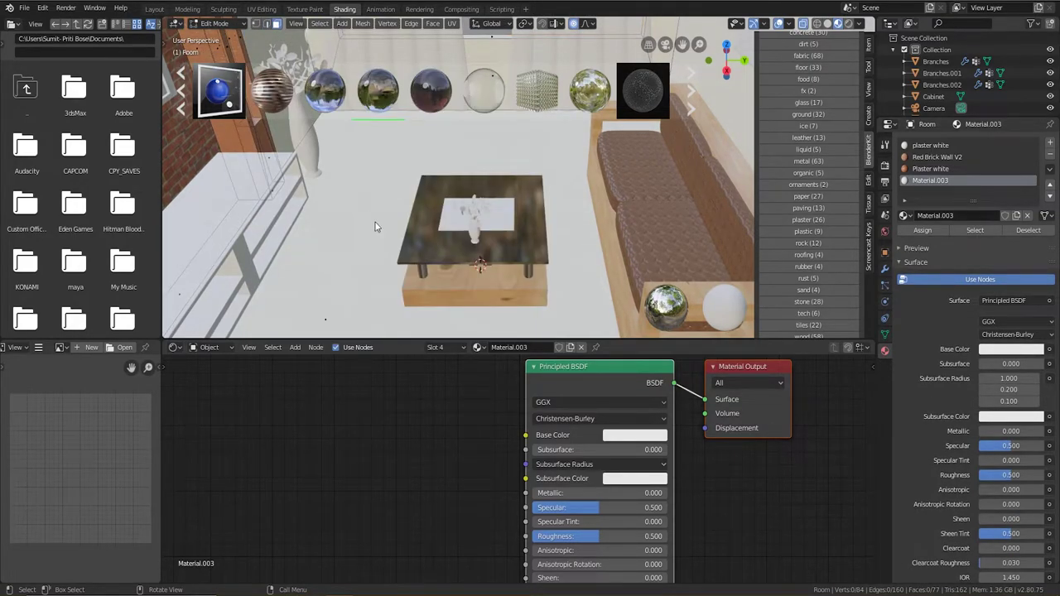
pyautogui.click(328, 316)
pyautogui.moveTo(518, 255); pyautogui.dragTo(530, 224, button='middle')
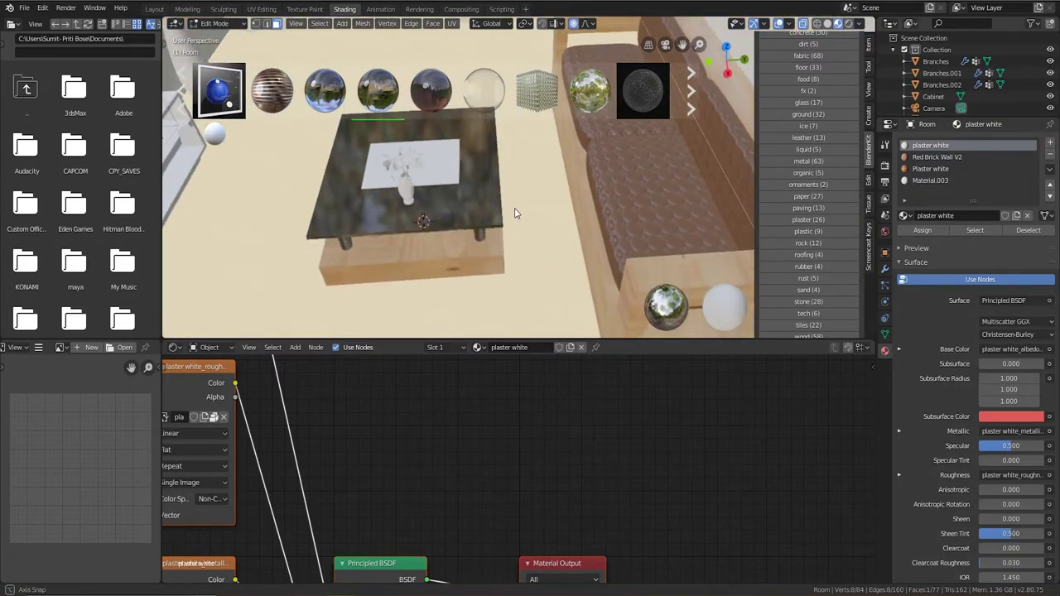
pyautogui.click(932, 180)
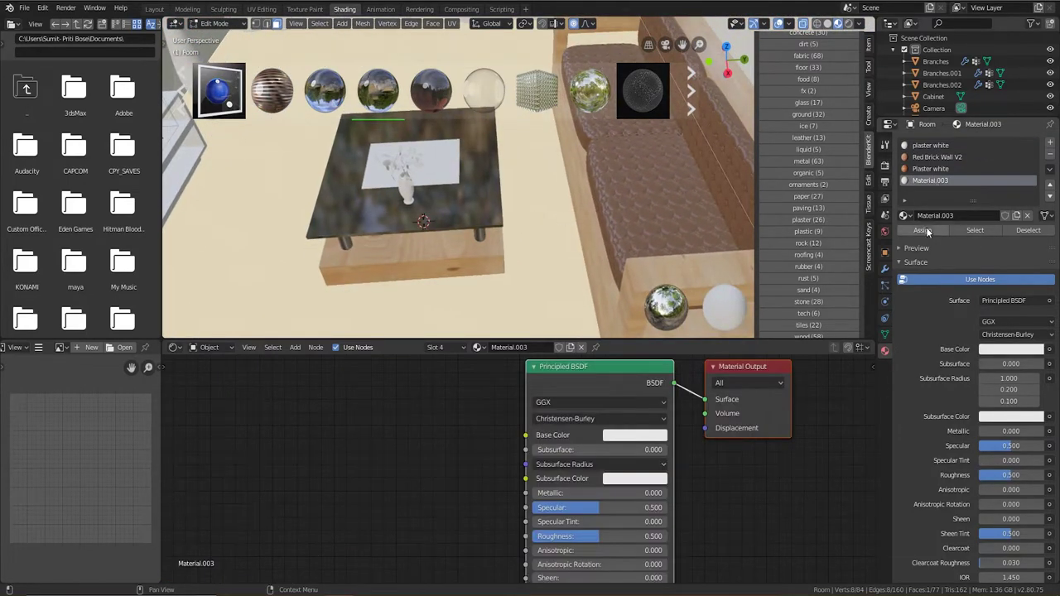
pyautogui.scroll(-2, 485, 433)
pyautogui.scroll(-5, 794, 260)
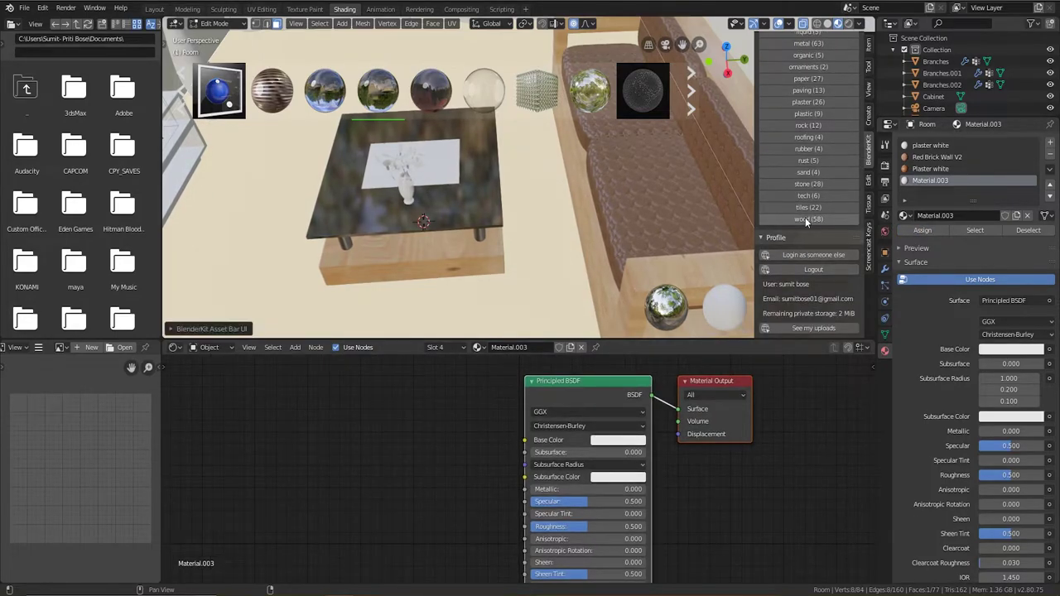
pyautogui.moveTo(644, 97)
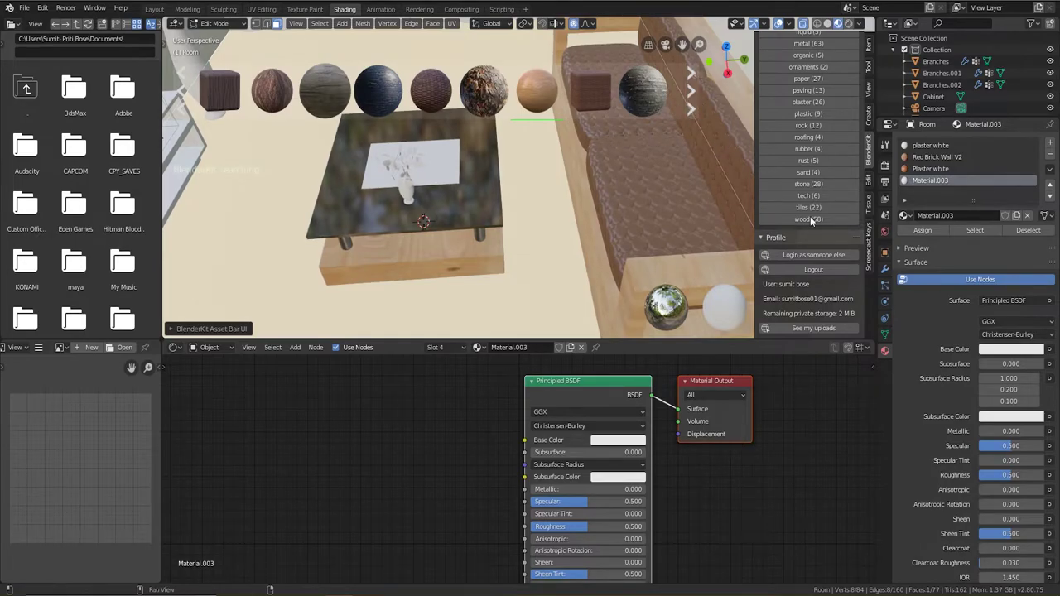
# - Drop BlenderKit's Wooden floor imitation tiles onto the floor and frame its nodes
pyautogui.click(691, 105)
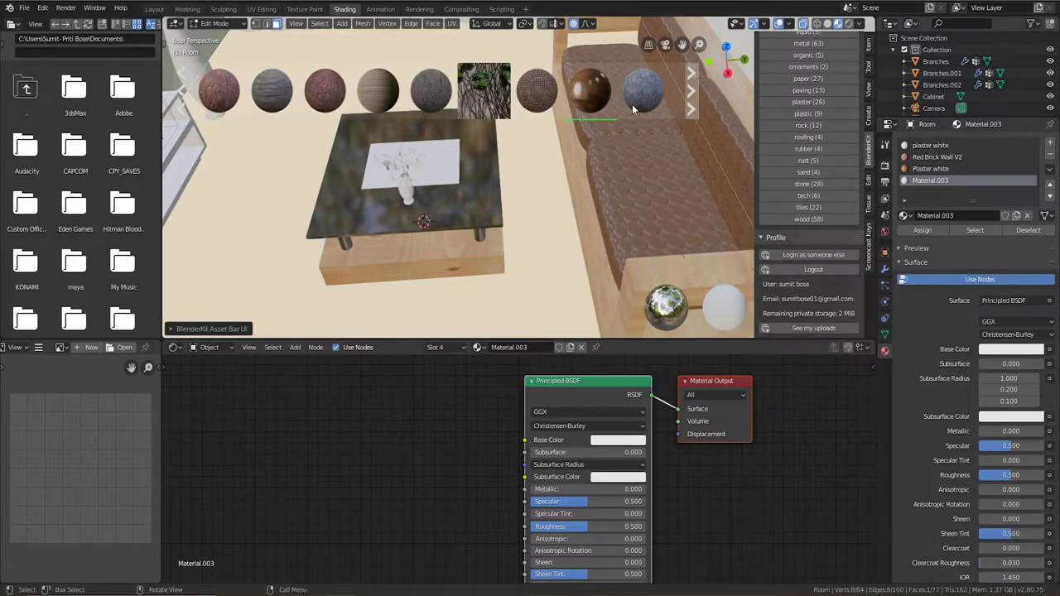
pyautogui.moveTo(586, 94)
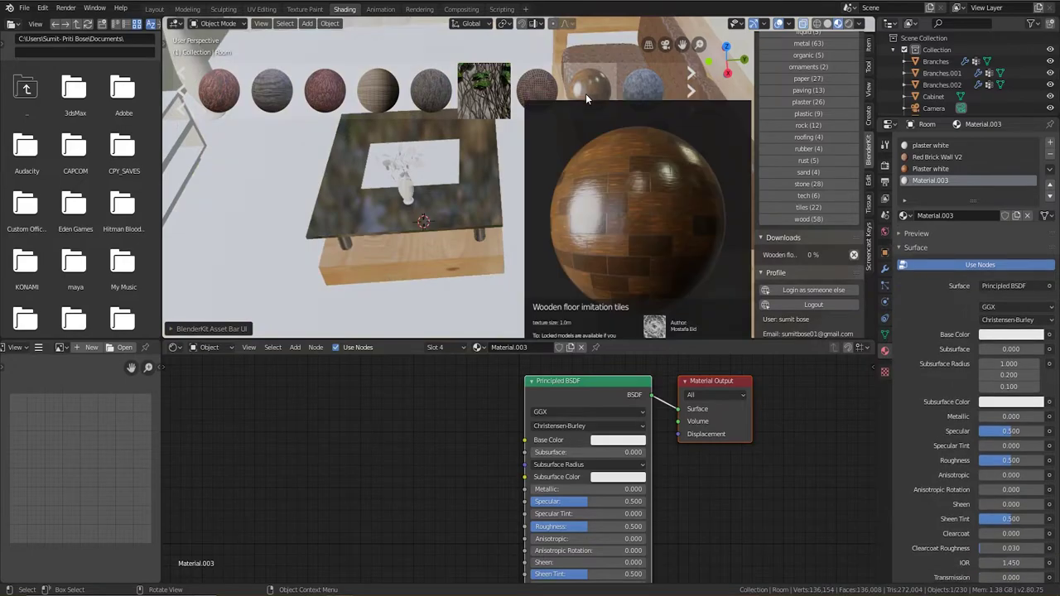
pyautogui.moveTo(585, 93); pyautogui.dragTo(501, 277)
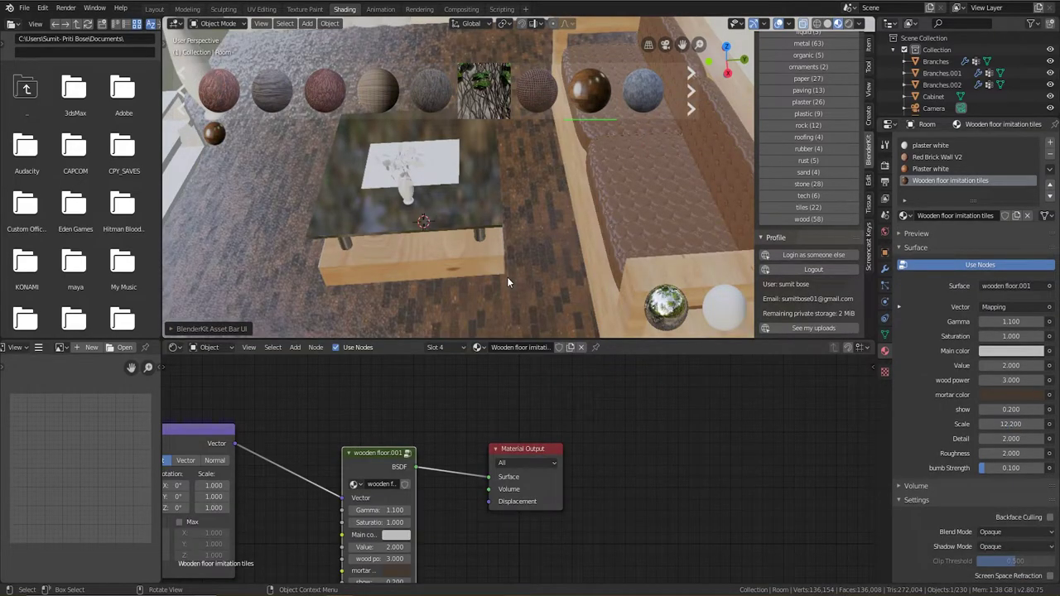
pyautogui.moveTo(445, 266); pyautogui.dragTo(421, 217, button='middle')
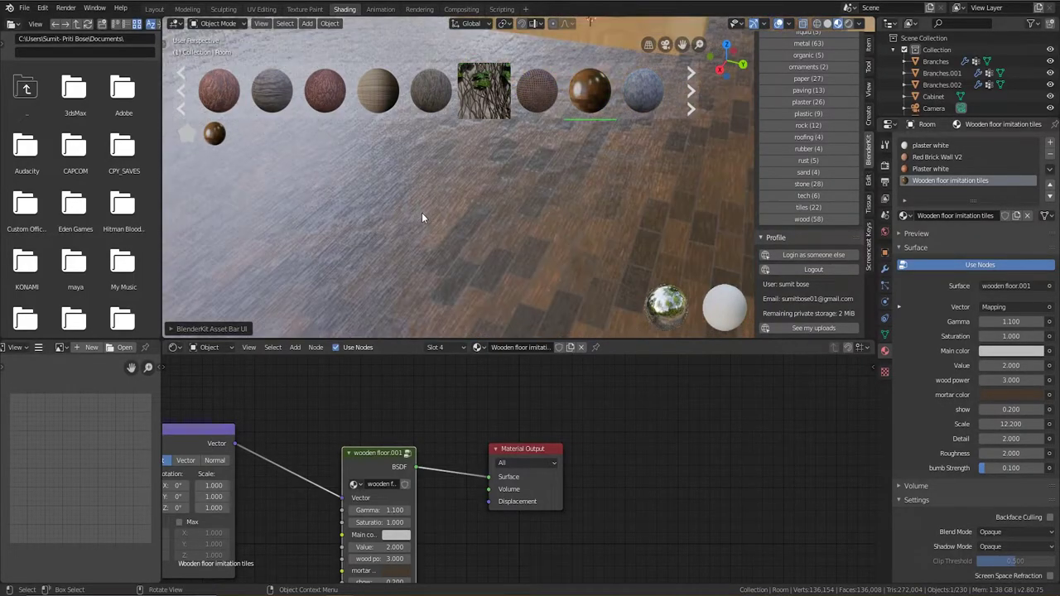
pyautogui.scroll(3, 557, 295)
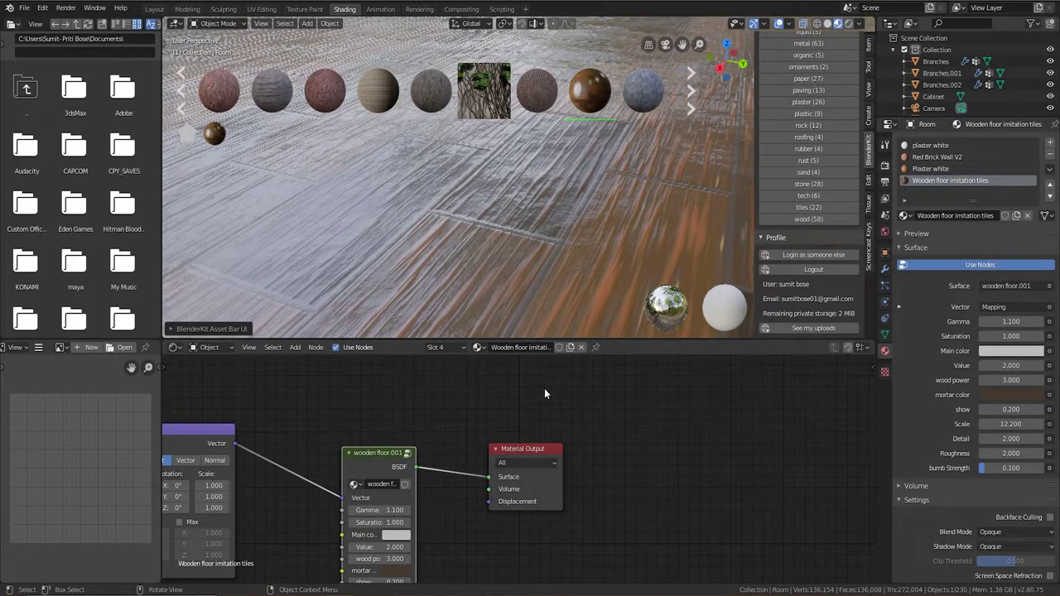
pyautogui.scroll(-3, 594, 479)
pyautogui.moveTo(530, 489); pyautogui.dragTo(660, 456, button='middle')
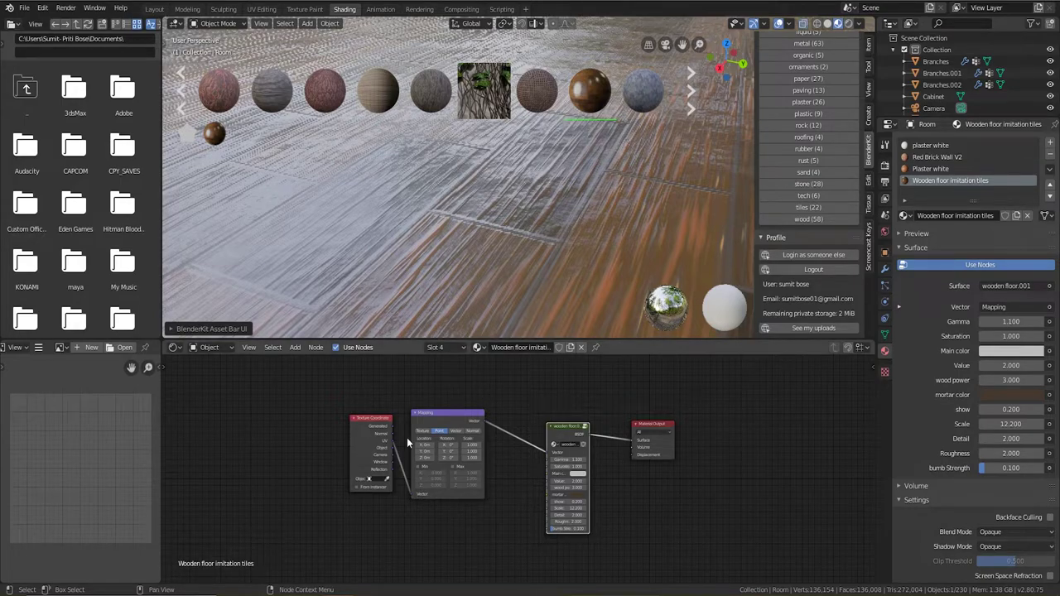
# - Rotate the floor texture around Z and set its mapping scale to 0.5
pyautogui.scroll(3, 434, 471)
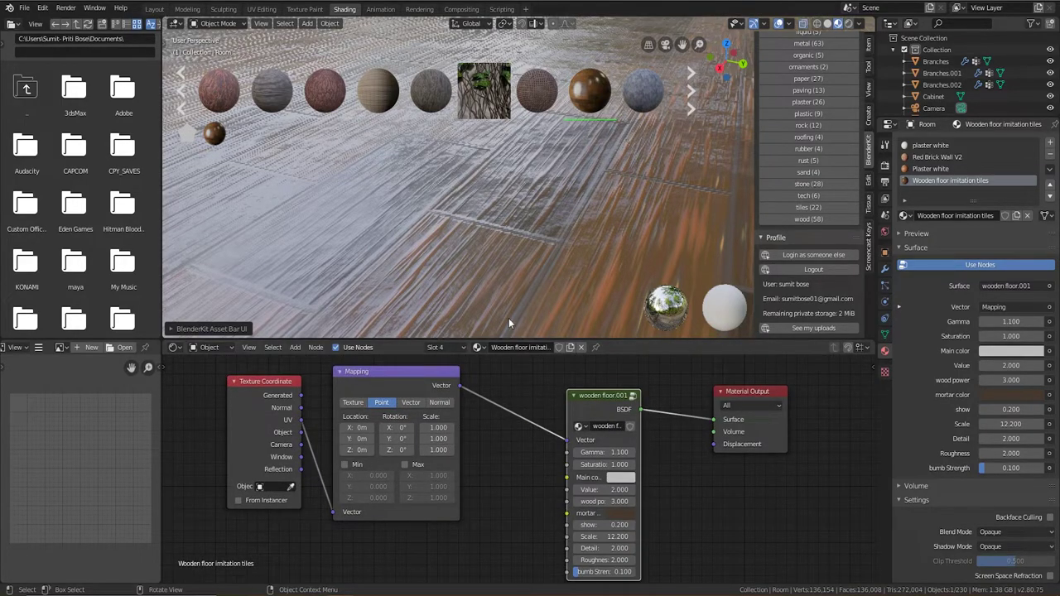
pyautogui.click(396, 450)
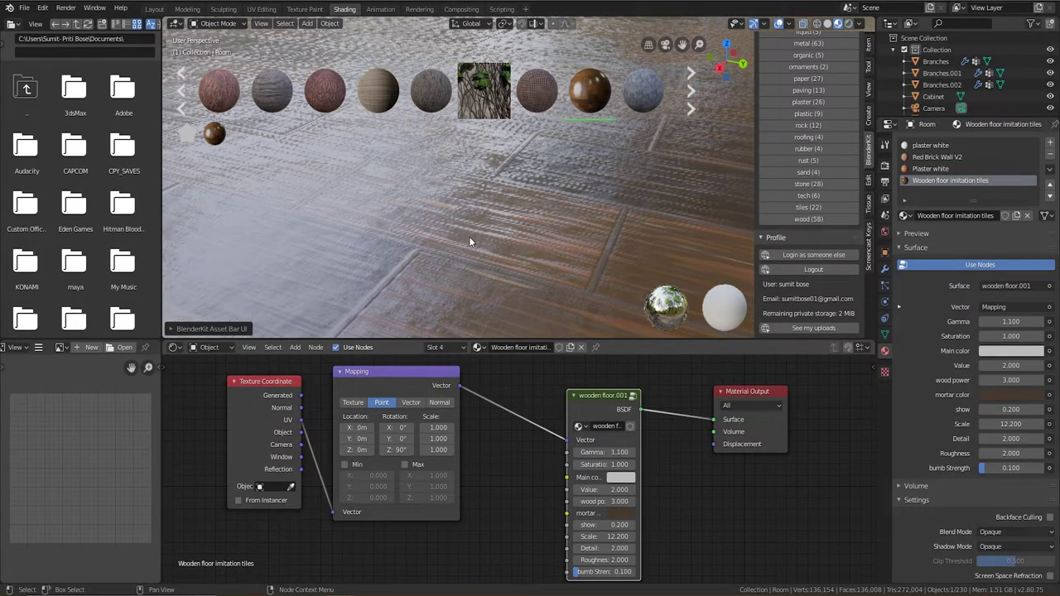
pyautogui.moveTo(469, 240); pyautogui.dragTo(490, 183, button='middle')
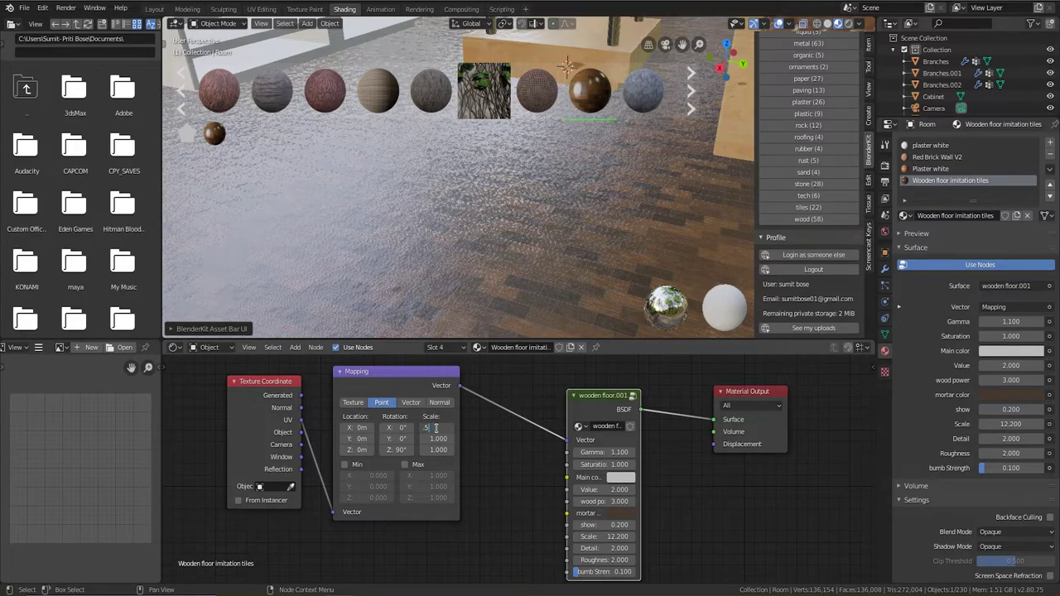
pyautogui.press('Tab')
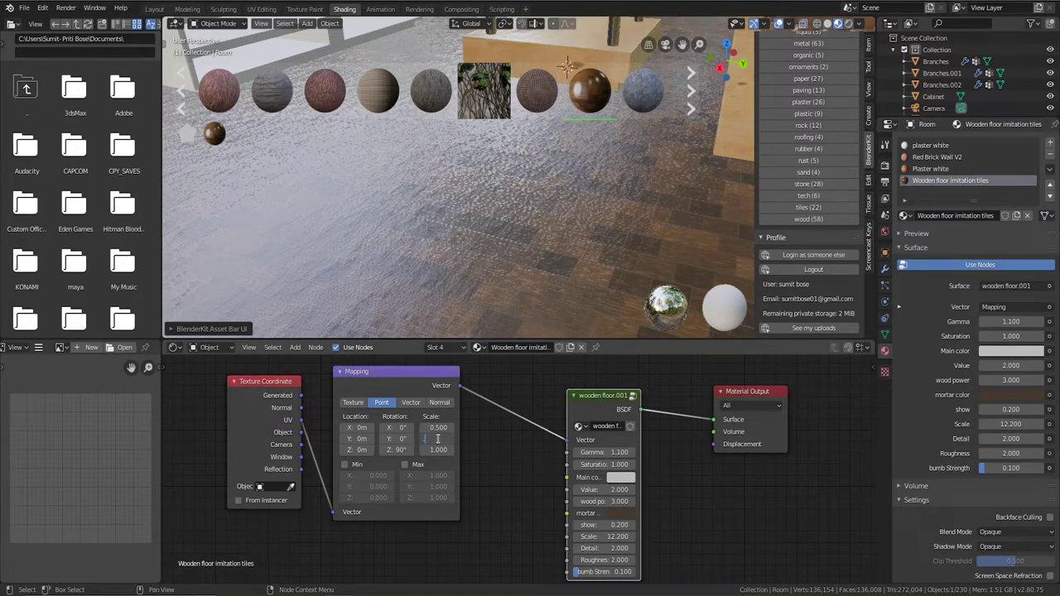
pyautogui.write('0.5')
pyautogui.press('Return')
pyautogui.moveTo(445, 285); pyautogui.dragTo(506, 270, button='middle')
# - Change the mapping X and Y scale to 0.2 and save the file
pyautogui.click(439, 429)
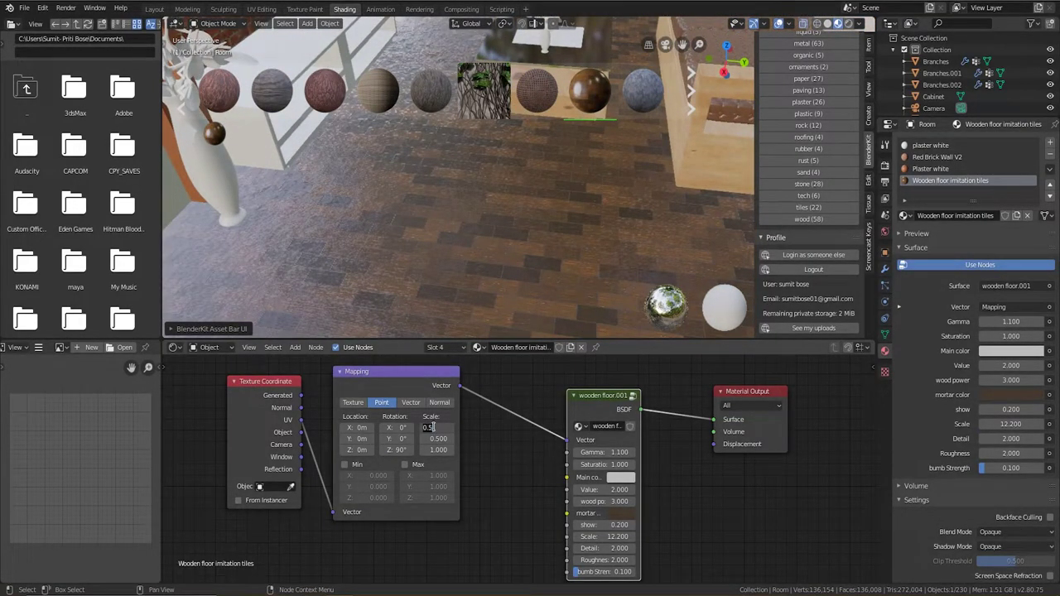
pyautogui.write('2')
pyautogui.press('Return')
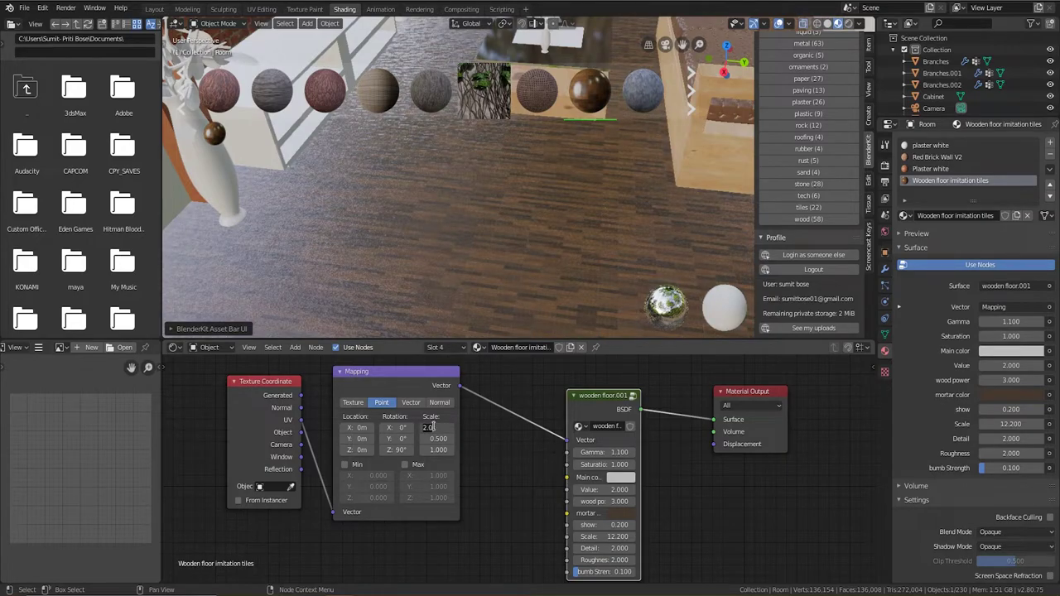
pyautogui.press('Return')
pyautogui.click(439, 438)
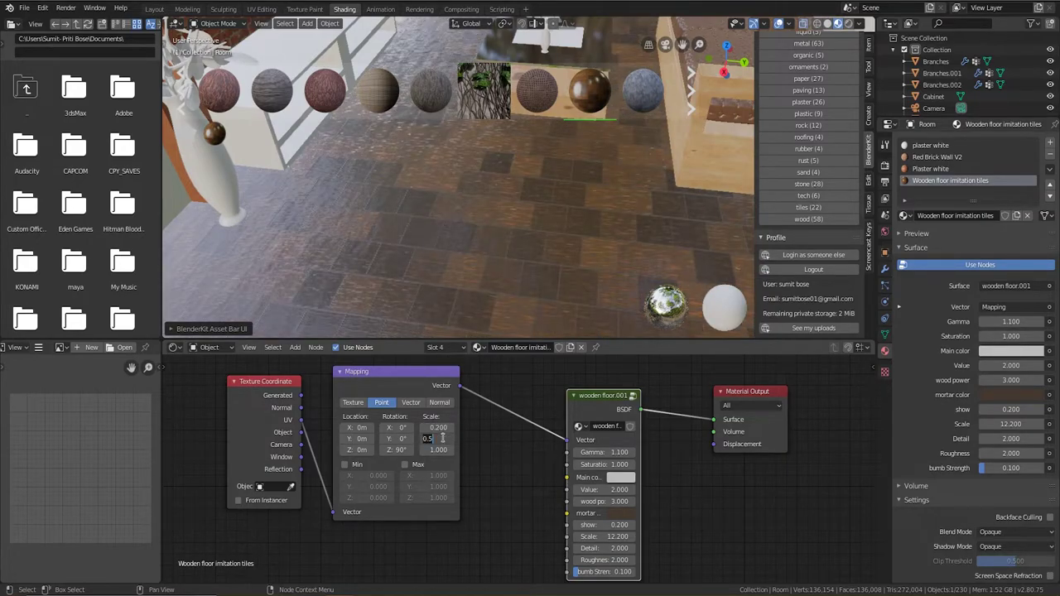
pyautogui.write('.2')
pyautogui.press('Return')
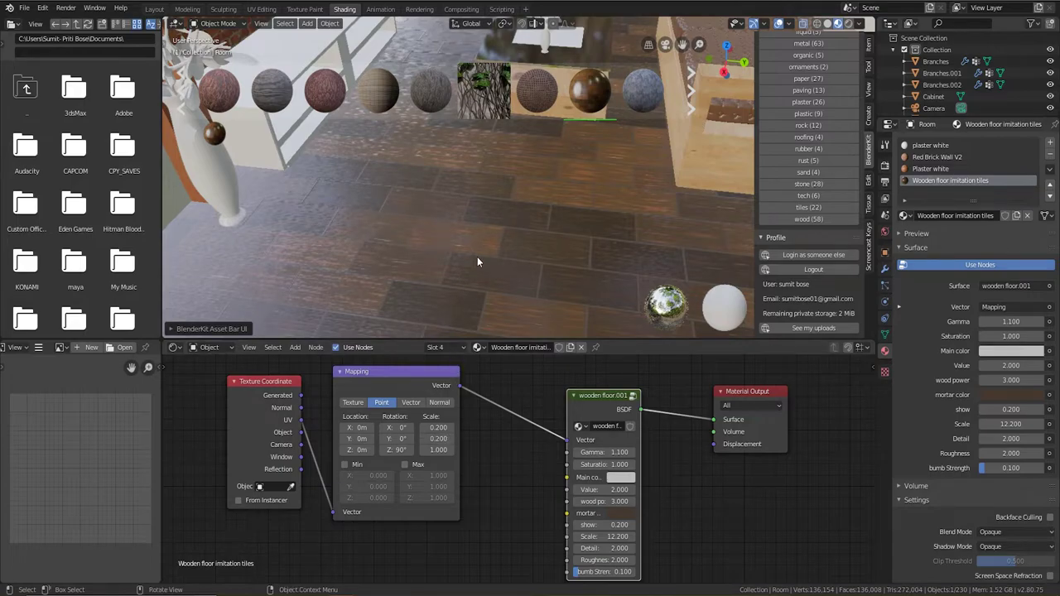
pyautogui.hotkey('ctrl', 's')
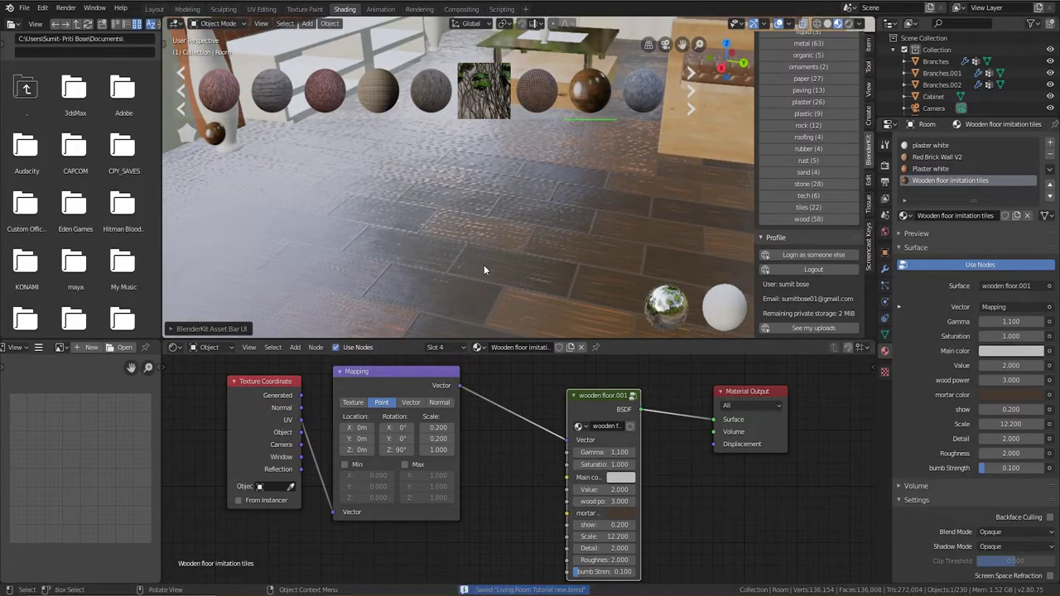
# - Open the wooden floor.001 node group and disconnect Power from Roughness
pyautogui.click(635, 398)
pyautogui.scroll(4, 671, 466)
pyautogui.moveTo(697, 502); pyautogui.dragTo(669, 484, button='middle')
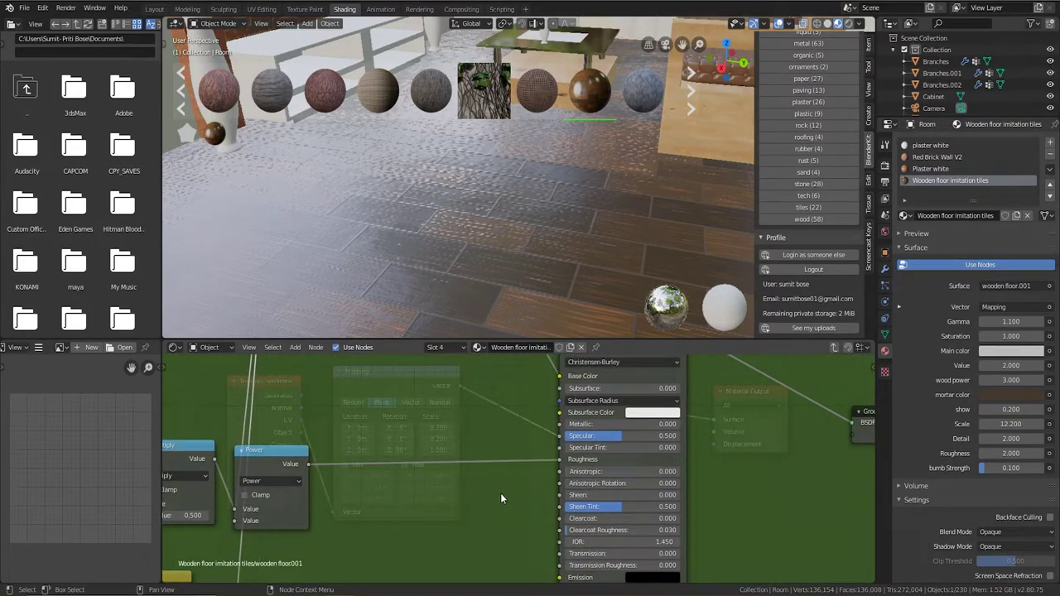
pyautogui.moveTo(559, 461); pyautogui.dragTo(528, 466)
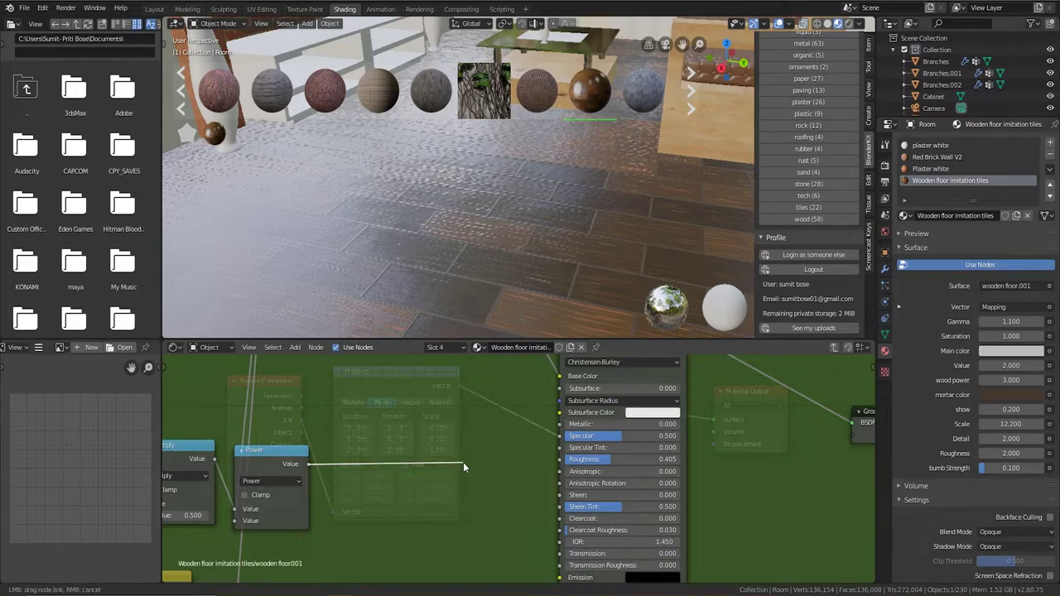
pyautogui.moveTo(463, 466); pyautogui.dragTo(463, 466)
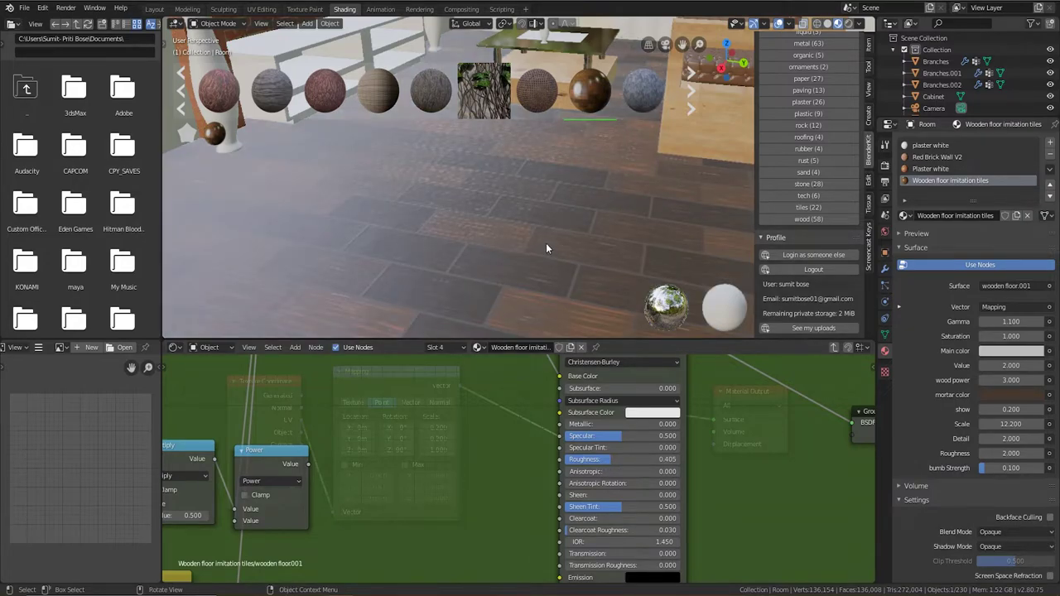
# - Try a lower Roughness value, revert it, and reconnect Power's value to Roughness
pyautogui.scroll(2, 544, 241)
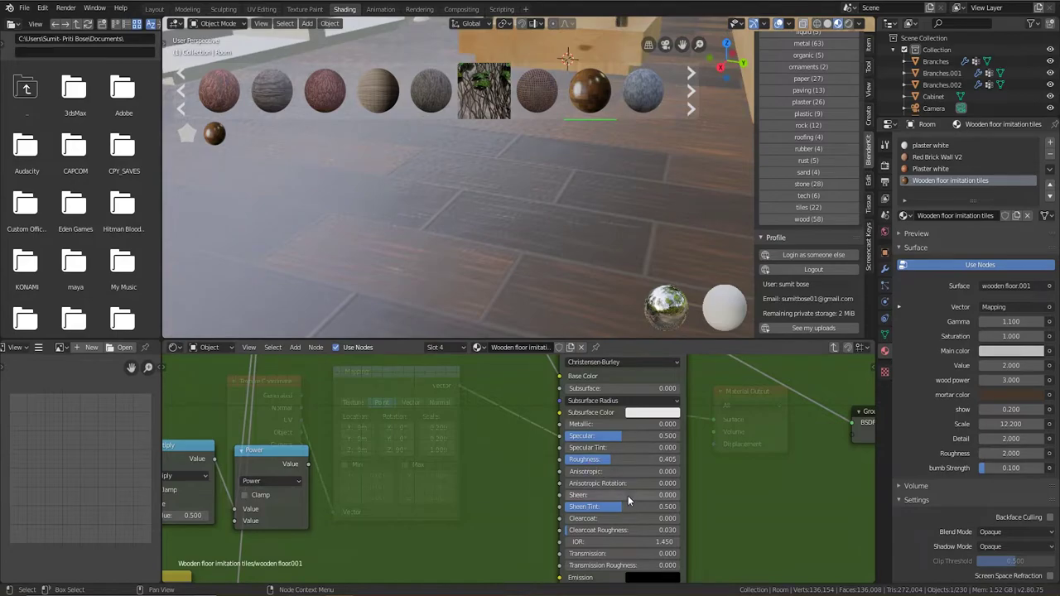
pyautogui.moveTo(616, 459); pyautogui.dragTo(569, 458)
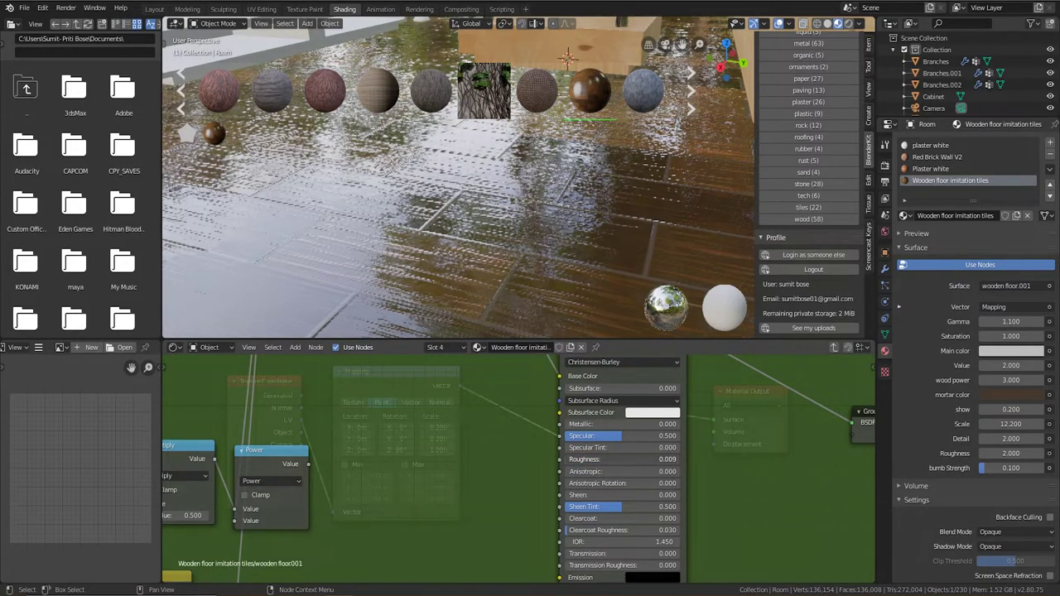
pyautogui.press('Escape')
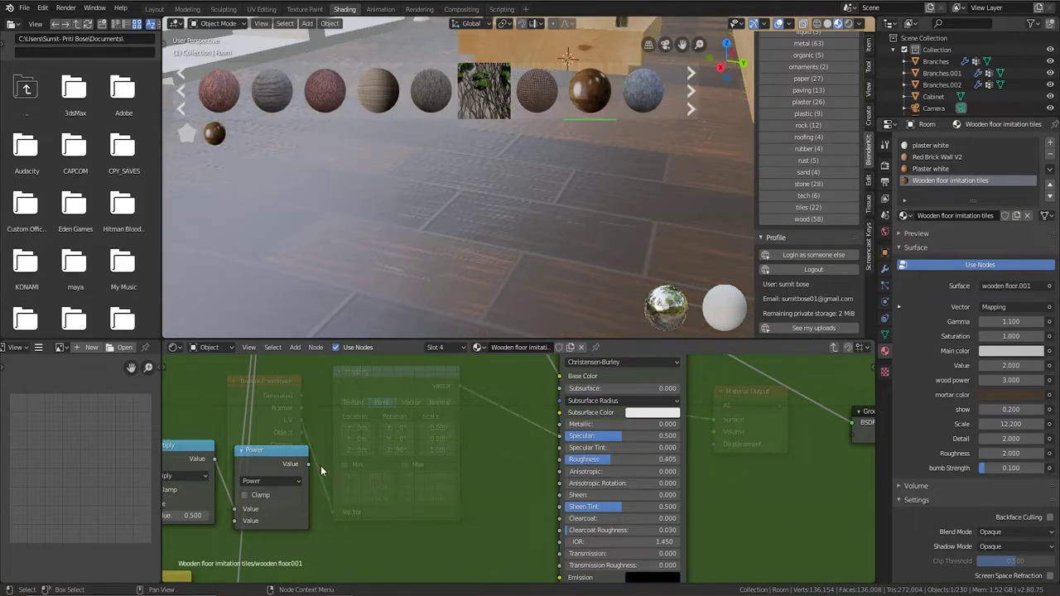
pyautogui.moveTo(309, 465); pyautogui.dragTo(439, 467)
pyautogui.moveTo(530, 466)
pyautogui.mouseDown()
pyautogui.moveTo(556, 466)
pyautogui.moveTo(532, 468)
pyautogui.mouseUp()
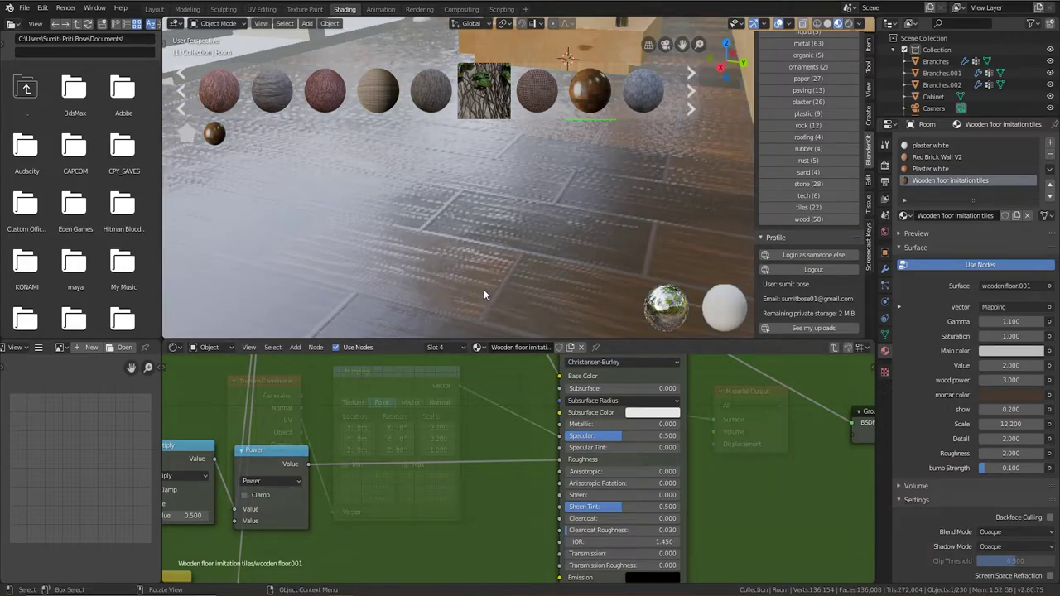
# - Insert a ColorRamp node into the floor's Power-to-Roughness link
pyautogui.hotkey('shift', 'a')
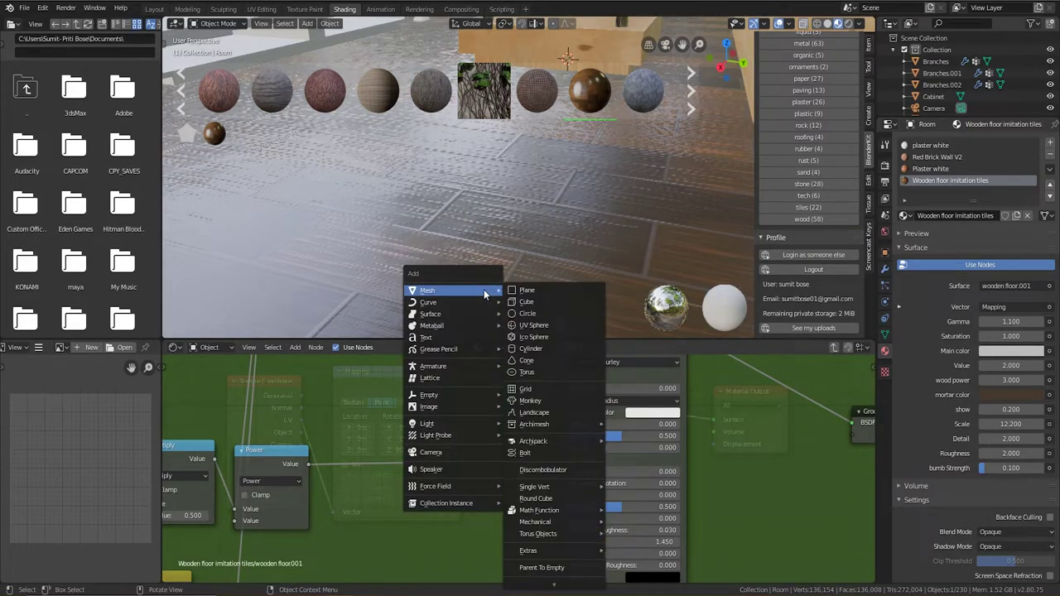
pyautogui.hotkey('shift', 'a')
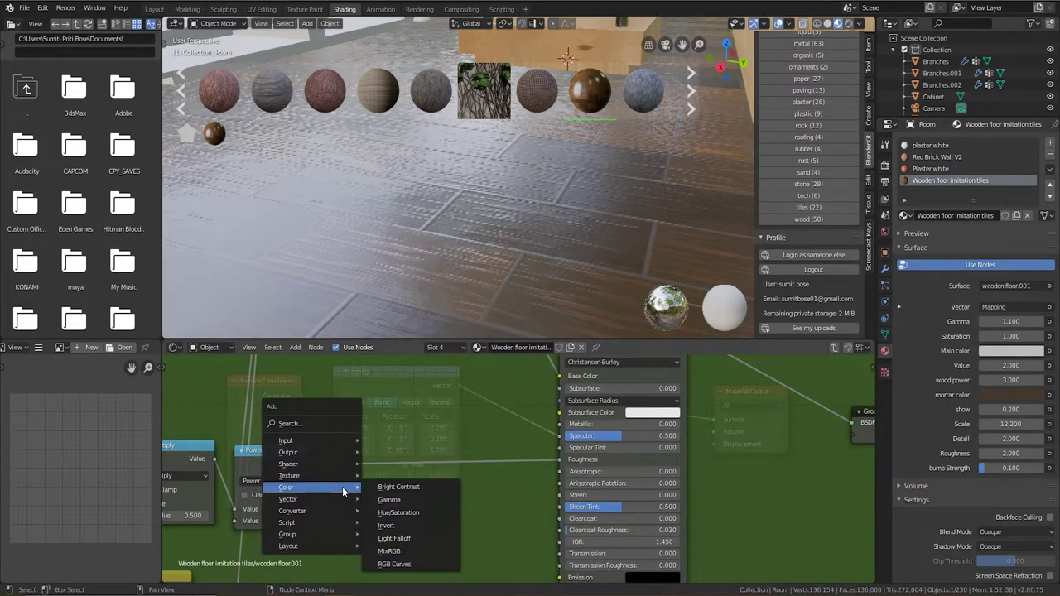
pyautogui.moveTo(322, 511)
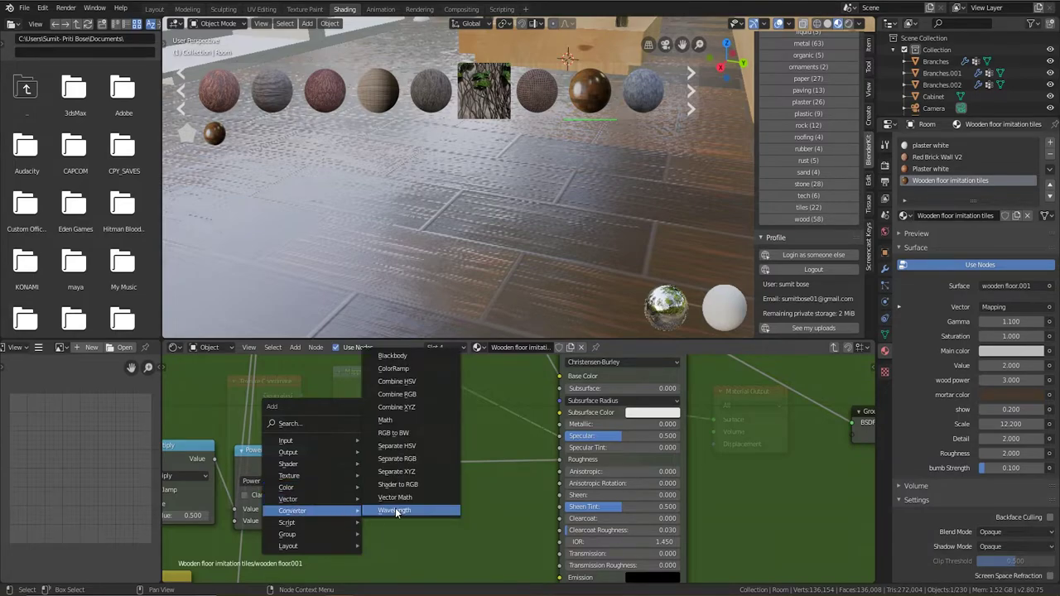
pyautogui.click(405, 374)
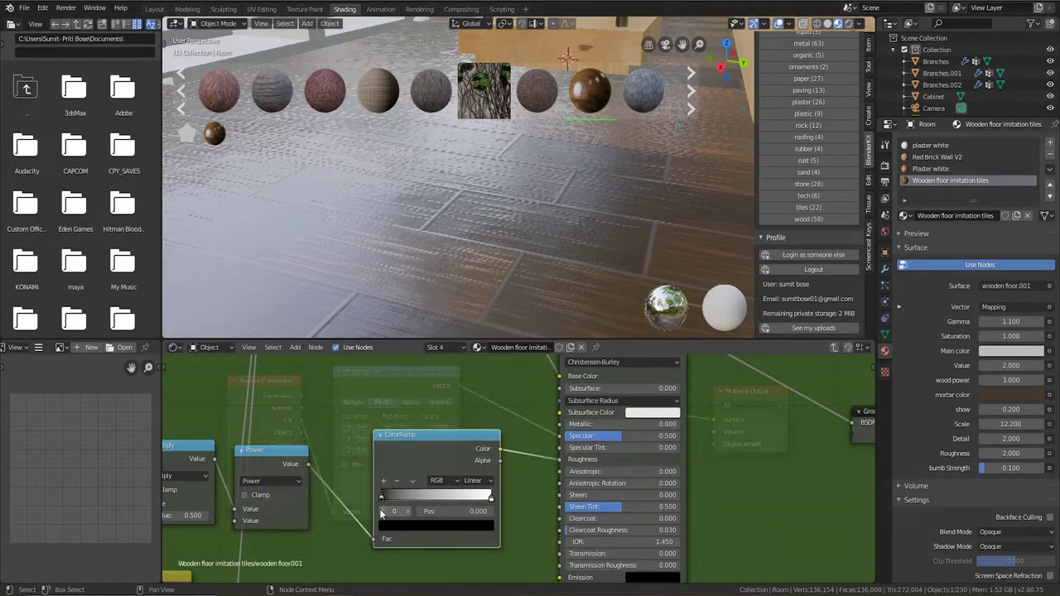
# - Set the ramp's black stop to about 0.186 and white stop to 0.468, saving the file
pyautogui.moveTo(382, 498); pyautogui.dragTo(389, 499)
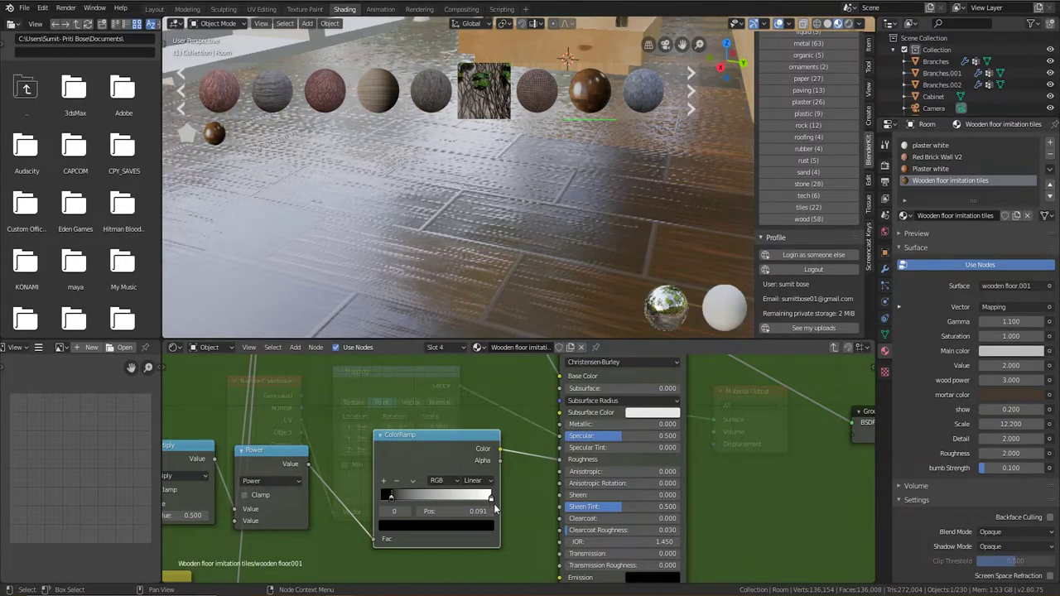
pyautogui.moveTo(490, 498); pyautogui.dragTo(437, 502)
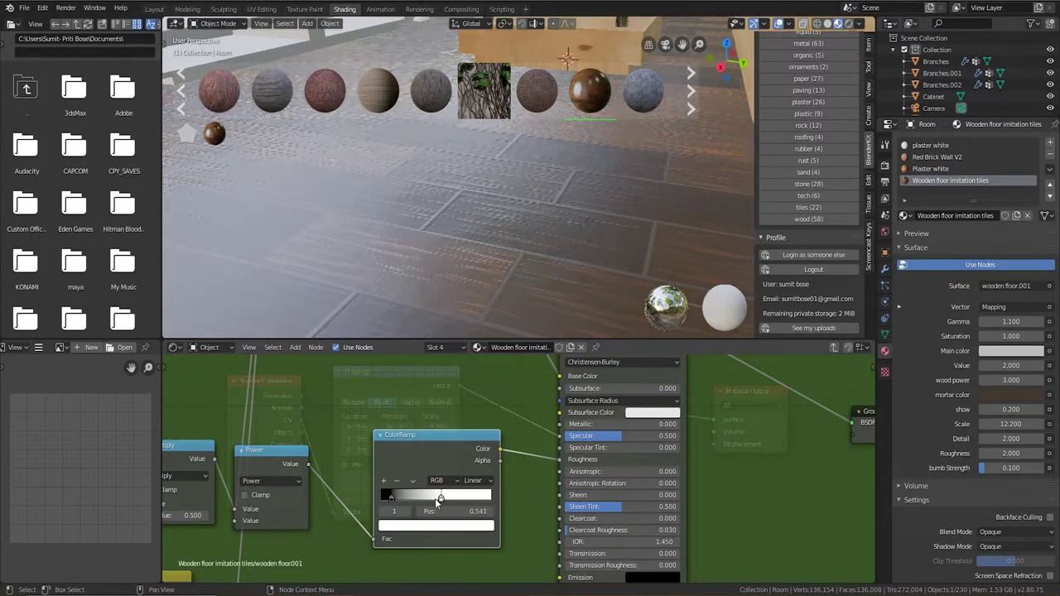
pyautogui.moveTo(476, 228); pyautogui.dragTo(457, 245, button='middle')
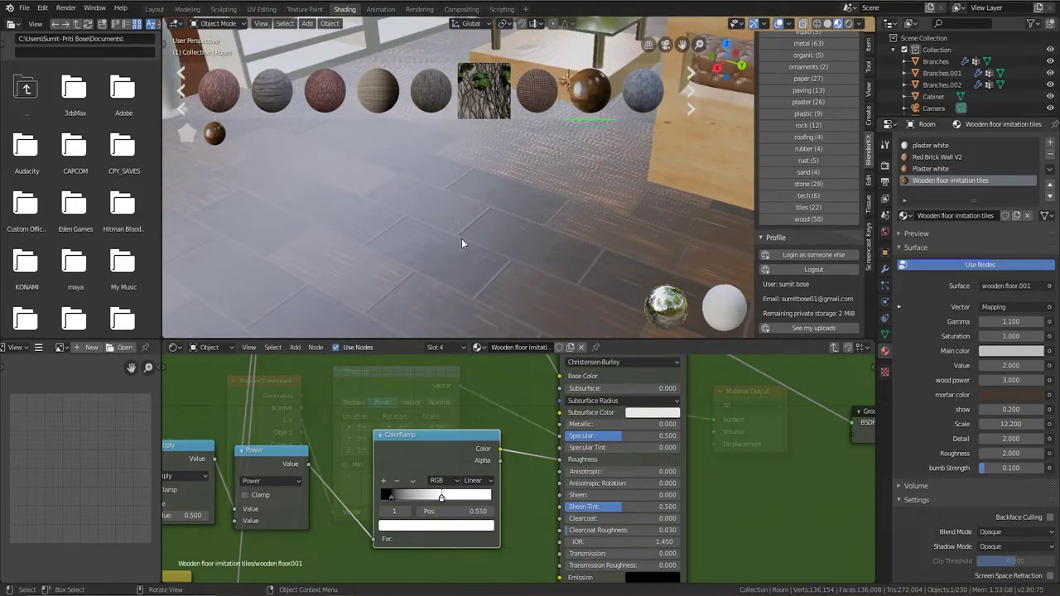
pyautogui.hotkey('ctrl', 's')
pyautogui.moveTo(392, 493); pyautogui.dragTo(402, 497)
pyautogui.moveTo(465, 256); pyautogui.dragTo(501, 241, button='middle')
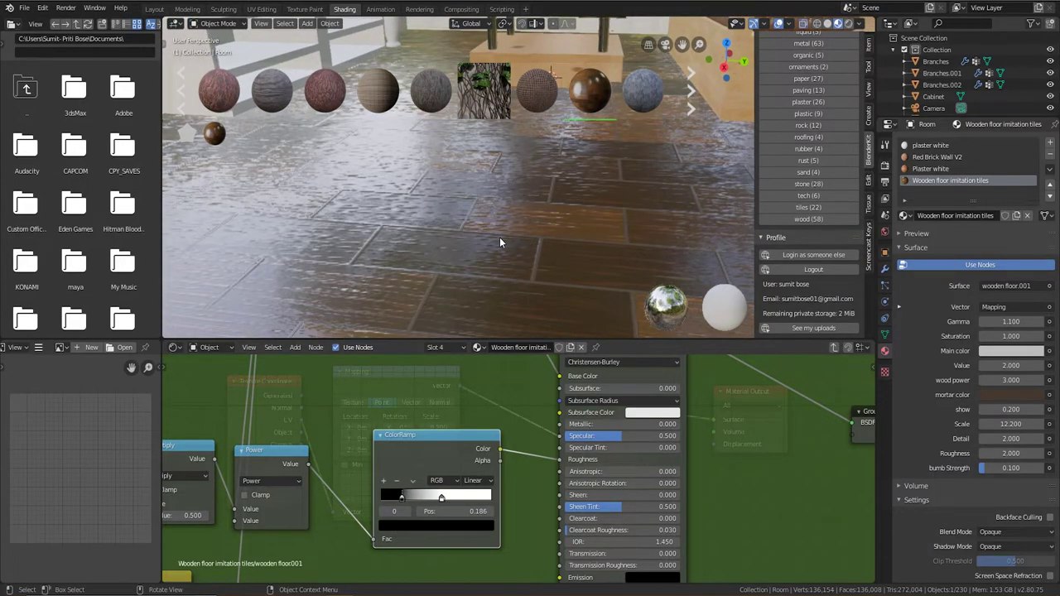
pyautogui.moveTo(441, 502); pyautogui.dragTo(423, 494)
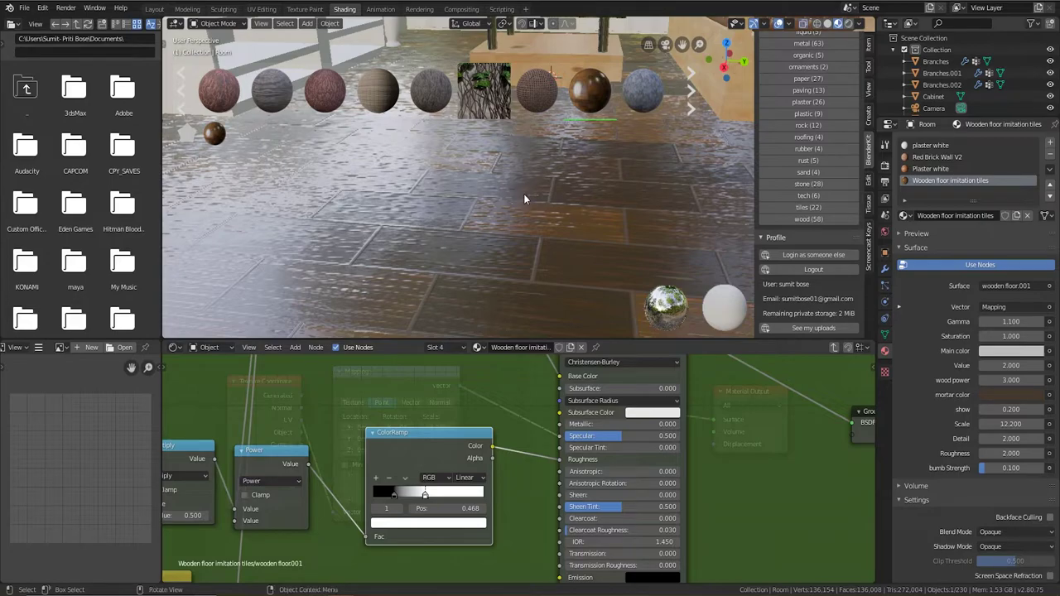
pyautogui.hotkey('ctrl', 's')
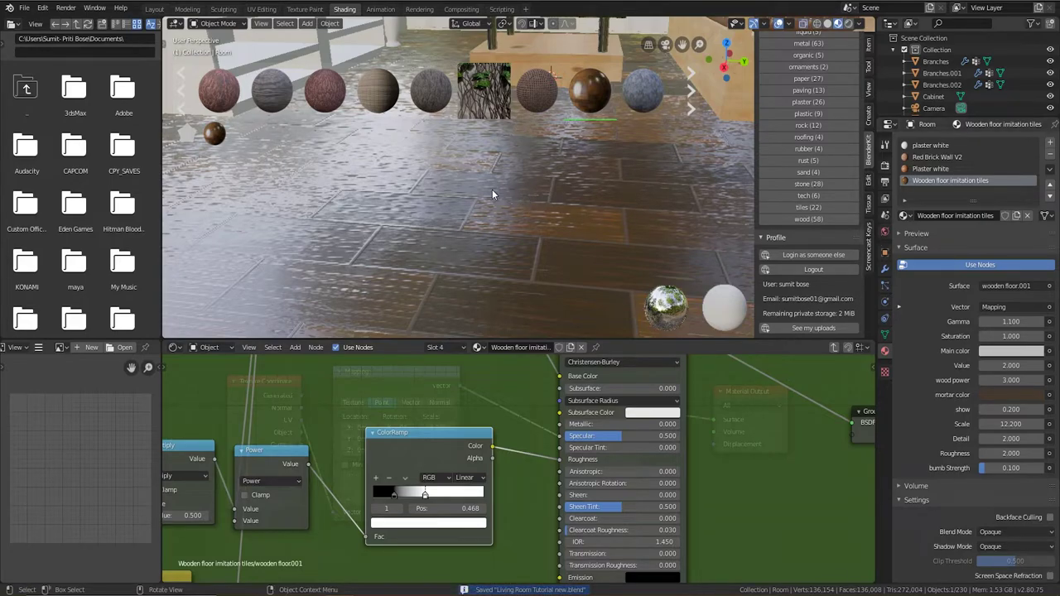
# - Walk the view back toward the table and sofa
pyautogui.hotkey('shift', '`')
pyautogui.press('s')
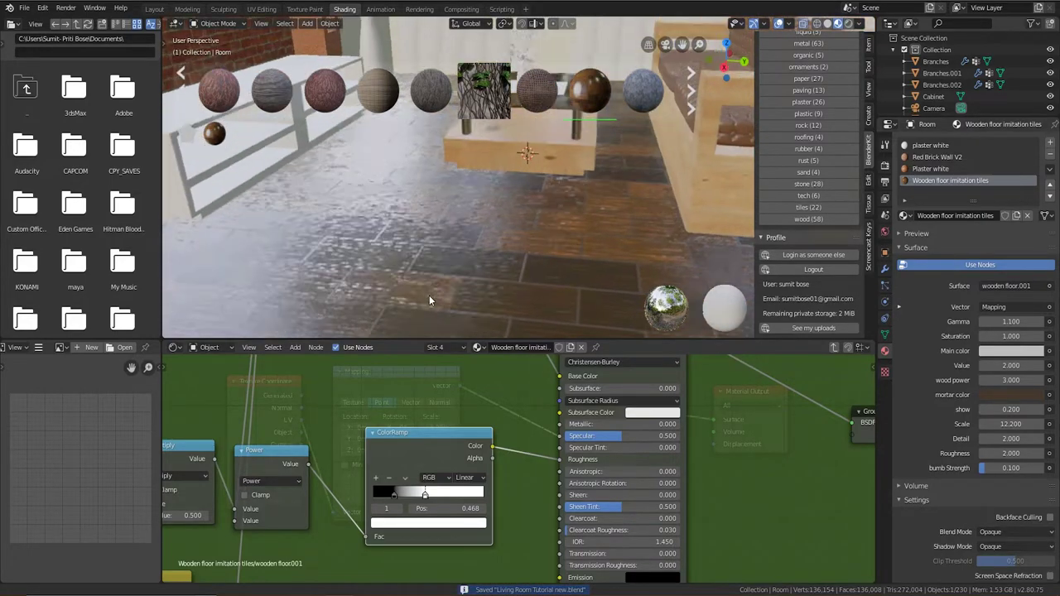
pyautogui.click(466, 309)
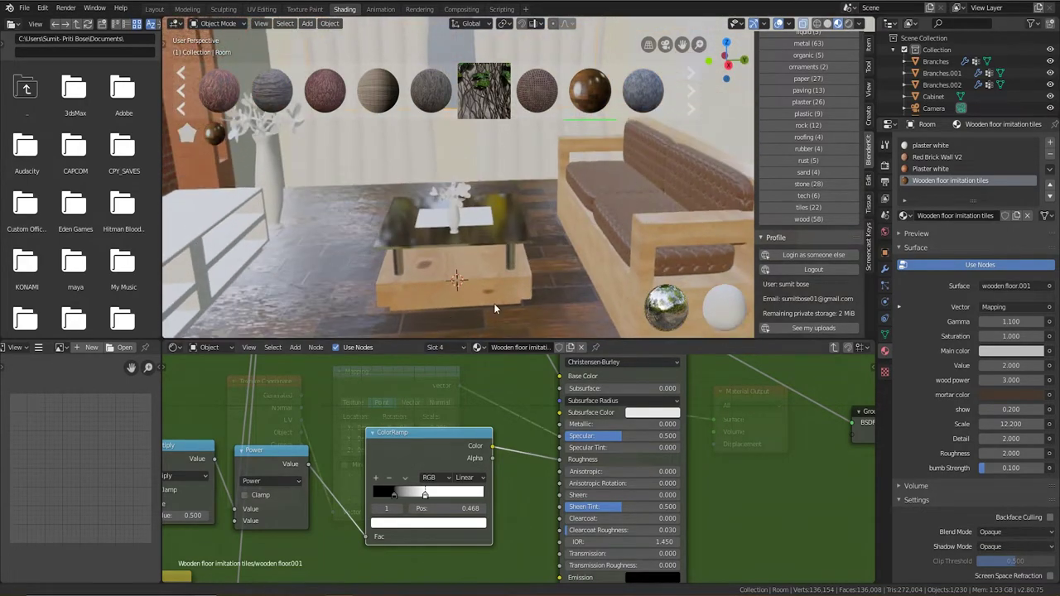
# - Select the Cabinet, switch to the UV Editing workspace, and isolate it in local view
pyautogui.moveTo(440, 265); pyautogui.dragTo(534, 249, button='middle')
pyautogui.click(534, 248)
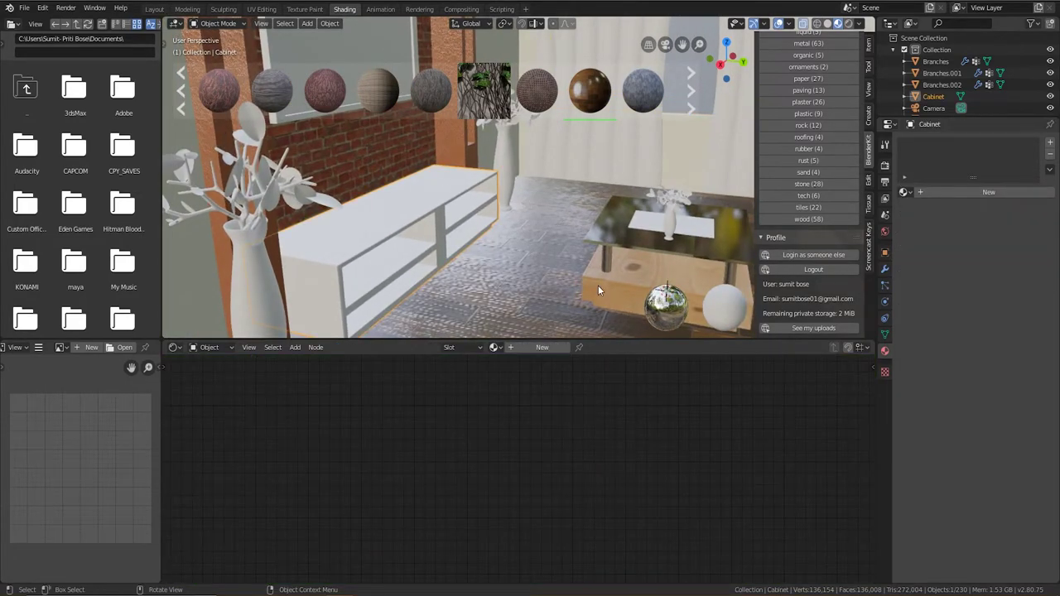
pyautogui.click(262, 9)
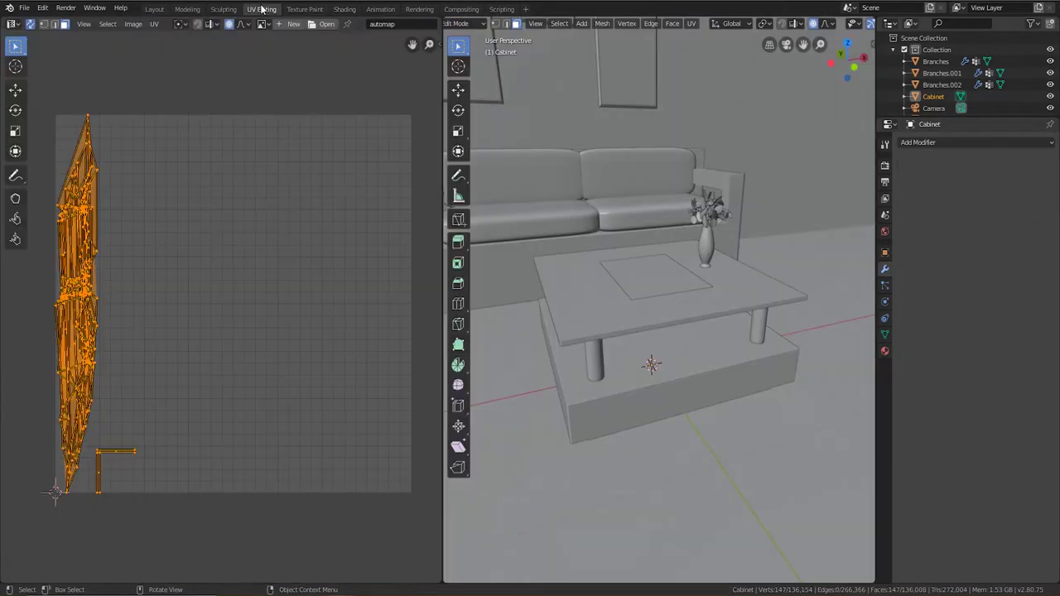
pyautogui.moveTo(664, 386); pyautogui.dragTo(622, 398, button='middle')
pyautogui.press('Tab')
pyautogui.scroll(3, 643, 362)
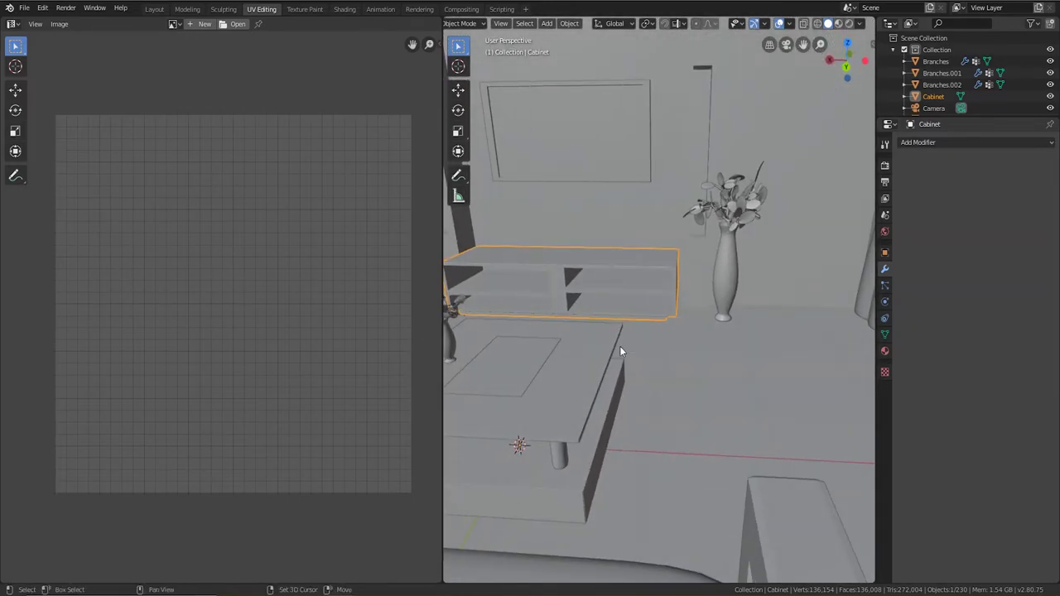
pyautogui.press('KP_Divide')
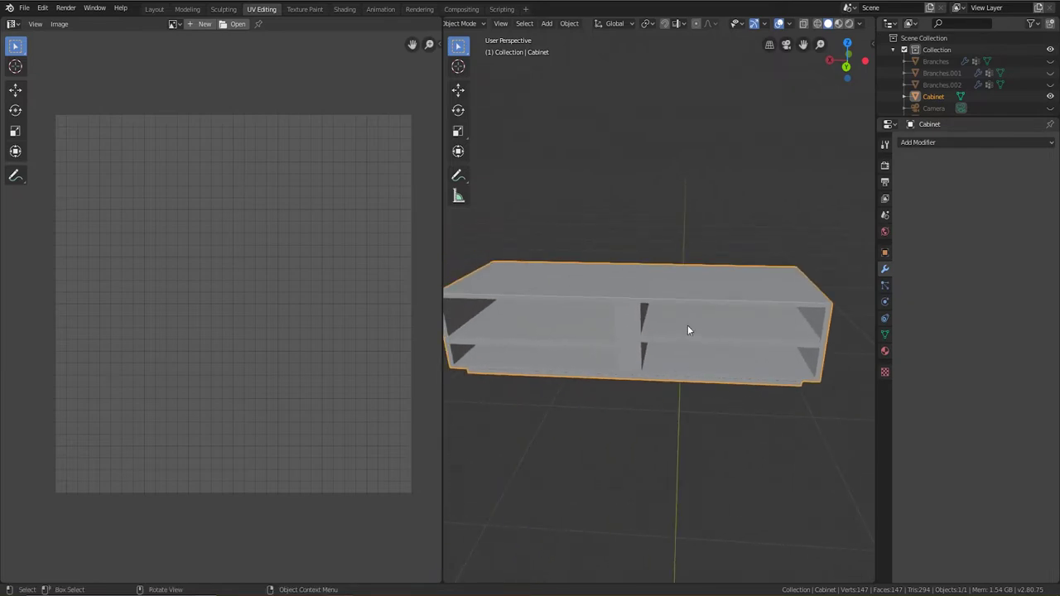
pyautogui.press('Tab')
# - Mark seams on the top, middle and bottom shelf front edge loops
pyautogui.moveTo(755, 344); pyautogui.dragTo(723, 366, button='middle')
pyautogui.scroll(5, 722, 366)
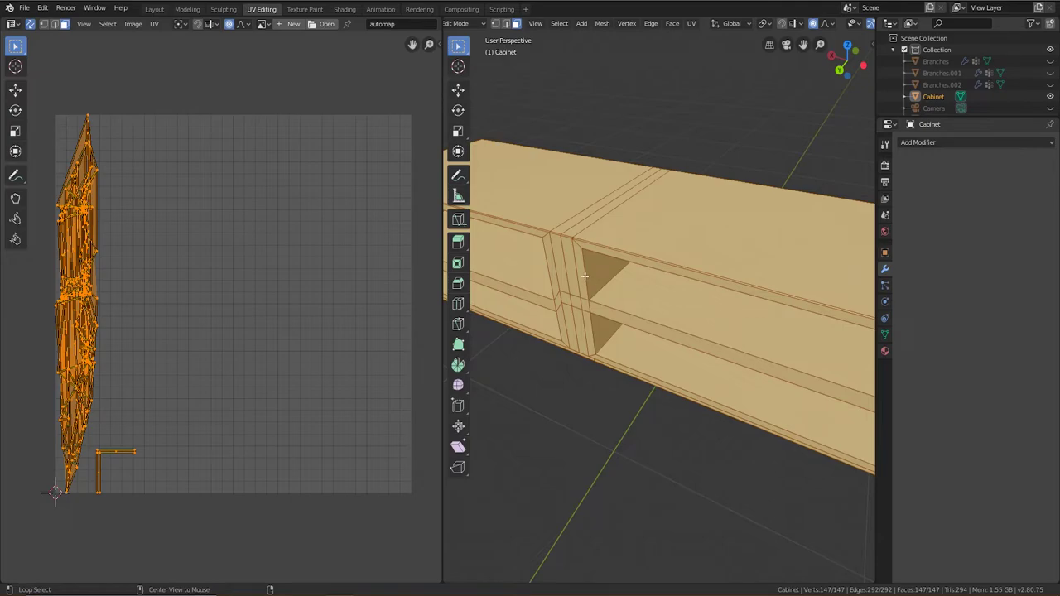
pyautogui.click(598, 286)
pyautogui.press('l')
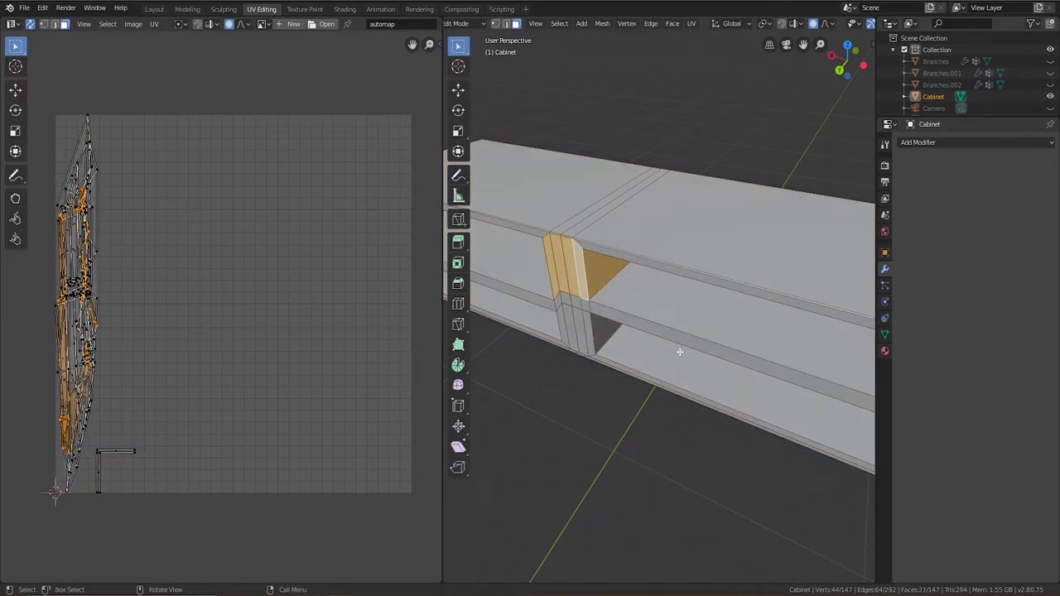
pyautogui.click(506, 23)
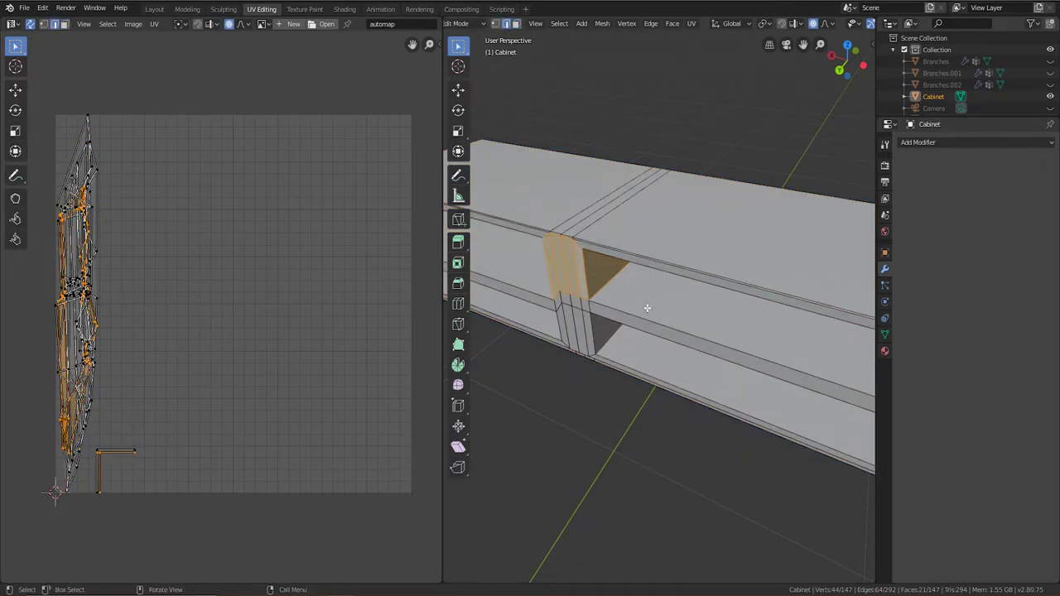
pyautogui.hotkey('alt', 'a')
pyautogui.moveTo(646, 304); pyautogui.dragTo(542, 315, button='middle')
pyautogui.keyDown('alt'); pyautogui.click(544, 312); pyautogui.keyUp('alt')
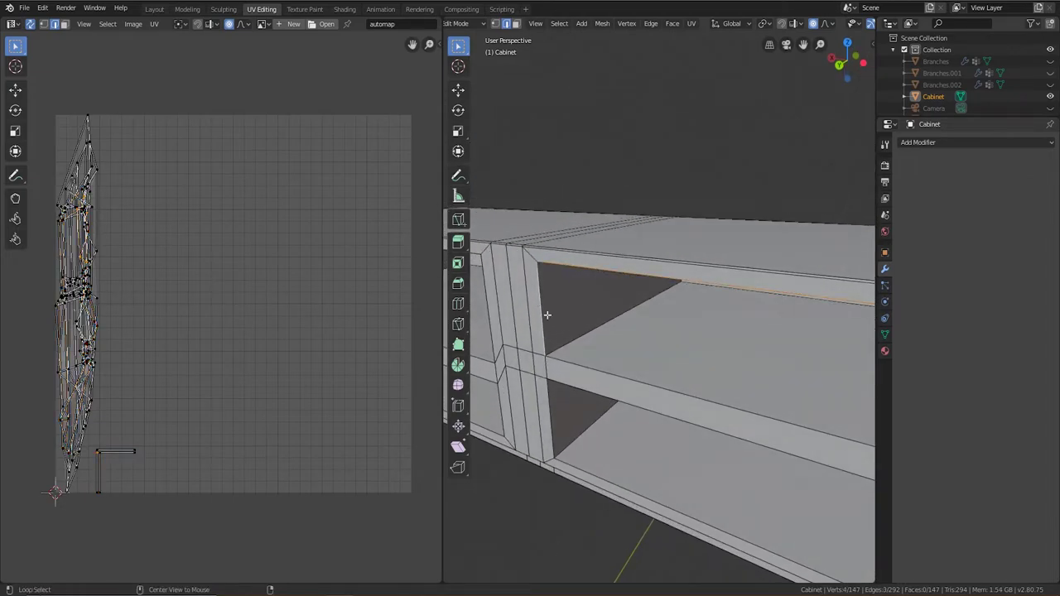
pyautogui.moveTo(637, 380); pyautogui.dragTo(610, 315, button='middle')
pyautogui.keyDown('alt'); pyautogui.keyDown('shift'); pyautogui.click(665, 308); pyautogui.keyUp('shift'); pyautogui.keyUp('alt')
pyautogui.keyDown('alt'); pyautogui.keyDown('shift'); pyautogui.click(732, 348); pyautogui.keyUp('shift'); pyautogui.keyUp('alt')
pyautogui.moveTo(732, 349); pyautogui.dragTo(779, 351, button='middle')
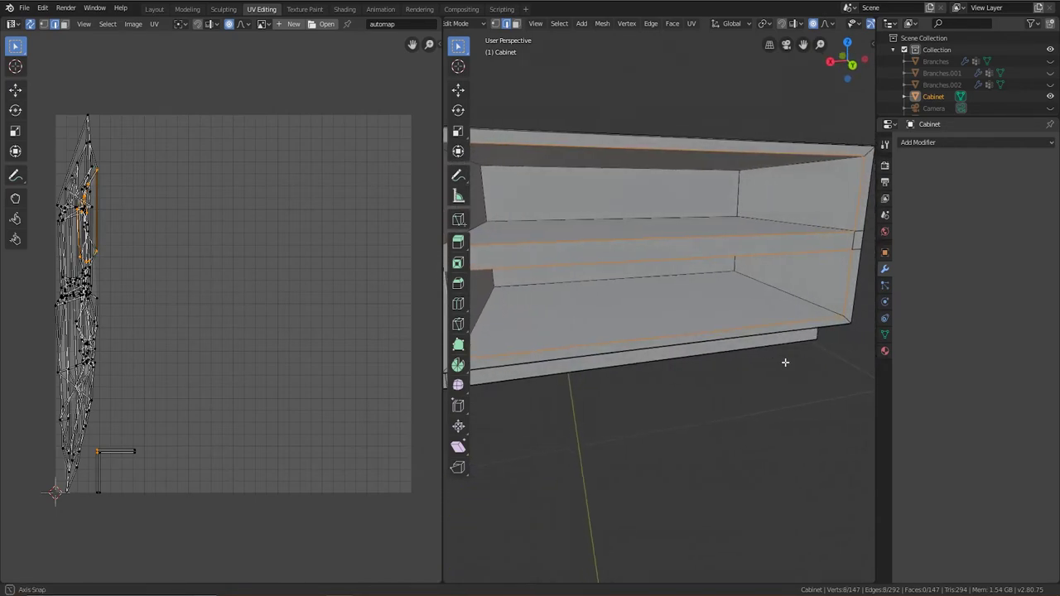
pyautogui.hotkey('ctrl', 'e')
pyautogui.click(740, 314)
# - Mark seams on the top front loop, further shelf loops and a lower-front loop
pyautogui.moveTo(773, 284); pyautogui.dragTo(620, 200, button='middle')
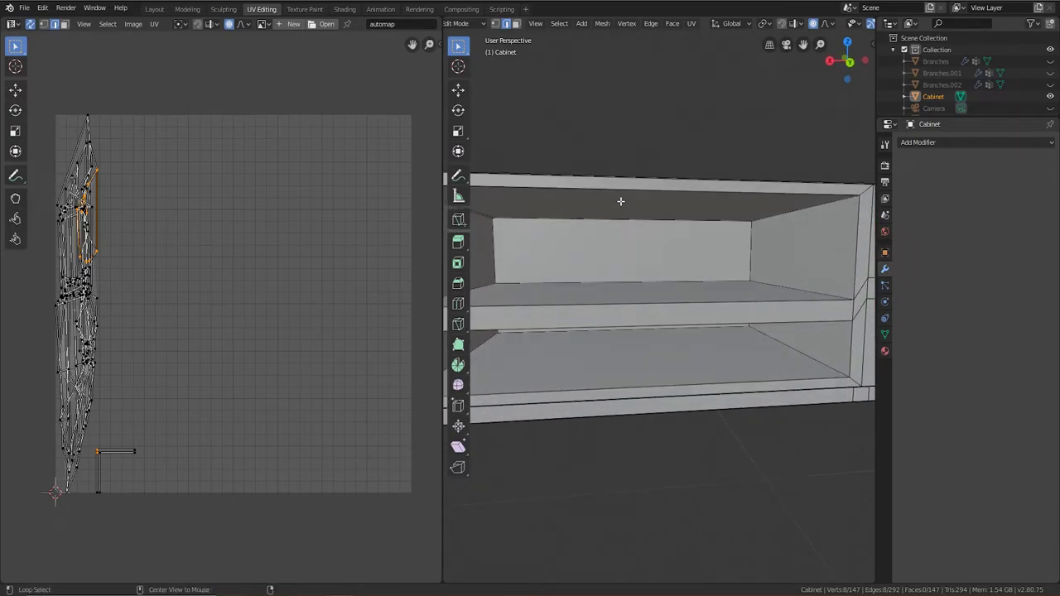
pyautogui.keyDown('alt'); pyautogui.click(624, 192); pyautogui.keyUp('alt')
pyautogui.moveTo(609, 280); pyautogui.dragTo(762, 279, button='middle')
pyautogui.keyDown('alt'); pyautogui.keyDown('shift'); pyautogui.click(736, 301); pyautogui.keyUp('shift'); pyautogui.keyUp('alt')
pyautogui.moveTo(694, 332); pyautogui.dragTo(703, 317, button='middle')
pyautogui.keyDown('alt'); pyautogui.keyDown('shift'); pyautogui.click(703, 317); pyautogui.keyUp('shift'); pyautogui.keyUp('alt')
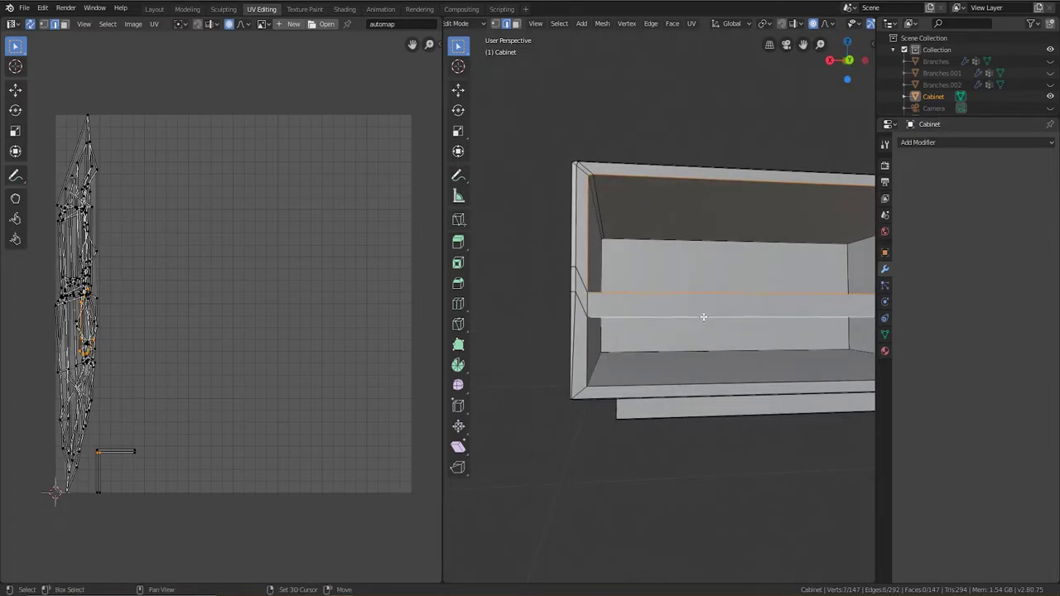
pyautogui.keyDown('alt'); pyautogui.keyDown('shift'); pyautogui.click(591, 346); pyautogui.keyUp('shift'); pyautogui.keyUp('alt')
pyautogui.moveTo(591, 347); pyautogui.dragTo(639, 377, button='middle')
pyautogui.hotkey('ctrl', 'e')
pyautogui.click(636, 369)
# - Select an edge on the cabinet front and an edge loop along its side
pyautogui.scroll(3, 712, 395)
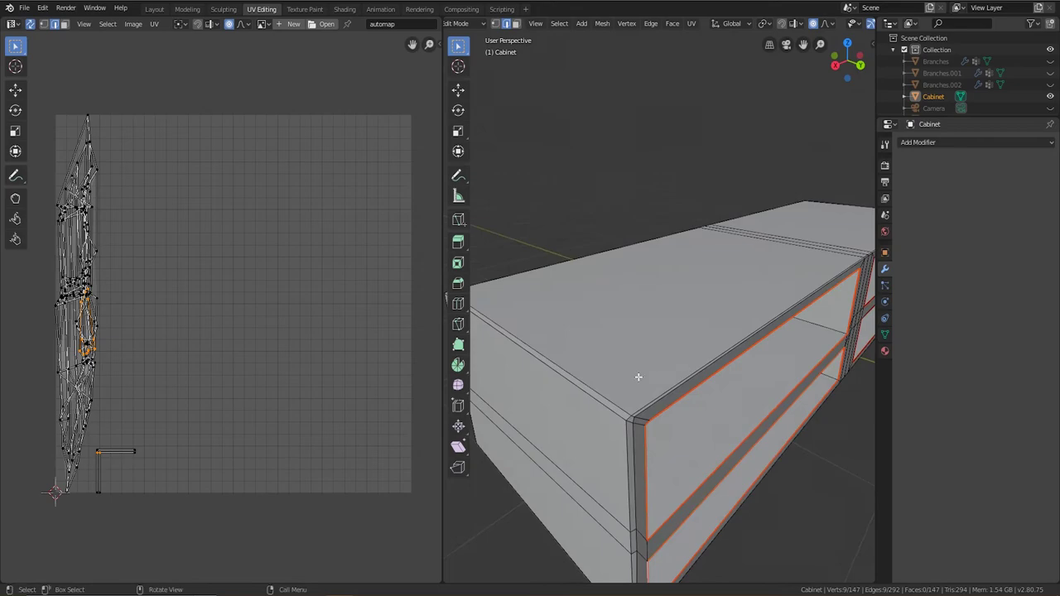
pyautogui.click(626, 439)
pyautogui.moveTo(631, 495); pyautogui.dragTo(644, 438, button='middle')
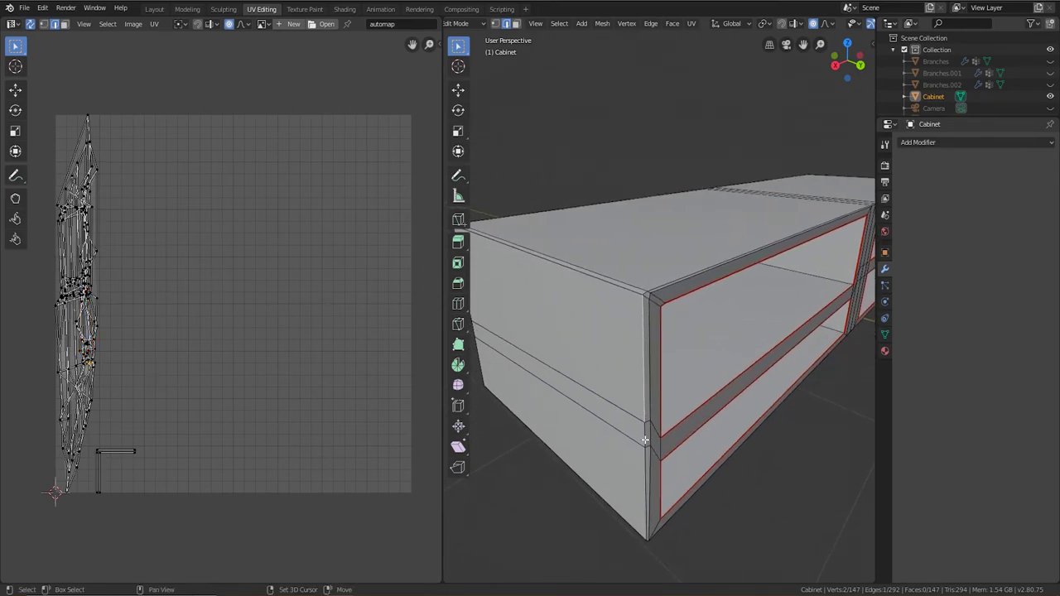
pyautogui.keyDown('alt'); pyautogui.click(644, 439); pyautogui.keyUp('alt')
pyautogui.moveTo(703, 324); pyautogui.dragTo(645, 358, button='middle')
pyautogui.scroll(-5, 689, 408)
pyautogui.scroll(3, 645, 358)
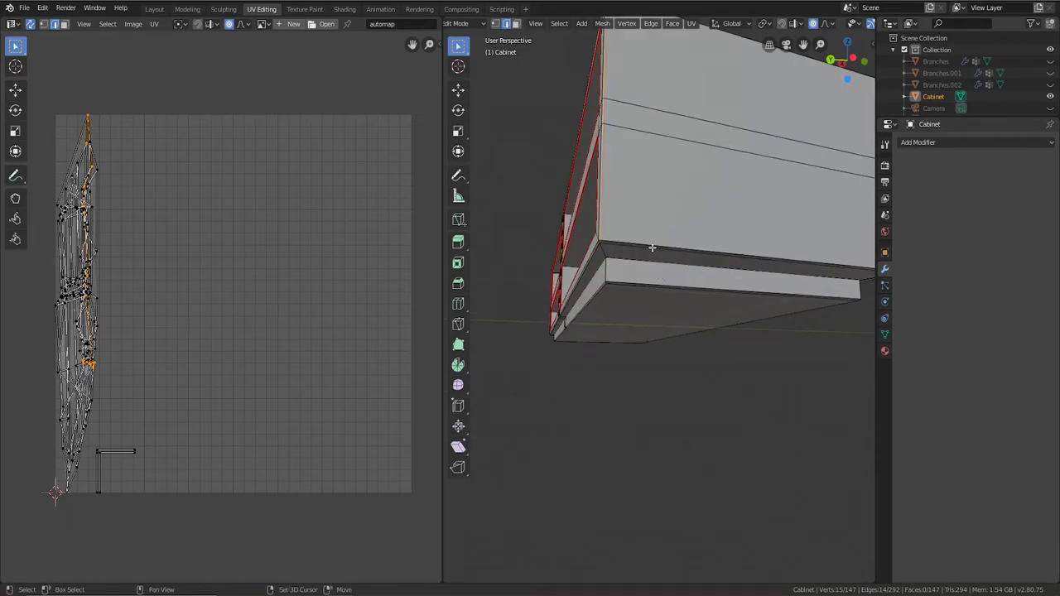
pyautogui.scroll(4, 652, 247)
pyautogui.scroll(-2, 641, 260)
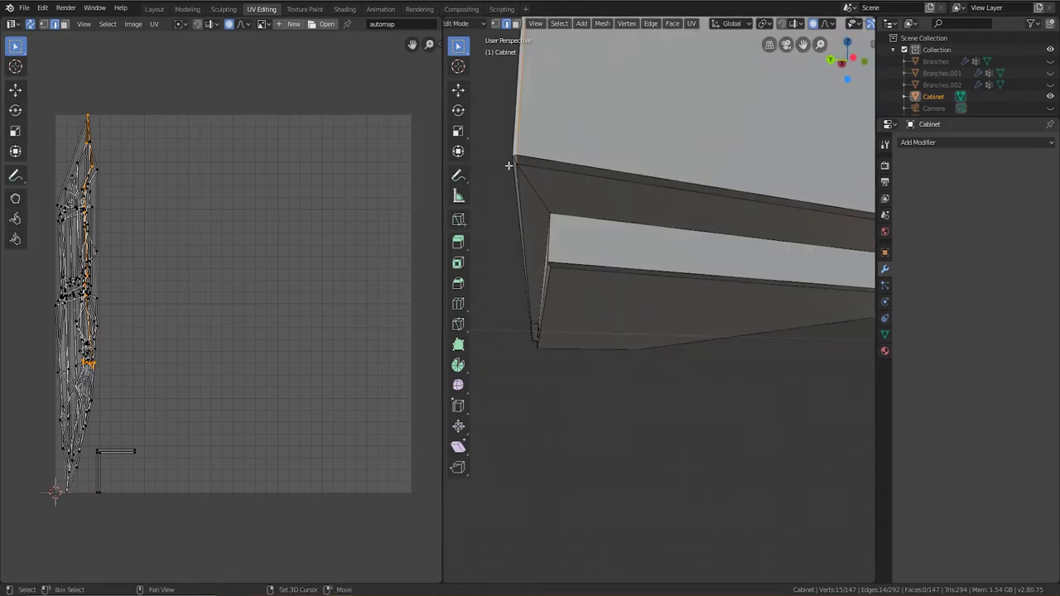
pyautogui.scroll(-6, 653, 201)
pyautogui.moveTo(821, 306); pyautogui.dragTo(693, 312, button='middle')
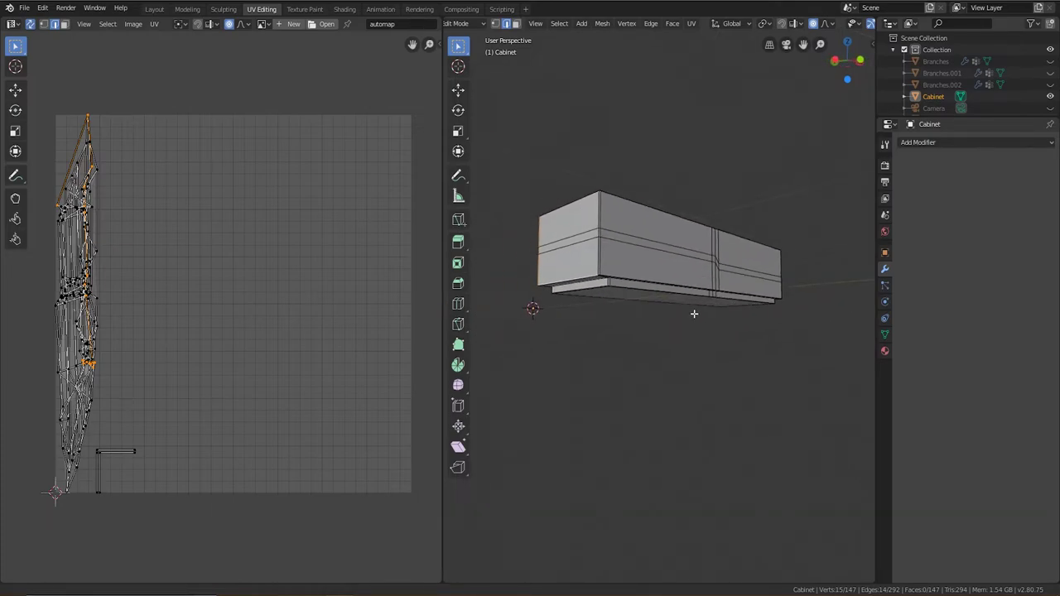
pyautogui.scroll(4, 646, 307)
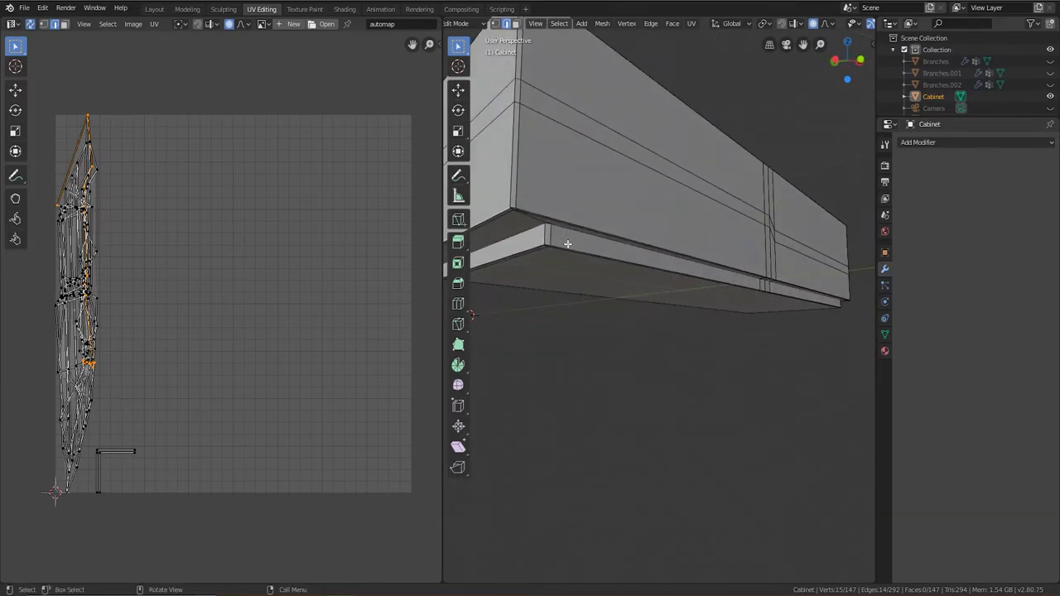
# - Add the cabinet's lip edges to the edge selection
pyautogui.keyDown('ctrl'); pyautogui.click(511, 212); pyautogui.keyUp('ctrl')
pyautogui.scroll(2, 533, 225)
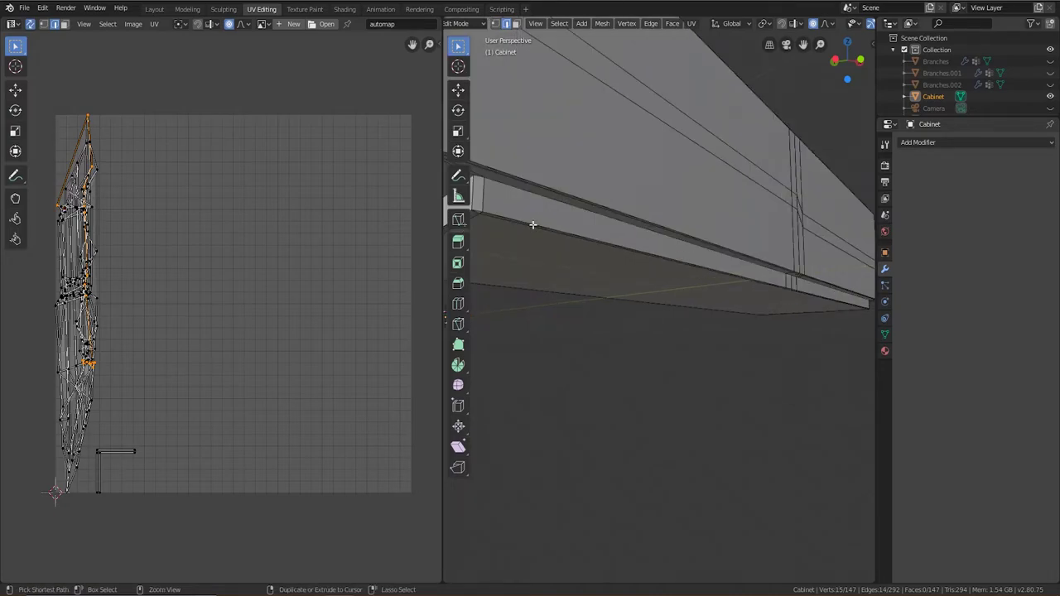
pyautogui.scroll(-4, 533, 225)
pyautogui.keyDown('ctrl'); pyautogui.click(759, 252); pyautogui.keyUp('ctrl')
pyautogui.keyDown('ctrl'); pyautogui.click(775, 257); pyautogui.keyUp('ctrl')
pyautogui.moveTo(775, 257); pyautogui.dragTo(686, 303, button='middle')
pyautogui.scroll(2, 722, 269)
pyautogui.scroll(-2, 688, 206)
pyautogui.scroll(2, 686, 304)
pyautogui.scroll(1, 780, 357)
pyautogui.keyDown('shift'); pyautogui.moveTo(781, 357); pyautogui.dragTo(584, 331, button='middle'); pyautogui.keyUp('shift')
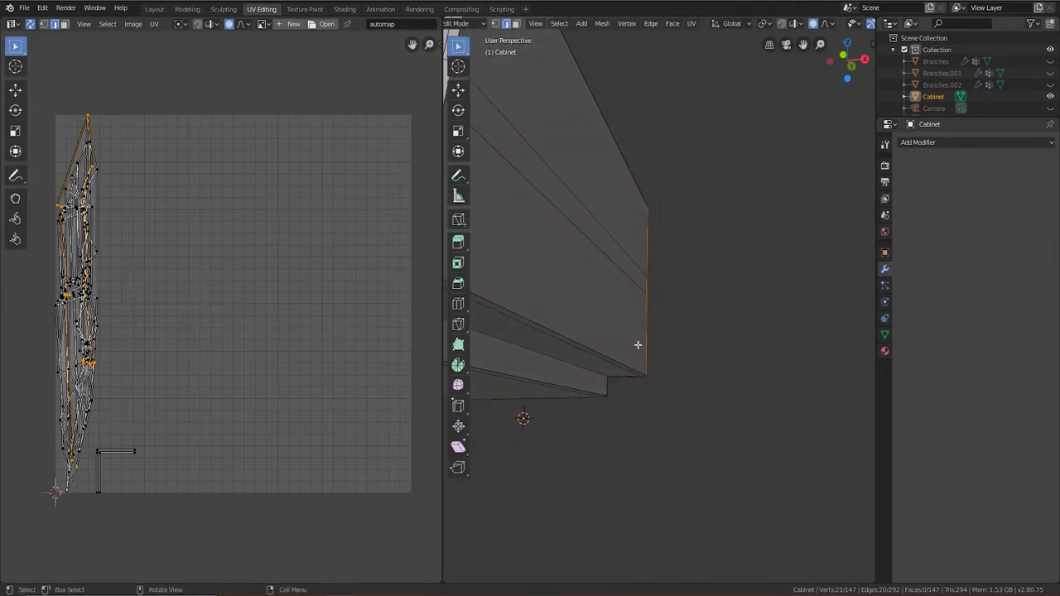
pyautogui.keyDown('shift'); pyautogui.click(587, 340); pyautogui.keyUp('shift')
pyautogui.scroll(-4, 667, 350)
pyautogui.moveTo(667, 350); pyautogui.dragTo(609, 399, button='middle')
pyautogui.scroll(3, 698, 416)
pyautogui.moveTo(698, 417); pyautogui.dragTo(782, 378, button='middle')
pyautogui.moveTo(734, 356); pyautogui.dragTo(747, 335, button='middle')
# - Mark the selected lip and front edges as seams
pyautogui.hotkey('ctrl', 'e')
pyautogui.click(747, 336)
pyautogui.moveTo(662, 365); pyautogui.dragTo(780, 383, button='middle')
# - Unwrap the whole cabinet mesh into UV islands and switch to the Shading workspace
pyautogui.press('a')
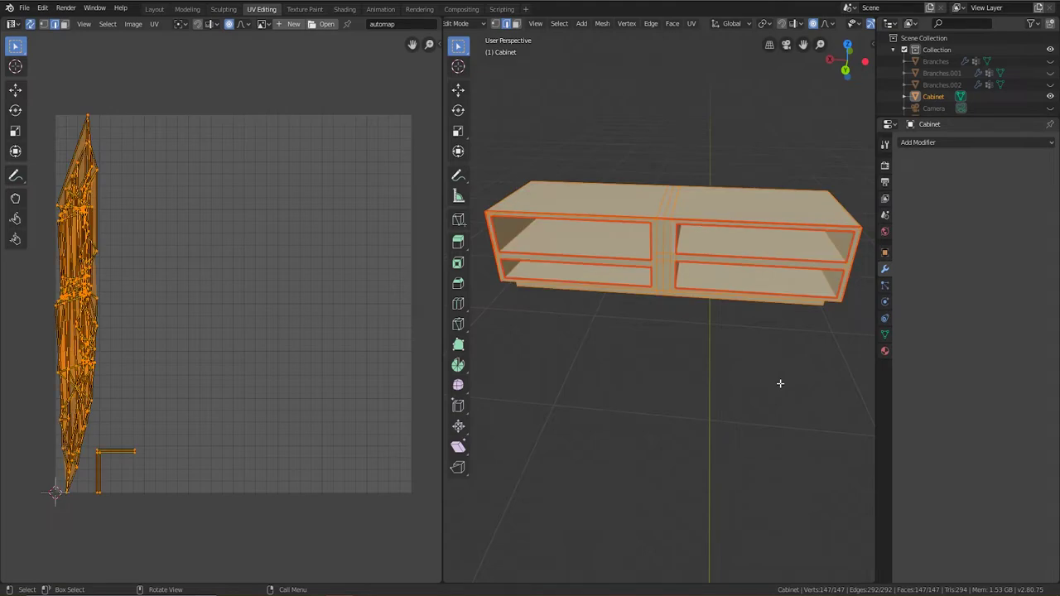
pyautogui.press('u')
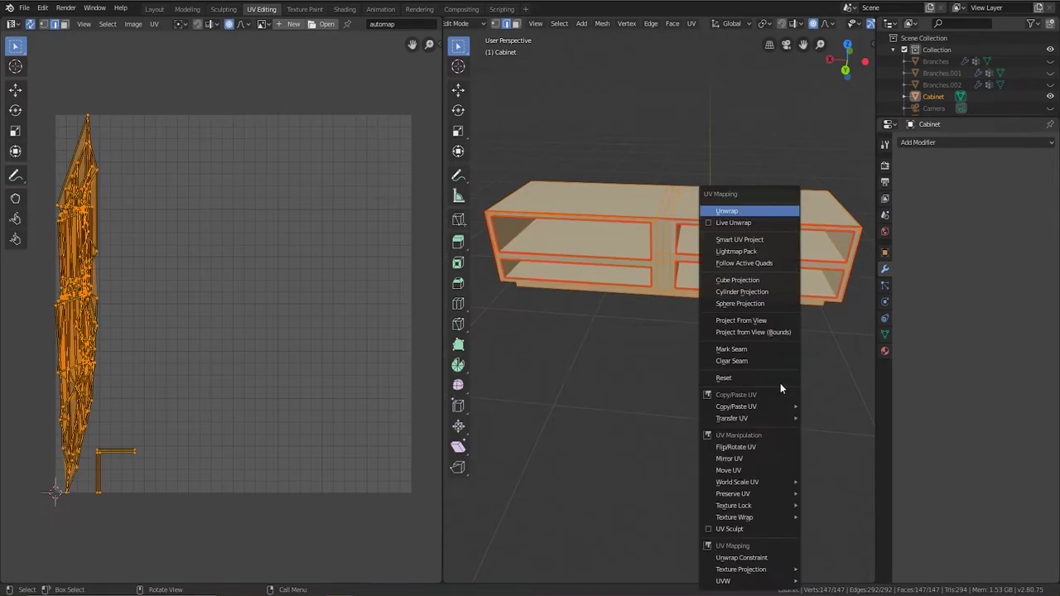
pyautogui.click(768, 211)
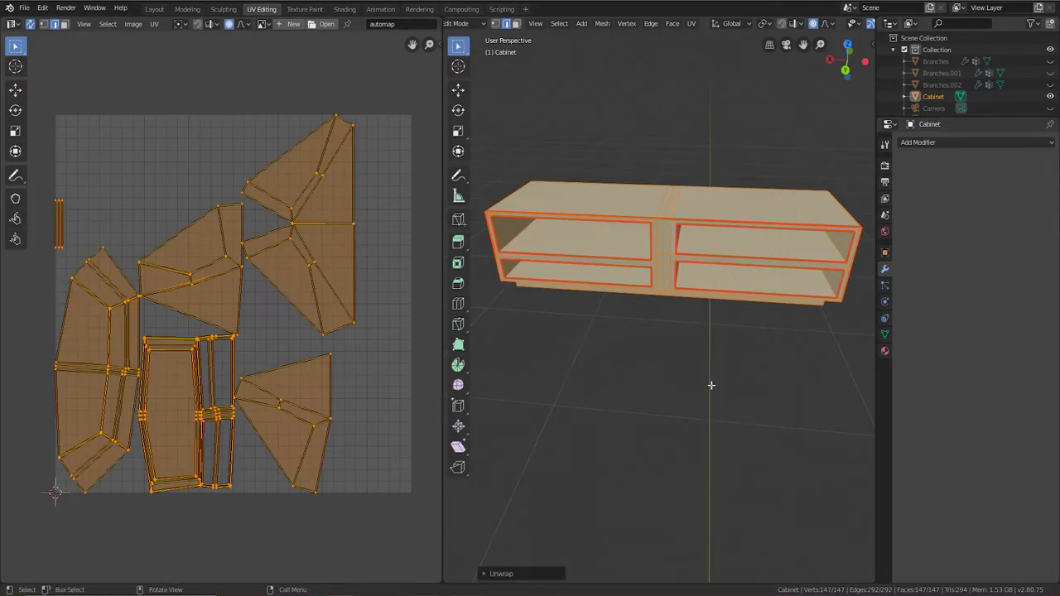
pyautogui.moveTo(650, 411); pyautogui.dragTo(655, 383, button='middle')
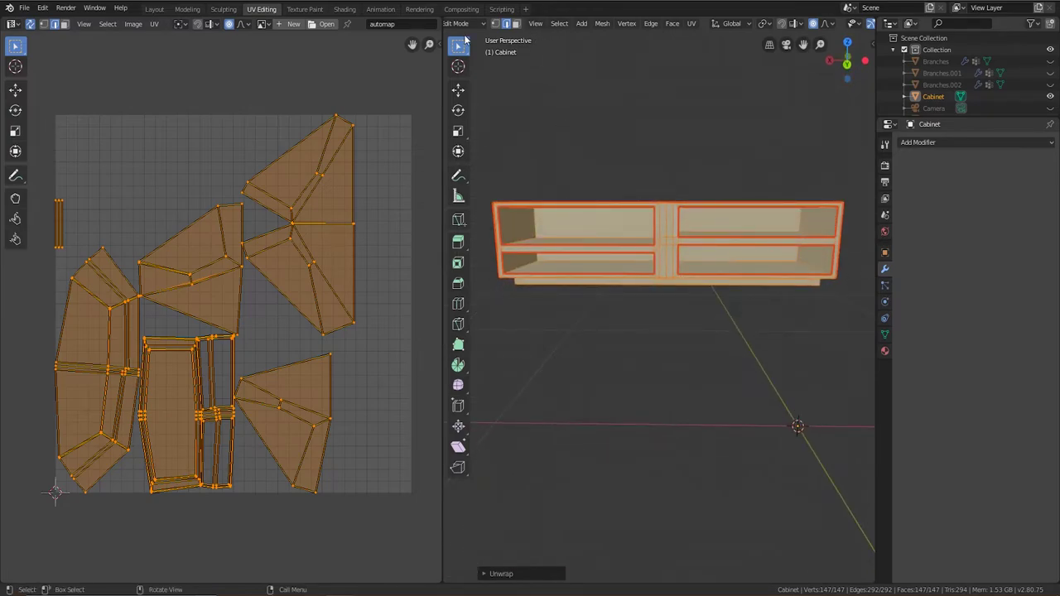
pyautogui.click(344, 10)
pyautogui.moveTo(530, 193); pyautogui.dragTo(496, 267, button='middle')
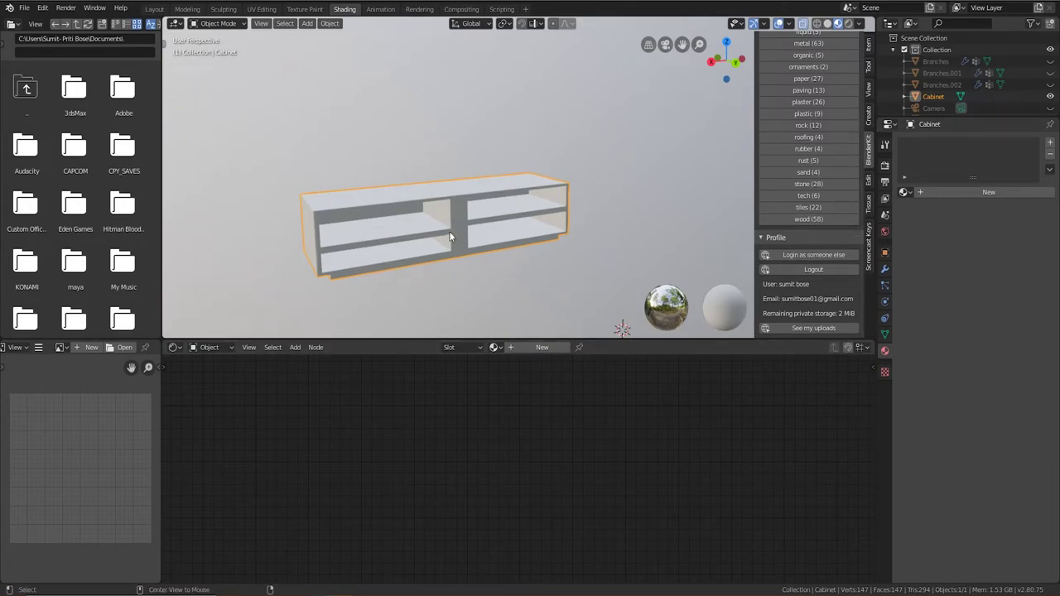
# - Unhide the room and link the table base's spruce wood varnished material to the cabinet
pyautogui.hotkey('alt', 'h')
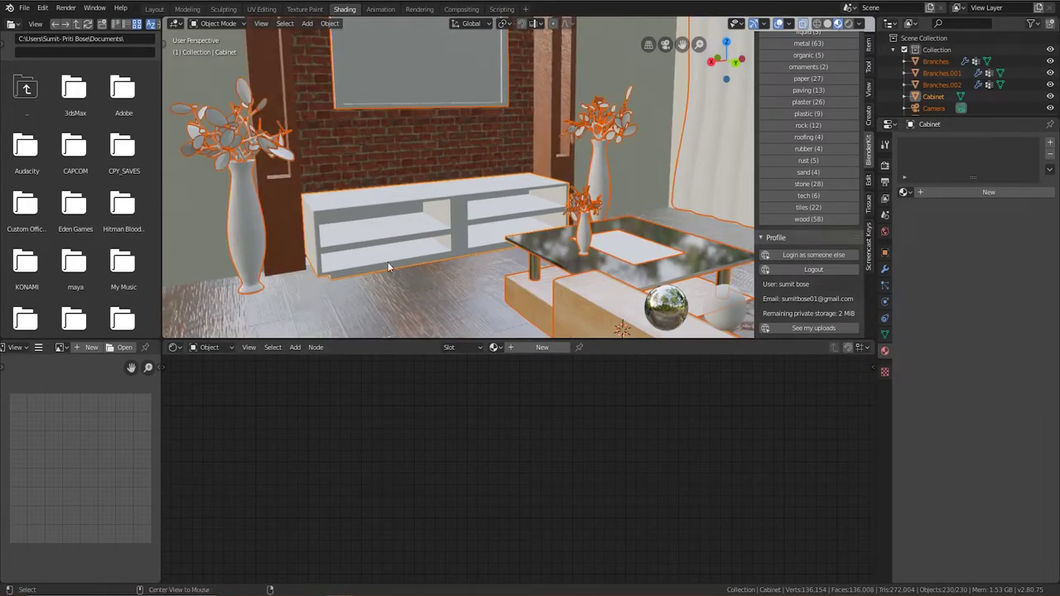
pyautogui.hotkey('alt', 'a')
pyautogui.moveTo(428, 247); pyautogui.dragTo(422, 205, button='middle')
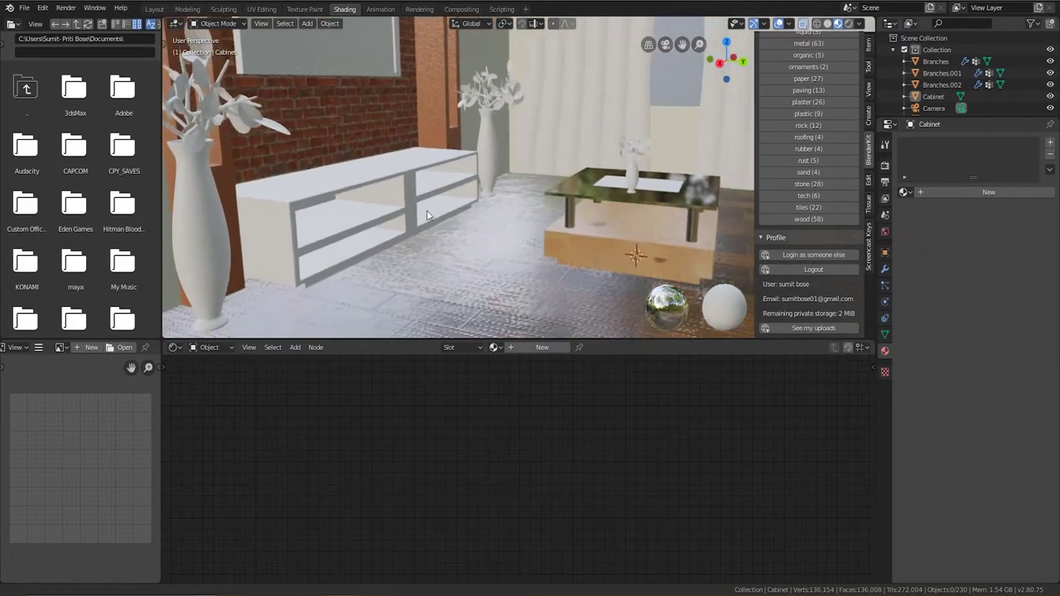
pyautogui.click(422, 205)
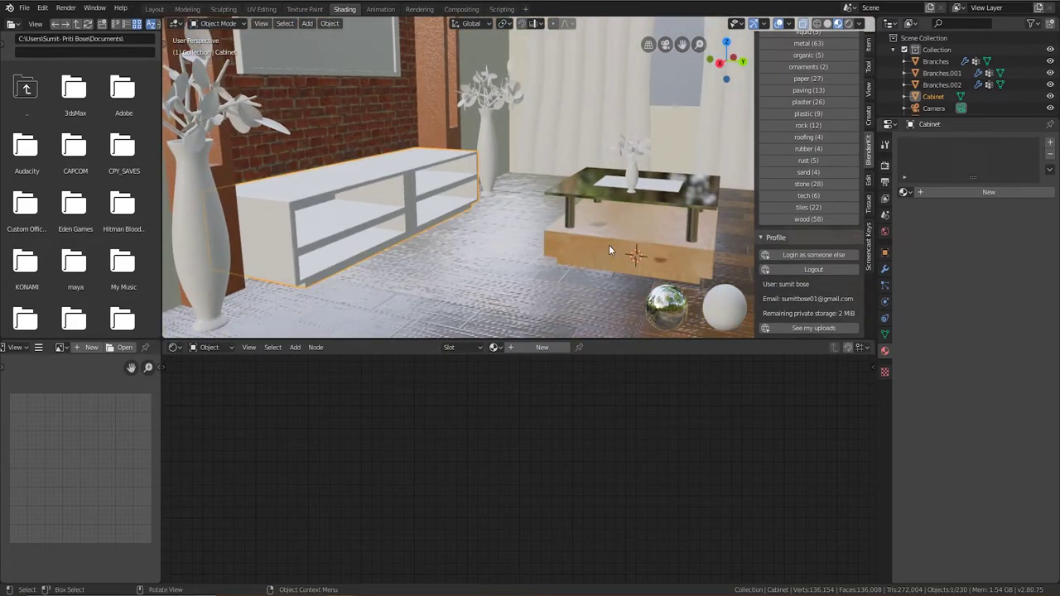
pyautogui.keyDown('shift'); pyautogui.click(608, 244); pyautogui.keyUp('shift')
pyautogui.moveTo(486, 251); pyautogui.dragTo(450, 257, button='middle')
pyautogui.hotkey('ctrl', 'l')
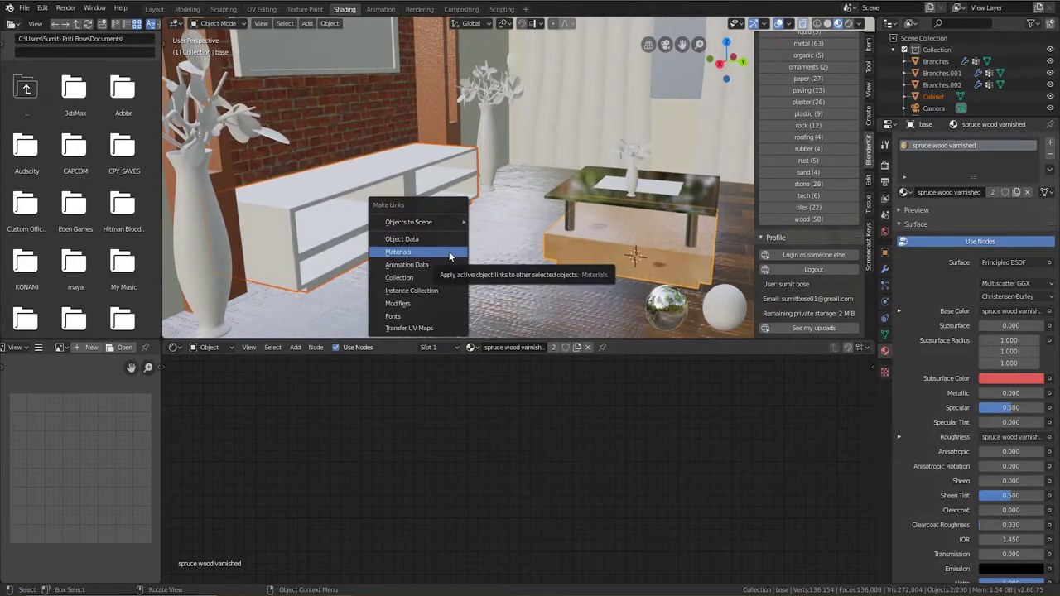
pyautogui.click(449, 250)
# - Inspect the newly textured cabinet and save the living-room file
pyautogui.moveTo(449, 251)
pyautogui.mouseDown(button='middle')
pyautogui.moveTo(467, 259)
pyautogui.moveTo(432, 267)
pyautogui.moveTo(407, 256)
pyautogui.moveTo(404, 277)
pyautogui.moveTo(442, 265)
pyautogui.moveTo(470, 280)
pyautogui.moveTo(445, 262)
pyautogui.mouseUp(button='middle')
pyautogui.scroll(3, 433, 265)
pyautogui.scroll(2, 395, 262)
pyautogui.hotkey('ctrl', 's')
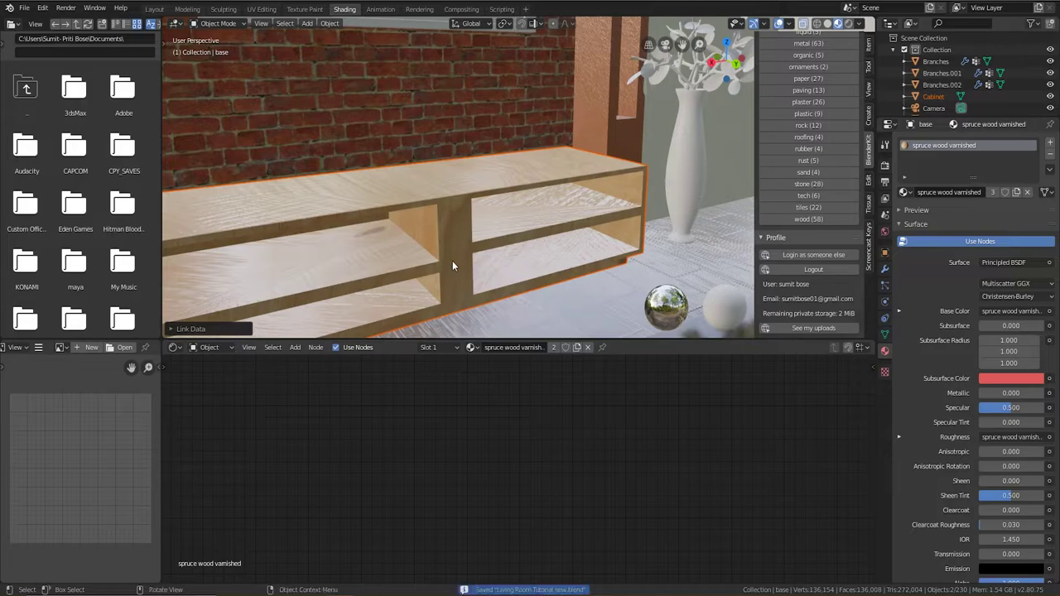
pyautogui.moveTo(486, 265); pyautogui.dragTo(464, 243, button='middle')
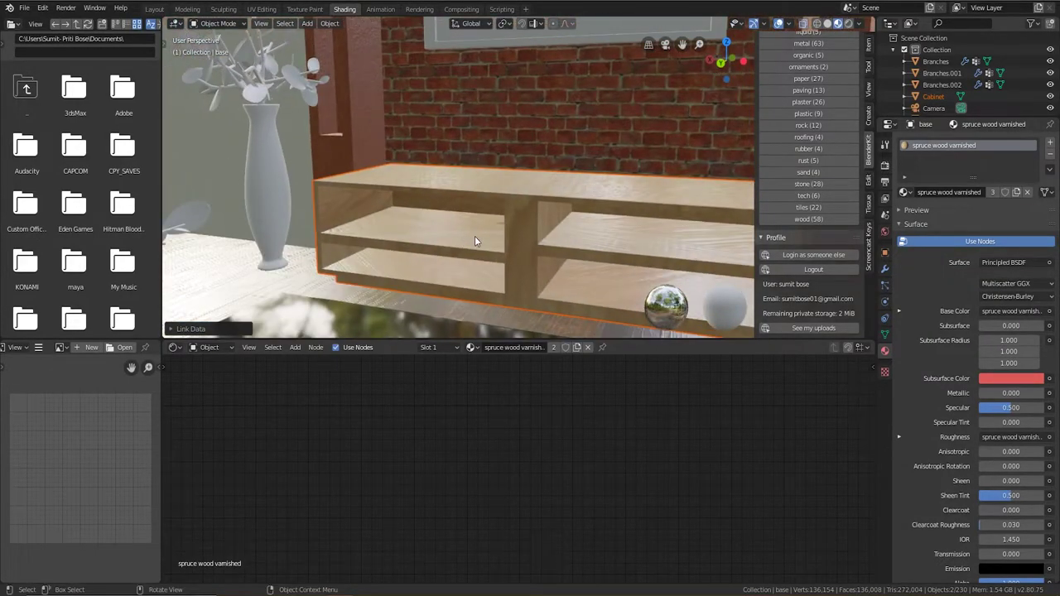
pyautogui.moveTo(462, 189); pyautogui.dragTo(415, 295, button='middle')
pyautogui.scroll(2, 415, 295)
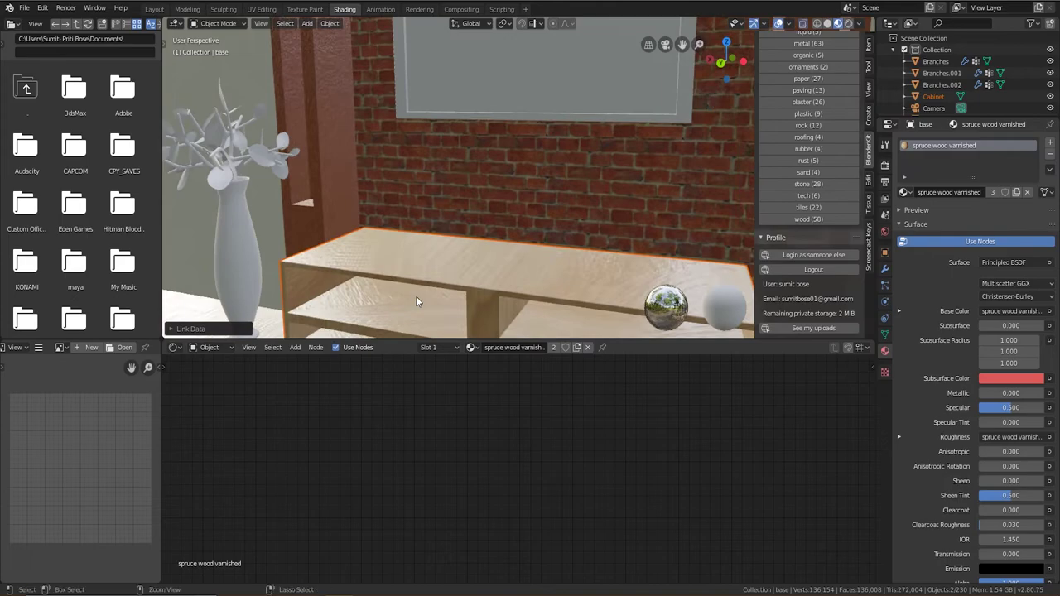
pyautogui.hotkey('ctrl', 's')
pyautogui.moveTo(577, 278); pyautogui.dragTo(492, 190, button='middle')
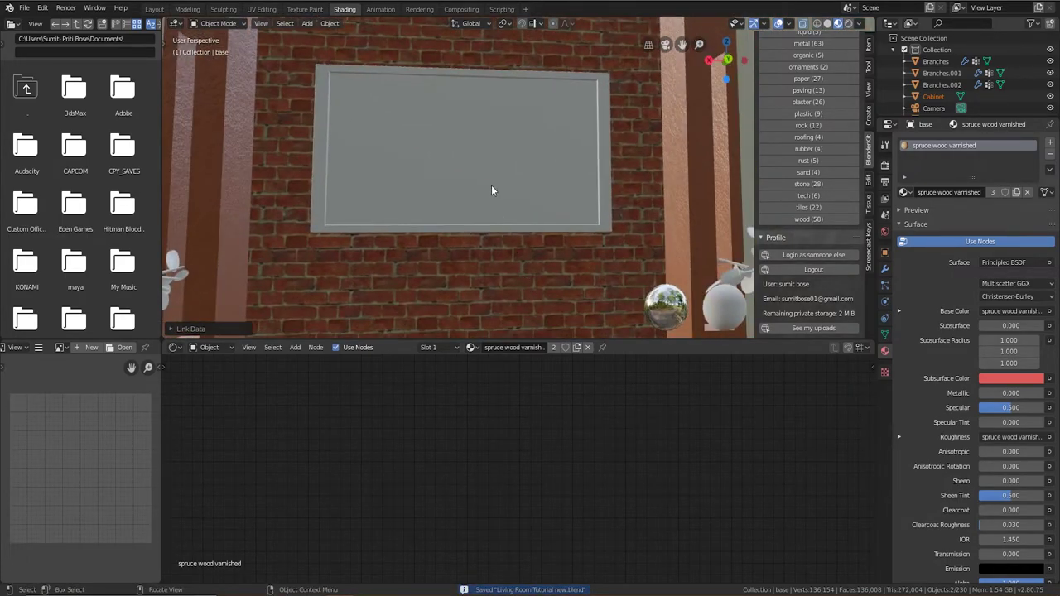
# - Select the wall TV and give it a new material renamed from Material.004 to Roughness
pyautogui.click(491, 184)
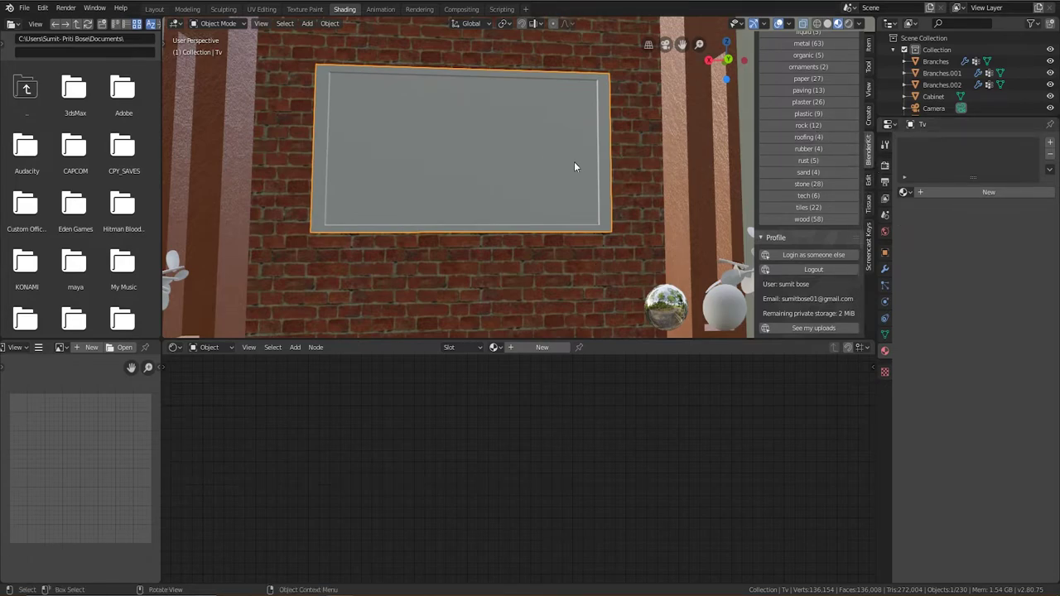
pyautogui.scroll(10, 770, 112)
pyautogui.scroll(2, 770, 112)
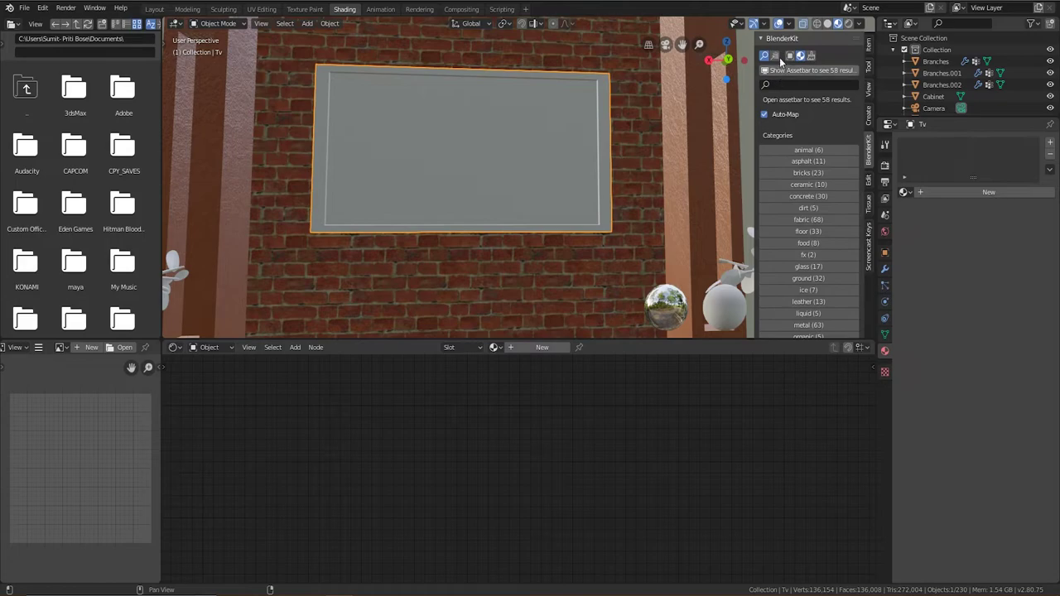
pyautogui.click(791, 73)
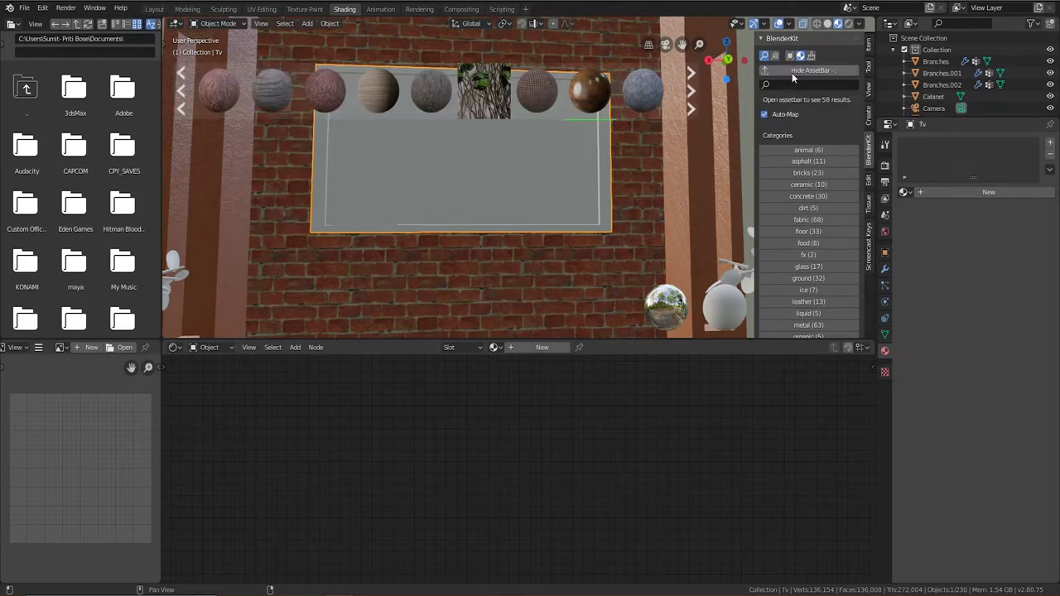
pyautogui.press('n')
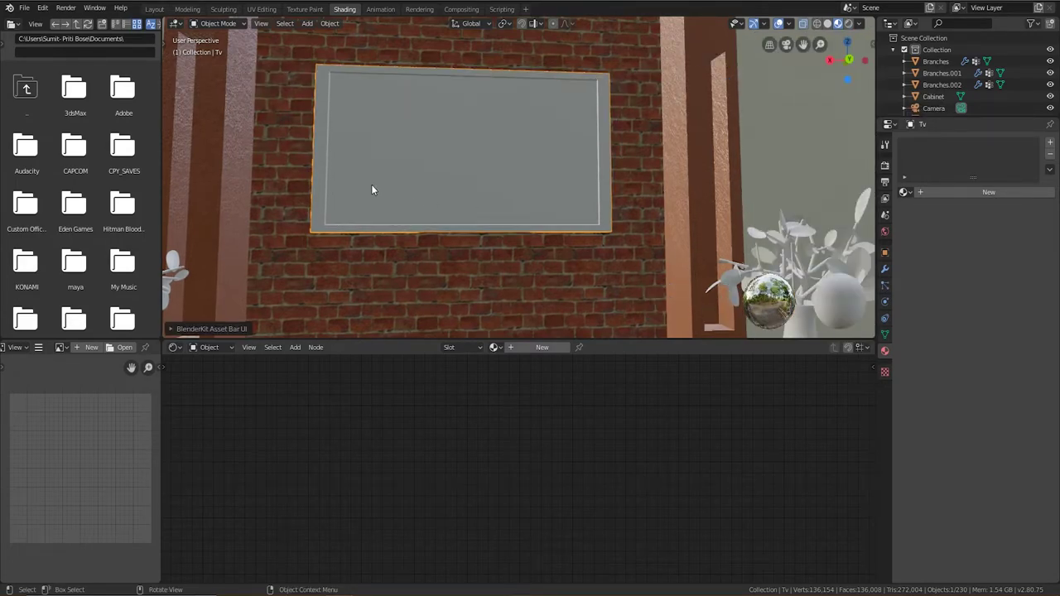
pyautogui.click(1008, 191)
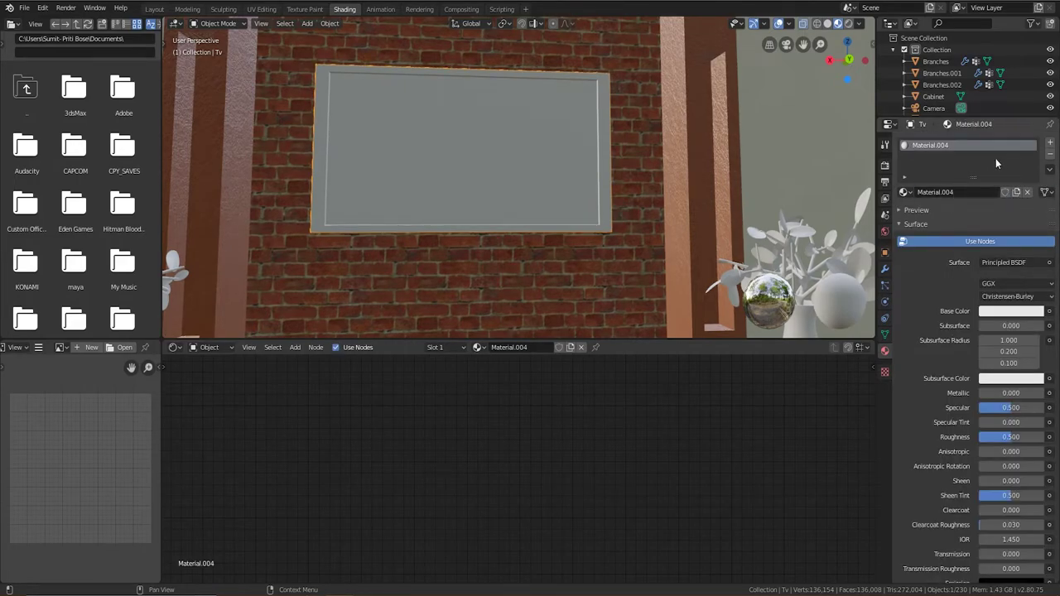
pyautogui.click(958, 191)
pyautogui.write('Roughness')
pyautogui.press('Return')
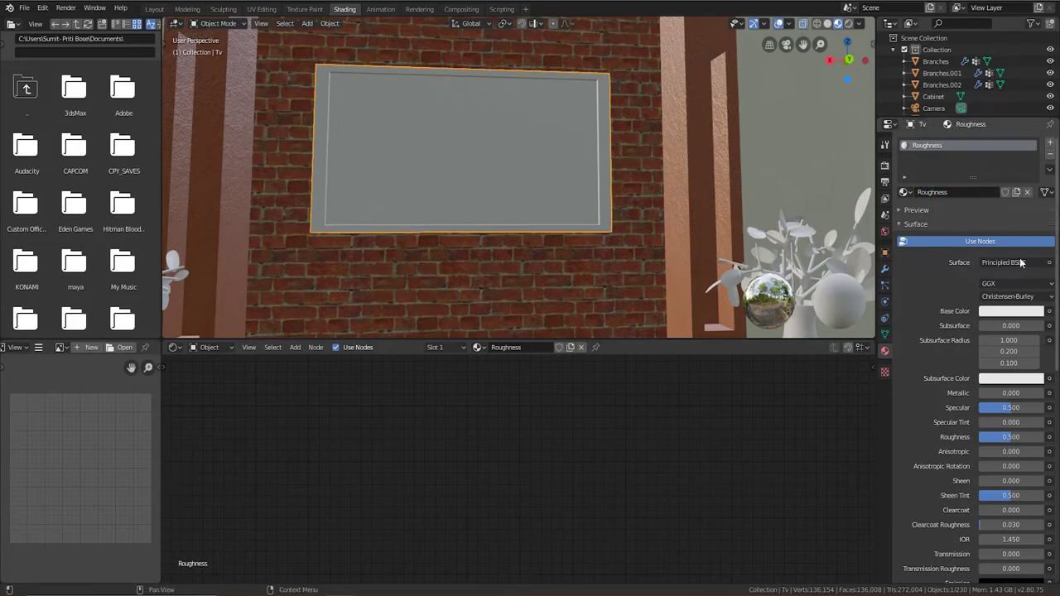
pyautogui.press('Home')
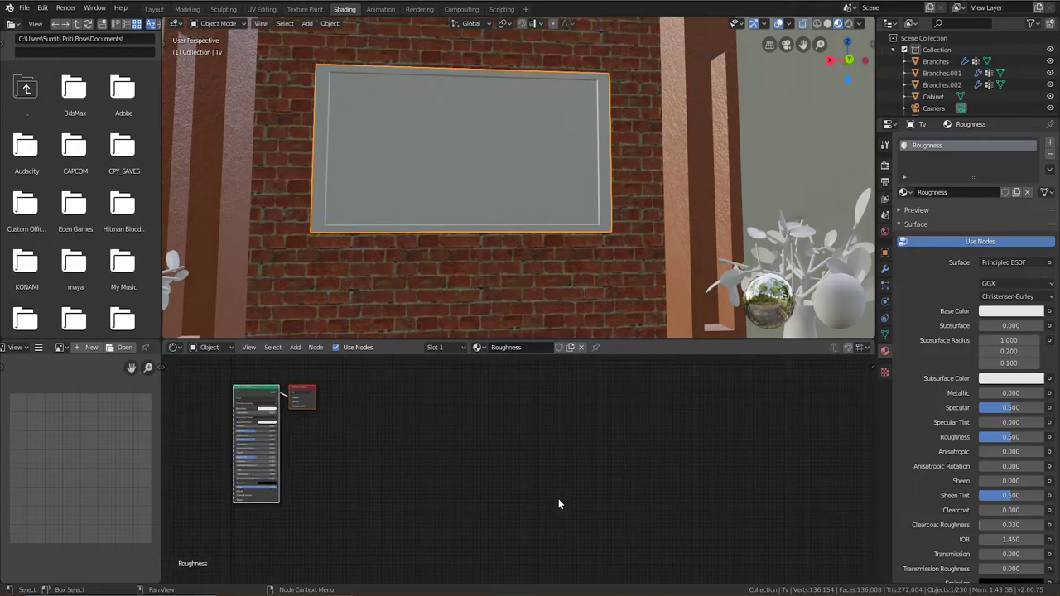
# - Darken the TV screen material's base colour
pyautogui.scroll(3, 482, 470)
pyautogui.press('Home')
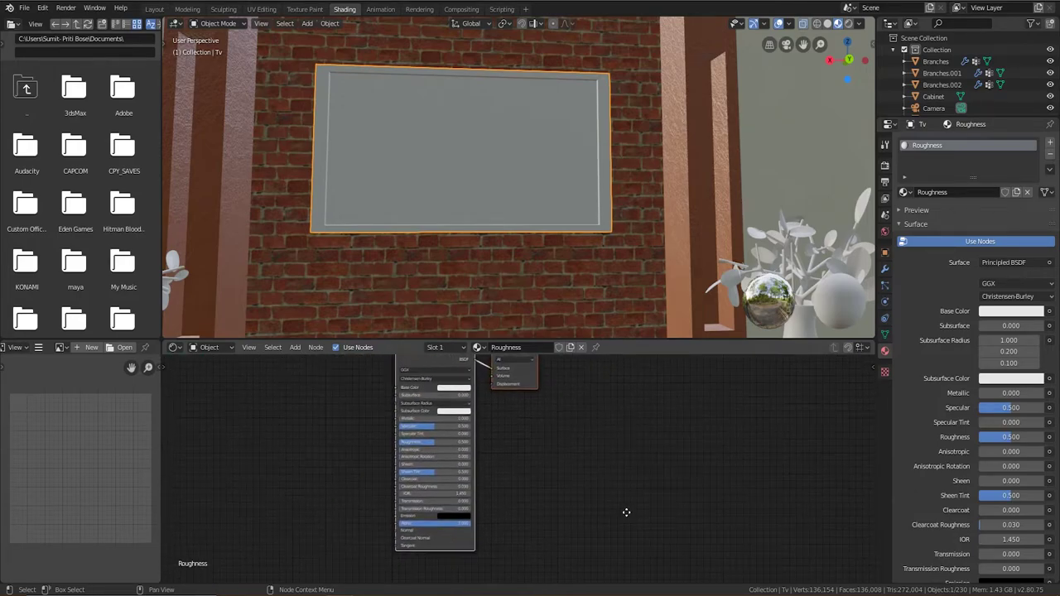
pyautogui.scroll(3, 452, 440)
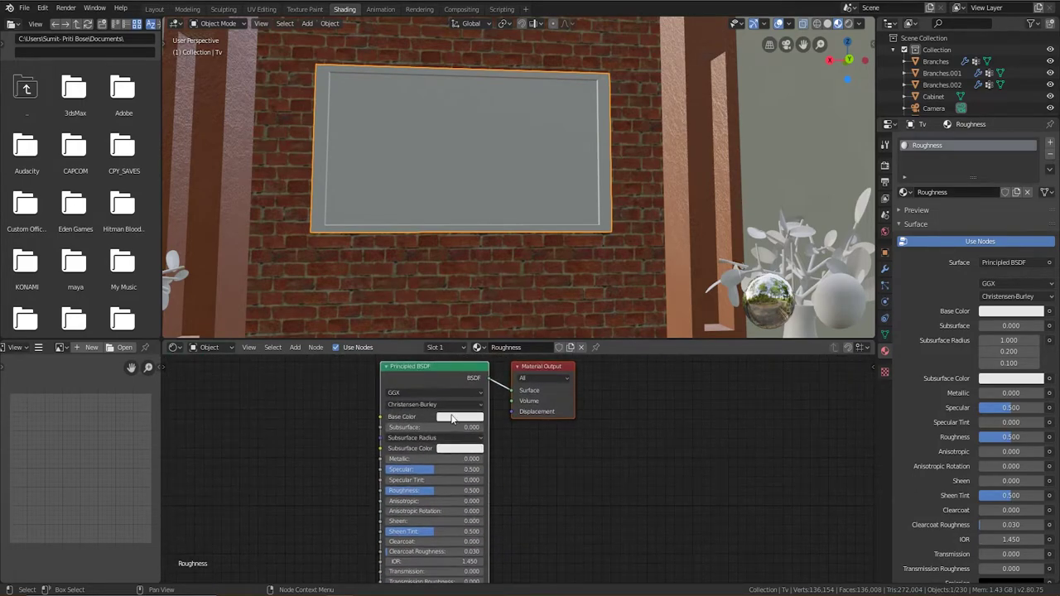
pyautogui.click(460, 417)
pyautogui.moveTo(515, 288); pyautogui.dragTo(515, 330)
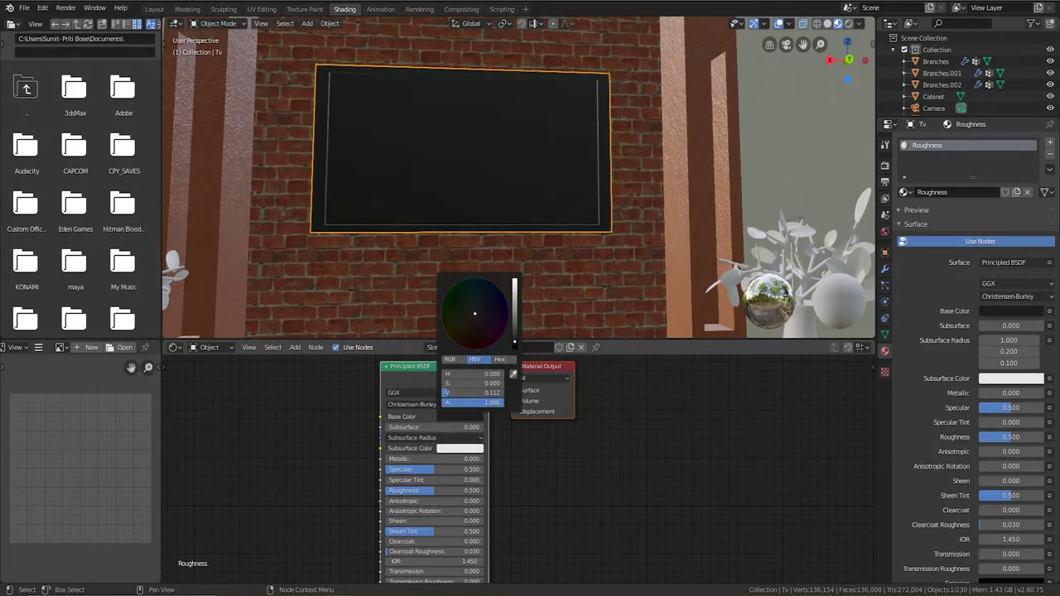
pyautogui.scroll(2, 530, 502)
pyautogui.moveTo(624, 490); pyautogui.dragTo(759, 478, button='middle')
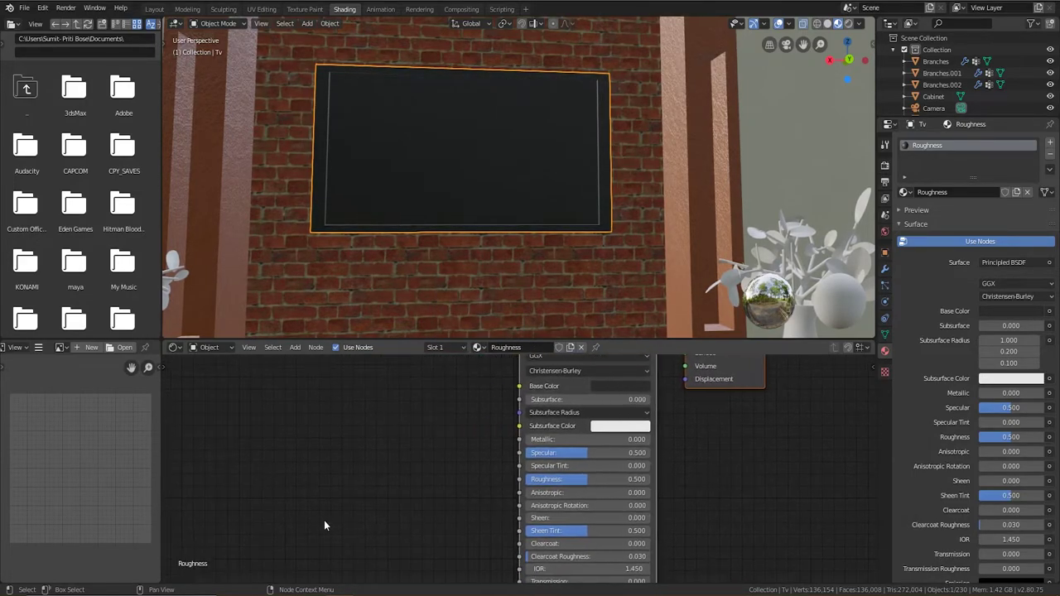
# - Add a Noise Texture with Scale 500 and link its Fac output to Roughness
pyautogui.hotkey('shift', 'a')
pyautogui.moveTo(316, 515)
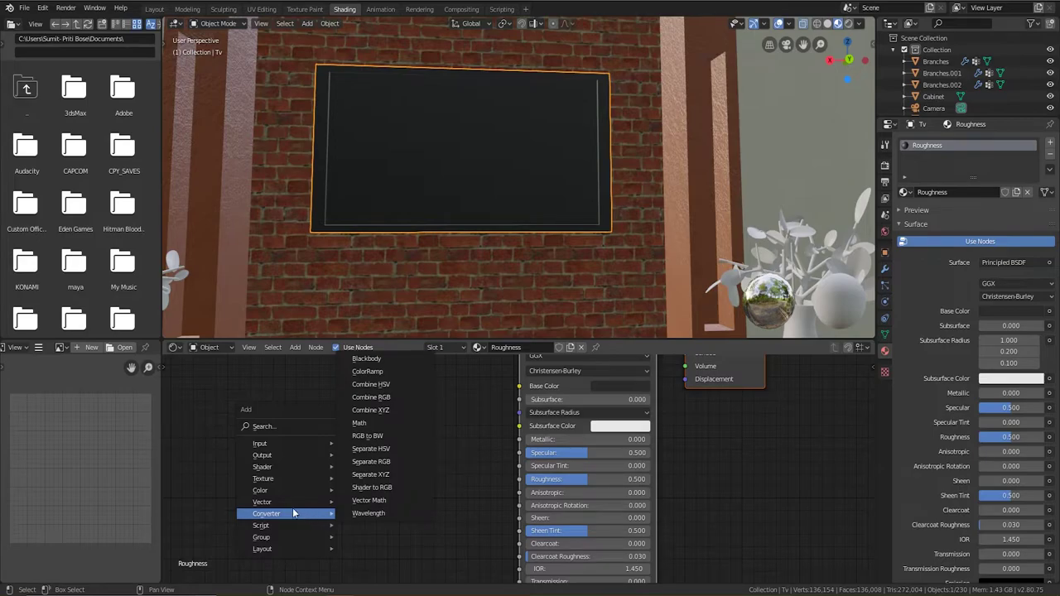
pyautogui.moveTo(273, 478)
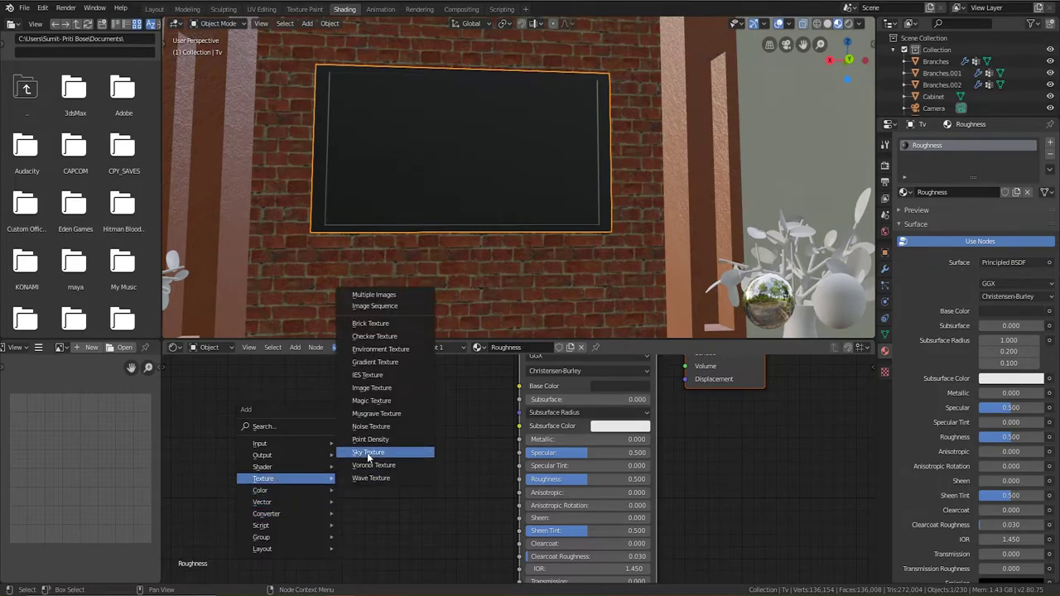
pyautogui.click(373, 426)
pyautogui.moveTo(322, 423); pyautogui.dragTo(520, 479)
pyautogui.moveTo(379, 519); pyautogui.dragTo(486, 519, button='middle')
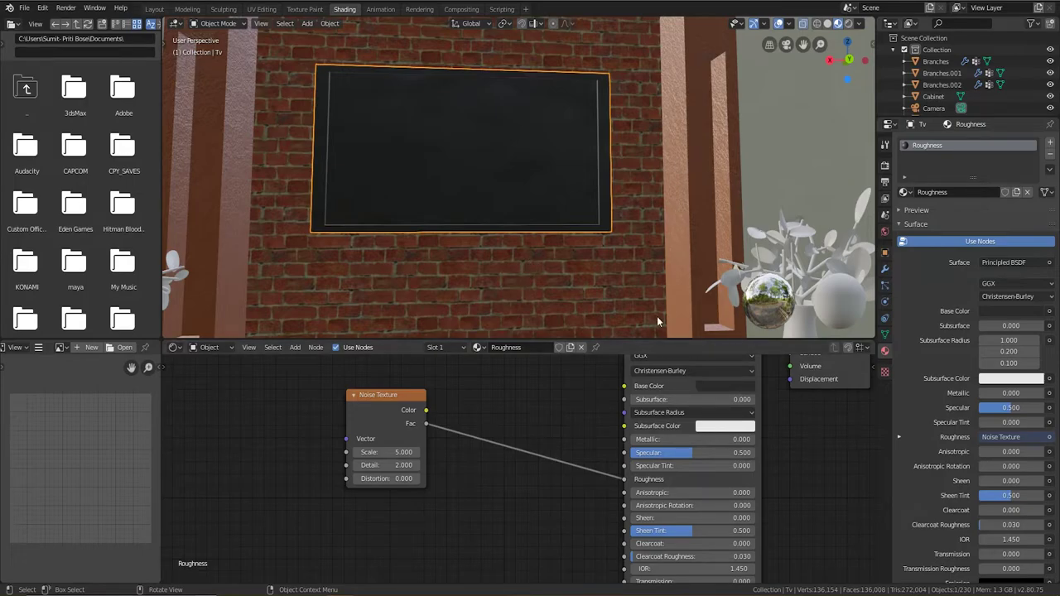
pyautogui.scroll(2, 497, 464)
pyautogui.click(349, 448)
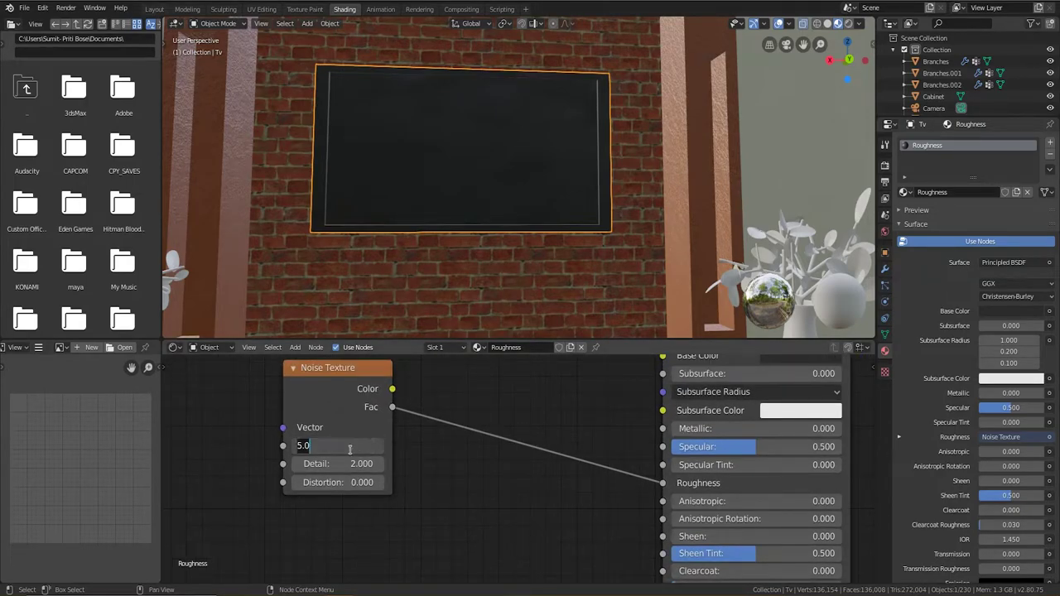
pyautogui.write('500')
pyautogui.press('Return')
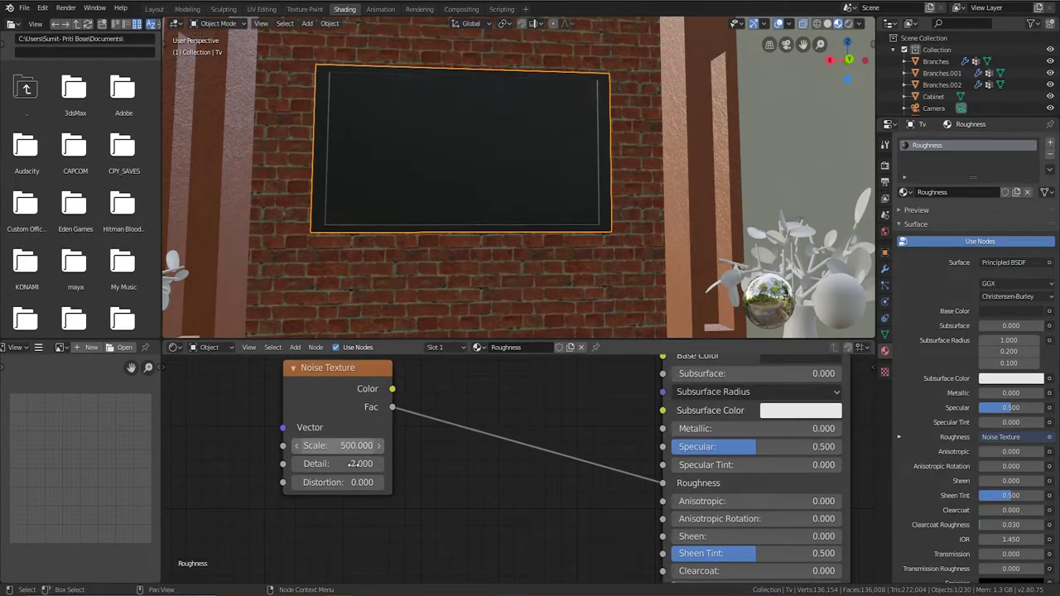
pyautogui.scroll(-3, 381, 487)
pyautogui.scroll(-3, 381, 482)
pyautogui.hotkey('shift', 'a')
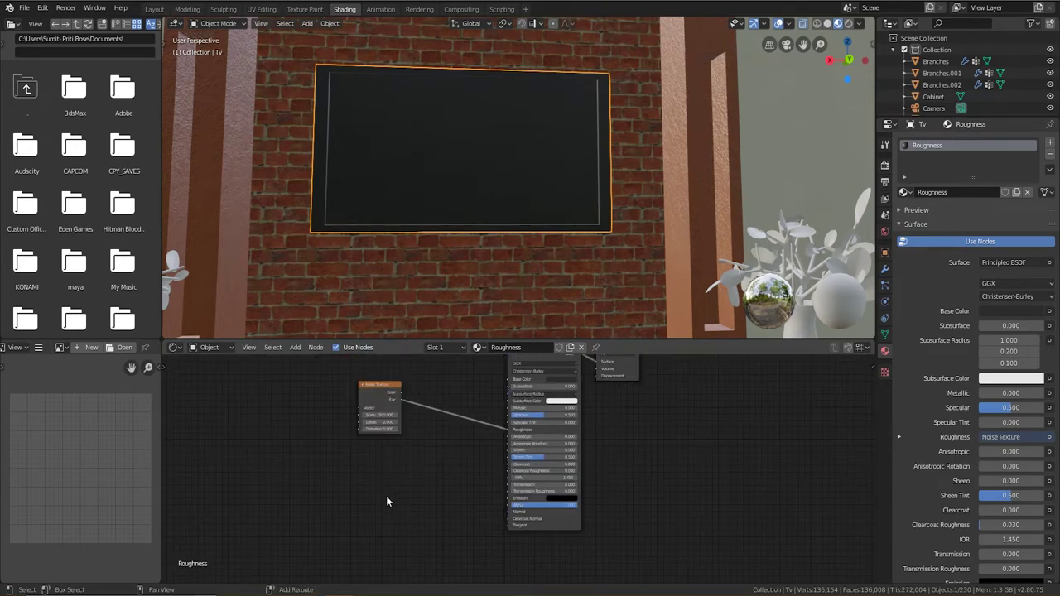
pyautogui.moveTo(386, 496)
# - Add a Normal Map node below the Noise Texture and link it into the BSDF Normal input
pyautogui.hotkey('shift', 'a')
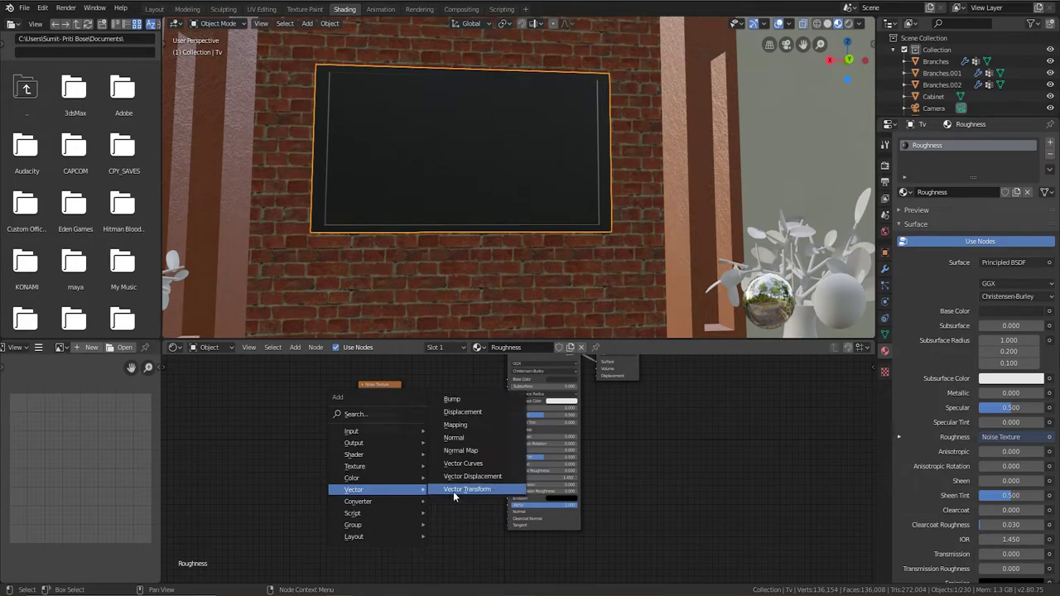
pyautogui.click(461, 451)
pyautogui.click(455, 467)
pyautogui.moveTo(369, 383); pyautogui.dragTo(431, 491)
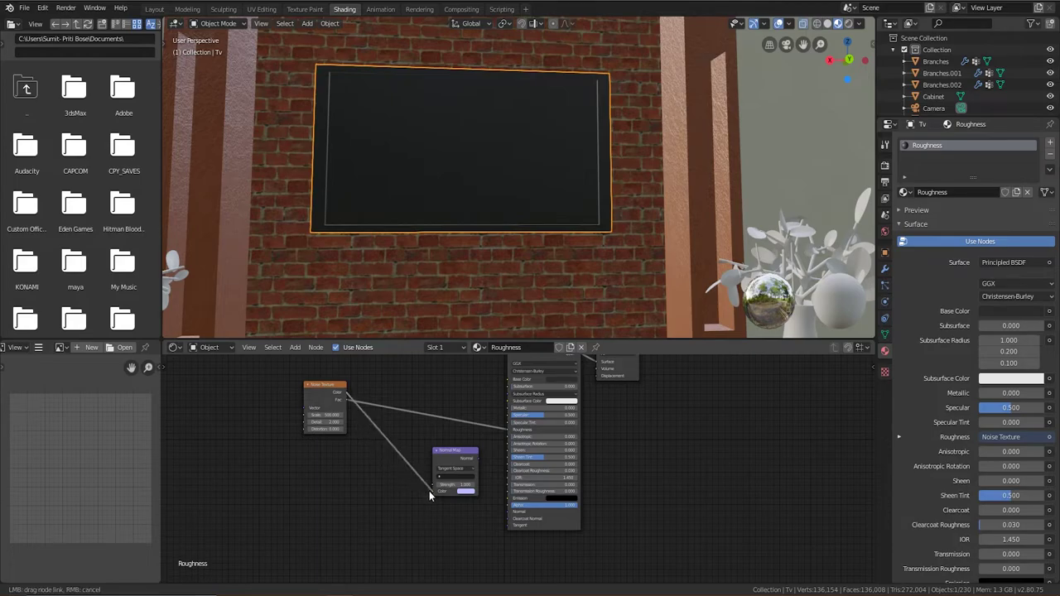
pyautogui.scroll(3, 477, 489)
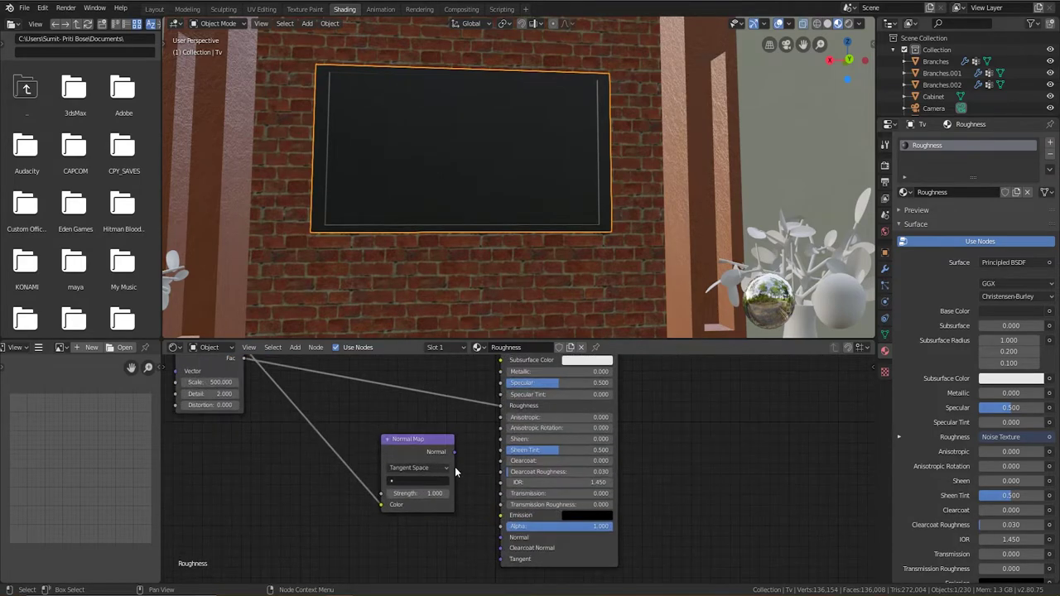
pyautogui.moveTo(456, 453); pyautogui.dragTo(501, 536)
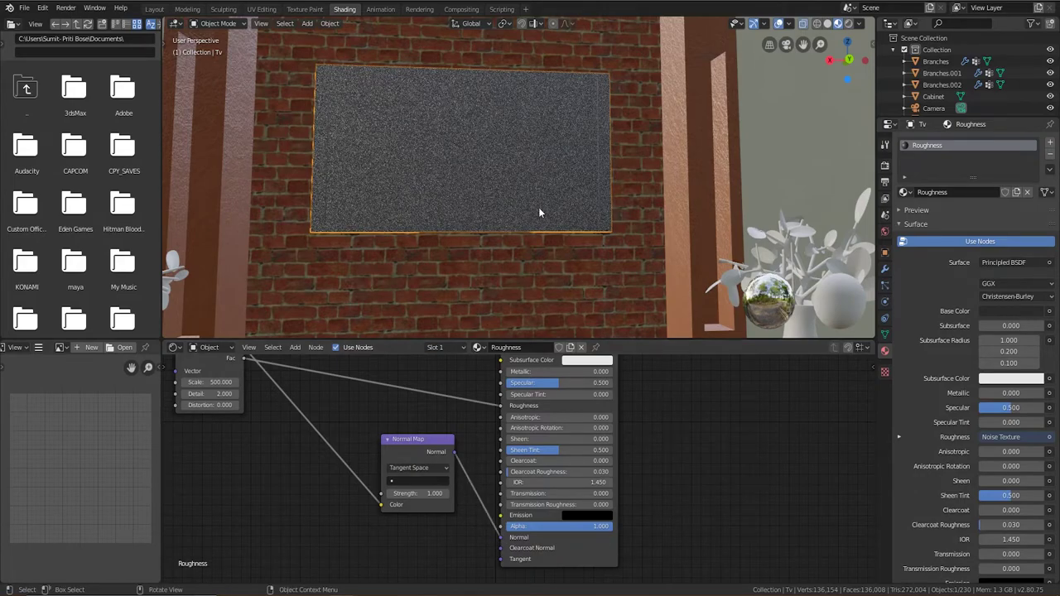
pyautogui.scroll(3, 539, 207)
# - Set the Normal Map Strength to 0.1 for a subtle screen bump
pyautogui.moveTo(516, 203); pyautogui.dragTo(480, 208, button='middle')
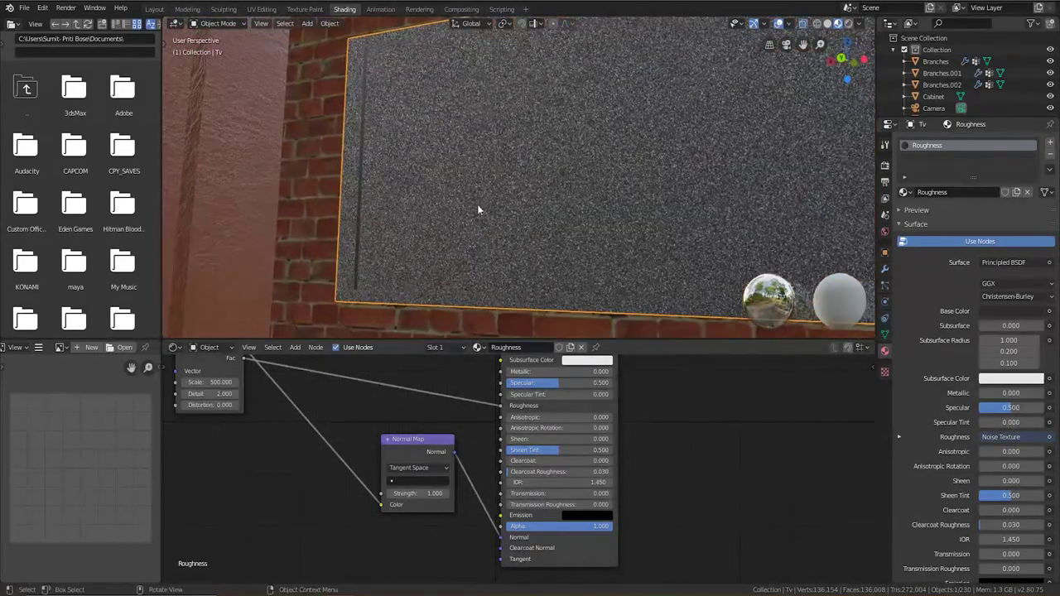
pyautogui.moveTo(420, 189); pyautogui.dragTo(340, 130, button='middle')
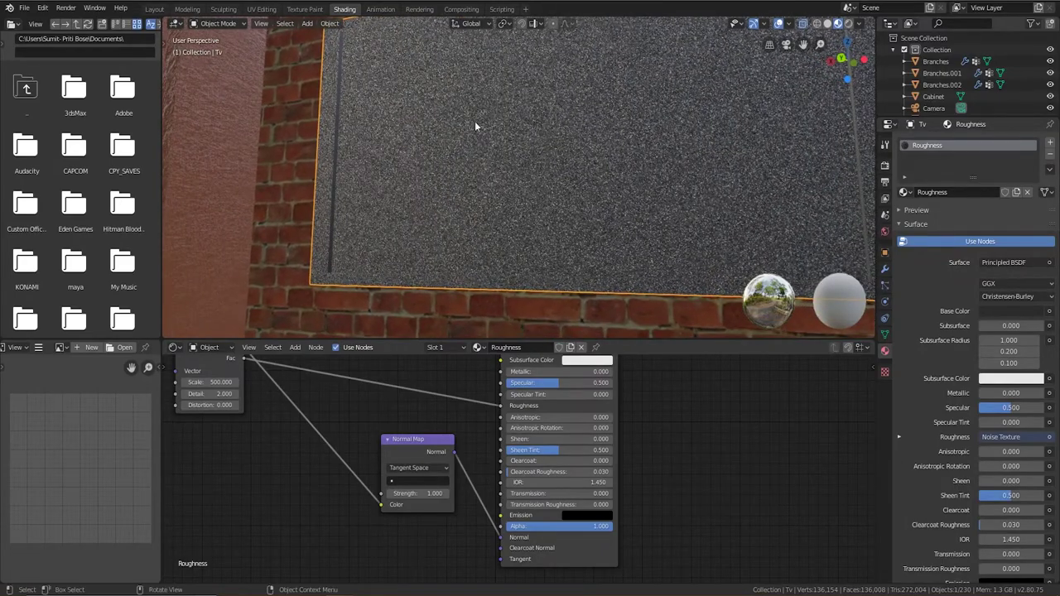
pyautogui.moveTo(428, 150)
pyautogui.mouseDown(button='middle')
pyautogui.moveTo(472, 170)
pyautogui.moveTo(438, 170)
pyautogui.moveTo(440, 161)
pyautogui.mouseUp(button='middle')
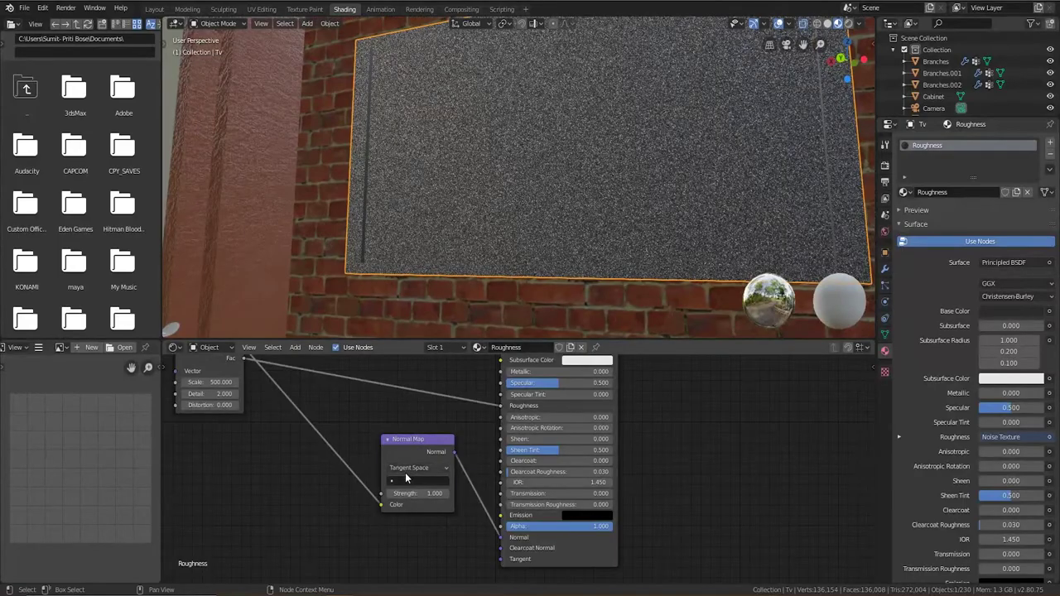
pyautogui.scroll(2, 426, 534)
pyautogui.scroll(1, 426, 527)
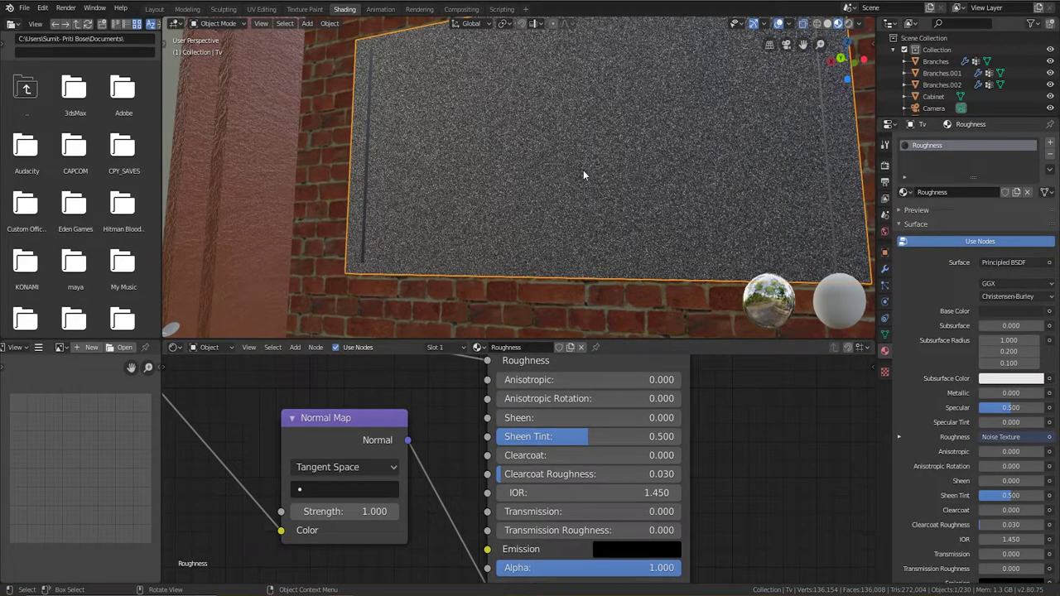
pyautogui.click(343, 515)
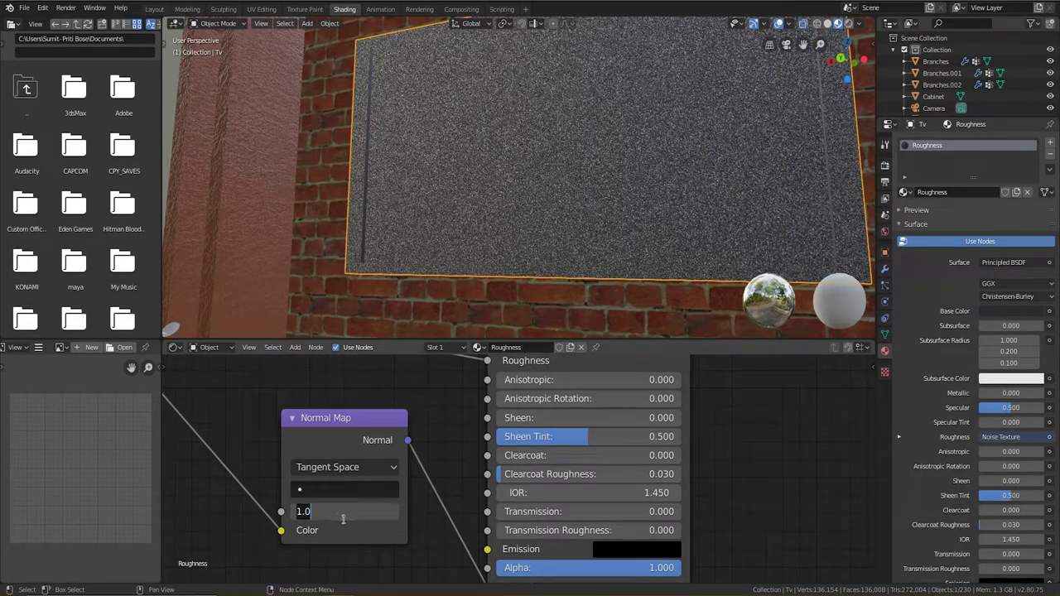
pyautogui.write('.1')
pyautogui.press('Return')
pyautogui.moveTo(362, 309); pyautogui.dragTo(451, 260, button='middle')
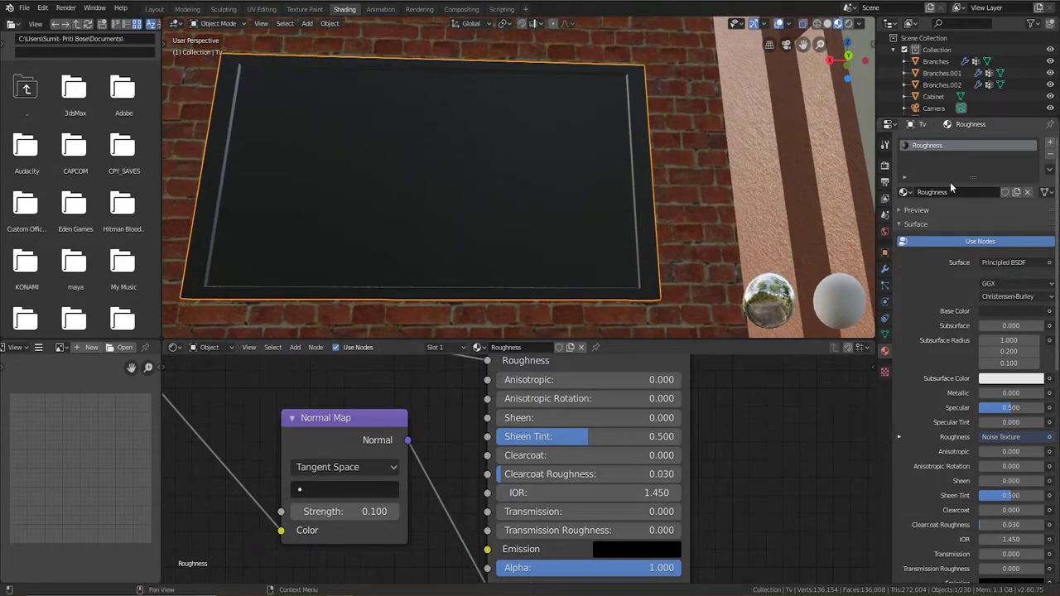
# - Add a second material slot to the TV with a new material named 'screen'
pyautogui.click(1050, 145)
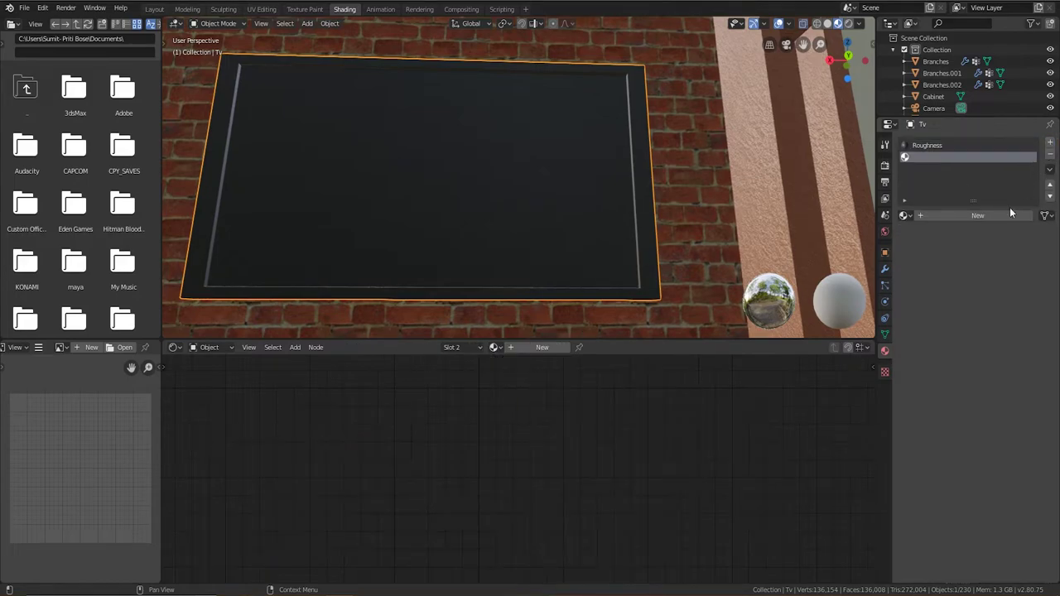
pyautogui.click(957, 214)
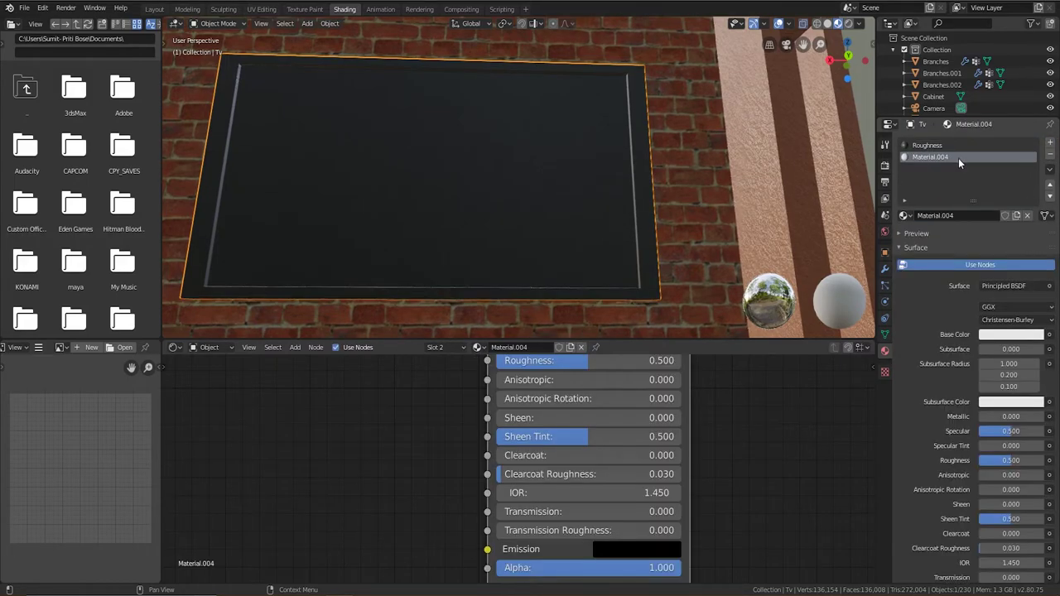
pyautogui.click(955, 216)
pyautogui.write('scr')
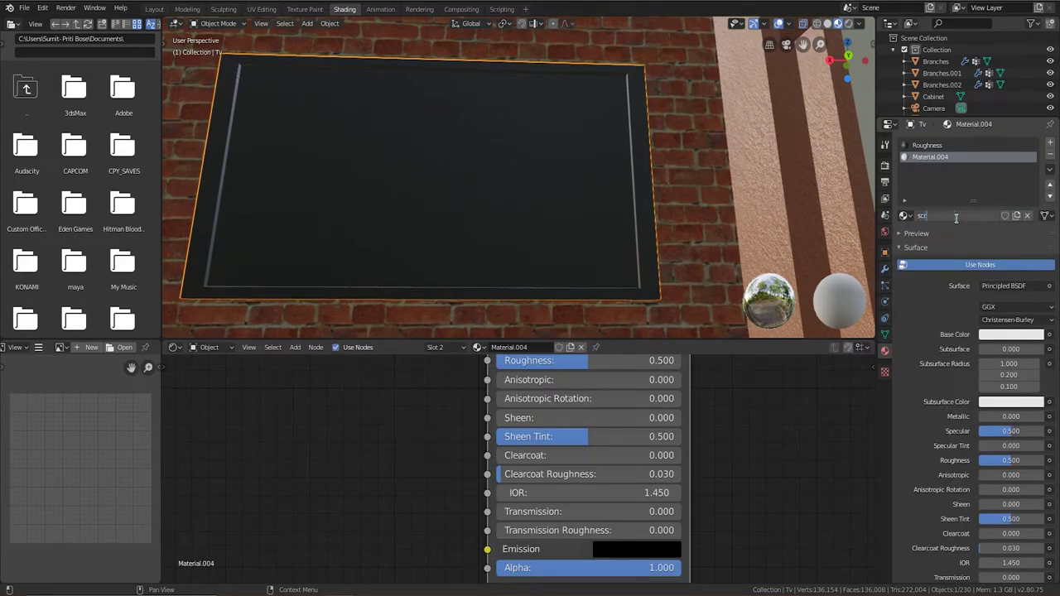
pyautogui.write('een')
pyautogui.press('Return')
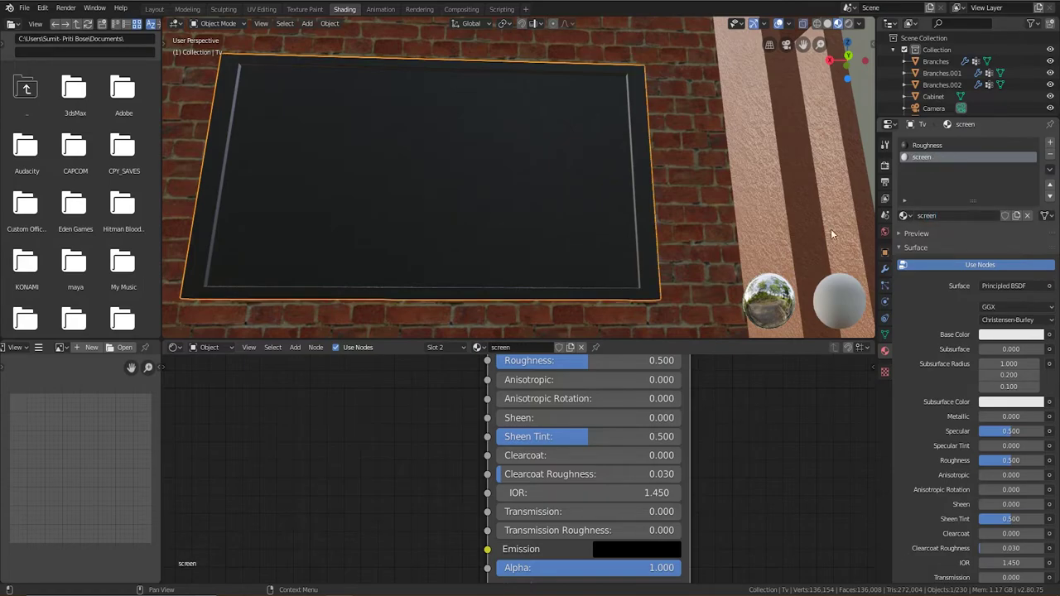
# - In Edit Mode, assign the screen material to the TV's screen face only
pyautogui.press('Tab')
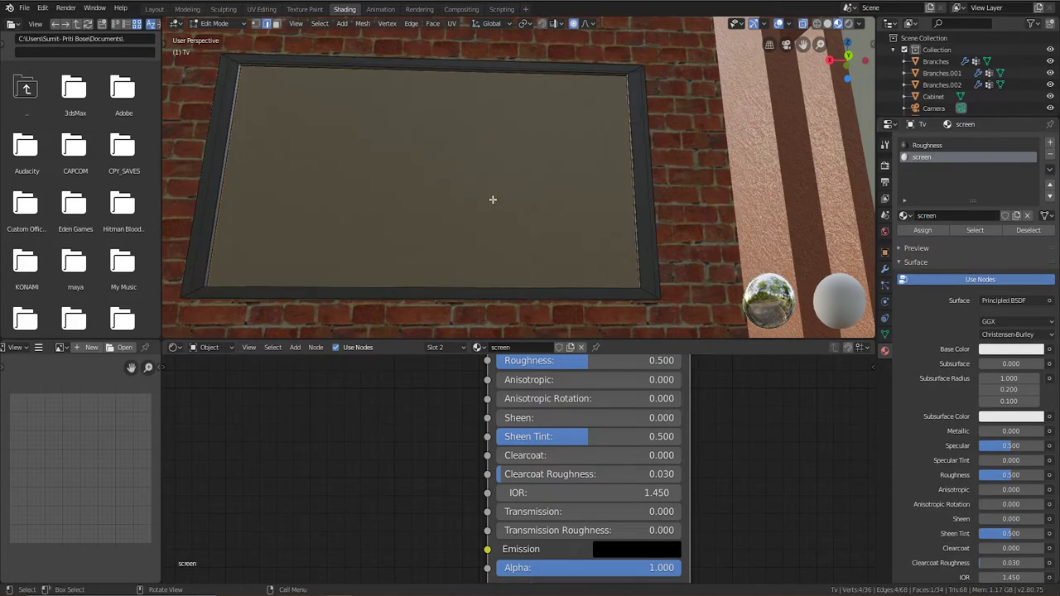
pyautogui.hotkey('alt', 'a')
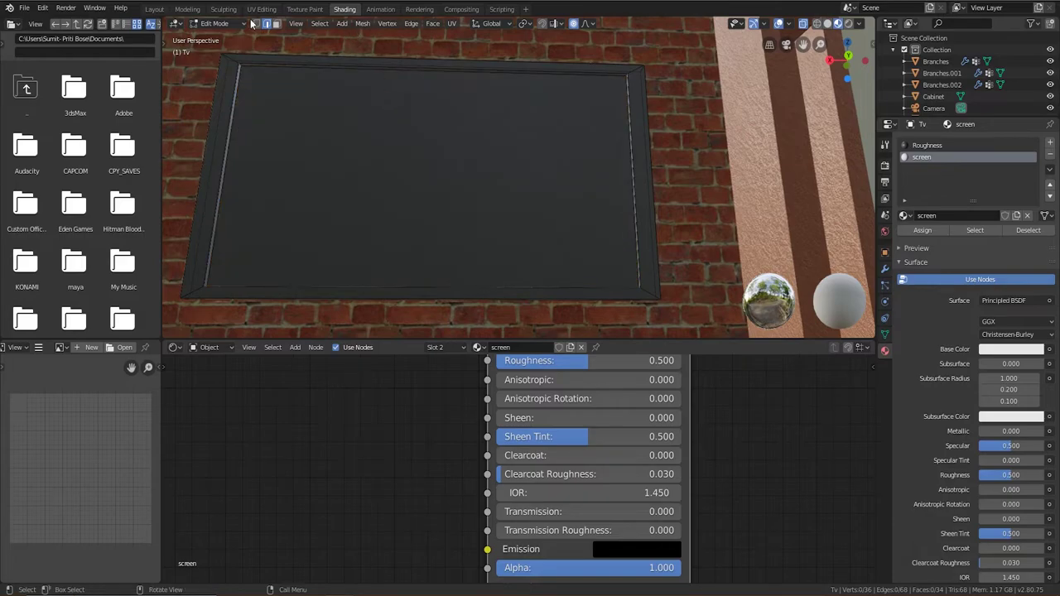
pyautogui.click(277, 24)
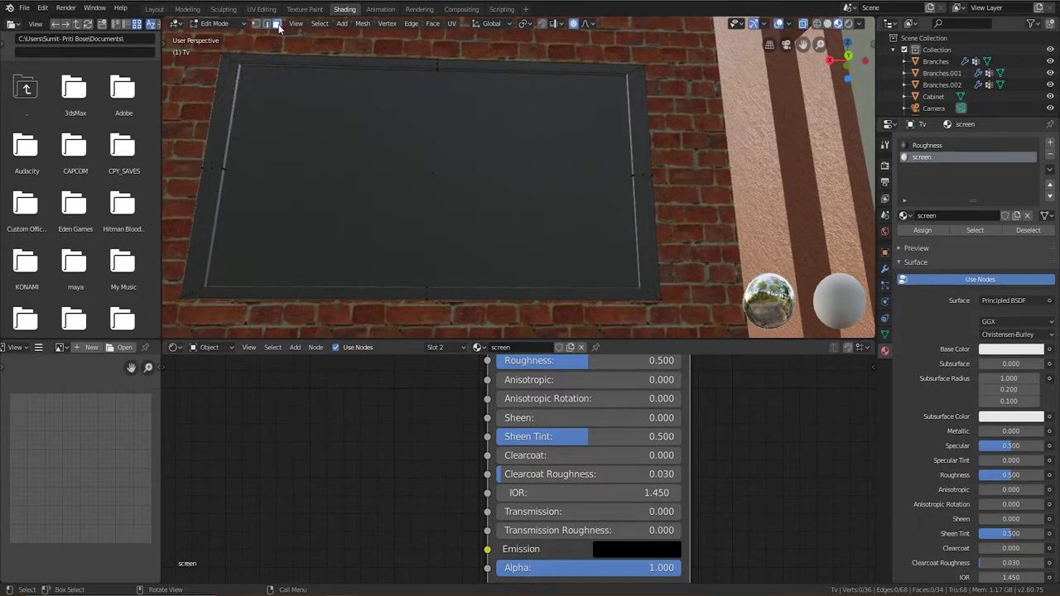
pyautogui.click(431, 190)
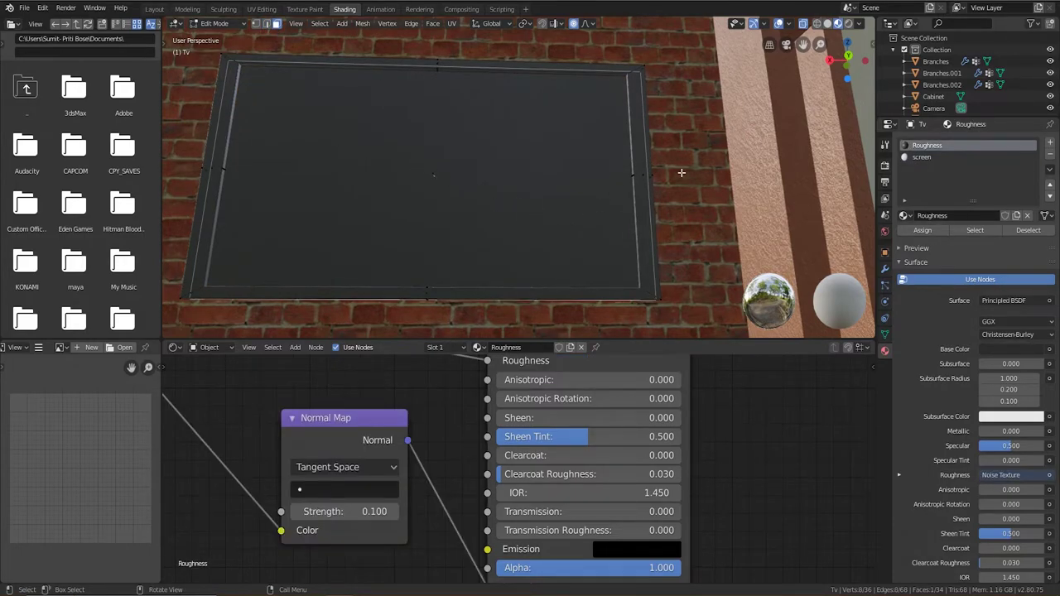
pyautogui.click(803, 25)
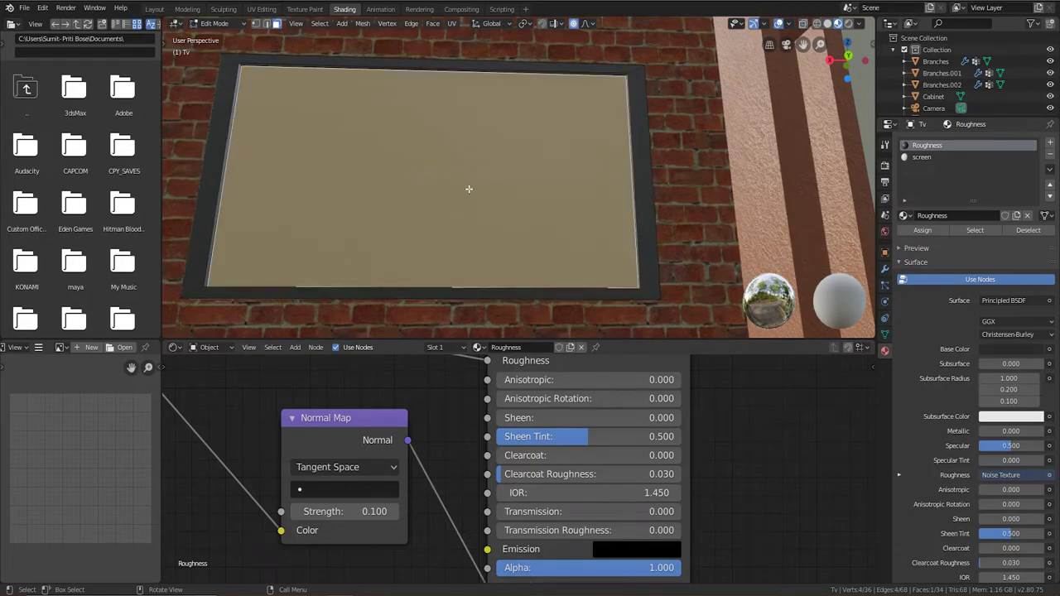
pyautogui.keyDown('shift'); pyautogui.scroll(-3, 492, 196); pyautogui.keyUp('shift')
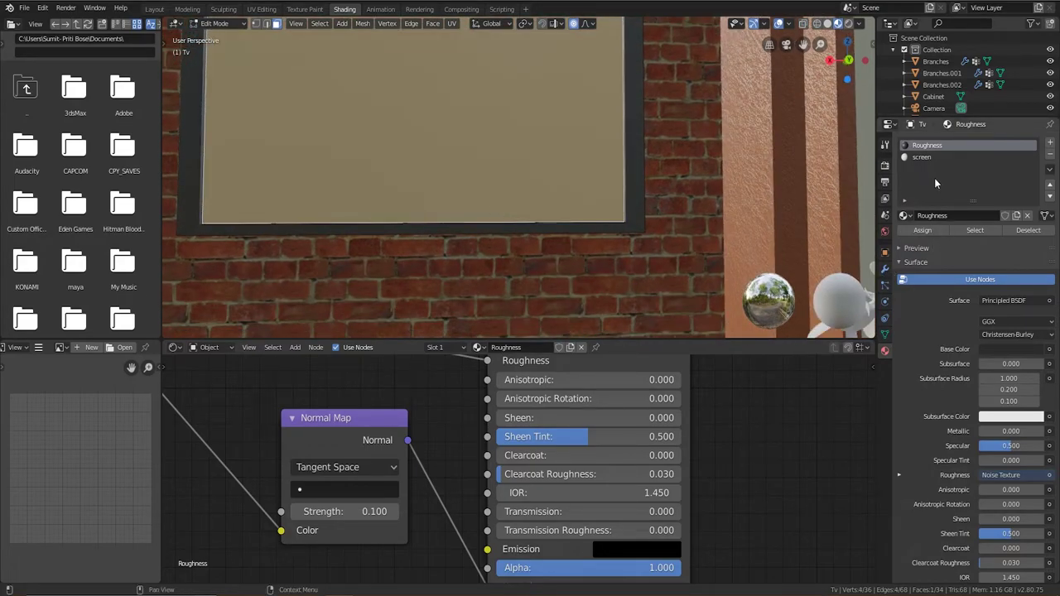
pyautogui.click(922, 157)
pyautogui.click(927, 230)
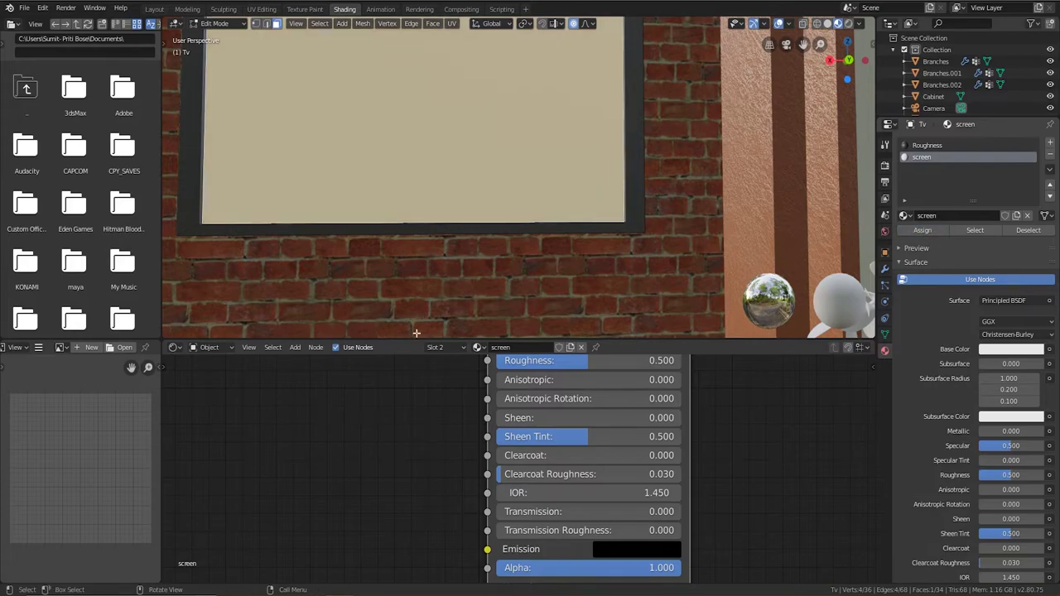
# - Make the screen material's base colour black with Roughness 0.2, then return to Object Mode
pyautogui.scroll(-4, 393, 485)
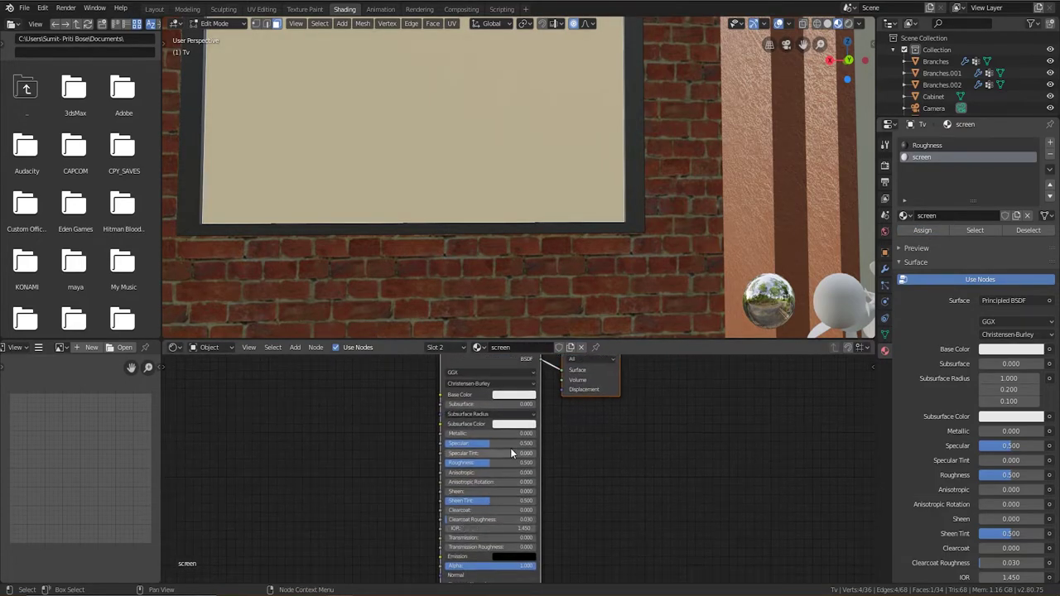
pyautogui.click(520, 395)
pyautogui.moveTo(563, 271); pyautogui.dragTo(564, 325)
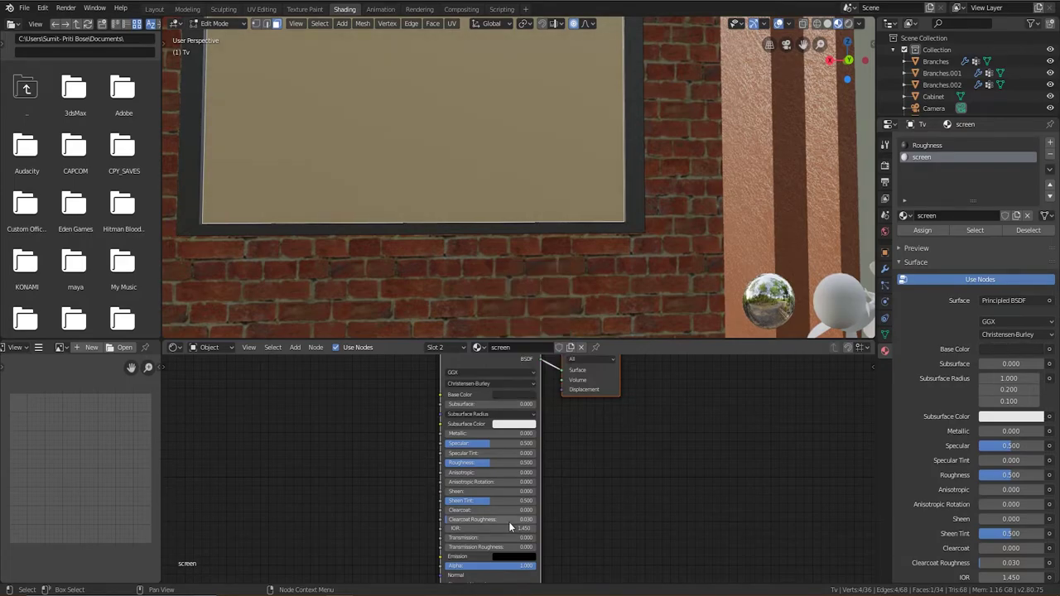
pyautogui.scroll(5, 508, 522)
pyautogui.moveTo(465, 457); pyautogui.dragTo(447, 456)
pyautogui.click(447, 456)
pyautogui.write('.')
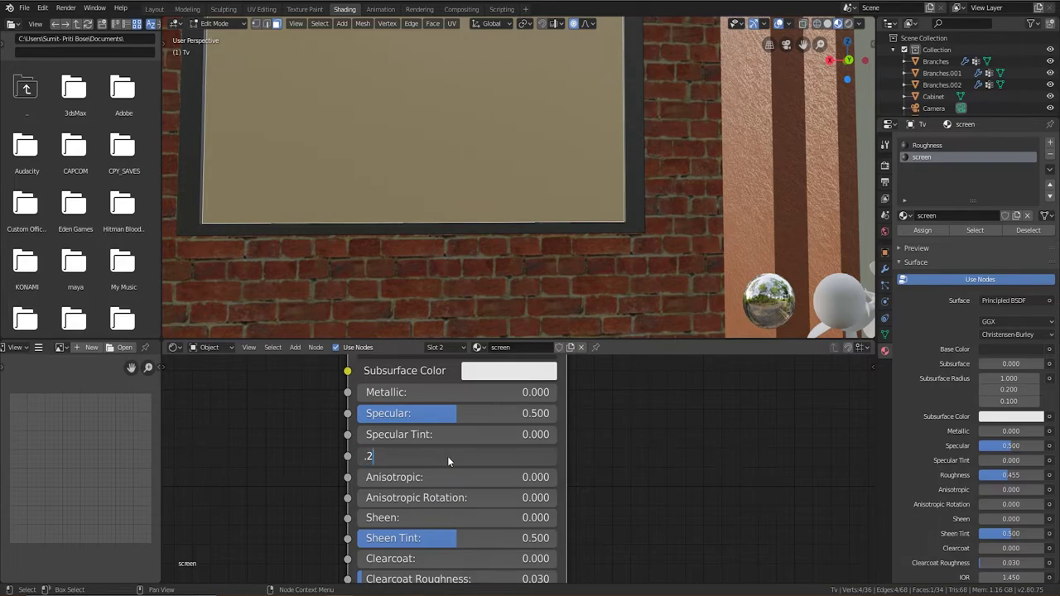
pyautogui.write('2')
pyautogui.press('Return')
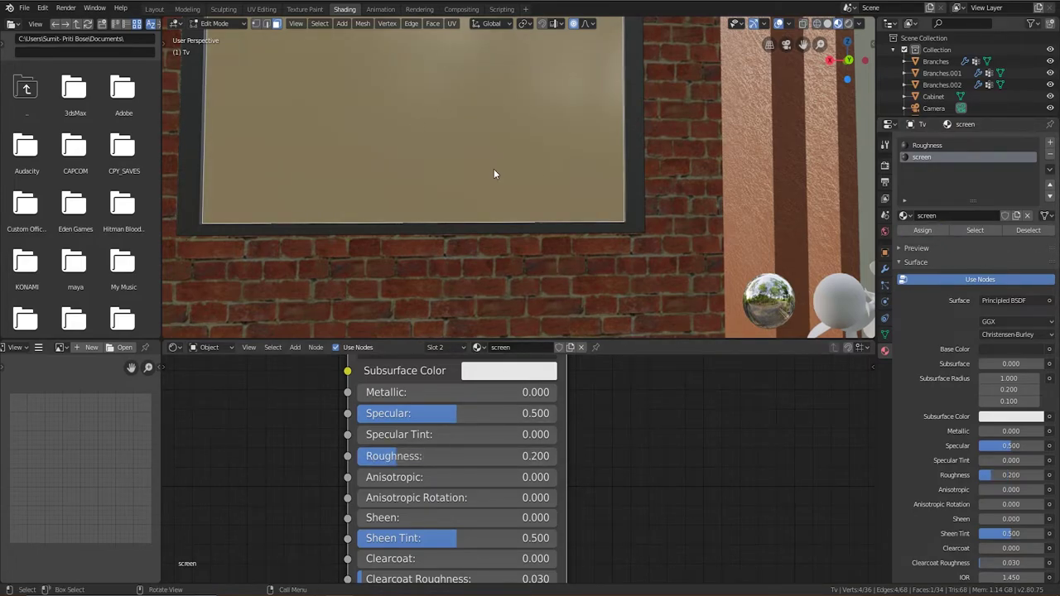
pyautogui.press('Tab')
pyautogui.moveTo(494, 169); pyautogui.dragTo(617, 244, button='middle')
# - Save the blend file, then orbit and pan the view to the hanging ceiling lamp
pyautogui.hotkey('ctrl', 's')
pyautogui.moveTo(676, 205); pyautogui.dragTo(538, 246, button='middle')
pyautogui.scroll(-5, 518, 244)
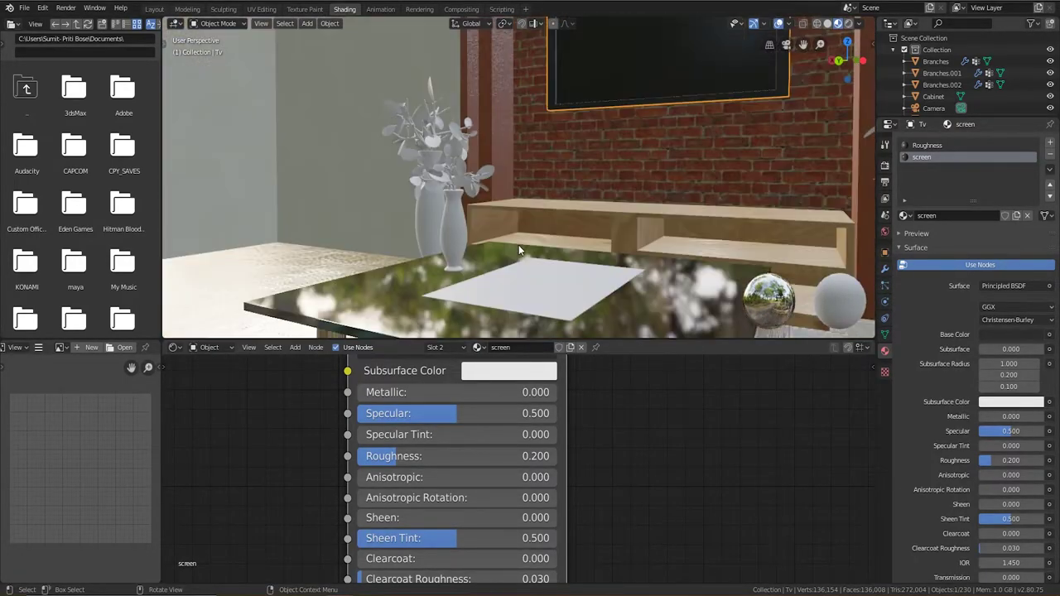
pyautogui.keyDown('shift'); pyautogui.moveTo(545, 168); pyautogui.dragTo(442, 262, button='middle'); pyautogui.keyUp('shift')
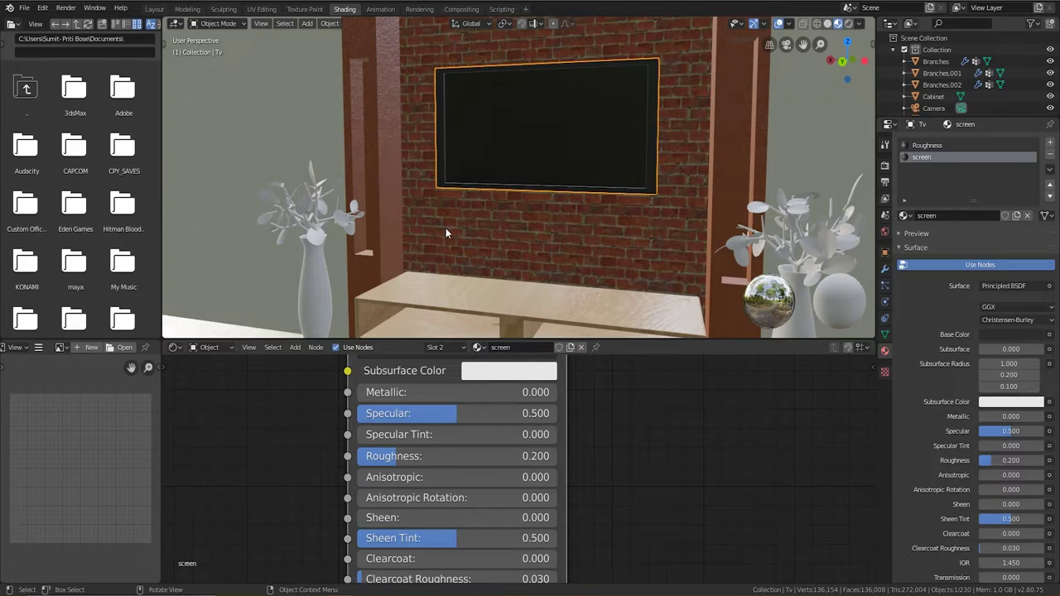
pyautogui.moveTo(462, 208); pyautogui.dragTo(570, 242, button='middle')
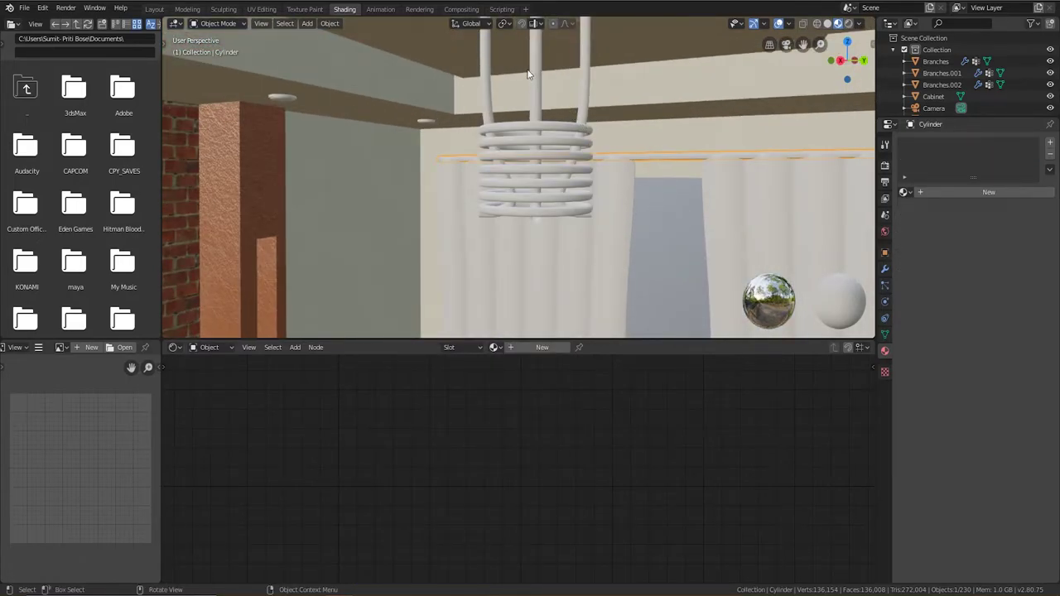
# - Link the table legs' metal material onto the curtain rod
pyautogui.keyDown('shift'); pyautogui.click(583, 197); pyautogui.keyUp('shift')
pyautogui.scroll(-4, 579, 252)
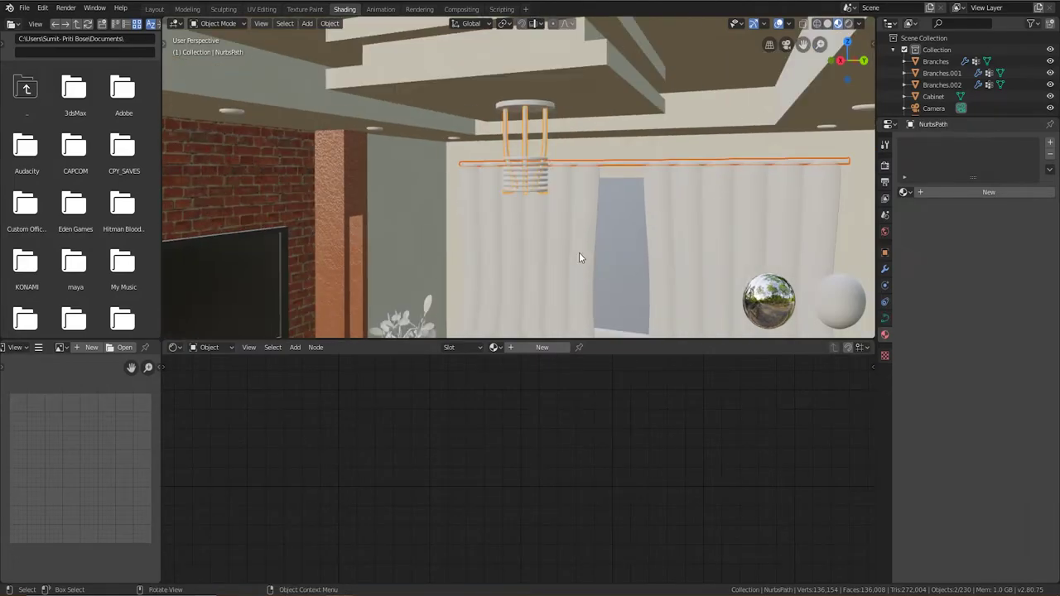
pyautogui.moveTo(537, 117); pyautogui.dragTo(436, 224, button='middle')
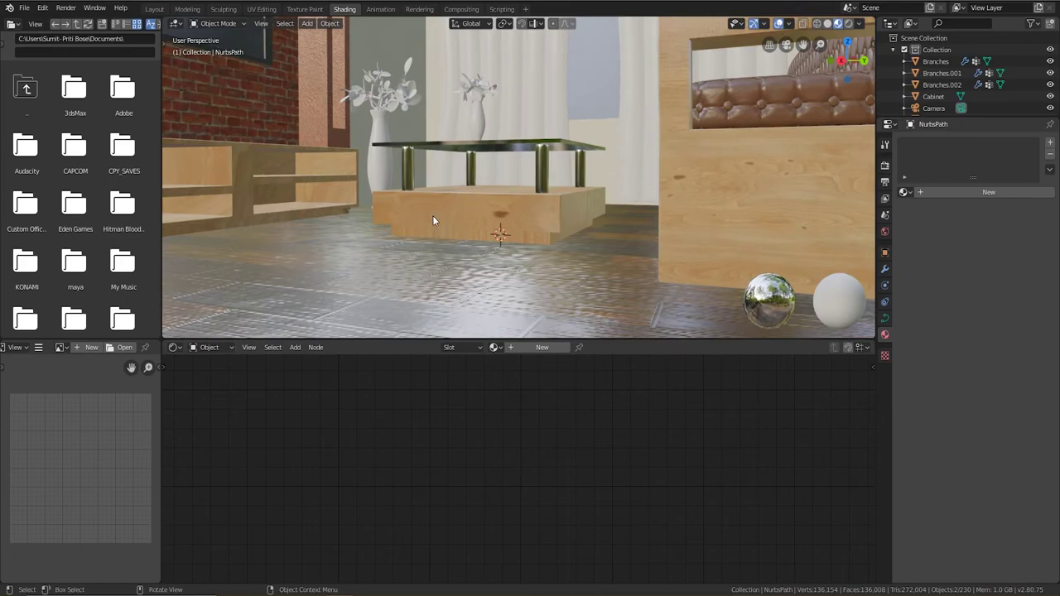
pyautogui.scroll(3, 407, 167)
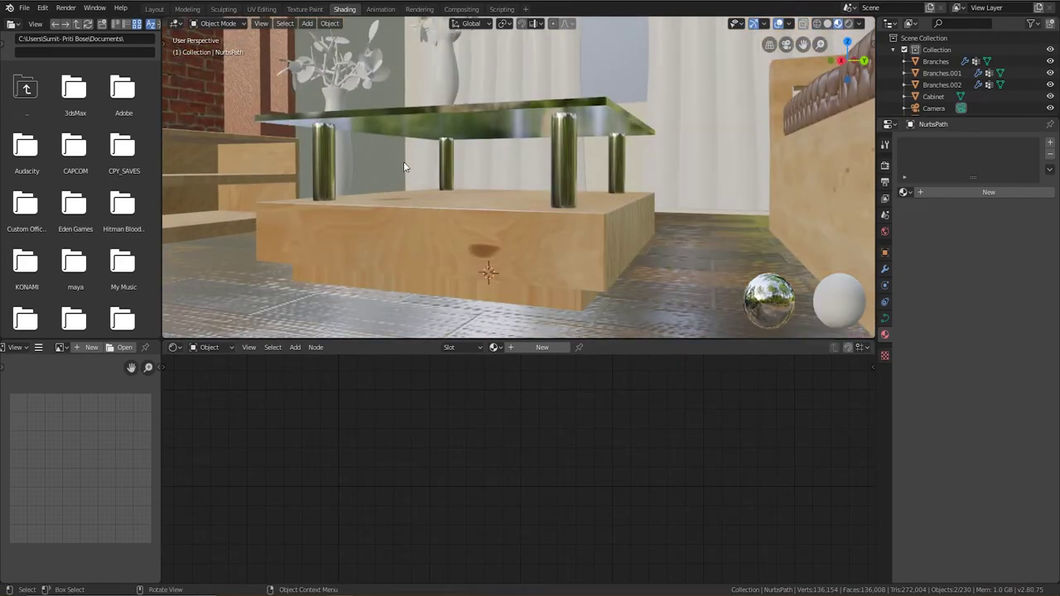
pyautogui.keyDown('shift'); pyautogui.click(324, 155); pyautogui.keyUp('shift')
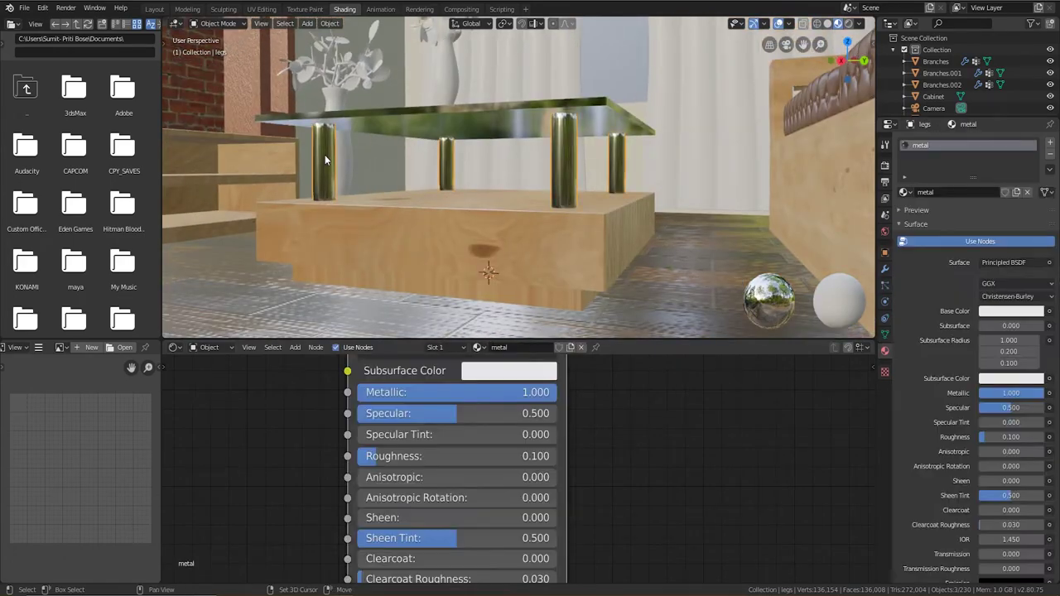
pyautogui.hotkey('ctrl', 'l')
pyautogui.click(473, 185)
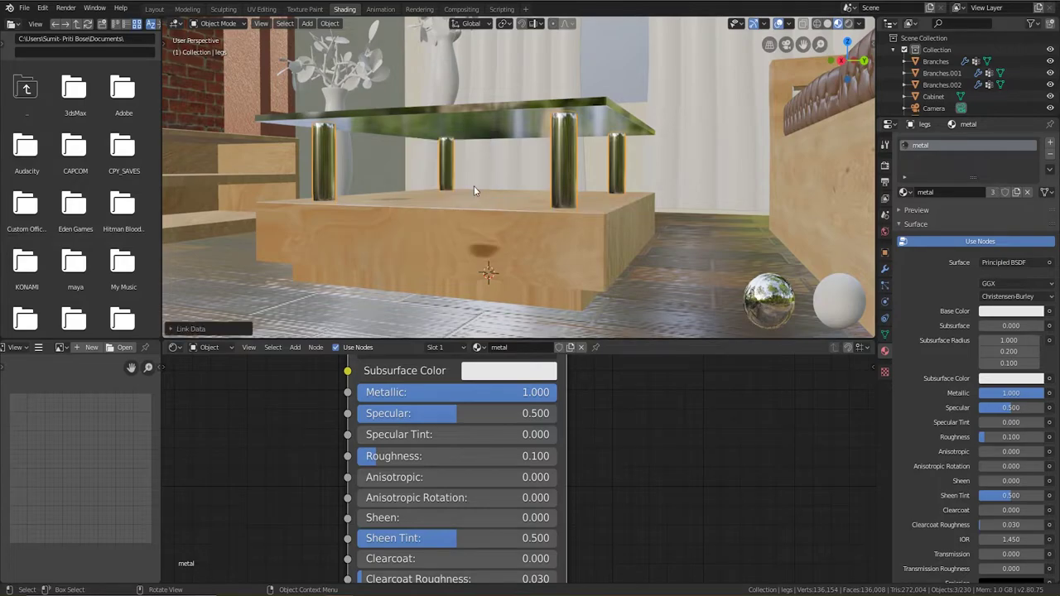
pyautogui.scroll(-8, 532, 143)
pyautogui.scroll(8, 545, 206)
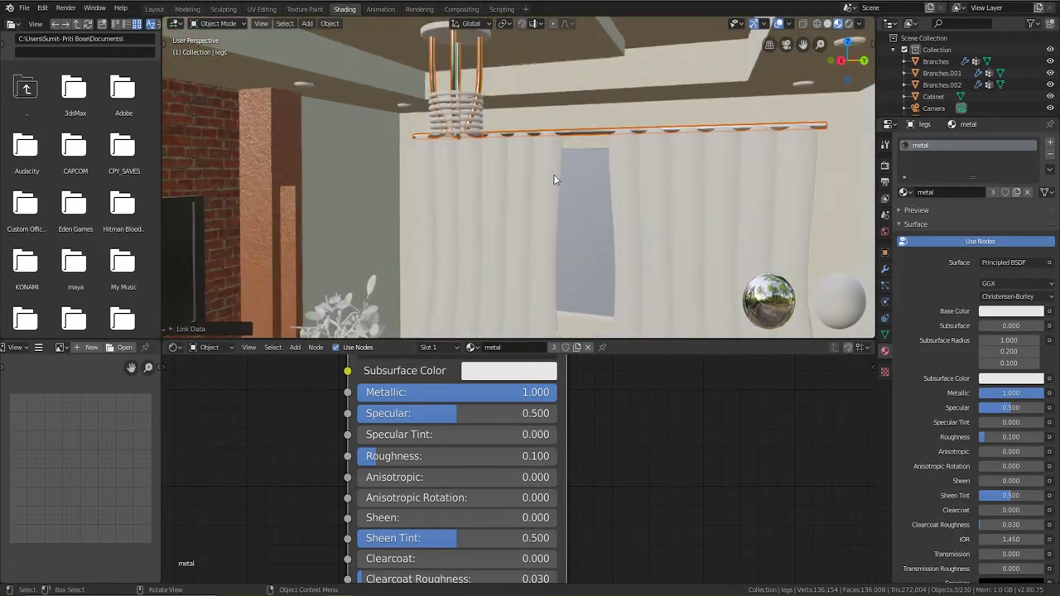
# - Link the glass tabletop's material onto the lamp's coil
pyautogui.keyDown('shift'); pyautogui.moveTo(546, 170); pyautogui.dragTo(563, 270, button='middle'); pyautogui.keyUp('shift')
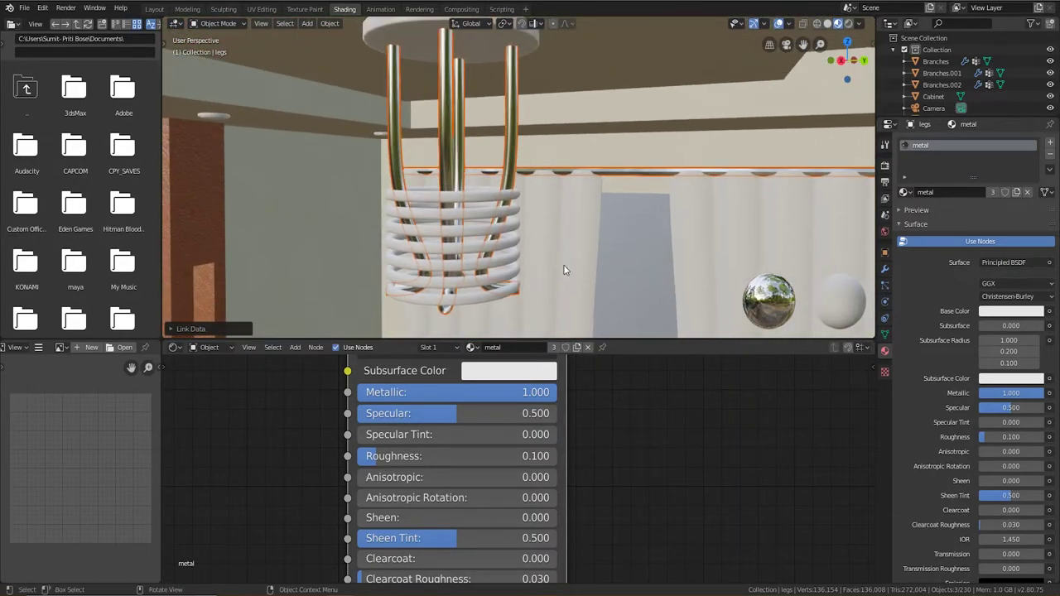
pyautogui.click(486, 208)
pyautogui.scroll(5, 524, 136)
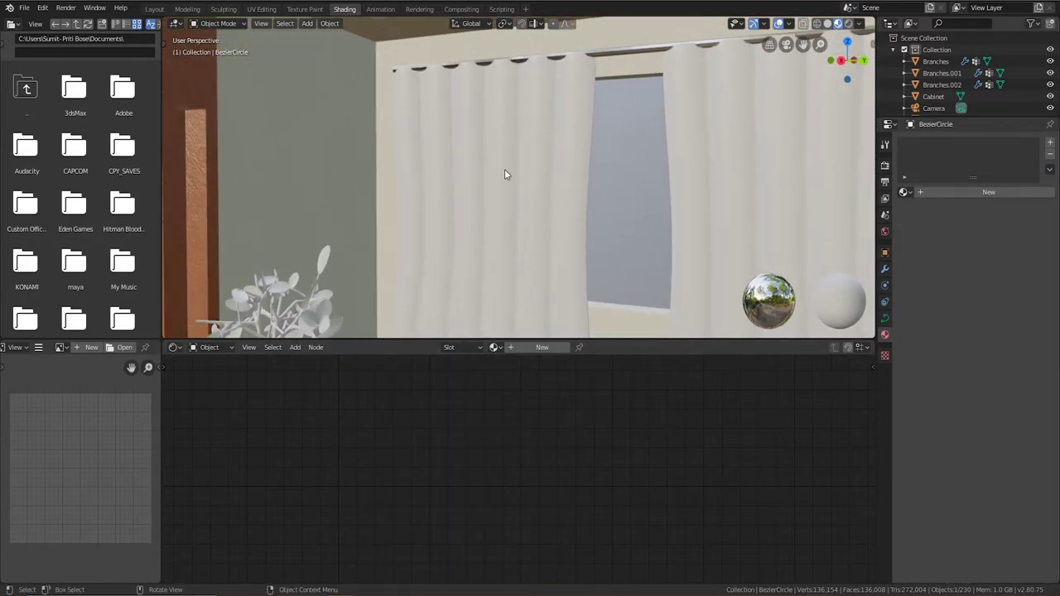
pyautogui.scroll(-5, 530, 215)
pyautogui.moveTo(554, 260)
pyautogui.keyDown('shift'); pyautogui.mouseDown(button='middle')
pyautogui.moveTo(556, 113)
pyautogui.moveTo(534, 264)
pyautogui.mouseUp(button='middle'); pyautogui.keyUp('shift')
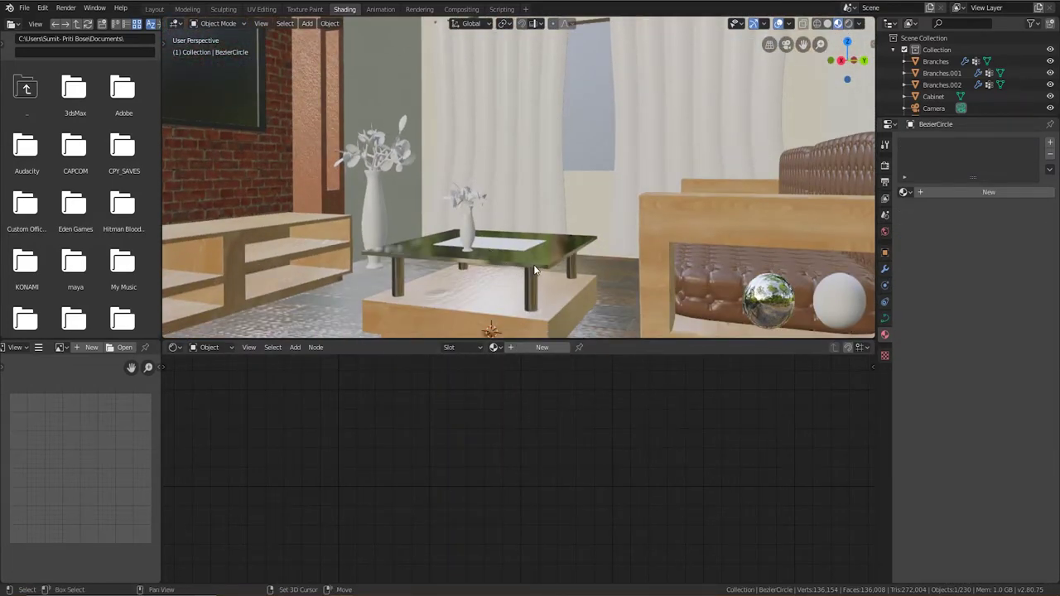
pyautogui.keyDown('shift'); pyautogui.click(548, 256); pyautogui.keyUp('shift')
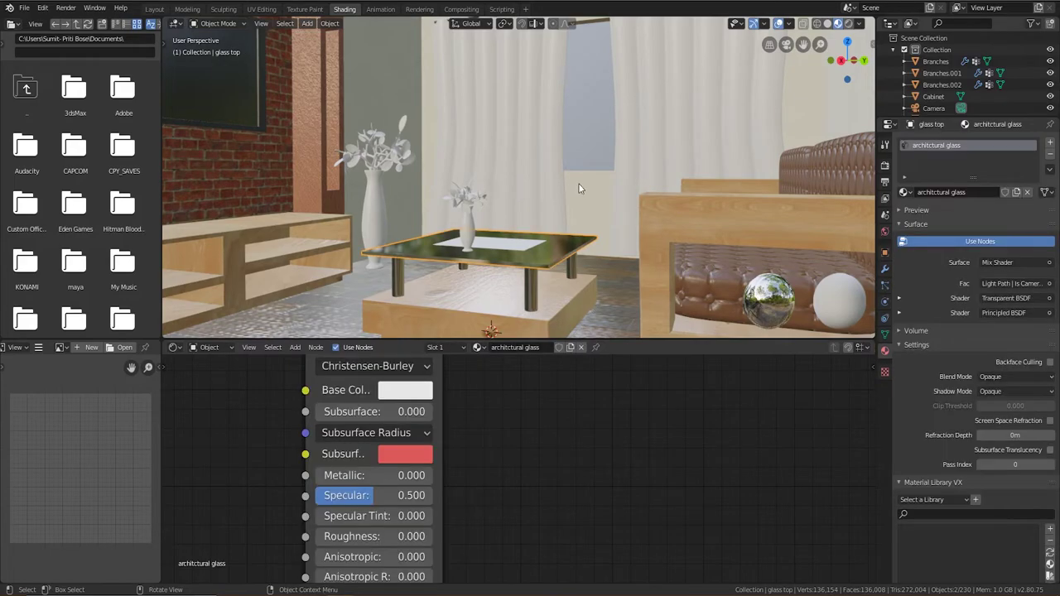
pyautogui.hotkey('ctrl', 'l')
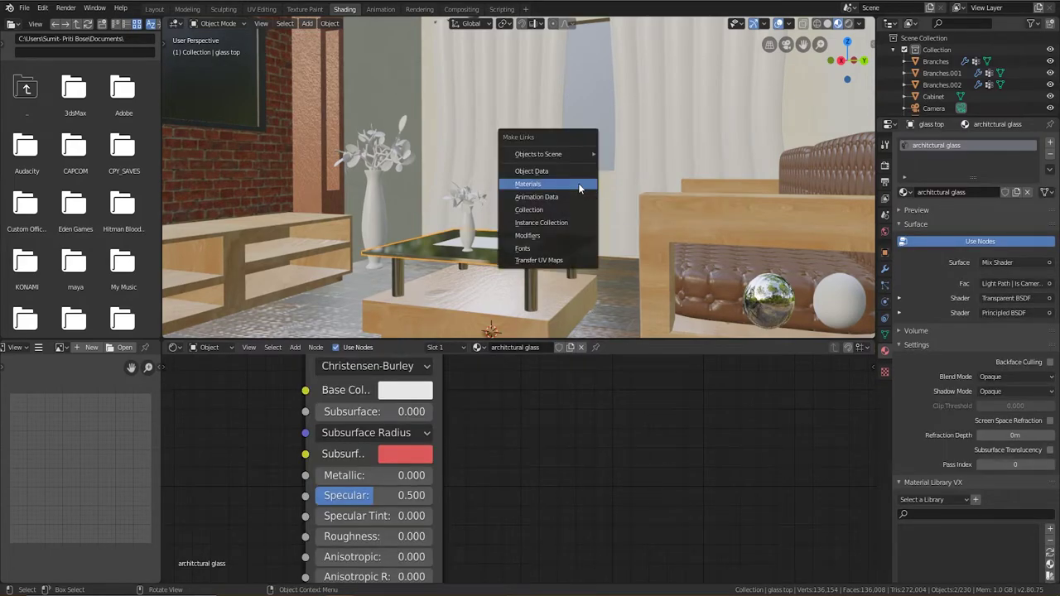
pyautogui.click(578, 183)
# - Link the TV's Roughness material onto the lamp's ceiling disk
pyautogui.moveTo(564, 79); pyautogui.dragTo(519, 232, button='middle')
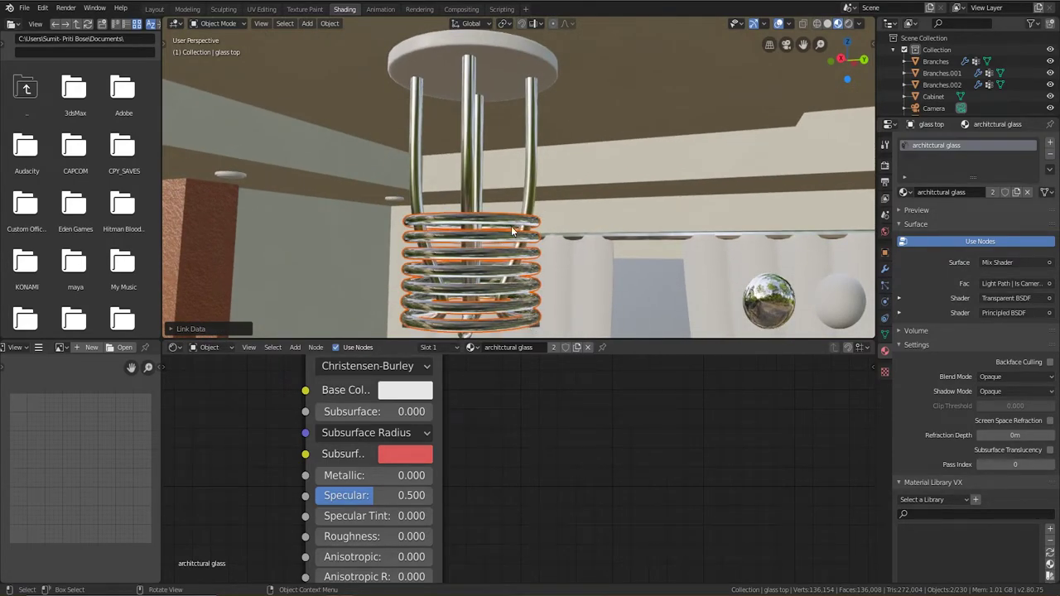
pyautogui.click(512, 67)
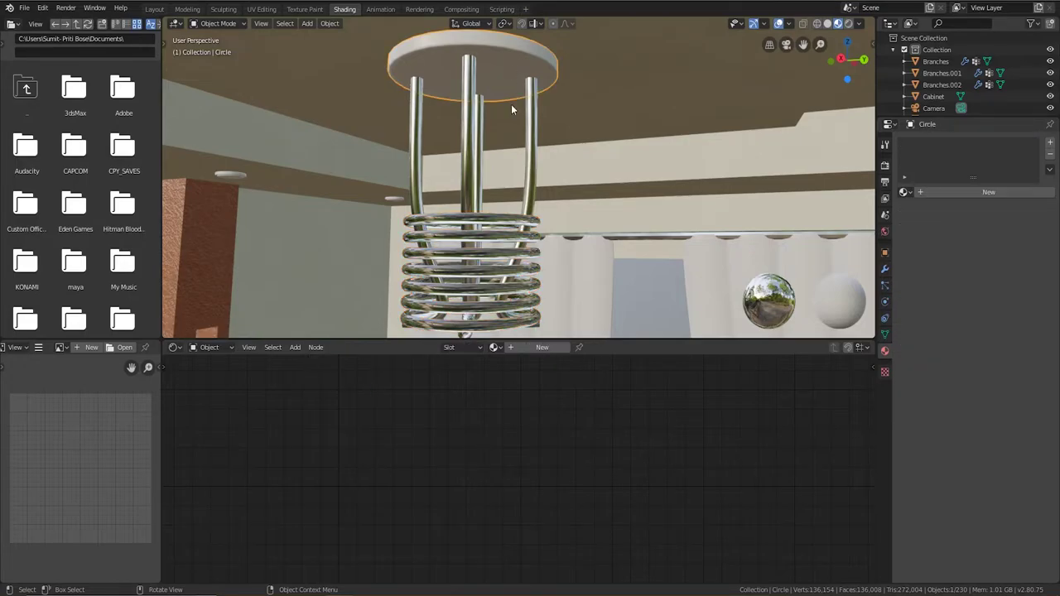
pyautogui.moveTo(511, 104); pyautogui.dragTo(474, 195, button='middle')
pyautogui.scroll(-5, 524, 157)
pyautogui.click(326, 238)
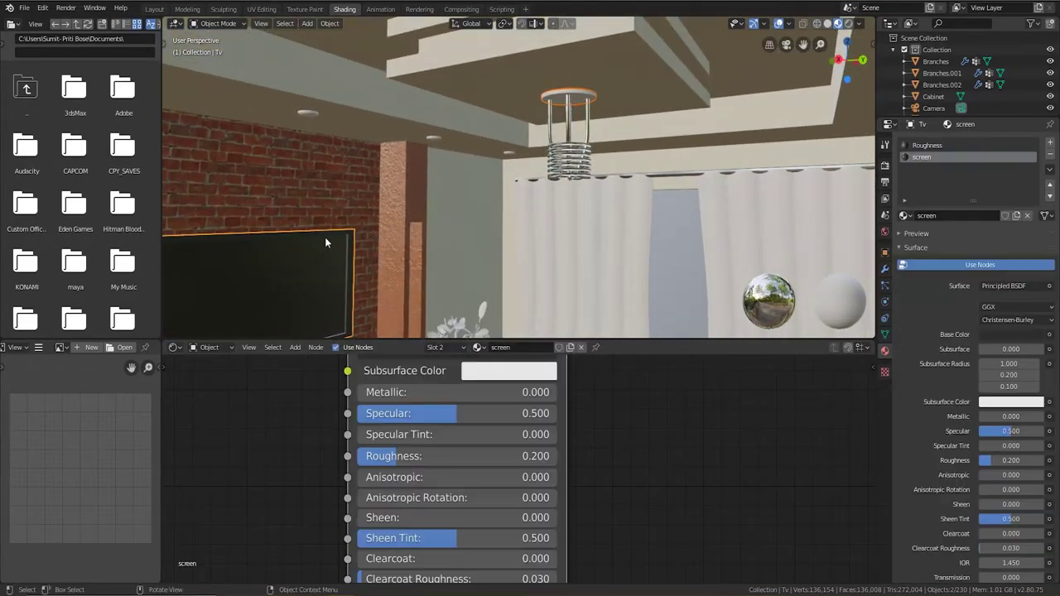
pyautogui.click(929, 146)
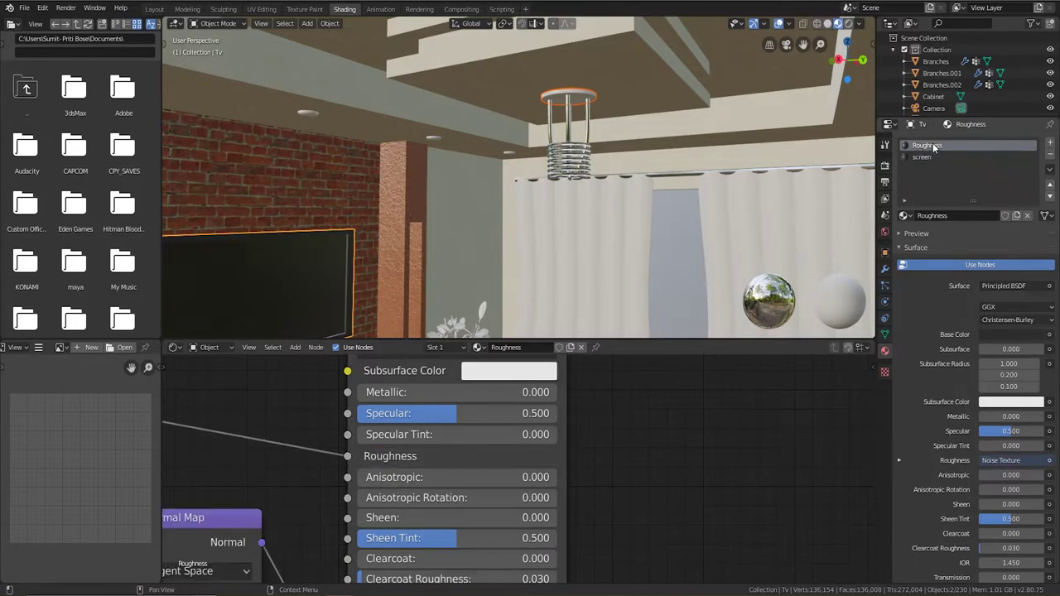
pyautogui.hotkey('ctrl', 'l')
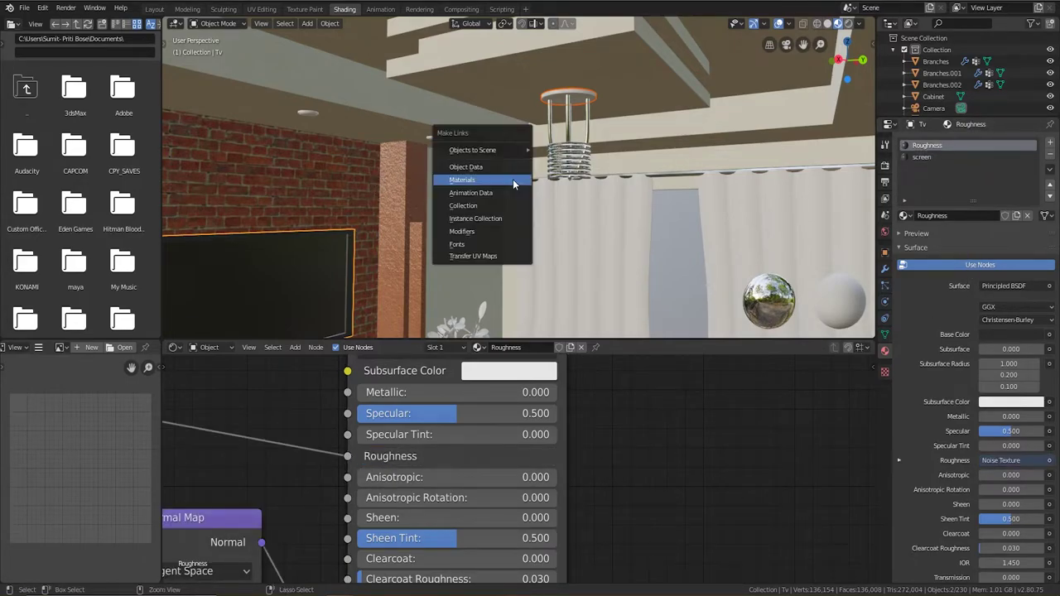
pyautogui.click(513, 180)
pyautogui.scroll(3, 590, 124)
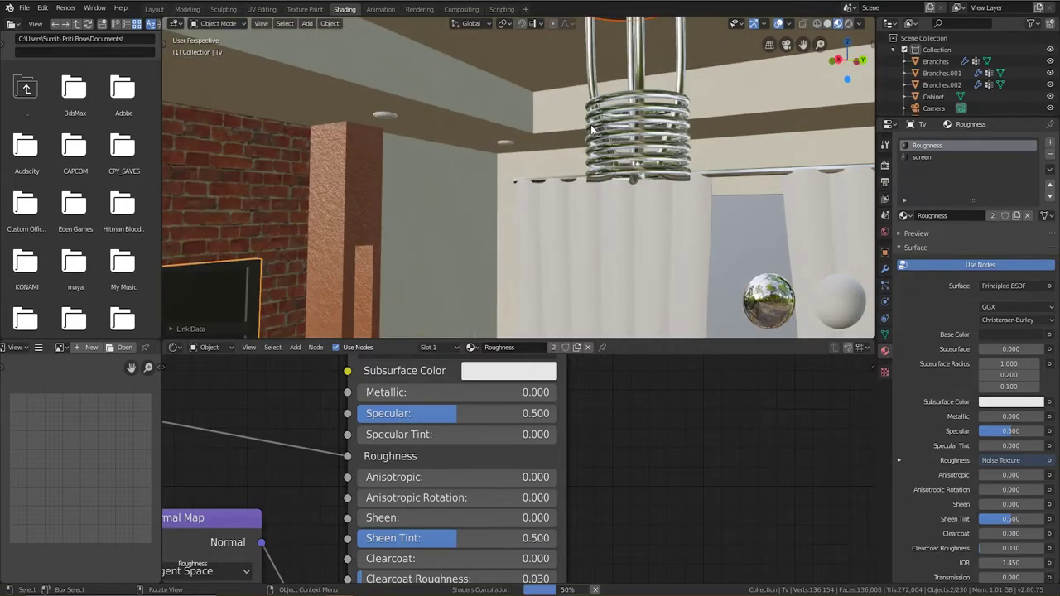
pyautogui.scroll(-1, 549, 222)
pyautogui.scroll(2, 549, 222)
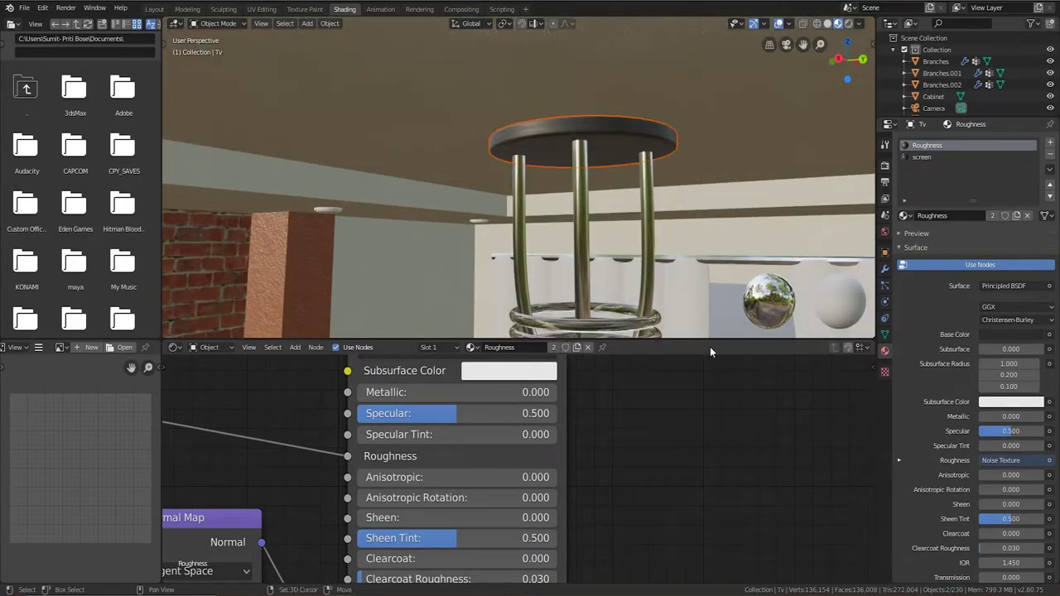
pyautogui.moveTo(621, 195); pyautogui.dragTo(585, 234, button='middle')
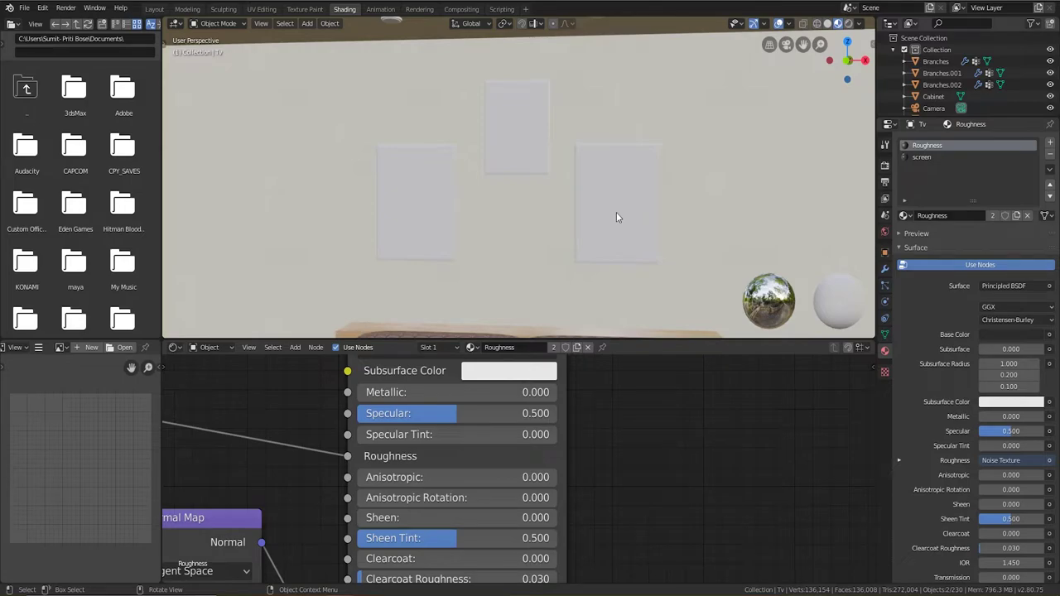
# - Select the right-hand picture frame and browse BlenderKit's glass materials in the sidebar
pyautogui.click(616, 213)
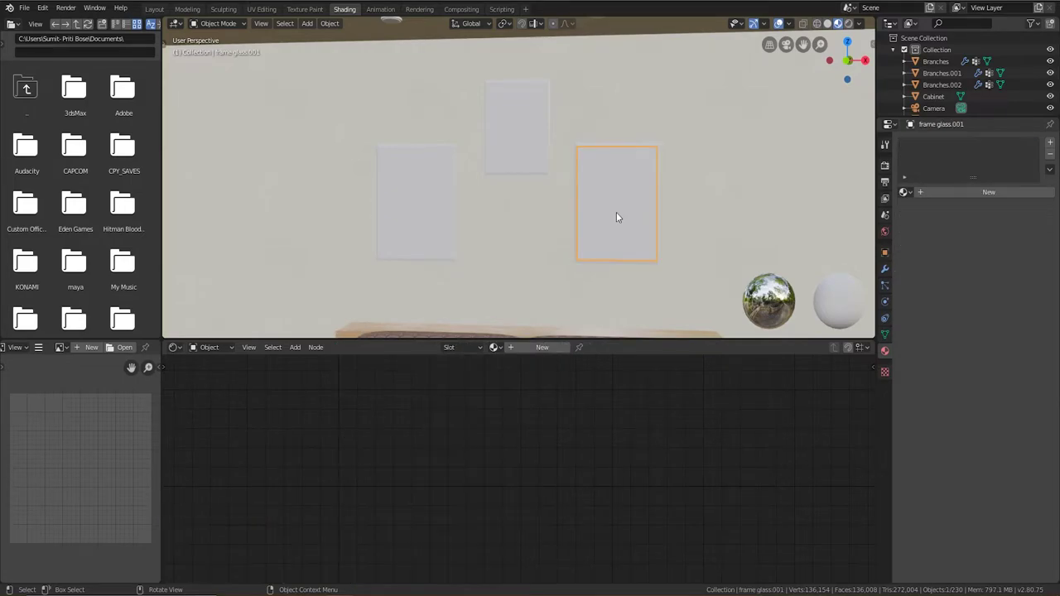
pyautogui.click(531, 139)
pyautogui.click(622, 229)
pyautogui.moveTo(666, 239); pyautogui.dragTo(613, 209, button='middle')
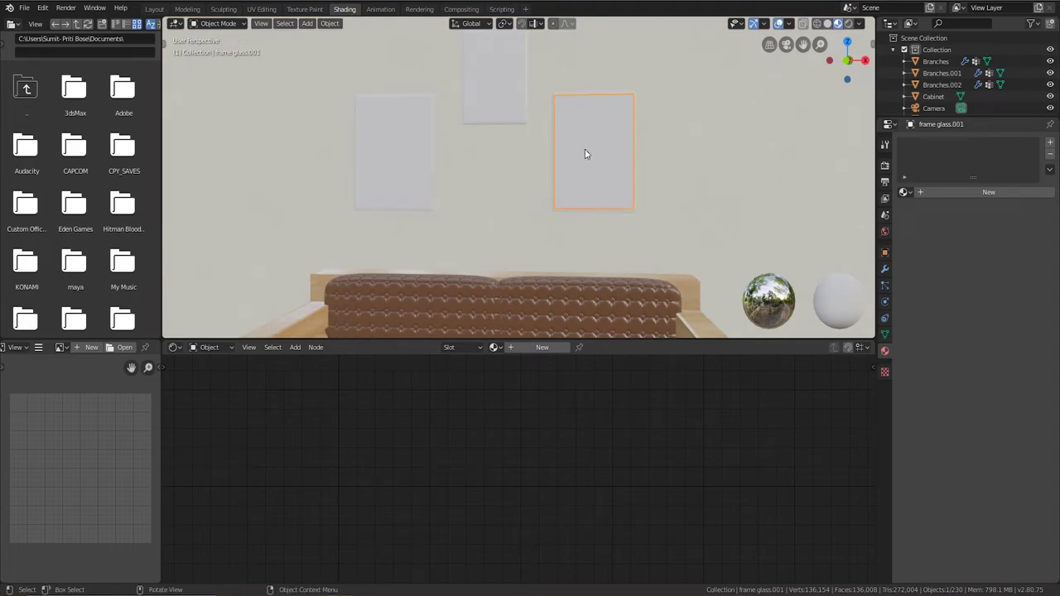
pyautogui.press('n')
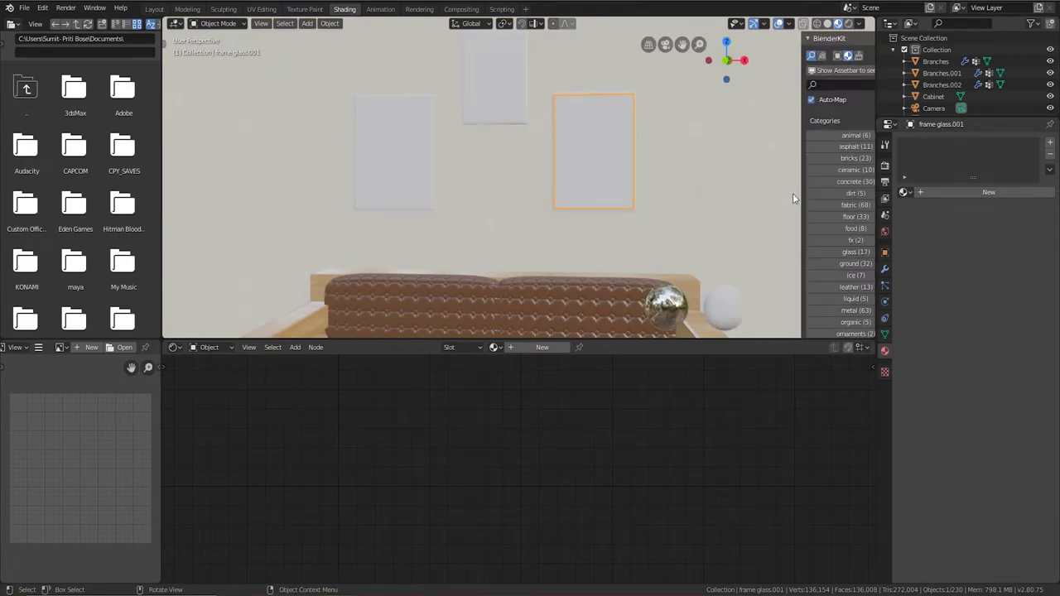
pyautogui.scroll(-3, 819, 267)
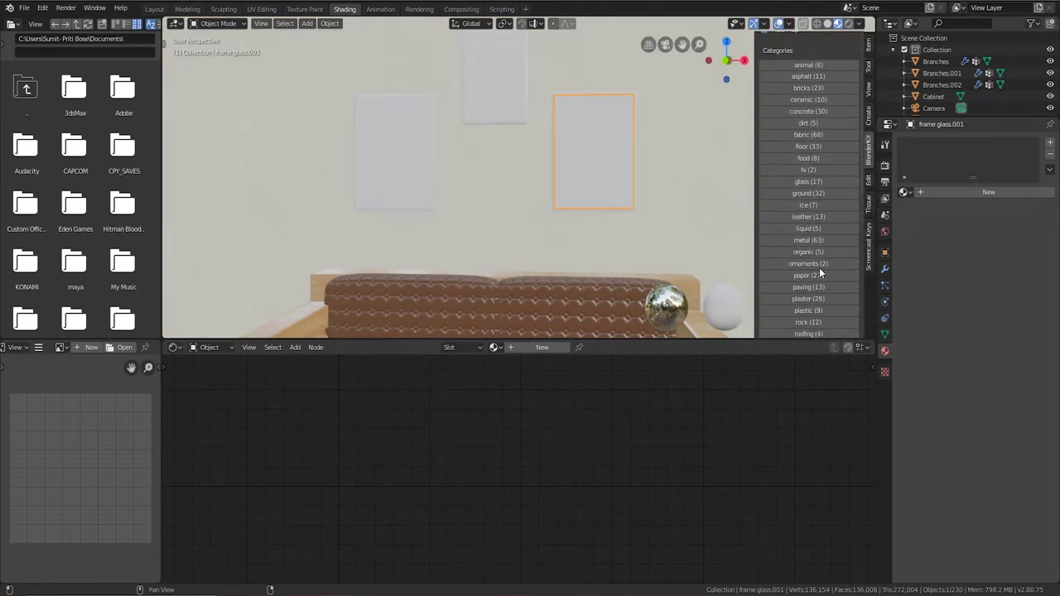
pyautogui.click(813, 182)
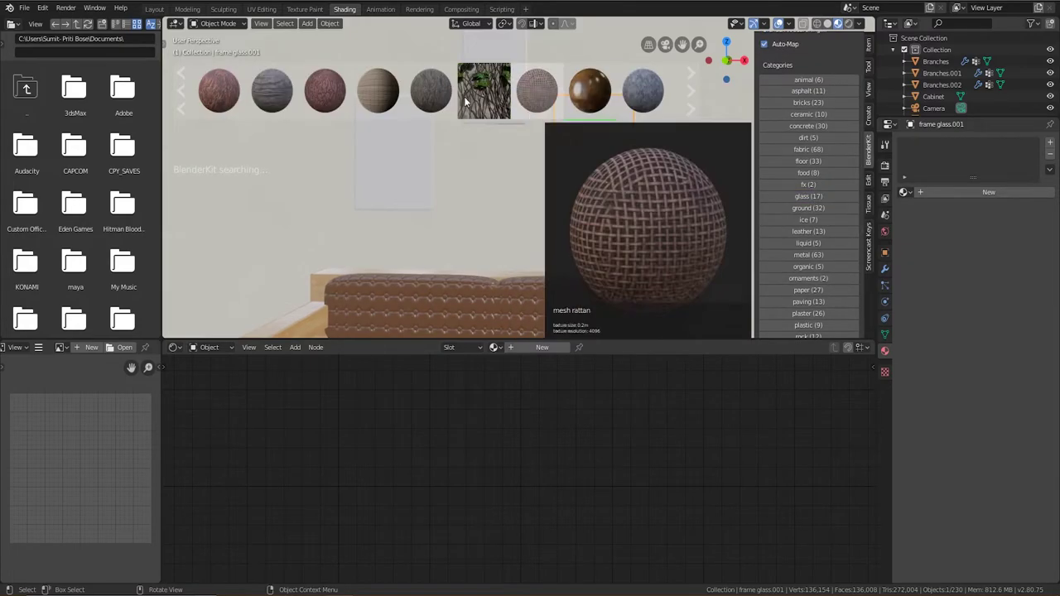
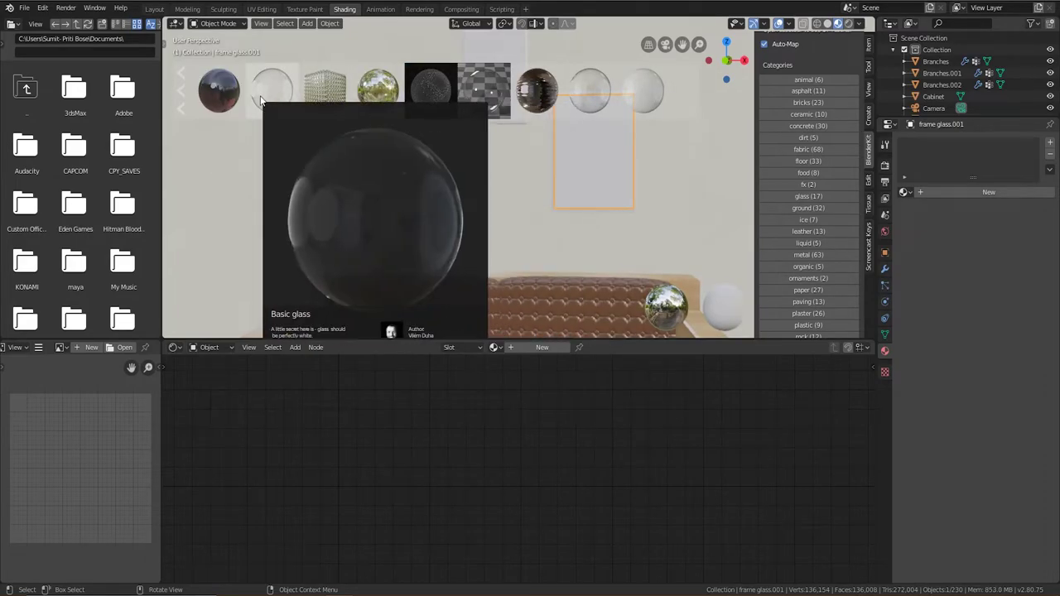
# - Drop Basic glass onto one pane and link that material to the other two frame panes
pyautogui.moveTo(262, 100); pyautogui.dragTo(641, 247)
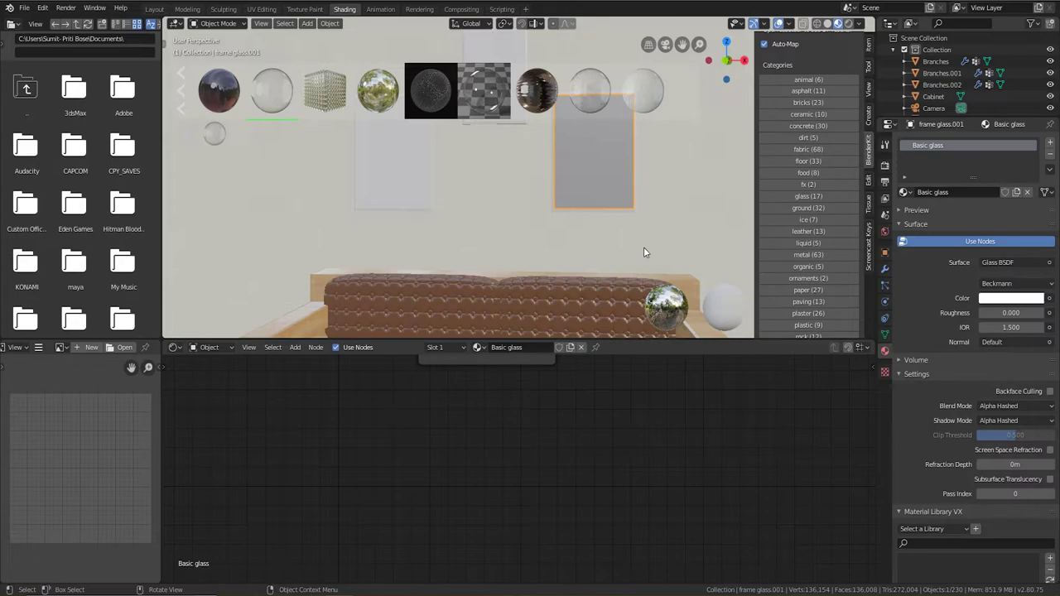
pyautogui.moveTo(605, 76)
pyautogui.click(504, 44)
pyautogui.keyDown('shift'); pyautogui.click(382, 184); pyautogui.keyUp('shift')
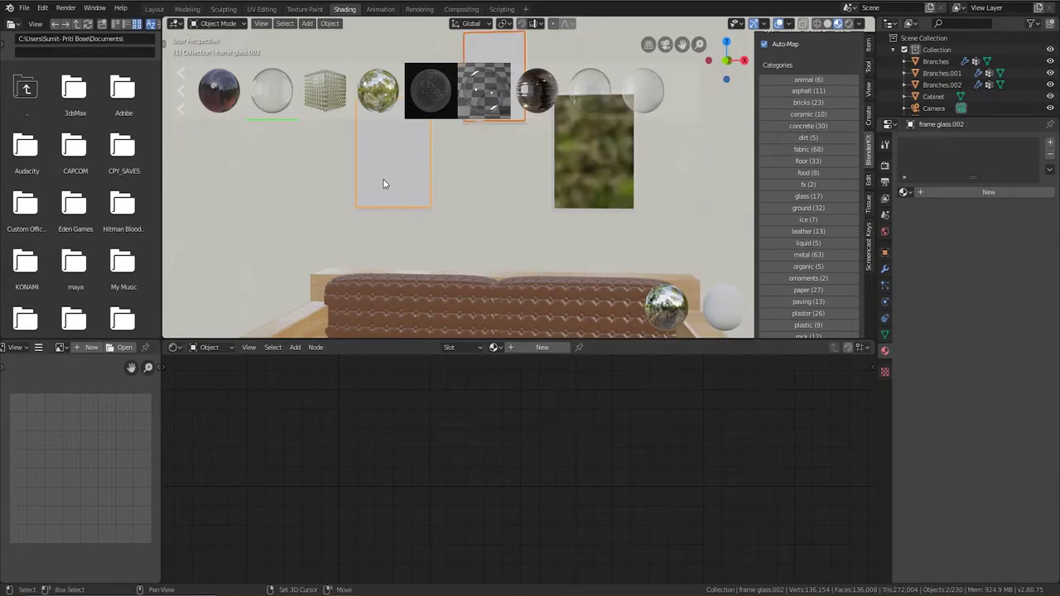
pyautogui.keyDown('shift'); pyautogui.click(587, 163); pyautogui.keyUp('shift')
pyautogui.hotkey('ctrl', 'l')
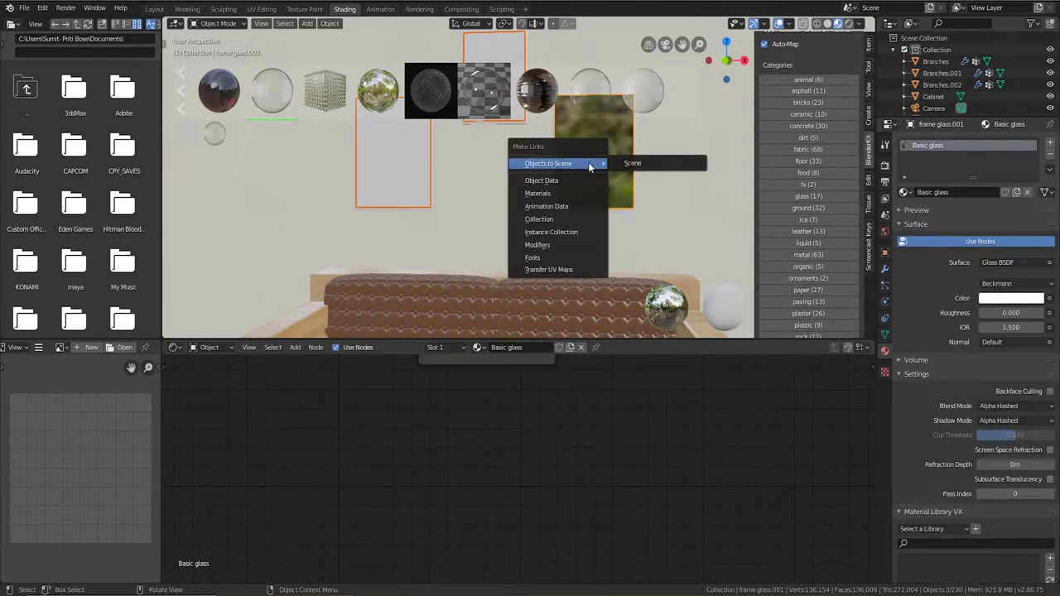
pyautogui.press('Down')
pyautogui.press('Down')
pyautogui.press('Return')
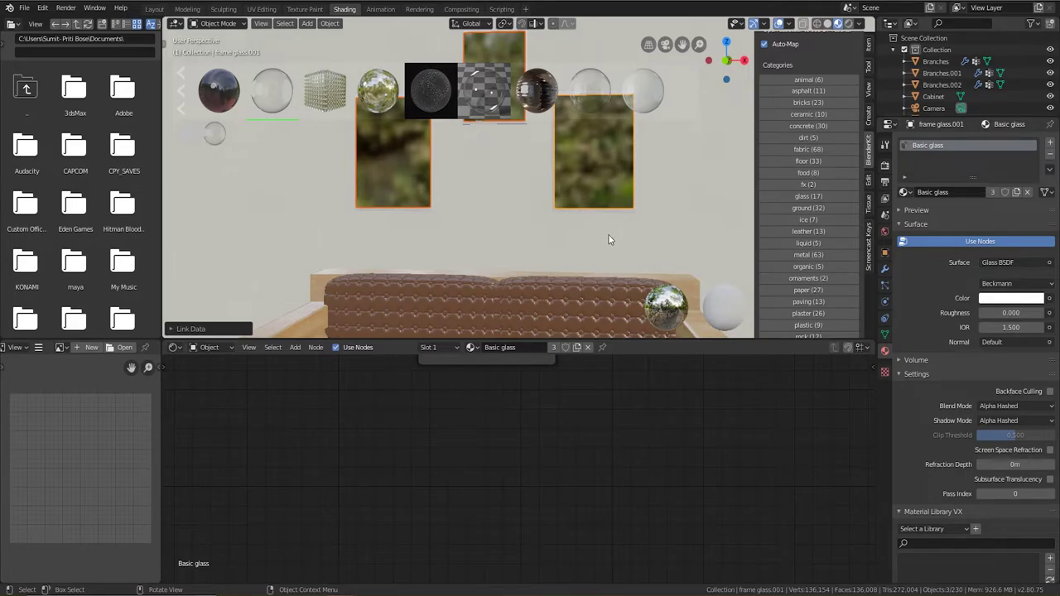
# - UV-unwrap the whole mesh of the top-middle photo frame
pyautogui.moveTo(571, 148)
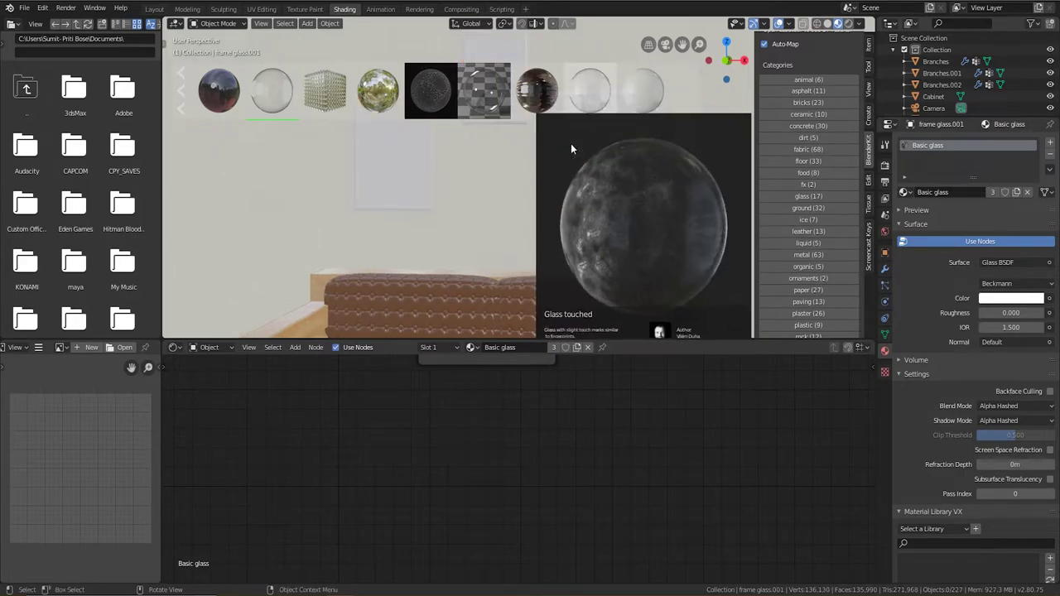
pyautogui.click(514, 44)
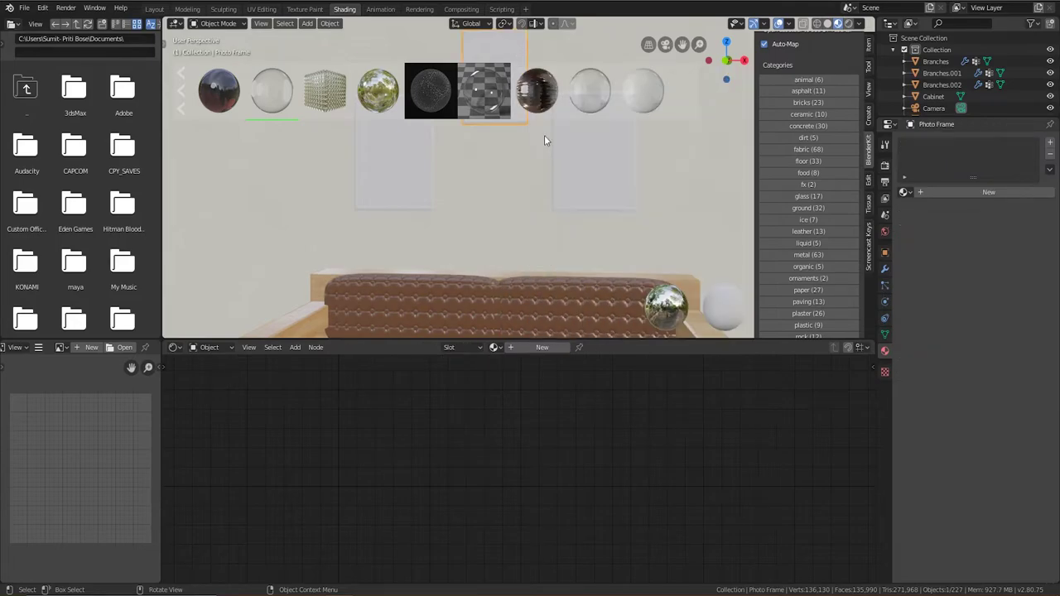
pyautogui.press('Tab')
pyautogui.press('a')
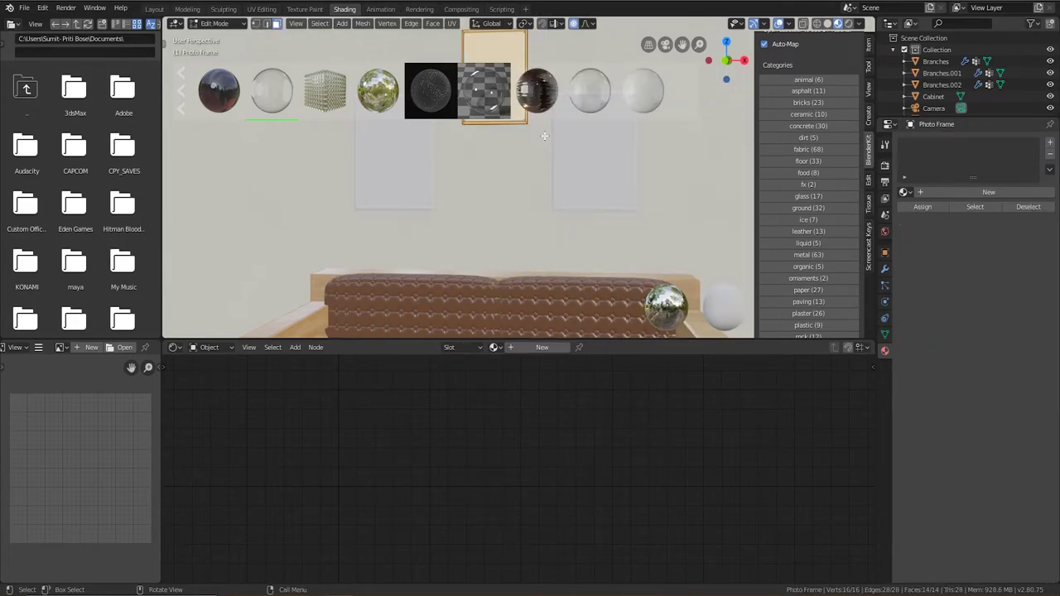
pyautogui.press('Tab')
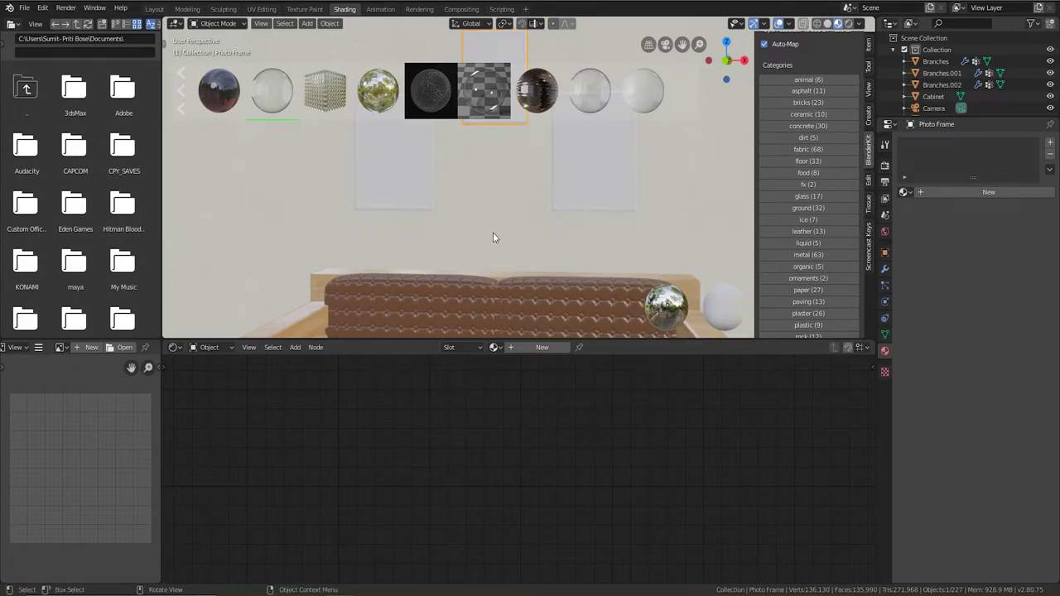
pyautogui.moveTo(491, 231); pyautogui.dragTo(505, 258, button='middle')
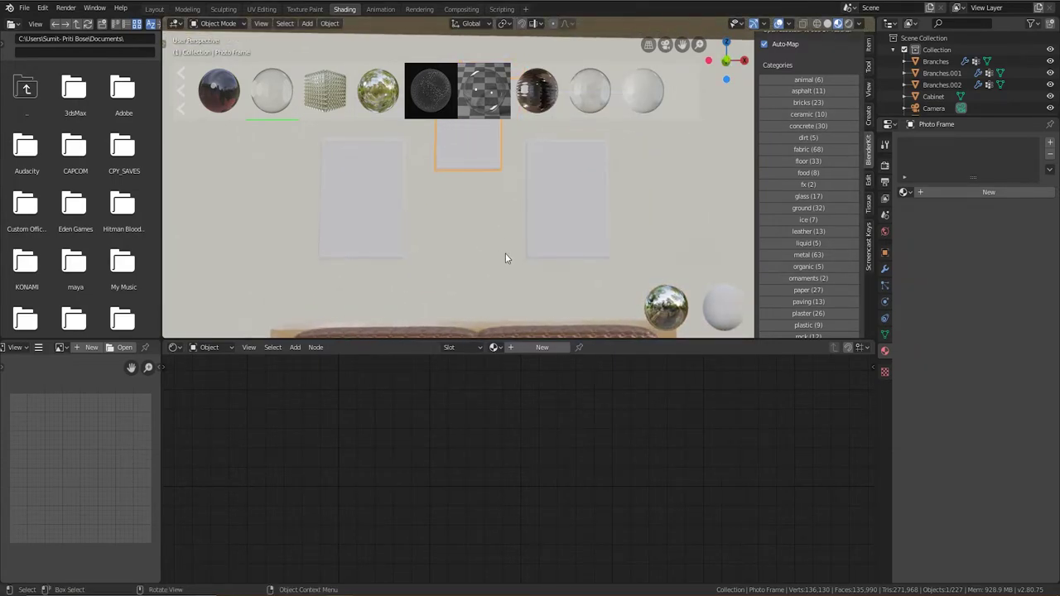
pyautogui.press('Tab')
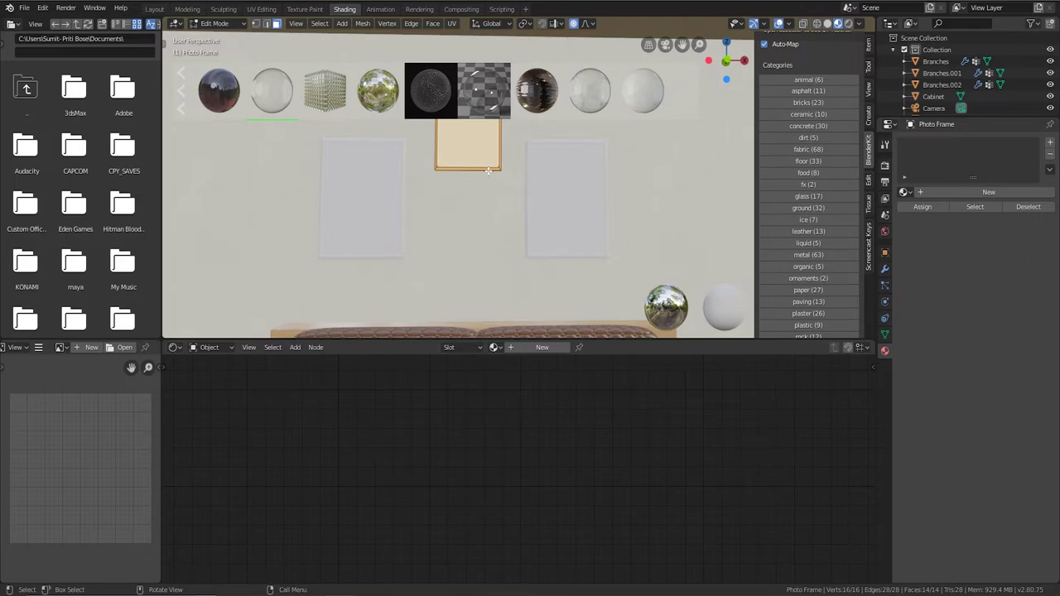
pyautogui.hotkey('alt', 'a')
pyautogui.press('a')
pyautogui.rightClick(488, 170)
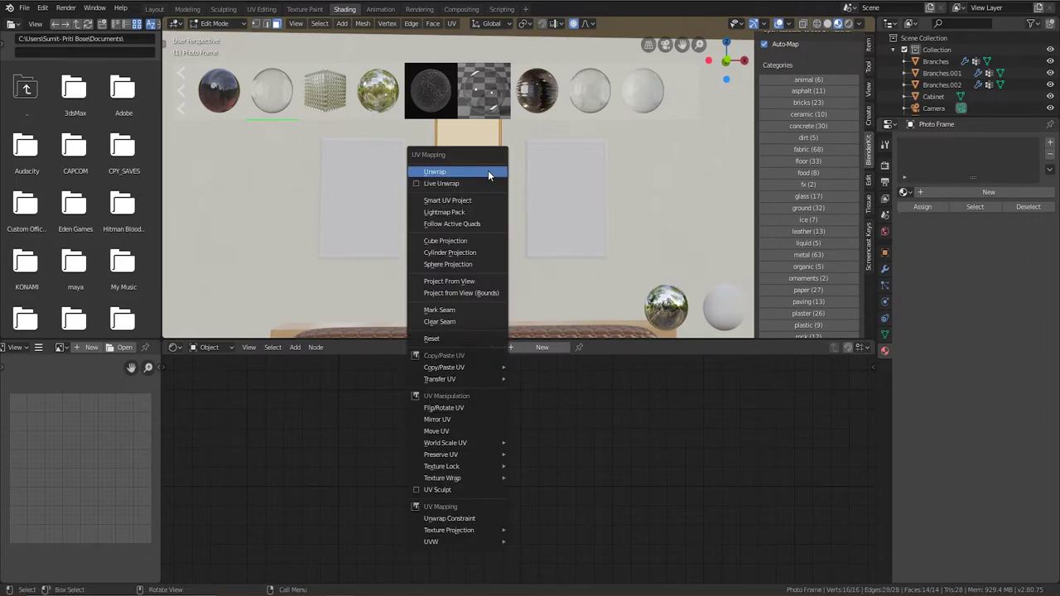
pyautogui.press('Tab')
# - UV-unwrap the full meshes of the right and left photo frames
pyautogui.click(561, 203)
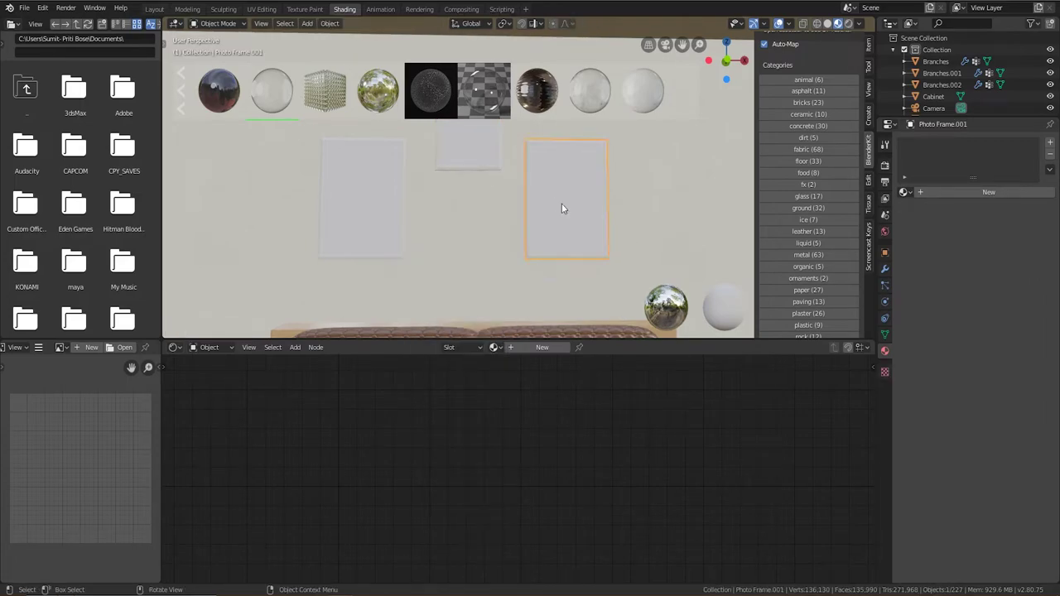
pyautogui.press('Tab')
pyautogui.press('a')
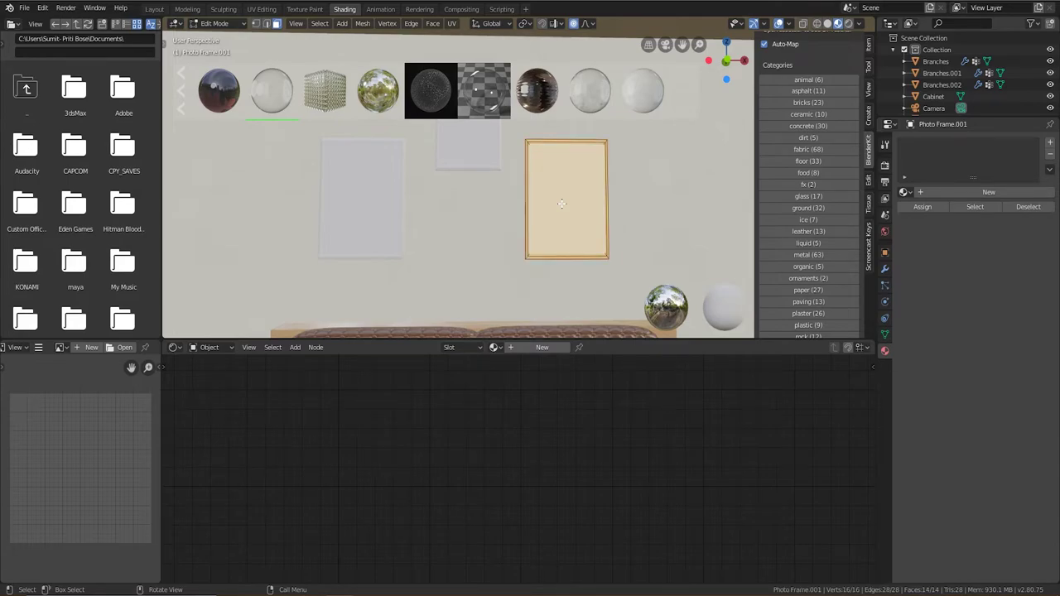
pyautogui.rightClick(561, 203)
pyautogui.press('Escape')
pyautogui.press('Tab')
pyautogui.click(378, 221)
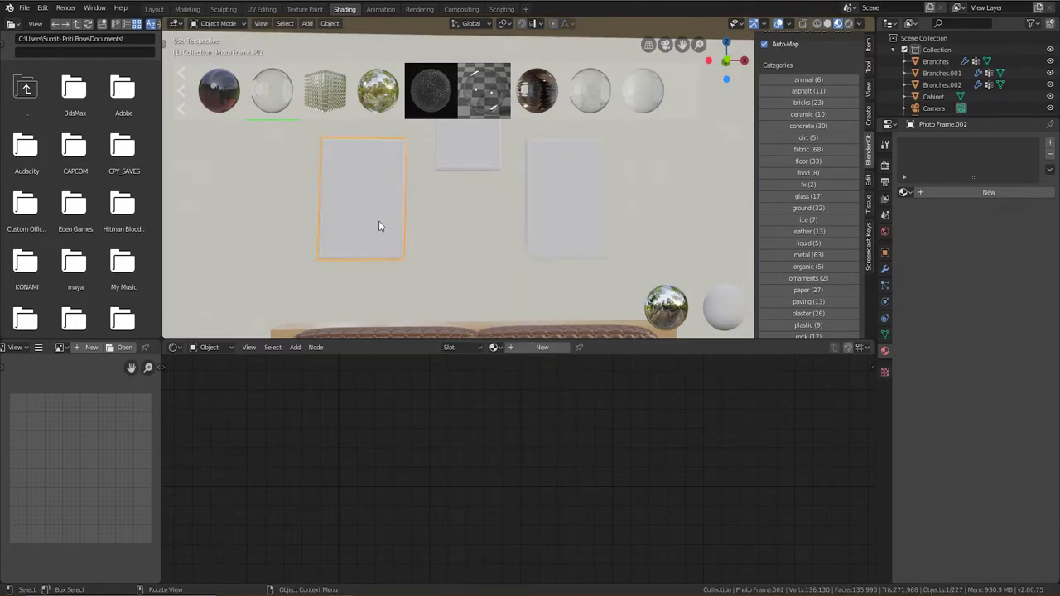
pyautogui.press('Tab')
pyautogui.press('a')
pyautogui.rightClick(379, 220)
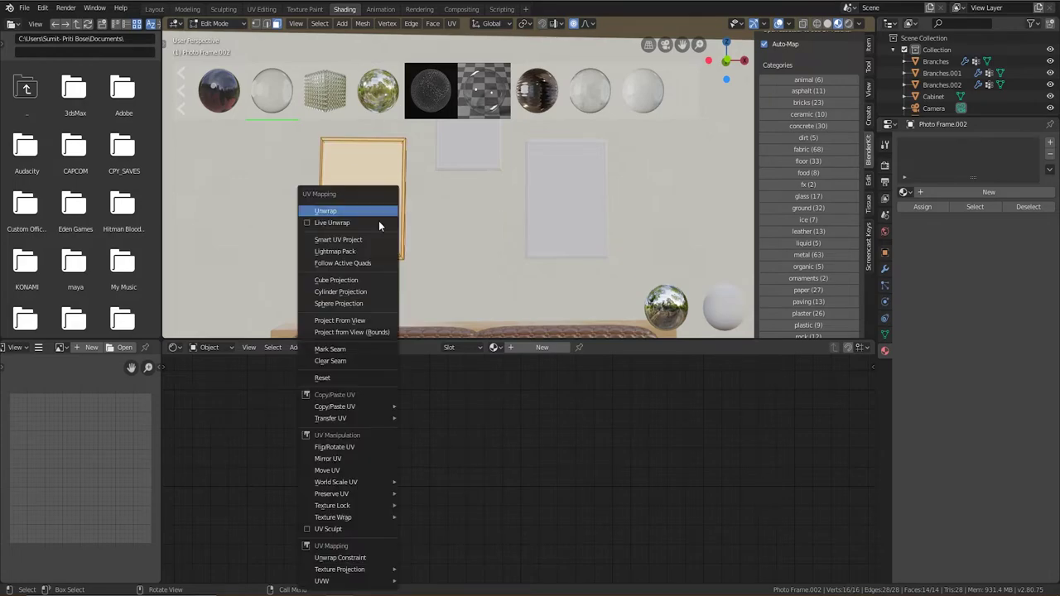
pyautogui.press('Escape')
pyautogui.press('Tab')
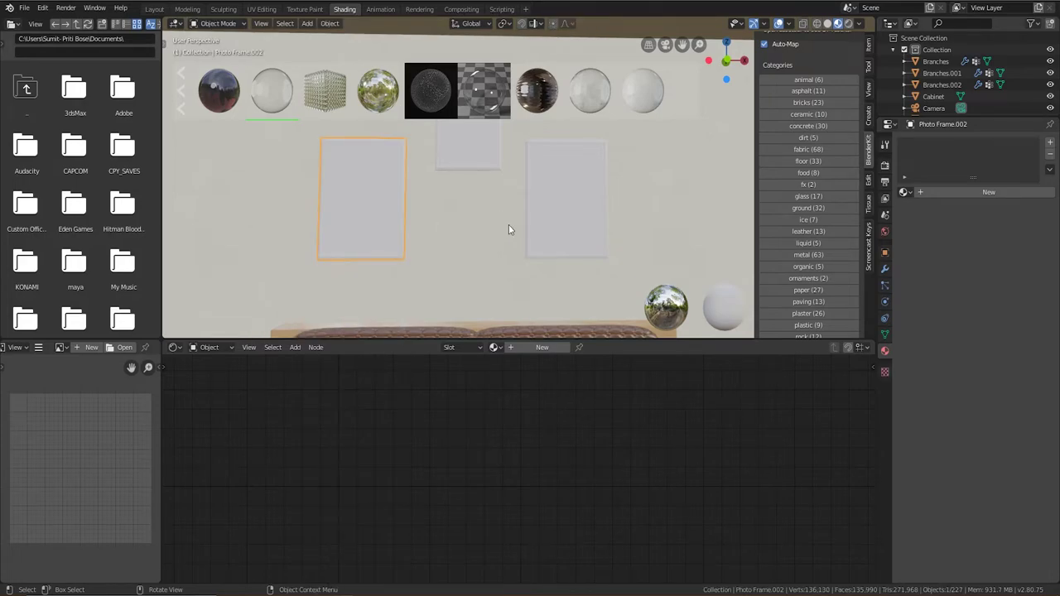
# - Save the file as Living Room Tutorial new.blend
pyautogui.hotkey('ctrl', 's')
pyautogui.click(489, 158)
pyautogui.scroll(-4, 835, 317)
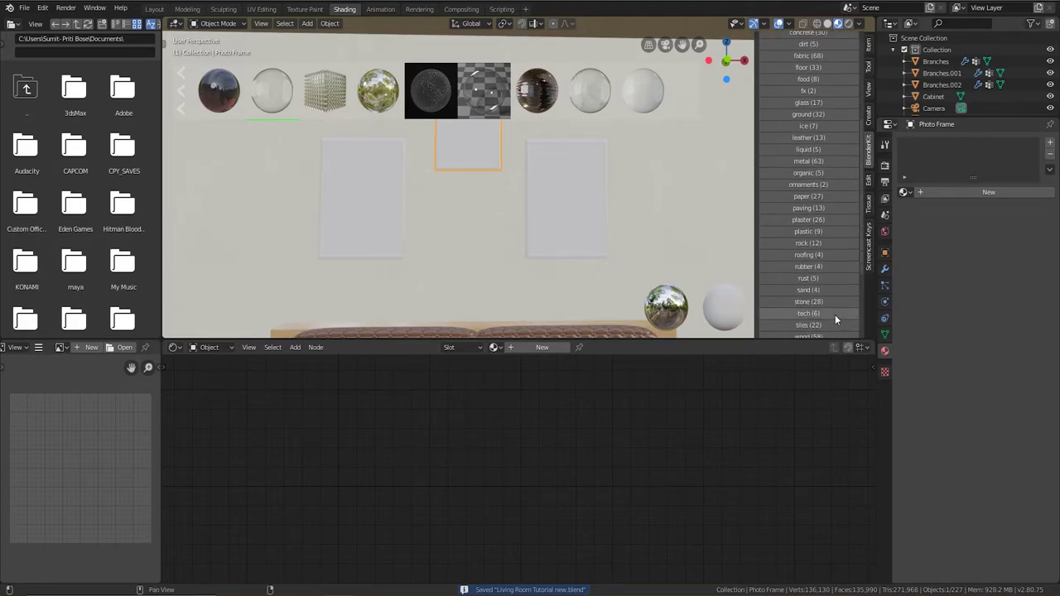
# - Apply the BlenderKit beech wood material to the top photo frame
pyautogui.scroll(-3, 835, 315)
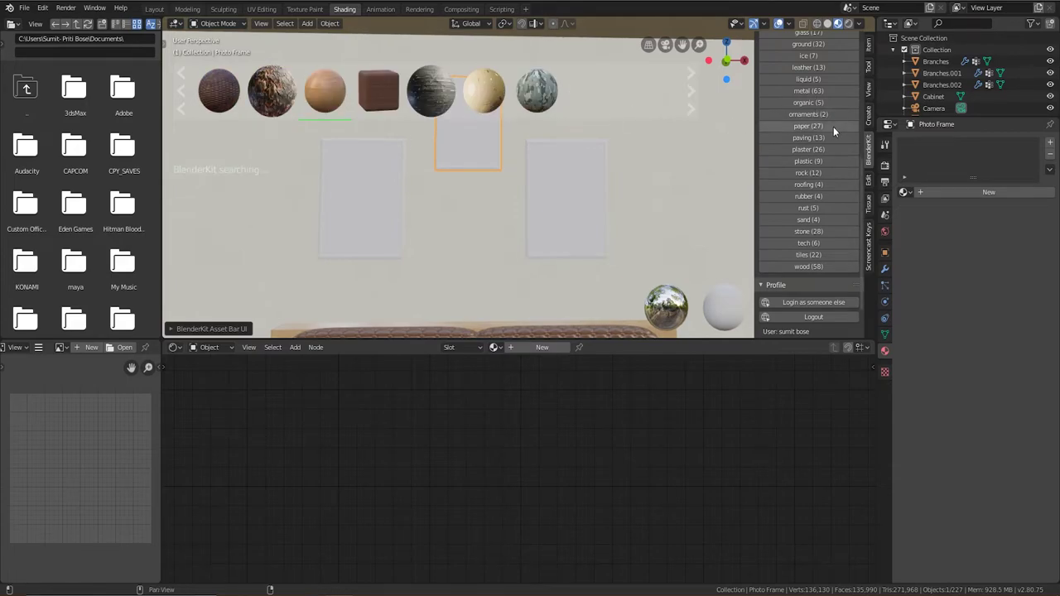
pyautogui.click(869, 244)
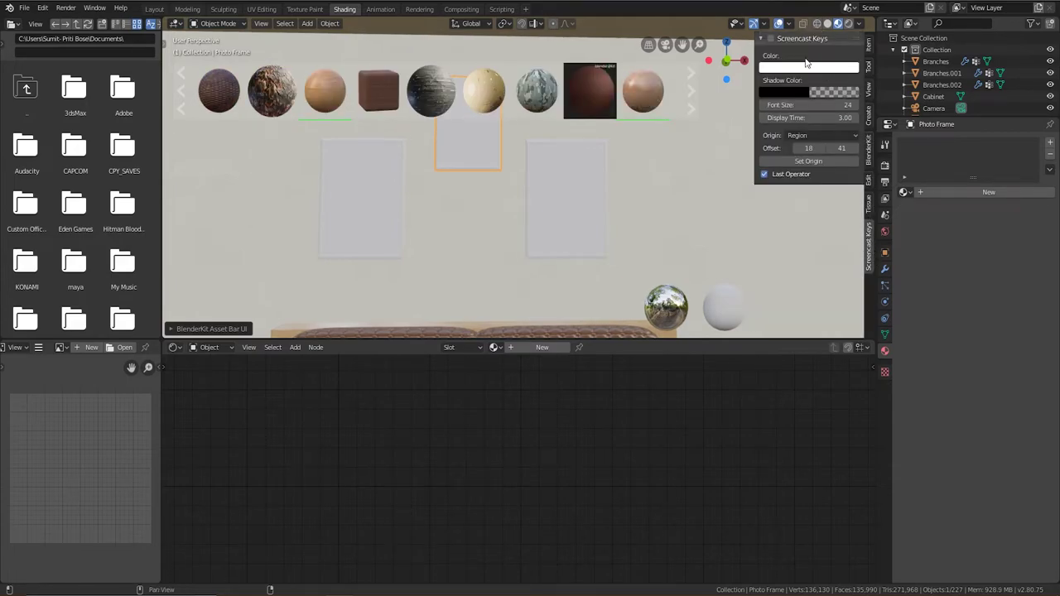
pyautogui.click(871, 162)
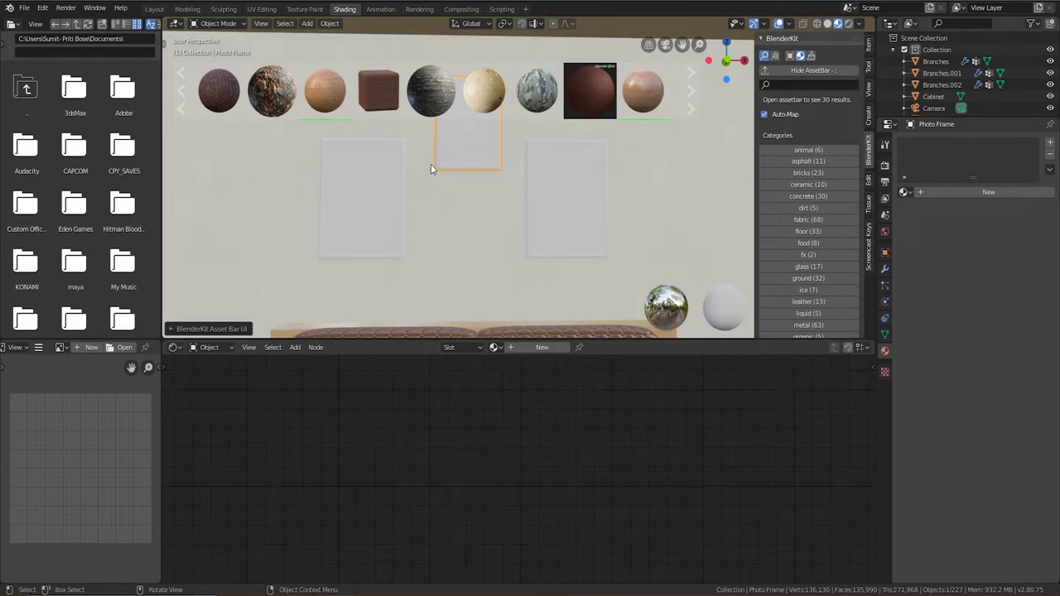
pyautogui.moveTo(475, 122); pyautogui.dragTo(524, 254)
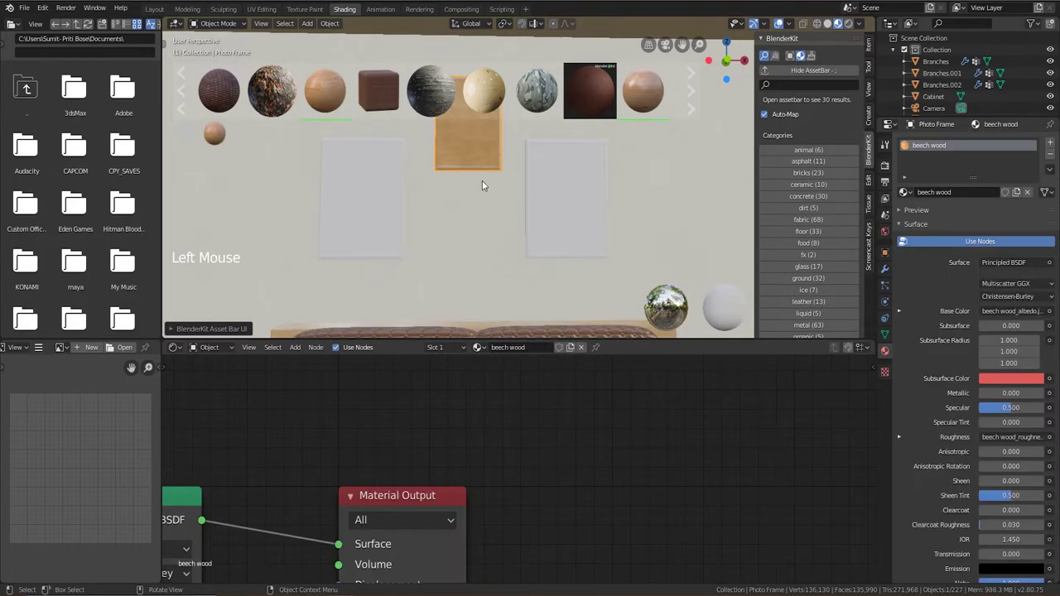
# - Link the beech wood material from the top frame to the left and right frames
pyautogui.scroll(4, 465, 150)
pyautogui.moveTo(458, 151); pyautogui.dragTo(454, 186, button='middle')
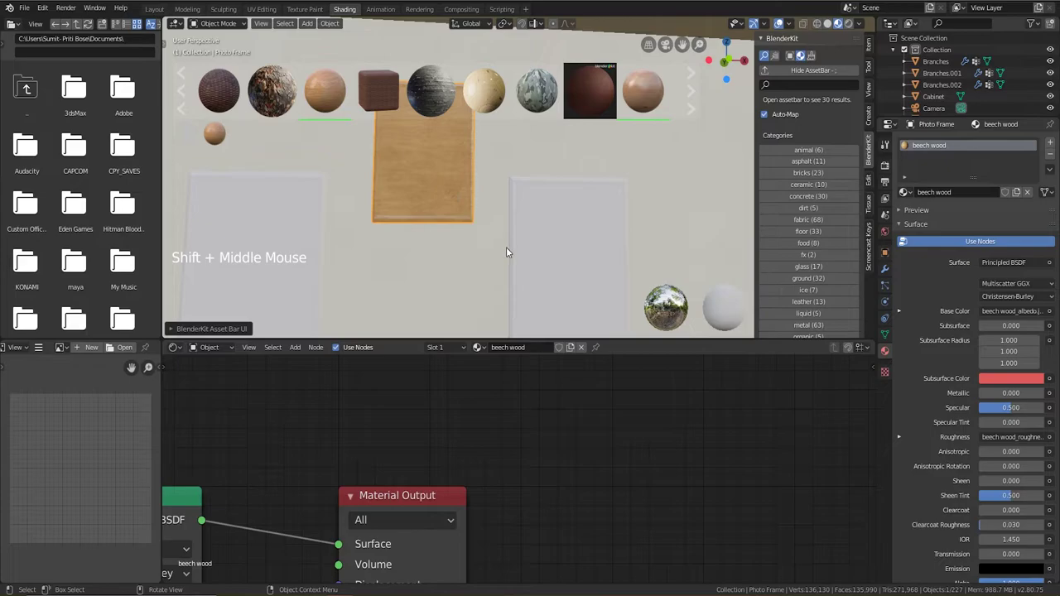
pyautogui.scroll(-3, 507, 252)
pyautogui.click(525, 235)
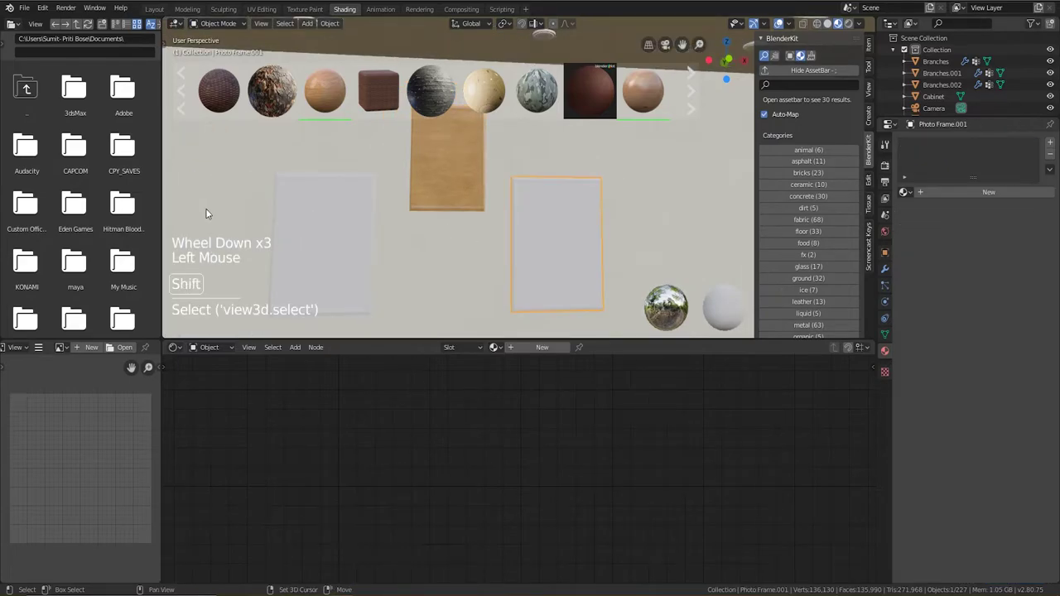
pyautogui.keyDown('shift'); pyautogui.click(329, 240); pyautogui.keyUp('shift')
pyautogui.click(584, 240)
pyautogui.keyDown('shift'); pyautogui.click(334, 235); pyautogui.keyUp('shift')
pyautogui.keyDown('shift'); pyautogui.click(453, 161); pyautogui.keyUp('shift')
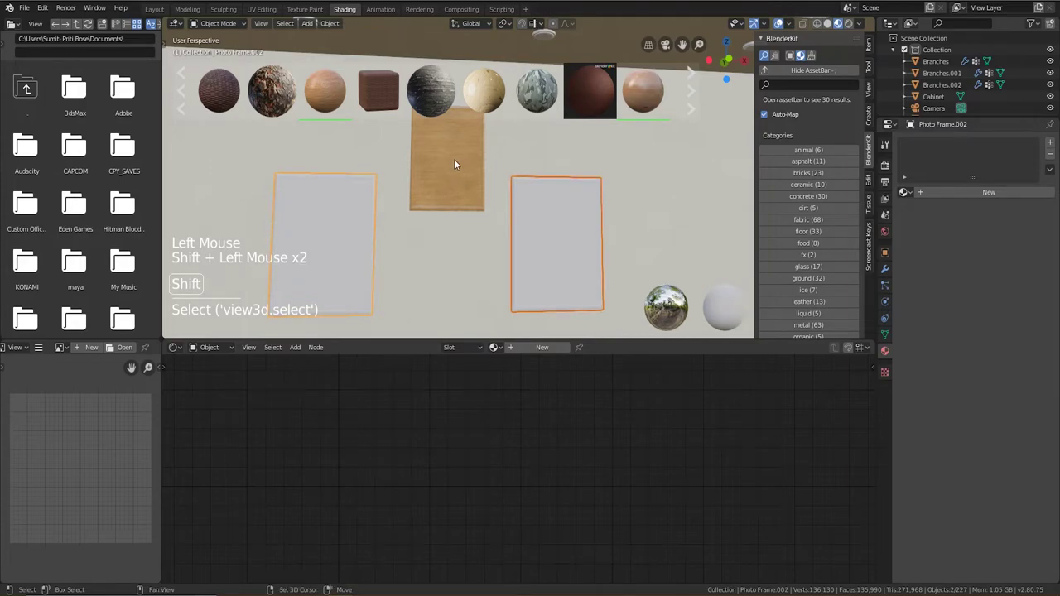
pyautogui.hotkey('ctrl', 'l')
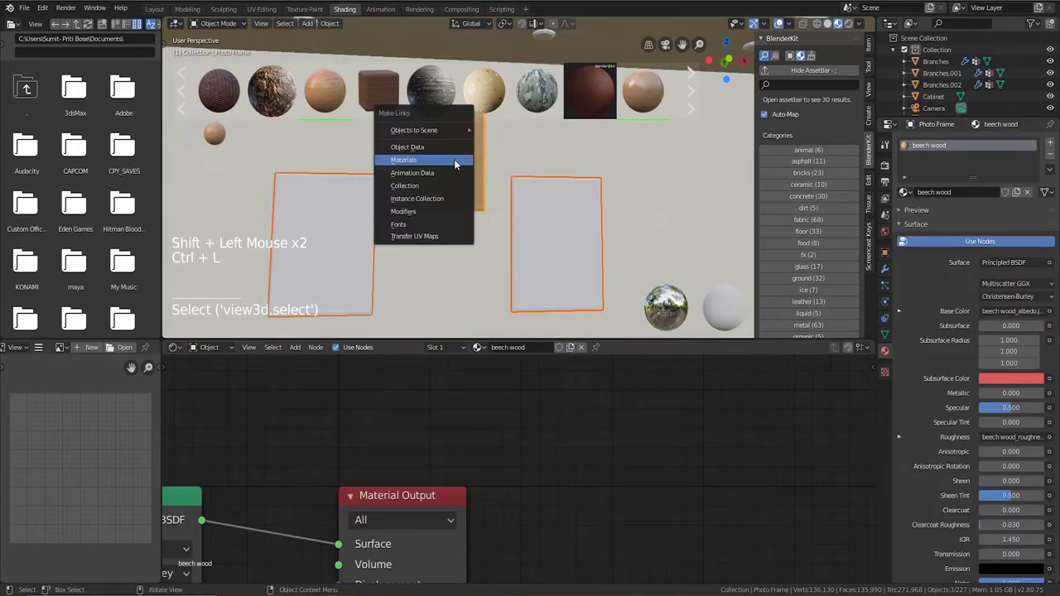
pyautogui.click(454, 161)
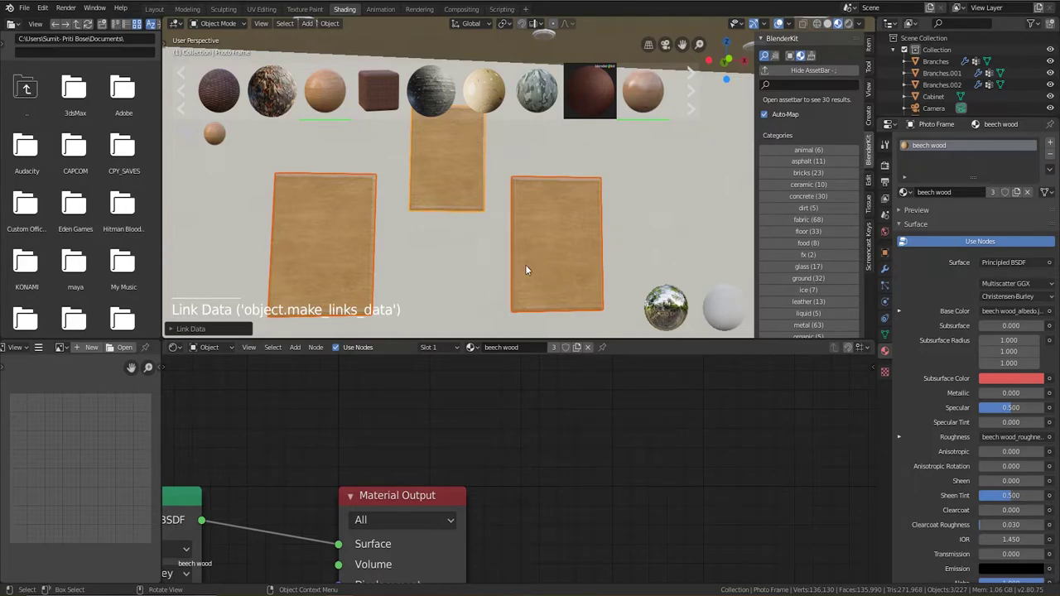
pyautogui.press('Tab')
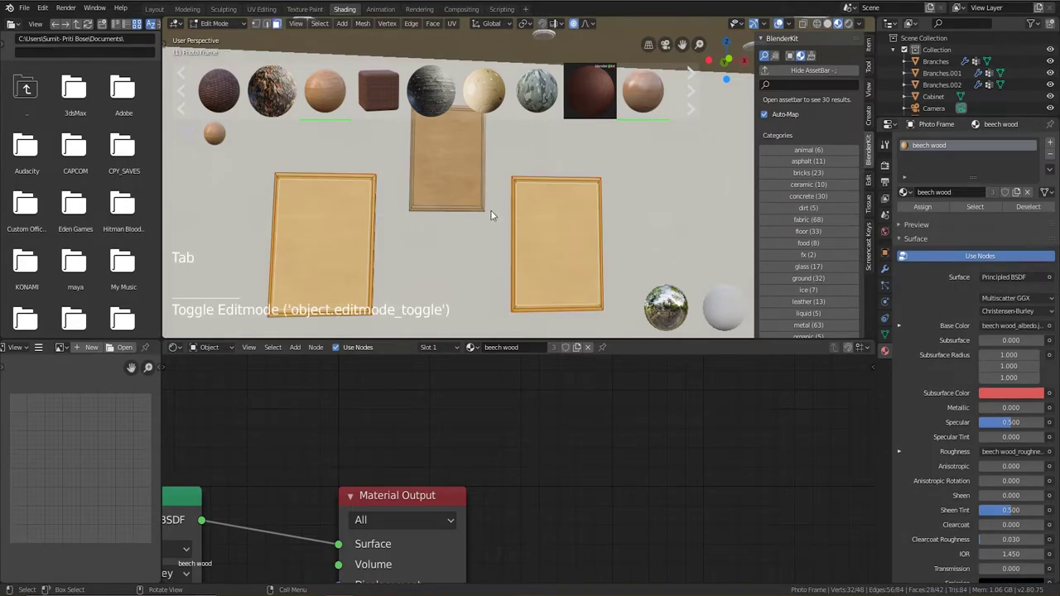
pyautogui.press('Tab')
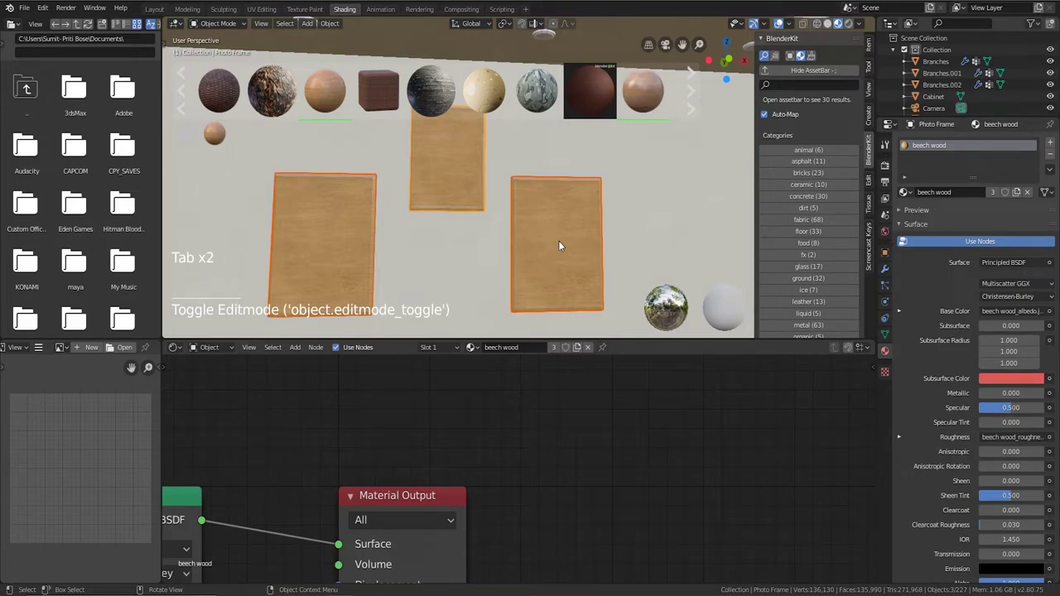
pyautogui.click(448, 153)
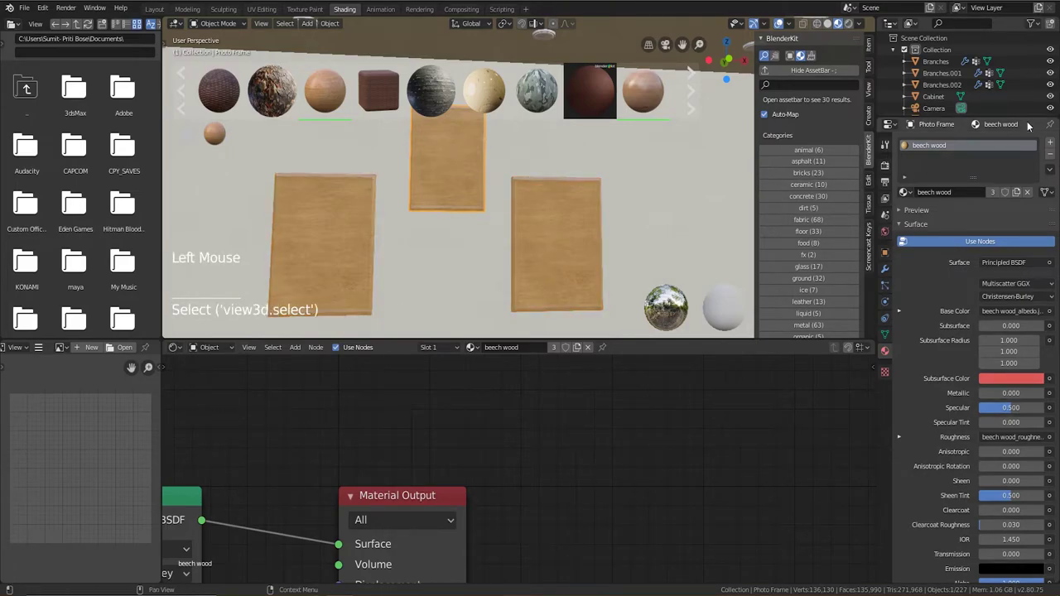
# - Add a second material slot and assign a new material to the centre frame's face
pyautogui.click(1050, 145)
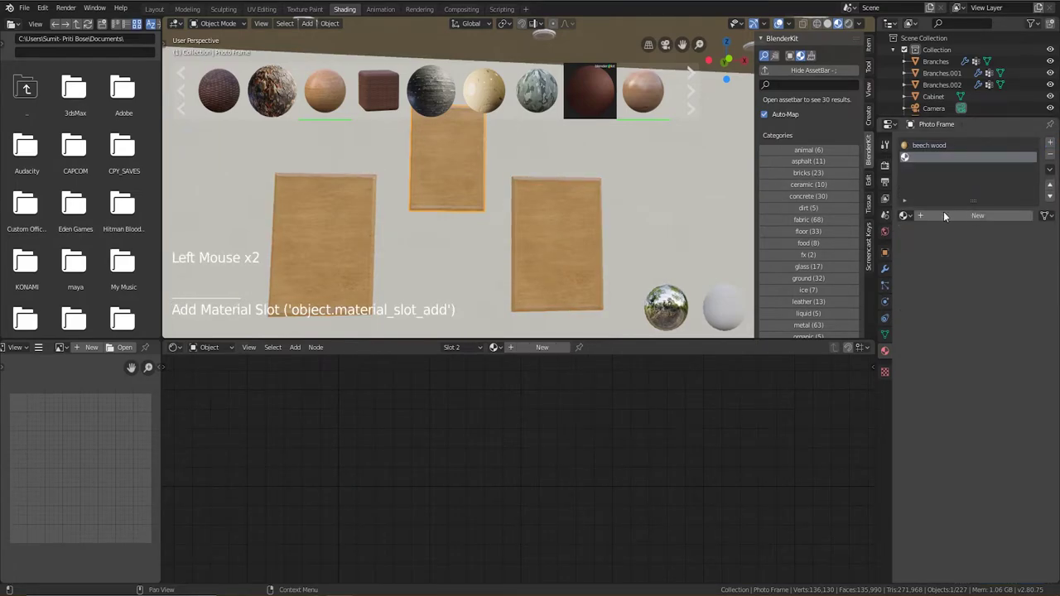
pyautogui.press('Tab')
pyautogui.click(455, 171)
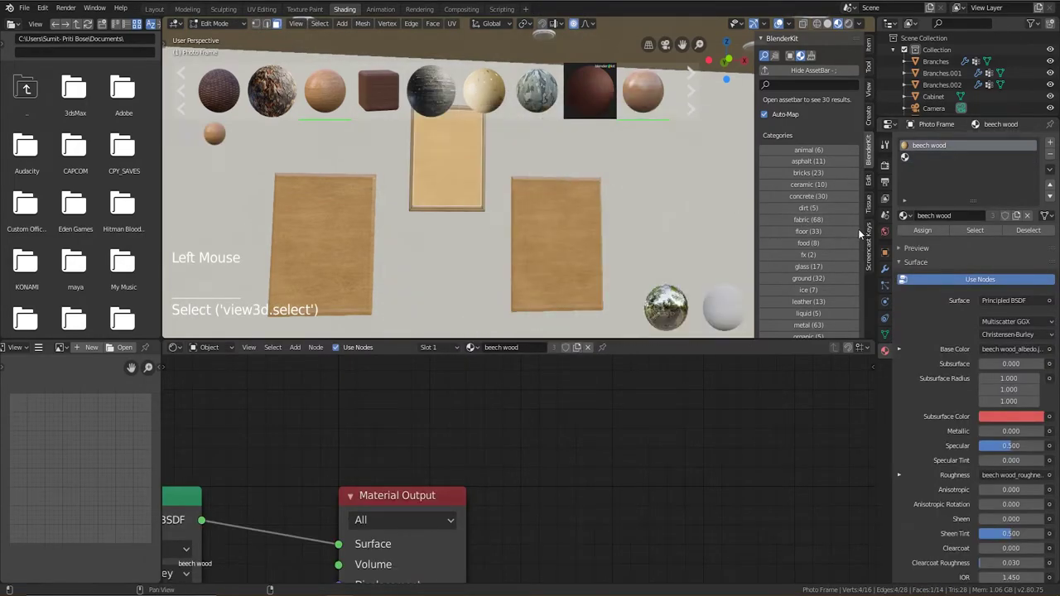
pyautogui.click(929, 158)
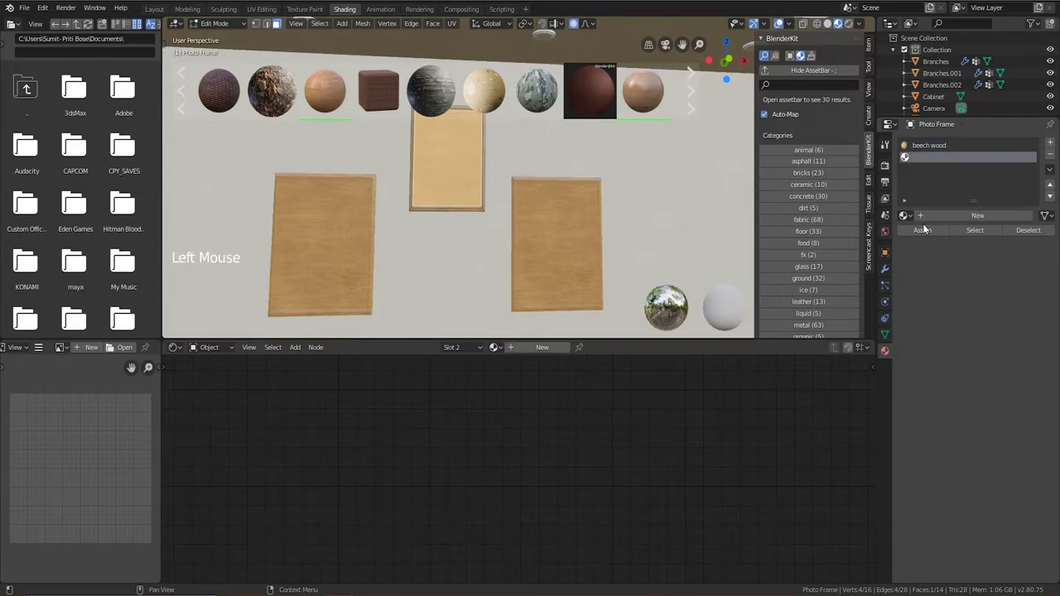
pyautogui.click(936, 216)
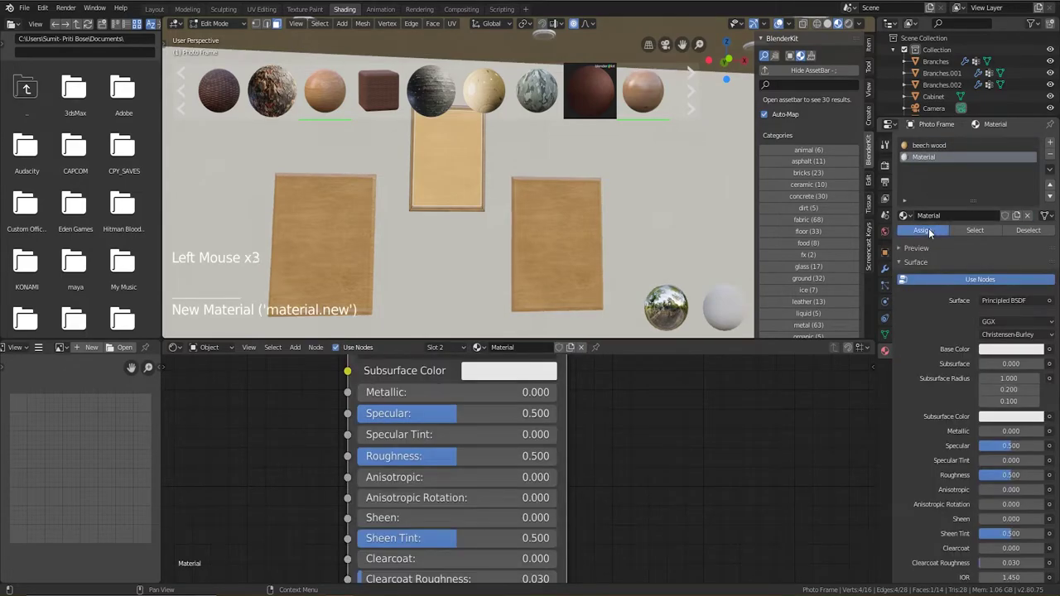
pyautogui.click(928, 232)
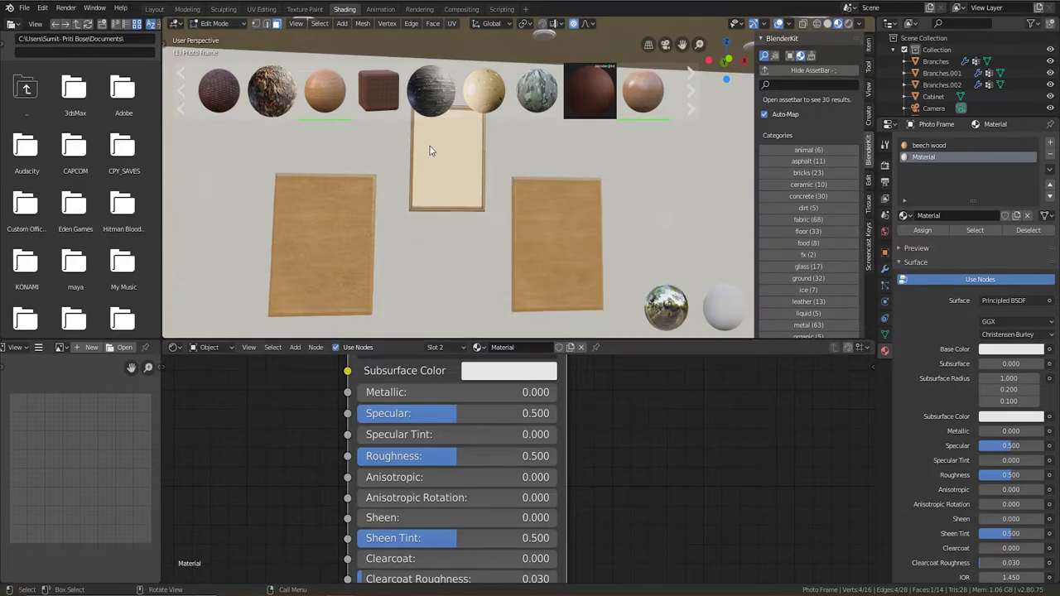
# - Add an Image Texture node feeding Base Color and browse for its image
pyautogui.scroll(-5, 584, 462)
pyautogui.moveTo(585, 464); pyautogui.dragTo(709, 543, button='middle')
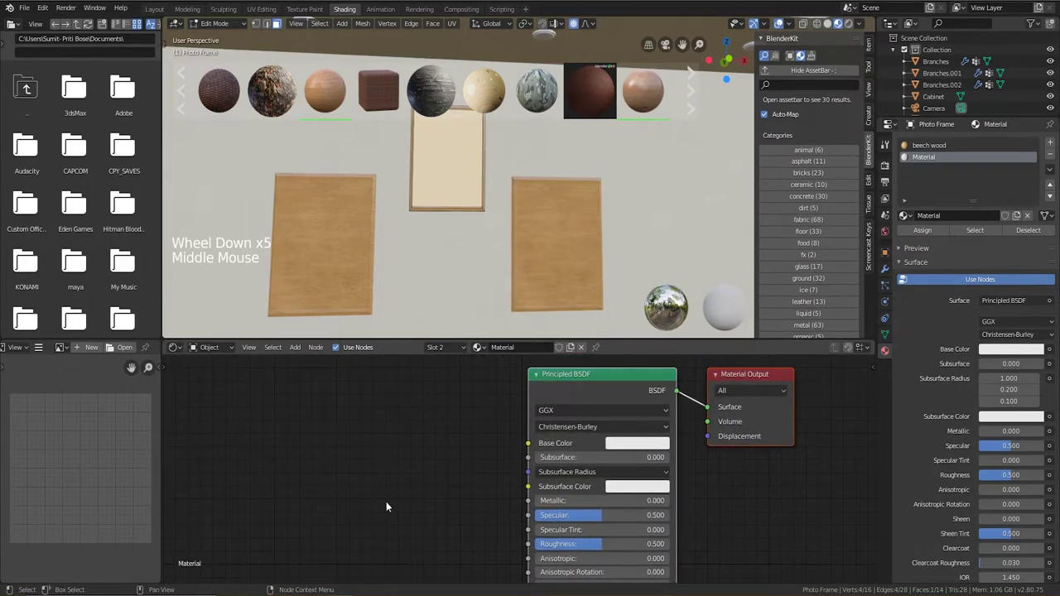
pyautogui.hotkey('shift', 'a')
pyautogui.moveTo(371, 508)
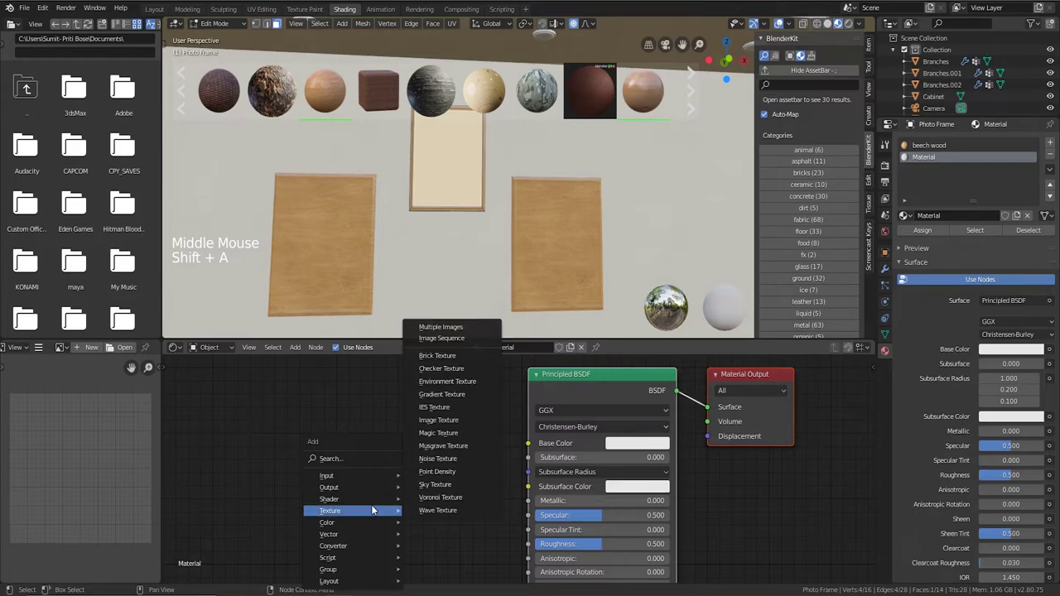
pyautogui.click(442, 420)
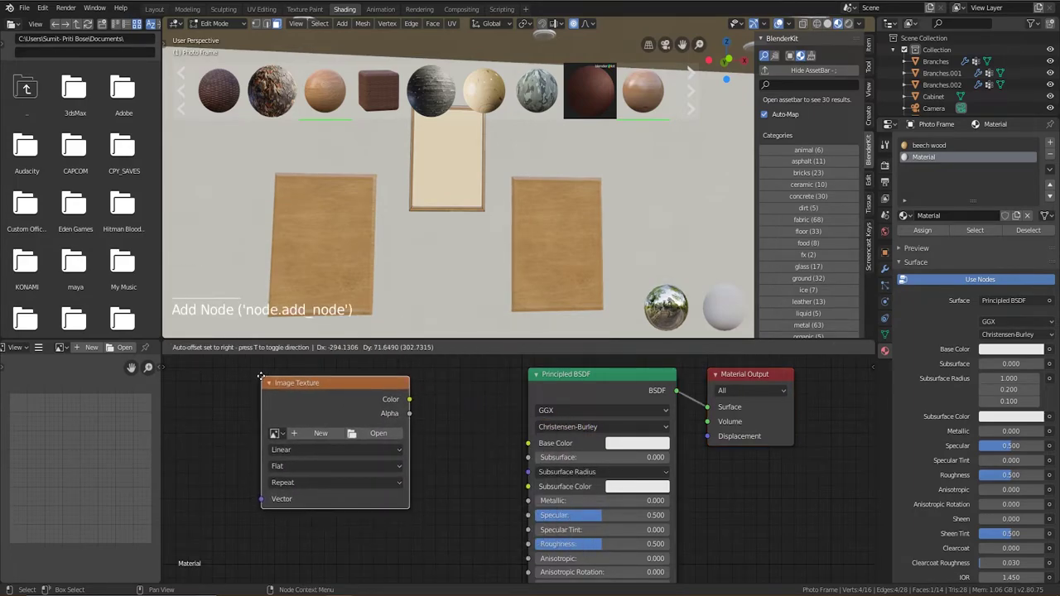
pyautogui.moveTo(408, 400); pyautogui.dragTo(528, 445)
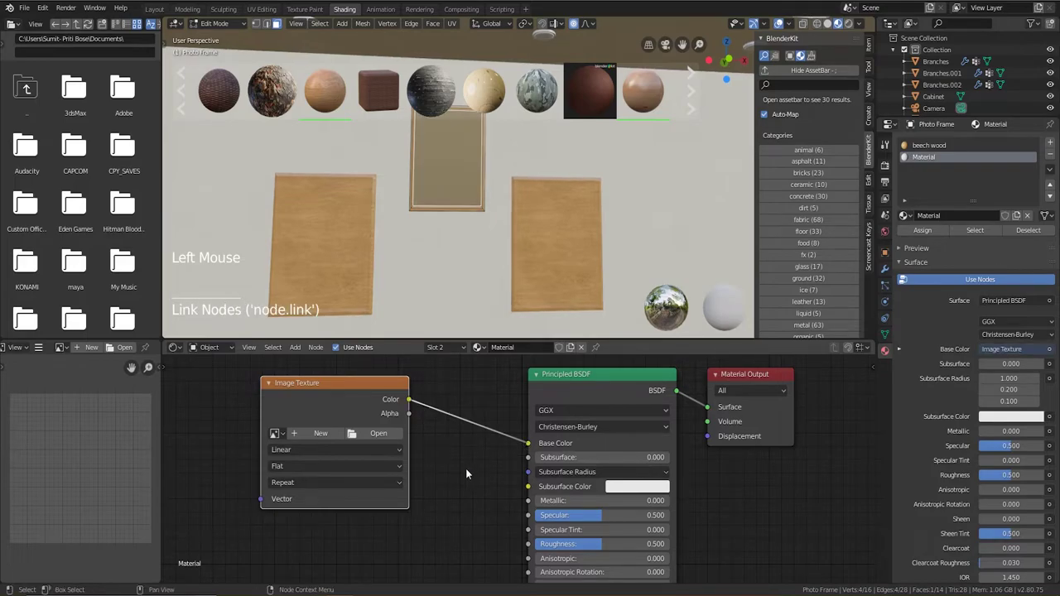
pyautogui.click(381, 435)
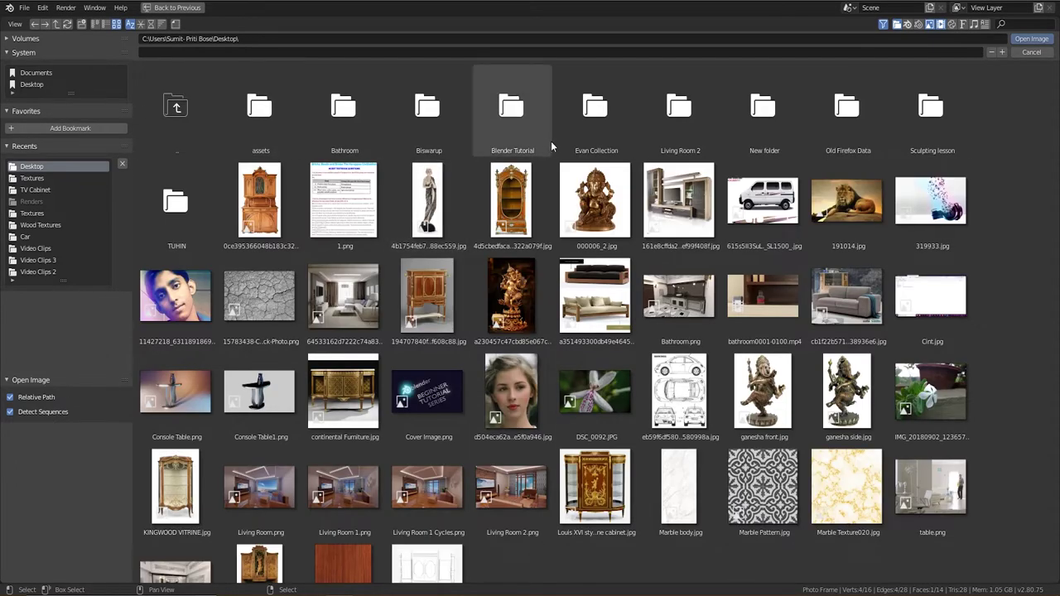
# - Load 000006_2.jpg from Living Room 2\Textures into the image texture
pyautogui.click(675, 130)
pyautogui.click(258, 130)
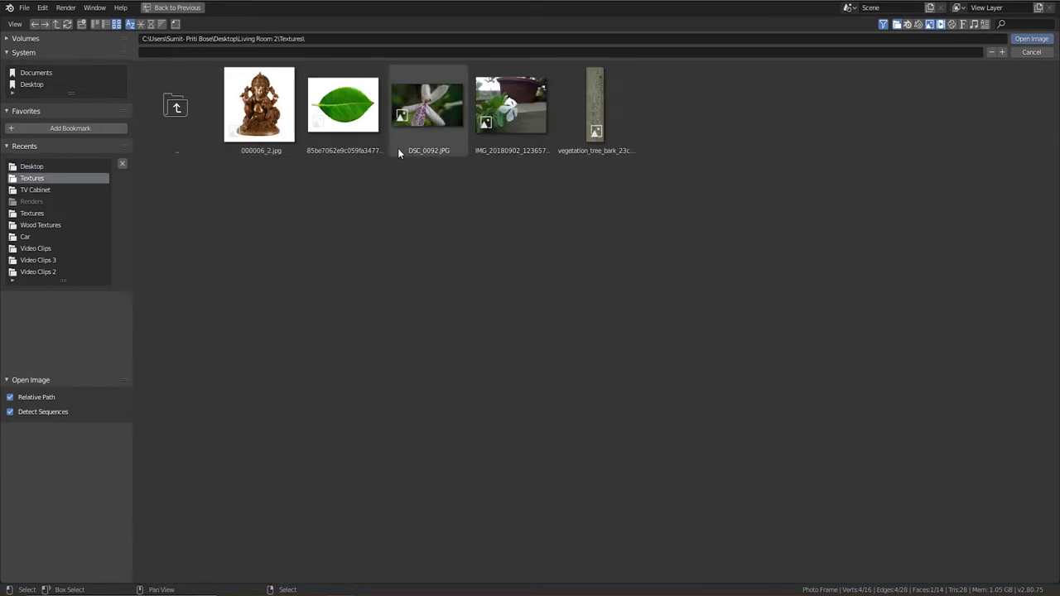
pyautogui.click(280, 108)
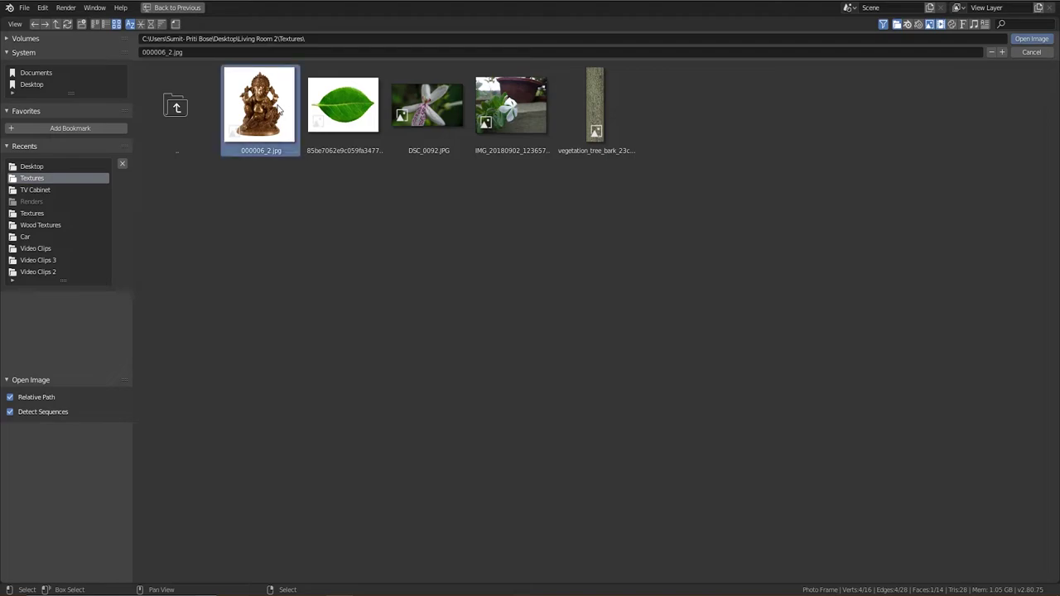
pyautogui.click(1030, 39)
# - Save the blend file and return to Object Mode
pyautogui.moveTo(561, 218); pyautogui.dragTo(550, 212, button='middle')
pyautogui.press('ctrl')
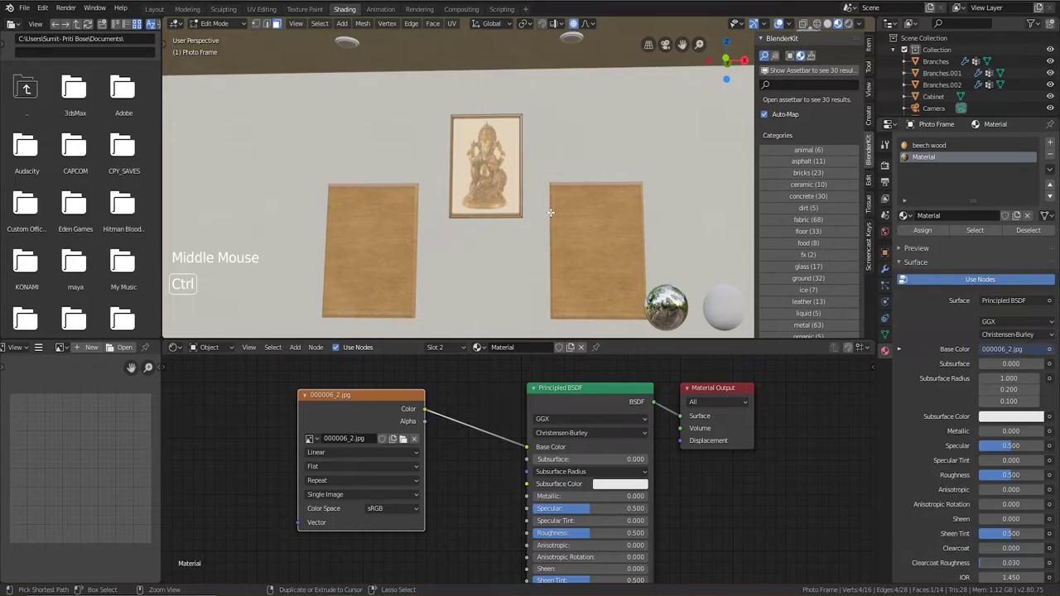
pyautogui.hotkey('ctrl', 's')
pyautogui.scroll(3, 531, 236)
pyautogui.moveTo(531, 236); pyautogui.dragTo(526, 236, button='middle')
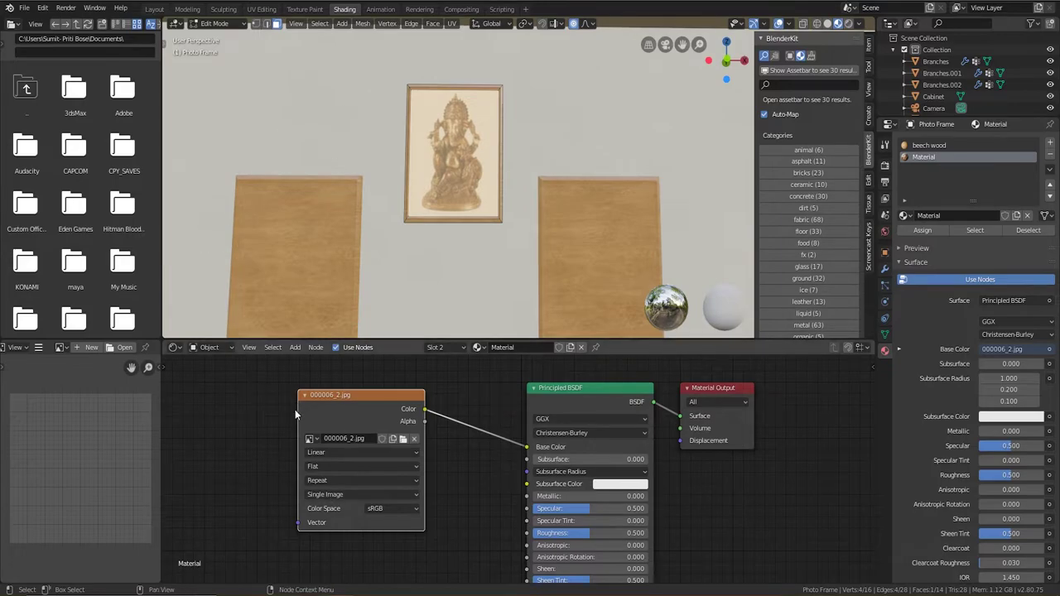
pyautogui.moveTo(260, 430); pyautogui.dragTo(356, 438, button='middle')
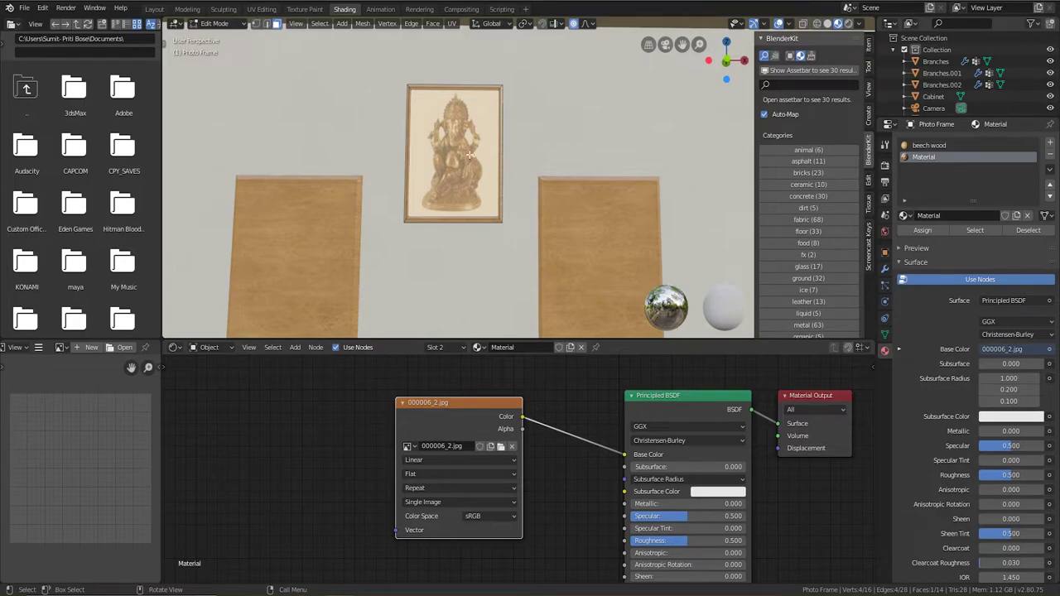
pyautogui.press('Tab')
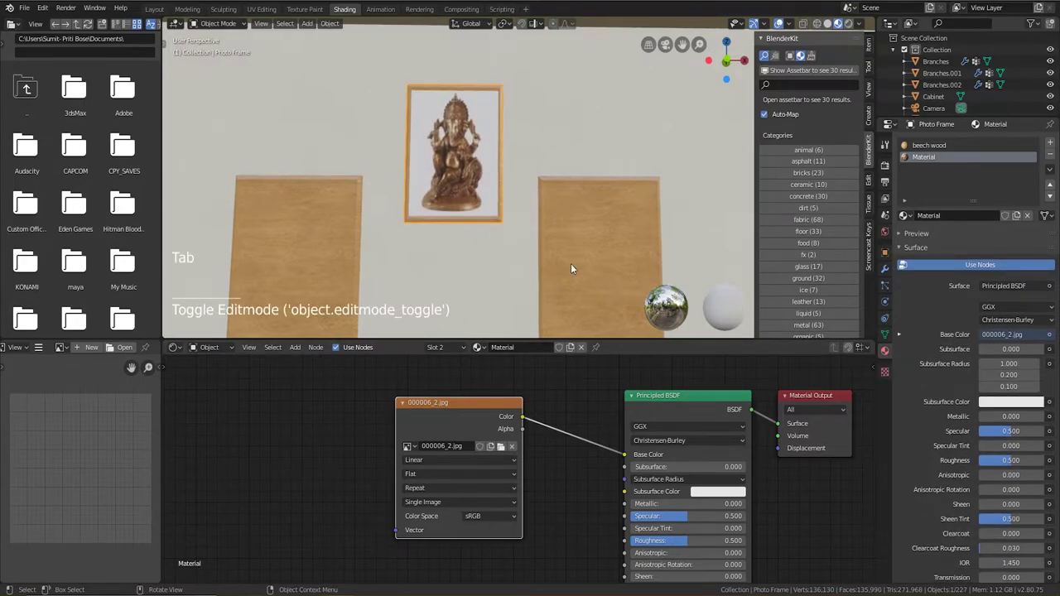
# - Assign a new material, Material.001, to the right frame's inner picture face
pyautogui.click(603, 260)
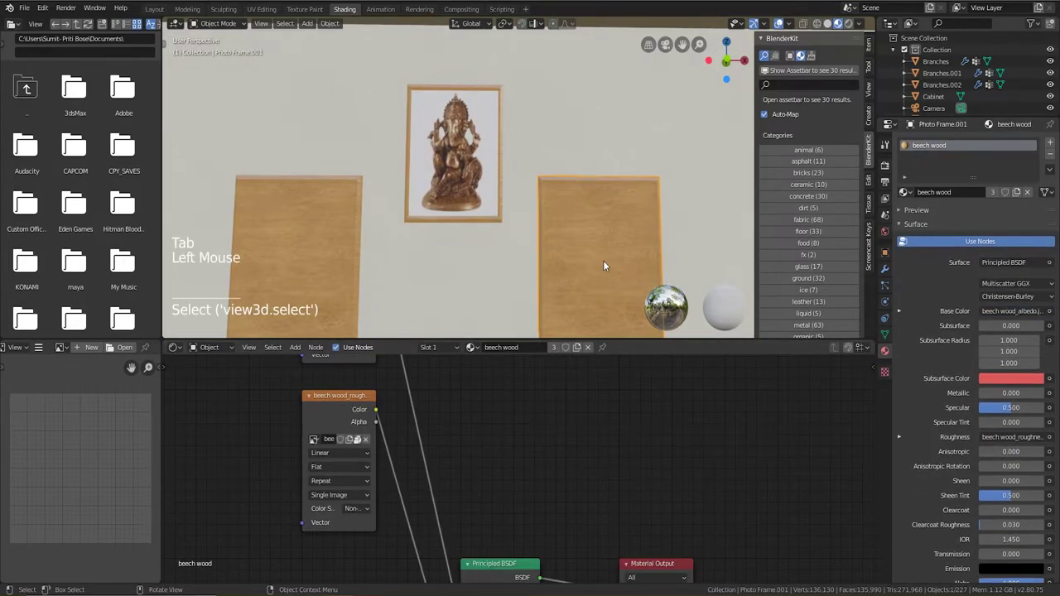
pyautogui.click(1050, 143)
pyautogui.press('Tab')
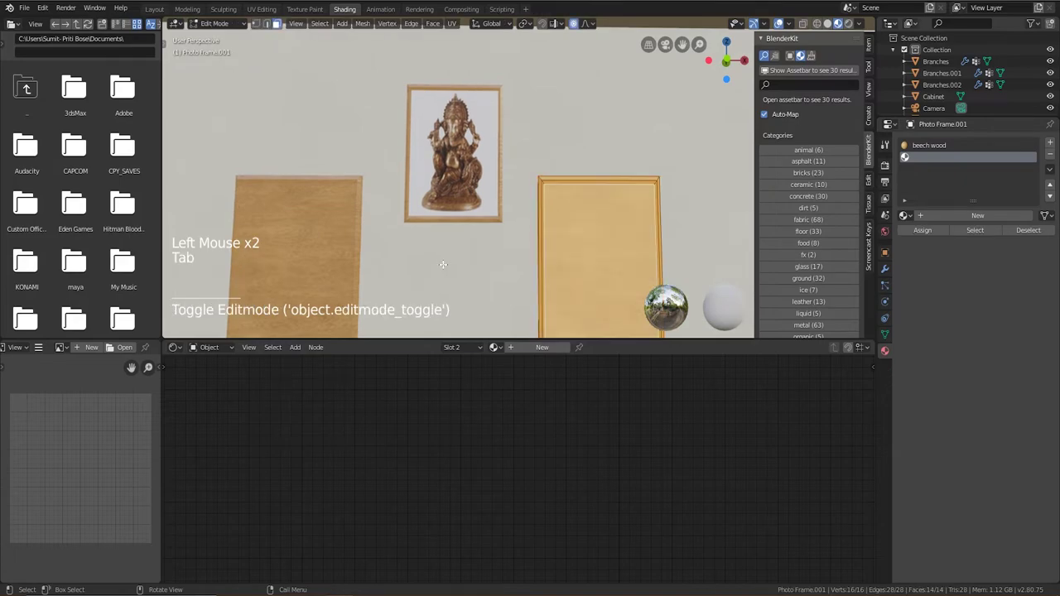
pyautogui.click(614, 233)
pyautogui.keyDown('shift'); pyautogui.moveTo(615, 229); pyautogui.dragTo(594, 179, button='middle'); pyautogui.keyUp('shift')
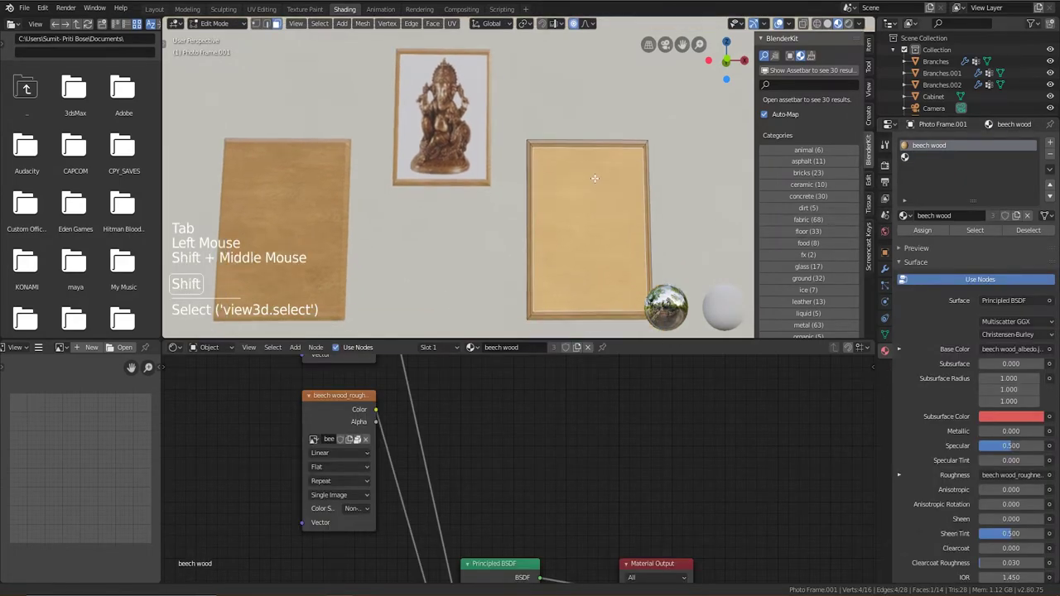
pyautogui.click(929, 157)
pyautogui.click(949, 215)
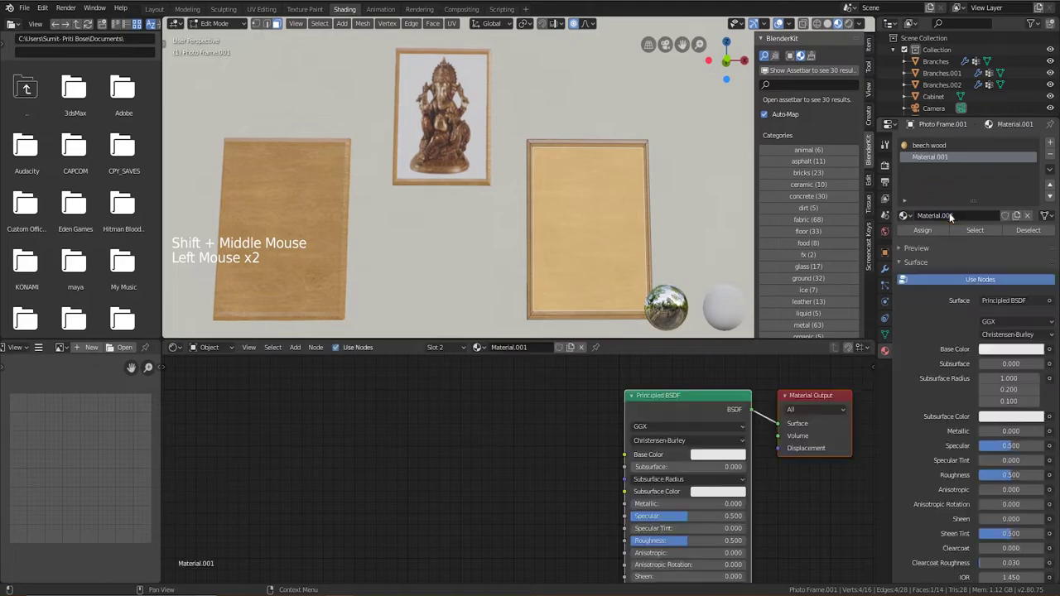
pyautogui.click(925, 230)
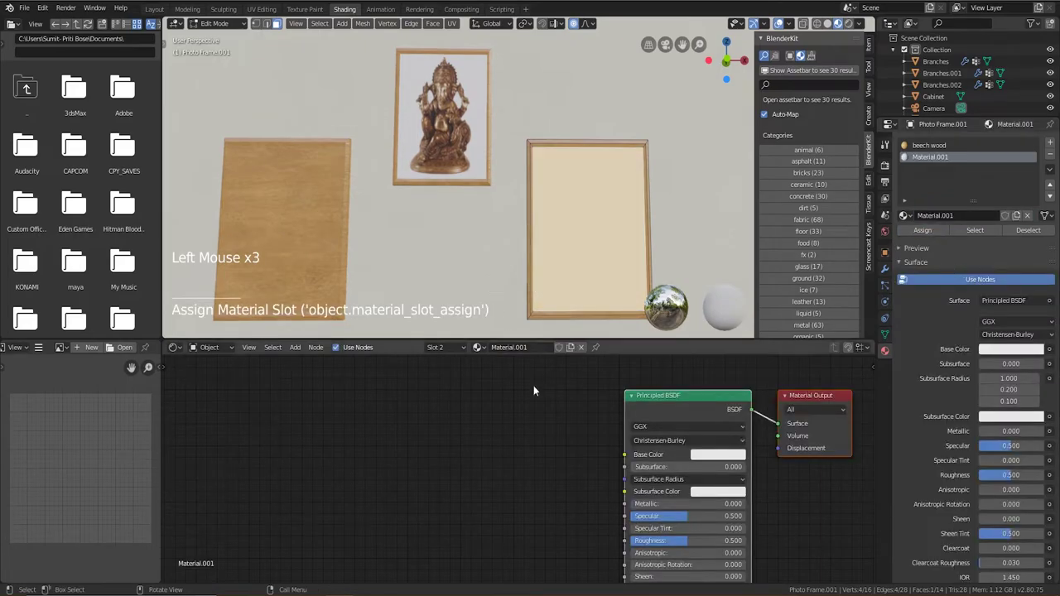
# - Feed Base Color from an Image Texture loading IMG_20180902_123657509.jpg
pyautogui.hotkey('shift', 'a')
pyautogui.moveTo(454, 476)
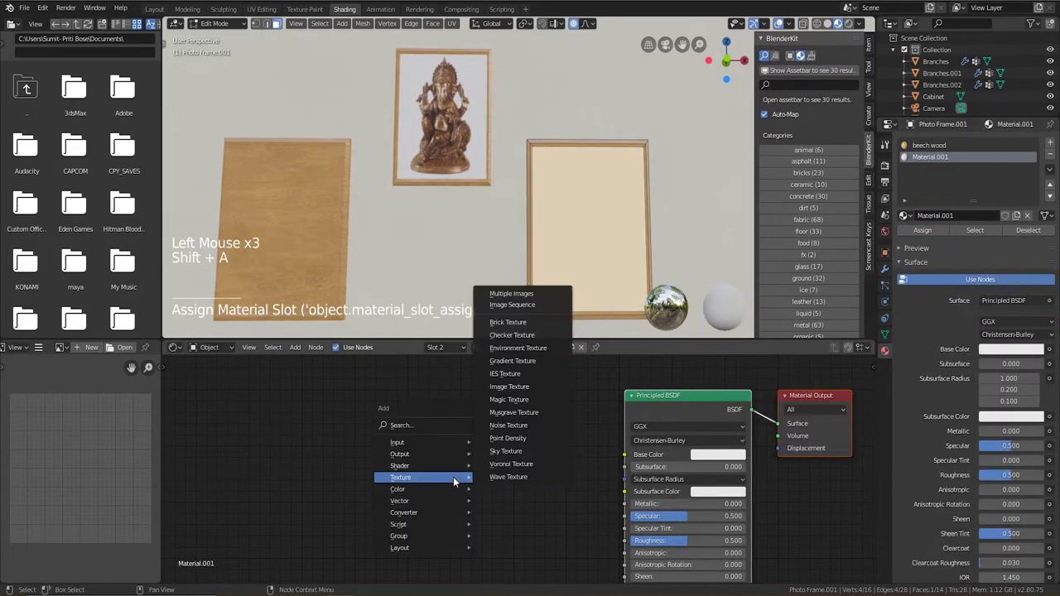
pyautogui.click(510, 386)
pyautogui.click(509, 409)
pyautogui.moveTo(511, 409); pyautogui.dragTo(624, 455)
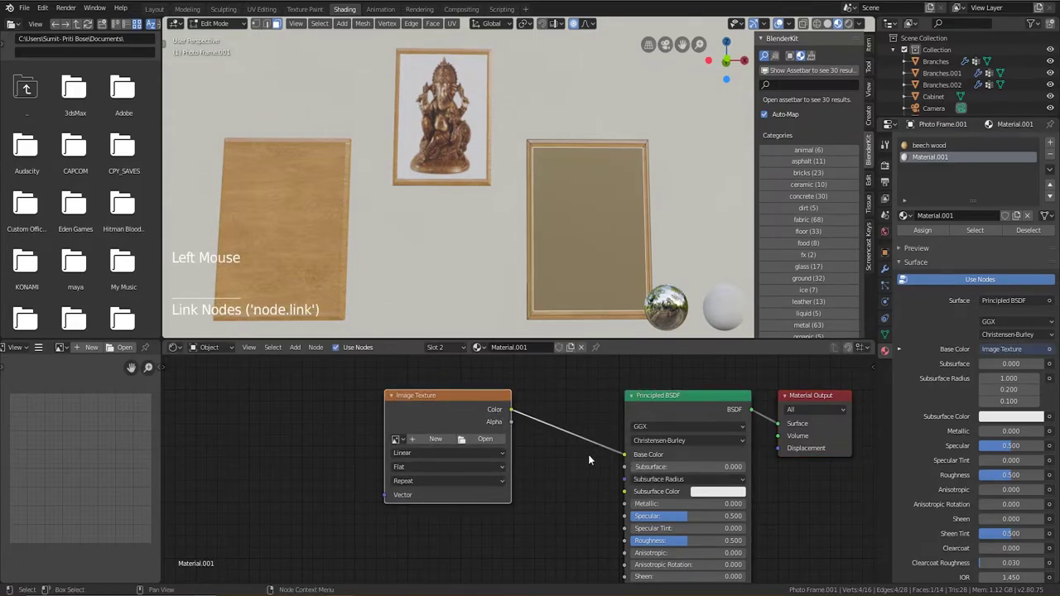
pyautogui.click(488, 440)
pyautogui.click(700, 133)
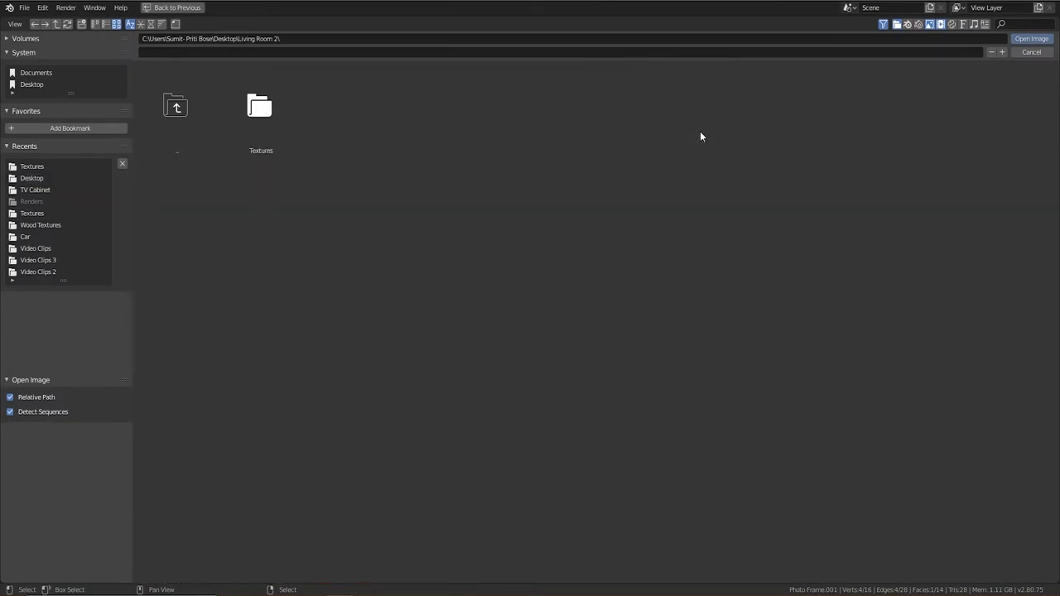
pyautogui.click(284, 132)
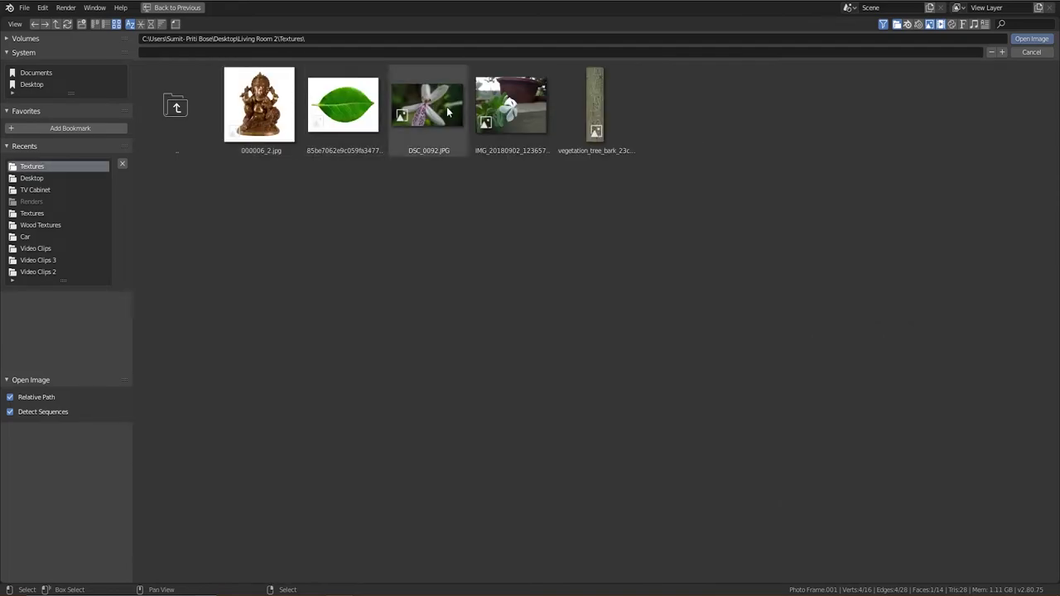
pyautogui.click(511, 105)
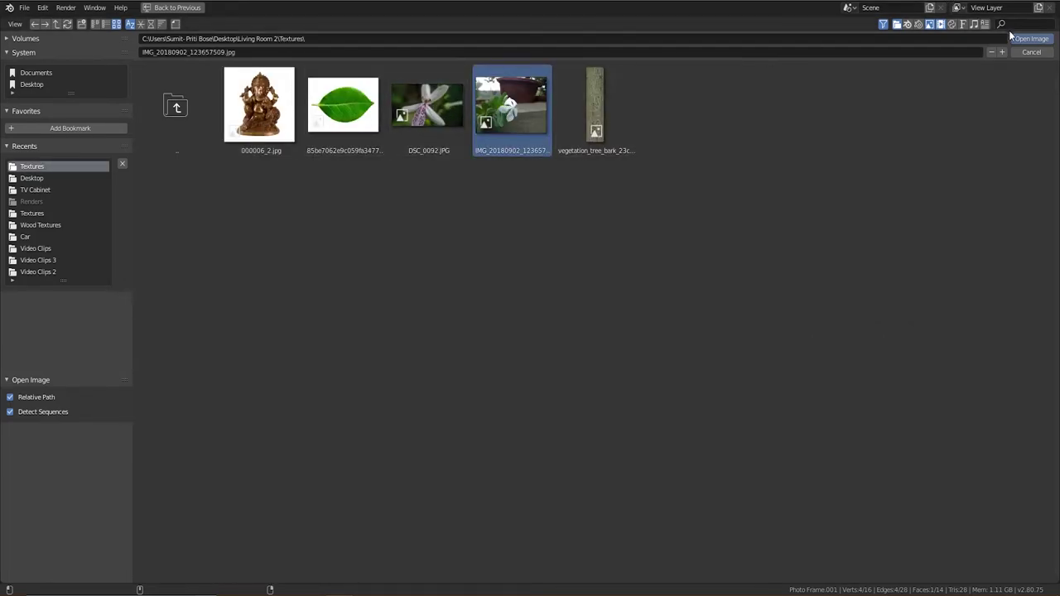
pyautogui.press('Return')
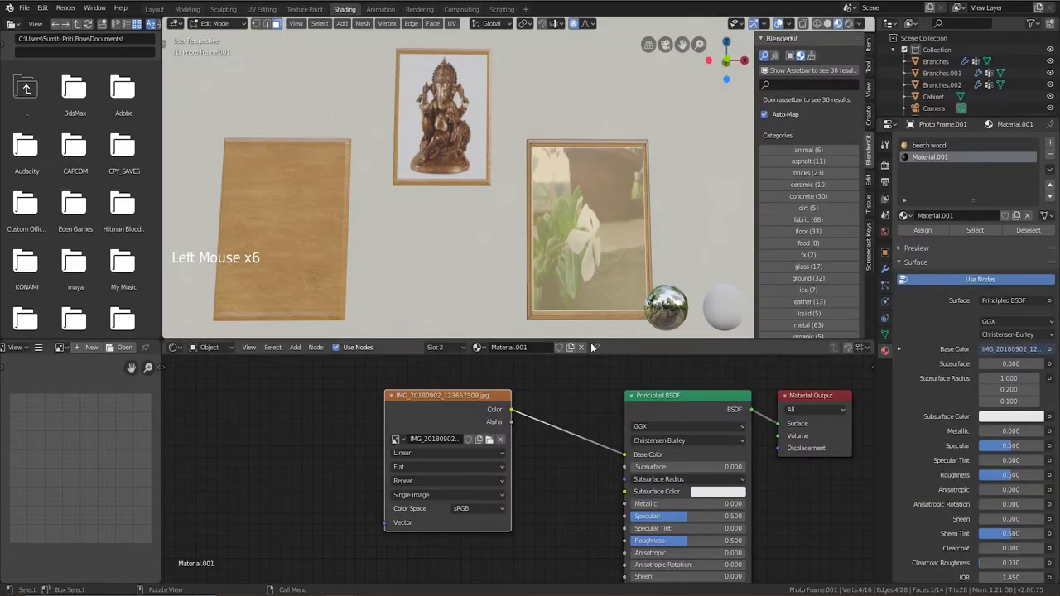
# - Add mapping nodes to the flower image and rotate it 43.8°
pyautogui.press('ctrl')
pyautogui.hotkey('ctrl', 't')
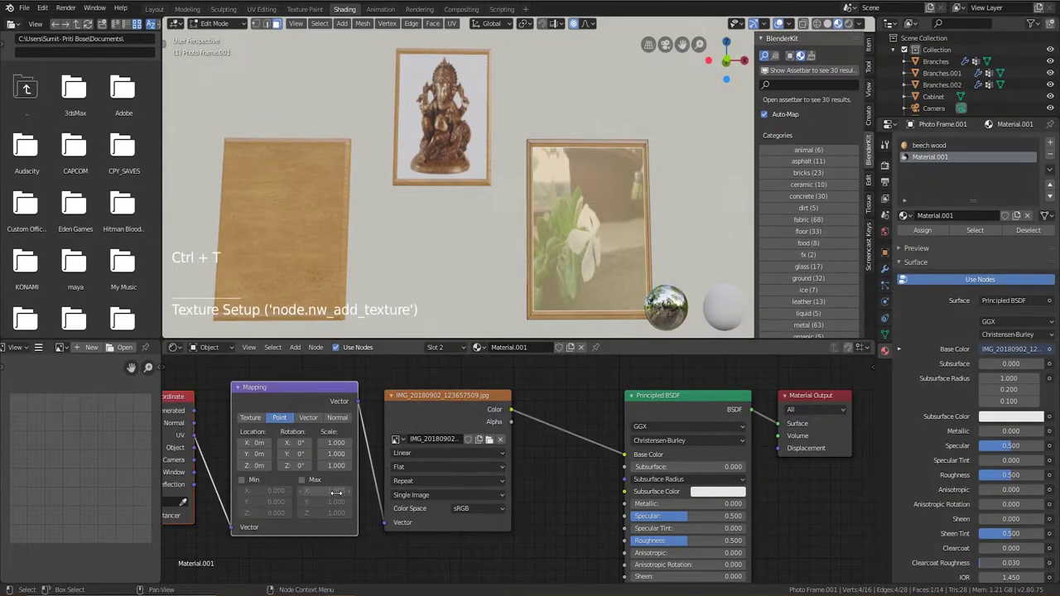
pyautogui.moveTo(337, 493); pyautogui.dragTo(439, 484, button='middle')
pyautogui.scroll(3, 431, 476)
pyautogui.moveTo(399, 447); pyautogui.dragTo(430, 447)
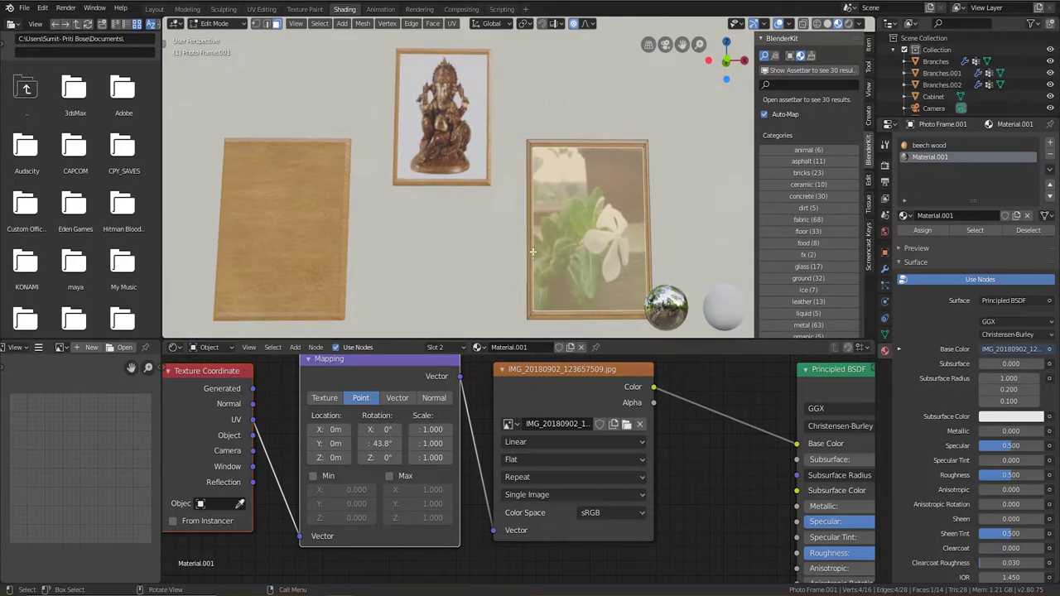
# - Leave Edit Mode and save the Living Room Tutorial file
pyautogui.press('Tab')
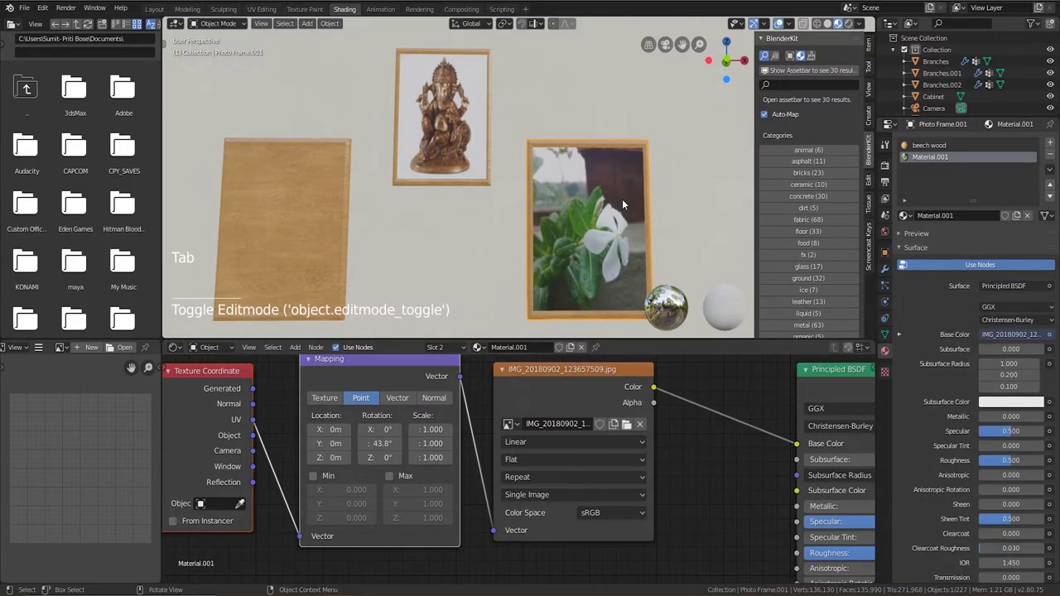
pyautogui.hotkey('ctrl', 's')
pyautogui.click(300, 229)
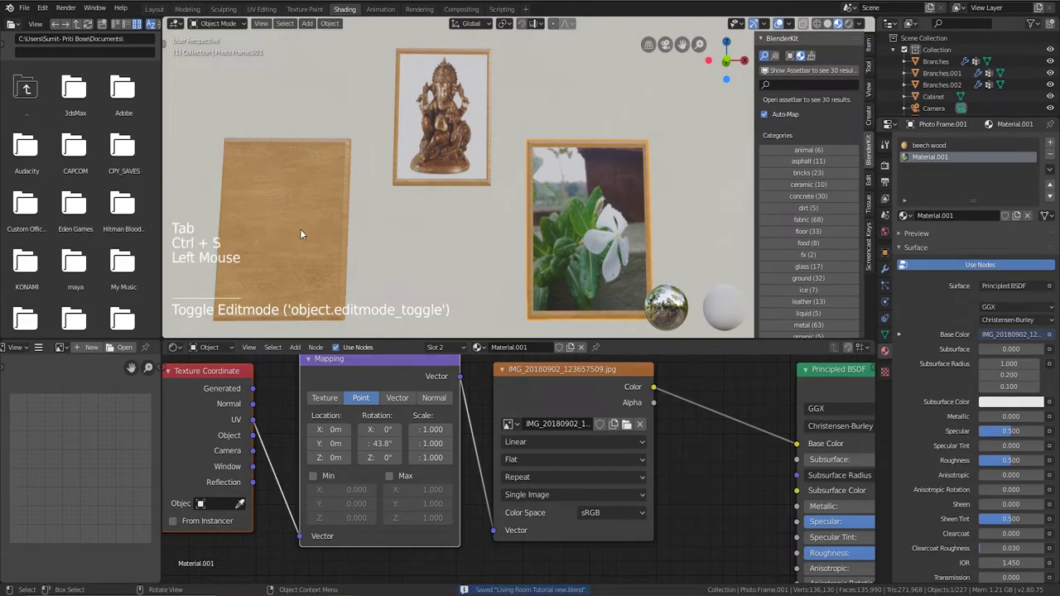
# - Assign a new material in a second slot to the left frame's front face
pyautogui.press('Tab')
pyautogui.click(291, 219)
pyautogui.click(1050, 142)
pyautogui.click(954, 214)
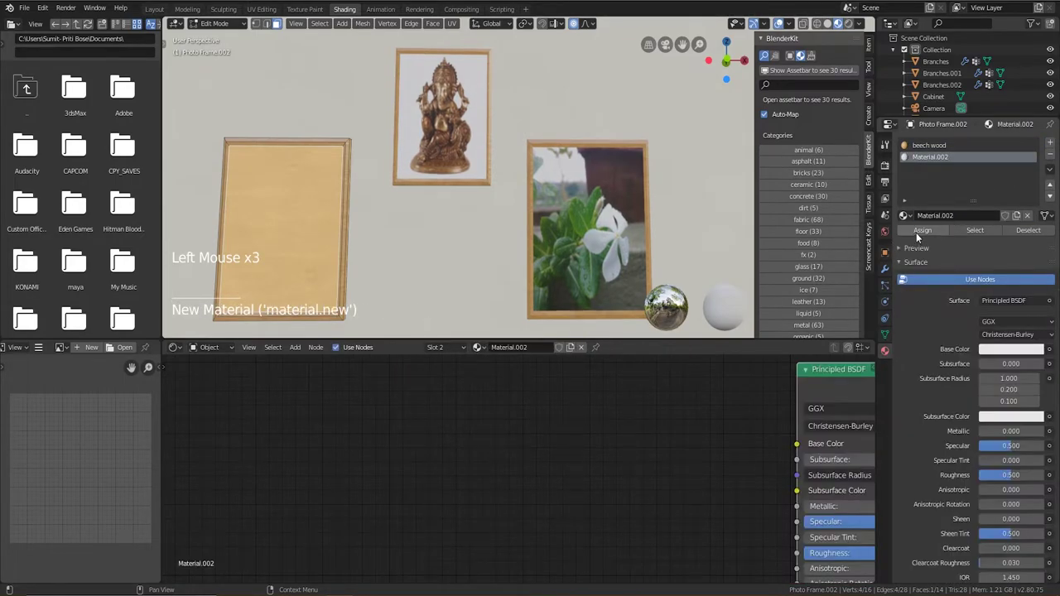
pyautogui.click(921, 230)
# - Add an Image Texture node feeding the material's Base Color
pyautogui.scroll(-8, 538, 431)
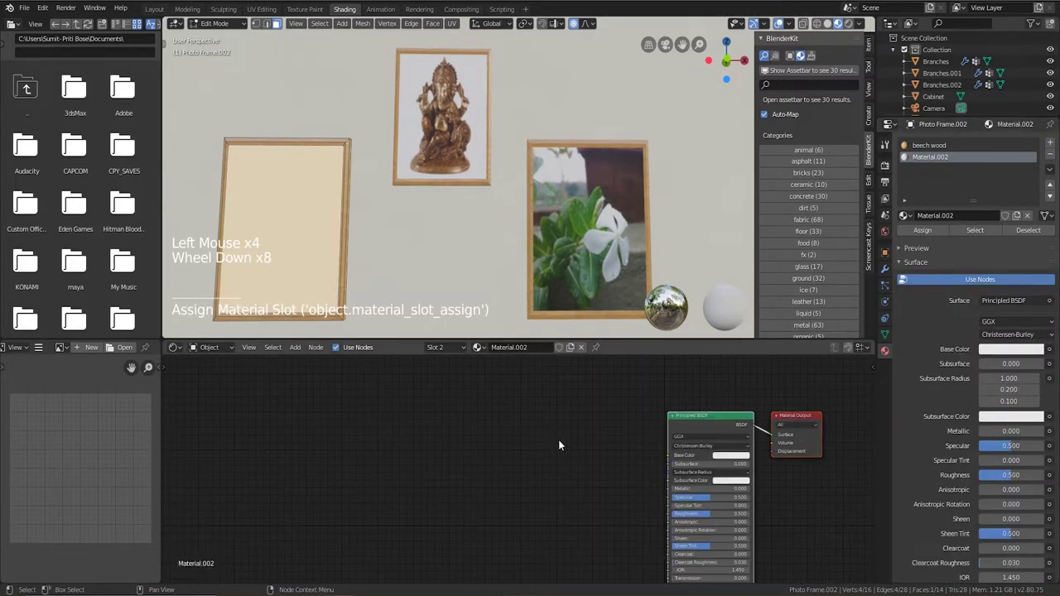
pyautogui.moveTo(558, 440); pyautogui.dragTo(495, 423, button='middle')
pyautogui.hotkey('shift', 'a')
pyautogui.moveTo(494, 423)
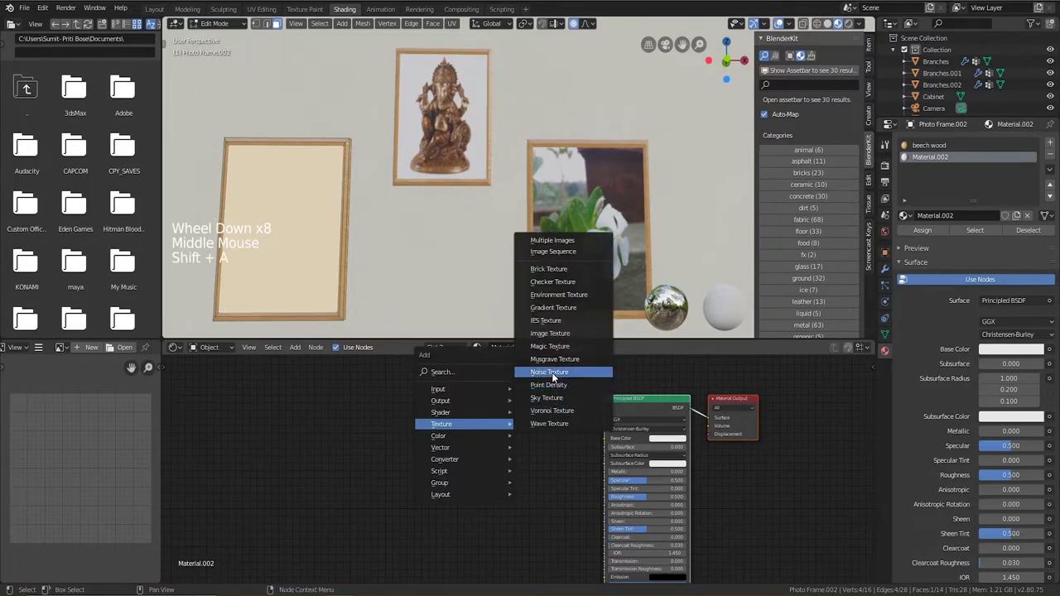
pyautogui.click(567, 321)
pyautogui.click(486, 419)
pyautogui.moveTo(499, 411); pyautogui.dragTo(605, 438)
pyautogui.scroll(5, 520, 449)
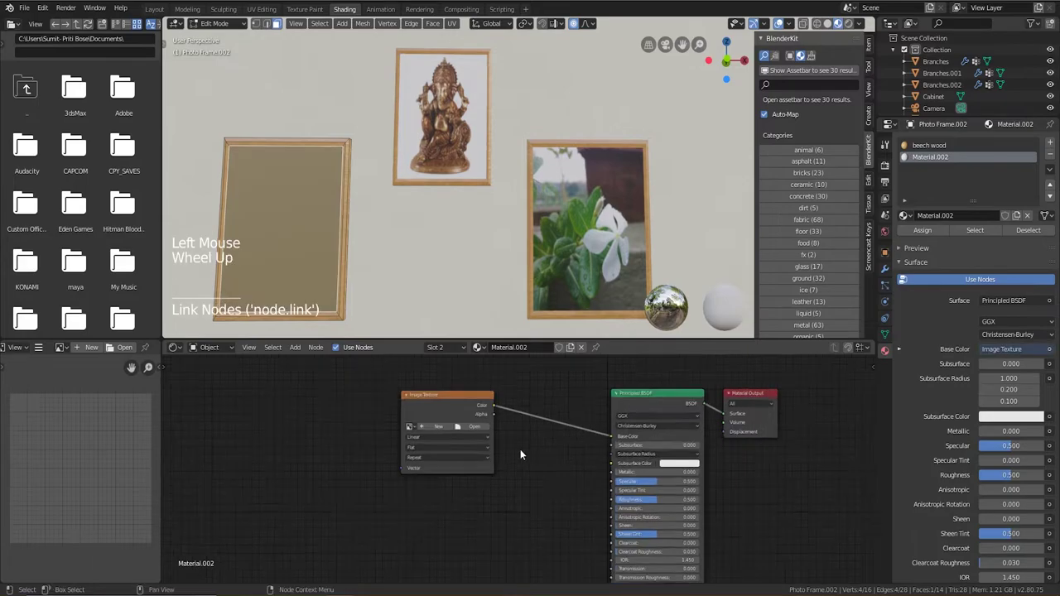
# - Load DSC_0092.JPG from Living Room 2\Textures into the texture and save
pyautogui.click(454, 419)
pyautogui.moveTo(429, 390); pyautogui.dragTo(681, 122)
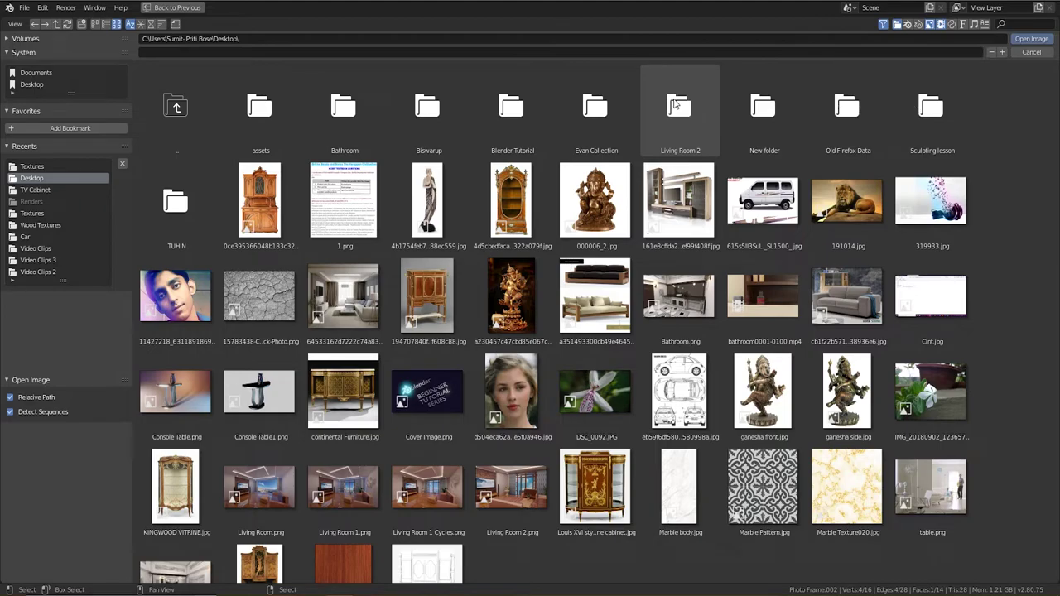
pyautogui.click(1031, 51)
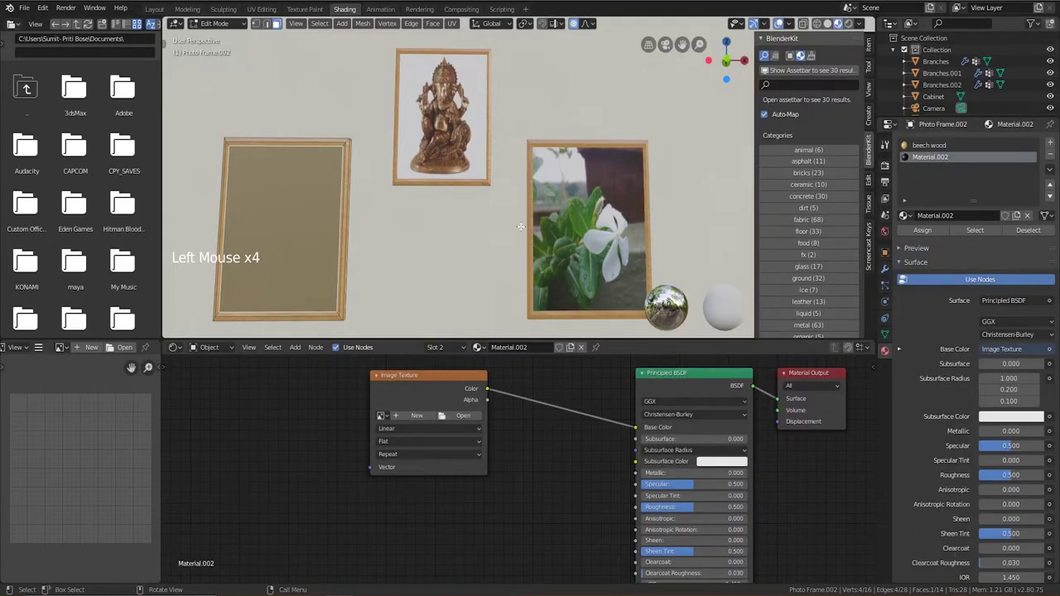
pyautogui.click(451, 416)
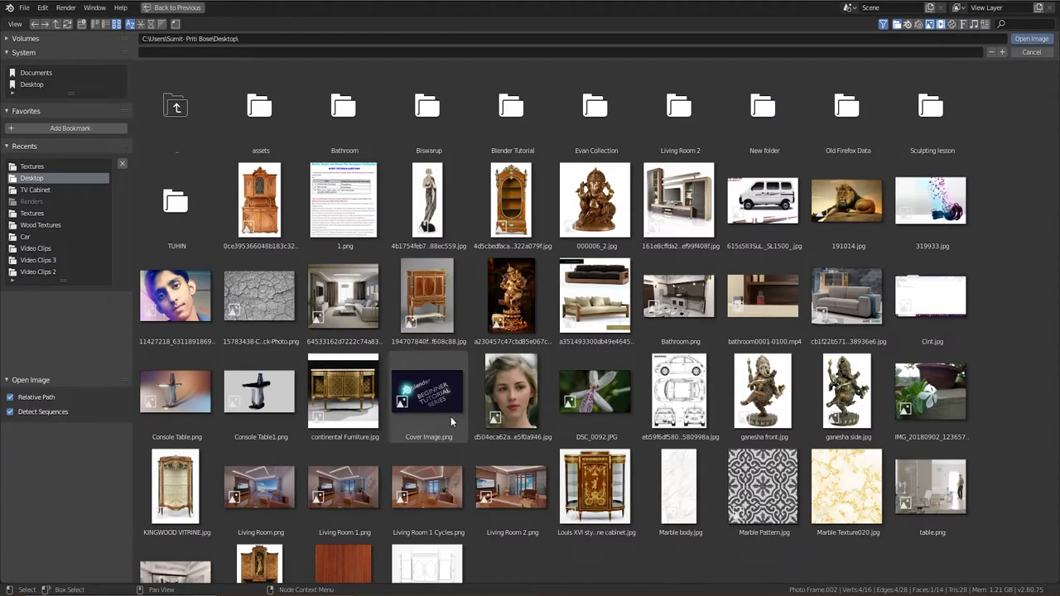
pyautogui.doubleClick(692, 120)
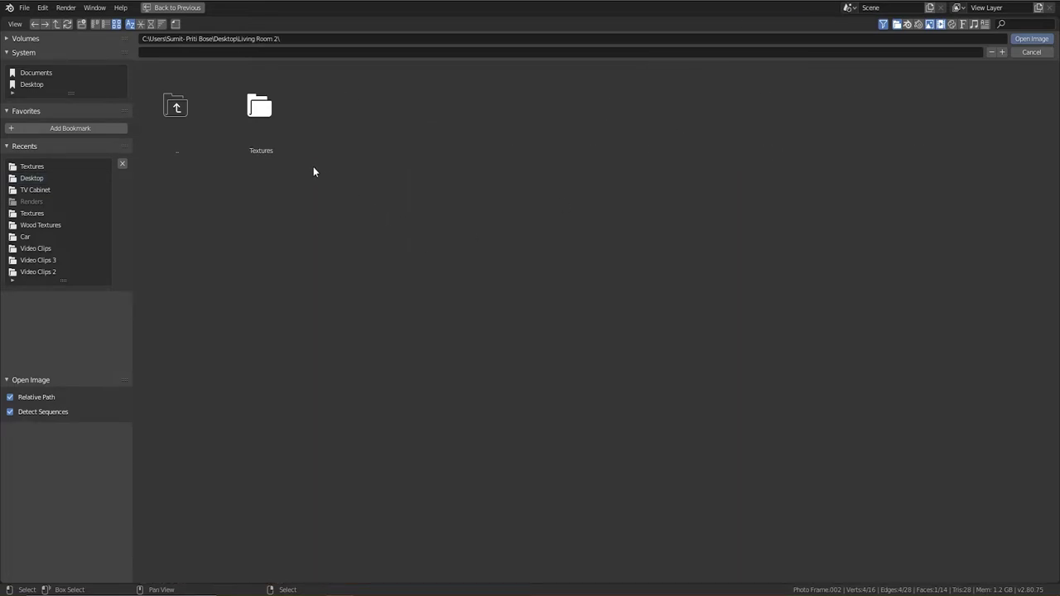
pyautogui.doubleClick(260, 105)
pyautogui.click(454, 117)
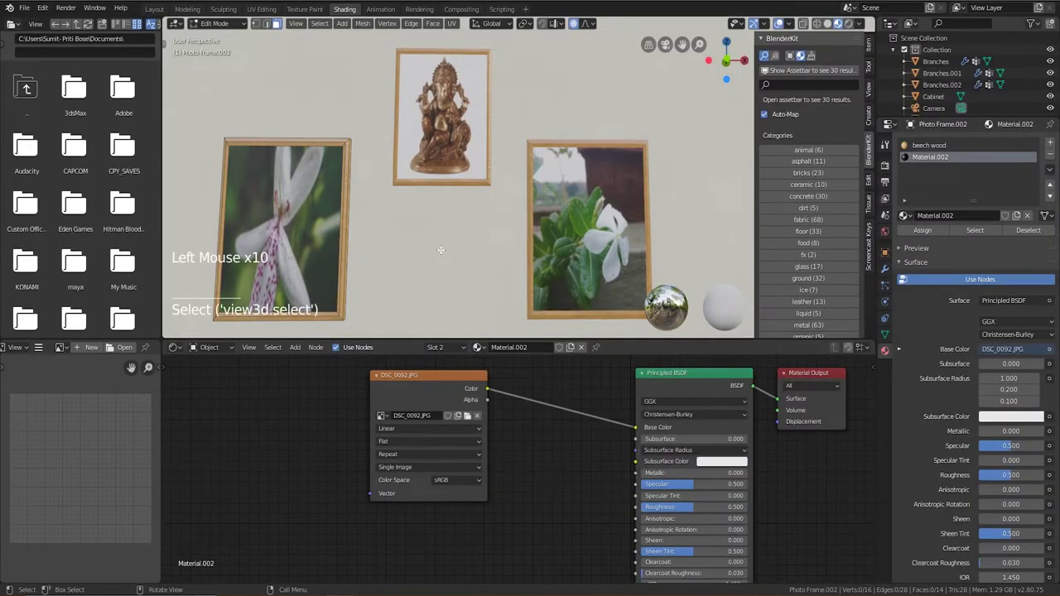
pyautogui.hotkey('ctrl', 's')
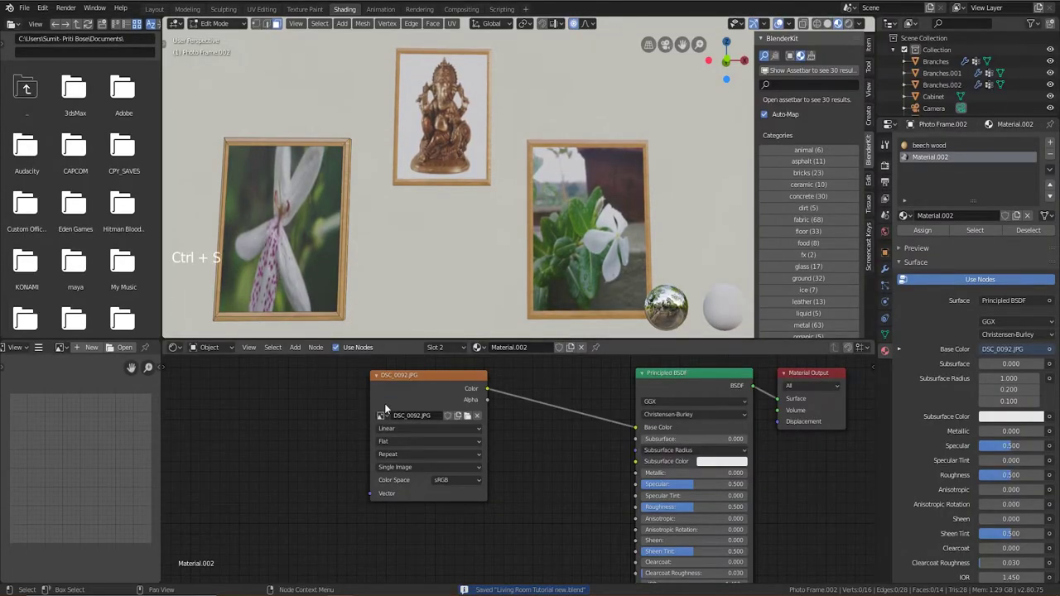
# - Add mapping nodes, rotate the orchid photo 41.5° and offset it 0.1 m on X
pyautogui.hotkey('ctrl', 't')
pyautogui.click(414, 382)
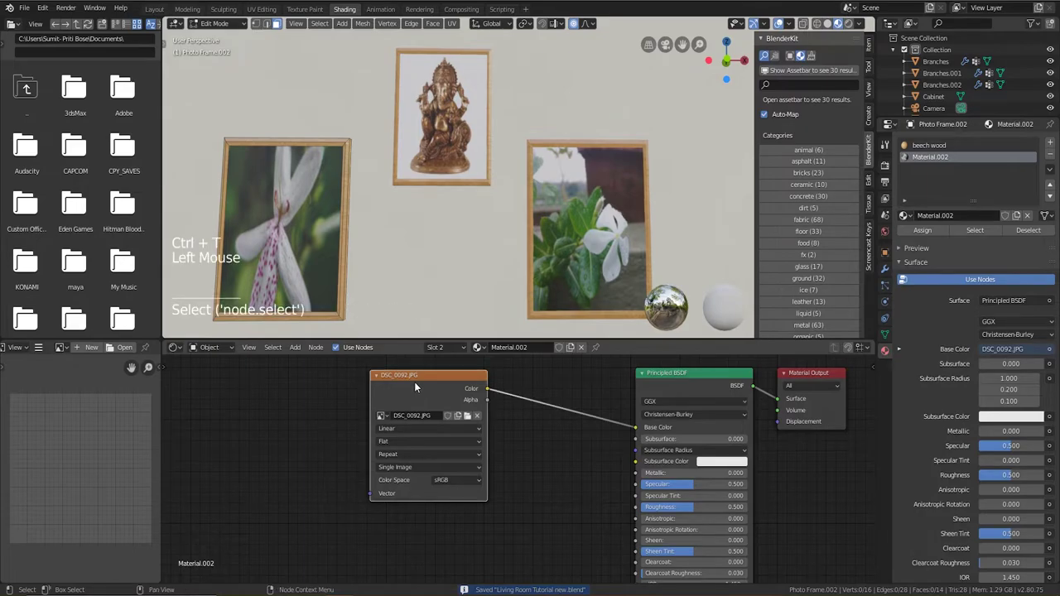
pyautogui.hotkey('ctrl', 't')
pyautogui.moveTo(414, 382); pyautogui.dragTo(555, 389, button='middle')
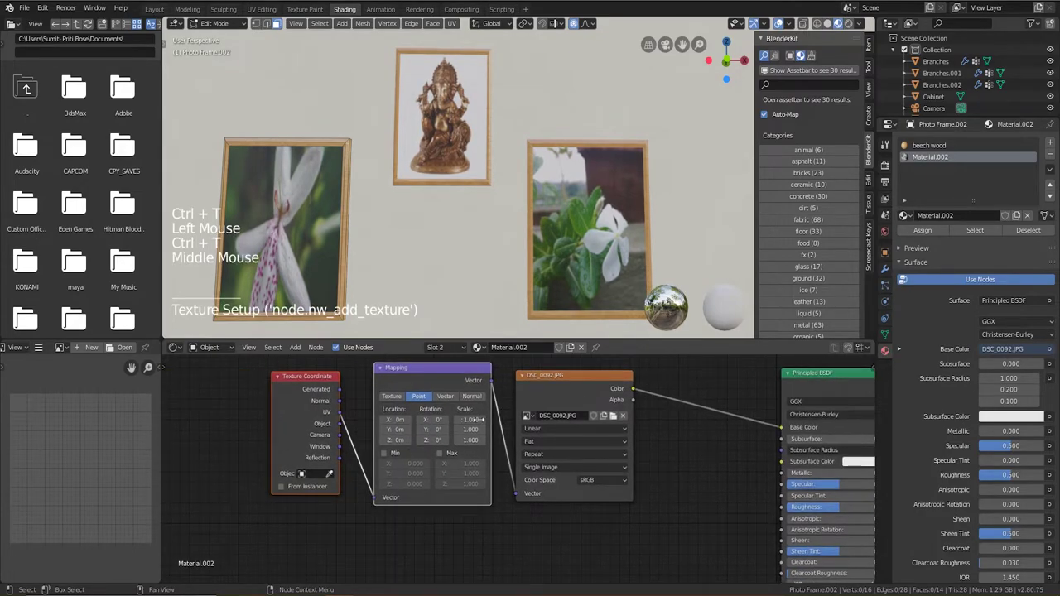
pyautogui.scroll(3, 408, 450)
pyautogui.scroll(2, 407, 450)
pyautogui.moveTo(396, 411); pyautogui.dragTo(437, 411)
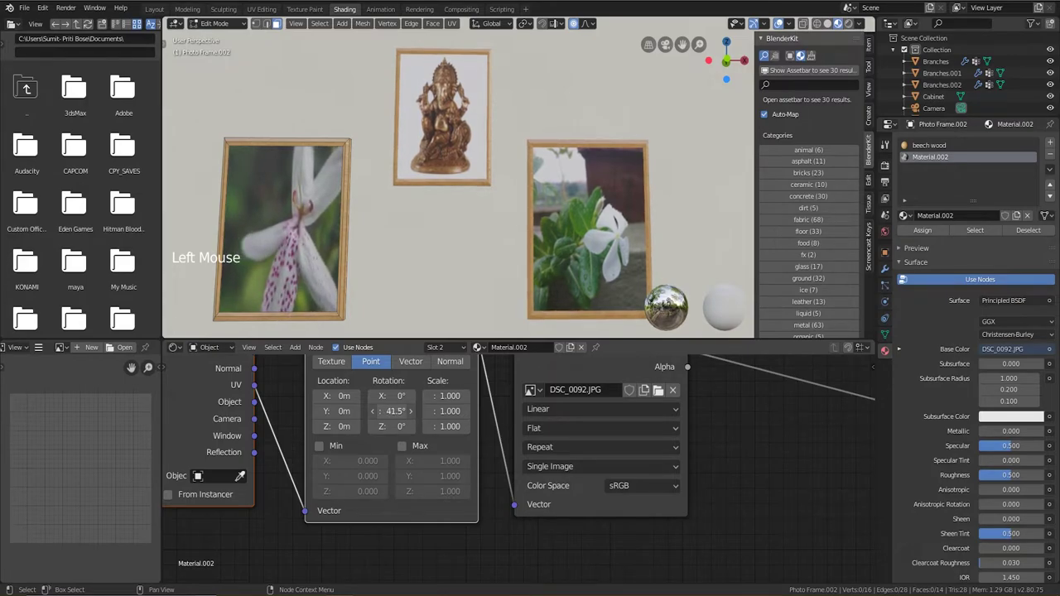
pyautogui.click(320, 397)
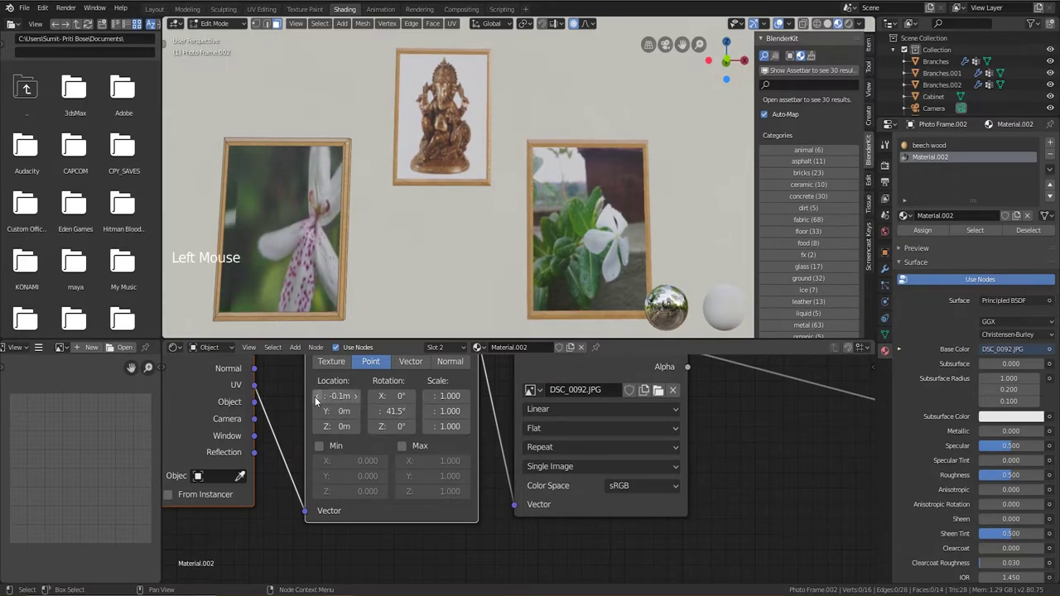
pyautogui.click(321, 397)
pyautogui.click(357, 398)
pyautogui.click(357, 398)
pyautogui.click(356, 397)
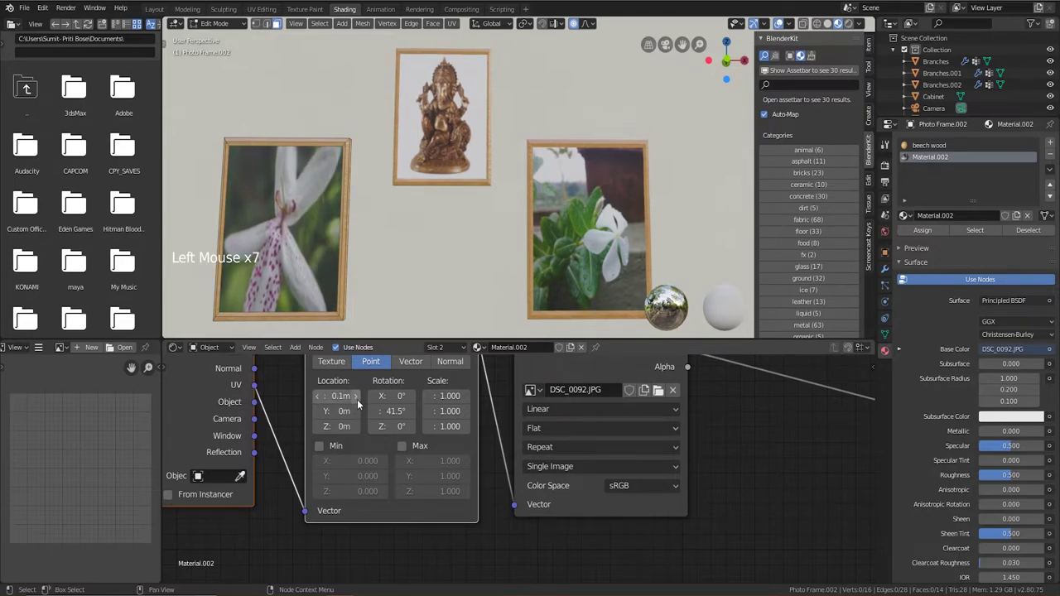
# - Leave Edit Mode and save the scene file
pyautogui.moveTo(324, 248); pyautogui.dragTo(324, 260, button='middle')
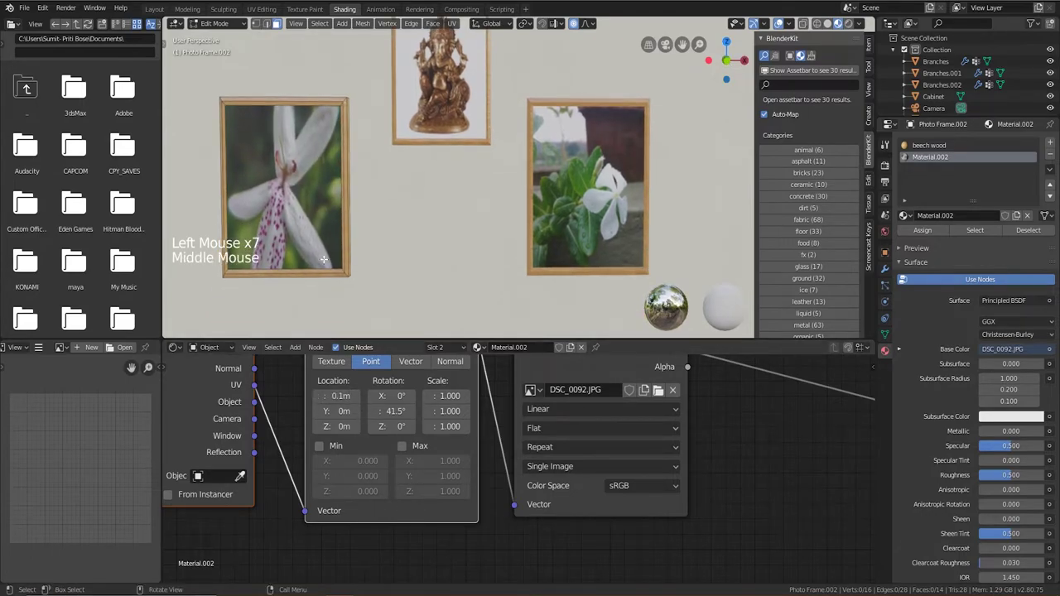
pyautogui.press('Tab')
pyautogui.hotkey('ctrl', 's')
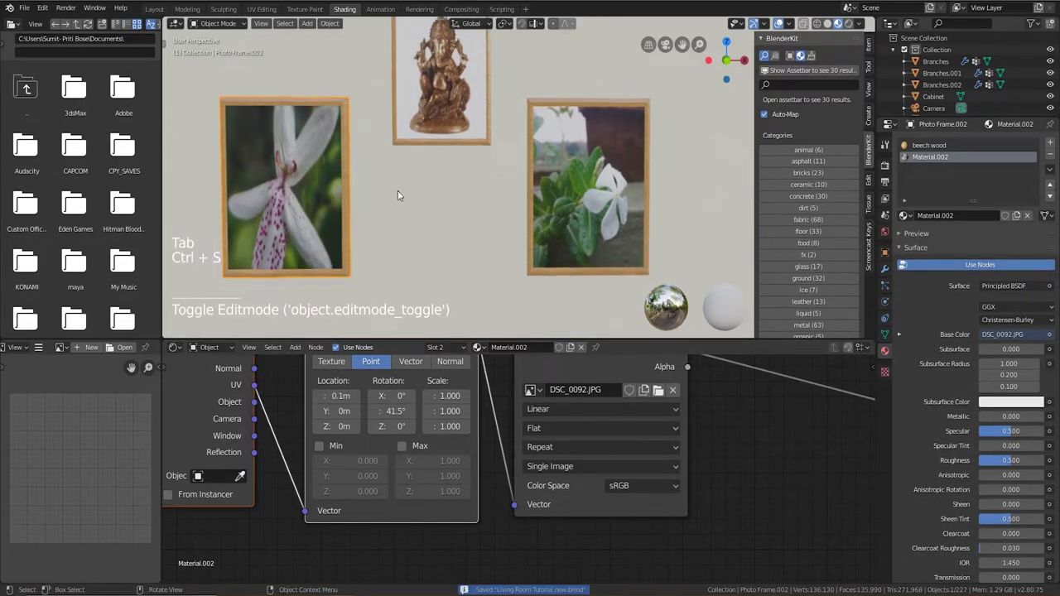
# - Select the paper on the coffee table and give it a new material
pyautogui.scroll(-5, 414, 209)
pyautogui.moveTo(437, 209); pyautogui.dragTo(476, 230, button='middle')
pyautogui.scroll(2, 477, 222)
pyautogui.scroll(3, 394, 248)
pyautogui.click(475, 229)
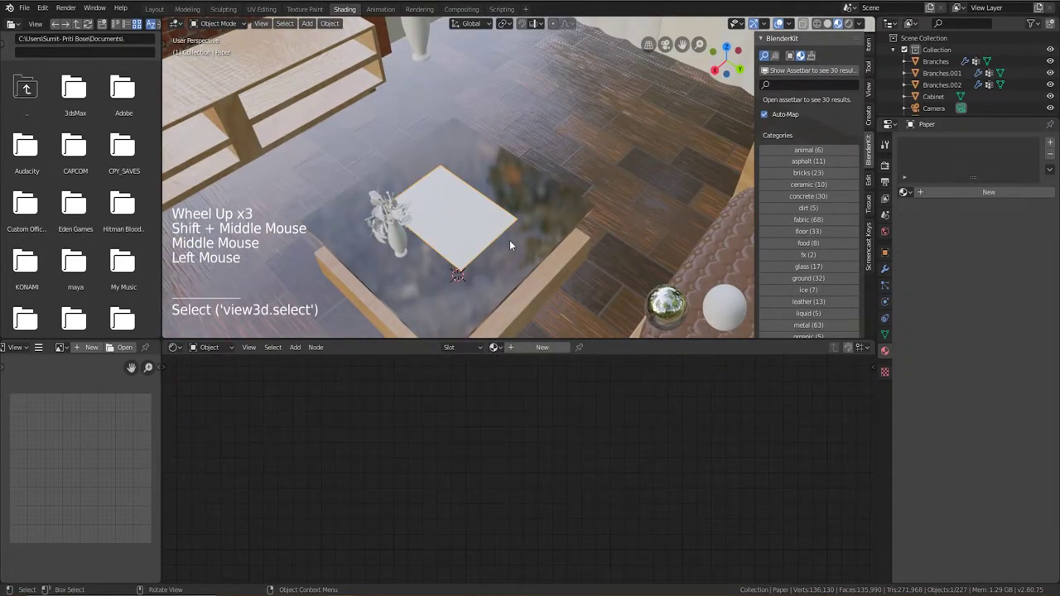
pyautogui.click(952, 192)
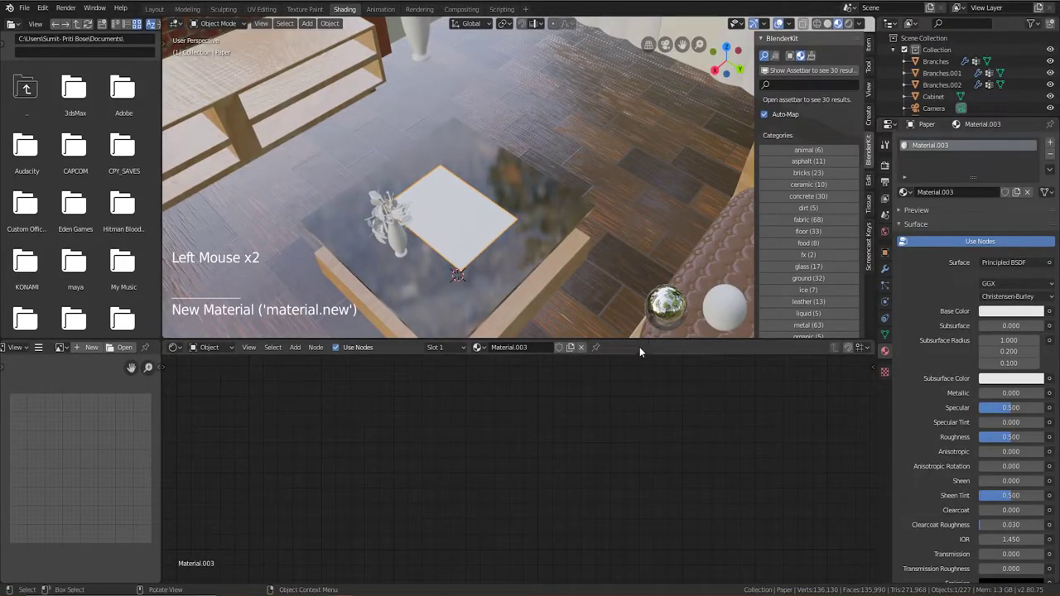
# - Add an Image Texture node and connect its Color to the shader's Base Color
pyautogui.scroll(-11, 611, 420)
pyautogui.moveTo(610, 420); pyautogui.dragTo(522, 452, button='middle')
pyautogui.scroll(4, 558, 437)
pyautogui.press('shift')
pyautogui.hotkey('shift', 'a')
pyautogui.moveTo(522, 450)
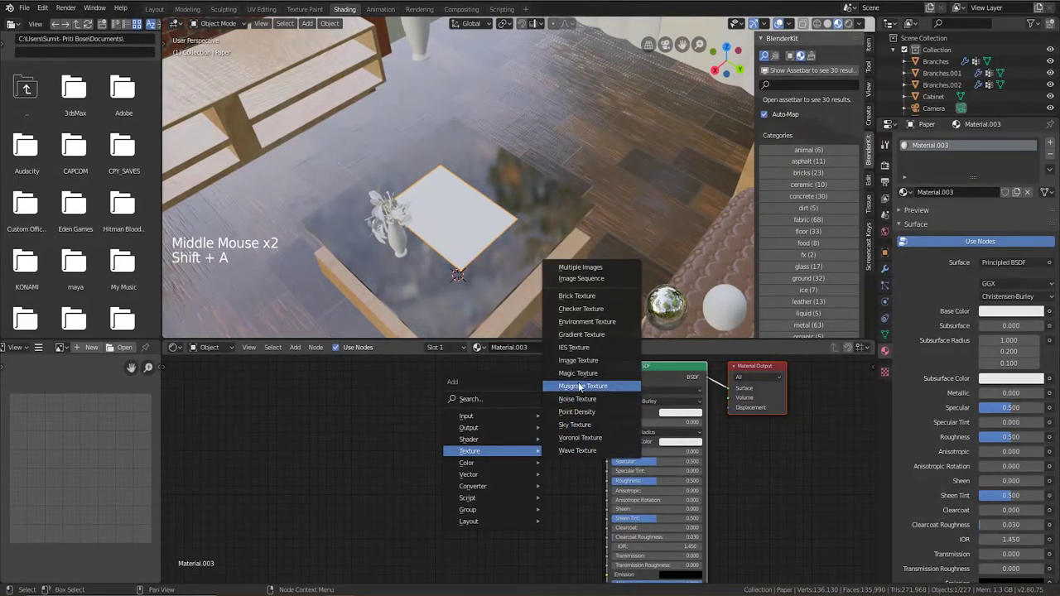
pyautogui.click(582, 360)
pyautogui.click(556, 442)
pyautogui.moveTo(521, 401); pyautogui.dragTo(607, 412)
# - Browse for the paper's image, cancelling the file browser twice before reopening it
pyautogui.click(500, 424)
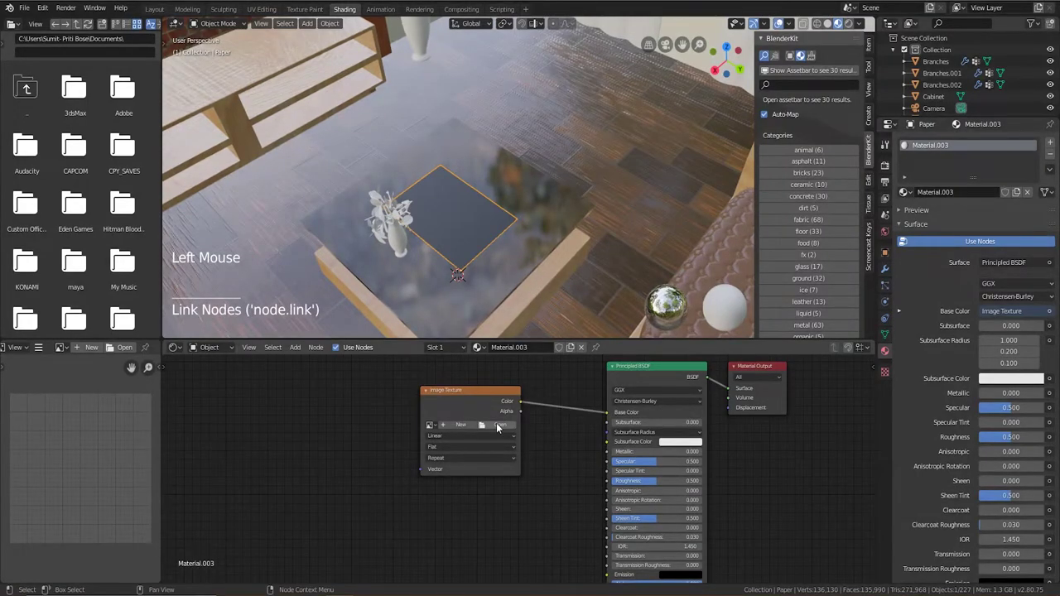
pyautogui.moveTo(349, 231)
pyautogui.mouseDown()
pyautogui.moveTo(566, 332)
pyautogui.moveTo(687, 33)
pyautogui.moveTo(698, 113)
pyautogui.moveTo(921, 99)
pyautogui.moveTo(996, 33)
pyautogui.moveTo(1026, 51)
pyautogui.mouseUp()
pyautogui.click(1030, 52)
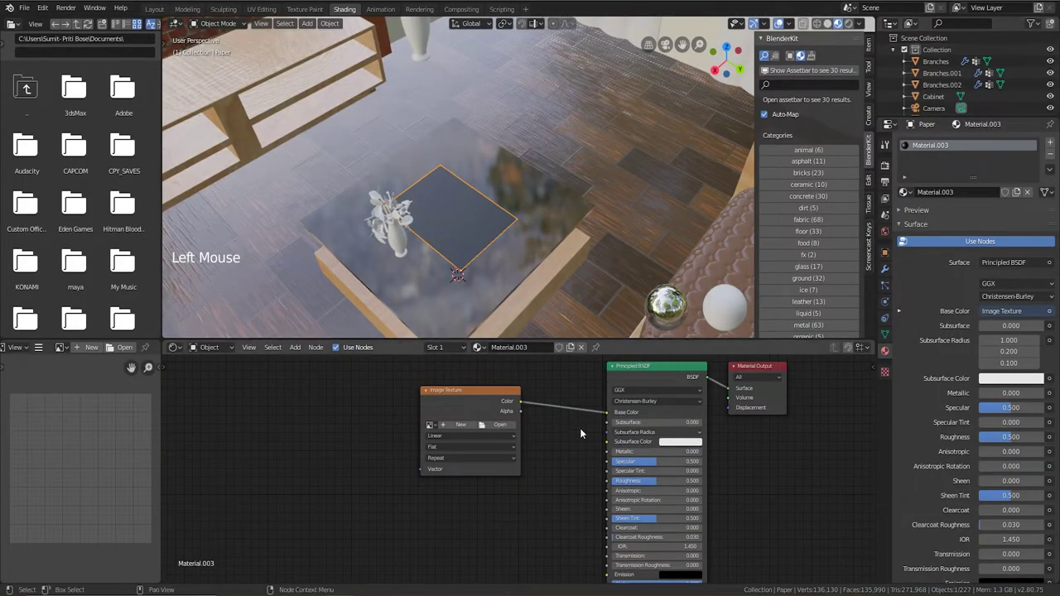
pyautogui.click(501, 424)
pyautogui.moveTo(508, 414)
pyautogui.mouseDown()
pyautogui.moveTo(501, 382)
pyautogui.moveTo(426, 390)
pyautogui.moveTo(1050, 111)
pyautogui.moveTo(1045, 58)
pyautogui.mouseUp()
pyautogui.click(1030, 52)
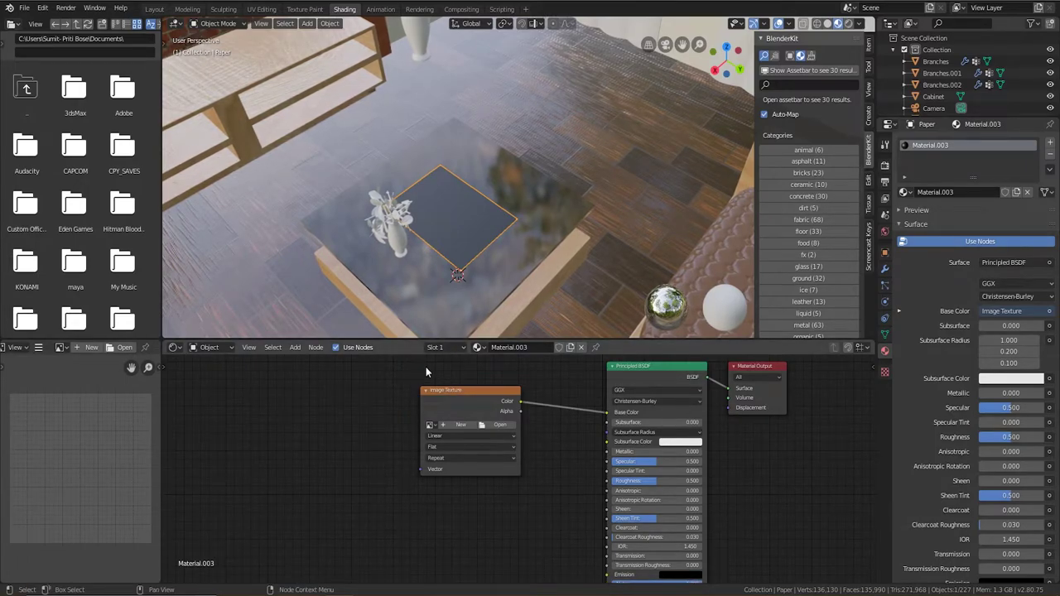
pyautogui.click(499, 425)
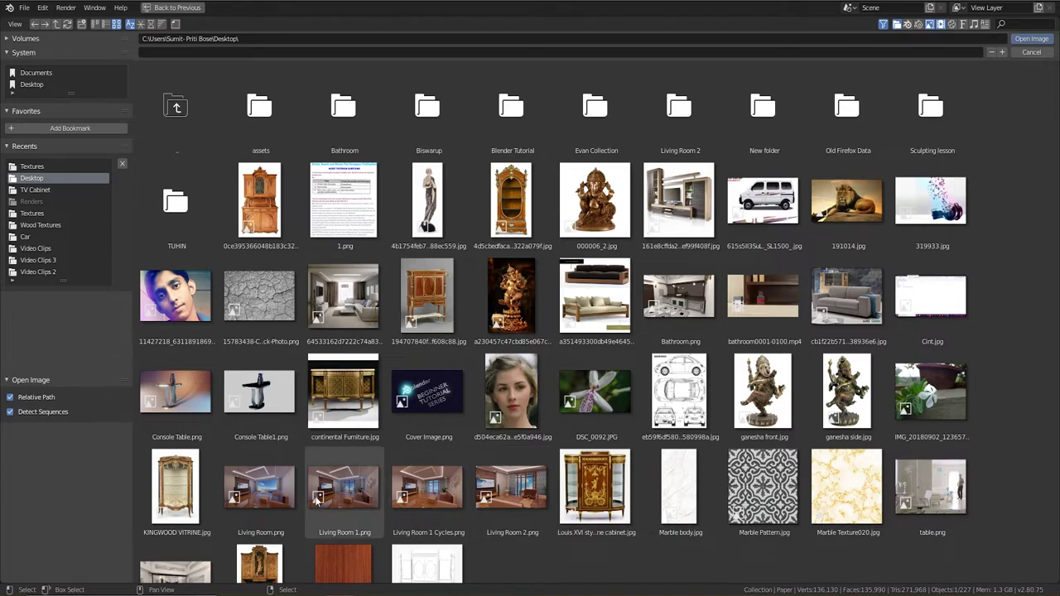
# - Load Living Room 2.png as the paper's image texture
pyautogui.click(504, 494)
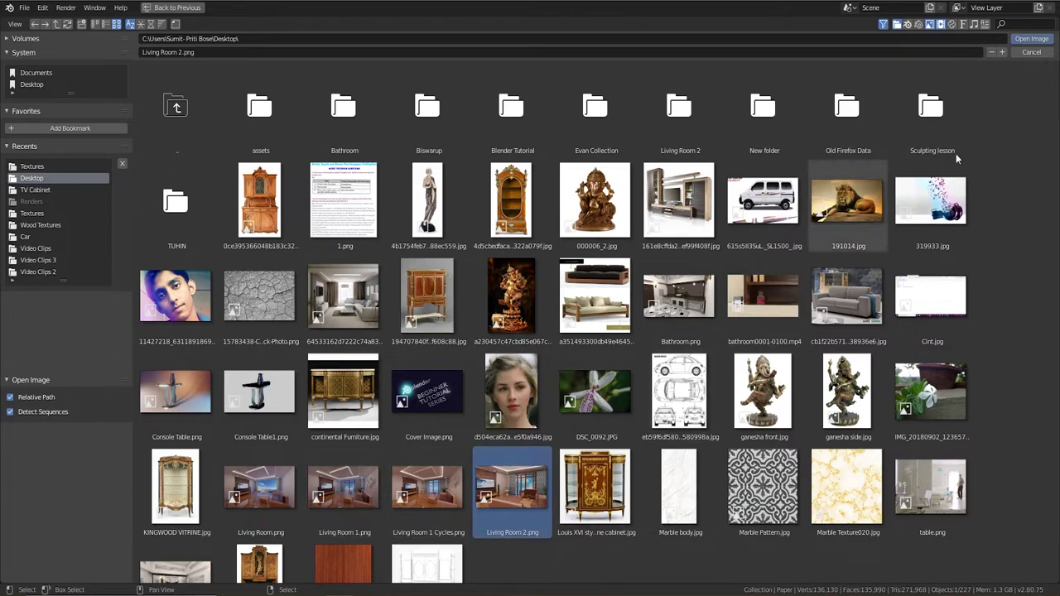
pyautogui.click(1031, 39)
pyautogui.scroll(3, 456, 238)
pyautogui.moveTo(455, 238); pyautogui.dragTo(399, 241, button='middle')
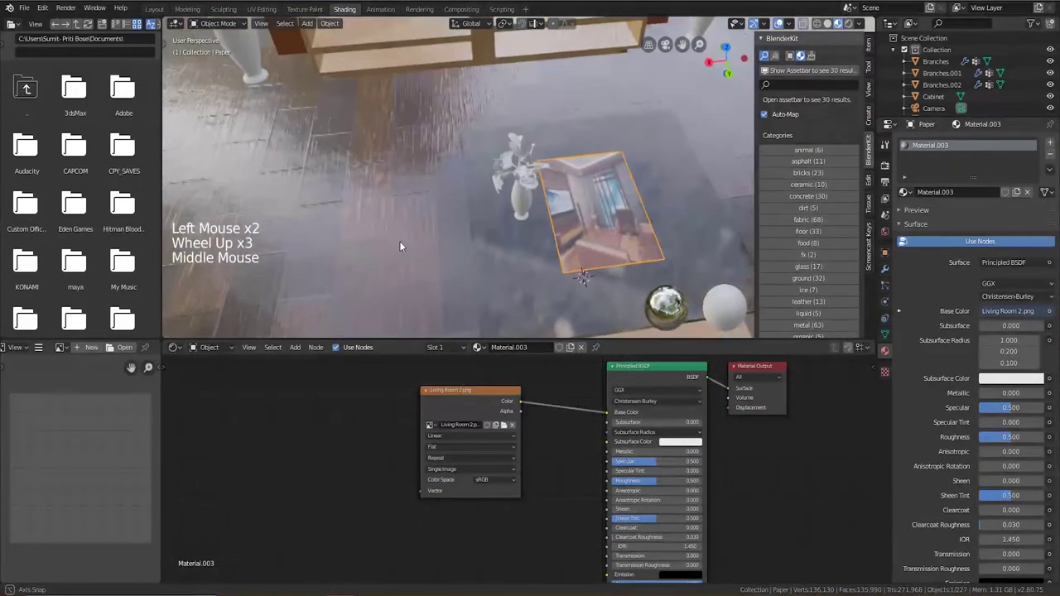
# - Add texture coordinate and mapping nodes with Ctrl+T and rotate the image 90° on Z
pyautogui.click(456, 399)
pyautogui.hotkey('ctrl', 't')
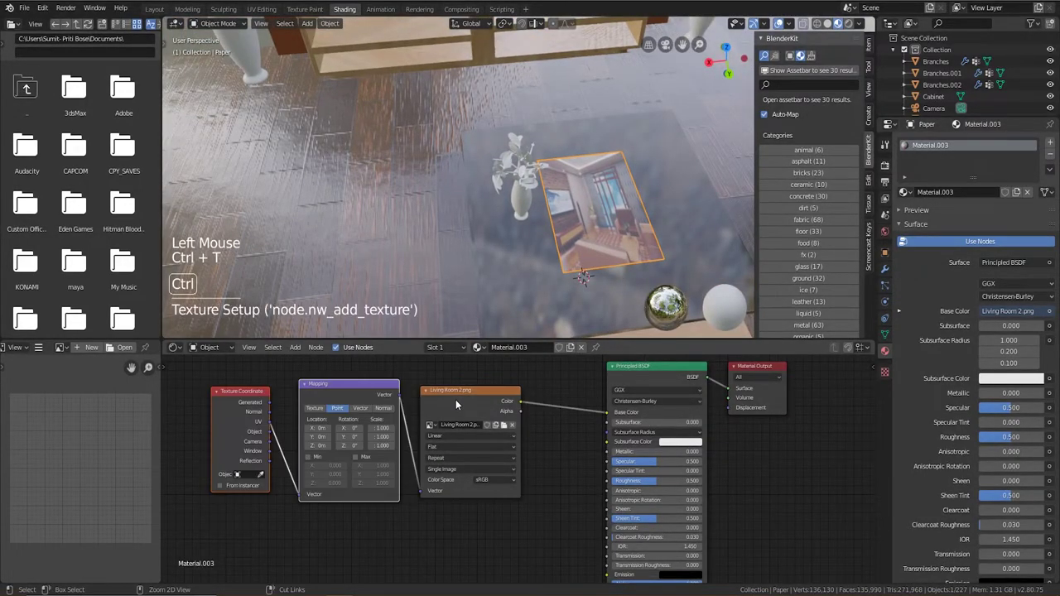
pyautogui.moveTo(341, 437)
pyautogui.mouseDown()
pyautogui.moveTo(393, 438)
pyautogui.moveTo(343, 432)
pyautogui.mouseUp()
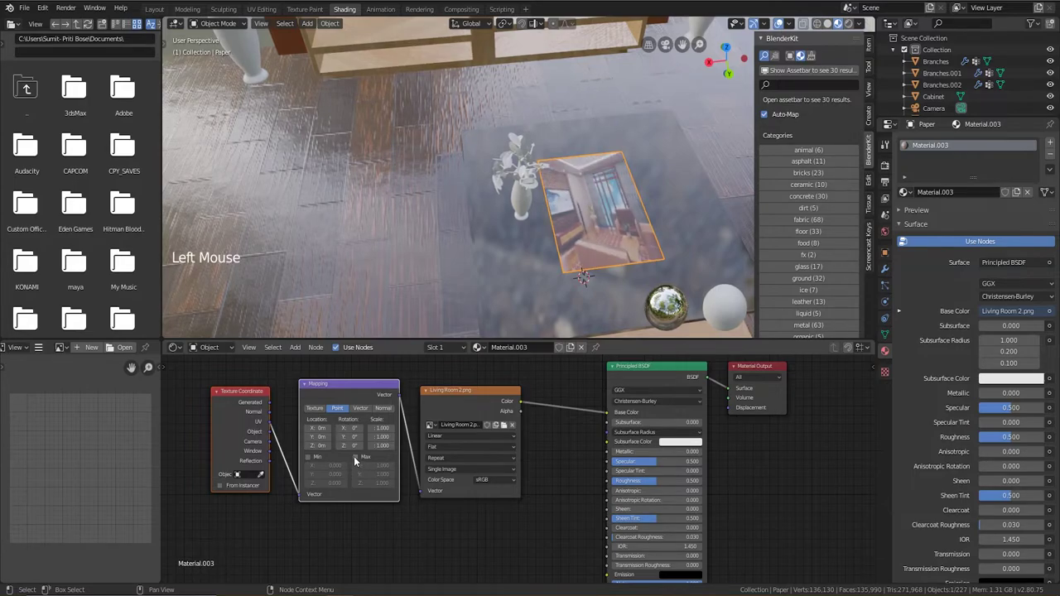
pyautogui.click(351, 445)
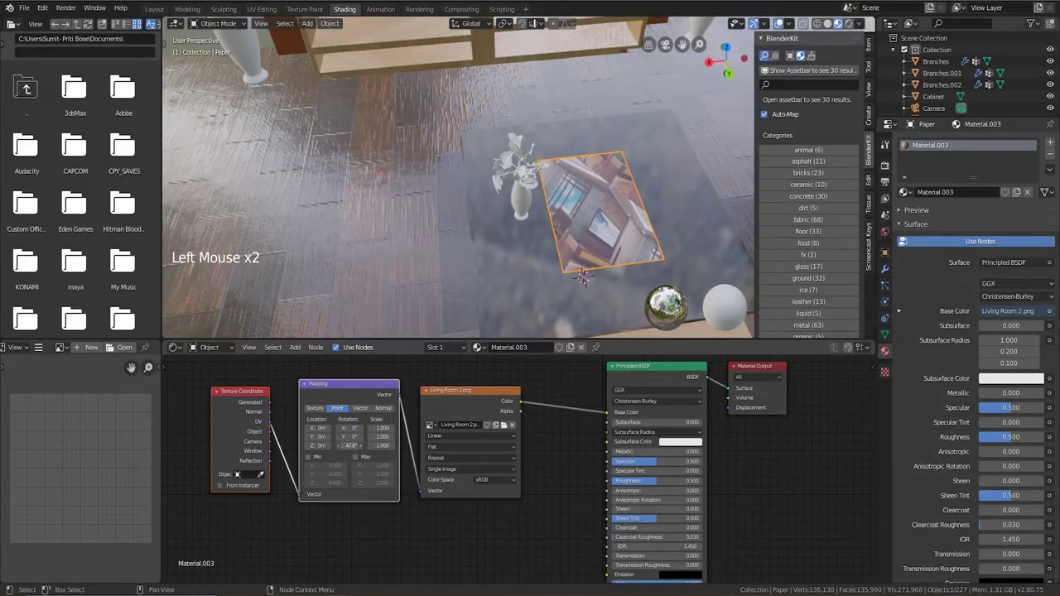
pyautogui.click(351, 445)
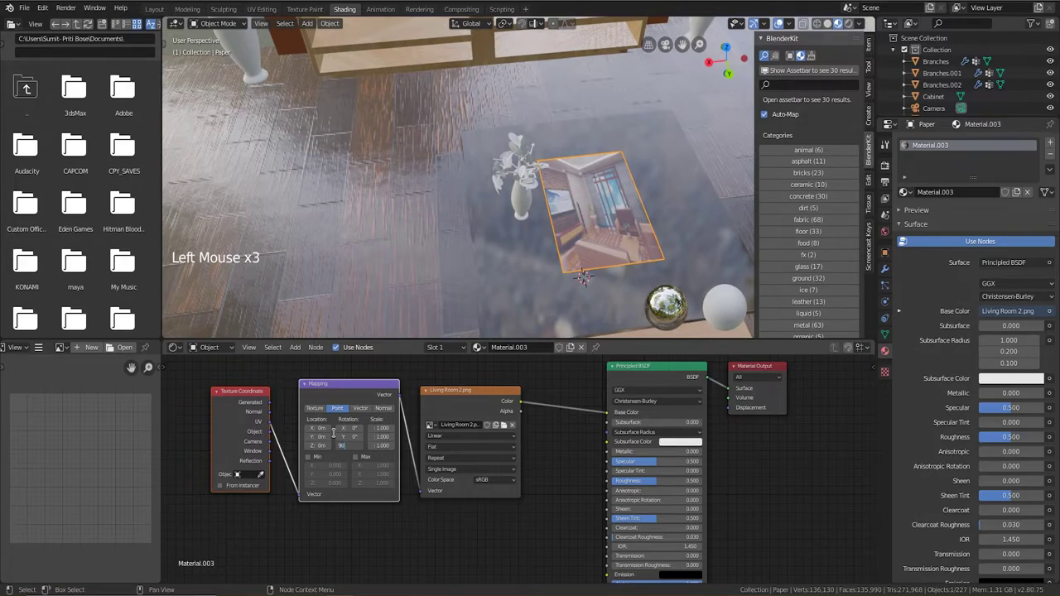
pyautogui.write('90')
pyautogui.press('Return')
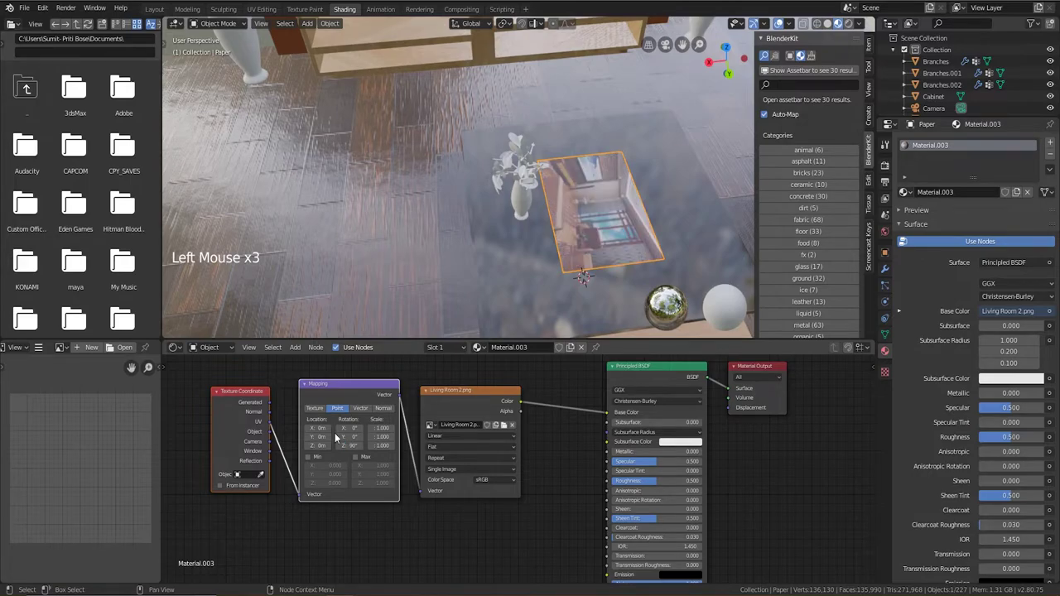
# - Try stretching the image's X scale to 1.200 and adjusting its Y scale
pyautogui.click(382, 428)
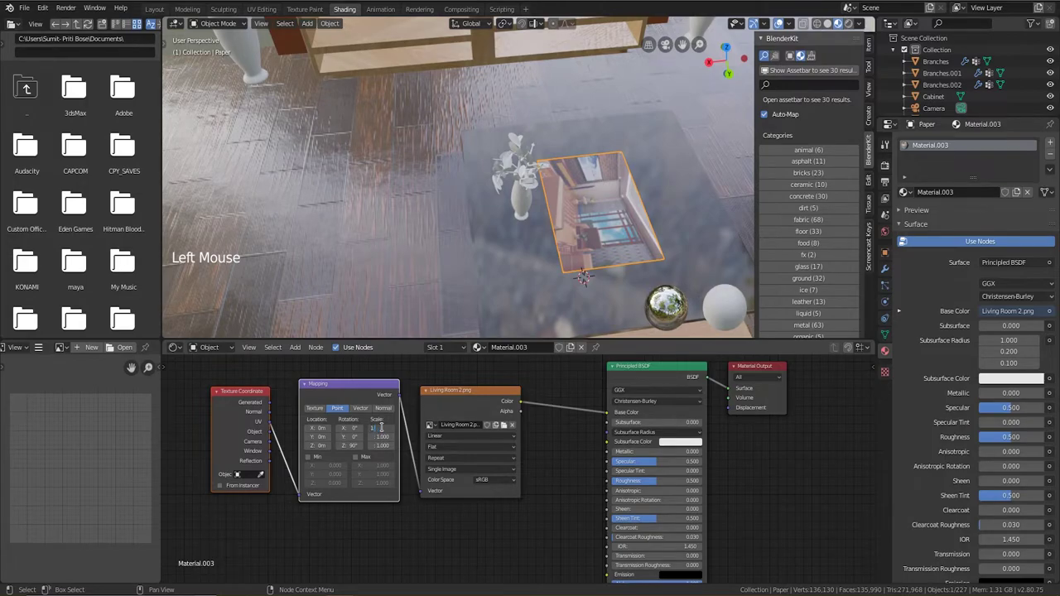
pyautogui.moveTo(381, 427); pyautogui.dragTo(381, 428)
pyautogui.click(381, 436)
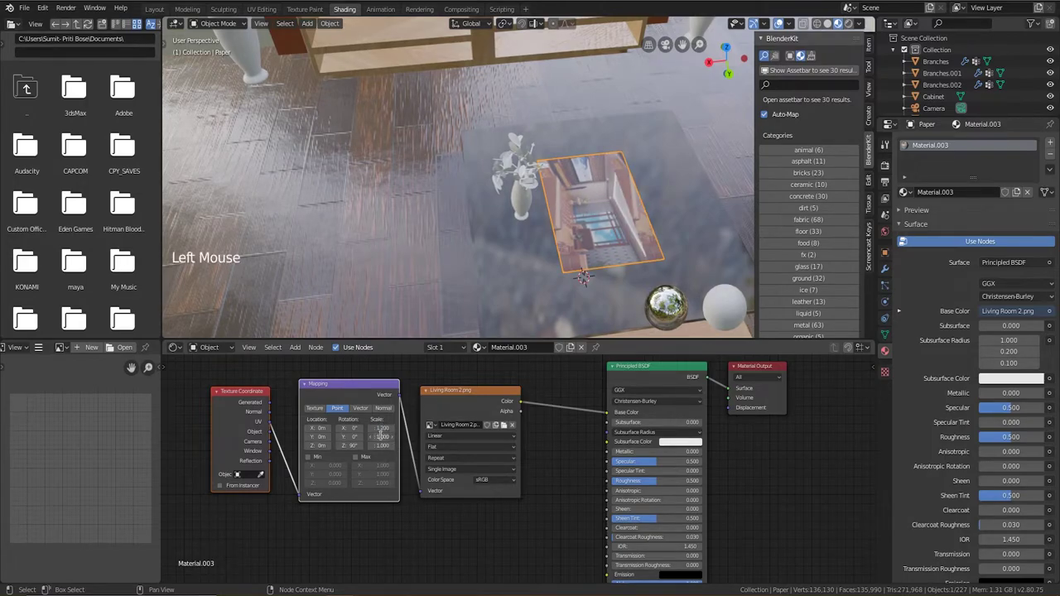
pyautogui.press('Return')
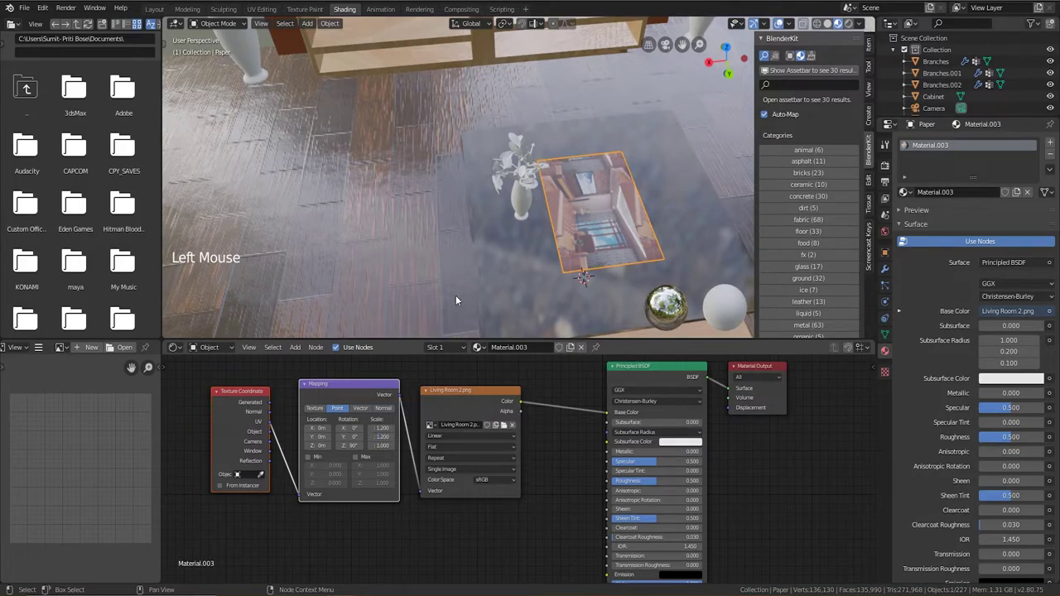
pyautogui.moveTo(574, 230); pyautogui.dragTo(368, 195, button='middle')
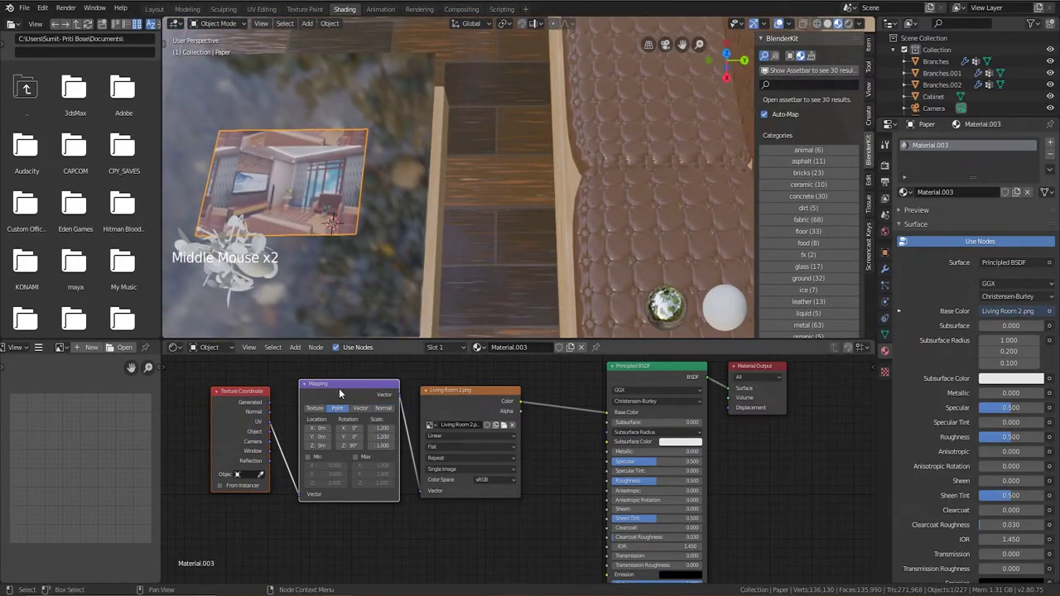
# - Return the image scale to 1.000 and reset its X location to 0m
pyautogui.click(328, 432)
pyautogui.click(328, 432)
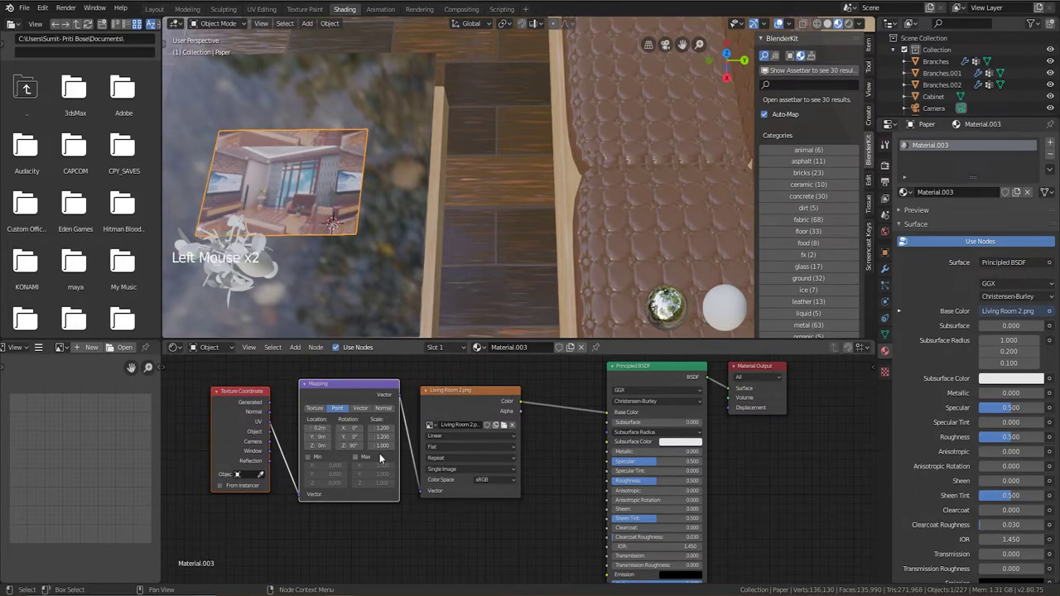
pyautogui.moveTo(384, 429); pyautogui.dragTo(384, 433)
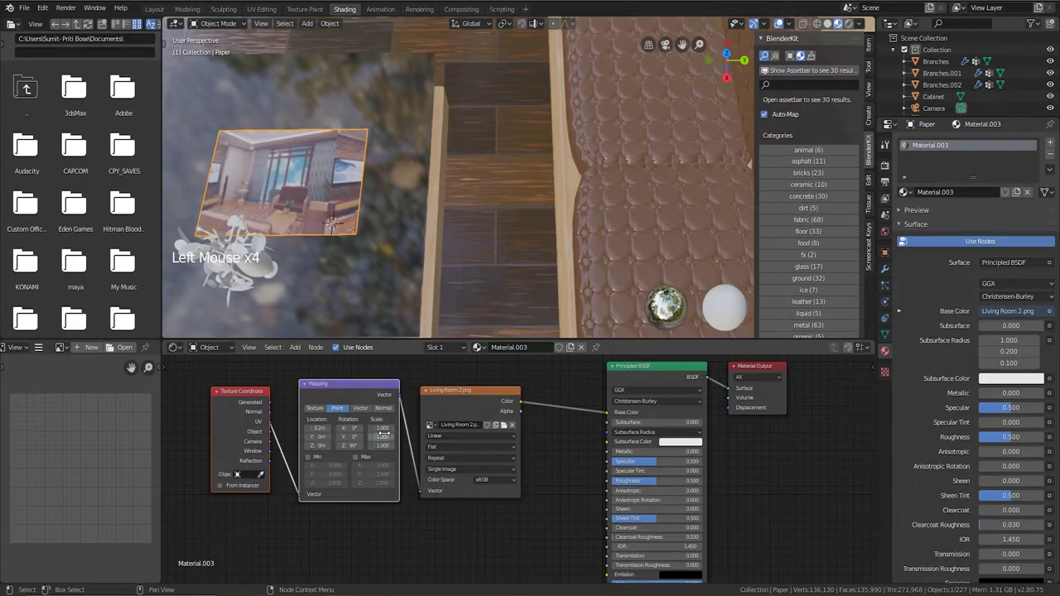
pyautogui.click(328, 430)
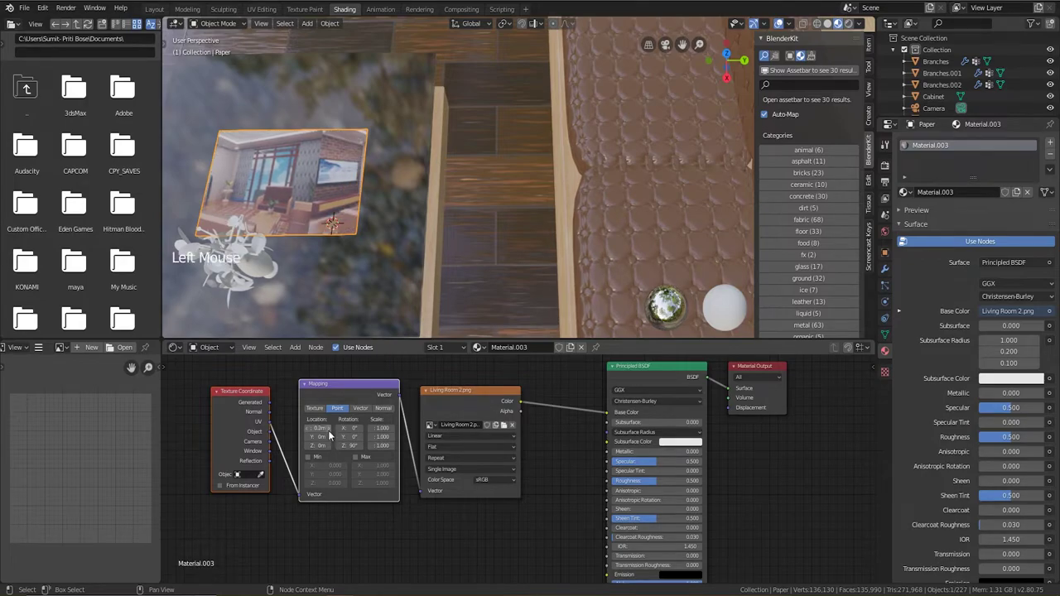
pyautogui.click(309, 434)
pyautogui.click(309, 435)
pyautogui.click(309, 435)
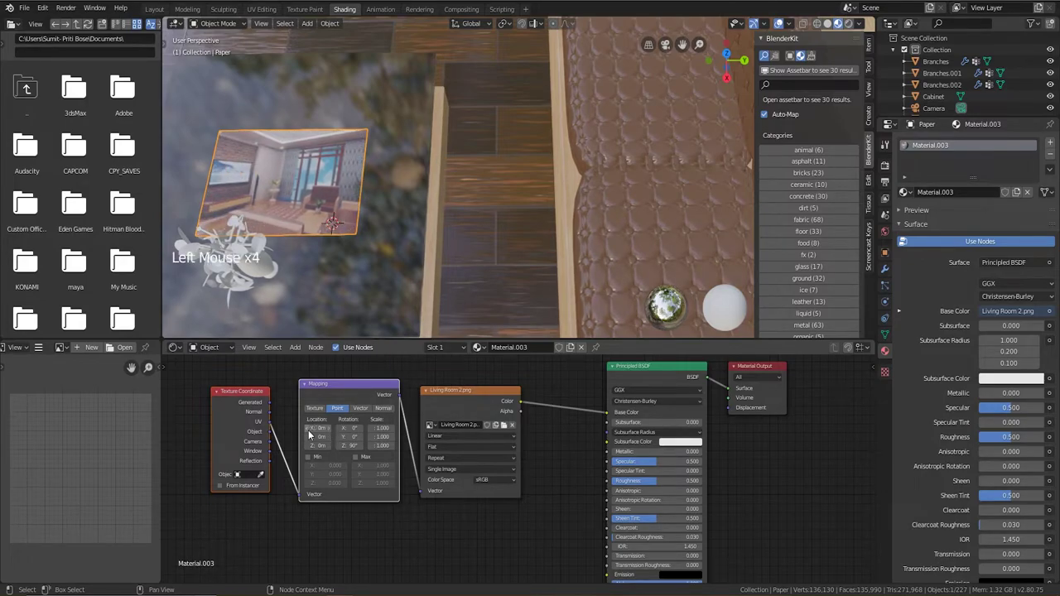
# - Lower the paper material's roughness to 0.141 and save the blend file
pyautogui.moveTo(407, 265); pyautogui.dragTo(316, 229, button='middle')
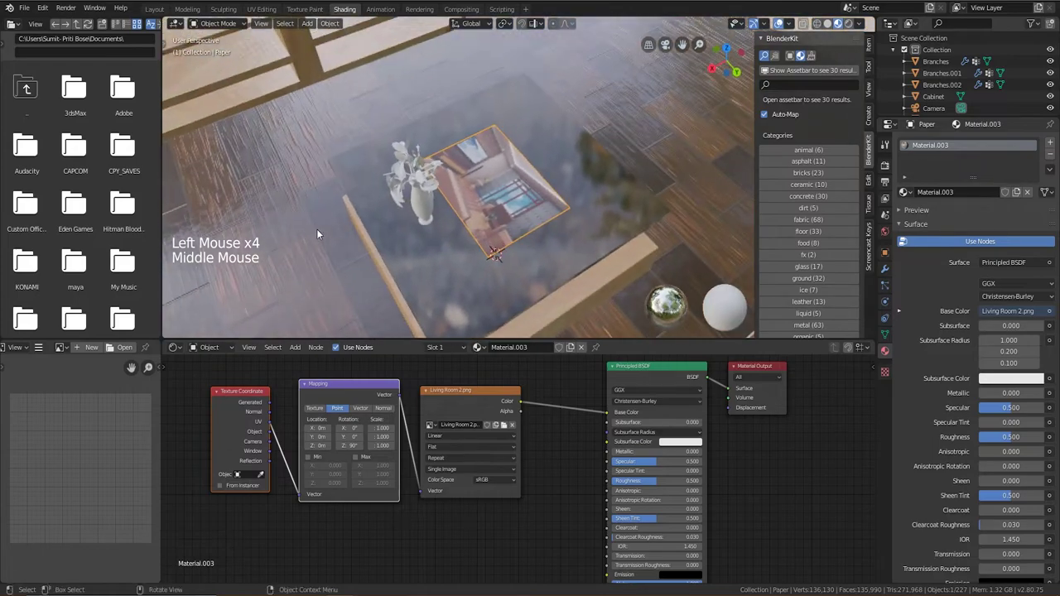
pyautogui.scroll(2, 680, 501)
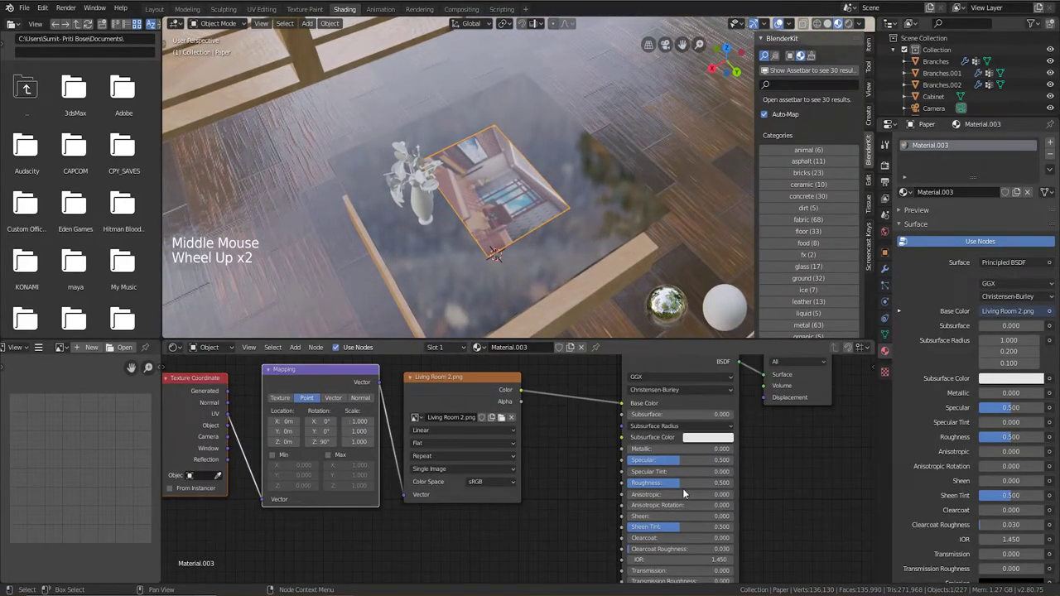
pyautogui.moveTo(682, 483); pyautogui.dragTo(646, 483)
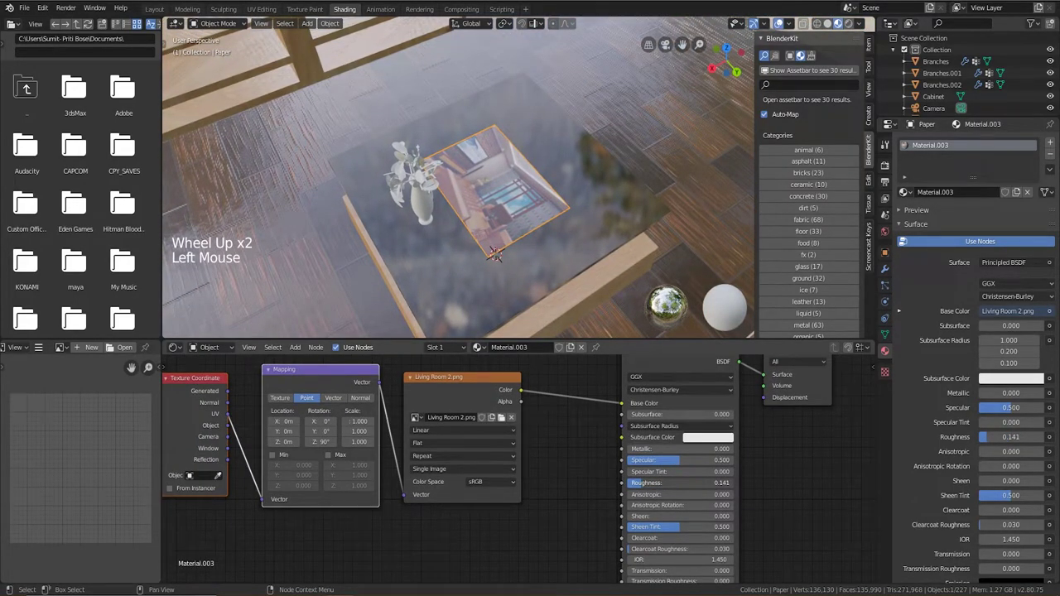
pyautogui.moveTo(563, 273)
pyautogui.mouseDown(button='middle')
pyautogui.moveTo(582, 247)
pyautogui.moveTo(561, 294)
pyautogui.mouseUp(button='middle')
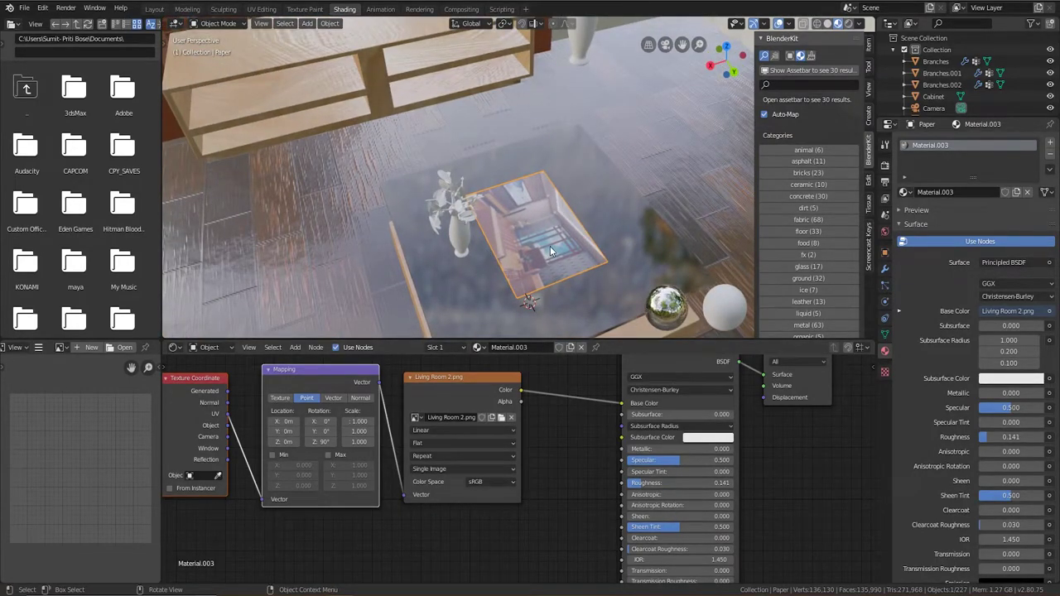
pyautogui.hotkey('ctrl', 's')
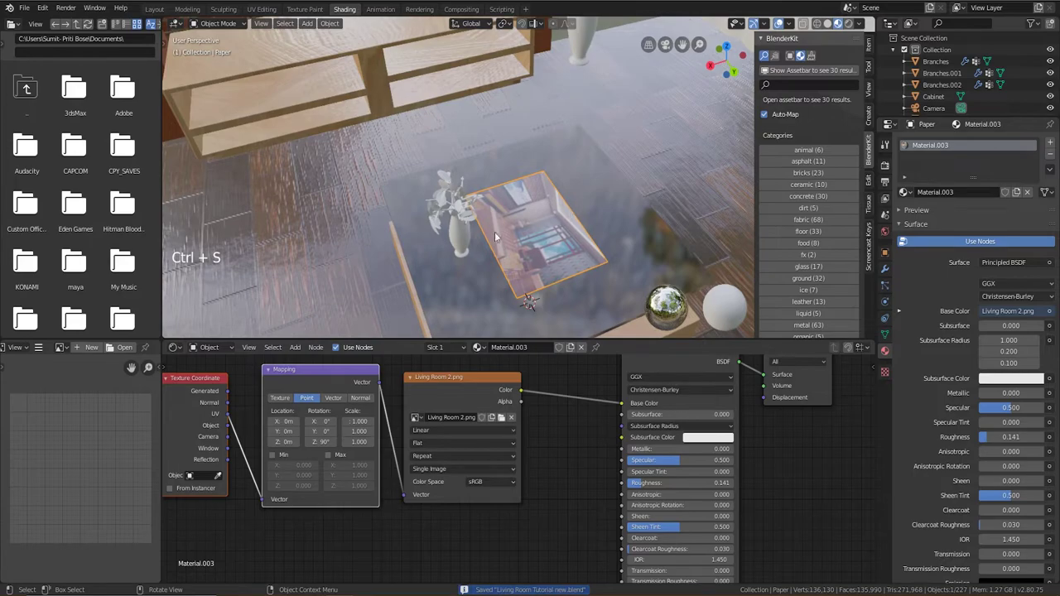
pyautogui.scroll(3, 452, 266)
# - Select the curtain, give it a new material, and make its base colour a darker orange
pyautogui.moveTo(453, 266); pyautogui.dragTo(543, 201, button='middle')
pyautogui.scroll(-10, 482, 243)
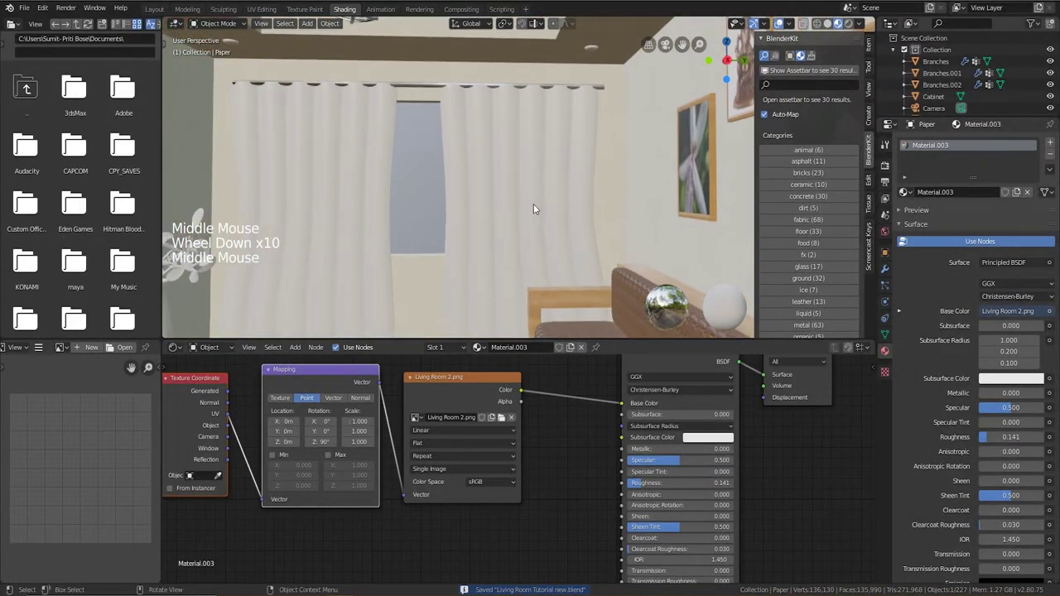
pyautogui.click(534, 204)
pyautogui.click(984, 193)
pyautogui.scroll(4, 646, 480)
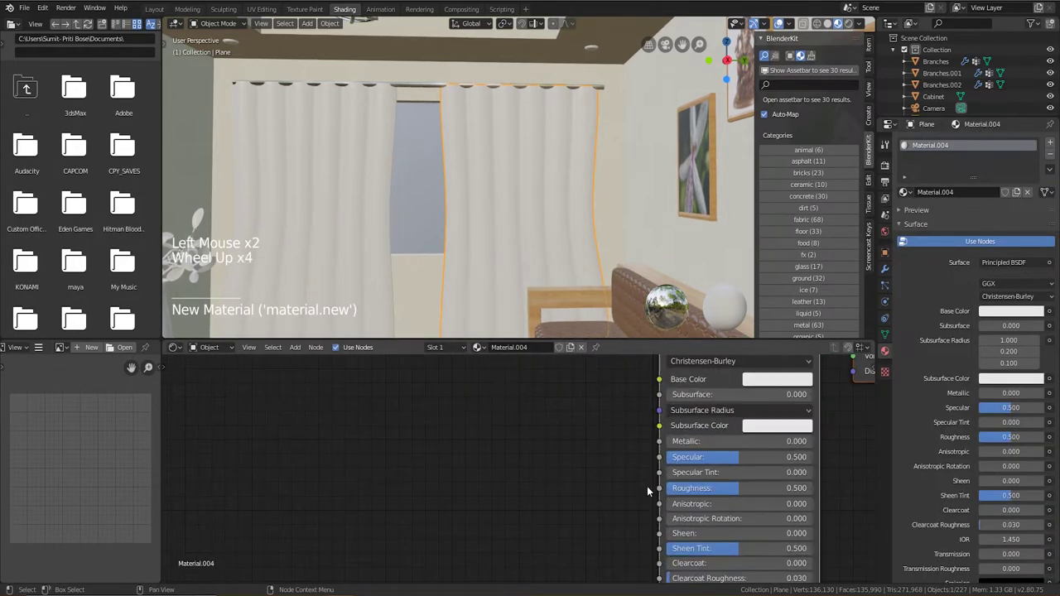
pyautogui.moveTo(591, 499); pyautogui.dragTo(497, 516, button='middle')
pyautogui.click(670, 403)
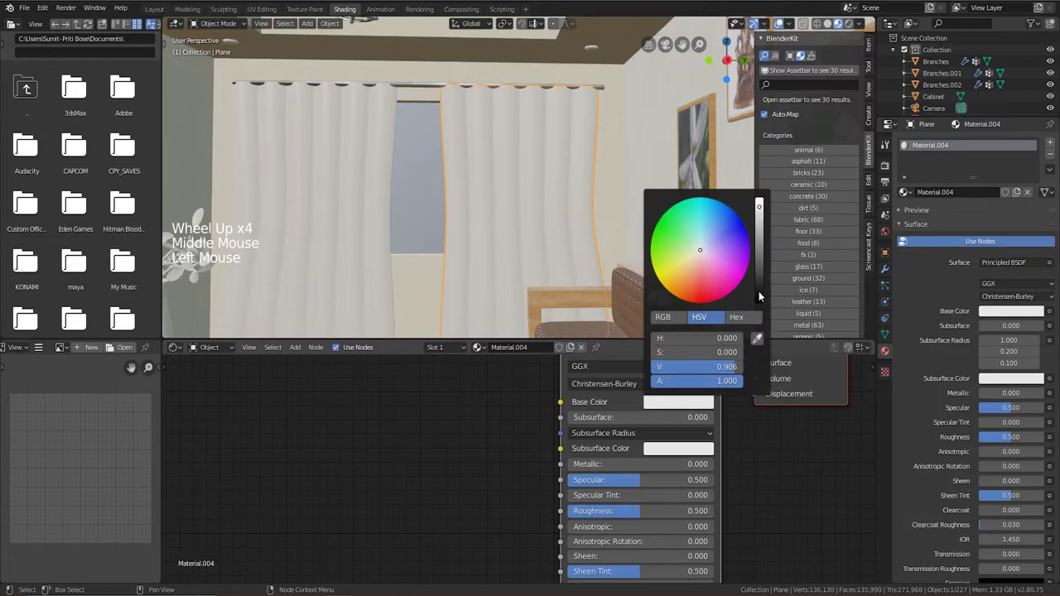
pyautogui.moveTo(701, 251); pyautogui.dragTo(691, 277)
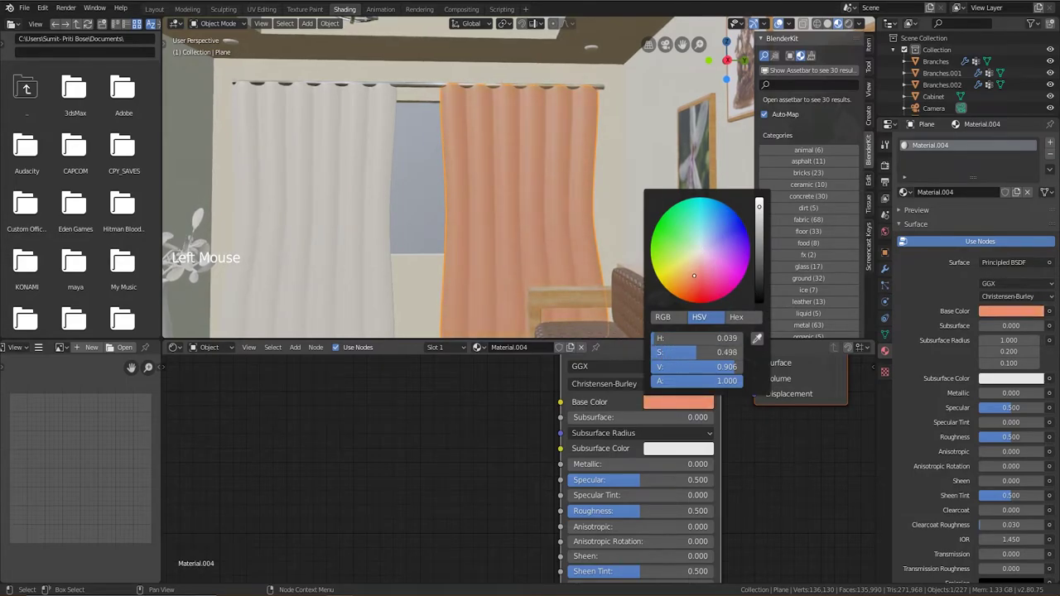
pyautogui.moveTo(759, 217); pyautogui.dragTo(762, 233)
# - Set Subsurface to 0.200 and copy the orange base colour into Subsurface Color
pyautogui.moveTo(614, 417); pyautogui.dragTo(629, 416)
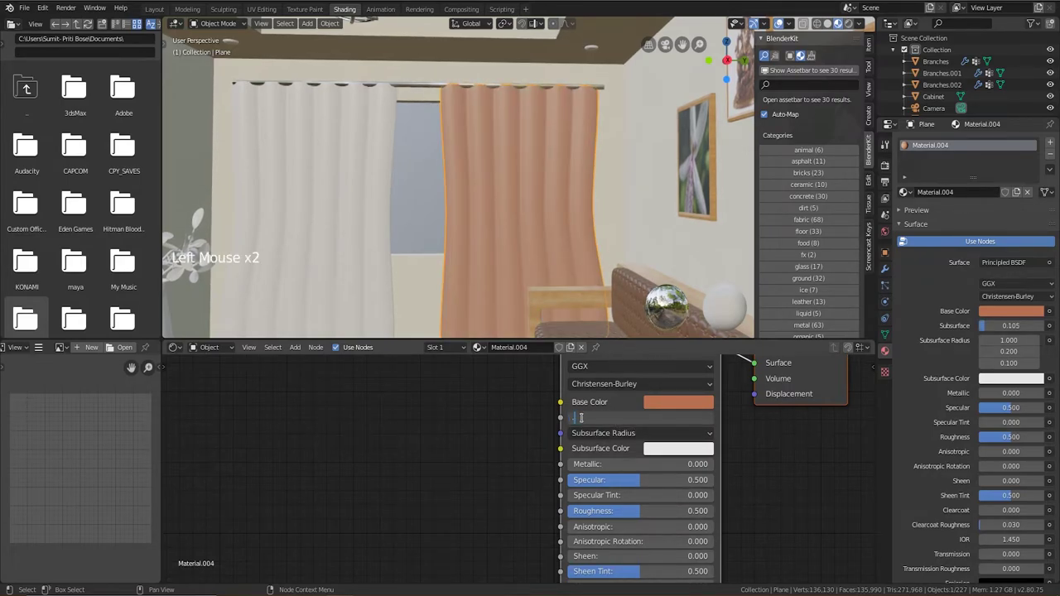
pyautogui.press('Return')
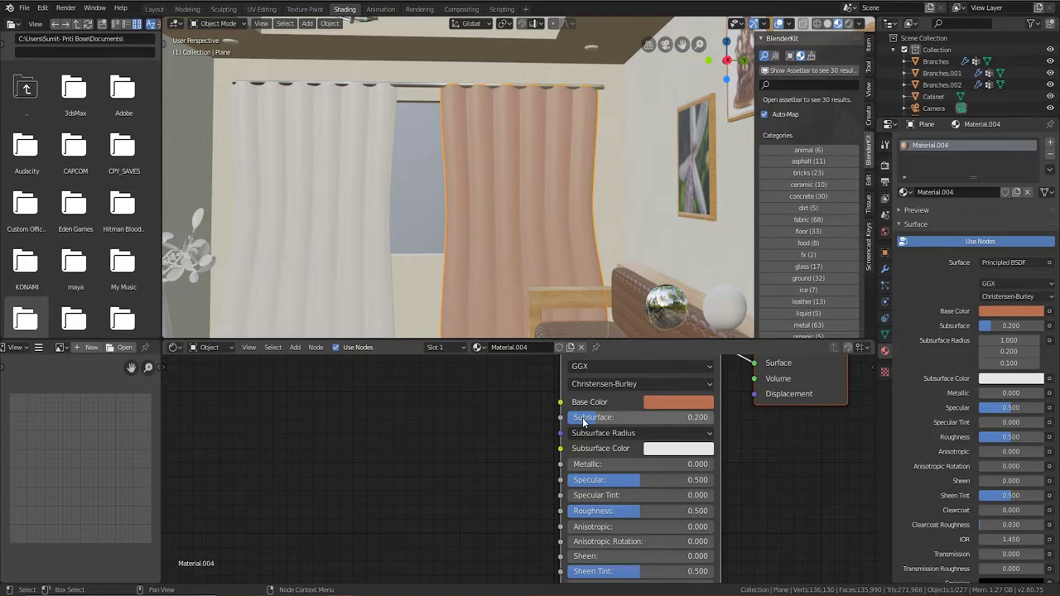
pyautogui.moveTo(669, 411); pyautogui.dragTo(671, 448)
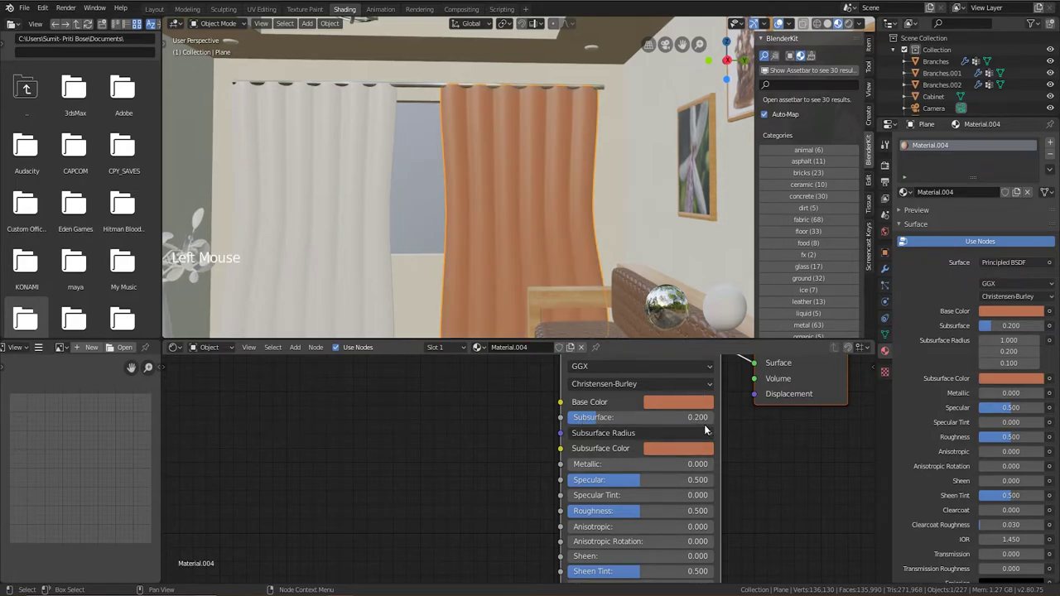
pyautogui.click(698, 453)
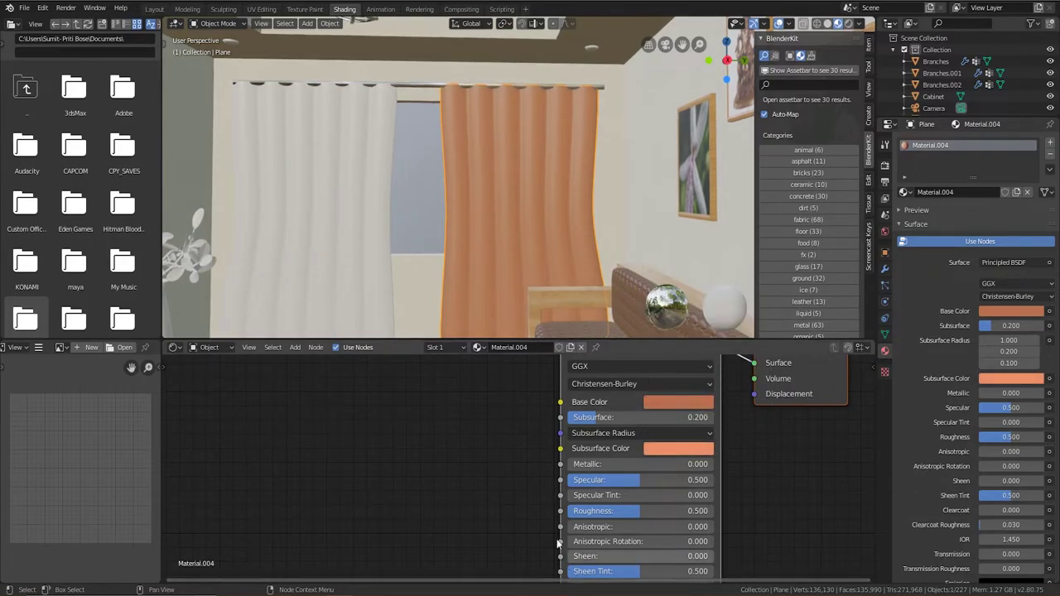
pyautogui.scroll(-2, 506, 490)
# - Add a Noise Texture with scale 500 and connect its Fac to Roughness
pyautogui.hotkey('shift', 'a')
pyautogui.moveTo(464, 488)
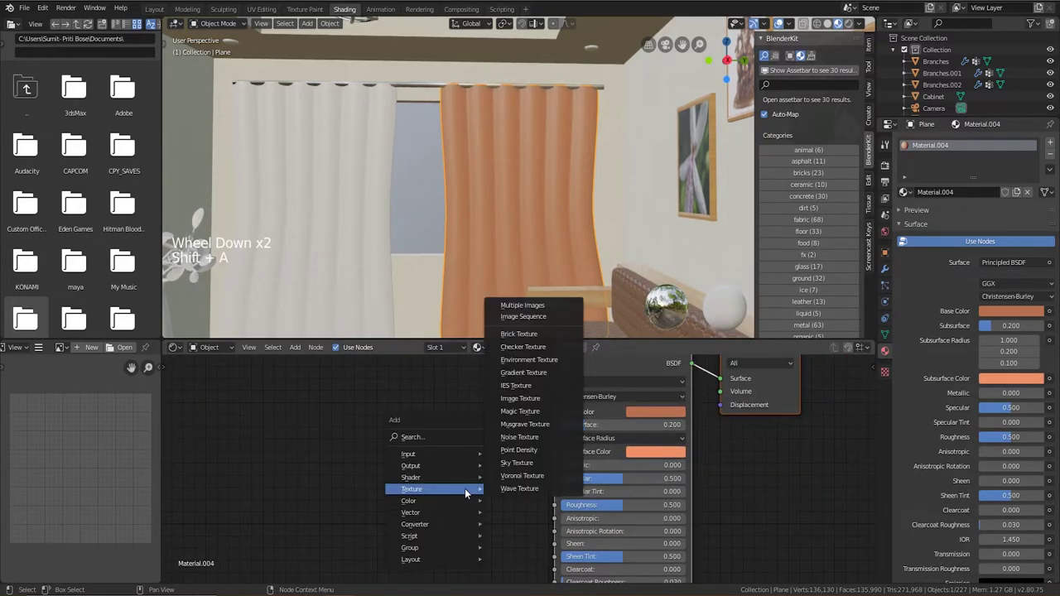
pyautogui.click(520, 437)
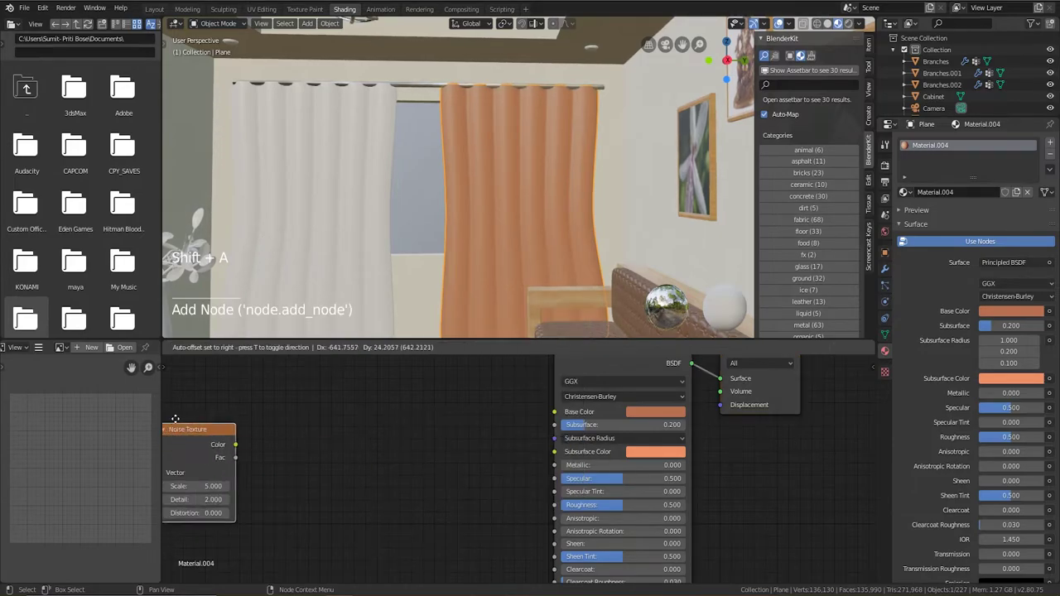
pyautogui.click(232, 420)
pyautogui.click(281, 478)
pyautogui.write('500')
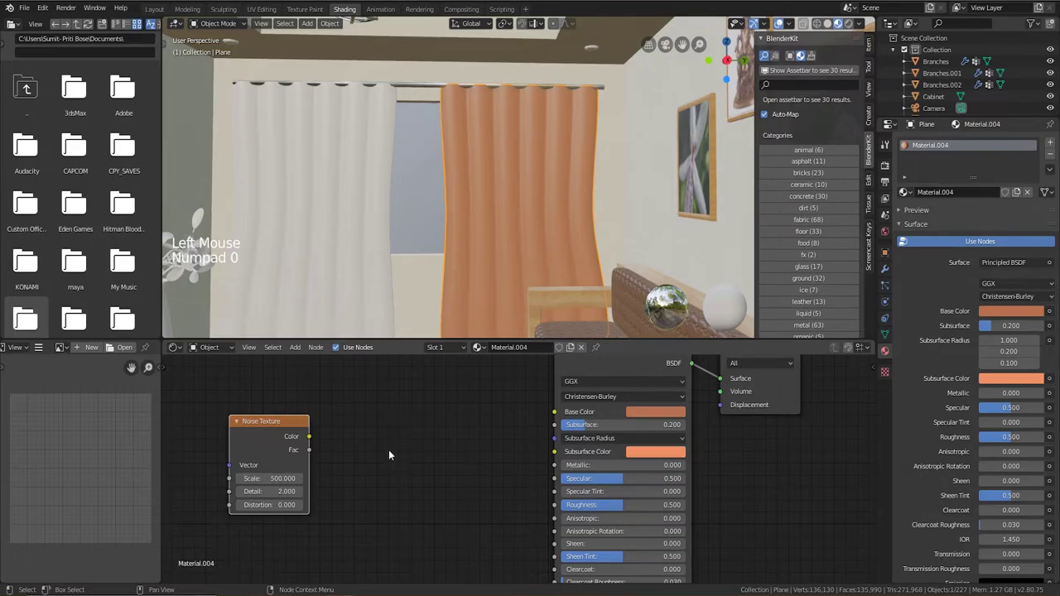
pyautogui.moveTo(389, 450); pyautogui.dragTo(364, 420, button='middle')
pyautogui.moveTo(286, 390); pyautogui.dragTo(530, 445)
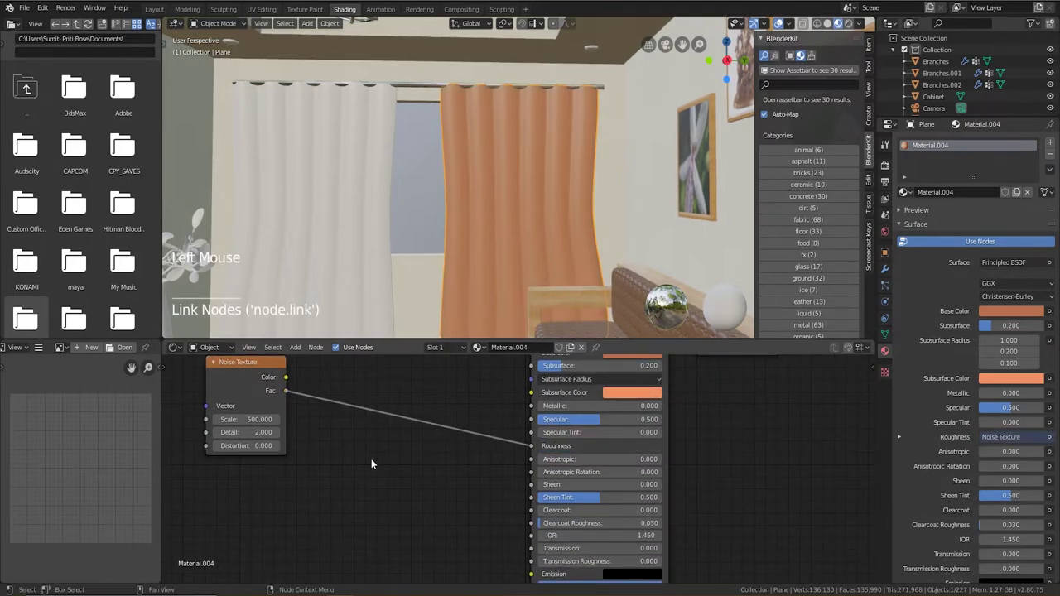
# - Add a Normal Map fed by the noise colour and linked to the shader's Normal input
pyautogui.hotkey('shift', 'a')
pyautogui.moveTo(371, 459)
pyautogui.moveTo(361, 485)
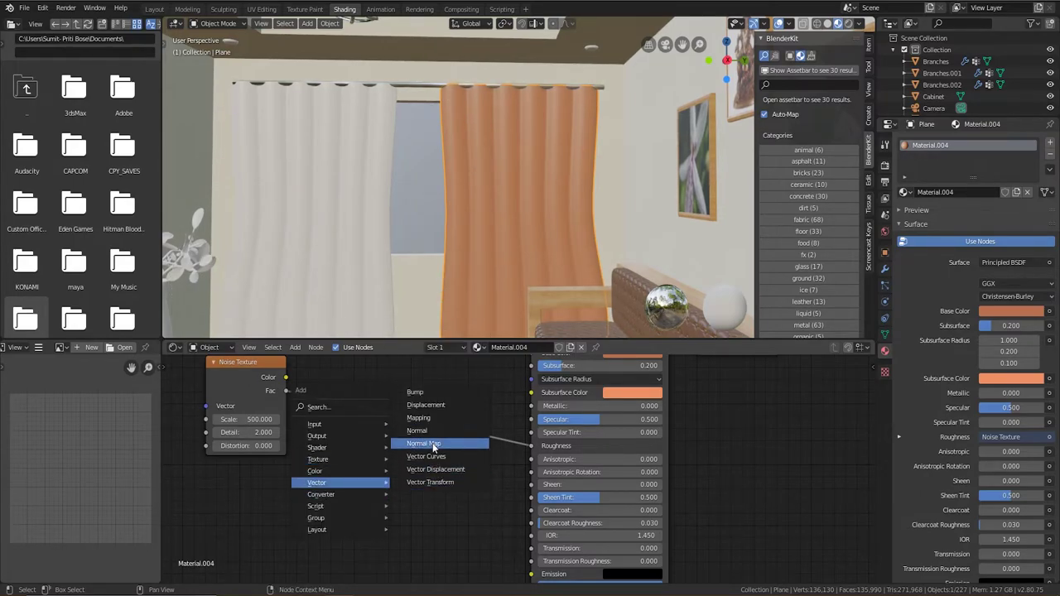
pyautogui.click(428, 443)
pyautogui.moveTo(283, 377); pyautogui.dragTo(388, 548)
pyautogui.moveTo(429, 565); pyautogui.dragTo(347, 492, button='middle')
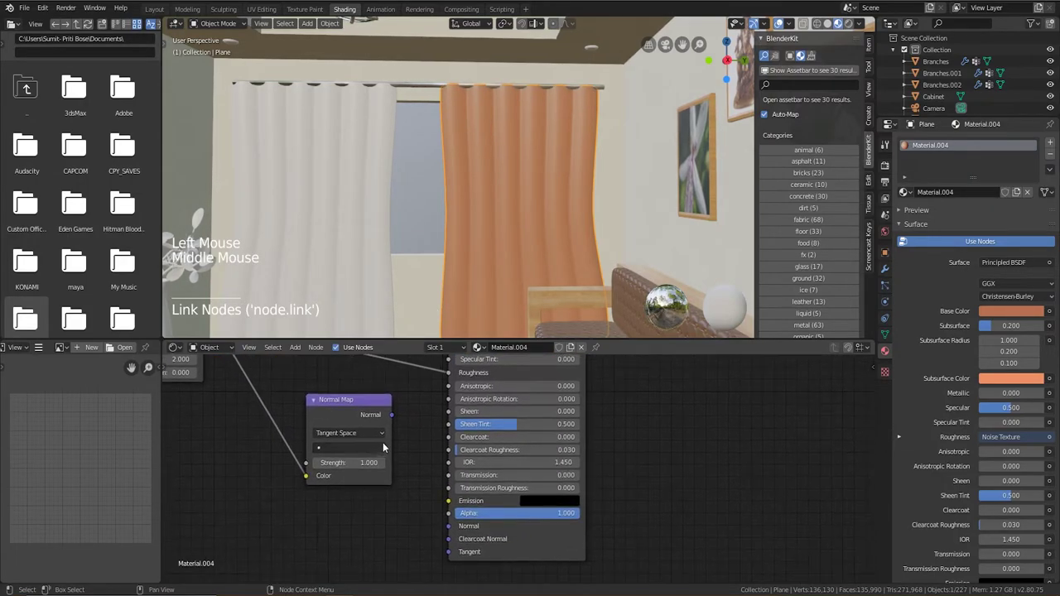
pyautogui.moveTo(392, 415); pyautogui.dragTo(426, 504)
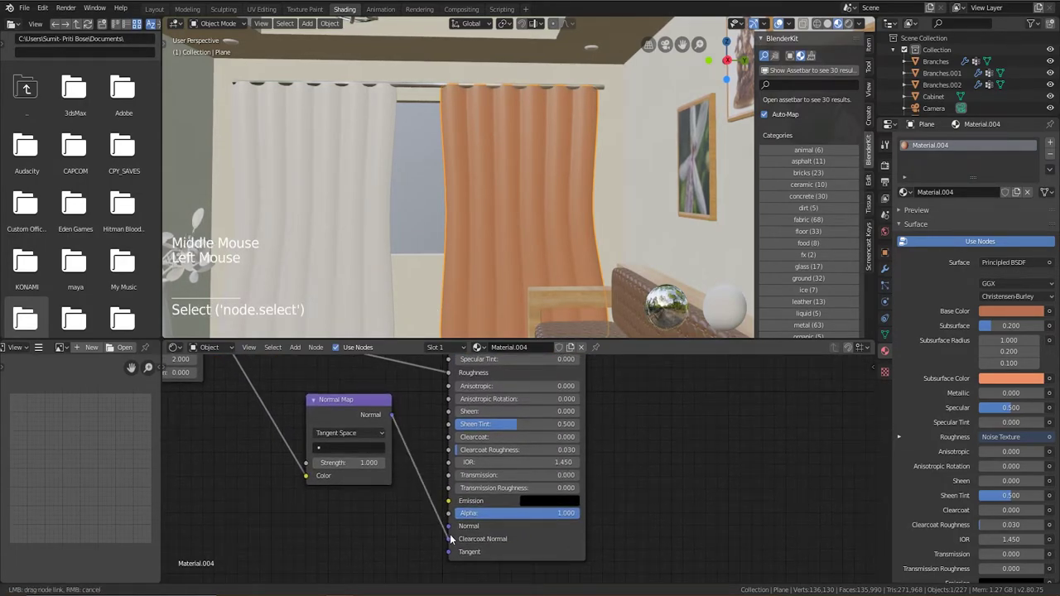
pyautogui.moveTo(451, 539); pyautogui.dragTo(448, 526)
# - Set the Normal Map Strength to 0.1
pyautogui.doubleClick(342, 462)
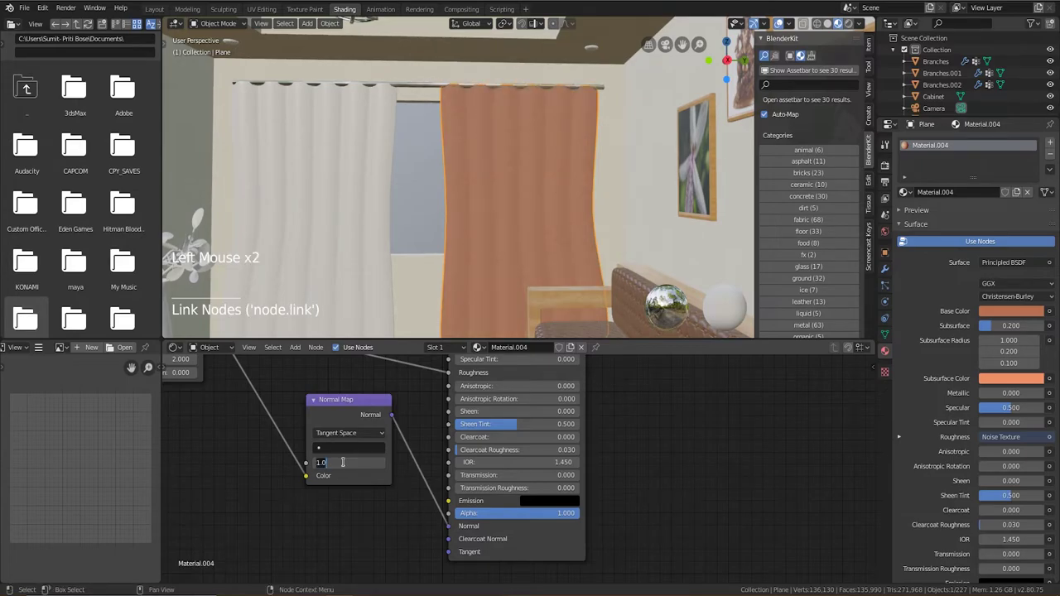
pyautogui.press('BackSpace')
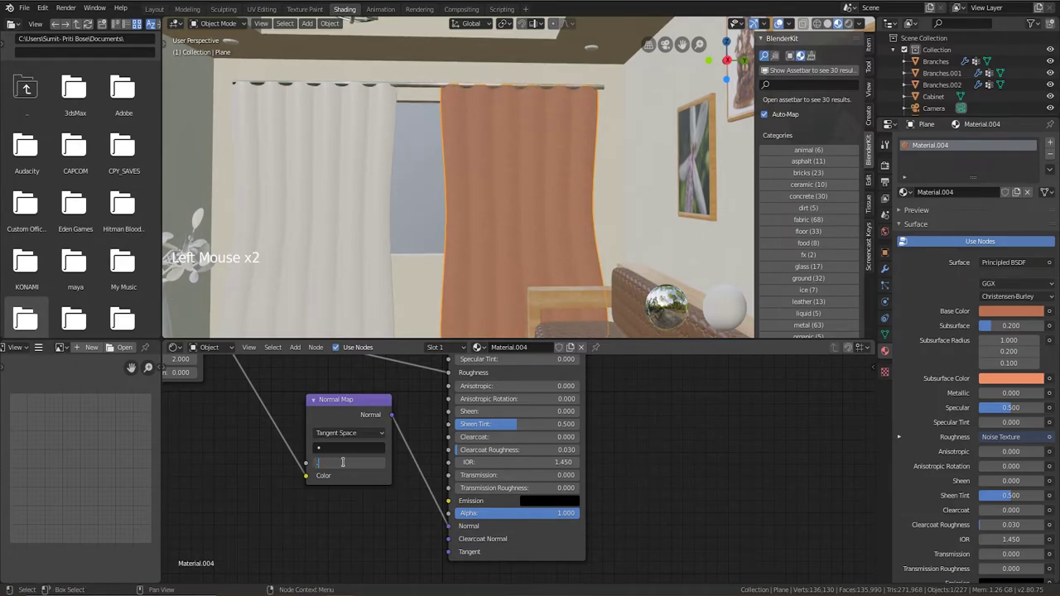
pyautogui.write('.1')
pyautogui.press('Return')
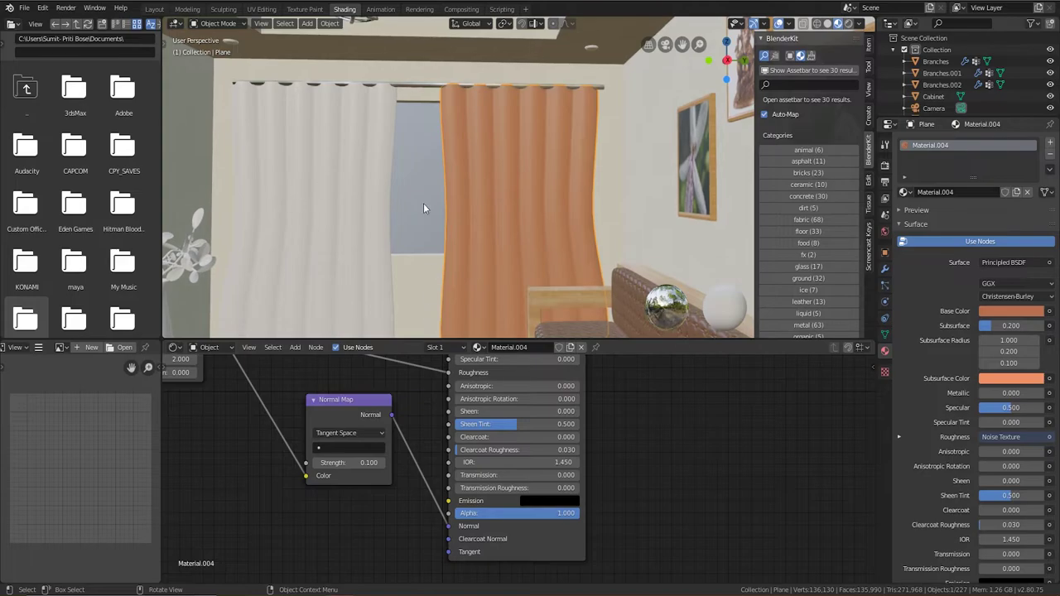
# - Link the orange curtain's material to the white curtain with Ctrl+L
pyautogui.scroll(6, 575, 244)
pyautogui.moveTo(574, 243); pyautogui.dragTo(551, 253, button='middle')
pyautogui.scroll(-6, 508, 249)
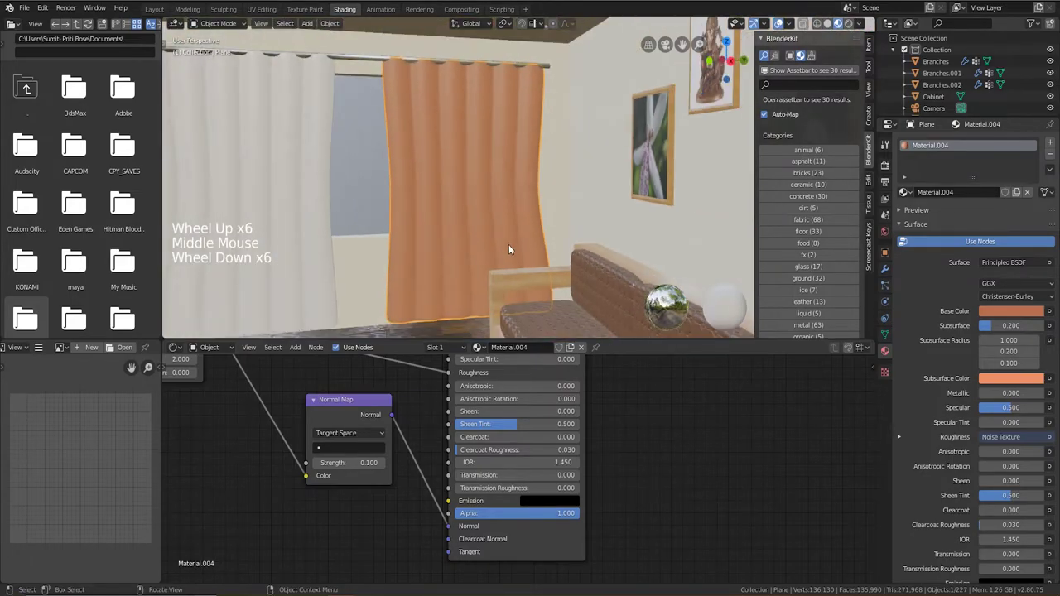
pyautogui.click(298, 177)
pyautogui.keyDown('shift'); pyautogui.click(427, 182); pyautogui.keyUp('shift')
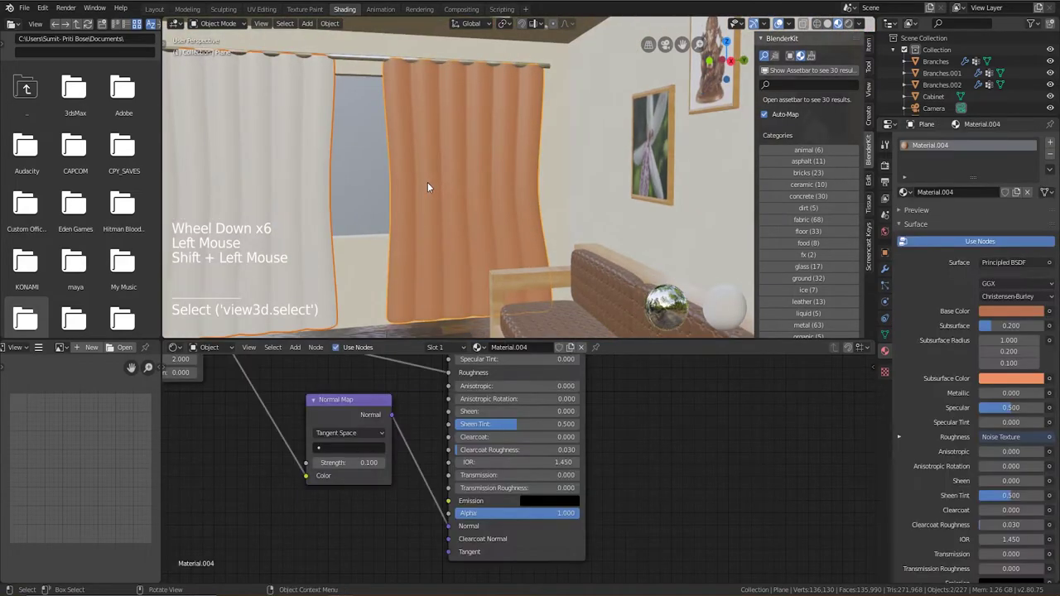
pyautogui.hotkey('ctrl', 'l')
pyautogui.click(428, 182)
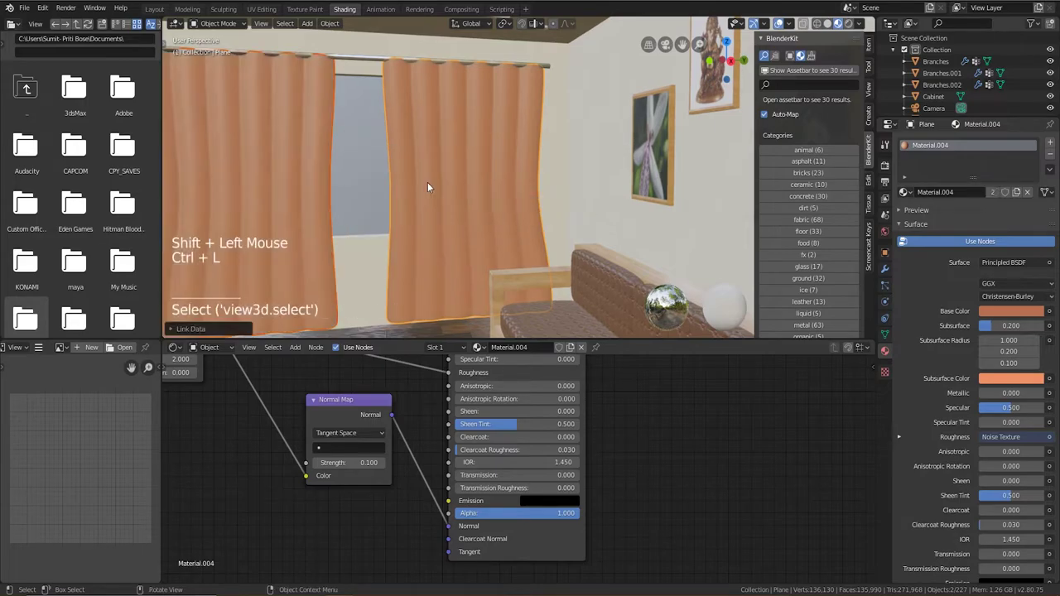
# - Select the ceiling light above the curtain corner
pyautogui.scroll(-3, 441, 200)
pyautogui.moveTo(440, 199); pyautogui.dragTo(545, 150, button='middle')
pyautogui.scroll(3, 400, 207)
pyautogui.scroll(1, 446, 226)
pyautogui.click(609, 131)
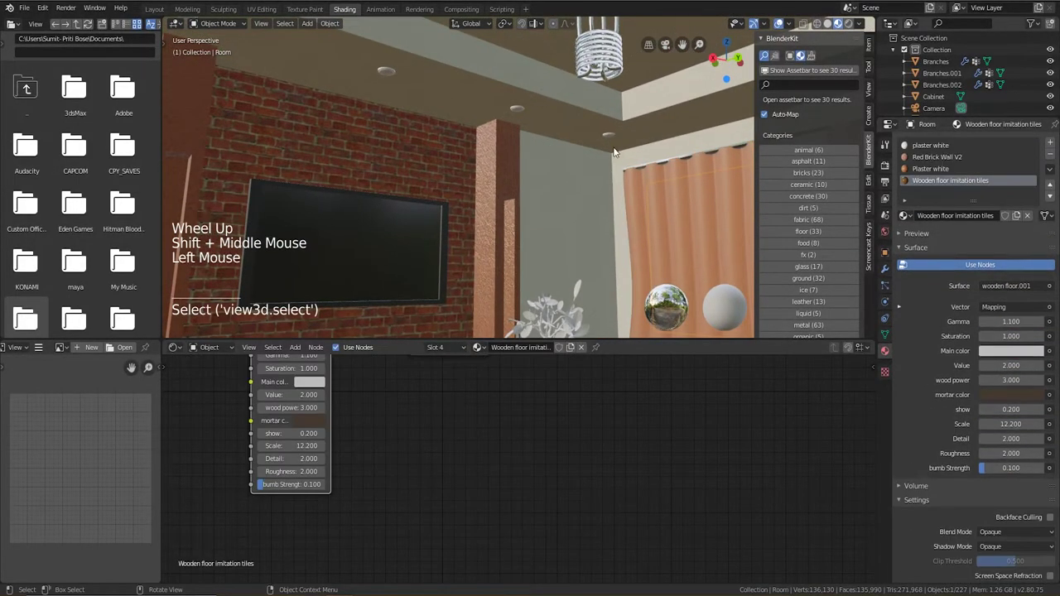
pyautogui.scroll(3, 615, 156)
pyautogui.moveTo(615, 156); pyautogui.dragTo(567, 124, button='middle')
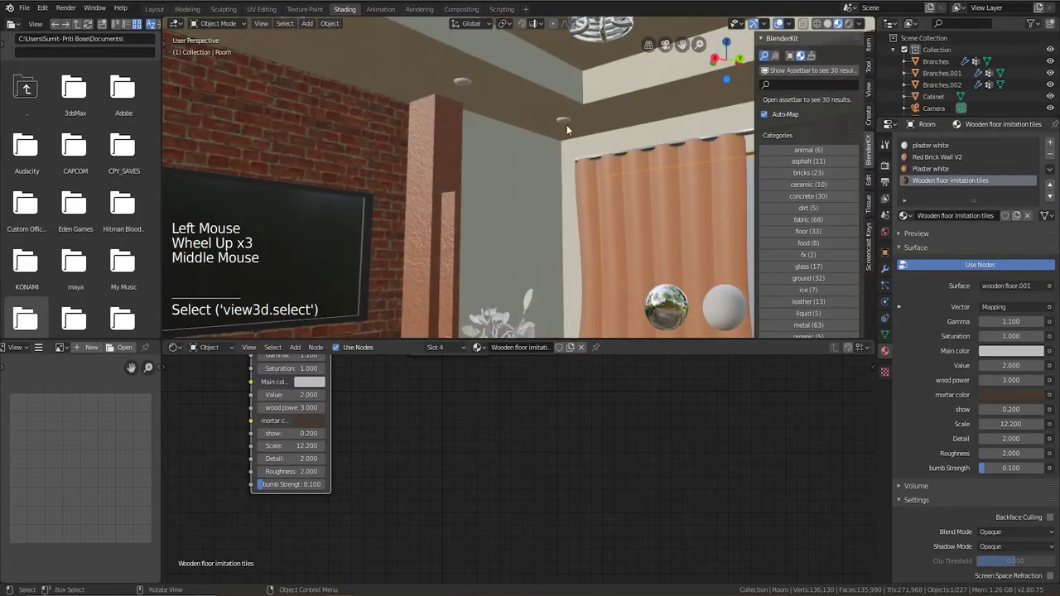
pyautogui.click(563, 118)
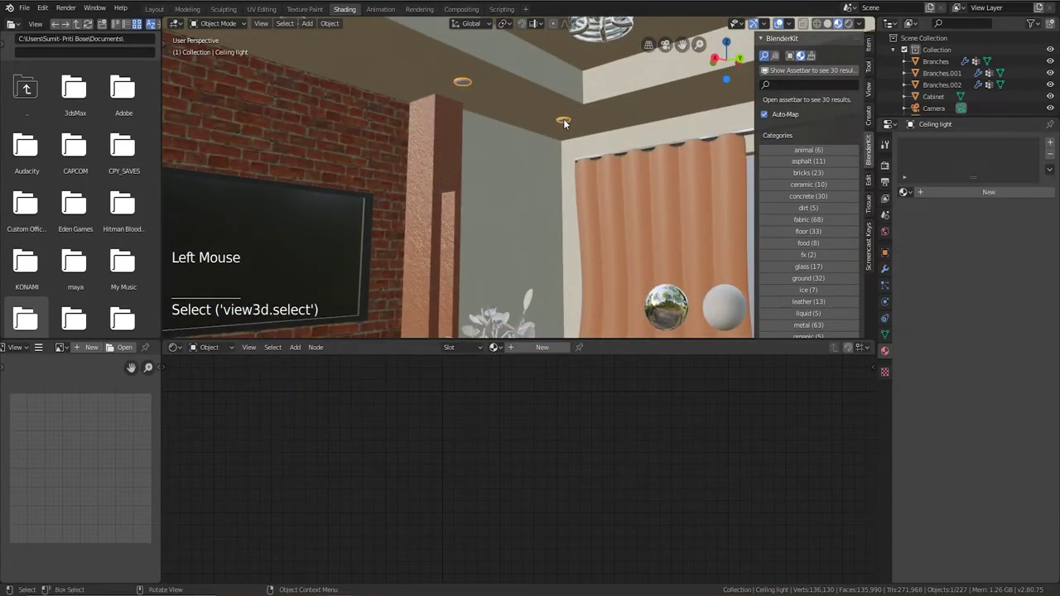
# - Frame the ceiling light from a preset view and create a new material for it
pyautogui.press('`')
pyautogui.click(631, 159)
pyautogui.scroll(1, 587, 196)
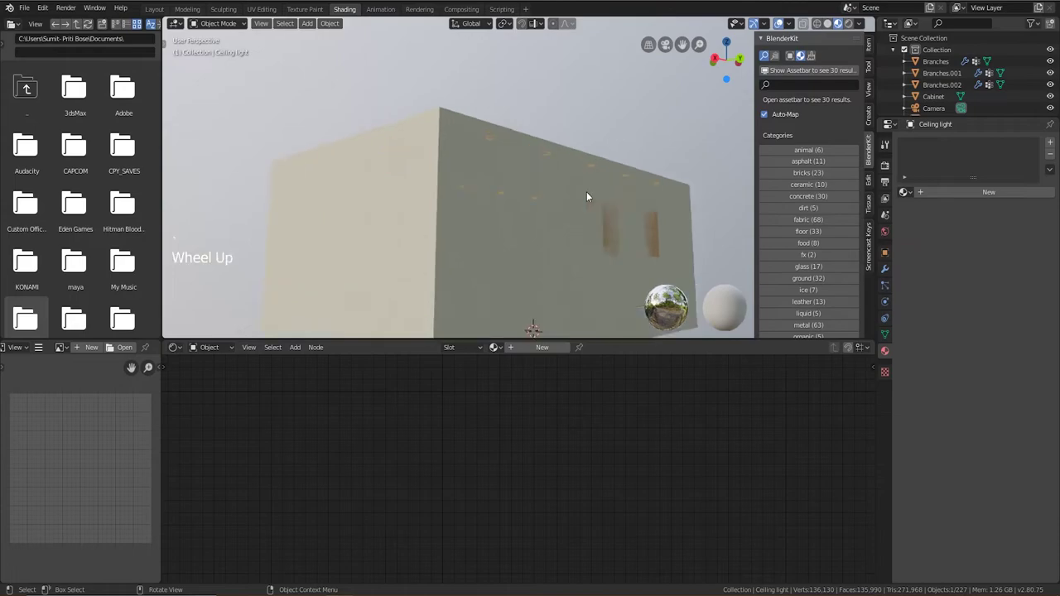
pyautogui.scroll(12, 586, 197)
pyautogui.keyDown('shift'); pyautogui.moveTo(586, 197); pyautogui.dragTo(571, 83, button='middle'); pyautogui.keyUp('shift')
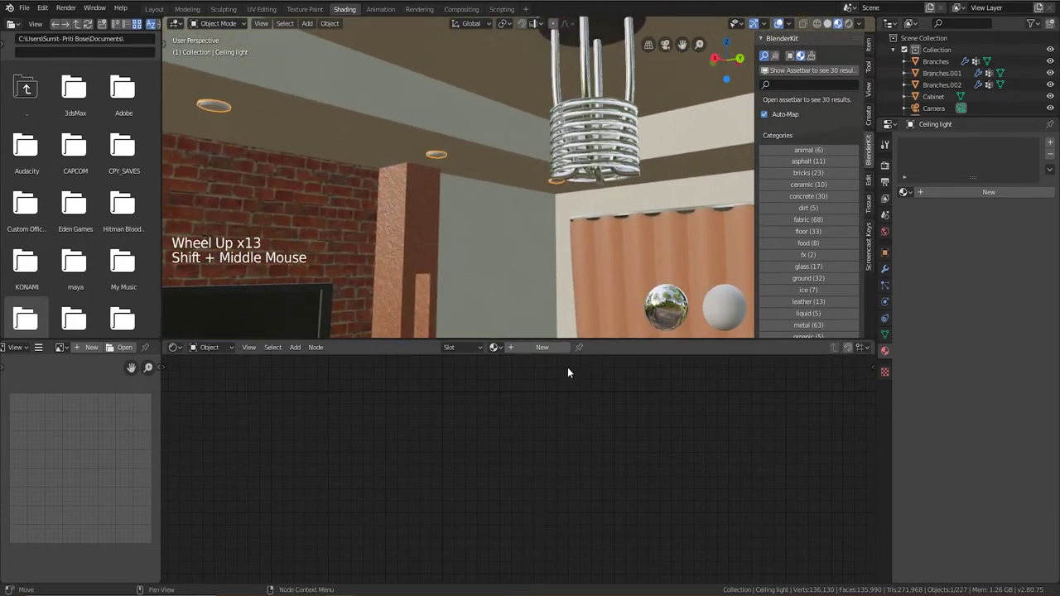
pyautogui.scroll(10, 565, 281)
pyautogui.moveTo(565, 272); pyautogui.dragTo(462, 276, button='middle')
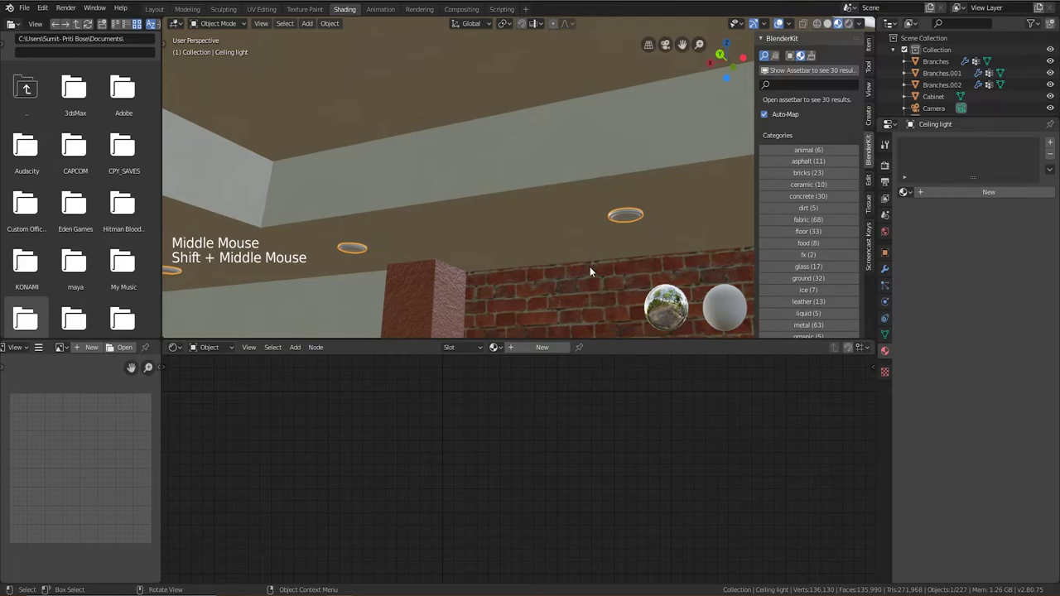
pyautogui.click(990, 191)
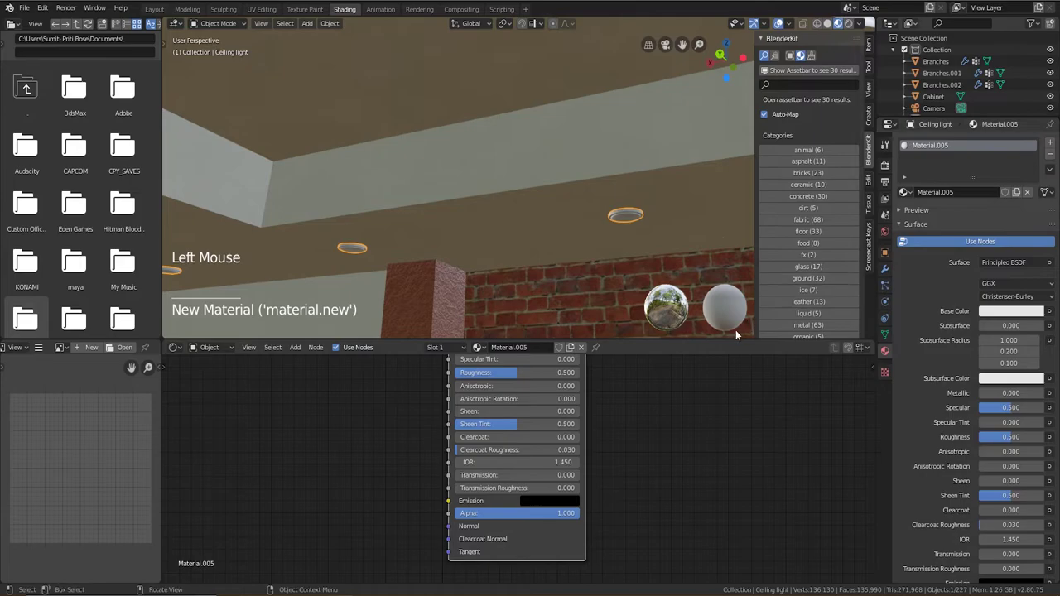
# - Rename the new material to 'base'
pyautogui.click(957, 192)
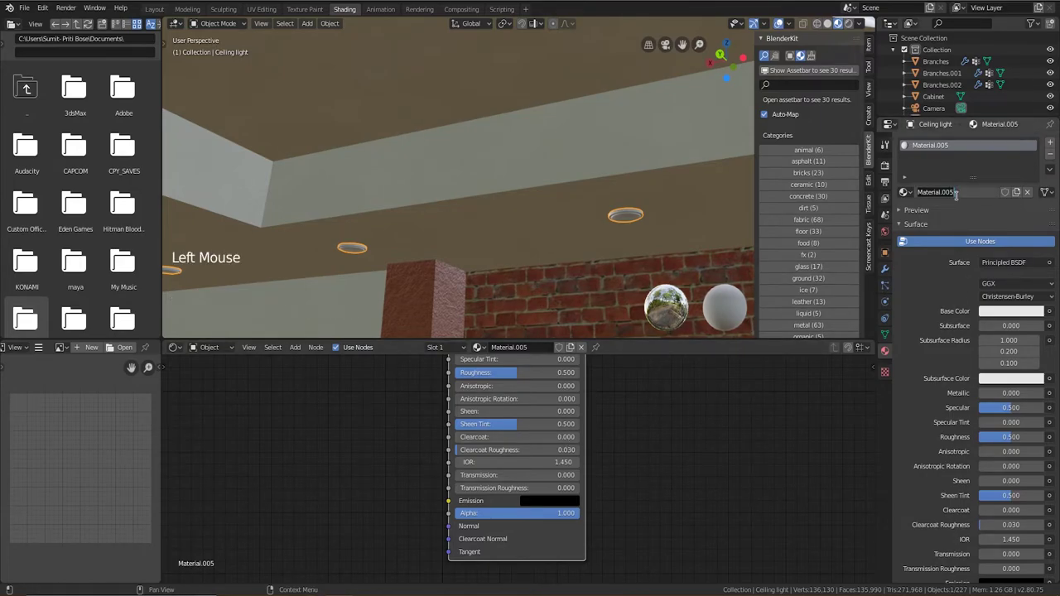
pyautogui.write('base')
pyautogui.press('Return')
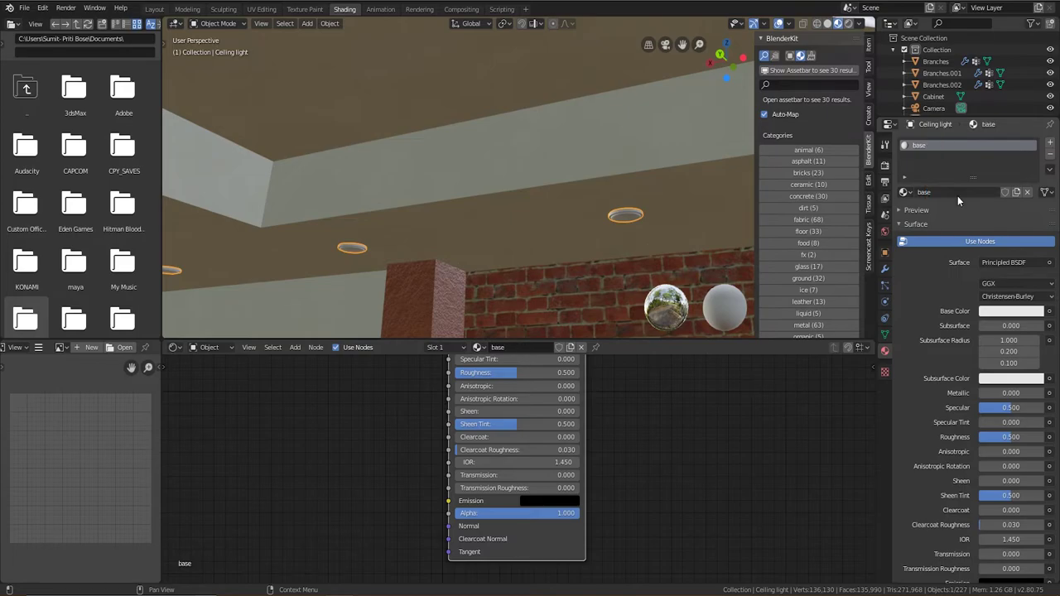
# - Darken the material's base colour to near black
pyautogui.scroll(-3, 617, 418)
pyautogui.scroll(-1, 617, 420)
pyautogui.moveTo(617, 420); pyautogui.dragTo(547, 472, button='middle')
pyautogui.scroll(3, 596, 492)
pyautogui.click(528, 426)
pyautogui.moveTo(592, 266); pyautogui.dragTo(592, 333)
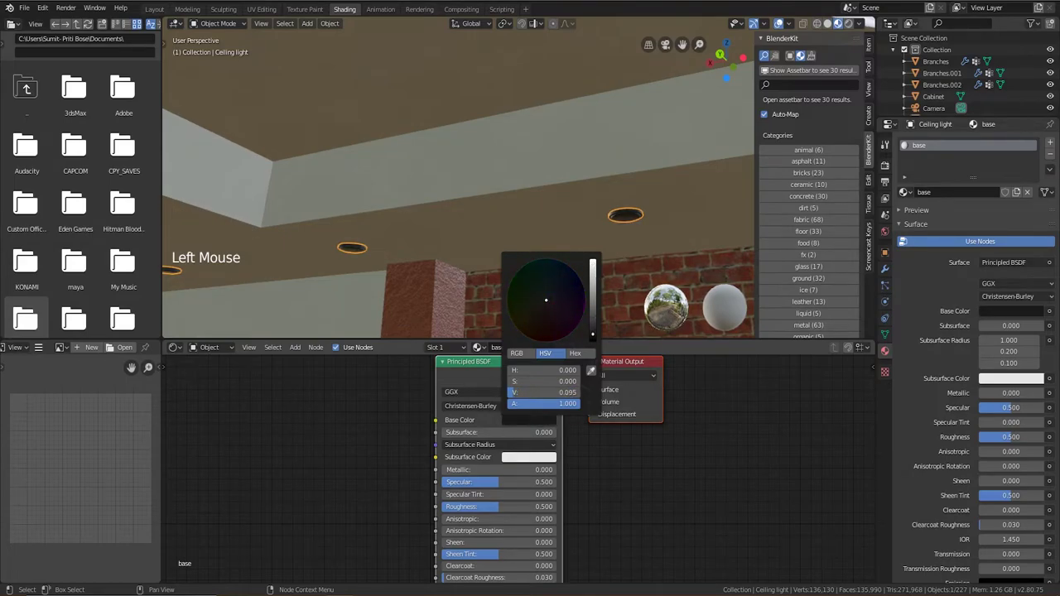
# - Set roughness to 0.305 and add a second empty material slot
pyautogui.scroll(7, 496, 540)
pyautogui.moveTo(494, 534); pyautogui.dragTo(452, 534)
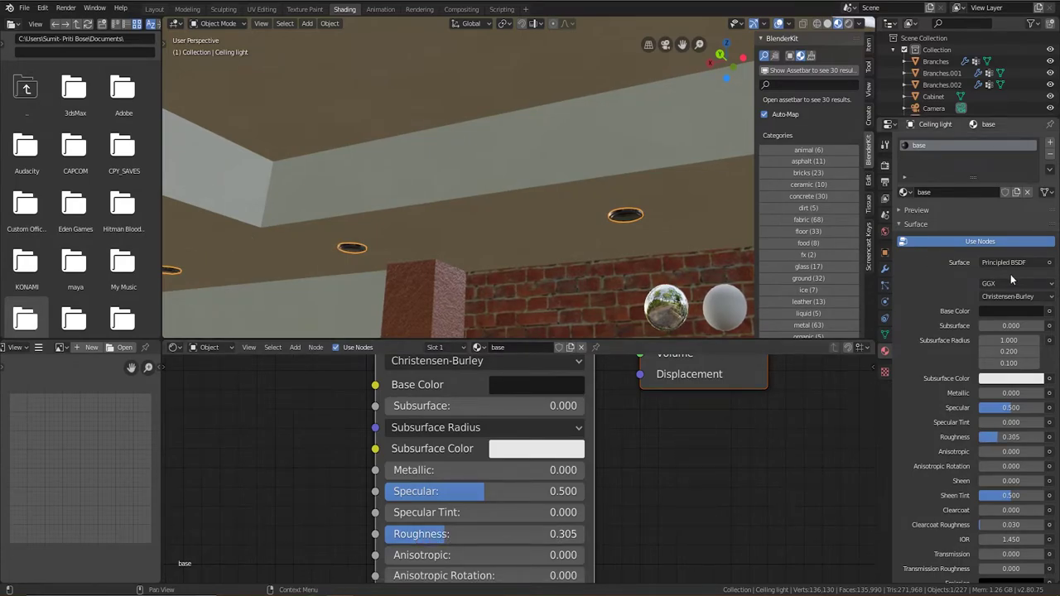
pyautogui.click(1049, 147)
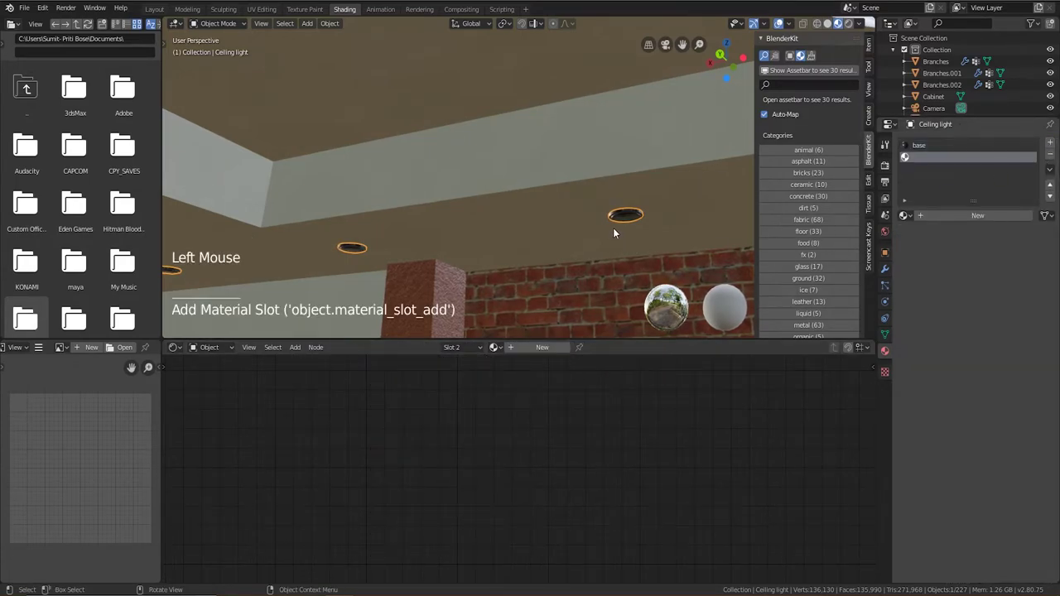
# - Enter Edit Mode on the ceiling light and switch to vertex selection
pyautogui.press('Tab')
pyautogui.scroll(1, 638, 229)
pyautogui.scroll(4, 637, 229)
pyautogui.moveTo(627, 206); pyautogui.dragTo(357, 139, button='middle')
pyautogui.scroll(-12, 560, 234)
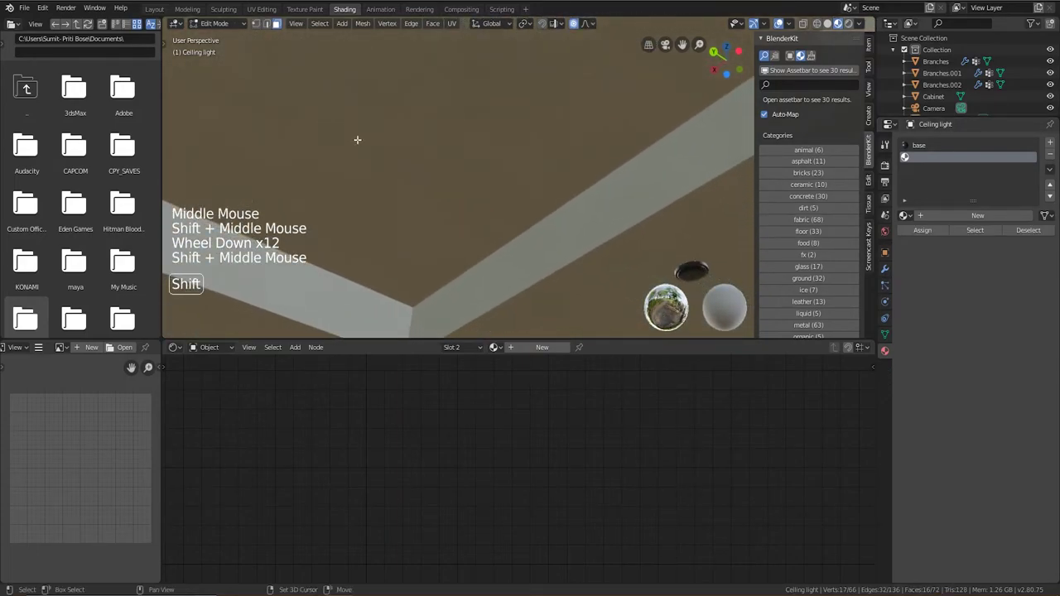
pyautogui.click(256, 24)
# - Select the light's centre vertex and grow the selection outward three rings
pyautogui.scroll(-4, 458, 177)
pyautogui.keyDown('shift'); pyautogui.moveTo(458, 178); pyautogui.dragTo(359, 136, button='middle'); pyautogui.keyUp('shift')
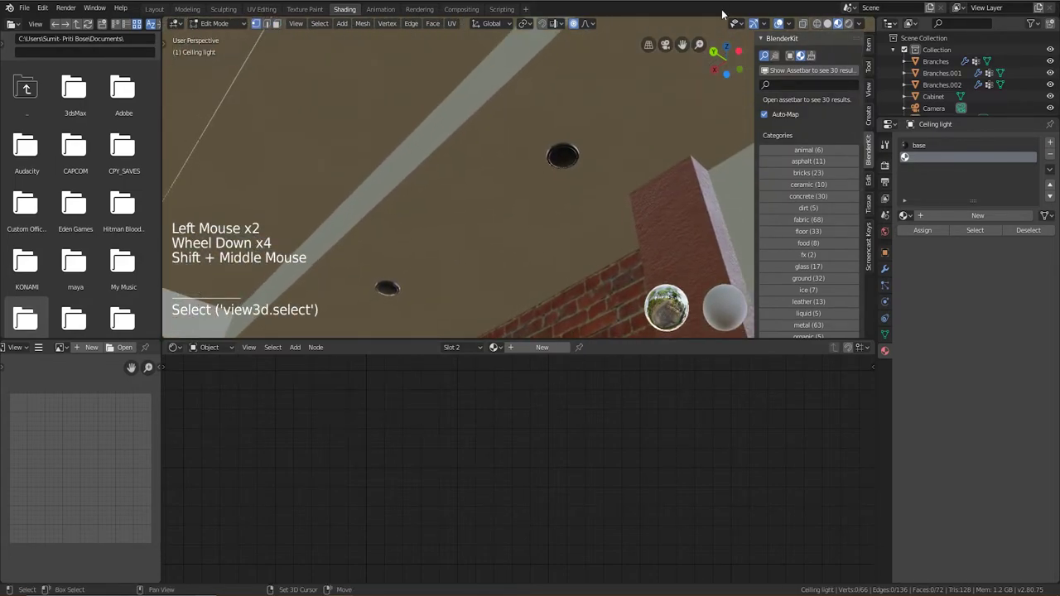
pyautogui.keyDown('shift'); pyautogui.moveTo(644, 125); pyautogui.dragTo(611, 200, button='middle'); pyautogui.keyUp('shift')
pyautogui.click(630, 135)
pyautogui.press('ctrl')
pyautogui.press('ctrl+KP_Add')
pyautogui.press('ctrl+KP_Add')
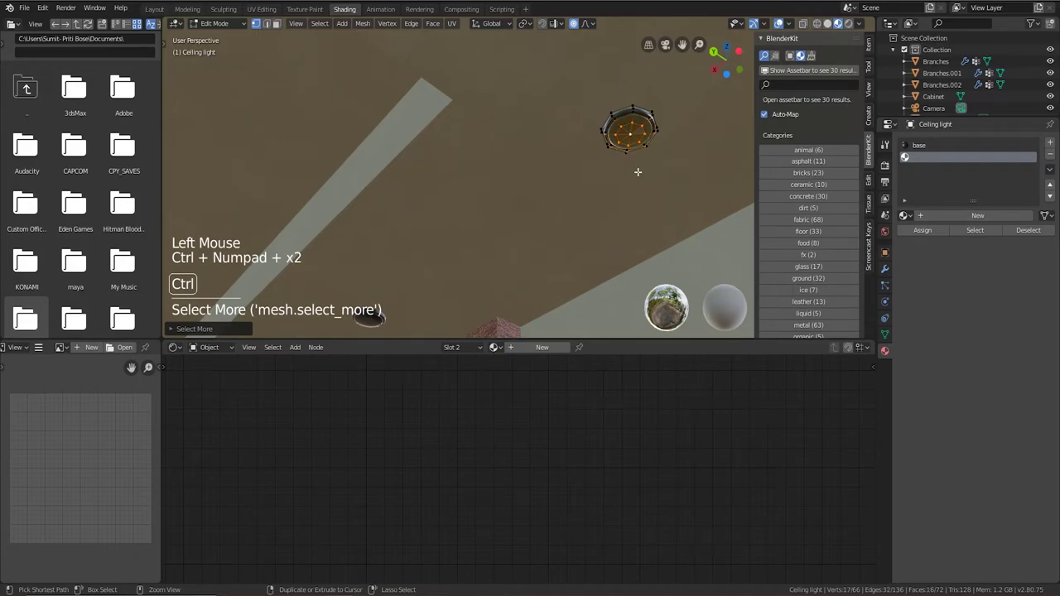
pyautogui.scroll(1, 637, 171)
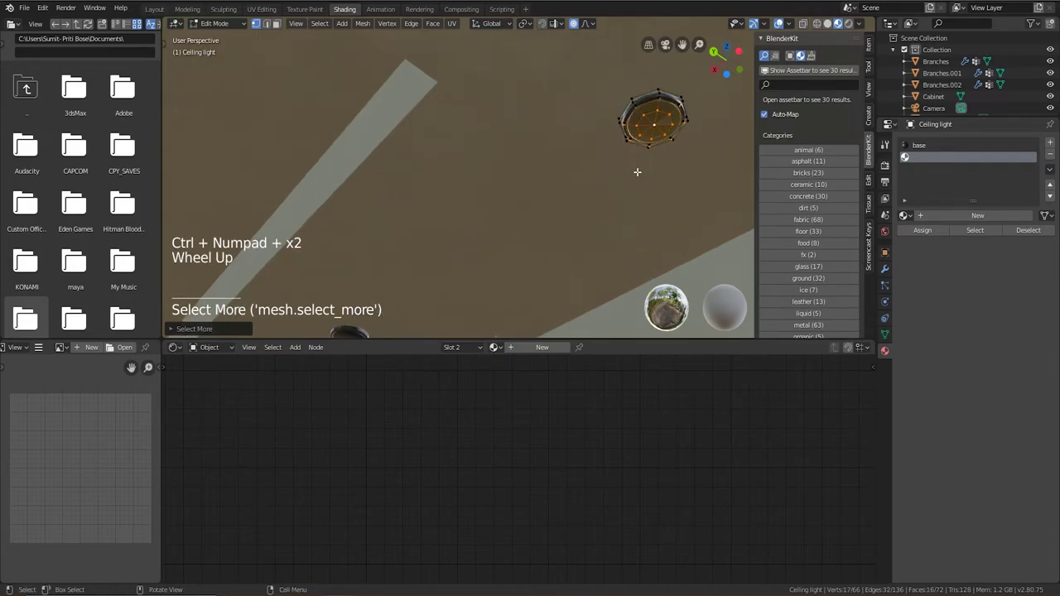
pyautogui.press('ctrl+KP_Add')
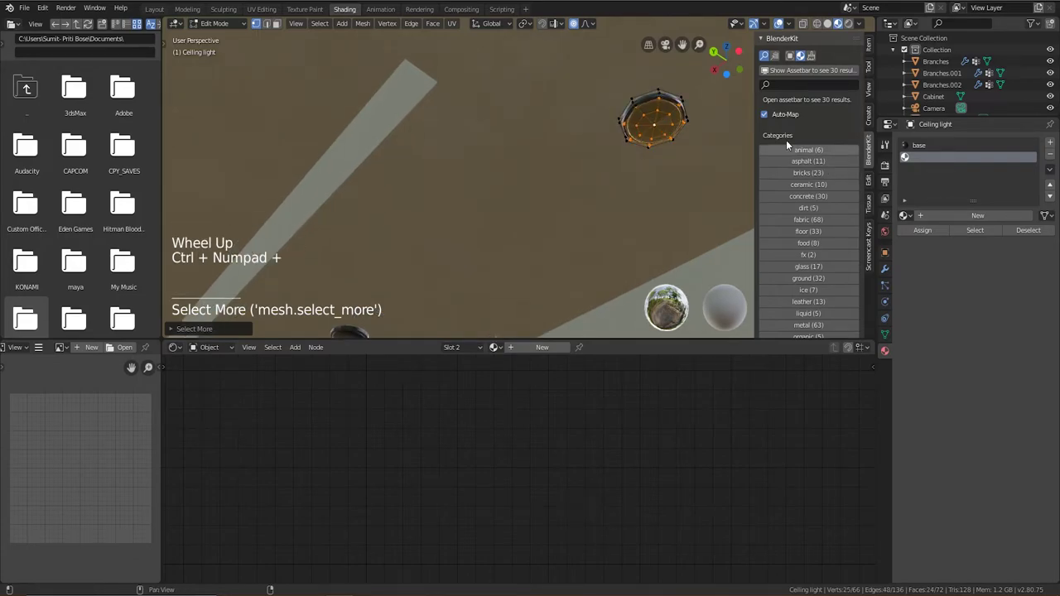
# - Create Material.005, delete and restore its nodes, then assign it to the selected faces
pyautogui.click(963, 214)
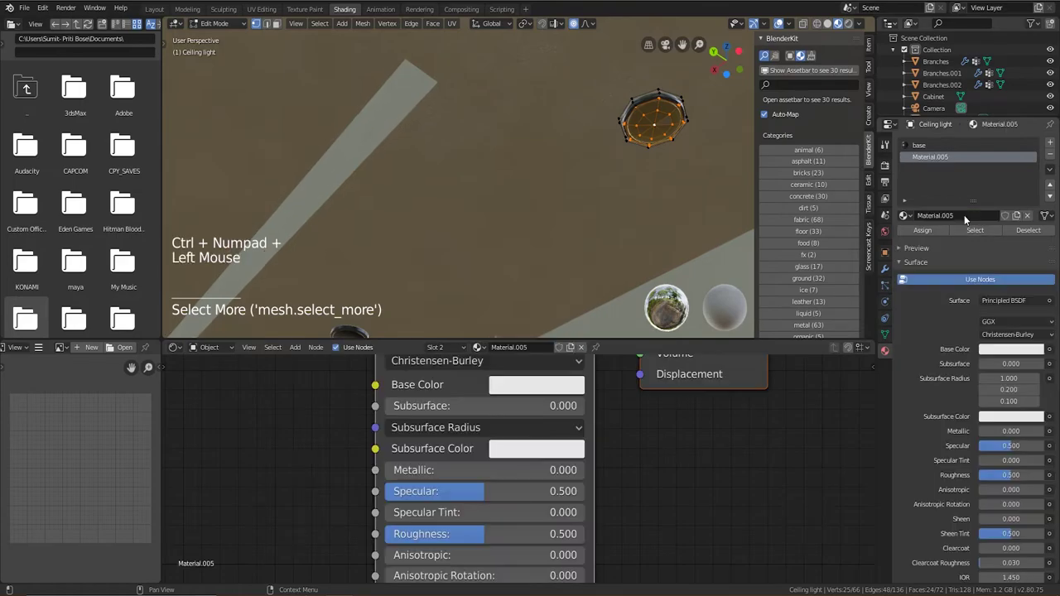
pyautogui.click(923, 230)
pyautogui.scroll(-13, 599, 437)
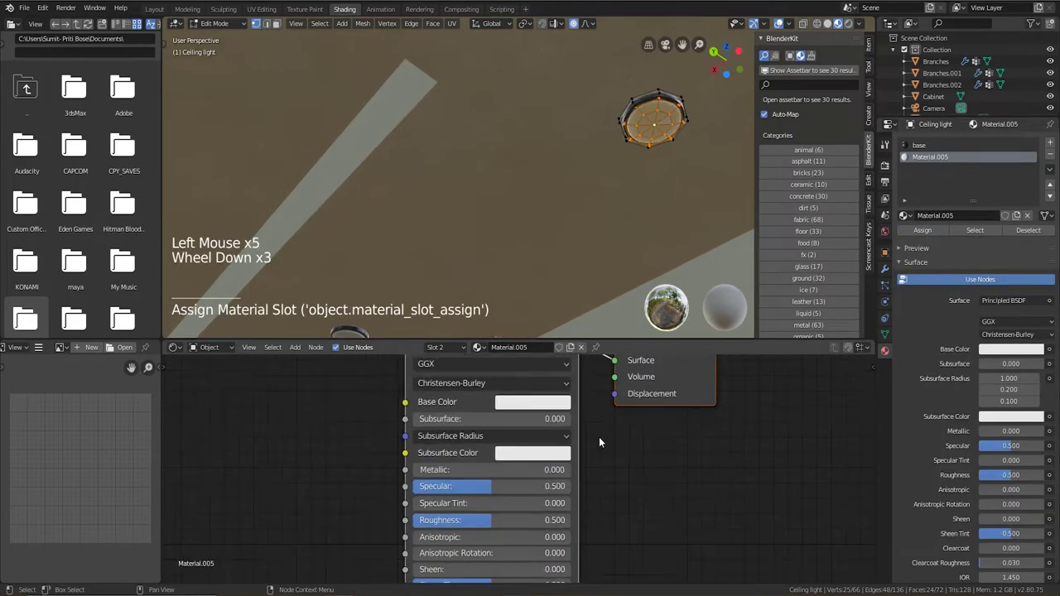
pyautogui.click(495, 404)
pyautogui.press('Delete')
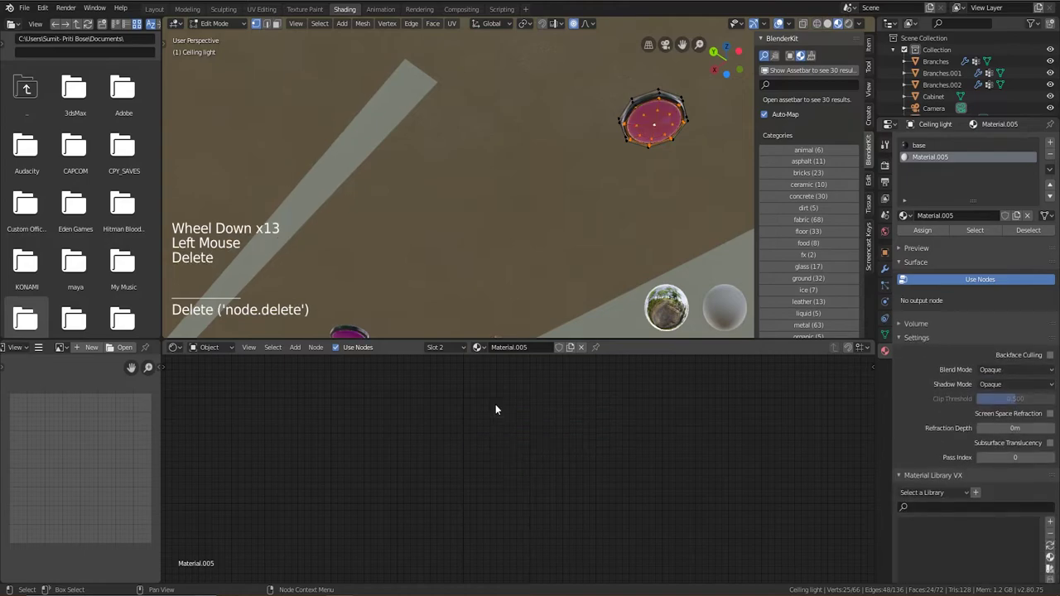
pyautogui.hotkey('ctrl', 'z')
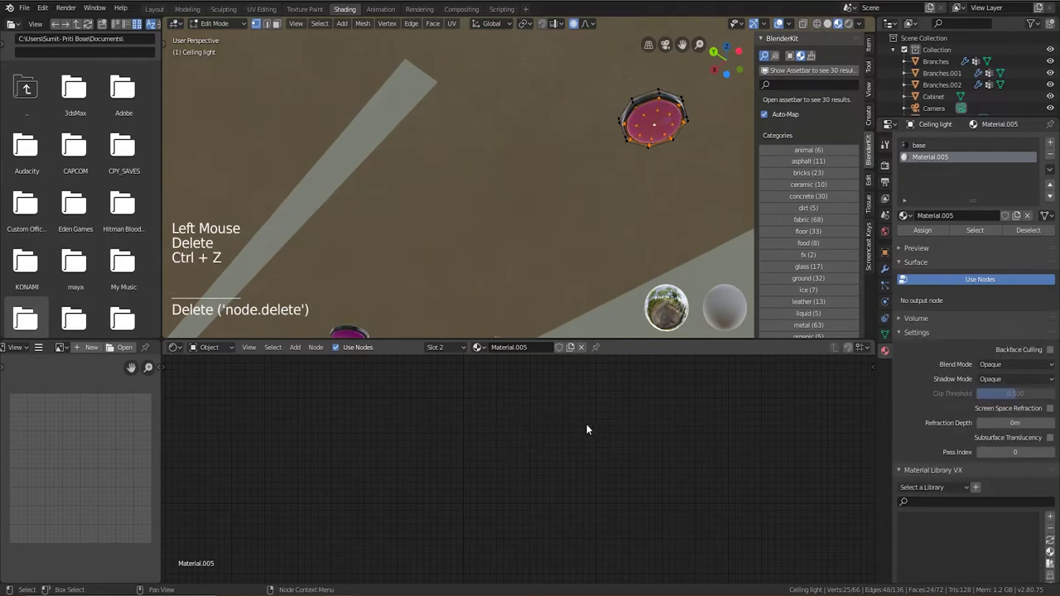
pyautogui.hotkey('ctrl', 'z')
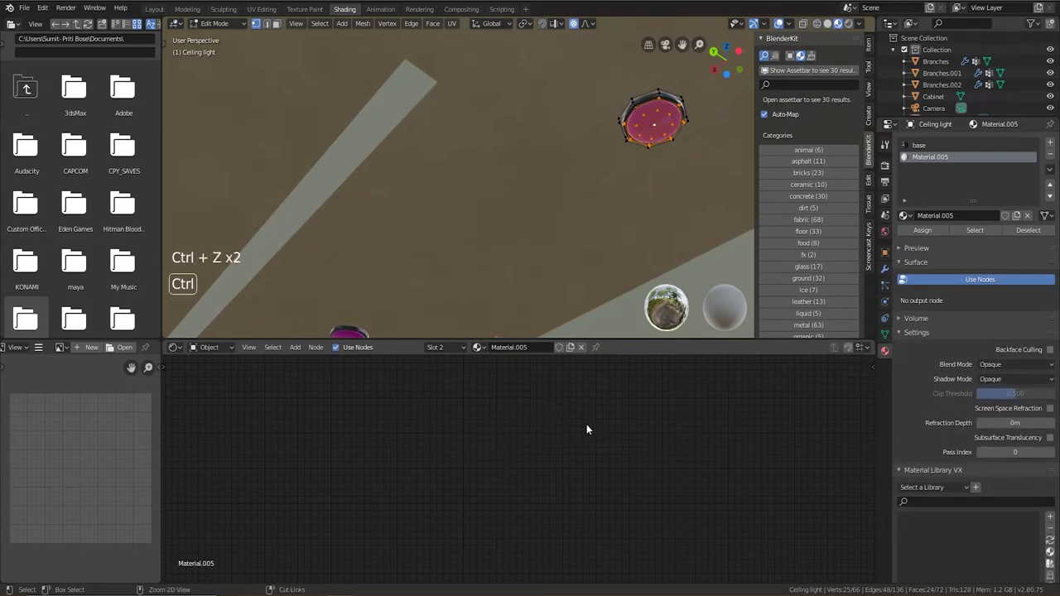
pyautogui.click(922, 230)
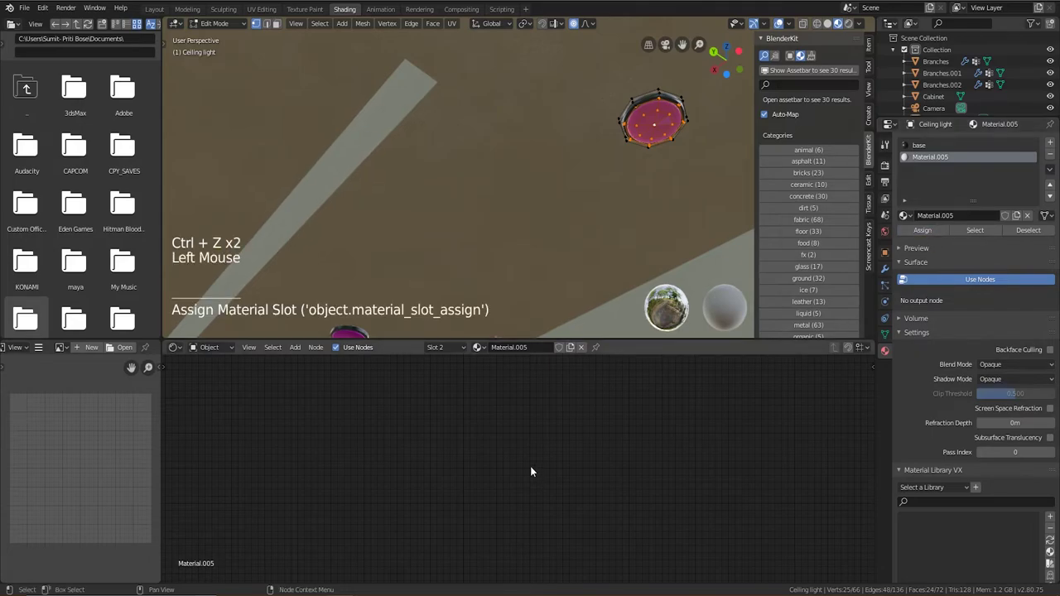
# - Turn off Use Nodes for Material.005, try removing its slot, and return to Object Mode
pyautogui.scroll(-6, 579, 461)
pyautogui.click(958, 281)
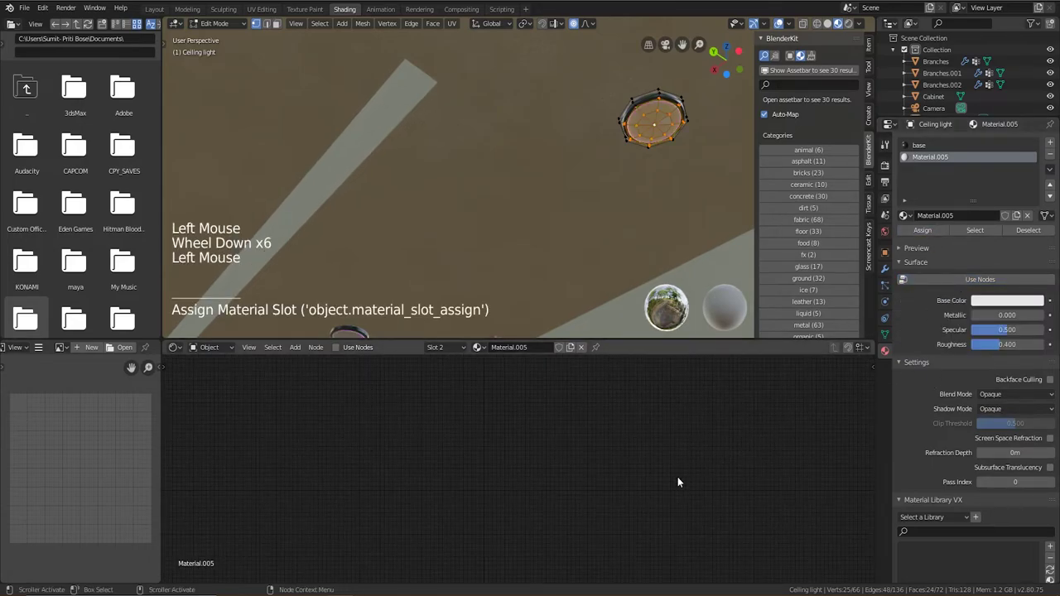
pyautogui.scroll(4, 635, 494)
pyautogui.scroll(-12, 636, 493)
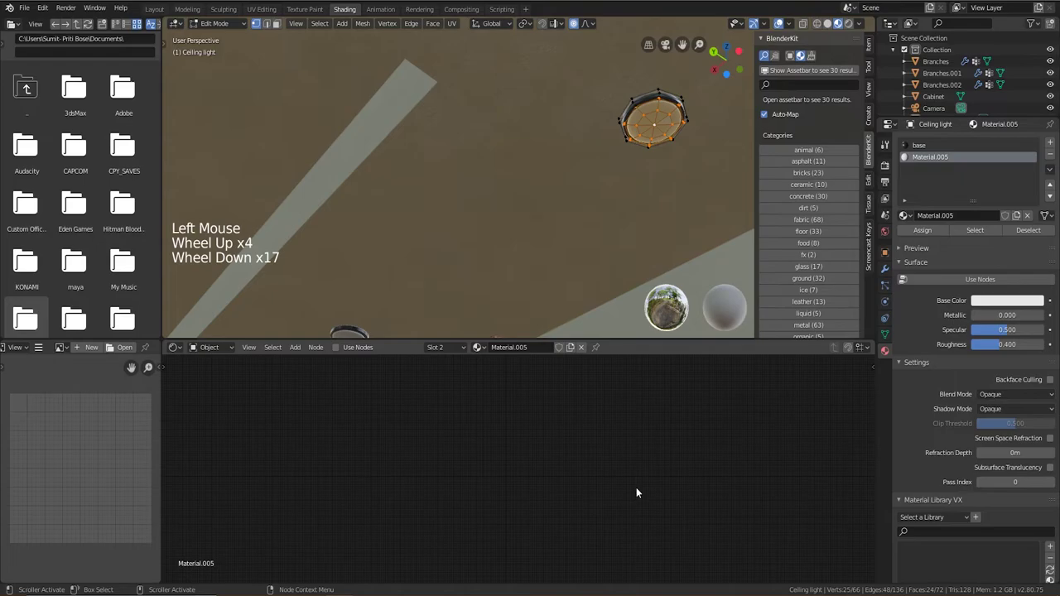
pyautogui.scroll(19, 635, 488)
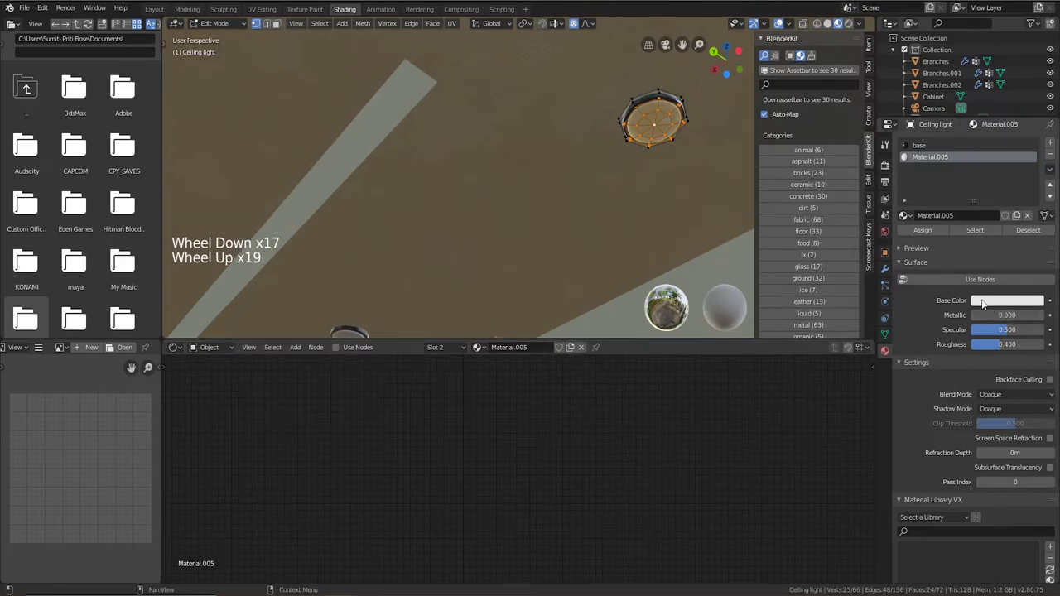
pyautogui.scroll(-10, 681, 463)
pyautogui.scroll(-1, 674, 470)
pyautogui.scroll(5, 666, 479)
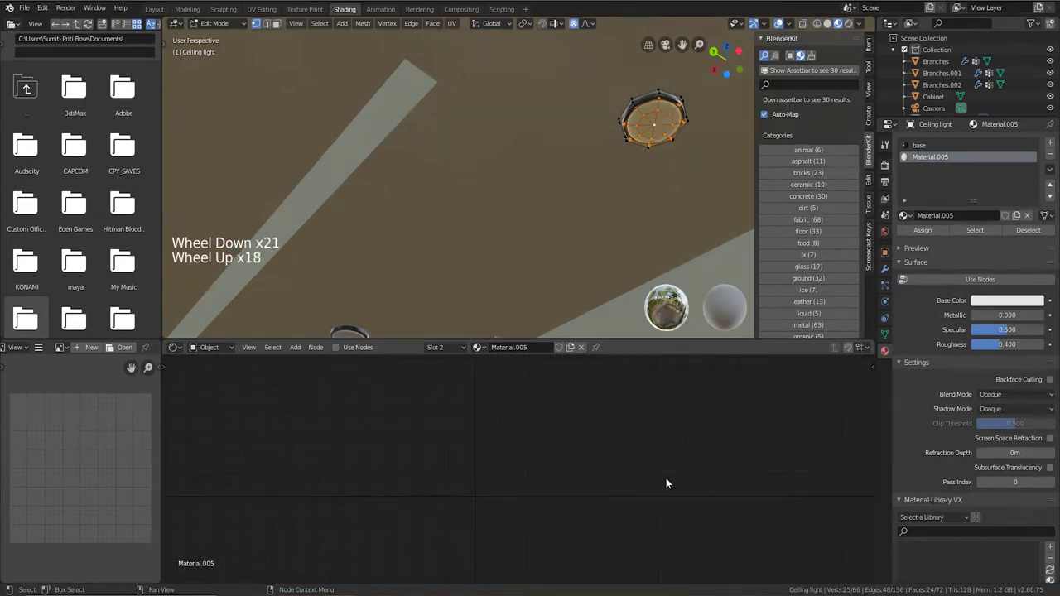
pyautogui.scroll(6, 664, 479)
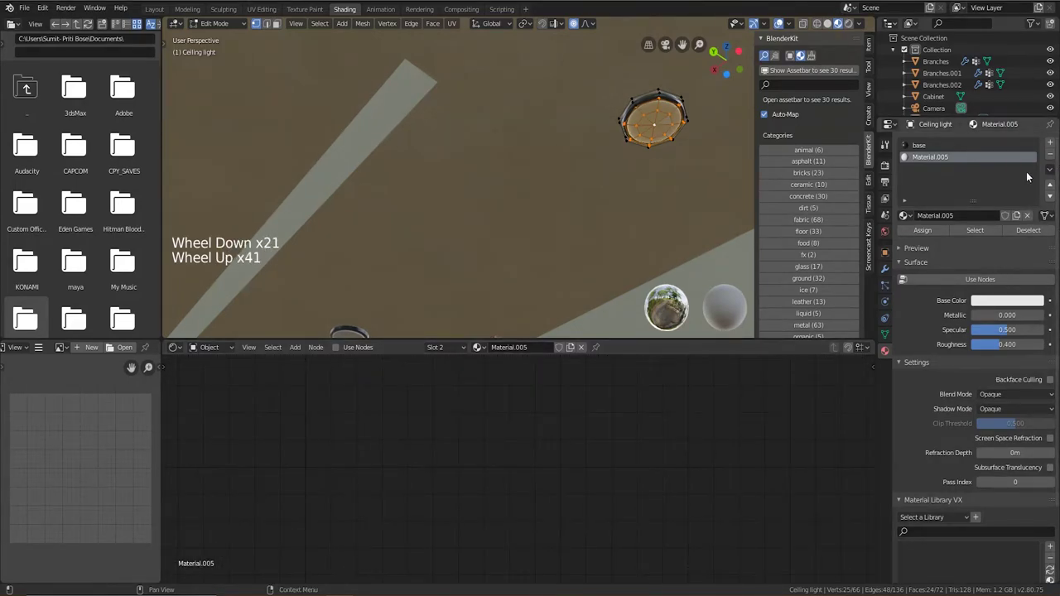
pyautogui.click(1048, 157)
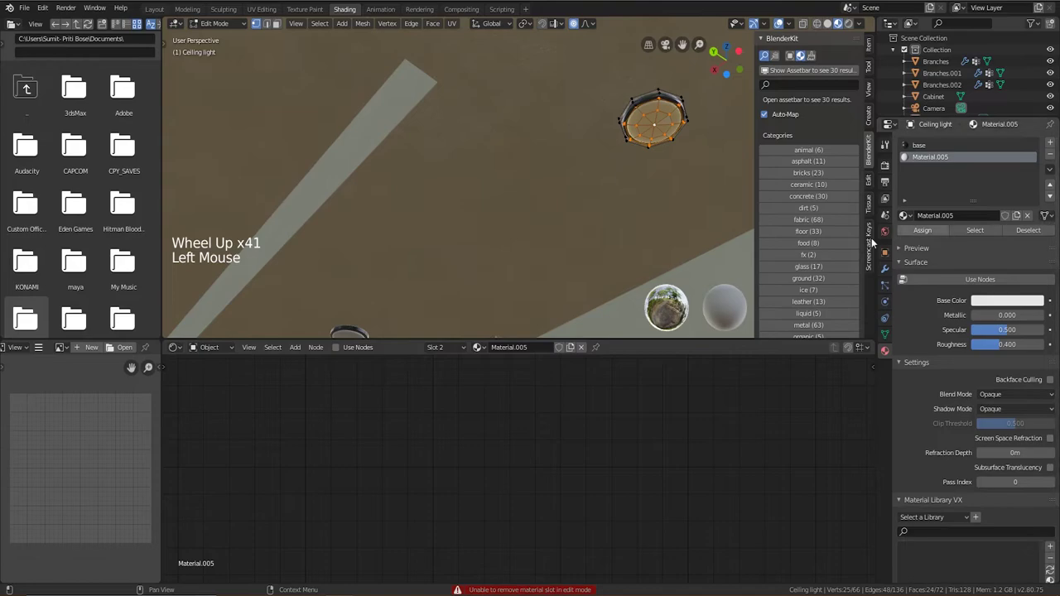
pyautogui.press('Tab')
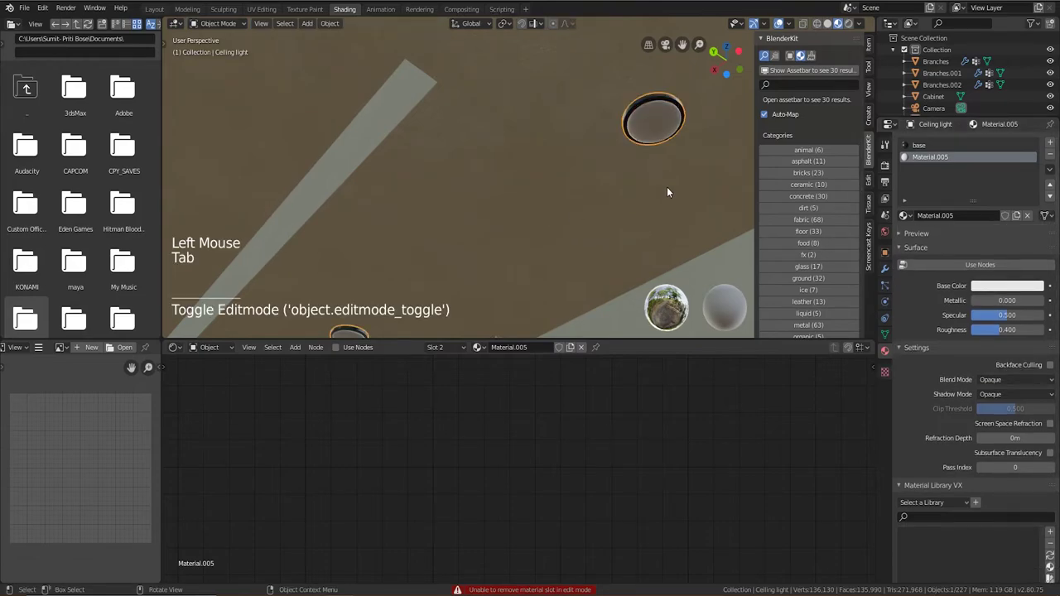
# - Remove the Material.005 slot and assign a new Material.006 to the light's selected faces
pyautogui.click(1050, 156)
pyautogui.press('Tab')
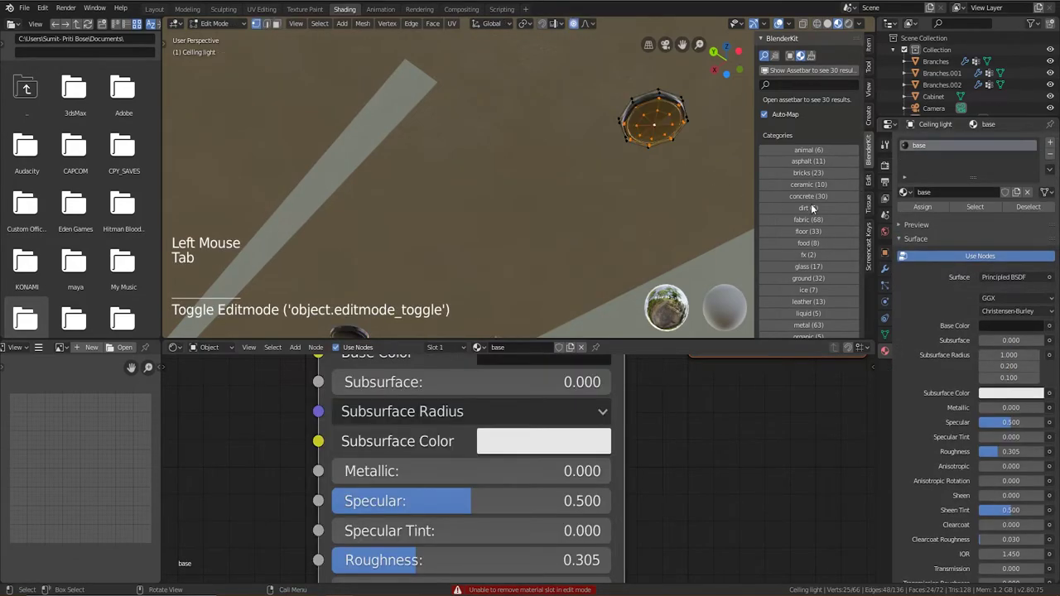
pyautogui.click(1048, 144)
pyautogui.click(950, 216)
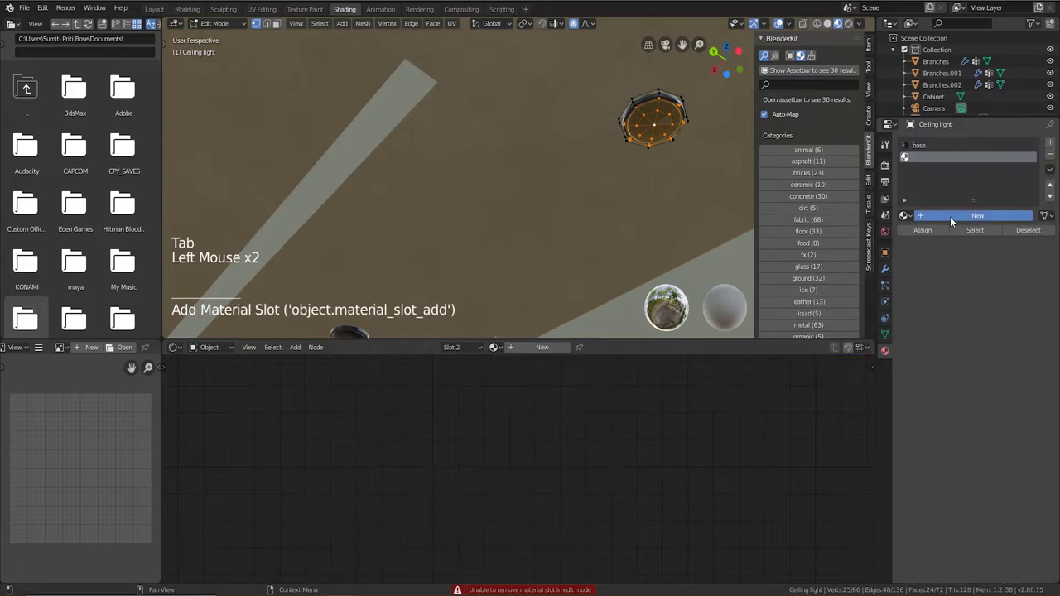
pyautogui.click(923, 231)
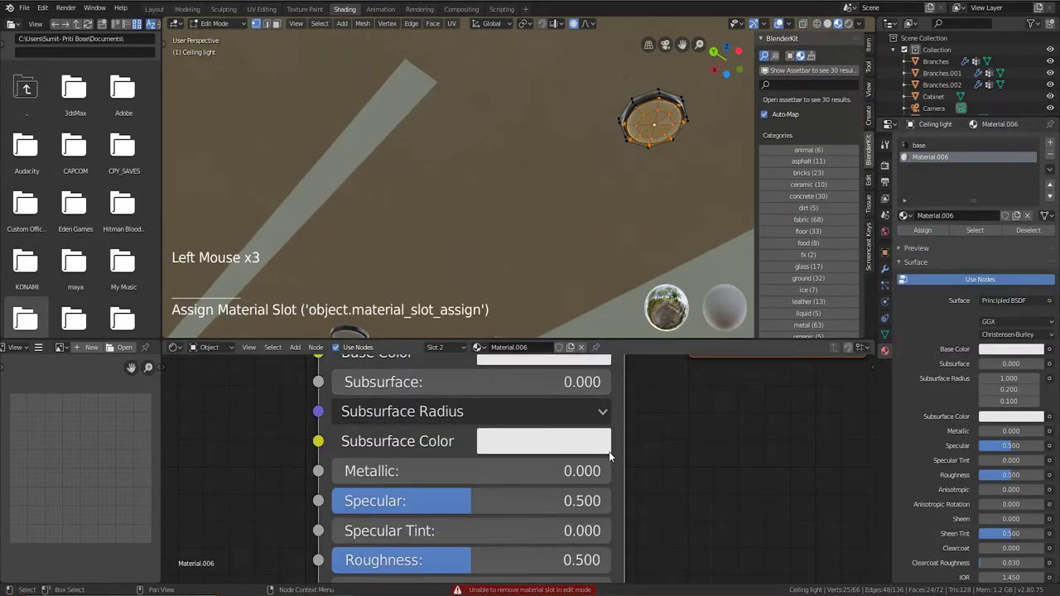
# - Move aside and delete Material.006's Principled BSDF node
pyautogui.scroll(-10, 609, 451)
pyautogui.click(475, 374)
pyautogui.click(481, 369)
pyautogui.scroll(-3, 479, 372)
pyautogui.click(477, 374)
pyautogui.moveTo(477, 373)
pyautogui.mouseDown()
pyautogui.moveTo(429, 390)
pyautogui.moveTo(464, 386)
pyautogui.mouseUp()
pyautogui.click(463, 386)
pyautogui.click(467, 387)
pyautogui.click(468, 388)
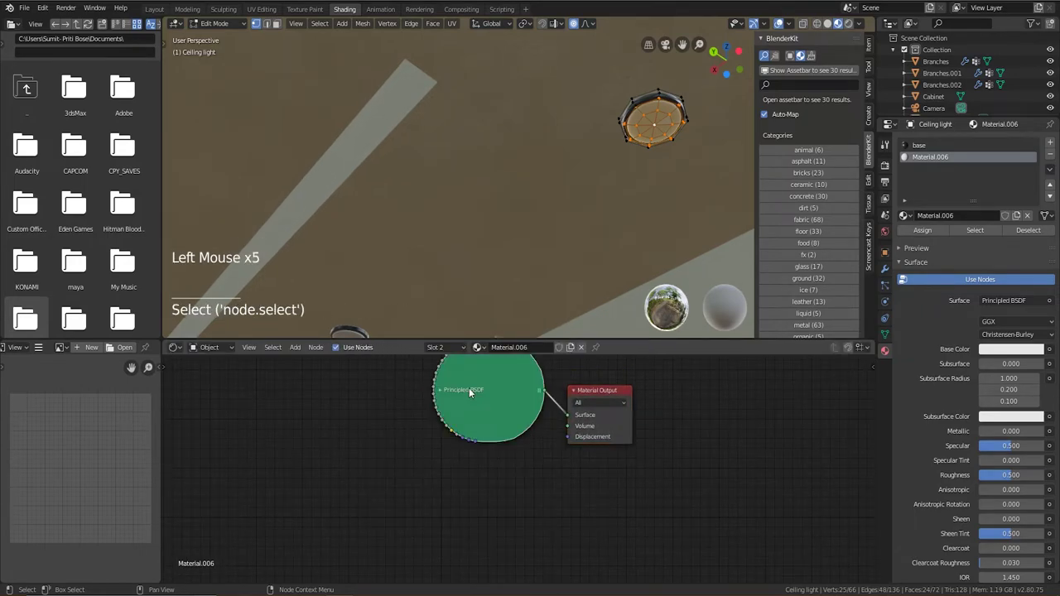
pyautogui.press('Delete')
pyautogui.scroll(2, 497, 451)
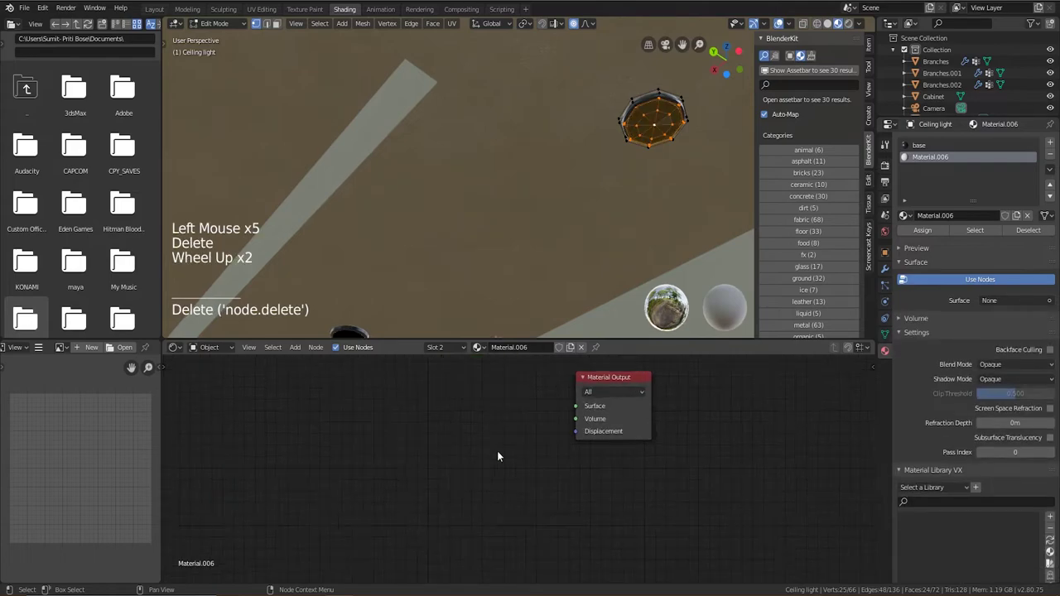
pyautogui.scroll(3, 497, 456)
# - Add an Emission shader at strength 10 to the Surface output and reassign the material
pyautogui.hotkey('shift', 'a')
pyautogui.moveTo(466, 416)
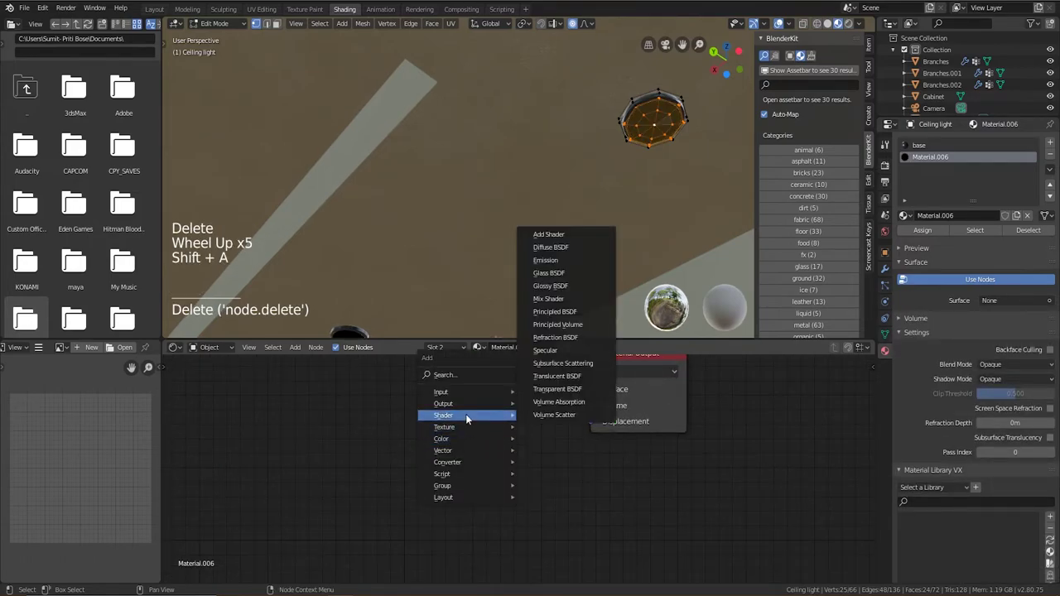
pyautogui.click(546, 260)
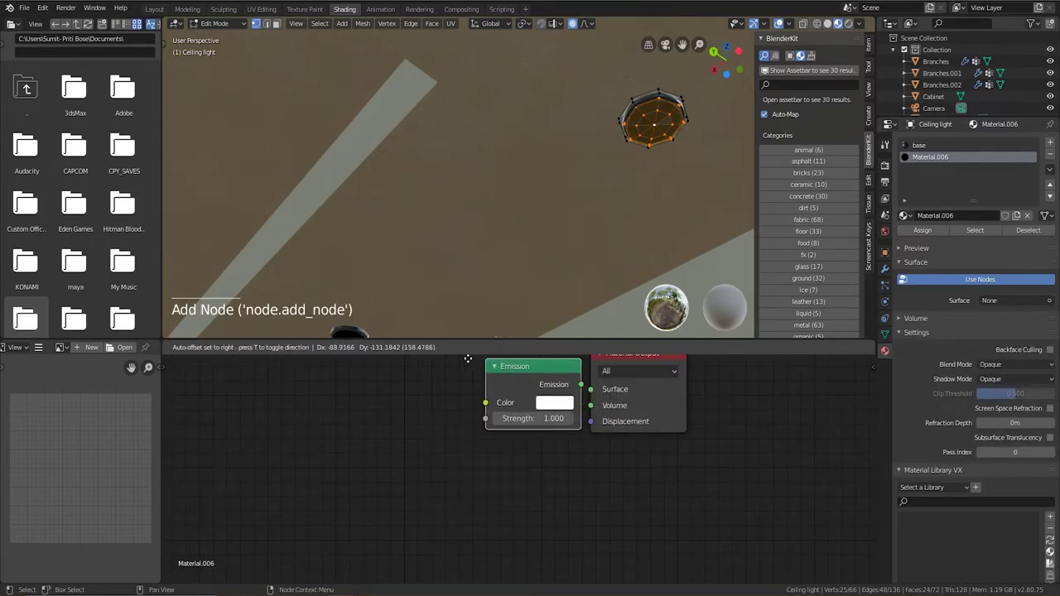
pyautogui.click(504, 394)
pyautogui.moveTo(530, 391); pyautogui.dragTo(591, 389)
pyautogui.doubleClick(483, 425)
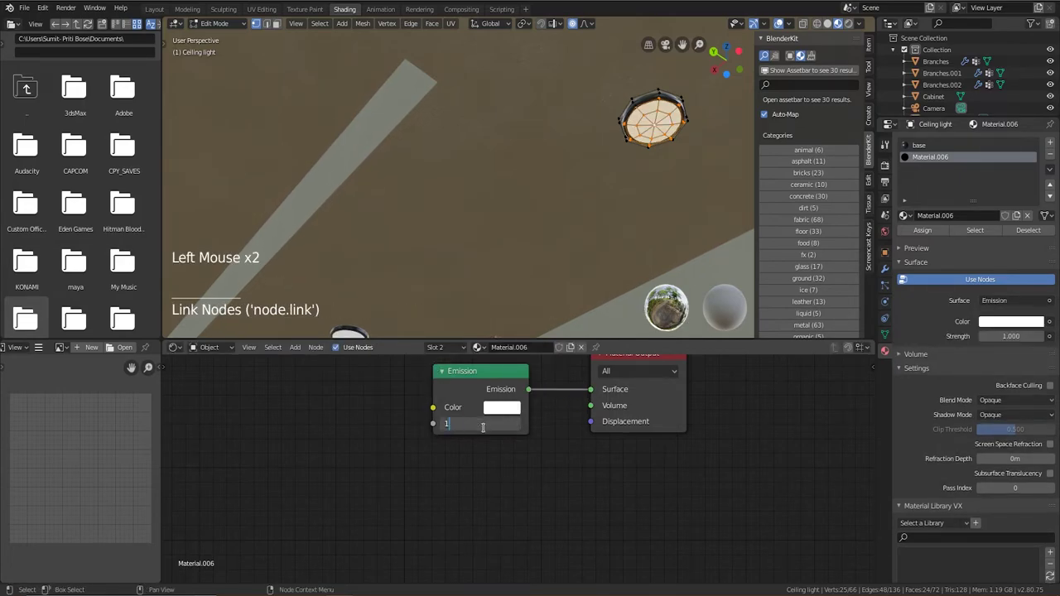
pyautogui.write('10')
pyautogui.press('Return')
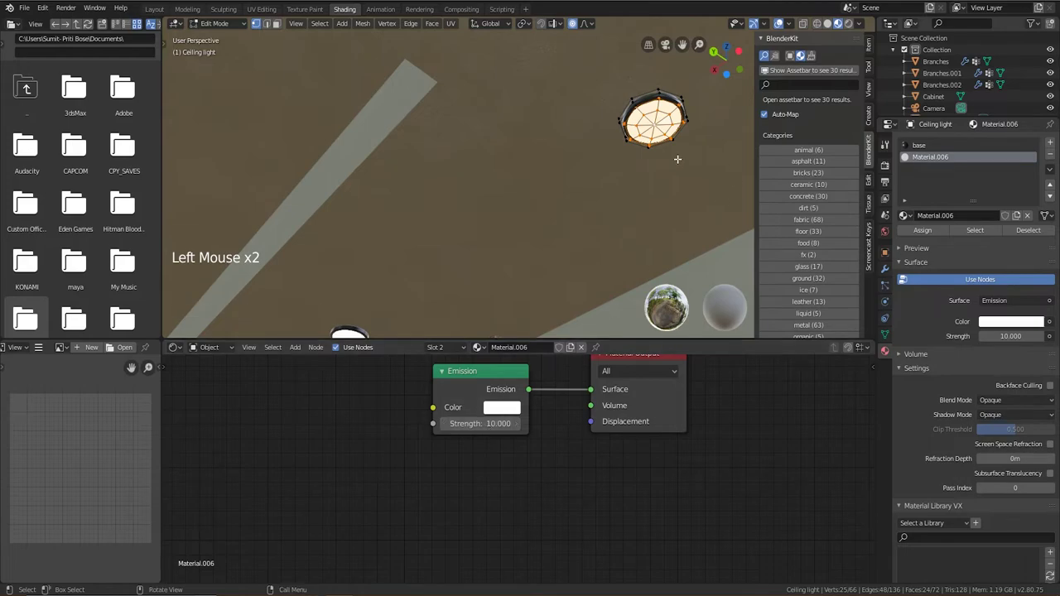
pyautogui.click(922, 231)
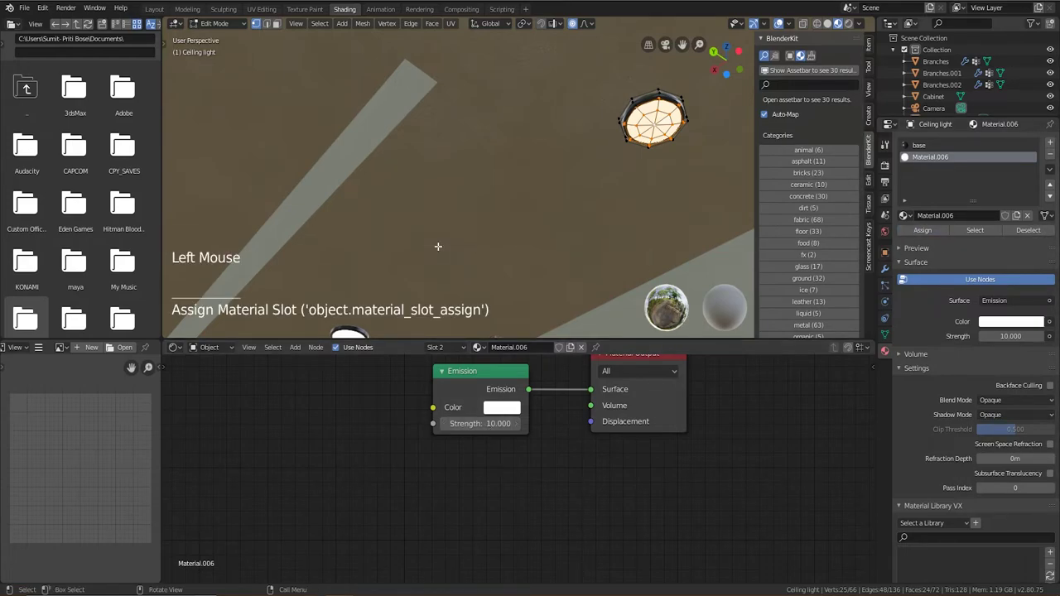
pyautogui.press('Tab')
pyautogui.moveTo(390, 243); pyautogui.dragTo(552, 250, button='middle')
# - Save Living Room Tutorial new.blend and pan toward the vases by the brick wall
pyautogui.scroll(-2, 553, 249)
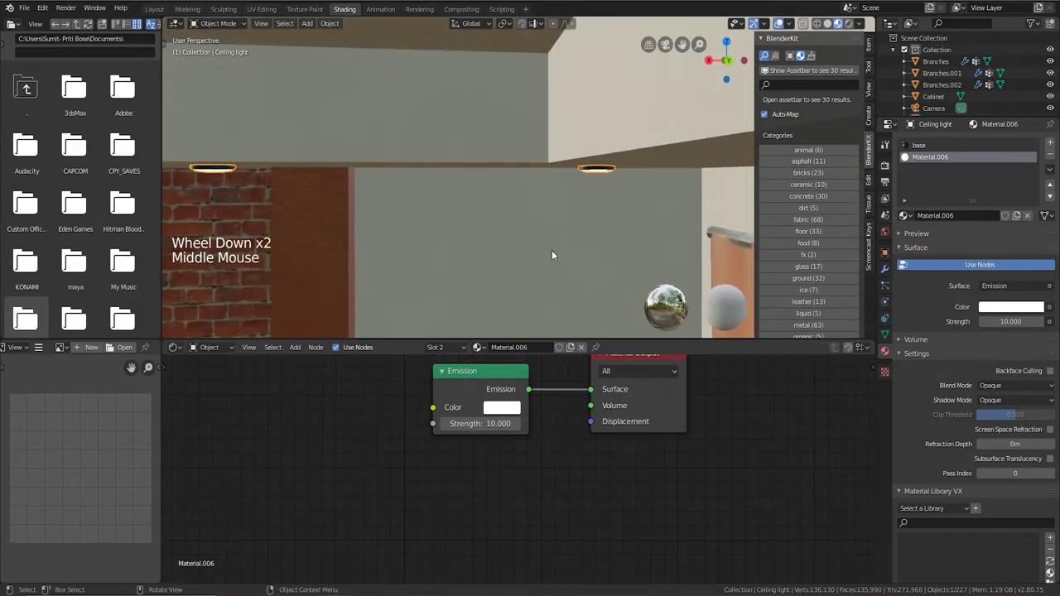
pyautogui.hotkey('ctrl', 's')
pyautogui.keyDown('shift'); pyautogui.moveTo(460, 240); pyautogui.dragTo(435, 241, button='middle'); pyautogui.keyUp('shift')
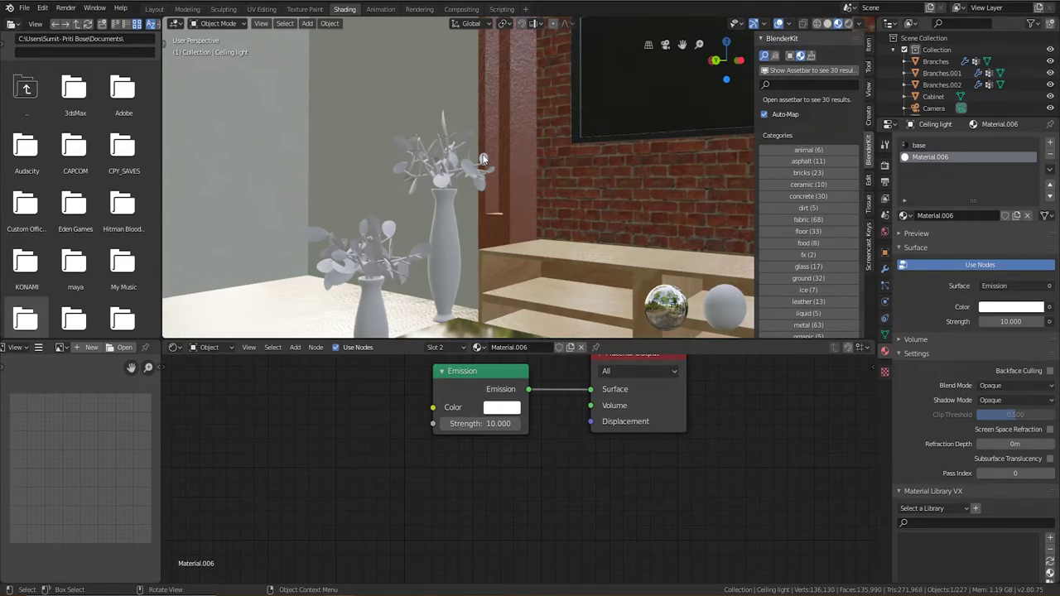
pyautogui.click(449, 273)
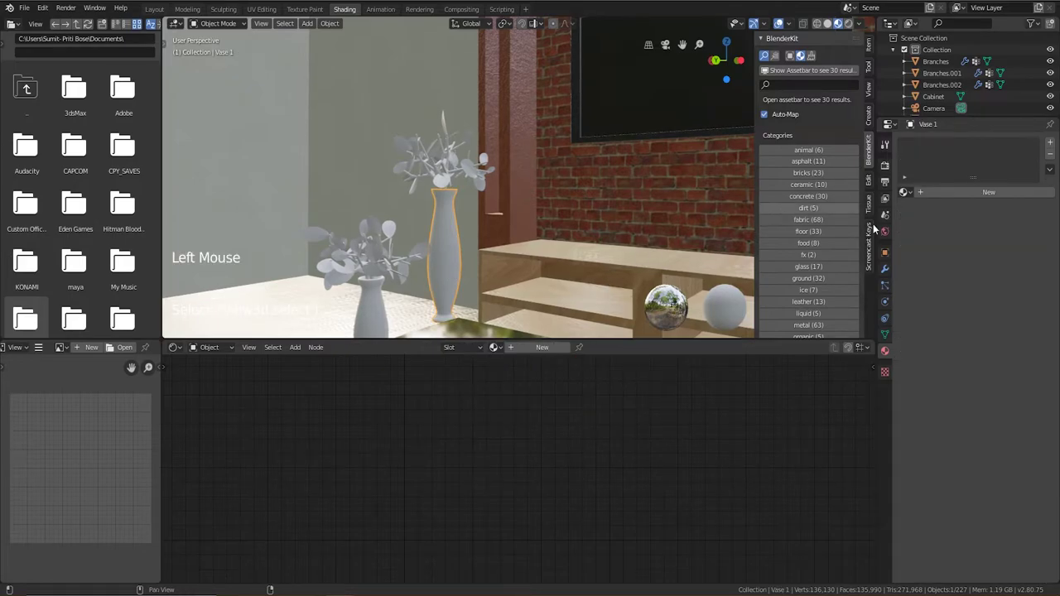
pyautogui.click(792, 187)
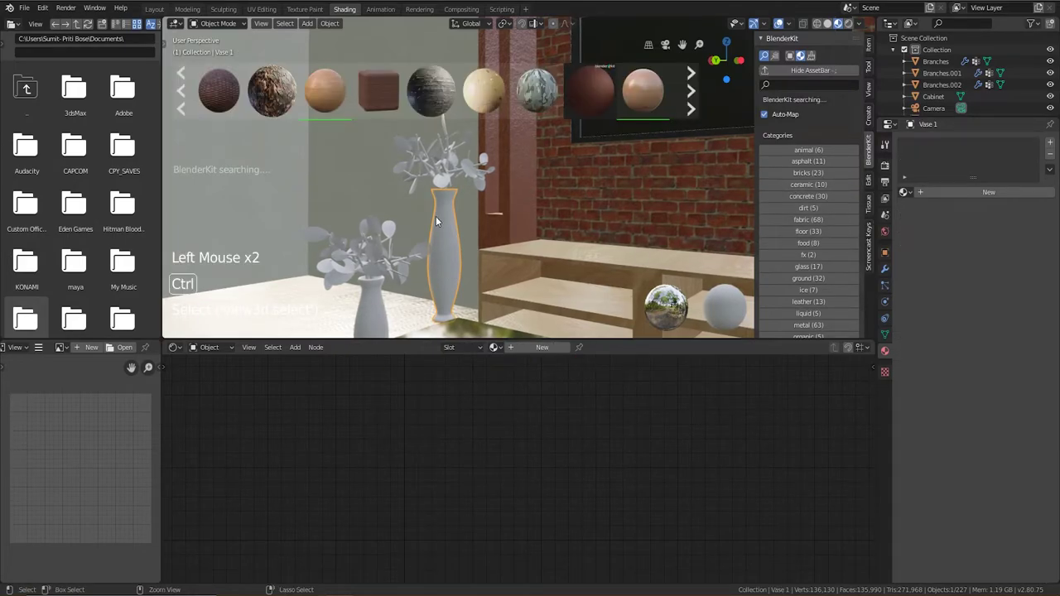
pyautogui.hotkey('ctrl', 's')
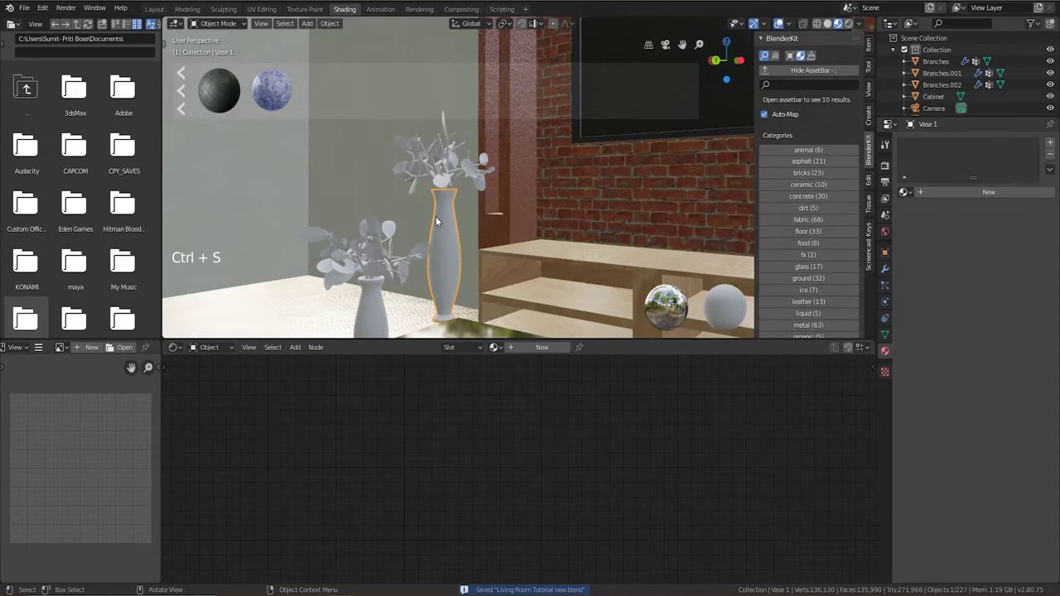
pyautogui.click(183, 74)
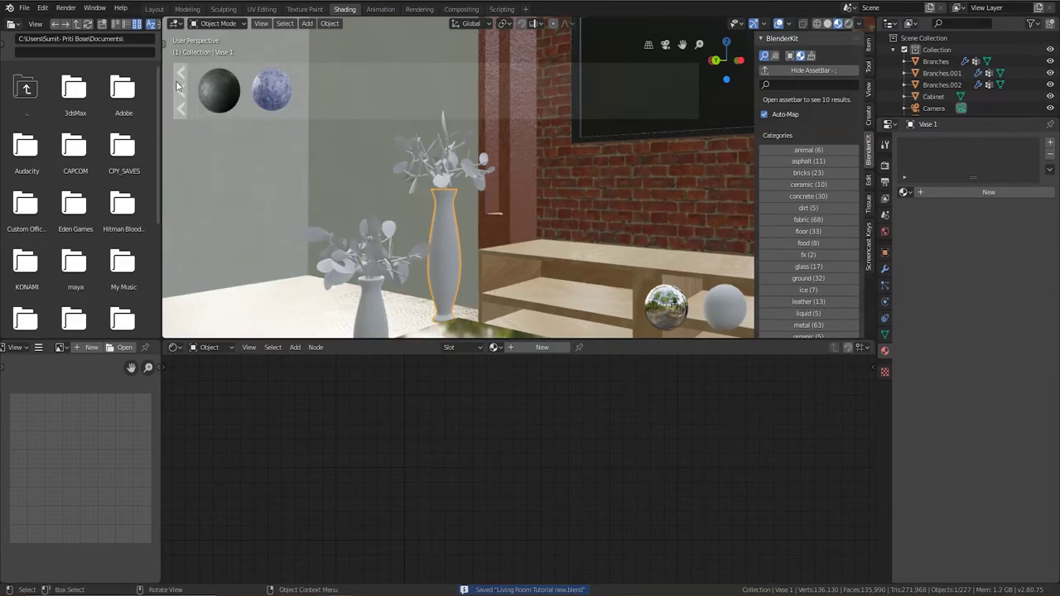
pyautogui.moveTo(281, 90)
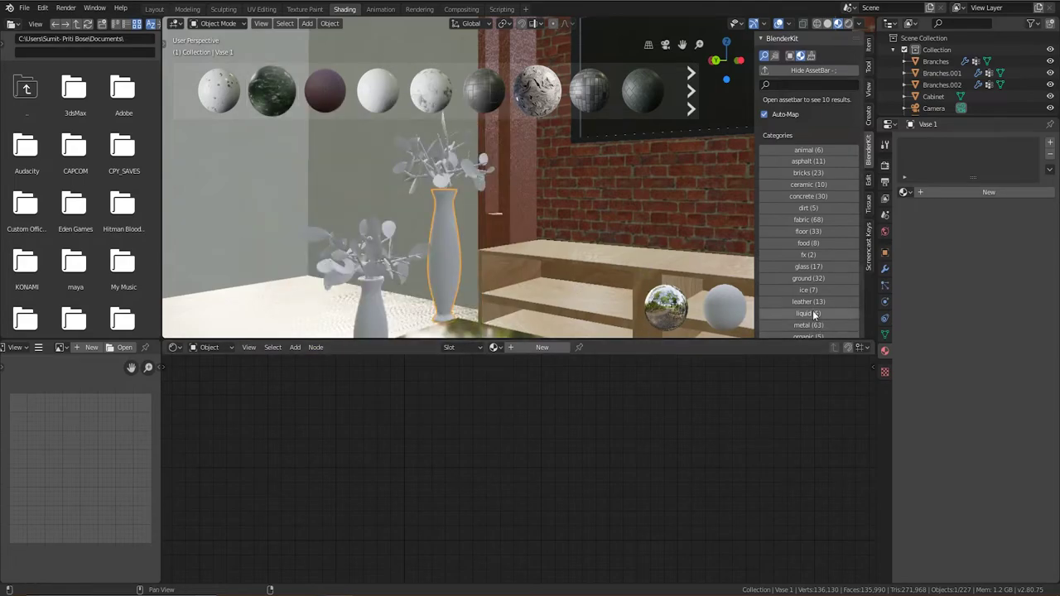
pyautogui.click(272, 89)
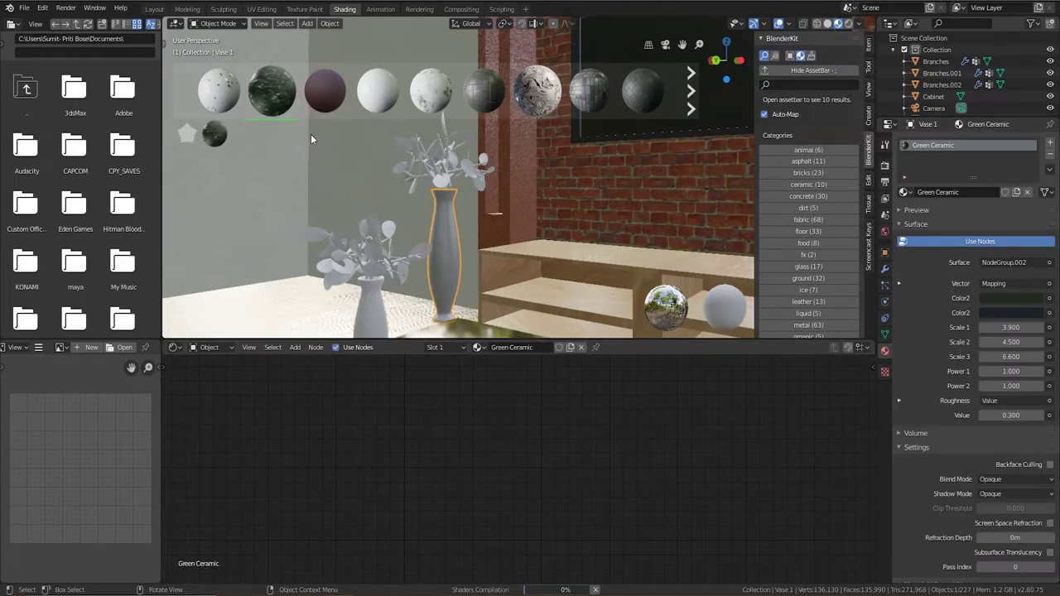
pyautogui.moveTo(456, 262); pyautogui.dragTo(572, 180, button='middle')
pyautogui.scroll(3, 410, 222)
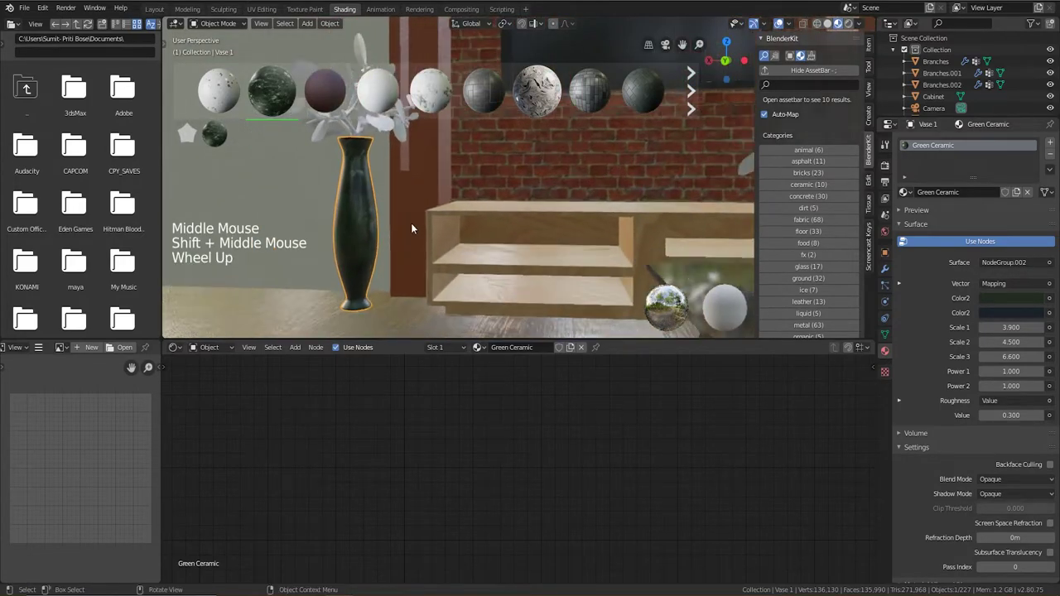
pyautogui.moveTo(411, 223); pyautogui.dragTo(372, 215, button='middle')
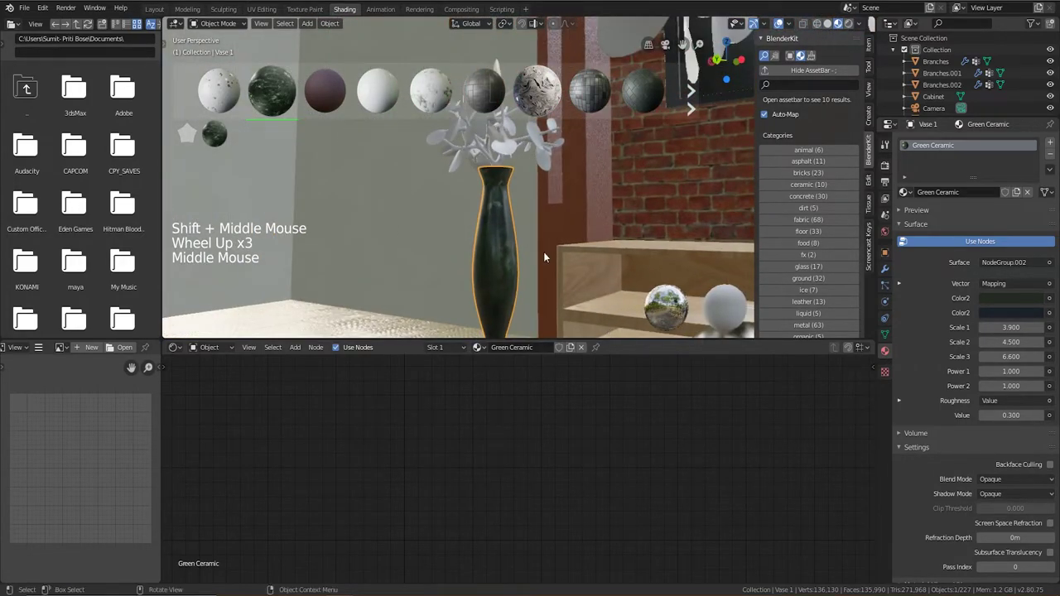
# - Brighten the Green Ceramic group node's two Color2 values to light green and light blue
pyautogui.scroll(-13, 578, 489)
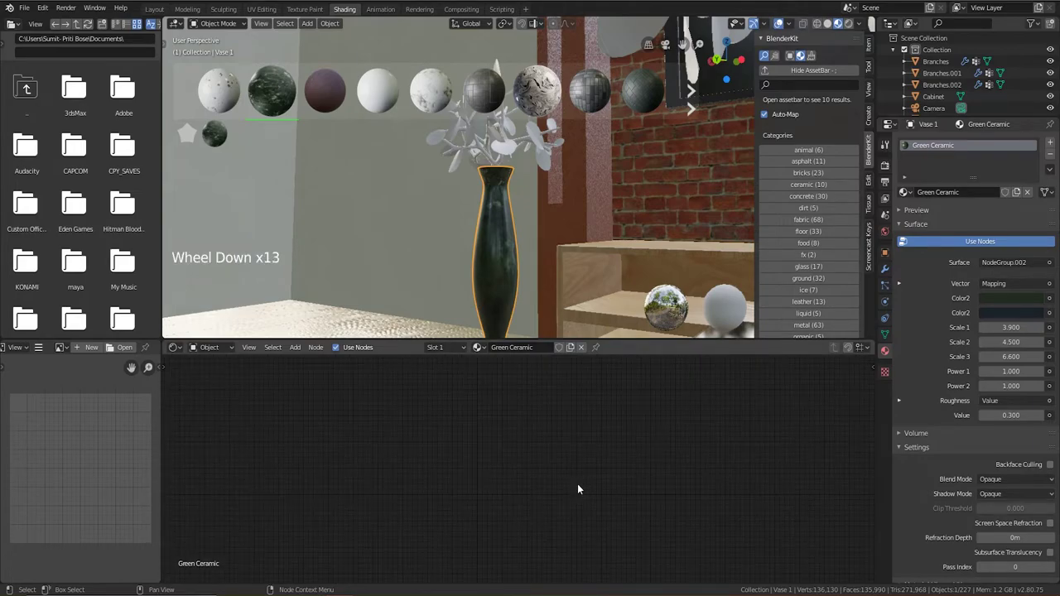
pyautogui.scroll(-4, 578, 490)
pyautogui.scroll(3, 578, 490)
pyautogui.moveTo(301, 469); pyautogui.dragTo(493, 466, button='middle')
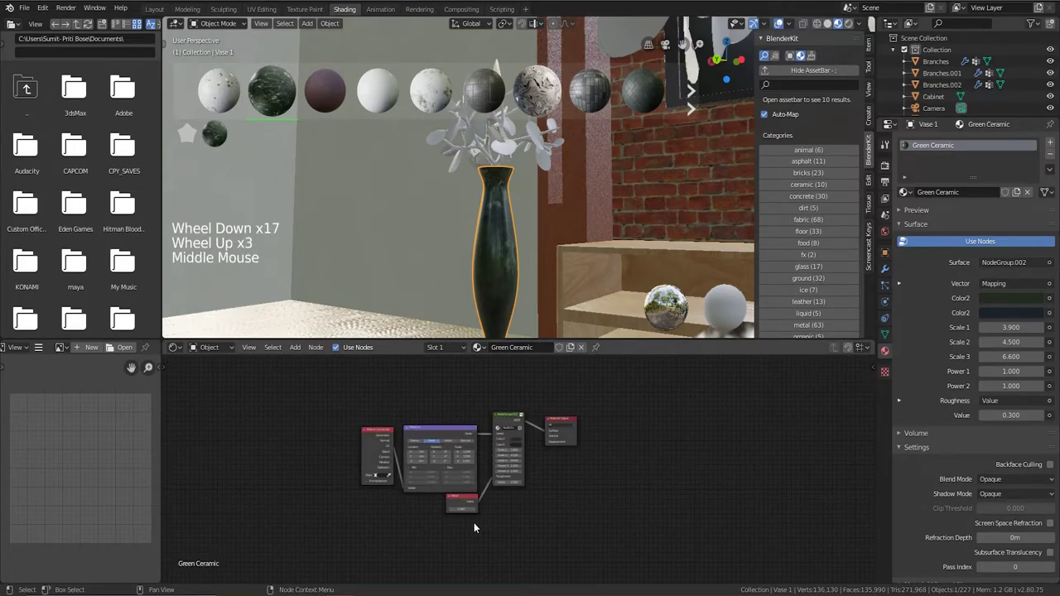
pyautogui.scroll(12, 474, 522)
pyautogui.moveTo(631, 424); pyautogui.dragTo(687, 520, button='middle')
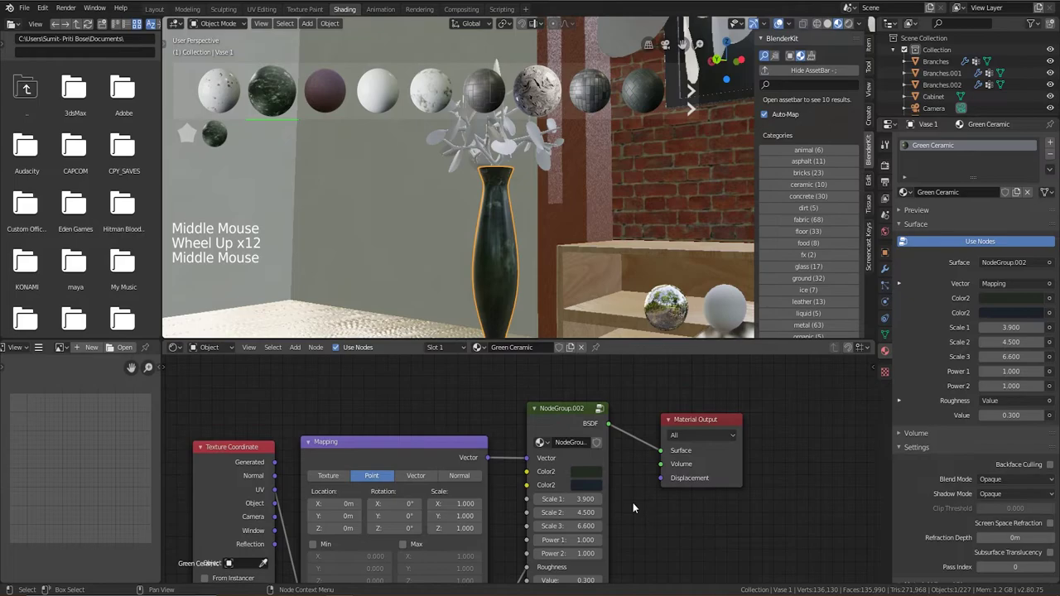
pyautogui.moveTo(478, 516); pyautogui.dragTo(419, 431, button='middle')
pyautogui.scroll(4, 525, 443)
pyautogui.moveTo(525, 443); pyautogui.dragTo(496, 524, button='middle')
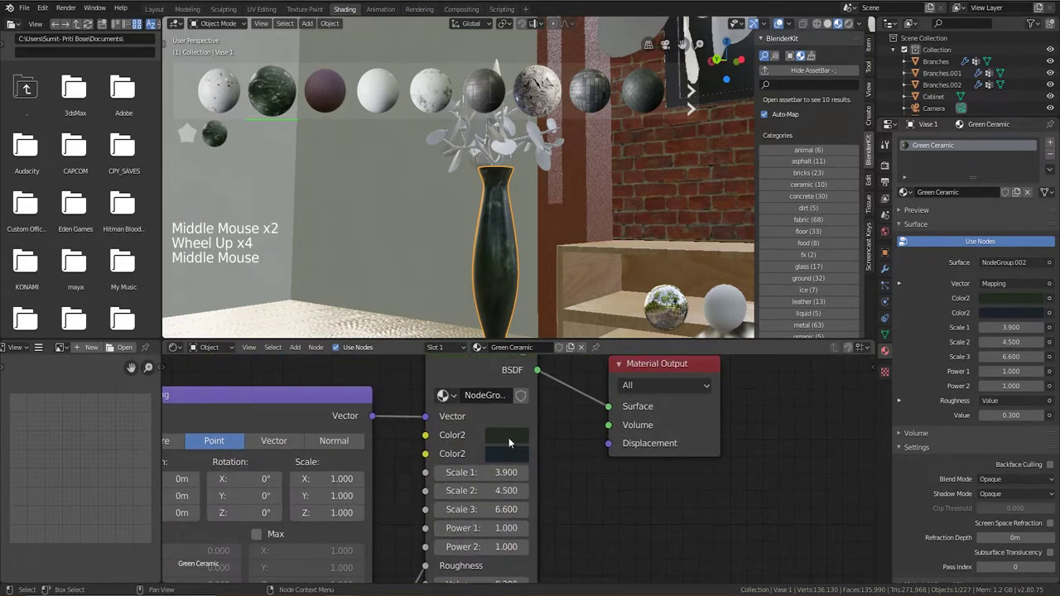
pyautogui.click(509, 437)
pyautogui.moveTo(621, 302); pyautogui.dragTo(623, 199)
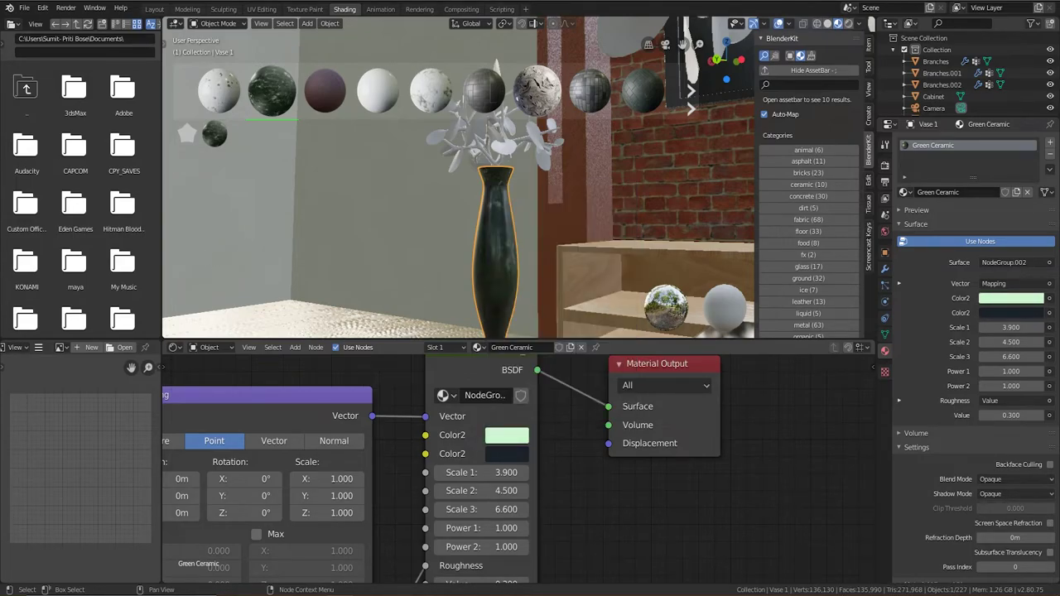
pyautogui.click(506, 454)
pyautogui.moveTo(616, 291); pyautogui.dragTo(623, 211)
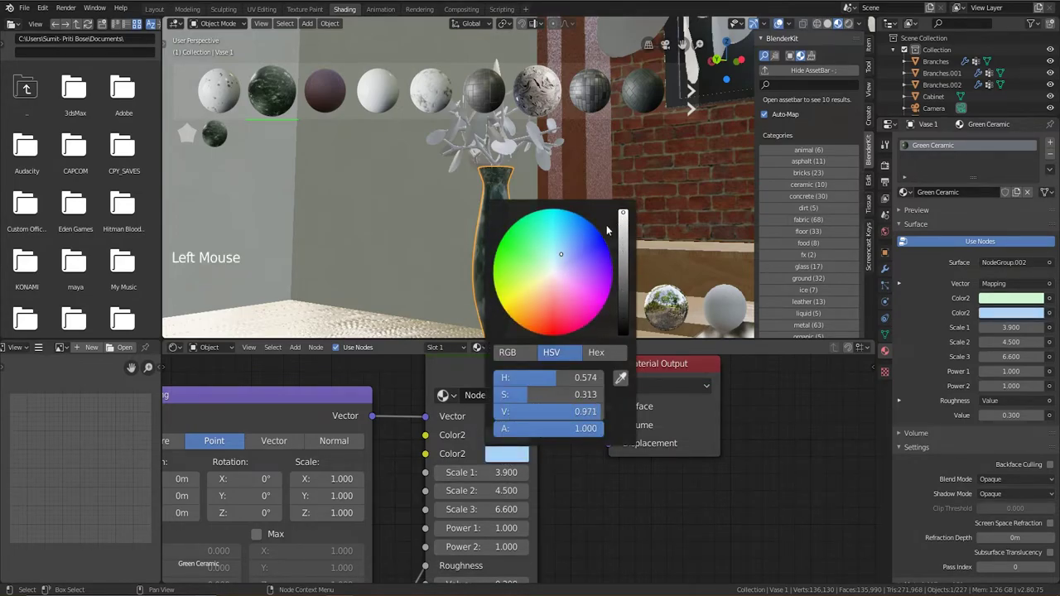
# - Link the Green Ceramic material from the green vase to the white front vase
pyautogui.moveTo(479, 300); pyautogui.dragTo(386, 227, button='middle')
pyautogui.scroll(-3, 545, 261)
pyautogui.scroll(2, 545, 261)
pyautogui.scroll(-2, 506, 260)
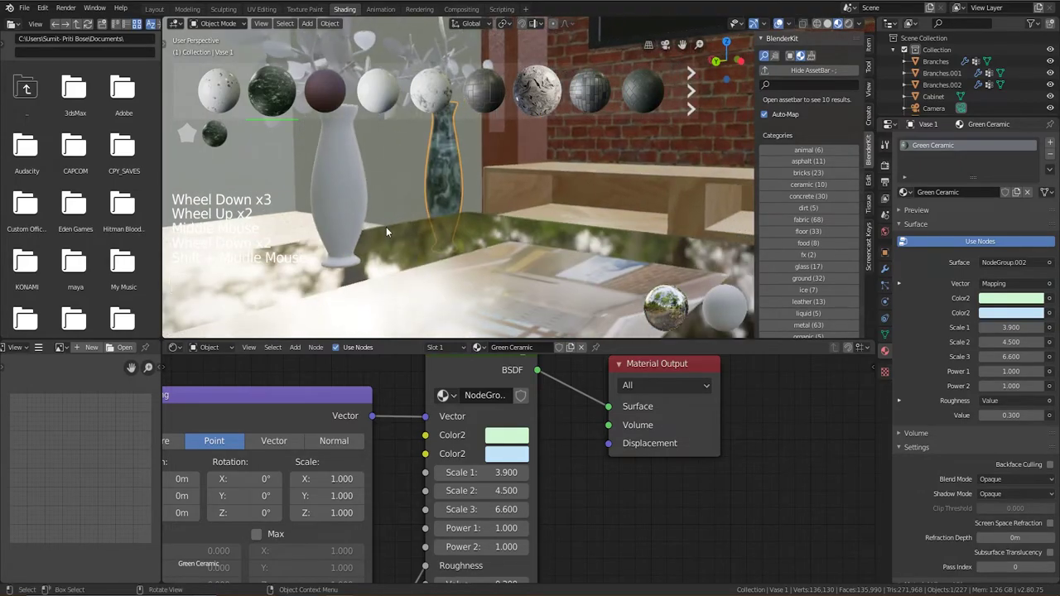
pyautogui.click(345, 198)
pyautogui.moveTo(345, 197); pyautogui.dragTo(397, 170, button='middle')
pyautogui.keyDown('shift'); pyautogui.click(603, 169); pyautogui.keyUp('shift')
pyautogui.keyDown('shift'); pyautogui.click(378, 163); pyautogui.keyUp('shift')
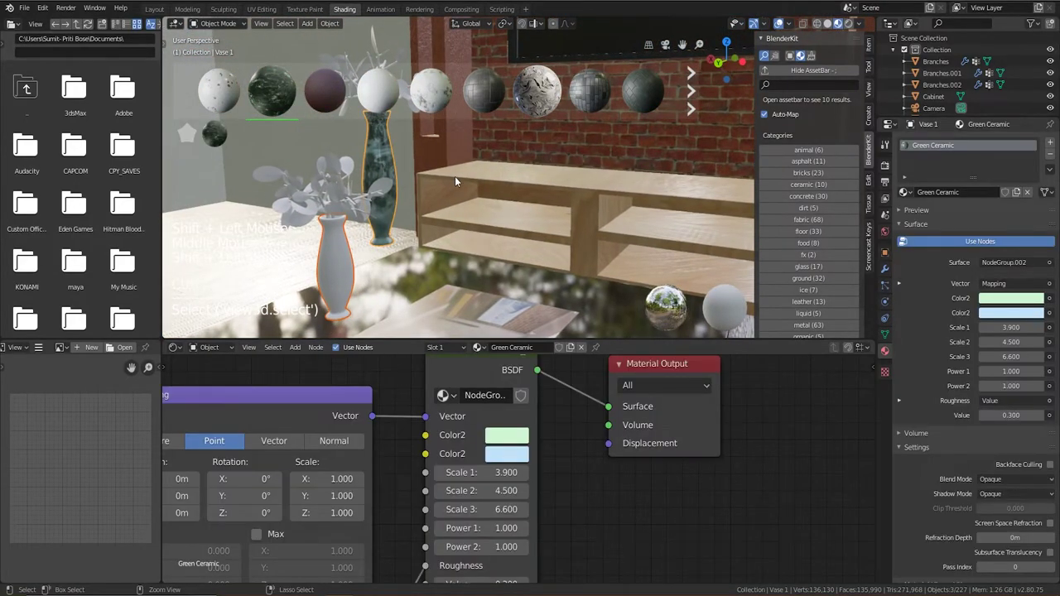
pyautogui.hotkey('ctrl', 'l')
pyautogui.click(454, 178)
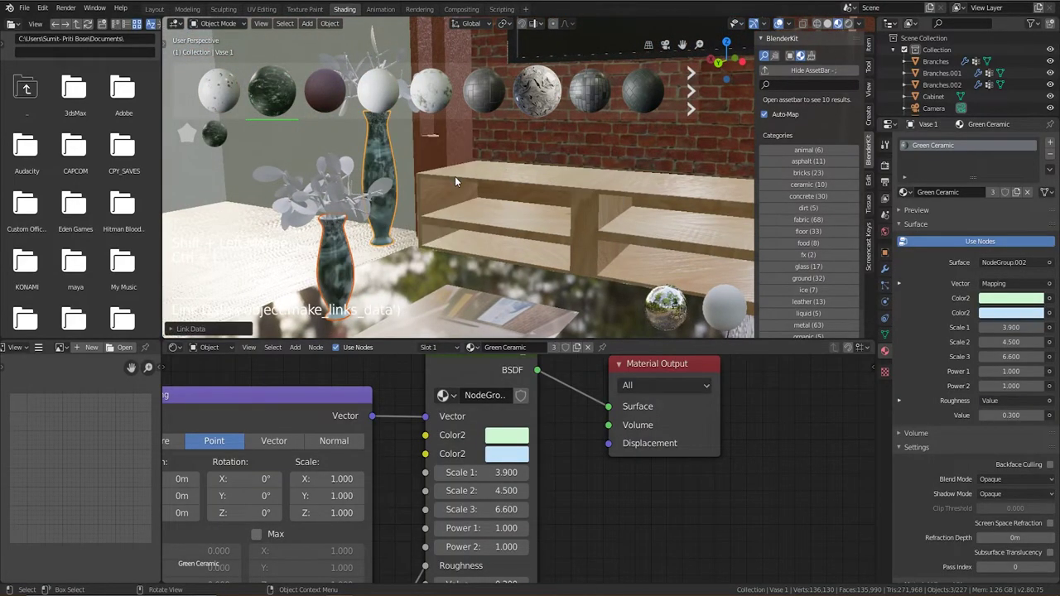
# - Save the scene with the updated vase materials
pyautogui.moveTo(454, 177); pyautogui.dragTo(384, 175, button='middle')
pyautogui.scroll(-1, 461, 195)
pyautogui.hotkey('ctrl', 's')
pyautogui.scroll(-2, 483, 219)
pyautogui.scroll(2, 484, 220)
pyautogui.scroll(3, 380, 196)
# - Select the Branches object and give it a new node-based material
pyautogui.click(359, 185)
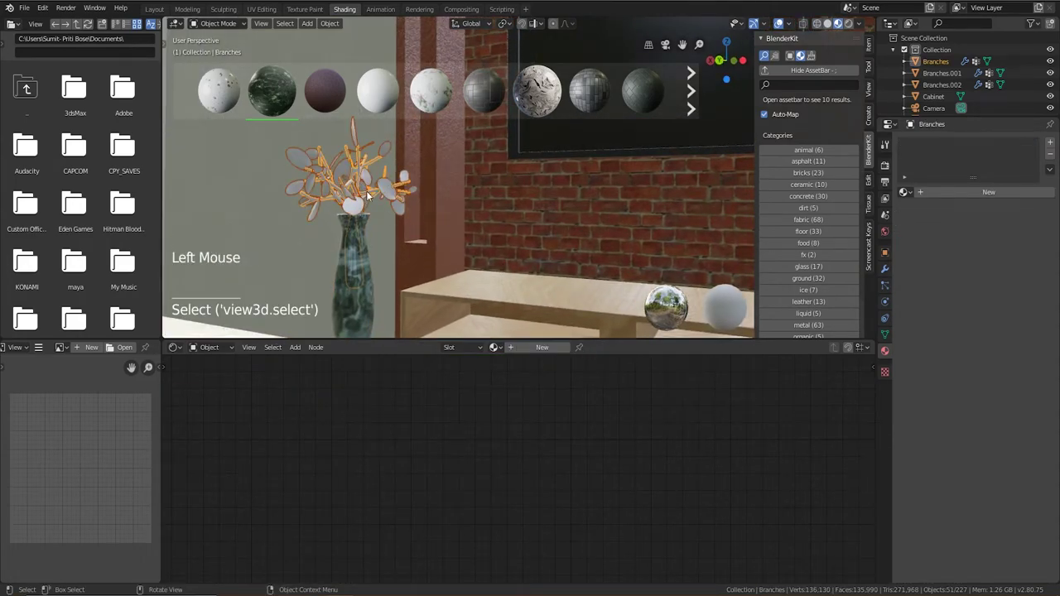
pyautogui.click(368, 193)
pyautogui.click(367, 193)
pyautogui.press('Tab')
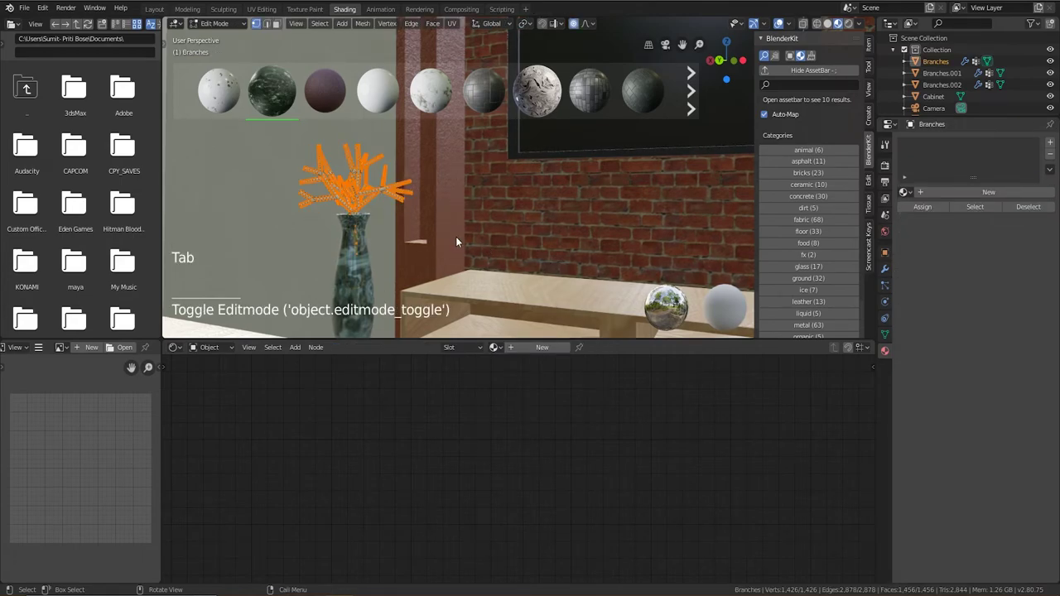
pyautogui.press('Tab')
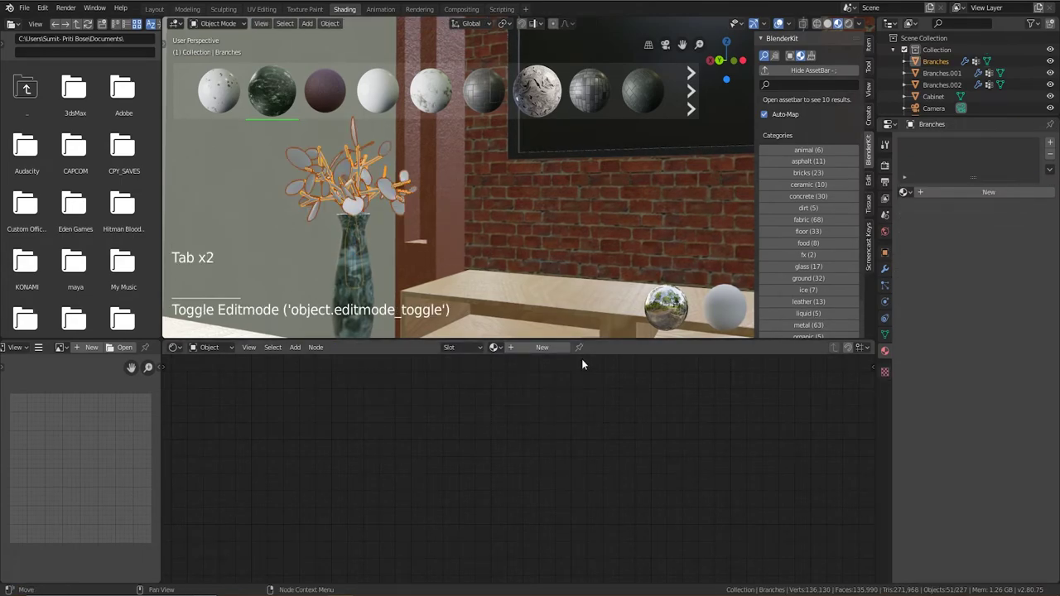
pyautogui.click(968, 193)
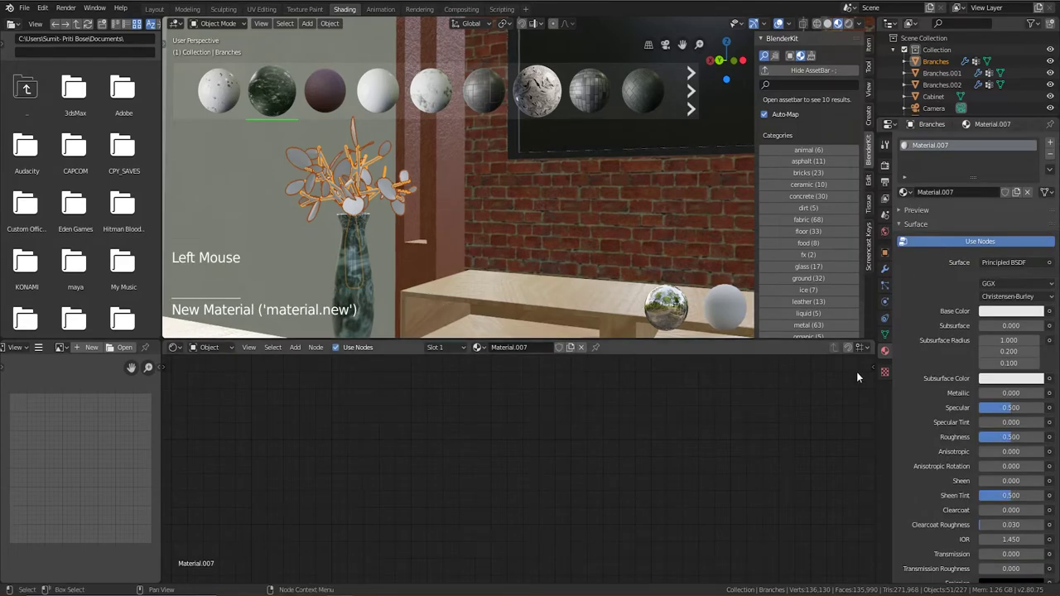
pyautogui.scroll(-1, 538, 461)
pyautogui.scroll(-15, 538, 456)
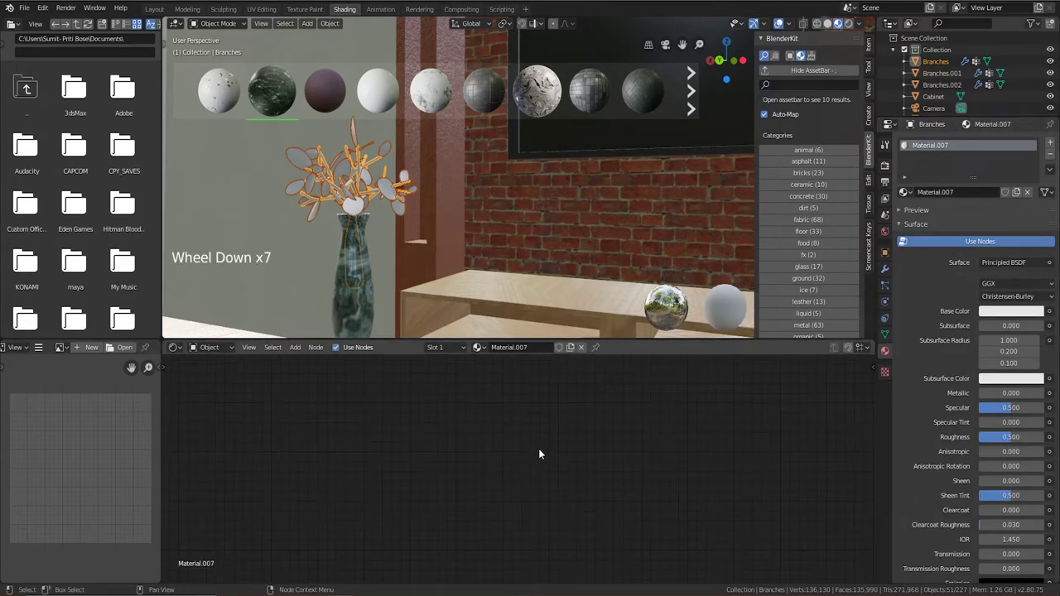
pyautogui.click(964, 242)
# - Rearrange the Principled BSDF and Material Output nodes to make room on the left
pyautogui.scroll(-5, 656, 464)
pyautogui.moveTo(656, 464); pyautogui.dragTo(461, 421, button='middle')
pyautogui.scroll(5, 598, 462)
pyautogui.scroll(3, 598, 463)
pyautogui.moveTo(598, 463); pyautogui.dragTo(475, 466, button='middle')
pyautogui.moveTo(570, 472)
pyautogui.mouseDown(button='middle')
pyautogui.moveTo(558, 507)
pyautogui.moveTo(575, 490)
pyautogui.mouseUp(button='middle')
pyautogui.scroll(3, 558, 507)
pyautogui.moveTo(575, 427); pyautogui.dragTo(742, 431)
pyautogui.click(660, 422)
pyautogui.click(661, 423)
pyautogui.click(548, 417)
pyautogui.moveTo(547, 417); pyautogui.dragTo(552, 404)
# - Add an Image Texture node with vegetation_tree_bark_23c.png feeding Base Color
pyautogui.hotkey('shift', 'a')
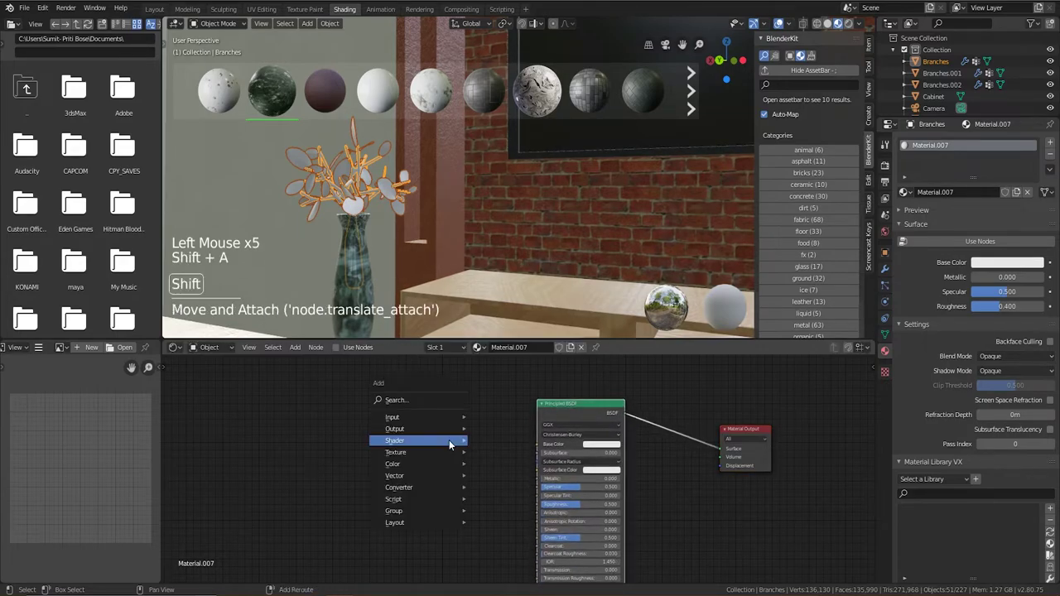
pyautogui.moveTo(443, 451)
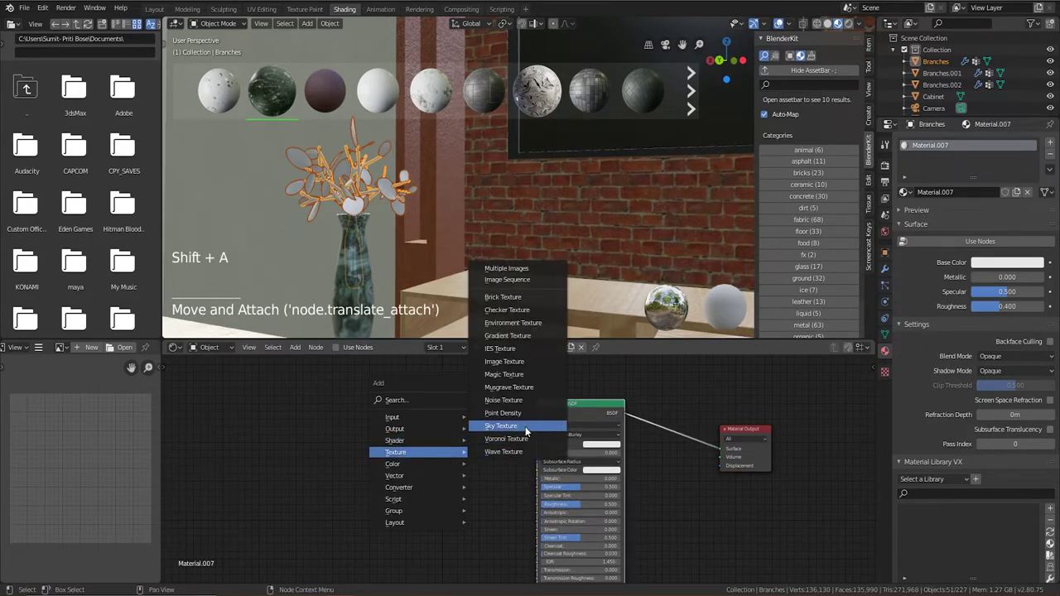
pyautogui.click(504, 362)
pyautogui.click(431, 418)
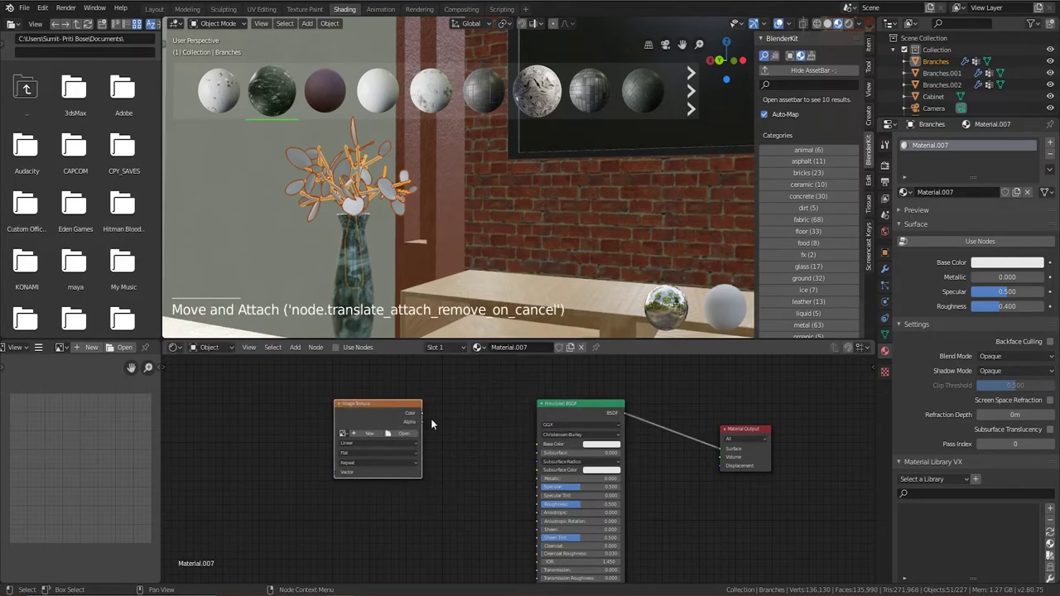
pyautogui.moveTo(423, 413); pyautogui.dragTo(538, 445)
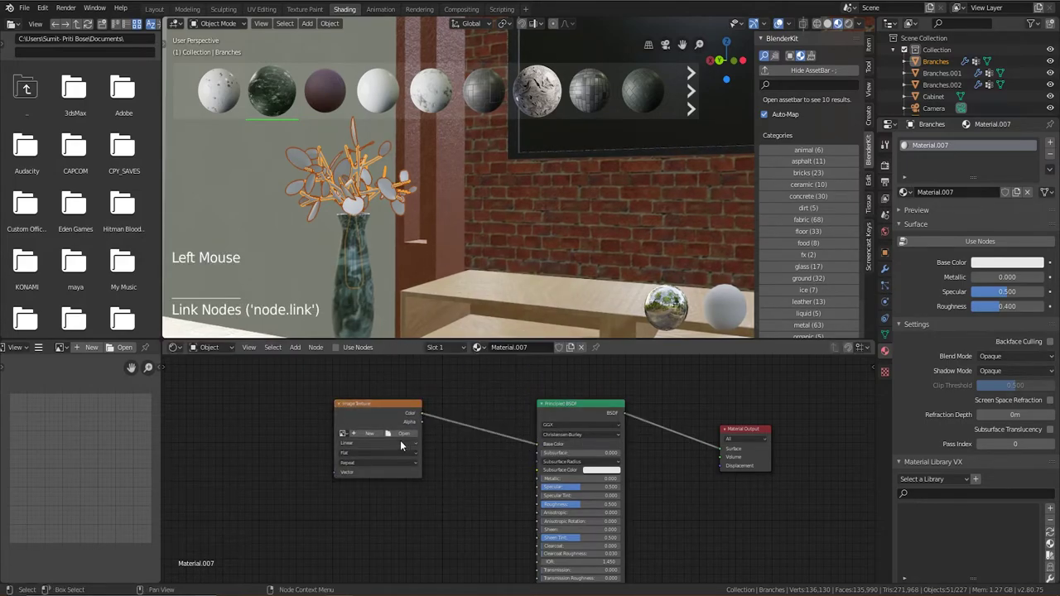
pyautogui.click(404, 433)
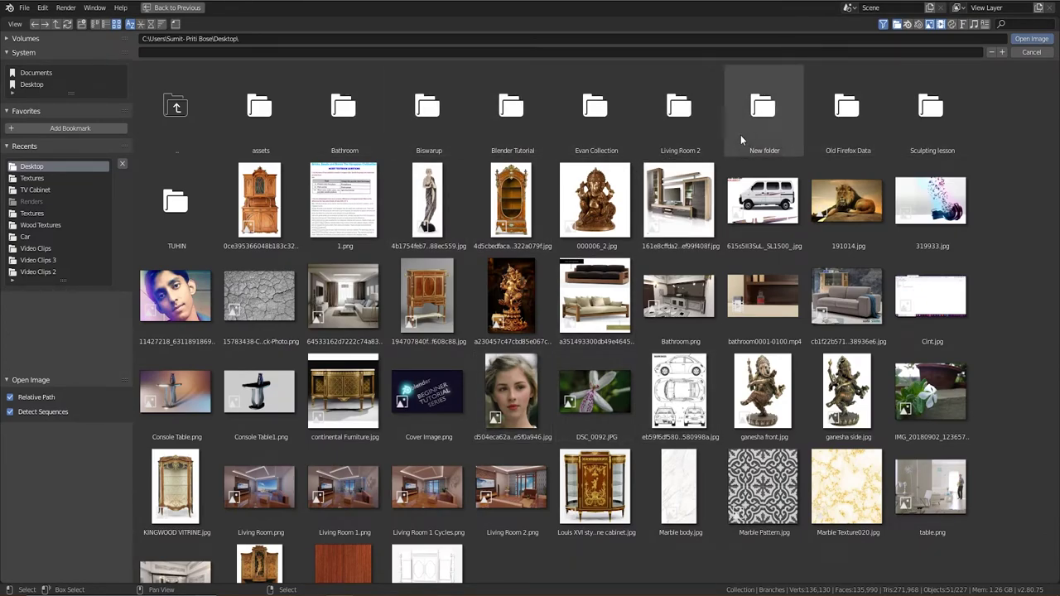
pyautogui.doubleClick(694, 132)
pyautogui.doubleClick(259, 111)
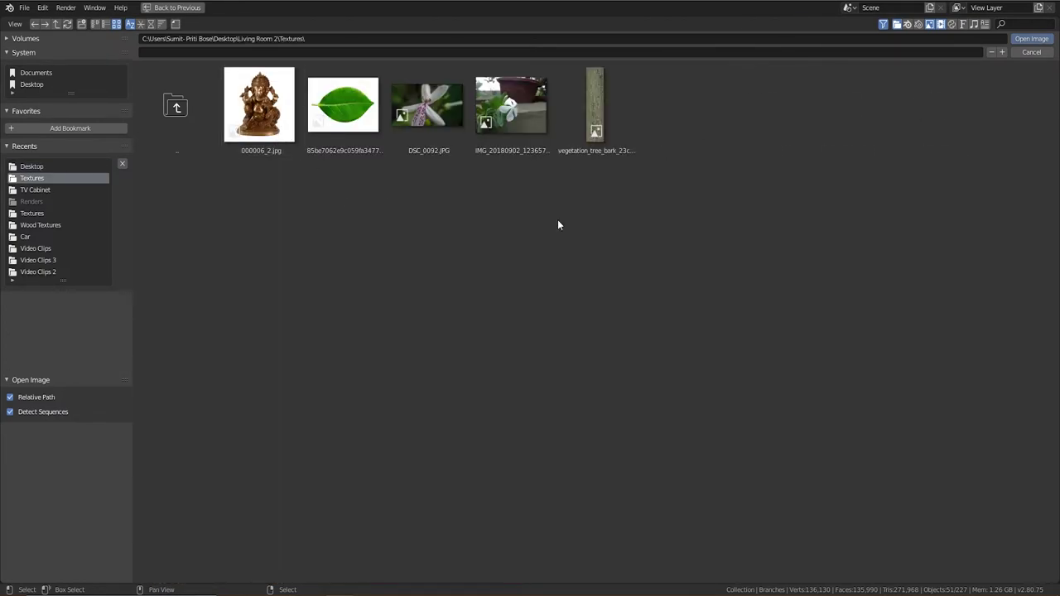
pyautogui.click(611, 126)
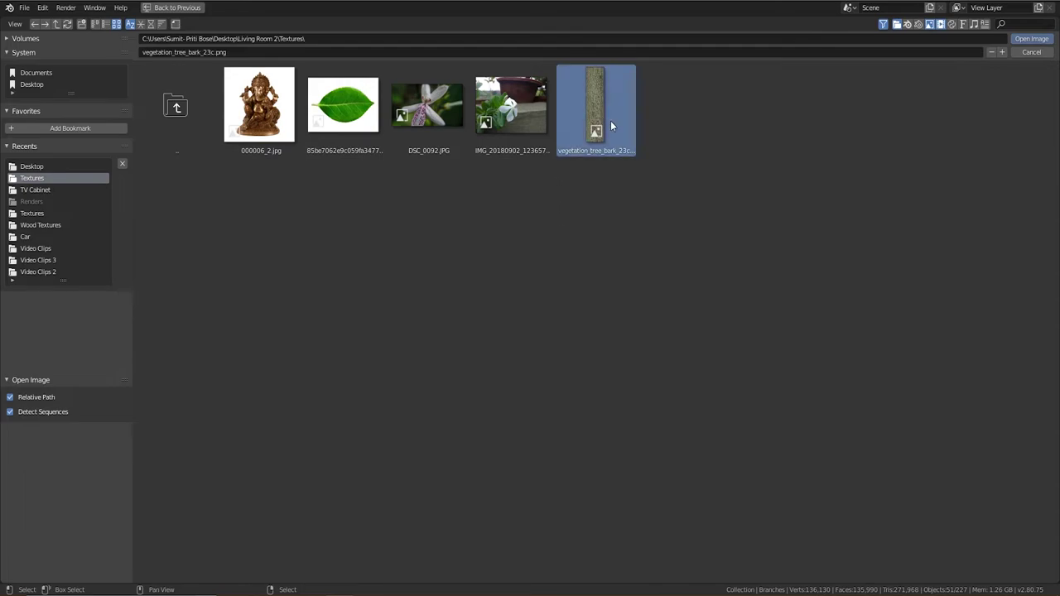
pyautogui.click(1031, 38)
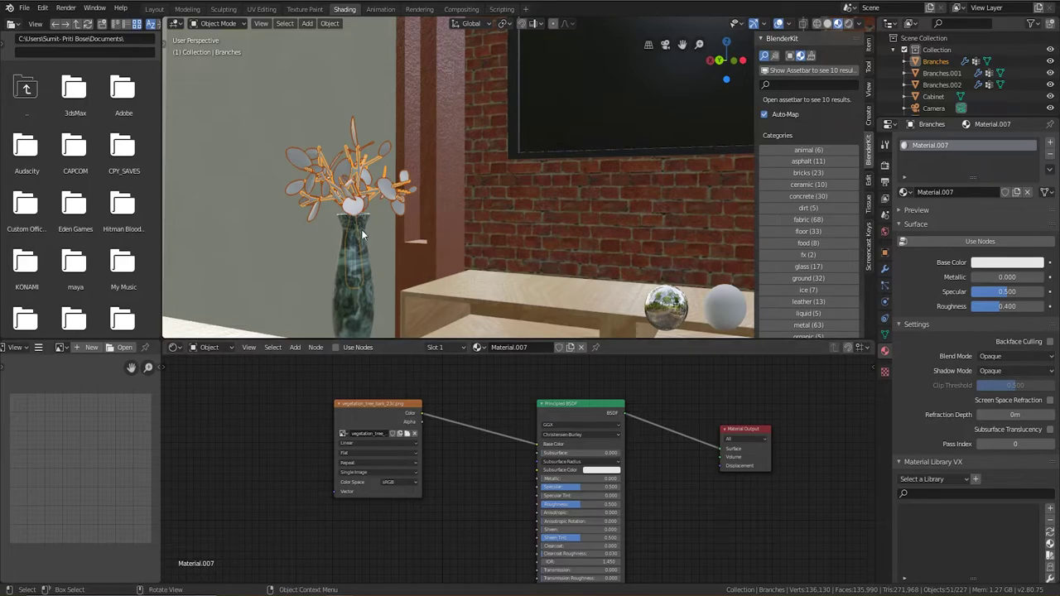
# - Orbit around the branches and reselect the Branches object
pyautogui.scroll(4, 359, 219)
pyautogui.moveTo(360, 219); pyautogui.dragTo(341, 241, button='middle')
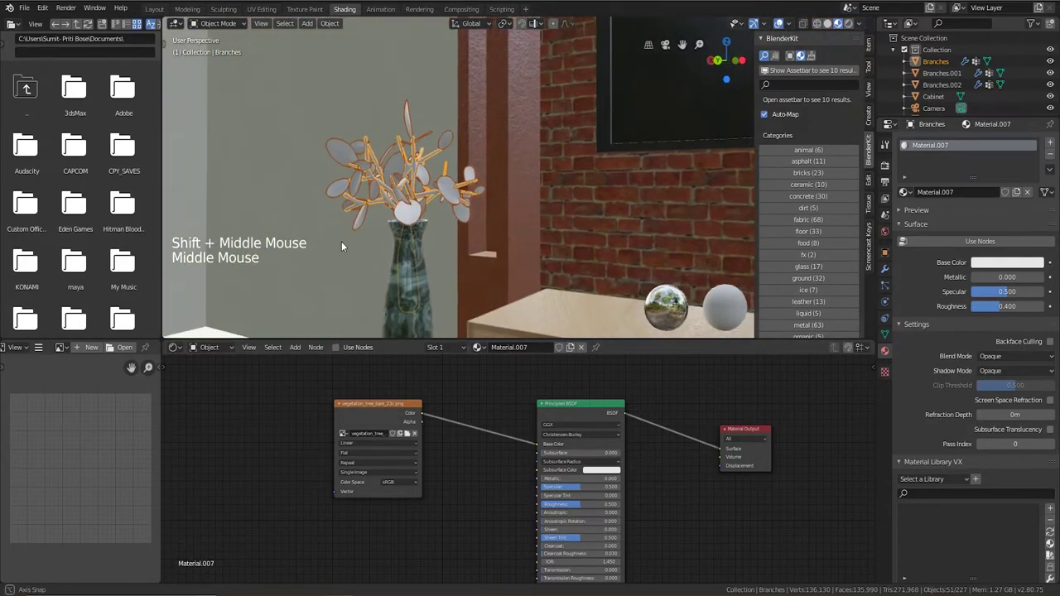
pyautogui.scroll(2, 392, 235)
pyautogui.press('Tab')
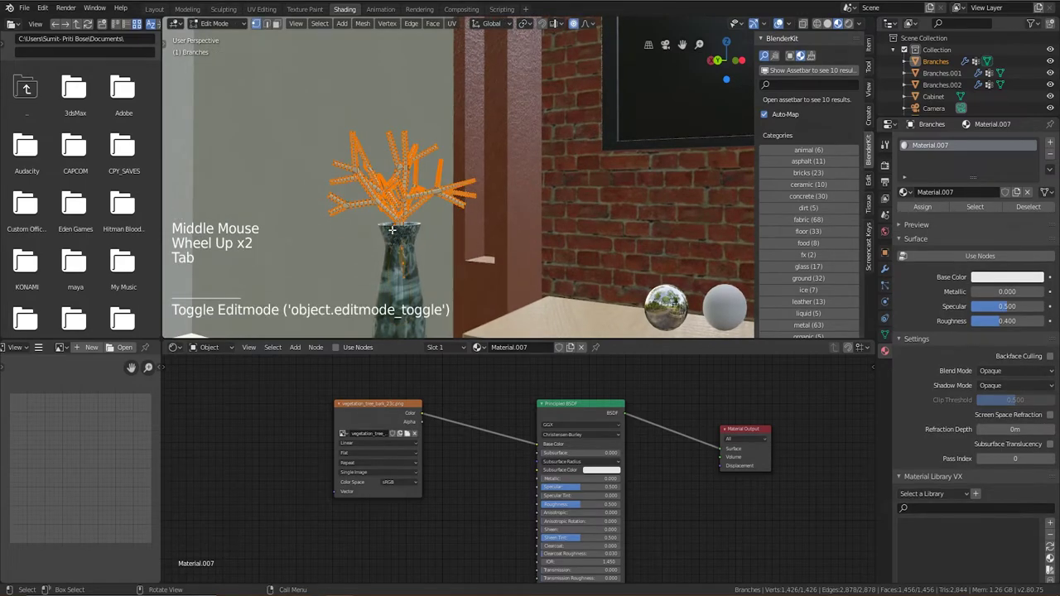
pyautogui.press('Tab')
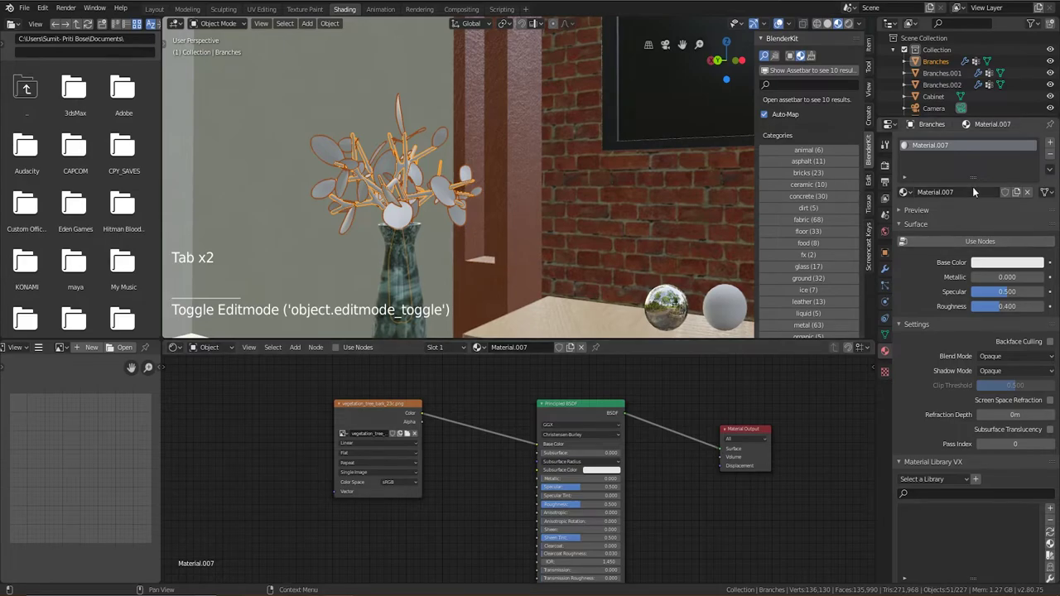
pyautogui.moveTo(414, 250); pyautogui.dragTo(360, 213, button='middle')
pyautogui.scroll(-1, 336, 226)
pyautogui.scroll(-3, 337, 225)
pyautogui.click(392, 145)
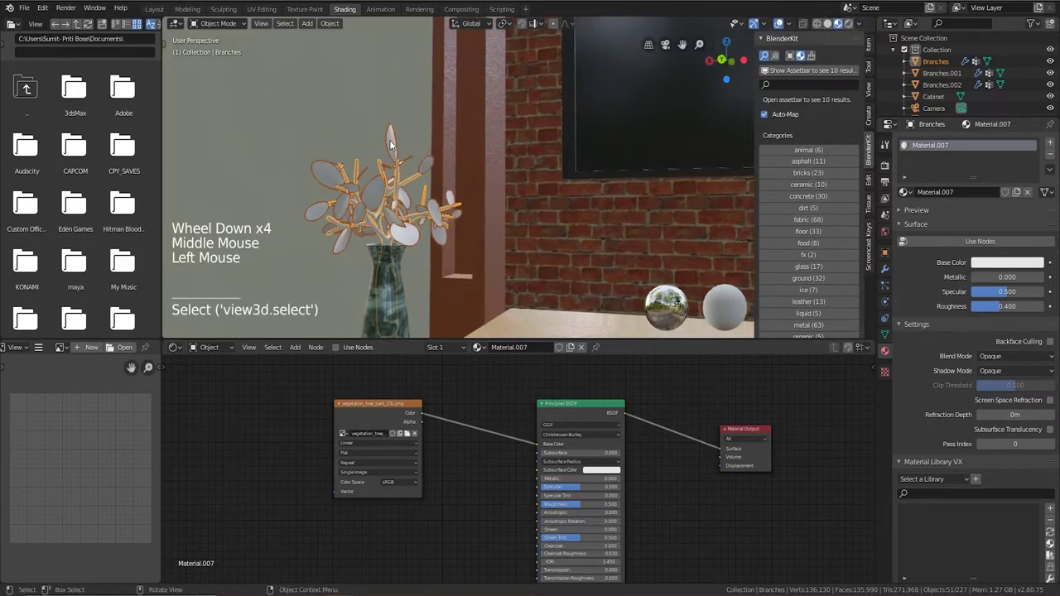
pyautogui.click(397, 172)
pyautogui.click(403, 200)
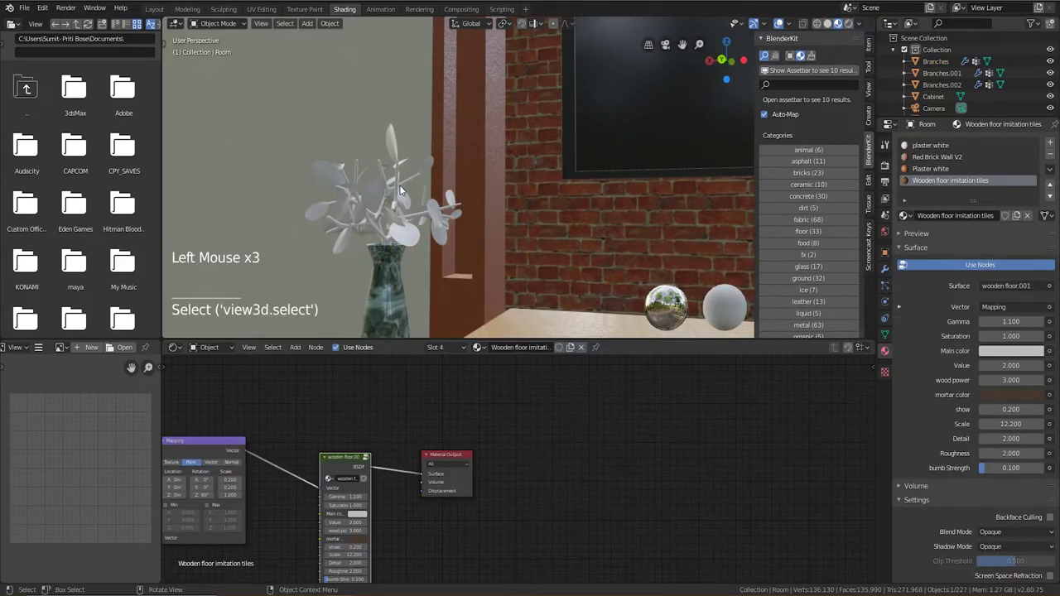
pyautogui.scroll(7, 435, 460)
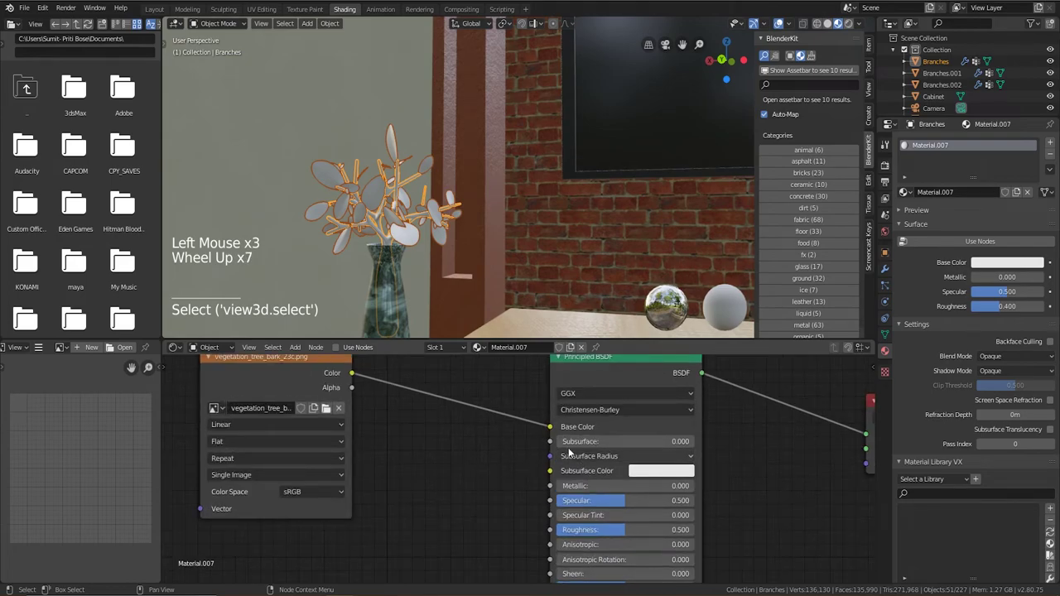
# - Reconnect the bark image colour to Base Color, then remove the Material.007 slot
pyautogui.moveTo(549, 426); pyautogui.dragTo(404, 428)
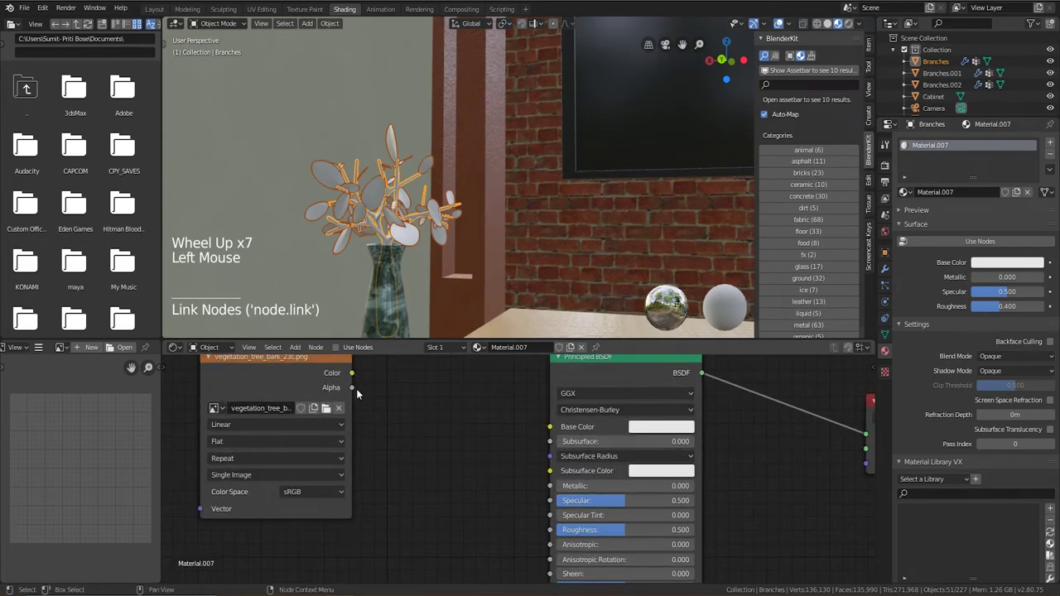
pyautogui.moveTo(352, 374); pyautogui.dragTo(568, 438)
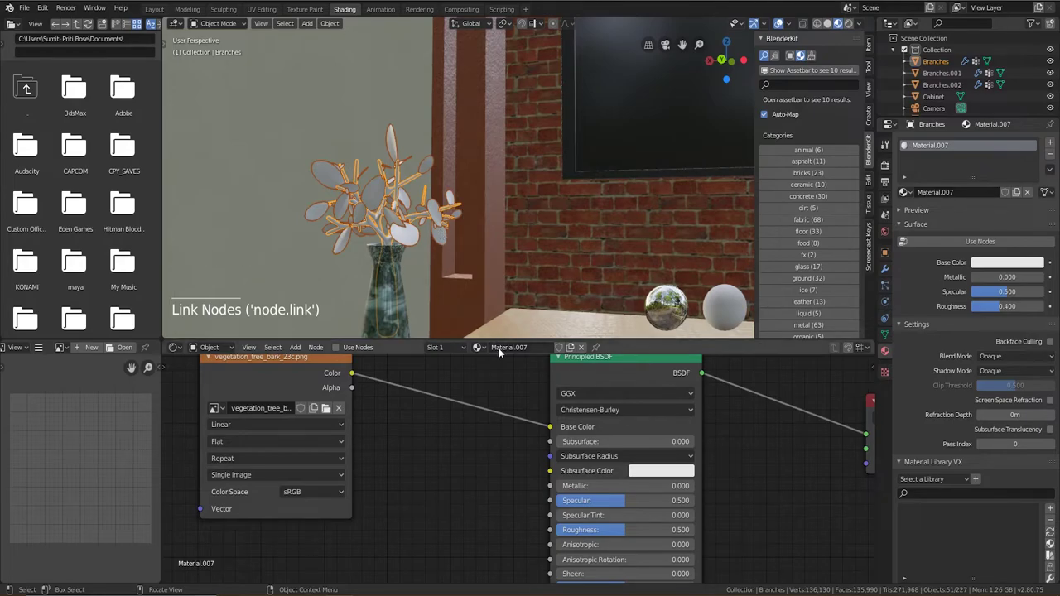
pyautogui.click(1050, 154)
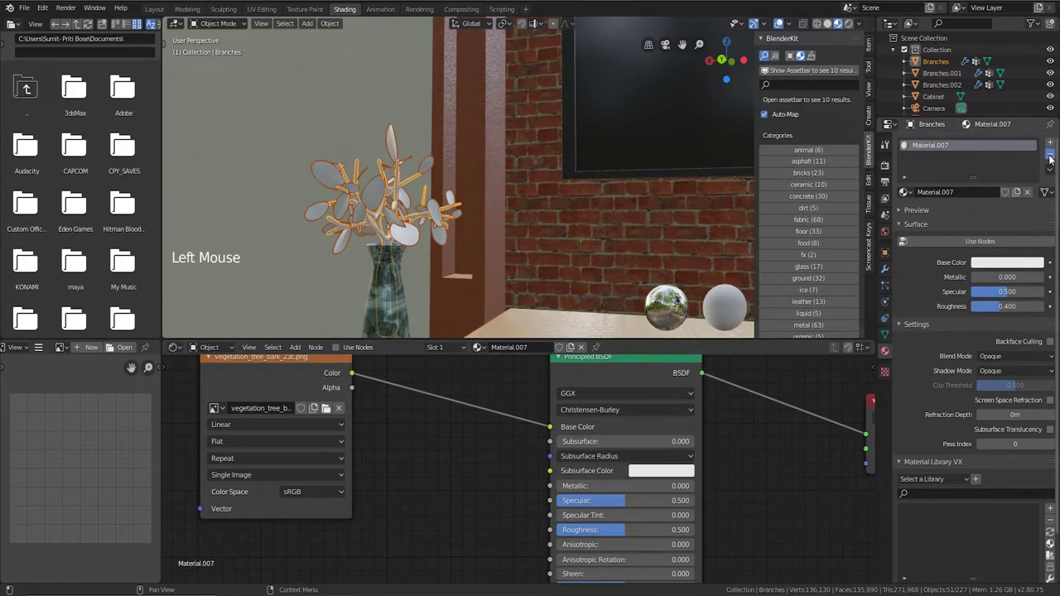
pyautogui.scroll(-5, 433, 275)
# - Select Branches.001 and, in Edit Mode, assign it a new material, Material.008
pyautogui.keyDown('shift'); pyautogui.moveTo(745, 265); pyautogui.dragTo(678, 258, button='middle'); pyautogui.keyUp('shift')
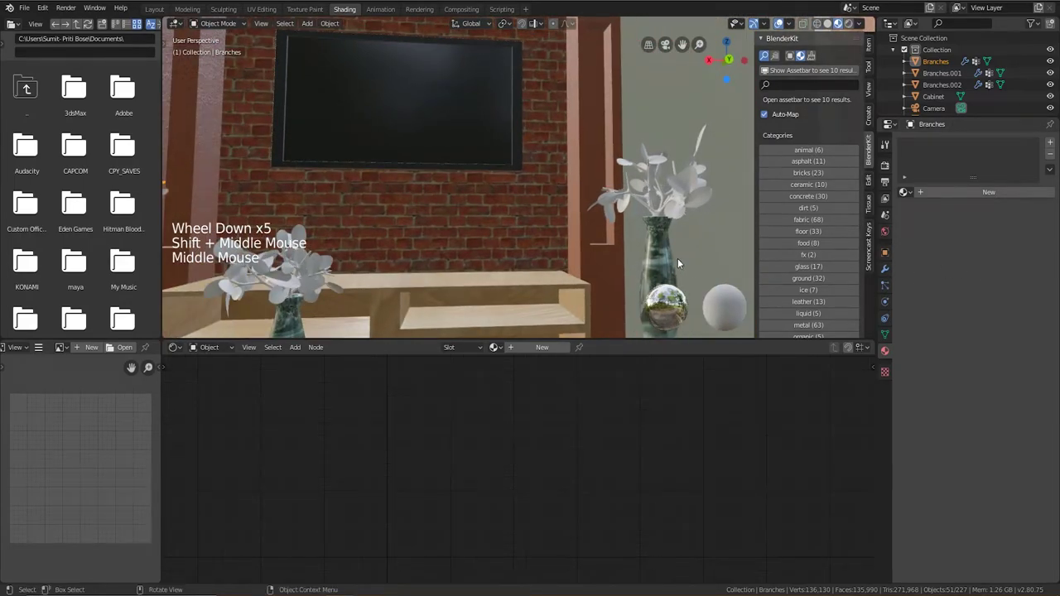
pyautogui.scroll(2, 677, 259)
pyautogui.click(684, 222)
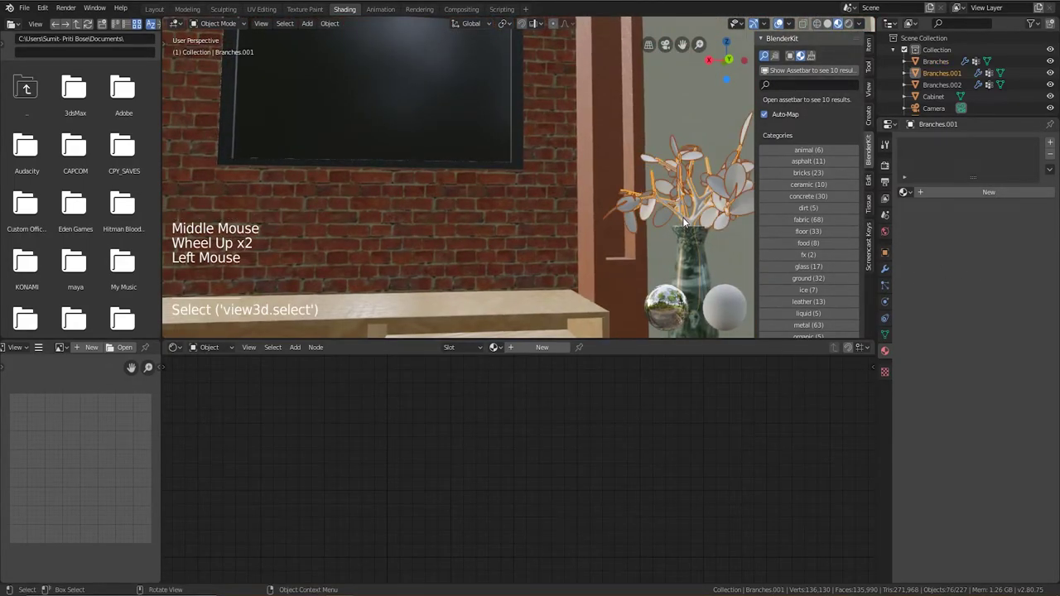
pyautogui.moveTo(683, 222); pyautogui.dragTo(704, 225, button='middle')
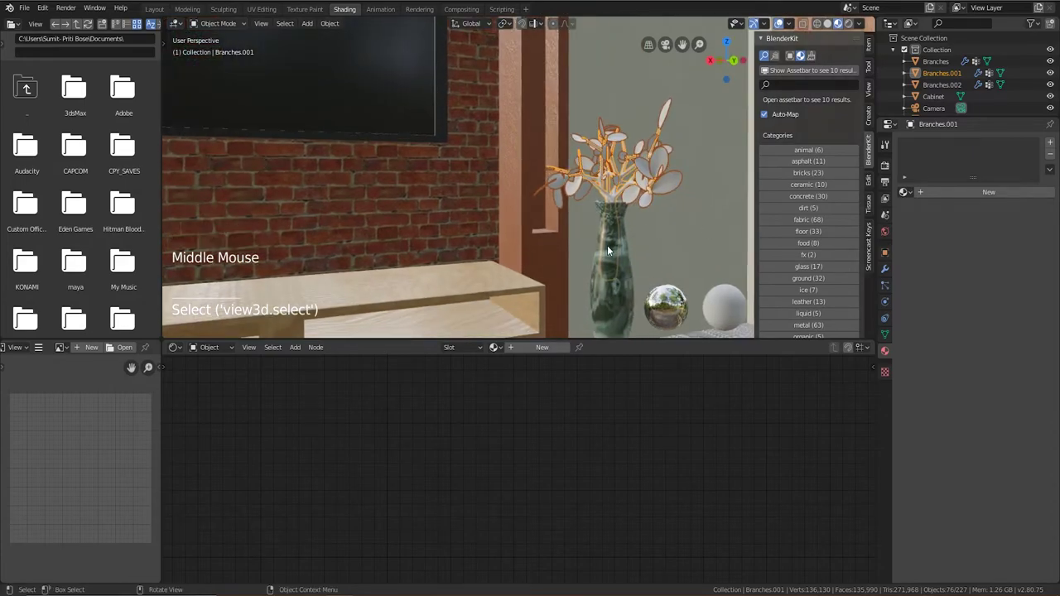
pyautogui.scroll(-2, 607, 245)
pyautogui.scroll(2, 606, 244)
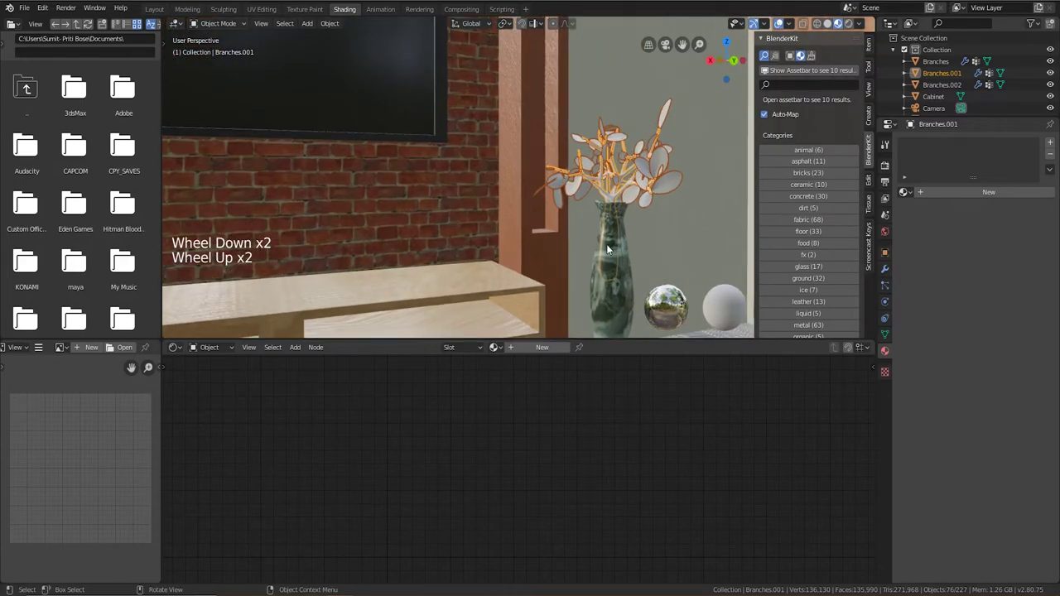
pyautogui.press('Tab')
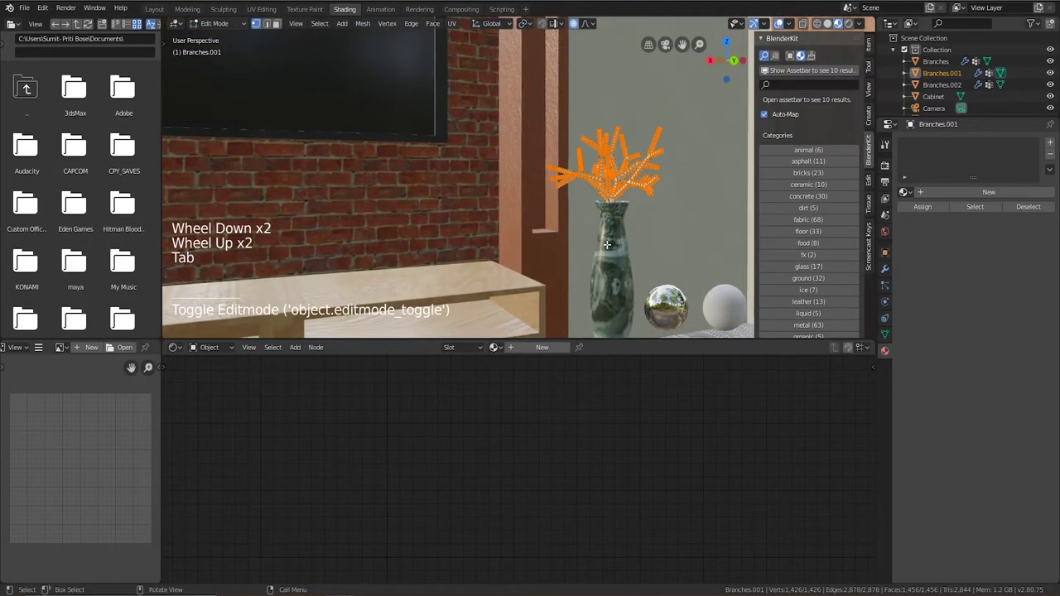
pyautogui.click(951, 191)
pyautogui.click(923, 207)
pyautogui.click(923, 207)
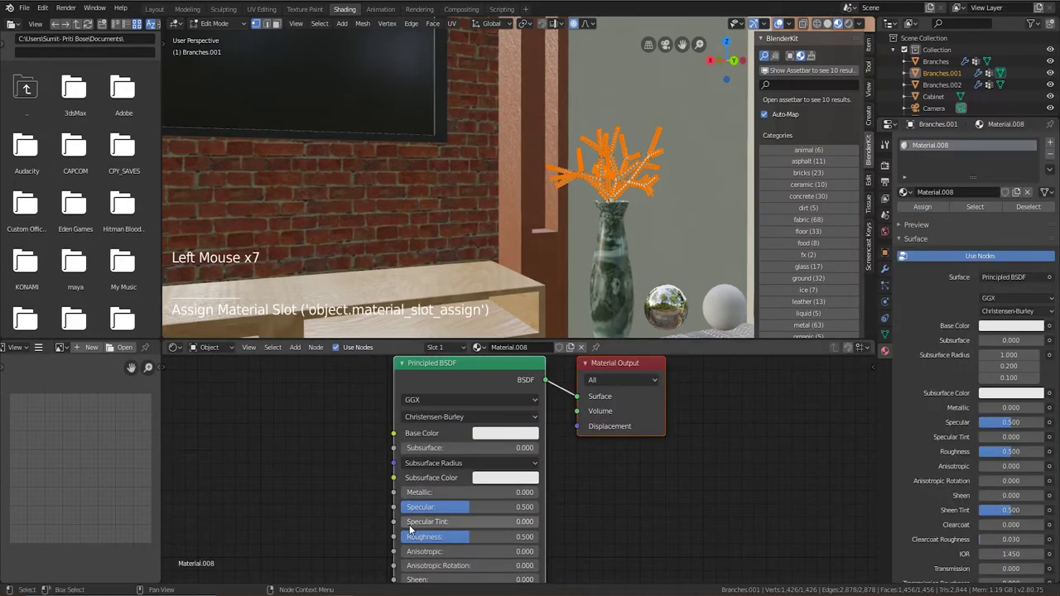
# - Add an Image Texture node loading vegetation_tree_bark_23c.png, linked to Base Color
pyautogui.hotkey('shift', 'a')
pyautogui.moveTo(292, 451)
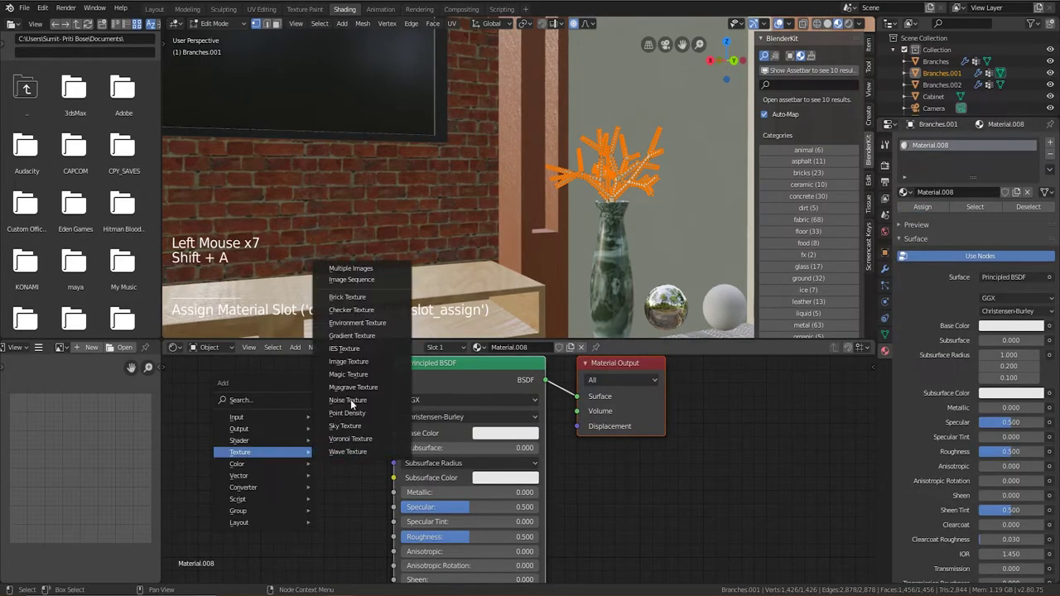
pyautogui.click(351, 362)
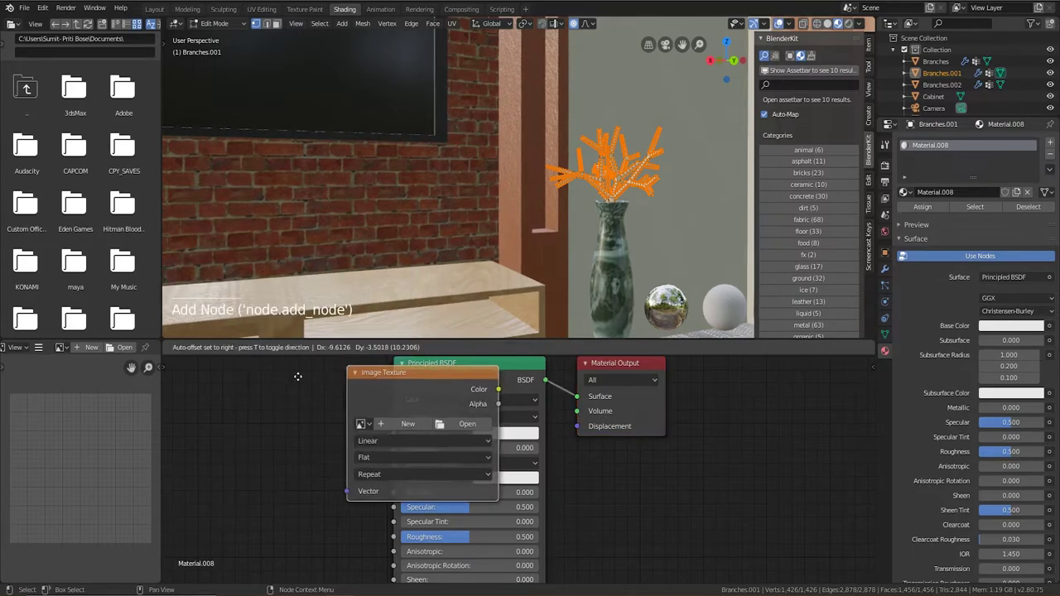
pyautogui.click(298, 442)
pyautogui.moveTo(341, 420); pyautogui.dragTo(393, 433)
pyautogui.click(205, 454)
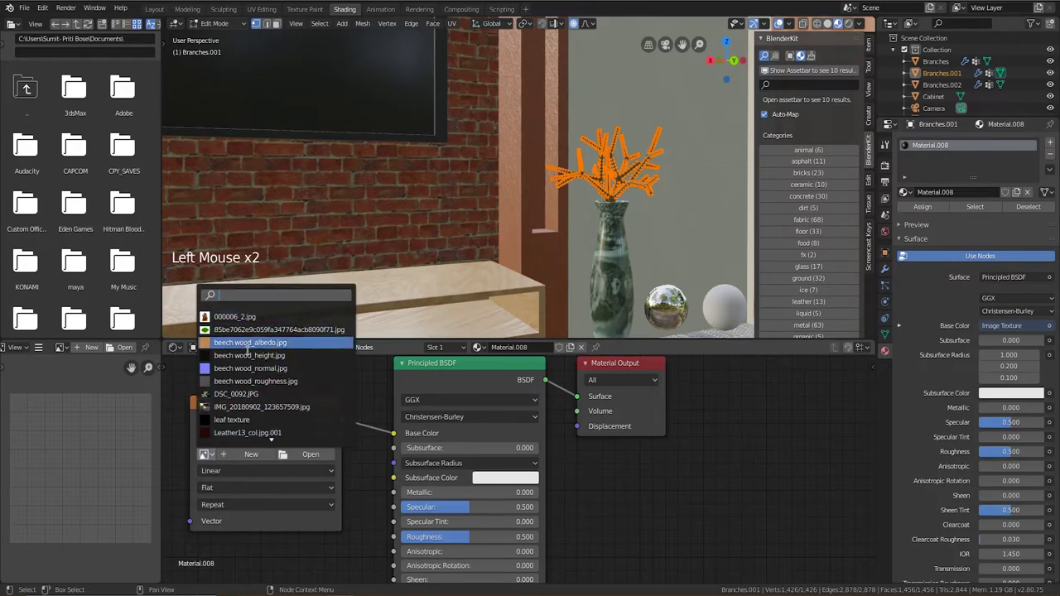
pyautogui.scroll(-6, 241, 437)
pyautogui.scroll(-12, 241, 438)
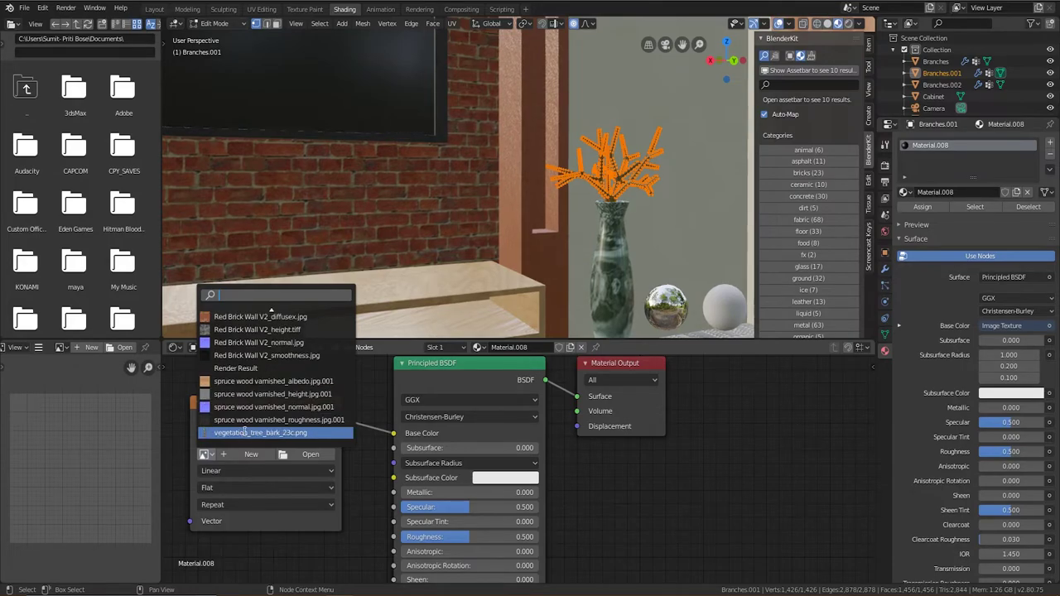
pyautogui.click(246, 432)
pyautogui.scroll(4, 621, 193)
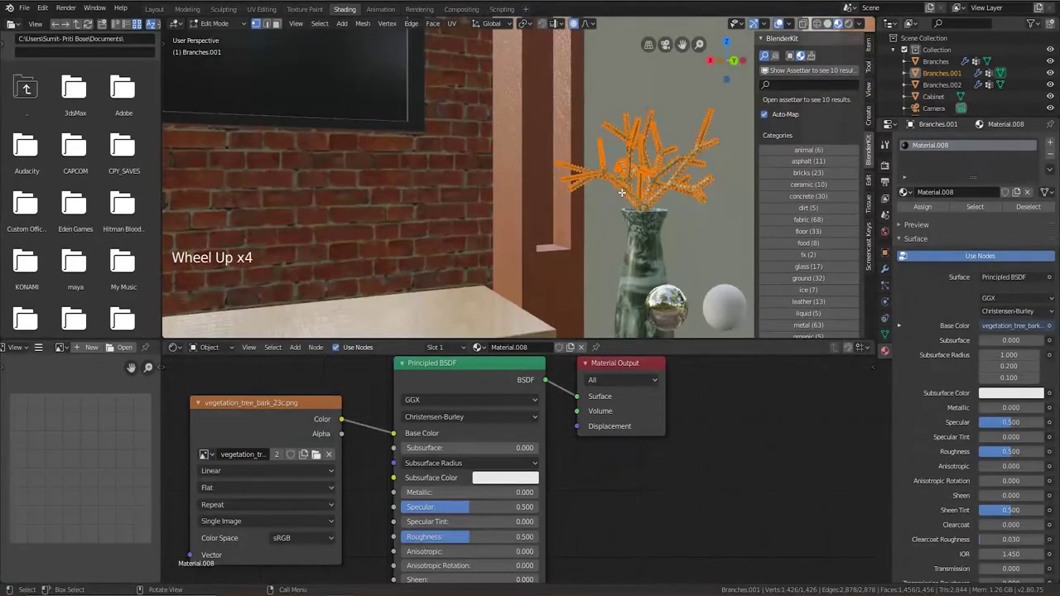
# - Return to Object Mode and move the Image Texture node further left
pyautogui.press('Tab')
pyautogui.moveTo(667, 212); pyautogui.dragTo(662, 211, button='middle')
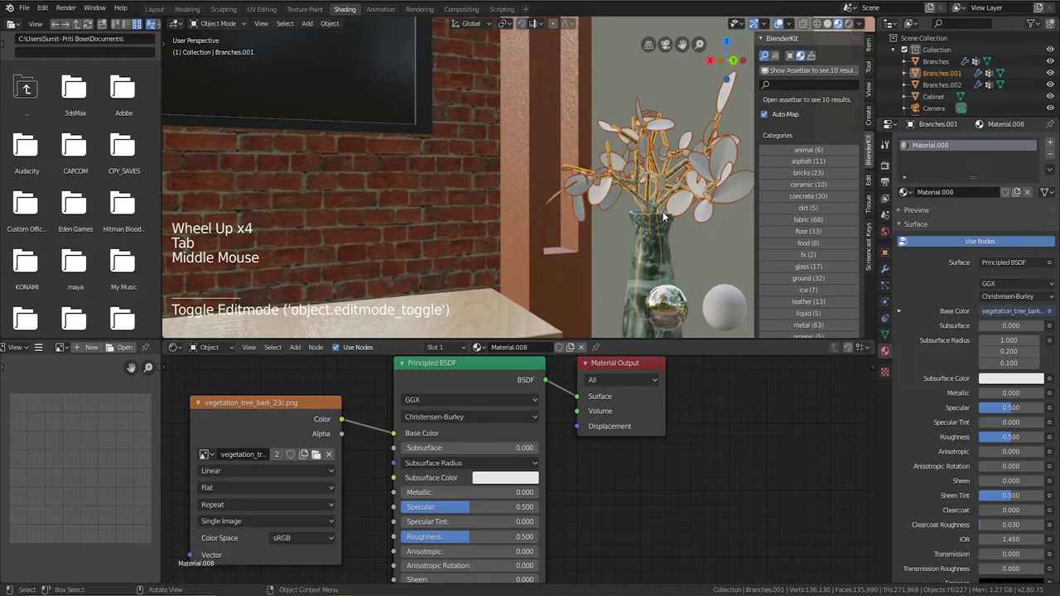
pyautogui.scroll(2, 662, 211)
pyautogui.scroll(-12, 500, 484)
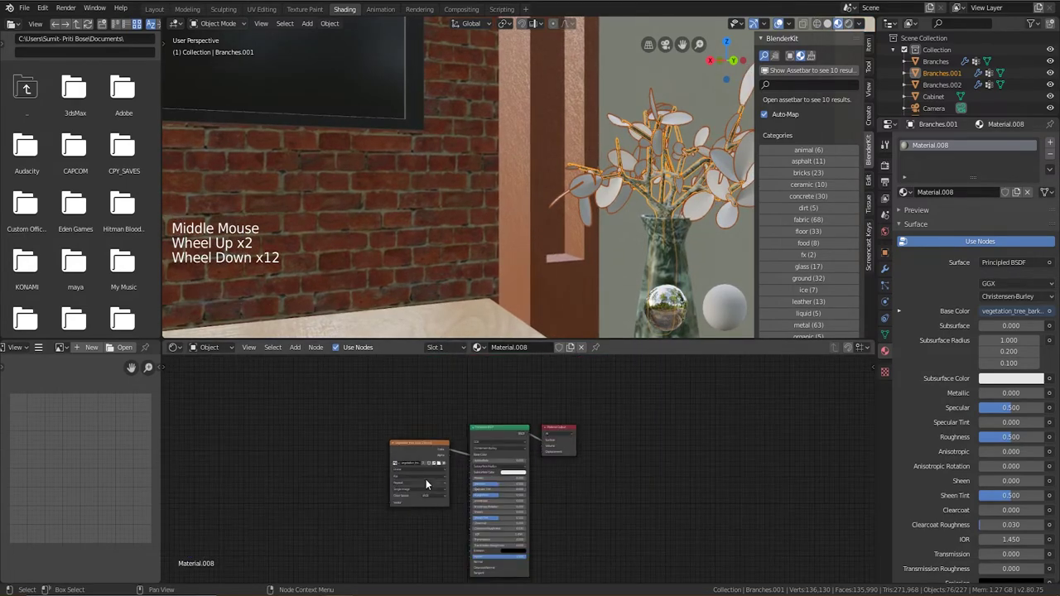
pyautogui.moveTo(426, 484); pyautogui.dragTo(361, 471)
pyautogui.hotkey('shift', 'a')
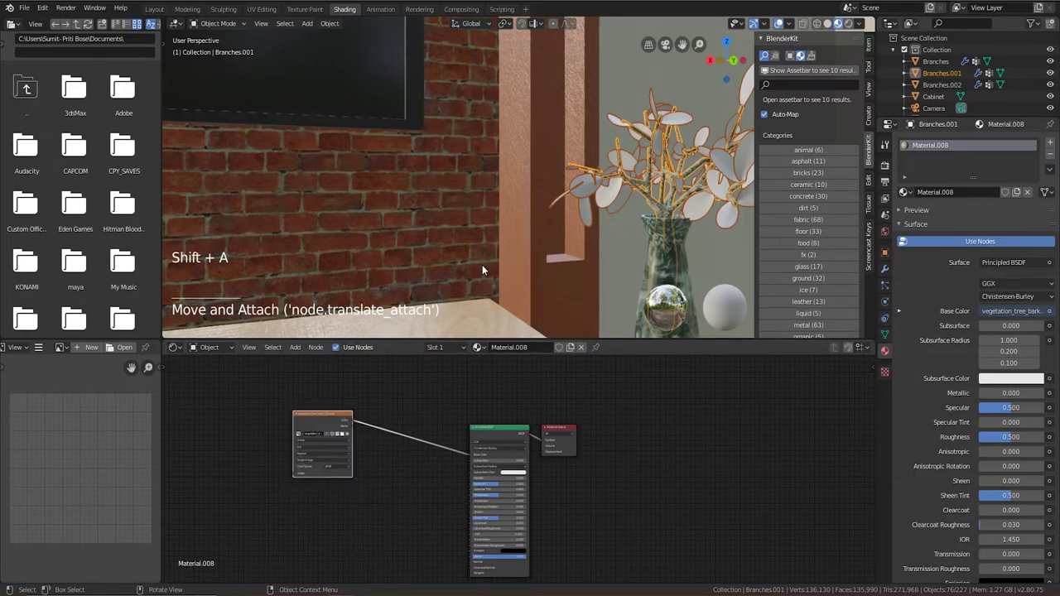
# - Save the file and insert a MixRGB node between the bark image and Base Color
pyautogui.hotkey('ctrl', 's')
pyautogui.hotkey('shift', 'a')
pyautogui.moveTo(406, 401)
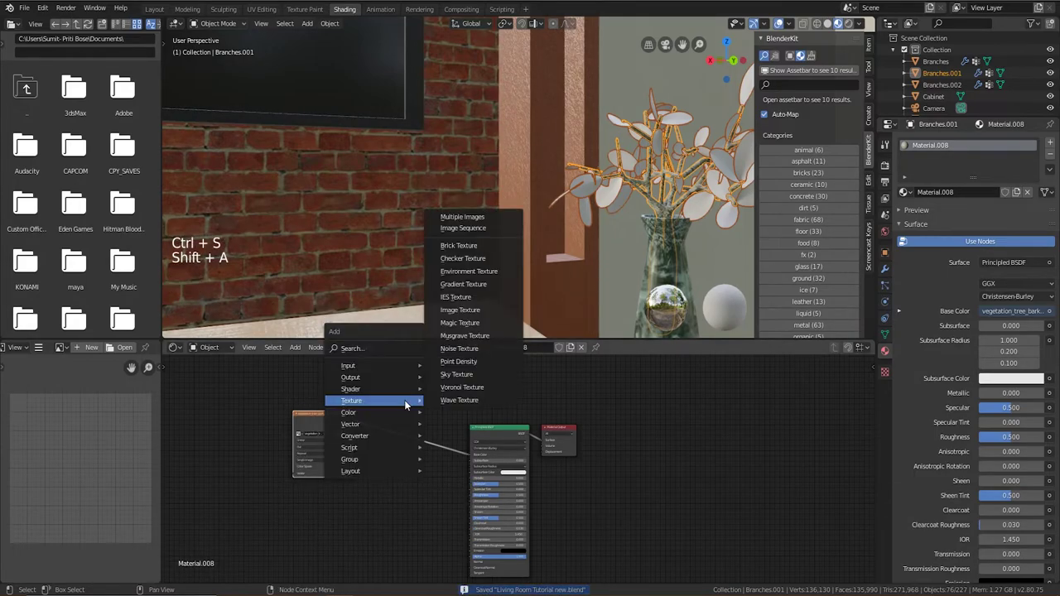
pyautogui.click(451, 476)
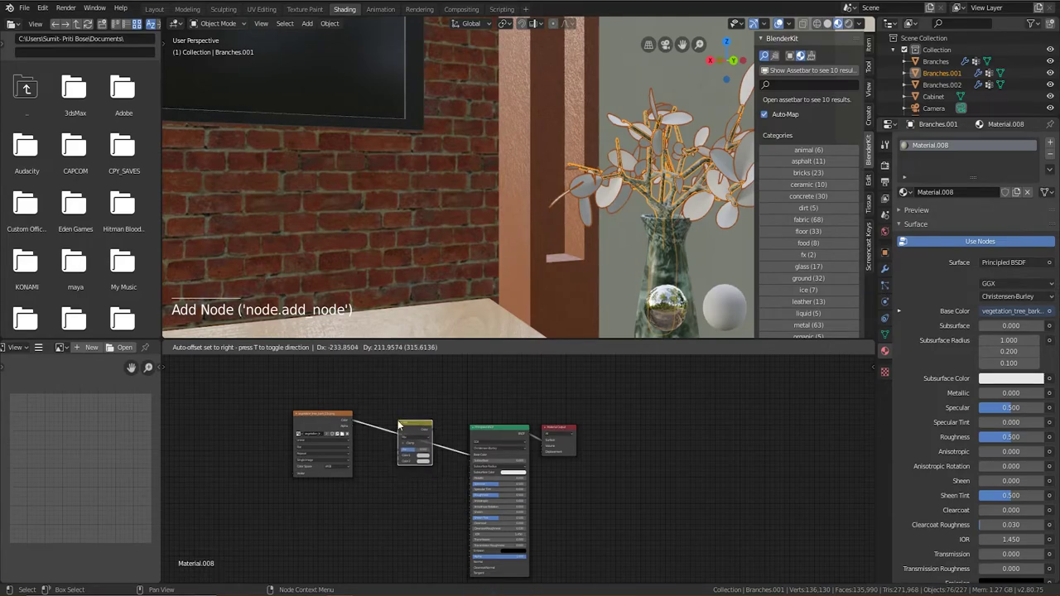
pyautogui.click(398, 425)
pyautogui.scroll(11, 408, 498)
pyautogui.moveTo(388, 491); pyautogui.dragTo(492, 501, button='middle')
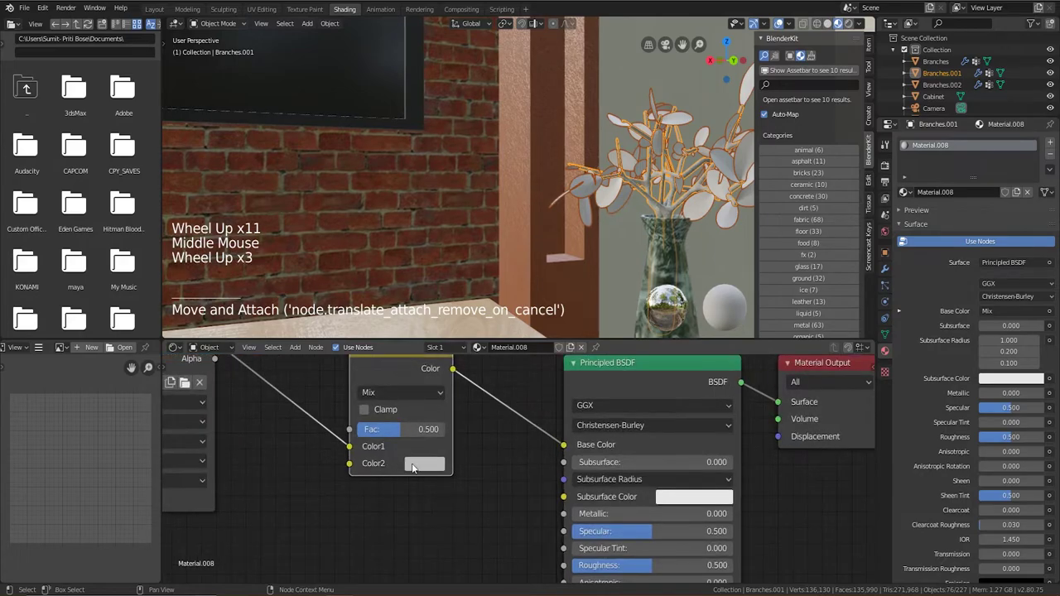
# - Set the Mix node's Color2 to a dark reddish-brown
pyautogui.click(413, 466)
pyautogui.moveTo(468, 312); pyautogui.dragTo(454, 345)
pyautogui.moveTo(531, 266); pyautogui.dragTo(534, 298)
pyautogui.scroll(7, 653, 224)
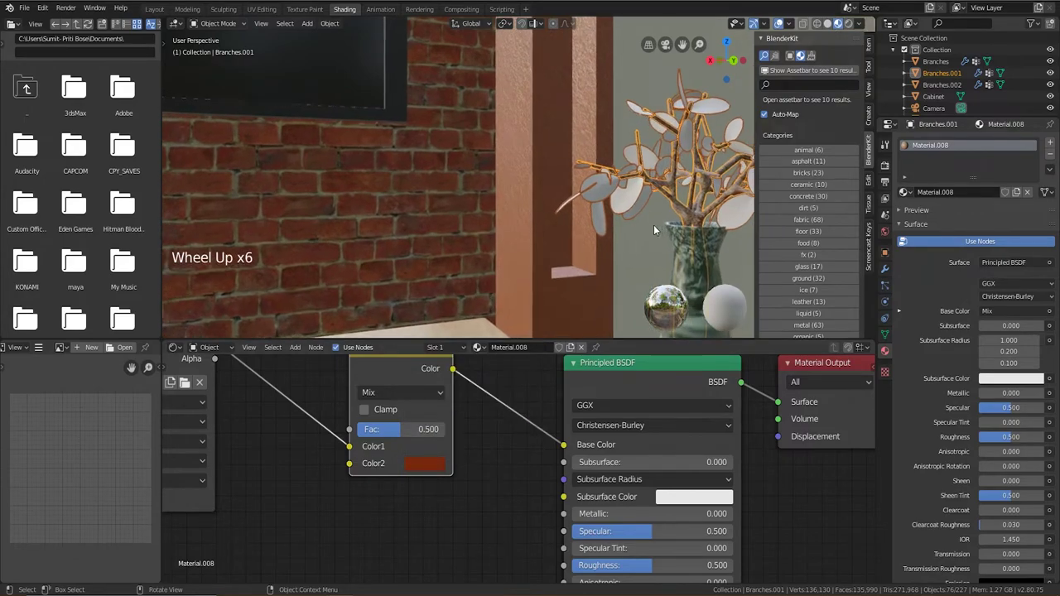
pyautogui.scroll(-3, 653, 224)
pyautogui.scroll(-12, 653, 225)
# - Orbit across the room and select the Branches object in the vase
pyautogui.moveTo(590, 237); pyautogui.dragTo(451, 212, button='middle')
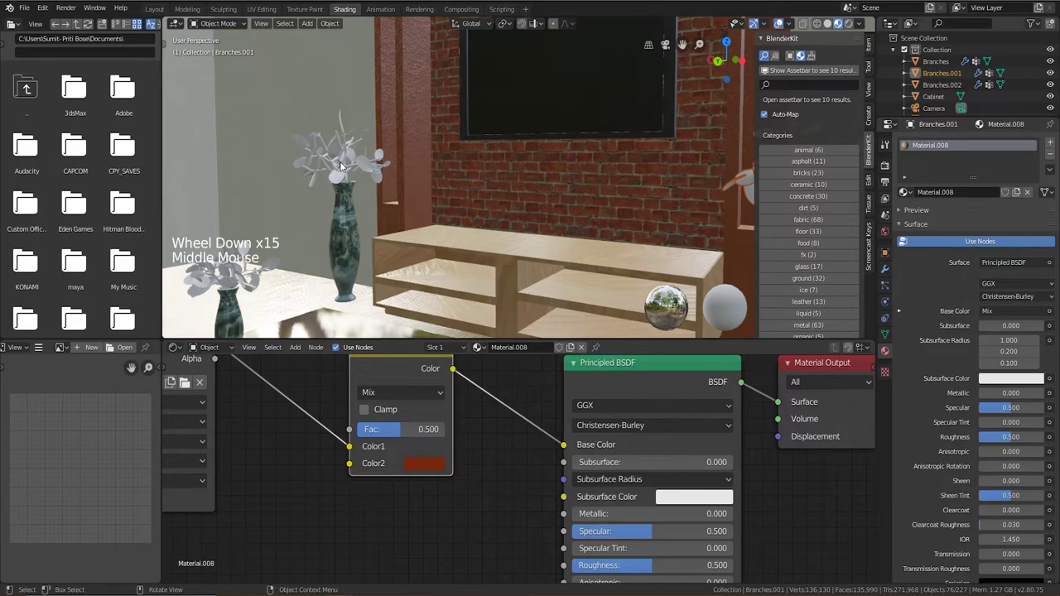
pyautogui.keyDown('shift'); pyautogui.moveTo(348, 159); pyautogui.dragTo(371, 171, button='middle'); pyautogui.keyUp('shift')
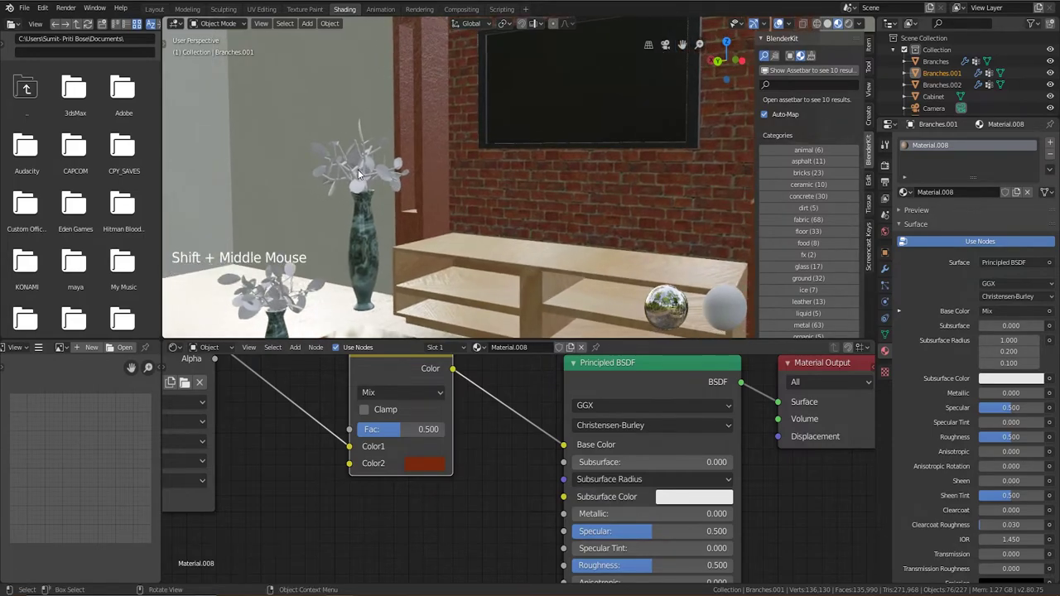
pyautogui.click(358, 169)
pyautogui.moveTo(410, 213); pyautogui.dragTo(357, 217, button='middle')
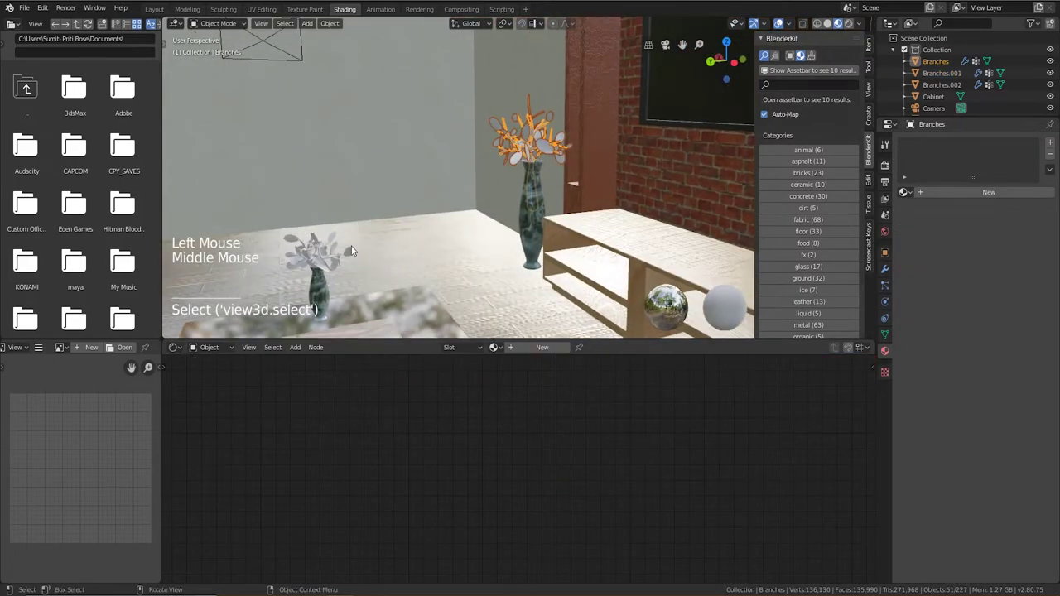
# - Link Branches.001's Material.008 to the other Branches objects with Ctrl+L
pyautogui.keyDown('shift'); pyautogui.click(327, 262); pyautogui.keyUp('shift')
pyautogui.moveTo(327, 257); pyautogui.dragTo(600, 193, button='middle')
pyautogui.keyDown('shift'); pyautogui.click(644, 169); pyautogui.keyUp('shift')
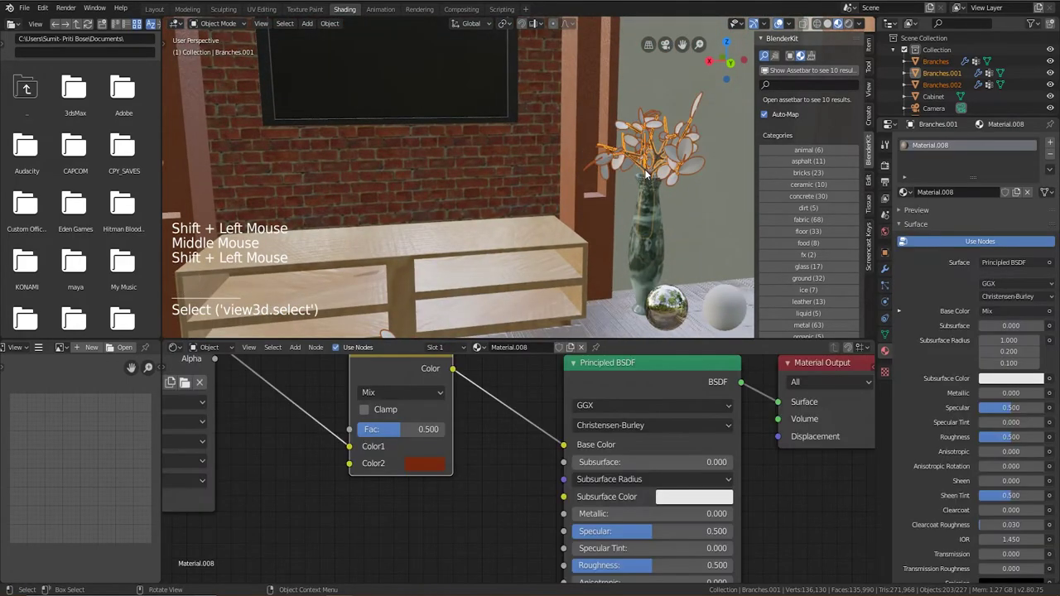
pyautogui.hotkey('ctrl', 'l')
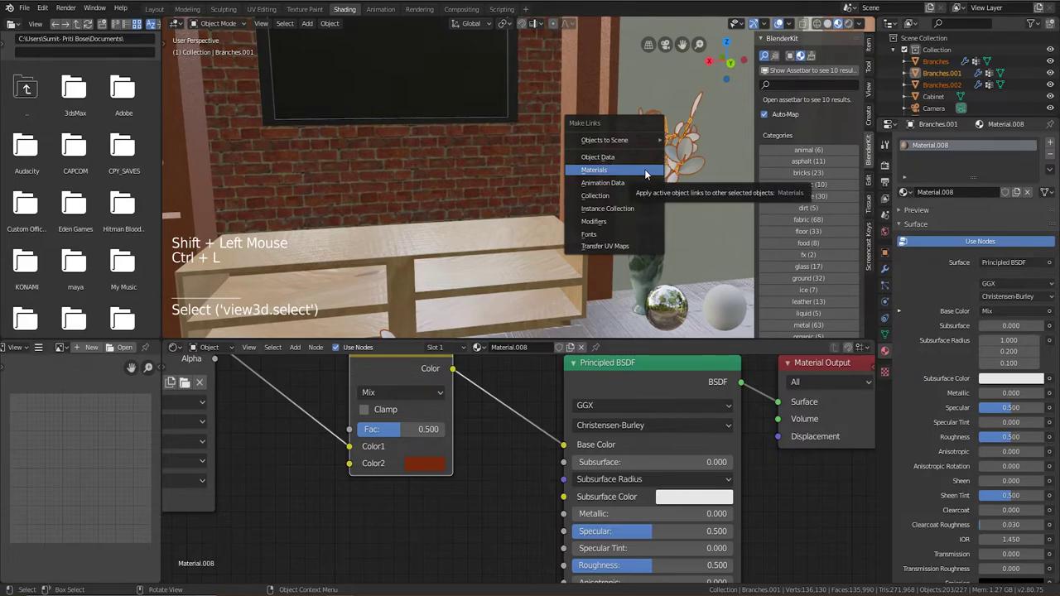
pyautogui.click(645, 173)
# - Check the Branches object in the vase and save the .blend file
pyautogui.moveTo(557, 187); pyautogui.dragTo(349, 236, button='middle')
pyautogui.scroll(5, 421, 213)
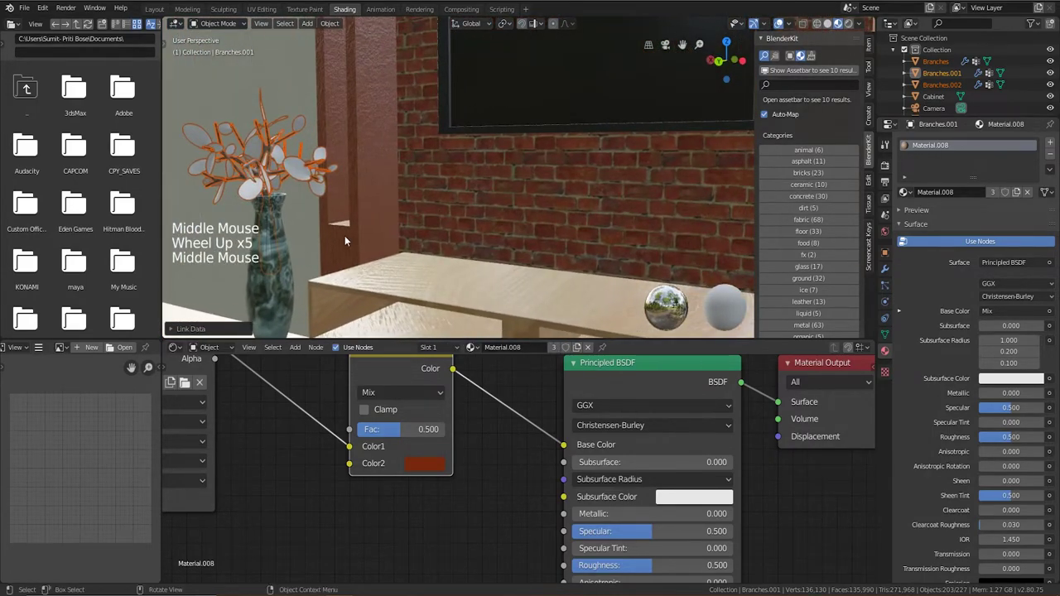
pyautogui.click(271, 176)
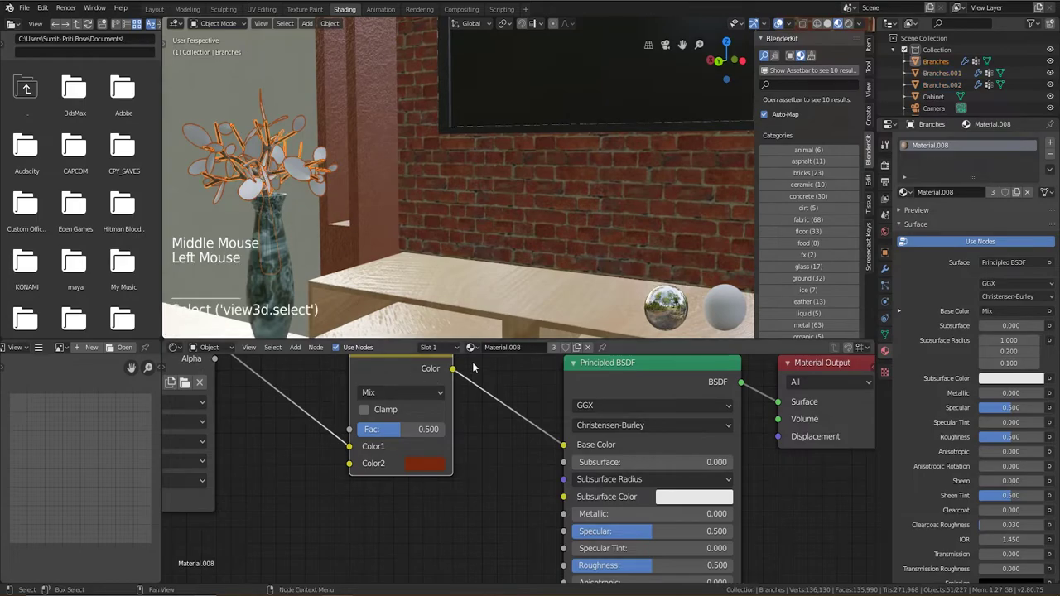
pyautogui.scroll(-5, 412, 248)
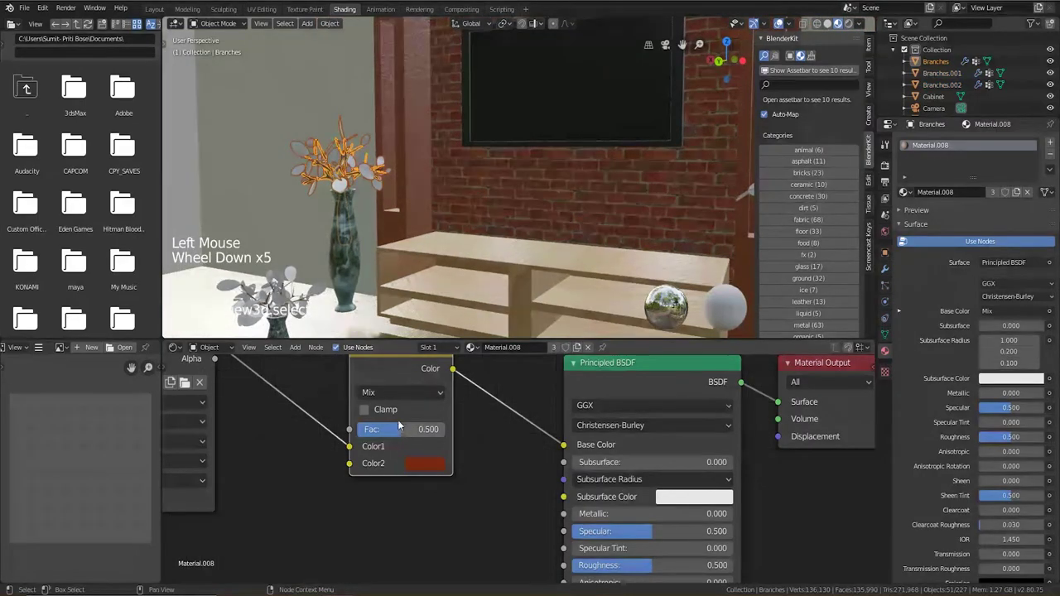
pyautogui.moveTo(378, 261); pyautogui.dragTo(346, 267, button='middle')
pyautogui.hotkey('ctrl', 's')
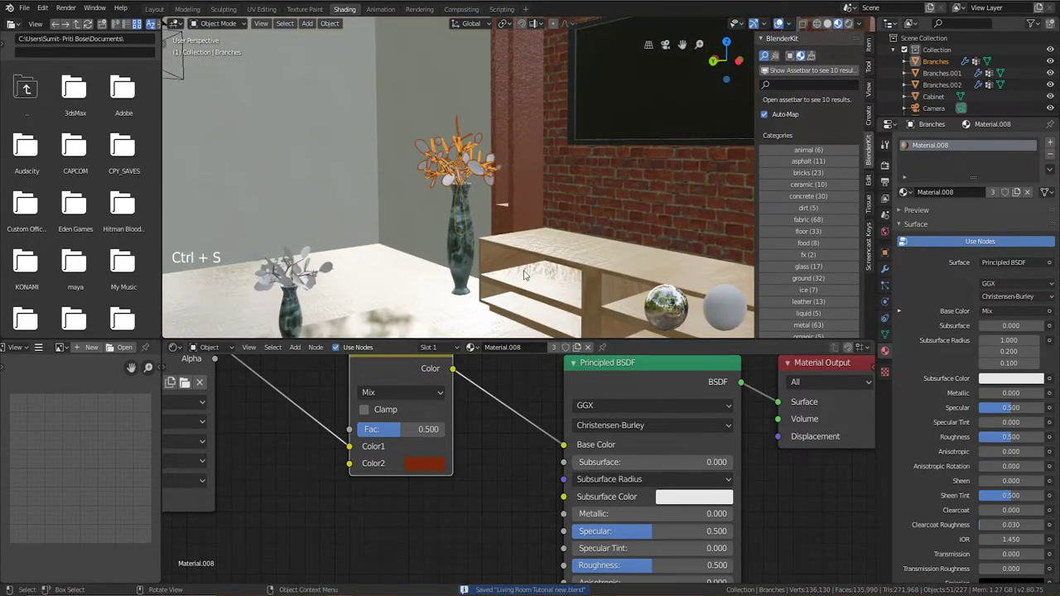
pyautogui.scroll(-13, 523, 274)
# - Find and select the leaf object and switch the viewport to solid shading
pyautogui.moveTo(522, 272); pyautogui.dragTo(472, 306, button='middle')
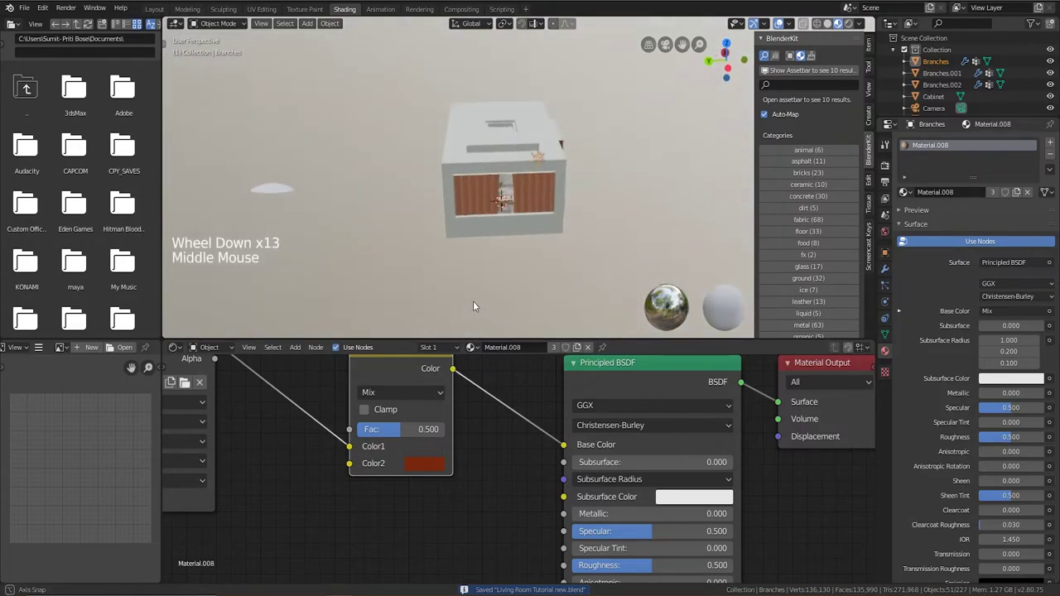
pyautogui.keyDown('shift'); pyautogui.moveTo(457, 215); pyautogui.dragTo(480, 207, button='middle'); pyautogui.keyUp('shift')
pyautogui.moveTo(520, 137); pyautogui.dragTo(509, 243, button='middle')
pyautogui.scroll(7, 508, 236)
pyautogui.keyDown('shift'); pyautogui.moveTo(495, 196); pyautogui.dragTo(558, 305, button='middle'); pyautogui.keyUp('shift')
pyautogui.click(501, 213)
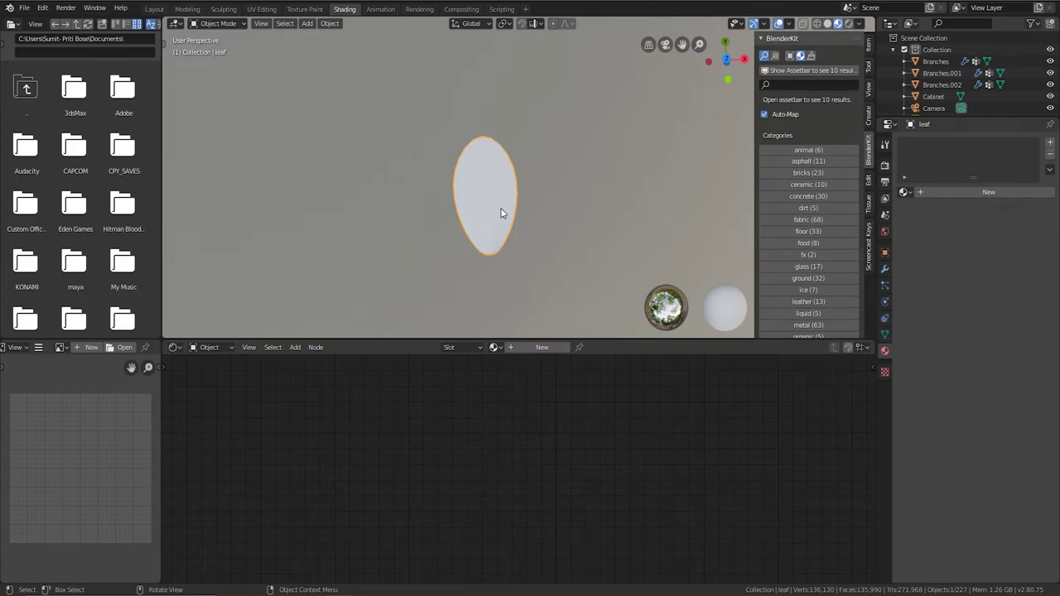
pyautogui.press('z')
pyautogui.click(560, 211)
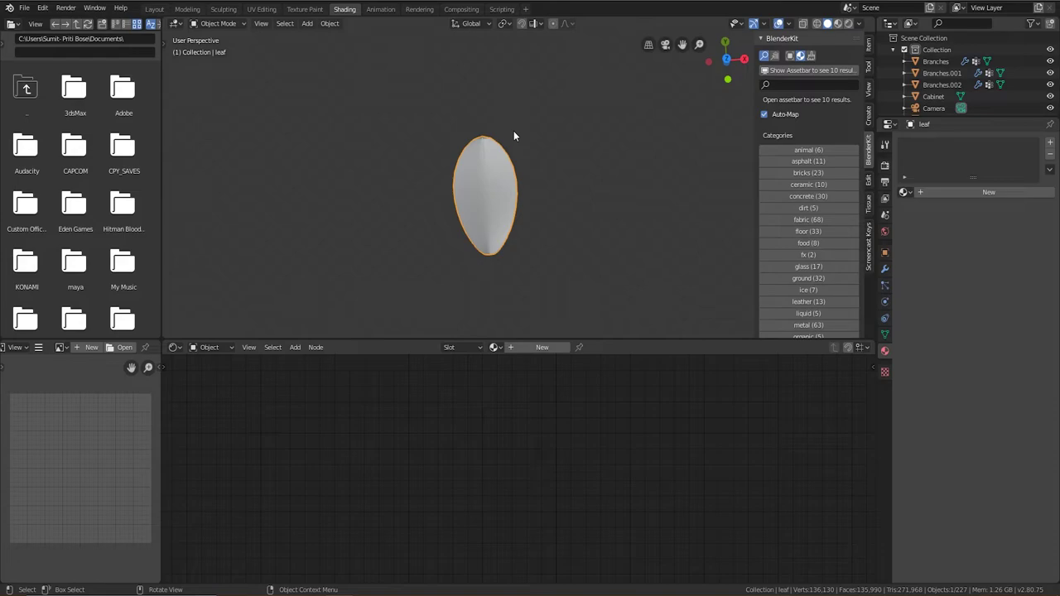
# - Put the leaf into Edit Mode and view it from the top
pyautogui.press('Tab')
pyautogui.scroll(3, 513, 162)
pyautogui.press('KP_7')
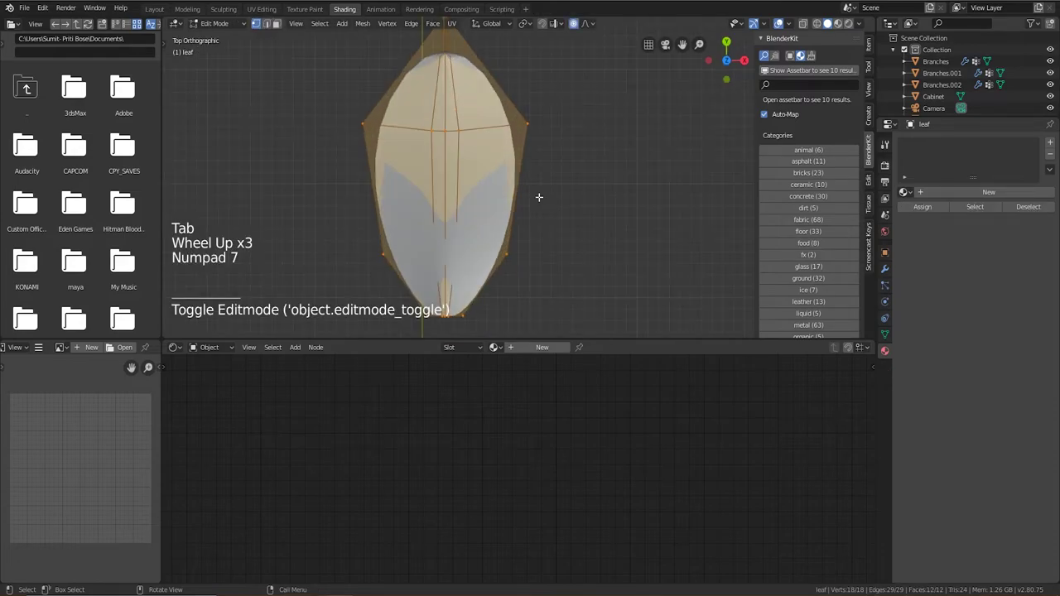
pyautogui.scroll(-3, 539, 197)
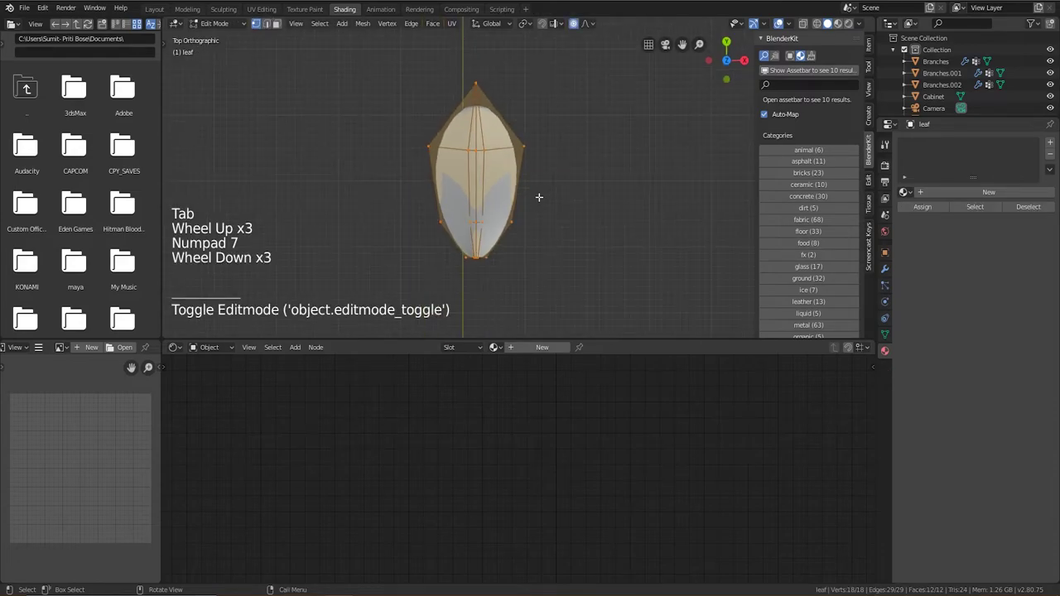
# - Go to UV Editing, re-centre the leaf in top view, then open Texture Paint
pyautogui.click(262, 9)
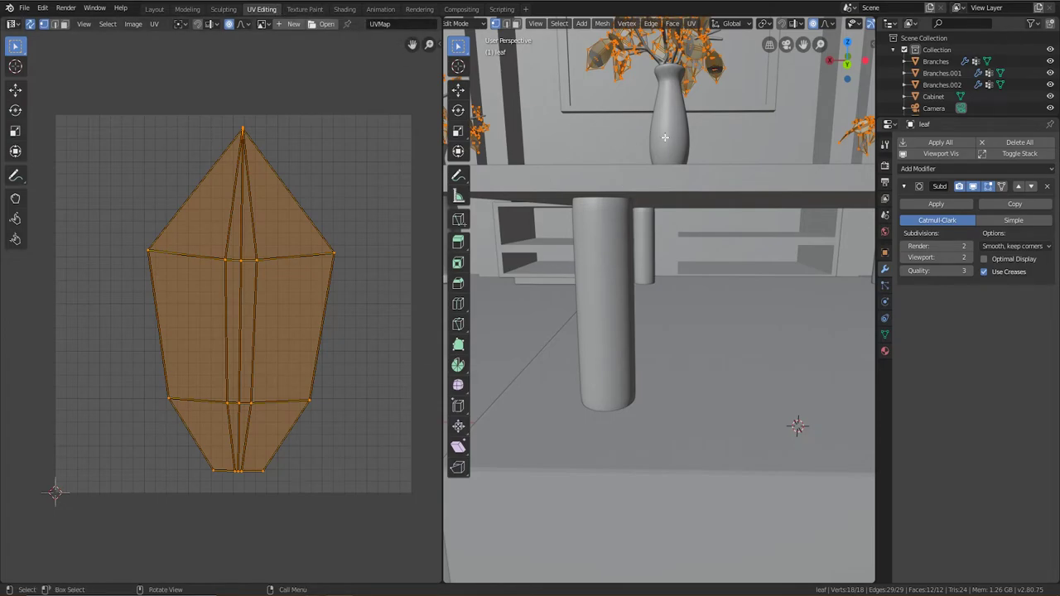
pyautogui.scroll(-10, 675, 311)
pyautogui.moveTo(668, 303); pyautogui.dragTo(594, 420, button='middle')
pyautogui.press('KP_7')
pyautogui.keyDown('shift'); pyautogui.moveTo(716, 161); pyautogui.dragTo(643, 367, button='middle'); pyautogui.keyUp('shift')
pyautogui.scroll(5, 630, 348)
pyautogui.scroll(-3, 769, 402)
pyautogui.keyDown('shift'); pyautogui.moveTo(768, 401); pyautogui.dragTo(781, 405, button='middle'); pyautogui.keyUp('shift')
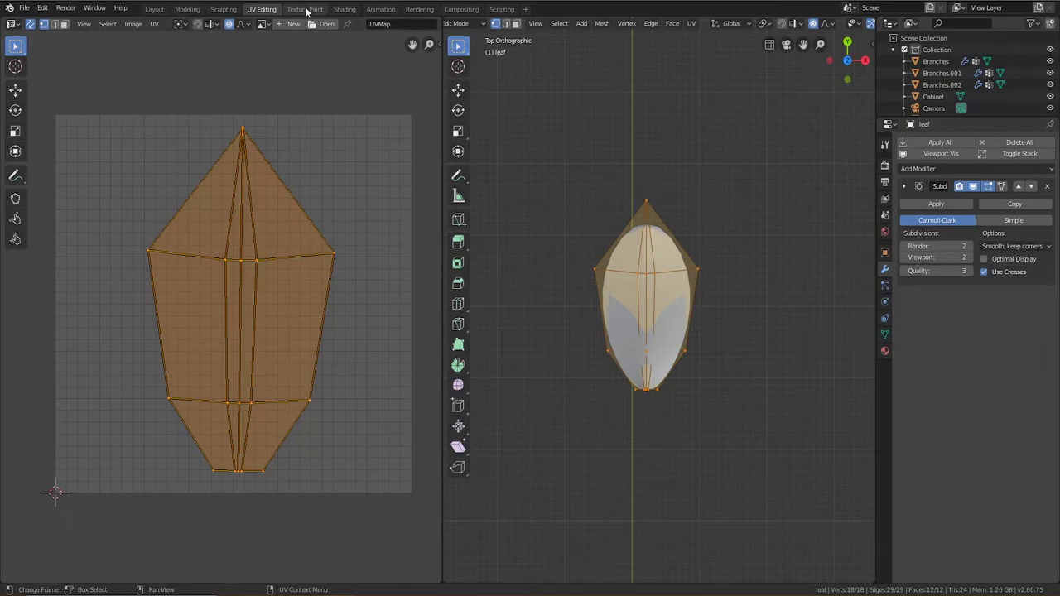
pyautogui.click(306, 9)
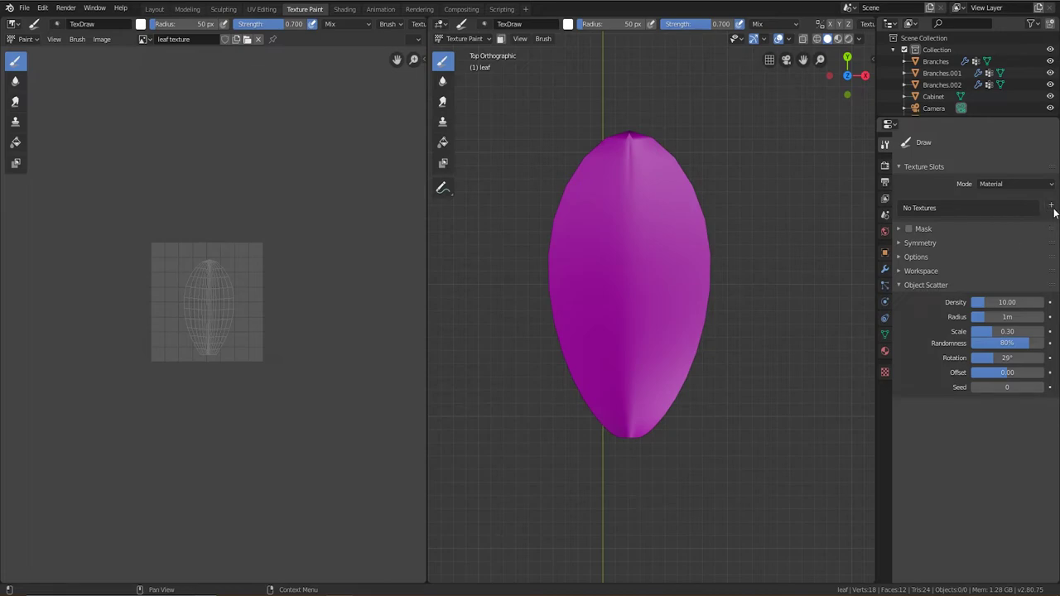
# - Add a Base Color paint slot named 'leaf texture' and show it in the image editor
pyautogui.click(1050, 205)
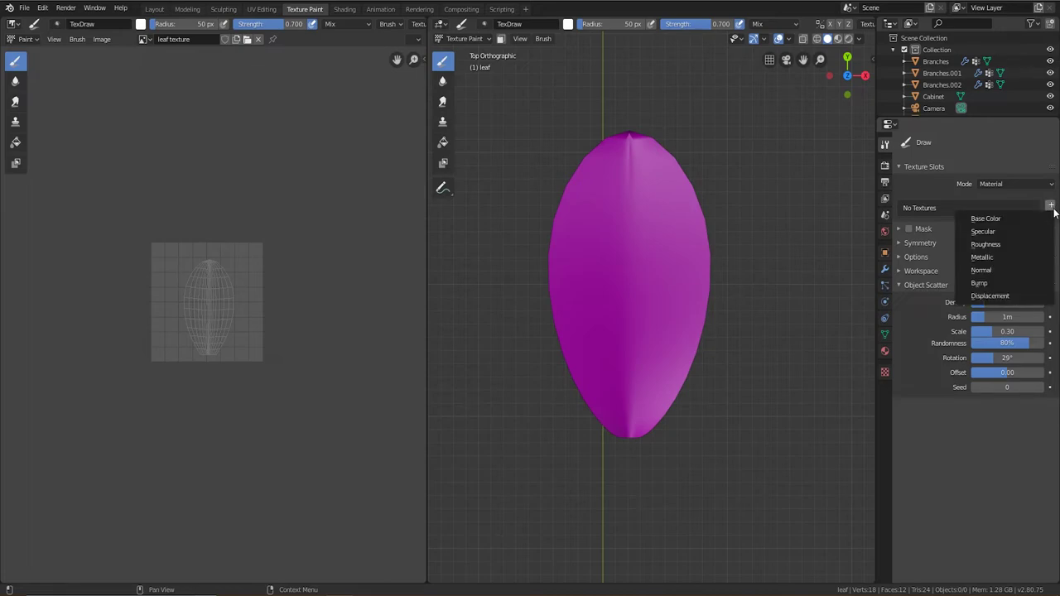
pyautogui.click(1012, 218)
pyautogui.click(1012, 209)
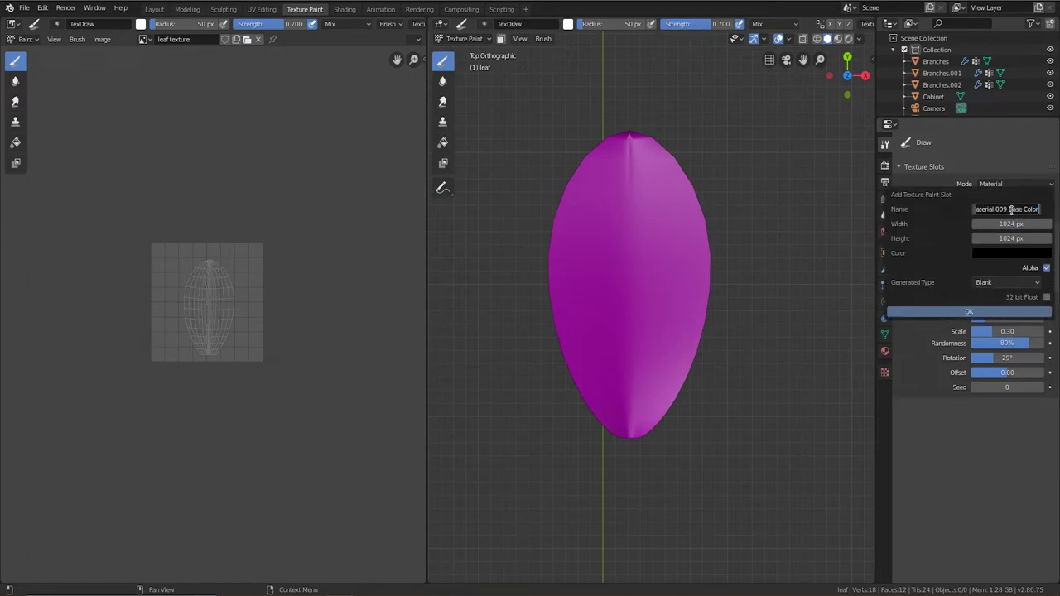
pyautogui.write('leaf texture')
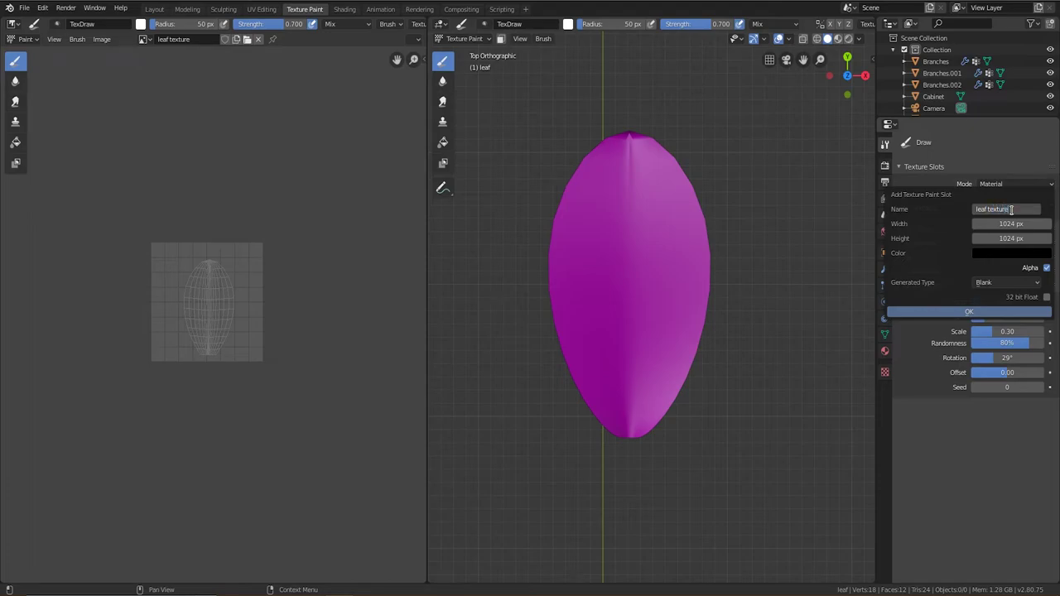
pyautogui.click(992, 310)
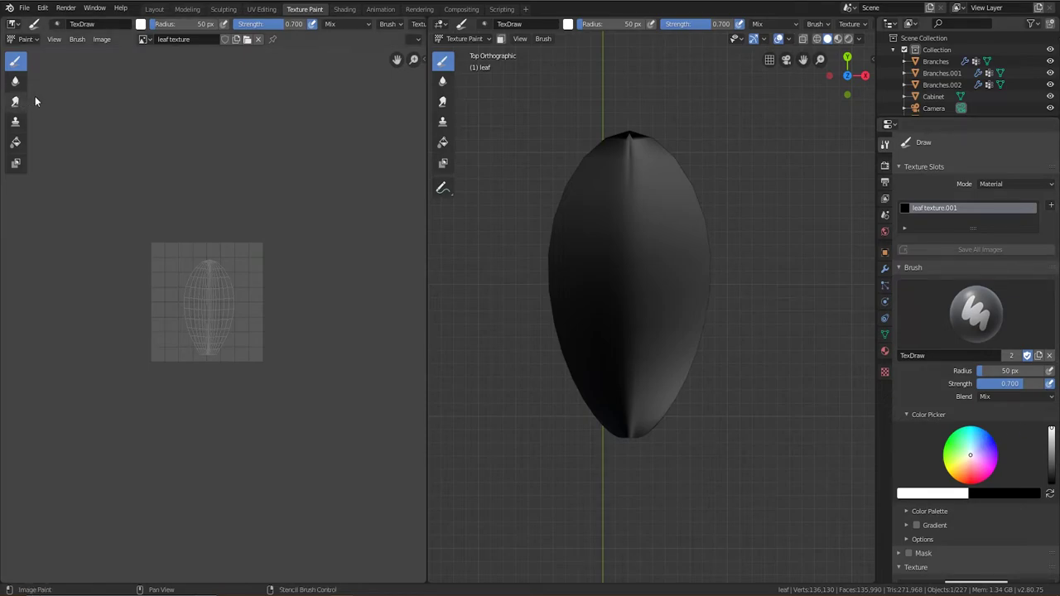
pyautogui.click(150, 40)
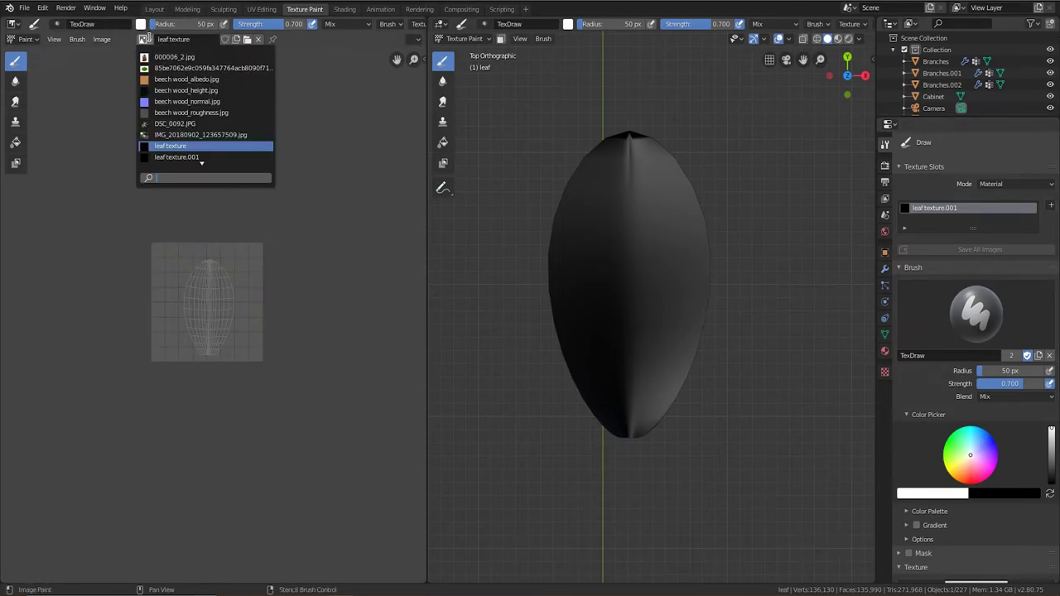
pyautogui.click(175, 157)
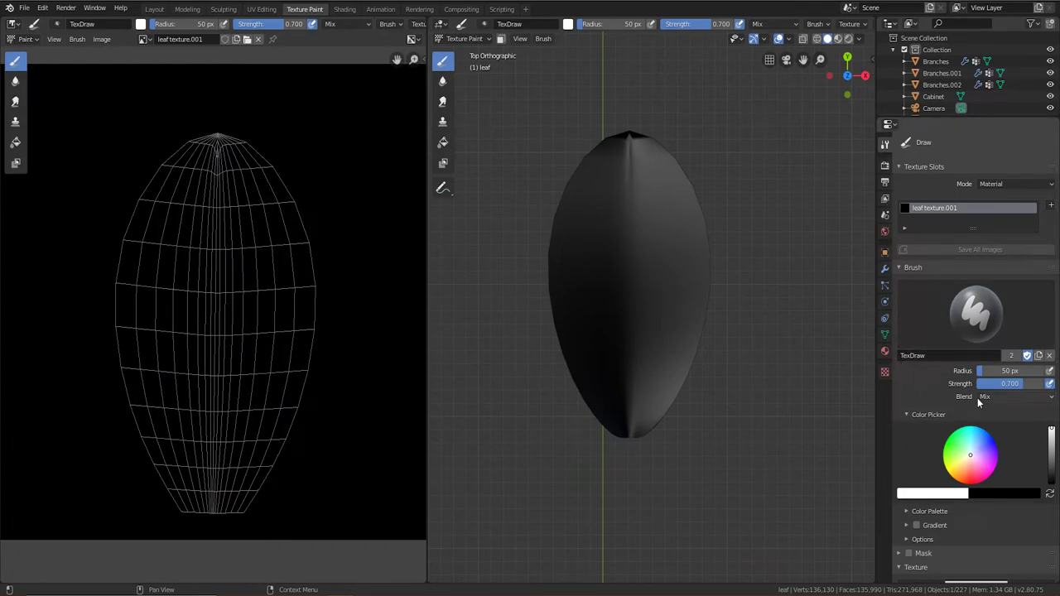
# - Replace the brush texture with a new texture named 'leaf'
pyautogui.scroll(-5, 977, 397)
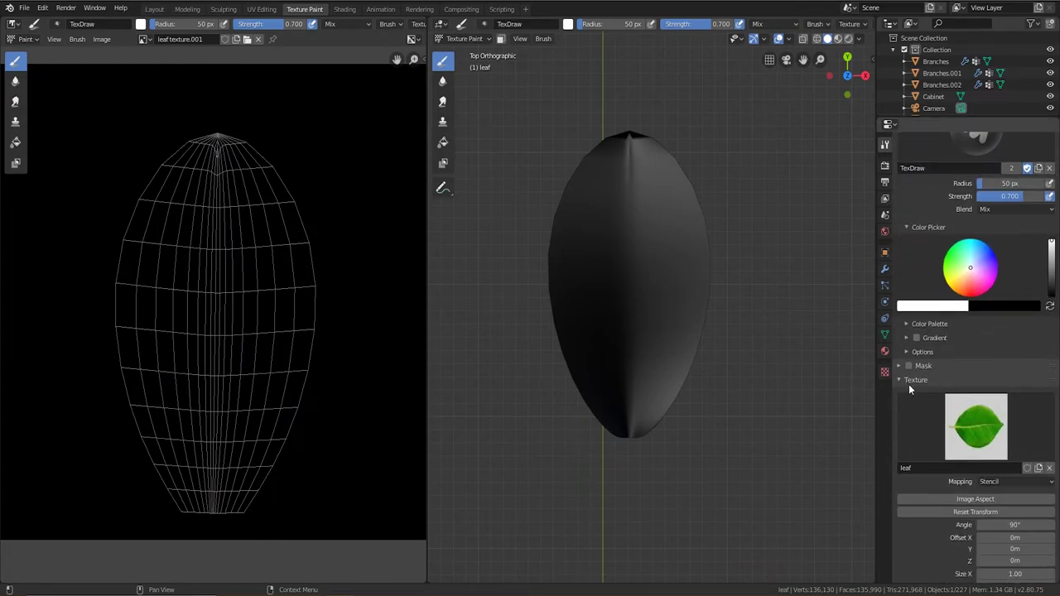
pyautogui.click(1050, 469)
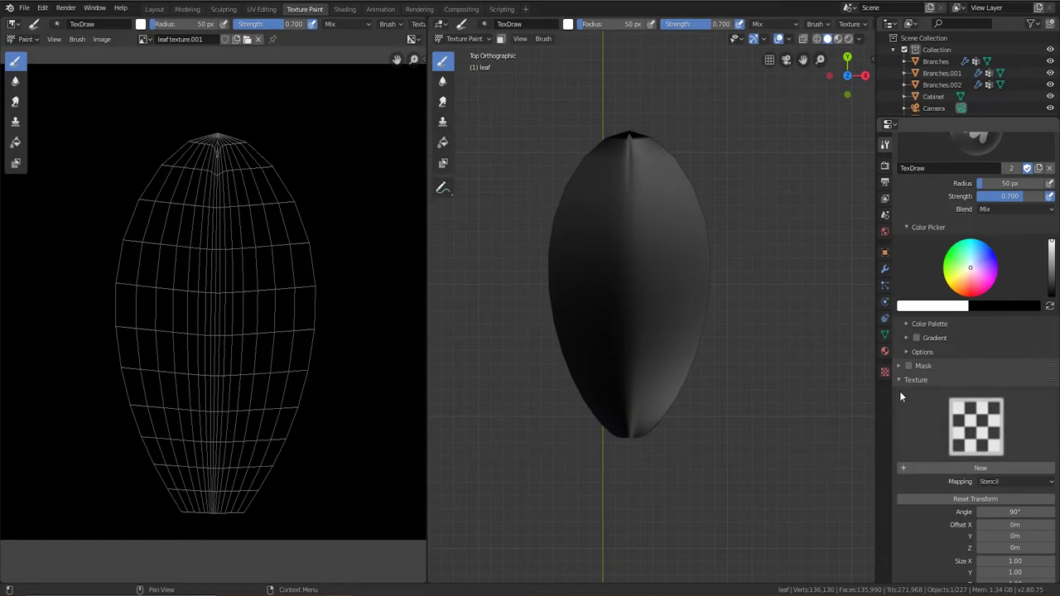
pyautogui.click(970, 469)
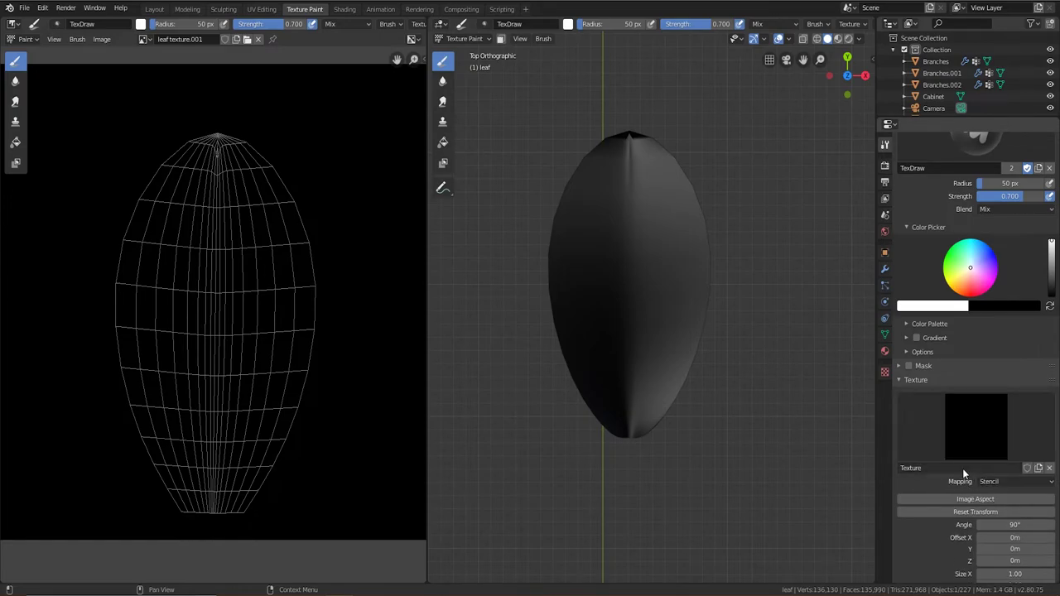
pyautogui.doubleClick(962, 468)
pyautogui.write('leaf')
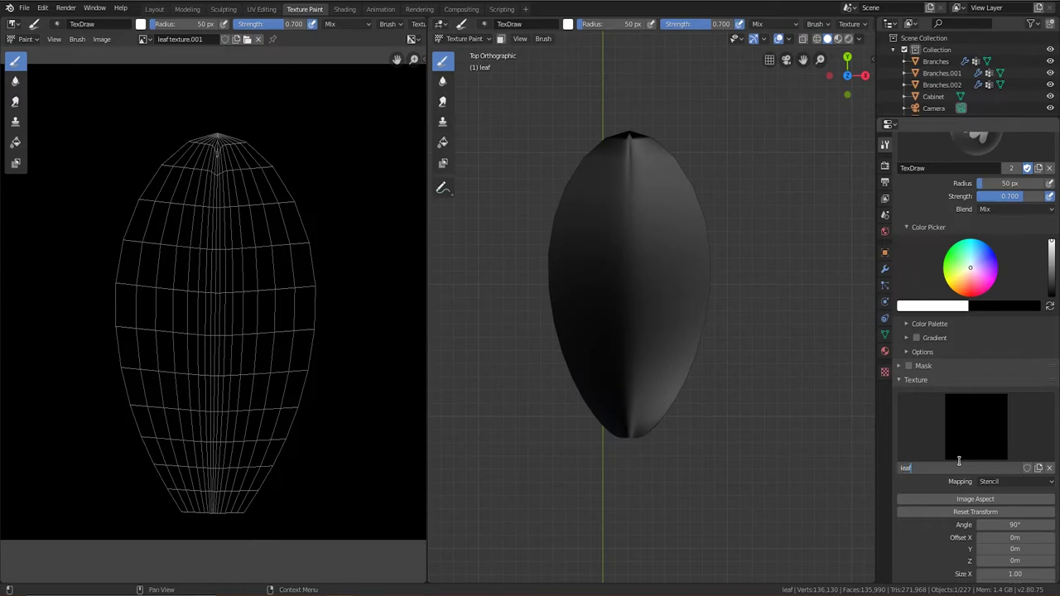
pyautogui.press('Return')
pyautogui.click(884, 374)
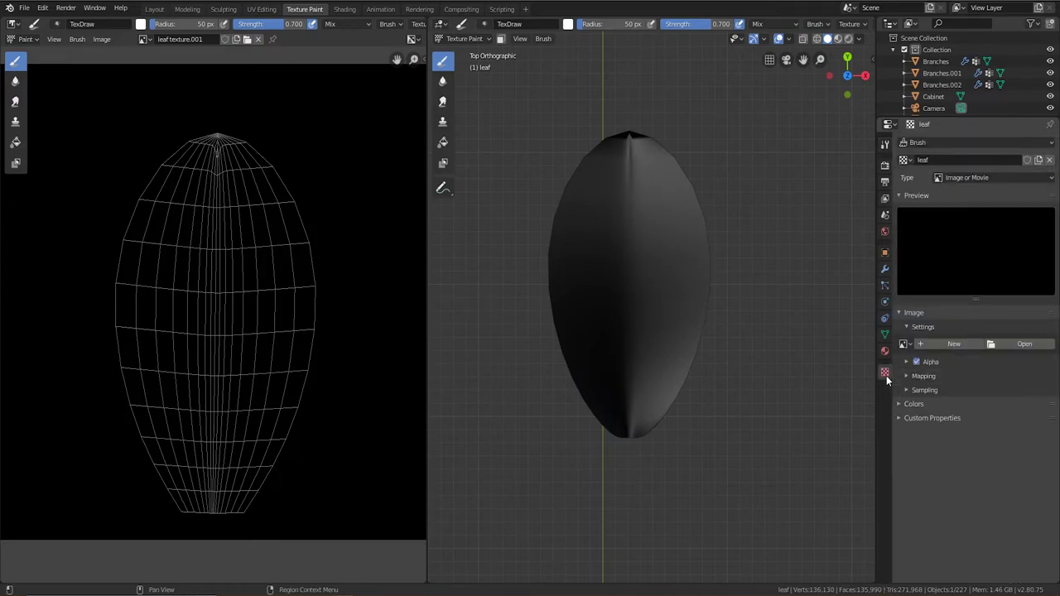
# - Load the green leaf photo from Living Room 2 > Textures into the 'leaf' texture
pyautogui.click(961, 138)
pyautogui.click(954, 164)
pyautogui.click(1027, 345)
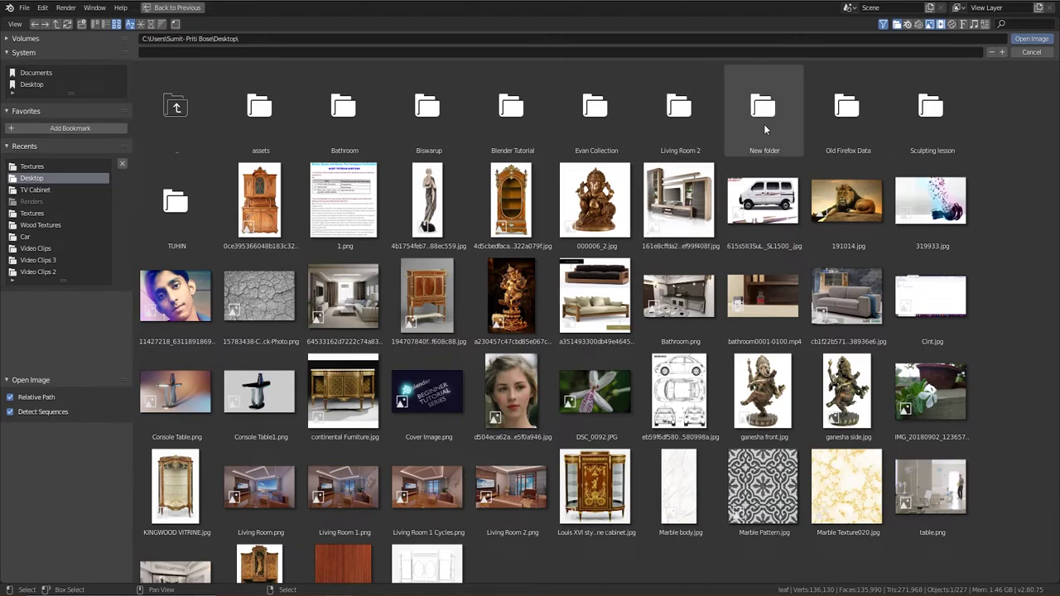
pyautogui.click(677, 119)
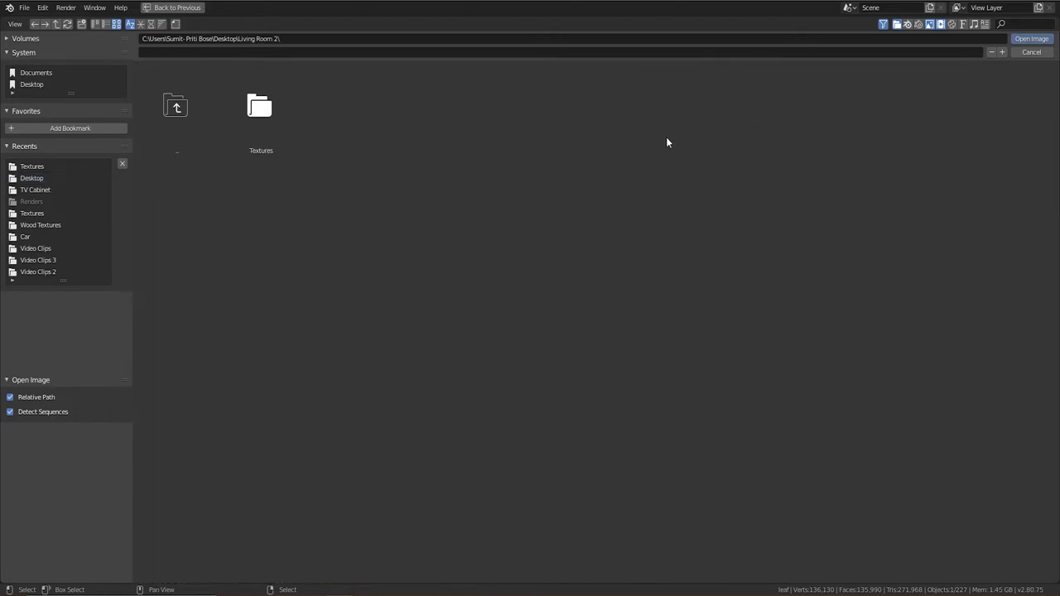
pyautogui.click(249, 129)
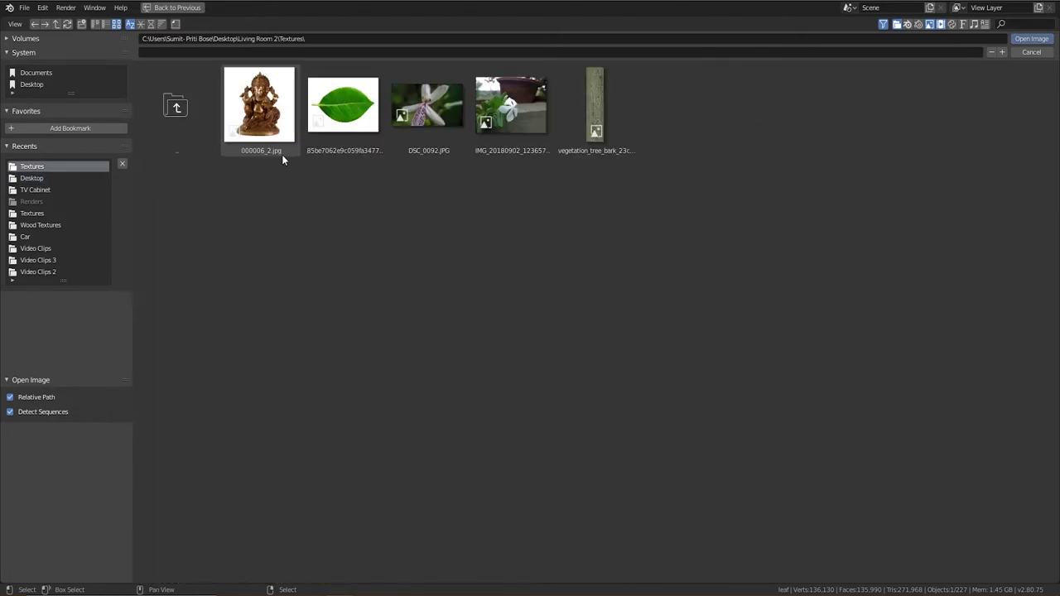
pyautogui.click(366, 103)
pyautogui.click(1031, 38)
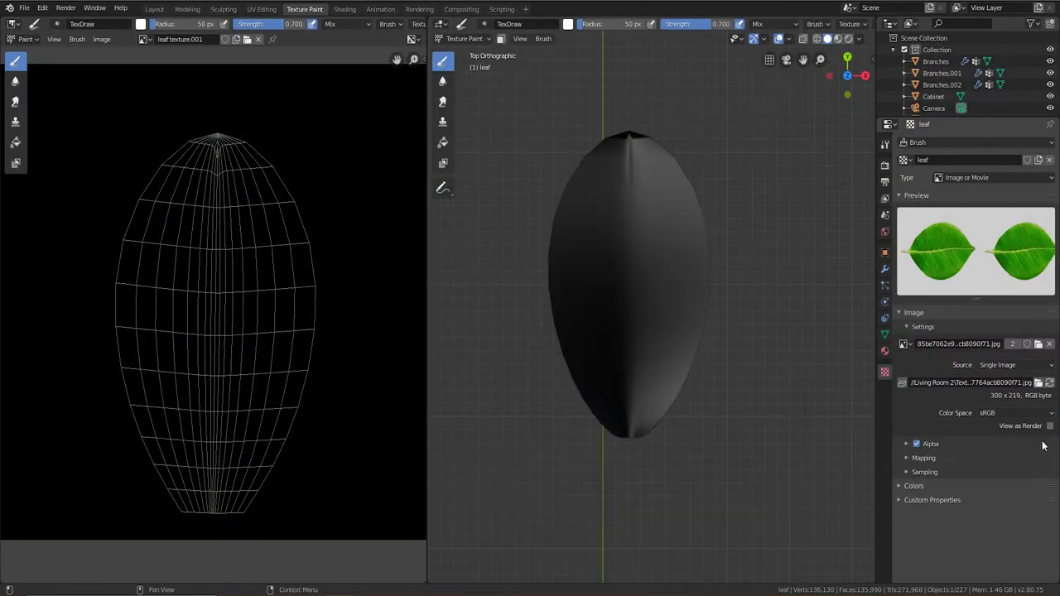
# - Keep the brush texture mapping set to Stencil in the Tool settings
pyautogui.click(884, 145)
pyautogui.scroll(-5, 979, 489)
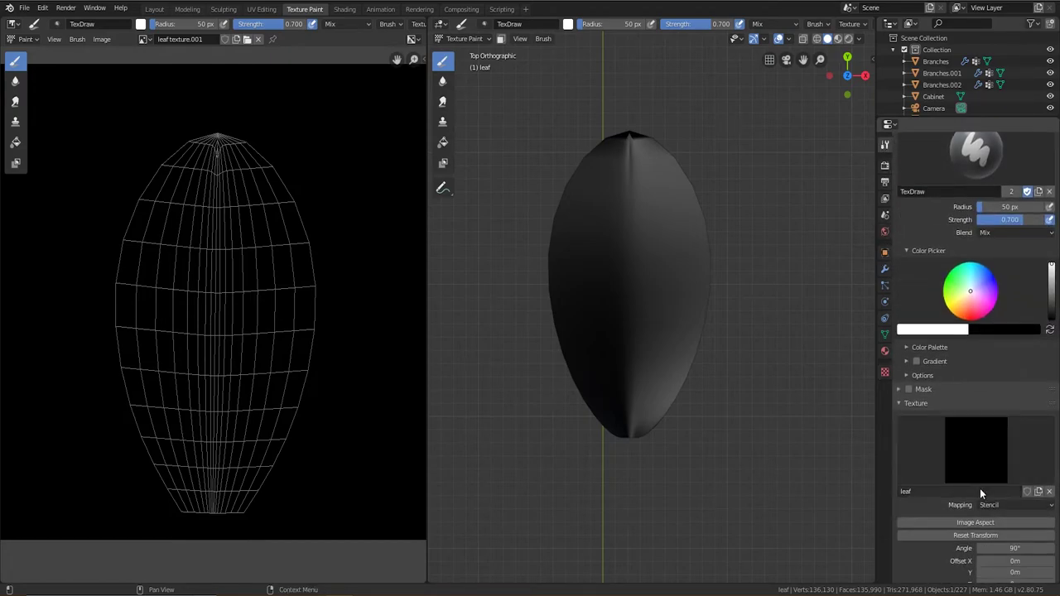
pyautogui.click(1030, 511)
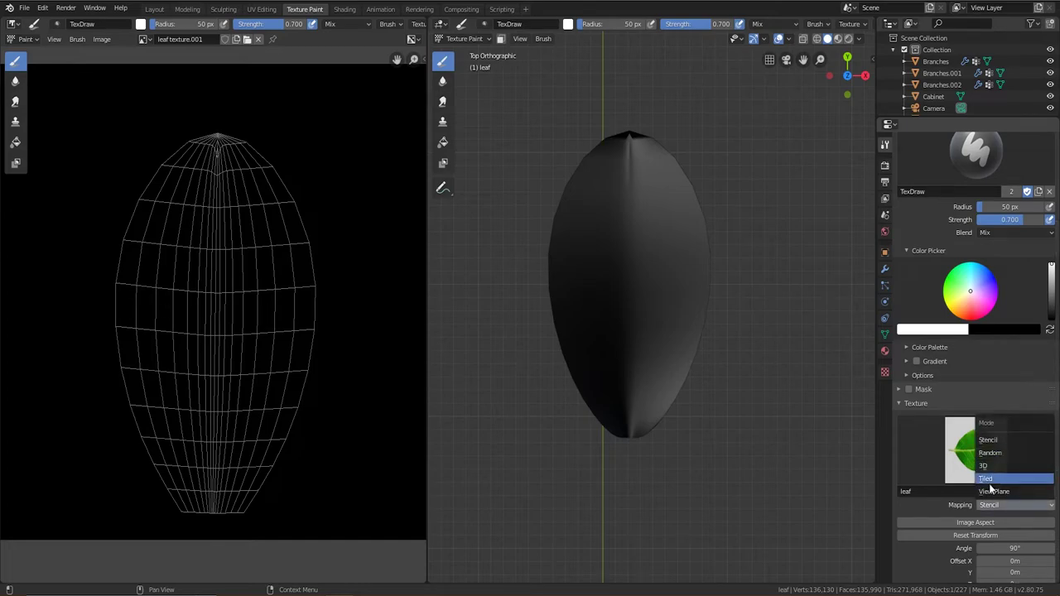
pyautogui.click(1005, 441)
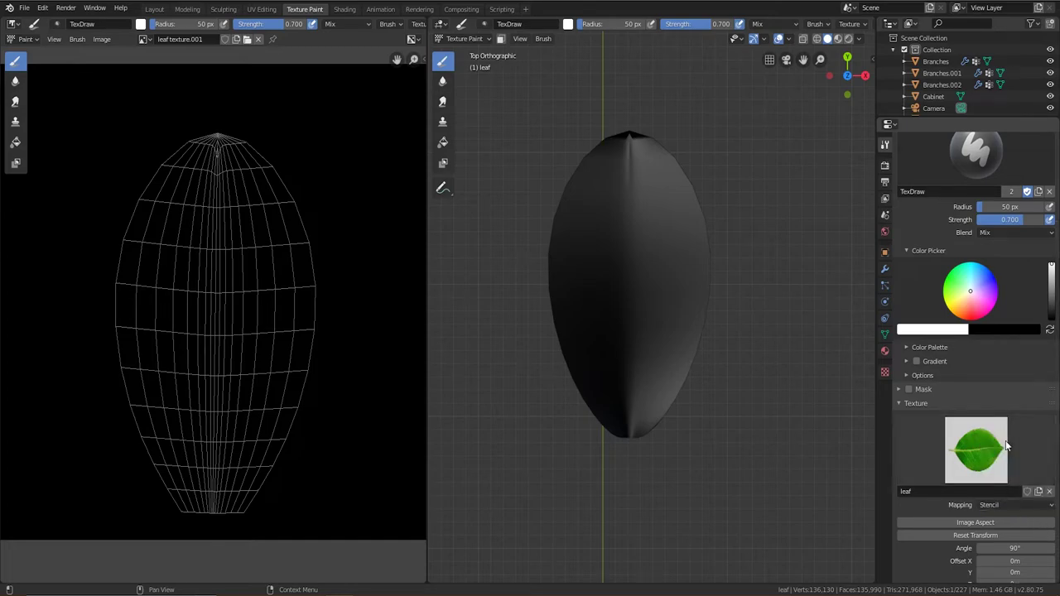
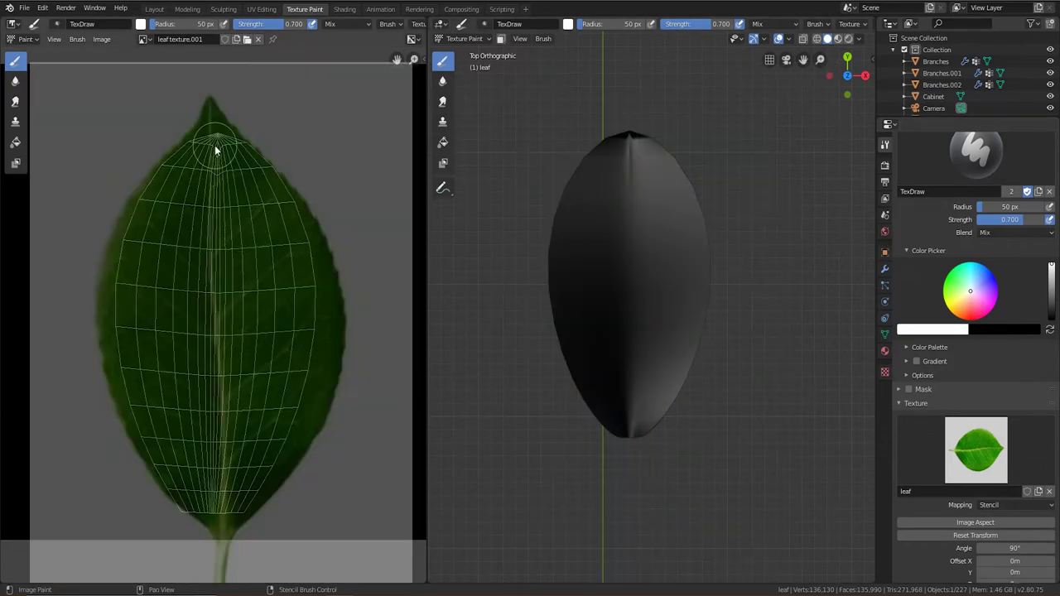
# - Paint stencil strokes over the leaf's dark patches, tip and pale edges so it looks evenly green
pyautogui.moveTo(214, 145)
pyautogui.mouseDown()
pyautogui.moveTo(158, 184)
pyautogui.moveTo(198, 145)
pyautogui.moveTo(131, 250)
pyautogui.moveTo(126, 321)
pyautogui.moveTo(126, 311)
pyautogui.moveTo(128, 276)
pyautogui.moveTo(149, 396)
pyautogui.moveTo(191, 481)
pyautogui.moveTo(131, 351)
pyautogui.moveTo(125, 390)
pyautogui.moveTo(175, 506)
pyautogui.moveTo(212, 525)
pyautogui.moveTo(259, 496)
pyautogui.moveTo(185, 494)
pyautogui.moveTo(265, 511)
pyautogui.moveTo(282, 418)
pyautogui.moveTo(255, 462)
pyautogui.moveTo(255, 492)
pyautogui.moveTo(302, 334)
pyautogui.moveTo(279, 191)
pyautogui.moveTo(220, 130)
pyautogui.moveTo(235, 166)
pyautogui.moveTo(204, 135)
pyautogui.moveTo(163, 319)
pyautogui.moveTo(169, 256)
pyautogui.moveTo(150, 262)
pyautogui.moveTo(170, 436)
pyautogui.moveTo(162, 364)
pyautogui.moveTo(169, 406)
pyautogui.moveTo(194, 432)
pyautogui.moveTo(203, 406)
pyautogui.moveTo(218, 474)
pyautogui.moveTo(239, 476)
pyautogui.moveTo(212, 480)
pyautogui.moveTo(246, 423)
pyautogui.moveTo(273, 313)
pyautogui.moveTo(253, 428)
pyautogui.moveTo(288, 345)
pyautogui.moveTo(269, 209)
pyautogui.moveTo(220, 145)
pyautogui.moveTo(252, 201)
pyautogui.moveTo(225, 154)
pyautogui.moveTo(197, 218)
pyautogui.moveTo(201, 253)
pyautogui.moveTo(214, 184)
pyautogui.moveTo(202, 383)
pyautogui.moveTo(221, 377)
pyautogui.moveTo(226, 404)
pyautogui.moveTo(253, 321)
pyautogui.moveTo(234, 296)
pyautogui.mouseUp()
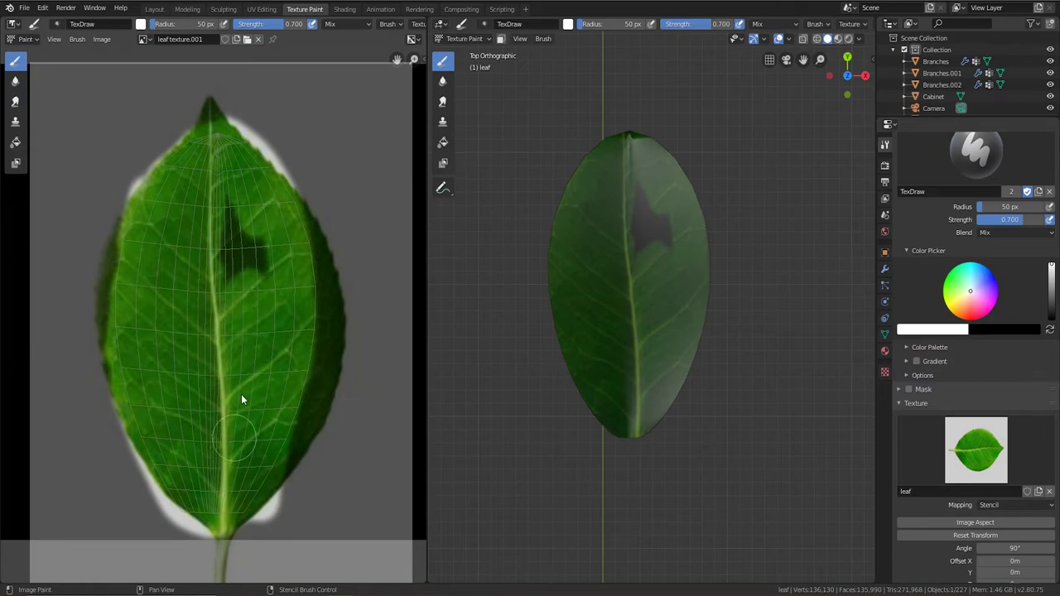
pyautogui.moveTo(242, 400); pyautogui.dragTo(229, 216)
pyautogui.moveTo(262, 279)
pyautogui.mouseDown()
pyautogui.moveTo(278, 199)
pyautogui.moveTo(315, 336)
pyautogui.mouseUp()
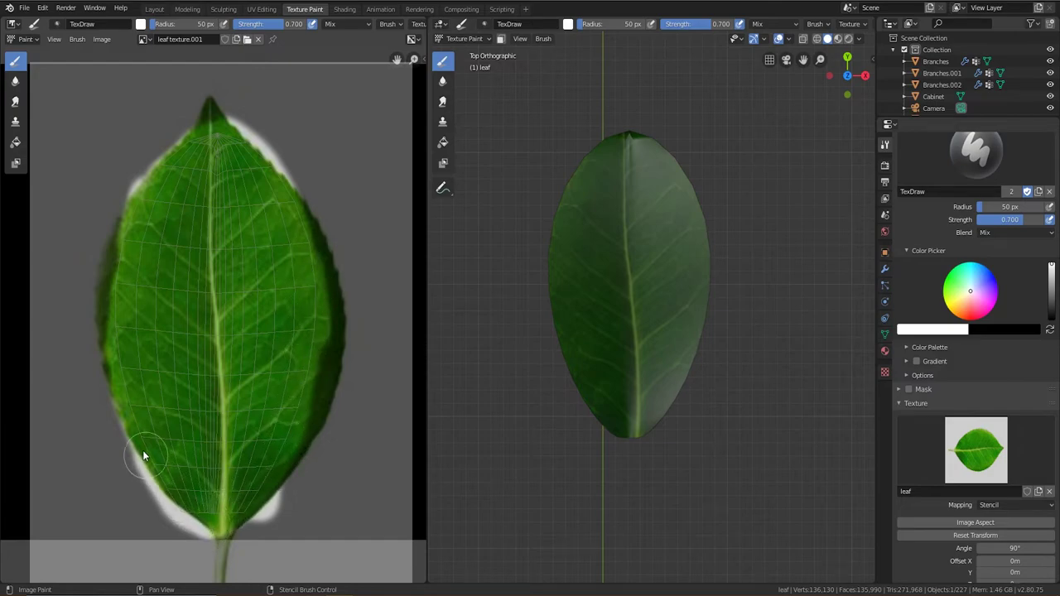
pyautogui.moveTo(115, 294)
pyautogui.mouseDown()
pyautogui.moveTo(141, 214)
pyautogui.moveTo(203, 145)
pyautogui.mouseUp()
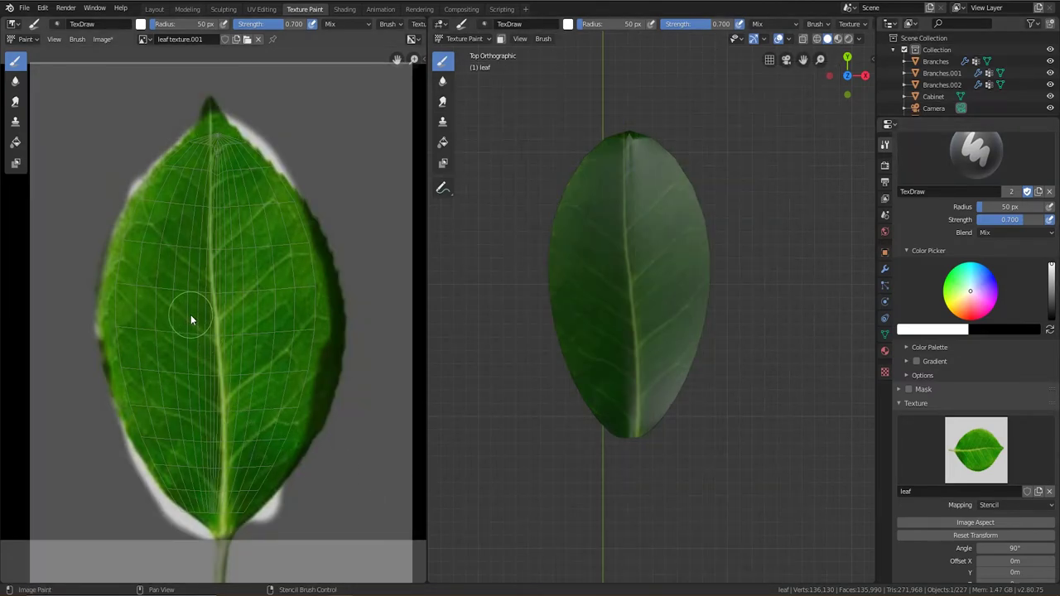
pyautogui.click(103, 40)
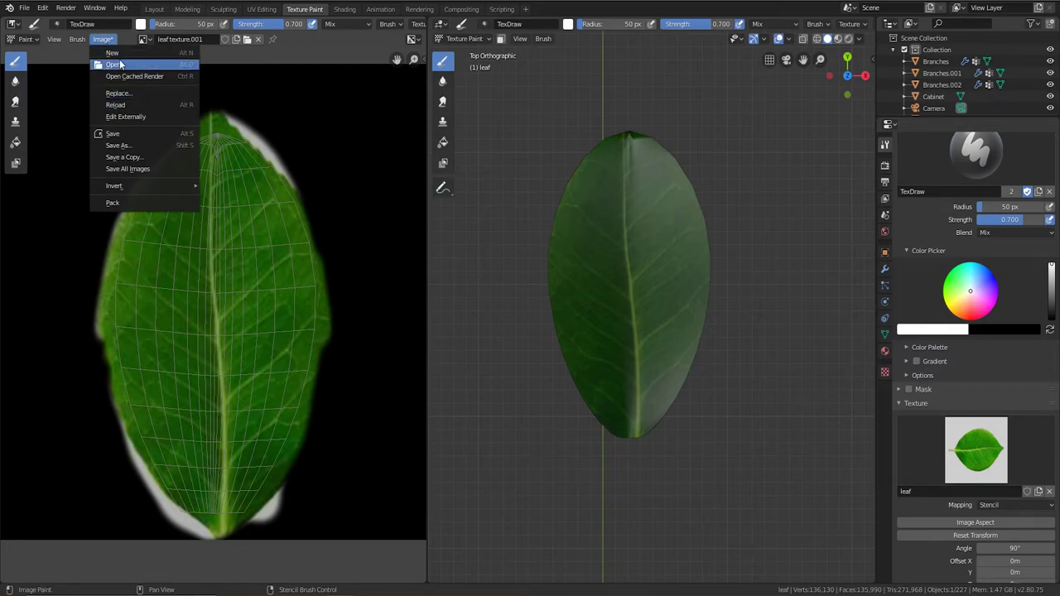
# - Save the painted image as leaf texture.png in the Living Room 2 > Textures folder
pyautogui.click(126, 144)
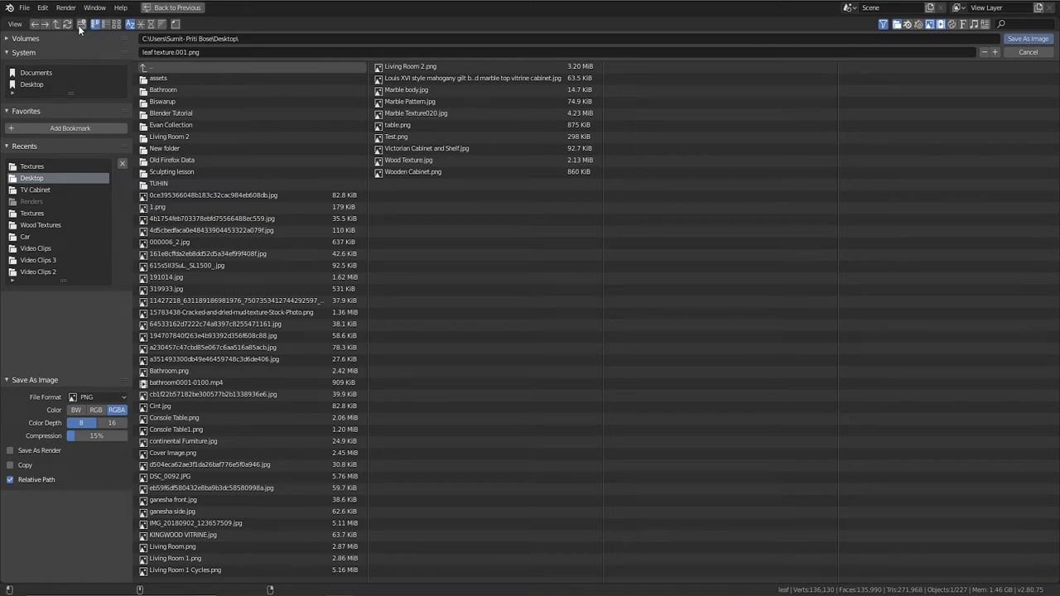
pyautogui.doubleClick(181, 136)
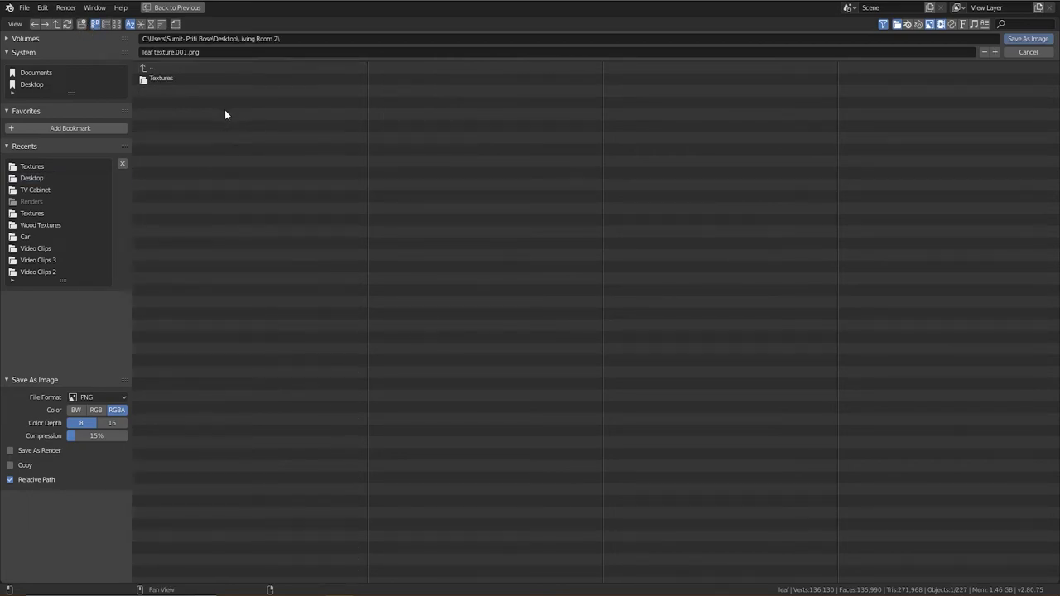
pyautogui.doubleClick(160, 80)
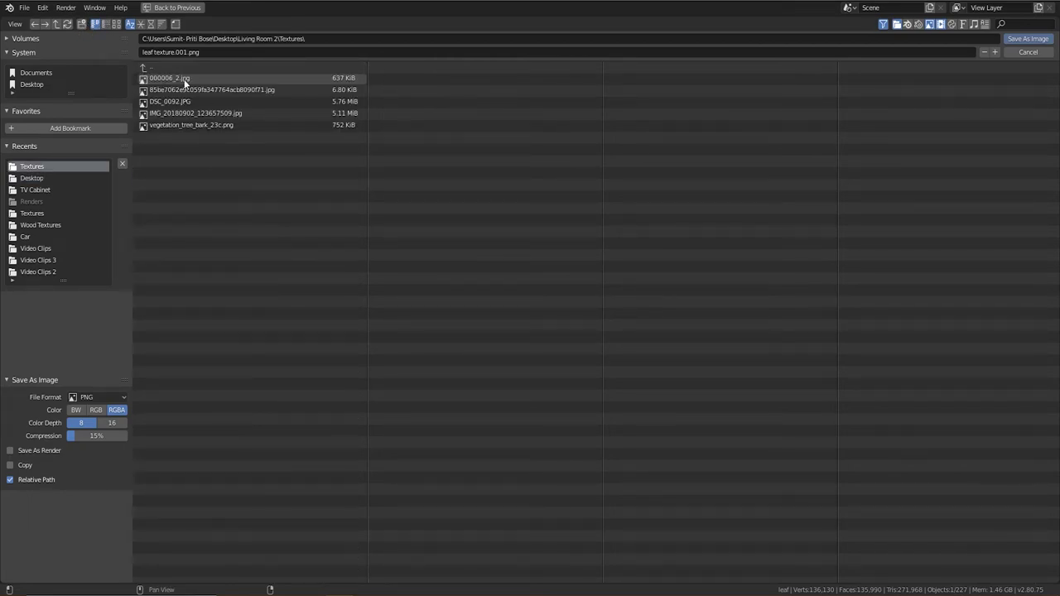
pyautogui.click(116, 24)
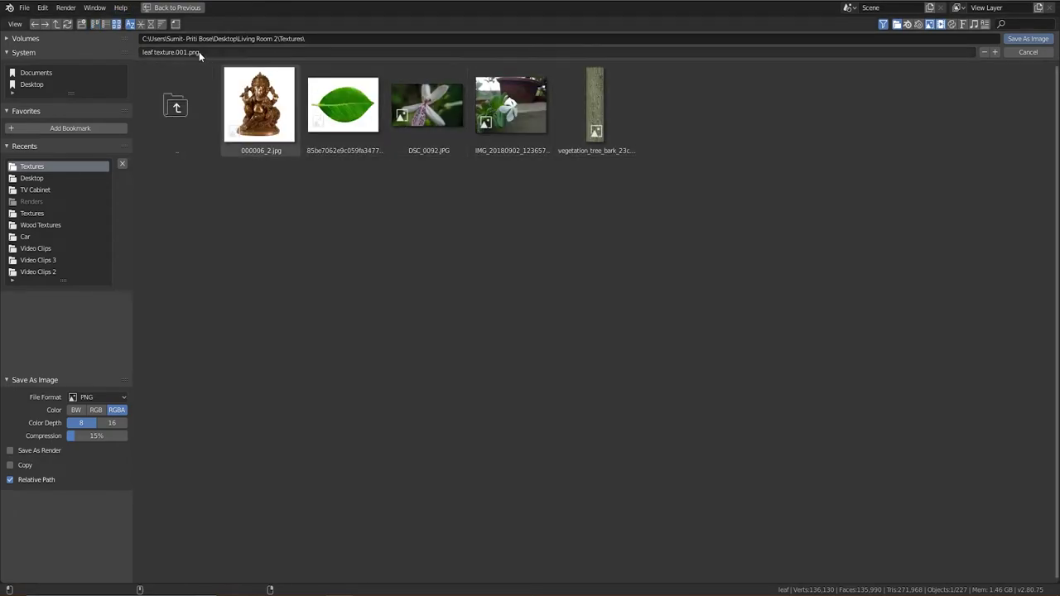
pyautogui.click(176, 52)
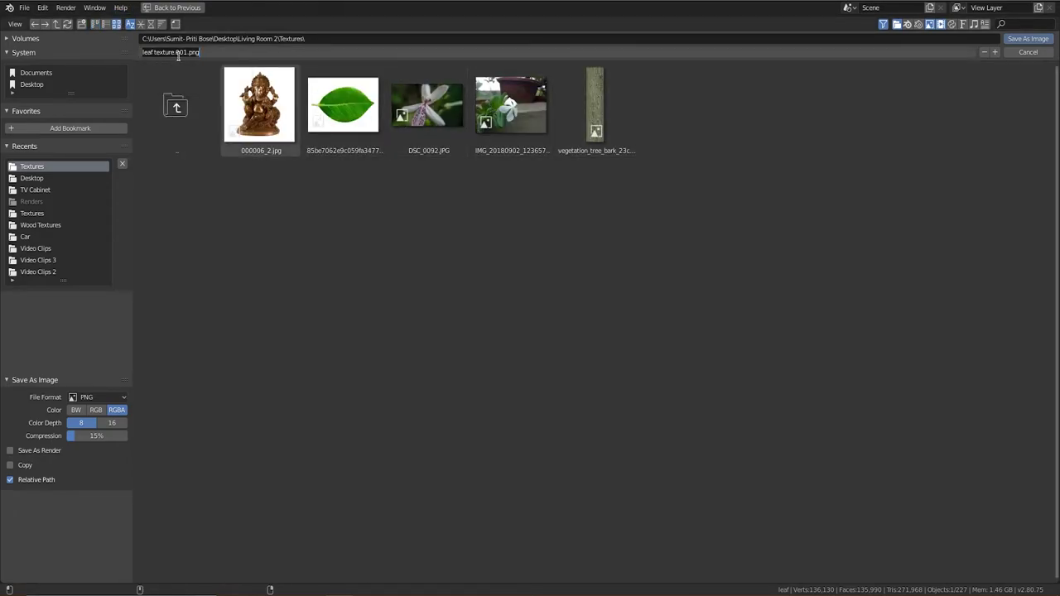
pyautogui.doubleClick(183, 53)
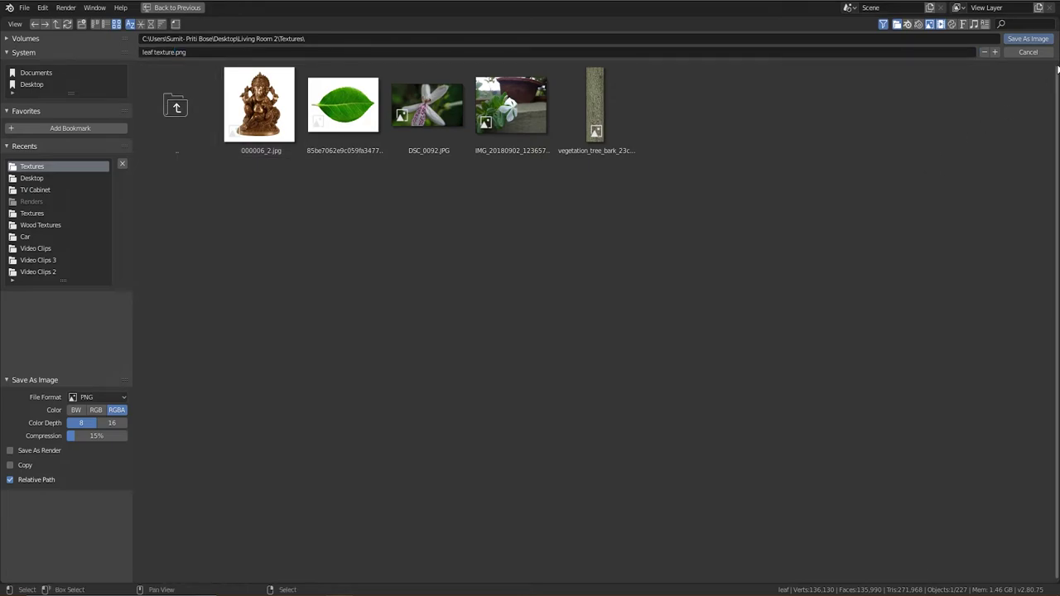
pyautogui.click(1030, 39)
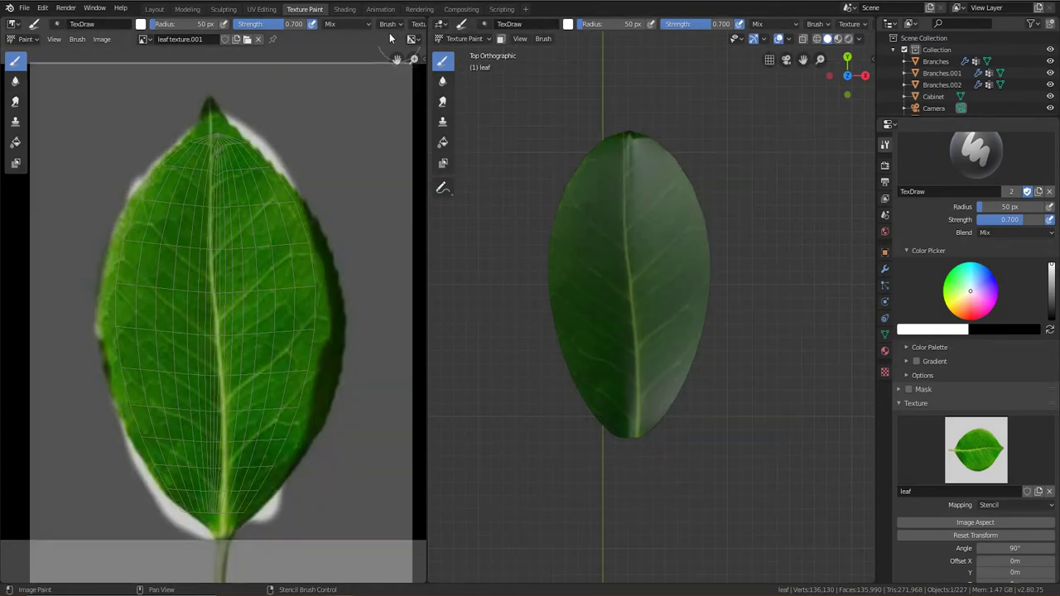
# - View the leaf in the Shading workspace with Material Preview shading and save the project
pyautogui.click(346, 11)
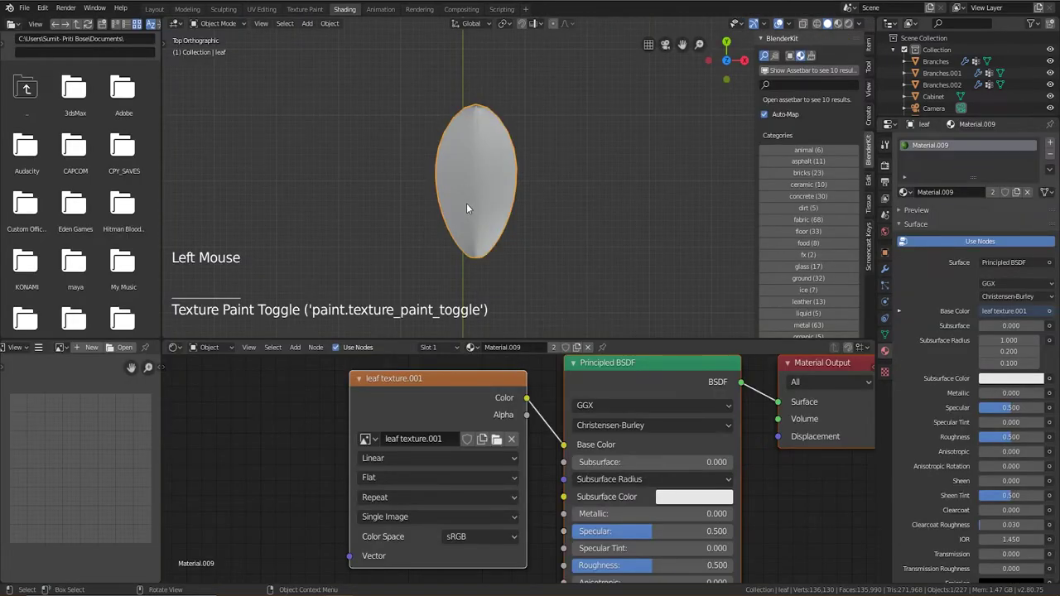
pyautogui.moveTo(551, 225); pyautogui.dragTo(535, 196, button='middle')
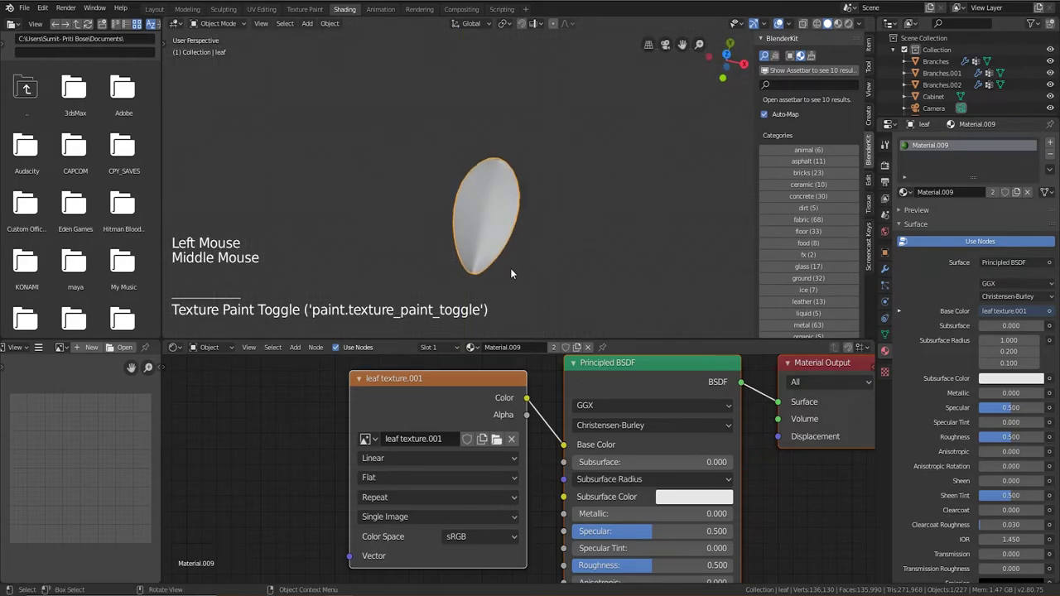
pyautogui.press('z')
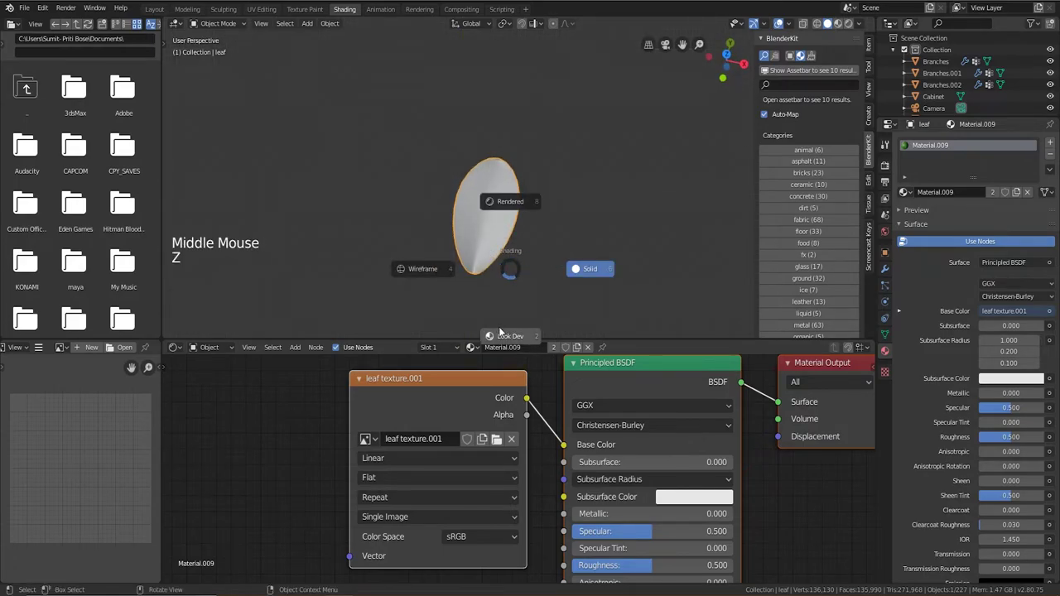
pyautogui.click(525, 318)
pyautogui.scroll(4, 536, 261)
pyautogui.moveTo(536, 261); pyautogui.dragTo(524, 168, button='middle')
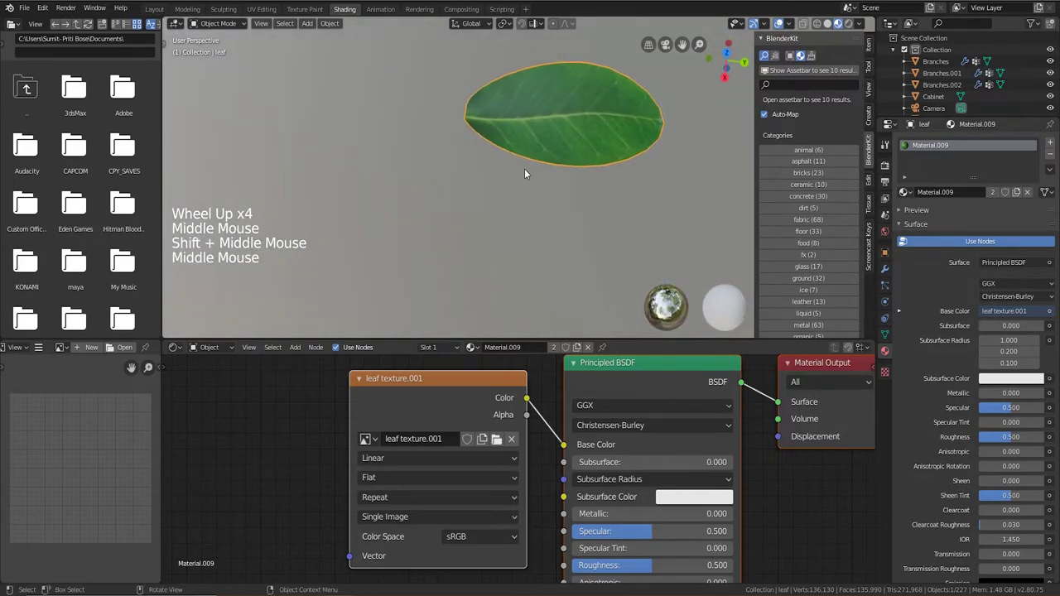
pyautogui.scroll(-4, 623, 193)
pyautogui.hotkey('ctrl', 's')
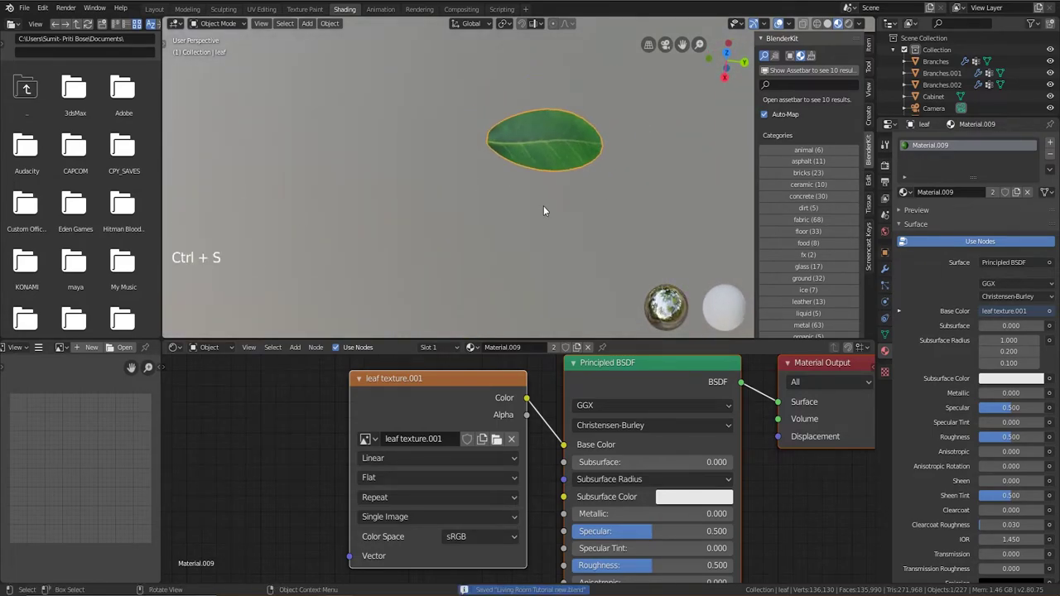
# - Move the leaf texture image node left and up, keeping its link to the Principled BSDF
pyautogui.scroll(-1, 569, 423)
pyautogui.scroll(-7, 568, 423)
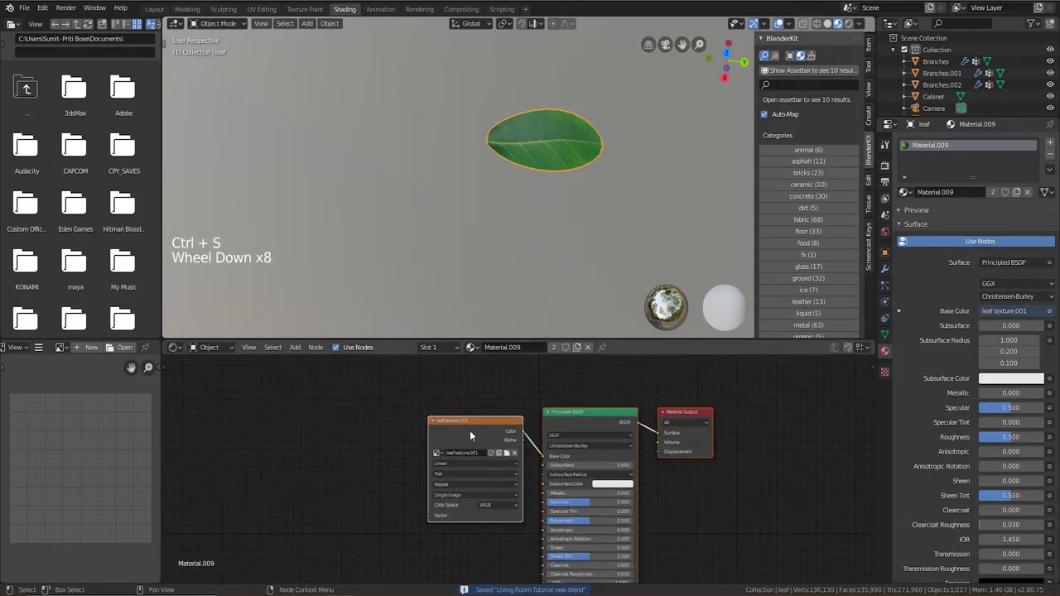
pyautogui.click(464, 428)
pyautogui.click(457, 420)
pyautogui.click(457, 420)
pyautogui.click(457, 420)
pyautogui.click(457, 420)
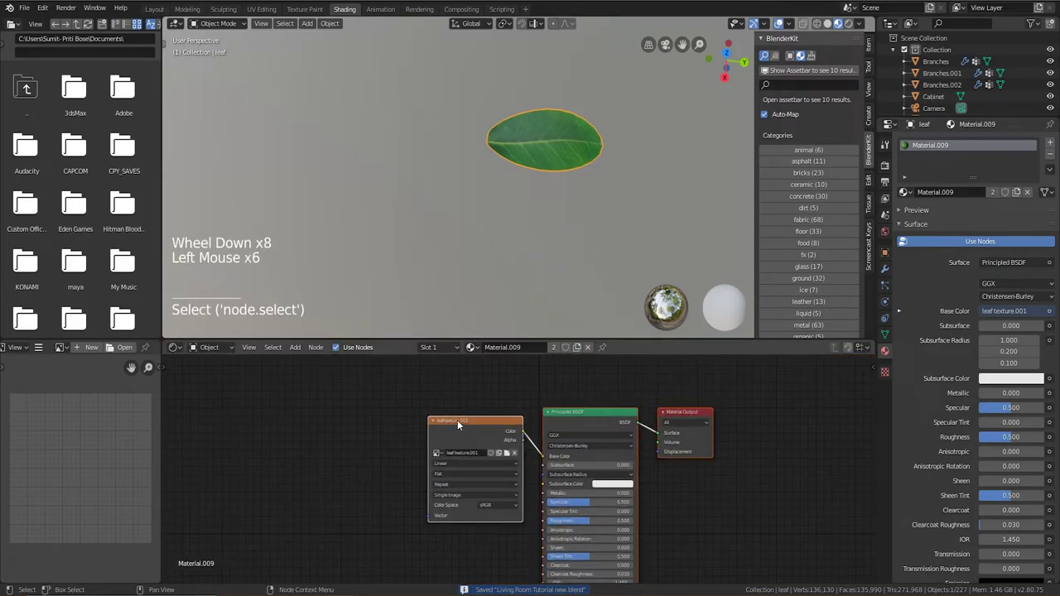
pyautogui.click(457, 420)
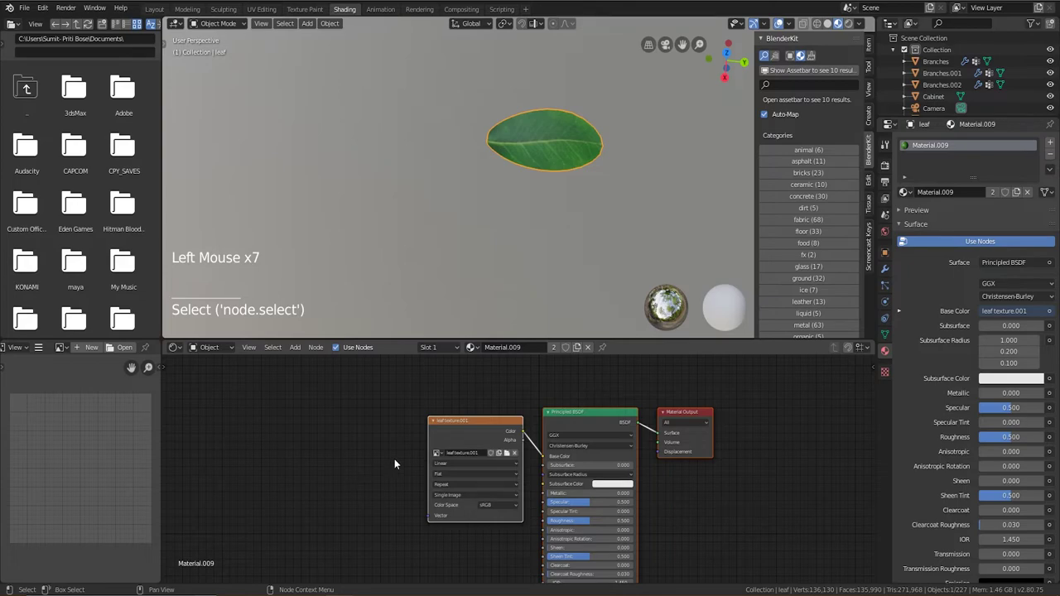
pyautogui.press('b')
pyautogui.moveTo(420, 389); pyautogui.dragTo(519, 545)
pyautogui.press('b')
pyautogui.moveTo(542, 398); pyautogui.dragTo(611, 519)
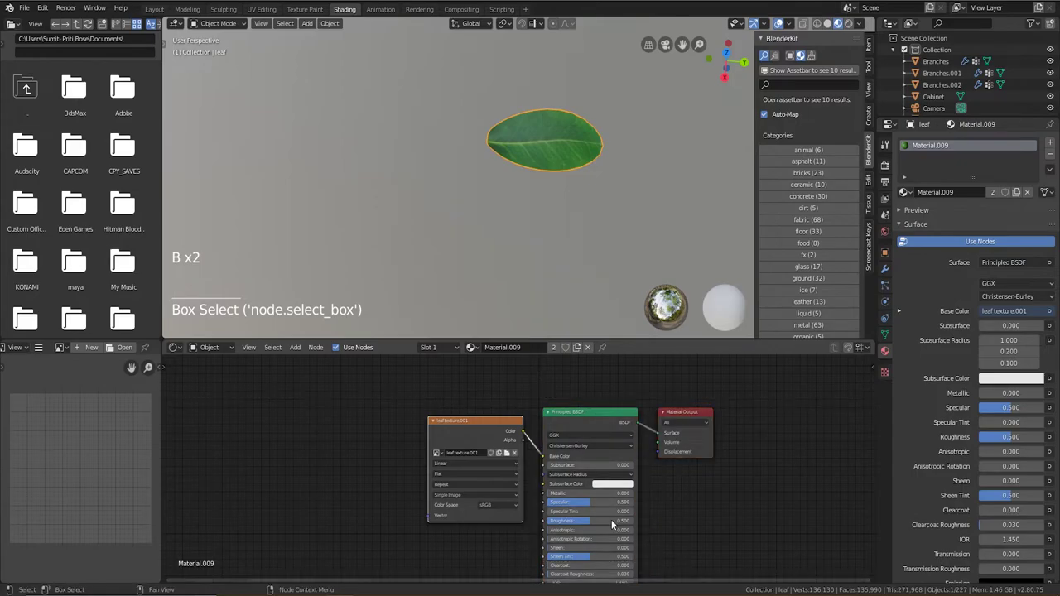
pyautogui.click(470, 424)
pyautogui.moveTo(470, 424); pyautogui.dragTo(346, 401)
# - Duplicate the leaf texture image node and place the copy below the original
pyautogui.scroll(3, 537, 450)
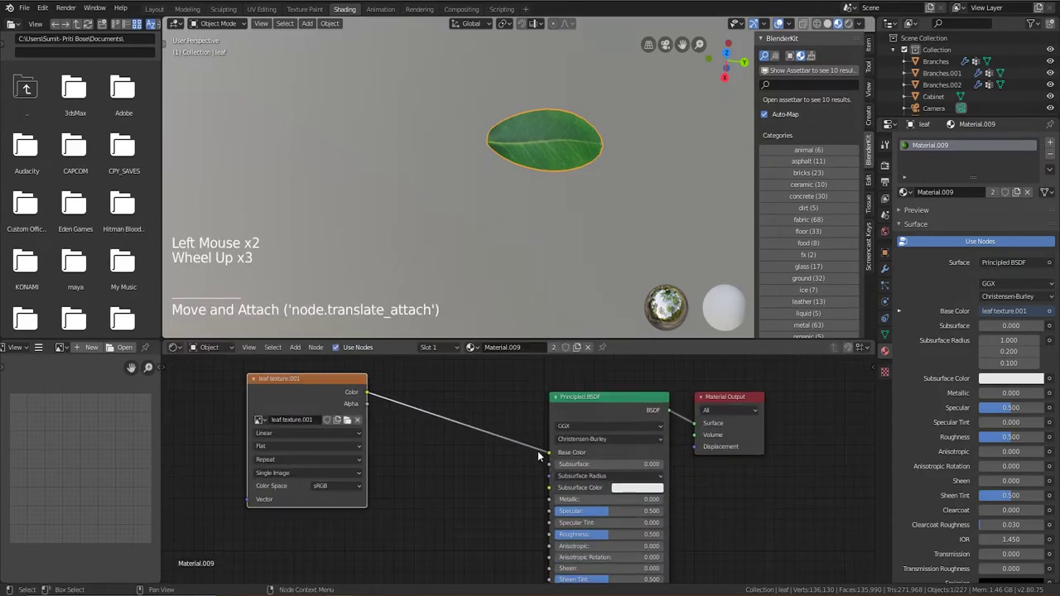
pyautogui.moveTo(537, 450); pyautogui.dragTo(590, 434, button='middle')
pyautogui.scroll(-3, 445, 492)
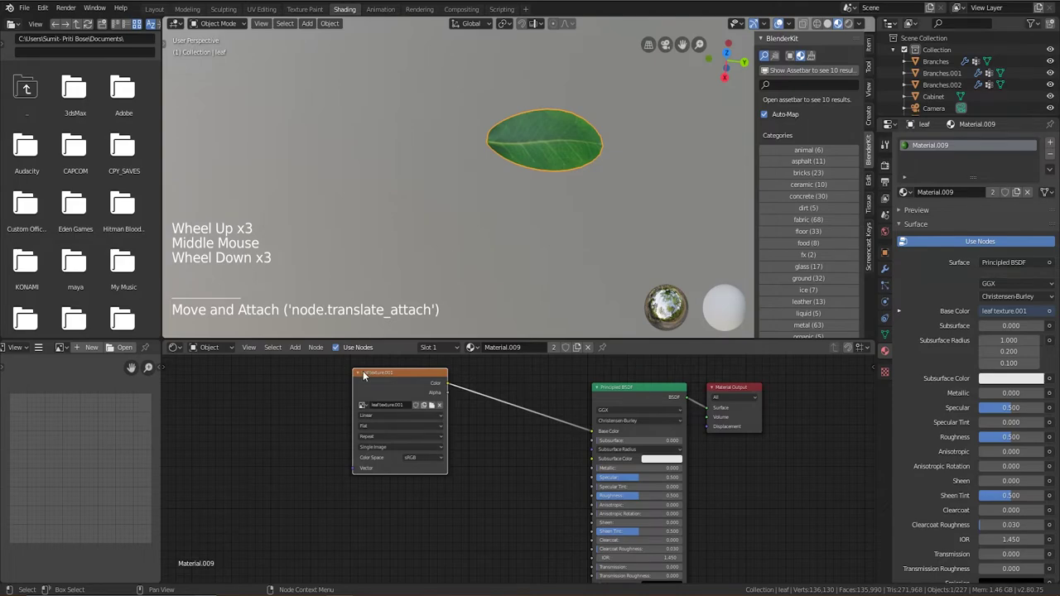
pyautogui.scroll(-4, 477, 459)
pyautogui.click(453, 462)
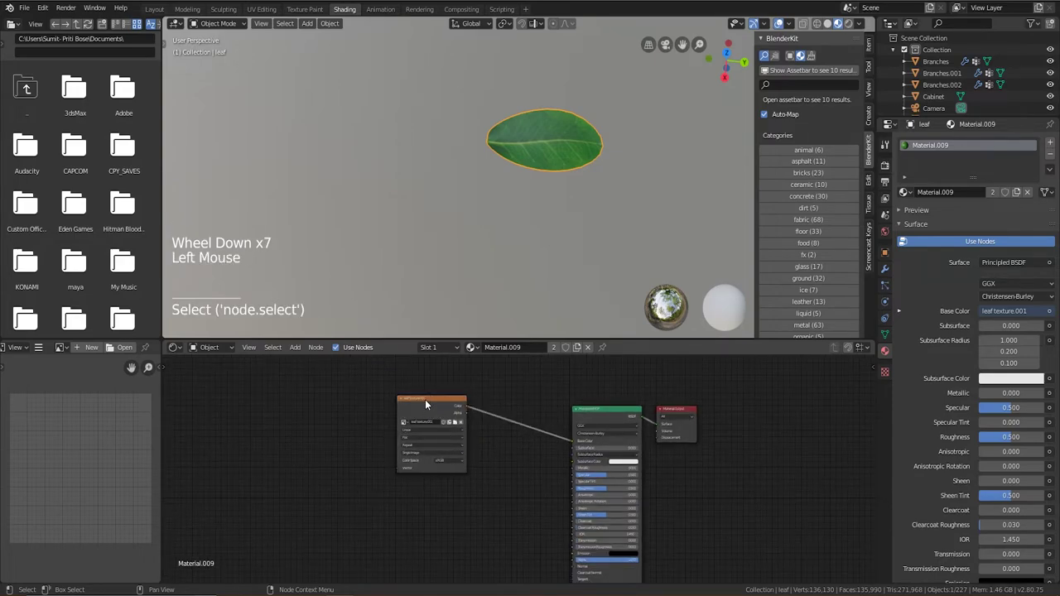
pyautogui.hotkey('shift', 'd')
pyautogui.click(412, 569)
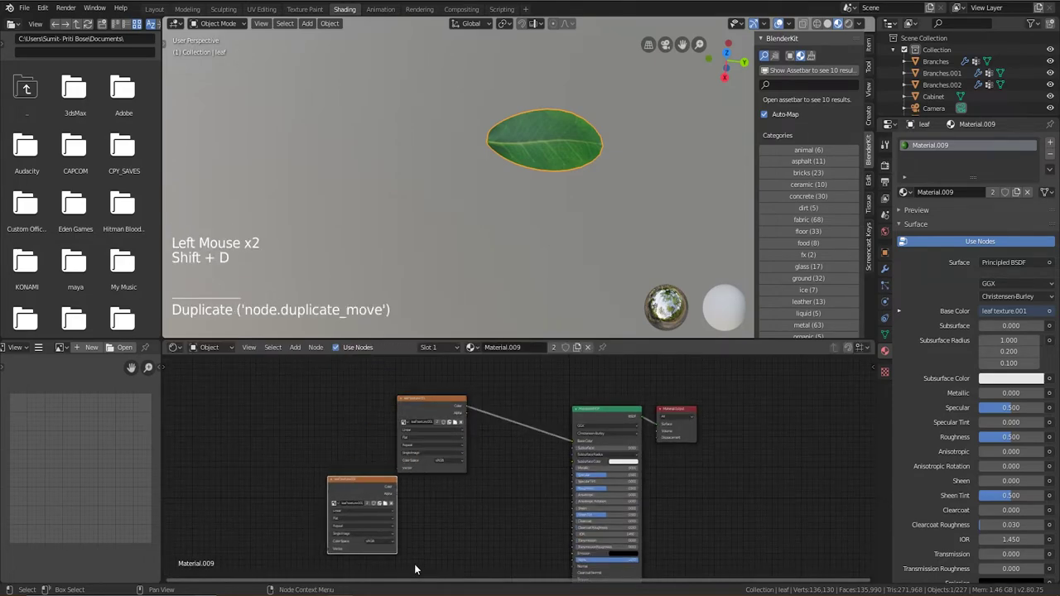
# - Make the copied image leaf texture.002 independent and set its colour space to Non-Color
pyautogui.scroll(4, 411, 540)
pyautogui.scroll(2, 411, 540)
pyautogui.moveTo(411, 540); pyautogui.dragTo(481, 480, button='middle')
pyautogui.scroll(1, 416, 500)
pyautogui.scroll(2, 284, 442)
pyautogui.click(316, 447)
pyautogui.click(339, 525)
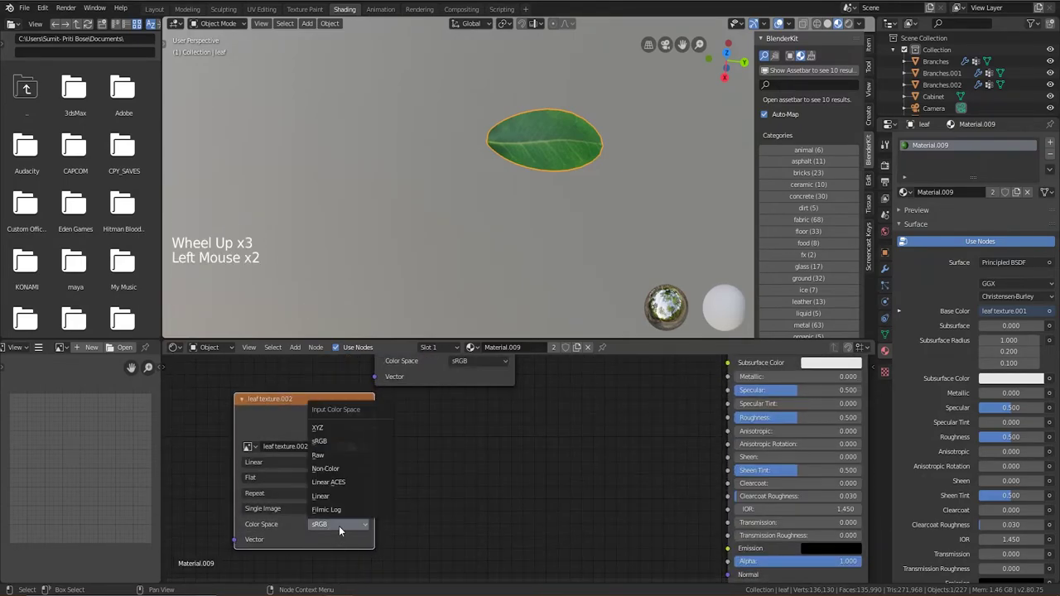
pyautogui.click(343, 468)
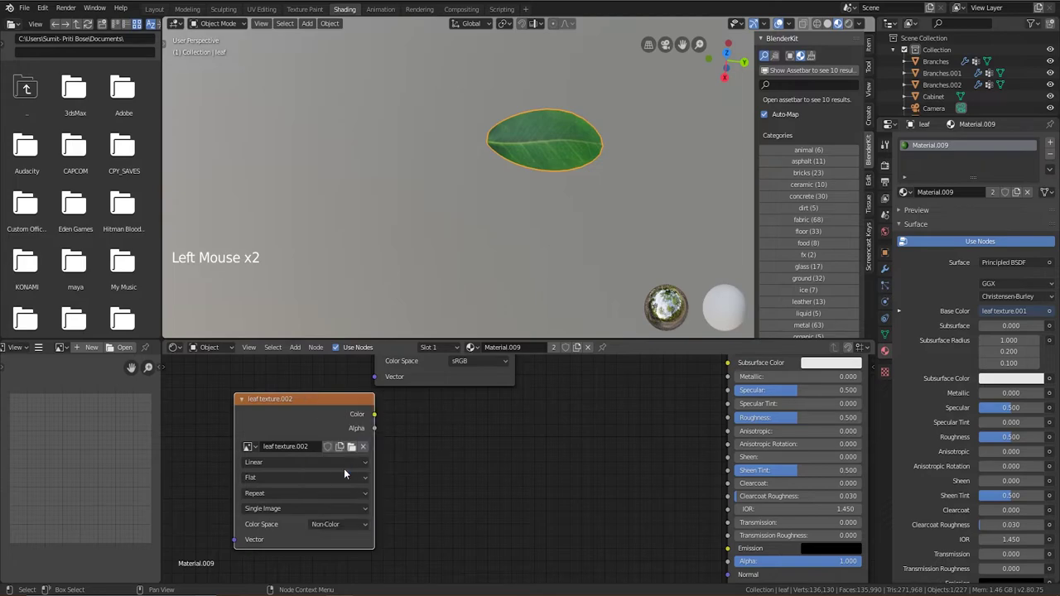
pyautogui.hotkey('shift', 'a')
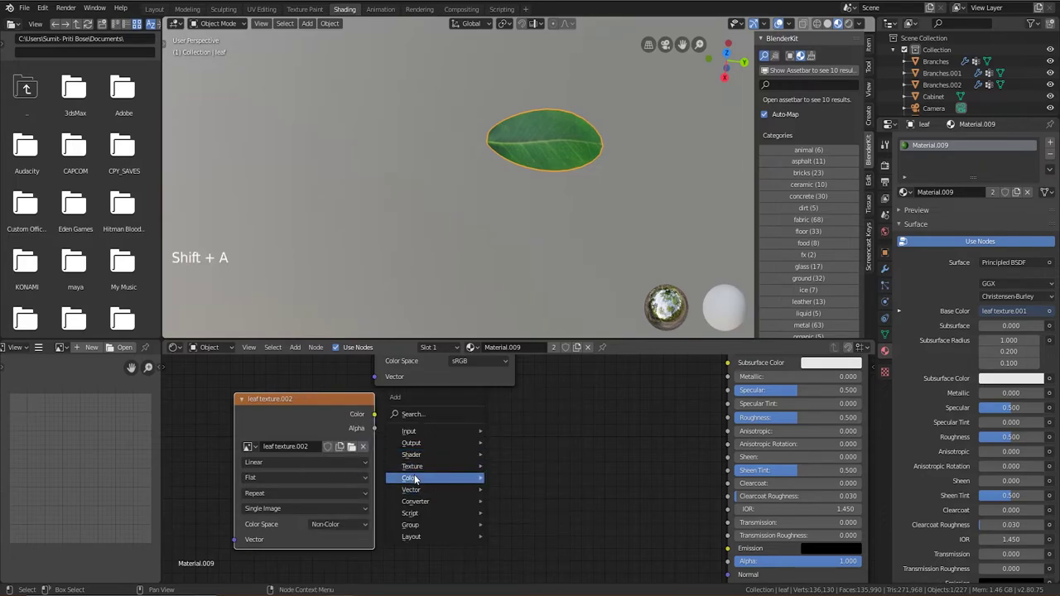
pyautogui.press('Escape')
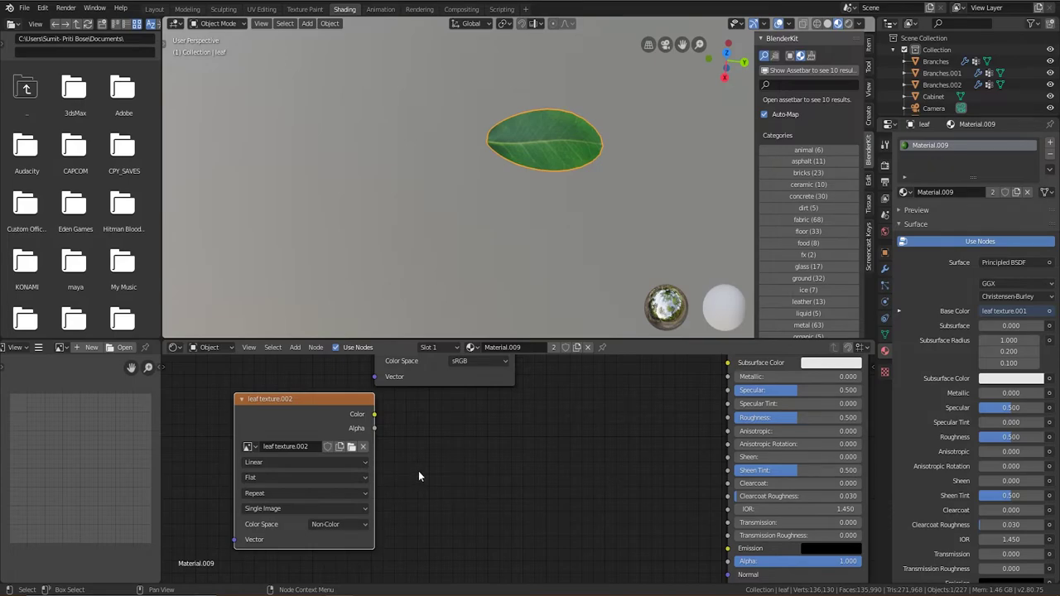
# - Connect leaf texture.002's Color output to the Principled BSDF Roughness and review the sheen
pyautogui.moveTo(372, 461); pyautogui.dragTo(351, 469, button='middle')
pyautogui.moveTo(352, 424); pyautogui.dragTo(705, 426)
pyautogui.scroll(1, 635, 163)
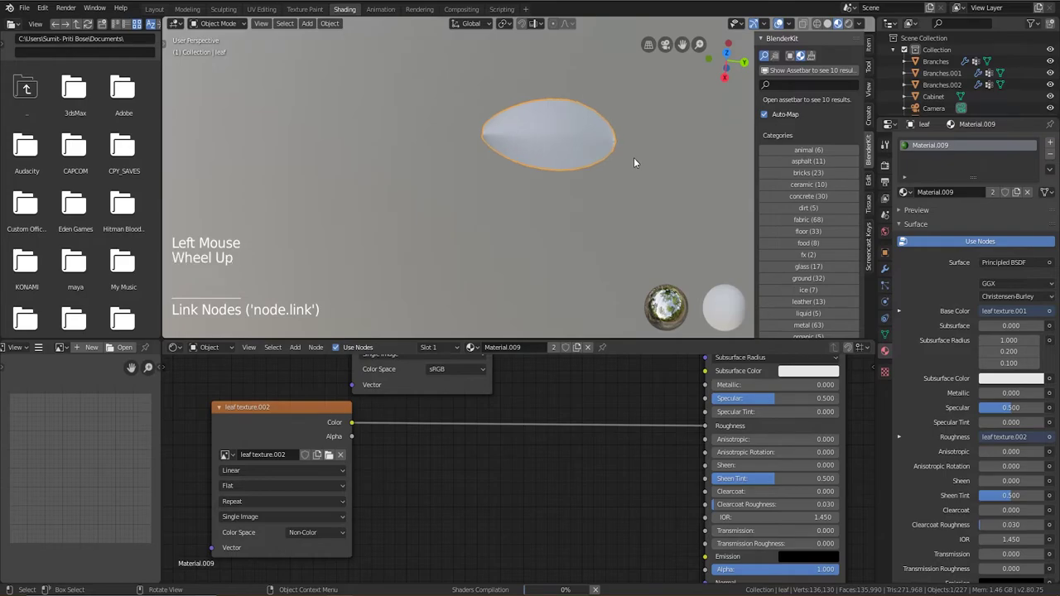
pyautogui.scroll(5, 632, 152)
pyautogui.moveTo(632, 151); pyautogui.dragTo(420, 93, button='middle')
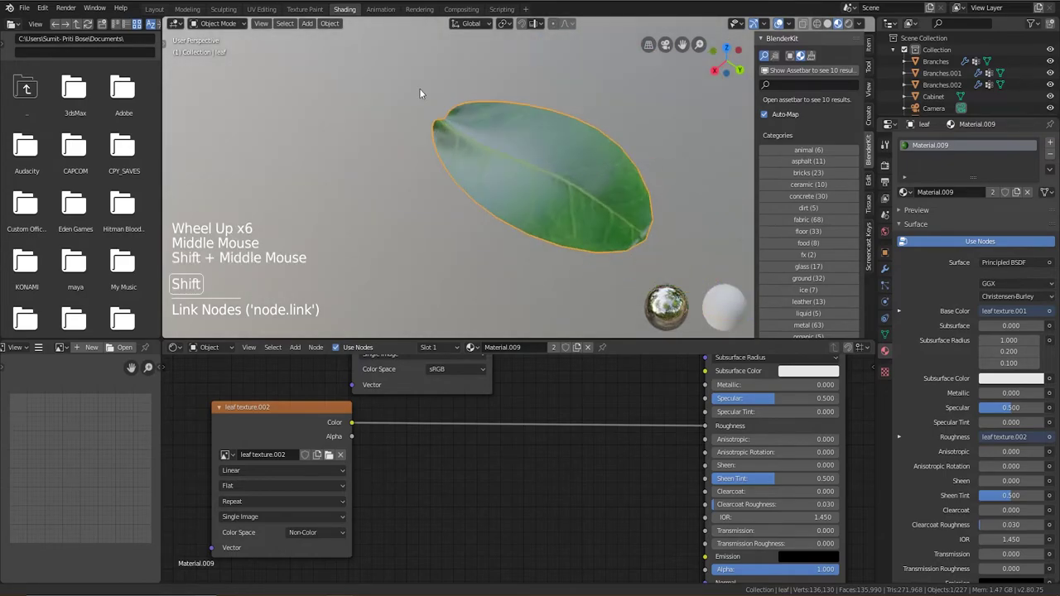
pyautogui.scroll(3, 572, 223)
pyautogui.moveTo(572, 223)
pyautogui.mouseDown(button='middle')
pyautogui.moveTo(603, 237)
pyautogui.moveTo(621, 218)
pyautogui.moveTo(507, 227)
pyautogui.moveTo(586, 239)
pyautogui.moveTo(556, 229)
pyautogui.moveTo(546, 240)
pyautogui.moveTo(578, 227)
pyautogui.moveTo(571, 236)
pyautogui.mouseUp(button='middle')
pyautogui.scroll(-9, 469, 504)
pyautogui.moveTo(468, 504); pyautogui.dragTo(457, 484, button='middle')
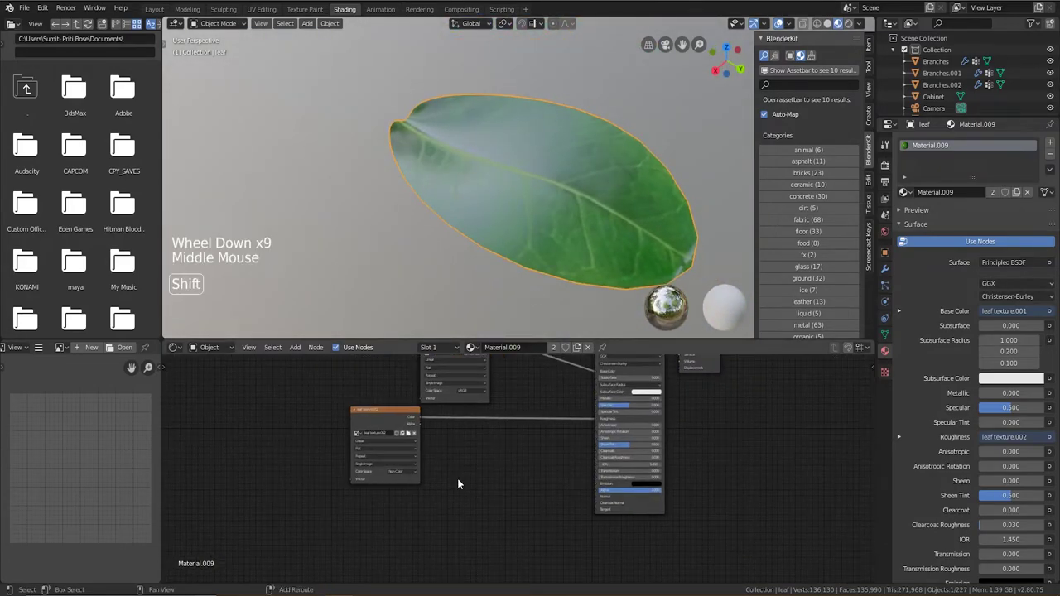
# - Add a Normal Map node between leaf texture.002's Color and the BSDF Normal input
pyautogui.hotkey('shift', 'a')
pyautogui.moveTo(452, 491)
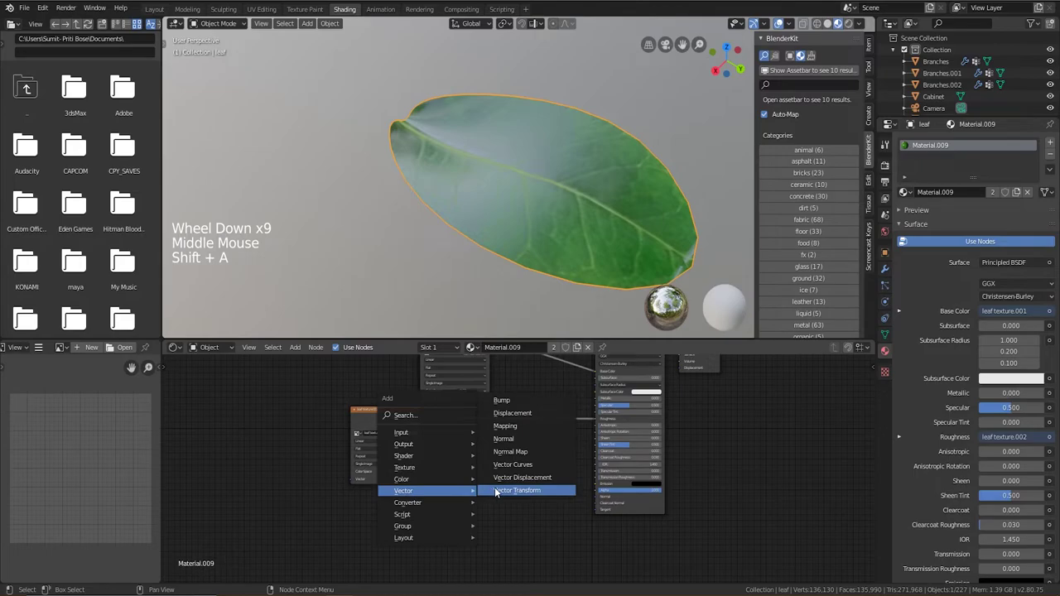
pyautogui.click(525, 453)
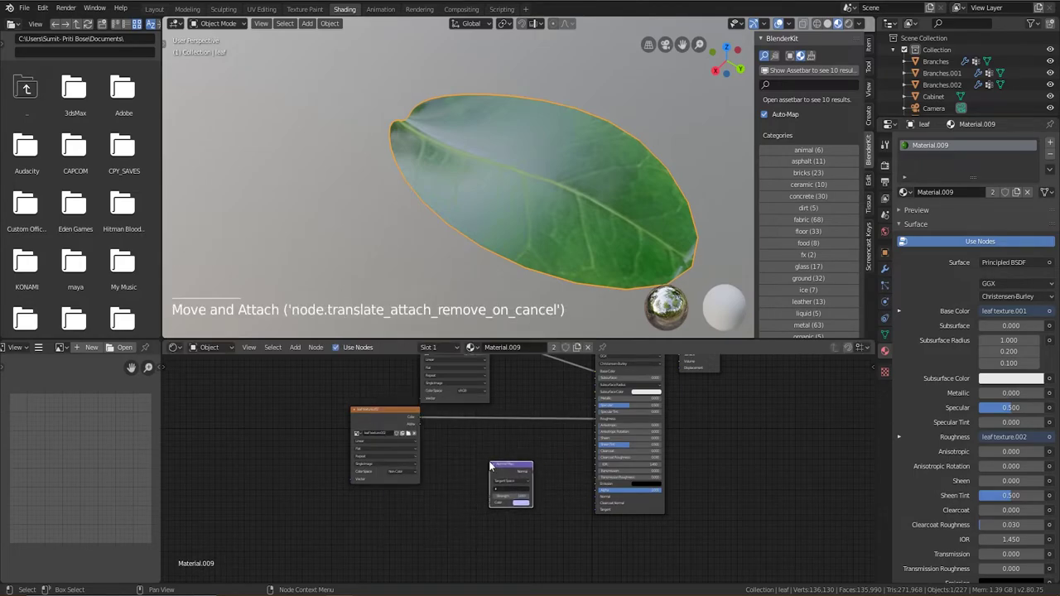
pyautogui.moveTo(420, 417); pyautogui.dragTo(494, 501)
pyautogui.scroll(7, 537, 480)
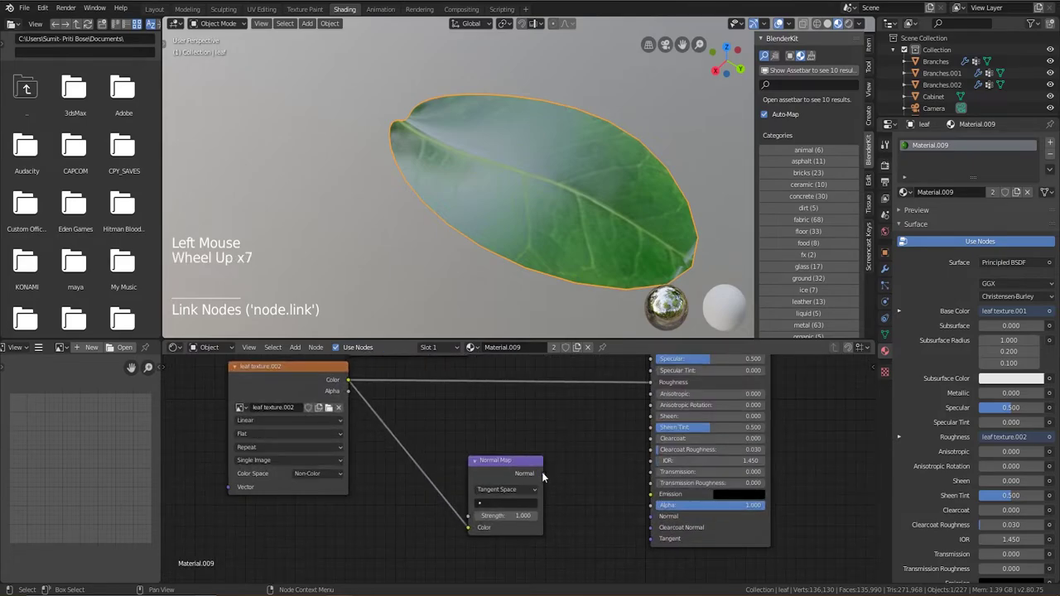
pyautogui.moveTo(544, 474); pyautogui.dragTo(651, 516)
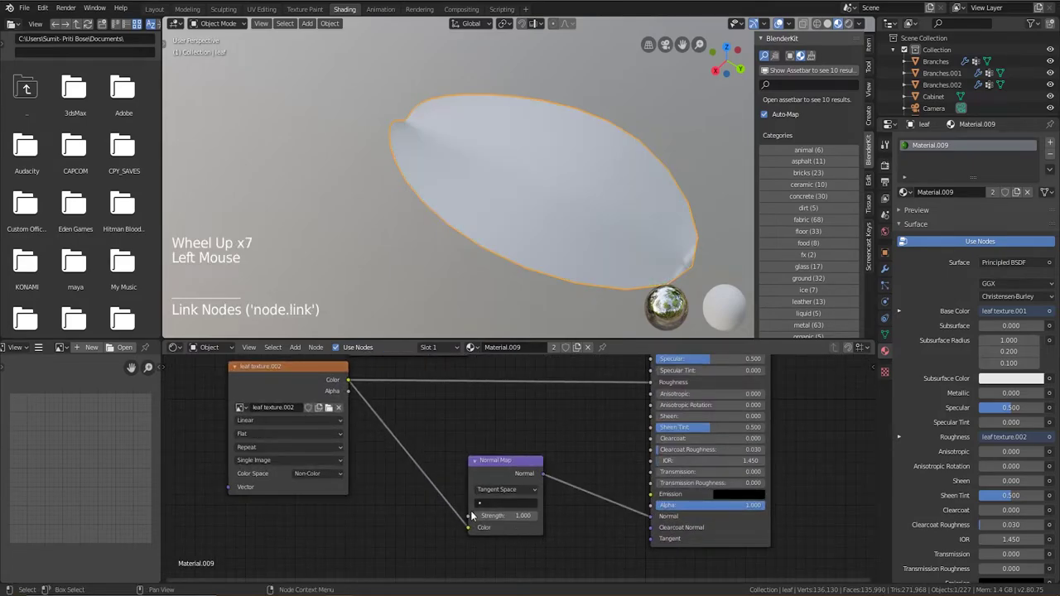
# - Set the Normal Map Strength to 0.12 and save the blend file
pyautogui.doubleClick(487, 515)
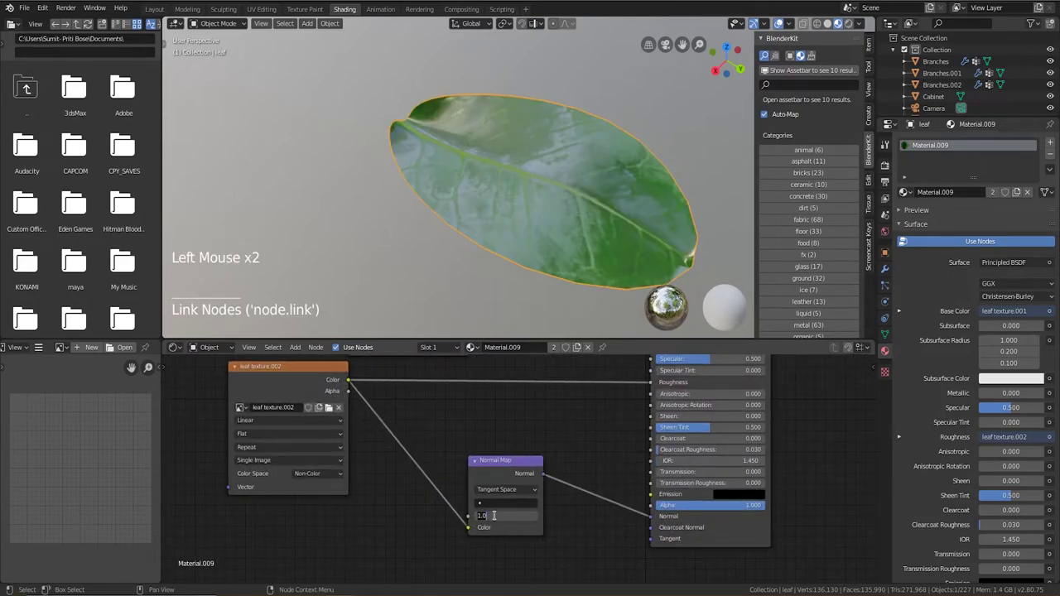
pyautogui.press('BackSpace')
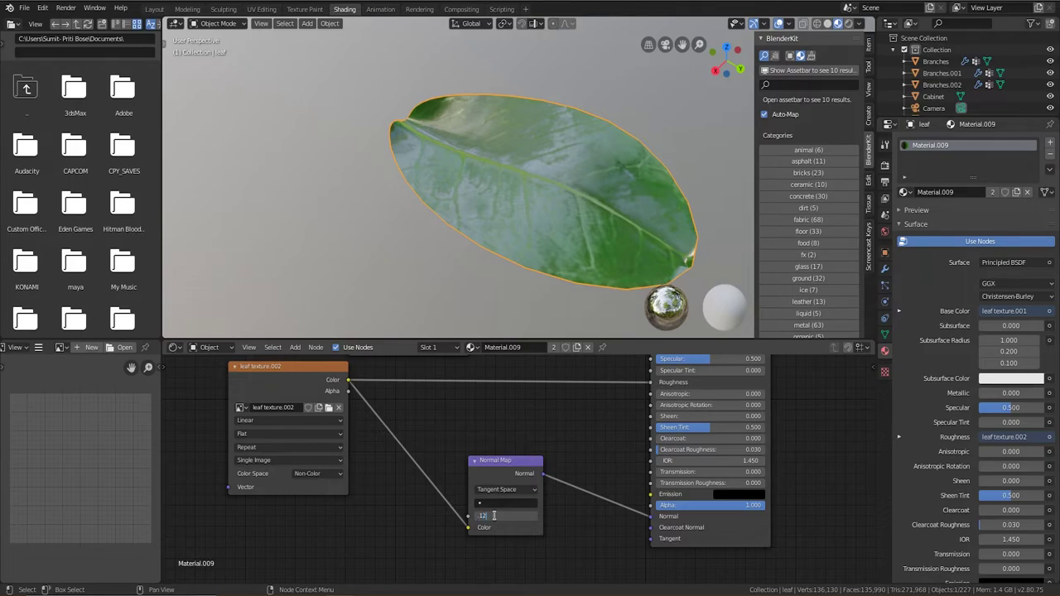
pyautogui.write('.12')
pyautogui.press('Return')
pyautogui.scroll(3, 585, 177)
pyautogui.moveTo(585, 178); pyautogui.dragTo(606, 202, button='middle')
pyautogui.scroll(-9, 606, 202)
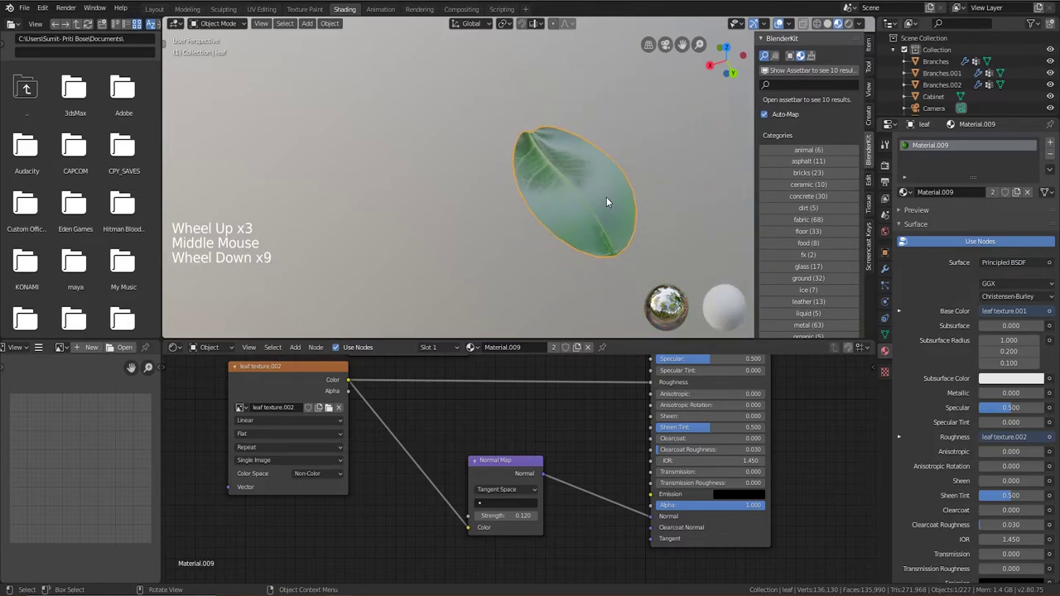
pyautogui.hotkey('ctrl', 's')
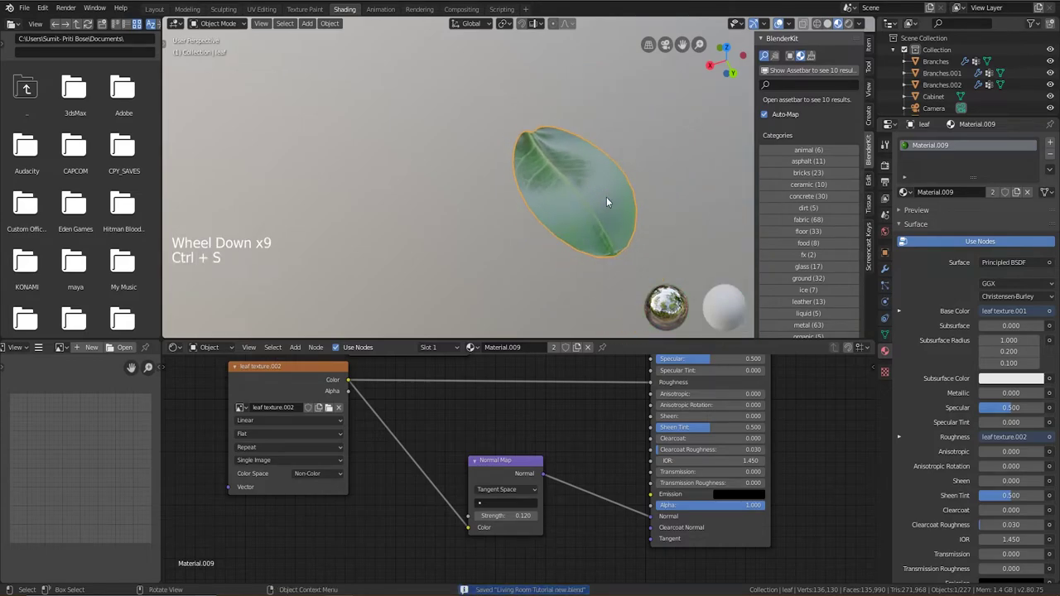
pyautogui.scroll(-8, 516, 197)
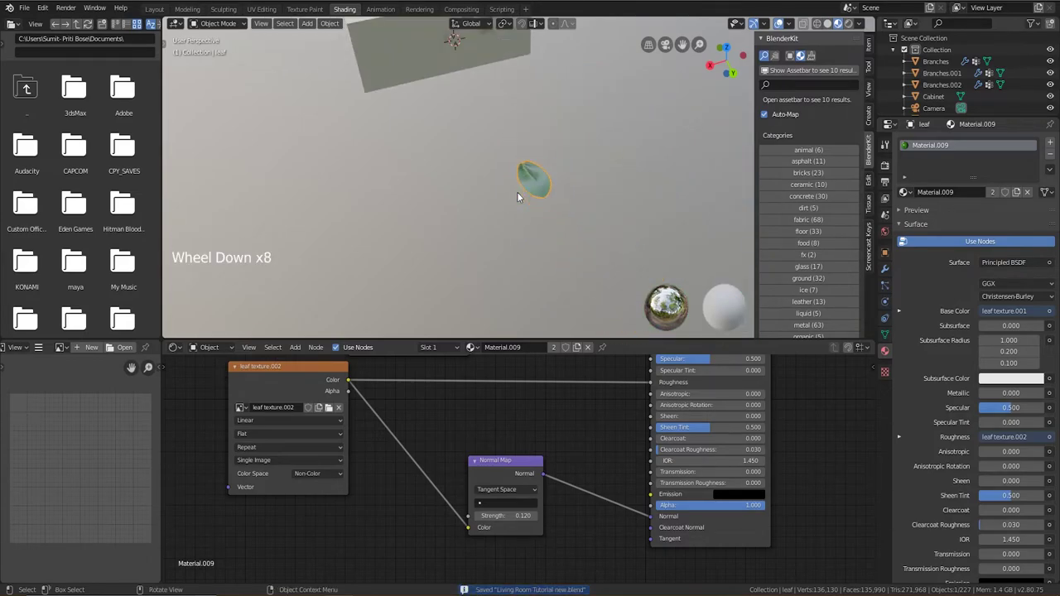
# - Switch the viewport to Wireframe and select Vase 2 on the cabinet
pyautogui.keyDown('shift'); pyautogui.moveTo(443, 133); pyautogui.dragTo(489, 74, button='middle'); pyautogui.keyUp('shift')
pyautogui.scroll(4, 449, 195)
pyautogui.scroll(-8, 523, 240)
pyautogui.scroll(-20, 523, 244)
pyautogui.moveTo(523, 243)
pyautogui.mouseDown(button='middle')
pyautogui.moveTo(557, 219)
pyautogui.moveTo(454, 267)
pyautogui.mouseUp(button='middle')
pyautogui.press('z')
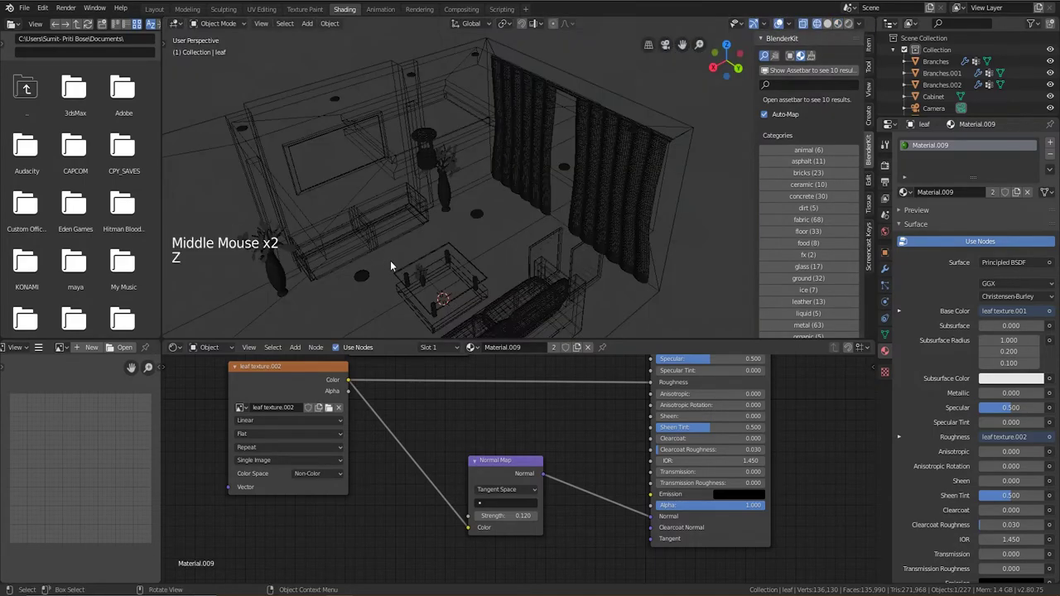
pyautogui.keyDown('shift'); pyautogui.moveTo(390, 260); pyautogui.dragTo(464, 210, button='middle'); pyautogui.keyUp('shift')
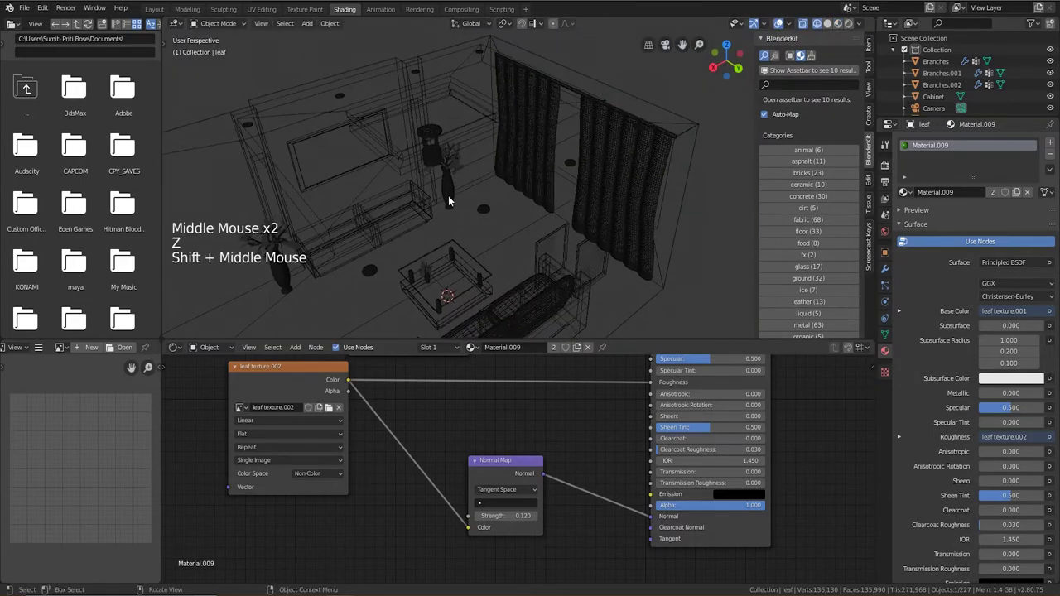
pyautogui.click(449, 200)
pyautogui.click(449, 192)
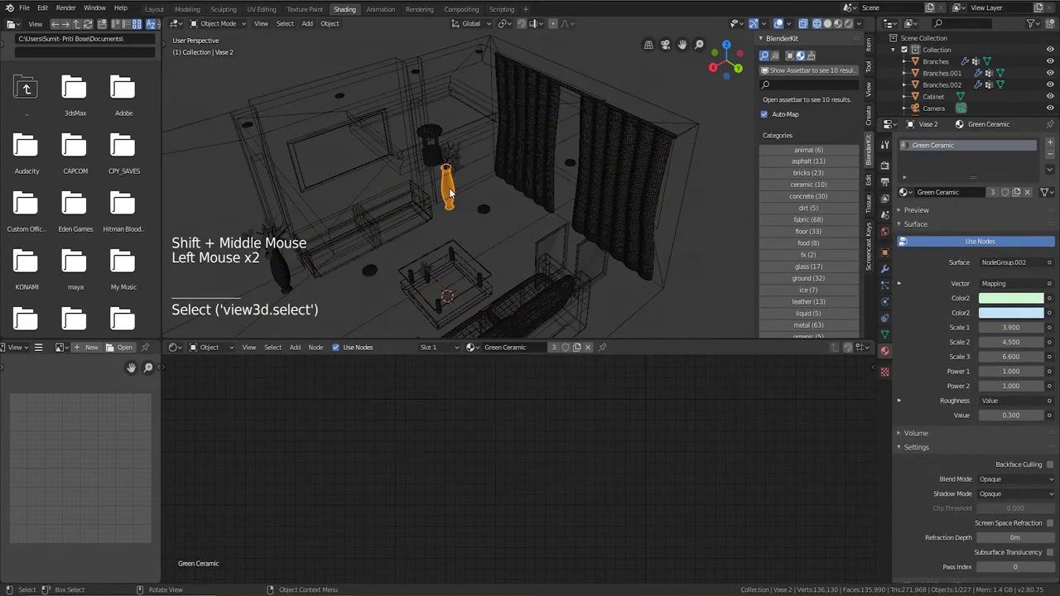
# - Frame Vase 2 in Material Preview, orbit around the cabinet and vases, and save
pyautogui.press('1')
pyautogui.press('`')
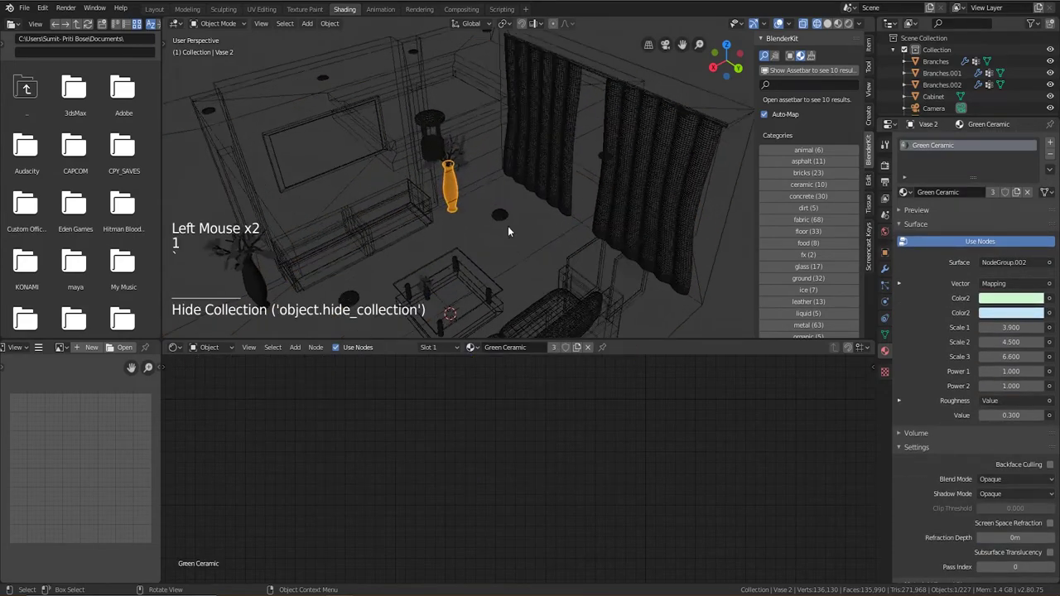
pyautogui.press('z')
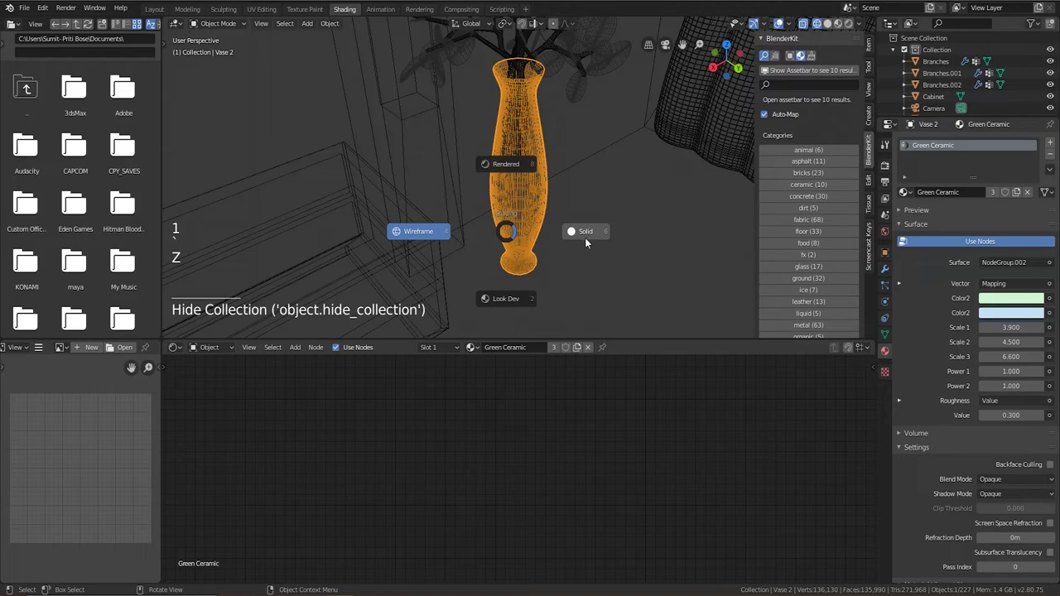
pyautogui.click(523, 300)
pyautogui.moveTo(554, 254)
pyautogui.mouseDown(button='middle')
pyautogui.moveTo(526, 164)
pyautogui.moveTo(505, 332)
pyautogui.mouseUp(button='middle')
pyautogui.moveTo(511, 246); pyautogui.dragTo(450, 266, button='middle')
pyautogui.keyDown('shift'); pyautogui.moveTo(386, 249); pyautogui.dragTo(504, 276, button='middle'); pyautogui.keyUp('shift')
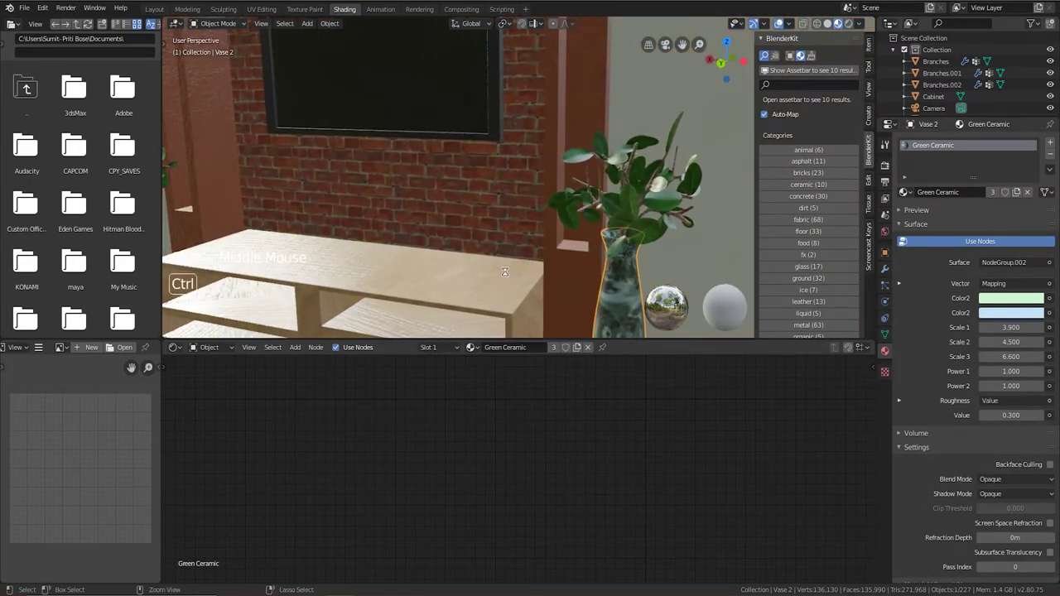
pyautogui.hotkey('ctrl', 's')
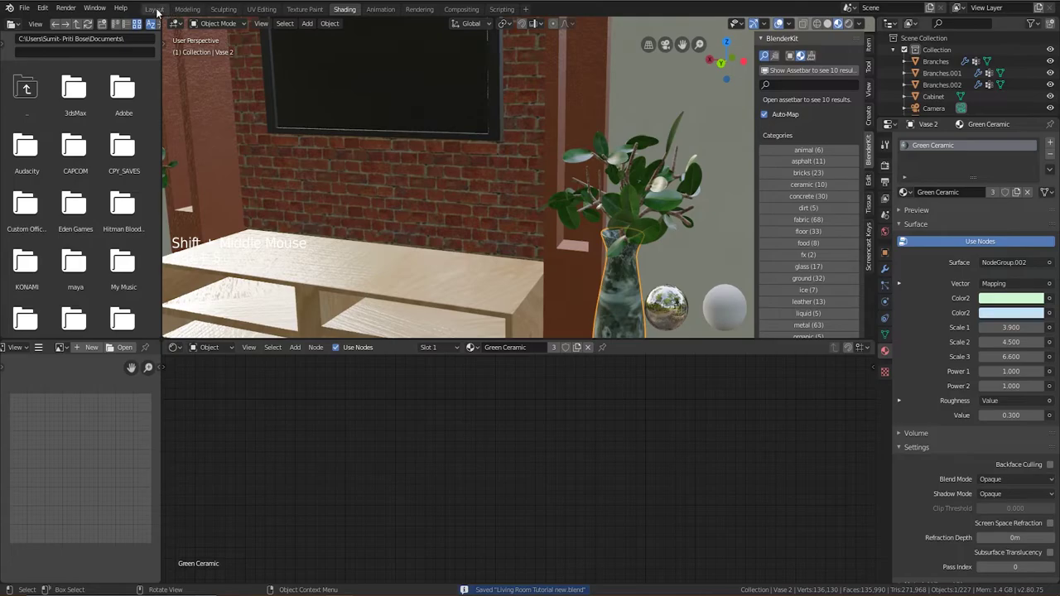
# - Switch to the Layout workspace and orbit up toward the ceiling tray and hanging light
pyautogui.click(156, 10)
pyautogui.moveTo(500, 284); pyautogui.dragTo(259, 304, button='middle')
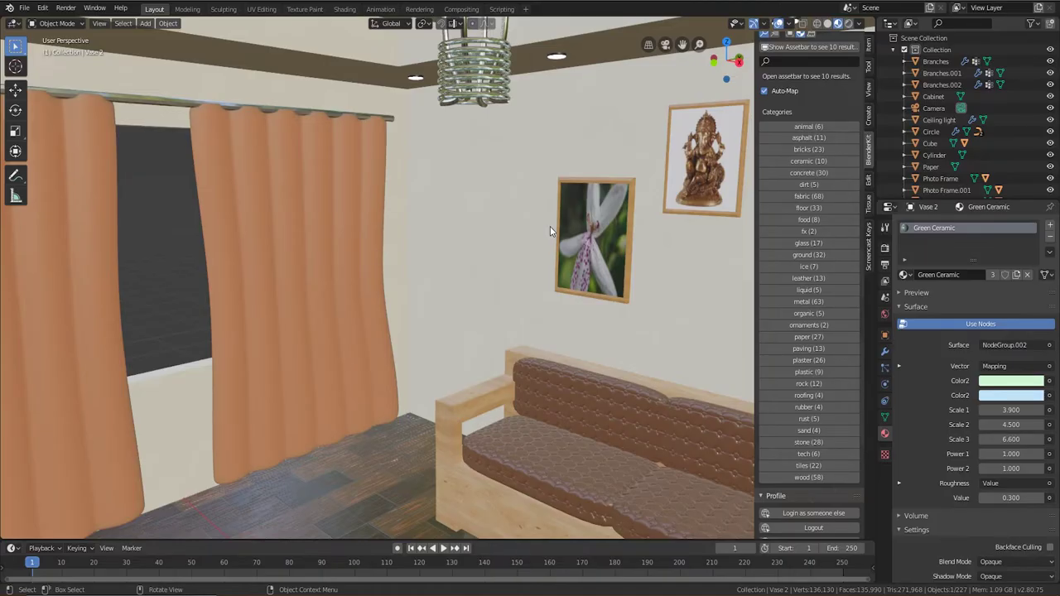
pyautogui.moveTo(550, 226); pyautogui.dragTo(471, 286, button='middle')
pyautogui.scroll(2, 481, 290)
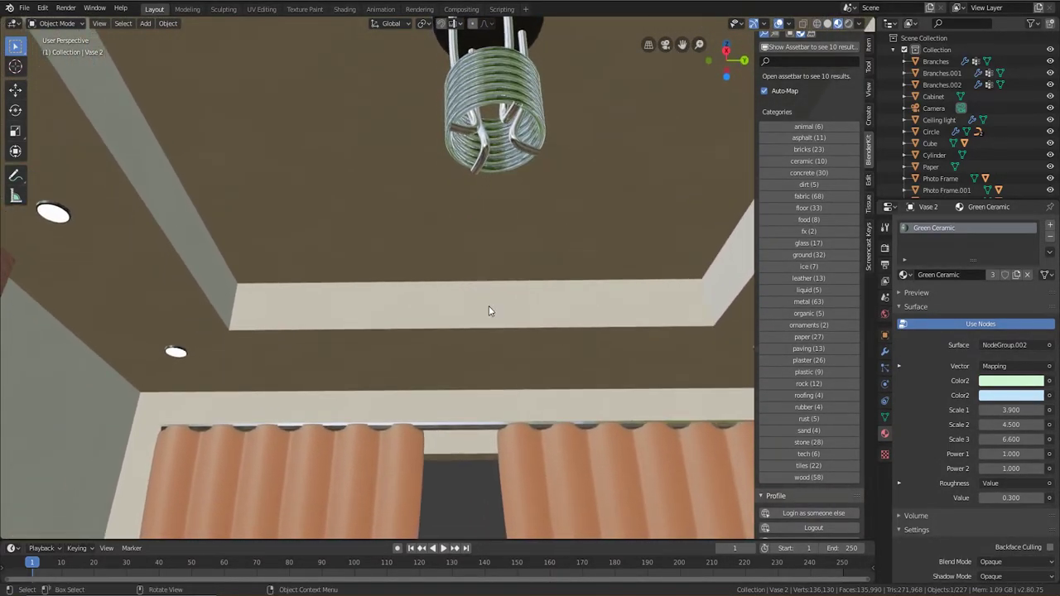
# - Snap the 3D cursor to the Room's inner ceiling-cove face, then return to Object Mode
pyautogui.click(488, 305)
pyautogui.press('Tab')
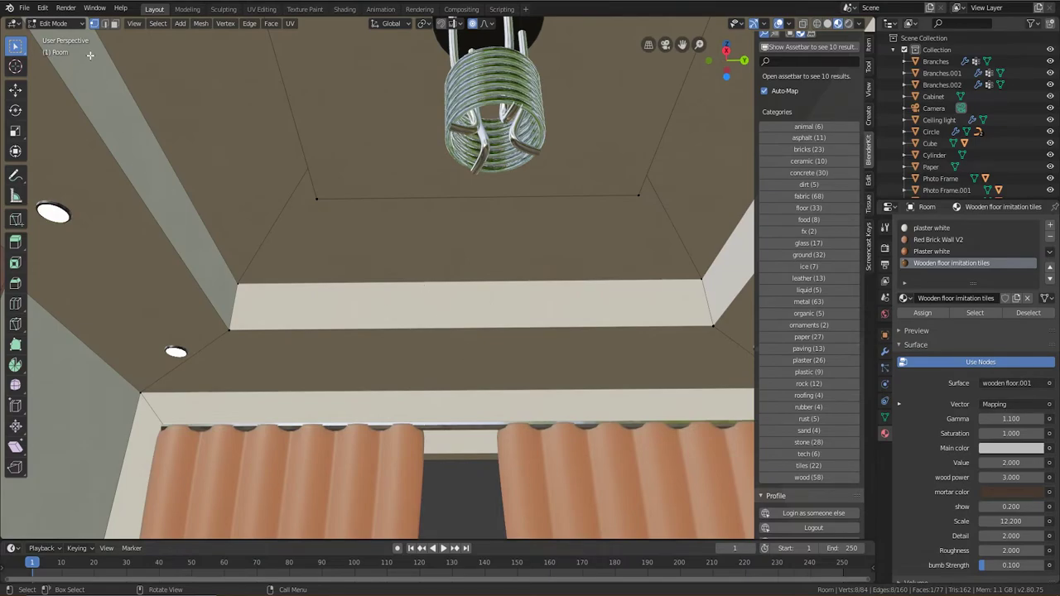
pyautogui.moveTo(409, 284); pyautogui.dragTo(389, 151, button='middle')
pyautogui.moveTo(467, 383); pyautogui.dragTo(444, 335, button='middle')
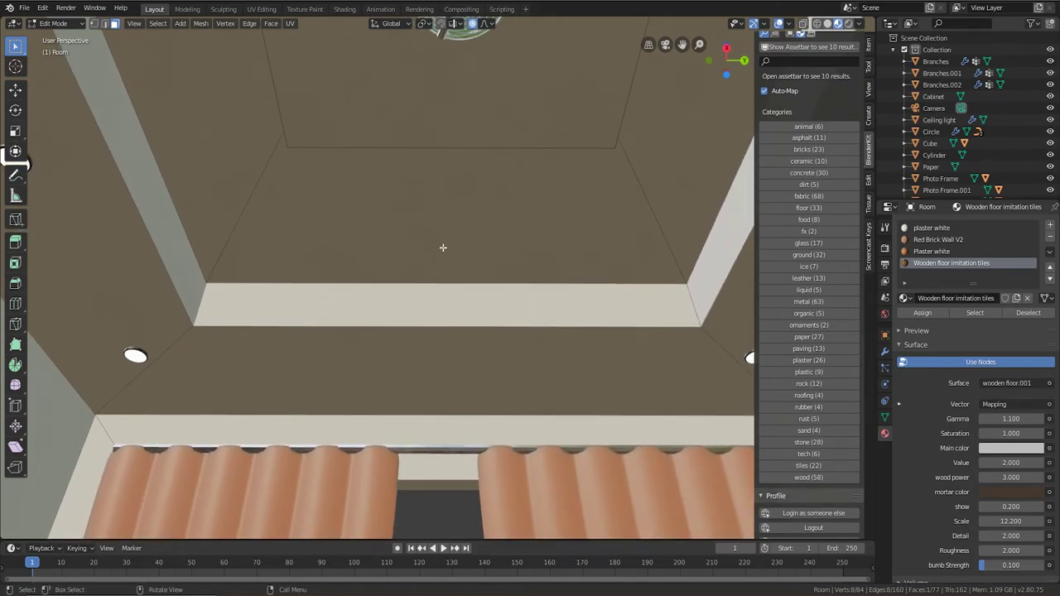
pyautogui.click(452, 294)
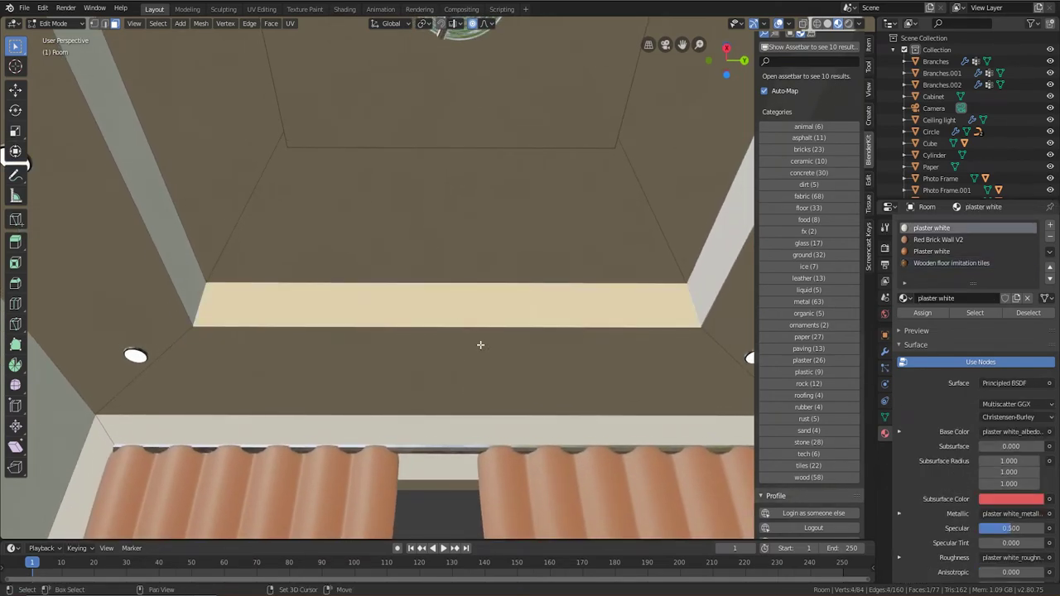
pyautogui.hotkey('shift', 's')
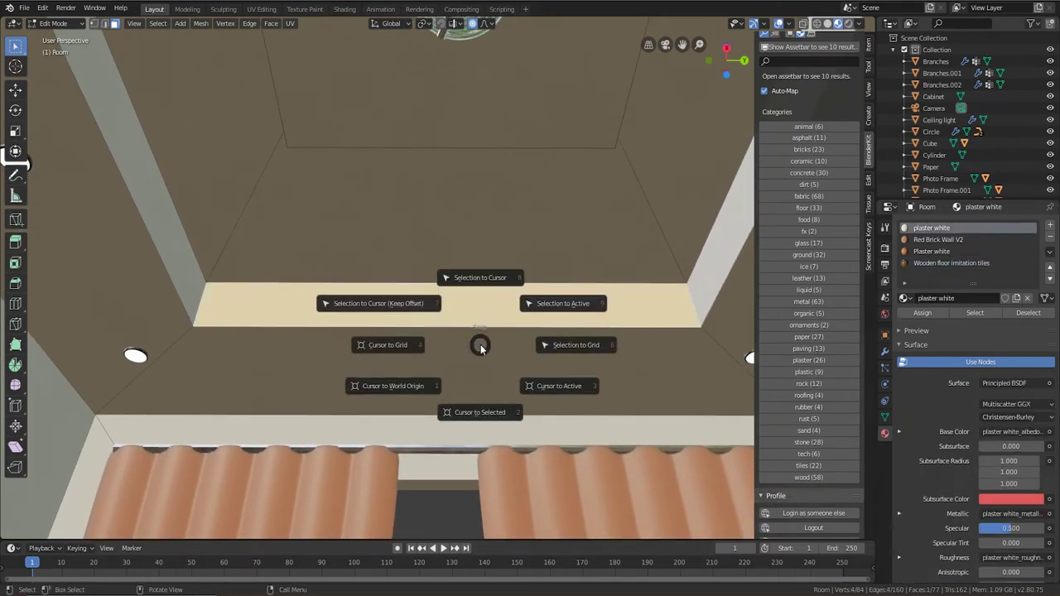
pyautogui.click(484, 412)
pyautogui.press('Tab')
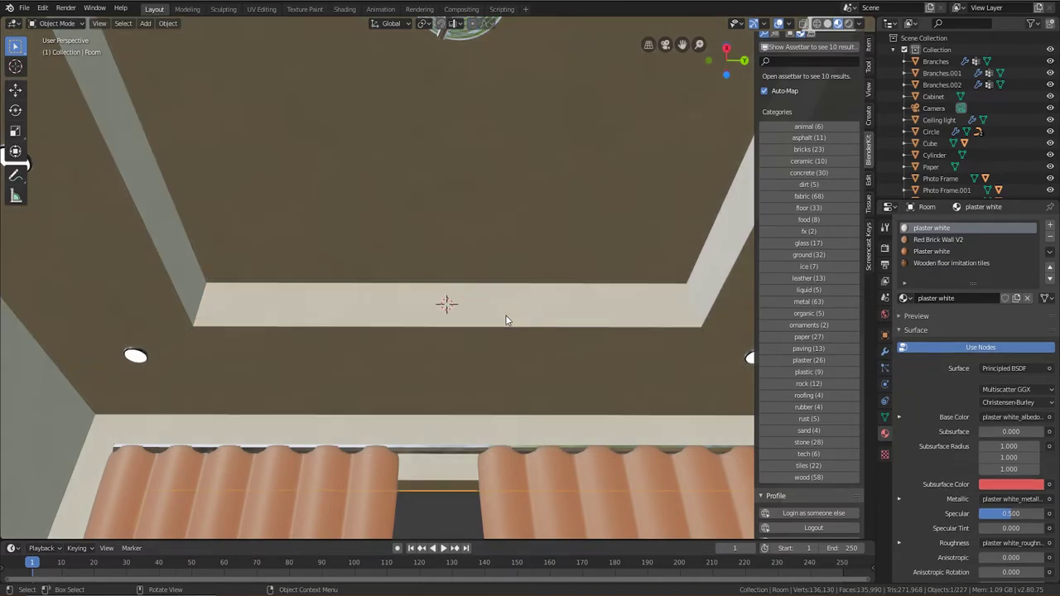
pyautogui.hotkey('shift', 'a')
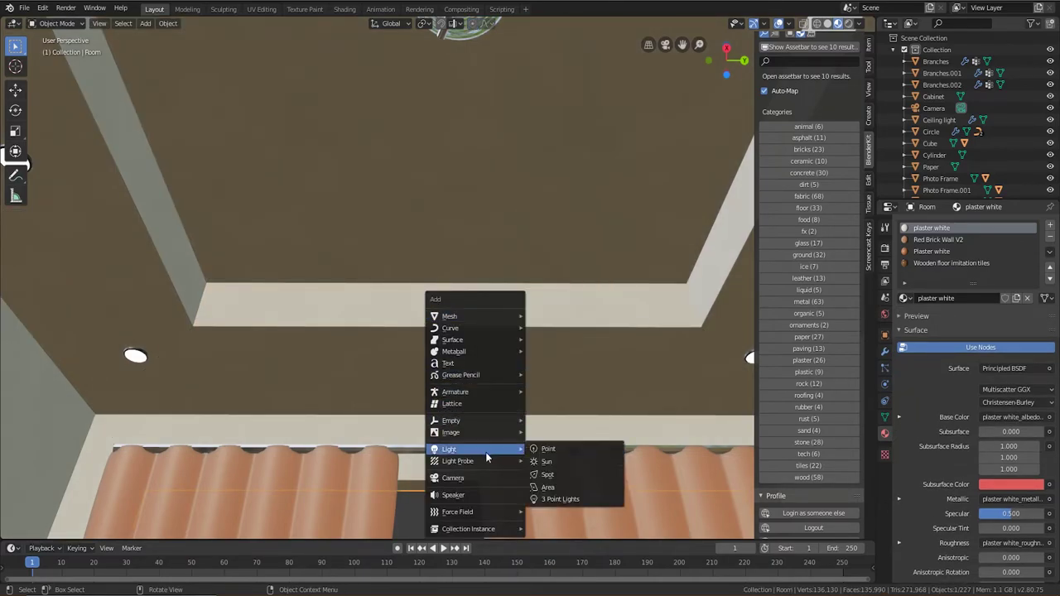
# - Add an Area light at the cursor and shift it along Y and X into the cove
pyautogui.moveTo(482, 449)
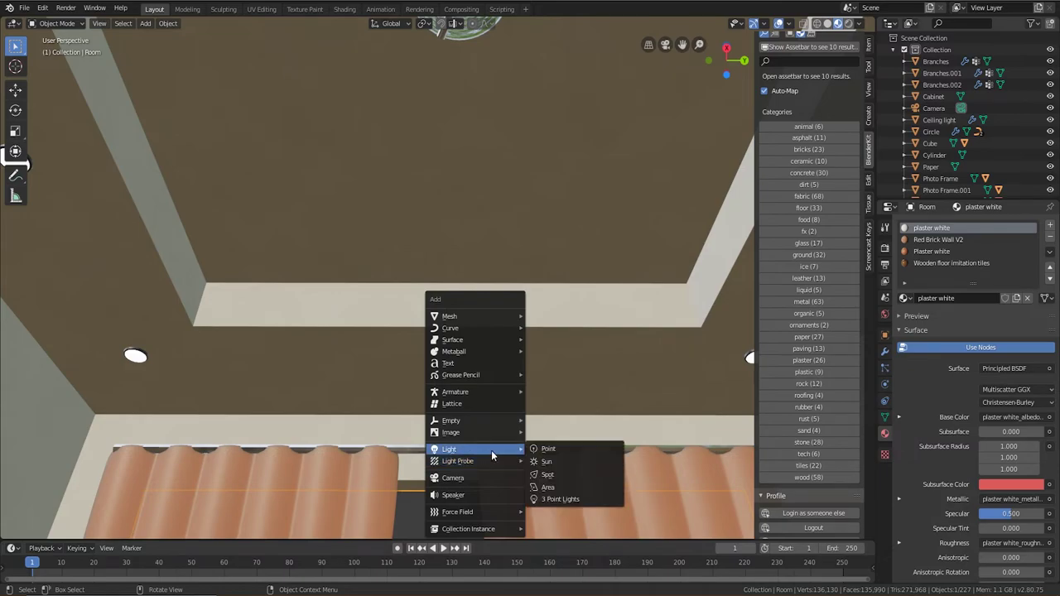
pyautogui.click(568, 488)
pyautogui.moveTo(563, 331); pyautogui.dragTo(490, 372, button='middle')
pyautogui.press('g')
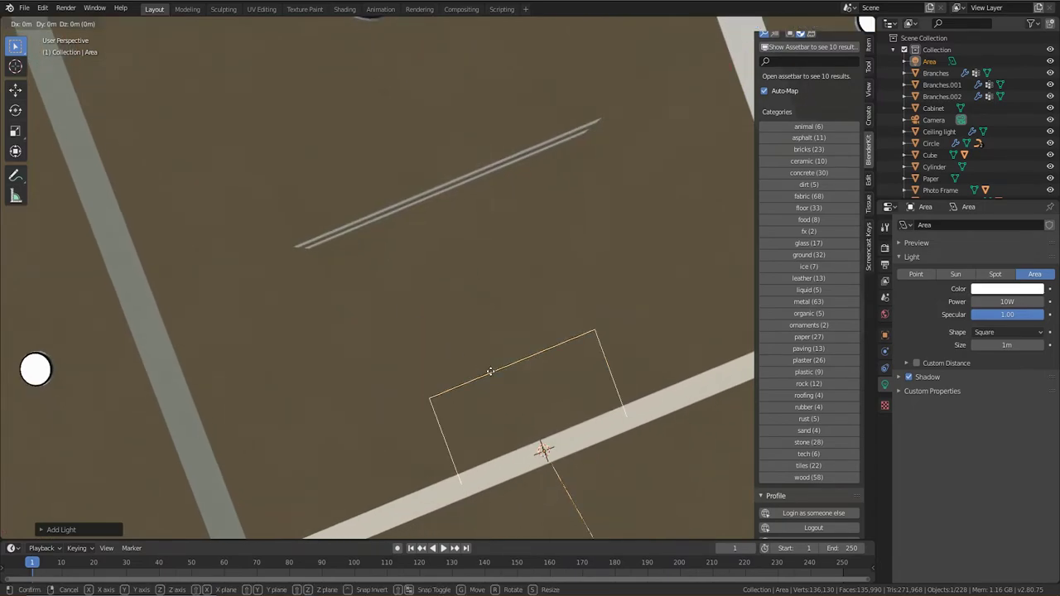
pyautogui.press('y')
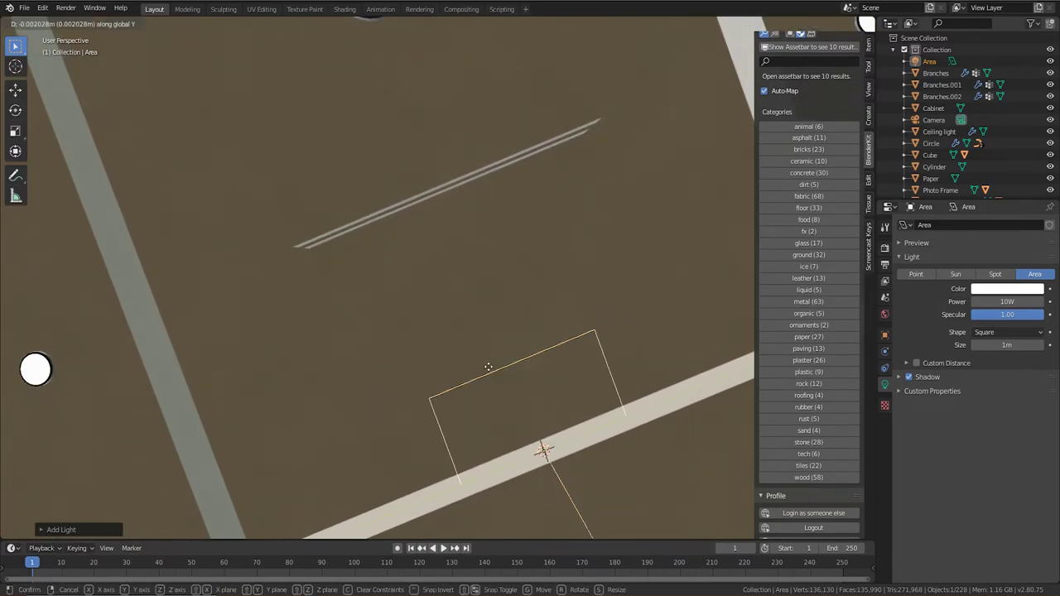
pyautogui.click(488, 367)
pyautogui.press('g')
pyautogui.press('x')
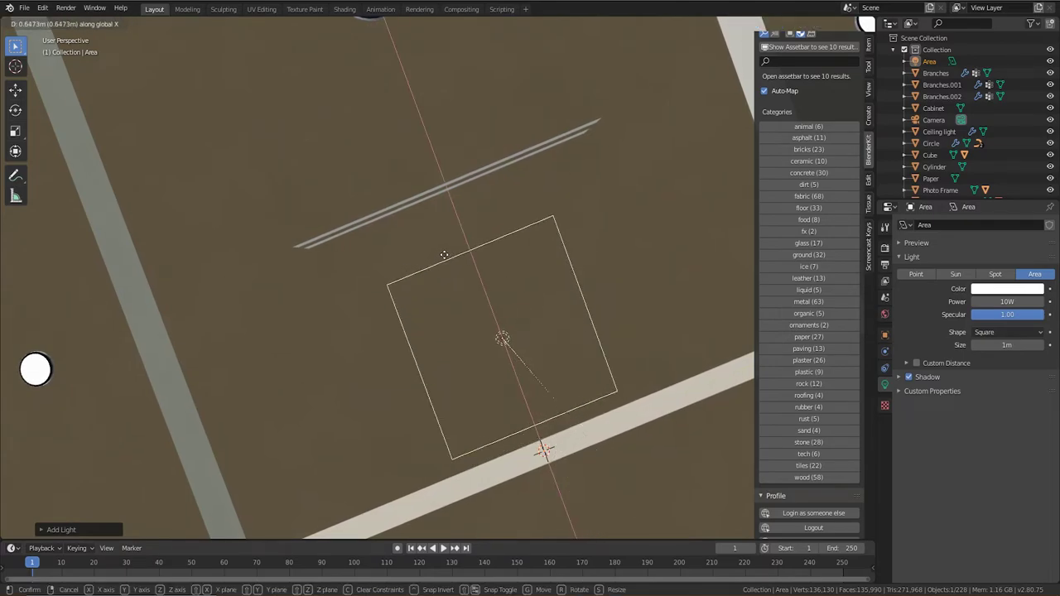
pyautogui.click(445, 252)
# - Hide the sidebar and, from top view, stretch the Area light along Y into a strip
pyautogui.click(870, 237)
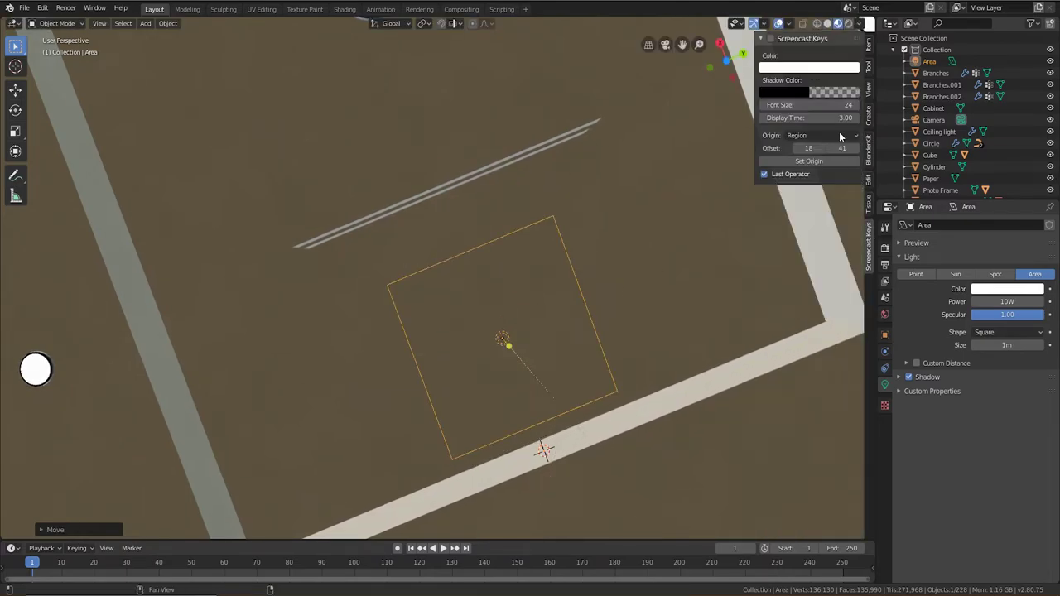
pyautogui.click(771, 39)
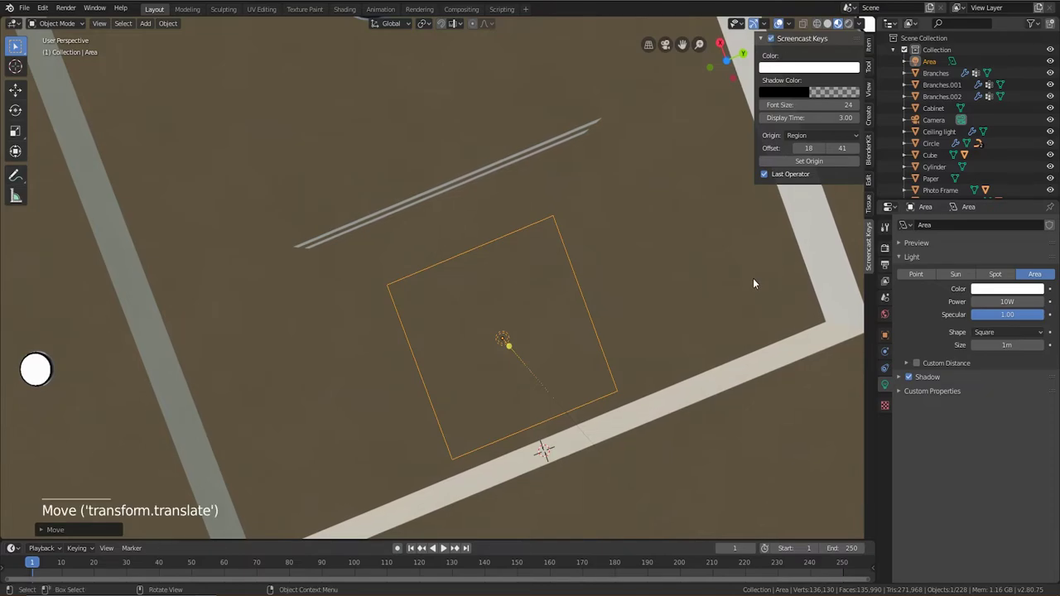
pyautogui.press('n')
pyautogui.moveTo(578, 356); pyautogui.dragTo(507, 362, button='middle')
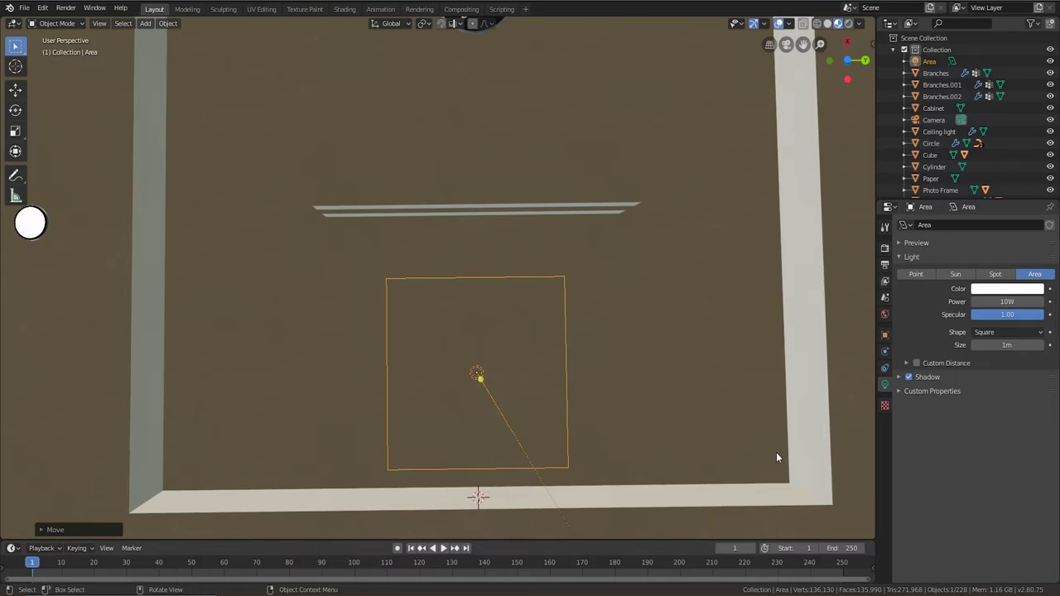
pyautogui.press('s')
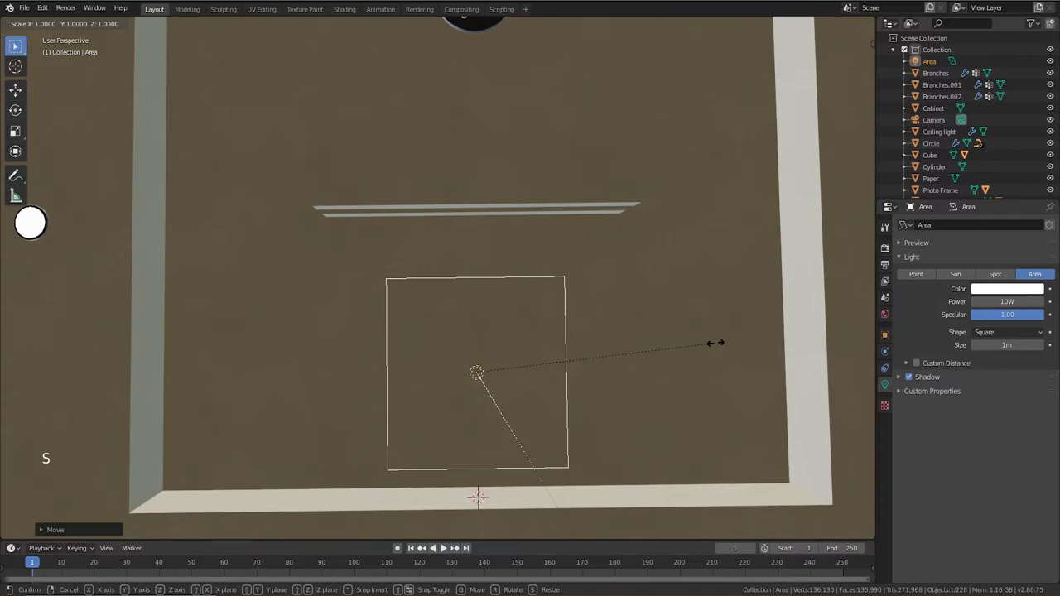
pyautogui.press('y')
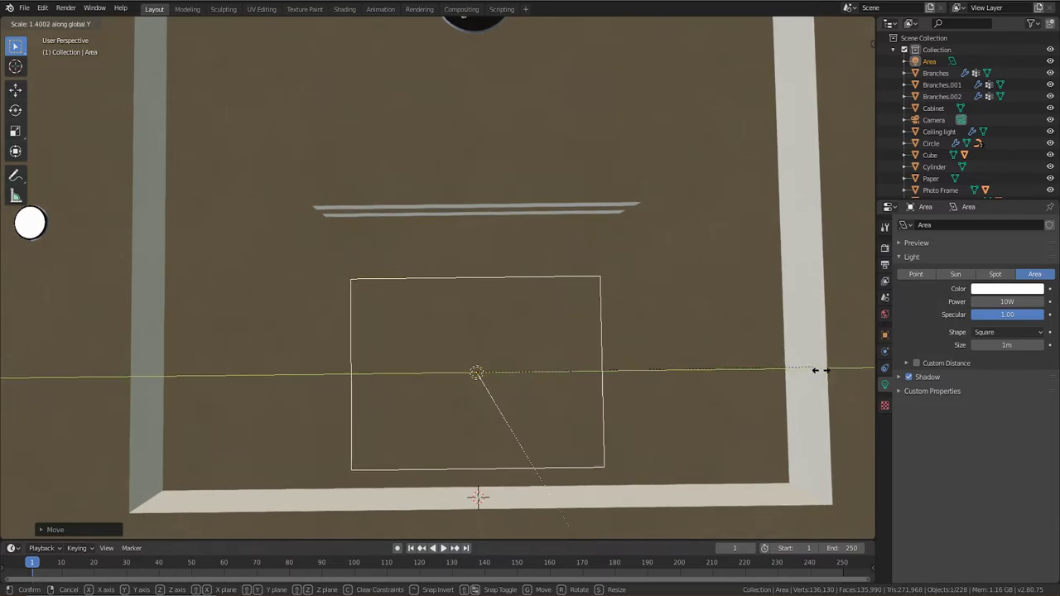
pyautogui.click(414, 464)
# - Raise the Area light about 0.083 m along Z into the ceiling recess
pyautogui.moveTo(419, 452); pyautogui.dragTo(447, 422, button='middle')
pyautogui.moveTo(421, 347); pyautogui.dragTo(439, 303, button='middle')
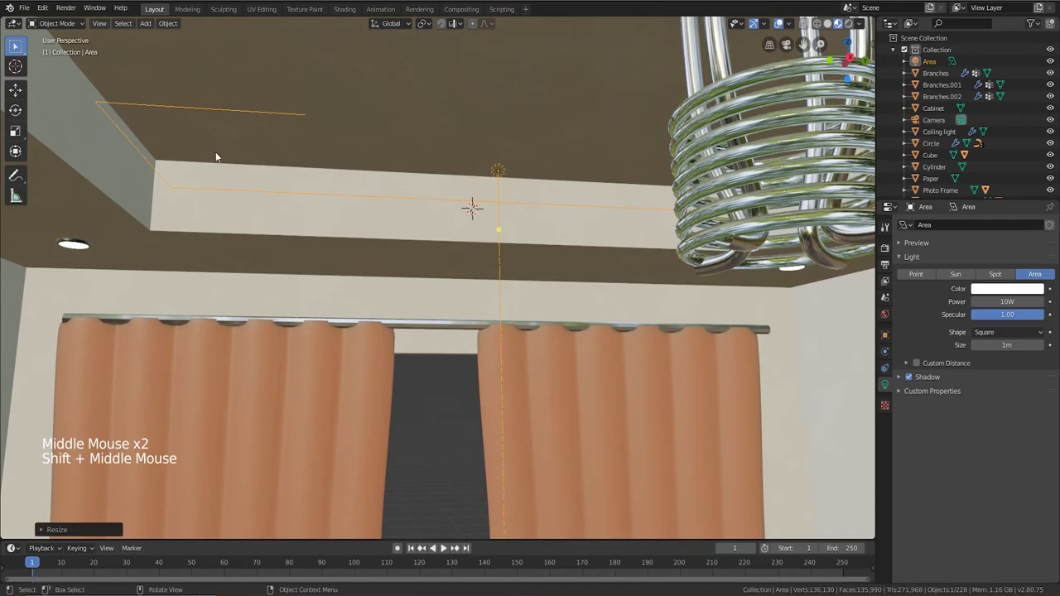
pyautogui.keyDown('shift'); pyautogui.moveTo(217, 150); pyautogui.dragTo(273, 208, button='middle'); pyautogui.keyUp('shift')
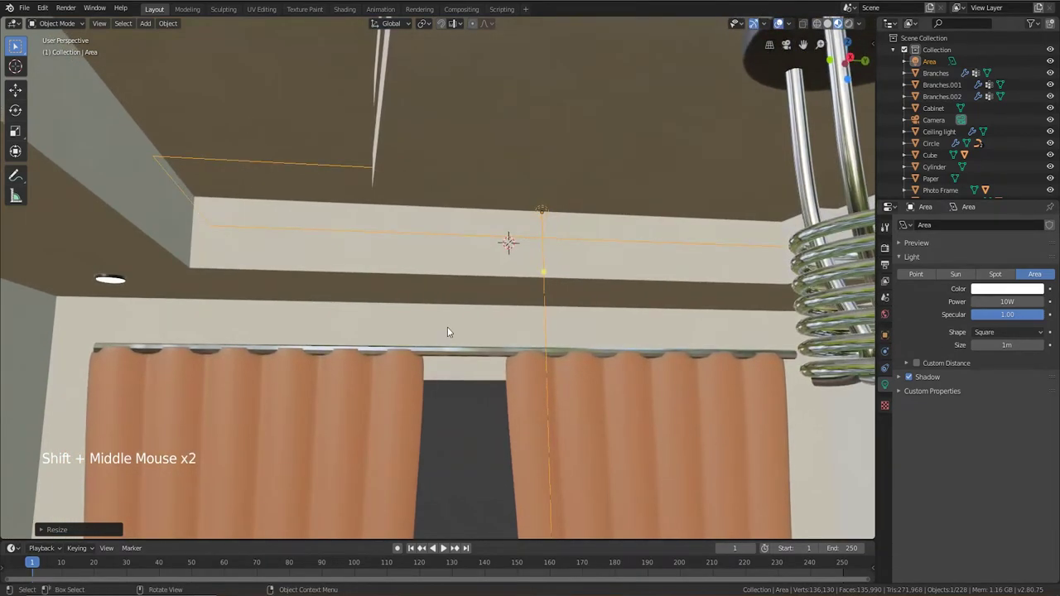
pyautogui.press('g')
pyautogui.press('z')
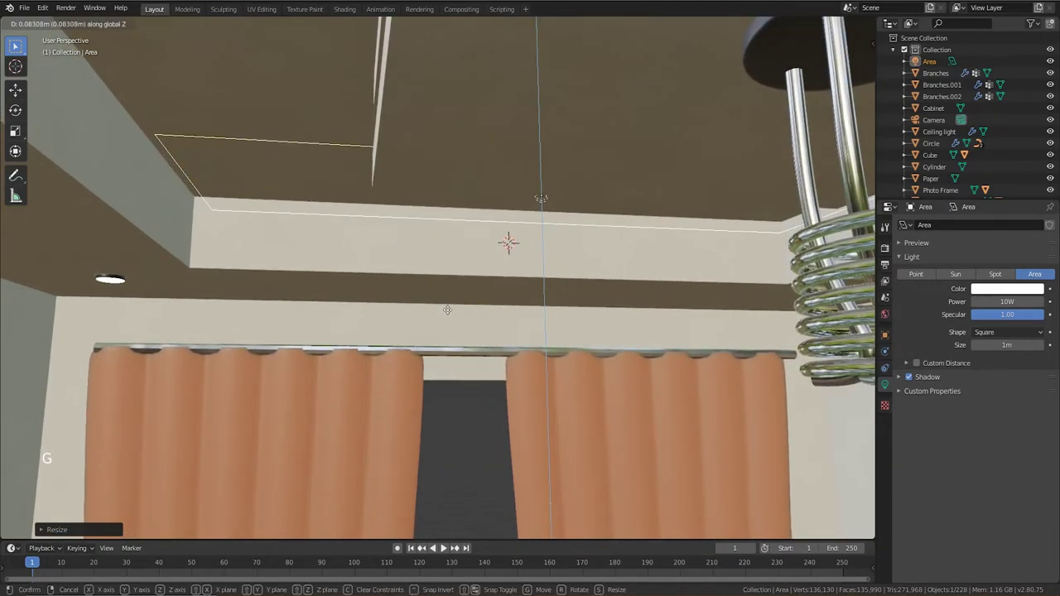
pyautogui.click(451, 300)
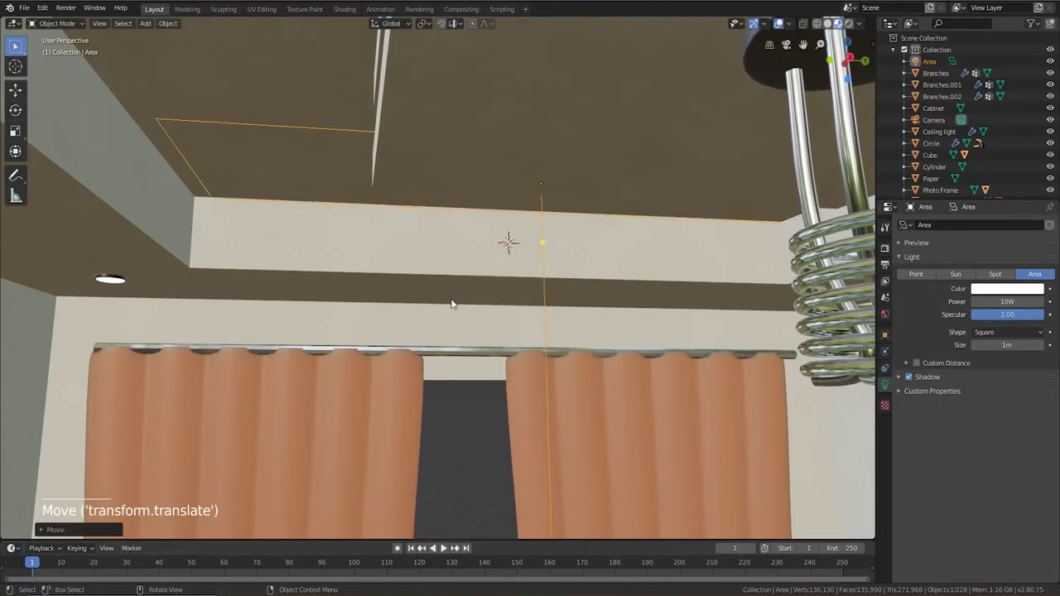
pyautogui.press('z')
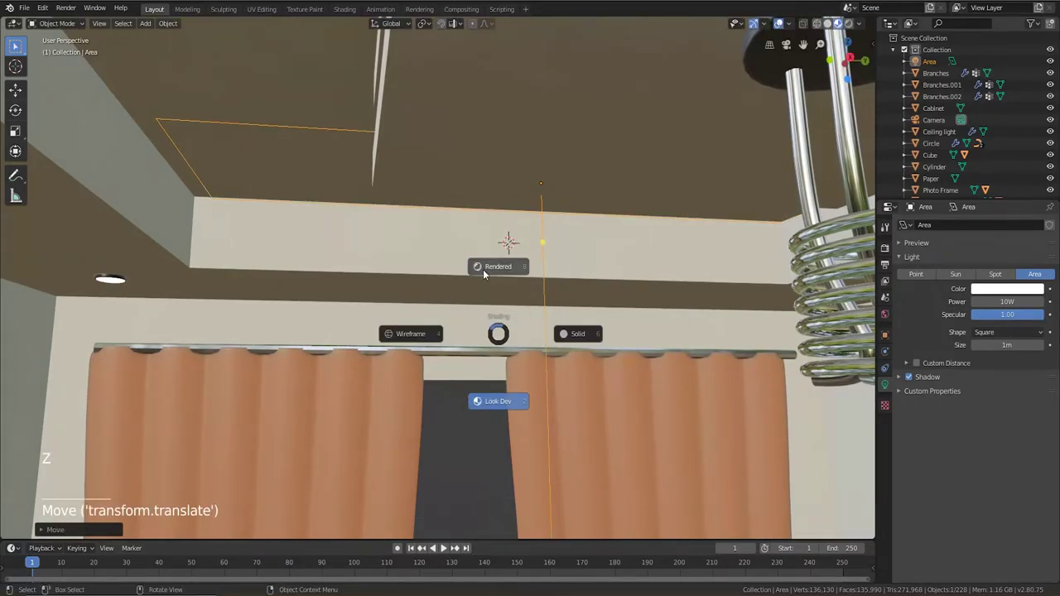
# - View the room in rendered shading and give the Area light a pale pink colour and 50 W power
pyautogui.click(485, 274)
pyautogui.moveTo(296, 304)
pyautogui.mouseDown(button='middle')
pyautogui.moveTo(429, 310)
pyautogui.moveTo(293, 288)
pyautogui.mouseUp(button='middle')
pyautogui.keyDown('shift'); pyautogui.moveTo(469, 362); pyautogui.dragTo(351, 272, button='middle'); pyautogui.keyUp('shift')
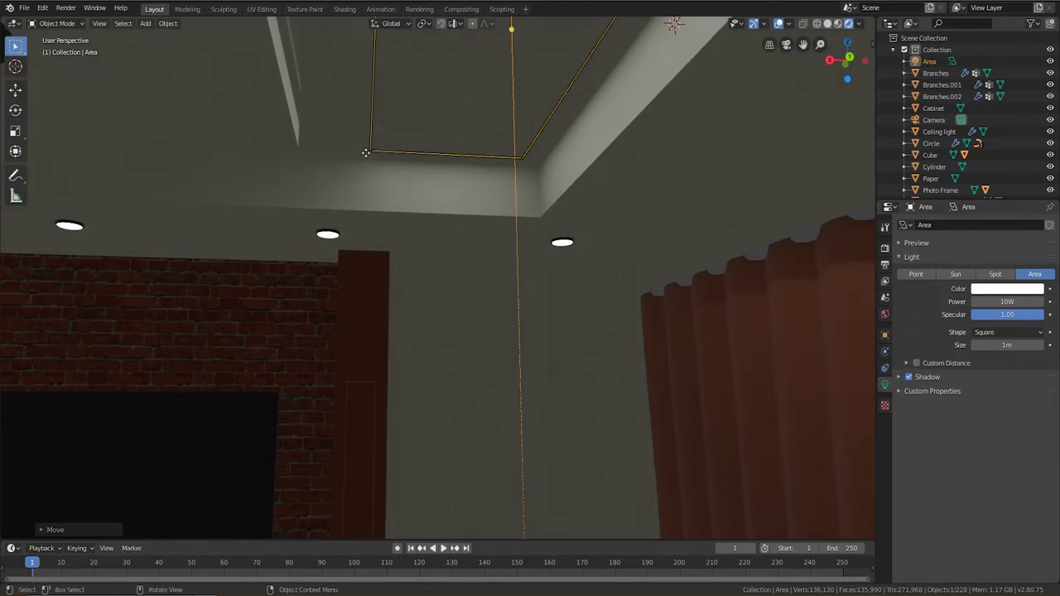
pyautogui.click(884, 385)
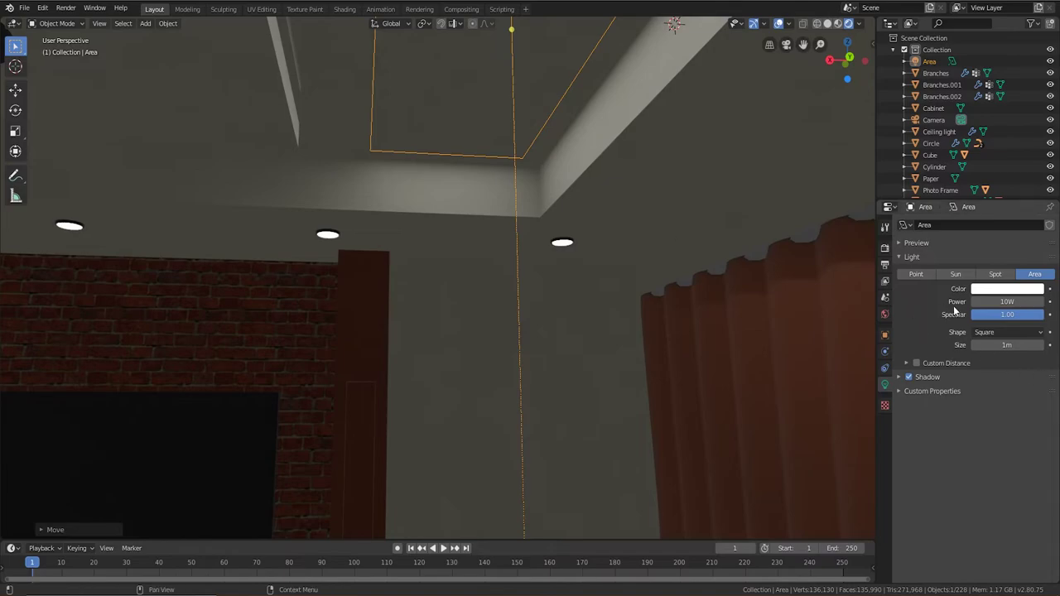
pyautogui.click(1011, 290)
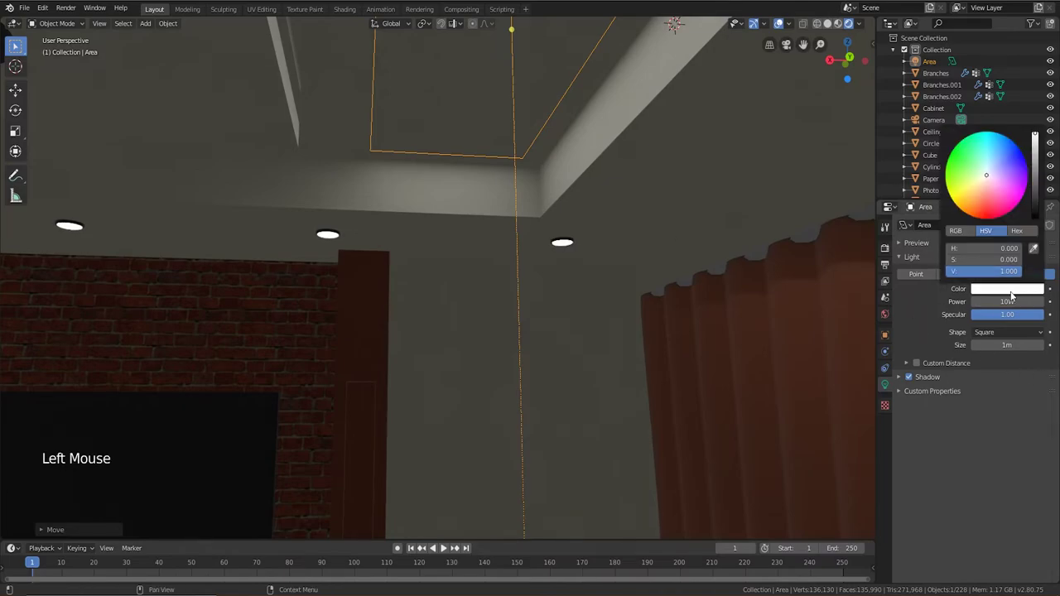
pyautogui.click(983, 183)
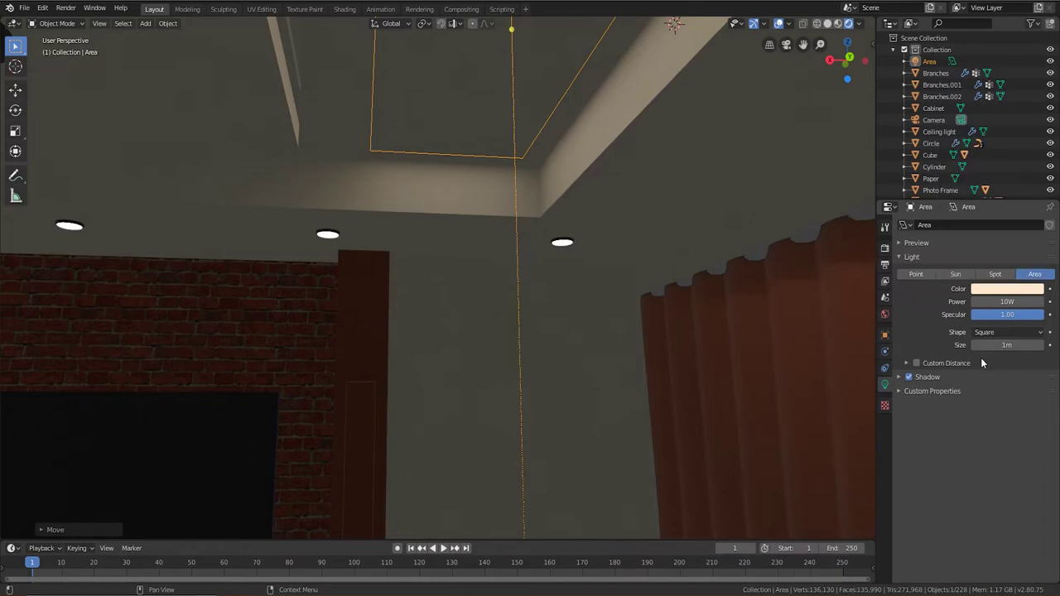
pyautogui.click(1010, 302)
pyautogui.write('50')
pyautogui.press('Return')
# - Enable contact shadows on the Area light with a 2 m distance
pyautogui.moveTo(580, 324); pyautogui.dragTo(660, 334, button='middle')
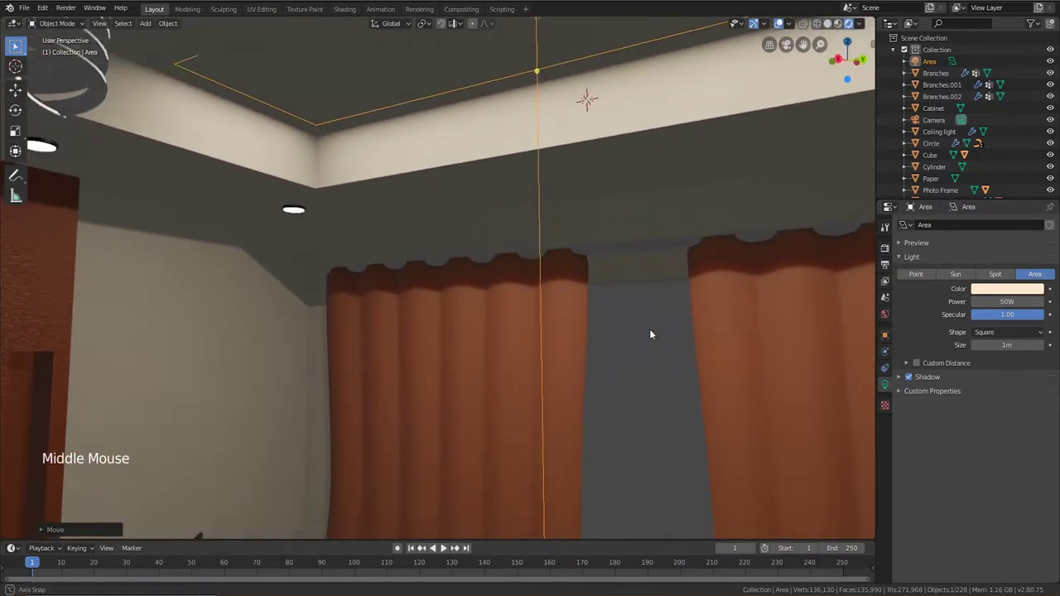
pyautogui.click(900, 377)
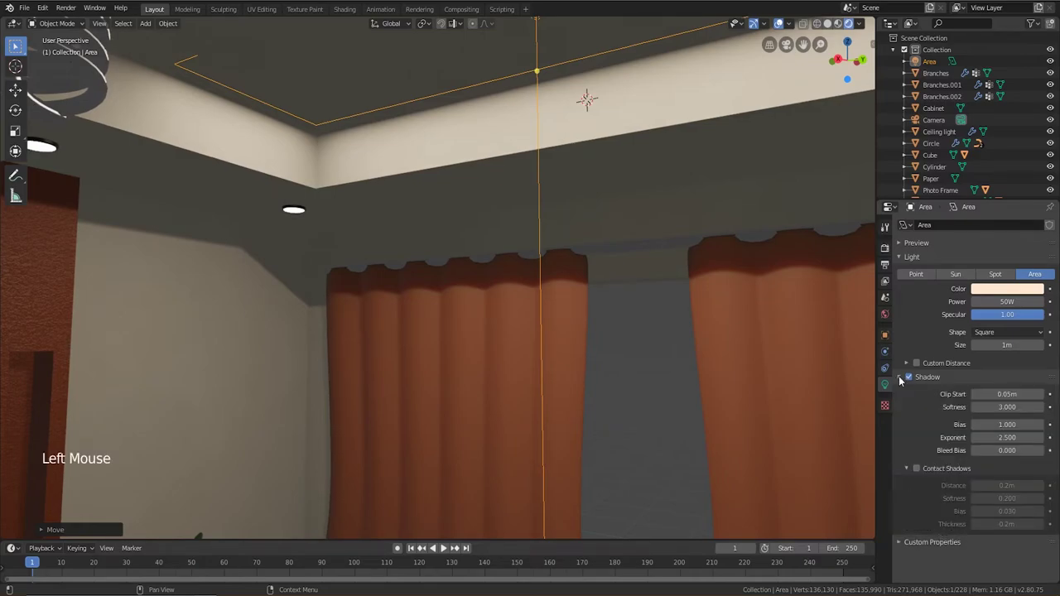
pyautogui.click(916, 469)
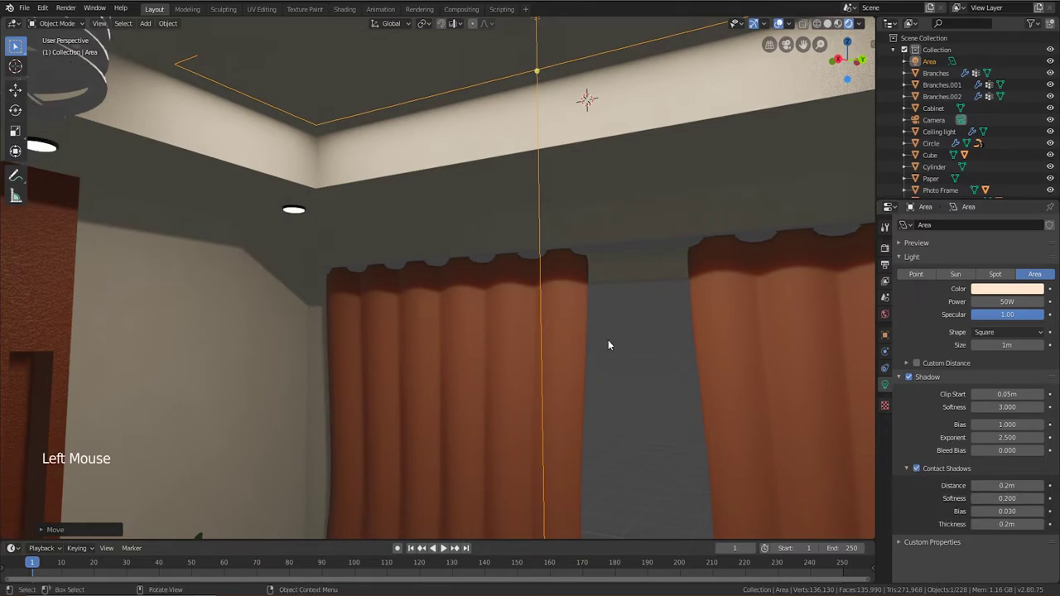
pyautogui.click(1006, 486)
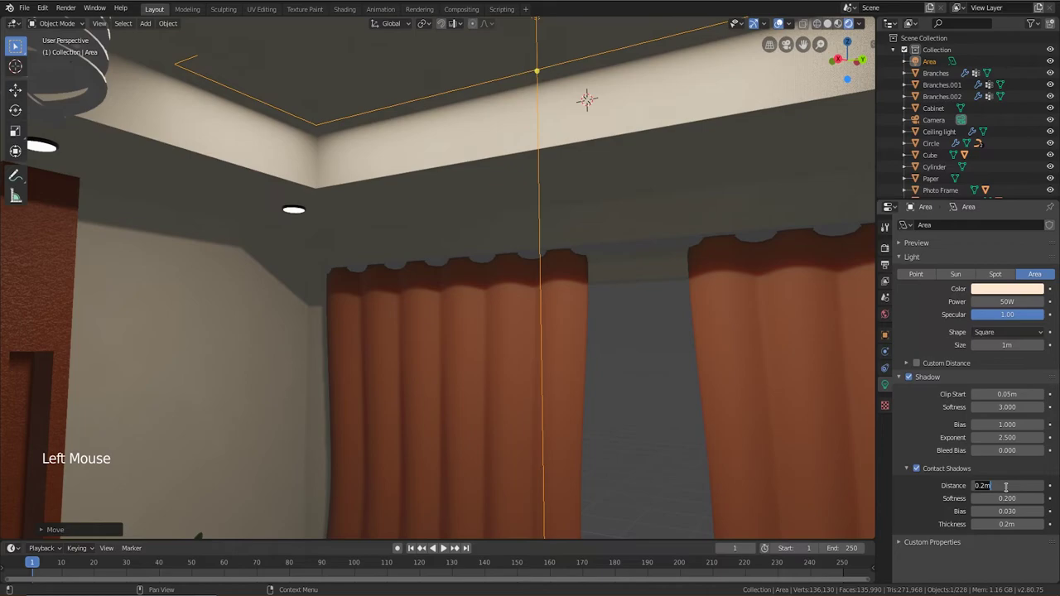
pyautogui.write('2')
pyautogui.press('Return')
pyautogui.moveTo(645, 377); pyautogui.dragTo(613, 286, button='middle')
pyautogui.scroll(-2, 563, 382)
pyautogui.scroll(-1, 611, 286)
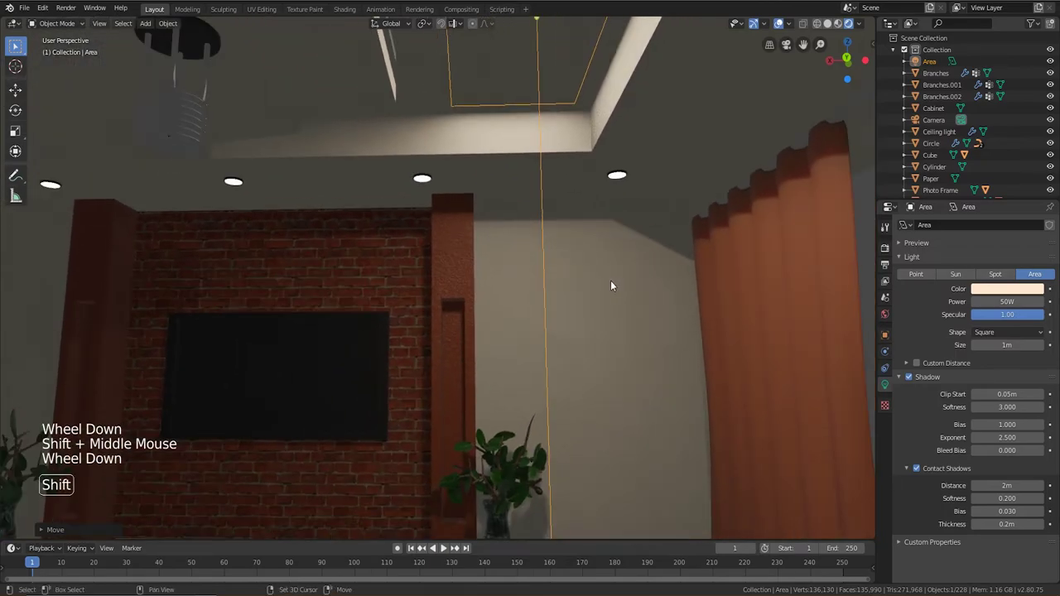
# - Duplicate the area light, slide the copy along X into the opposite cove, and save
pyautogui.hotkey('shift', 'd')
pyautogui.keyDown('shift'); pyautogui.moveTo(540, 303); pyautogui.dragTo(712, 324, button='middle'); pyautogui.keyUp('shift')
pyautogui.press('g')
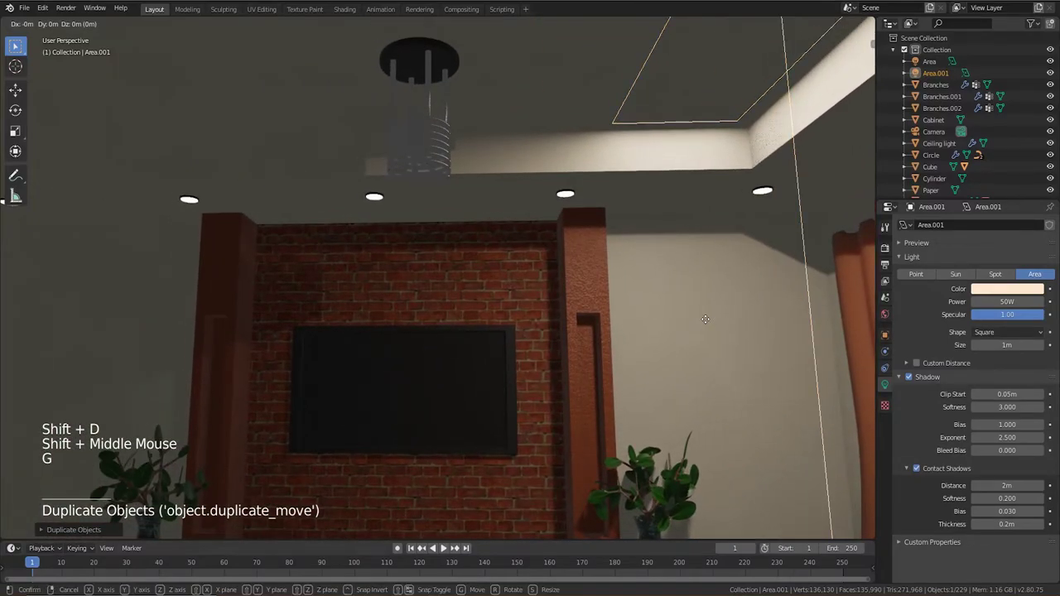
pyautogui.press('x')
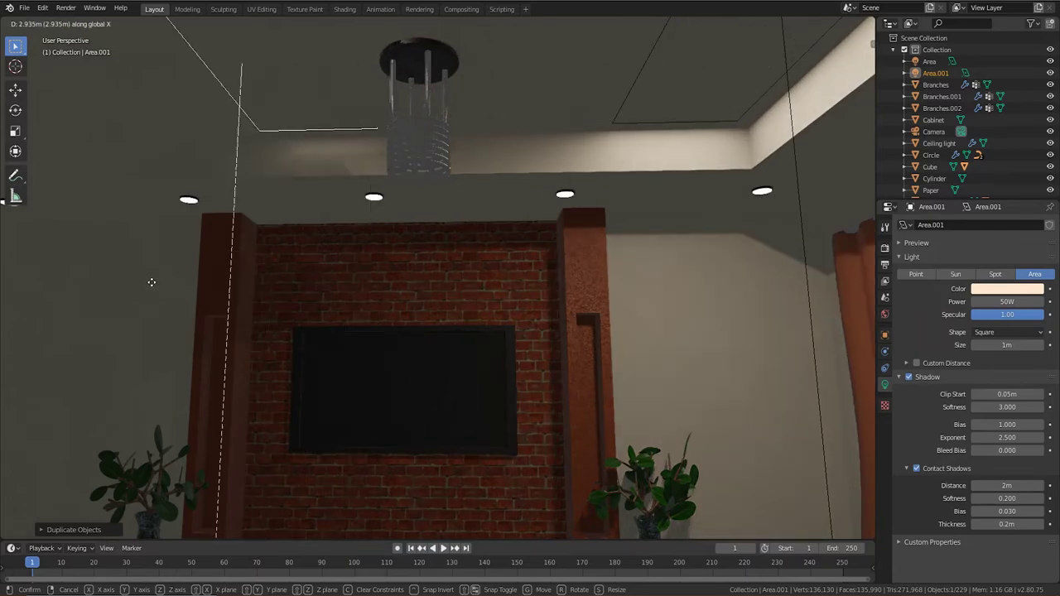
pyautogui.click(848, 276)
pyautogui.moveTo(607, 255)
pyautogui.keyDown('shift'); pyautogui.mouseDown(button='middle')
pyautogui.moveTo(737, 252)
pyautogui.moveTo(655, 267)
pyautogui.moveTo(668, 217)
pyautogui.moveTo(651, 251)
pyautogui.moveTo(627, 249)
pyautogui.mouseUp(button='middle'); pyautogui.keyUp('shift')
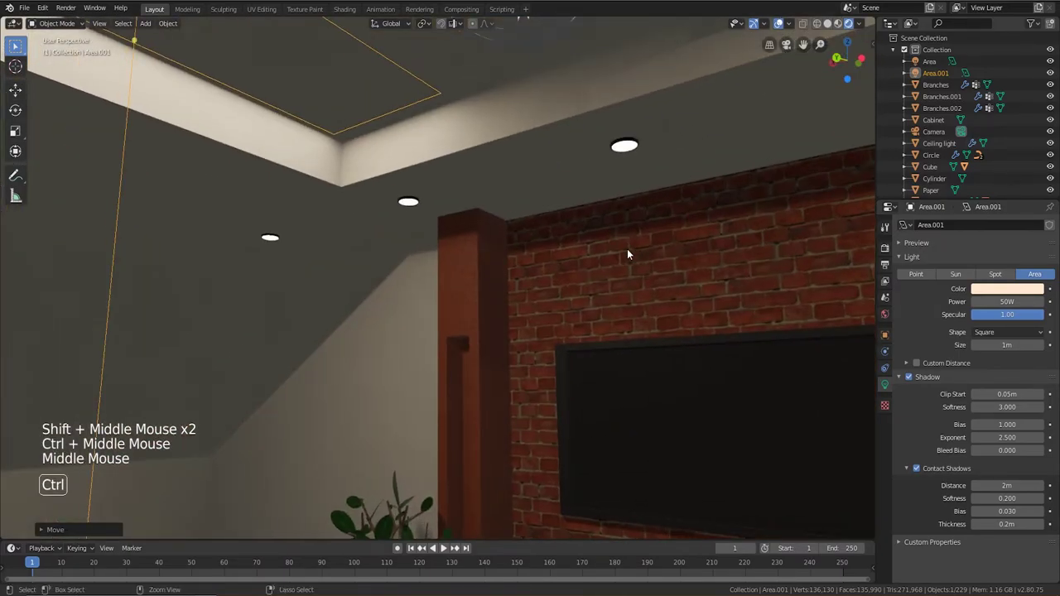
pyautogui.hotkey('ctrl', 's')
# - Duplicate both cove area lights in place and rotate the copies 90° around Z
pyautogui.keyDown('shift'); pyautogui.moveTo(480, 222); pyautogui.dragTo(651, 229, button='middle'); pyautogui.keyUp('shift')
pyautogui.scroll(-2, 566, 236)
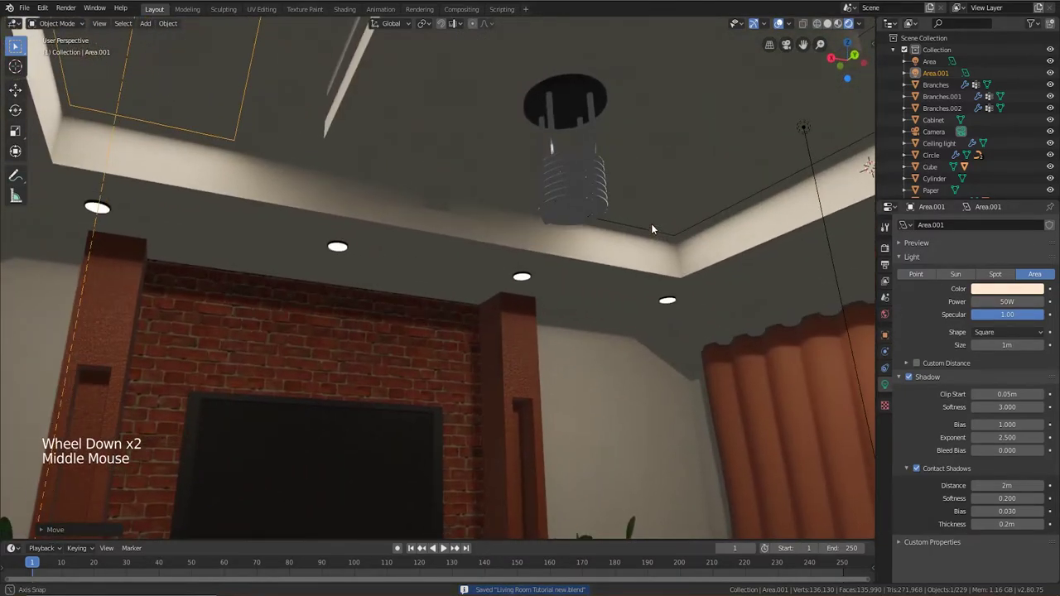
pyautogui.keyDown('shift'); pyautogui.click(816, 182); pyautogui.keyUp('shift')
pyautogui.moveTo(742, 213); pyautogui.dragTo(680, 222, button='middle')
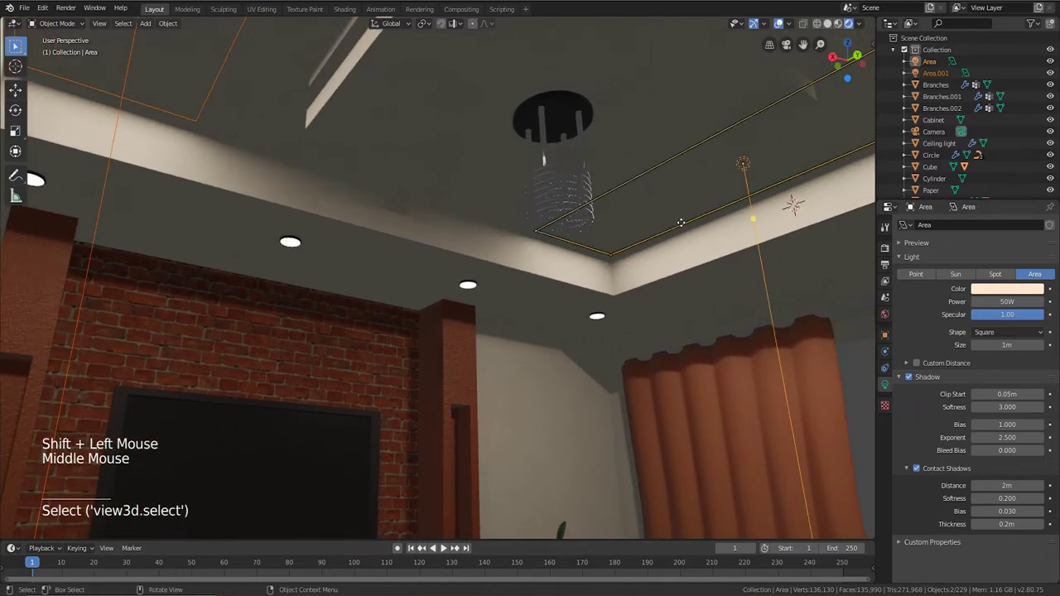
pyautogui.hotkey('shift', 'd')
pyautogui.rightClick(637, 235)
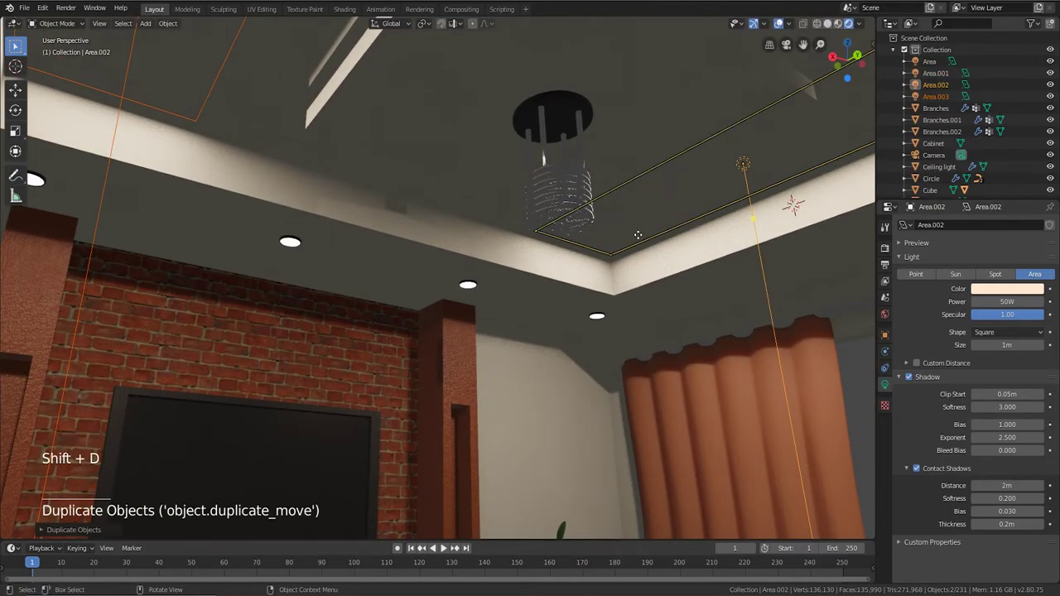
pyautogui.press('r')
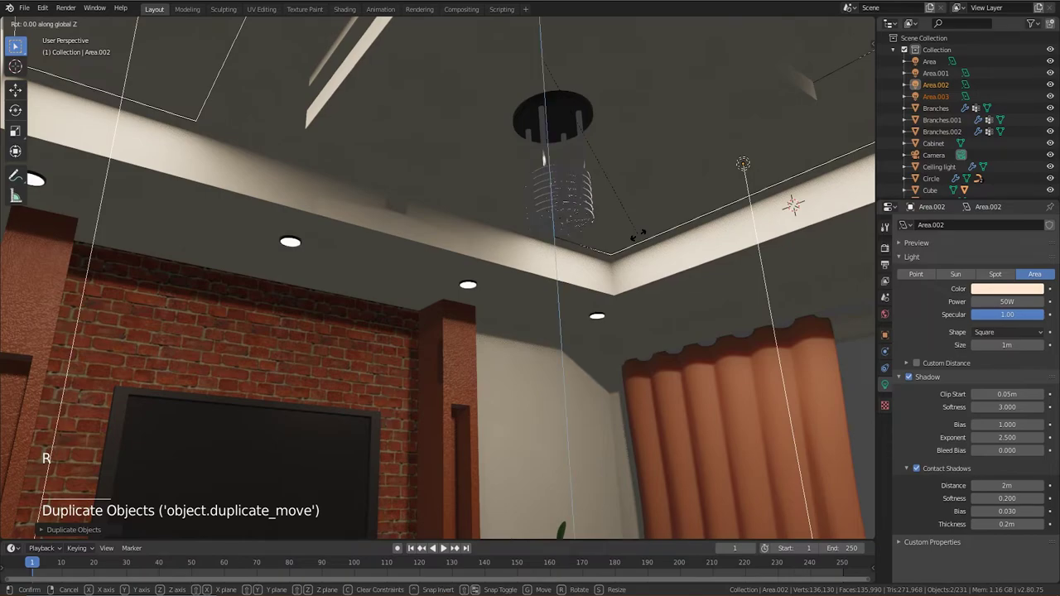
pyautogui.write('z90')
pyautogui.press('Return')
# - Move Area.002 along Y, shorten it along Y, and nudge it into its cove
pyautogui.moveTo(638, 234); pyautogui.dragTo(662, 184, button='middle')
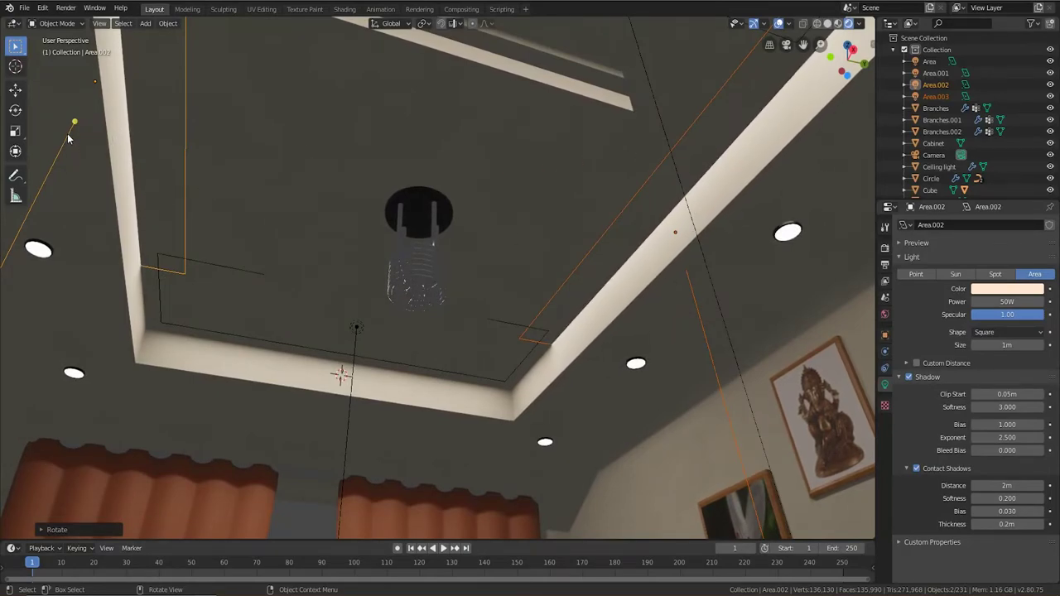
pyautogui.click(126, 147)
pyautogui.click(188, 133)
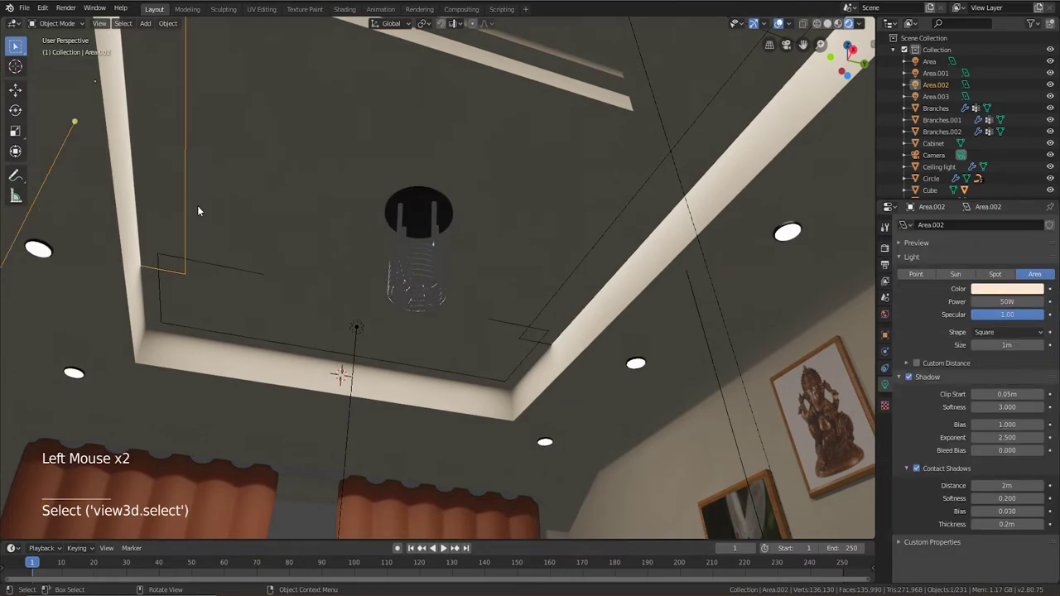
pyautogui.press('g')
pyautogui.press('y')
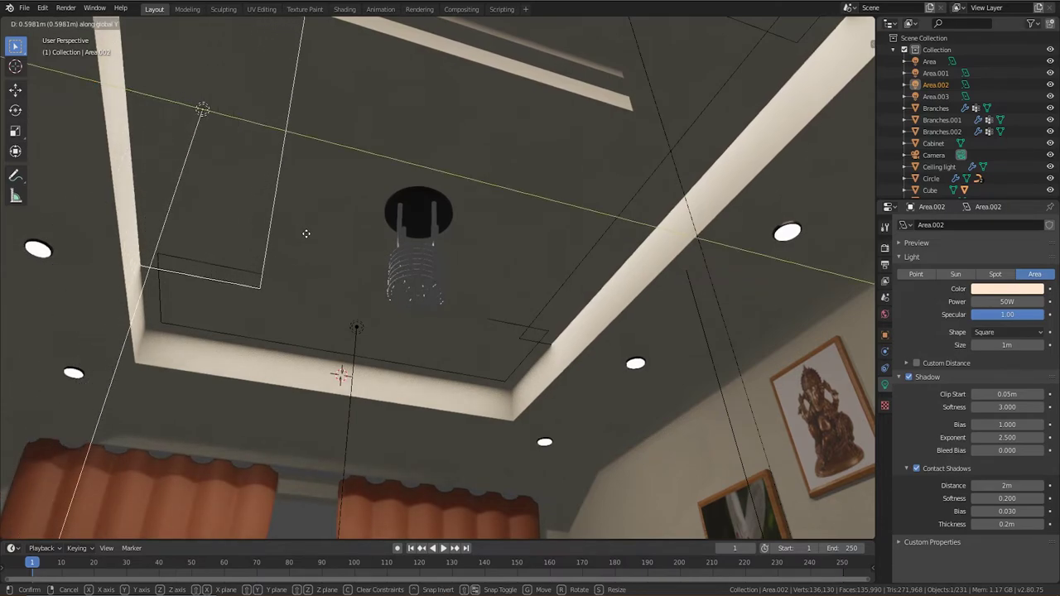
pyautogui.click(423, 282)
pyautogui.press('s')
pyautogui.press('y')
pyautogui.click(383, 237)
pyautogui.press('g')
pyautogui.press('y')
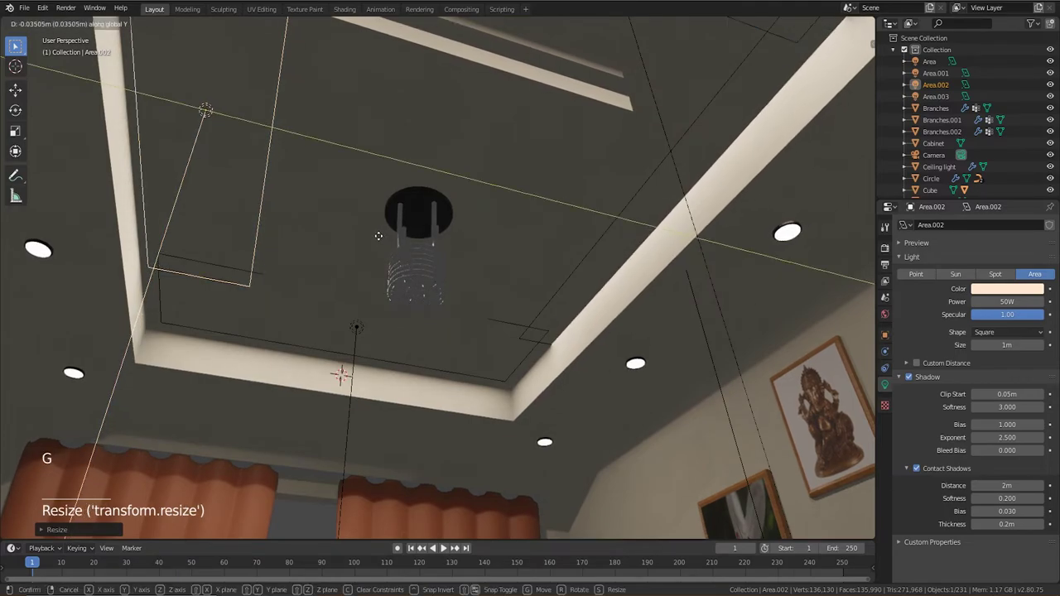
pyautogui.click(385, 262)
pyautogui.moveTo(409, 286)
pyautogui.mouseDown(button='middle')
pyautogui.moveTo(384, 288)
pyautogui.moveTo(411, 285)
pyautogui.mouseUp(button='middle')
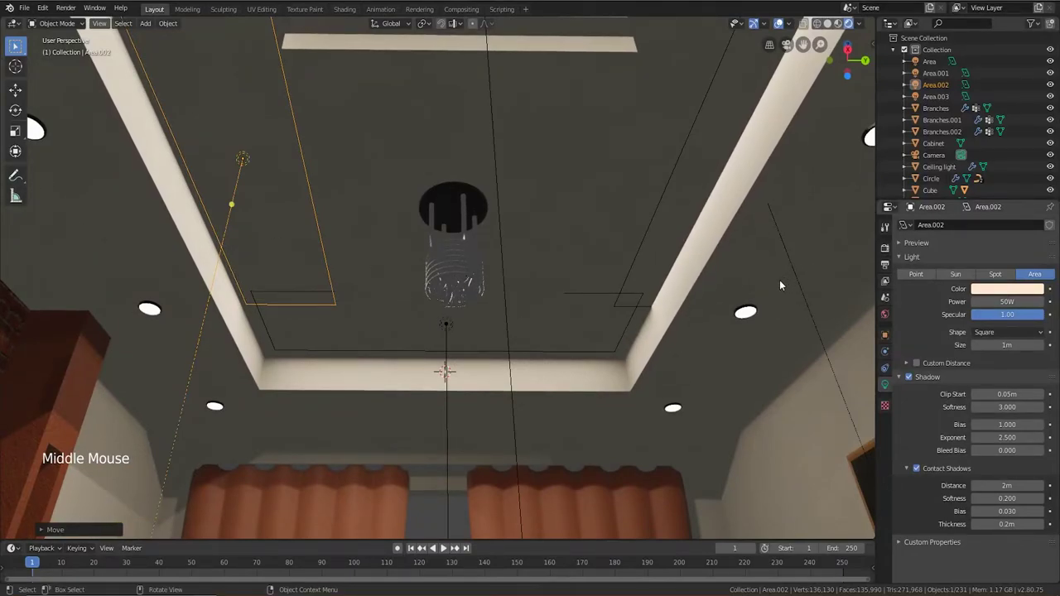
# - Slide Area.003 along Y, scale it down to 0.925, and save the file
pyautogui.click(808, 301)
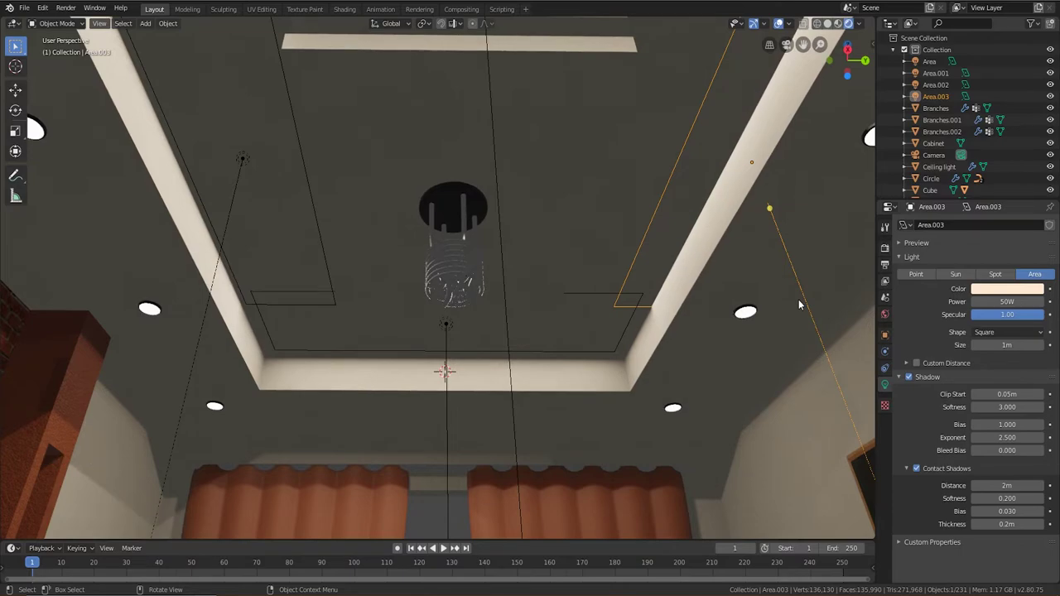
pyautogui.press('g')
pyautogui.press('y')
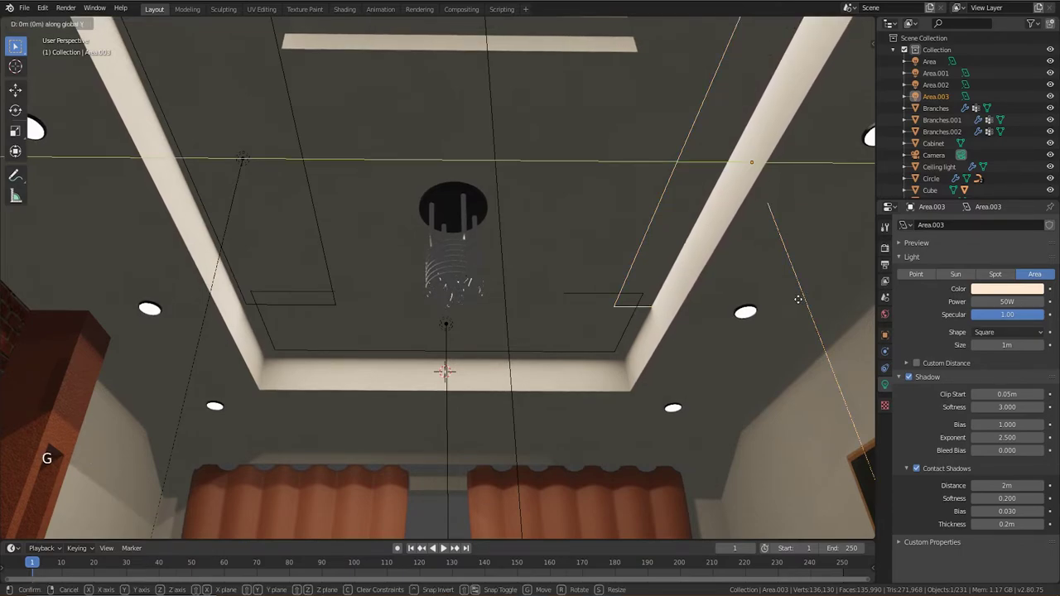
pyautogui.click(719, 313)
pyautogui.press('s')
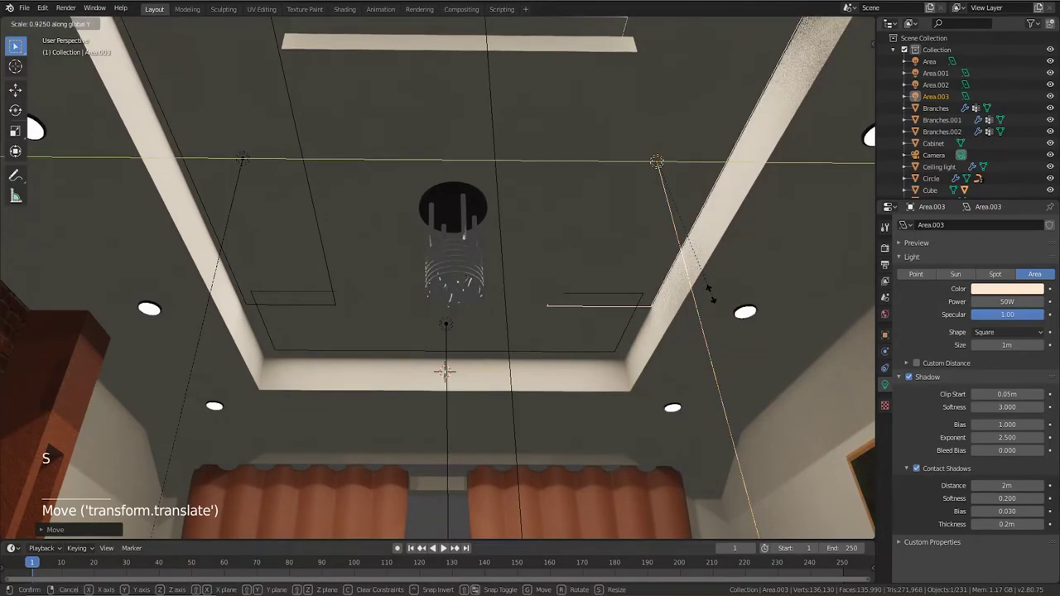
pyautogui.click(709, 301)
pyautogui.moveTo(709, 301); pyautogui.dragTo(685, 268, button='middle')
pyautogui.hotkey('ctrl', 's')
# - Switch the viewport to Solid shading
pyautogui.moveTo(621, 300); pyautogui.dragTo(526, 258, button='middle')
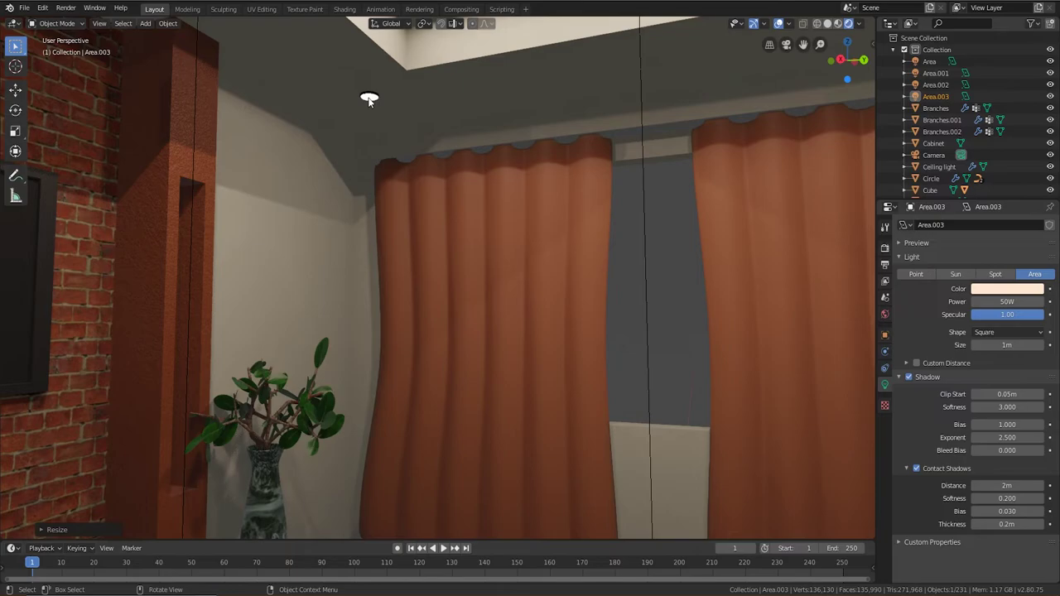
pyautogui.press('z')
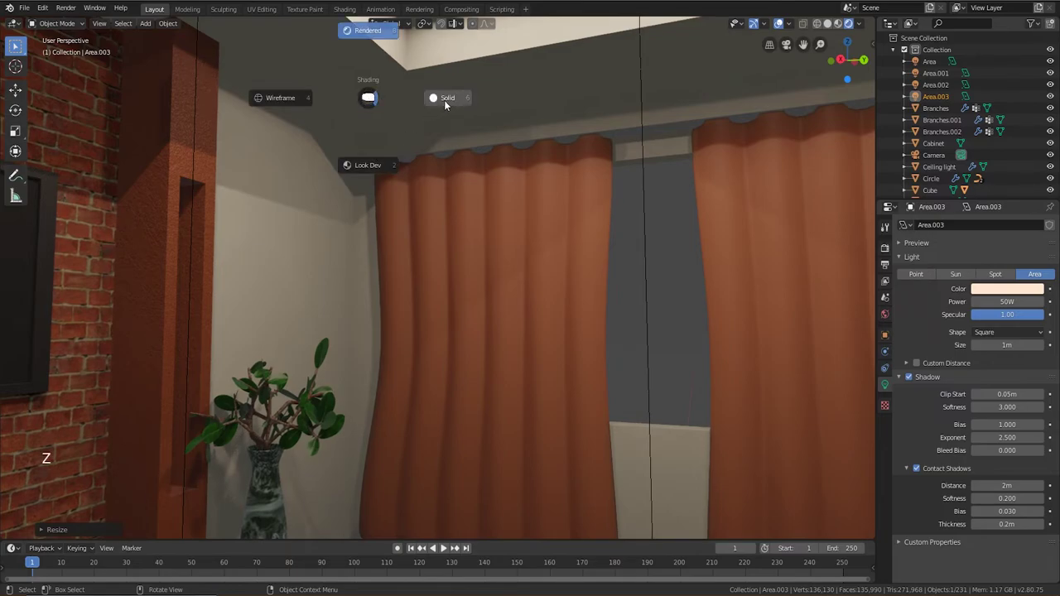
pyautogui.click(444, 100)
pyautogui.scroll(2, 457, 191)
# - Enter Edit Mode on the Ceiling light and frame its selected face, looking straight up
pyautogui.moveTo(456, 199); pyautogui.dragTo(443, 176, button='middle')
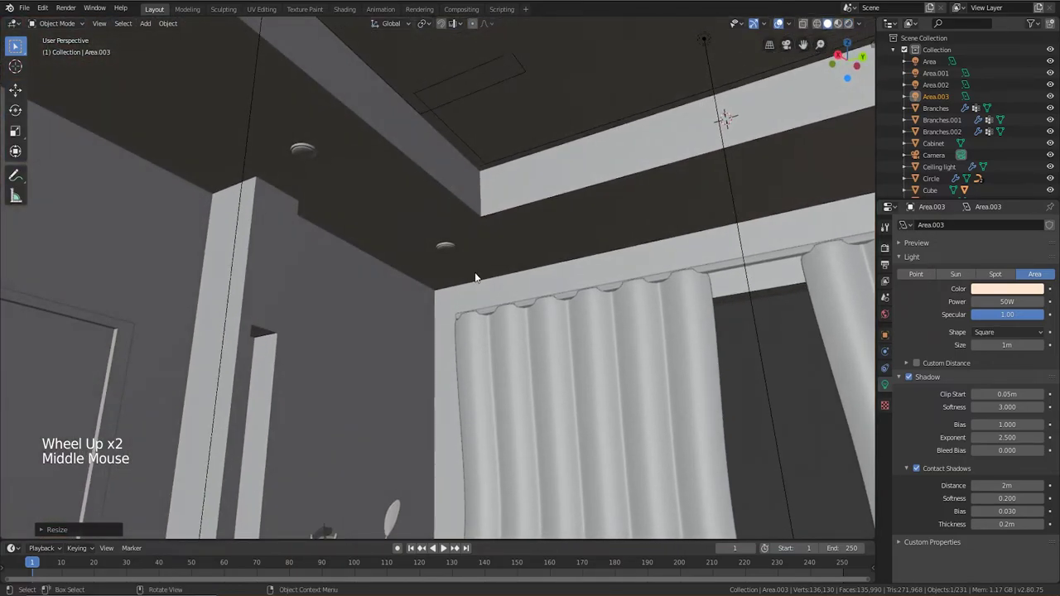
pyautogui.scroll(4, 474, 272)
pyautogui.click(443, 248)
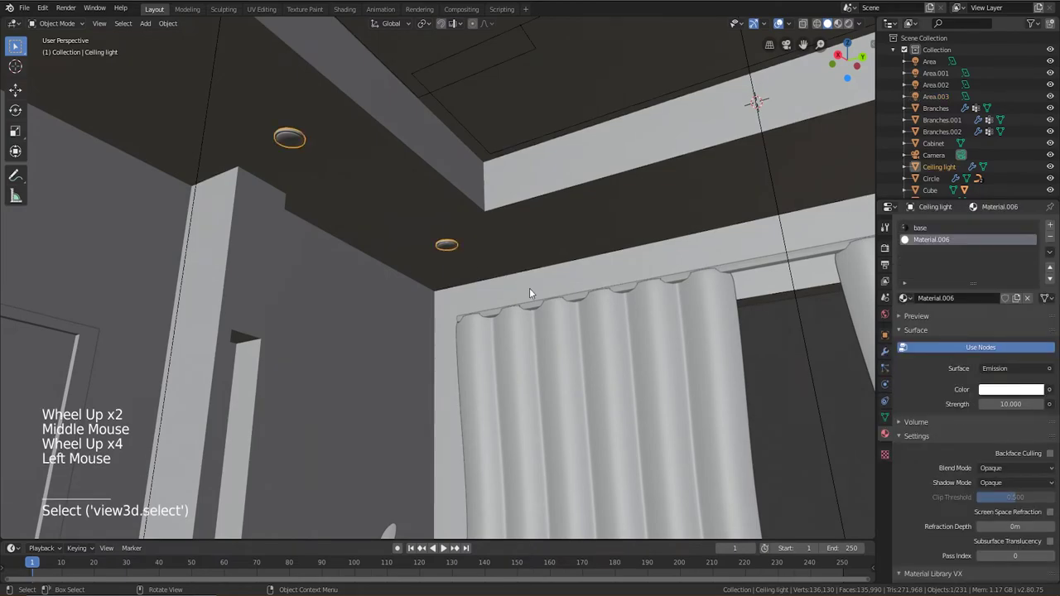
pyautogui.press('Tab')
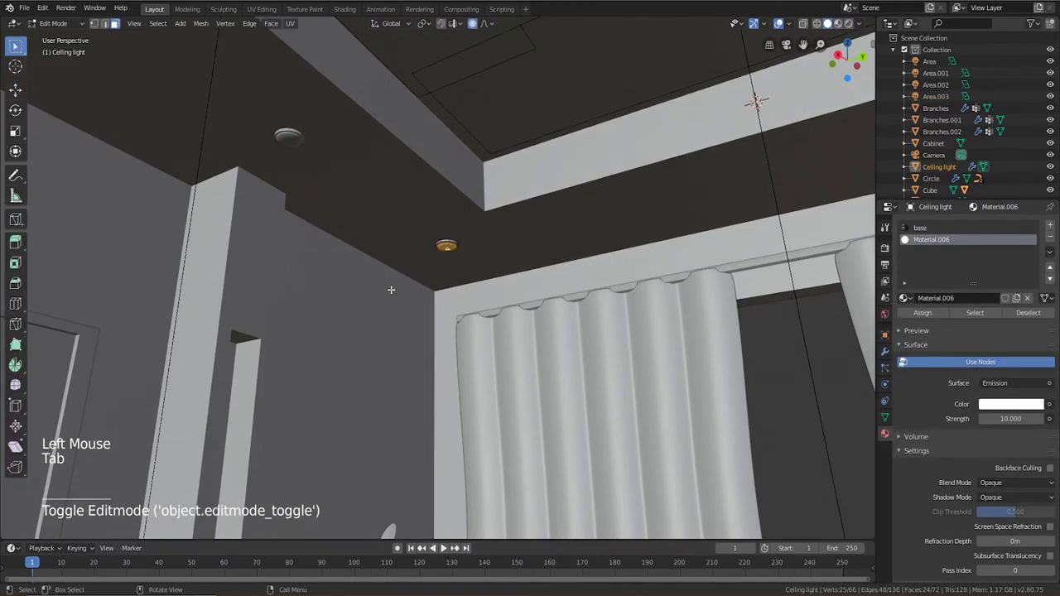
pyautogui.scroll(8, 414, 298)
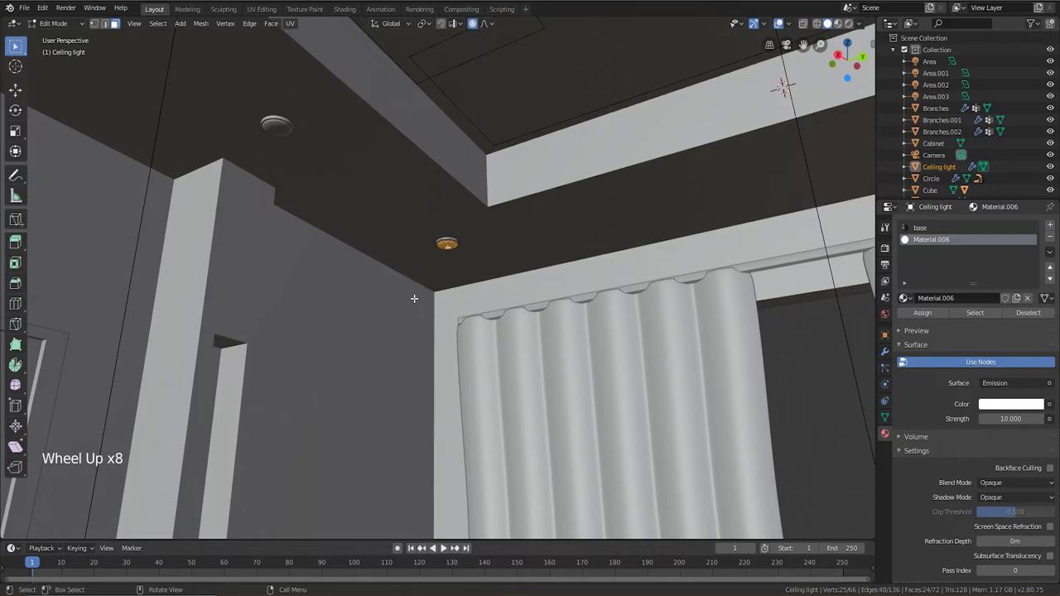
pyautogui.press('`')
pyautogui.click(487, 345)
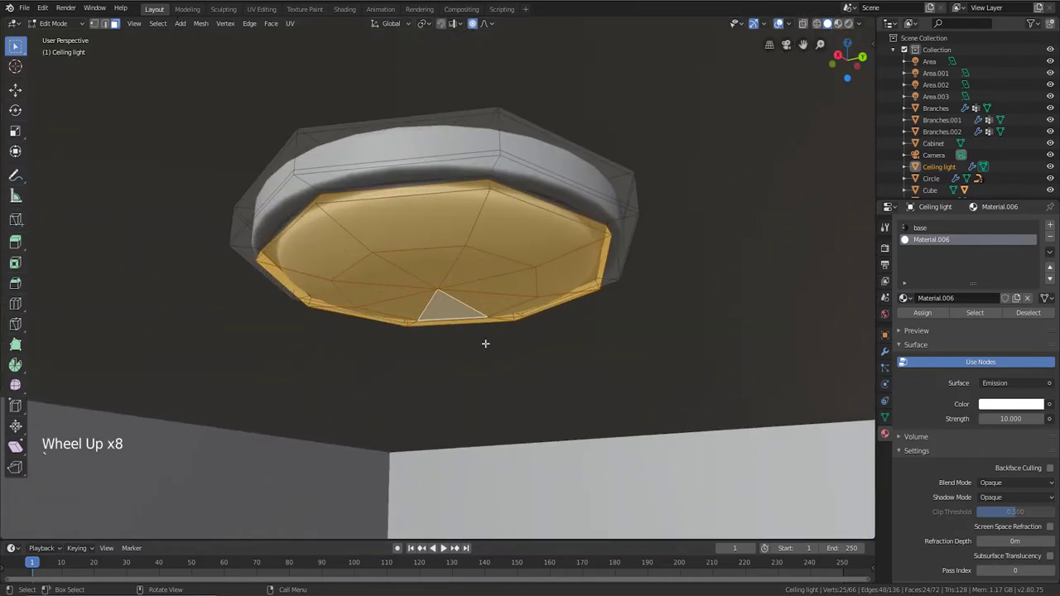
pyautogui.moveTo(483, 339); pyautogui.dragTo(187, 142, button='middle')
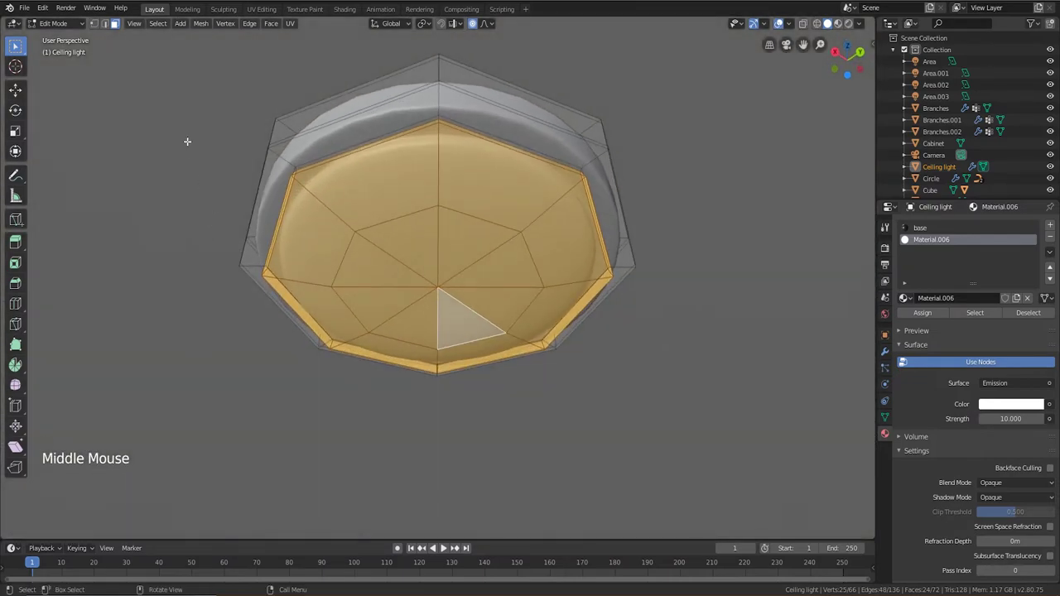
# - Snap the 3D cursor to the ceiling light's centre vertex and return to Object Mode
pyautogui.click(95, 24)
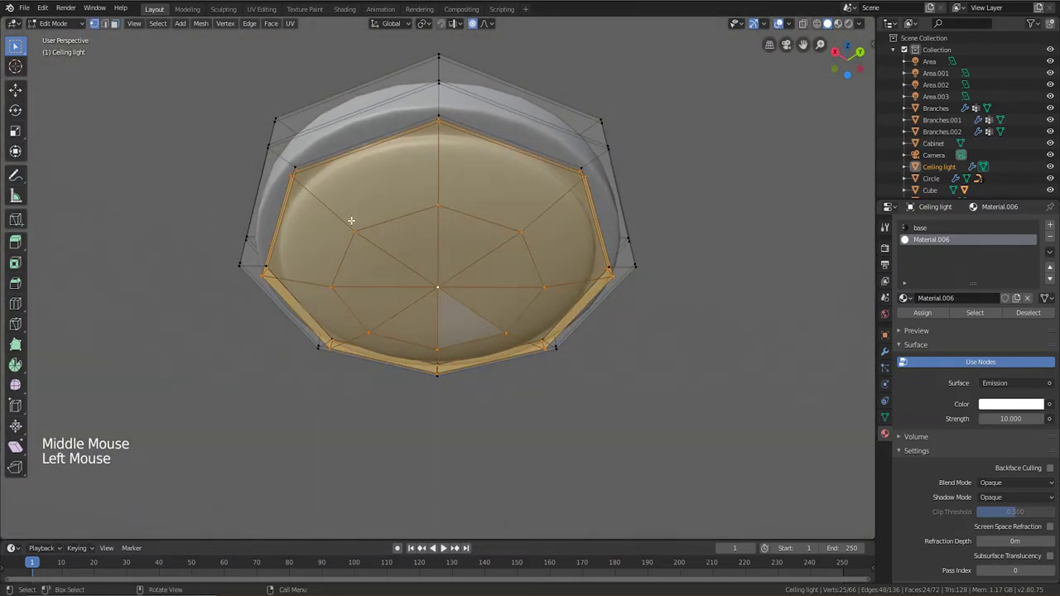
pyautogui.doubleClick(441, 288)
pyautogui.hotkey('shift', 's')
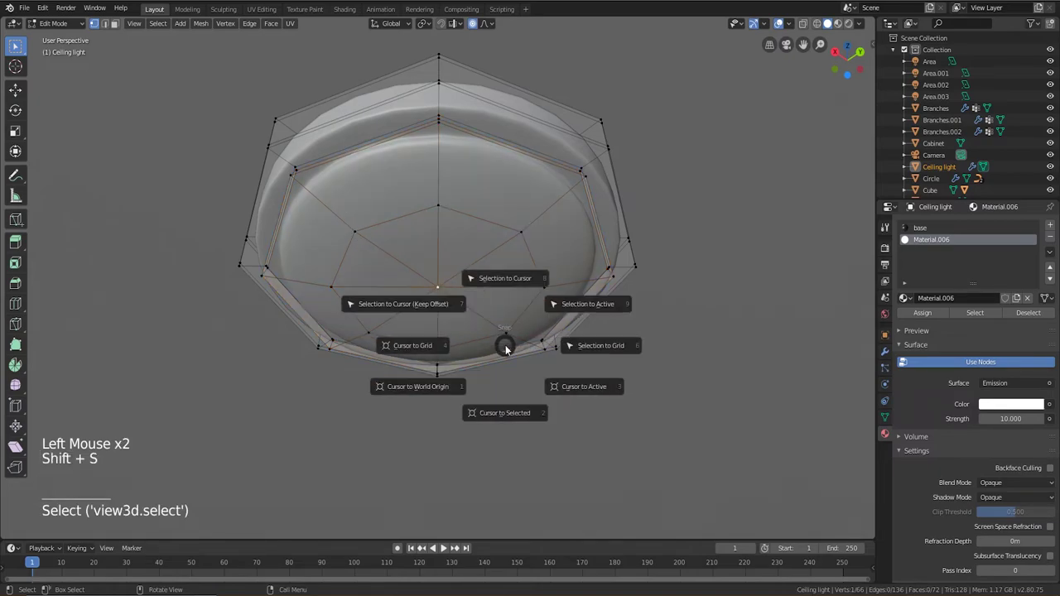
pyautogui.click(515, 417)
pyautogui.press('Tab')
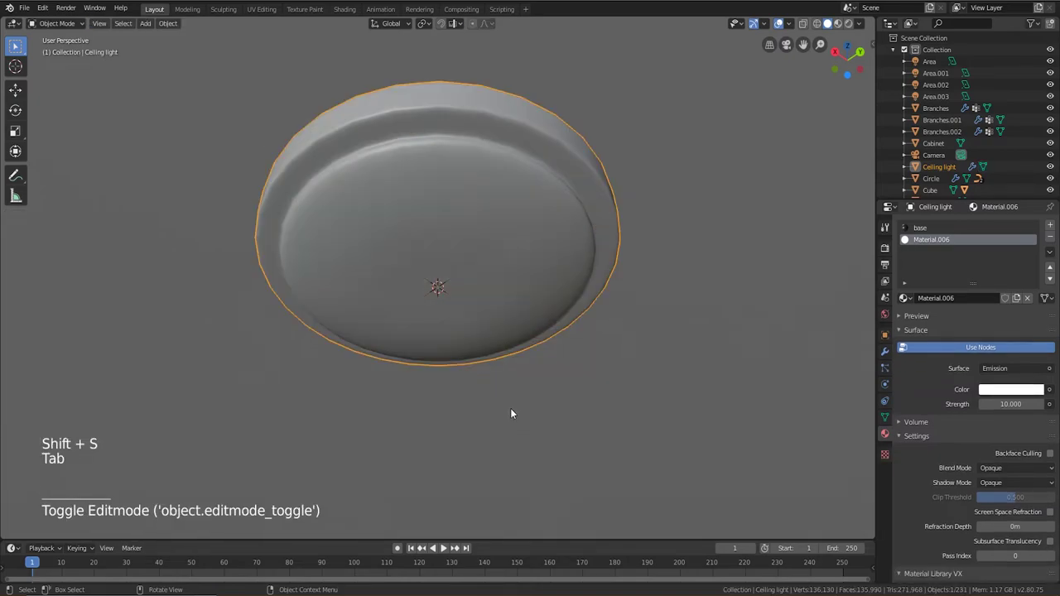
pyautogui.scroll(-14, 502, 402)
pyautogui.moveTo(501, 402); pyautogui.dragTo(485, 429, button='middle')
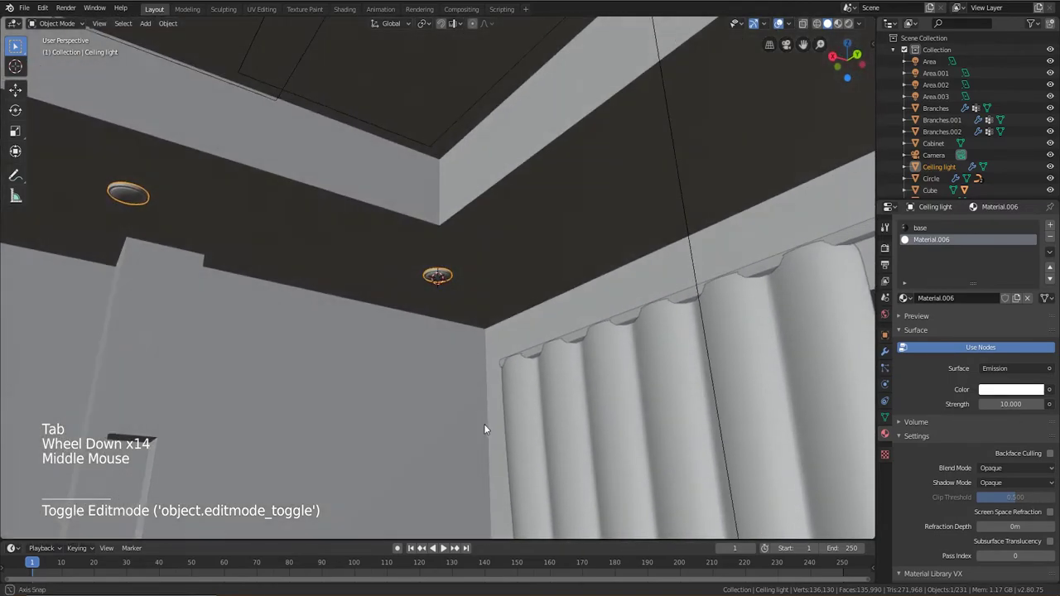
# - Add a Spot light at the 3D cursor and view it in rendered shading
pyautogui.hotkey('shift', 'a')
pyautogui.moveTo(485, 426)
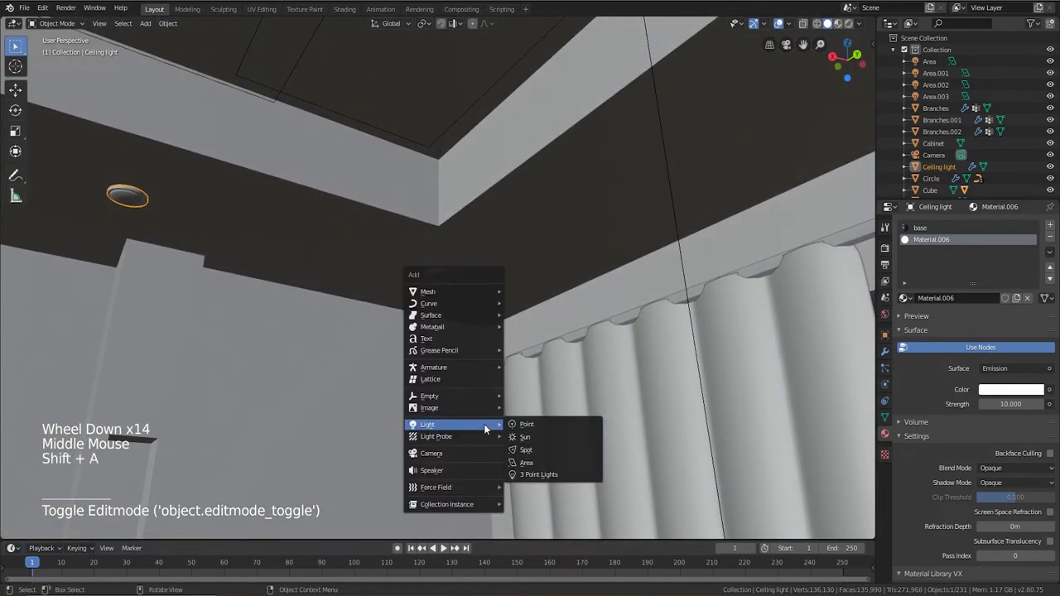
pyautogui.click(538, 450)
pyautogui.scroll(-3, 465, 406)
pyautogui.moveTo(466, 406)
pyautogui.mouseDown(button='middle')
pyautogui.moveTo(469, 462)
pyautogui.moveTo(466, 272)
pyautogui.moveTo(473, 308)
pyautogui.mouseUp(button='middle')
pyautogui.press('z')
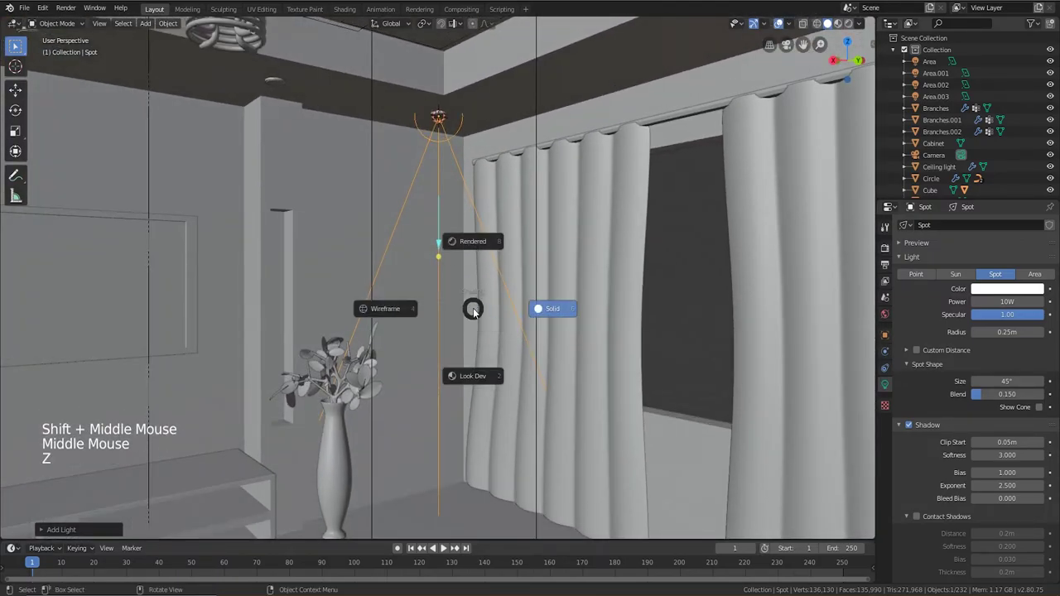
pyautogui.click(465, 246)
pyautogui.moveTo(408, 474); pyautogui.dragTo(411, 290, button='middle')
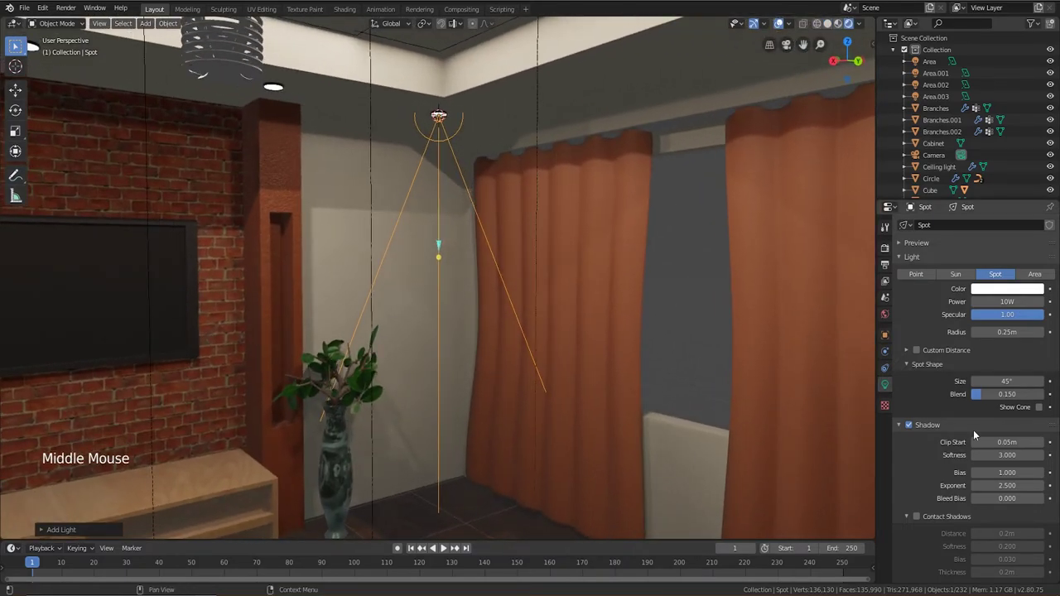
# - Give the spot light 50 W power and a warm cream colour
pyautogui.click(1005, 302)
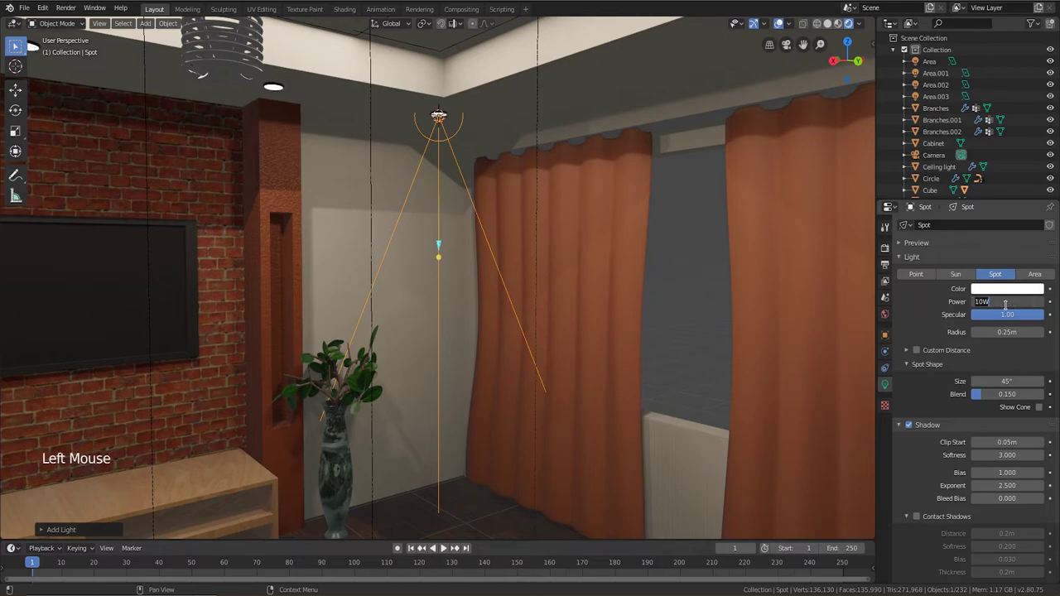
pyautogui.press('Return')
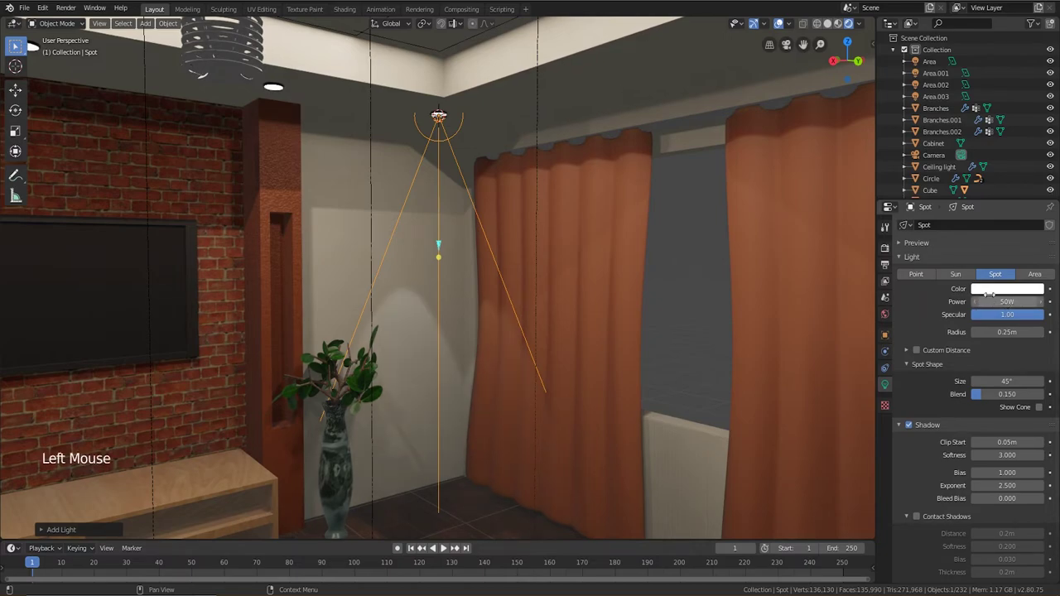
pyautogui.click(992, 290)
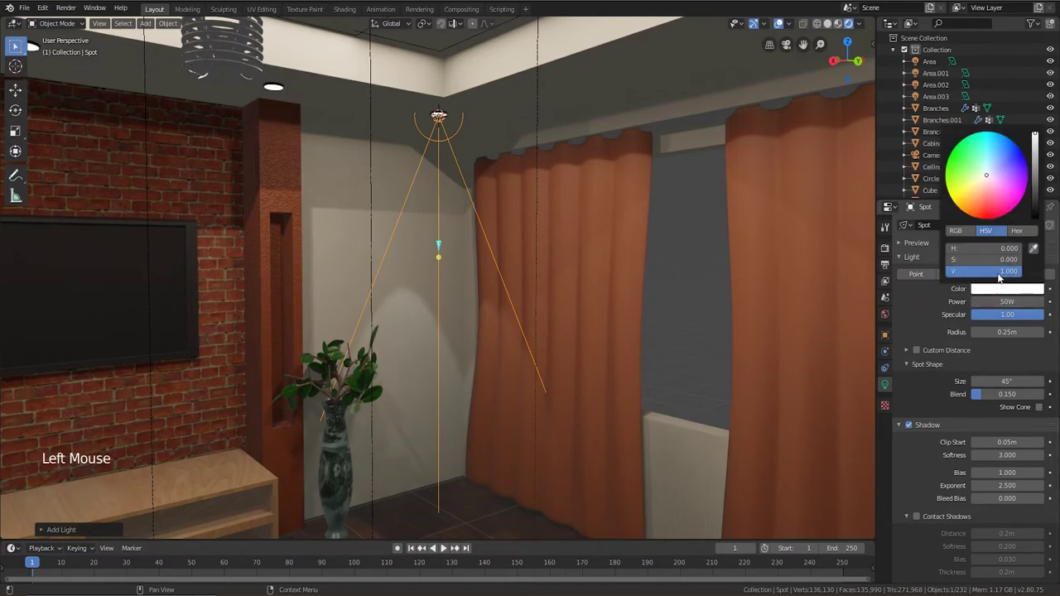
pyautogui.click(983, 180)
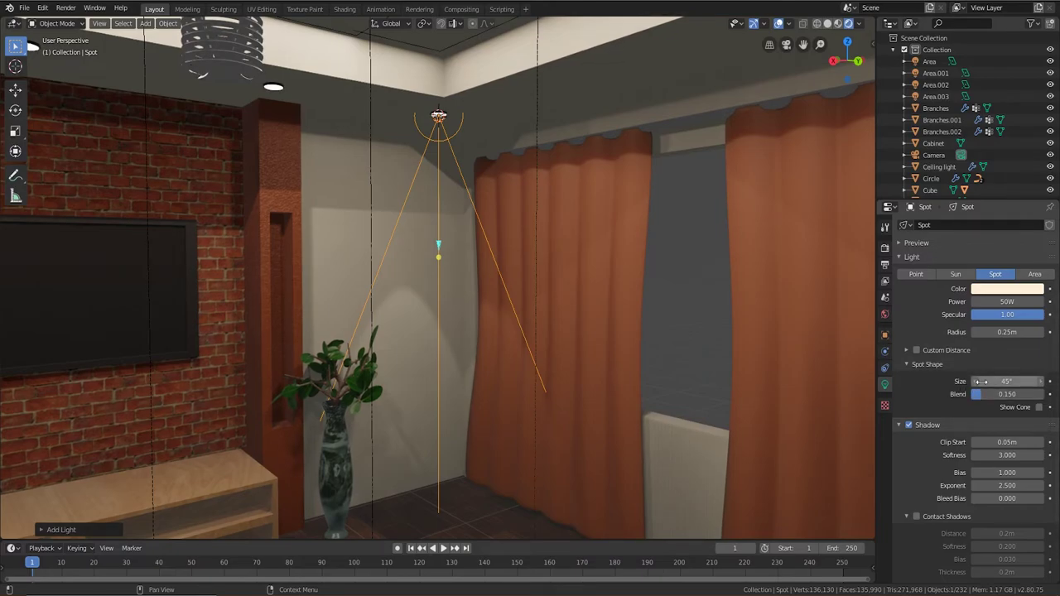
# - Set the spot light's cone size to 90°
pyautogui.moveTo(1004, 381); pyautogui.dragTo(1053, 381)
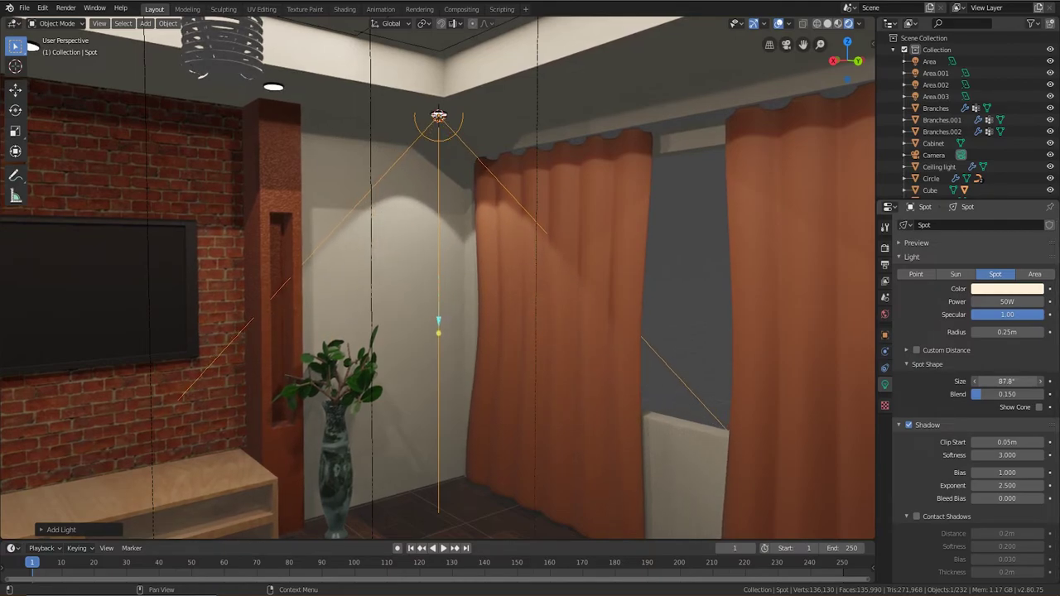
pyautogui.moveTo(570, 376)
pyautogui.mouseDown(button='middle')
pyautogui.moveTo(528, 375)
pyautogui.moveTo(562, 380)
pyautogui.mouseUp(button='middle')
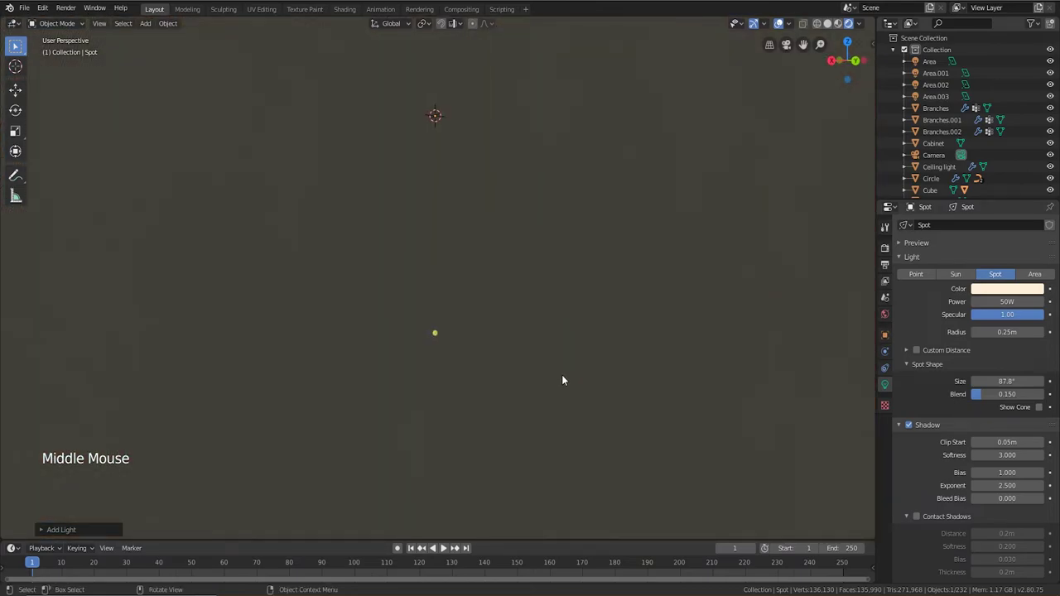
pyautogui.click(1009, 381)
pyautogui.write('9')
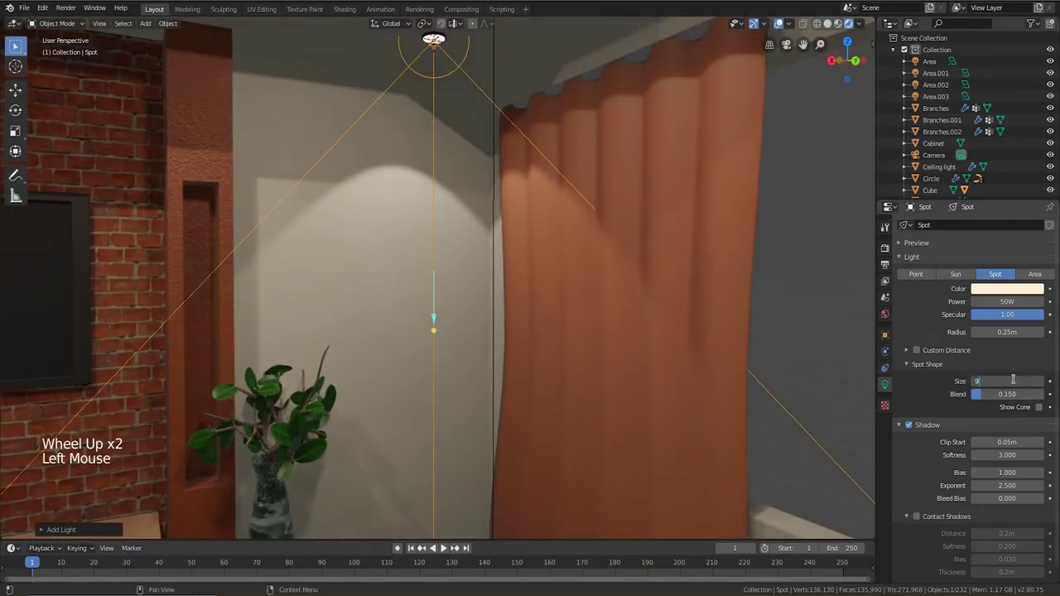
pyautogui.write('0')
pyautogui.press('Return')
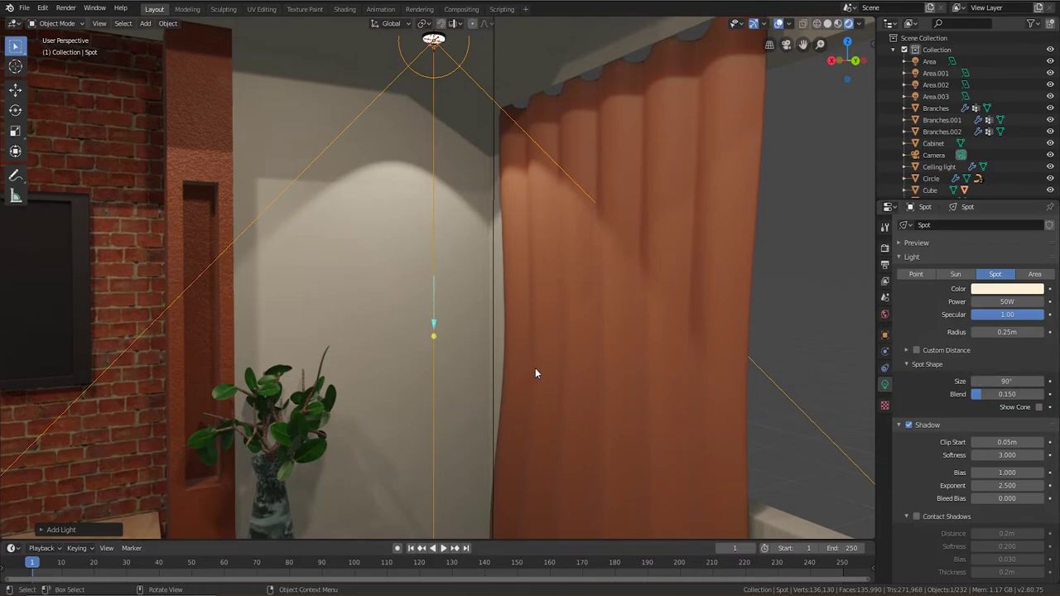
# - Enable contact shadows on the spot light and save the file
pyautogui.scroll(-2, 535, 368)
pyautogui.scroll(3, 535, 368)
pyautogui.keyDown('shift'); pyautogui.moveTo(535, 368); pyautogui.dragTo(595, 333, button='middle'); pyautogui.keyUp('shift')
pyautogui.scroll(-2, 483, 347)
pyautogui.moveTo(483, 352); pyautogui.dragTo(785, 357, button='middle')
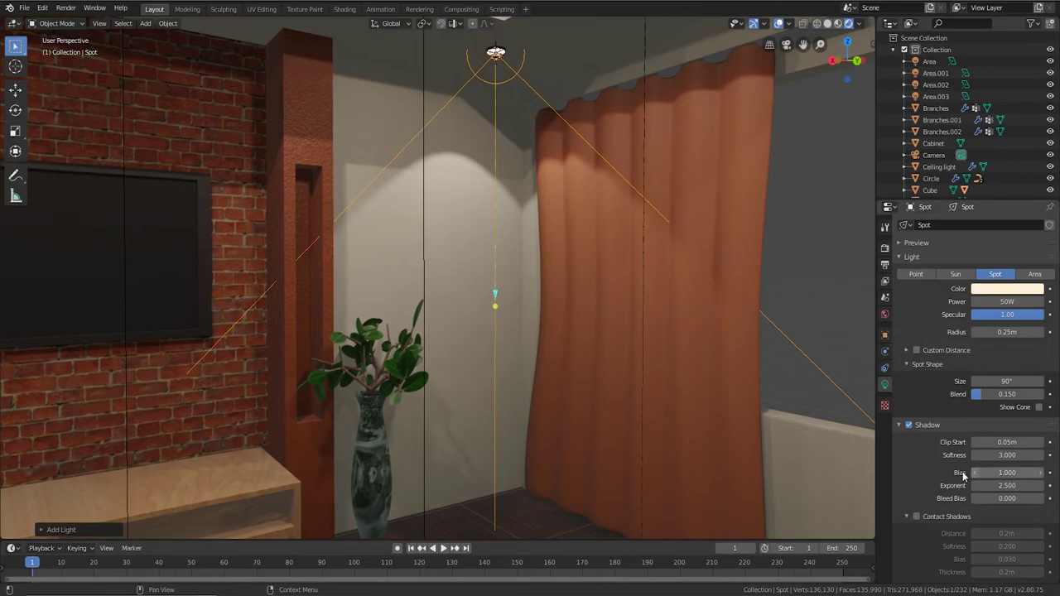
pyautogui.click(917, 518)
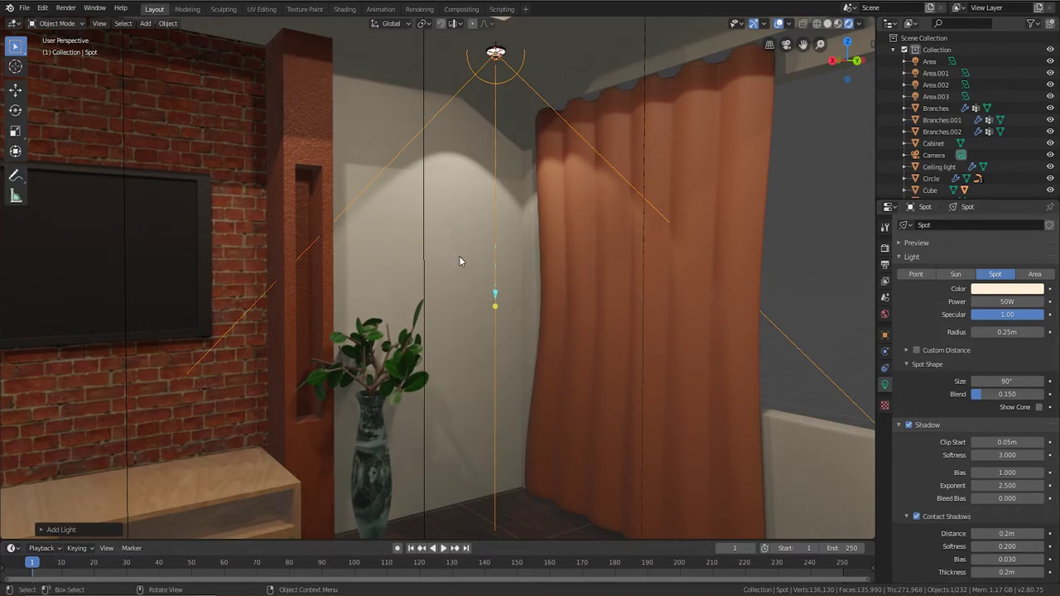
pyautogui.hotkey('ctrl', 's')
# - Reselect the spot light and place two X-axis copies above the pillar and brick wall
pyautogui.click(484, 278)
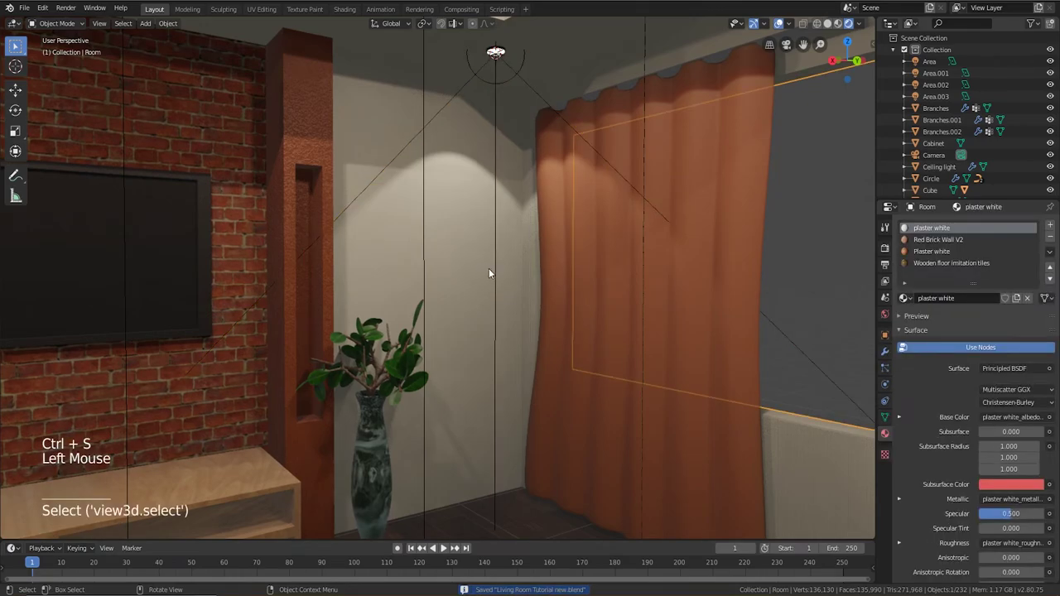
pyautogui.doubleClick(497, 84)
pyautogui.moveTo(513, 197); pyautogui.dragTo(494, 194, button='middle')
pyautogui.keyDown('shift'); pyautogui.moveTo(580, 226); pyautogui.dragTo(659, 245, button='middle'); pyautogui.keyUp('shift')
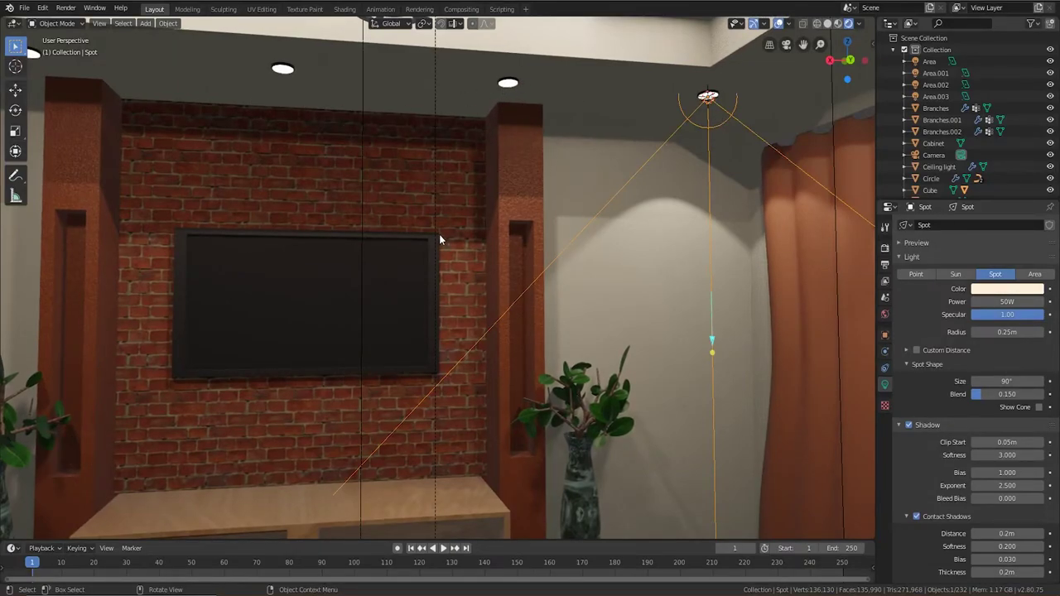
pyautogui.keyDown('shift'); pyautogui.moveTo(439, 234); pyautogui.dragTo(439, 226, button='middle'); pyautogui.keyUp('shift')
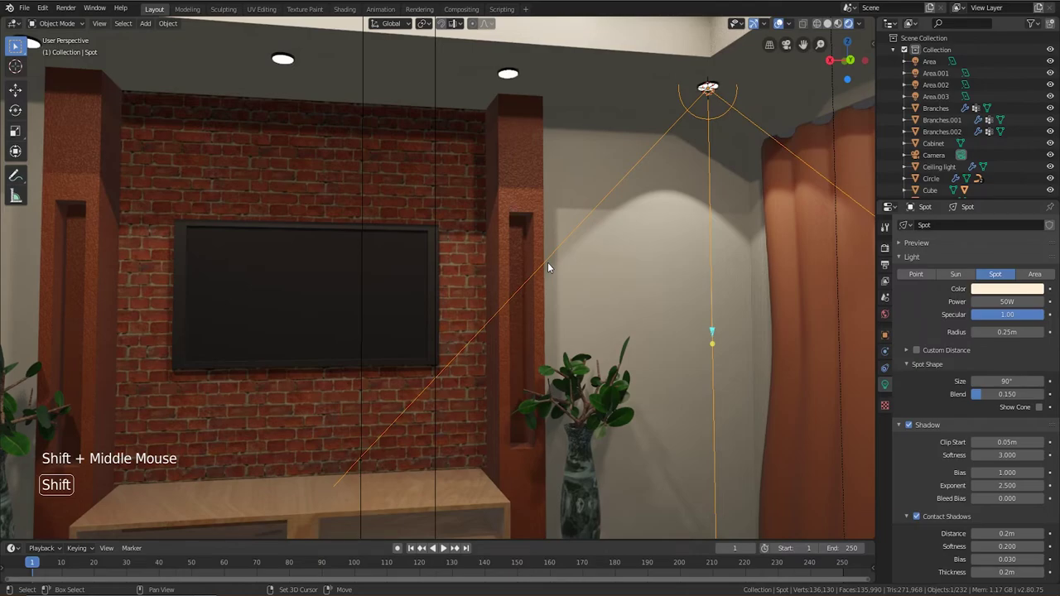
pyautogui.hotkey('shift', 'd')
pyautogui.press('g')
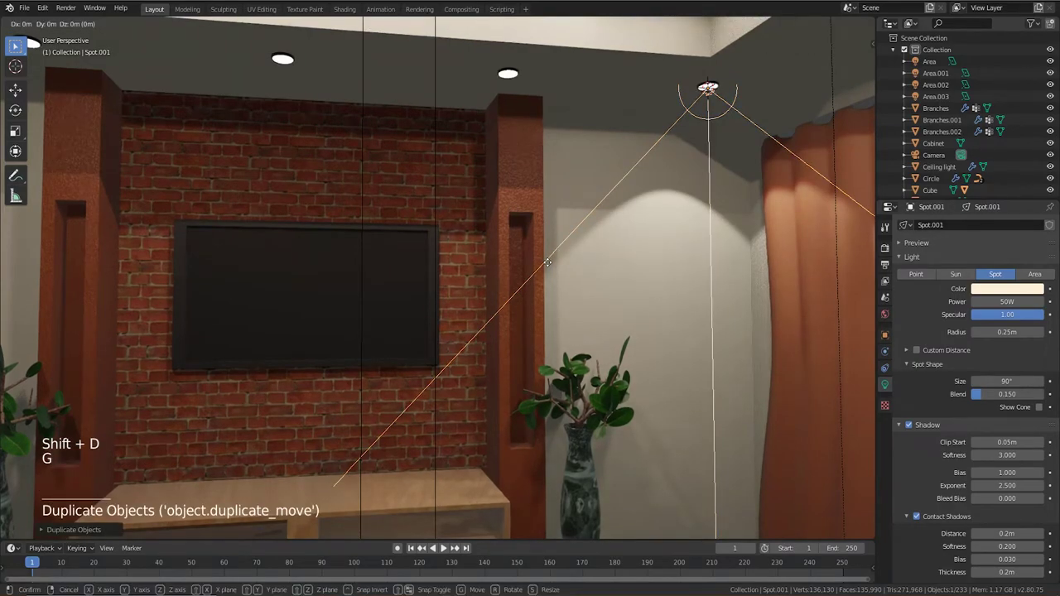
pyautogui.press('x')
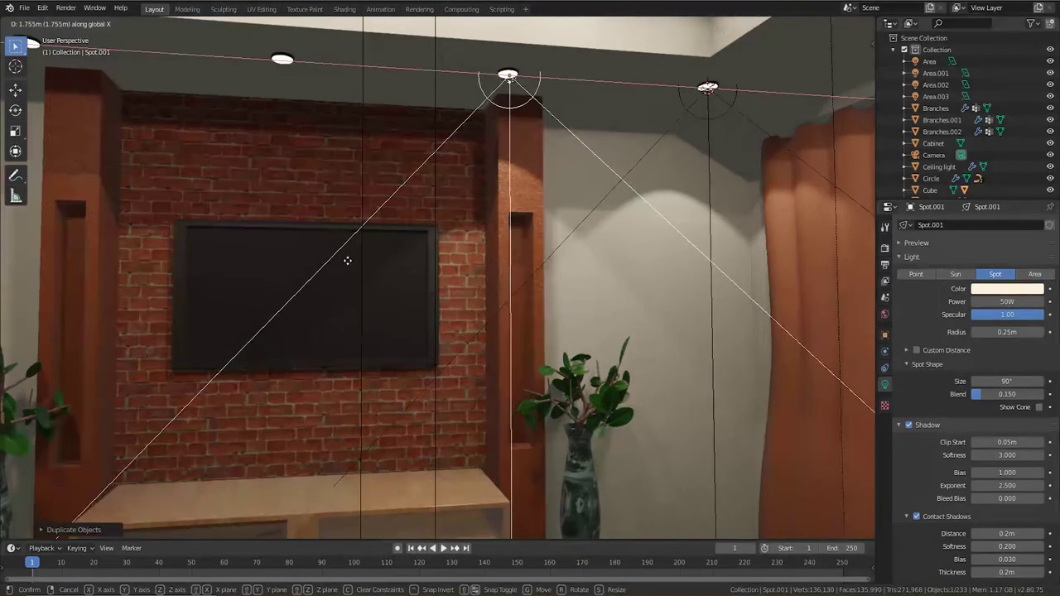
pyautogui.click(633, 227)
pyautogui.keyDown('shift'); pyautogui.moveTo(633, 227); pyautogui.dragTo(697, 242, button='middle'); pyautogui.keyUp('shift')
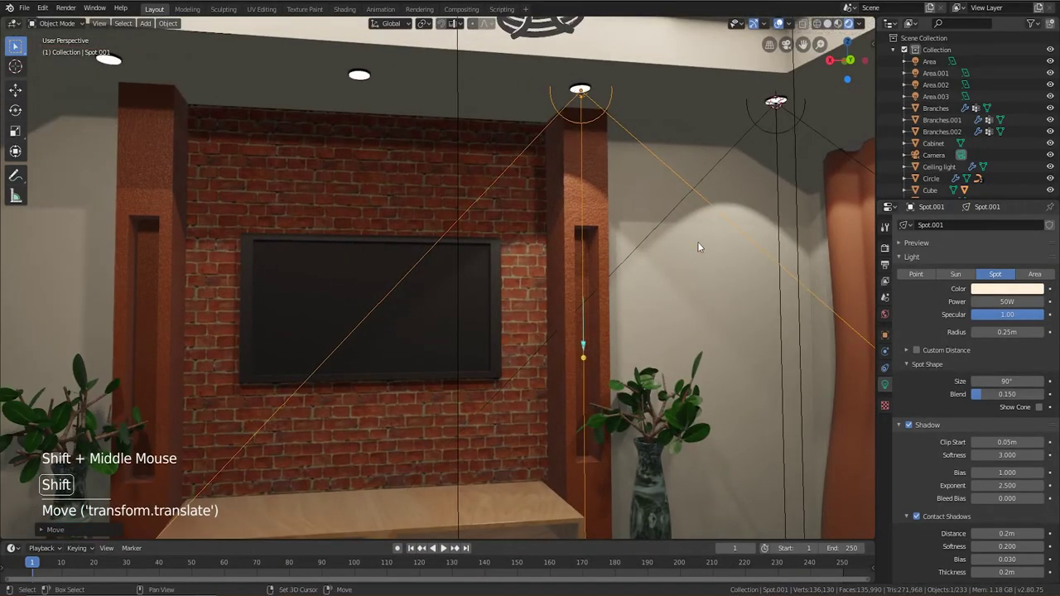
pyautogui.hotkey('shift', 'd')
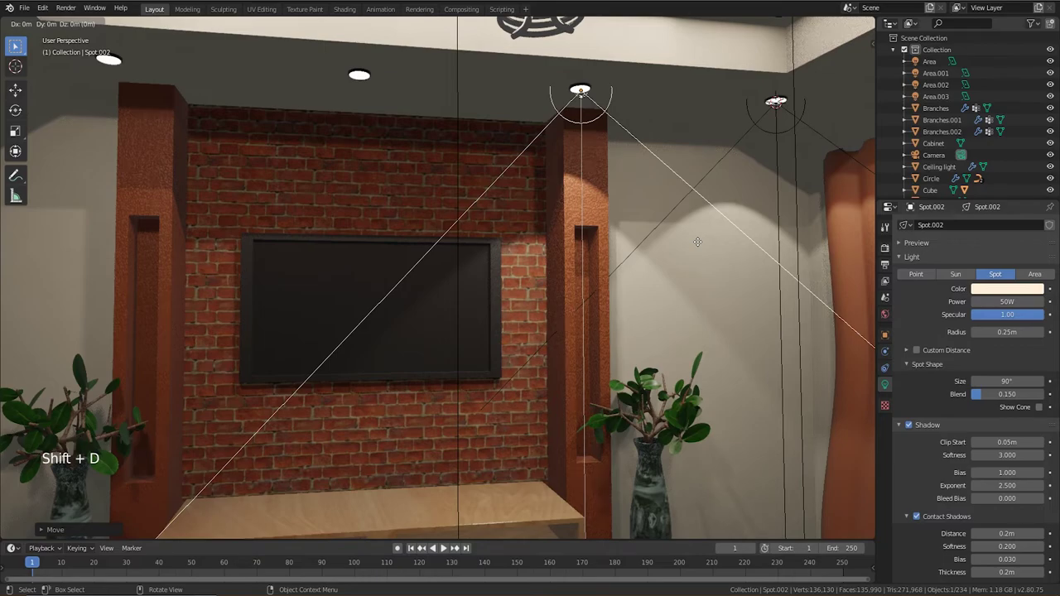
pyautogui.press('x')
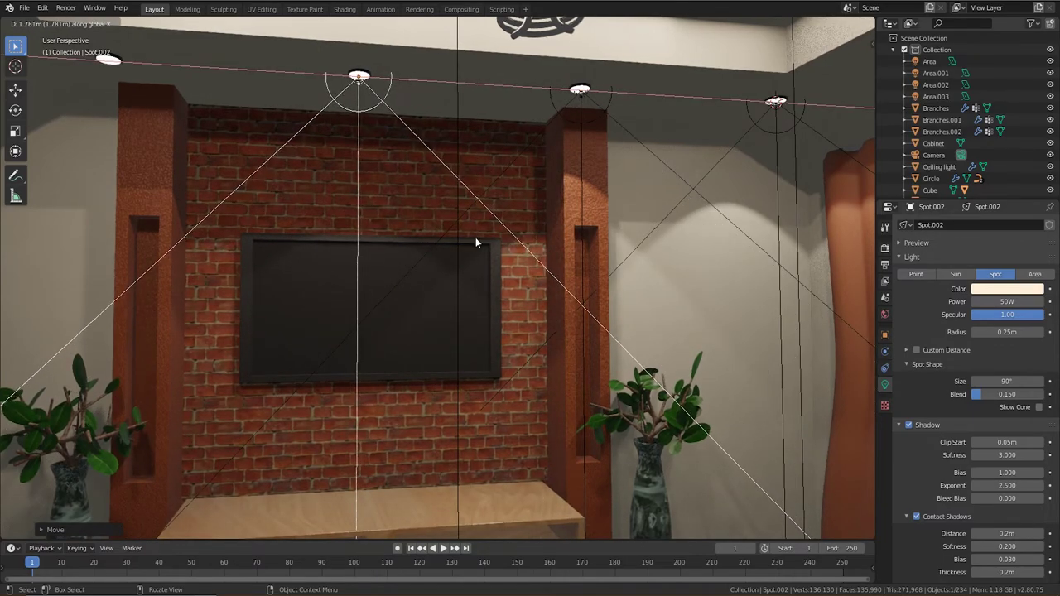
pyautogui.click(475, 236)
pyautogui.keyDown('shift'); pyautogui.moveTo(497, 236); pyautogui.dragTo(607, 212, button='middle'); pyautogui.keyUp('shift')
# - Add two more spot light copies along X above the left pillar and side wall
pyautogui.hotkey('shift', 'g')
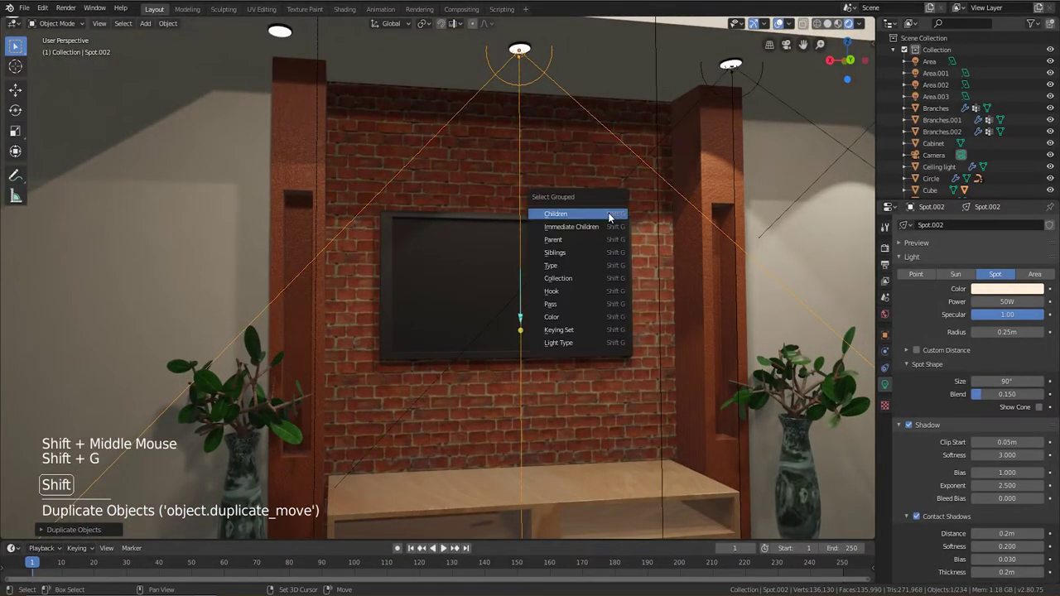
pyautogui.hotkey('shift', 'd')
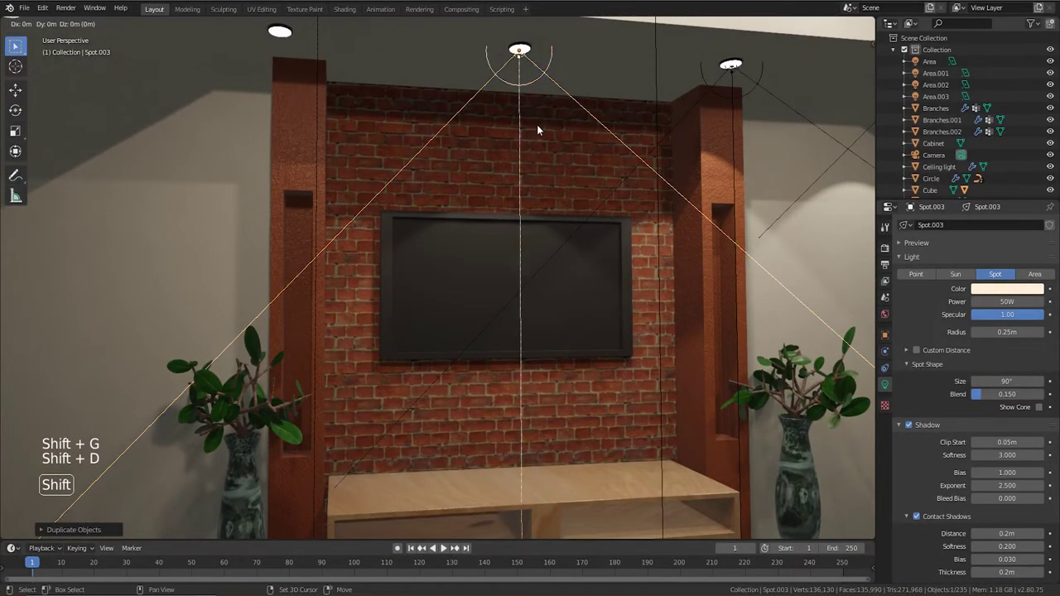
pyautogui.press('g')
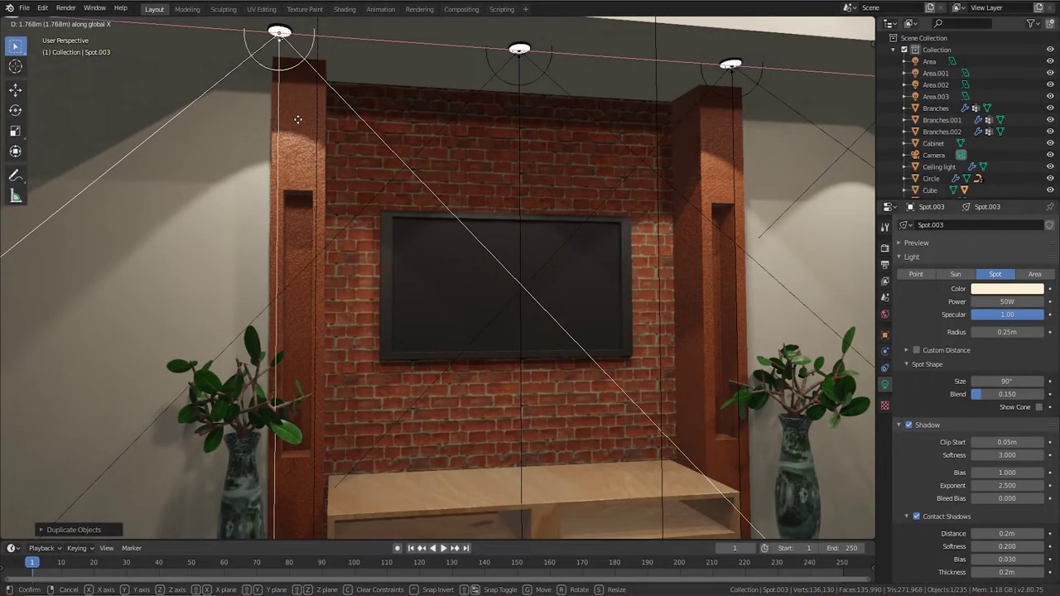
pyautogui.click(366, 167)
pyautogui.moveTo(366, 167); pyautogui.dragTo(470, 185, button='middle')
pyautogui.hotkey('shift', 'd')
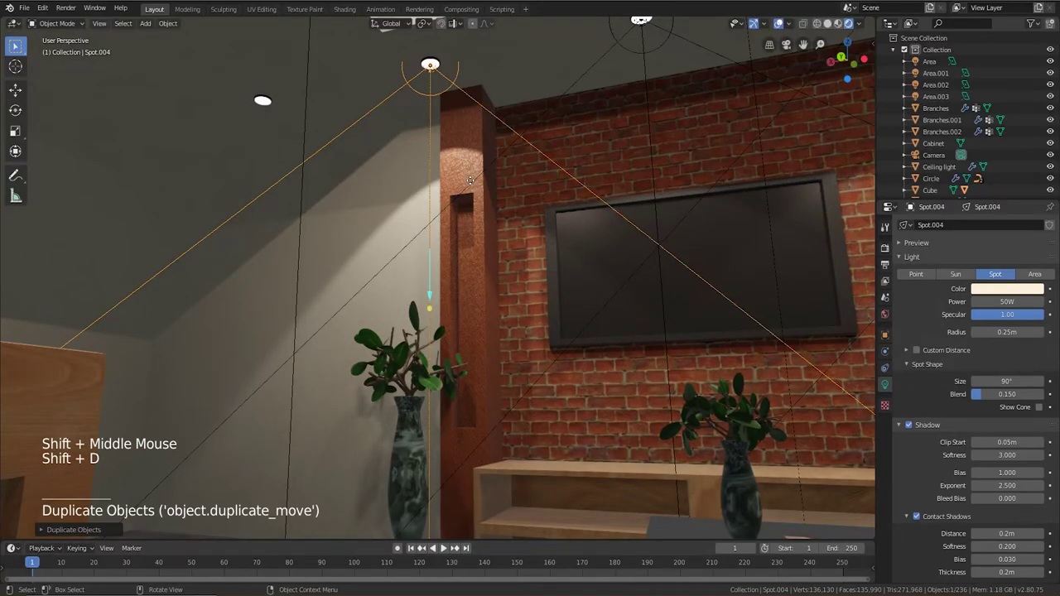
pyautogui.press('g')
pyautogui.press('x')
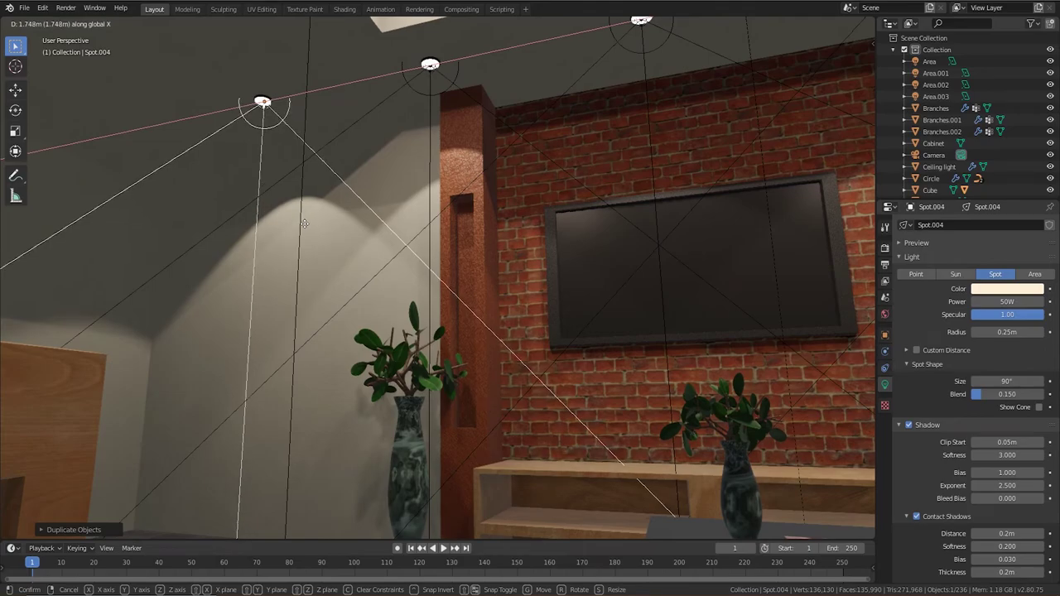
pyautogui.click(305, 224)
pyautogui.moveTo(404, 190); pyautogui.dragTo(692, 220, button='middle')
pyautogui.scroll(4, 657, 250)
pyautogui.moveTo(656, 250); pyautogui.dragTo(264, 252, button='middle')
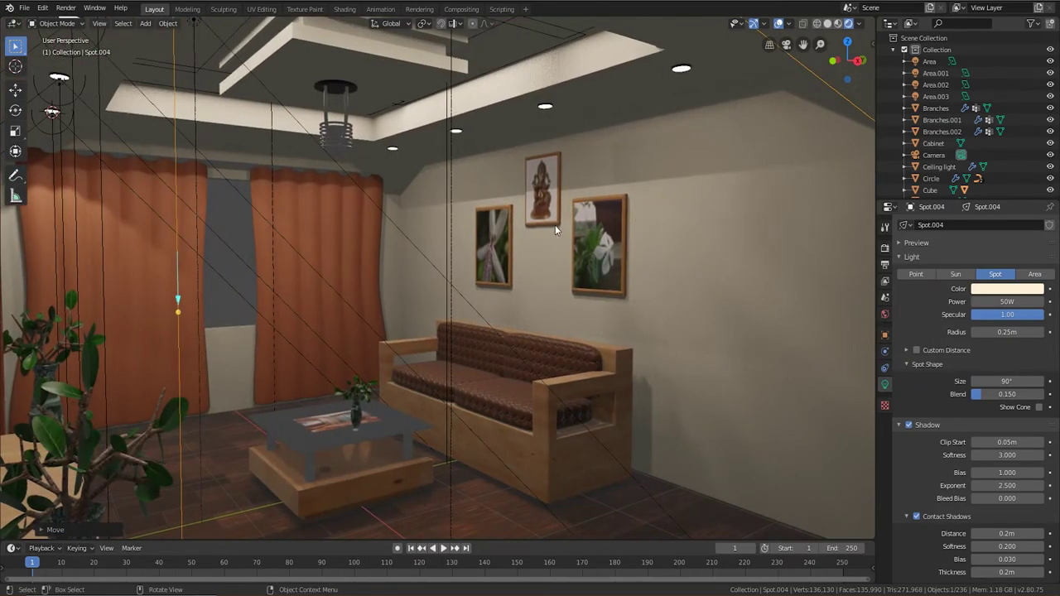
# - Select the three wall spot lights, move copies along Y above the sofa side, and save
pyautogui.moveTo(352, 193); pyautogui.dragTo(317, 192, button='middle')
pyautogui.keyDown('shift'); pyautogui.click(501, 58); pyautogui.keyUp('shift')
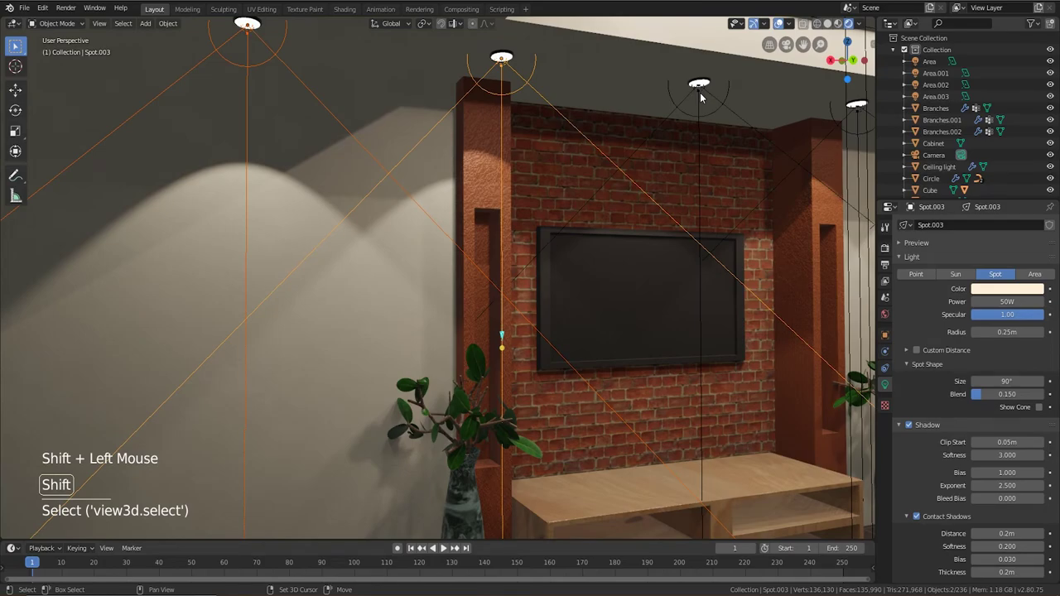
pyautogui.keyDown('shift'); pyautogui.click(700, 92); pyautogui.keyUp('shift')
pyautogui.keyDown('shift'); pyautogui.moveTo(729, 149); pyautogui.dragTo(360, 149, button='middle'); pyautogui.keyUp('shift')
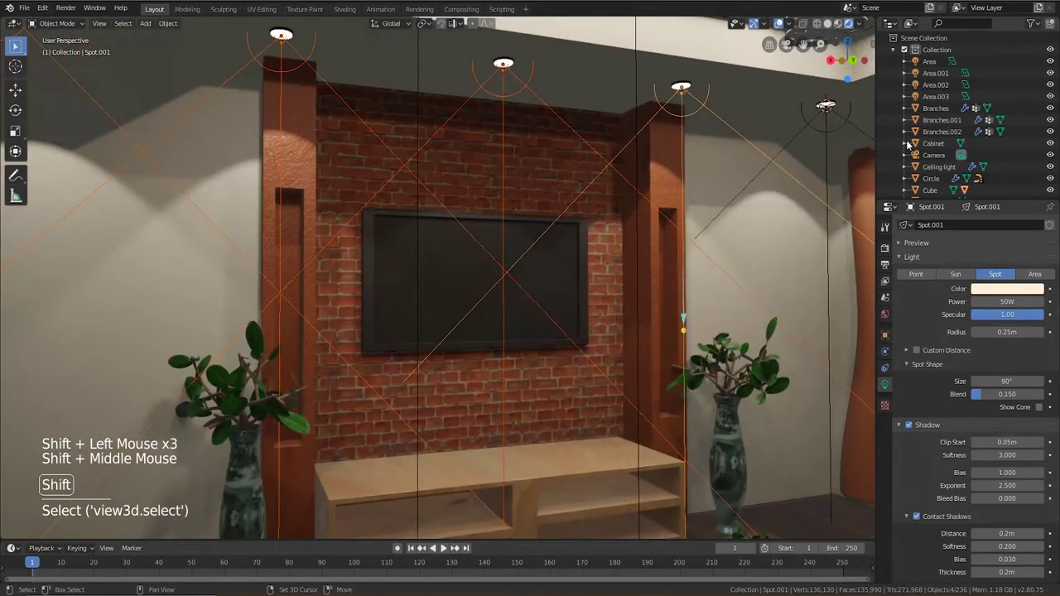
pyautogui.keyDown('shift'); pyautogui.click(826, 122); pyautogui.keyUp('shift')
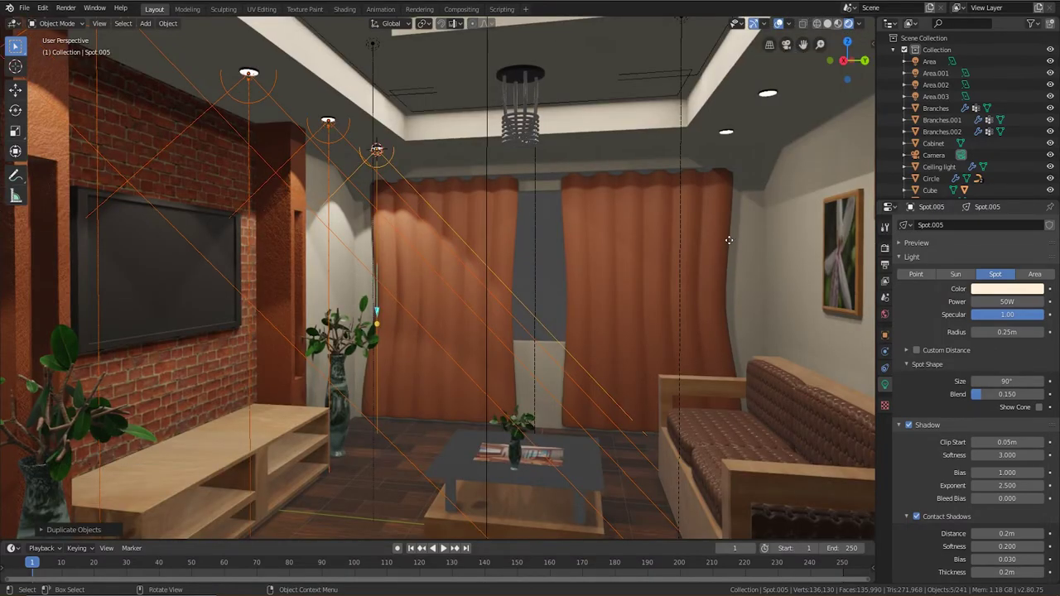
pyautogui.press('g')
pyautogui.press('y')
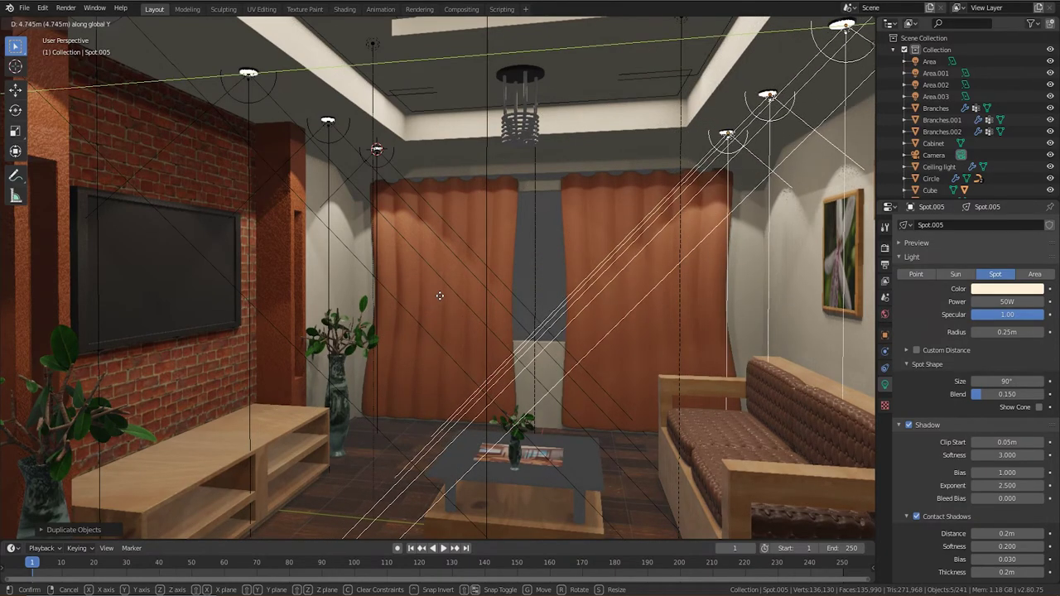
pyautogui.click(511, 296)
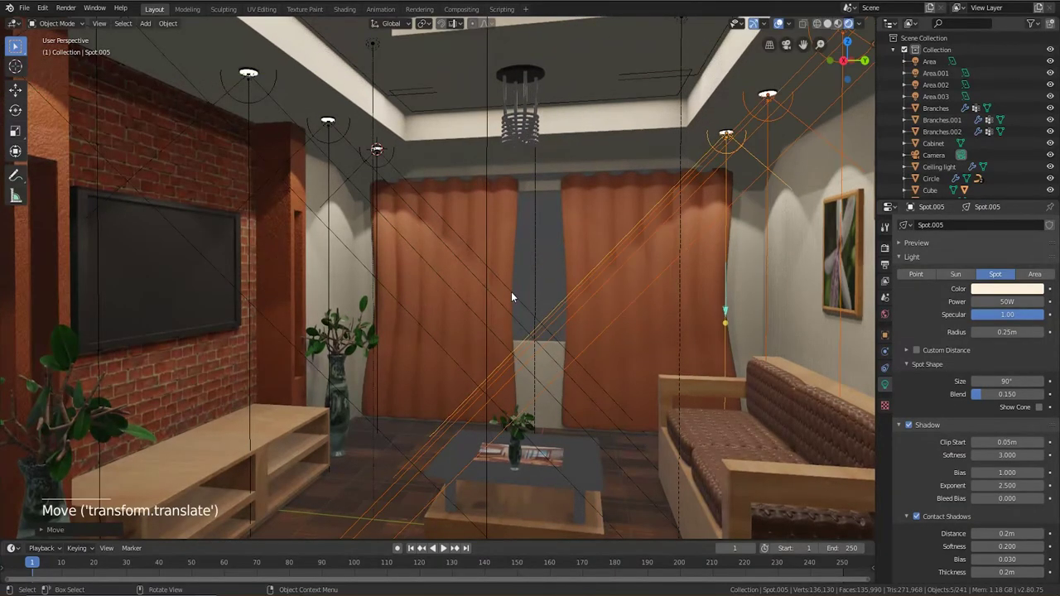
pyautogui.hotkey('ctrl', 's')
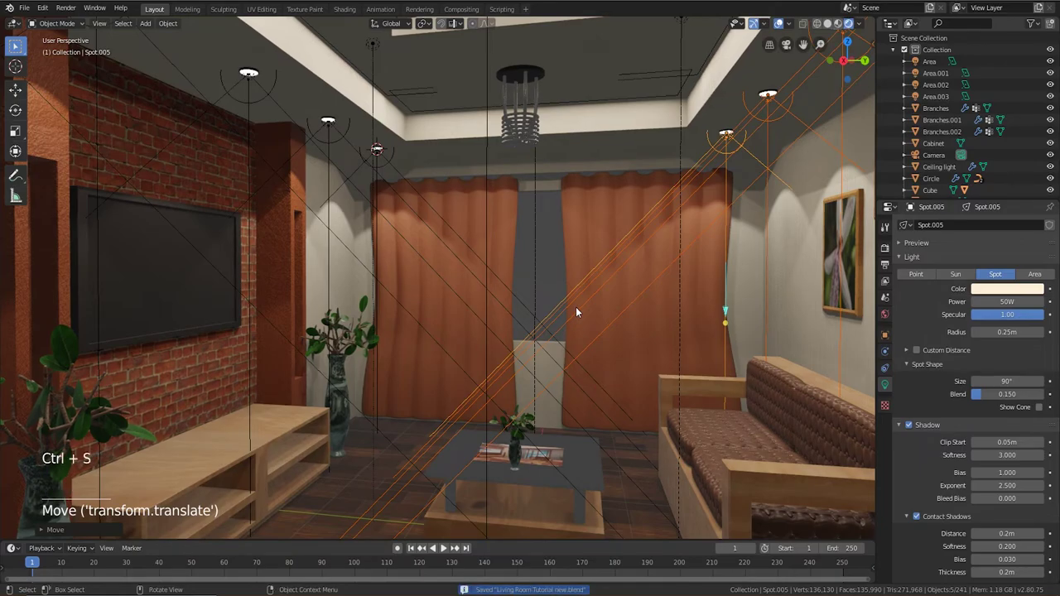
# - Switch the viewport to solid shading and reframe the room
pyautogui.press('z')
pyautogui.click(649, 315)
pyautogui.moveTo(649, 314)
pyautogui.mouseDown(button='middle')
pyautogui.moveTo(628, 321)
pyautogui.moveTo(624, 345)
pyautogui.moveTo(517, 317)
pyautogui.moveTo(637, 306)
pyautogui.mouseUp(button='middle')
pyautogui.scroll(3, 624, 348)
pyautogui.scroll(-2, 637, 306)
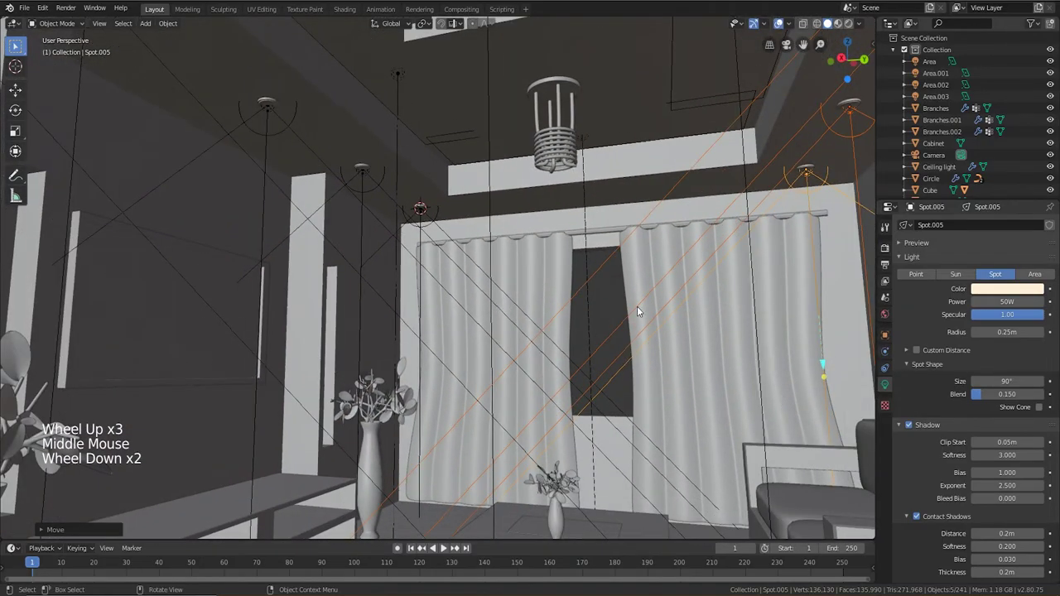
pyautogui.middleClick(637, 308)
# - Duplicate the spot light above the curtains as Spot.010, then select the ceiling lamp's coil
pyautogui.click(800, 178)
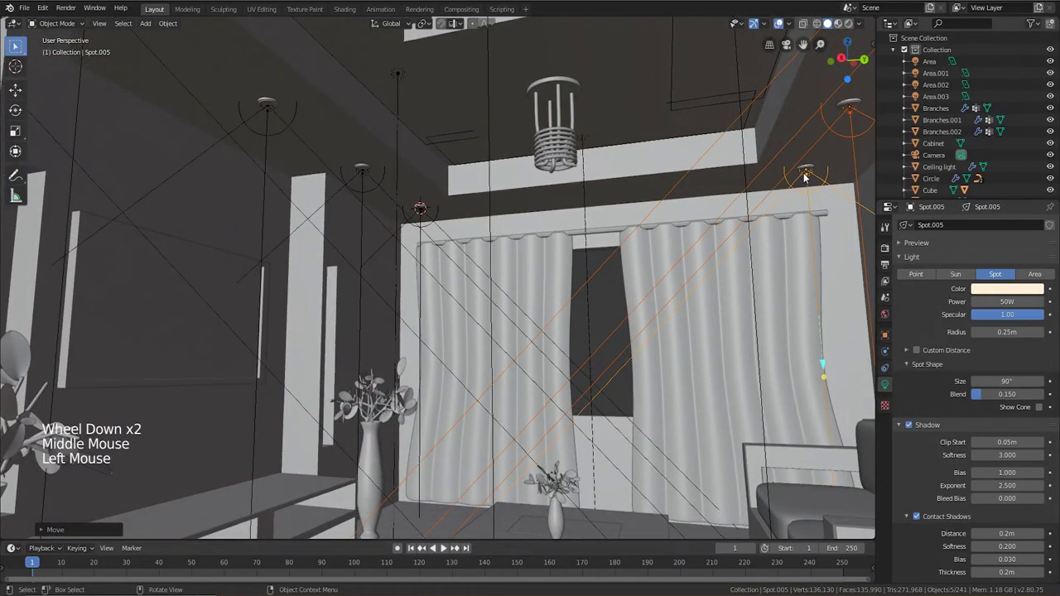
pyautogui.click(805, 205)
pyautogui.press('shift')
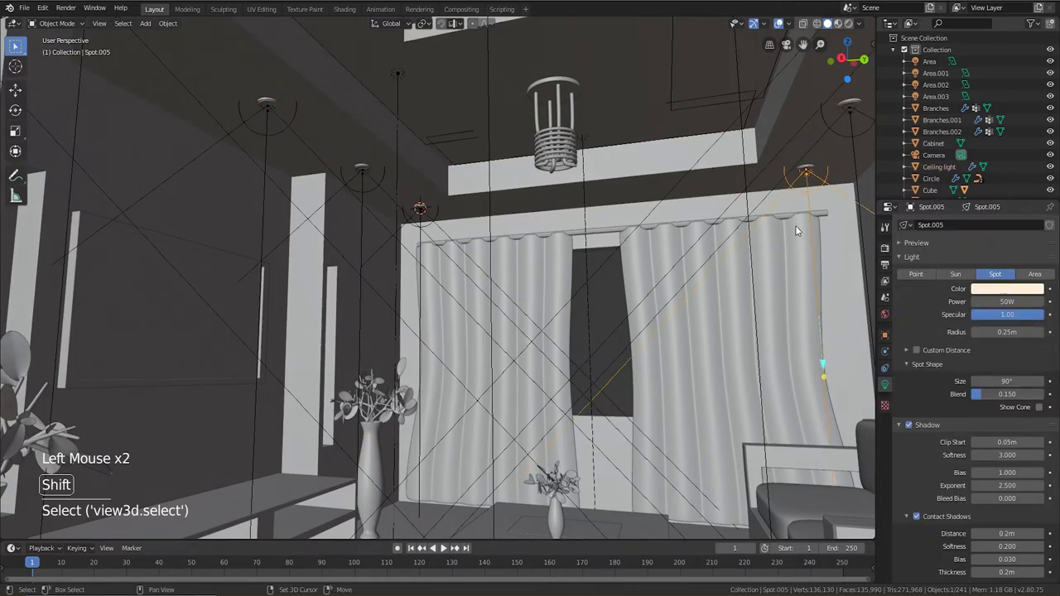
pyautogui.hotkey('shift', 'd')
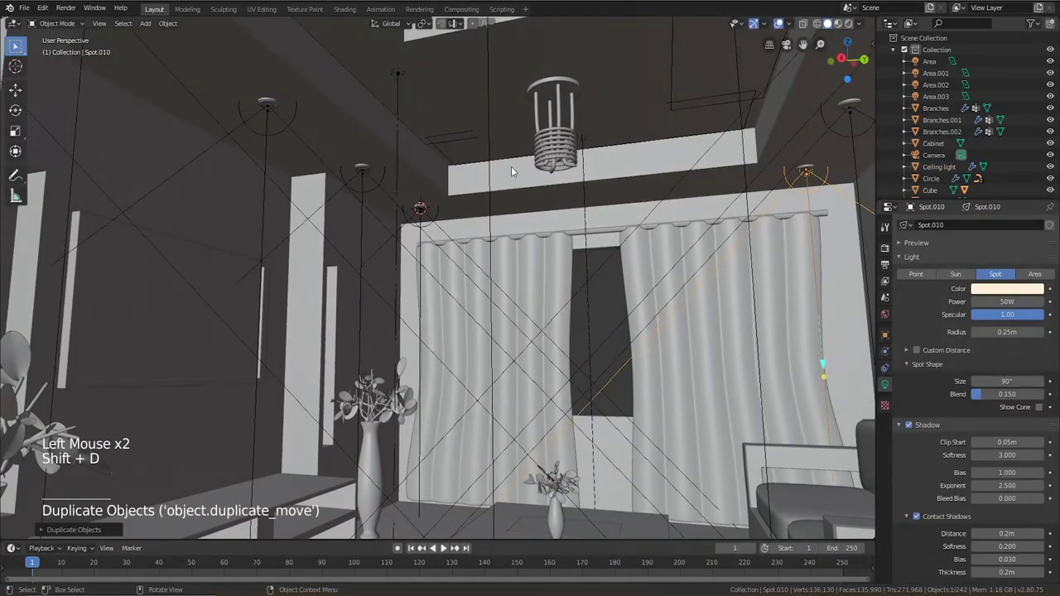
pyautogui.click(562, 163)
pyautogui.scroll(1, 578, 230)
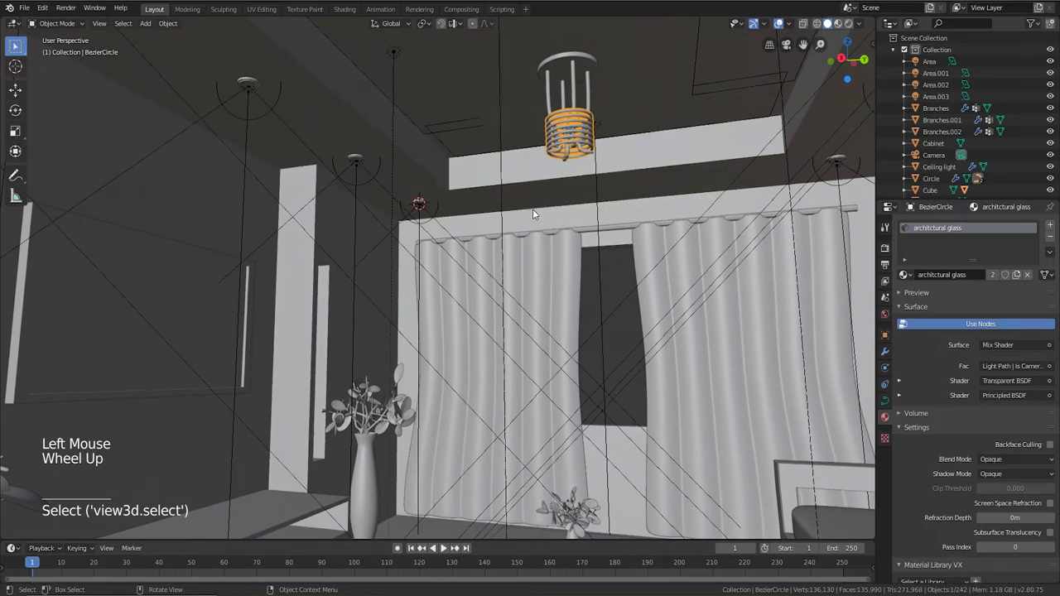
# - Snap the 3D cursor to the ceiling lamp's coil curve in edit mode
pyautogui.click(885, 400)
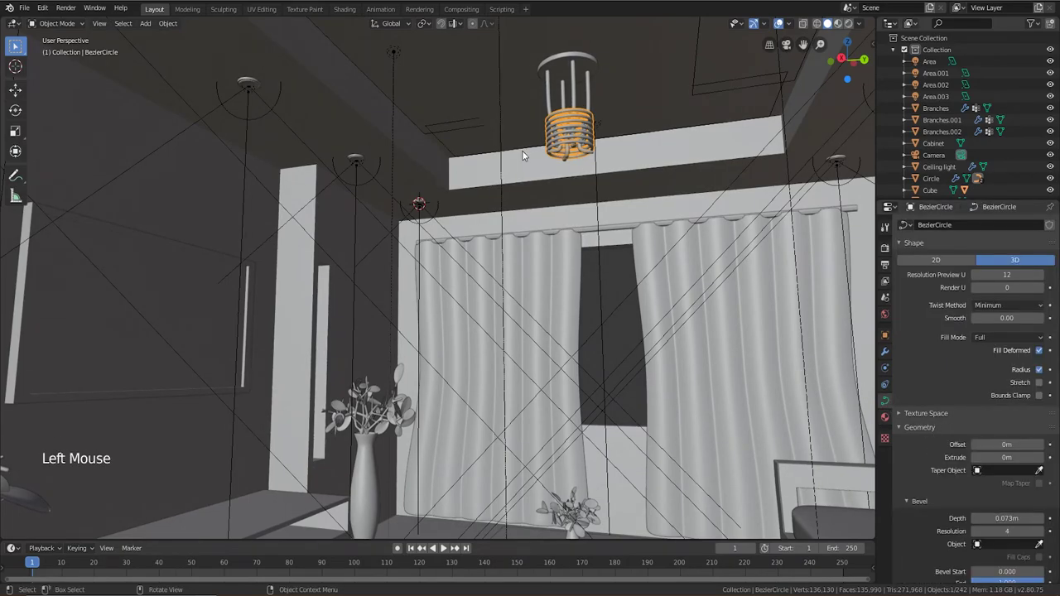
pyautogui.press('Tab')
pyautogui.scroll(2, 613, 168)
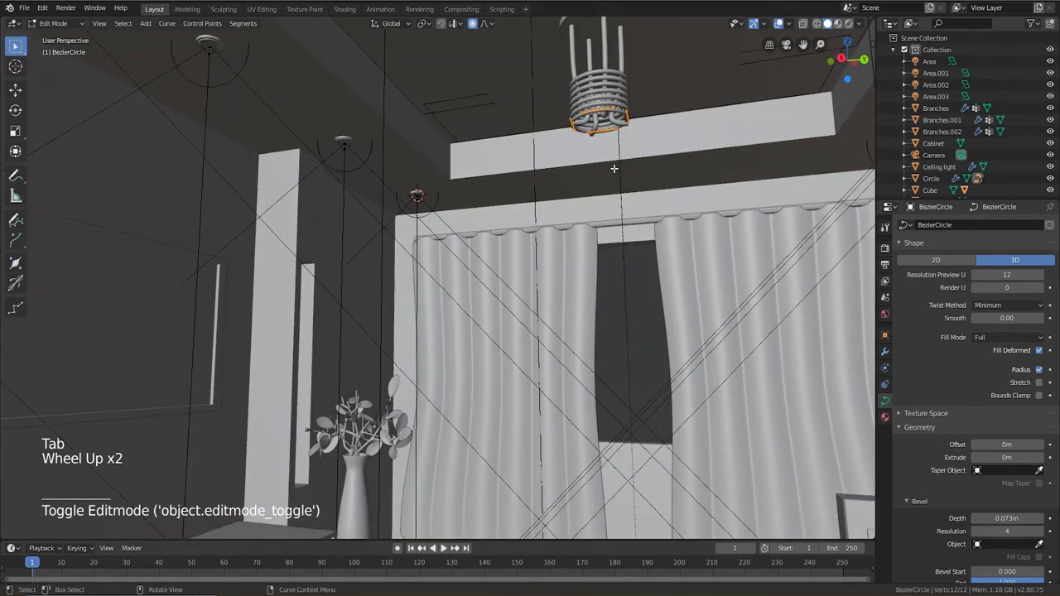
pyautogui.hotkey('shift', 's')
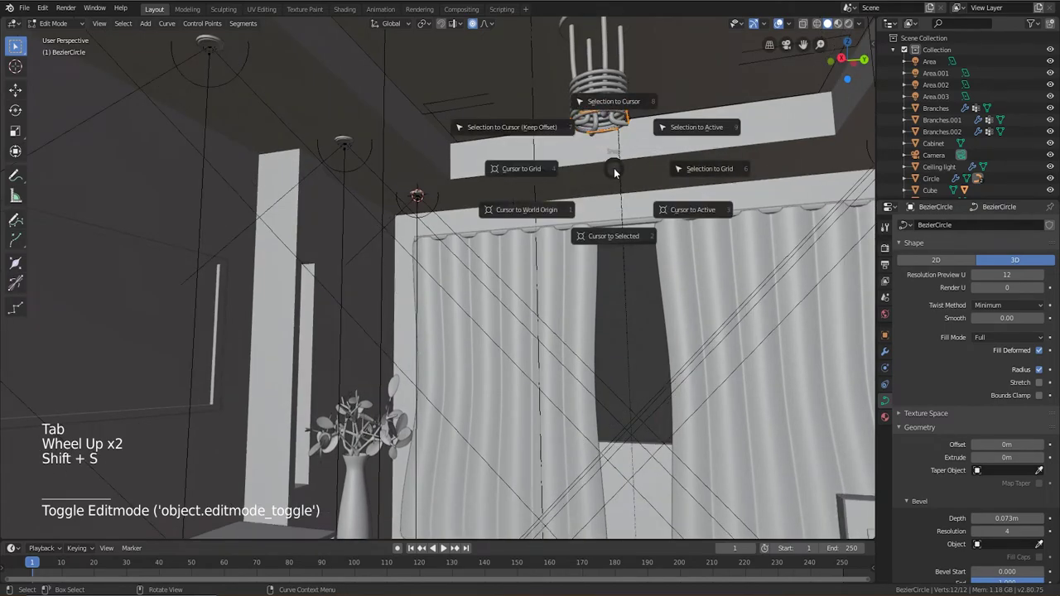
pyautogui.click(623, 235)
pyautogui.press('Tab')
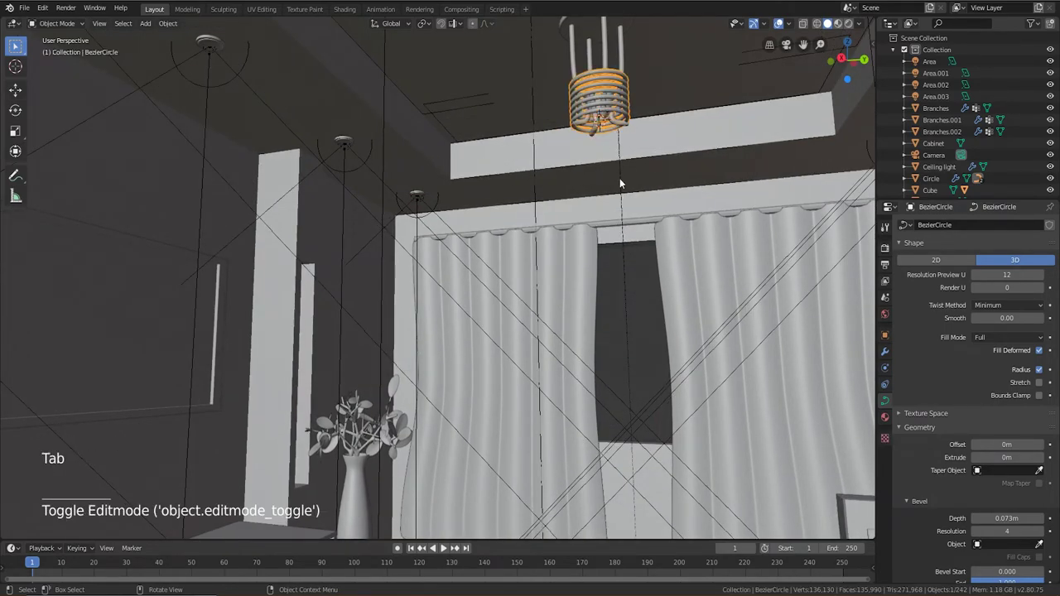
pyautogui.scroll(-4, 620, 178)
# - Select Spot.005 near the right ceiling and snap it to the 3D cursor
pyautogui.moveTo(673, 240); pyautogui.dragTo(507, 182, button='middle')
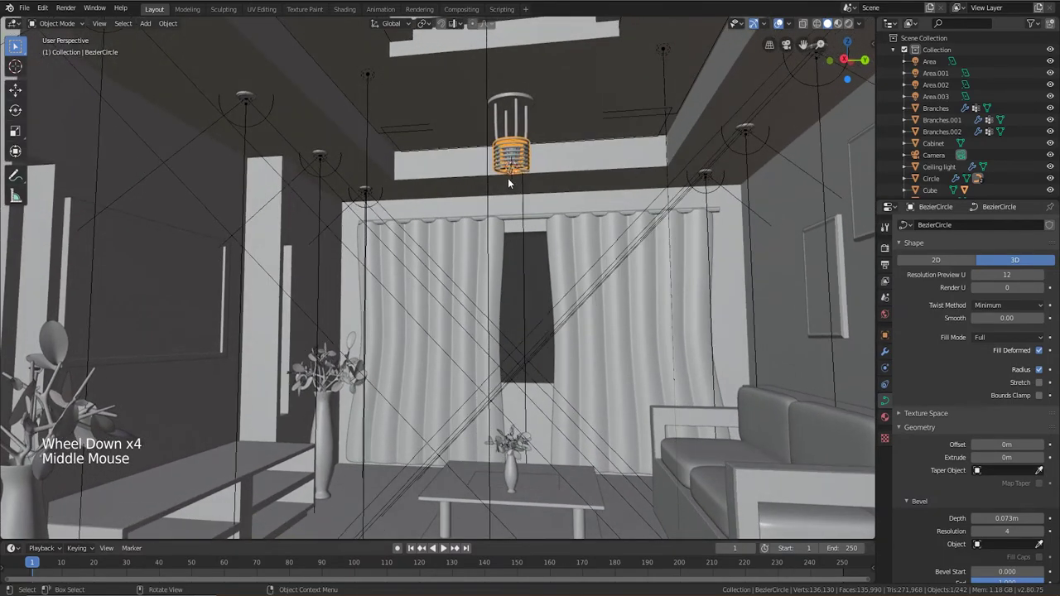
pyautogui.scroll(3, 563, 179)
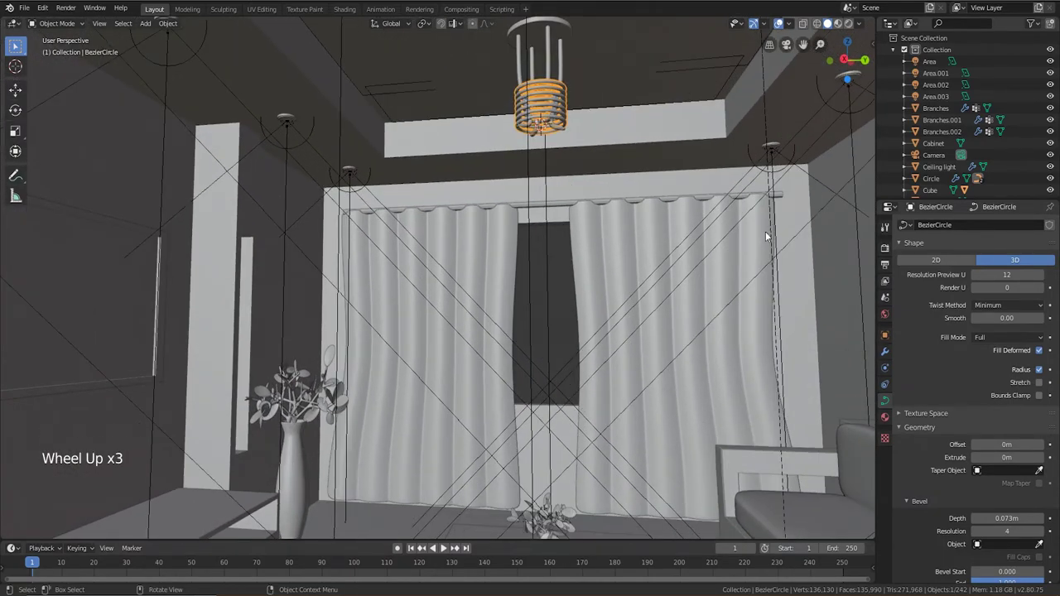
pyautogui.click(770, 164)
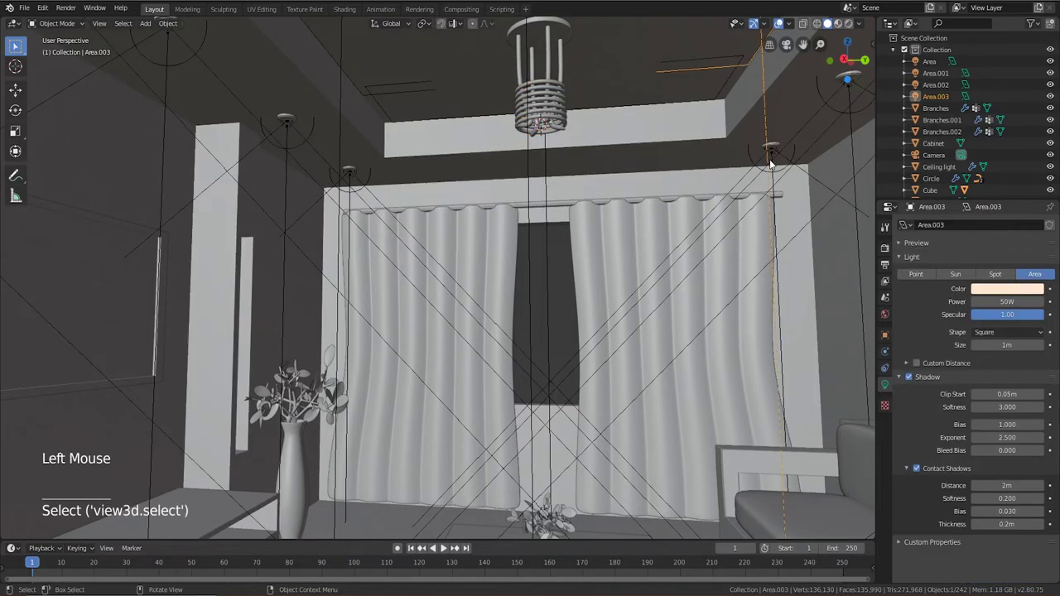
pyautogui.click(772, 158)
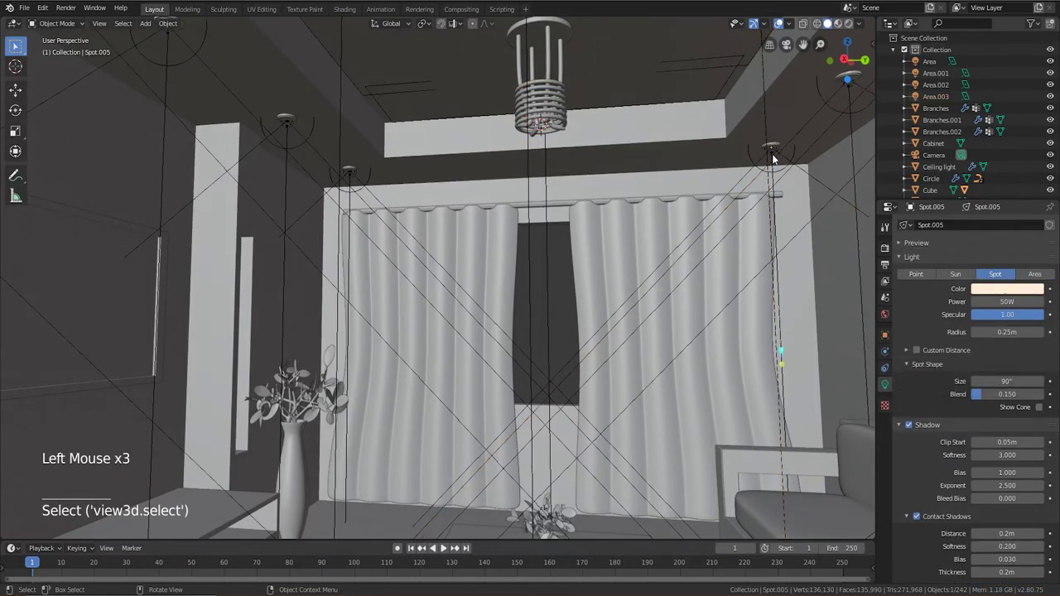
pyautogui.press('shift')
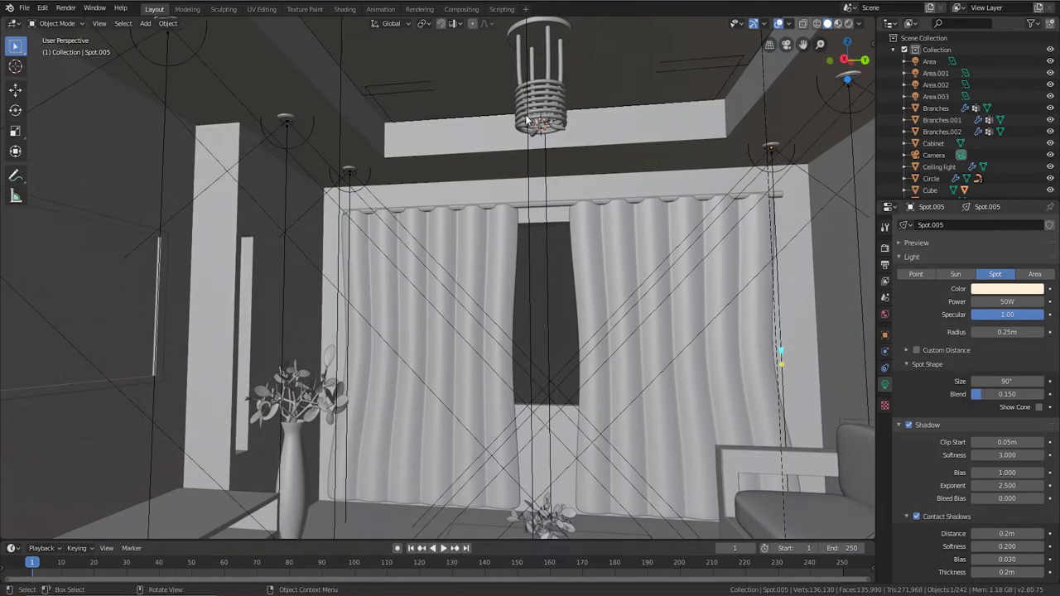
pyautogui.hotkey('shift', 's')
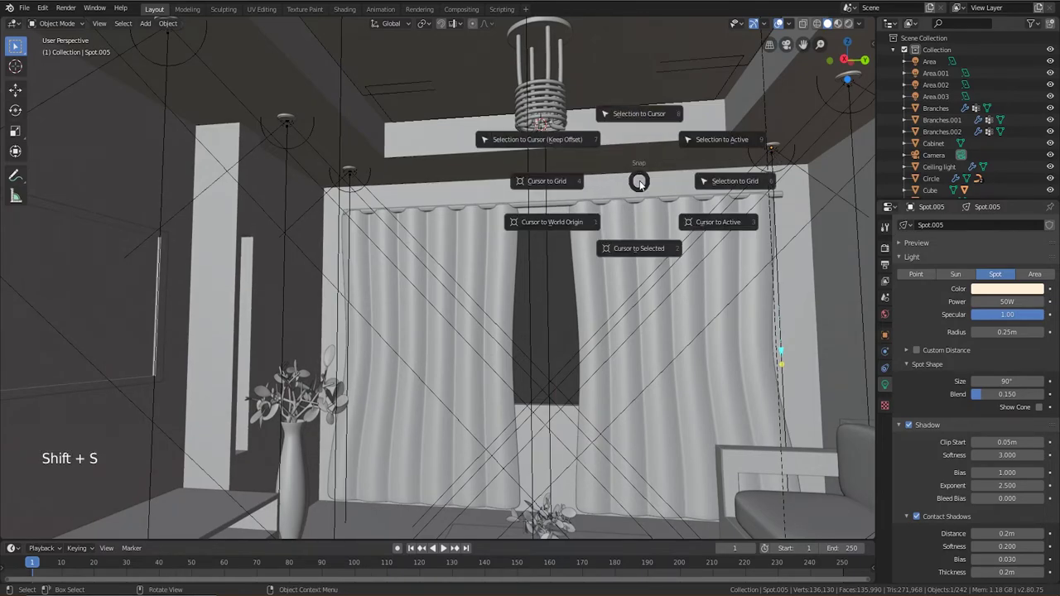
pyautogui.click(642, 116)
pyautogui.moveTo(662, 312); pyautogui.dragTo(637, 323, button='middle')
pyautogui.press('z')
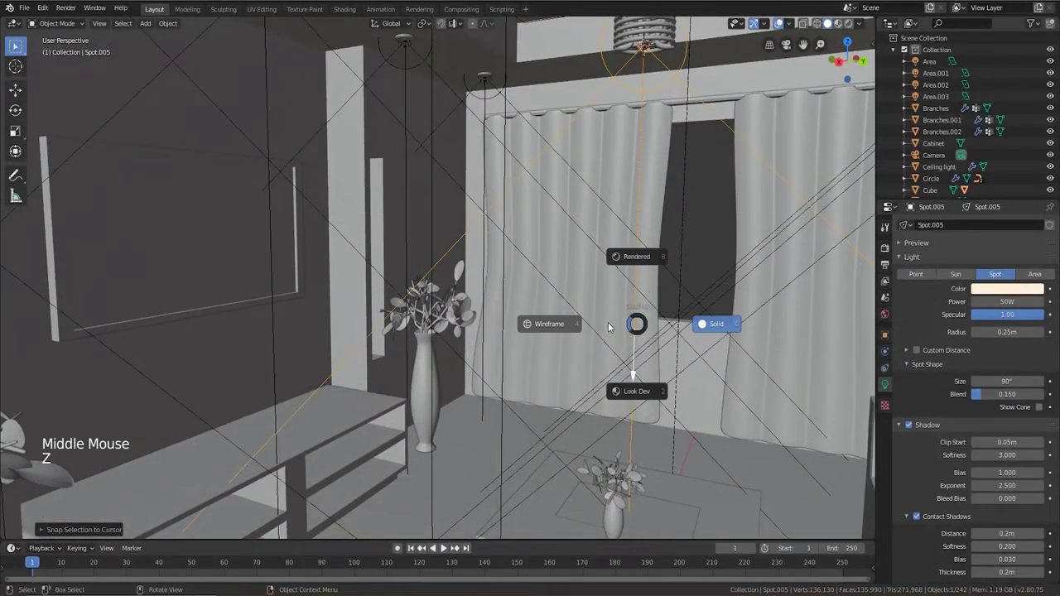
# - Inspect the lit walls in rendered shading, save Living Room Tutorial new.blend, then return to solid
pyautogui.click(624, 252)
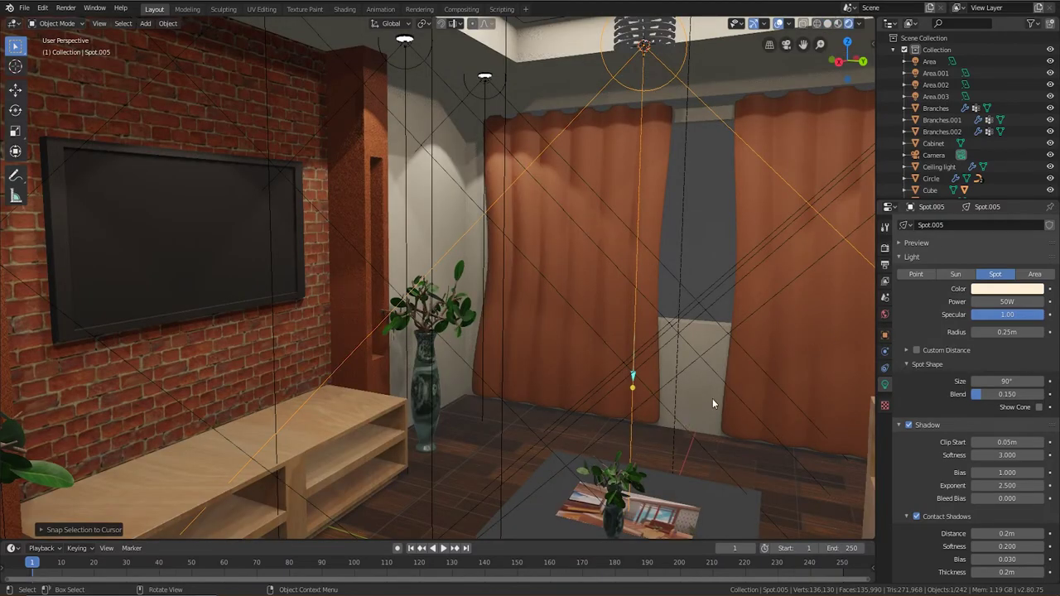
pyautogui.moveTo(754, 392); pyautogui.dragTo(871, 397, button='middle')
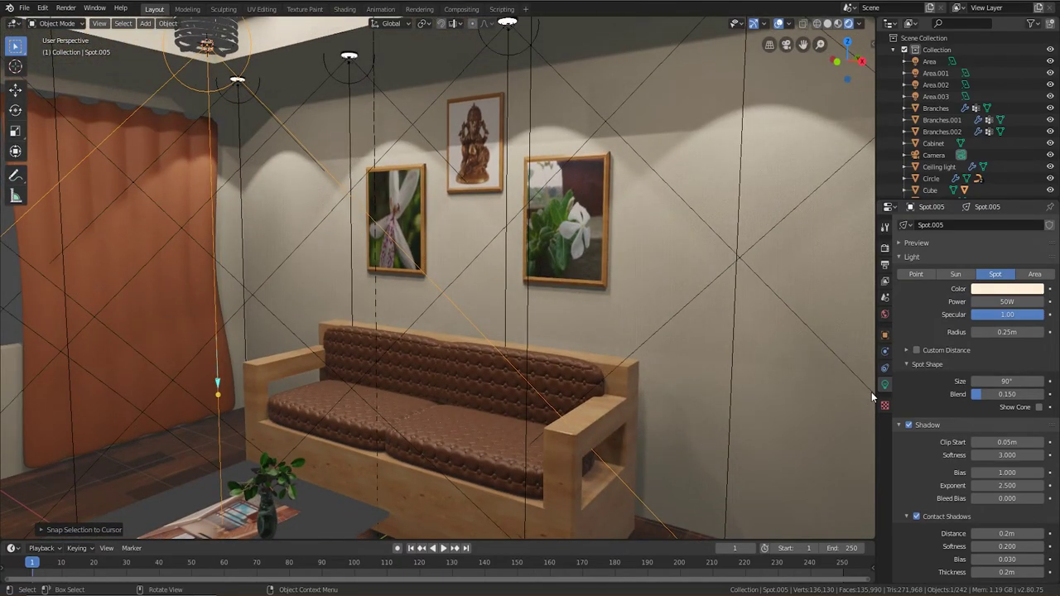
pyautogui.hotkey('ctrl', 's')
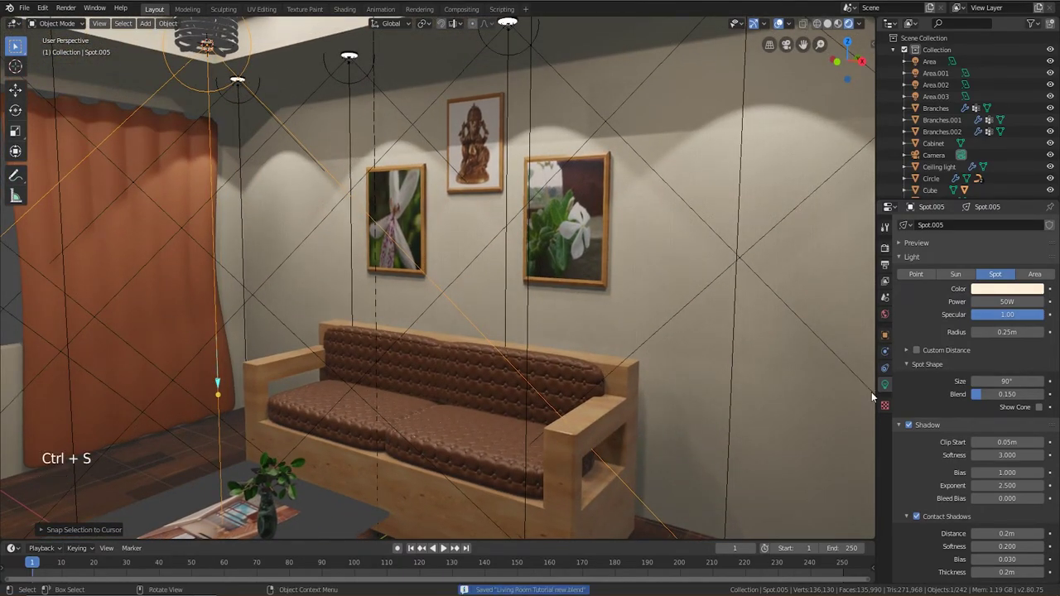
pyautogui.press('z')
pyautogui.click(874, 388)
pyautogui.moveTo(642, 356); pyautogui.dragTo(567, 359, button='middle')
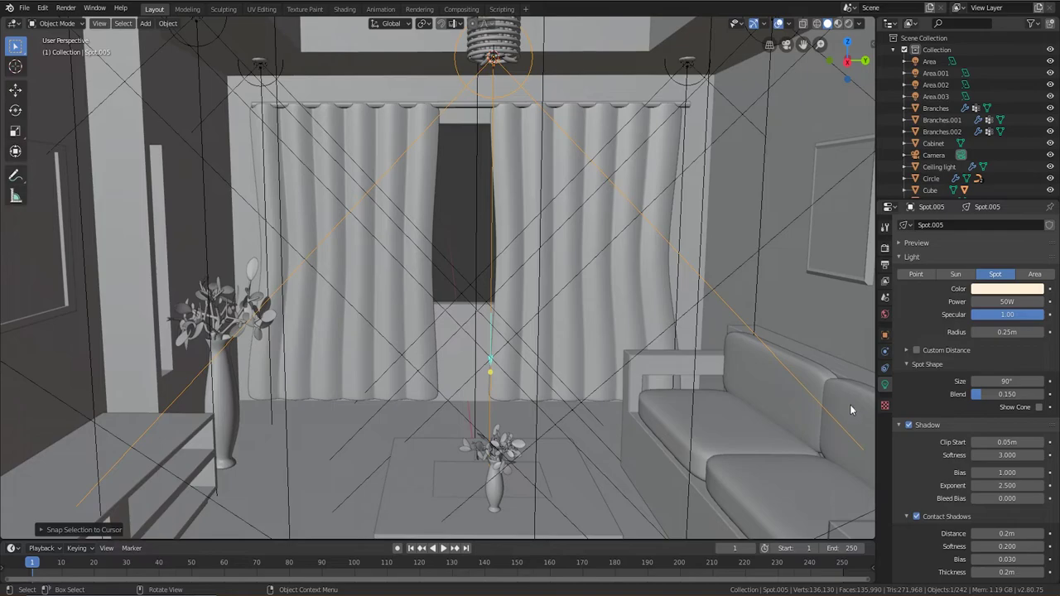
# - Select the Room object and view it in wireframe from the front
pyautogui.scroll(-2, 629, 385)
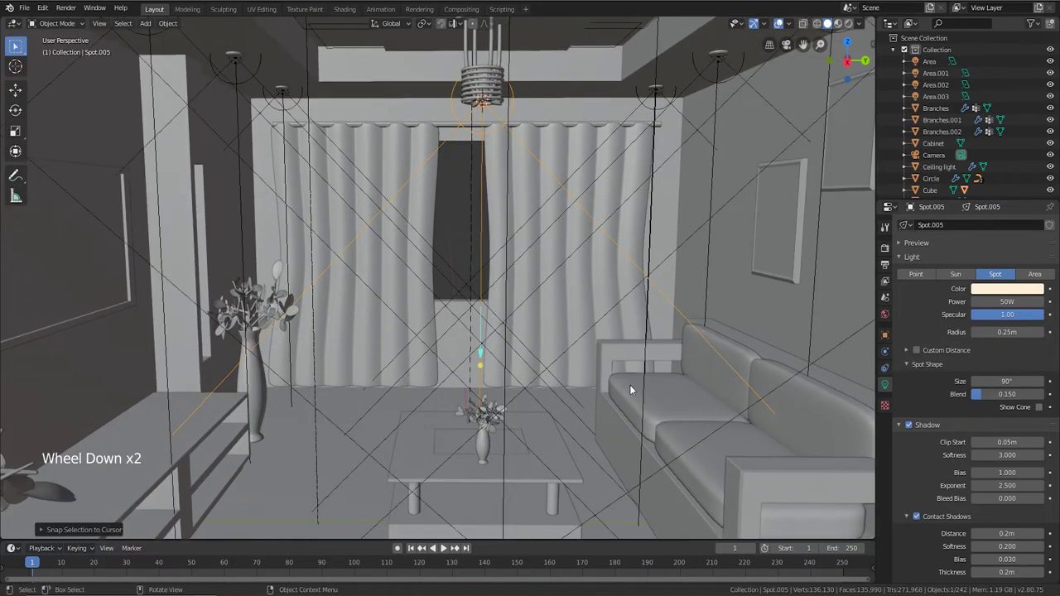
pyautogui.scroll(-5, 629, 385)
pyautogui.moveTo(631, 388); pyautogui.dragTo(525, 375, button='middle')
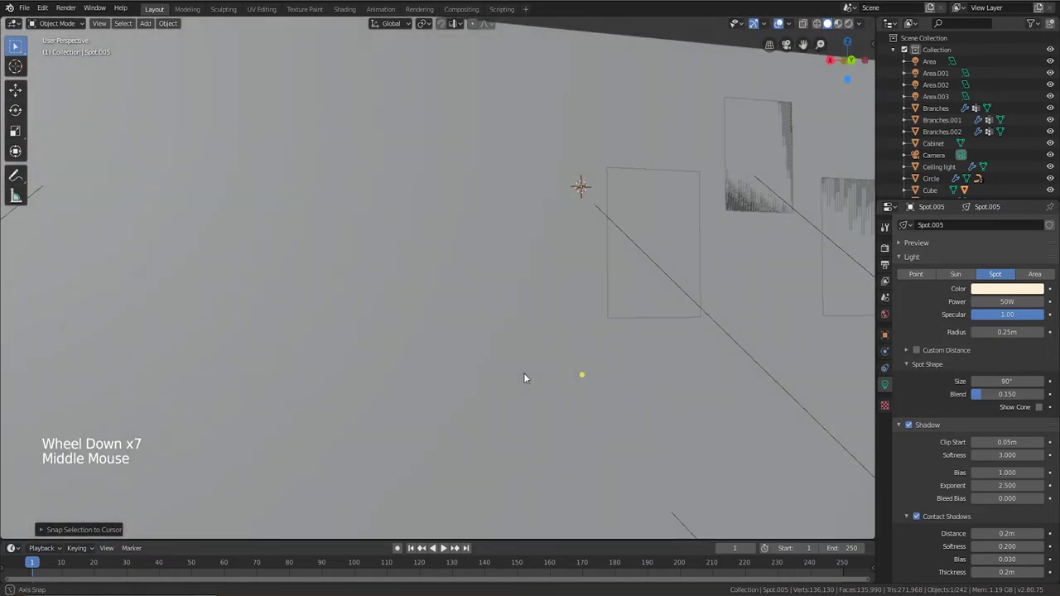
pyautogui.scroll(-2, 529, 374)
pyautogui.scroll(8, 529, 374)
pyautogui.scroll(-6, 529, 374)
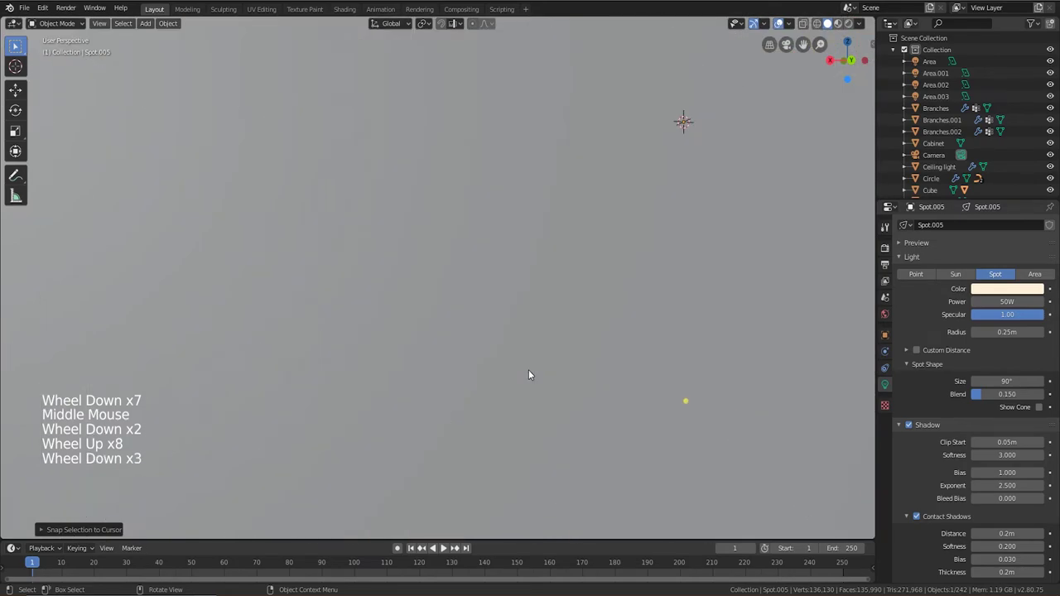
pyautogui.scroll(-3, 529, 374)
pyautogui.click(529, 374)
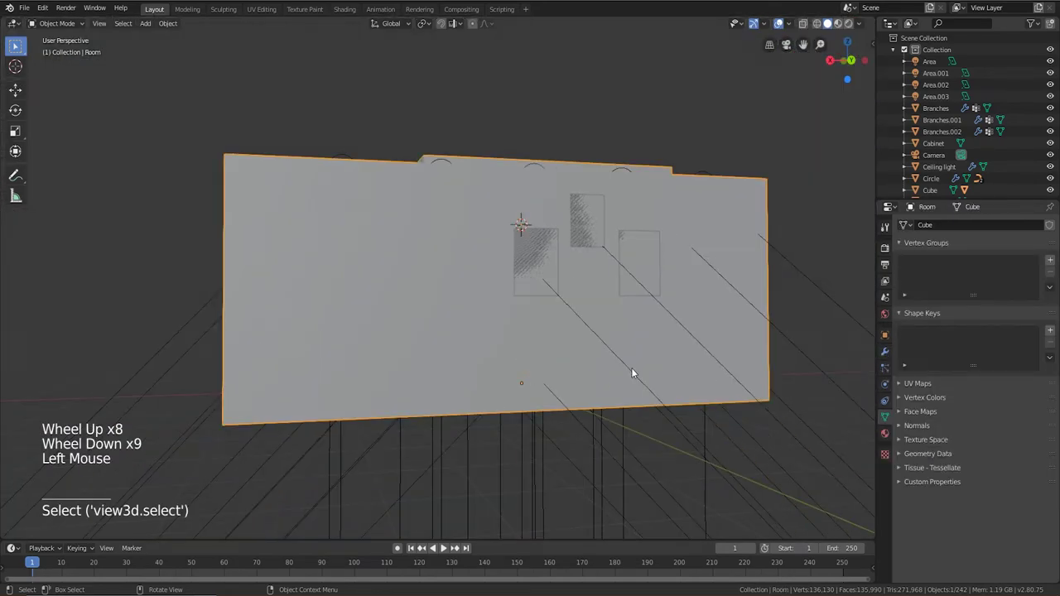
pyautogui.press('z')
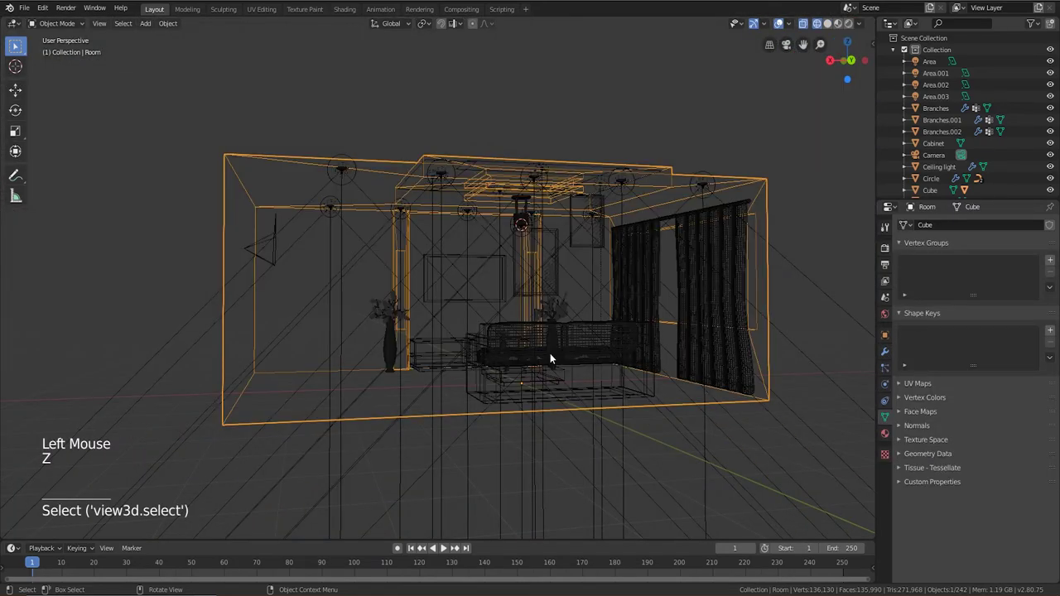
pyautogui.press('KP_3')
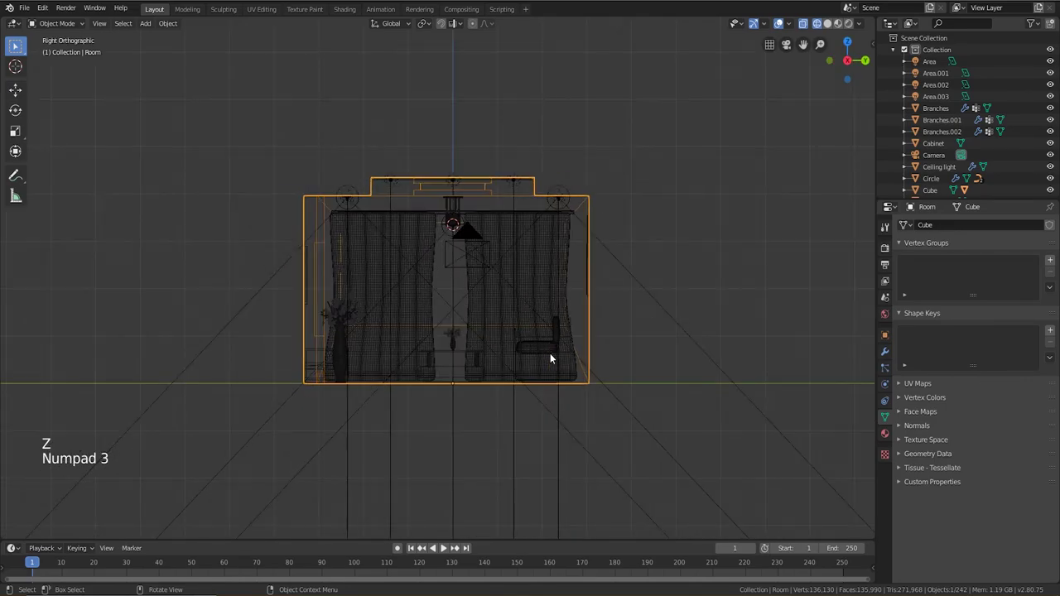
pyautogui.press('KP_1')
# - Snap the 3D cursor to the Room object's origin at floor level
pyautogui.scroll(3, 550, 356)
pyautogui.scroll(-3, 550, 356)
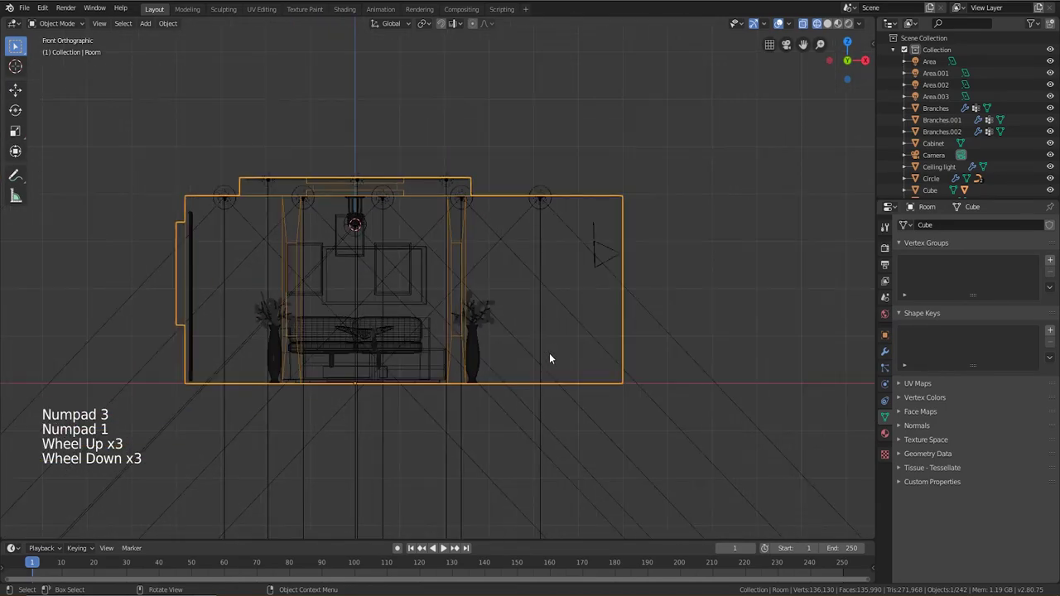
pyautogui.hotkey('shift', 's')
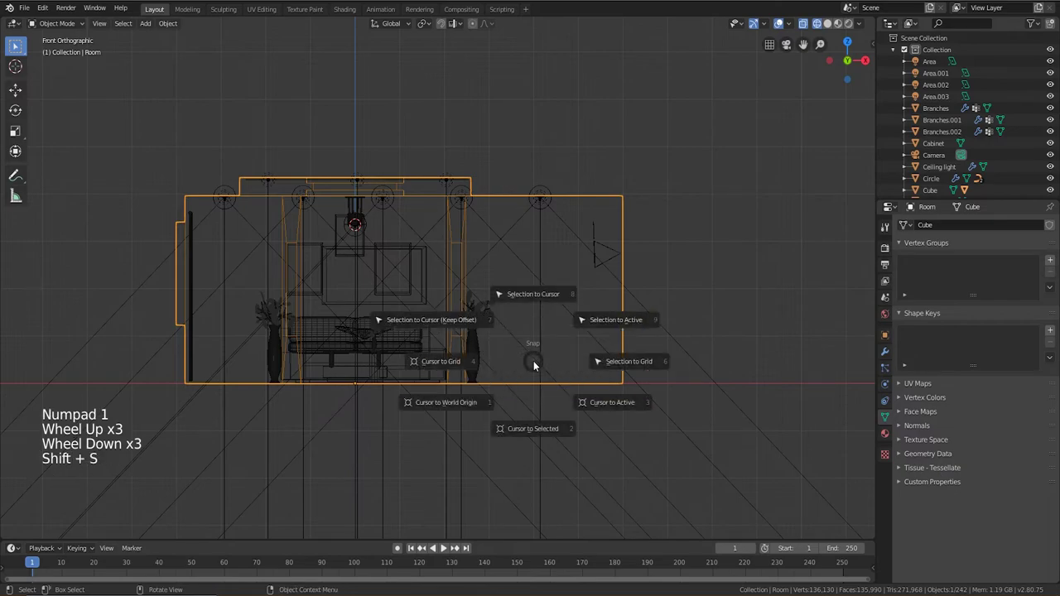
pyautogui.click(516, 432)
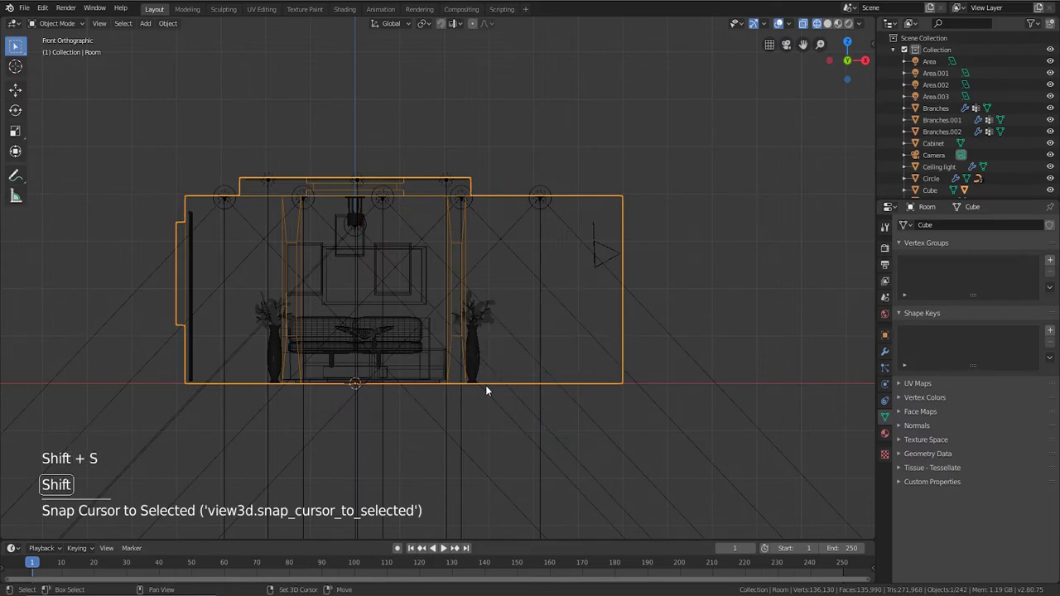
pyautogui.hotkey('shift', 'a')
pyautogui.moveTo(486, 389)
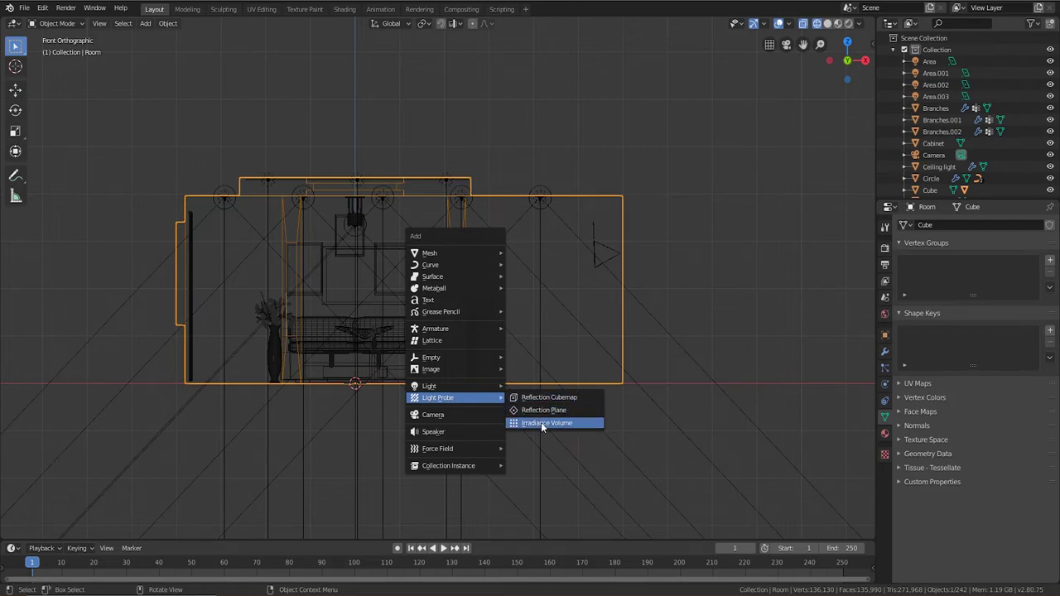
# - Add an Irradiance Volume probe, raise it into the room and scale it about 2.93 times
pyautogui.click(543, 424)
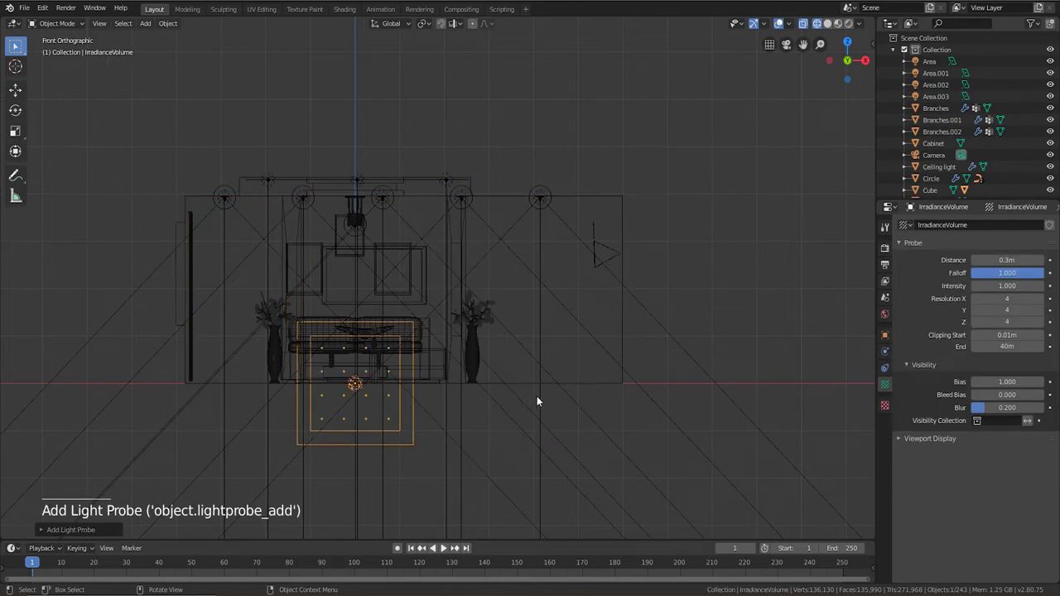
pyautogui.press('g')
pyautogui.press('z')
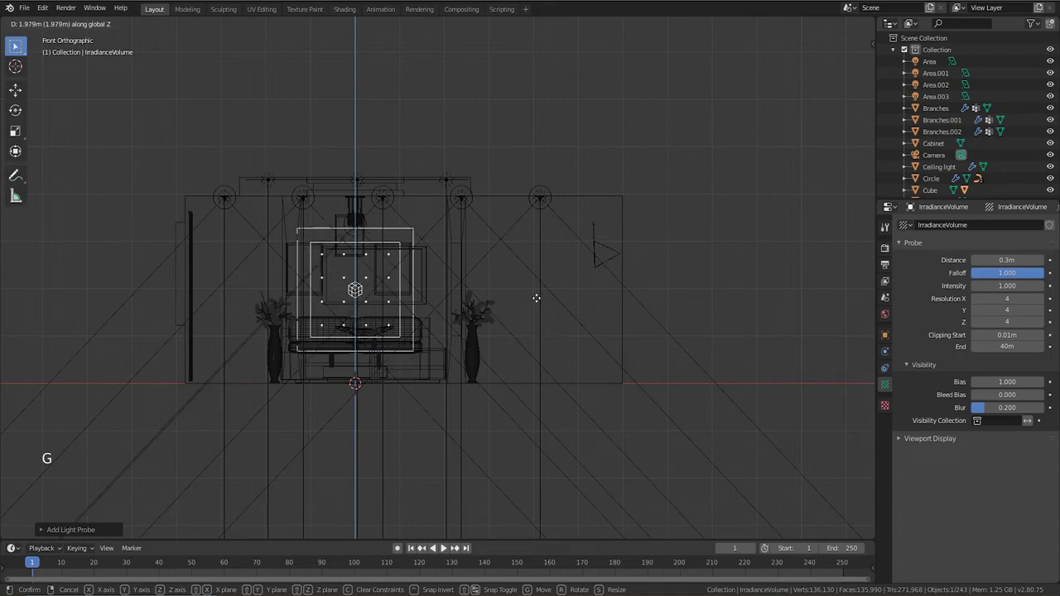
pyautogui.click(537, 299)
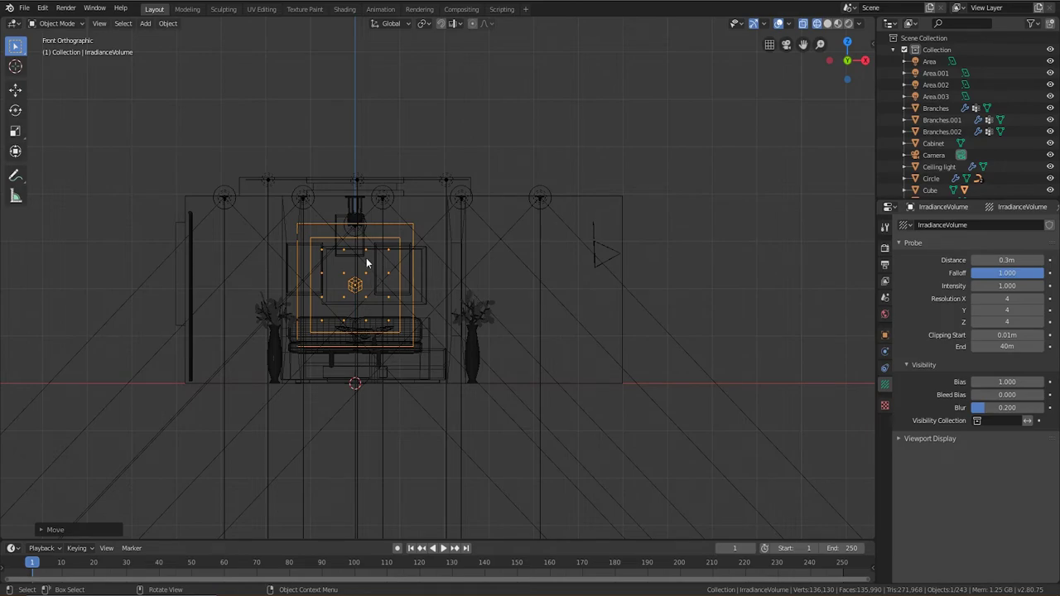
pyautogui.press('s')
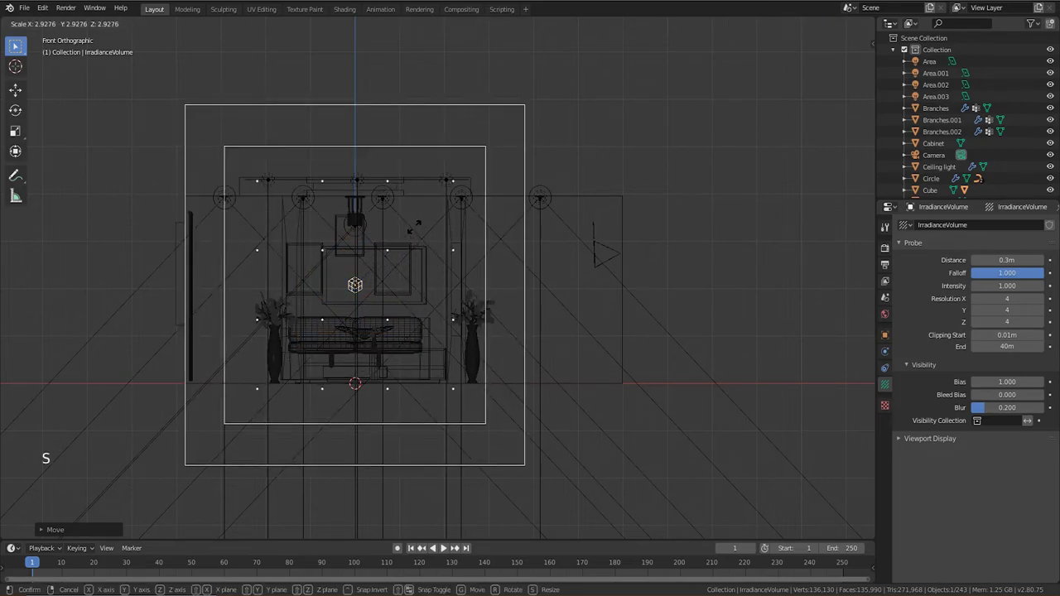
pyautogui.click(415, 230)
# - Flatten the volume along Z to the room height and fine-tune its vertical position
pyautogui.press('s')
pyautogui.press('z')
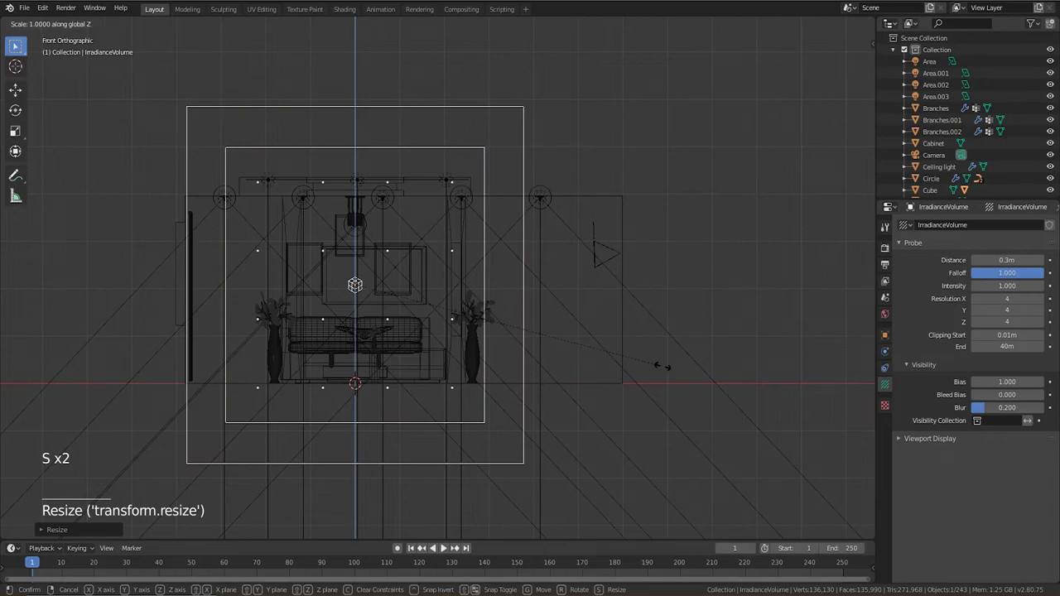
pyautogui.click(569, 286)
pyautogui.press('g')
pyautogui.press('z')
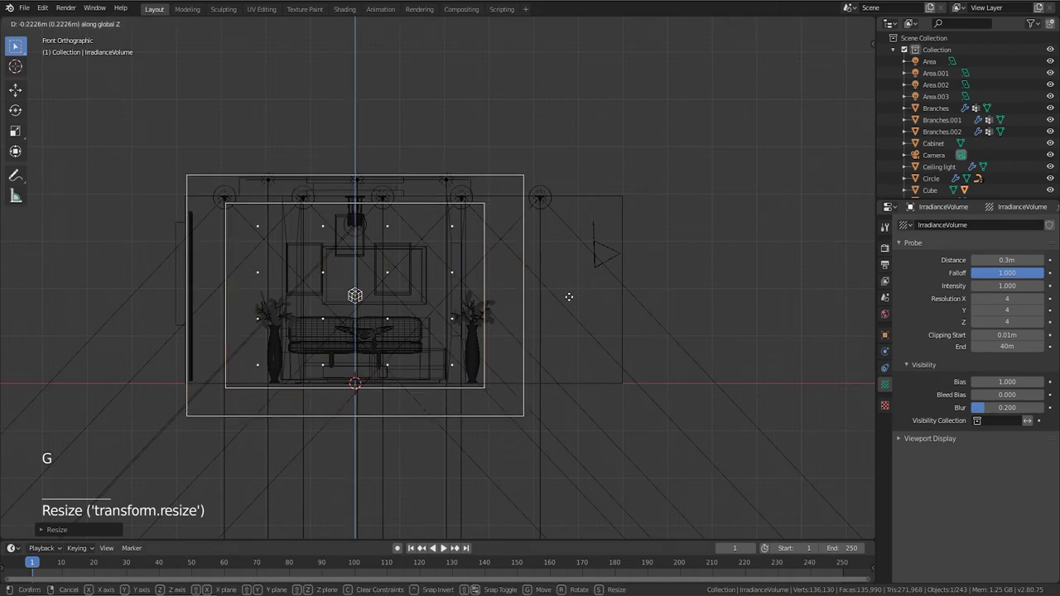
pyautogui.click(570, 288)
pyautogui.press('s')
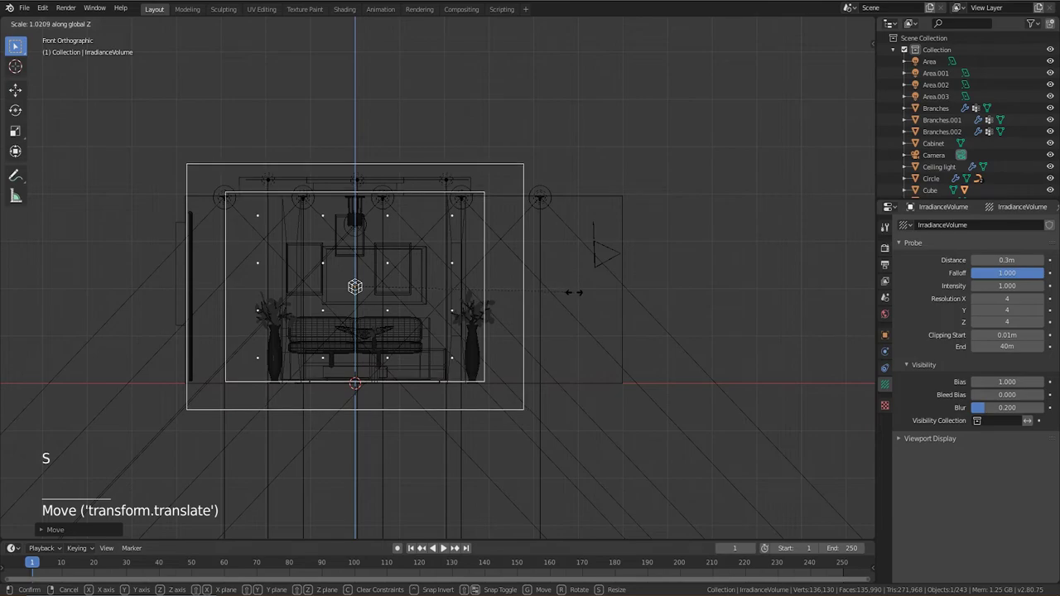
pyautogui.click(574, 292)
pyautogui.press('g')
pyautogui.press('z')
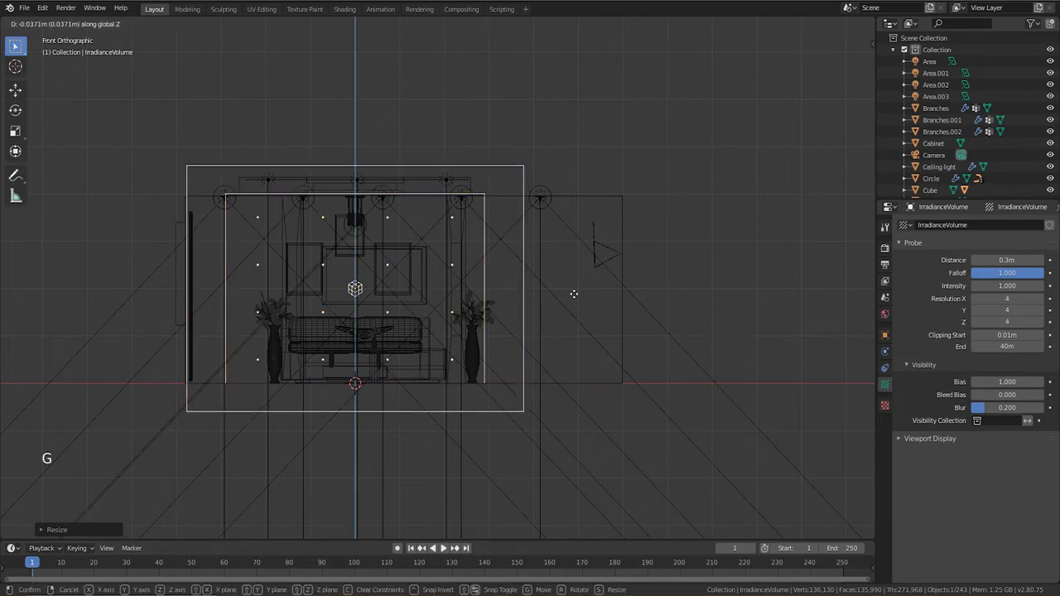
pyautogui.click(575, 297)
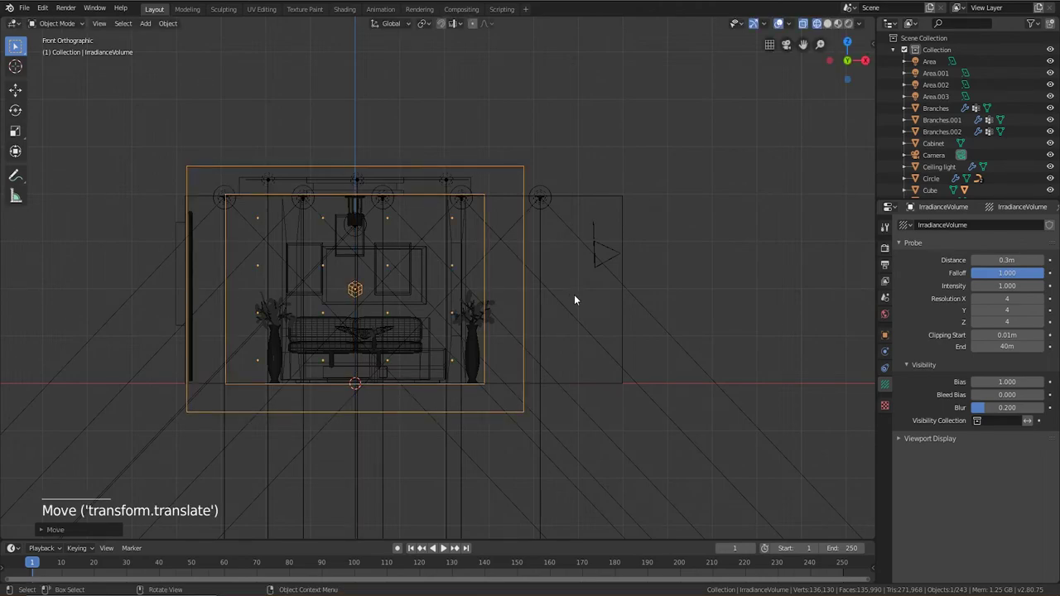
# - Centre the irradiance volume along X and widen it to the room's width
pyautogui.press('g')
pyautogui.press('x')
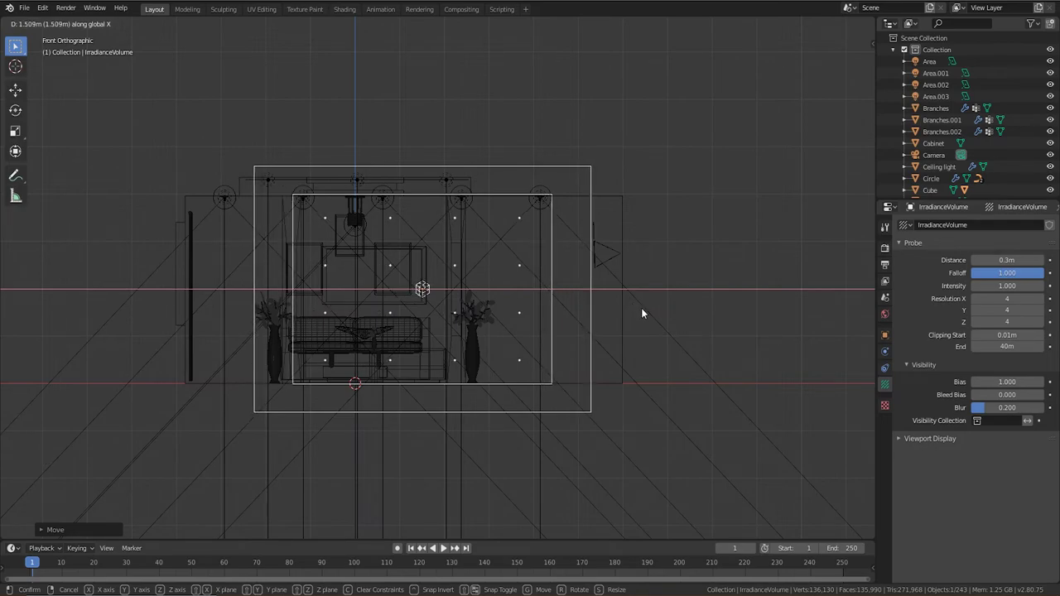
pyautogui.click(640, 307)
pyautogui.press('s')
pyautogui.press('x')
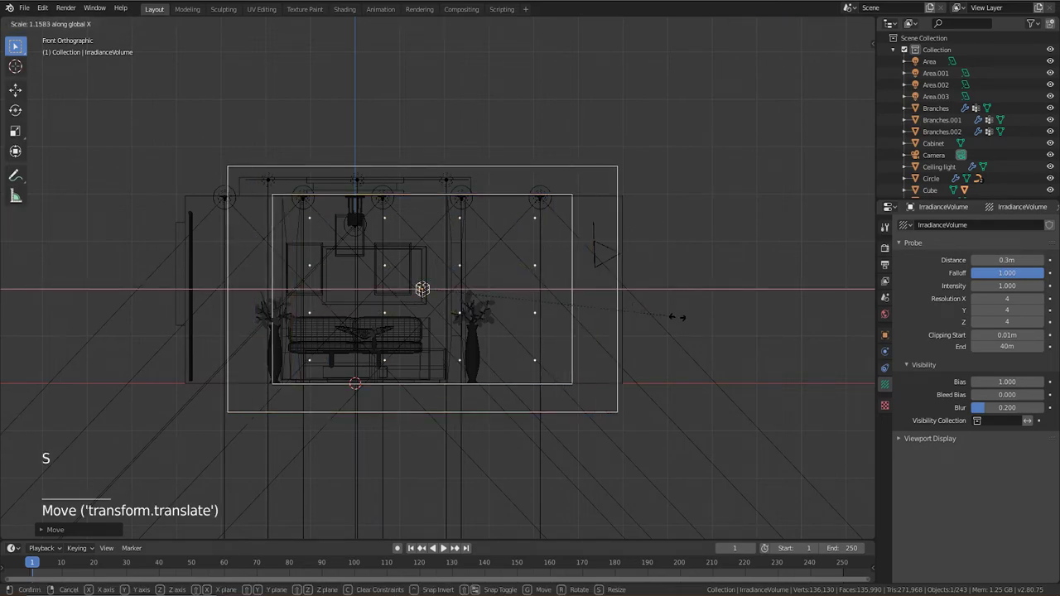
pyautogui.click(760, 364)
pyautogui.press('s')
pyautogui.press('x')
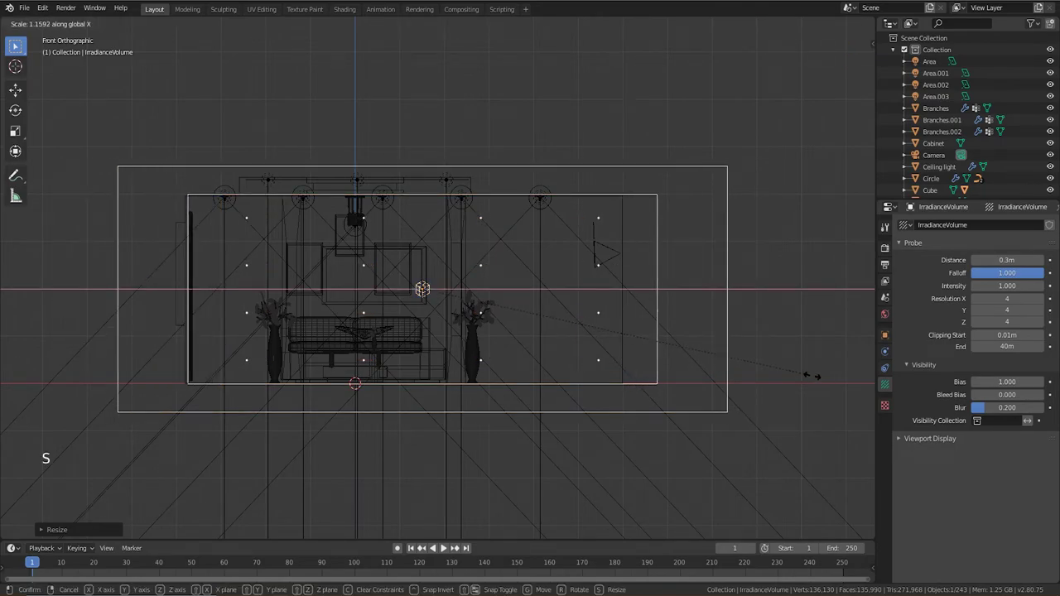
pyautogui.click(811, 381)
# - In front view, refine the volume's sideways position and narrow its X width
pyautogui.moveTo(445, 338)
pyautogui.mouseDown(button='middle')
pyautogui.moveTo(469, 339)
pyautogui.moveTo(454, 336)
pyautogui.mouseUp(button='middle')
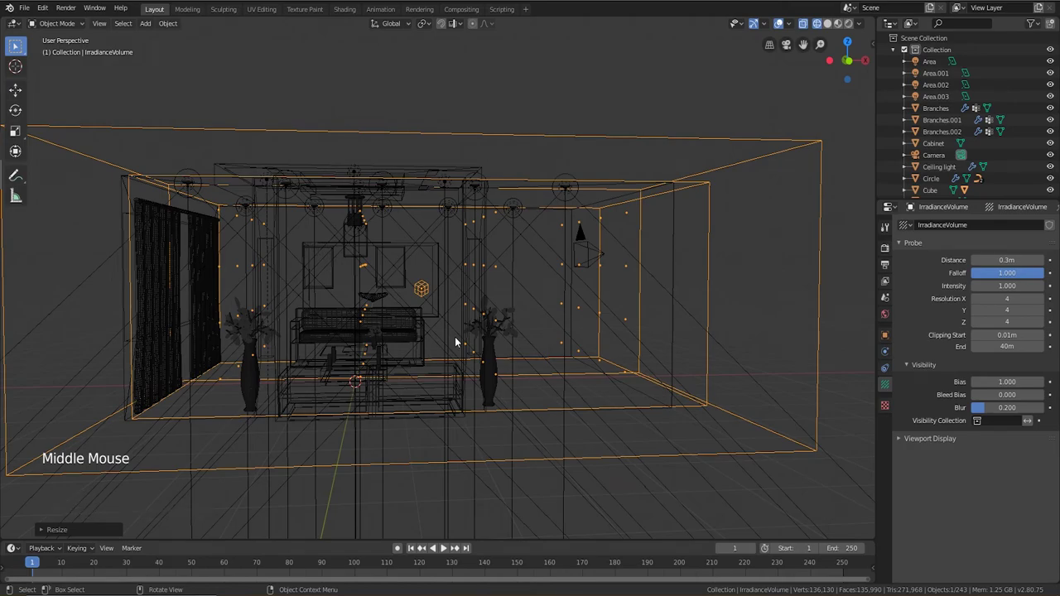
pyautogui.press('KP_1')
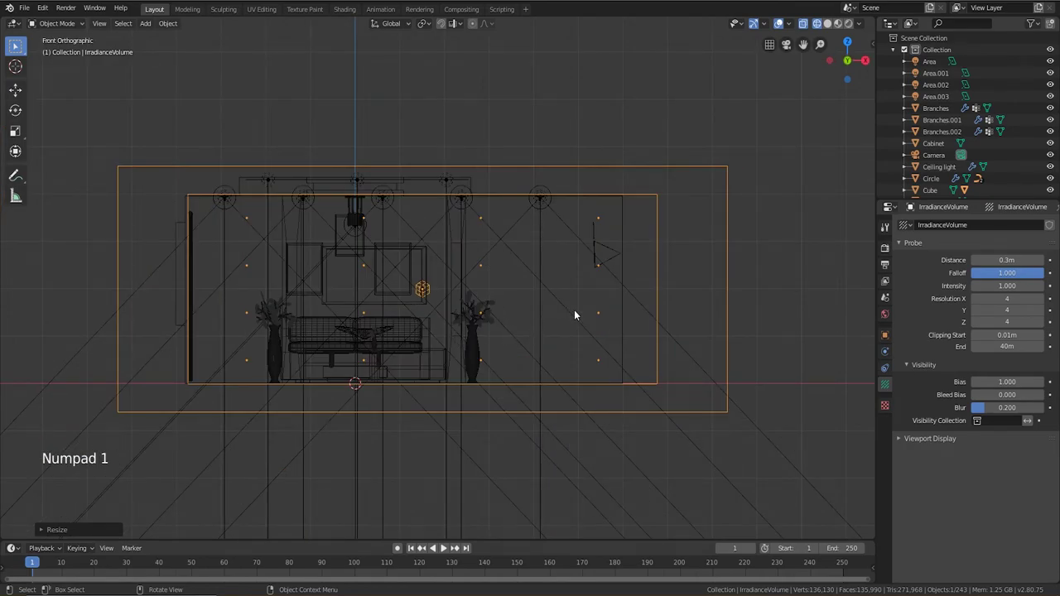
pyautogui.press('g')
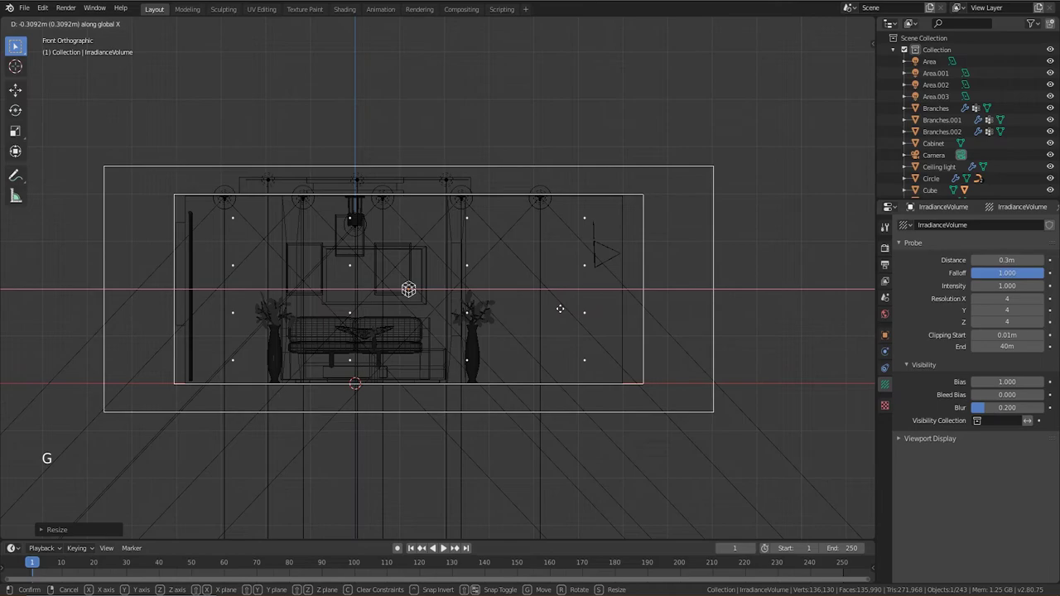
pyautogui.click(559, 308)
pyautogui.press('s')
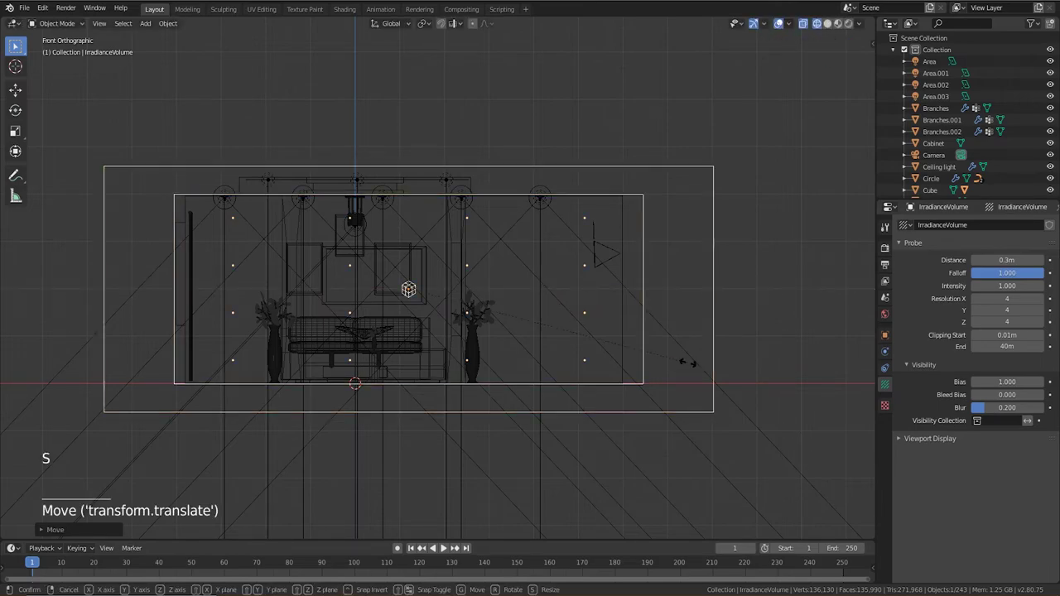
pyautogui.press('x')
pyautogui.click(684, 367)
pyautogui.press('g')
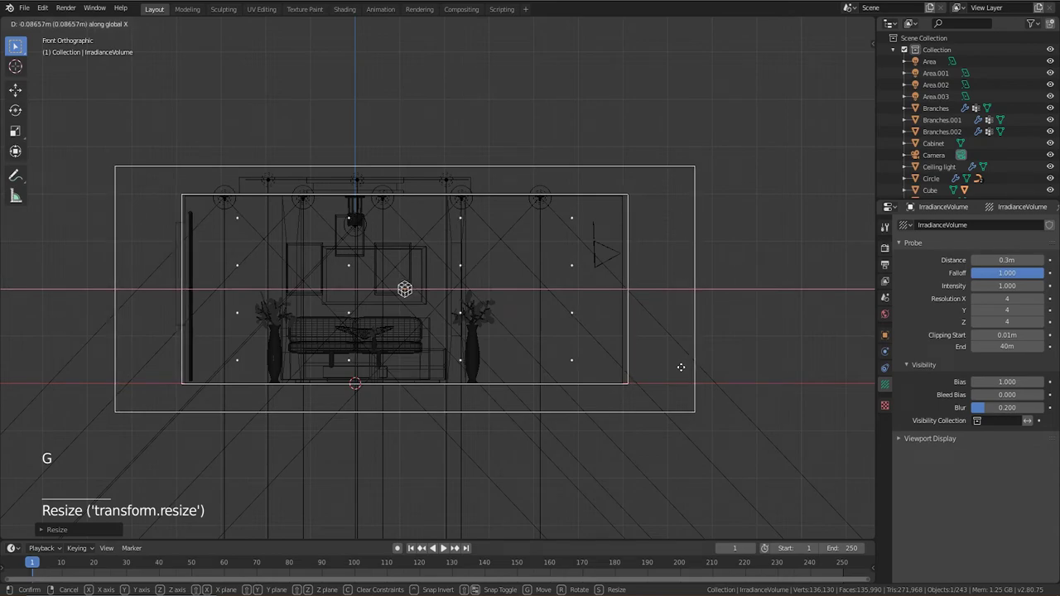
pyautogui.click(681, 367)
pyautogui.press('s')
pyautogui.press('x')
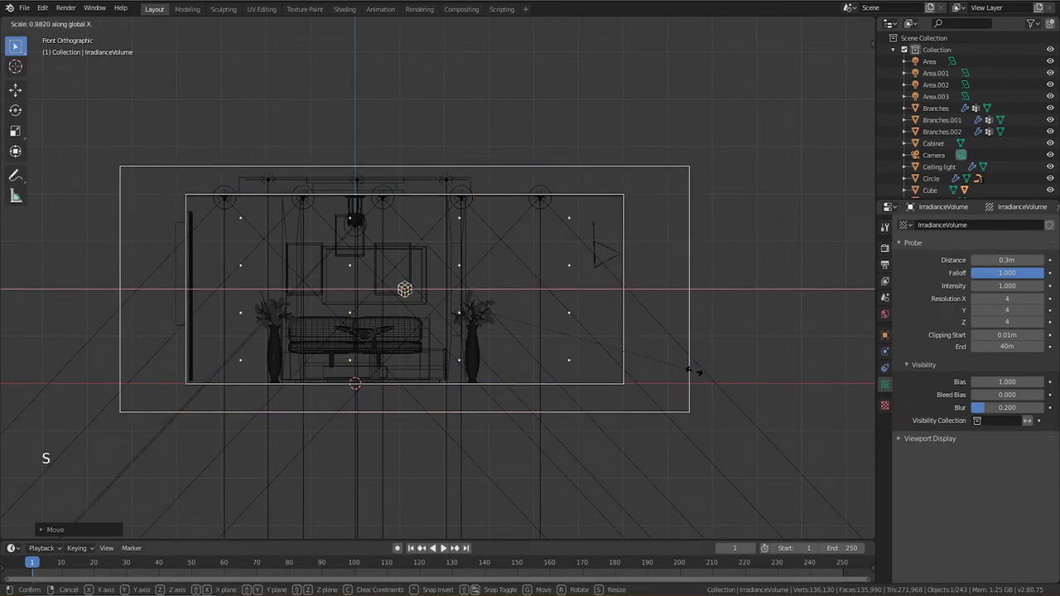
pyautogui.click(693, 371)
# - In side view, stretch the volume along Y and shift it to fit the room's depth
pyautogui.scroll(2, 632, 351)
pyautogui.moveTo(632, 351); pyautogui.dragTo(770, 335, button='middle')
pyautogui.scroll(-4, 682, 348)
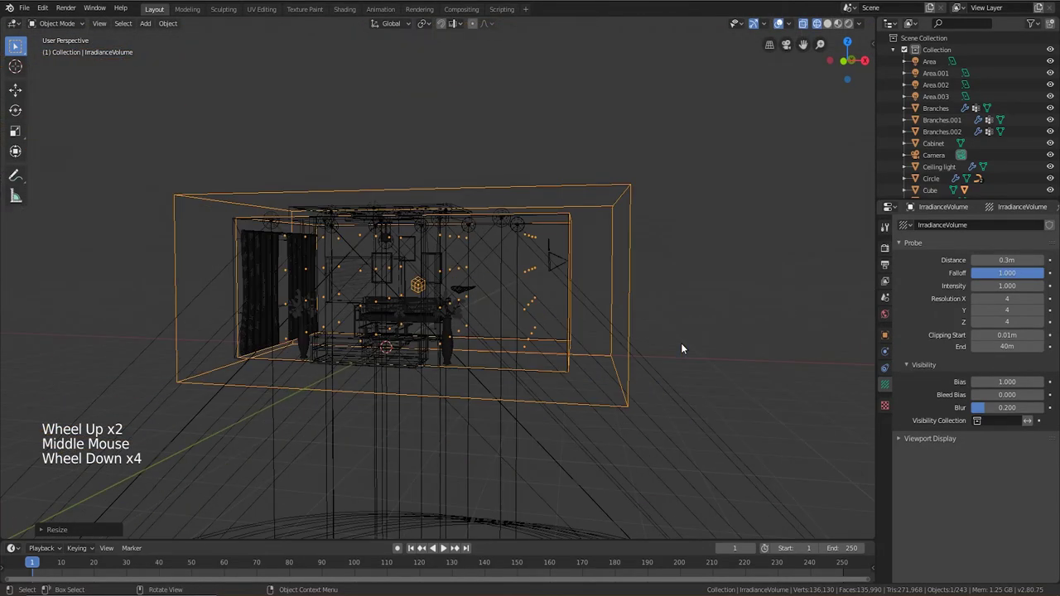
pyautogui.press('KP_1')
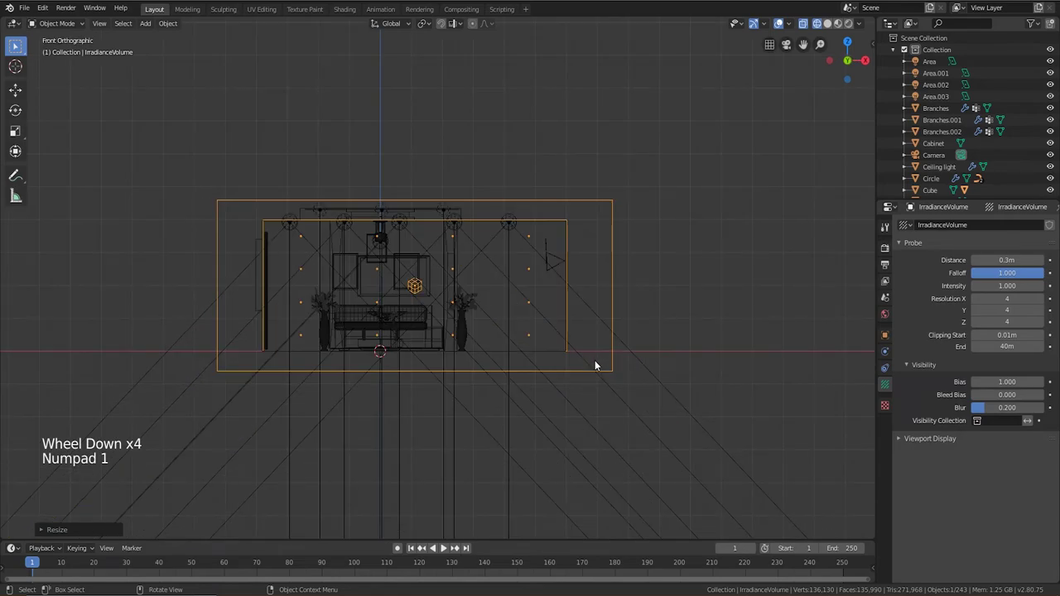
pyautogui.press('KP_3')
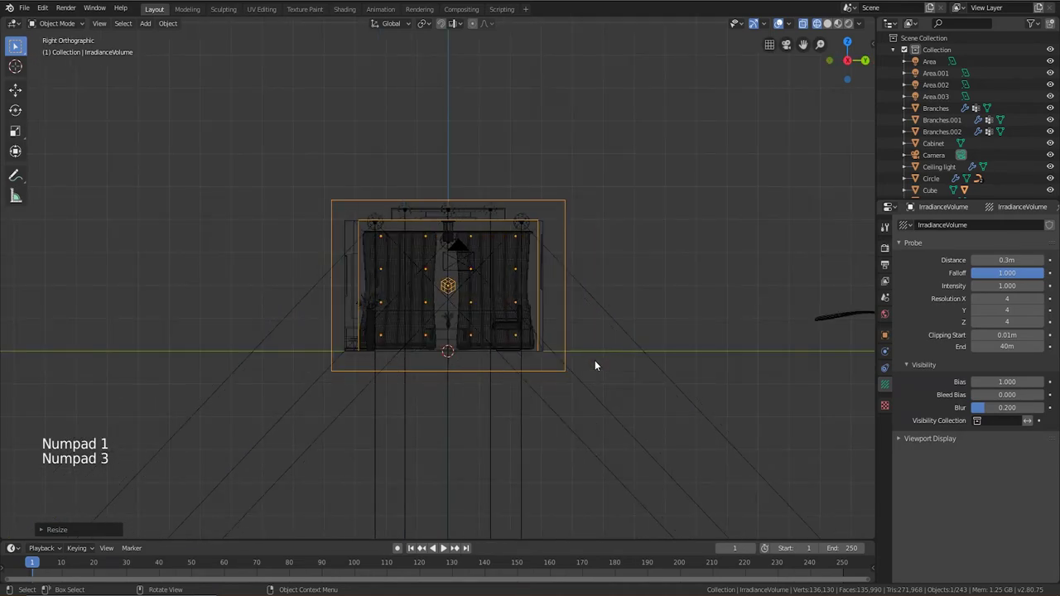
pyautogui.scroll(2, 593, 362)
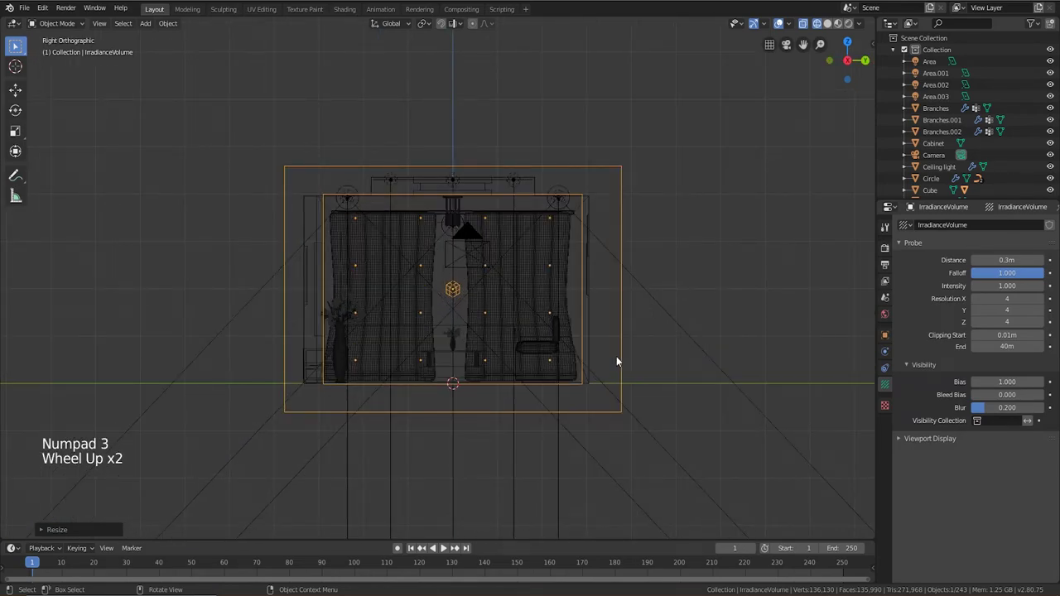
pyautogui.press('s')
pyautogui.press('y')
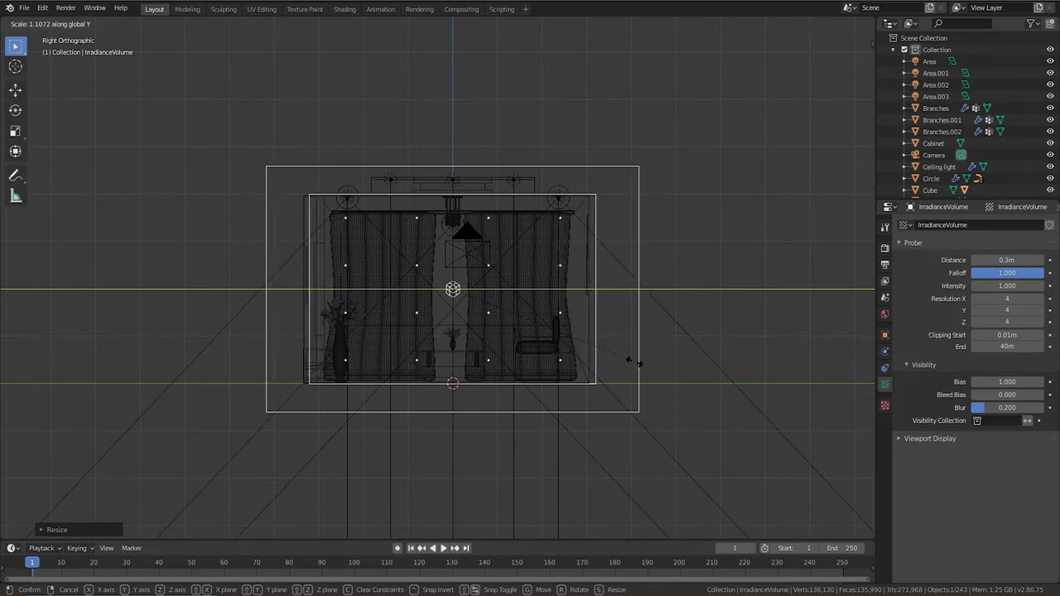
pyautogui.click(634, 361)
pyautogui.press('g')
pyautogui.press('y')
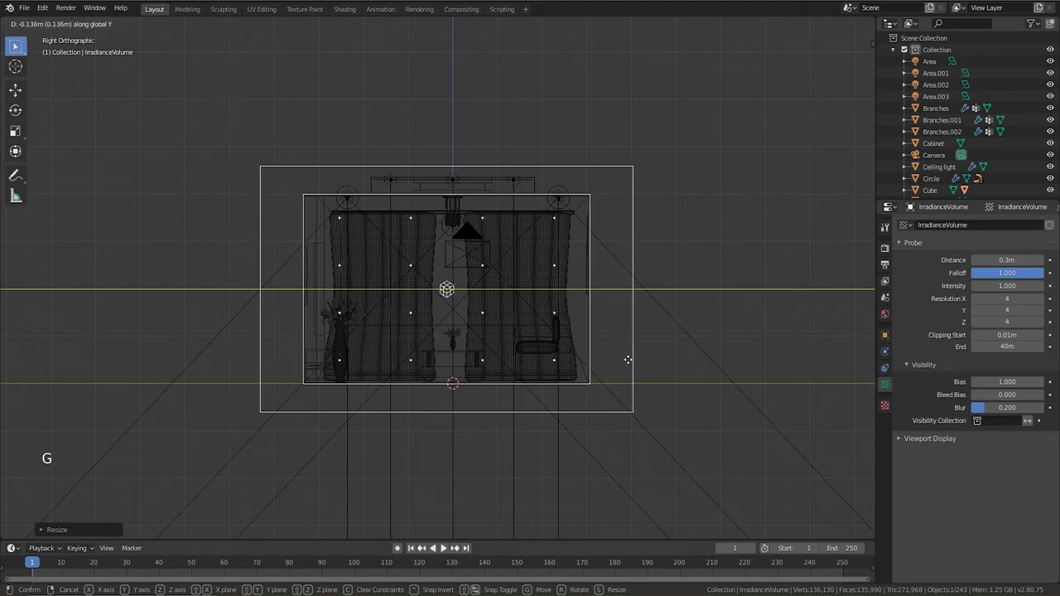
pyautogui.click(626, 360)
pyautogui.moveTo(626, 359); pyautogui.dragTo(492, 387, button='middle')
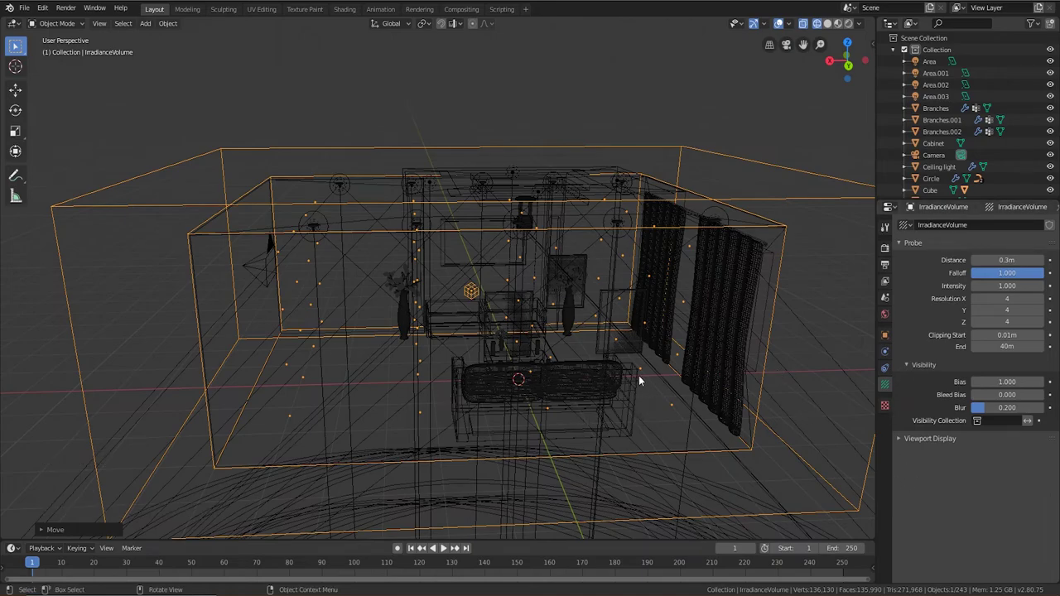
pyautogui.hotkey('shift', 'a')
pyautogui.moveTo(638, 375)
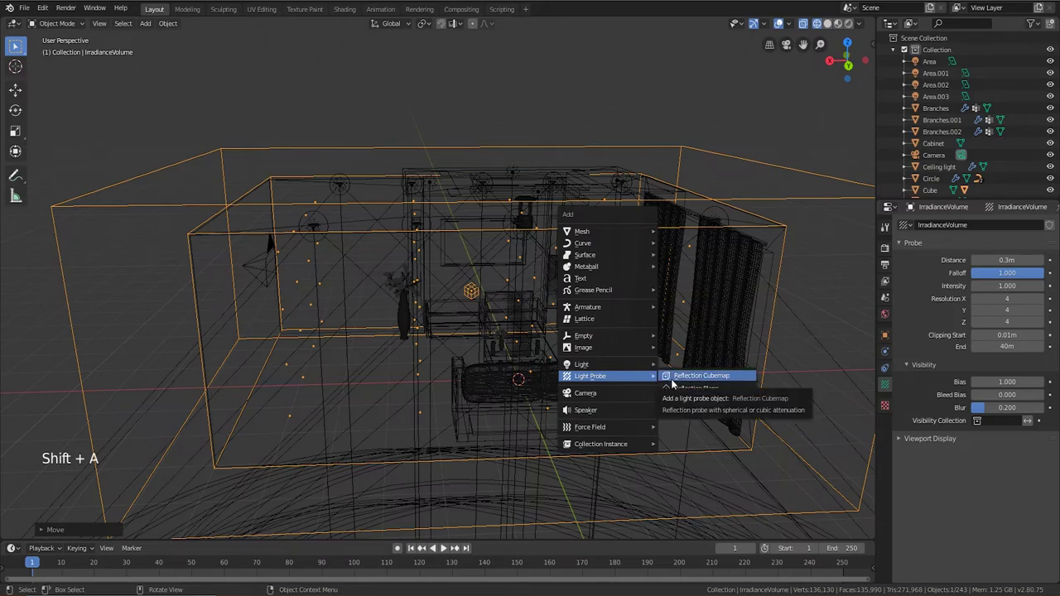
# - Add a Reflection Cubemap probe, raise it and centre it in the room
pyautogui.click(669, 378)
pyautogui.moveTo(666, 379); pyautogui.dragTo(643, 357, button='middle')
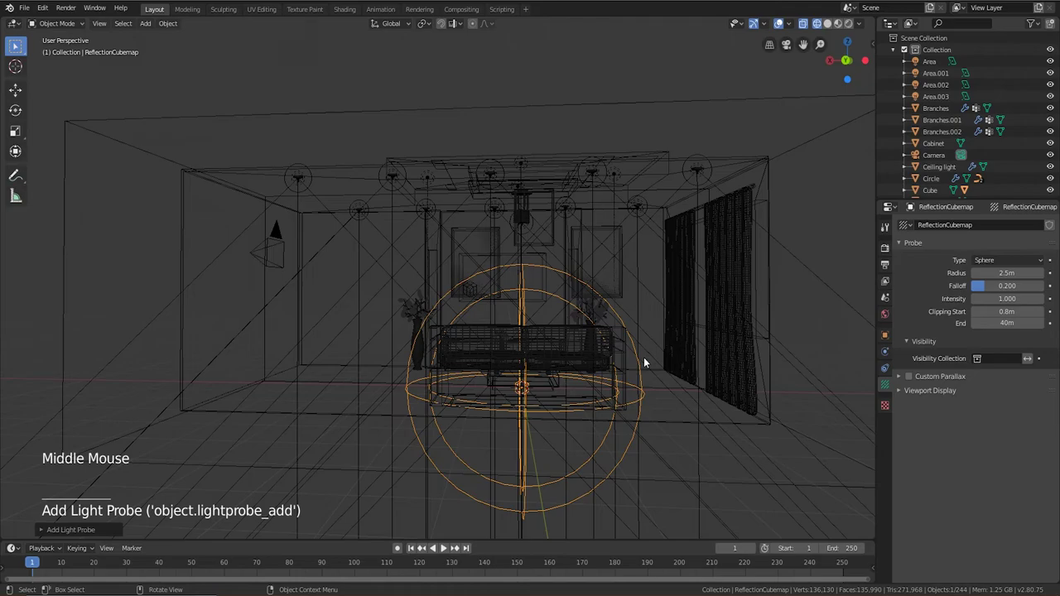
pyautogui.press('g')
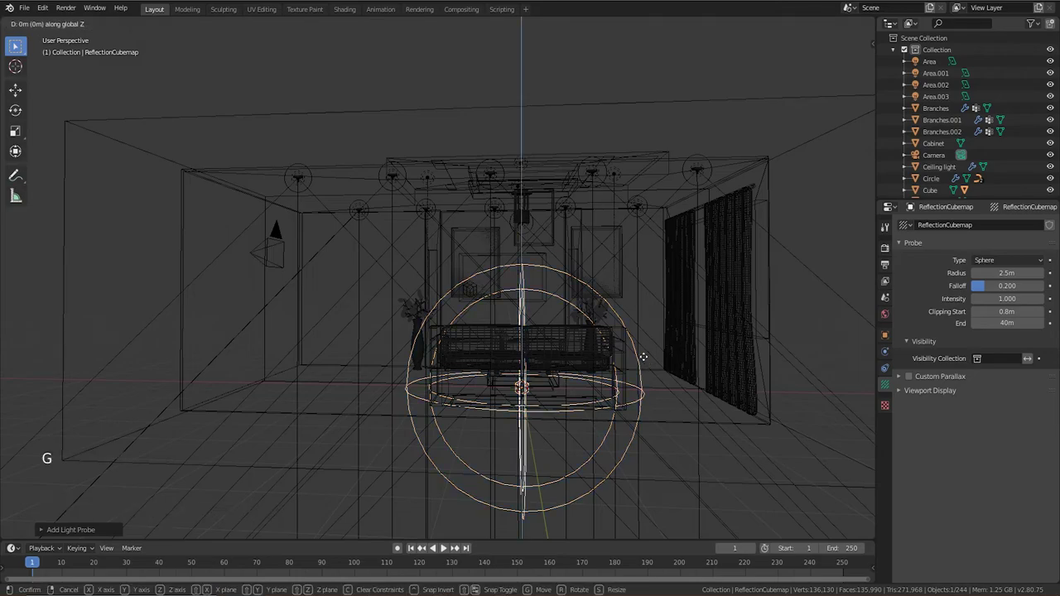
pyautogui.click(651, 276)
pyautogui.press('KP_1')
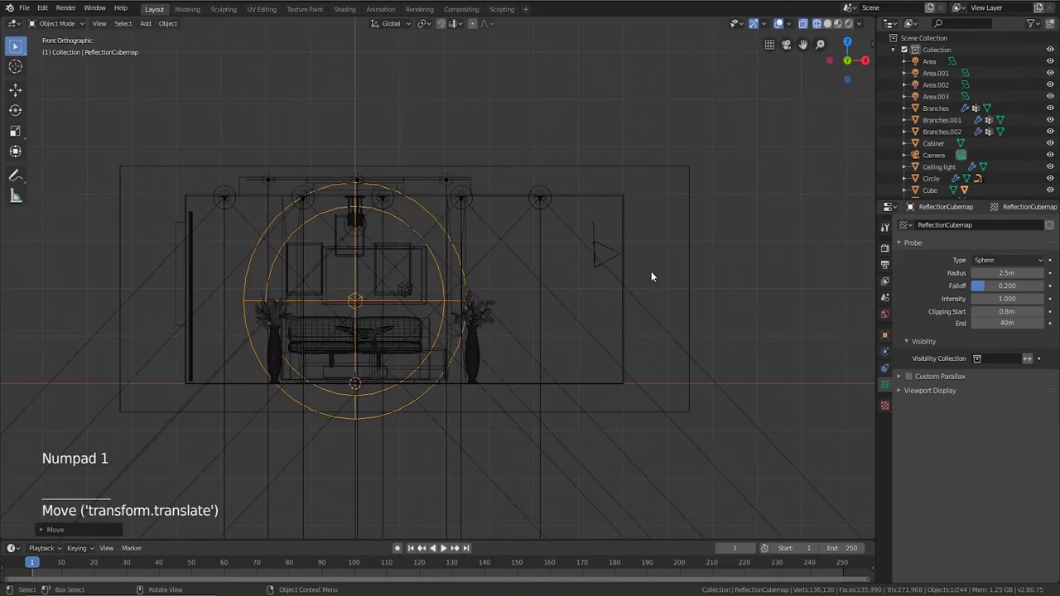
pyautogui.press('g')
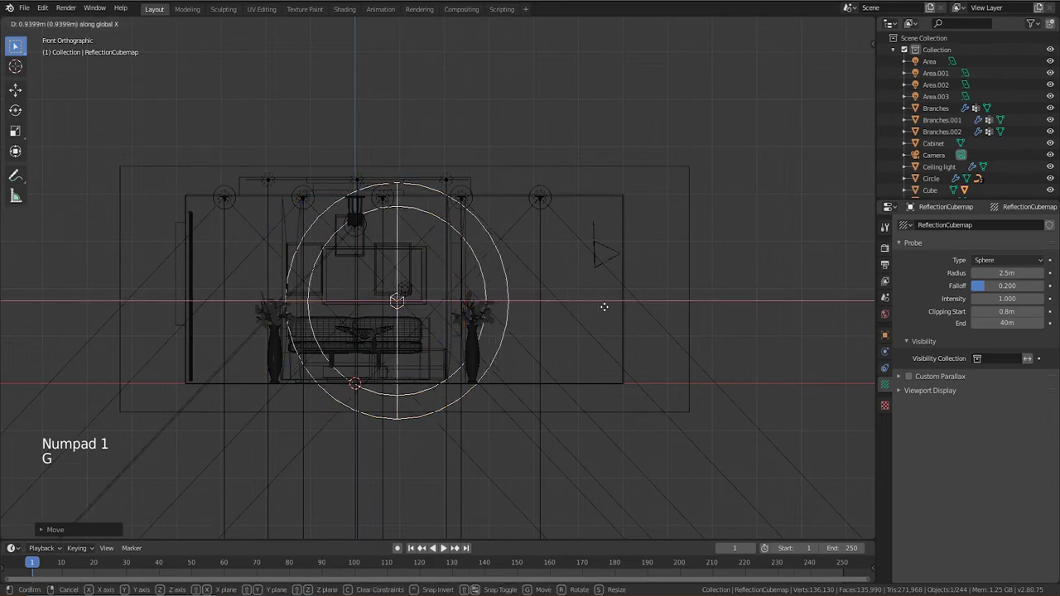
pyautogui.click(608, 306)
# - Enlarge the cubemap sphere and stretch it along X and Y to cover the room
pyautogui.press('s')
pyautogui.click(603, 315)
pyautogui.press('s')
pyautogui.press('x')
pyautogui.click(763, 356)
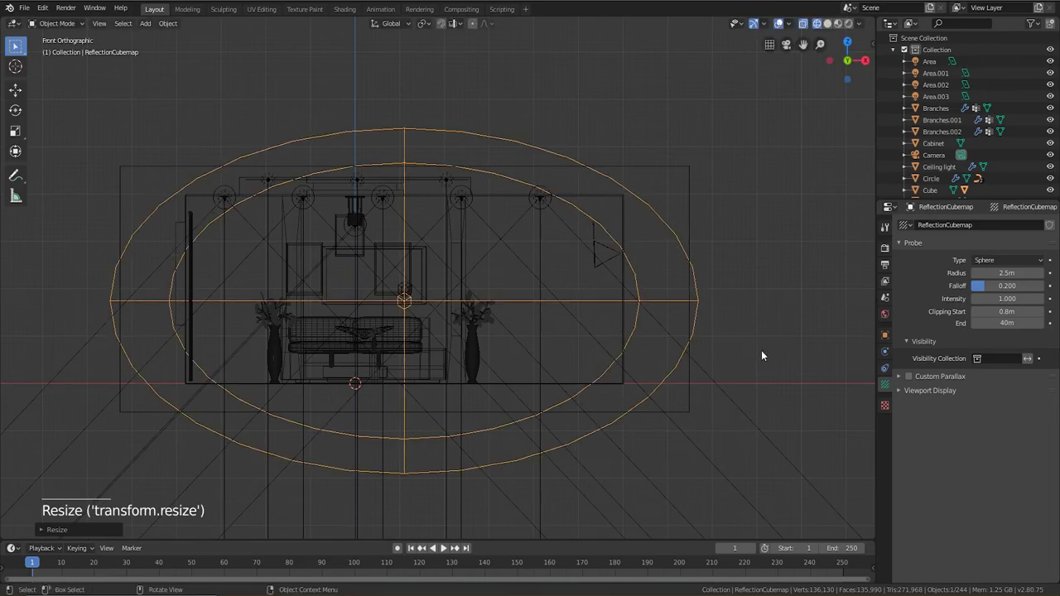
pyautogui.press('KP_3')
pyautogui.press('s')
pyautogui.press('y')
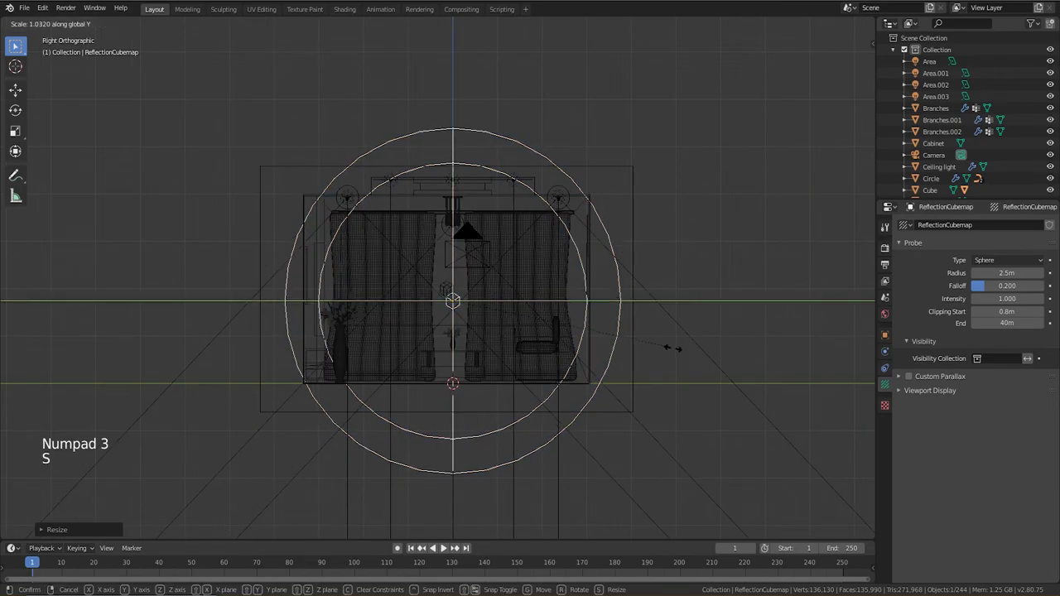
pyautogui.click(700, 355)
# - Orbit and zoom around the sofa, table and wall frame to inspect the probe
pyautogui.moveTo(700, 356); pyautogui.dragTo(485, 288, button='middle')
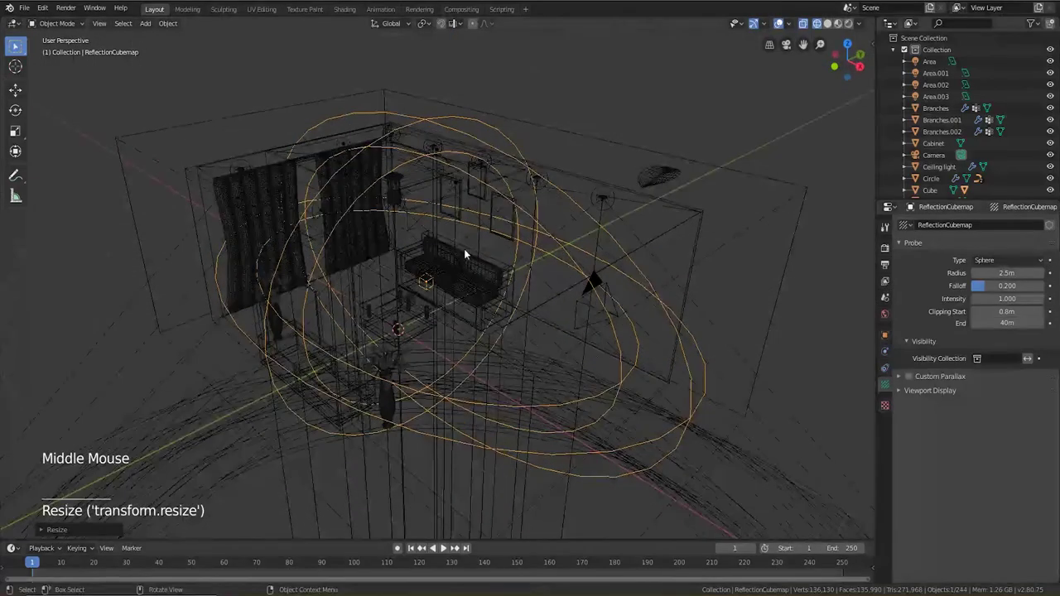
pyautogui.moveTo(492, 330); pyautogui.dragTo(547, 339, button='middle')
pyautogui.scroll(2, 505, 372)
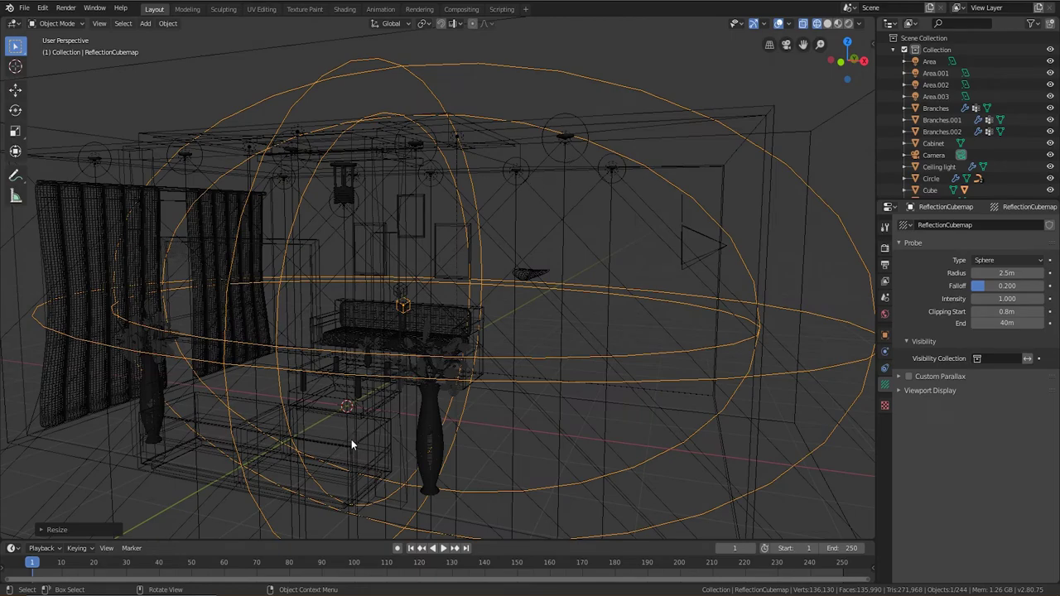
pyautogui.scroll(6, 417, 460)
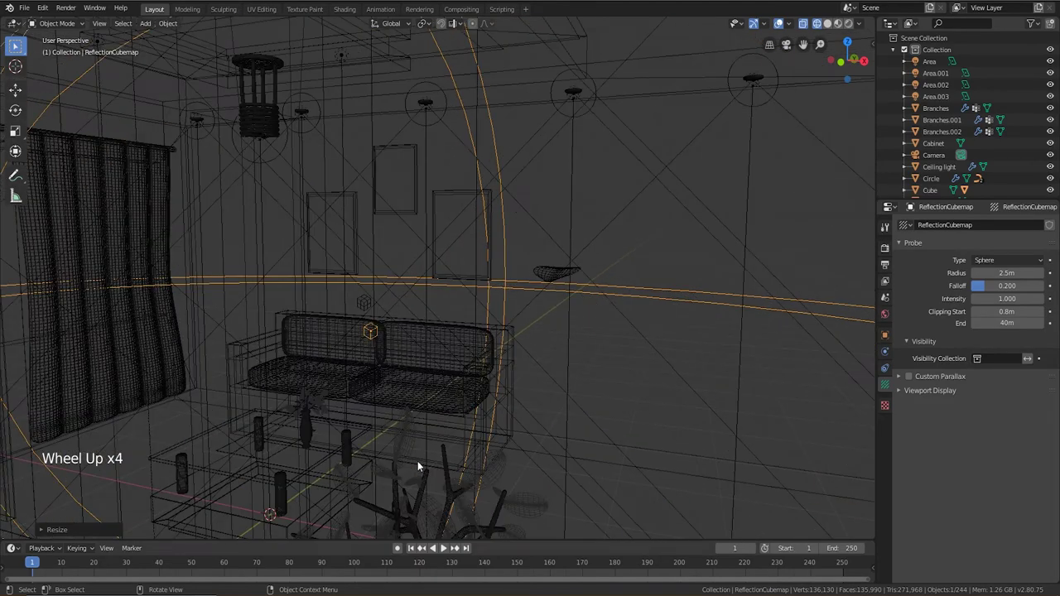
pyautogui.moveTo(417, 459); pyautogui.dragTo(449, 412, button='middle')
pyautogui.moveTo(418, 445); pyautogui.dragTo(492, 331, button='middle')
pyautogui.scroll(3, 556, 452)
pyautogui.scroll(-2, 511, 422)
pyautogui.press('z')
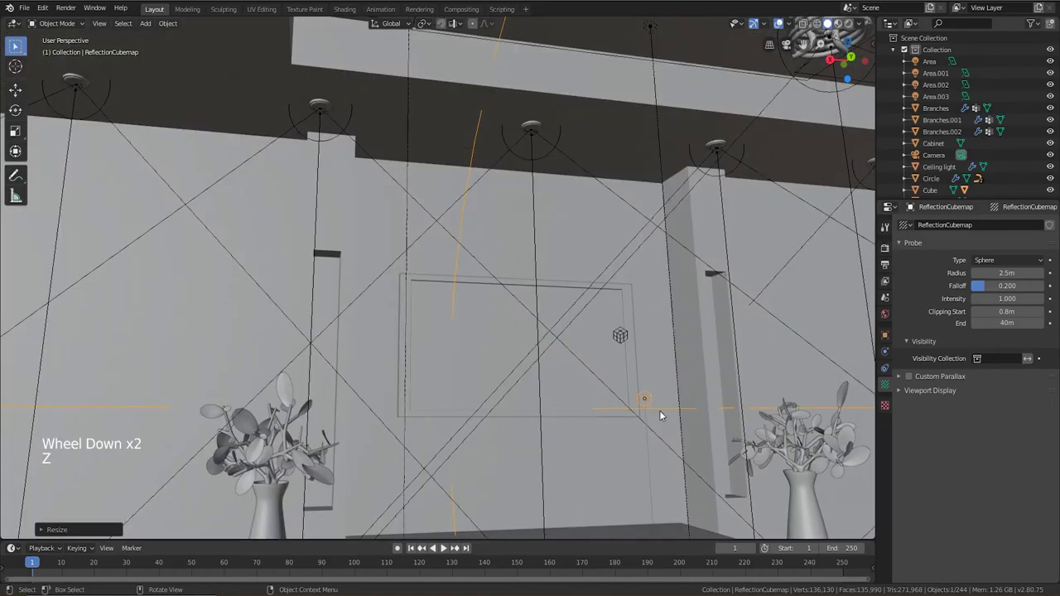
# - Switch the viewport to Solid shading, then enable Eevee Ambient Occlusion and Screen Space Reflections with Refraction
pyautogui.moveTo(660, 414); pyautogui.dragTo(447, 436, button='middle')
pyautogui.keyDown('shift'); pyautogui.moveTo(515, 443); pyautogui.dragTo(580, 385, button='middle'); pyautogui.keyUp('shift')
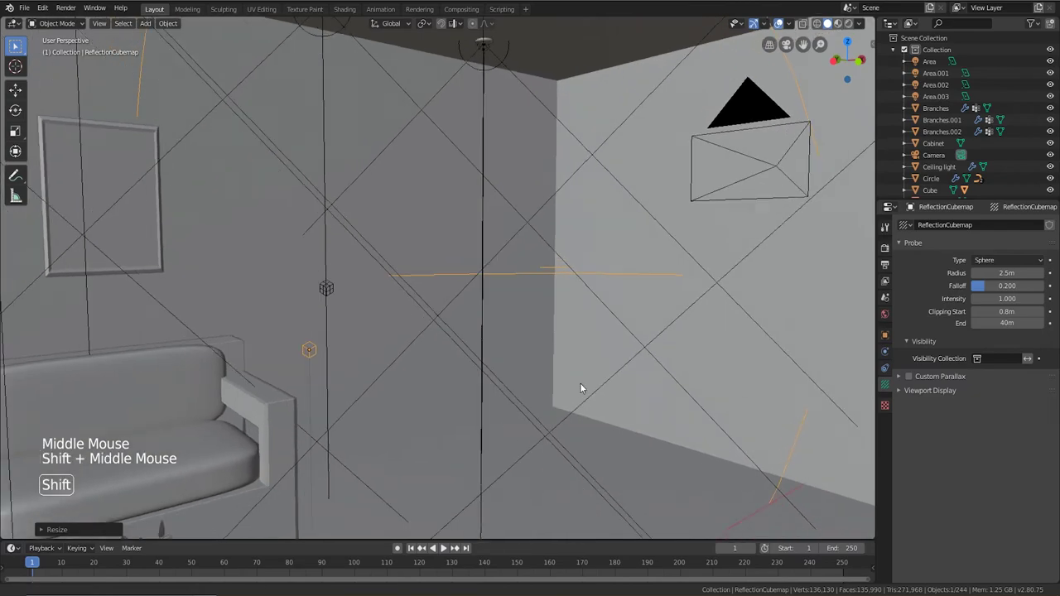
pyautogui.click(884, 249)
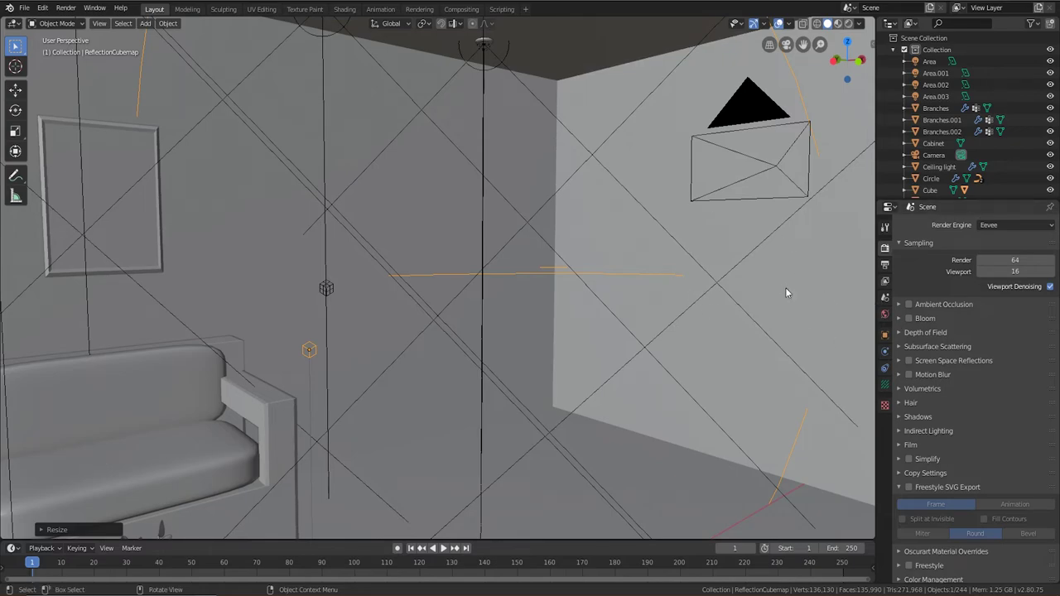
pyautogui.click(909, 304)
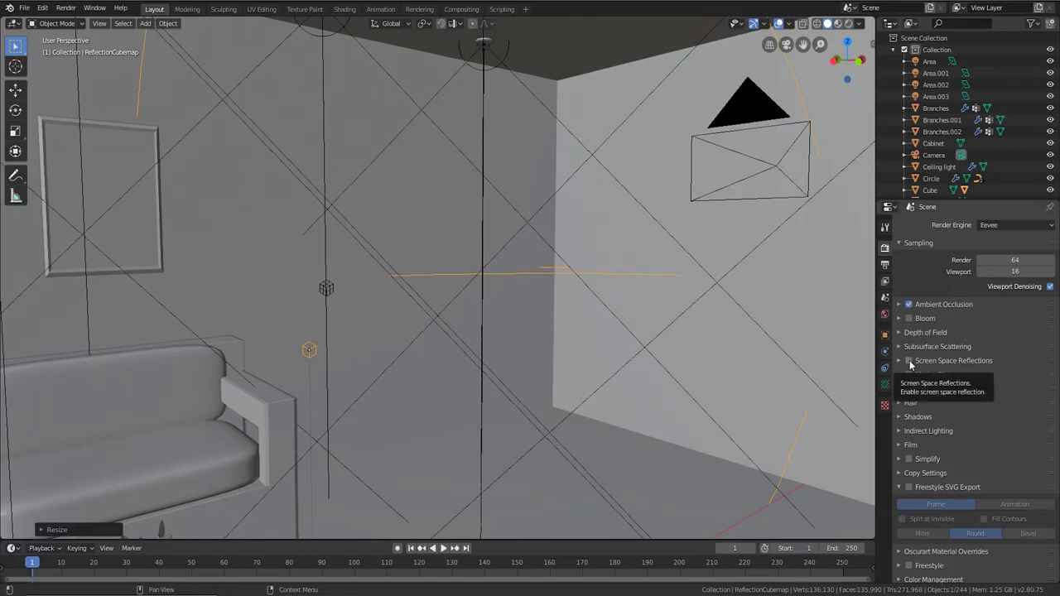
pyautogui.click(908, 361)
pyautogui.click(899, 361)
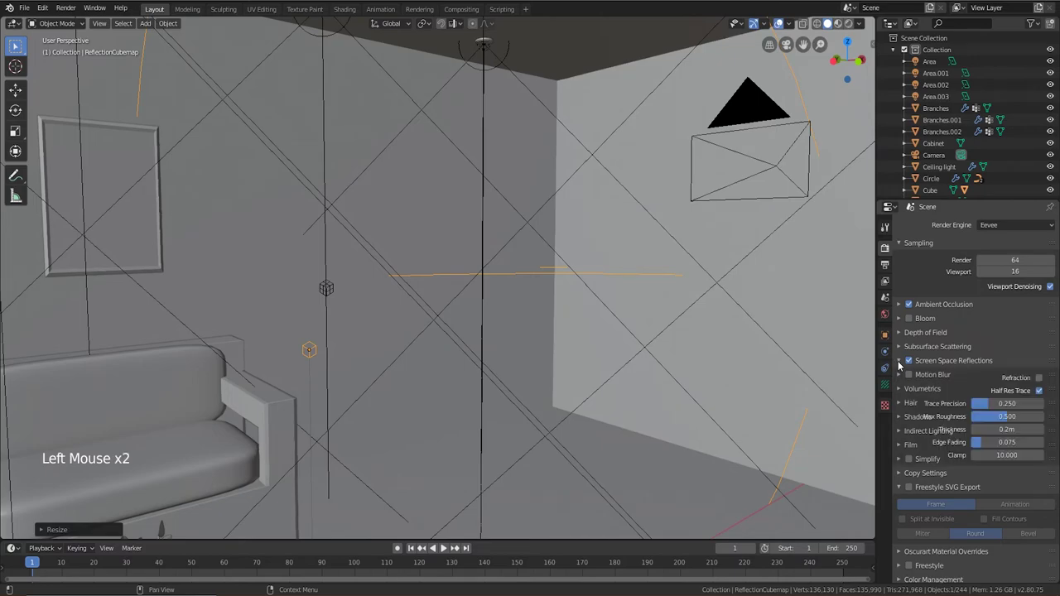
pyautogui.click(1039, 378)
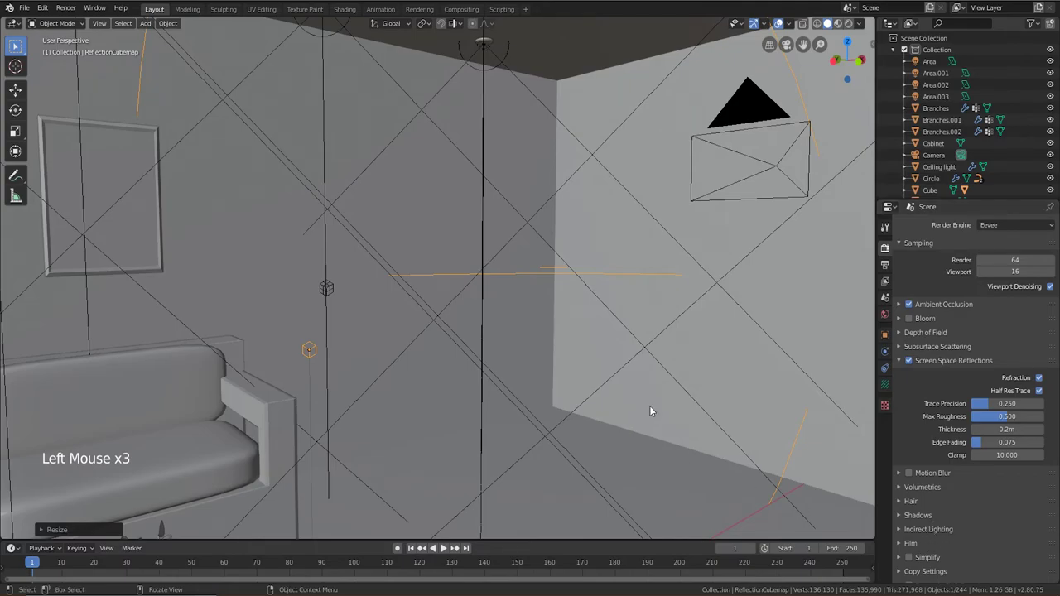
pyautogui.moveTo(511, 459); pyautogui.dragTo(459, 454, button='middle')
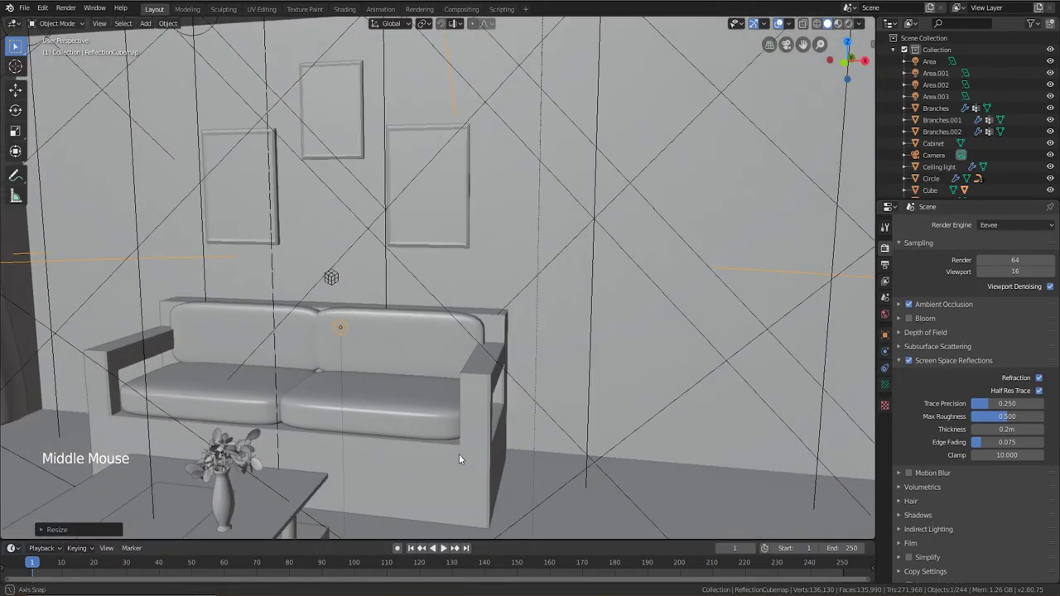
# - Unhide the picture frames and enable Screen Space Refraction on the frames' Basic glass material
pyautogui.hotkey('alt', 'h')
pyautogui.click(421, 220)
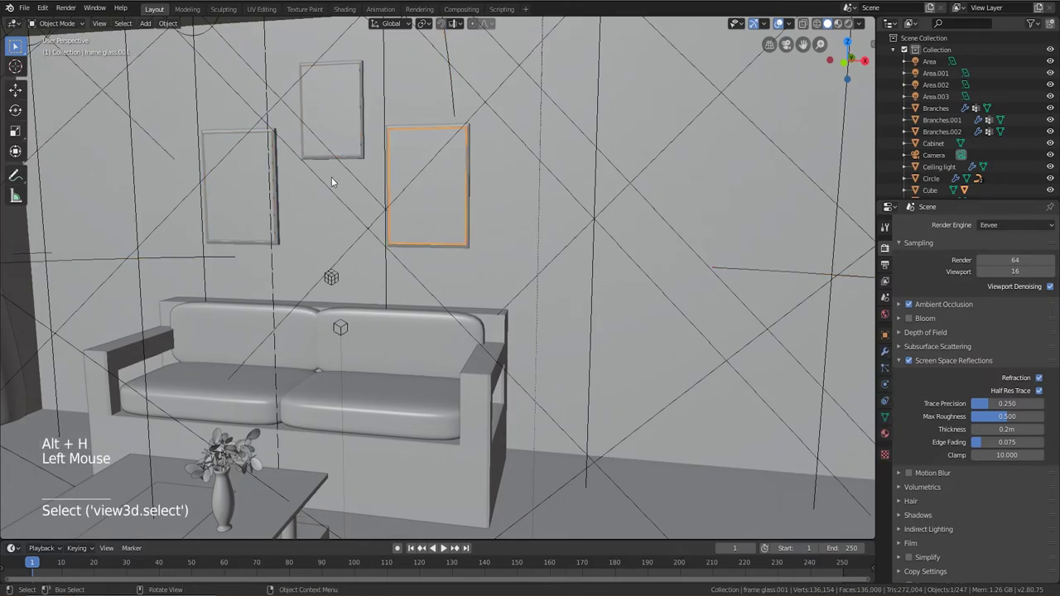
pyautogui.doubleClick(885, 433)
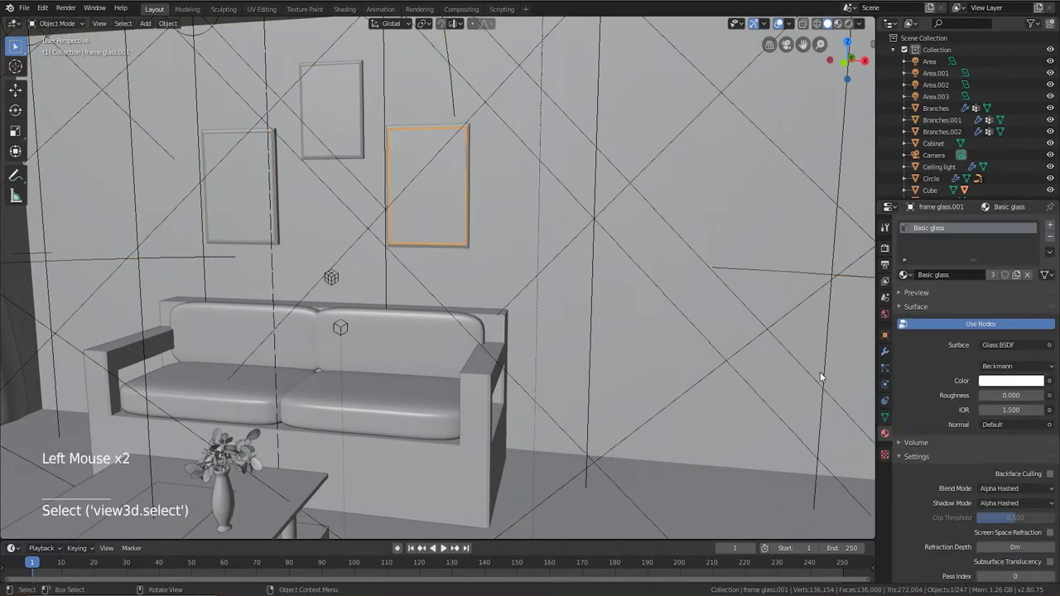
pyautogui.scroll(-2, 973, 497)
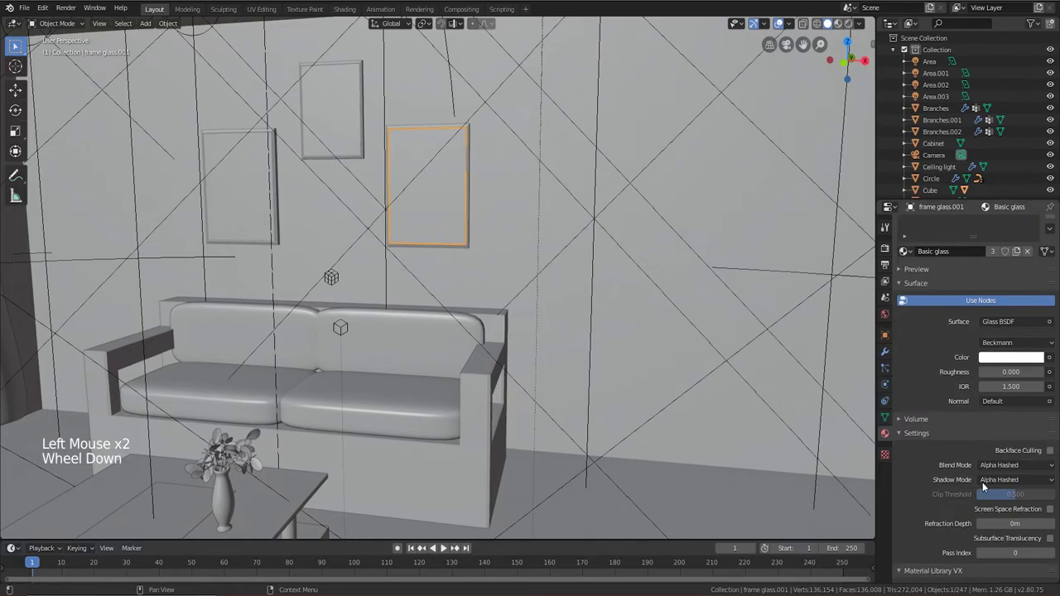
pyautogui.click(1050, 509)
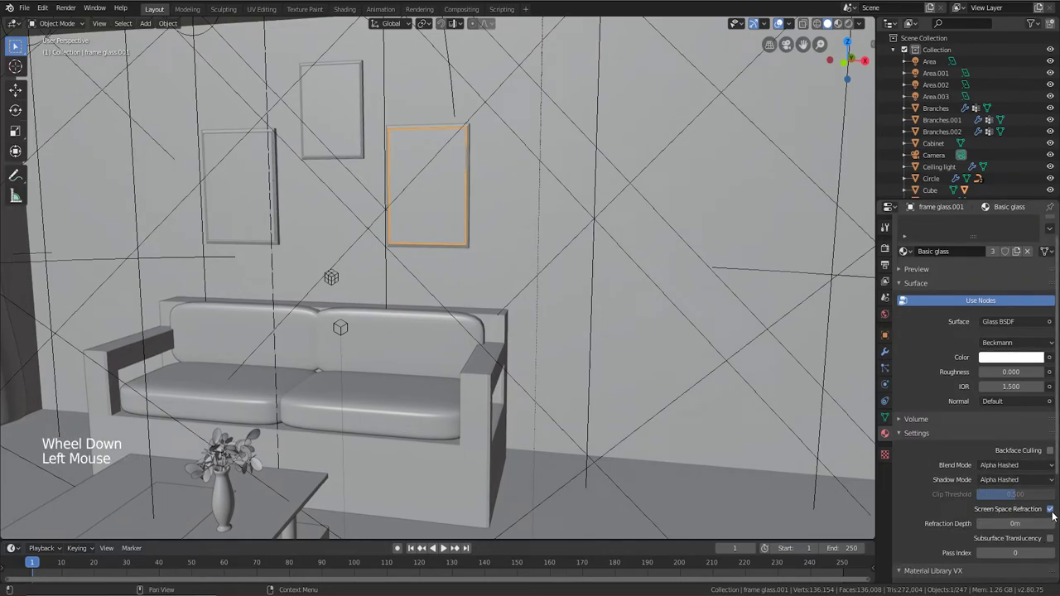
# - Select the upper, left and right wall frame glasses in turn to check their materials
pyautogui.click(331, 126)
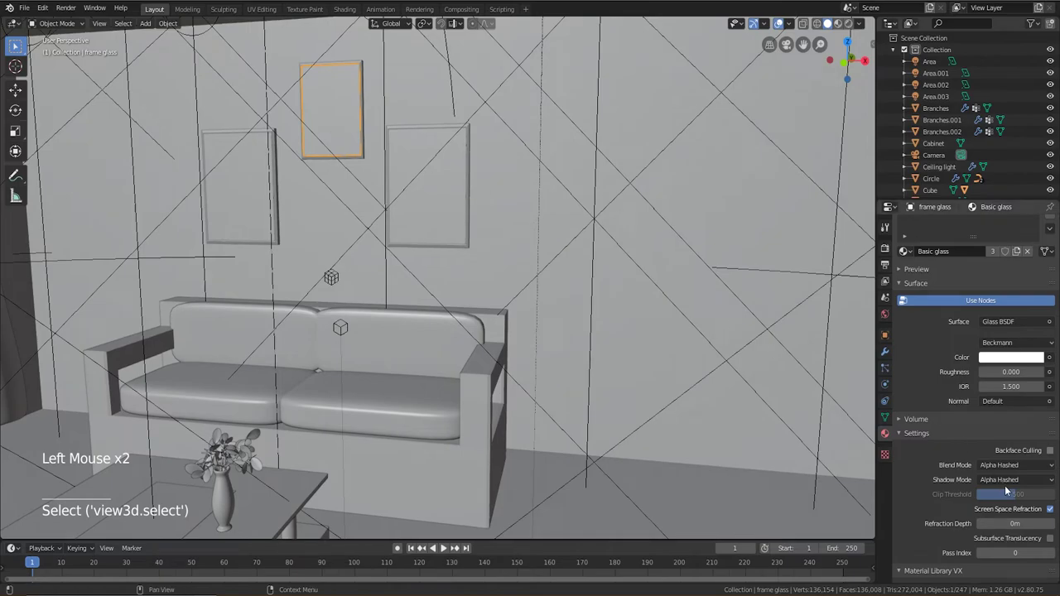
pyautogui.moveTo(341, 391); pyautogui.dragTo(318, 397, button='middle')
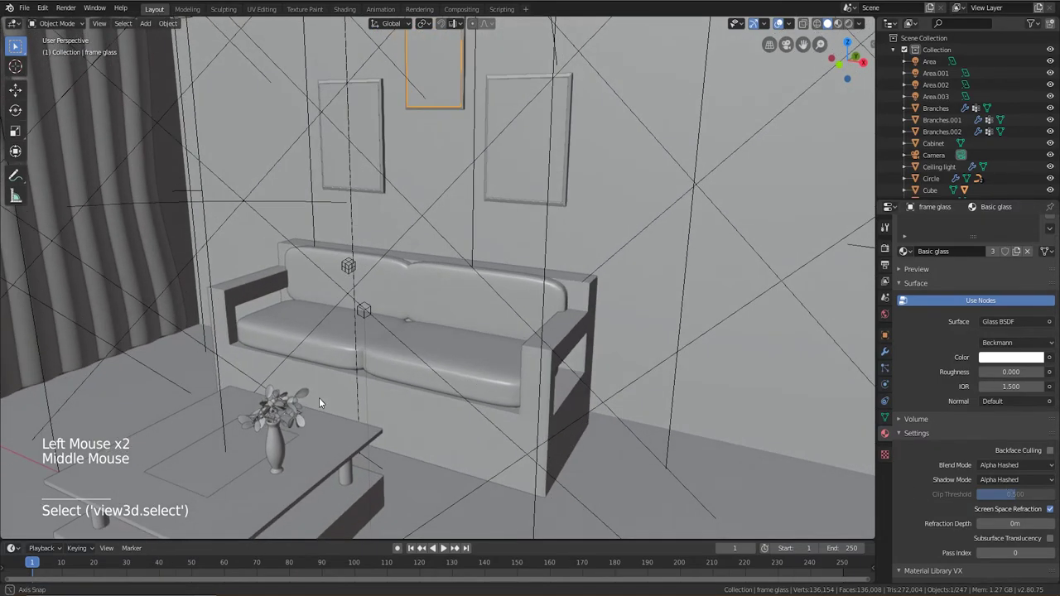
pyautogui.click(322, 437)
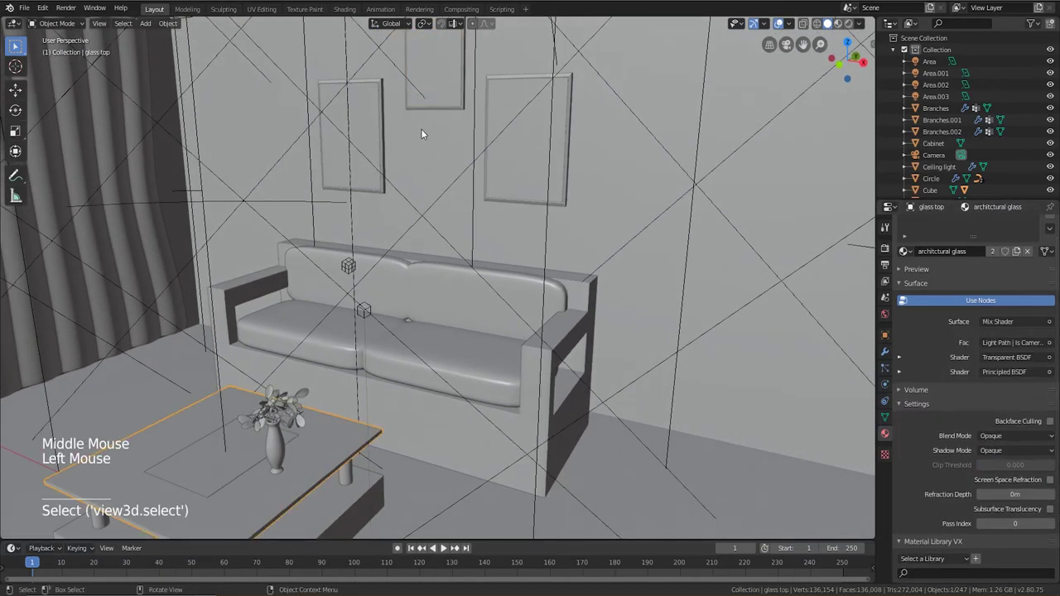
pyautogui.click(482, 106)
pyautogui.click(522, 131)
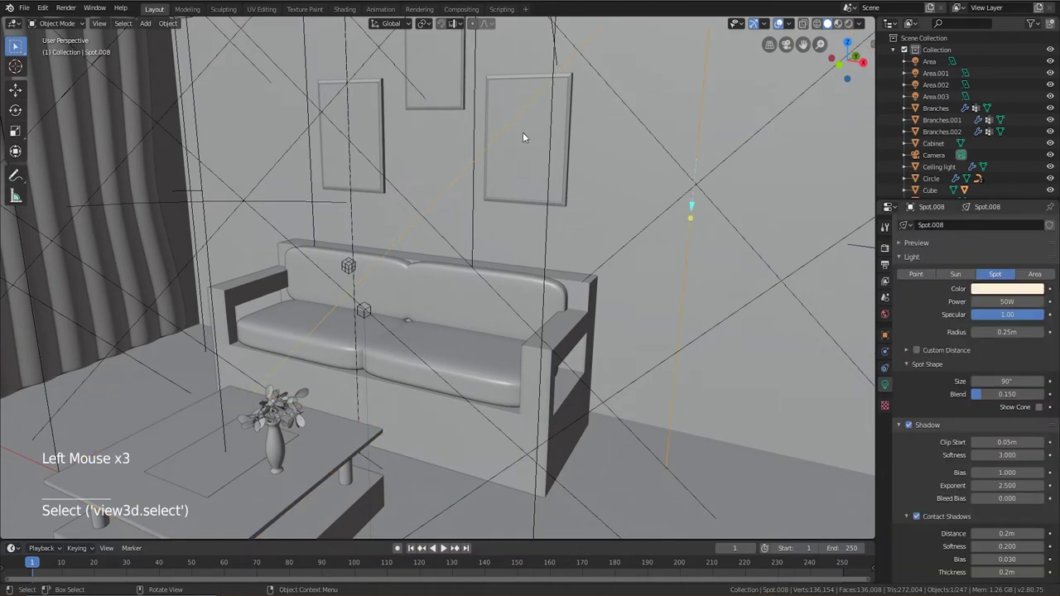
pyautogui.click(446, 76)
pyautogui.click(358, 135)
pyautogui.click(422, 65)
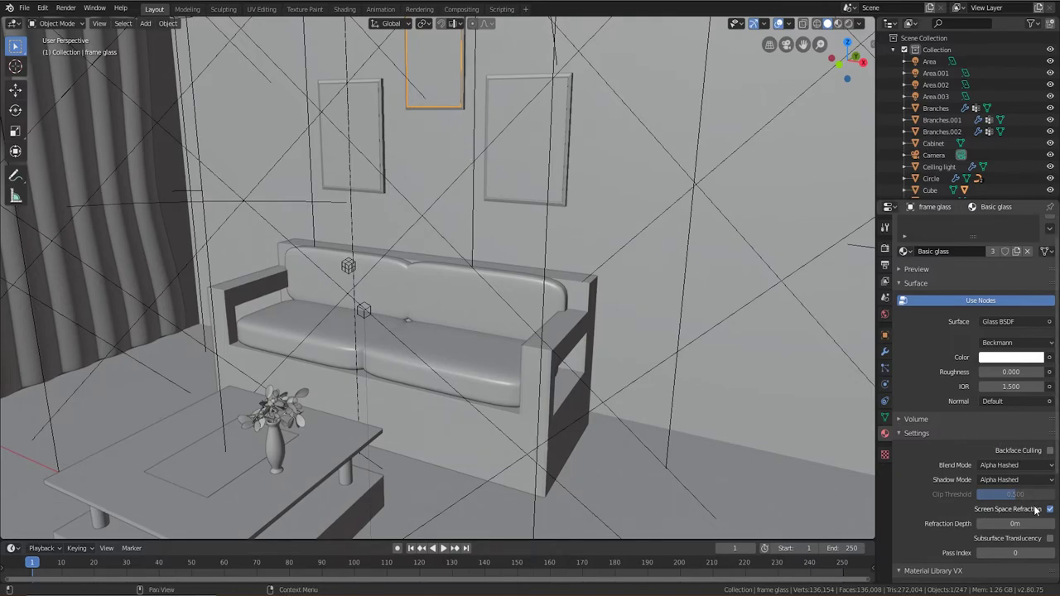
pyautogui.click(360, 121)
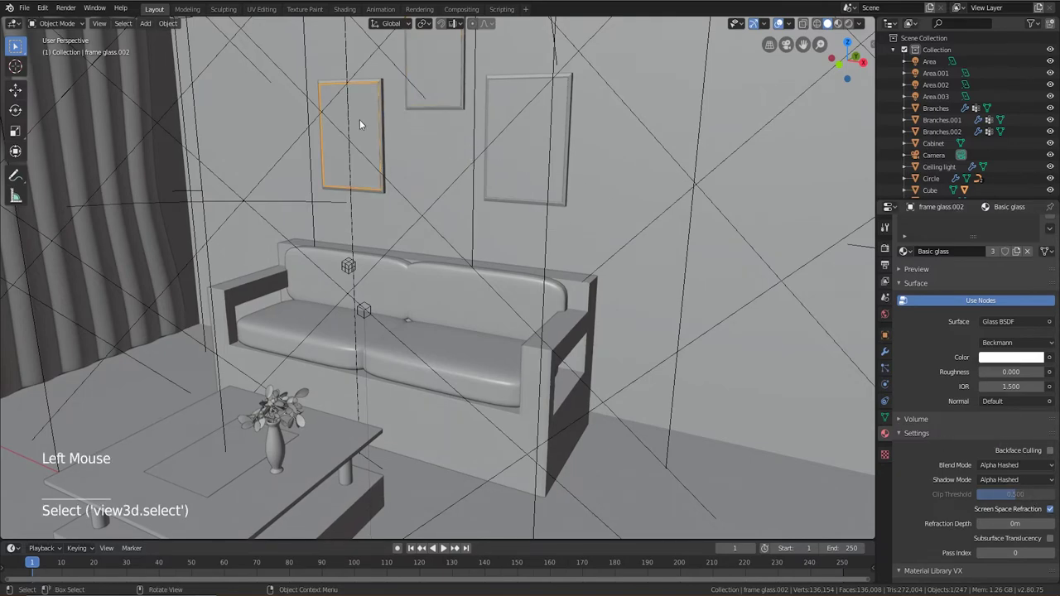
pyautogui.click(430, 84)
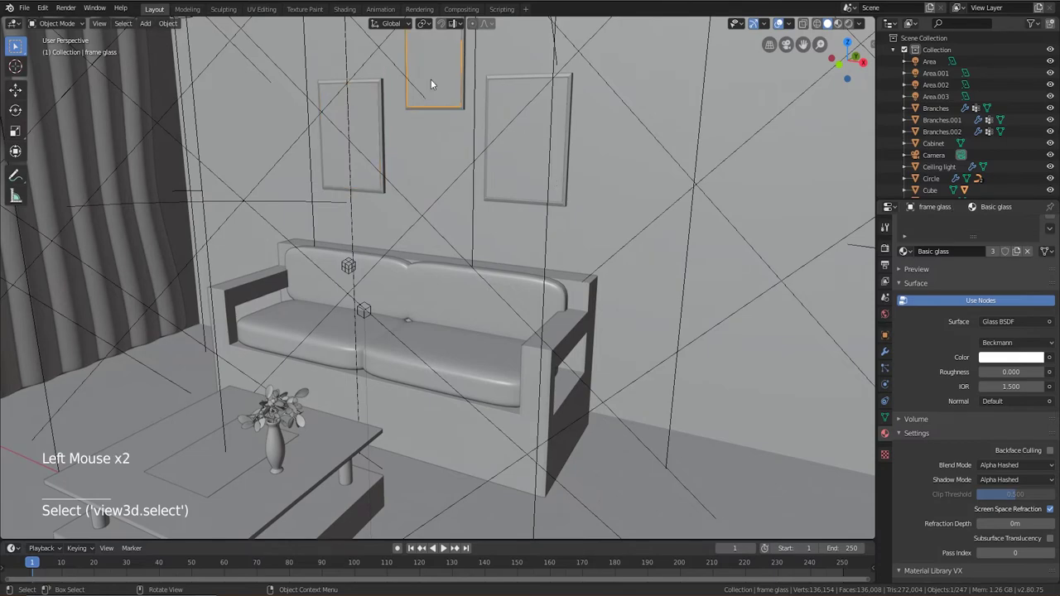
pyautogui.click(520, 134)
pyautogui.click(435, 52)
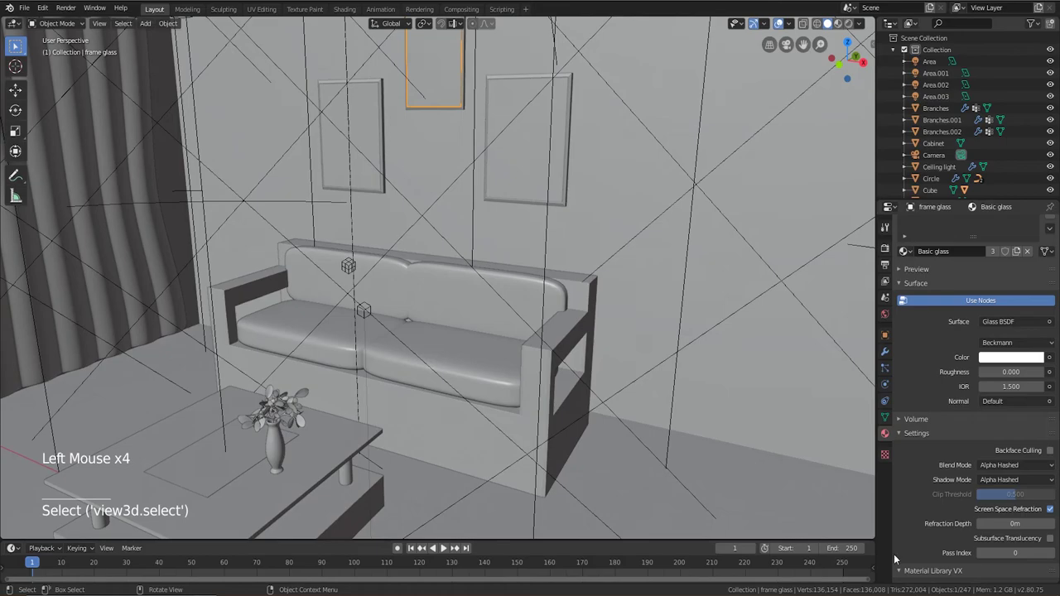
# - Enable Screen Space Refraction on the glass tabletop's architctural glass material
pyautogui.moveTo(596, 501); pyautogui.dragTo(373, 445, button='middle')
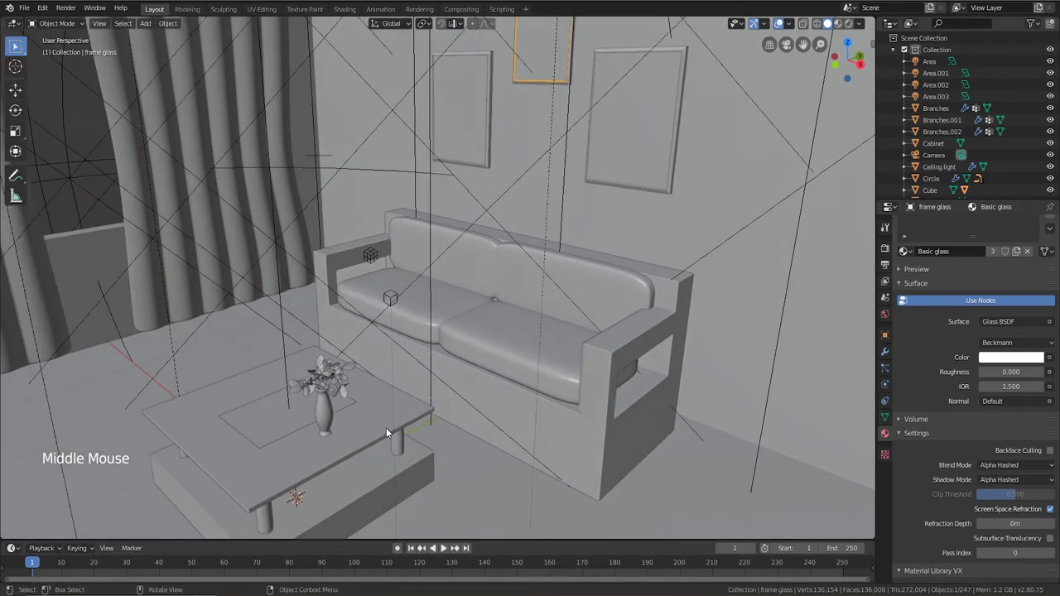
pyautogui.click(338, 438)
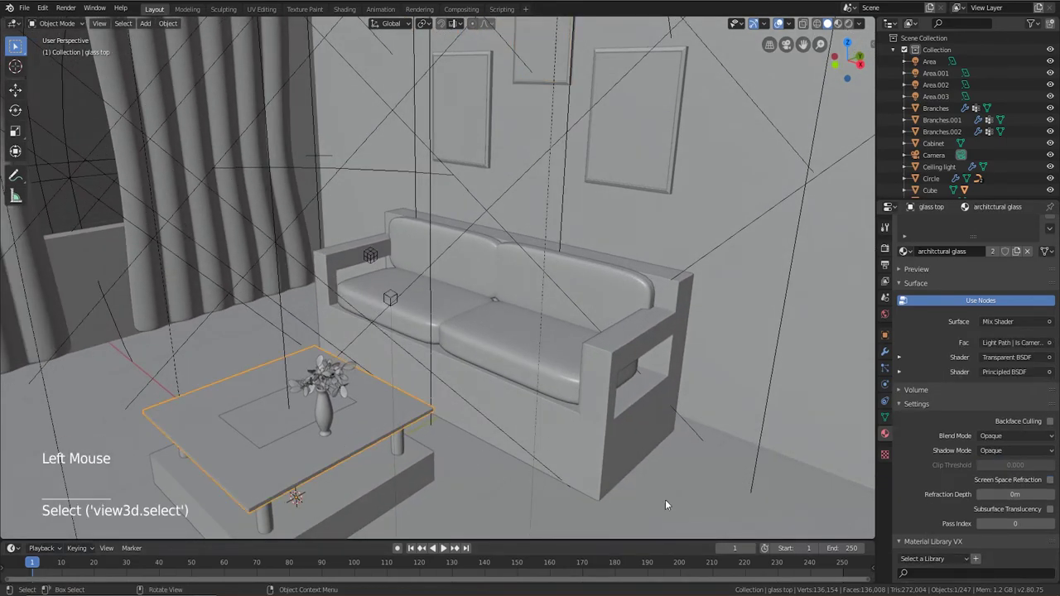
pyautogui.click(1050, 481)
# - Enable Screen Space Refraction on the ceiling light's metal material via its NurbsPath rods
pyautogui.moveTo(521, 363); pyautogui.dragTo(483, 313, button='middle')
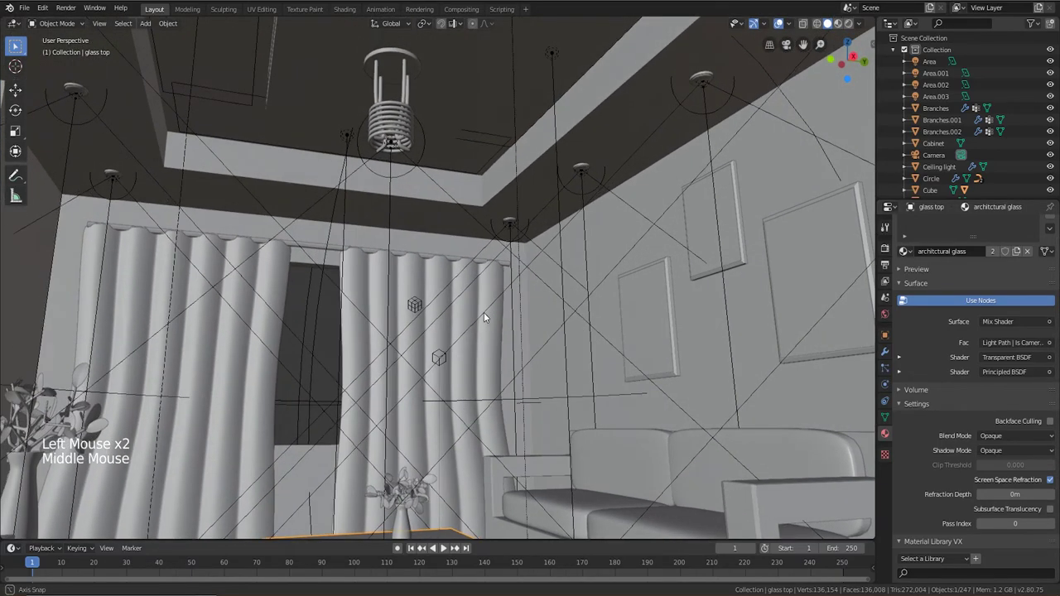
pyautogui.click(398, 116)
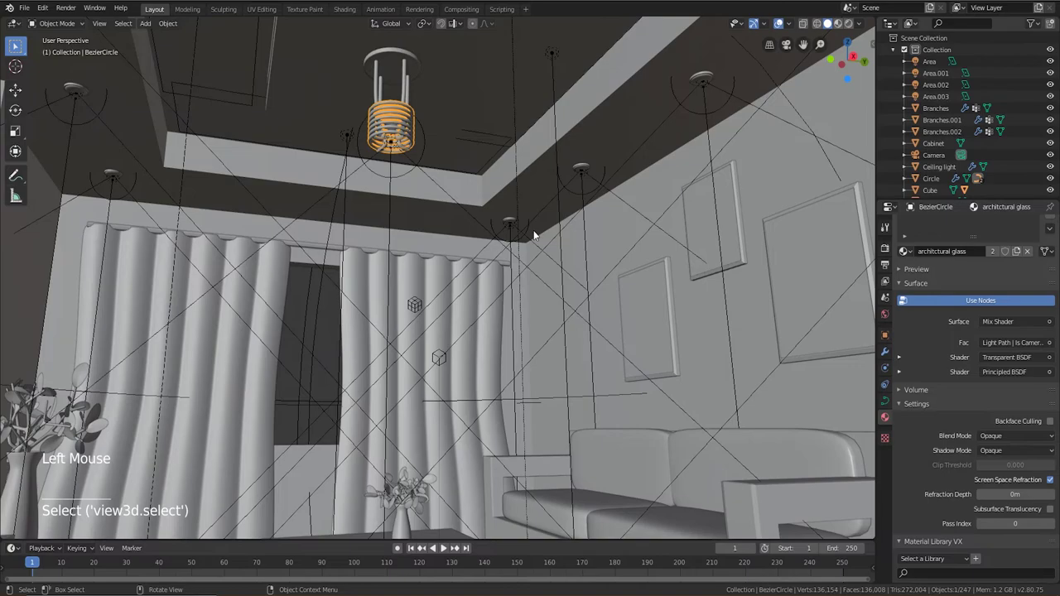
pyautogui.moveTo(424, 189); pyautogui.dragTo(411, 211, button='middle')
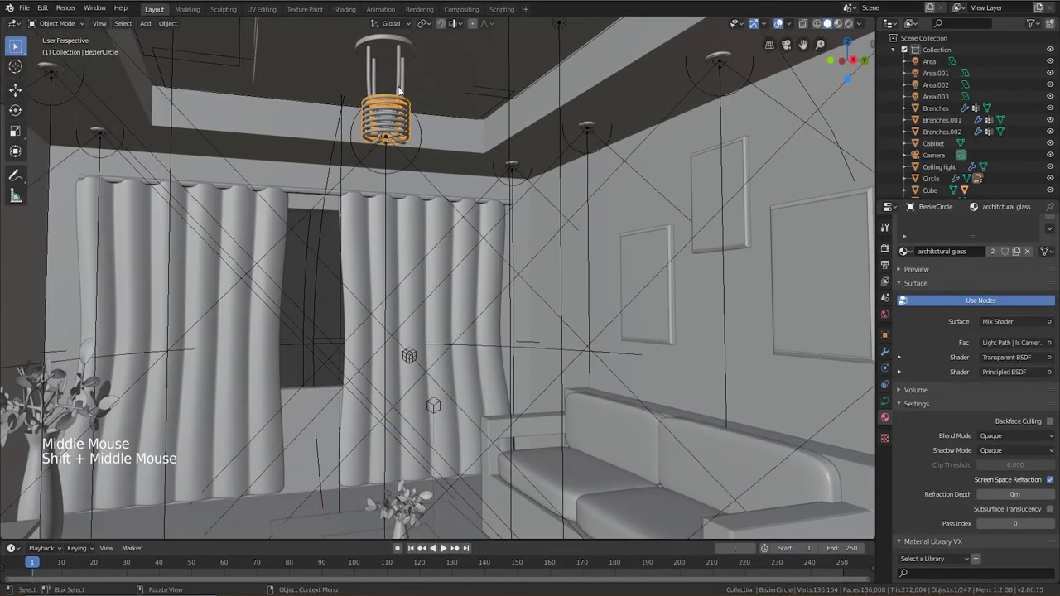
pyautogui.click(401, 91)
pyautogui.scroll(-13, 1035, 540)
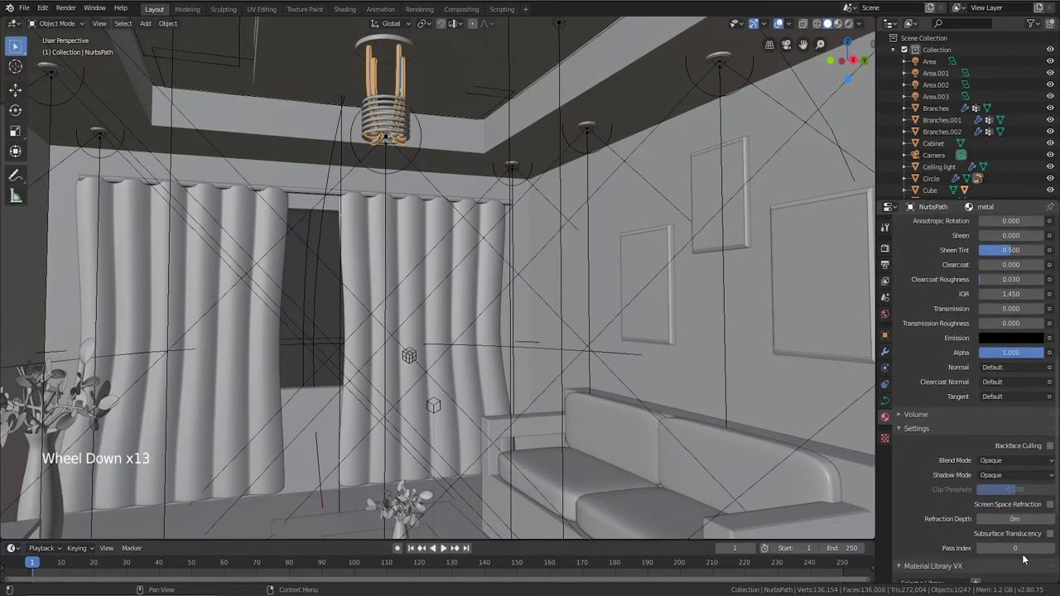
pyautogui.click(1050, 504)
pyautogui.moveTo(530, 314); pyautogui.dragTo(507, 330, button='middle')
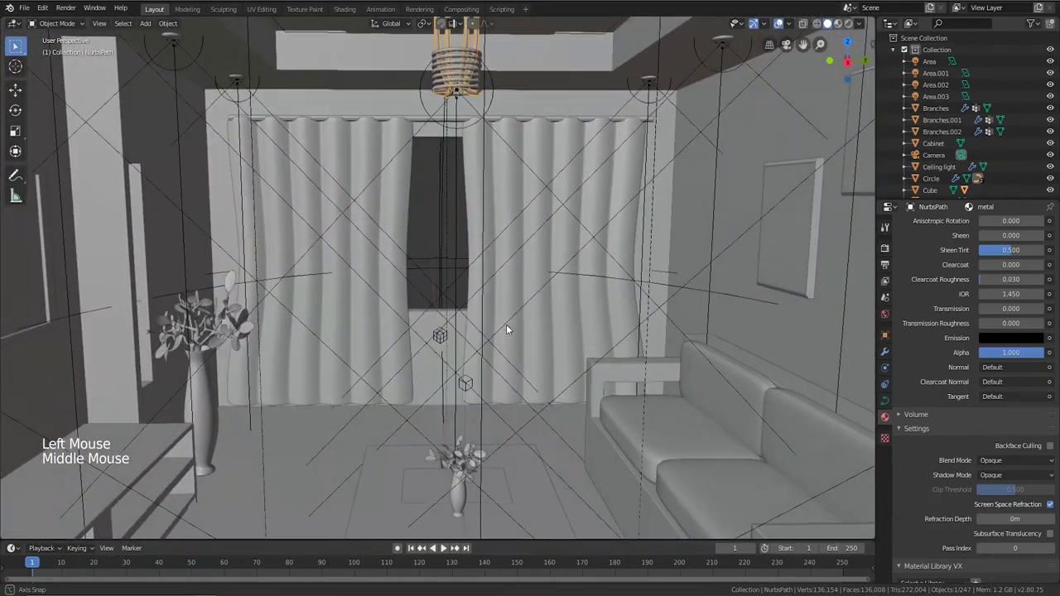
# - Save the living room file and start Bake Indirect Lighting from the Indirect Lighting panel
pyautogui.hotkey('ctrl', 's')
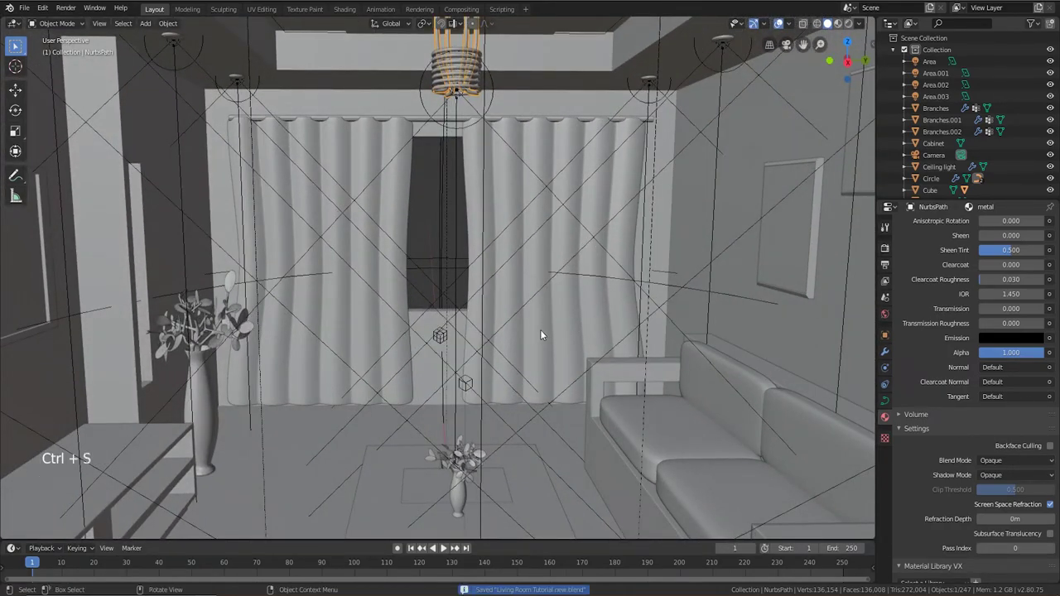
pyautogui.click(884, 248)
pyautogui.scroll(-7, 943, 430)
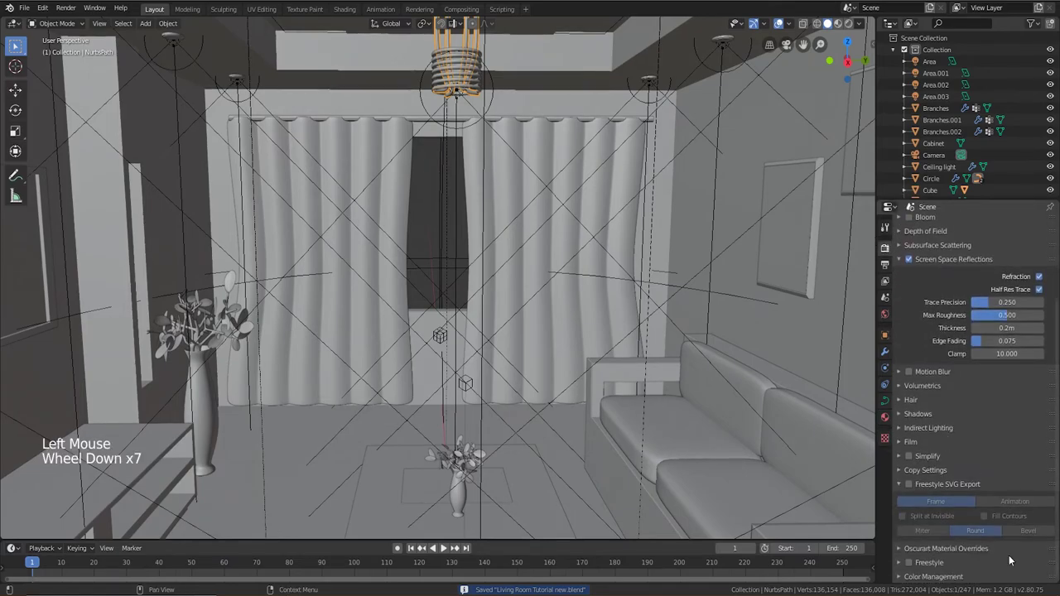
pyautogui.click(903, 428)
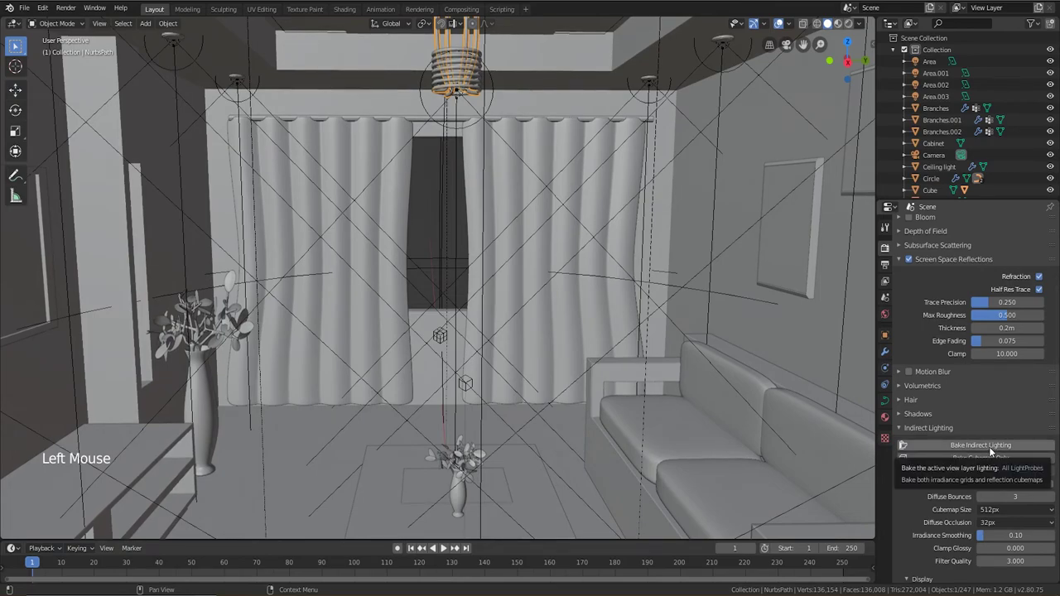
pyautogui.click(989, 448)
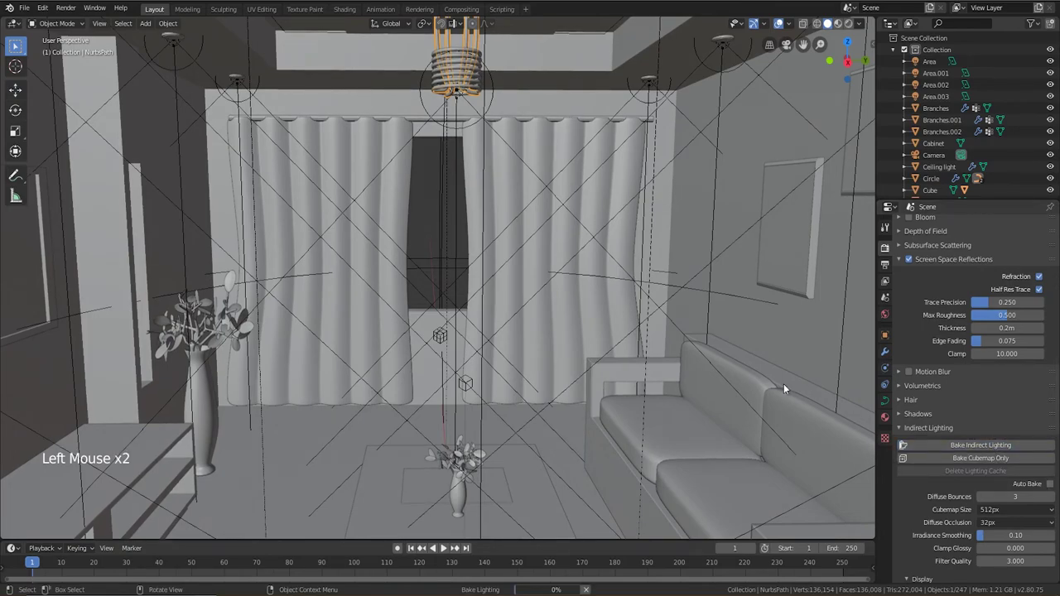
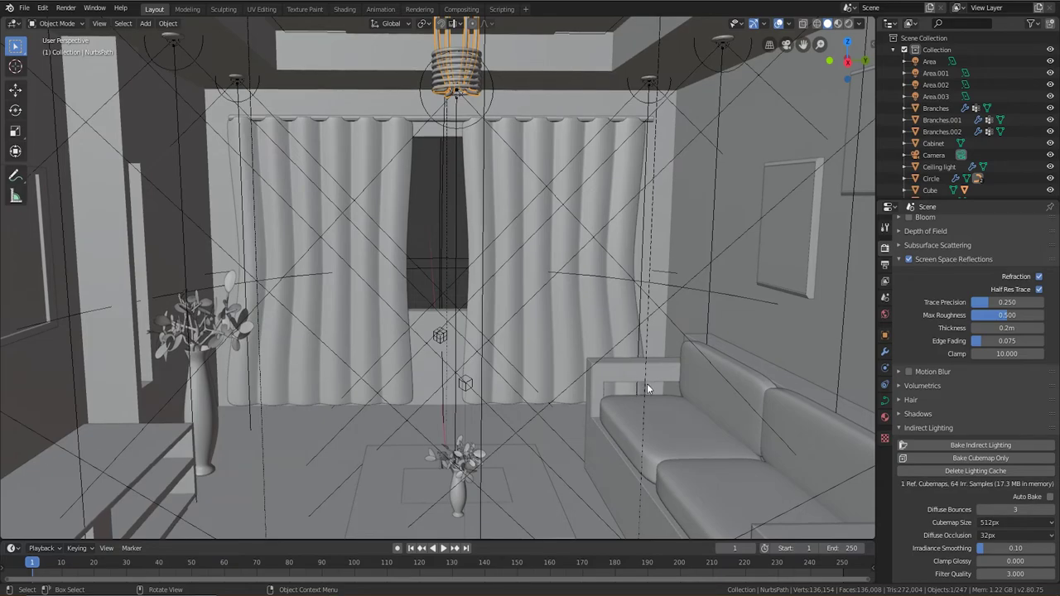
# - Save the Living Room Tutorial new.blend file
pyautogui.moveTo(647, 383); pyautogui.dragTo(635, 374, button='middle')
pyautogui.hotkey('ctrl', 's')
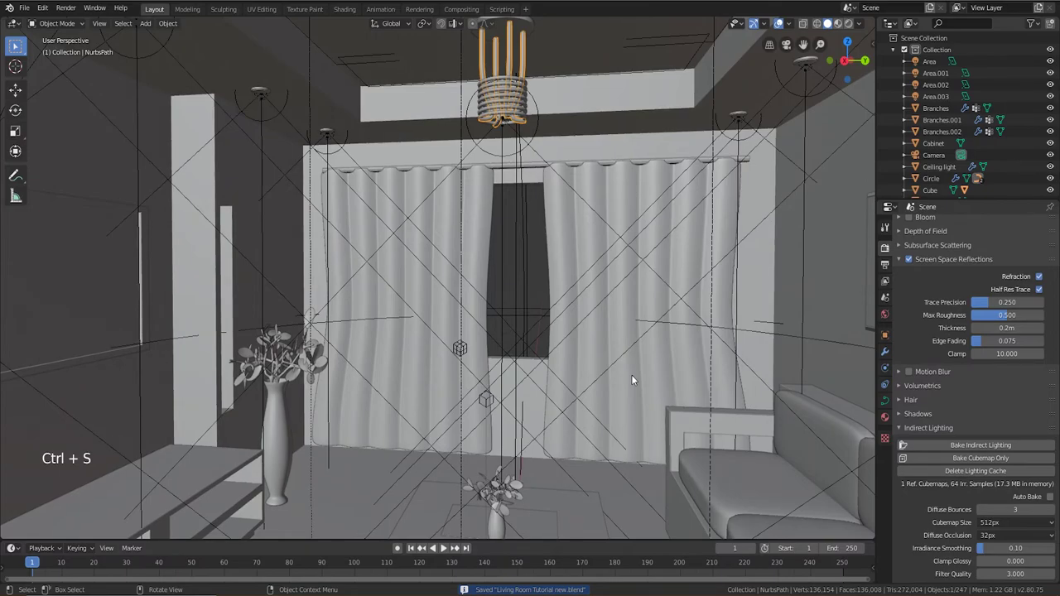
pyautogui.moveTo(620, 368); pyautogui.dragTo(574, 364, button='middle')
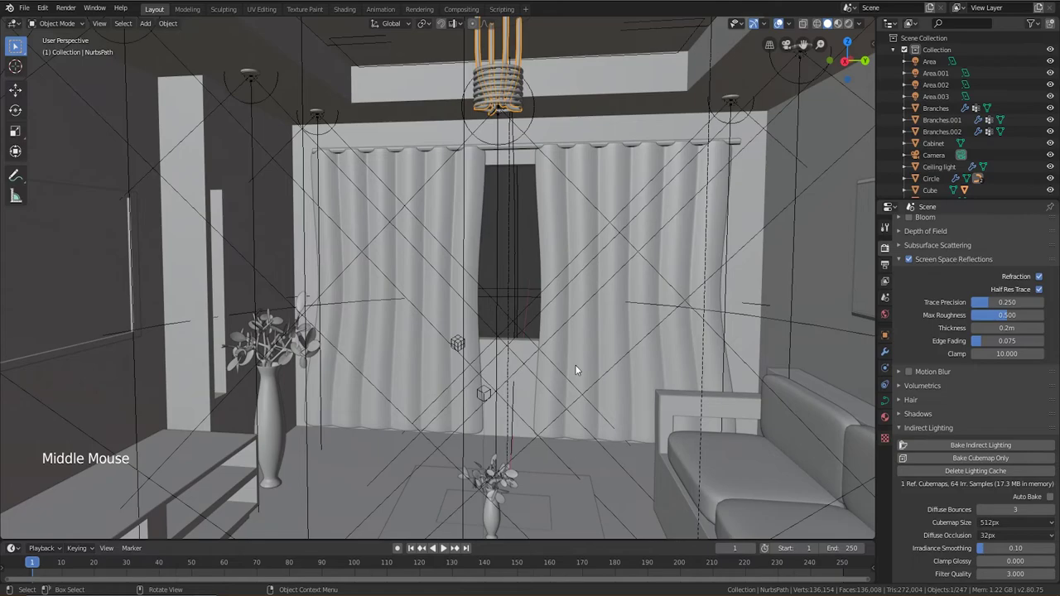
# - Preview the room in Rendered shading from the TV wall to the sofa, then return to Solid
pyautogui.press('z')
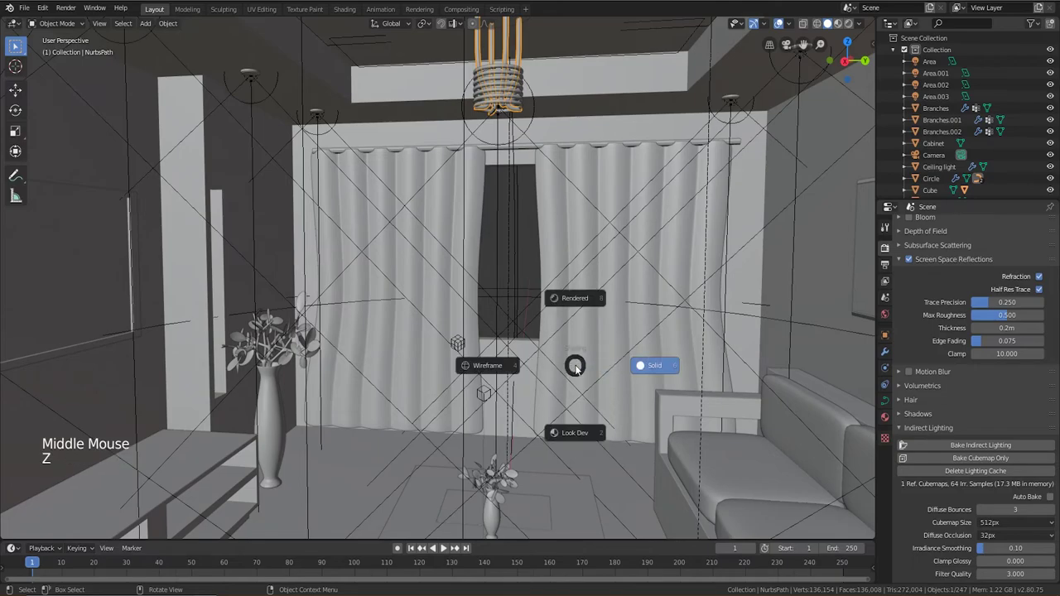
pyautogui.click(576, 299)
pyautogui.moveTo(680, 369); pyautogui.dragTo(485, 293, button='middle')
pyautogui.moveTo(516, 327); pyautogui.dragTo(490, 331, button='middle')
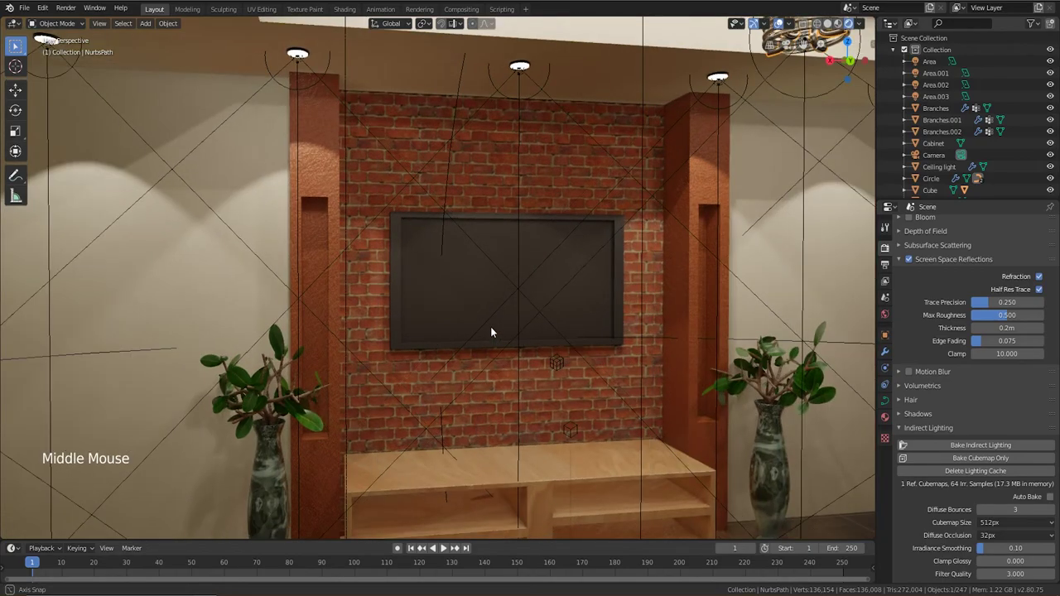
pyautogui.moveTo(546, 240); pyautogui.dragTo(591, 290, button='middle')
pyautogui.scroll(-2, 591, 288)
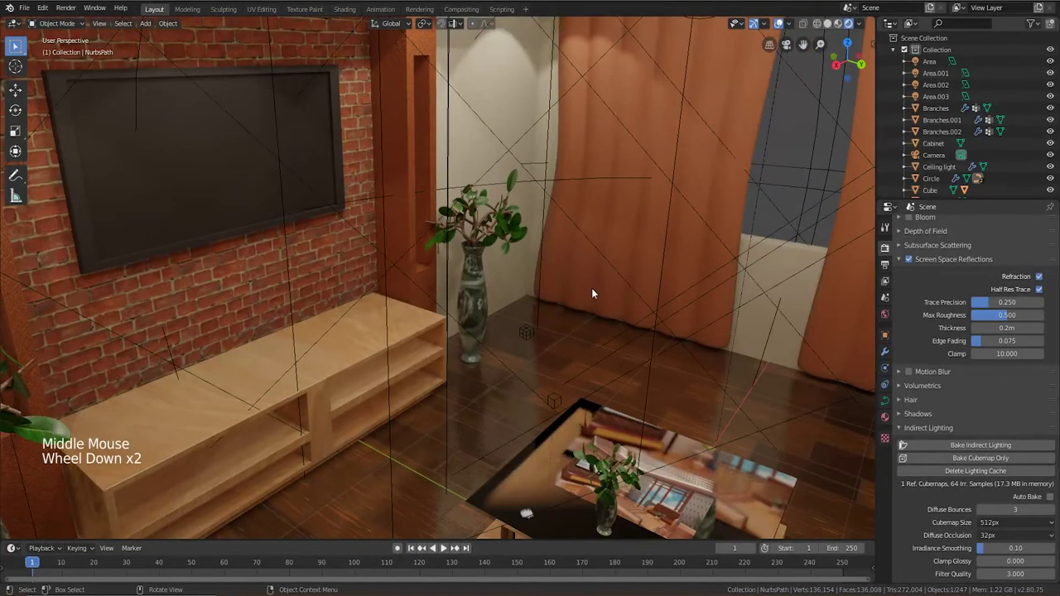
pyautogui.press('z')
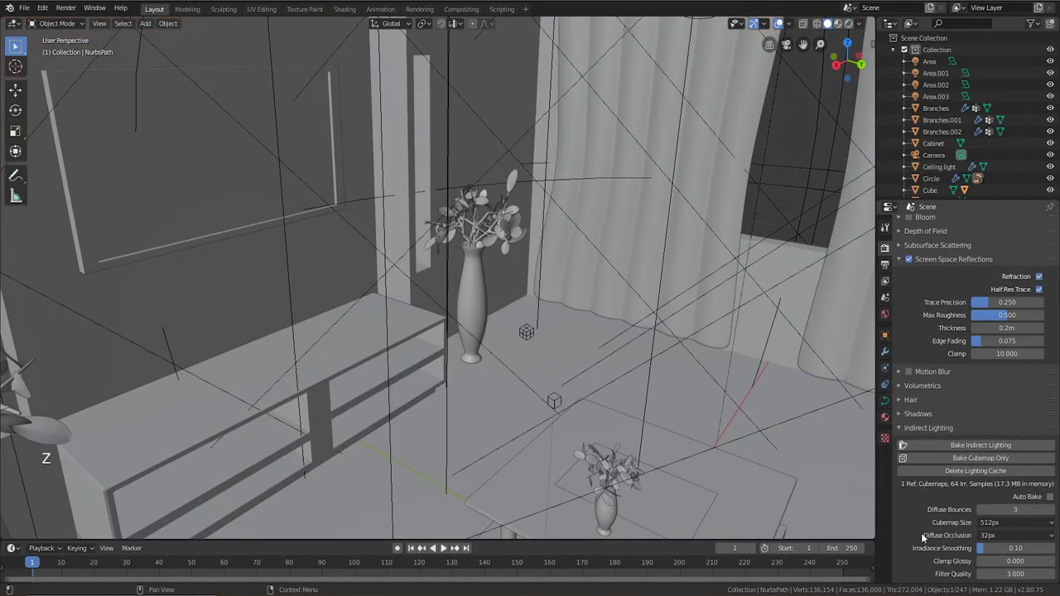
# - Set Eevee shadow Cube Size to 1024px and enable High Bitdepth shadows
pyautogui.click(902, 416)
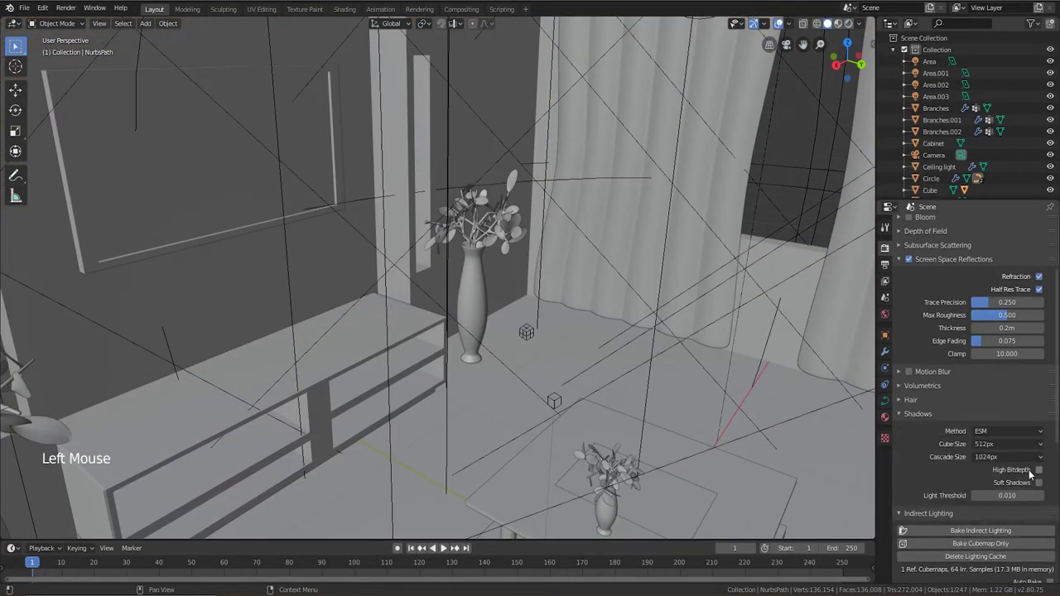
pyautogui.click(1000, 446)
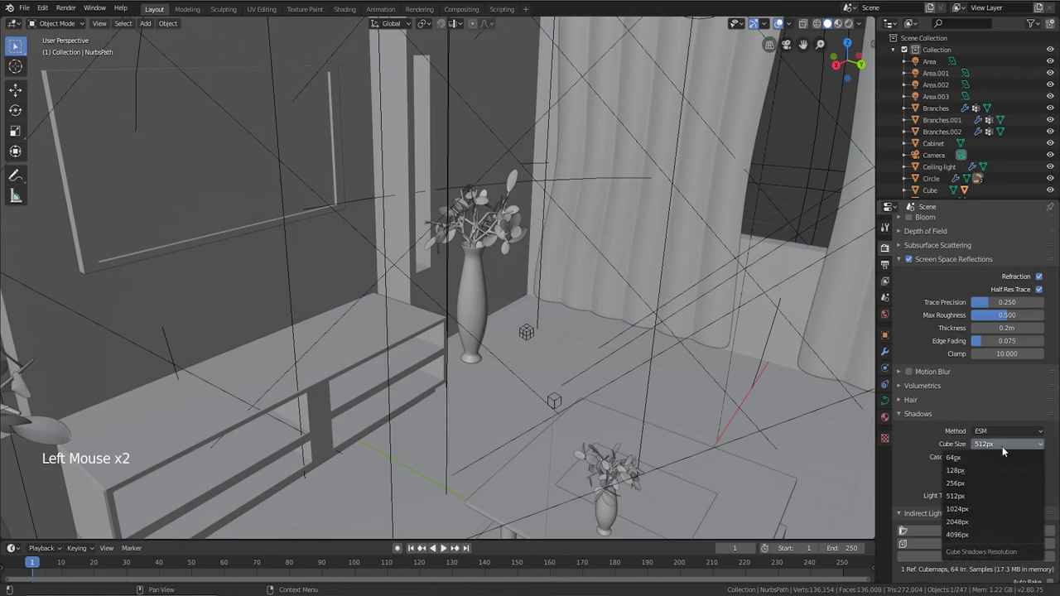
pyautogui.click(979, 508)
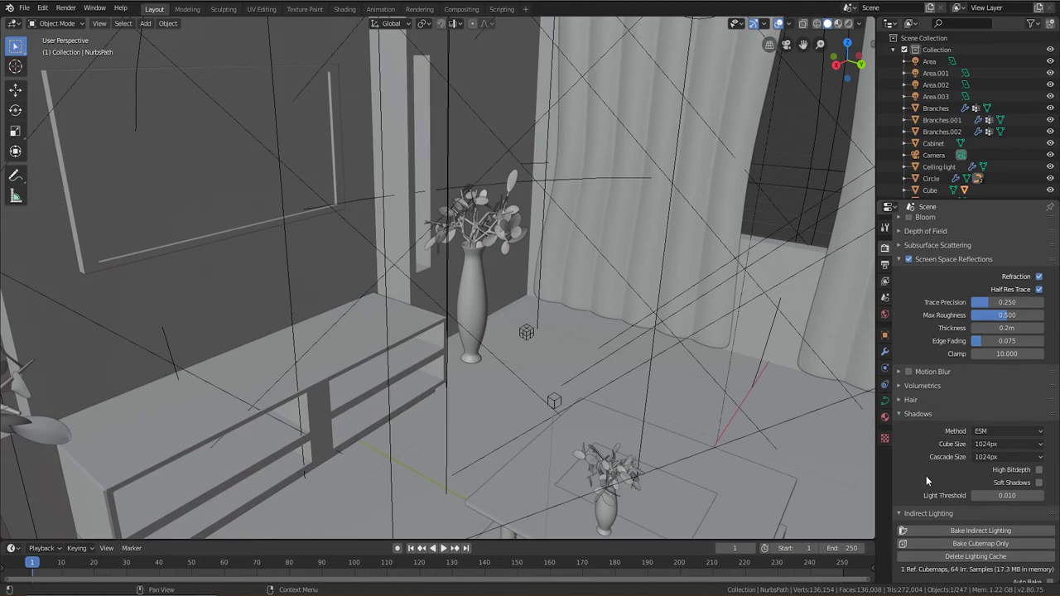
pyautogui.click(1040, 471)
pyautogui.click(903, 415)
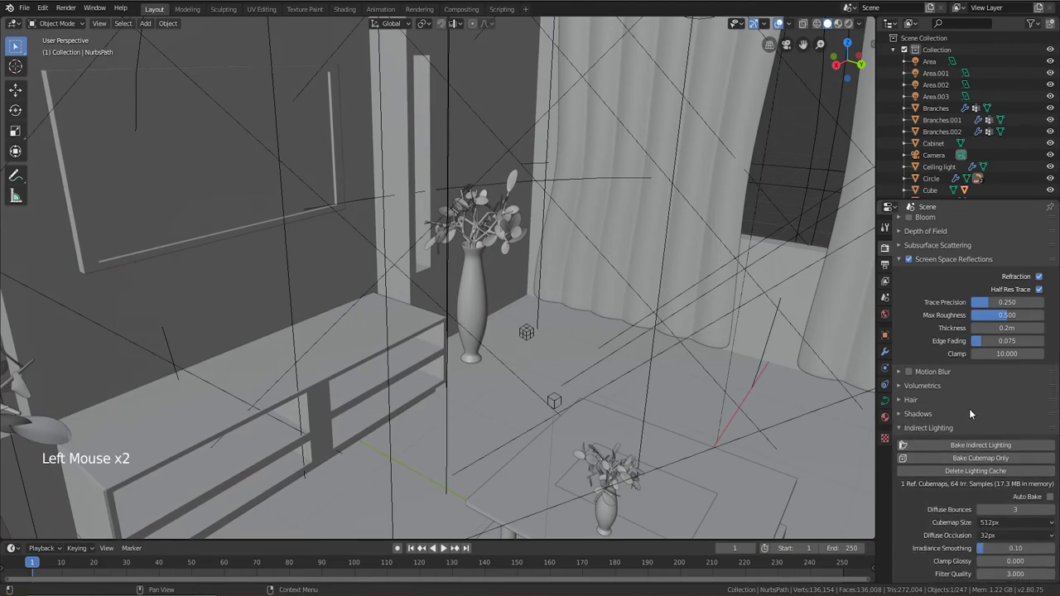
# - Check the coffee table and sofa in Rendered preview, then switch back to Solid
pyautogui.moveTo(643, 321)
pyautogui.mouseDown(button='middle')
pyautogui.moveTo(637, 348)
pyautogui.moveTo(632, 338)
pyautogui.mouseUp(button='middle')
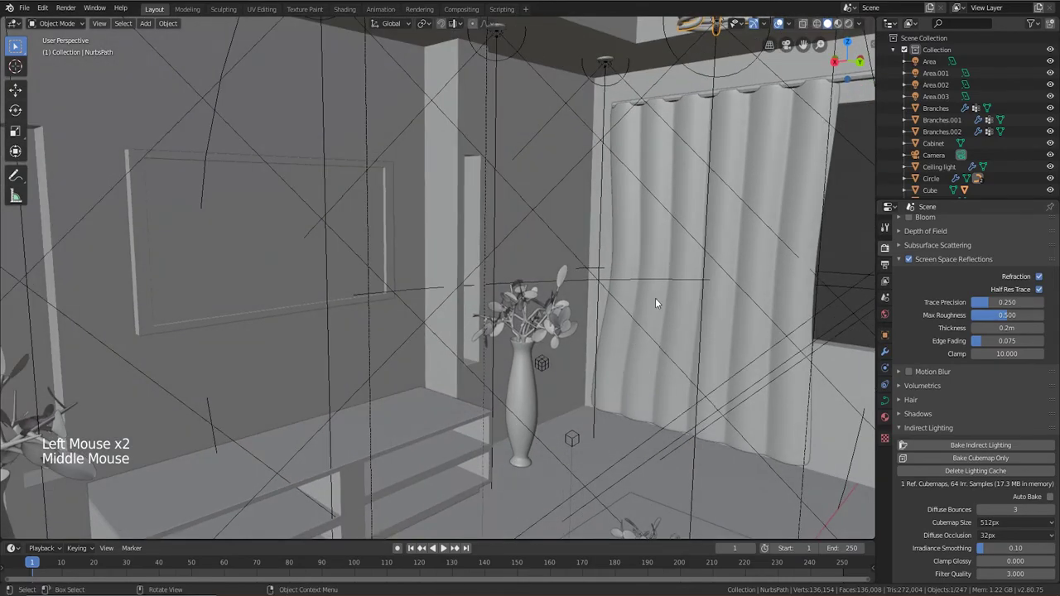
pyautogui.keyDown('shift'); pyautogui.moveTo(416, 192); pyautogui.dragTo(494, 270, button='middle'); pyautogui.keyUp('shift')
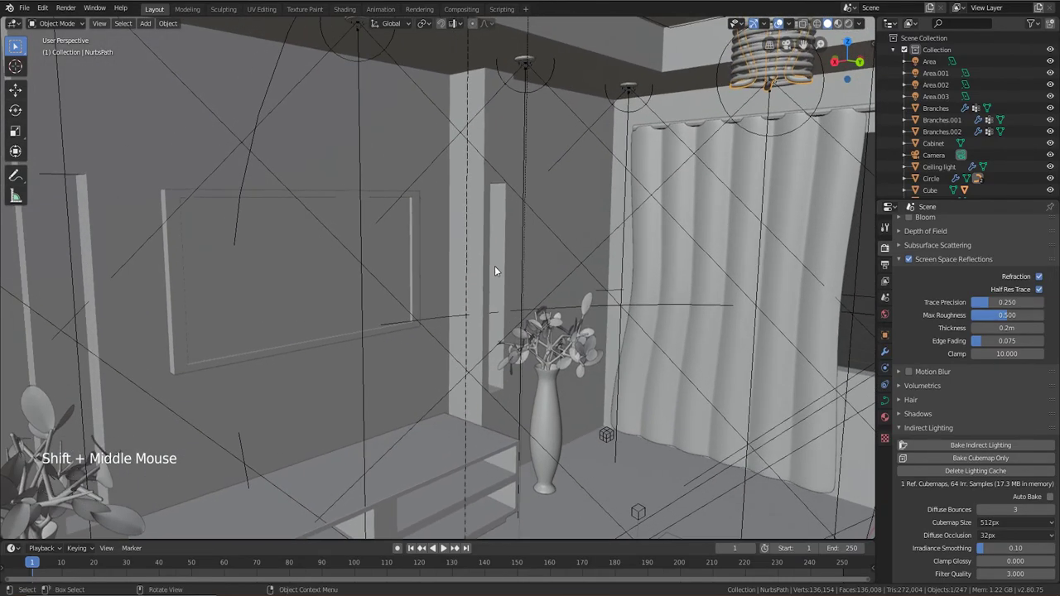
pyautogui.keyDown('shift'); pyautogui.moveTo(581, 314); pyautogui.dragTo(649, 299, button='middle'); pyautogui.keyUp('shift')
pyautogui.moveTo(386, 267)
pyautogui.mouseDown(button='middle')
pyautogui.moveTo(516, 291)
pyautogui.moveTo(525, 312)
pyautogui.mouseUp(button='middle')
pyautogui.press('z')
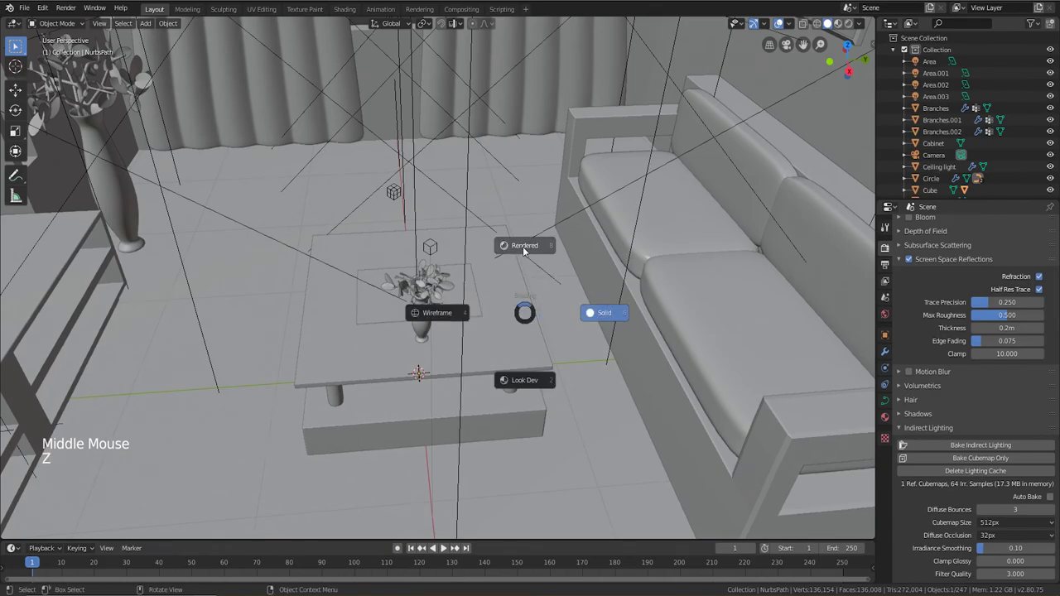
pyautogui.click(522, 246)
pyautogui.moveTo(444, 368)
pyautogui.mouseDown(button='middle')
pyautogui.moveTo(508, 350)
pyautogui.moveTo(526, 328)
pyautogui.moveTo(557, 320)
pyautogui.moveTo(405, 306)
pyautogui.mouseUp(button='middle')
pyautogui.press('z')
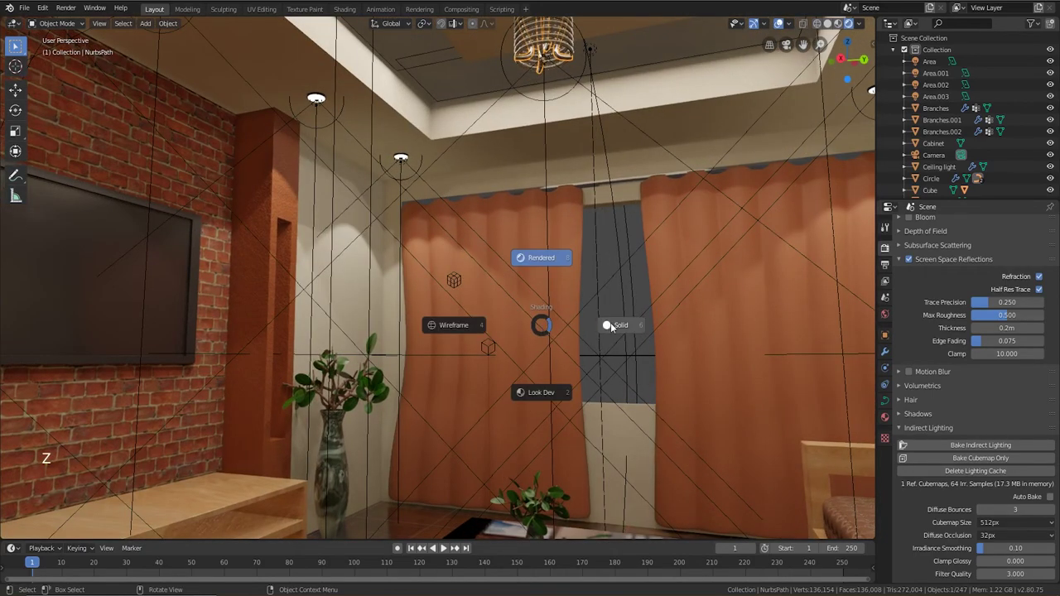
pyautogui.click(611, 322)
pyautogui.moveTo(610, 322); pyautogui.dragTo(431, 215, button='middle')
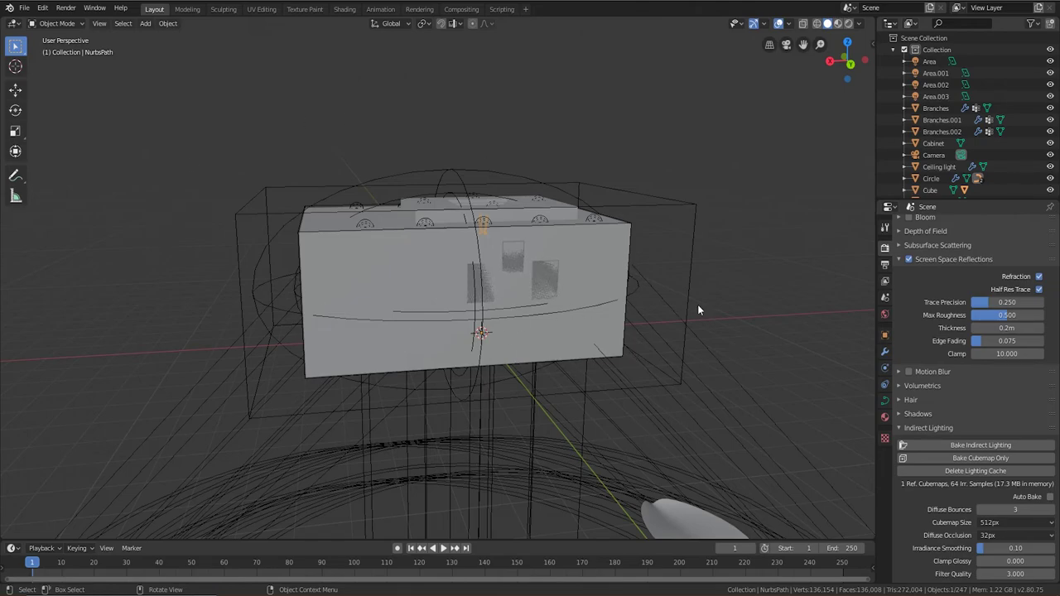
# - Show the room box in Solid with X-ray on and open the node editor's shader type menu
pyautogui.moveTo(707, 309); pyautogui.dragTo(660, 257, button='middle')
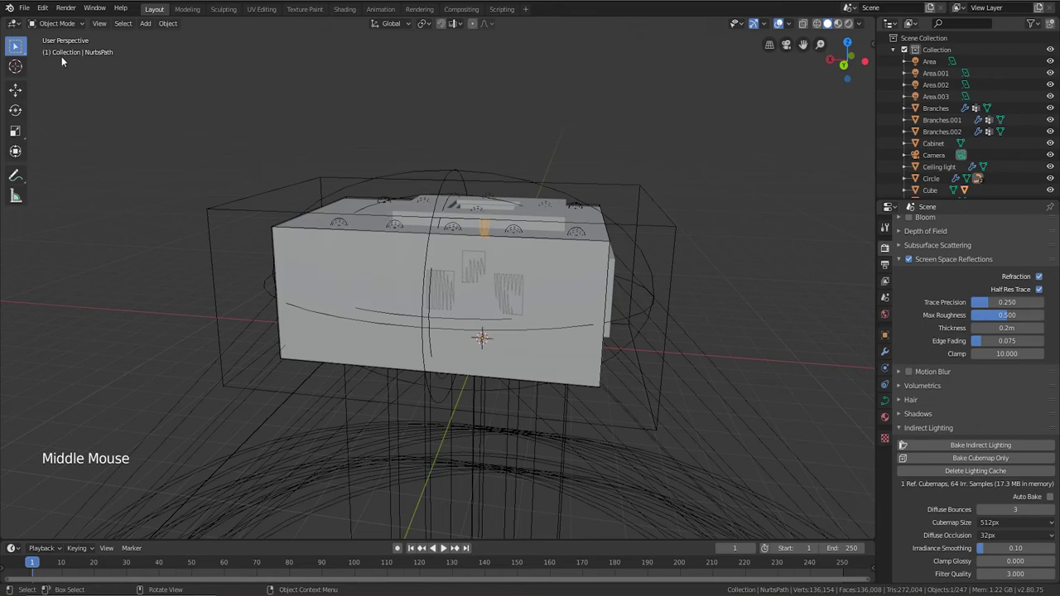
pyautogui.moveTo(577, 354); pyautogui.dragTo(580, 47, button='middle')
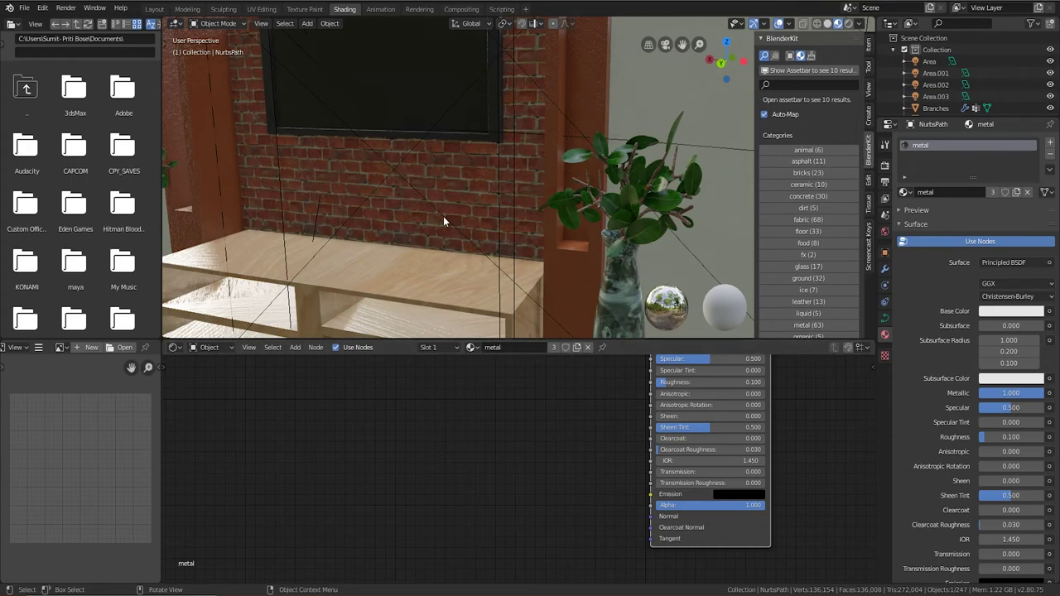
pyautogui.press('z')
pyautogui.click(531, 224)
pyautogui.hotkey('alt', 'z')
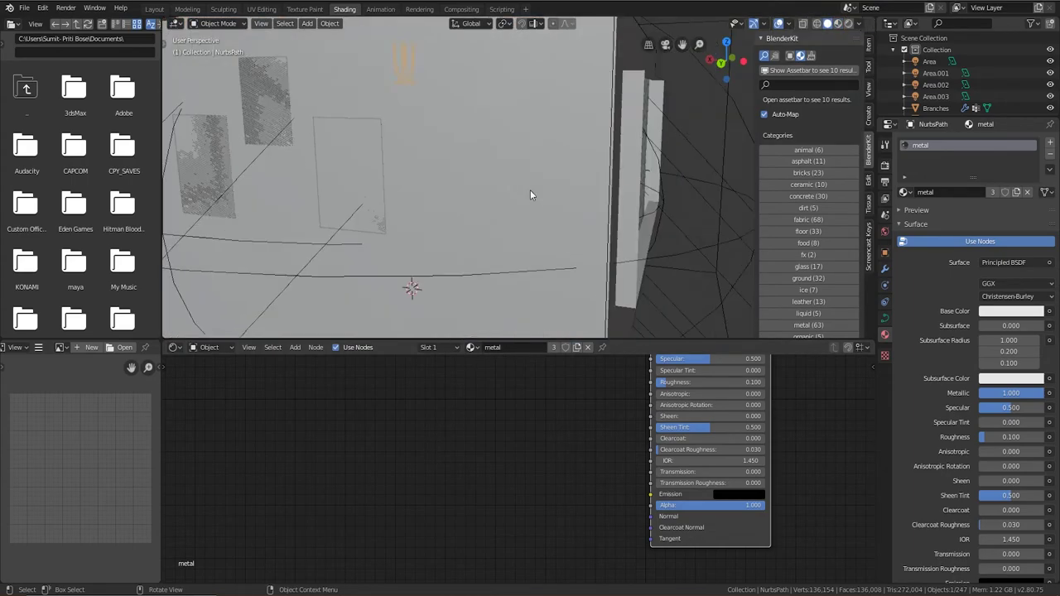
pyautogui.scroll(-5, 530, 195)
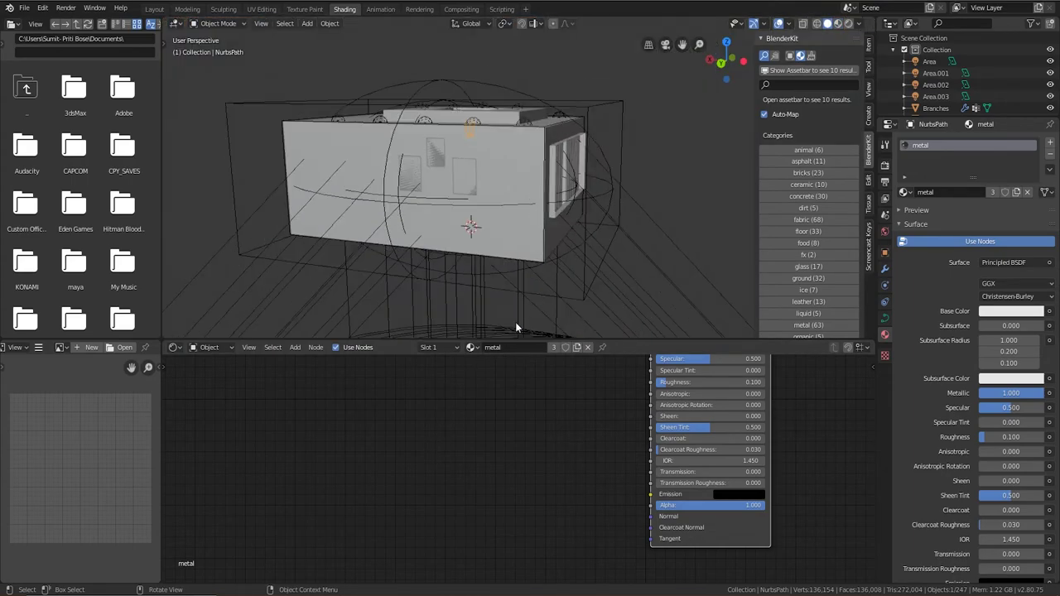
pyautogui.click(209, 348)
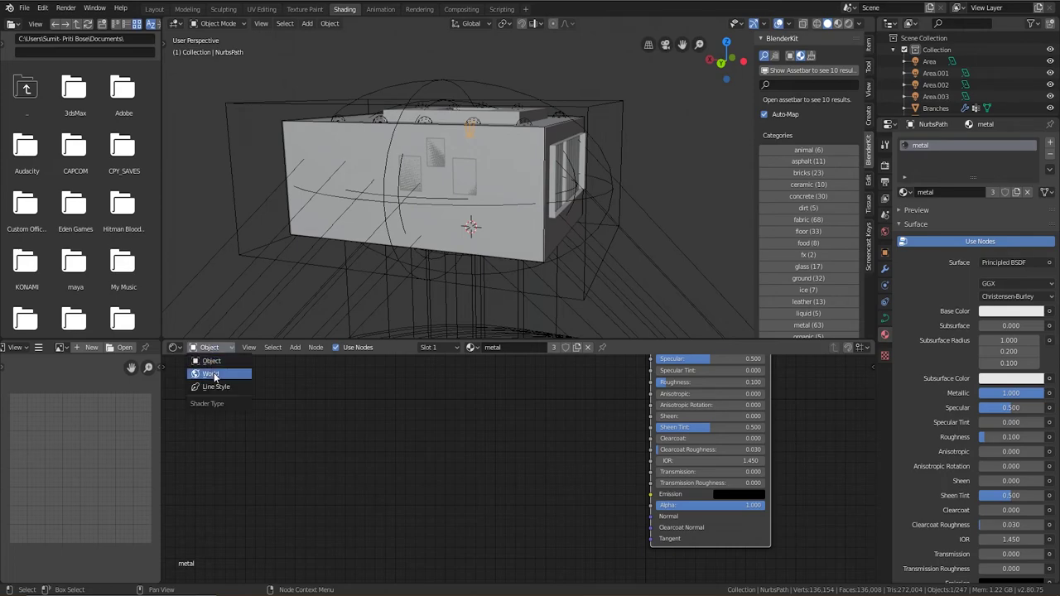
# - Edit the World shader and link a new Environment Texture node into Background's Color
pyautogui.click(214, 374)
pyautogui.press('Home')
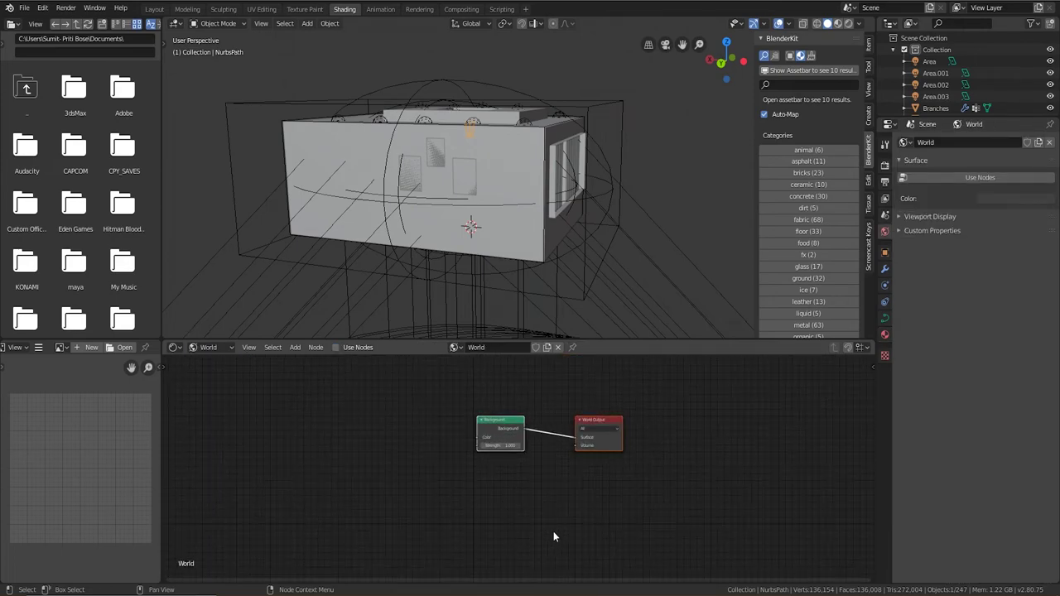
pyautogui.scroll(1, 553, 523)
pyautogui.hotkey('shift', 'a')
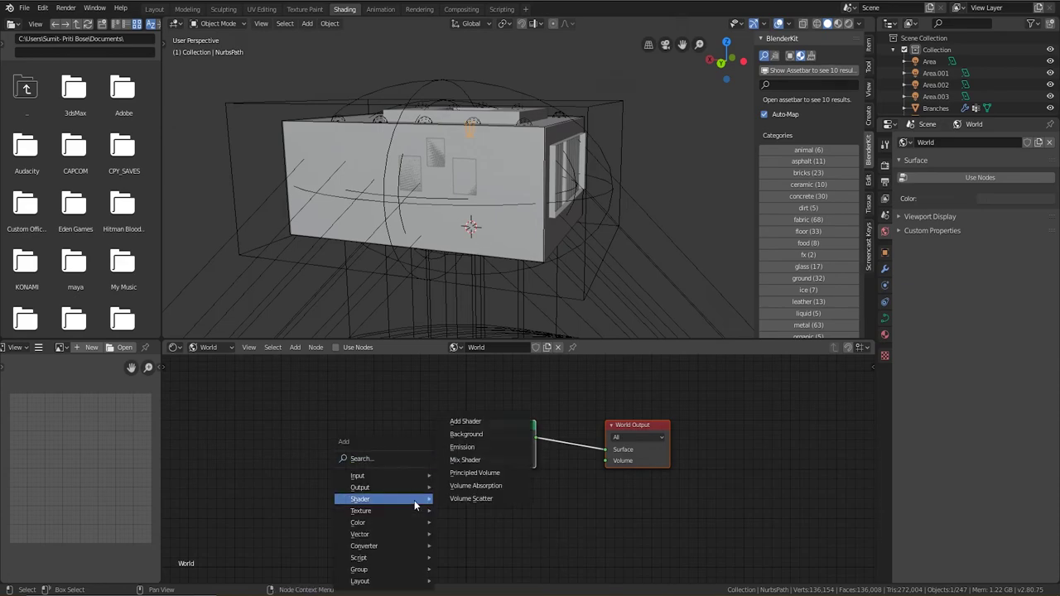
pyautogui.moveTo(399, 511)
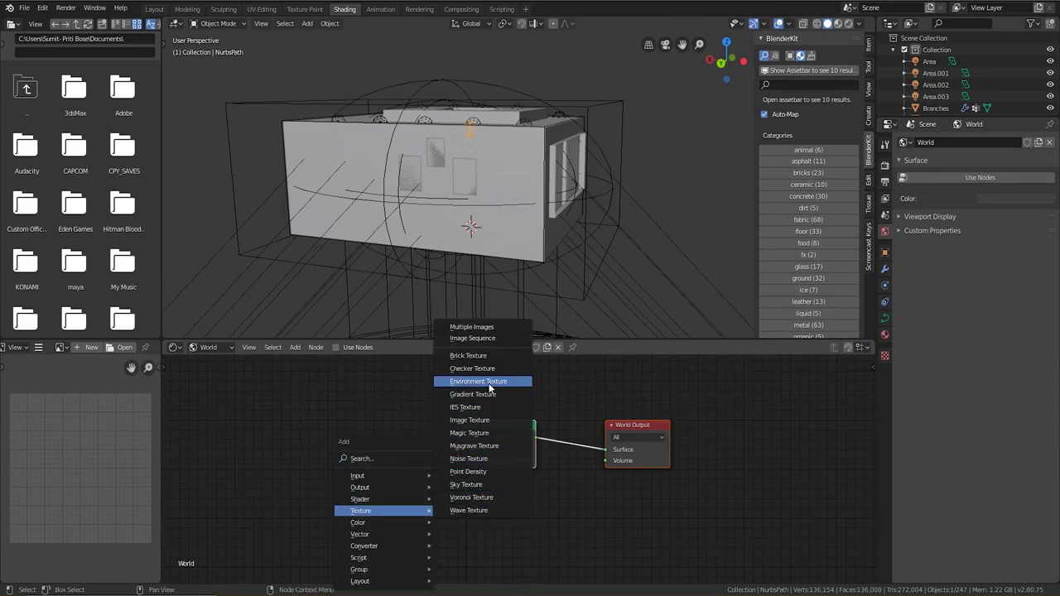
pyautogui.click(490, 382)
pyautogui.click(284, 407)
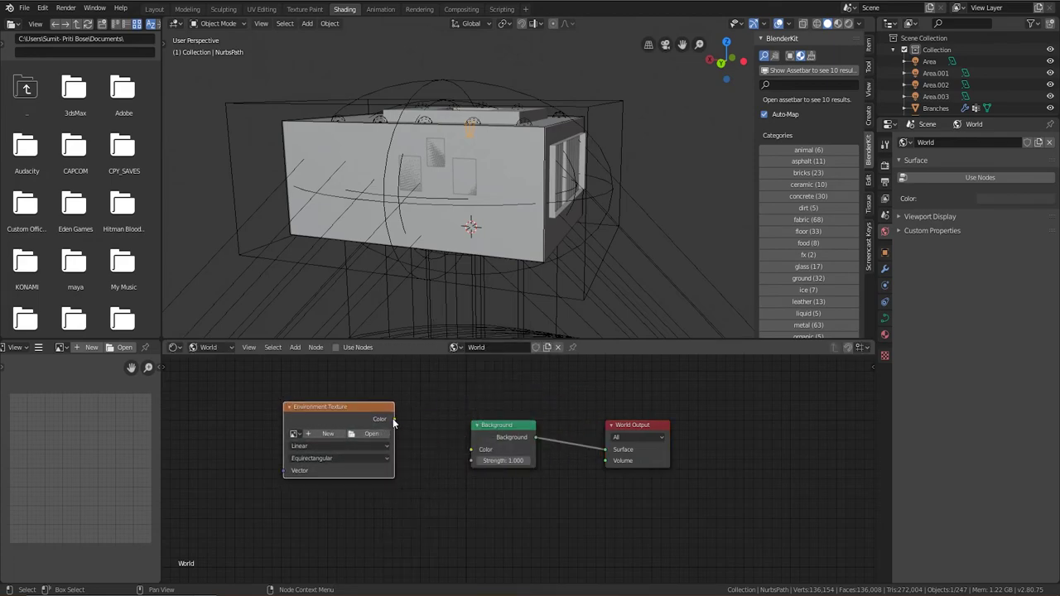
pyautogui.moveTo(393, 420); pyautogui.dragTo(406, 417)
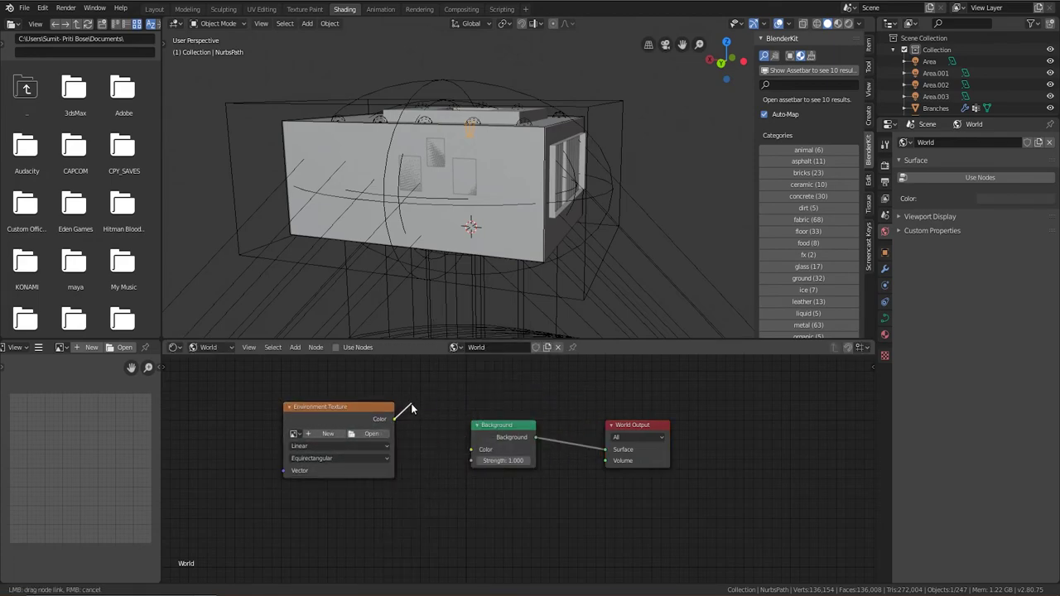
pyautogui.moveTo(470, 450); pyautogui.dragTo(472, 450)
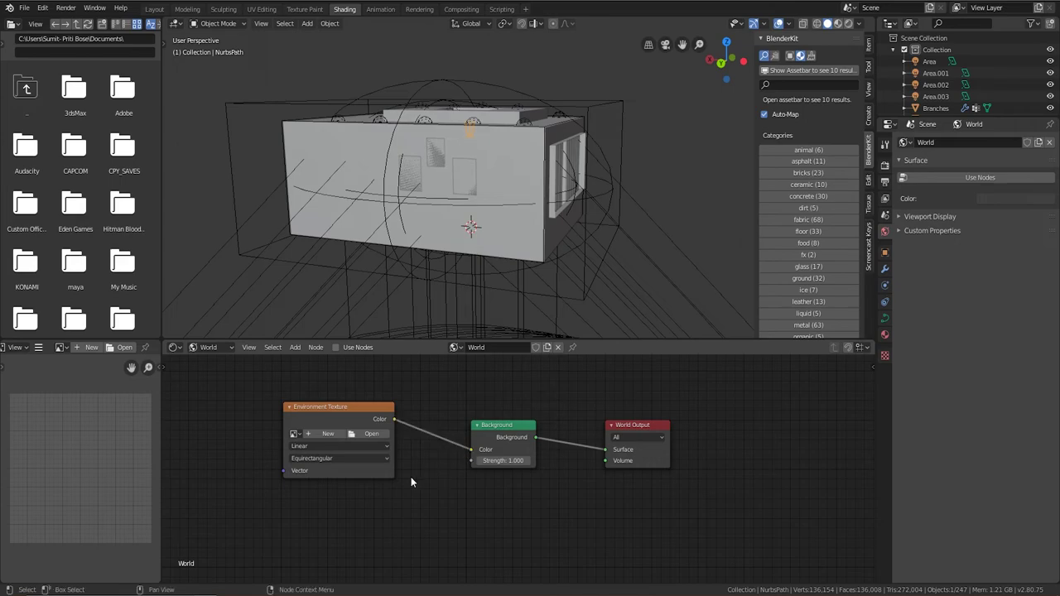
pyautogui.moveTo(410, 477); pyautogui.dragTo(558, 477, button='middle')
pyautogui.scroll(2, 531, 477)
# - Browse F: drive to Textures > HDRi Textures > Grand and select GCanyon_C_YumaPoint_8k.jpg
pyautogui.click(543, 429)
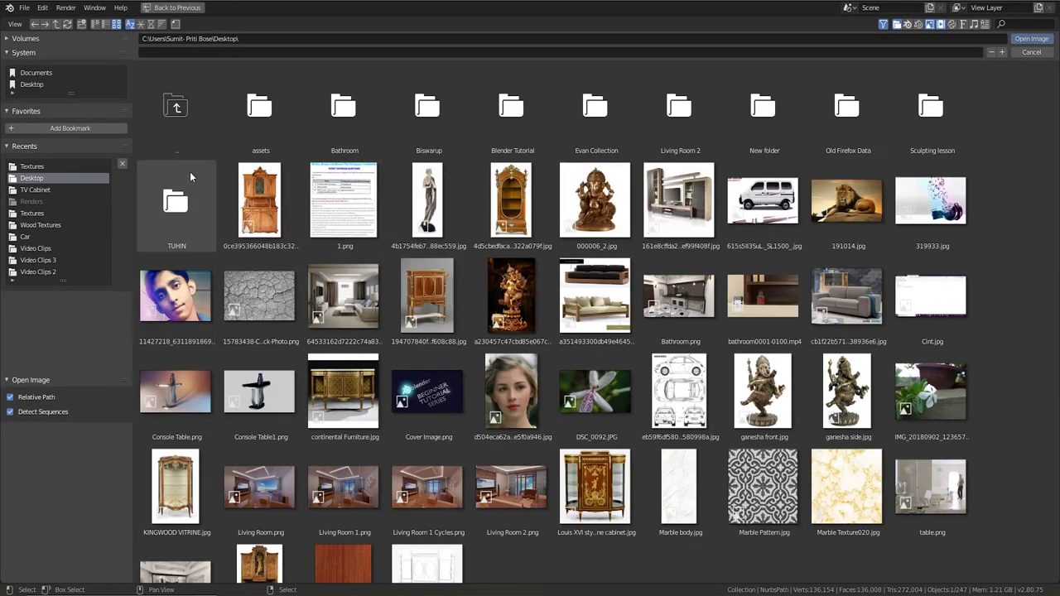
pyautogui.click(8, 38)
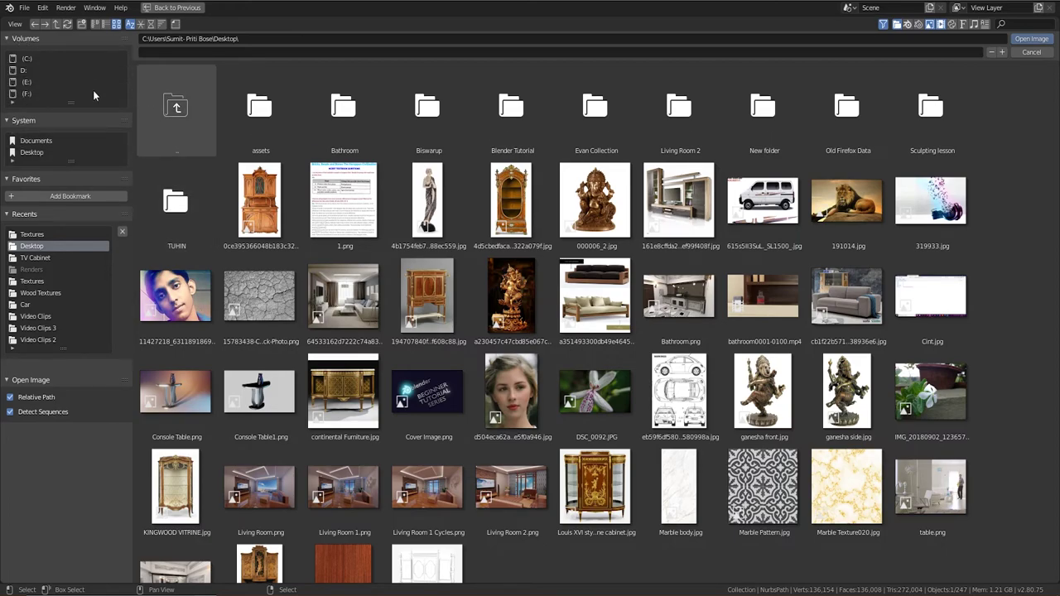
pyautogui.click(26, 94)
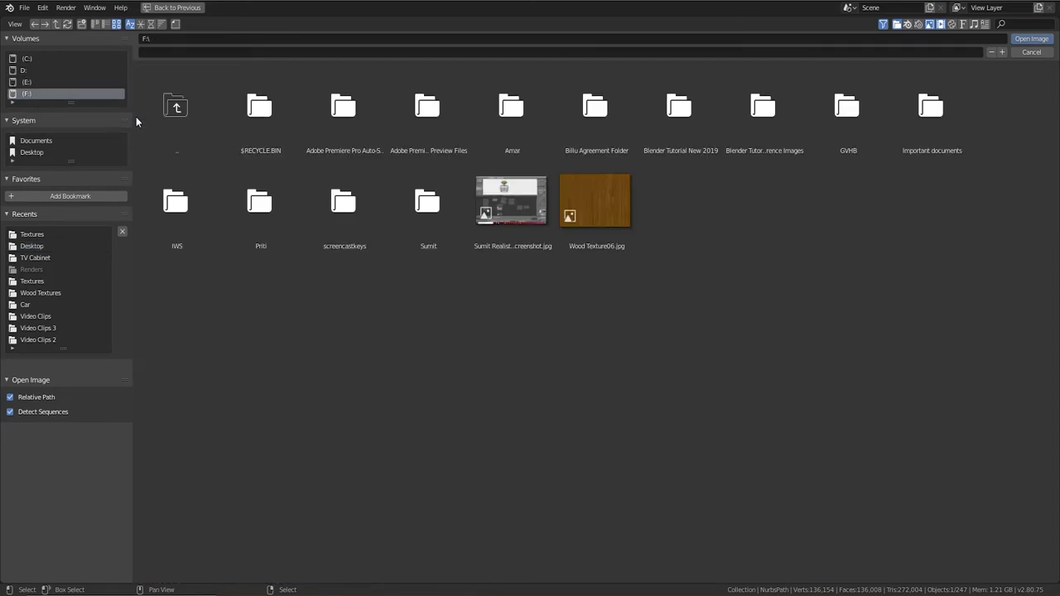
pyautogui.doubleClick(420, 222)
pyautogui.doubleClick(355, 118)
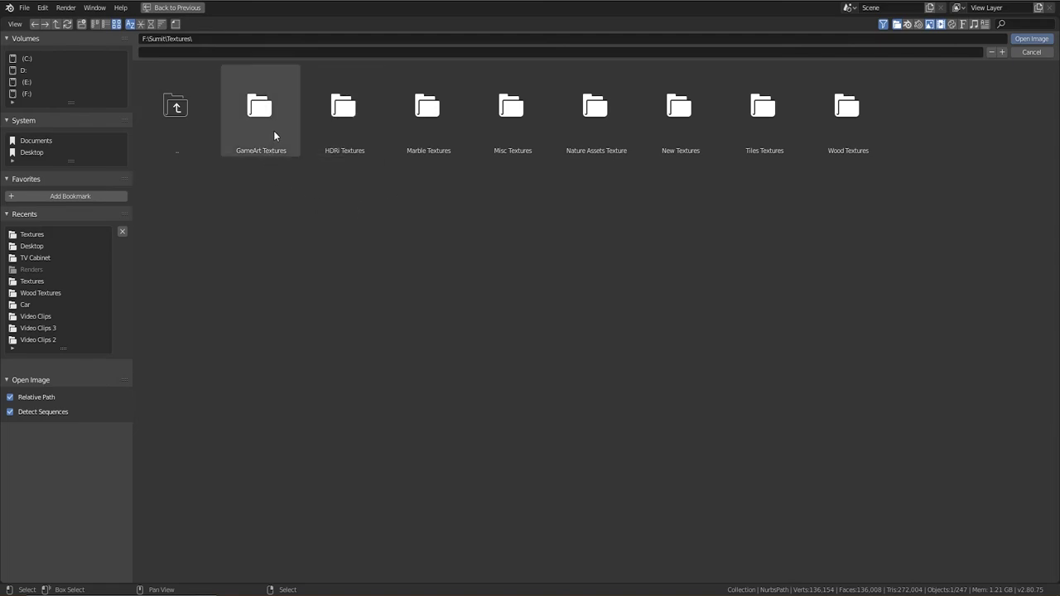
pyautogui.doubleClick(374, 118)
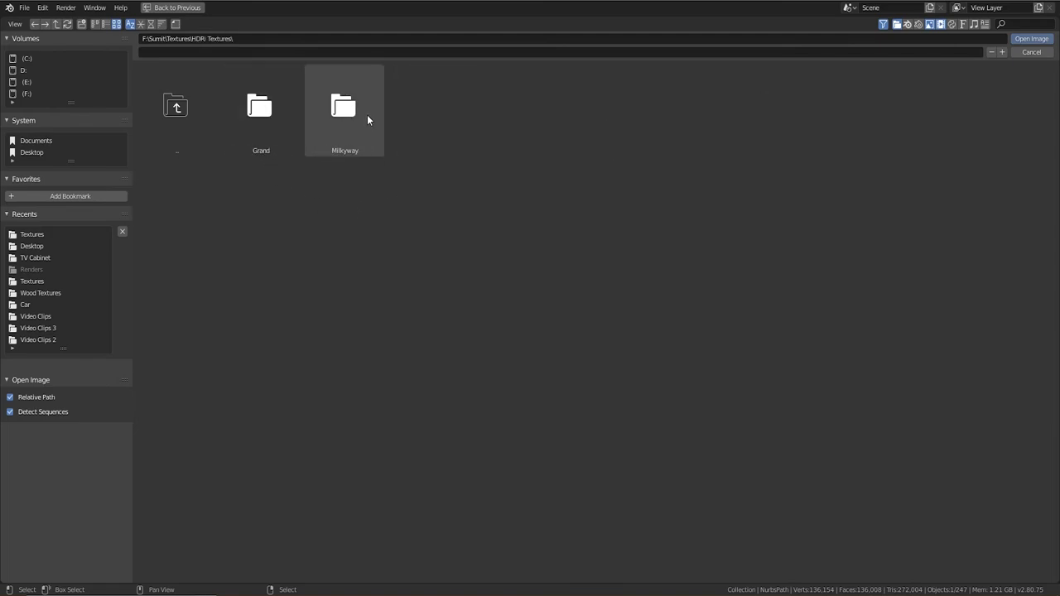
pyautogui.doubleClick(283, 131)
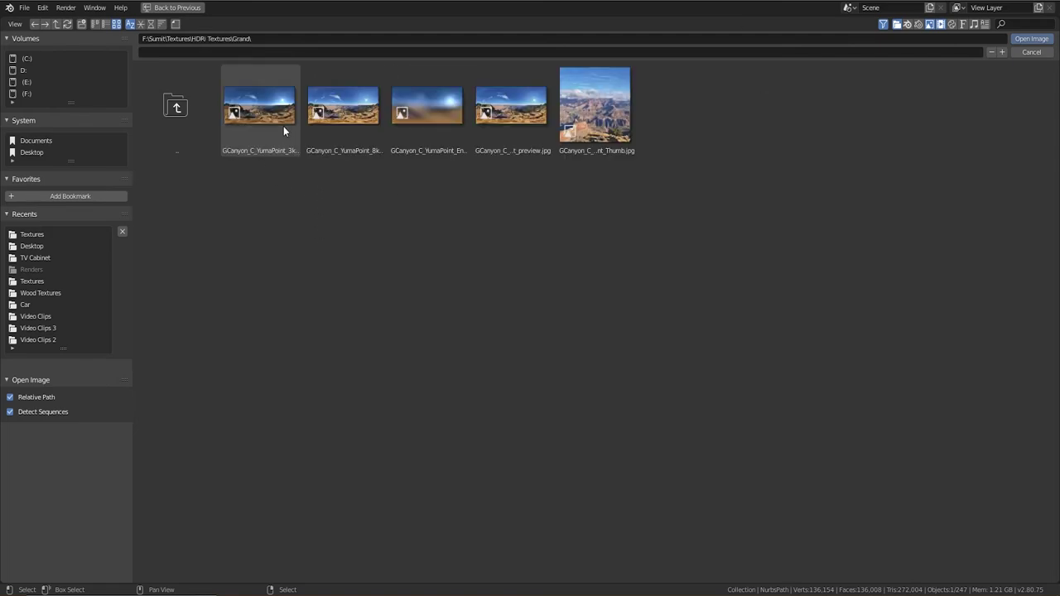
pyautogui.click(347, 124)
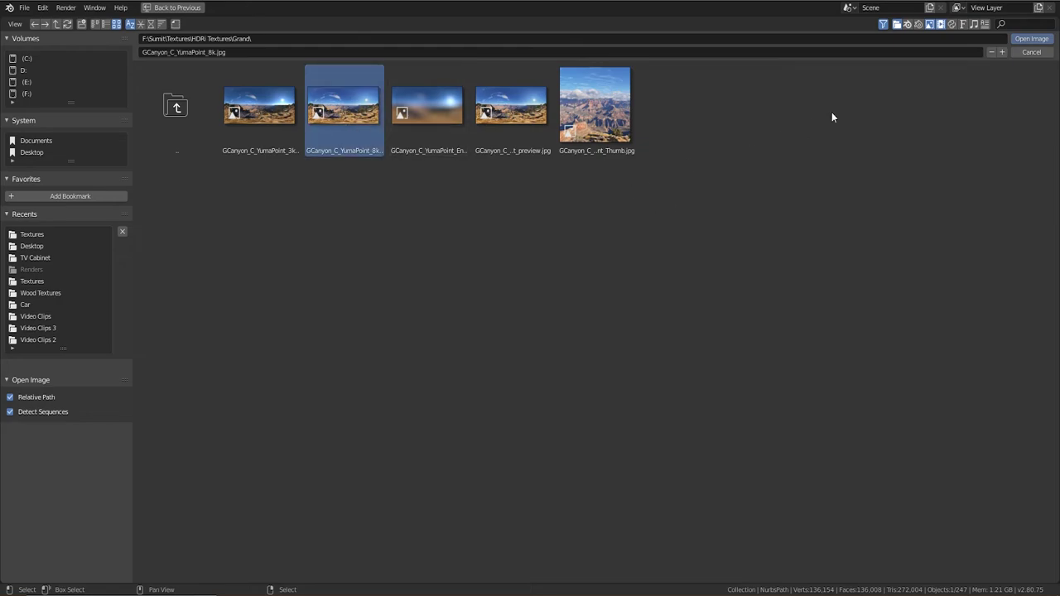
# - Load GCanyon_C_YumaPoint_8k.jpg as the world environment image and view the canyon backdrop
pyautogui.click(1029, 40)
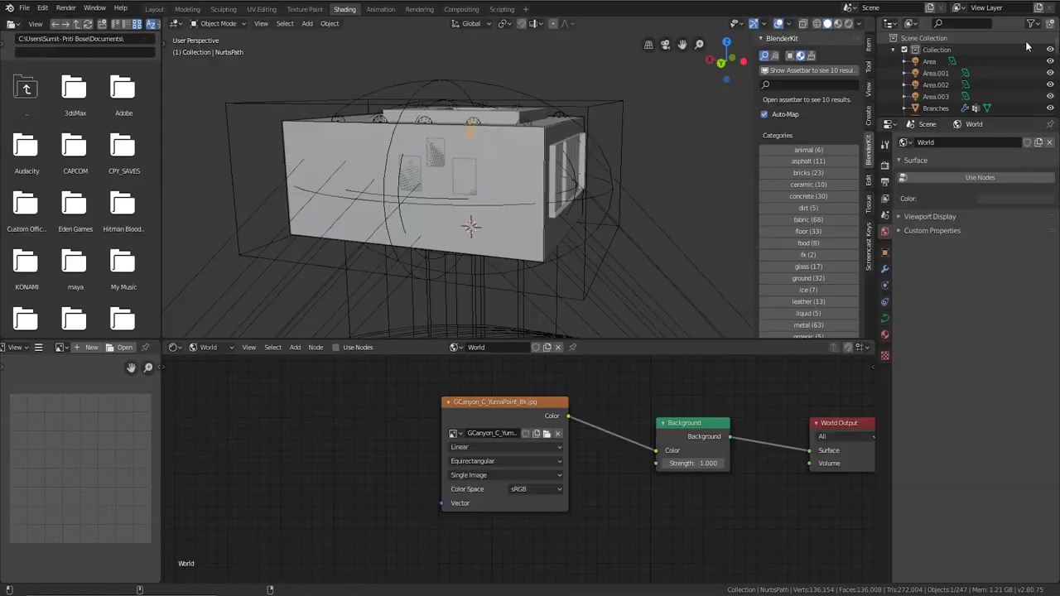
pyautogui.moveTo(386, 438); pyautogui.dragTo(493, 470, button='middle')
pyautogui.hotkey('shift', 'a')
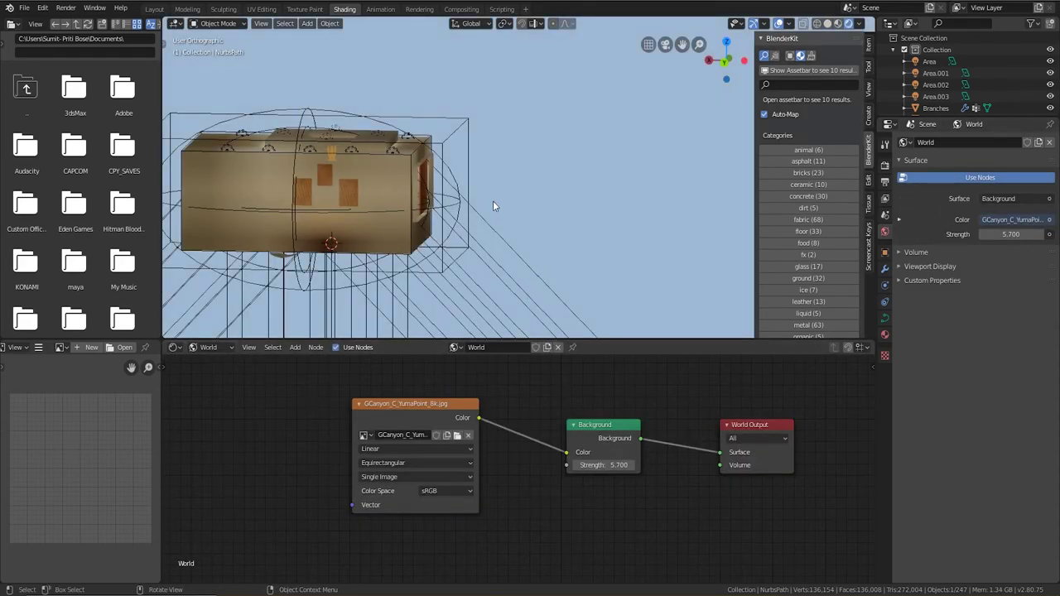
pyautogui.scroll(-3, 492, 200)
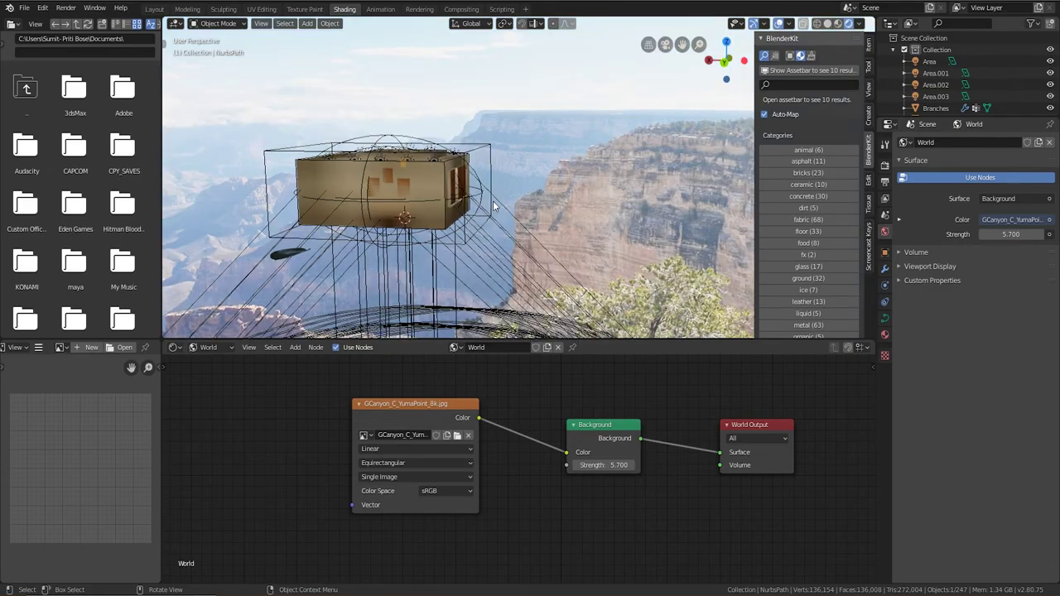
pyautogui.moveTo(492, 200)
pyautogui.mouseDown(button='middle')
pyautogui.moveTo(603, 196)
pyautogui.moveTo(492, 196)
pyautogui.mouseUp(button='middle')
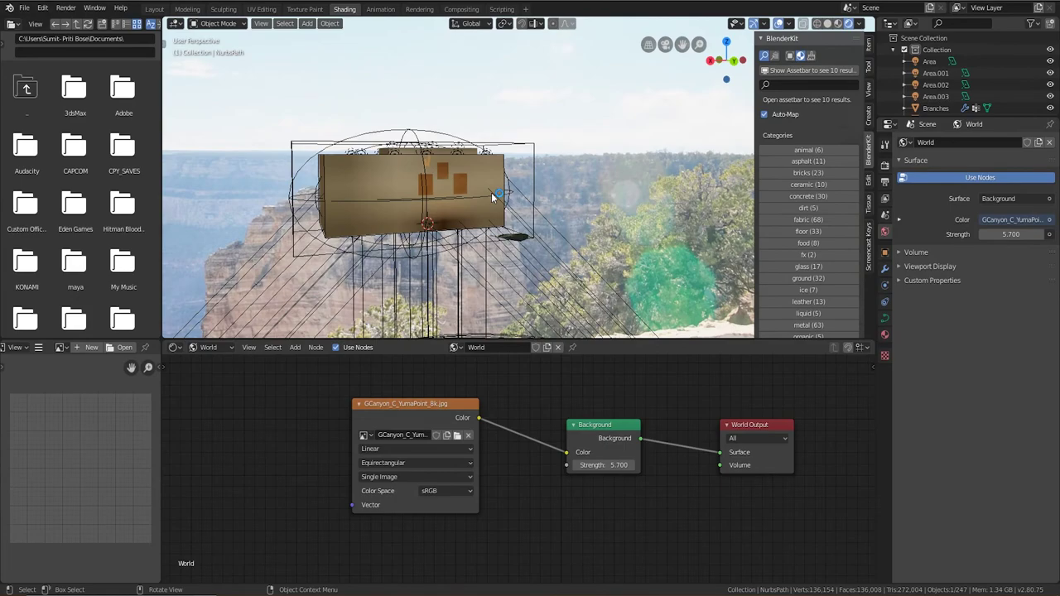
# - Save, check the window through the camera, and add Texture Coordinate and Mapping nodes
pyautogui.hotkey('ctrl', 's')
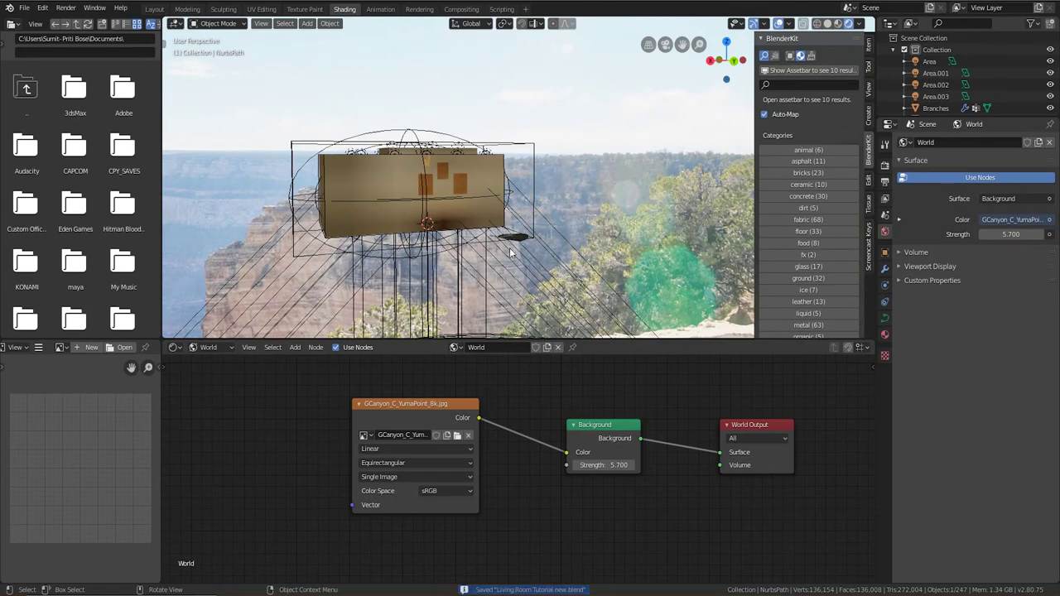
pyautogui.scroll(3, 510, 253)
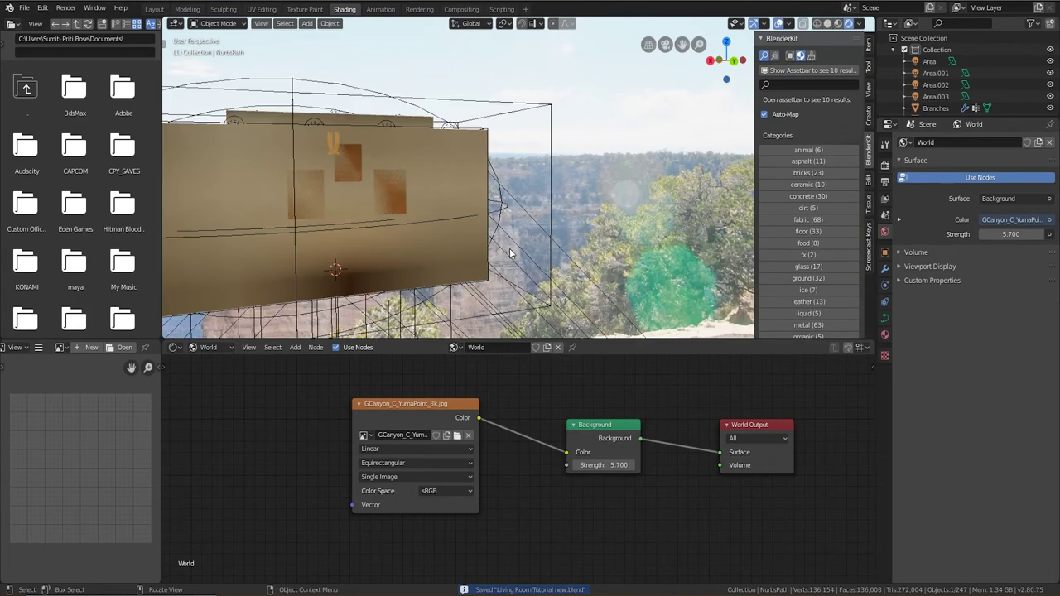
pyautogui.press('KP_0')
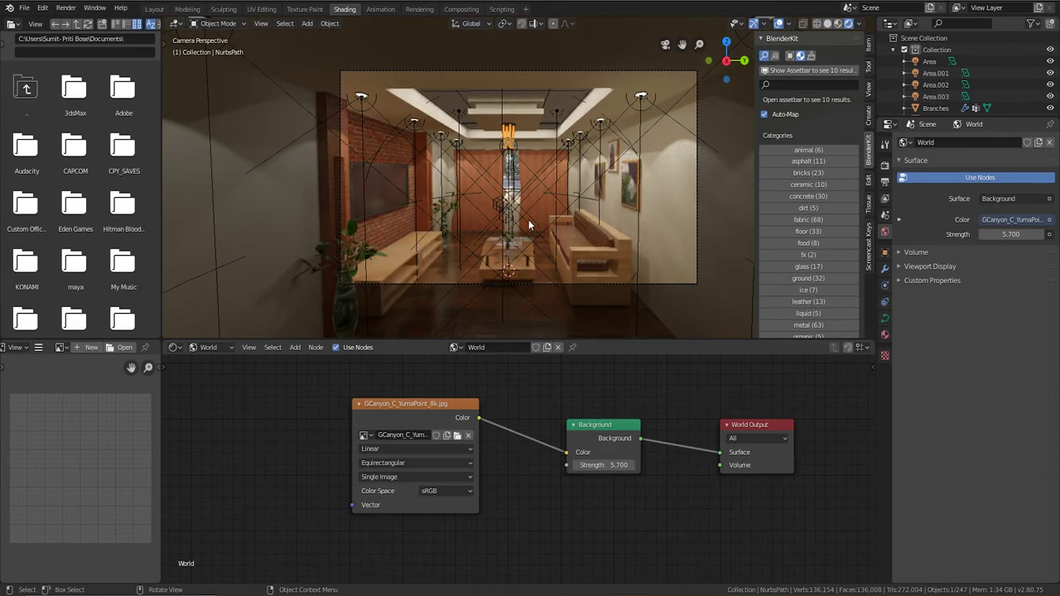
pyautogui.moveTo(328, 449); pyautogui.dragTo(493, 462, button='middle')
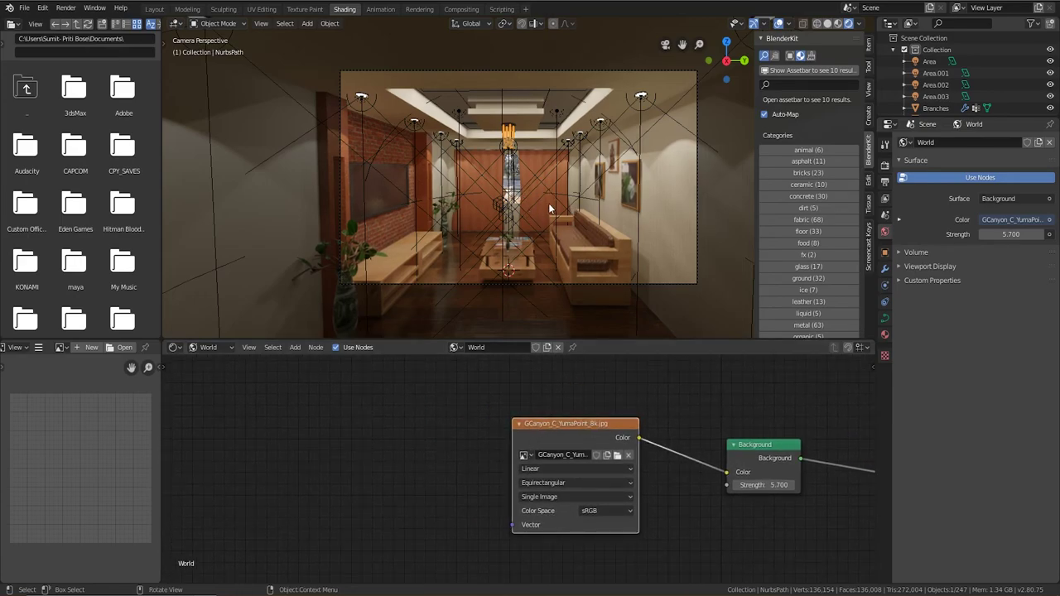
pyautogui.press('KP_0')
pyautogui.moveTo(548, 210); pyautogui.dragTo(466, 218, button='middle')
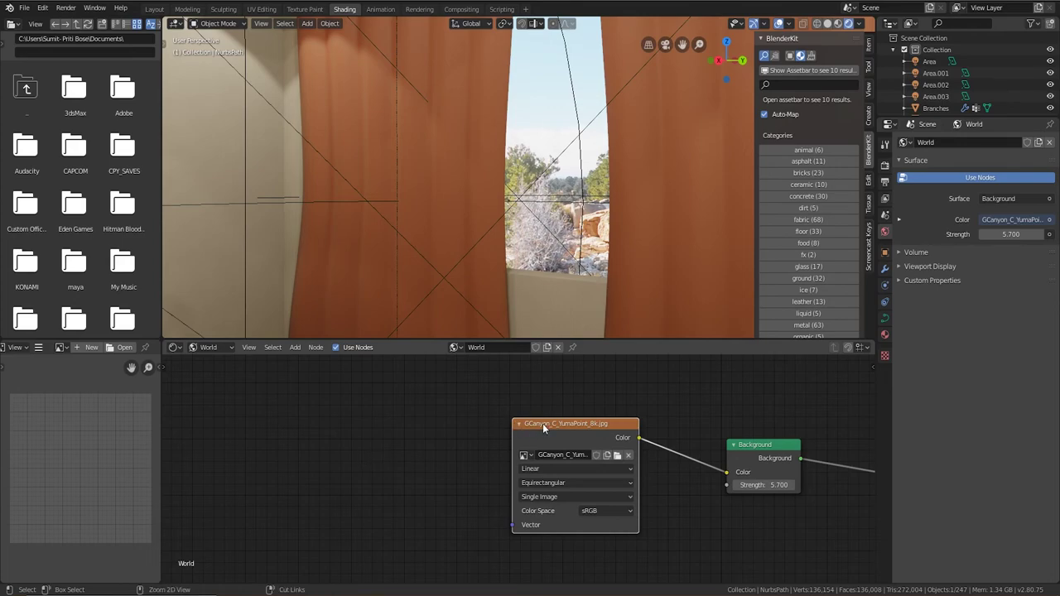
pyautogui.hotkey('ctrl', 't')
# - Step the Mapping Location X upward repeatedly and check the backdrop through the camera
pyautogui.scroll(2, 513, 468)
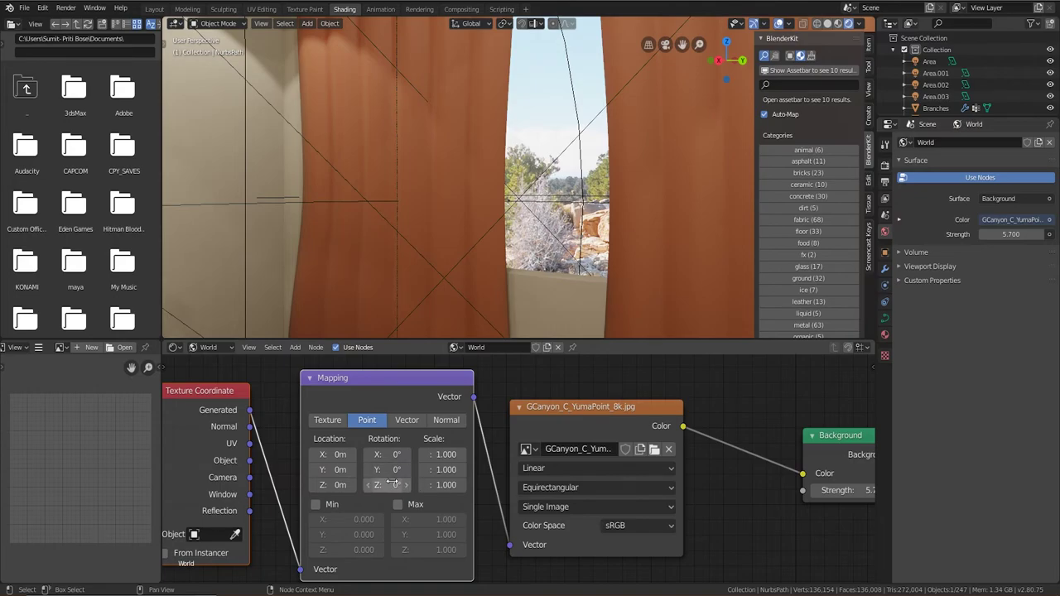
pyautogui.click(352, 456)
pyautogui.click(352, 456)
pyautogui.click(352, 455)
pyautogui.click(352, 456)
pyautogui.click(352, 456)
pyautogui.click(351, 455)
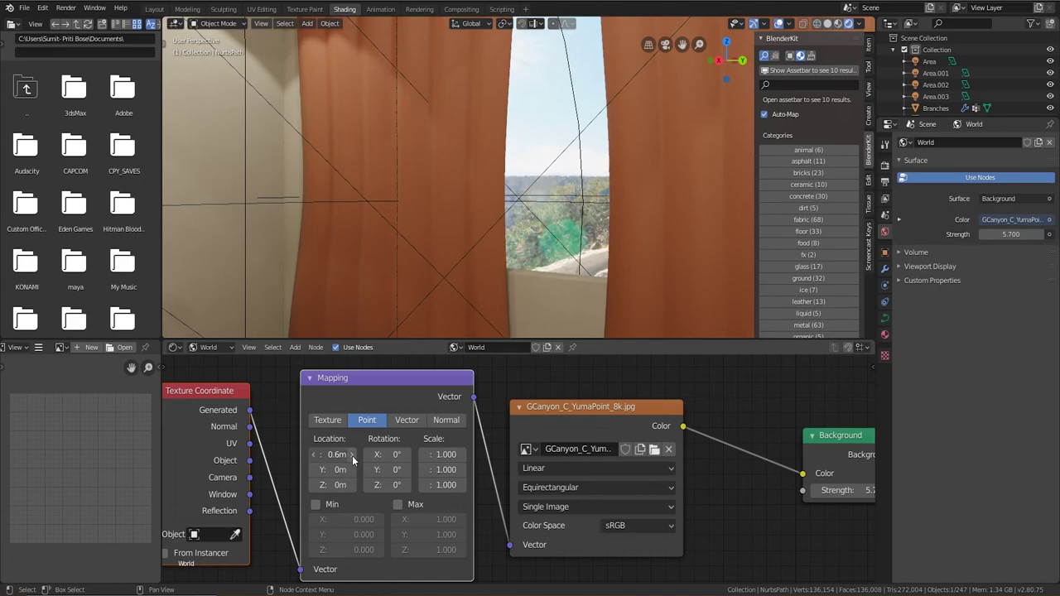
pyautogui.click(352, 456)
pyautogui.click(352, 456)
pyautogui.click(352, 455)
pyautogui.click(352, 455)
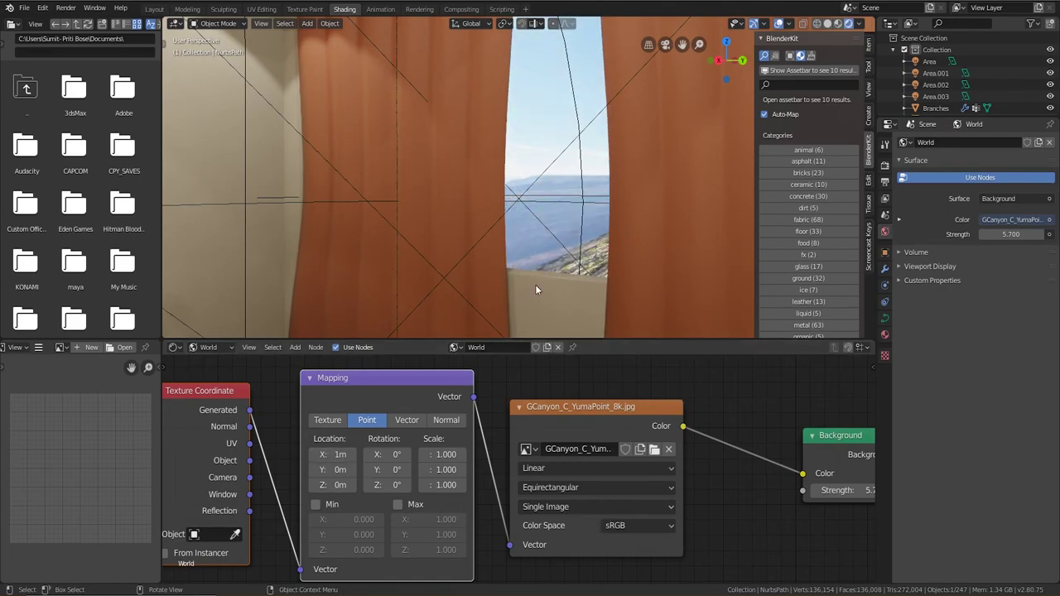
pyautogui.press('KP_0')
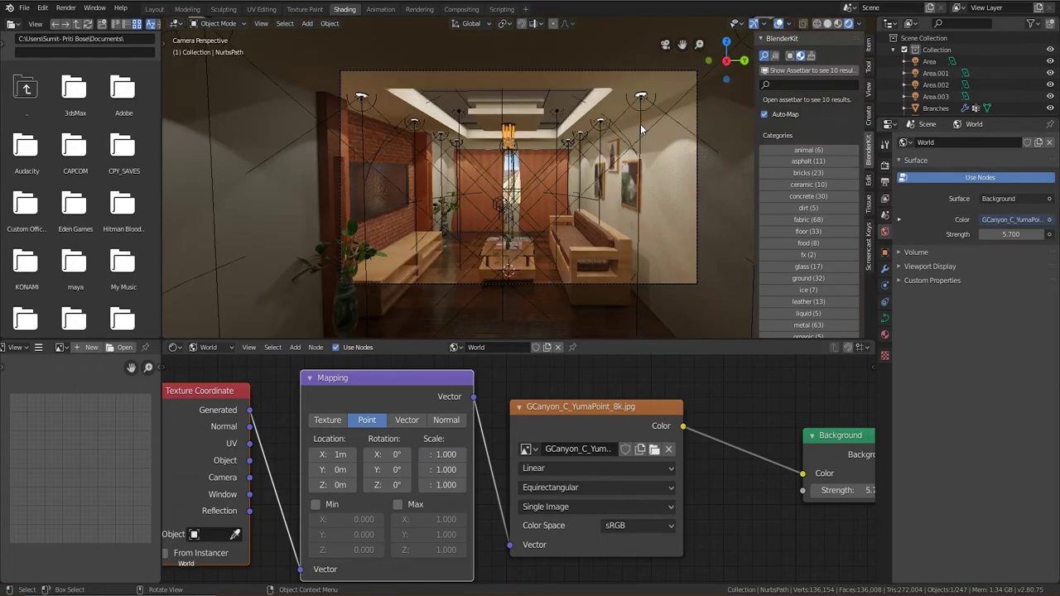
# - Try Mapping Location Y at 0.1m, reset it to 0m, then raise Location Z to 0.1m
pyautogui.click(355, 470)
pyautogui.click(314, 469)
pyautogui.click(316, 474)
pyautogui.write('0')
pyautogui.press('Return')
pyautogui.click(349, 486)
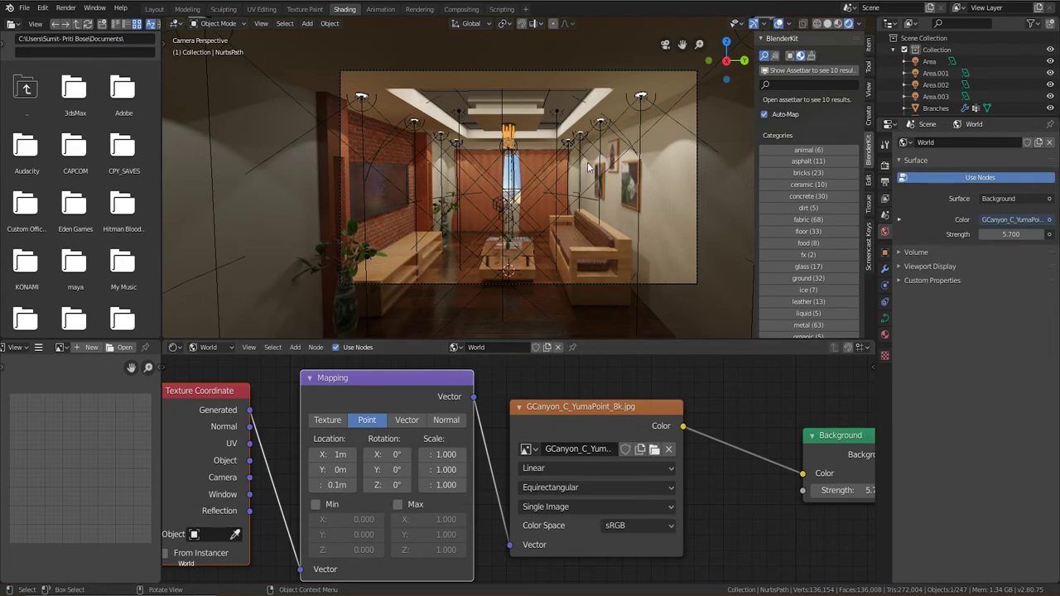
pyautogui.moveTo(588, 166)
pyautogui.mouseDown(button='middle')
pyautogui.moveTo(620, 168)
pyautogui.moveTo(604, 166)
pyautogui.mouseUp(button='middle')
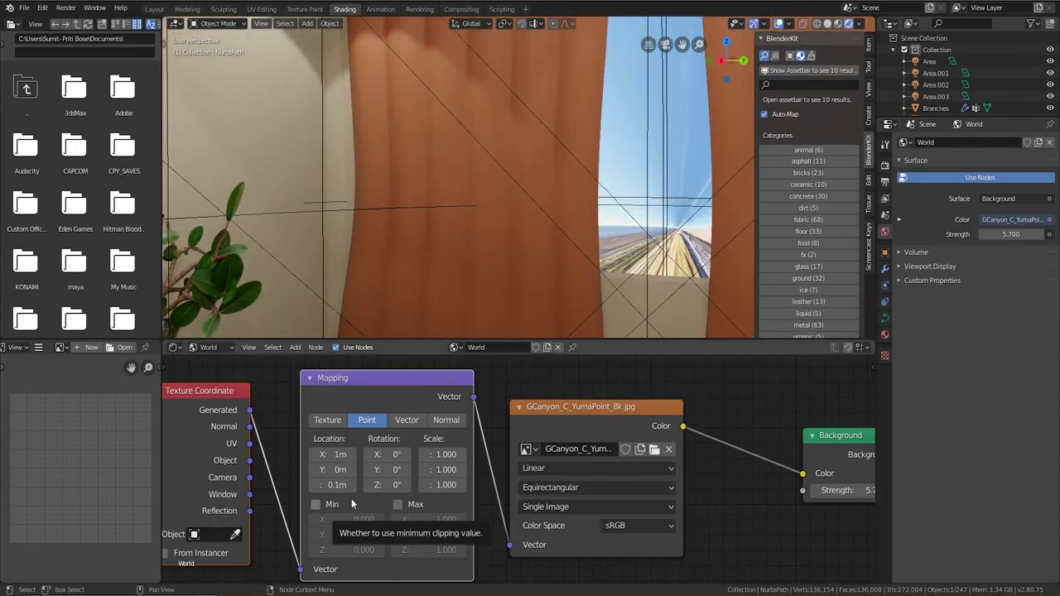
# - Reset the Mapping Location Z and X values back to 0m
pyautogui.press('BackSpace')
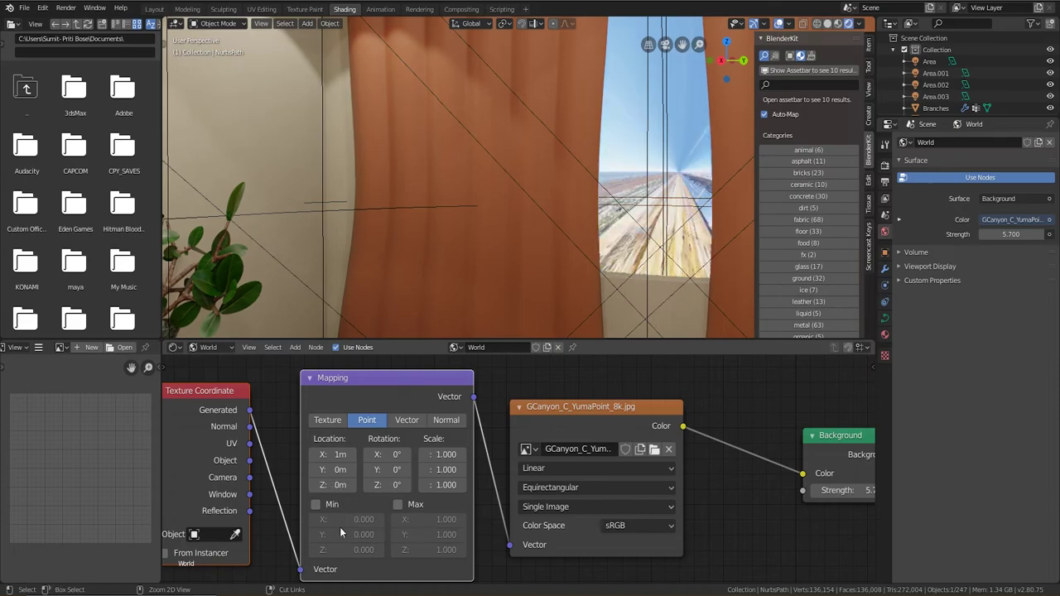
pyautogui.click(340, 485)
pyautogui.press('Return')
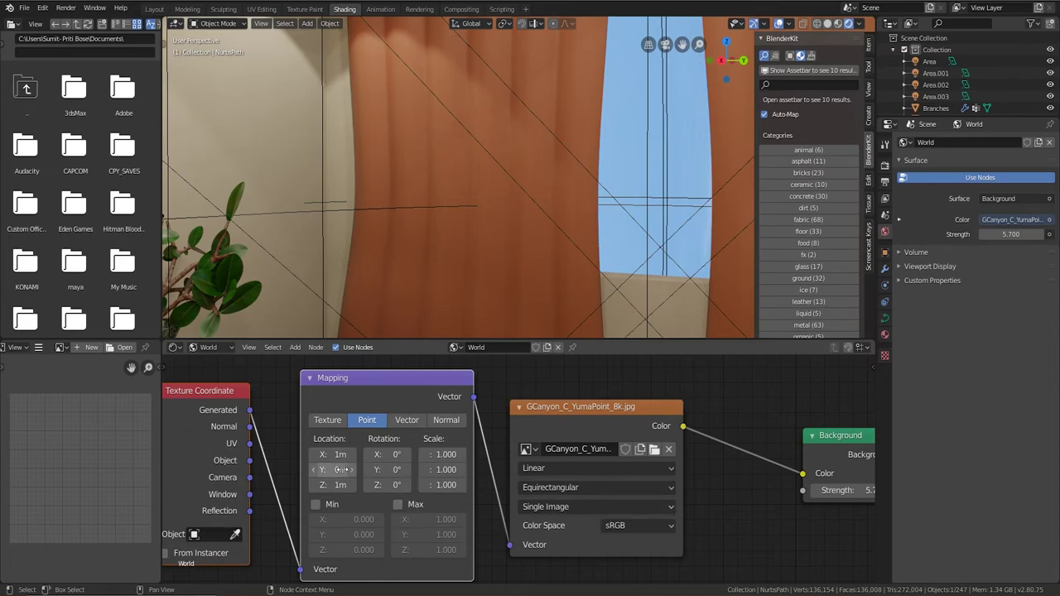
pyautogui.click(334, 485)
pyautogui.write('0')
pyautogui.press('Return')
pyautogui.click(335, 454)
pyautogui.write('0')
pyautogui.press('Return')
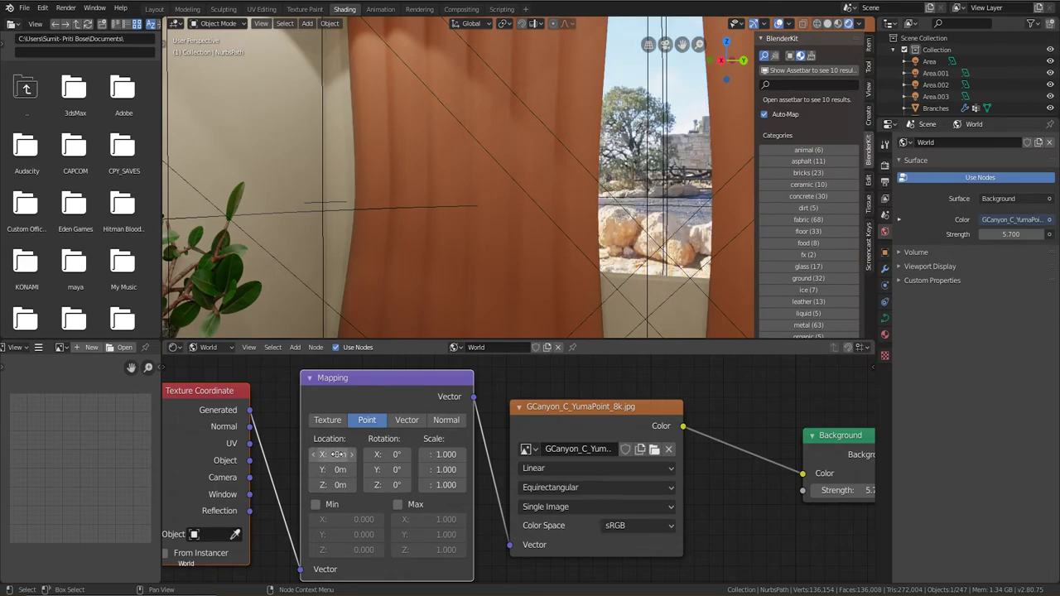
# - Switch the Mapping node to Texture type and set Location Z to -0.2m
pyautogui.click(327, 420)
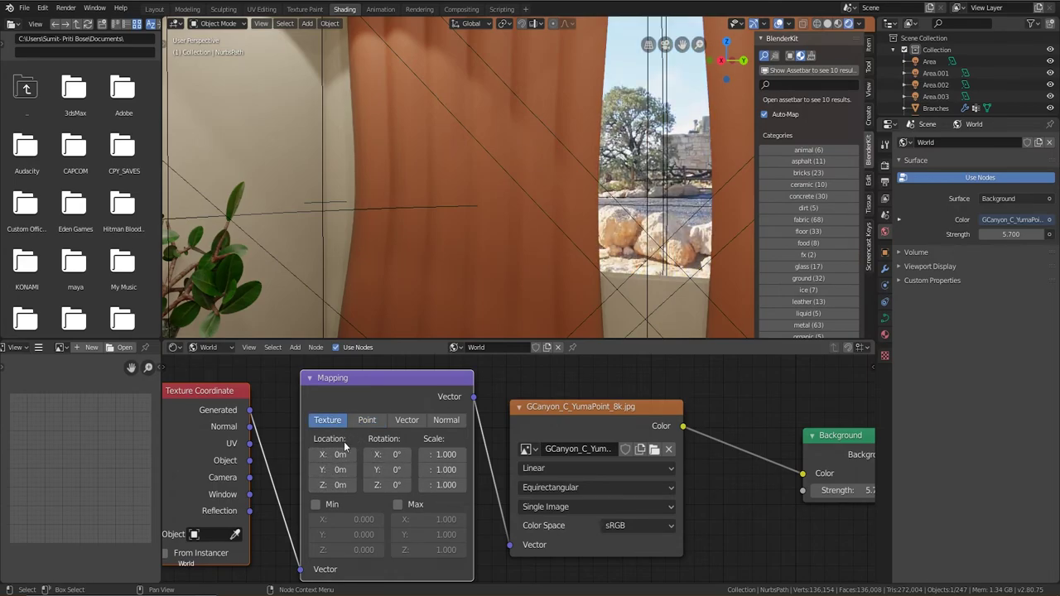
pyautogui.click(314, 455)
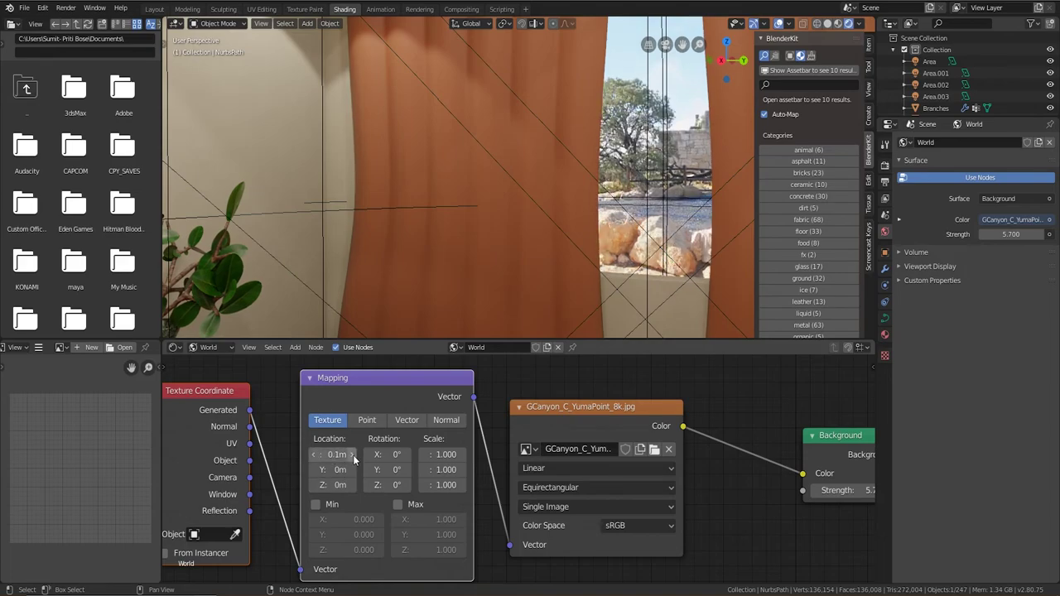
pyautogui.hotkey('ctrl', 'z')
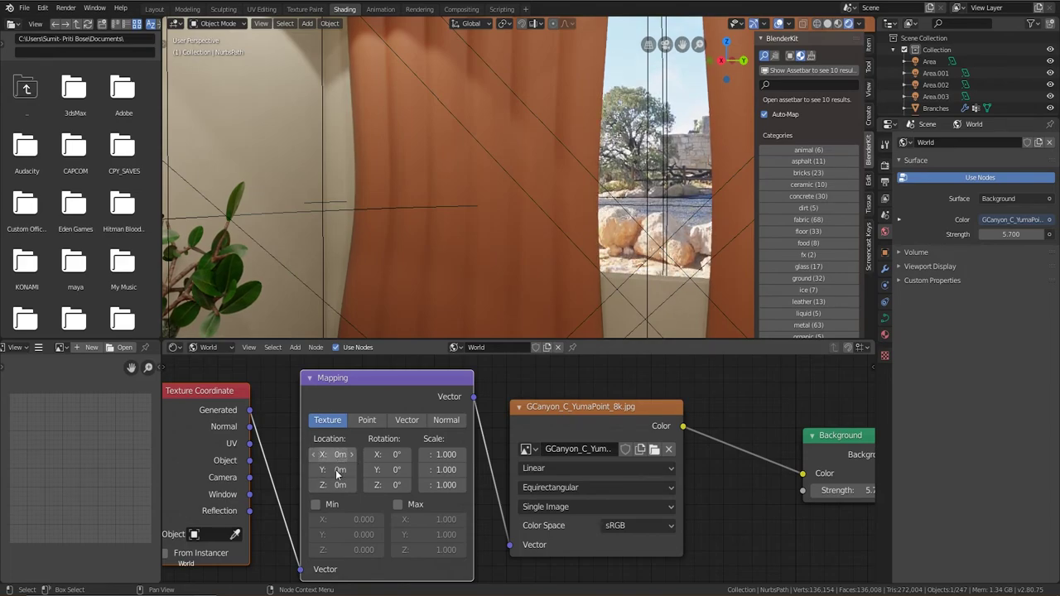
pyautogui.click(351, 487)
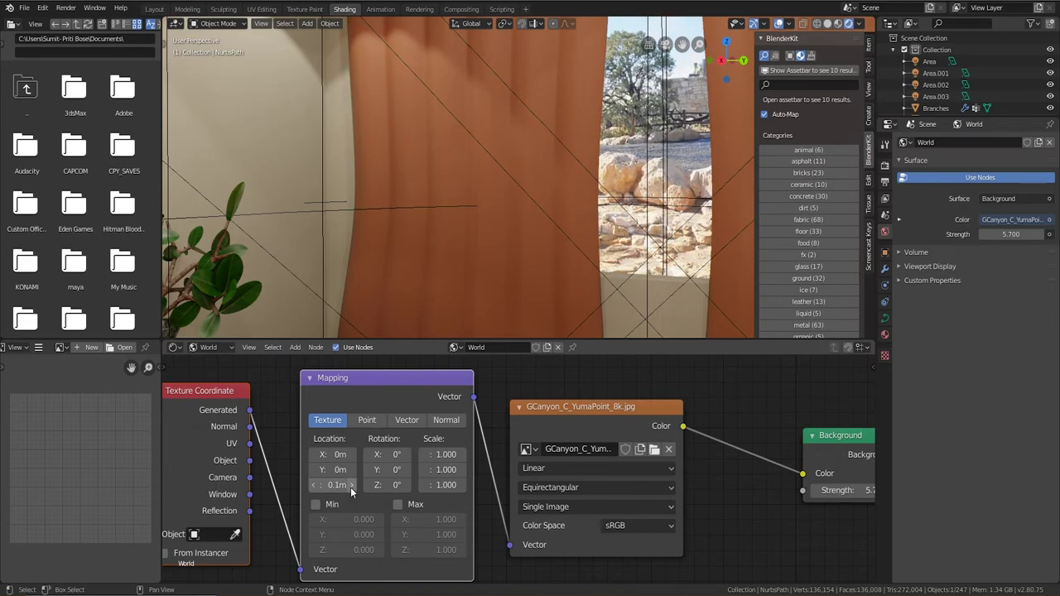
pyautogui.click(314, 487)
pyautogui.click(313, 487)
pyautogui.click(314, 487)
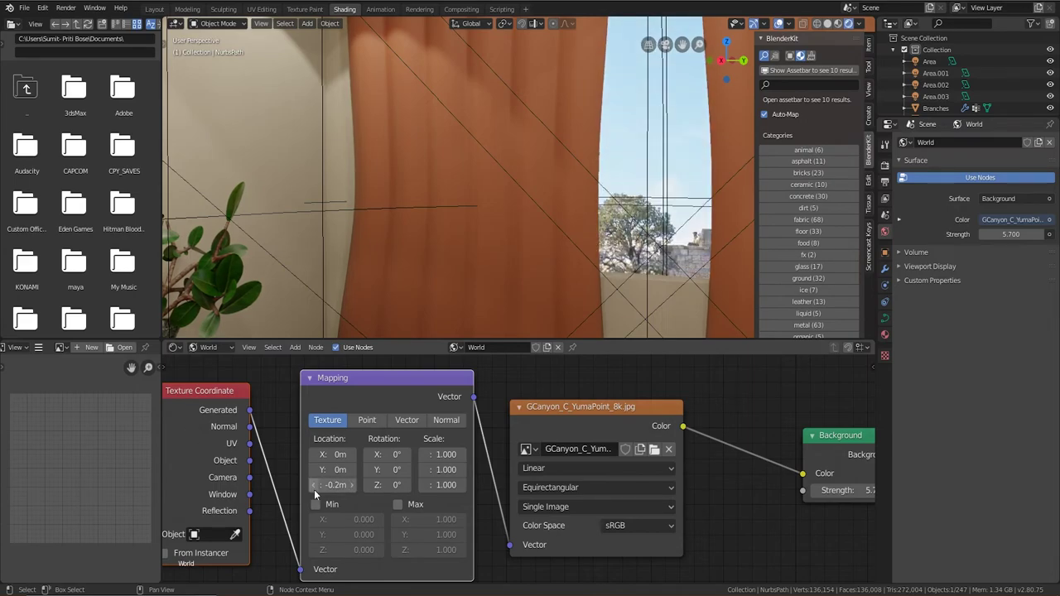
pyautogui.press('KP_0')
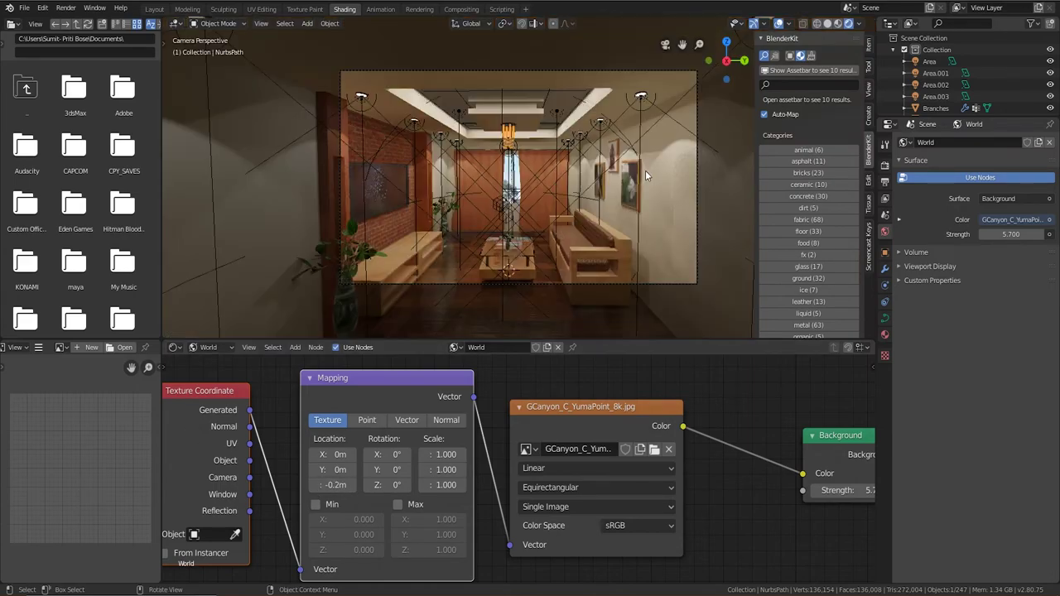
pyautogui.press('KP_0')
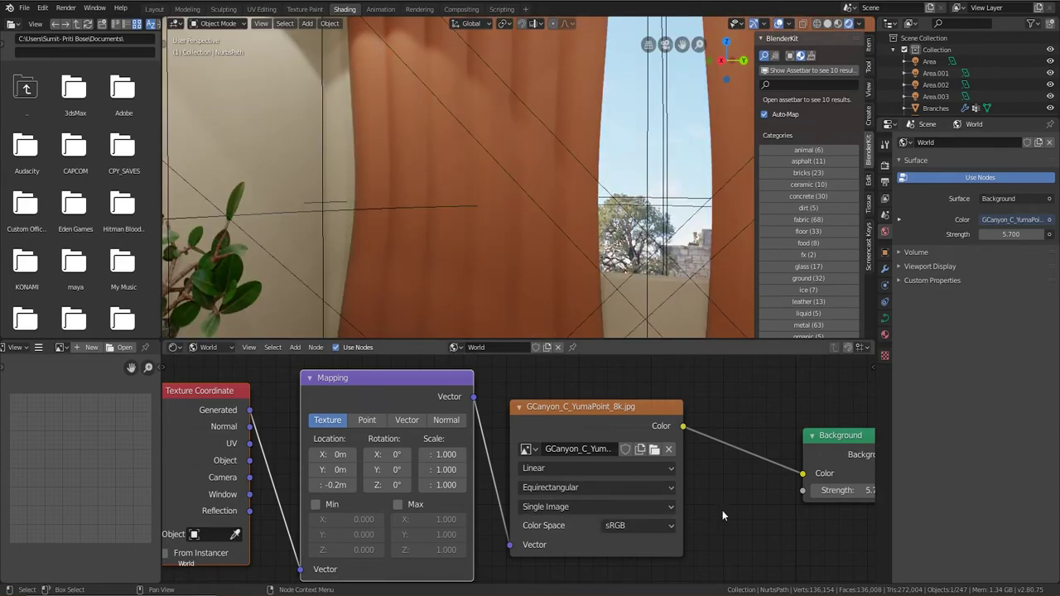
# - Set the Background Strength to 1, then to 3, and show Render Properties
pyautogui.scroll(-2, 725, 507)
pyautogui.moveTo(724, 507); pyautogui.dragTo(551, 496, button='middle')
pyautogui.scroll(3, 583, 494)
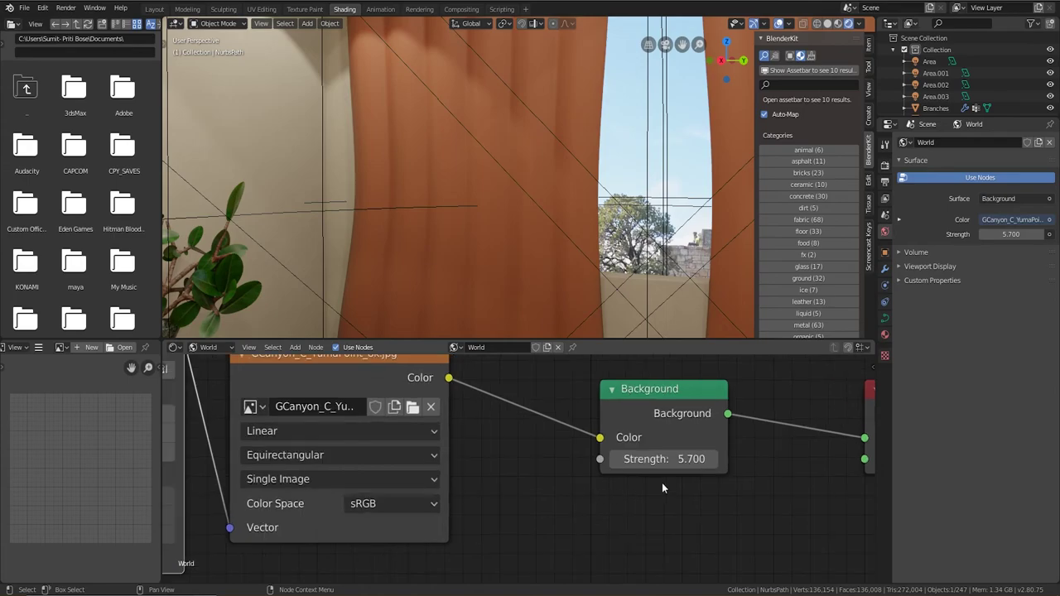
pyautogui.click(665, 461)
pyautogui.write('1')
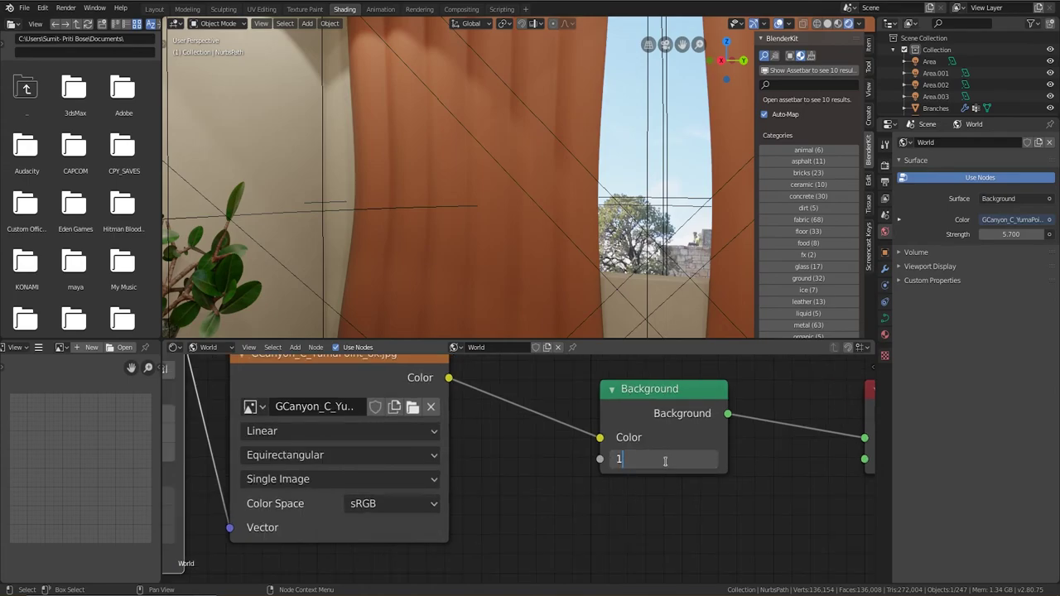
pyautogui.press('Return')
pyautogui.click(684, 459)
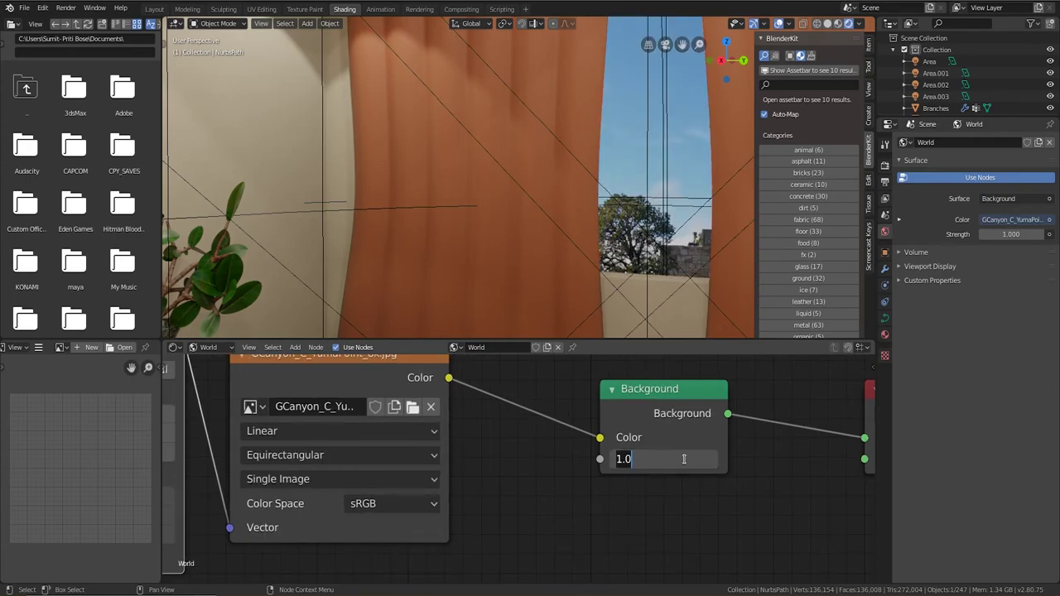
pyautogui.write('3')
pyautogui.press('Return')
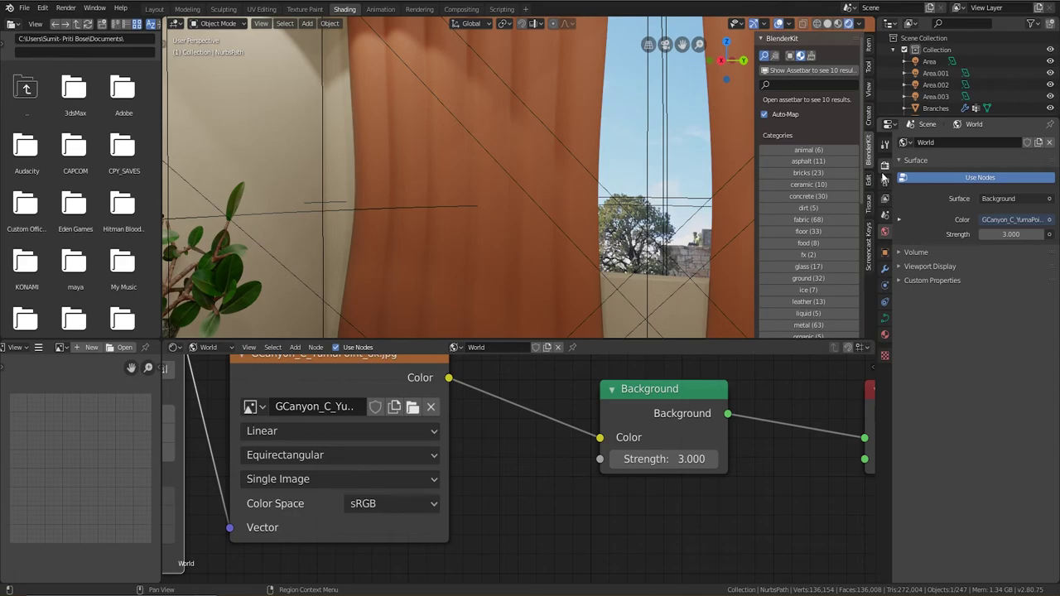
pyautogui.click(885, 166)
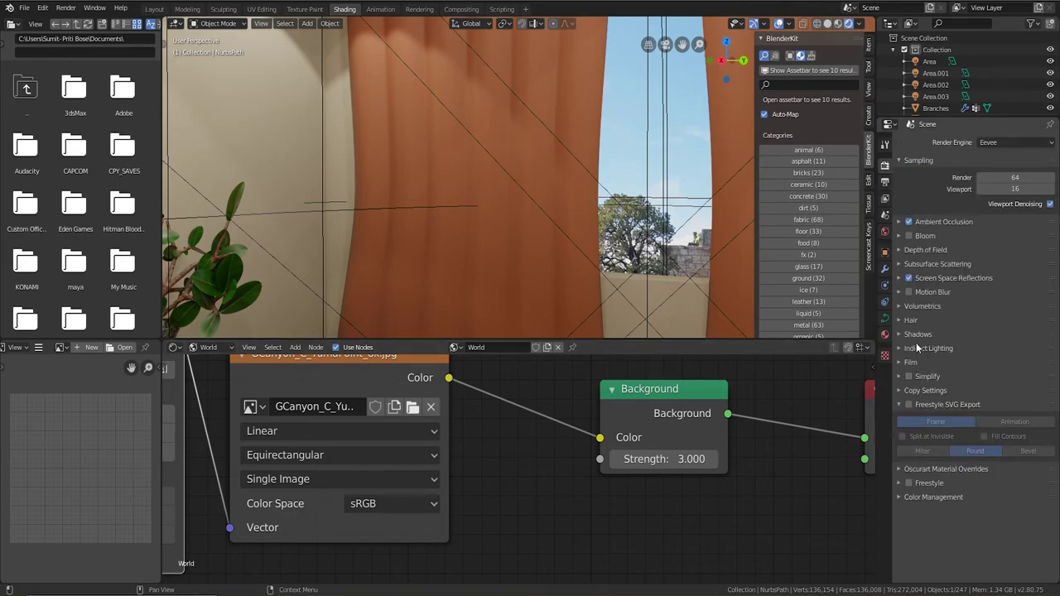
# - Expand Indirect Lighting, go to Layout in Solid view, and start Bake Indirect Lighting
pyautogui.click(919, 347)
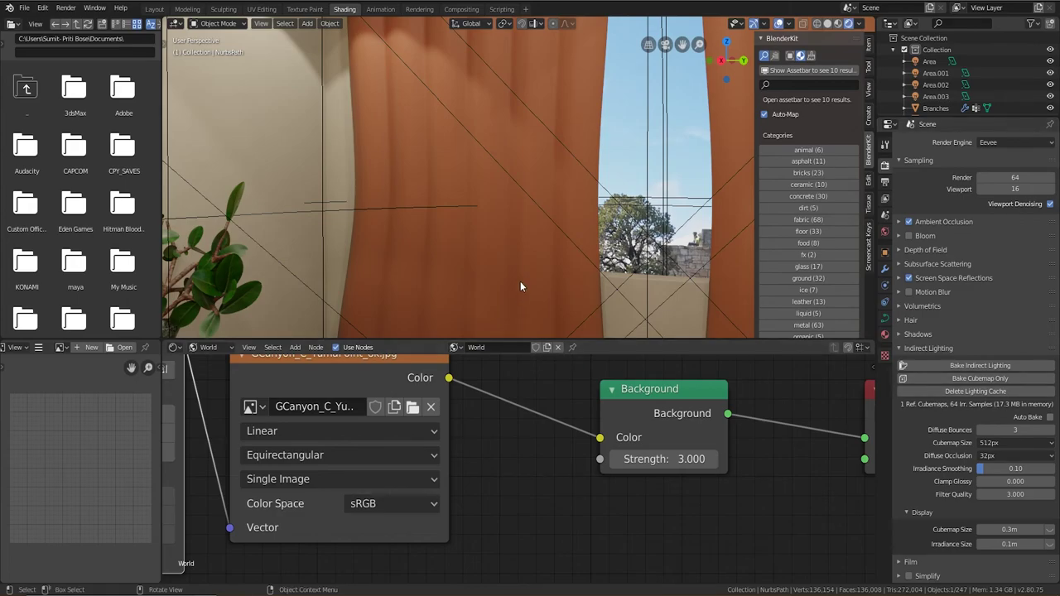
pyautogui.press('z')
pyautogui.click(590, 278)
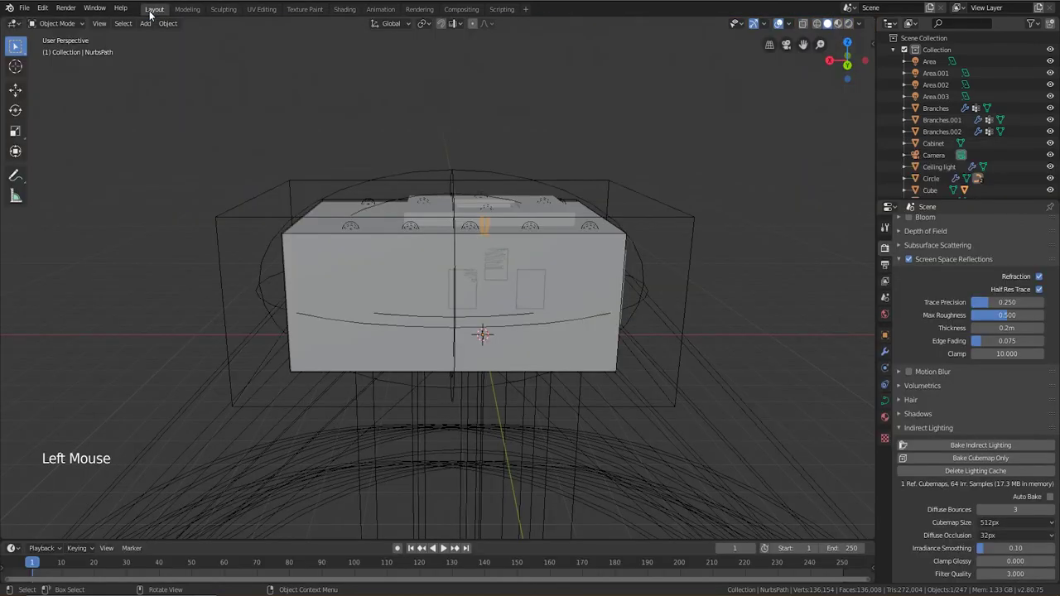
pyautogui.click(155, 9)
pyautogui.scroll(6, 554, 298)
pyautogui.moveTo(554, 299); pyautogui.dragTo(481, 290, button='middle')
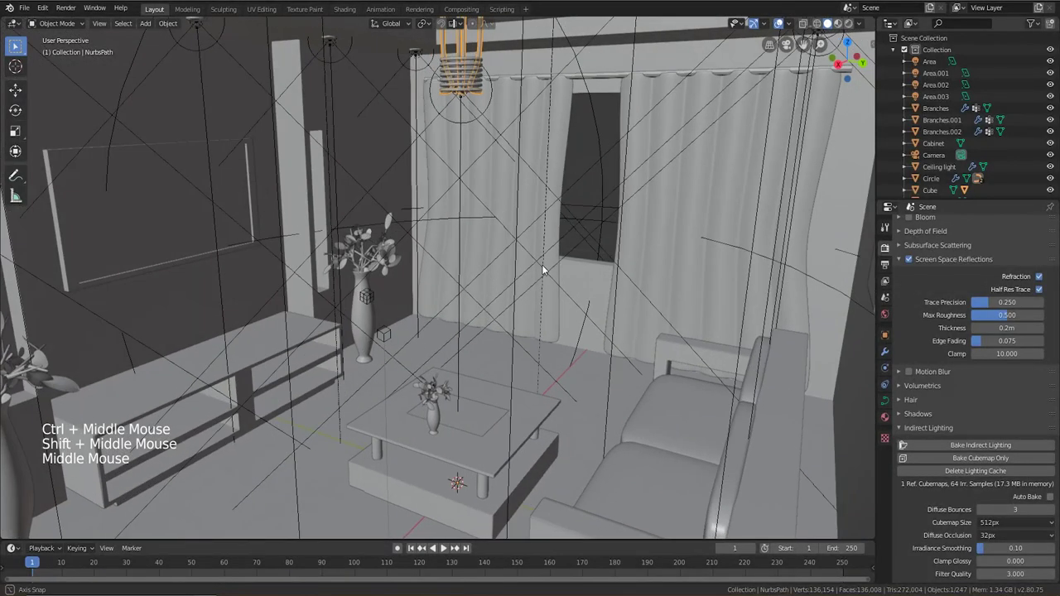
pyautogui.click(994, 443)
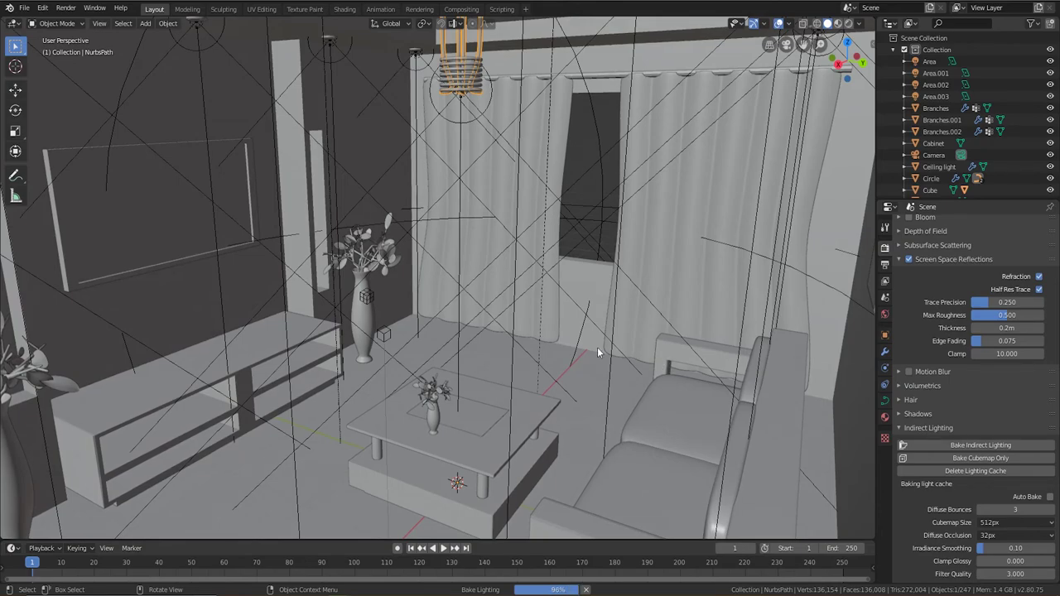
# - Inspect the baked room in Rendered shading, toward the window, ceiling lights and camera view
pyautogui.press('z')
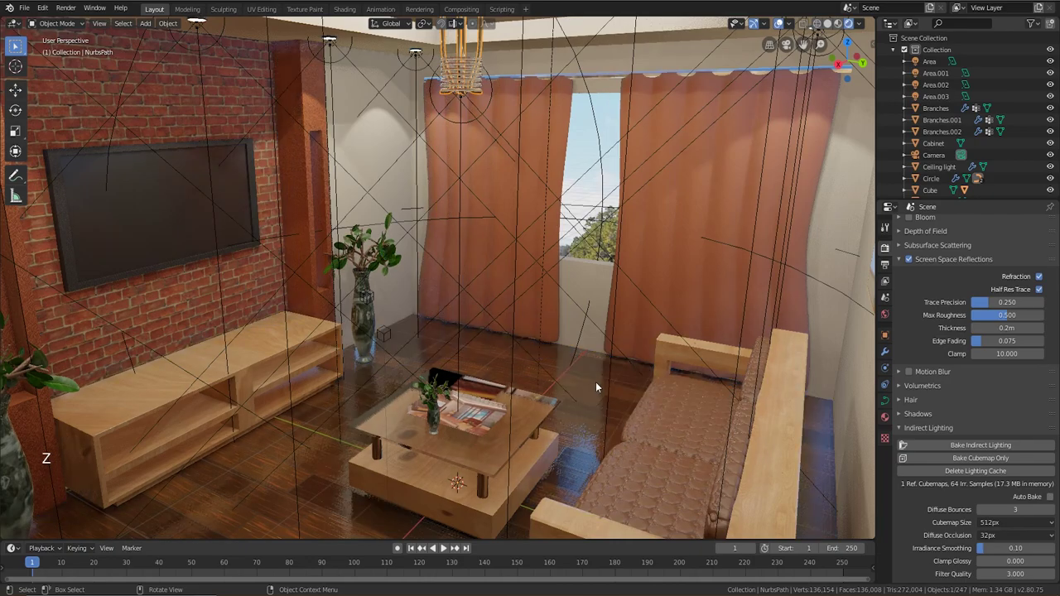
pyautogui.moveTo(596, 382)
pyautogui.mouseDown(button='middle')
pyautogui.moveTo(611, 368)
pyautogui.moveTo(632, 385)
pyautogui.moveTo(620, 400)
pyautogui.mouseUp(button='middle')
pyautogui.scroll(2, 619, 384)
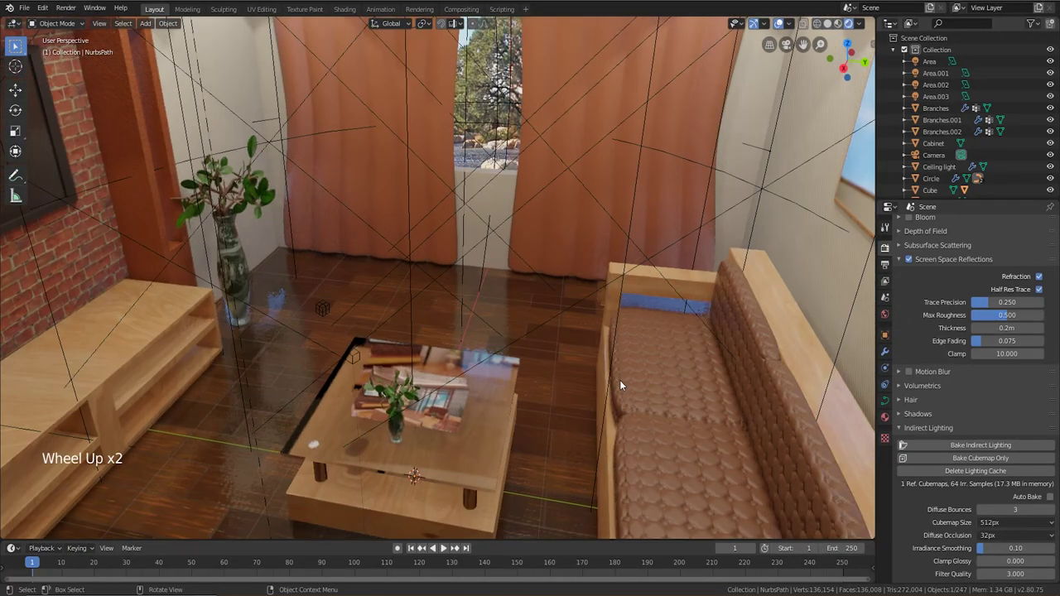
pyautogui.moveTo(640, 357); pyautogui.dragTo(663, 328, button='middle')
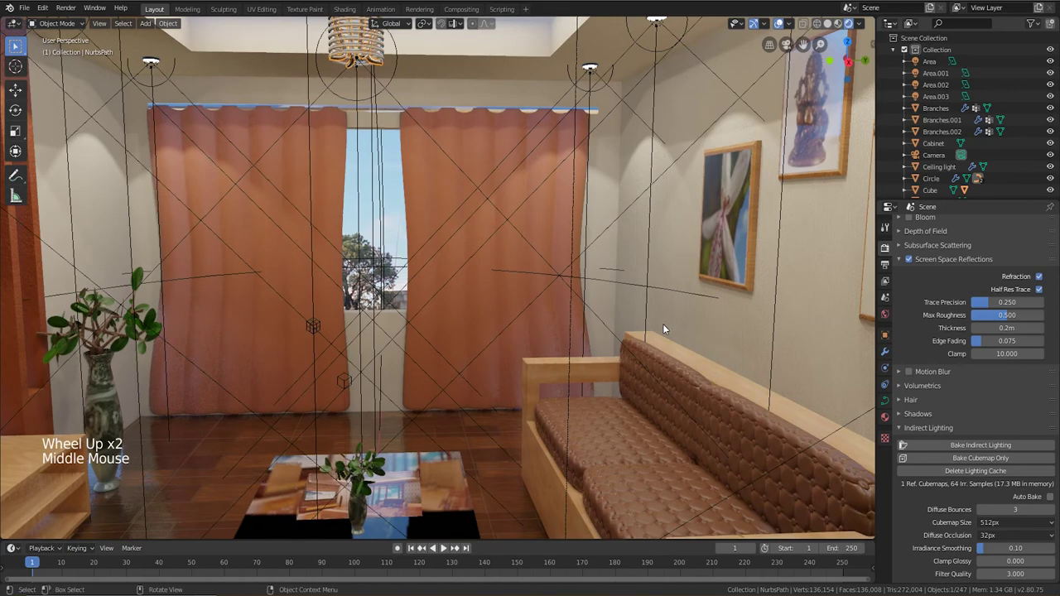
pyautogui.press('KP_0')
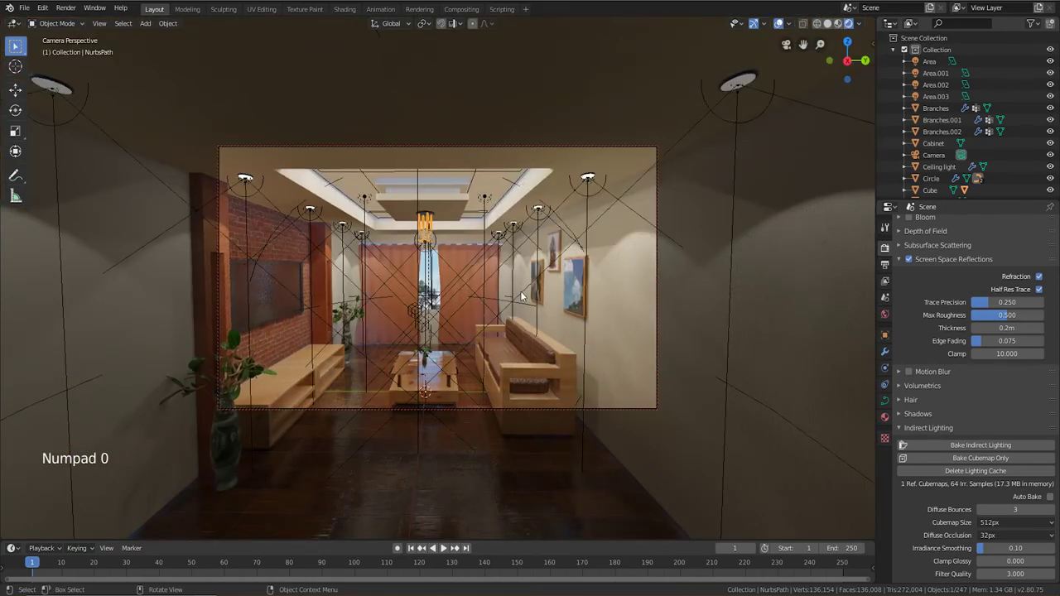
pyautogui.press('KP_0')
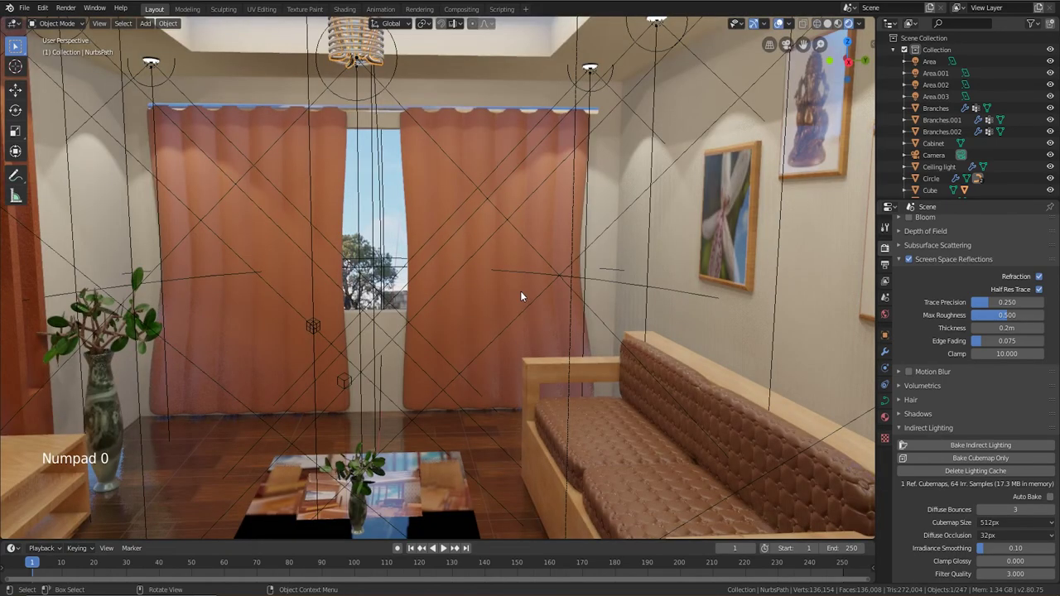
pyautogui.moveTo(434, 126); pyautogui.dragTo(552, 76, button='middle')
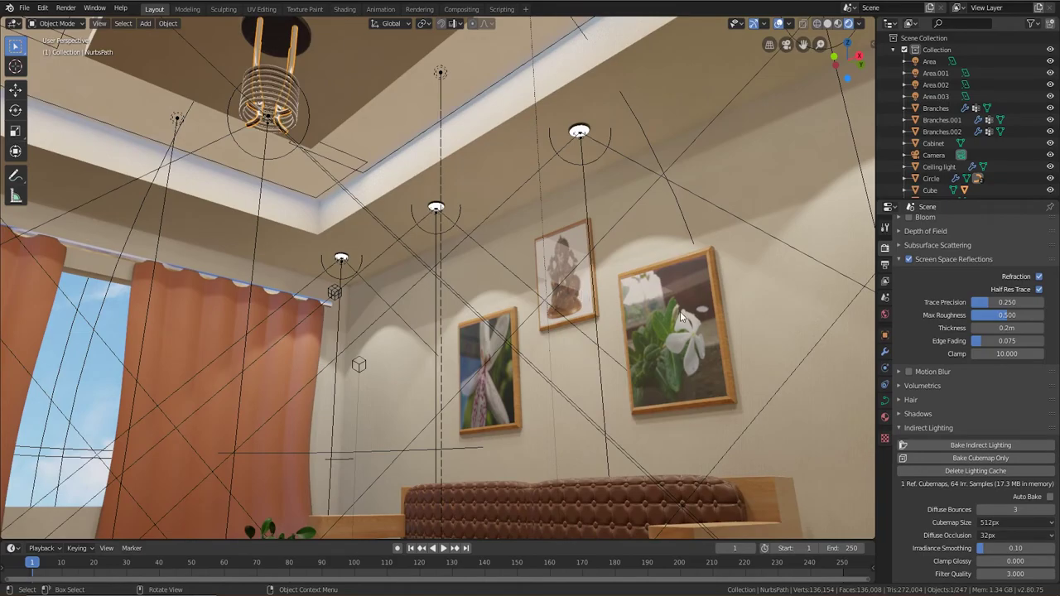
pyautogui.press('KP_0')
# - Return to Solid shading, orbit the room, then display it as wireframe near the curtain
pyautogui.press('z')
pyautogui.click(744, 317)
pyautogui.press('KP_0')
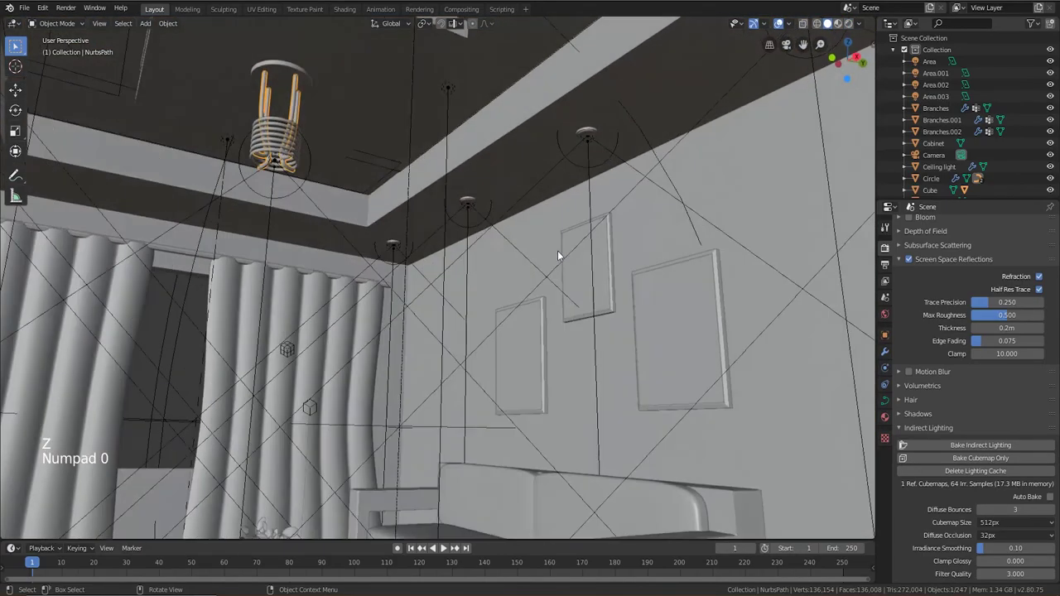
pyautogui.scroll(-4, 557, 250)
pyautogui.moveTo(557, 250); pyautogui.dragTo(357, 291, button='middle')
pyautogui.press('z')
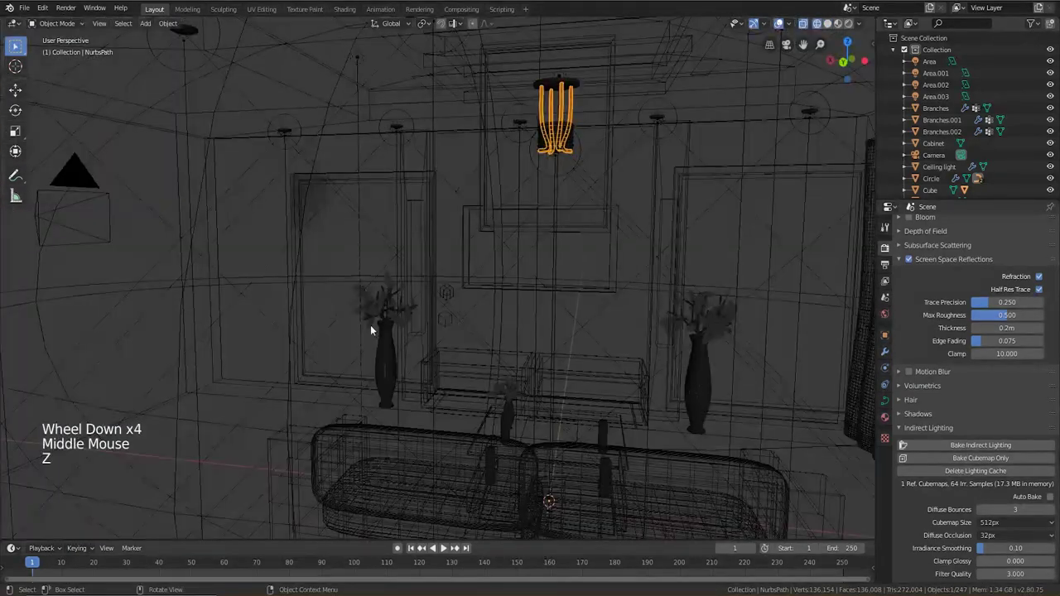
pyautogui.scroll(-2, 477, 348)
pyautogui.moveTo(476, 348); pyautogui.dragTo(454, 325, button='middle')
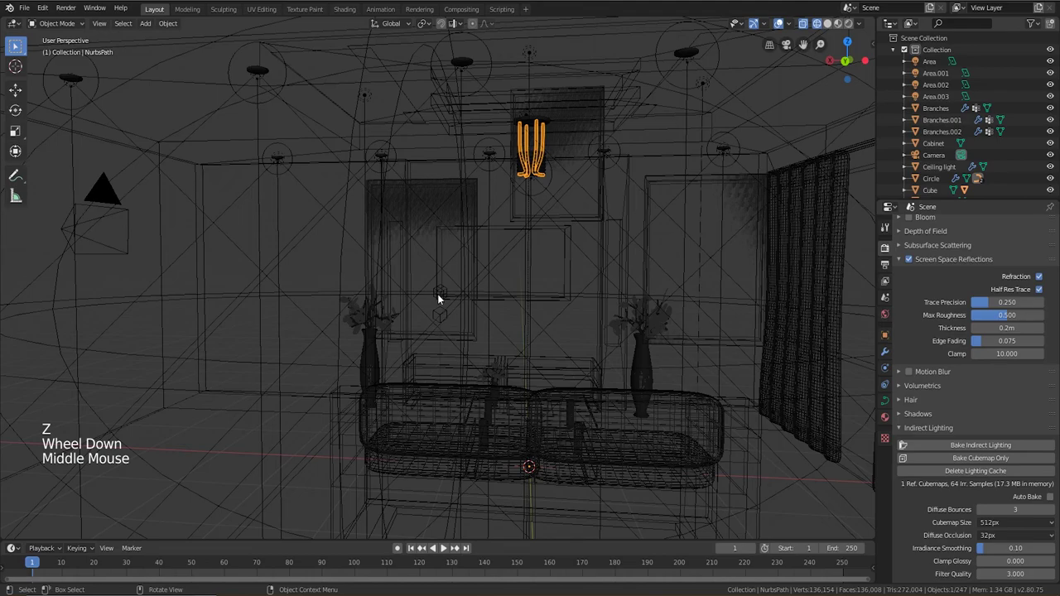
# - In front view, stretch the irradiance volume vertically, then scale it slightly larger overall
pyautogui.click(438, 298)
pyautogui.scroll(-6, 669, 348)
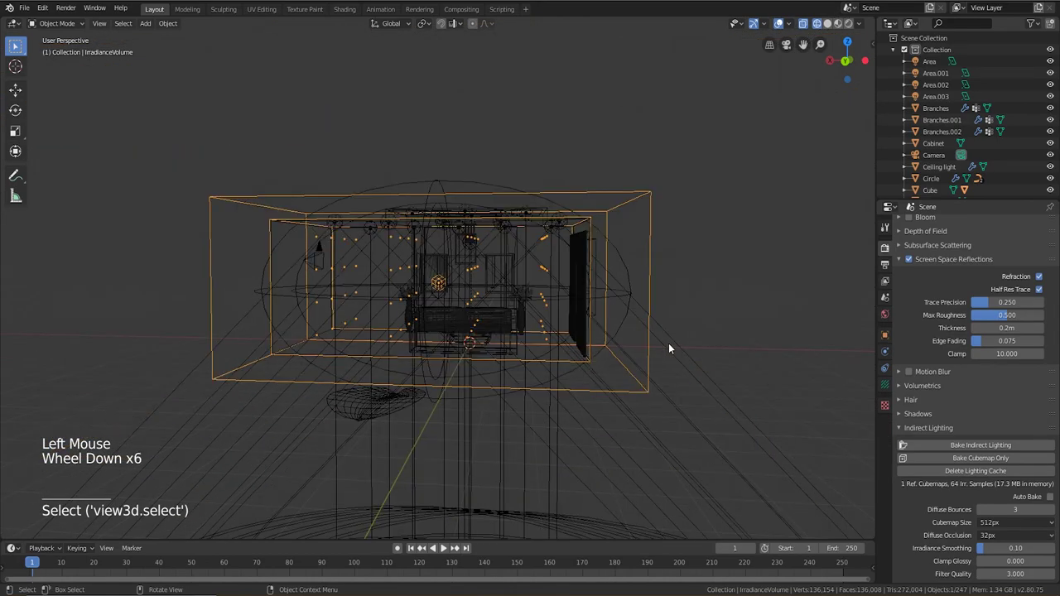
pyautogui.press('KP_1')
pyautogui.scroll(3, 669, 348)
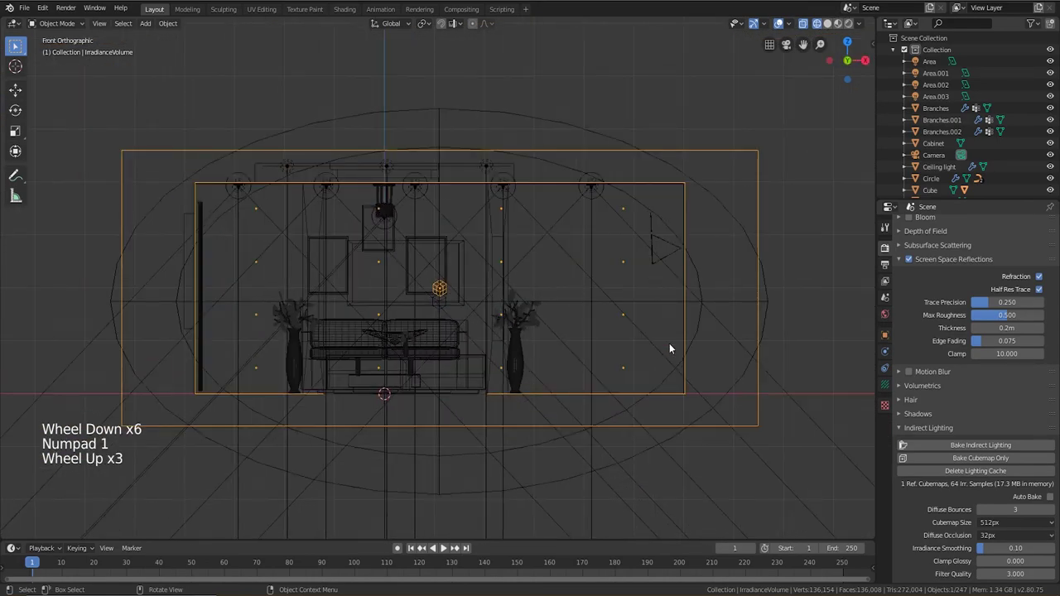
pyautogui.press('s')
pyautogui.press('z')
pyautogui.press('shift')
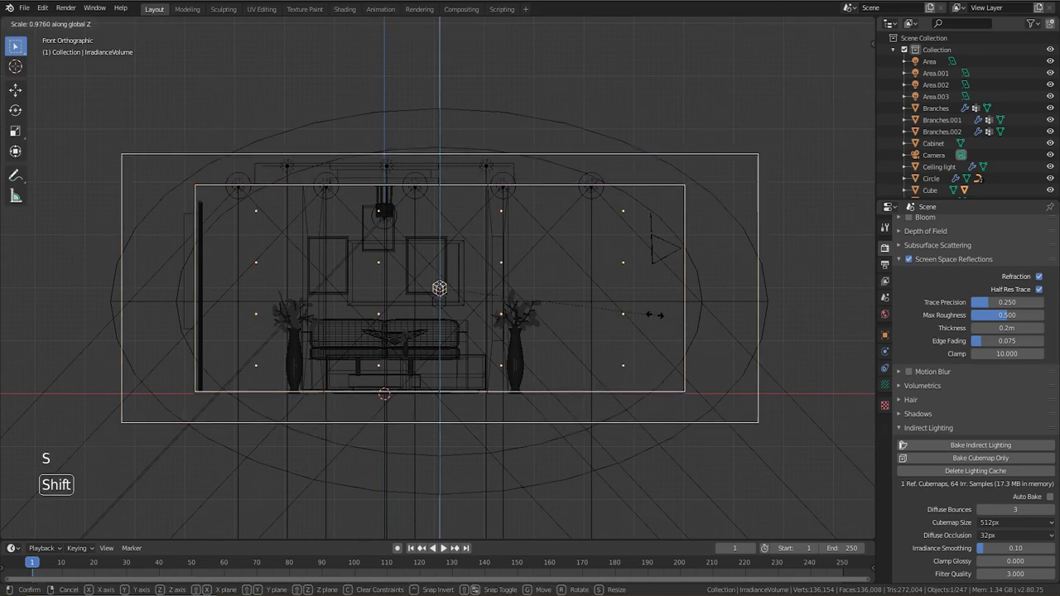
pyautogui.moveTo(639, 313)
pyautogui.moveTo(781, 395)
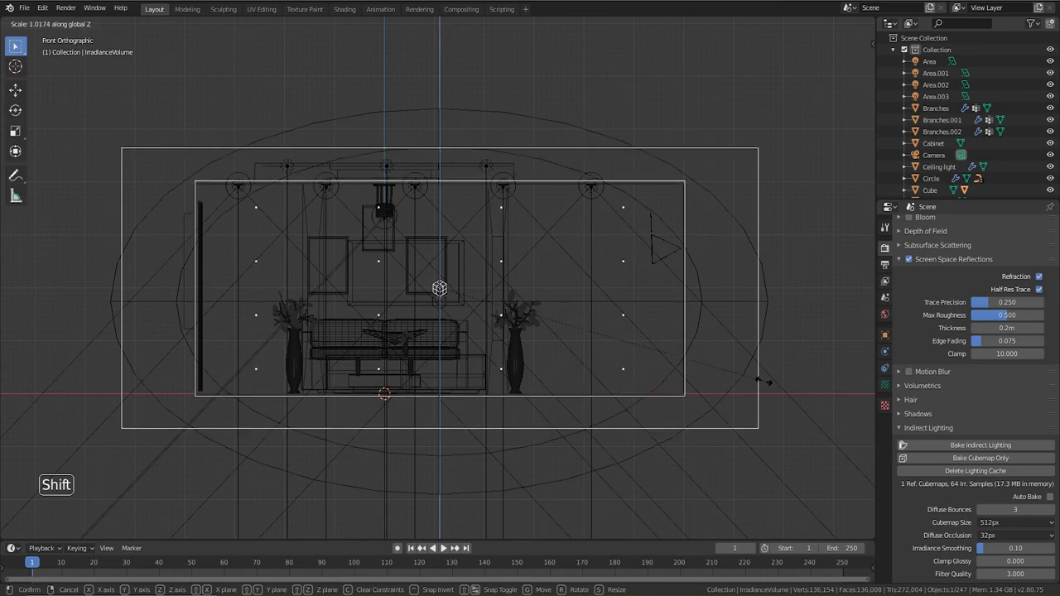
pyautogui.click(760, 380)
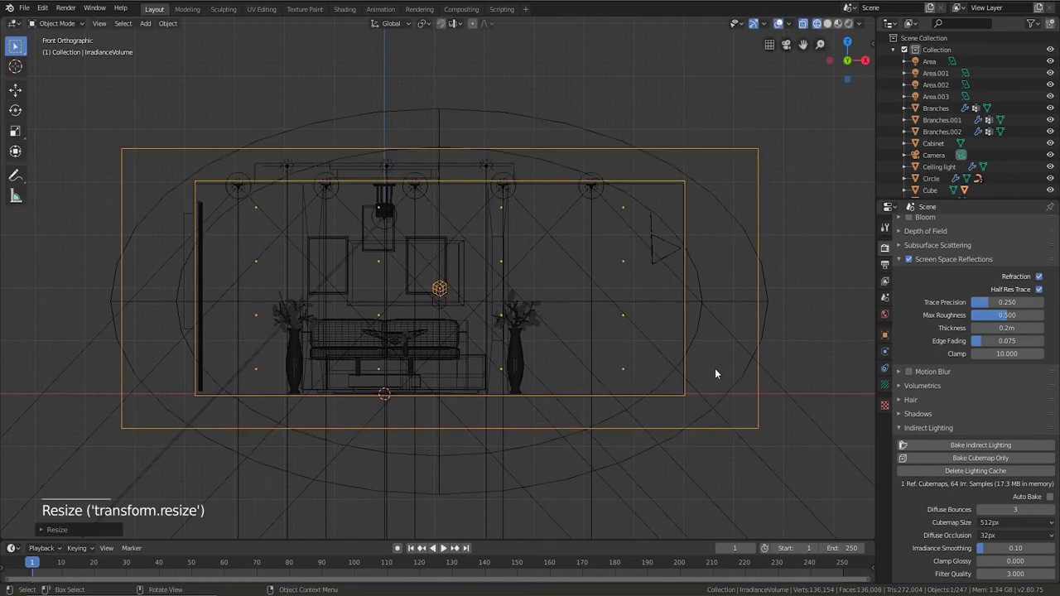
pyautogui.press('s')
pyautogui.click(704, 375)
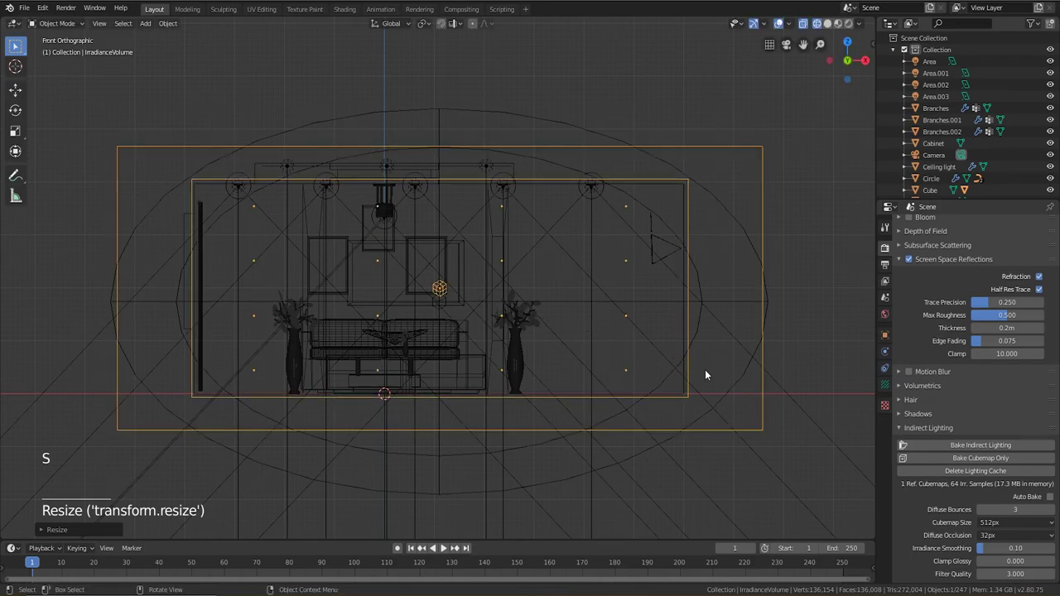
# - Orbit back into perspective and re-bake the indirect lighting
pyautogui.scroll(3, 630, 359)
pyautogui.moveTo(629, 359); pyautogui.dragTo(670, 360, button='middle')
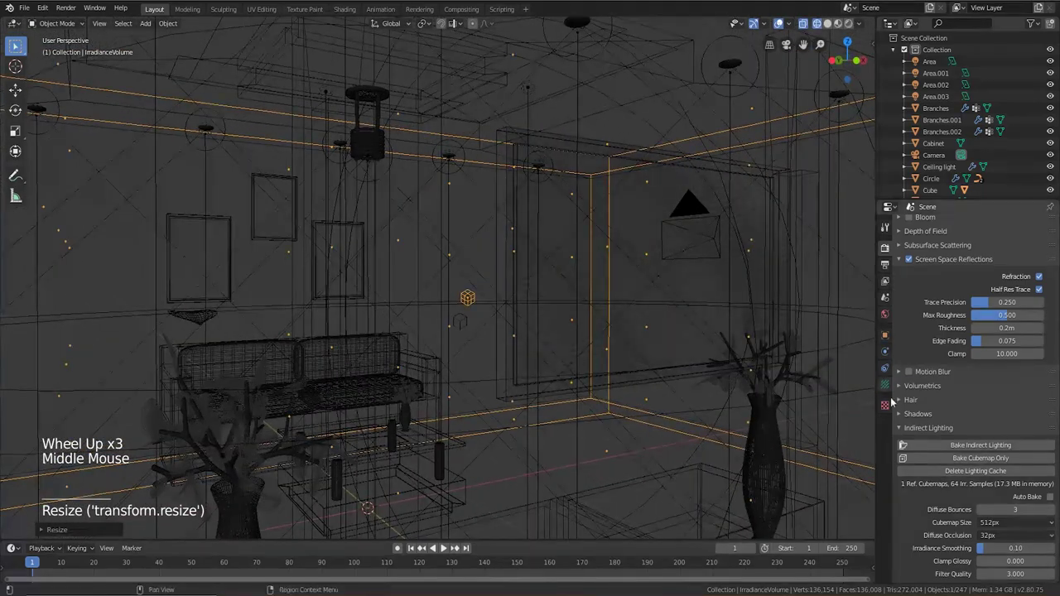
pyautogui.click(980, 445)
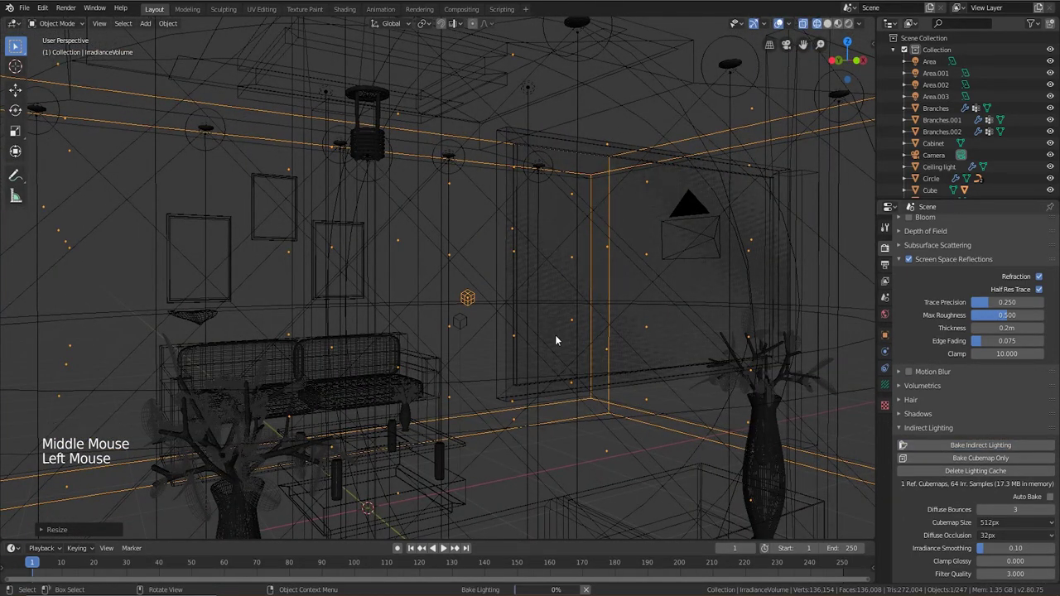
# - Once the bake finishes, switch to rendered shading and orbit up to check the ceiling lighting
pyautogui.scroll(3, 555, 340)
pyautogui.moveTo(555, 339); pyautogui.dragTo(422, 317, button='middle')
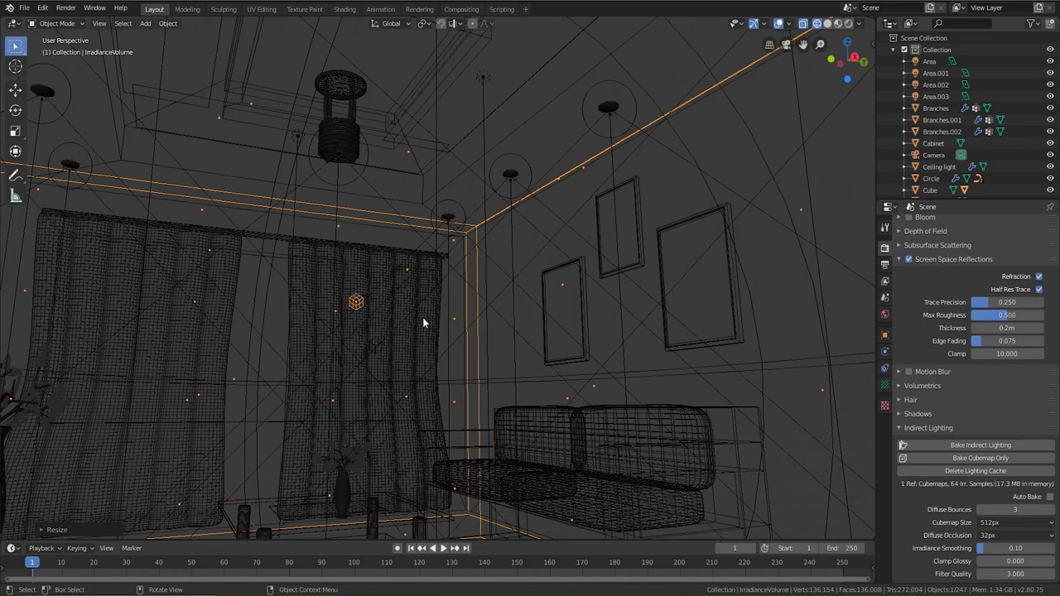
pyautogui.press('z')
pyautogui.click(440, 258)
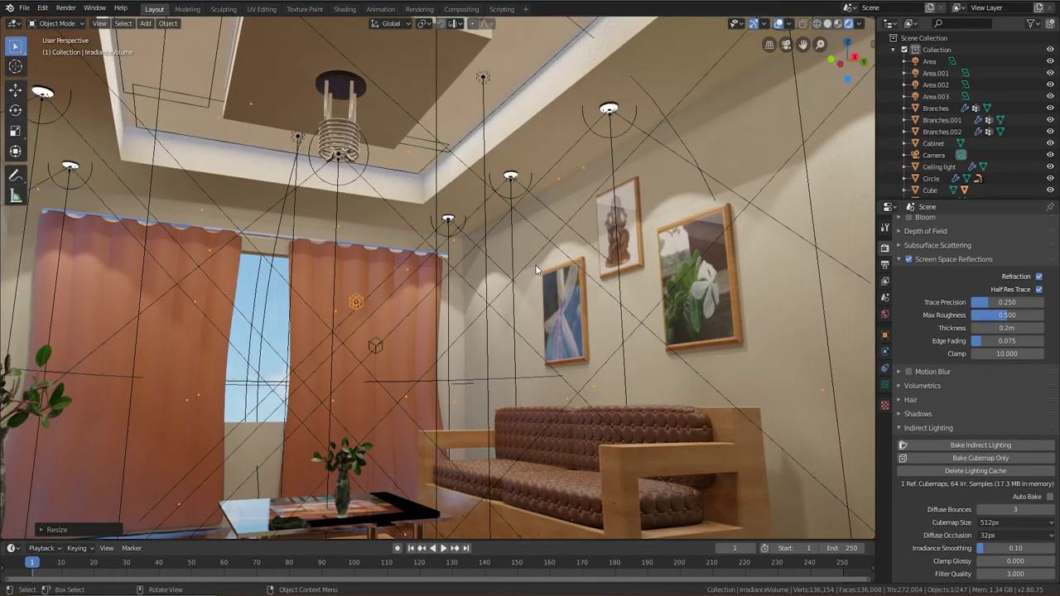
pyautogui.moveTo(552, 263); pyautogui.dragTo(563, 241, button='middle')
# - Return to solid shading and look through the scene camera
pyautogui.press('z')
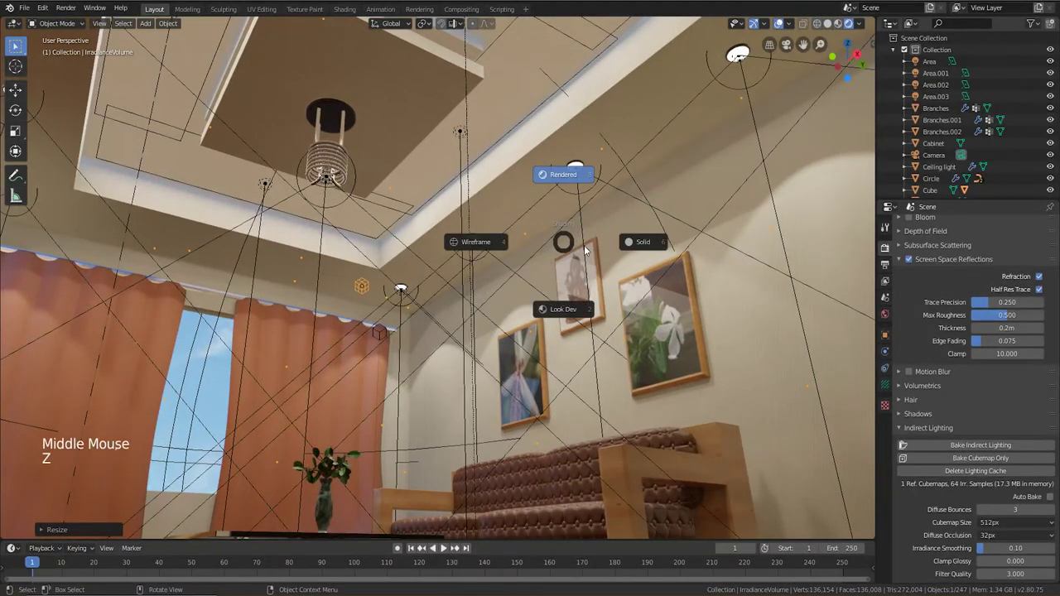
pyautogui.click(644, 251)
pyautogui.press('KP_0')
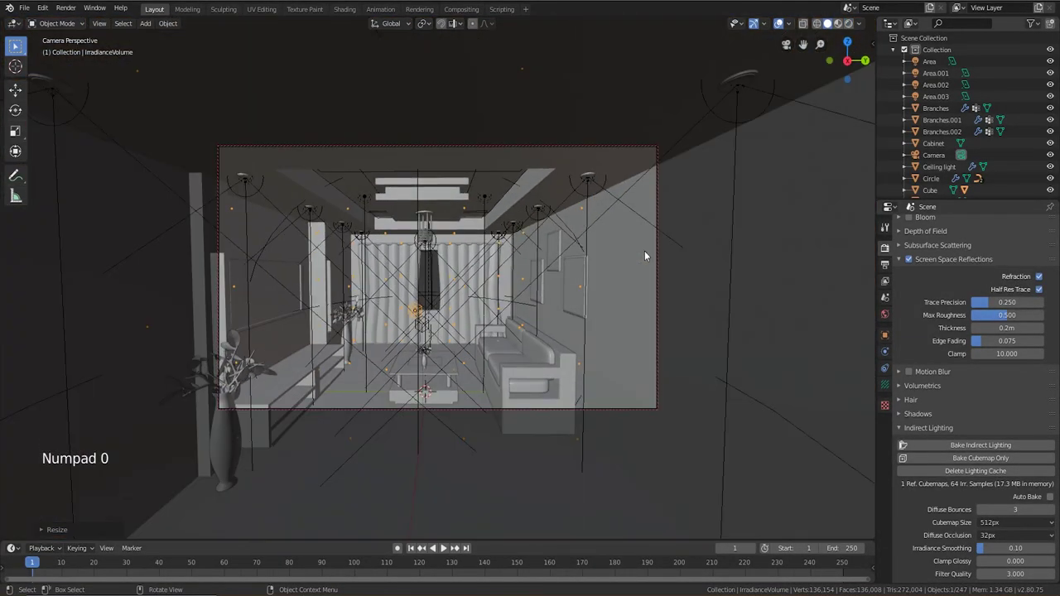
# - Switch from camera view to a front view, cancel a scale, and undo the last volume resize
pyautogui.press('KP_0')
pyautogui.scroll(-6, 644, 247)
pyautogui.moveTo(643, 251); pyautogui.dragTo(472, 292, button='middle')
pyautogui.press('KP_1')
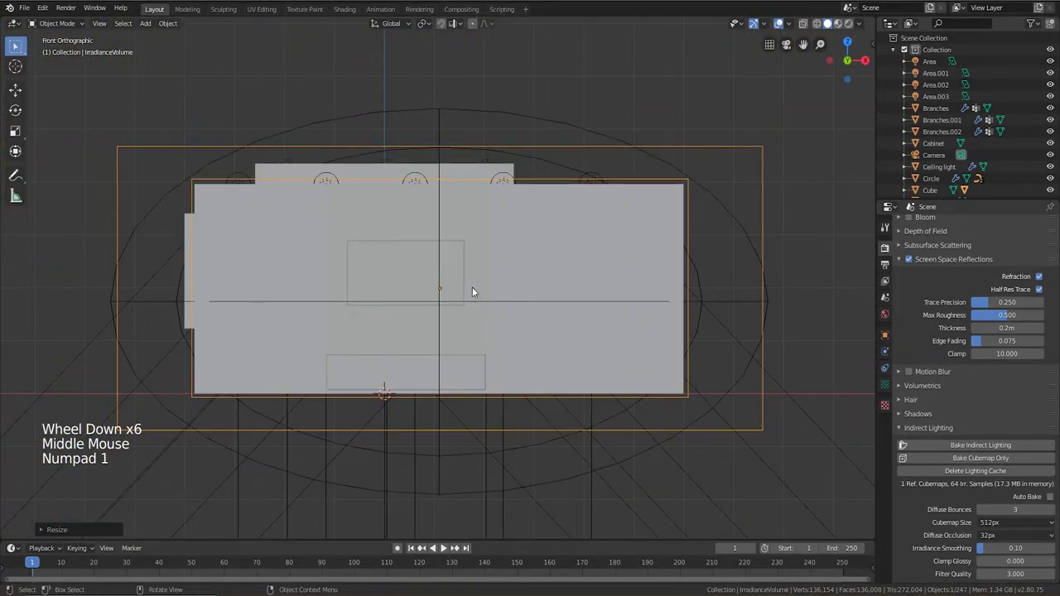
pyautogui.press('s')
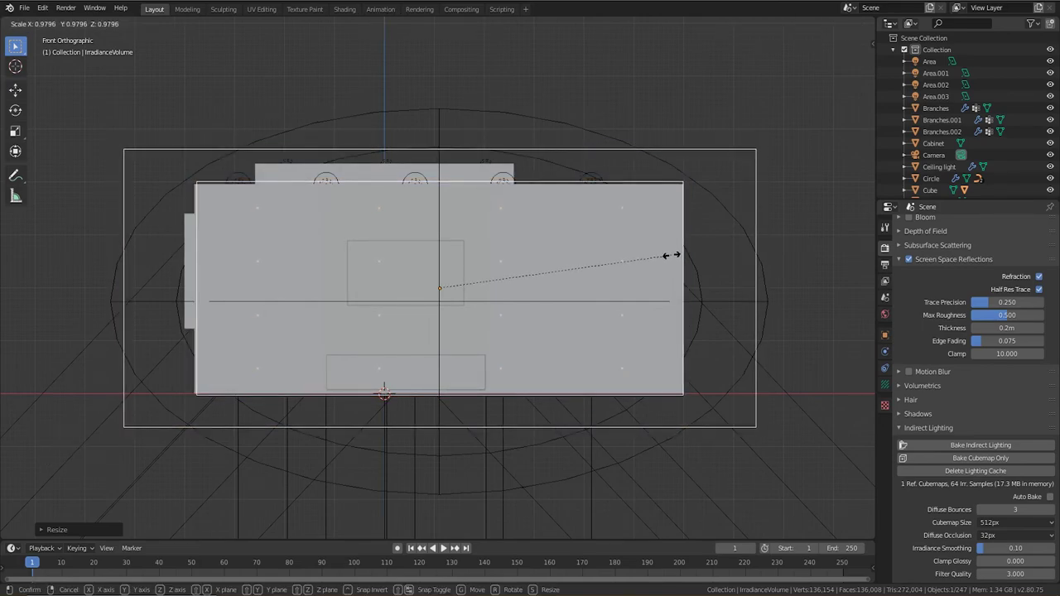
pyautogui.rightClick(671, 255)
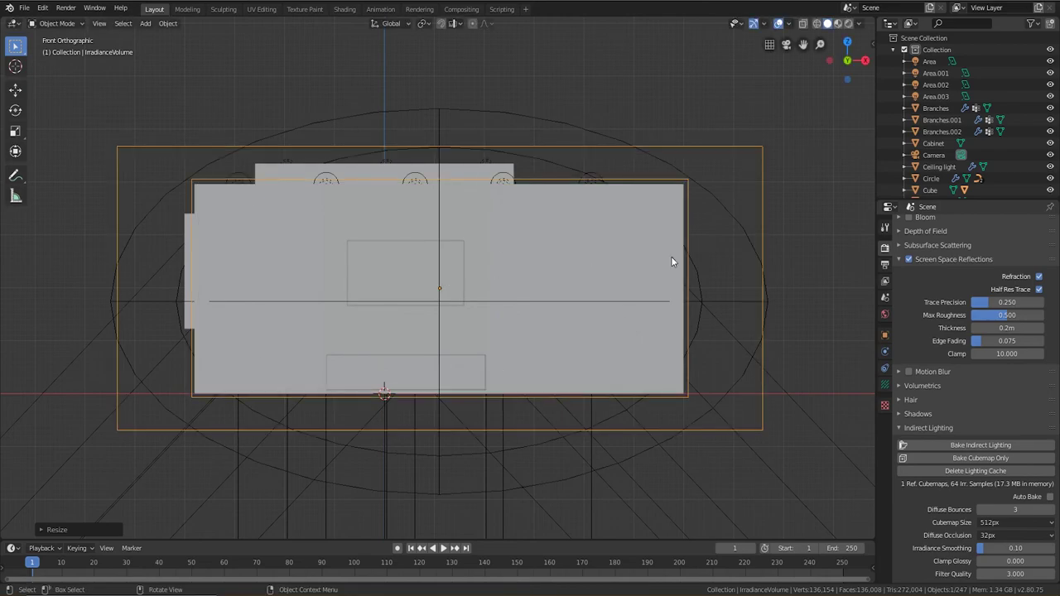
pyautogui.hotkey('ctrl', 'z')
pyautogui.hotkey('ctrl', 'z')
pyautogui.hotkey('ctrl', 'z')
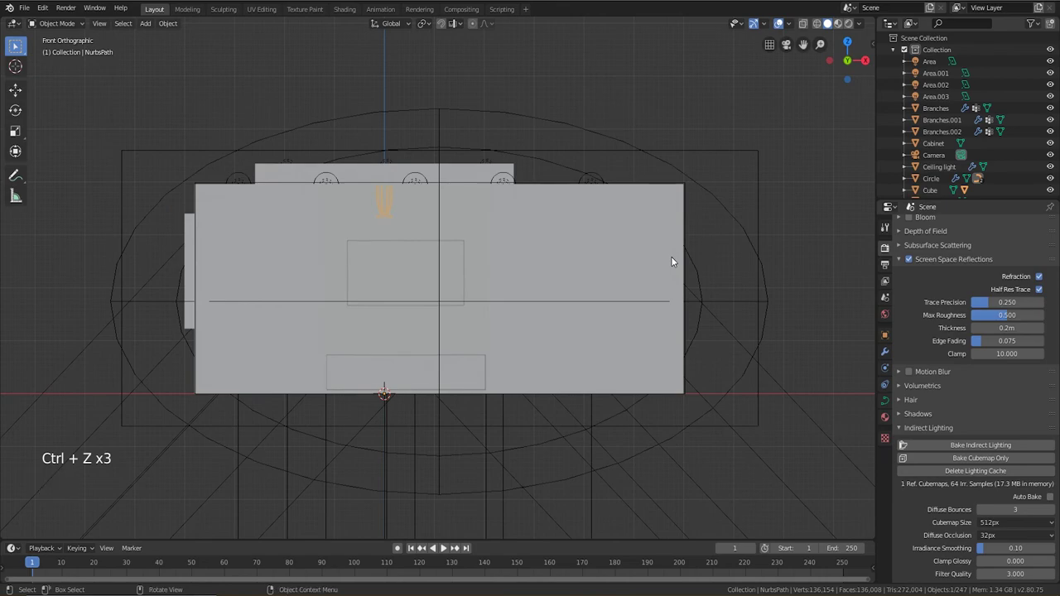
# - Select the irradiance volume and shrink it slightly along Z, then along X
pyautogui.click(744, 303)
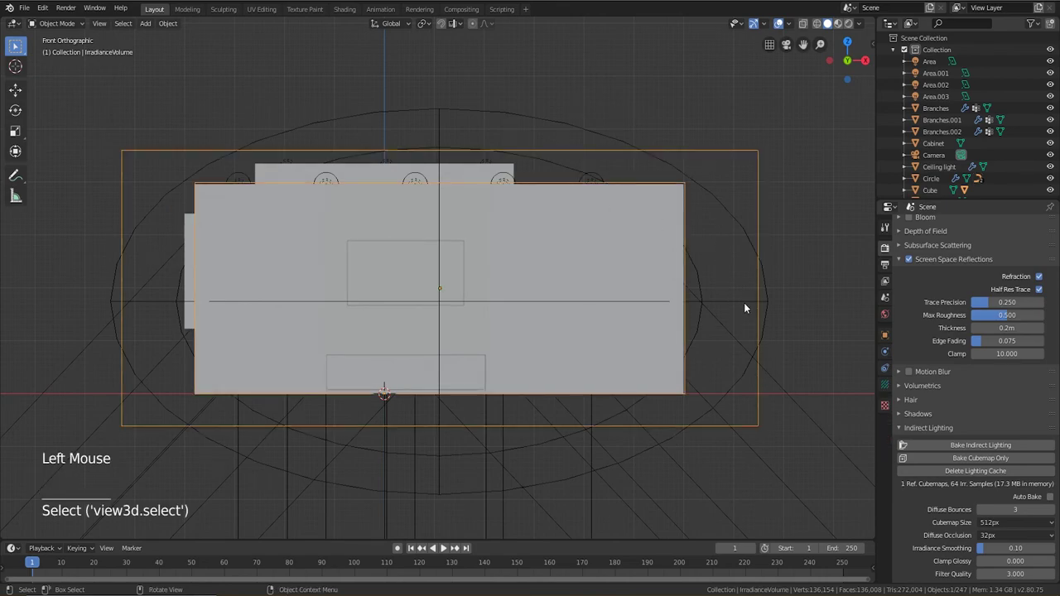
pyautogui.press('s')
pyautogui.press('z')
pyautogui.press('shift')
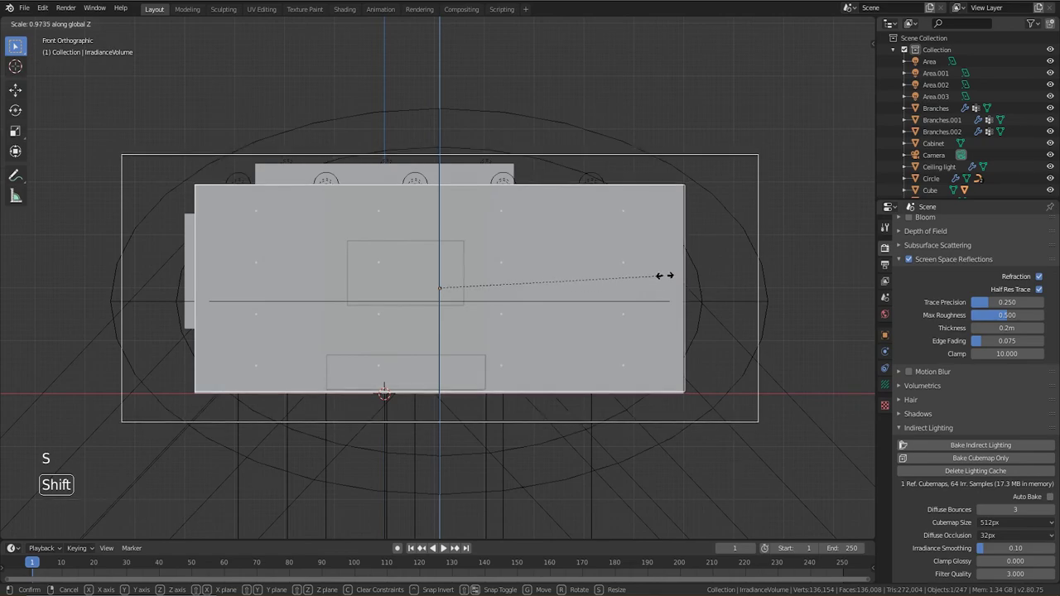
pyautogui.click(656, 284)
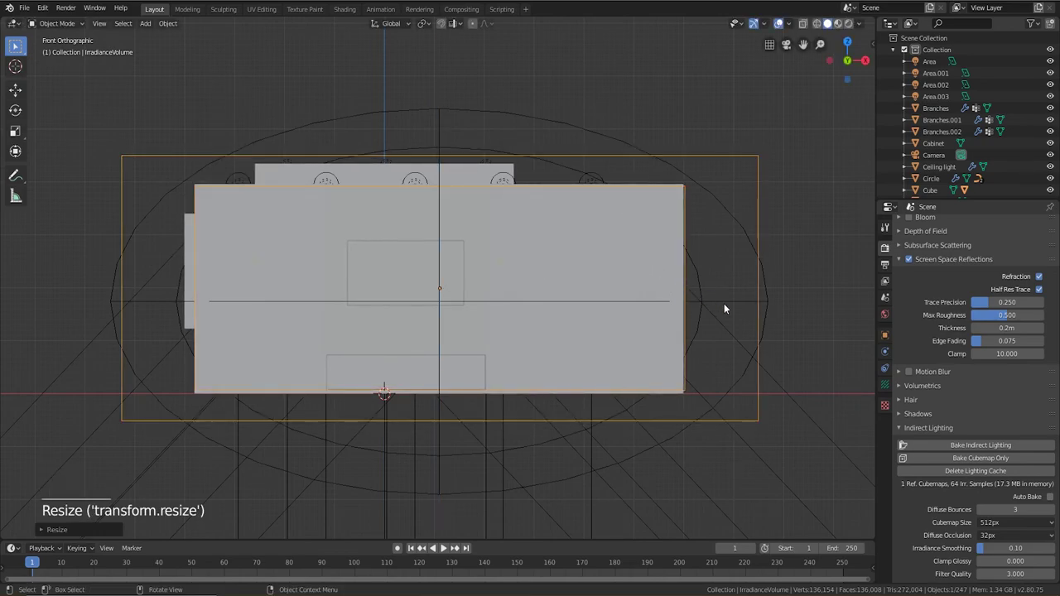
pyautogui.press('s')
pyautogui.press('x')
pyautogui.press('shift')
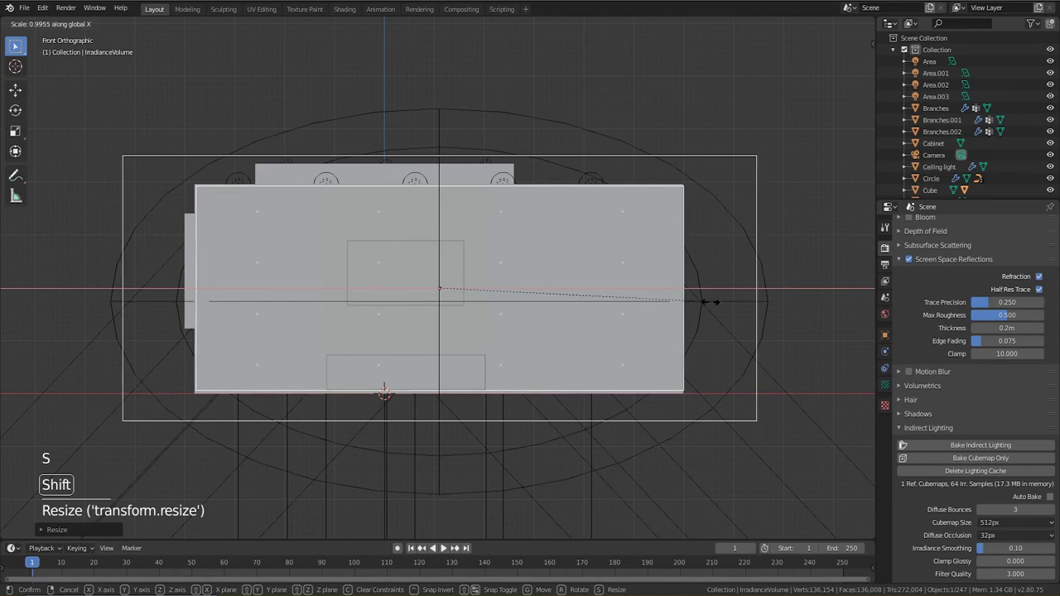
pyautogui.click(648, 340)
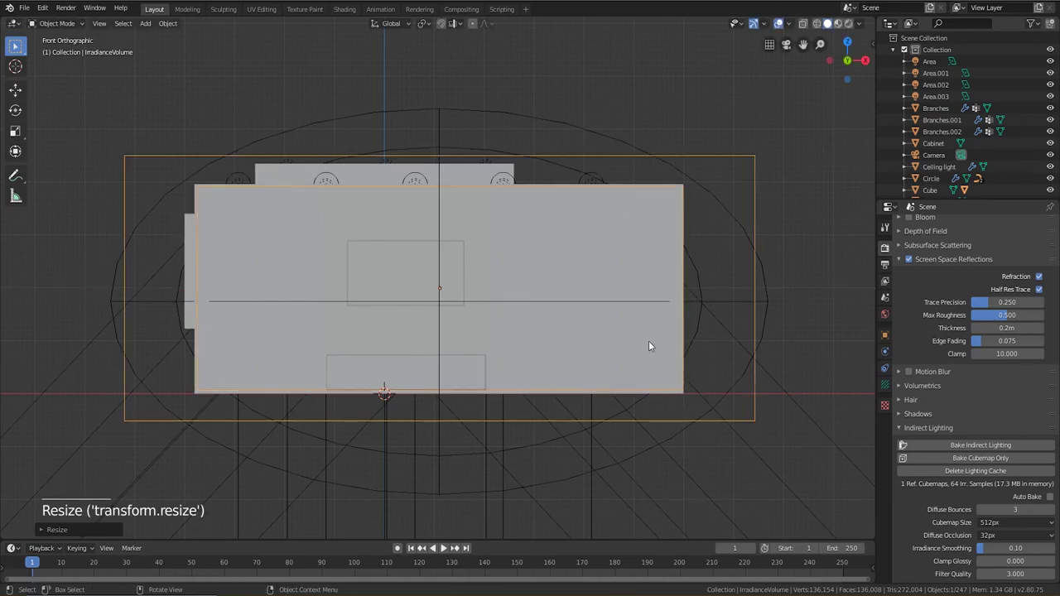
pyautogui.scroll(3, 648, 343)
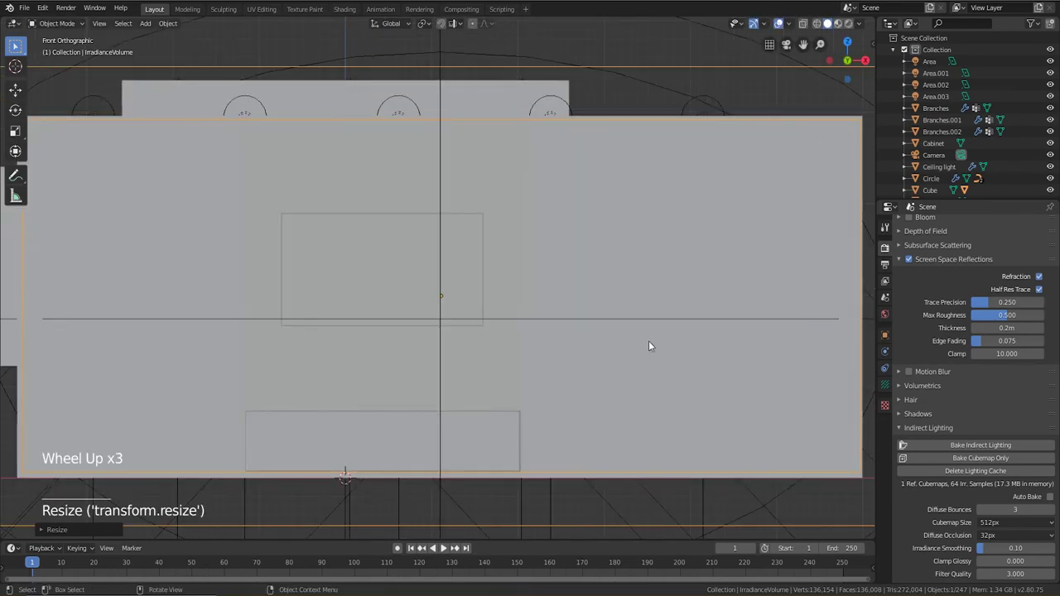
# - Bake indirect lighting for the resized volume and orbit into the living room while it runs
pyautogui.click(952, 445)
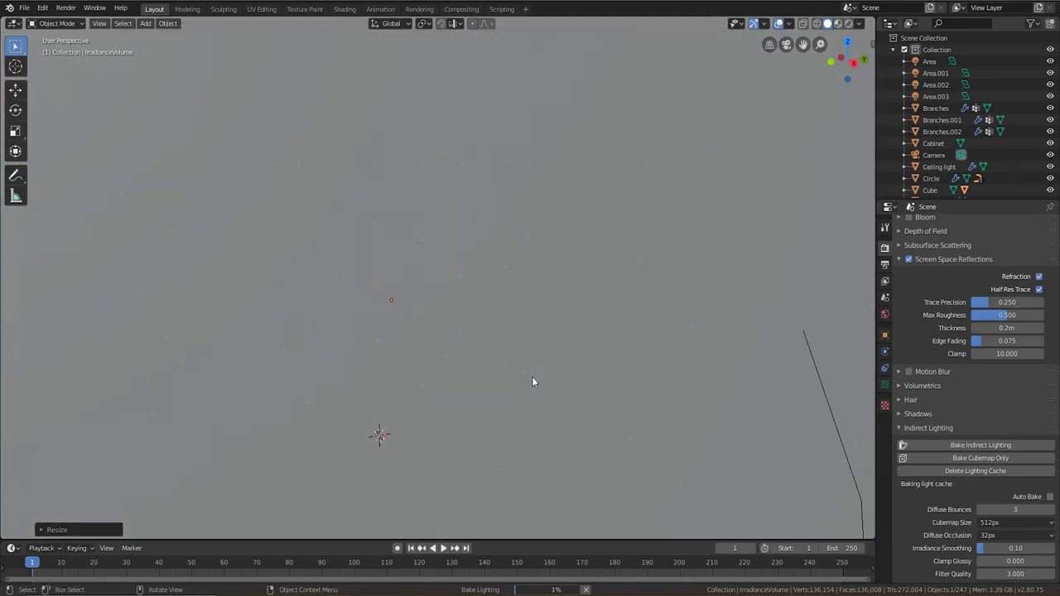
pyautogui.moveTo(517, 373); pyautogui.dragTo(525, 323, button='middle')
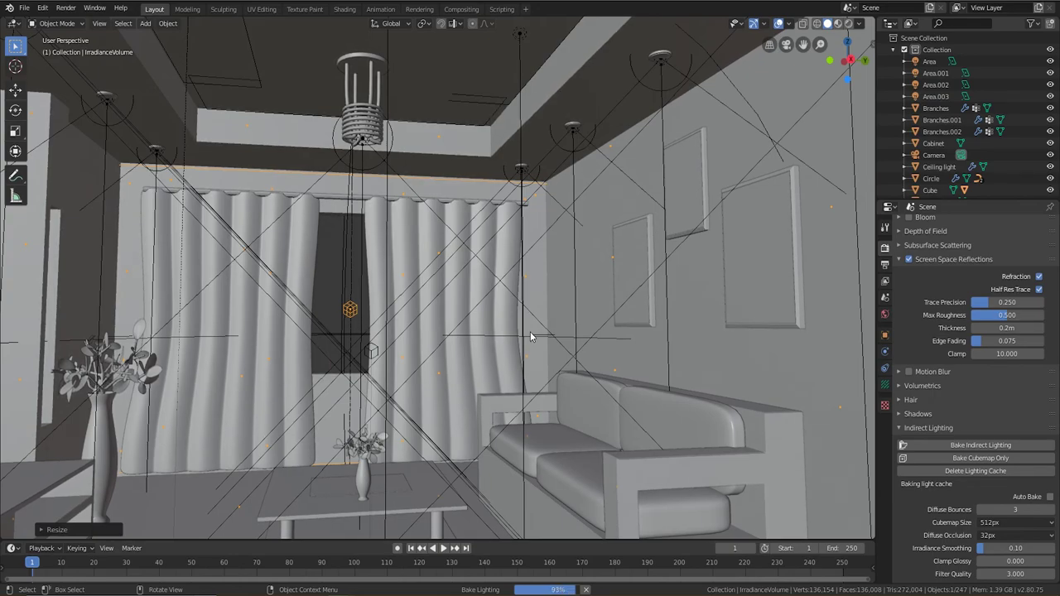
pyautogui.press('z')
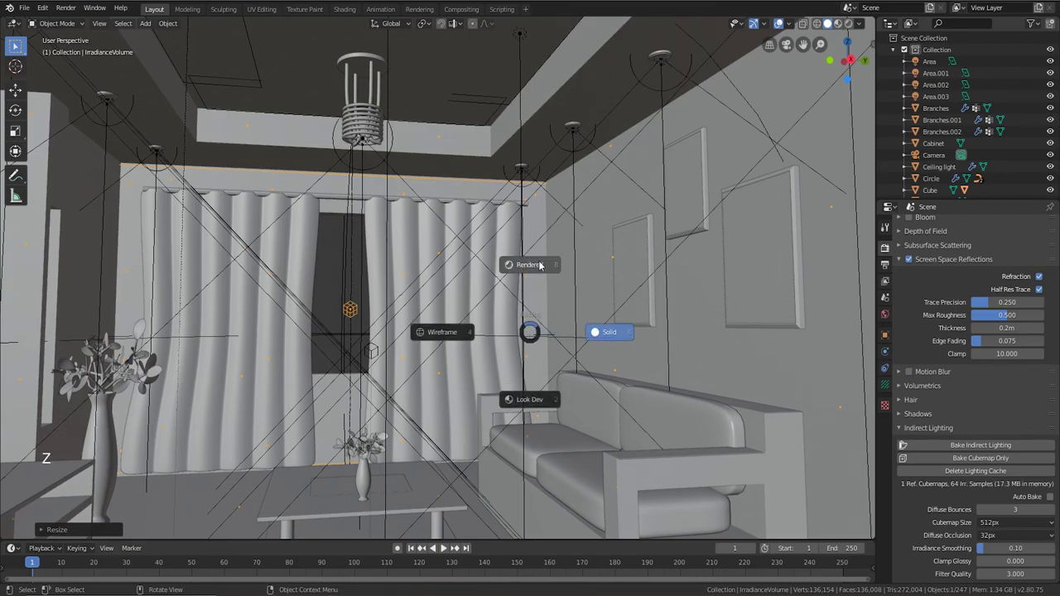
pyautogui.click(538, 264)
pyautogui.press('z')
pyautogui.press('z')
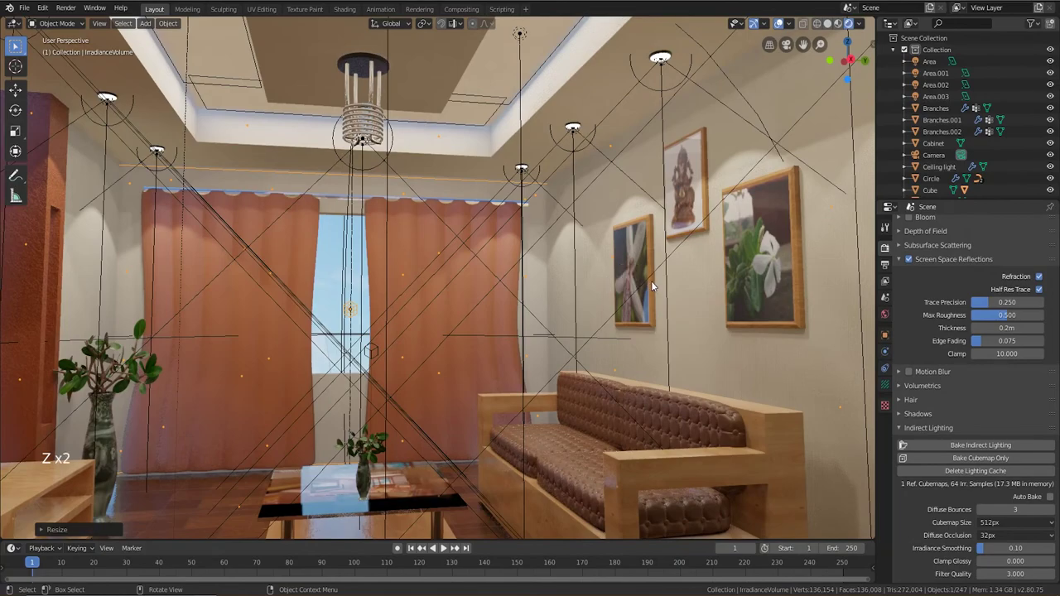
pyautogui.press('z')
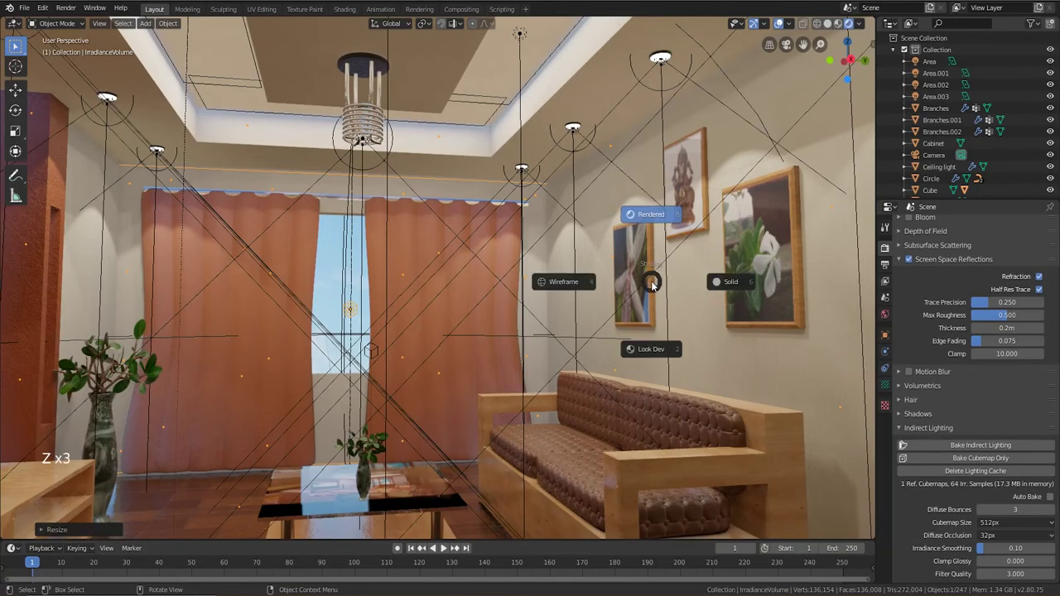
pyautogui.click(723, 282)
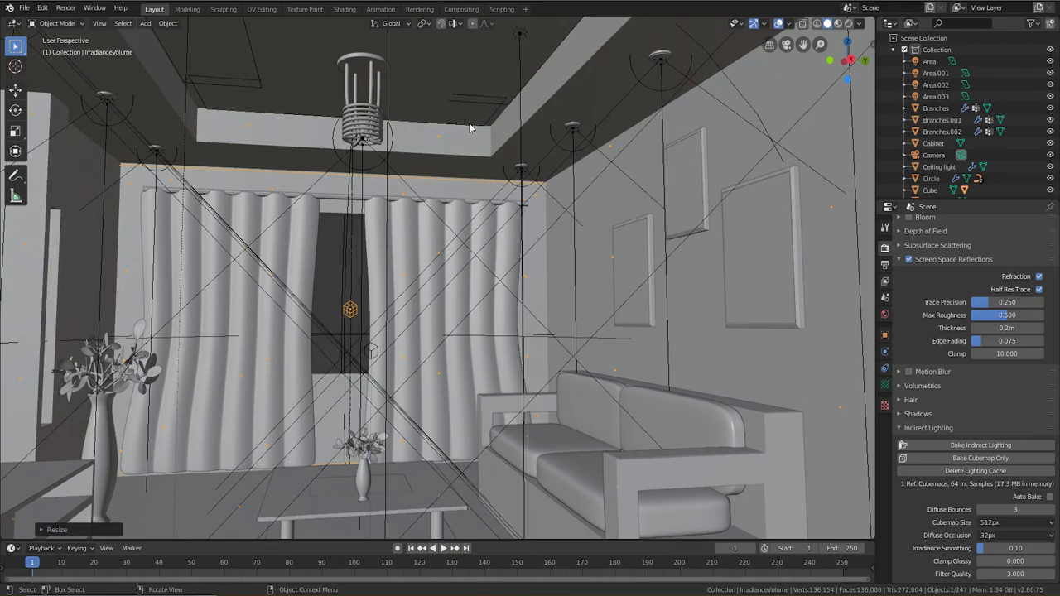
# - From side view, stretch the irradiance volume about 1.24 times along Z and start a new bake
pyautogui.scroll(-6, 540, 240)
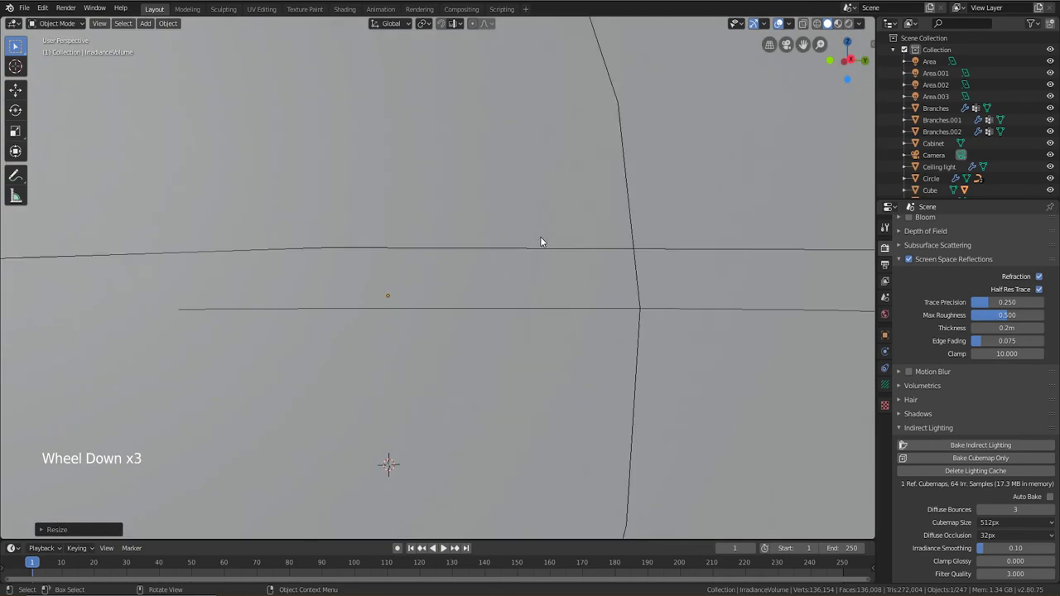
pyautogui.scroll(-3, 540, 236)
pyautogui.moveTo(540, 236); pyautogui.dragTo(525, 260, button='middle')
pyautogui.press('KP_3')
pyautogui.scroll(4, 525, 260)
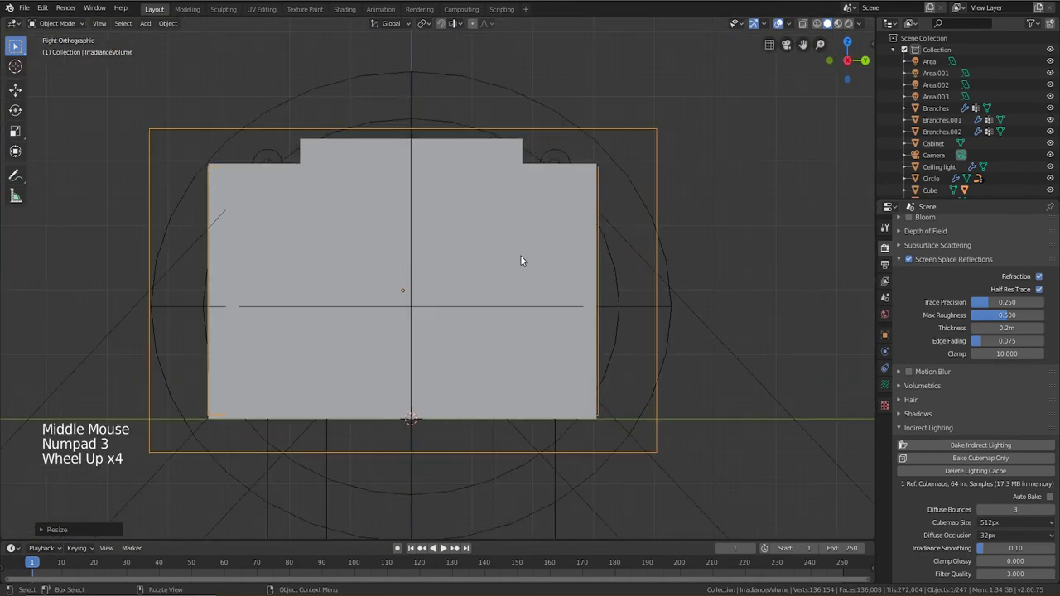
pyautogui.press('s')
pyautogui.press('z')
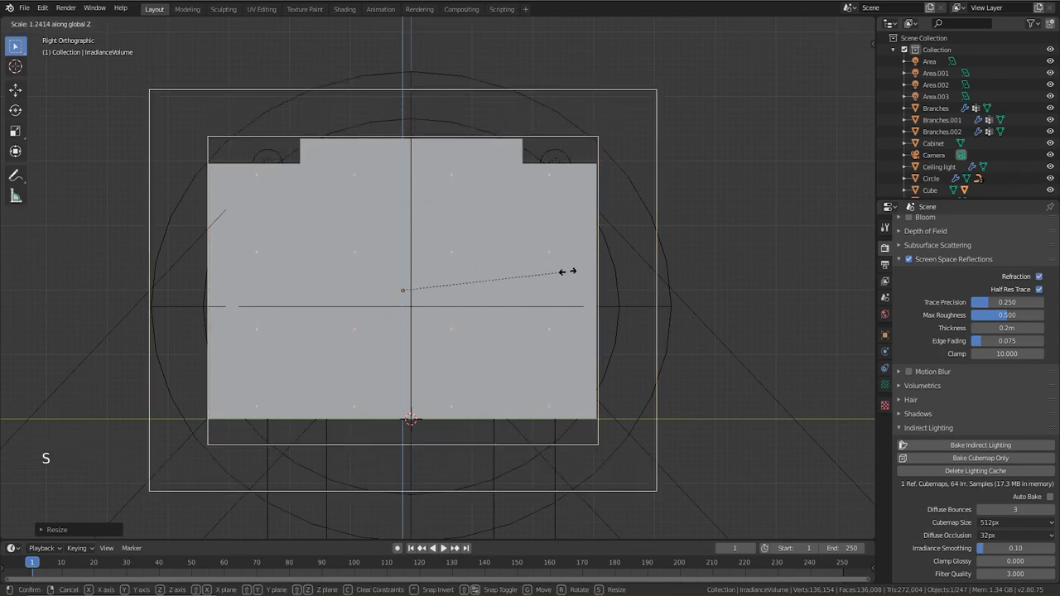
pyautogui.click(563, 268)
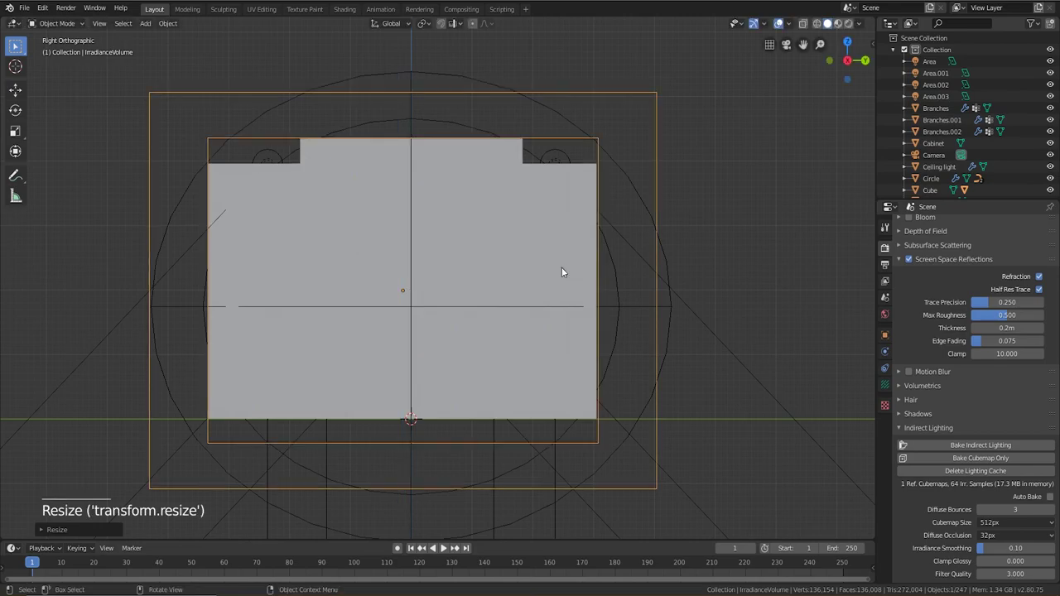
pyautogui.moveTo(449, 260); pyautogui.dragTo(548, 330, button='middle')
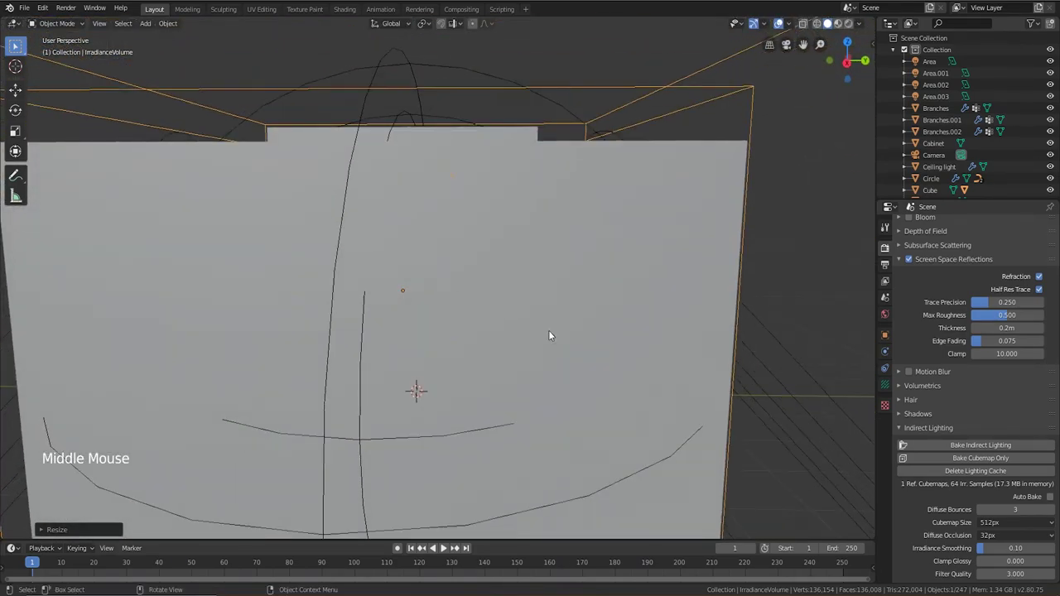
pyautogui.click(945, 447)
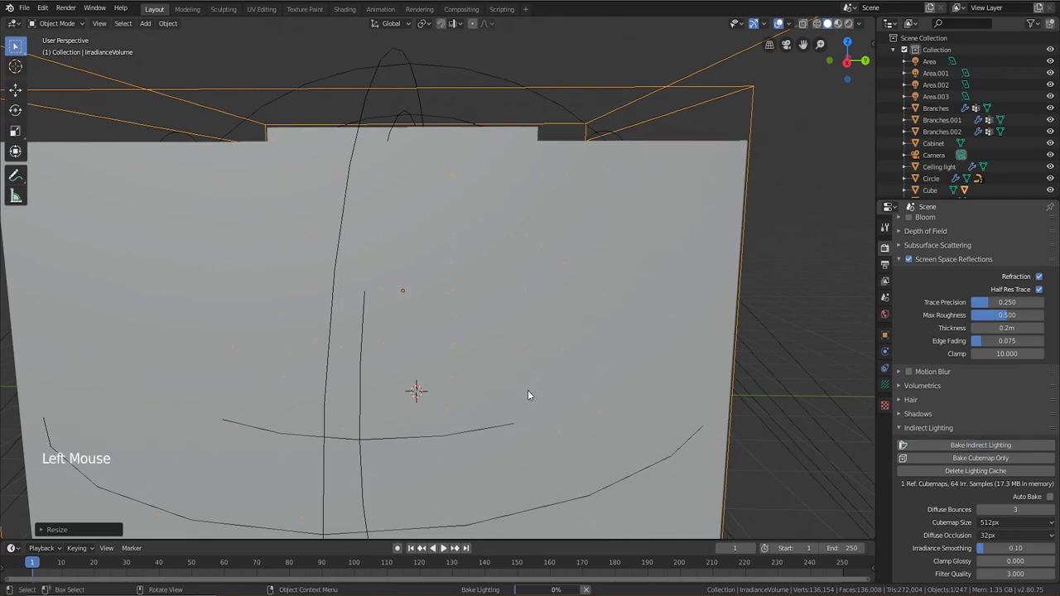
# - Orbit up to view the ceiling and curtains while the bake completes
pyautogui.scroll(5, 526, 389)
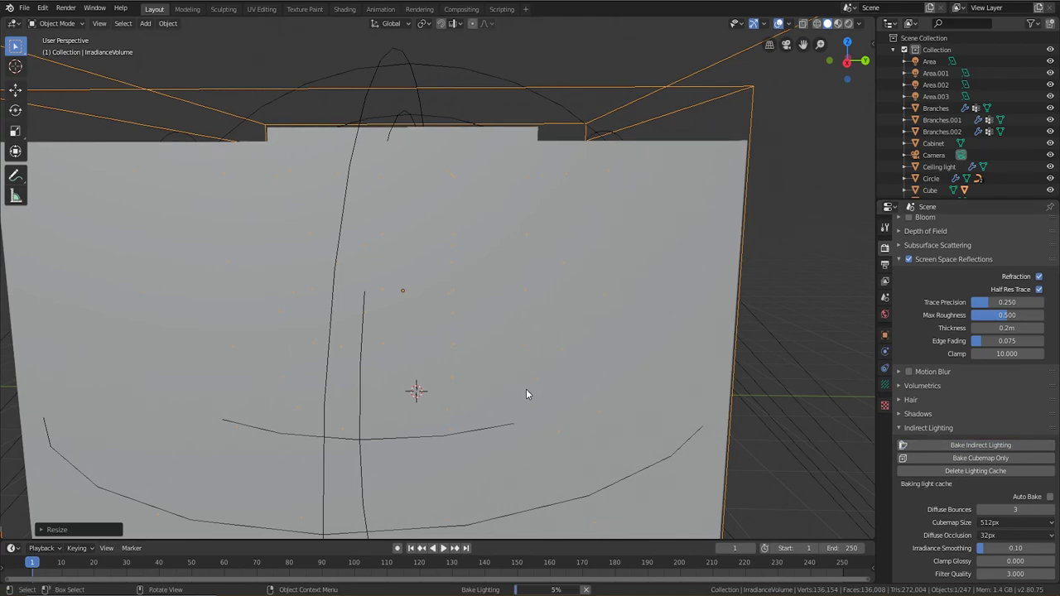
pyautogui.moveTo(522, 378)
pyautogui.mouseDown(button='middle')
pyautogui.moveTo(511, 344)
pyautogui.moveTo(532, 375)
pyautogui.mouseUp(button='middle')
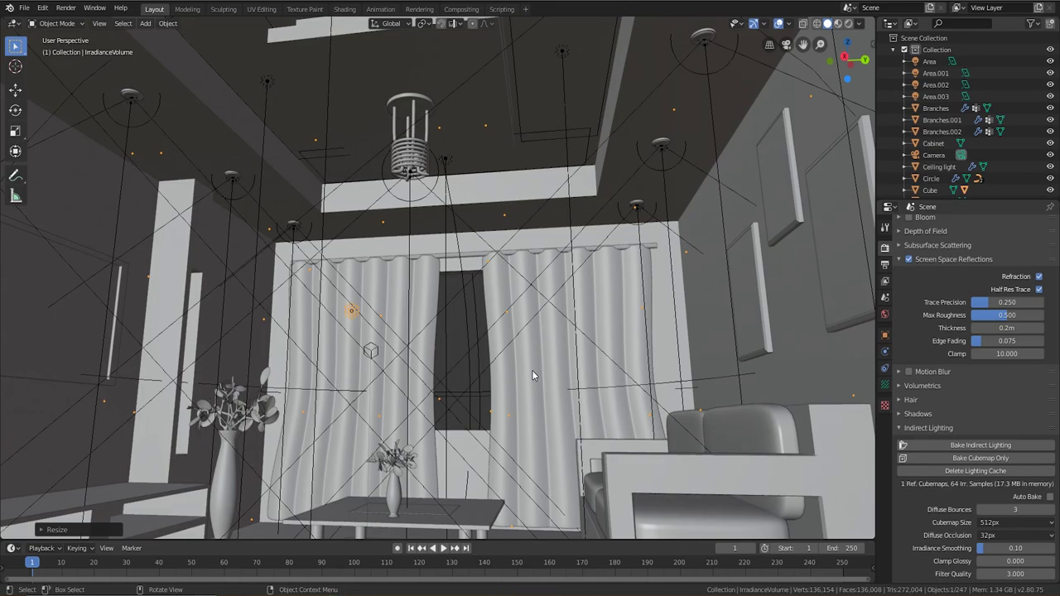
pyautogui.press('z')
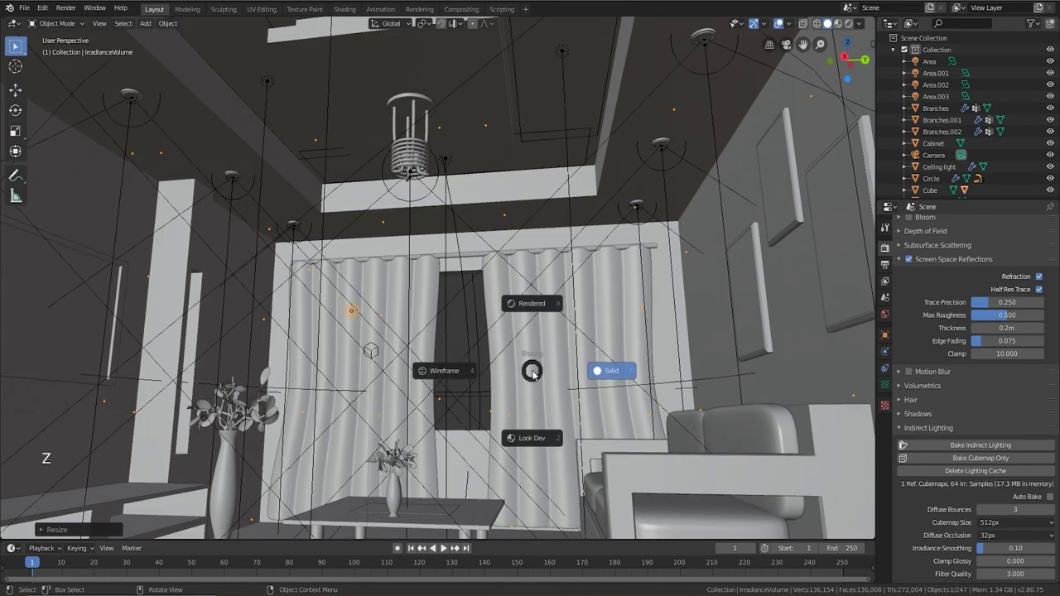
pyautogui.click(532, 303)
pyautogui.moveTo(507, 275); pyautogui.dragTo(539, 280, button='middle')
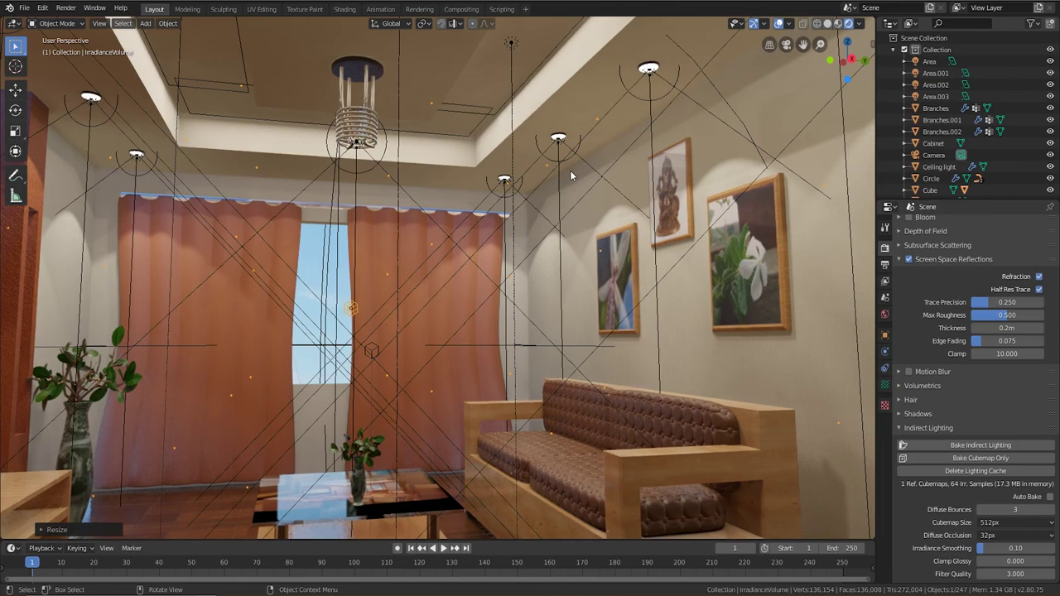
pyautogui.moveTo(614, 199); pyautogui.dragTo(666, 196, button='middle')
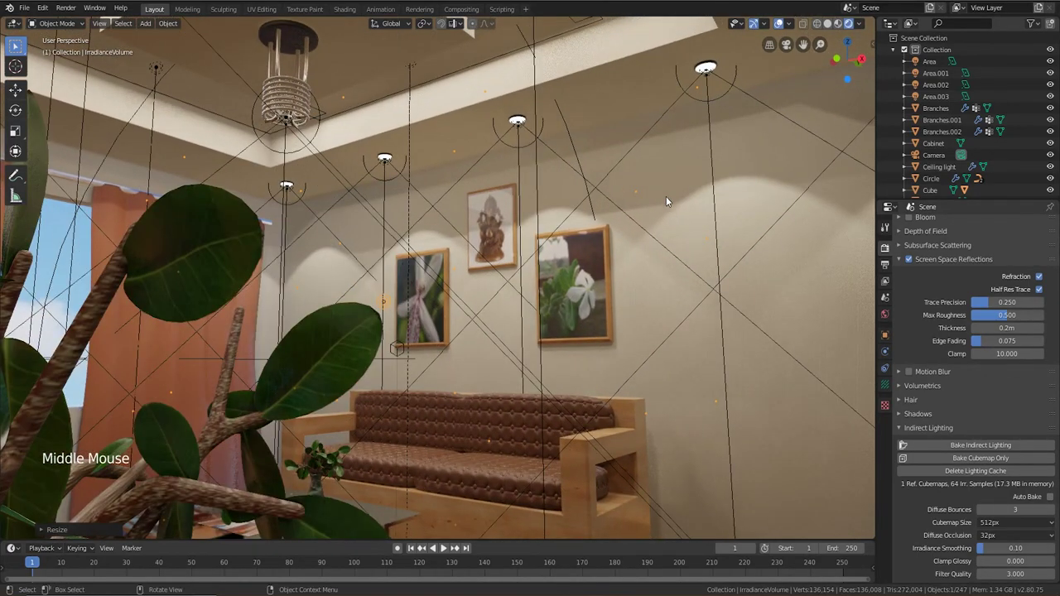
pyautogui.press('z')
pyautogui.click(741, 197)
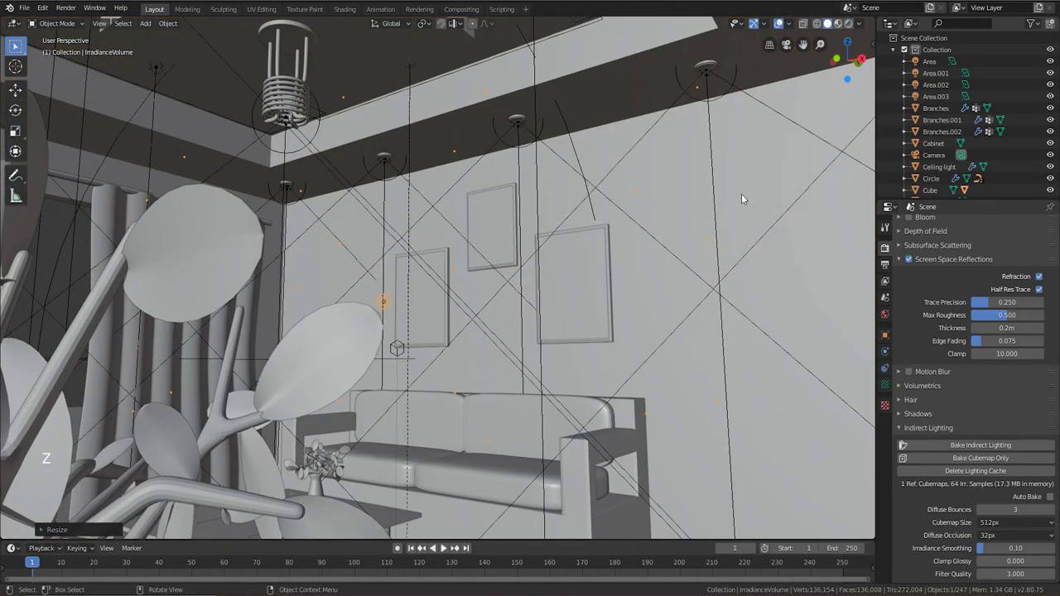
# - From side view, make the irradiance volume slightly shallower along Y
pyautogui.press('KP_3')
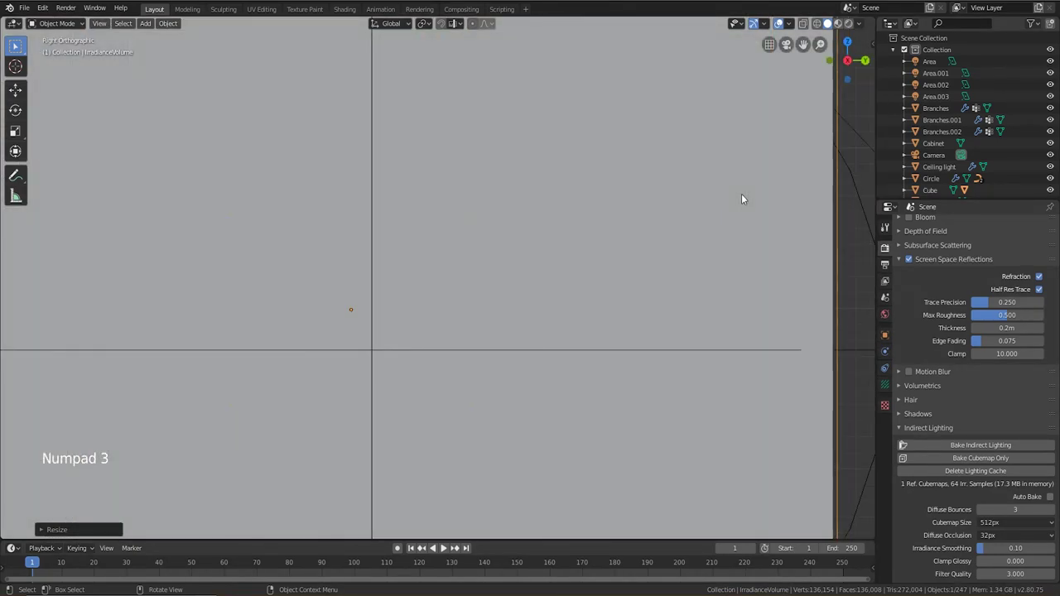
pyautogui.scroll(-5, 698, 263)
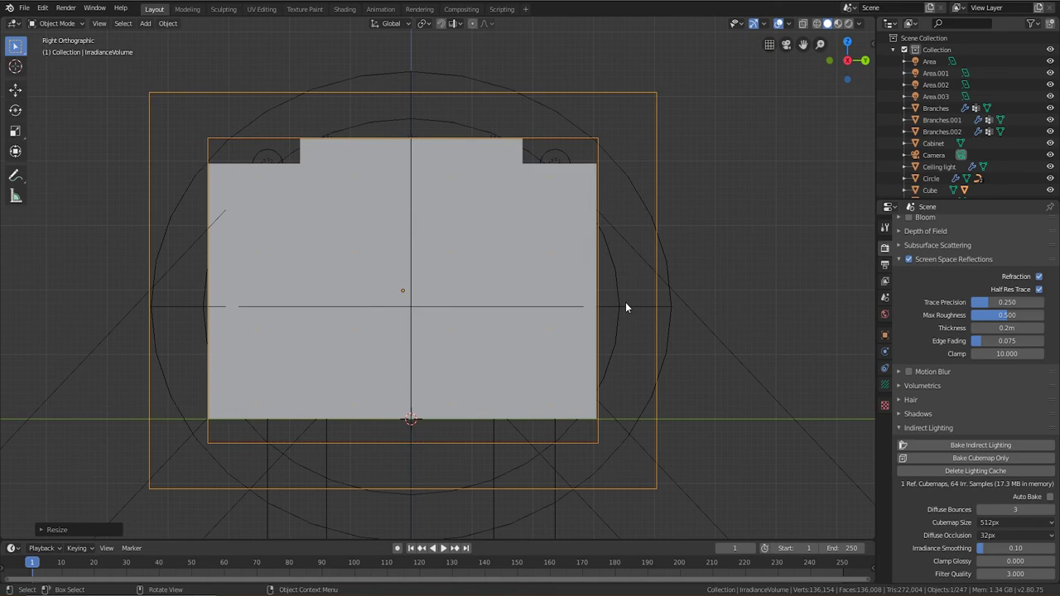
pyautogui.press('s')
pyautogui.press('y')
pyautogui.press('shift')
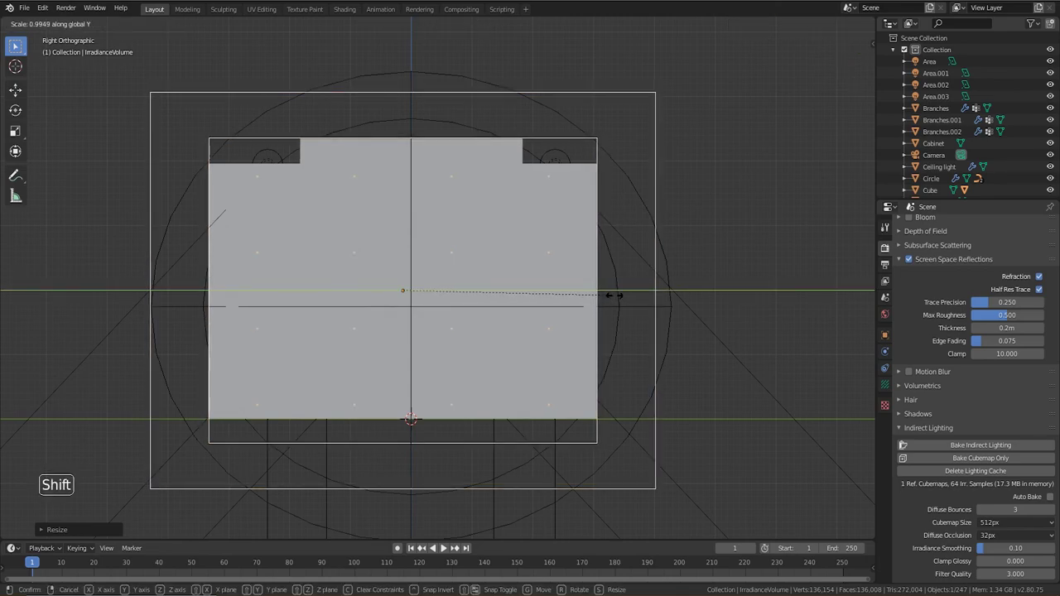
pyautogui.click(616, 298)
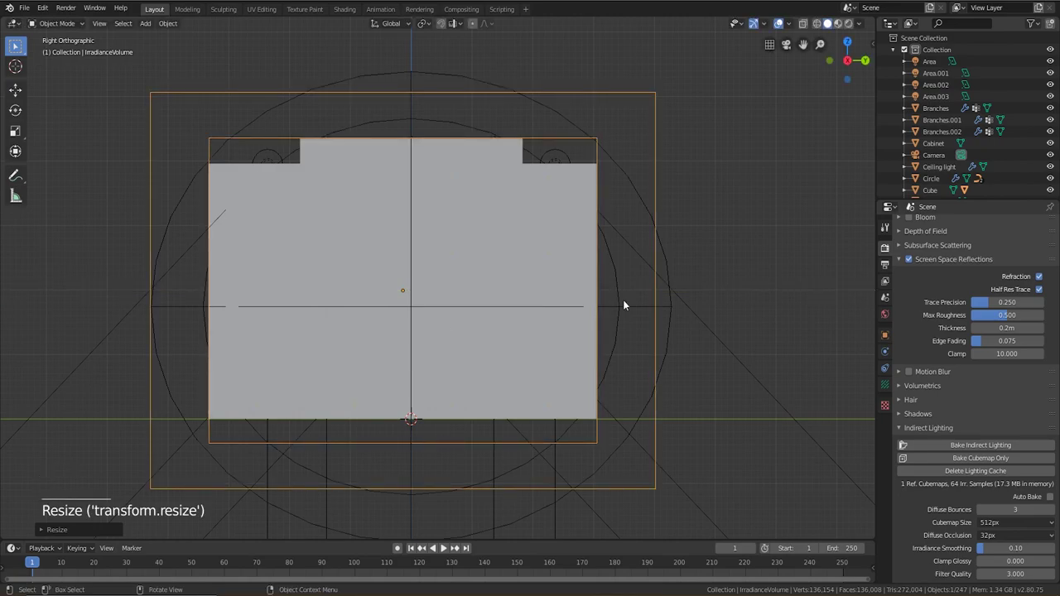
# - From front view, widen the volume about 1.0077 times along X, nudge it along X, and bake the cubemap
pyautogui.press('KP_1')
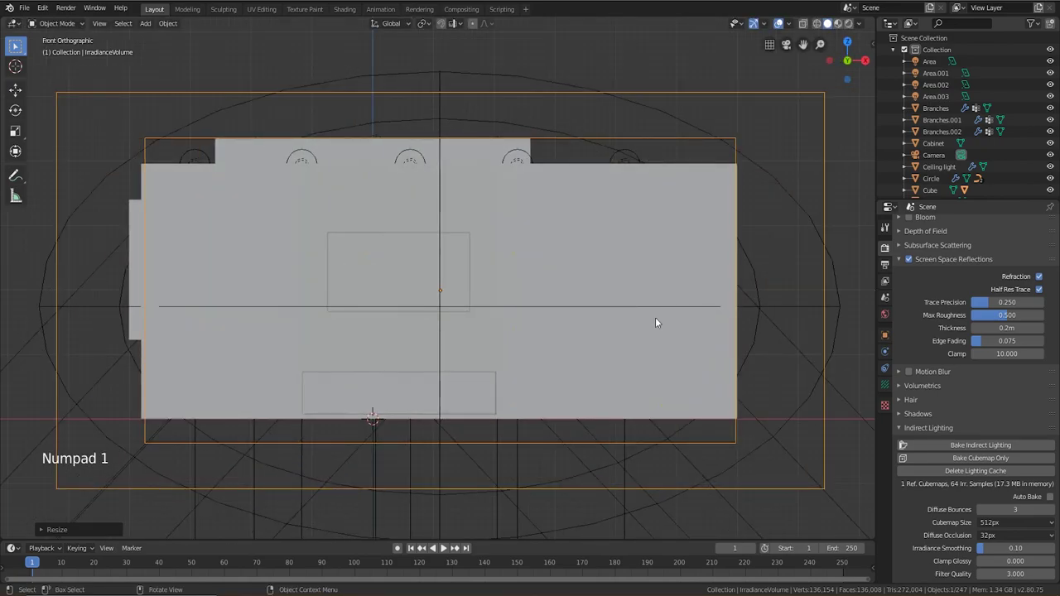
pyautogui.press('s')
pyautogui.press('x')
pyautogui.press('shift')
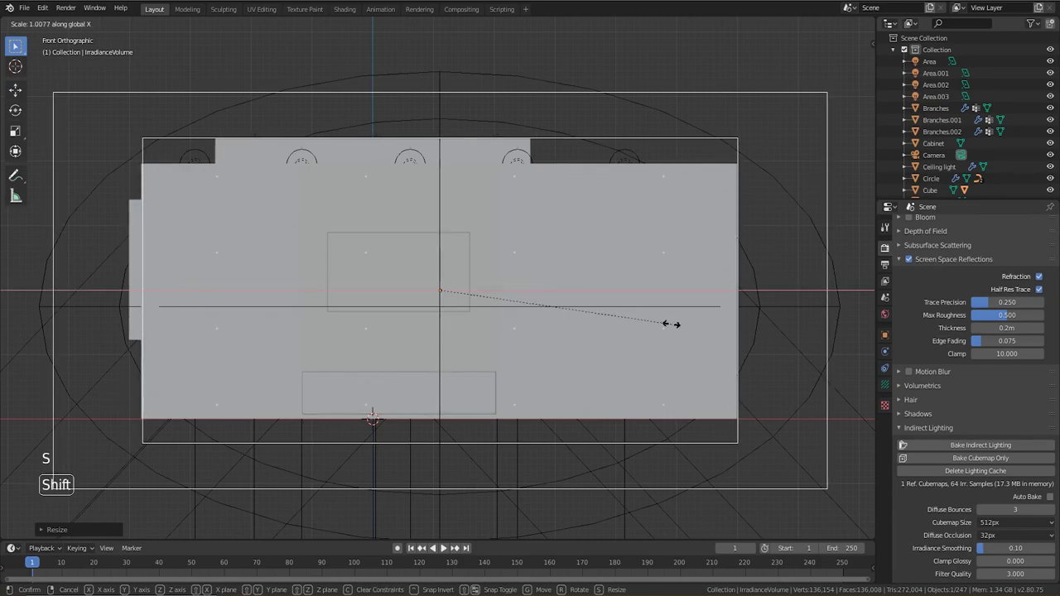
pyautogui.click(675, 328)
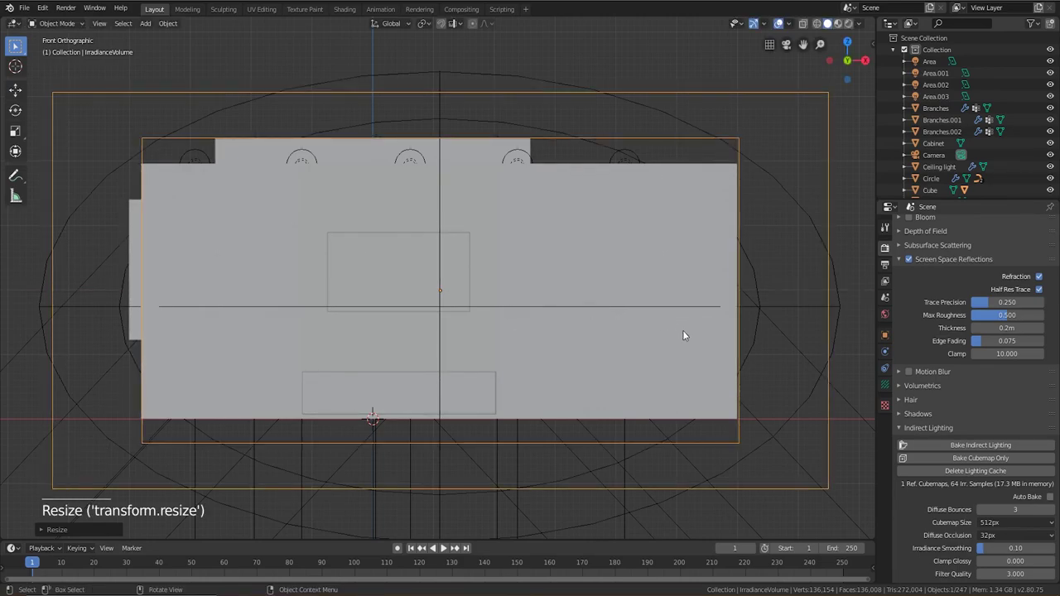
pyautogui.press('g')
pyautogui.press('x')
pyautogui.press('shift')
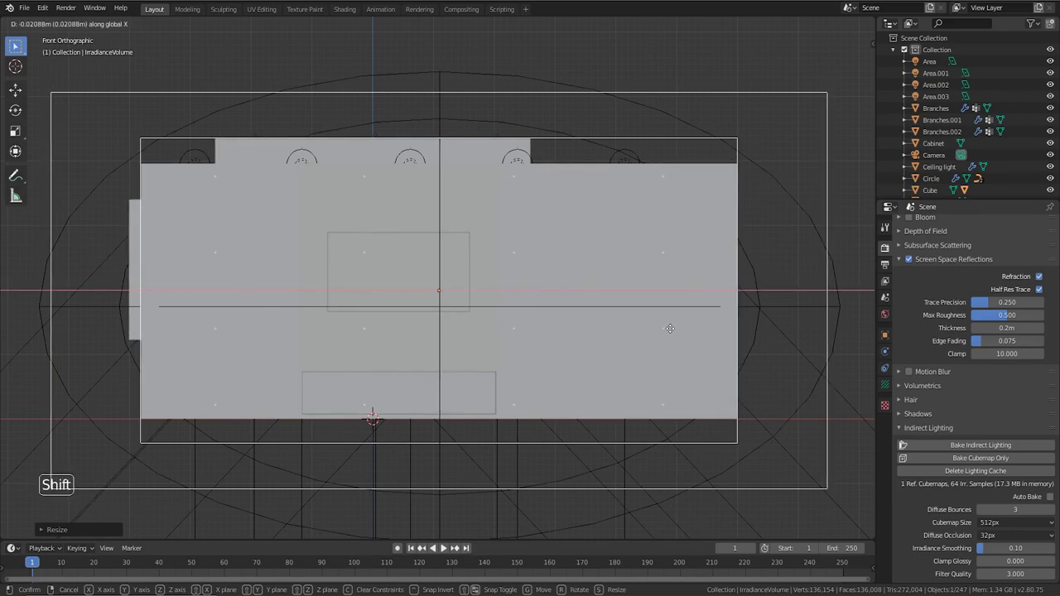
pyautogui.click(672, 330)
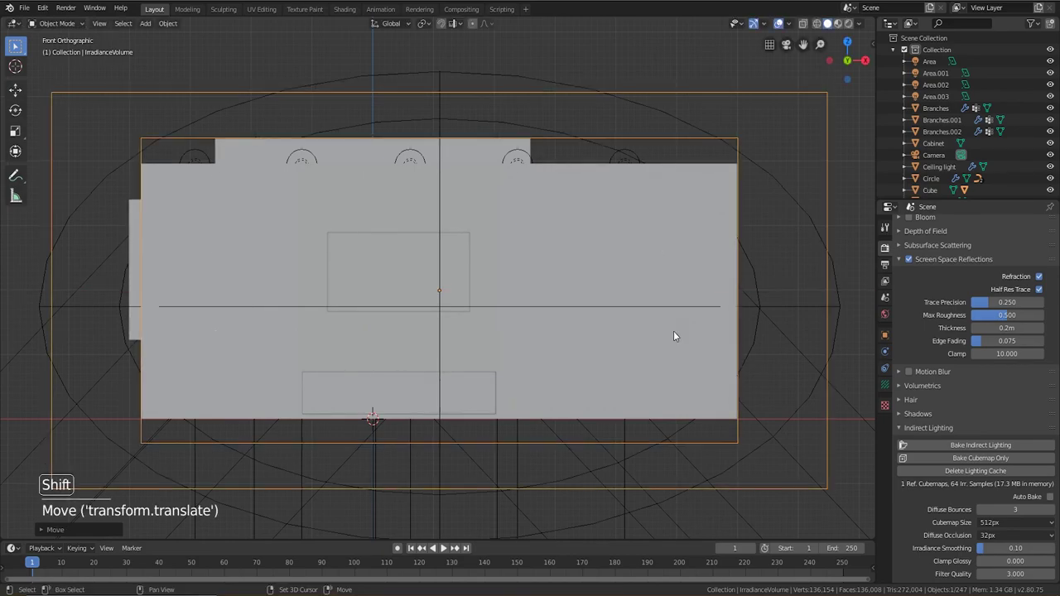
pyautogui.click(1023, 458)
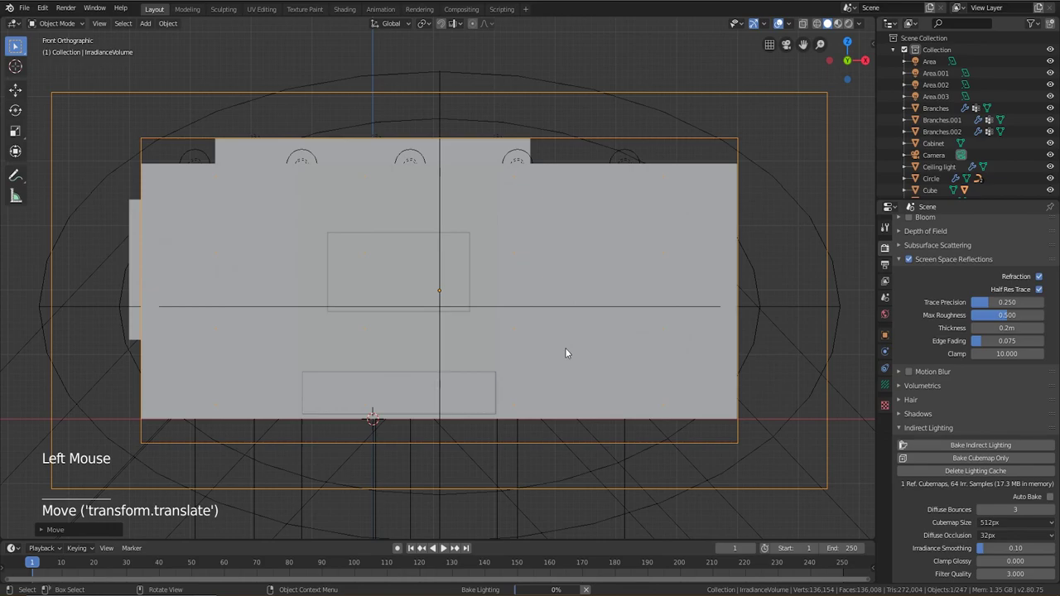
# - Orbit from the front view into the room to face the curtains and sofa, then open the shading choices
pyautogui.scroll(3, 566, 349)
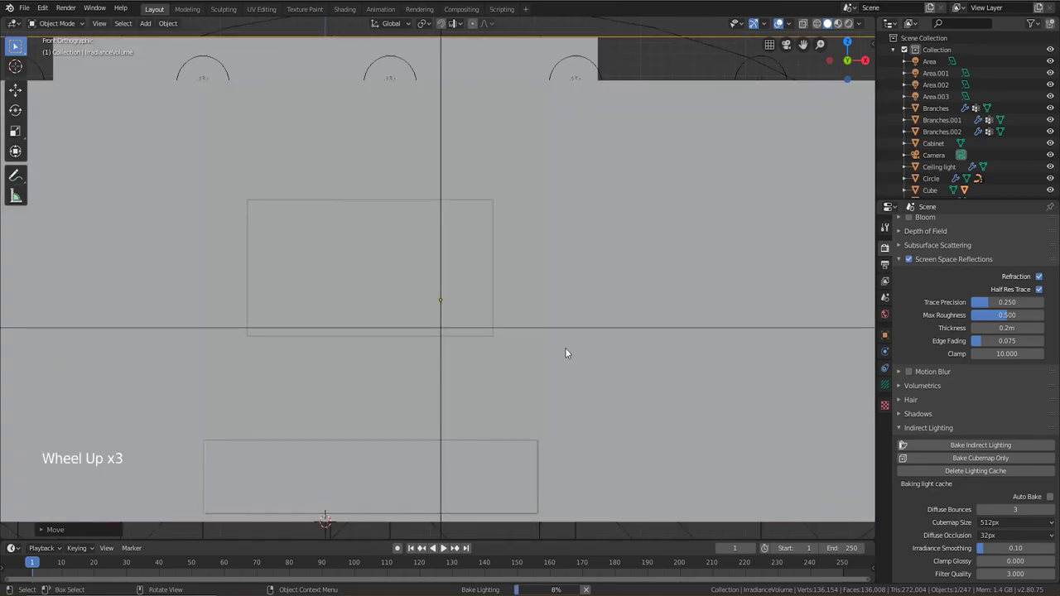
pyautogui.scroll(3, 566, 351)
pyautogui.moveTo(638, 328); pyautogui.dragTo(546, 328, button='middle')
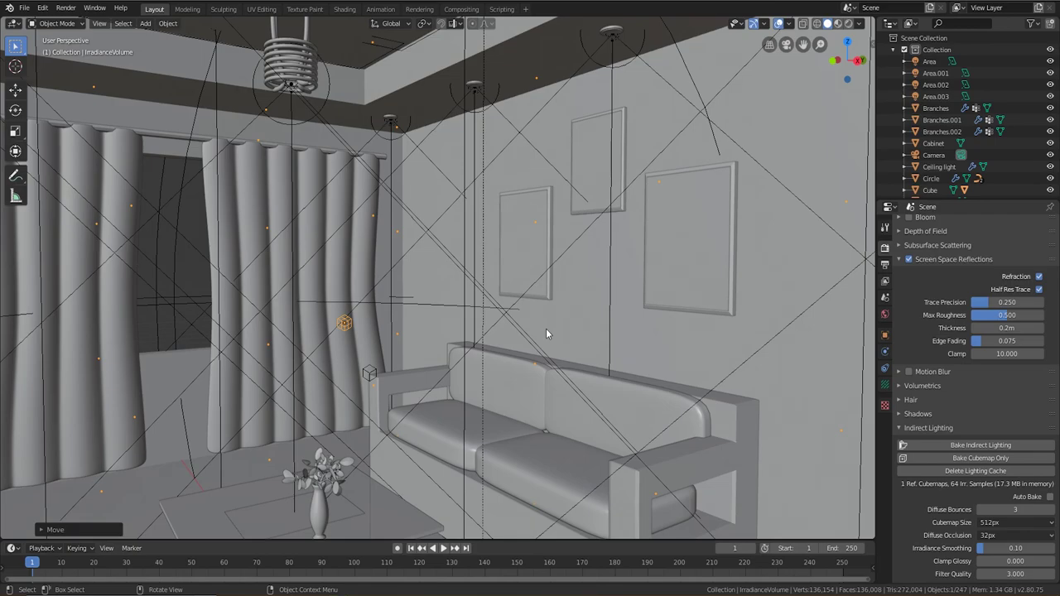
pyautogui.moveTo(539, 327)
pyautogui.mouseDown(button='middle')
pyautogui.moveTo(557, 343)
pyautogui.moveTo(538, 337)
pyautogui.mouseUp(button='middle')
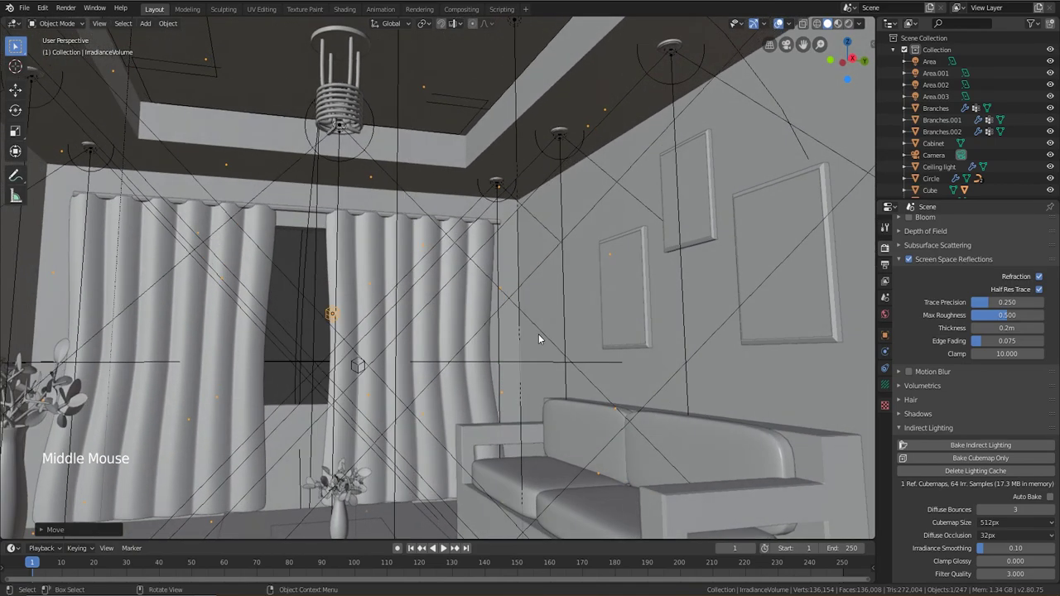
pyautogui.press('z')
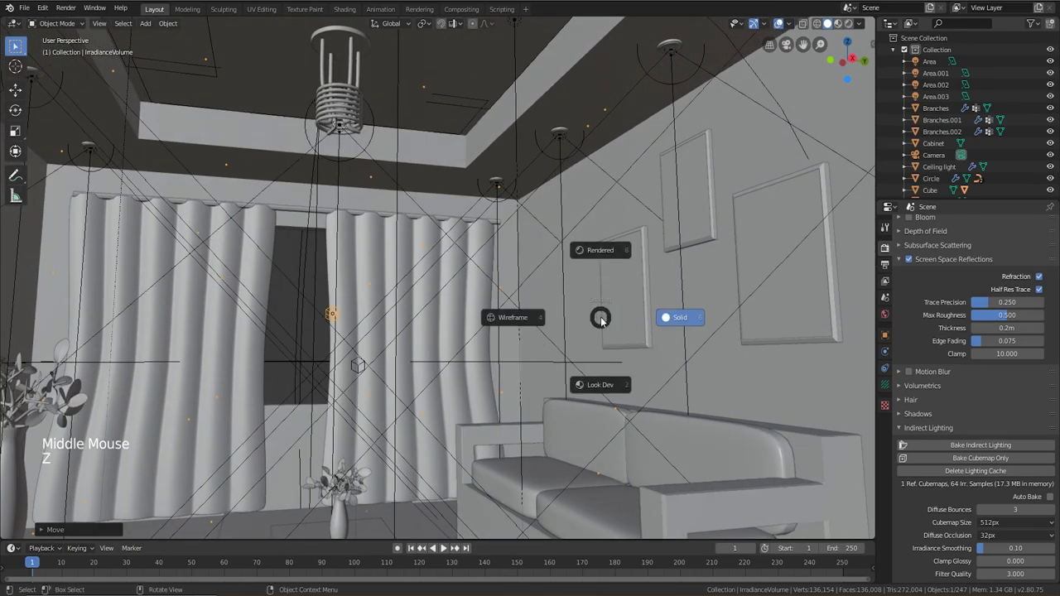
# - Switch to rendered shading and inspect the sofa wall, brick TV wall and ceiling lights
pyautogui.click(597, 250)
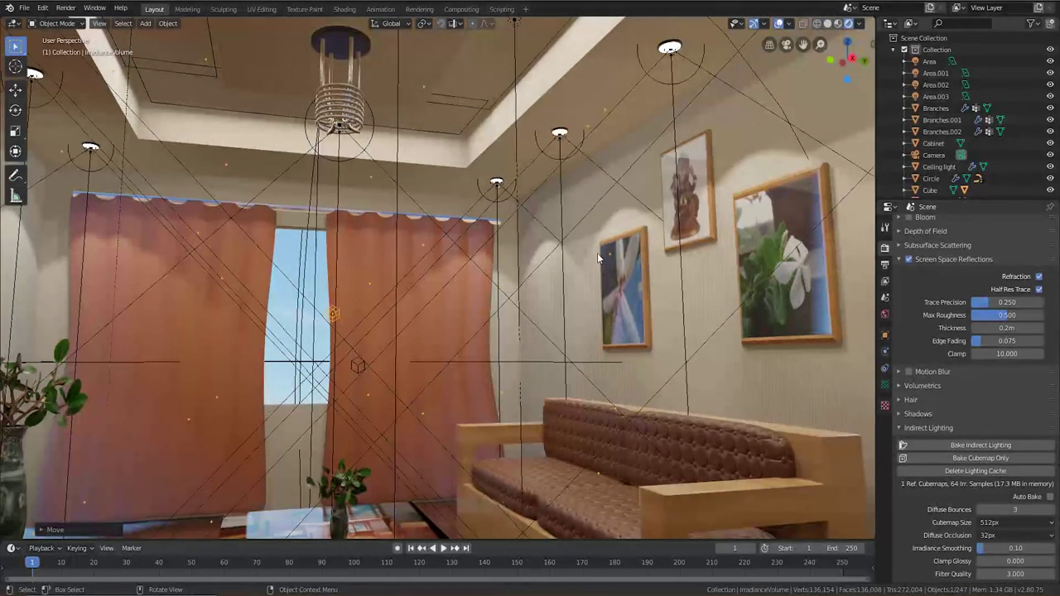
pyautogui.moveTo(597, 252); pyautogui.dragTo(40, 267, button='middle')
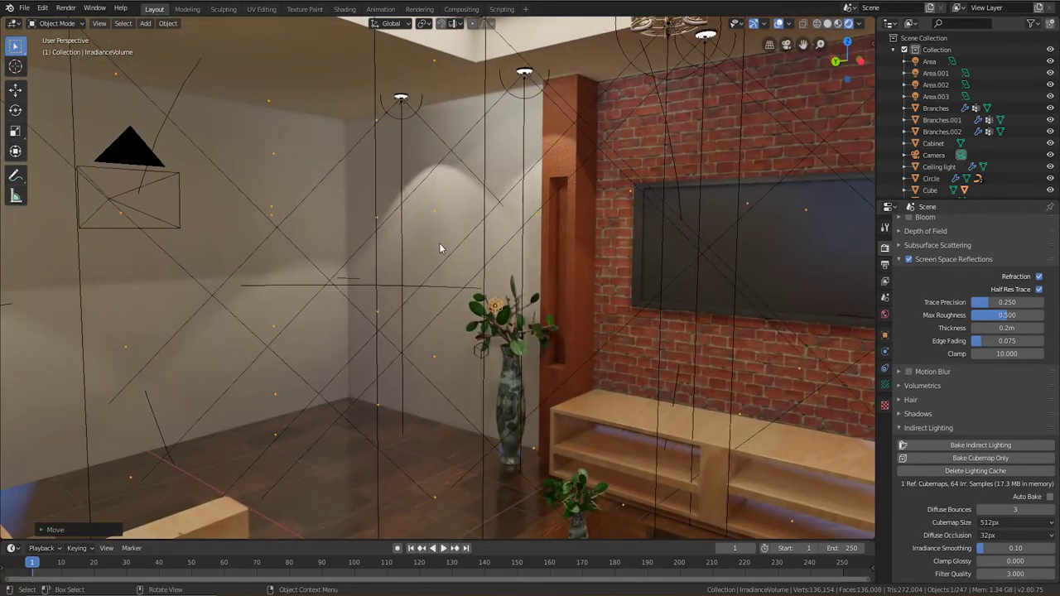
pyautogui.moveTo(442, 216)
pyautogui.keyDown('ctrl'); pyautogui.mouseDown(button='middle')
pyautogui.moveTo(388, 222)
pyautogui.moveTo(484, 209)
pyautogui.moveTo(458, 207)
pyautogui.mouseUp(button='middle'); pyautogui.keyUp('ctrl')
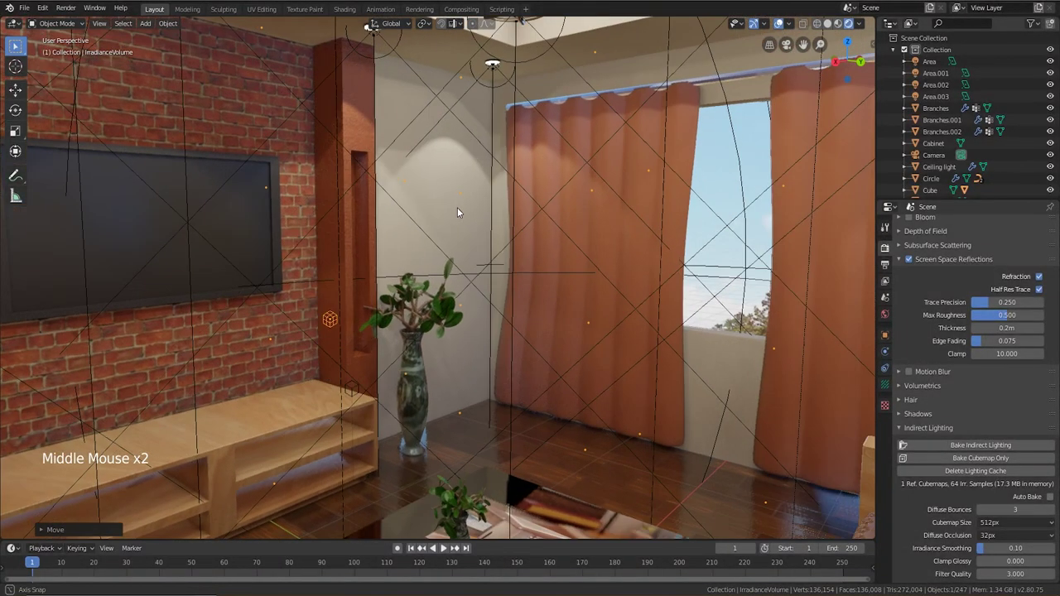
pyautogui.moveTo(353, 471); pyautogui.dragTo(340, 458, button='middle')
pyautogui.keyDown('shift'); pyautogui.moveTo(364, 377); pyautogui.dragTo(336, 379, button='middle'); pyautogui.keyUp('shift')
pyautogui.scroll(3, 312, 289)
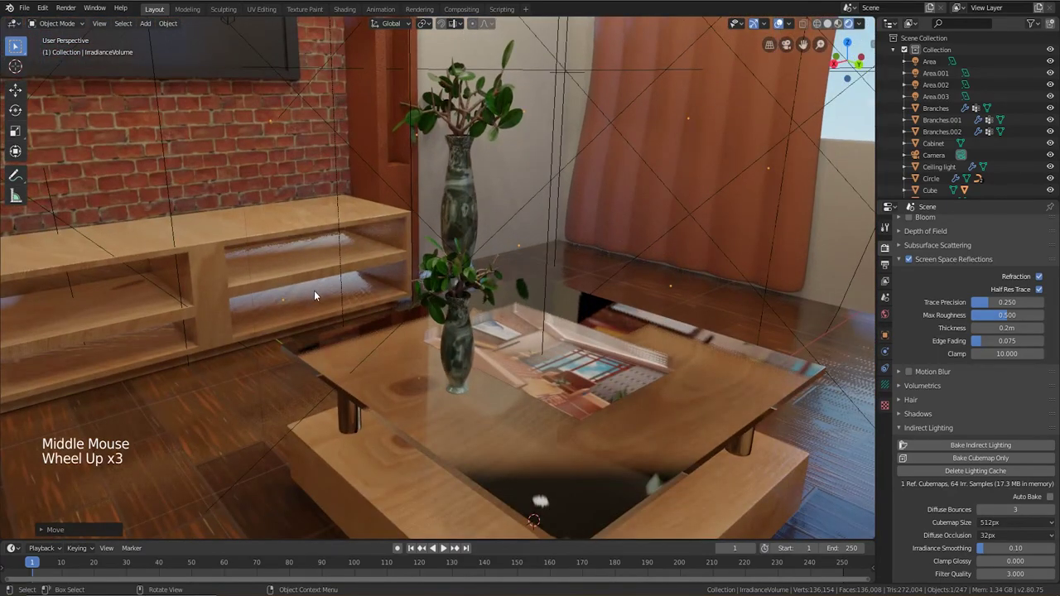
# - Select the Area.002 light and view the TV wall and cabinet
pyautogui.click(313, 290)
pyautogui.click(336, 170)
pyautogui.scroll(-2, 363, 323)
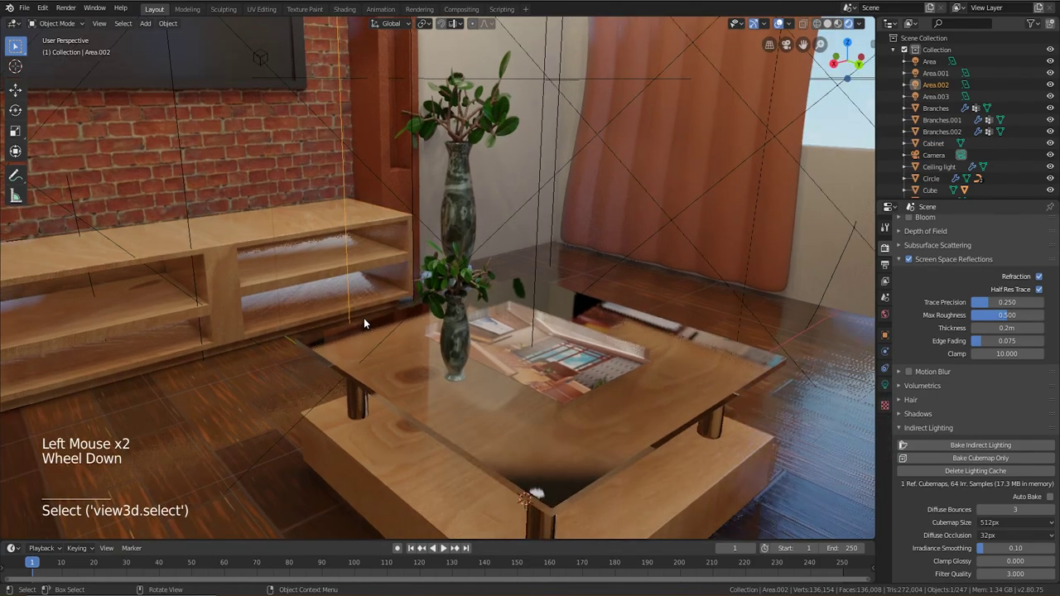
pyautogui.moveTo(355, 319); pyautogui.dragTo(420, 321, button='middle')
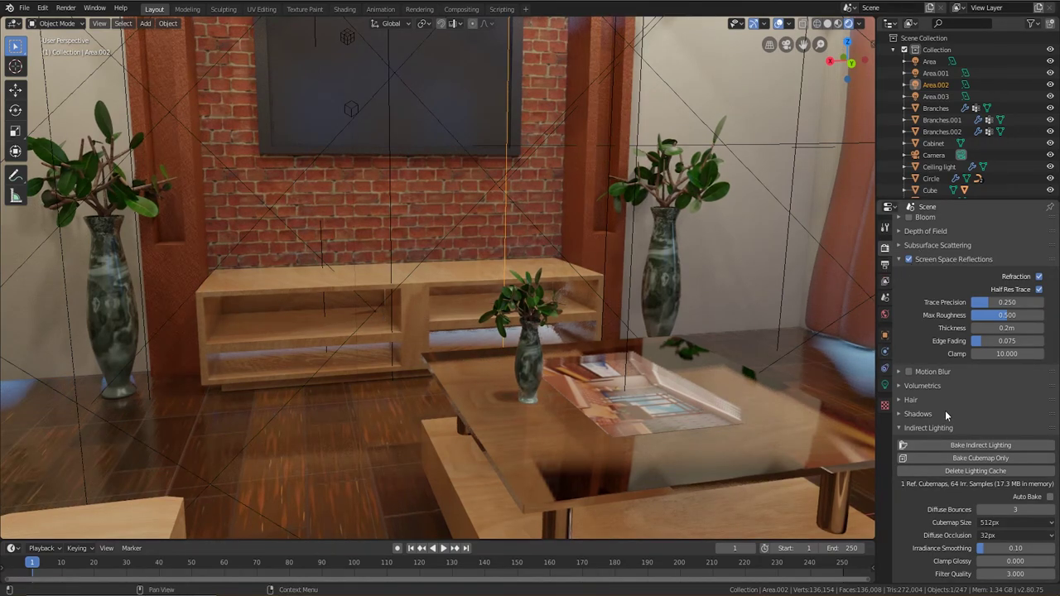
pyautogui.scroll(6, 939, 337)
# - Raise the Ambient Occlusion distance from 0.2m to 2m in Render Properties
pyautogui.click(899, 306)
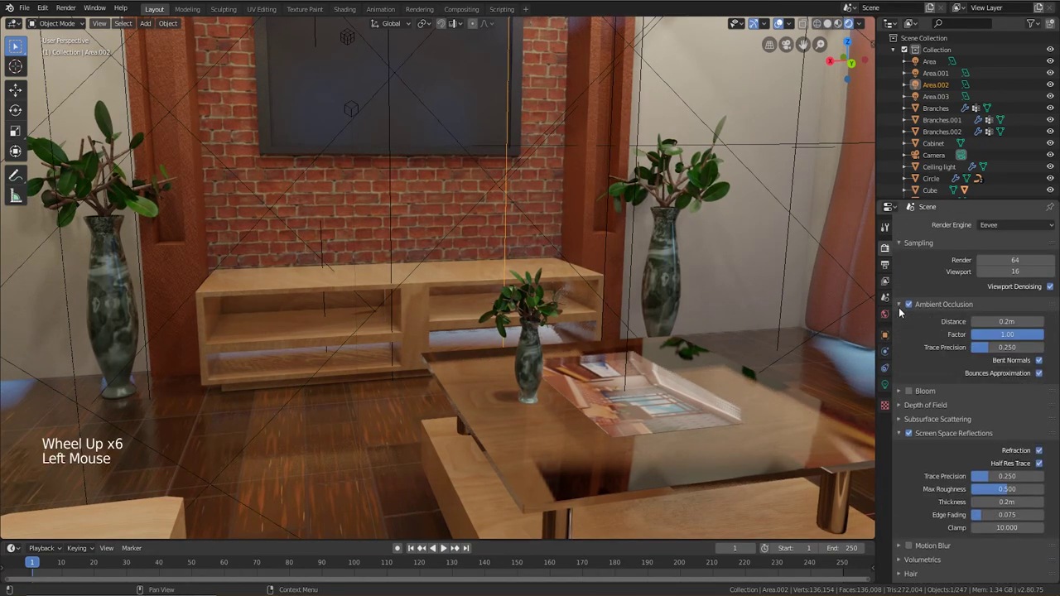
pyautogui.click(998, 325)
pyautogui.moveTo(998, 321)
pyautogui.mouseDown()
pyautogui.moveTo(1035, 321)
pyautogui.moveTo(1004, 322)
pyautogui.mouseUp()
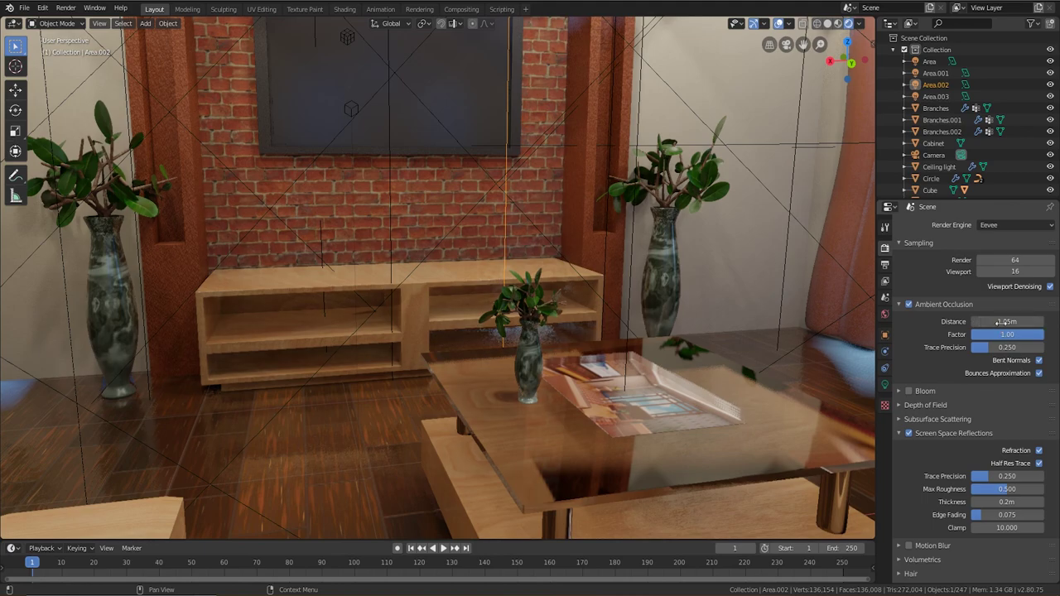
pyautogui.click(998, 322)
pyautogui.write('2')
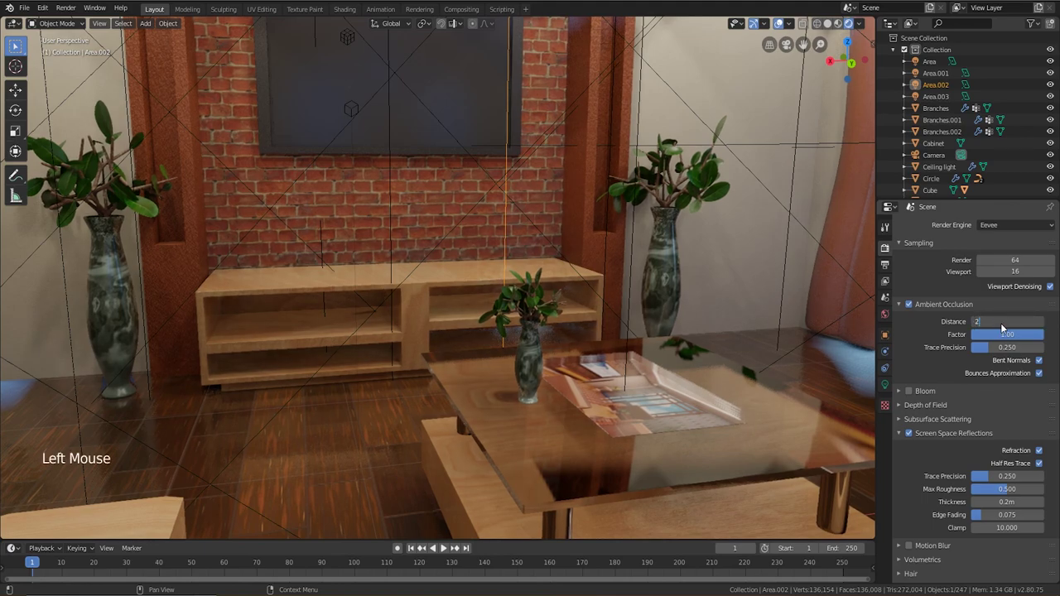
pyautogui.press('Return')
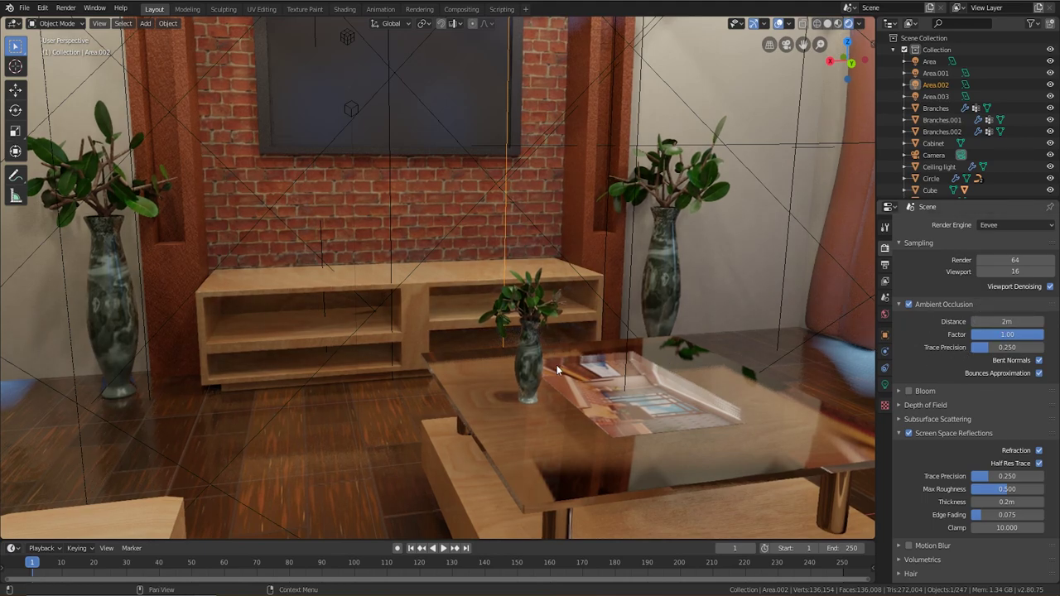
pyautogui.moveTo(454, 350); pyautogui.dragTo(639, 374, button='middle')
# - Switch to the camera view and render the living room image, which finishes in 00:14.05
pyautogui.press('KP_0')
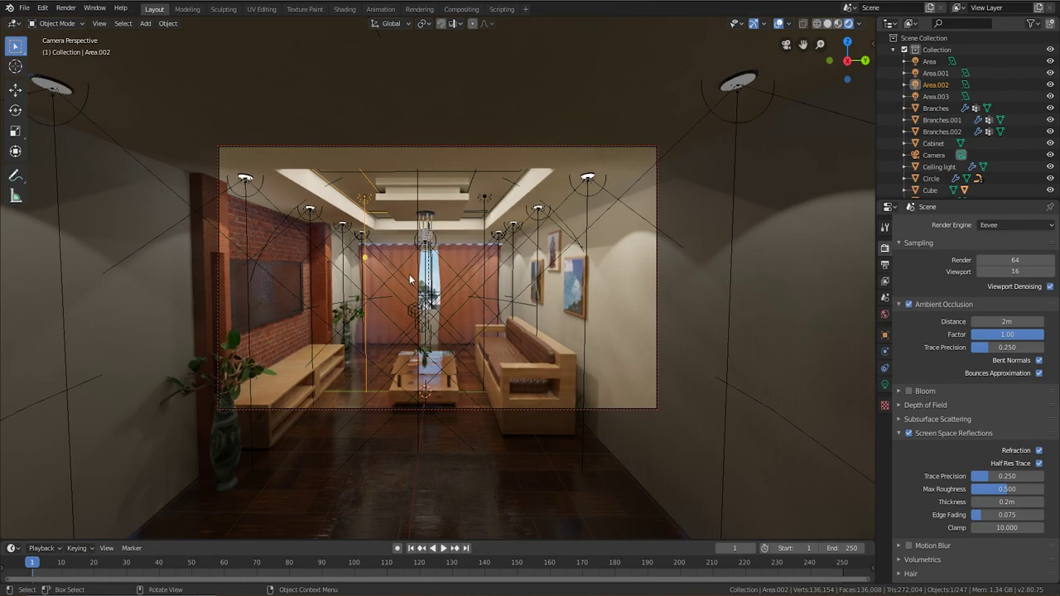
pyautogui.press('F12')
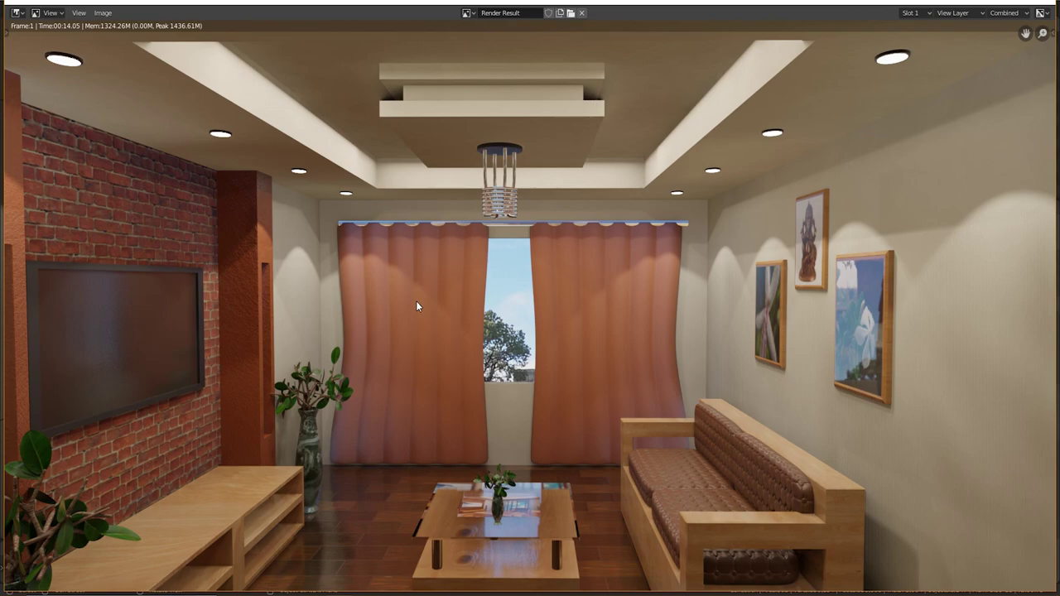
pyautogui.scroll(-3, 416, 301)
pyautogui.scroll(4, 495, 434)
pyautogui.moveTo(496, 434); pyautogui.dragTo(563, 299, button='middle')
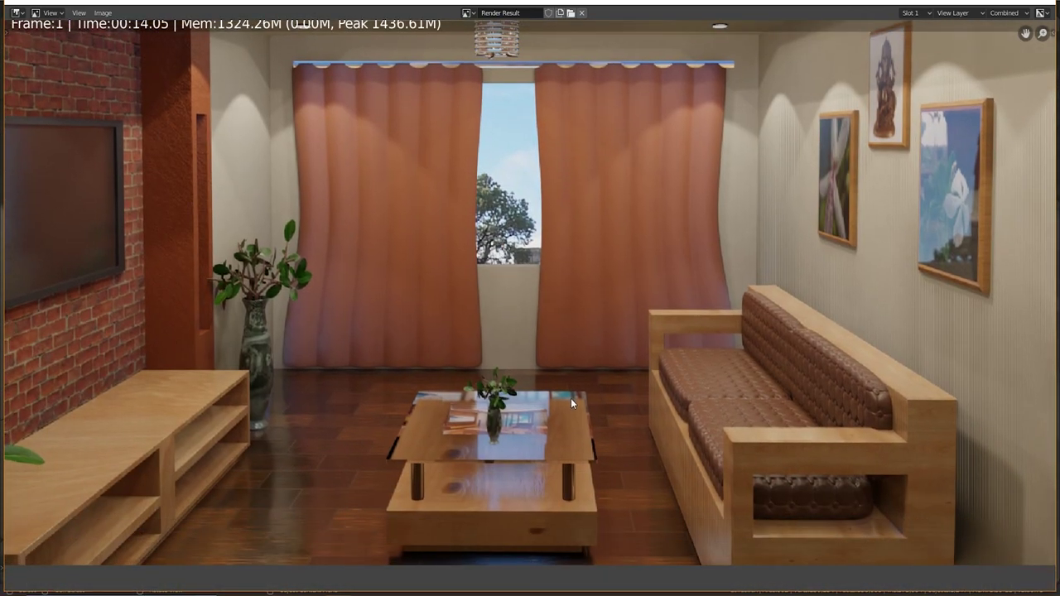
pyautogui.scroll(-1, 571, 398)
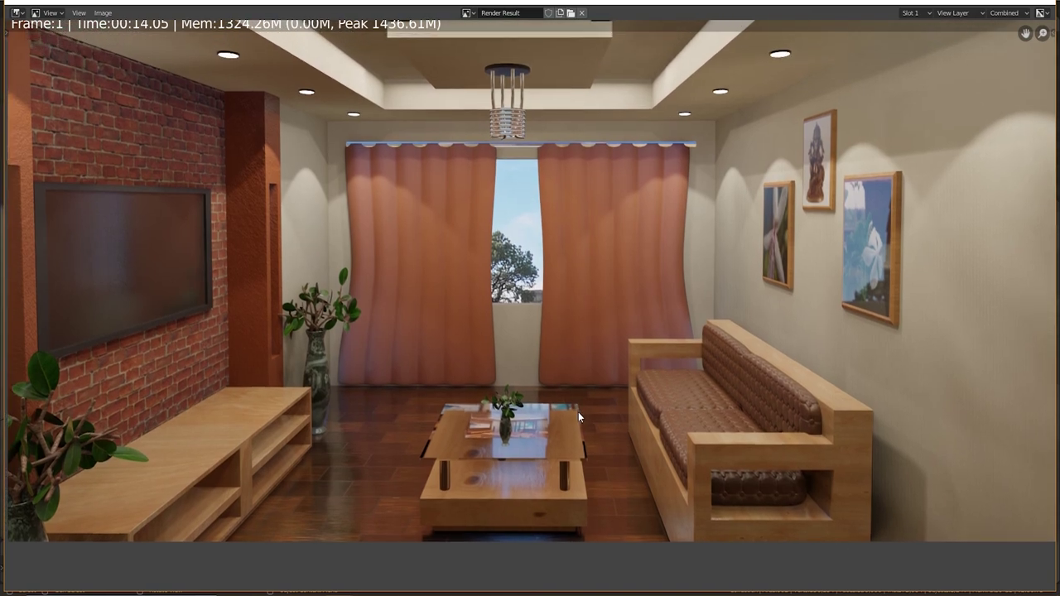
pyautogui.scroll(-1, 577, 412)
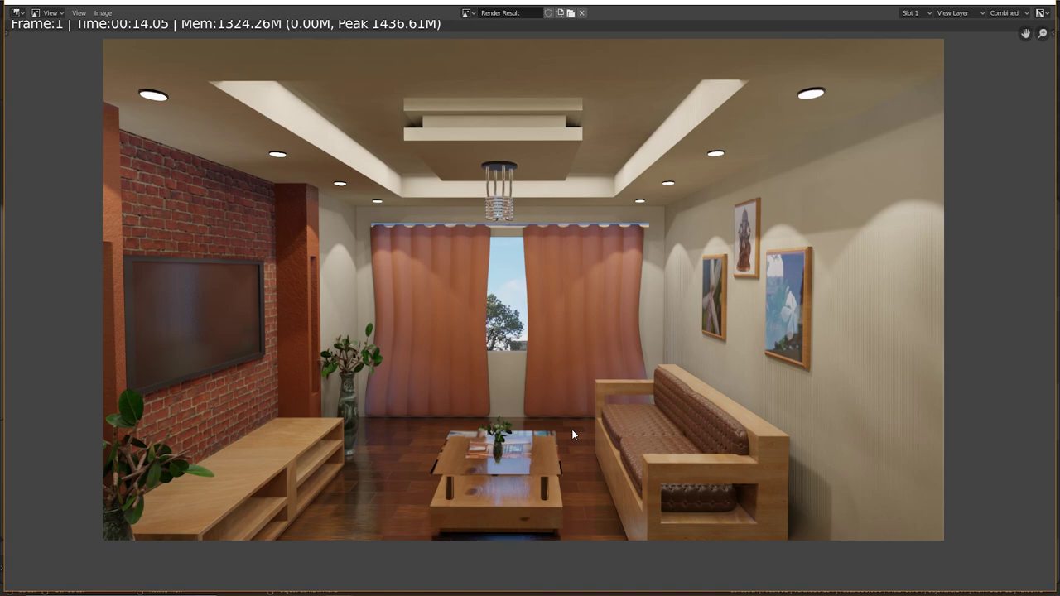
pyautogui.scroll(-3, 571, 433)
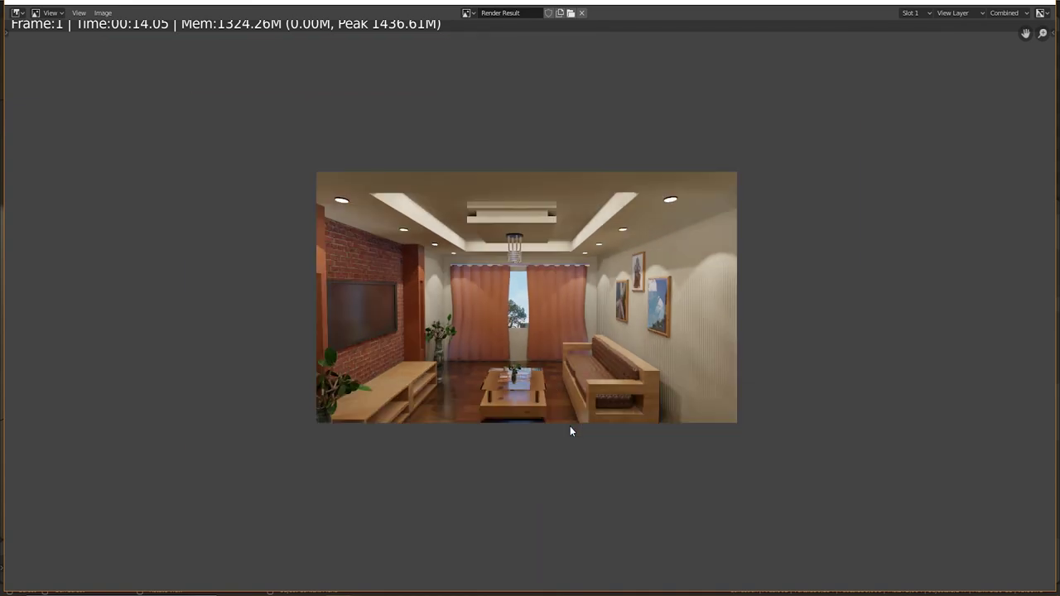
pyautogui.scroll(2, 571, 430)
pyautogui.scroll(1, 571, 431)
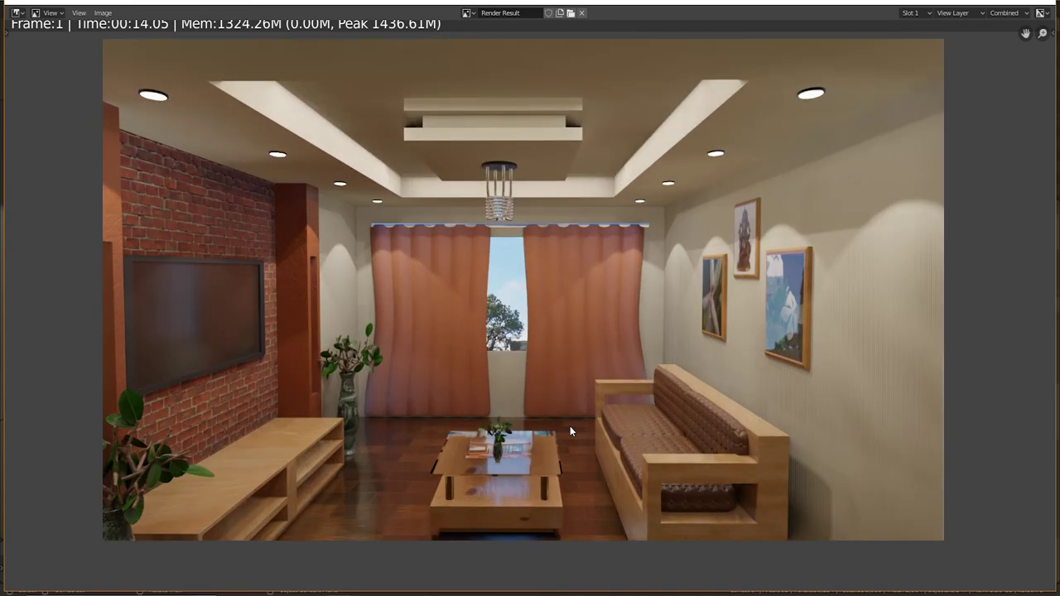
pyautogui.scroll(-1, 570, 430)
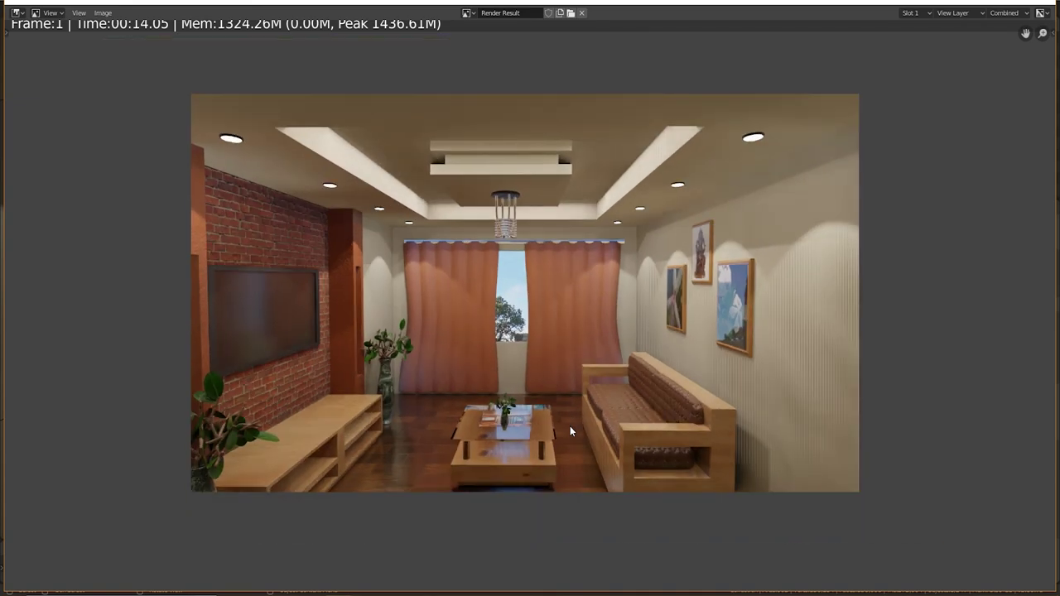